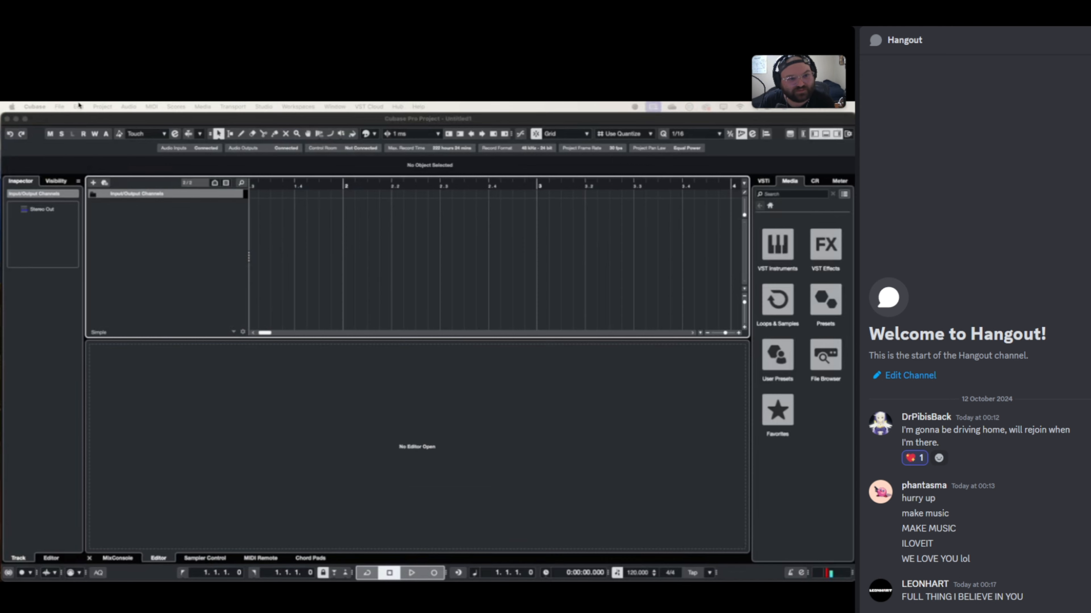
- Save the untitled project as stramin in the stramin folder
{"action": "left_click", "coordinate": [52, 131]}
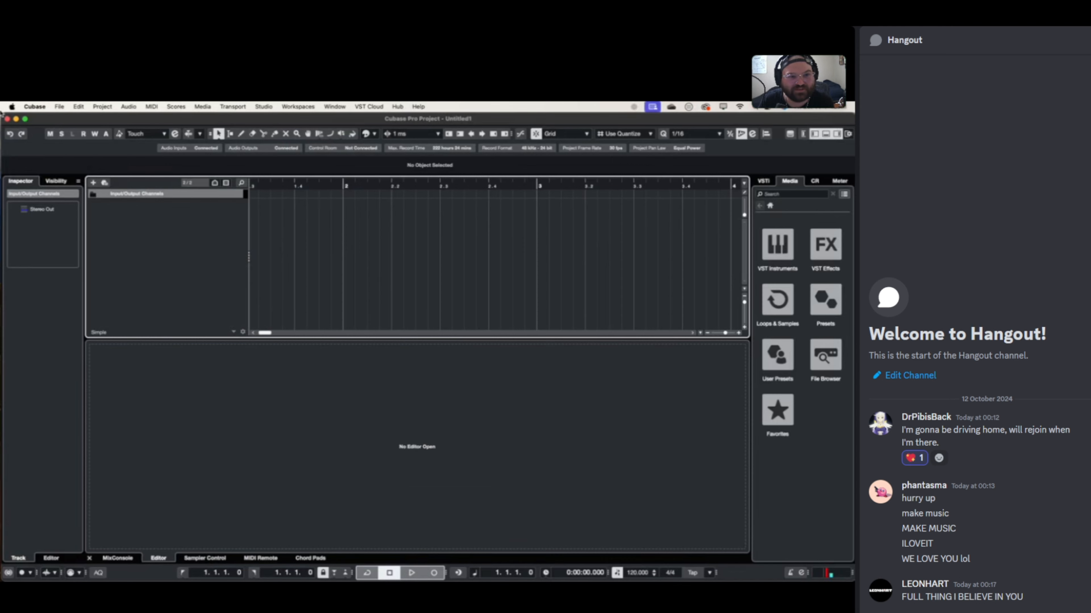
{"action": "left_click", "coordinate": [61, 106]}
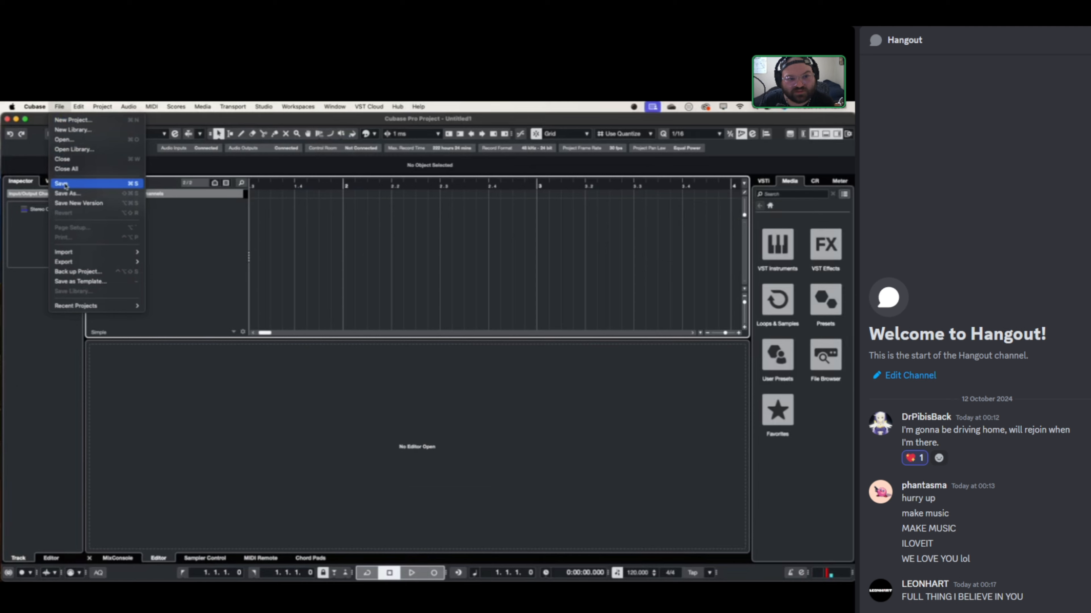
{"action": "left_click", "coordinate": [75, 194]}
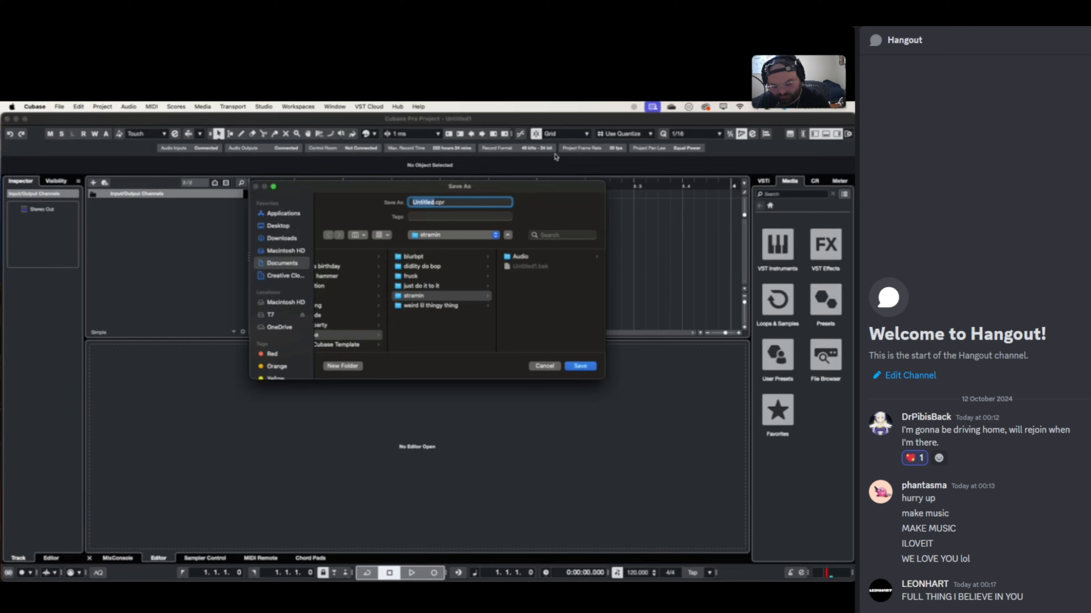
{"action": "type", "text": "stramin"}
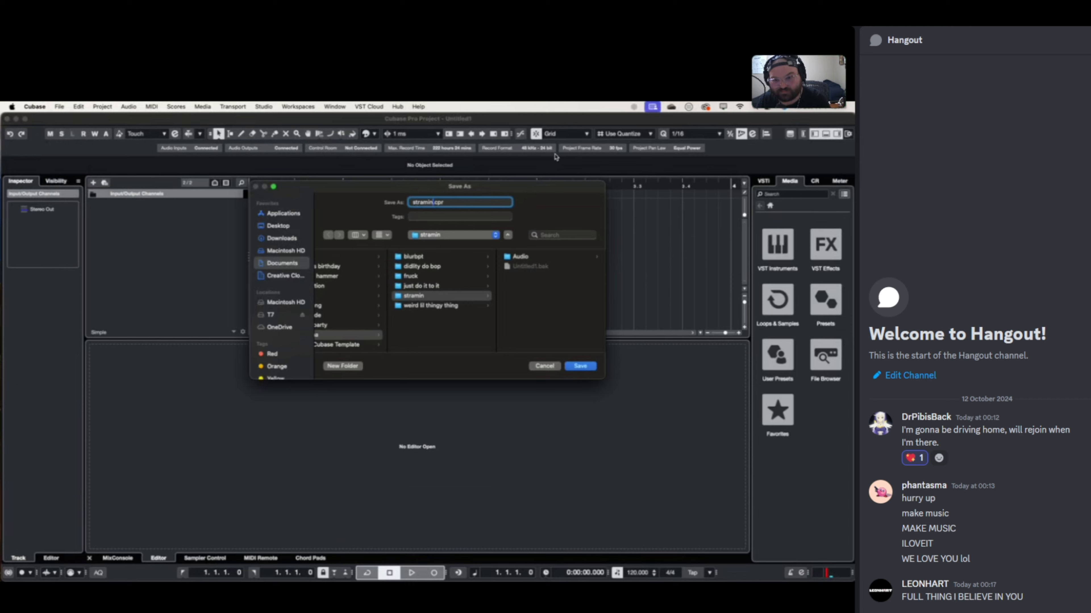
{"action": "left_click", "coordinate": [577, 366]}
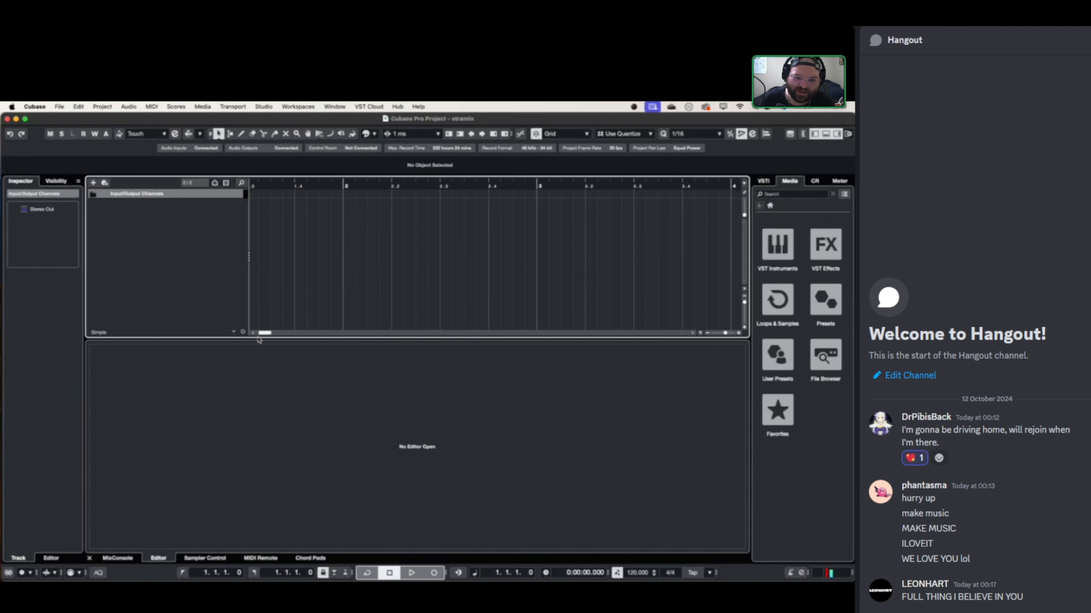
- Enlarge the track area and add one Kontakt 7 instrument track routed to Stereo Out, leaving its plug-in window closed
{"action": "left_click_drag", "start_coordinate": [258, 340], "coordinate": [271, 383]}
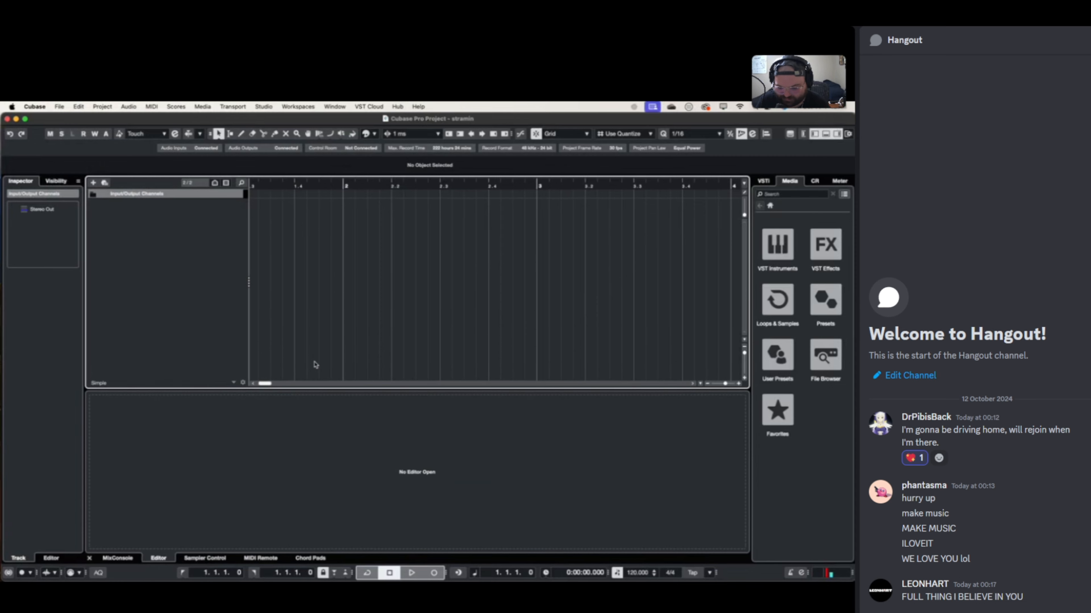
{"action": "right_click", "coordinate": [156, 281]}
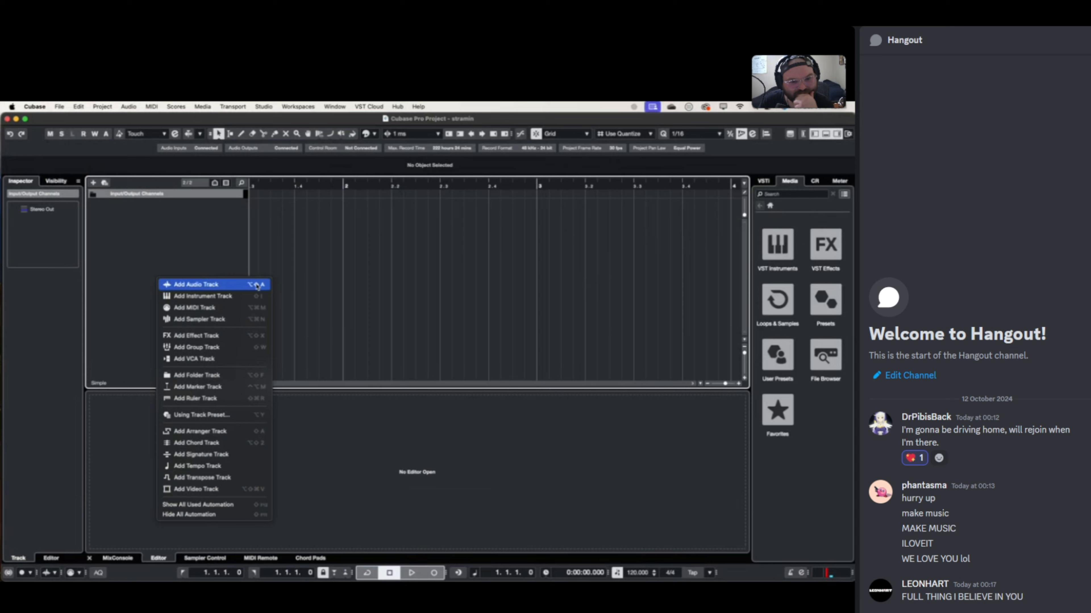
{"action": "left_click", "coordinate": [188, 241]}
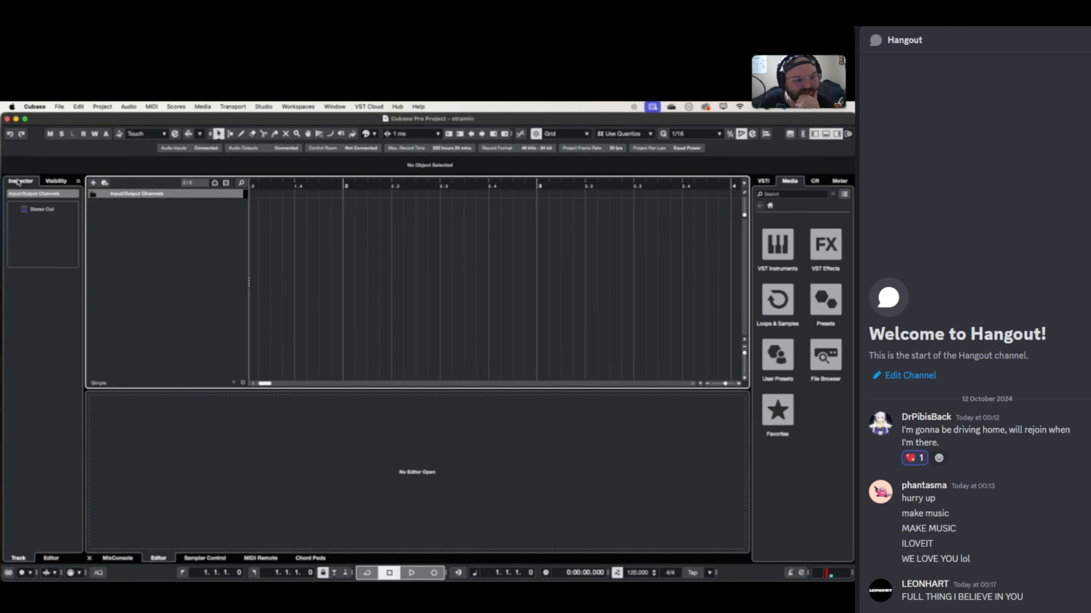
{"action": "right_click", "coordinate": [189, 241]}
{"action": "left_click", "coordinate": [211, 259]}
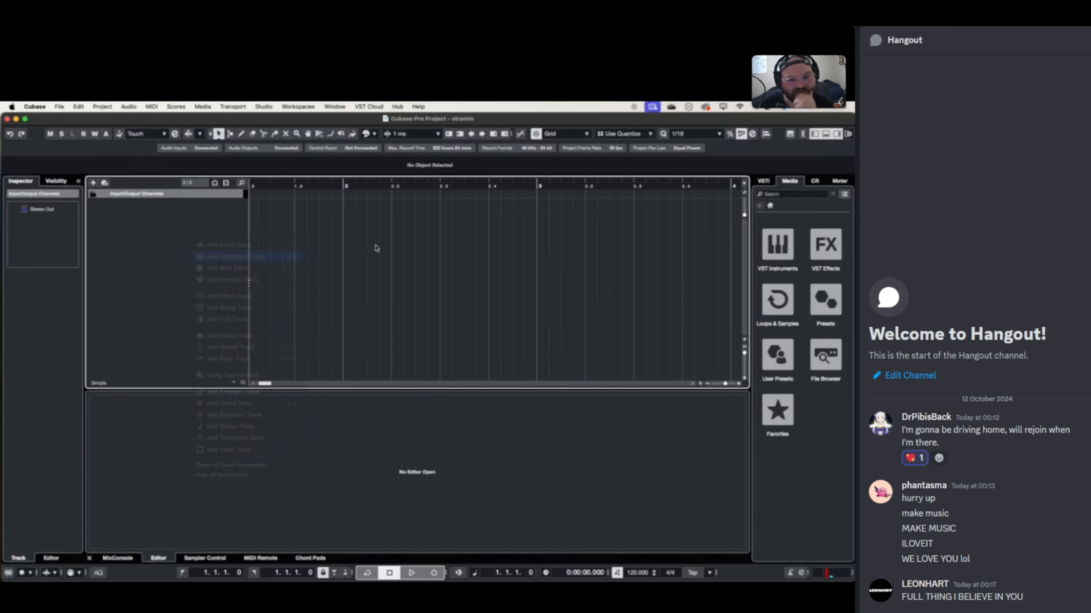
{"action": "left_click", "coordinate": [665, 258]}
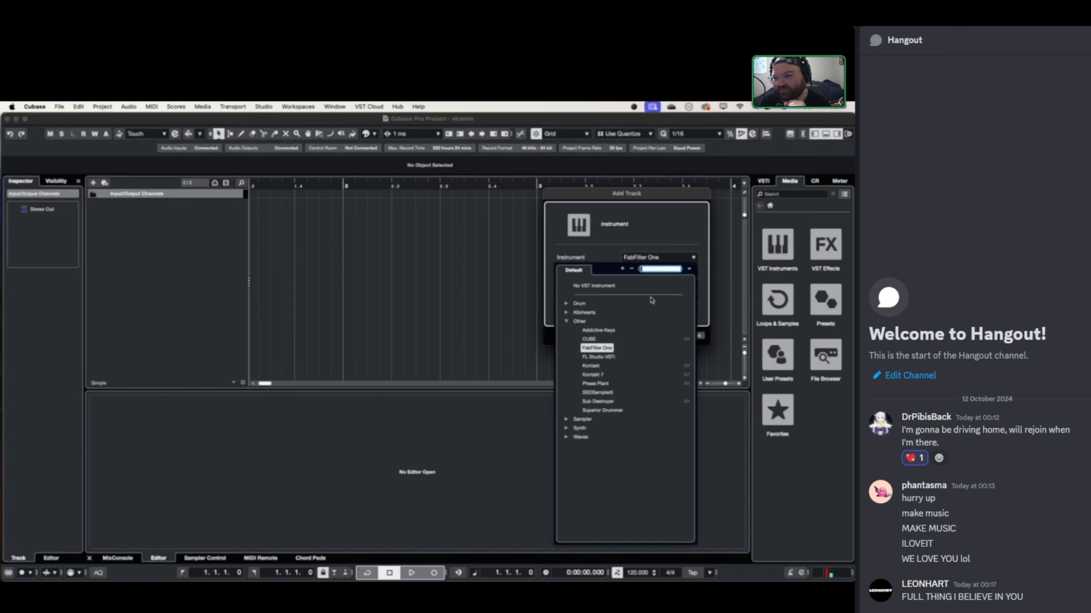
{"action": "left_click", "coordinate": [601, 374]}
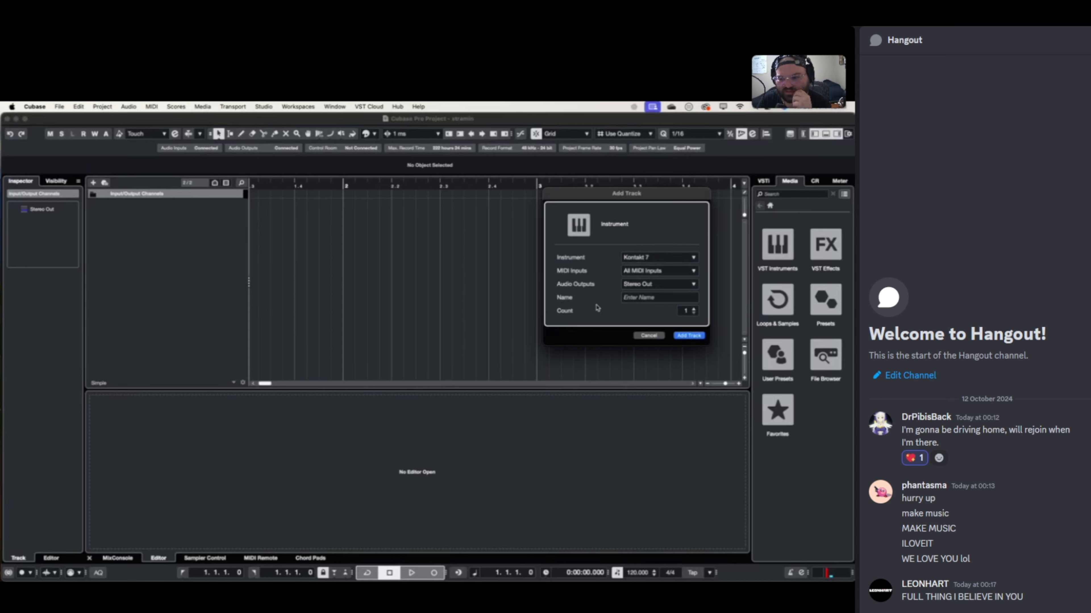
{"action": "key", "text": "Return"}
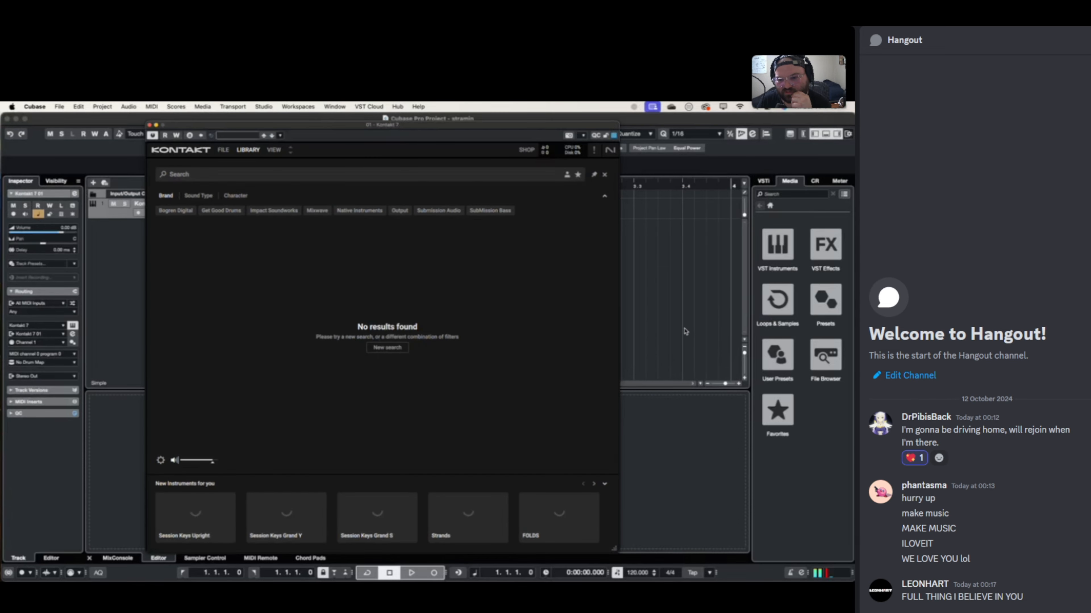
{"action": "left_click", "coordinate": [156, 126]}
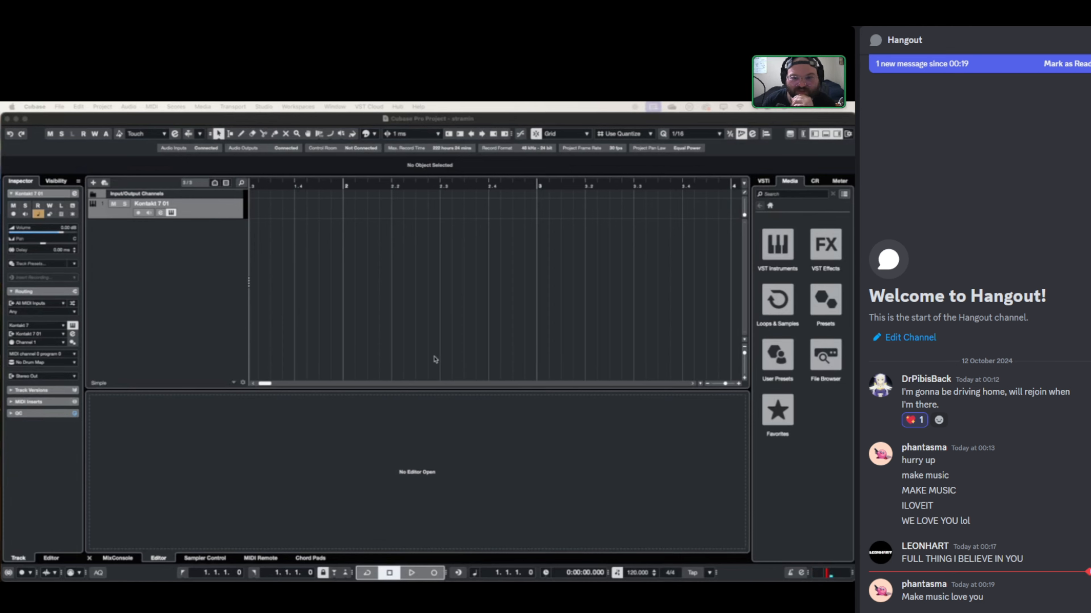
- Rename the Kontakt 7 instrument track as gtr
{"action": "scroll", "coordinate": [358, 250], "scroll_direction": "left", "scroll_amount": 3}
{"action": "scroll", "coordinate": [357, 254], "scroll_direction": "right", "scroll_amount": 3}
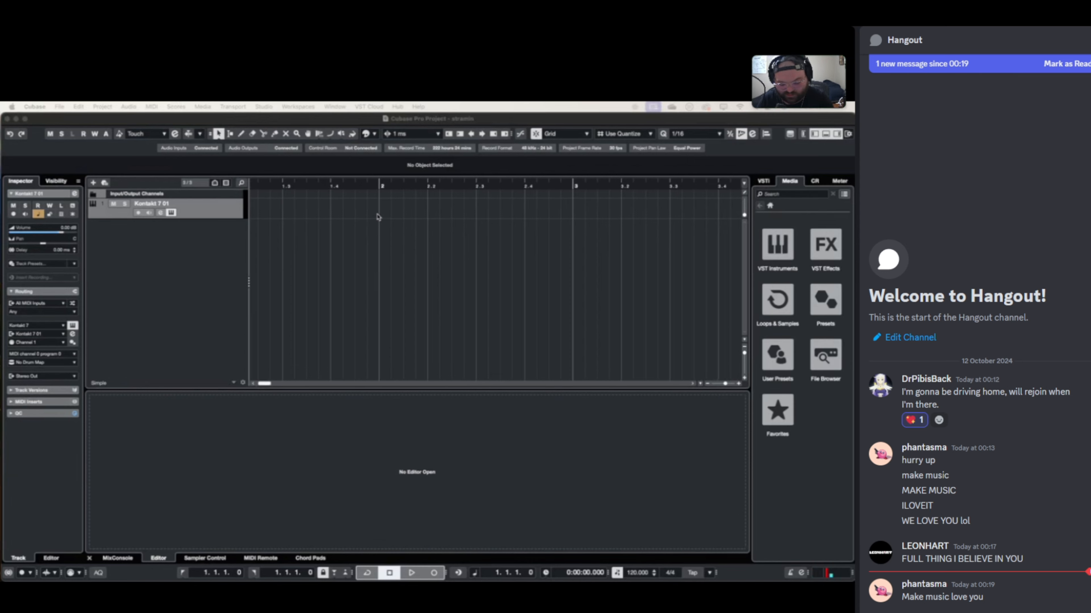
{"action": "scroll", "coordinate": [283, 227], "scroll_direction": "left", "scroll_amount": 3}
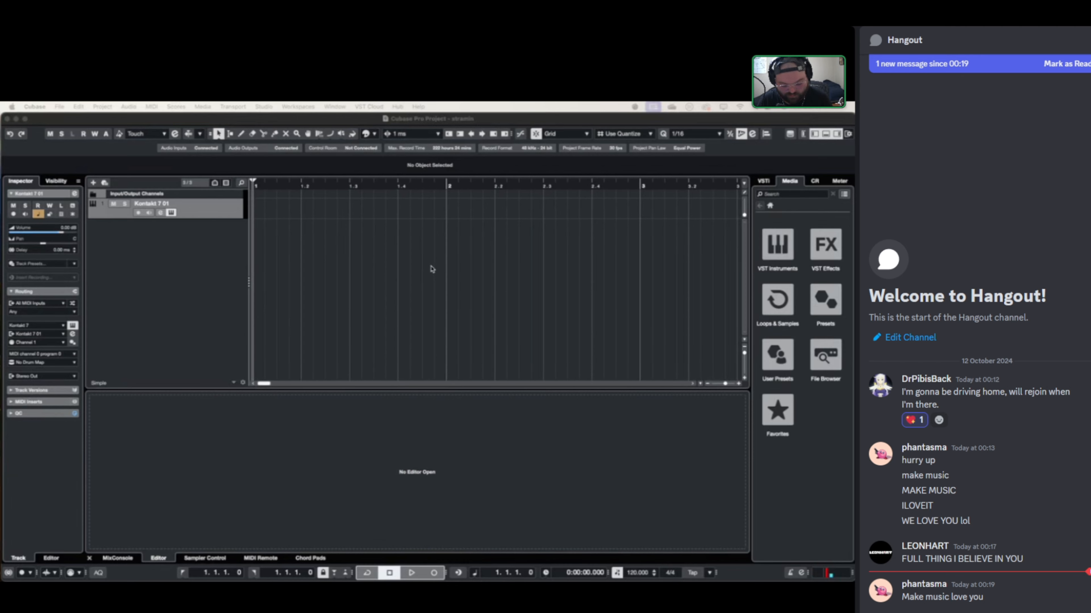
{"action": "left_click", "coordinate": [185, 277]}
{"action": "scroll", "coordinate": [355, 280], "scroll_direction": "right", "scroll_amount": 5}
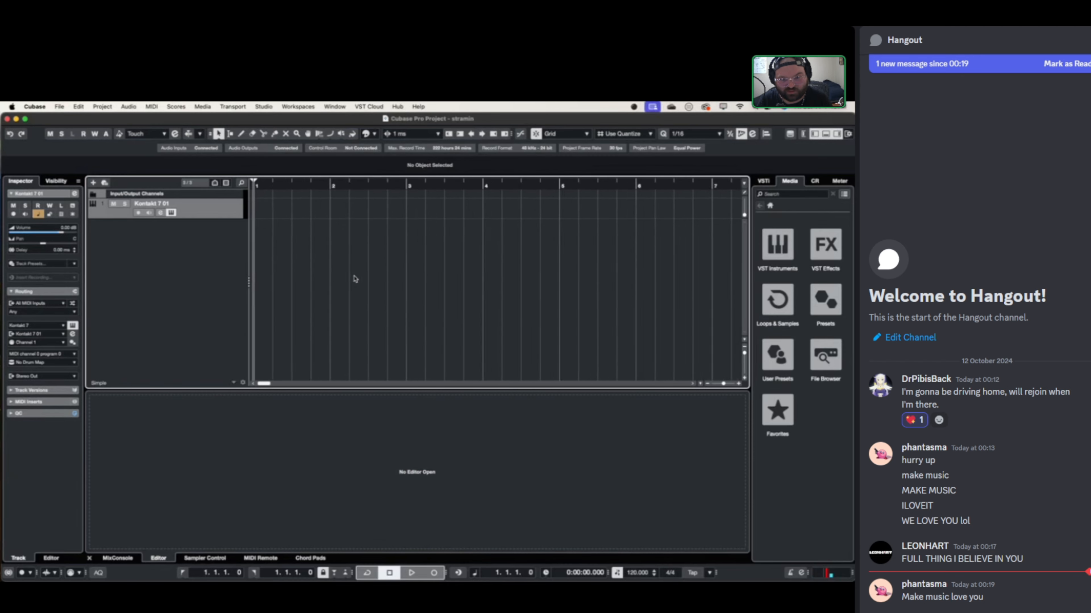
{"action": "double_click", "coordinate": [168, 203]}
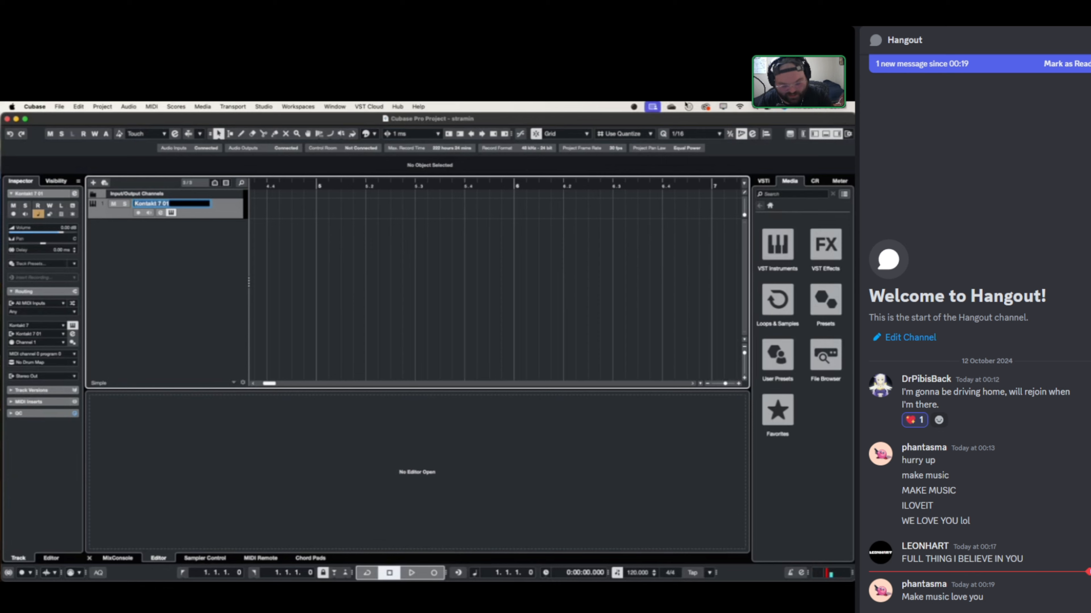
{"action": "type", "text": "gtr"}
{"action": "key", "text": "Return"}
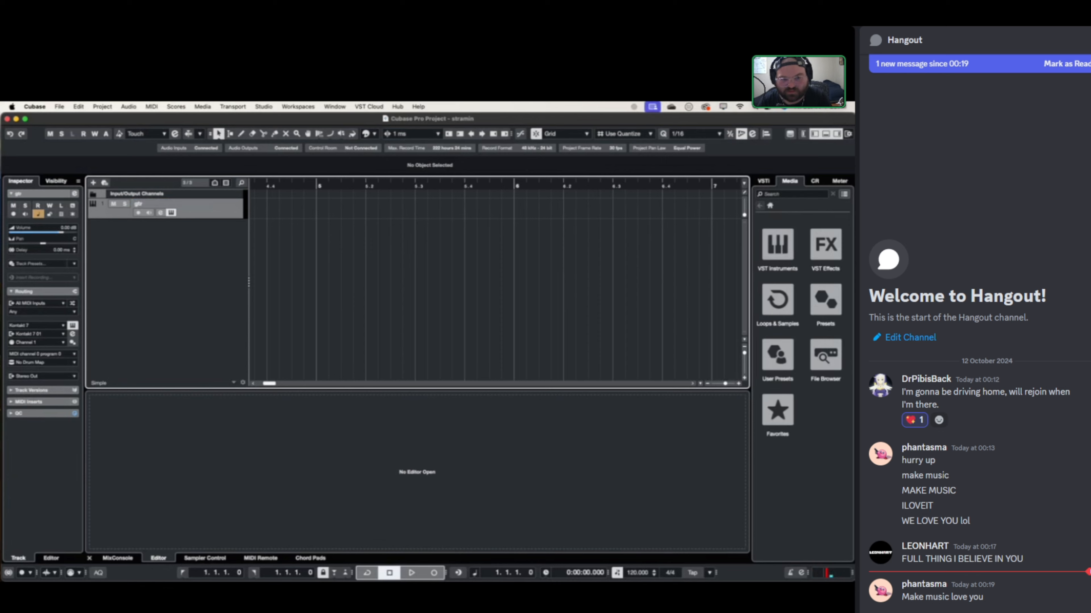
- Add a second Kontakt 7 instrument track named bass and close its plug-in window
{"action": "right_click", "coordinate": [168, 239]}
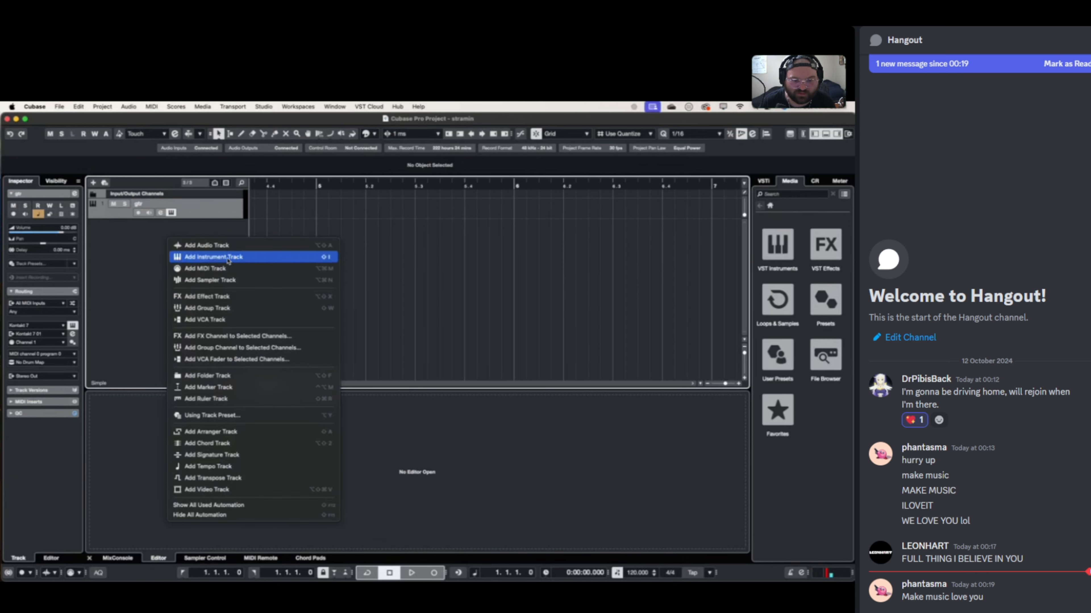
{"action": "left_click", "coordinate": [228, 259]}
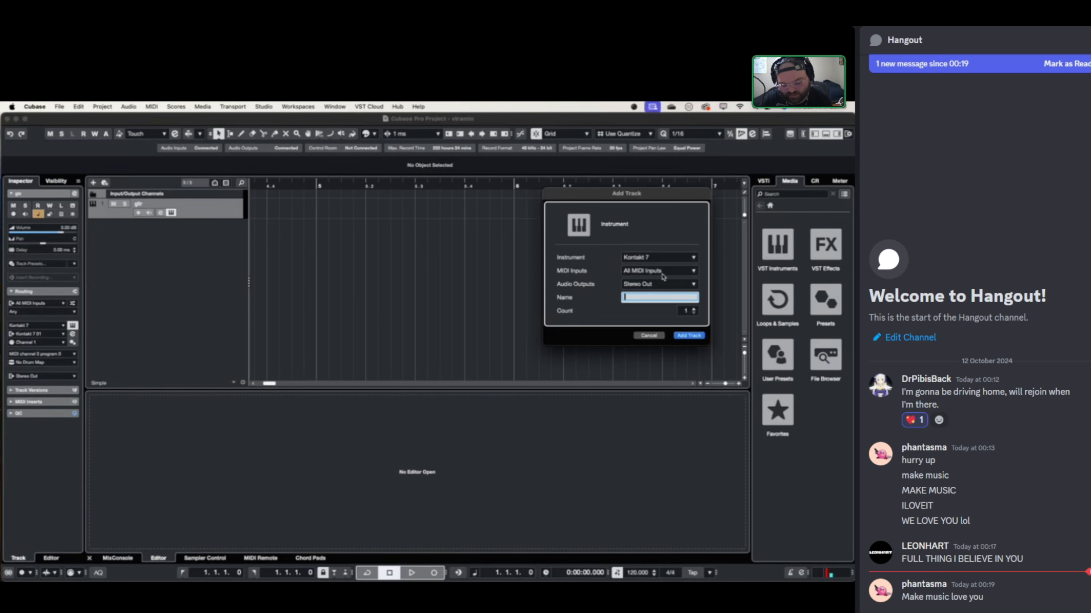
{"action": "key", "text": "Return"}
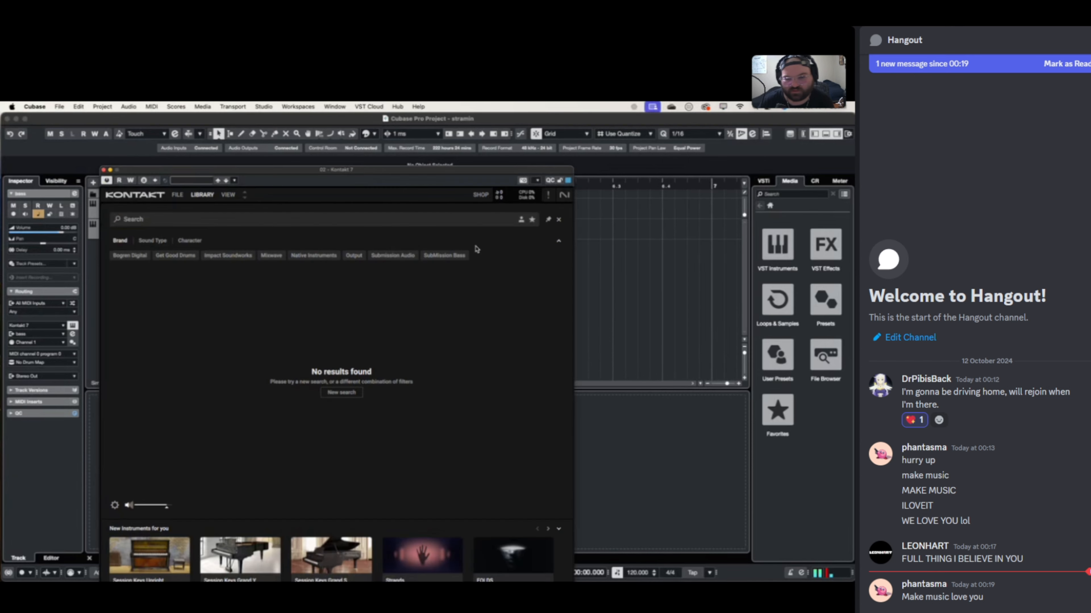
{"action": "left_click", "coordinate": [104, 170]}
- Add a third Kontakt 7 instrument track named drums and put its plug-in window away
{"action": "right_click", "coordinate": [117, 242]}
{"action": "left_click", "coordinate": [181, 260]}
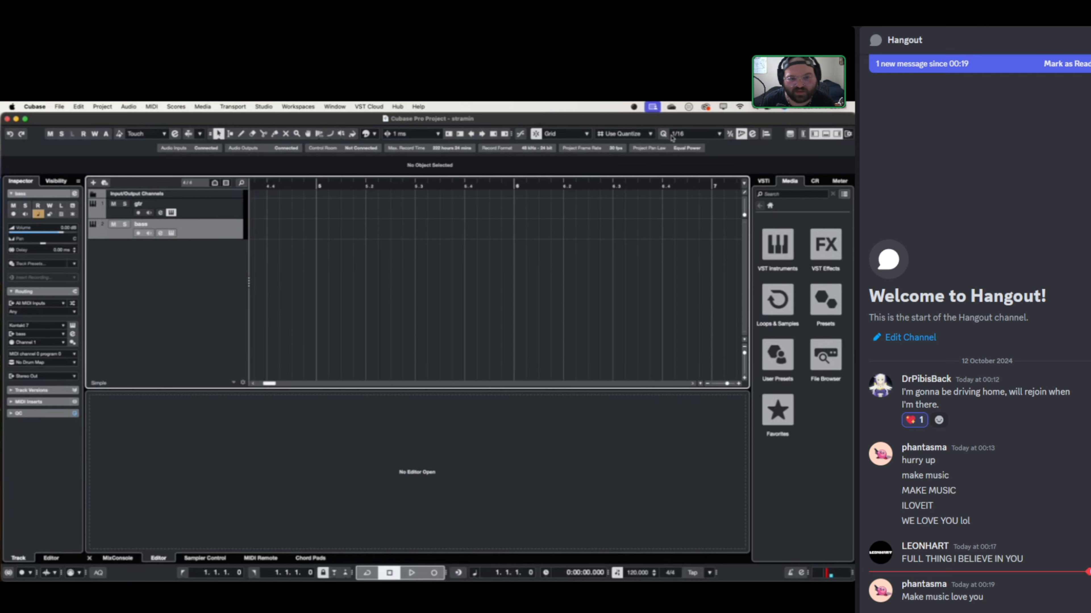
{"action": "type", "text": "dru"}
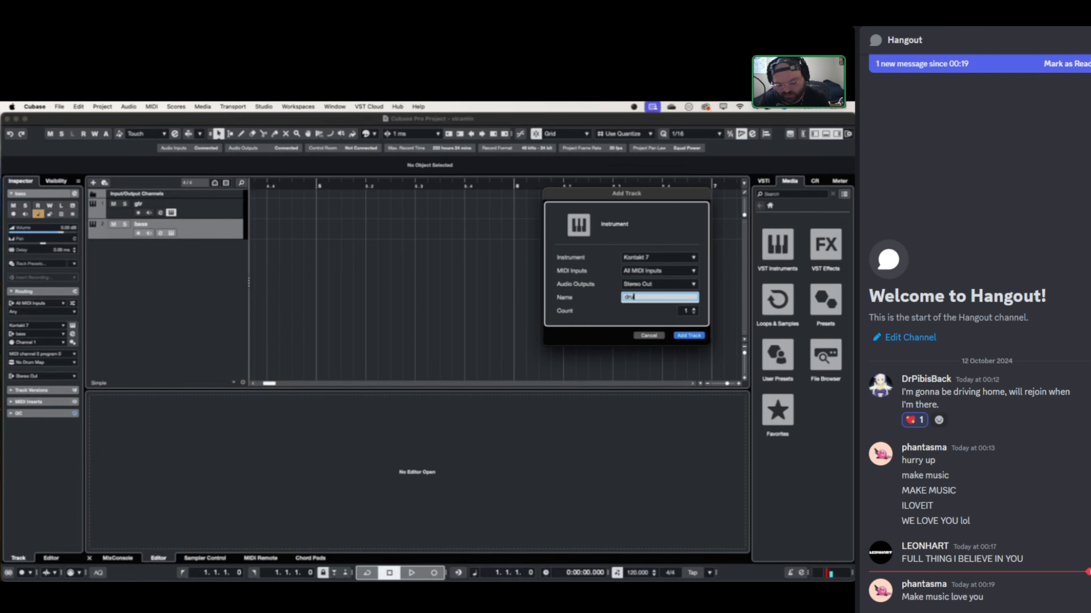
{"action": "type", "text": "ms"}
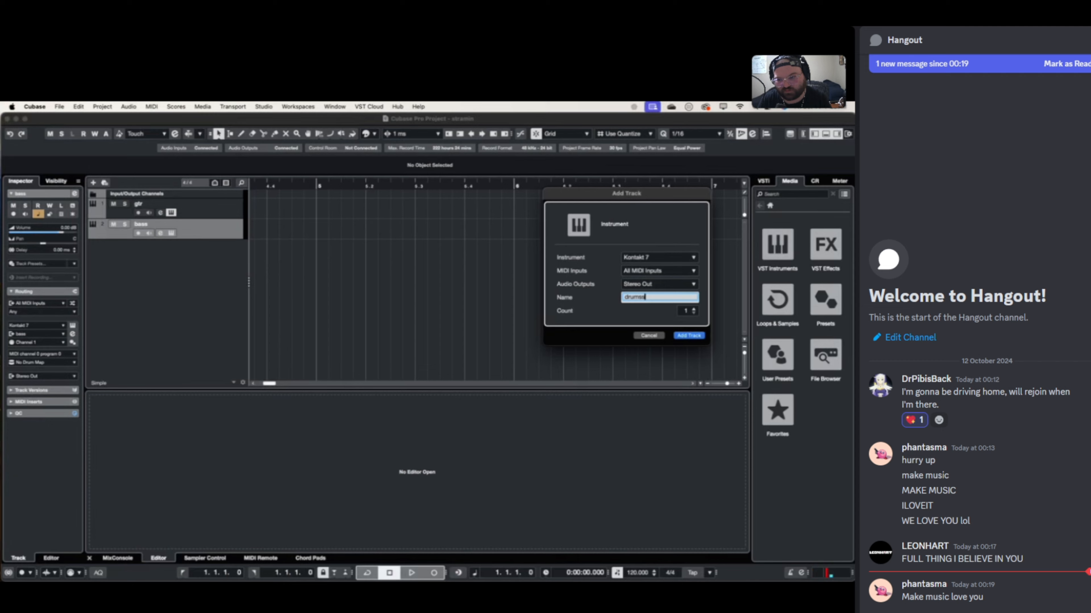
{"action": "key", "text": "Return"}
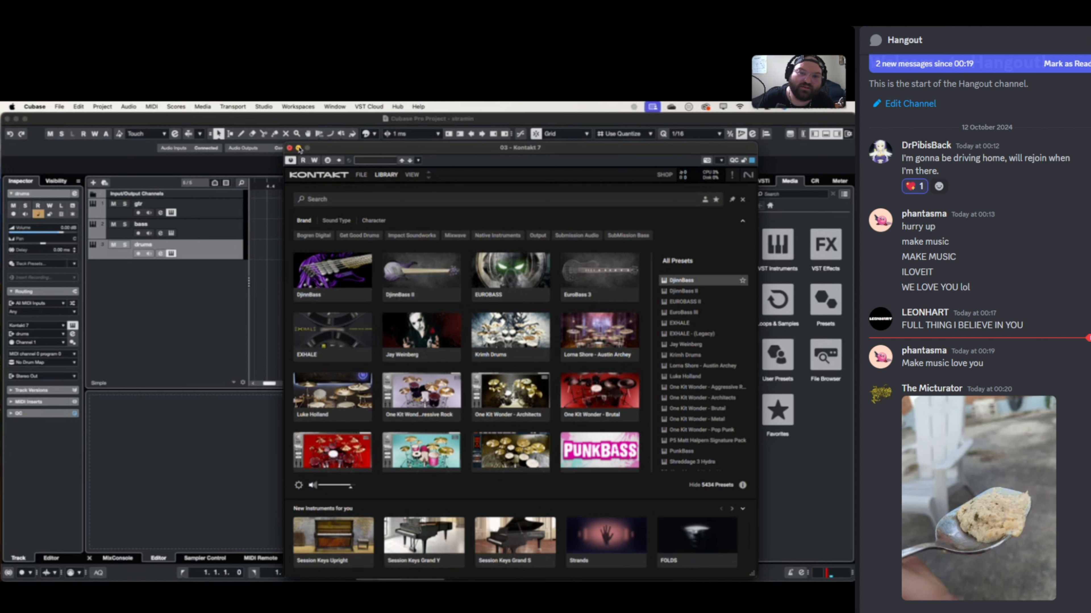
{"action": "left_click", "coordinate": [298, 148]}
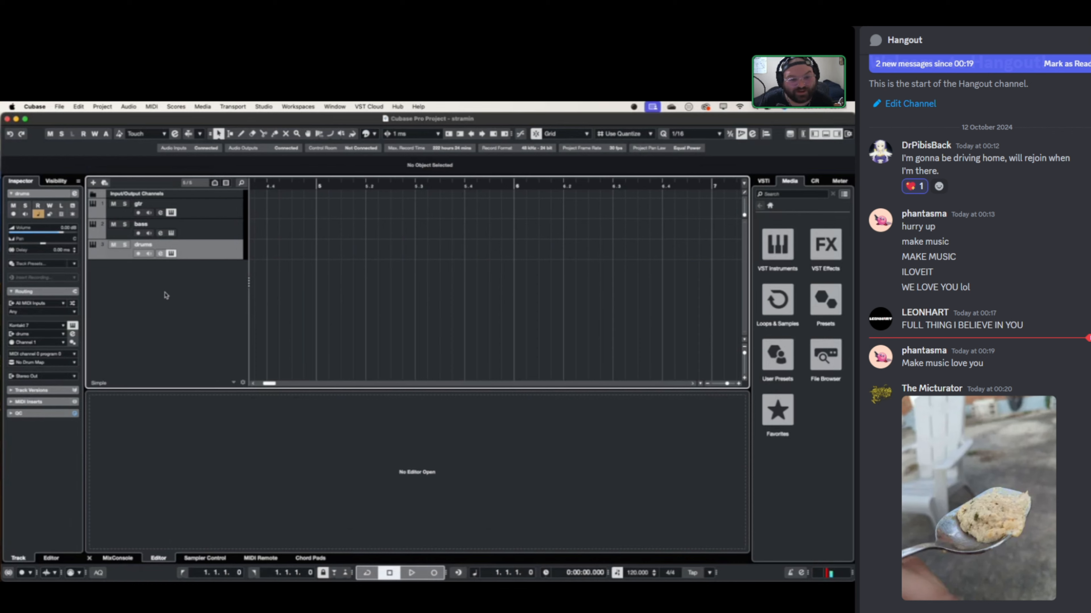
- Show the MixConsole in the lower zone beneath the track area
{"action": "right_click", "coordinate": [141, 289]}
{"action": "left_click", "coordinate": [198, 273]}
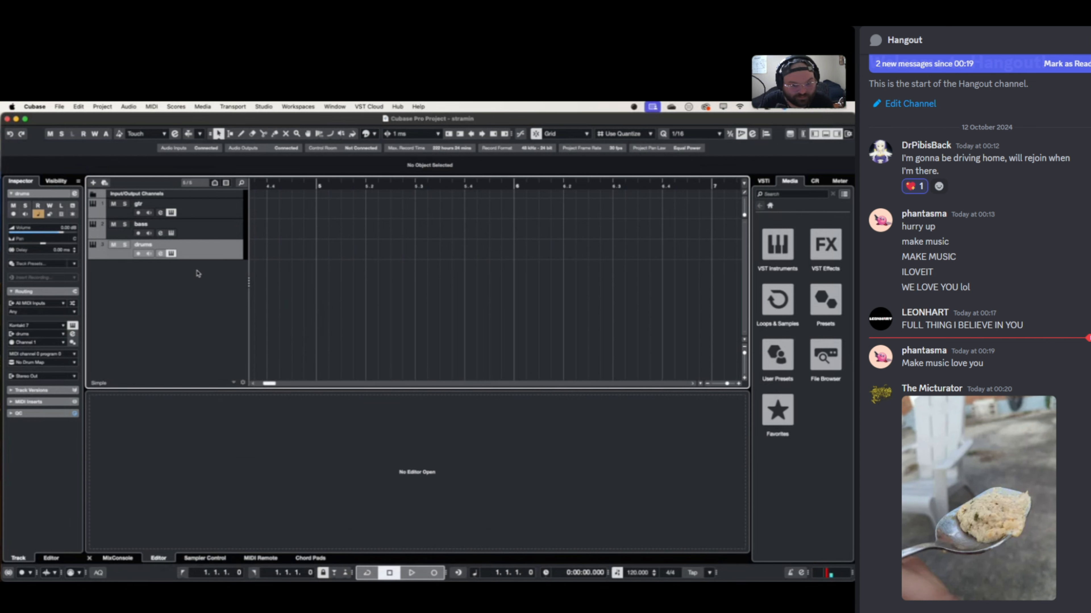
{"action": "scroll", "coordinate": [324, 243], "scroll_direction": "left", "scroll_amount": 10}
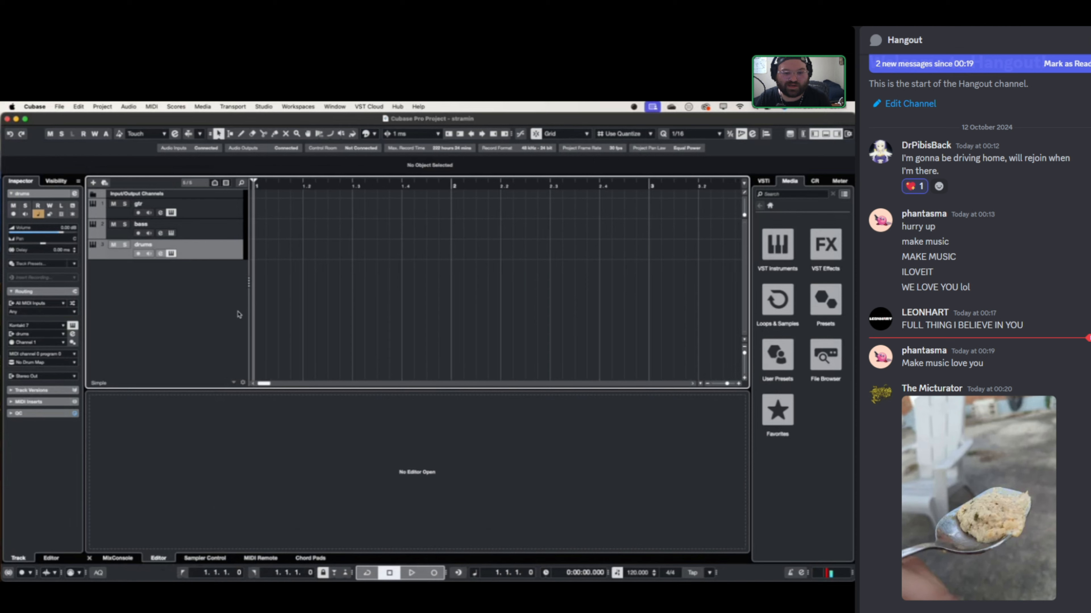
{"action": "left_click", "coordinate": [174, 581]}
{"action": "left_click", "coordinate": [117, 558]}
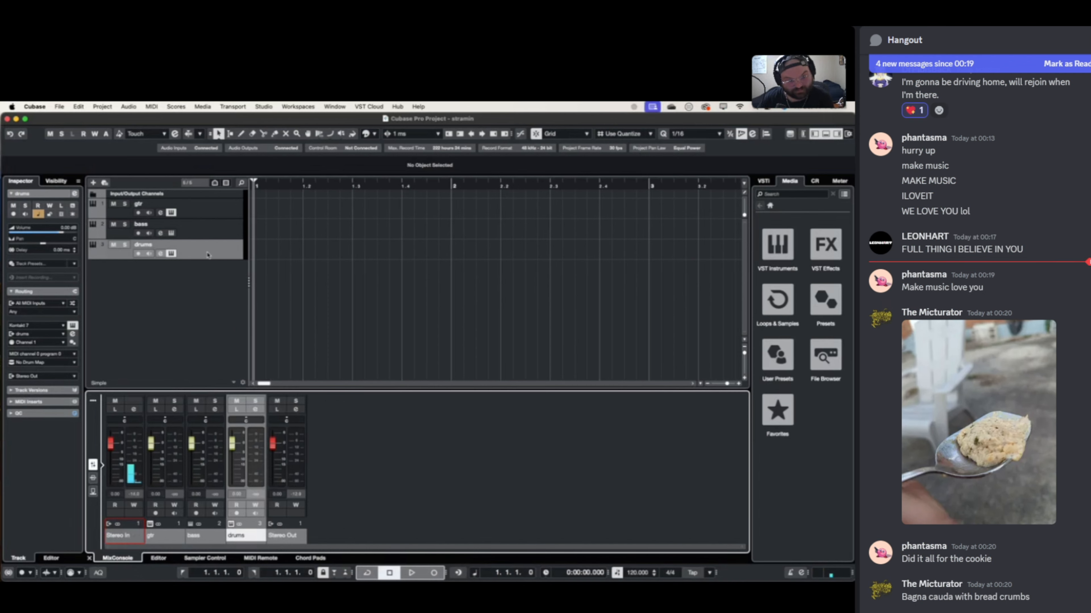
- Select the gtr, bass and drums tracks together and start adding a group channel to them
{"action": "left_click", "coordinate": [156, 296]}
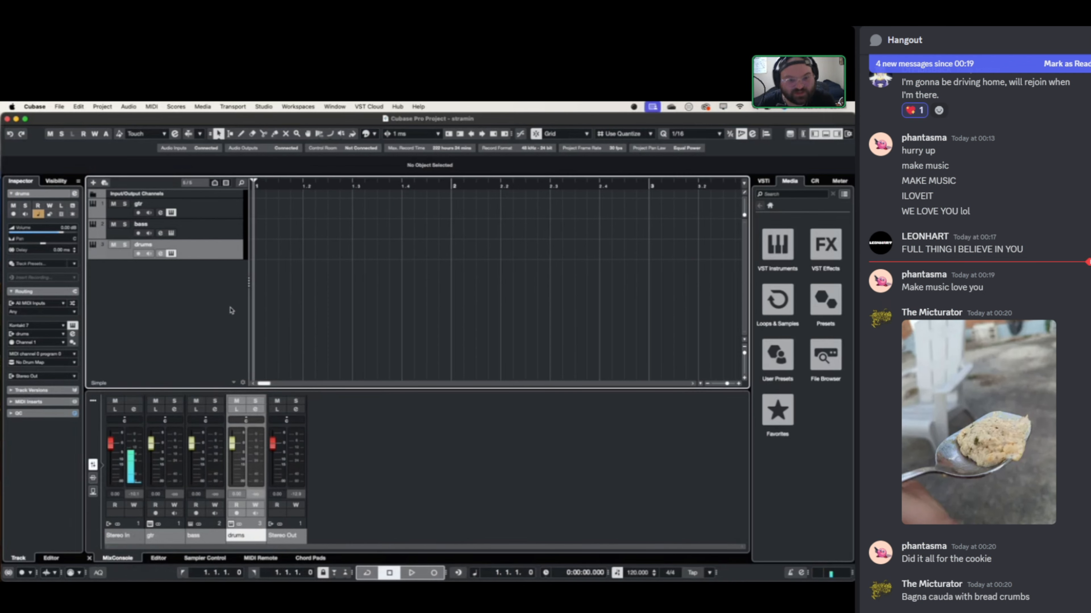
{"action": "left_click", "coordinate": [210, 236], "text": "shift"}
{"action": "left_click", "coordinate": [219, 211], "text": "shift"}
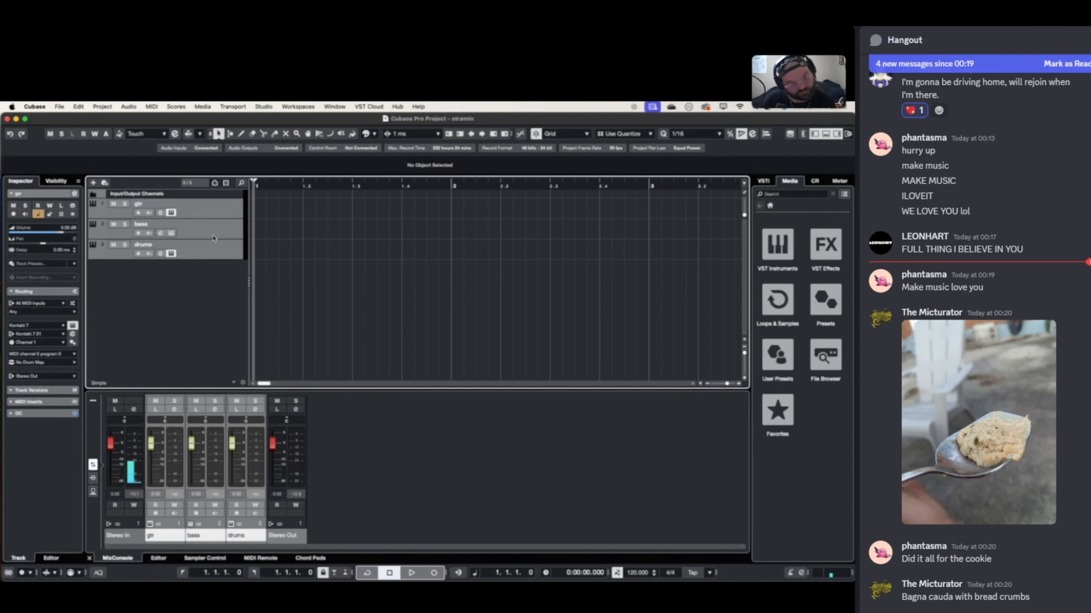
{"action": "right_click", "coordinate": [212, 252]}
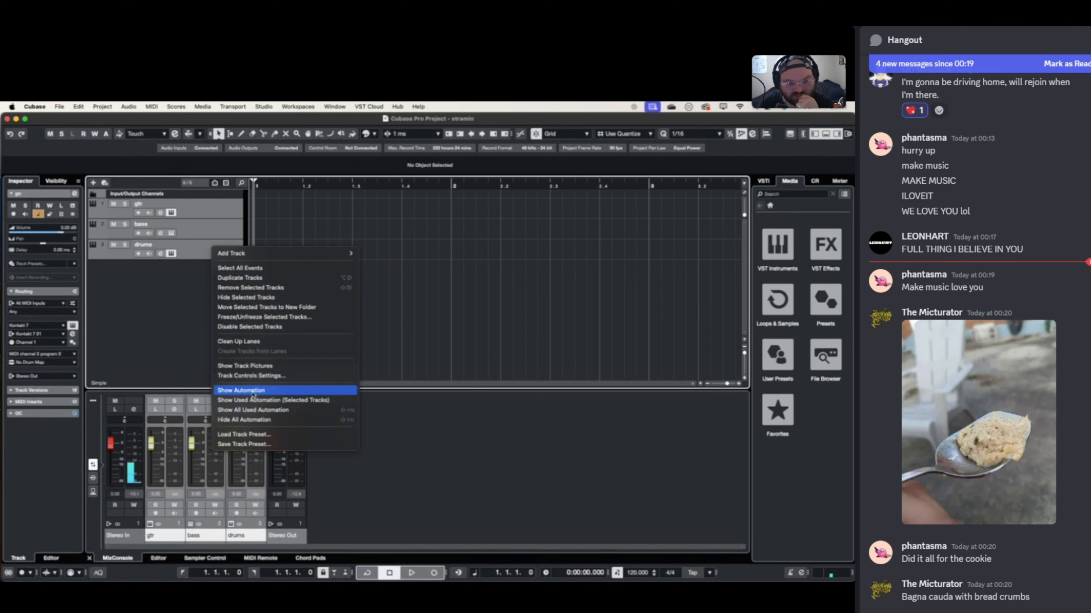
{"action": "left_click", "coordinate": [207, 342]}
{"action": "right_click", "coordinate": [206, 322]}
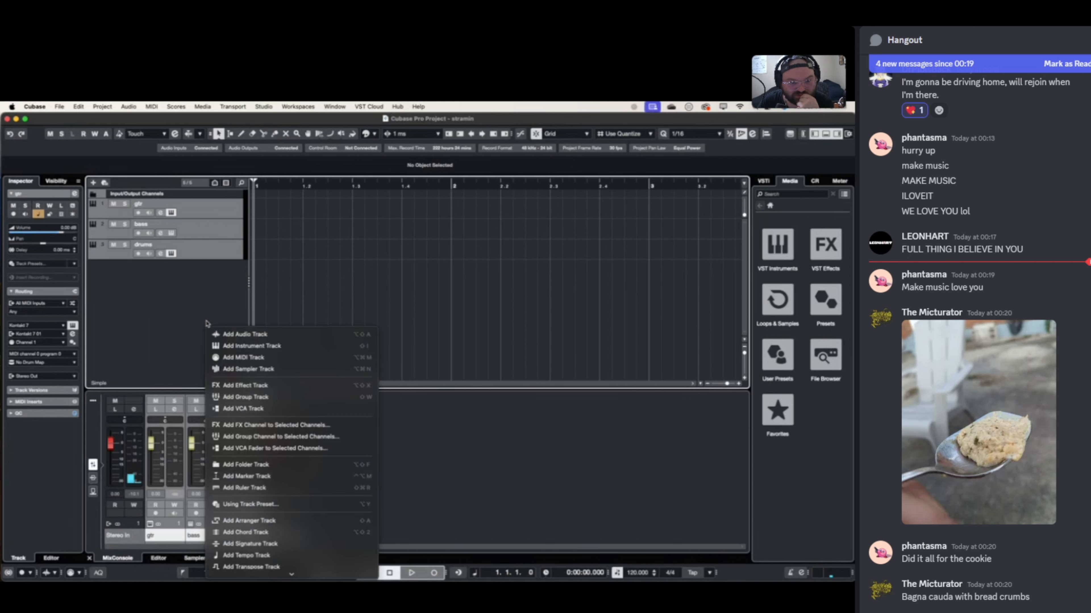
{"action": "left_click", "coordinate": [269, 437]}
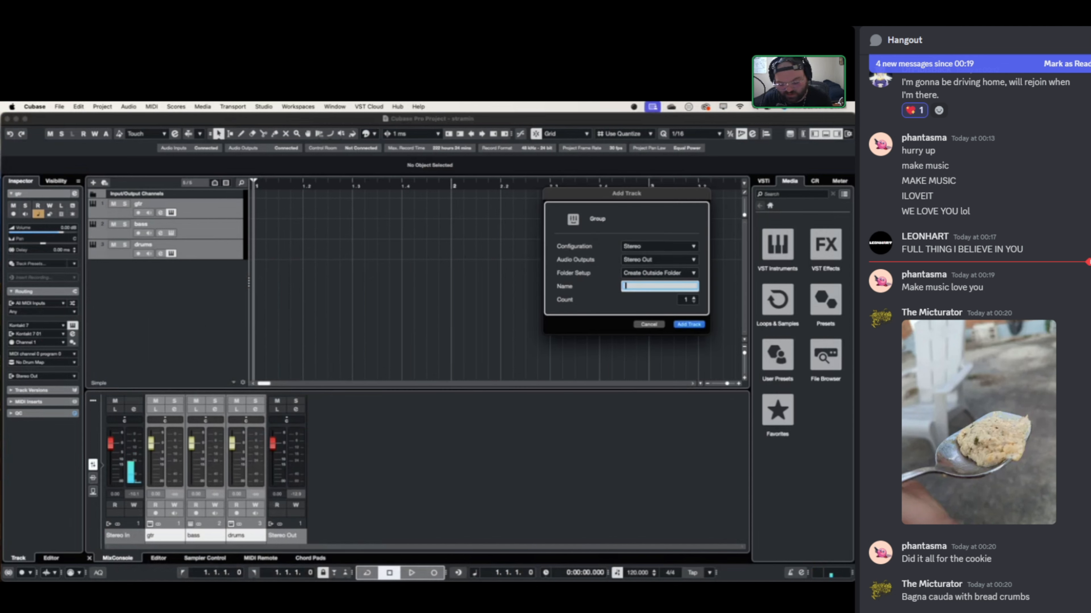
- Name the stereo group channel intsrumental buss and add it to the project
{"action": "type", "text": "intsru"}
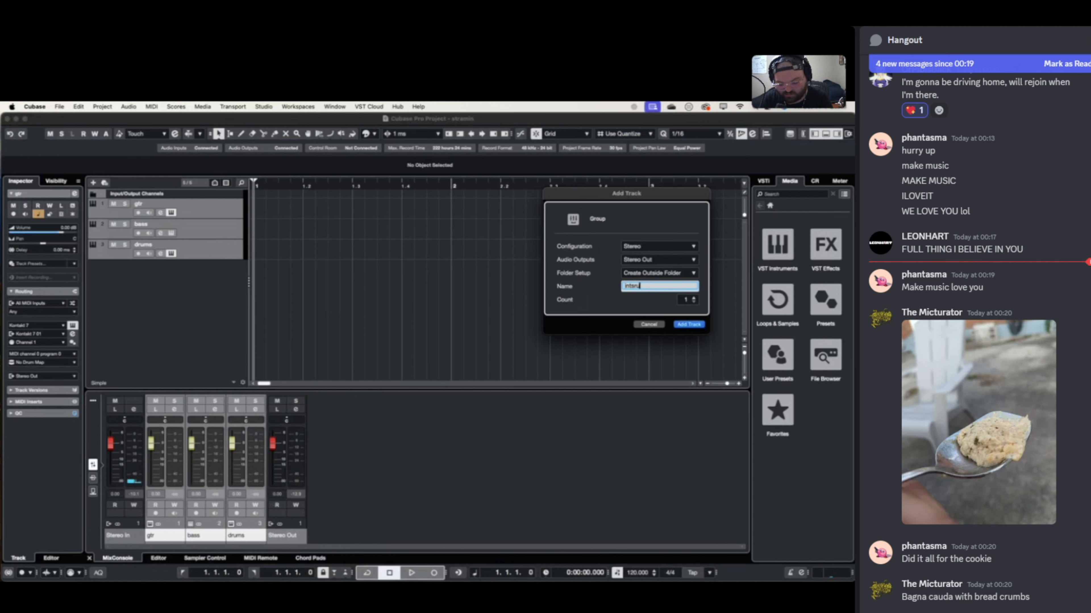
{"action": "type", "text": "mental "}
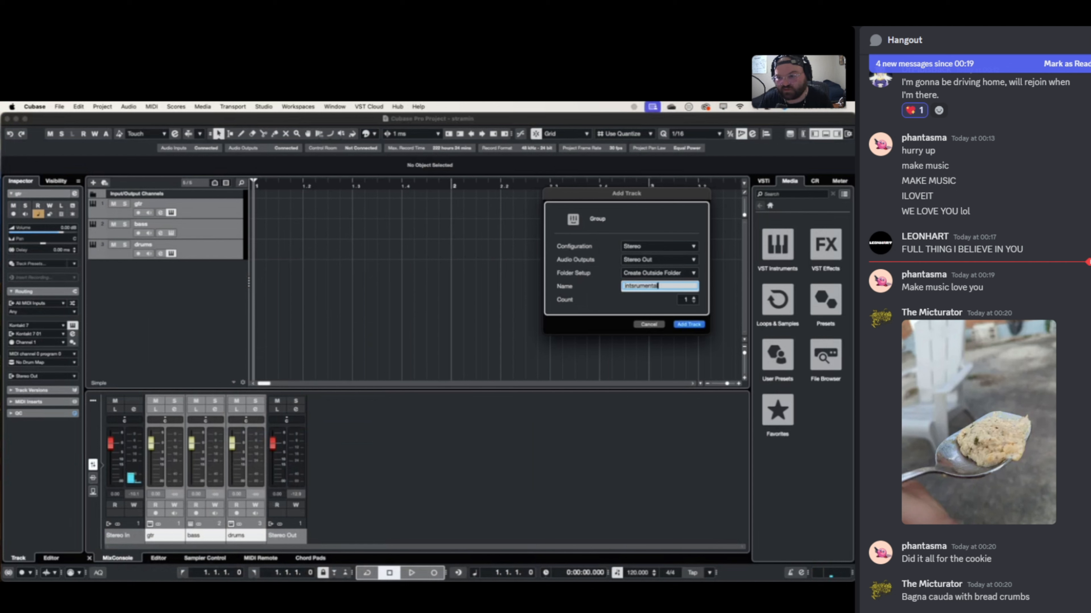
{"action": "type", "text": "bass"}
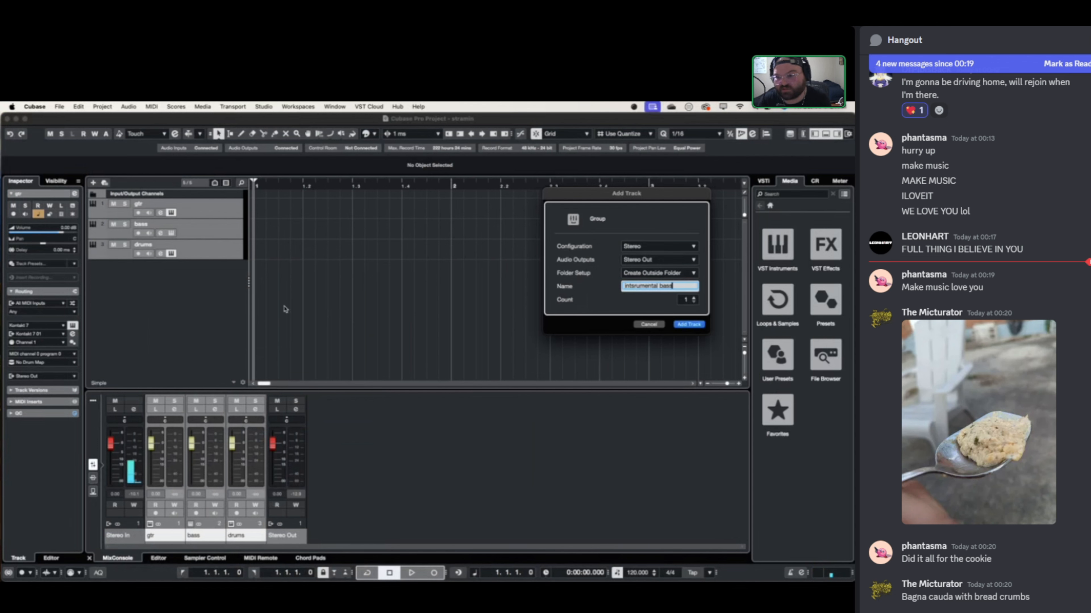
{"action": "key", "text": "BackSpace"}
{"action": "key", "text": "BackSpace"}
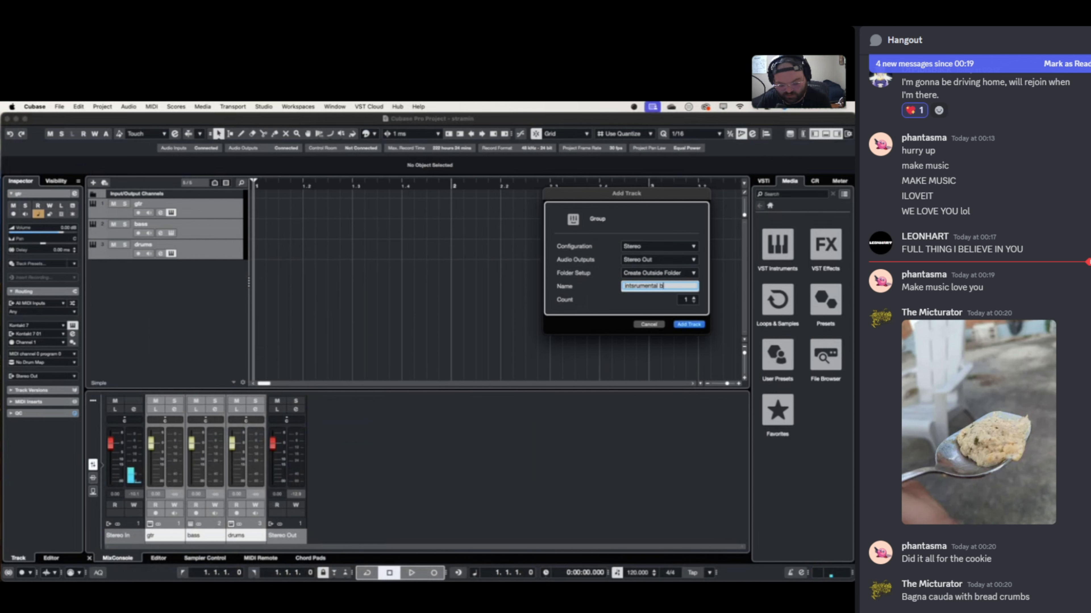
{"action": "type", "text": "uss"}
{"action": "key", "text": "Return"}
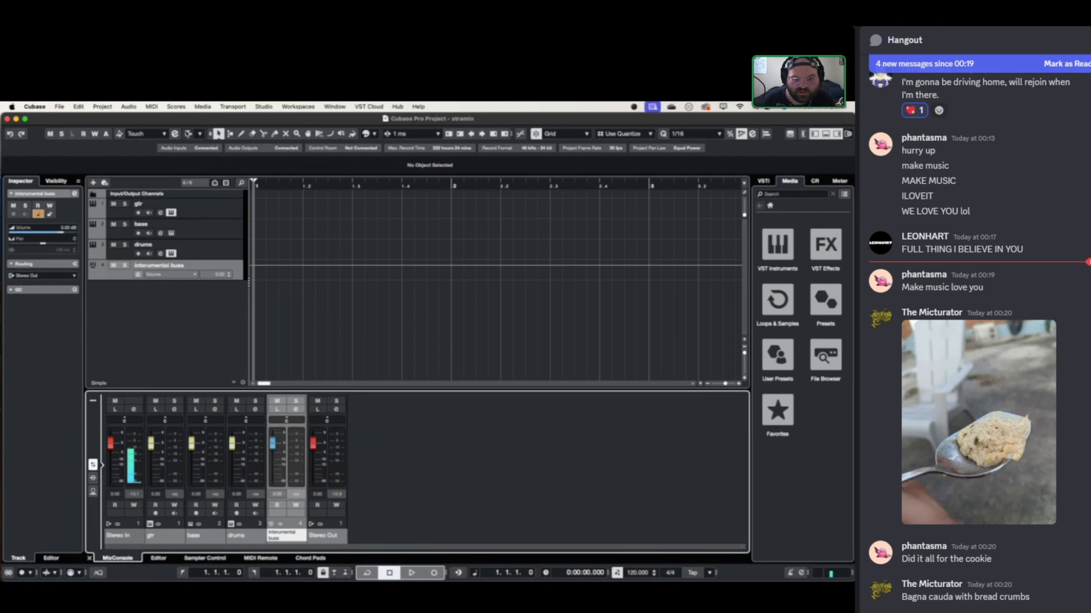
- Check the gtr track's output routing in its channel settings
{"action": "left_click", "coordinate": [159, 285]}
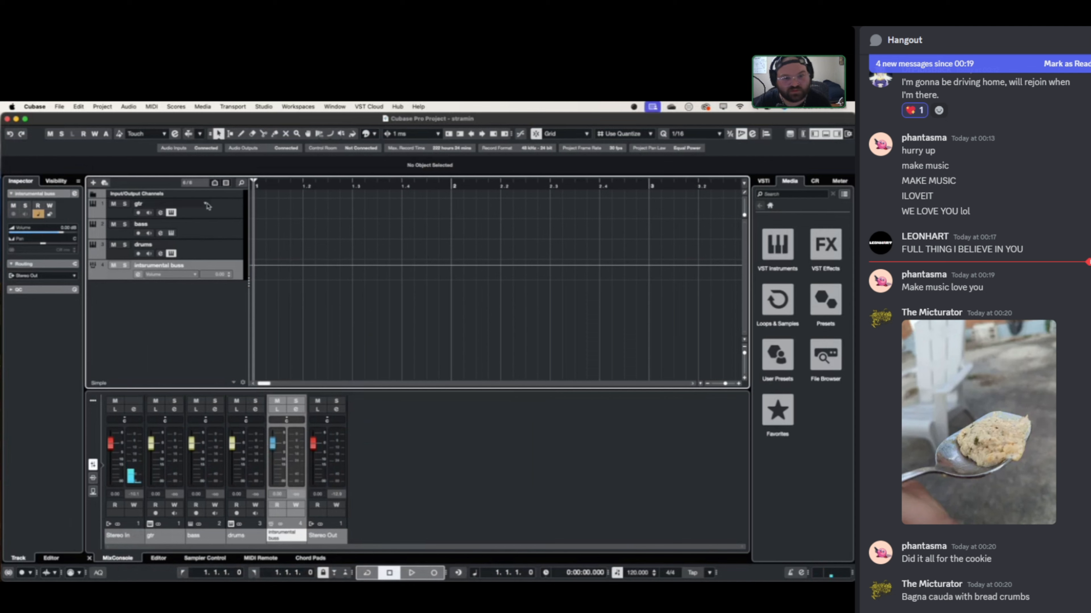
{"action": "left_click", "coordinate": [193, 215]}
{"action": "left_click", "coordinate": [194, 217]}
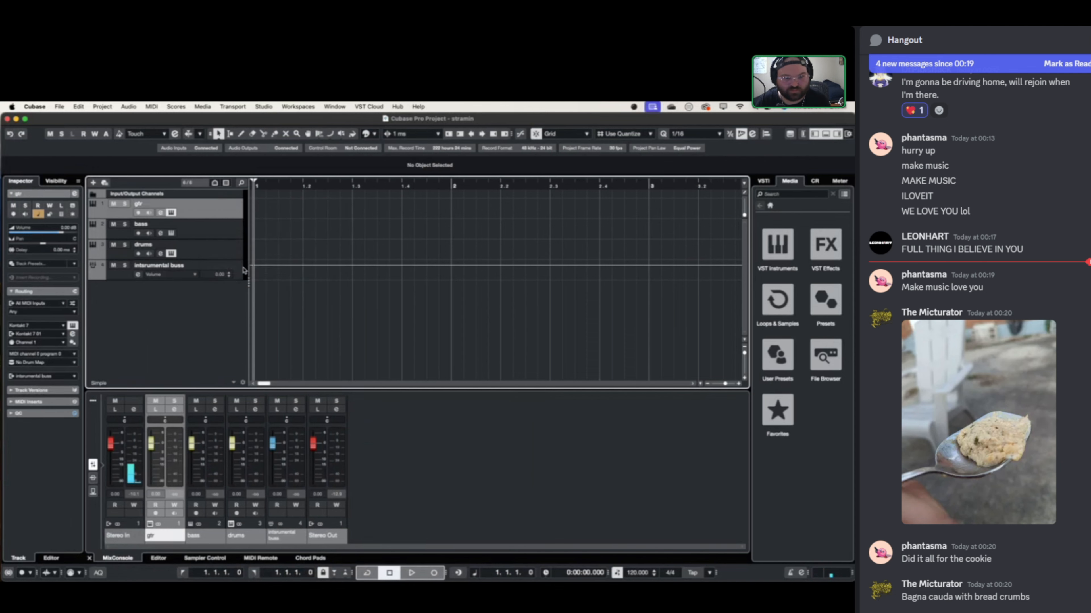
{"action": "left_click", "coordinate": [160, 212]}
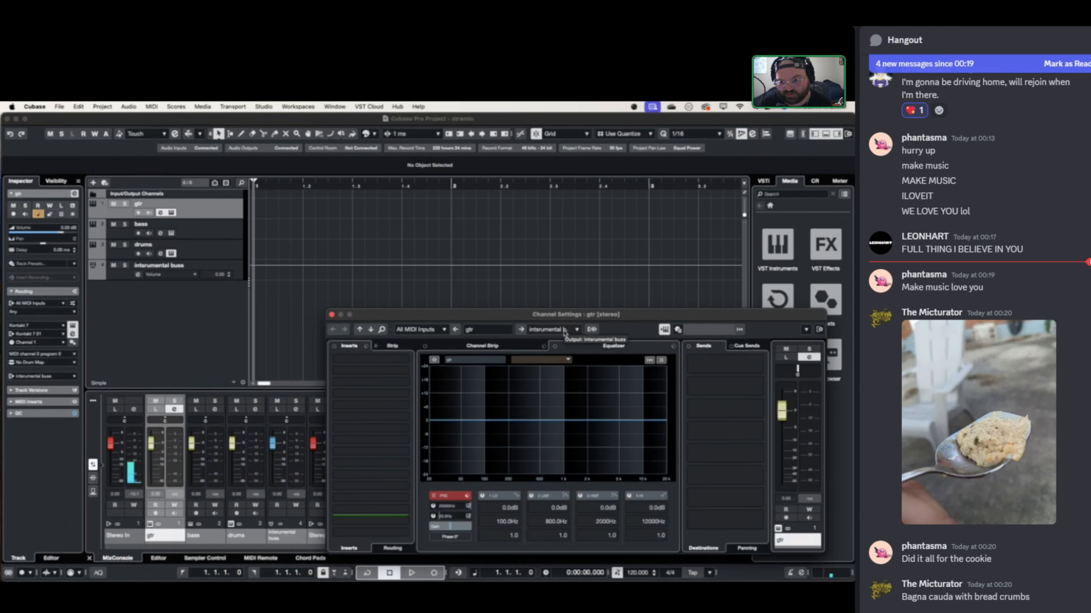
{"action": "left_click_drag", "start_coordinate": [399, 316], "coordinate": [507, 230]}
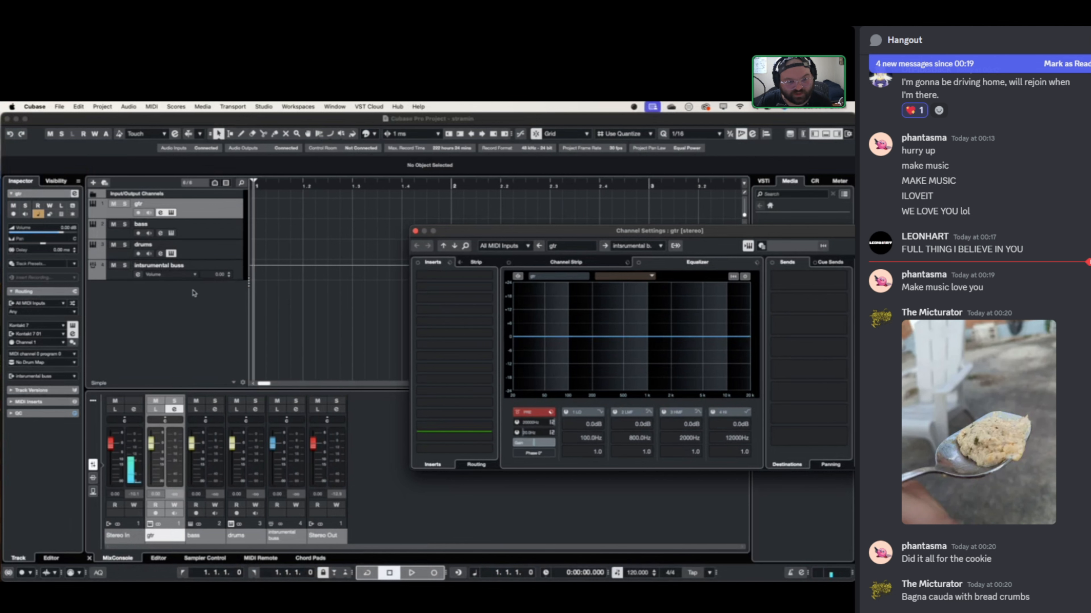
- Check the group channel's sources and output in its channel settings, and close the settings window
{"action": "left_click", "coordinate": [230, 270]}
{"action": "left_click", "coordinate": [296, 410]}
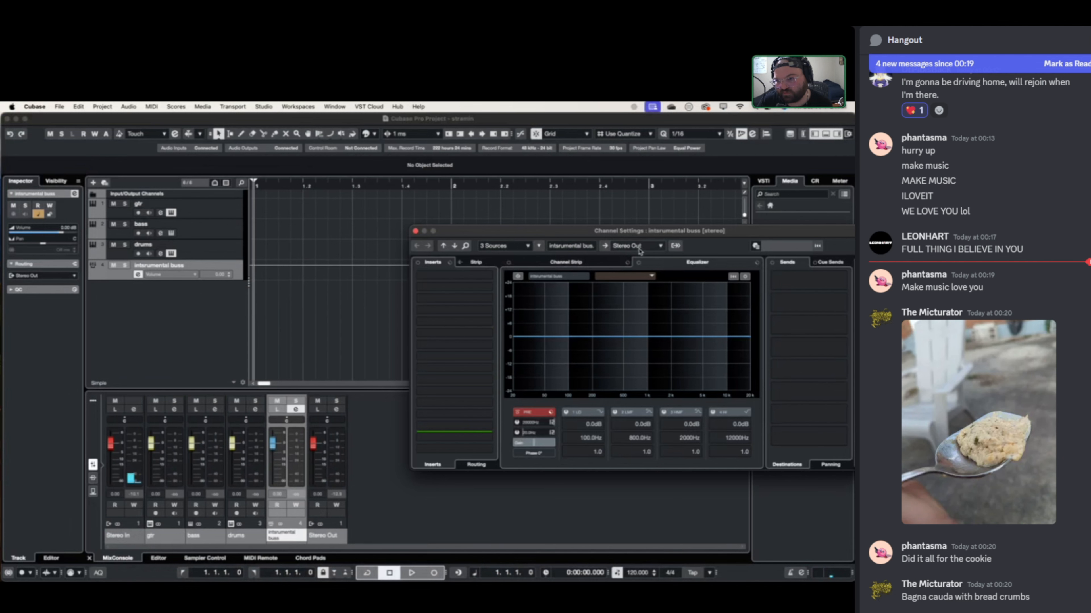
{"action": "left_click_drag", "start_coordinate": [520, 233], "coordinate": [371, 235]}
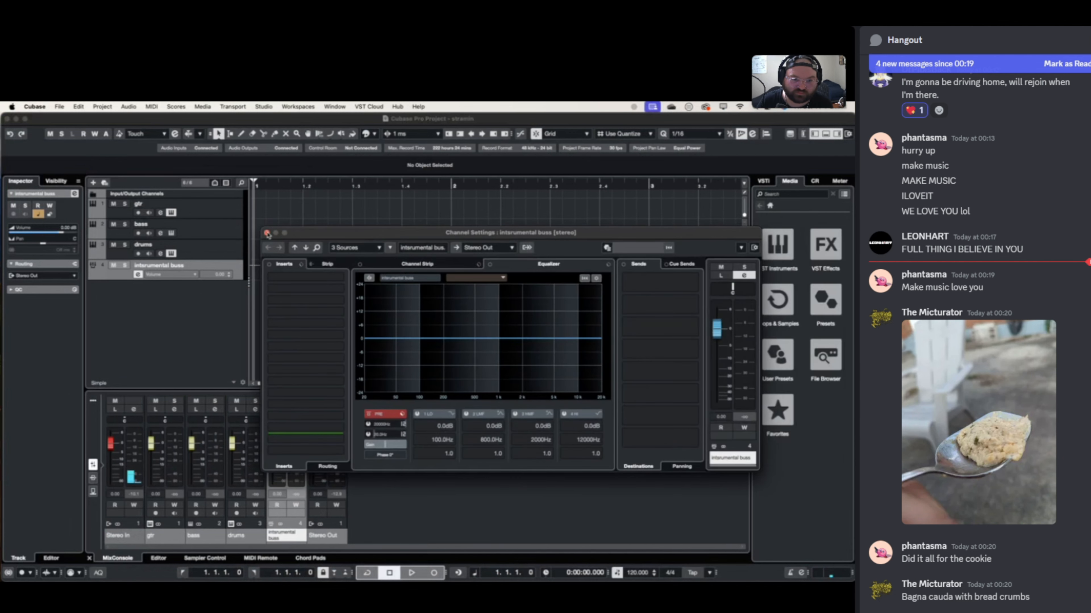
{"action": "left_click", "coordinate": [267, 233]}
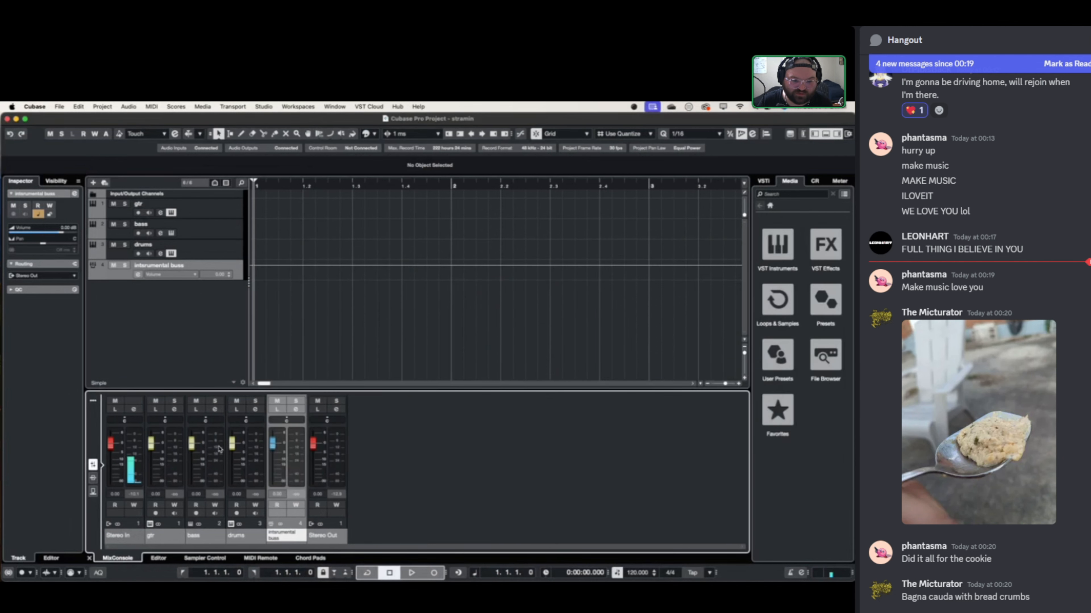
{"action": "mouse_move", "coordinate": [272, 450]}
{"action": "left_mouse_down"}
{"action": "mouse_move", "coordinate": [273, 436]}
{"action": "mouse_move", "coordinate": [275, 480]}
{"action": "mouse_move", "coordinate": [273, 451]}
{"action": "left_mouse_up"}
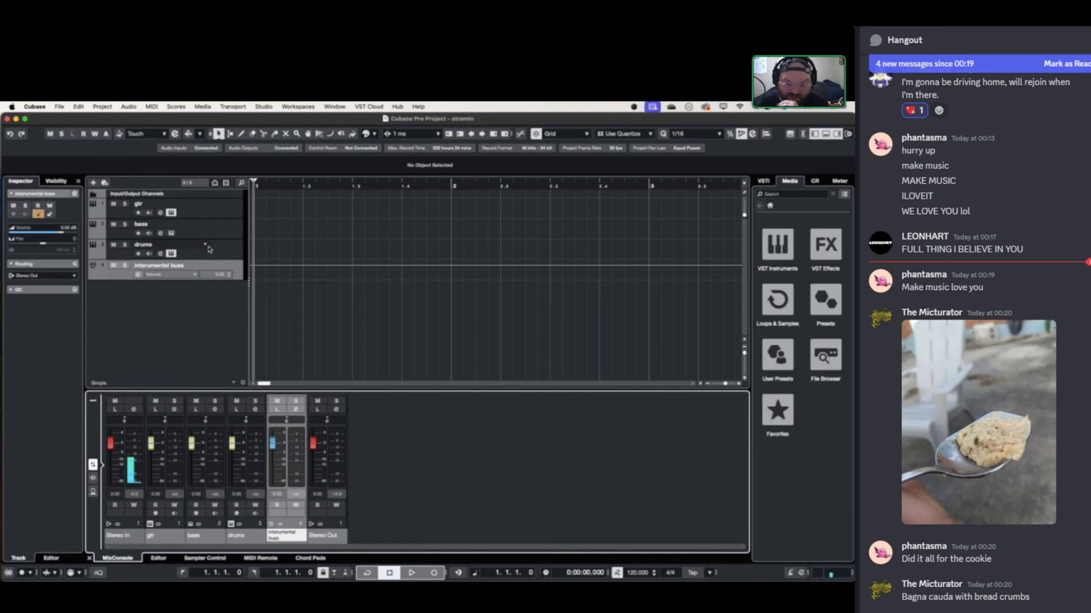
- Load the Jay Weinberg library's 01 Default Kit into the drums track's Kontakt 7 instrument
{"action": "left_click", "coordinate": [239, 245]}
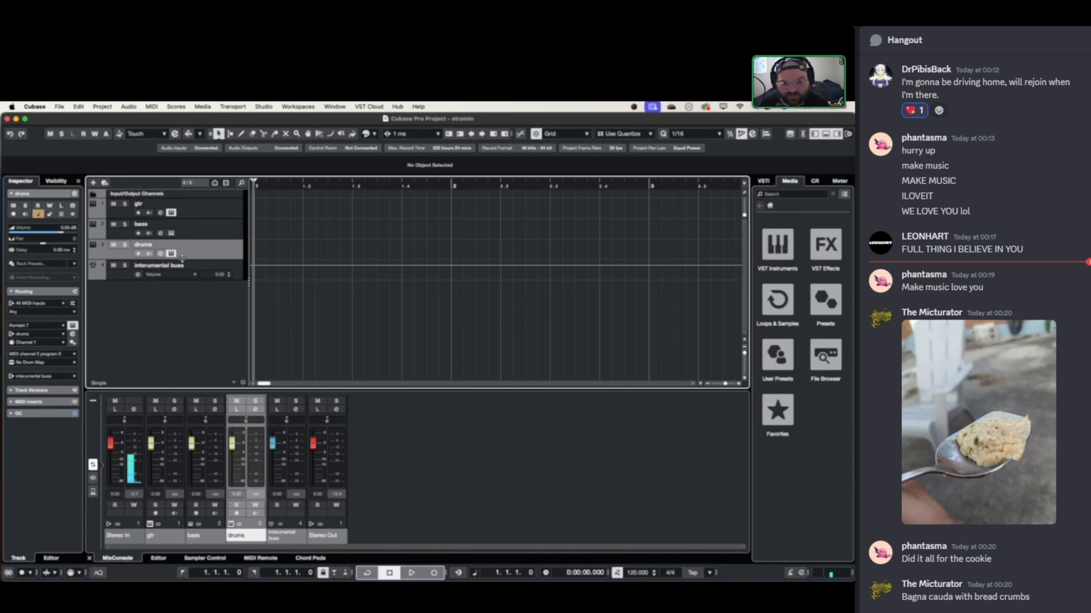
{"action": "left_click", "coordinate": [163, 254]}
{"action": "left_click", "coordinate": [163, 254]}
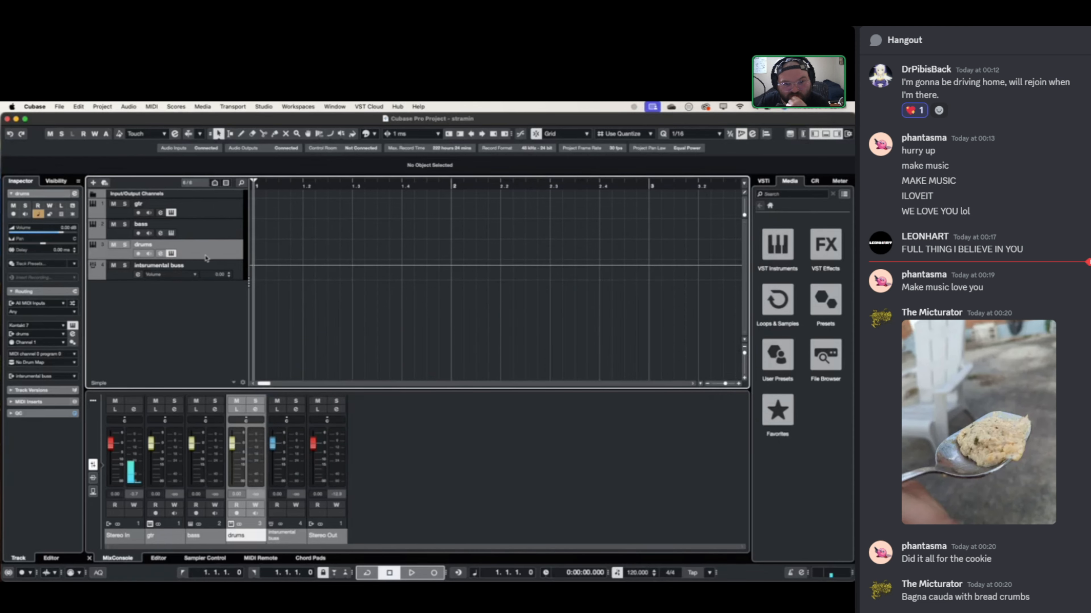
{"action": "left_click", "coordinate": [172, 254]}
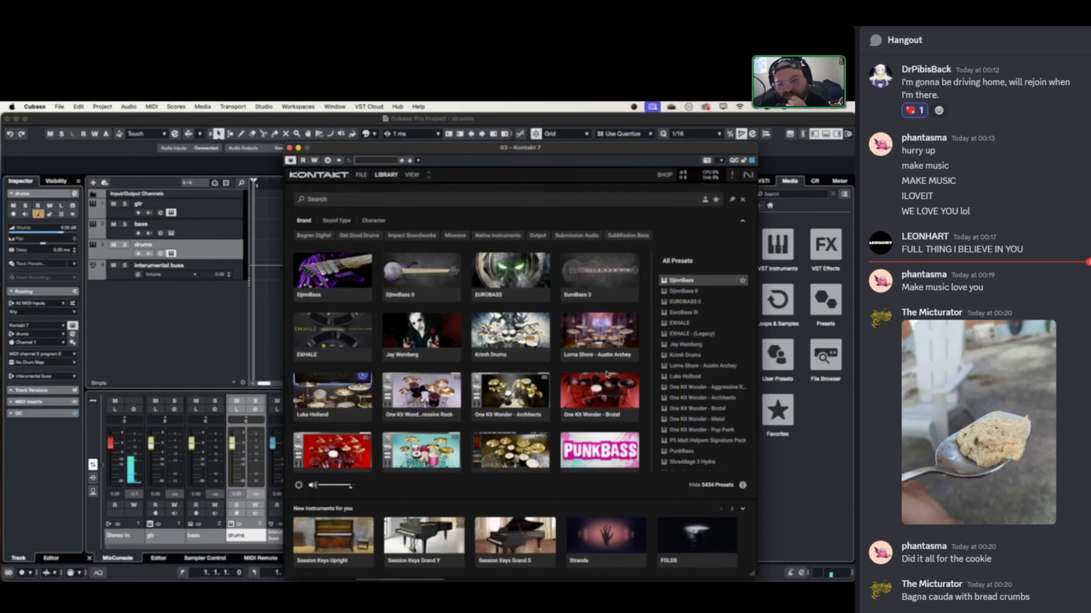
{"action": "left_click", "coordinate": [422, 342]}
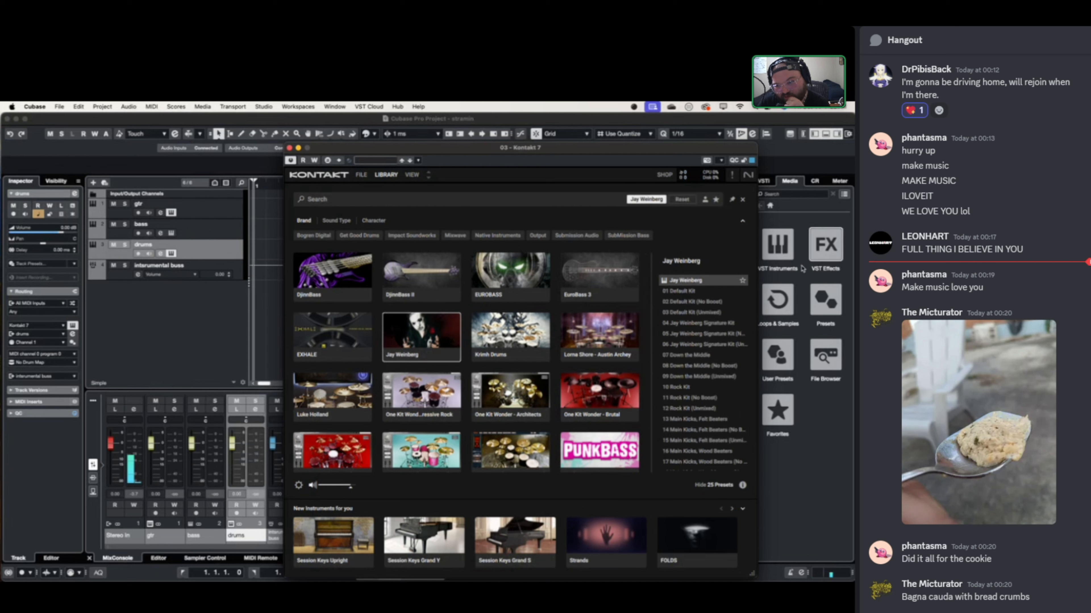
{"action": "left_click", "coordinate": [704, 294]}
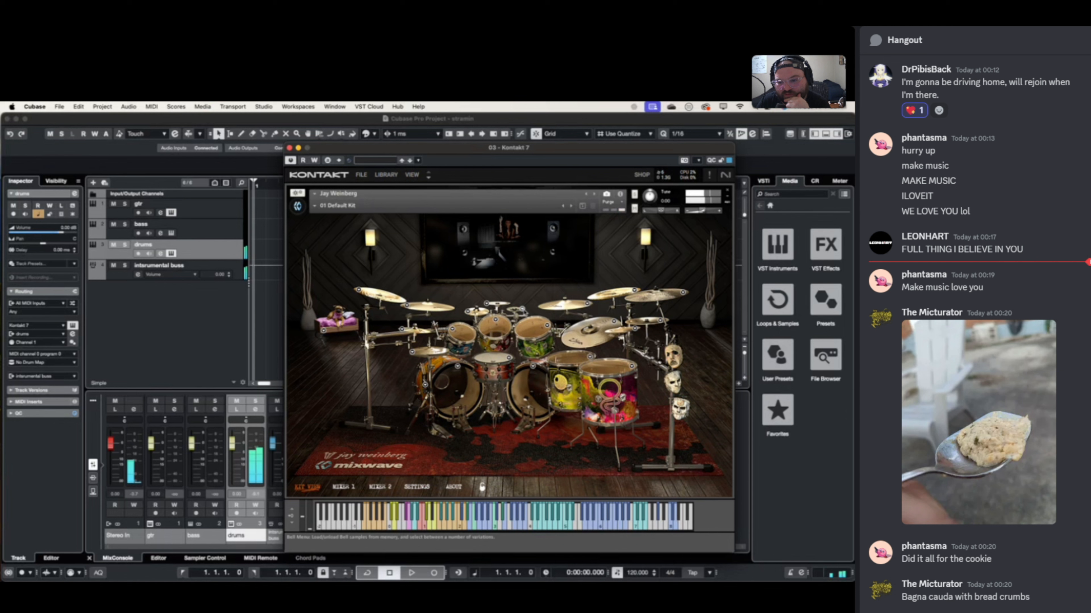
- Unload Rack Tom 1, Rack Tom 3 and the smaller floor tom from the drum kit
{"action": "left_click", "coordinate": [522, 308]}
{"action": "left_click", "coordinate": [536, 340]}
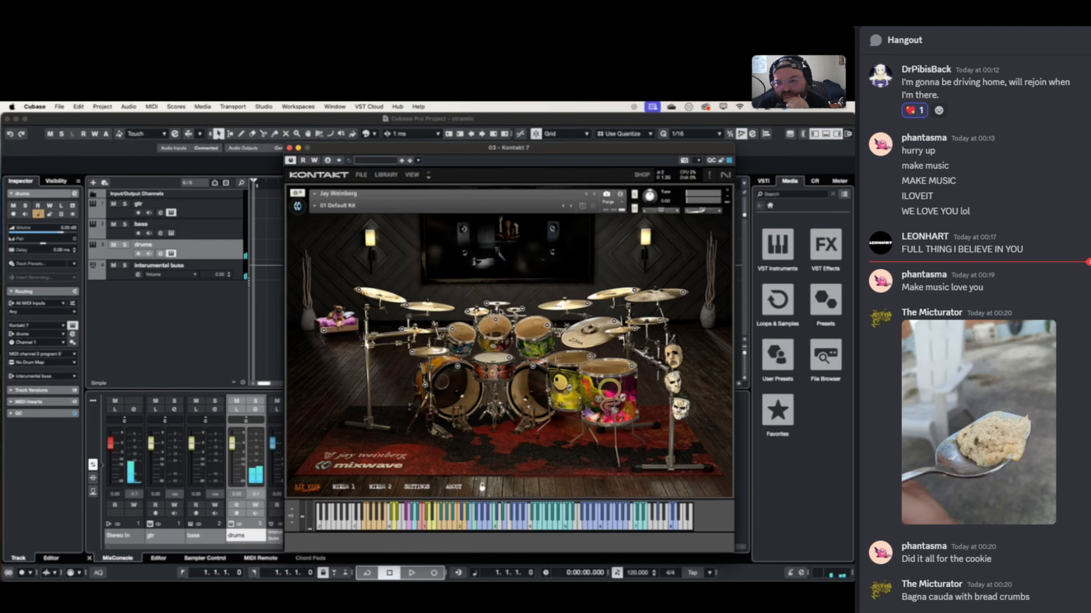
{"action": "left_click", "coordinate": [452, 328]}
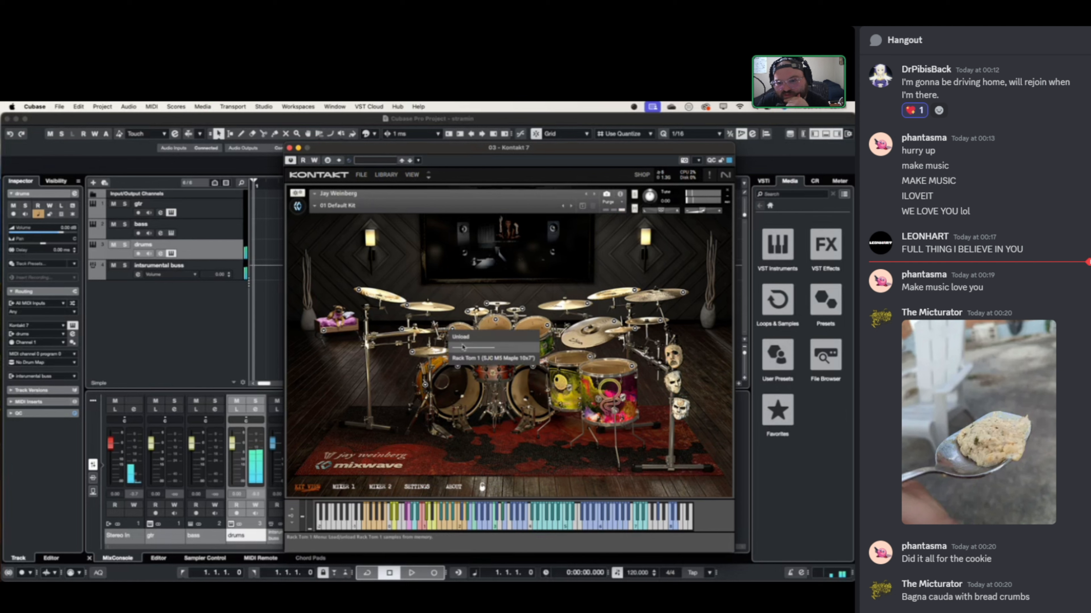
{"action": "left_click", "coordinate": [465, 339]}
{"action": "left_click", "coordinate": [547, 325]}
{"action": "left_click", "coordinate": [555, 335]}
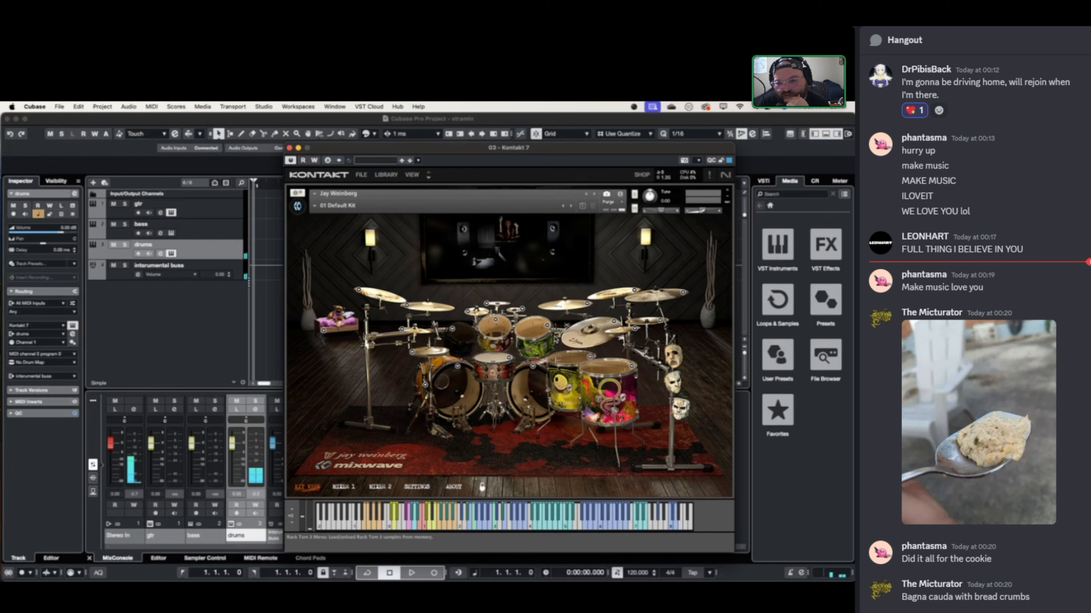
{"action": "left_click", "coordinate": [590, 357]}
{"action": "left_click", "coordinate": [592, 365]}
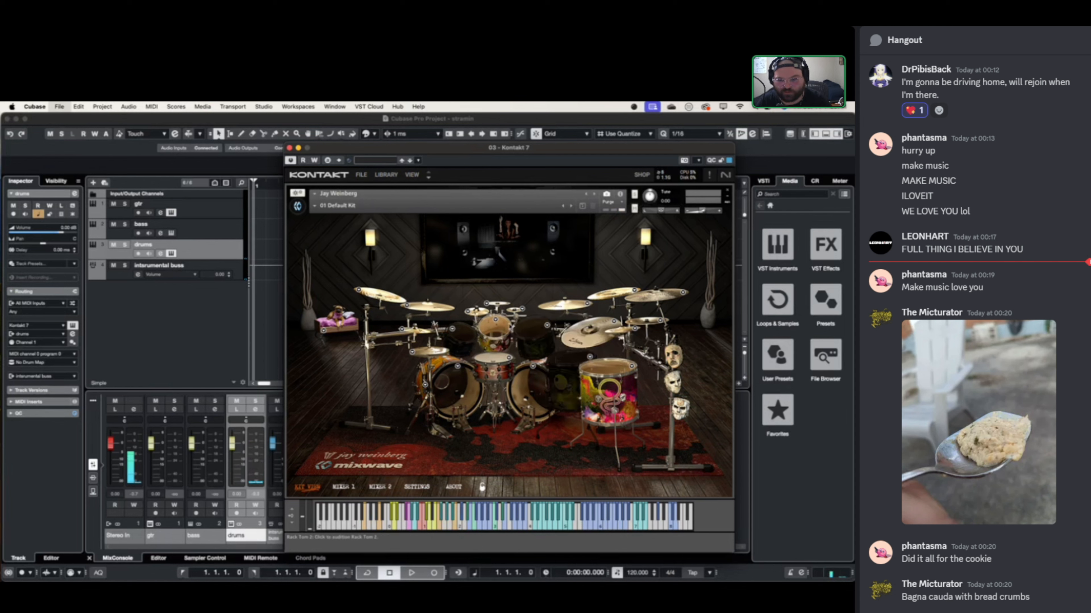
{"action": "left_click", "coordinate": [435, 356]}
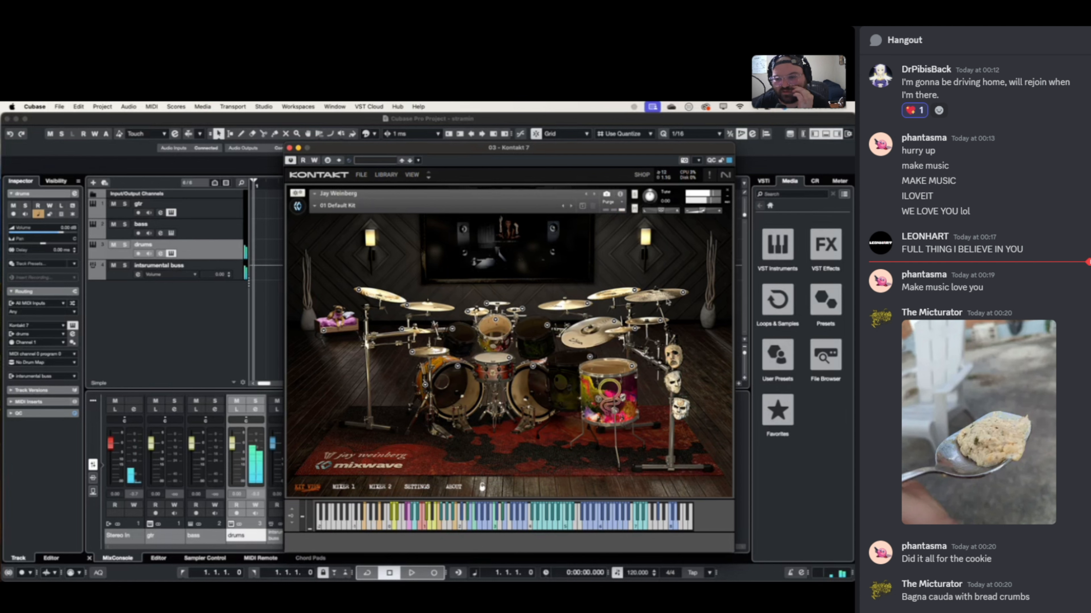
- Unload the stack and the two large cymbals on the right side of the drum kit
{"action": "left_click", "coordinate": [635, 329]}
{"action": "left_click", "coordinate": [657, 345]}
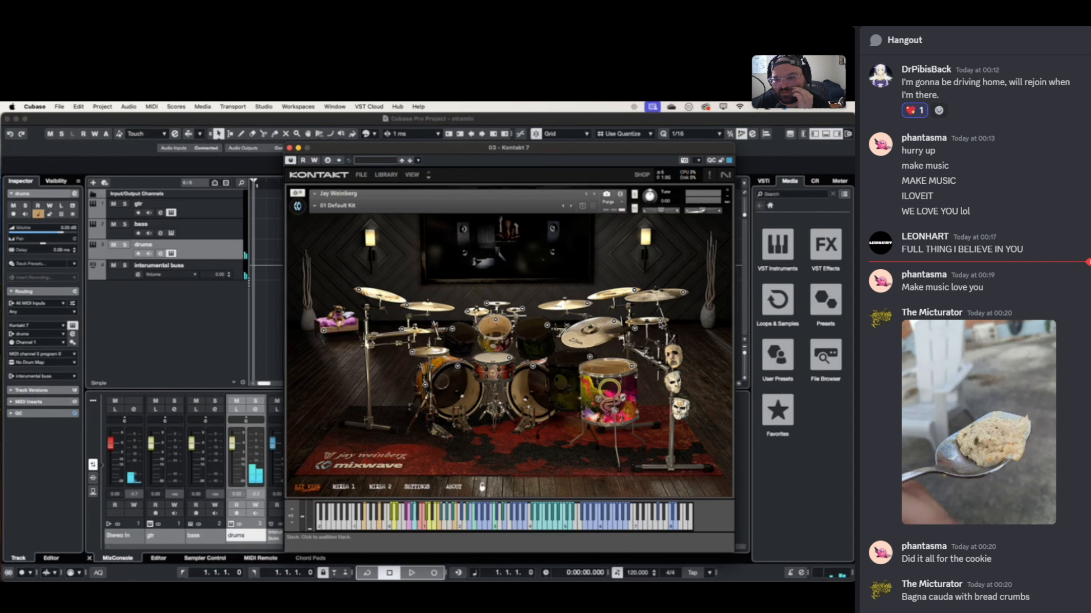
{"action": "left_click", "coordinate": [661, 322]}
{"action": "left_click", "coordinate": [662, 327]}
{"action": "left_click", "coordinate": [683, 293]}
{"action": "left_click", "coordinate": [678, 297]}
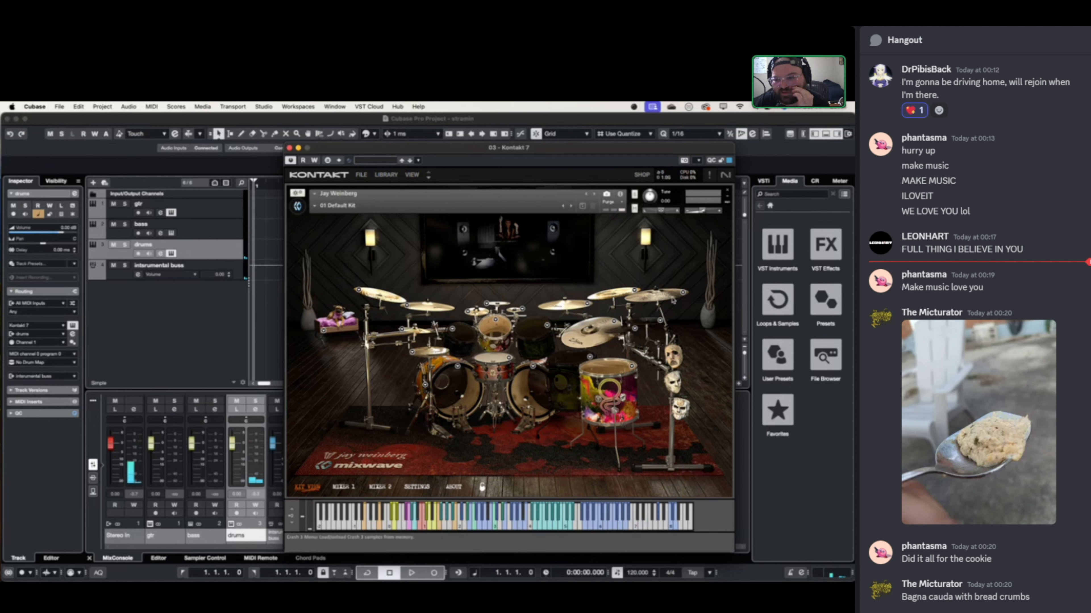
{"action": "left_click", "coordinate": [635, 291]}
{"action": "left_click", "coordinate": [639, 299]}
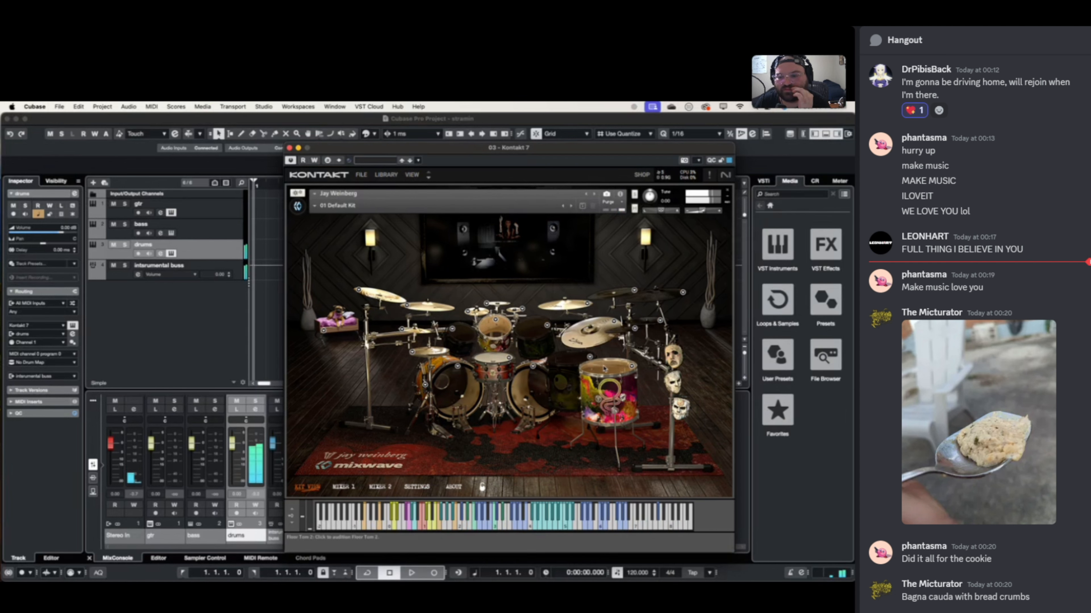
- Load the SJC NA Maple 14x6.5 snare into the kit and close the Kontakt and Audio Connections windows
{"action": "left_click", "coordinate": [501, 358]}
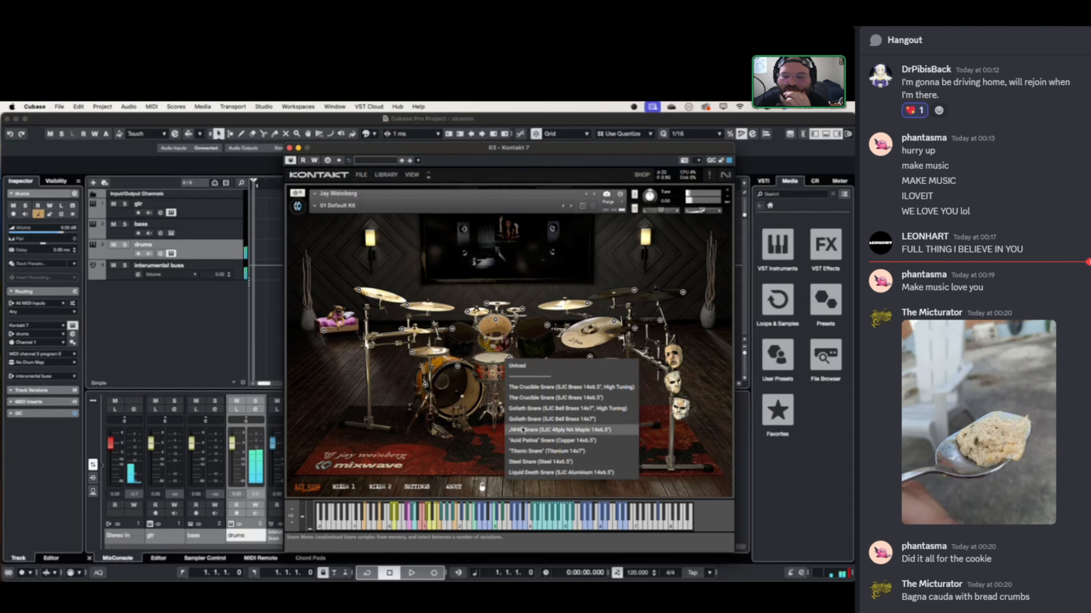
{"action": "left_click", "coordinate": [533, 431]}
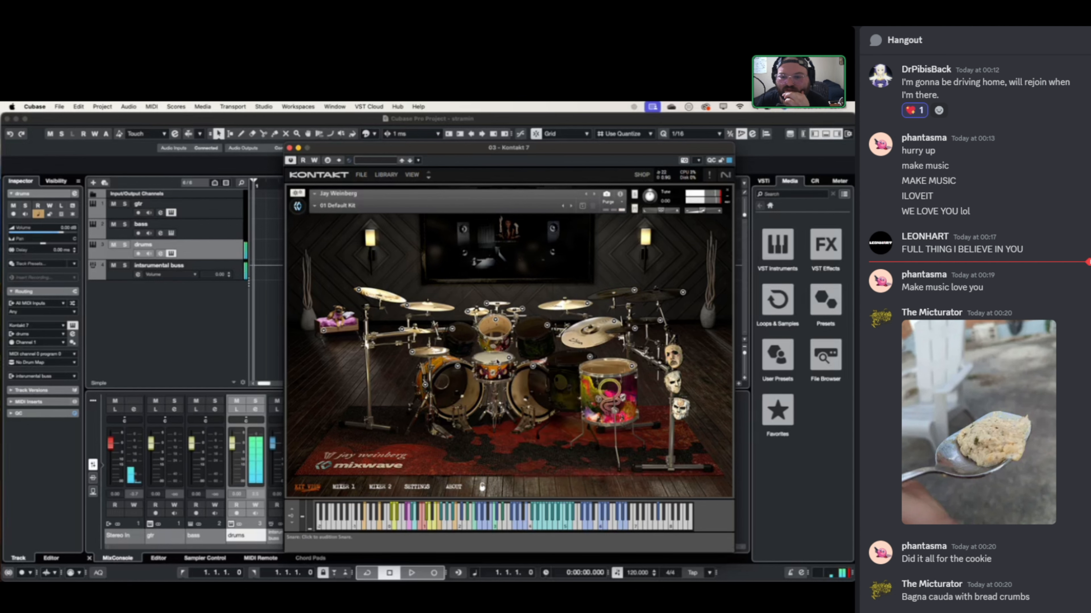
{"action": "left_click", "coordinate": [290, 147]}
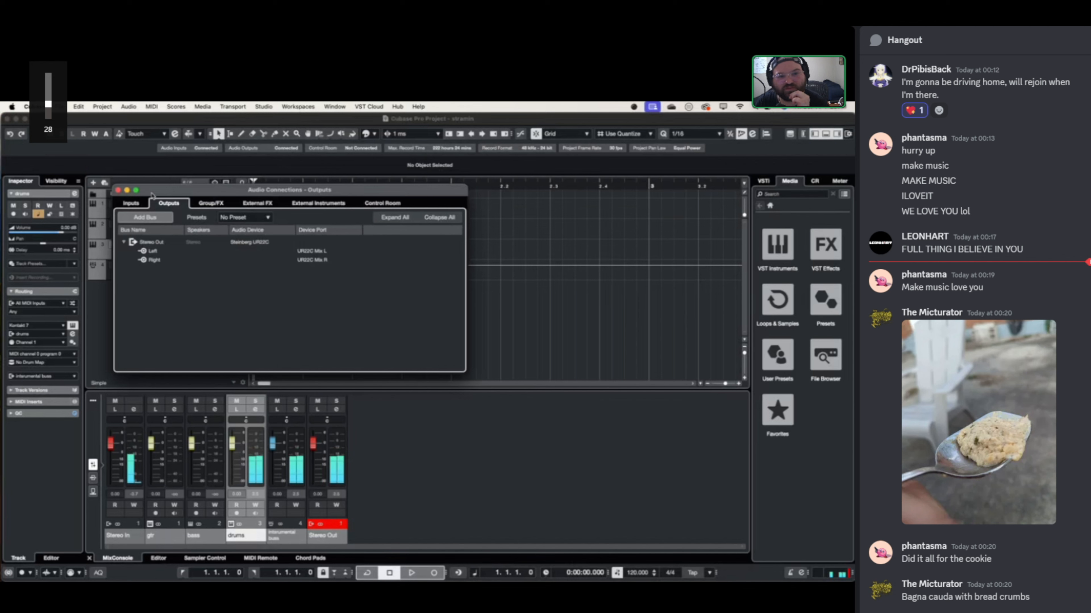
{"action": "left_click", "coordinate": [402, 389]}
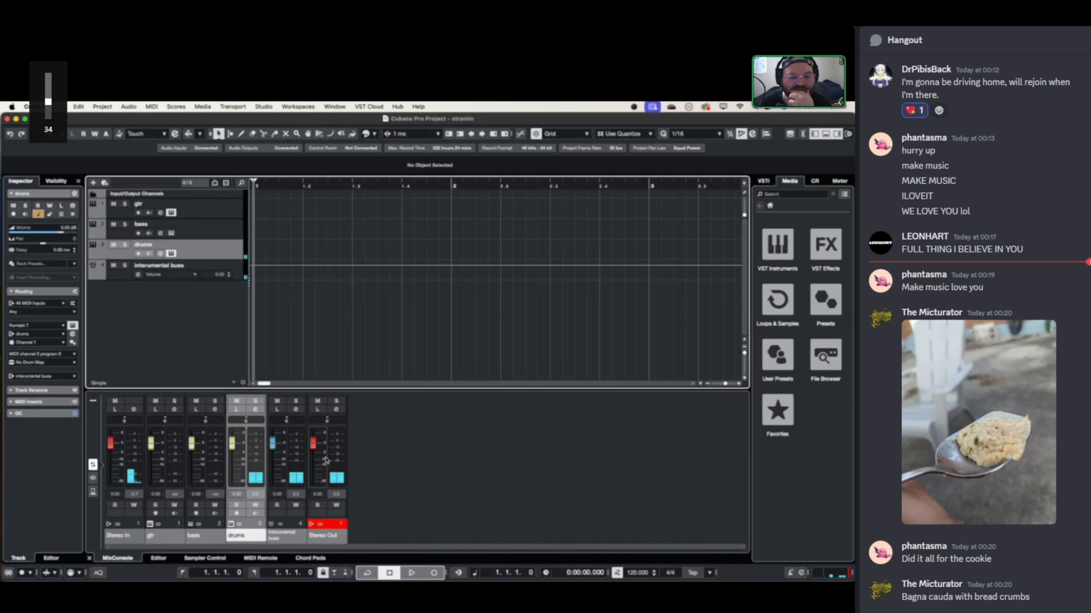
- Reset the Stereo Out clip indicator and load Shreddage 3 Hydra into the gtr track's Kontakt 7 instrument
{"action": "left_click", "coordinate": [328, 524]}
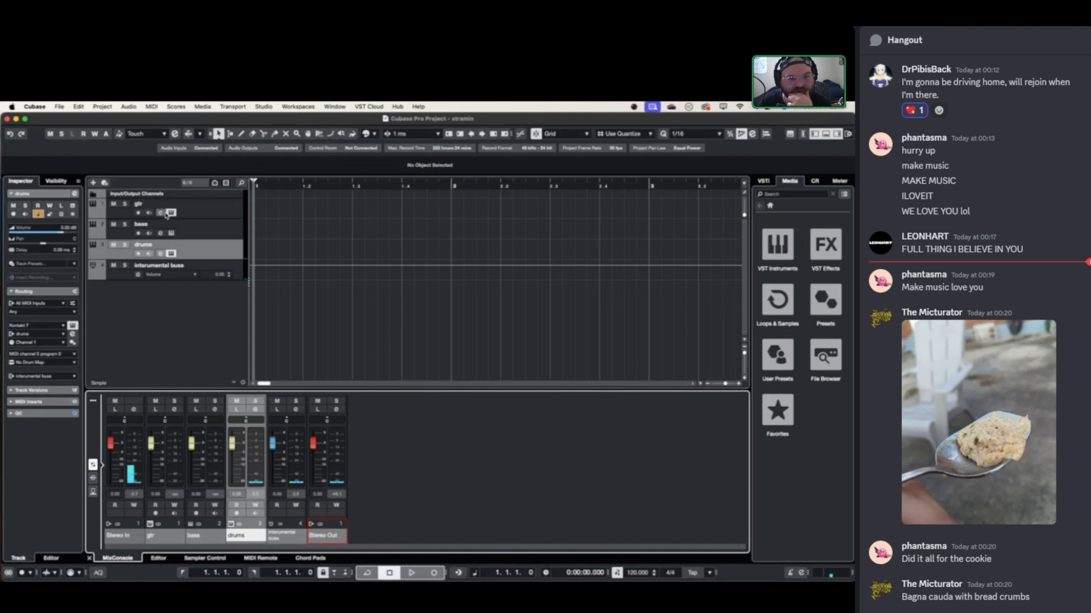
{"action": "left_click", "coordinate": [170, 213]}
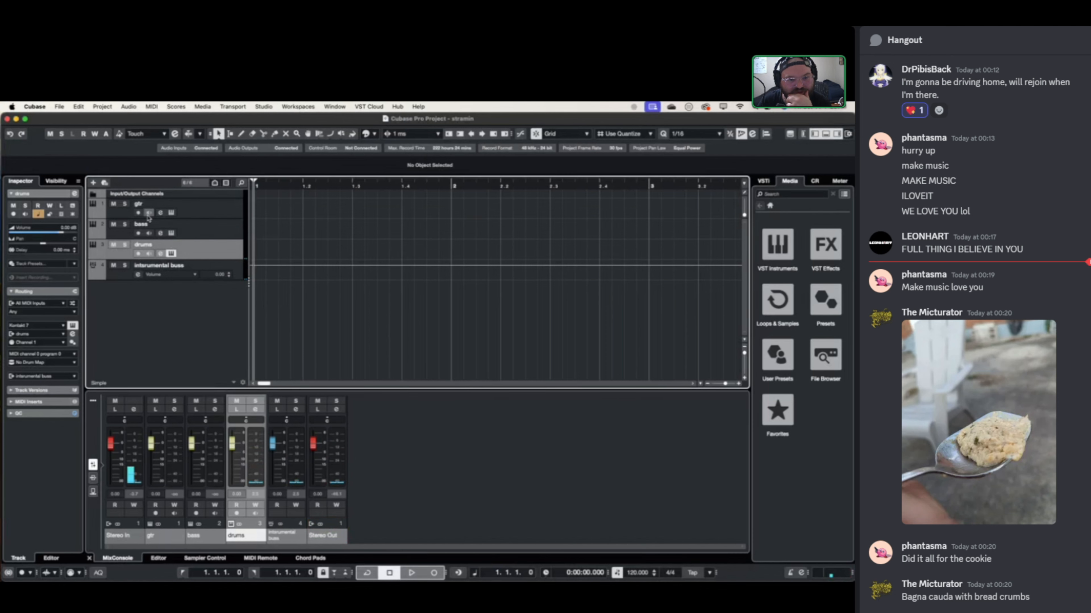
{"action": "left_click", "coordinate": [160, 213]}
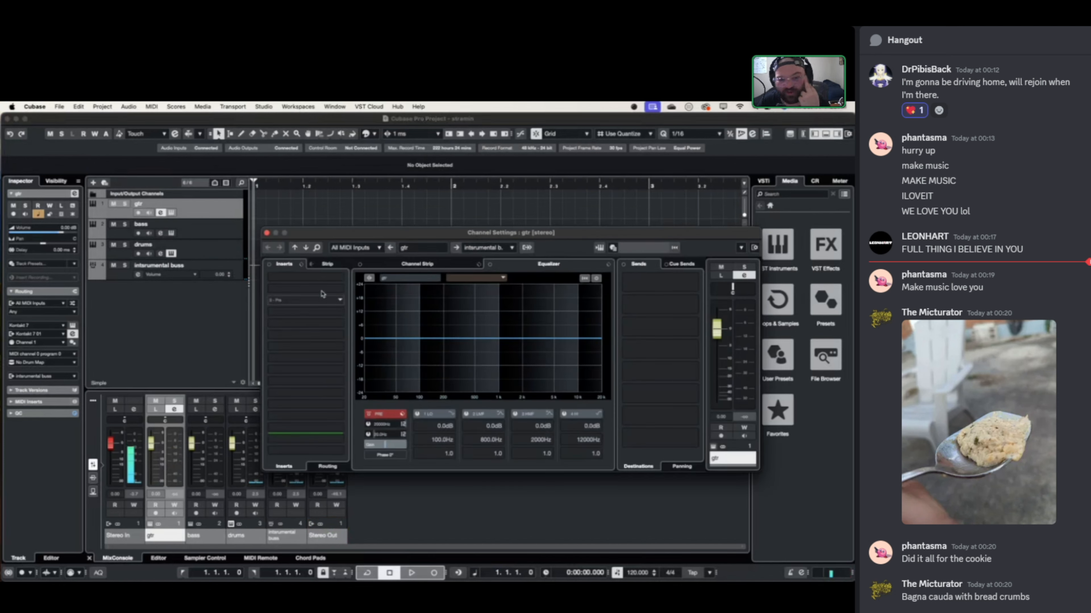
{"action": "left_click", "coordinate": [267, 233]}
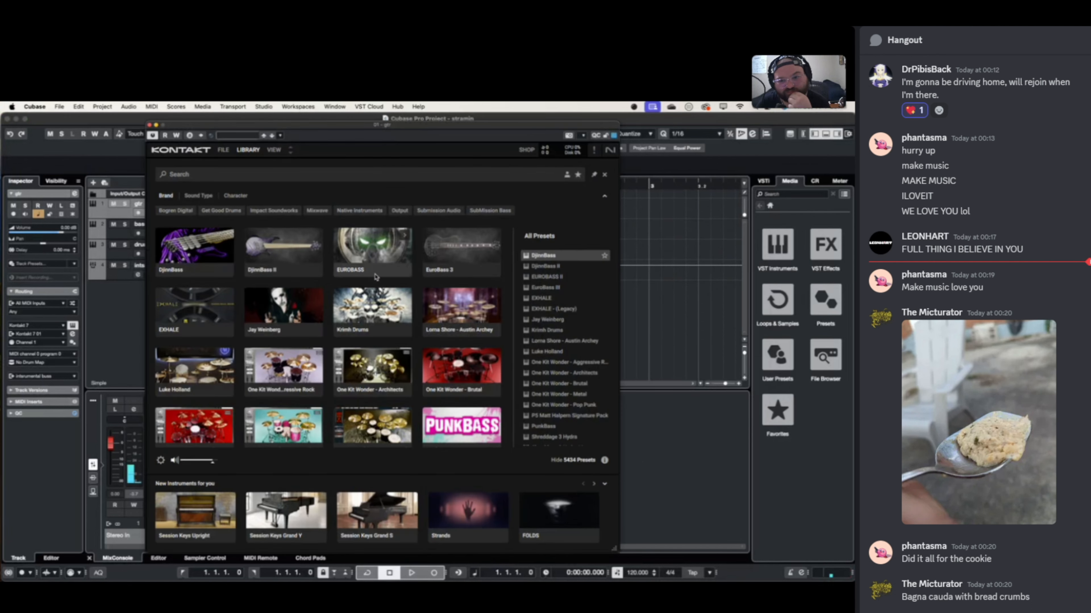
{"action": "scroll", "coordinate": [338, 288], "scroll_direction": "down", "scroll_amount": 3}
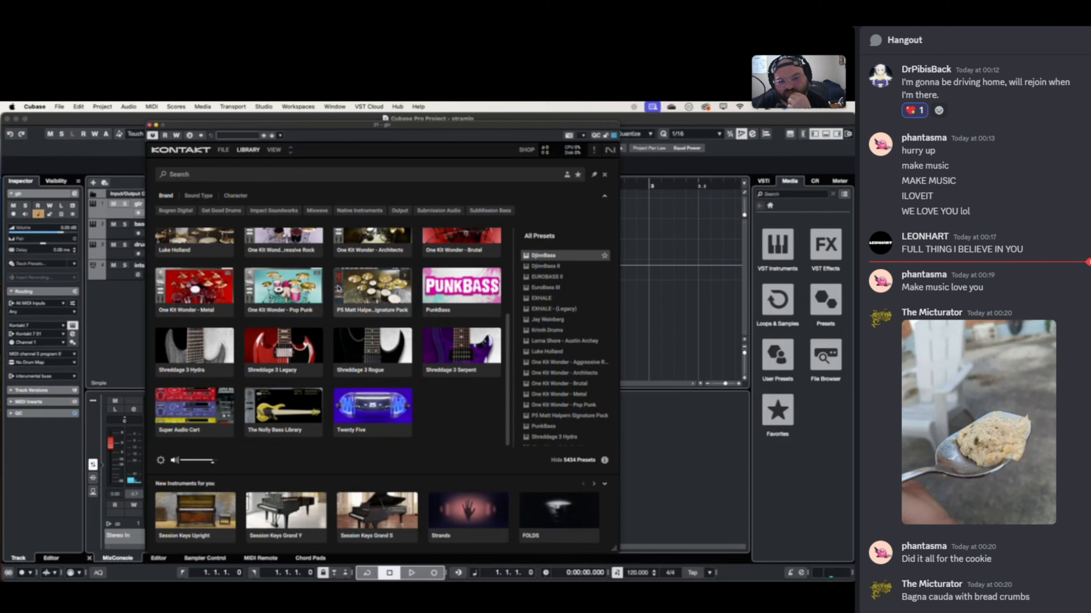
{"action": "left_click", "coordinate": [194, 348]}
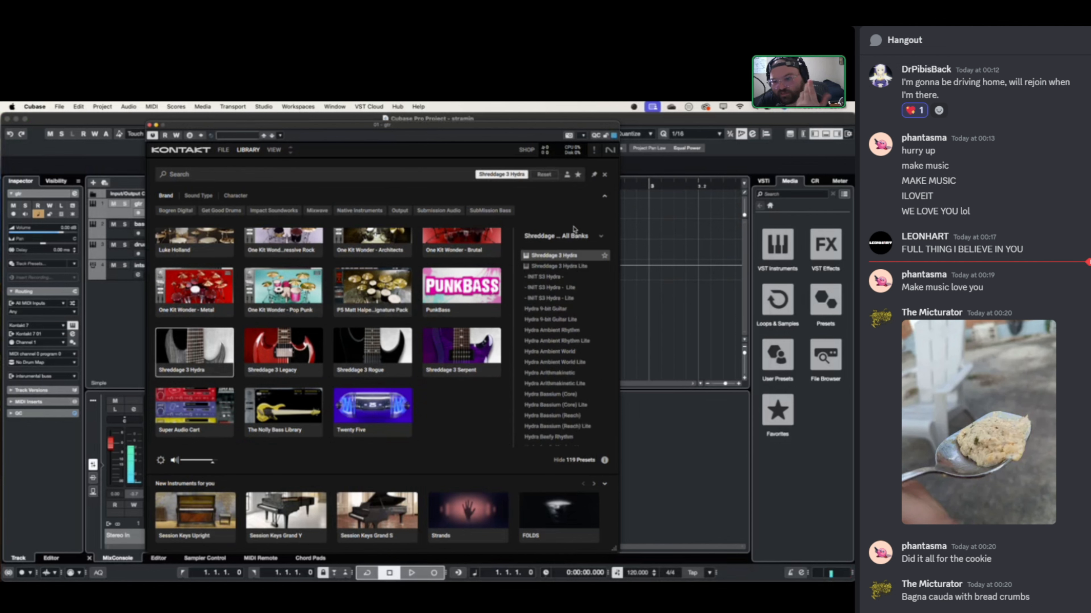
{"action": "double_click", "coordinate": [600, 254]}
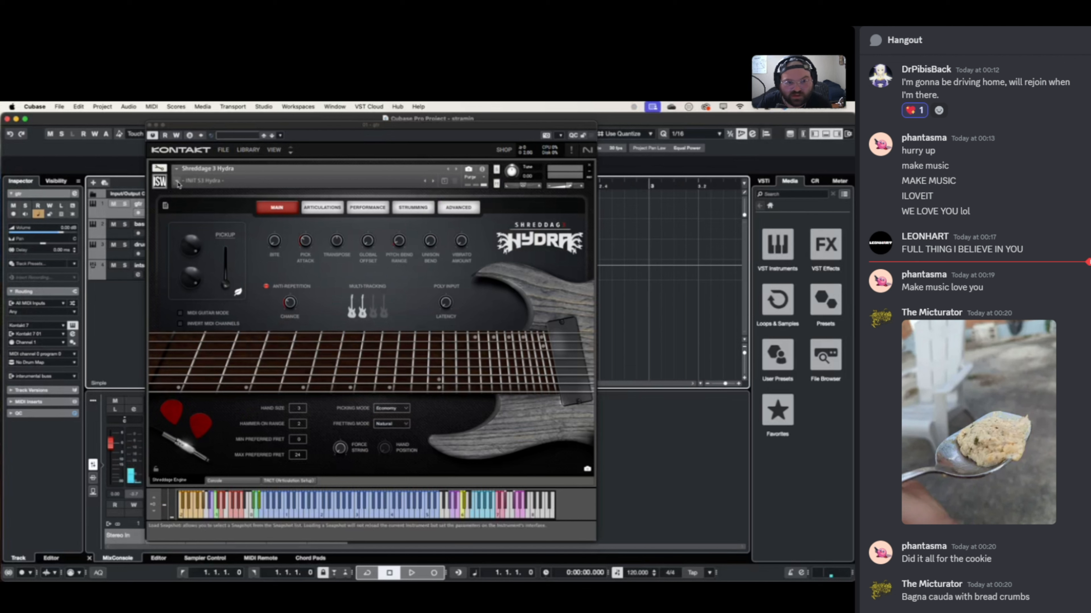
- Load the user snapshot my start in Shreddage 3 Hydra
{"action": "left_click", "coordinate": [202, 180]}
{"action": "mouse_move", "coordinate": [198, 202]}
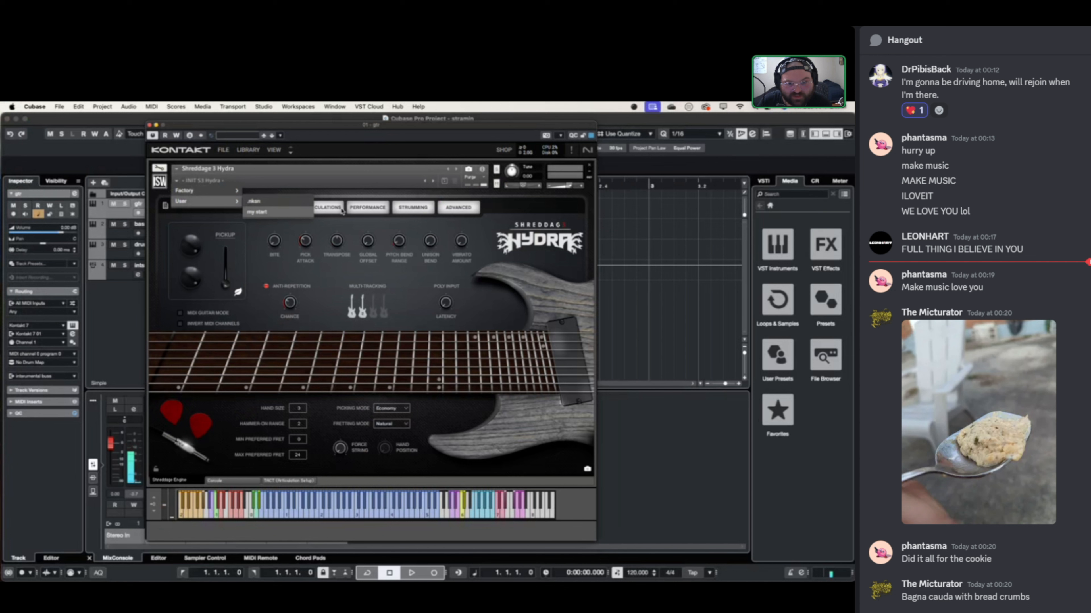
{"action": "left_click", "coordinate": [301, 212]}
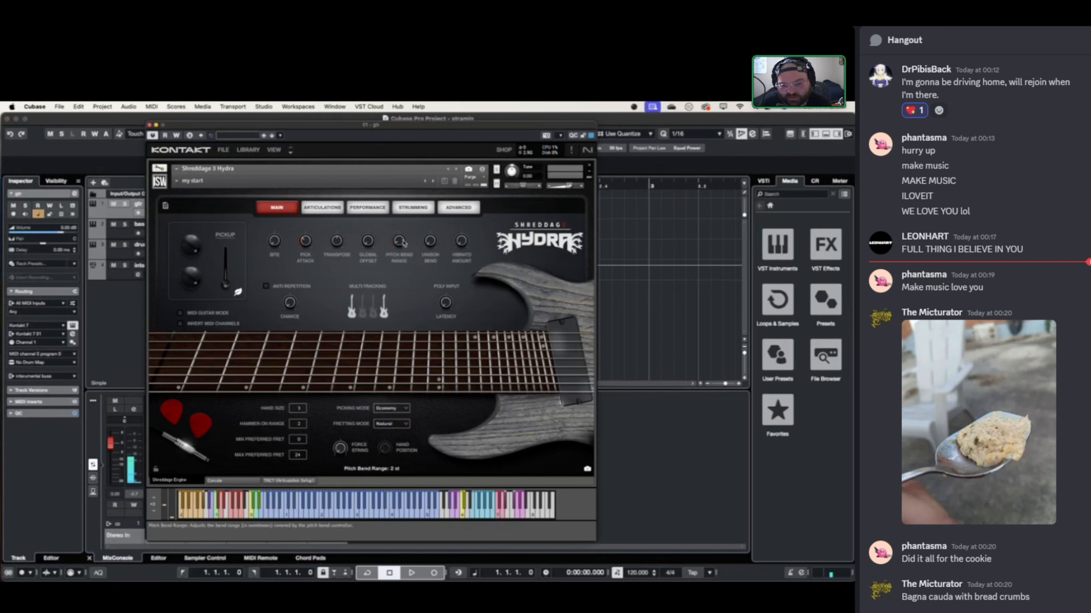
- Examine the keyswitch assignments across Hydra's TACT articulation setup pages, and close the Kontakt window
{"action": "left_click", "coordinate": [301, 482]}
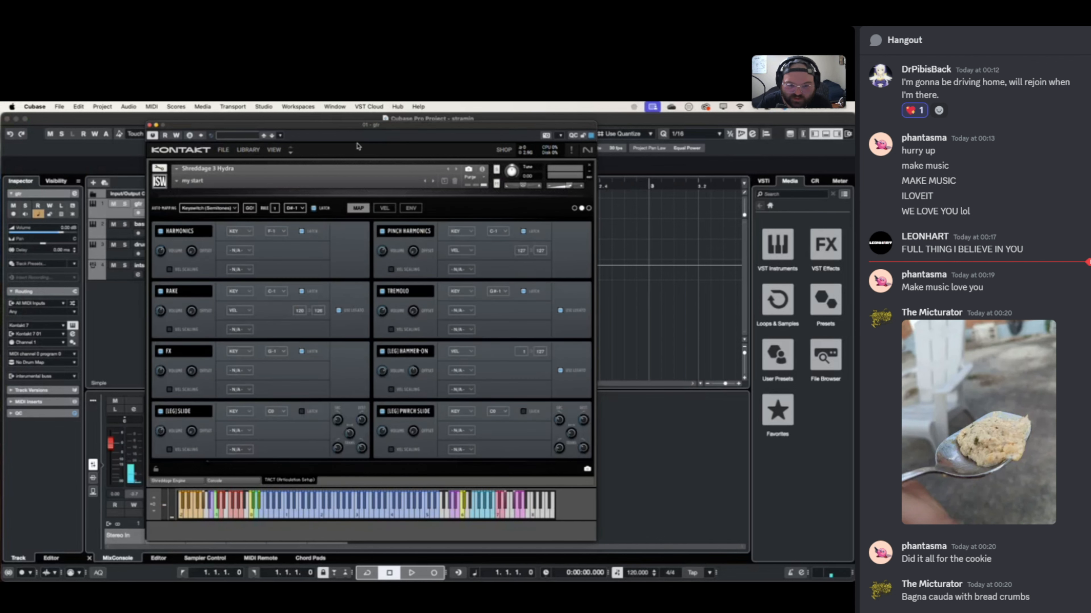
{"action": "left_click", "coordinate": [588, 208]}
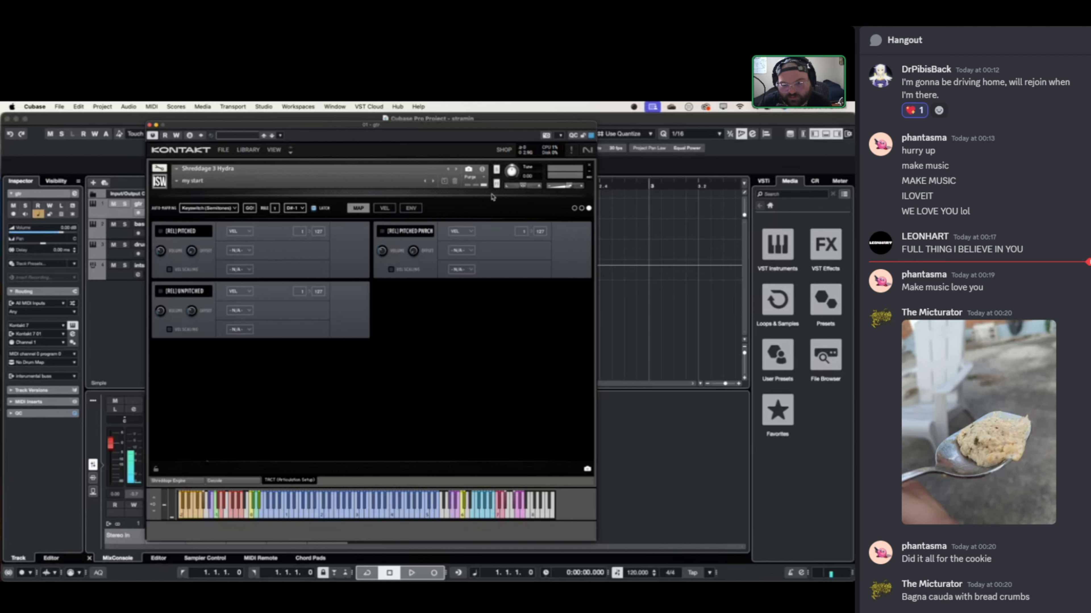
{"action": "left_click", "coordinate": [582, 209]}
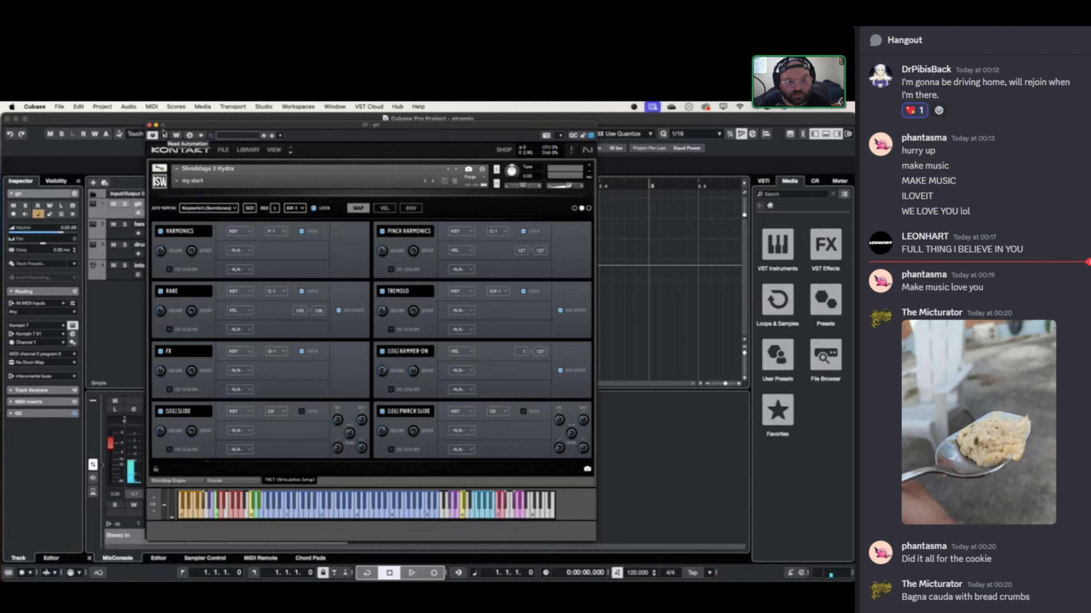
{"action": "left_click", "coordinate": [150, 125]}
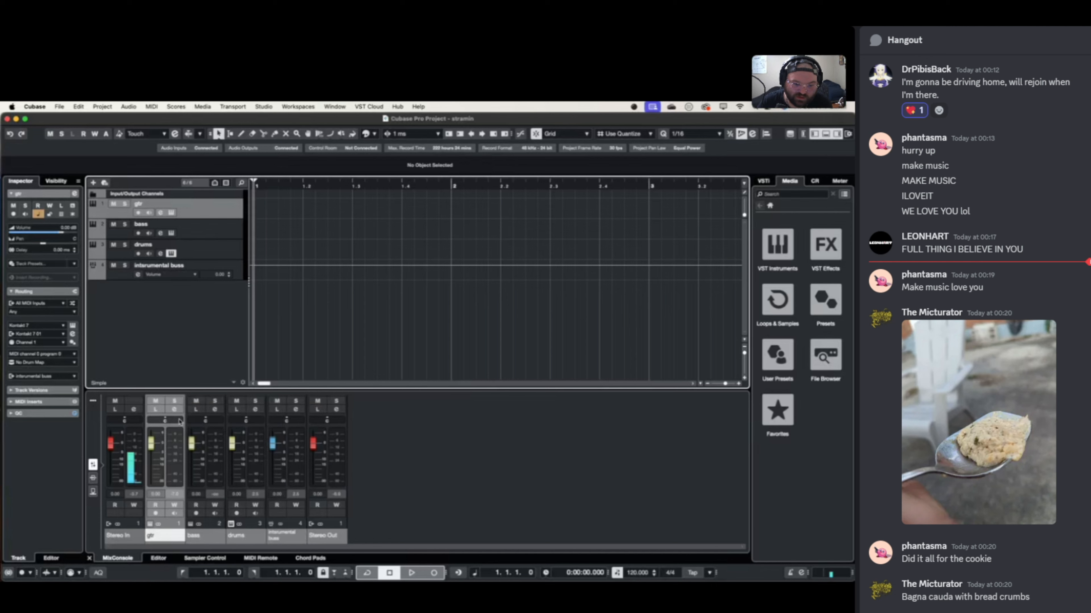
- Insert the AmpKnob BDH 66o6 Plus amp in the first insert slot of the gtr channel
{"action": "left_click", "coordinate": [174, 409]}
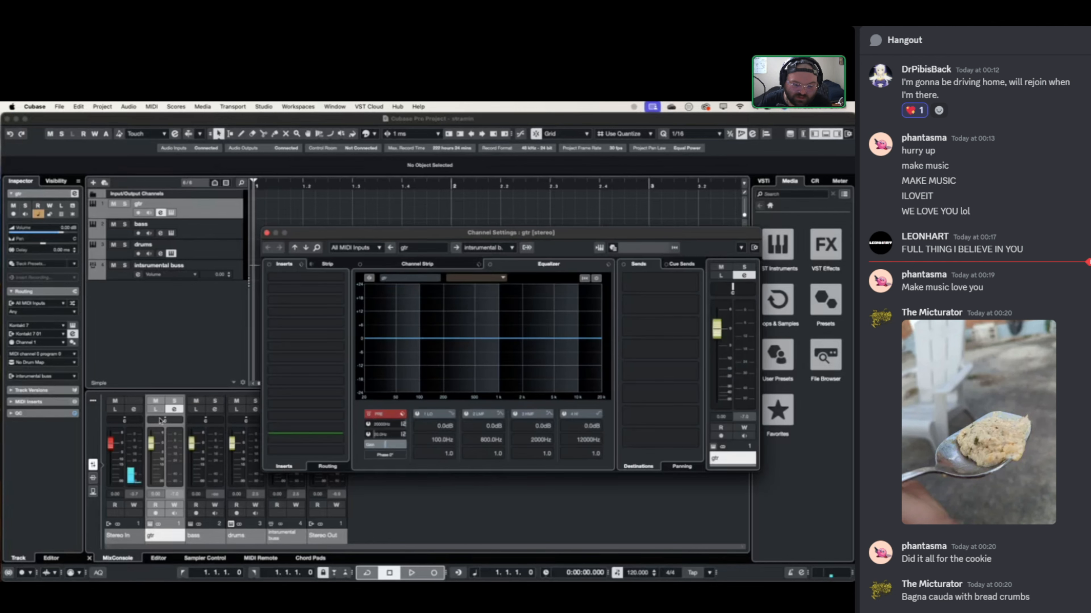
{"action": "left_click", "coordinate": [303, 277]}
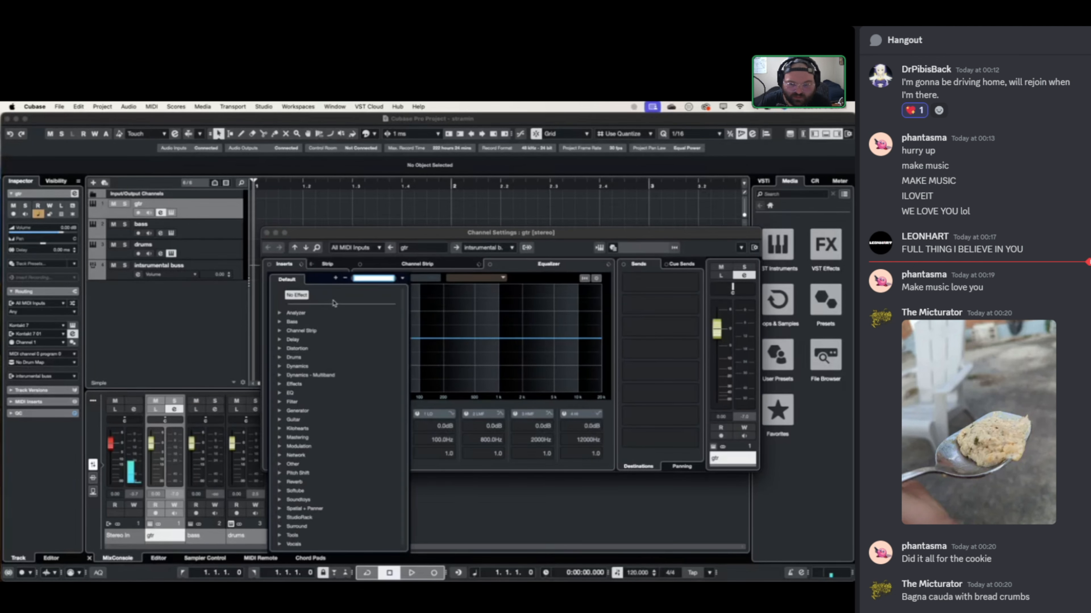
{"action": "type", "text": "amp"}
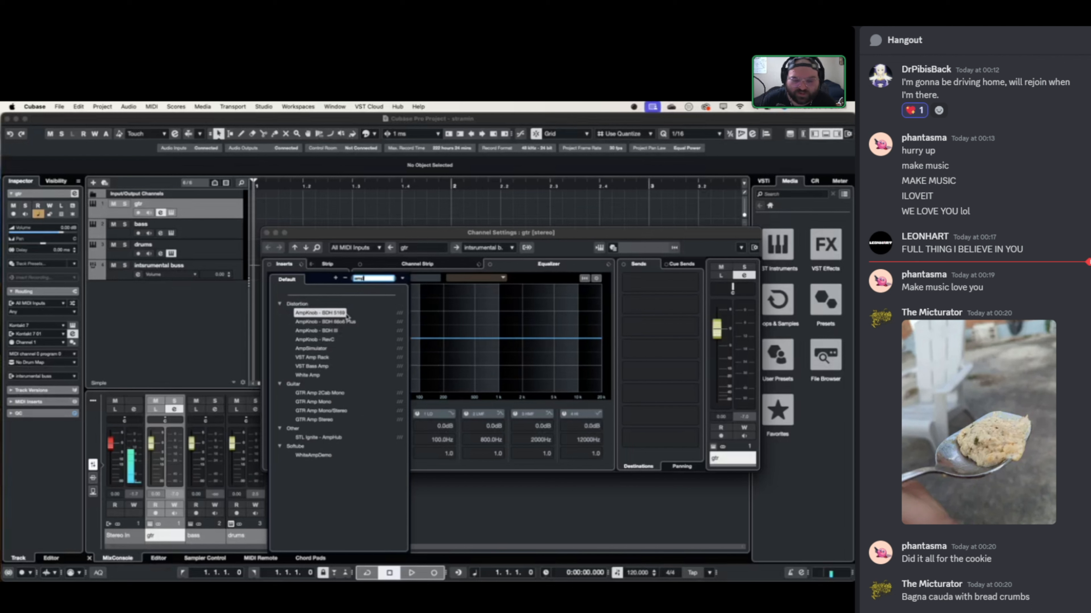
{"action": "left_click", "coordinate": [333, 322]}
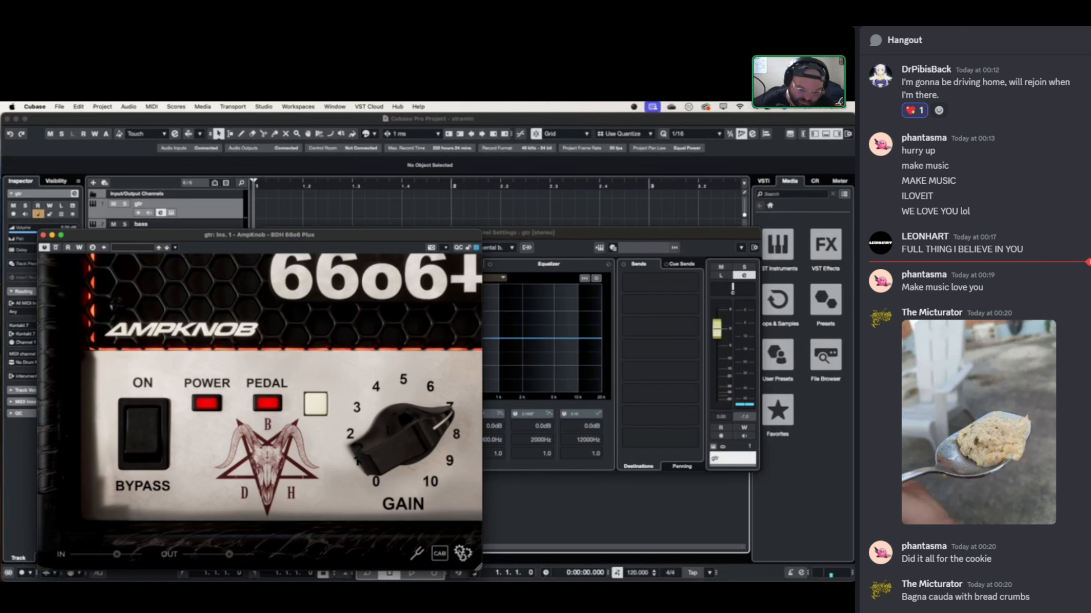
- Set the AmpKnob's input mode to stereo and close the plug-in and gtr channel settings windows
{"action": "left_click", "coordinate": [463, 553]}
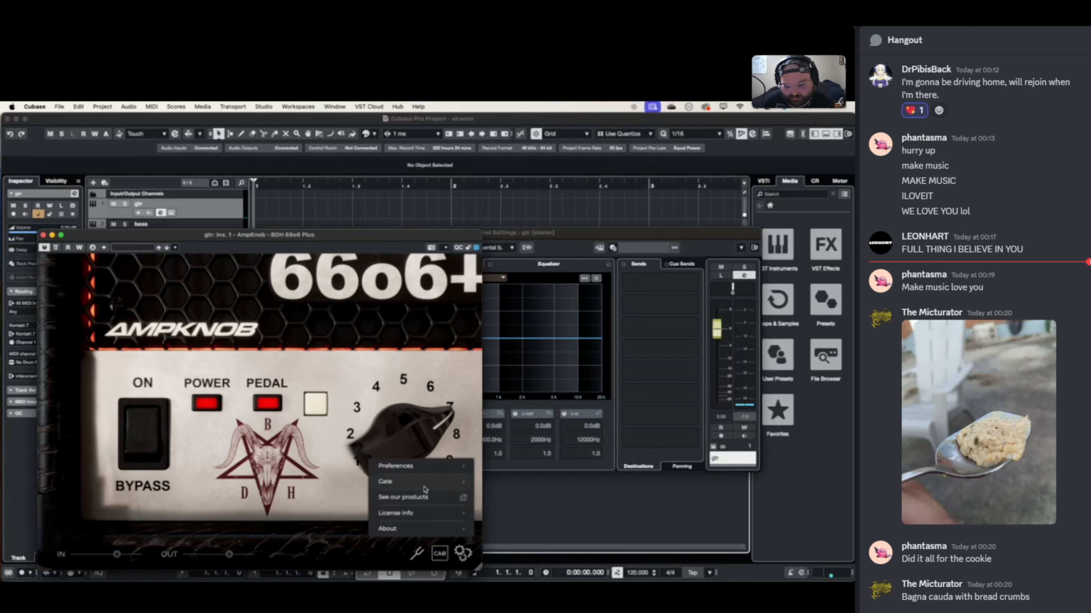
{"action": "left_click", "coordinate": [425, 466]}
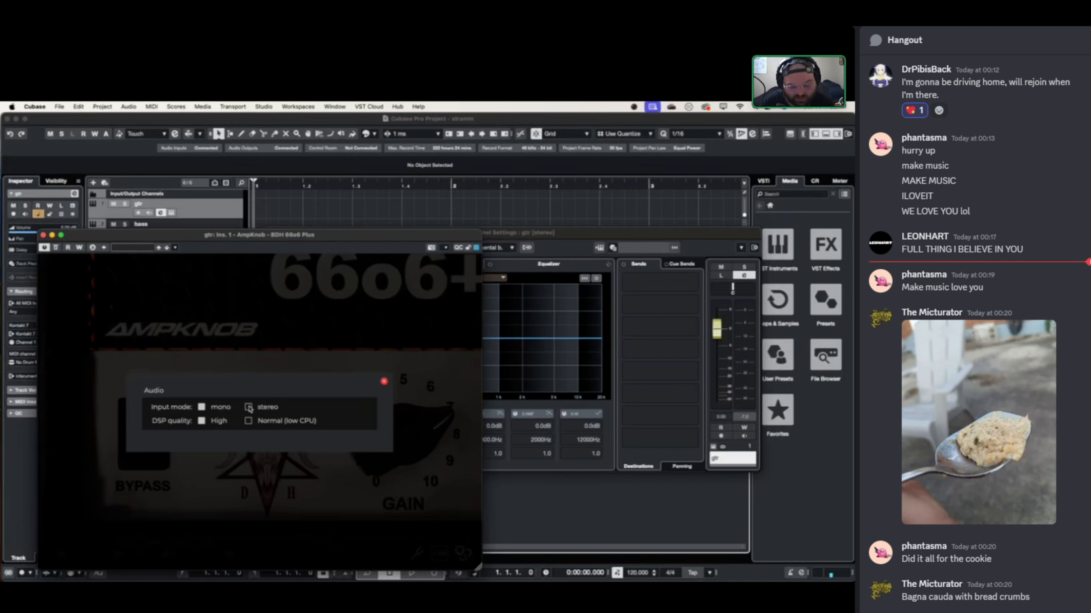
{"action": "left_click", "coordinate": [248, 407]}
{"action": "left_click", "coordinate": [384, 381]}
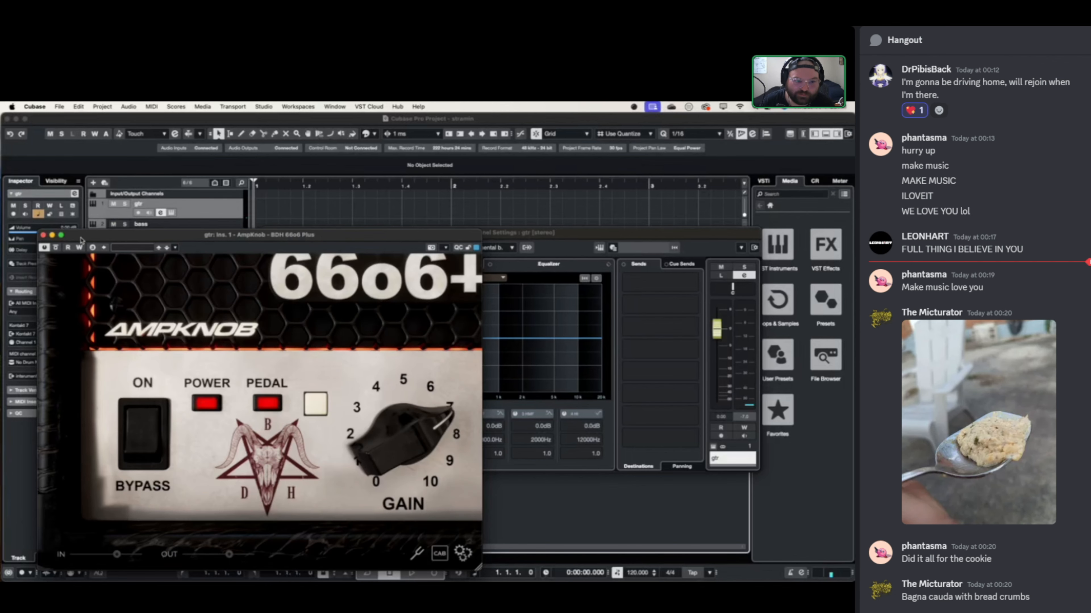
{"action": "left_click", "coordinate": [43, 235]}
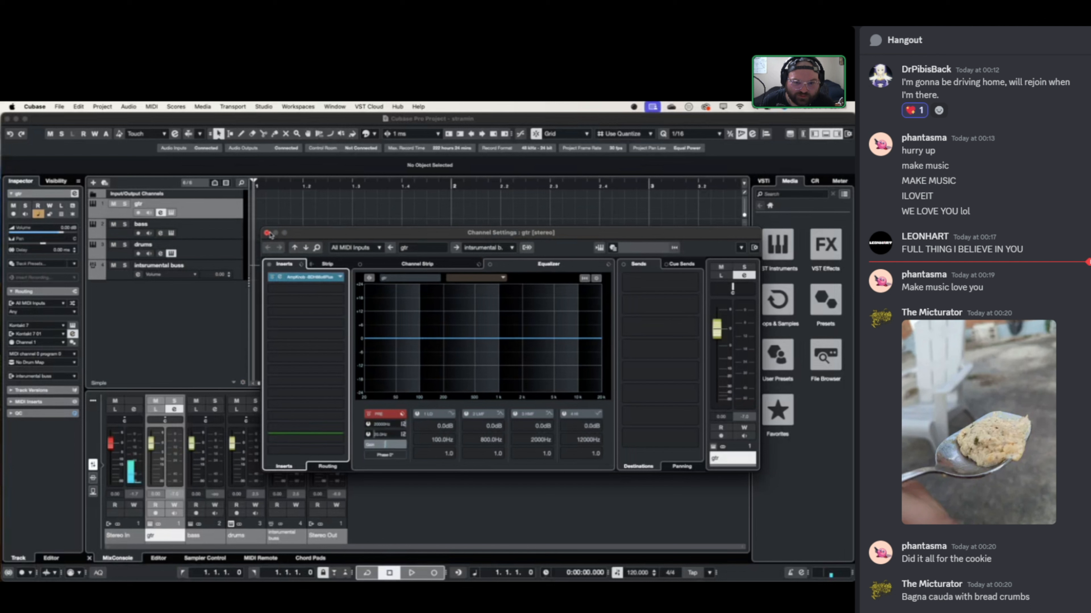
{"action": "left_click", "coordinate": [268, 232]}
- Open the bass track's Kontakt 7 instrument
{"action": "left_click", "coordinate": [171, 233]}
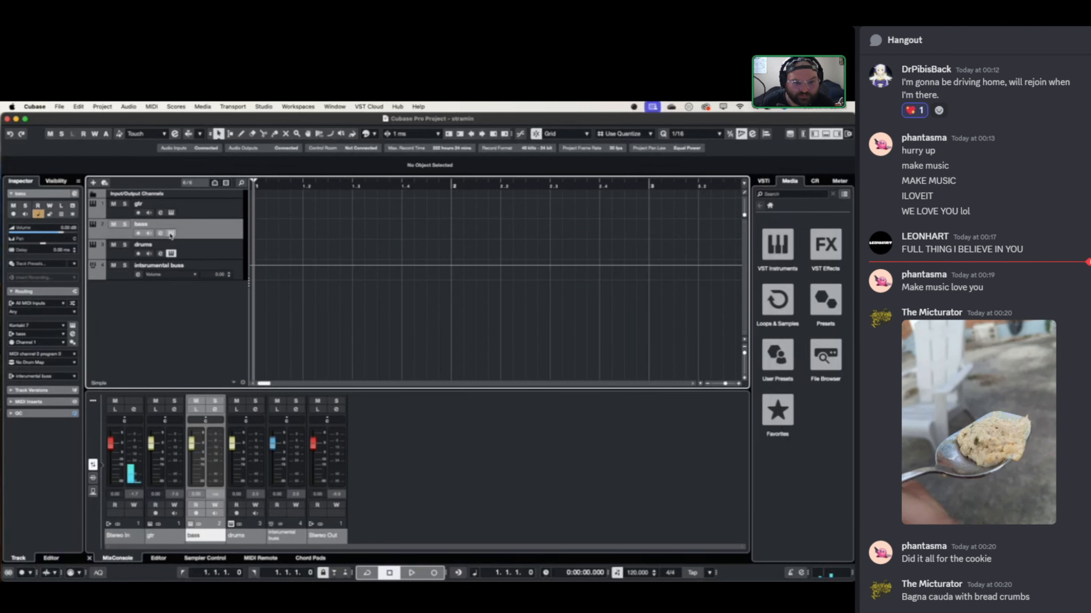
{"action": "left_click", "coordinate": [171, 233]}
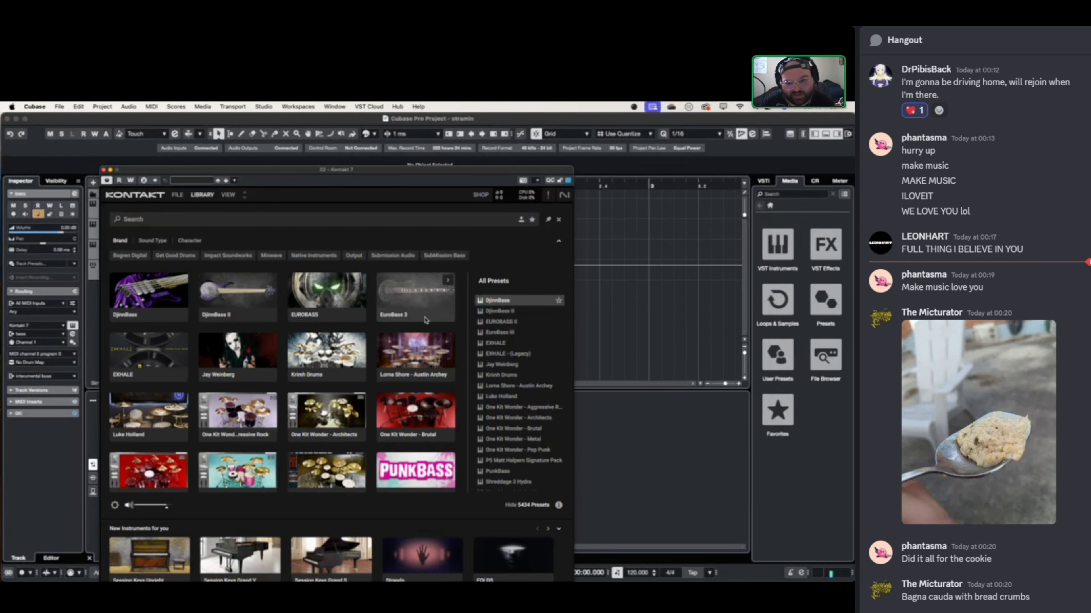
- Try EuroBass III with the DI preset switched to its DIST sound, and remove the instrument from Kontakt
{"action": "scroll", "coordinate": [425, 320], "scroll_direction": "down", "scroll_amount": 3}
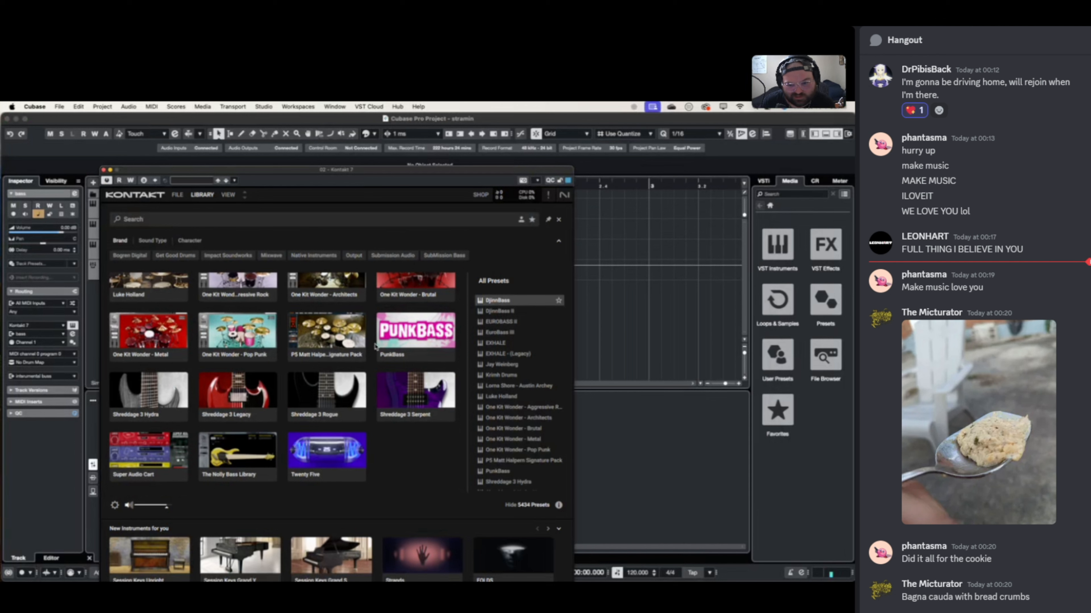
{"action": "scroll", "coordinate": [326, 378], "scroll_direction": "up", "scroll_amount": 3}
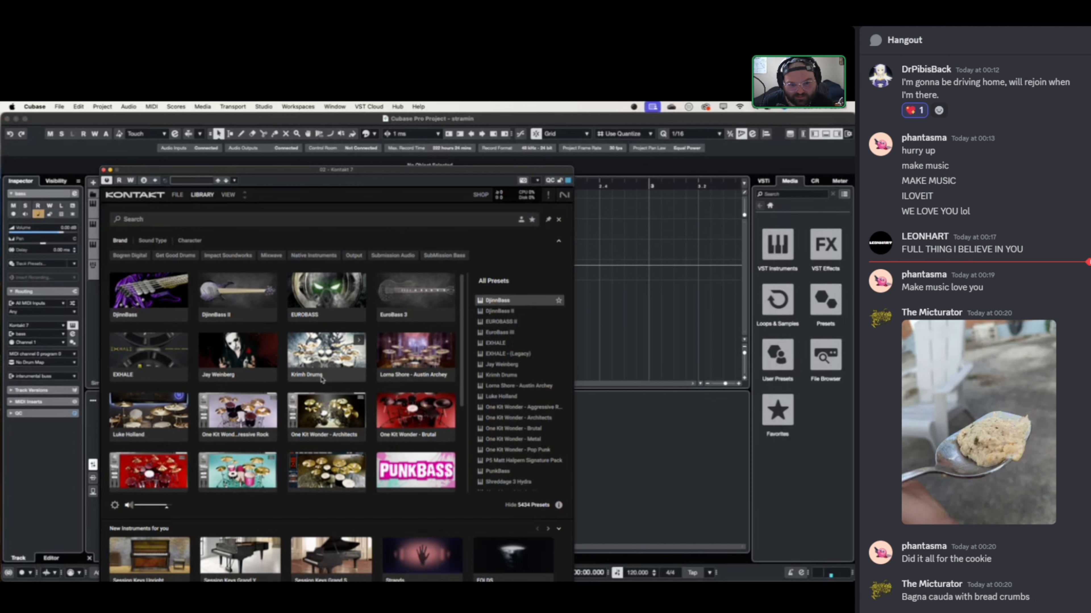
{"action": "scroll", "coordinate": [326, 369], "scroll_direction": "down", "scroll_amount": 2}
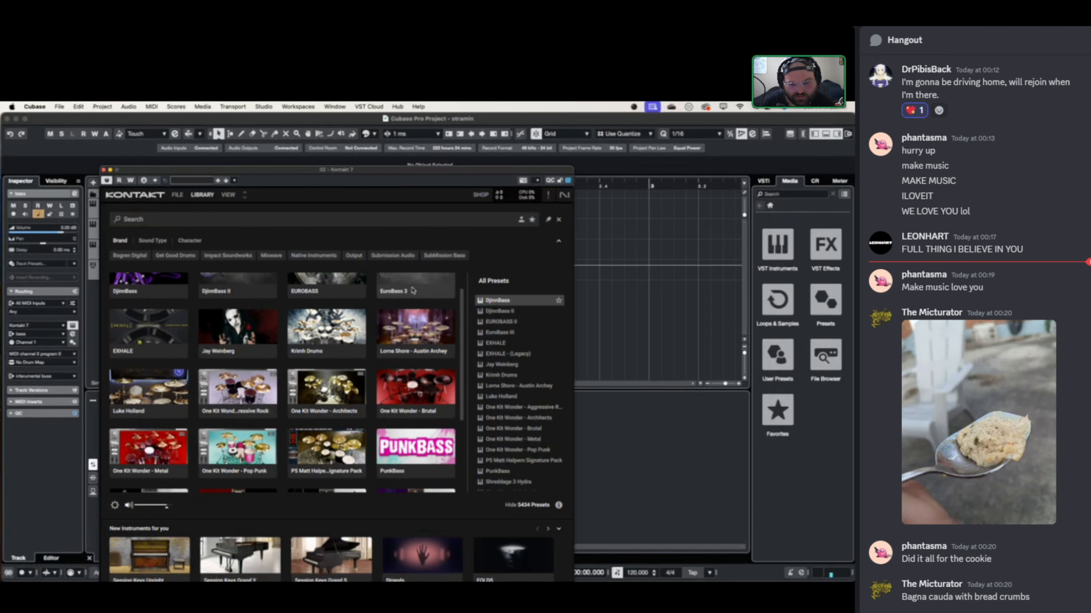
{"action": "left_click", "coordinate": [413, 291]}
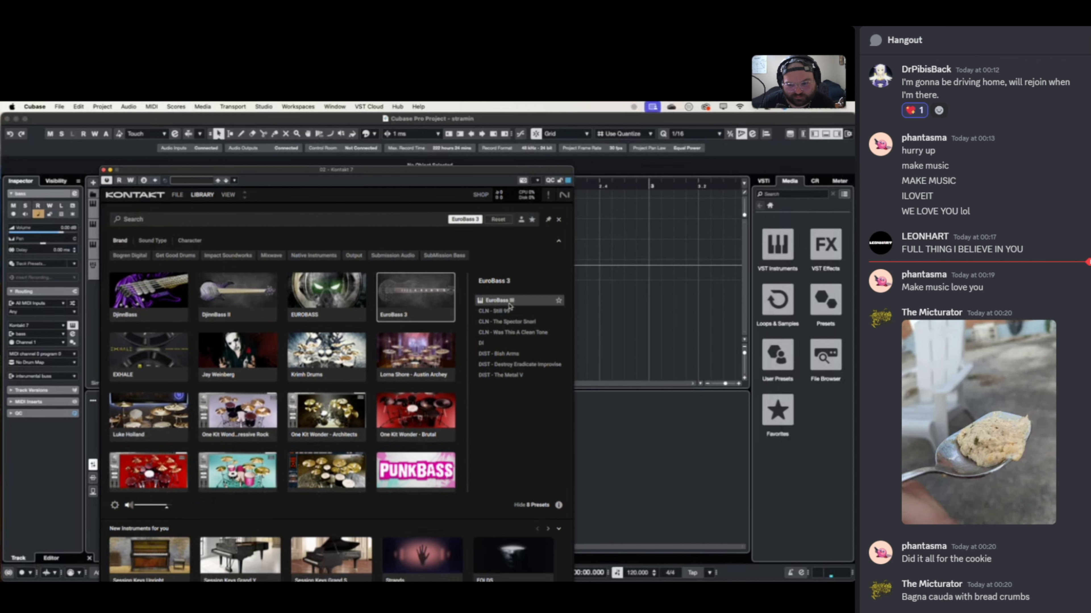
{"action": "double_click", "coordinate": [493, 329]}
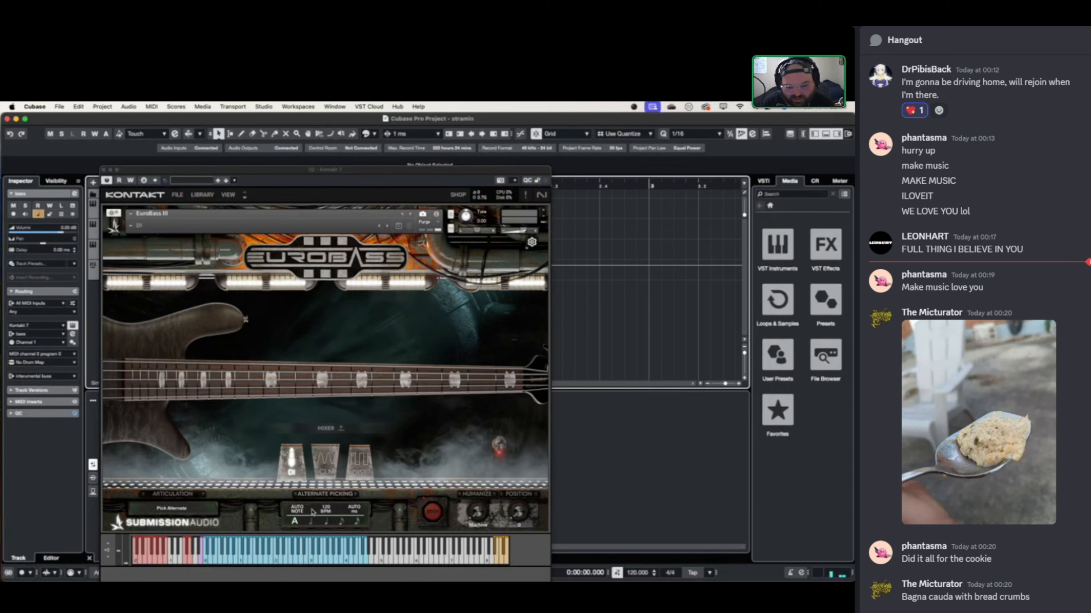
{"action": "left_click", "coordinate": [361, 470]}
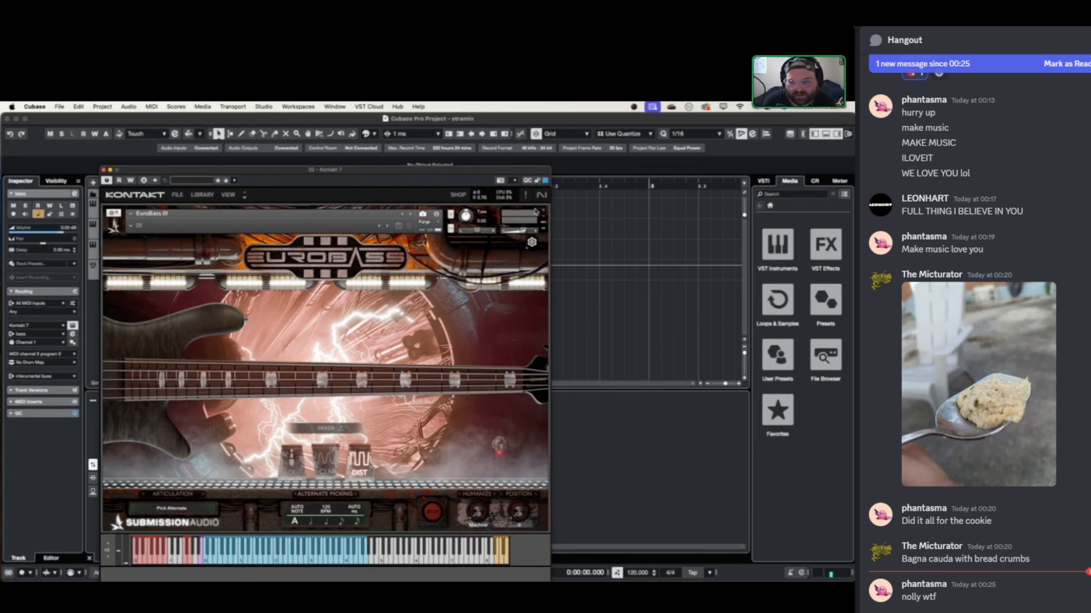
{"action": "left_click", "coordinate": [544, 212]}
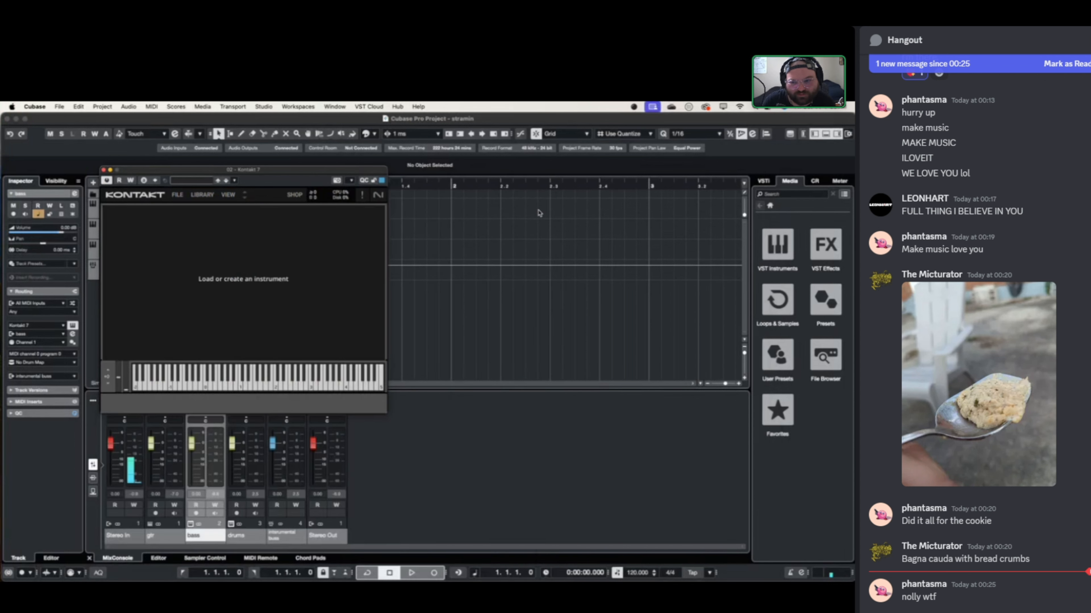
- Load The Nolly Bass Library on the bass track, compare its DI sound, and select the Heavy sound
{"action": "left_click", "coordinate": [209, 196]}
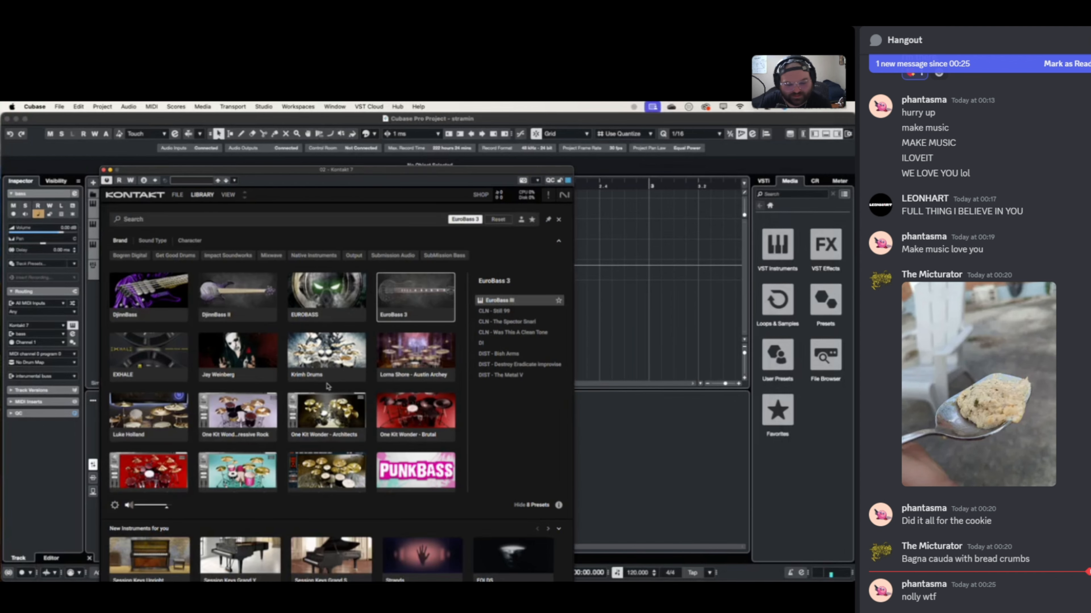
{"action": "left_click", "coordinate": [237, 453]}
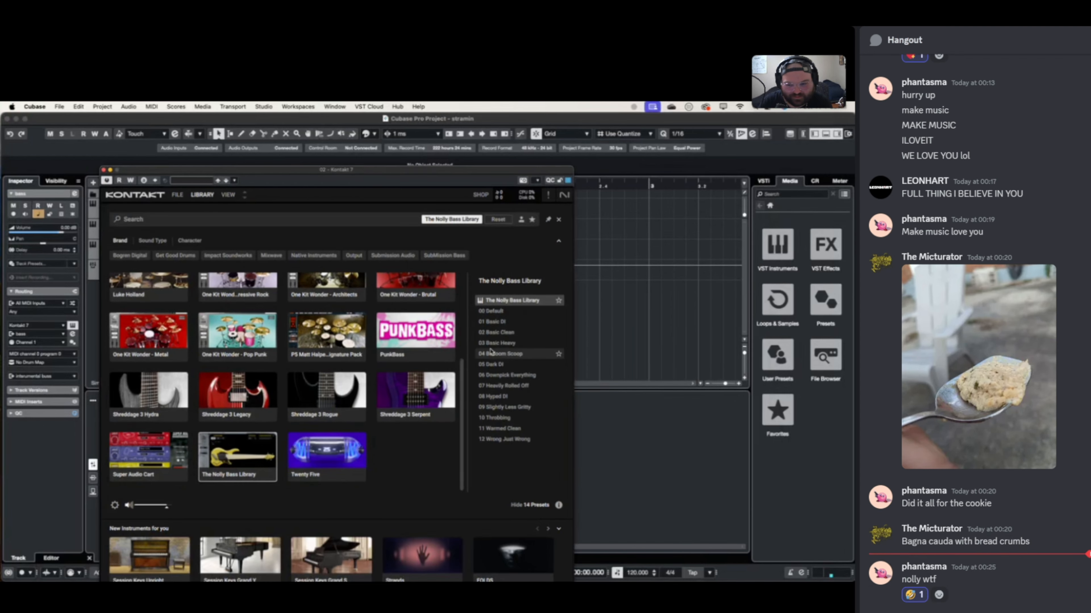
{"action": "double_click", "coordinate": [503, 300]}
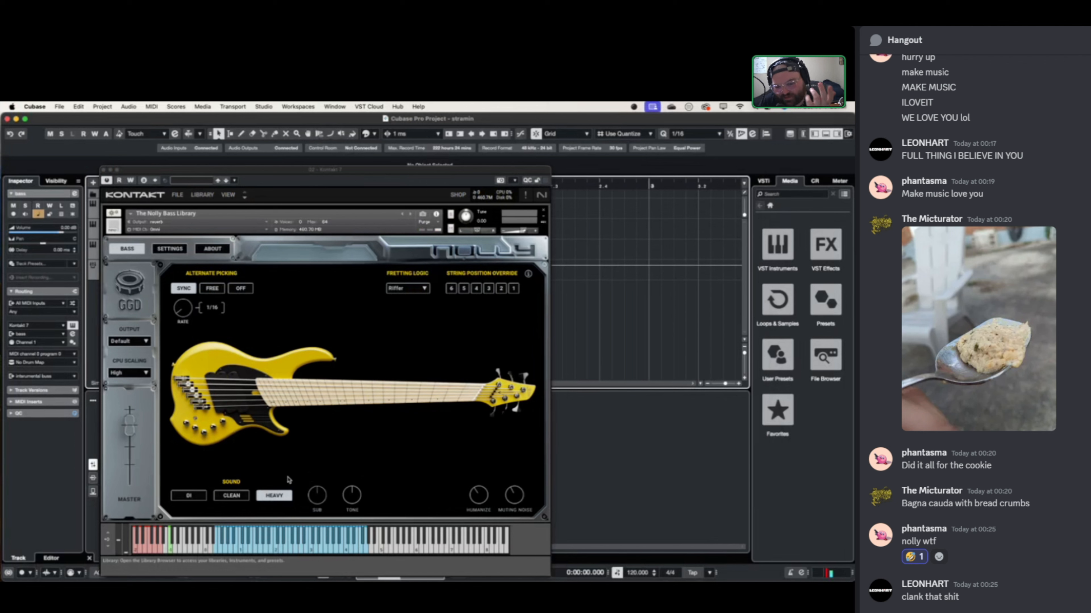
{"action": "left_click", "coordinate": [201, 497]}
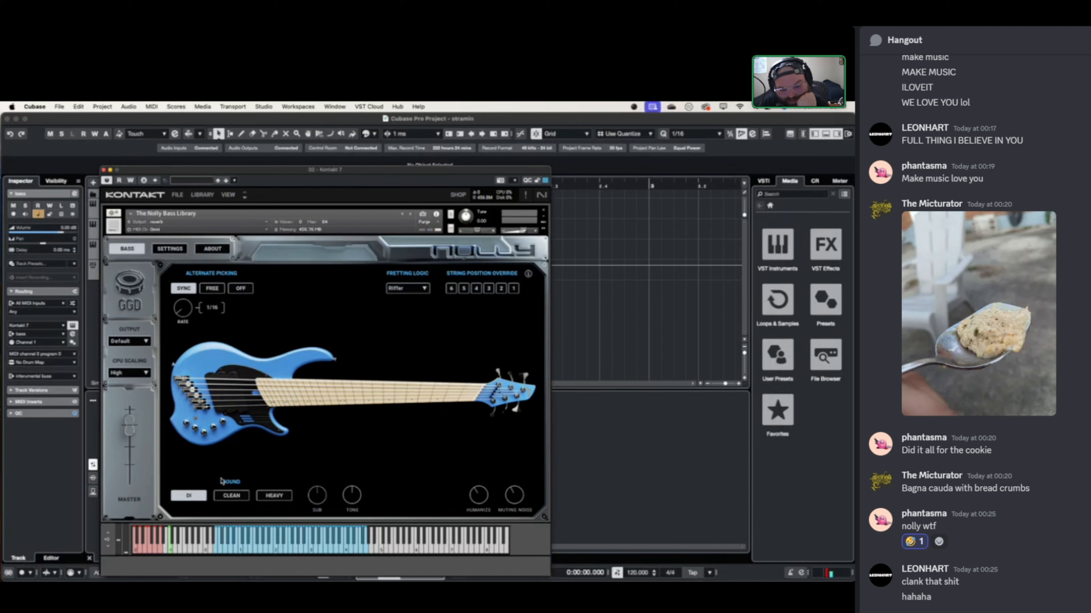
{"action": "left_click", "coordinate": [265, 500]}
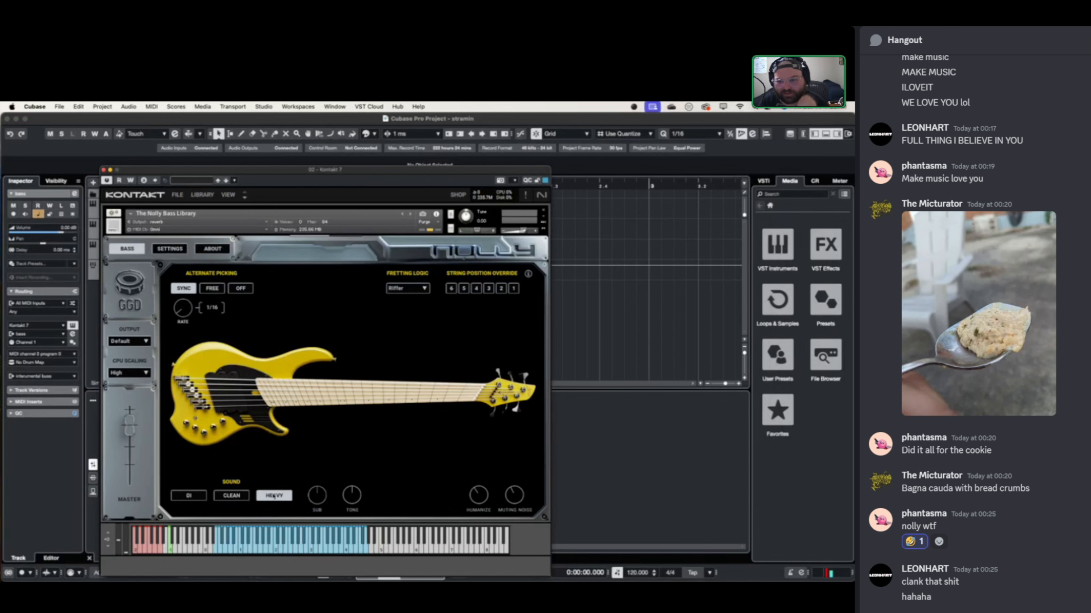
- Close the bass Kontakt 7 window and save the project
{"action": "left_click", "coordinate": [103, 170]}
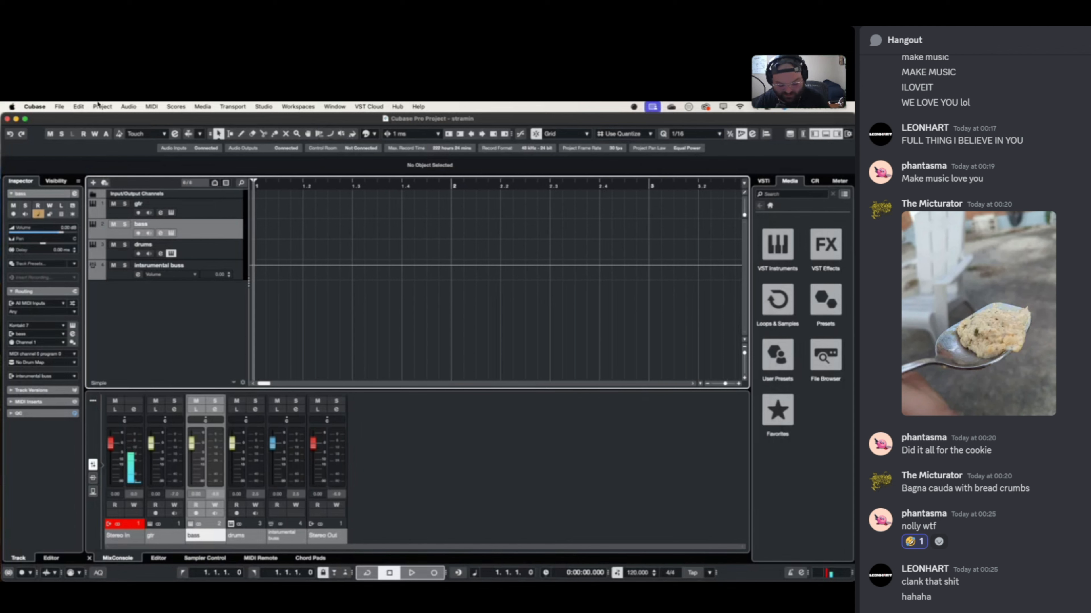
{"action": "left_click", "coordinate": [60, 108]}
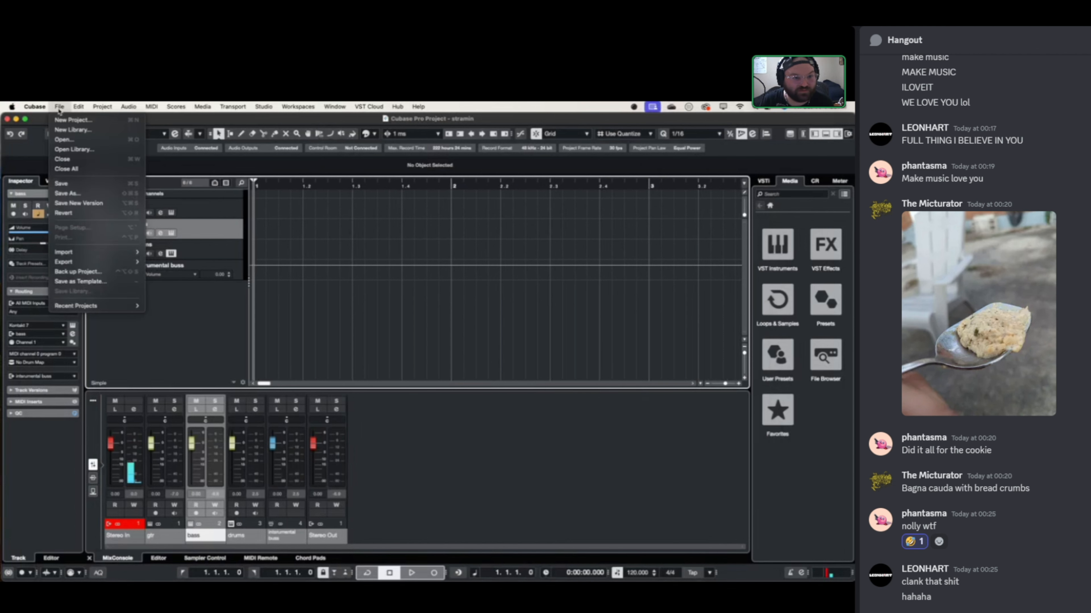
{"action": "left_click", "coordinate": [84, 184]}
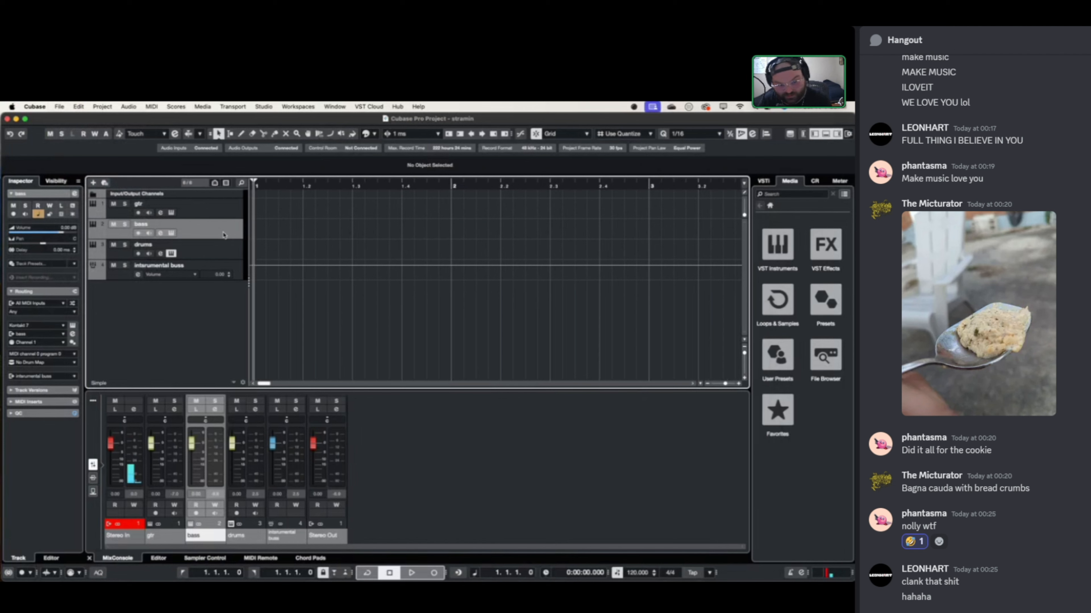
- Set the locator range in the ruler from bar 2 to bar 6
{"action": "scroll", "coordinate": [286, 248], "scroll_direction": "right", "scroll_amount": 3}
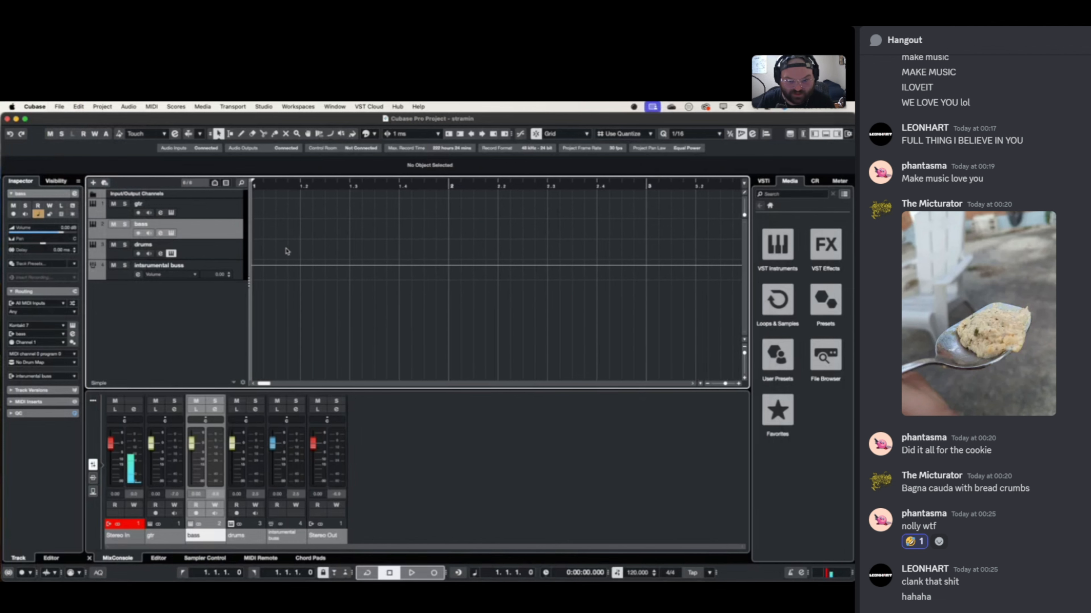
{"action": "scroll", "coordinate": [297, 249], "scroll_direction": "down", "scroll_amount": 5}
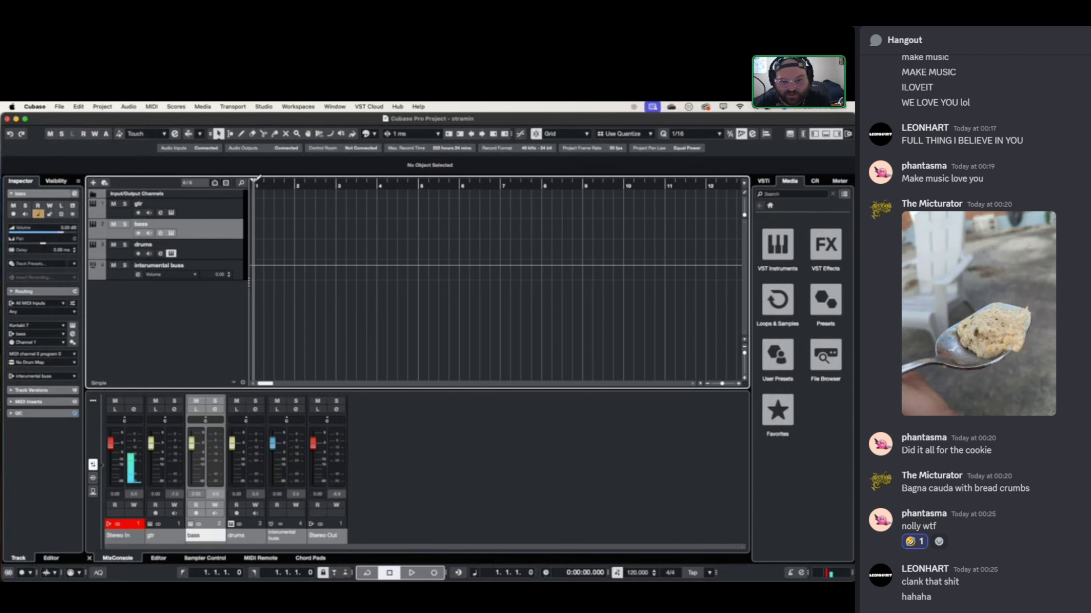
{"action": "left_click_drag", "start_coordinate": [256, 180], "coordinate": [422, 181]}
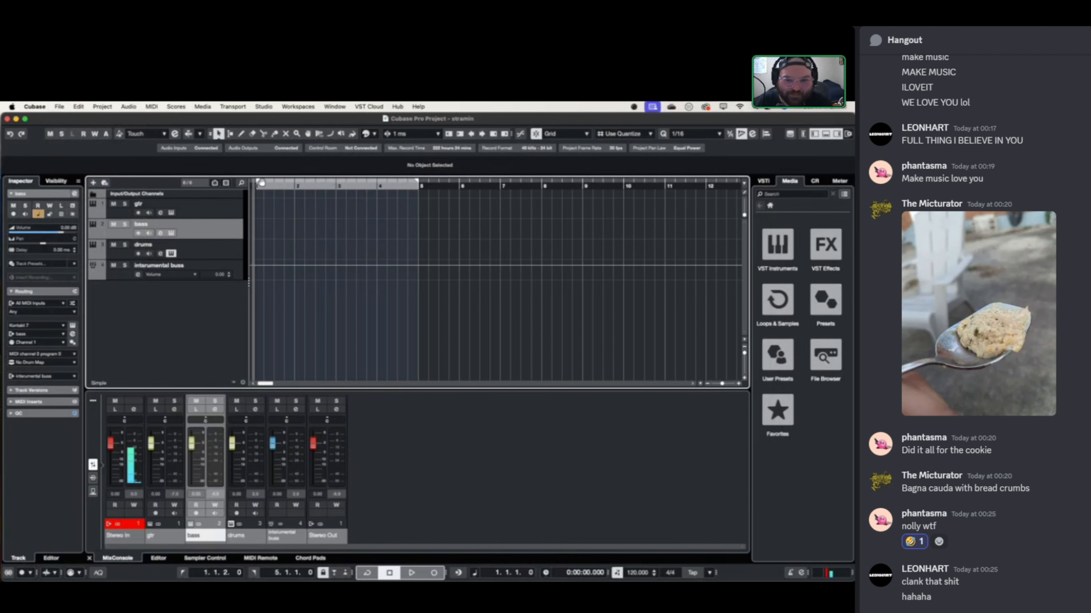
{"action": "left_click_drag", "start_coordinate": [261, 183], "coordinate": [296, 184]}
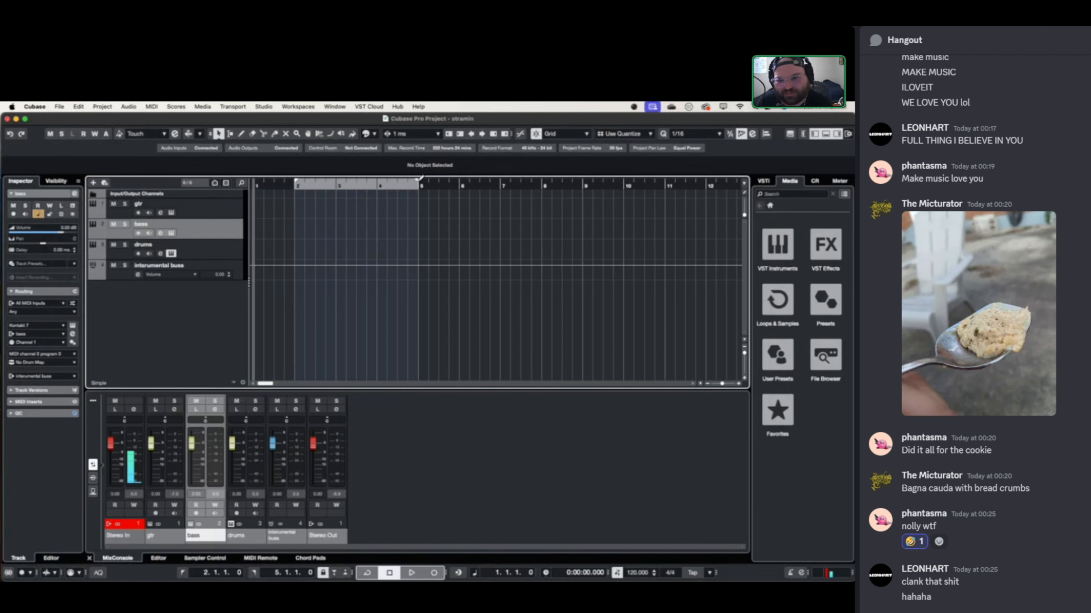
{"action": "left_click_drag", "start_coordinate": [421, 178], "coordinate": [460, 188]}
{"action": "scroll", "coordinate": [301, 214], "scroll_direction": "up", "scroll_amount": 5}
{"action": "scroll", "coordinate": [296, 212], "scroll_direction": "down", "scroll_amount": 5}
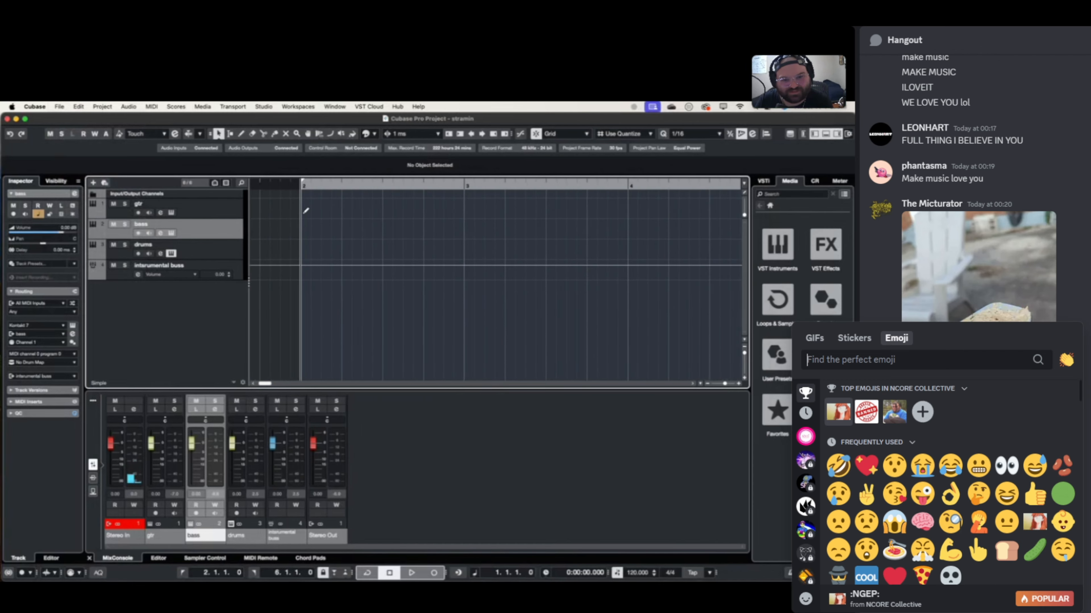
- Search the Discord emoji picker for "clam", clear it, and search for "shel"
{"action": "type", "text": "clam"}
{"action": "key", "text": "BackSpace"}
{"action": "key", "text": "BackSpace"}
{"action": "key", "text": "BackSpace"}
{"action": "key", "text": "BackSpace"}
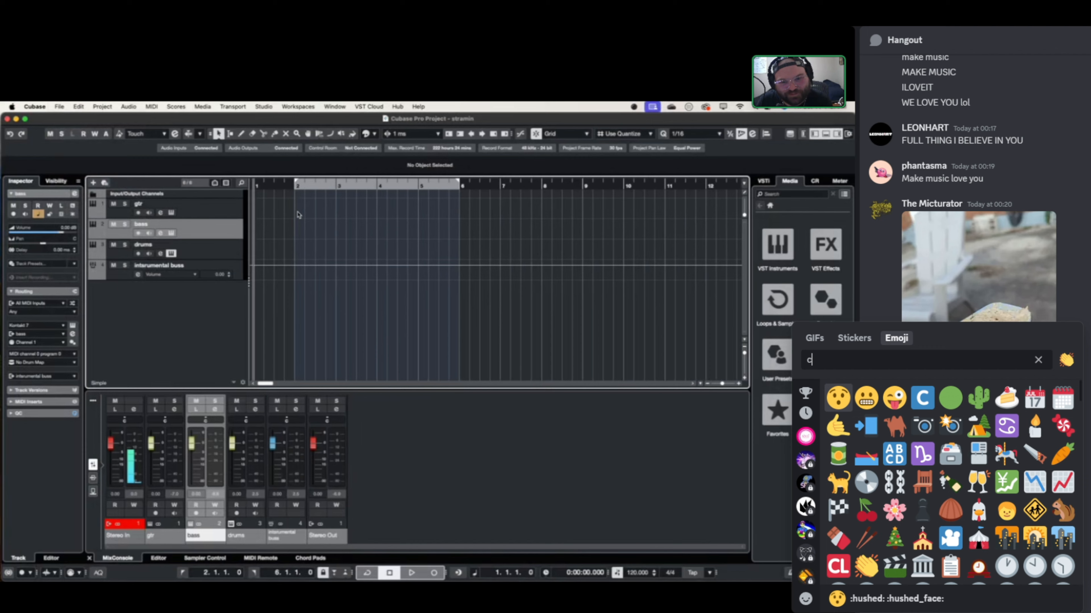
{"action": "scroll", "coordinate": [299, 214], "scroll_direction": "up", "scroll_amount": 3}
{"action": "type", "text": "shel"}
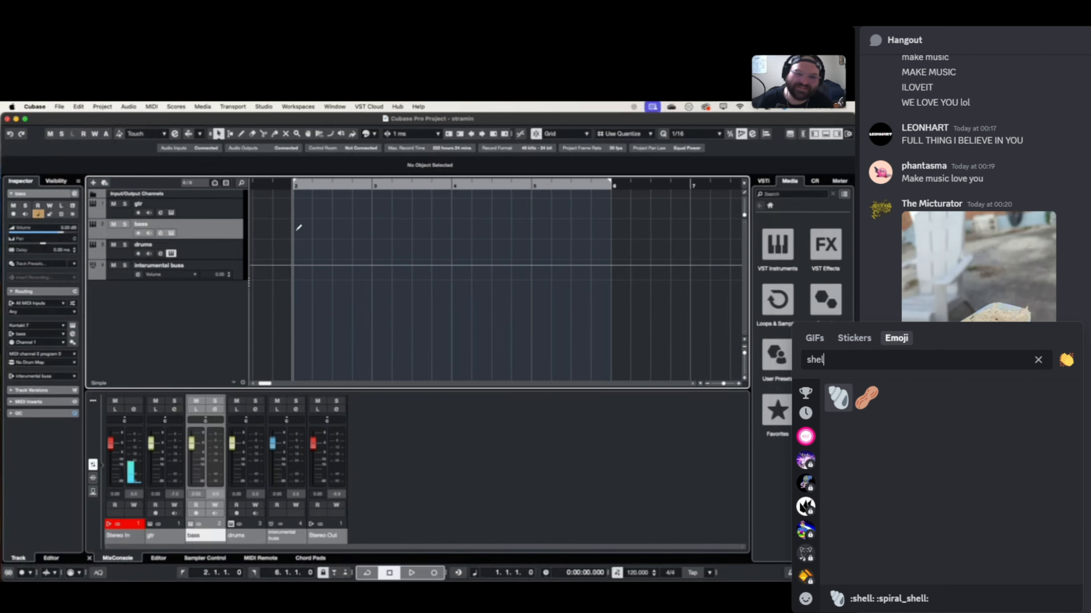
- Draw an empty MIDI part on the gtr track from bar 2 to bar 6, and send the chat message with the shell emoji
{"action": "mouse_move", "coordinate": [299, 211]}
{"action": "left_mouse_down"}
{"action": "mouse_move", "coordinate": [640, 210]}
{"action": "mouse_move", "coordinate": [614, 208]}
{"action": "left_mouse_up"}
{"action": "key", "text": "Return"}
{"action": "key", "text": "Return"}
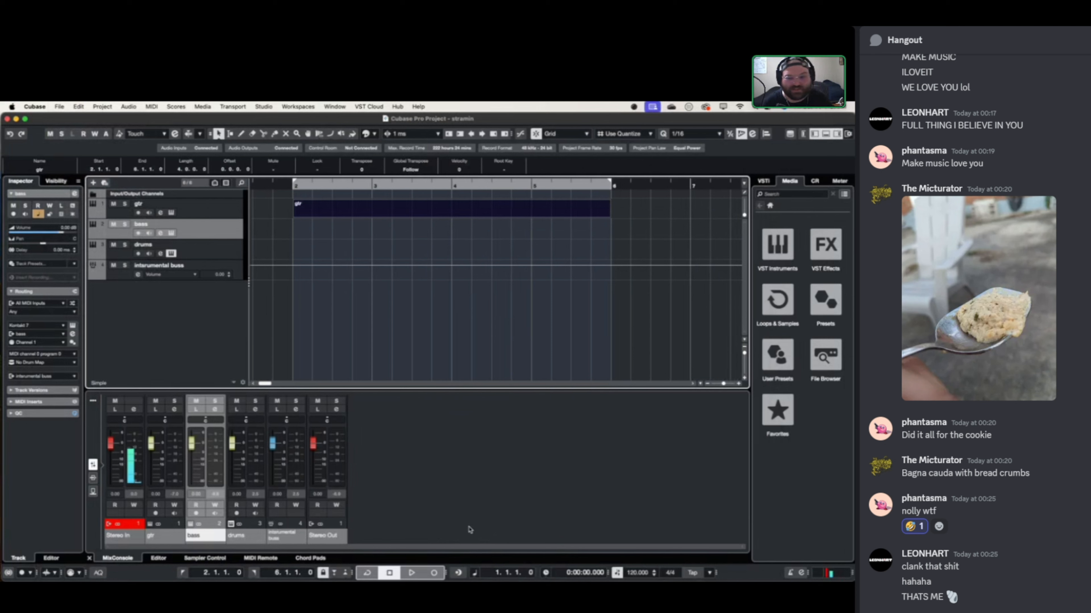
- Open the gtr part for note editing with cycle playback turned on, and make the note editor area taller
{"action": "double_click", "coordinate": [326, 218]}
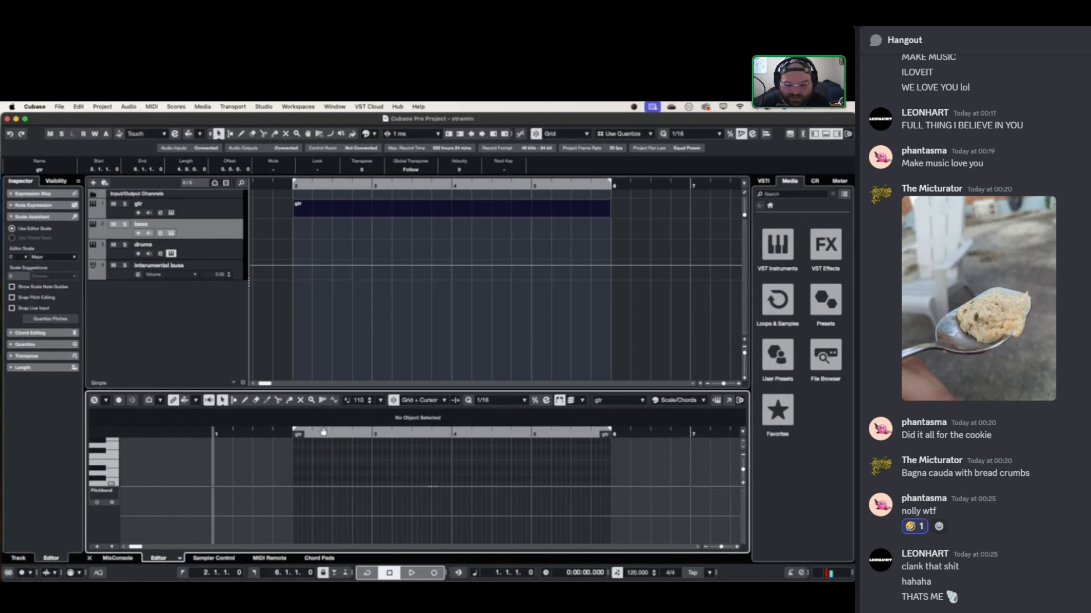
{"action": "key", "text": "KP_Divide"}
{"action": "scroll", "coordinate": [341, 474], "scroll_direction": "down", "scroll_amount": 5}
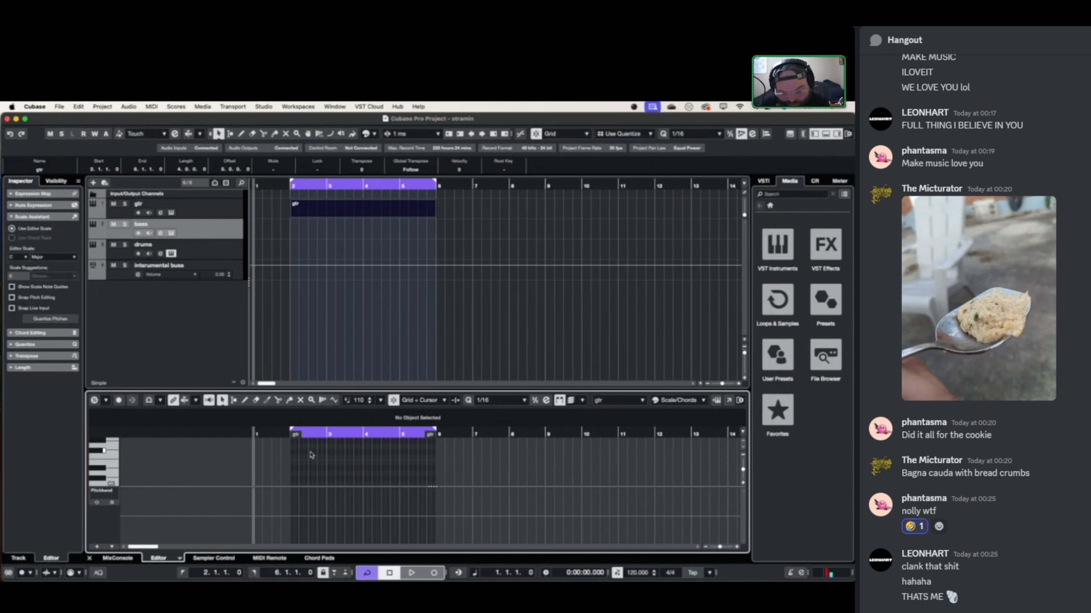
{"action": "scroll", "coordinate": [311, 454], "scroll_direction": "down", "scroll_amount": 3}
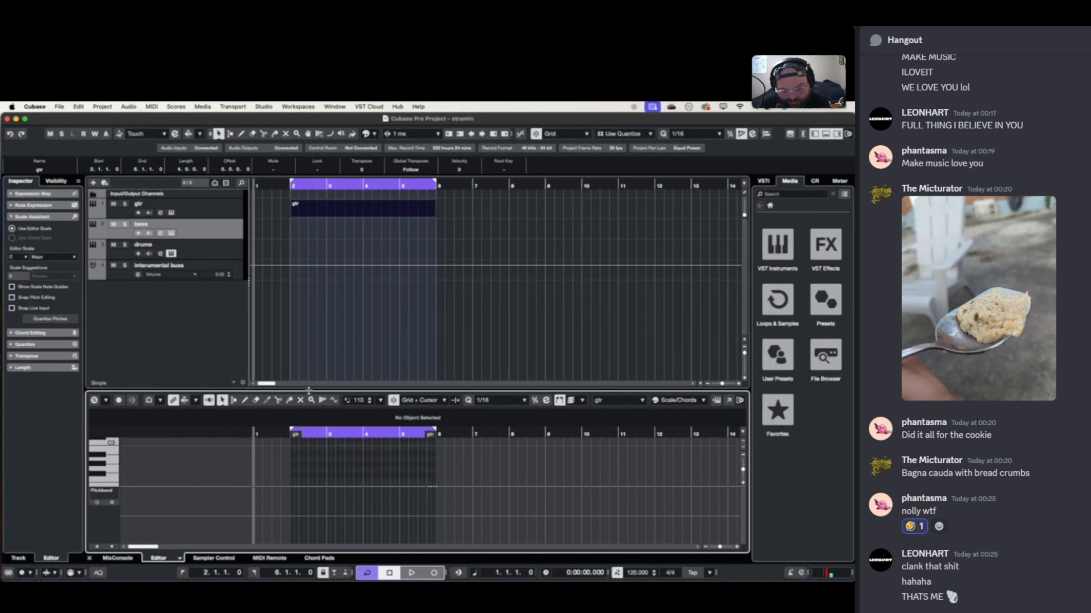
{"action": "left_click_drag", "start_coordinate": [311, 388], "coordinate": [325, 293]}
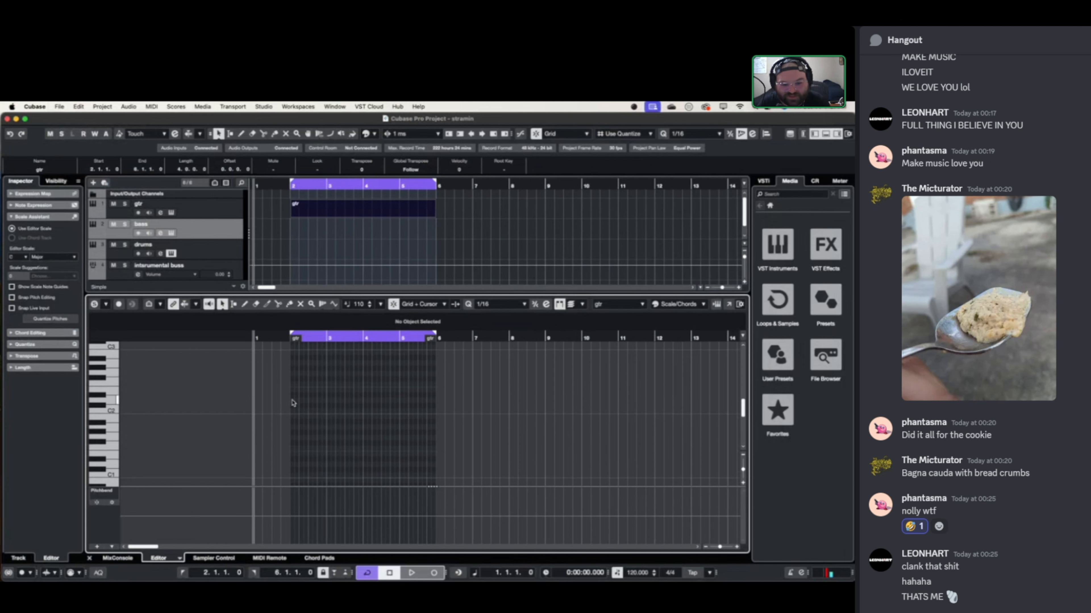
- Draw an eighth note on B0 at the start of bar 2 in the gtr part and set the editor scale root to B
{"action": "scroll", "coordinate": [289, 401], "scroll_direction": "up", "scroll_amount": 5}
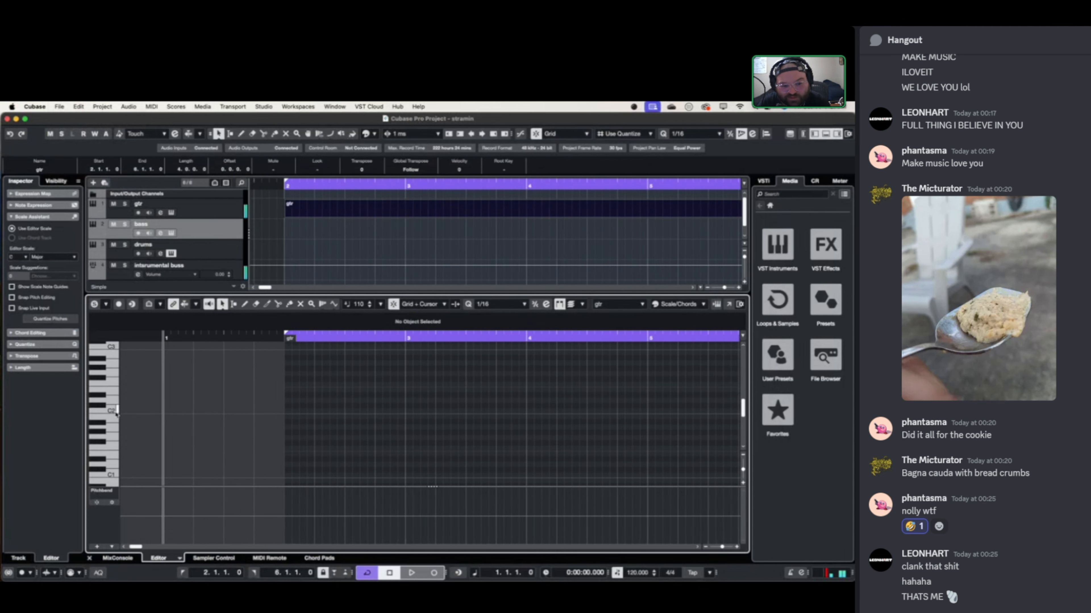
{"action": "scroll", "coordinate": [211, 381], "scroll_direction": "down", "scroll_amount": 5}
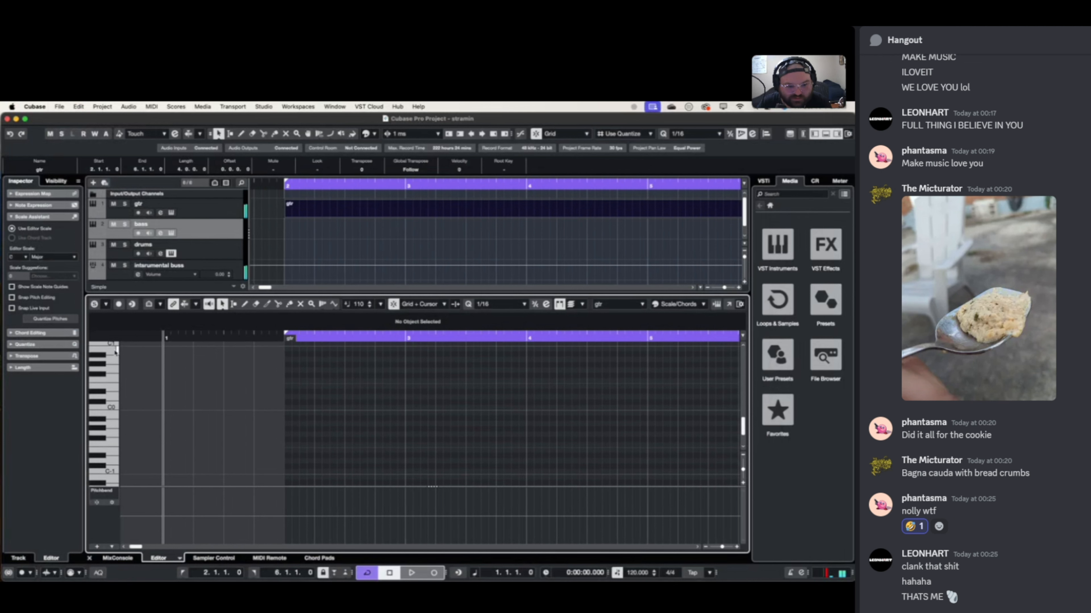
{"action": "scroll", "coordinate": [288, 368], "scroll_direction": "up", "scroll_amount": 1}
{"action": "scroll", "coordinate": [288, 371], "scroll_direction": "up", "scroll_amount": 2}
{"action": "left_click_drag", "start_coordinate": [283, 381], "coordinate": [298, 380]}
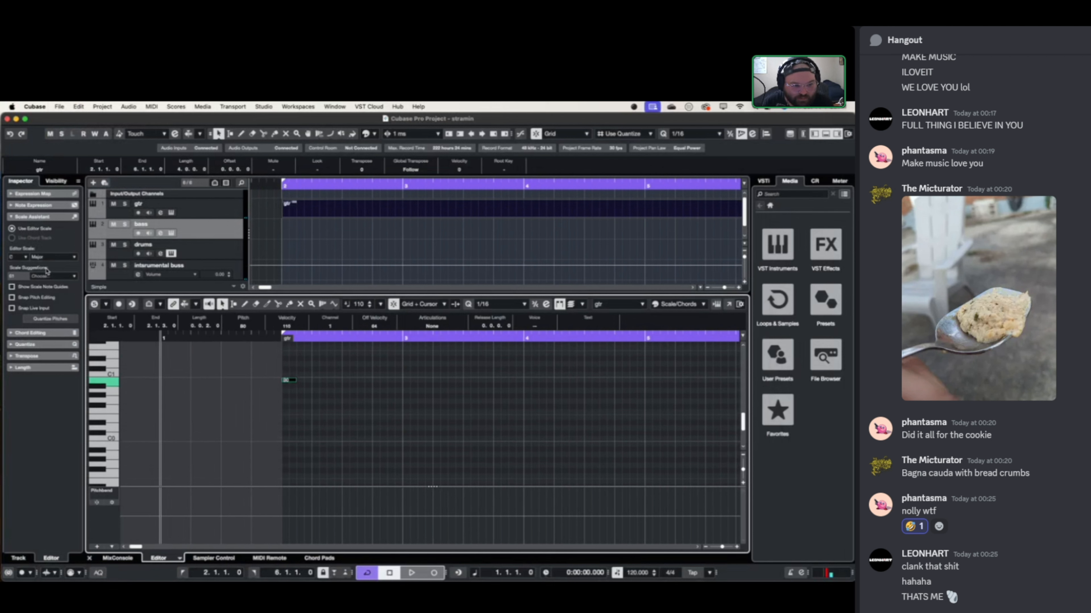
{"action": "left_click", "coordinate": [17, 257]}
{"action": "left_click", "coordinate": [22, 364]}
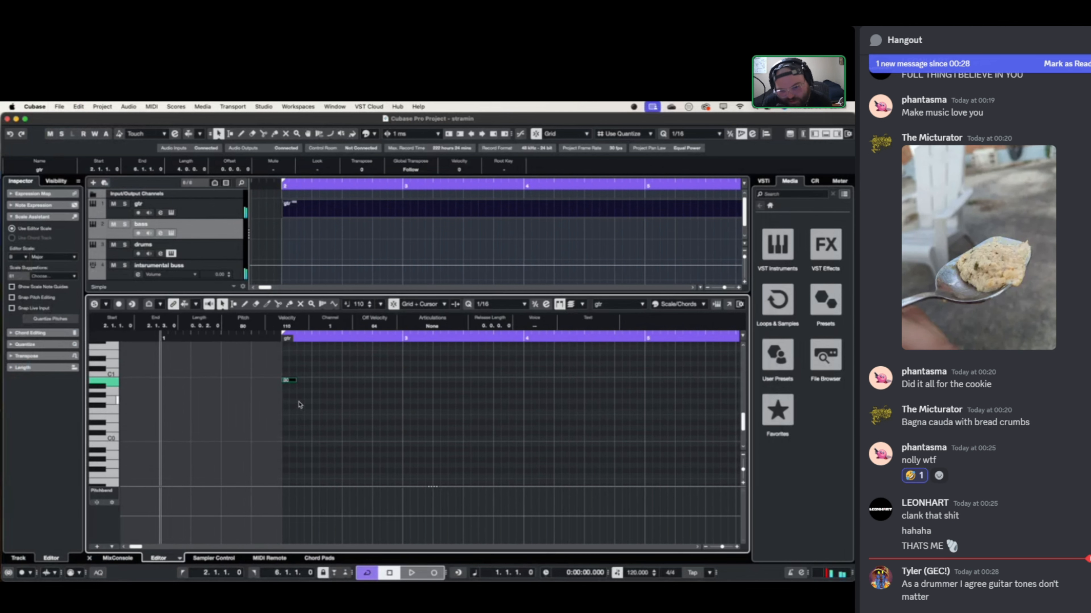
- Lower the gtr note at the start of bar 2 by semitones to E0
{"action": "key", "text": "Down"}
{"action": "key", "text": "Down"}
{"action": "key", "text": "Down"}
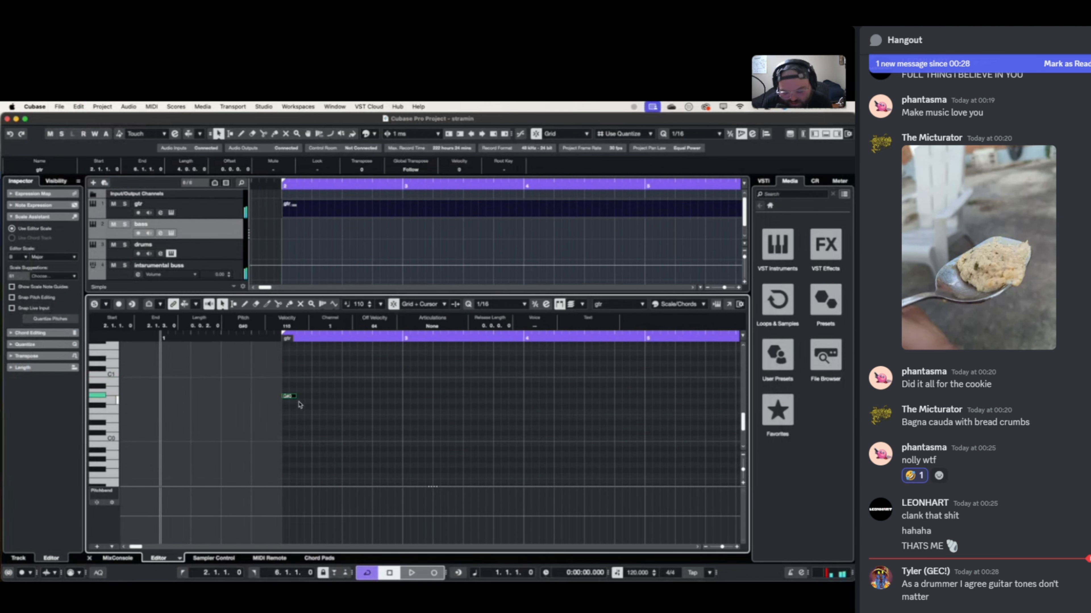
{"action": "key", "text": "Down"}
{"action": "key", "text": "Down"}
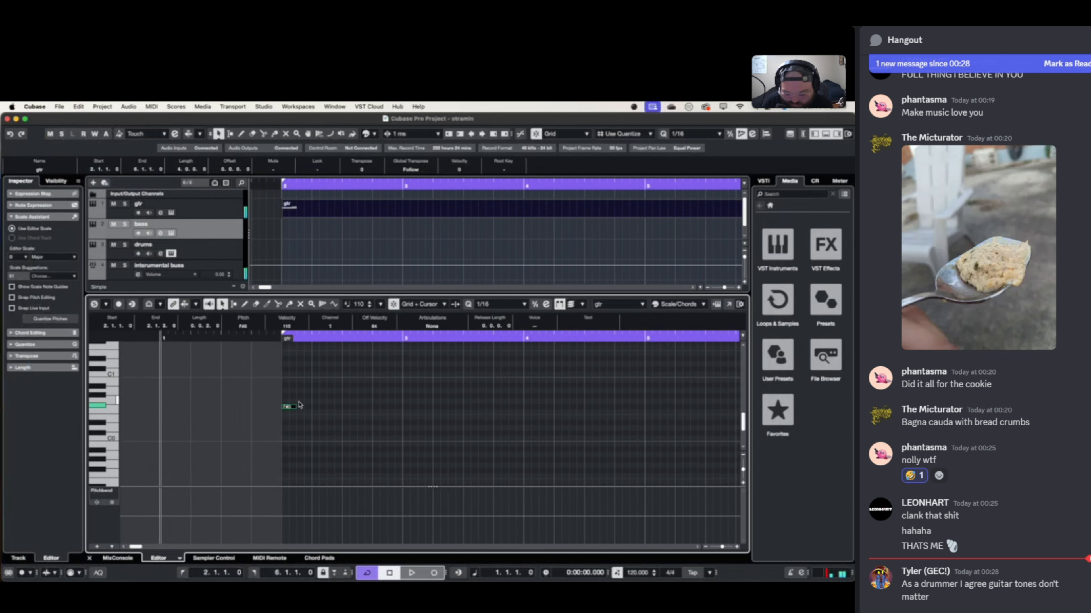
{"action": "key", "text": "Down"}
{"action": "key", "text": "Down"}
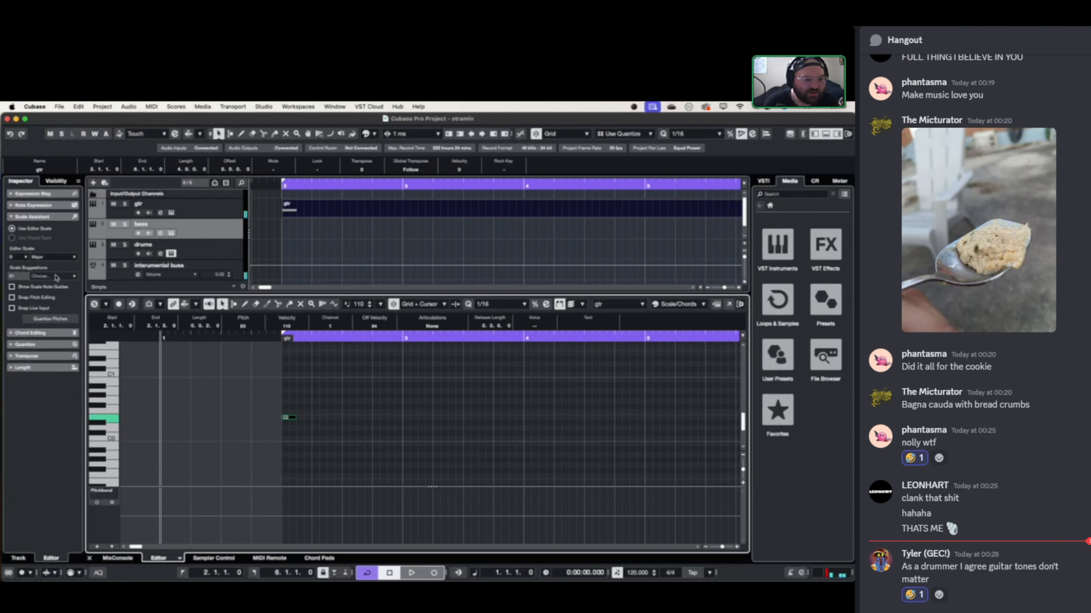
- Set the editor scale to E Aeolian (nat. minor)
{"action": "left_click", "coordinate": [17, 258]}
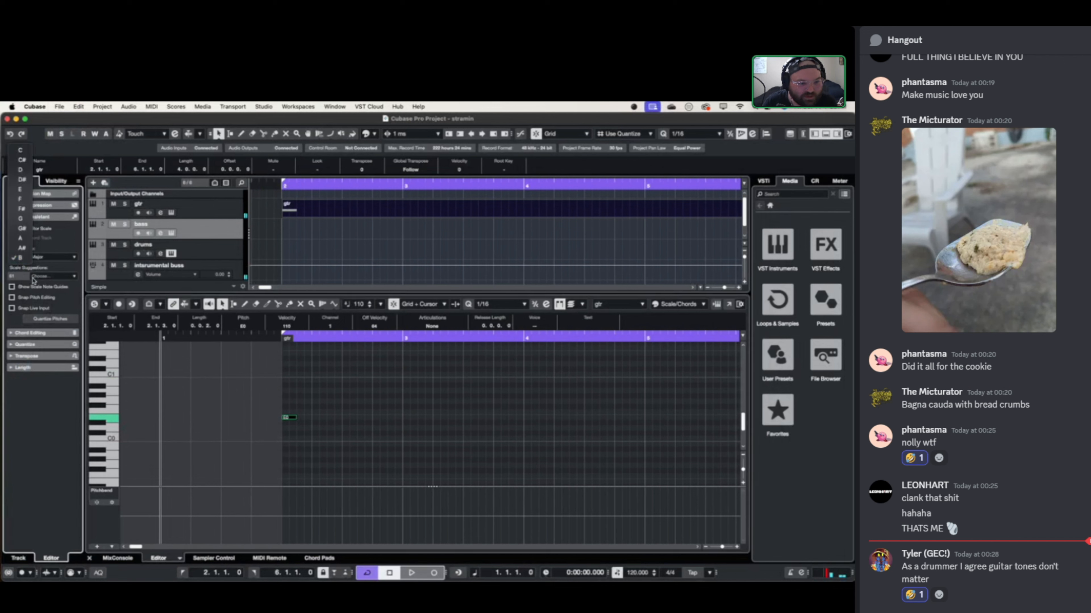
{"action": "left_click", "coordinate": [27, 190]}
{"action": "left_click", "coordinate": [52, 257]}
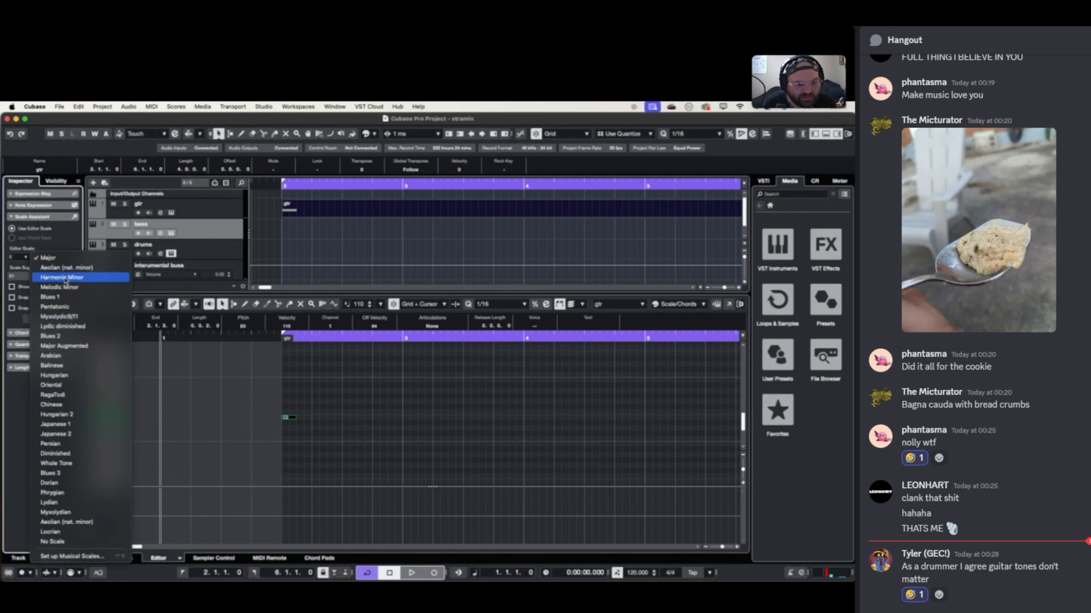
{"action": "left_click", "coordinate": [65, 268]}
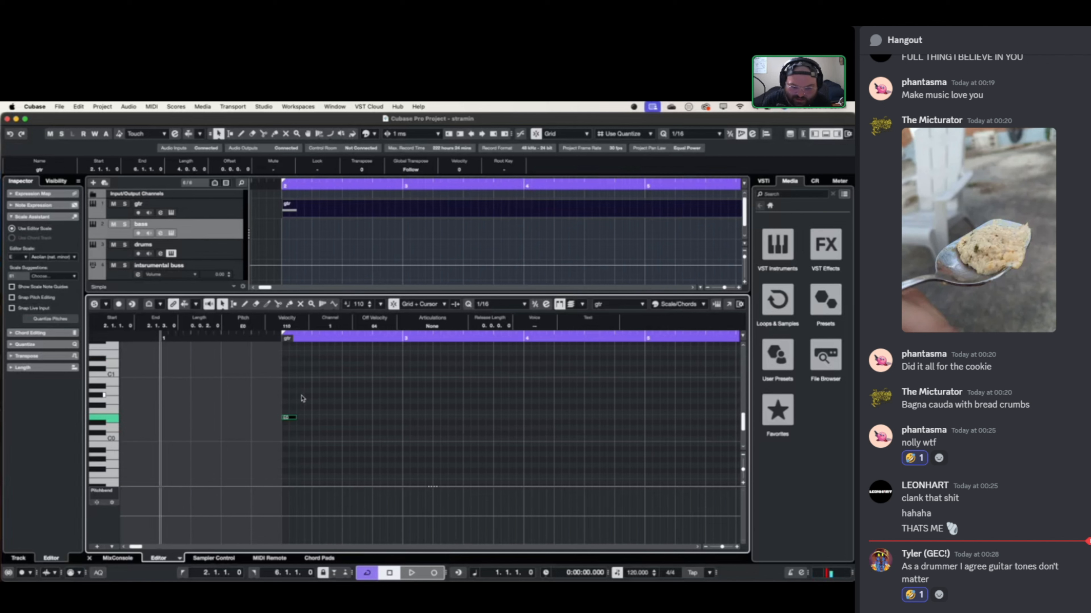
- Audition the note by raising it in semitones to C1 and lowering it back to E0
{"action": "key", "text": "Up"}
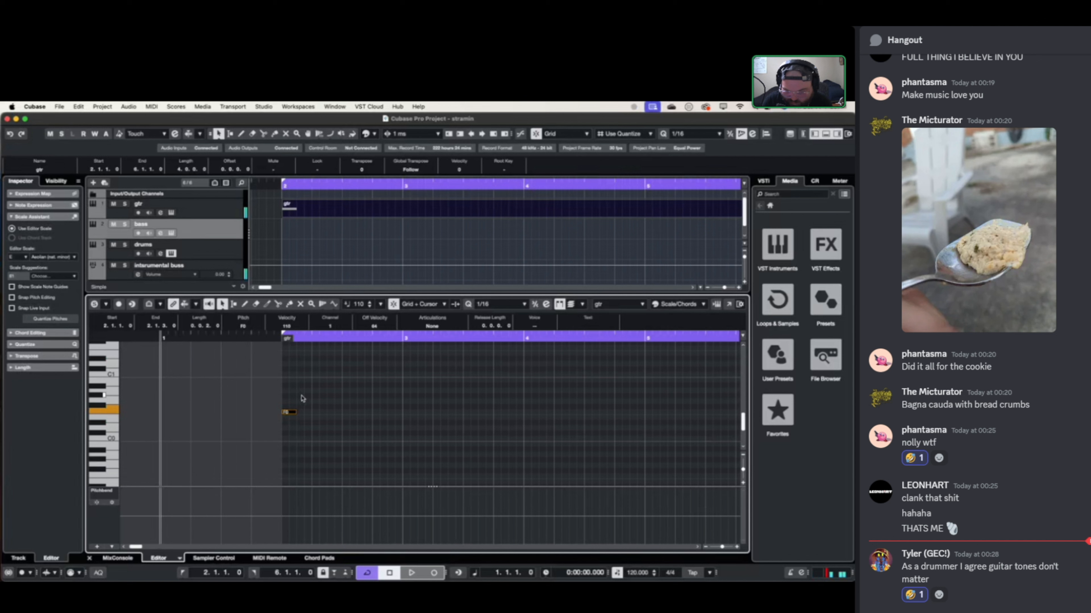
{"action": "key", "text": "Up"}
{"action": "key", "text": "Up"}
{"action": "key", "text": "Up"}
{"action": "key", "text": "Up"}
{"action": "key", "text": "Up"}
{"action": "key", "text": "Up"}
{"action": "key", "text": "Up"}
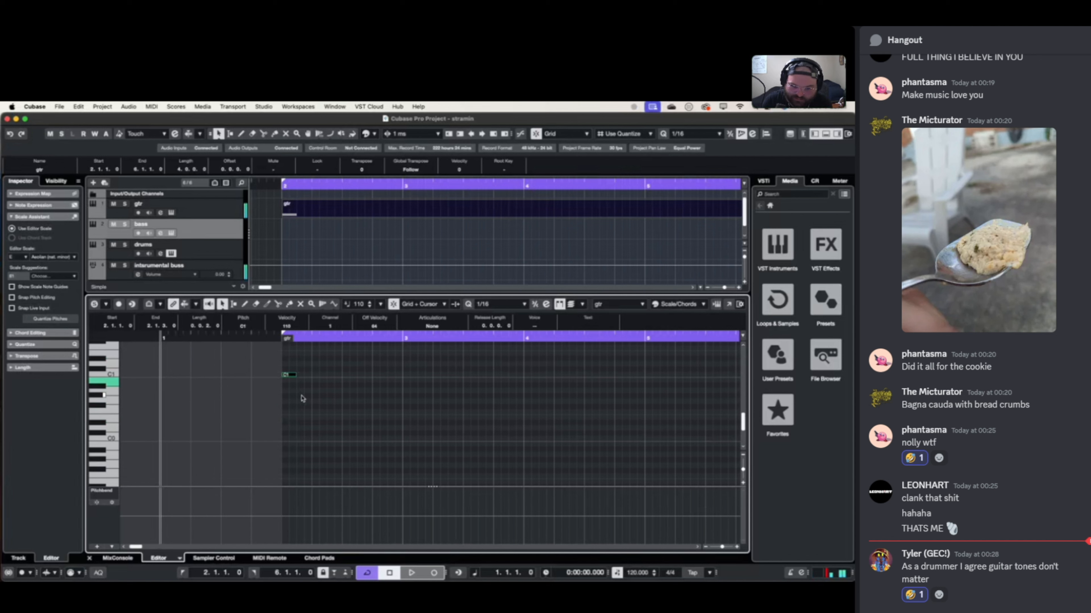
{"action": "key", "text": "Down"}
{"action": "key", "text": "Down"}
{"action": "key", "text": "Down"}
{"action": "key", "text": "Down"}
{"action": "key", "text": "Down"}
{"action": "key", "text": "Down"}
{"action": "key", "text": "Down"}
{"action": "key", "text": "Down"}
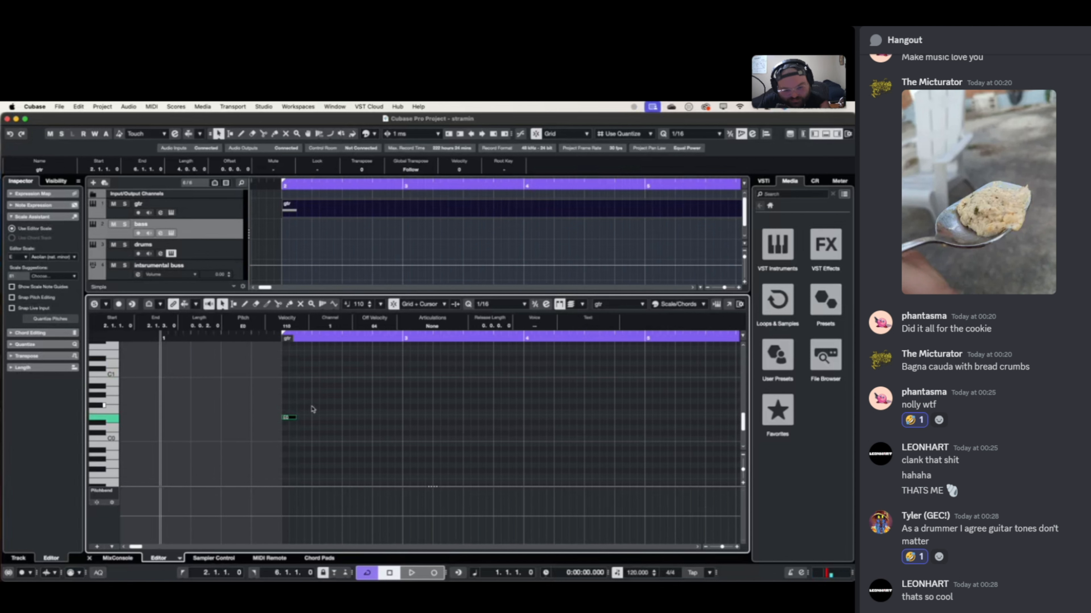
{"action": "scroll", "coordinate": [285, 434], "scroll_direction": "down", "scroll_amount": 1}
{"action": "scroll", "coordinate": [285, 434], "scroll_direction": "up", "scroll_amount": 4}
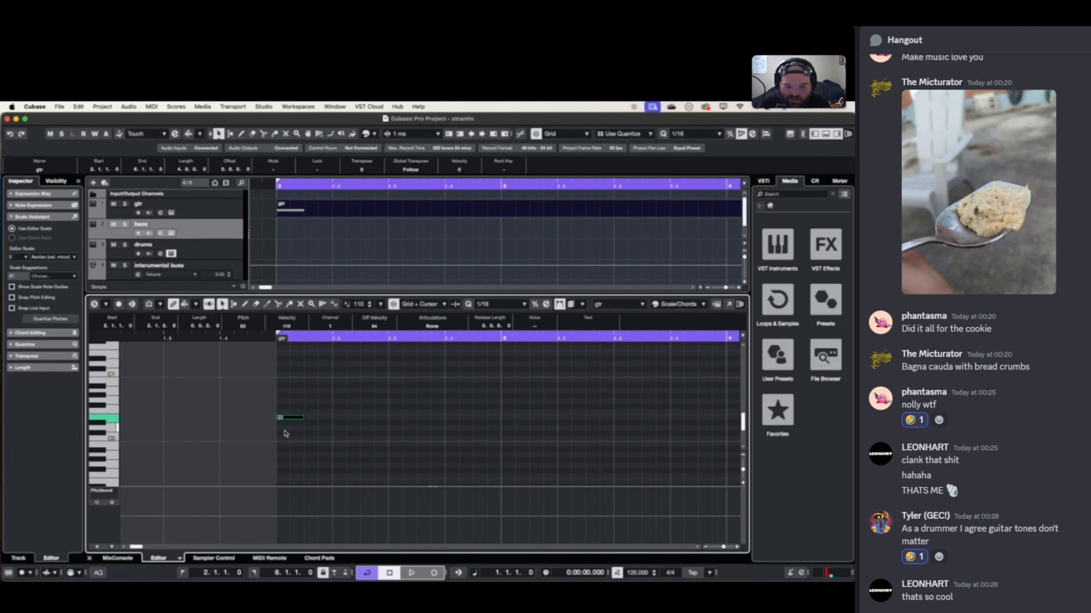
{"action": "scroll", "coordinate": [286, 434], "scroll_direction": "down", "scroll_amount": 6}
{"action": "scroll", "coordinate": [282, 432], "scroll_direction": "up", "scroll_amount": 3}
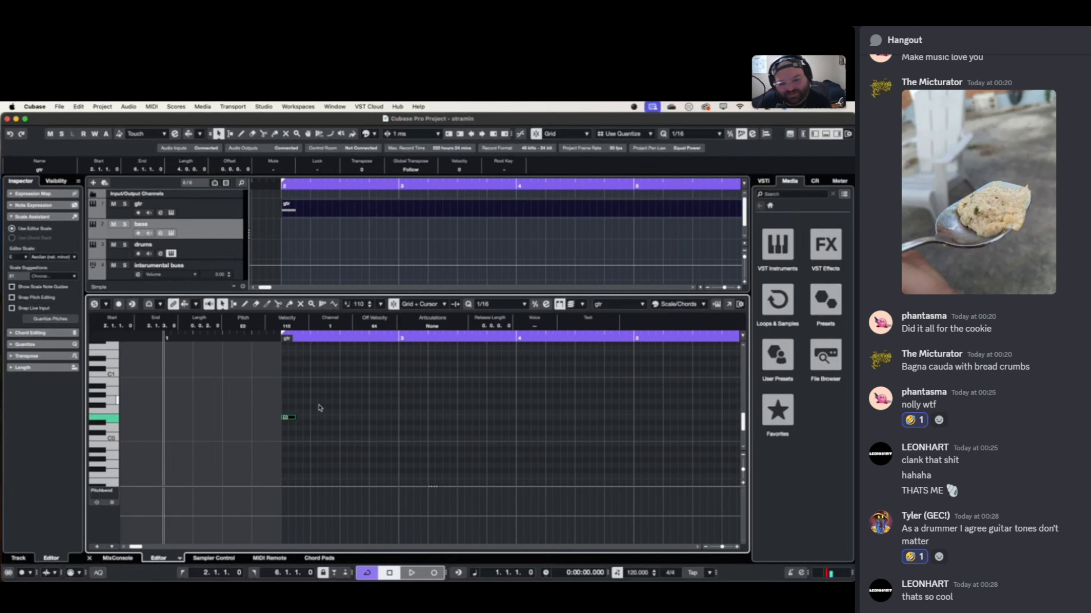
{"action": "scroll", "coordinate": [296, 419], "scroll_direction": "right", "scroll_amount": 3}
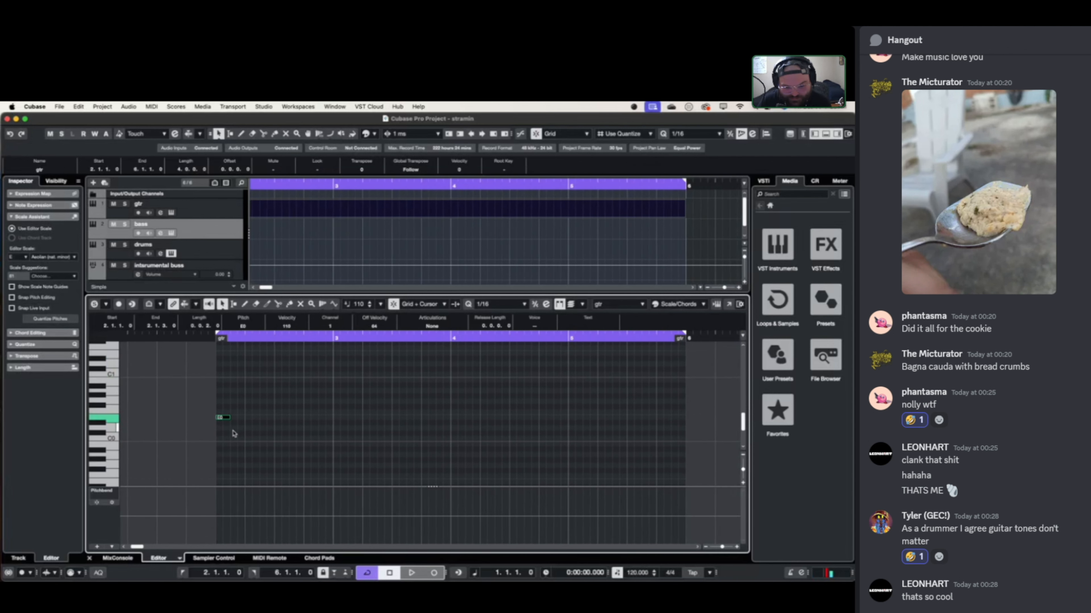
{"action": "scroll", "coordinate": [234, 434], "scroll_direction": "up", "scroll_amount": 3}
{"action": "scroll", "coordinate": [234, 434], "scroll_direction": "right", "scroll_amount": 2}
{"action": "scroll", "coordinate": [234, 434], "scroll_direction": "up", "scroll_amount": 2}
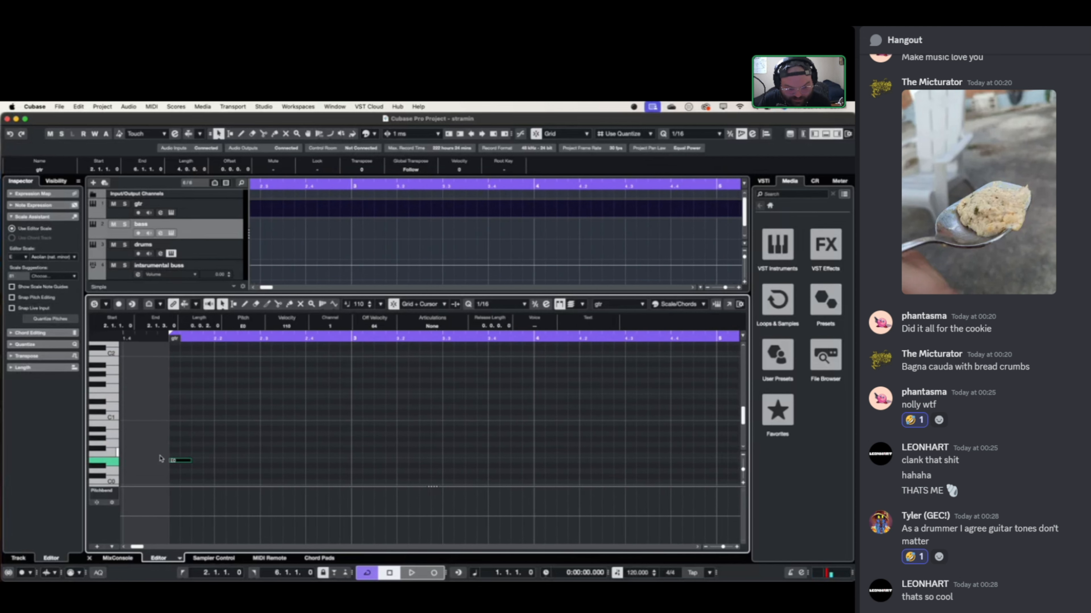
{"action": "scroll", "coordinate": [184, 467], "scroll_direction": "up", "scroll_amount": 2}
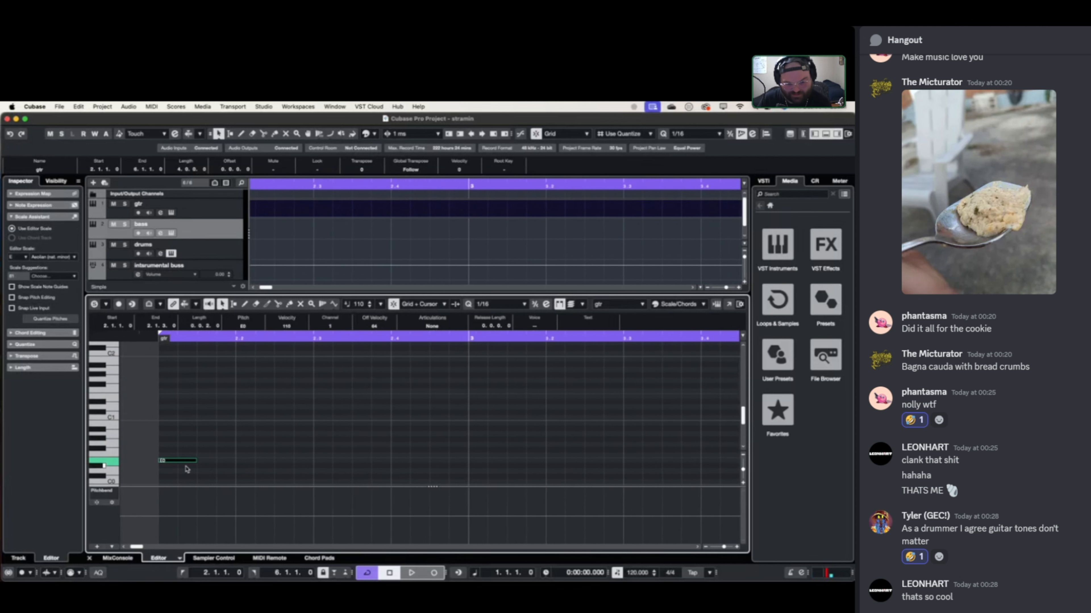
{"action": "scroll", "coordinate": [187, 470], "scroll_direction": "down", "scroll_amount": 3}
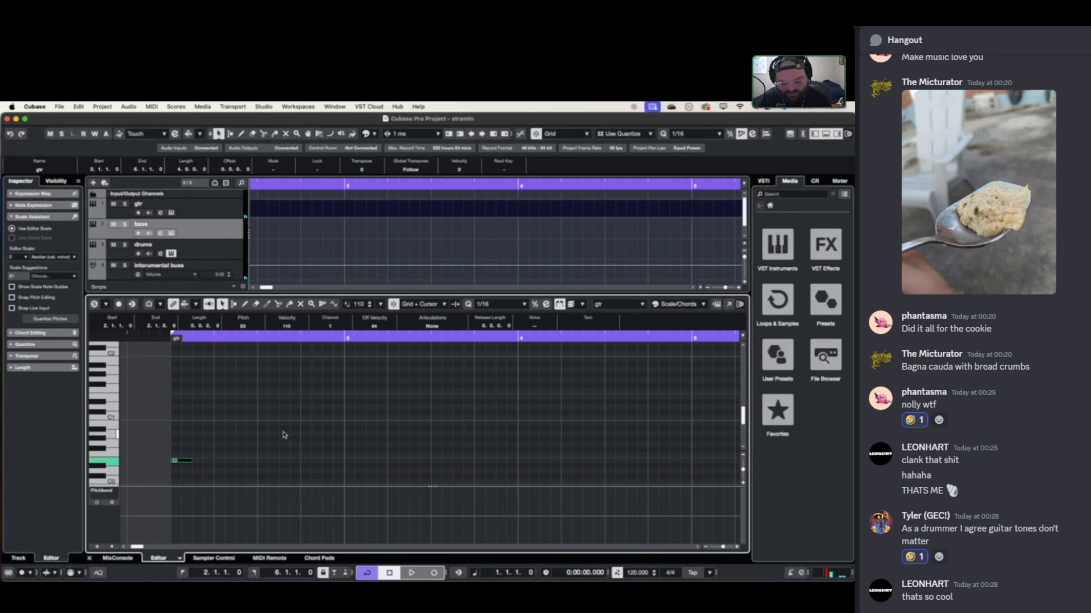
- Duplicate the E0 note so the copy directly follows it in bar 2 of the gtr part
{"action": "key", "text": "super+d"}
{"action": "key", "text": "super+Right"}
{"action": "scroll", "coordinate": [282, 432], "scroll_direction": "right", "scroll_amount": 1}
{"action": "scroll", "coordinate": [282, 432], "scroll_direction": "down", "scroll_amount": 3}
{"action": "key", "text": "super+Left"}
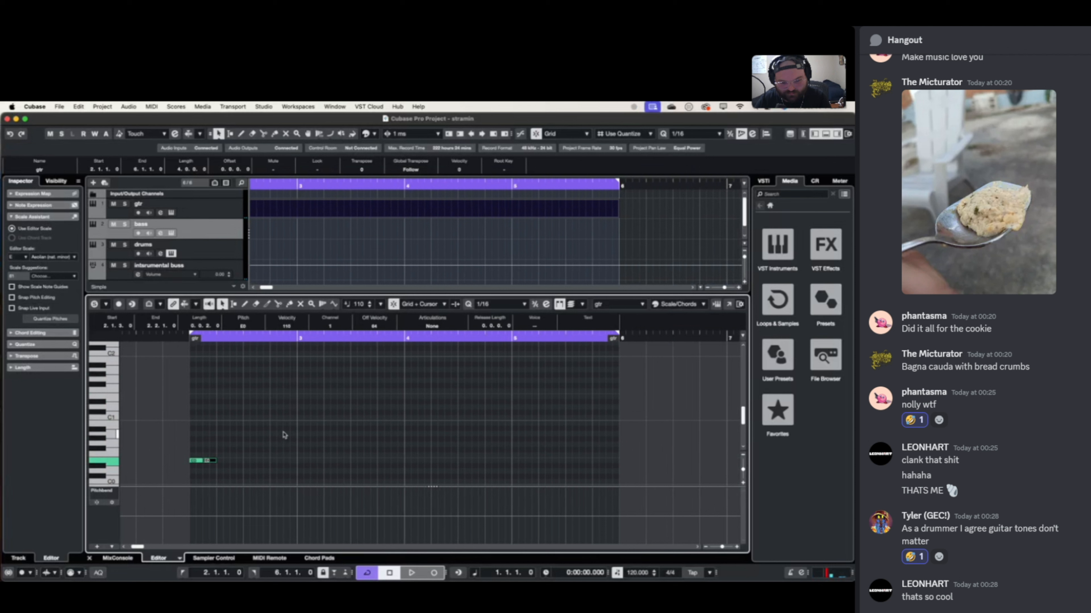
- Shorten the second E0 note in bar 2 to a sixteenth, duplicate it three times in a row and play the result
{"action": "scroll", "coordinate": [188, 449], "scroll_direction": "up", "scroll_amount": 4}
{"action": "scroll", "coordinate": [223, 465], "scroll_direction": "up", "scroll_amount": 2}
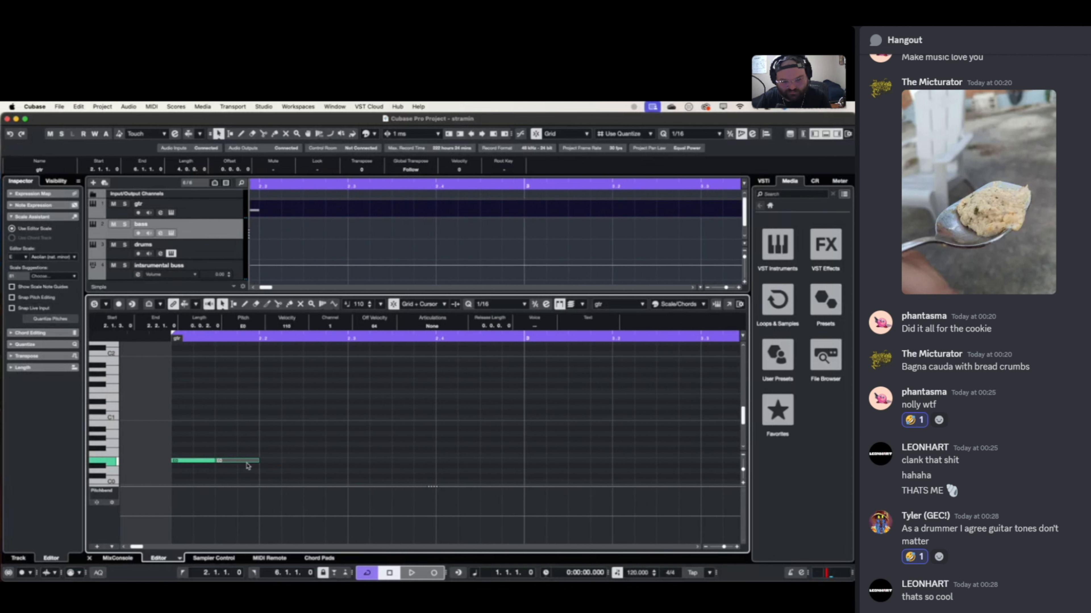
{"action": "left_click_drag", "start_coordinate": [258, 461], "coordinate": [236, 462]}
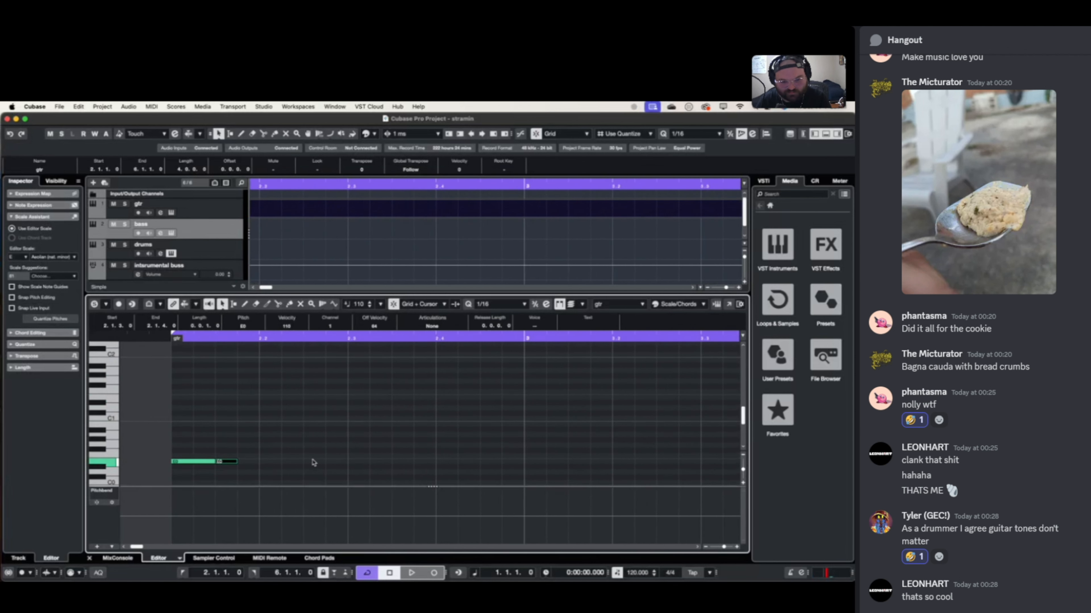
{"action": "key", "text": "super+d"}
{"action": "key", "text": "super+d"}
{"action": "key", "text": "super+d"}
{"action": "key", "text": "space"}
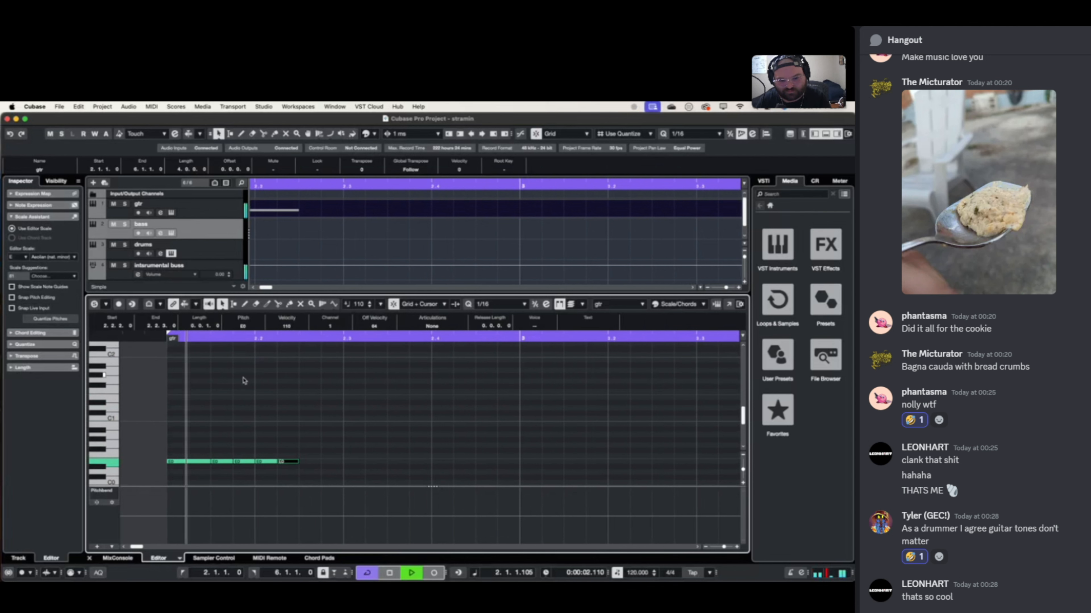
{"action": "key", "text": "space"}
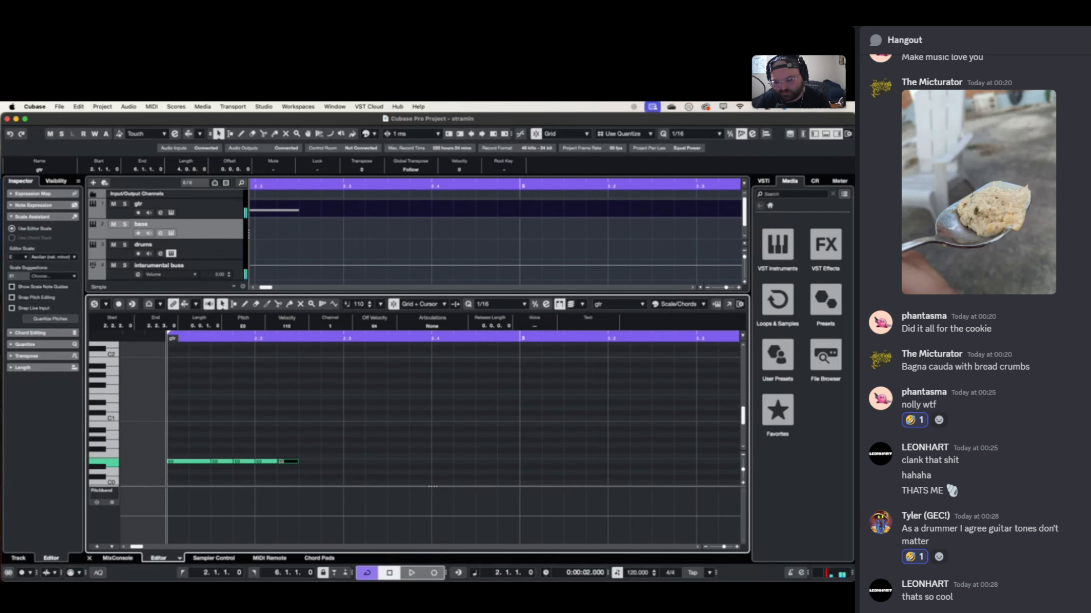
- Set the project tempo to 148 BPM and play back the riff
{"action": "left_click_drag", "start_coordinate": [629, 573], "coordinate": [626, 541]}
{"action": "key", "text": "space"}
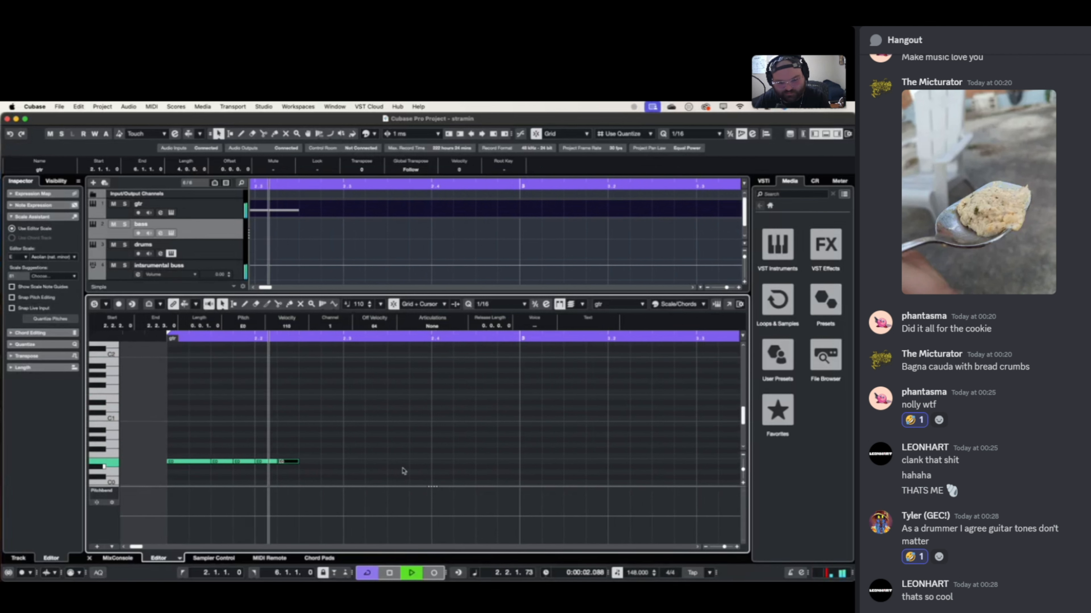
{"action": "key", "text": "space"}
- Lower the velocity of the four sixteenth E0 notes in bar 2 and audition the riff
{"action": "left_click_drag", "start_coordinate": [221, 437], "coordinate": [320, 486]}
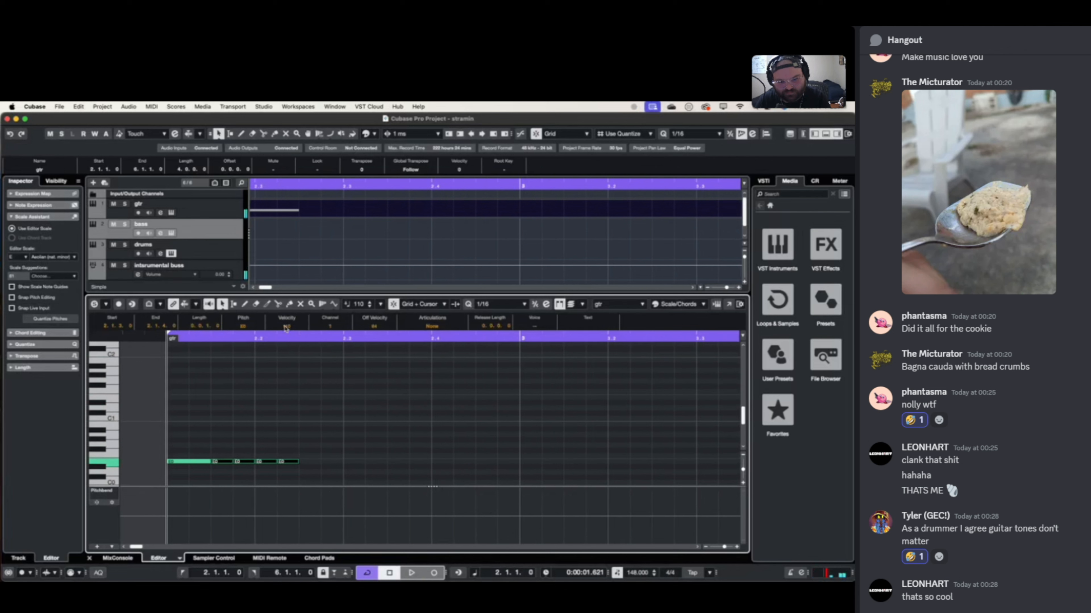
{"action": "scroll", "coordinate": [291, 328], "scroll_direction": "down", "scroll_amount": 17}
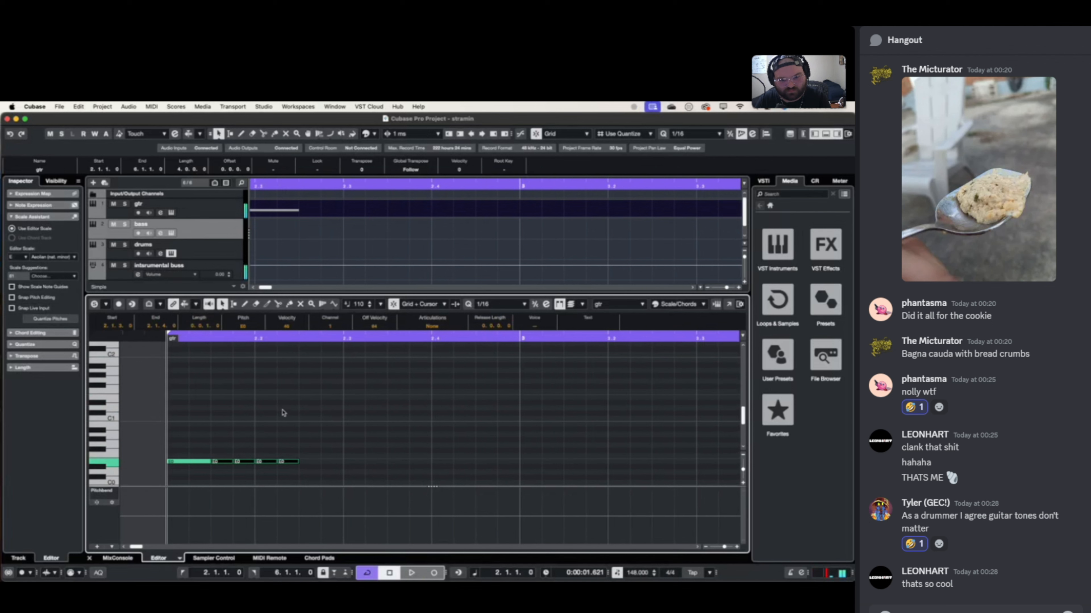
{"action": "key", "text": "space"}
{"action": "key", "text": "space"}
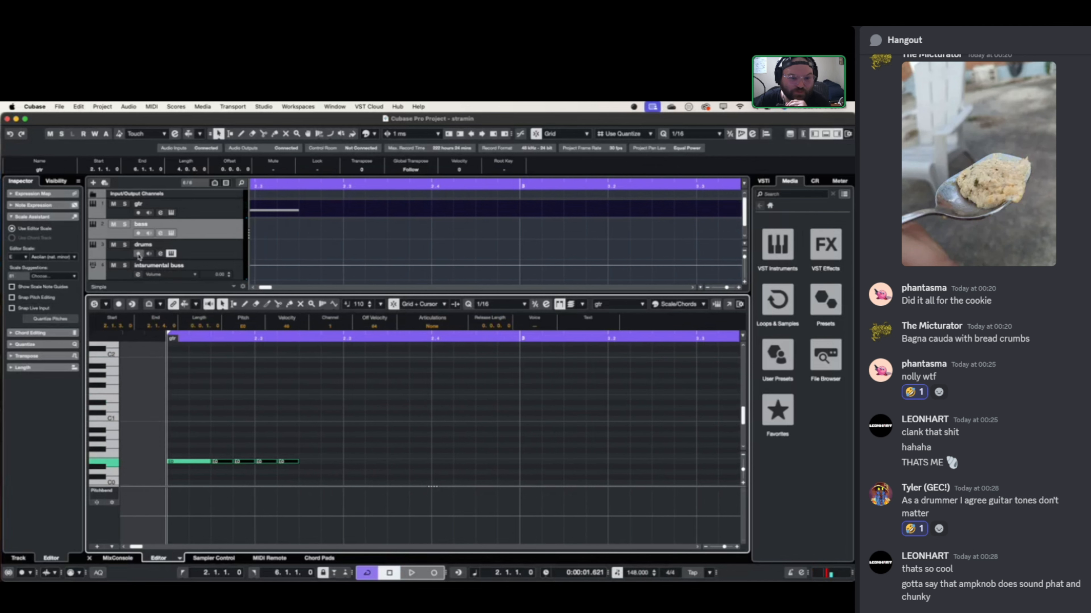
- Check the gtr track's Kontakt instrument and the audio preferences of its AmpKnob BDH 66o6 Plus insert
{"action": "left_click", "coordinate": [171, 213]}
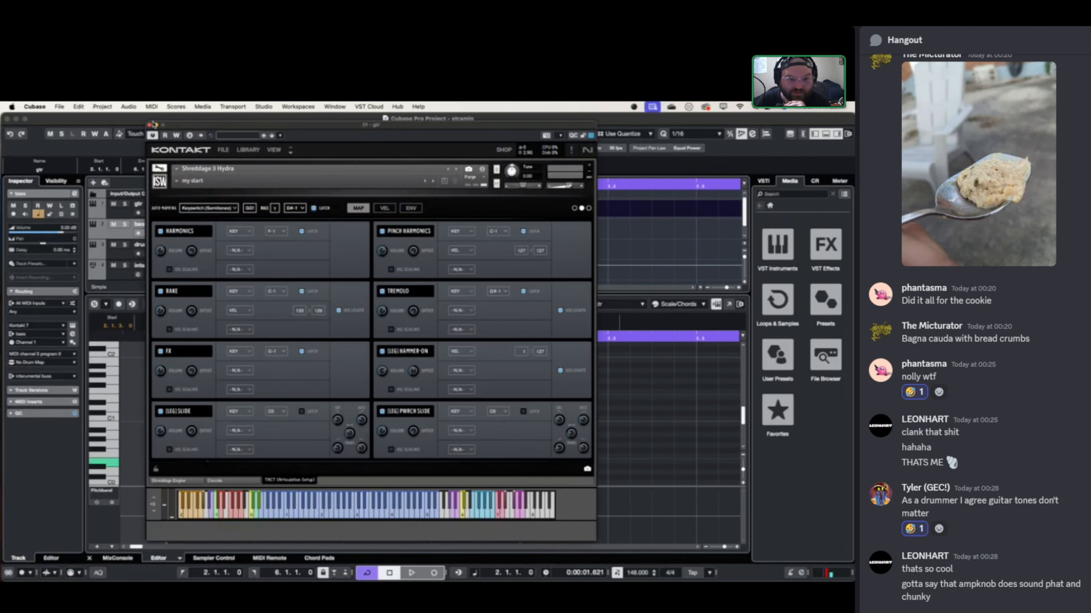
{"action": "left_click", "coordinate": [149, 124]}
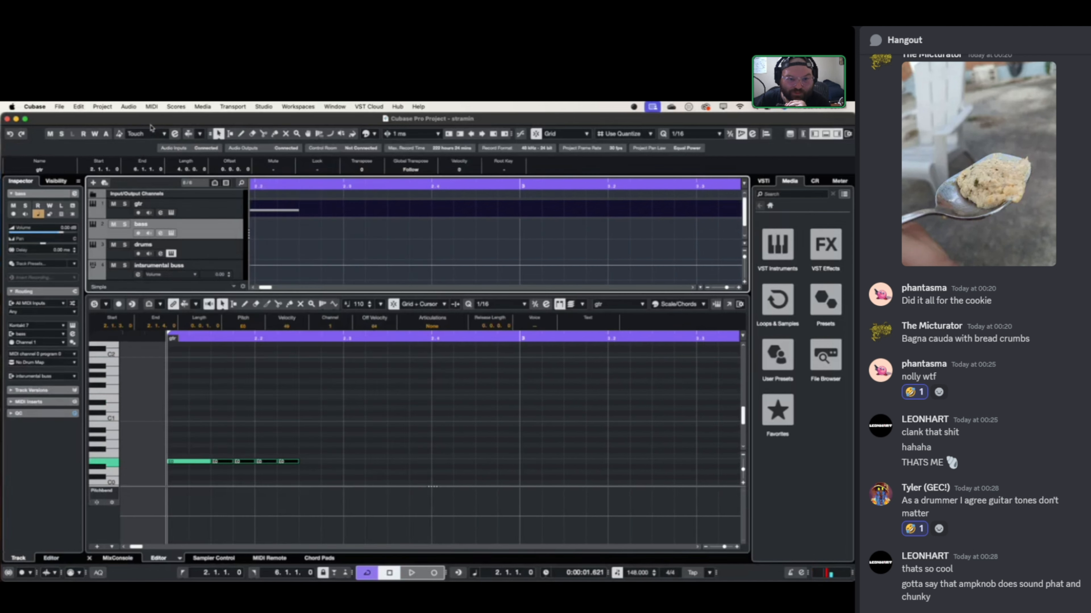
{"action": "left_click", "coordinate": [161, 213]}
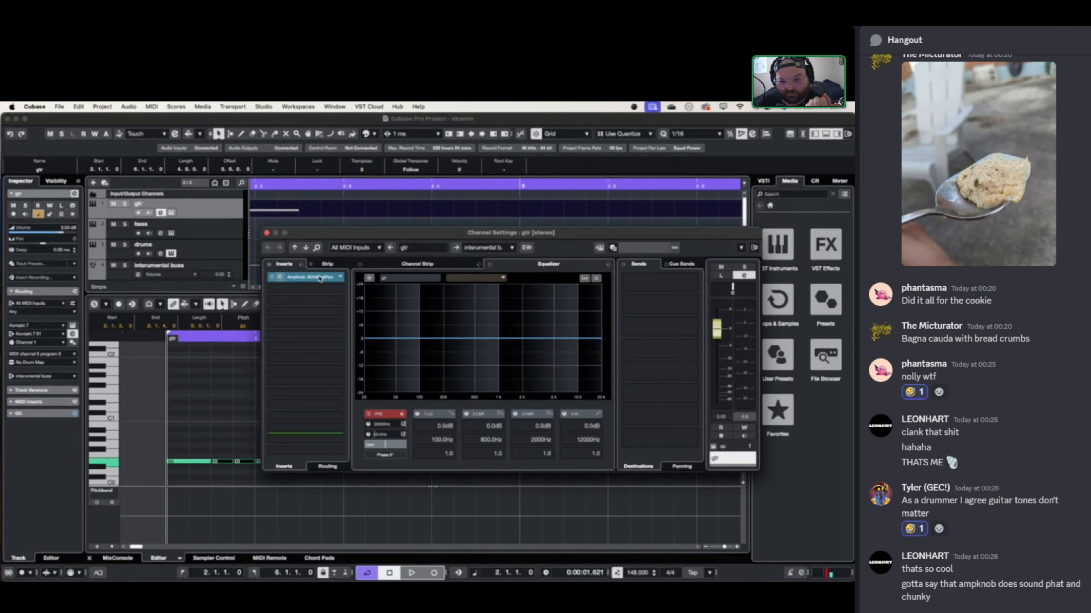
{"action": "left_click", "coordinate": [280, 277]}
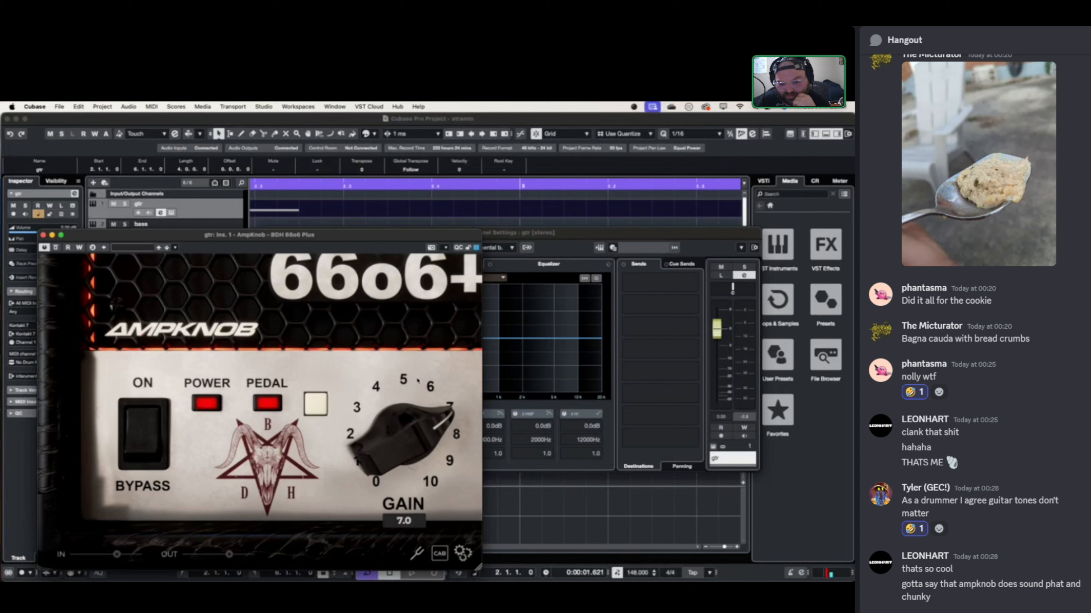
{"action": "left_click", "coordinate": [464, 554]}
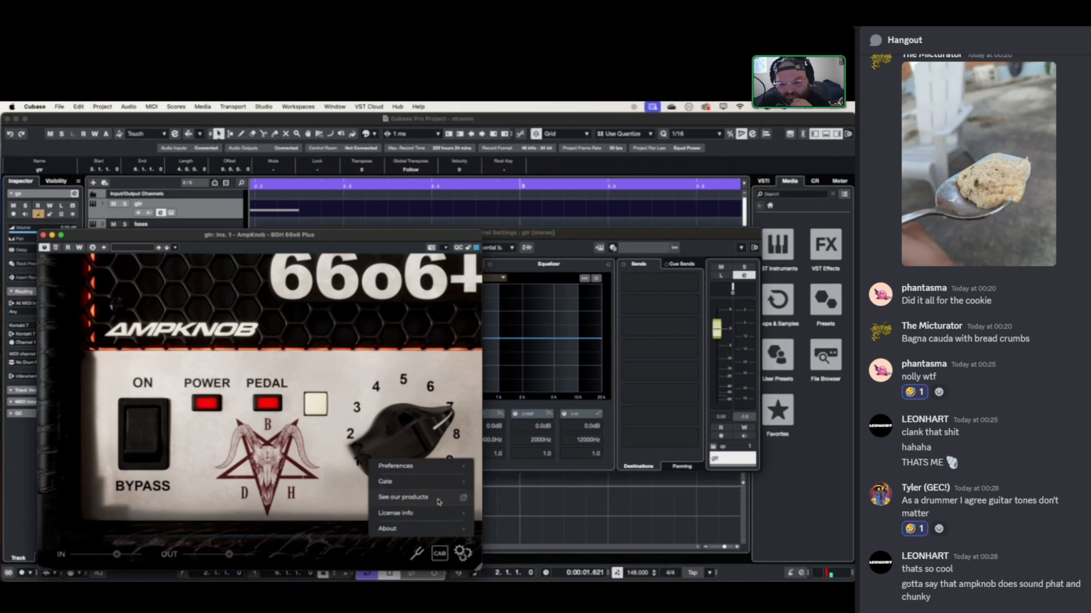
{"action": "left_click", "coordinate": [439, 471]}
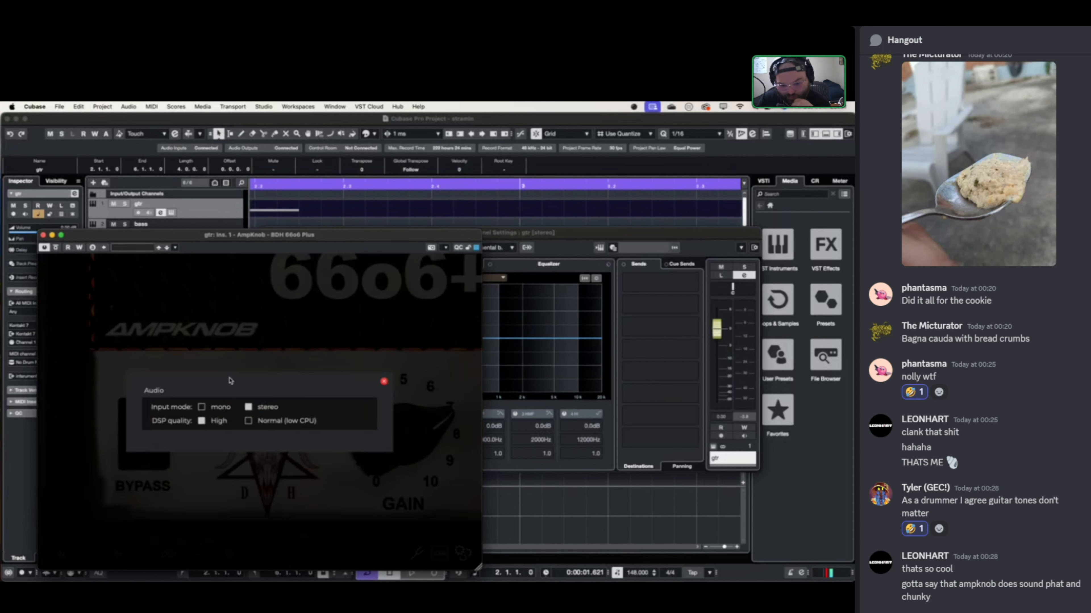
{"action": "left_click", "coordinate": [383, 381]}
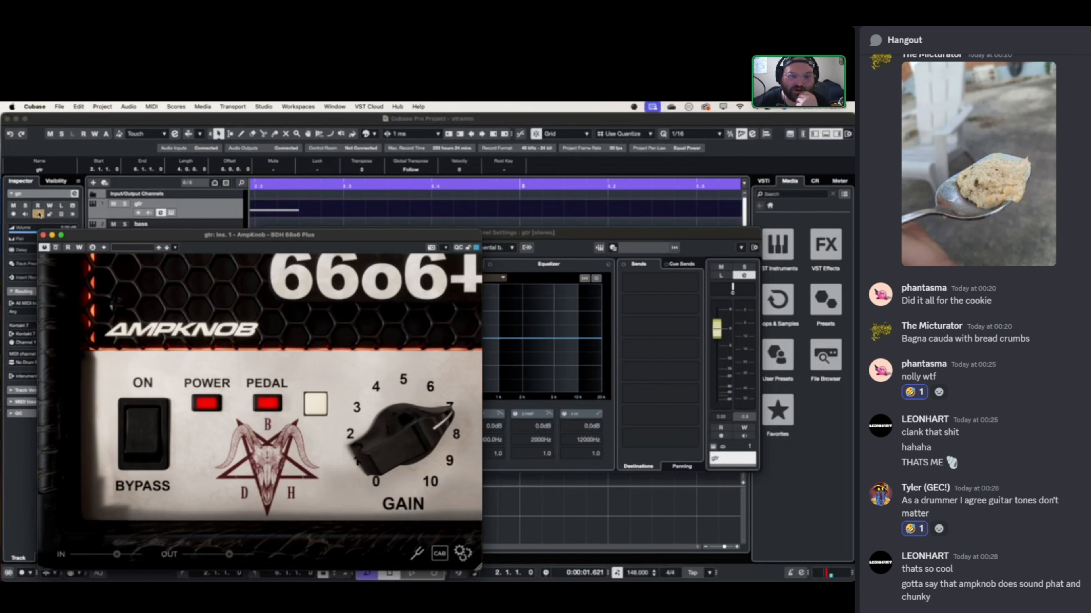
{"action": "left_click", "coordinate": [43, 235]}
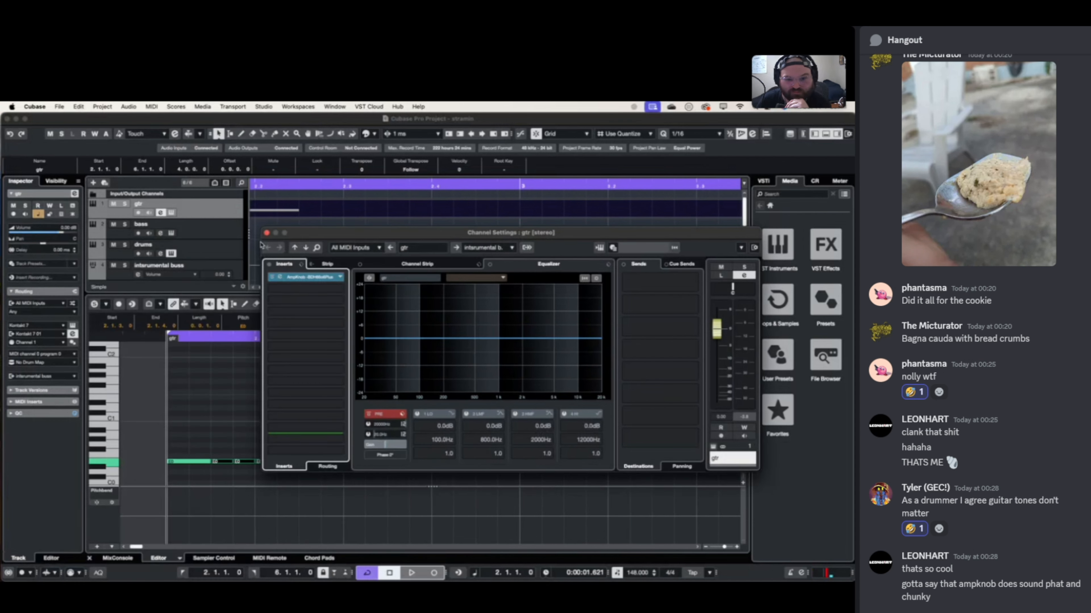
{"action": "left_click", "coordinate": [267, 233]}
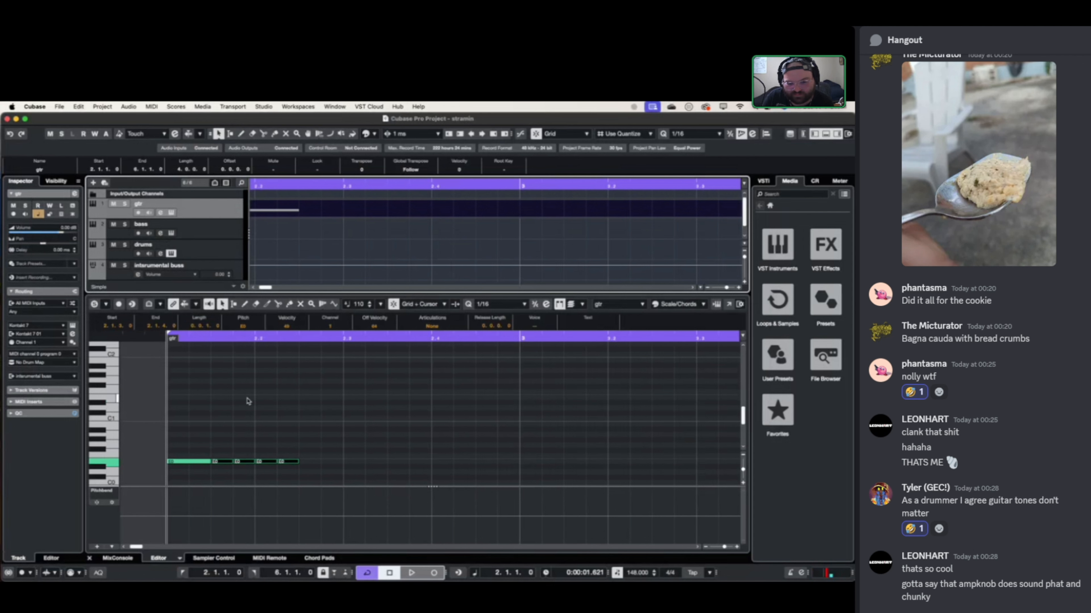
- Lengthen the last E0 note of the first group in bar 2 to an eighth note and play it back
{"action": "scroll", "coordinate": [248, 401], "scroll_direction": "right", "scroll_amount": 2}
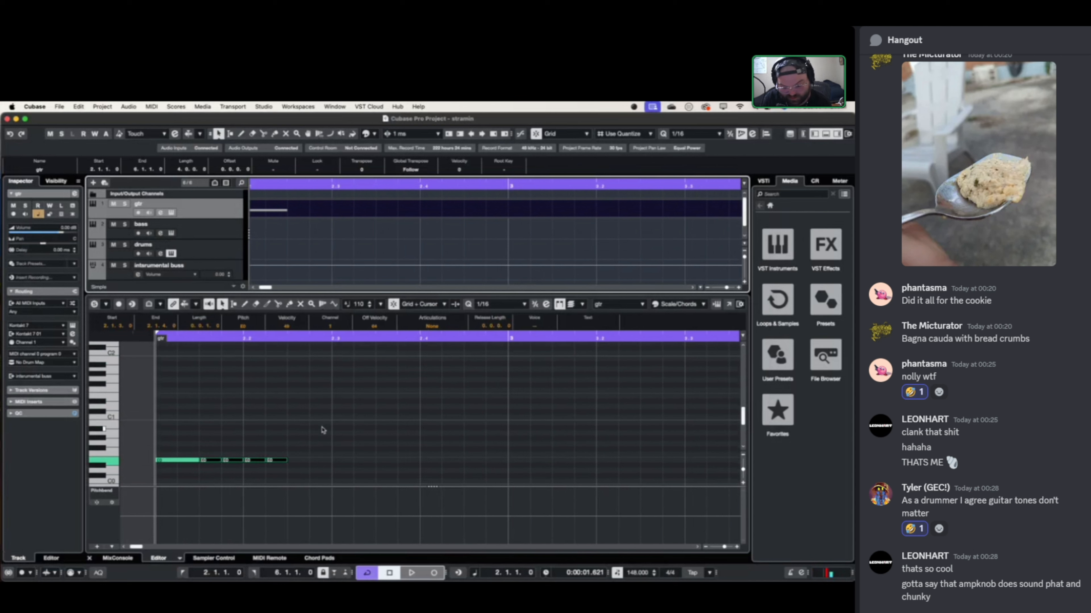
{"action": "key", "text": "space"}
{"action": "key", "text": "space"}
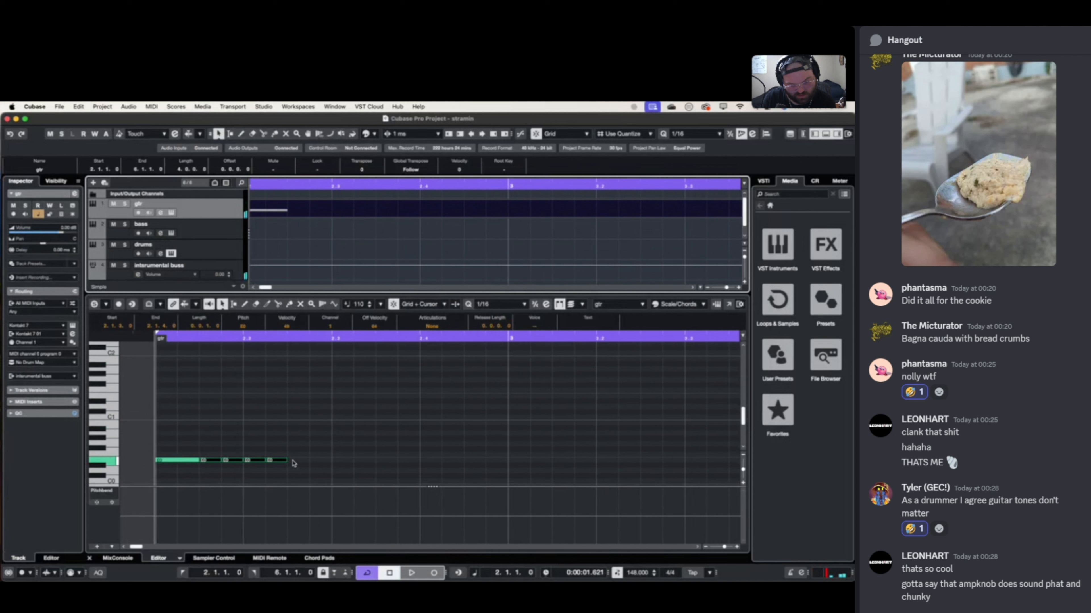
{"action": "left_click_drag", "start_coordinate": [286, 460], "coordinate": [306, 461]}
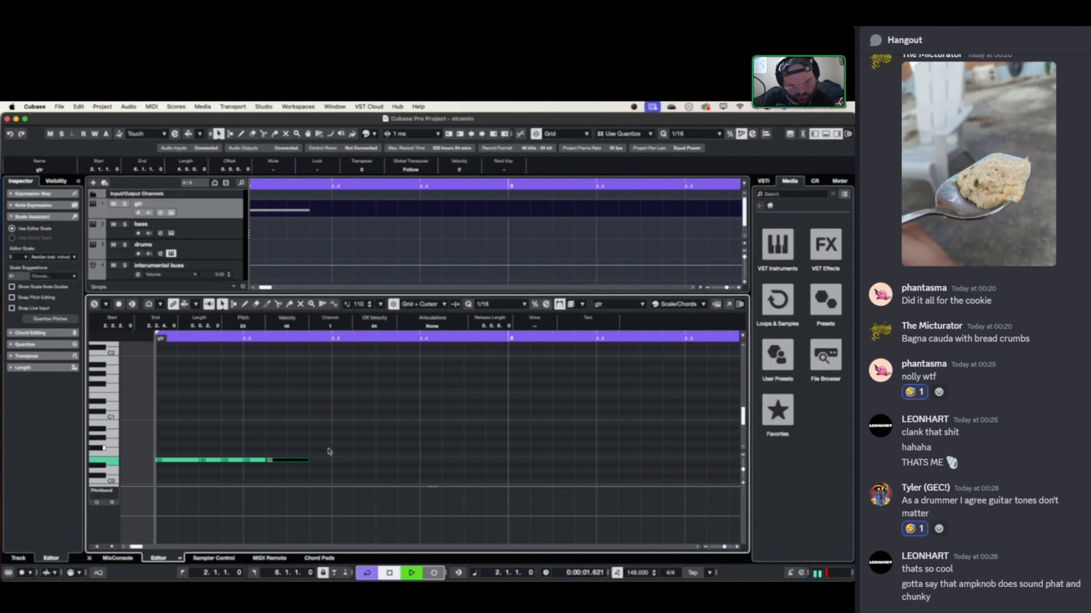
{"action": "key", "text": "space"}
{"action": "key", "text": "space"}
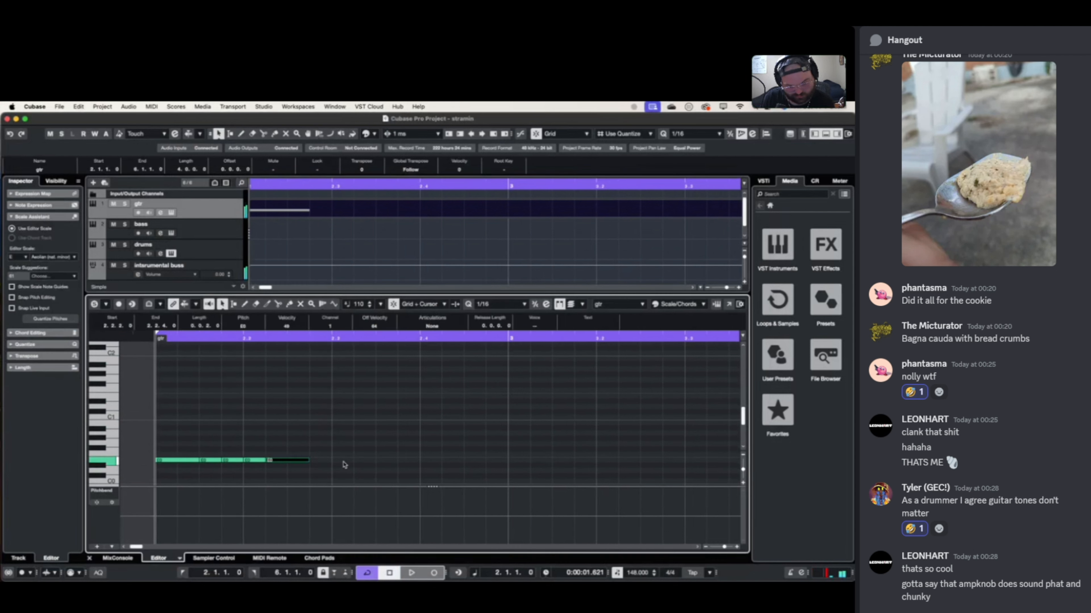
- Build a second group of sixteenth and eighth E0 notes from 2.3.4 into the start of bar 3 and play it
{"action": "left_click_drag", "start_coordinate": [377, 460], "coordinate": [548, 459]}
{"action": "left_click", "coordinate": [475, 461]}
{"action": "left_click", "coordinate": [495, 459]}
{"action": "key", "text": "space"}
{"action": "key", "text": "space"}
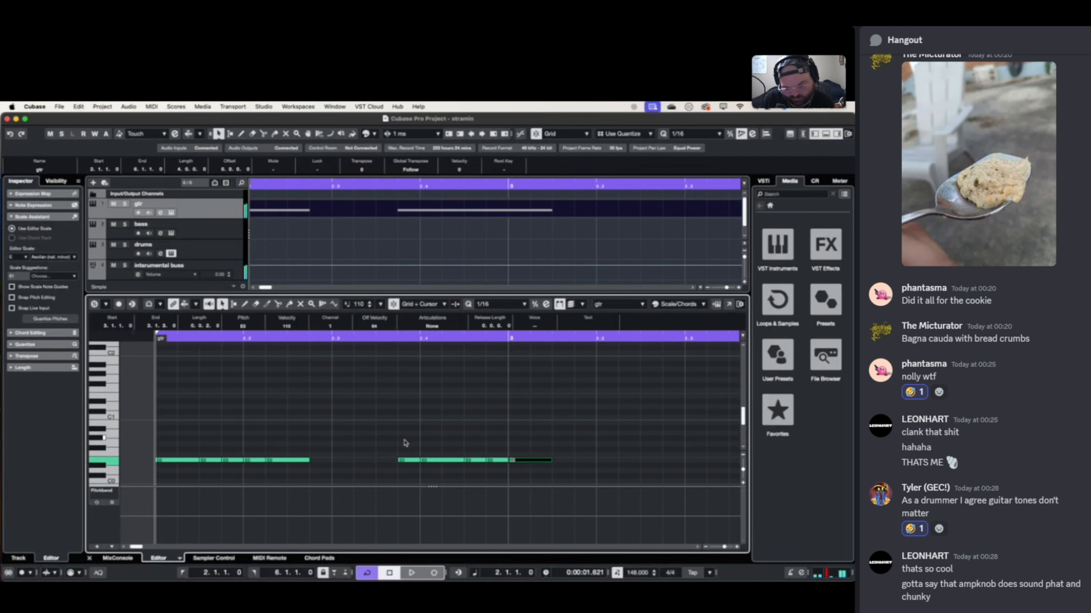
- Lower the velocity of the three sixteenth notes in the second E0 group and audition the change
{"action": "left_click", "coordinate": [406, 460]}
{"action": "left_click_drag", "start_coordinate": [467, 447], "coordinate": [499, 472]}
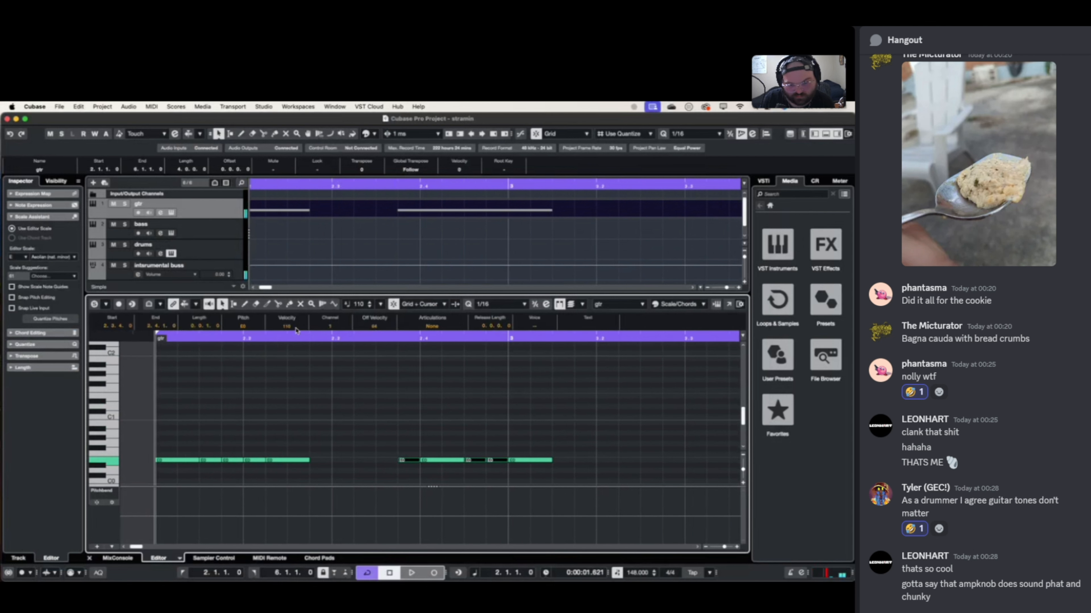
{"action": "left_click_drag", "start_coordinate": [293, 327], "coordinate": [283, 404]}
{"action": "key", "text": "space"}
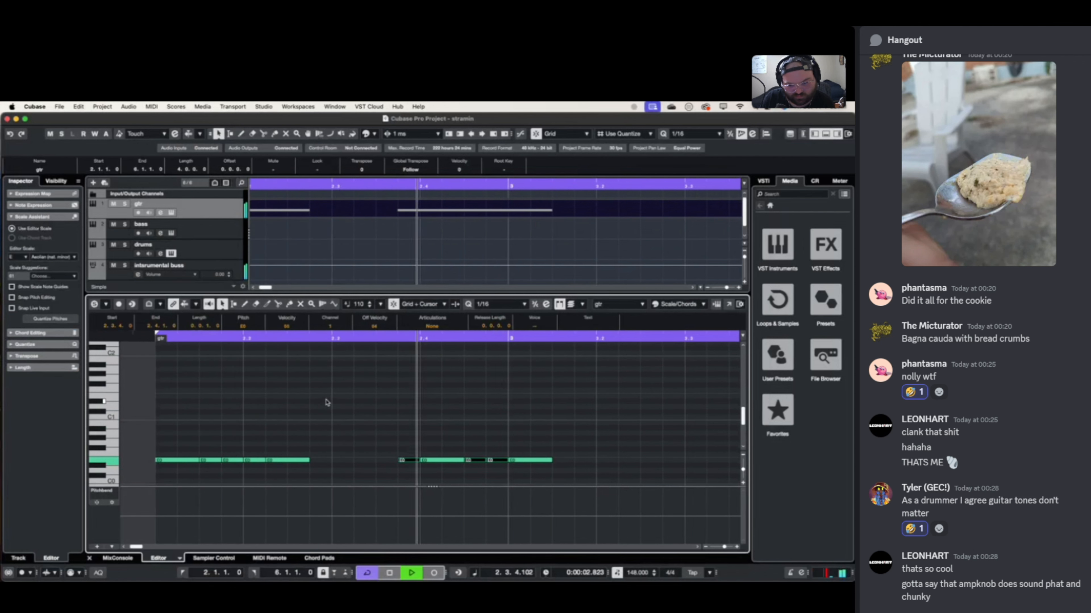
{"action": "key", "text": "space"}
- Delete the sixteenth note just before bar 3 and extend the preceding E0 note up to the bar line
{"action": "scroll", "coordinate": [476, 433], "scroll_direction": "right", "scroll_amount": 5}
{"action": "key", "text": "space"}
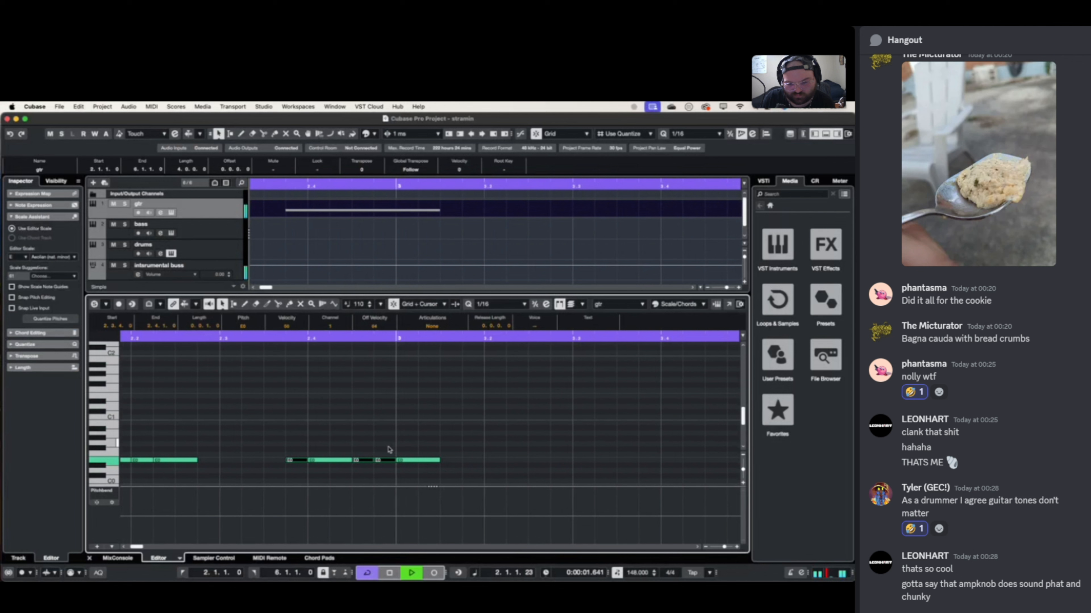
{"action": "left_click", "coordinate": [388, 448]}
{"action": "left_click", "coordinate": [381, 462]}
{"action": "key", "text": "space"}
{"action": "key", "text": "Delete"}
{"action": "scroll", "coordinate": [378, 466], "scroll_direction": "up", "scroll_amount": 1}
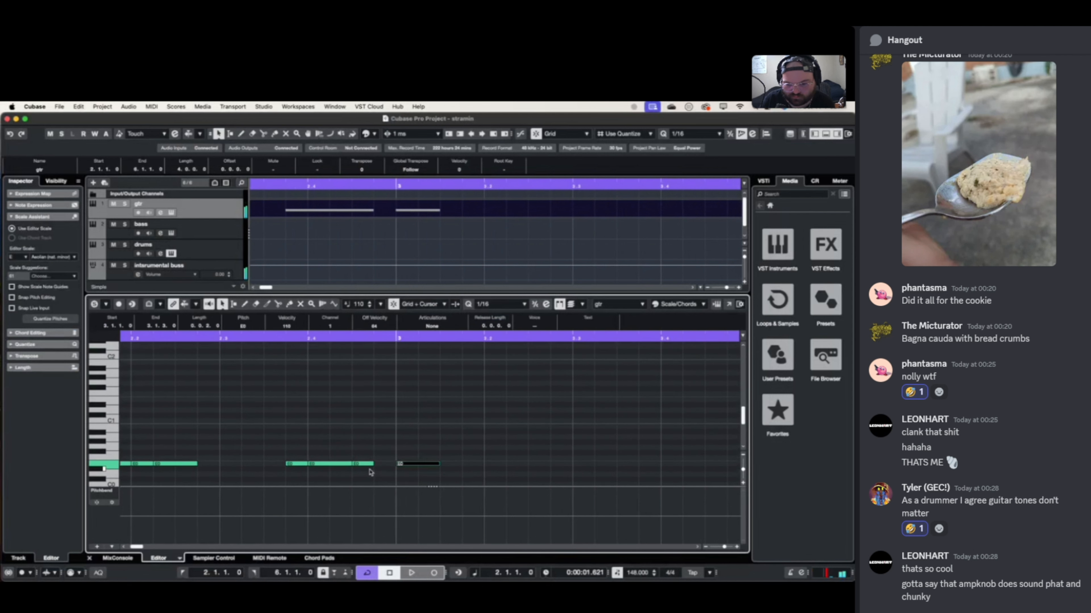
{"action": "left_click_drag", "start_coordinate": [370, 465], "coordinate": [394, 466]}
{"action": "scroll", "coordinate": [348, 479], "scroll_direction": "right", "scroll_amount": 3}
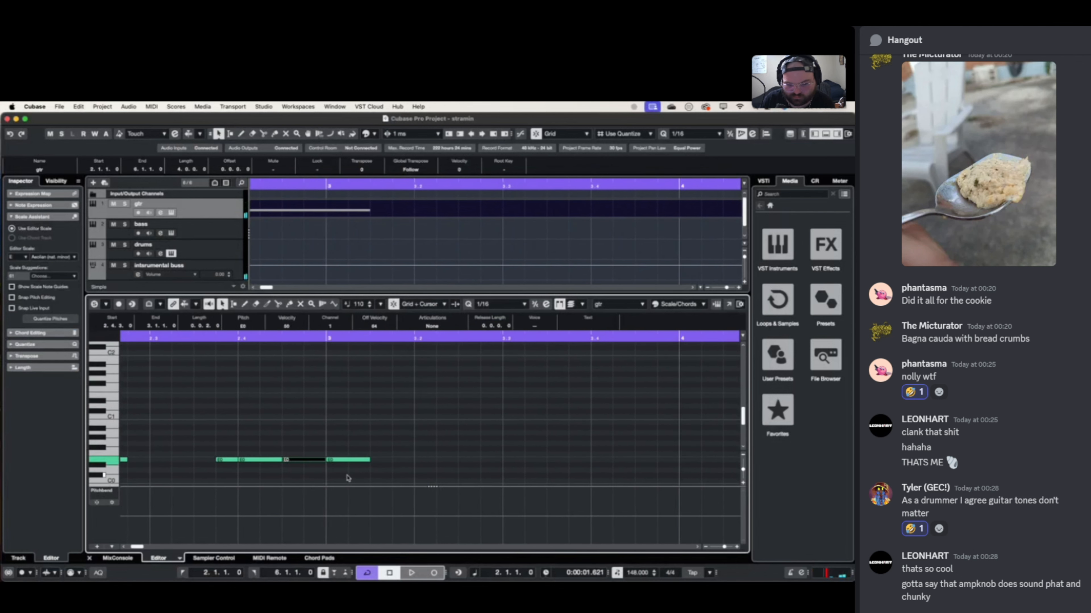
- Audition the riff, shorten the note at 2.4.3 to a sixteenth, and duplicate it to fill the gap before bar 3
{"action": "scroll", "coordinate": [366, 476], "scroll_direction": "left", "scroll_amount": 3}
{"action": "scroll", "coordinate": [365, 475], "scroll_direction": "right", "scroll_amount": 2}
{"action": "key", "text": "space"}
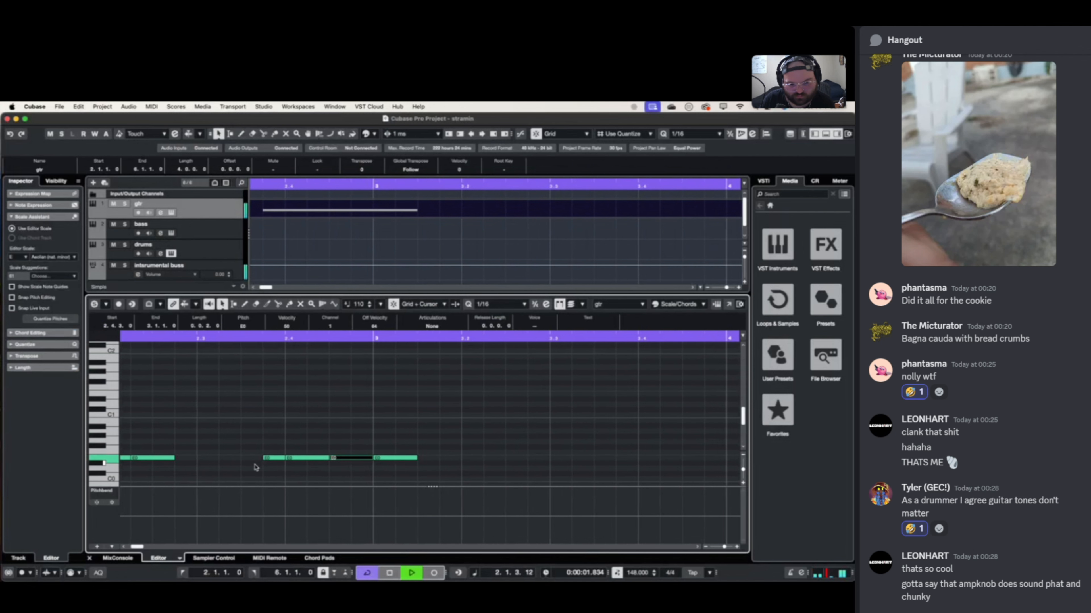
{"action": "scroll", "coordinate": [255, 468], "scroll_direction": "down", "scroll_amount": 3}
{"action": "key", "text": "space"}
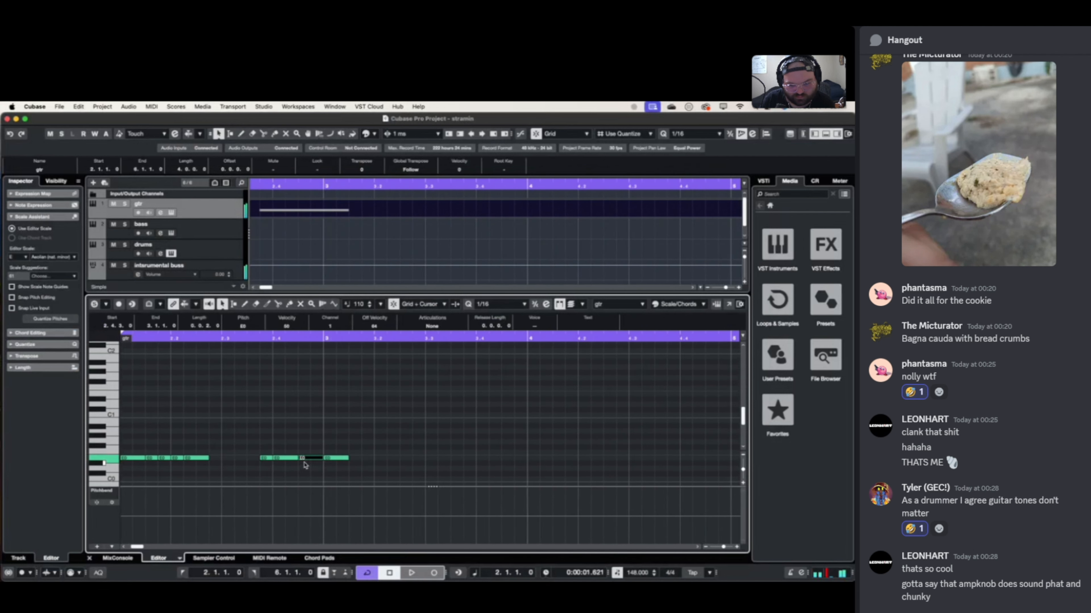
{"action": "key", "text": "space"}
{"action": "key", "text": "space"}
{"action": "left_click_drag", "start_coordinate": [319, 460], "coordinate": [308, 461]}
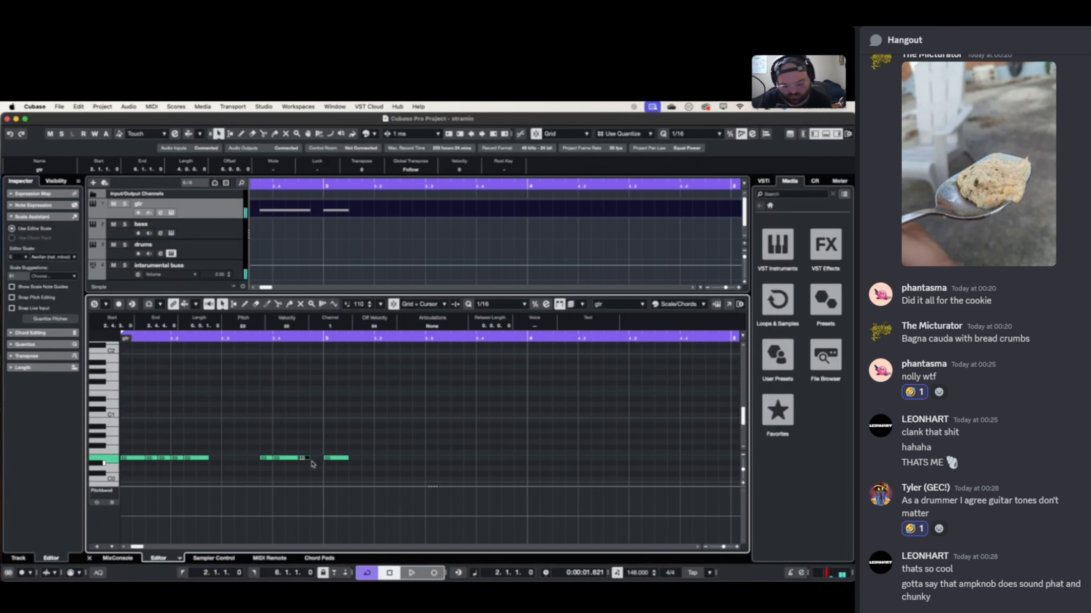
{"action": "key", "text": "super+d"}
{"action": "key", "text": "space"}
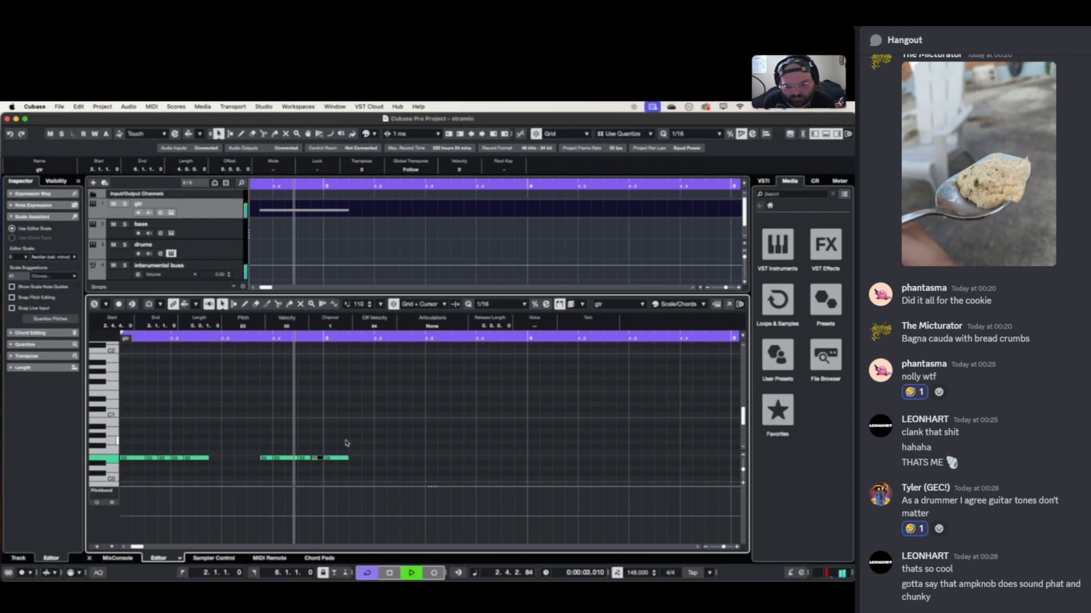
{"action": "key", "text": "space"}
- Replace the eighth note at the start of bar 3 with two duplicates of the sixteenth note at the end of bar 2
{"action": "left_click_drag", "start_coordinate": [349, 461], "coordinate": [336, 461]}
{"action": "key", "text": "BackSpace"}
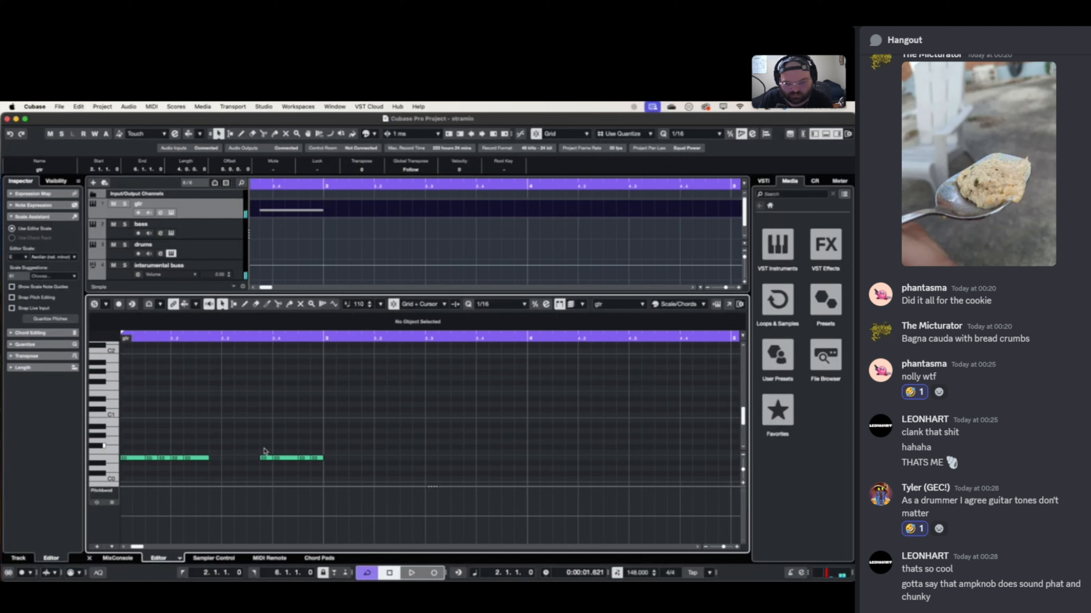
{"action": "left_click", "coordinate": [318, 458]}
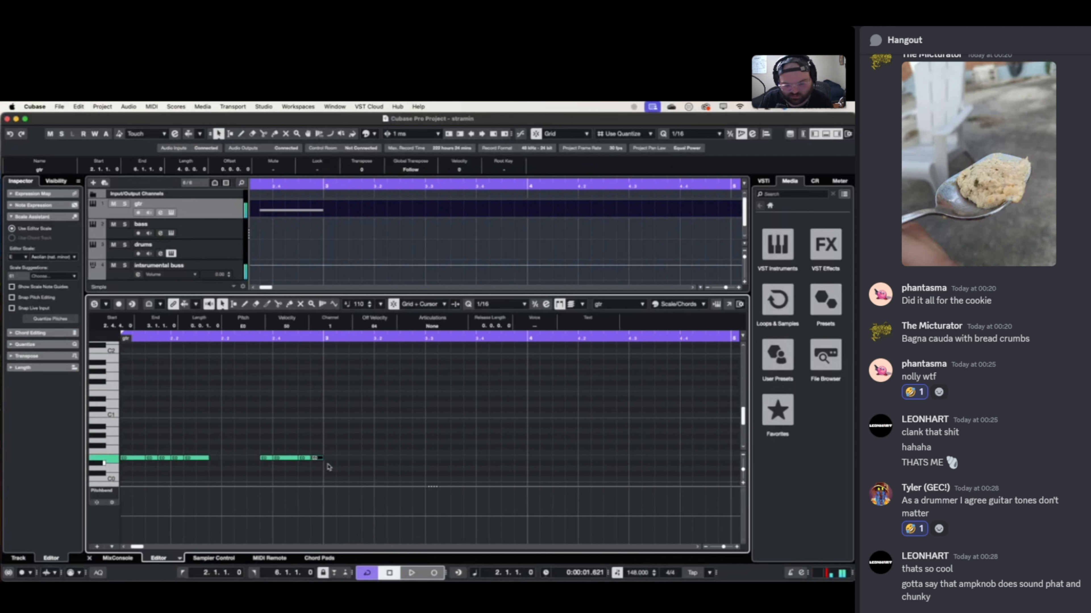
{"action": "key", "text": "super+d"}
{"action": "key", "text": "super+d"}
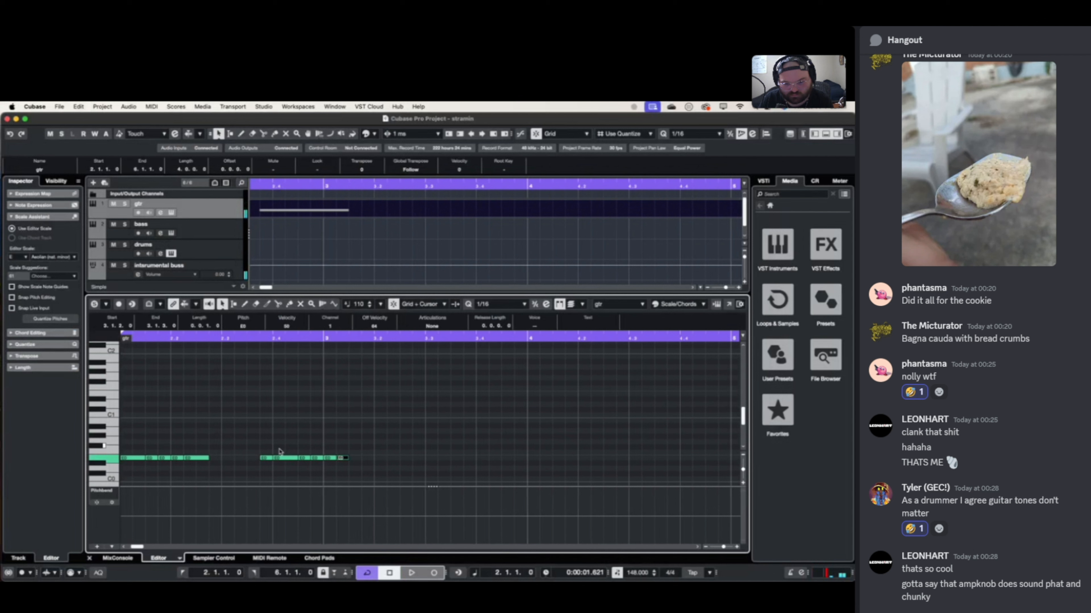
- Duplicate the eighth E0 note at 2.4.1 and nudge the copy along the grid to 3.1.4
{"action": "left_click", "coordinate": [287, 458]}
{"action": "key", "text": "super+d"}
{"action": "key", "text": "super+Right"}
{"action": "key", "text": "super+Right"}
{"action": "key", "text": "super+Right"}
{"action": "key", "text": "super+Right"}
{"action": "key", "text": "super+Right"}
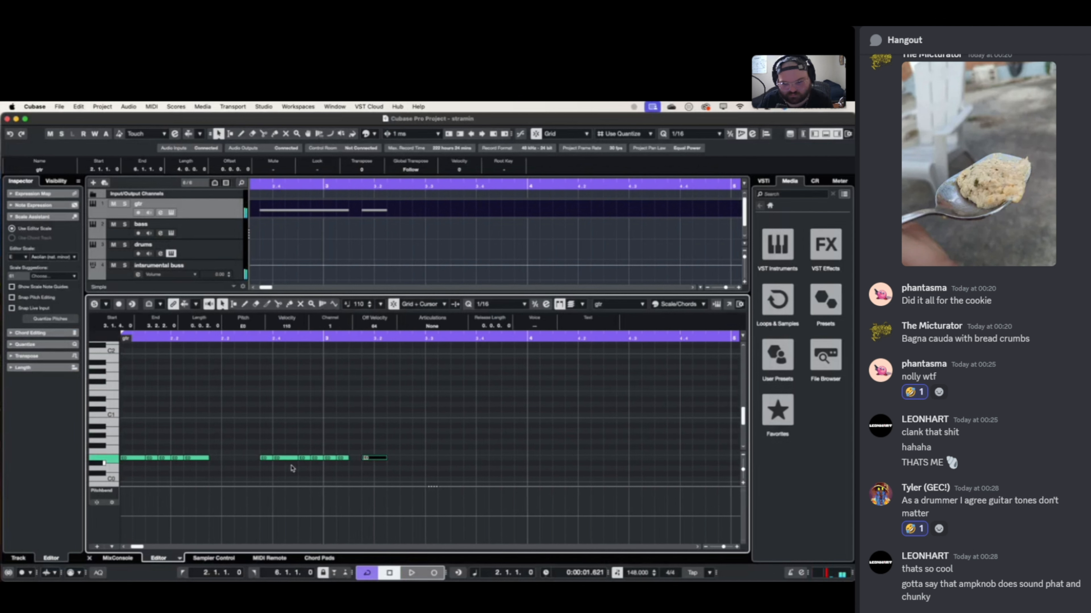
- Nudge the copied note one sixteenth earlier to 3.1.3, audition the riff, and delete the notes from bar 3 onward
{"action": "key", "text": "super+Left"}
{"action": "key", "text": "space"}
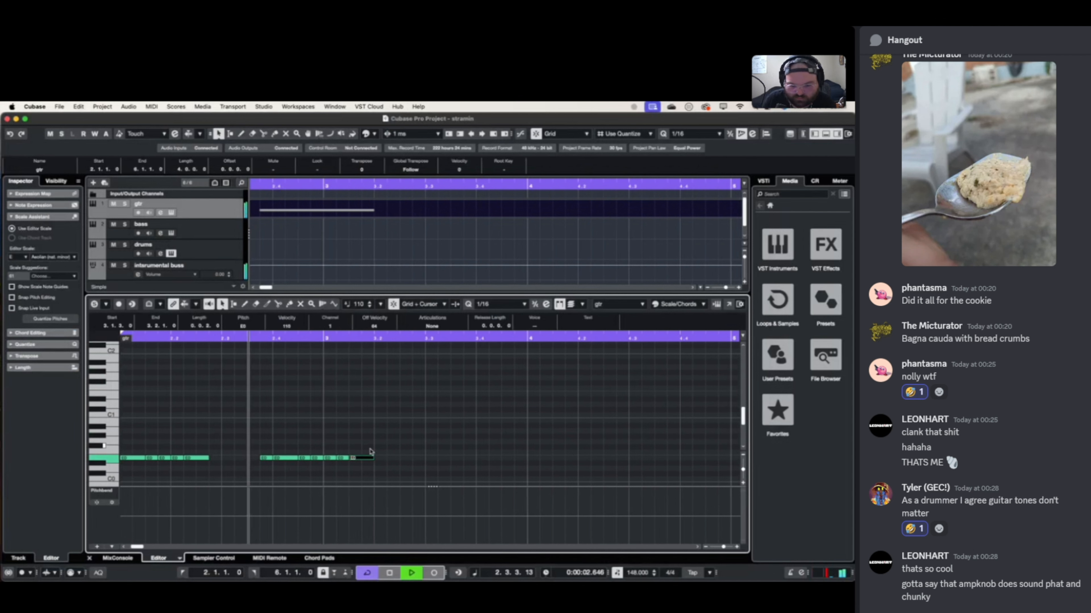
{"action": "key", "text": "space"}
{"action": "left_click_drag", "start_coordinate": [334, 442], "coordinate": [369, 479]}
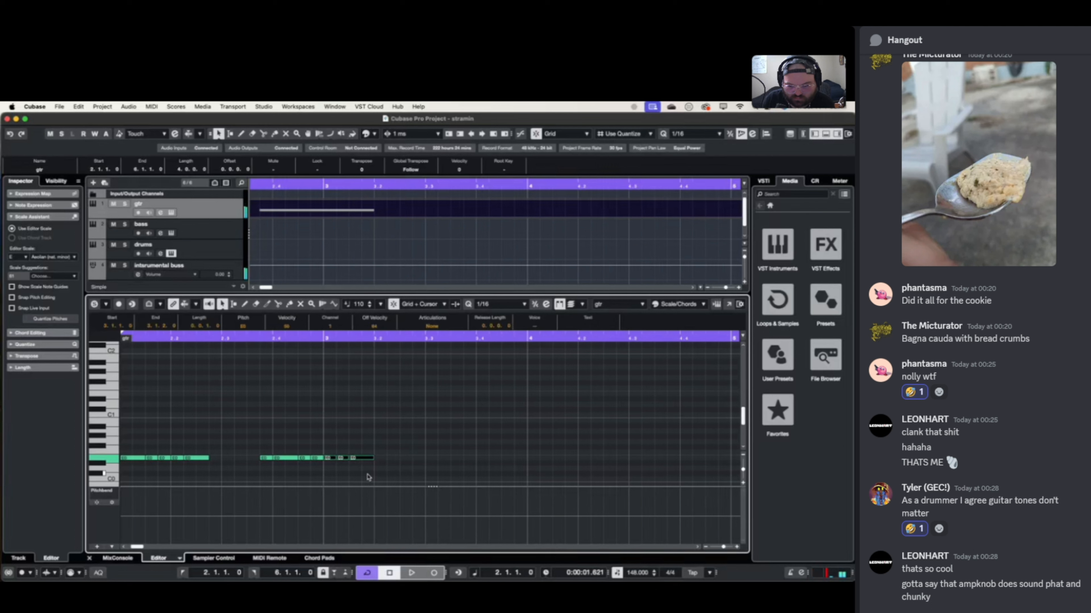
{"action": "key", "text": "Delete"}
- Duplicate the eighth E0 note at 2.4.1, nudge the copy to the start of bar 3, and audition the riff
{"action": "left_click", "coordinate": [287, 458]}
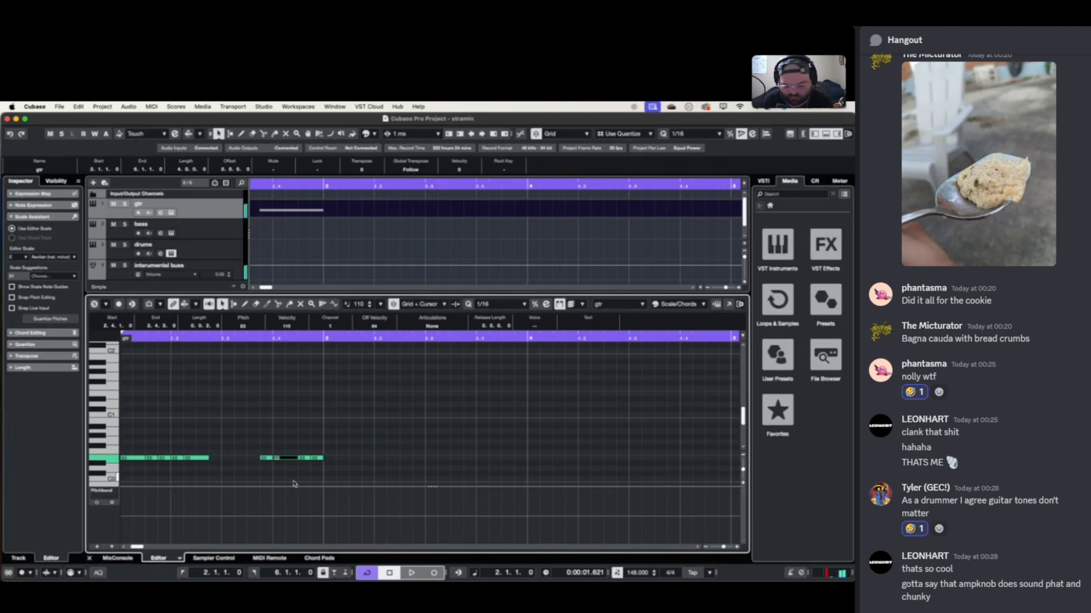
{"action": "key", "text": "super+d"}
{"action": "key", "text": "super+Right"}
{"action": "key", "text": "super+Right"}
{"action": "key", "text": "space"}
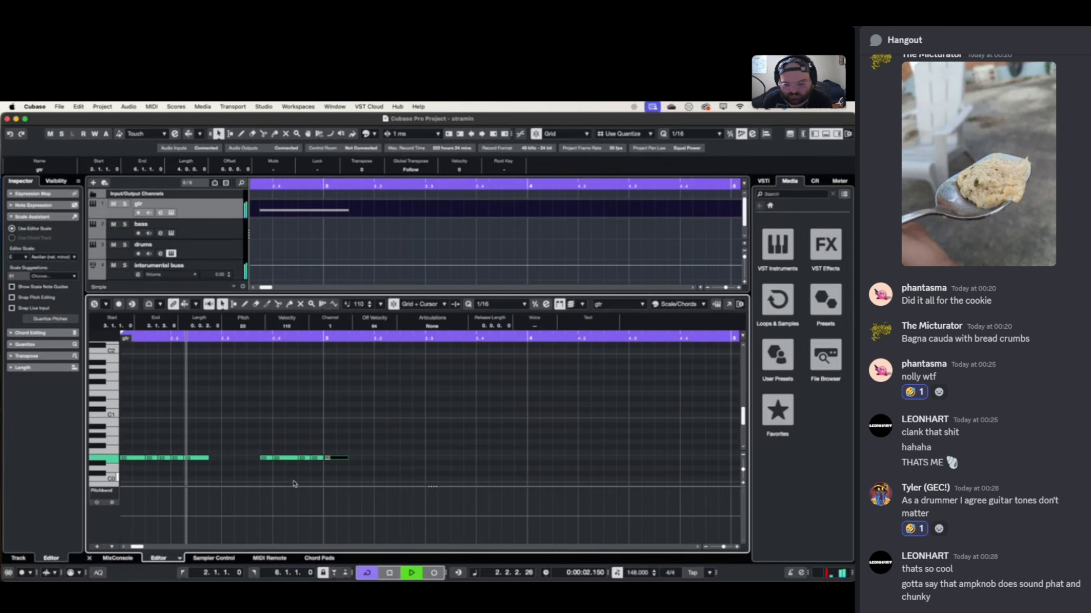
{"action": "key", "text": "space"}
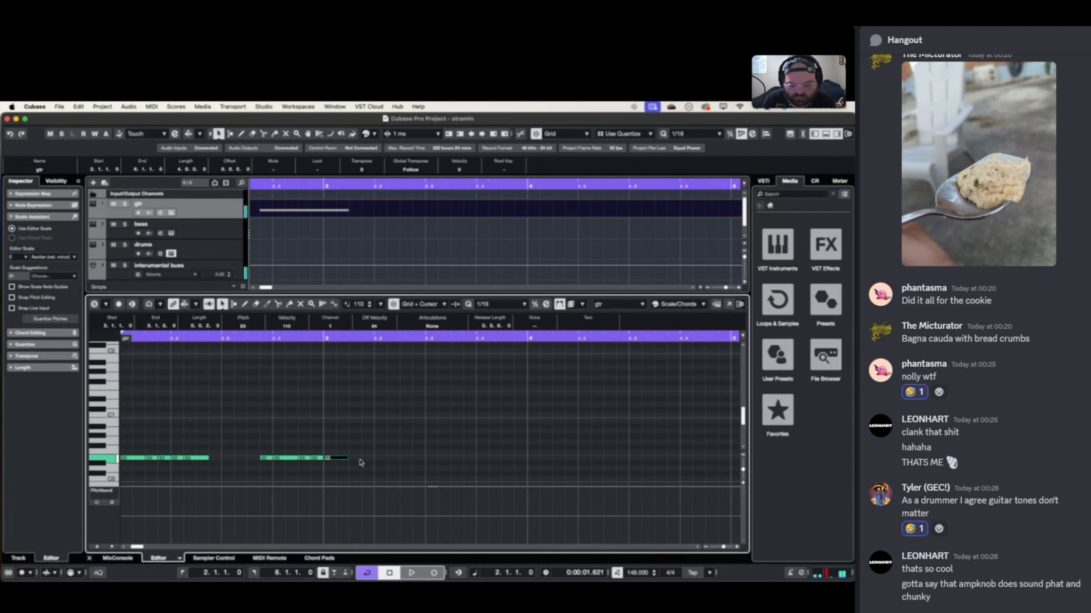
- Try a copy of the last three notes, from 2.4.3 to 3.1.1, placed at 3.3.3
{"action": "left_click_drag", "start_coordinate": [305, 449], "coordinate": [360, 473]}
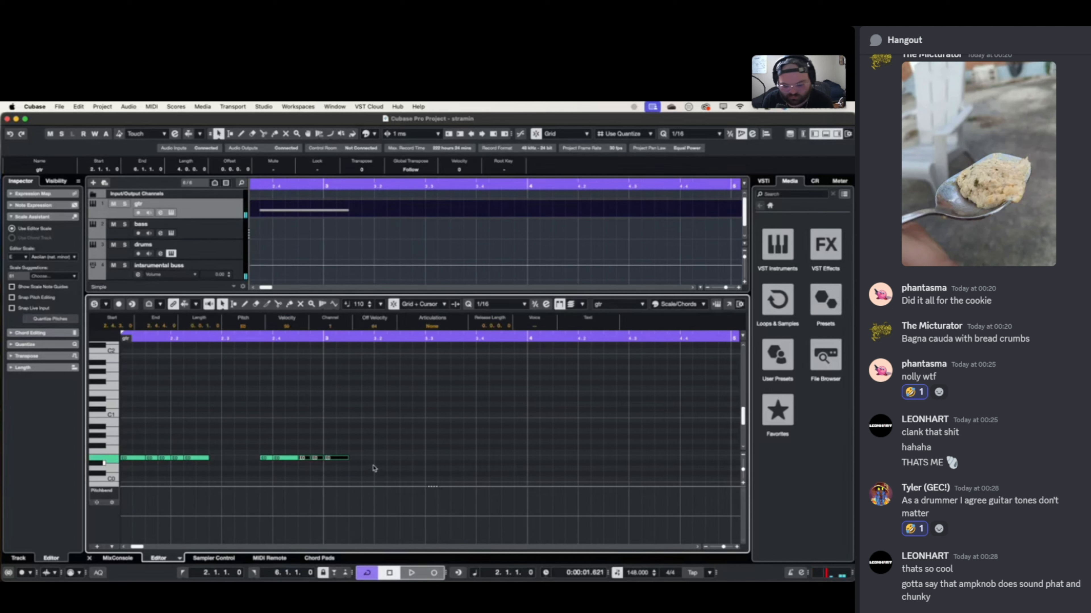
{"action": "key", "text": "super+d"}
{"action": "key", "text": "super+Right"}
{"action": "key", "text": "super+Right"}
{"action": "key", "text": "super+Right"}
{"action": "key", "text": "super+Right"}
{"action": "key", "text": "super+Right"}
{"action": "key", "text": "super+Right"}
{"action": "key", "text": "super+Right"}
{"action": "key", "text": "super+Right"}
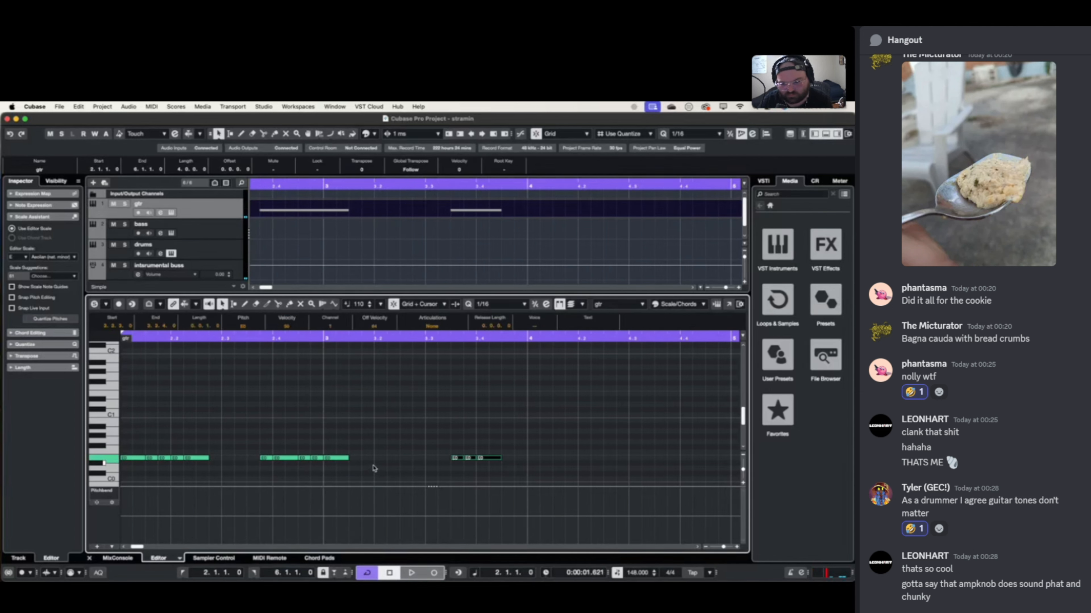
- Audition the riff and delete the three copied notes at 3.3.3
{"action": "key", "text": "space"}
{"action": "key", "text": "space"}
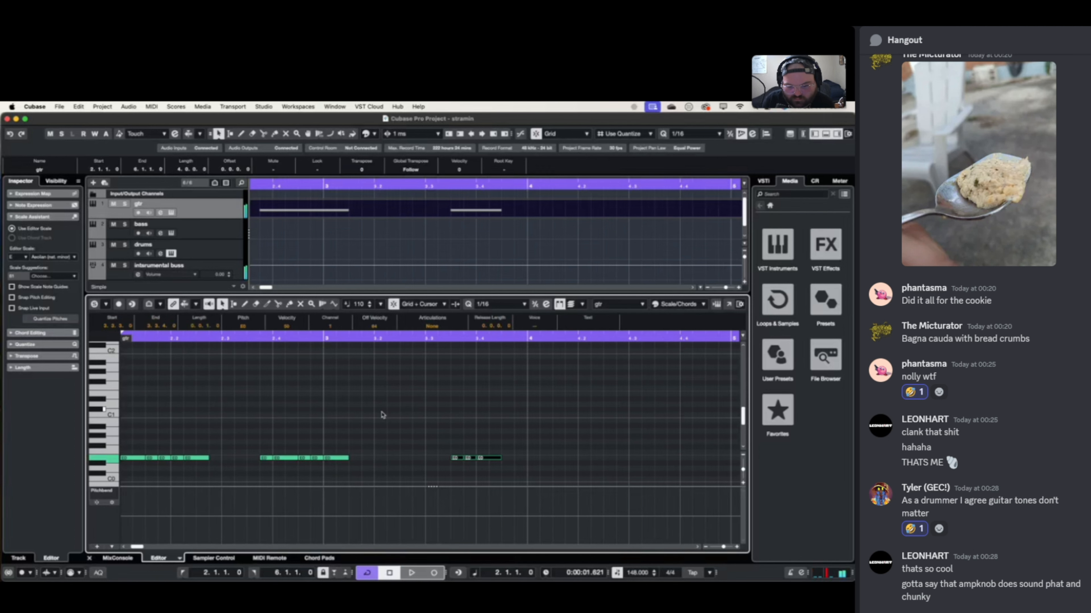
{"action": "key", "text": "space"}
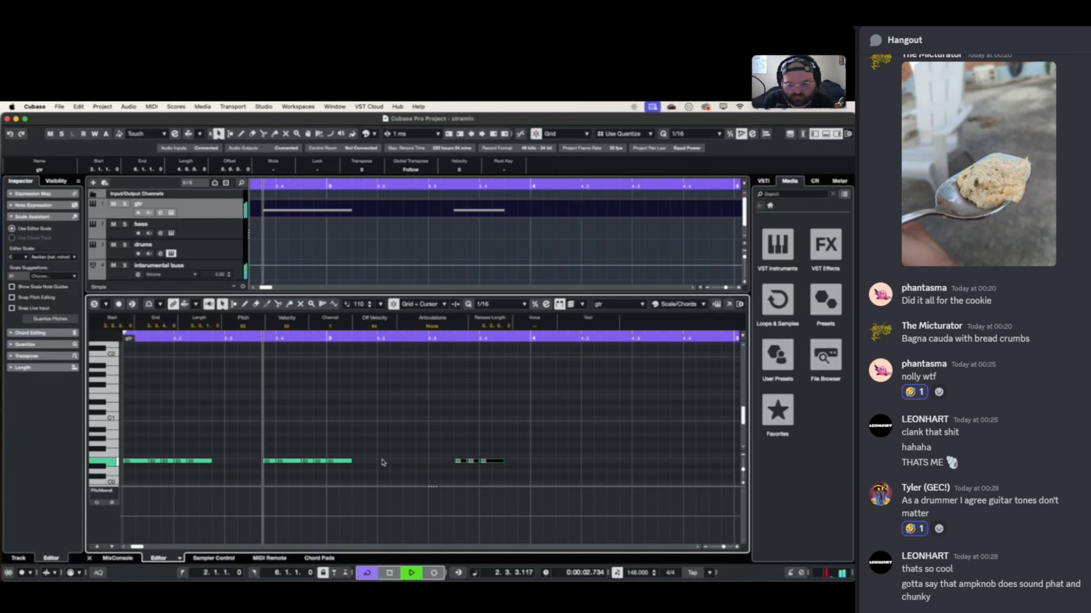
{"action": "key", "text": "space"}
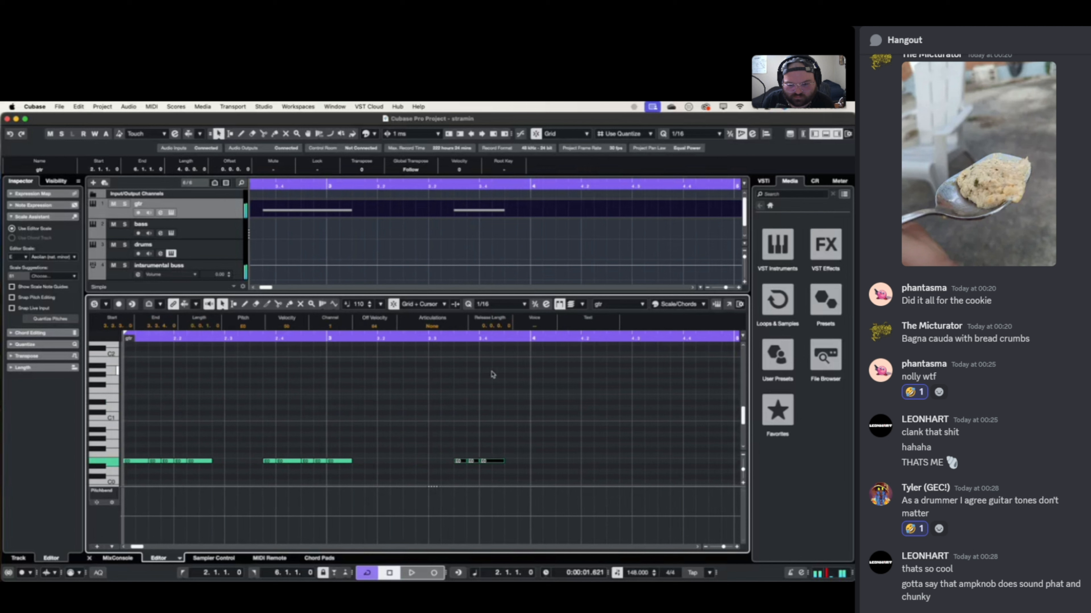
{"action": "key", "text": "Delete"}
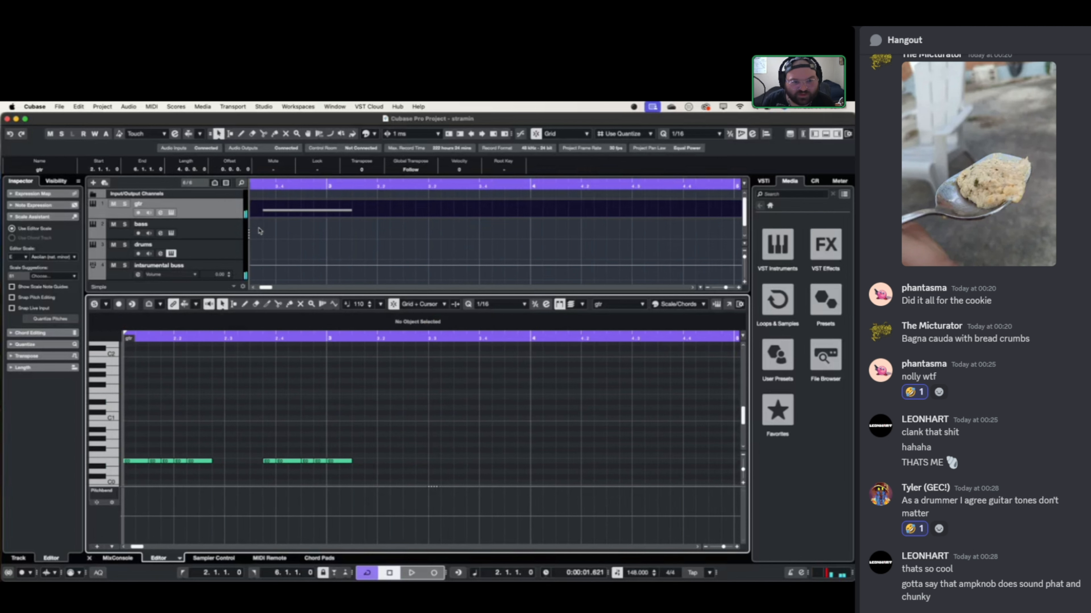
- Create an empty MIDI part on the drums track from bar 2 to bar 6 and open it for editing
{"action": "scroll", "coordinate": [270, 235], "scroll_direction": "left", "scroll_amount": 1}
{"action": "scroll", "coordinate": [271, 236], "scroll_direction": "down", "scroll_amount": 3}
{"action": "scroll", "coordinate": [271, 235], "scroll_direction": "up", "scroll_amount": 4}
{"action": "scroll", "coordinate": [326, 251], "scroll_direction": "right", "scroll_amount": 1}
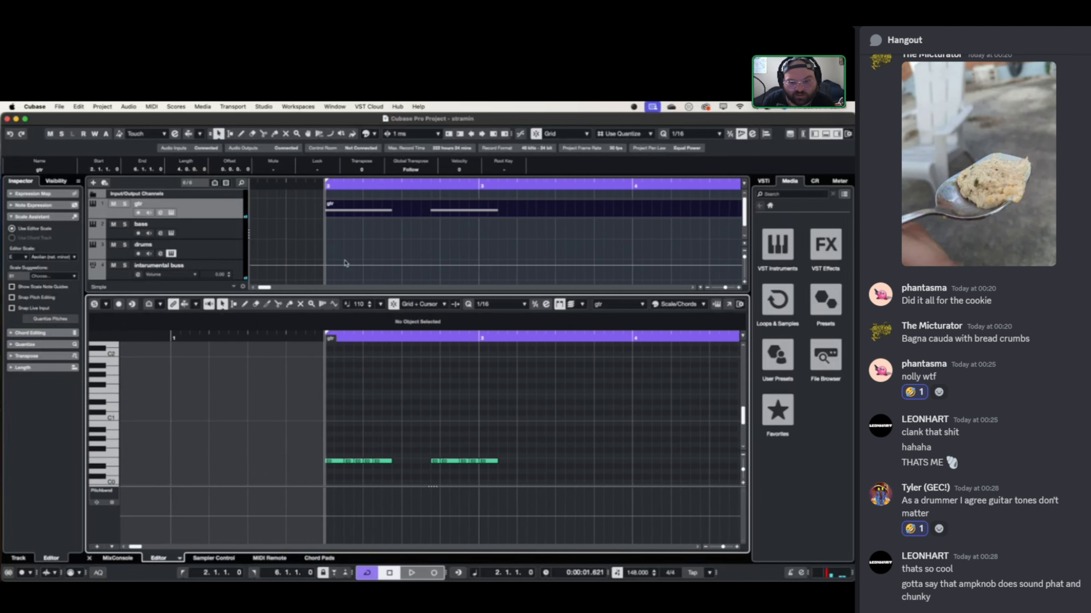
{"action": "mouse_move", "coordinate": [326, 250]}
{"action": "left_mouse_down"}
{"action": "mouse_move", "coordinate": [731, 239]}
{"action": "mouse_move", "coordinate": [729, 251]}
{"action": "mouse_move", "coordinate": [574, 257]}
{"action": "mouse_move", "coordinate": [583, 256]}
{"action": "left_mouse_up"}
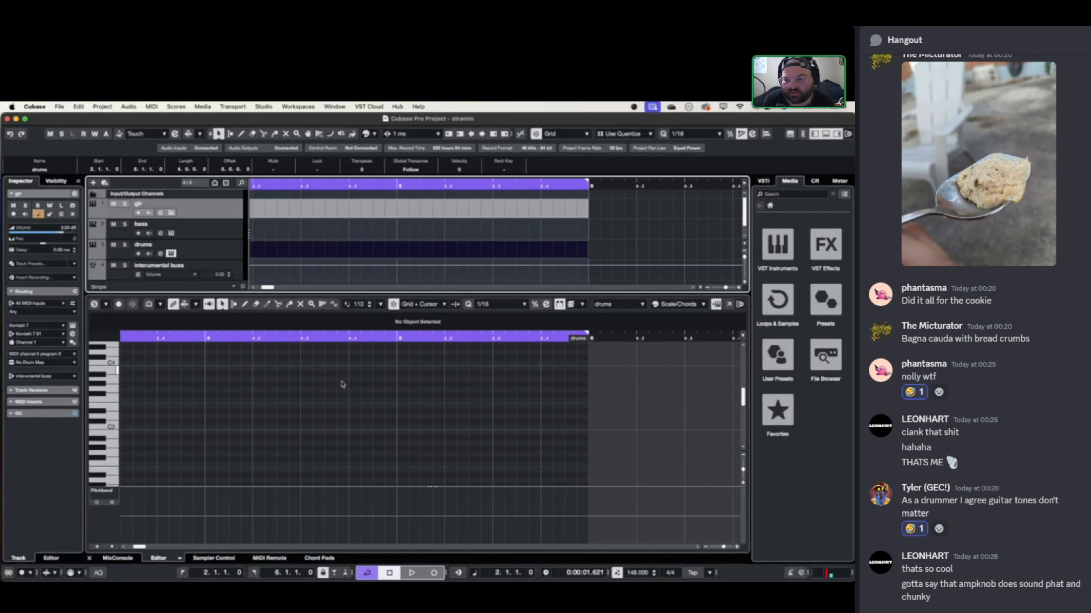
- Add a sixteenth note at 2.3.1 in the drums part and transpose it down an octave to D1
{"action": "scroll", "coordinate": [257, 433], "scroll_direction": "left", "scroll_amount": 3}
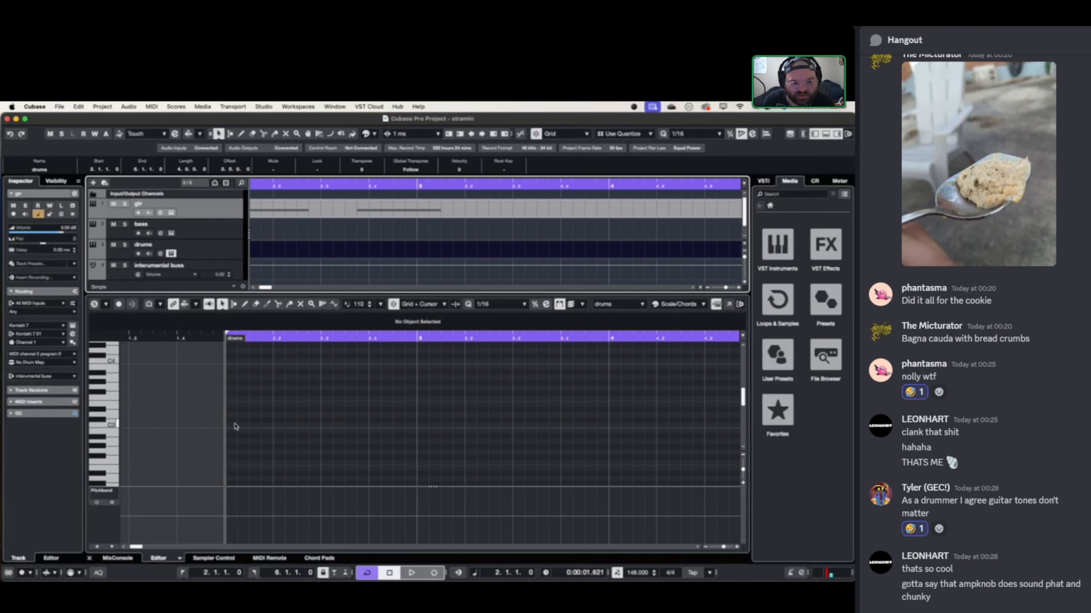
{"action": "scroll", "coordinate": [237, 425], "scroll_direction": "down", "scroll_amount": 1}
{"action": "scroll", "coordinate": [247, 471], "scroll_direction": "down", "scroll_amount": 2}
{"action": "scroll", "coordinate": [248, 470], "scroll_direction": "up", "scroll_amount": 2}
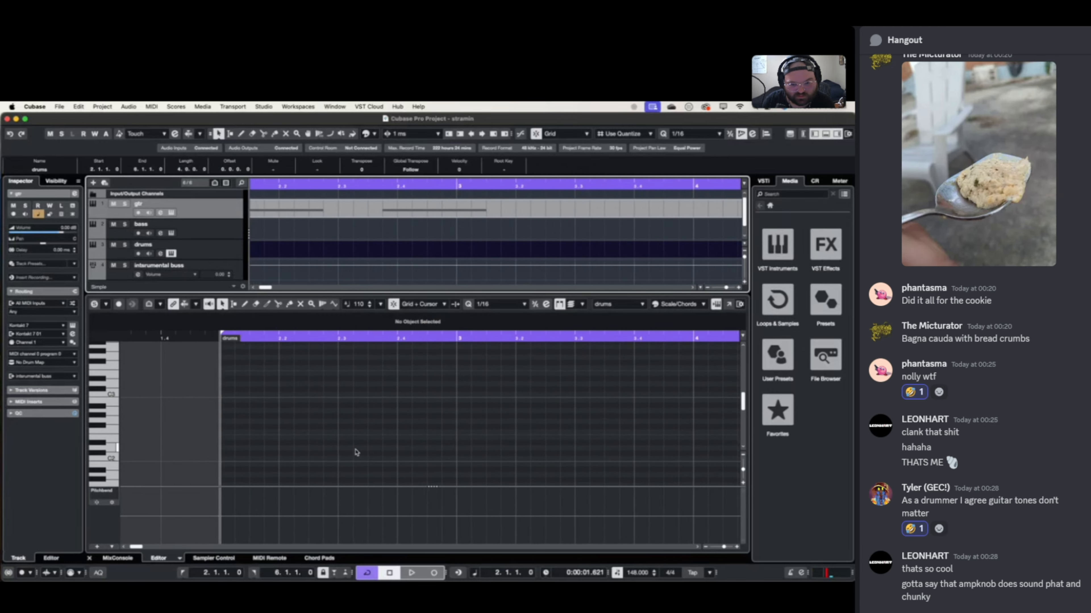
{"action": "left_click", "coordinate": [342, 448]}
{"action": "key", "text": "shift+Down"}
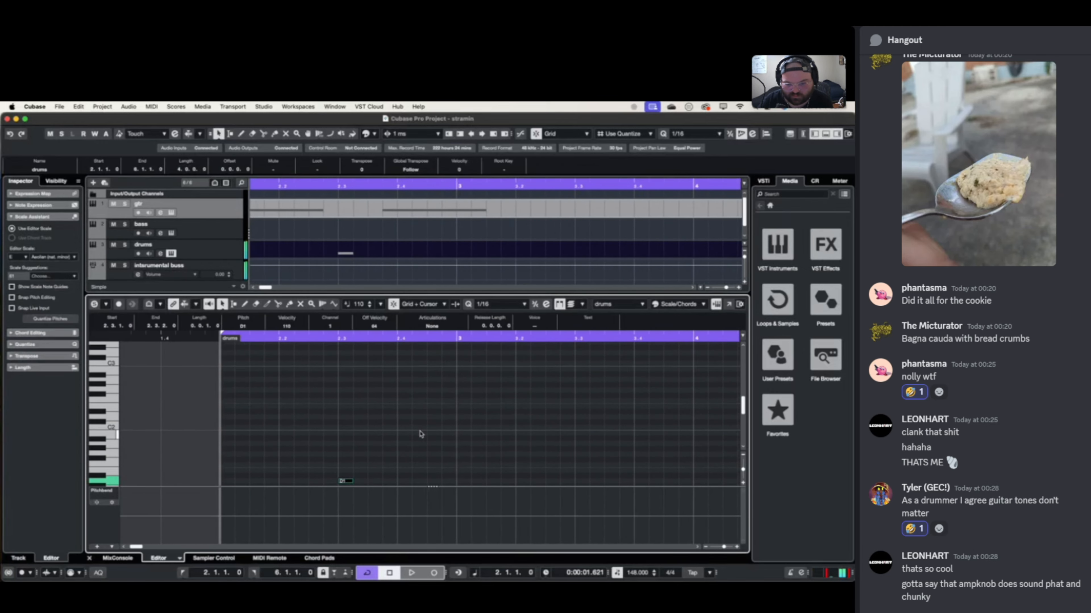
- Add matching sixteenth D1 notes on beat 3 of bars 3, 4 and 5, and audition the drums with the riff
{"action": "scroll", "coordinate": [420, 434], "scroll_direction": "down", "scroll_amount": 3}
{"action": "scroll", "coordinate": [353, 431], "scroll_direction": "left", "scroll_amount": 2}
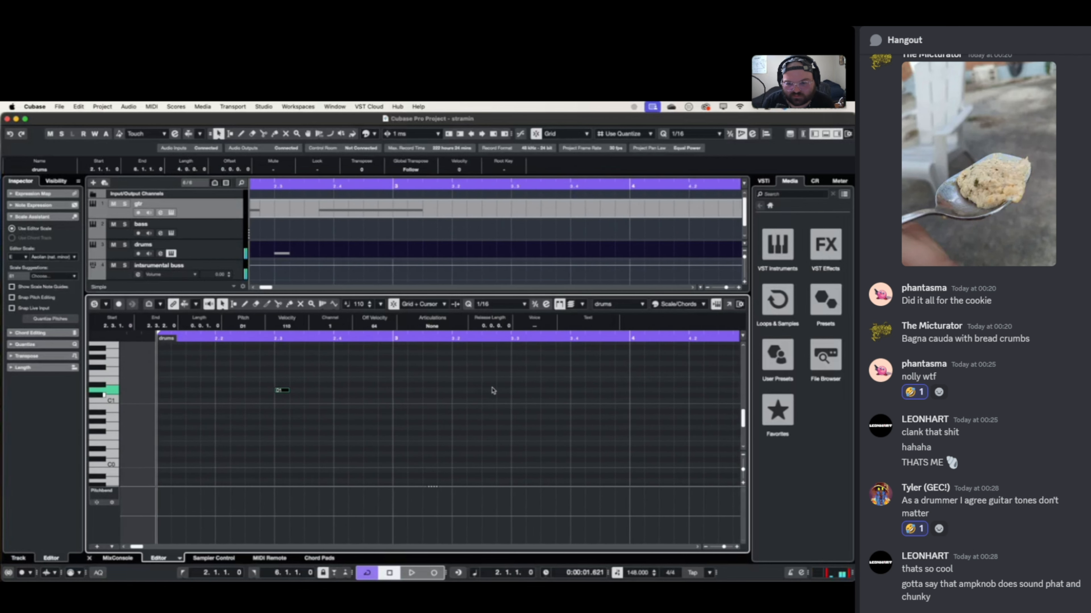
{"action": "left_click", "coordinate": [520, 390]}
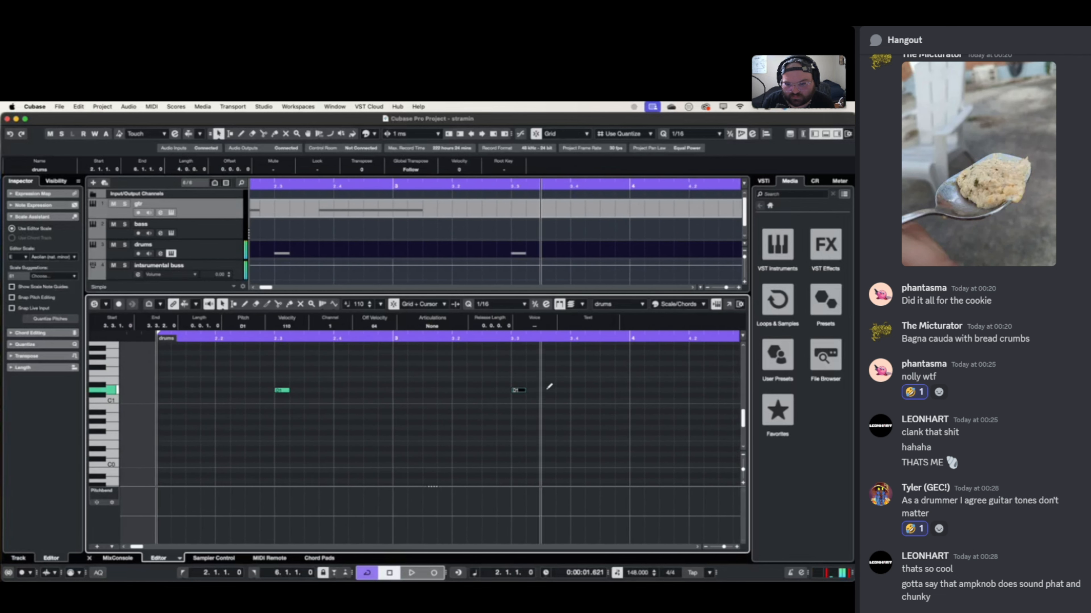
{"action": "scroll", "coordinate": [531, 394], "scroll_direction": "right", "scroll_amount": 6}
{"action": "left_click", "coordinate": [569, 388]}
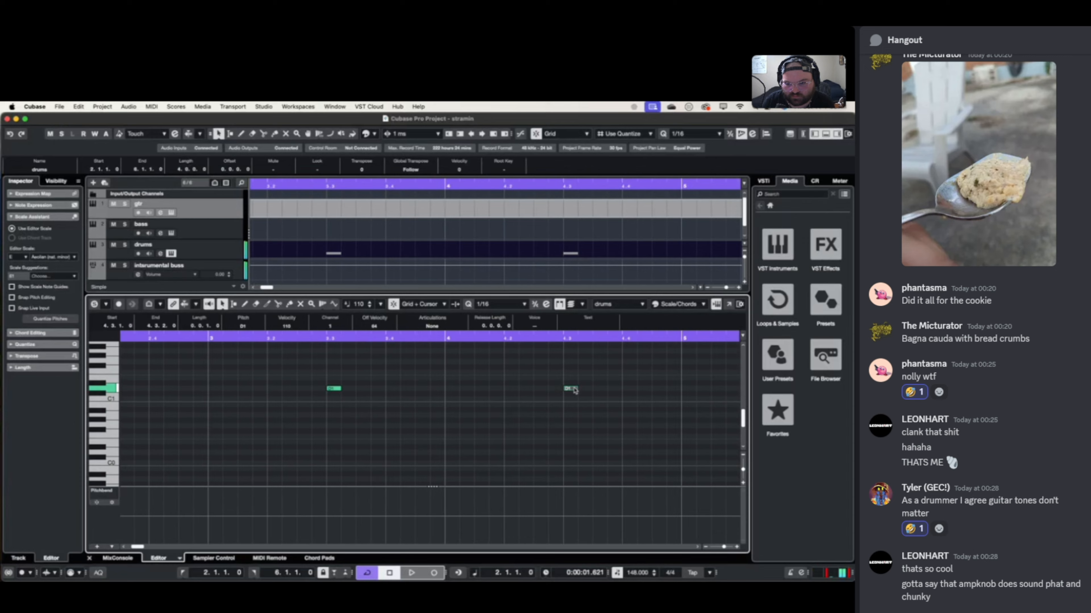
{"action": "scroll", "coordinate": [567, 389], "scroll_direction": "right", "scroll_amount": 10}
{"action": "left_click", "coordinate": [499, 390]}
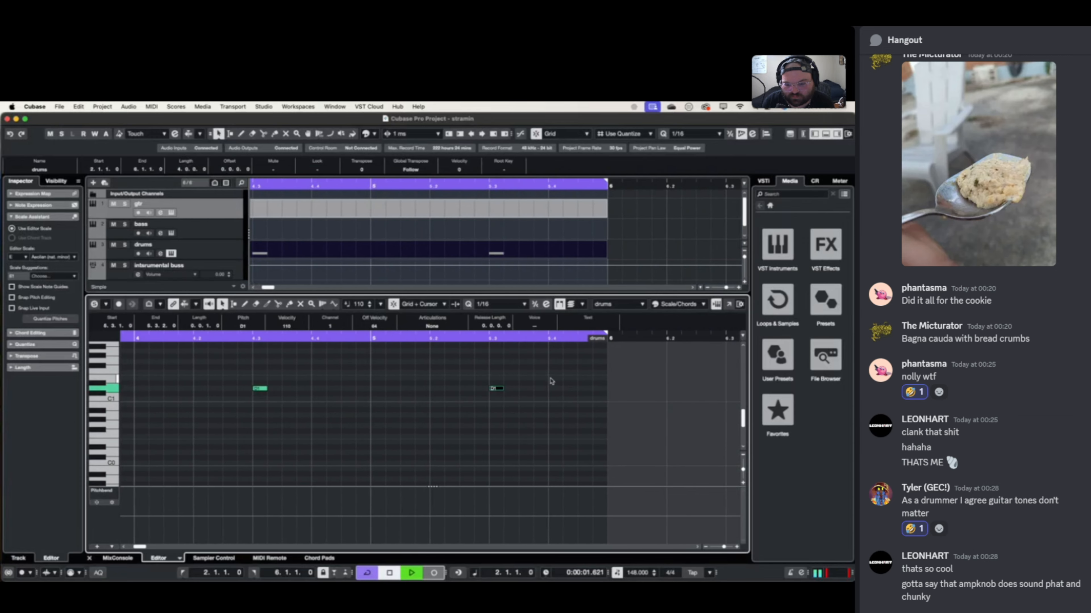
{"action": "key", "text": "space"}
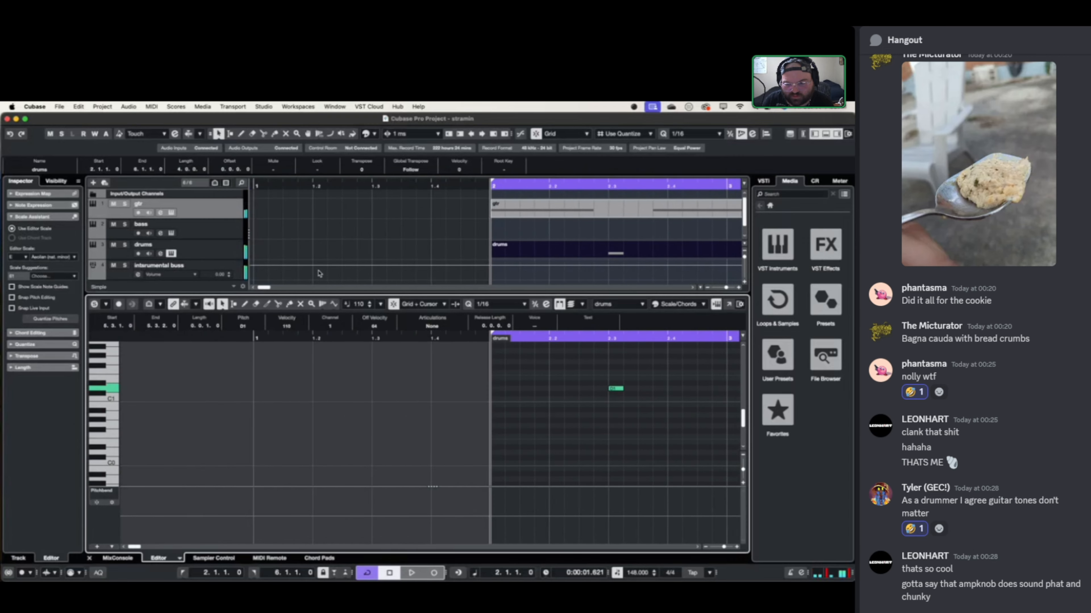
{"action": "key", "text": "space"}
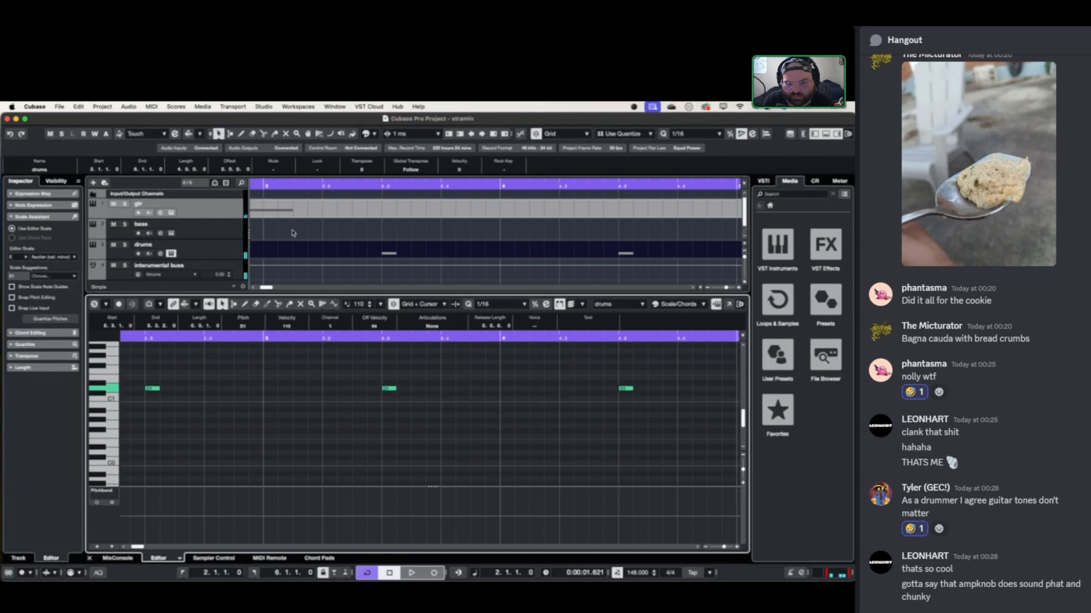
- In the gtr part, copy the eighth E0 note from the start of bar 3 to 3.2.1 and audition it
{"action": "left_click", "coordinate": [299, 209]}
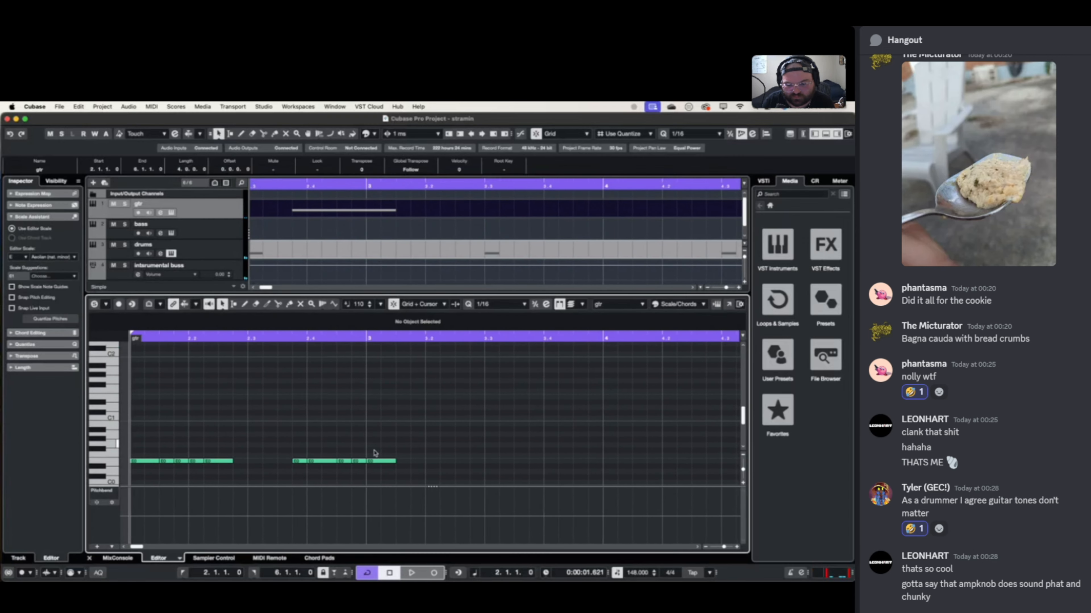
{"action": "left_click", "coordinate": [378, 461]}
{"action": "left_click", "coordinate": [428, 460]}
{"action": "key", "text": "space"}
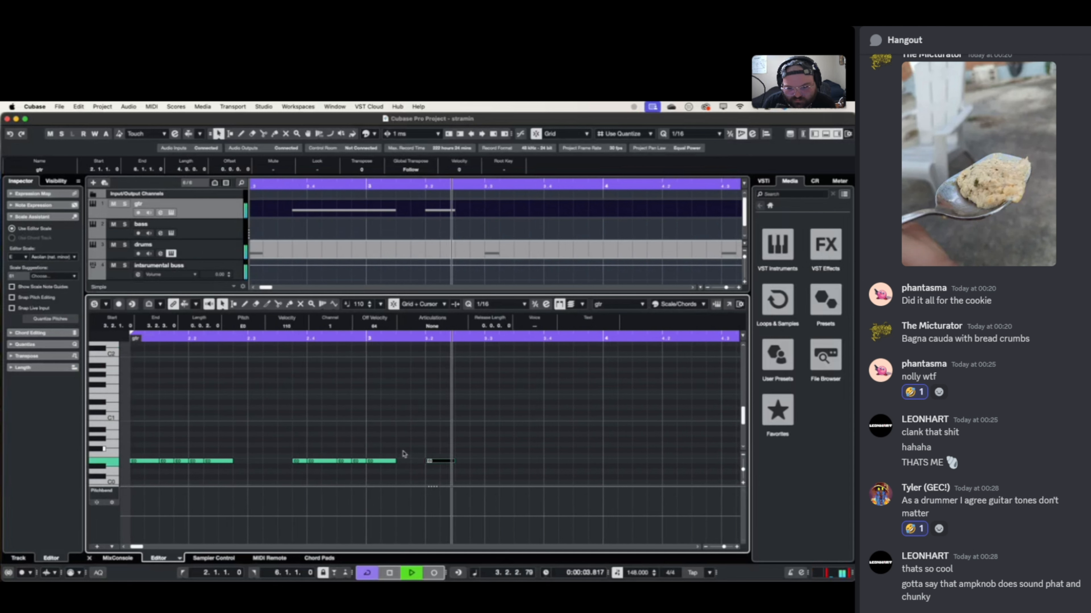
{"action": "key", "text": "space"}
{"action": "left_click_drag", "start_coordinate": [289, 451], "coordinate": [356, 479]}
{"action": "key", "text": "space"}
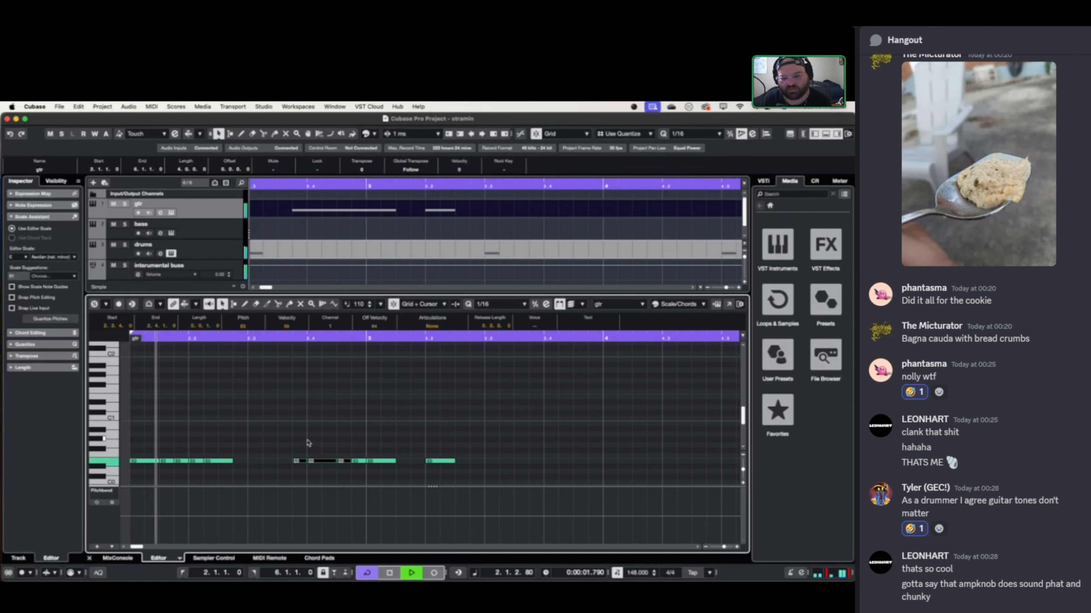
{"action": "key", "text": "space"}
{"action": "left_click_drag", "start_coordinate": [291, 449], "coordinate": [349, 480]}
{"action": "left_click_drag", "start_coordinate": [295, 444], "coordinate": [359, 465]}
{"action": "left_click", "coordinate": [348, 466]}
{"action": "left_click", "coordinate": [357, 462]}
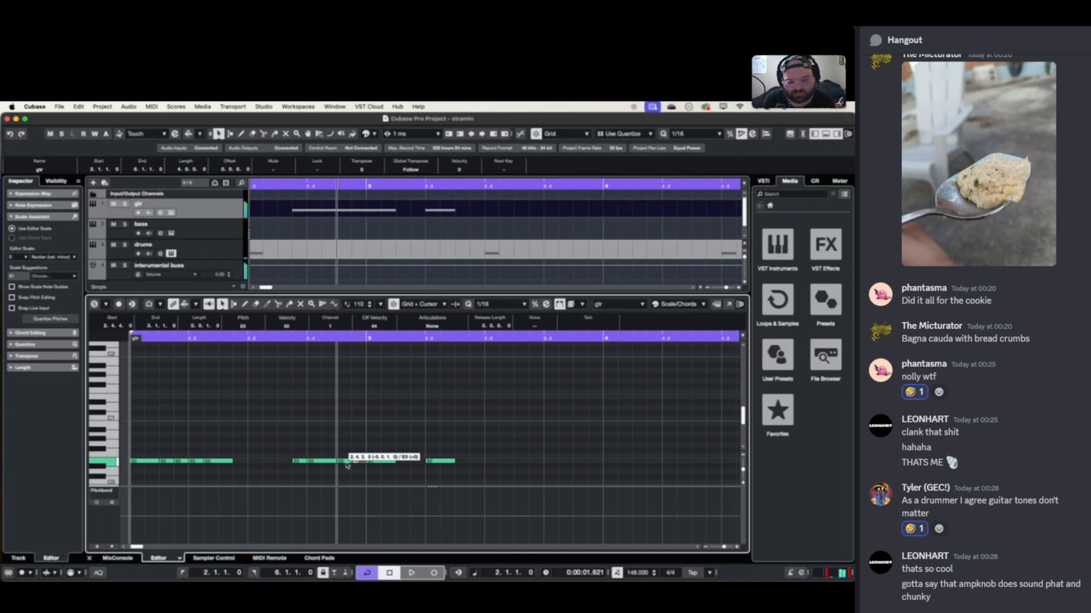
{"action": "key", "text": "Delete"}
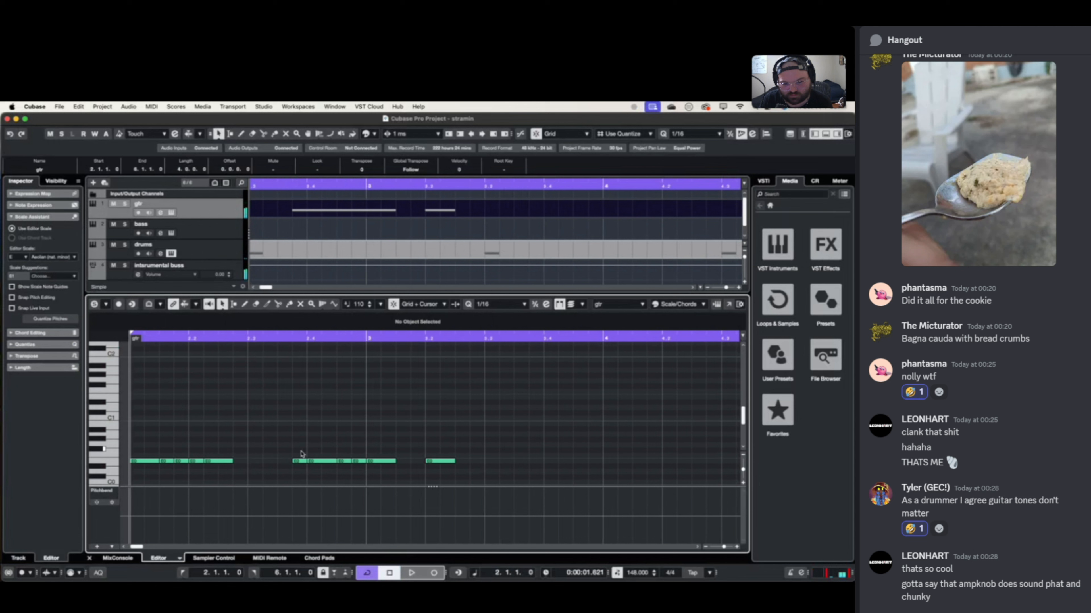
- Move the four notes between 2.3.4 and bar 3 two sixteenths earlier, add an eighth E0 note at 2.4.3, and audition
{"action": "mouse_move", "coordinate": [290, 451]}
{"action": "left_mouse_down"}
{"action": "mouse_move", "coordinate": [368, 469]}
{"action": "mouse_move", "coordinate": [277, 442]}
{"action": "mouse_move", "coordinate": [295, 464]}
{"action": "left_mouse_up"}
{"action": "left_click", "coordinate": [357, 457]}
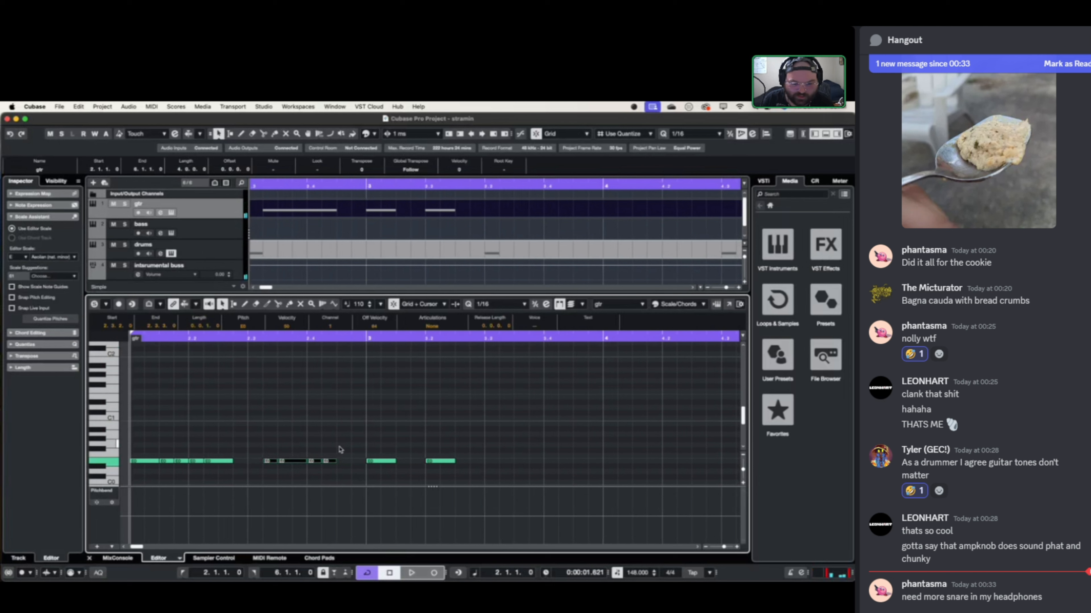
{"action": "left_click", "coordinate": [345, 464]}
{"action": "left_click_drag", "start_coordinate": [344, 463], "coordinate": [365, 462]}
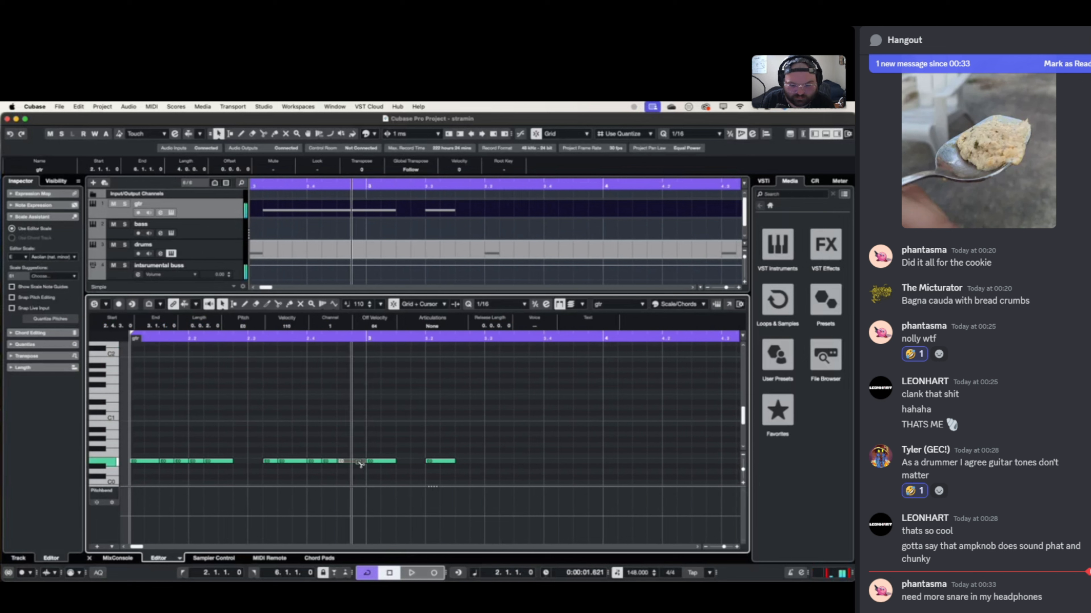
{"action": "key", "text": "space"}
{"action": "key", "text": "space"}
- Duplicate the sixteenth E0 note at 2.3.2 onto 2.3.1 and audition the riff
{"action": "left_click", "coordinate": [270, 462]}
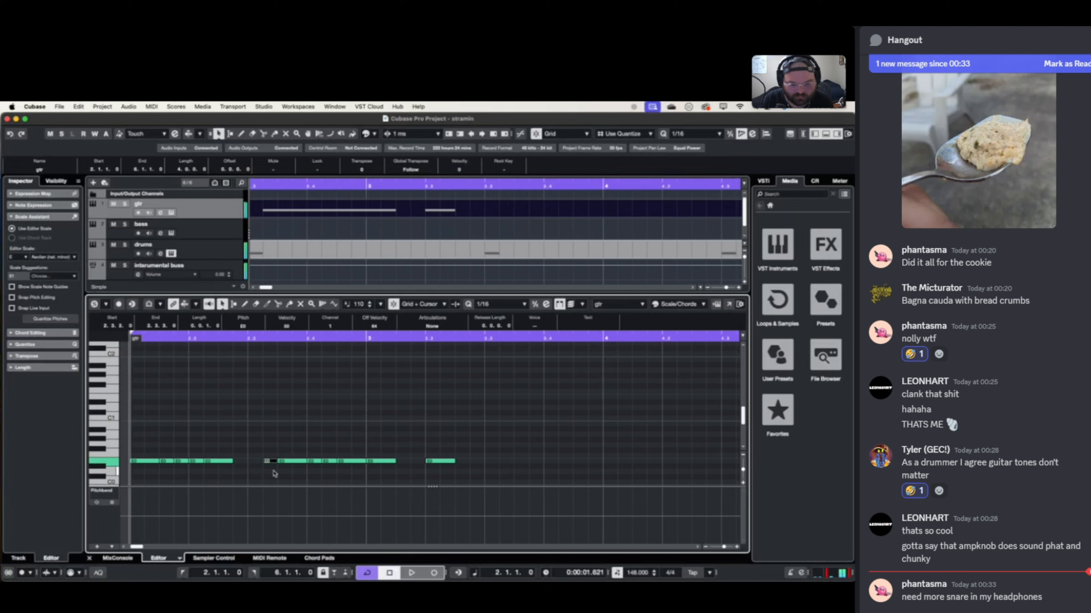
{"action": "key", "text": "ctrl+Left"}
{"action": "key", "text": "space"}
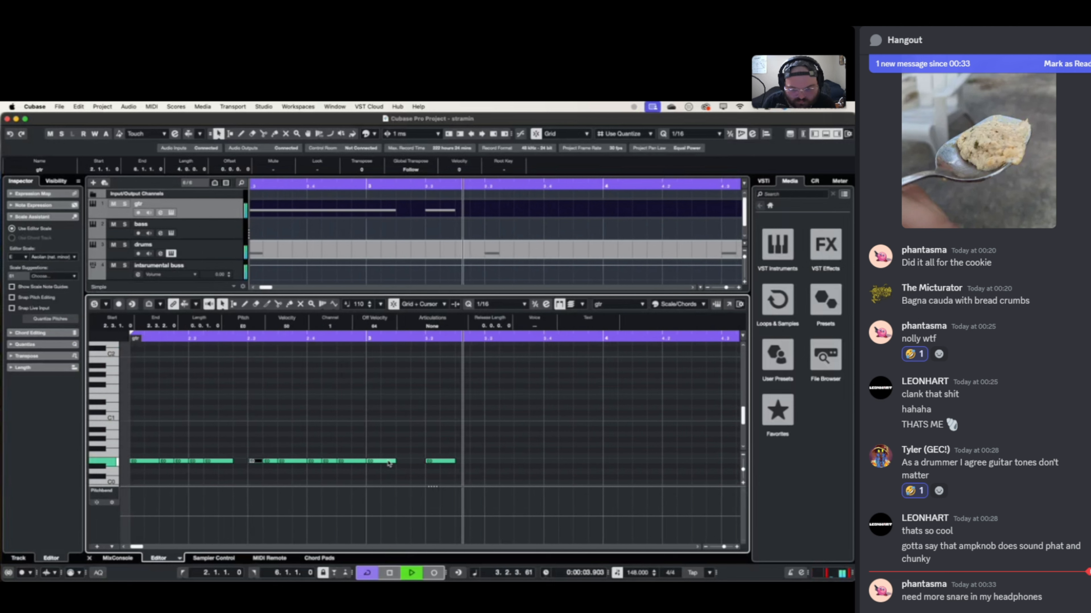
{"action": "key", "text": "space"}
- Draw an eighth E1 note at 3.3.3 in the gtr part and duplicate it directly after itself
{"action": "scroll", "coordinate": [479, 454], "scroll_direction": "right", "scroll_amount": 3}
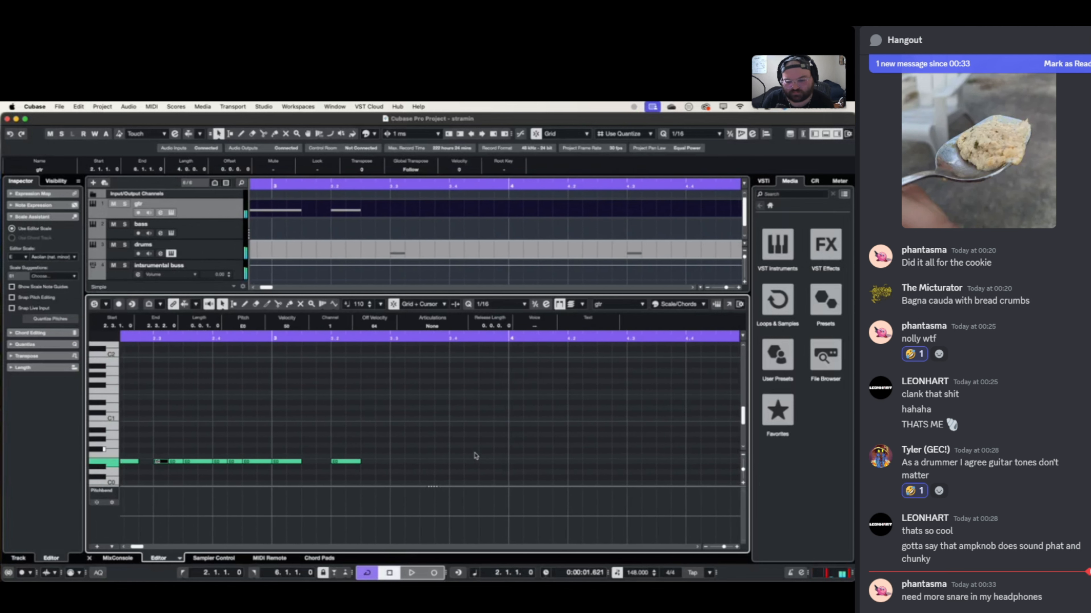
{"action": "scroll", "coordinate": [464, 456], "scroll_direction": "right", "scroll_amount": 2}
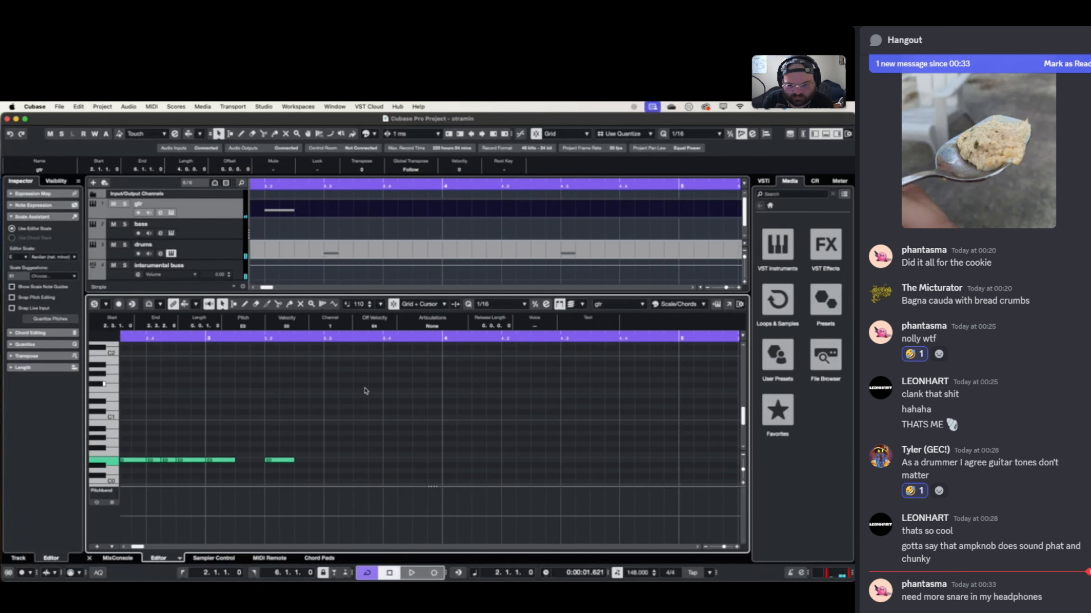
{"action": "mouse_move", "coordinate": [356, 396]}
{"action": "left_mouse_down"}
{"action": "mouse_move", "coordinate": [404, 406]}
{"action": "mouse_move", "coordinate": [389, 403]}
{"action": "left_mouse_up"}
{"action": "key", "text": "super+d"}
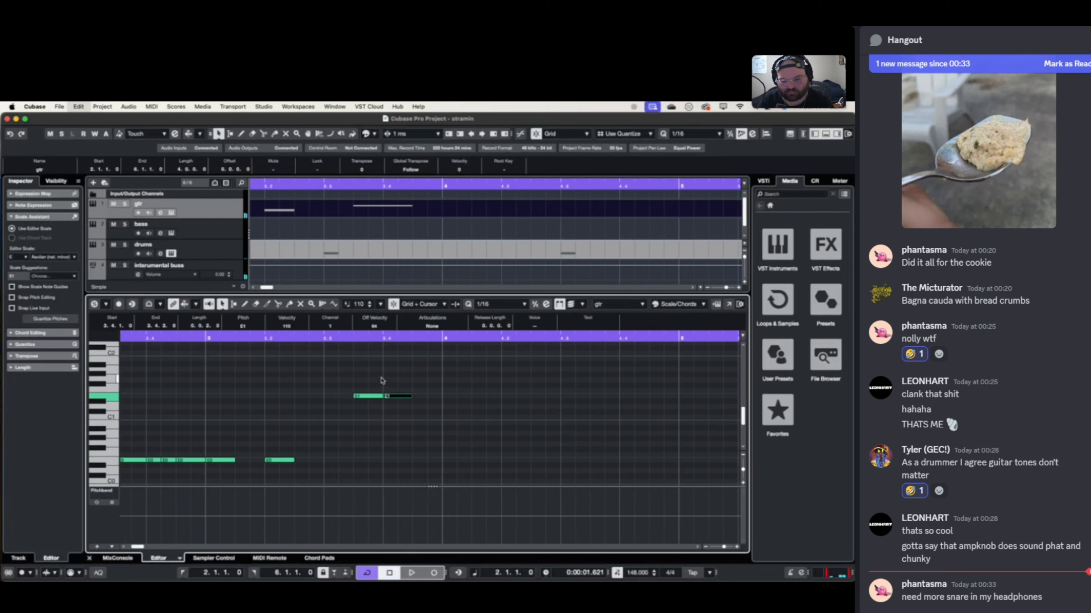
- Lower the duplicated note at 3.4.1 by an octave to E0
{"action": "key", "text": "Down"}
{"action": "key", "text": "Down"}
{"action": "key", "text": "Down"}
{"action": "key", "text": "Down"}
{"action": "key", "text": "Down"}
{"action": "key", "text": "Down"}
{"action": "key", "text": "Down"}
{"action": "key", "text": "Down"}
{"action": "key", "text": "Down"}
{"action": "key", "text": "Down"}
{"action": "key", "text": "Down"}
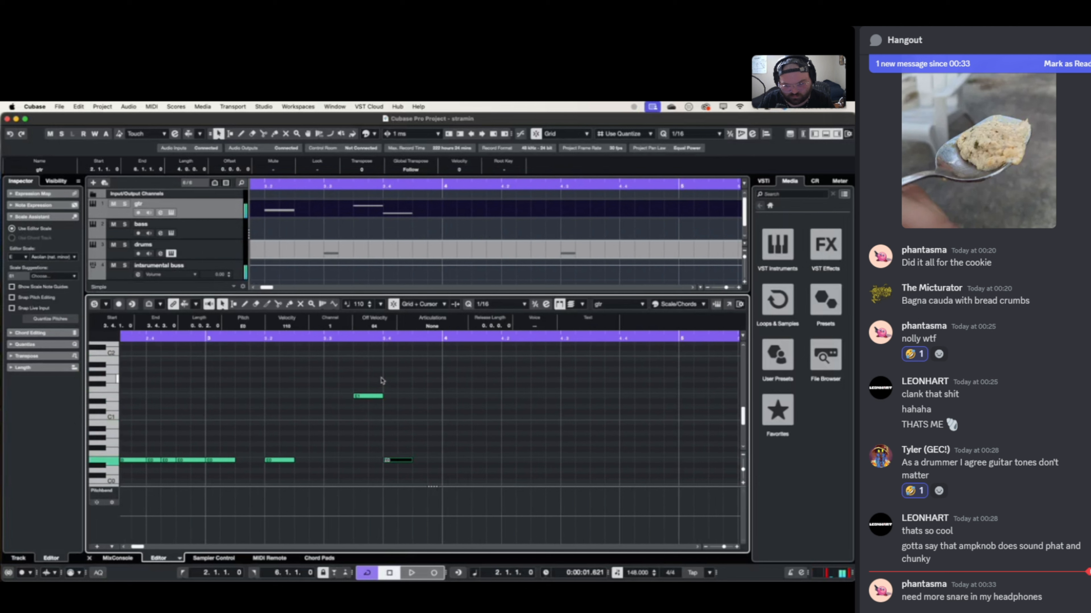
- Raise the note at 3.4.1 to F0, add an eighth F#0 note at 3.4.3, and audition the phrase
{"action": "key", "text": "space"}
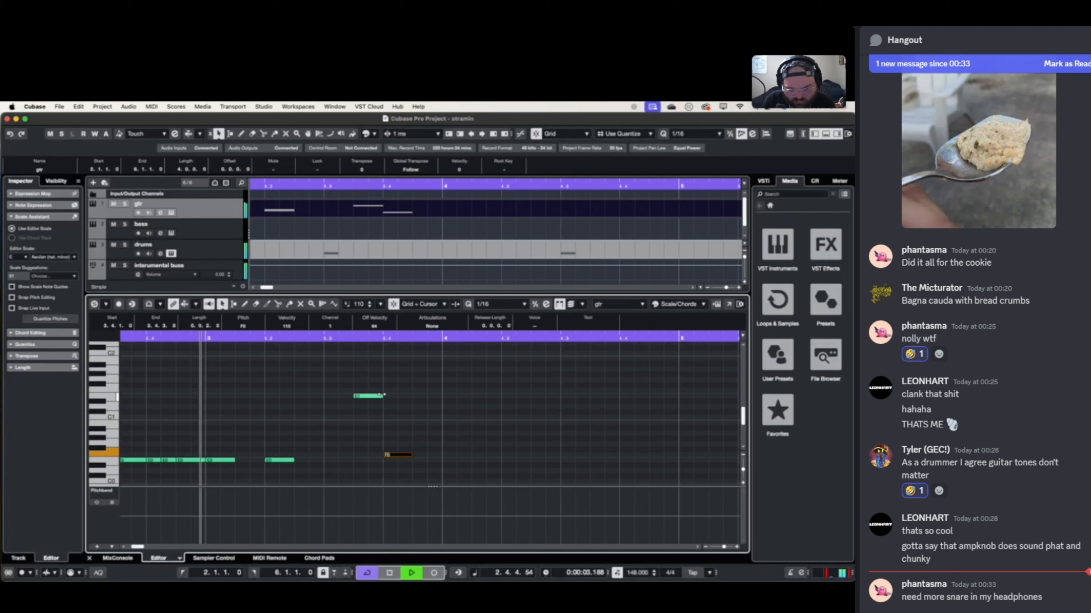
{"action": "key", "text": "space"}
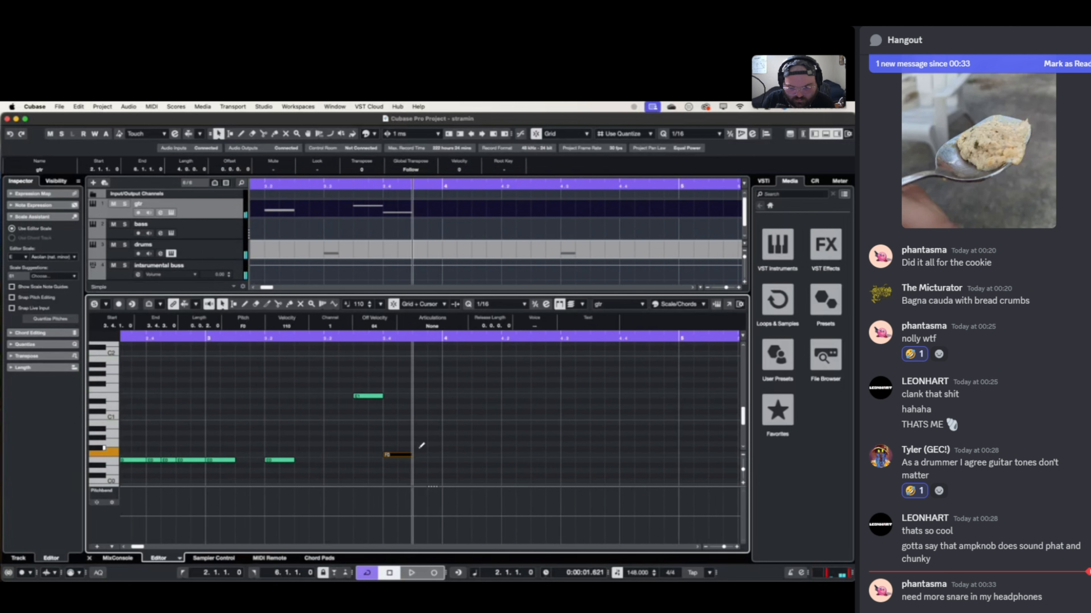
{"action": "mouse_move", "coordinate": [414, 449]}
{"action": "left_mouse_down"}
{"action": "mouse_move", "coordinate": [442, 449]}
{"action": "mouse_move", "coordinate": [427, 455]}
{"action": "left_mouse_up"}
{"action": "key", "text": "space"}
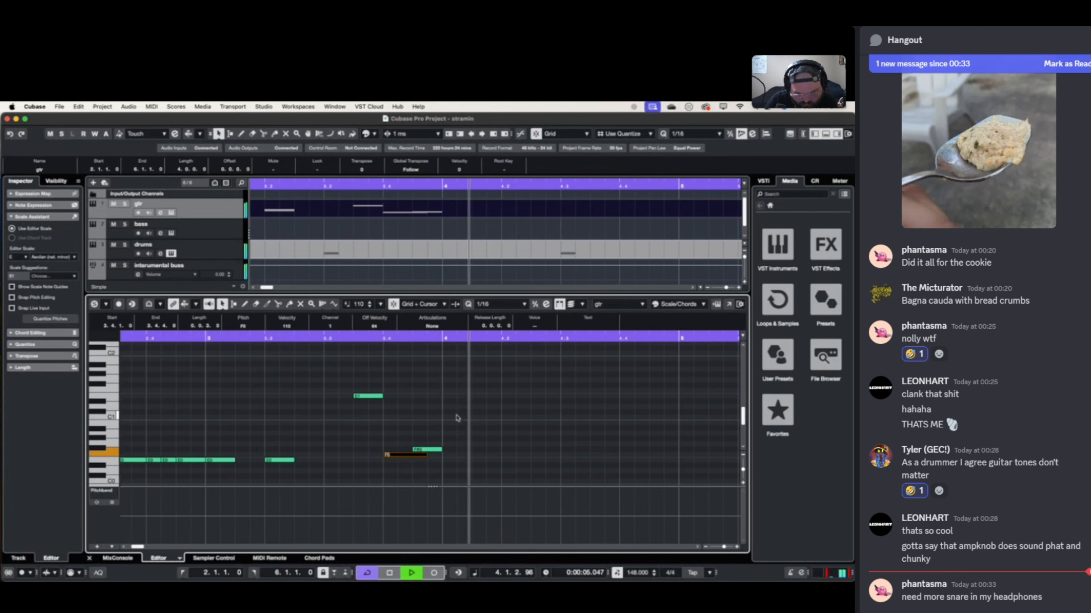
{"action": "key", "text": "space"}
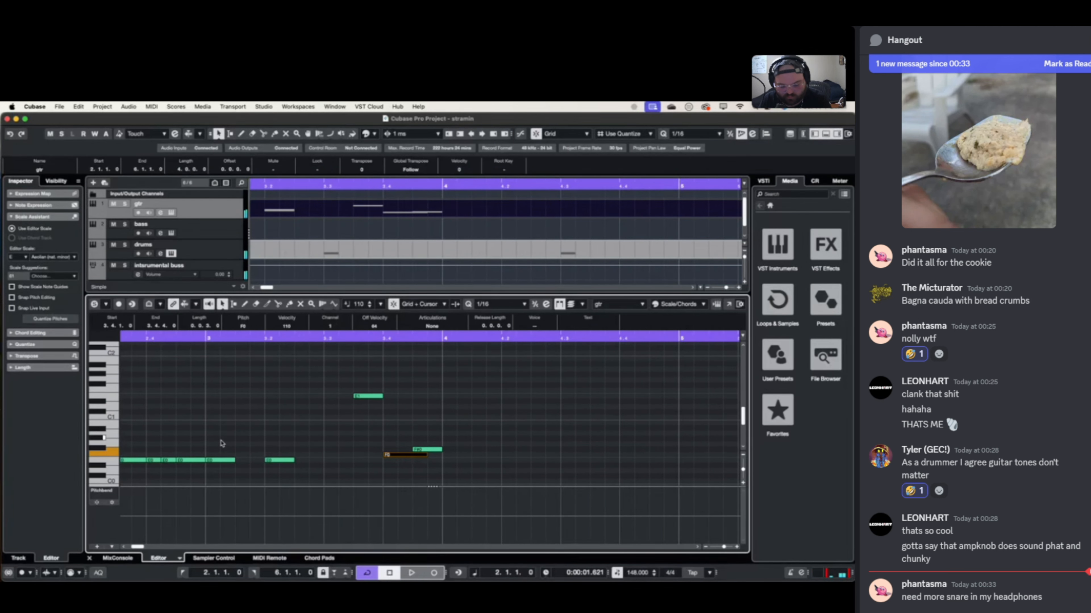
- Duplicate all the gtr notes of bars 2 and 3 into bars 4 and 5, and audition them
{"action": "key", "text": "super+a"}
{"action": "key", "text": "super+d"}
{"action": "key", "text": "space"}
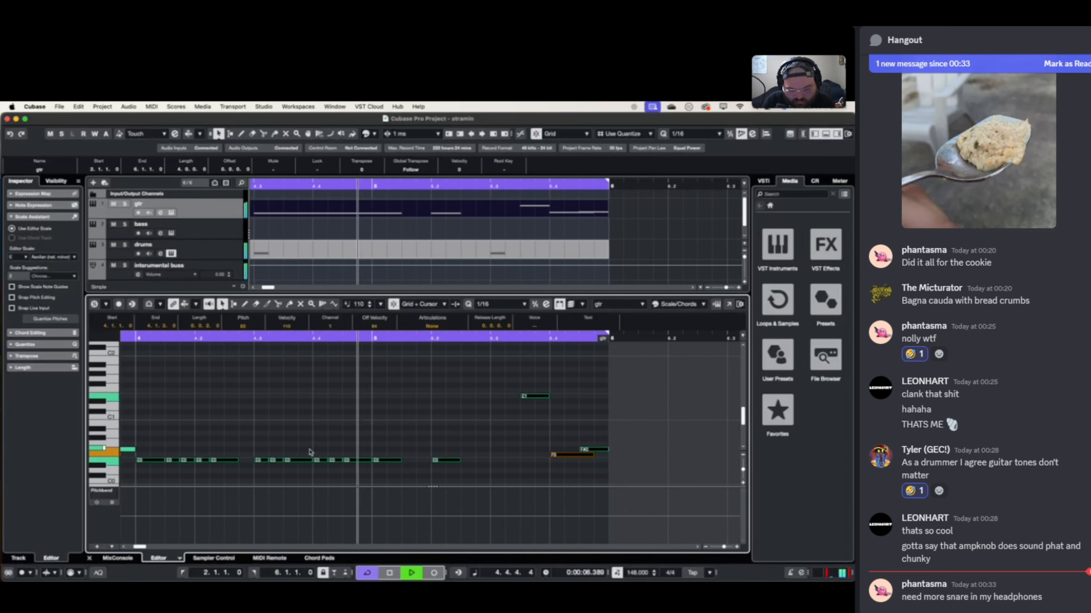
{"action": "key", "text": "space"}
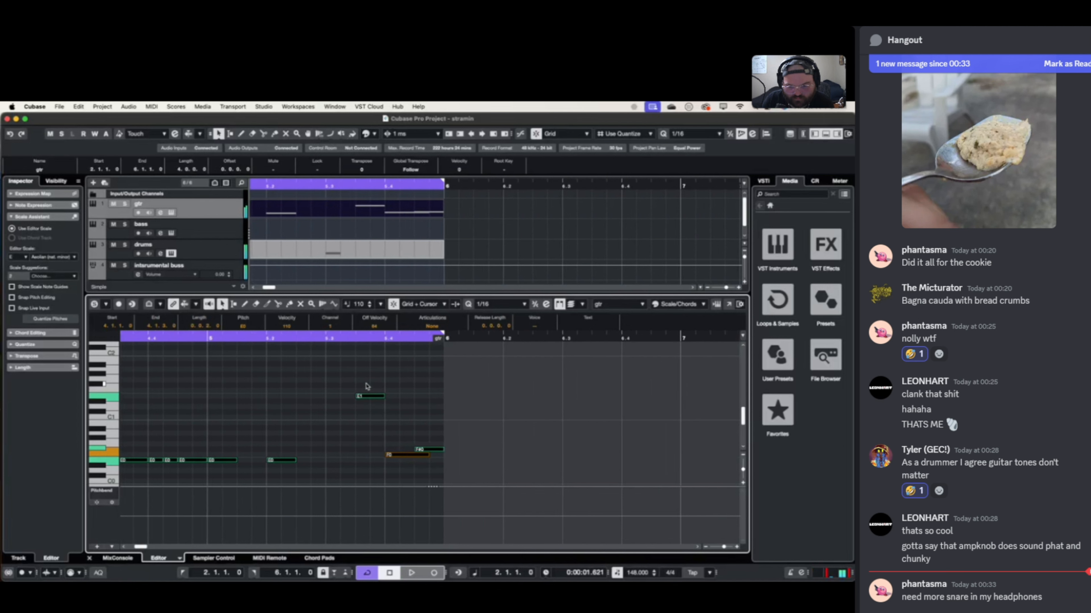
- Replace the last three notes of bar 5 with descending eighth notes F#0, F0 and E0 starting at 5.3.1
{"action": "left_click_drag", "start_coordinate": [366, 383], "coordinate": [438, 476]}
{"action": "key", "text": "Delete"}
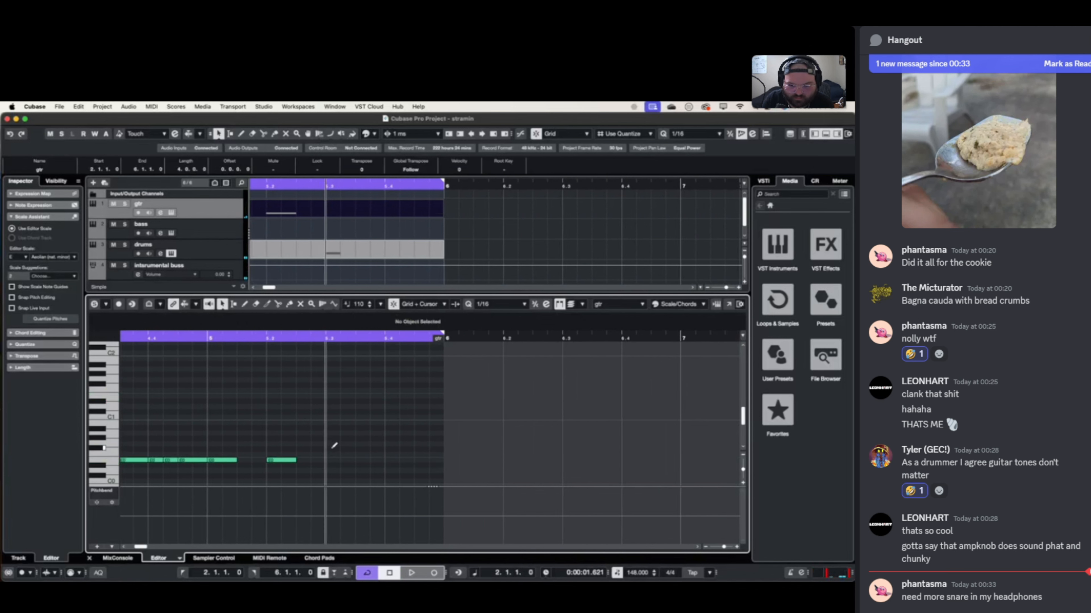
{"action": "left_click_drag", "start_coordinate": [327, 450], "coordinate": [360, 449]}
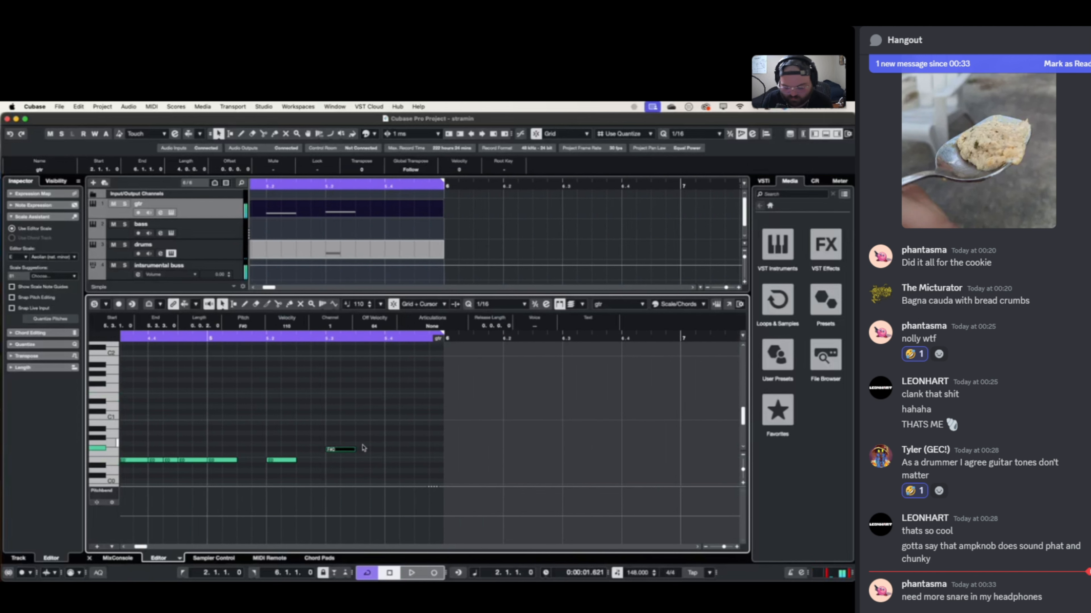
{"action": "key", "text": "super+d"}
{"action": "key", "text": "Down"}
{"action": "key", "text": "super+d"}
{"action": "key", "text": "Down"}
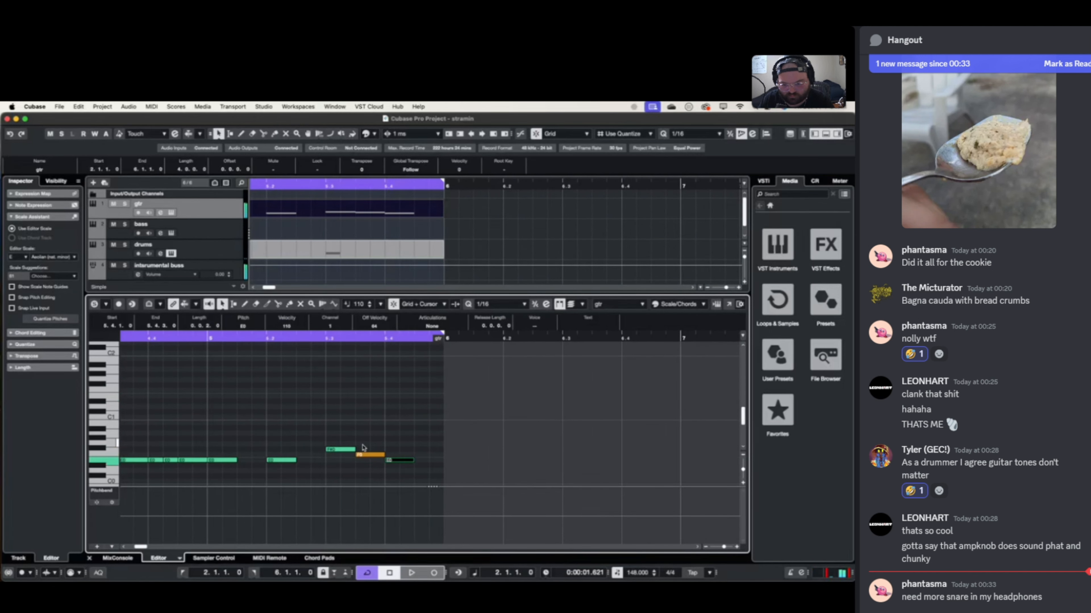
- Extend the E0 note at 5.4.1 to the end of the part and lower the velocity of the final three notes
{"action": "scroll", "coordinate": [363, 448], "scroll_direction": "left", "scroll_amount": 5}
{"action": "left_click_drag", "start_coordinate": [501, 460], "coordinate": [534, 459]}
{"action": "left_click_drag", "start_coordinate": [399, 434], "coordinate": [546, 488]}
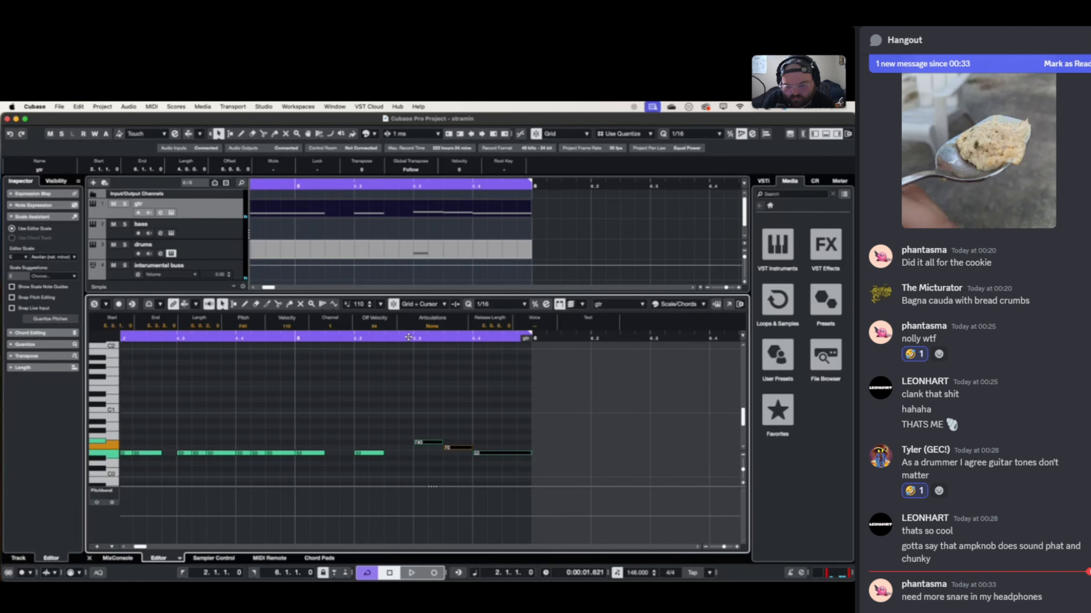
{"action": "left_click_drag", "start_coordinate": [279, 323], "coordinate": [293, 344]}
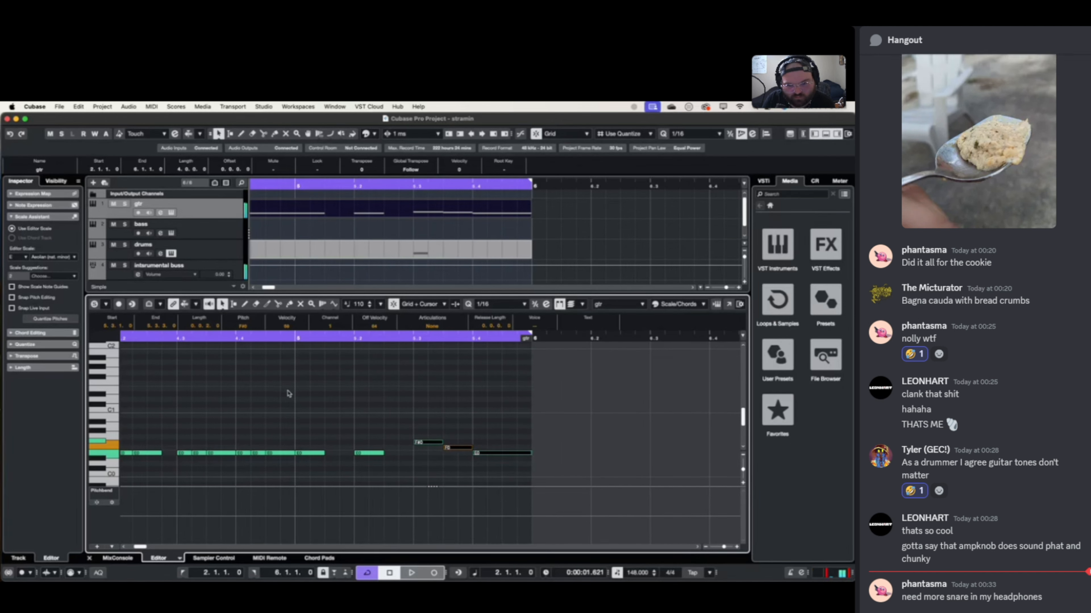
{"action": "key", "text": "space"}
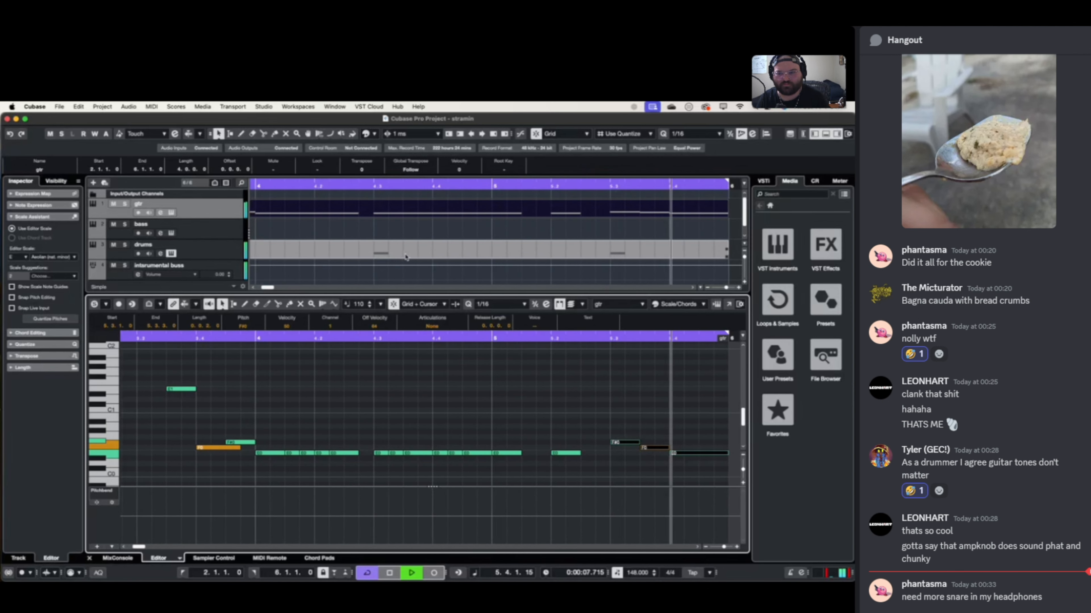
{"action": "key", "text": "space"}
- Add an eighth F0 note at 5.2.3 between the E0 and F#0 notes, and audition the ending
{"action": "scroll", "coordinate": [623, 399], "scroll_direction": "right", "scroll_amount": 3}
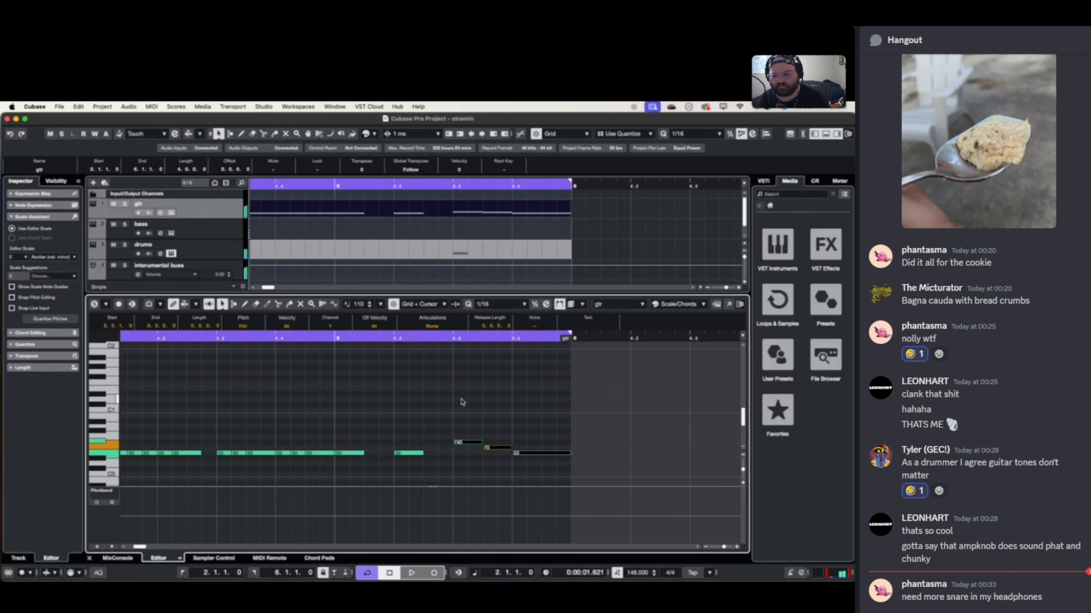
{"action": "left_click_drag", "start_coordinate": [430, 448], "coordinate": [454, 448]}
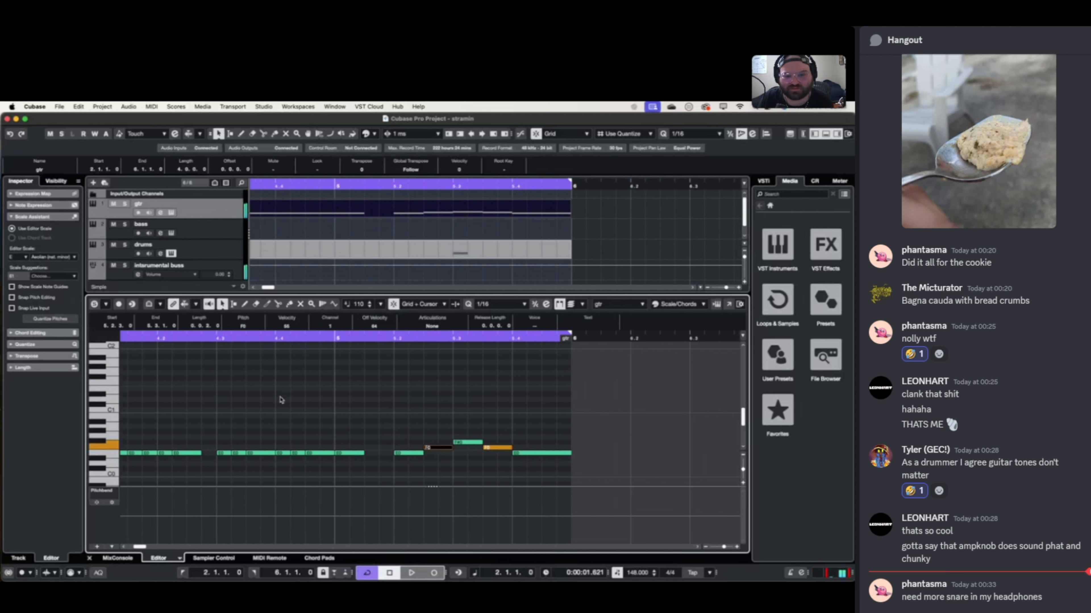
{"action": "key", "text": "space"}
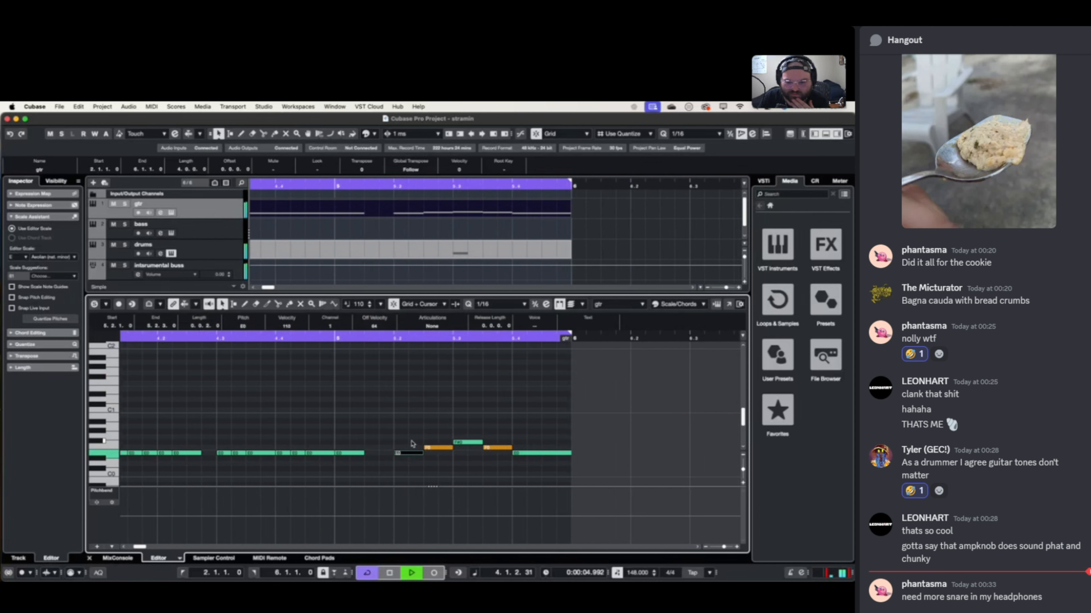
{"action": "left_click", "coordinate": [405, 452]}
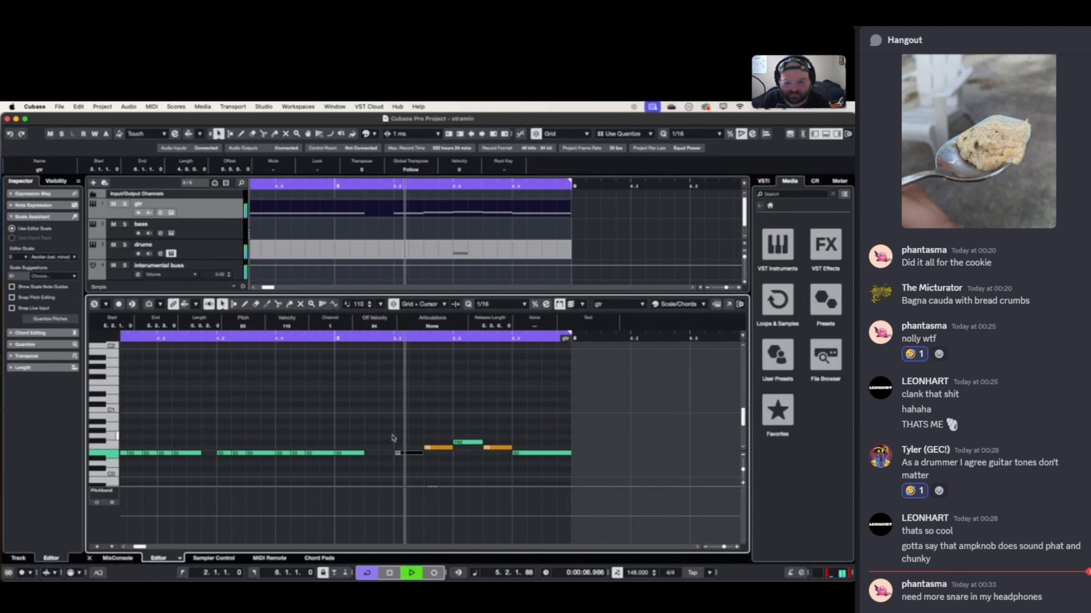
{"action": "key", "text": "space"}
- Add stacked eighth notes B1 and C2 at 5.1.3 in the gtr part and start playback
{"action": "scroll", "coordinate": [376, 395], "scroll_direction": "up", "scroll_amount": 3}
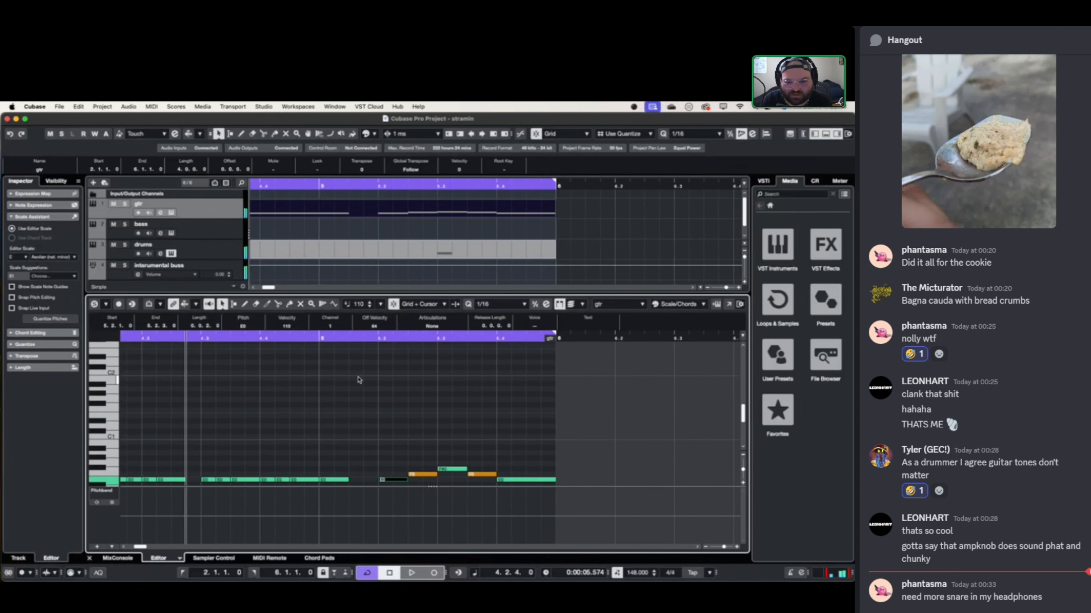
{"action": "left_click_drag", "start_coordinate": [360, 377], "coordinate": [377, 373]}
{"action": "key", "text": "space"}
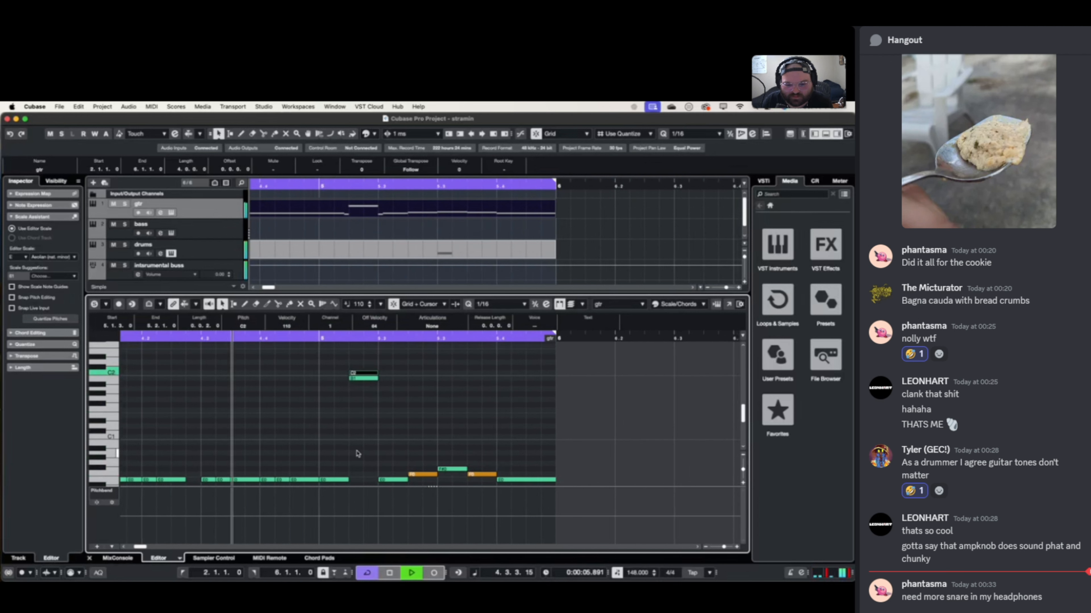
- Lower the velocity of the E0 notes at 5.1.1 and 5.2.1
{"action": "scroll", "coordinate": [342, 465], "scroll_direction": "down", "scroll_amount": 3}
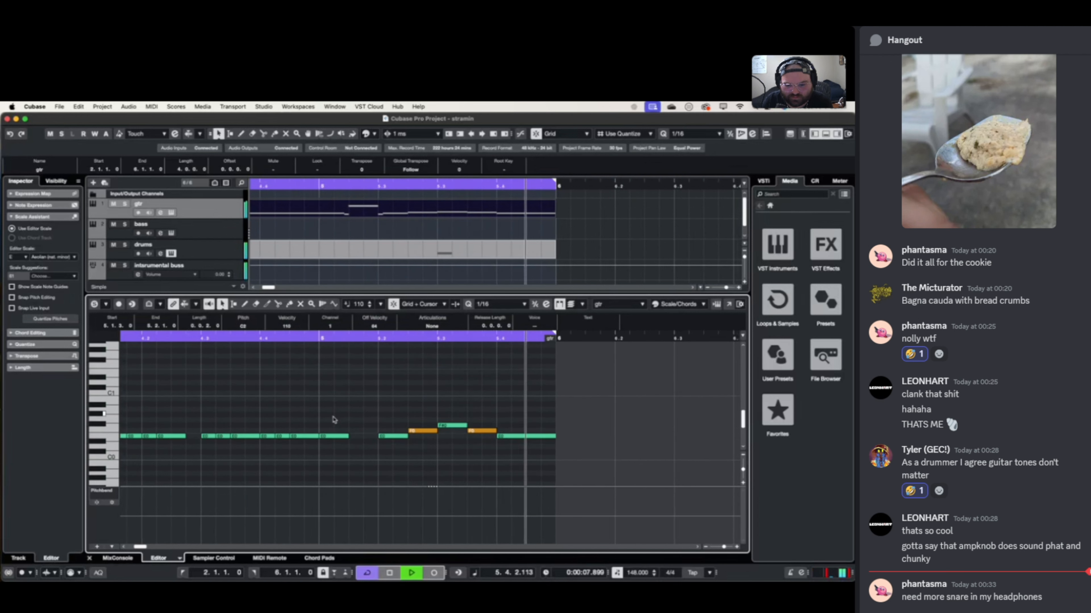
{"action": "left_click_drag", "start_coordinate": [334, 418], "coordinate": [348, 472]}
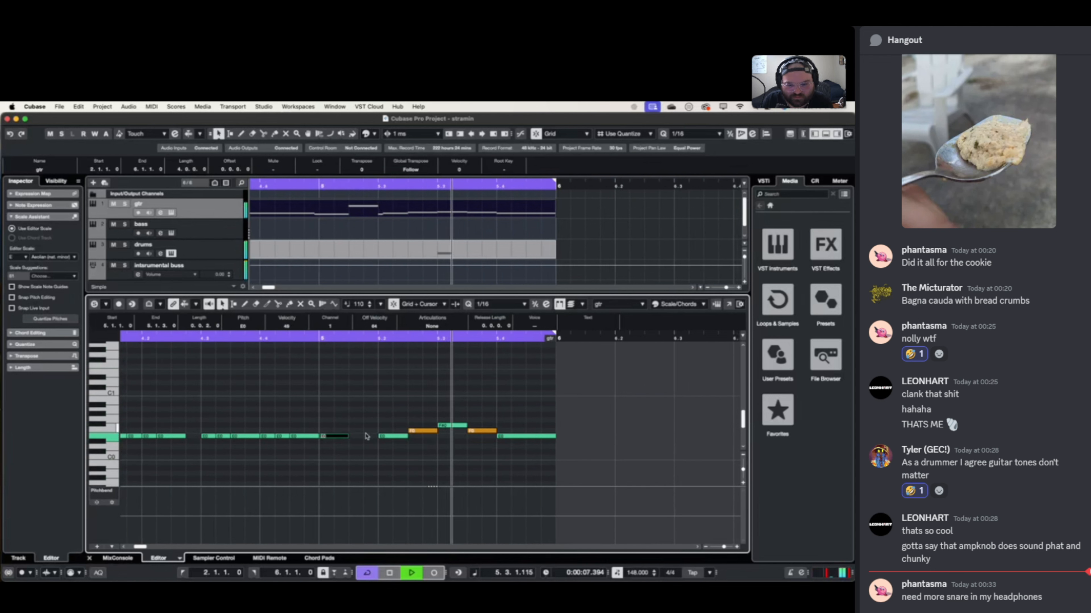
{"action": "key", "text": "Right"}
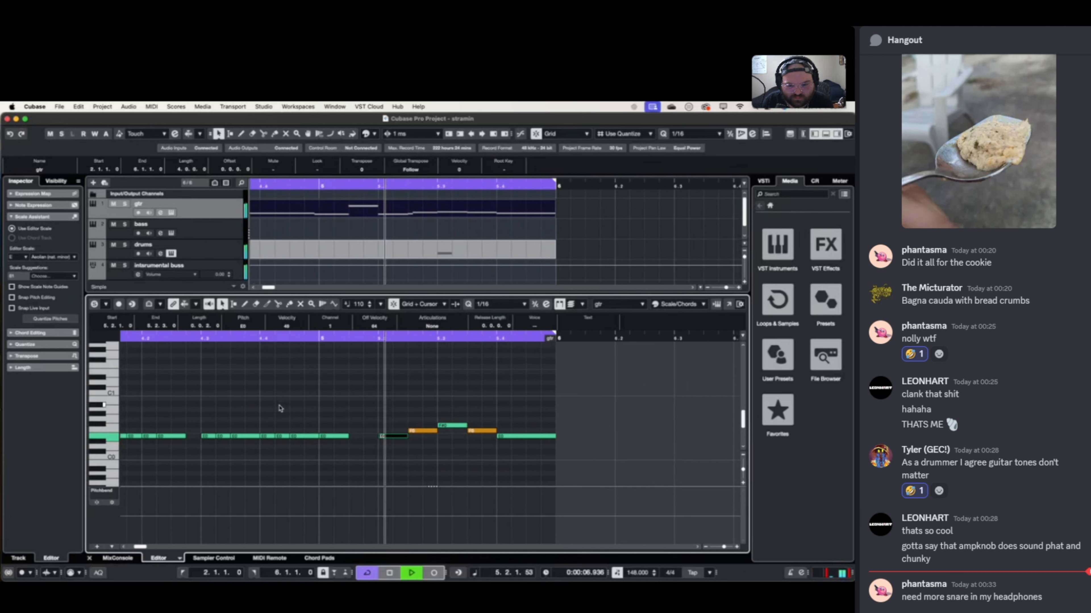
- Lengthen the four notes starting between 5.2.1 and 5.3.3 by a sixteenth each so that they overlap
{"action": "key", "text": "space"}
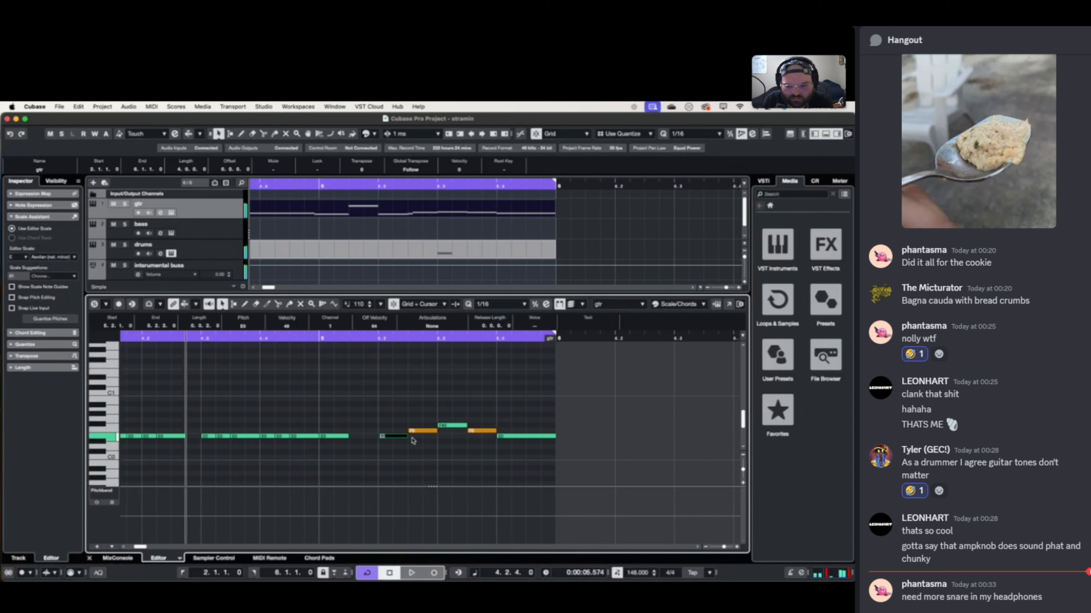
{"action": "left_click_drag", "start_coordinate": [408, 438], "coordinate": [480, 424]}
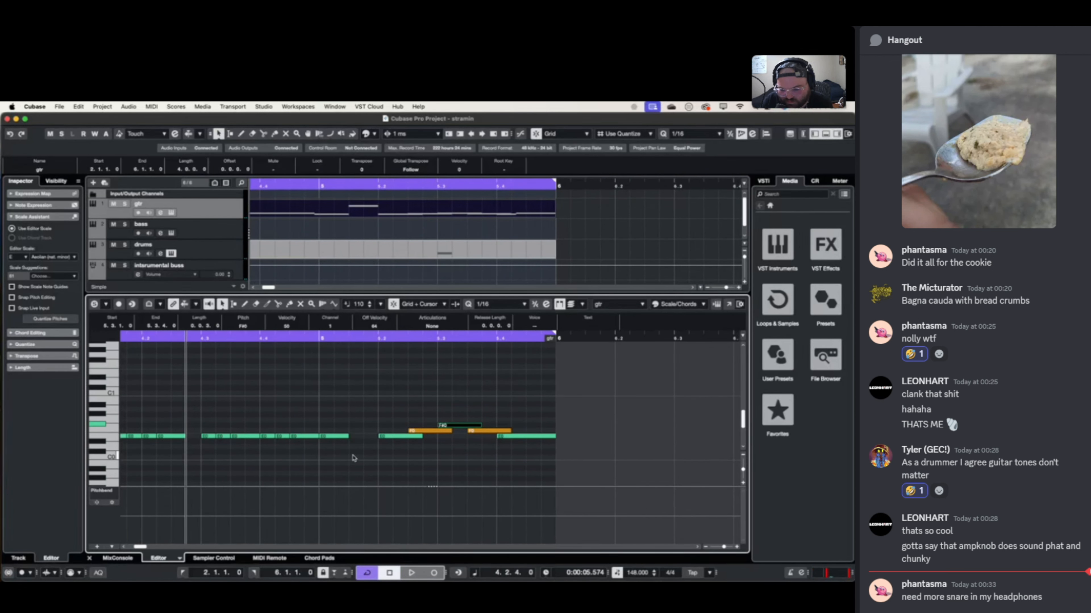
{"action": "scroll", "coordinate": [353, 458], "scroll_direction": "up", "scroll_amount": 2}
{"action": "scroll", "coordinate": [352, 458], "scroll_direction": "right", "scroll_amount": 1}
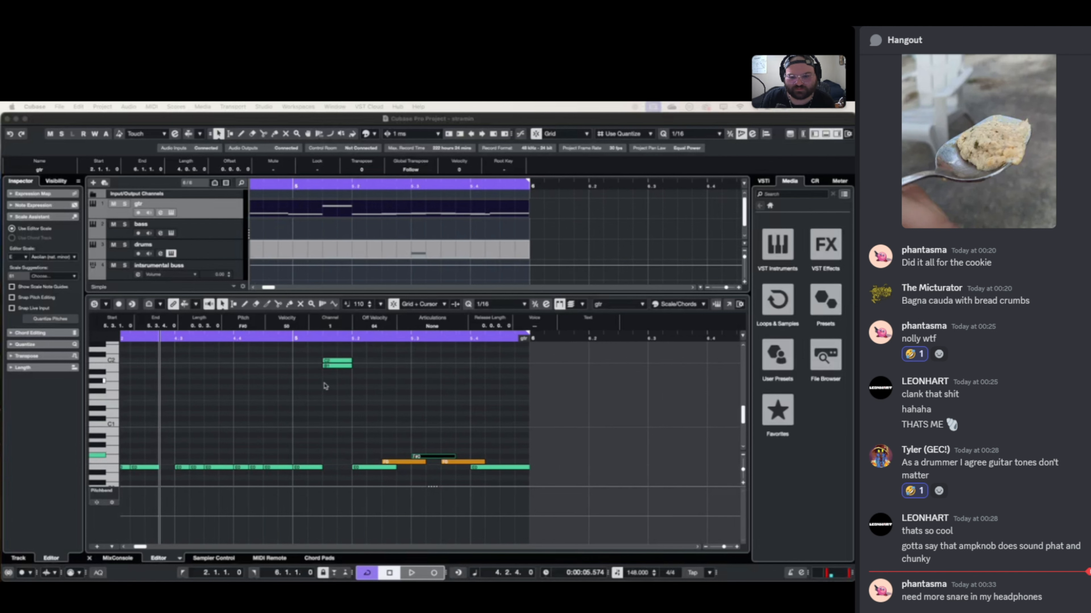
- Extend the E0 note at 4.2.2 to 4.3.1 and the matching one at 2.2.2 to 2.3.1
{"action": "scroll", "coordinate": [339, 387], "scroll_direction": "up", "scroll_amount": 3}
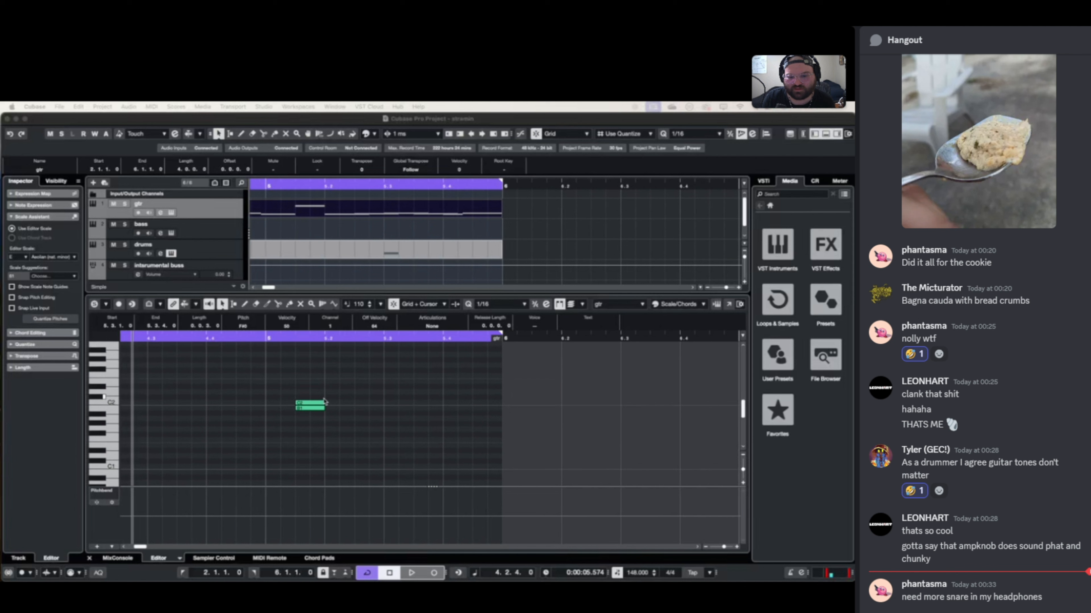
{"action": "scroll", "coordinate": [298, 415], "scroll_direction": "down", "scroll_amount": 2}
{"action": "scroll", "coordinate": [292, 386], "scroll_direction": "left", "scroll_amount": 3}
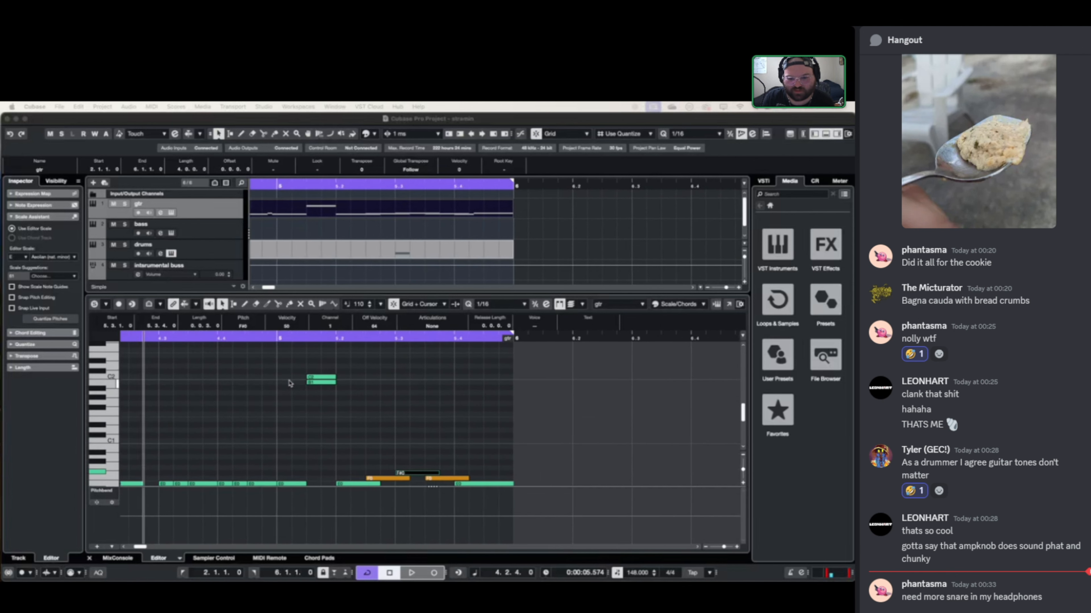
{"action": "scroll", "coordinate": [292, 386], "scroll_direction": "down", "scroll_amount": 1}
{"action": "scroll", "coordinate": [292, 387], "scroll_direction": "left", "scroll_amount": 6}
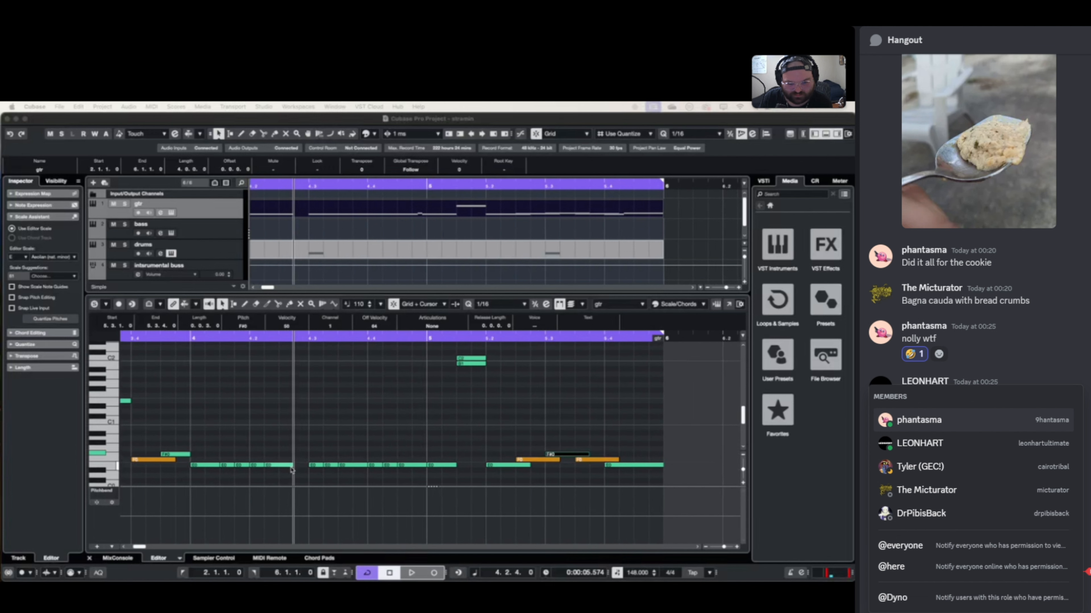
{"action": "left_click", "coordinate": [290, 466]}
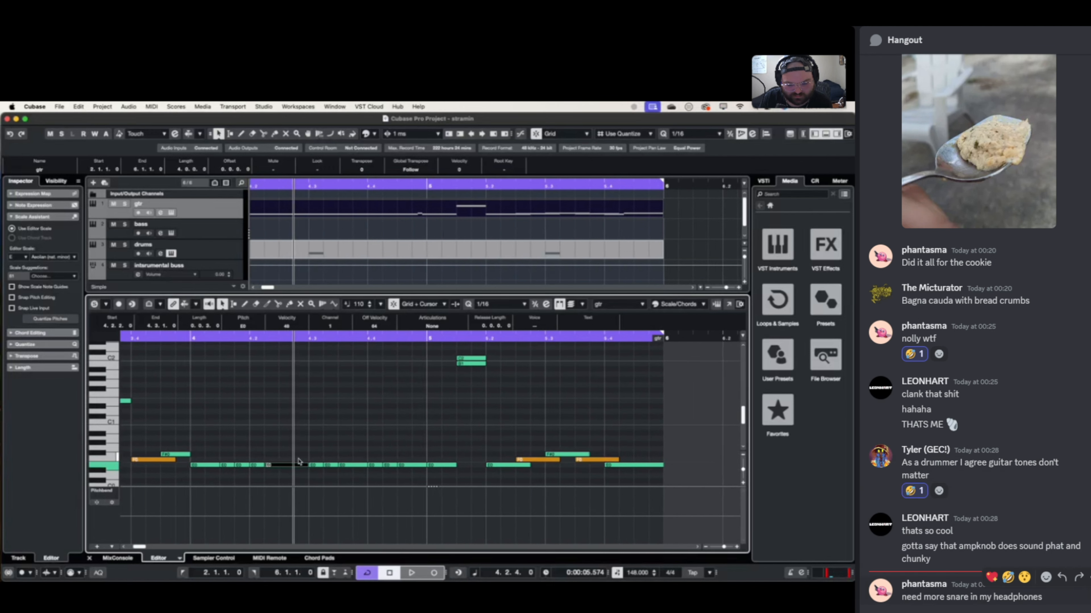
{"action": "scroll", "coordinate": [296, 455], "scroll_direction": "left", "scroll_amount": 20}
{"action": "left_click_drag", "start_coordinate": [216, 465], "coordinate": [234, 465]}
{"action": "scroll", "coordinate": [234, 465], "scroll_direction": "left", "scroll_amount": 7}
- Audition the looped riff and look over the gtr notes in bars 2 to 5
{"action": "key", "text": "space"}
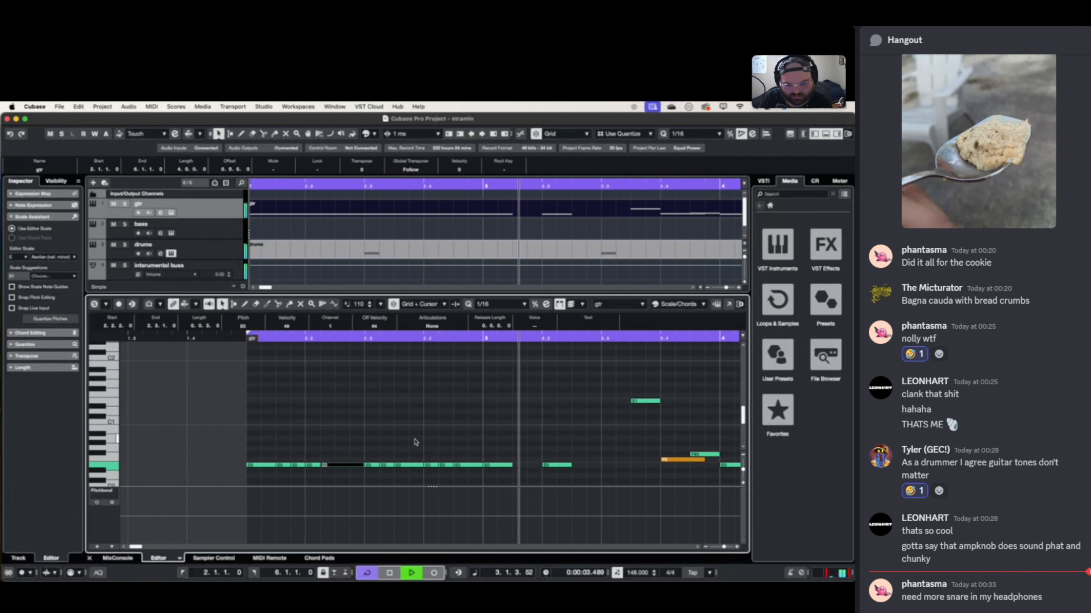
{"action": "scroll", "coordinate": [386, 430], "scroll_direction": "right", "scroll_amount": 5}
{"action": "scroll", "coordinate": [404, 453], "scroll_direction": "right", "scroll_amount": 10}
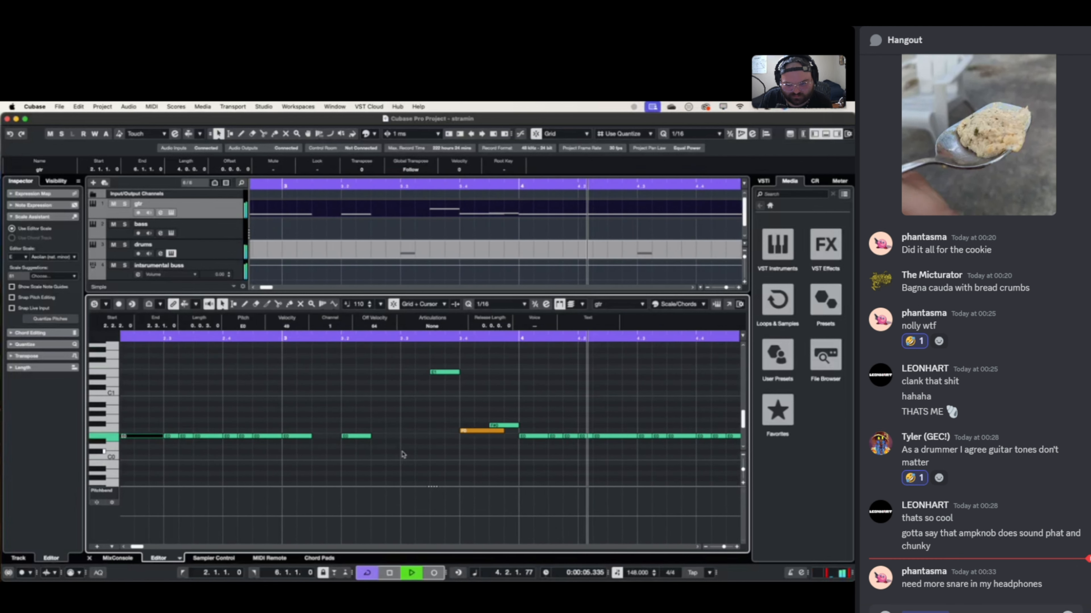
{"action": "key", "text": "Return"}
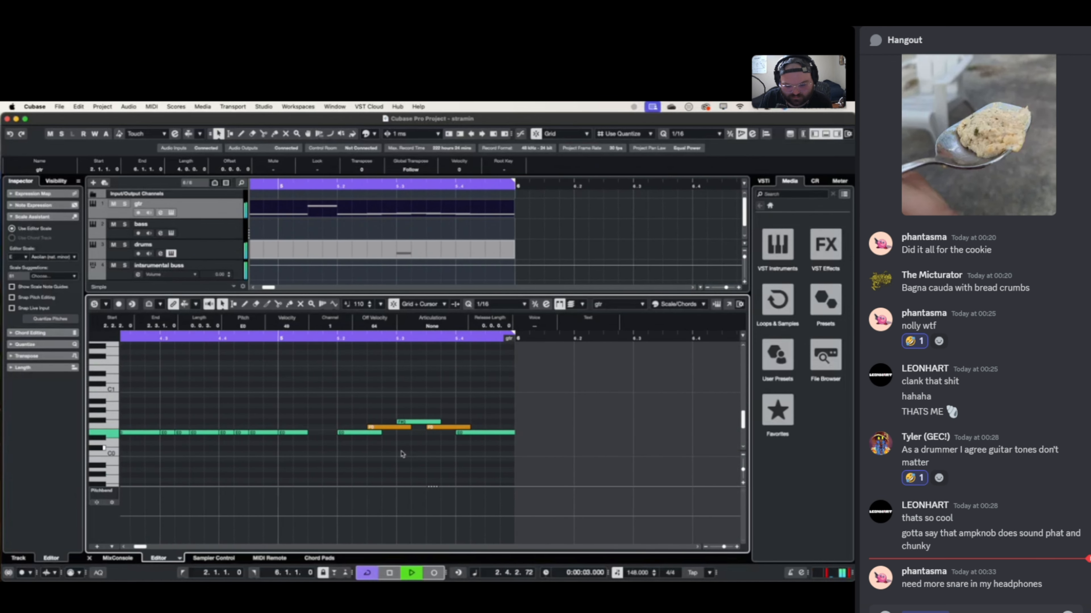
{"action": "key", "text": "Return"}
{"action": "key", "text": "Escape"}
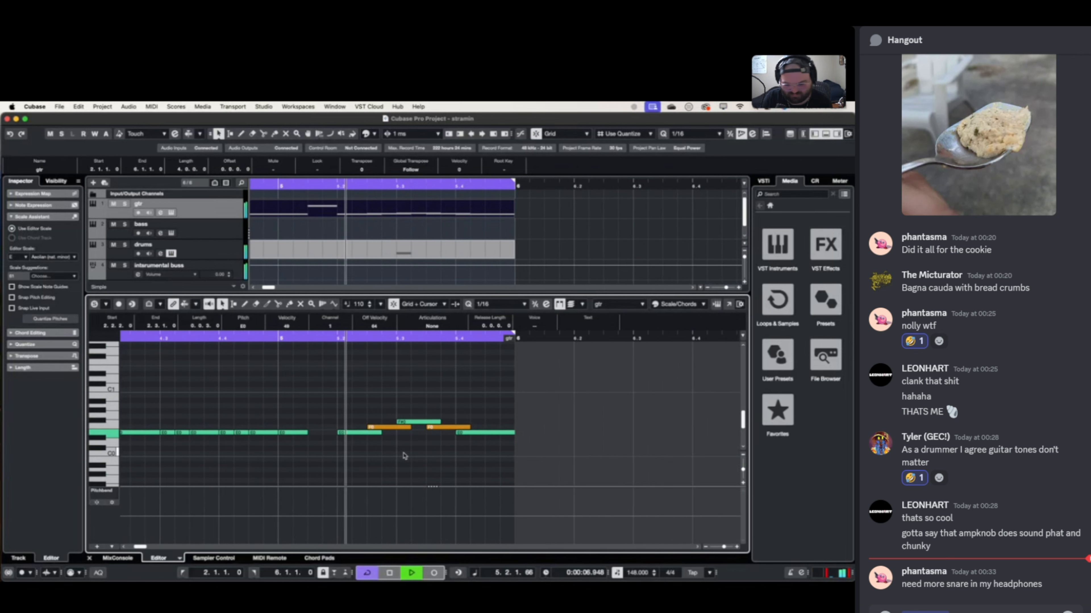
{"action": "key", "text": "Return"}
{"action": "key", "text": "Return"}
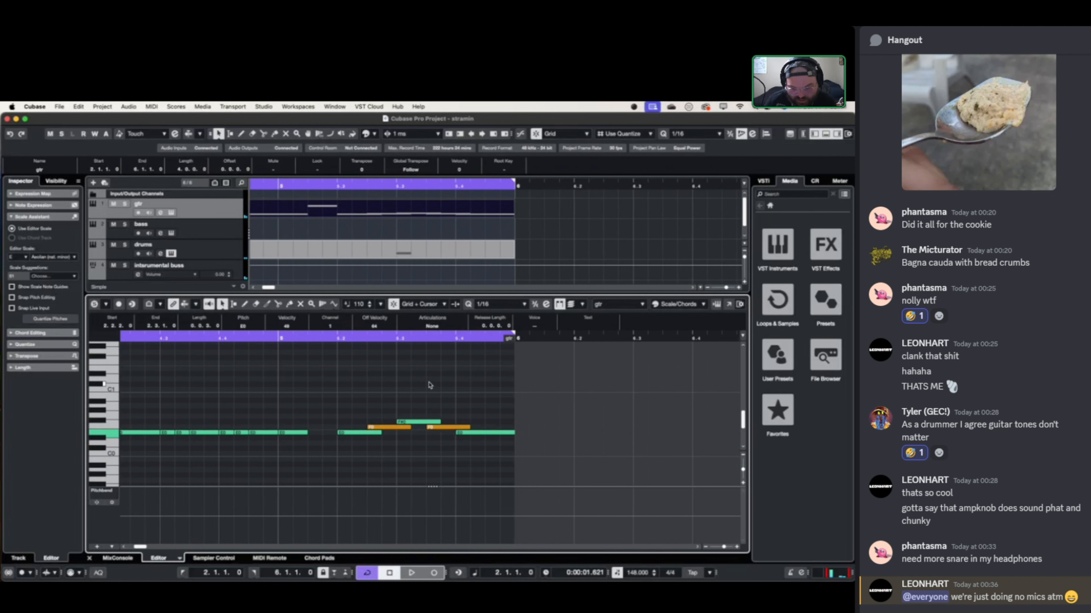
{"action": "scroll", "coordinate": [283, 377], "scroll_direction": "left", "scroll_amount": 4}
{"action": "scroll", "coordinate": [283, 377], "scroll_direction": "down", "scroll_amount": 1}
{"action": "scroll", "coordinate": [283, 381], "scroll_direction": "left", "scroll_amount": 3}
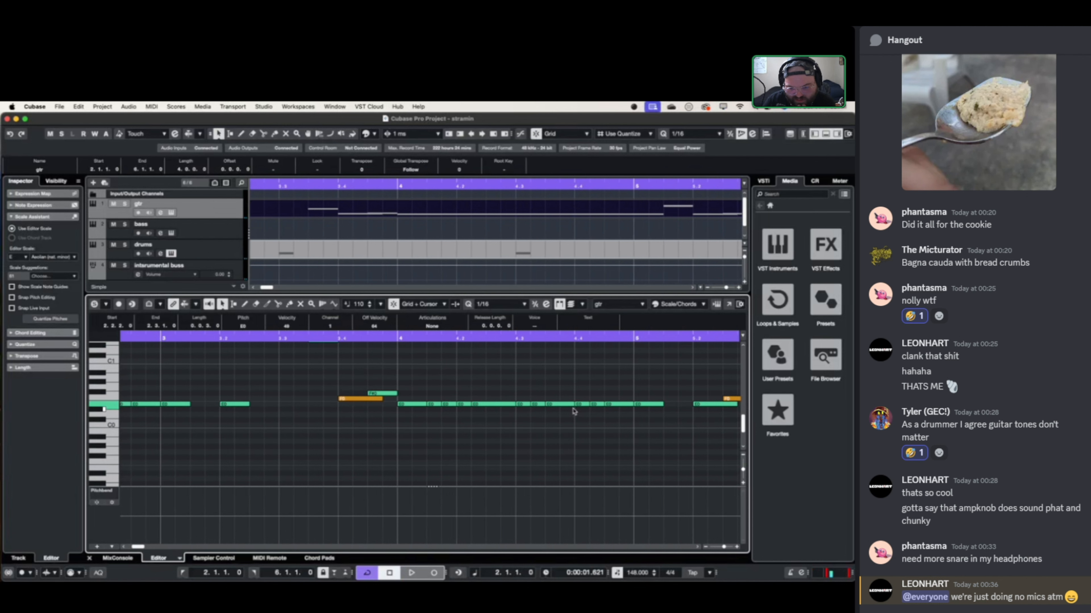
{"action": "scroll", "coordinate": [573, 411], "scroll_direction": "right", "scroll_amount": 3}
{"action": "scroll", "coordinate": [573, 412], "scroll_direction": "up", "scroll_amount": 1}
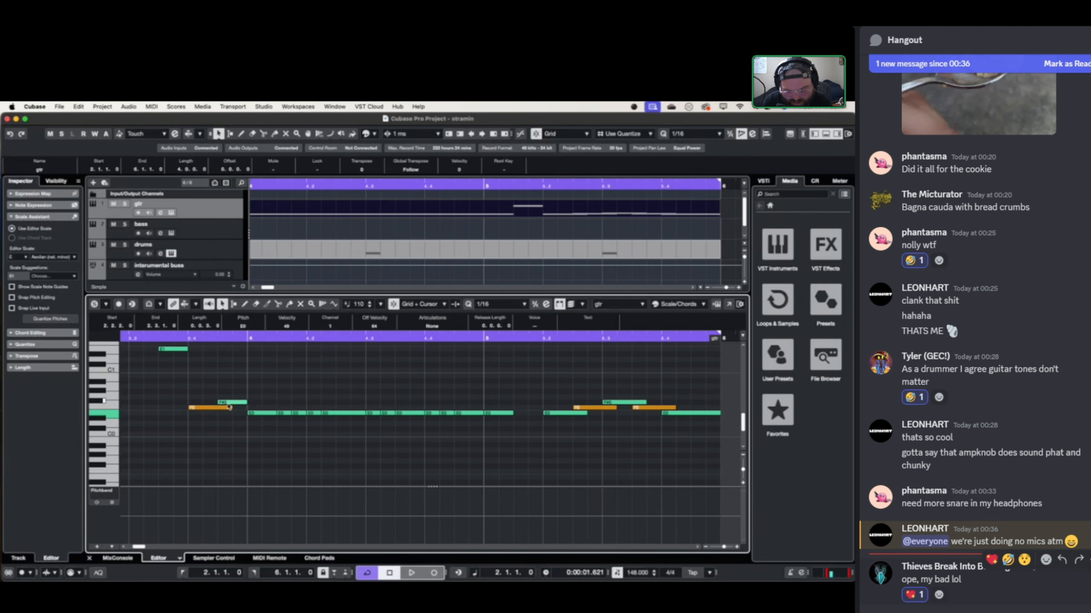
- Start a reply to the "ope, my bad lol" message in the Hangout chat
{"action": "left_click", "coordinate": [1062, 560]}
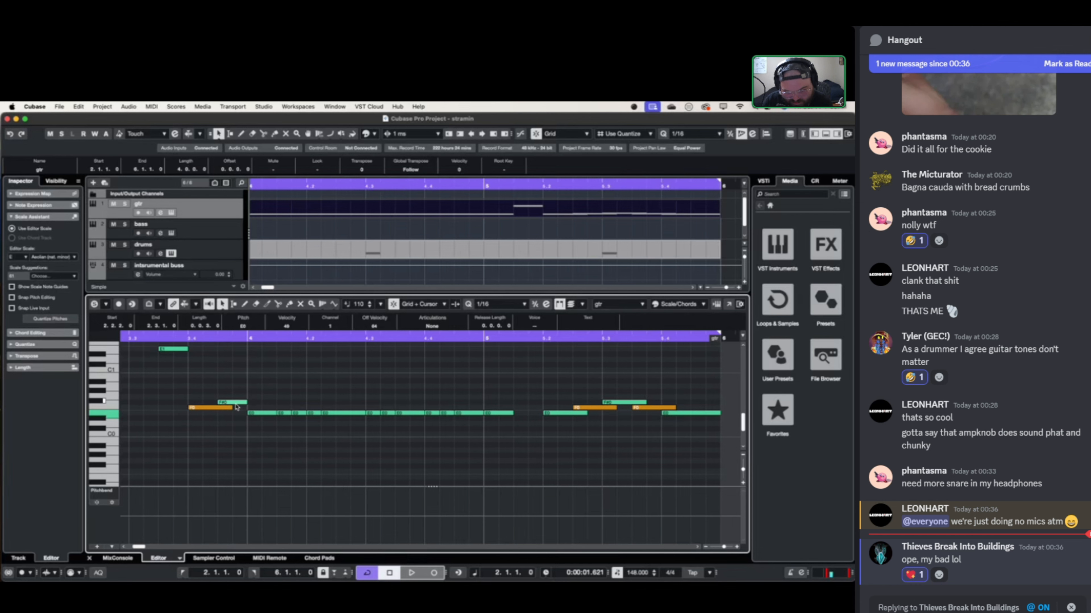
- Look over the whole gtr riff in bars 2 to 5 together with the gtr and drums parts in the arrangement
{"action": "scroll", "coordinate": [561, 405], "scroll_direction": "right", "scroll_amount": 3}
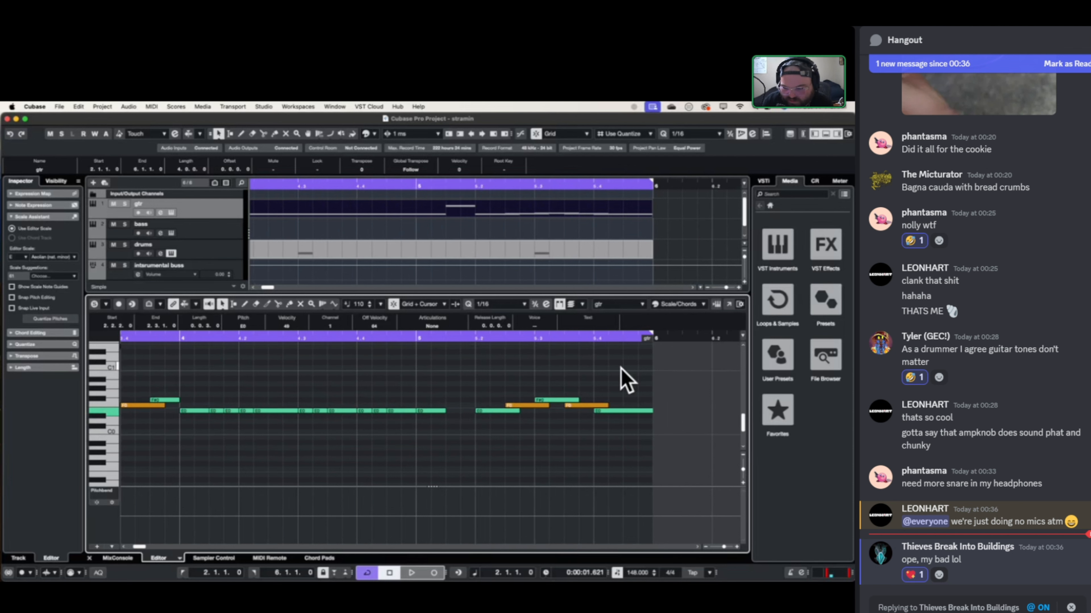
{"action": "scroll", "coordinate": [434, 406], "scroll_direction": "left", "scroll_amount": 2}
{"action": "scroll", "coordinate": [434, 406], "scroll_direction": "left", "scroll_amount": 2}
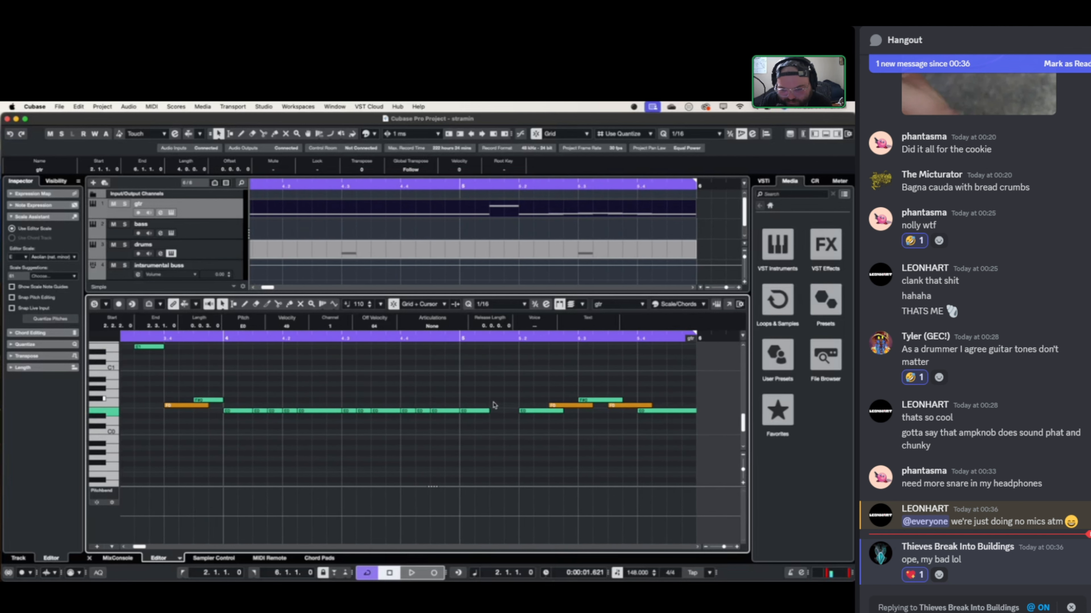
{"action": "scroll", "coordinate": [496, 406], "scroll_direction": "left", "scroll_amount": 5}
{"action": "scroll", "coordinate": [496, 406], "scroll_direction": "down", "scroll_amount": 5}
{"action": "scroll", "coordinate": [496, 406], "scroll_direction": "up", "scroll_amount": 3}
{"action": "scroll", "coordinate": [496, 406], "scroll_direction": "right", "scroll_amount": 2}
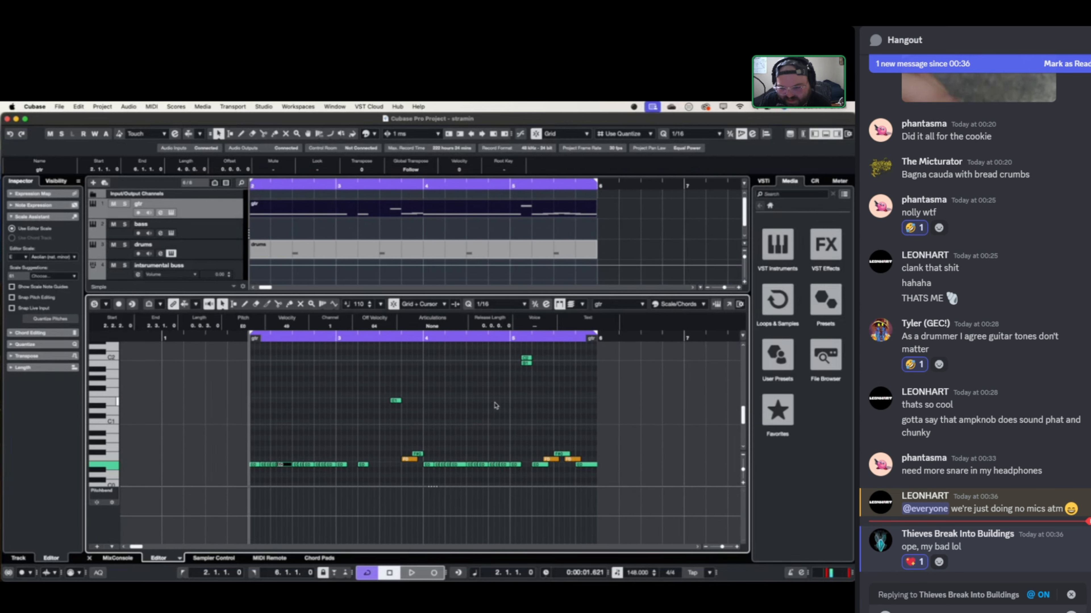
{"action": "scroll", "coordinate": [396, 394], "scroll_direction": "right", "scroll_amount": 2}
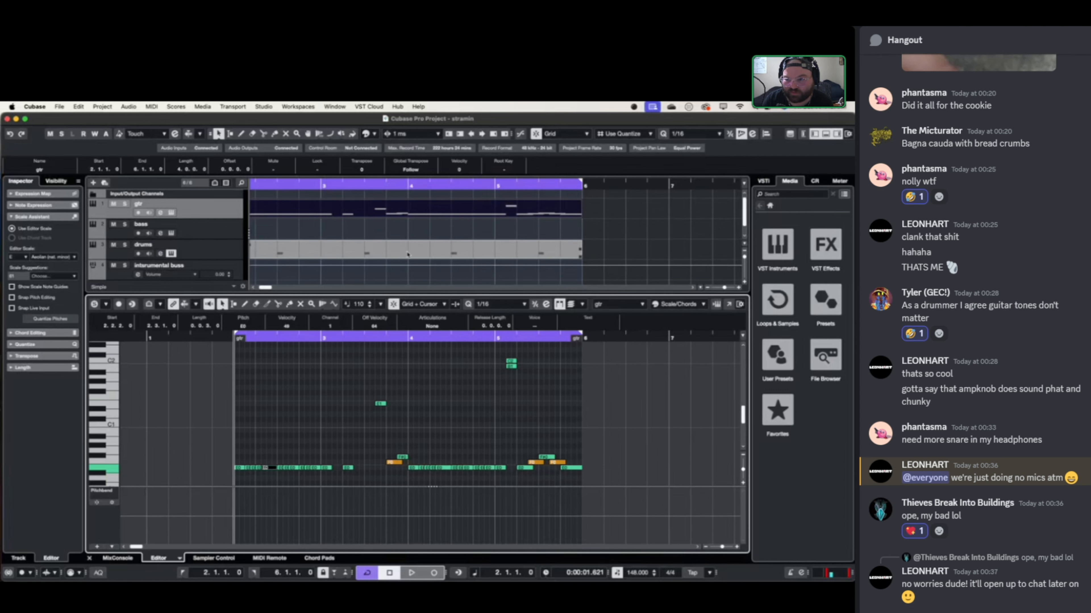
{"action": "scroll", "coordinate": [361, 246], "scroll_direction": "left", "scroll_amount": 3}
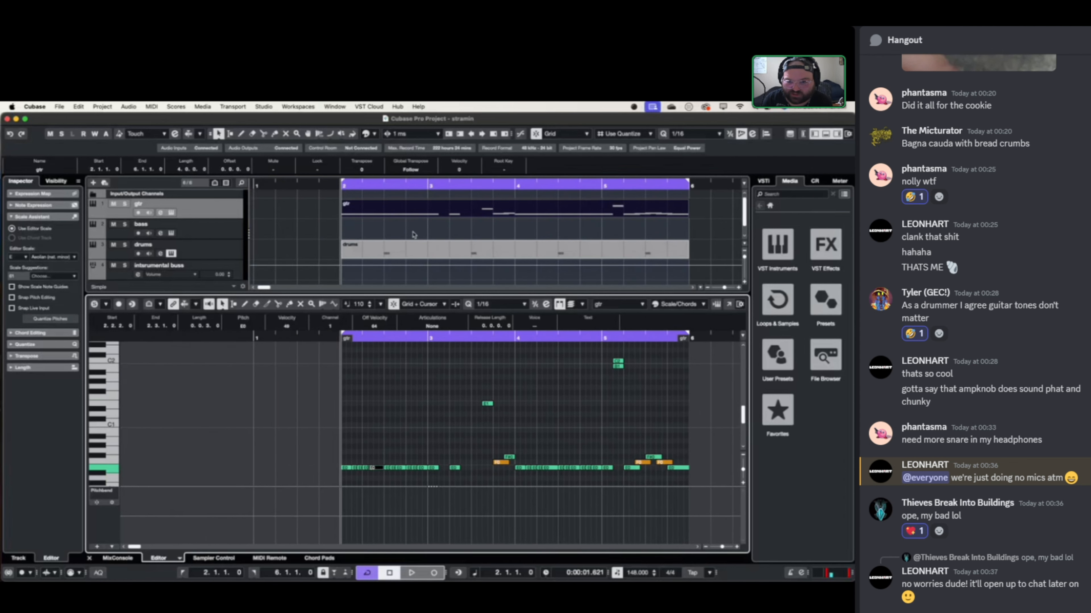
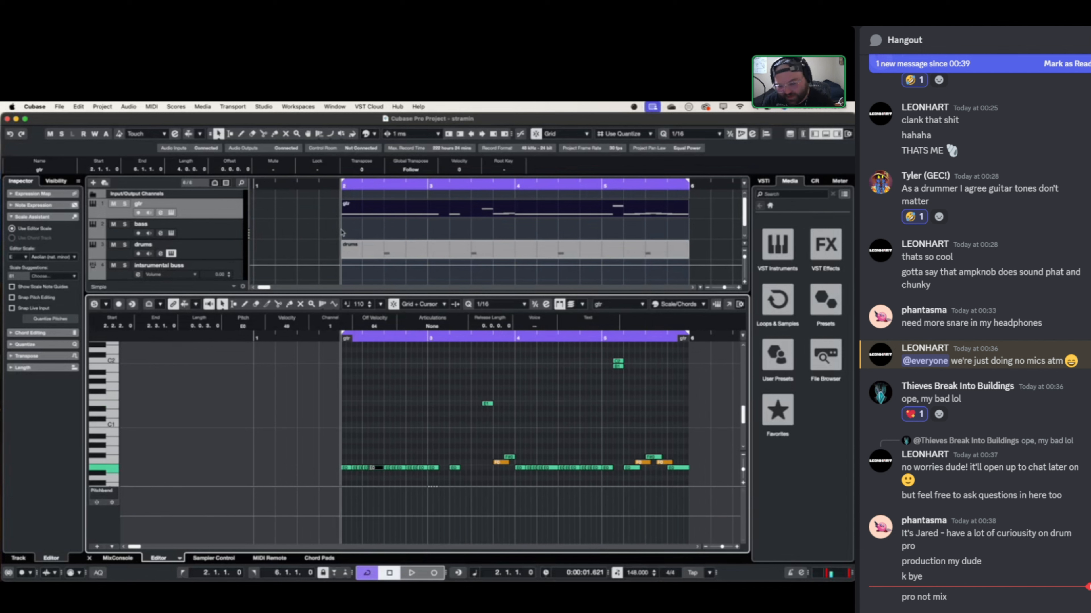
- Draw an empty part on the bass track from 2.1.1 to 6.1.1
{"action": "scroll", "coordinate": [342, 233], "scroll_direction": "right", "scroll_amount": 3}
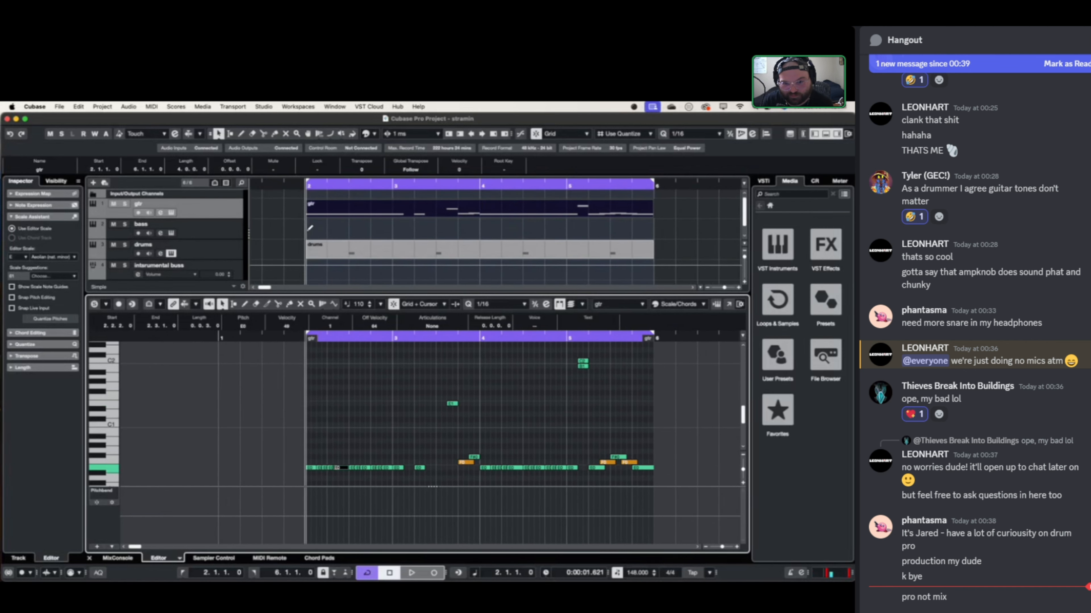
{"action": "left_click_drag", "start_coordinate": [304, 234], "coordinate": [653, 221]}
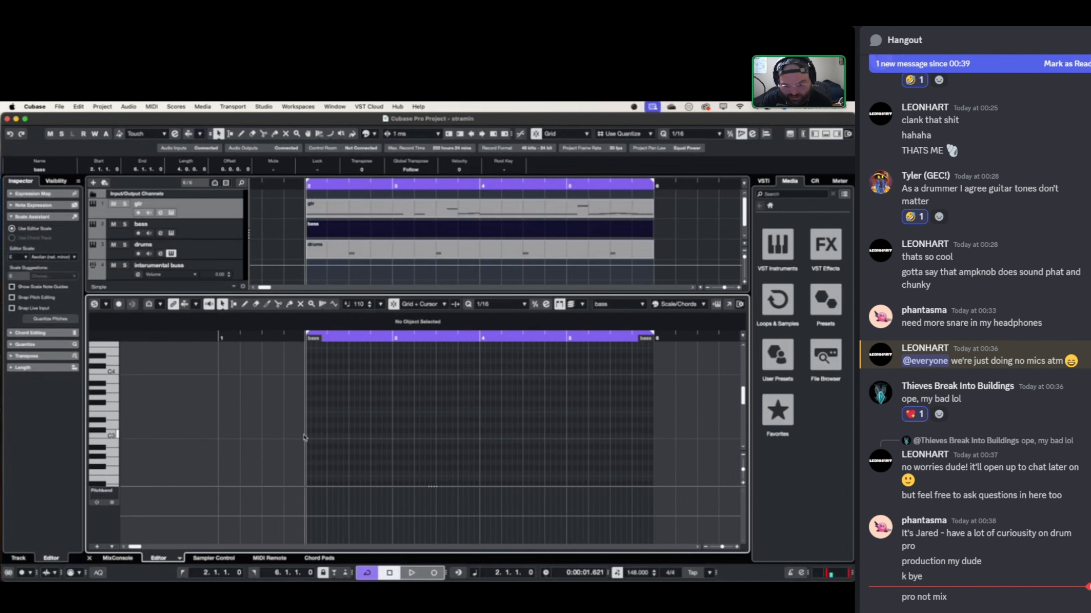
- Copy all the gtr notes and paste them into the bass part at 2.1.1
{"action": "left_click", "coordinate": [369, 208]}
{"action": "scroll", "coordinate": [368, 437], "scroll_direction": "right", "scroll_amount": 3}
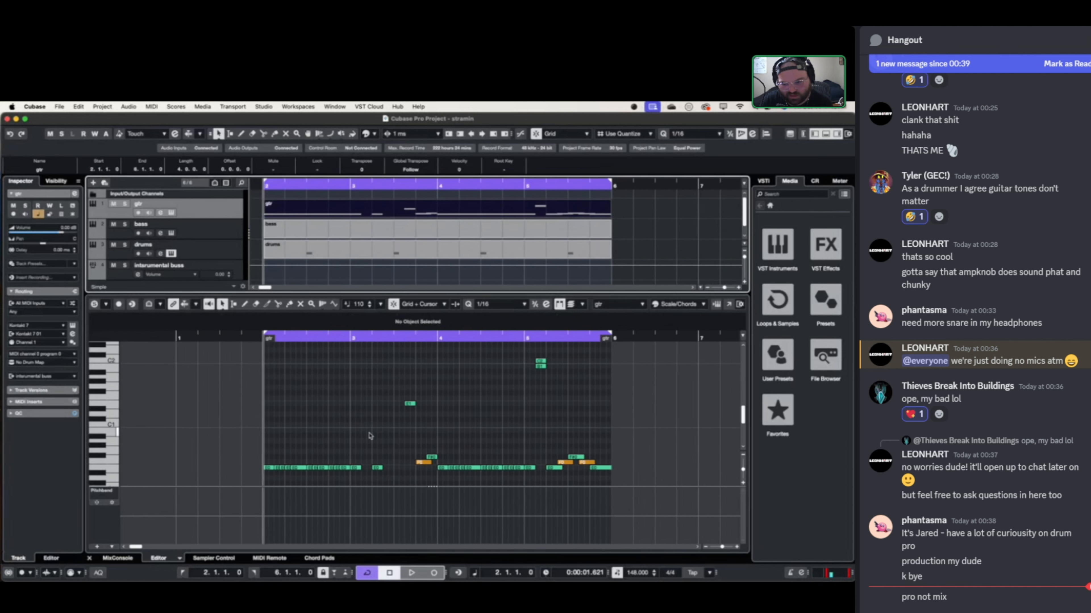
{"action": "scroll", "coordinate": [368, 437], "scroll_direction": "down", "scroll_amount": 3}
{"action": "left_click_drag", "start_coordinate": [223, 368], "coordinate": [689, 473]}
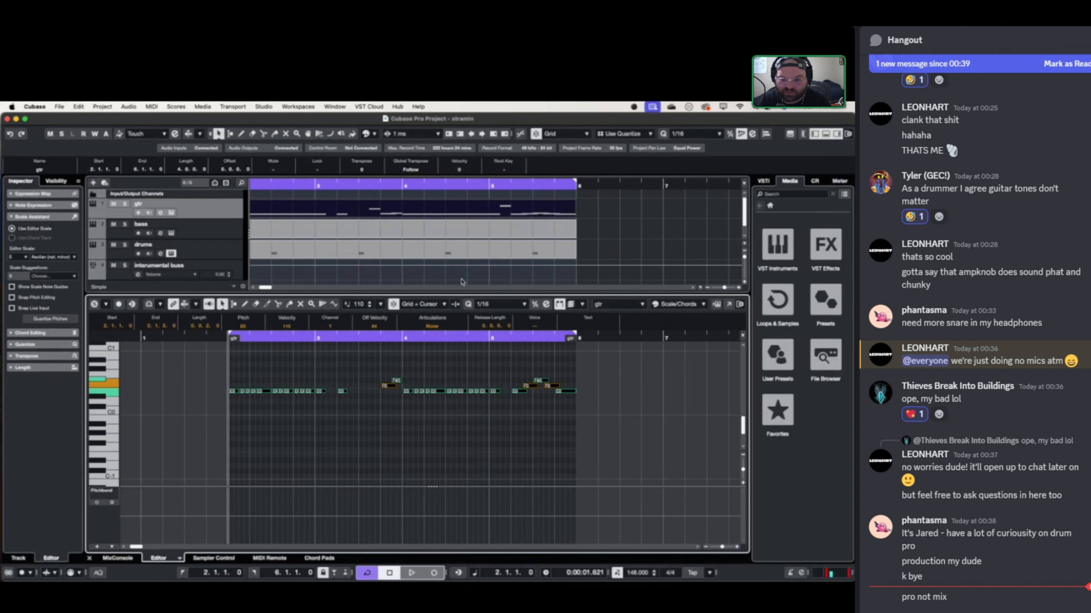
{"action": "left_click", "coordinate": [349, 228]}
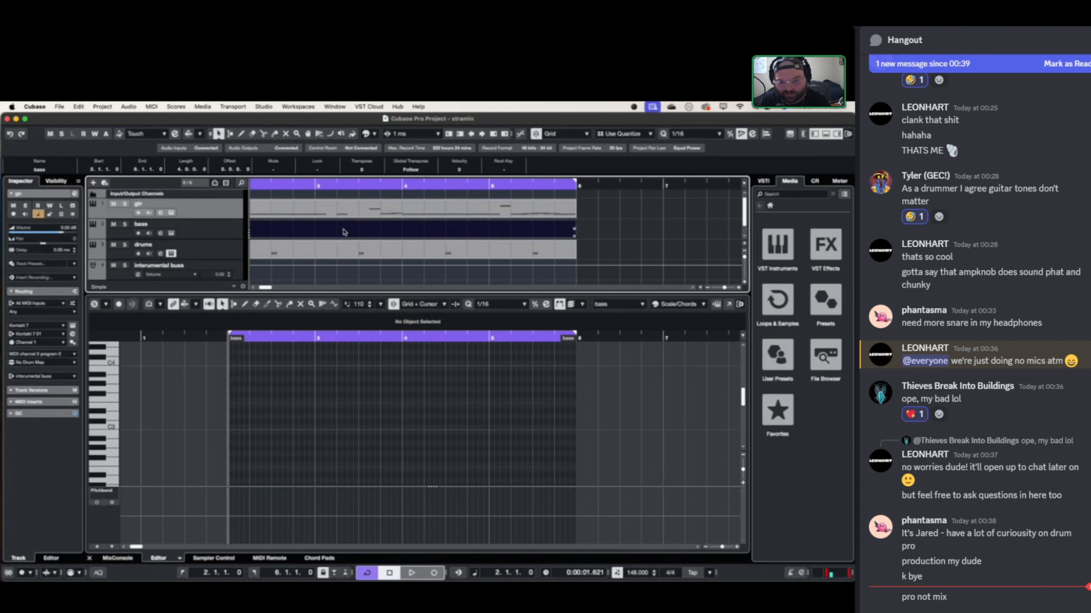
{"action": "scroll", "coordinate": [436, 251], "scroll_direction": "left", "scroll_amount": 4}
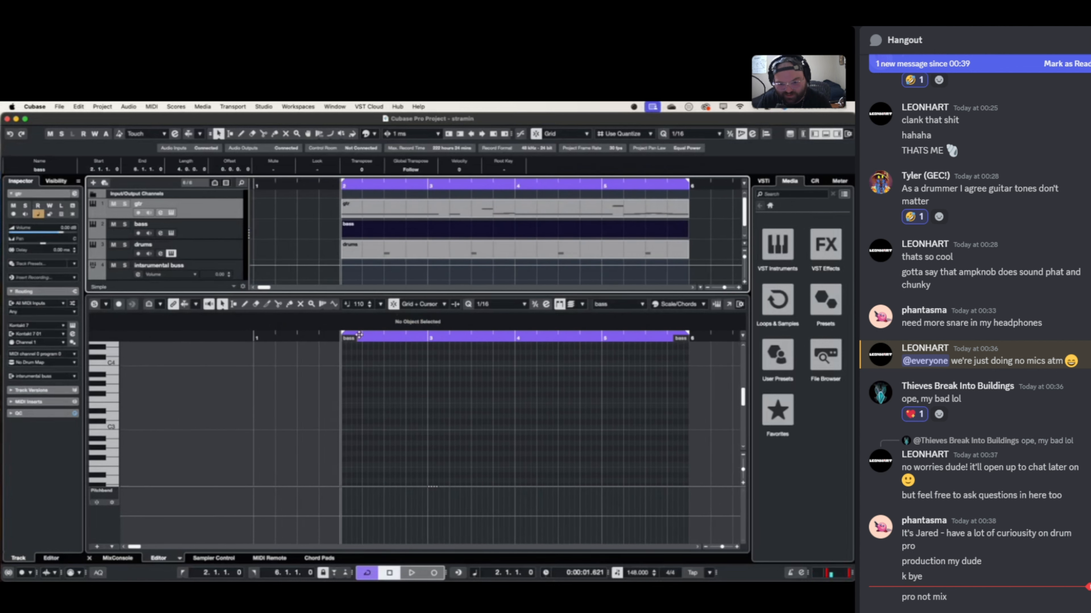
{"action": "left_click", "coordinate": [211, 335]}
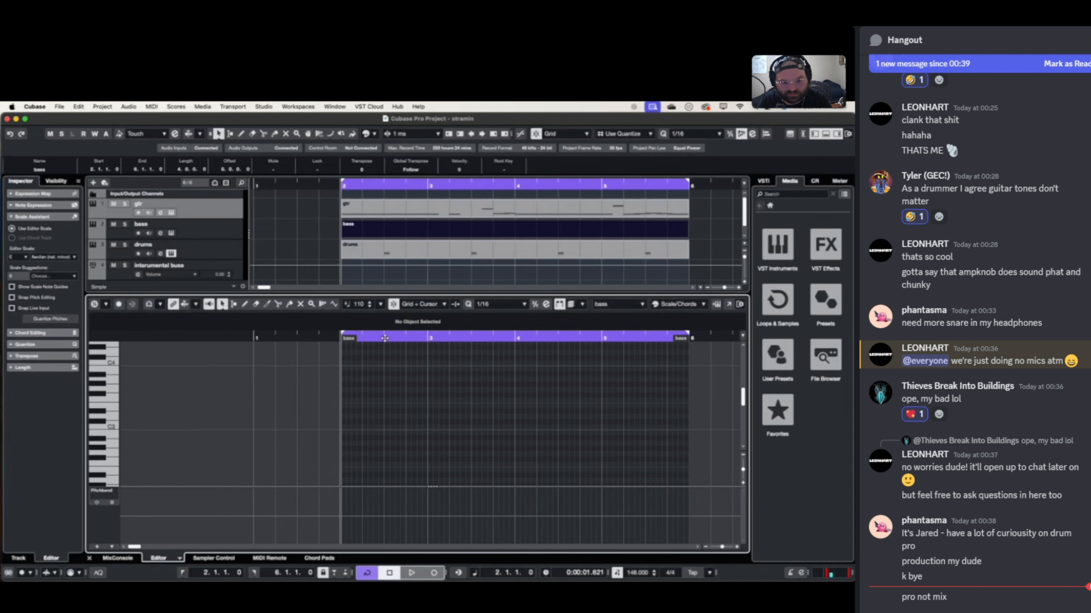
{"action": "key", "text": "super+v"}
{"action": "scroll", "coordinate": [420, 416], "scroll_direction": "right", "scroll_amount": 4}
{"action": "scroll", "coordinate": [416, 415], "scroll_direction": "up", "scroll_amount": 5}
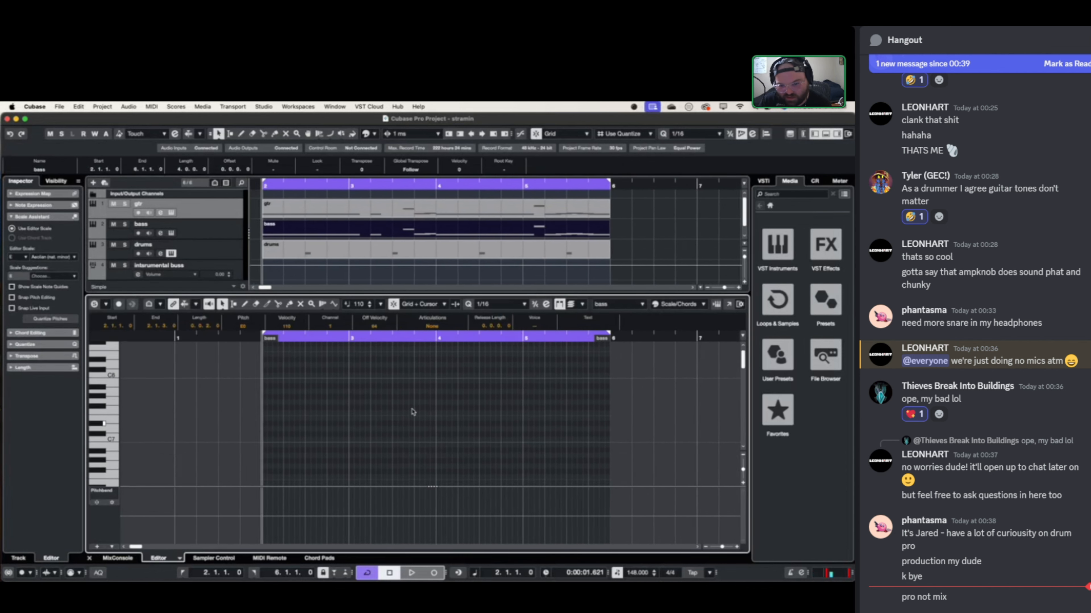
{"action": "scroll", "coordinate": [412, 412], "scroll_direction": "down", "scroll_amount": 10}
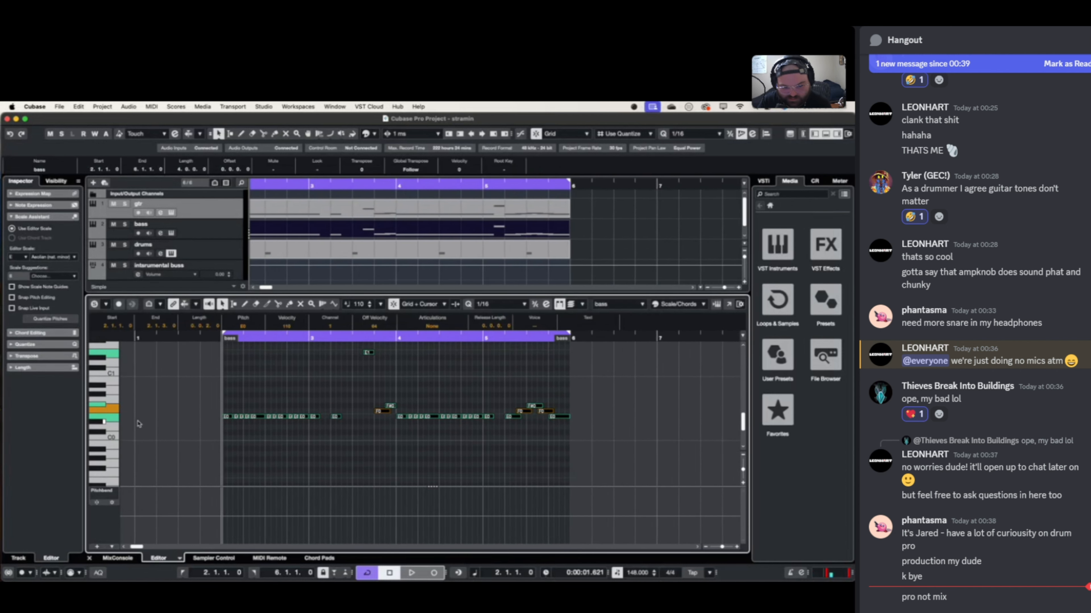
{"action": "left_click", "coordinate": [115, 418]}
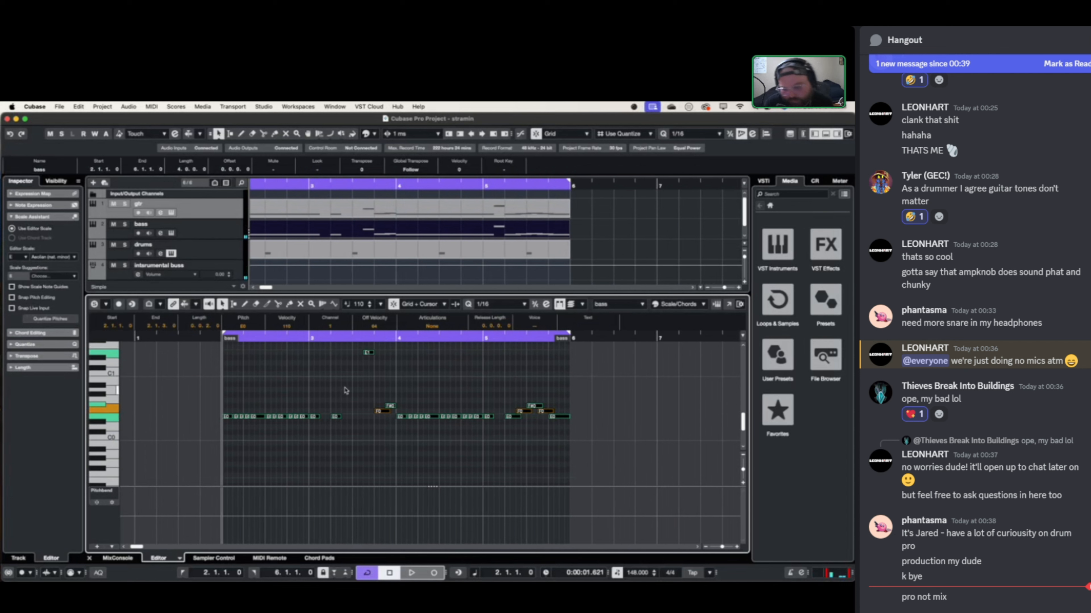
- Delete the C2 note near the start of bar 5 in the bass part and lower the B1 note beneath it by an octave
{"action": "scroll", "coordinate": [458, 376], "scroll_direction": "up", "scroll_amount": 3}
{"action": "scroll", "coordinate": [458, 376], "scroll_direction": "right", "scroll_amount": 1}
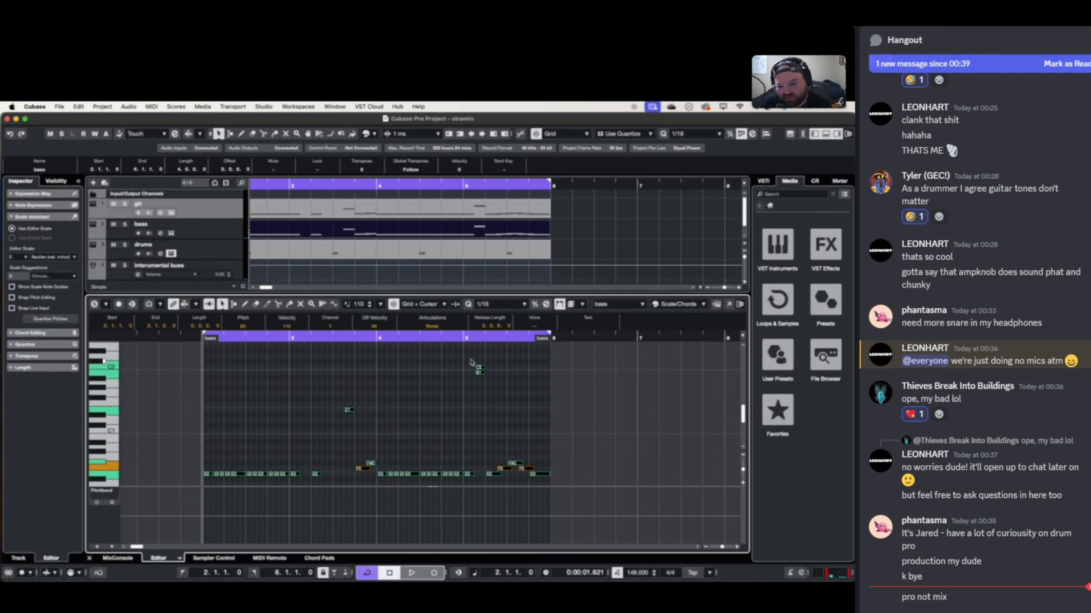
{"action": "left_click", "coordinate": [471, 361]}
{"action": "left_click_drag", "start_coordinate": [471, 362], "coordinate": [526, 369]}
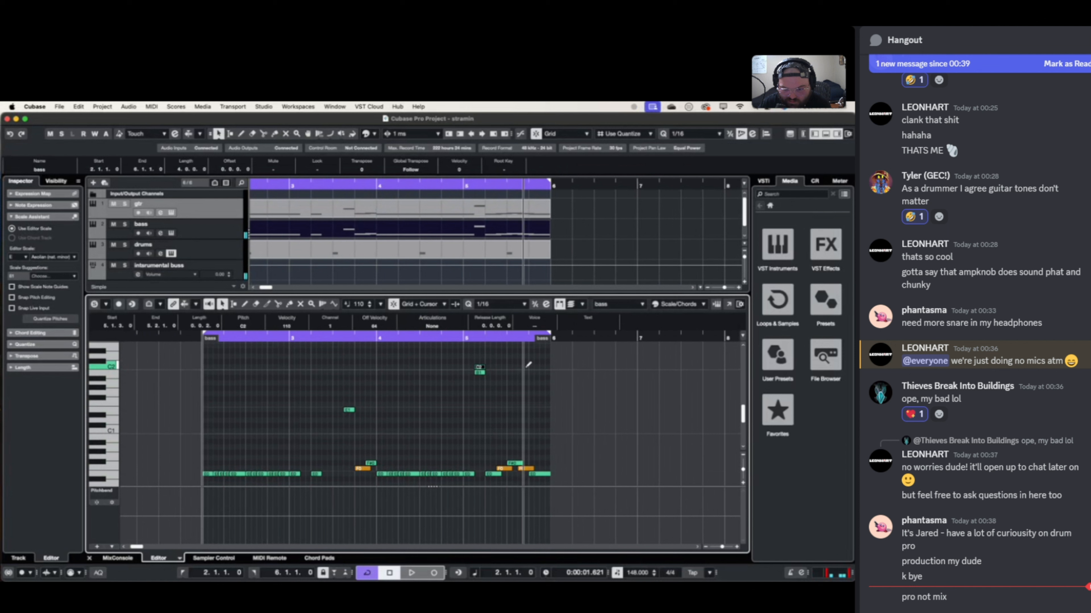
{"action": "key", "text": "Delete"}
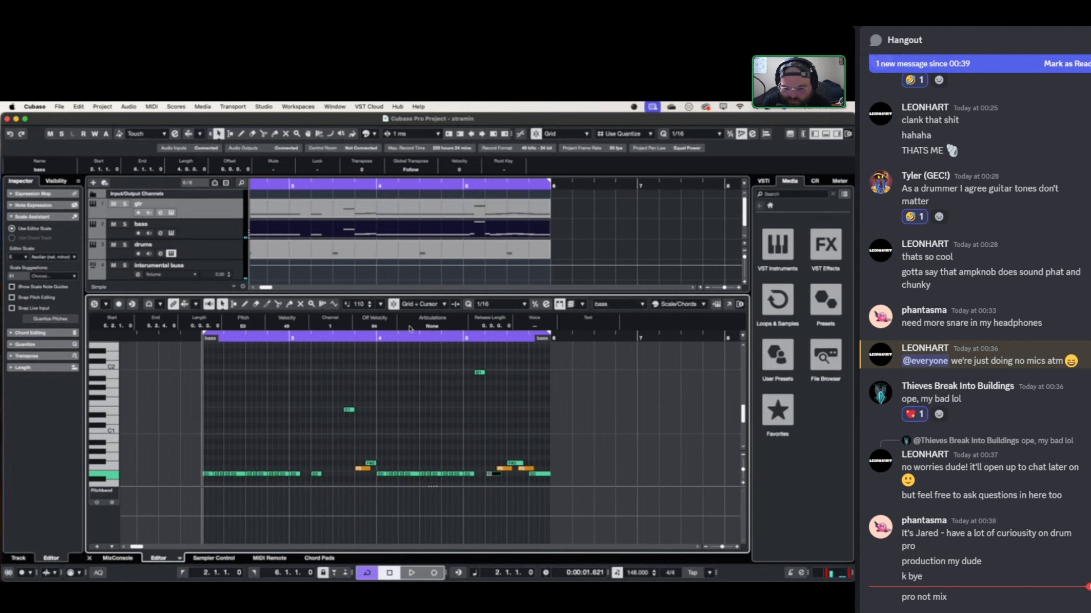
{"action": "left_click_drag", "start_coordinate": [489, 362], "coordinate": [478, 388]}
{"action": "key", "text": "shift+Down"}
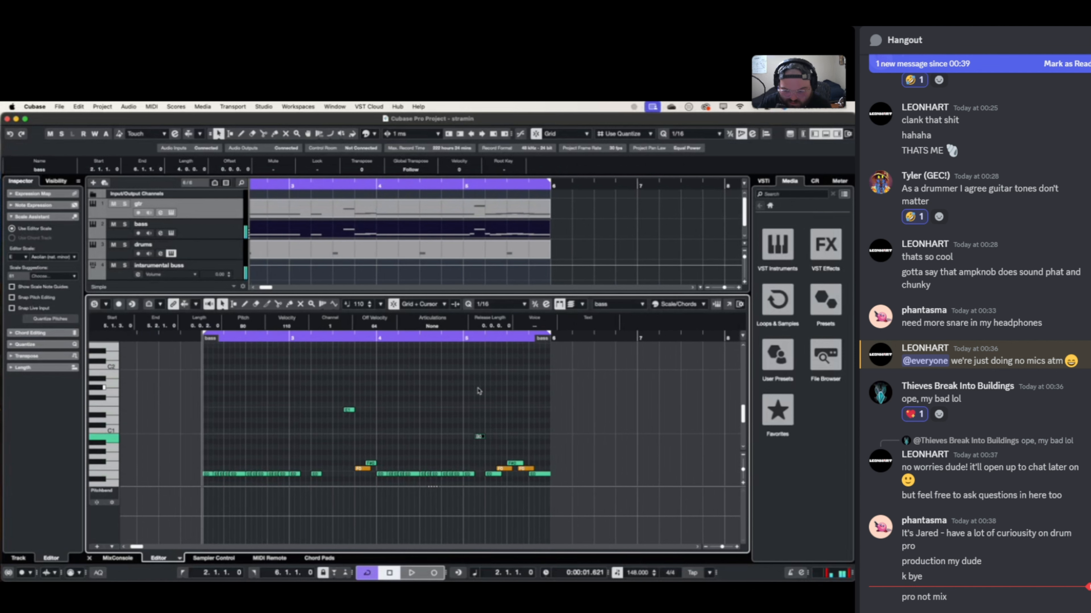
- Audition the bass's low E0 key and play the loop with the bass part
{"action": "scroll", "coordinate": [479, 392], "scroll_direction": "left", "scroll_amount": 1}
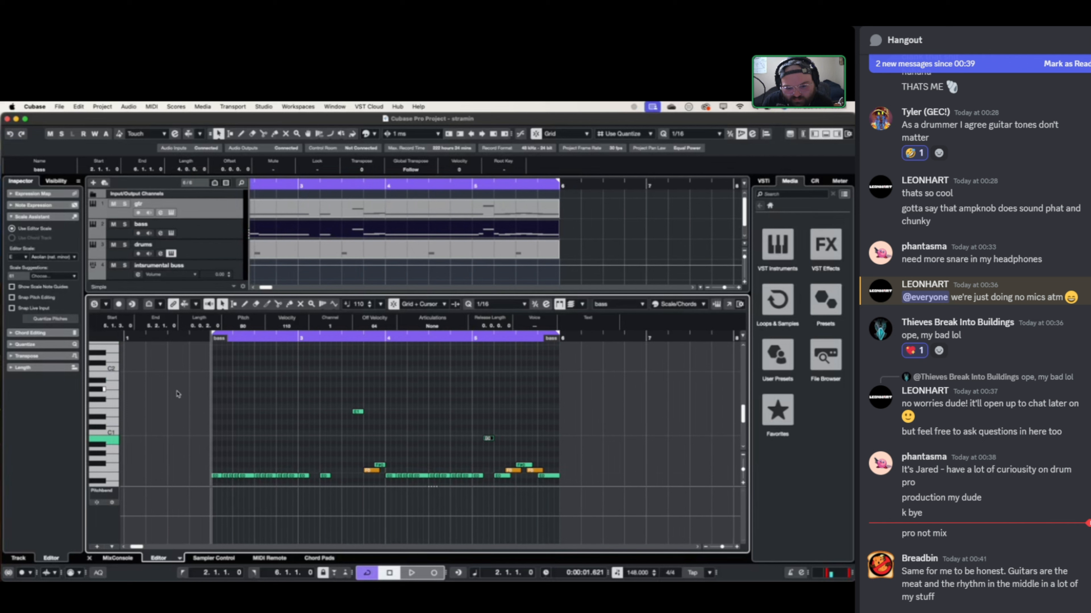
{"action": "scroll", "coordinate": [123, 432], "scroll_direction": "down", "scroll_amount": 3}
{"action": "left_click", "coordinate": [116, 449]}
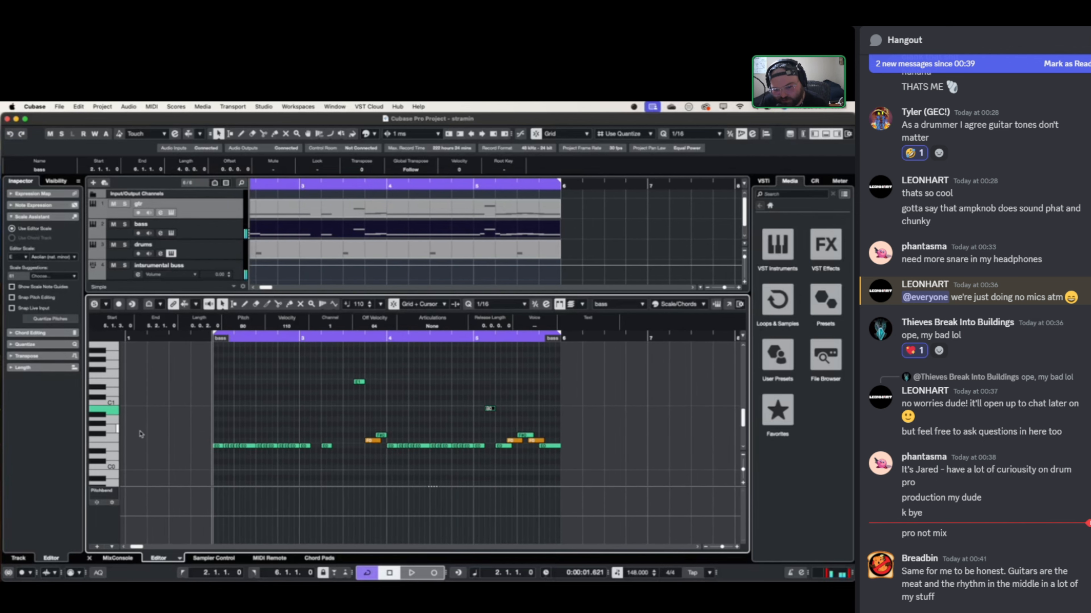
{"action": "key", "text": "space"}
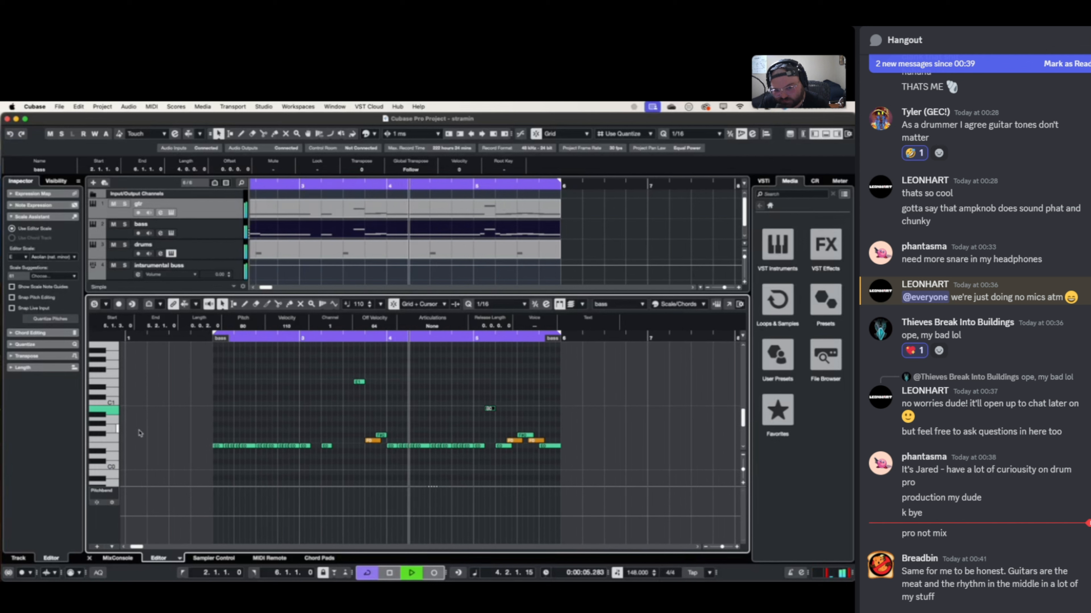
{"action": "key", "text": "space"}
- Raise all the bass notes by one octave and audition the loop
{"action": "left_click_drag", "start_coordinate": [205, 361], "coordinate": [639, 435]}
{"action": "scroll", "coordinate": [534, 469], "scroll_direction": "up", "scroll_amount": 5}
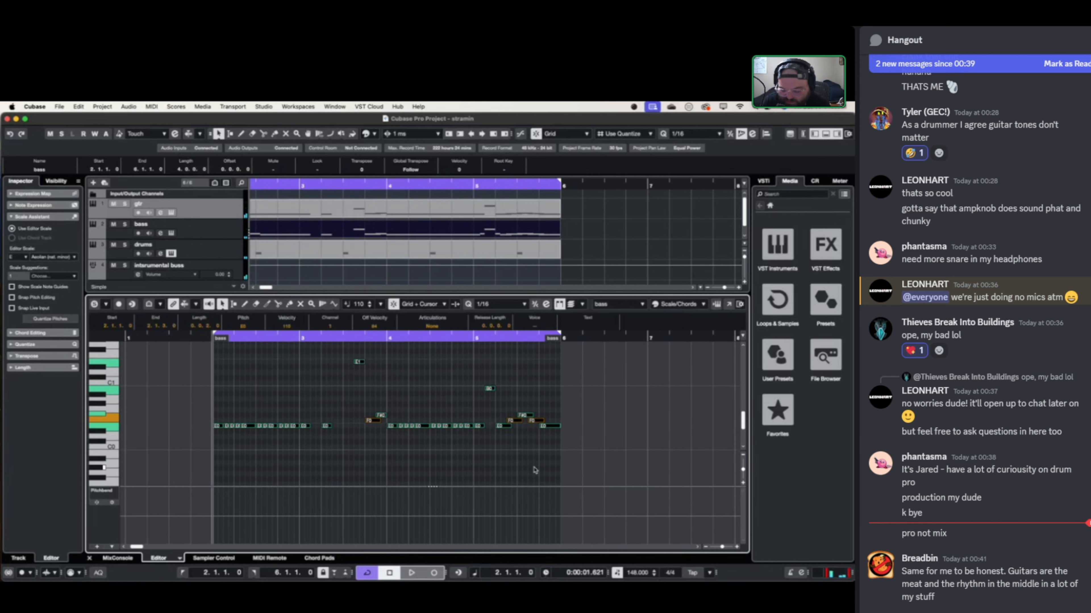
{"action": "key", "text": "shift+Up"}
{"action": "scroll", "coordinate": [535, 469], "scroll_direction": "up", "scroll_amount": 2}
{"action": "key", "text": "space"}
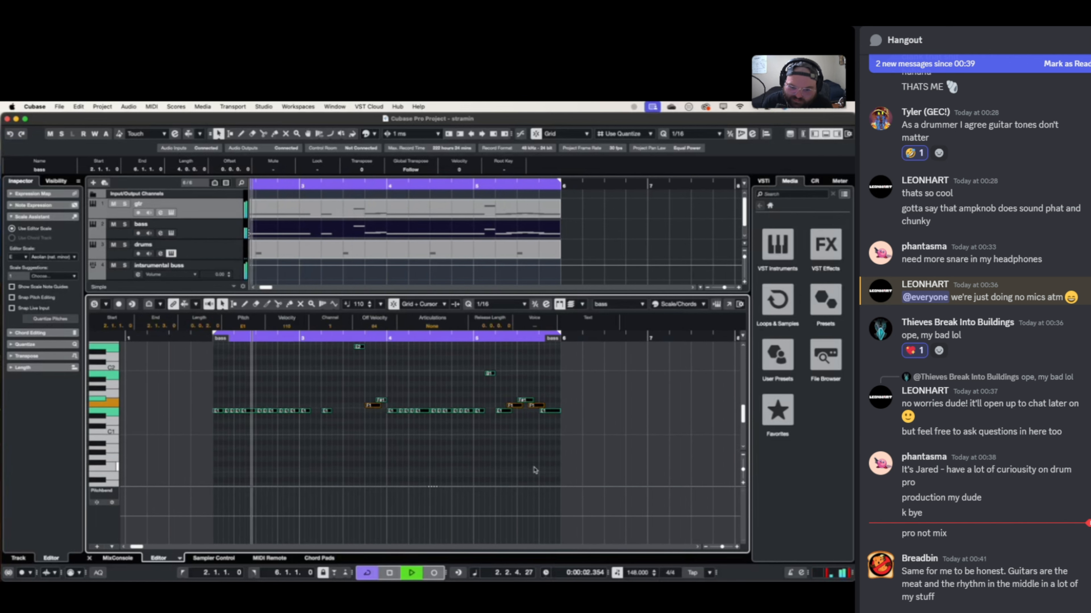
{"action": "key", "text": "space"}
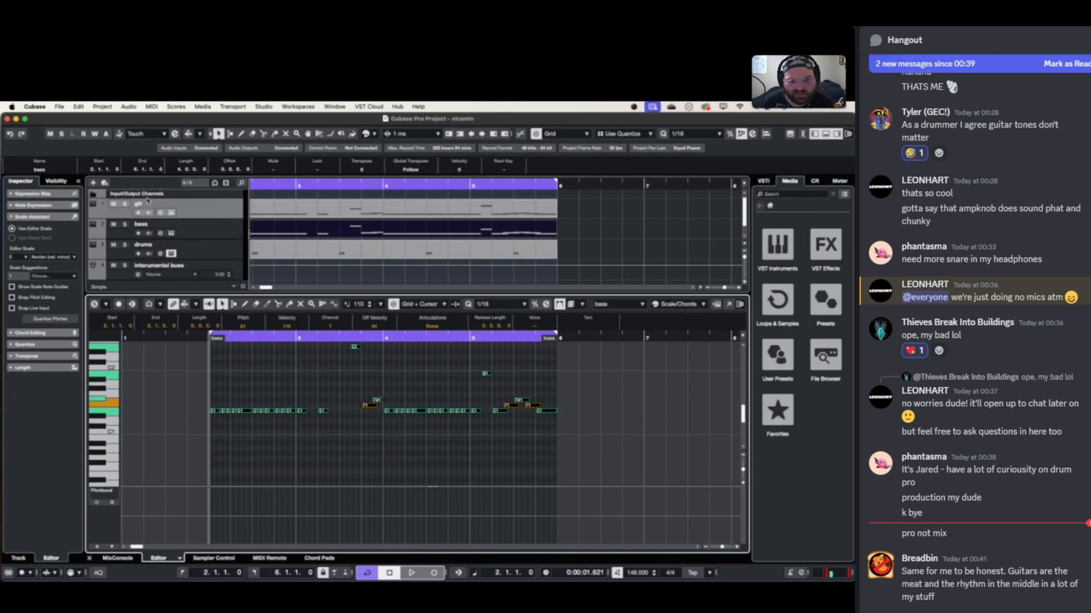
{"action": "left_click", "coordinate": [350, 231]}
{"action": "left_click", "coordinate": [363, 379]}
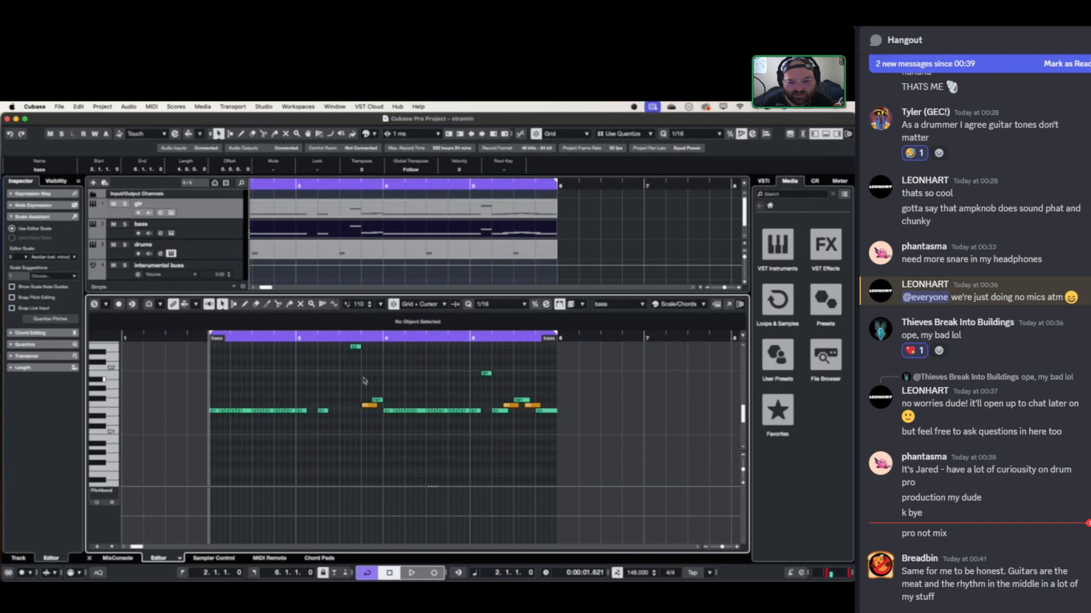
{"action": "scroll", "coordinate": [340, 391], "scroll_direction": "down", "scroll_amount": 5}
{"action": "scroll", "coordinate": [340, 391], "scroll_direction": "down", "scroll_amount": 3}
{"action": "scroll", "coordinate": [340, 392], "scroll_direction": "left", "scroll_amount": 2}
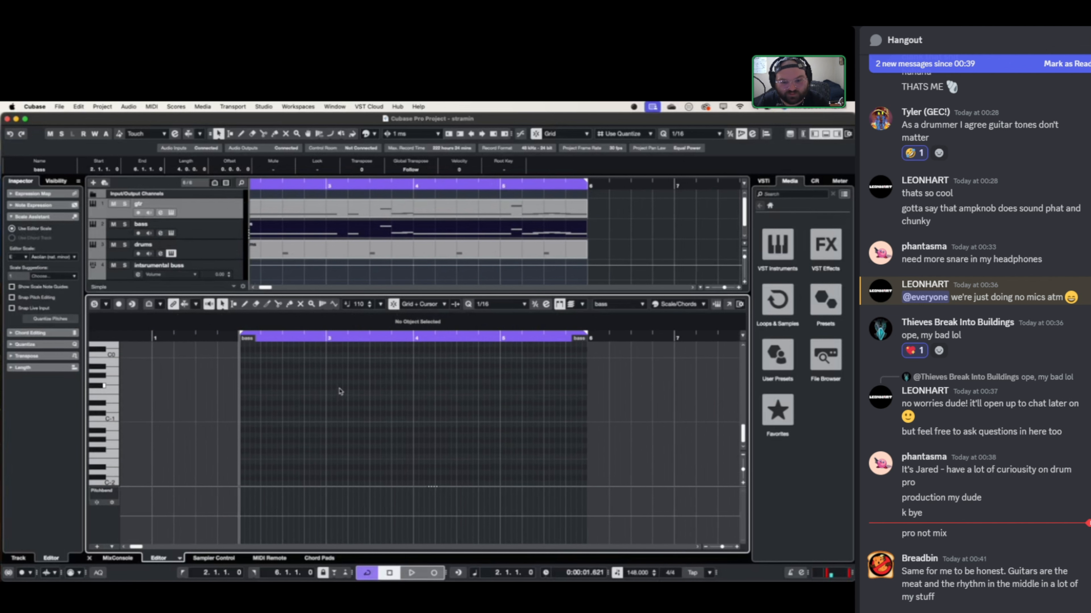
- Show the velocities of the bass part, set every note's velocity to 127 and audition the loop
{"action": "scroll", "coordinate": [341, 392], "scroll_direction": "up", "scroll_amount": 8}
{"action": "left_click_drag", "start_coordinate": [198, 356], "coordinate": [660, 489]}
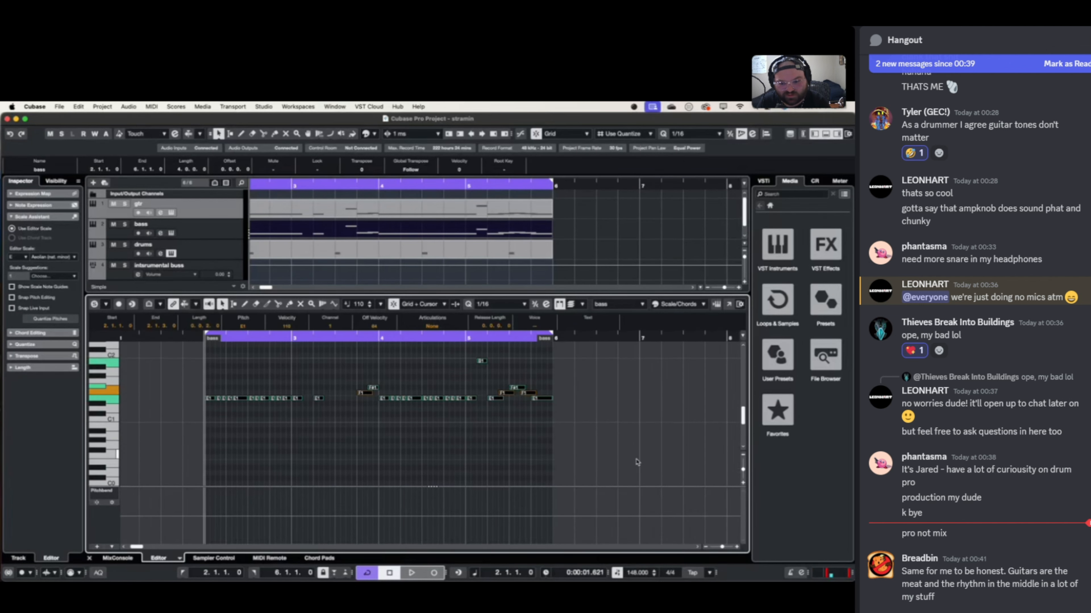
{"action": "left_click", "coordinate": [103, 491]}
{"action": "left_click", "coordinate": [114, 505]}
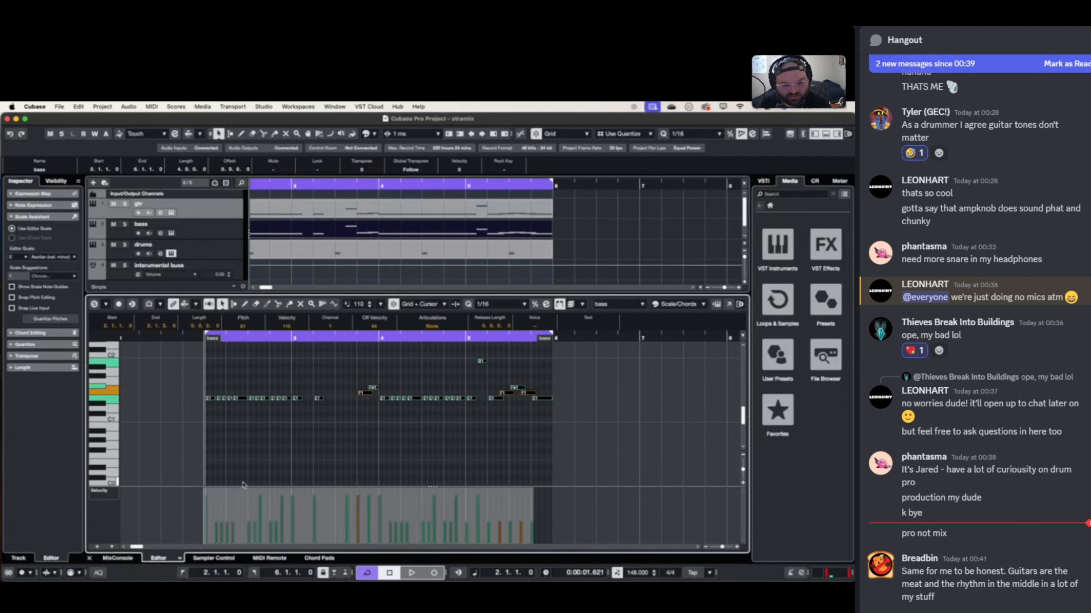
{"action": "key", "text": "shift+v"}
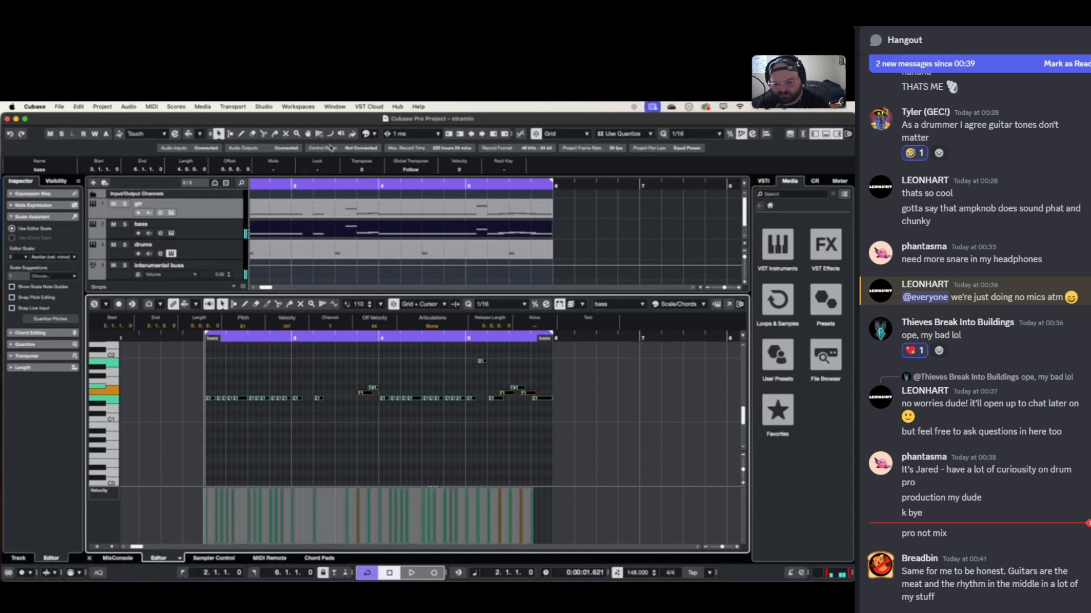
{"action": "key", "text": "space"}
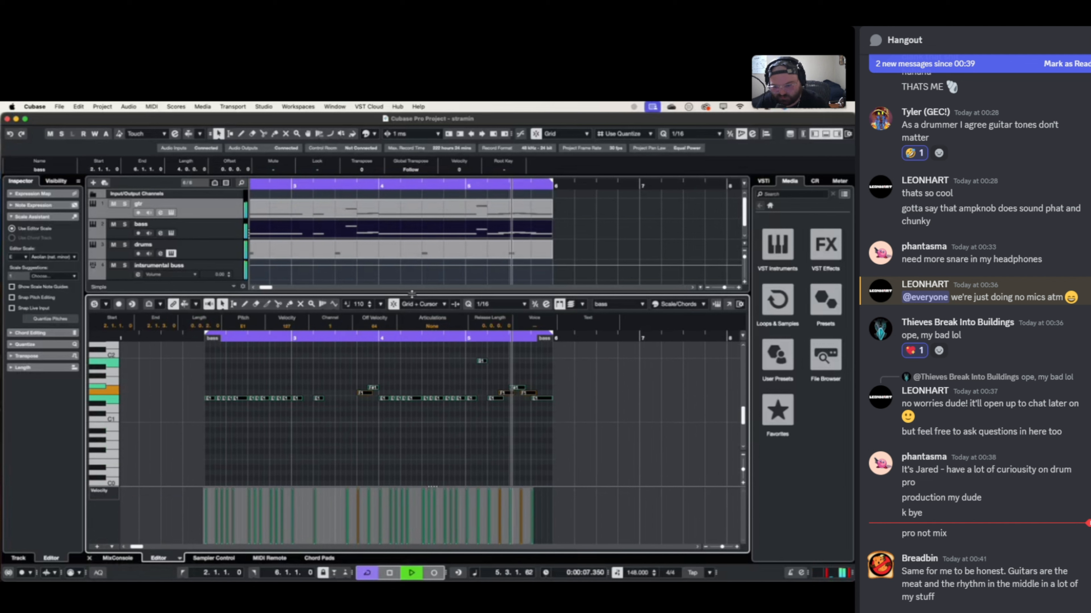
{"action": "key", "text": "space"}
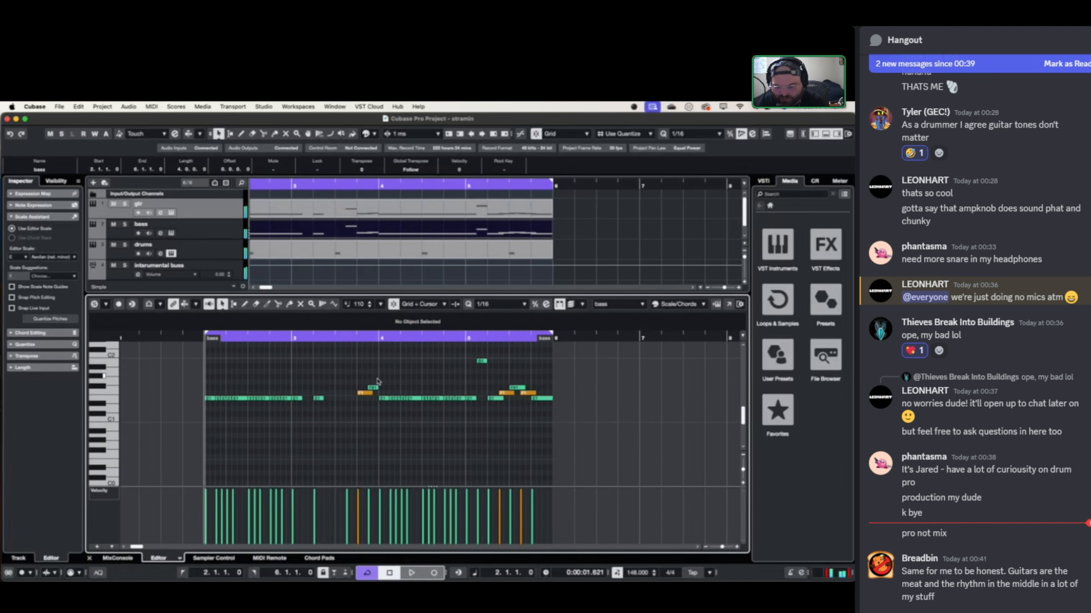
- Check the F1 note at the end of bar 3 and the note group in bar 5 of the bass part, and audition the loop
{"action": "left_click", "coordinate": [370, 393]}
{"action": "left_click_drag", "start_coordinate": [370, 395], "coordinate": [367, 394]}
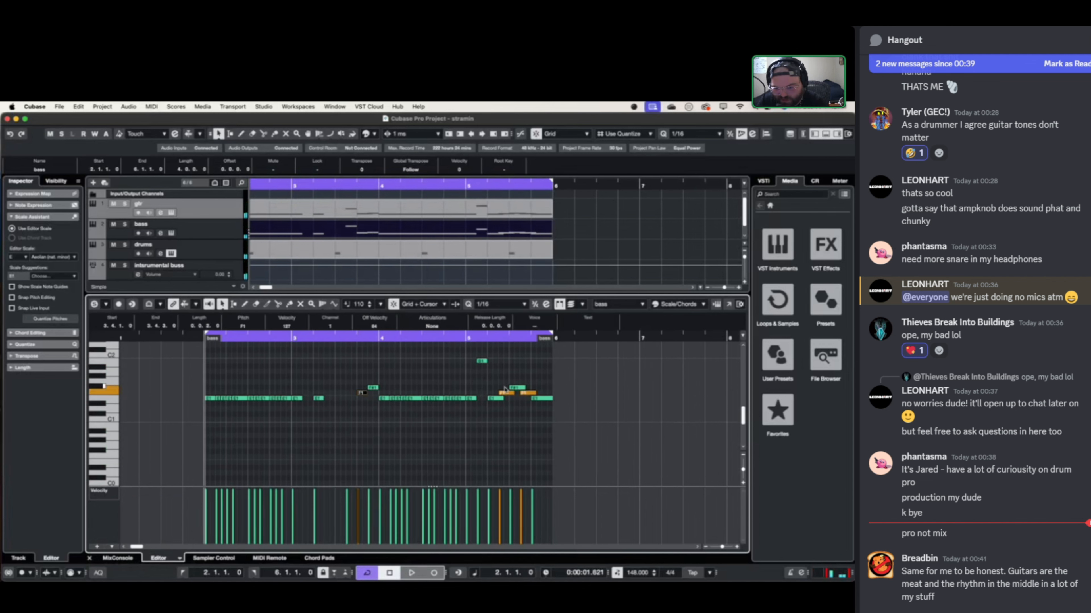
{"action": "left_click_drag", "start_coordinate": [502, 379], "coordinate": [527, 396]}
{"action": "key", "text": "space"}
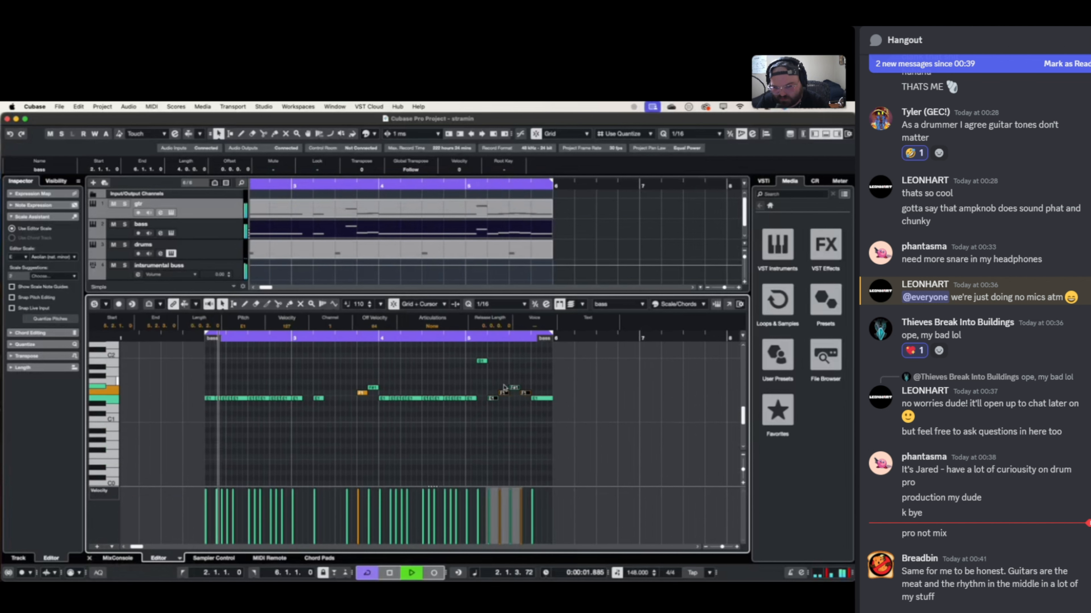
{"action": "scroll", "coordinate": [456, 392], "scroll_direction": "up", "scroll_amount": 3}
{"action": "scroll", "coordinate": [456, 392], "scroll_direction": "down", "scroll_amount": 3}
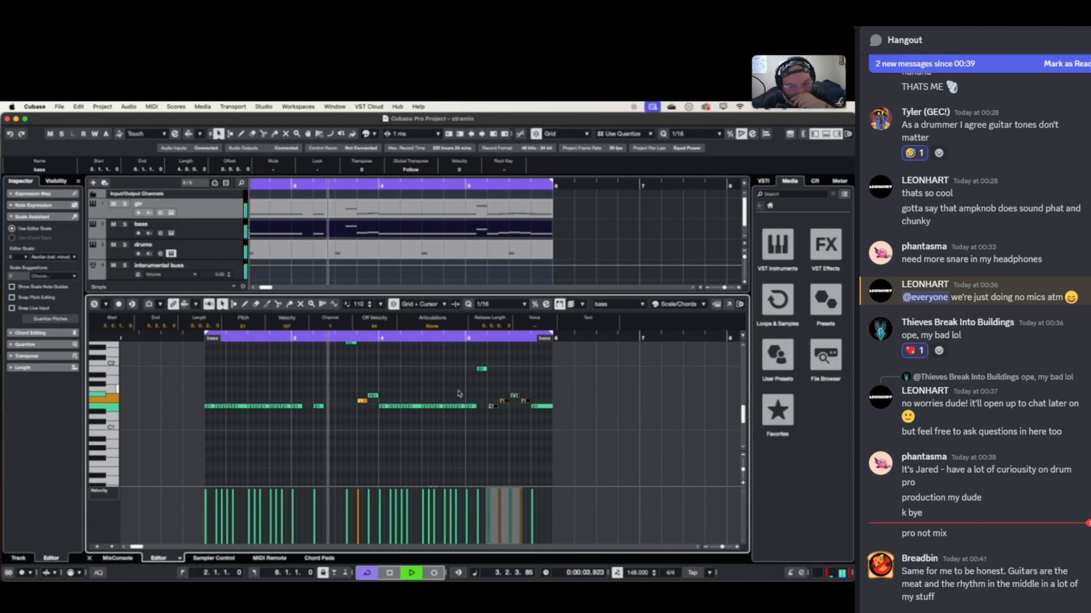
{"action": "key", "text": "space"}
- Open the guitar part for editing and audition the loop
{"action": "scroll", "coordinate": [480, 371], "scroll_direction": "up", "scroll_amount": 2}
{"action": "scroll", "coordinate": [481, 372], "scroll_direction": "right", "scroll_amount": 2}
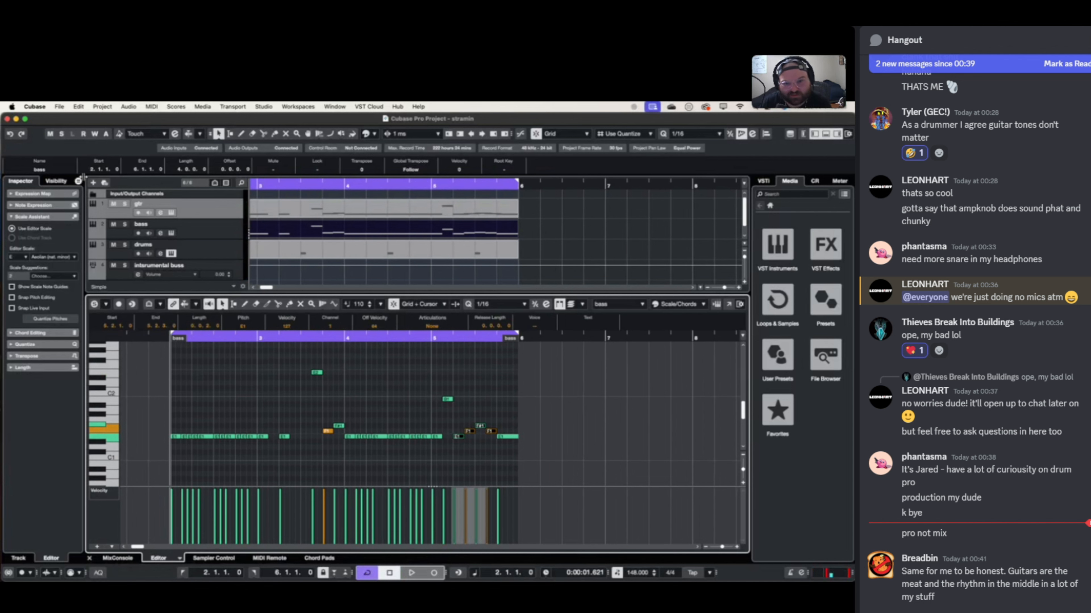
{"action": "left_click", "coordinate": [406, 212]}
{"action": "key", "text": "space"}
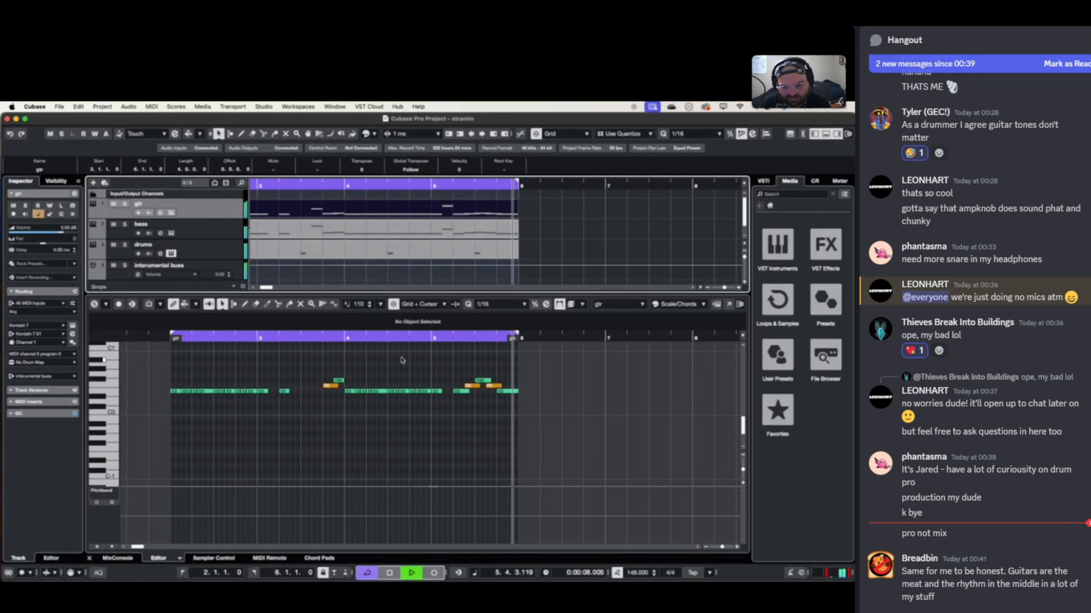
{"action": "key", "text": "space"}
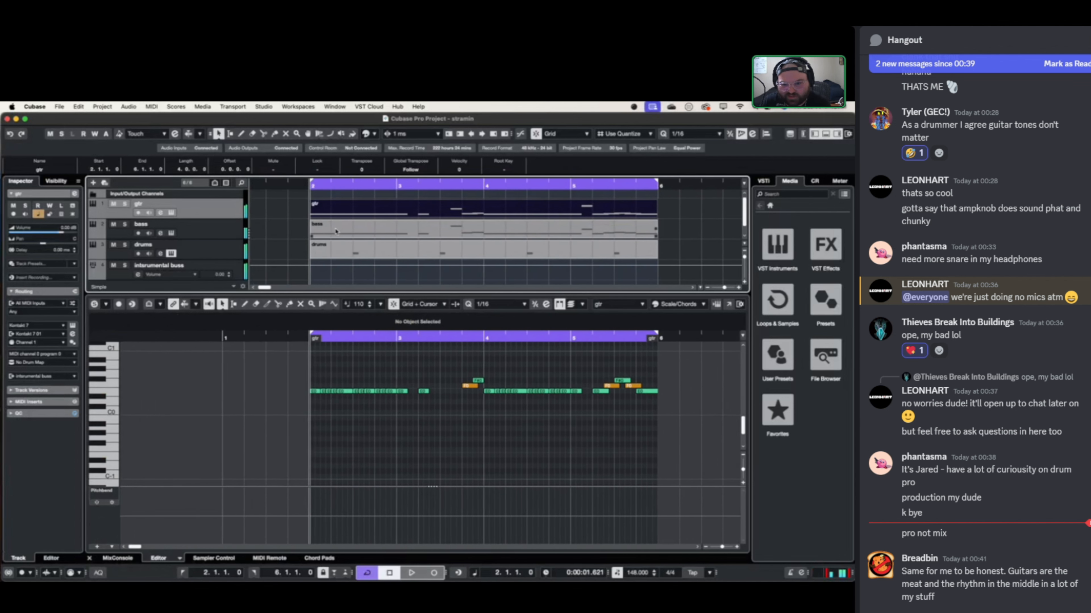
- Open the bass part and copy all of its notes
{"action": "left_click", "coordinate": [336, 232]}
{"action": "left_click_drag", "start_coordinate": [287, 356], "coordinate": [759, 458]}
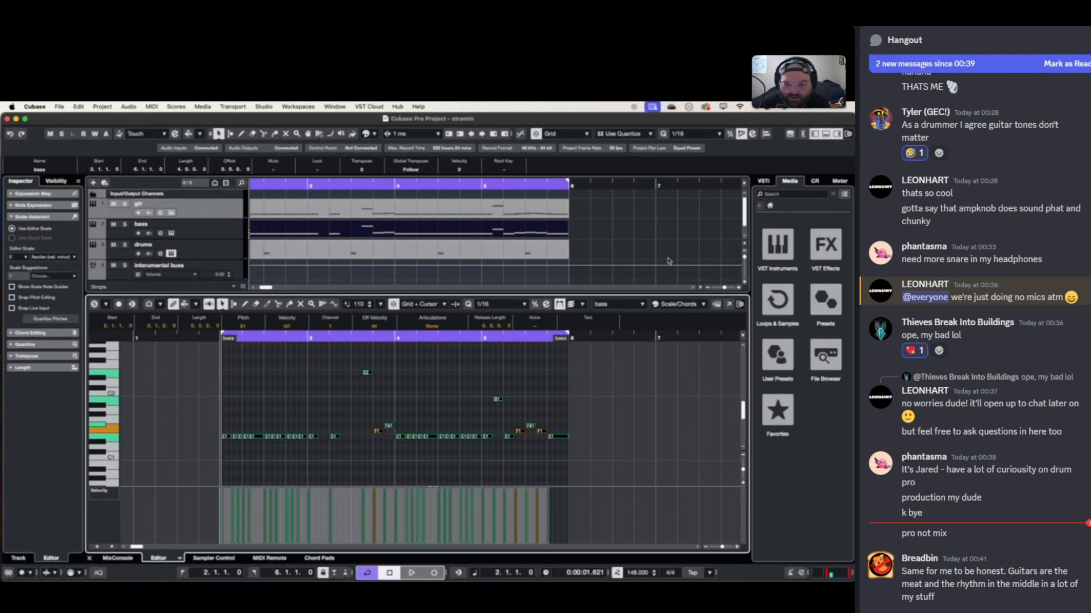
{"action": "left_click", "coordinate": [343, 255]}
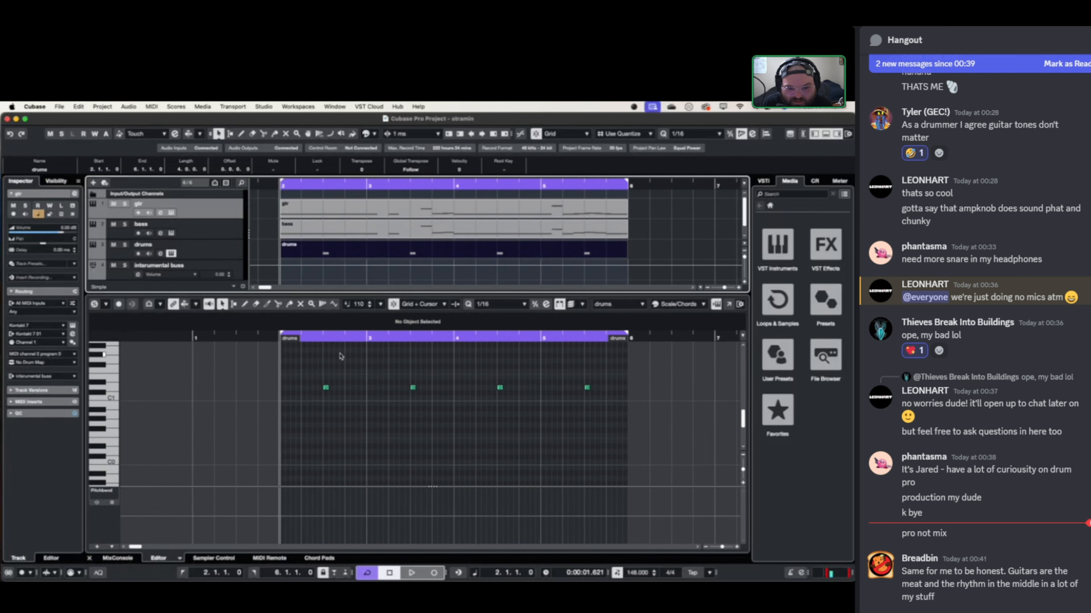
{"action": "key", "text": "super+v"}
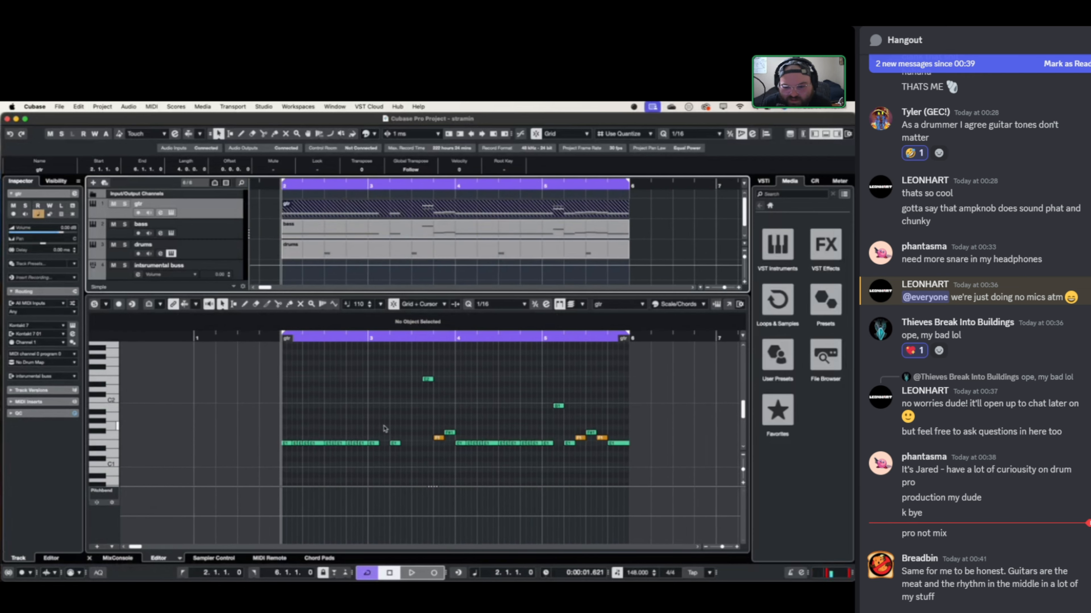
{"action": "scroll", "coordinate": [385, 429], "scroll_direction": "up", "scroll_amount": 5}
{"action": "scroll", "coordinate": [385, 429], "scroll_direction": "down", "scroll_amount": 10}
{"action": "scroll", "coordinate": [385, 429], "scroll_direction": "up", "scroll_amount": 3}
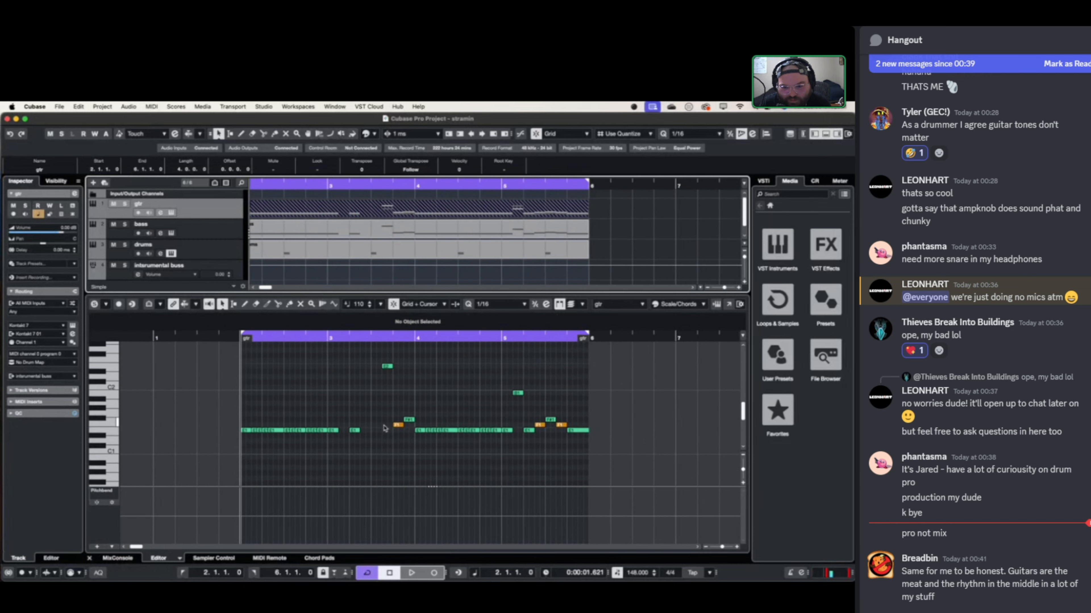
{"action": "left_click", "coordinate": [388, 354]}
{"action": "left_click_drag", "start_coordinate": [386, 352], "coordinate": [392, 386]}
{"action": "key", "text": "Down"}
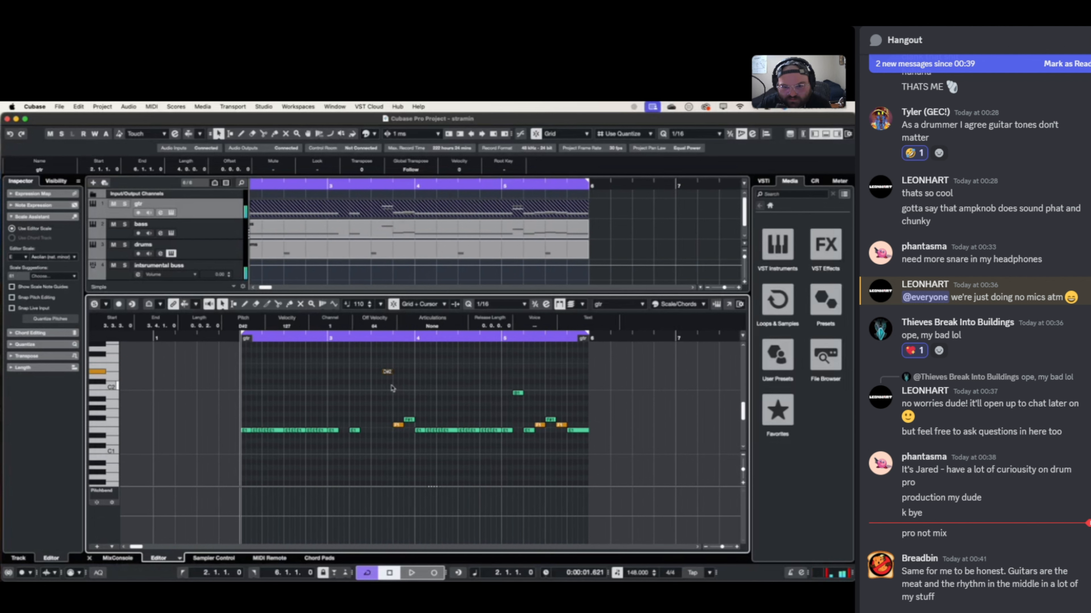
{"action": "key", "text": "super+z"}
{"action": "key", "text": "super+z"}
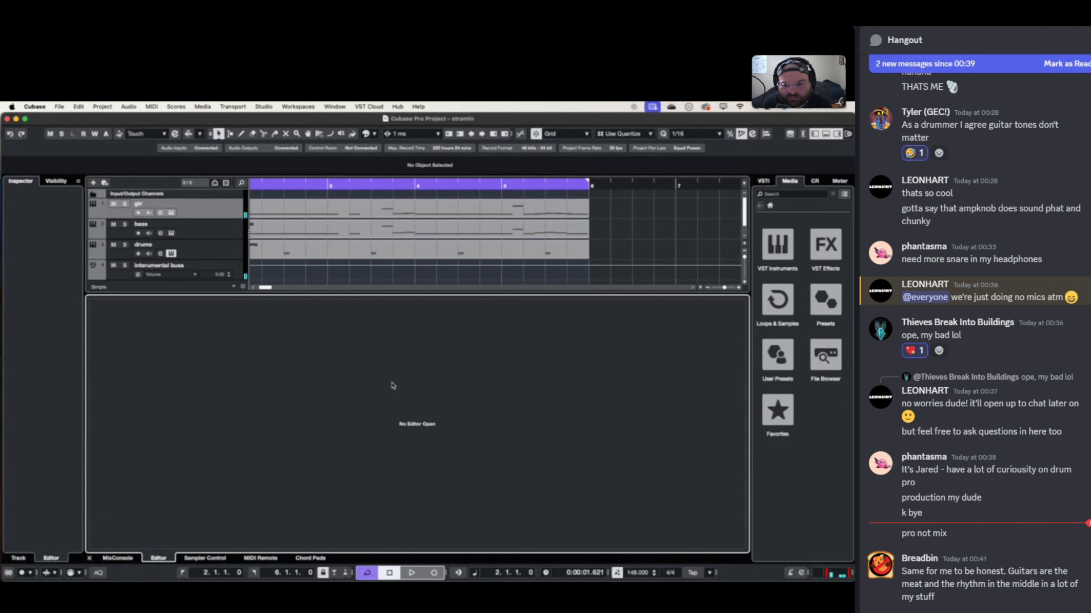
- Paste the copied bass notes into the drums part at bar 2
{"action": "left_click", "coordinate": [388, 259]}
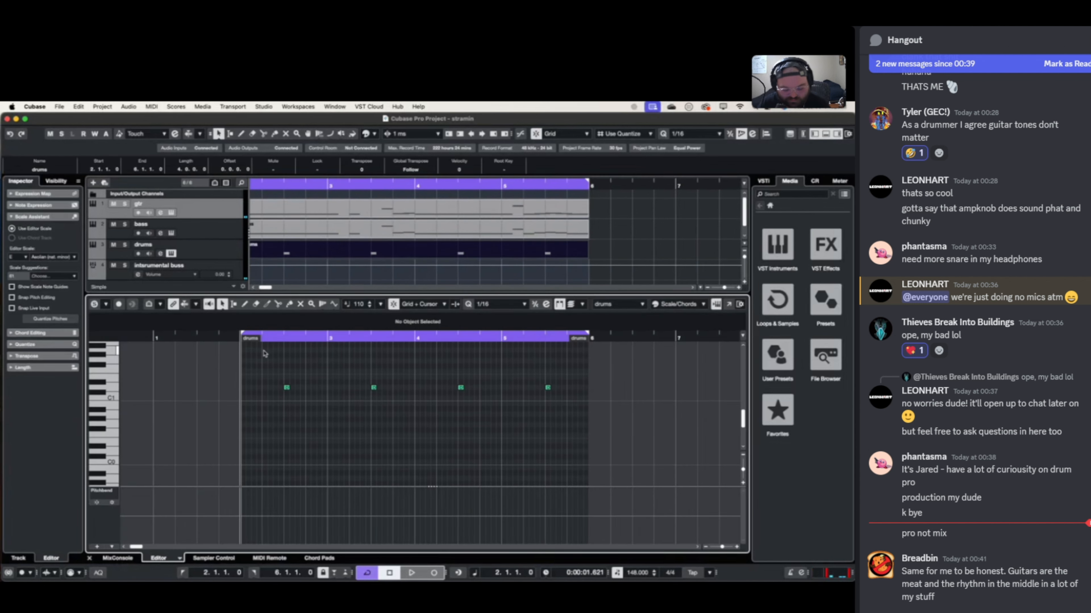
{"action": "key", "text": "super+v"}
{"action": "scroll", "coordinate": [342, 396], "scroll_direction": "up", "scroll_amount": 5}
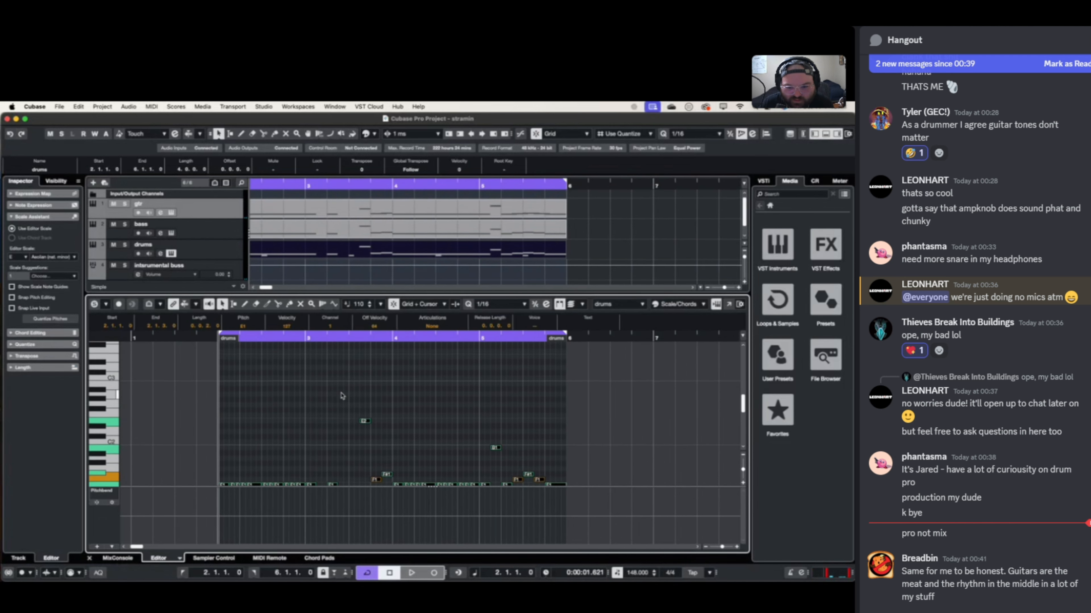
{"action": "scroll", "coordinate": [343, 395], "scroll_direction": "down", "scroll_amount": 4}
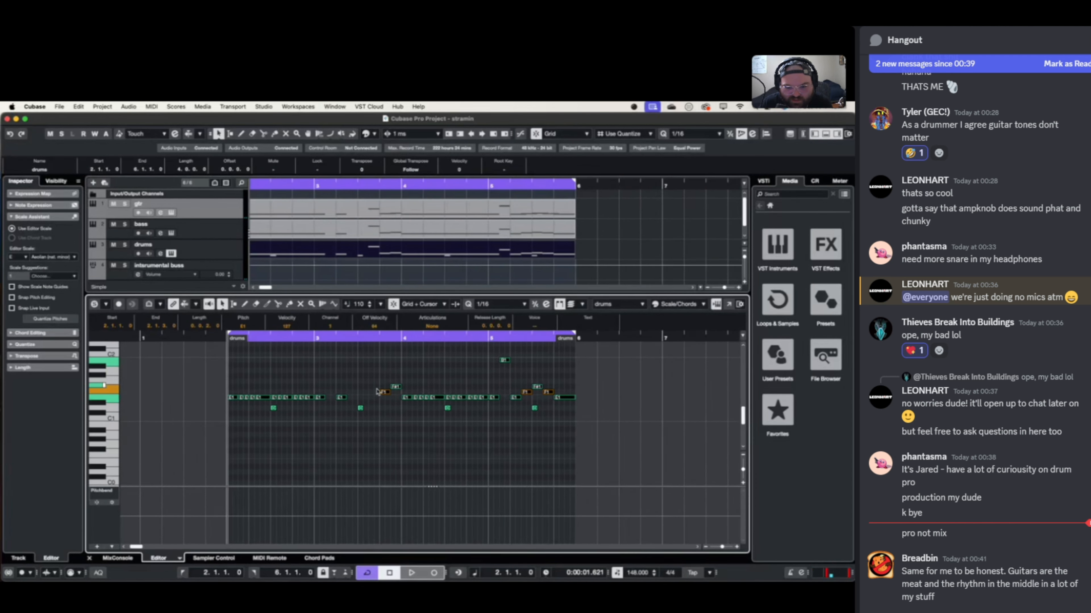
- In the drums part, lower the F#1 note at the end of bar 3 to F1 and bar 5's F1 and F#1 notes to E1
{"action": "left_click", "coordinate": [397, 378]}
{"action": "left_click", "coordinate": [396, 388]}
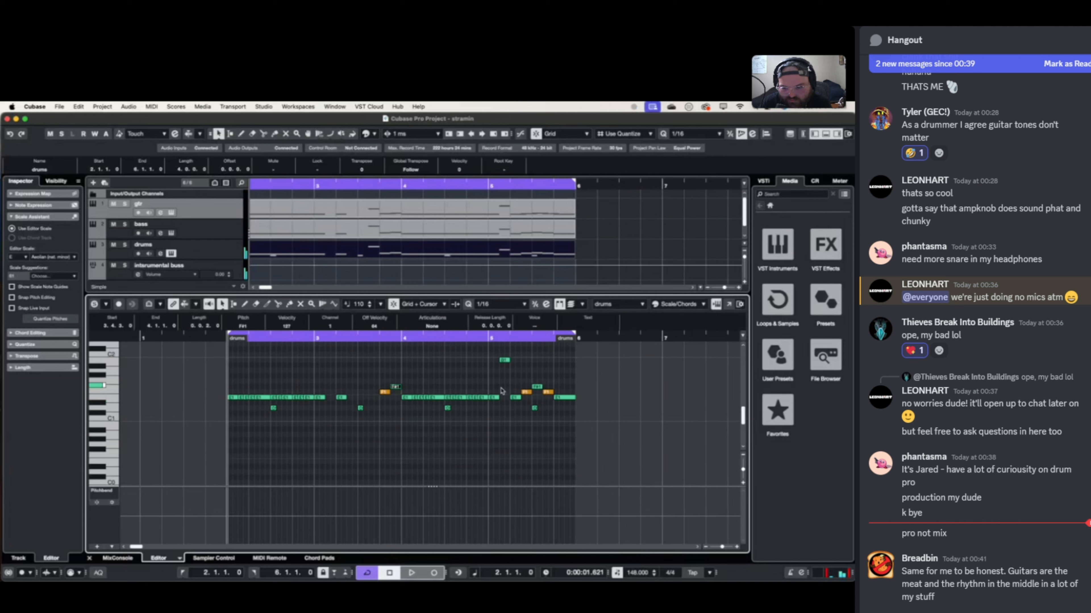
{"action": "mouse_move", "coordinate": [531, 393]}
{"action": "left_mouse_down"}
{"action": "mouse_move", "coordinate": [559, 393]}
{"action": "mouse_move", "coordinate": [546, 393]}
{"action": "left_mouse_up"}
{"action": "key", "text": "Down"}
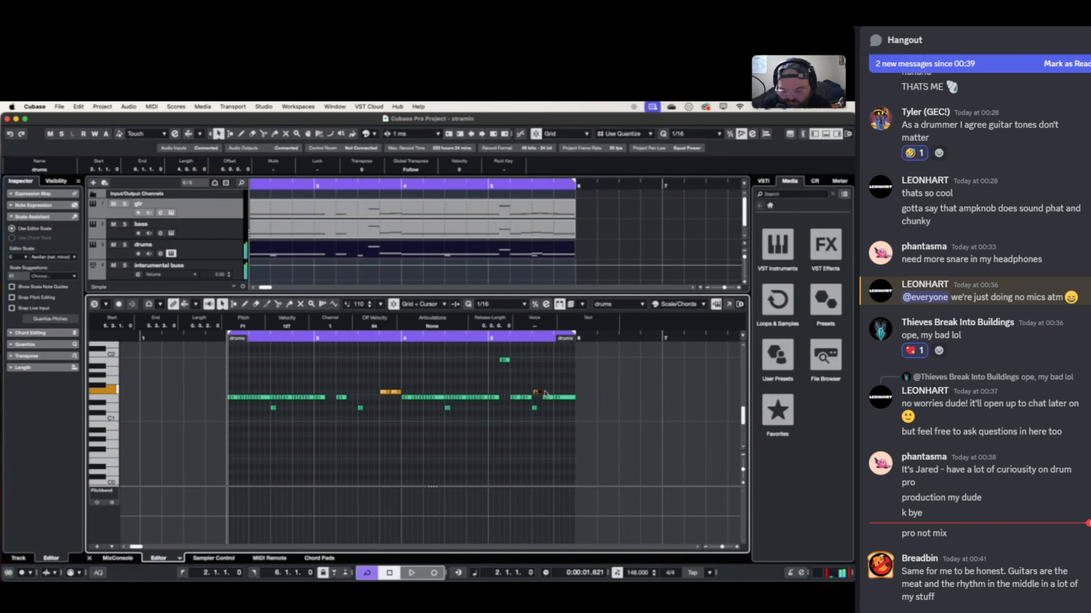
{"action": "key", "text": "Down"}
- Lower the high E2 note in bar 3 of the drums part to F1
{"action": "scroll", "coordinate": [394, 412], "scroll_direction": "up", "scroll_amount": 4}
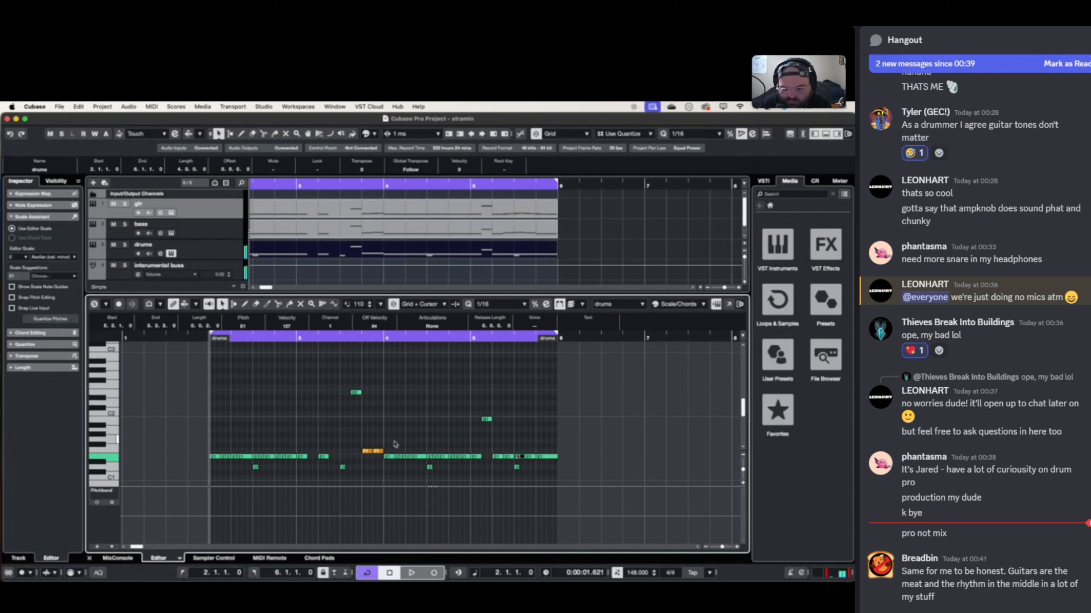
{"action": "left_click_drag", "start_coordinate": [349, 385], "coordinate": [365, 402]}
{"action": "key", "text": "shift+Down"}
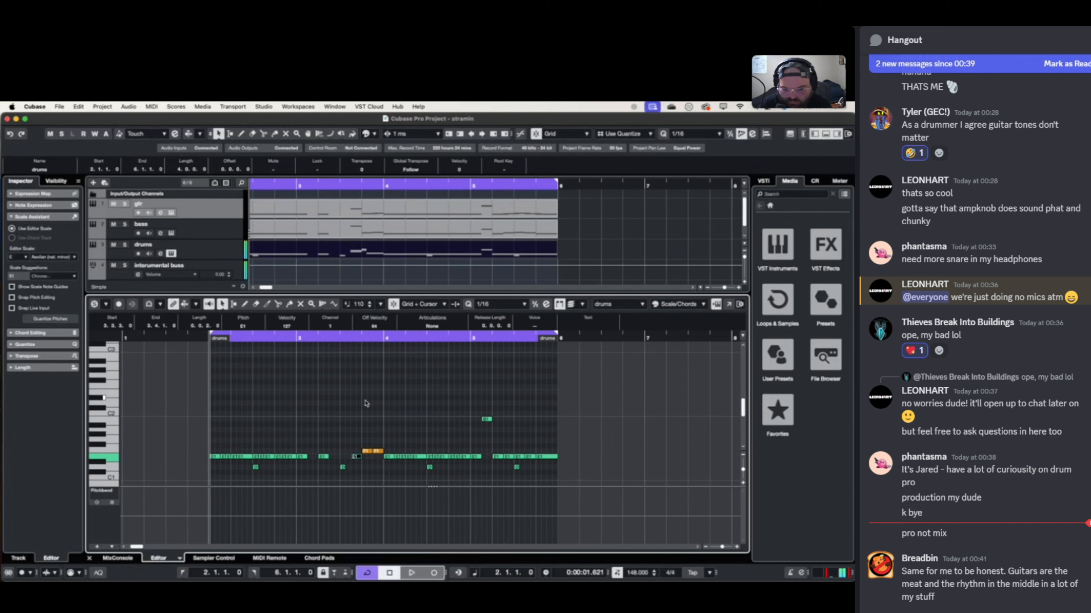
{"action": "key", "text": "Up"}
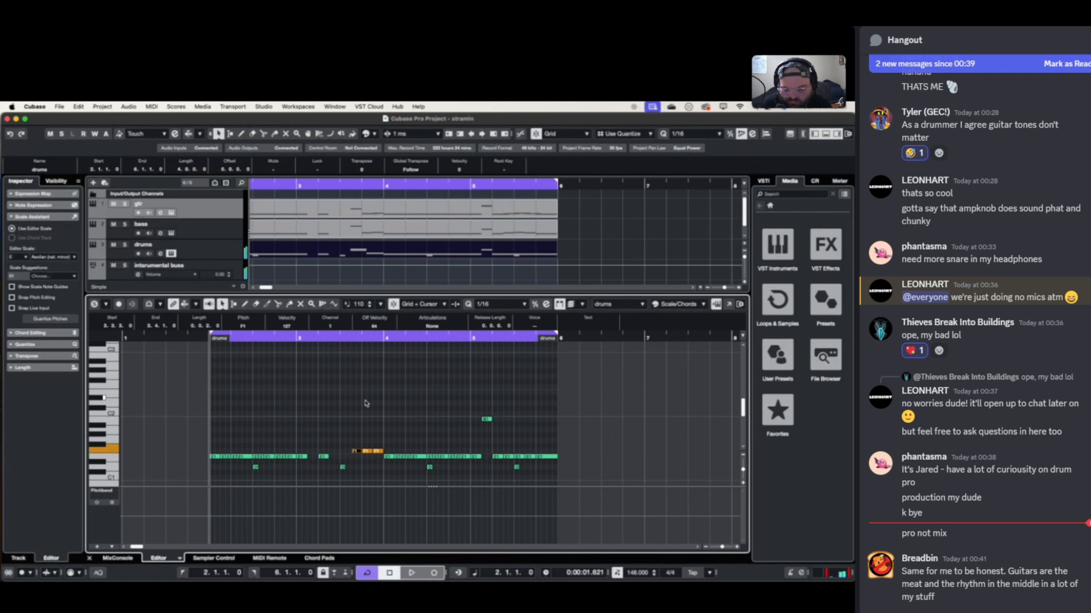
- Lower the B1 note near the start of bar 5 in the drums part to E1
{"action": "left_click", "coordinate": [487, 419]}
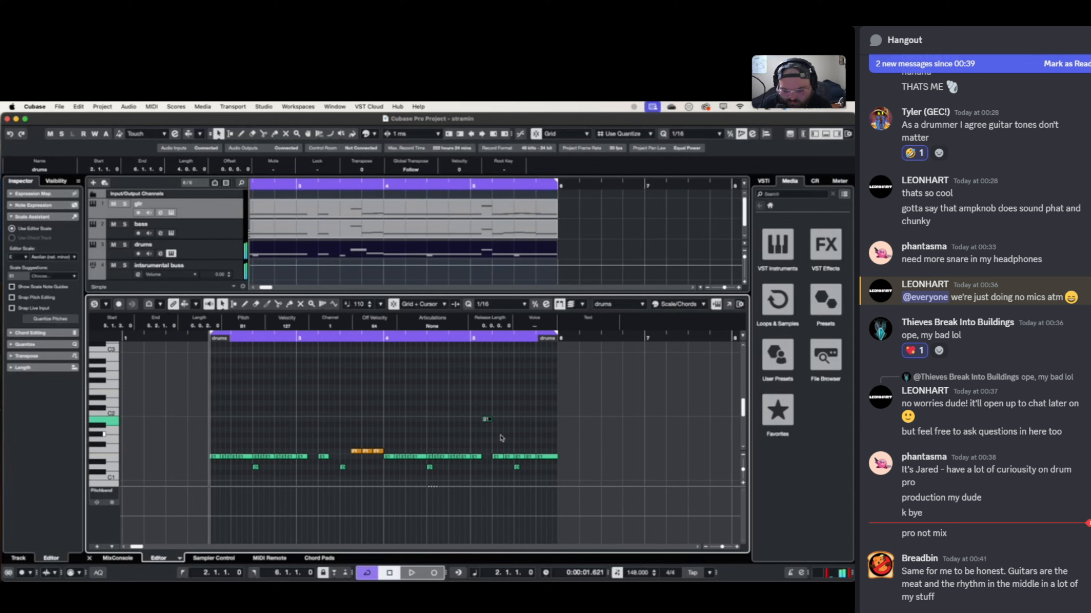
{"action": "key", "text": "Down"}
{"action": "key", "text": "Down"}
{"action": "key", "text": "Down"}
{"action": "key", "text": "Down"}
{"action": "key", "text": "Down"}
{"action": "key", "text": "Down"}
{"action": "key", "text": "Down"}
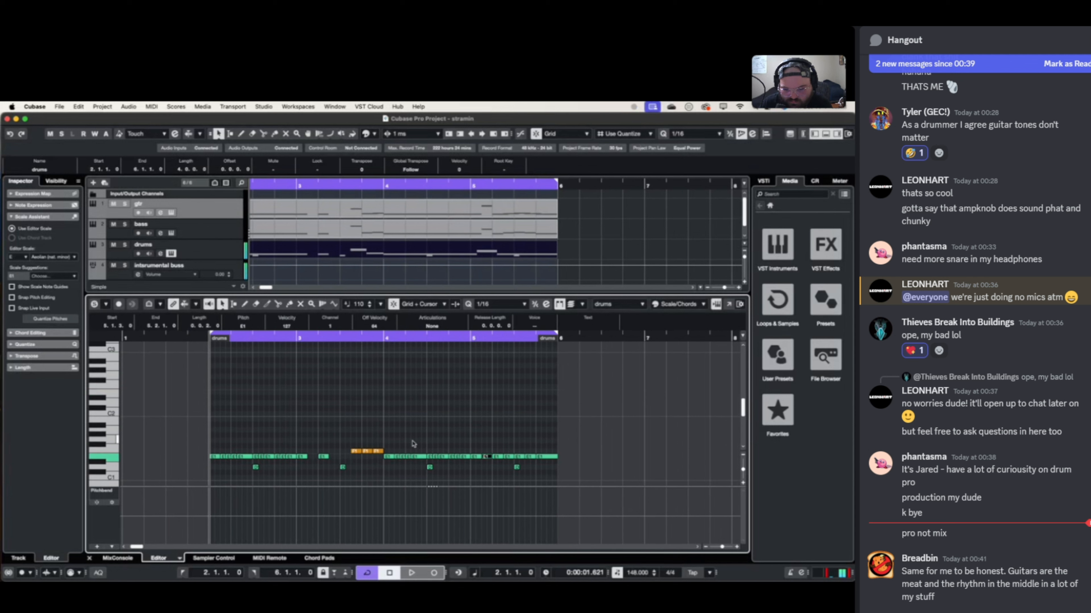
- Lower the three F1 notes at the end of bar 3 in the drums part to E1
{"action": "left_click_drag", "start_coordinate": [332, 444], "coordinate": [388, 453]}
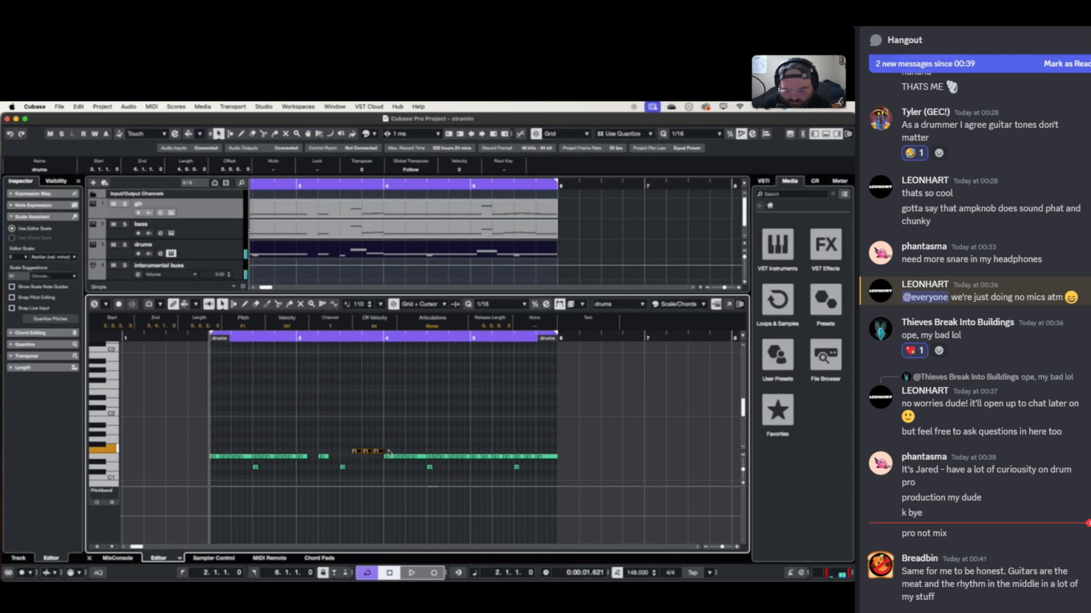
{"action": "key", "text": "shift+Down"}
{"action": "key", "text": "shift+Up"}
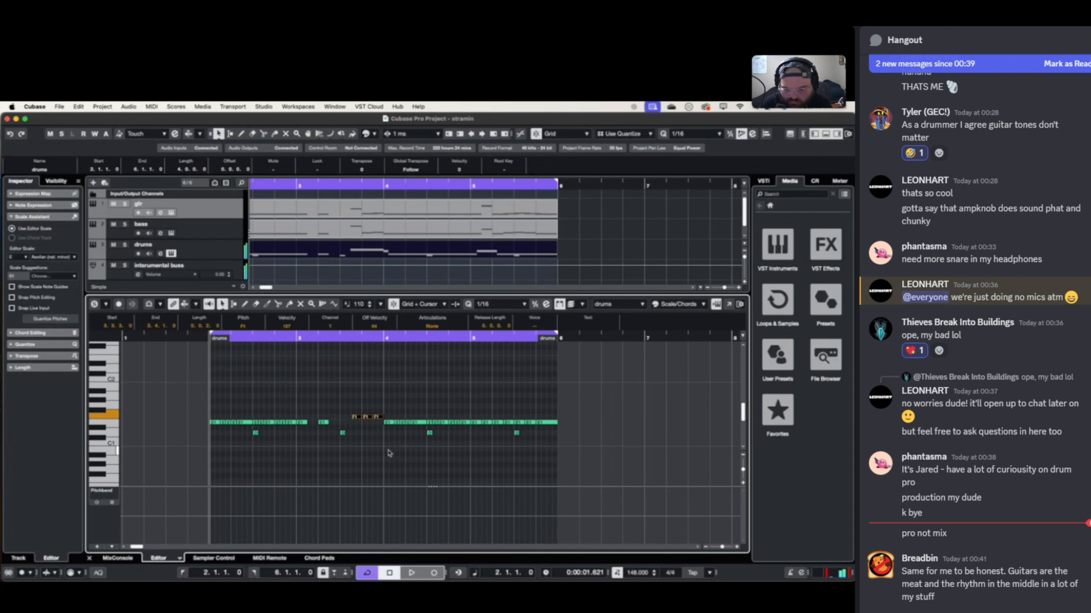
{"action": "key", "text": "Down"}
- Transpose the whole row of E1 notes in the drums part down four semitones to C1, leaving the D1 notes out
{"action": "left_click_drag", "start_coordinate": [181, 407], "coordinate": [558, 435]}
{"action": "key", "text": "Down"}
{"action": "key", "text": "Down"}
{"action": "key", "text": "Down"}
{"action": "key", "text": "Down"}
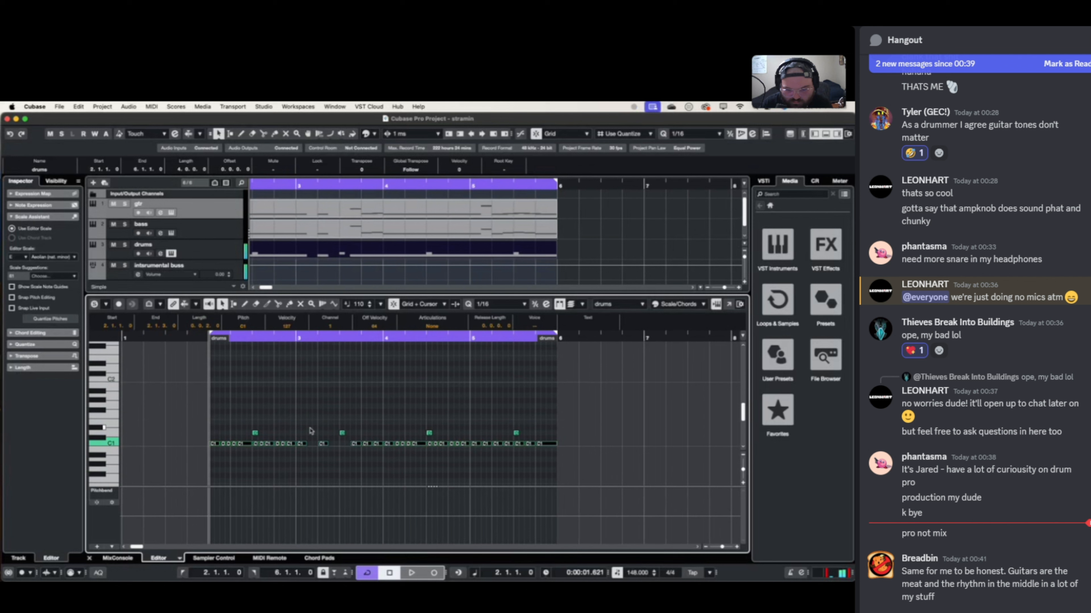
{"action": "scroll", "coordinate": [215, 428], "scroll_direction": "down", "scroll_amount": 4}
{"action": "left_click", "coordinate": [217, 435]}
{"action": "scroll", "coordinate": [218, 427], "scroll_direction": "up", "scroll_amount": 5}
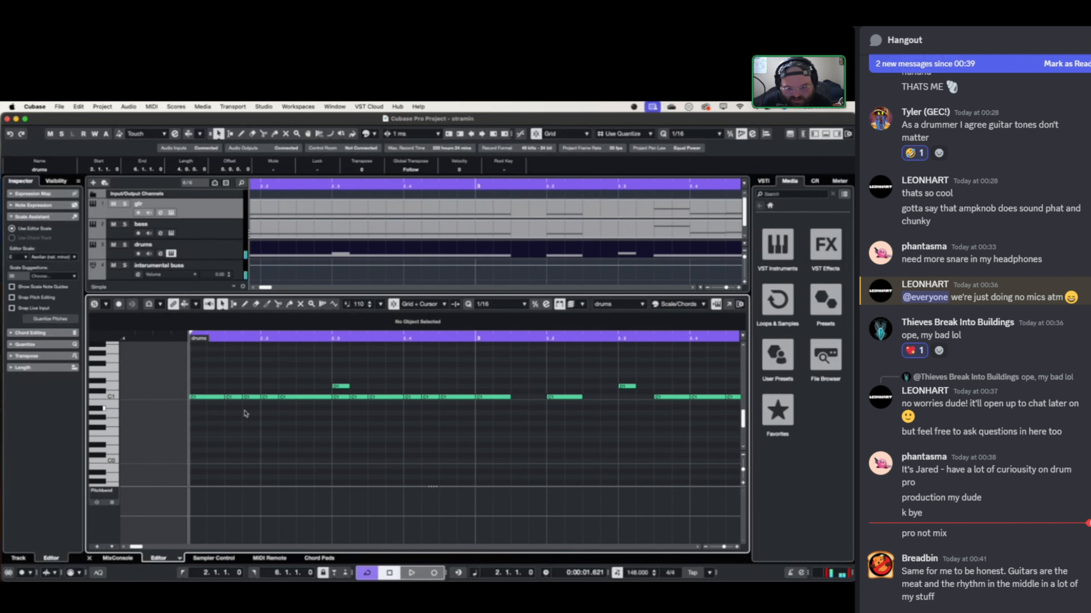
{"action": "scroll", "coordinate": [240, 419], "scroll_direction": "right", "scroll_amount": 3}
{"action": "scroll", "coordinate": [219, 412], "scroll_direction": "up", "scroll_amount": 2}
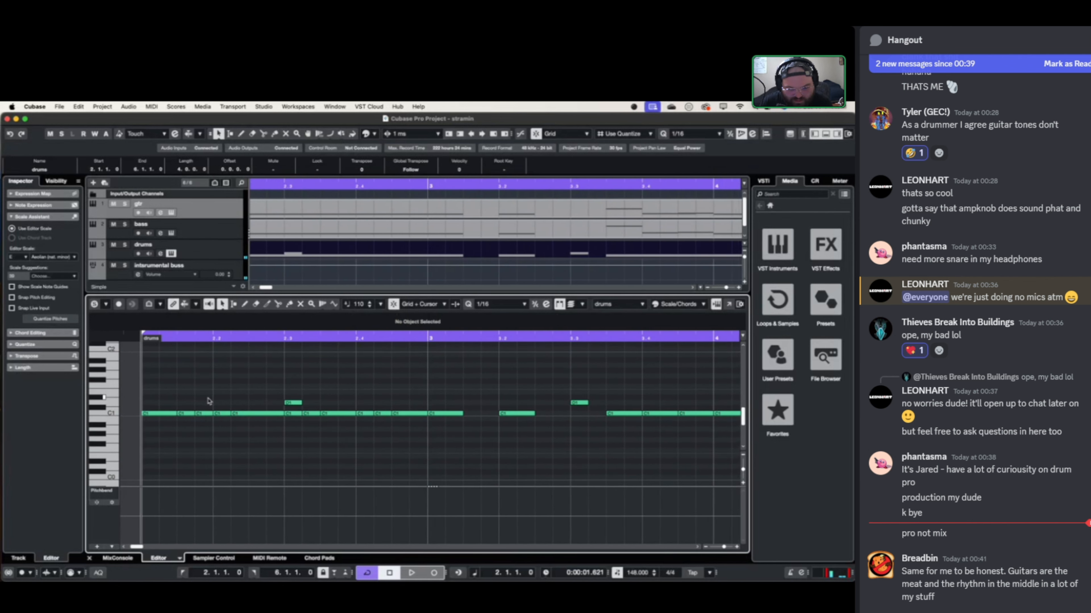
{"action": "left_click_drag", "start_coordinate": [208, 401], "coordinate": [257, 429]}
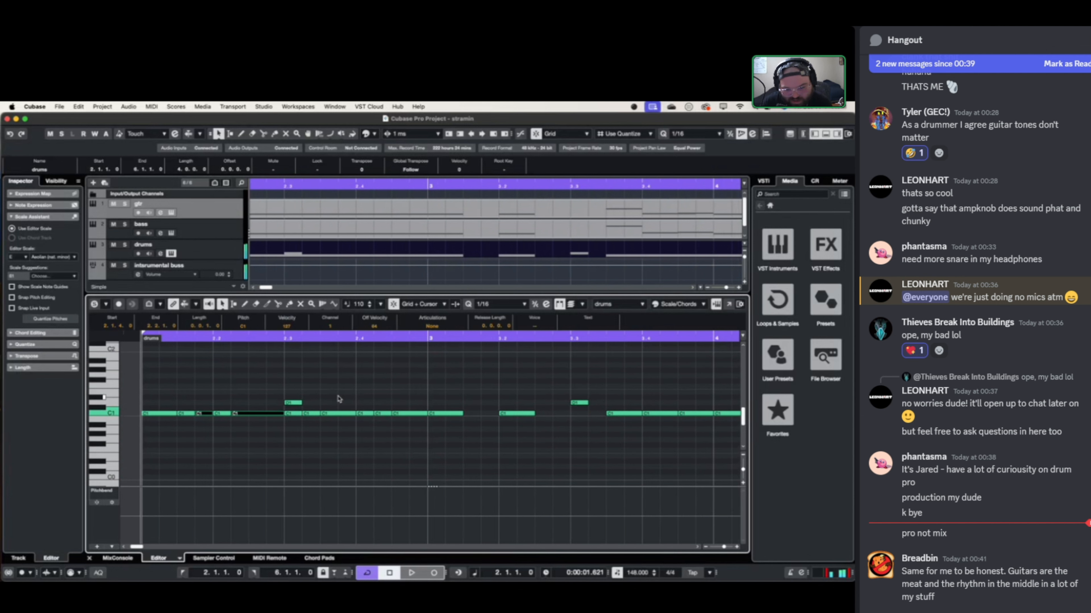
{"action": "left_click", "coordinate": [310, 413], "text": "shift"}
{"action": "left_click", "coordinate": [378, 413], "text": "shift"}
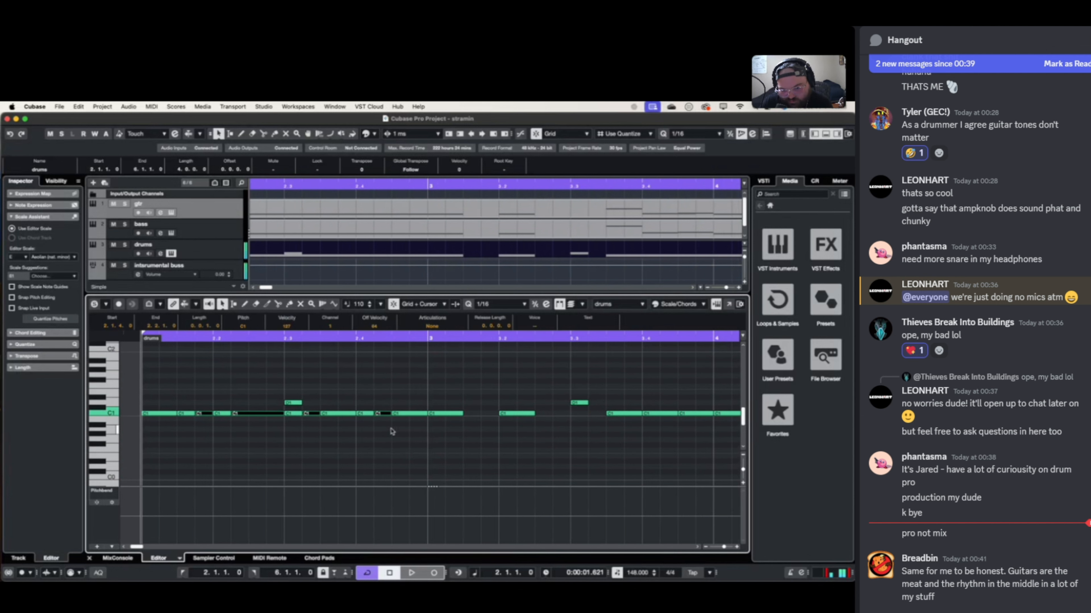
{"action": "scroll", "coordinate": [541, 408], "scroll_direction": "right", "scroll_amount": 12}
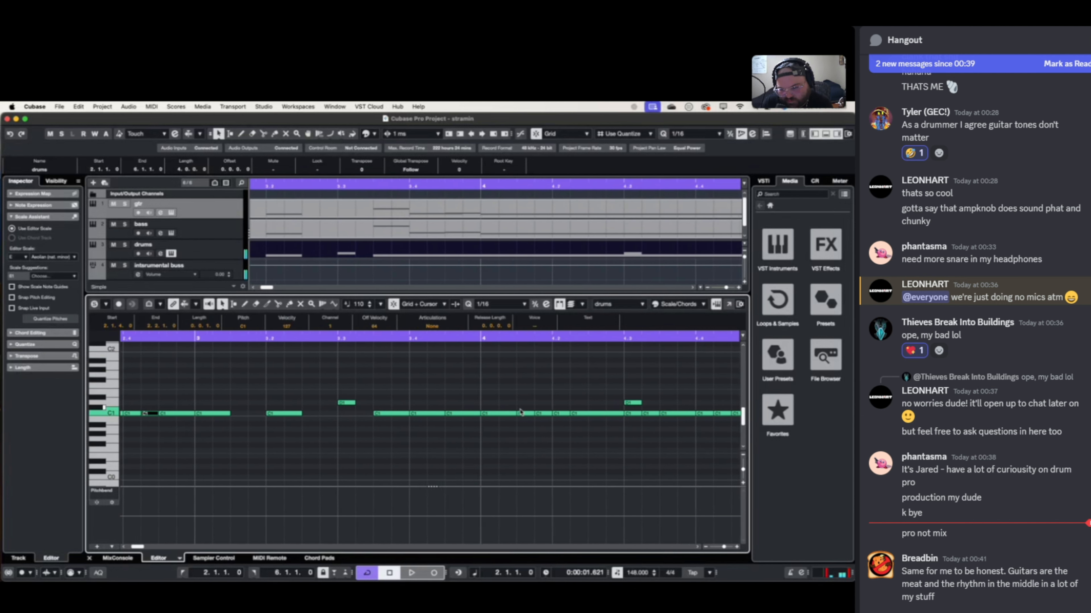
{"action": "scroll", "coordinate": [520, 412], "scroll_direction": "right", "scroll_amount": 5}
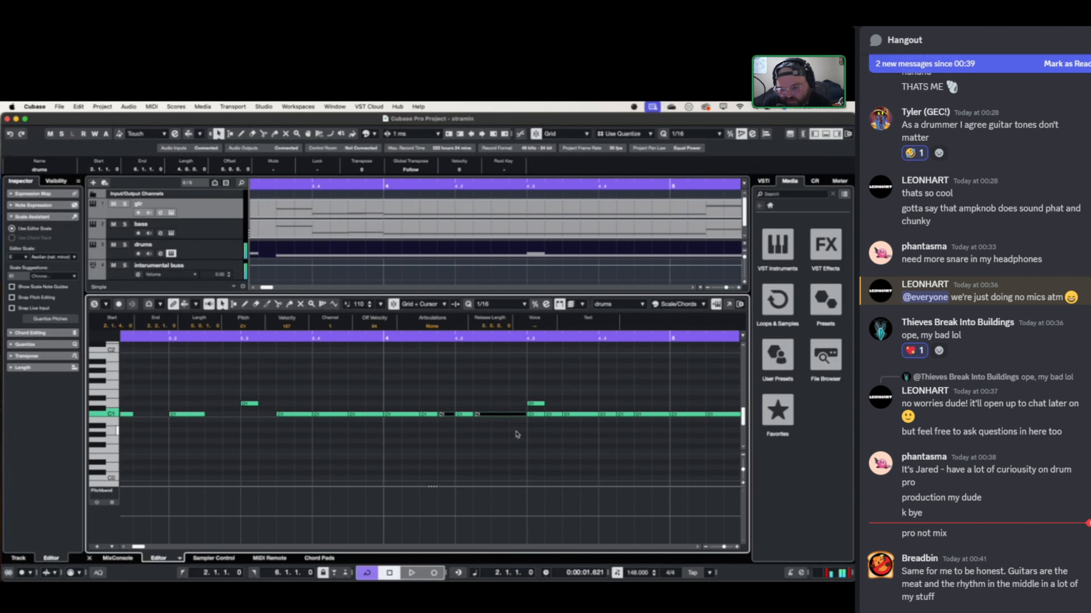
{"action": "scroll", "coordinate": [494, 429], "scroll_direction": "right", "scroll_amount": 5}
{"action": "left_click", "coordinate": [449, 413]}
{"action": "scroll", "coordinate": [240, 439], "scroll_direction": "left", "scroll_amount": 18}
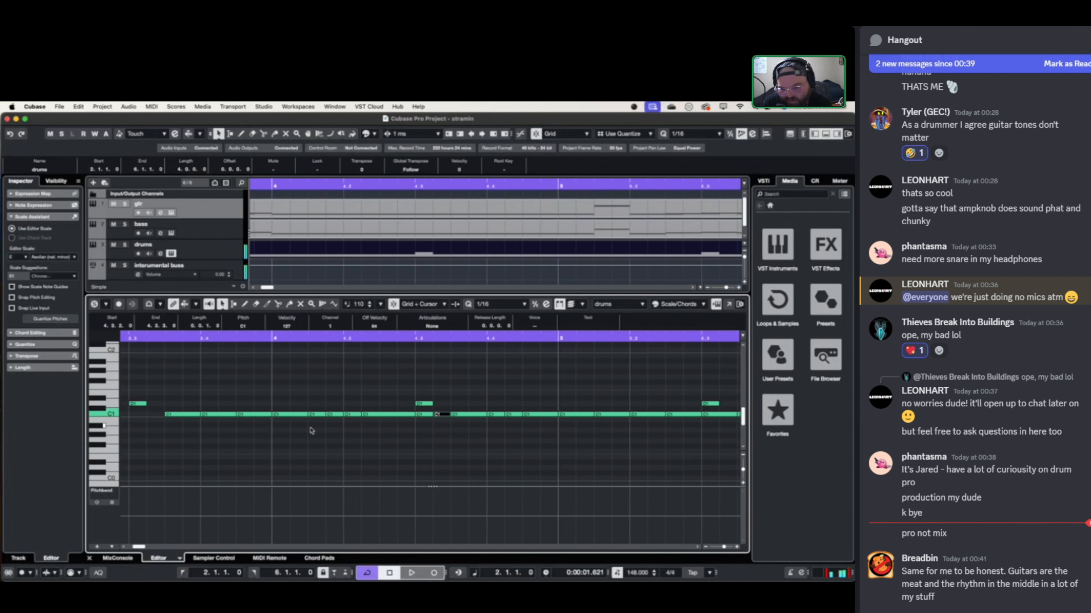
{"action": "scroll", "coordinate": [241, 438], "scroll_direction": "left", "scroll_amount": 7}
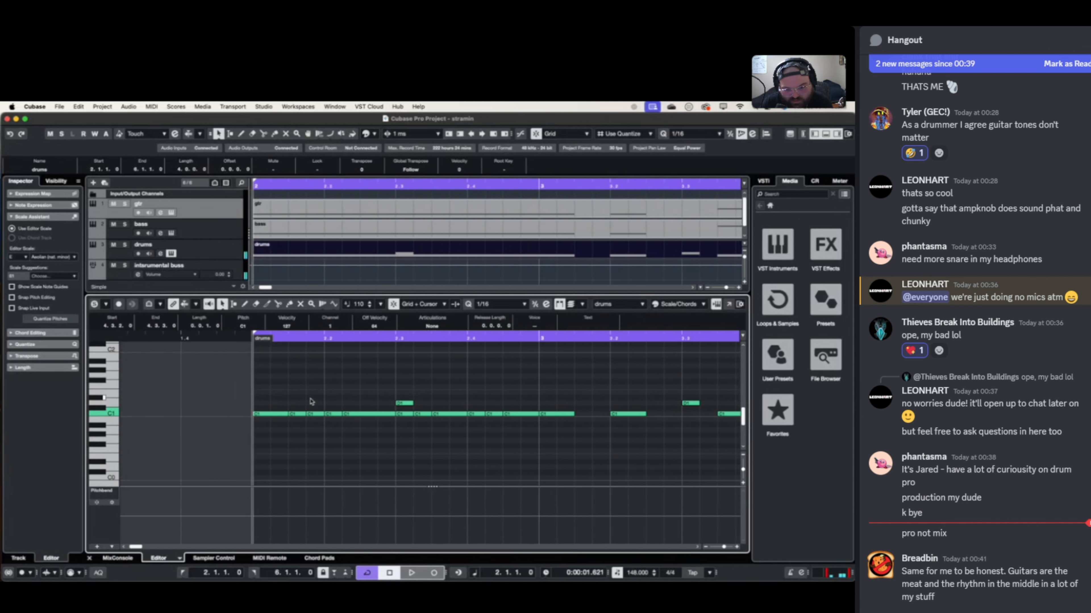
- Lower the alternating C1 kick notes in bars 2, 4 and 5 of the drums part by one semitone to B0
{"action": "left_click_drag", "start_coordinate": [316, 402], "coordinate": [334, 430]}
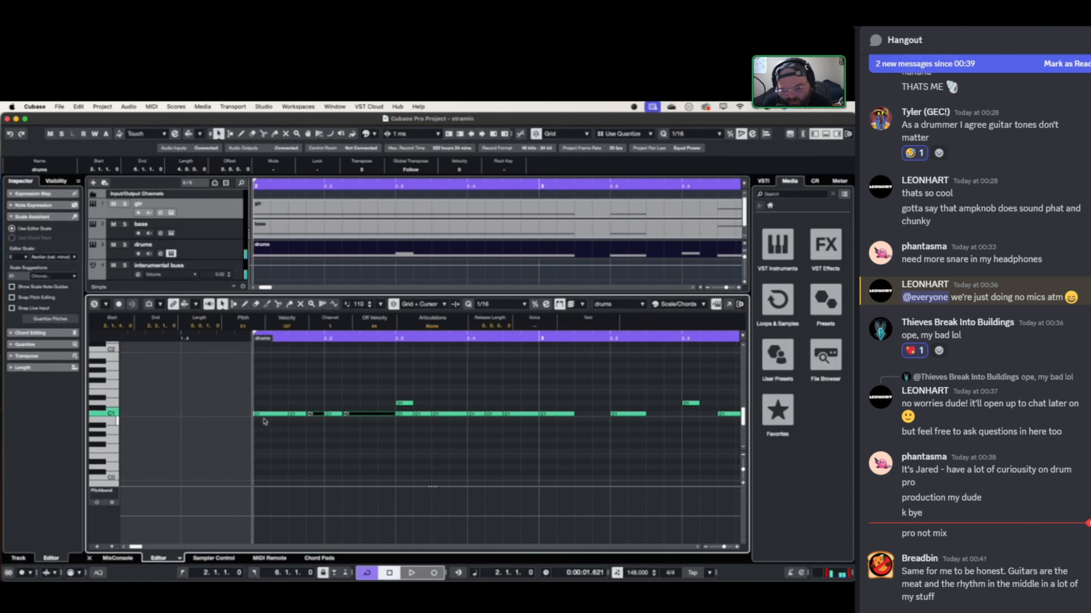
{"action": "scroll", "coordinate": [316, 421], "scroll_direction": "right", "scroll_amount": 7}
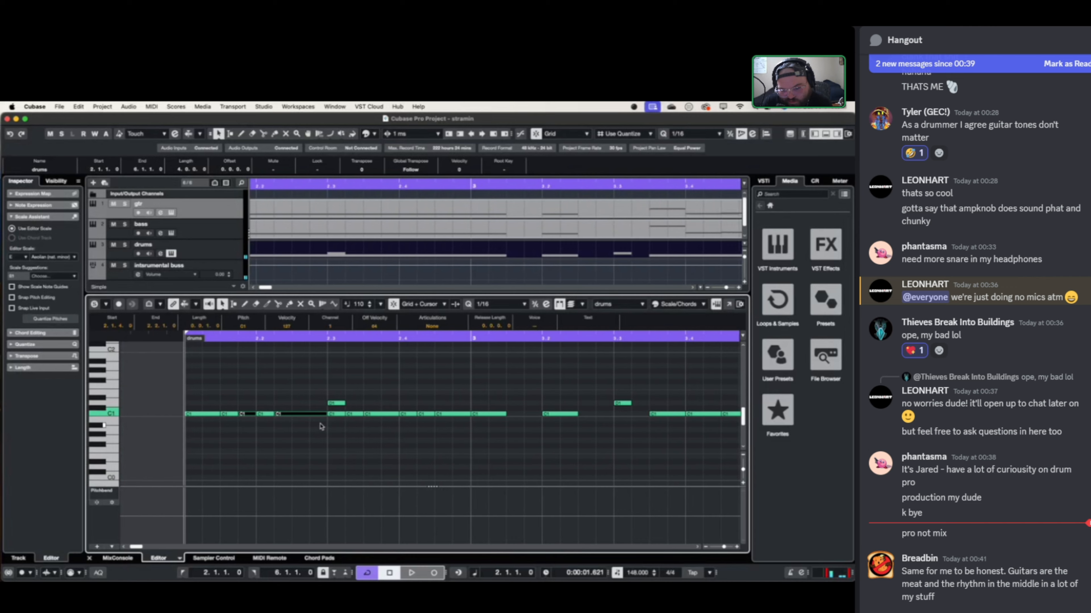
{"action": "left_click_drag", "start_coordinate": [278, 405], "coordinate": [282, 431]}
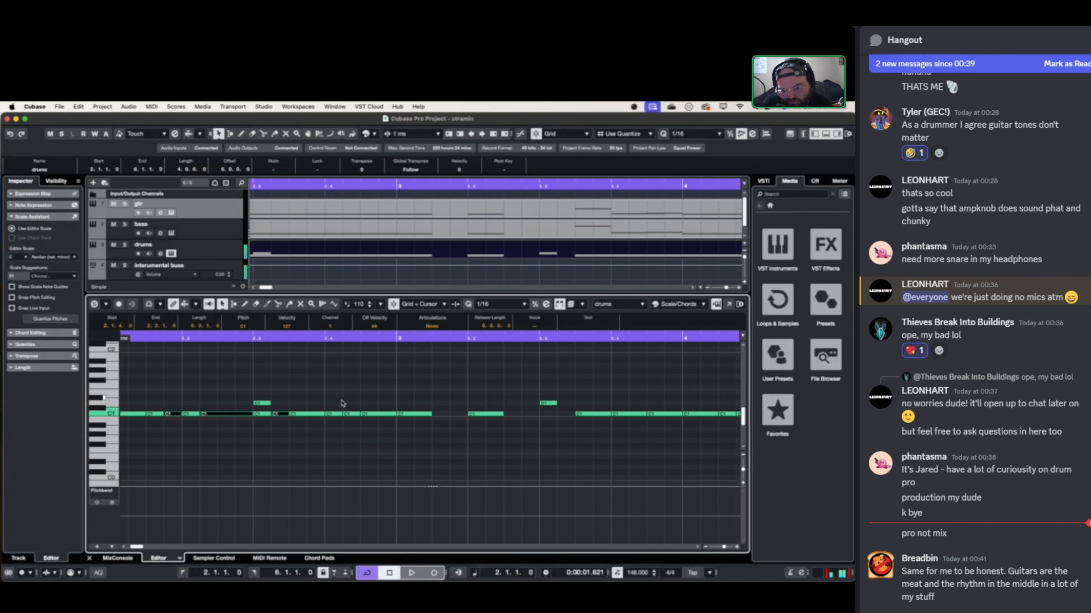
{"action": "left_click_drag", "start_coordinate": [346, 404], "coordinate": [366, 428]}
{"action": "scroll", "coordinate": [464, 405], "scroll_direction": "right", "scroll_amount": 8}
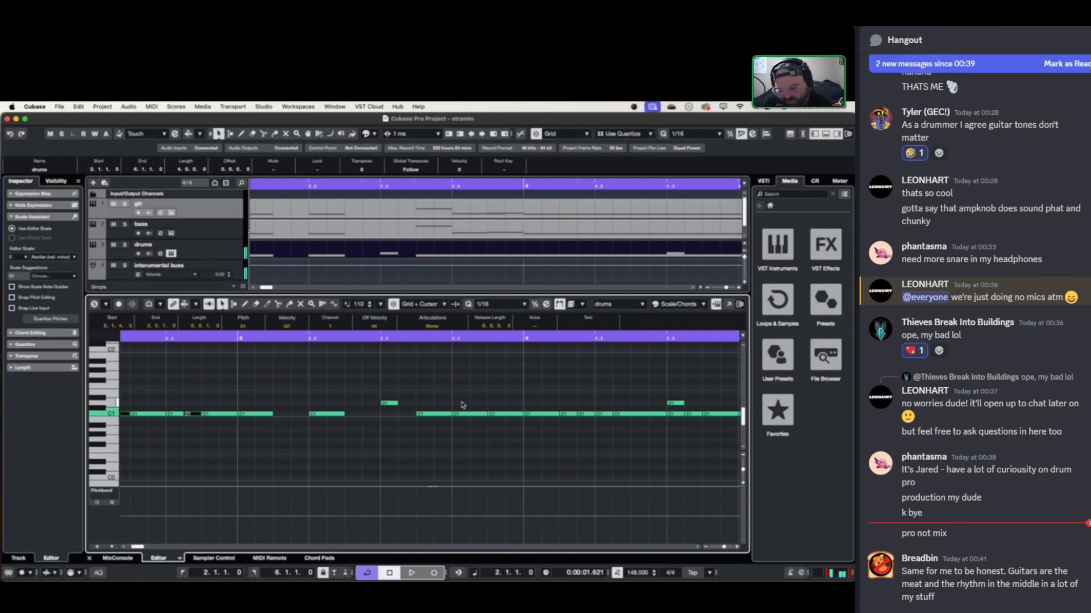
{"action": "scroll", "coordinate": [461, 405], "scroll_direction": "right", "scroll_amount": 6}
{"action": "scroll", "coordinate": [392, 414], "scroll_direction": "right", "scroll_amount": 6}
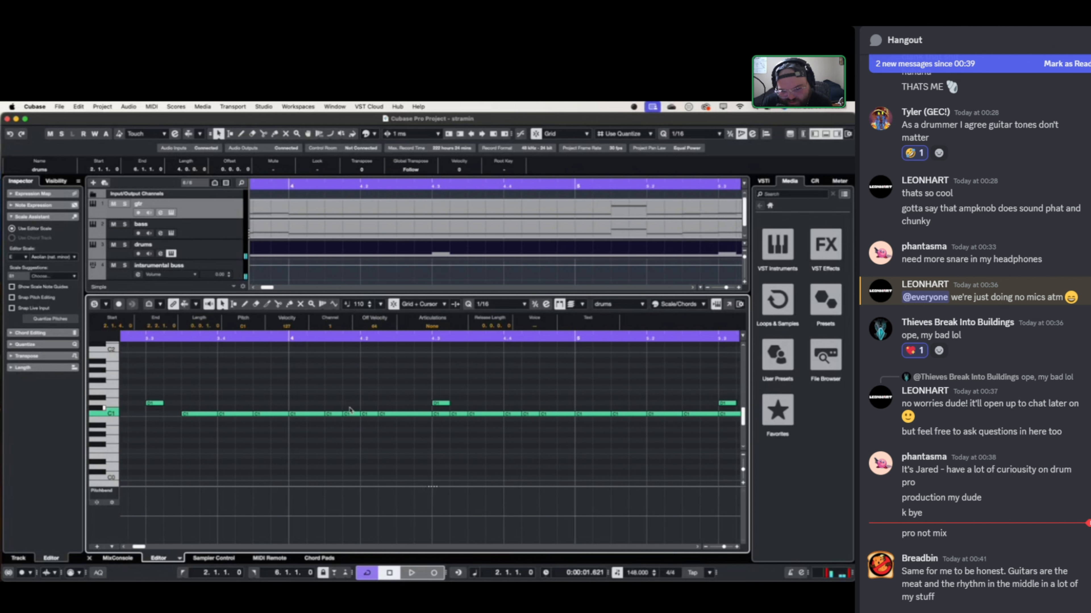
{"action": "left_click_drag", "start_coordinate": [348, 405], "coordinate": [356, 433]}
{"action": "left_click_drag", "start_coordinate": [403, 404], "coordinate": [411, 439]}
{"action": "scroll", "coordinate": [406, 440], "scroll_direction": "right", "scroll_amount": 4}
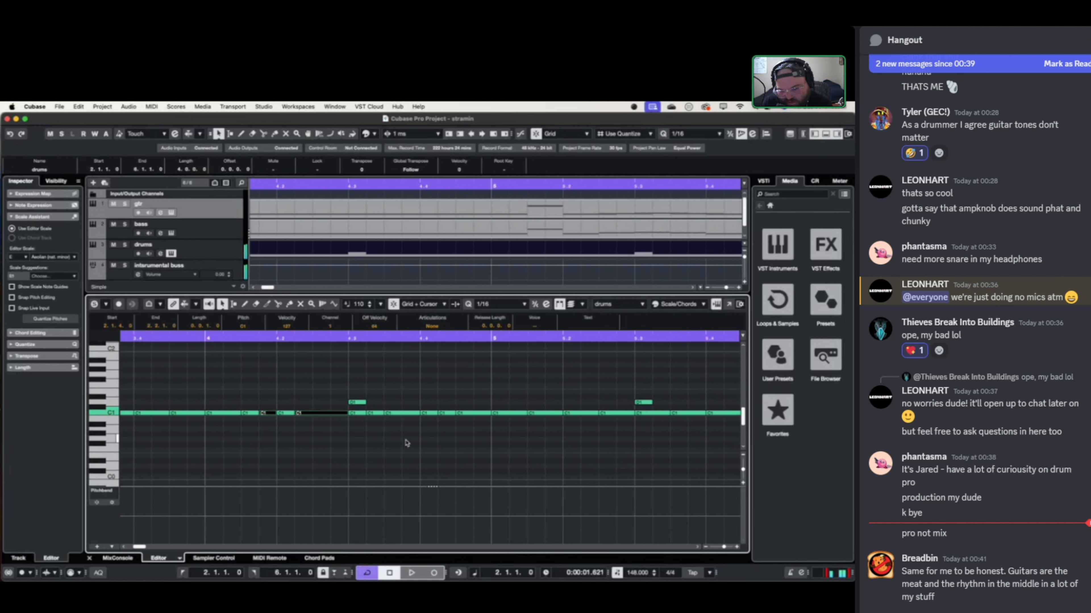
{"action": "left_click_drag", "start_coordinate": [379, 404], "coordinate": [383, 425]}
{"action": "left_click_drag", "start_coordinate": [446, 403], "coordinate": [451, 438]}
{"action": "scroll", "coordinate": [409, 433], "scroll_direction": "right", "scroll_amount": 10}
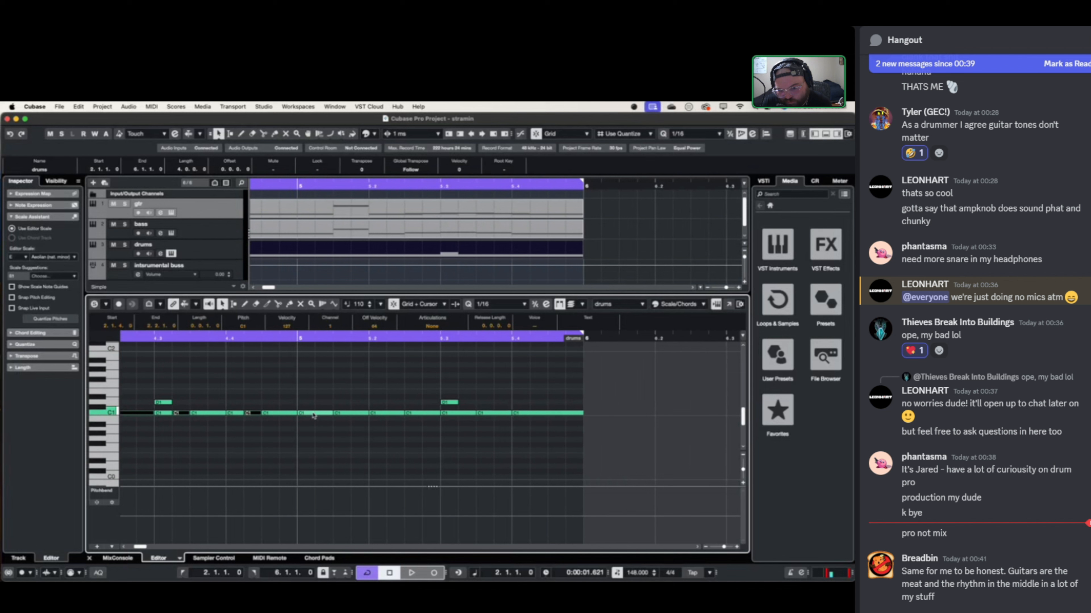
{"action": "scroll", "coordinate": [316, 406], "scroll_direction": "left", "scroll_amount": 3}
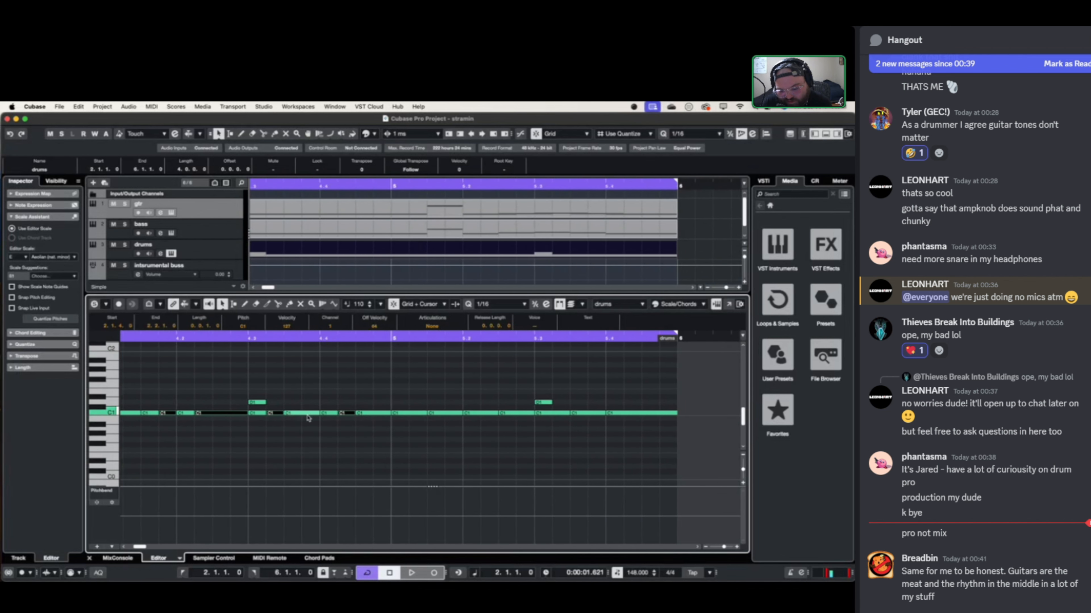
{"action": "scroll", "coordinate": [300, 414], "scroll_direction": "left", "scroll_amount": 15}
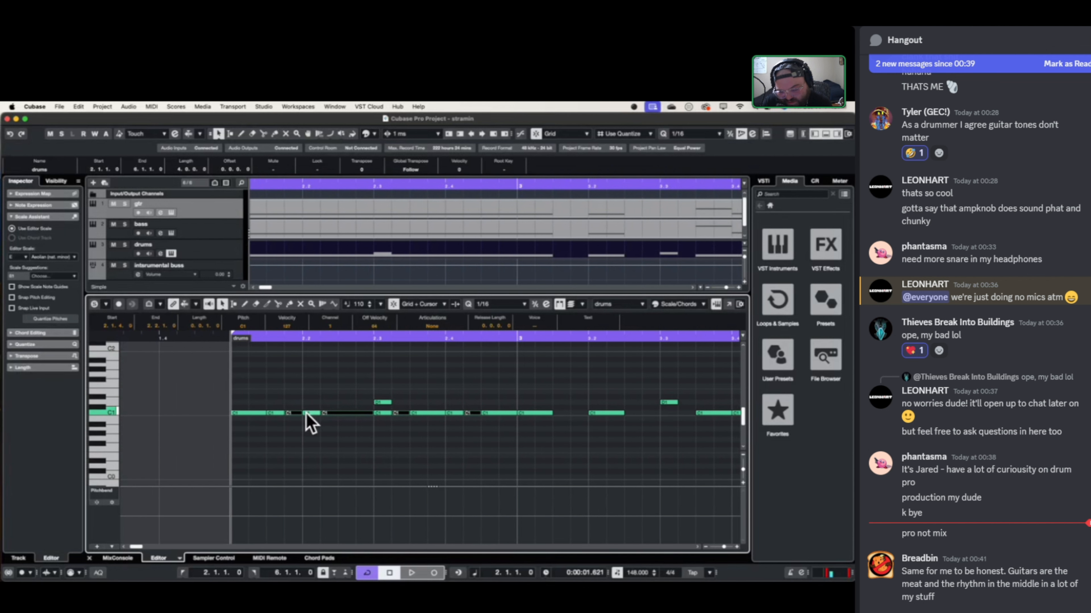
{"action": "scroll", "coordinate": [326, 423], "scroll_direction": "right", "scroll_amount": 10}
{"action": "scroll", "coordinate": [361, 425], "scroll_direction": "left", "scroll_amount": 3}
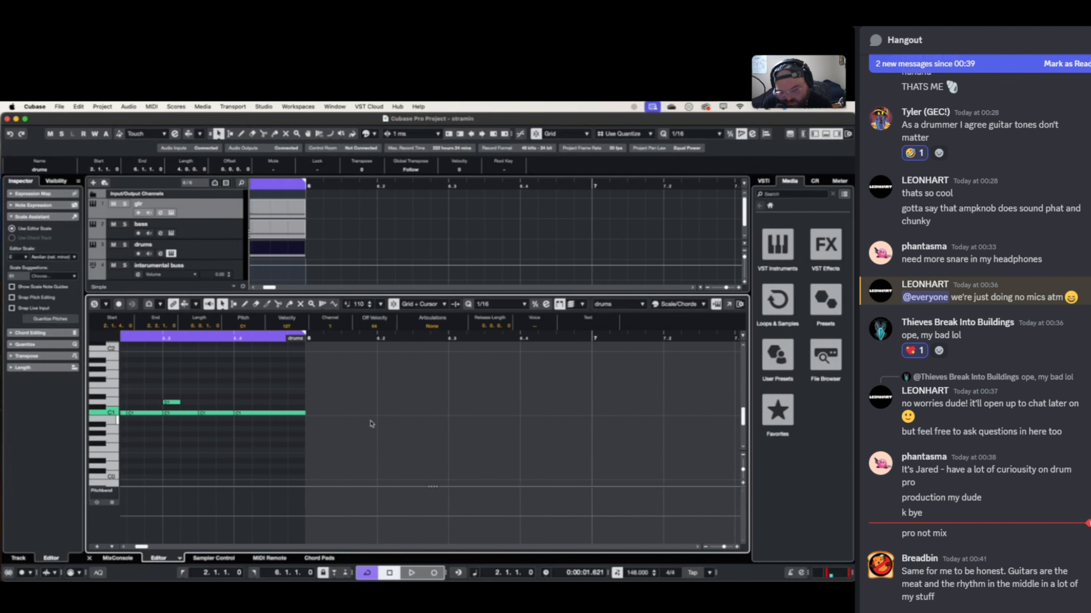
{"action": "left_click", "coordinate": [450, 413]}
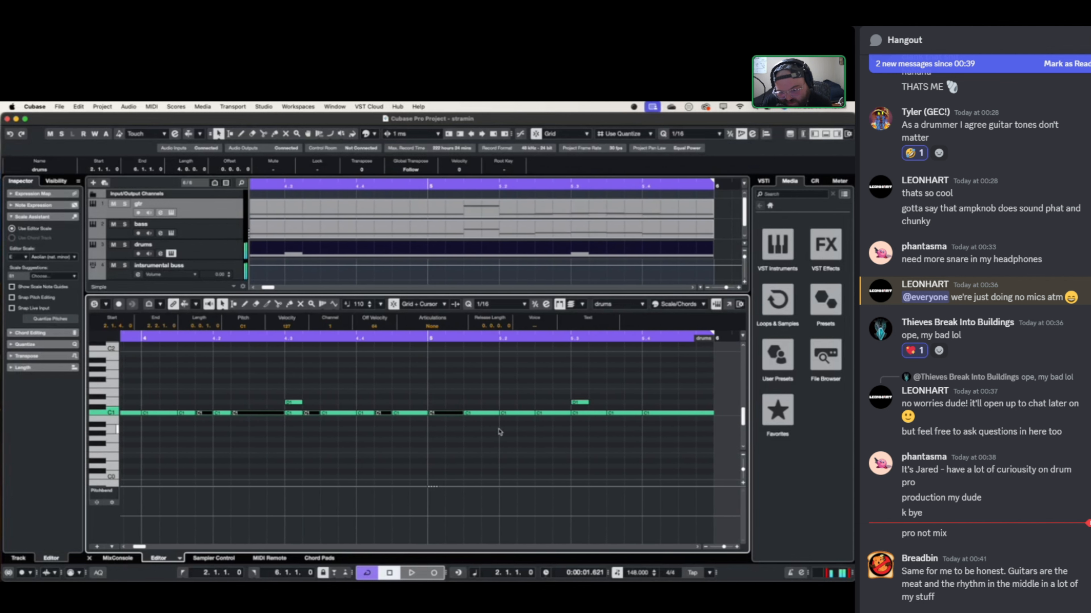
{"action": "left_click", "coordinate": [516, 412], "text": "shift"}
{"action": "left_click", "coordinate": [588, 413], "text": "shift"}
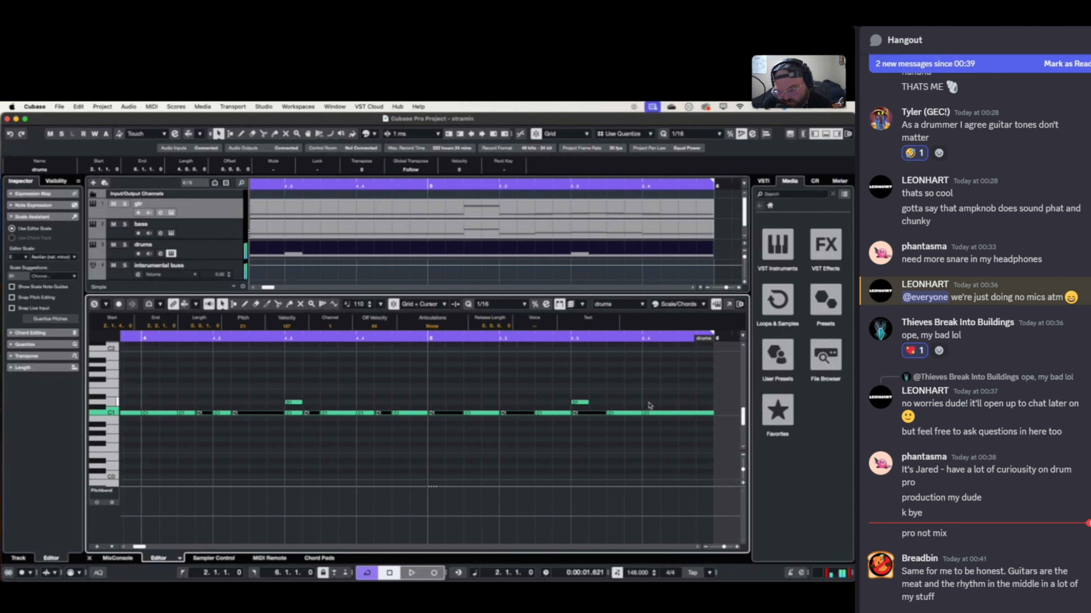
{"action": "left_click", "coordinate": [651, 413], "text": "shift"}
{"action": "key", "text": "Down"}
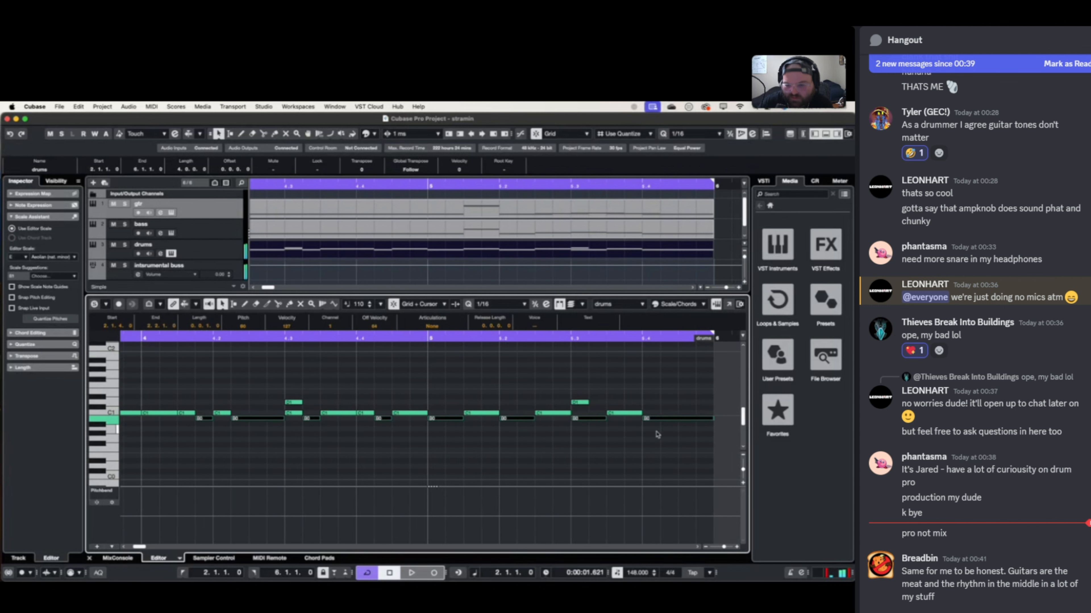
- Lower the C1 notes on beat 4 of bar 3 and beat 1 of bar 4 in the drums part to B0
{"action": "scroll", "coordinate": [548, 445], "scroll_direction": "down", "scroll_amount": 5}
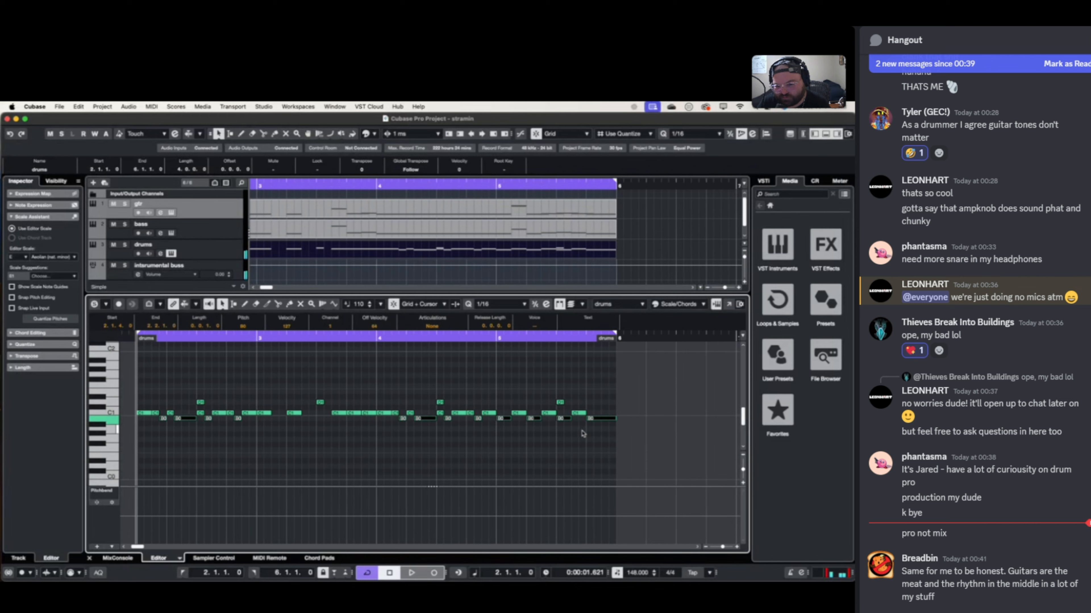
{"action": "scroll", "coordinate": [581, 433], "scroll_direction": "down", "scroll_amount": 3}
{"action": "scroll", "coordinate": [385, 424], "scroll_direction": "up", "scroll_amount": 5}
{"action": "left_click", "coordinate": [456, 396]}
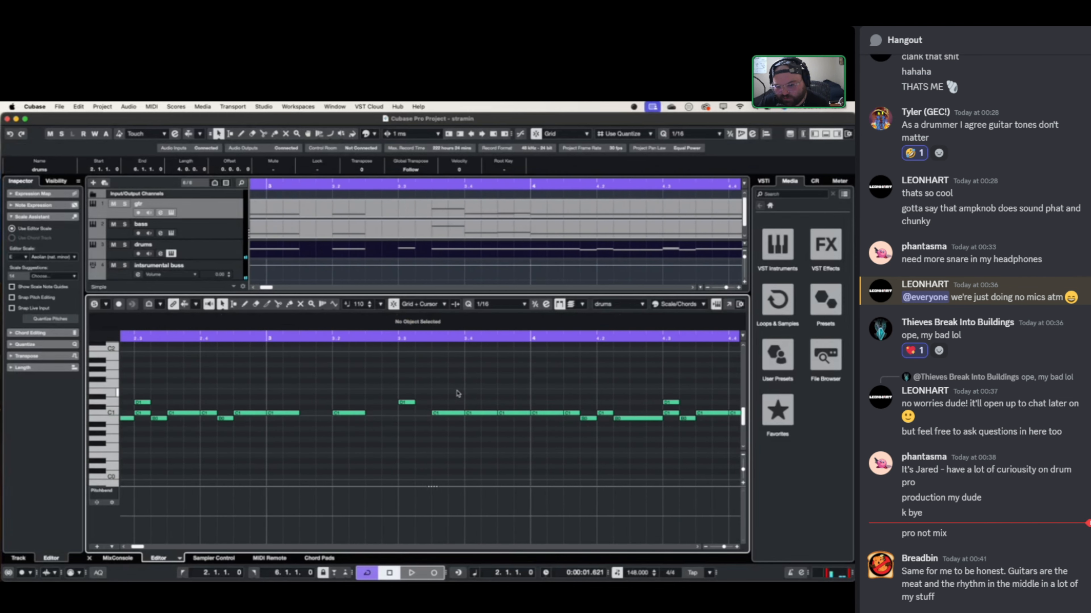
{"action": "left_click_drag", "start_coordinate": [493, 402], "coordinate": [484, 432]}
{"action": "left_click_drag", "start_coordinate": [540, 402], "coordinate": [547, 435]}
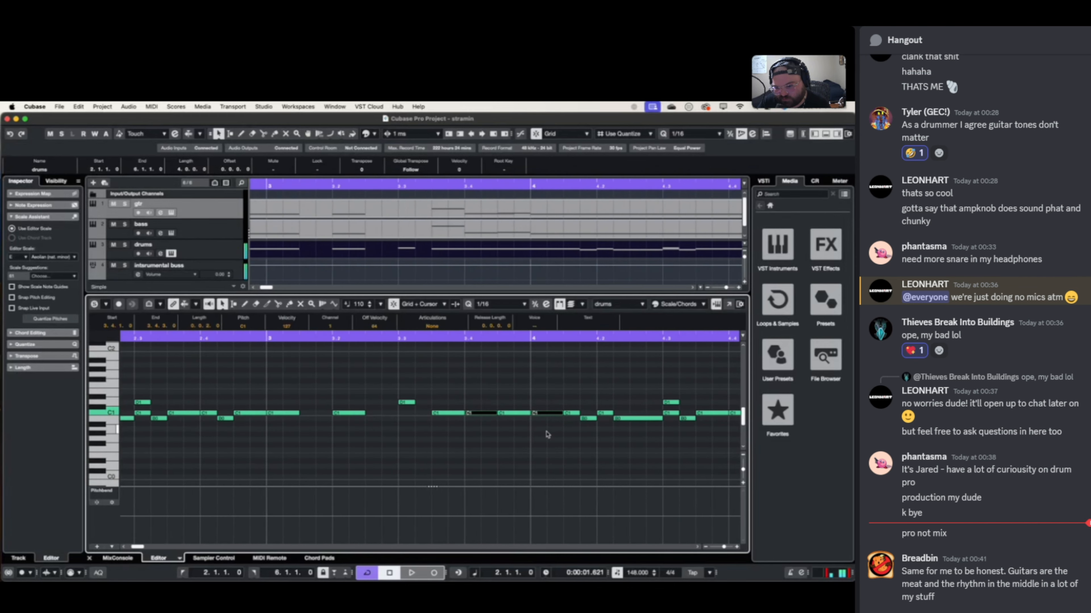
{"action": "key", "text": "Down"}
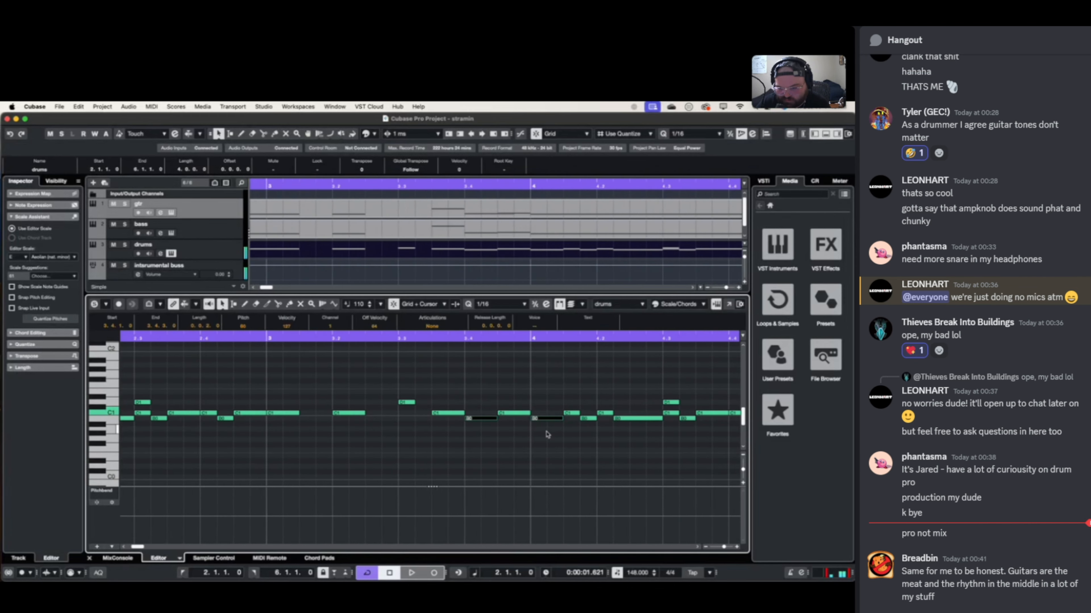
{"action": "left_click", "coordinate": [493, 444]}
- Show the velocity lane, give all C1 and B0 kick notes in the drums part one fixed velocity, and play the loop
{"action": "scroll", "coordinate": [413, 430], "scroll_direction": "down", "scroll_amount": 5}
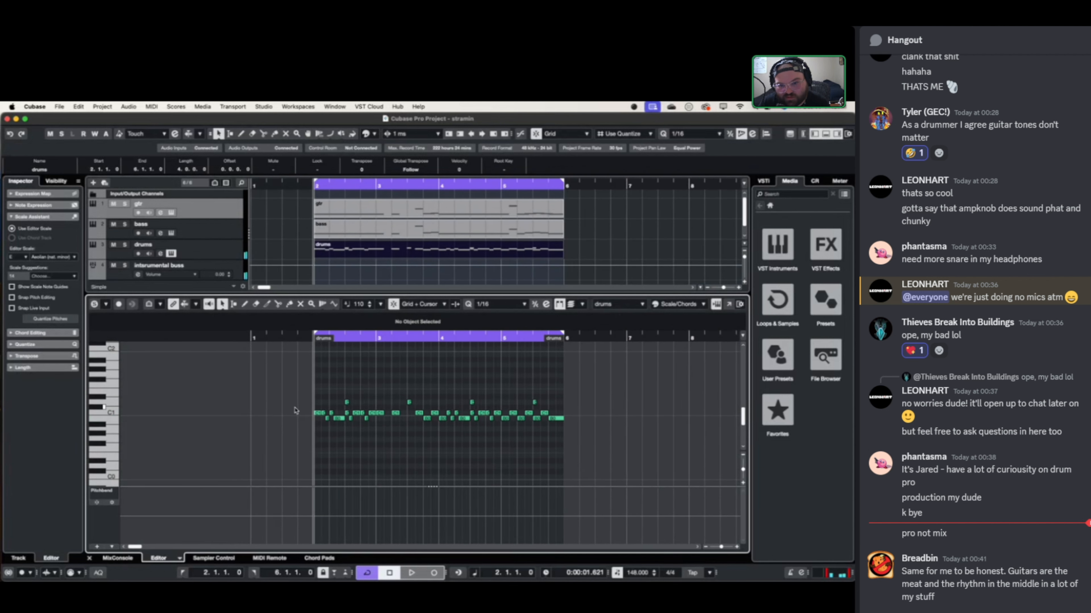
{"action": "left_click_drag", "start_coordinate": [295, 410], "coordinate": [588, 434]}
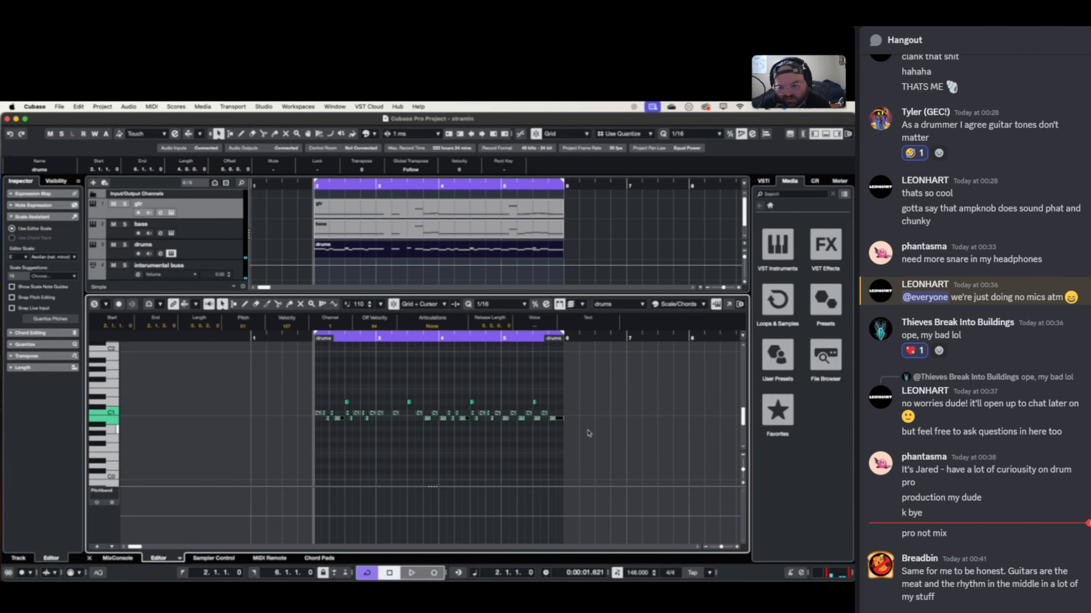
{"action": "left_click", "coordinate": [102, 490]}
{"action": "left_click", "coordinate": [107, 507]}
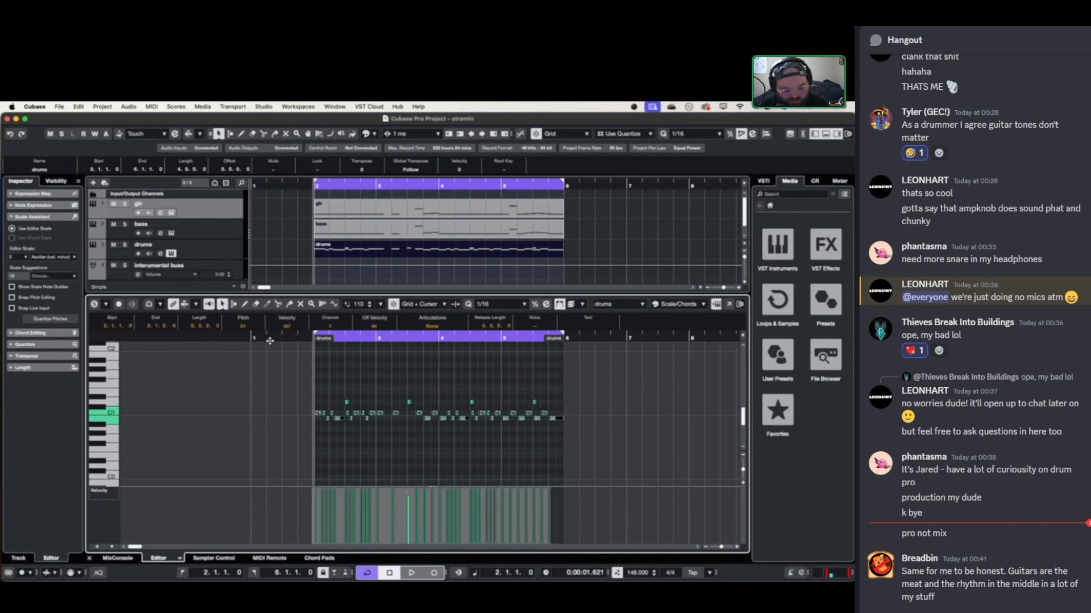
{"action": "key", "text": "shift+v"}
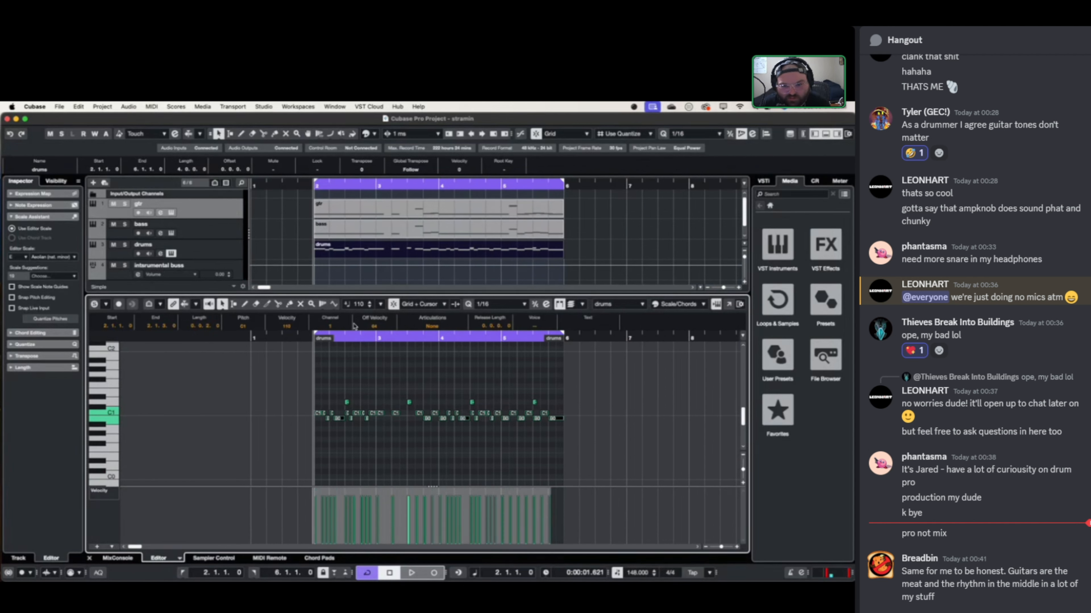
{"action": "key", "text": "space"}
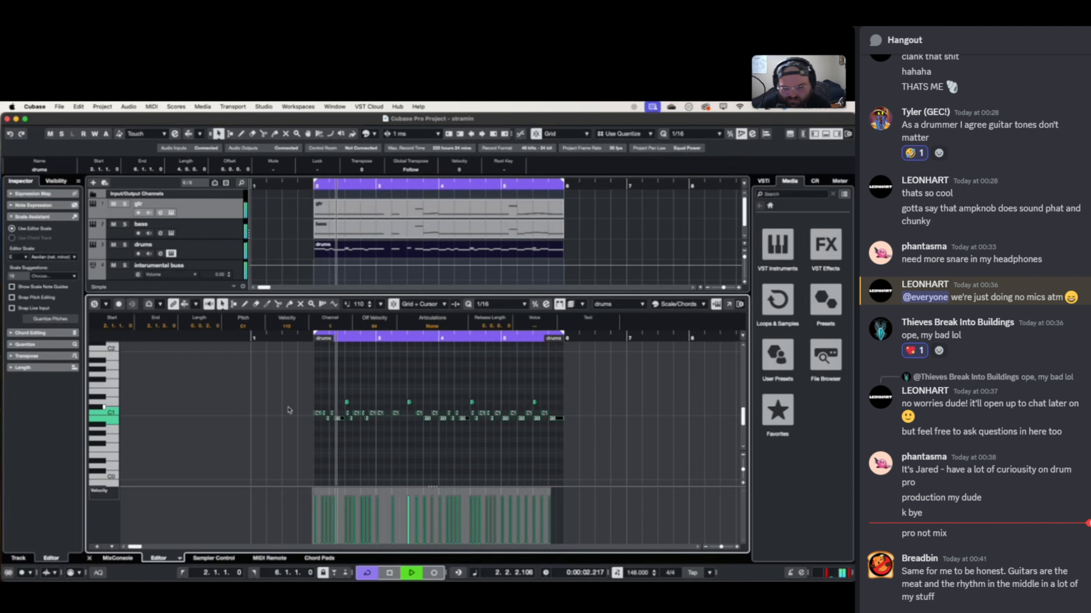
{"action": "key", "text": "space"}
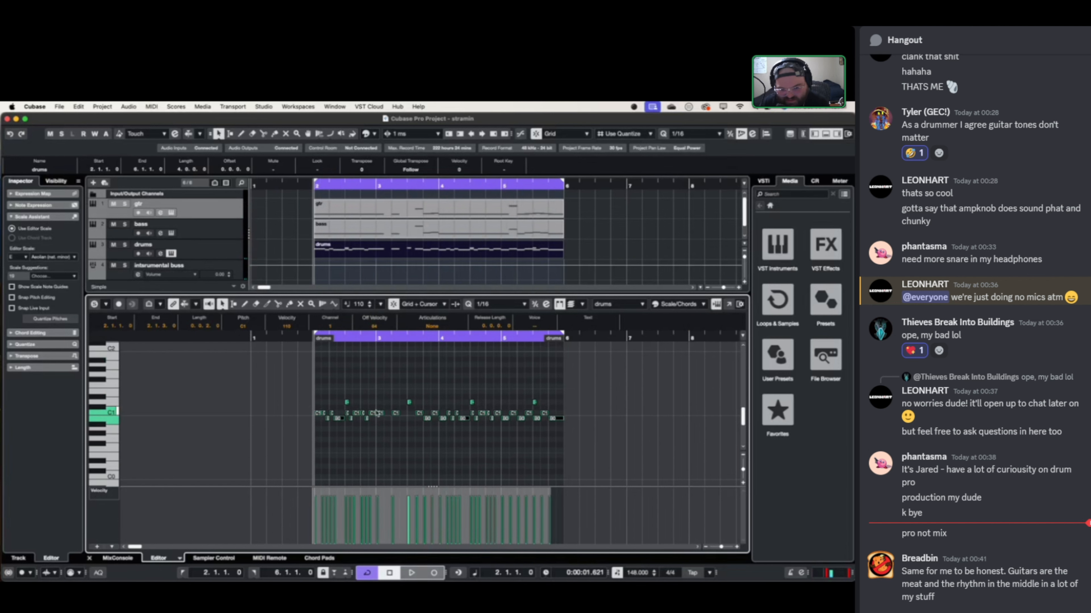
- Add a sixteenth-note D1 snare hit at 3.1.3 in the drums part and play the loop to check it
{"action": "scroll", "coordinate": [393, 401], "scroll_direction": "right", "scroll_amount": 1}
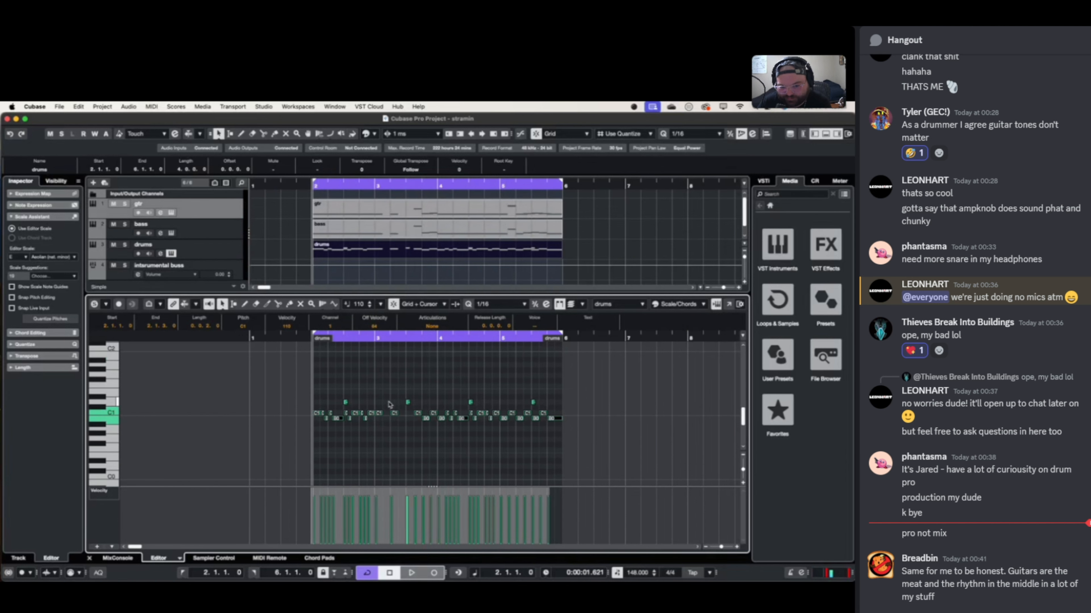
{"action": "scroll", "coordinate": [372, 401], "scroll_direction": "up", "scroll_amount": 5}
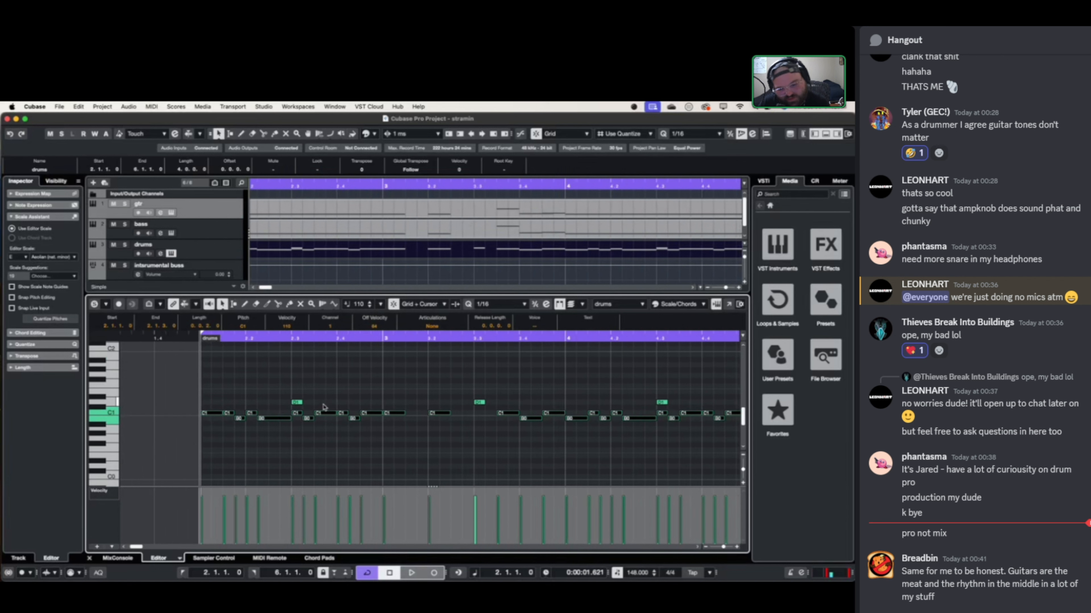
{"action": "left_click", "coordinate": [413, 409]}
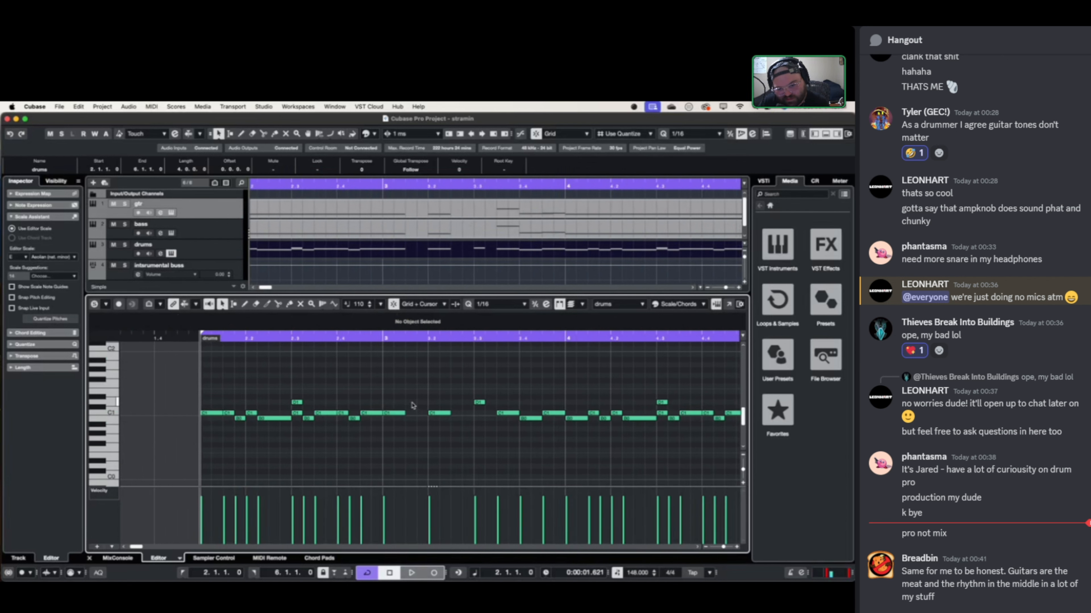
{"action": "left_click", "coordinate": [412, 402]}
{"action": "key", "text": "space"}
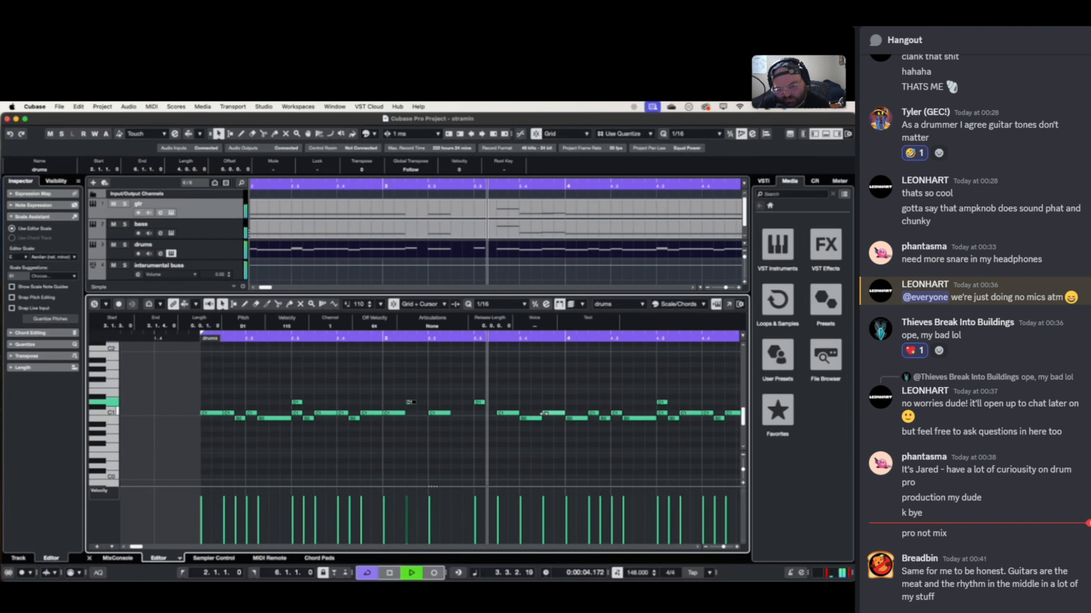
{"action": "key", "text": "space"}
{"action": "scroll", "coordinate": [452, 408], "scroll_direction": "right", "scroll_amount": 5}
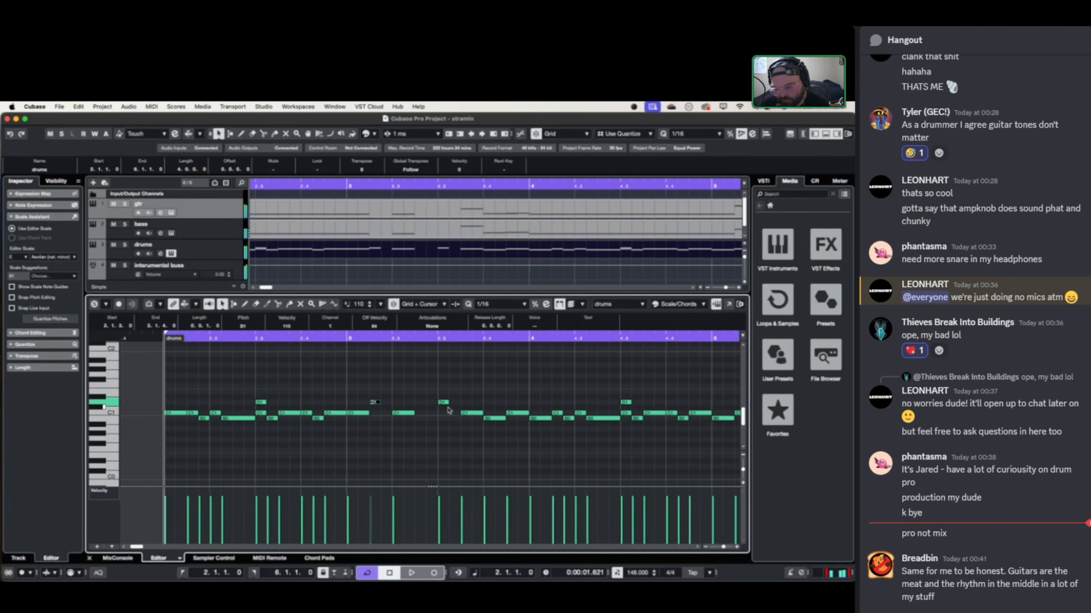
{"action": "scroll", "coordinate": [452, 409], "scroll_direction": "right", "scroll_amount": 3}
{"action": "scroll", "coordinate": [390, 410], "scroll_direction": "left", "scroll_amount": 6}
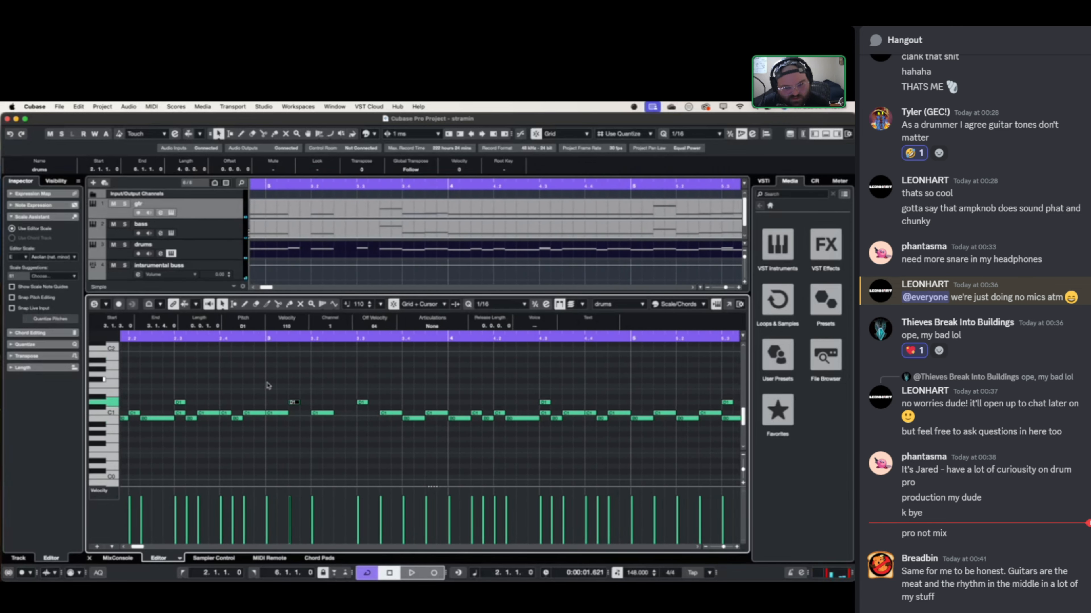
- Reduce the velocity of the D1 snare hit at 3.1.3 and play the loop
{"action": "scroll", "coordinate": [481, 409], "scroll_direction": "left", "scroll_amount": 3}
{"action": "scroll", "coordinate": [299, 385], "scroll_direction": "up", "scroll_amount": 3}
{"action": "scroll", "coordinate": [299, 385], "scroll_direction": "down", "scroll_amount": 3}
{"action": "scroll", "coordinate": [309, 382], "scroll_direction": "left", "scroll_amount": 2}
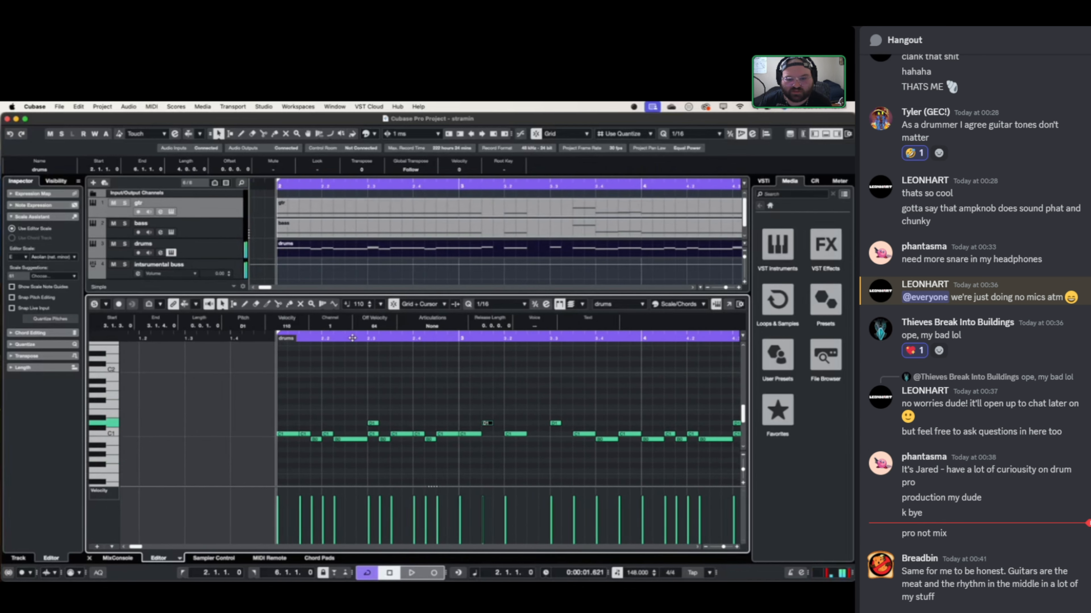
{"action": "left_click_drag", "start_coordinate": [289, 328], "coordinate": [287, 360]}
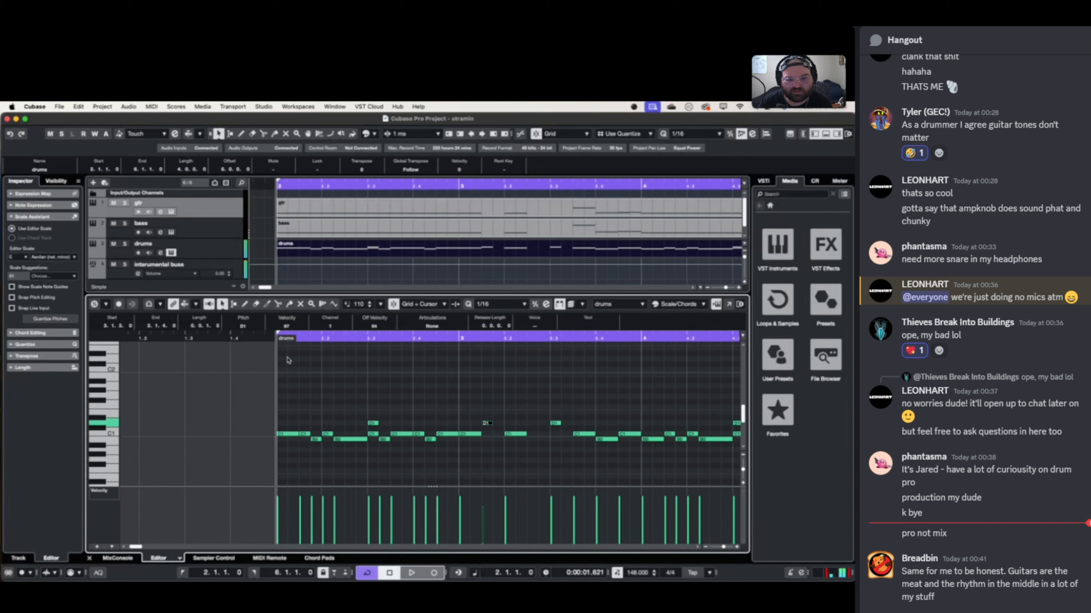
{"action": "key", "text": "space"}
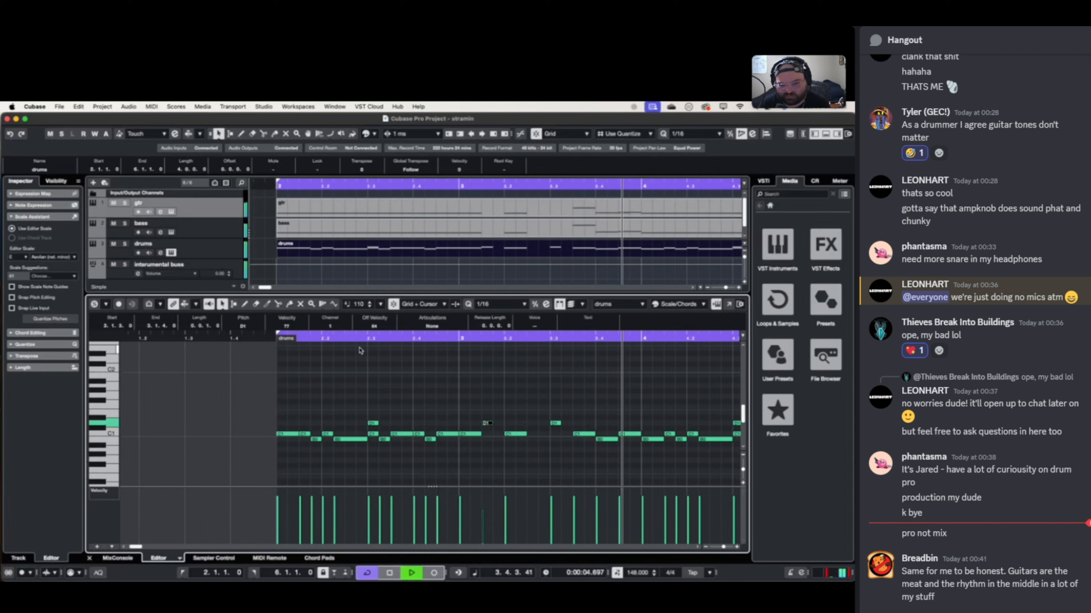
{"action": "key", "text": "space"}
- Add another soft sixteenth-note D1 snare hit at 3.2.3 in the drums part and play the loop
{"action": "left_click", "coordinate": [532, 423]}
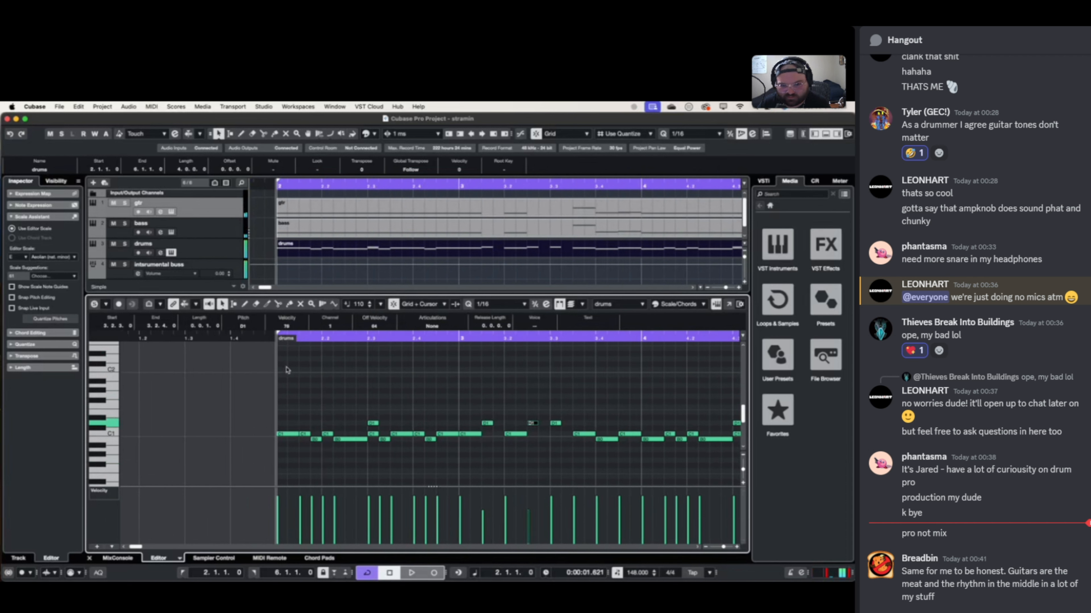
{"action": "key", "text": "space"}
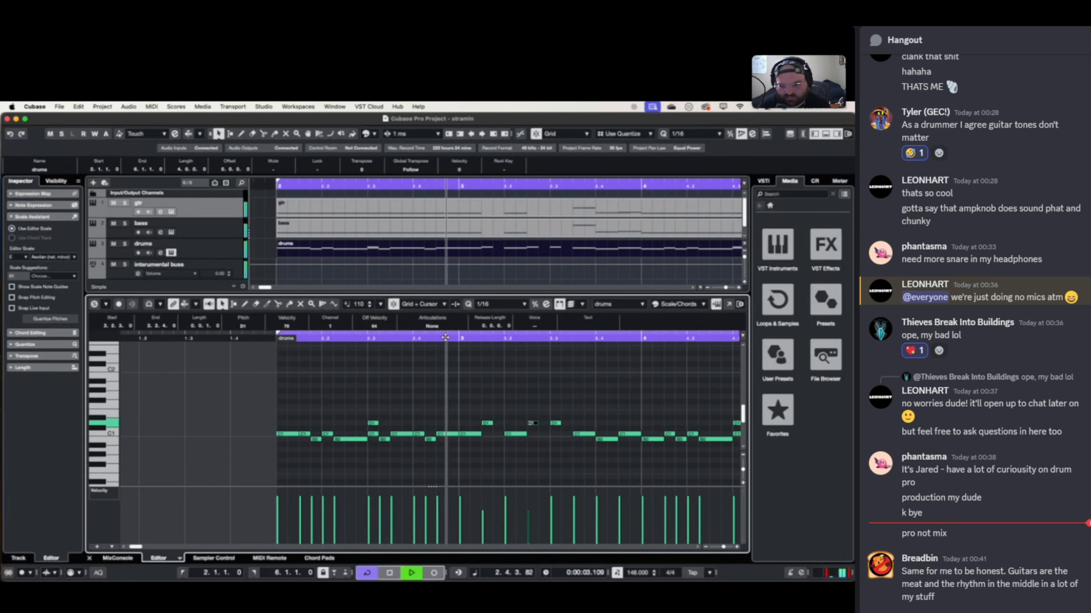
{"action": "key", "text": "space"}
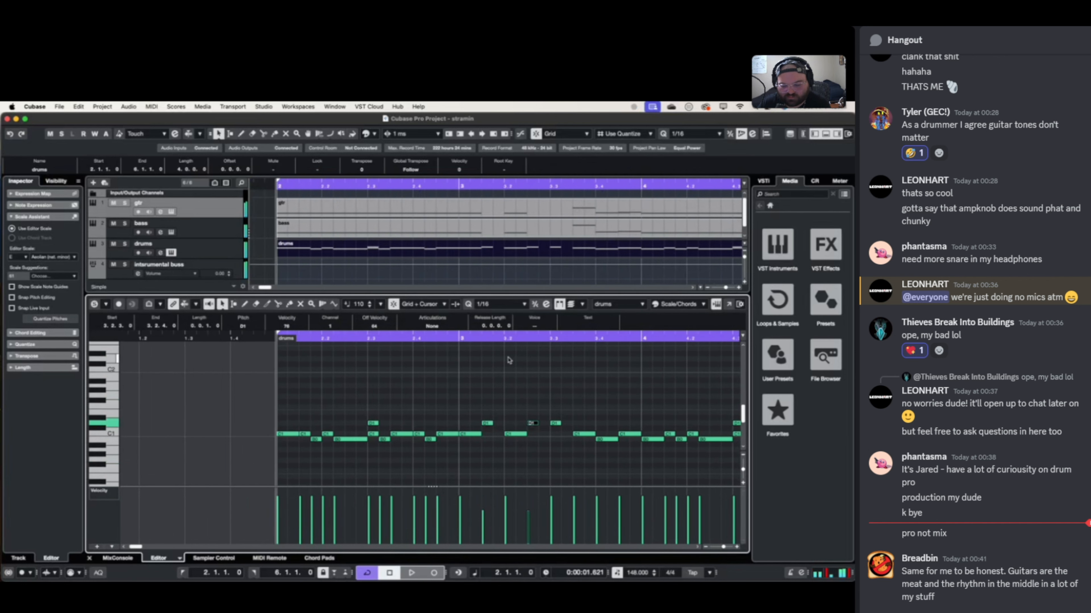
- Add a sixteenth-note A#1 hit at 2.2.1 in the drums part and place a copy on 2.3.1
{"action": "scroll", "coordinate": [508, 361], "scroll_direction": "up", "scroll_amount": 1}
{"action": "left_click", "coordinate": [326, 387]}
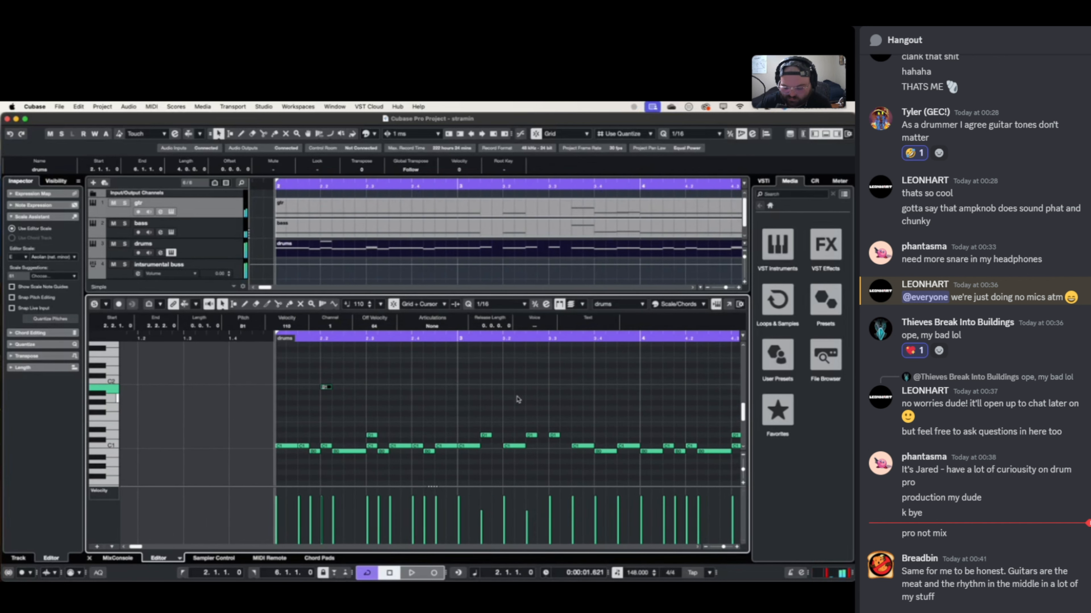
{"action": "key", "text": "Down"}
{"action": "key", "text": "super+d"}
{"action": "key", "text": "super+Right"}
{"action": "key", "text": "super+Right"}
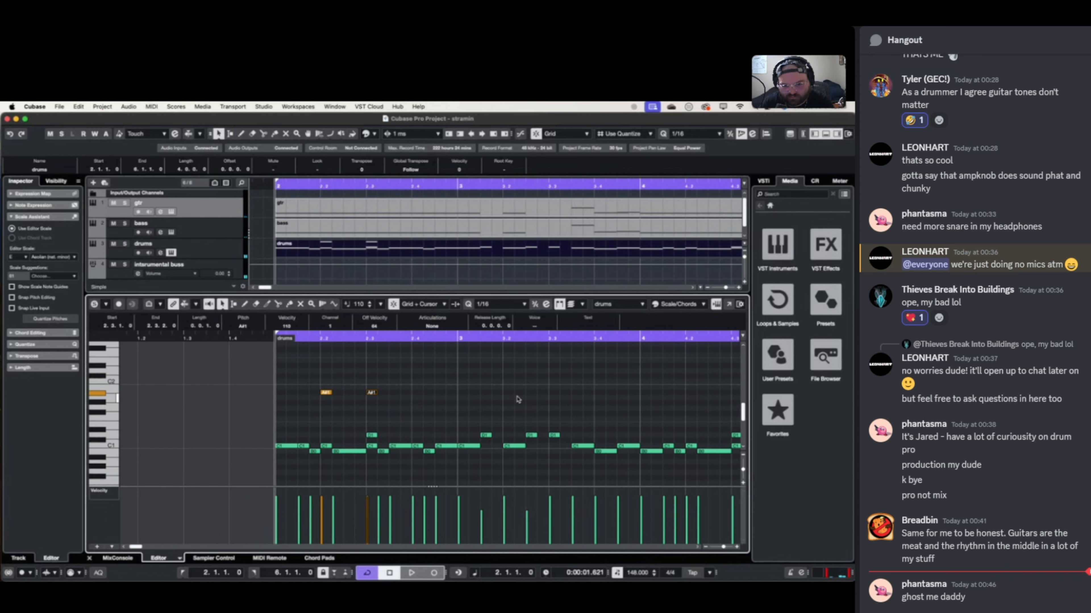
{"action": "key", "text": "super+Right"}
{"action": "key", "text": "super+Right"}
{"action": "key", "text": "super+Right"}
- Copy the A#1 hit onto the next two beats, 2.4.1 and 3.1.1
{"action": "key", "text": "super+d"}
{"action": "key", "text": "super+Right"}
{"action": "key", "text": "super+Right"}
{"action": "key", "text": "super+Right"}
{"action": "key", "text": "super+Right"}
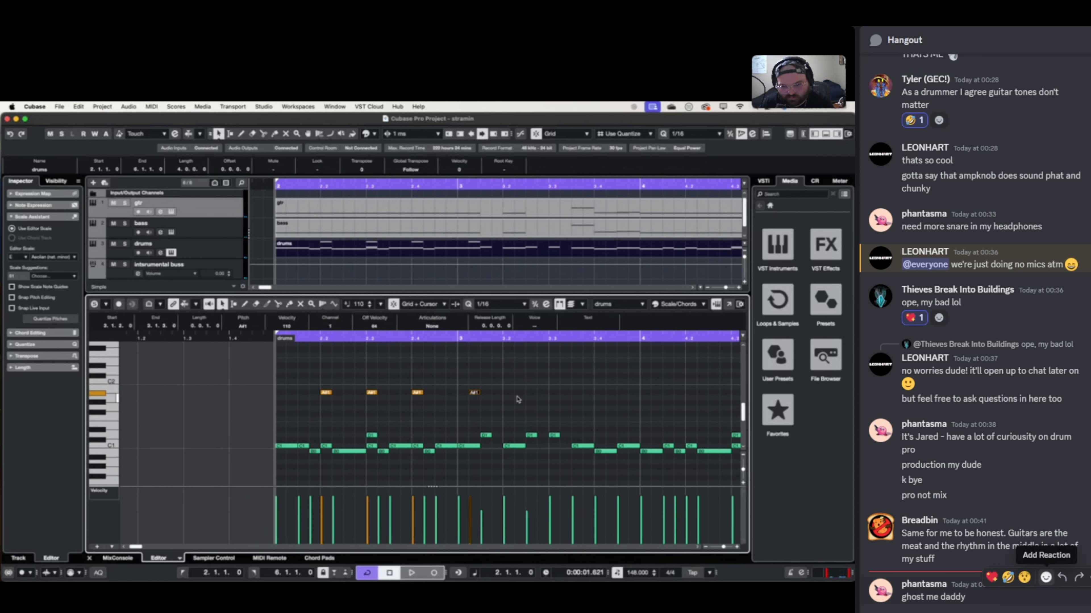
{"action": "key", "text": "super+Left"}
- Continue the quarter-note A#1 hits at 3.2.1, 3.3.1 and 3.4.1, and react to the latest Discord message with a ghost emoji
{"action": "left_click", "coordinate": [1045, 578]}
{"action": "key", "text": "super+d"}
{"action": "key", "text": "super+Right"}
{"action": "key", "text": "super+Right"}
{"action": "key", "text": "super+Right"}
{"action": "key", "text": "super+d"}
{"action": "key", "text": "super+Right"}
{"action": "key", "text": "super+Right"}
{"action": "key", "text": "super+Right"}
{"action": "key", "text": "super+d"}
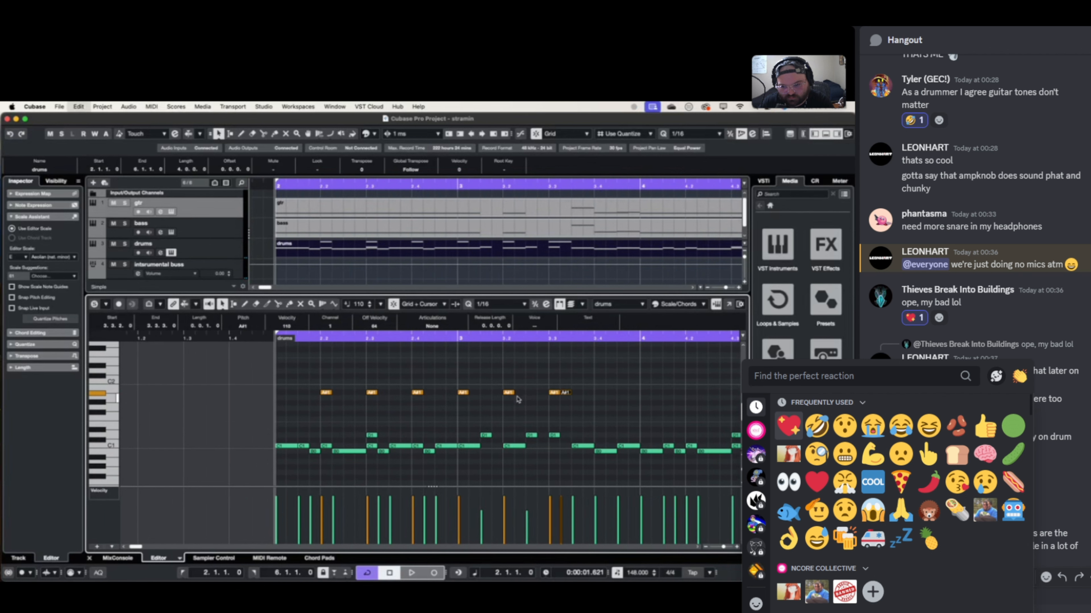
{"action": "key", "text": "super+Right"}
{"action": "key", "text": "super+Right"}
{"action": "key", "text": "super+Right"}
{"action": "key", "text": "super+d"}
{"action": "type", "text": "gho"}
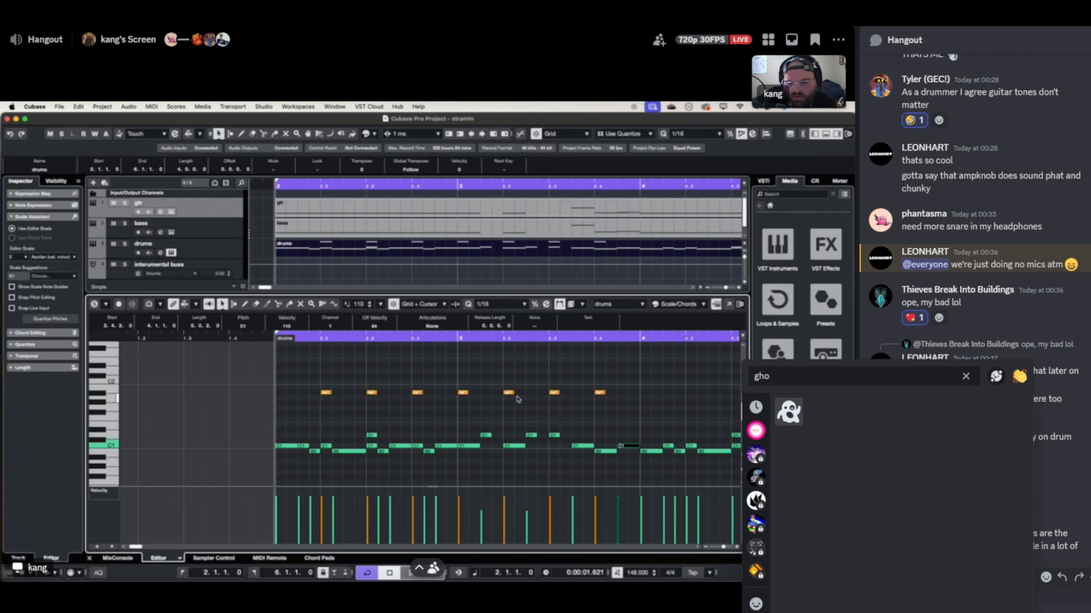
{"action": "key", "text": "Return"}
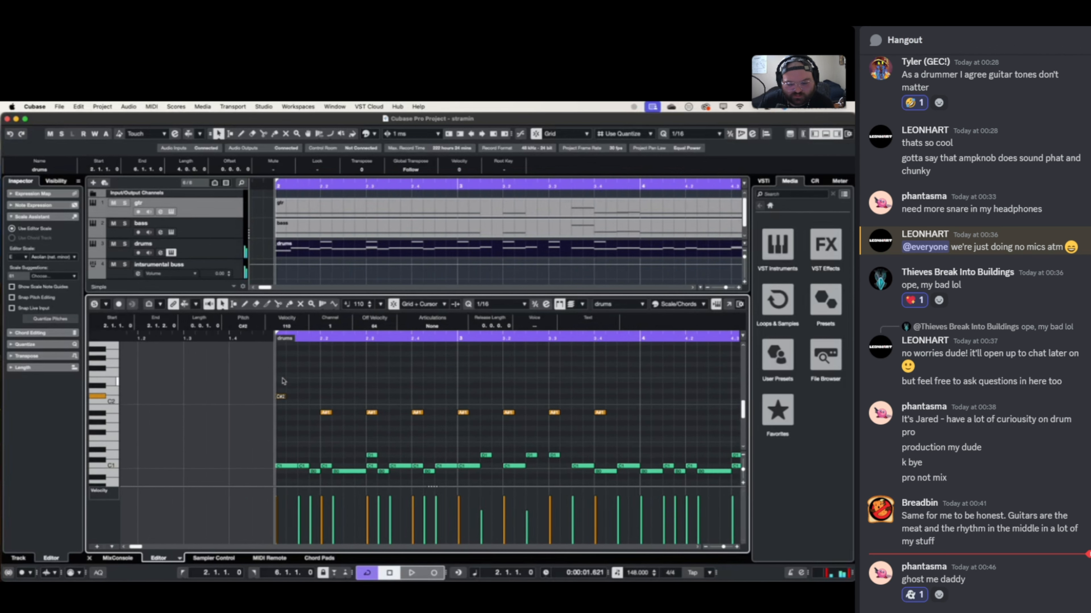
- Add C#2 and A2 hits at 2.1.1 in the drums part and play the loop to check them
{"action": "scroll", "coordinate": [302, 372], "scroll_direction": "up", "scroll_amount": 3}
{"action": "scroll", "coordinate": [283, 382], "scroll_direction": "right", "scroll_amount": 1}
{"action": "left_click", "coordinate": [273, 392]}
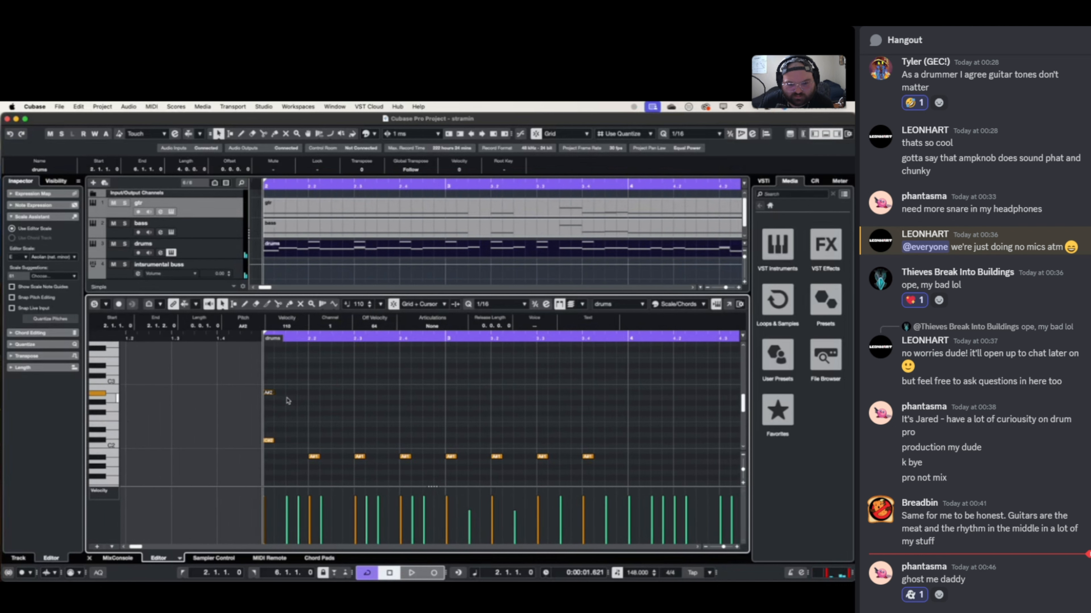
{"action": "key", "text": "space"}
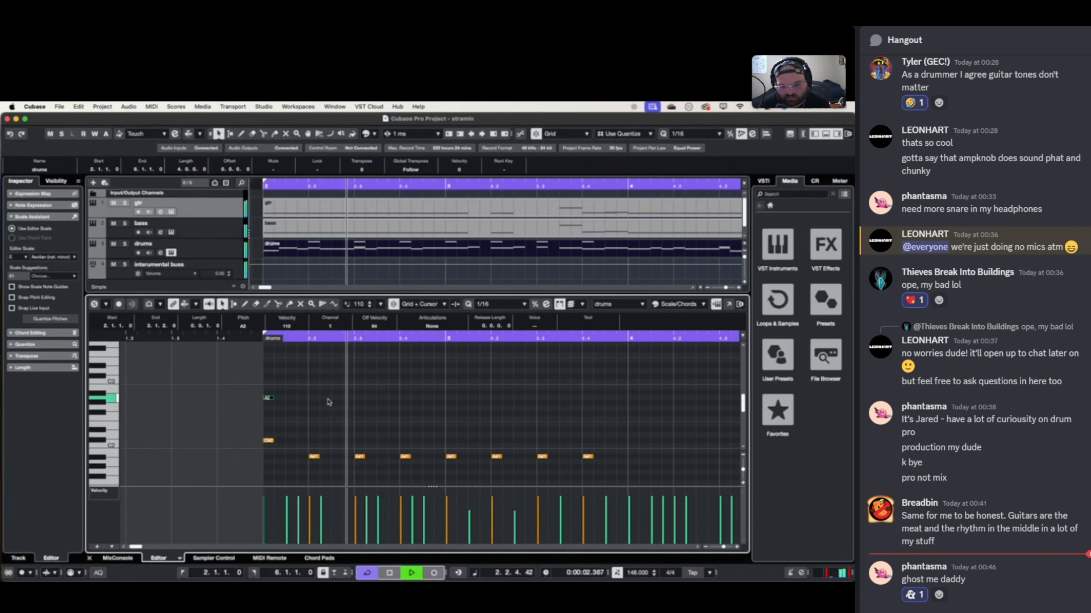
{"action": "scroll", "coordinate": [311, 428], "scroll_direction": "down", "scroll_amount": 4}
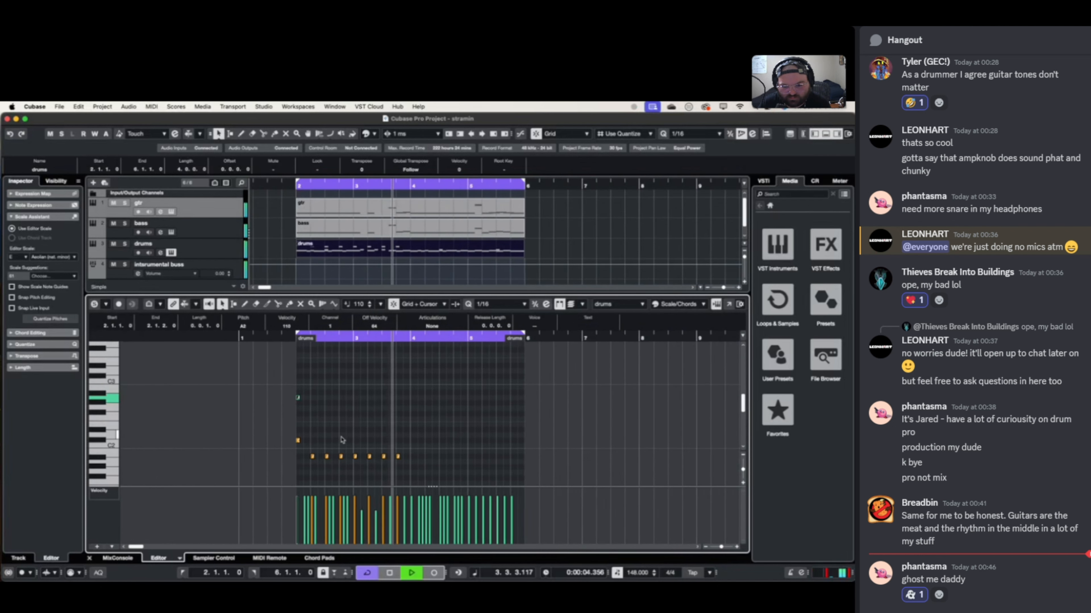
{"action": "key", "text": "space"}
{"action": "scroll", "coordinate": [332, 440], "scroll_direction": "down", "scroll_amount": 2}
{"action": "scroll", "coordinate": [330, 440], "scroll_direction": "down", "scroll_amount": 2}
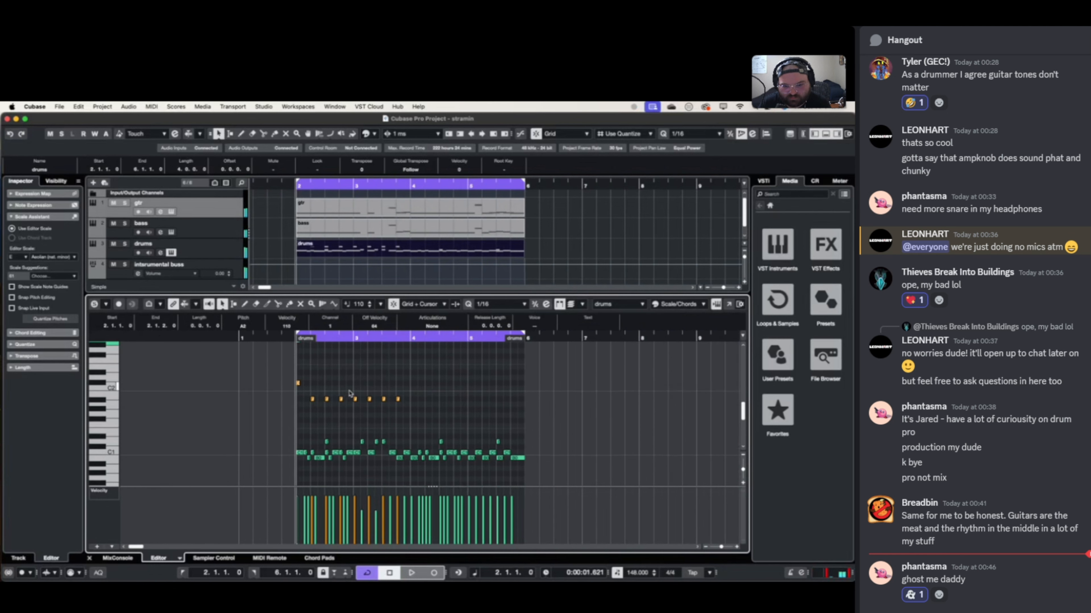
{"action": "left_click_drag", "start_coordinate": [348, 391], "coordinate": [507, 427]}
{"action": "key", "text": "super+d"}
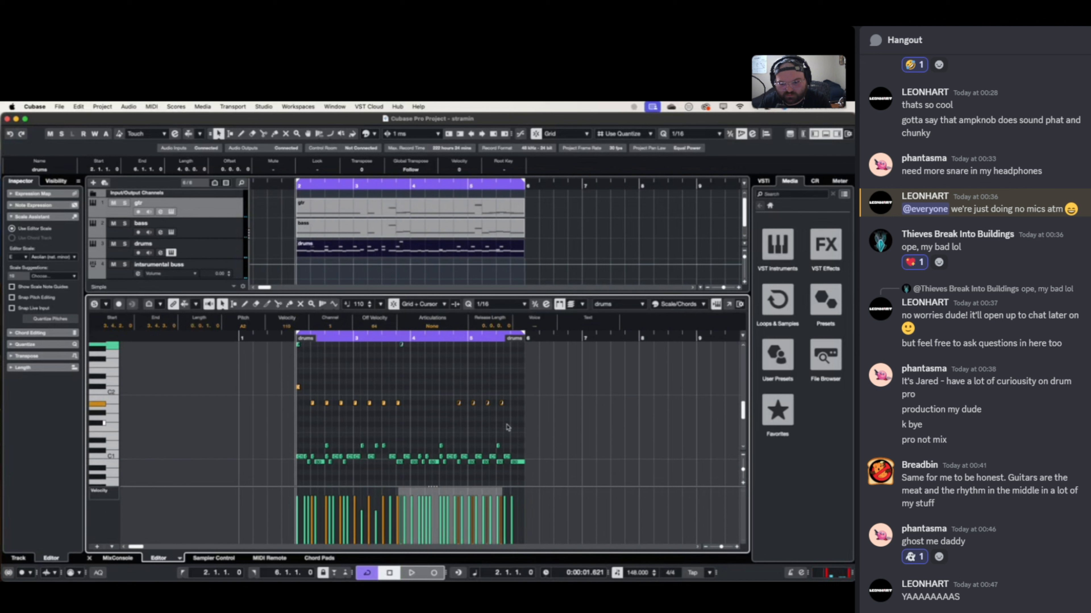
{"action": "key", "text": "Delete"}
{"action": "scroll", "coordinate": [398, 420], "scroll_direction": "up", "scroll_amount": 3}
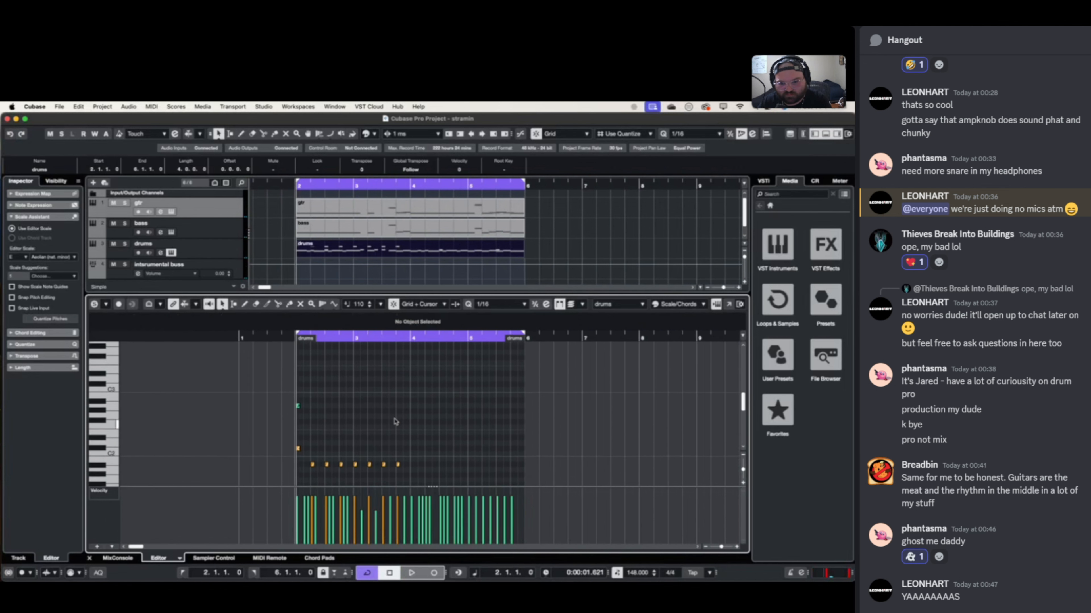
- Duplicate the four A#1 hits of bar 3 across bars 4 and 5, aligned to the beats, and play the loop
{"action": "scroll", "coordinate": [398, 420], "scroll_direction": "down", "scroll_amount": 3}
{"action": "left_click_drag", "start_coordinate": [349, 398], "coordinate": [432, 430]}
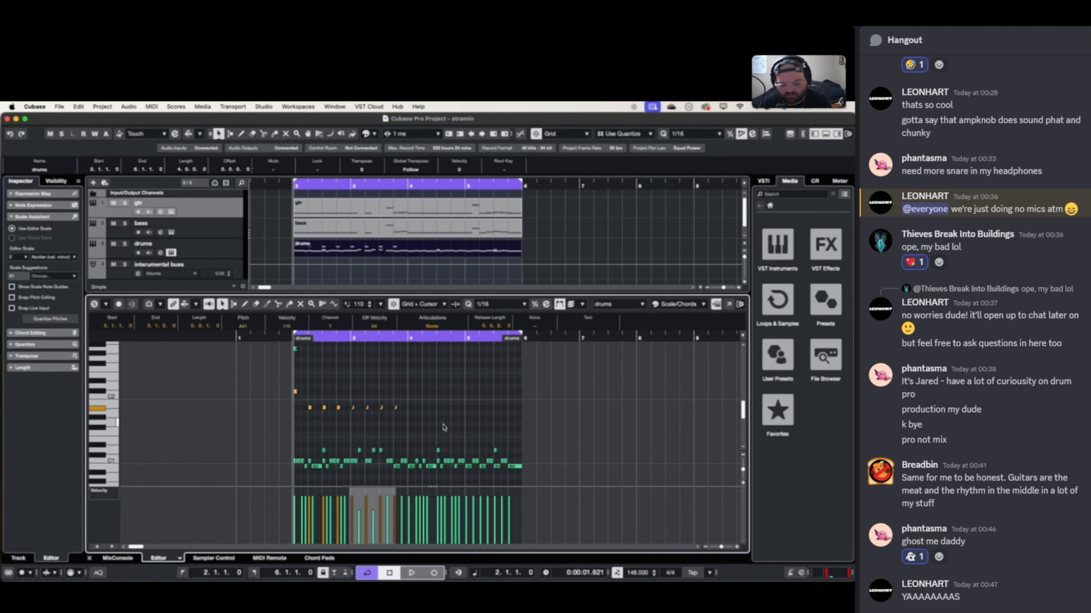
{"action": "key", "text": "alt+d"}
{"action": "key", "text": "alt+d"}
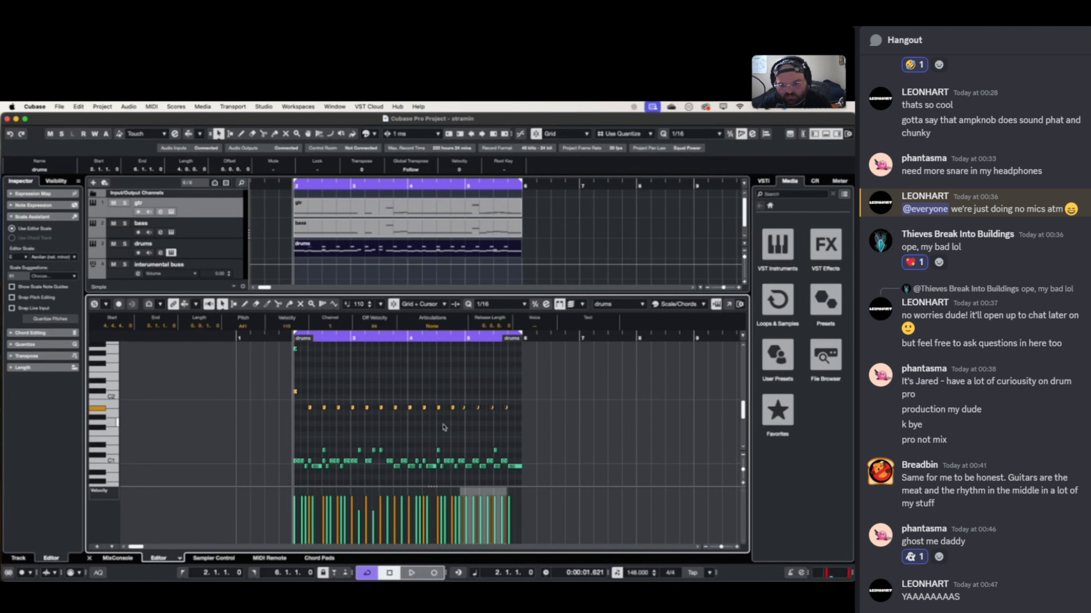
{"action": "key", "text": "ctrl+Right"}
{"action": "key", "text": "space"}
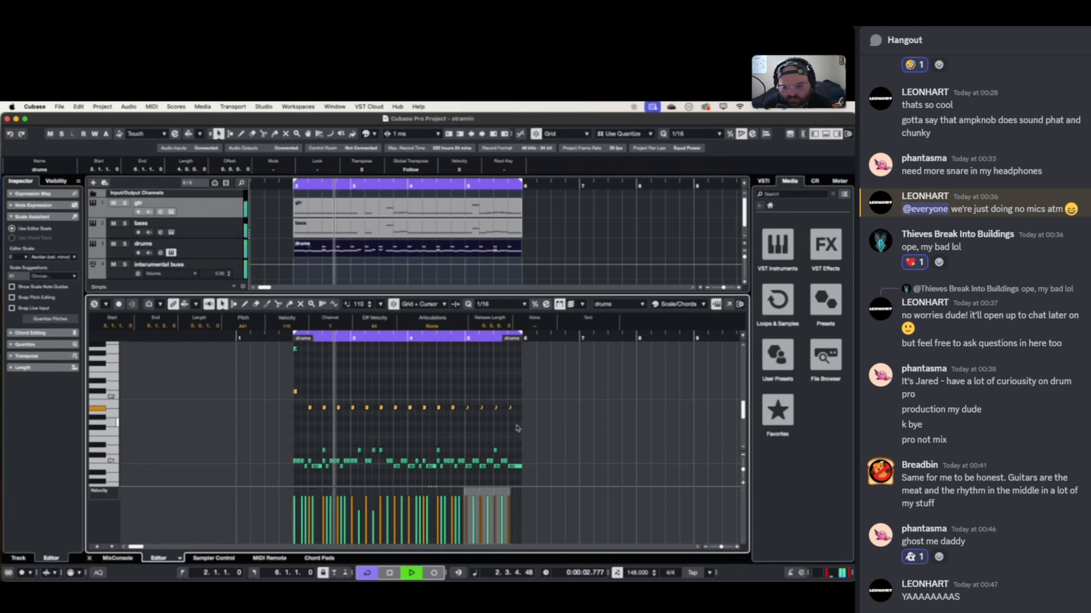
{"action": "scroll", "coordinate": [514, 432], "scroll_direction": "up", "scroll_amount": 5}
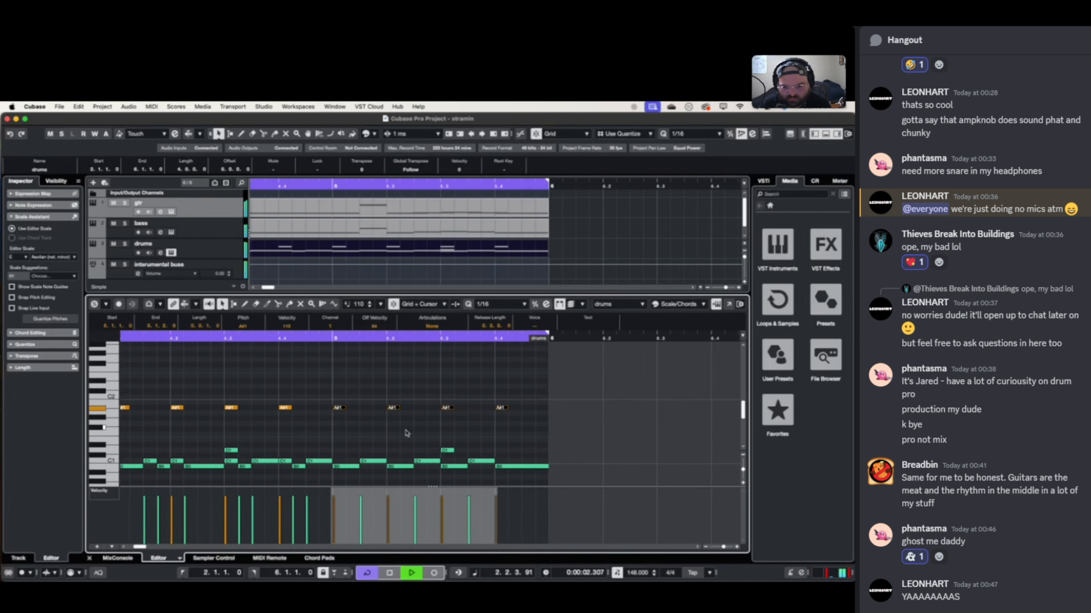
{"action": "scroll", "coordinate": [407, 433], "scroll_direction": "down", "scroll_amount": 5}
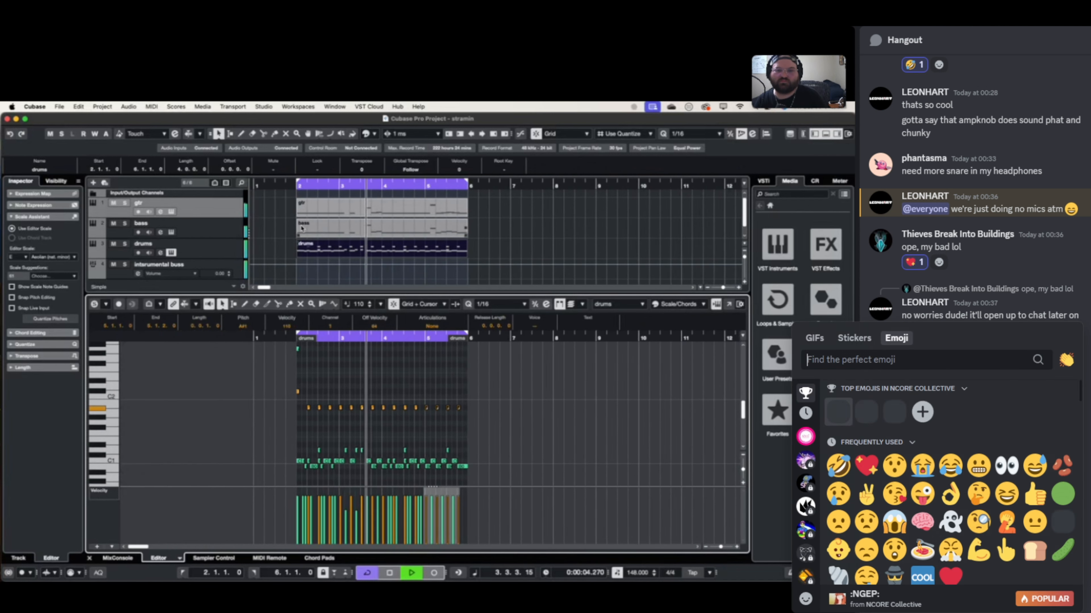
{"action": "key", "text": "space"}
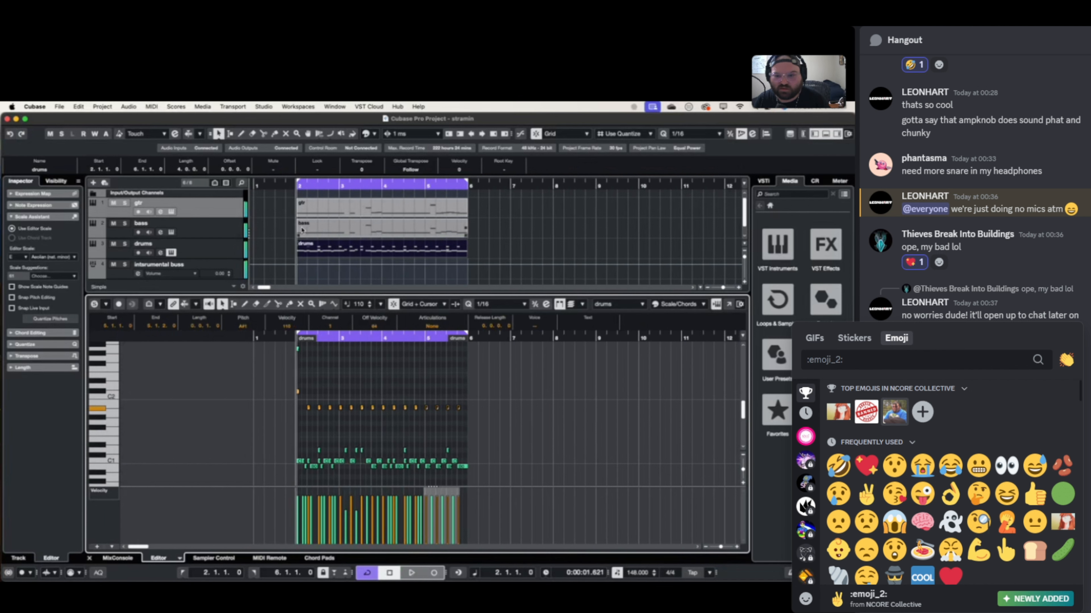
- Post the favourite "Oh yeah, it's all coming together" GIF in the Discord chat and show the MixConsole in Cubase
{"action": "left_click", "coordinate": [814, 338]}
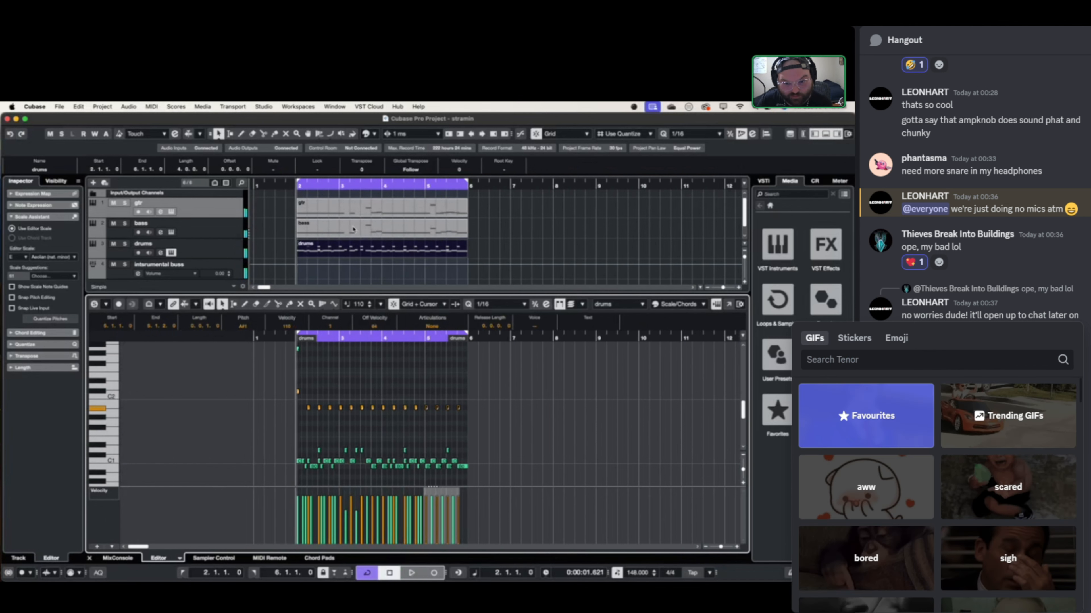
{"action": "left_click", "coordinate": [865, 416]}
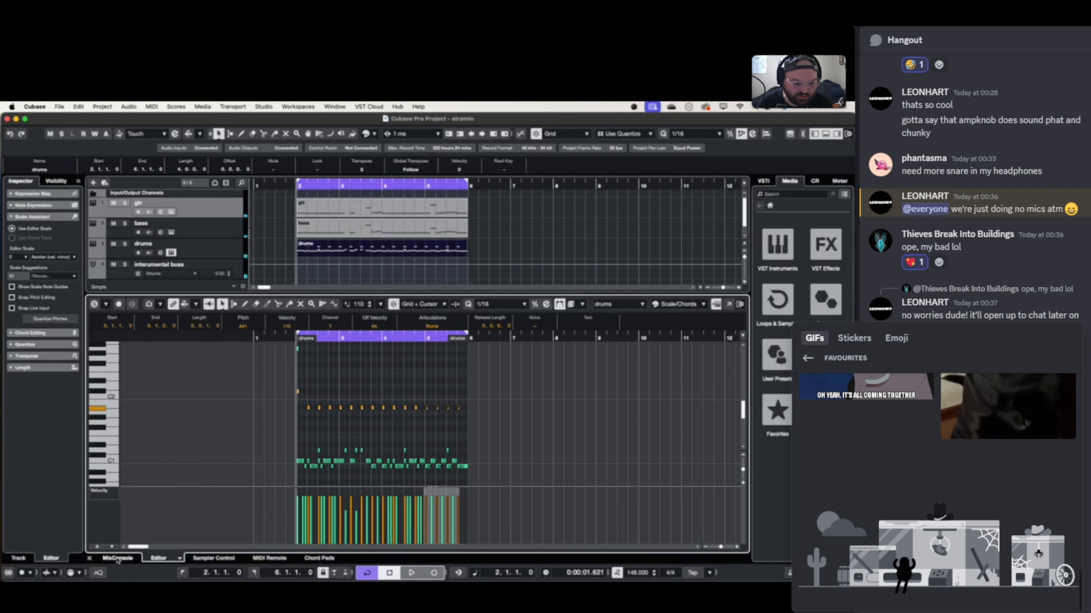
{"action": "left_click", "coordinate": [117, 558]}
{"action": "left_click", "coordinate": [865, 386]}
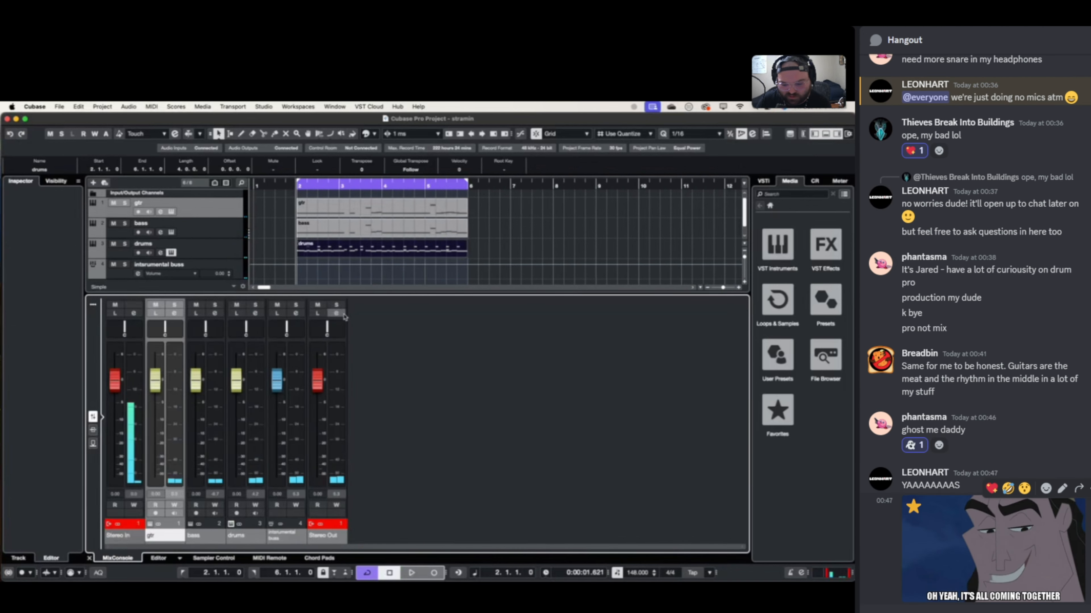
- Load bx_hybrid V2 in the first insert slot of the Stereo Out channel and close the plug-in window
{"action": "left_click", "coordinate": [338, 314]}
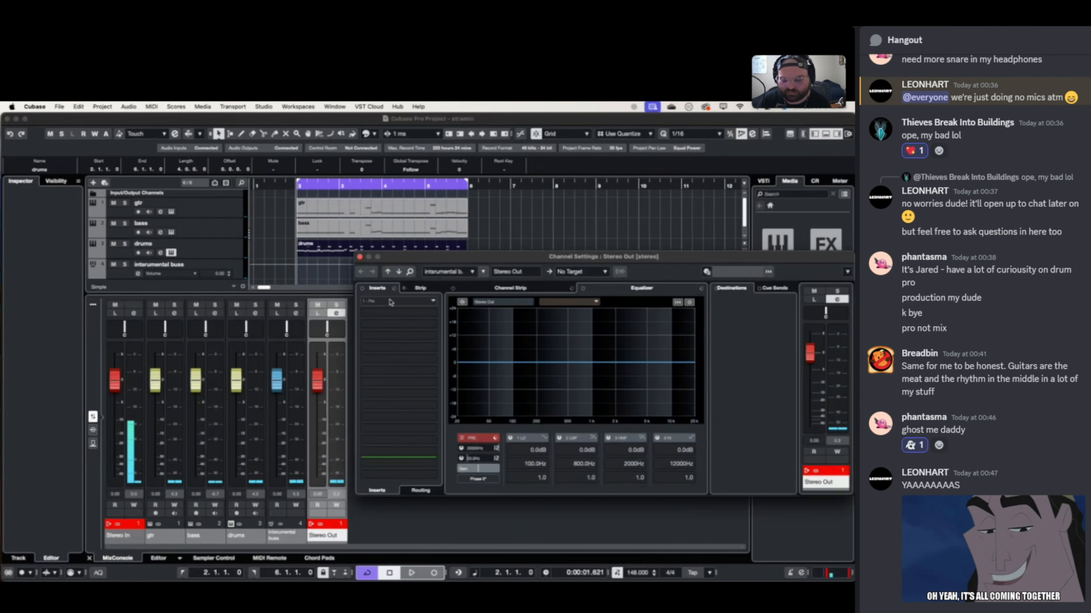
{"action": "left_click", "coordinate": [390, 302]}
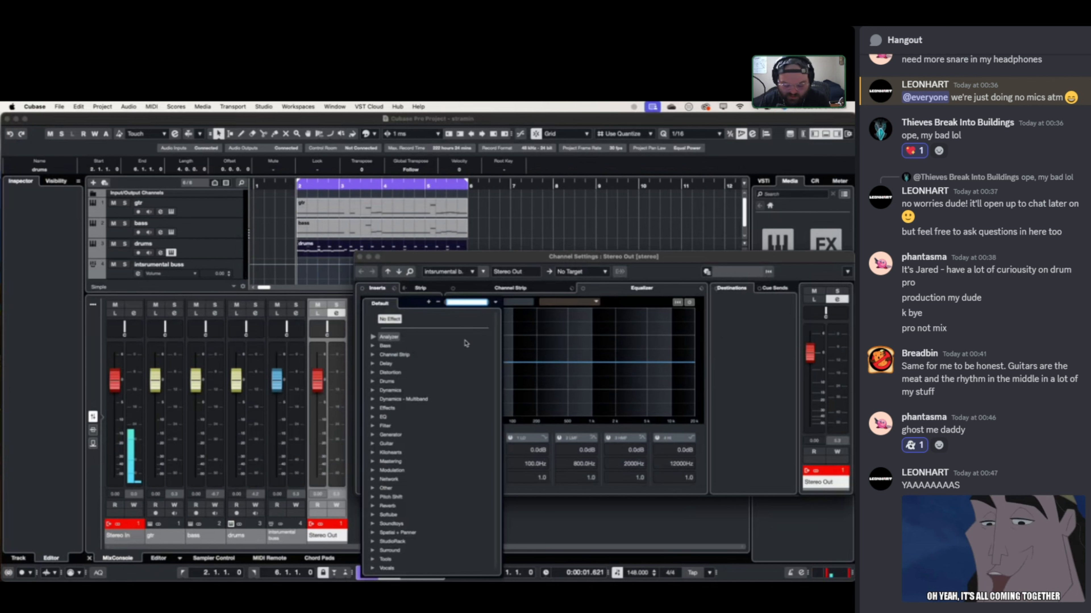
{"action": "type", "text": "bx"}
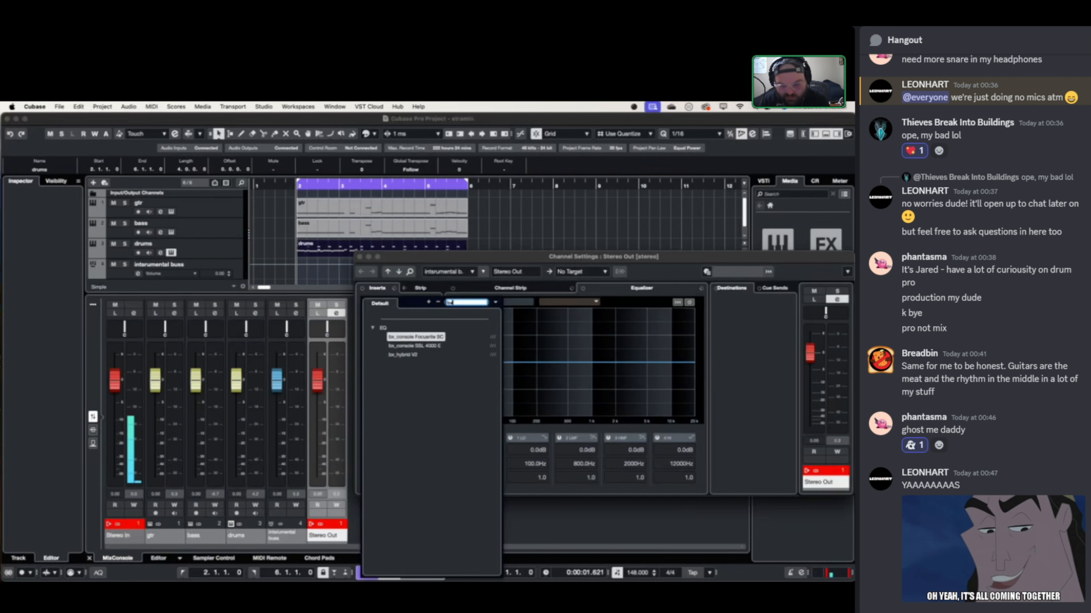
{"action": "left_click", "coordinate": [390, 356]}
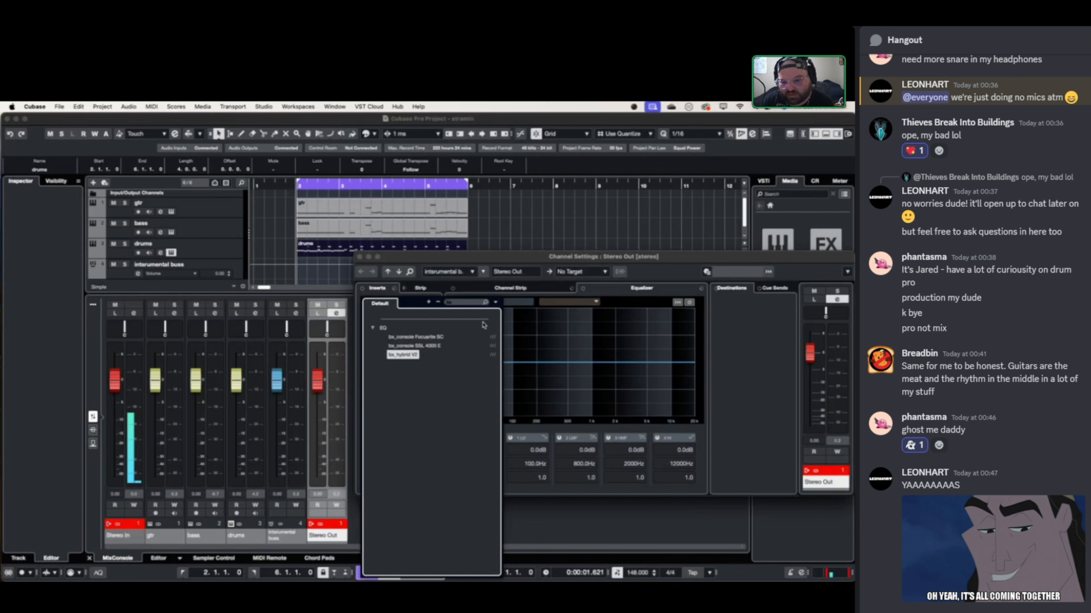
{"action": "key", "text": "Return"}
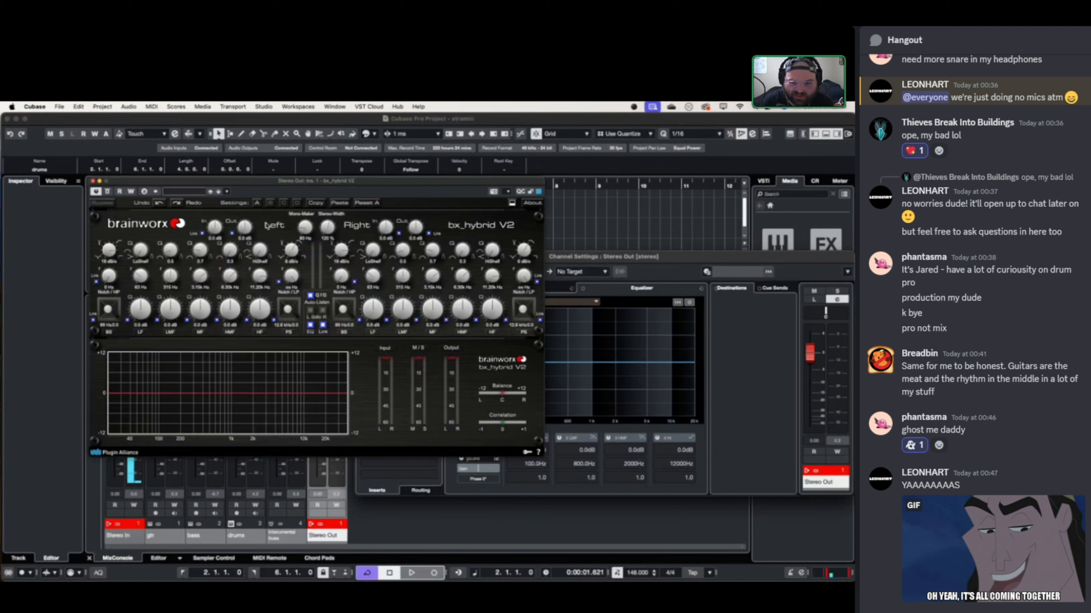
{"action": "left_click", "coordinate": [93, 181]}
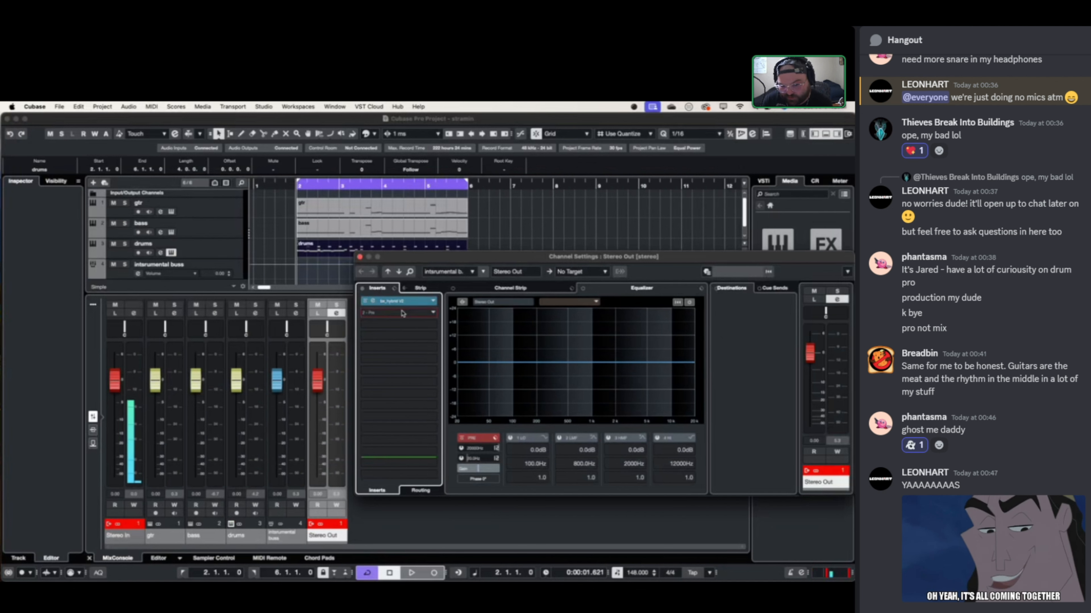
- Load SSL Native Bus Compressor 2 in the second insert slot of Stereo Out and play the loop
{"action": "left_click", "coordinate": [423, 301]}
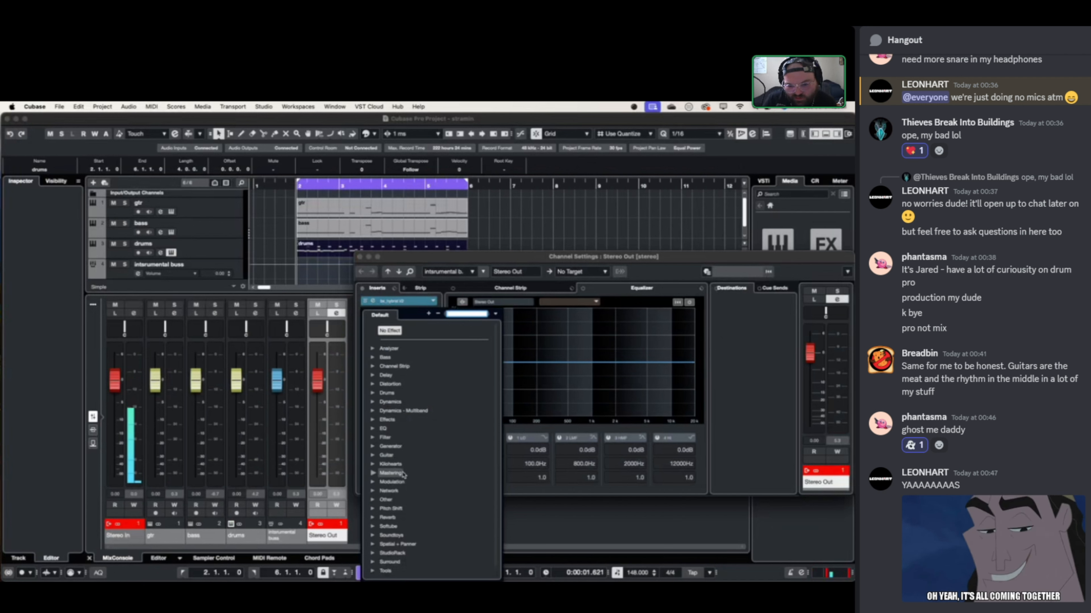
{"action": "type", "text": "ssl"}
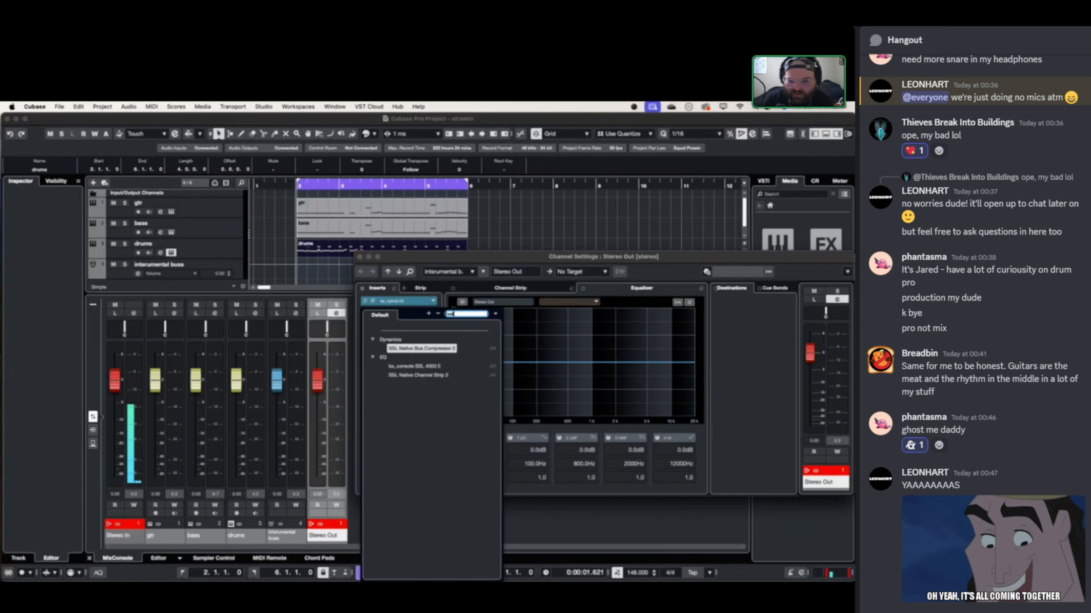
{"action": "left_click", "coordinate": [438, 349]}
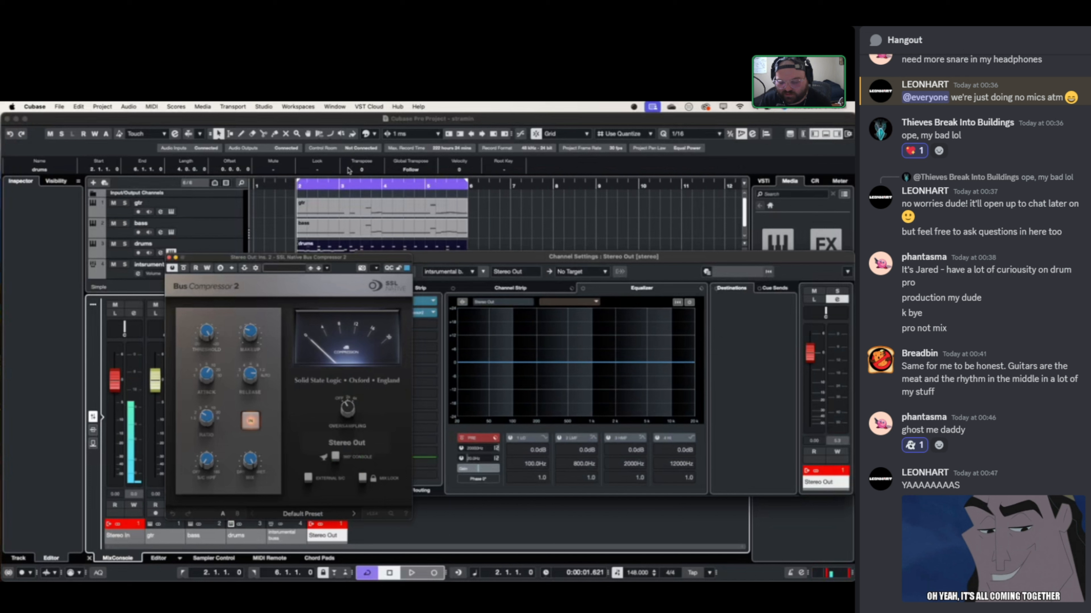
{"action": "key", "text": "space"}
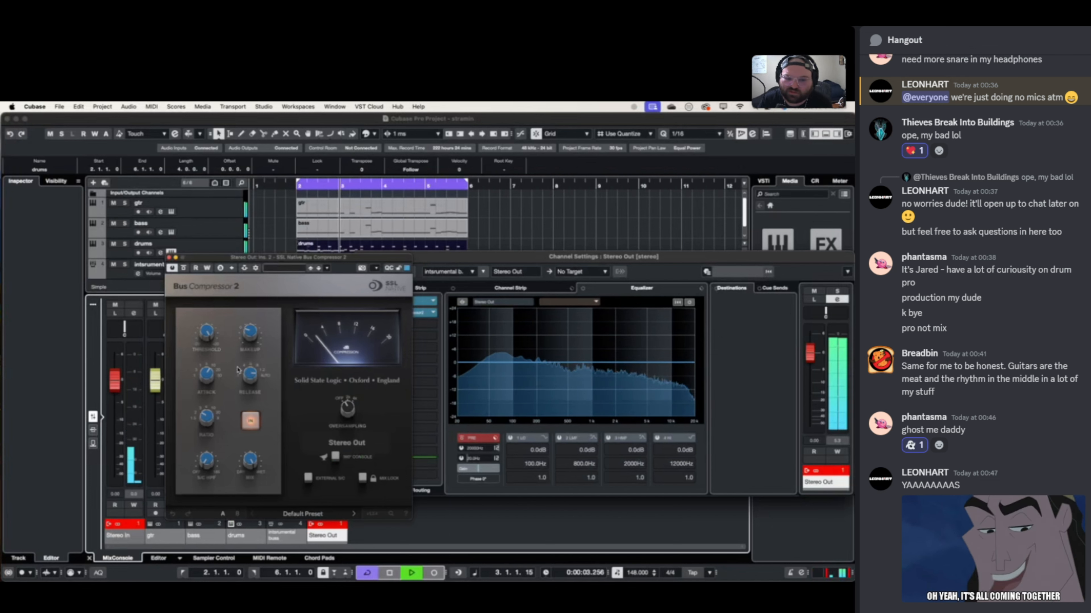
- Adjust the Bus Compressor 2 threshold on the Stereo Out while auditioning the loop, and close the compressor window
{"action": "key", "text": "space"}
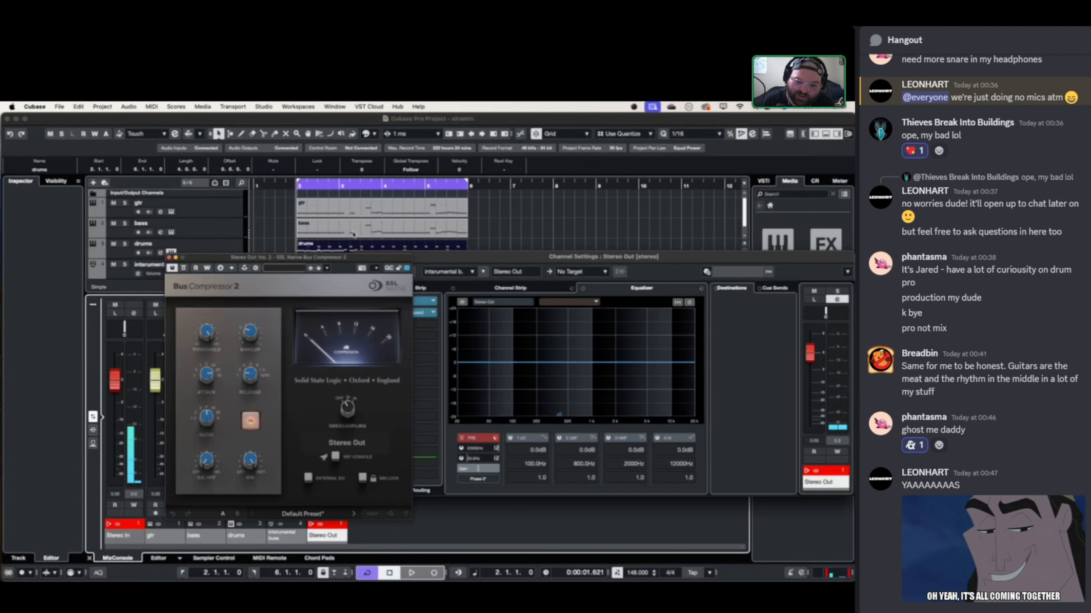
{"action": "mouse_move", "coordinate": [204, 339]}
{"action": "key", "text": "space"}
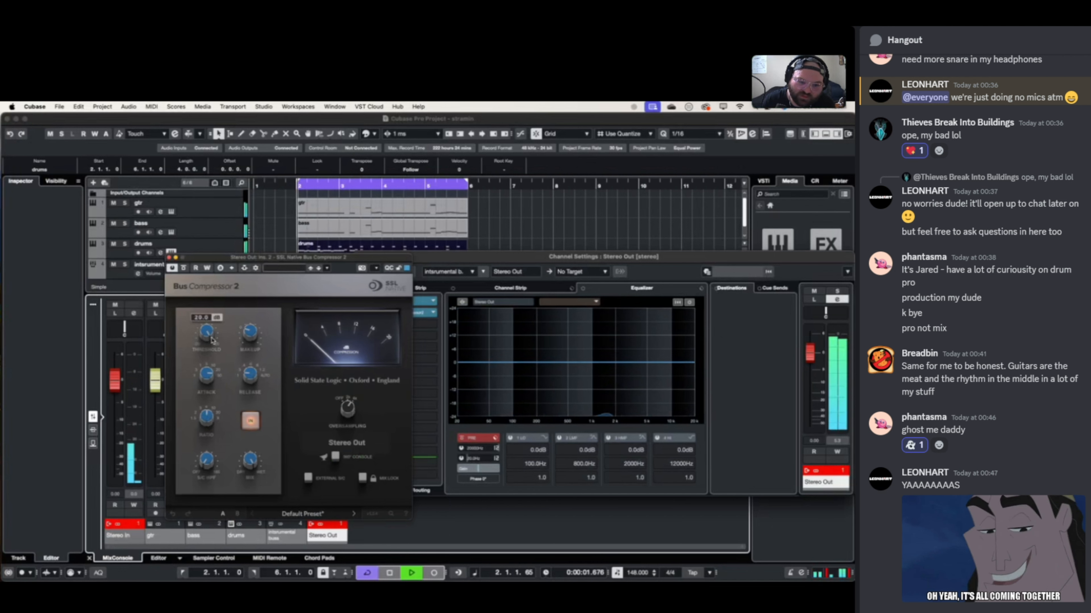
{"action": "left_click_drag", "start_coordinate": [207, 347], "coordinate": [209, 337]}
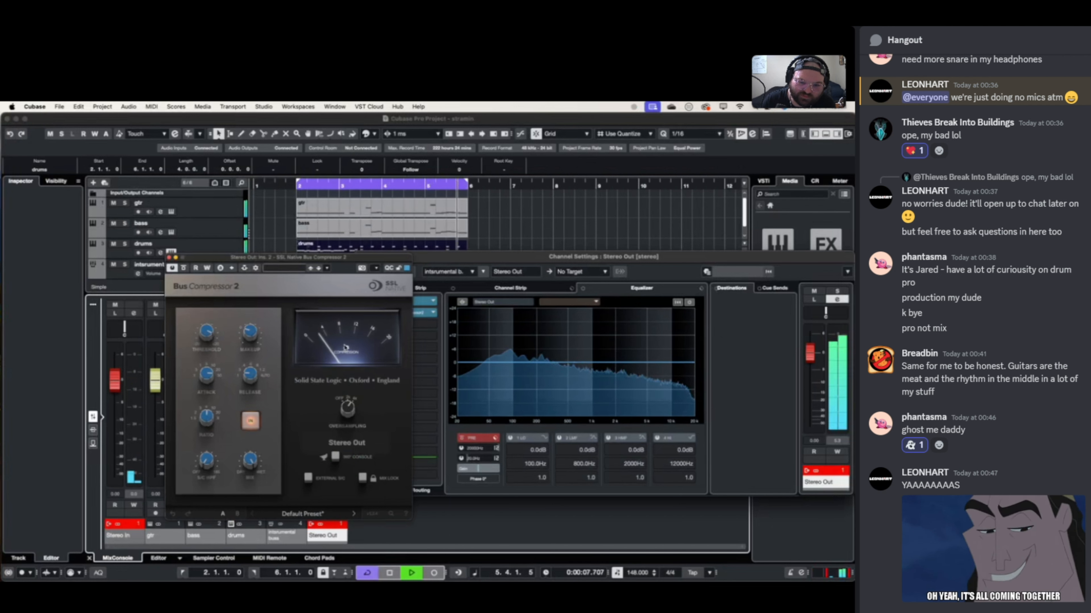
{"action": "key", "text": "space"}
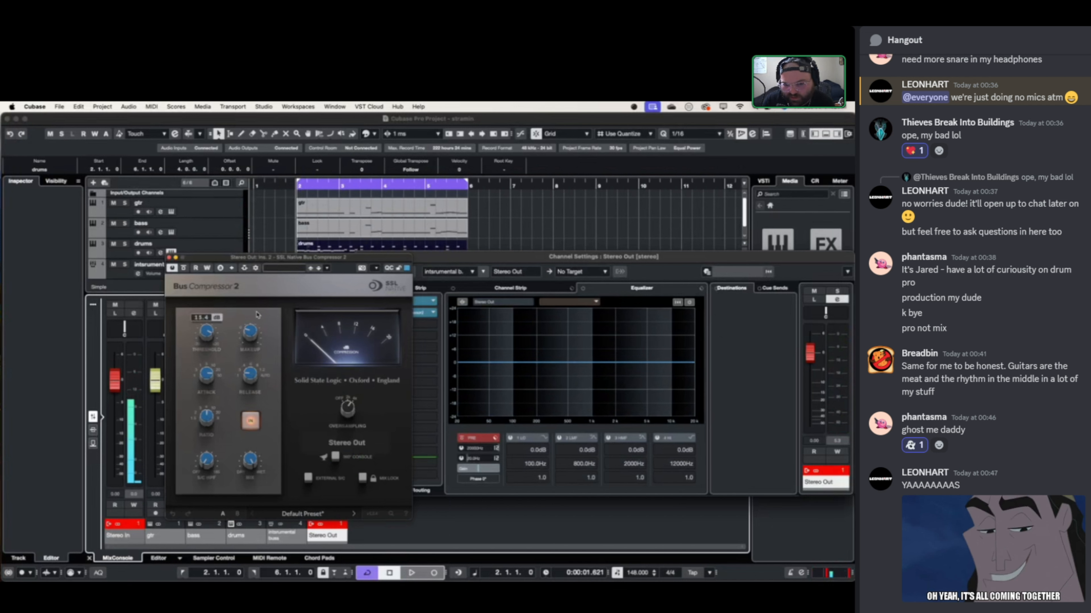
{"action": "key", "text": "space"}
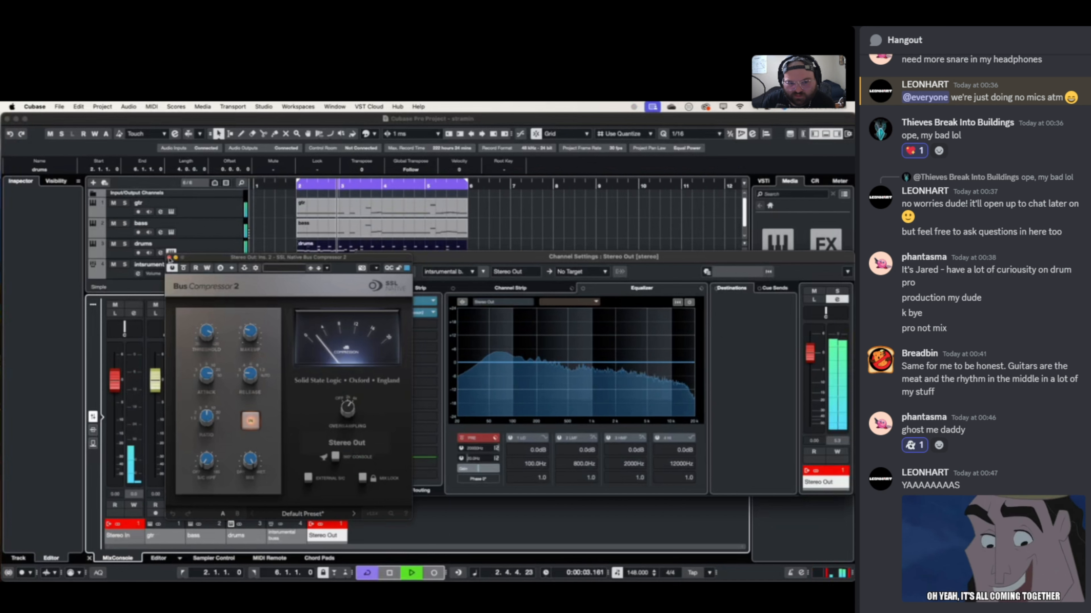
{"action": "left_click", "coordinate": [169, 258]}
{"action": "key", "text": "space"}
- Insert the Tape effect in the third insert slot of the Stereo Out, audition the loop through it, and close its window
{"action": "left_click", "coordinate": [388, 325]}
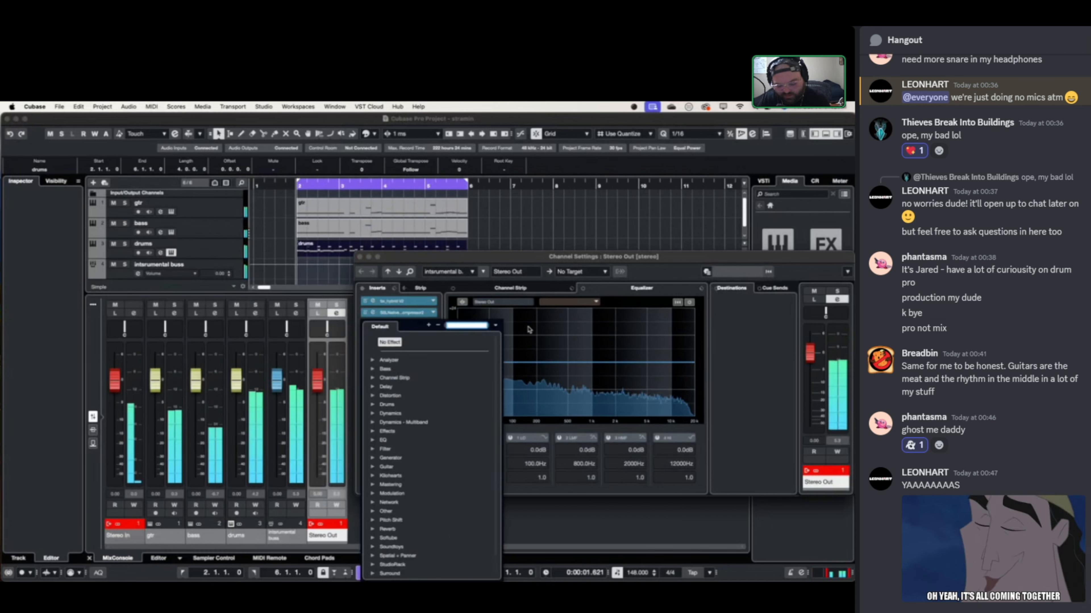
{"action": "type", "text": "tape"}
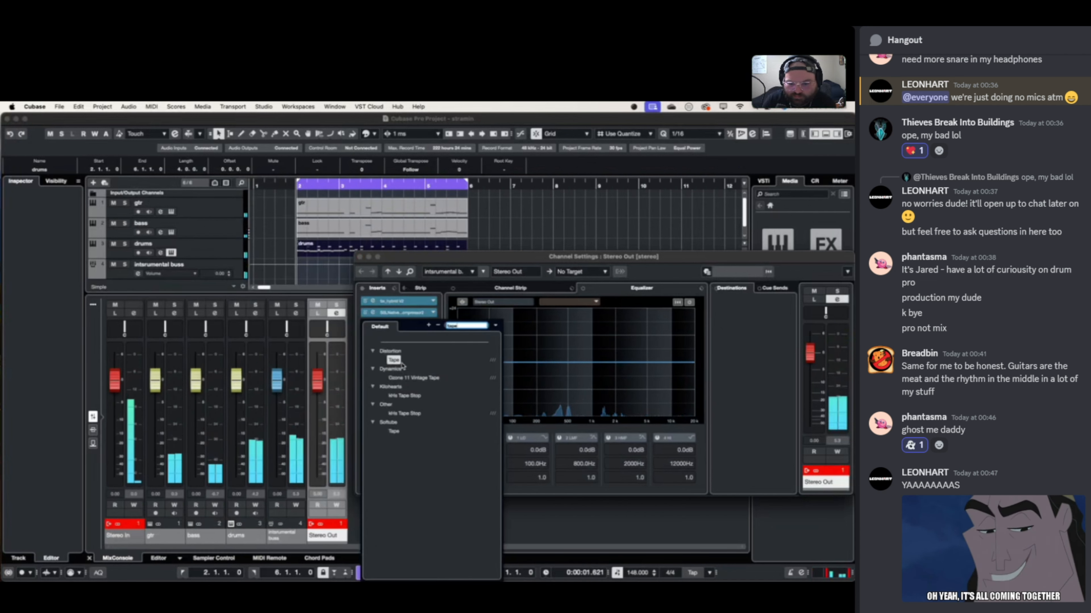
{"action": "key", "text": "Escape"}
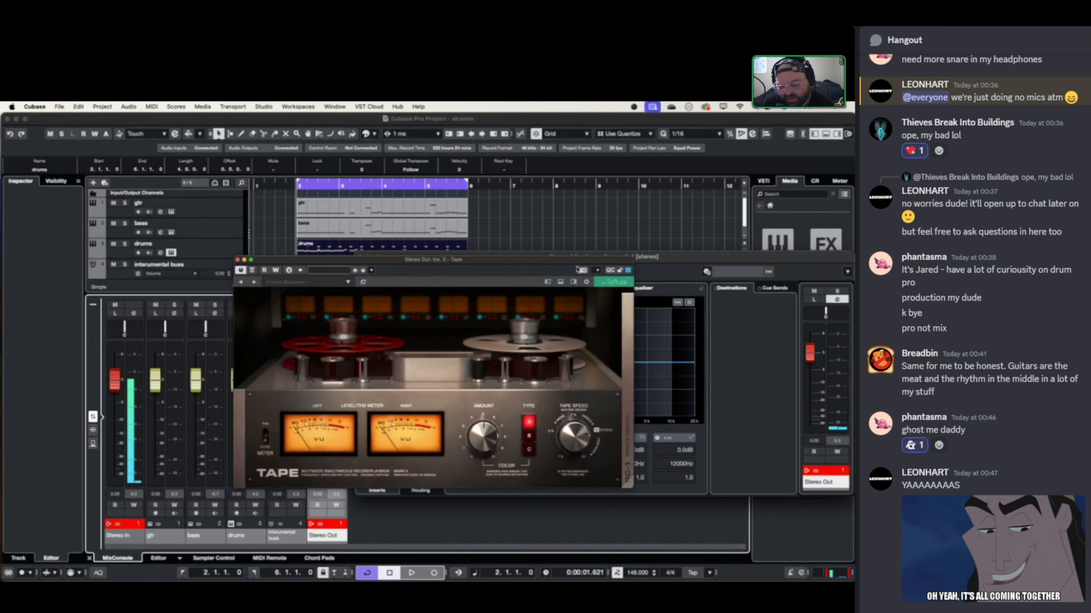
{"action": "key", "text": "space"}
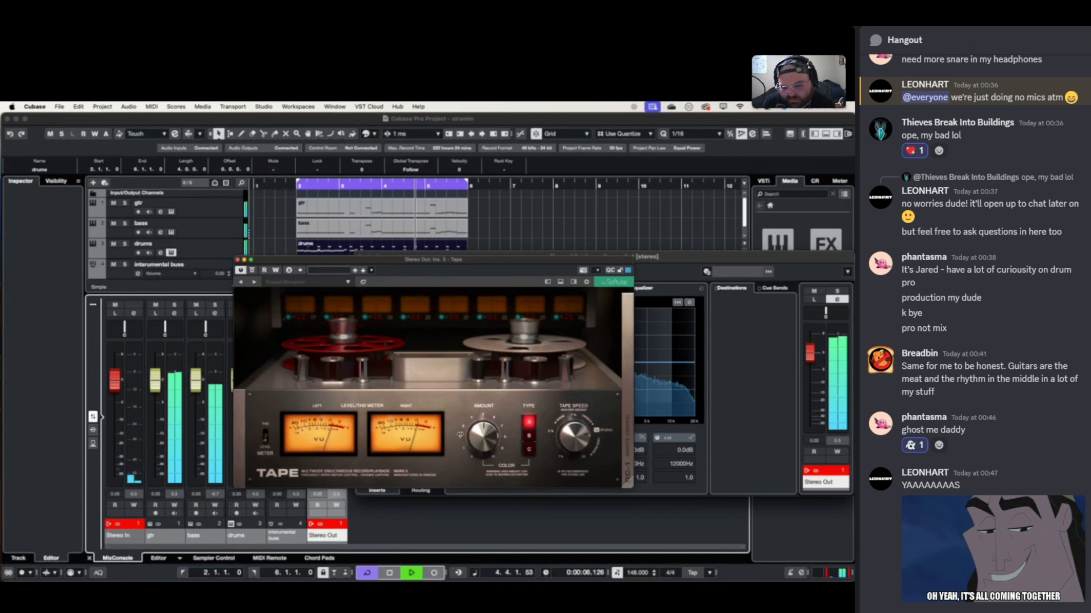
{"action": "key", "text": "space"}
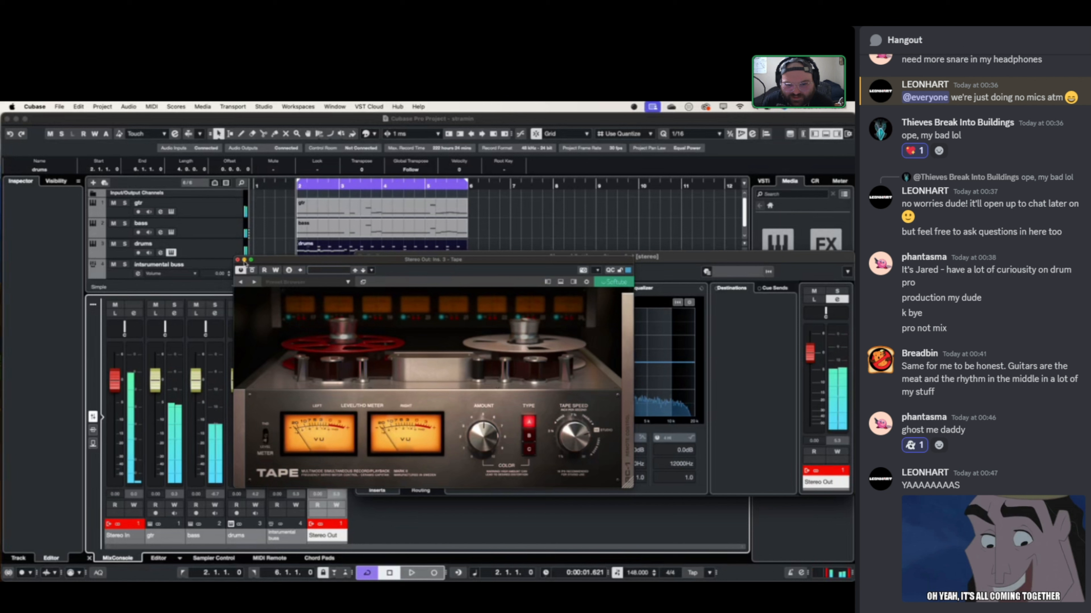
{"action": "left_click", "coordinate": [237, 260]}
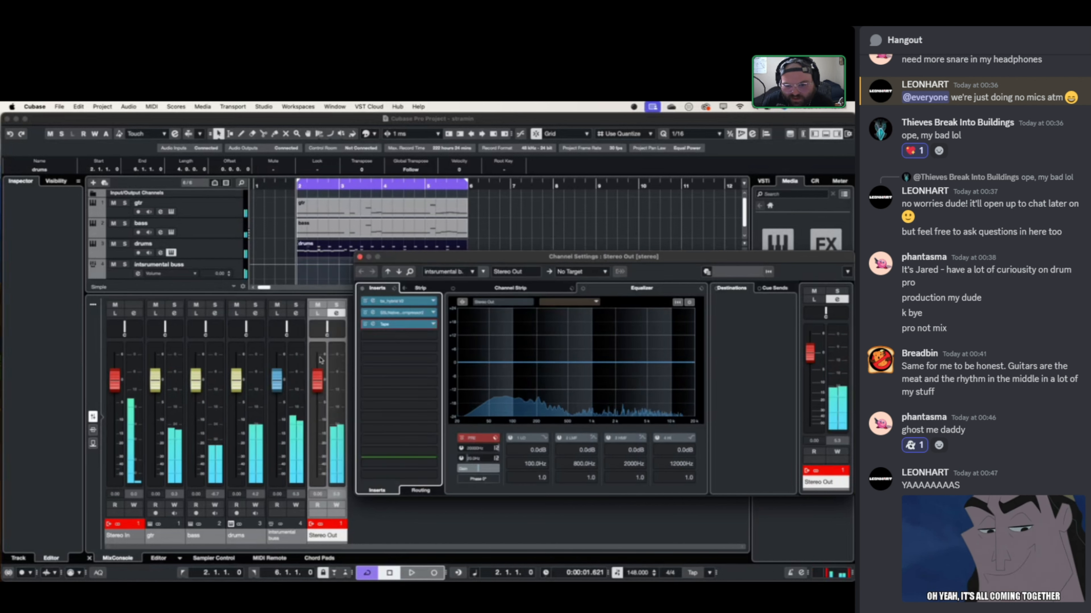
- Insert El Juan Limiter in the fourth insert slot of the Stereo Out
{"action": "left_click", "coordinate": [399, 336]}
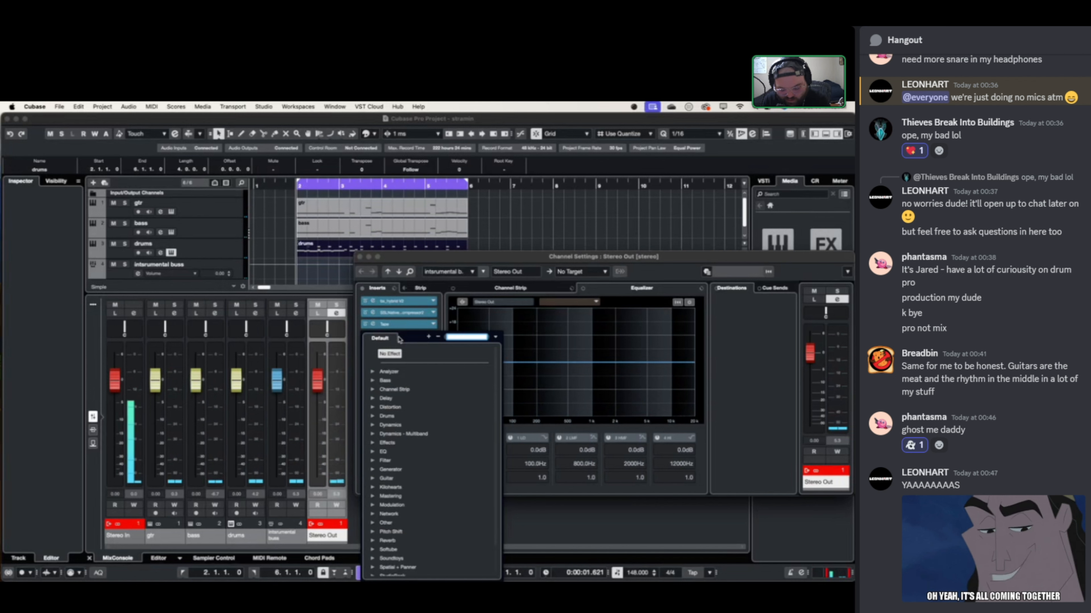
{"action": "type", "text": "el"}
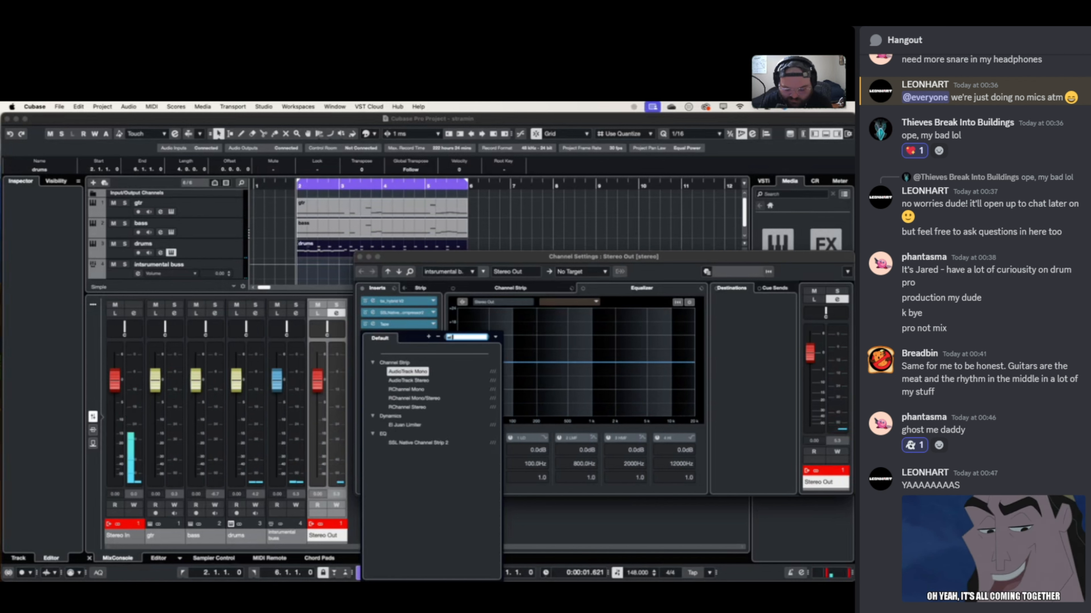
{"action": "type", "text": " j"}
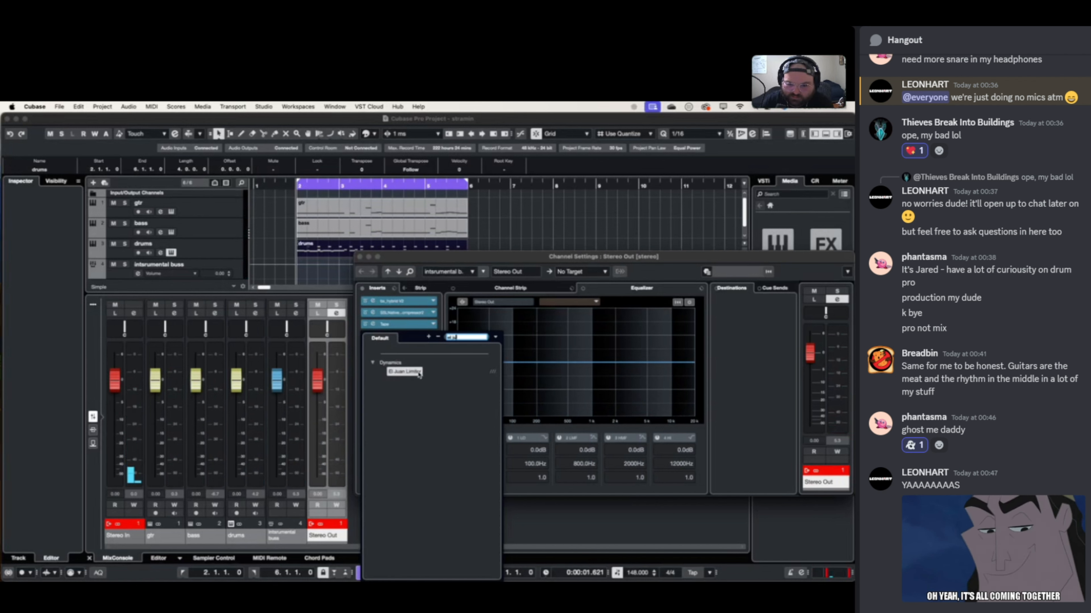
{"action": "left_click", "coordinate": [406, 371]}
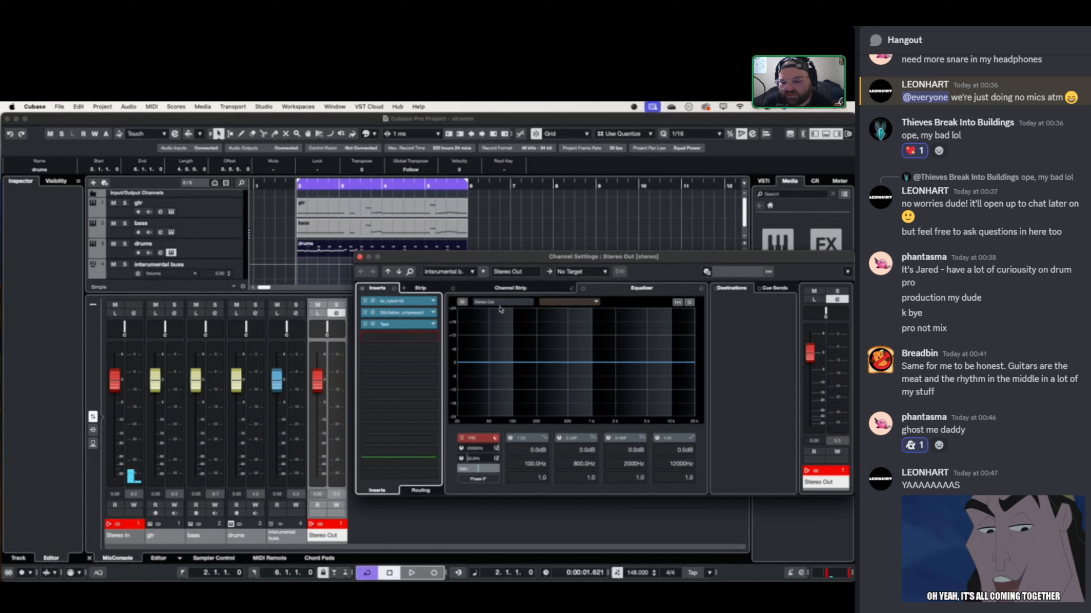
- Set El Juan Limiter's threshold to -2.3 and ceiling to -0.3 during loop playback, and close the limiter and Stereo Out settings
{"action": "left_click_drag", "start_coordinate": [406, 310], "coordinate": [414, 329]}
{"action": "key", "text": "space"}
{"action": "scroll", "coordinate": [413, 329], "scroll_direction": "up", "scroll_amount": 3}
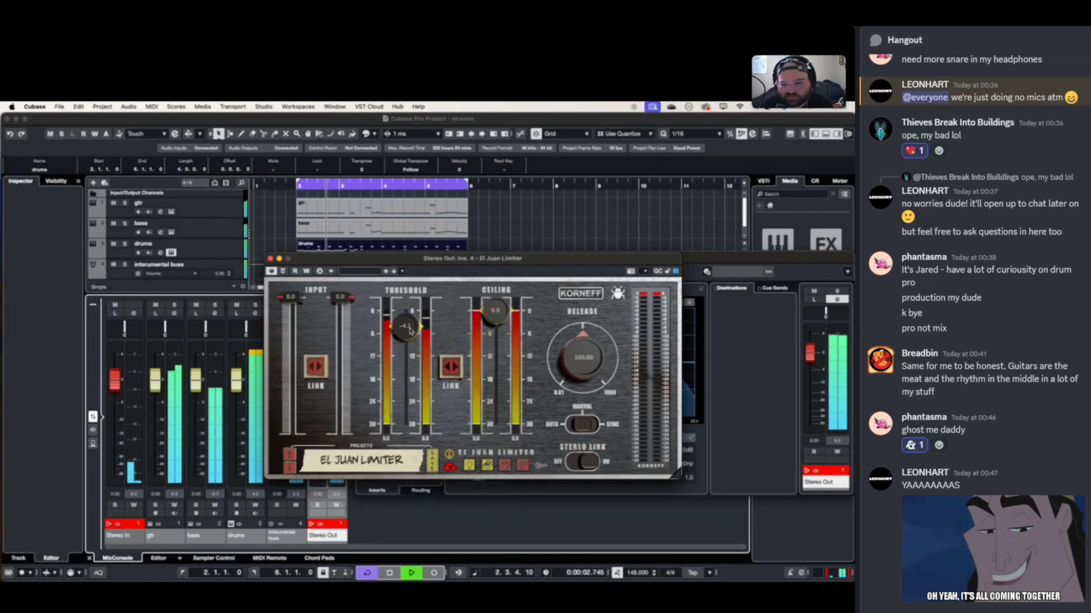
{"action": "scroll", "coordinate": [411, 328], "scroll_direction": "up", "scroll_amount": 2}
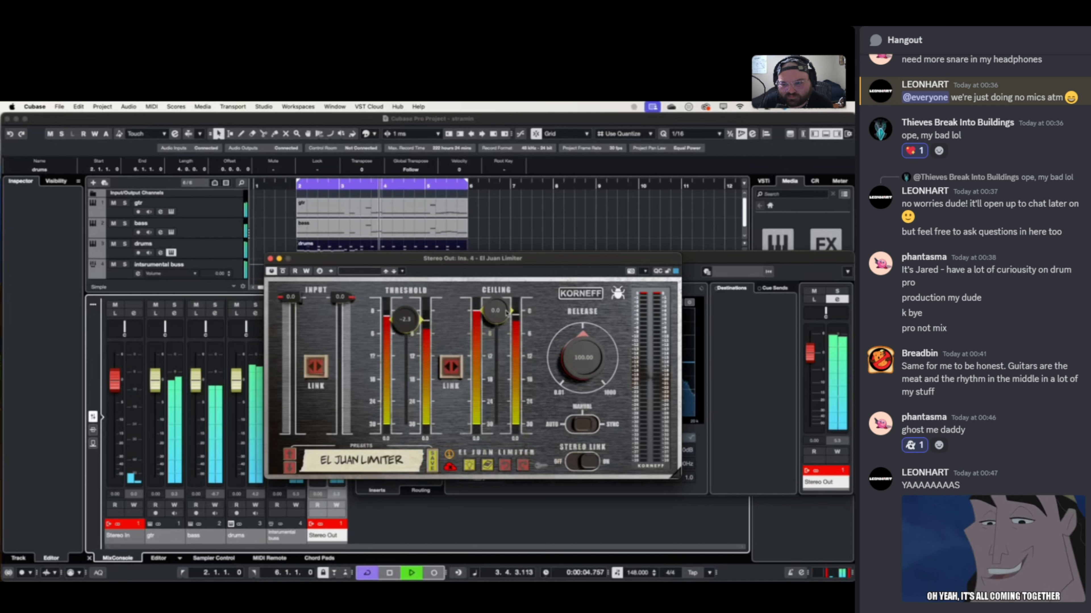
{"action": "scroll", "coordinate": [504, 316], "scroll_direction": "down", "scroll_amount": 1}
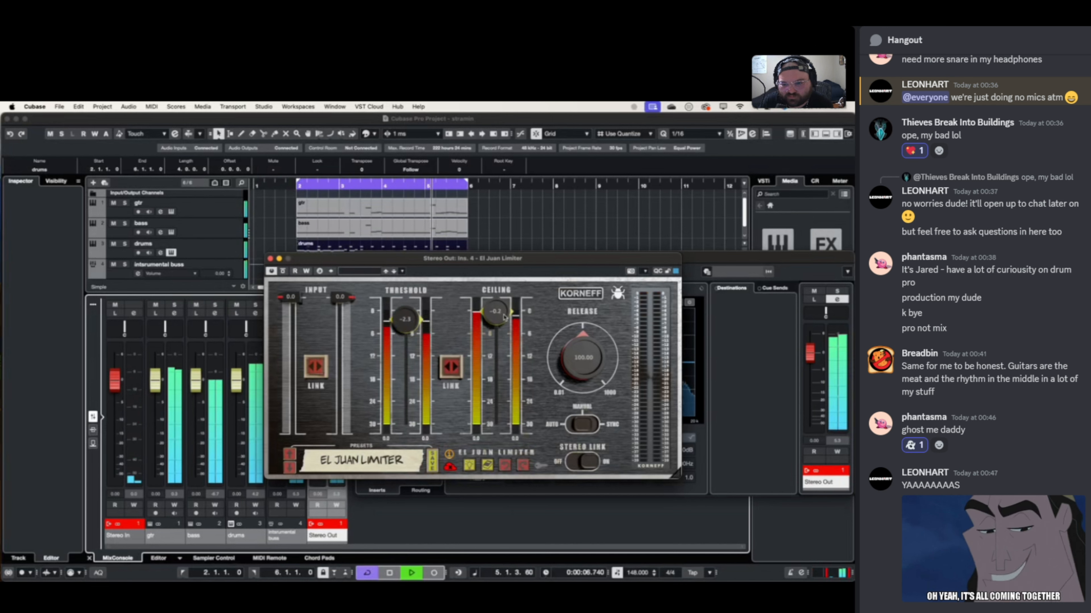
{"action": "scroll", "coordinate": [499, 314], "scroll_direction": "down", "scroll_amount": 2}
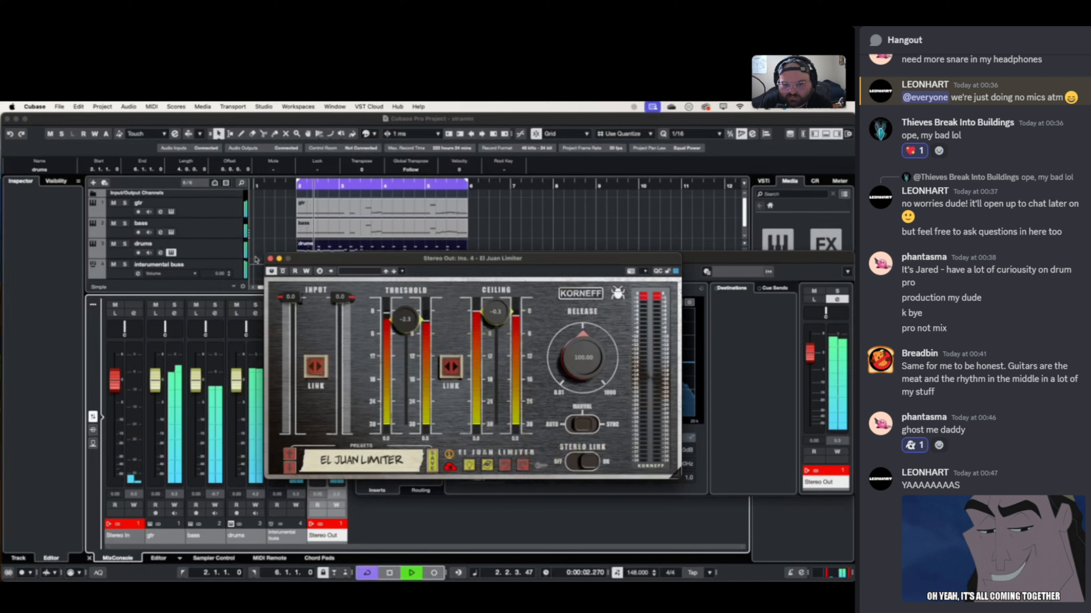
{"action": "key", "text": "space"}
{"action": "left_click", "coordinate": [271, 260]}
{"action": "left_click", "coordinate": [360, 258]}
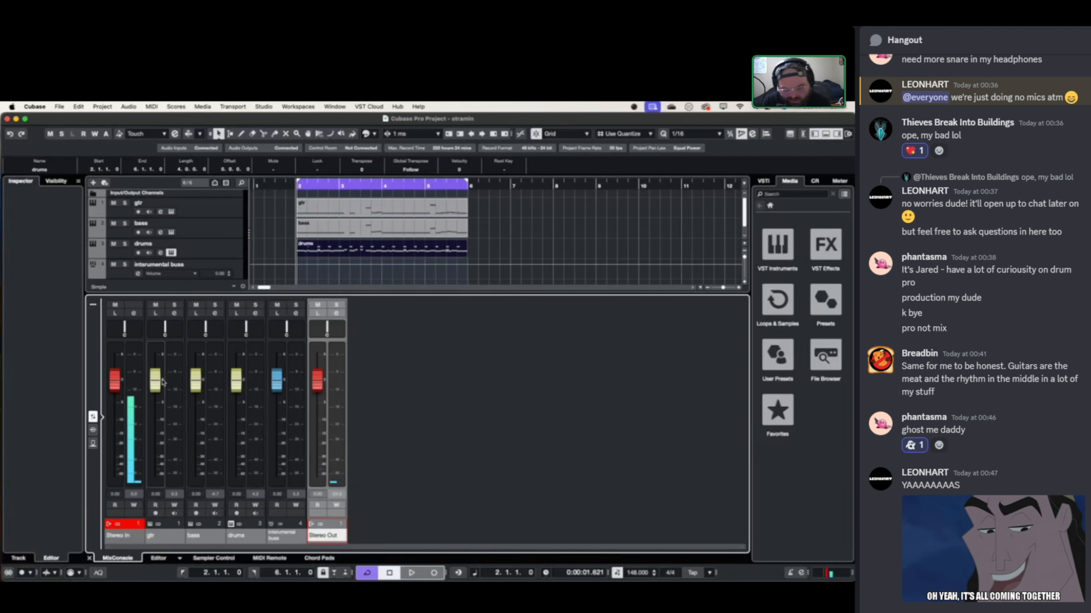
- Insert the kHs Gain plug-in on the gtr channel and place it in insert slot 13
{"action": "left_click", "coordinate": [174, 314]}
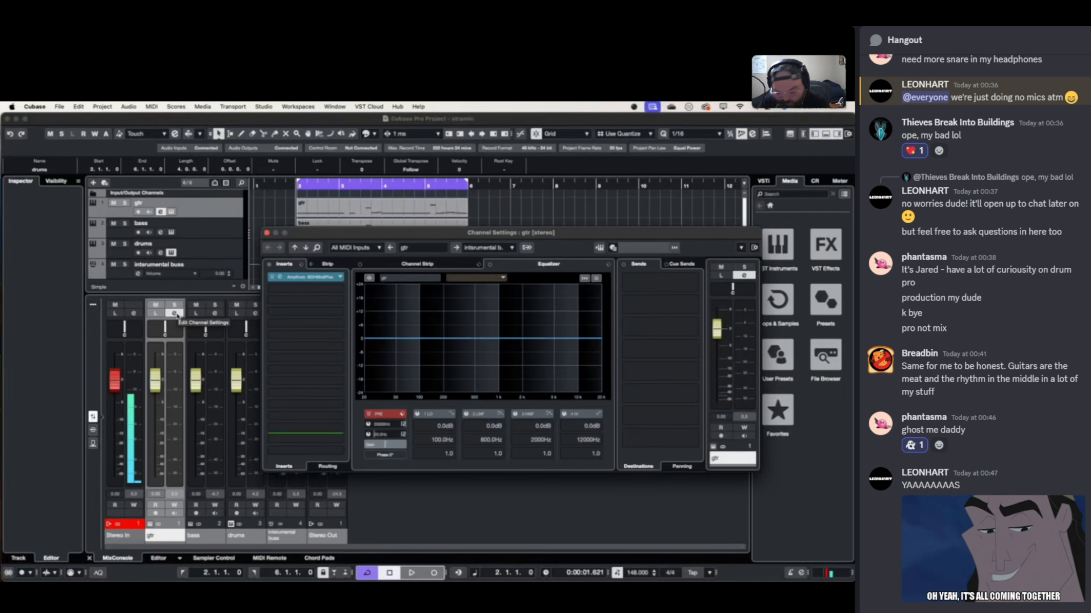
{"action": "left_click", "coordinate": [318, 290]}
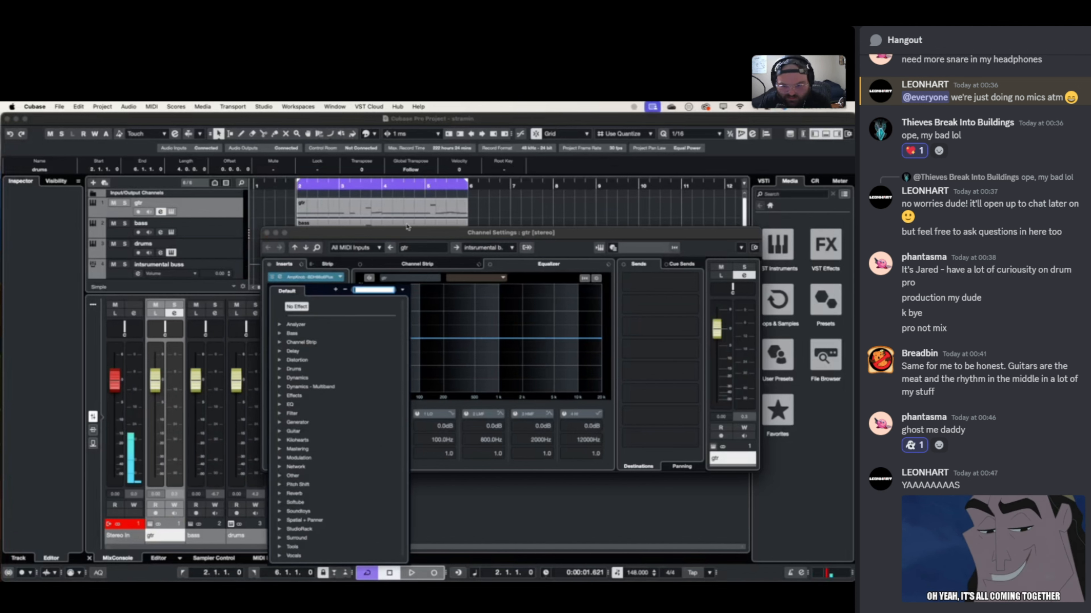
{"action": "left_click", "coordinate": [404, 233]}
{"action": "left_click", "coordinate": [319, 429]}
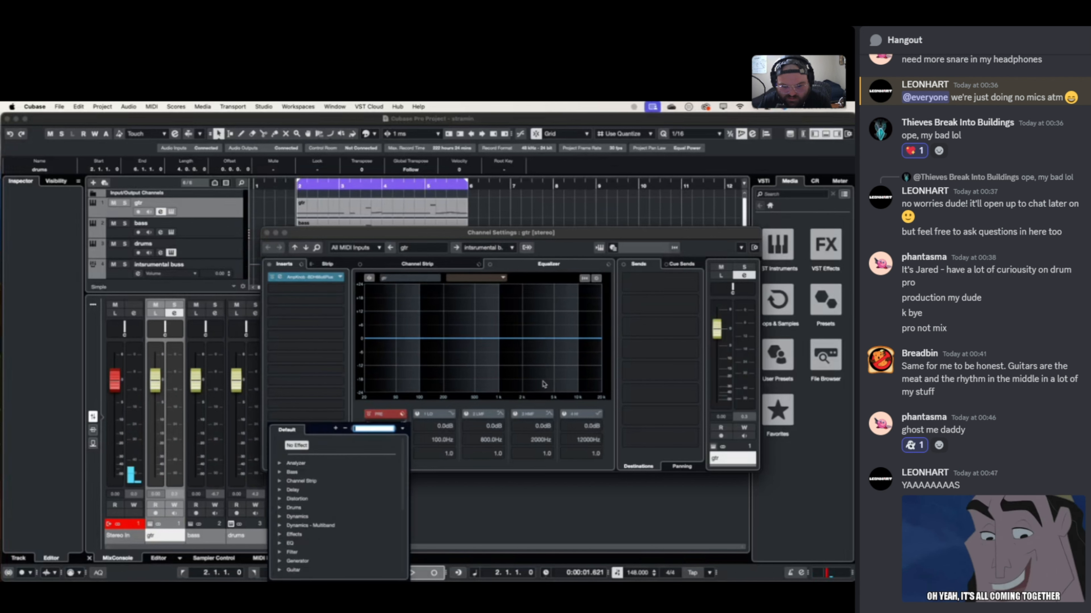
{"action": "type", "text": "gain"}
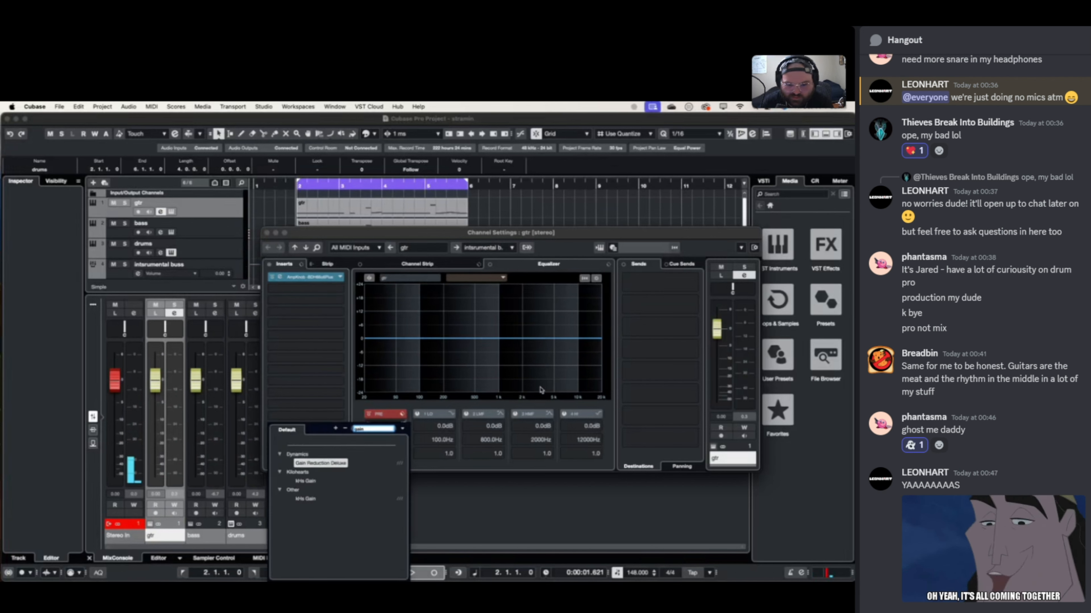
{"action": "left_click", "coordinate": [312, 482]}
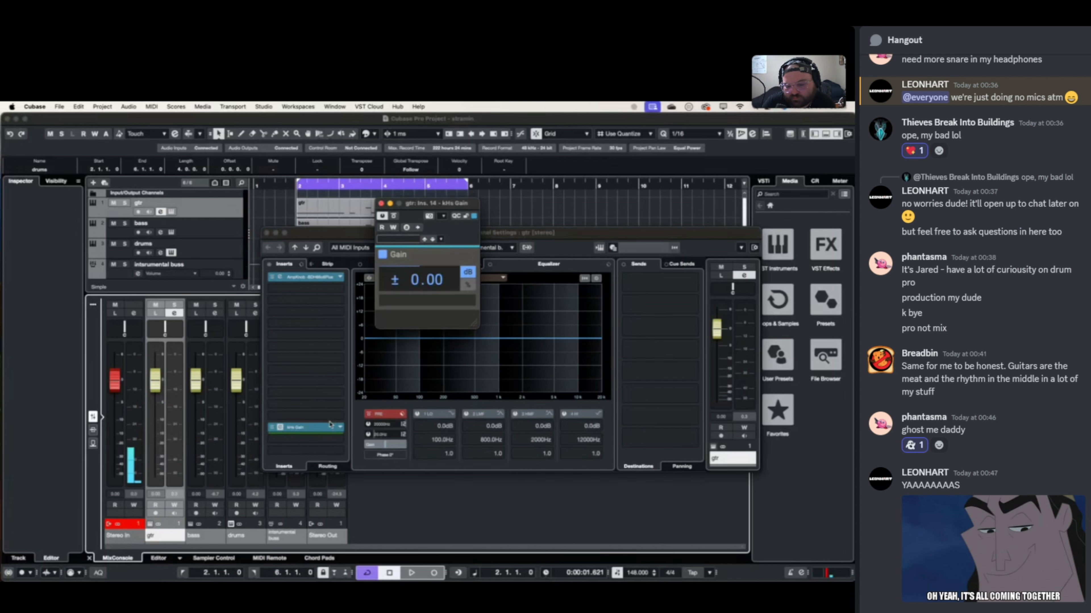
{"action": "left_click_drag", "start_coordinate": [330, 426], "coordinate": [328, 416]}
- Insert VU Meter Stereo in slot 14 of the gtr channel and show its window beside the gain plug-in during playback
{"action": "left_click", "coordinate": [320, 429]}
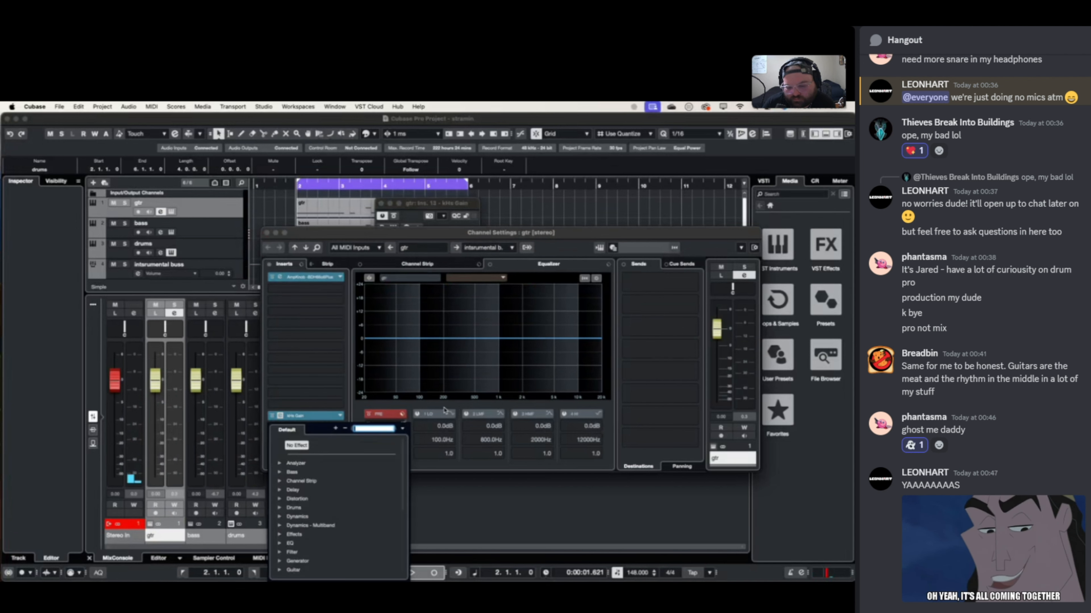
{"action": "type", "text": "vu"}
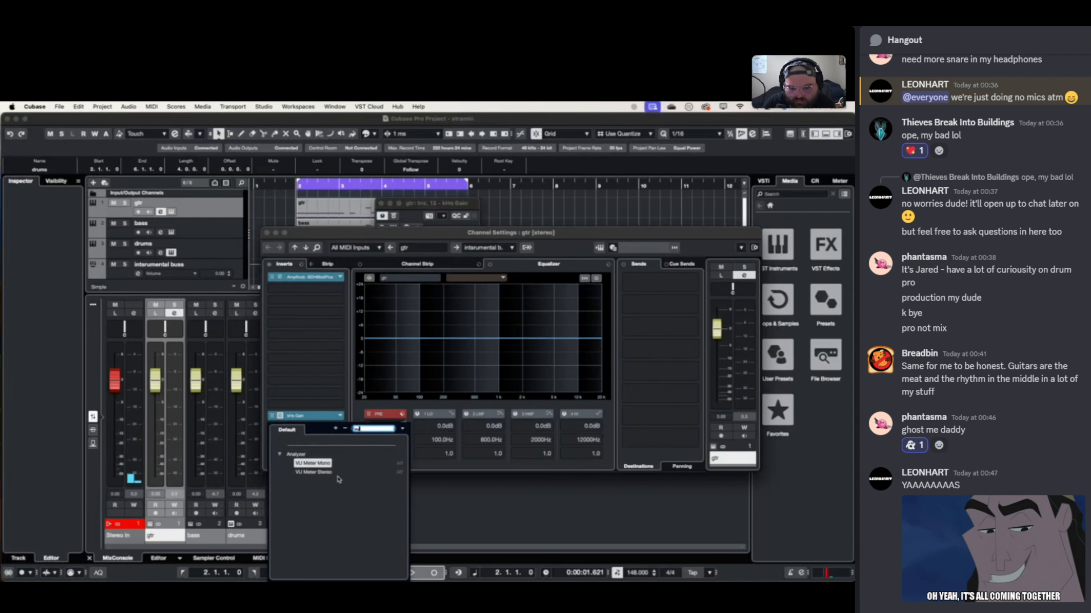
{"action": "left_click", "coordinate": [320, 472]}
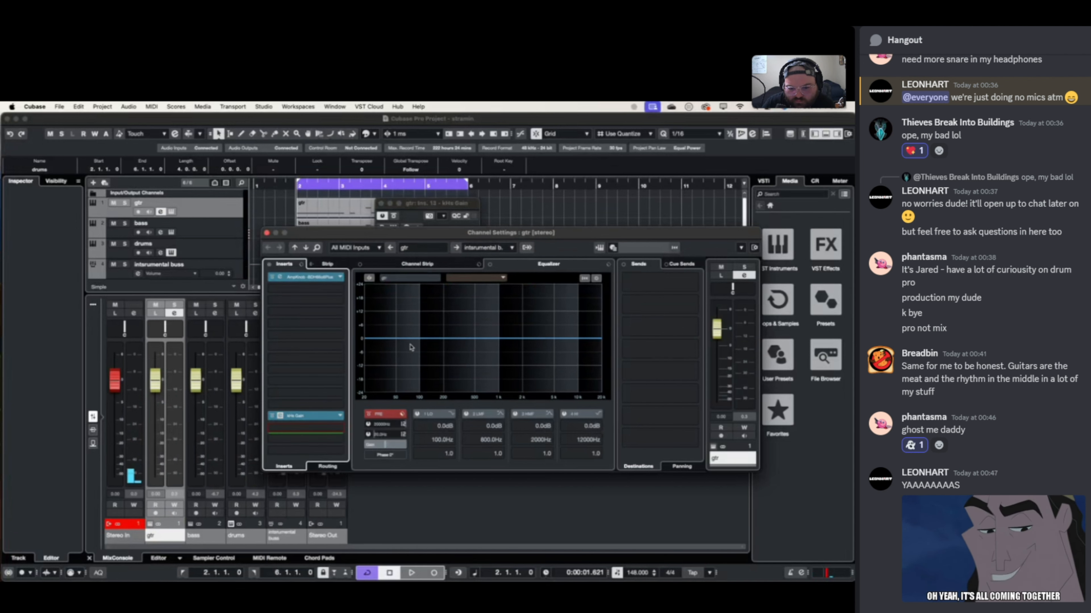
{"action": "left_click", "coordinate": [313, 419]}
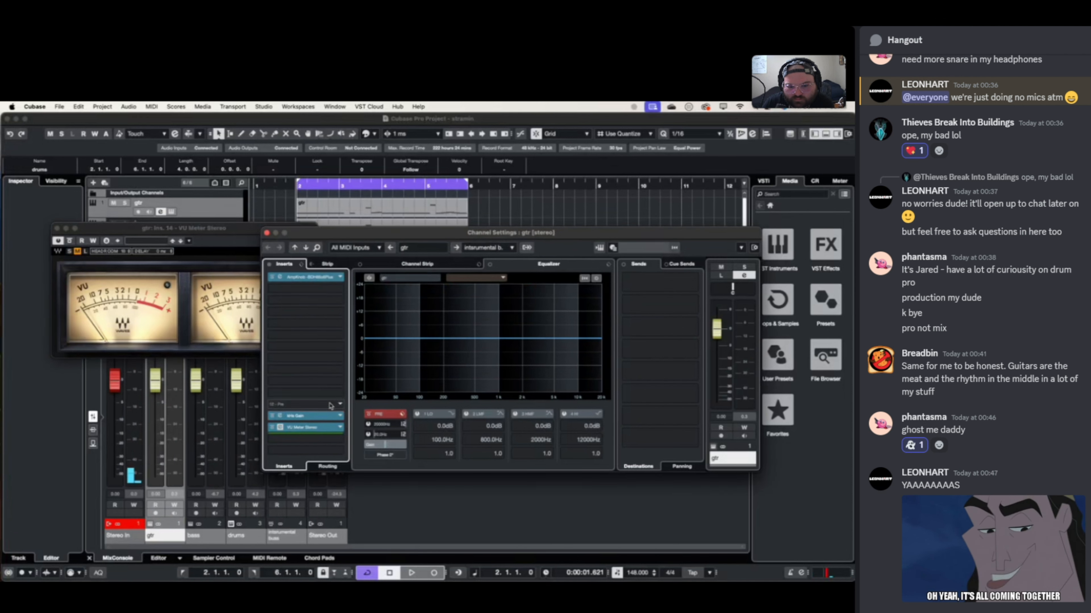
{"action": "left_click", "coordinate": [315, 419]}
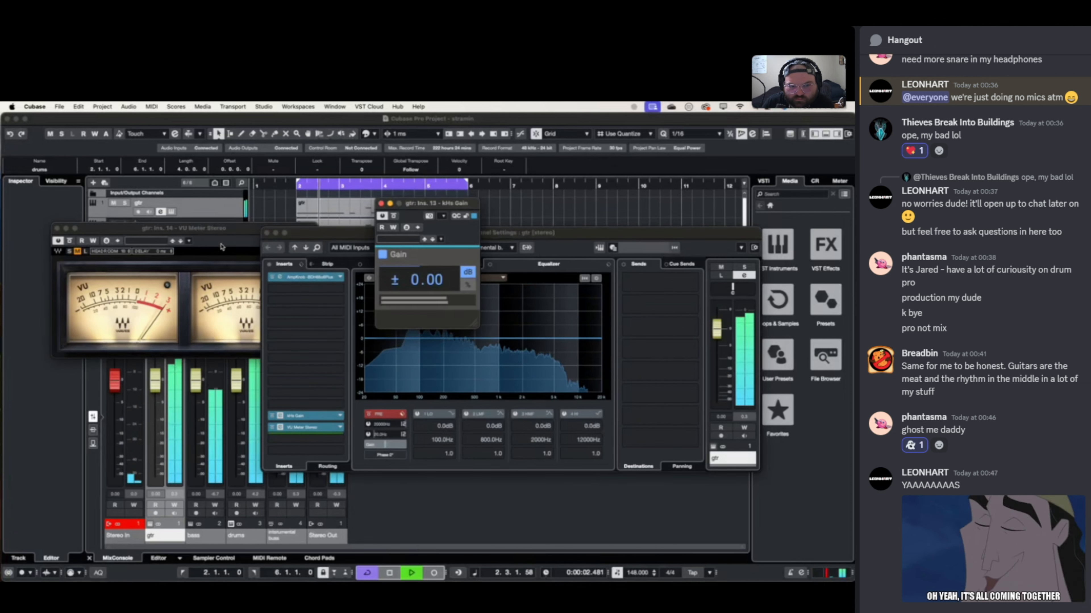
{"action": "left_click_drag", "start_coordinate": [219, 232], "coordinate": [181, 232]}
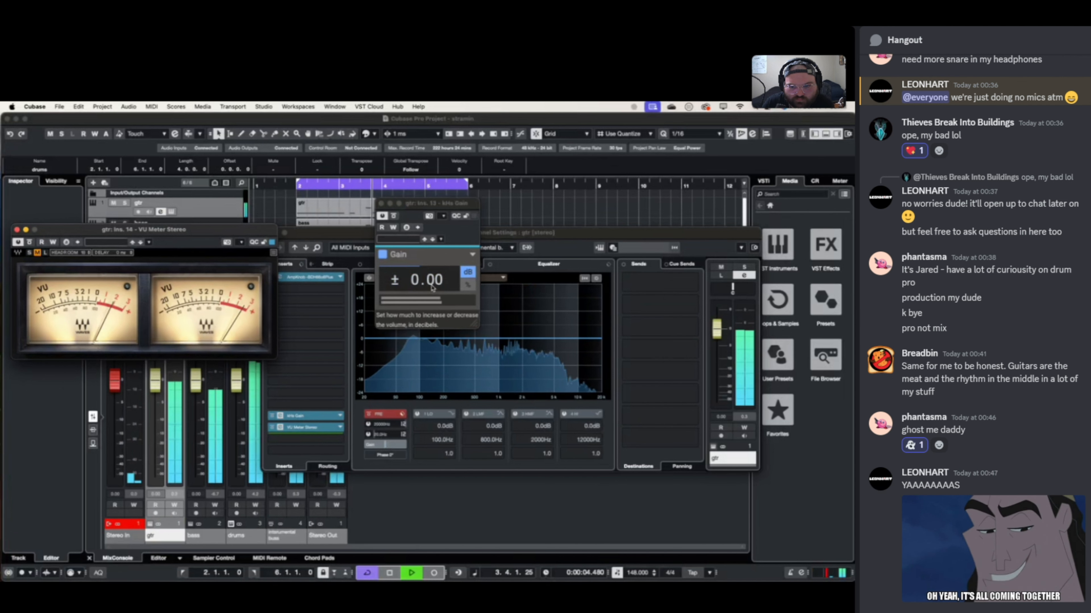
- Set the gtr channel's kHs Gain to -6 dB and stop playback
{"action": "mouse_move", "coordinate": [416, 282]}
{"action": "left_mouse_down"}
{"action": "mouse_move", "coordinate": [415, 312]}
{"action": "mouse_move", "coordinate": [415, 300]}
{"action": "left_mouse_up"}
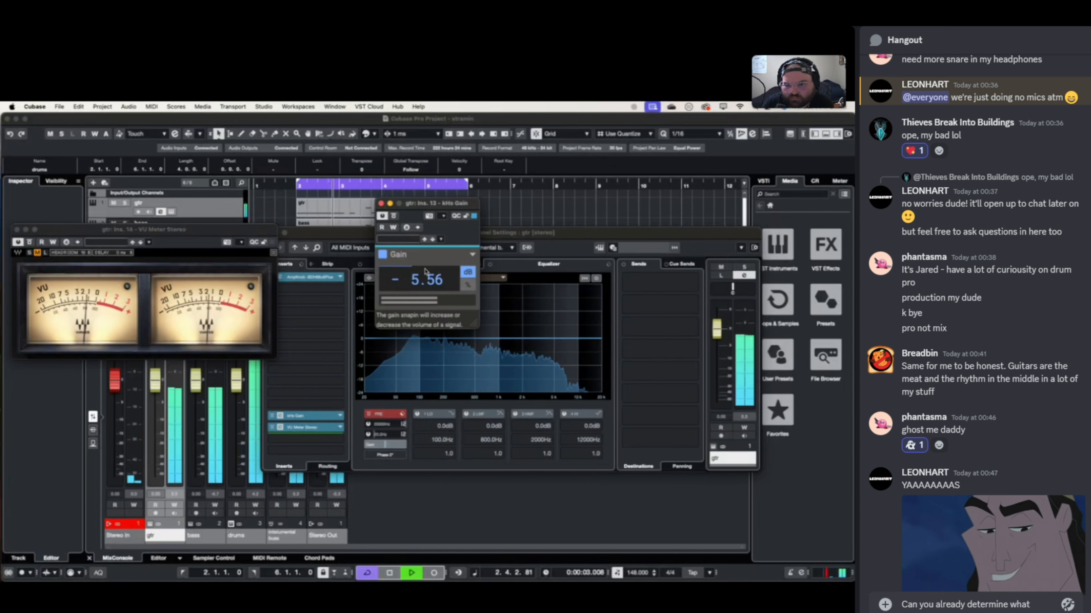
{"action": "double_click", "coordinate": [432, 276]}
{"action": "right_click", "coordinate": [416, 282]}
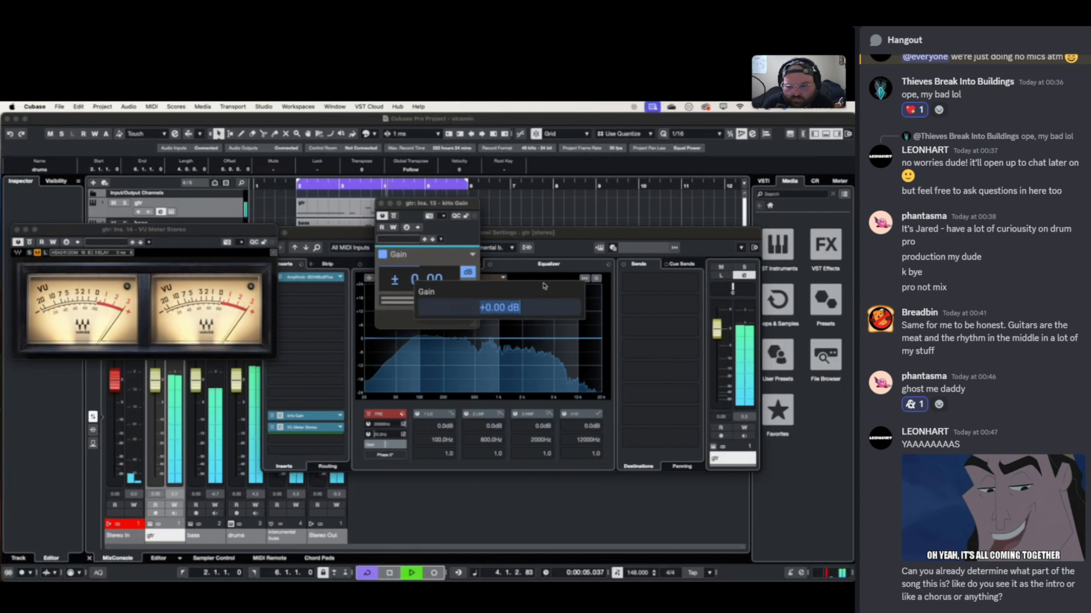
{"action": "type", "text": "- "}
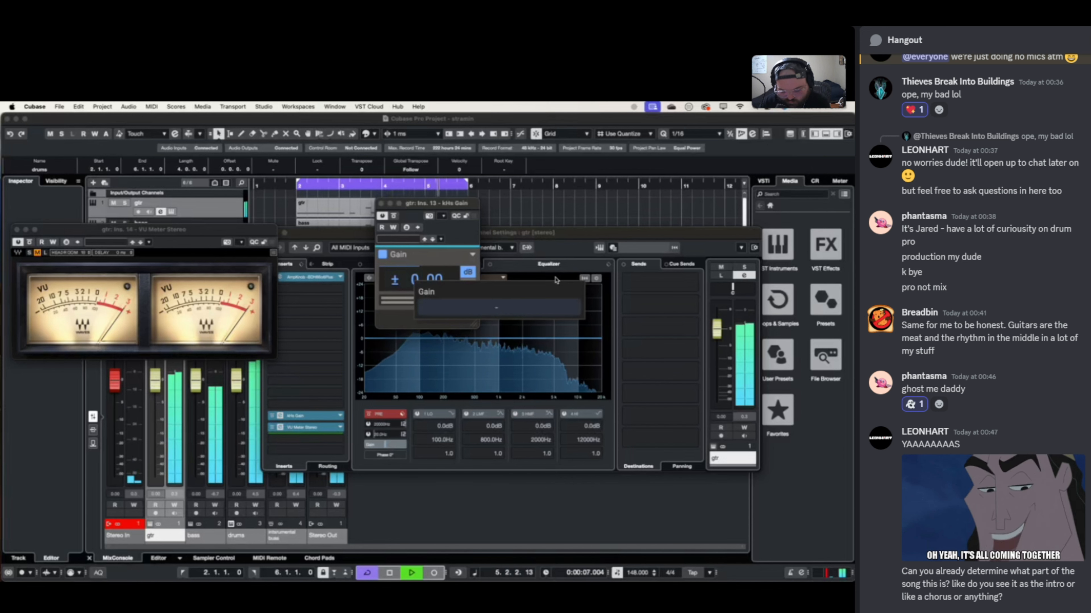
{"action": "type", "text": "6"}
{"action": "key", "text": "Return"}
{"action": "key", "text": "space"}
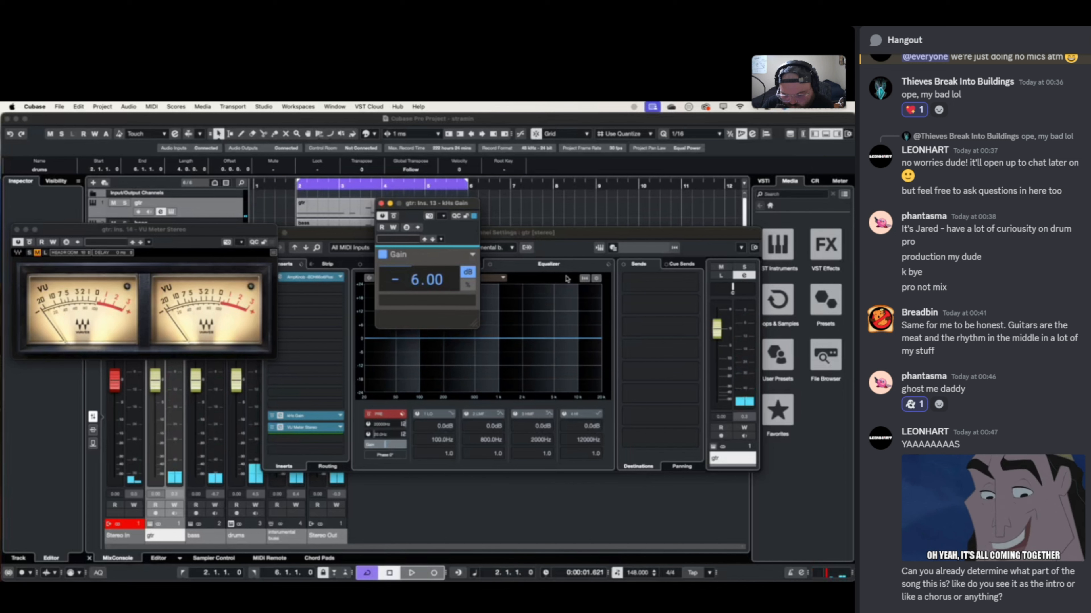
- Play the loop to check the gtr channel's level on the VU meter, and close its plug-in and channel settings windows
{"action": "left_click", "coordinate": [381, 204]}
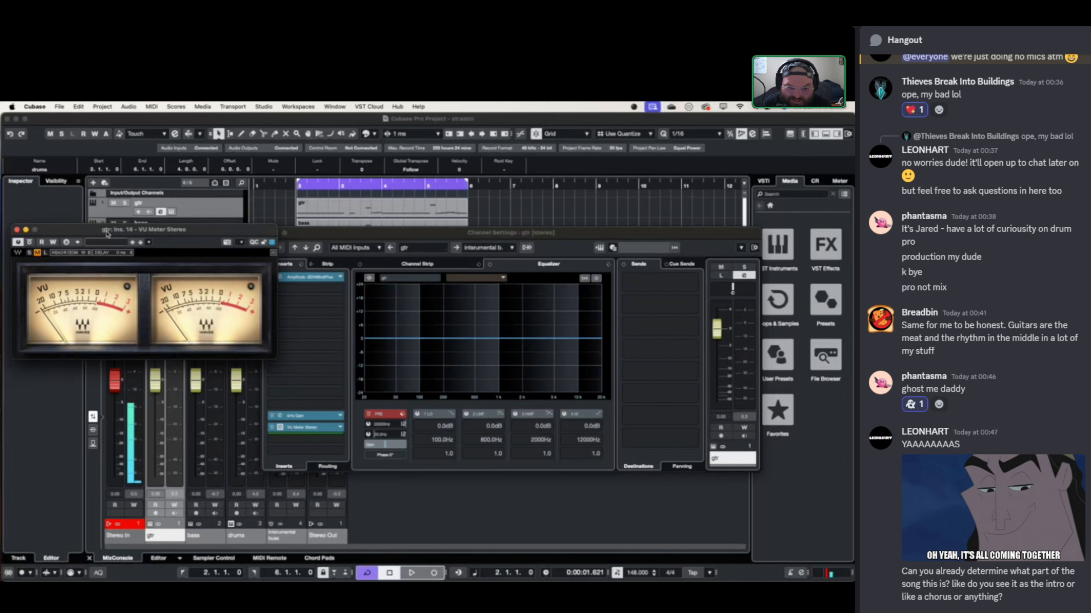
{"action": "key", "text": "space"}
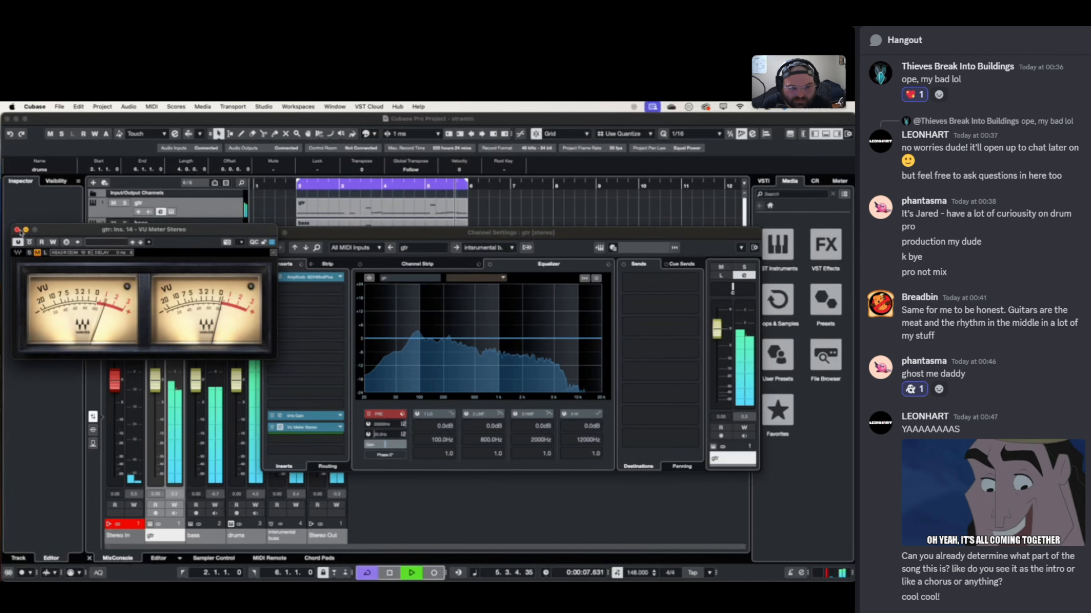
{"action": "left_click", "coordinate": [742, 432]}
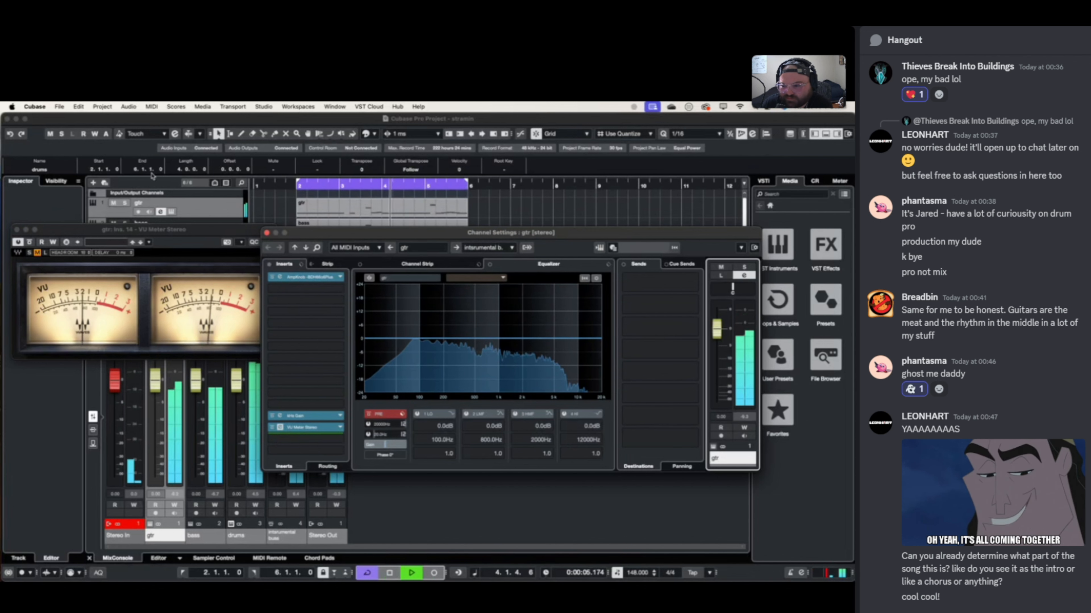
{"action": "left_click", "coordinate": [17, 230]}
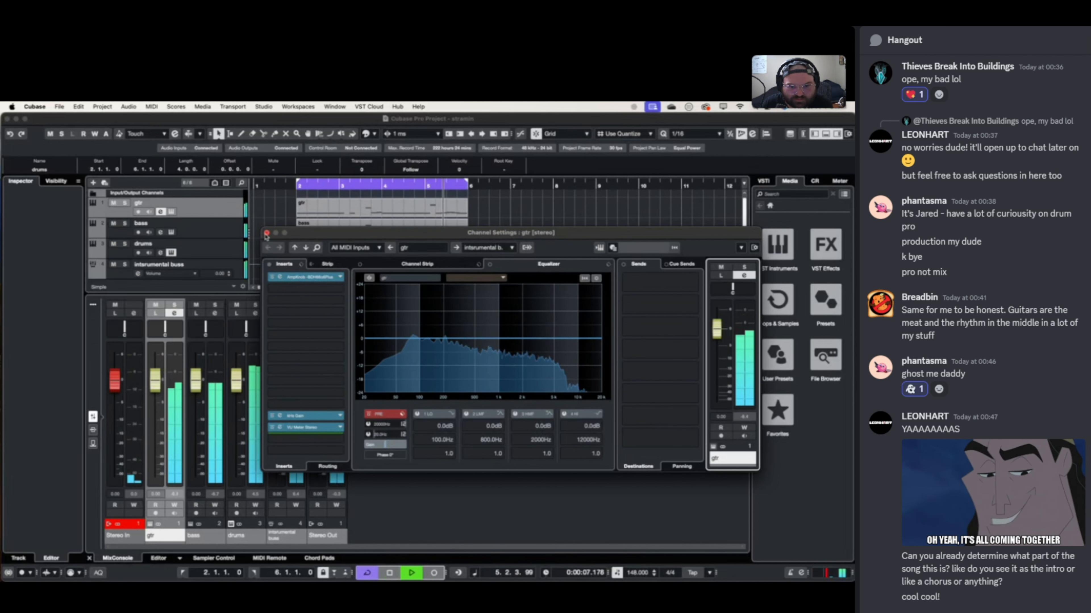
{"action": "left_click", "coordinate": [266, 233]}
- Insert the kHs Gain plug-in in slot 13 of the bass channel
{"action": "left_click", "coordinate": [215, 313]}
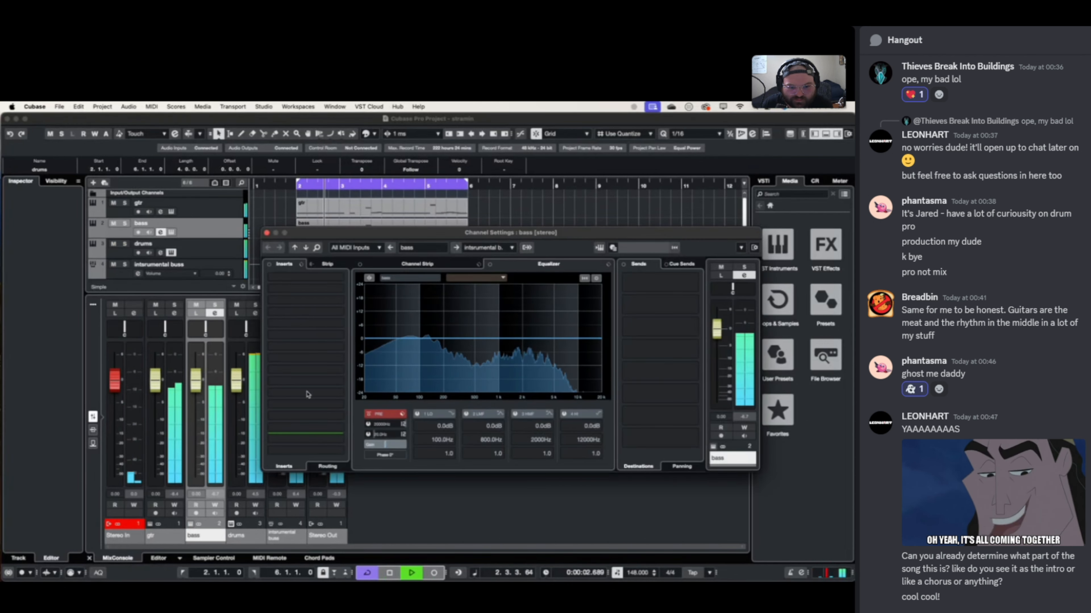
{"action": "left_click", "coordinate": [317, 421]}
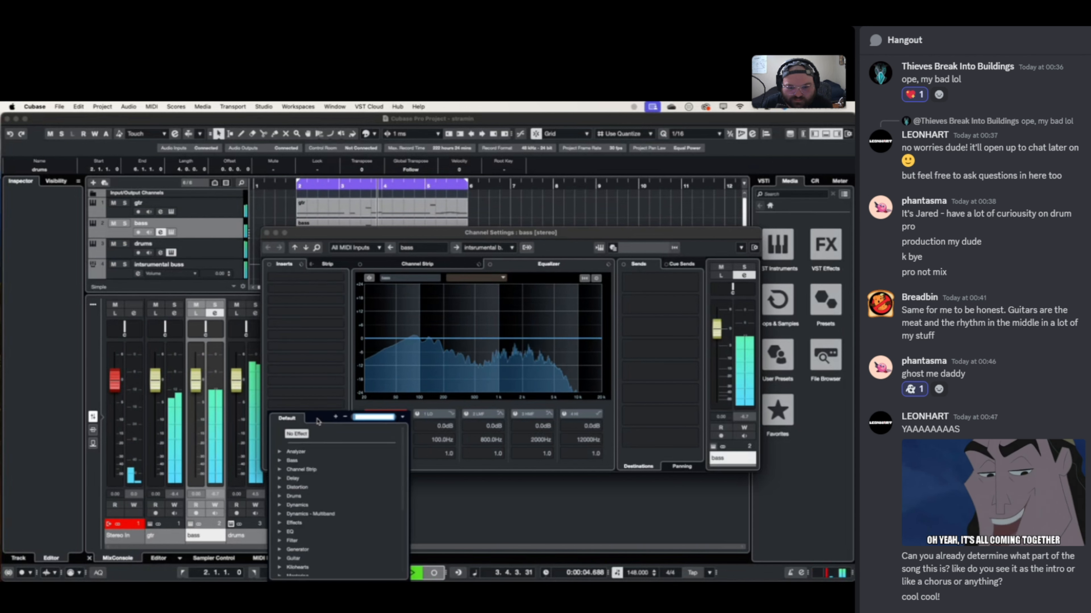
{"action": "type", "text": "gain"}
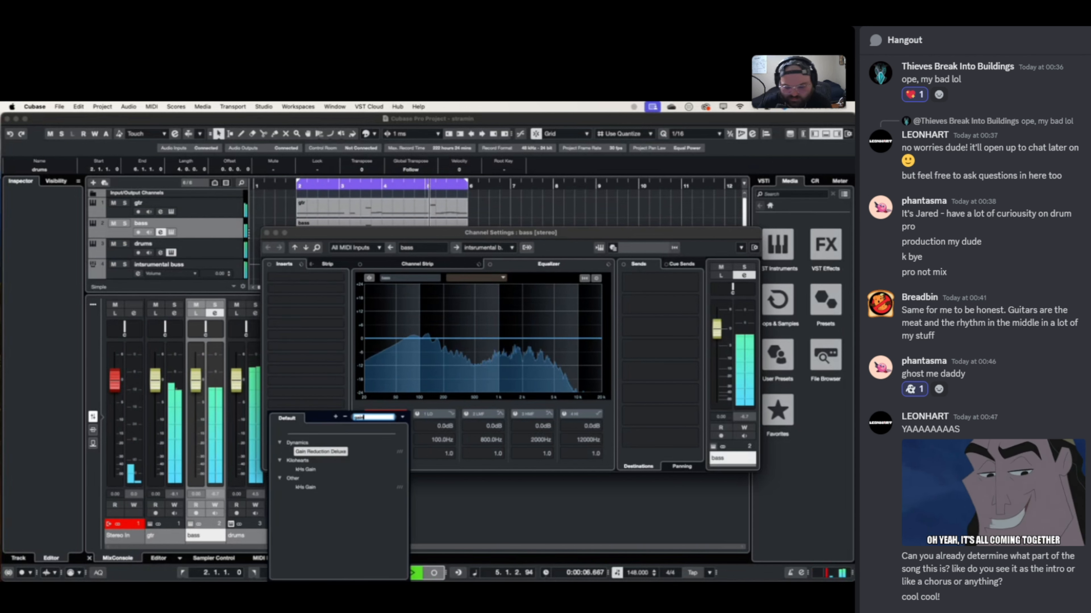
{"action": "left_click", "coordinate": [317, 471]}
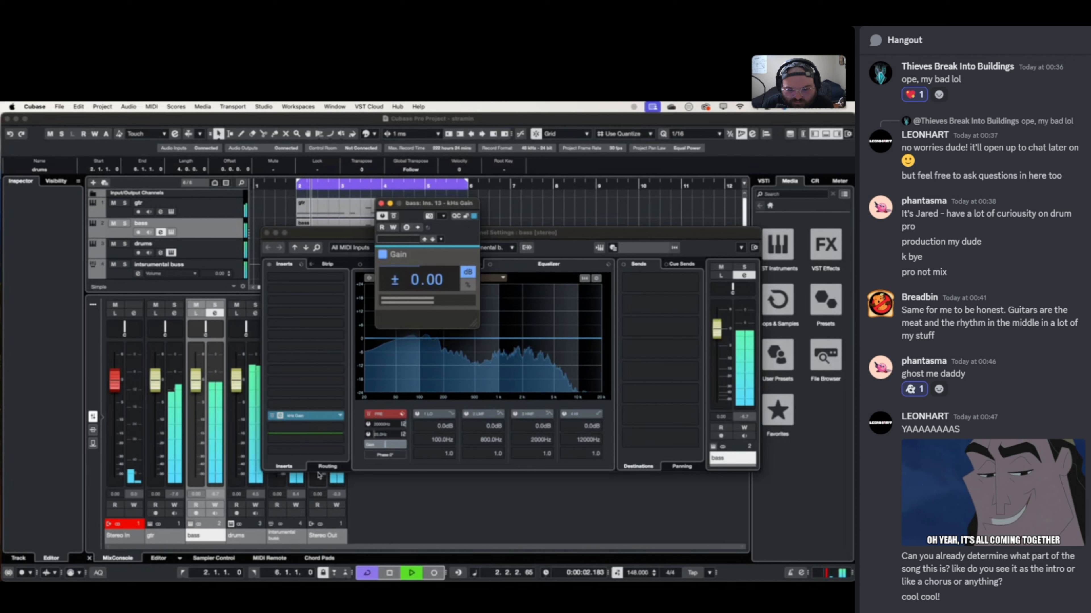
- Insert VU Meter Stereo in slot 14 of the bass channel and move its window clear of the channel settings
{"action": "left_click", "coordinate": [292, 429]}
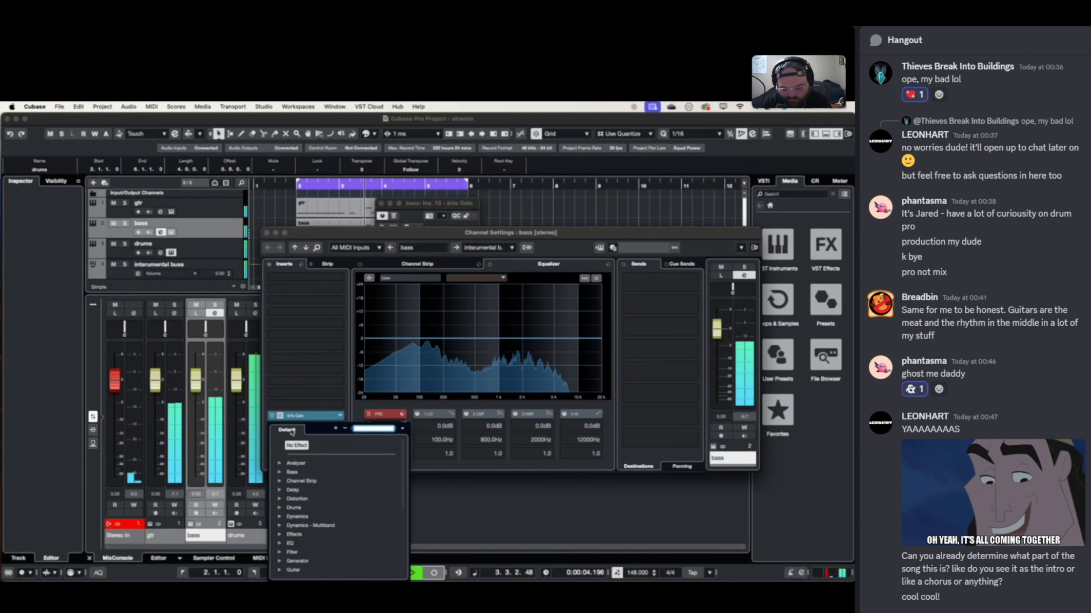
{"action": "type", "text": "vu"}
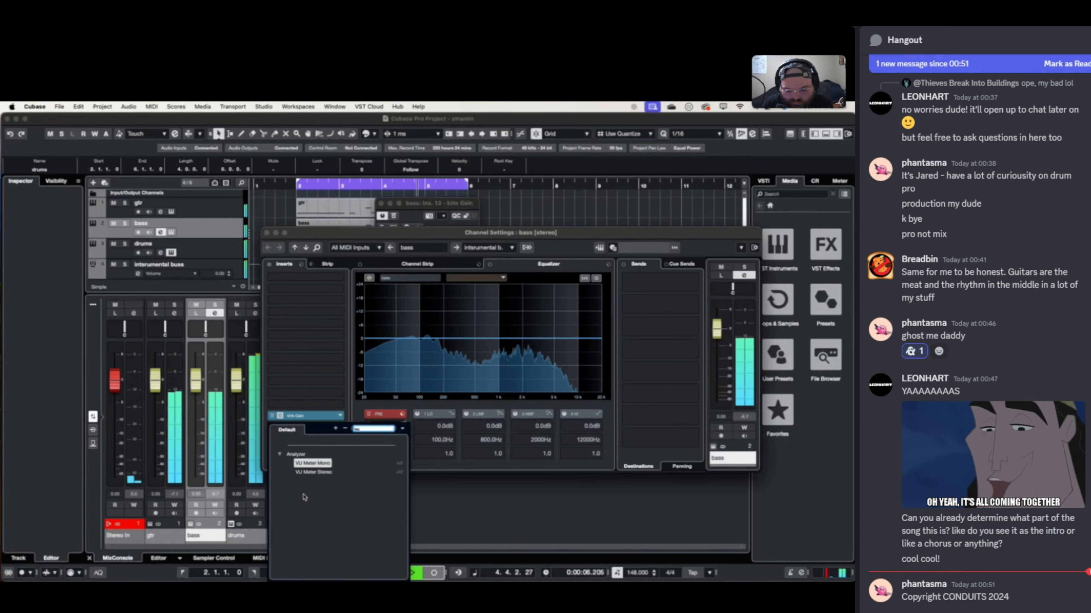
{"action": "left_click", "coordinate": [321, 473]}
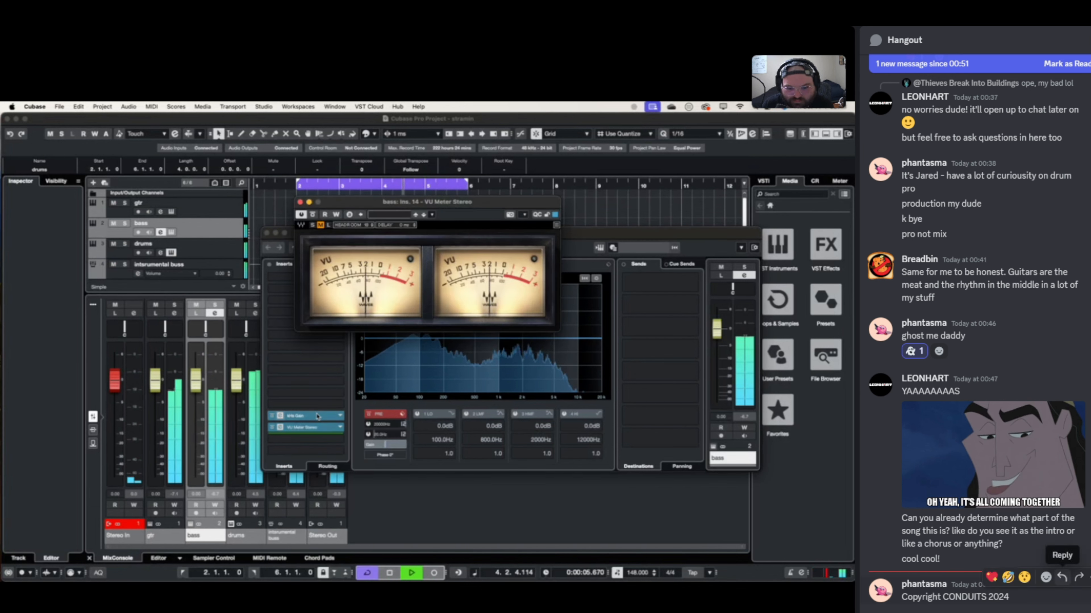
{"action": "left_click", "coordinate": [303, 409]}
{"action": "left_click", "coordinate": [317, 427]}
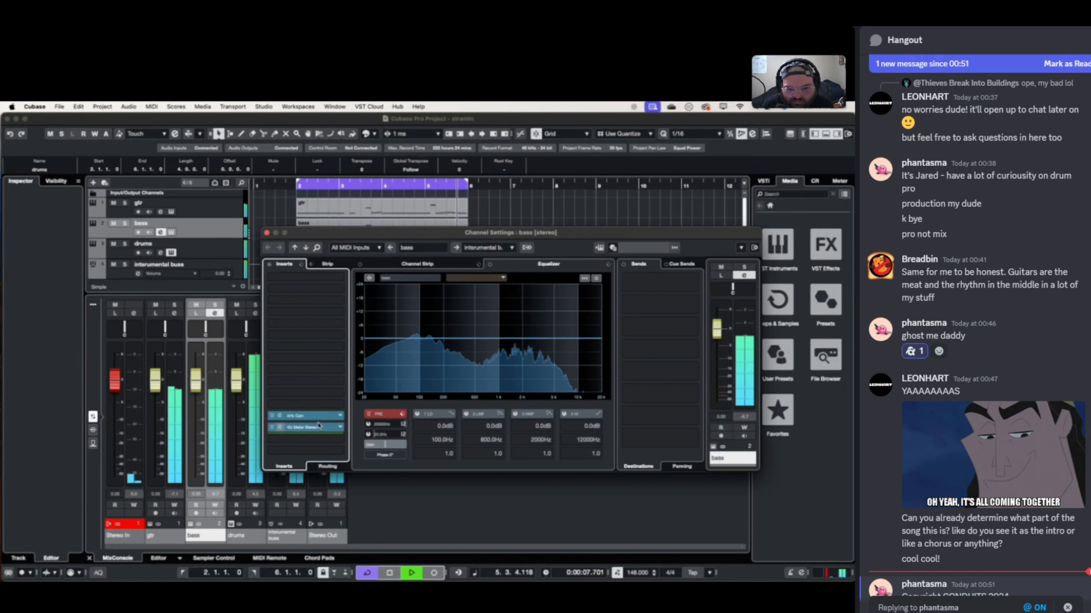
{"action": "left_click", "coordinate": [314, 428]}
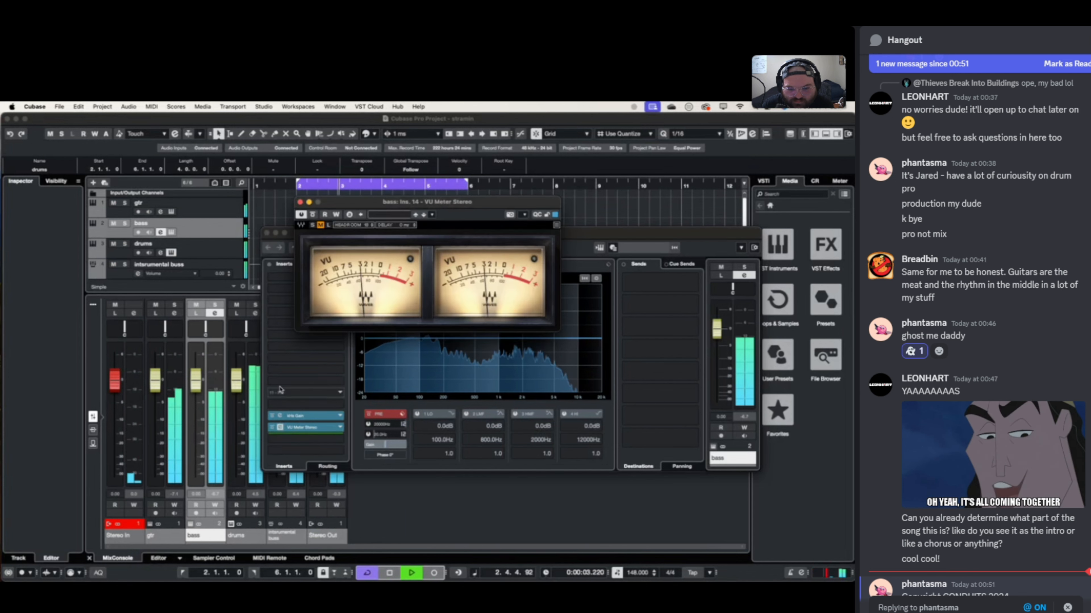
{"action": "left_click_drag", "start_coordinate": [384, 205], "coordinate": [104, 215]}
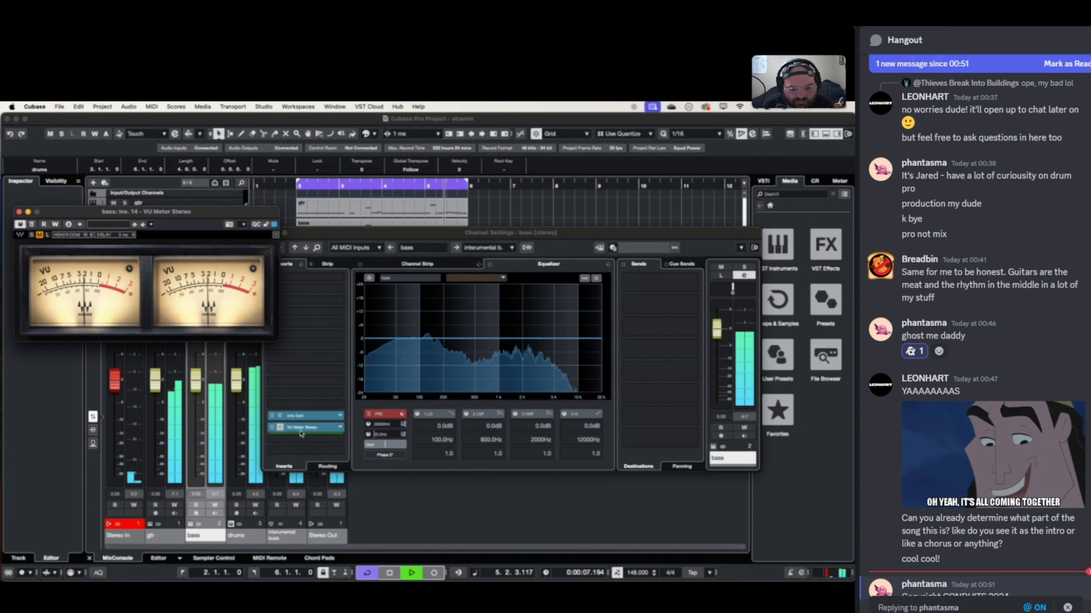
- Set the bass channel's kHs Gain to +1.04 dB, close the bass windows and stop playback
{"action": "left_click", "coordinate": [312, 417]}
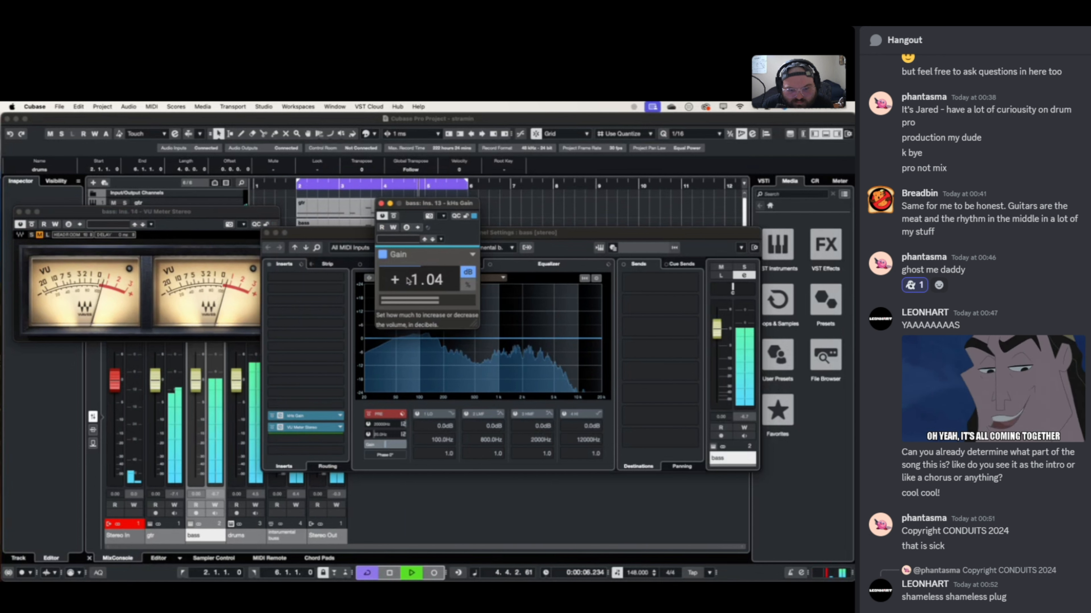
{"action": "left_click", "coordinate": [381, 204]}
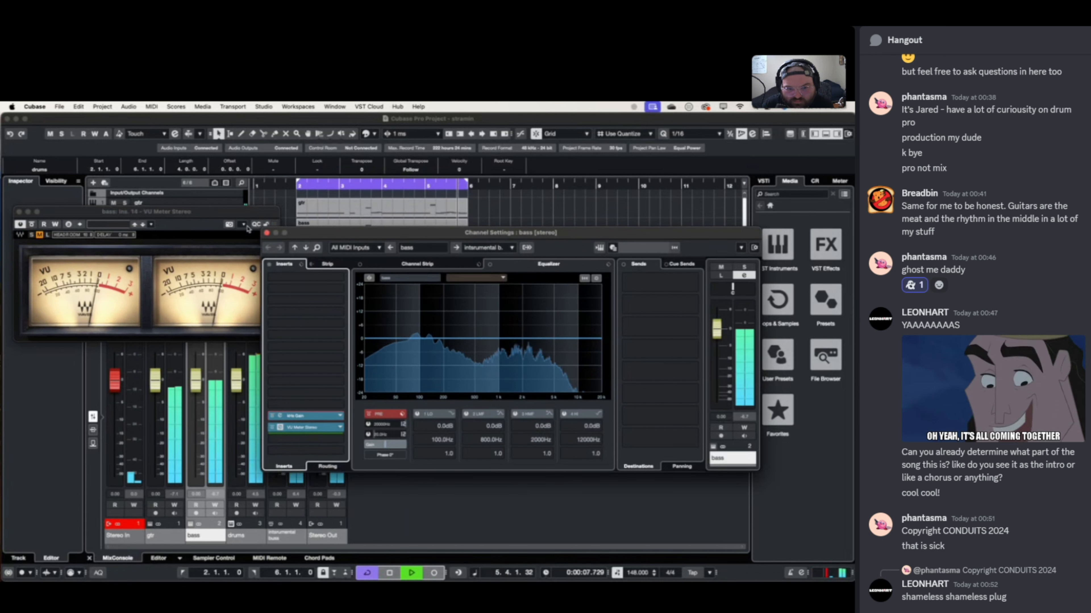
{"action": "left_click", "coordinate": [266, 232]}
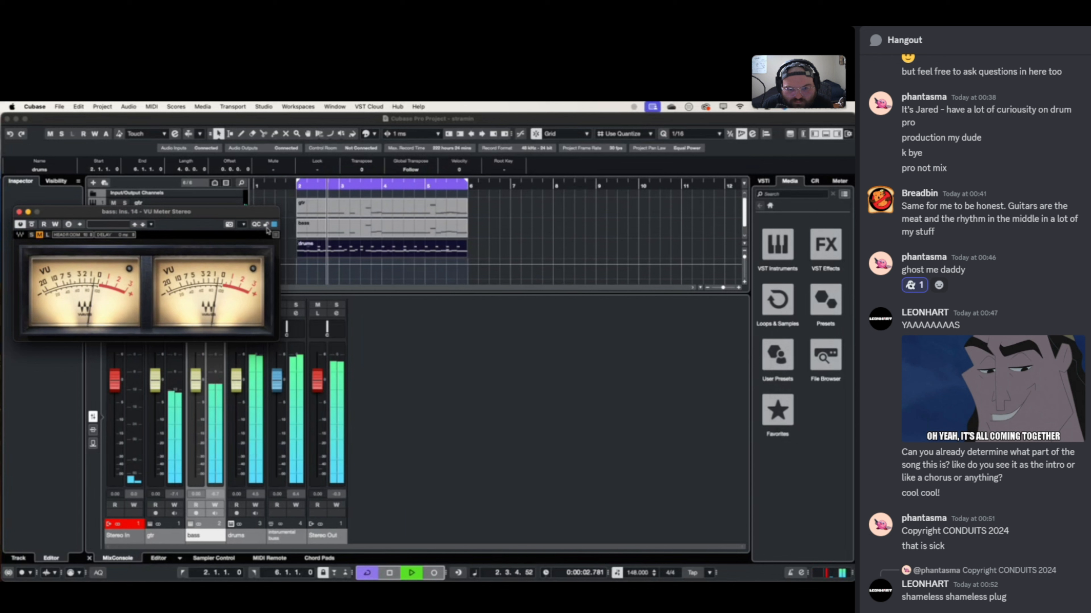
{"action": "left_click", "coordinate": [19, 212]}
{"action": "key", "text": "space"}
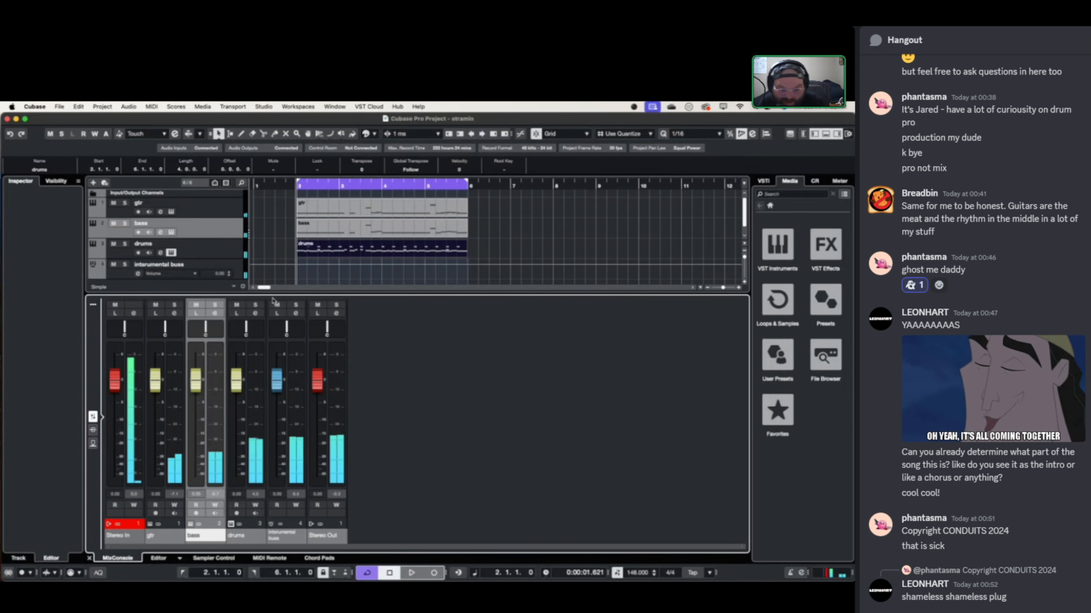
- Unload the snare from the drum kit in the drums track's Kontakt 7 instrument and close the instrument
{"action": "left_click", "coordinate": [255, 314]}
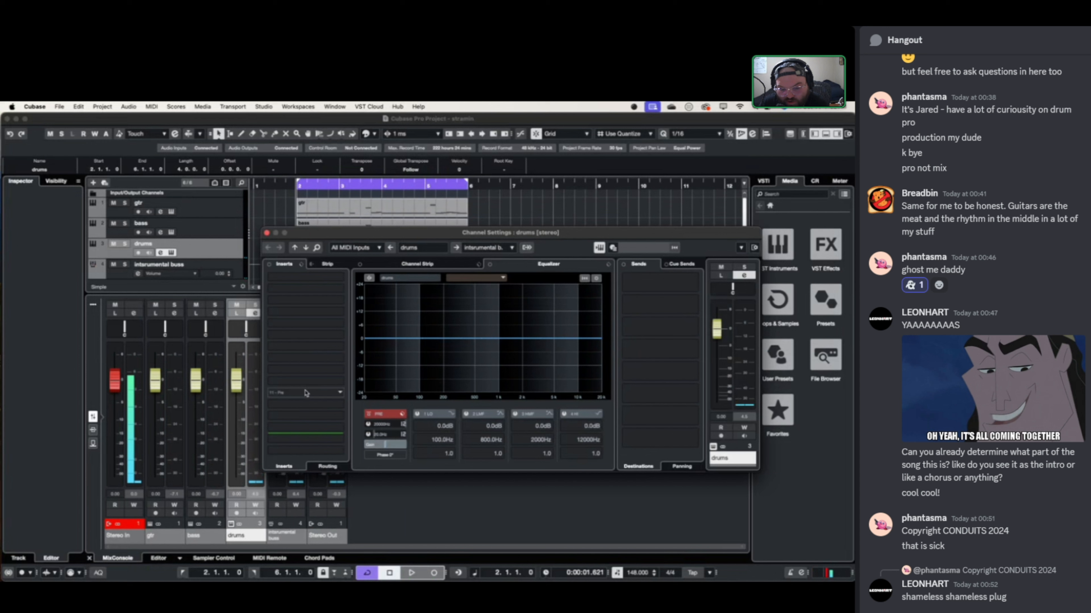
{"action": "left_click_drag", "start_coordinate": [314, 235], "coordinate": [403, 201]}
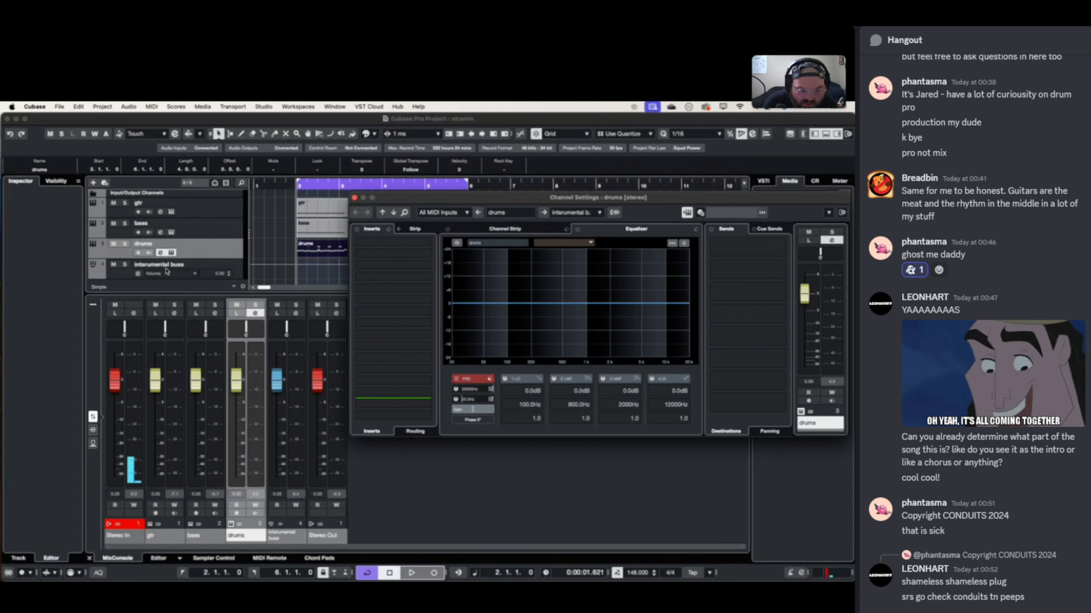
{"action": "left_click", "coordinate": [170, 255]}
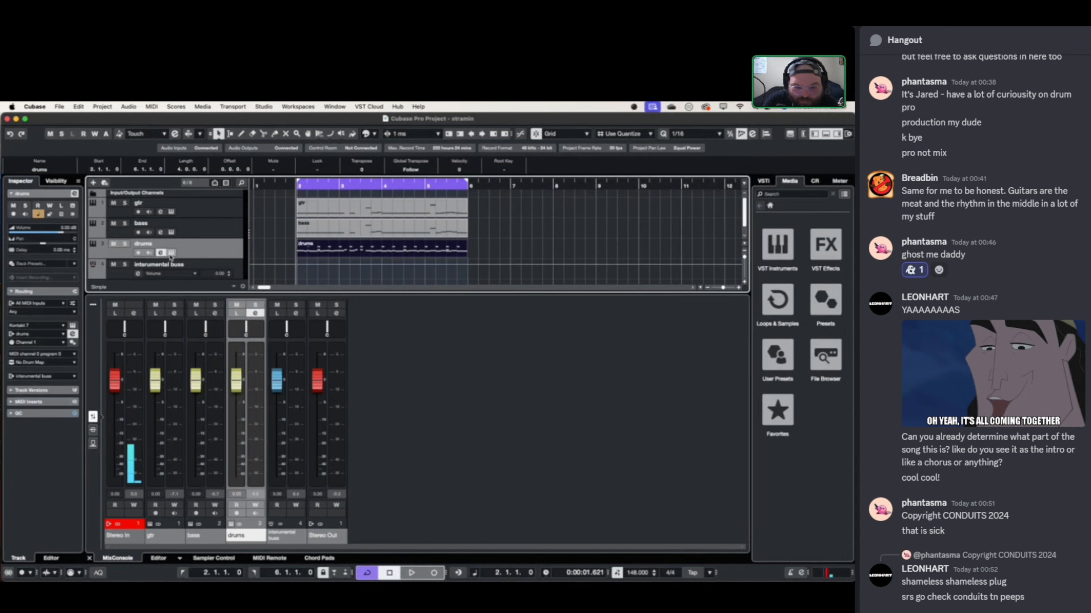
{"action": "left_click", "coordinate": [171, 255]}
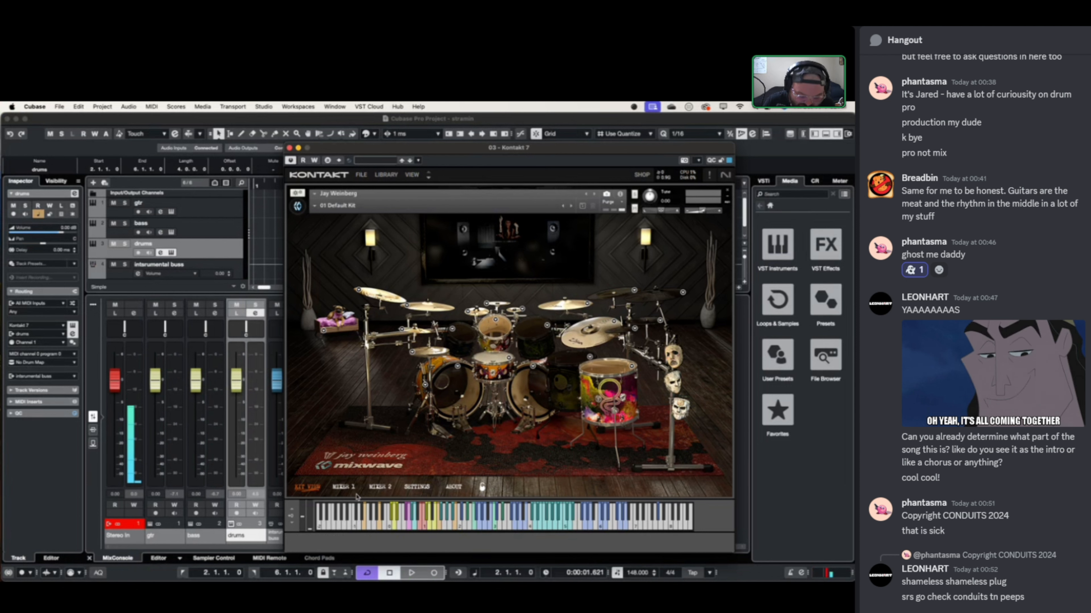
{"action": "left_click", "coordinate": [343, 487]}
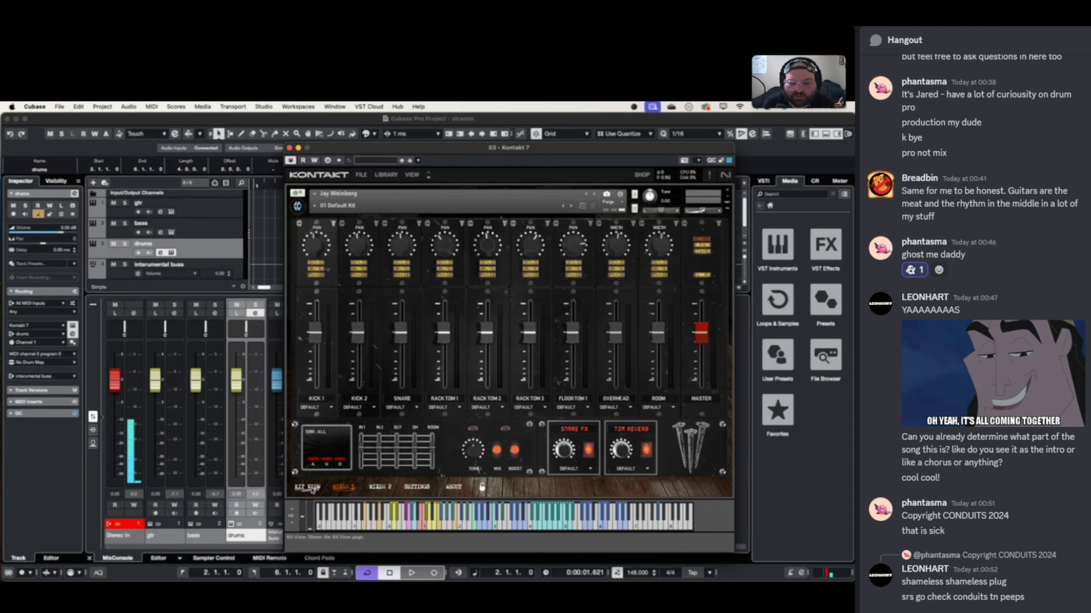
{"action": "left_click", "coordinate": [308, 487]}
{"action": "left_click", "coordinate": [509, 359]}
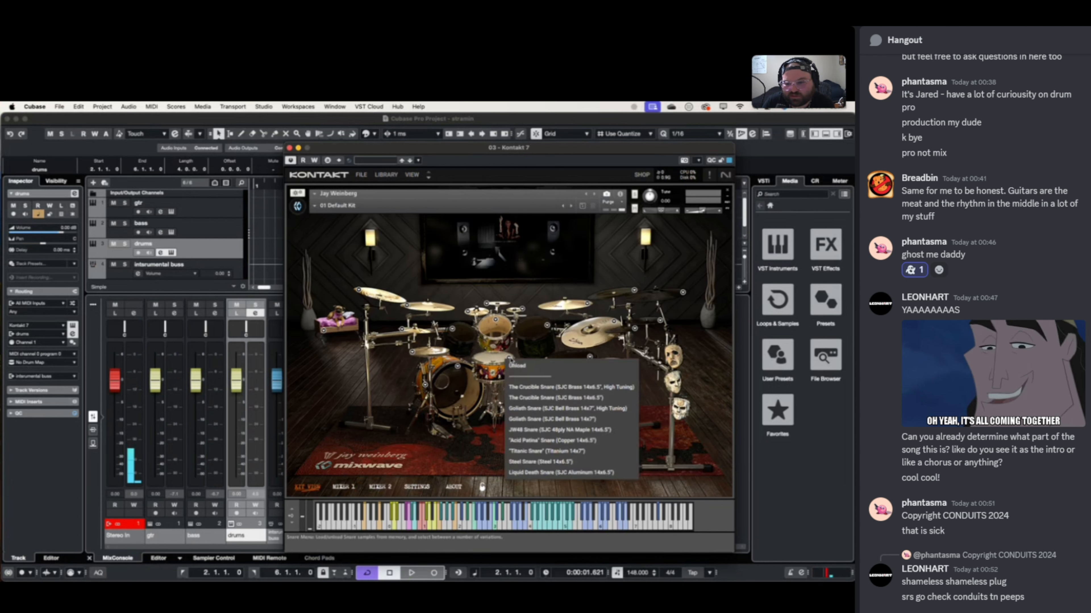
{"action": "left_click", "coordinate": [525, 365]}
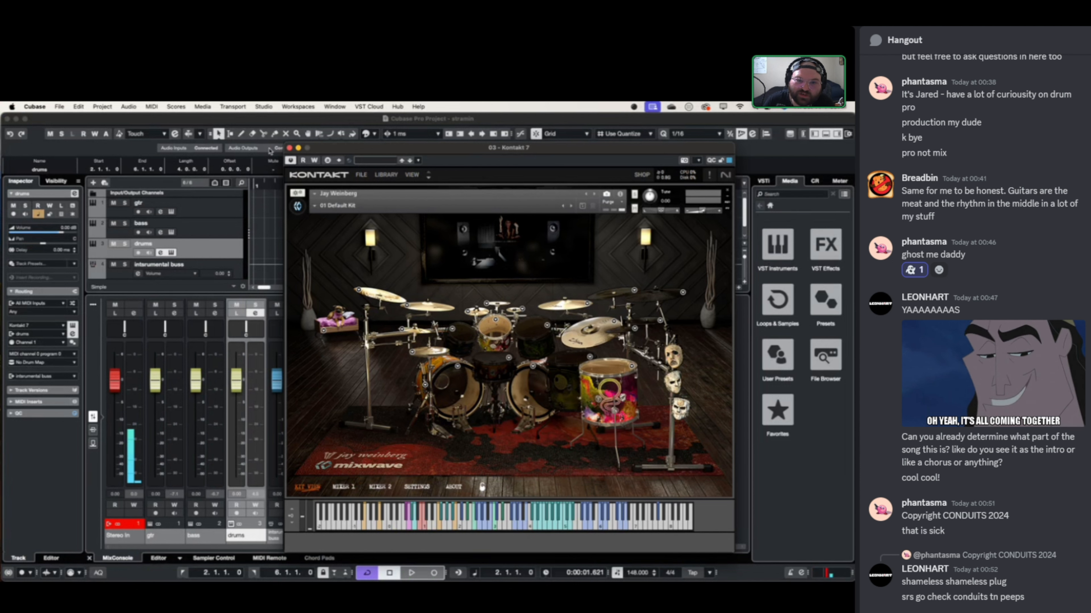
{"action": "left_click", "coordinate": [289, 148]}
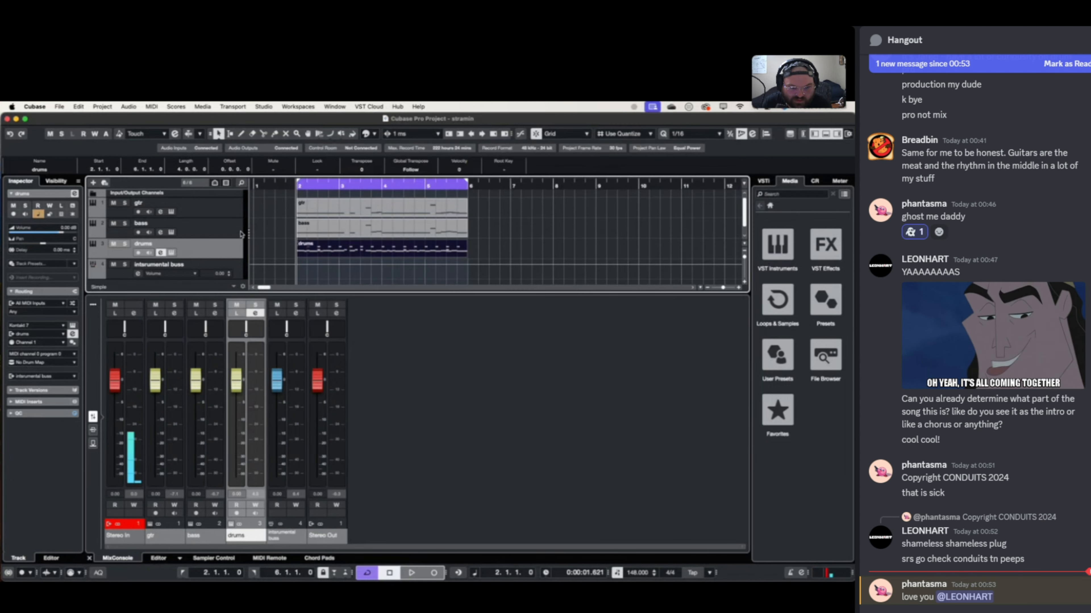
- Play the drums soloed and insert the kHs Gain plug-in in slot 13 of the drums channel
{"action": "left_click", "coordinate": [124, 243]}
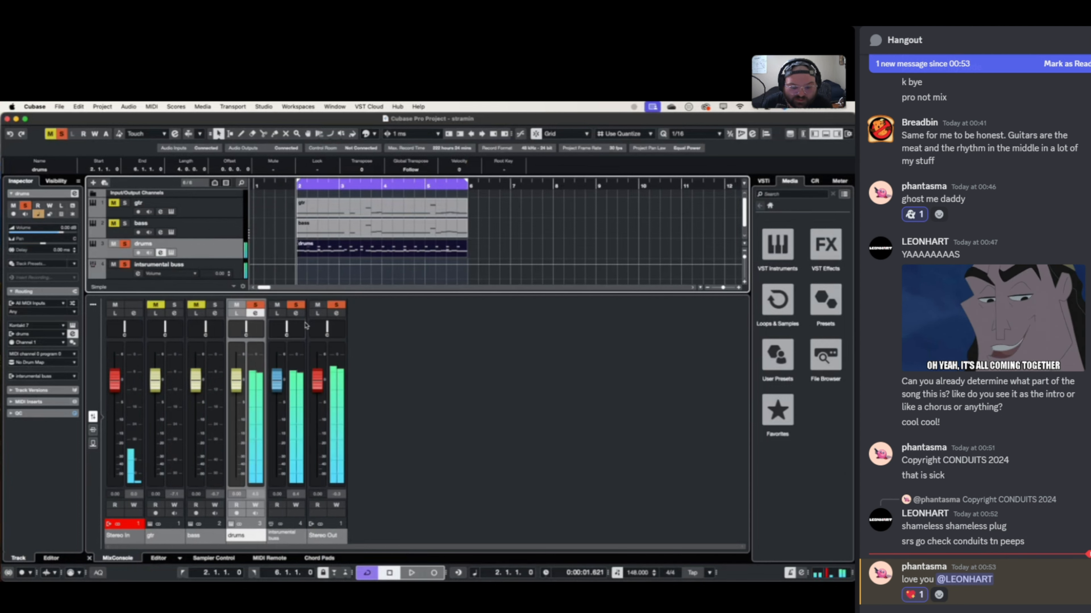
{"action": "key", "text": "space"}
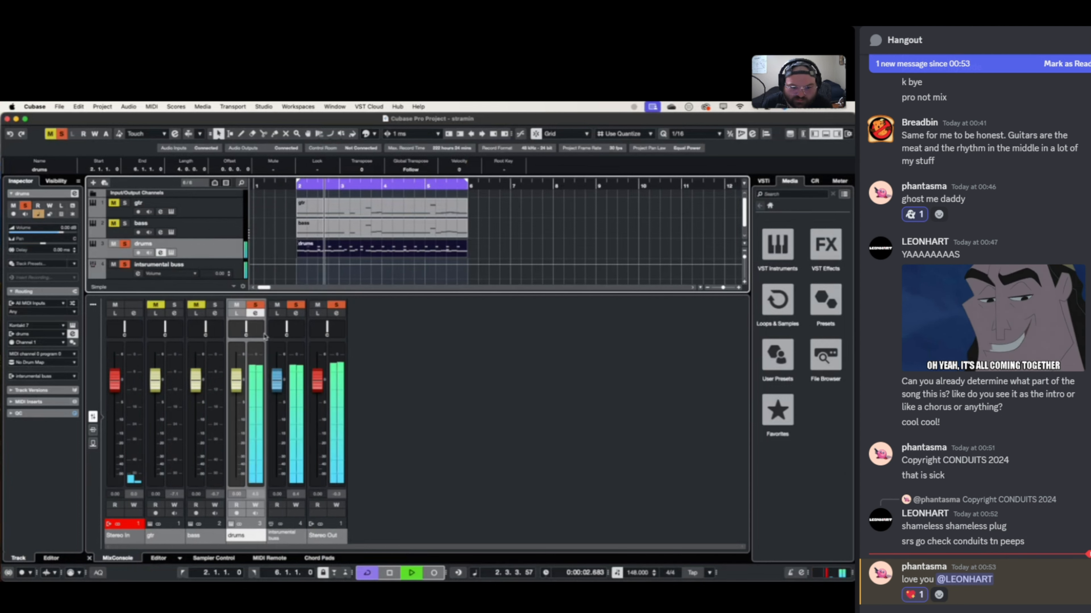
{"action": "left_click", "coordinate": [256, 314]}
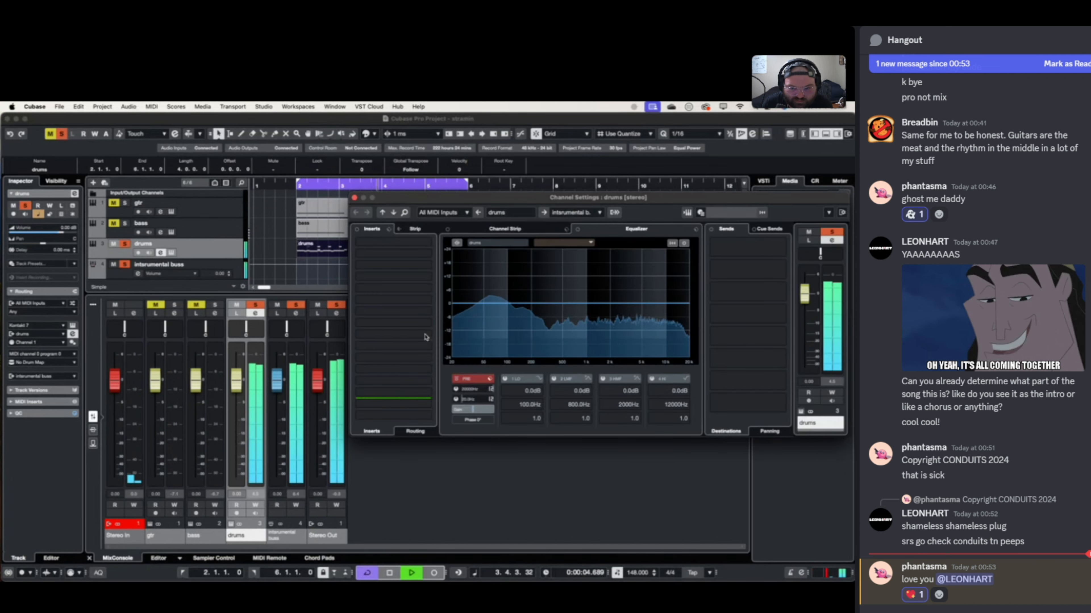
{"action": "left_click", "coordinate": [411, 384]}
{"action": "type", "text": "gain"}
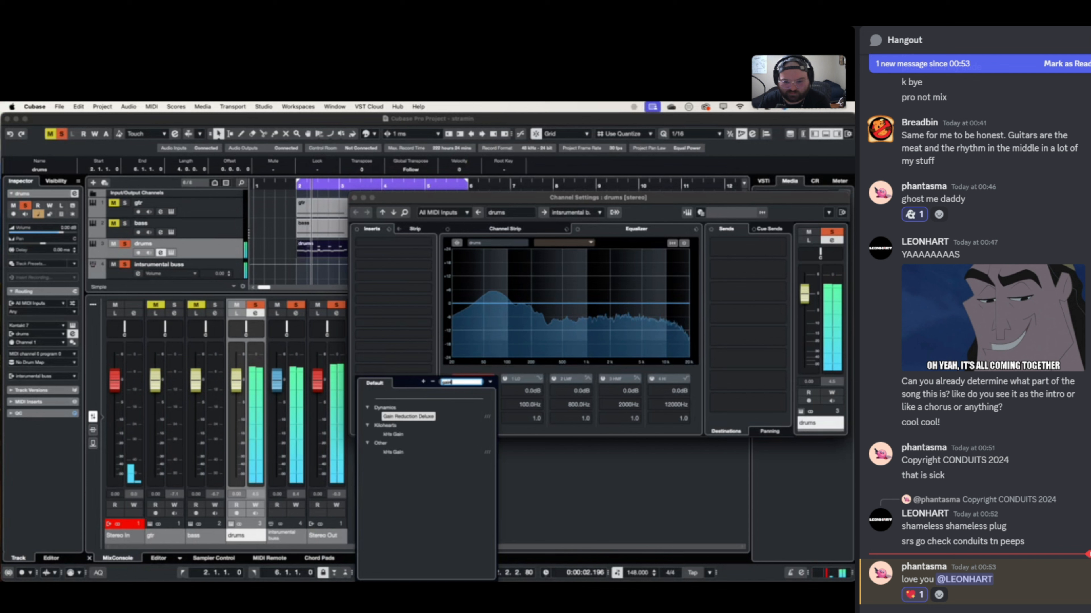
{"action": "left_click", "coordinate": [393, 451]}
- Insert VU Meter Stereo in slot 14 of the drums channel and show its window beside the kHs Gain plug-in
{"action": "left_click", "coordinate": [402, 390]}
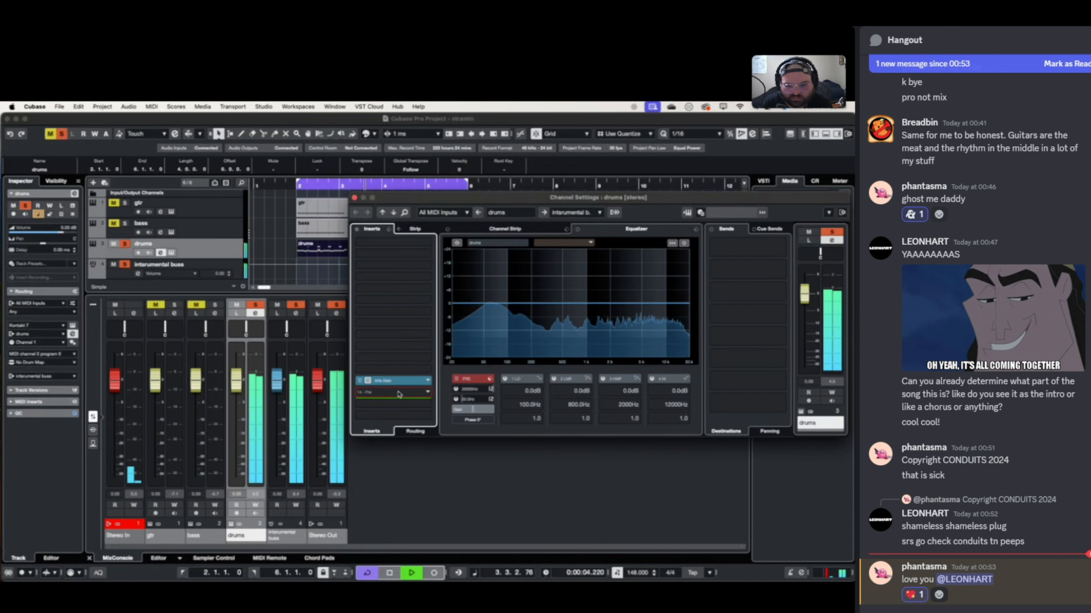
{"action": "type", "text": "vu"}
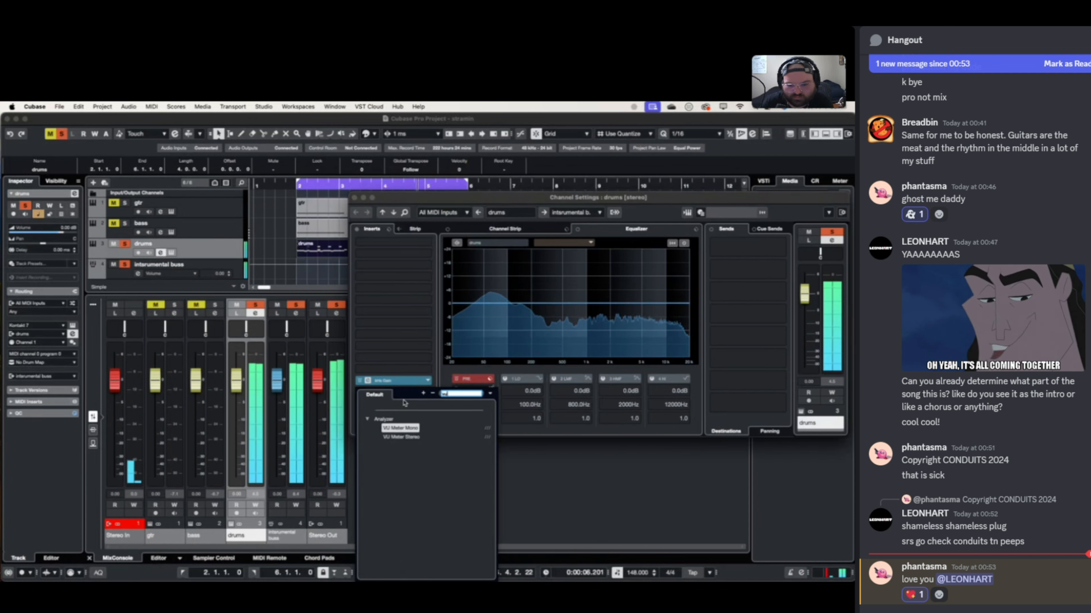
{"action": "left_click", "coordinate": [402, 438]}
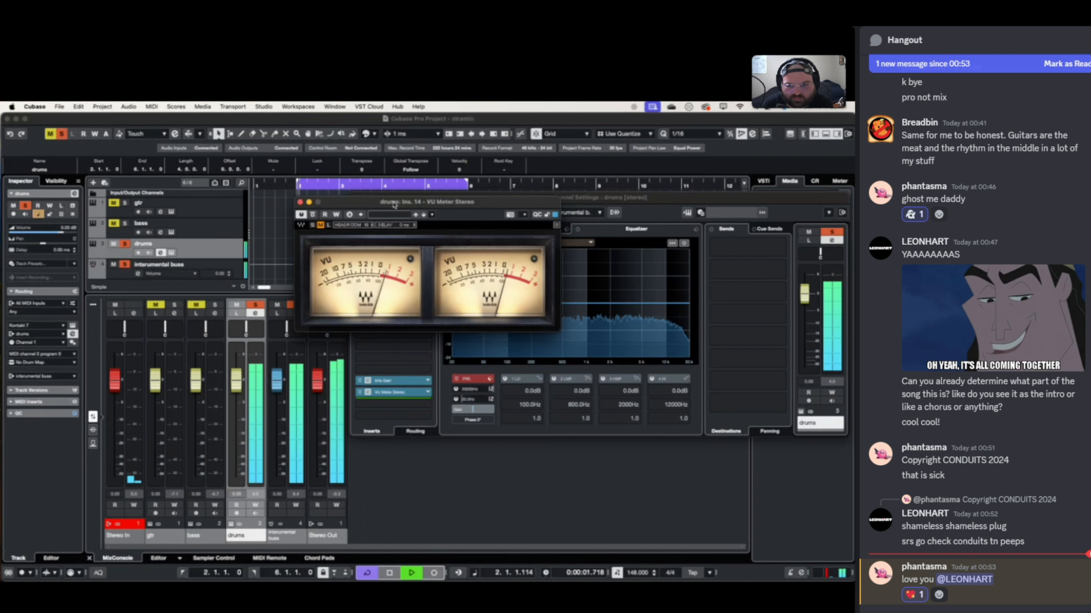
{"action": "left_click_drag", "start_coordinate": [396, 240], "coordinate": [102, 222]}
{"action": "left_click", "coordinate": [369, 381]}
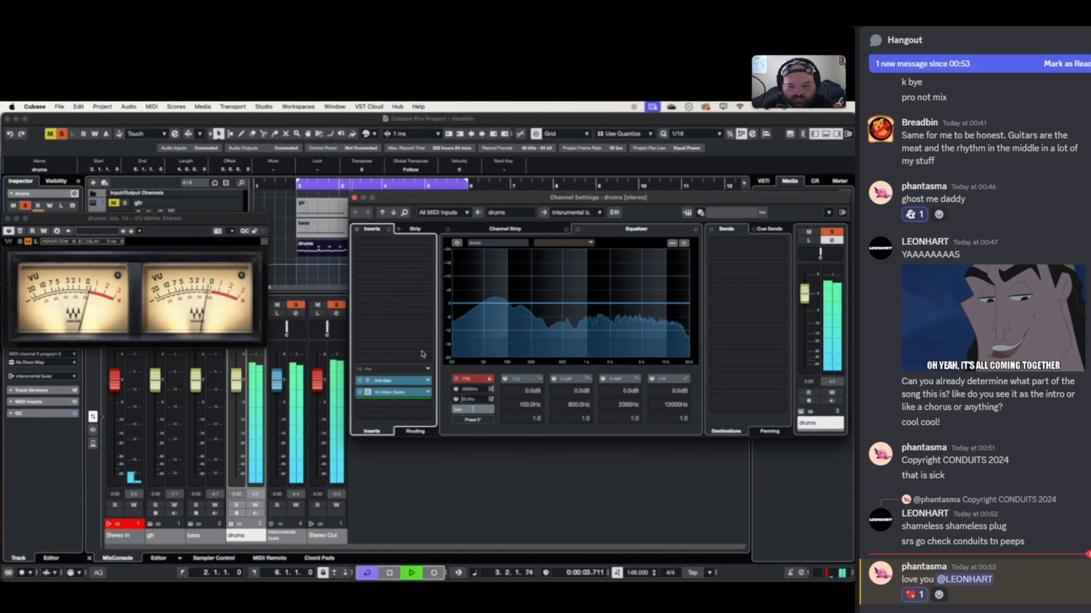
{"action": "left_click", "coordinate": [417, 380]}
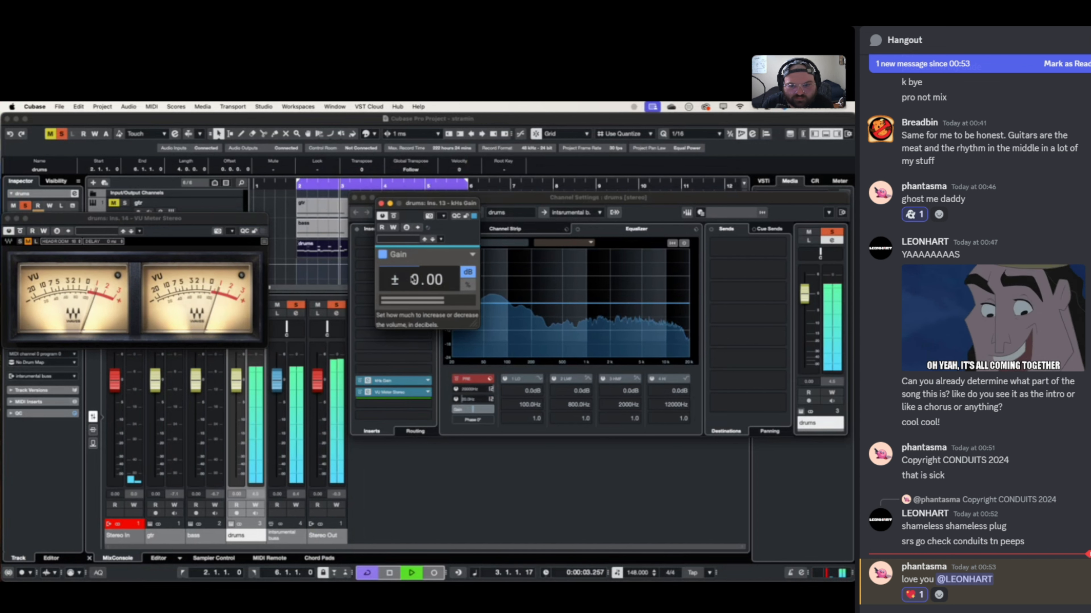
- Set the drums channel's kHs Gain to -6.00 dB while watching the VU meters
{"action": "left_click_drag", "start_coordinate": [413, 280], "coordinate": [413, 287]}
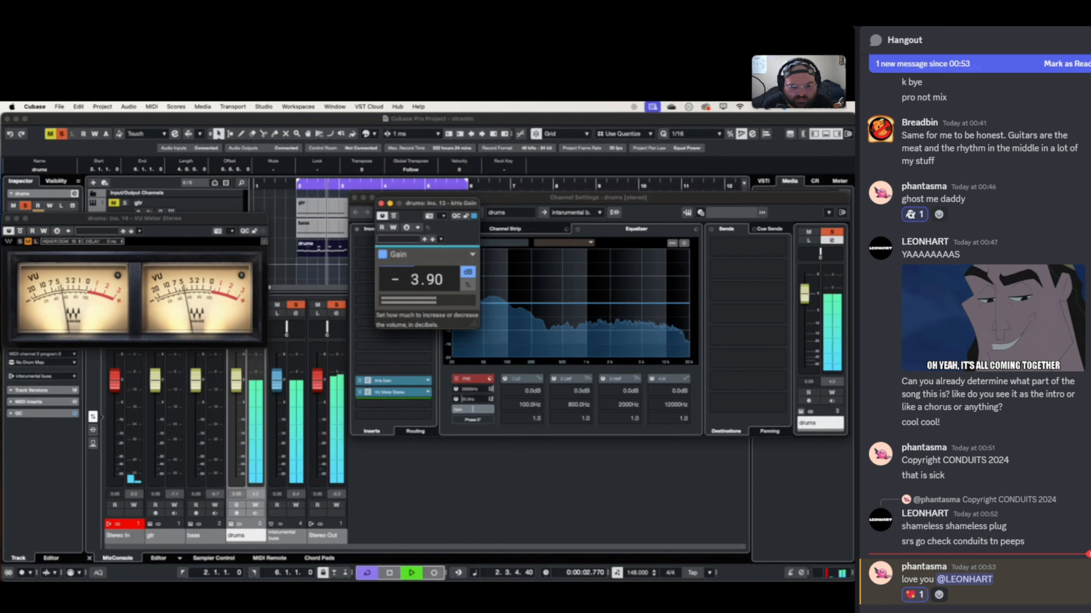
{"action": "left_click_drag", "start_coordinate": [412, 280], "coordinate": [413, 280]}
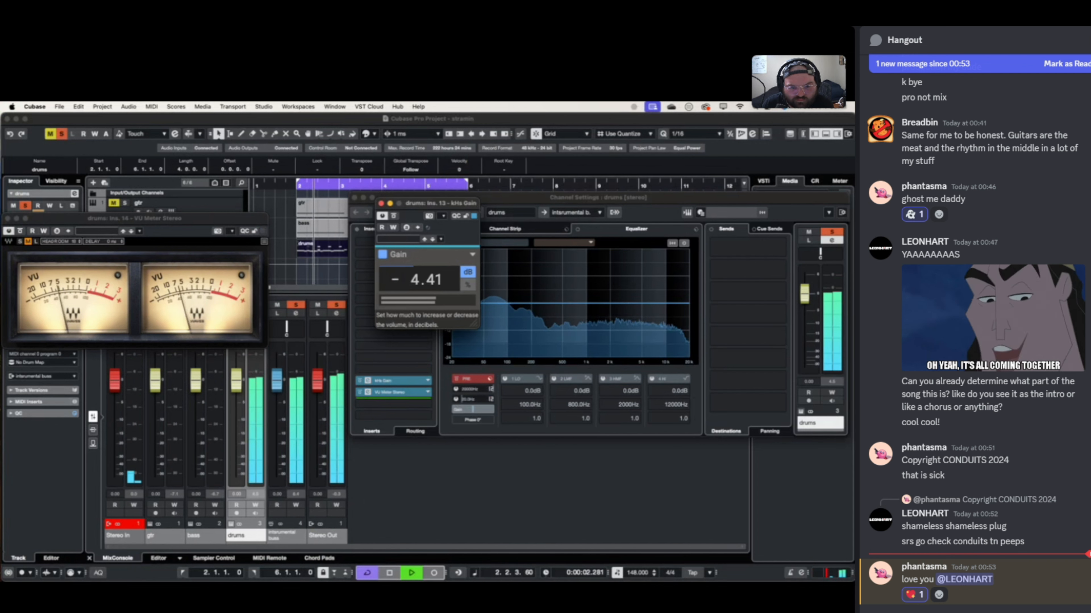
{"action": "left_click_drag", "start_coordinate": [413, 280], "coordinate": [413, 279]}
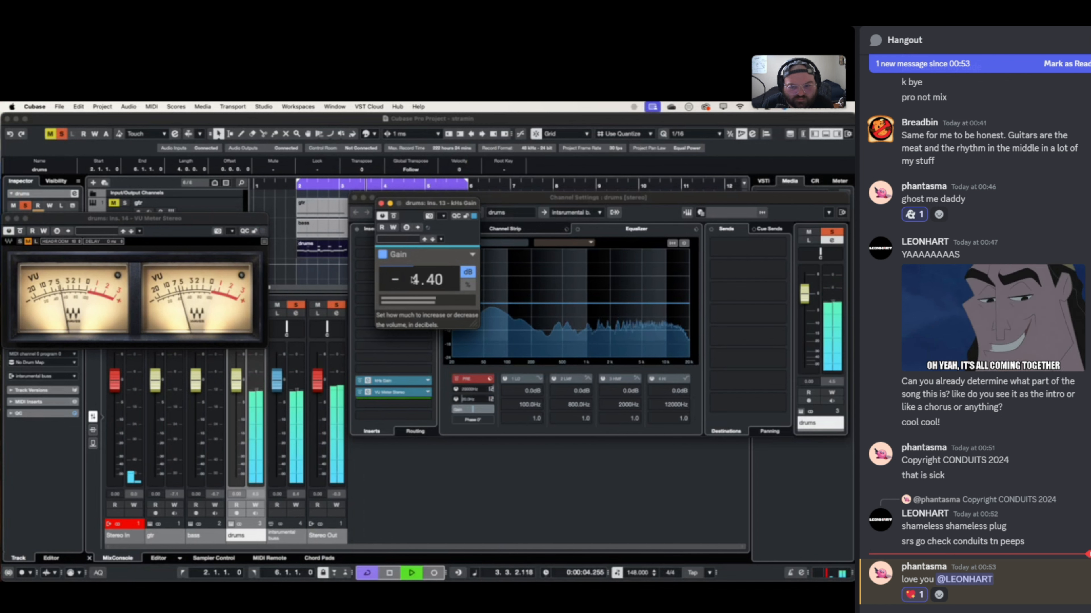
{"action": "right_click", "coordinate": [413, 279]}
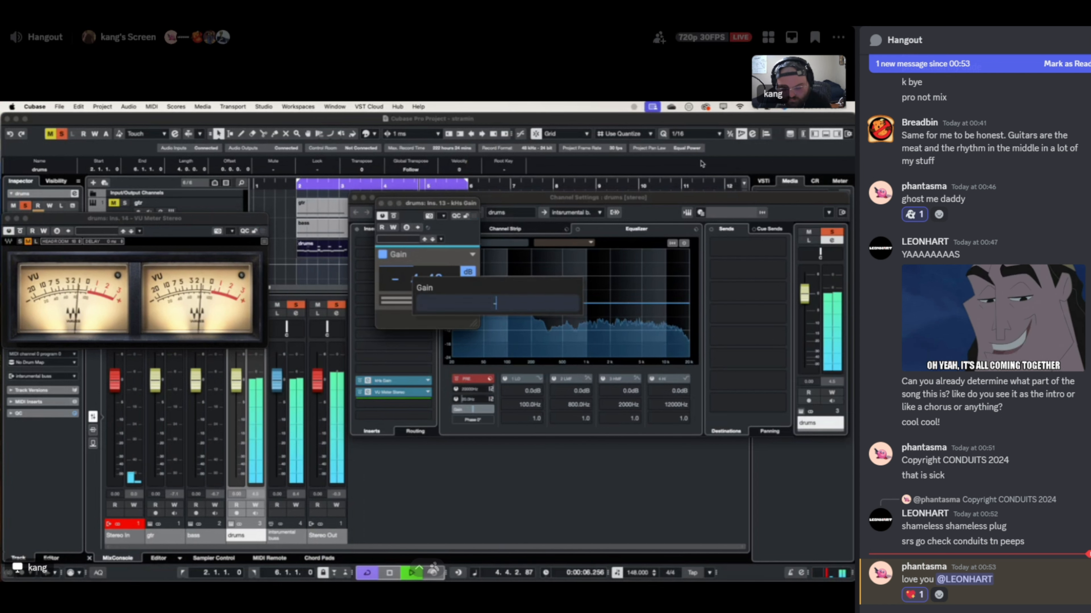
{"action": "type", "text": "-6"}
{"action": "key", "text": "Return"}
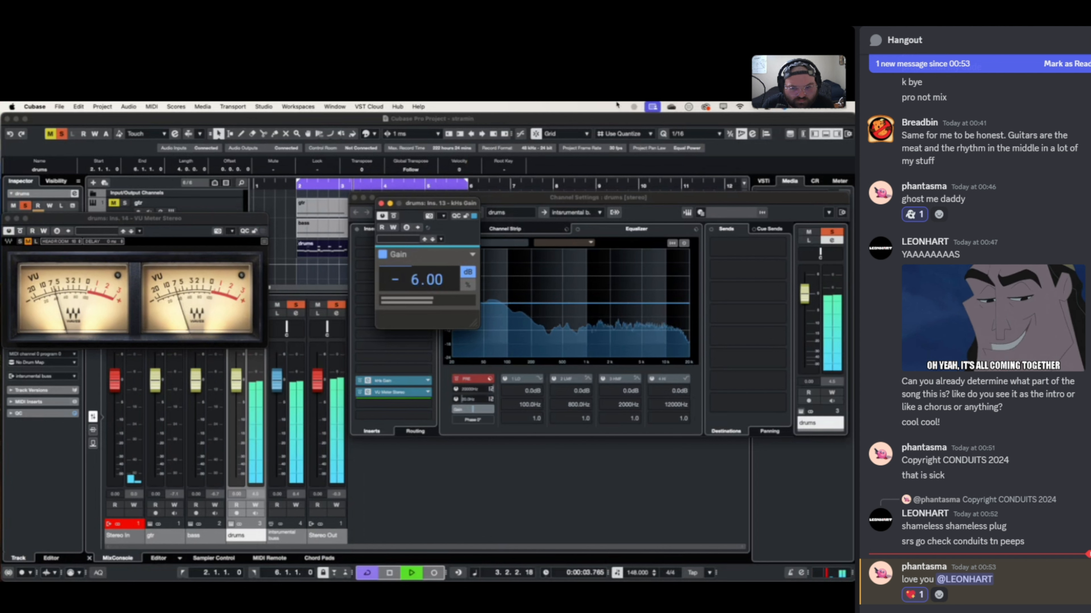
- Close the drums channel's gain, channel settings and VU meter windows and stop playback
{"action": "left_click", "coordinate": [380, 203]}
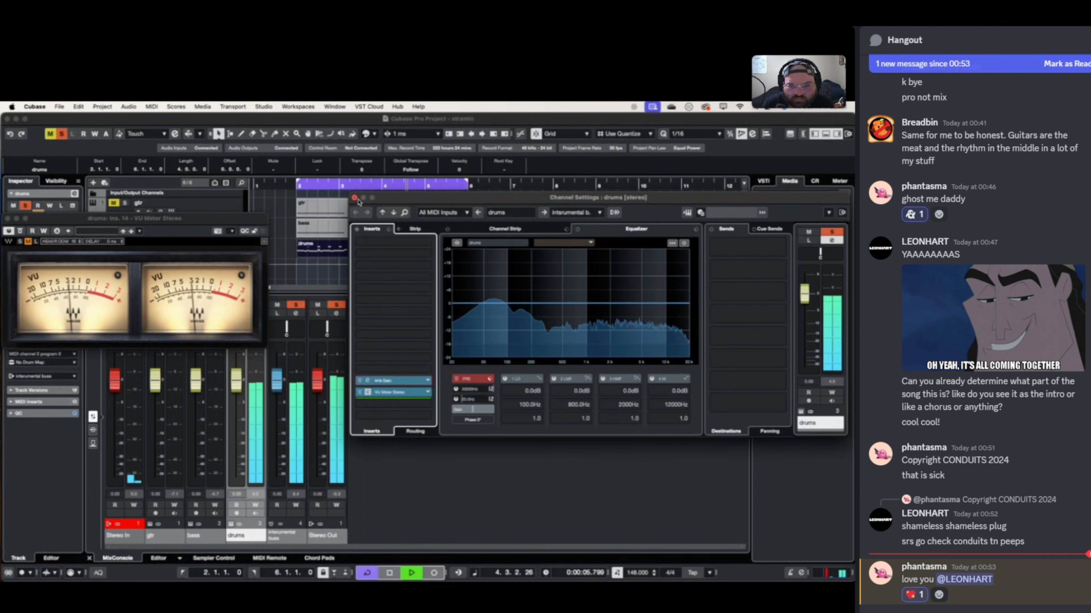
{"action": "left_click", "coordinate": [354, 197]}
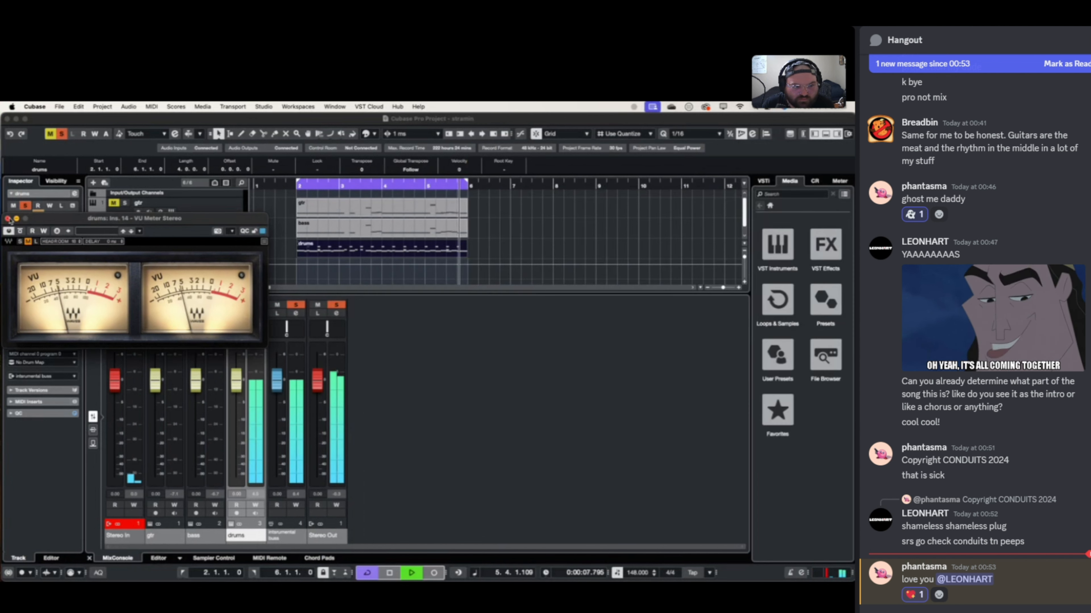
{"action": "left_click", "coordinate": [7, 219]}
{"action": "key", "text": "space"}
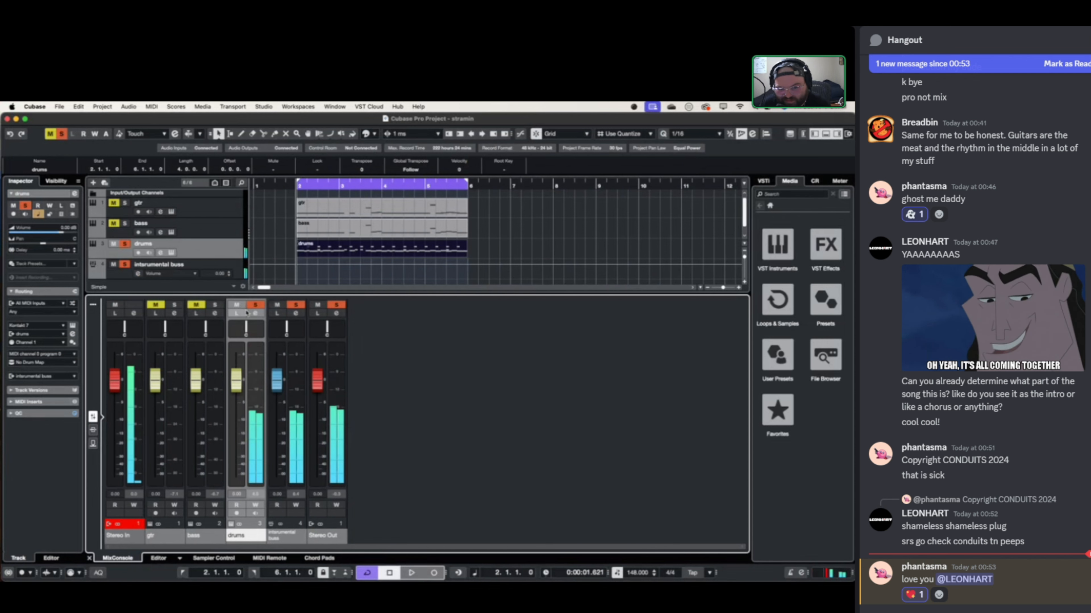
{"action": "left_click", "coordinate": [255, 314]}
{"action": "left_click", "coordinate": [267, 322]}
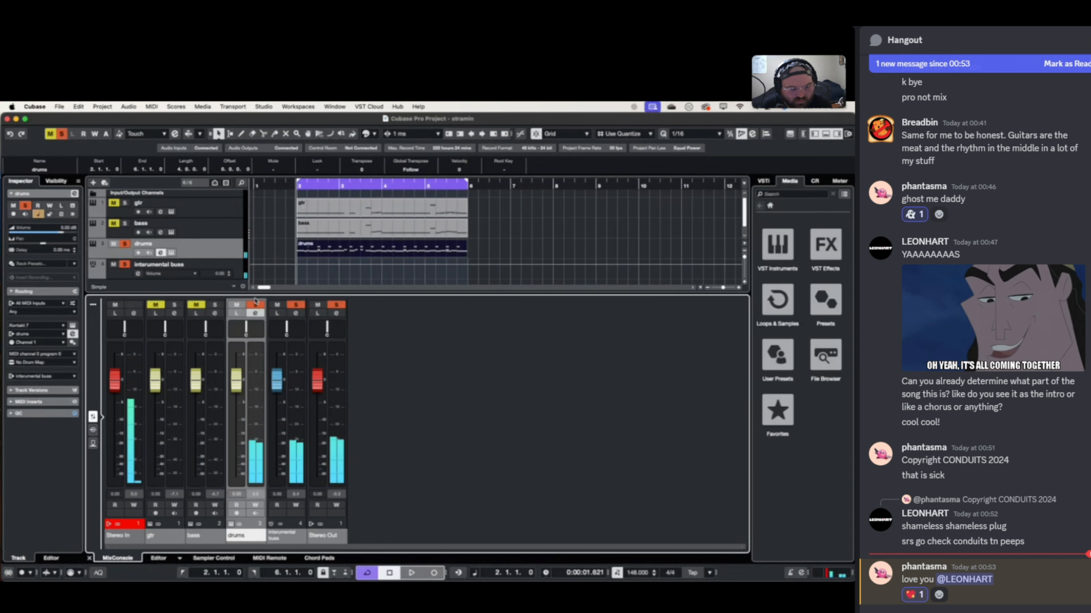
- Open the drums track's Kontakt 7 instrument and try the JW48 snare, checking it during playback
{"action": "left_click", "coordinate": [171, 253]}
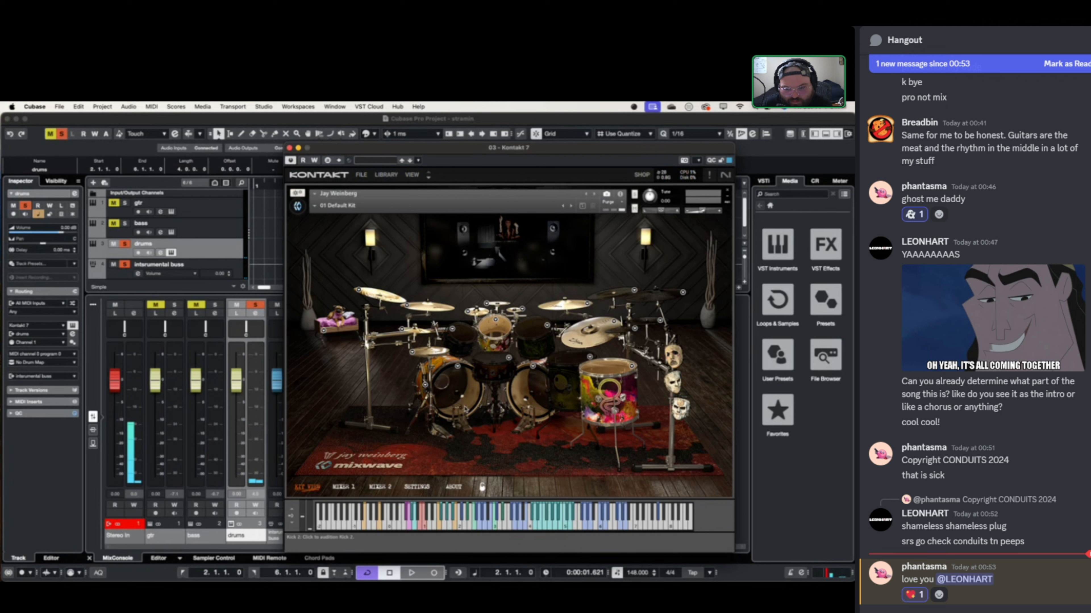
{"action": "left_click", "coordinate": [508, 357]}
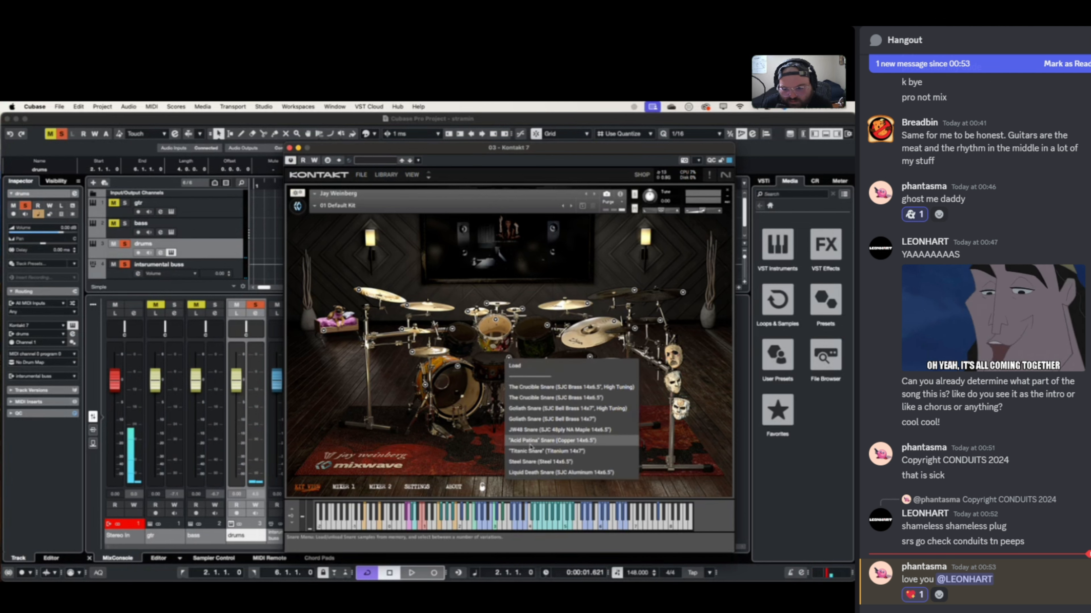
{"action": "left_click", "coordinate": [533, 430]}
{"action": "key", "text": "space"}
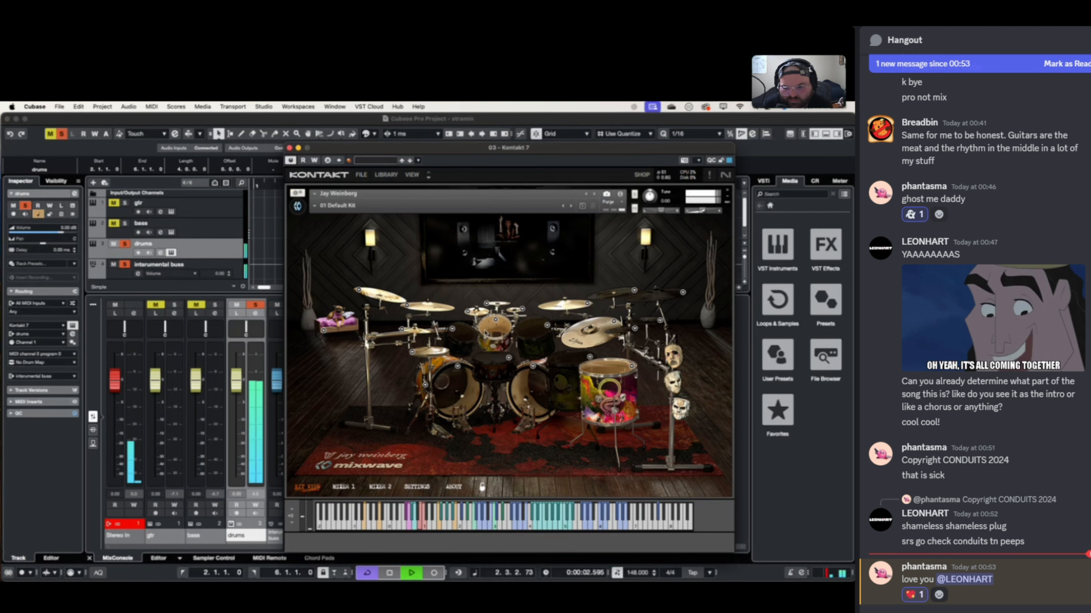
{"action": "key", "text": "space"}
{"action": "left_click", "coordinate": [508, 357]}
{"action": "left_click", "coordinate": [540, 432]}
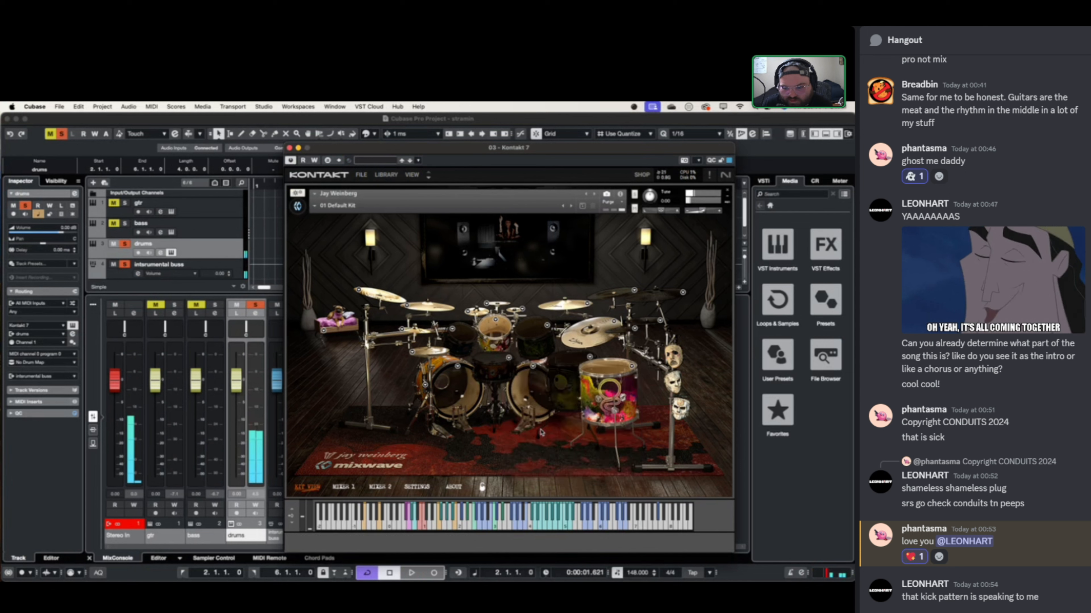
- Load the snare back into the kit as The Crucible Snare (SJC Brass 14x6.5", High Tuning), audition it and close the instrument
{"action": "left_click", "coordinate": [508, 357]}
{"action": "left_click", "coordinate": [517, 366]}
{"action": "left_click", "coordinate": [510, 358]}
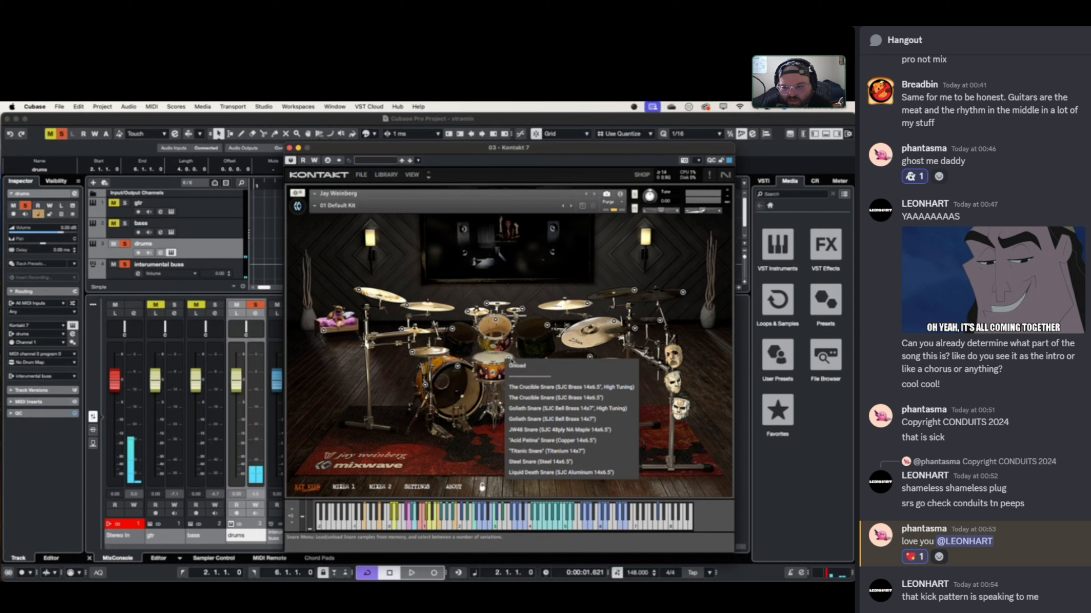
{"action": "left_click", "coordinate": [558, 388]}
{"action": "key", "text": "space"}
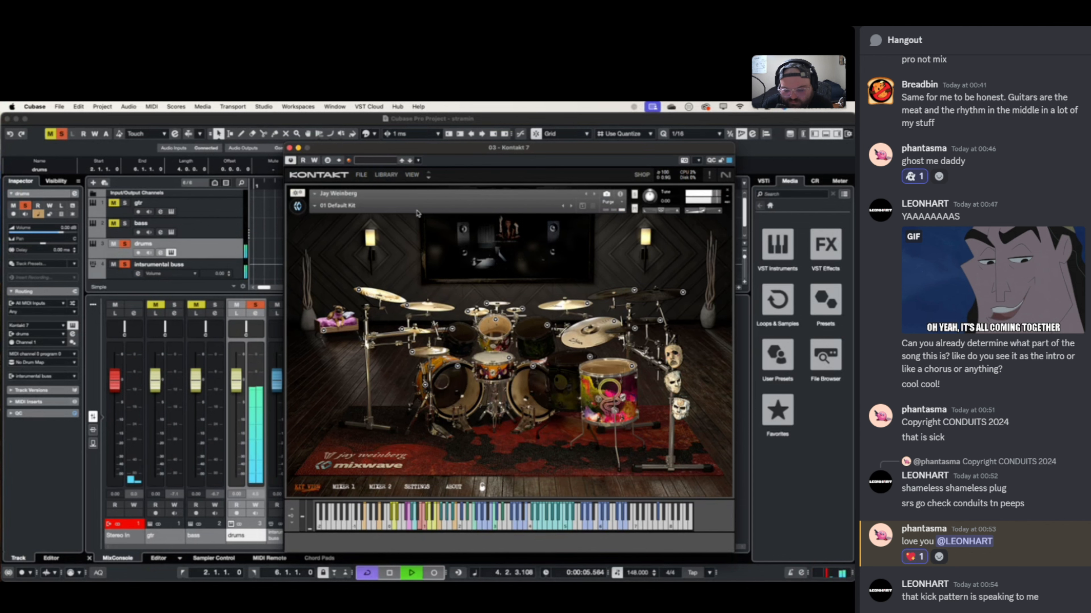
{"action": "left_click", "coordinate": [290, 149]}
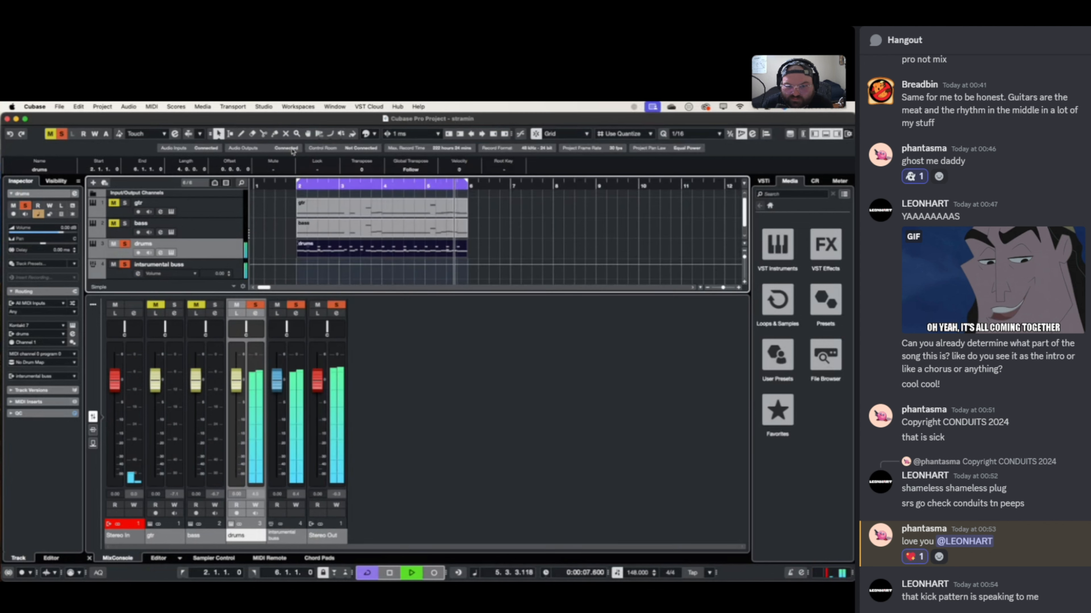
- Take the drums out of solo, listen to the full mix and stop playback
{"action": "left_click", "coordinate": [255, 304]}
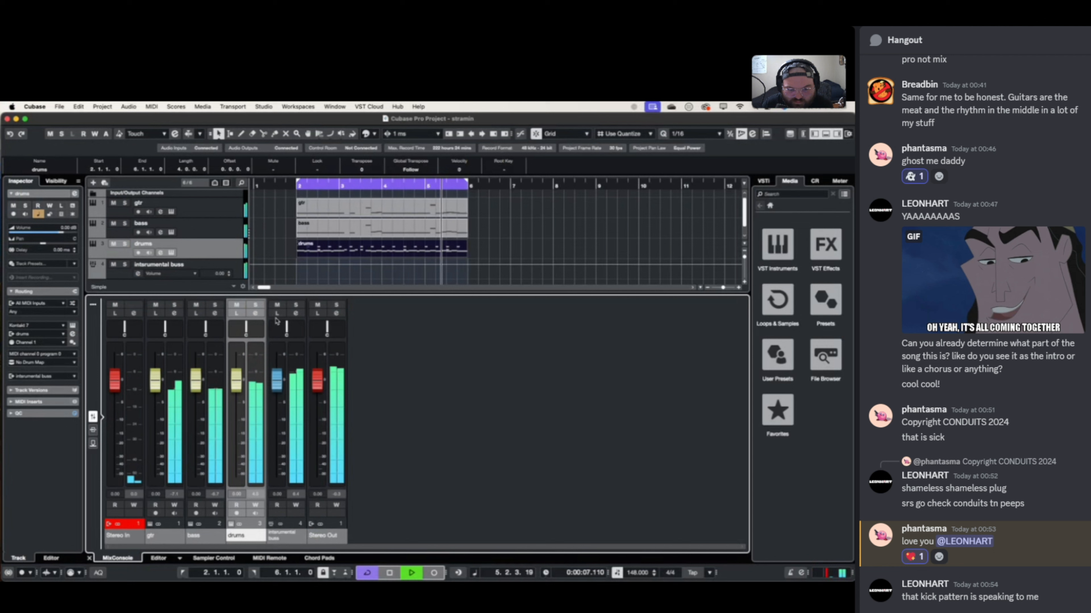
{"action": "key", "text": "space"}
{"action": "left_click", "coordinate": [216, 314]}
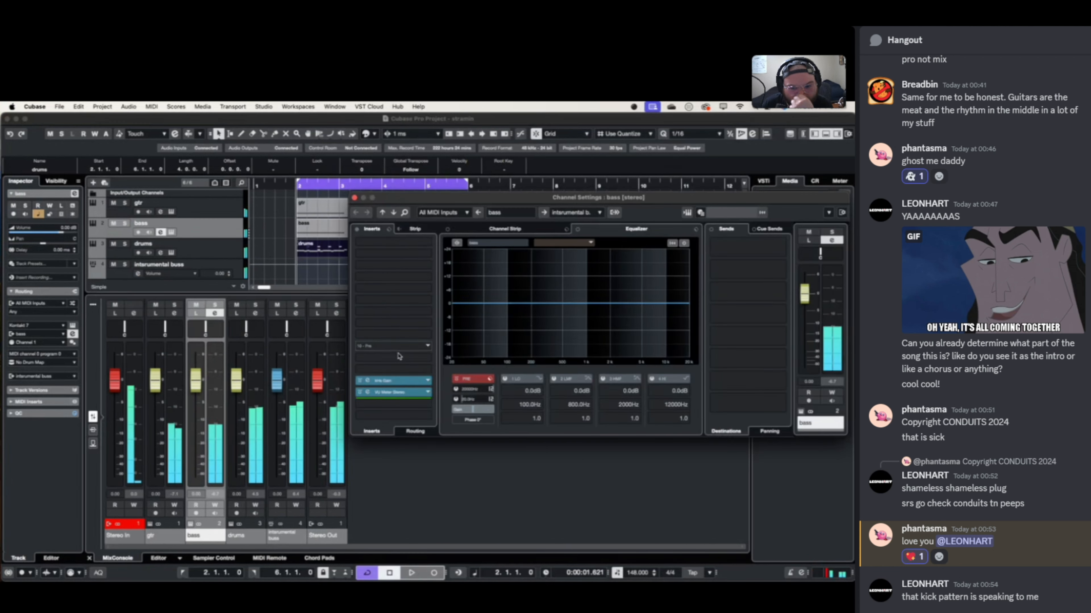
{"action": "left_click", "coordinate": [354, 198]}
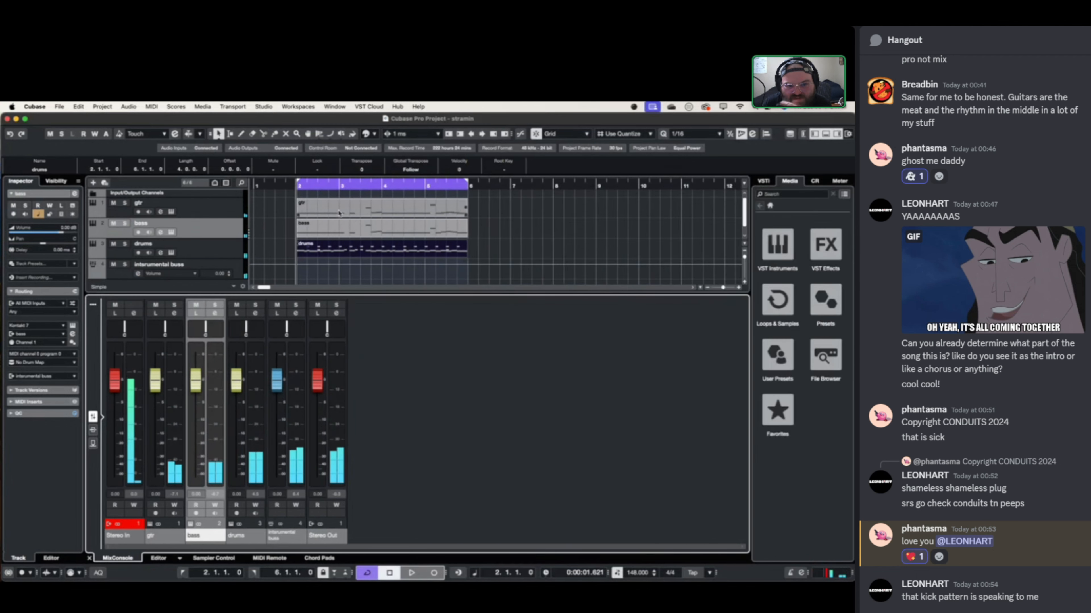
- Turn down the Tone in the bass track's Nolly Bass instrument while playing the mix and close the instrument
{"action": "scroll", "coordinate": [203, 230], "scroll_direction": "down", "scroll_amount": 1}
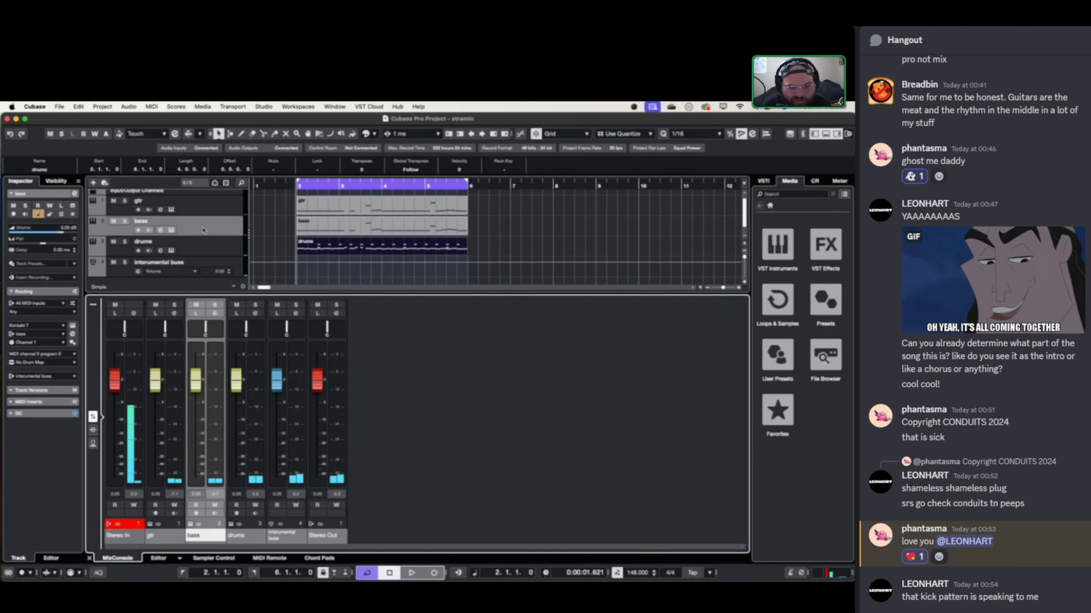
{"action": "left_click", "coordinate": [171, 230]}
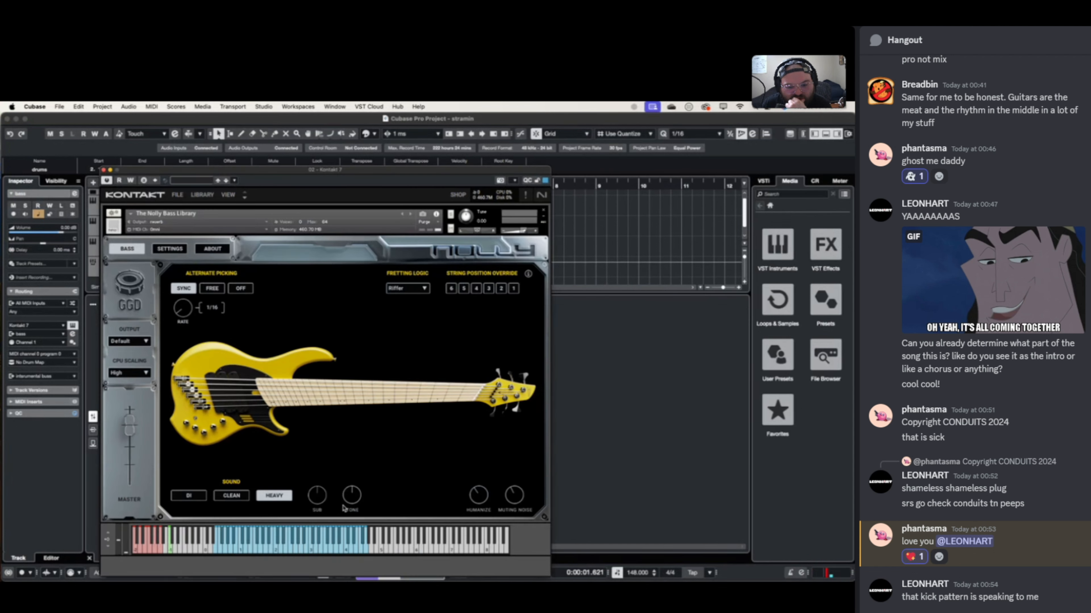
{"action": "left_click_drag", "start_coordinate": [358, 498], "coordinate": [358, 521]}
{"action": "key", "text": "space"}
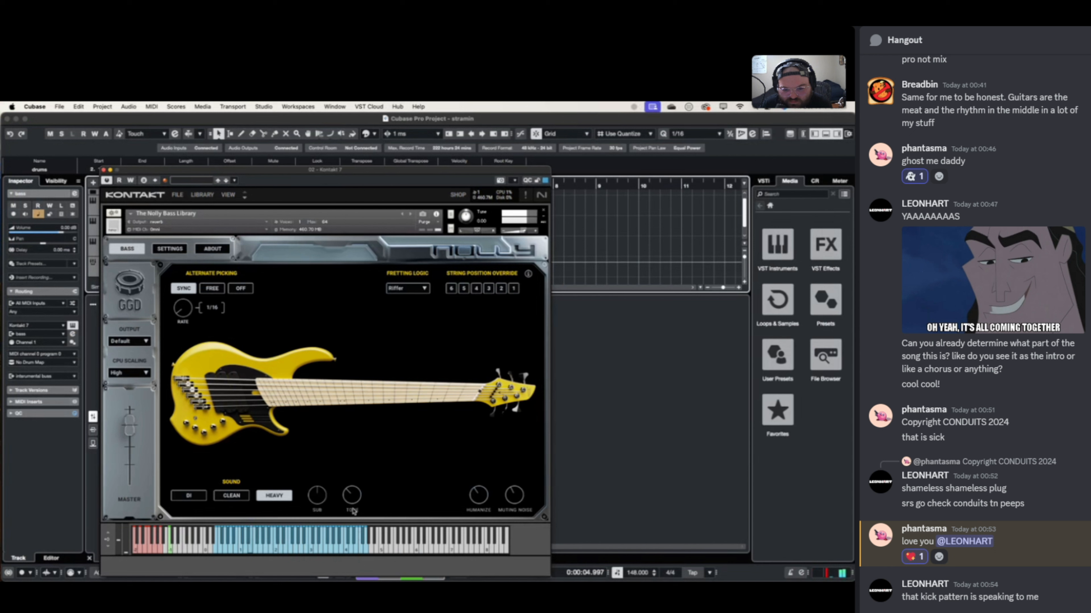
{"action": "left_click_drag", "start_coordinate": [353, 499], "coordinate": [352, 500]}
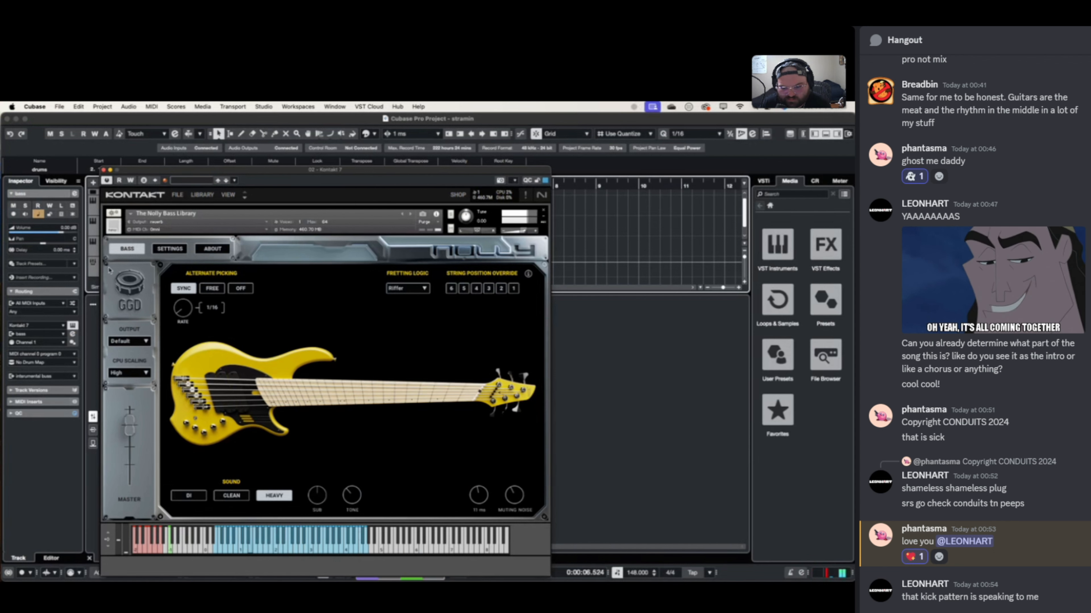
{"action": "left_click", "coordinate": [103, 170]}
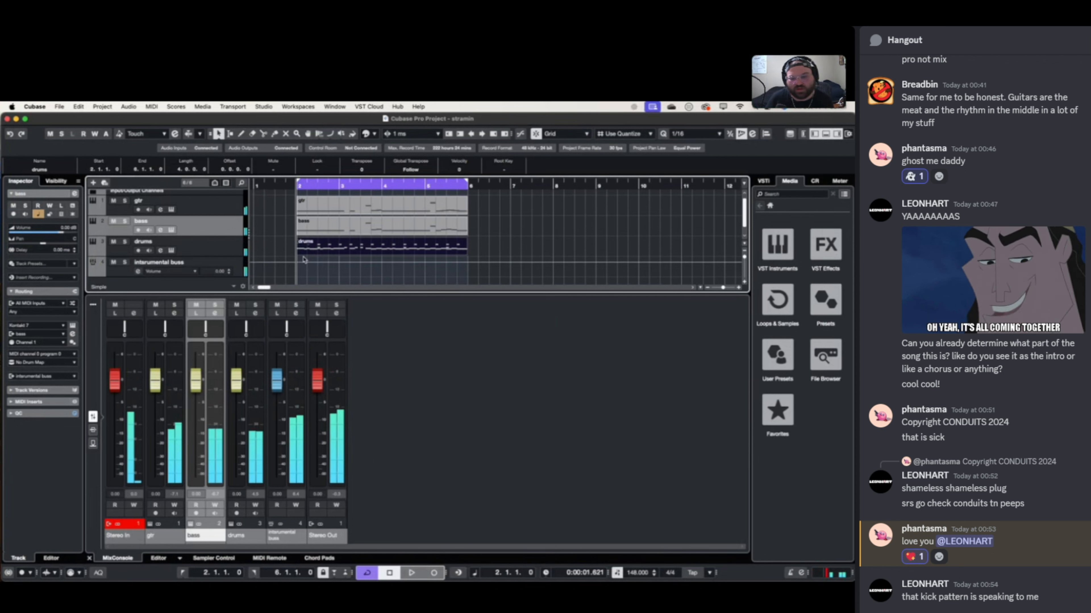
{"action": "left_click", "coordinate": [336, 305]}
{"action": "left_click", "coordinate": [336, 313]}
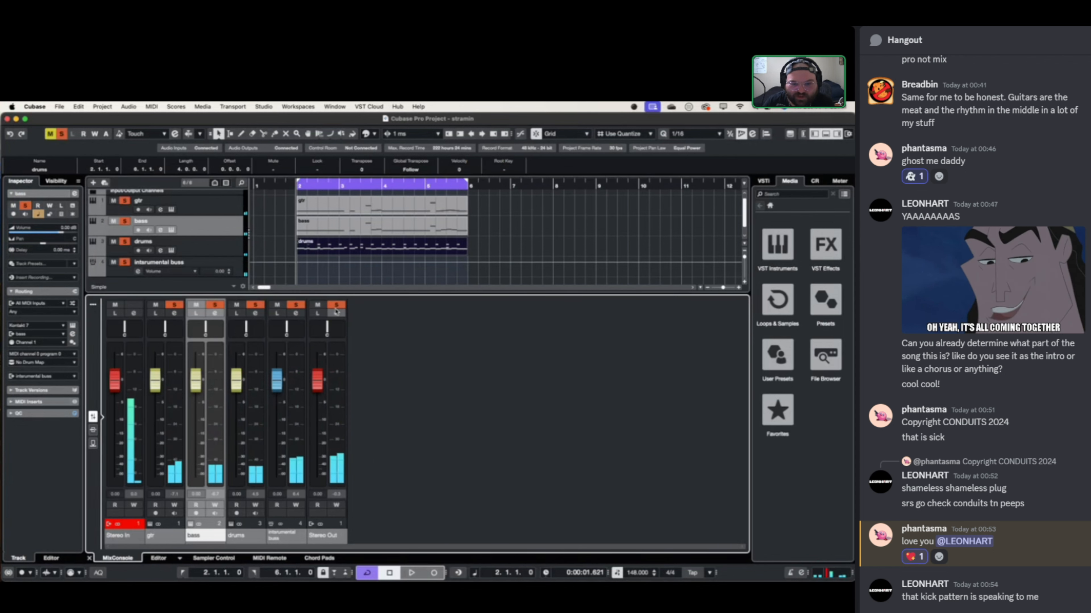
{"action": "left_click", "coordinate": [340, 305]}
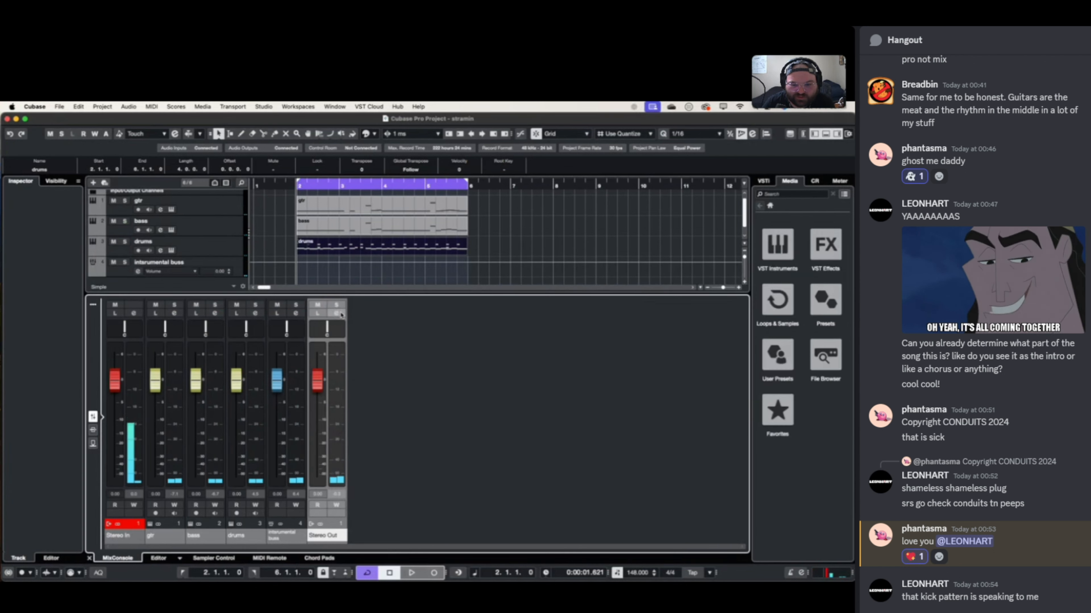
- Open the Stereo Out channel settings and examine the bx_hybrid V2 insert
{"action": "left_click", "coordinate": [336, 314]}
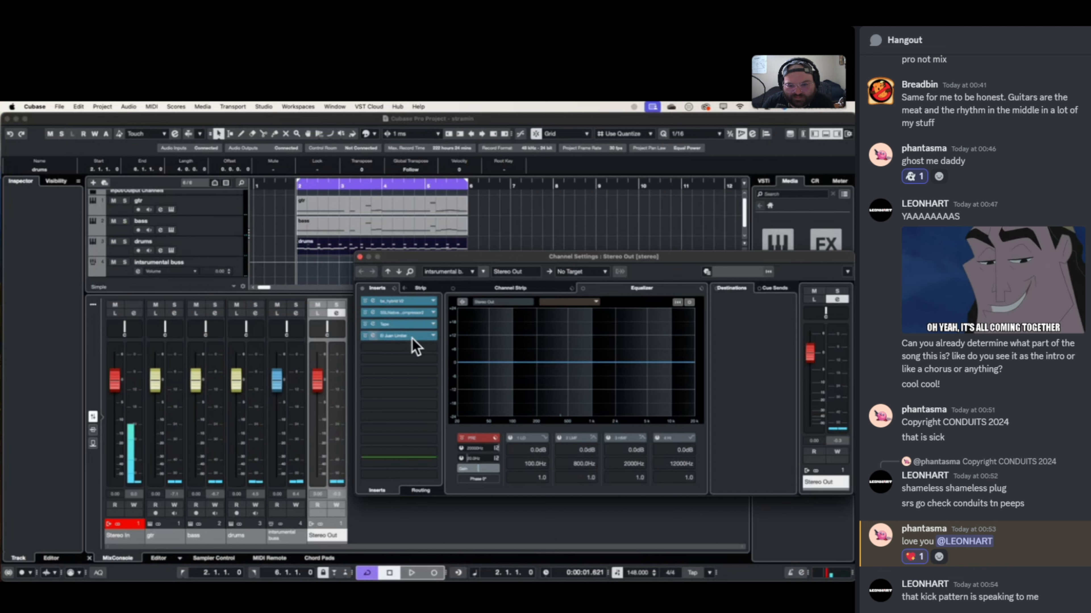
{"action": "left_click", "coordinate": [399, 303]}
{"action": "left_click", "coordinate": [399, 304]}
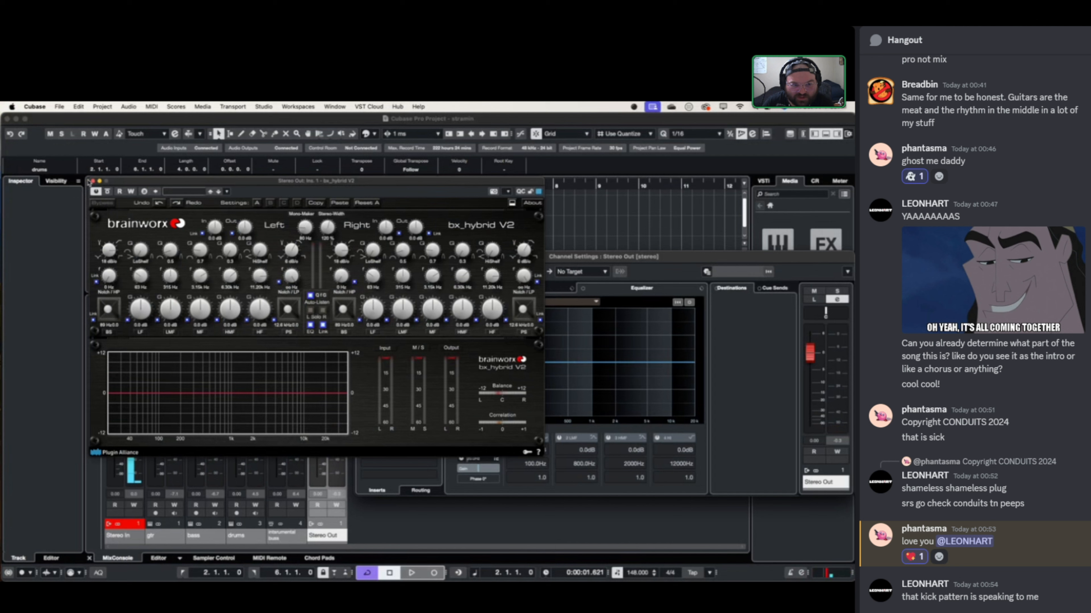
{"action": "left_click", "coordinate": [91, 181]}
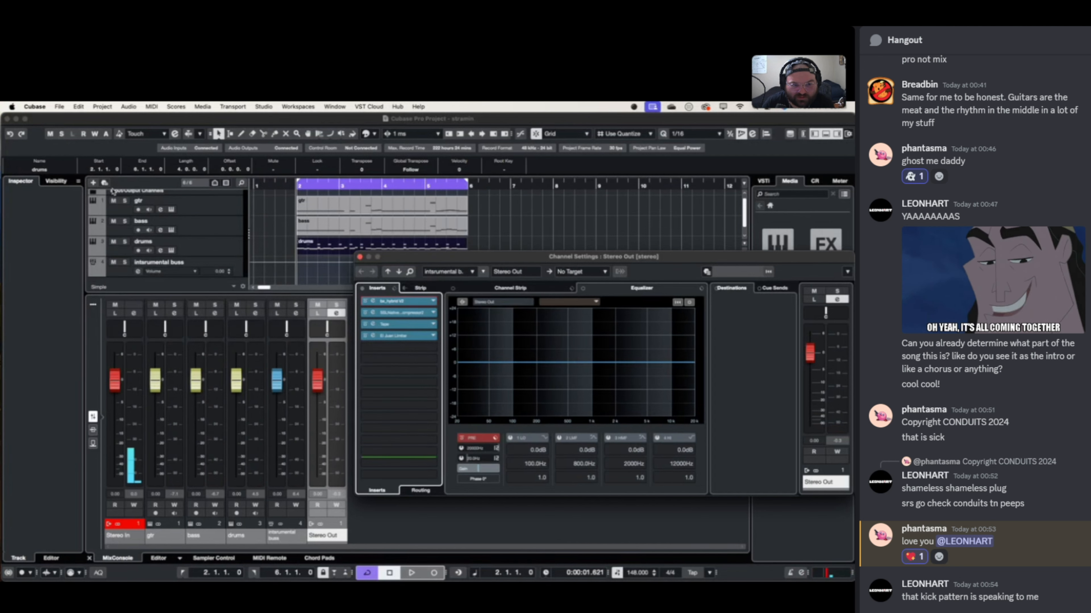
- Play the mix and check the threshold and compression on the Stereo Out's SSL Bus Compressor 2
{"action": "left_click", "coordinate": [409, 314]}
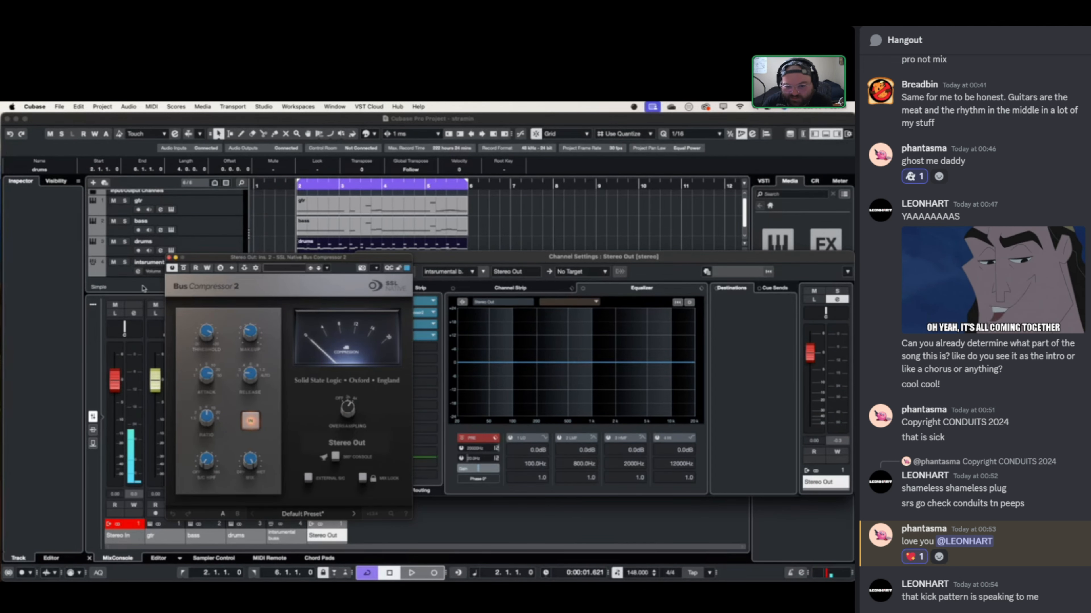
{"action": "key", "text": "space"}
{"action": "mouse_move", "coordinate": [208, 349]}
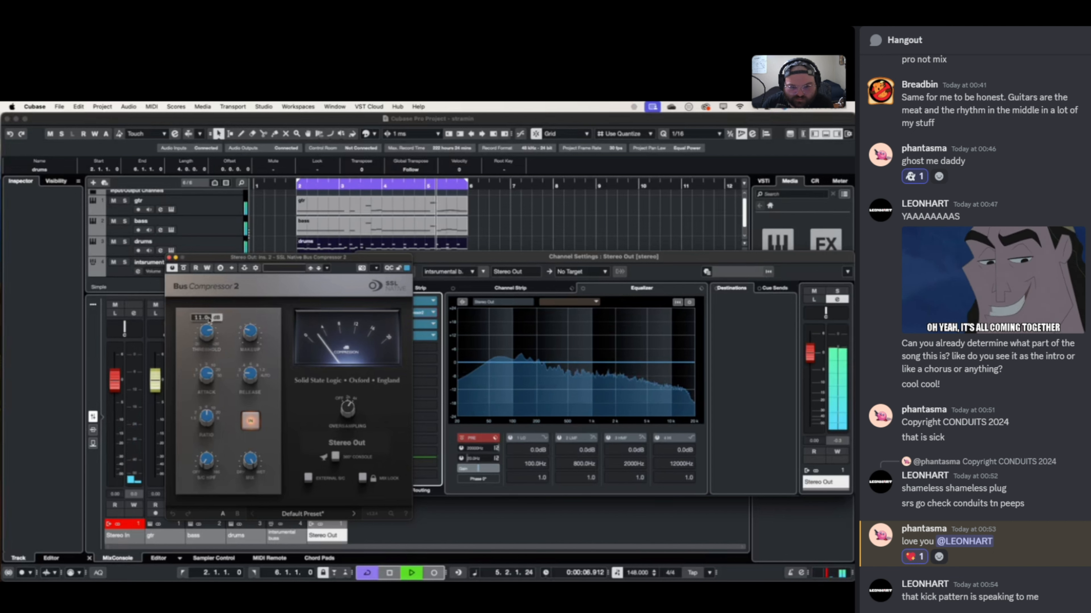
{"action": "left_click", "coordinate": [169, 258]}
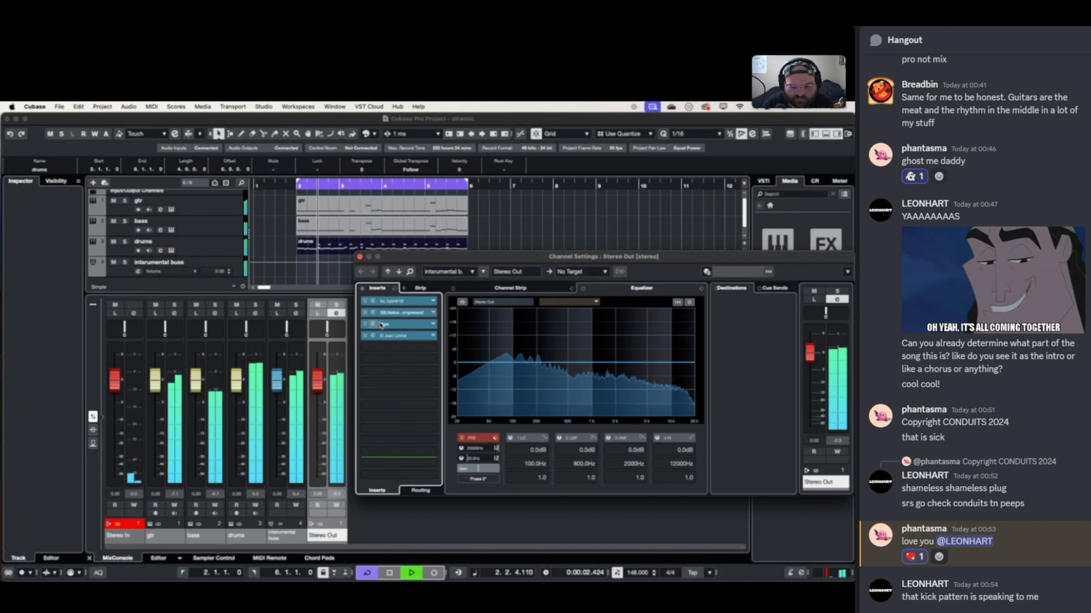
- Check the Stereo Out's Tape plug-in during playback and bring up the El Juan Limiter
{"action": "left_click", "coordinate": [398, 328]}
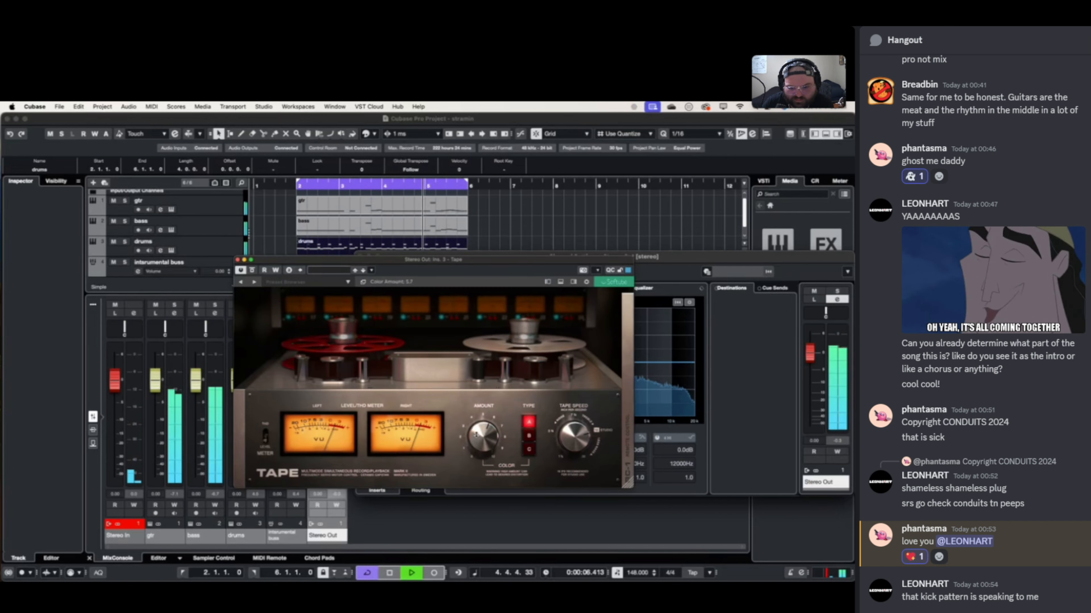
{"action": "left_click", "coordinate": [238, 259]}
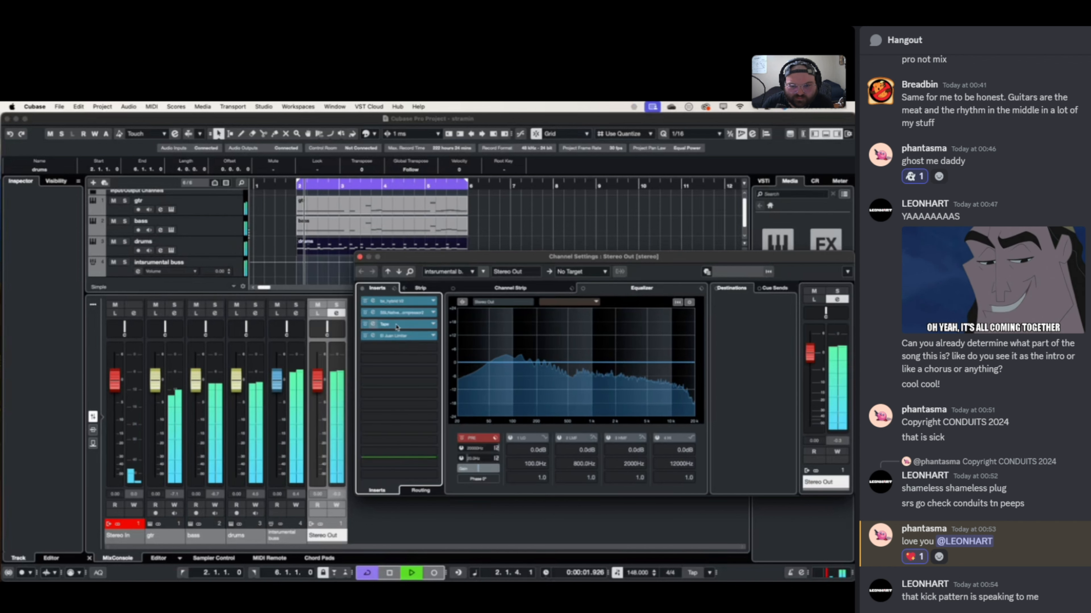
{"action": "left_click", "coordinate": [400, 336]}
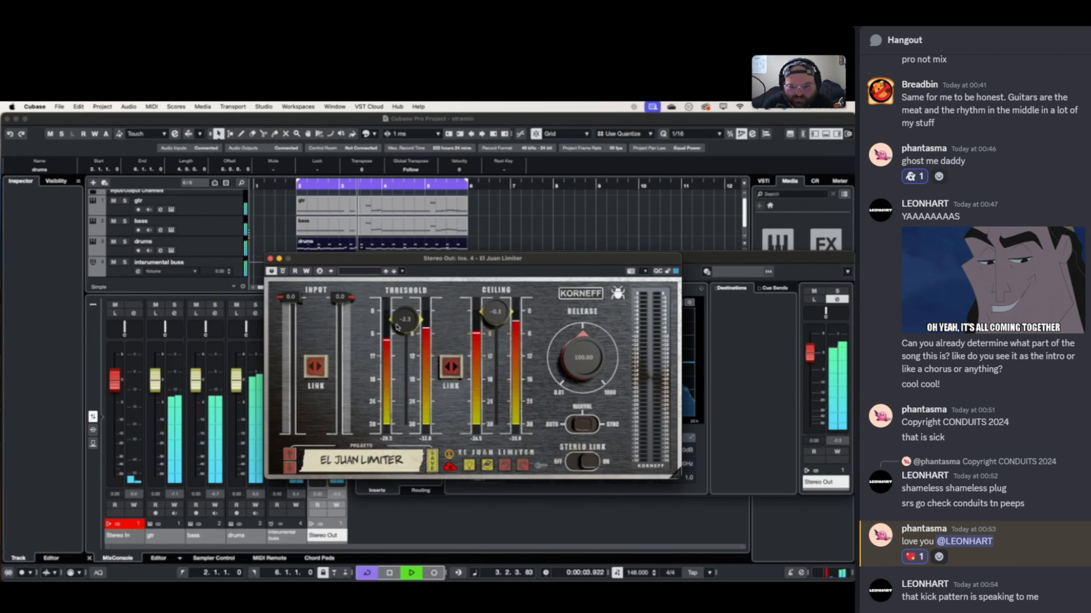
- Lower the threshold of the Stereo Out's El Juan Limiter during playback, close the limiter and channel settings, and stop the mix
{"action": "left_click_drag", "start_coordinate": [410, 327], "coordinate": [410, 342]}
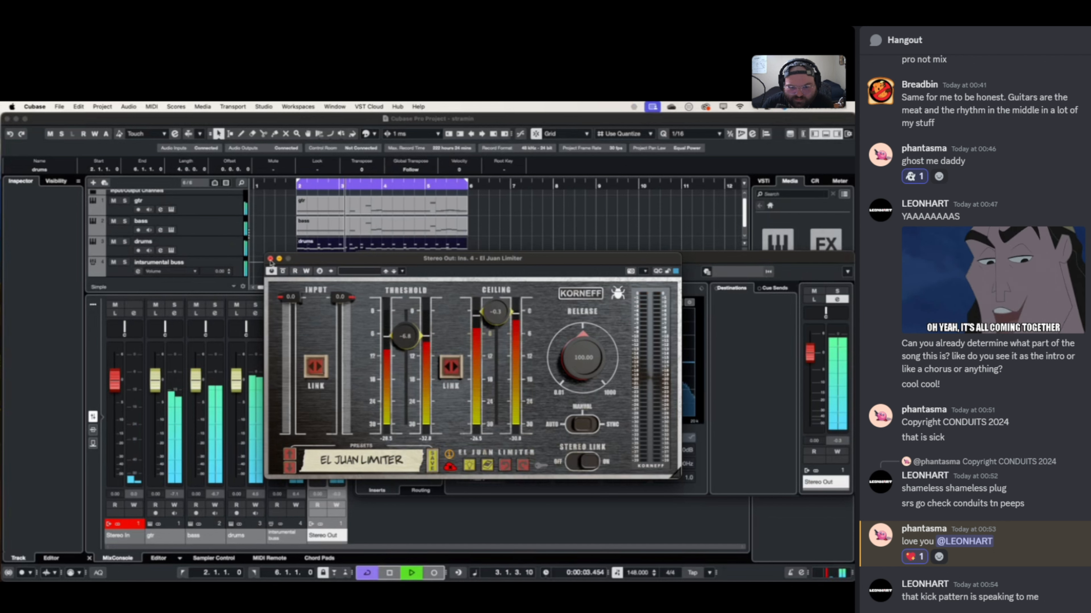
{"action": "left_click", "coordinate": [270, 259]}
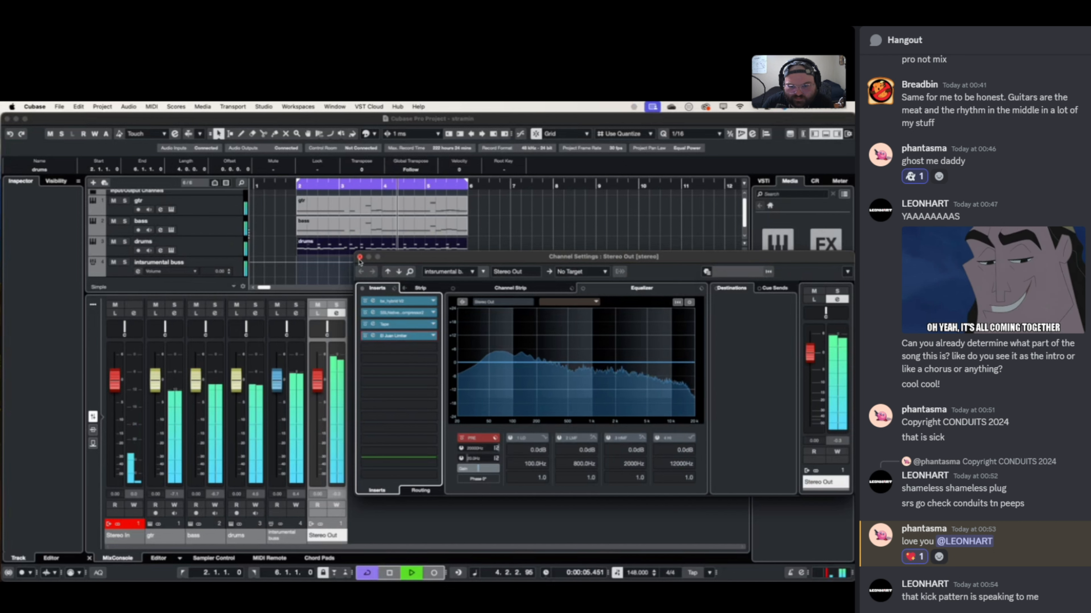
{"action": "left_click", "coordinate": [359, 258]}
{"action": "key", "text": "space"}
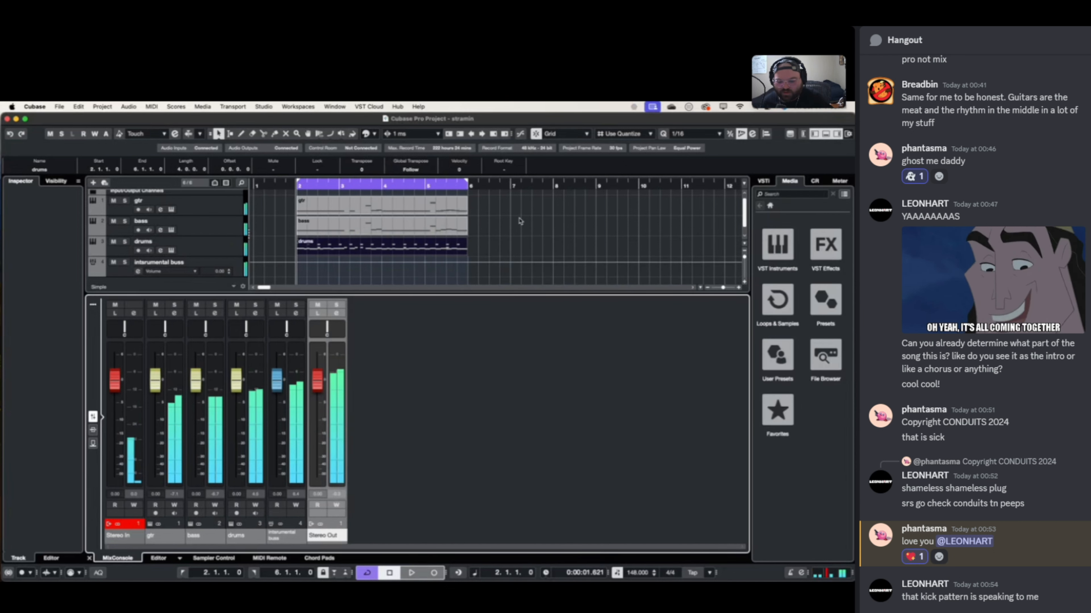
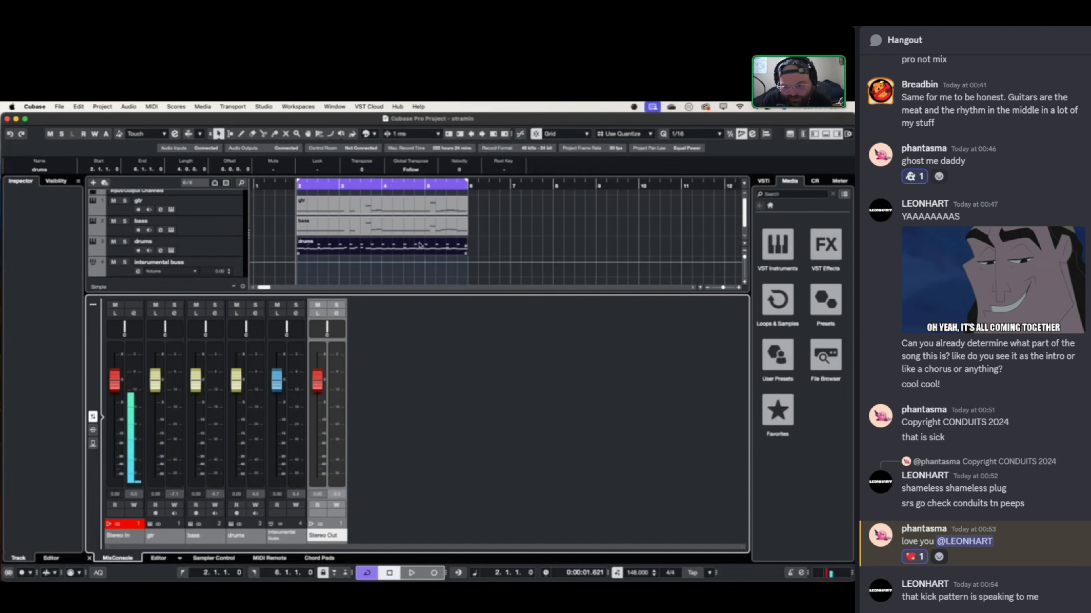
- Duplicate the guitar, bass and drums parts directly after the originals and extend the loop range to bar 10
{"action": "left_click", "coordinate": [511, 248]}
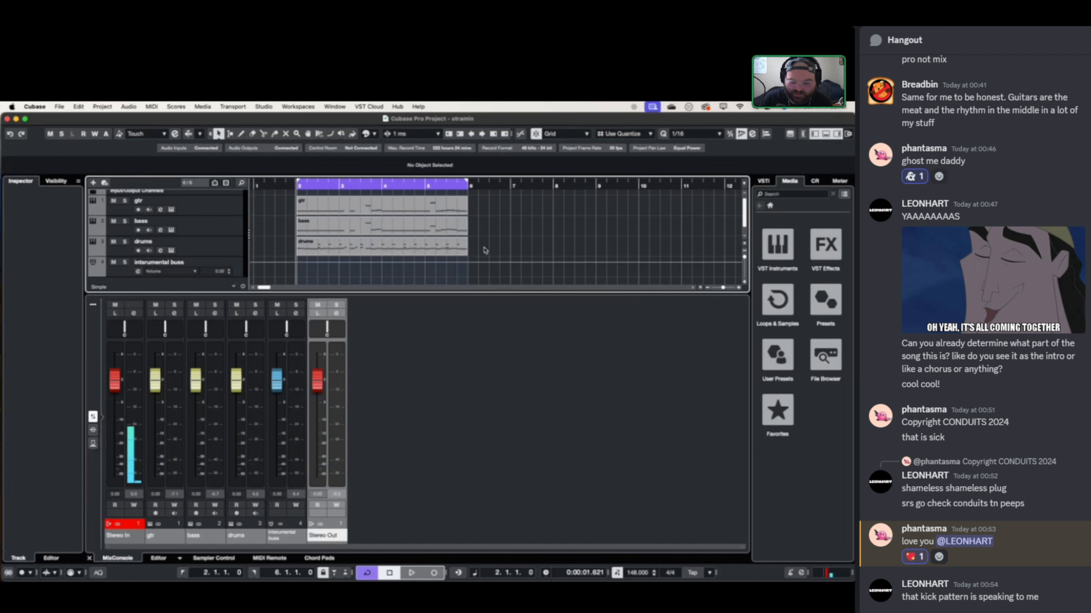
{"action": "key", "text": "super+a"}
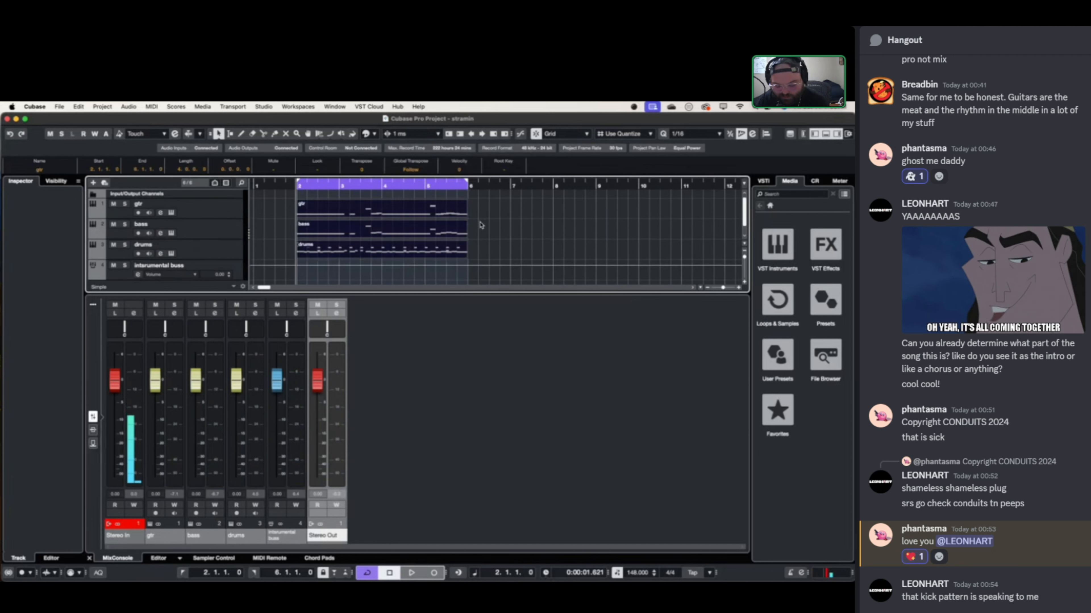
{"action": "key", "text": "super+d"}
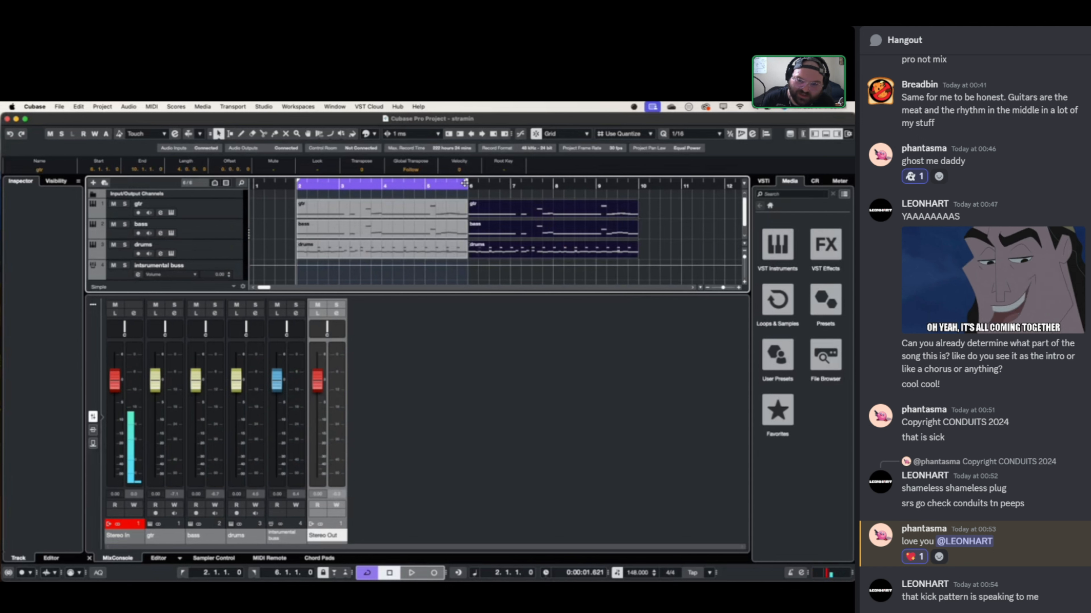
{"action": "left_click_drag", "start_coordinate": [465, 183], "coordinate": [546, 185]}
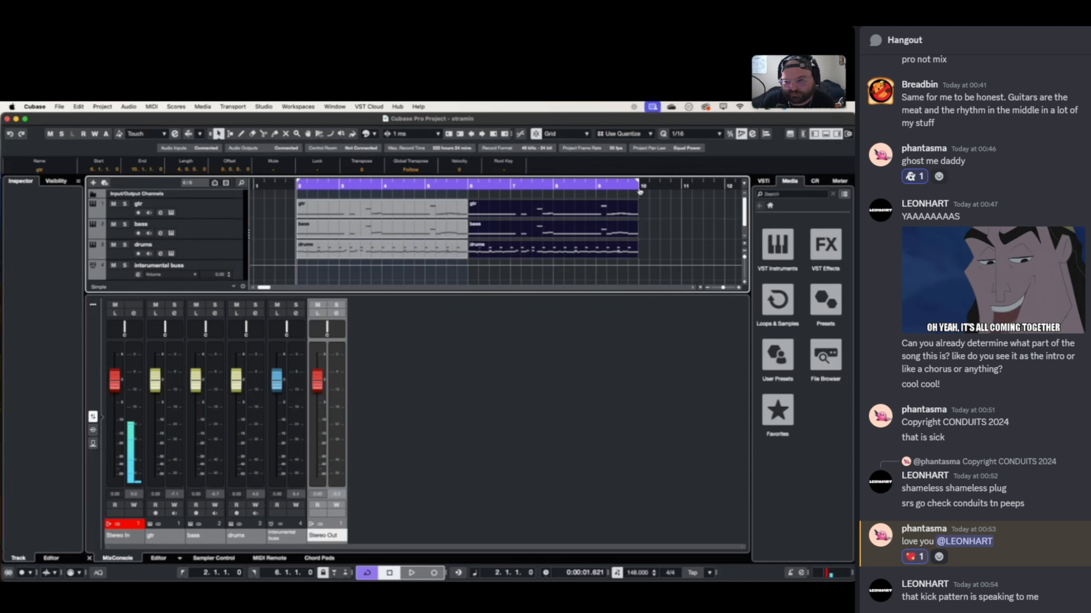
{"action": "left_click_drag", "start_coordinate": [640, 192], "coordinate": [640, 192]}
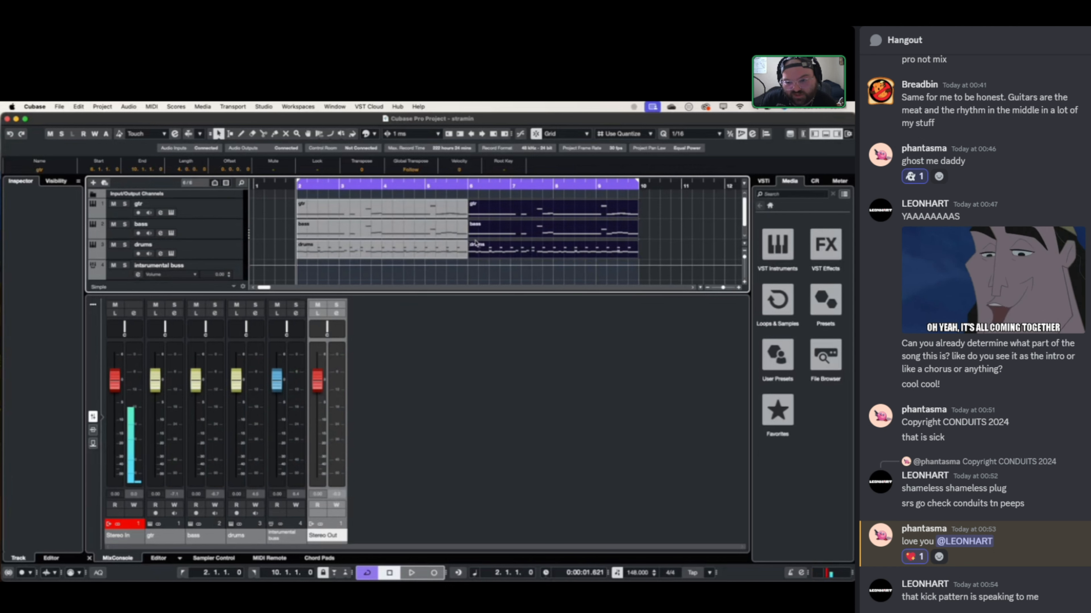
- In the first drums part, shift the last A#1 note to F#1 at 5.3.3, and add F#1 at 5.4 and A#1 at 5.4.3
{"action": "double_click", "coordinate": [460, 250]}
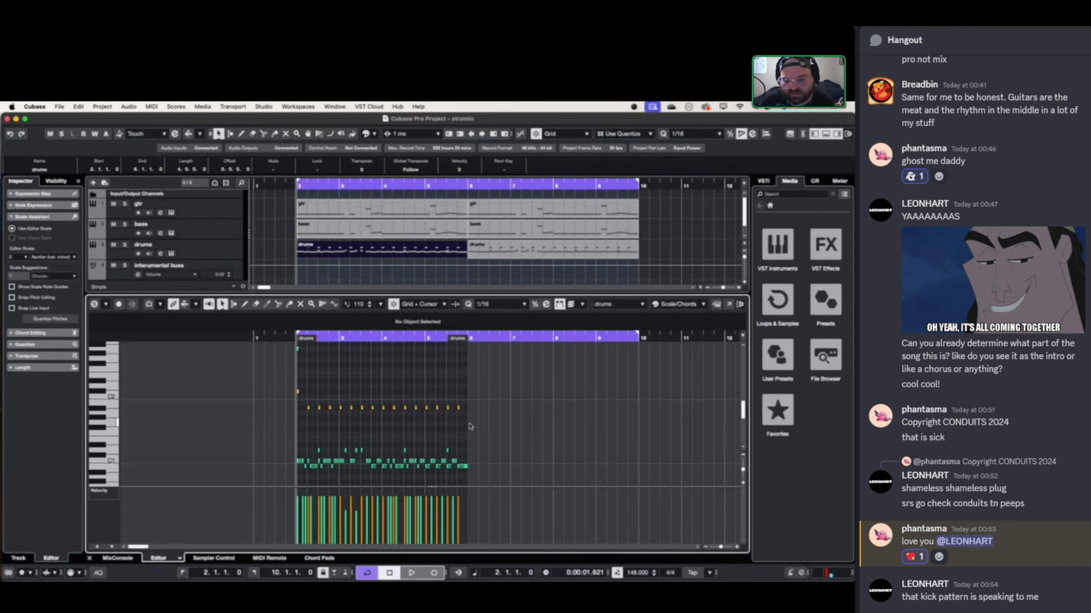
{"action": "scroll", "coordinate": [469, 429], "scroll_direction": "up", "scroll_amount": 8}
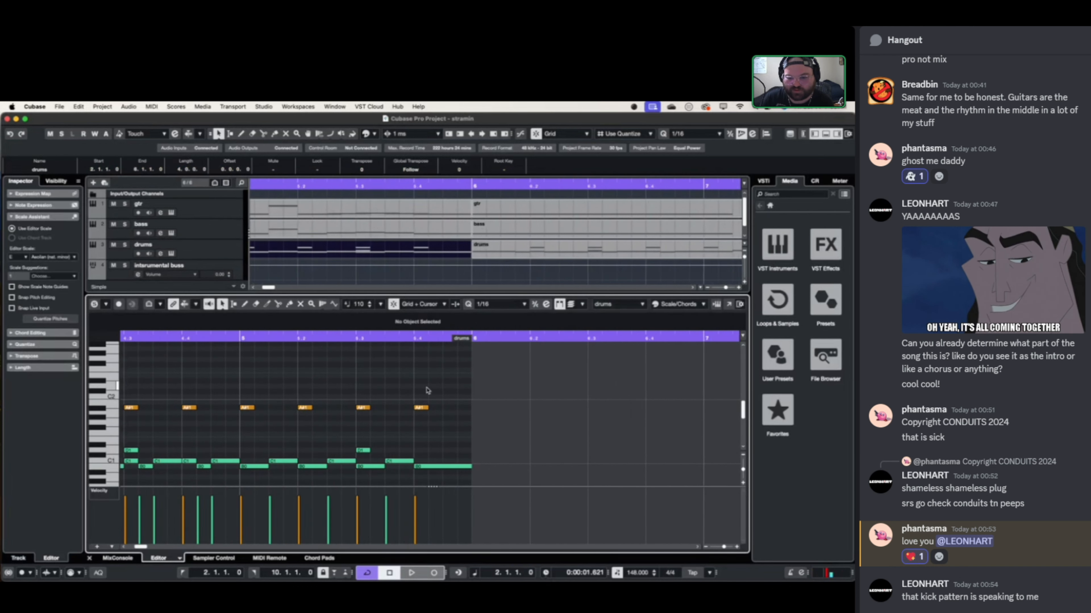
{"action": "left_click_drag", "start_coordinate": [425, 412], "coordinate": [401, 430]}
{"action": "left_click", "coordinate": [420, 429]}
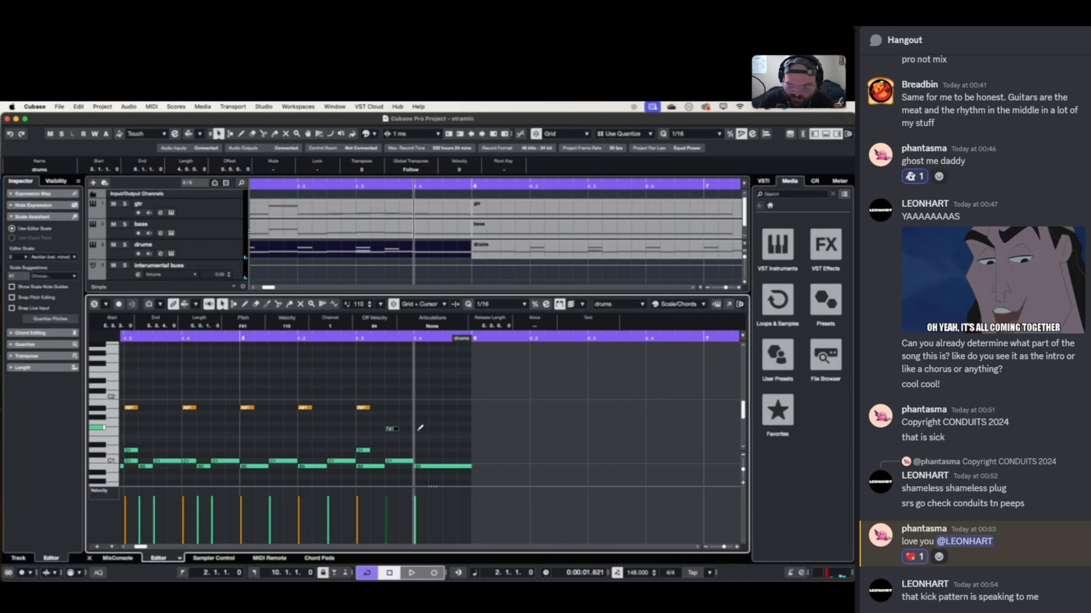
{"action": "left_click", "coordinate": [448, 408]}
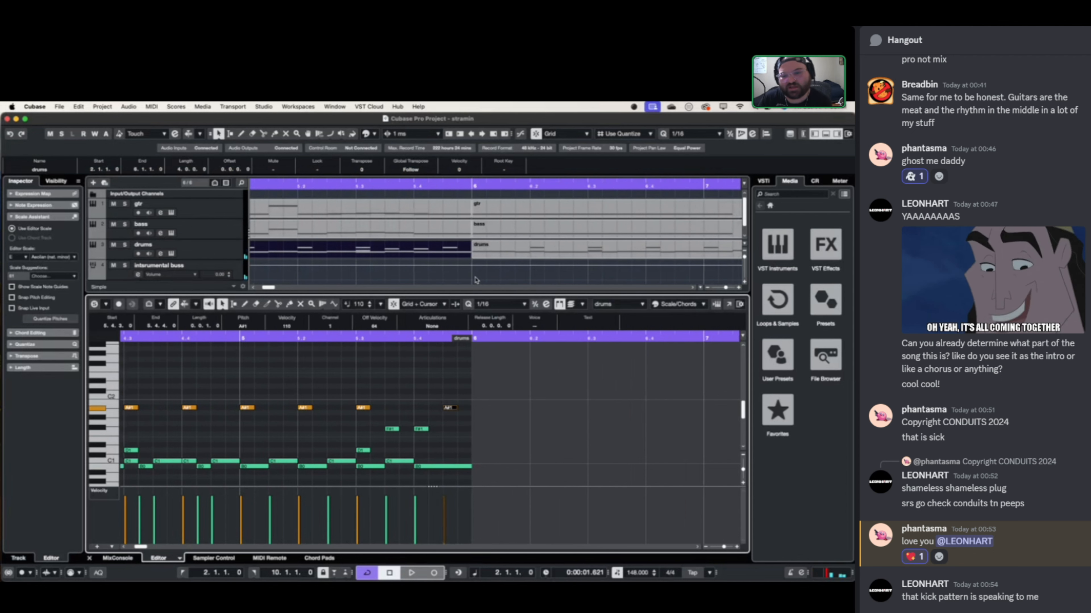
- Audition the transition into the second drums part and shift its first A#1 note an eighth earlier to 6.1.3
{"action": "left_click", "coordinate": [494, 251]}
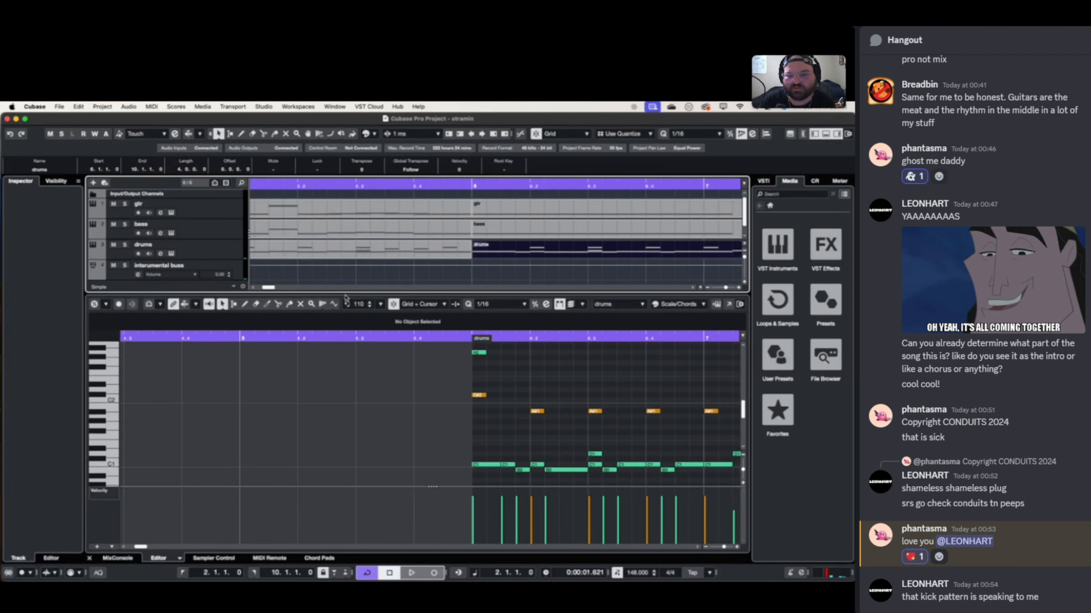
{"action": "left_click", "coordinate": [346, 186]}
{"action": "key", "text": "space"}
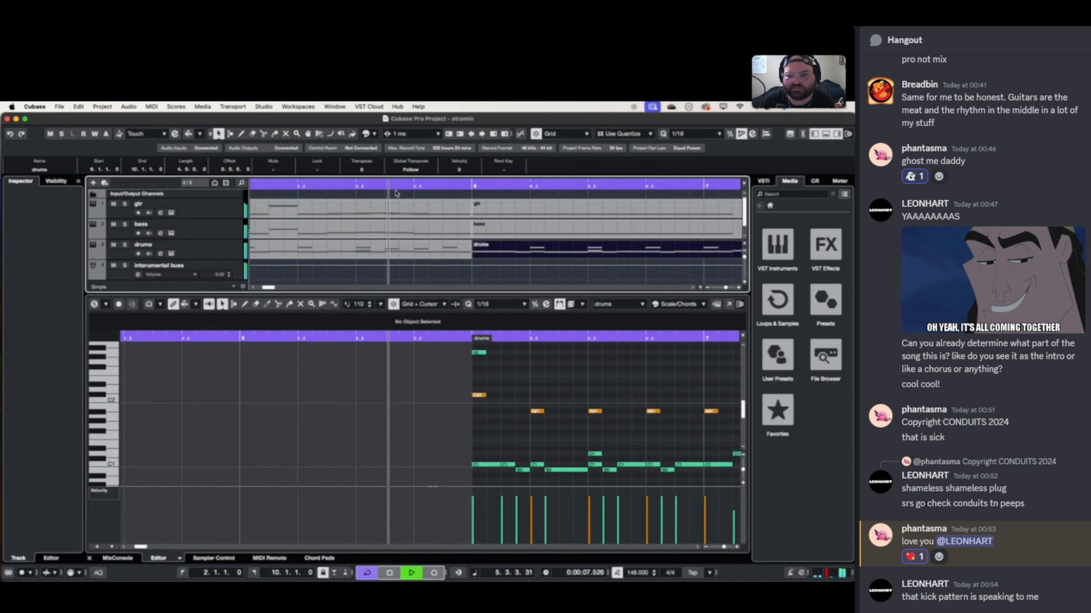
{"action": "key", "text": "space"}
{"action": "left_click", "coordinate": [518, 373]}
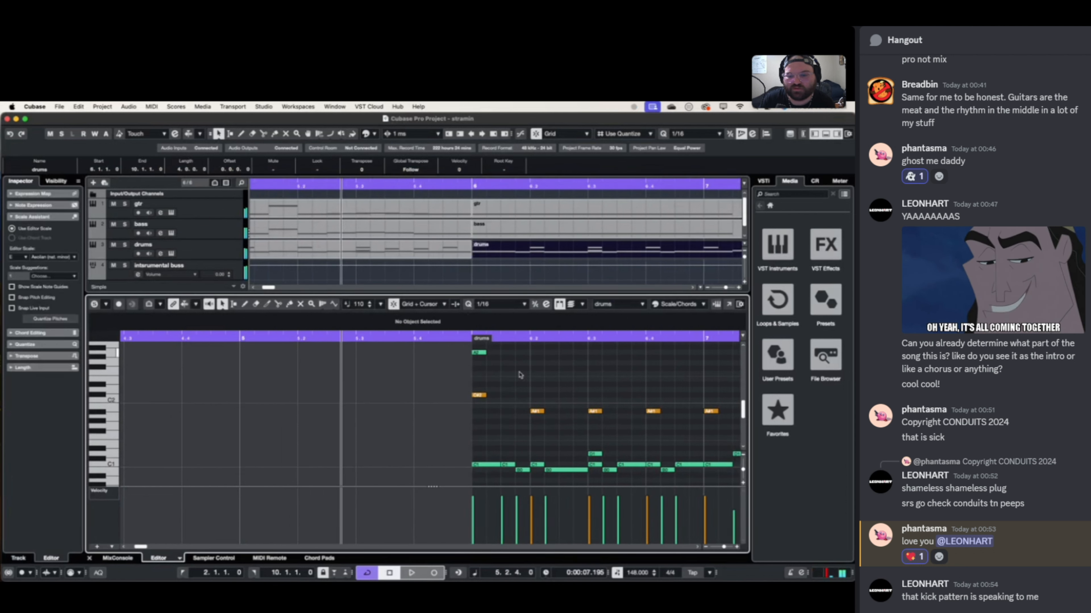
{"action": "scroll", "coordinate": [537, 428], "scroll_direction": "right", "scroll_amount": 3}
{"action": "scroll", "coordinate": [362, 427], "scroll_direction": "right", "scroll_amount": 2}
{"action": "left_click", "coordinate": [358, 411]}
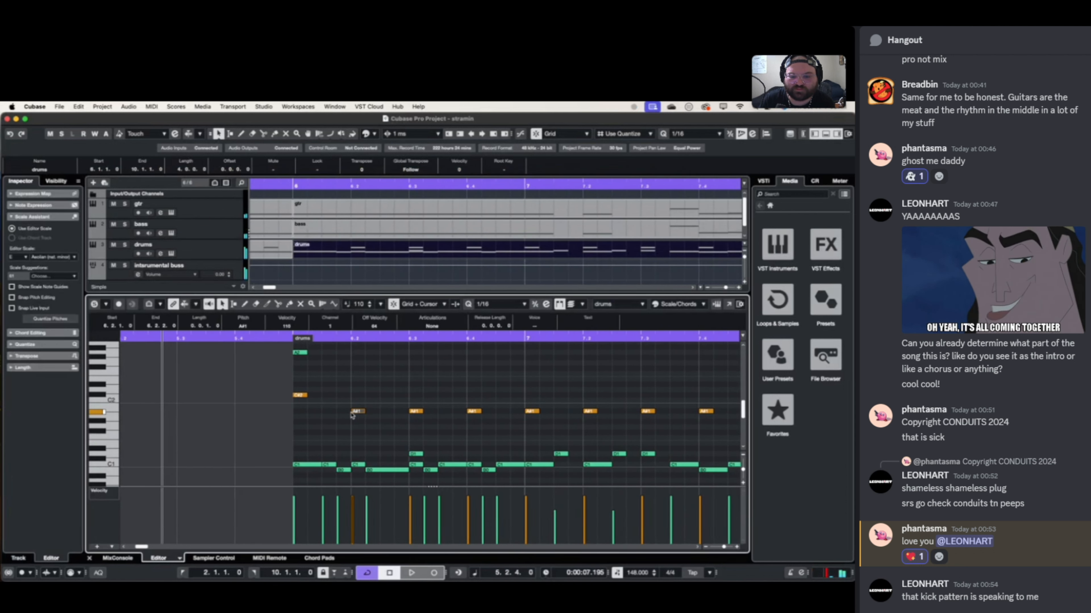
{"action": "left_click_drag", "start_coordinate": [358, 411], "coordinate": [329, 411]}
{"action": "key", "text": "space"}
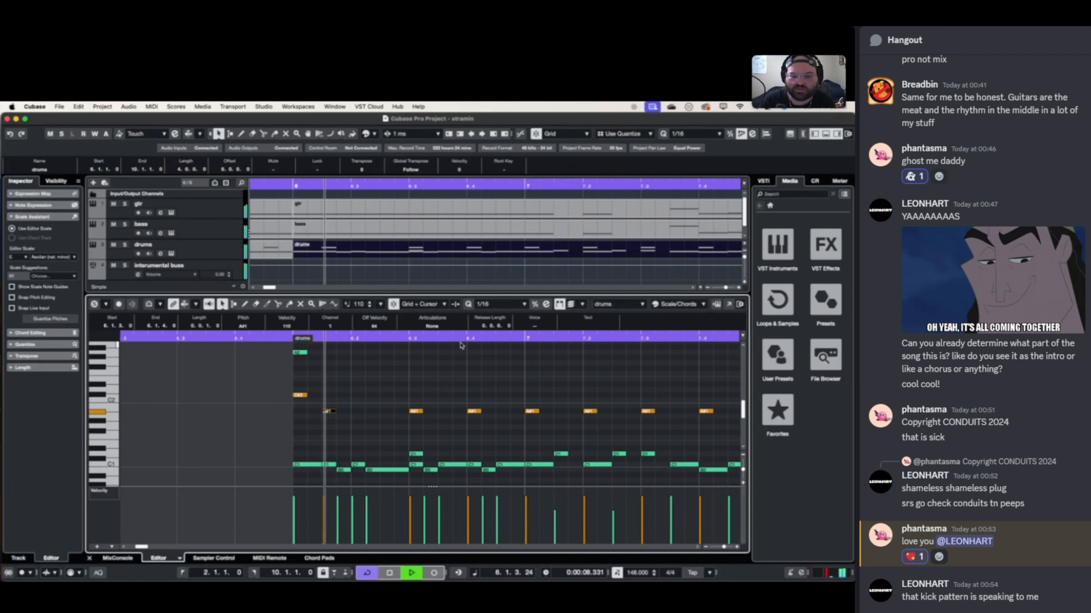
{"action": "key", "text": "space"}
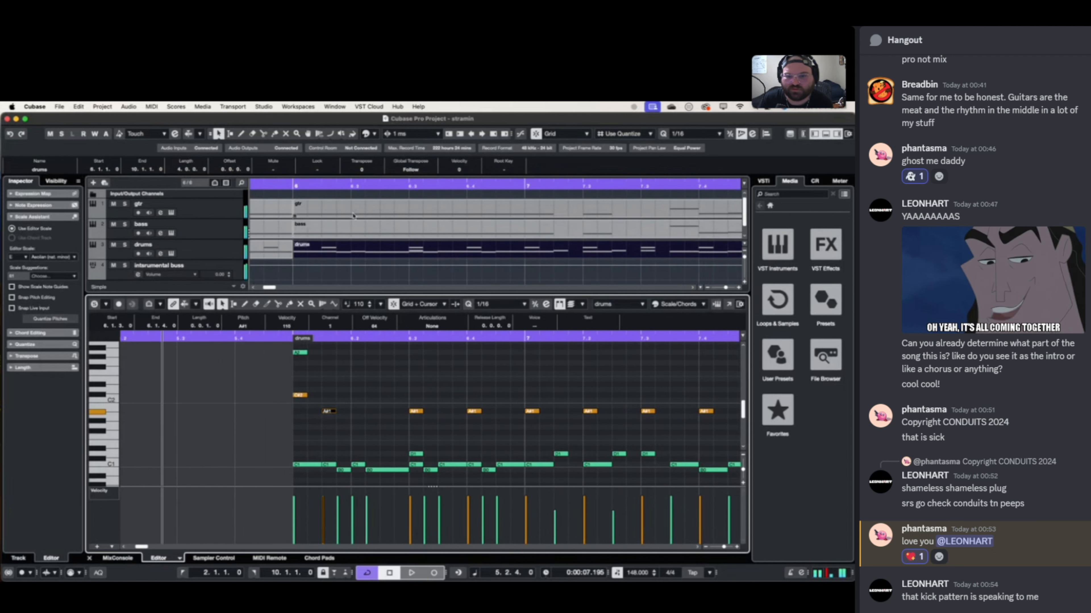
- Transpose the A#1 notes after the first one in the second drums part up to C#2 and audition them
{"action": "double_click", "coordinate": [343, 250]}
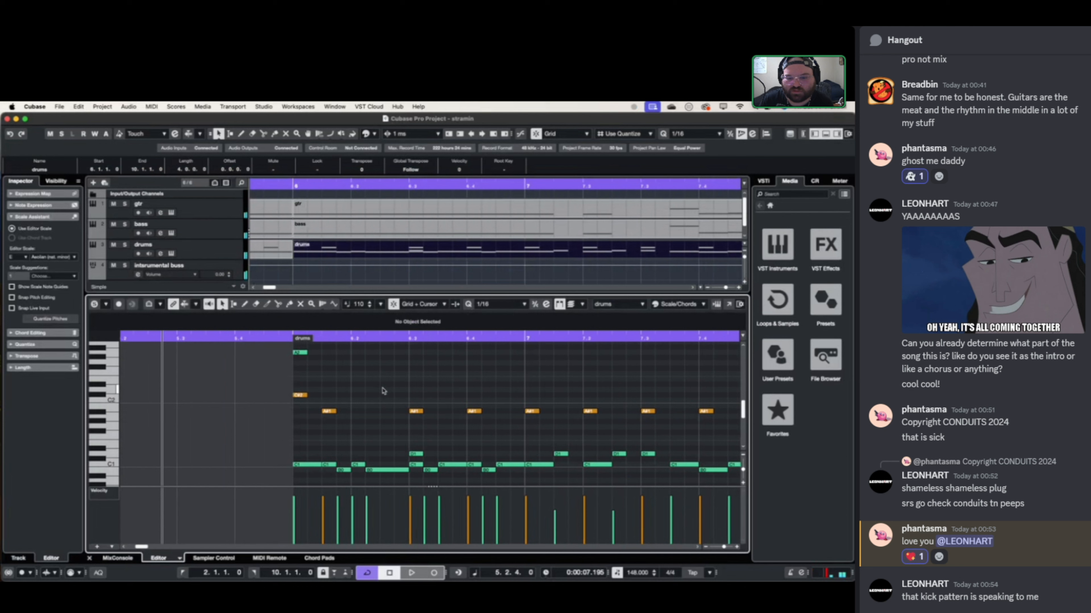
{"action": "scroll", "coordinate": [380, 392], "scroll_direction": "right", "scroll_amount": 1}
{"action": "scroll", "coordinate": [380, 393], "scroll_direction": "down", "scroll_amount": 5}
{"action": "left_click_drag", "start_coordinate": [395, 417], "coordinate": [652, 424]}
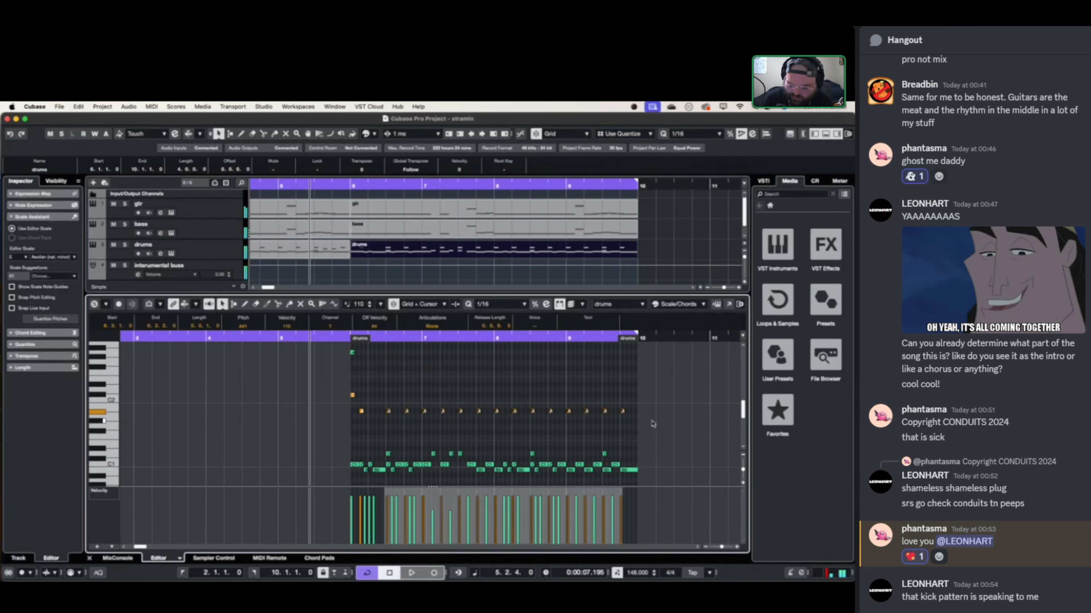
{"action": "key", "text": "Up"}
{"action": "key", "text": "Up"}
{"action": "key", "text": "Up"}
{"action": "key", "text": "space"}
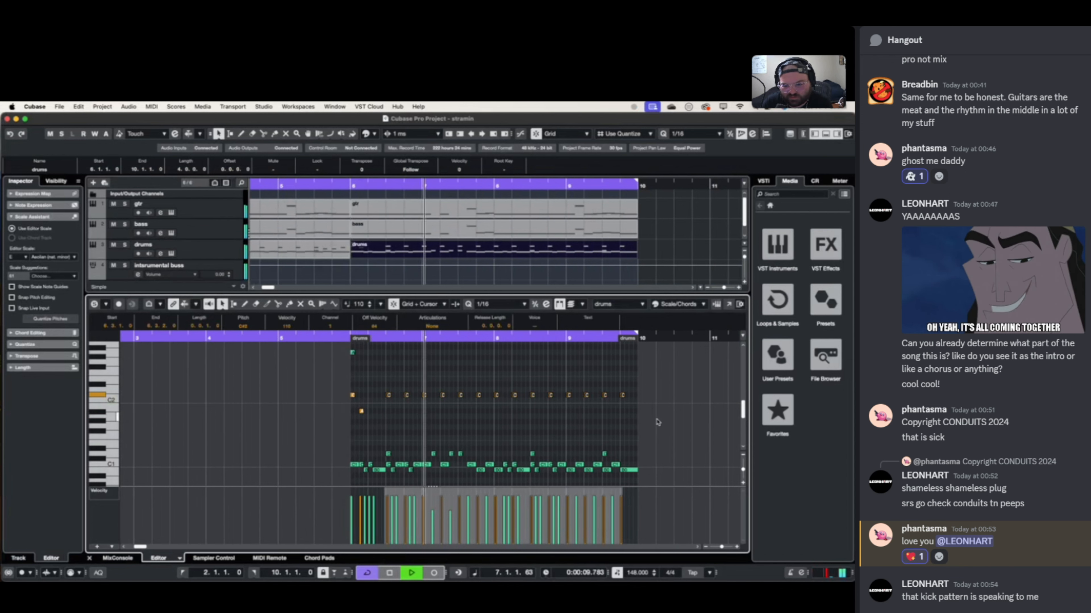
{"action": "key", "text": "space"}
{"action": "key", "text": "space"}
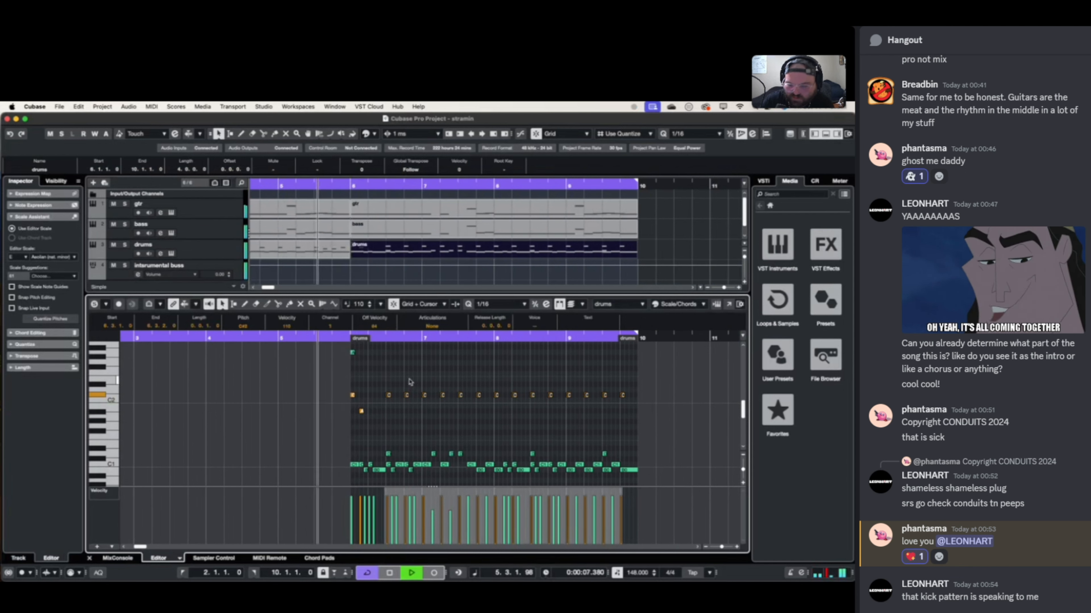
{"action": "key", "text": "space"}
- Transpose the selected C#2 notes in the second drums part up to F#2 and play back the section
{"action": "key", "text": "Up"}
{"action": "key", "text": "Up"}
{"action": "key", "text": "Up"}
{"action": "key", "text": "Up"}
{"action": "key", "text": "Up"}
{"action": "key", "text": "Up"}
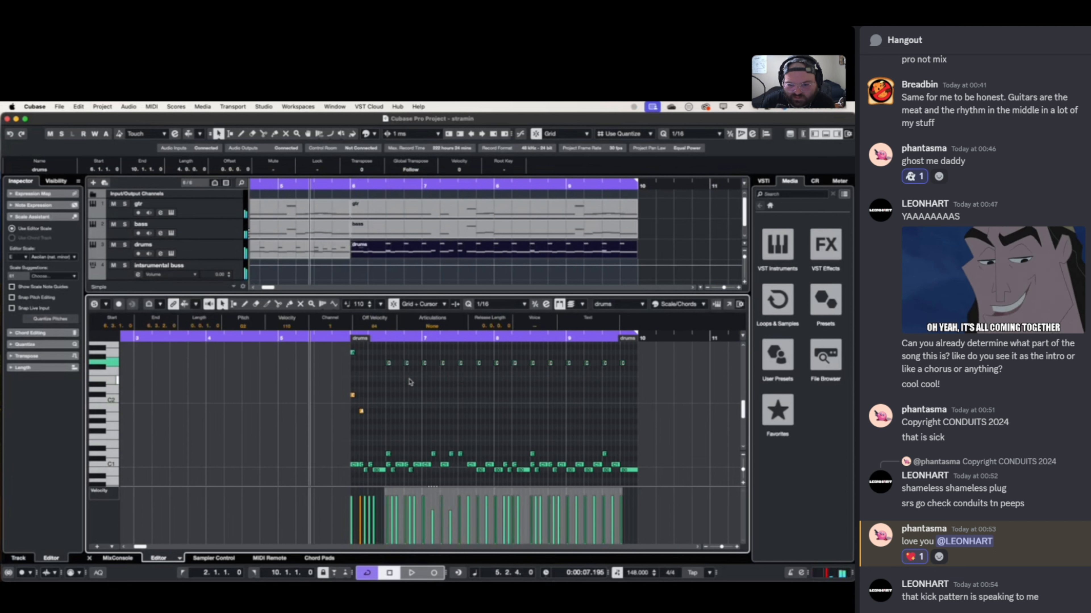
{"action": "key", "text": "Down"}
{"action": "key", "text": "space"}
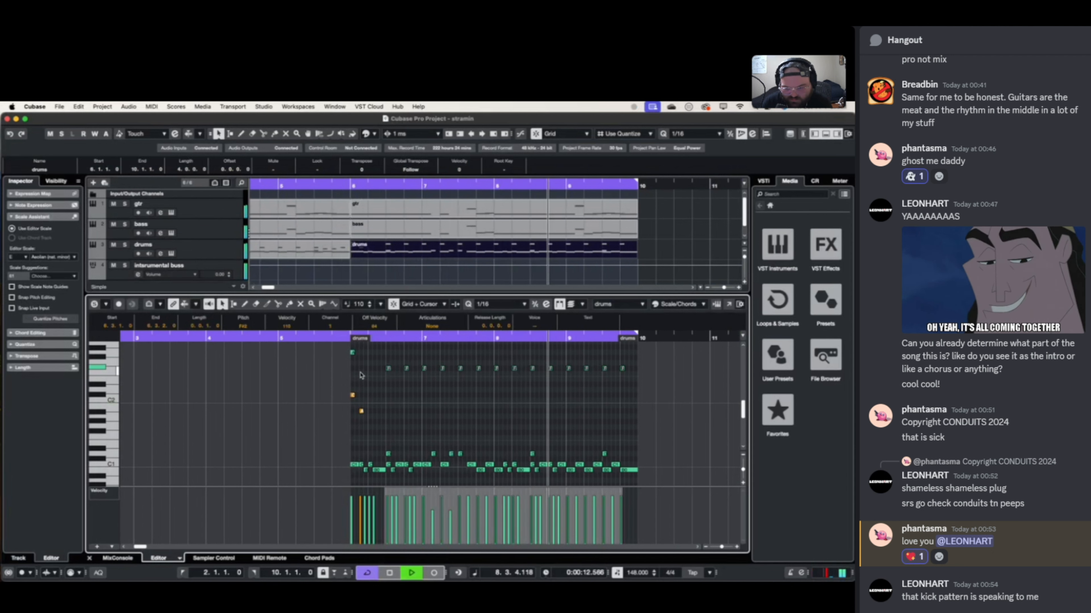
{"action": "key", "text": "space"}
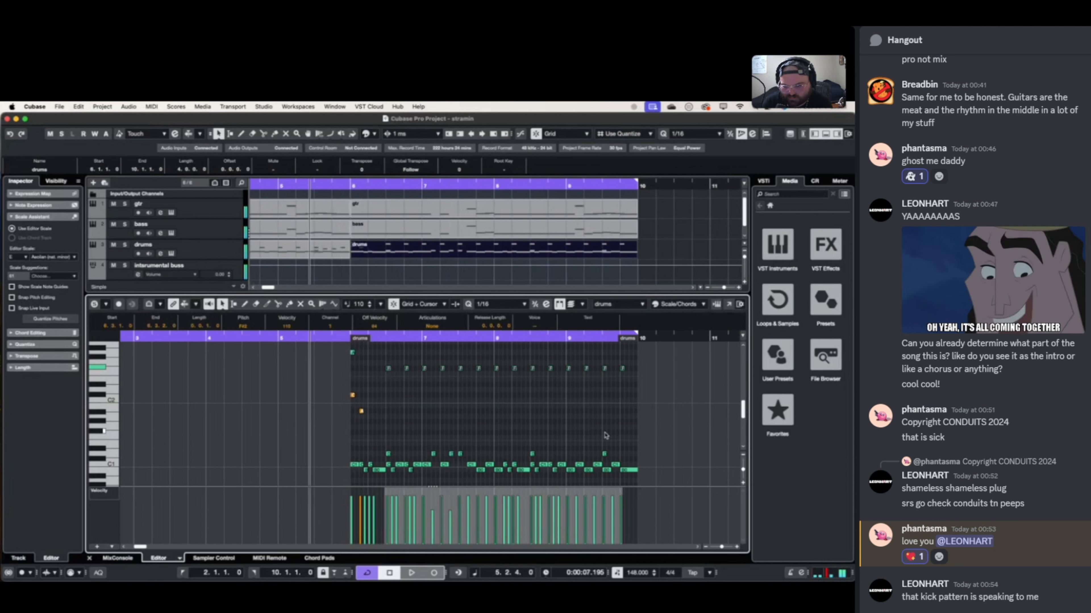
- Add a short note at 9.1.4 in the second drums part and audition different pitches for it, settling on B1
{"action": "scroll", "coordinate": [606, 435], "scroll_direction": "up", "scroll_amount": 6}
{"action": "scroll", "coordinate": [601, 437], "scroll_direction": "right", "scroll_amount": 4}
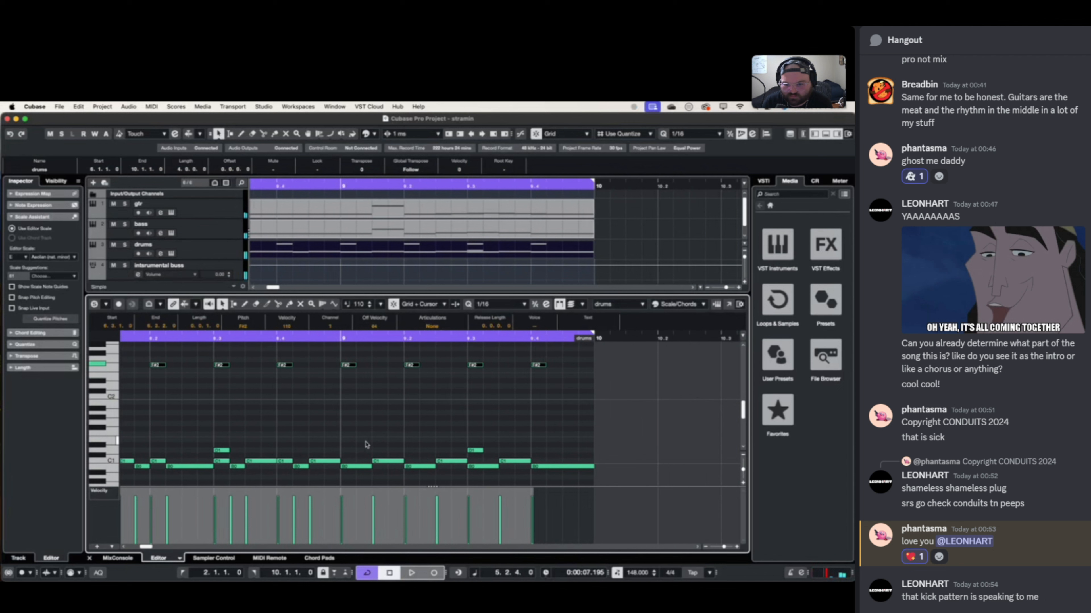
{"action": "left_click", "coordinate": [394, 446]}
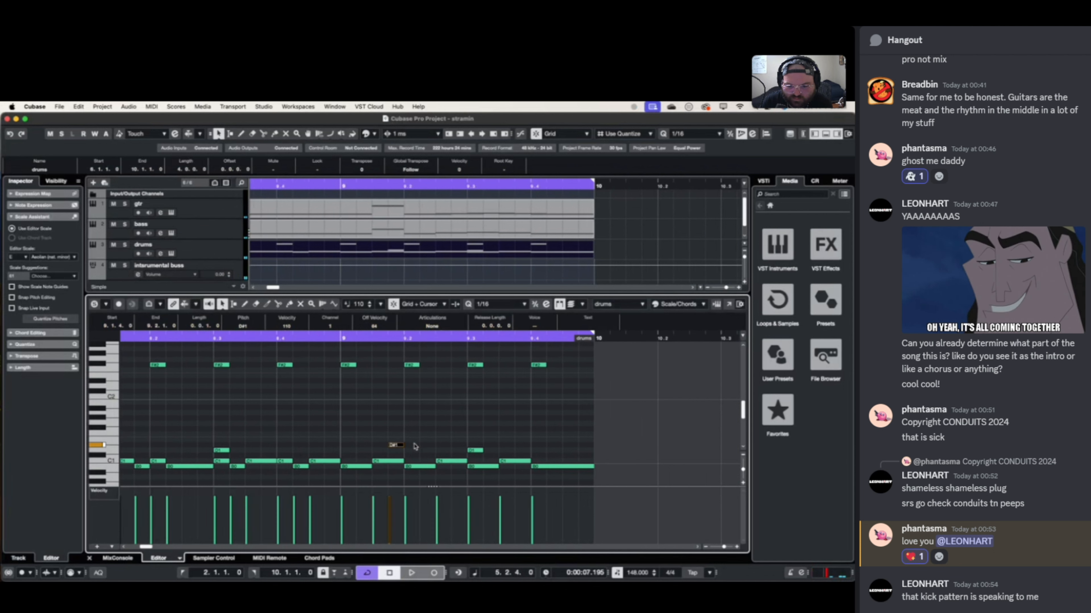
{"action": "key", "text": "Down"}
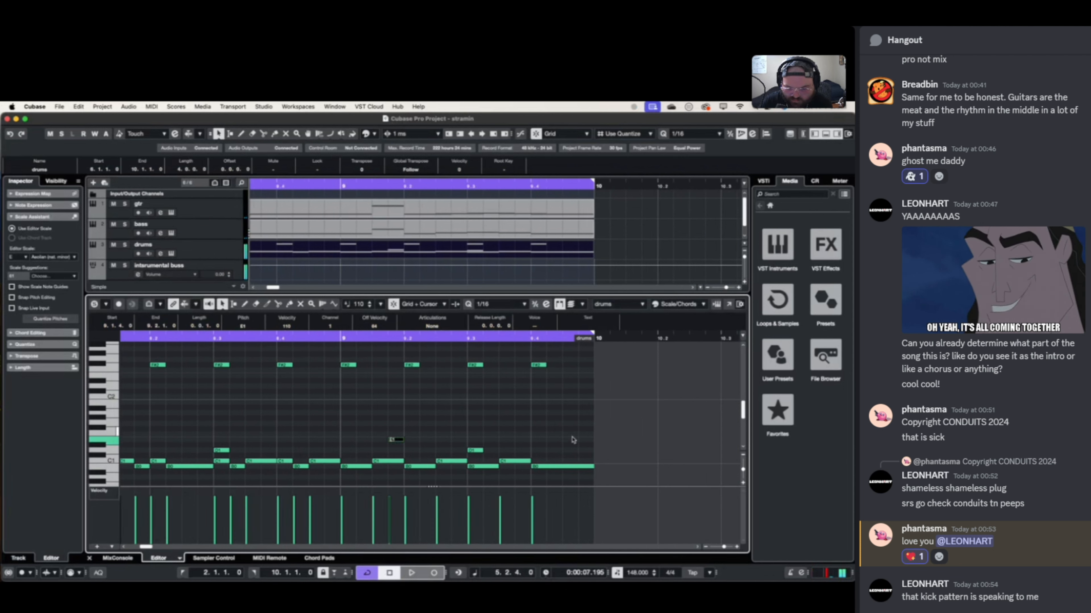
{"action": "key", "text": "Down"}
{"action": "key", "text": "Down"}
{"action": "key", "text": "Down"}
{"action": "key", "text": "Up"}
{"action": "key", "text": "Up"}
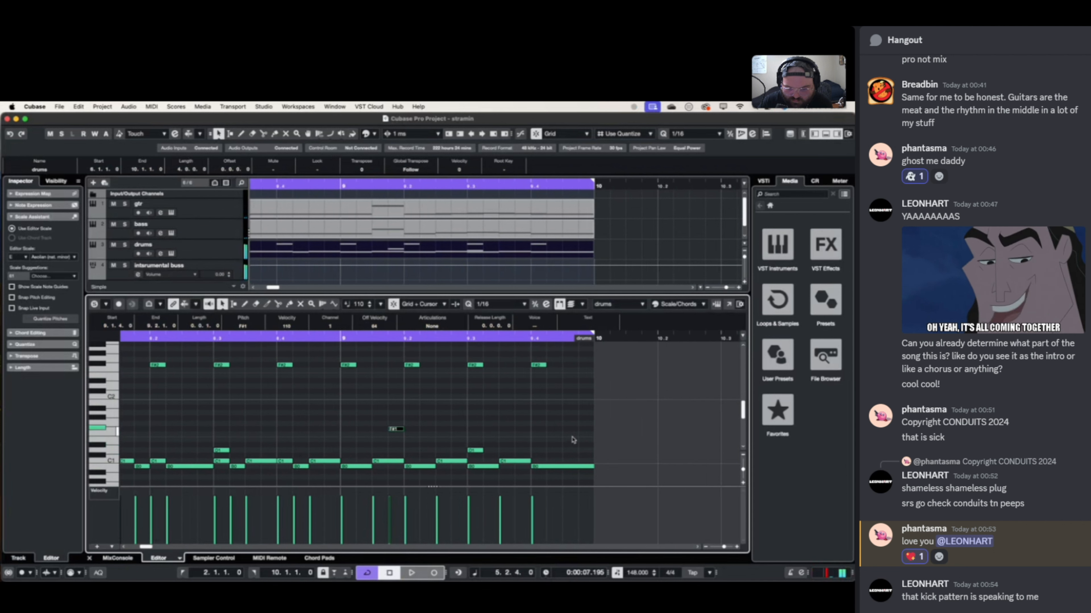
{"action": "key", "text": "Up"}
{"action": "key", "text": "Up"}
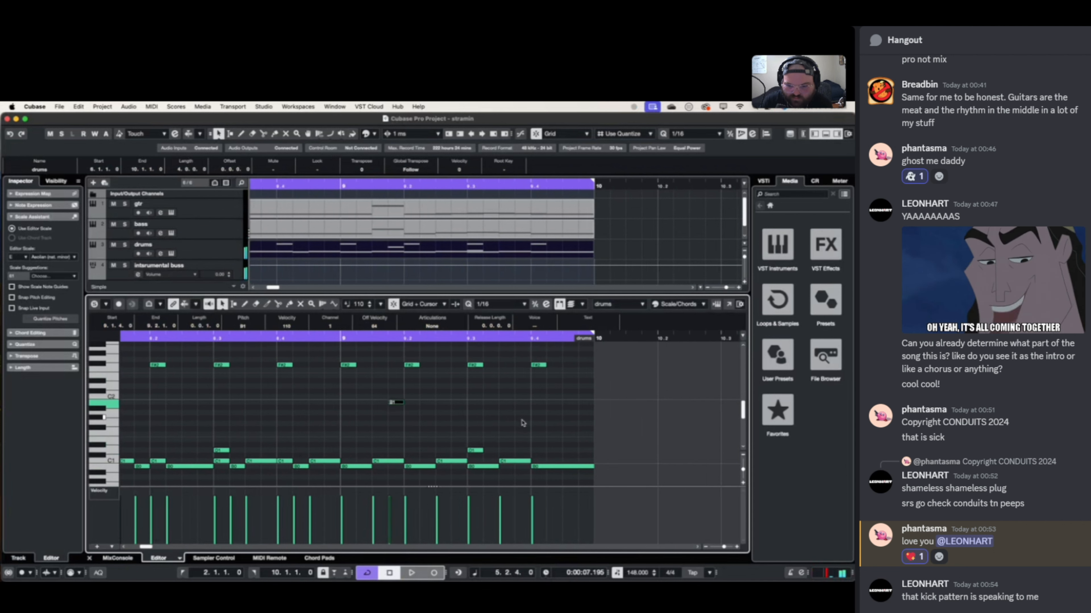
- Continue the bar 9 fill in the second drums part with a D1 note at 9.2 and an A1 note at 9.2.3
{"action": "left_click", "coordinate": [409, 445]}
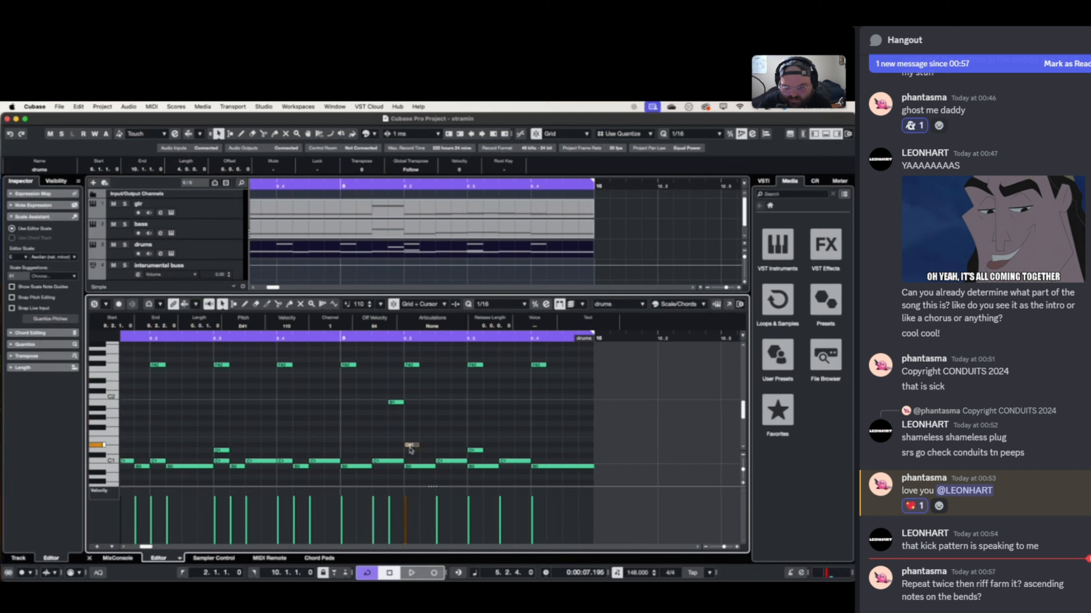
{"action": "key", "text": "Up"}
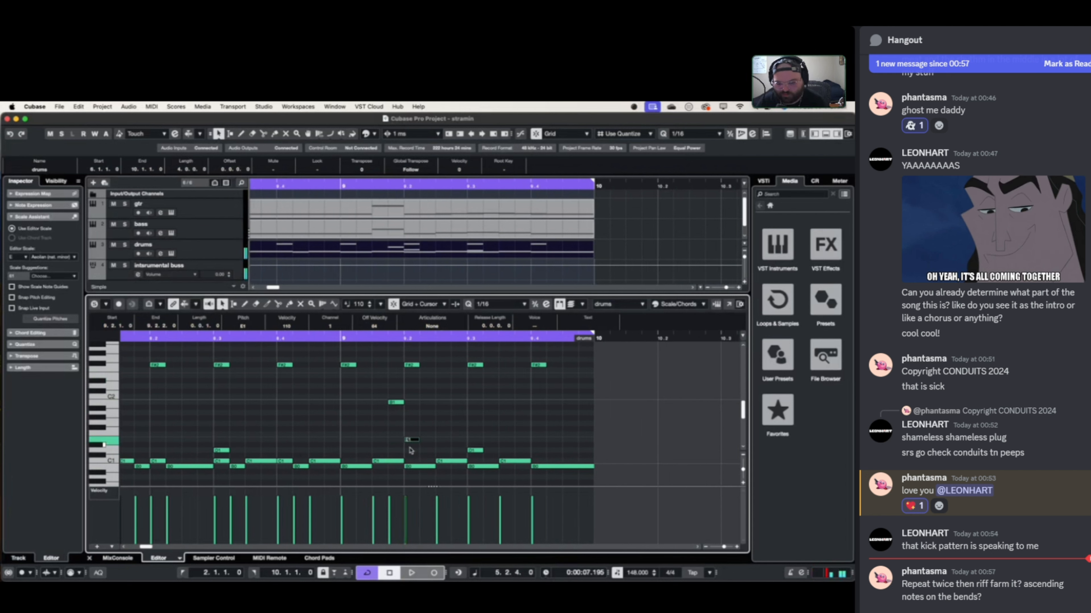
{"action": "key", "text": "Down"}
{"action": "key", "text": "Down"}
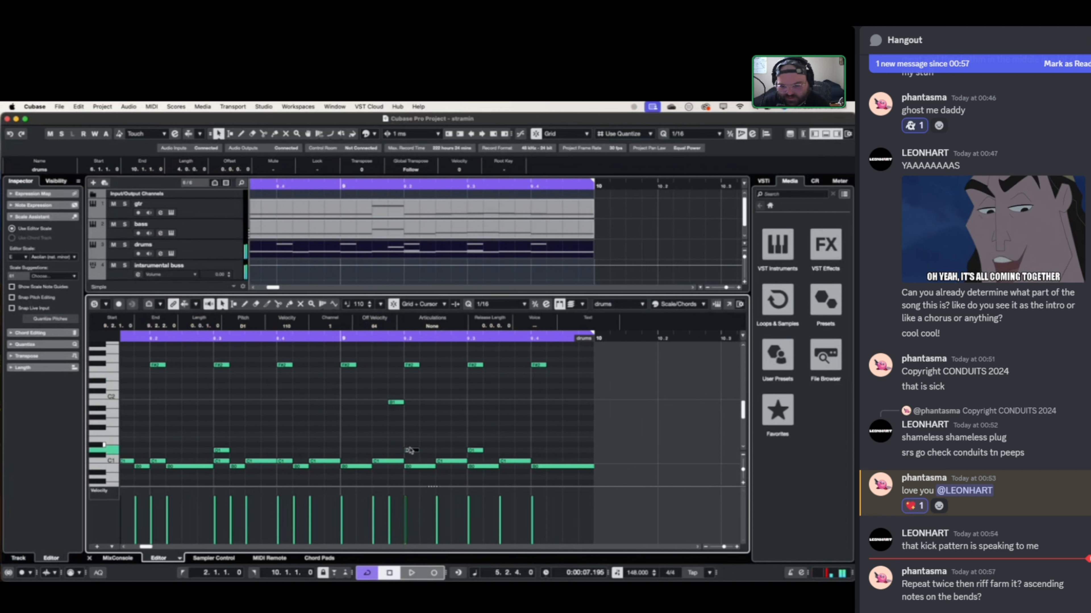
{"action": "left_click", "coordinate": [444, 414]}
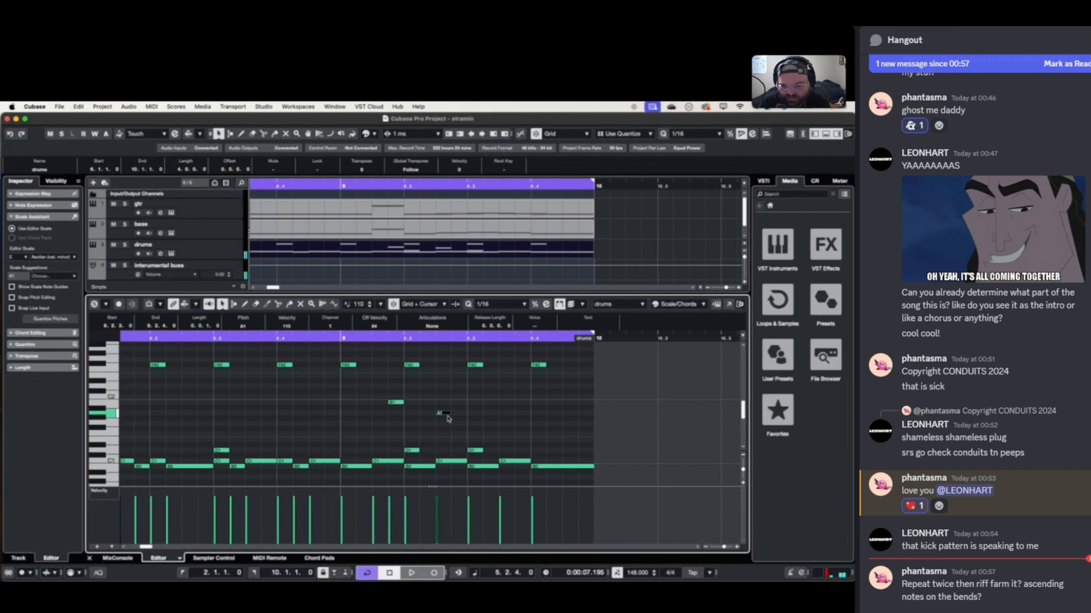
- Lower the note at 9.2.3 in the second drums part to F1, and add a B1 at 9.3.3 and an F1 at 9.4
{"action": "key", "text": "Down"}
{"action": "key", "text": "Down"}
{"action": "key", "text": "Down"}
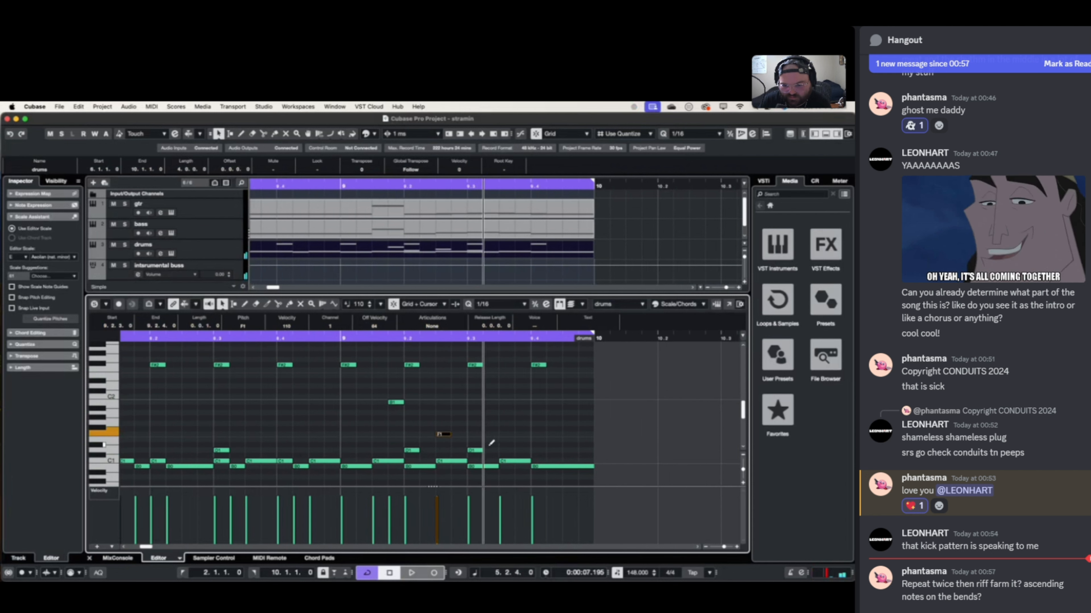
{"action": "left_click", "coordinate": [502, 435]}
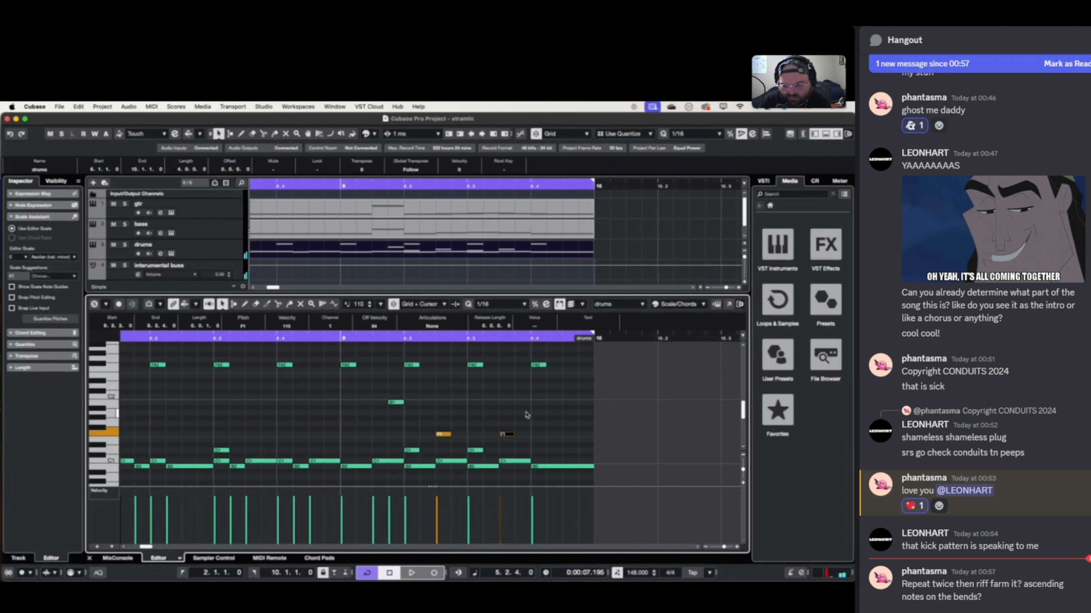
{"action": "left_click_drag", "start_coordinate": [506, 434], "coordinate": [506, 403]}
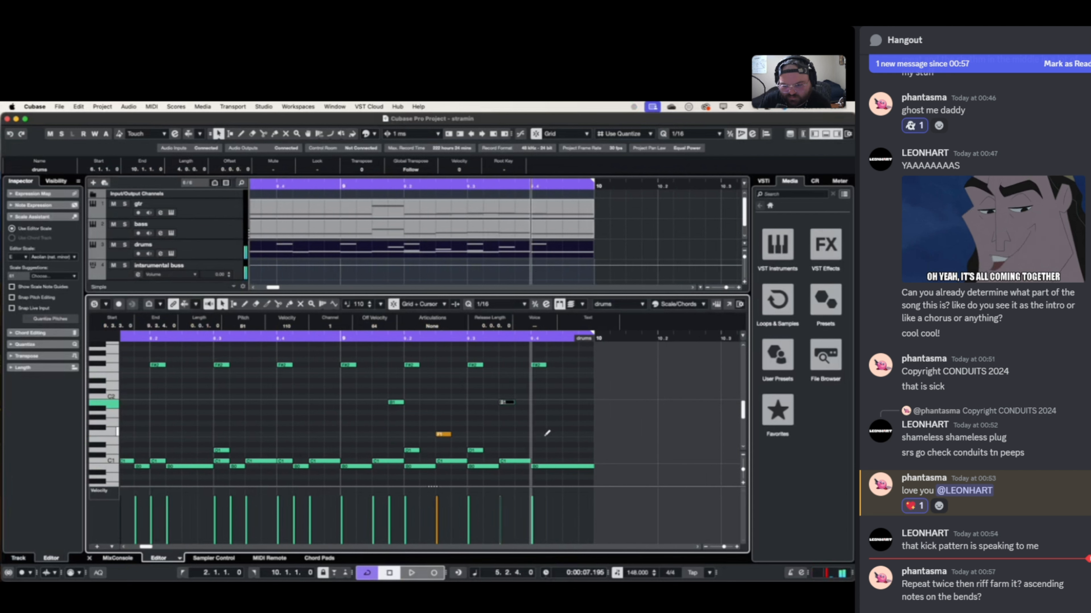
{"action": "left_click", "coordinate": [543, 435], "text": "alt"}
- Delete the C1 and B0 notes after beat 9.3 and the D1 note at 9.3 in the second drums part
{"action": "left_click_drag", "start_coordinate": [542, 473], "coordinate": [496, 467]}
{"action": "key", "text": "Delete"}
{"action": "key", "text": "Delete"}
{"action": "left_click", "coordinate": [477, 450]}
{"action": "key", "text": "Delete"}
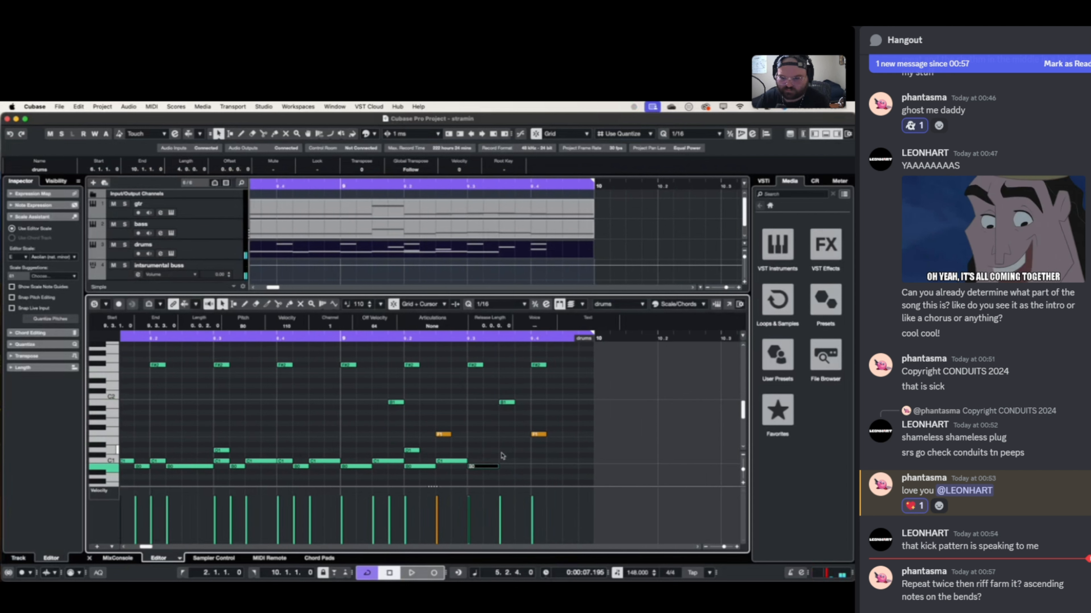
- Place short C1 and B0 notes at 9.3 and 9.3.2, and delete the C1 and B0 notes between 9.2 and 9.3
{"action": "left_click_drag", "start_coordinate": [496, 466], "coordinate": [484, 467]}
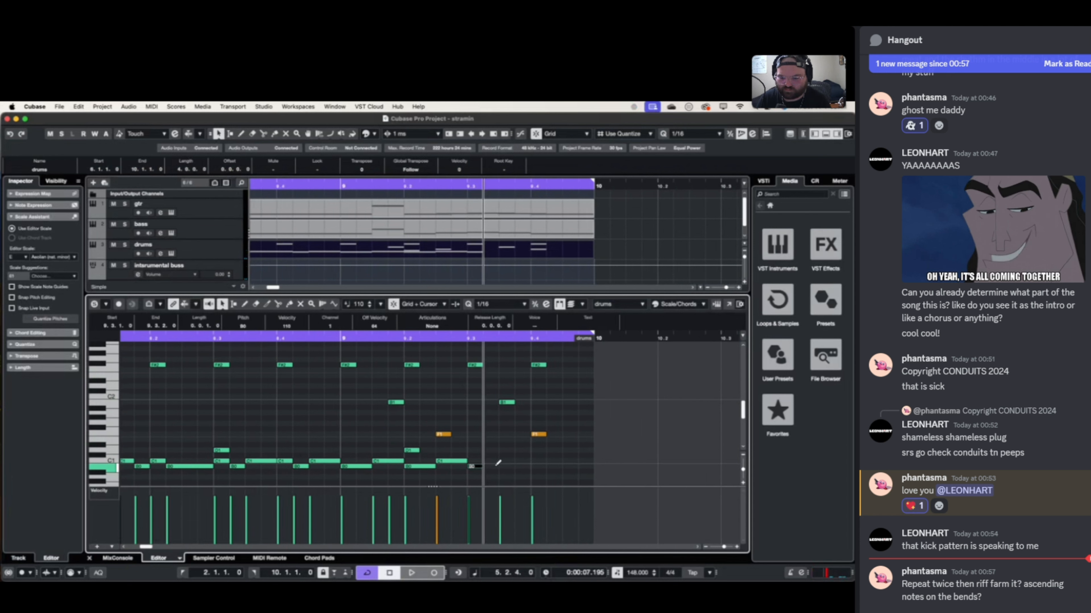
{"action": "left_click", "coordinate": [491, 466]}
{"action": "left_click_drag", "start_coordinate": [478, 467], "coordinate": [424, 461]}
{"action": "key", "text": "Delete"}
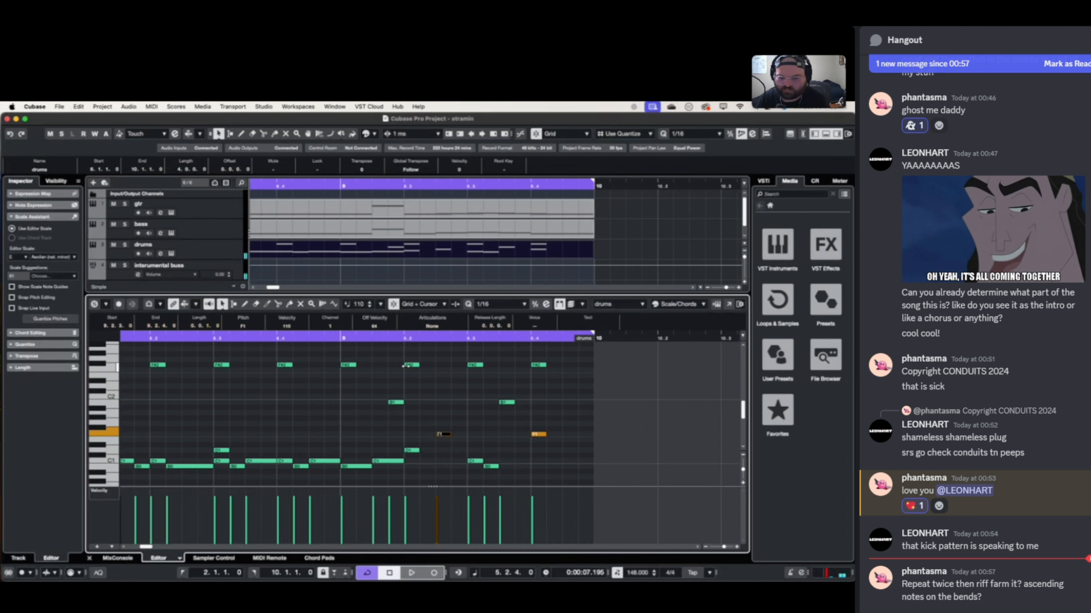
- Delete the F#2 cymbal notes from 9.2 onward in the second drums part and play back the fill from 8.4.2
{"action": "left_click_drag", "start_coordinate": [407, 360], "coordinate": [554, 378]}
{"action": "key", "text": "Delete"}
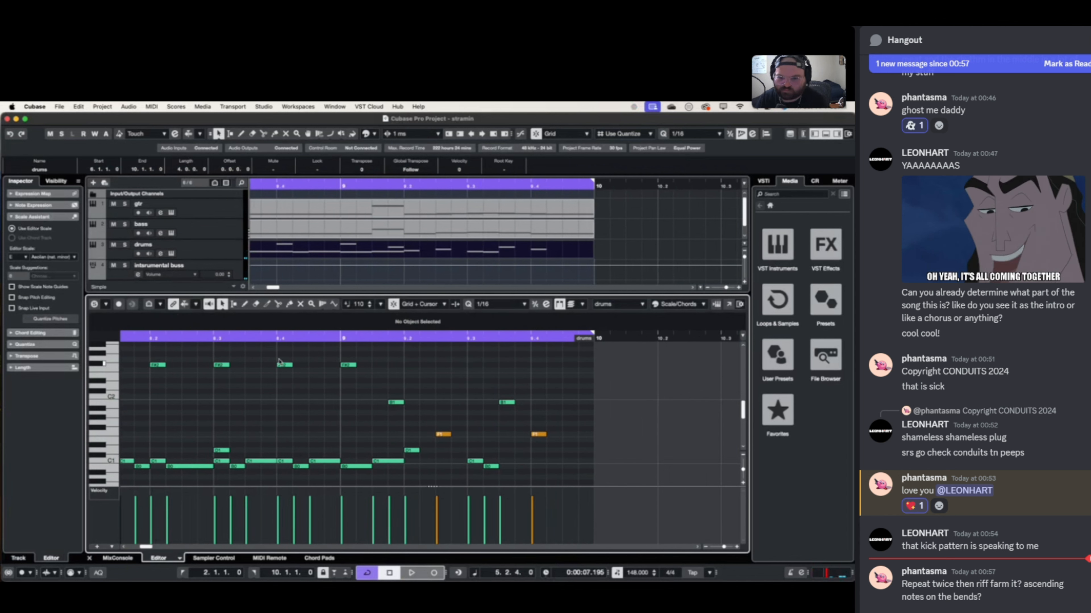
{"action": "left_click", "coordinate": [300, 337]}
{"action": "key", "text": "space"}
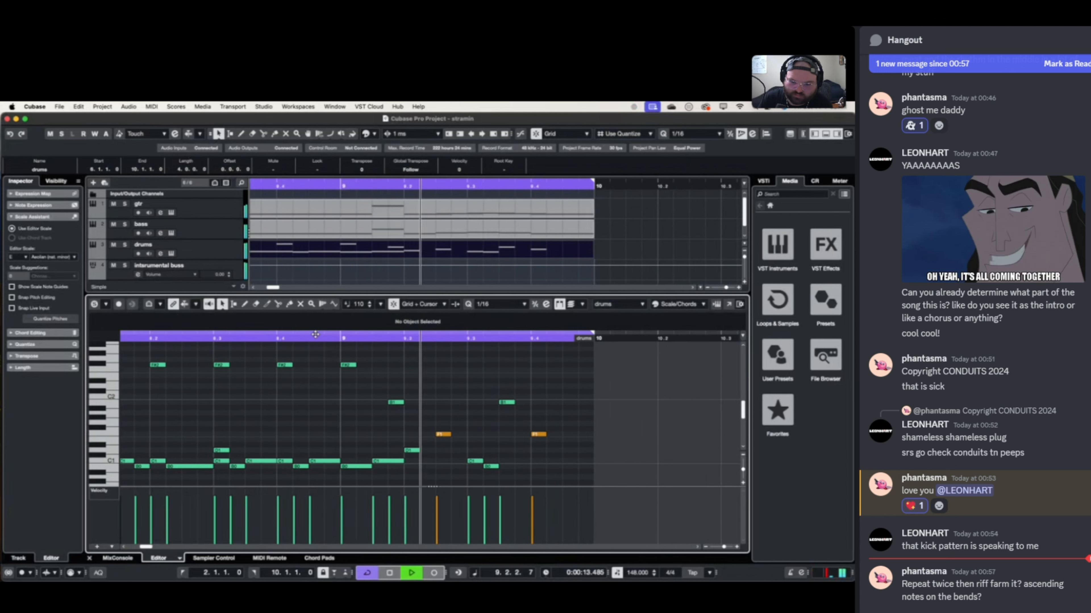
{"action": "key", "text": "space"}
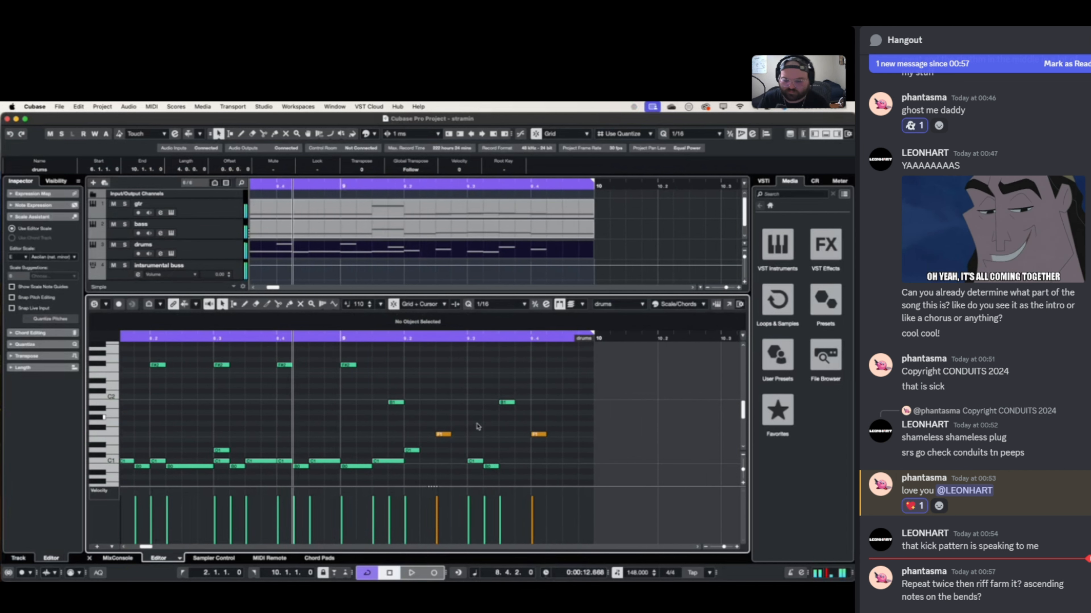
{"action": "key", "text": "space"}
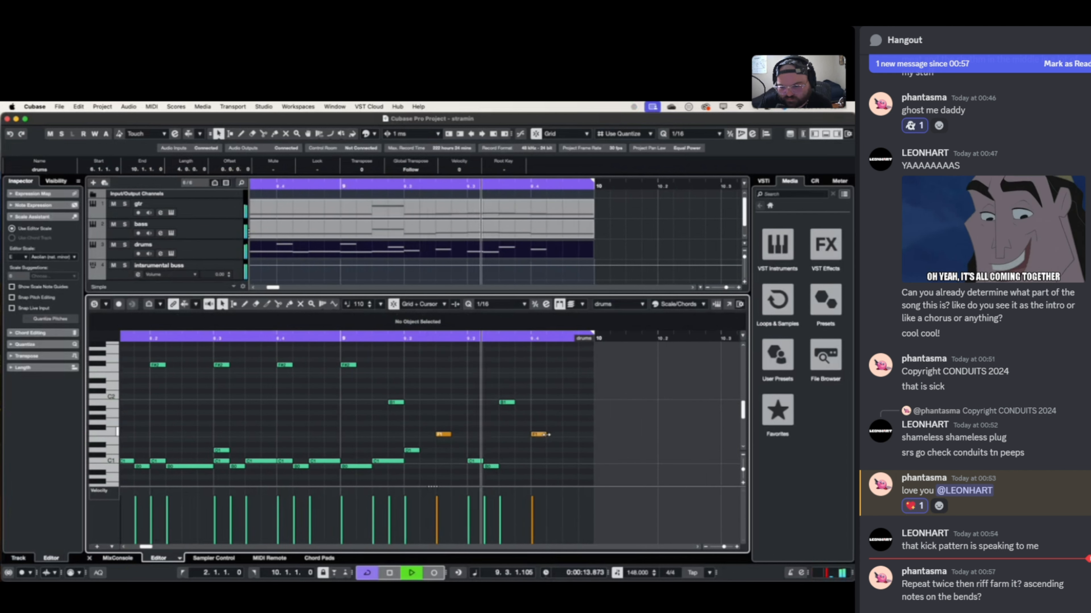
{"action": "key", "text": "space"}
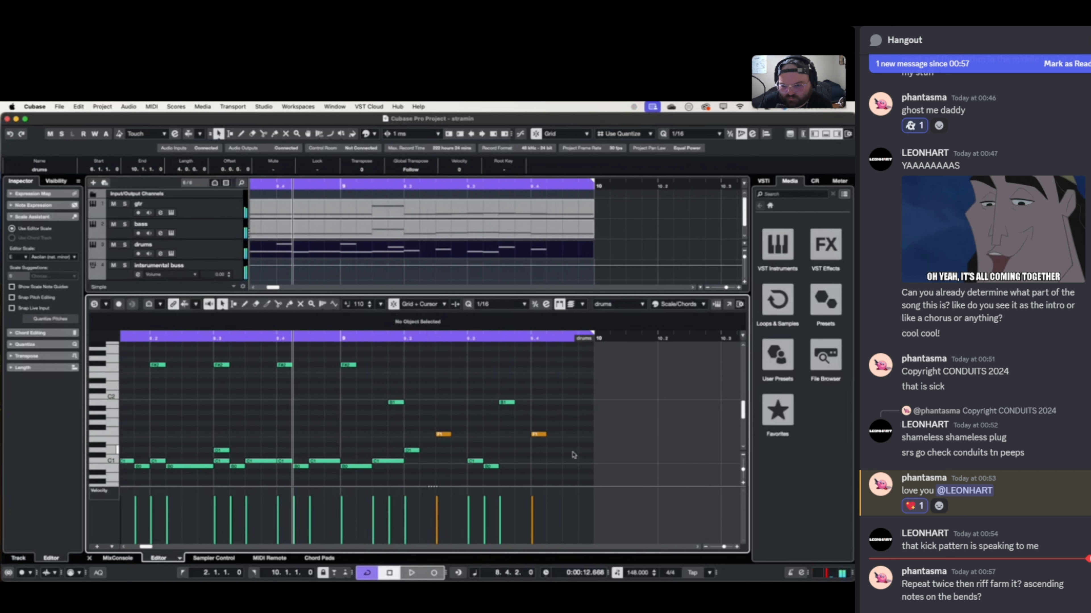
- Fill beats 9.4 and 9.4.3 with stacked B1, F1 and C1 notes and audition the fill
{"action": "left_click", "coordinate": [536, 402]}
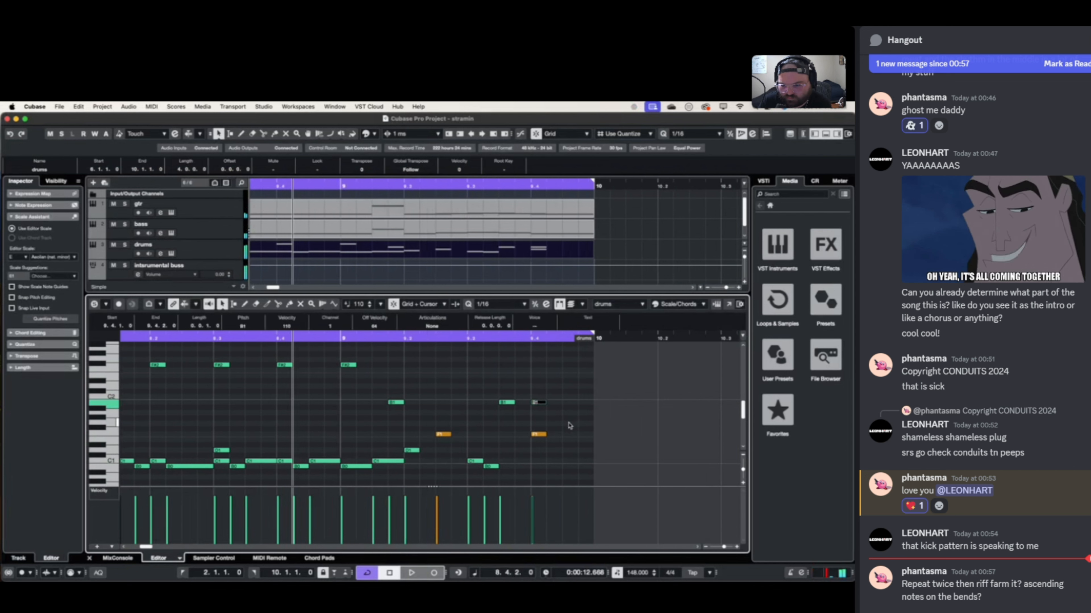
{"action": "left_click", "coordinate": [567, 435]}
{"action": "left_click", "coordinate": [572, 402]}
{"action": "left_click", "coordinate": [546, 467]}
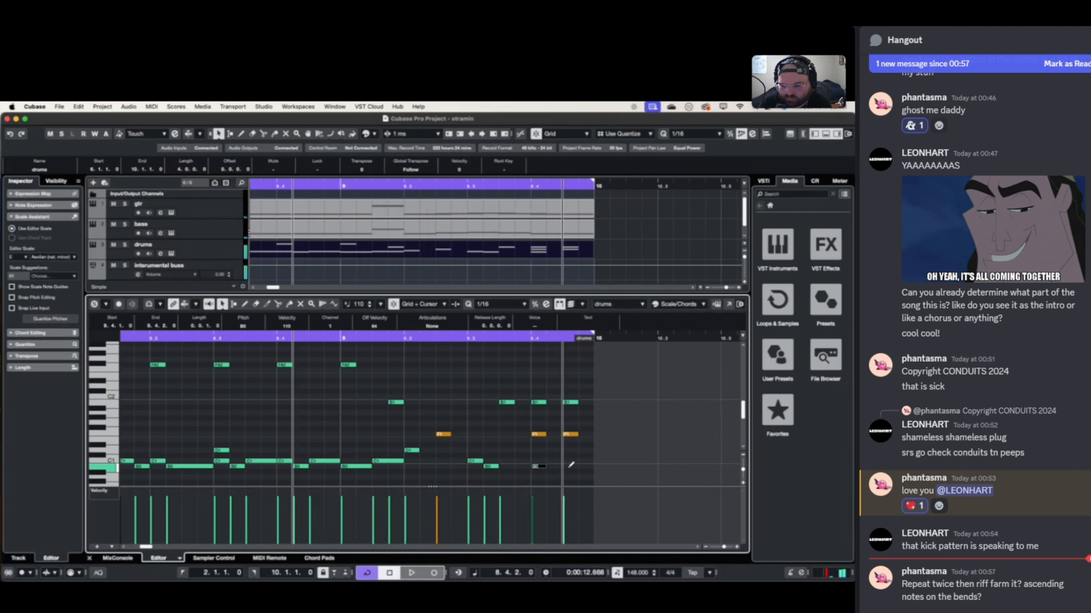
{"action": "left_click_drag", "start_coordinate": [538, 468], "coordinate": [539, 461]}
{"action": "double_click", "coordinate": [570, 462]}
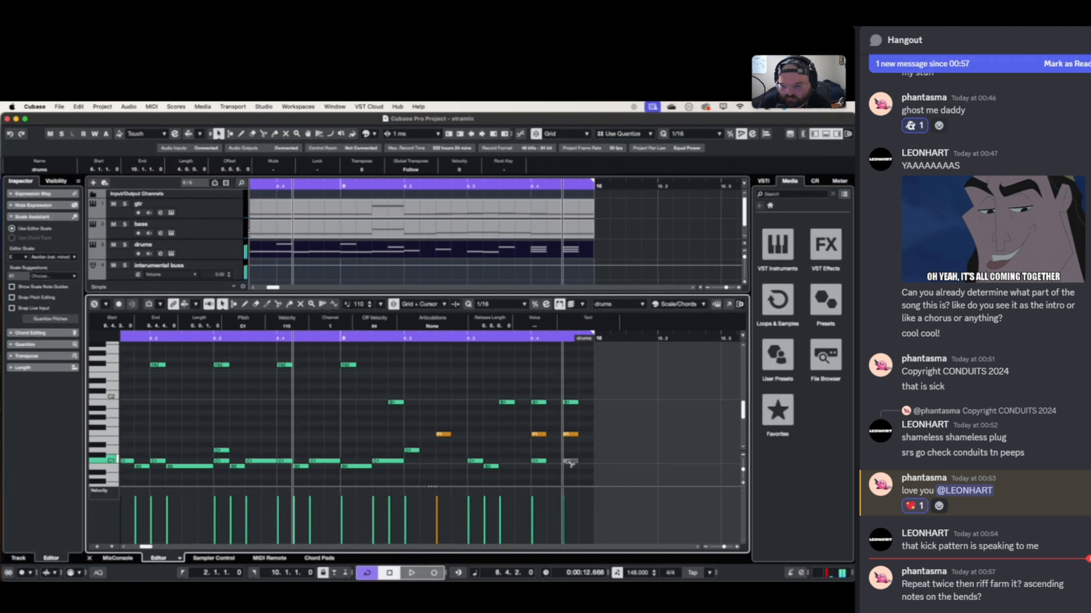
{"action": "key", "text": "space"}
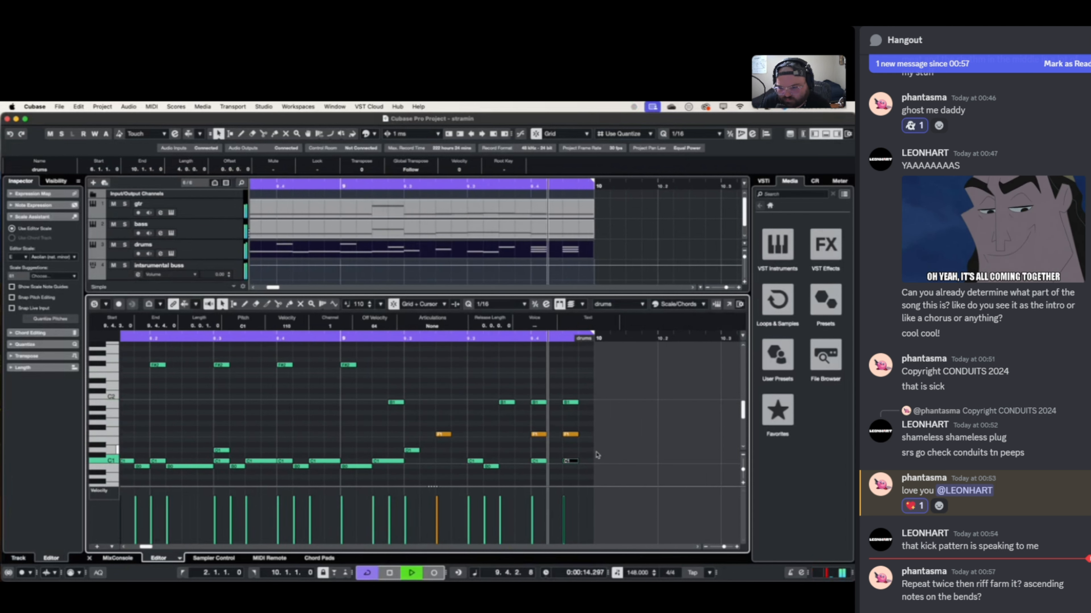
{"action": "key", "text": "space"}
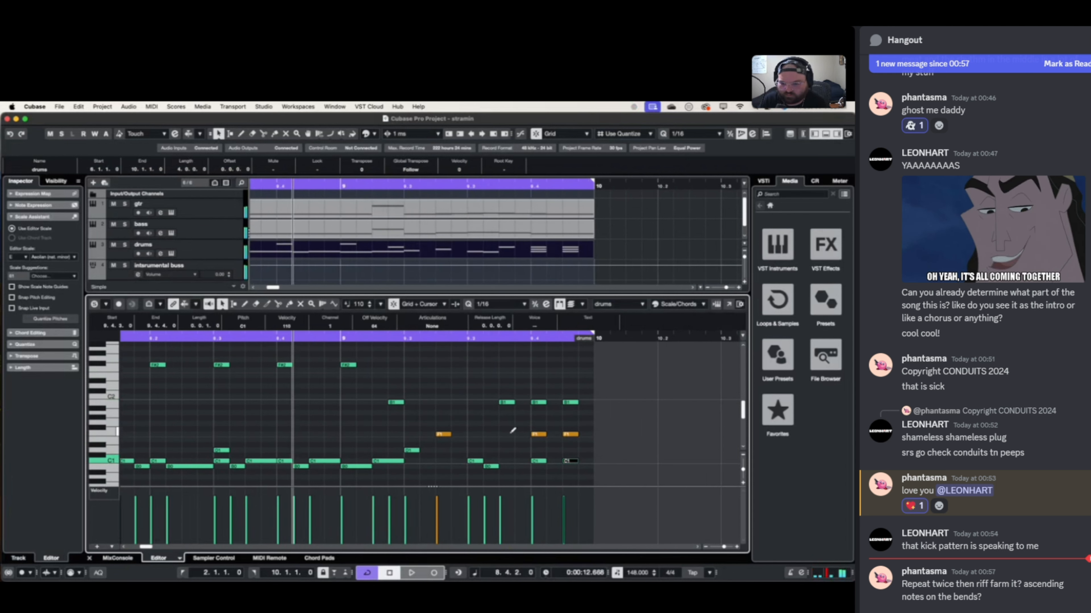
- Add an F1 note at 9.3.3, select the last three B1 and F1 pairs, and play back the part
{"action": "double_click", "coordinate": [510, 434]}
{"action": "left_click_drag", "start_coordinate": [502, 380], "coordinate": [599, 442]}
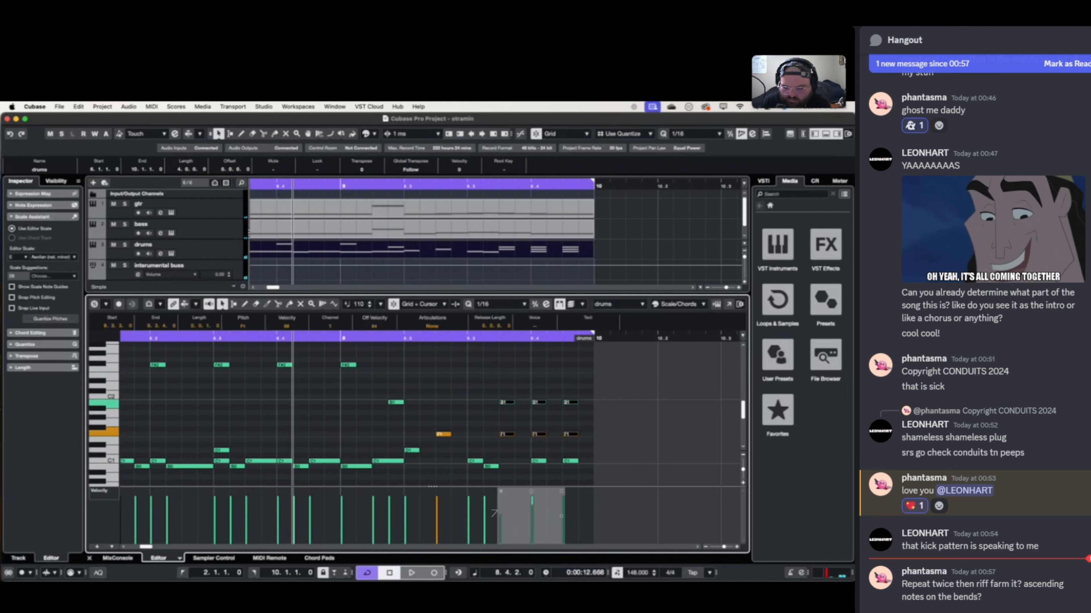
{"action": "key", "text": "space"}
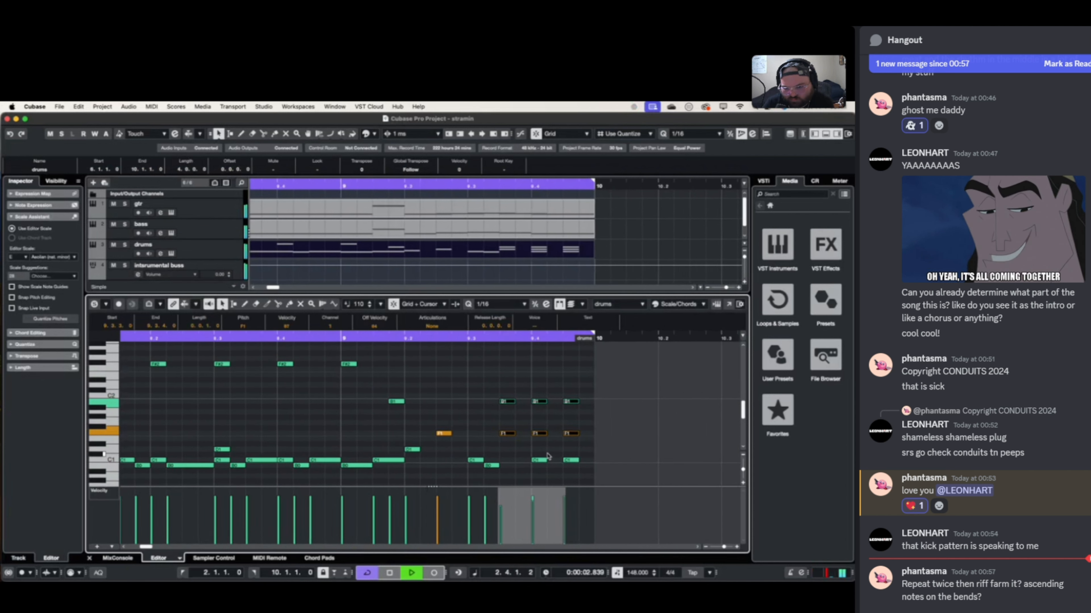
{"action": "key", "text": "space"}
- Add a C1 note at 9.3.3, change the C1 at 9.4 to B0, and audition the end of bar 9
{"action": "left_click", "coordinate": [506, 460]}
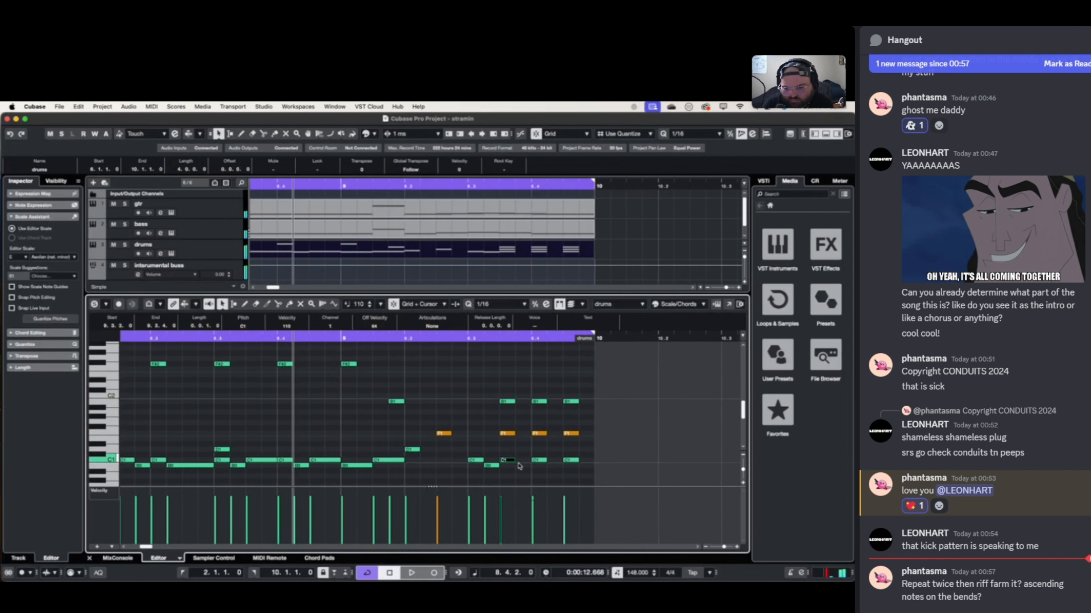
{"action": "left_click", "coordinate": [538, 460]}
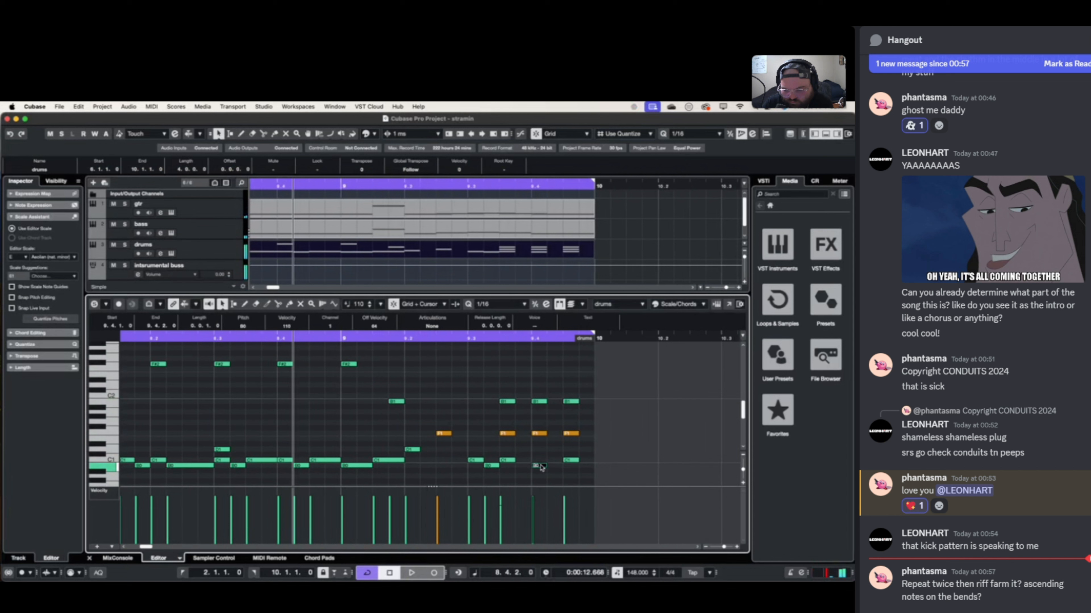
{"action": "key", "text": "space"}
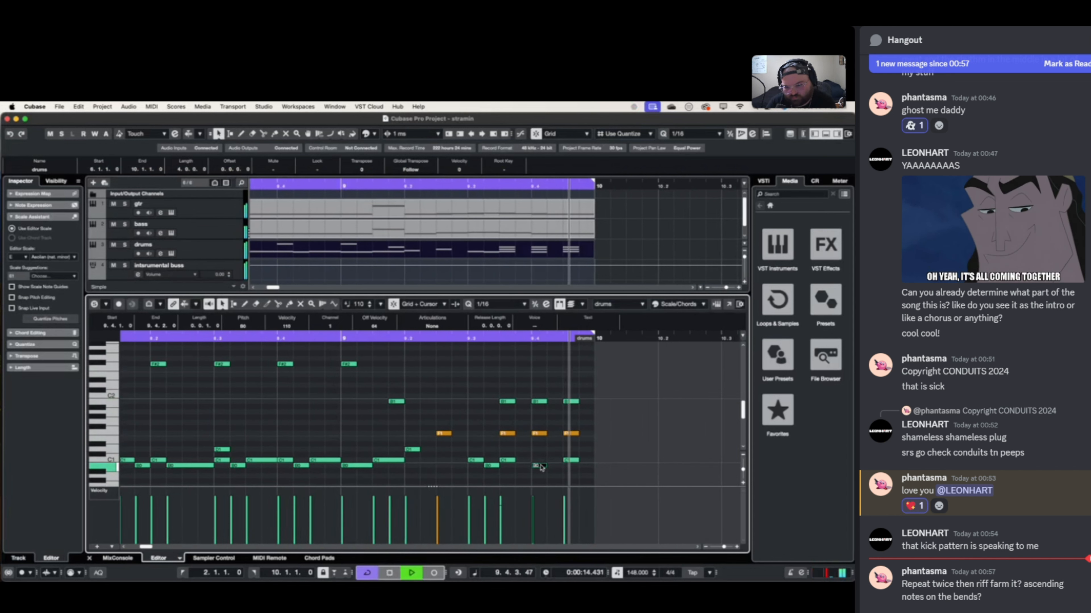
{"action": "key", "text": "space"}
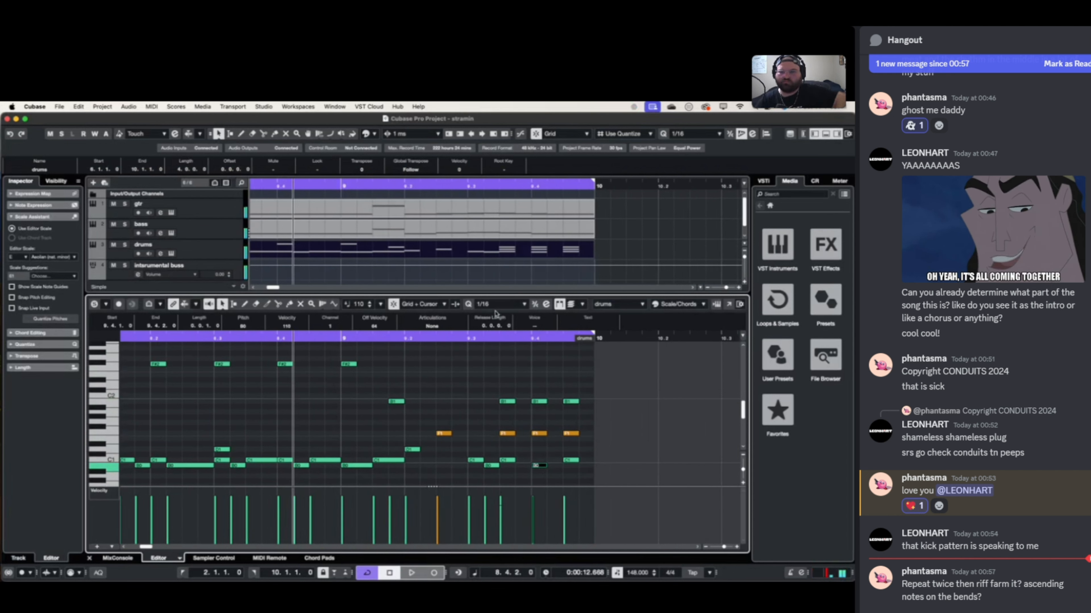
- Play back the full riff from just before bar 2 to review both sections and the closing drum fill
{"action": "scroll", "coordinate": [397, 219], "scroll_direction": "down", "scroll_amount": 5}
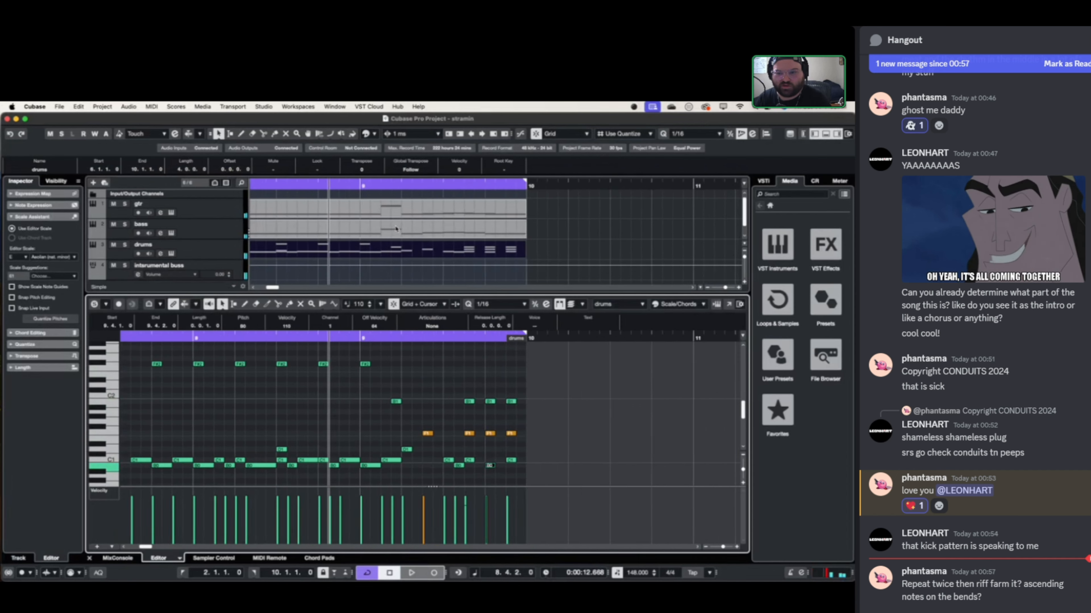
{"action": "scroll", "coordinate": [411, 220], "scroll_direction": "left", "scroll_amount": 6}
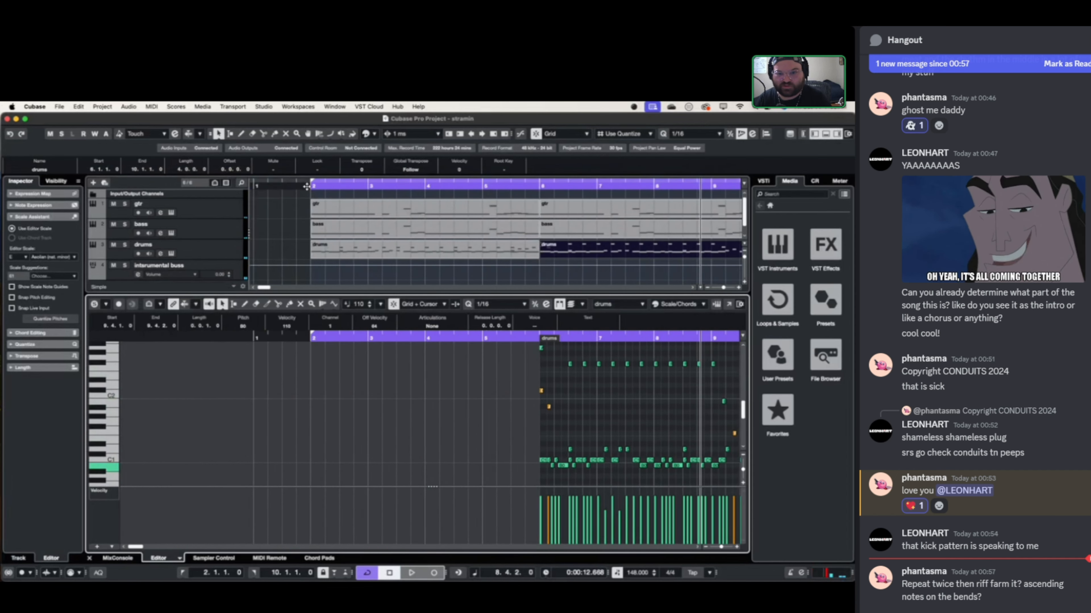
{"action": "left_click", "coordinate": [306, 185]}
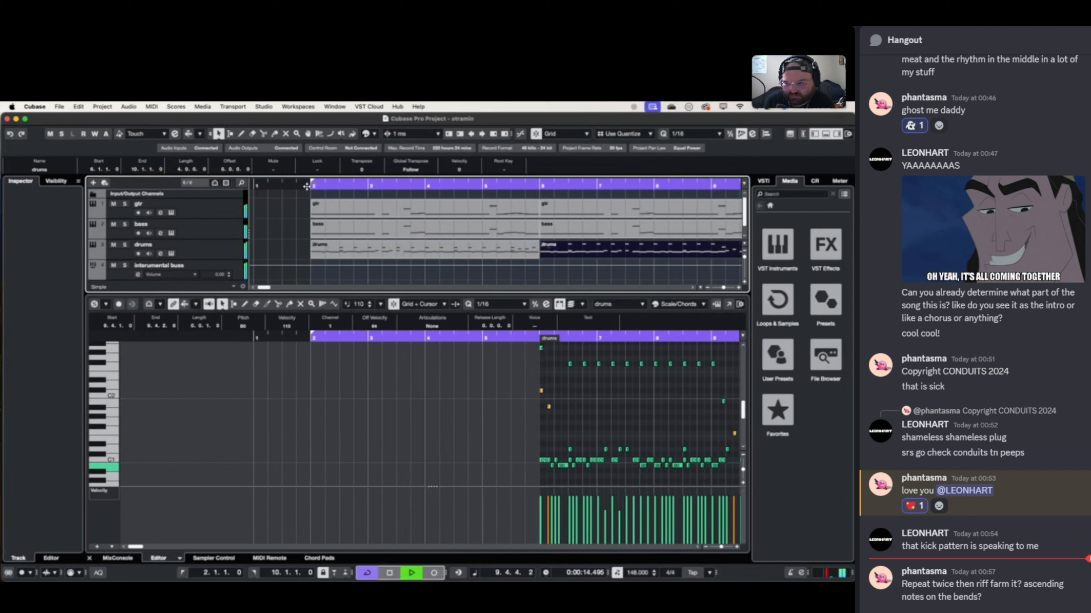
{"action": "key", "text": "space"}
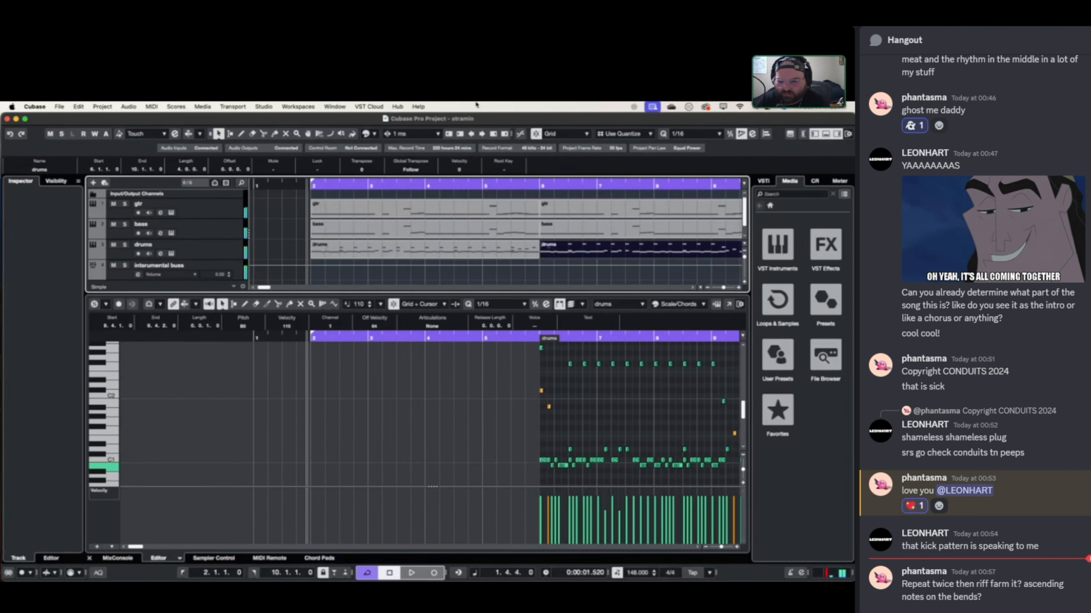
- Add a Kontakt 7 instrument track named synth below the existing tracks
{"action": "key", "text": "g"}
{"action": "key", "text": "g"}
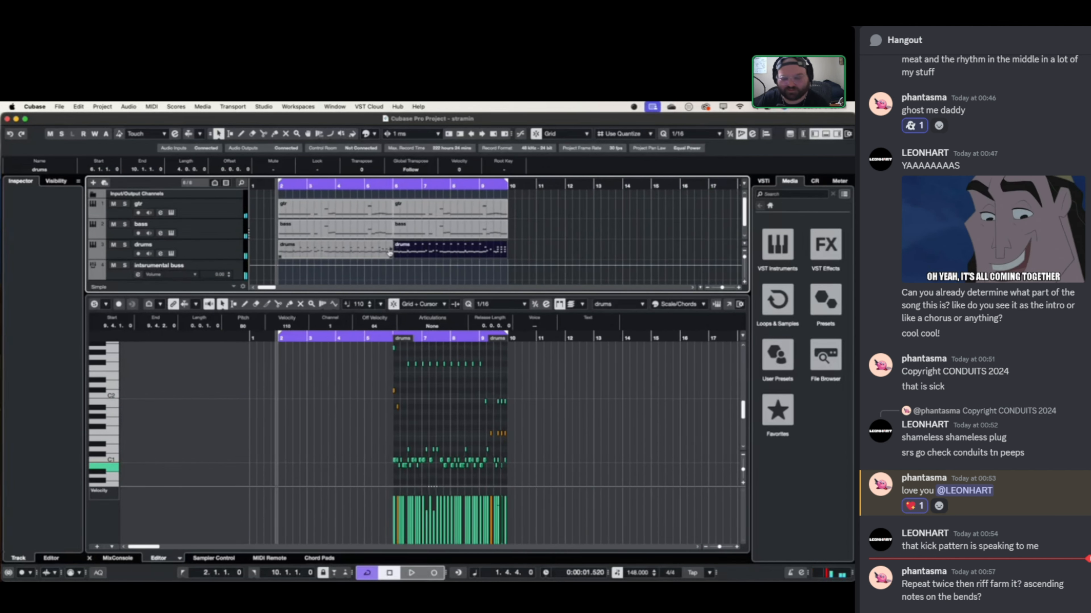
{"action": "scroll", "coordinate": [389, 254], "scroll_direction": "down", "scroll_amount": 1}
{"action": "right_click", "coordinate": [241, 279]}
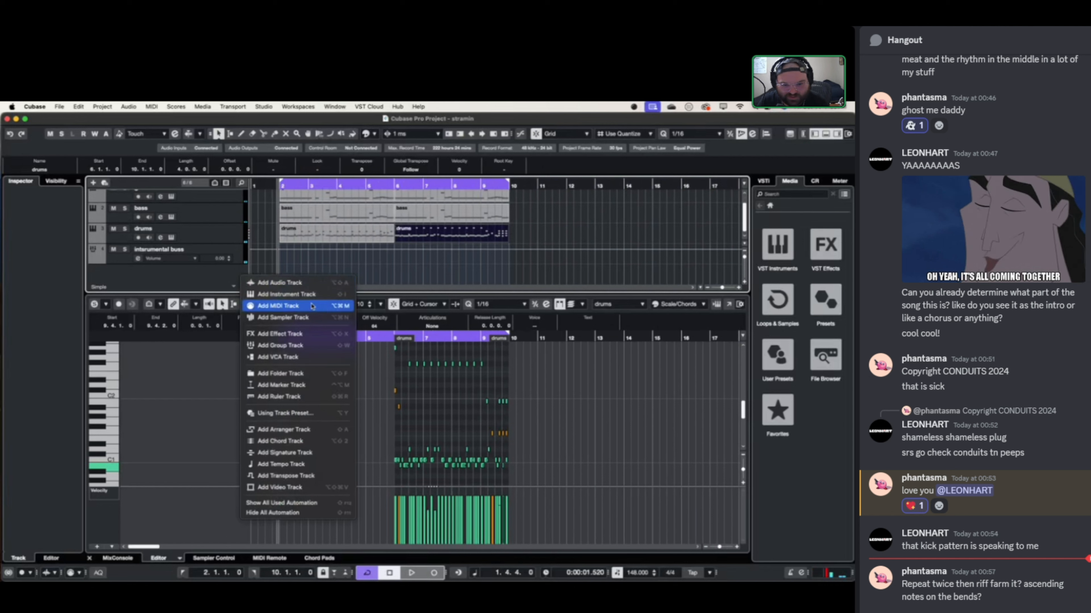
{"action": "left_click", "coordinate": [286, 294]}
{"action": "left_click", "coordinate": [663, 258]}
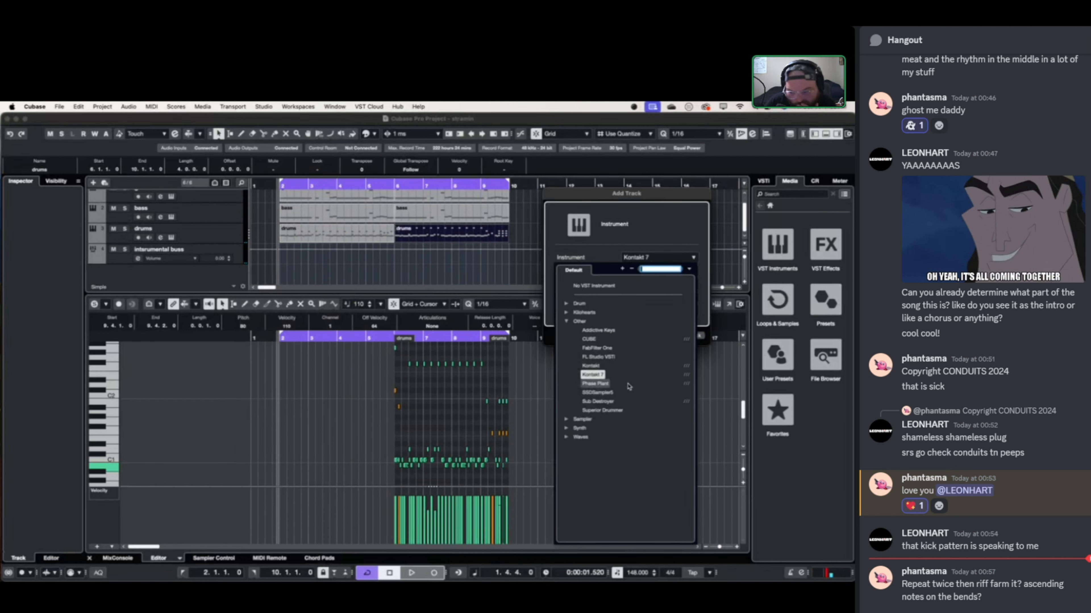
{"action": "left_click", "coordinate": [608, 376]}
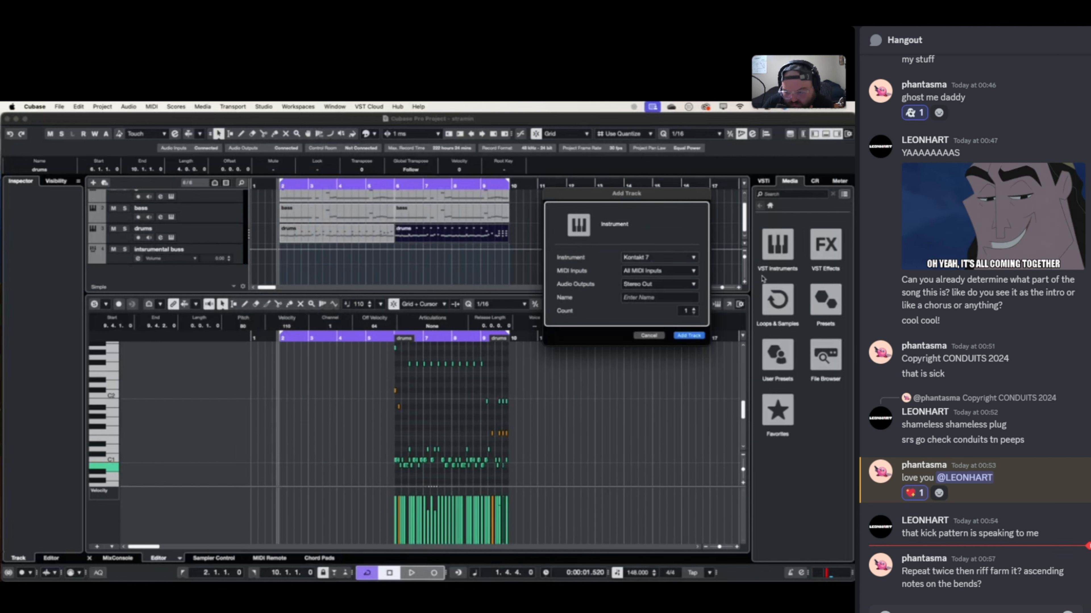
{"action": "left_click", "coordinate": [647, 296]}
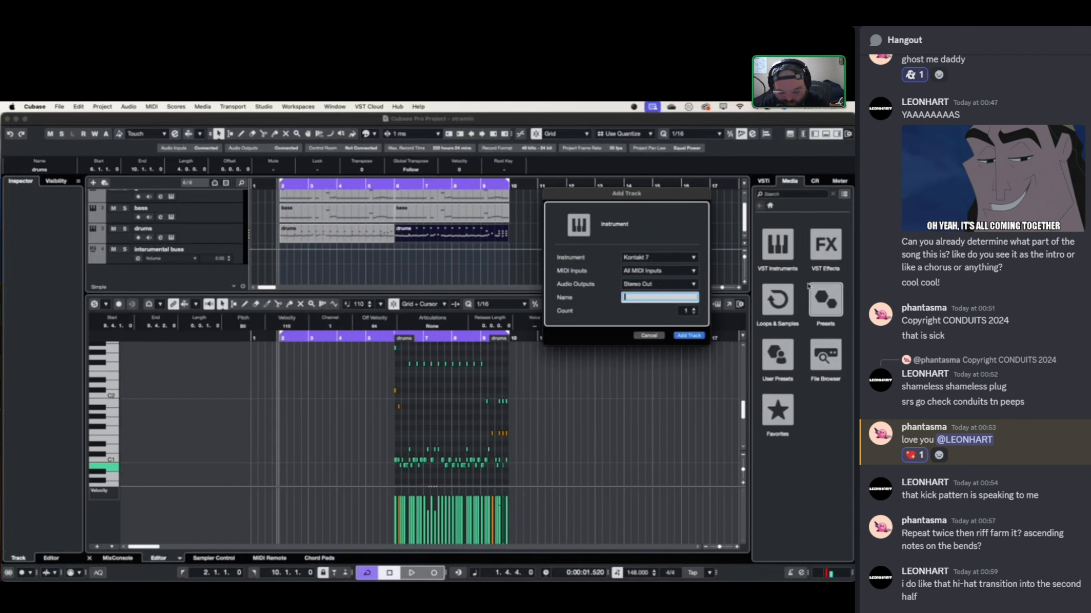
{"action": "type", "text": "synth"}
{"action": "key", "text": "Return"}
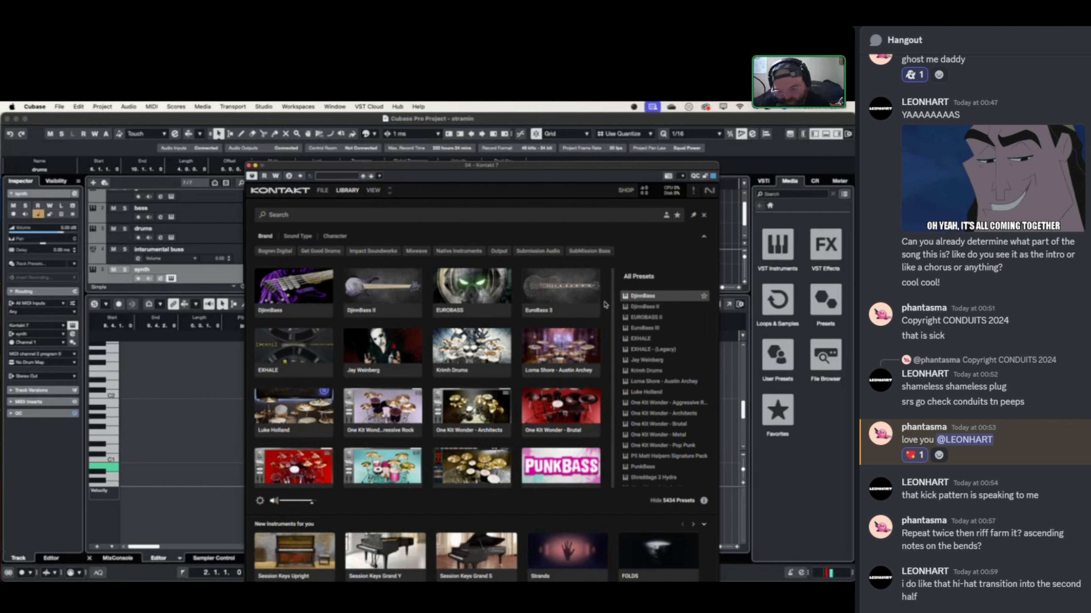
- Find the Super Audio Cart library among the Kontakt instruments and load it for the synth track
{"action": "scroll", "coordinate": [656, 394], "scroll_direction": "down", "scroll_amount": 3}
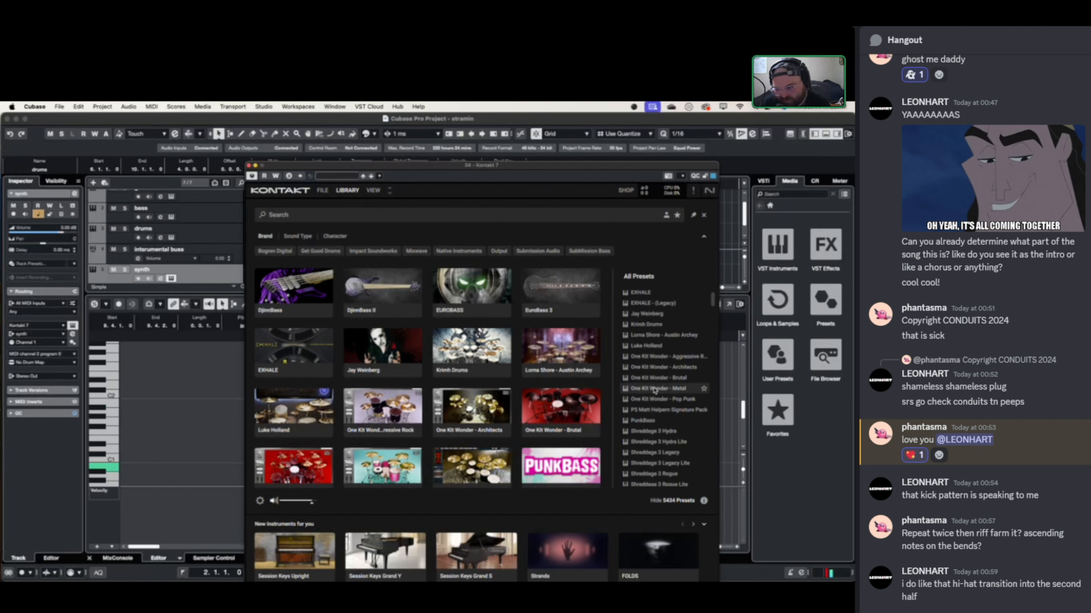
{"action": "scroll", "coordinate": [493, 425], "scroll_direction": "down", "scroll_amount": 5}
{"action": "scroll", "coordinate": [493, 426], "scroll_direction": "down", "scroll_amount": 1}
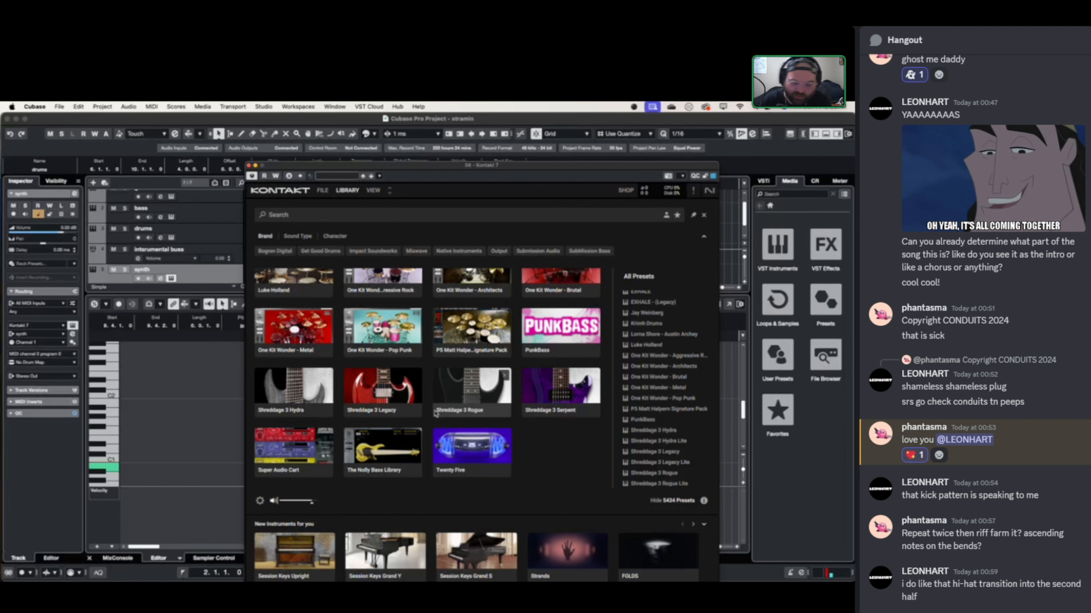
{"action": "left_click", "coordinate": [286, 450]}
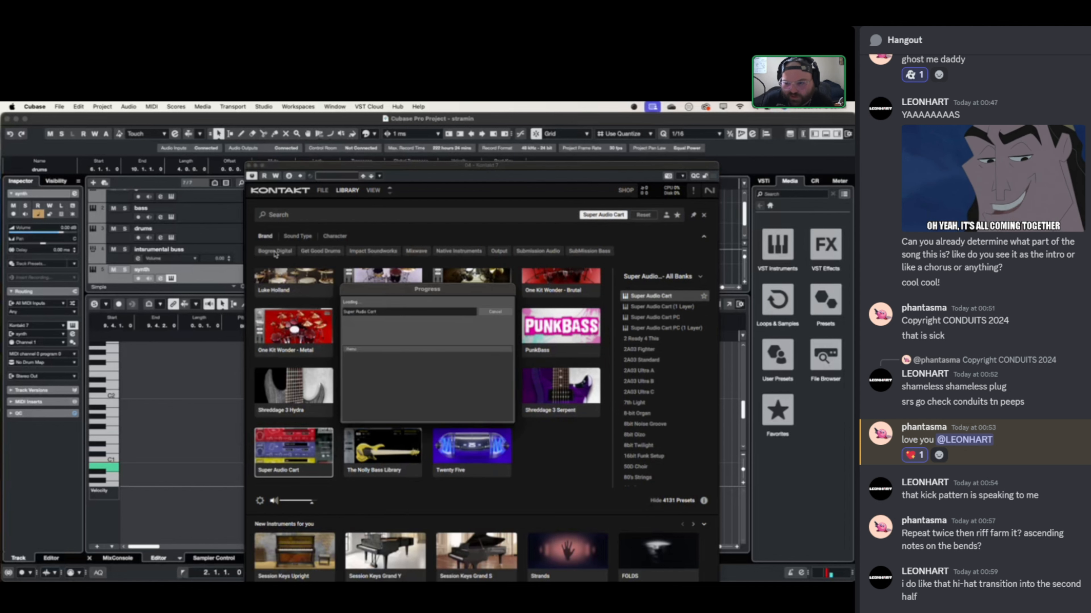
- Close the Kontakt window and add a stereo group channel named Synth Buss to the selected synth track
{"action": "left_click", "coordinate": [249, 165]}
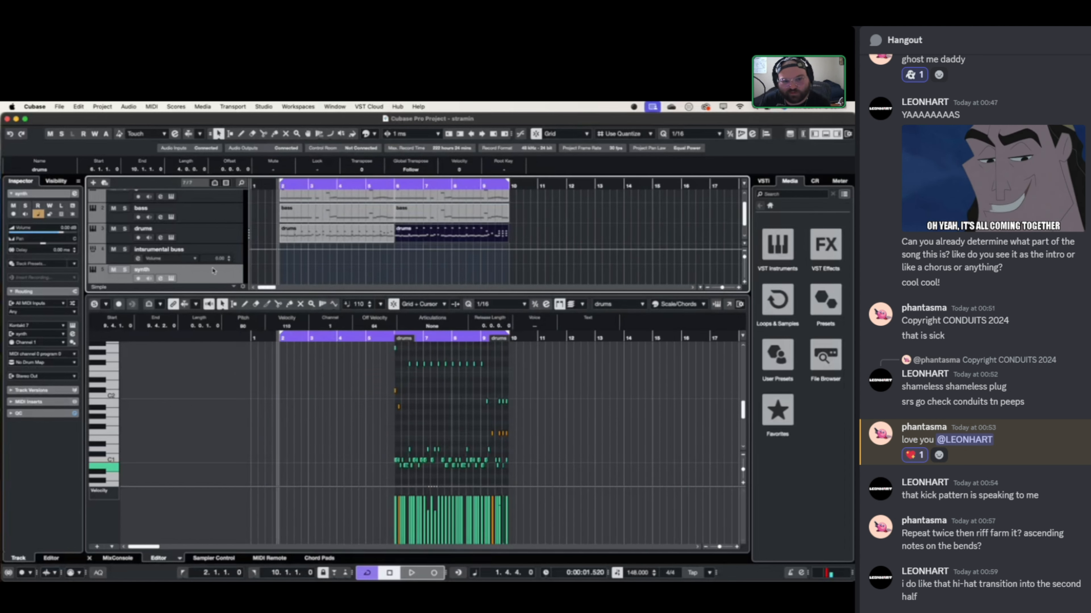
{"action": "scroll", "coordinate": [185, 284], "scroll_direction": "down", "scroll_amount": 2}
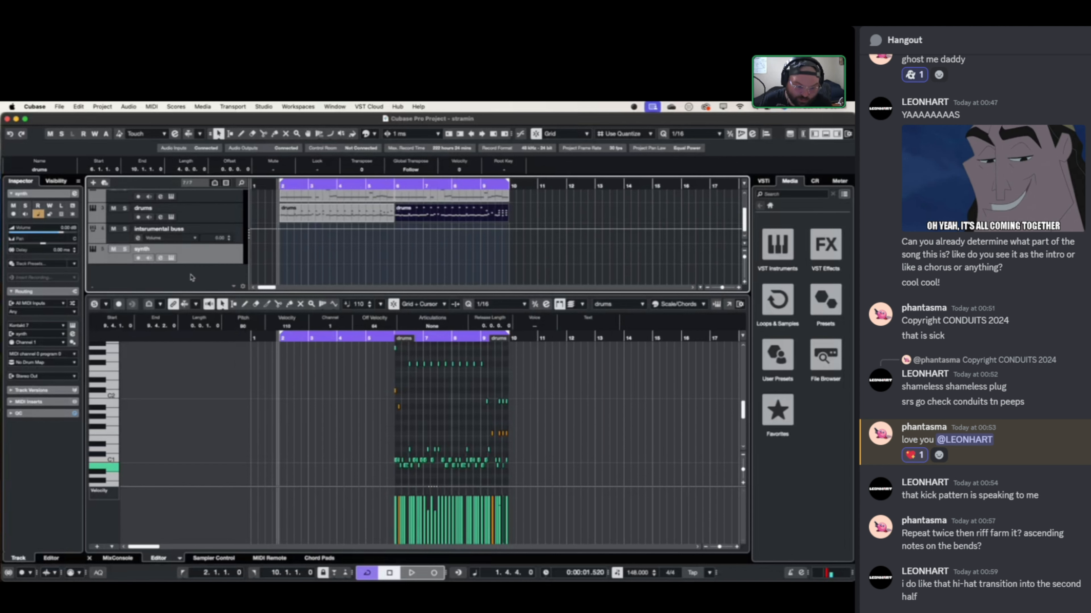
{"action": "right_click", "coordinate": [193, 276]}
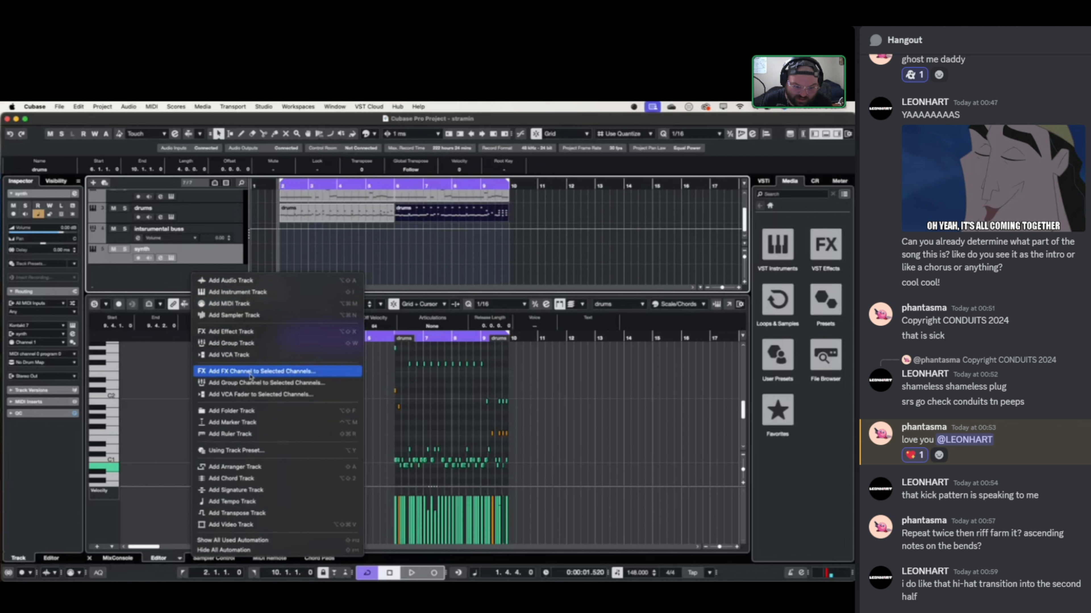
{"action": "left_click", "coordinate": [193, 258]}
{"action": "right_click", "coordinate": [191, 257]}
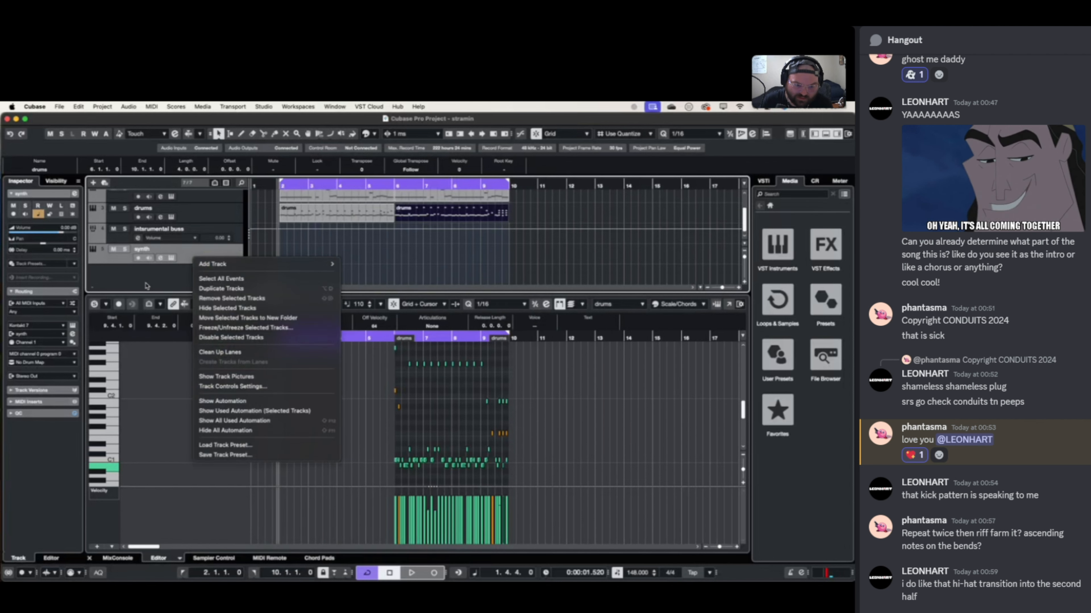
{"action": "left_click", "coordinate": [169, 276]}
{"action": "right_click", "coordinate": [168, 276]}
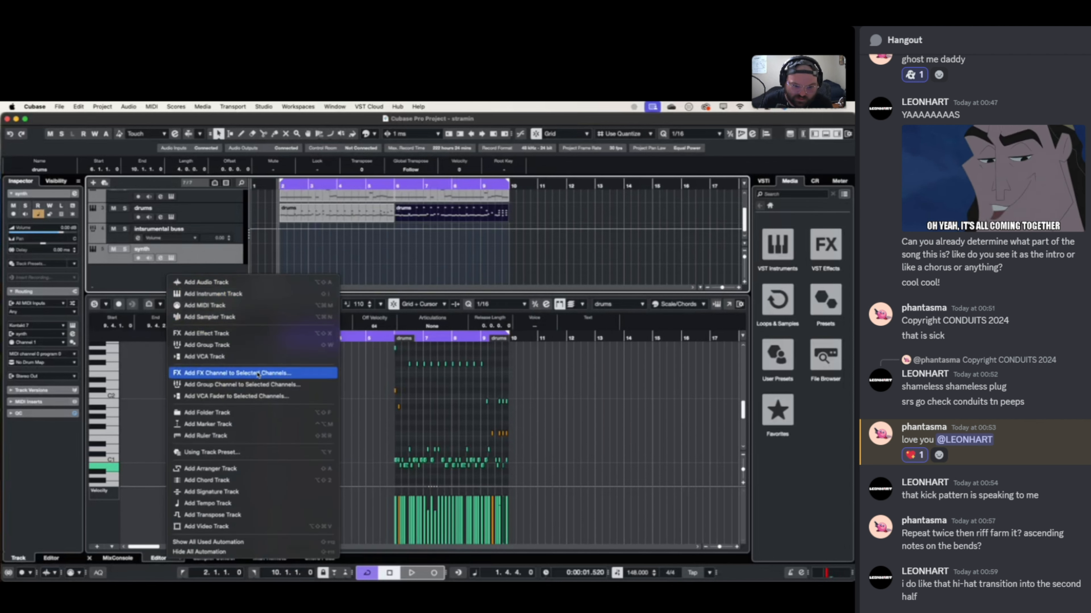
{"action": "left_click", "coordinate": [254, 384]}
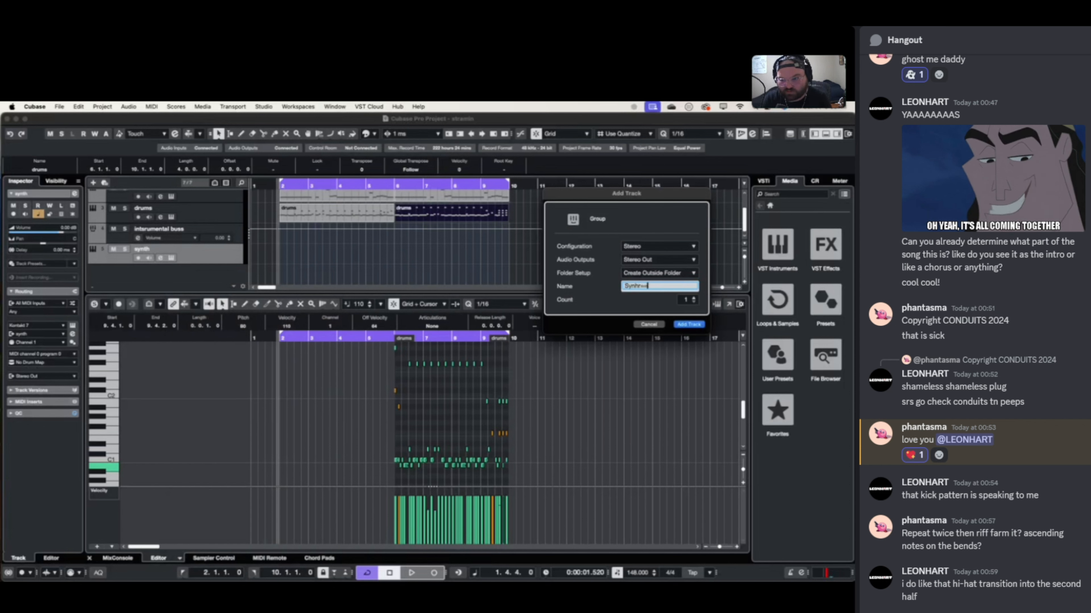
{"action": "key", "text": "BackSpace"}
{"action": "key", "text": "BackSpace"}
{"action": "key", "text": "BackSpace"}
{"action": "key", "text": "BackSpace"}
{"action": "key", "text": "BackSpace"}
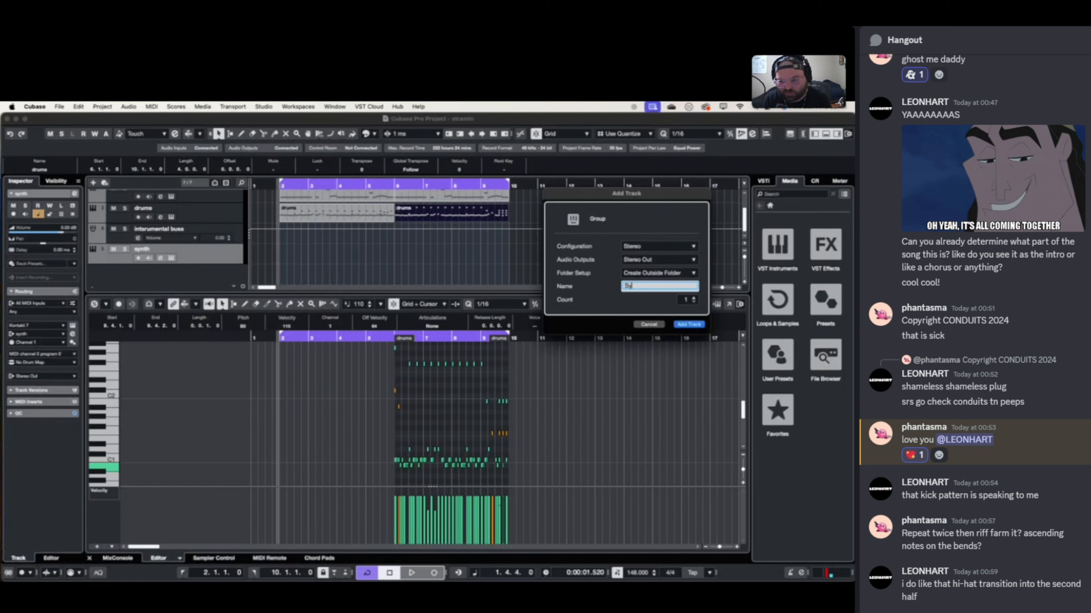
{"action": "type", "text": "nth "}
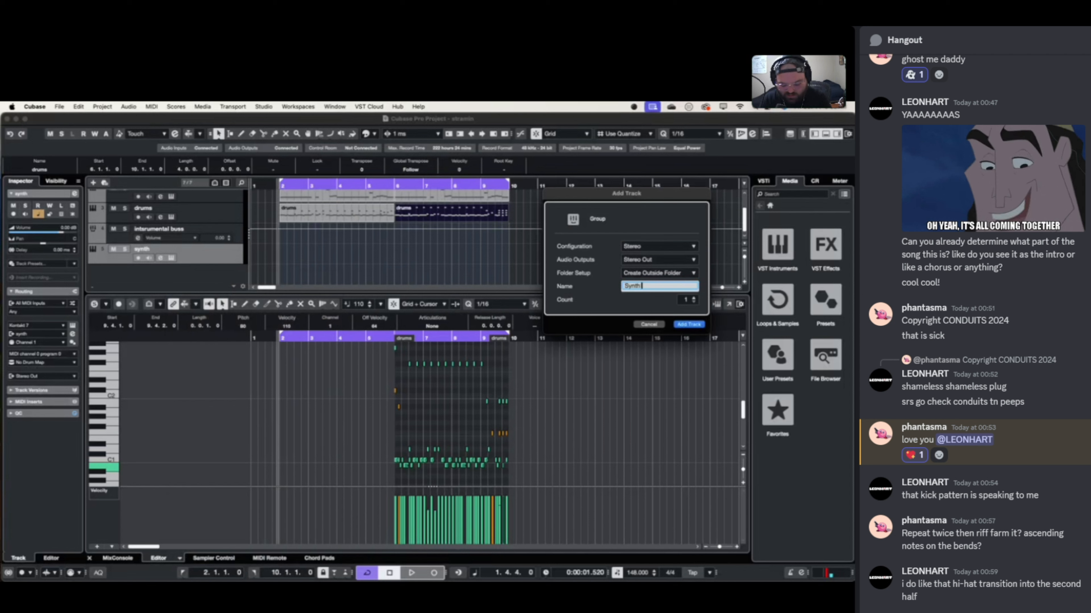
{"action": "type", "text": "Buss"}
{"action": "key", "text": "Return"}
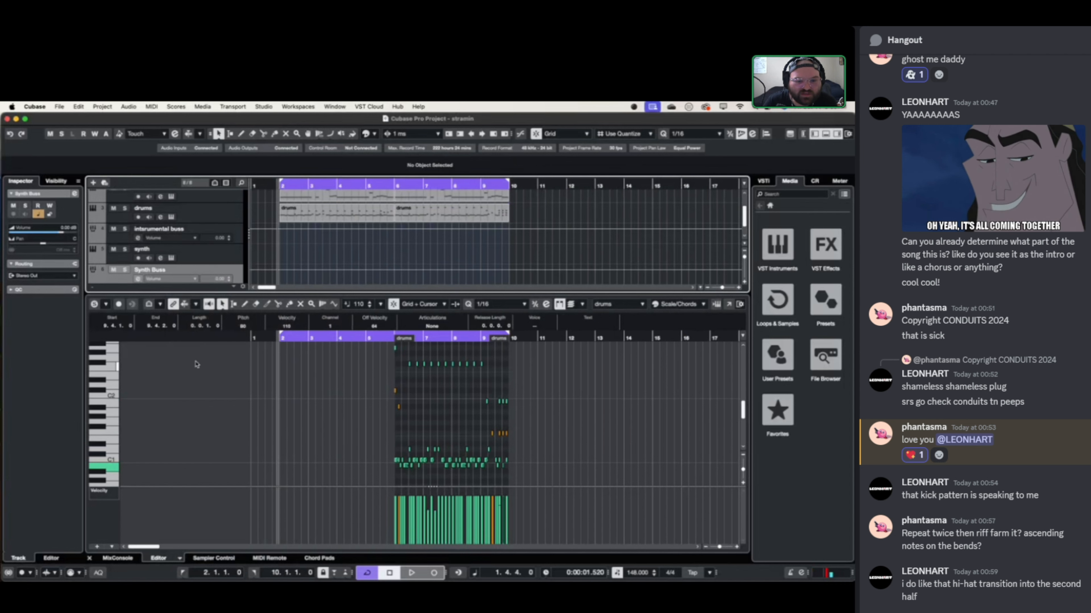
- Route the Synth Buss output to the instrumental buss group in its channel settings
{"action": "left_click", "coordinate": [117, 558]}
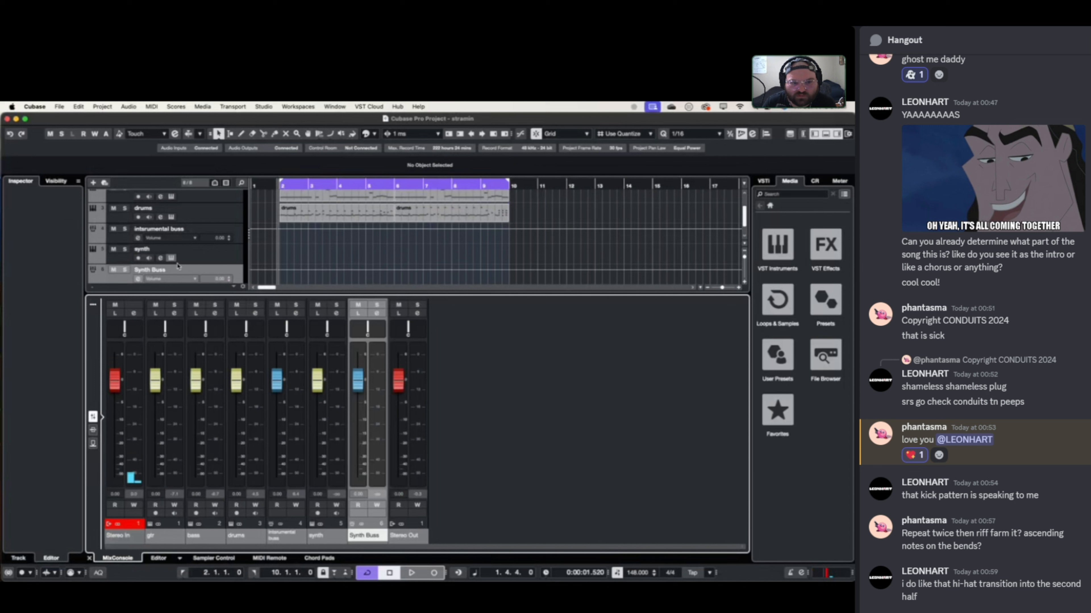
{"action": "left_click", "coordinate": [138, 279]}
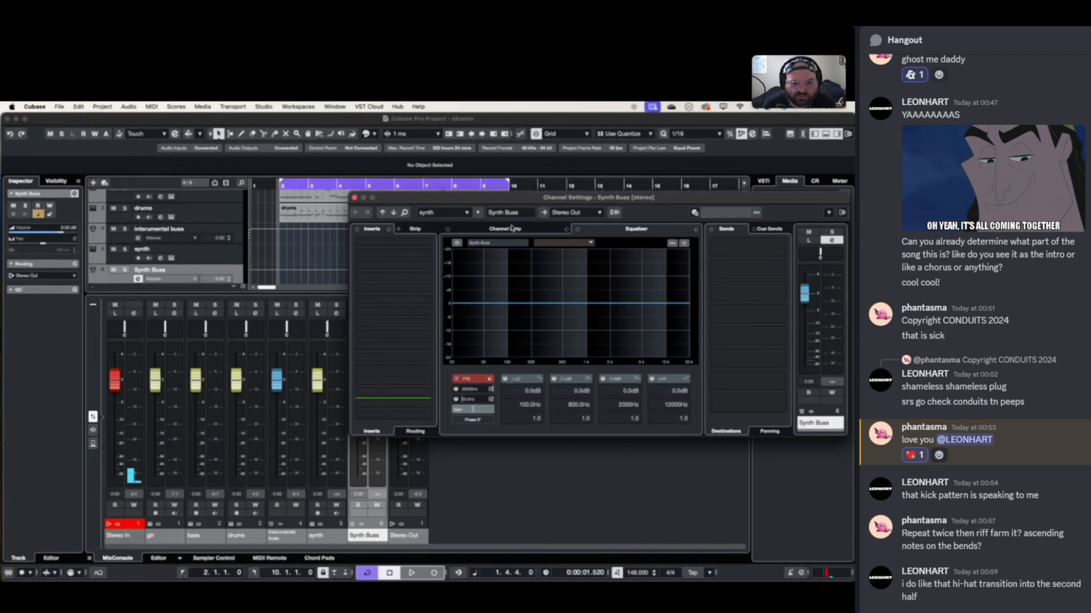
{"action": "left_click", "coordinate": [602, 212]}
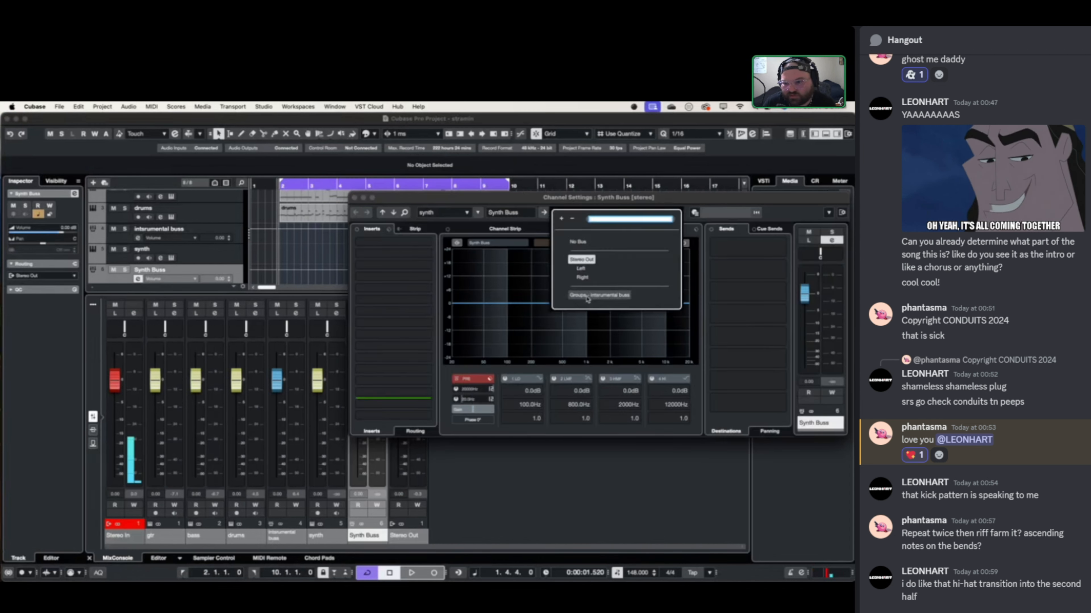
{"action": "left_click", "coordinate": [594, 296]}
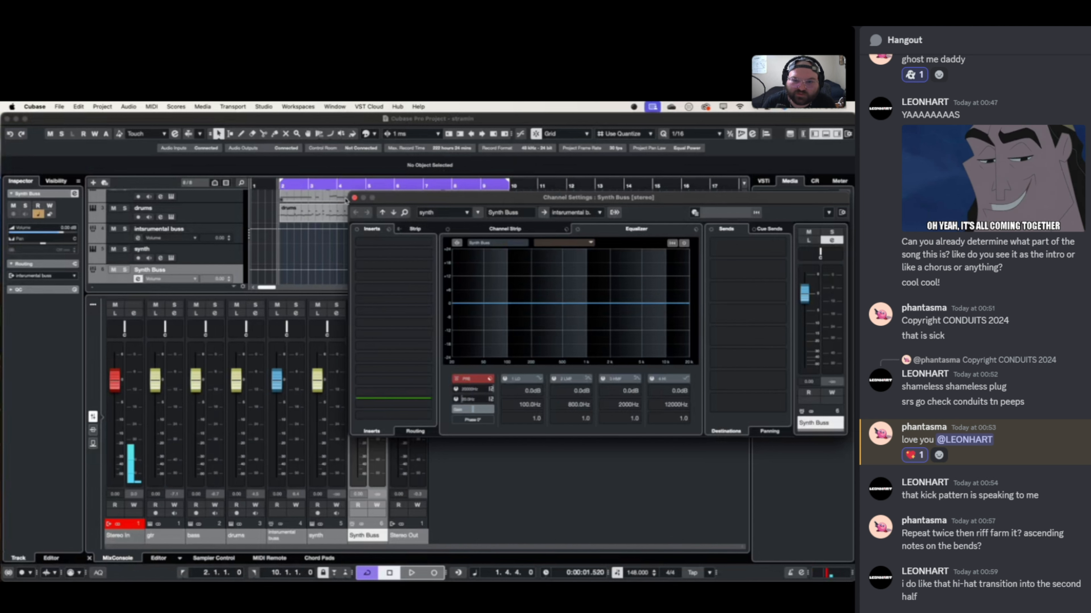
{"action": "left_click", "coordinate": [354, 198]}
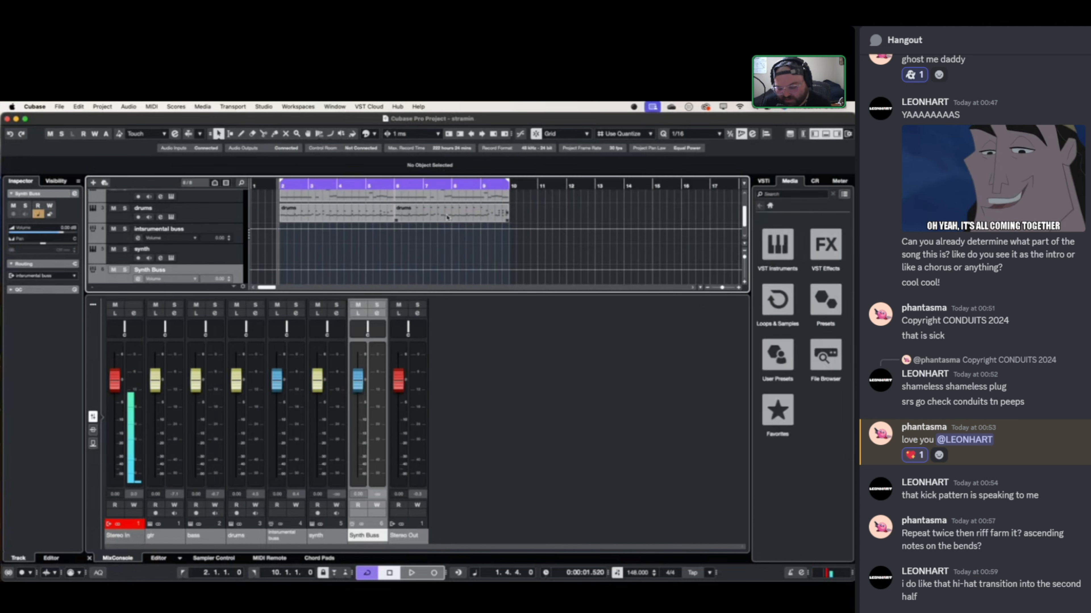
- Play back the riff while lowering the instrumental buss fader to about -6 dB and resetting it to 0 dB
{"action": "scroll", "coordinate": [231, 258], "scroll_direction": "up", "scroll_amount": 3}
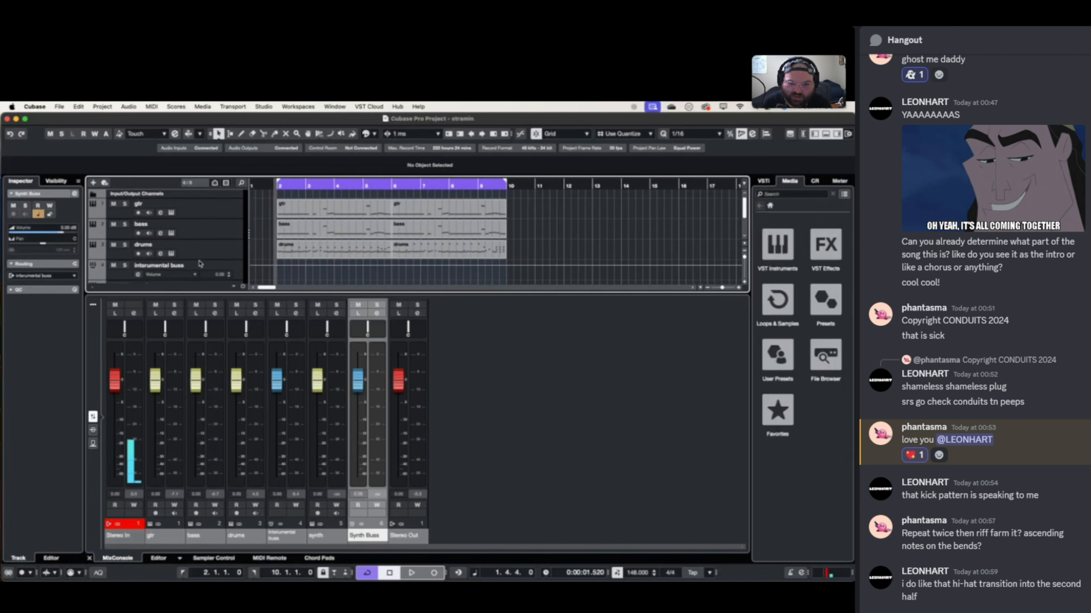
{"action": "left_click", "coordinate": [232, 267]}
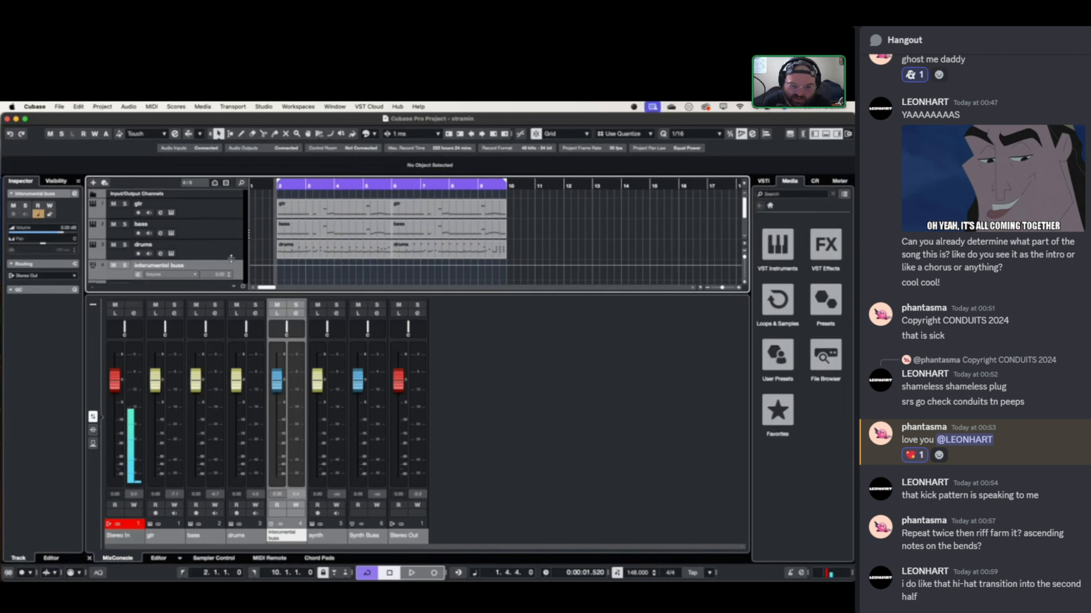
{"action": "scroll", "coordinate": [231, 257], "scroll_direction": "down", "scroll_amount": 2}
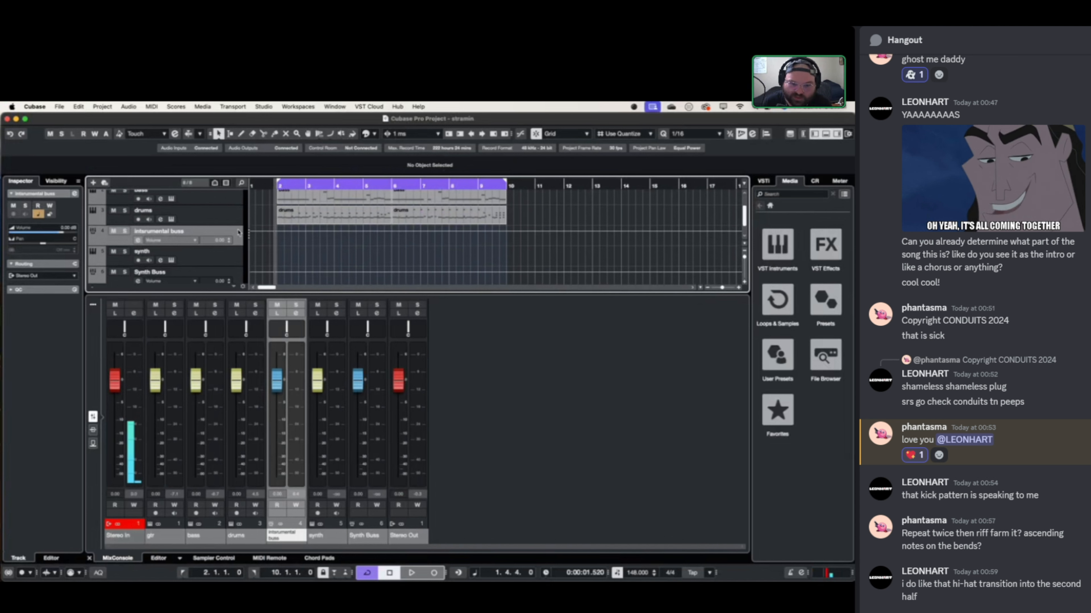
{"action": "scroll", "coordinate": [288, 234], "scroll_direction": "up", "scroll_amount": 2}
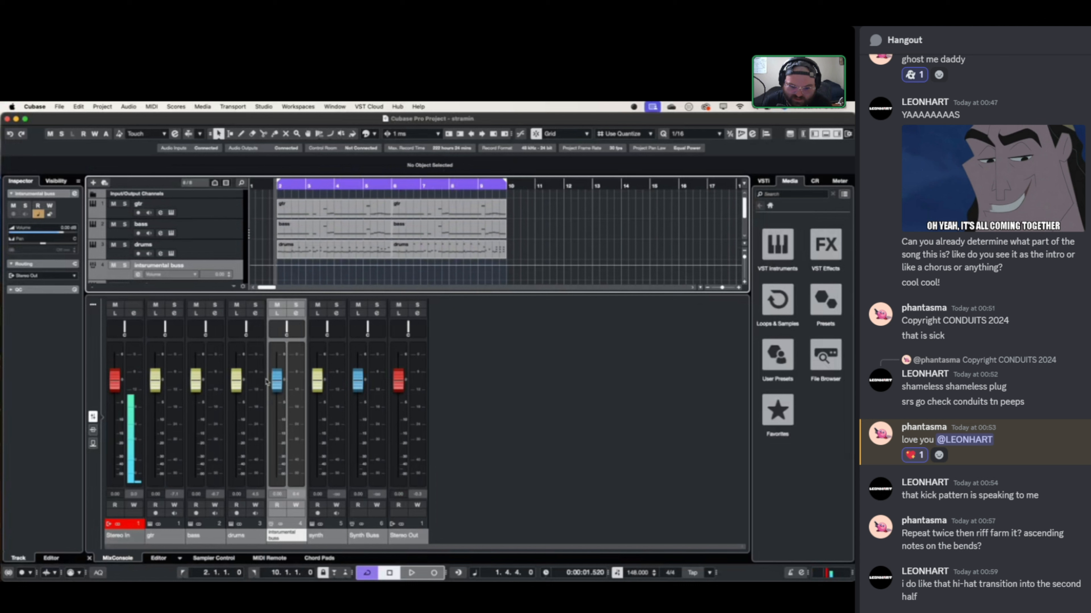
{"action": "key", "text": "space"}
{"action": "left_click_drag", "start_coordinate": [275, 384], "coordinate": [274, 416]}
{"action": "right_click", "coordinate": [274, 415]}
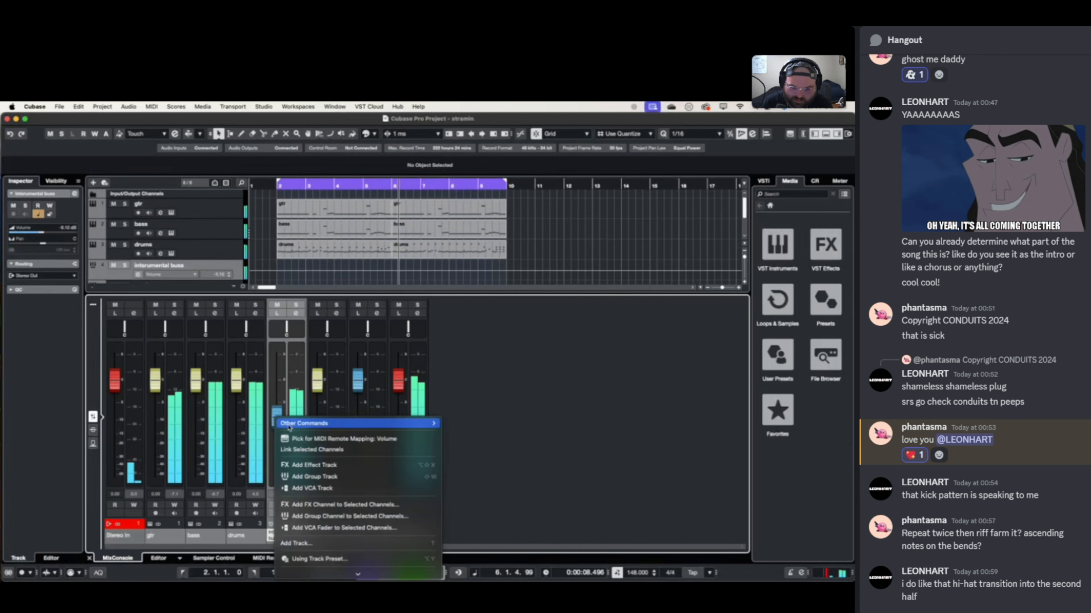
{"action": "left_click", "coordinate": [276, 400]}
{"action": "left_click", "coordinate": [278, 415], "text": "super"}
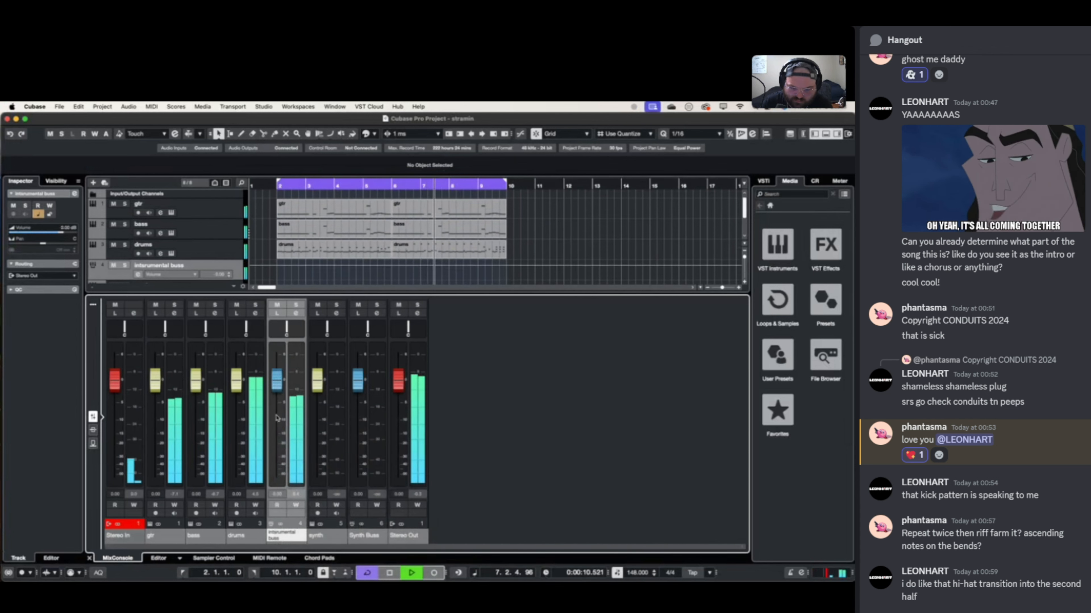
{"action": "key", "text": "space"}
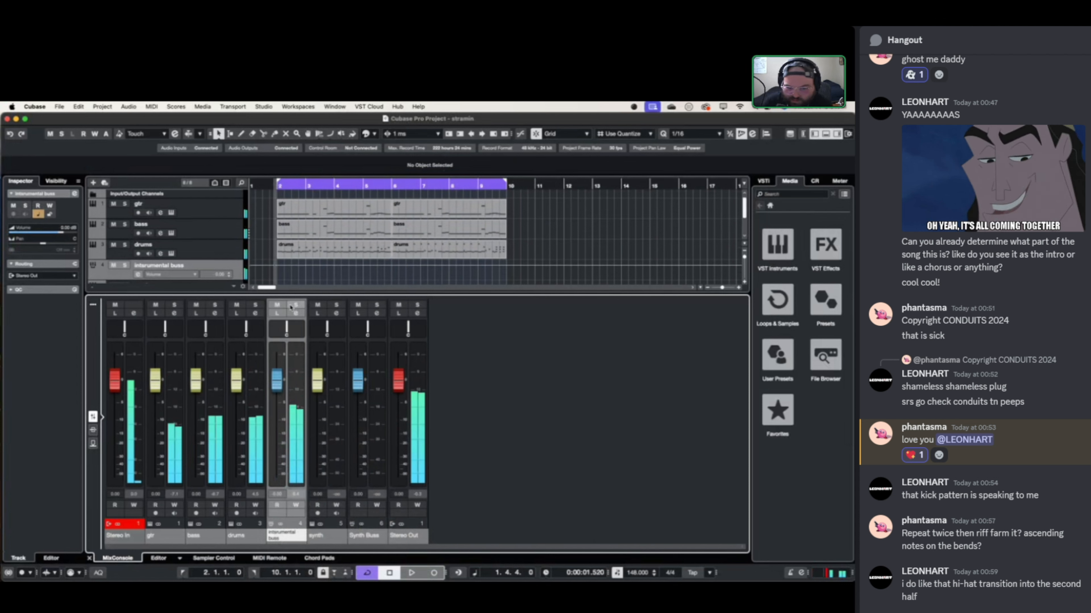
- Load SSL Native Bus Compressor 2 into the first insert slot of the instrumental buss and close its window
{"action": "left_click", "coordinate": [295, 314]}
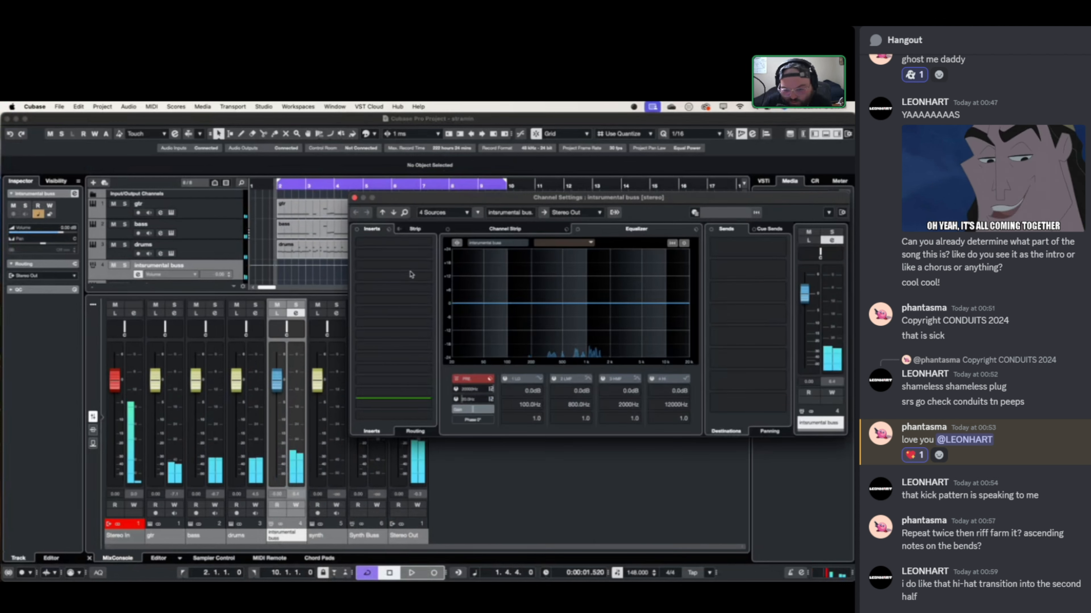
{"action": "left_click", "coordinate": [420, 242]}
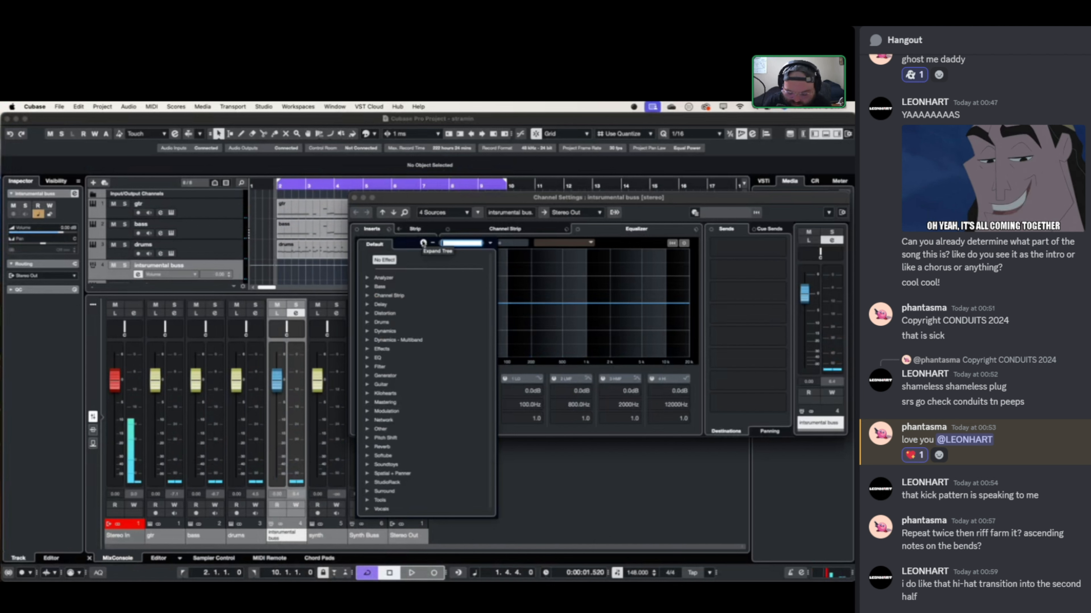
{"action": "left_click", "coordinate": [423, 243]}
{"action": "type", "text": "ssl"}
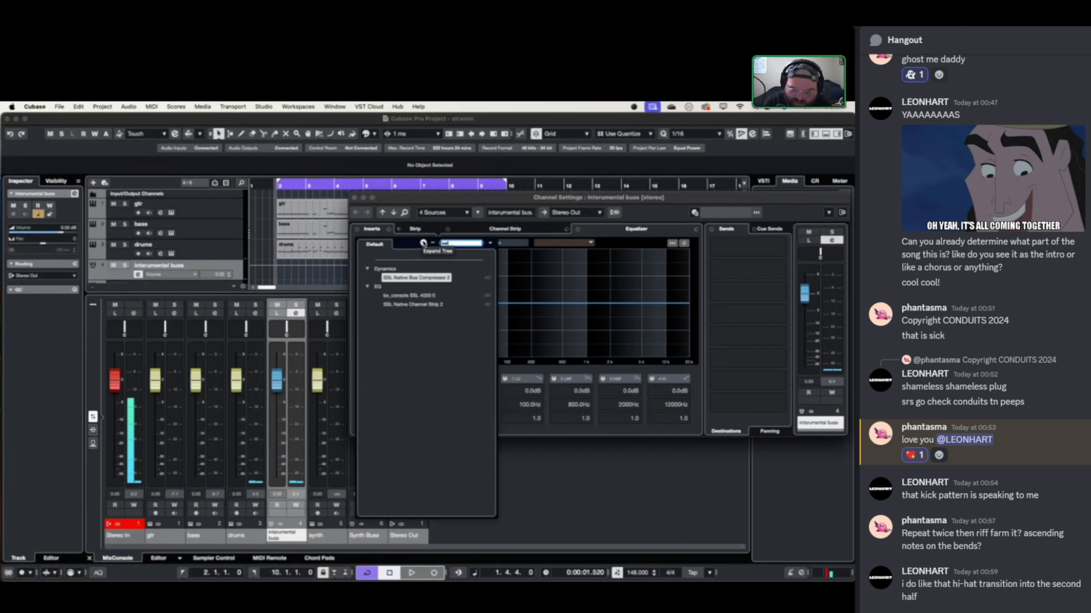
{"action": "left_click", "coordinate": [423, 278]}
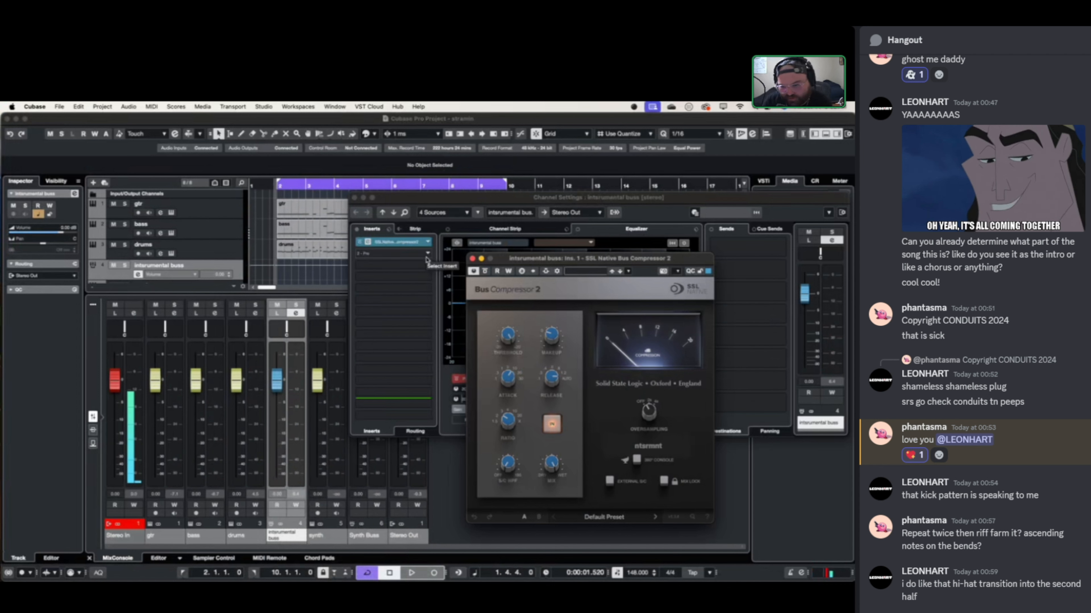
{"action": "left_click", "coordinate": [472, 259]}
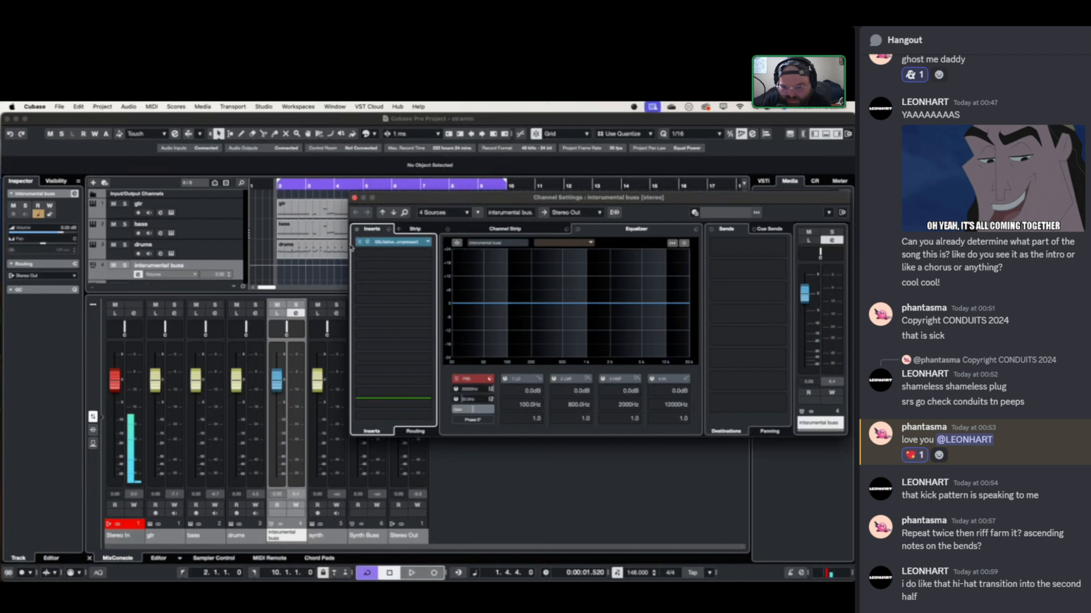
- Set the instrumental buss's first insert back to No Effect and close the channel settings
{"action": "left_click", "coordinate": [386, 242]}
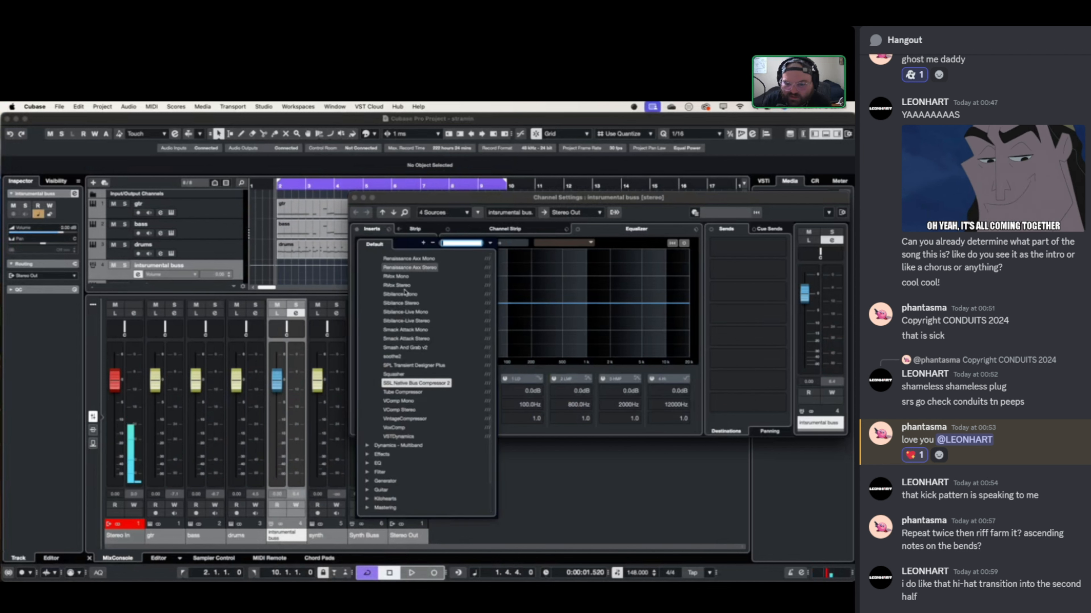
{"action": "scroll", "coordinate": [390, 468], "scroll_direction": "up", "scroll_amount": 10}
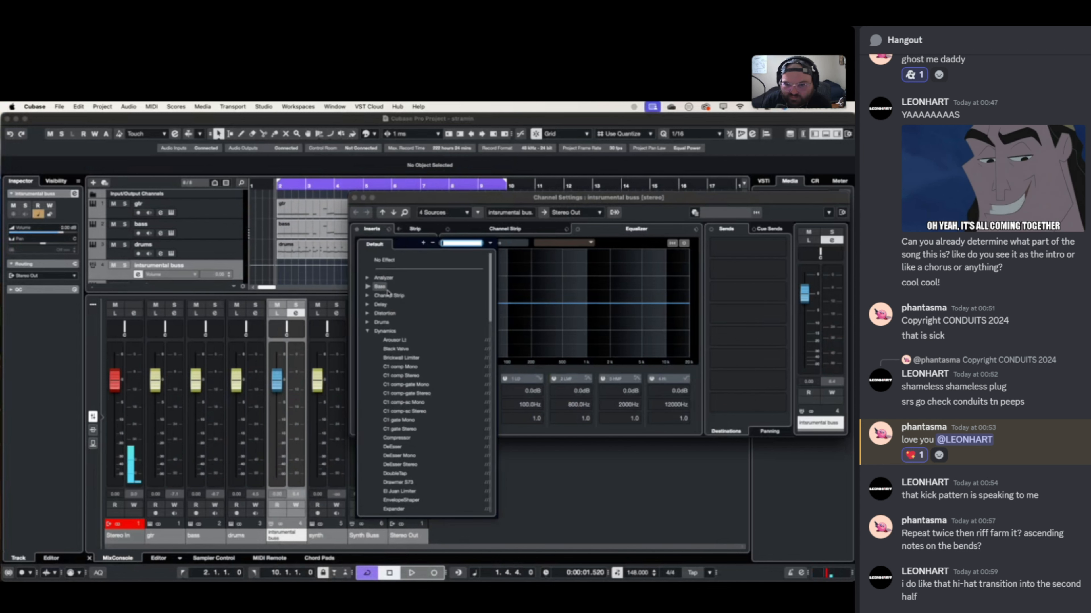
{"action": "left_click", "coordinate": [385, 260]}
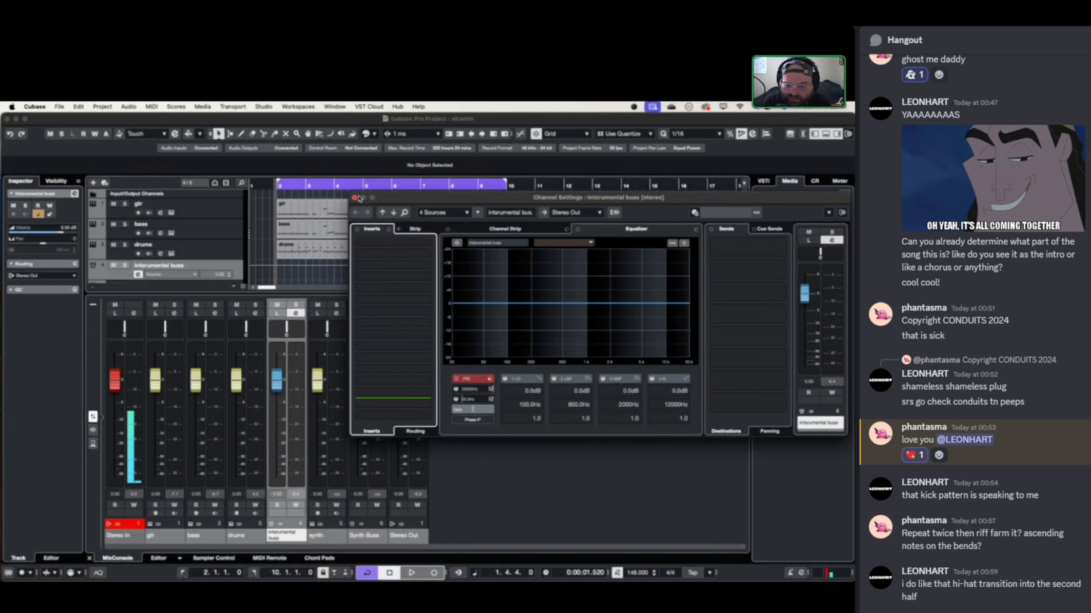
{"action": "left_click", "coordinate": [356, 197]}
- Raise the instrumental buss fader to about 4.4 dB and reset it to 0 dB
{"action": "scroll", "coordinate": [285, 259], "scroll_direction": "down", "scroll_amount": 4}
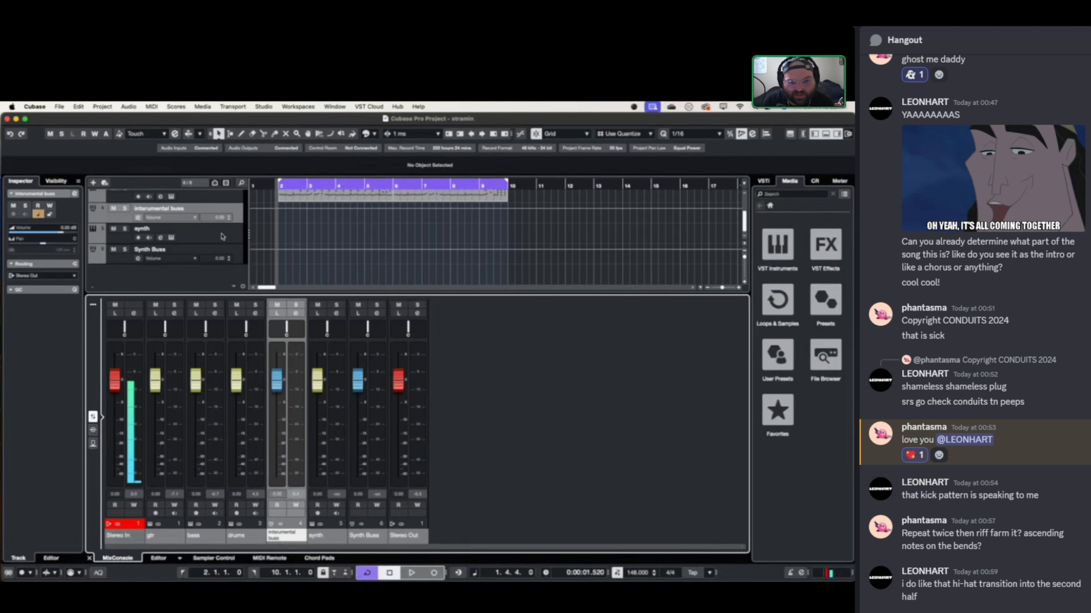
{"action": "scroll", "coordinate": [230, 267], "scroll_direction": "up", "scroll_amount": 4}
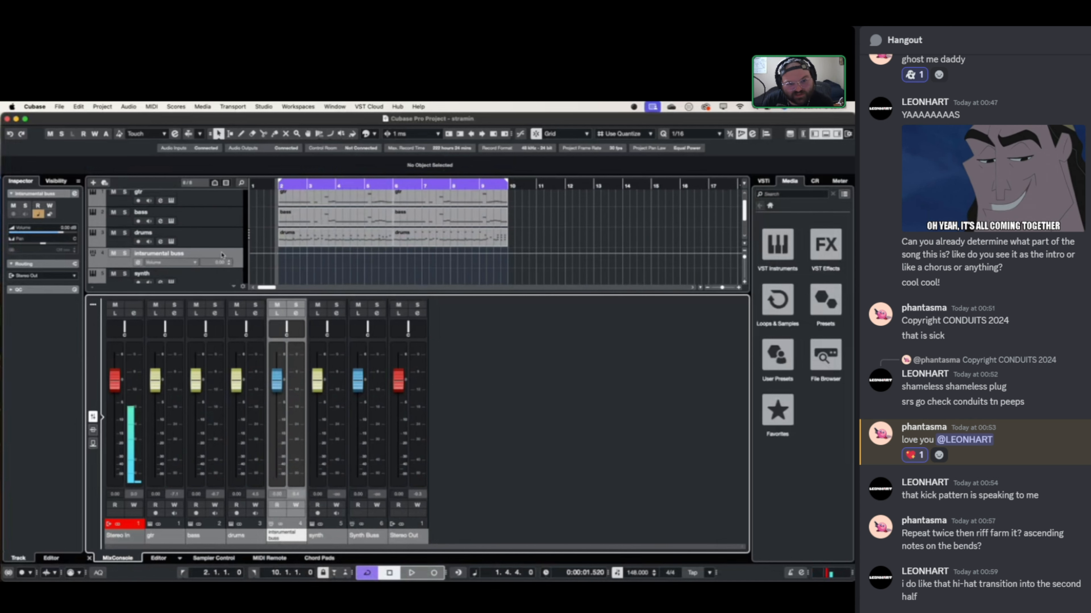
{"action": "scroll", "coordinate": [224, 266], "scroll_direction": "down", "scroll_amount": 4}
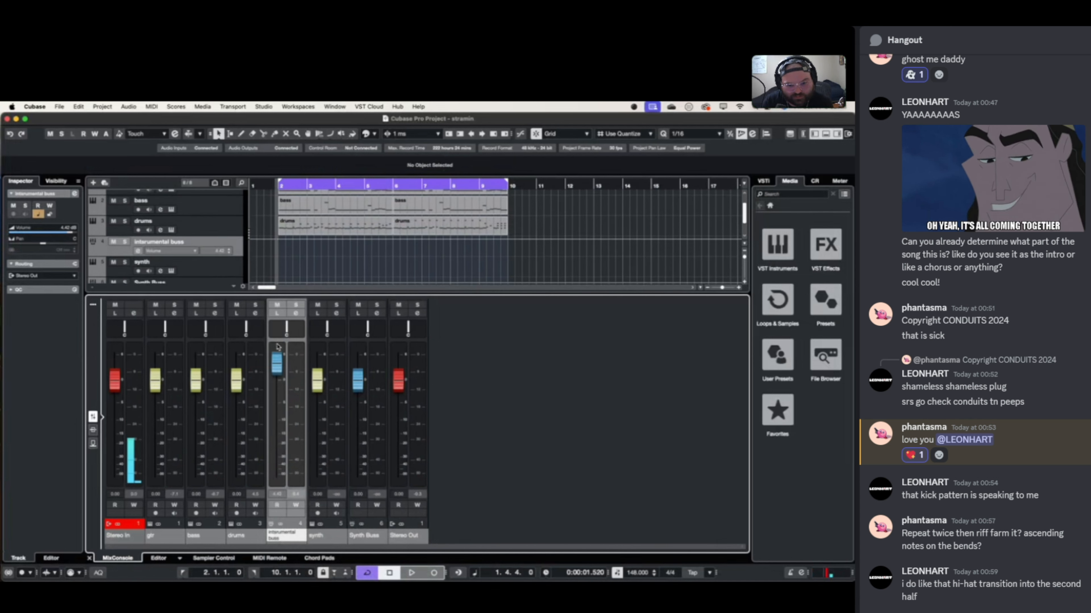
{"action": "right_click", "coordinate": [279, 359]}
{"action": "left_click", "coordinate": [275, 367]}
{"action": "left_click", "coordinate": [276, 368], "text": "super"}
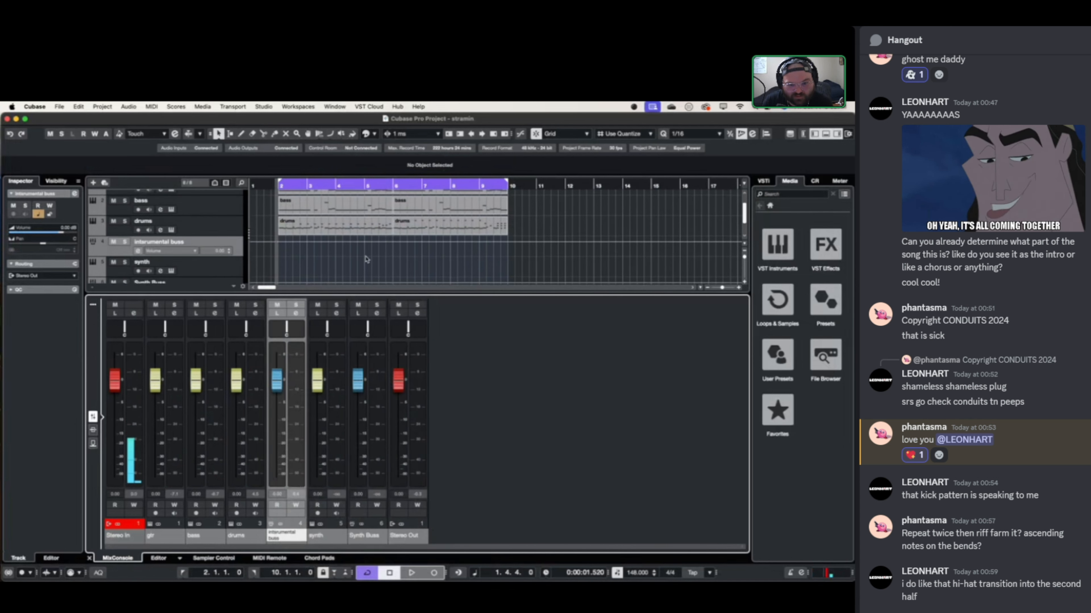
- Create an empty synth part from bar 2 to bar 6 and open it for note editing
{"action": "scroll", "coordinate": [282, 264], "scroll_direction": "up", "scroll_amount": 4}
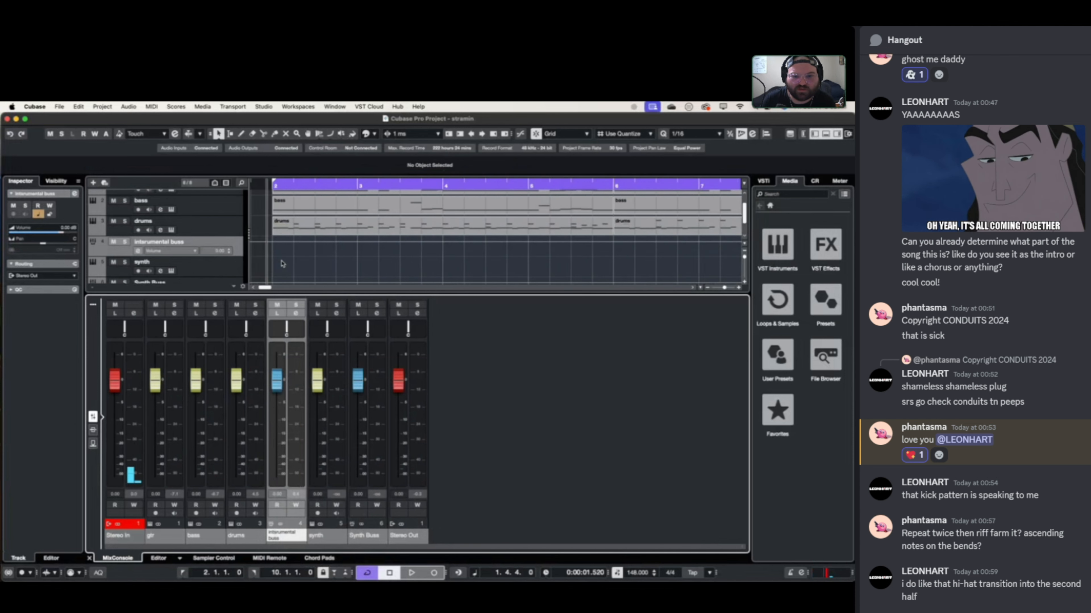
{"action": "mouse_move", "coordinate": [275, 267]}
{"action": "left_mouse_down"}
{"action": "mouse_move", "coordinate": [627, 268]}
{"action": "mouse_move", "coordinate": [611, 268]}
{"action": "left_mouse_up"}
{"action": "double_click", "coordinate": [544, 277]}
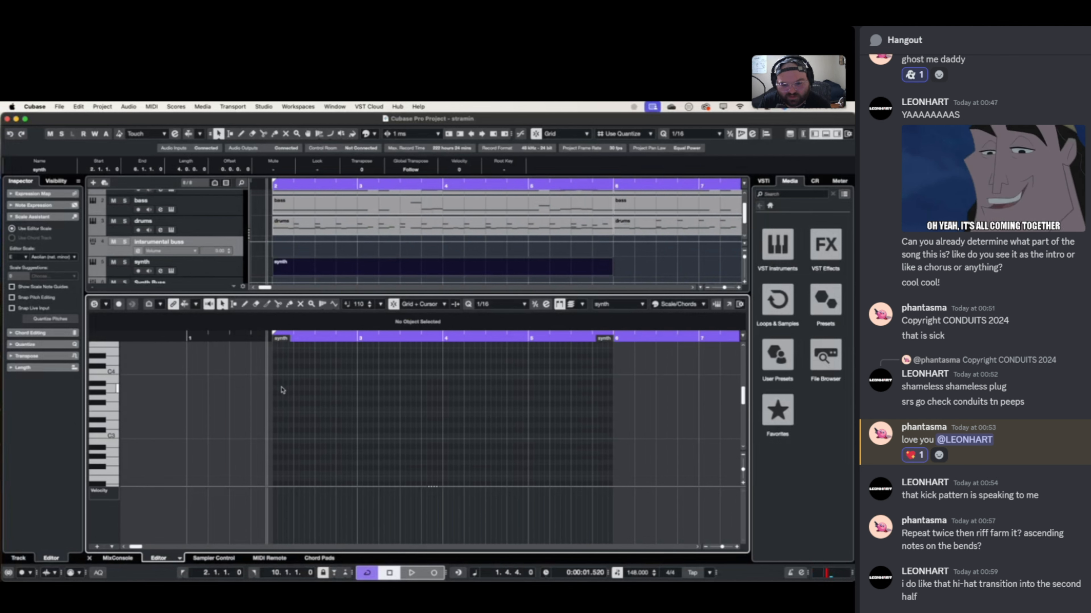
- Draw a one-beat C3 note at the start of bar 2 in the synth part
{"action": "scroll", "coordinate": [281, 388], "scroll_direction": "up", "scroll_amount": 5}
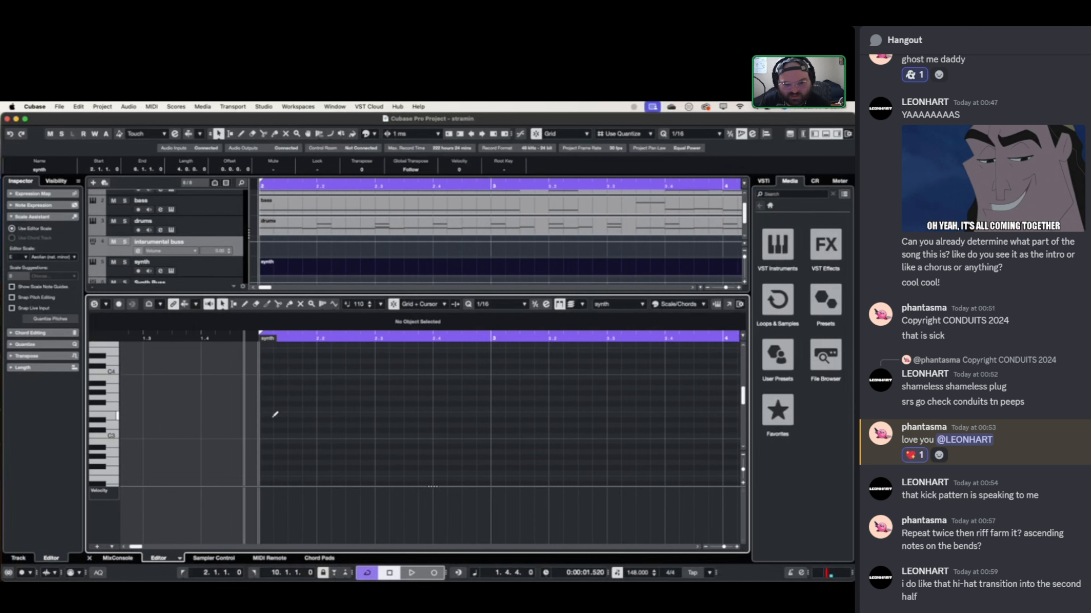
{"action": "left_click_drag", "start_coordinate": [267, 436], "coordinate": [317, 436]}
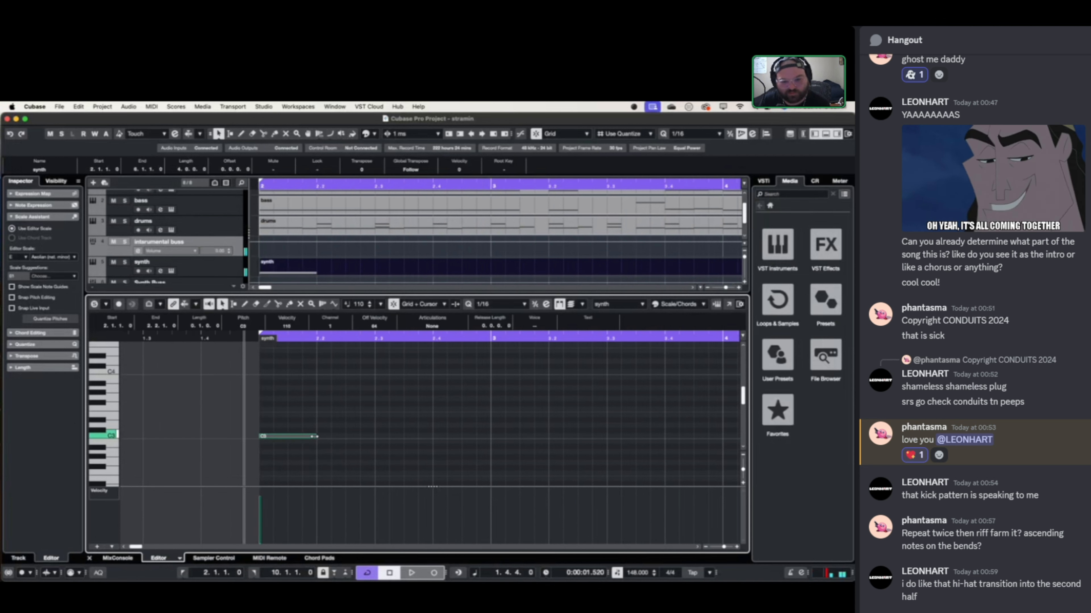
- Lower the synth channel fader to about -4.3 dB, checking its level against the riff during playback
{"action": "left_click", "coordinate": [157, 275]}
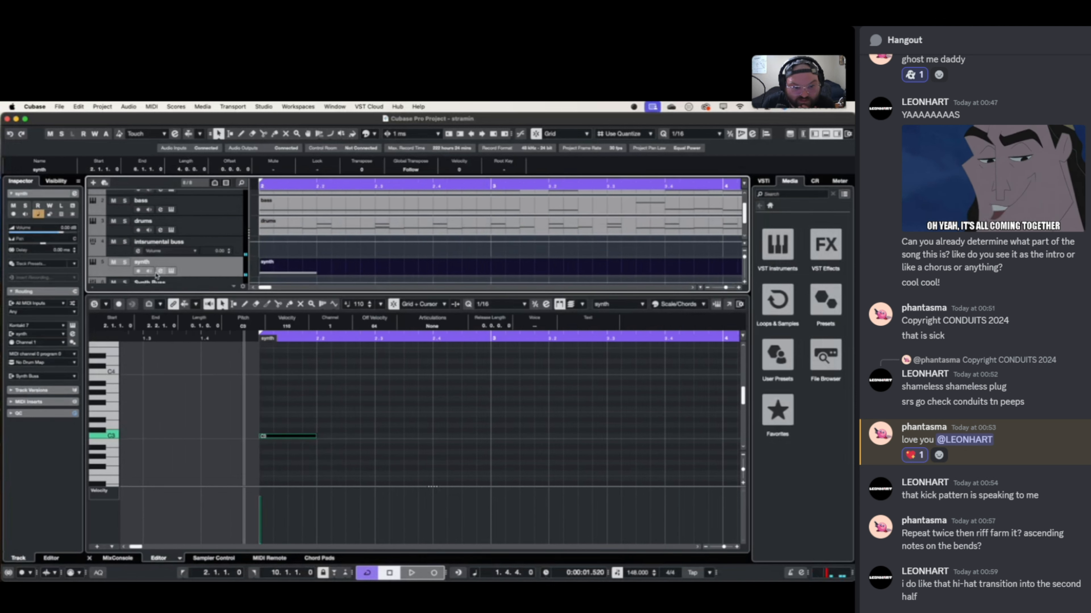
{"action": "left_click", "coordinate": [118, 558]}
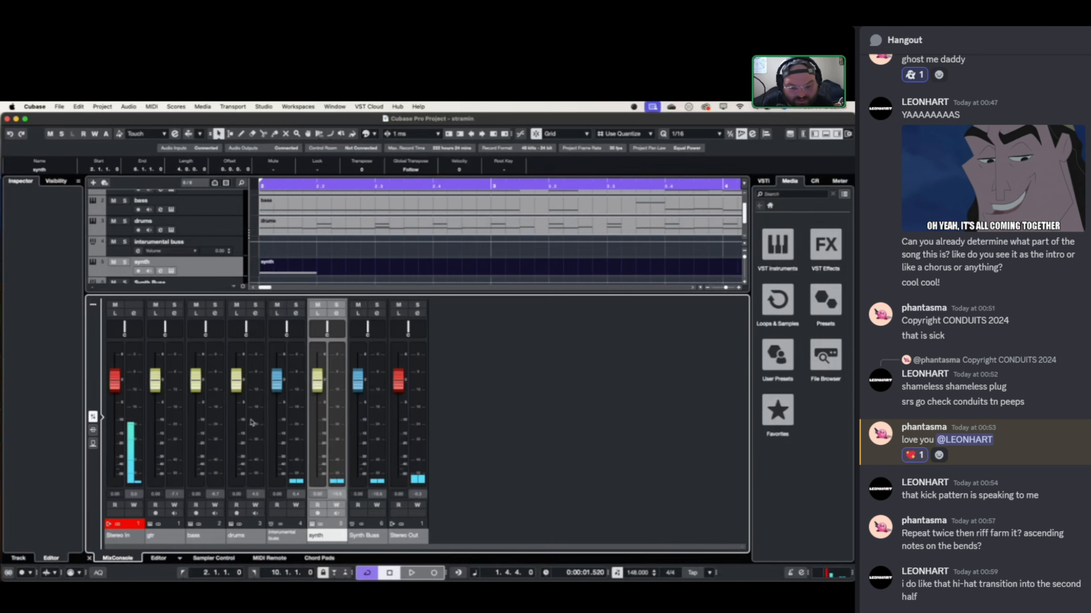
{"action": "left_click_drag", "start_coordinate": [318, 382], "coordinate": [320, 425]}
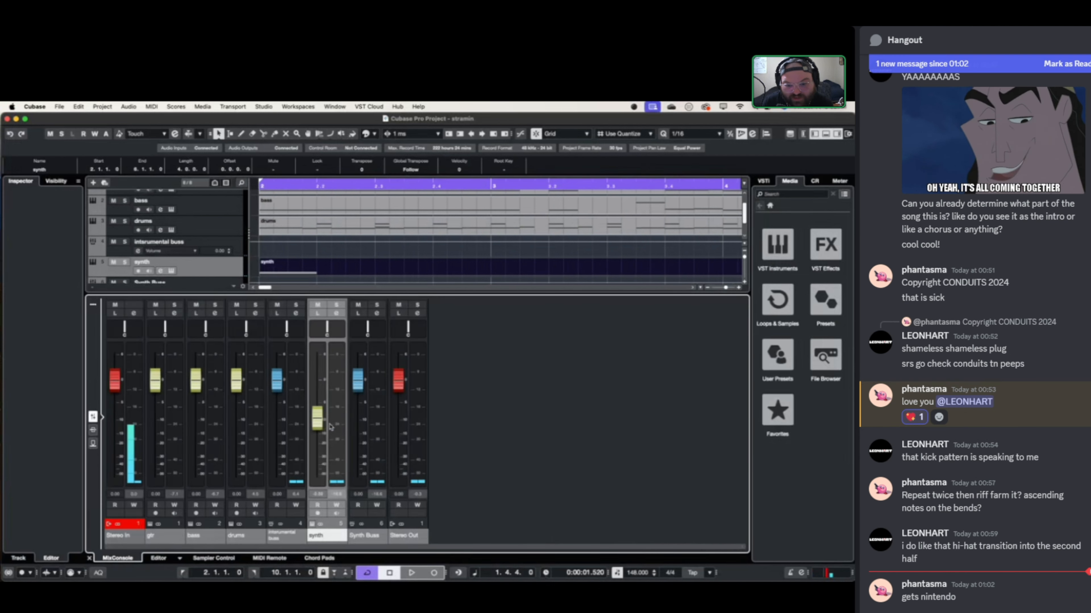
{"action": "key", "text": "space"}
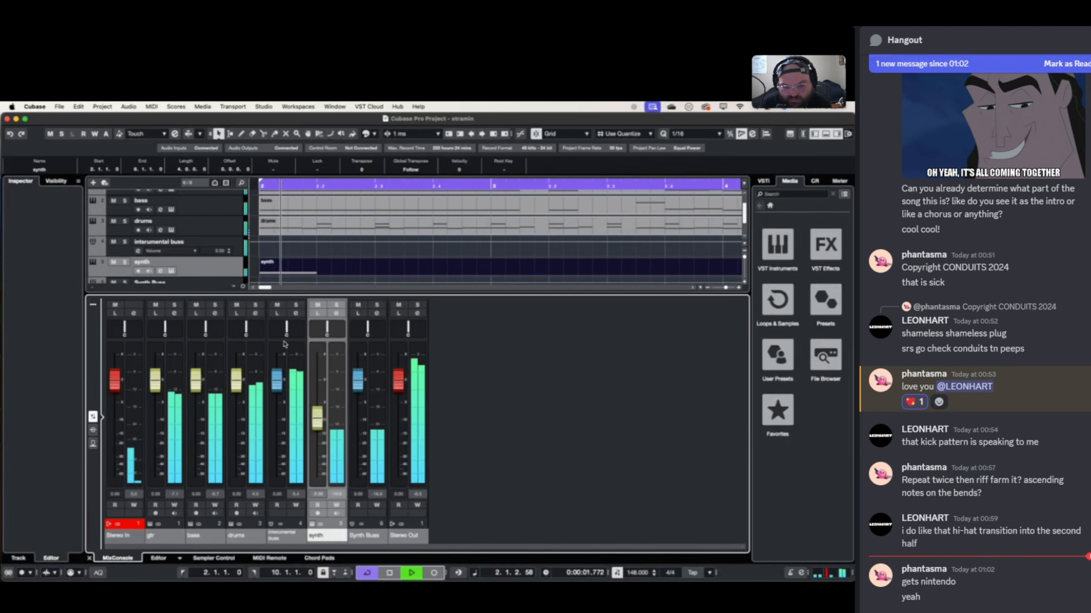
{"action": "left_click_drag", "start_coordinate": [319, 421], "coordinate": [321, 407]}
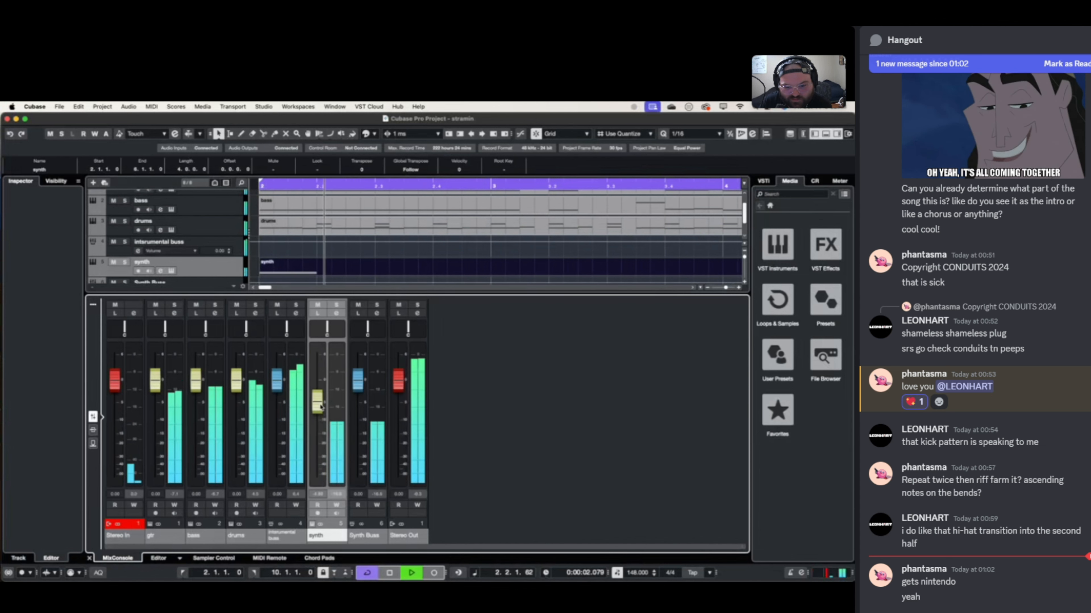
{"action": "key", "text": "space"}
{"action": "key", "text": "space"}
{"action": "key", "text": "space"}
{"action": "key", "text": "space"}
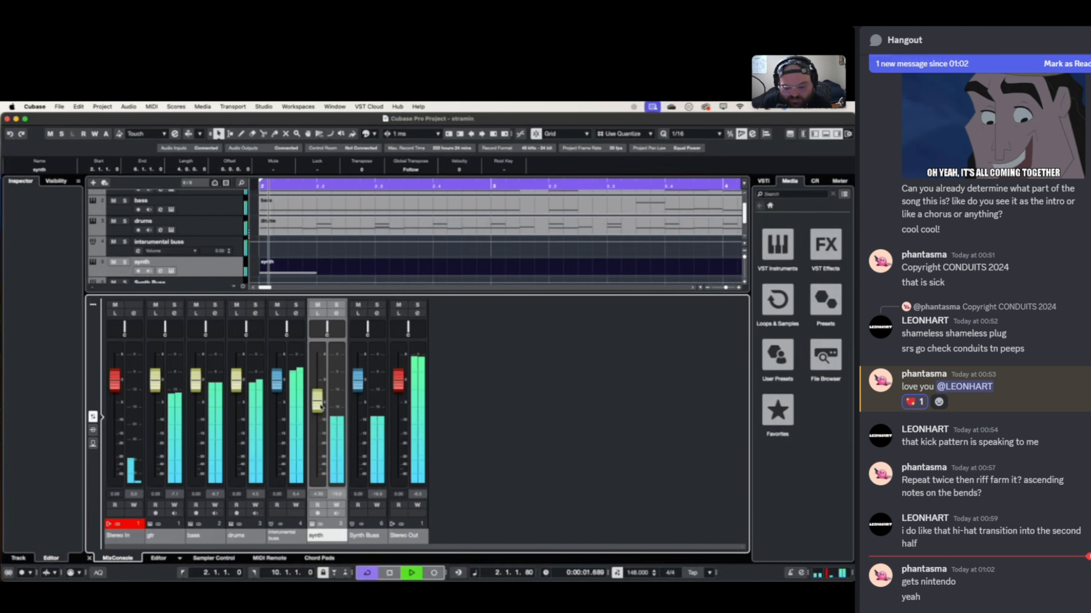
{"action": "key", "text": "space"}
{"action": "key", "text": "space"}
- Reopen the synth part for note editing, move its first note to A3 and lengthen it to two beats
{"action": "left_click", "coordinate": [312, 277]}
{"action": "key", "text": "space"}
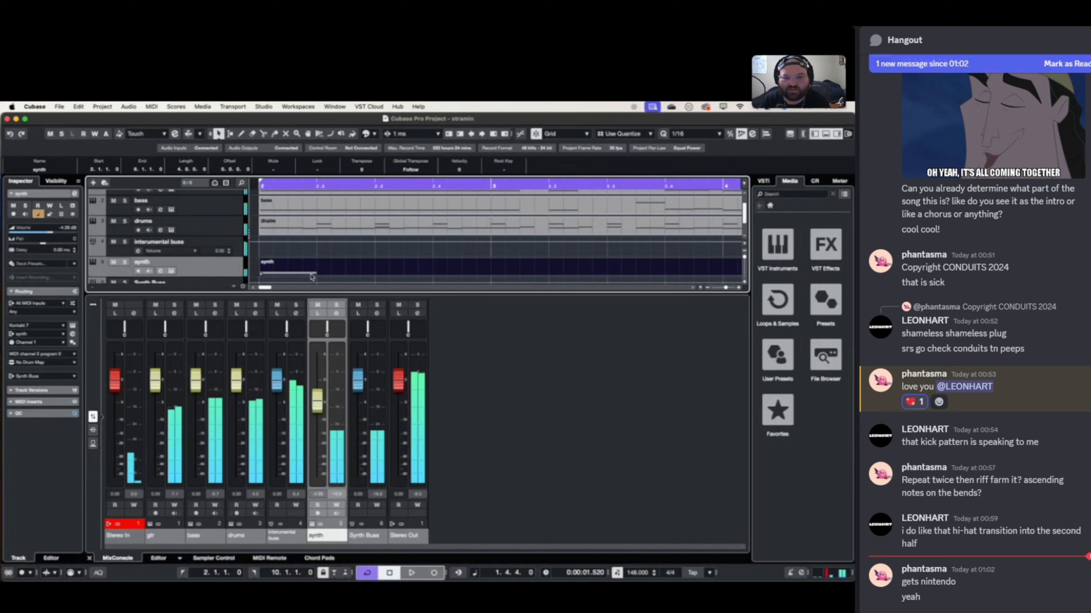
{"action": "double_click", "coordinate": [312, 277]}
{"action": "left_click_drag", "start_coordinate": [302, 438], "coordinate": [374, 389]}
{"action": "key", "text": "space"}
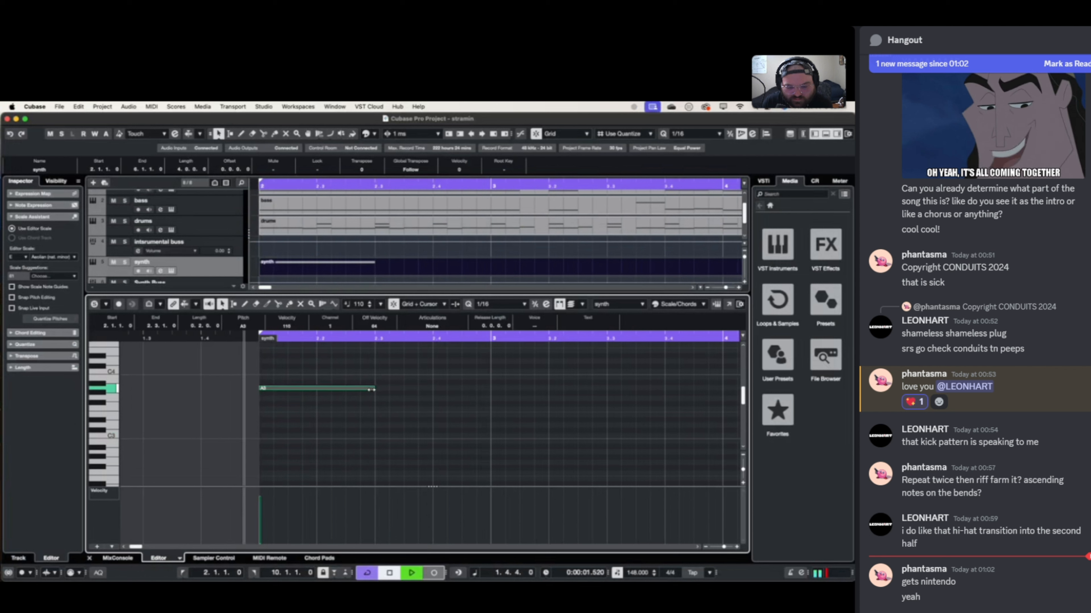
{"action": "key", "text": "space"}
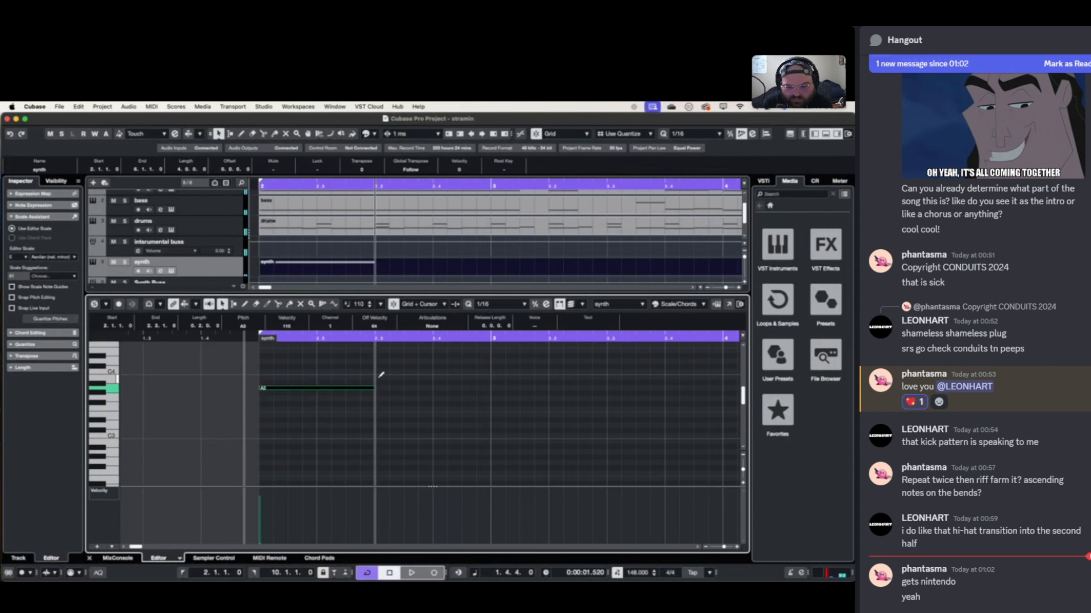
- Draw one-beat C4 and B3 notes on beats 3 and 4 of bar 2, plus a two-beat G3 at bar 3
{"action": "left_click_drag", "start_coordinate": [380, 373], "coordinate": [468, 371]}
{"action": "mouse_move", "coordinate": [446, 376]}
{"action": "left_mouse_down"}
{"action": "mouse_move", "coordinate": [437, 377]}
{"action": "mouse_move", "coordinate": [496, 378]}
{"action": "mouse_move", "coordinate": [525, 408]}
{"action": "mouse_move", "coordinate": [606, 404]}
{"action": "left_mouse_up"}
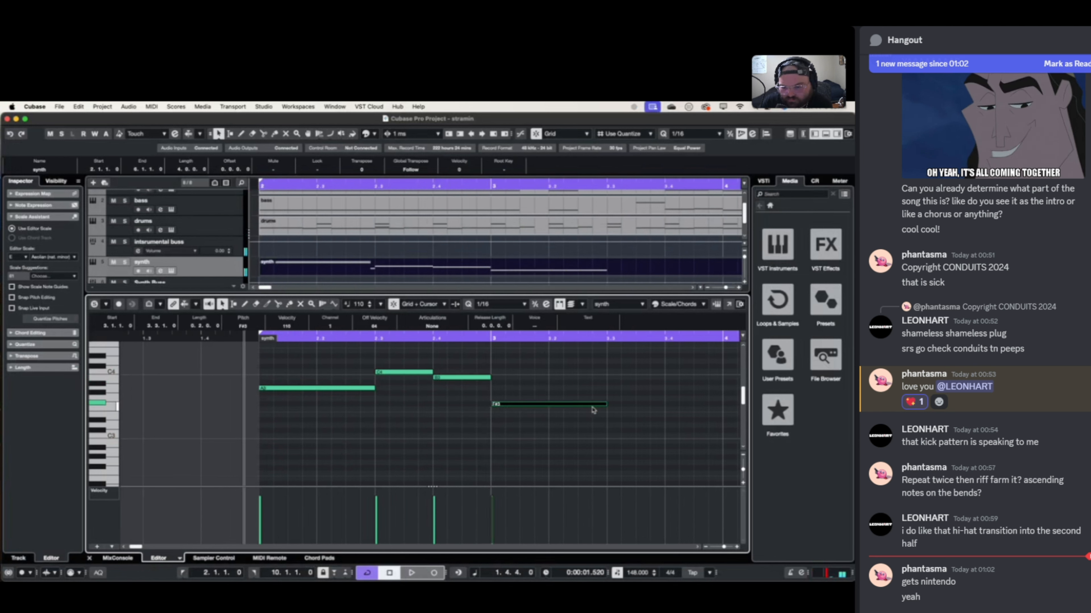
{"action": "key", "text": "space"}
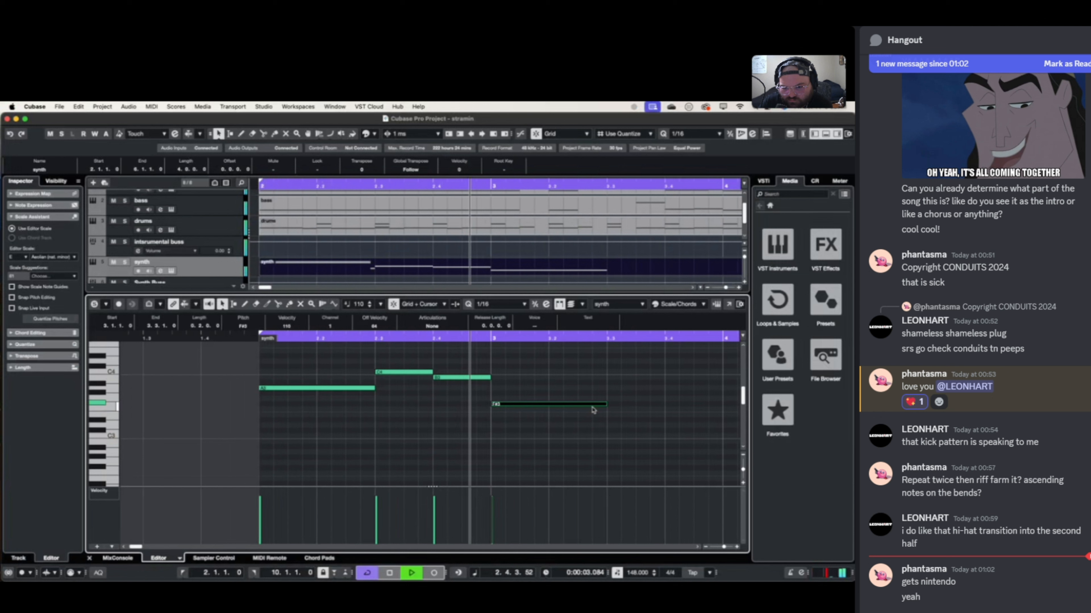
{"action": "key", "text": "space"}
{"action": "key", "text": "Up"}
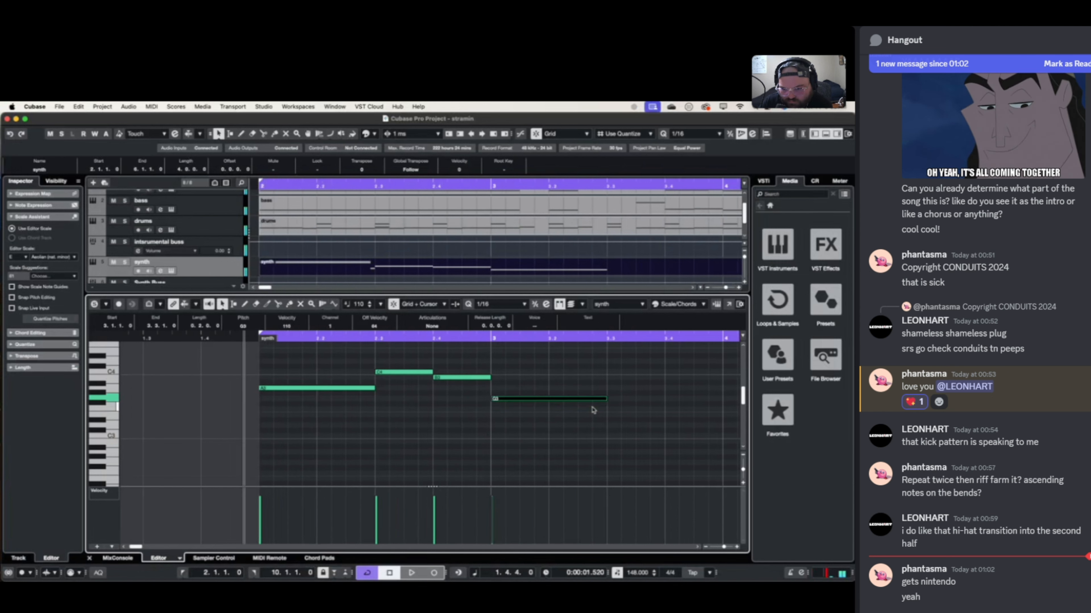
{"action": "key", "text": "space"}
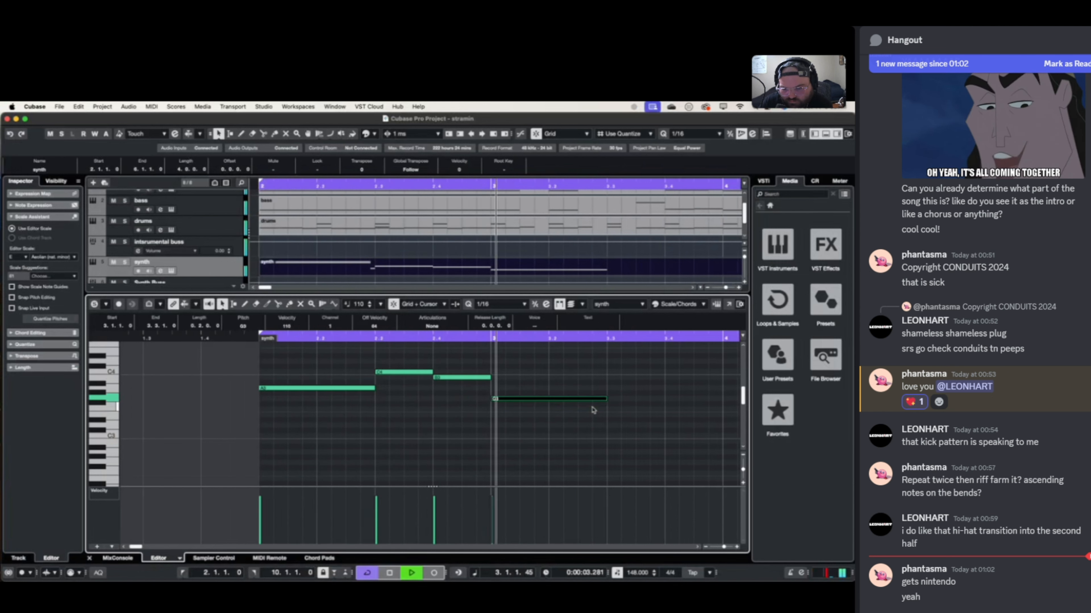
{"action": "key", "text": "space"}
- Extend the G3 note in bar 3 to a full bar and add a two-beat A3 note at the start of bar 4
{"action": "scroll", "coordinate": [491, 417], "scroll_direction": "right", "scroll_amount": 3}
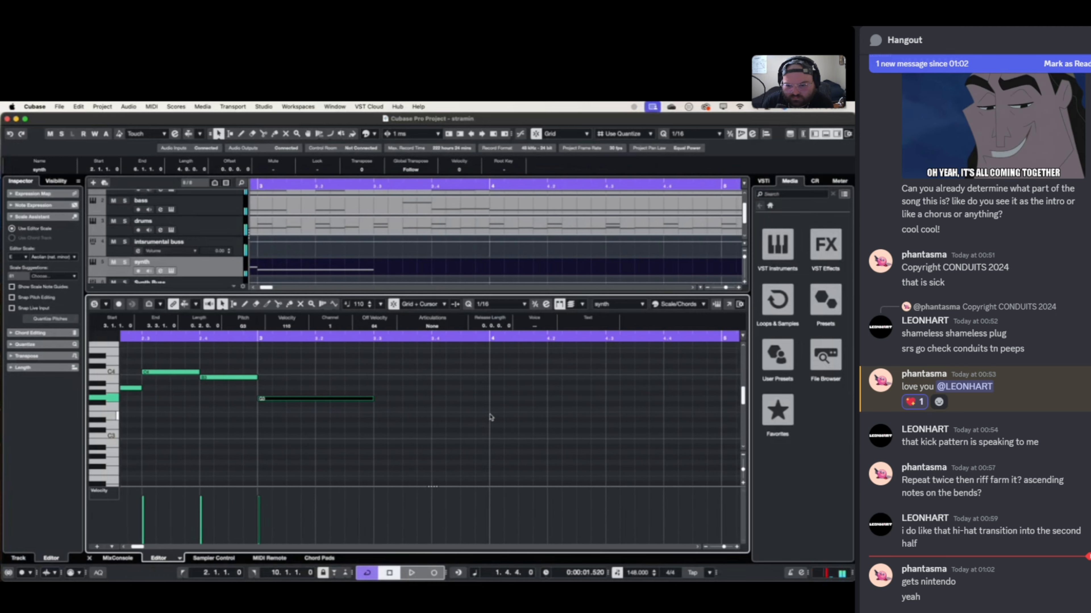
{"action": "left_click_drag", "start_coordinate": [380, 397], "coordinate": [602, 390]}
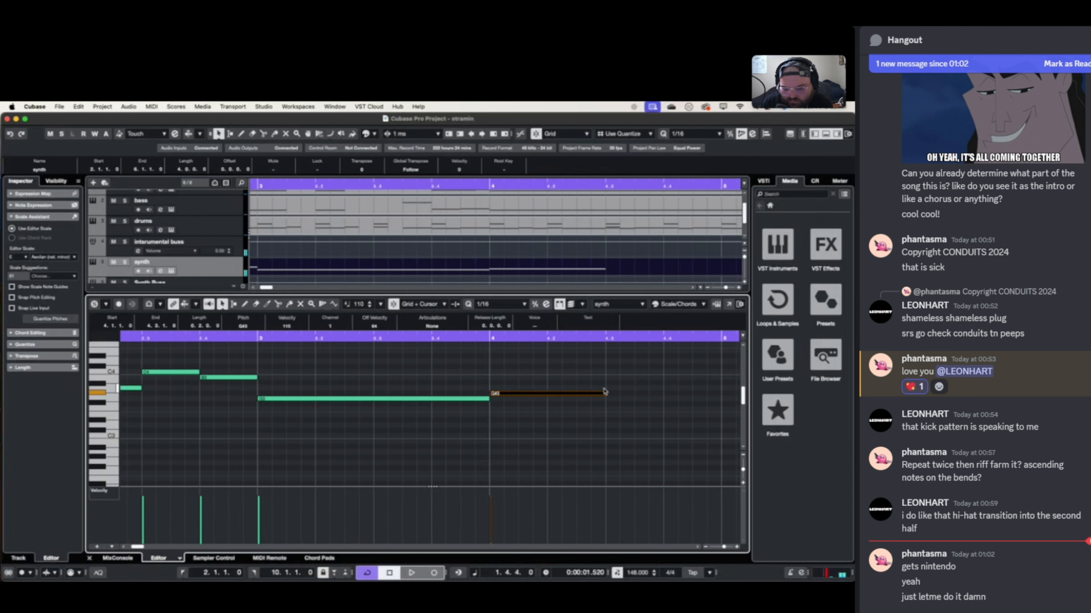
{"action": "key", "text": "Up"}
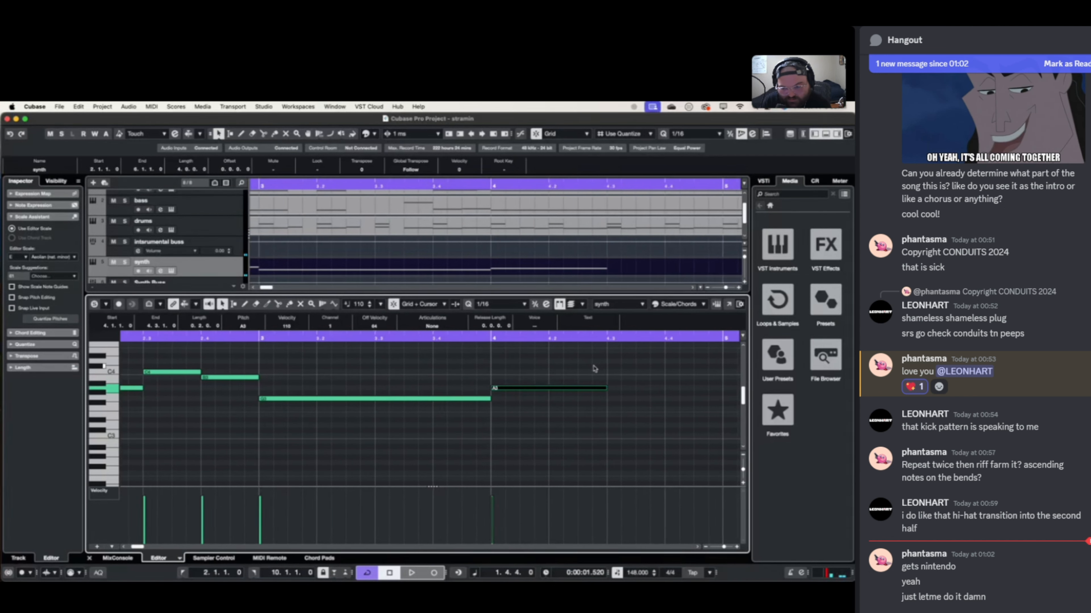
- Draw one-beat C4 and B3 notes on beats 3 and 4 of bar 4, plus a two-beat E3 at bar 5
{"action": "scroll", "coordinate": [605, 369], "scroll_direction": "right", "scroll_amount": 3}
{"action": "left_click_drag", "start_coordinate": [535, 371], "coordinate": [647, 377]}
{"action": "scroll", "coordinate": [646, 385], "scroll_direction": "right", "scroll_amount": 2}
{"action": "scroll", "coordinate": [644, 388], "scroll_direction": "right", "scroll_amount": 2}
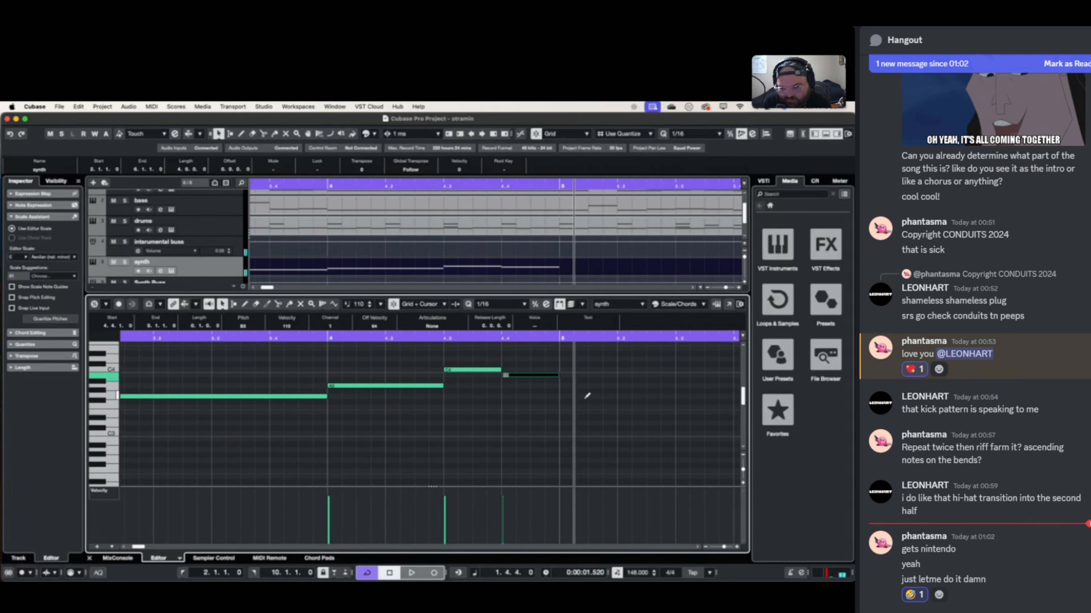
{"action": "left_click_drag", "start_coordinate": [562, 407], "coordinate": [673, 402]}
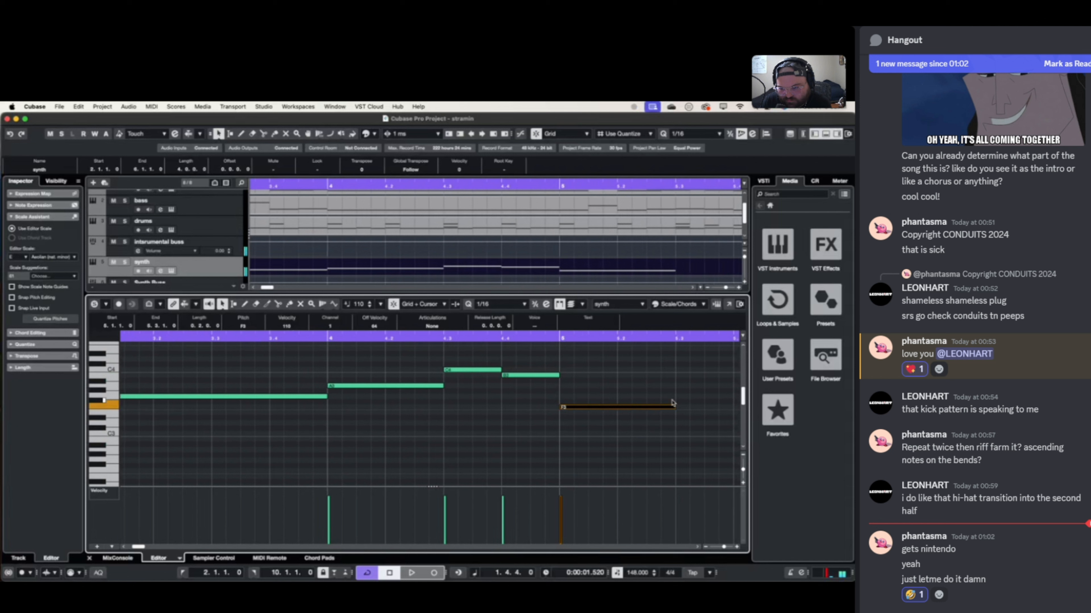
{"action": "key", "text": "Down"}
{"action": "key", "text": "space"}
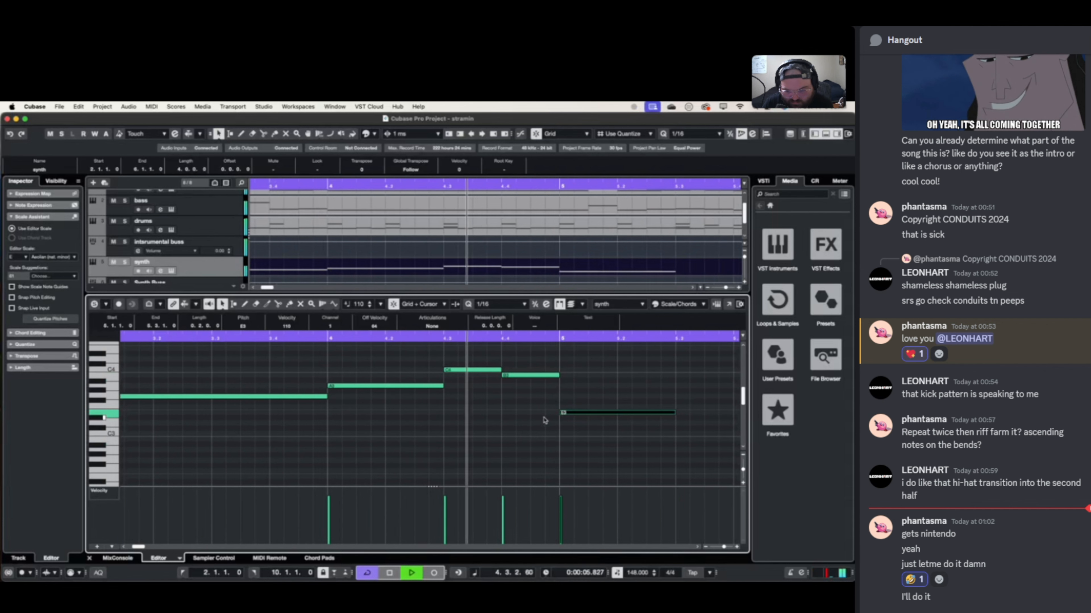
{"action": "key", "text": "space"}
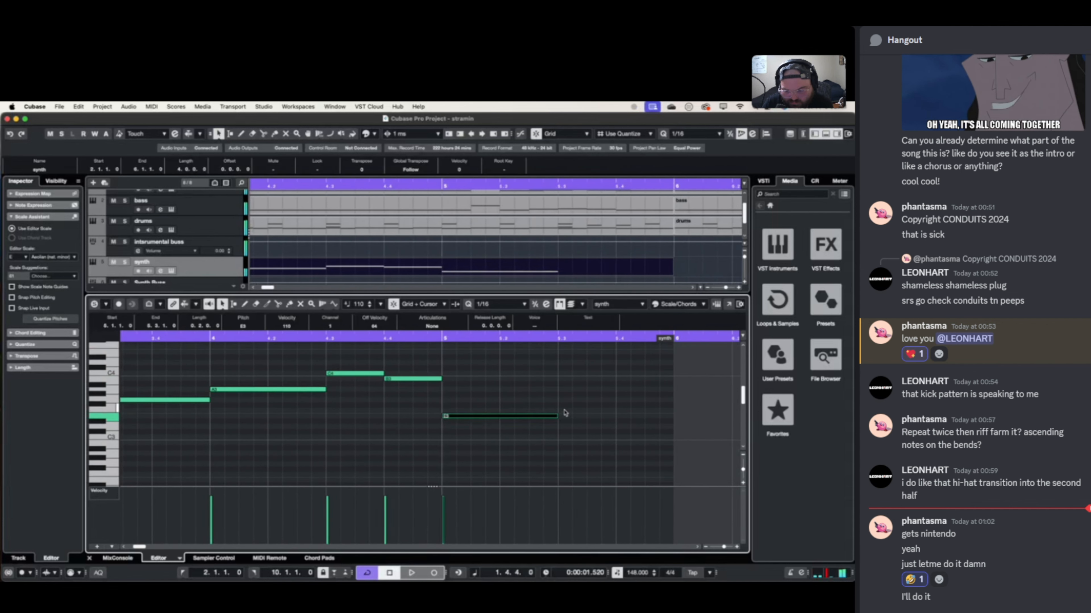
- Finish bar 5 with one-beat F#3 and G3 notes on beats 3 and 4, and play back the melody
{"action": "scroll", "coordinate": [564, 413], "scroll_direction": "right", "scroll_amount": 3}
{"action": "left_click_drag", "start_coordinate": [483, 412], "coordinate": [537, 412]}
{"action": "key", "text": "Up"}
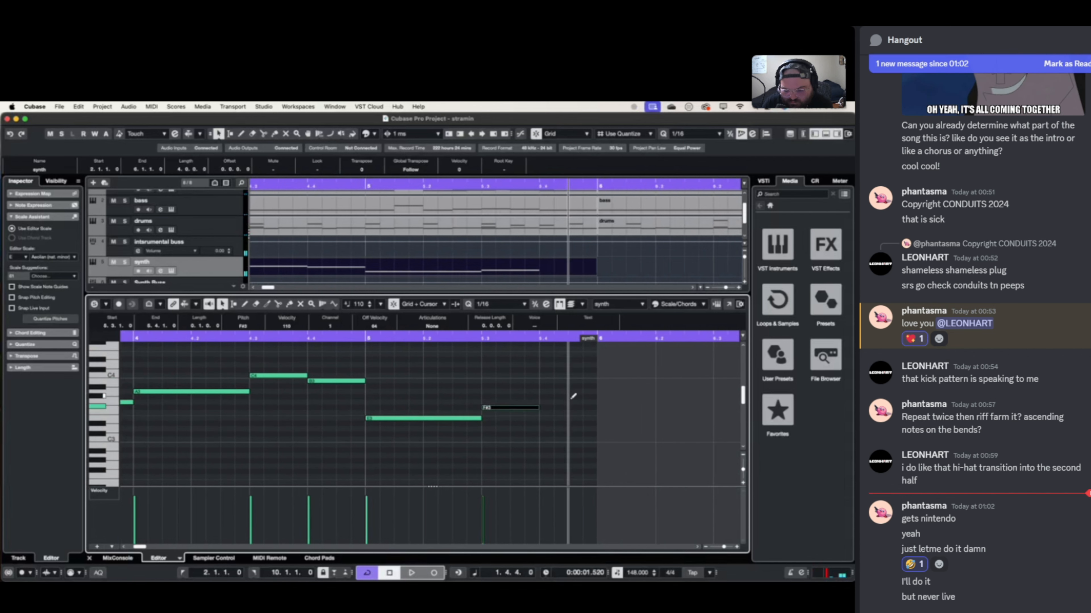
{"action": "left_click_drag", "start_coordinate": [541, 402], "coordinate": [601, 403]}
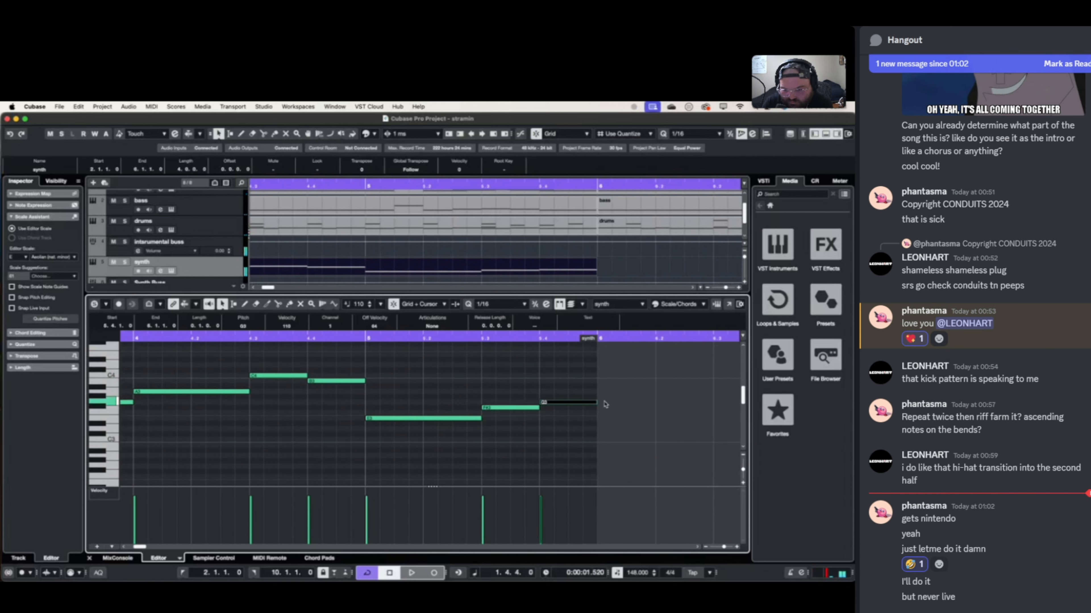
{"action": "key", "text": "space"}
{"action": "scroll", "coordinate": [460, 411], "scroll_direction": "down", "scroll_amount": 4}
{"action": "scroll", "coordinate": [459, 411], "scroll_direction": "up", "scroll_amount": 1}
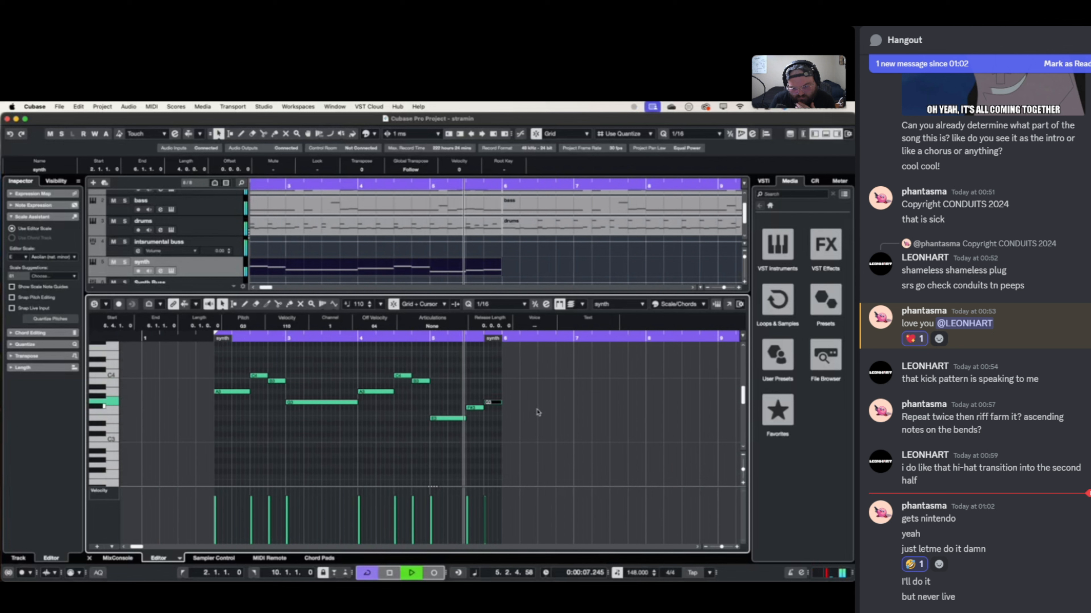
{"action": "key", "text": "space"}
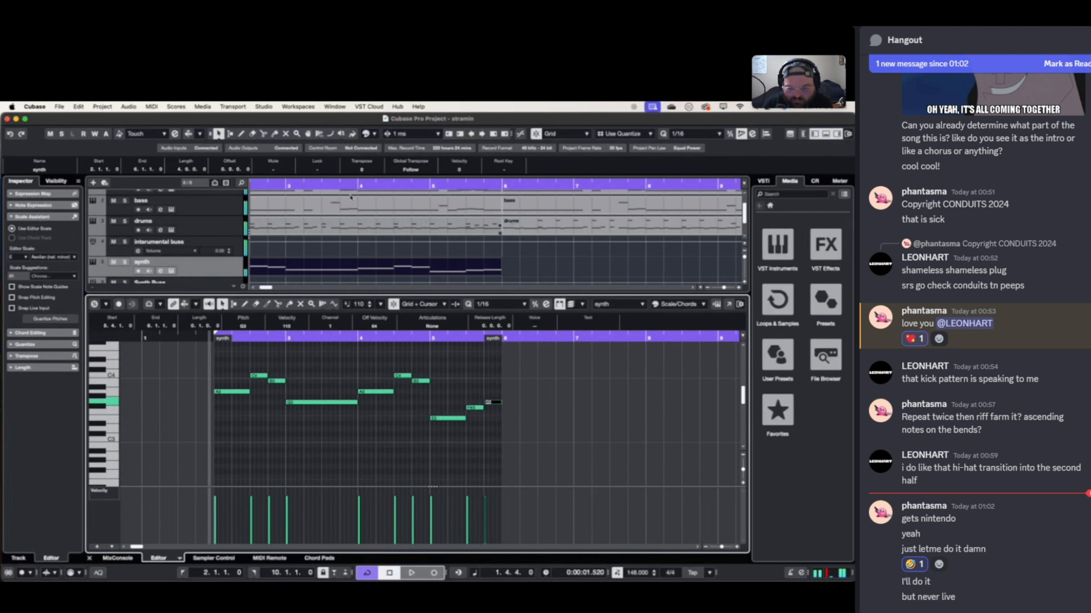
- Duplicate the synth part so that the copy covers bars 6 to 10
{"action": "left_click", "coordinate": [366, 270]}
{"action": "key", "text": "super+d"}
{"action": "scroll", "coordinate": [372, 337], "scroll_direction": "right", "scroll_amount": 8}
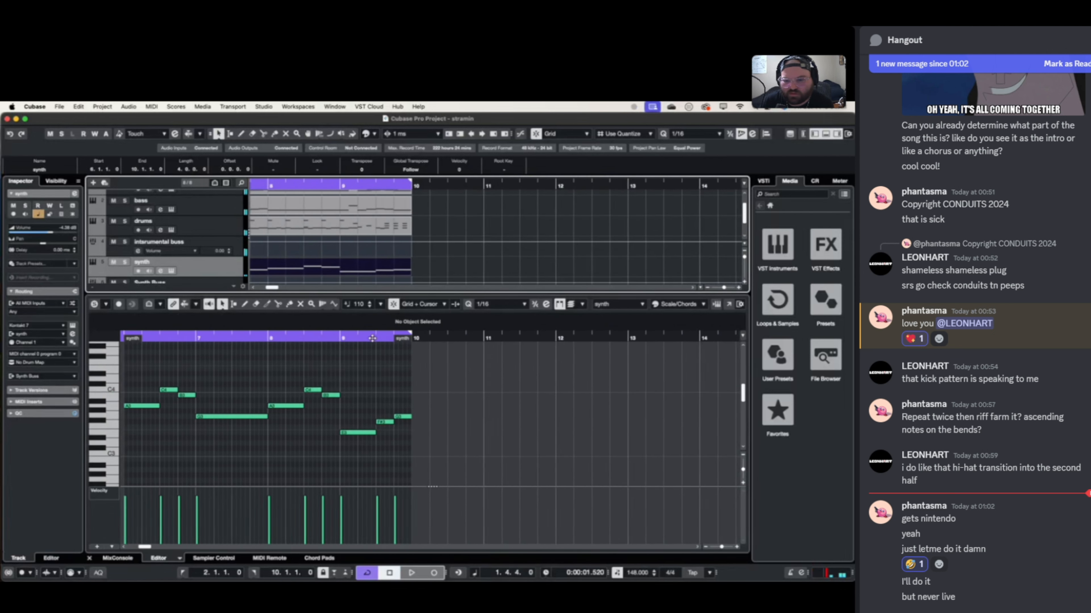
{"action": "scroll", "coordinate": [373, 338], "scroll_direction": "left", "scroll_amount": 10}
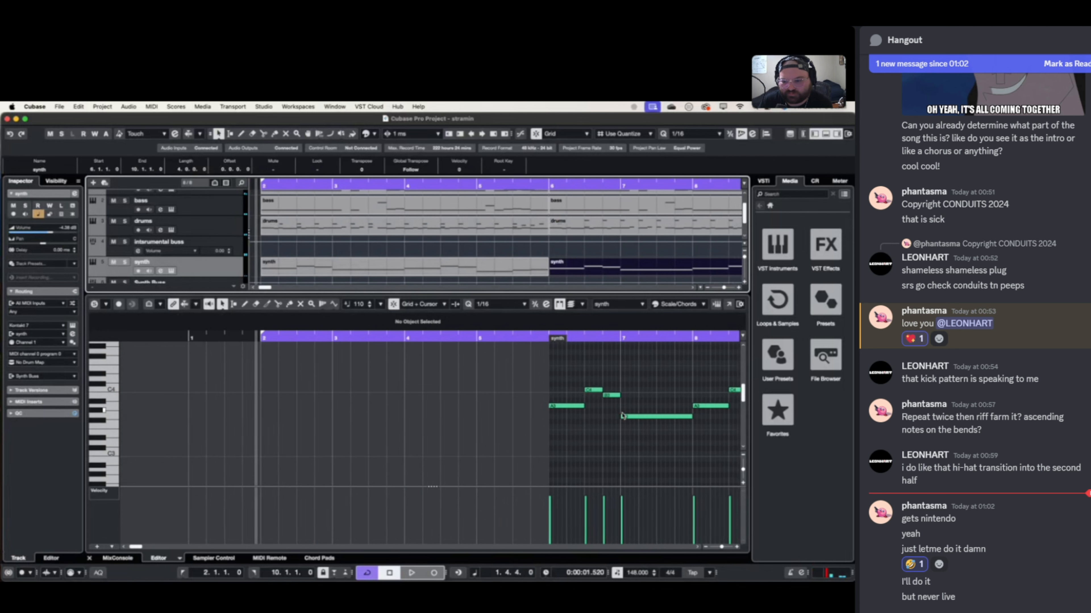
{"action": "scroll", "coordinate": [623, 415], "scroll_direction": "right", "scroll_amount": 8}
- Transpose the last three notes of the duplicated synth part, in bar 9, up one octave
{"action": "key", "text": "space"}
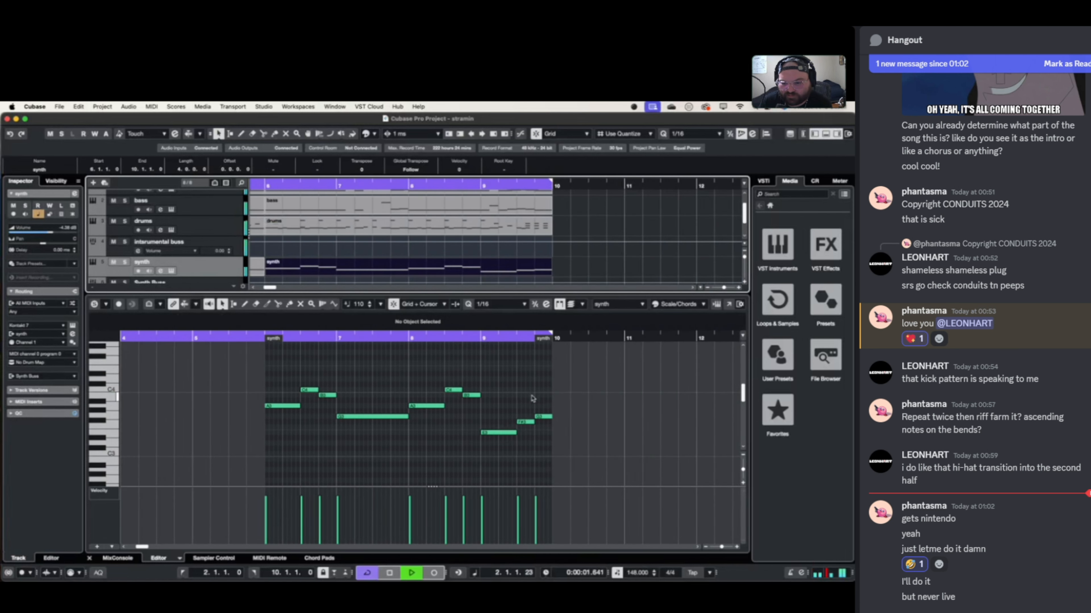
{"action": "key", "text": "space"}
{"action": "left_click_drag", "start_coordinate": [491, 408], "coordinate": [572, 481]}
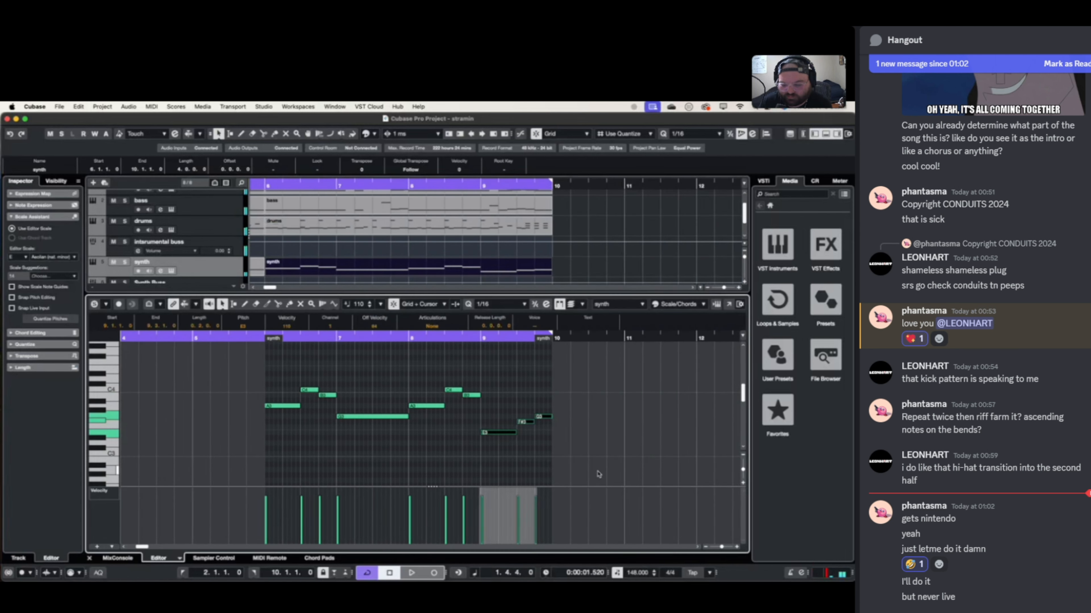
{"action": "key", "text": "shift+Up"}
- Change the last two notes of bar 9 to D4 and C4, and play back the whole section
{"action": "left_click", "coordinate": [521, 355]}
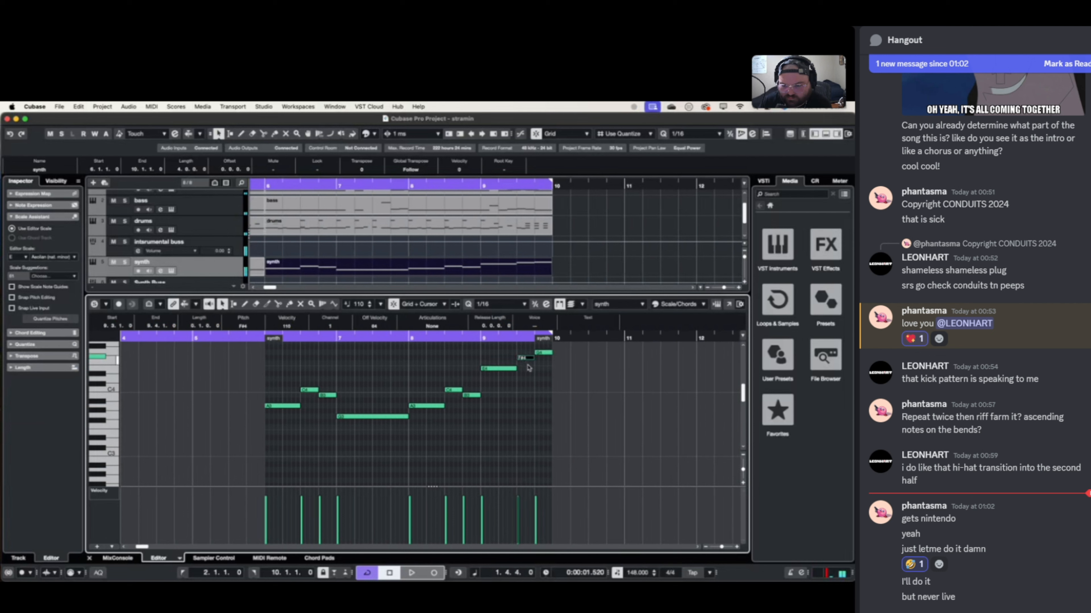
{"action": "left_click_drag", "start_coordinate": [521, 356], "coordinate": [529, 368]}
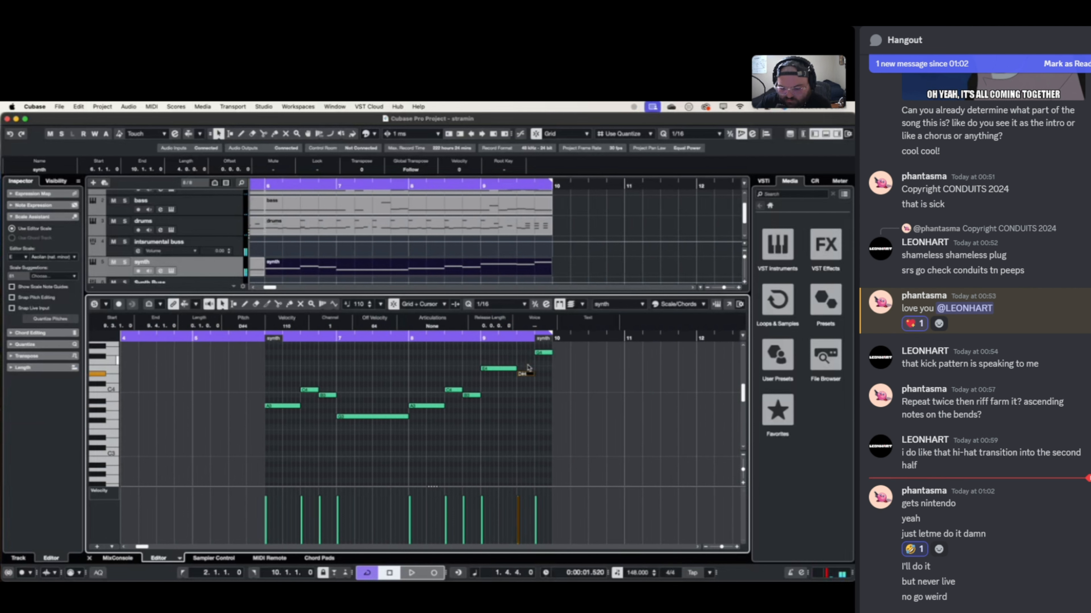
{"action": "key", "text": "Down"}
{"action": "left_click", "coordinate": [541, 351]}
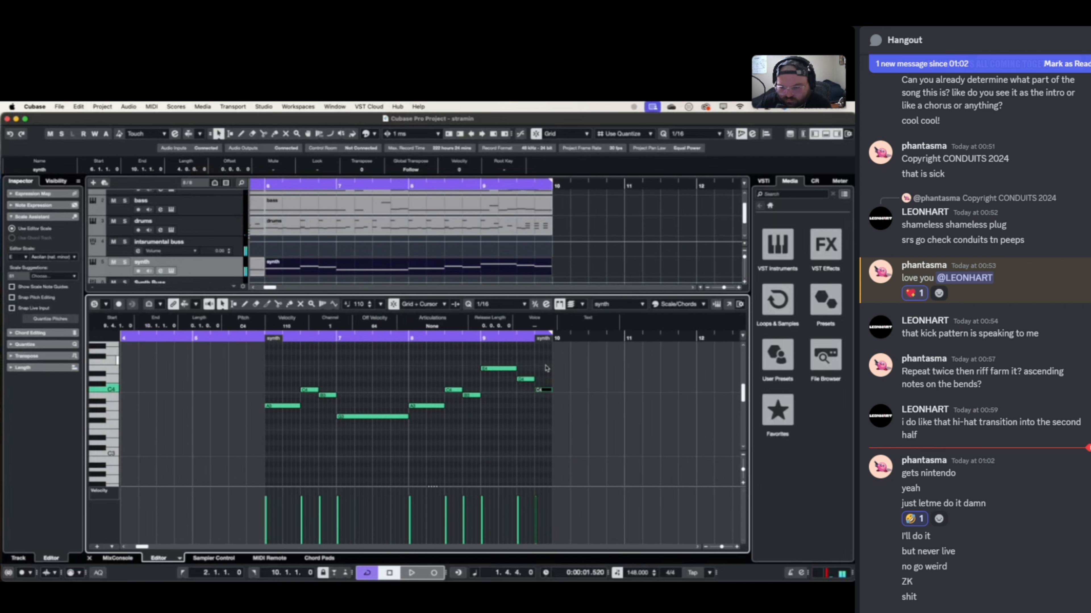
{"action": "key", "text": "space"}
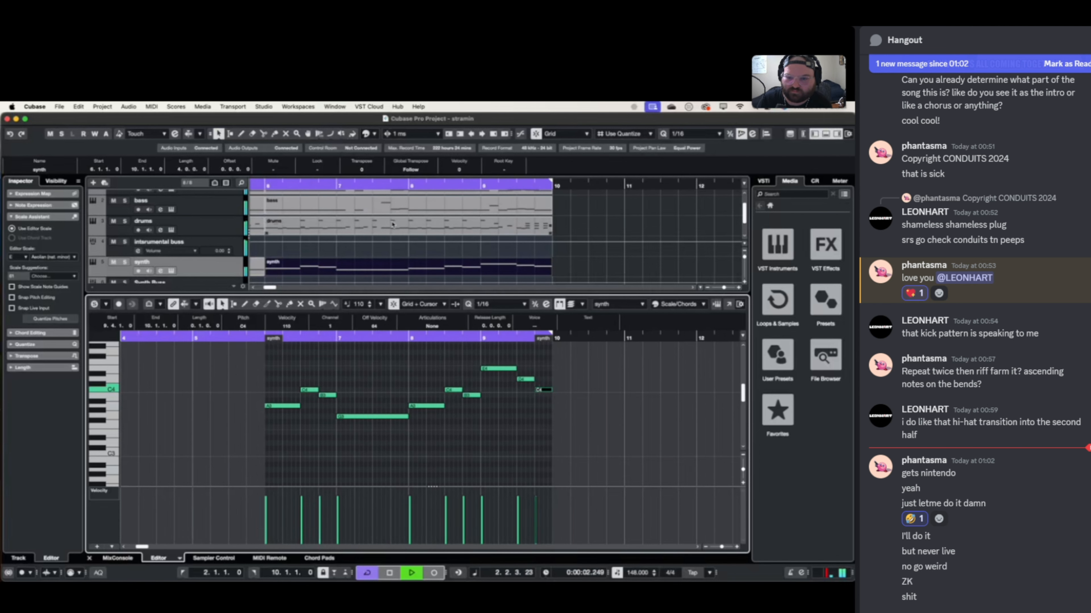
{"action": "scroll", "coordinate": [363, 236], "scroll_direction": "down", "scroll_amount": 4}
{"action": "scroll", "coordinate": [321, 252], "scroll_direction": "left", "scroll_amount": 4}
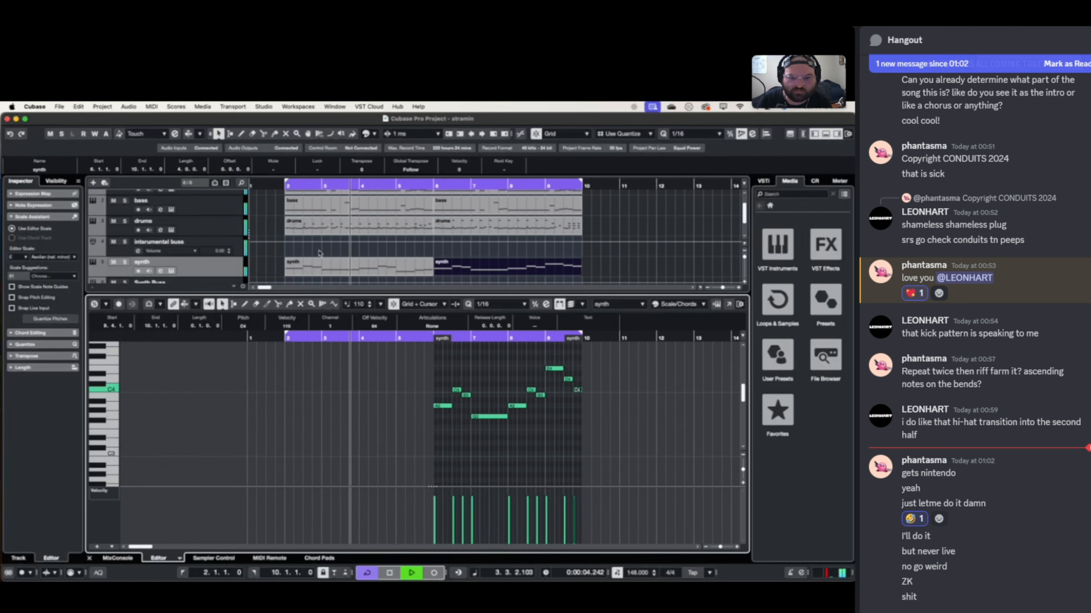
- Stop playback, open the synth track's Kontakt instrument with its layer A sounds browser, and move its window aside
{"action": "scroll", "coordinate": [174, 243], "scroll_direction": "down", "scroll_amount": 2}
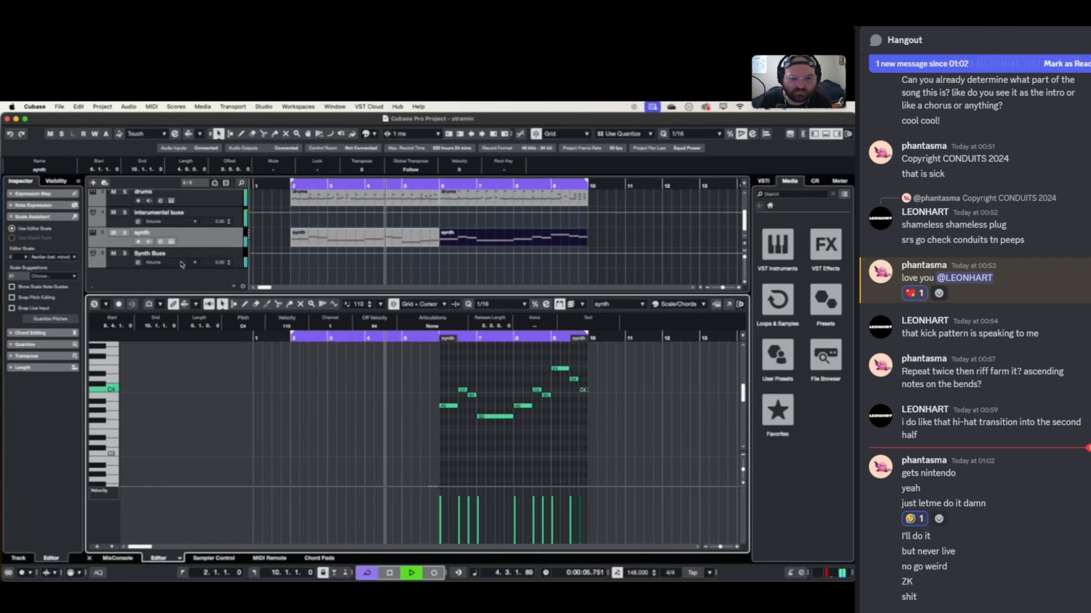
{"action": "left_click", "coordinate": [171, 241]}
{"action": "key", "text": "space"}
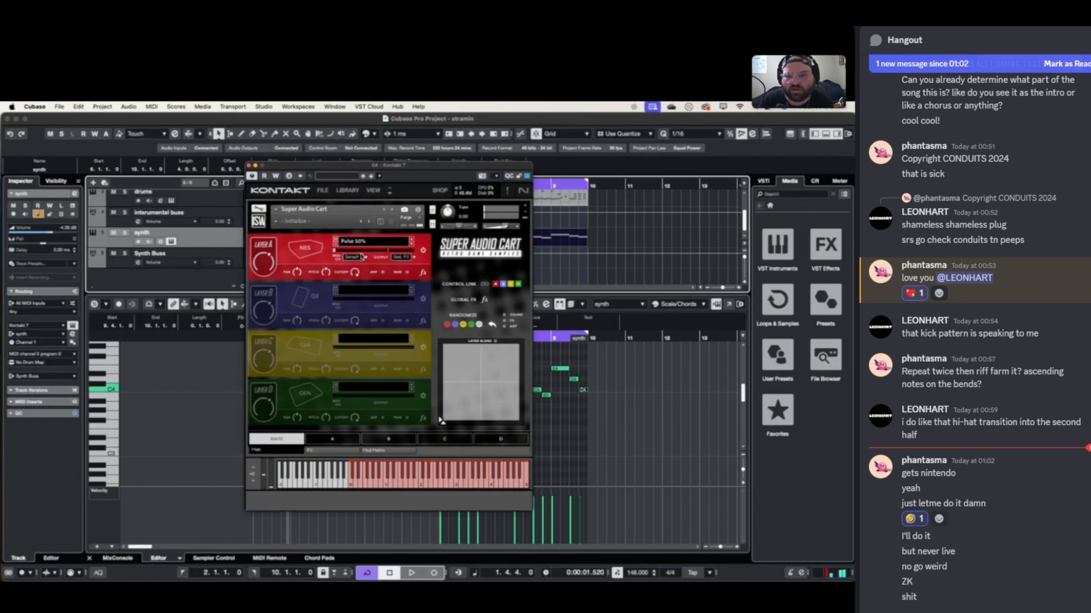
{"action": "left_click", "coordinate": [369, 240]}
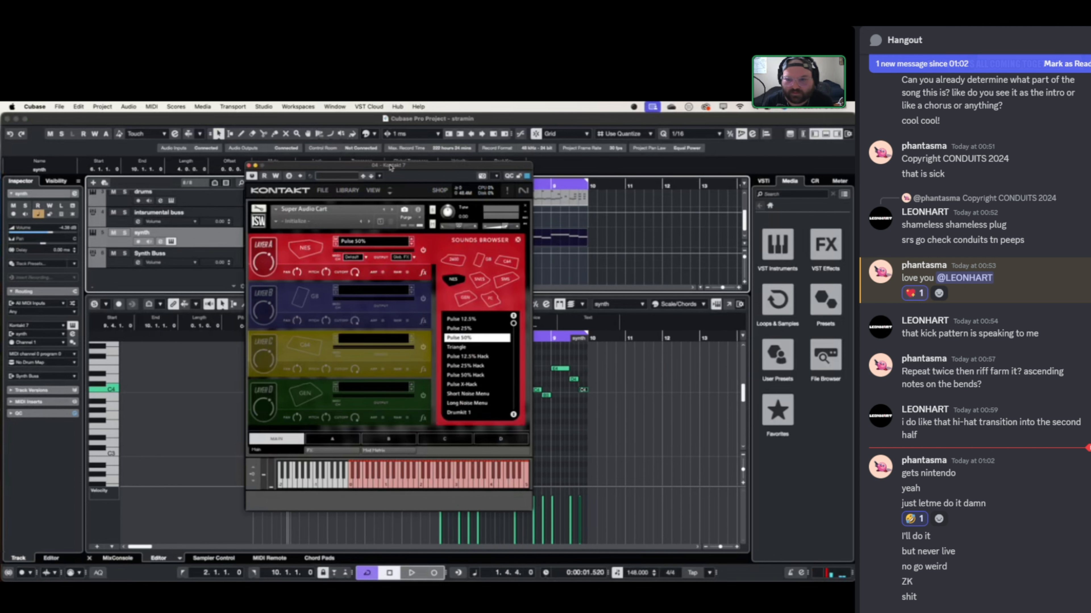
{"action": "left_click_drag", "start_coordinate": [390, 167], "coordinate": [525, 157]}
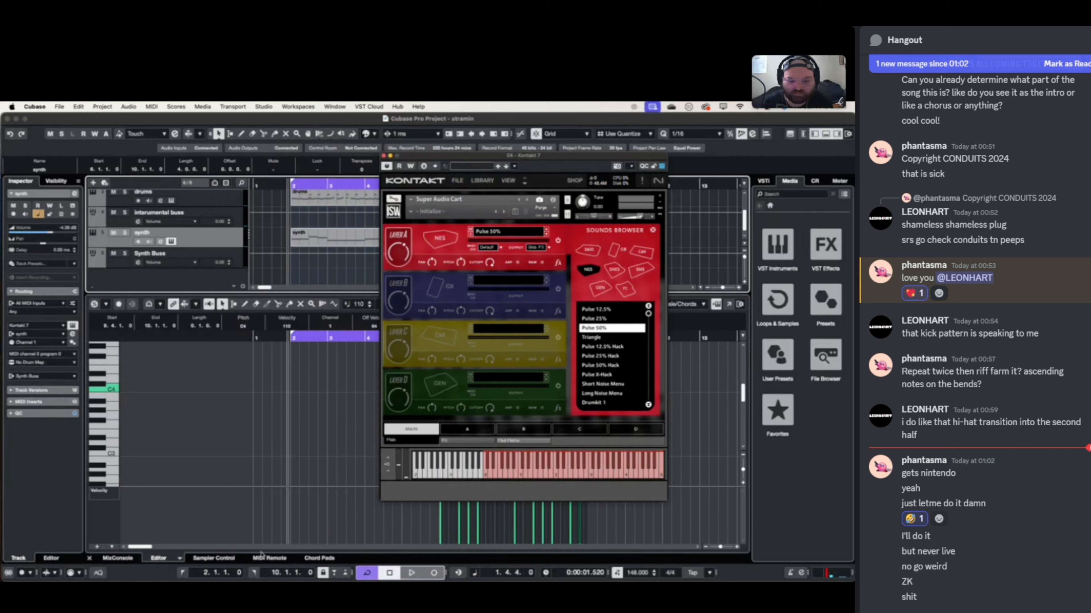
- Show the mixer, set the synth channel's level to 0 dB, and play back the section to check the balance
{"action": "left_click", "coordinate": [219, 559]}
{"action": "left_click", "coordinate": [158, 558]}
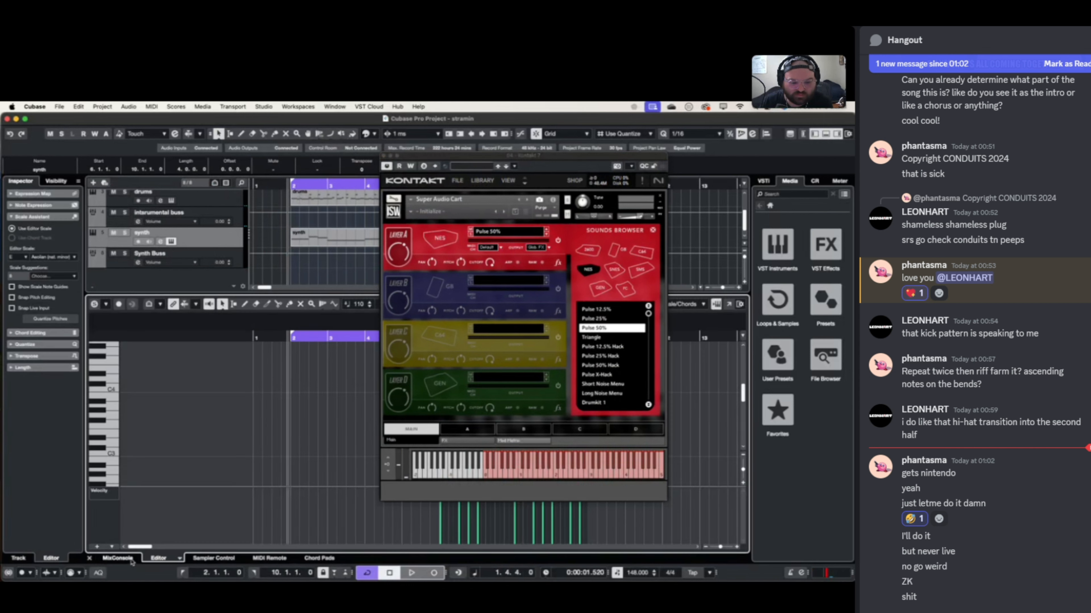
{"action": "left_click", "coordinate": [117, 558]}
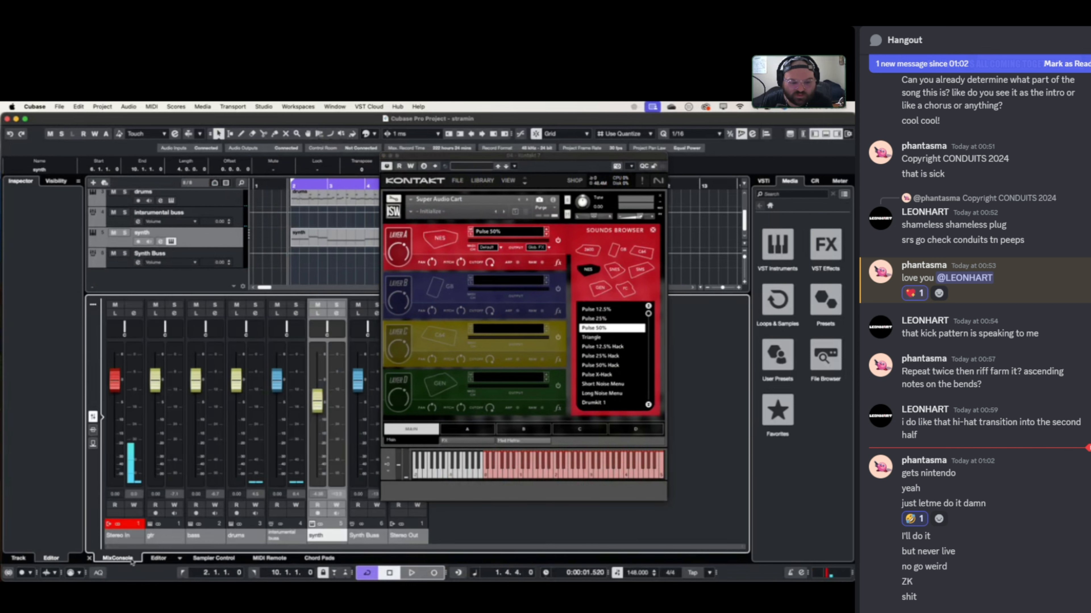
{"action": "right_click", "coordinate": [317, 406]}
{"action": "left_click", "coordinate": [327, 397]}
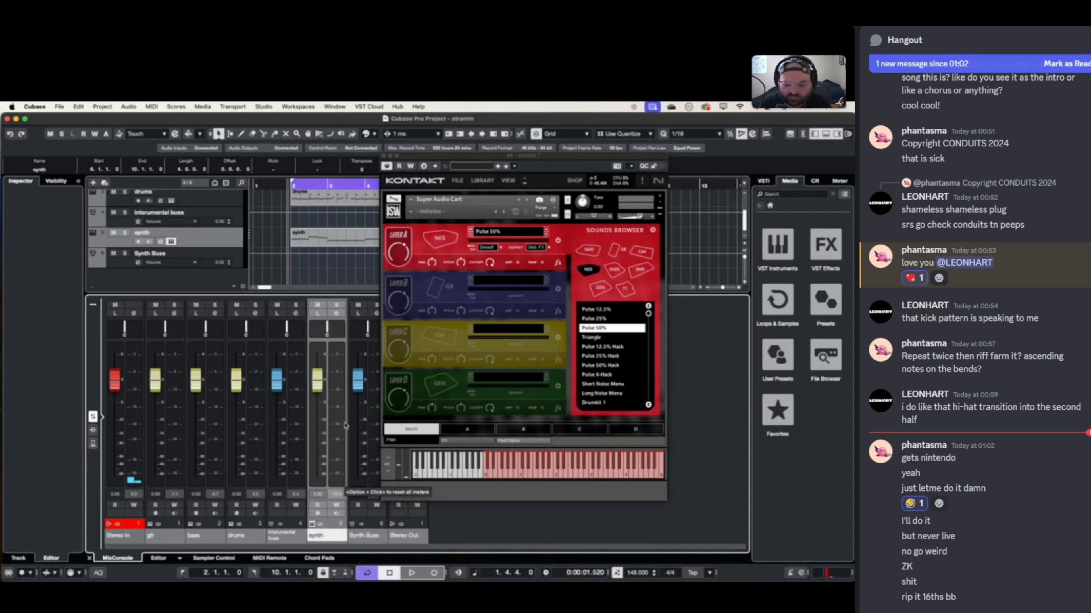
{"action": "key", "text": "space"}
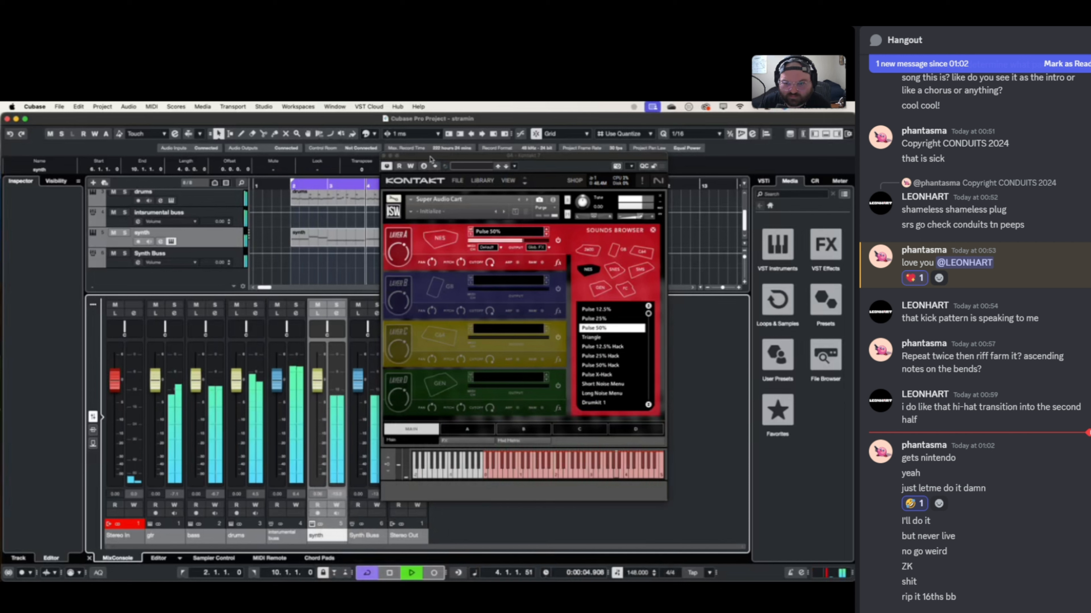
{"action": "left_click_drag", "start_coordinate": [430, 159], "coordinate": [462, 159]}
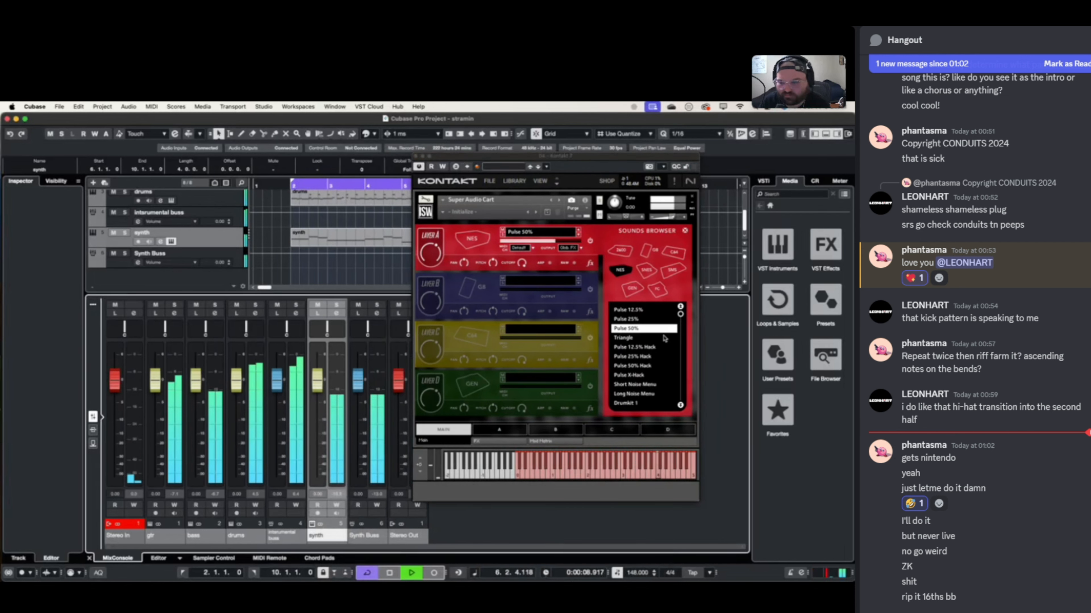
{"action": "key", "text": "space"}
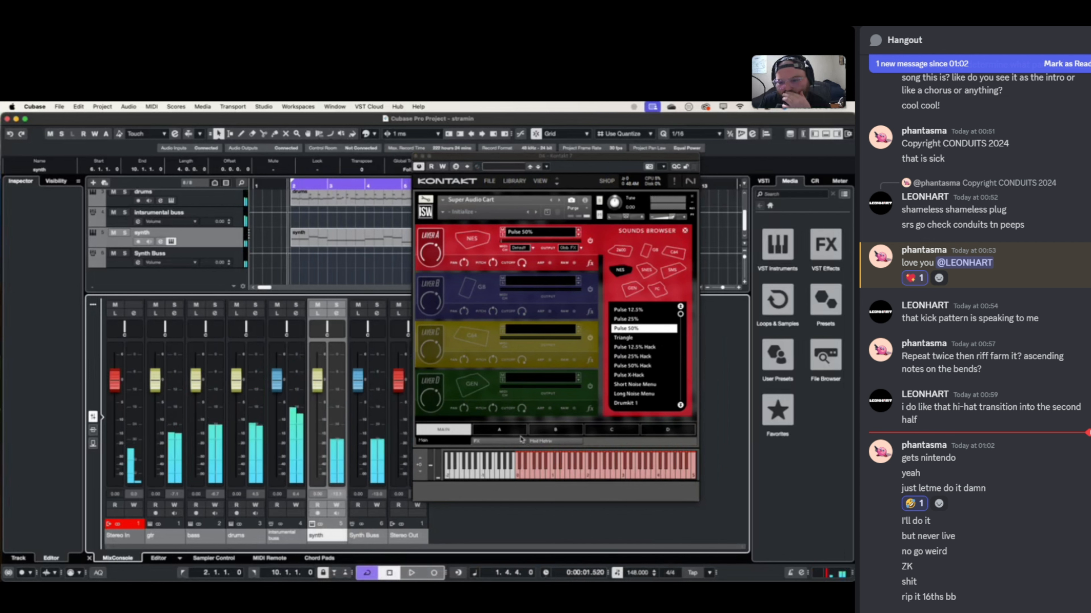
- Raise steps 2 and 4 in layer A's arpeggiator pitch table and set the arpeggio rate to 32nd during playback
{"action": "left_click", "coordinate": [517, 430]}
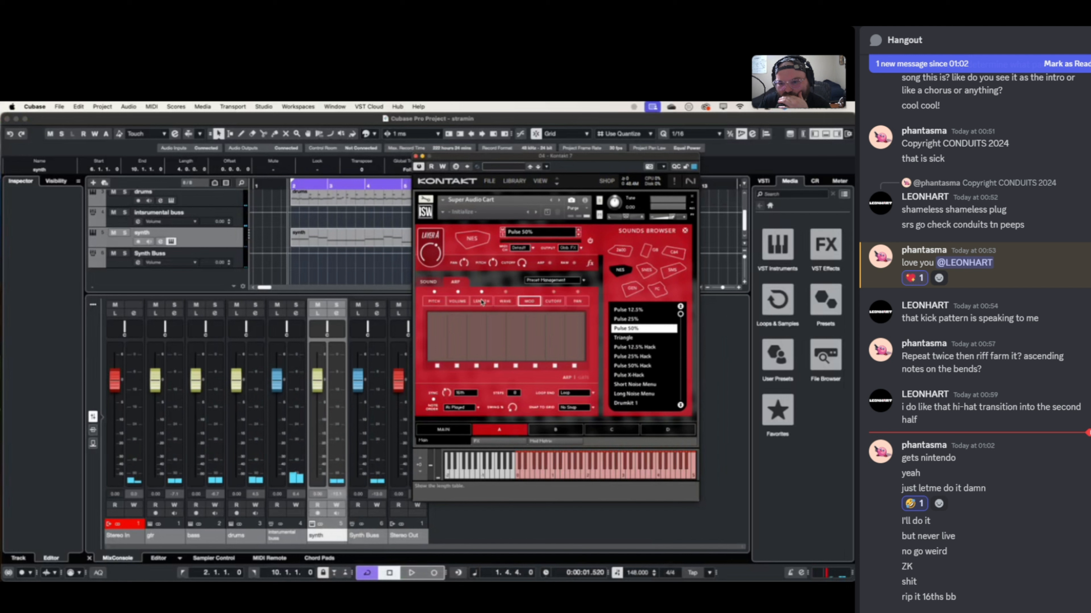
{"action": "left_click", "coordinate": [431, 303]}
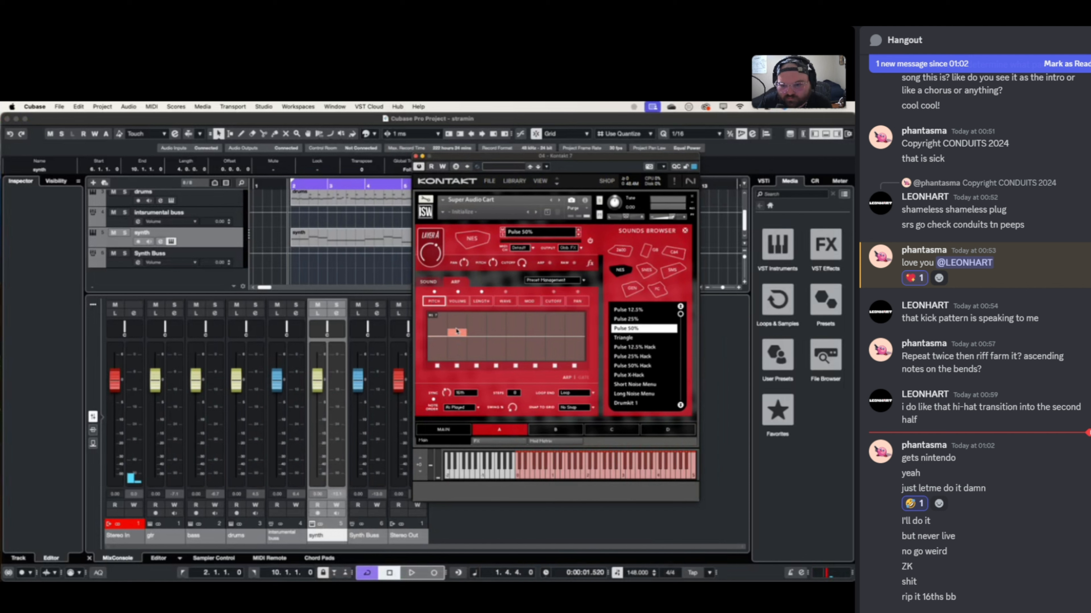
{"action": "key", "text": "space"}
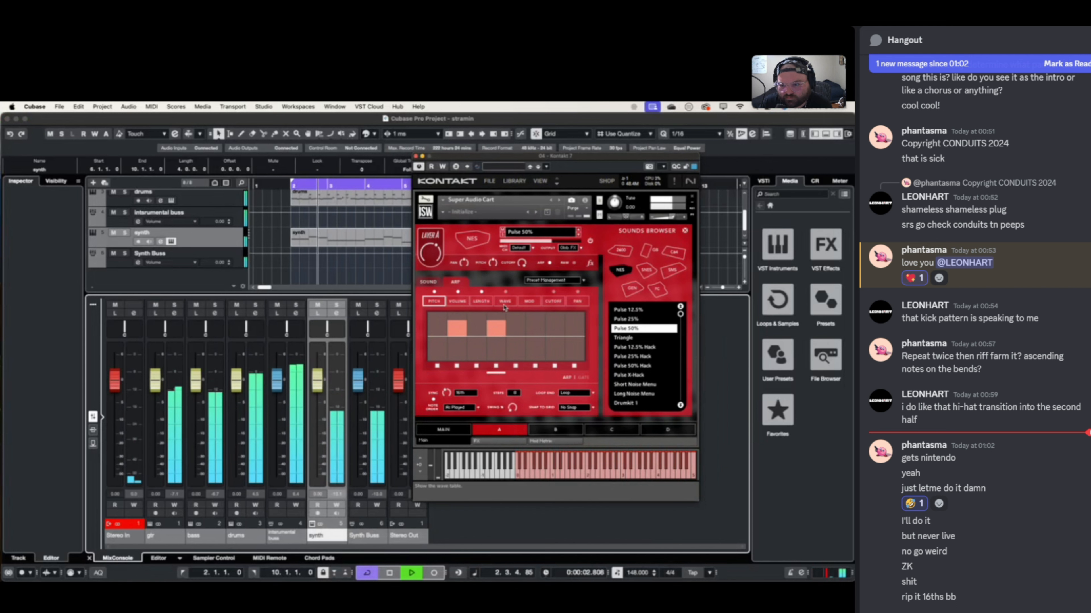
{"action": "left_click", "coordinate": [482, 301]}
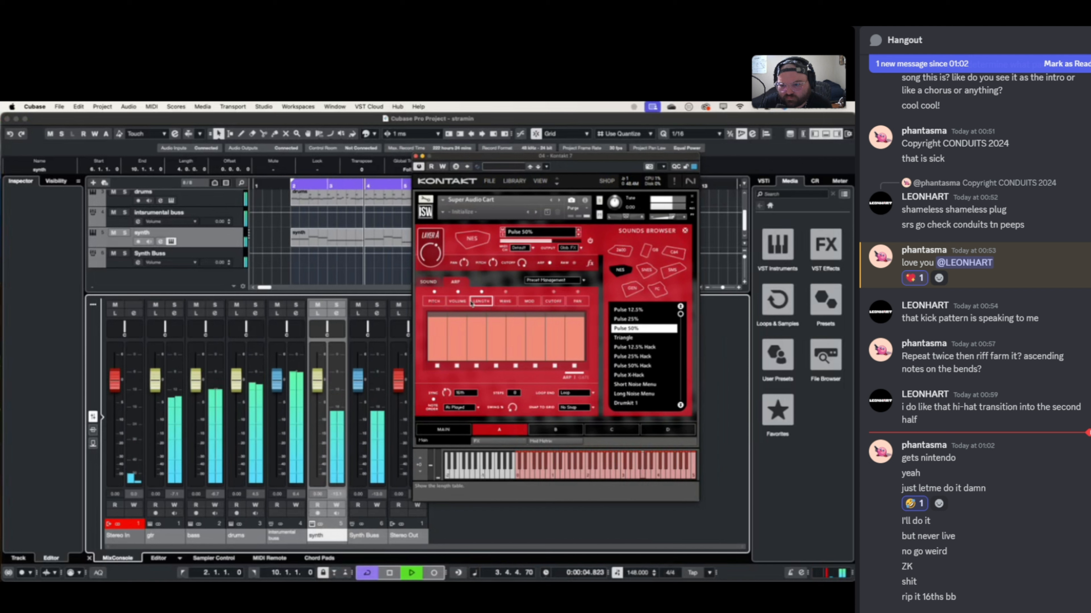
{"action": "left_click", "coordinate": [433, 301]}
{"action": "left_click_drag", "start_coordinate": [448, 393], "coordinate": [450, 384]}
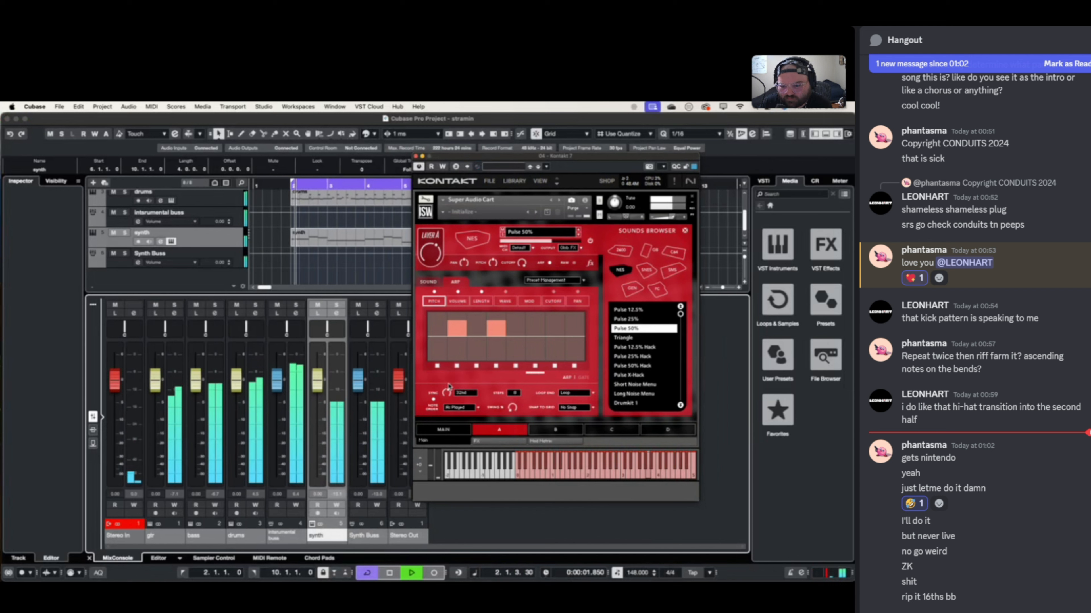
- Try other pitch patterns in the eight-step arpeggio, ending with only steps 5 to 8 raised
{"action": "left_click", "coordinate": [480, 328]}
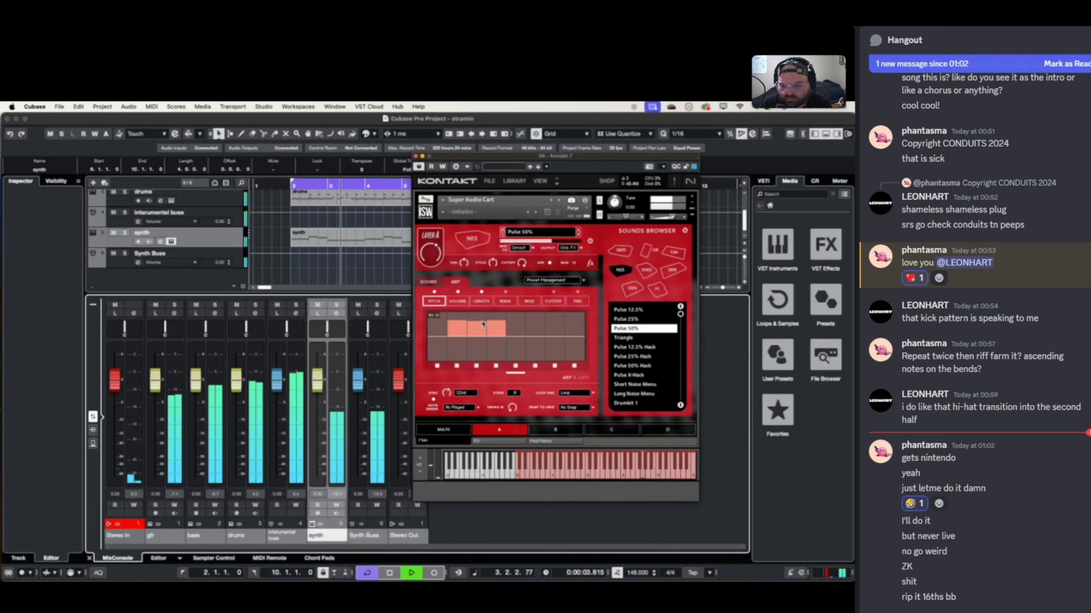
{"action": "left_click", "coordinate": [481, 331]}
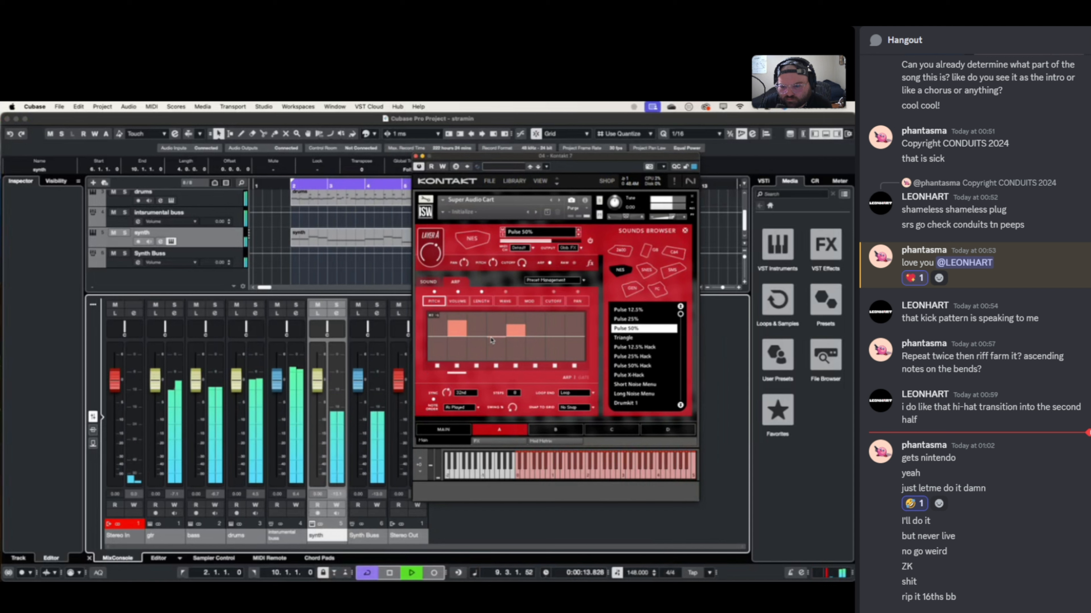
{"action": "left_click", "coordinate": [458, 337]}
{"action": "left_click", "coordinate": [537, 329]}
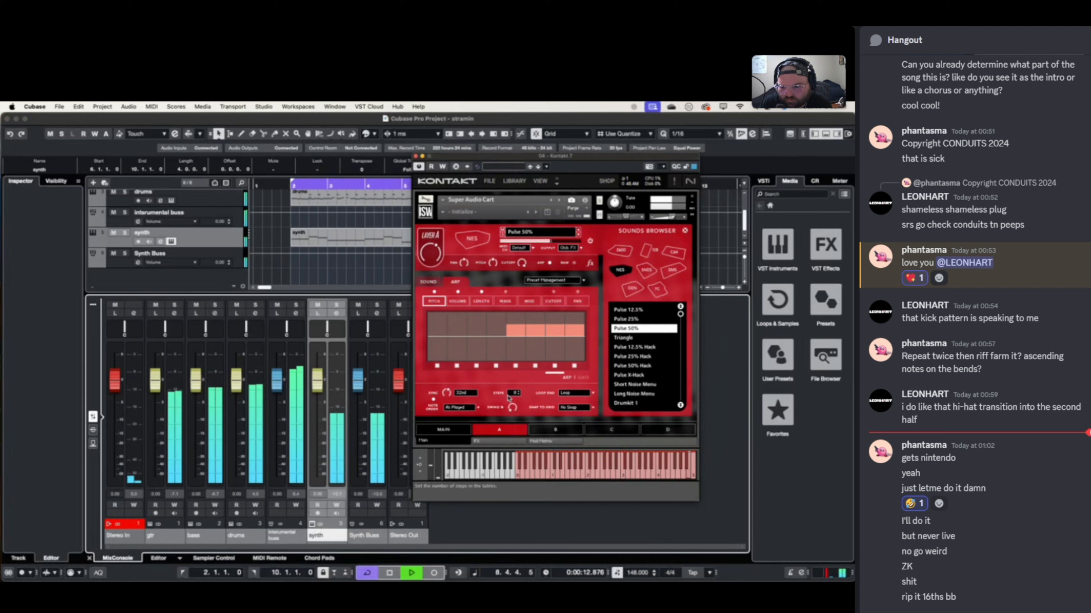
- Set layer A's arpeggio to 2 steps with the second pitched up, and switch the layer's sound to Pulse 25%
{"action": "left_click_drag", "start_coordinate": [515, 396], "coordinate": [516, 423]}
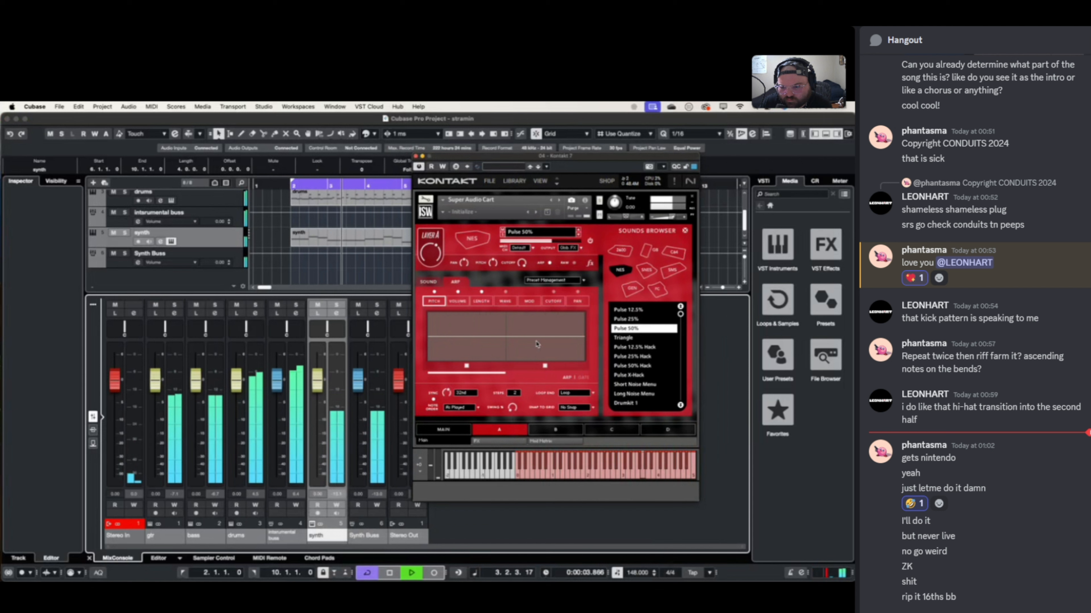
{"action": "left_click", "coordinate": [538, 323]}
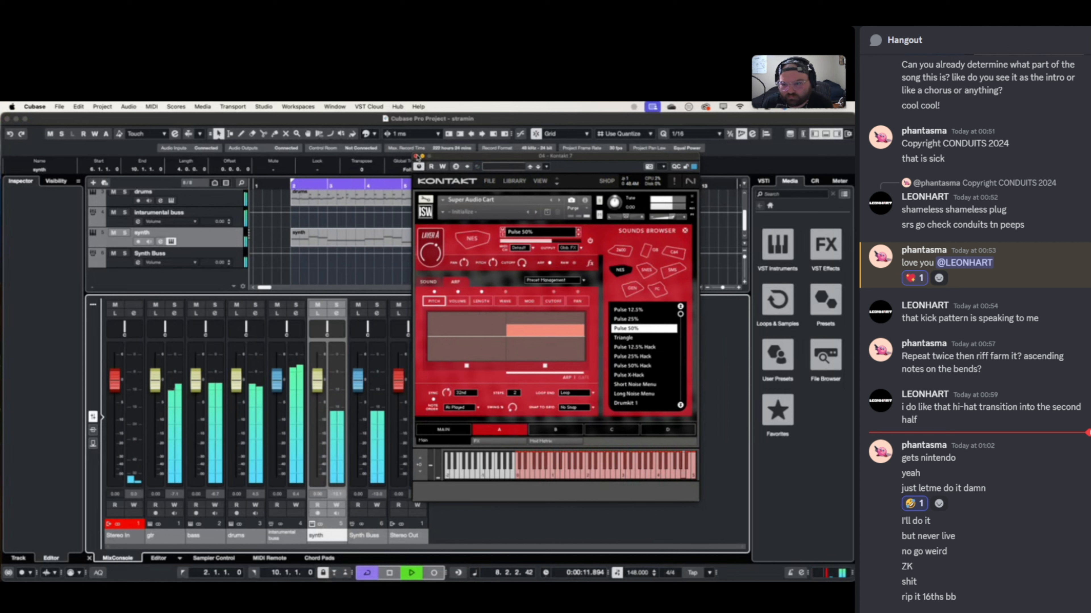
{"action": "left_click", "coordinate": [632, 320]}
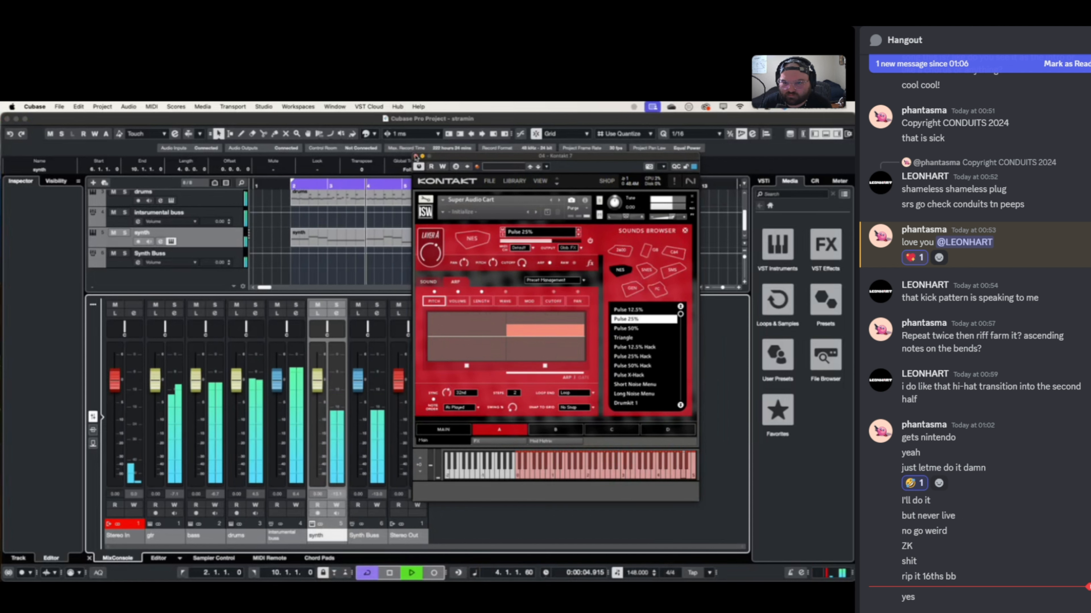
{"action": "left_click", "coordinate": [415, 156]}
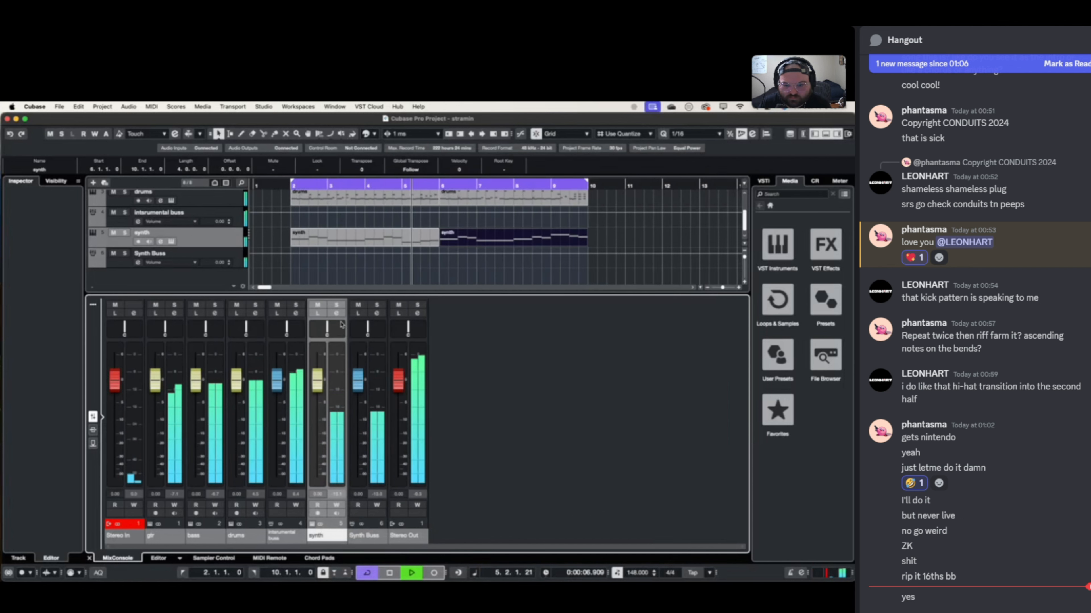
- Insert the Raum reverb on the synth channel and lower its mix and decay
{"action": "left_click", "coordinate": [336, 313]}
{"action": "left_click", "coordinate": [407, 246]}
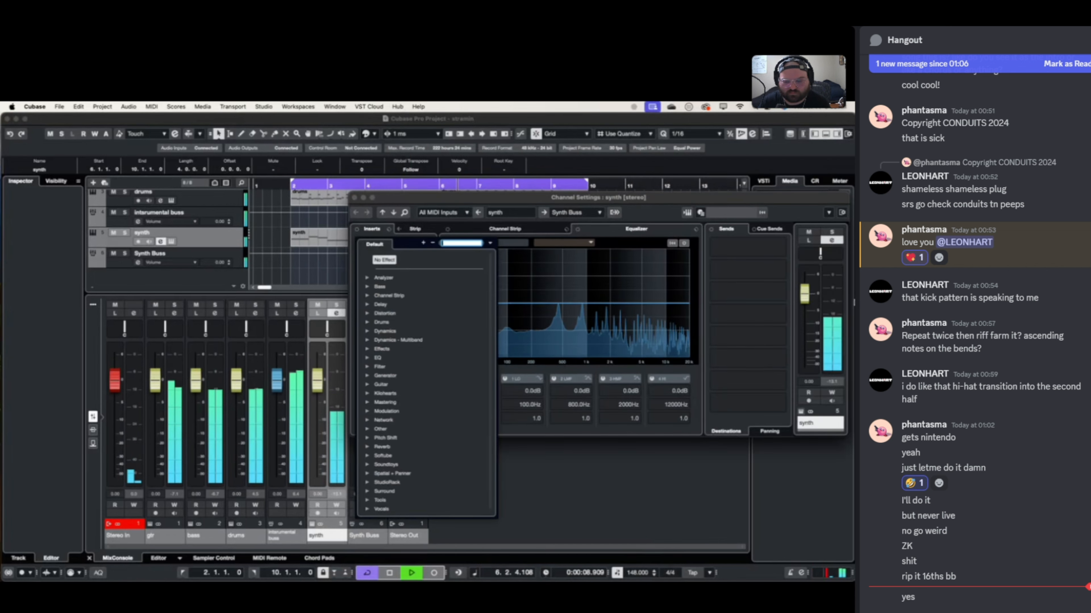
{"action": "type", "text": "raum"}
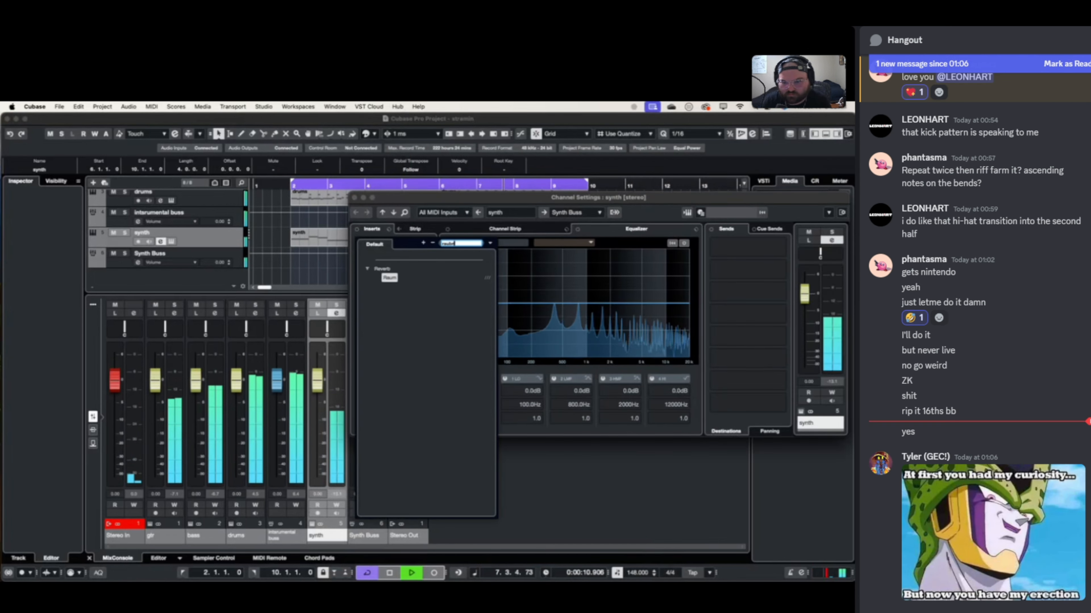
{"action": "left_click", "coordinate": [387, 278]}
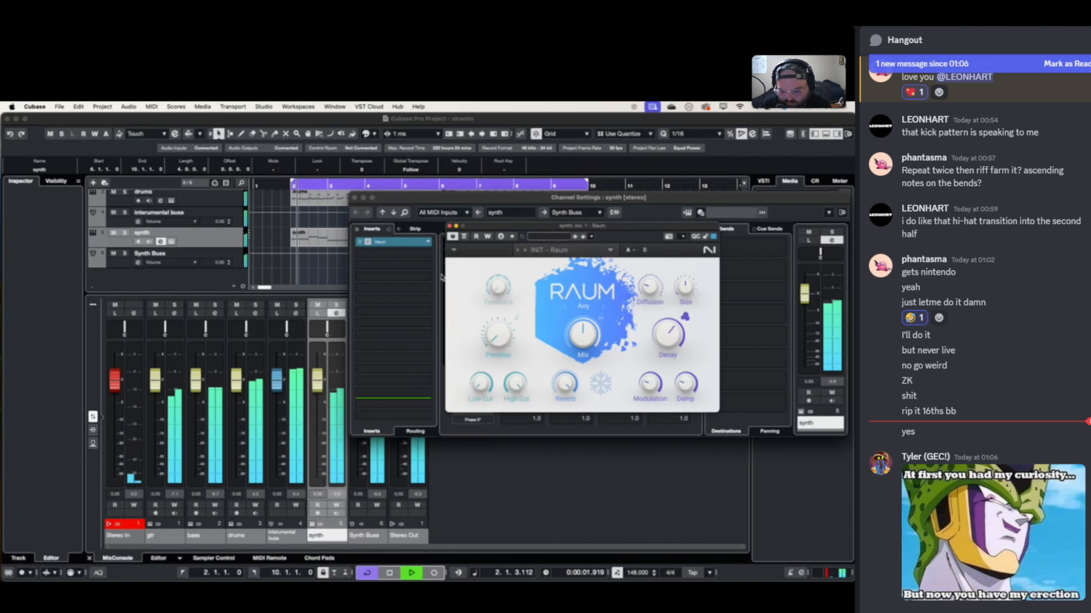
{"action": "mouse_move", "coordinate": [587, 334]}
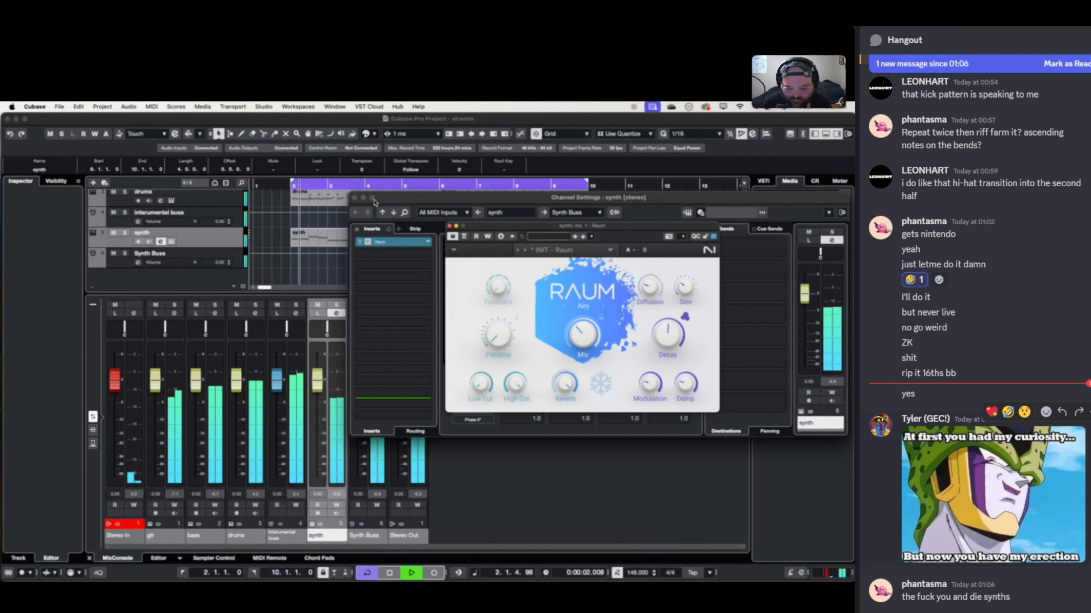
{"action": "left_click", "coordinate": [354, 198]}
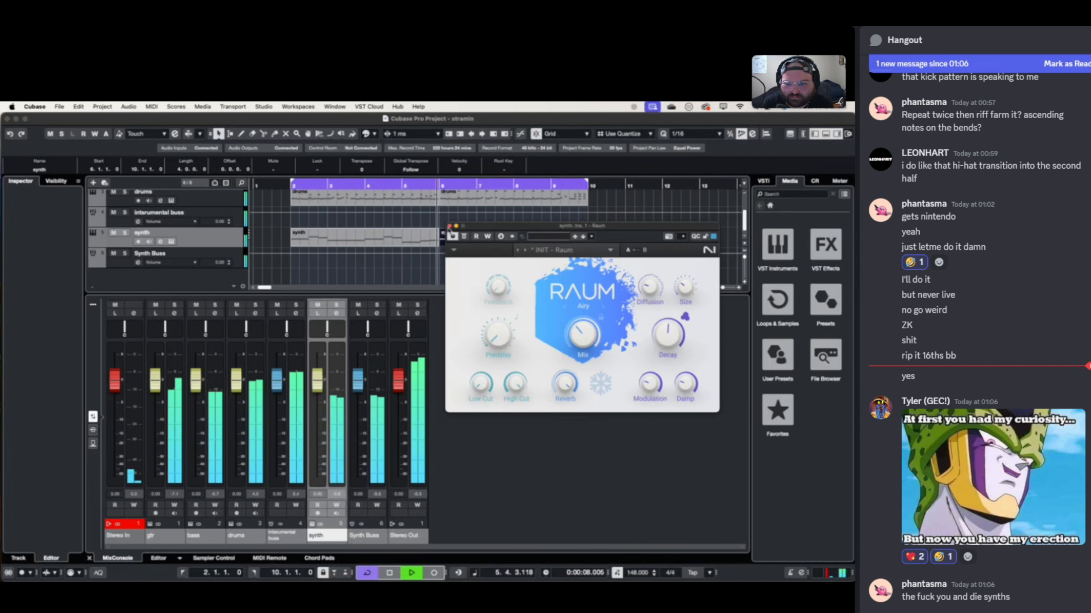
{"action": "left_click", "coordinate": [449, 226]}
- Stop playback and rename the synth track as arp 1
{"action": "scroll", "coordinate": [429, 206], "scroll_direction": "right", "scroll_amount": 5}
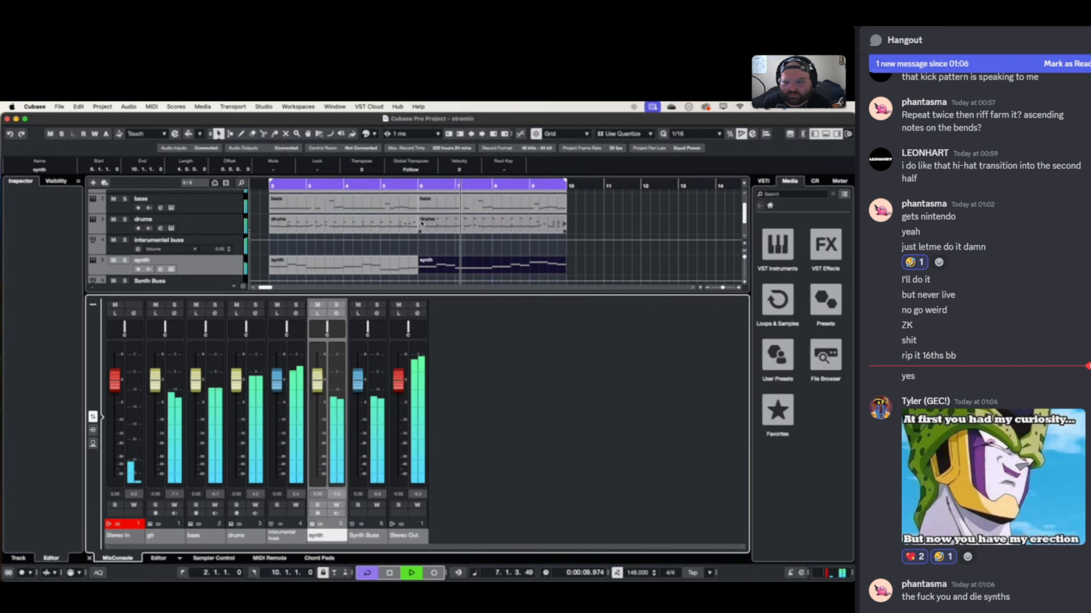
{"action": "scroll", "coordinate": [425, 214], "scroll_direction": "up", "scroll_amount": 1}
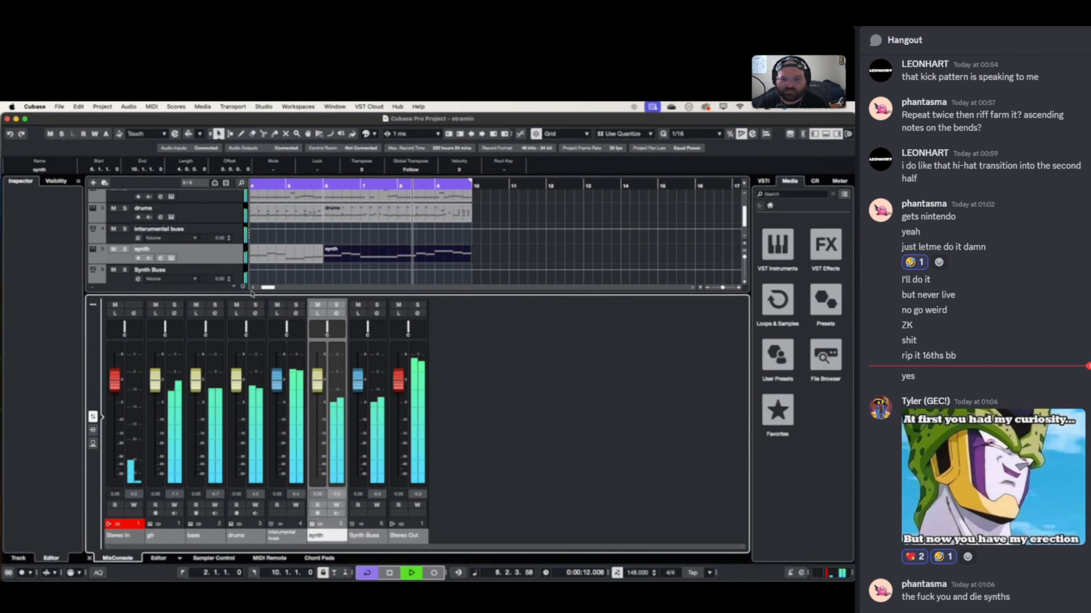
{"action": "scroll", "coordinate": [211, 258], "scroll_direction": "left", "scroll_amount": 4}
{"action": "left_click", "coordinate": [211, 258]}
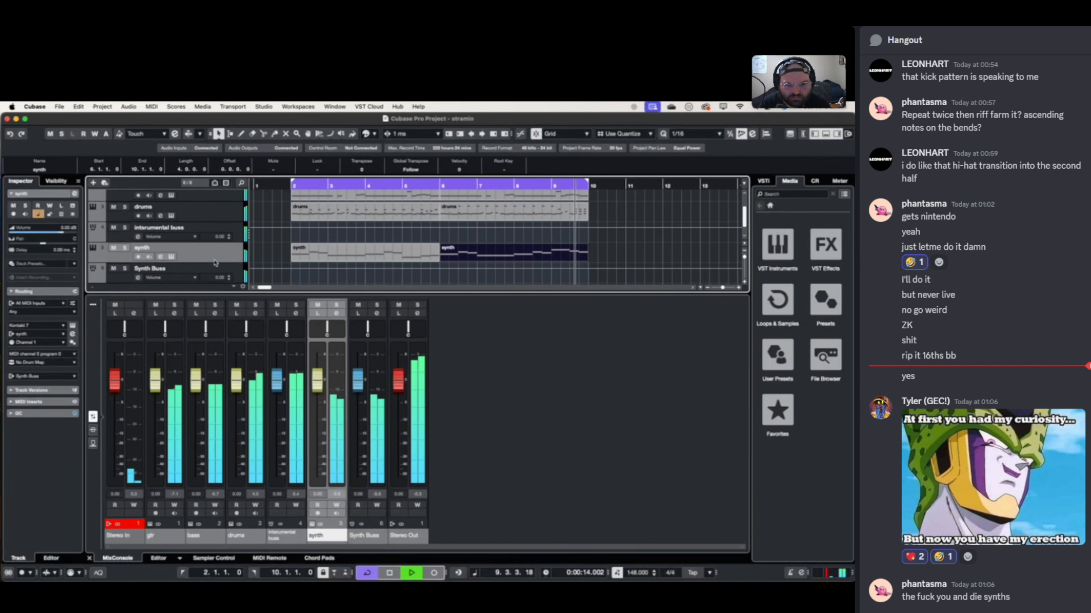
{"action": "scroll", "coordinate": [172, 240], "scroll_direction": "down", "scroll_amount": 1}
{"action": "double_click", "coordinate": [146, 231]}
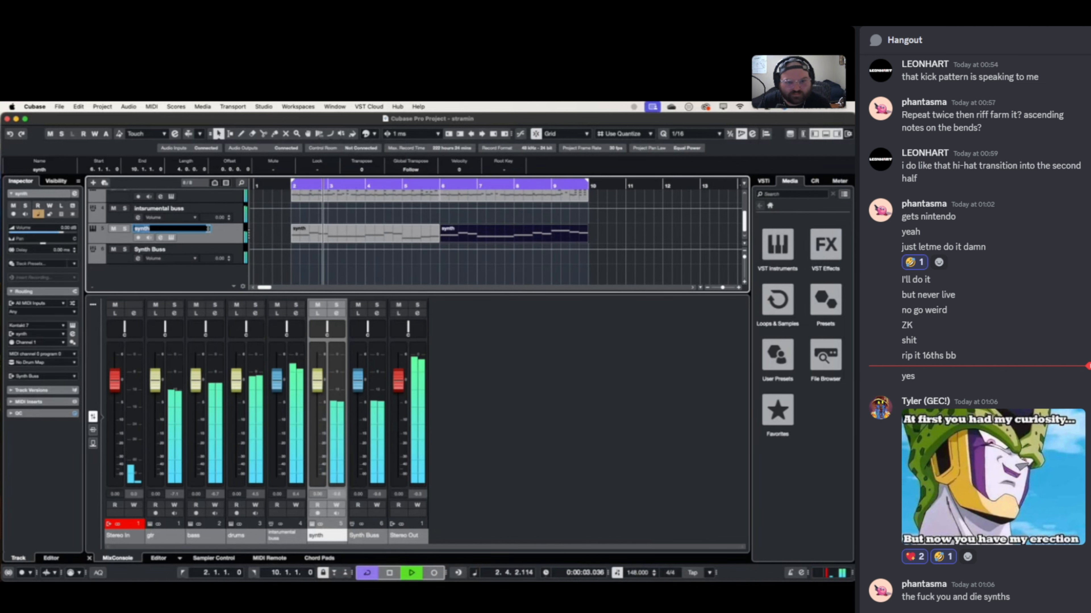
{"action": "left_click", "coordinate": [199, 276]}
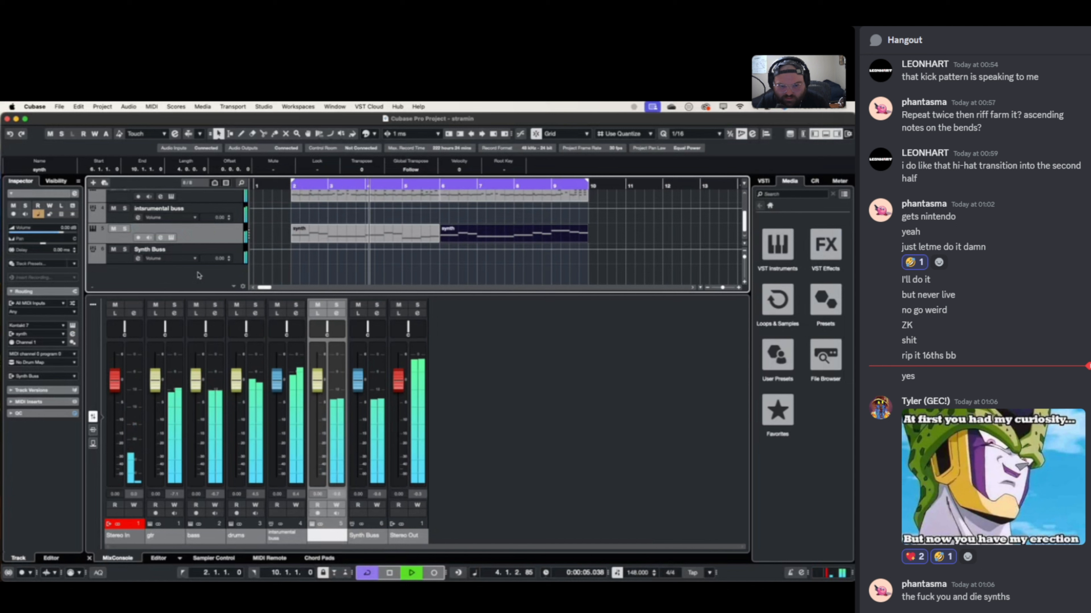
{"action": "key", "text": "space"}
{"action": "double_click", "coordinate": [187, 229]}
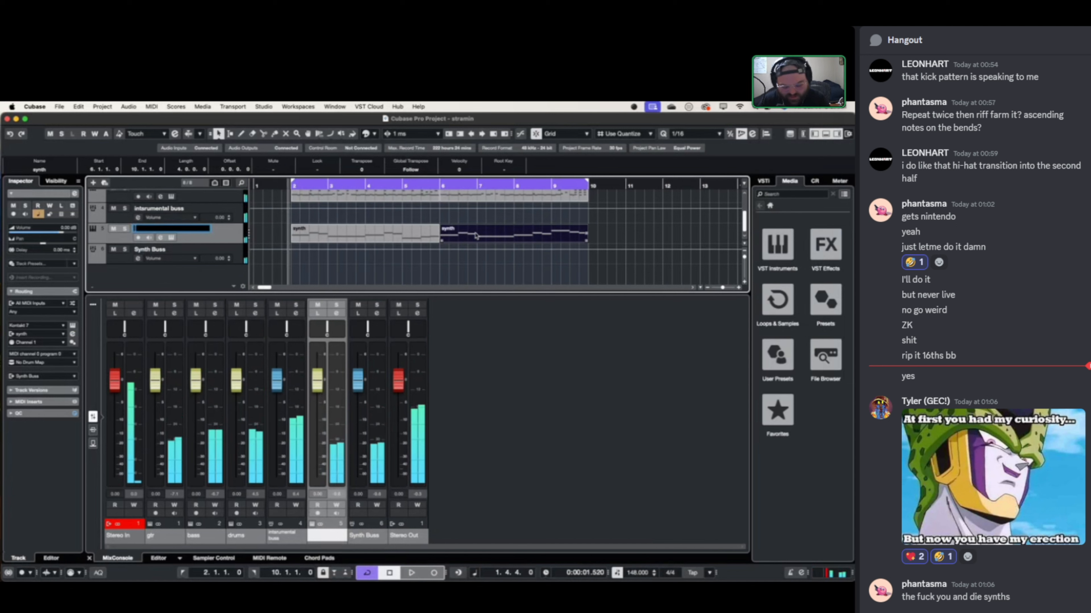
{"action": "type", "text": "arp 1"}
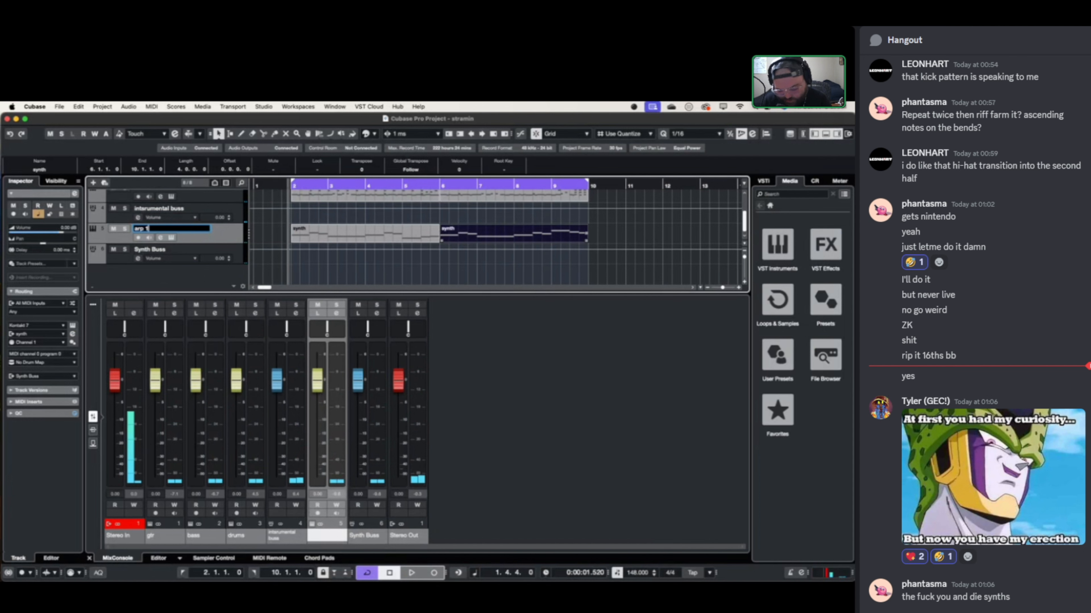
{"action": "key", "text": "Return"}
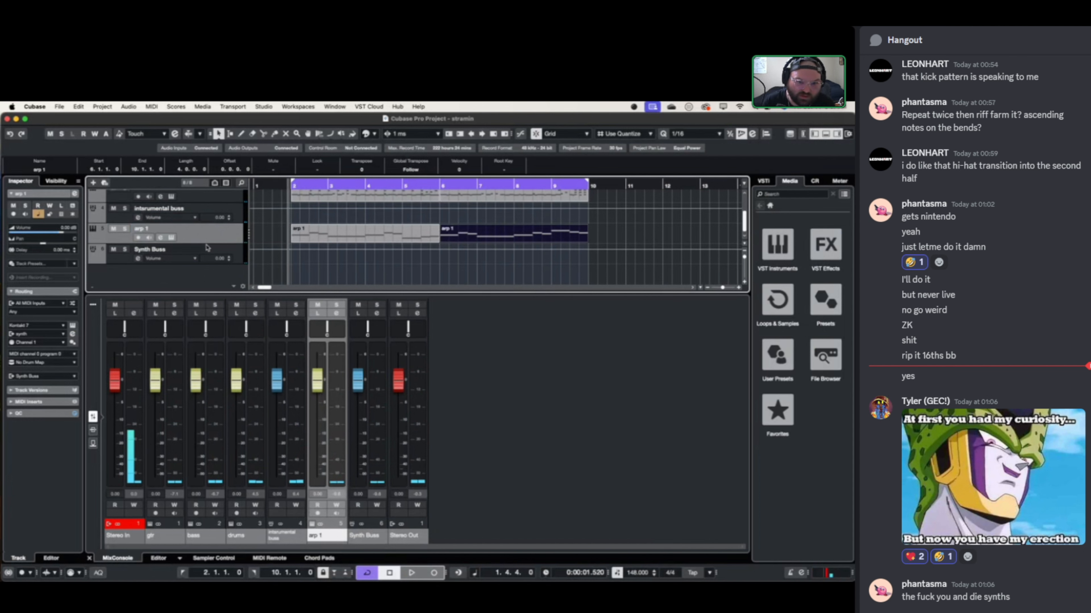
- Duplicate the arp 1 track and delete the MIDI parts from the copy
{"action": "right_click", "coordinate": [217, 236]}
{"action": "left_click", "coordinate": [250, 269]}
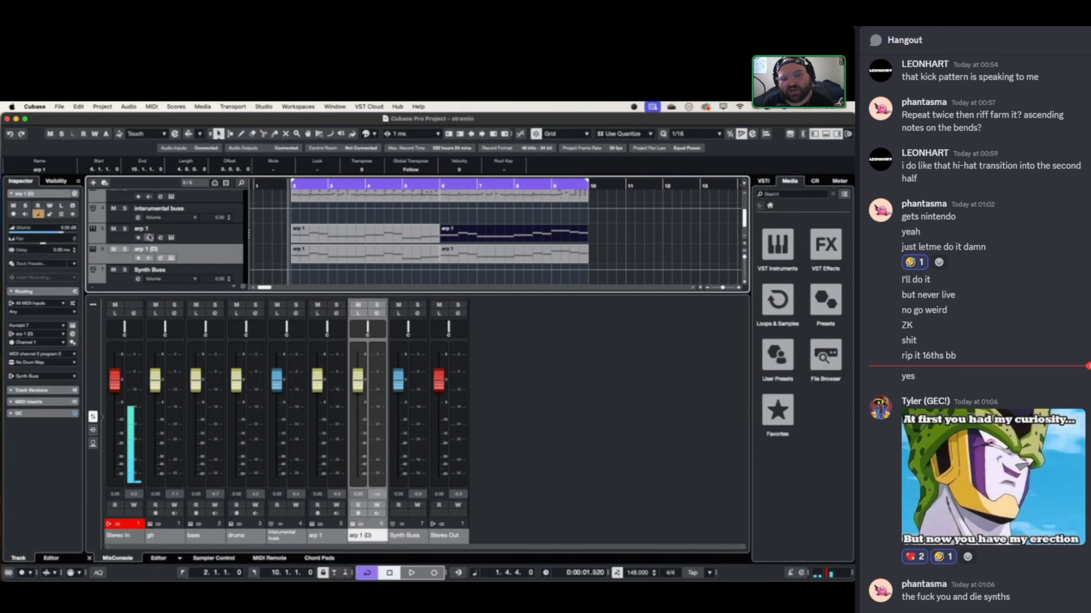
{"action": "left_click_drag", "start_coordinate": [601, 259], "coordinate": [373, 260]}
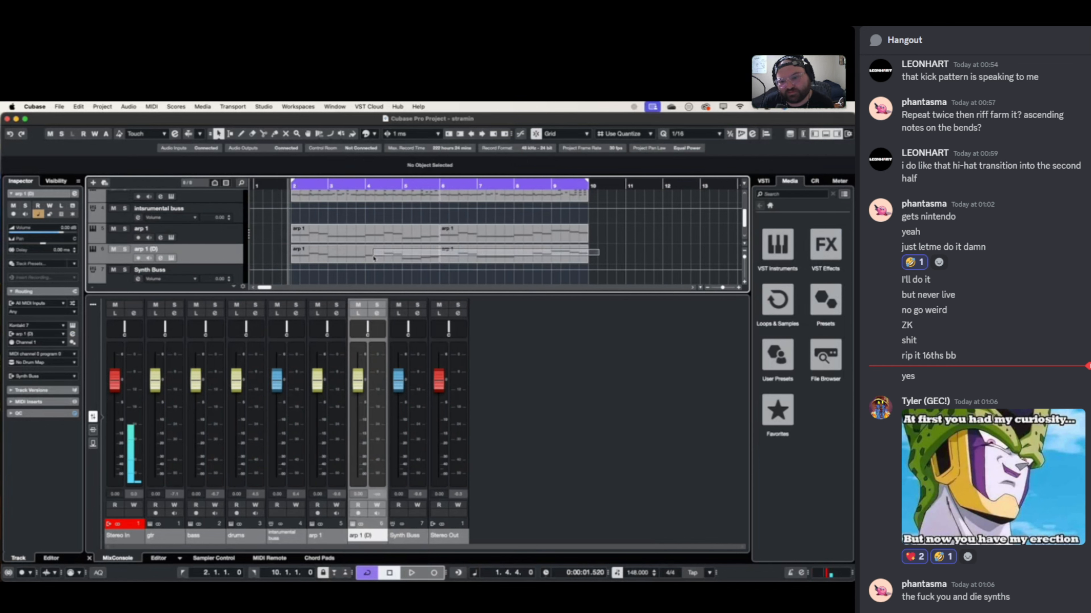
{"action": "key", "text": "Delete"}
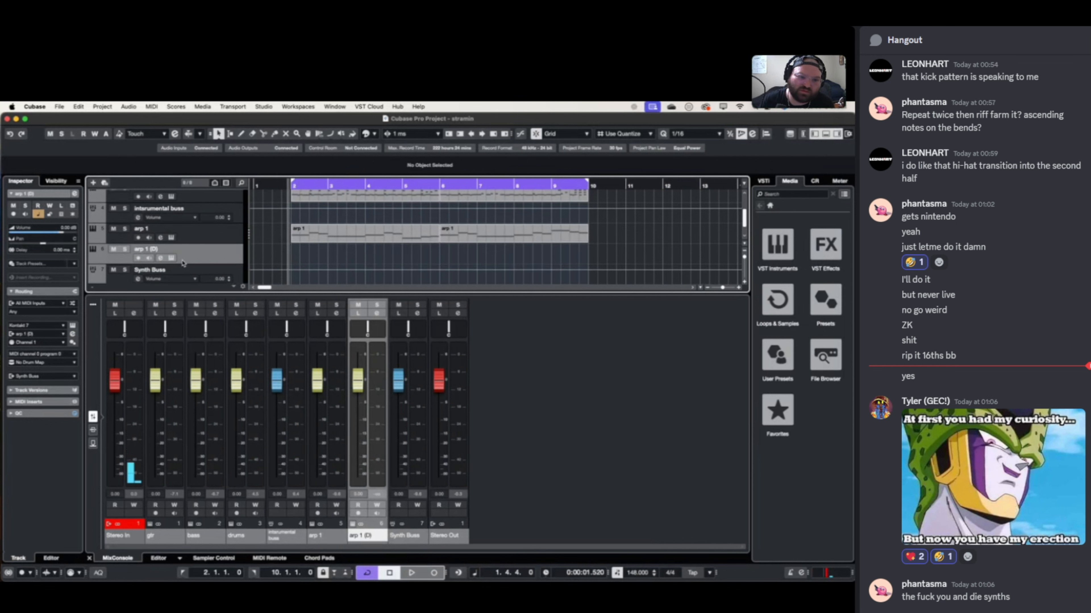
{"action": "left_click", "coordinate": [381, 315]}
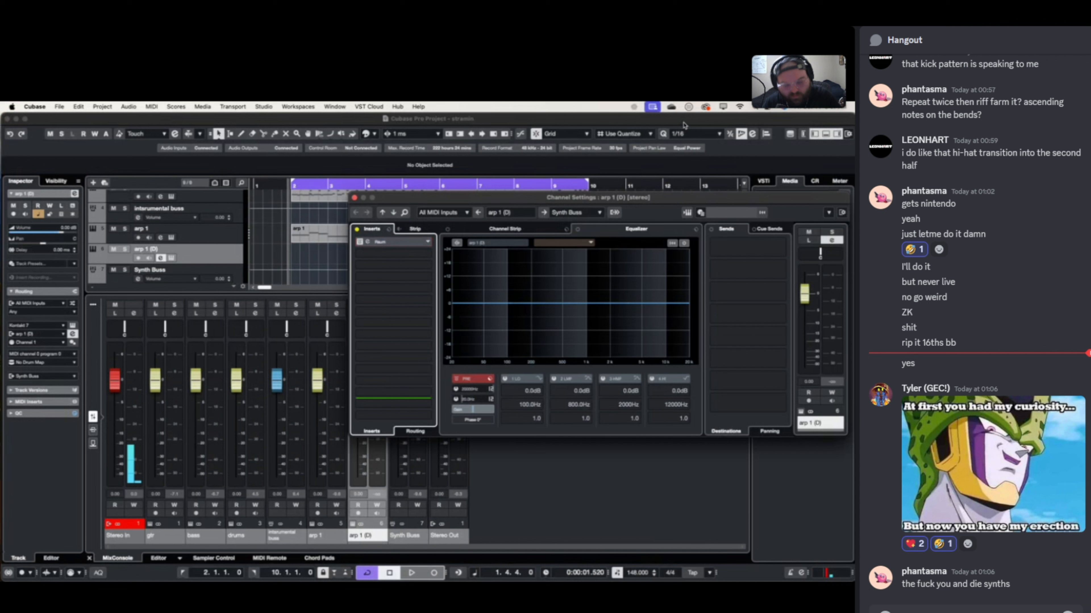
{"action": "left_click", "coordinate": [355, 197]}
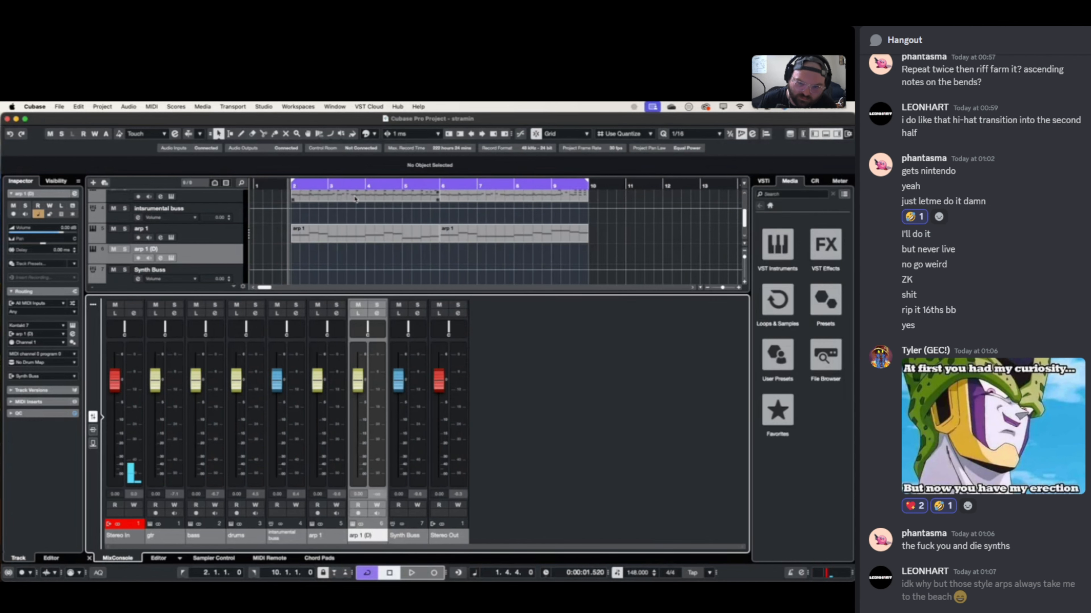
- Create an empty four-bar MIDI part on the duplicated arp track, from bar 2 to bar 6
{"action": "key", "text": "space"}
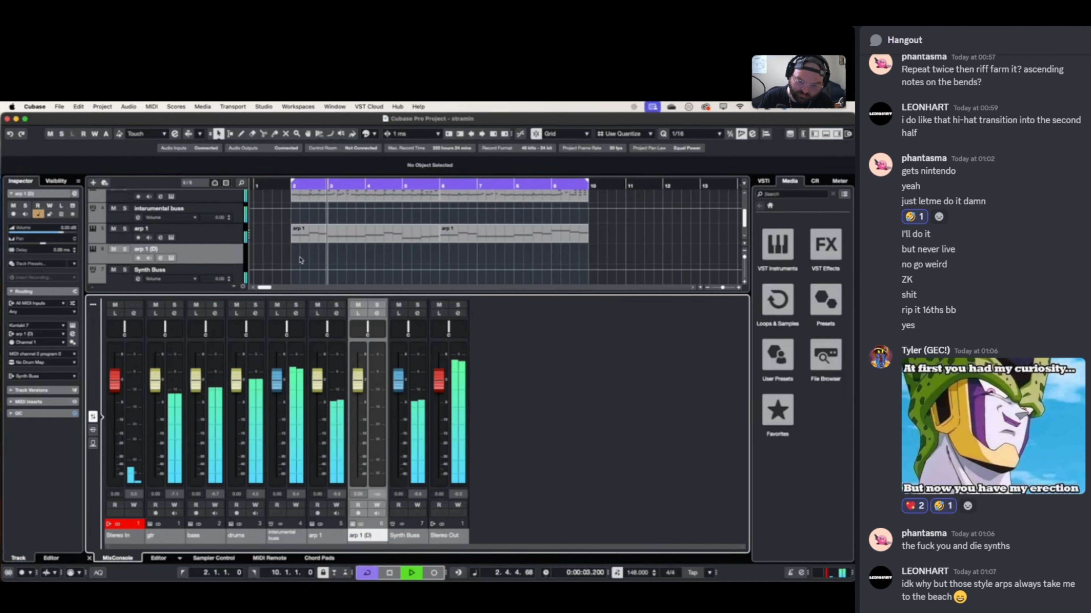
{"action": "key", "text": "space"}
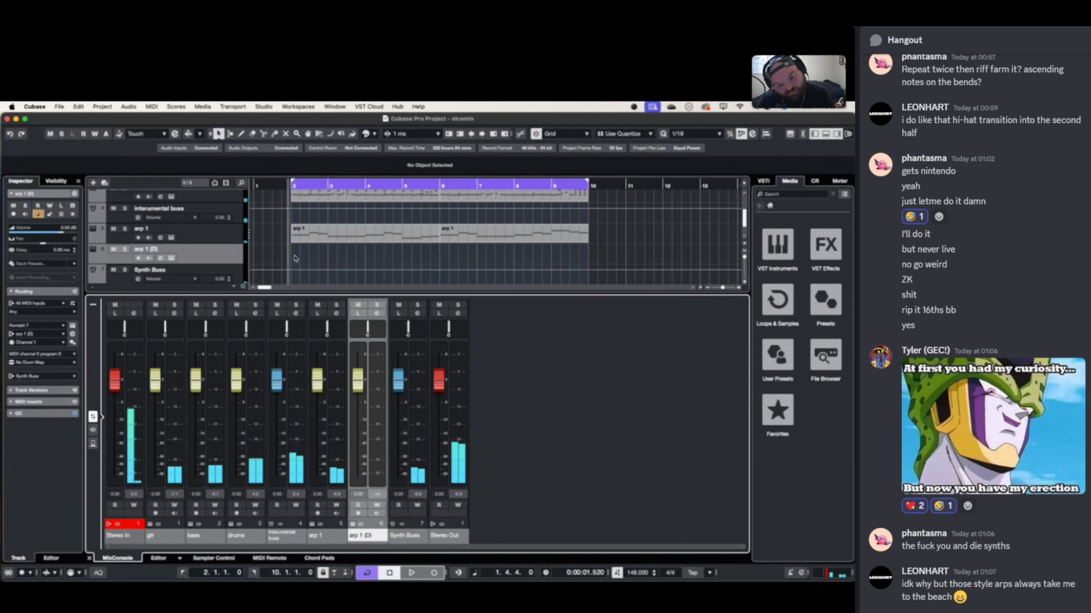
{"action": "key", "text": "h"}
{"action": "key", "text": "h"}
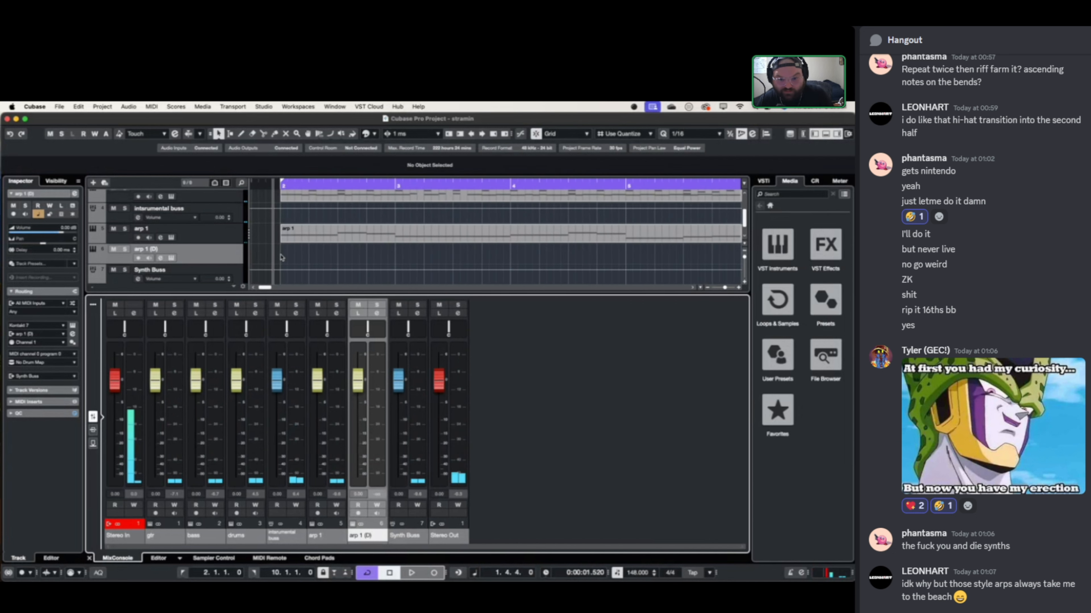
{"action": "left_click", "coordinate": [279, 255], "text": "alt"}
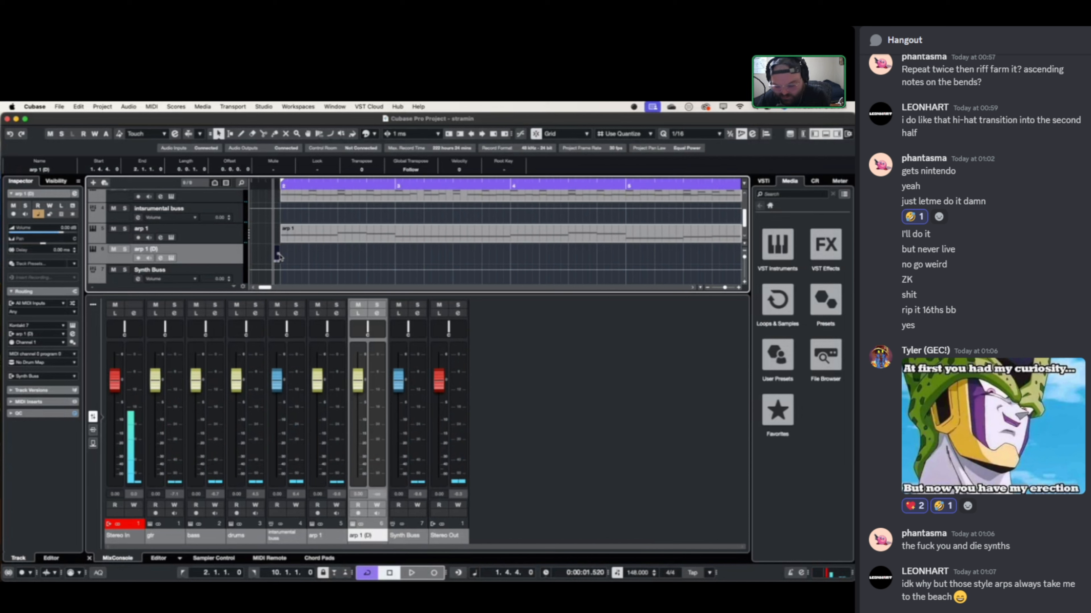
{"action": "key", "text": "Delete"}
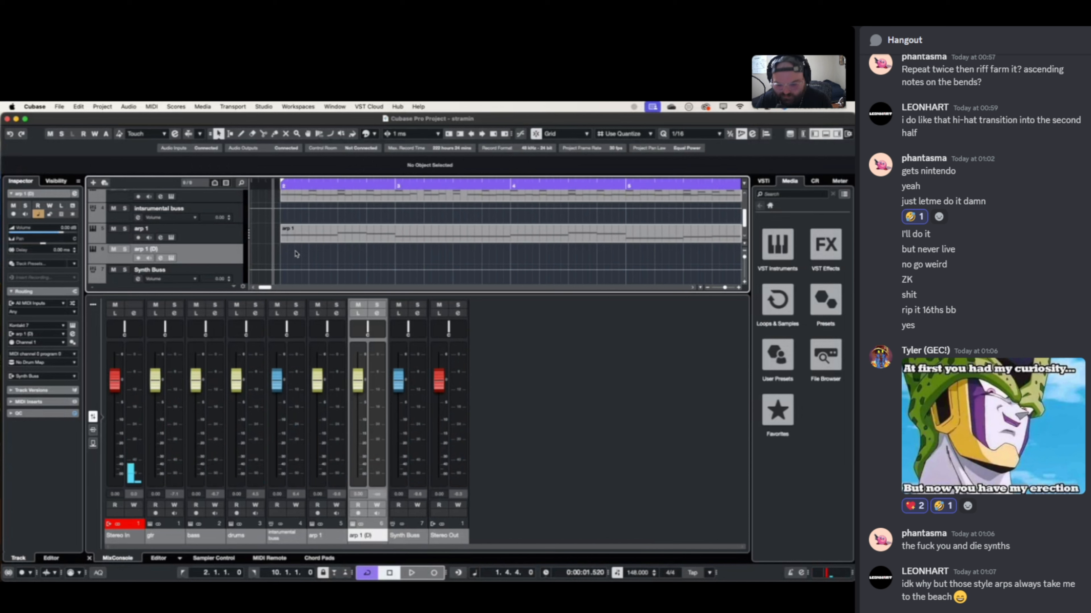
{"action": "left_click_drag", "start_coordinate": [290, 258], "coordinate": [343, 242]}
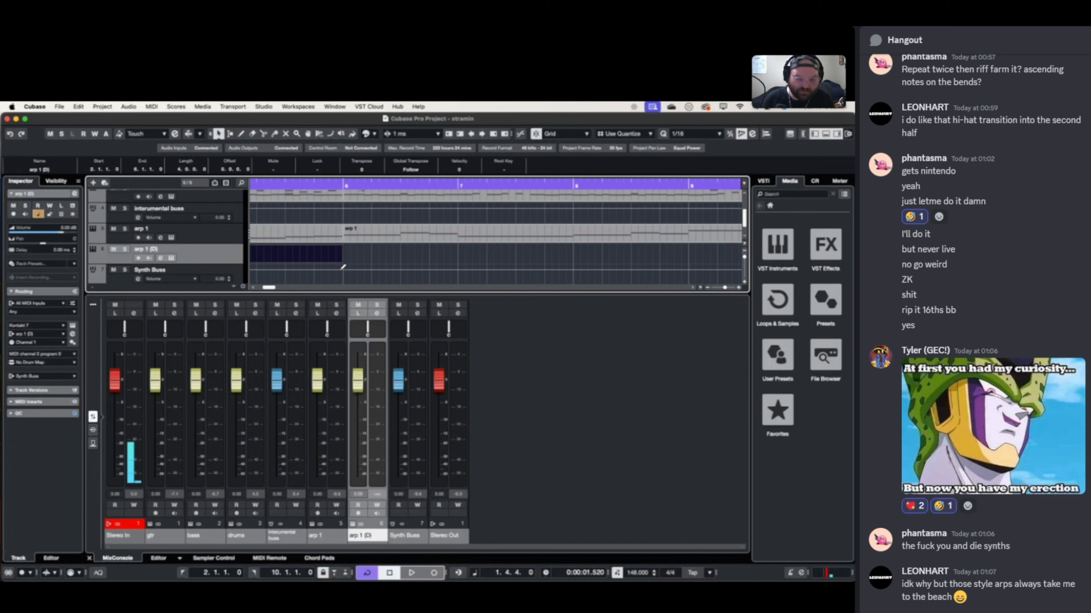
- Open the duplicated track's Kontakt instrument and switch layer A's sound to the SNES SYNTH Supersaw 2A
{"action": "left_click", "coordinate": [376, 313]}
{"action": "left_click", "coordinate": [355, 198]}
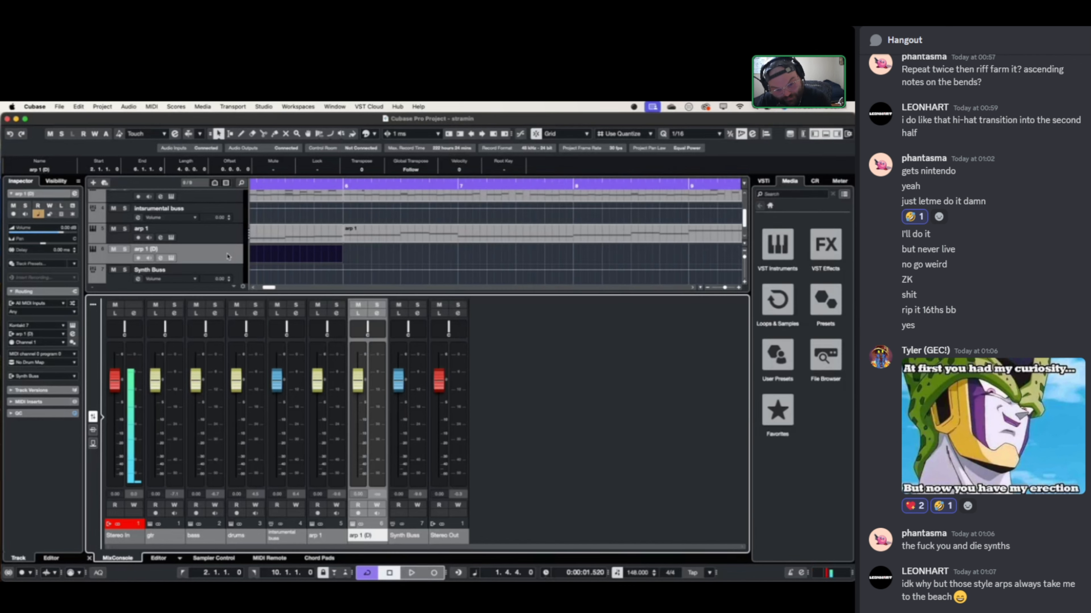
{"action": "left_click", "coordinate": [160, 258]}
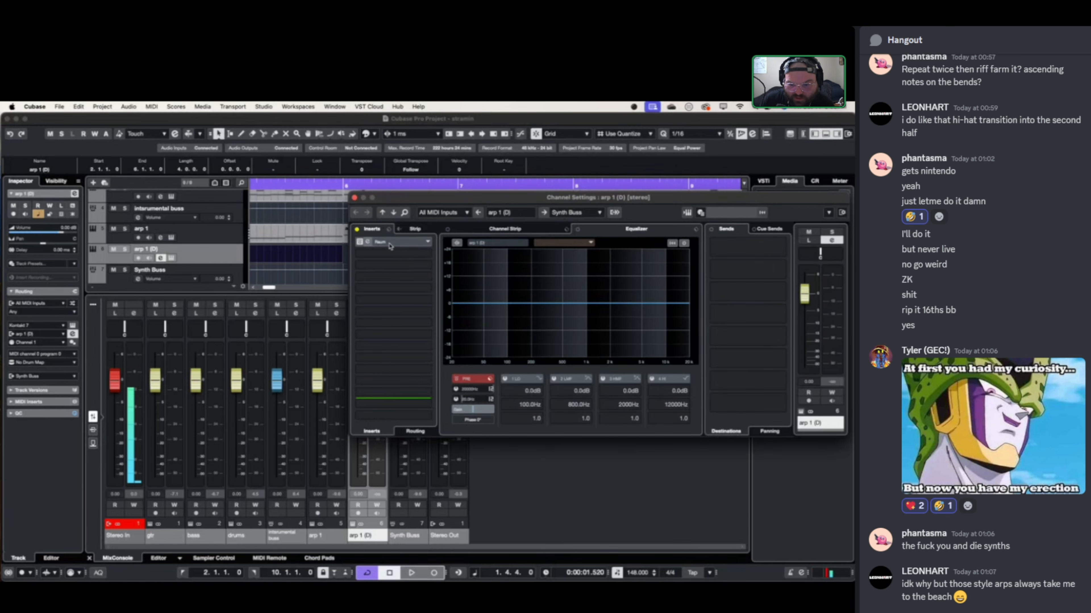
{"action": "left_click", "coordinate": [167, 258]}
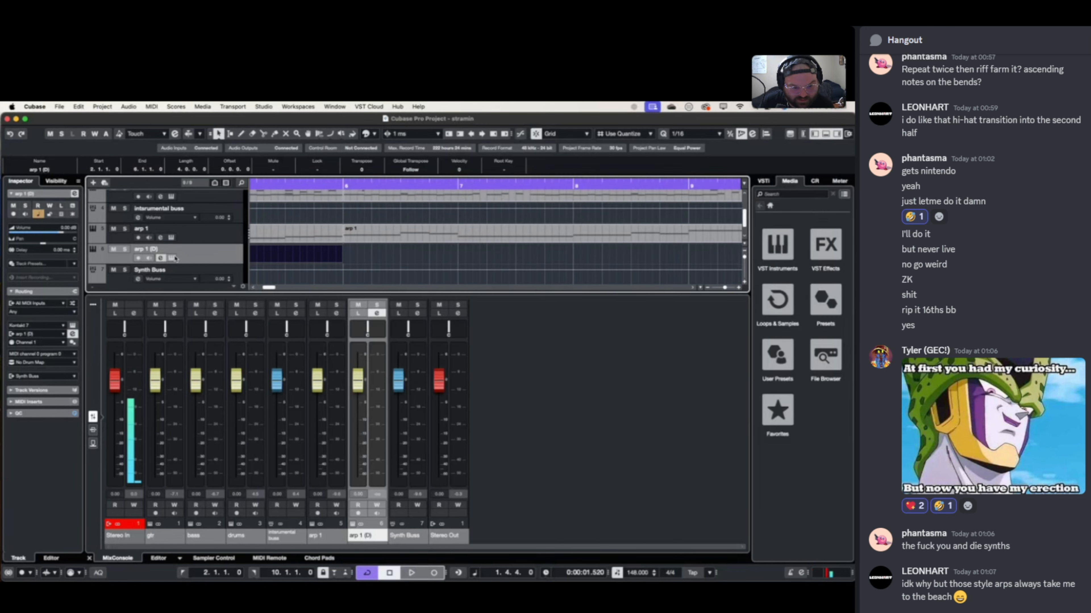
{"action": "left_click", "coordinate": [174, 258]}
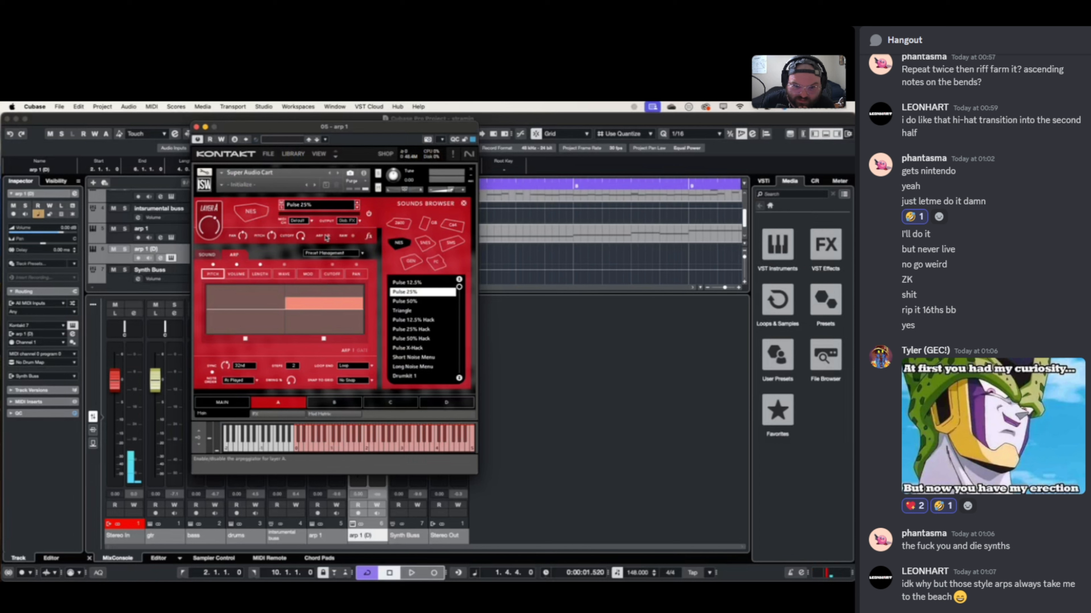
{"action": "left_click", "coordinate": [425, 244]}
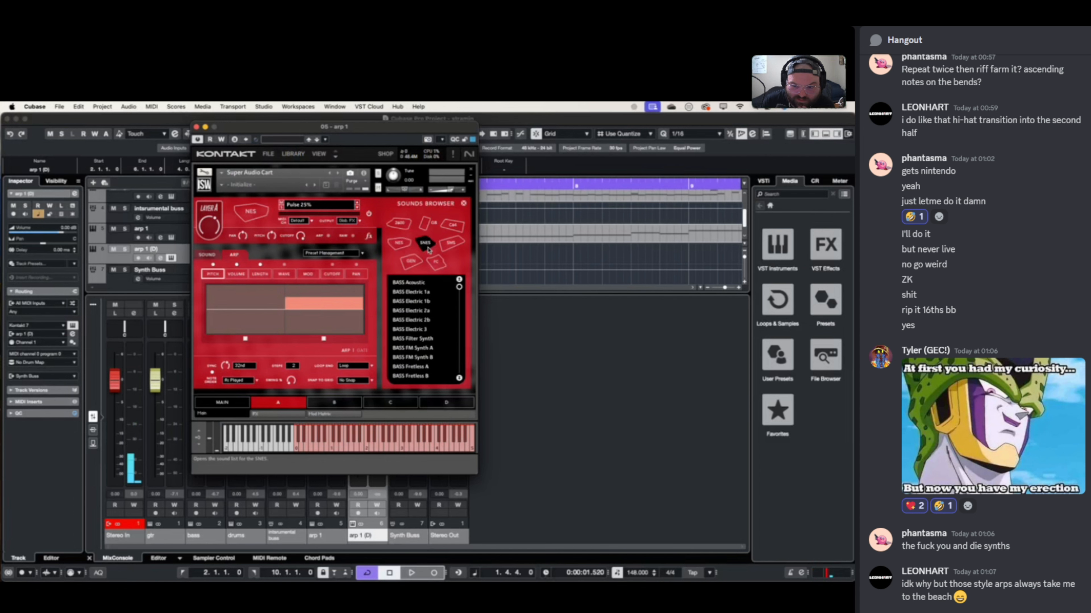
{"action": "left_click_drag", "start_coordinate": [459, 290], "coordinate": [459, 398]}
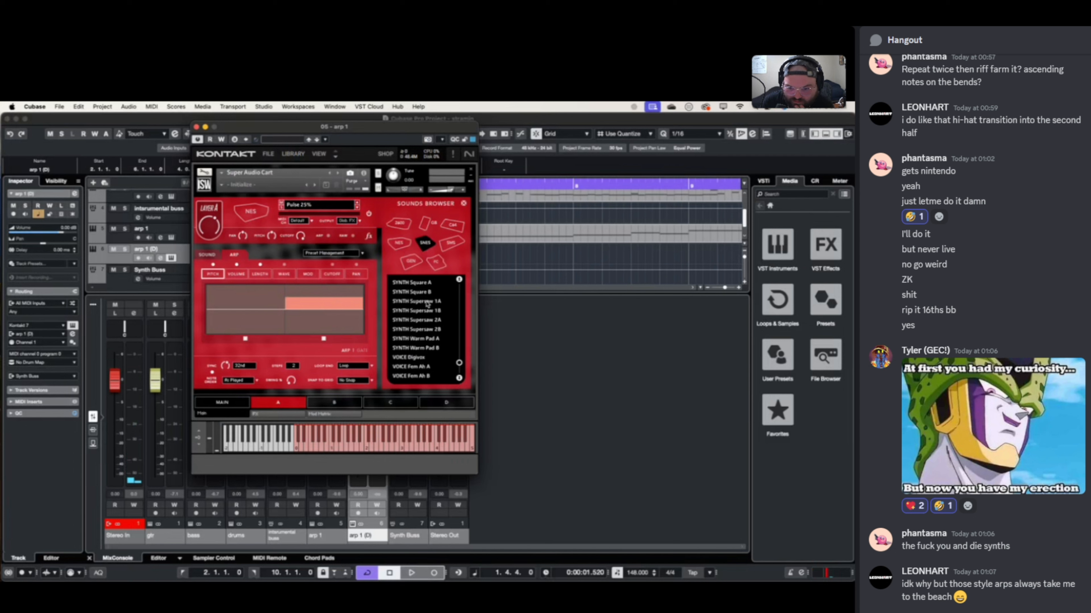
{"action": "left_click", "coordinate": [429, 323]}
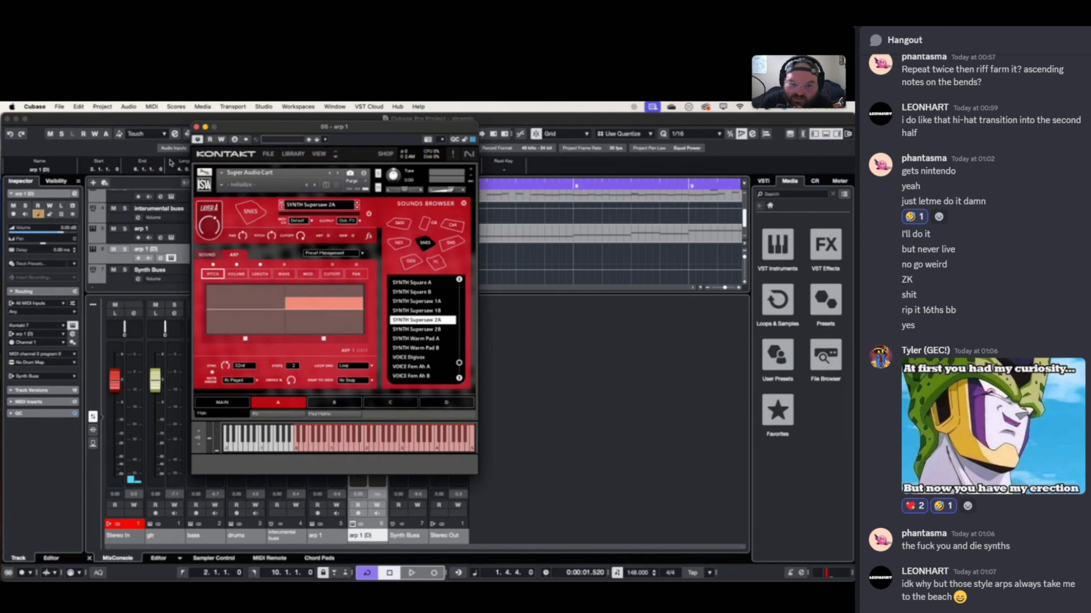
{"action": "left_click", "coordinate": [197, 126]}
- Open the new part for note editing and draw an eighth note at the start of bar 2, ending on E3
{"action": "scroll", "coordinate": [272, 257], "scroll_direction": "left", "scroll_amount": 10}
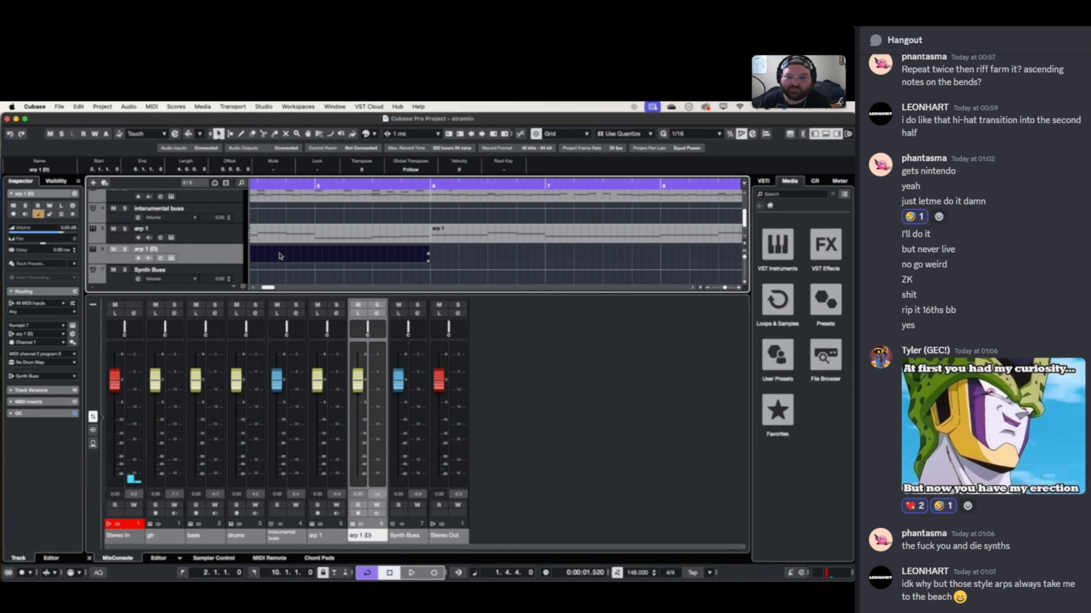
{"action": "double_click", "coordinate": [313, 261]}
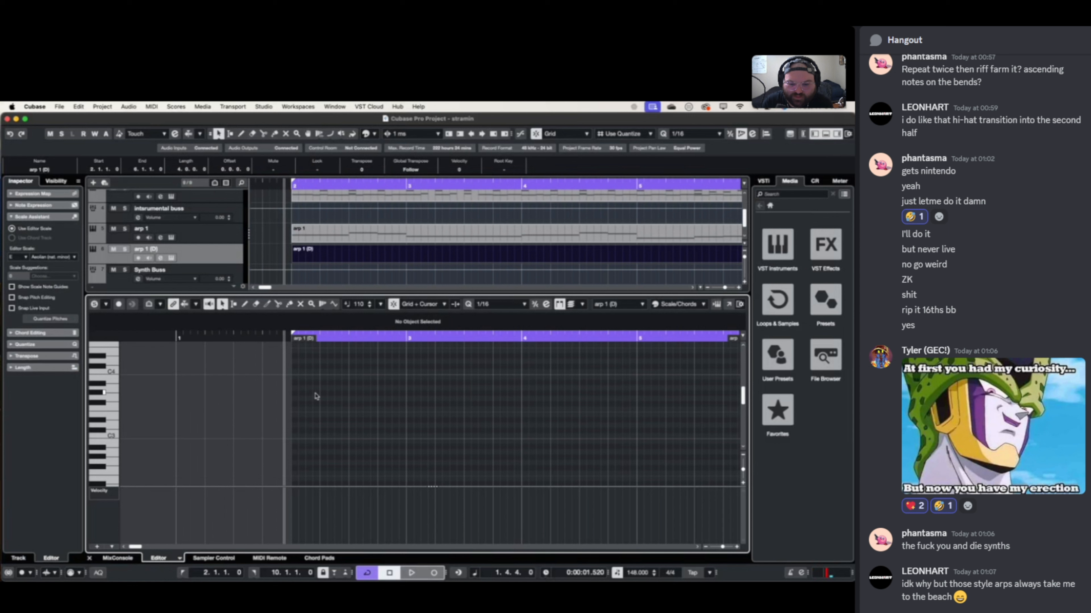
{"action": "left_click_drag", "start_coordinate": [296, 372], "coordinate": [305, 372]}
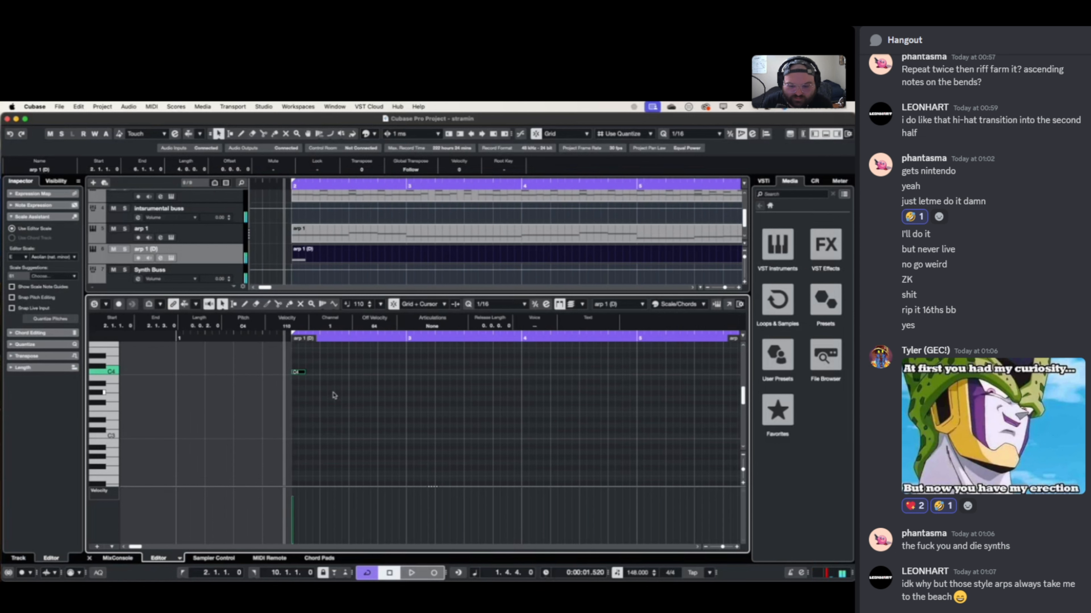
{"action": "key", "text": "space"}
{"action": "key", "text": "space"}
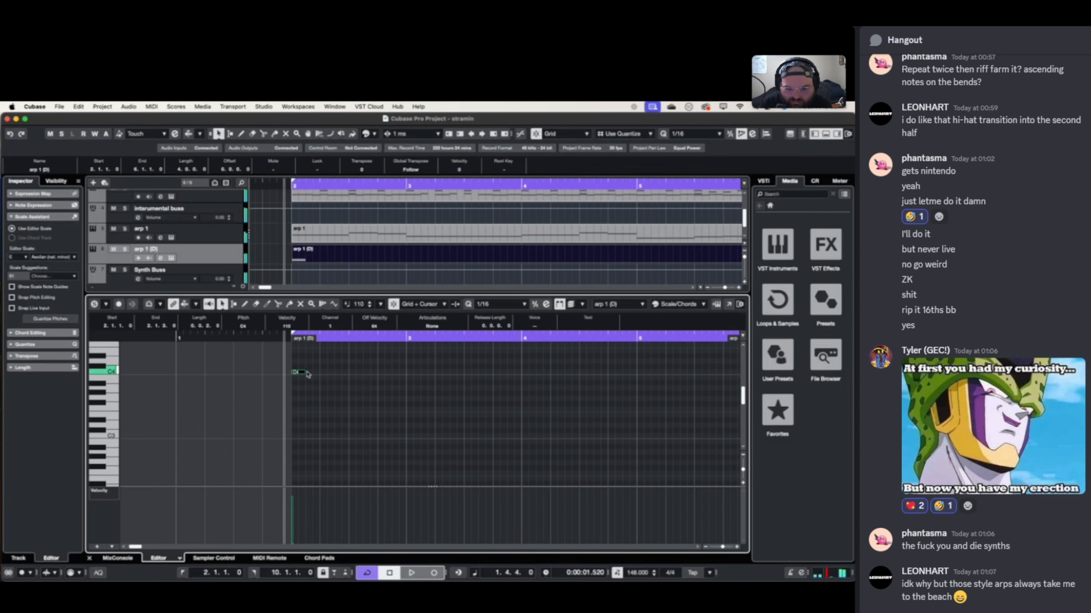
{"action": "scroll", "coordinate": [302, 388], "scroll_direction": "up", "scroll_amount": 3}
{"action": "scroll", "coordinate": [302, 388], "scroll_direction": "right", "scroll_amount": 1}
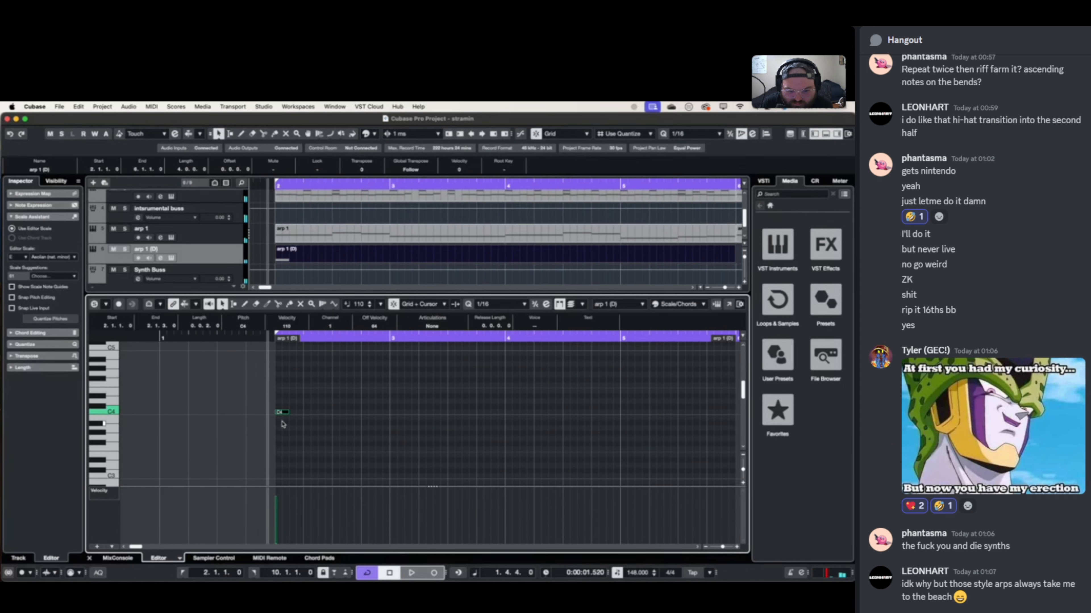
{"action": "mouse_move", "coordinate": [286, 414]}
{"action": "left_mouse_down"}
{"action": "mouse_move", "coordinate": [285, 482]}
{"action": "mouse_move", "coordinate": [287, 378]}
{"action": "mouse_move", "coordinate": [286, 410]}
{"action": "mouse_move", "coordinate": [286, 401]}
{"action": "left_mouse_up"}
{"action": "scroll", "coordinate": [286, 403], "scroll_direction": "up", "scroll_amount": 1}
{"action": "scroll", "coordinate": [286, 403], "scroll_direction": "right", "scroll_amount": 1}
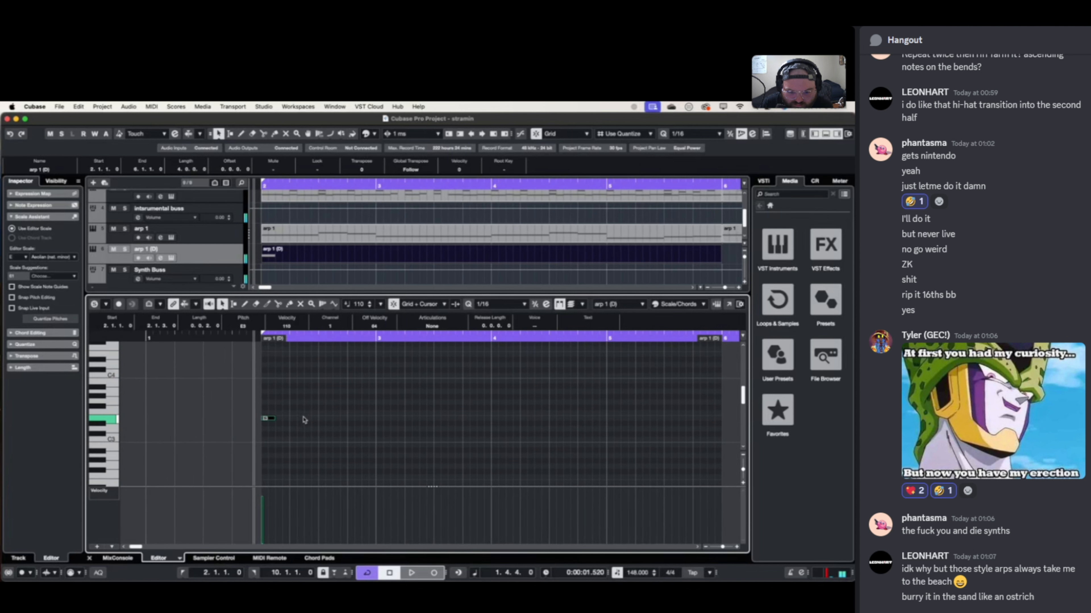
- Add eighth-note E3s on the remaining three beats of bar 2 and check them against the arp 1 part's notes
{"action": "left_click", "coordinate": [294, 418], "text": "alt"}
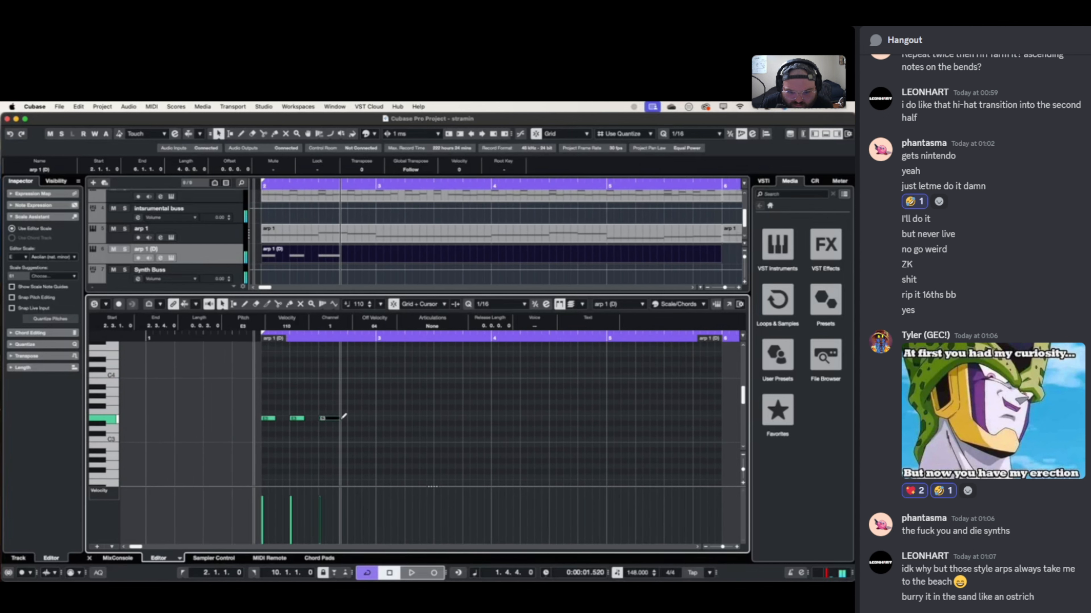
{"action": "left_click_drag", "start_coordinate": [321, 418], "coordinate": [361, 419]}
{"action": "left_click", "coordinate": [317, 239]}
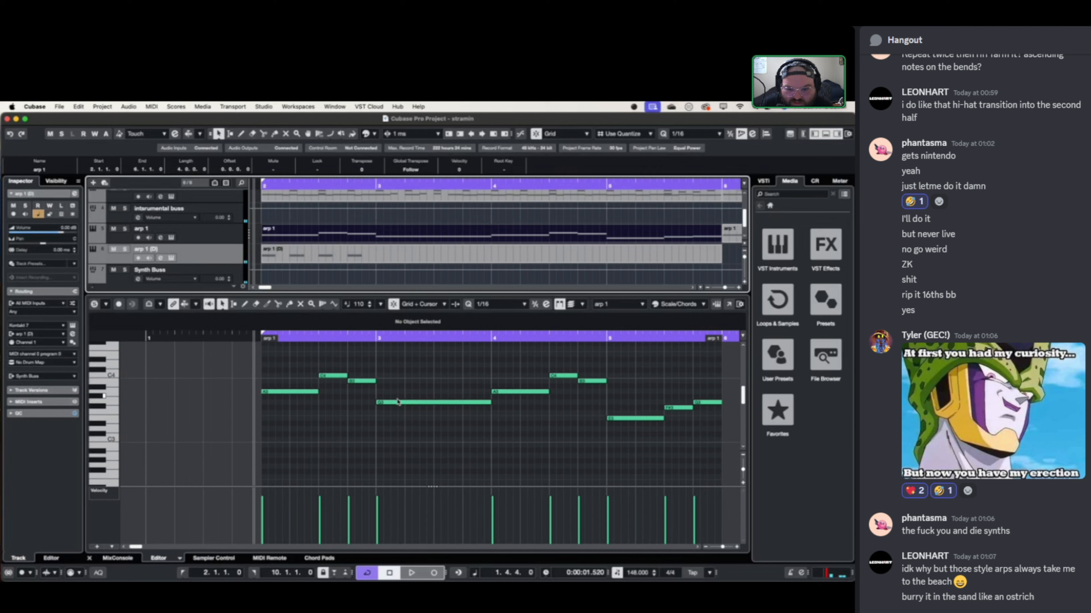
{"action": "left_click", "coordinate": [337, 248]}
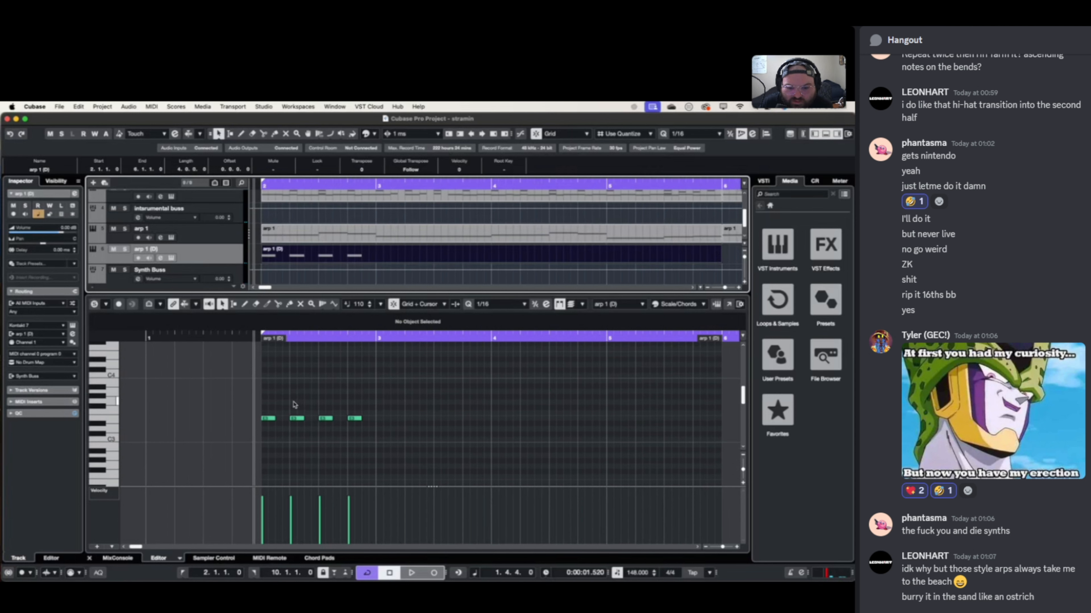
- Transpose the notes on beats 1 and 2 of bar 2 to A3
{"action": "left_click", "coordinate": [268, 418]}
{"action": "key", "text": "Down"}
{"action": "key", "text": "Down"}
{"action": "key", "text": "Down"}
{"action": "key", "text": "Down"}
{"action": "key", "text": "Down"}
{"action": "key", "text": "Down"}
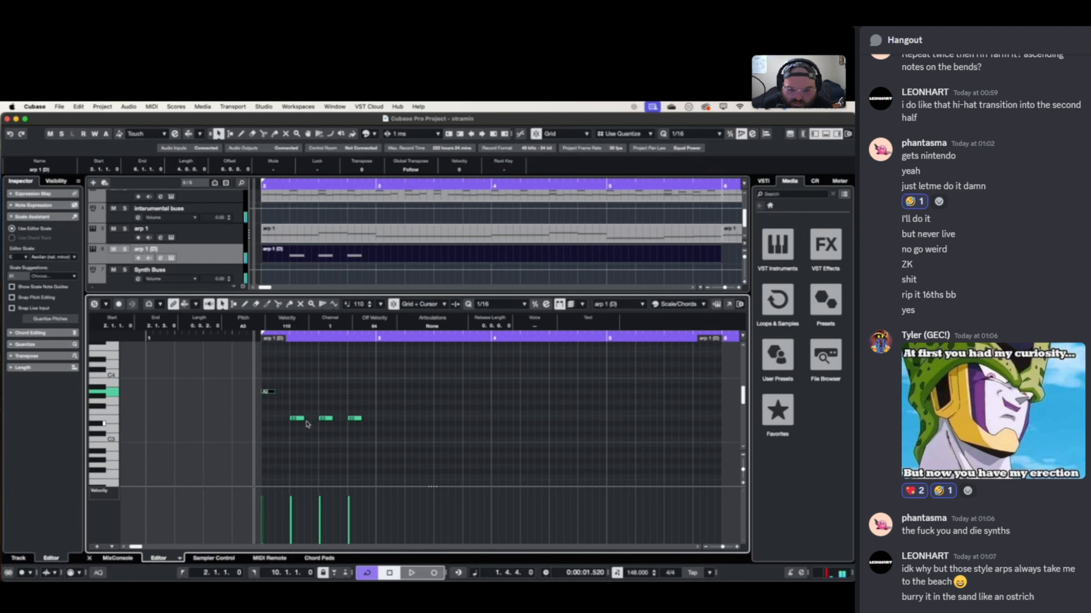
{"action": "left_click", "coordinate": [296, 419]}
{"action": "key", "text": "Up"}
{"action": "key", "text": "Up"}
{"action": "key", "text": "Up"}
{"action": "key", "text": "Up"}
{"action": "key", "text": "Up"}
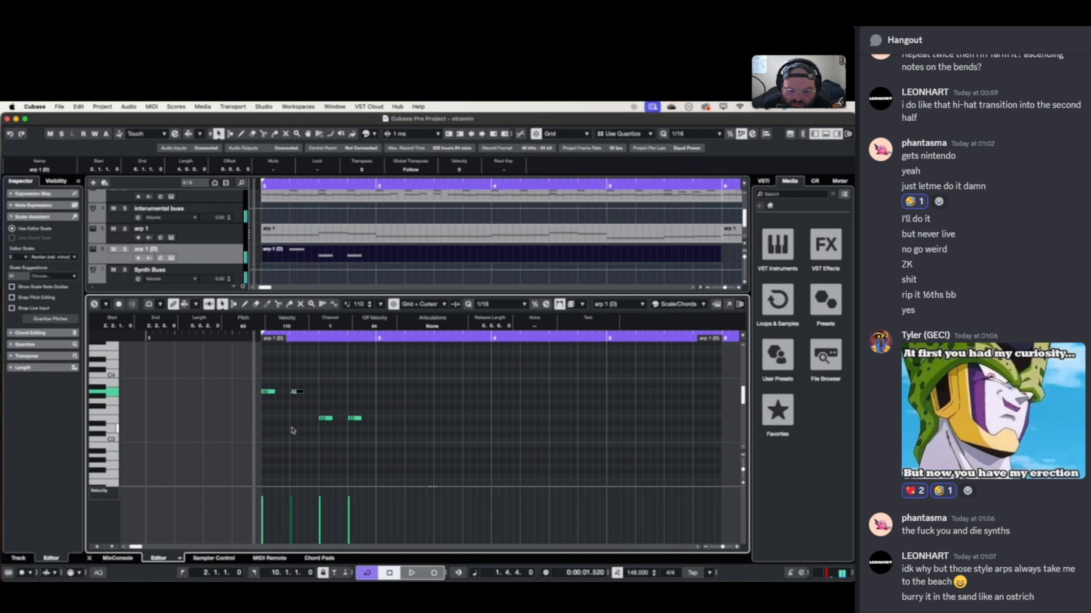
- Raise the note on beat 3 of bar 2 to C4
{"action": "left_click", "coordinate": [320, 418]}
{"action": "key", "text": "Up"}
{"action": "key", "text": "Up"}
{"action": "key", "text": "Up"}
{"action": "key", "text": "Up"}
{"action": "key", "text": "Up"}
{"action": "key", "text": "Up"}
{"action": "key", "text": "Up"}
{"action": "key", "text": "Up"}
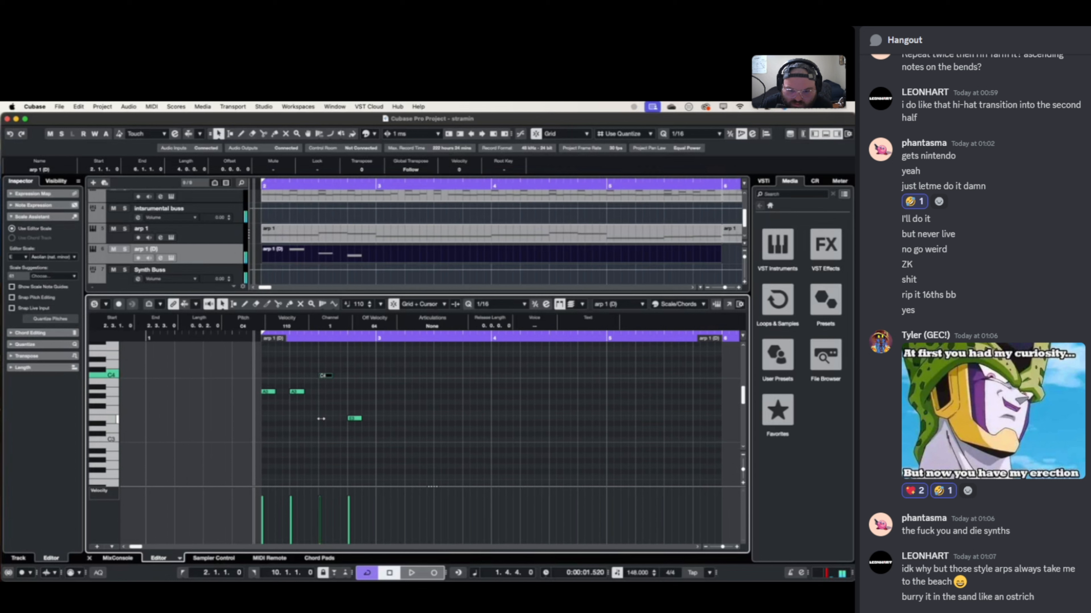
- Transpose the note on beat 4 of bar 2 to G3, undoing its accidental deletion
{"action": "key", "text": "Right"}
{"action": "key", "text": "Up"}
{"action": "key", "text": "Up"}
{"action": "key", "text": "Up"}
{"action": "key", "text": "Up"}
{"action": "key", "text": "Up"}
{"action": "key", "text": "Up"}
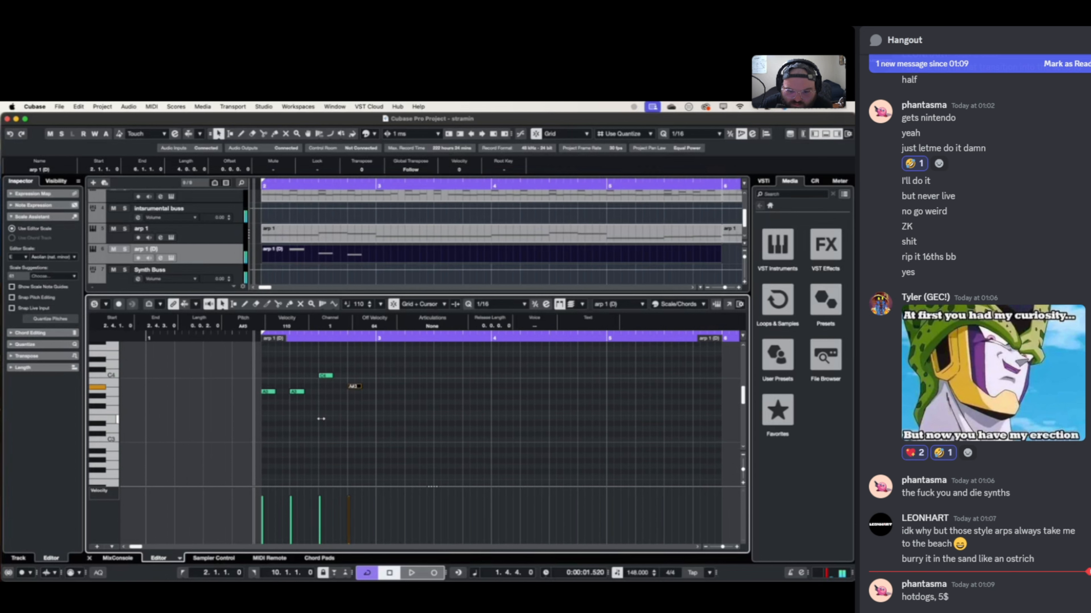
{"action": "key", "text": "Down"}
{"action": "key", "text": "Down"}
{"action": "key", "text": "Down"}
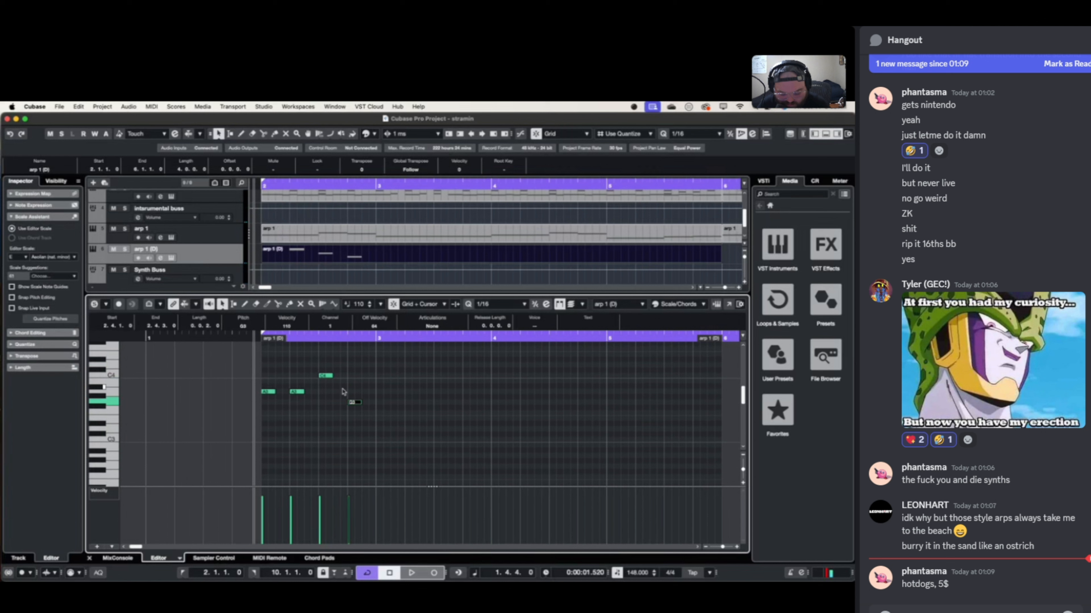
{"action": "key", "text": "Delete"}
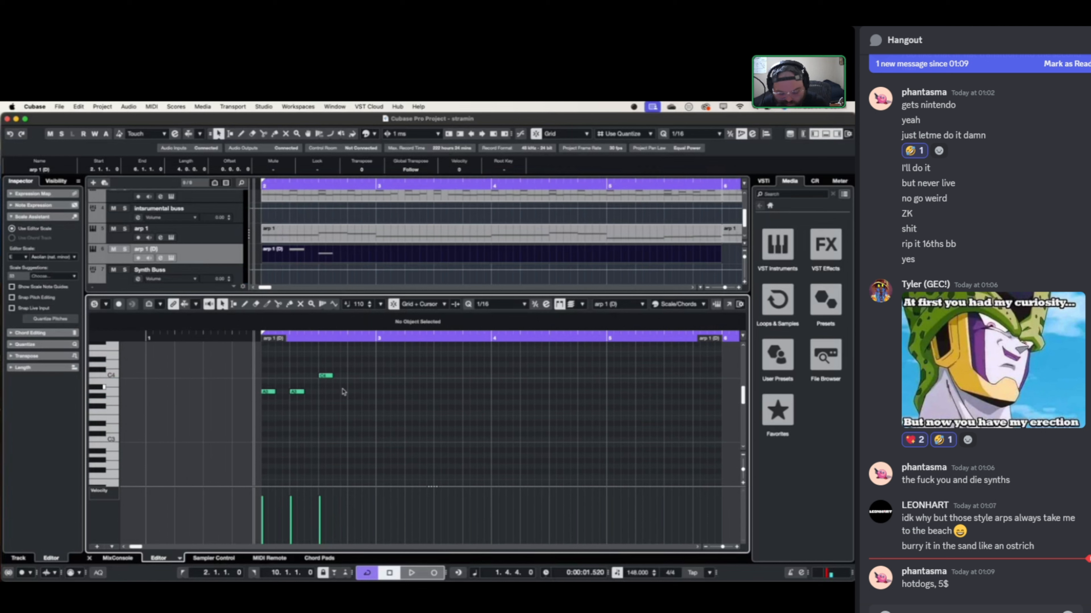
{"action": "key", "text": "ctrl+z"}
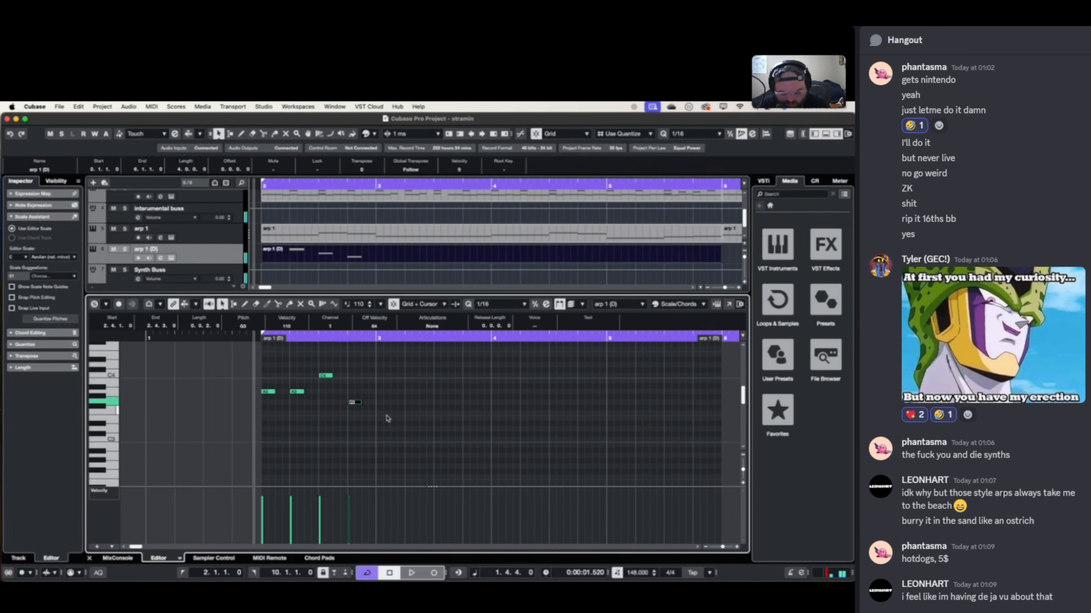
- Duplicate the G3 note, place the copy at the start of bar 3 and raise it to A3
{"action": "key", "text": "super+d"}
{"action": "key", "text": "super+Right"}
{"action": "key", "text": "super+Right"}
{"action": "key", "text": "Up"}
{"action": "key", "text": "Up"}
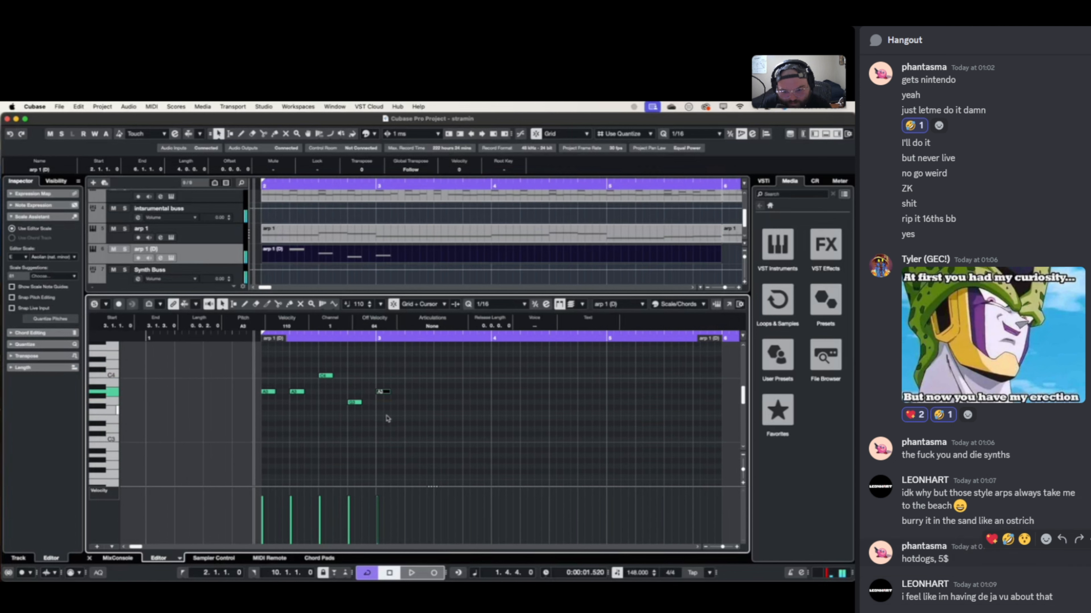
- Try B3 for the note at the start of bar 3, and compare the part with the original arp 1 melody
{"action": "key", "text": "Up"}
{"action": "key", "text": "Up"}
{"action": "key", "text": "space"}
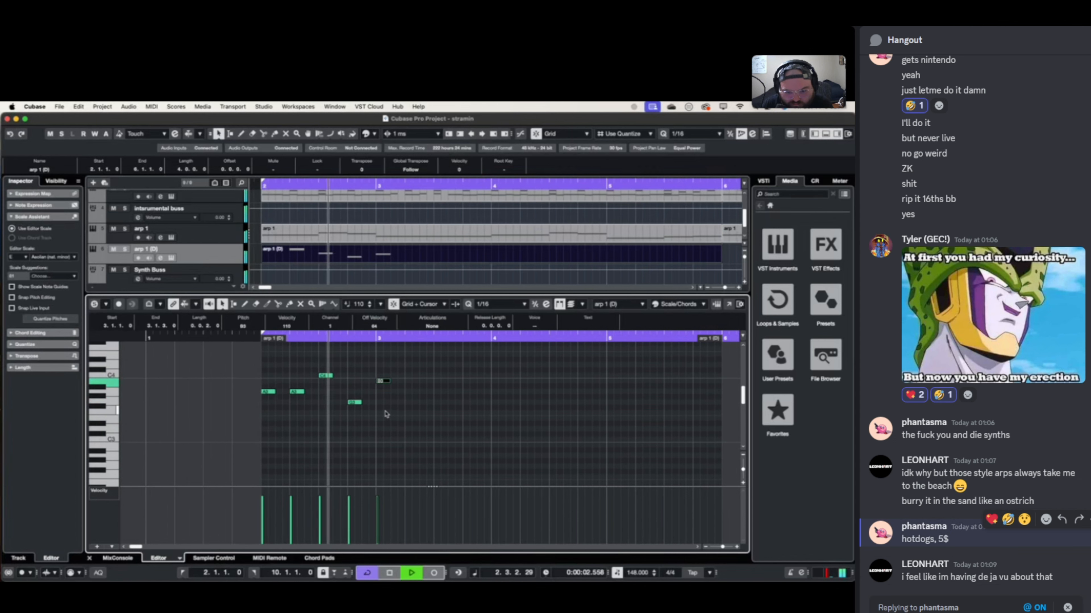
{"action": "key", "text": "space"}
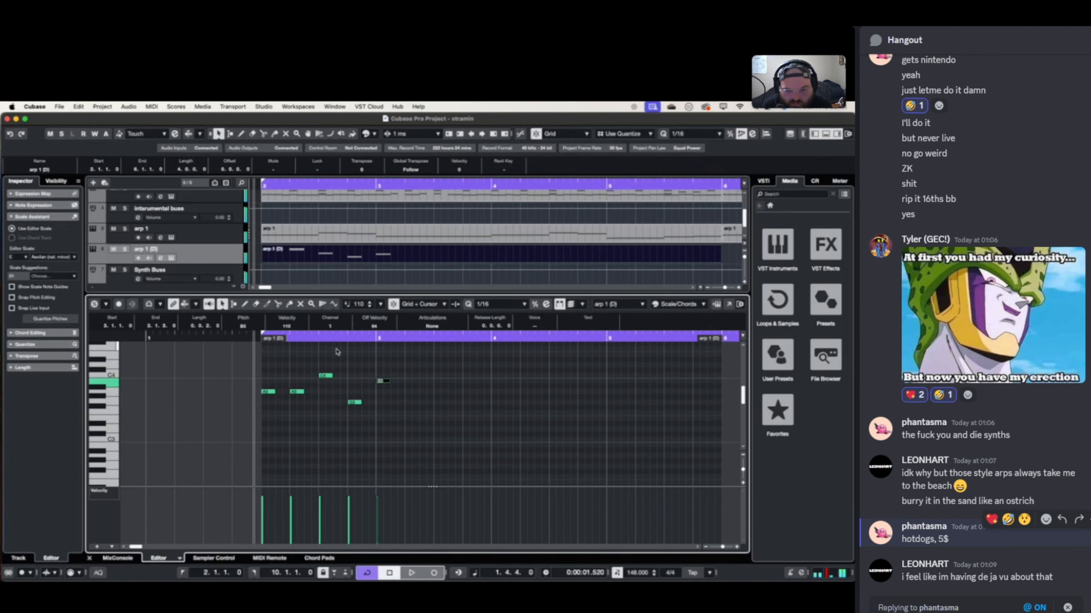
{"action": "left_click", "coordinate": [323, 224]}
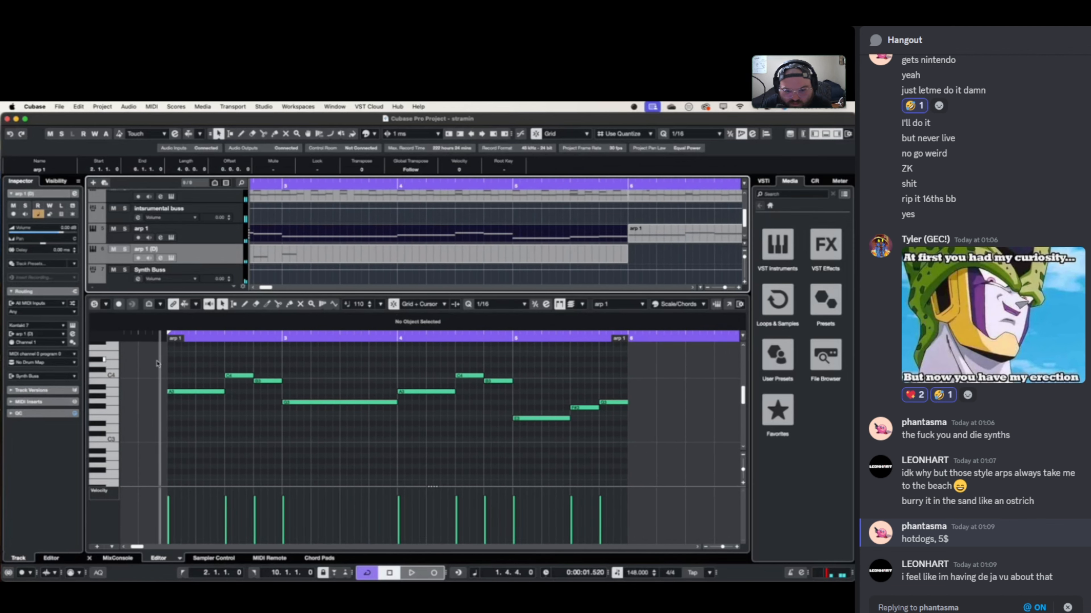
{"action": "left_click", "coordinate": [292, 263]}
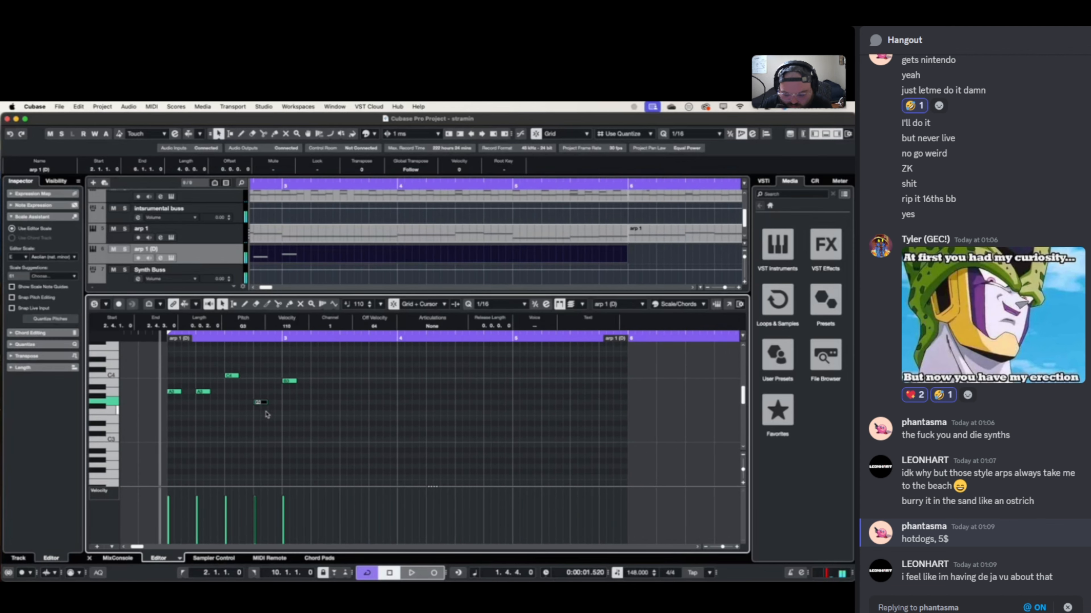
- Raise the note on beat 4 of bar 2 to B3, lower the first note of bar 3 to G3, and audition
{"action": "key", "text": "Up"}
{"action": "key", "text": "Right"}
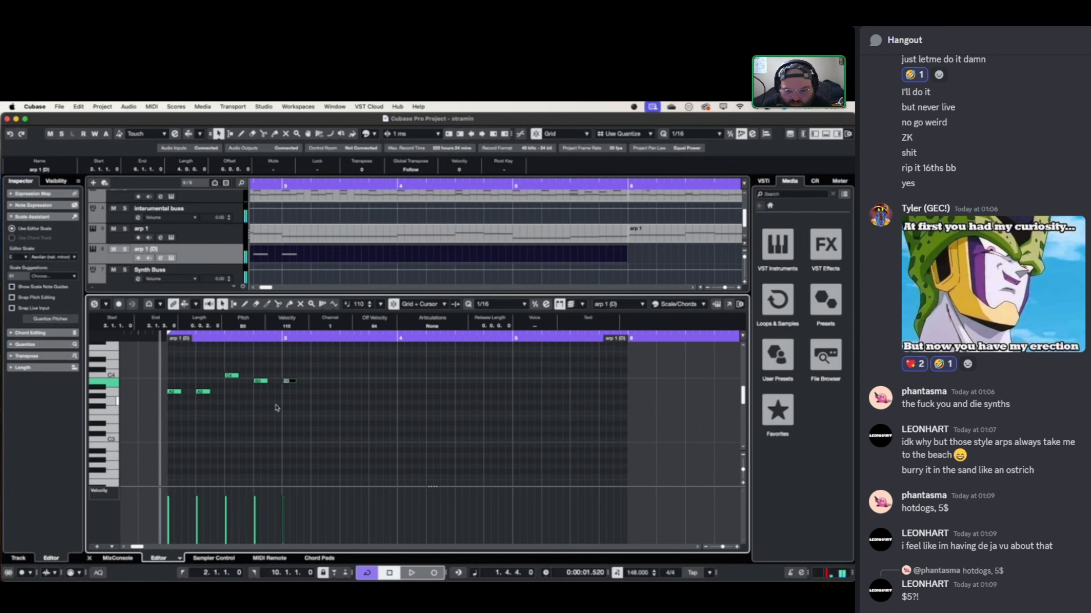
{"action": "key", "text": "Down"}
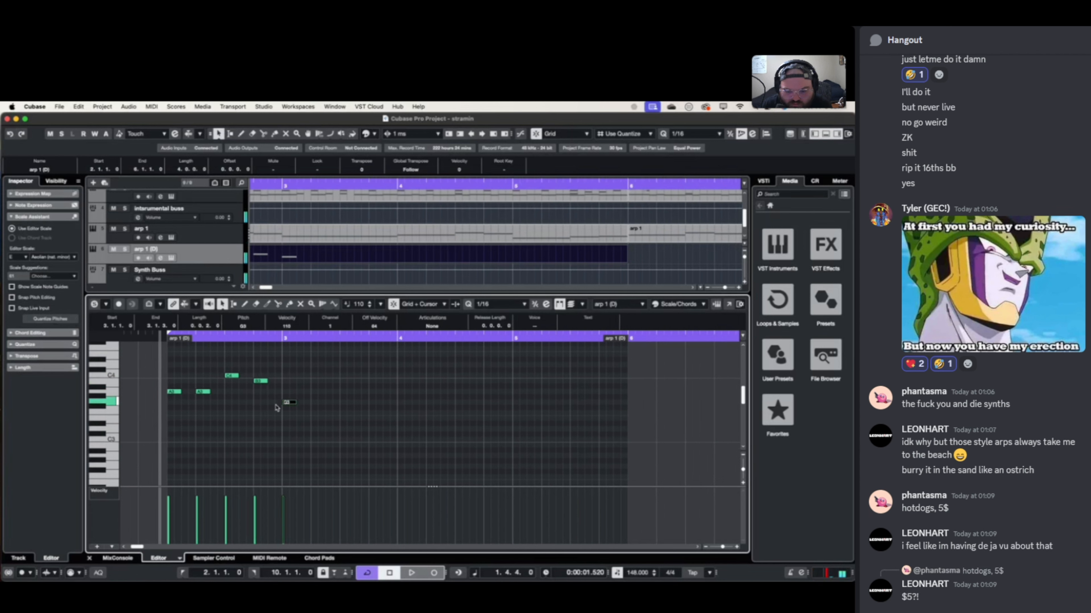
{"action": "key", "text": "space"}
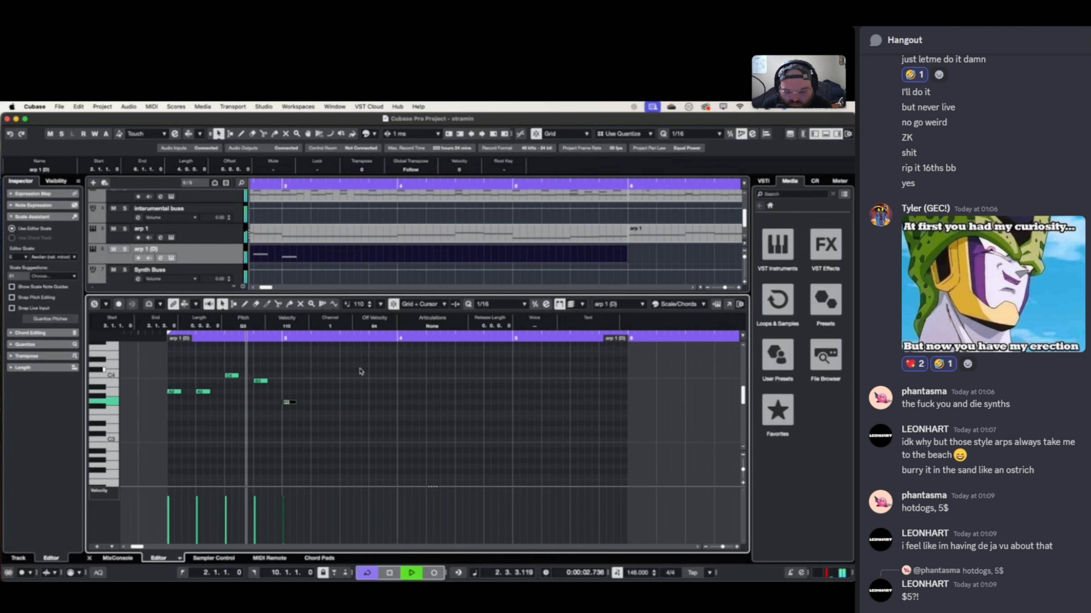
{"action": "key", "text": "space"}
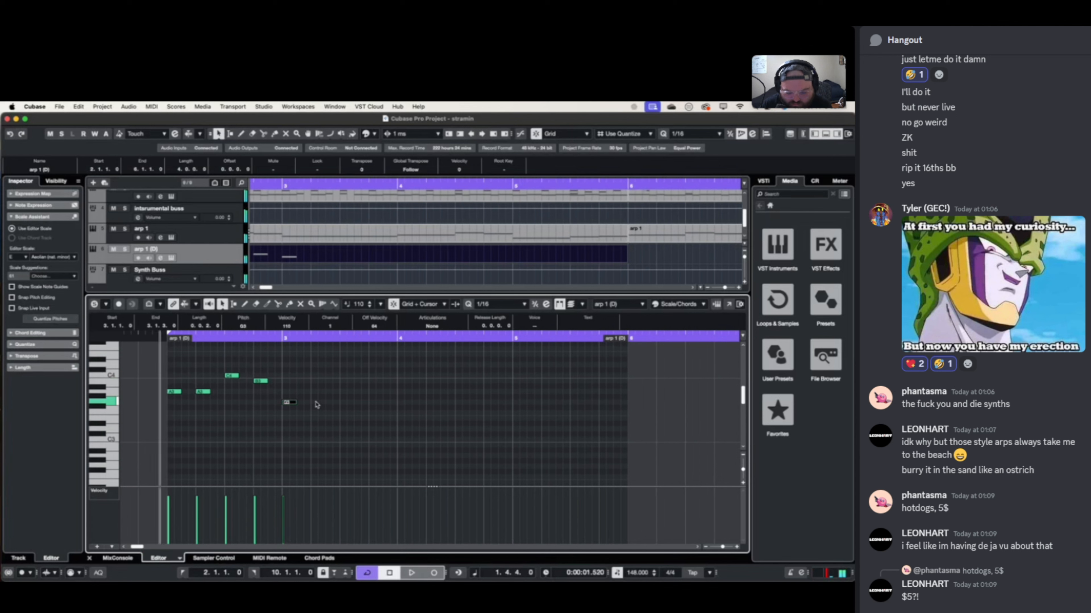
- Duplicate the G3 note onto beats 2, 3 and 4 of bar 3 and play the result
{"action": "key", "text": "super+d"}
{"action": "key", "text": "super+Right"}
{"action": "key", "text": "super+Right"}
{"action": "key", "text": "super+Right"}
{"action": "key", "text": "super+Right"}
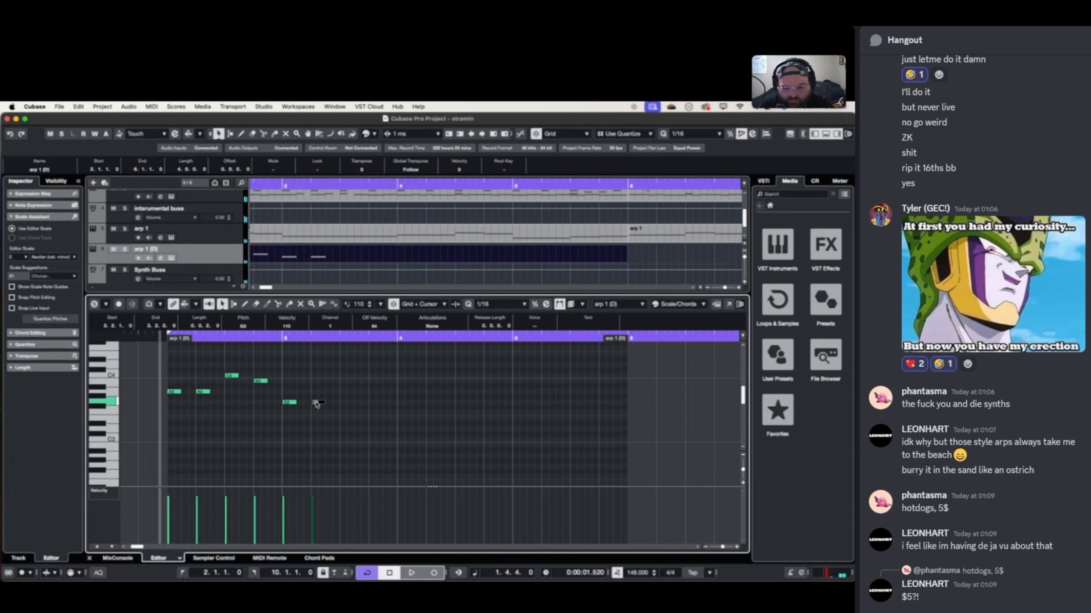
{"action": "key", "text": "super+d"}
{"action": "key", "text": "super+Right"}
{"action": "key", "text": "super+Right"}
{"action": "key", "text": "super+d"}
{"action": "key", "text": "super+Right"}
{"action": "key", "text": "super+Right"}
{"action": "scroll", "coordinate": [317, 405], "scroll_direction": "left", "scroll_amount": 5}
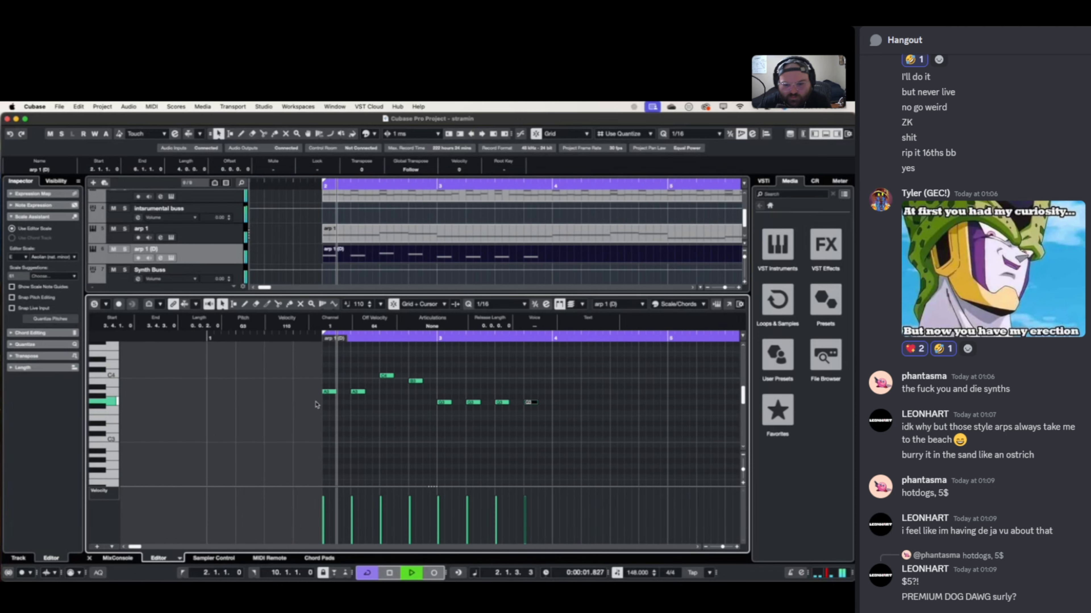
{"action": "scroll", "coordinate": [391, 380], "scroll_direction": "right", "scroll_amount": 1}
{"action": "scroll", "coordinate": [391, 380], "scroll_direction": "up", "scroll_amount": 3}
{"action": "scroll", "coordinate": [391, 380], "scroll_direction": "right", "scroll_amount": 2}
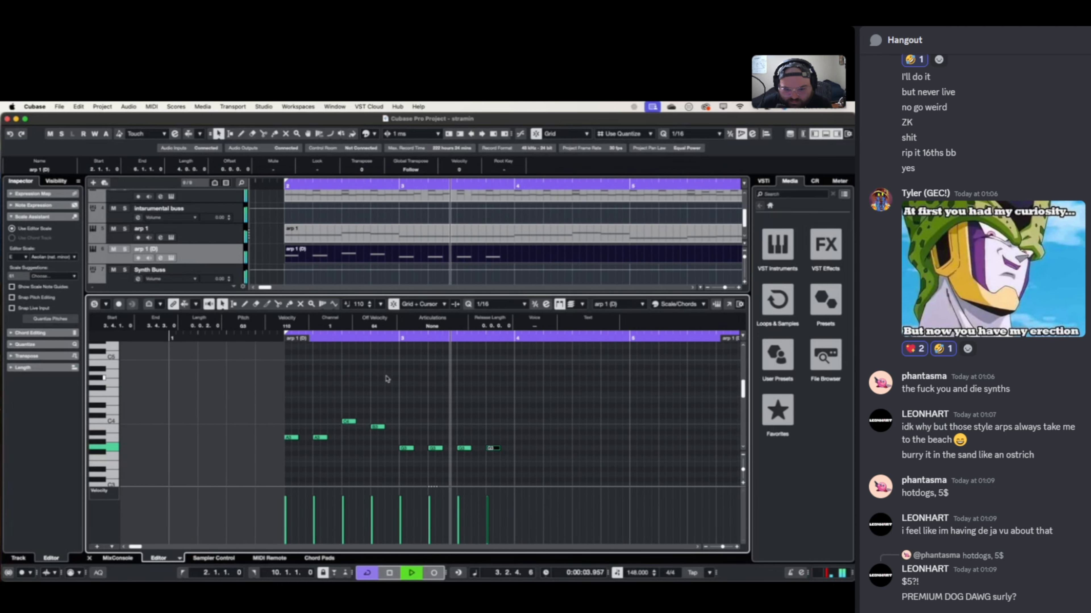
{"action": "key", "text": "space"}
- Add a D5 note on the off-beat after beat 1 of bar 2 and transpose all notes down an octave
{"action": "scroll", "coordinate": [312, 388], "scroll_direction": "right", "scroll_amount": 2}
{"action": "scroll", "coordinate": [246, 386], "scroll_direction": "up", "scroll_amount": 1}
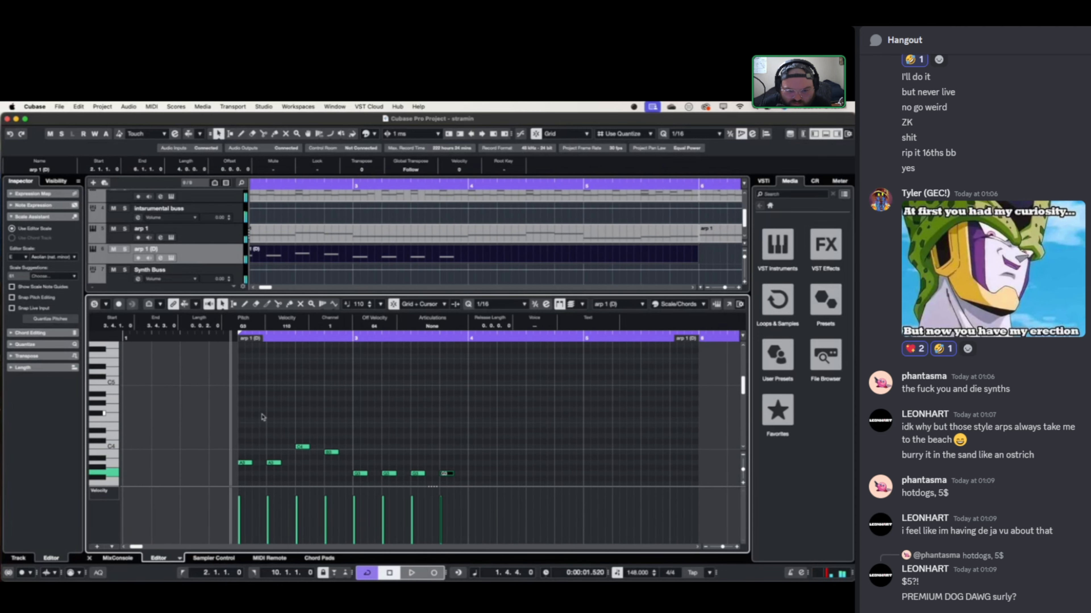
{"action": "left_click", "coordinate": [254, 372]}
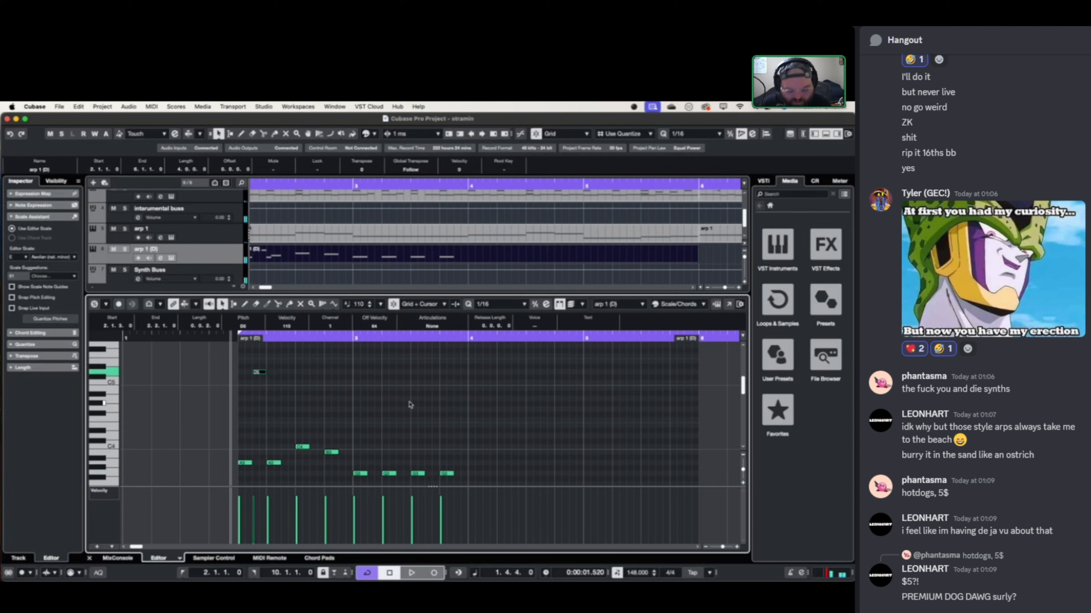
{"action": "key", "text": "super+a"}
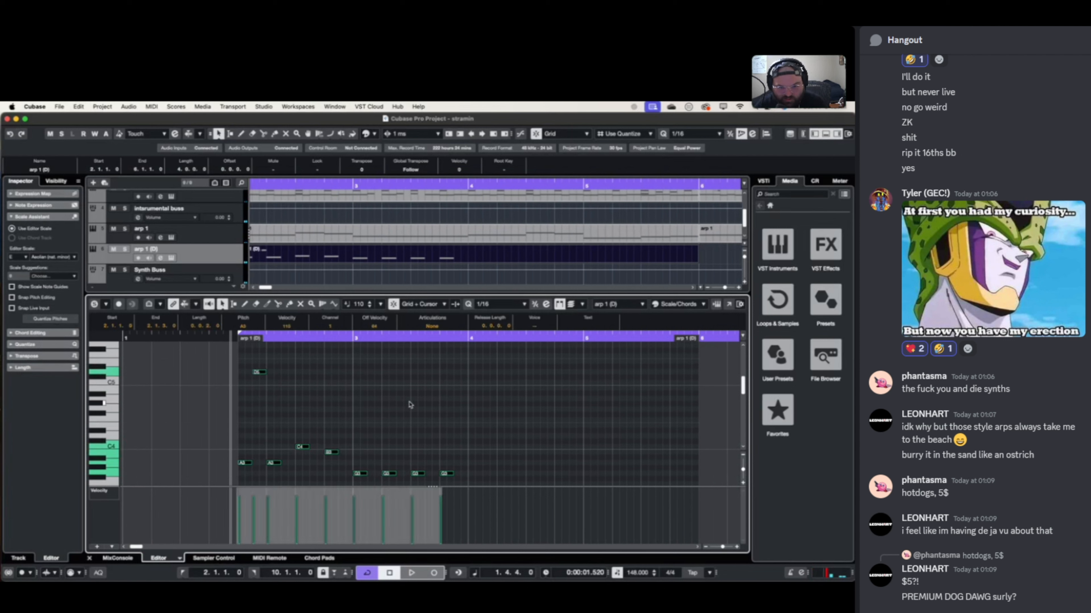
{"action": "key", "text": "shift+Down"}
{"action": "key", "text": "space"}
{"action": "key", "text": "space"}
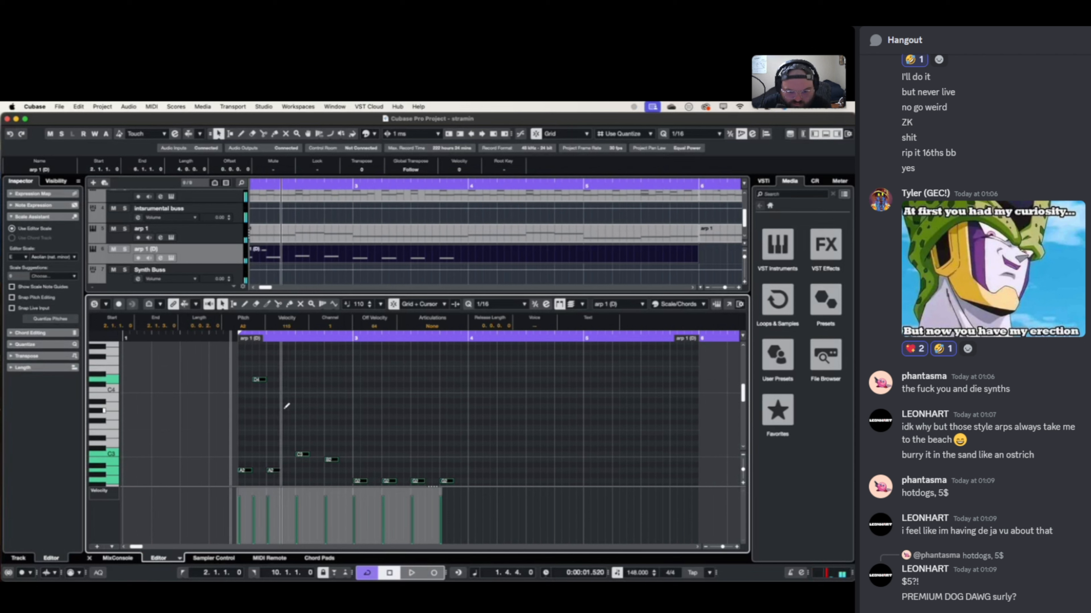
- Add off-beat notes B3, C4 and G3 after beats 2, 3 and 4 of bar 2, and lower the first off-beat note to G3
{"action": "left_click", "coordinate": [287, 397]}
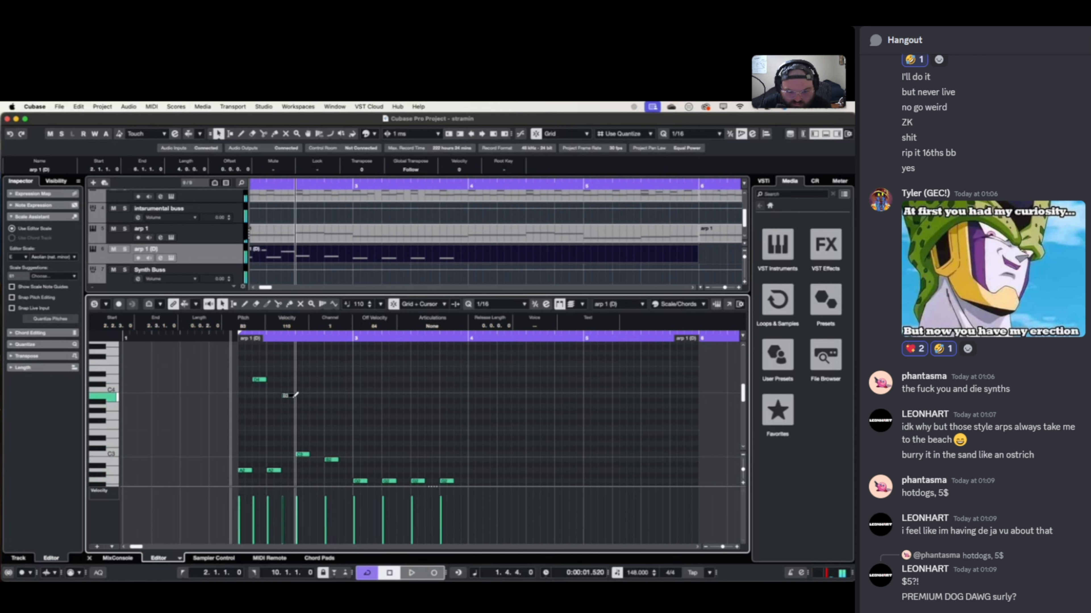
{"action": "left_click", "coordinate": [309, 396]}
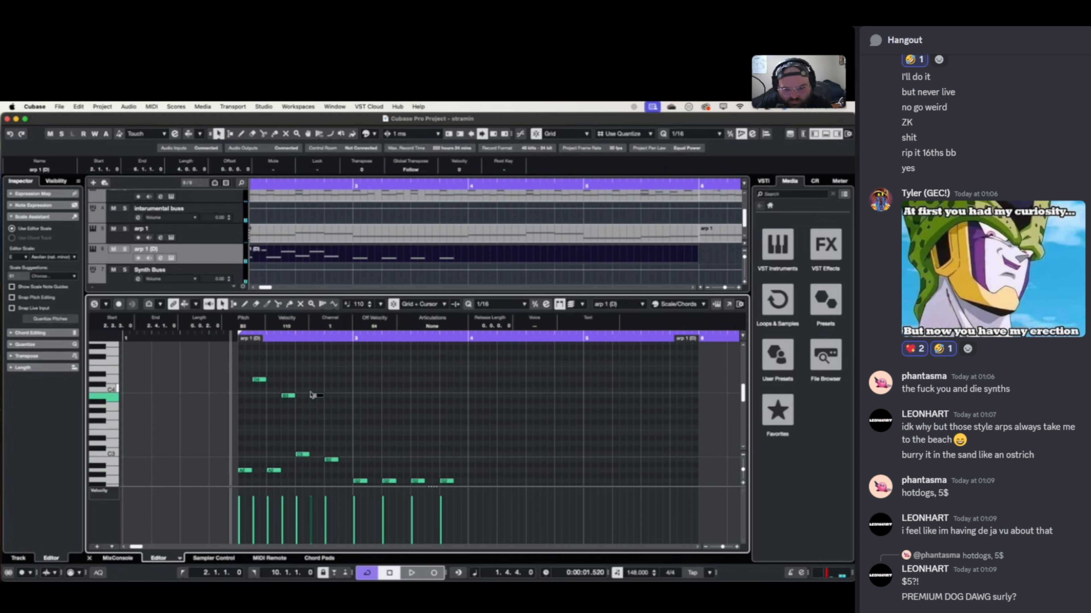
{"action": "left_click", "coordinate": [338, 390]}
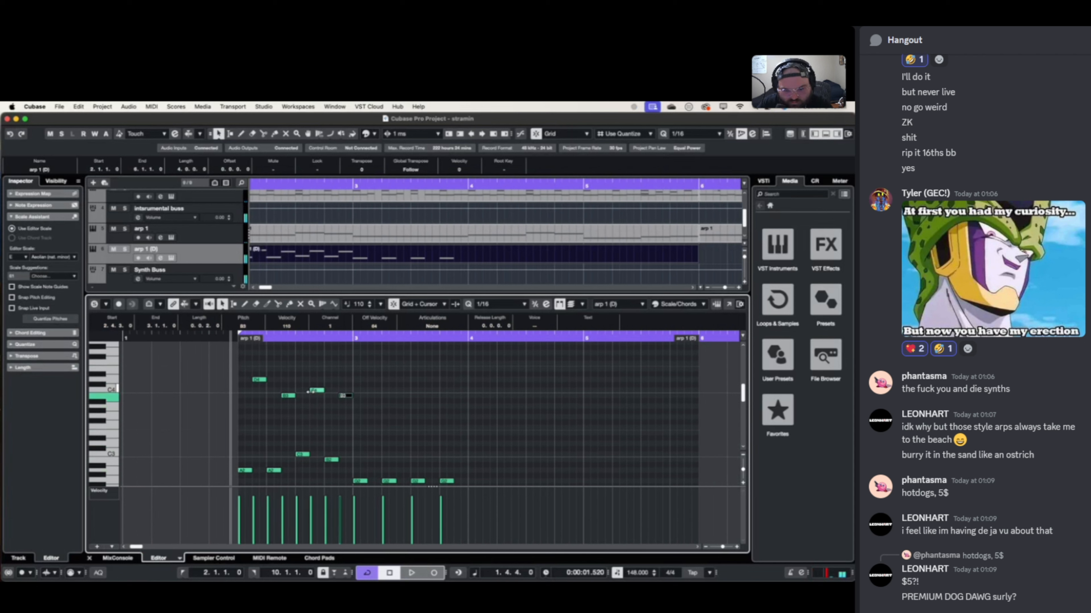
{"action": "key", "text": "Down"}
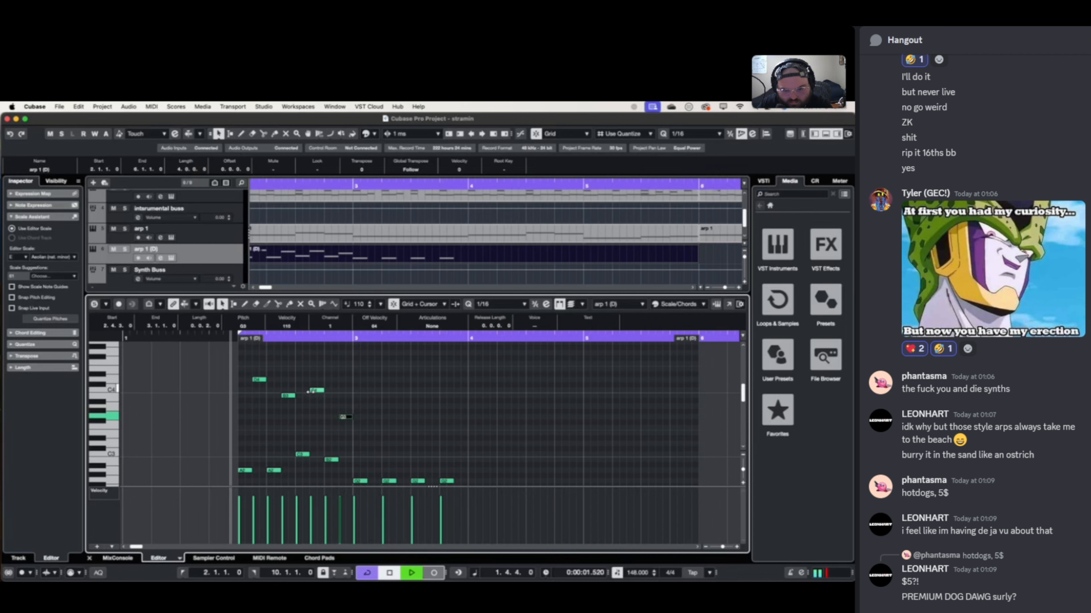
{"action": "key", "text": "space"}
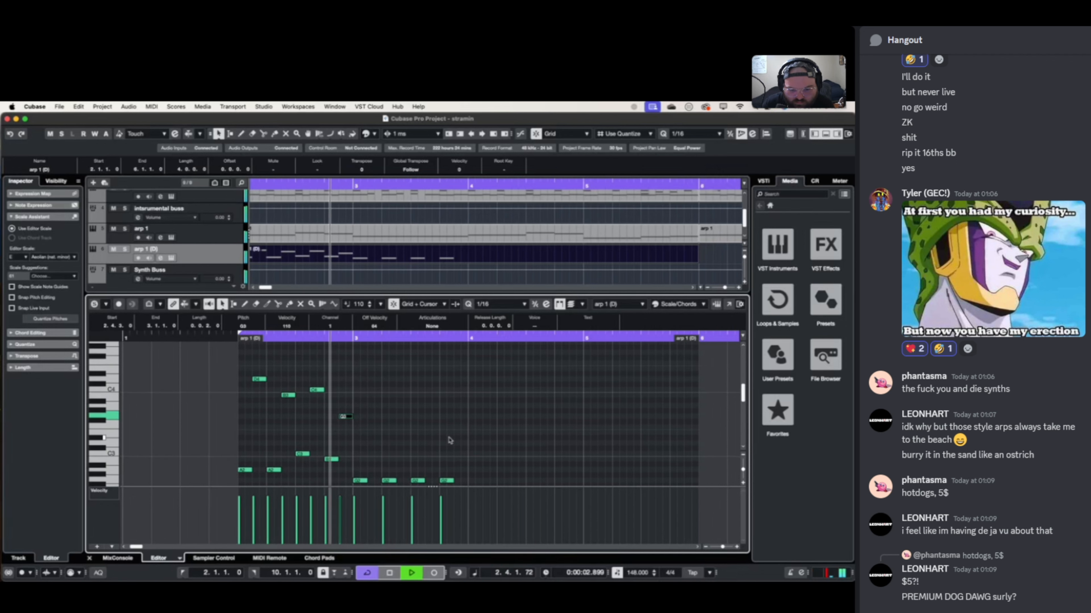
{"action": "key", "text": "space"}
{"action": "left_click", "coordinate": [253, 379]}
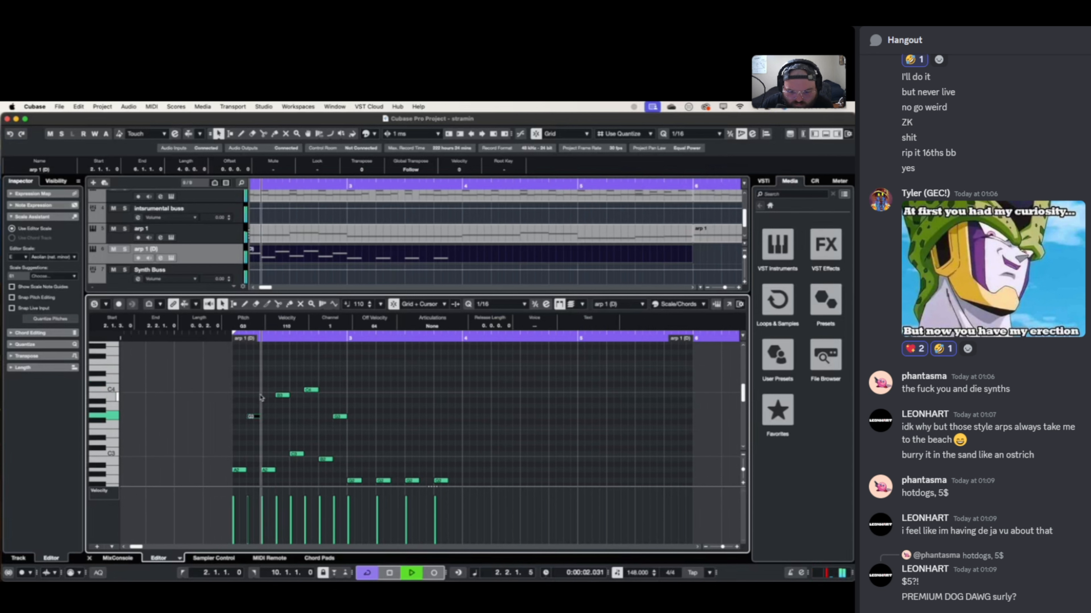
{"action": "key", "text": "space"}
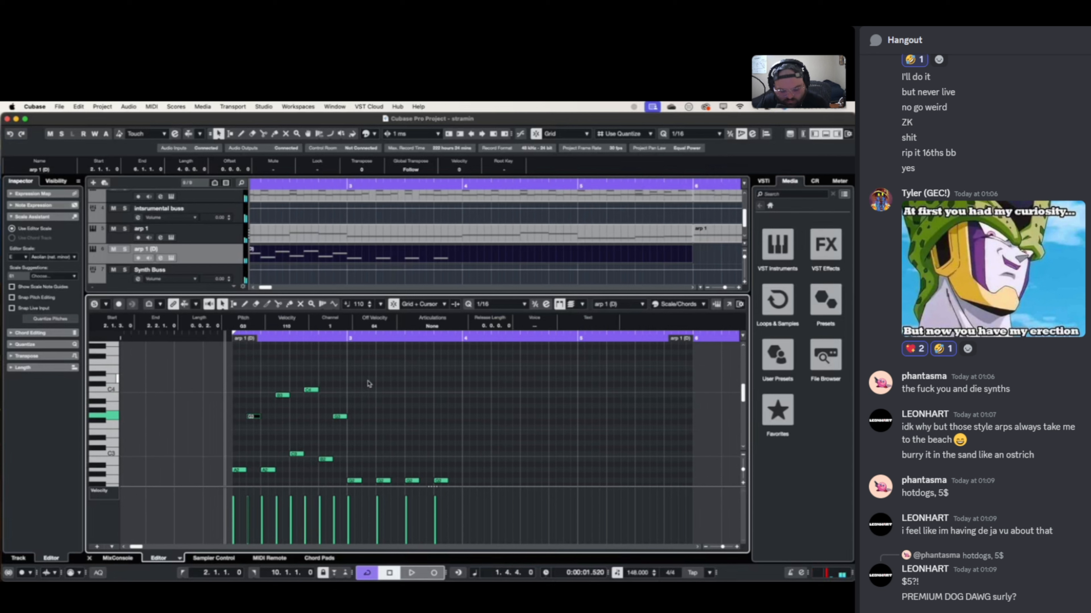
- Copy the last off-beat G3 of bar 2 to the off-beat after beat 1 of bar 3 and raise it to G4
{"action": "left_click_drag", "start_coordinate": [253, 416], "coordinate": [354, 417]}
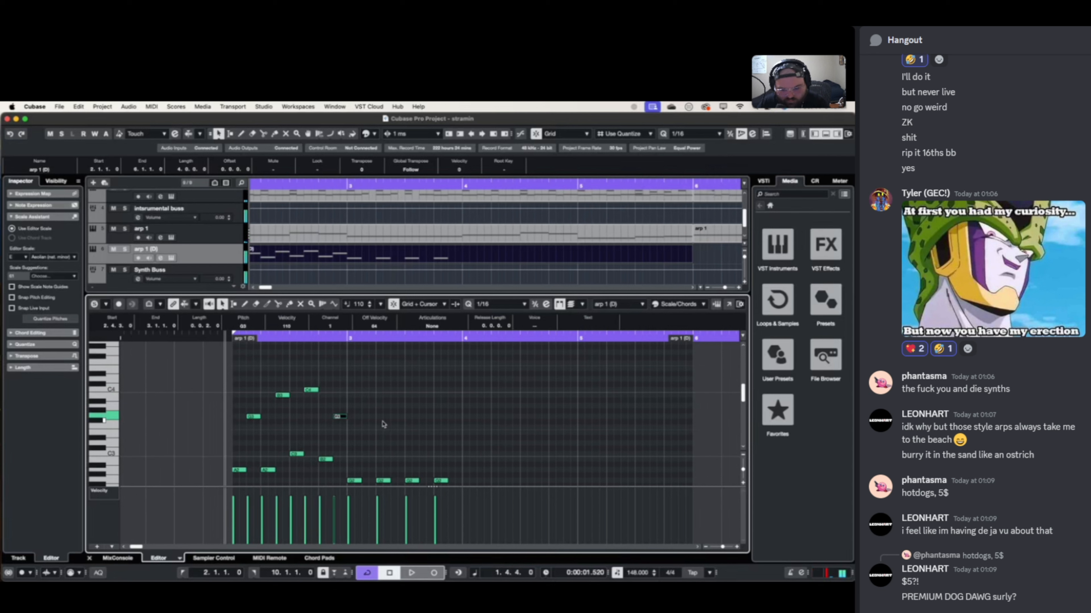
{"action": "key", "text": "super+Right"}
{"action": "key", "text": "super+Right"}
{"action": "key", "text": "Up"}
{"action": "key", "text": "Up"}
{"action": "key", "text": "Up"}
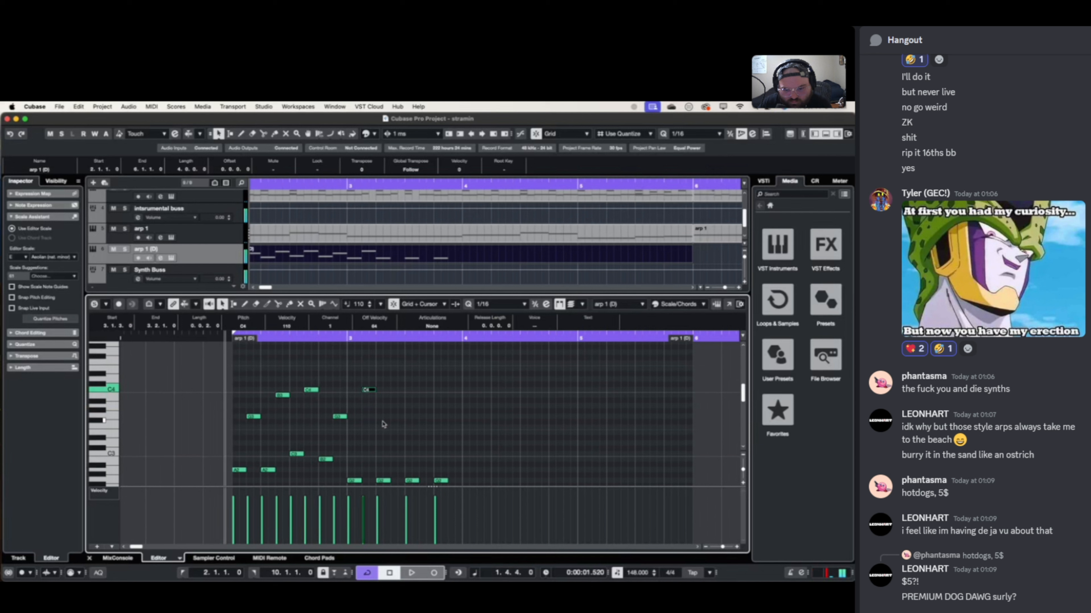
{"action": "key", "text": "Up"}
{"action": "key", "text": "Down"}
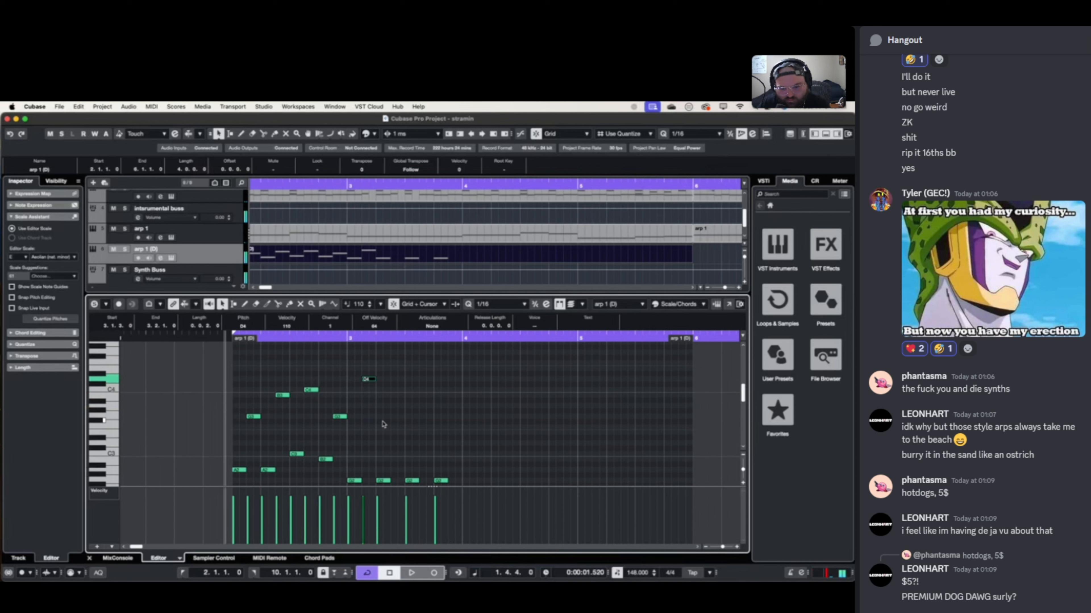
{"action": "key", "text": "Up"}
{"action": "key", "text": "Up"}
{"action": "key", "text": "Up"}
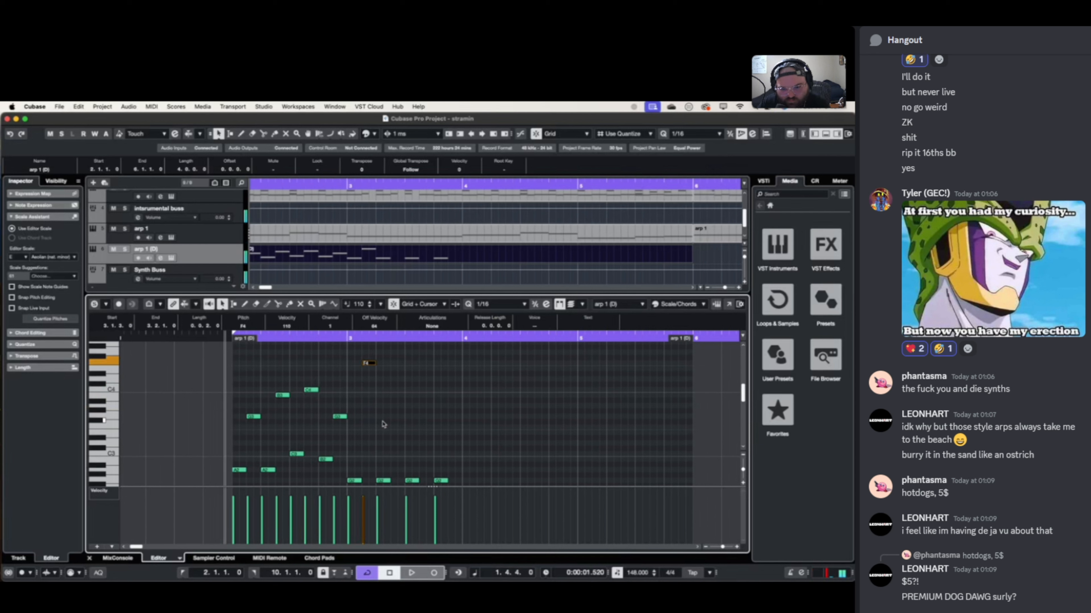
{"action": "key", "text": "Up"}
{"action": "key", "text": "Up"}
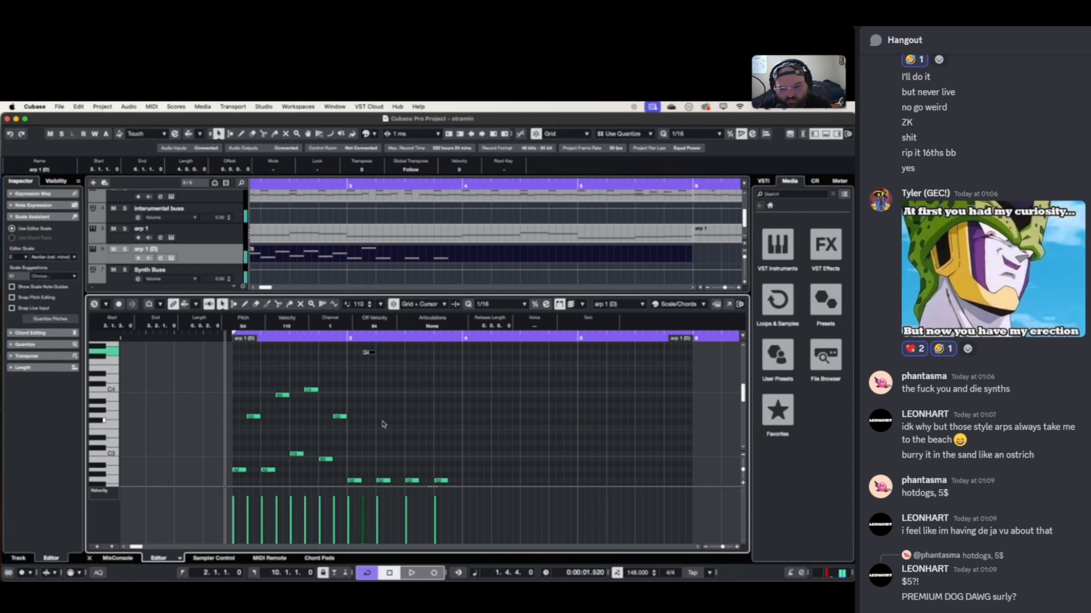
- Duplicate the G4 note to the off-beats after beats 2, 3 and 4 of bar 3 as F#4, G4 and F#4, and audition
{"action": "key", "text": "super+d"}
{"action": "key", "text": "super+Right"}
{"action": "key", "text": "super+Right"}
{"action": "key", "text": "super+d"}
{"action": "key", "text": "super+Right"}
{"action": "key", "text": "super+Right"}
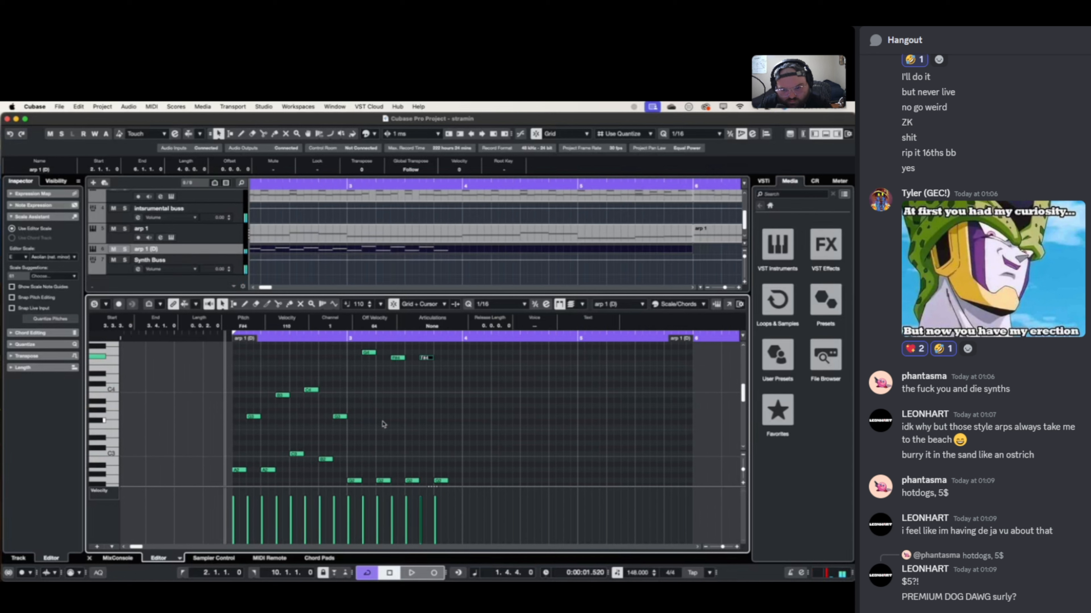
{"action": "key", "text": "Up"}
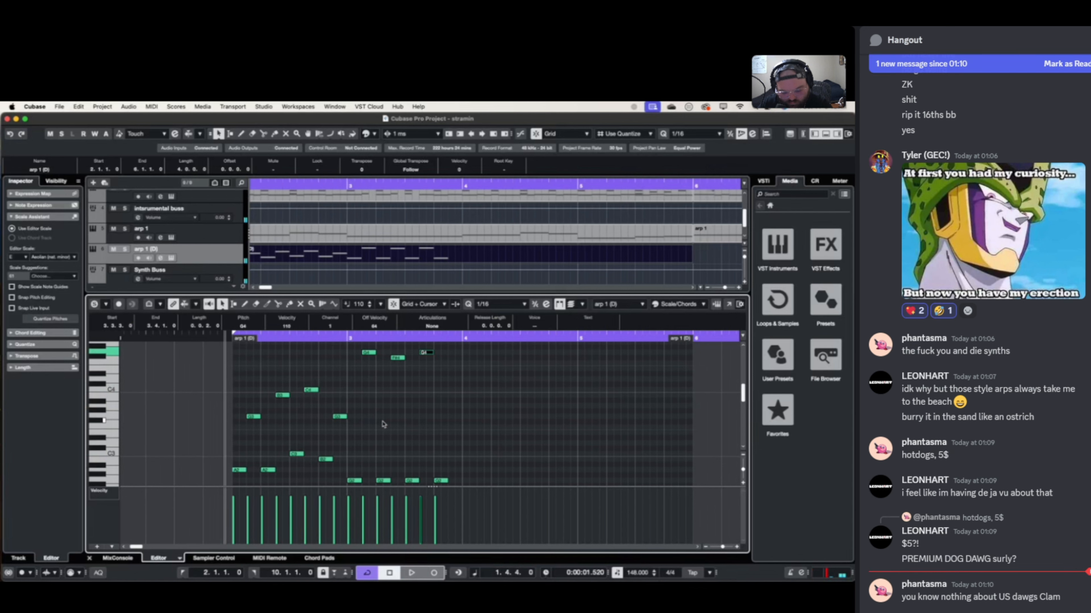
{"action": "key", "text": "super+d"}
{"action": "key", "text": "Down"}
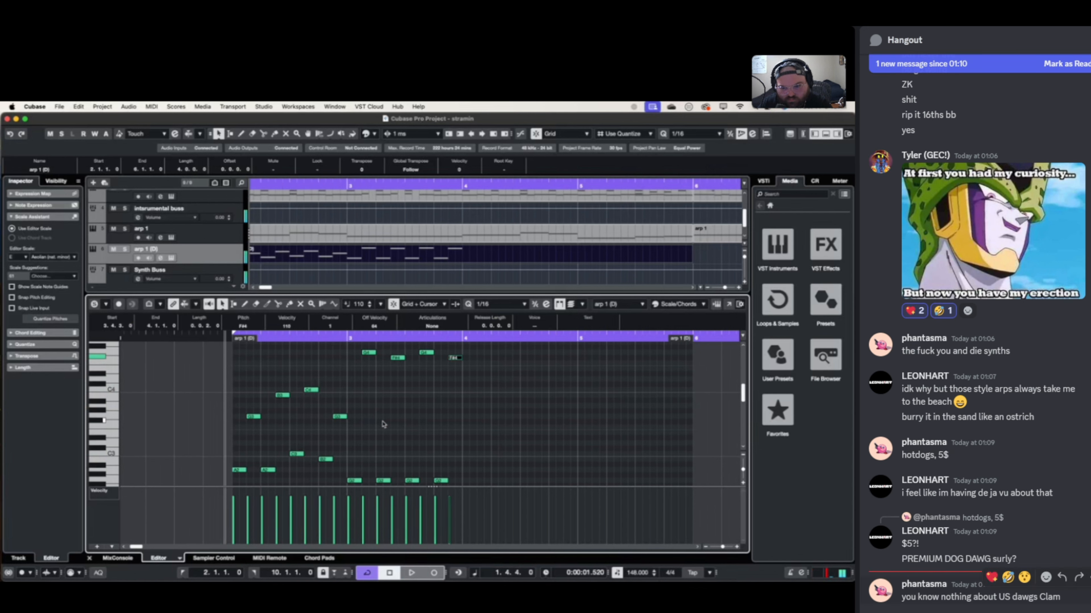
{"action": "key", "text": "space"}
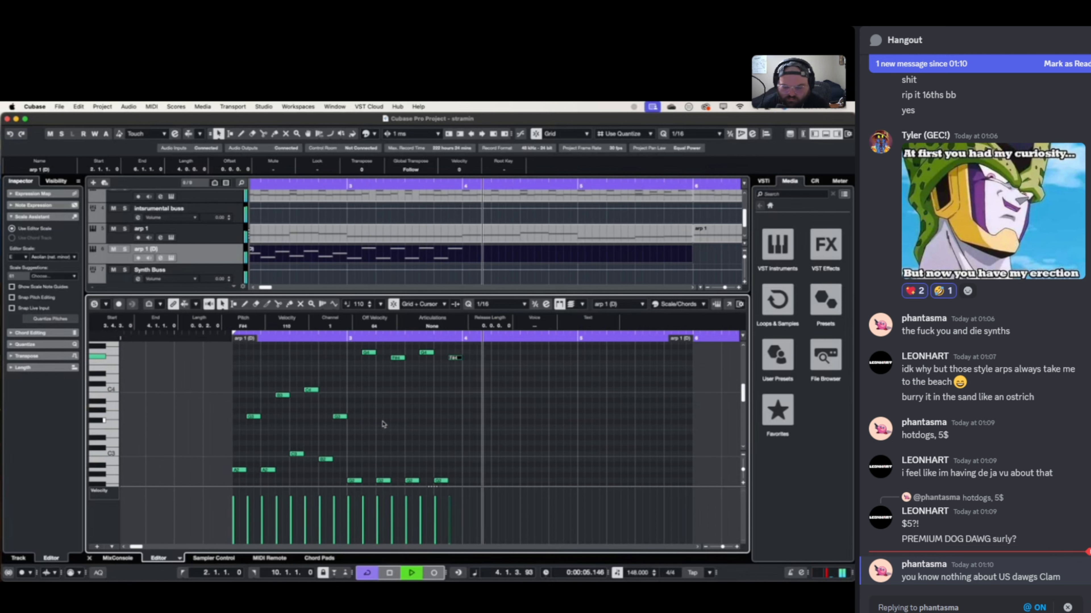
{"action": "key", "text": "space"}
- Lower the last two off-beat notes of bar 3 to E4 and D4, and audition the phrase
{"action": "left_click_drag", "start_coordinate": [357, 345], "coordinate": [433, 368]}
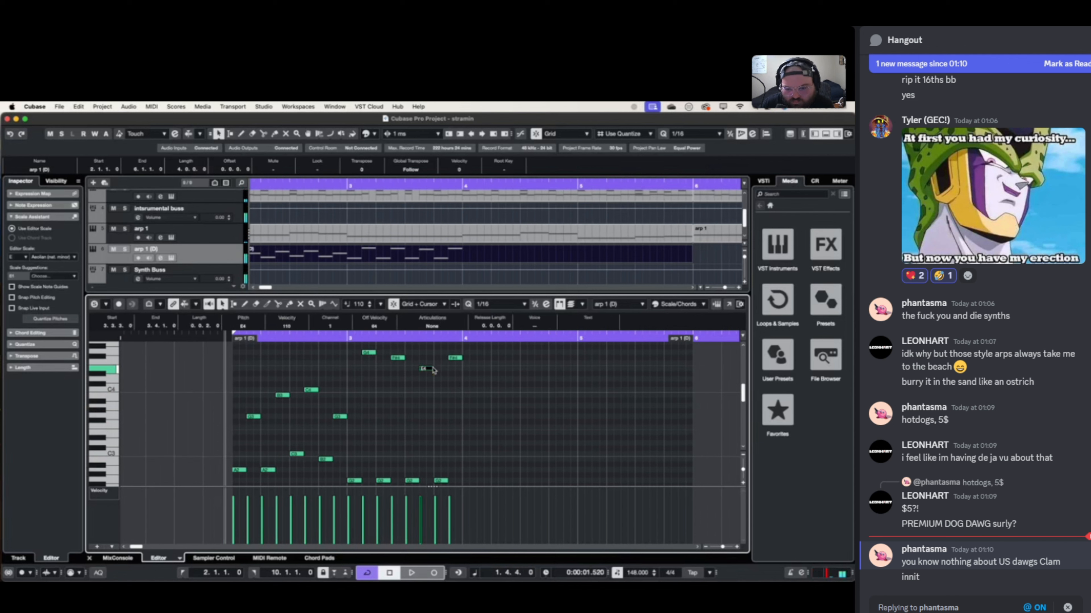
{"action": "key", "text": "Right"}
{"action": "key", "text": "Down"}
{"action": "key", "text": "Down"}
{"action": "key", "text": "Down"}
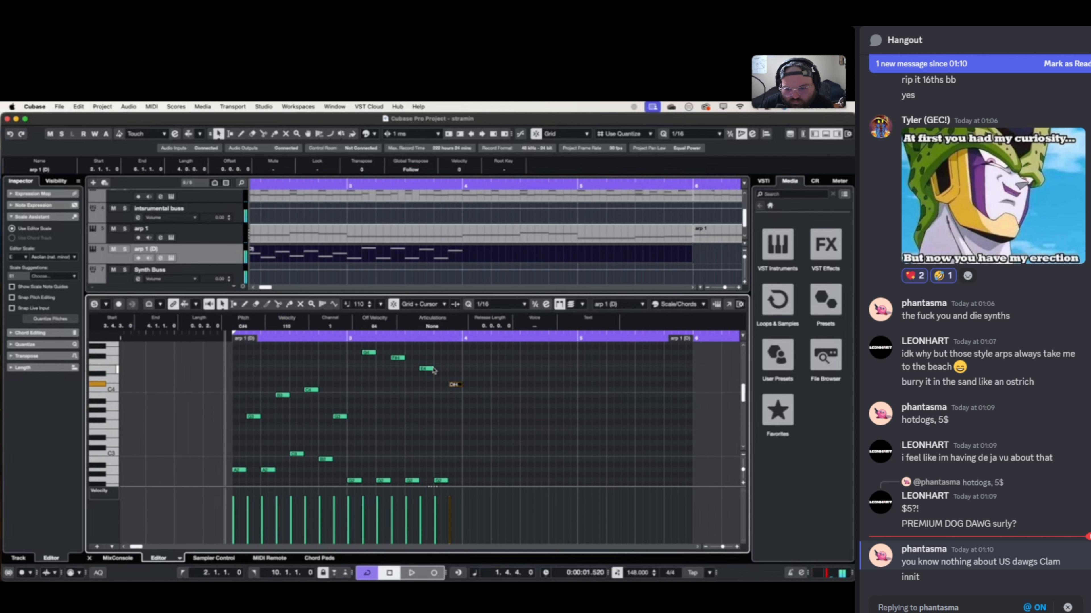
{"action": "key", "text": "space"}
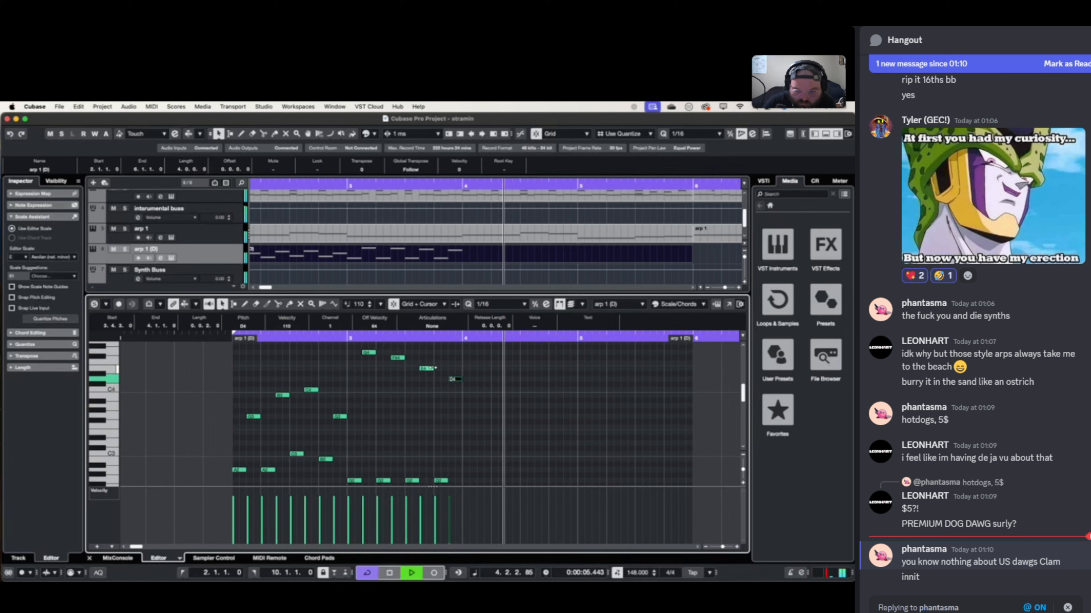
{"action": "key", "text": "space"}
- Lower the first off-beat note of bar 3 from G4 to D4 and audition the phrase
{"action": "key", "text": "Left"}
{"action": "key", "text": "Left"}
{"action": "key", "text": "Left"}
{"action": "key", "text": "Left"}
{"action": "key", "text": "Left"}
{"action": "key", "text": "Left"}
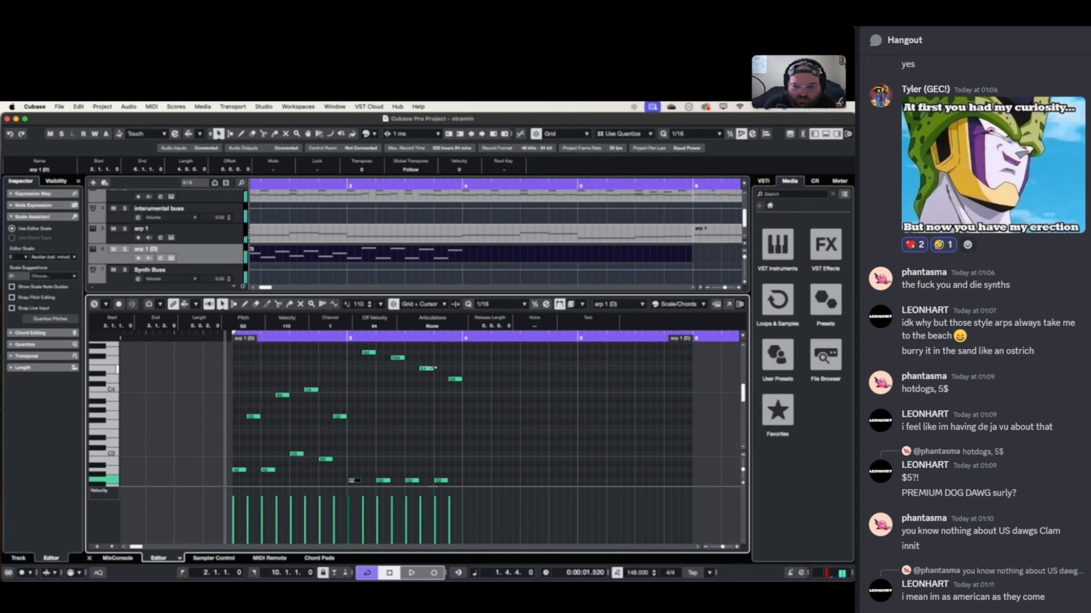
{"action": "key", "text": "Down"}
{"action": "key", "text": "Down"}
{"action": "key", "text": "space"}
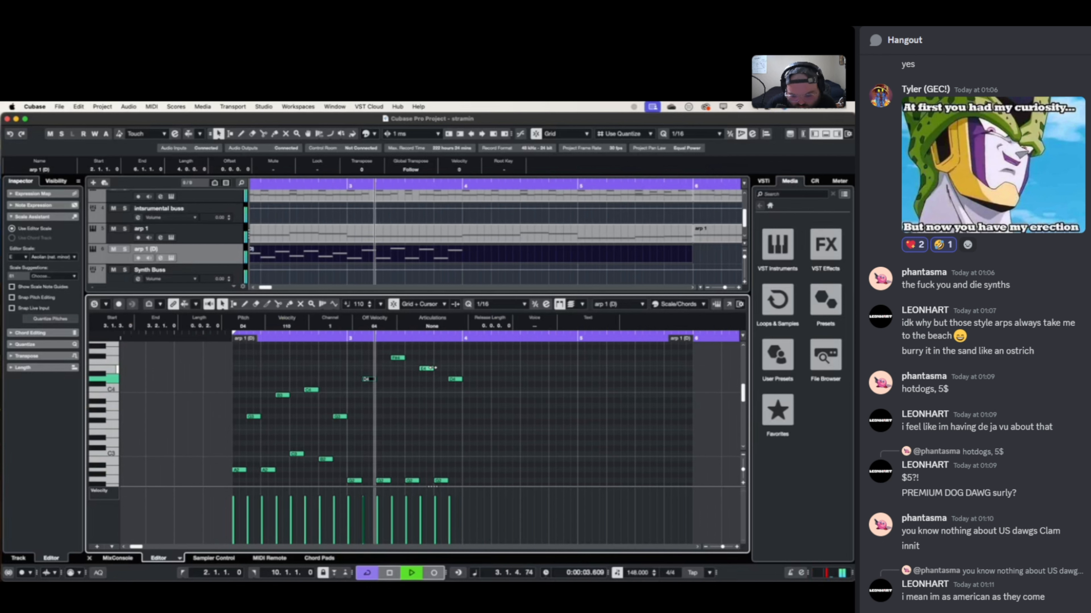
{"action": "key", "text": "space"}
- Lower the second off-beat note of bar 3 to D4
{"action": "key", "text": "Right"}
{"action": "key", "text": "Right"}
{"action": "key", "text": "Right"}
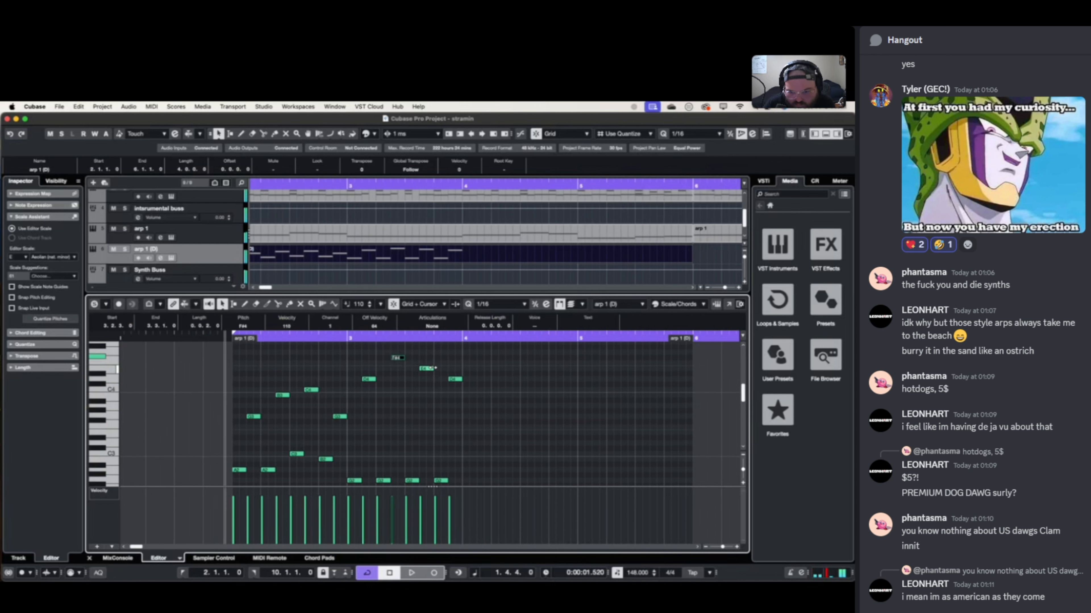
{"action": "key", "text": "Left"}
{"action": "key", "text": "Down"}
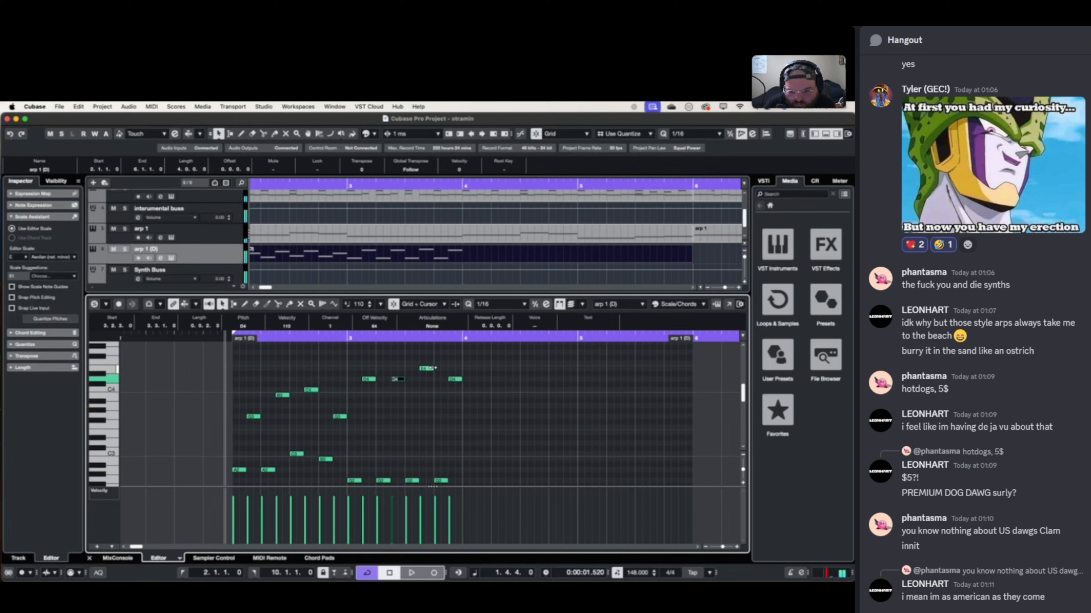
- Lower the first off-beat note of bar 3 to C4 and audition the phrase
{"action": "key", "text": "Left"}
{"action": "key", "text": "Down"}
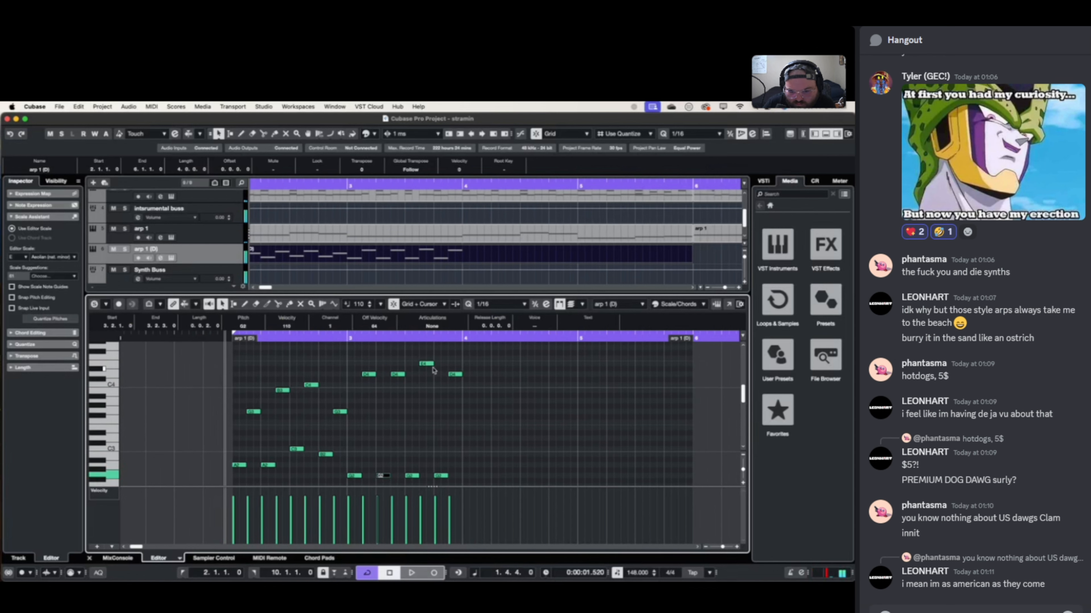
{"action": "key", "text": "Left"}
{"action": "key", "text": "Down"}
{"action": "key", "text": "Down"}
{"action": "key", "text": "space"}
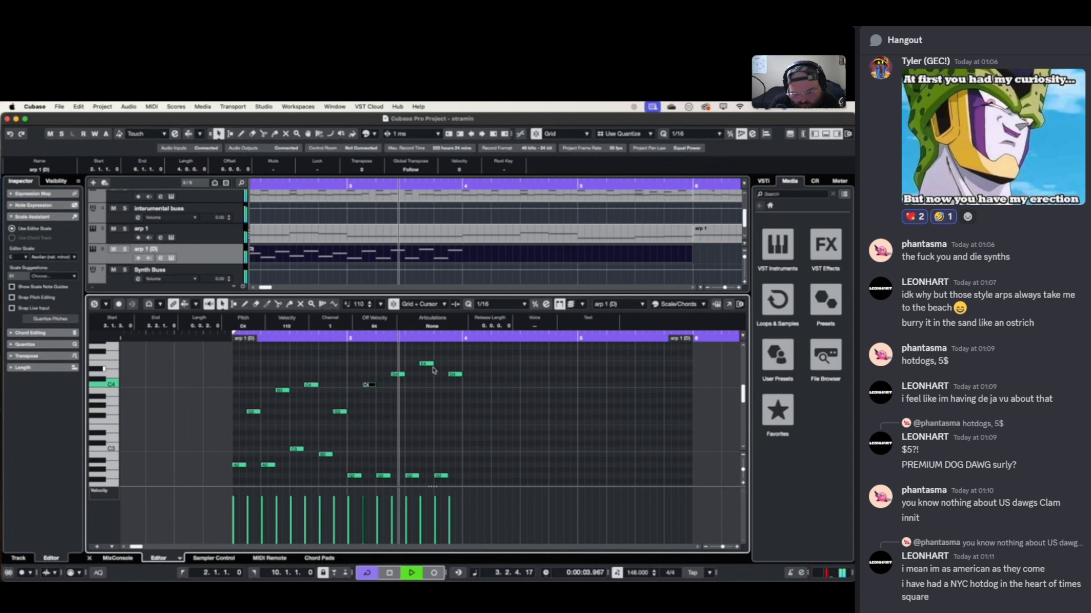
{"action": "key", "text": "space"}
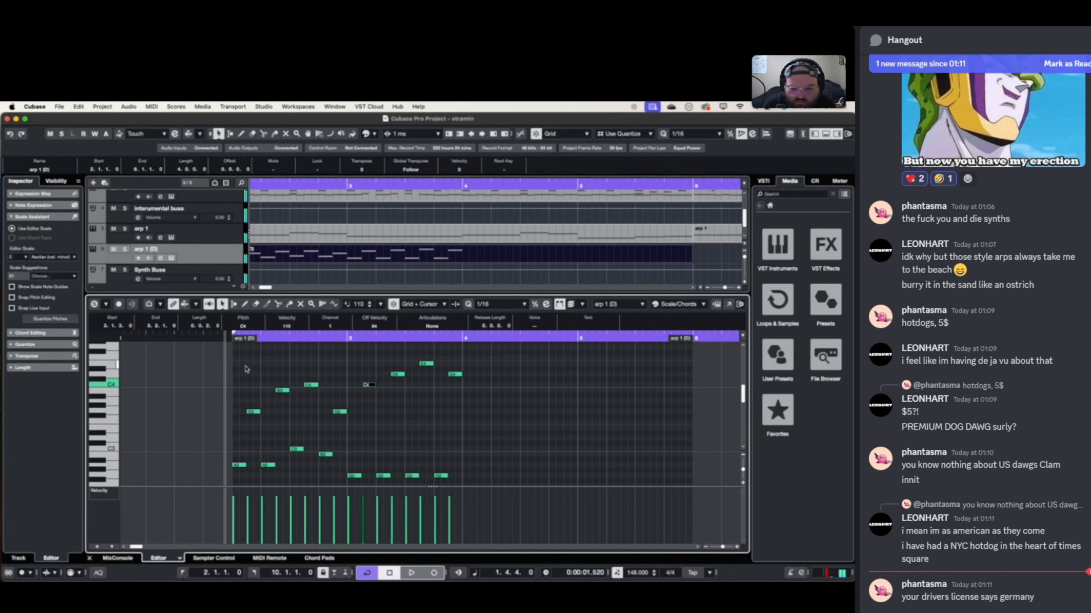
- Select all the arp notes in bars 2 and 3 and set the quantize grid to 1/64
{"action": "left_click_drag", "start_coordinate": [257, 356], "coordinate": [468, 480]}
{"action": "scroll", "coordinate": [447, 476], "scroll_direction": "up", "scroll_amount": 5}
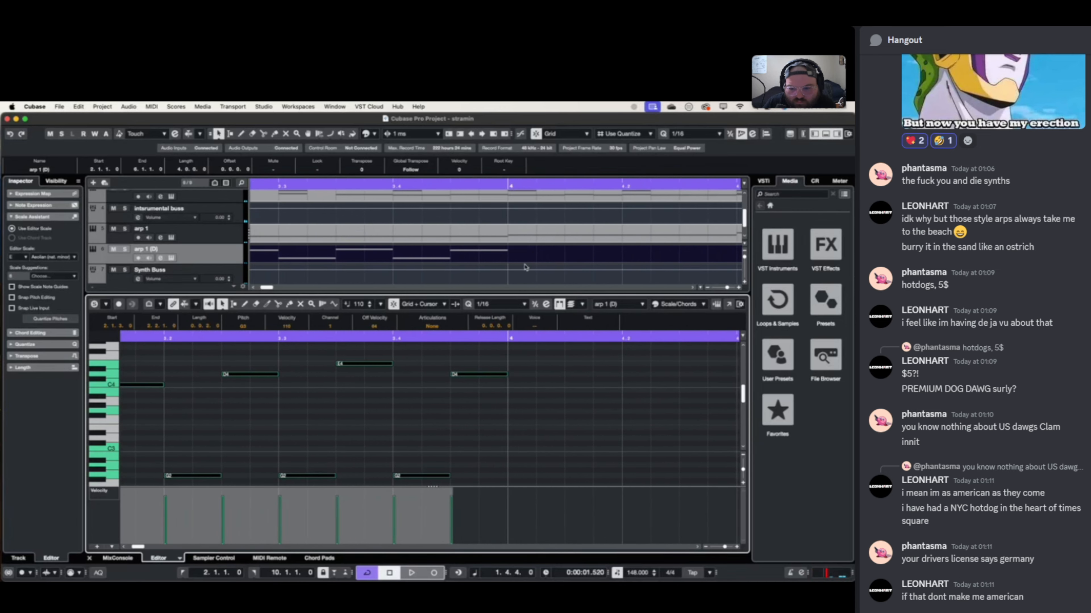
{"action": "left_click", "coordinate": [504, 310]}
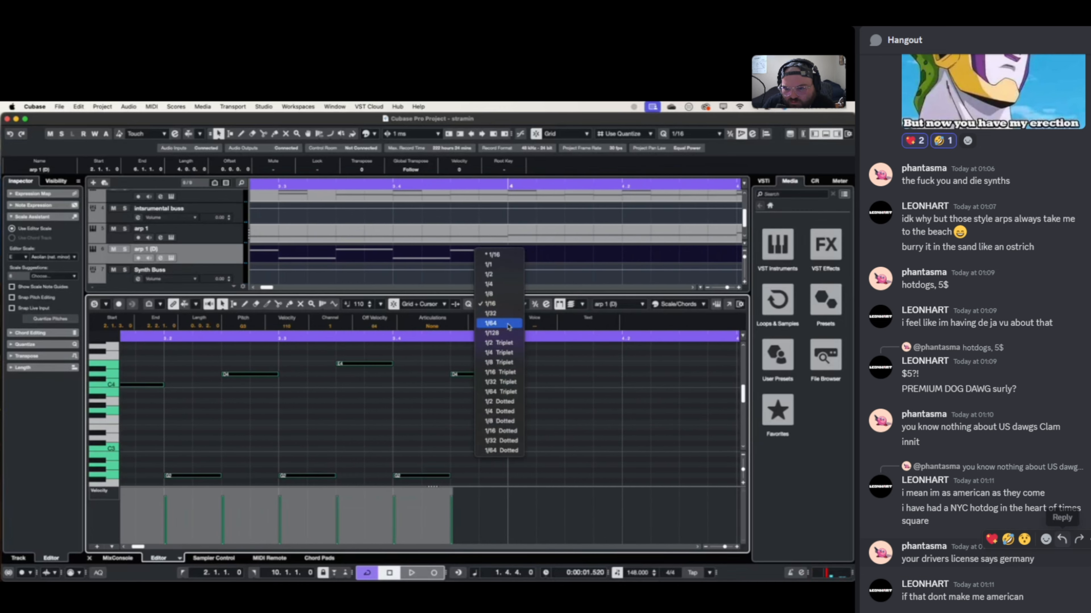
{"action": "left_click", "coordinate": [1062, 539]}
{"action": "left_click", "coordinate": [498, 363]}
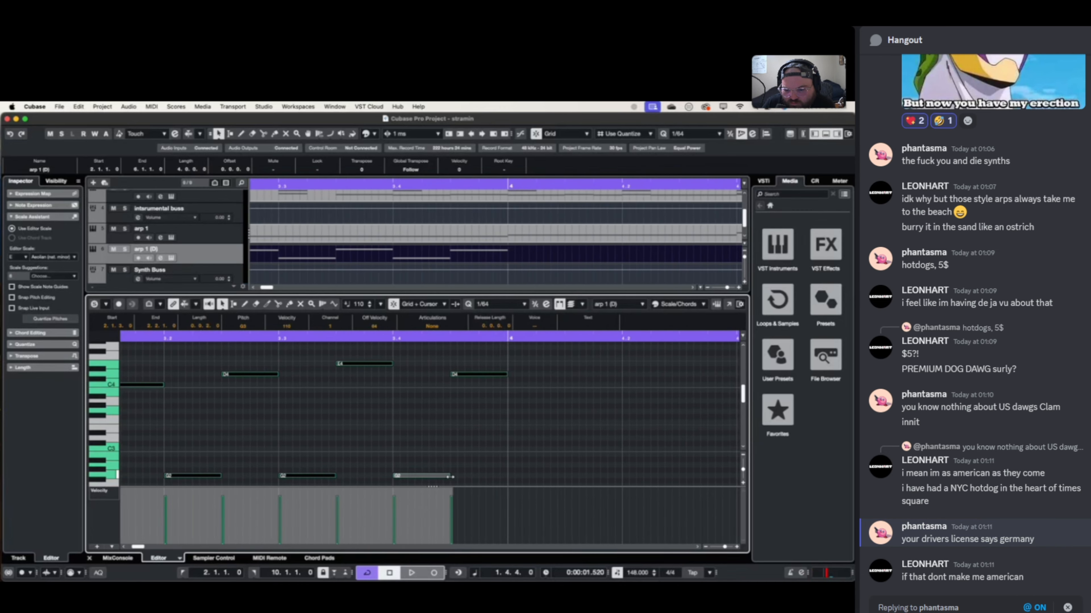
- Lengthen all the selected arp notes by about a 1/32 so they overlap, and trim the last D4 to end at bar 4
{"action": "left_click_drag", "start_coordinate": [450, 476], "coordinate": [465, 476]}
{"action": "left_click", "coordinate": [477, 441]}
{"action": "left_click_drag", "start_coordinate": [521, 376], "coordinate": [508, 376]}
- Solo the arp 1 (D) track and audition the overlapping notes
{"action": "key", "text": "space"}
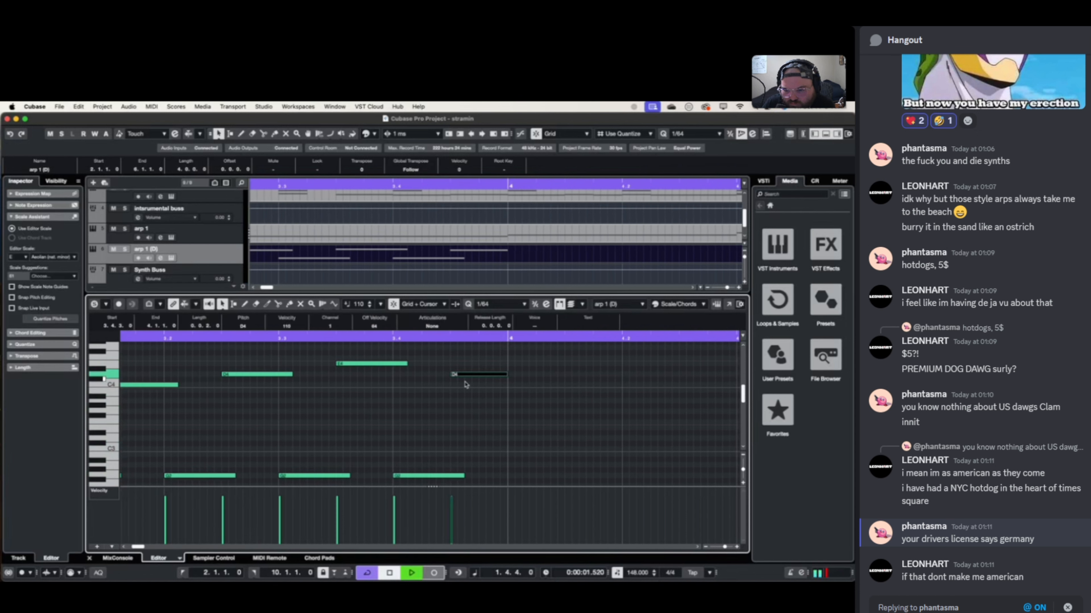
{"action": "left_click", "coordinate": [125, 249]}
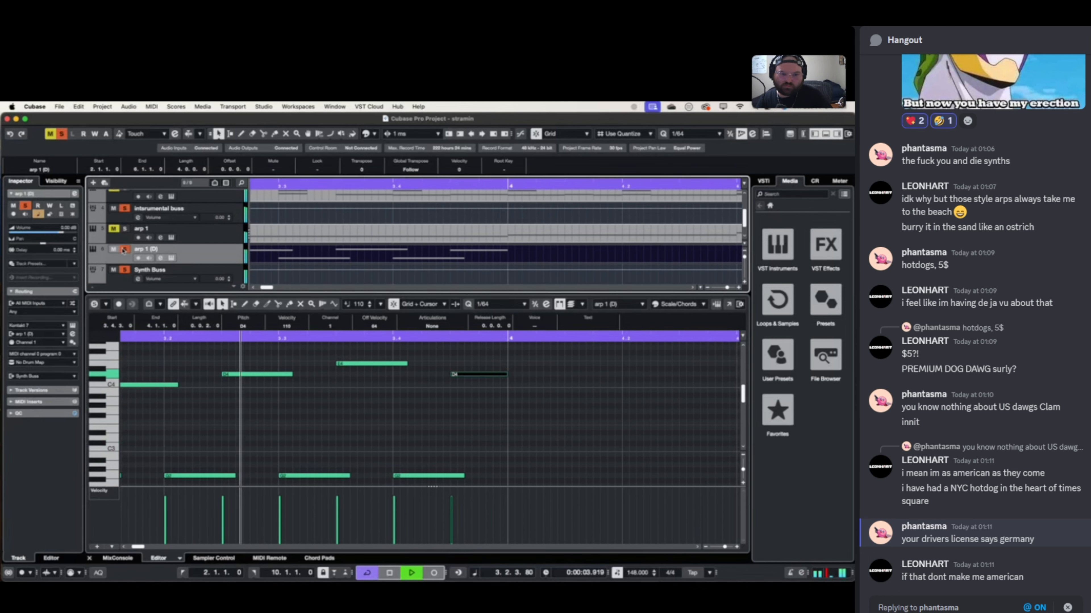
{"action": "key", "text": "space"}
- In the Kontakt instrument of arp 1 (D), try SYNTH RM Lead A during playback and load SYNTH PWM Lead as layer A's sound
{"action": "left_click", "coordinate": [170, 261]}
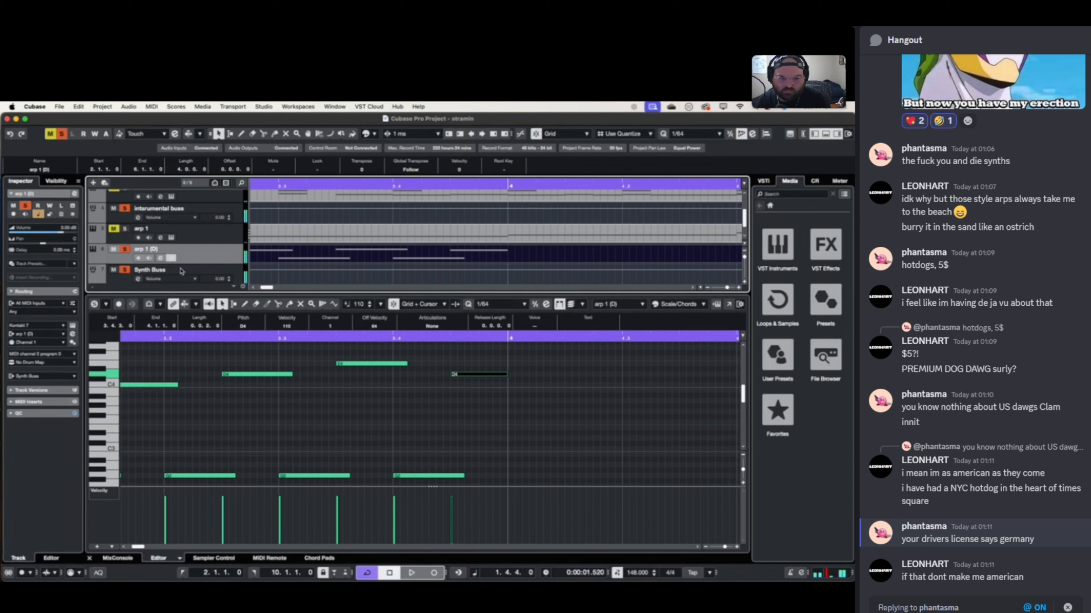
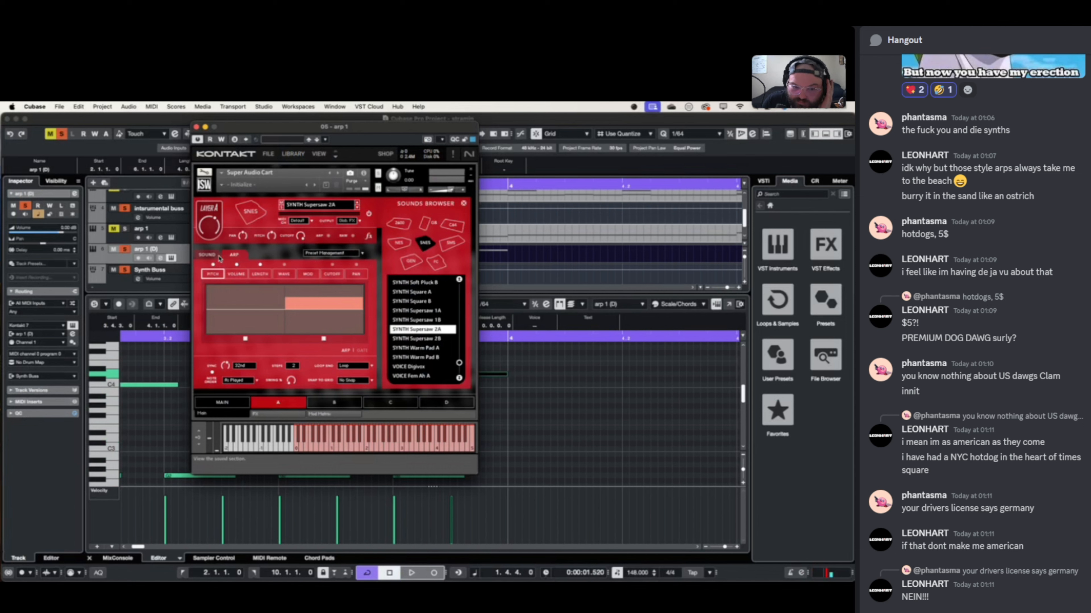
{"action": "left_click", "coordinate": [208, 255]}
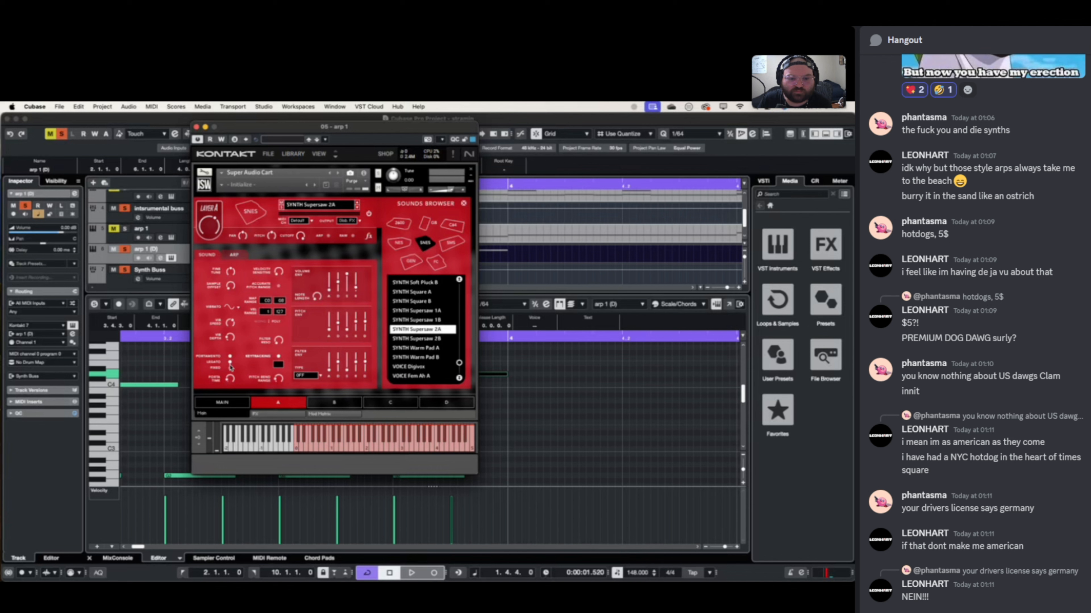
{"action": "key", "text": "space"}
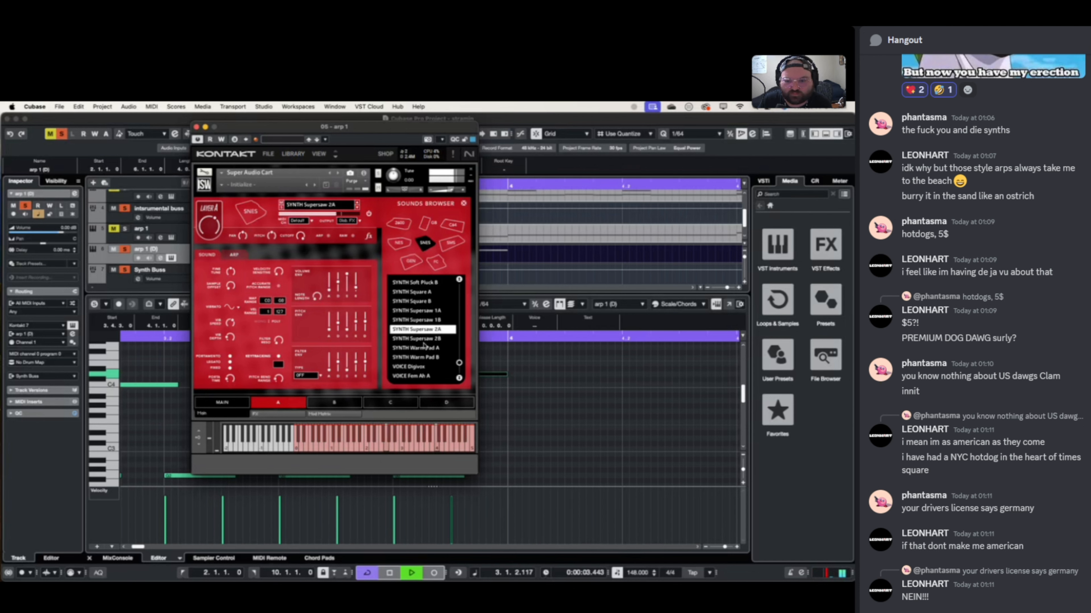
{"action": "scroll", "coordinate": [460, 363], "scroll_direction": "up", "scroll_amount": 3}
{"action": "scroll", "coordinate": [460, 363], "scroll_direction": "up", "scroll_amount": 1}
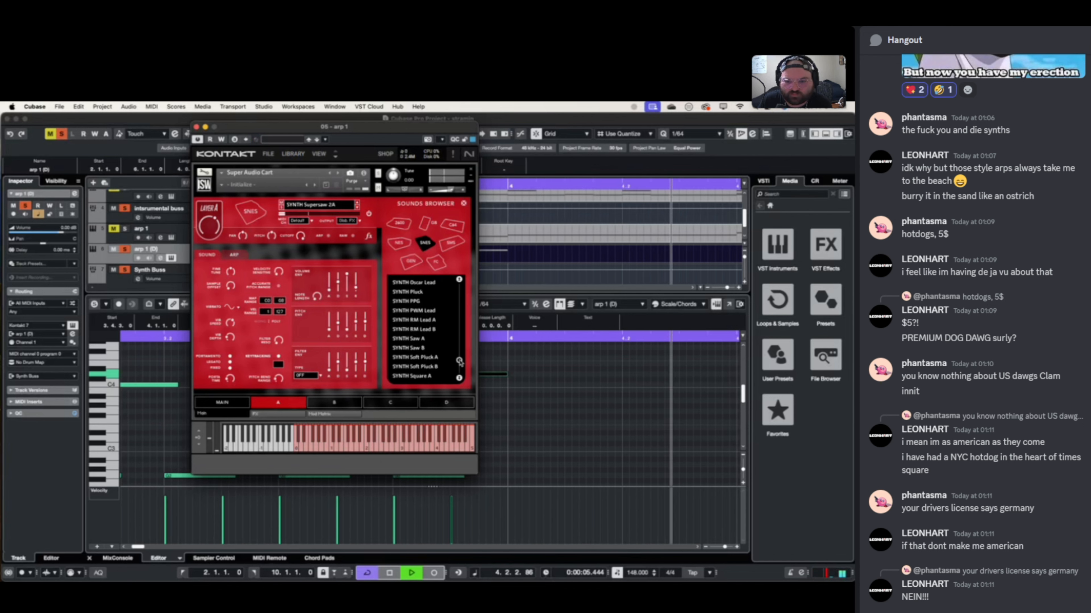
{"action": "left_click", "coordinate": [439, 322]}
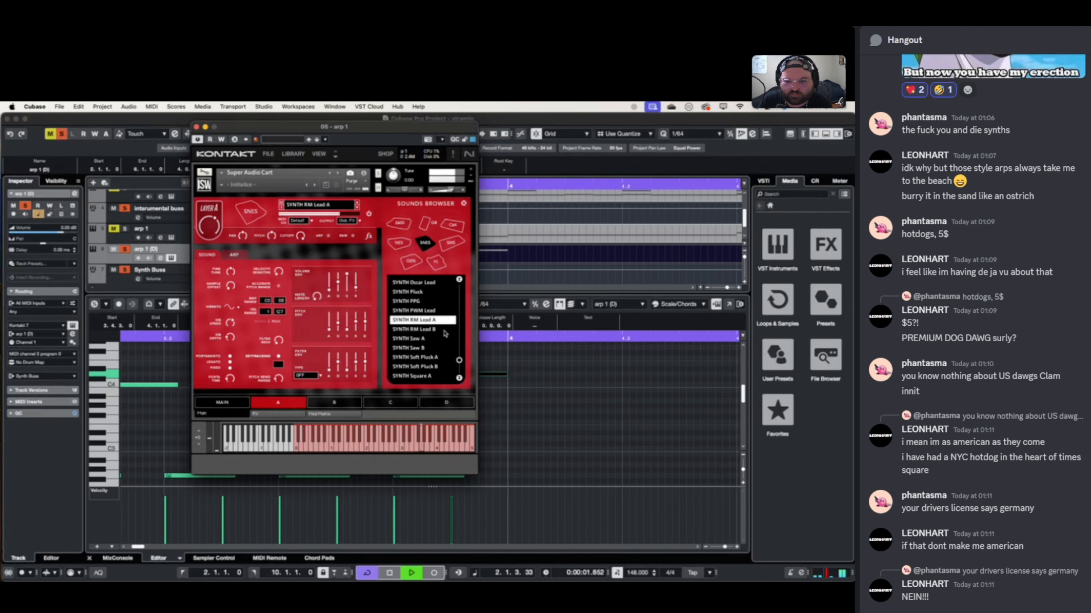
{"action": "left_click", "coordinate": [426, 311]}
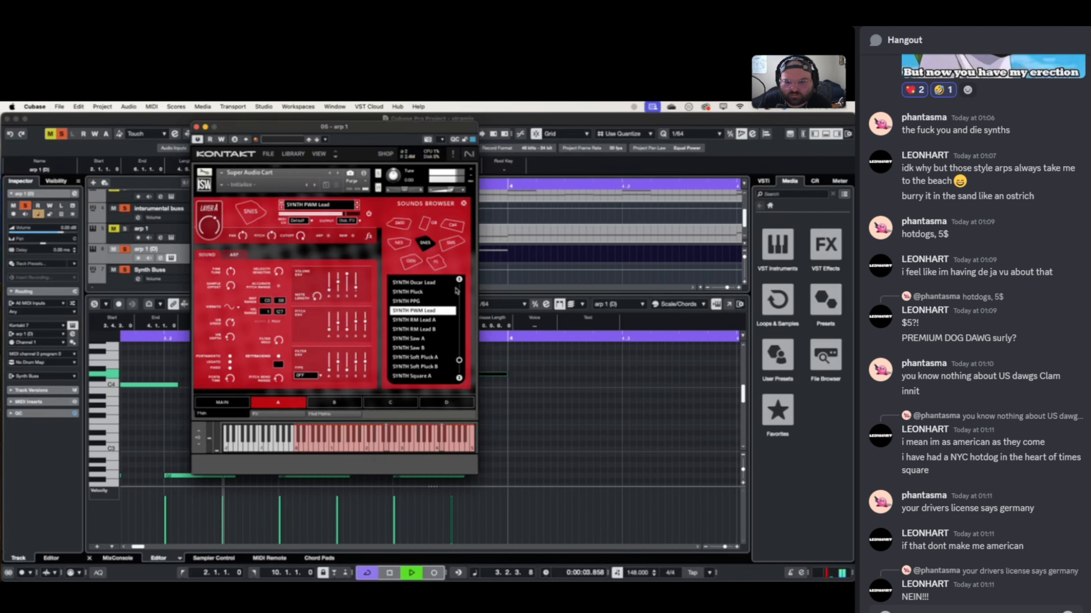
{"action": "left_click", "coordinate": [205, 128]}
{"action": "key", "text": "space"}
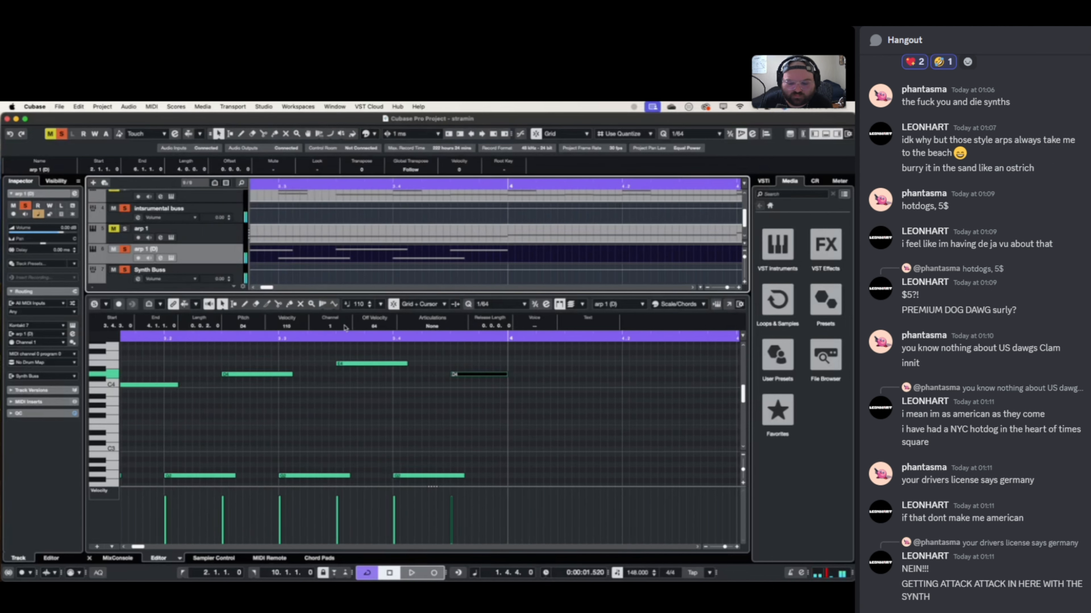
- Audition the new lead sound soloed, unsolo the arp 1 (D) track and play it in the full mix
{"action": "key", "text": "space"}
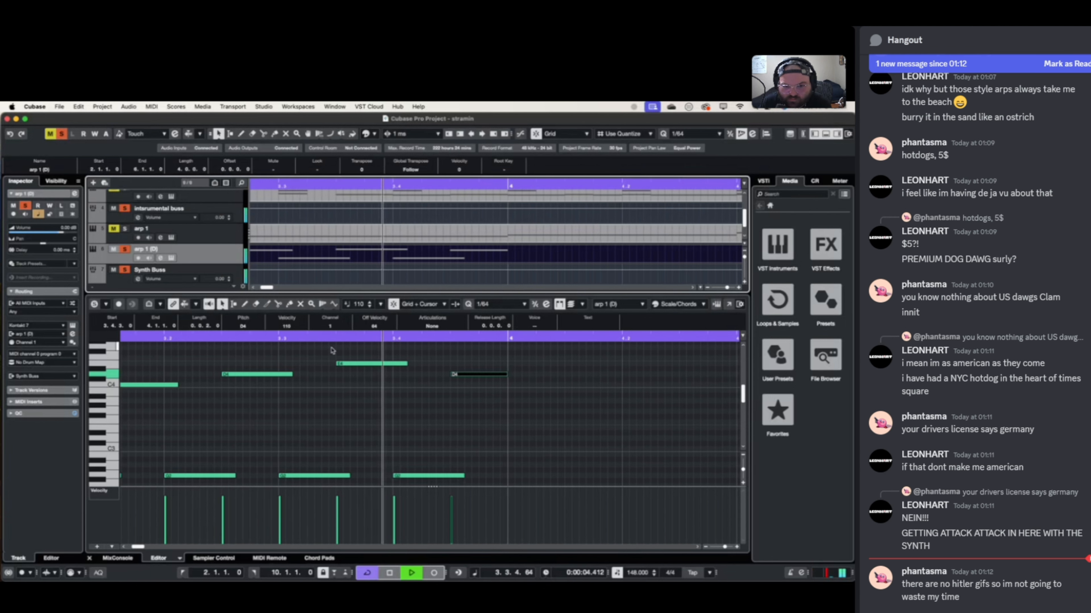
{"action": "key", "text": "space"}
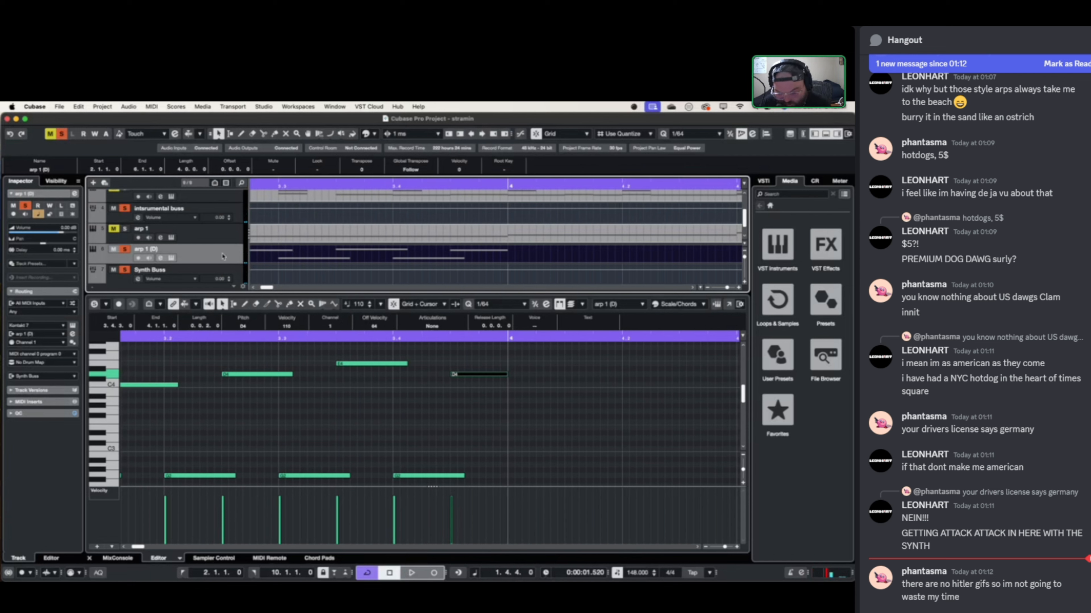
{"action": "left_click", "coordinate": [125, 249]}
{"action": "key", "text": "space"}
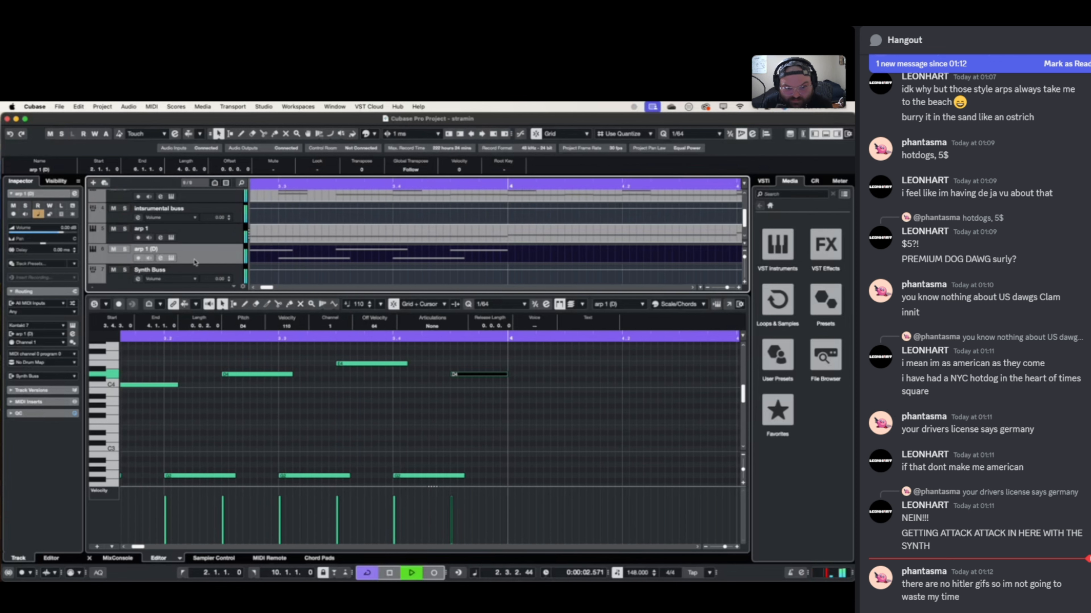
- Insert the Nebula effect in the empty slot below Raum on the arp 1 (D) channel
{"action": "left_click", "coordinate": [174, 259]}
{"action": "left_click", "coordinate": [172, 258]}
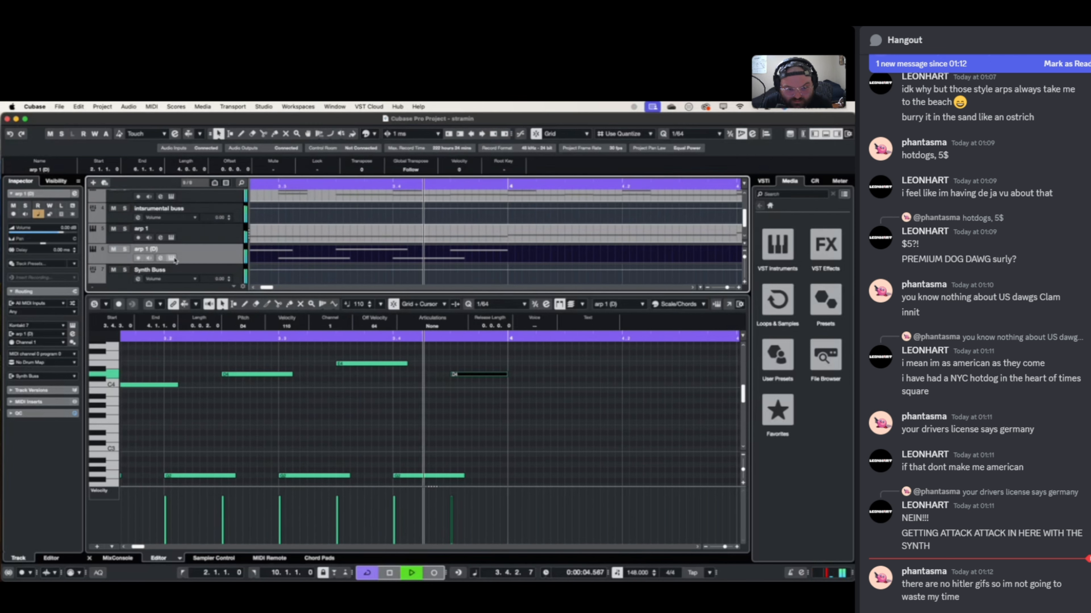
{"action": "key", "text": "space"}
{"action": "left_click", "coordinate": [160, 259]}
{"action": "left_click", "coordinate": [393, 242]}
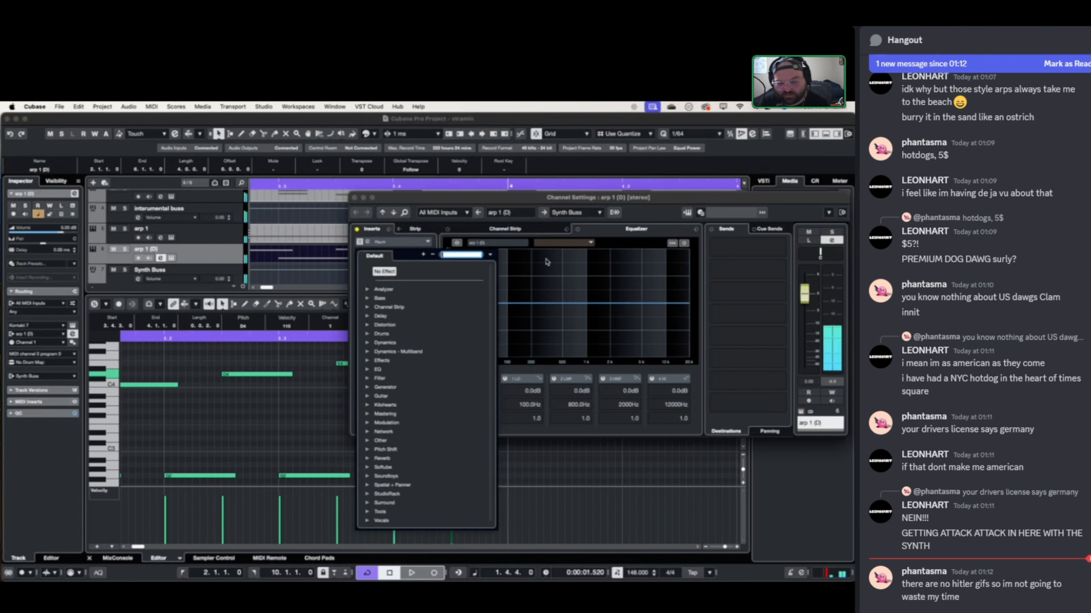
{"action": "type", "text": "ne"}
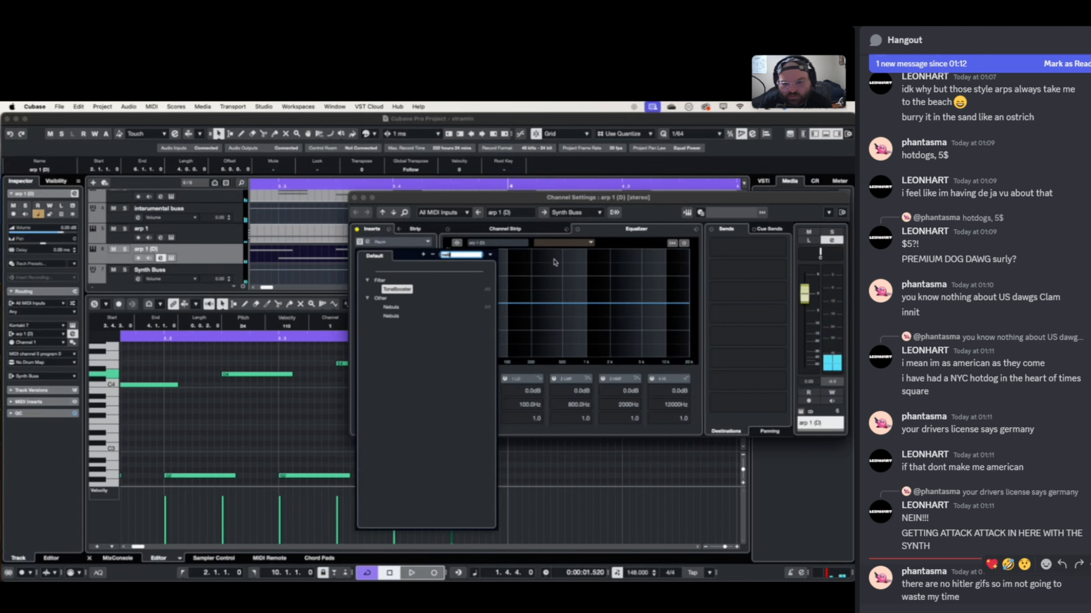
{"action": "left_click", "coordinate": [392, 316]}
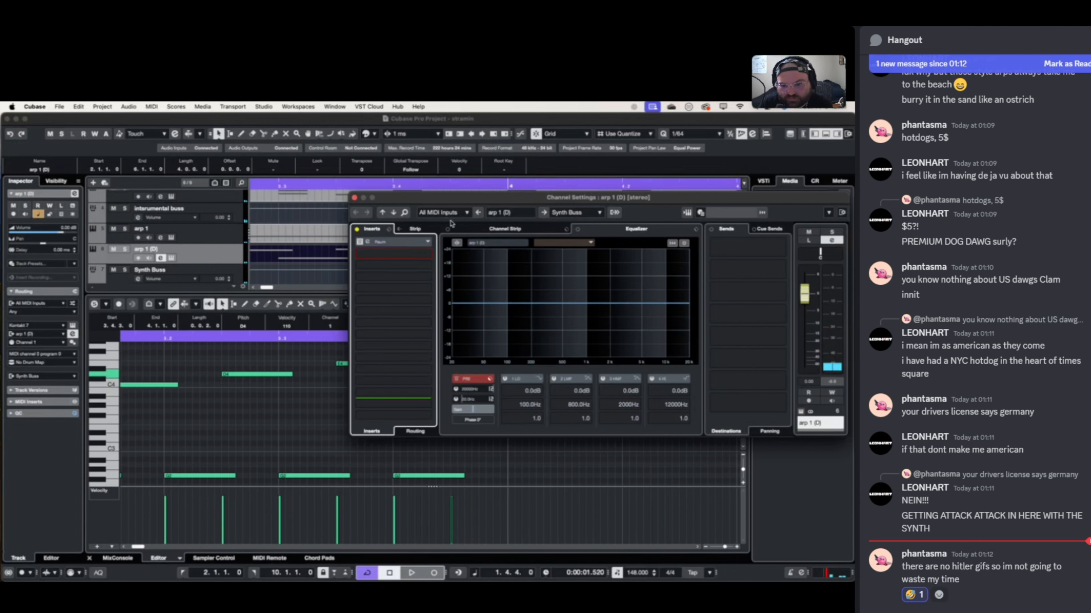
- Start loop playback and search the chat's GIF picker for "jo jo rabbit"
{"action": "key", "text": "ctrl+e"}
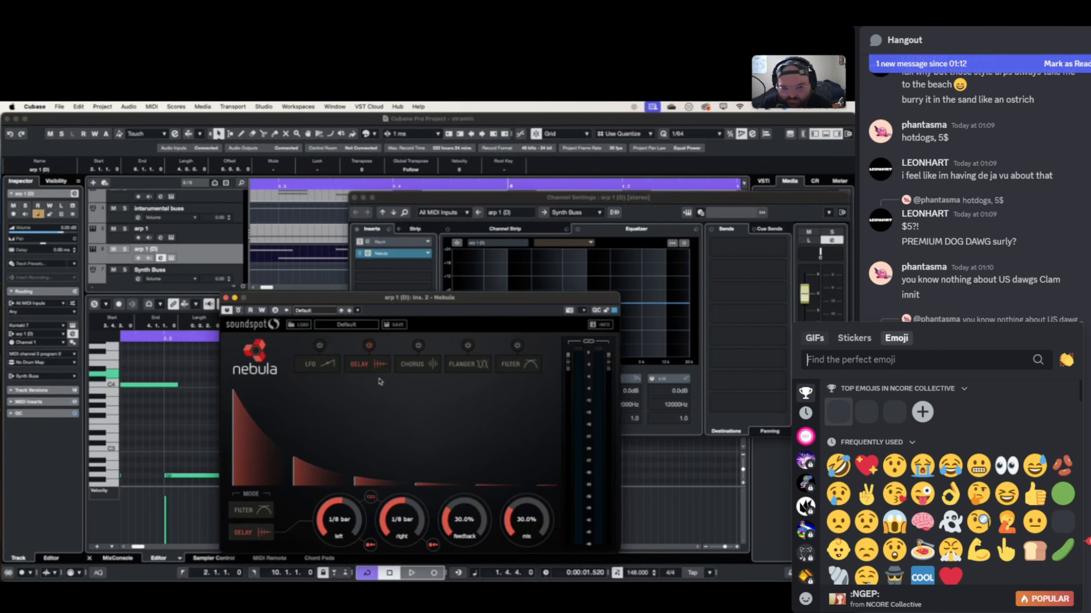
{"action": "key", "text": "ctrl+g"}
{"action": "key", "text": "space"}
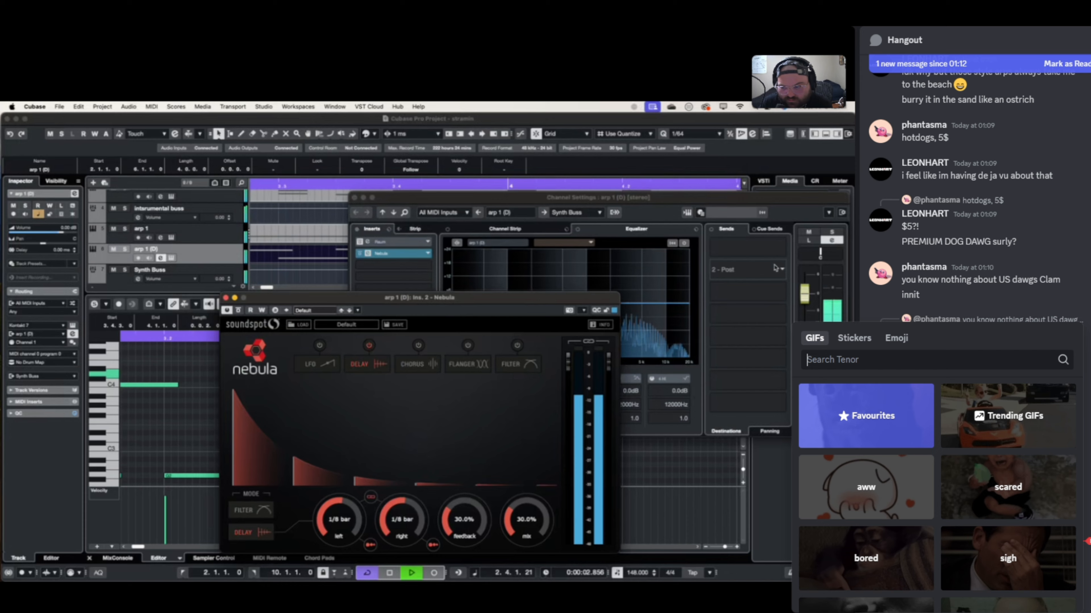
{"action": "type", "text": "jo jo rabbit"}
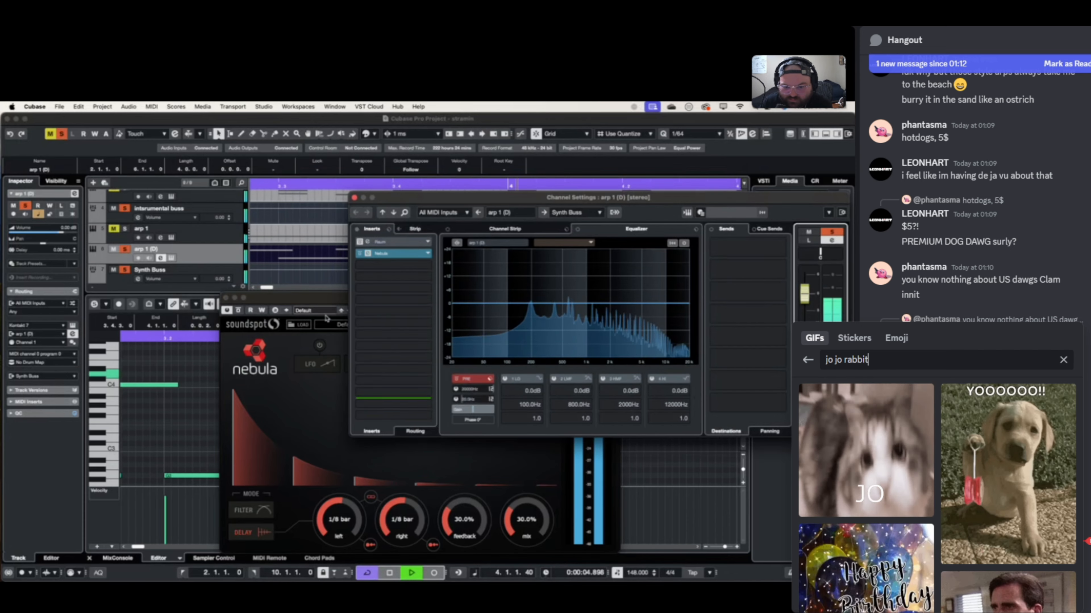
- Set both the left and right delay times in Nebula to 1/4 bar and close the plug-in
{"action": "left_click_drag", "start_coordinate": [317, 298], "coordinate": [255, 297]}
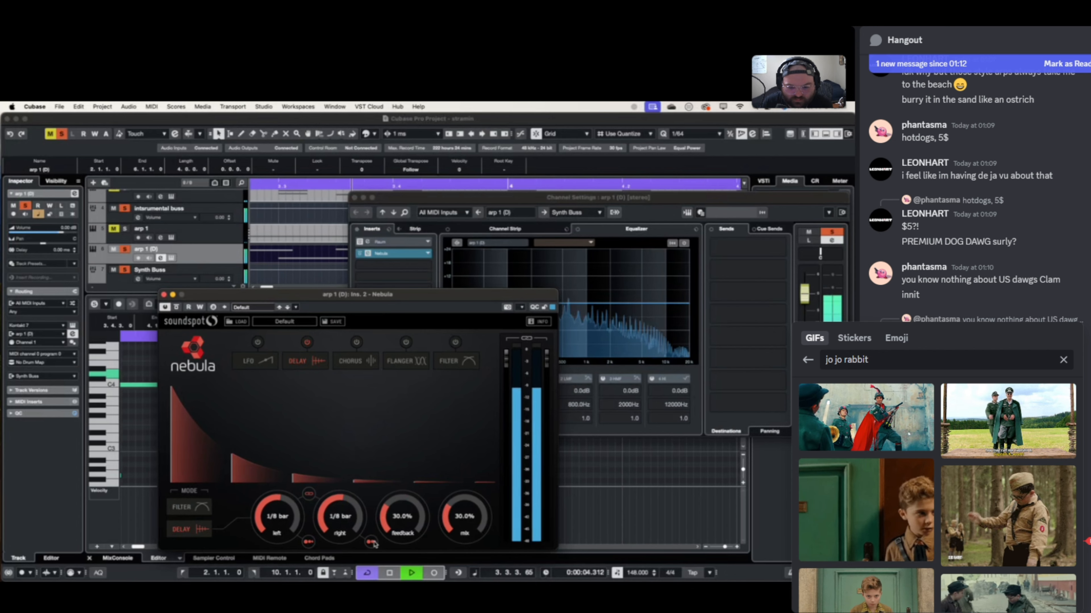
{"action": "scroll", "coordinate": [866, 430], "scroll_direction": "down", "scroll_amount": 4}
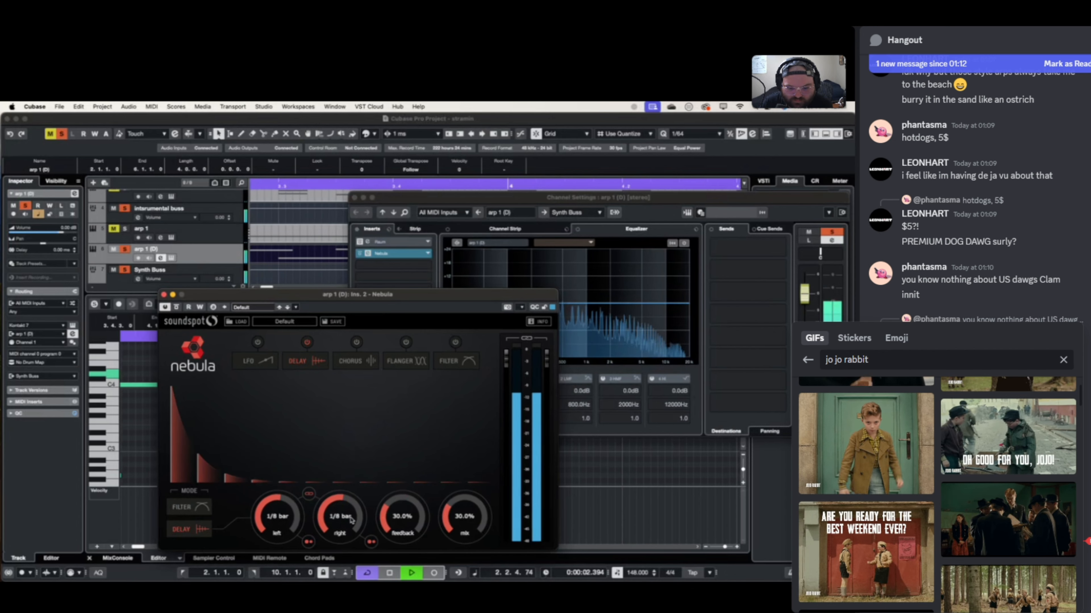
{"action": "left_click_drag", "start_coordinate": [346, 519], "coordinate": [351, 536]}
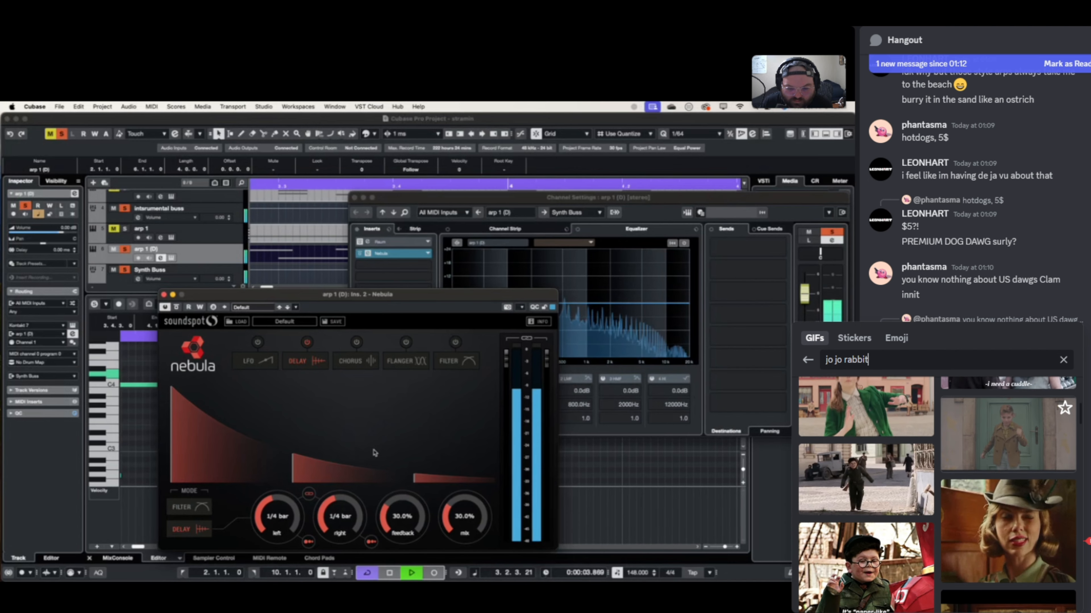
{"action": "left_click", "coordinate": [165, 295]}
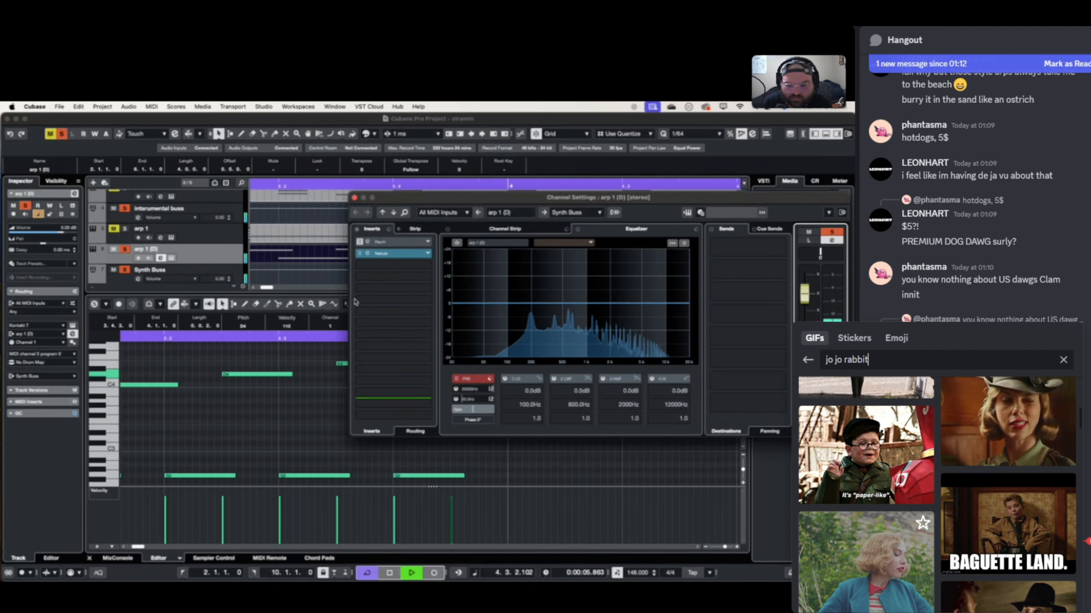
{"action": "key", "text": "space"}
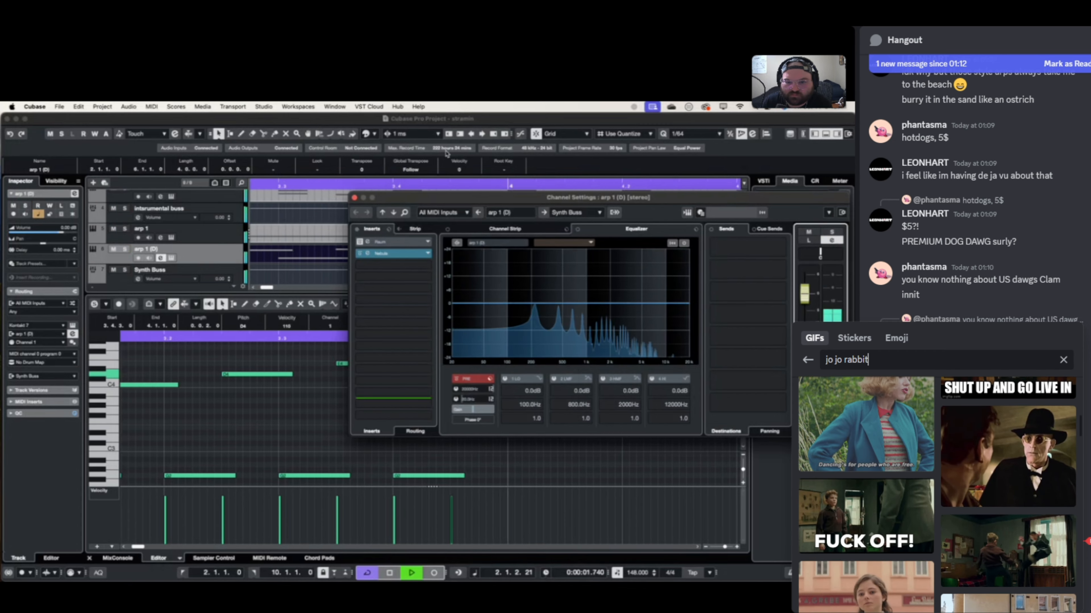
- Move the Raum reverb below Nebula in the insert chain and lower its mix to about 18.5%
{"action": "left_click_drag", "start_coordinate": [383, 244], "coordinate": [389, 266]}
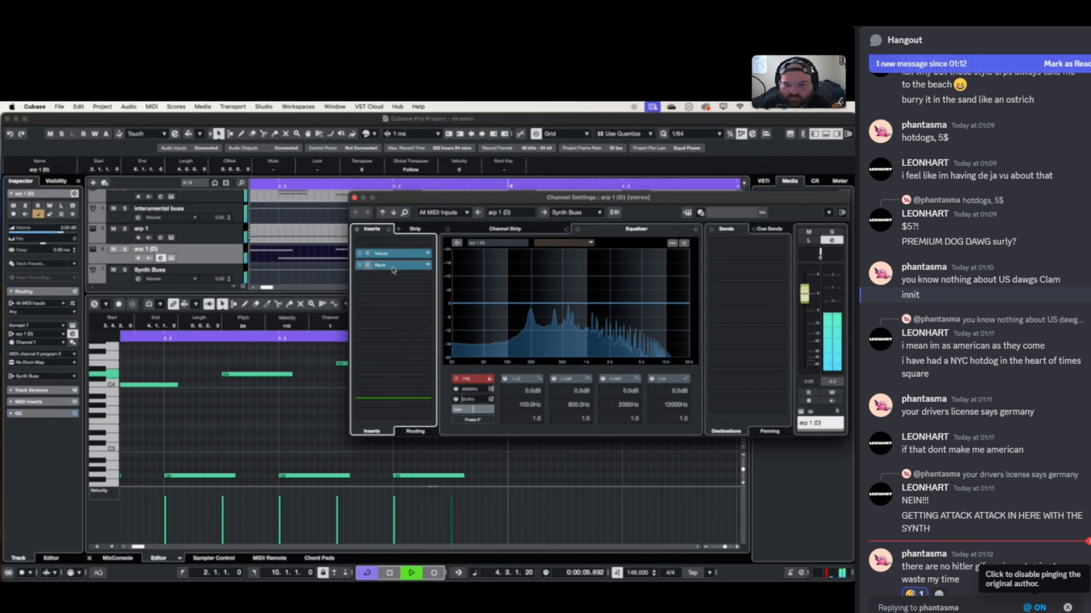
{"action": "left_click", "coordinate": [390, 269]}
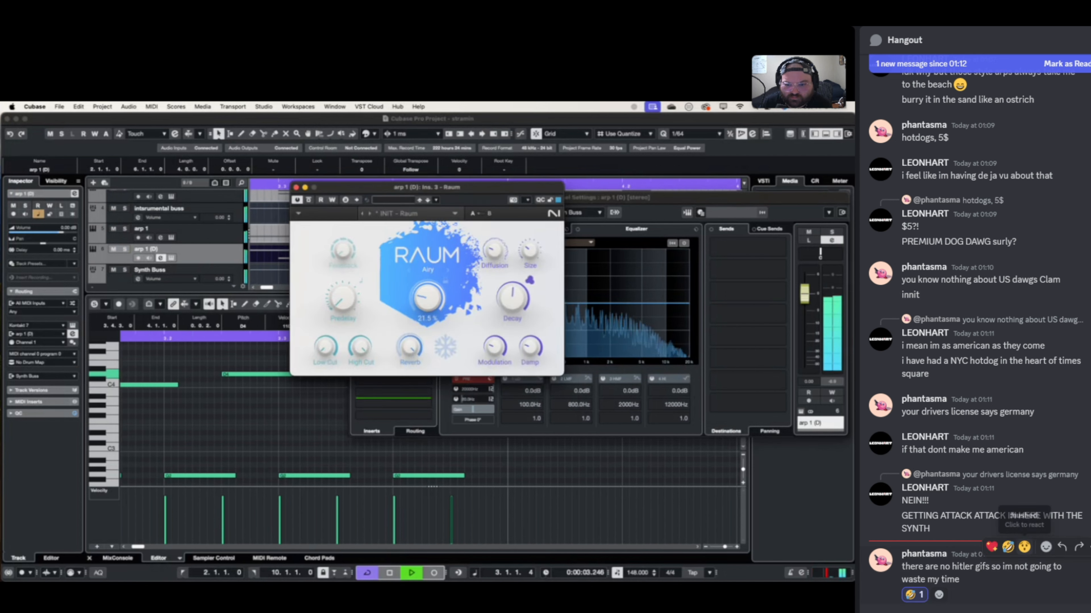
{"action": "left_click", "coordinate": [1062, 547]}
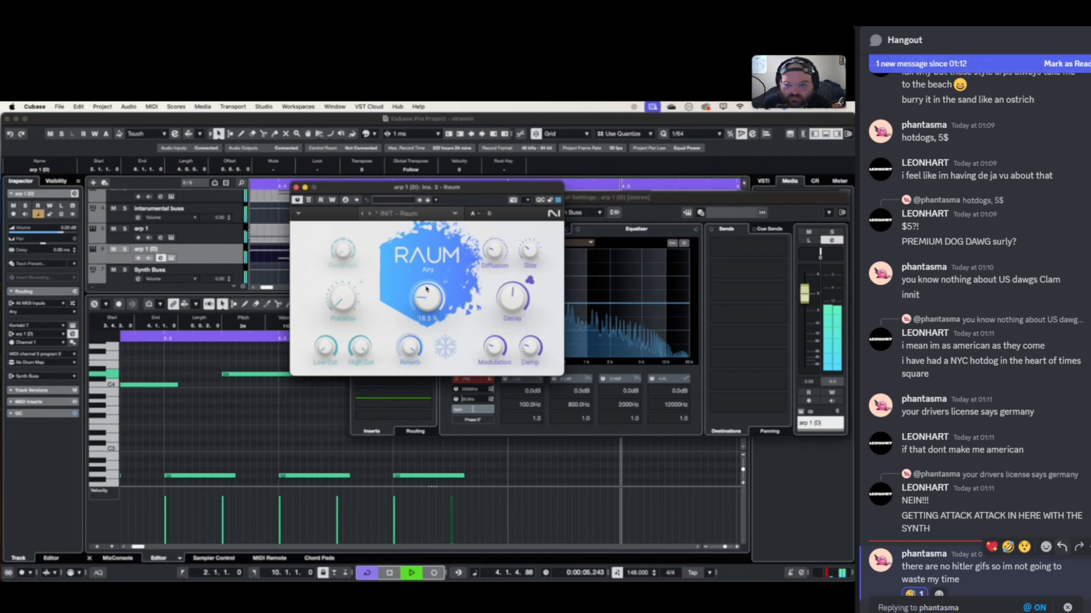
{"action": "left_click", "coordinate": [296, 187]}
{"action": "left_click", "coordinate": [355, 199]}
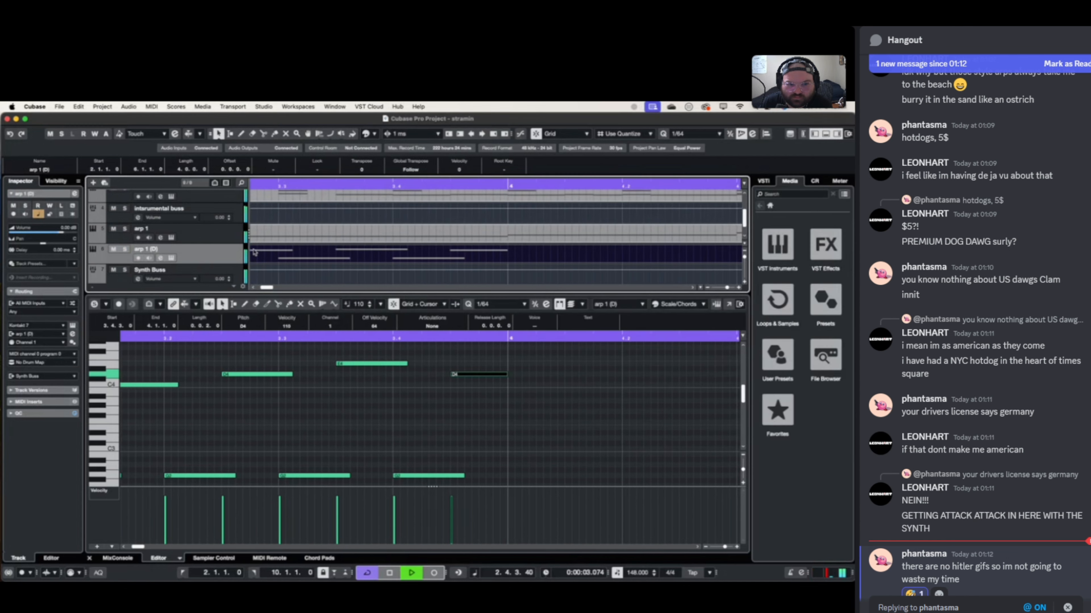
- Show the MixConsole and play the loop to check the arp 1 (D) level against the other channels
{"action": "key", "text": "space"}
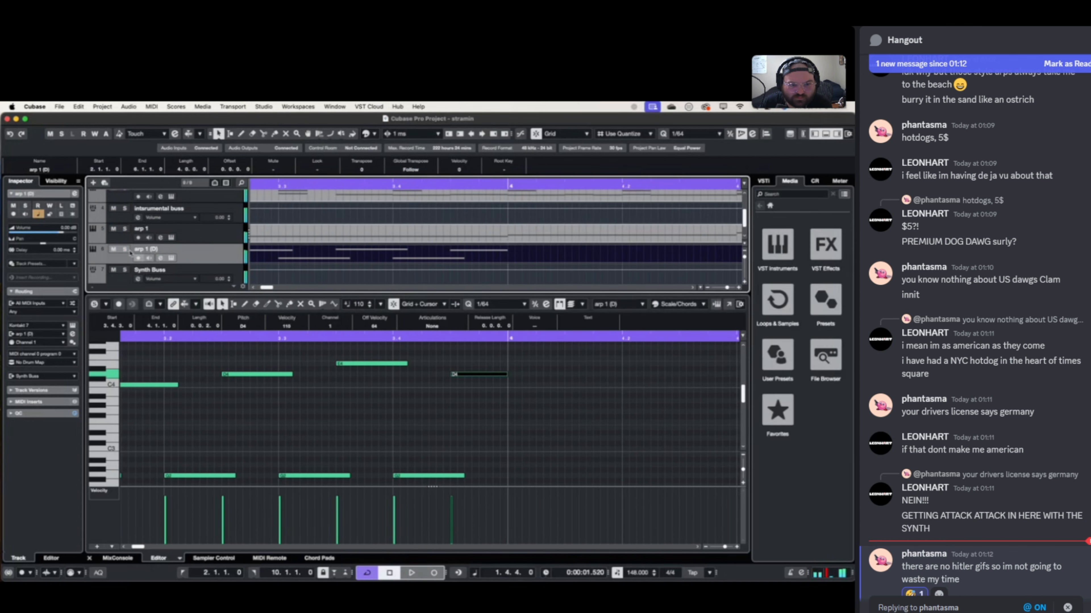
{"action": "left_click", "coordinate": [117, 558]}
{"action": "key", "text": "space"}
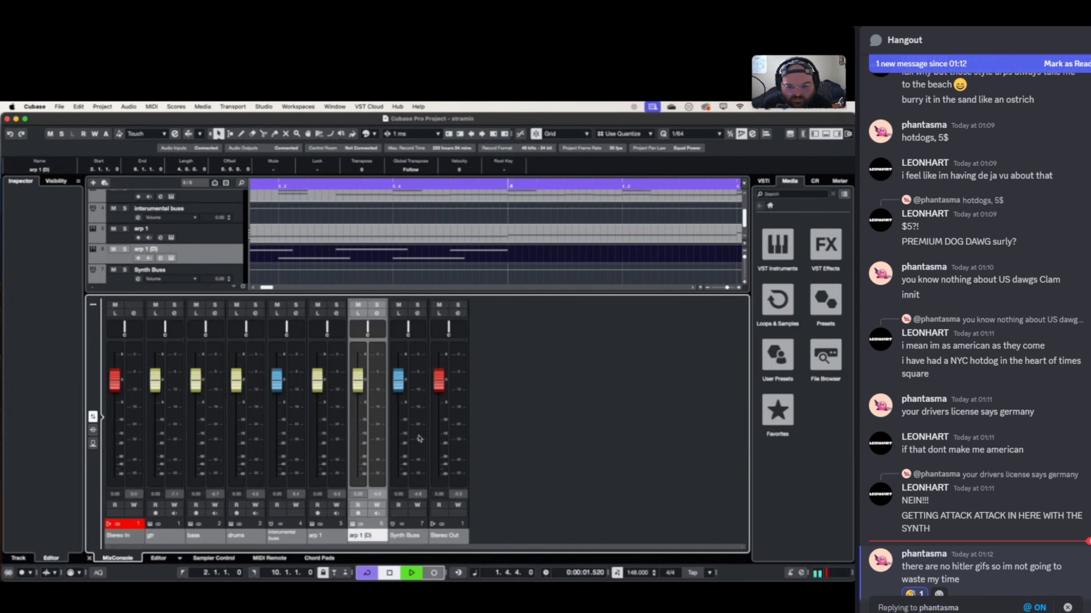
{"action": "right_click", "coordinate": [358, 381]}
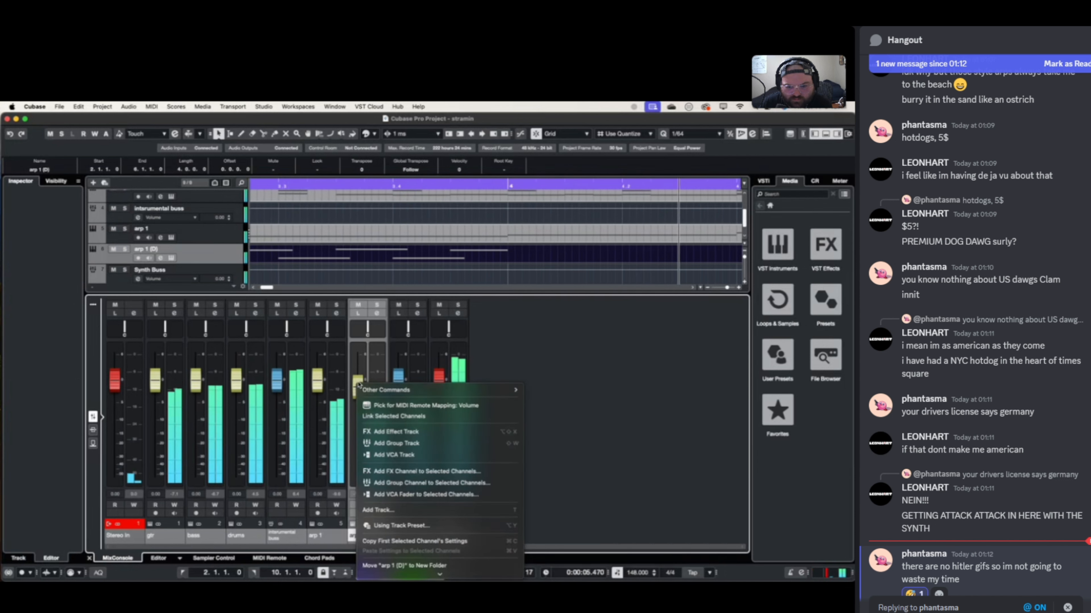
{"action": "key", "text": "Escape"}
- Insert kHs Gain with VU Meter Stereo directly beneath it in the lower insert slots of the arp 1 (D) channel
{"action": "left_click", "coordinate": [377, 313]}
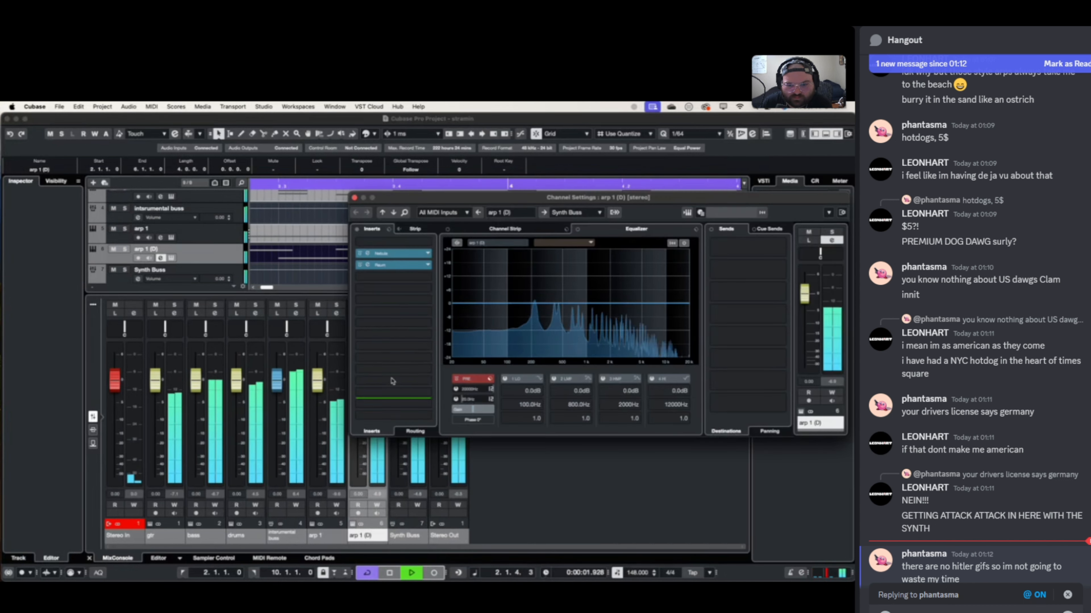
{"action": "left_click", "coordinate": [392, 380]}
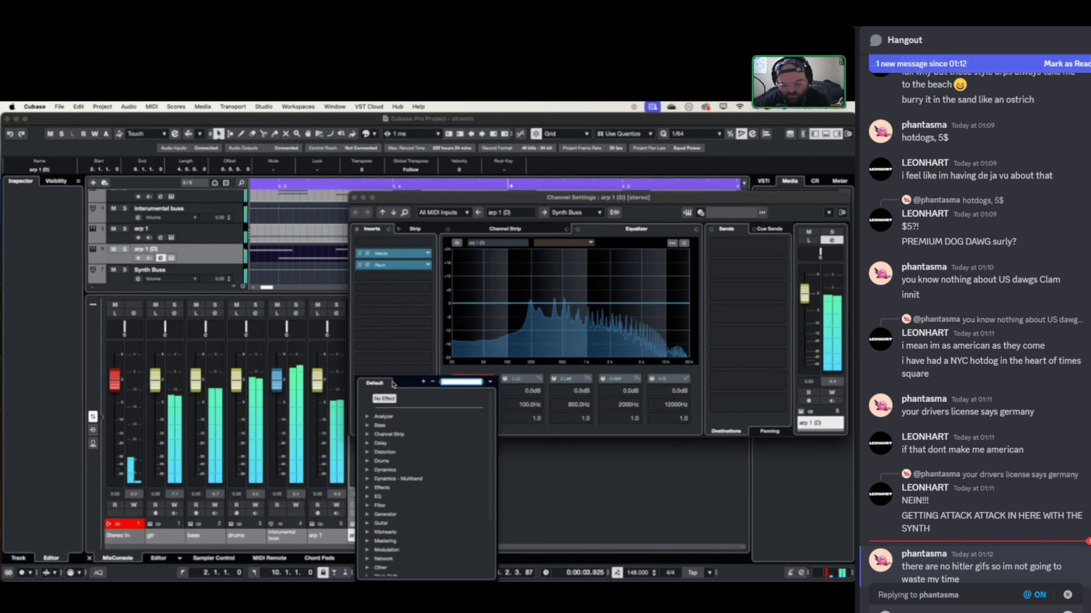
{"action": "type", "text": "gain"}
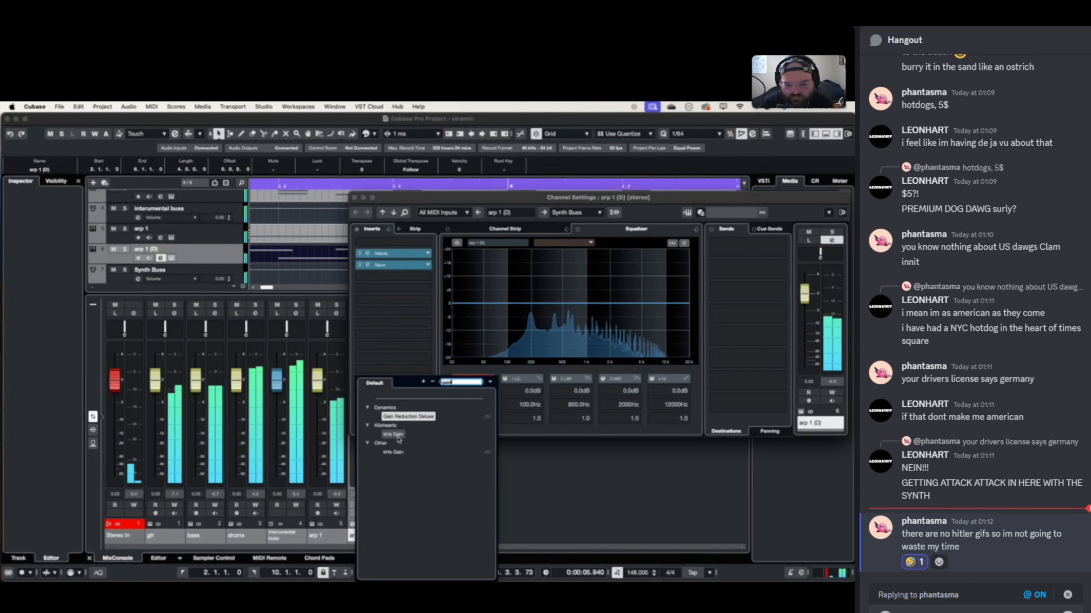
{"action": "left_click", "coordinate": [398, 436]}
{"action": "left_click", "coordinate": [396, 393]}
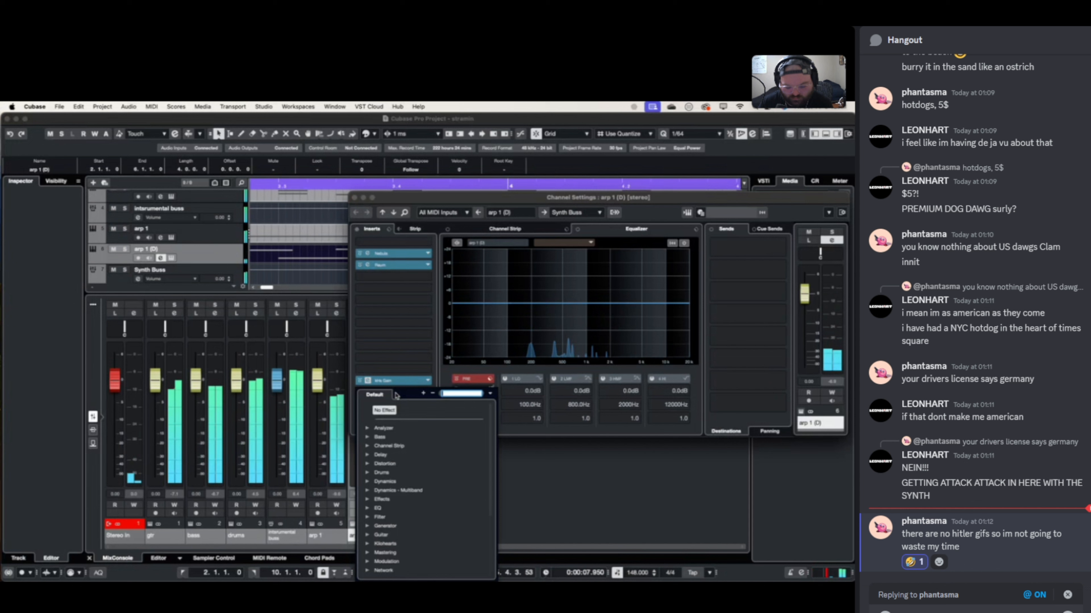
{"action": "type", "text": "vu"}
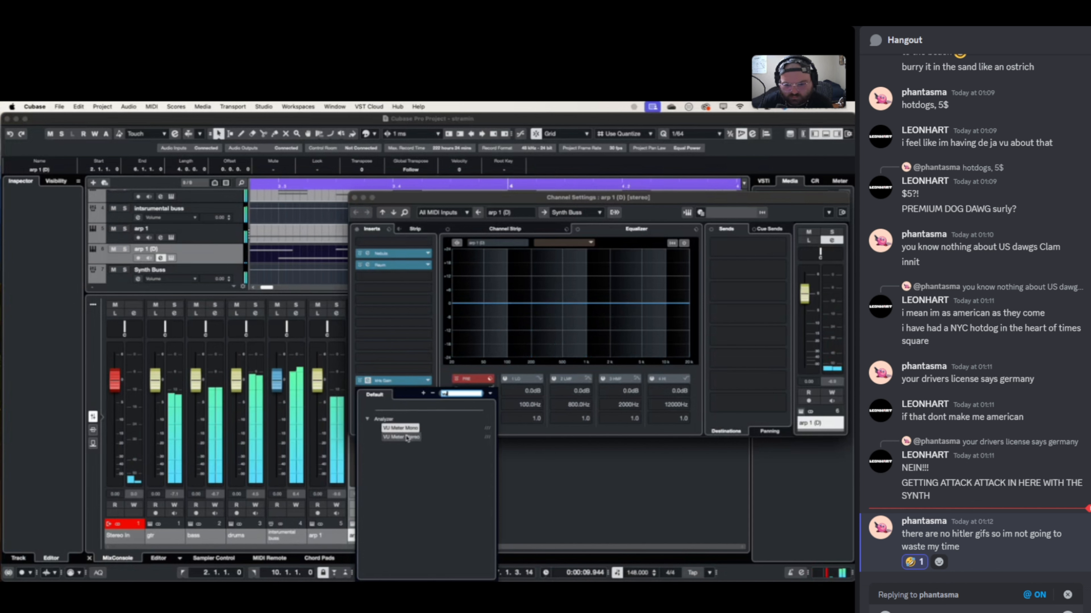
{"action": "left_click", "coordinate": [395, 437]}
{"action": "key", "text": "space"}
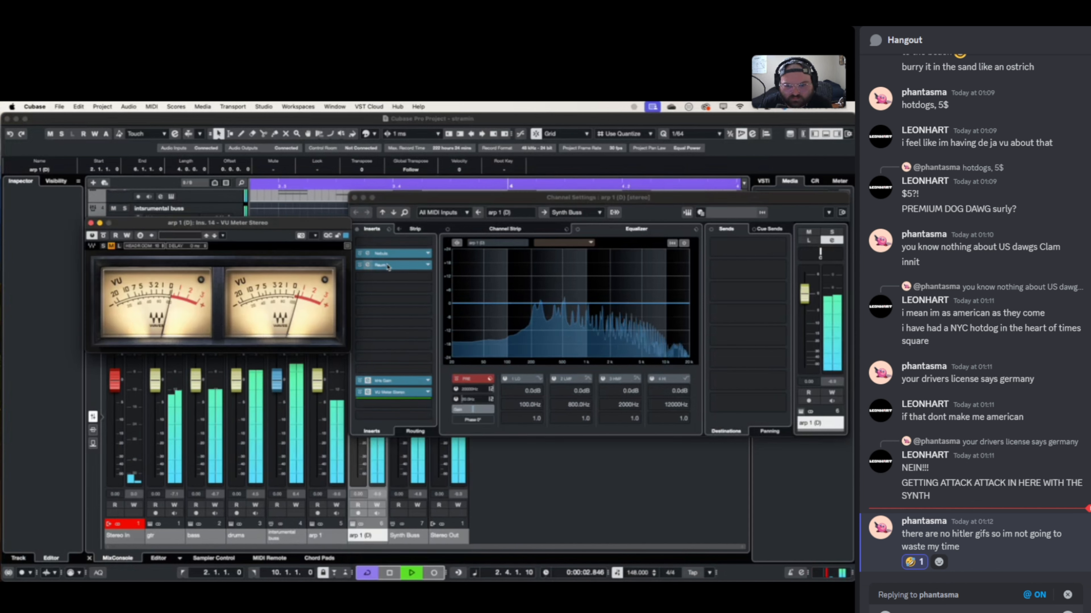
- Set the kHs Gain on arp 1 (D) to -3.00 dB and close the plug-in and channel windows
{"action": "left_click", "coordinate": [368, 381]}
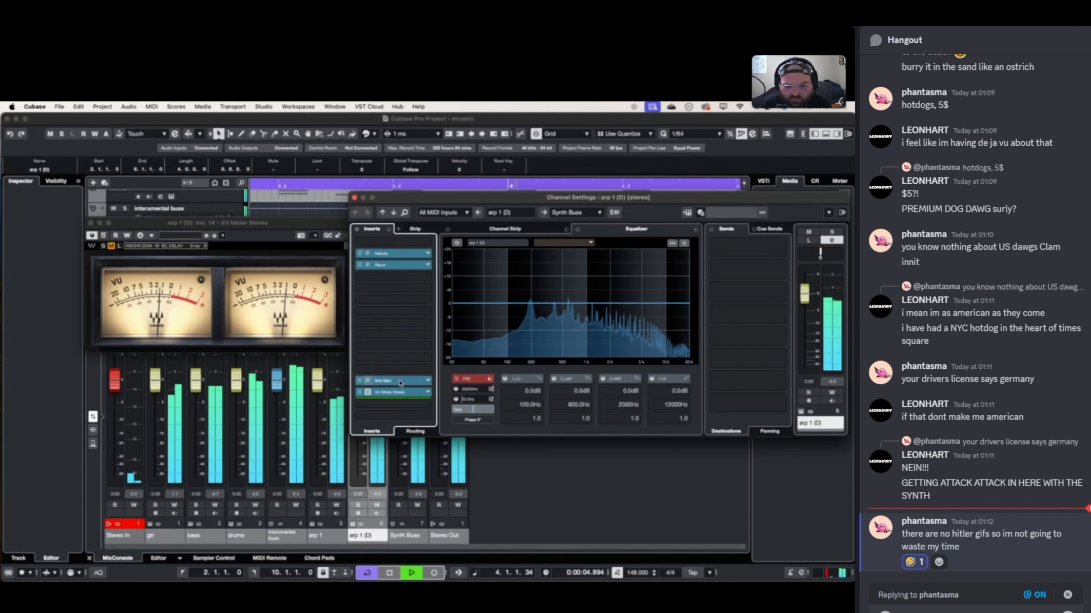
{"action": "left_click", "coordinate": [368, 381]}
{"action": "left_click_drag", "start_coordinate": [420, 280], "coordinate": [420, 300]}
{"action": "right_click", "coordinate": [416, 279]}
{"action": "type", "text": "-3.25"}
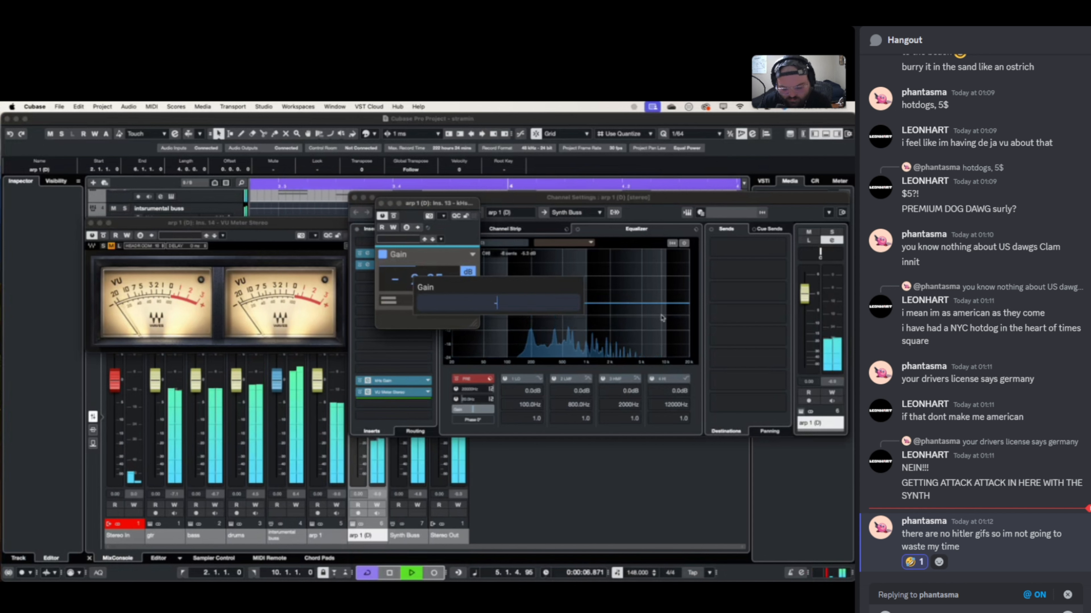
{"action": "key", "text": "Return"}
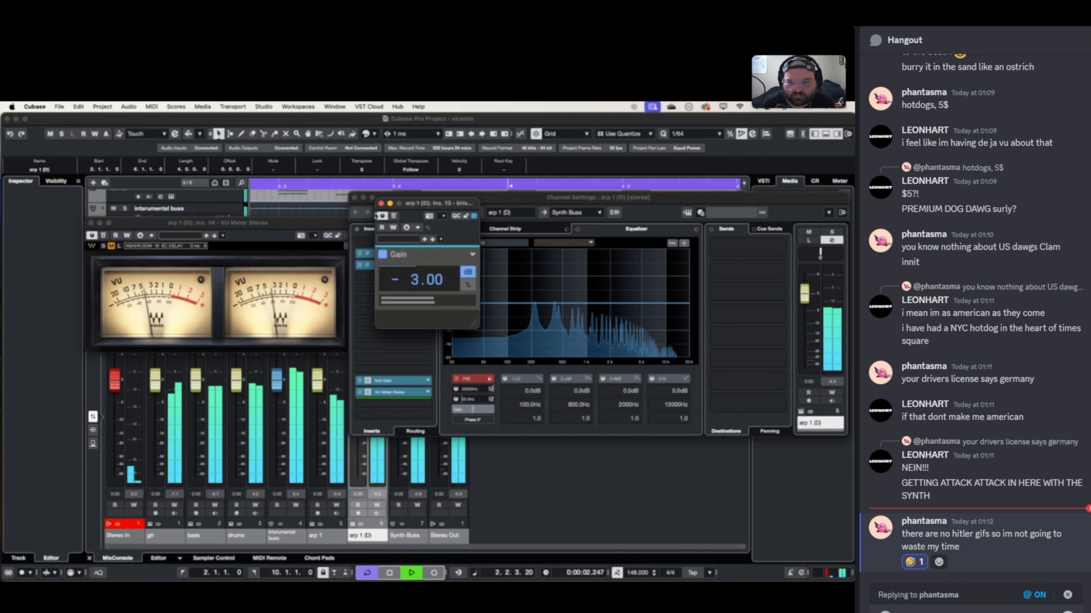
{"action": "left_click", "coordinate": [381, 203]}
{"action": "left_click", "coordinate": [355, 198]}
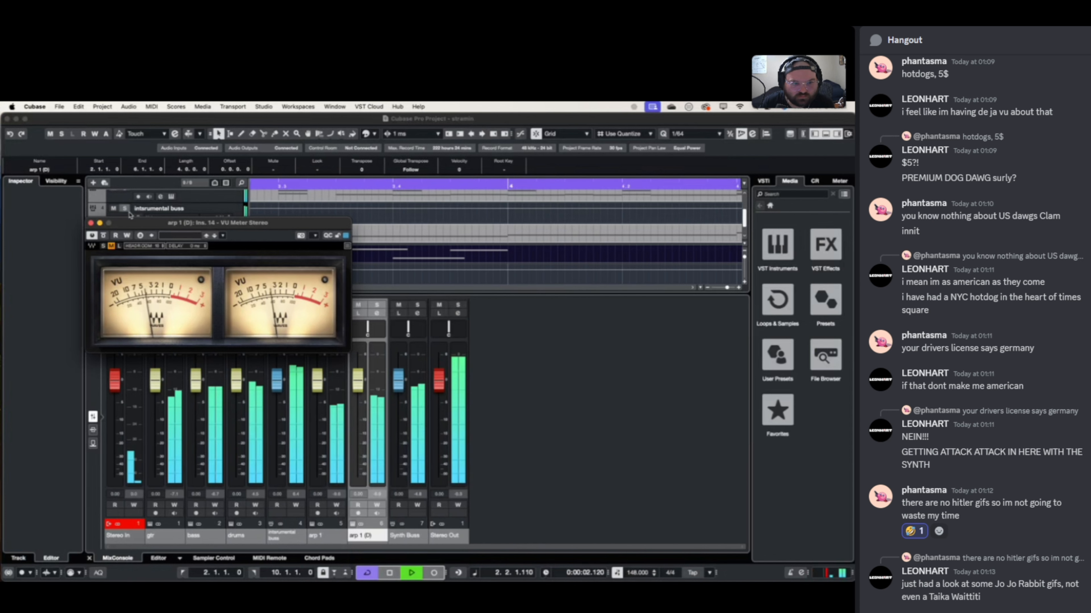
{"action": "left_click", "coordinate": [91, 223]}
- Duplicate the arp 1 (D) note pattern from bars 2 and 3 into bars 4 and 5
{"action": "double_click", "coordinate": [347, 255]}
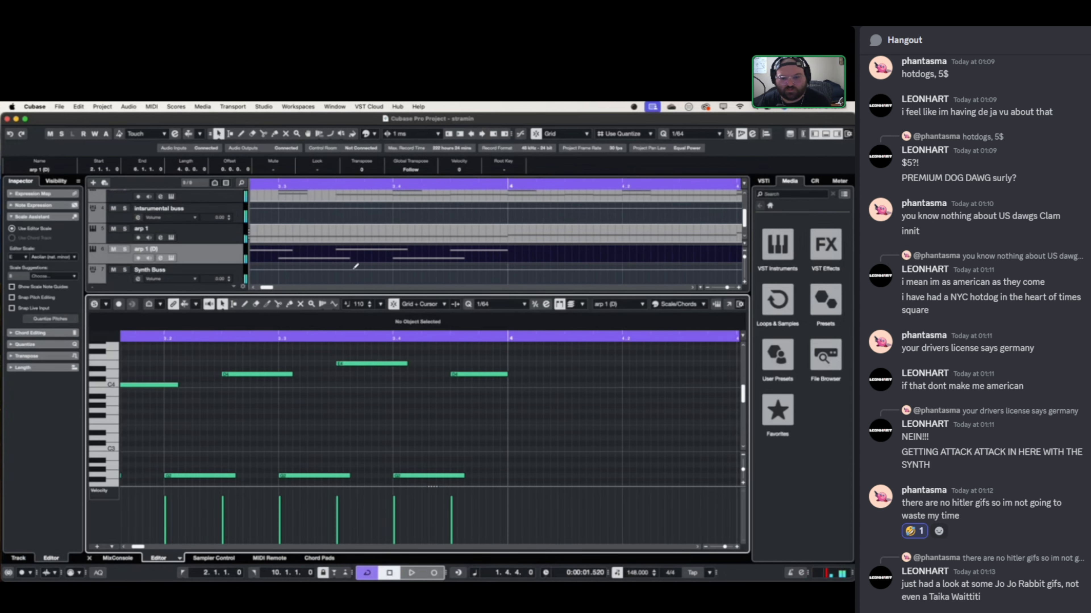
{"action": "left_click_drag", "start_coordinate": [262, 361], "coordinate": [441, 493]}
{"action": "key", "text": "super+d"}
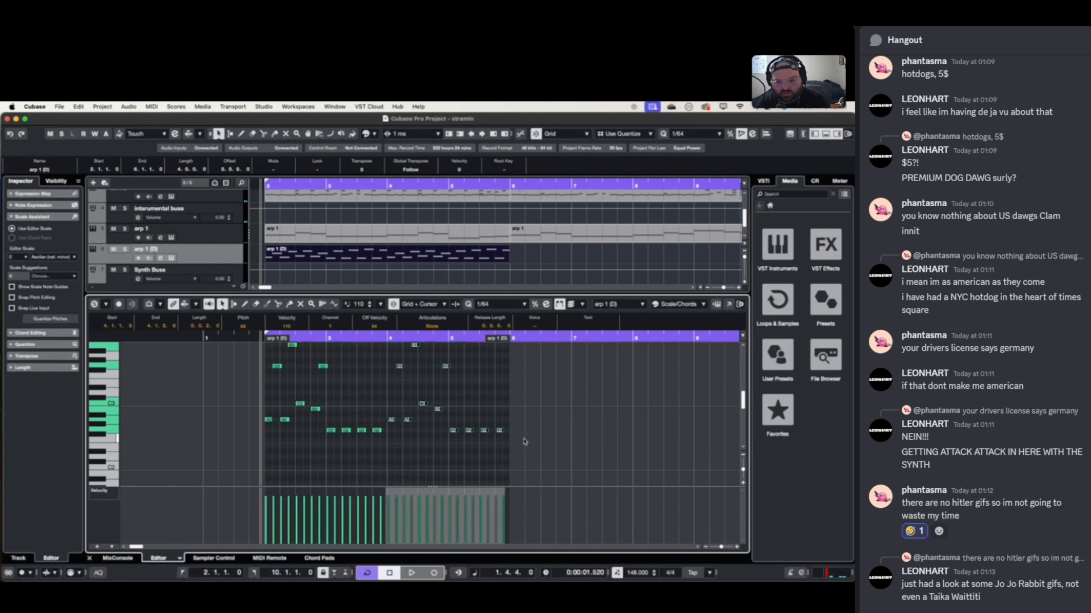
{"action": "scroll", "coordinate": [385, 395], "scroll_direction": "up", "scroll_amount": 5}
{"action": "scroll", "coordinate": [403, 400], "scroll_direction": "down", "scroll_amount": 3}
{"action": "key", "text": "space"}
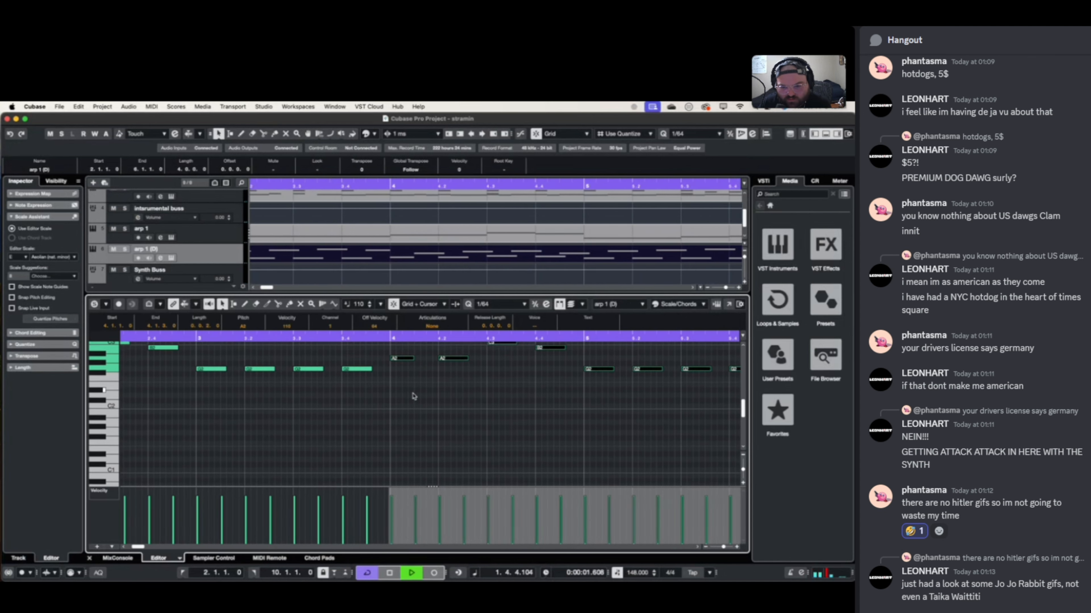
{"action": "scroll", "coordinate": [397, 381], "scroll_direction": "up", "scroll_amount": 1}
{"action": "key", "text": "space"}
- Display the original arp 1 part in the key editor and examine its notes across bars 2 to 5
{"action": "left_click", "coordinate": [397, 233]}
{"action": "scroll", "coordinate": [419, 425], "scroll_direction": "down", "scroll_amount": 5}
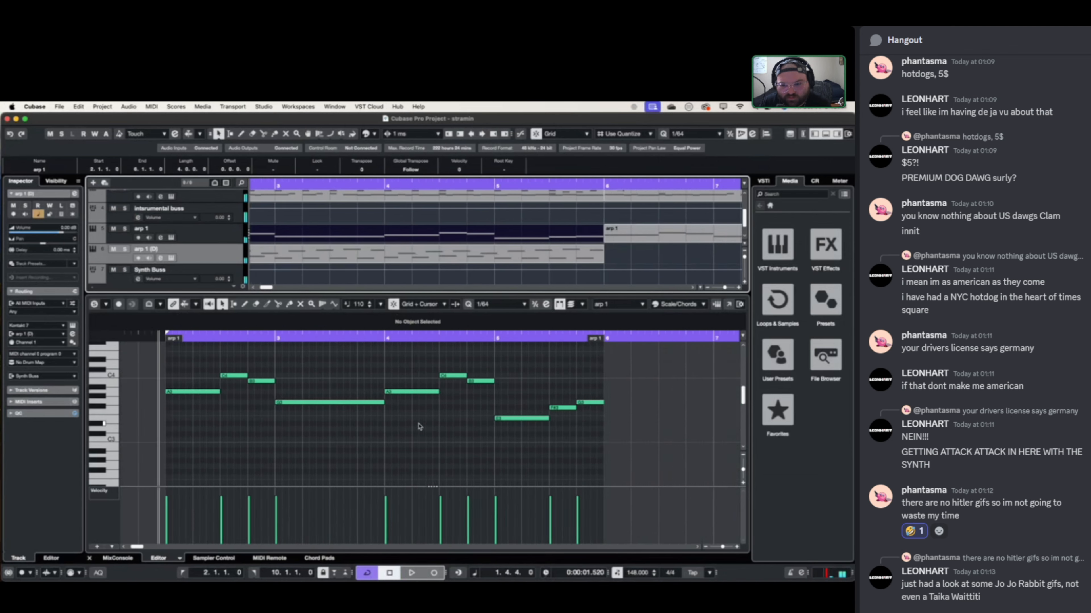
{"action": "scroll", "coordinate": [388, 406], "scroll_direction": "up", "scroll_amount": 2}
{"action": "scroll", "coordinate": [388, 406], "scroll_direction": "up", "scroll_amount": 2}
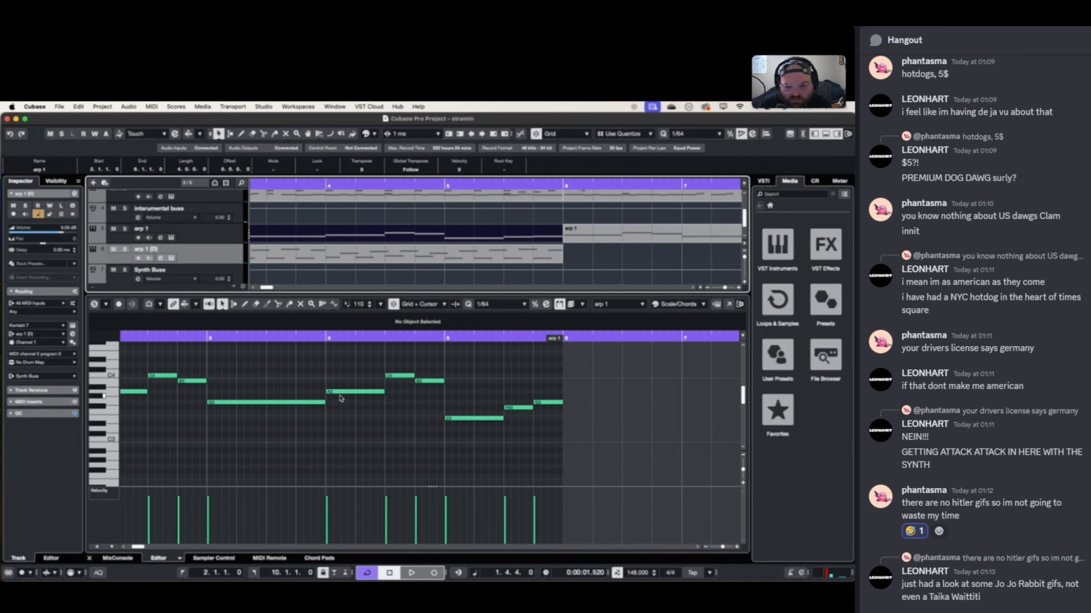
{"action": "scroll", "coordinate": [326, 406], "scroll_direction": "left", "scroll_amount": 3}
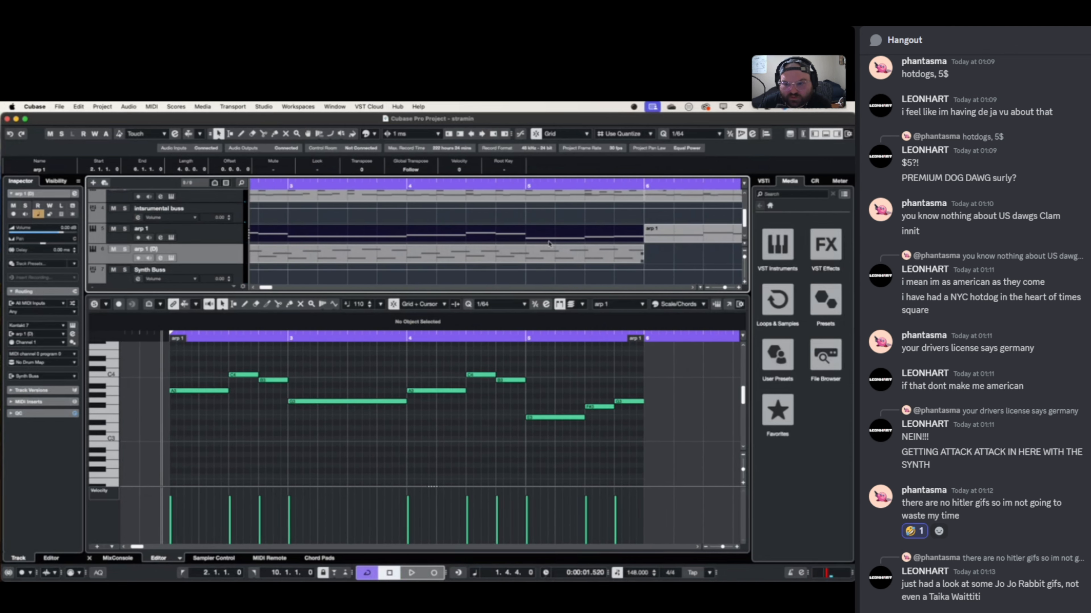
- Compare the bar 5 notes of the arp 1 (D) part with those of arp 1 in the key editor
{"action": "left_click", "coordinate": [641, 250]}
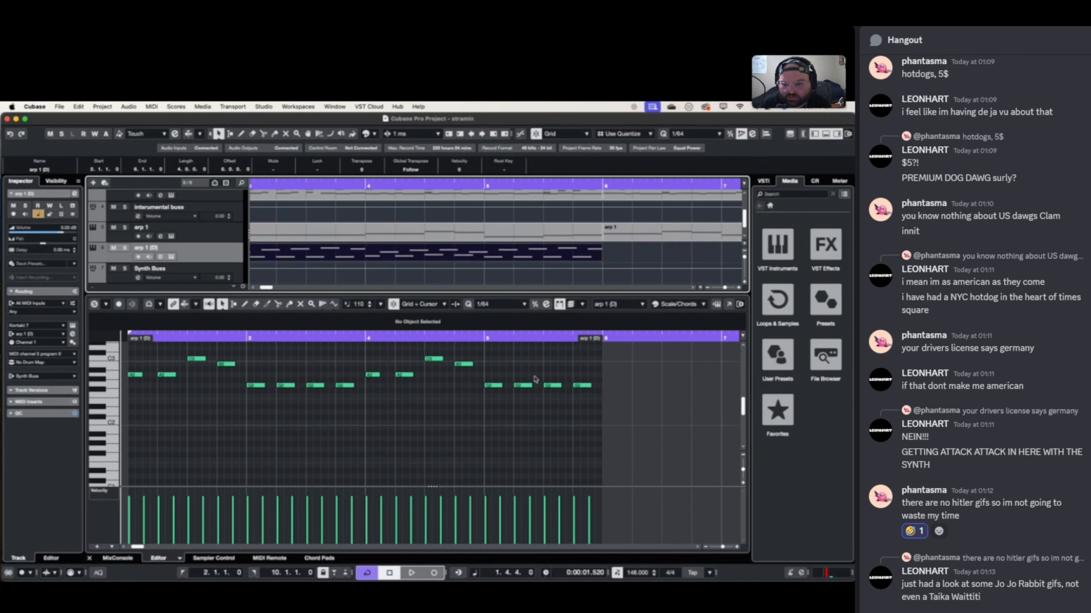
{"action": "left_click", "coordinate": [493, 386]}
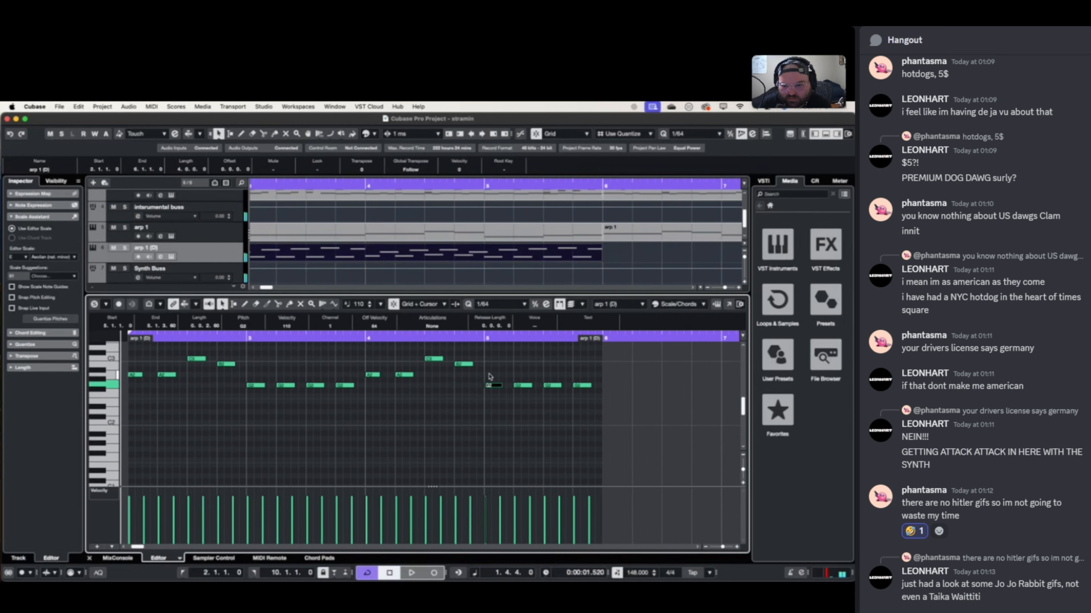
{"action": "left_click_drag", "start_coordinate": [489, 376], "coordinate": [517, 402]}
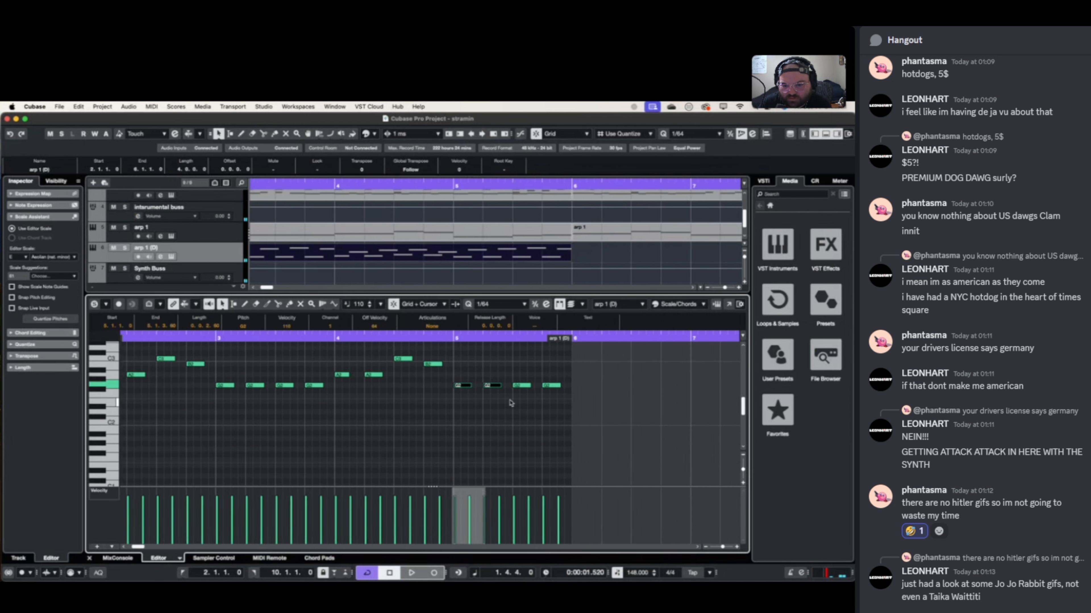
{"action": "scroll", "coordinate": [511, 403], "scroll_direction": "right", "scroll_amount": 3}
{"action": "left_click", "coordinate": [442, 369]}
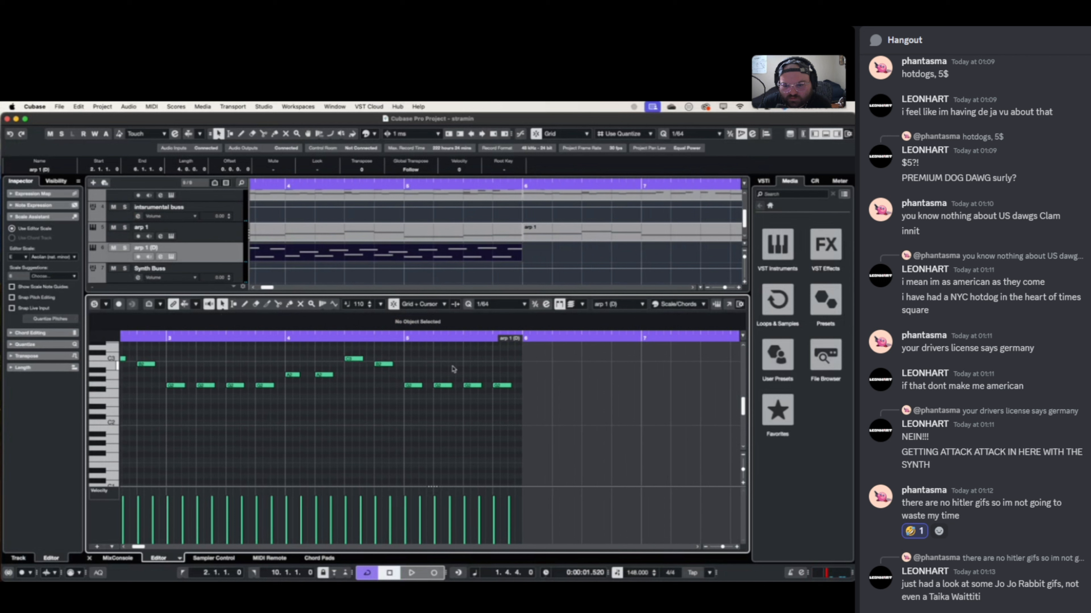
{"action": "left_click", "coordinate": [460, 234]}
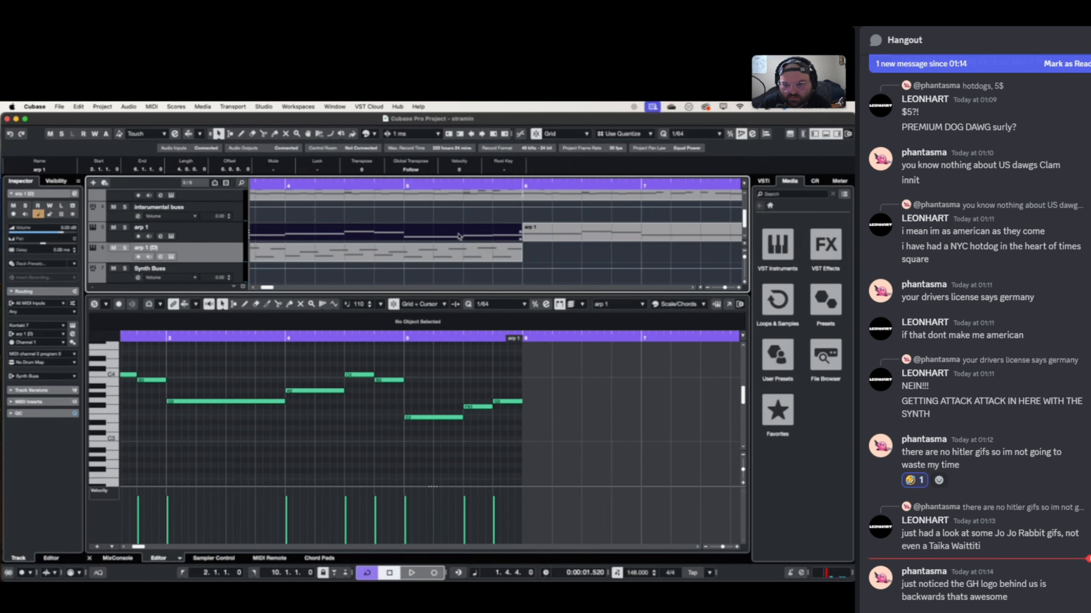
{"action": "left_click", "coordinate": [465, 257]}
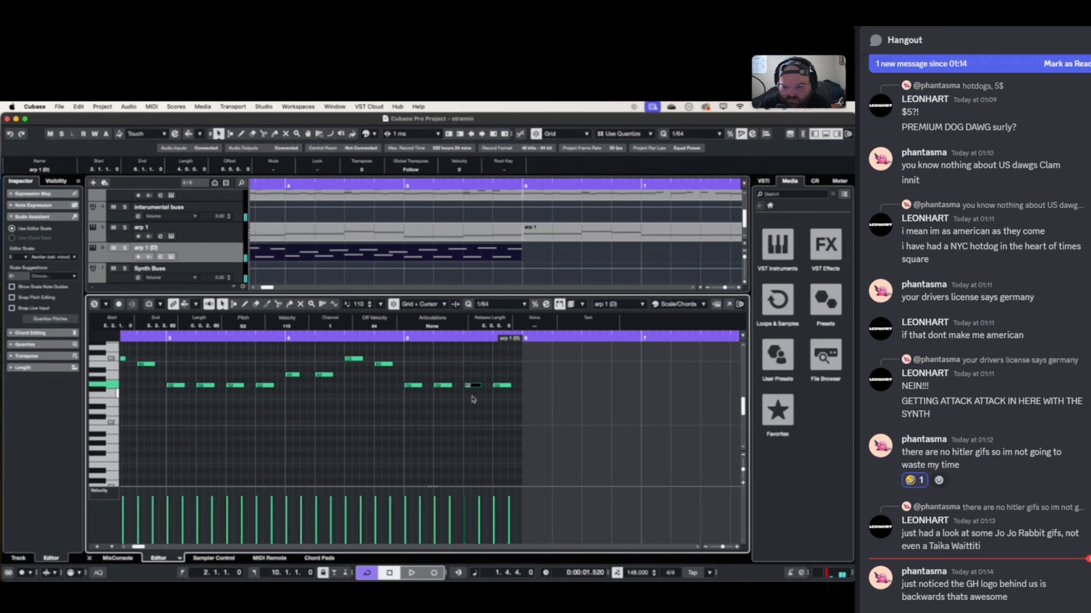
{"action": "scroll", "coordinate": [473, 399], "scroll_direction": "up", "scroll_amount": 3}
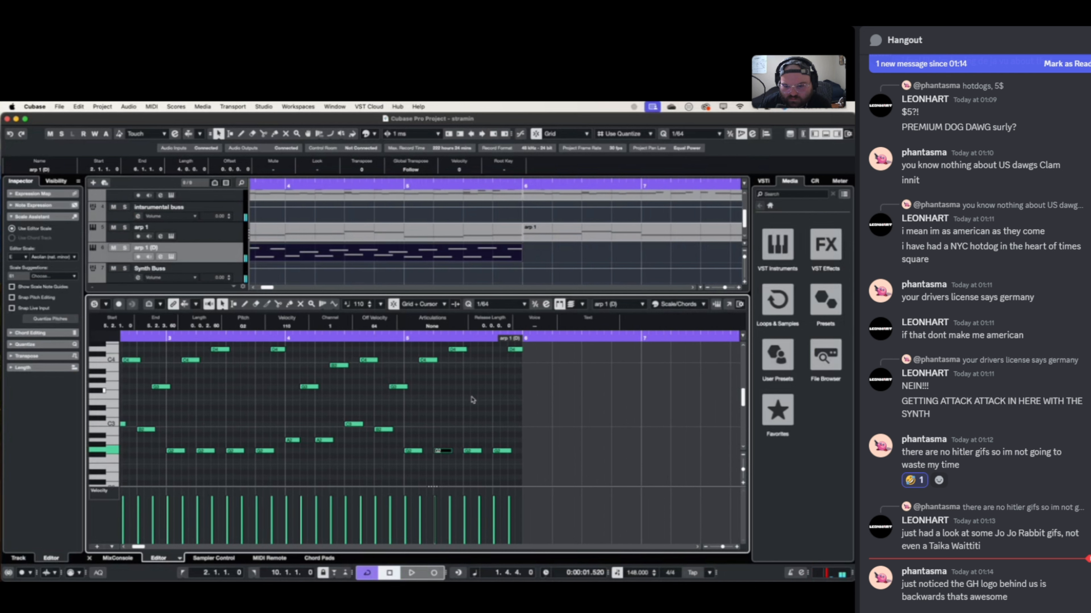
- Lower the first two G2 notes in bar 5 of arp 1 (D) to E2 and the third to F#2
{"action": "scroll", "coordinate": [473, 400], "scroll_direction": "down", "scroll_amount": 2}
{"action": "left_click_drag", "start_coordinate": [406, 398], "coordinate": [453, 438]}
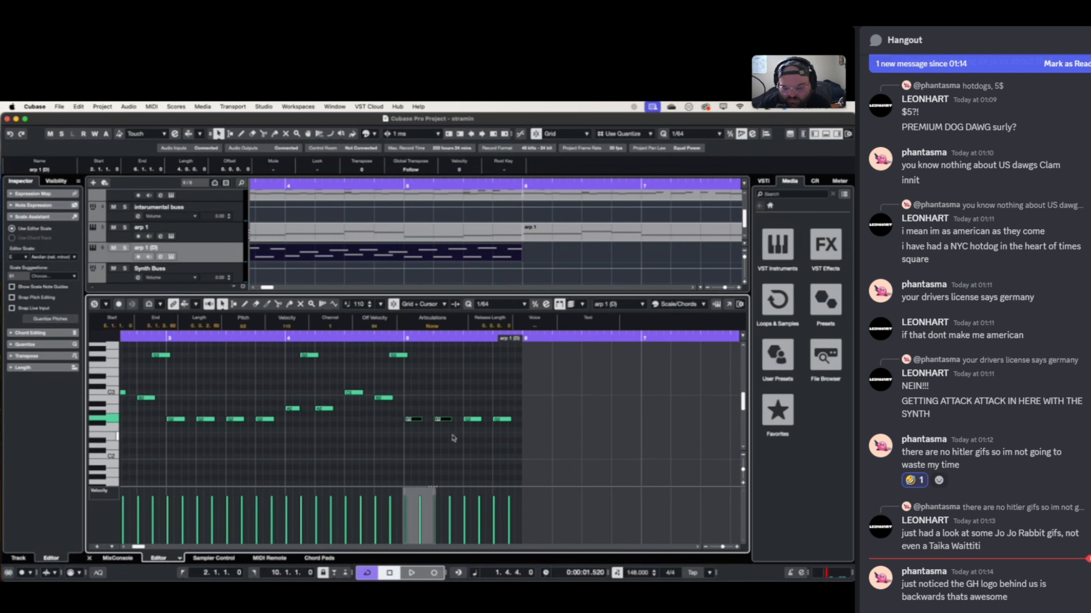
{"action": "key", "text": "Down"}
{"action": "key", "text": "Down"}
{"action": "key", "text": "Down"}
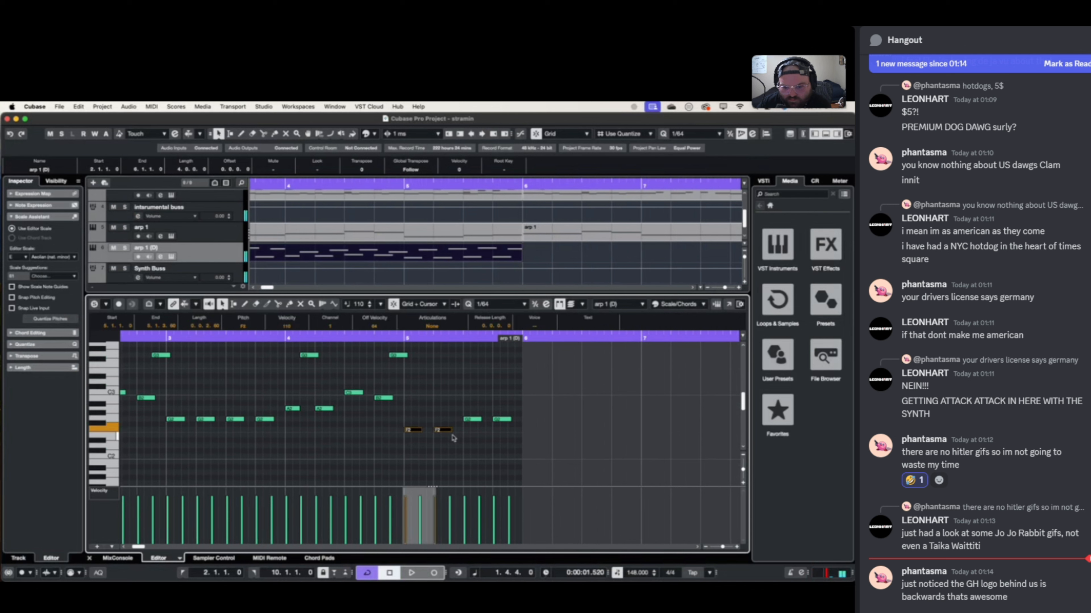
{"action": "left_click", "coordinate": [472, 419]}
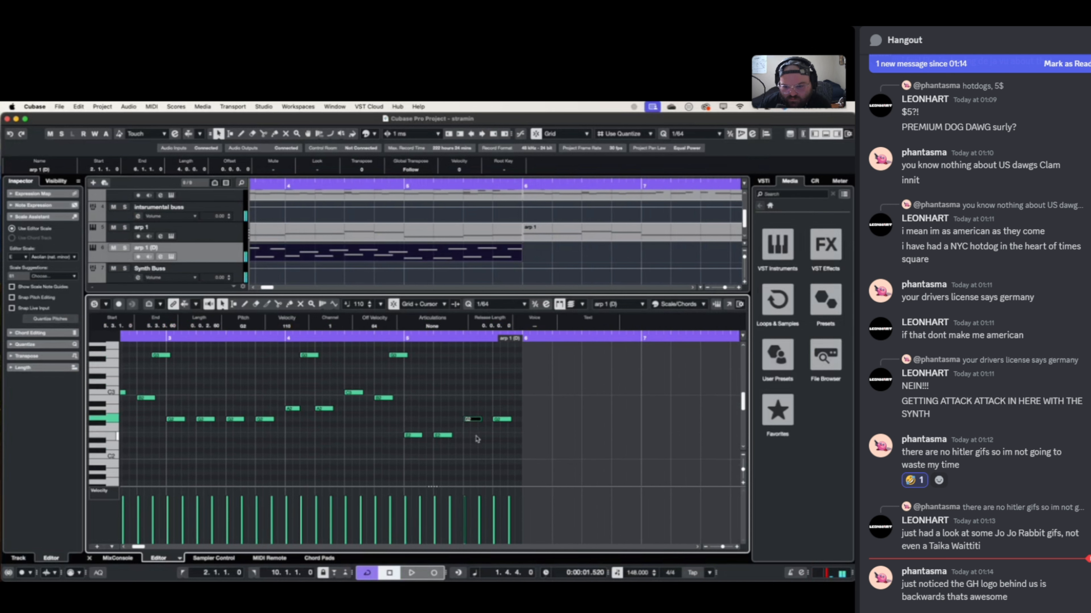
{"action": "key", "text": "Down"}
- Play the song from bar 4 to audition the changed low notes of arp 1 (D)
{"action": "key", "text": "space"}
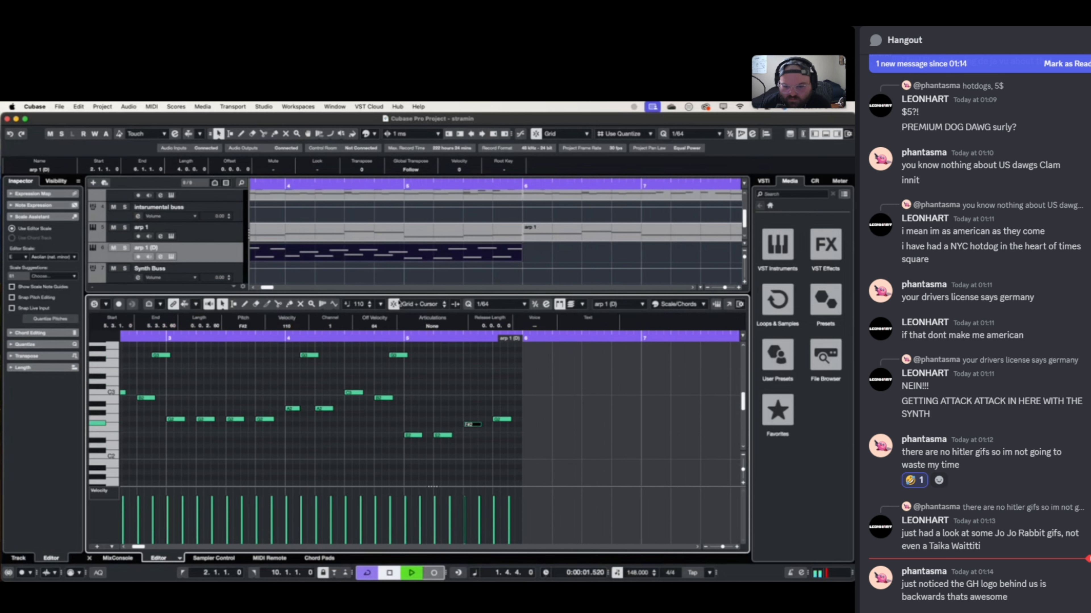
{"action": "left_click", "coordinate": [286, 338]}
{"action": "scroll", "coordinate": [458, 400], "scroll_direction": "up", "scroll_amount": 3}
{"action": "scroll", "coordinate": [459, 401], "scroll_direction": "right", "scroll_amount": 1}
{"action": "scroll", "coordinate": [458, 400], "scroll_direction": "down", "scroll_amount": 2}
{"action": "scroll", "coordinate": [457, 400], "scroll_direction": "up", "scroll_amount": 2}
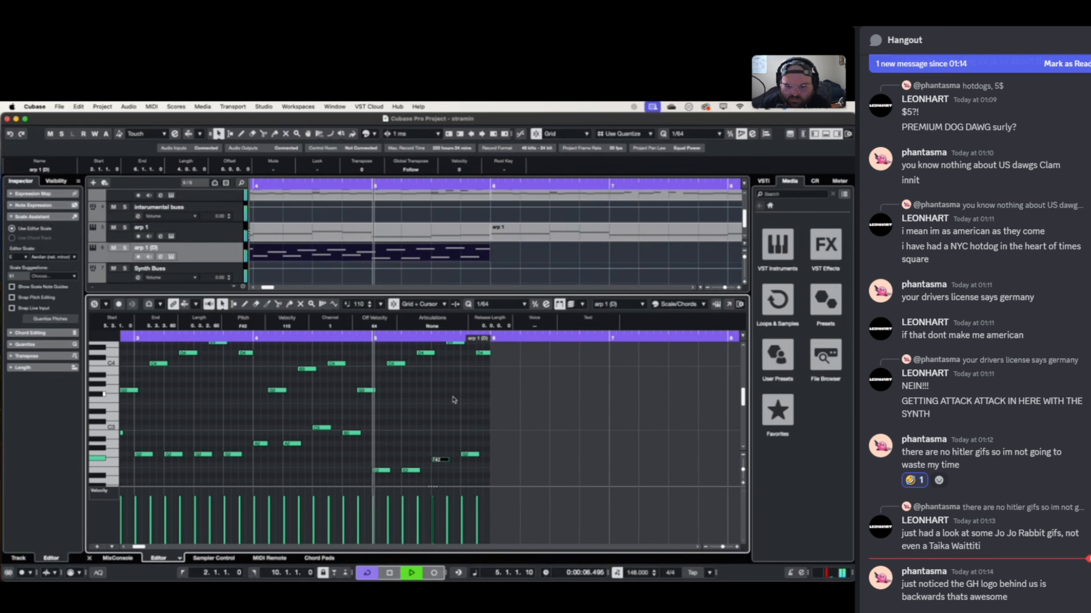
{"action": "scroll", "coordinate": [451, 399], "scroll_direction": "up", "scroll_amount": 1}
{"action": "scroll", "coordinate": [452, 399], "scroll_direction": "right", "scroll_amount": 1}
{"action": "key", "text": "space"}
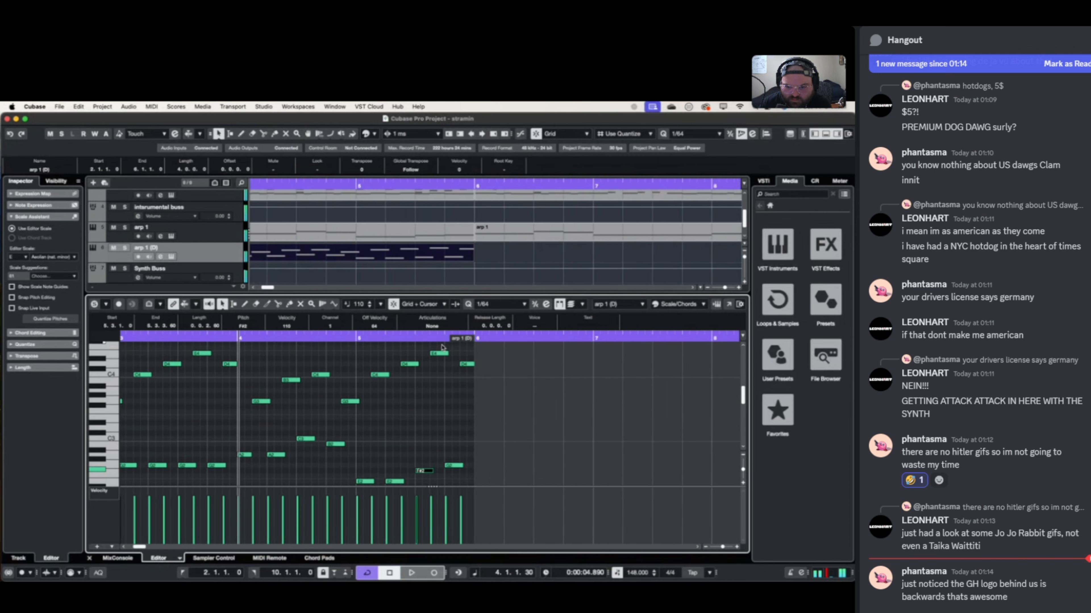
- Raise the highest note in bar 5 of arp 1 (D) to F#4 and start playback to audition it
{"action": "left_click", "coordinate": [439, 354]}
{"action": "key", "text": "Up"}
{"action": "key", "text": "Up"}
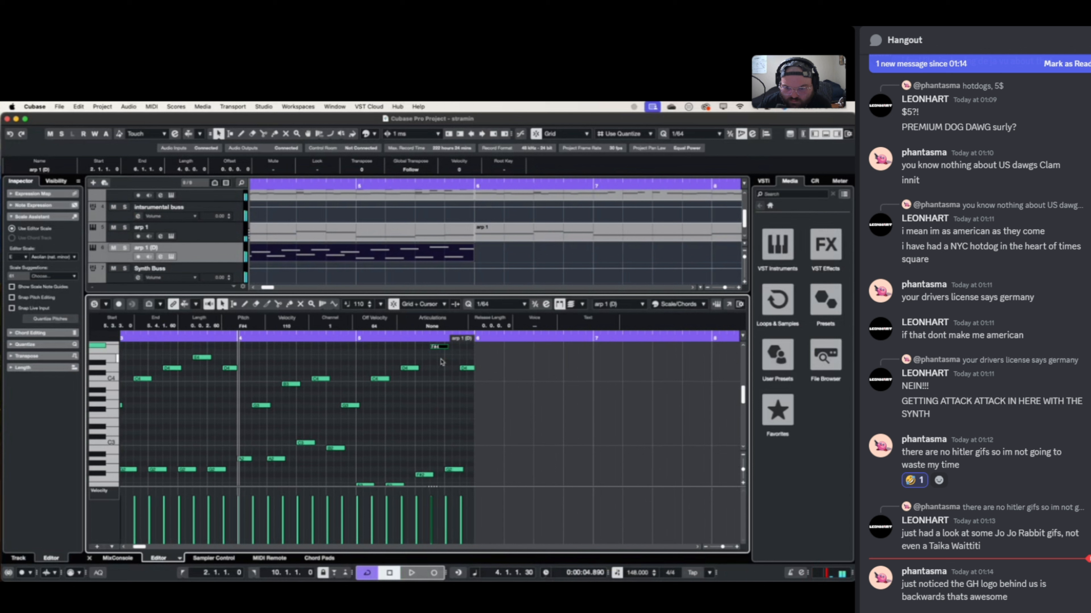
{"action": "key", "text": "space"}
{"action": "scroll", "coordinate": [443, 363], "scroll_direction": "right", "scroll_amount": 1}
- Lower the last note in bar 5 of arp 1 (D) to G3 and audition the phrase
{"action": "left_click", "coordinate": [467, 368]}
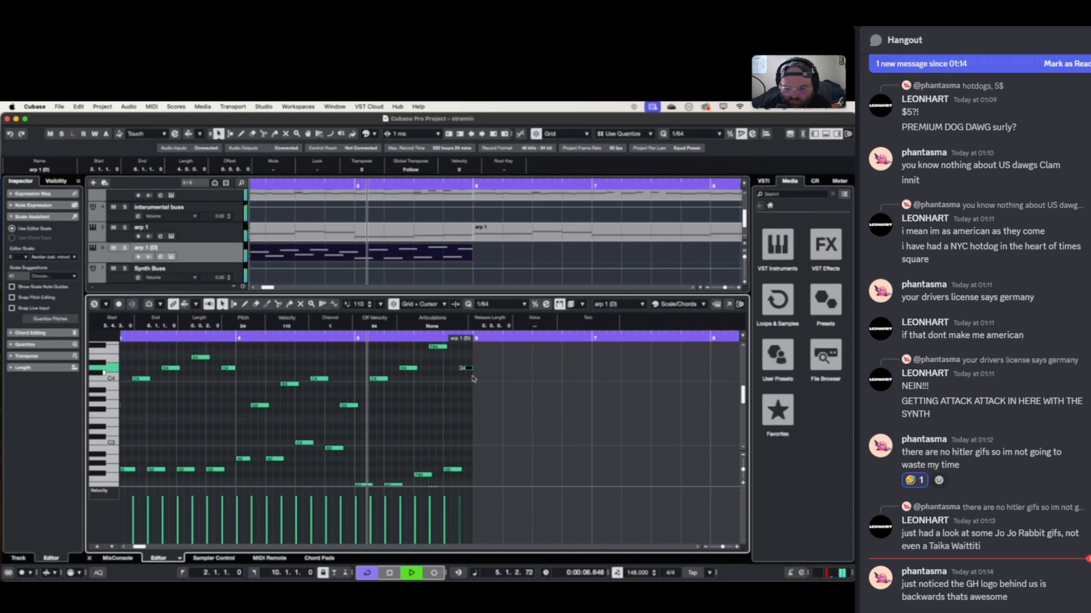
{"action": "key", "text": "space"}
{"action": "key", "text": "Down"}
{"action": "key", "text": "Down"}
{"action": "key", "text": "Down"}
{"action": "key", "text": "Down"}
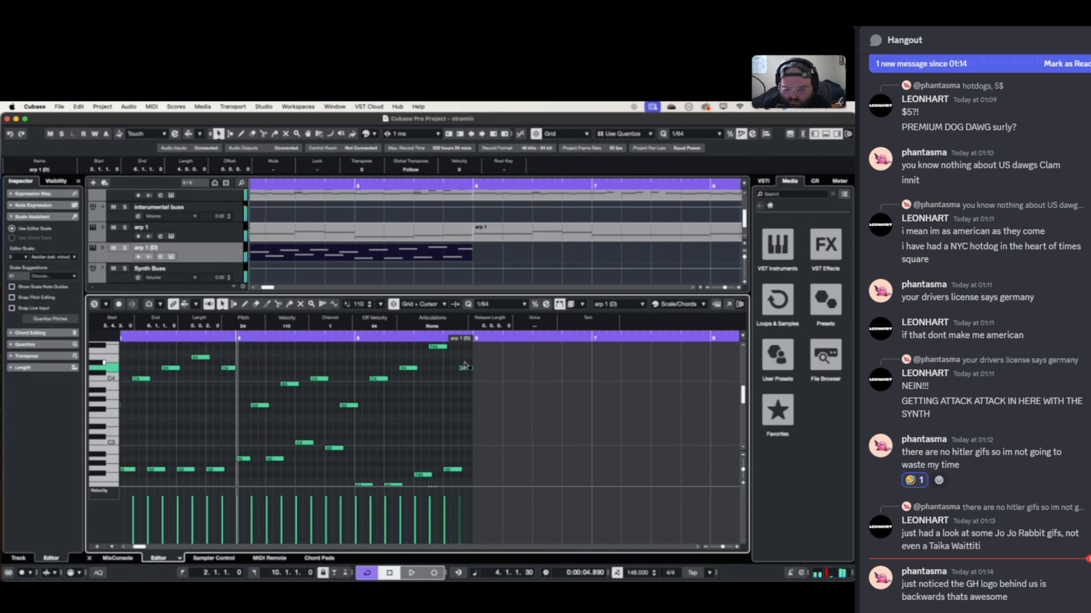
{"action": "key", "text": "Down"}
{"action": "key", "text": "Down"}
{"action": "key", "text": "Down"}
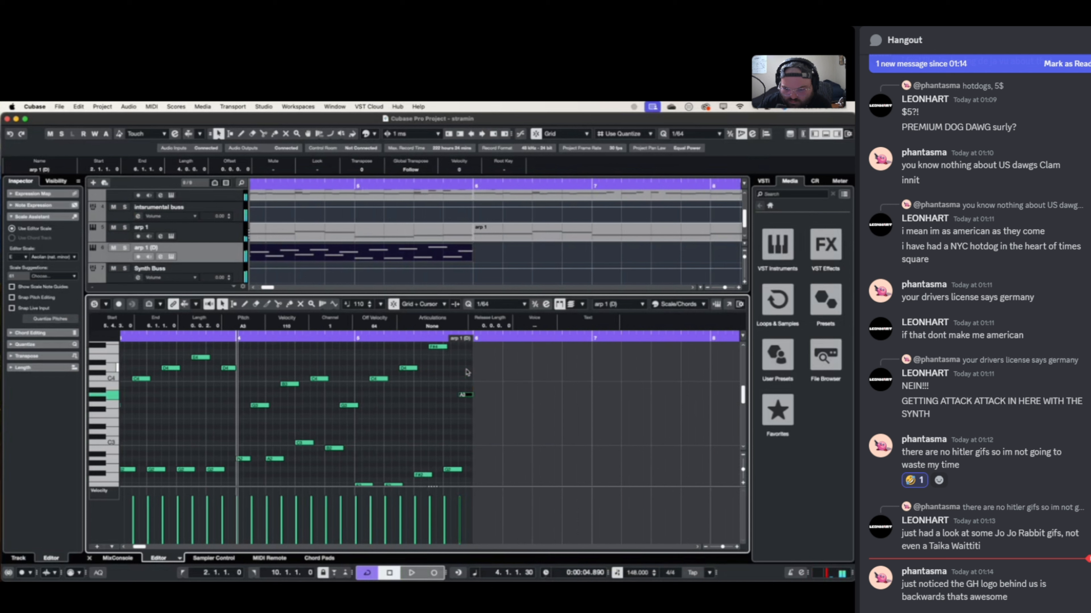
{"action": "key", "text": "space"}
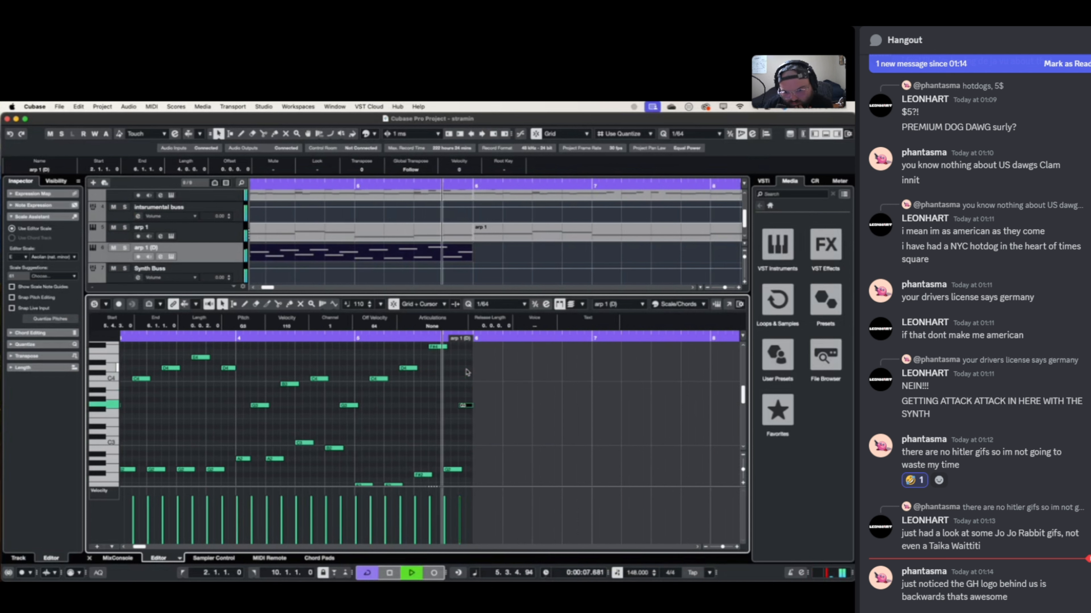
{"action": "key", "text": "space"}
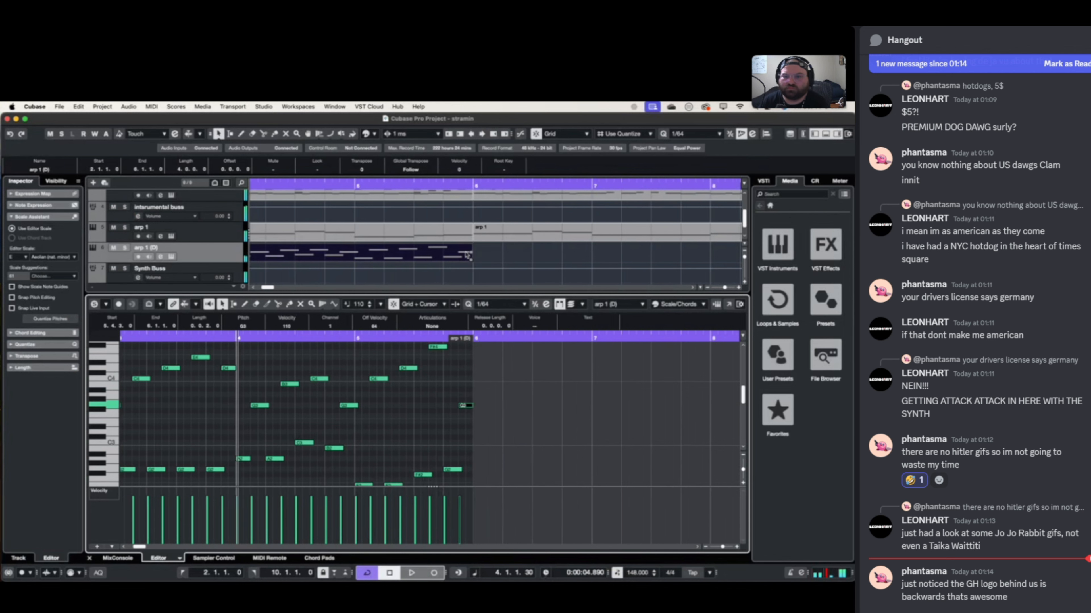
- Duplicate the arp 1 (D) part into bars 6 to 9 and delete the original part in bars 2 to 5
{"action": "key", "text": "g"}
{"action": "key", "text": "g"}
{"action": "left_click", "coordinate": [353, 248]}
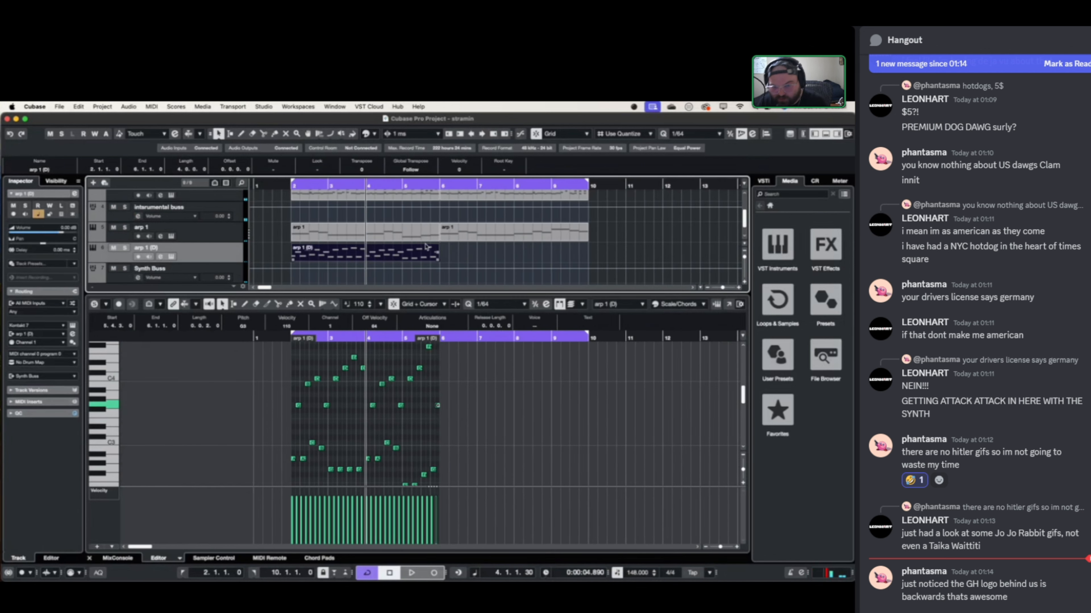
{"action": "key", "text": "super+d"}
{"action": "left_click", "coordinate": [351, 254]}
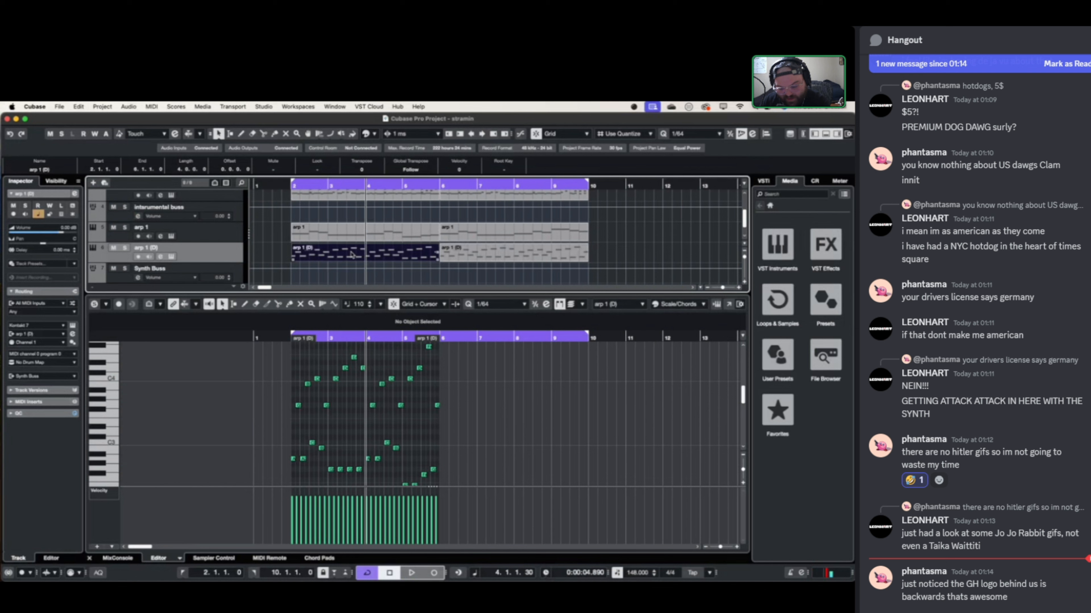
{"action": "key", "text": "Delete"}
- Play the arrangement from bar 2 through bar 9 to hear arp 1 (D) enter at bar 6
{"action": "key", "text": "space"}
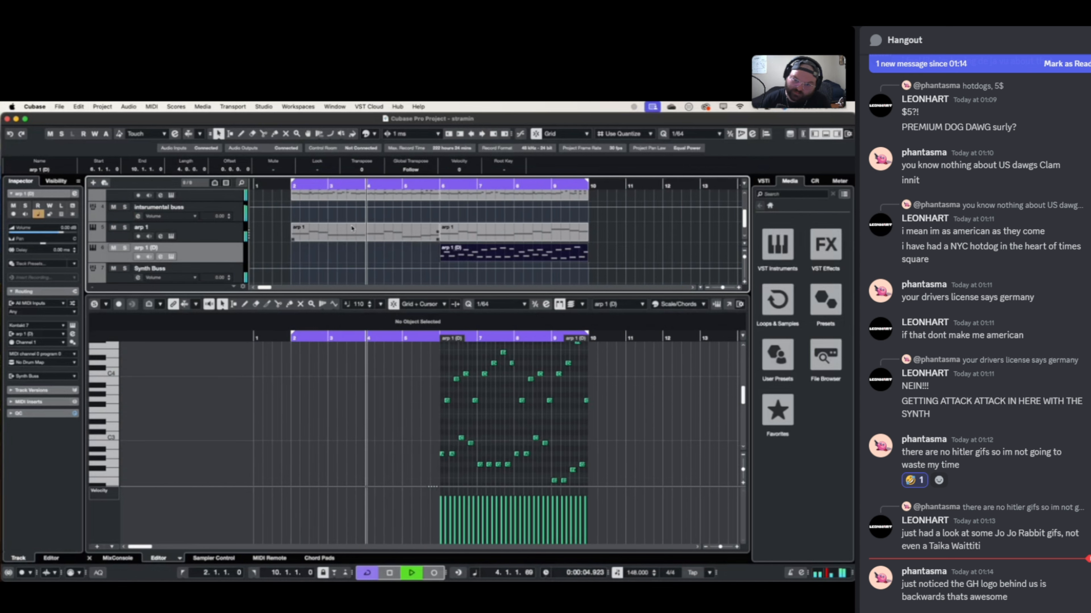
{"action": "left_click", "coordinate": [288, 186]}
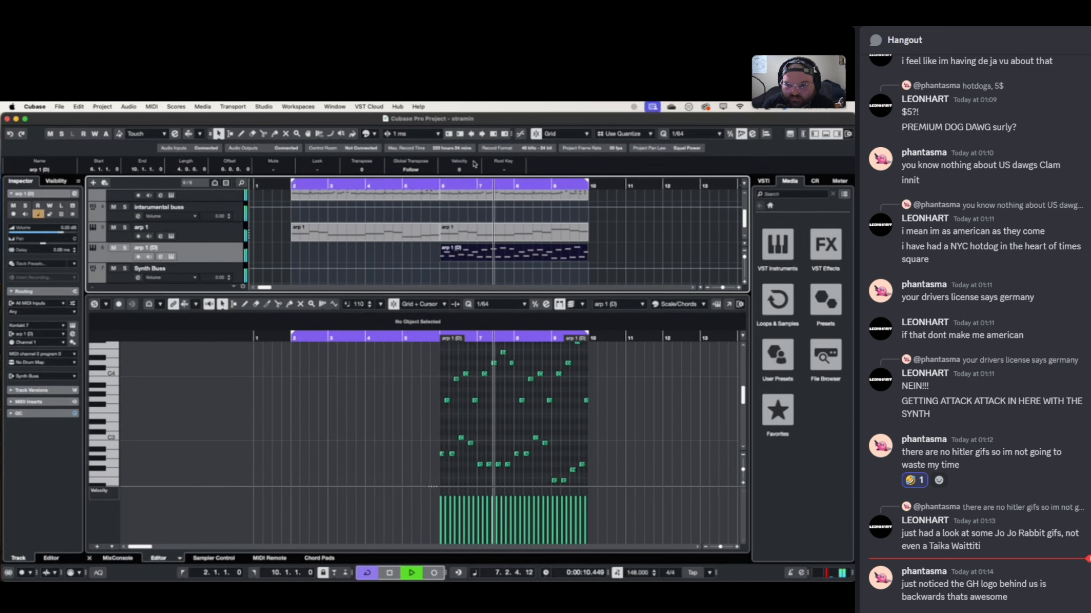
{"action": "scroll", "coordinate": [480, 206], "scroll_direction": "right", "scroll_amount": 3}
{"action": "scroll", "coordinate": [480, 206], "scroll_direction": "up", "scroll_amount": 2}
{"action": "scroll", "coordinate": [480, 206], "scroll_direction": "right", "scroll_amount": 3}
{"action": "scroll", "coordinate": [430, 202], "scroll_direction": "down", "scroll_amount": 2}
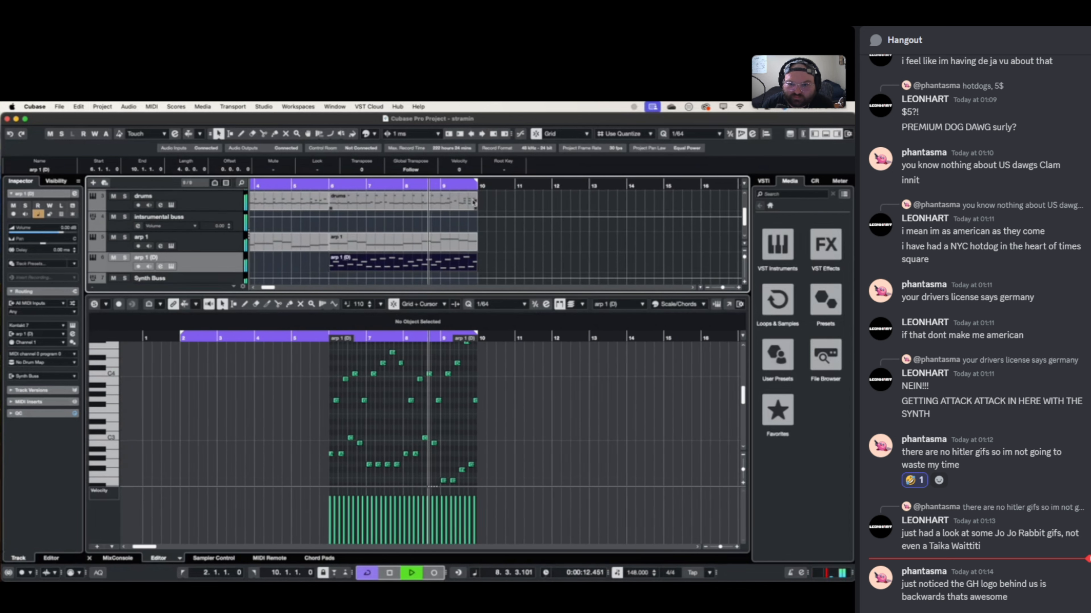
{"action": "scroll", "coordinate": [384, 198], "scroll_direction": "right", "scroll_amount": 1}
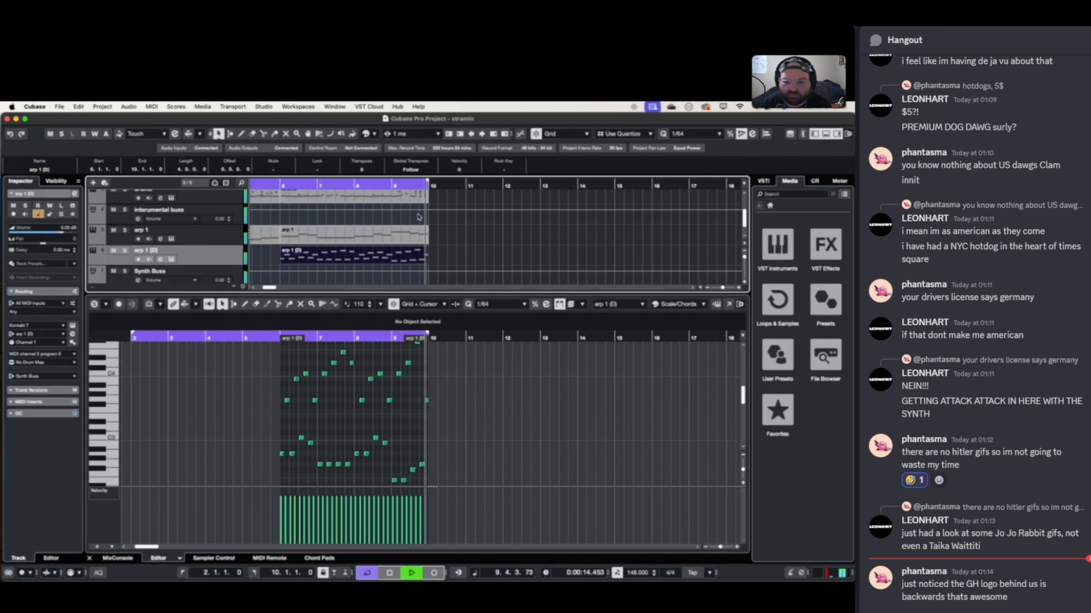
{"action": "key", "text": "space"}
{"action": "left_click", "coordinate": [438, 259]}
{"action": "left_click_drag", "start_coordinate": [438, 258], "coordinate": [315, 180]}
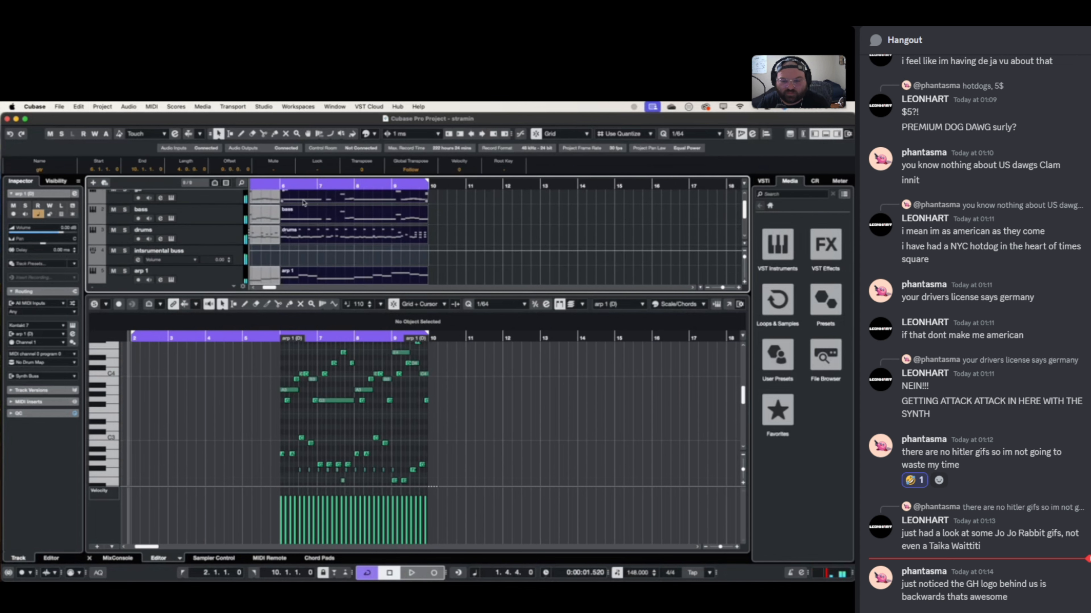
{"action": "left_click", "coordinate": [494, 223]}
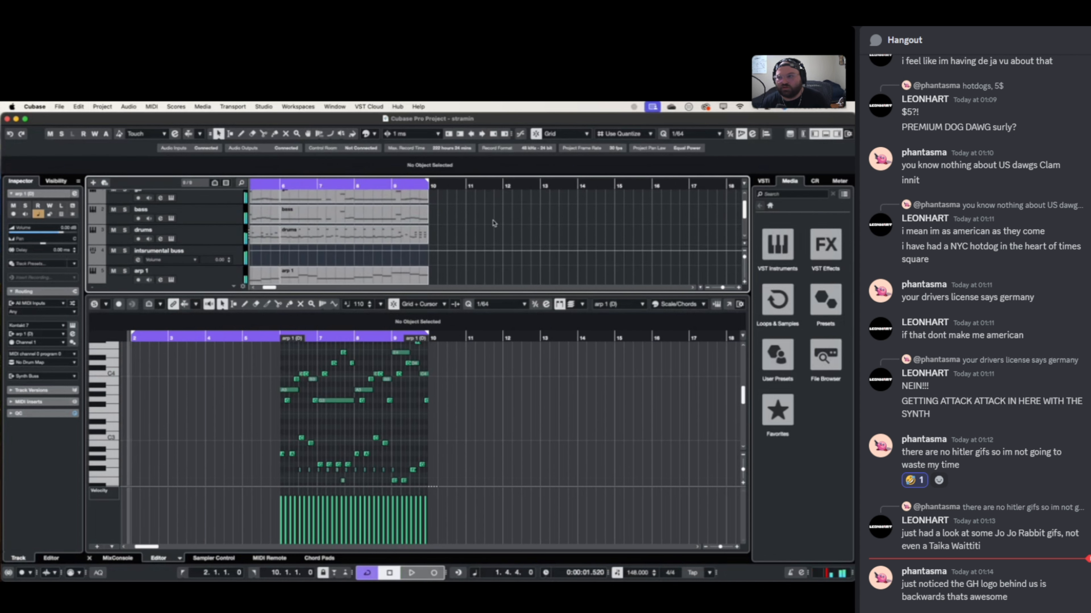
{"action": "scroll", "coordinate": [425, 249], "scroll_direction": "left", "scroll_amount": 5}
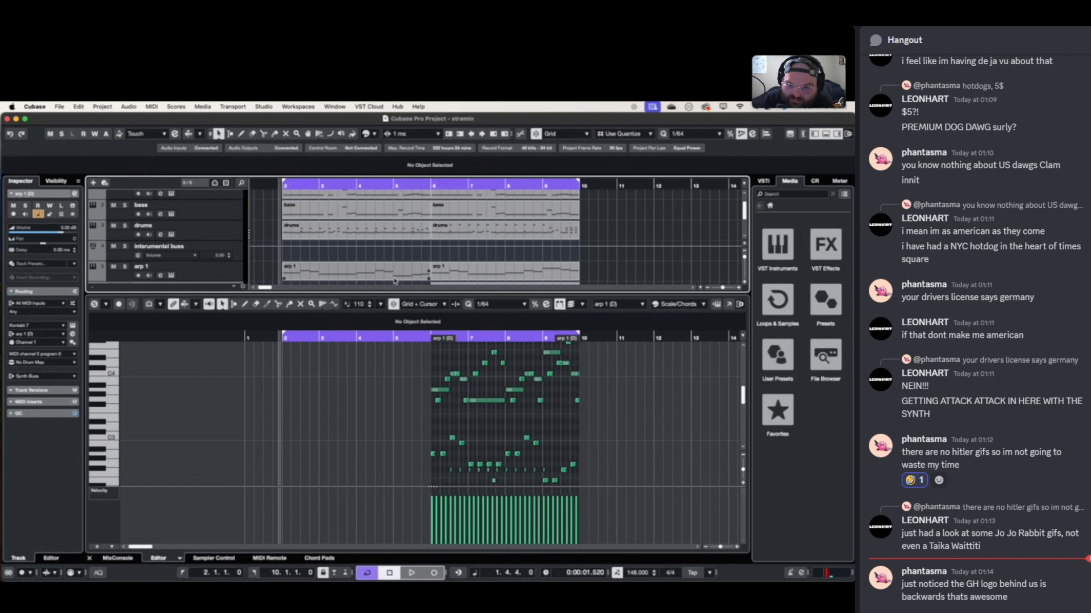
{"action": "scroll", "coordinate": [395, 281], "scroll_direction": "right", "scroll_amount": 5}
{"action": "scroll", "coordinate": [386, 275], "scroll_direction": "down", "scroll_amount": 1}
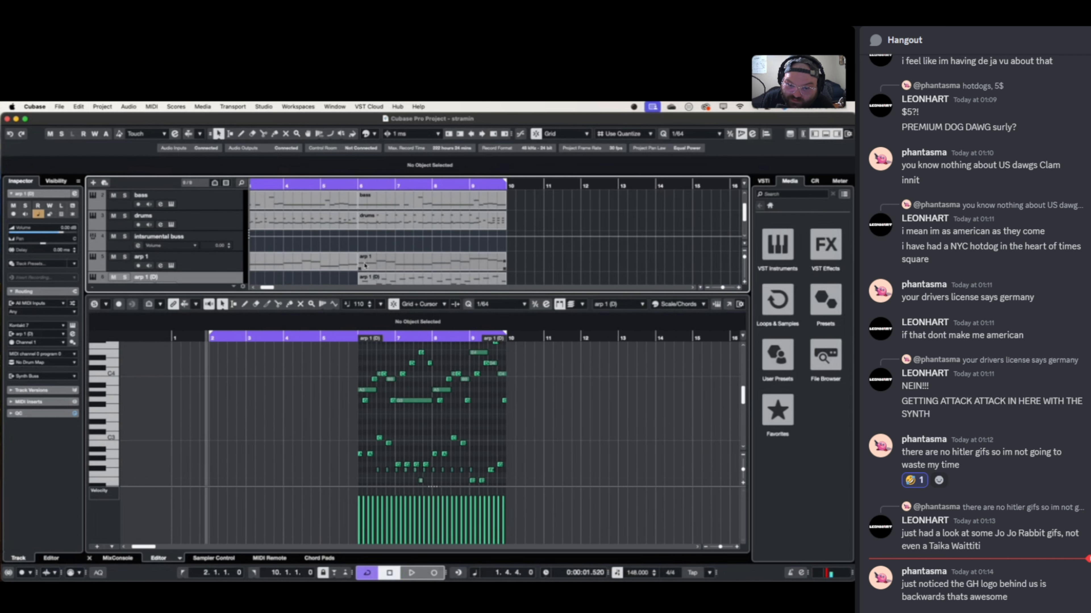
{"action": "scroll", "coordinate": [365, 266], "scroll_direction": "right", "scroll_amount": 3}
{"action": "scroll", "coordinate": [365, 266], "scroll_direction": "down", "scroll_amount": 1}
{"action": "scroll", "coordinate": [365, 266], "scroll_direction": "right", "scroll_amount": 3}
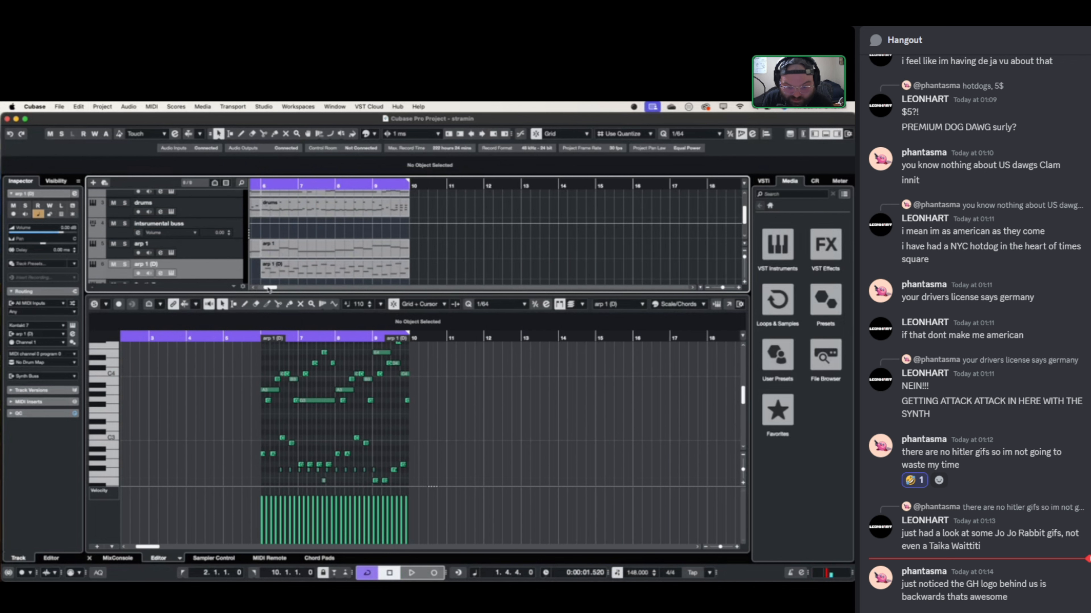
{"action": "left_click_drag", "start_coordinate": [269, 288], "coordinate": [258, 288]}
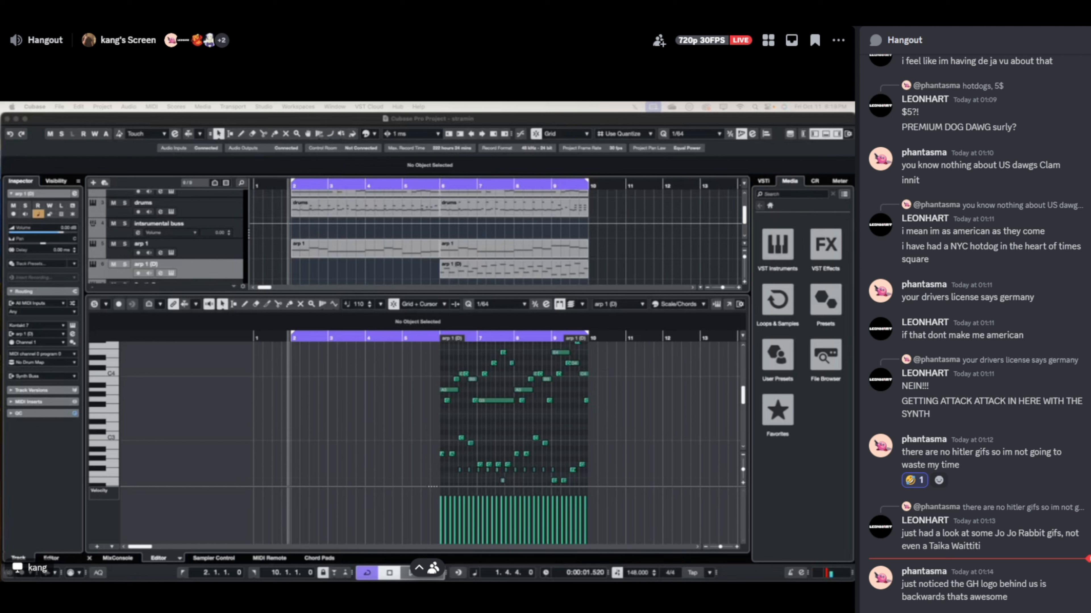
{"action": "left_click", "coordinate": [461, 428]}
{"action": "scroll", "coordinate": [461, 430], "scroll_direction": "down", "scroll_amount": 2}
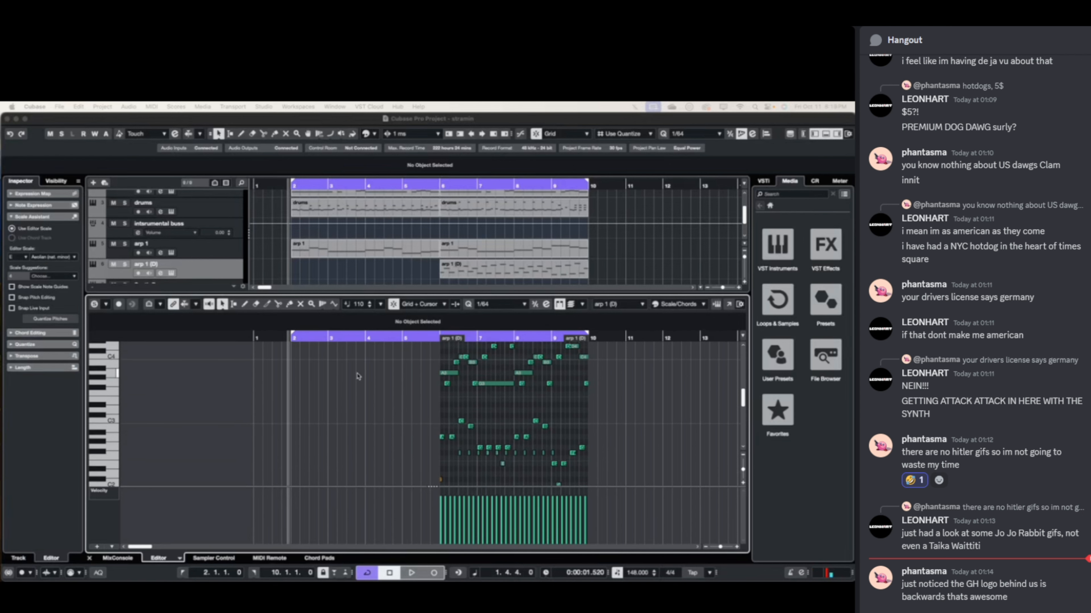
{"action": "left_click", "coordinate": [265, 305]}
{"action": "left_click", "coordinate": [256, 304]}
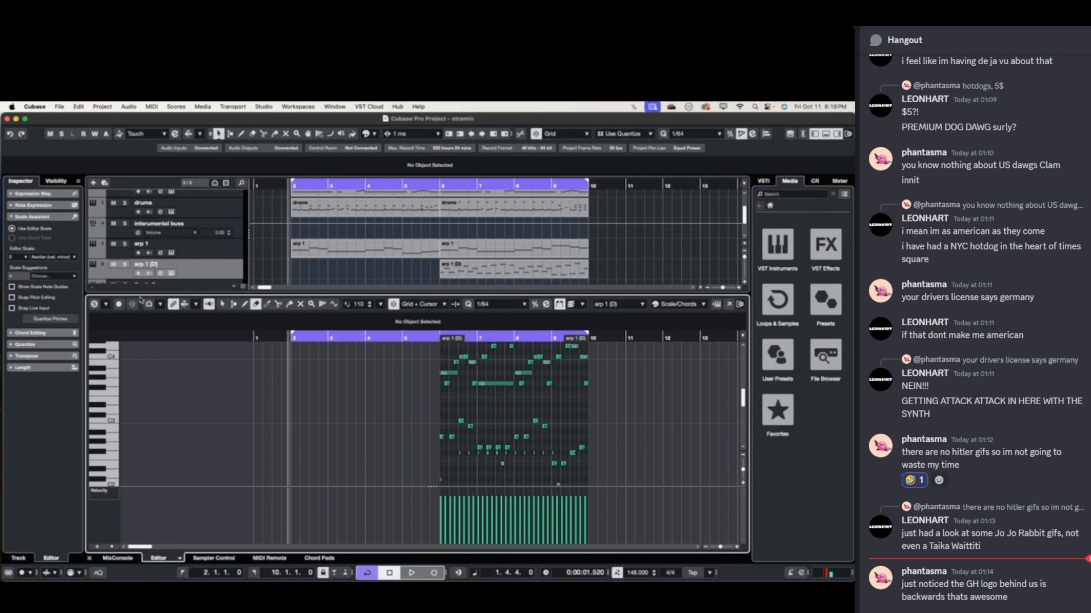
{"action": "left_click", "coordinate": [222, 305]}
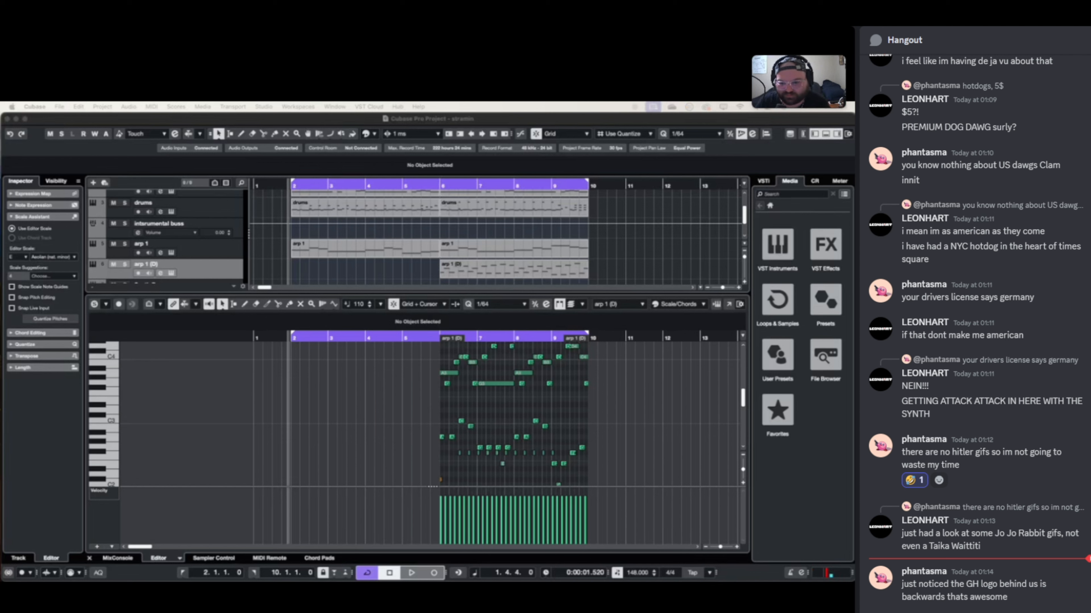
{"action": "scroll", "coordinate": [469, 402], "scroll_direction": "down", "scroll_amount": 3}
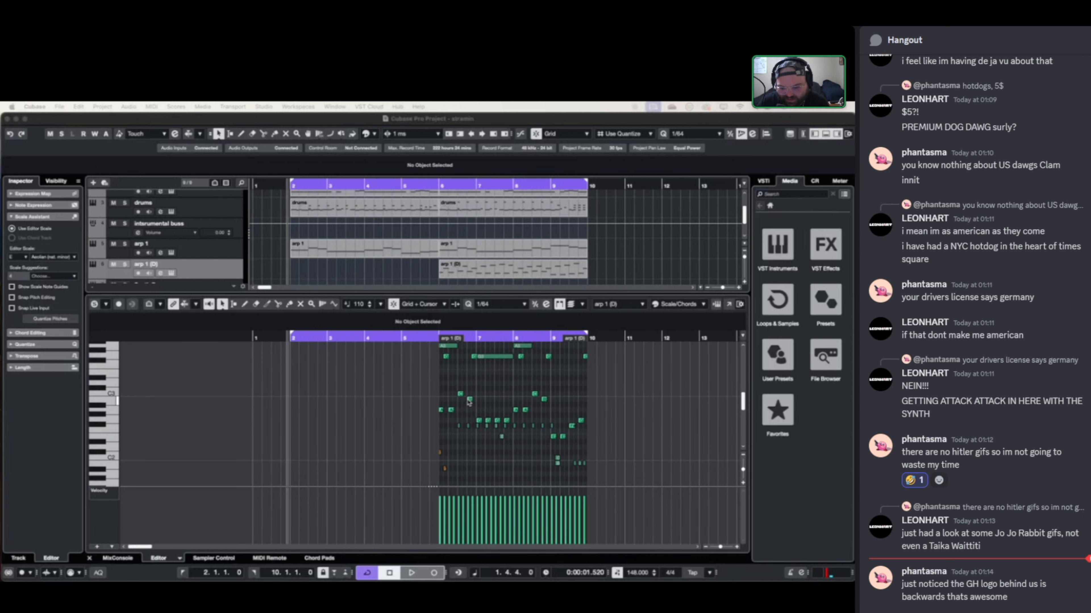
{"action": "scroll", "coordinate": [469, 403], "scroll_direction": "up", "scroll_amount": 4}
{"action": "scroll", "coordinate": [469, 402], "scroll_direction": "down", "scroll_amount": 4}
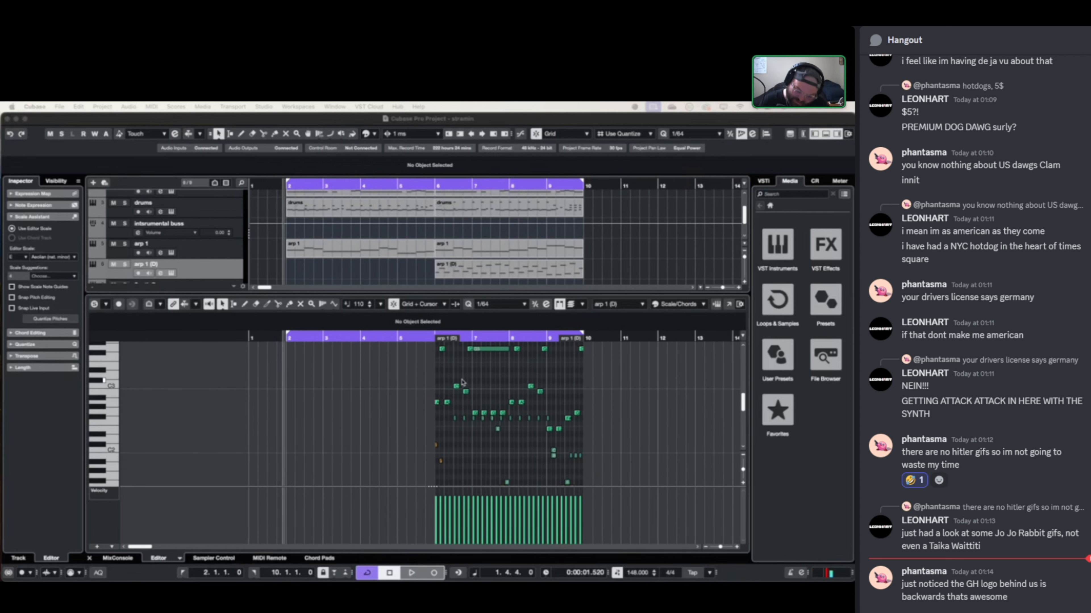
{"action": "scroll", "coordinate": [473, 371], "scroll_direction": "up", "scroll_amount": 4}
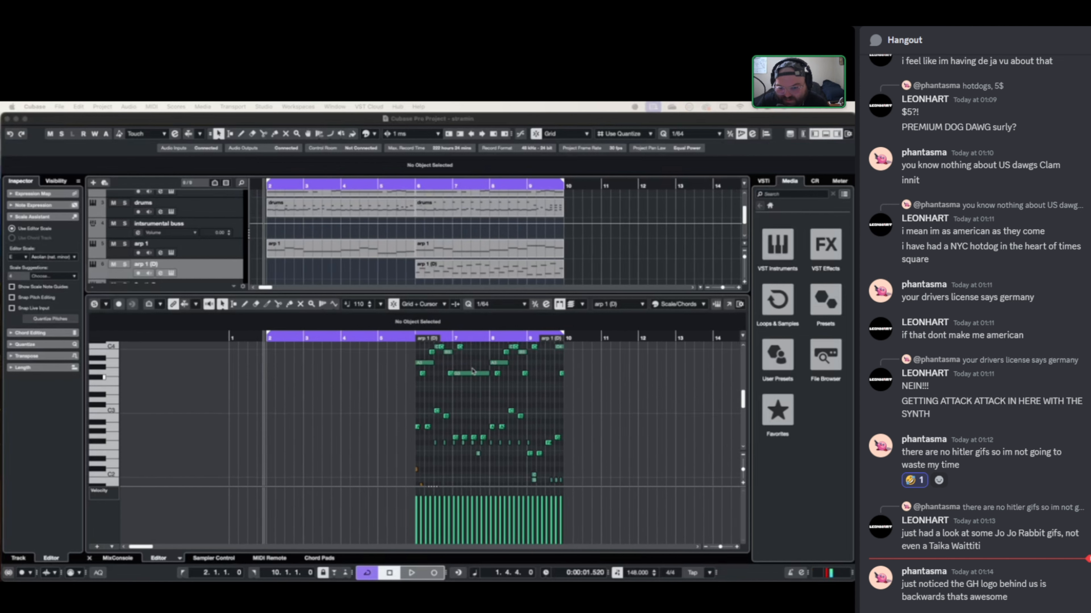
{"action": "left_click", "coordinate": [448, 326]}
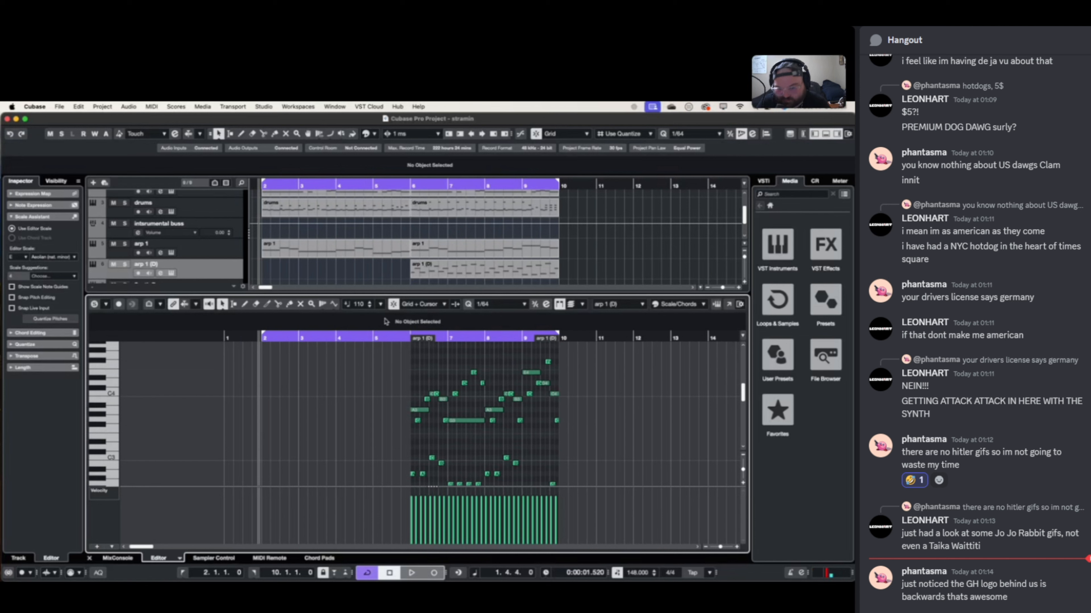
- Solo the drums track
{"action": "scroll", "coordinate": [215, 252], "scroll_direction": "up", "scroll_amount": 2}
{"action": "left_click", "coordinate": [124, 244]}
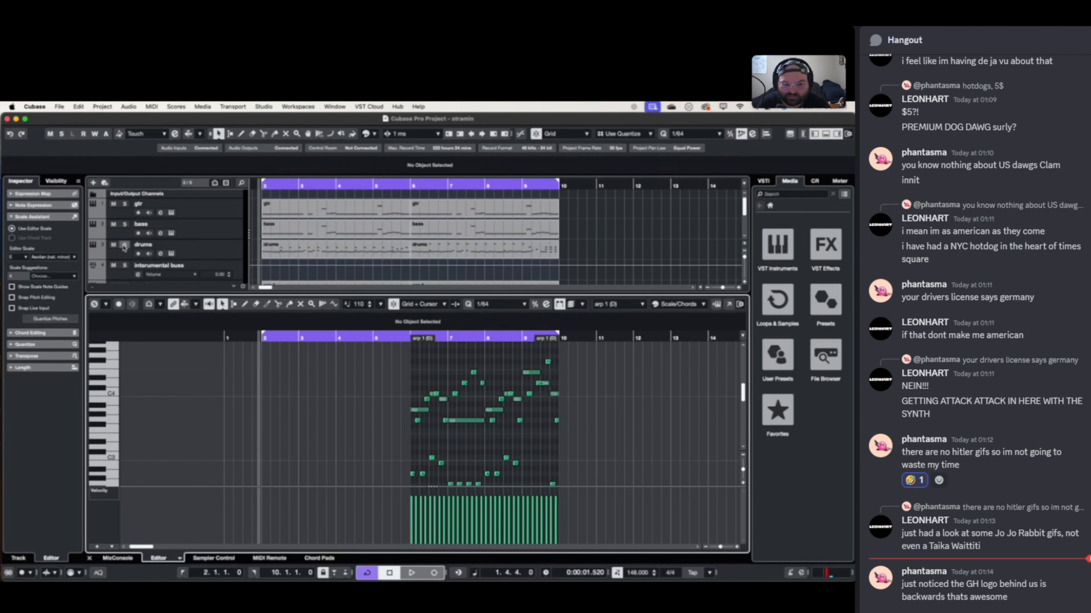
- Set the quantize grid to 1/16 and place the playback cursor exactly at the start of bar 2
{"action": "left_click", "coordinate": [263, 186]}
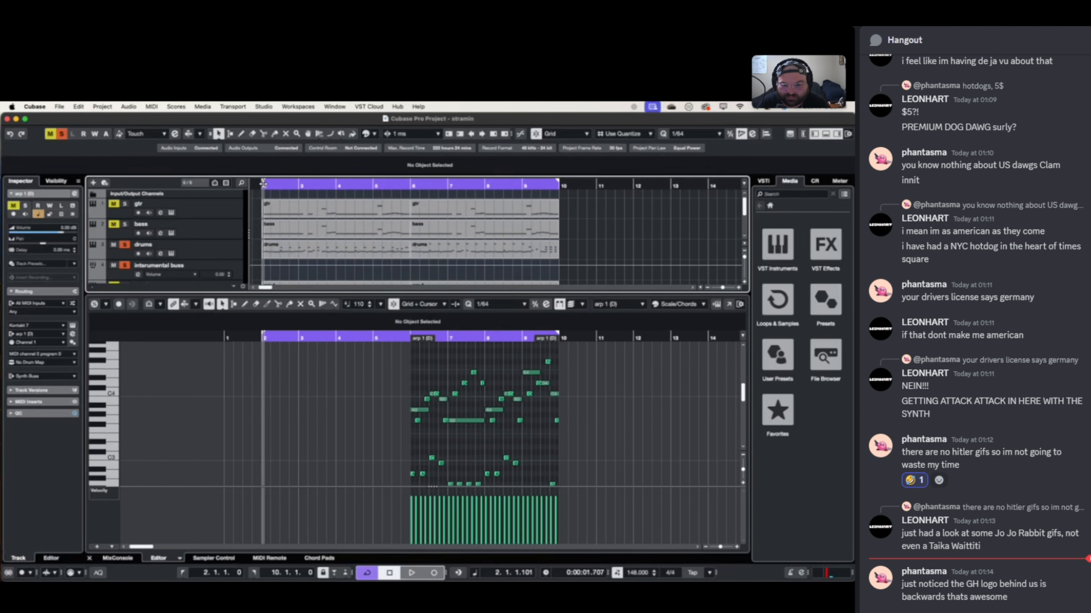
{"action": "left_click_drag", "start_coordinate": [263, 186], "coordinate": [260, 200]}
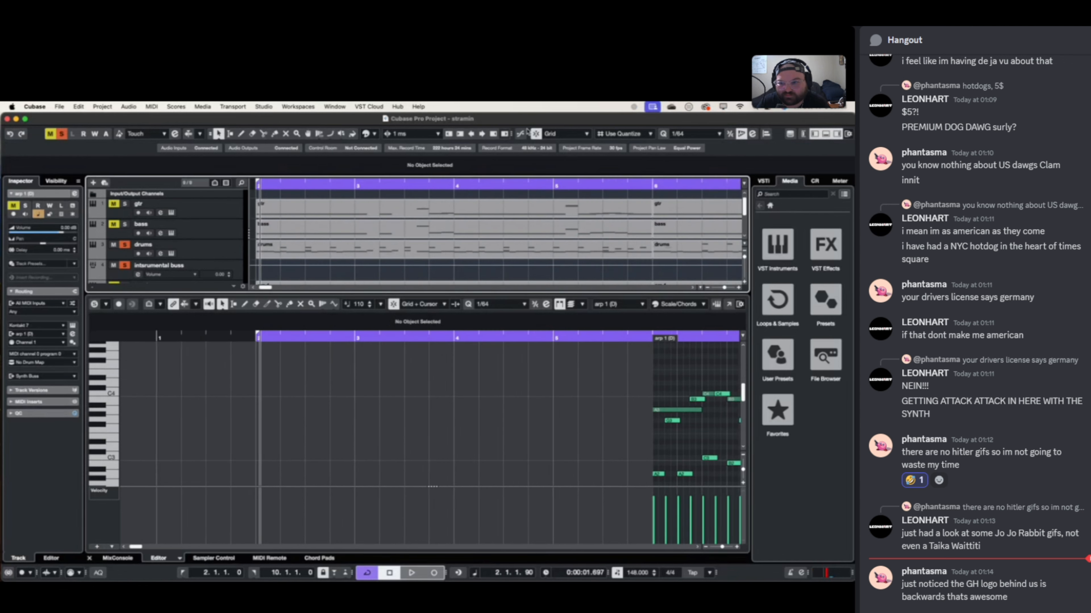
{"action": "left_click", "coordinate": [687, 134]}
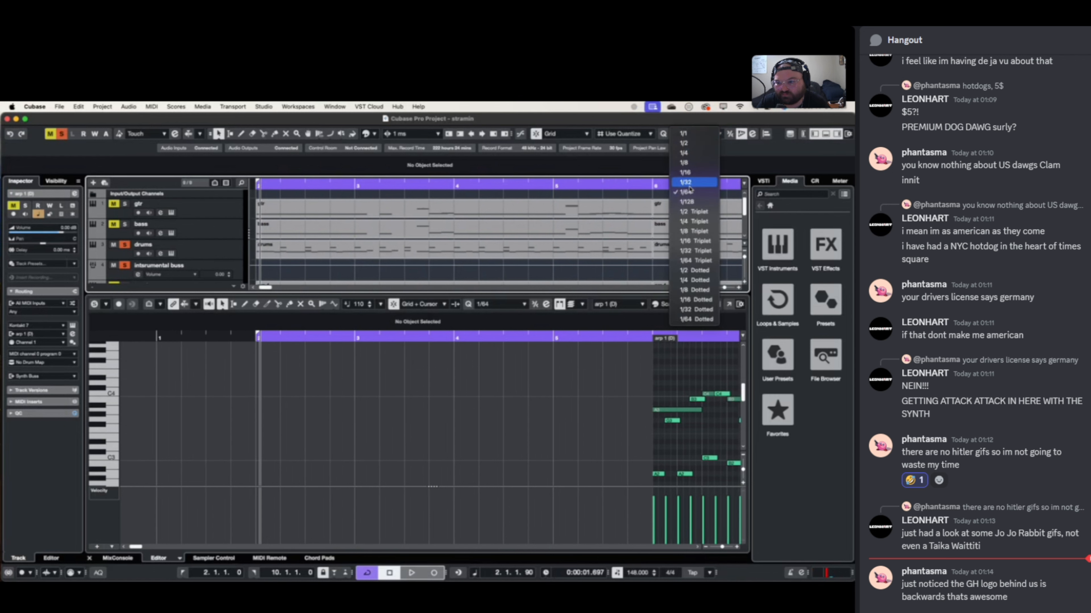
{"action": "left_click", "coordinate": [686, 172]}
{"action": "scroll", "coordinate": [492, 208], "scroll_direction": "left", "scroll_amount": 3}
{"action": "scroll", "coordinate": [492, 208], "scroll_direction": "right", "scroll_amount": 1}
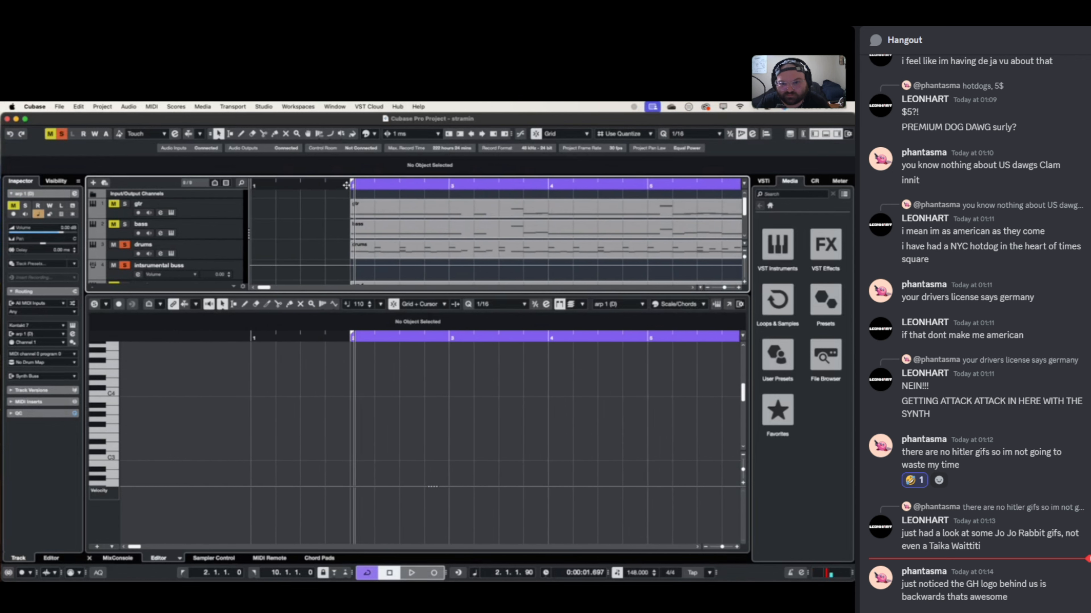
{"action": "left_click", "coordinate": [351, 186]}
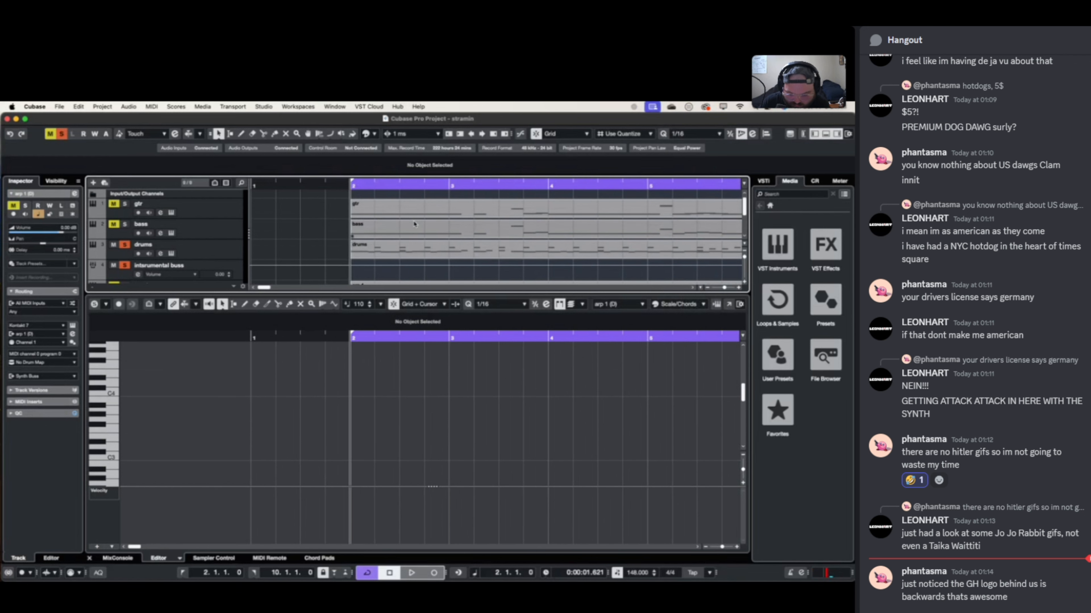
- Open the drums part in bars 2 to 5 in the note editor
{"action": "left_click", "coordinate": [1089, 40]}
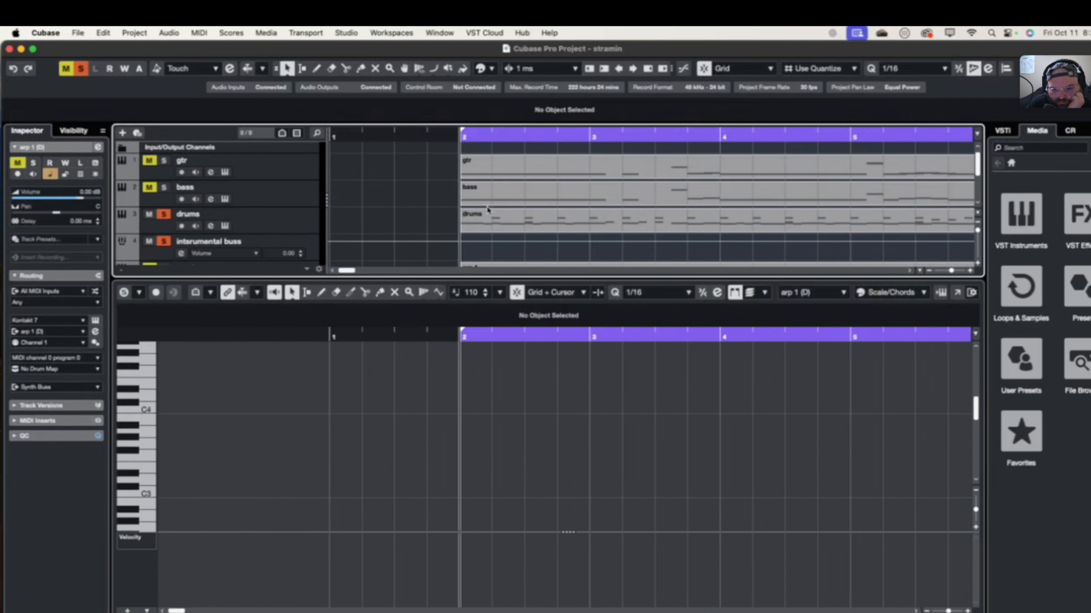
{"action": "scroll", "coordinate": [487, 209], "scroll_direction": "right", "scroll_amount": 5}
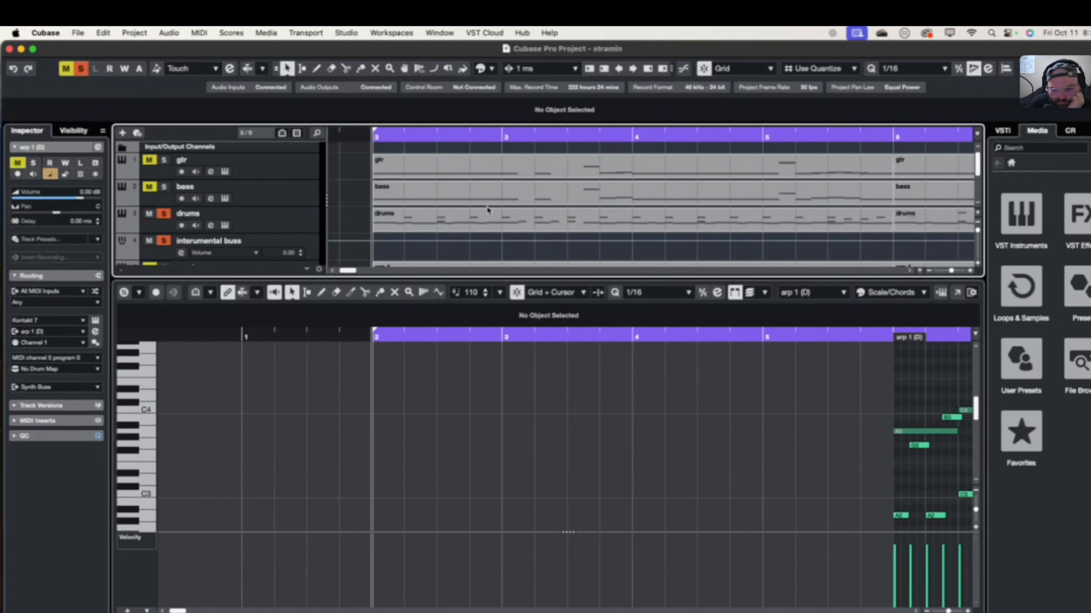
{"action": "left_click", "coordinate": [489, 215]}
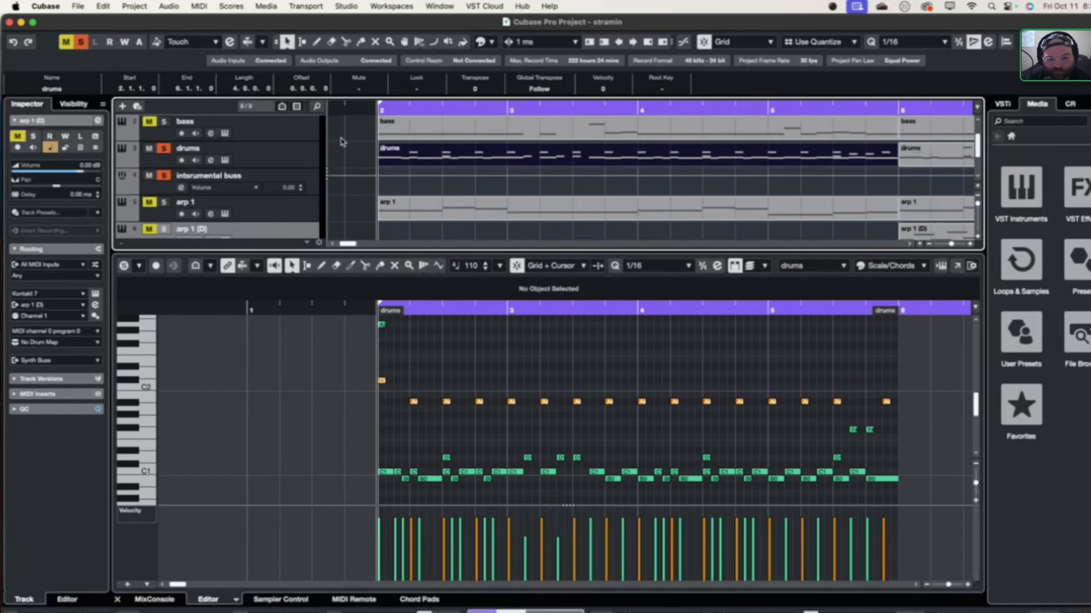
{"action": "scroll", "coordinate": [354, 131], "scroll_direction": "down", "scroll_amount": 3}
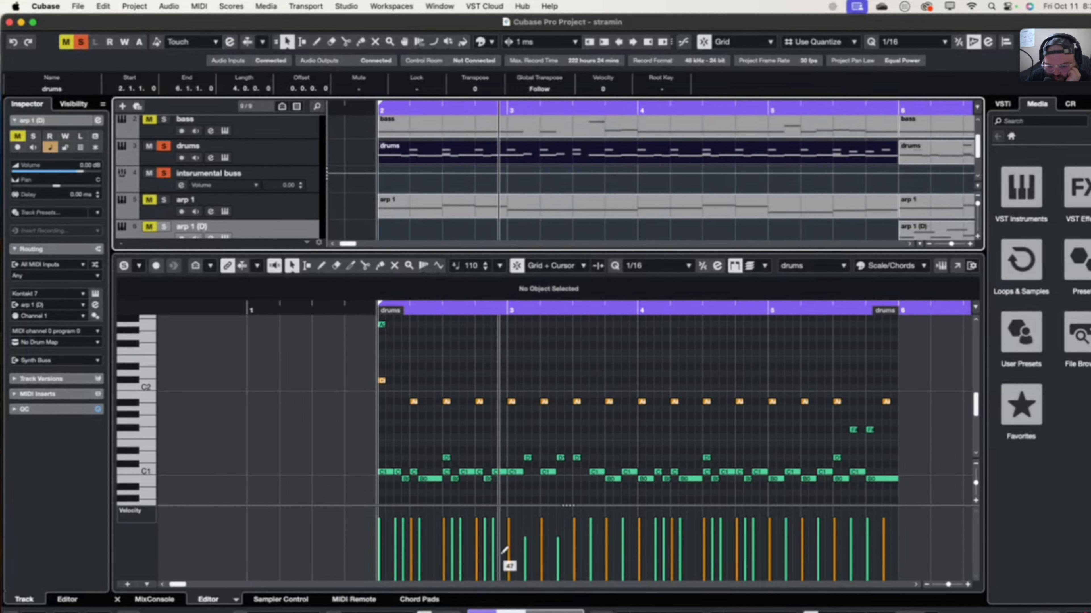
- Try a lower velocity on the C1 drum note just before bar 3 and undo each attempt
{"action": "left_click_drag", "start_coordinate": [506, 461], "coordinate": [519, 483]}
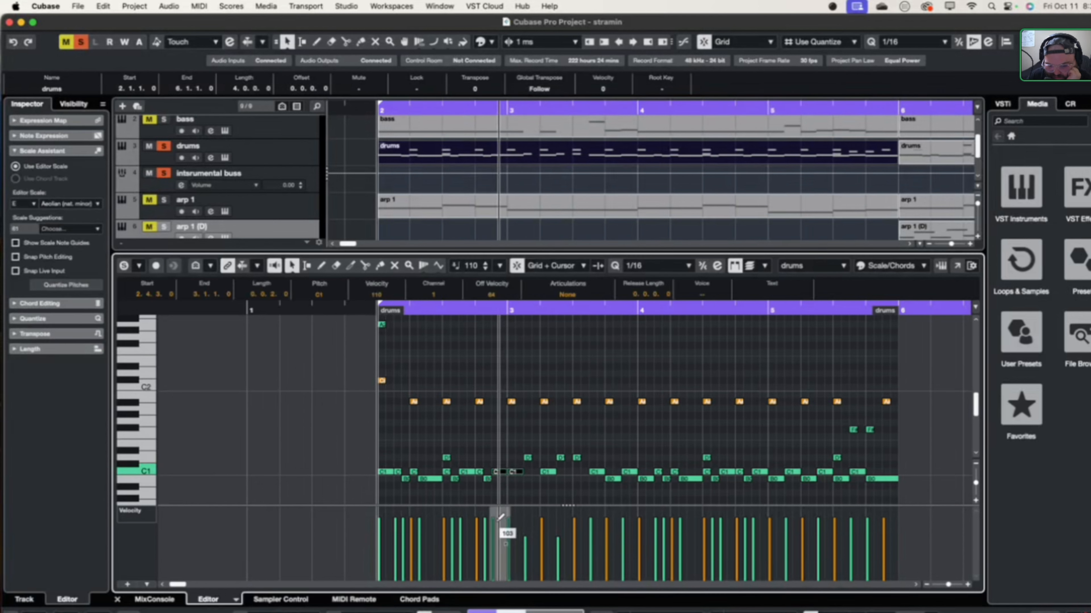
{"action": "mouse_move", "coordinate": [495, 522]}
{"action": "left_mouse_down"}
{"action": "mouse_move", "coordinate": [494, 561]}
{"action": "mouse_move", "coordinate": [499, 514]}
{"action": "mouse_move", "coordinate": [498, 542]}
{"action": "left_mouse_up"}
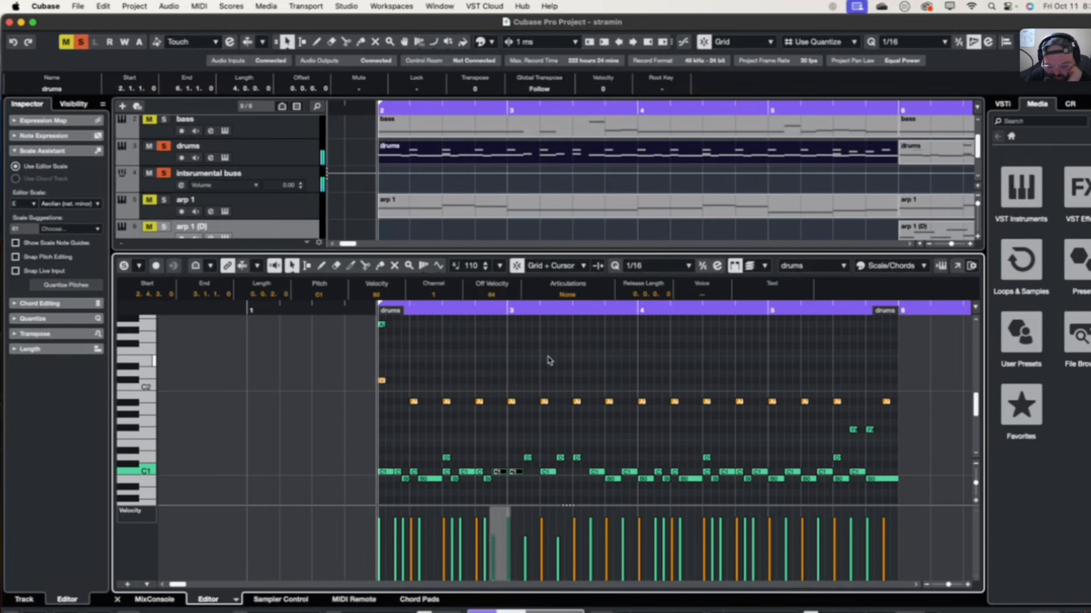
{"action": "key", "text": "super+z"}
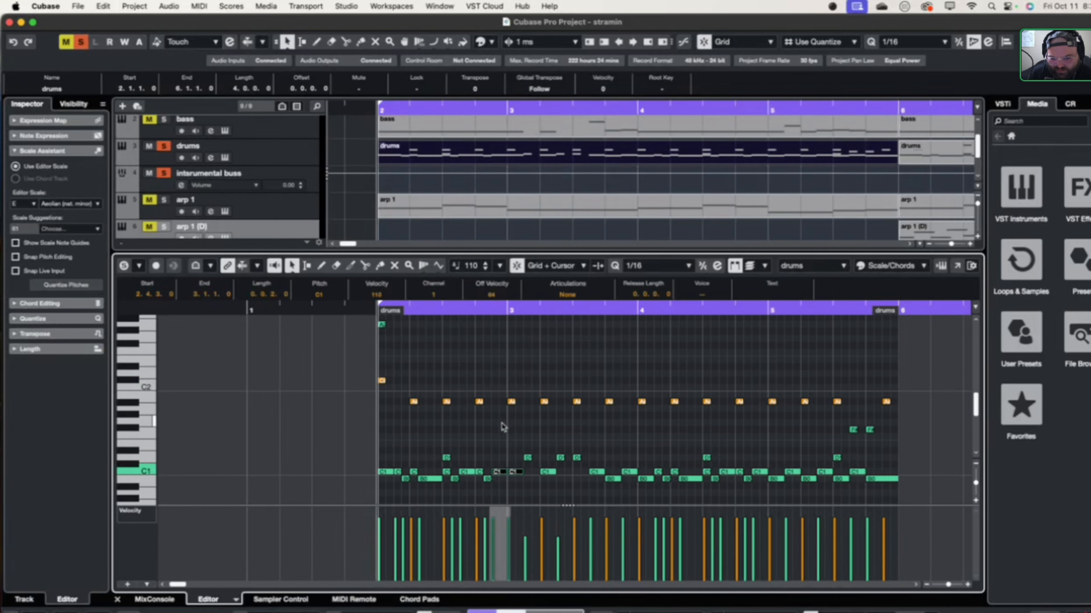
{"action": "scroll", "coordinate": [503, 426], "scroll_direction": "up", "scroll_amount": 4}
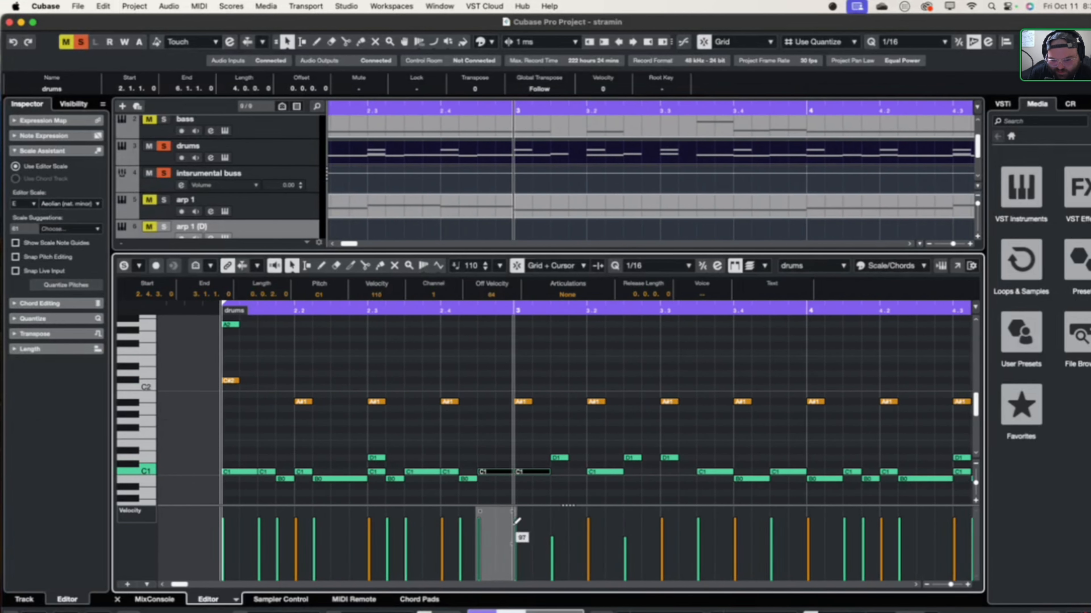
{"action": "left_click", "coordinate": [494, 534]}
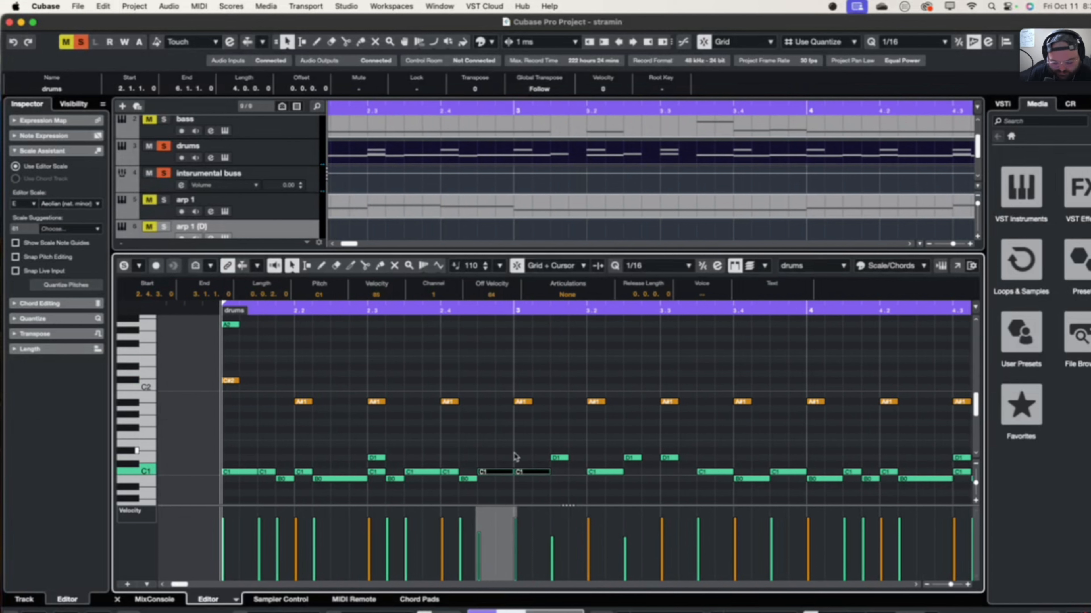
{"action": "key", "text": "super+z"}
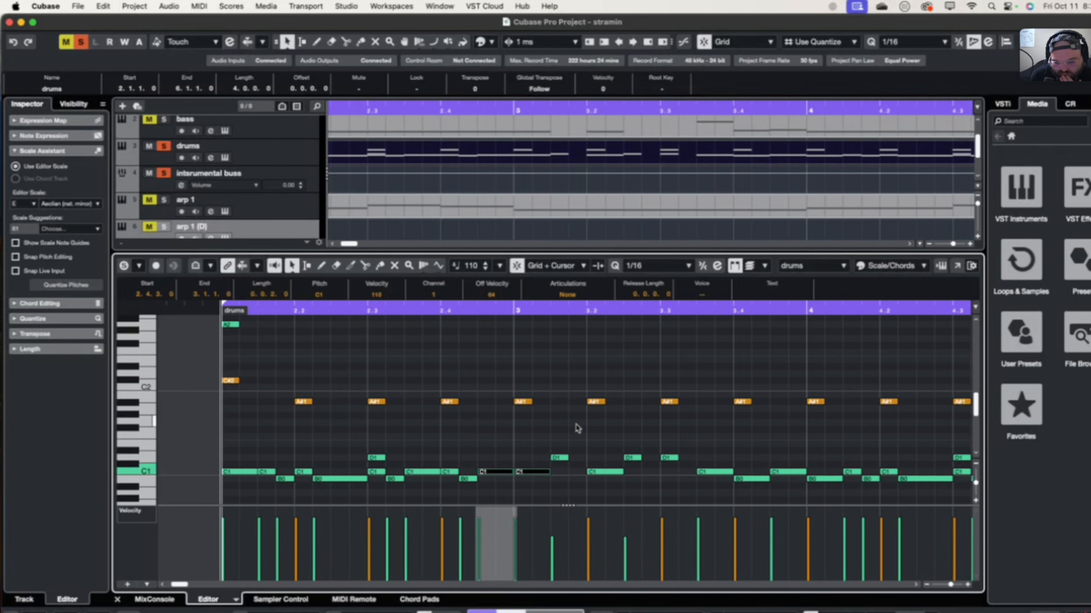
- Examine the drum notes and their velocities across bars 2 to 5
{"action": "scroll", "coordinate": [558, 432], "scroll_direction": "left", "scroll_amount": 3}
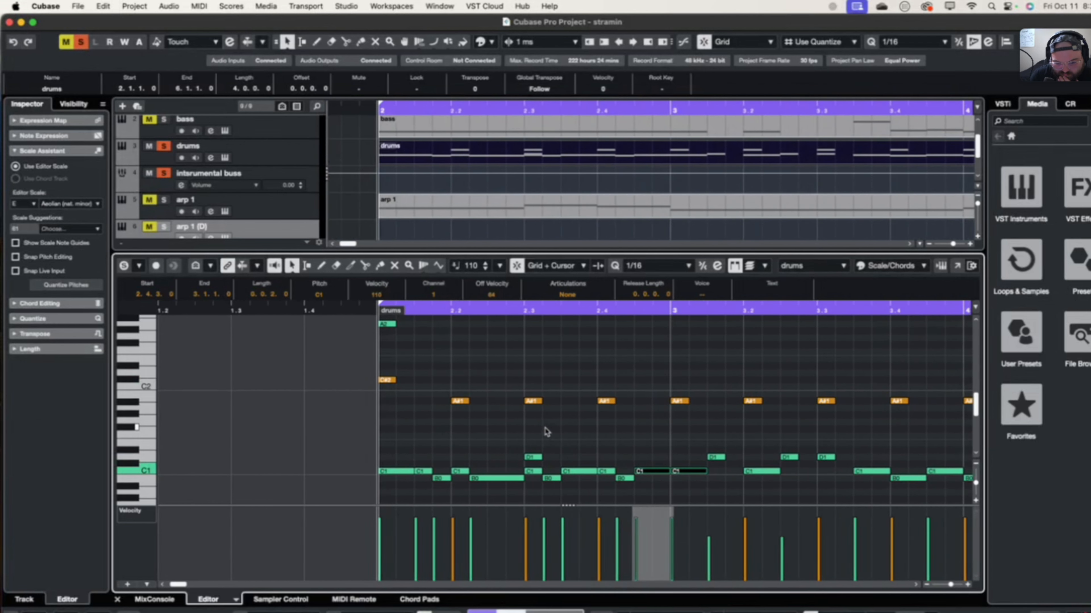
{"action": "scroll", "coordinate": [546, 432], "scroll_direction": "right", "scroll_amount": 5}
{"action": "scroll", "coordinate": [546, 432], "scroll_direction": "right", "scroll_amount": 3}
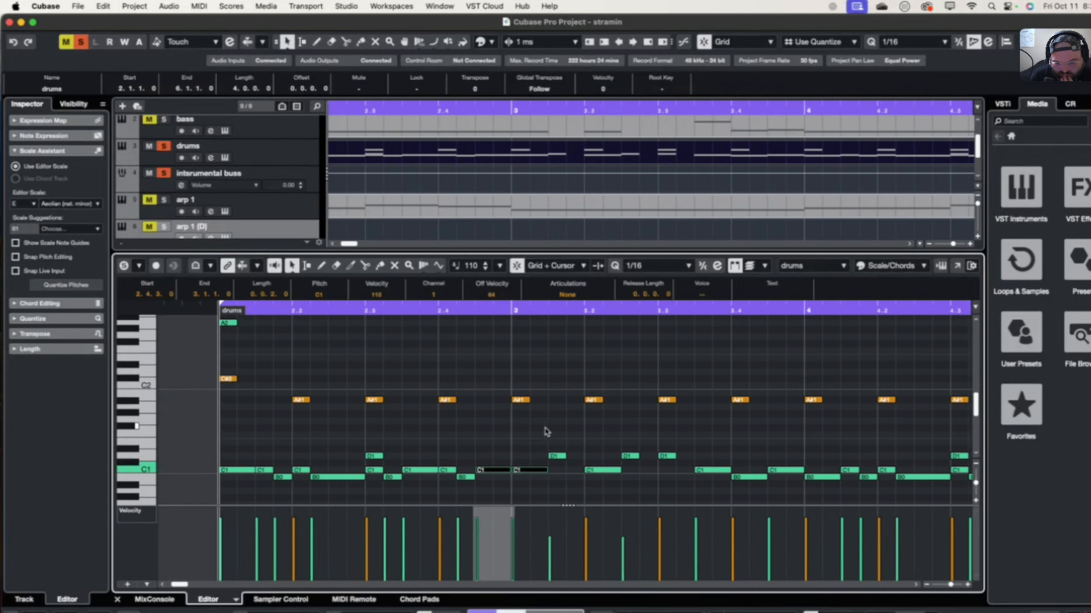
{"action": "scroll", "coordinate": [547, 432], "scroll_direction": "right", "scroll_amount": 3}
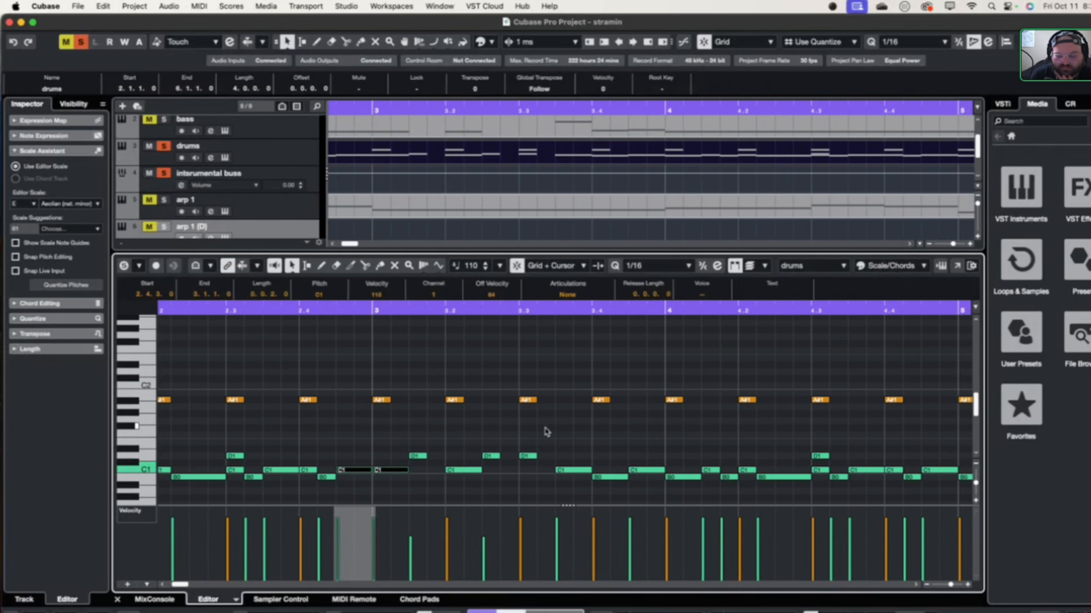
{"action": "scroll", "coordinate": [464, 436], "scroll_direction": "right", "scroll_amount": 20}
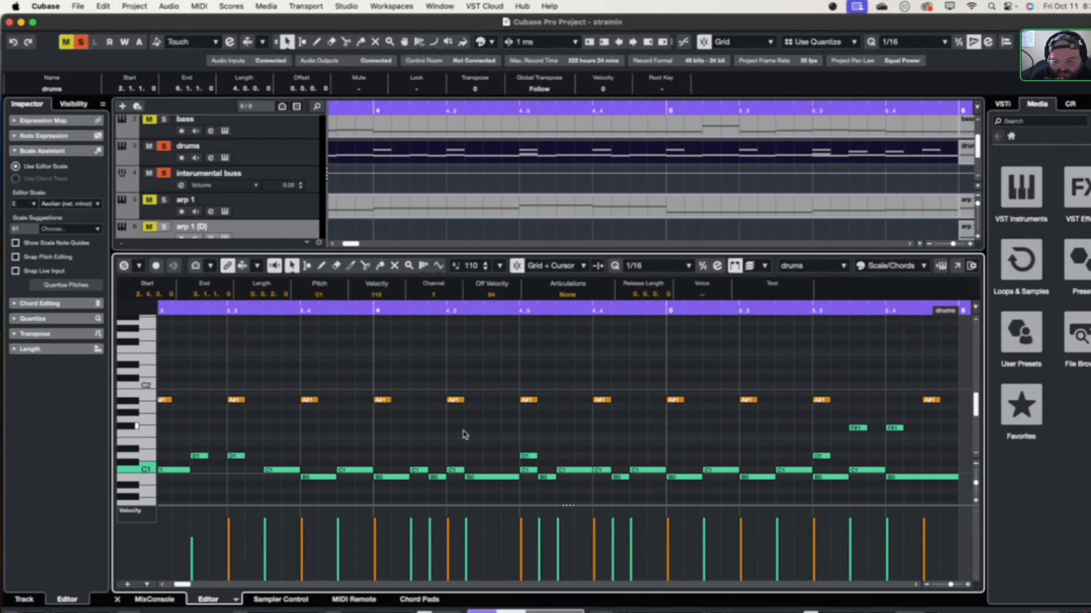
{"action": "scroll", "coordinate": [463, 435], "scroll_direction": "right", "scroll_amount": 1}
{"action": "scroll", "coordinate": [595, 419], "scroll_direction": "up", "scroll_amount": 2}
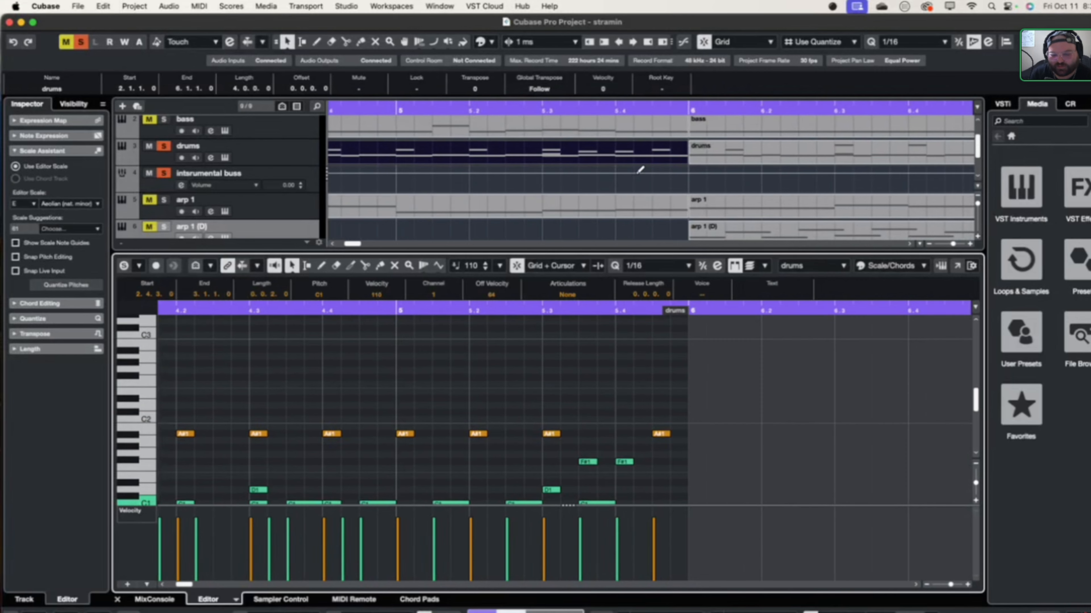
- In the drums part of bars 6 to 9, move the F#2 note at the start of bar 9 down to A#1
{"action": "scroll", "coordinate": [635, 188], "scroll_direction": "right", "scroll_amount": 15}
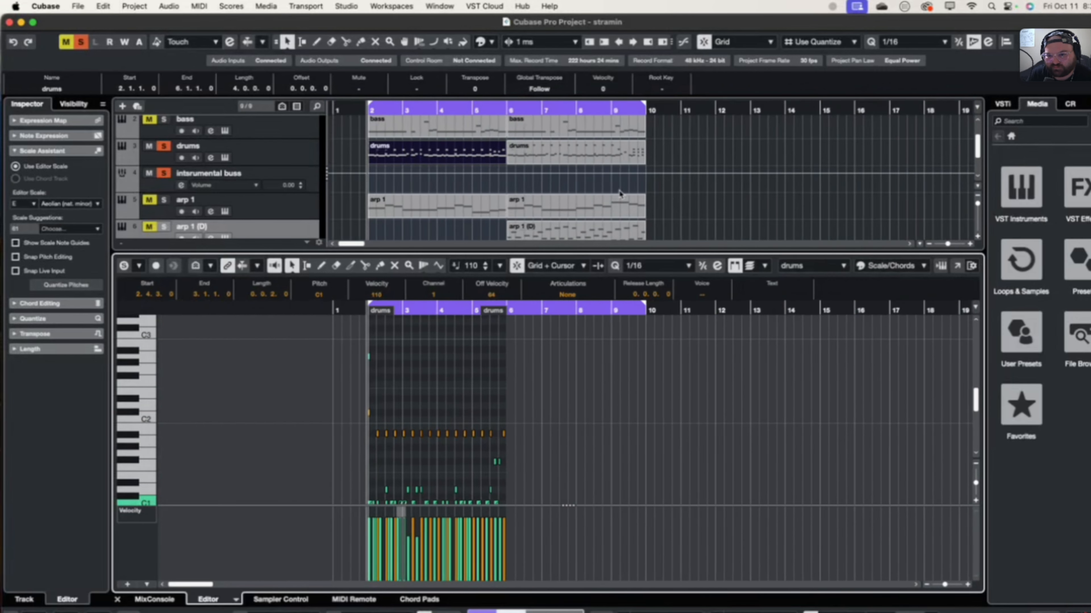
{"action": "left_click", "coordinate": [683, 151]}
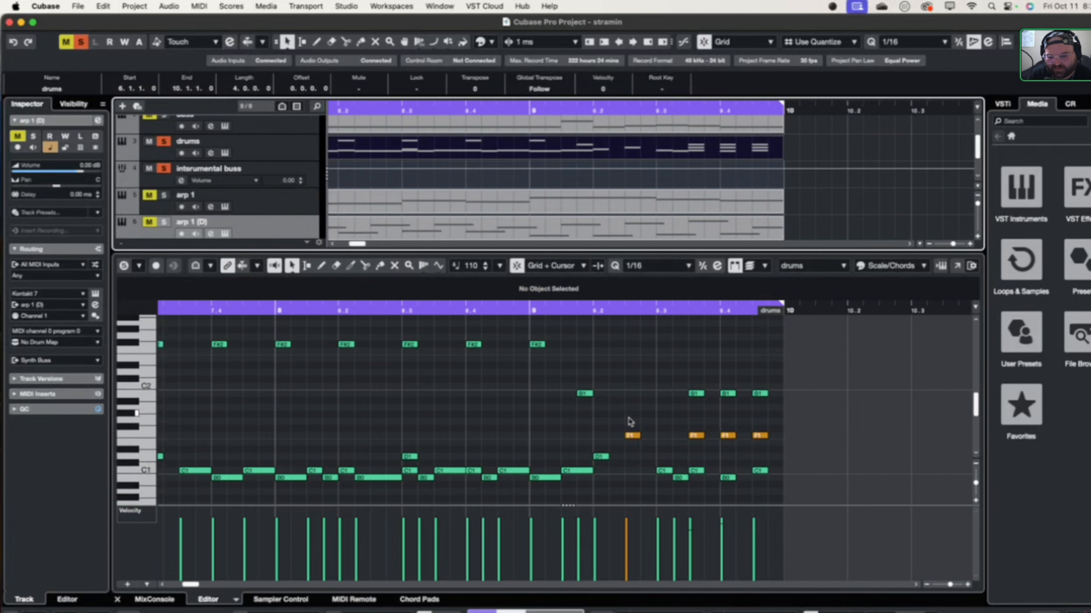
{"action": "left_click", "coordinate": [537, 344]}
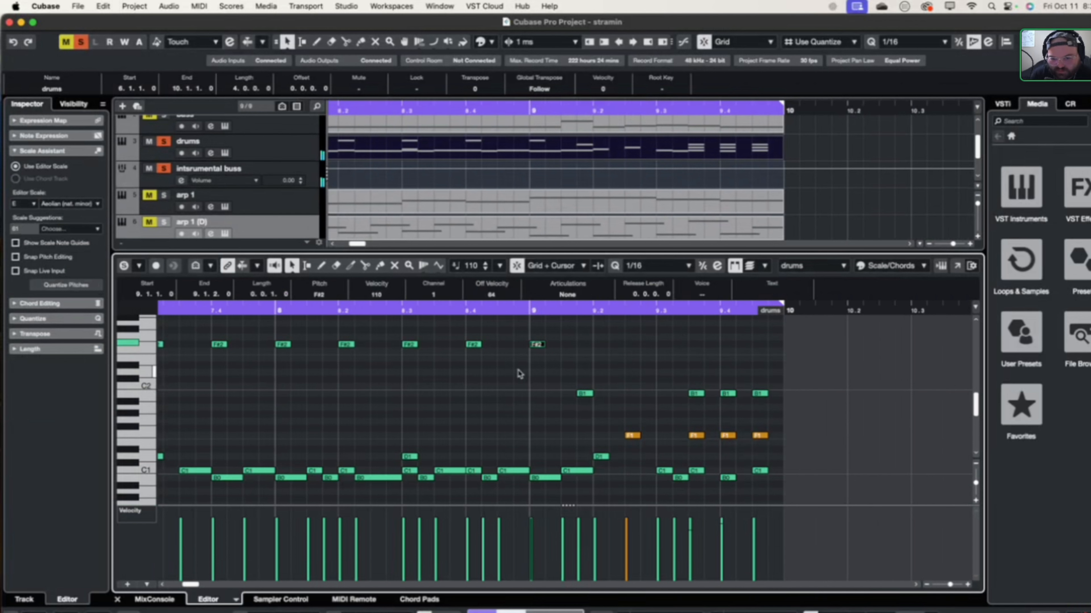
{"action": "key", "text": "Down"}
{"action": "key", "text": "Down"}
{"action": "key", "text": "Down"}
{"action": "key", "text": "Down"}
{"action": "key", "text": "Down"}
{"action": "key", "text": "Down"}
{"action": "key", "text": "Down"}
{"action": "key", "text": "Down"}
{"action": "key", "text": "Down"}
{"action": "key", "text": "Down"}
{"action": "key", "text": "Up"}
{"action": "key", "text": "Up"}
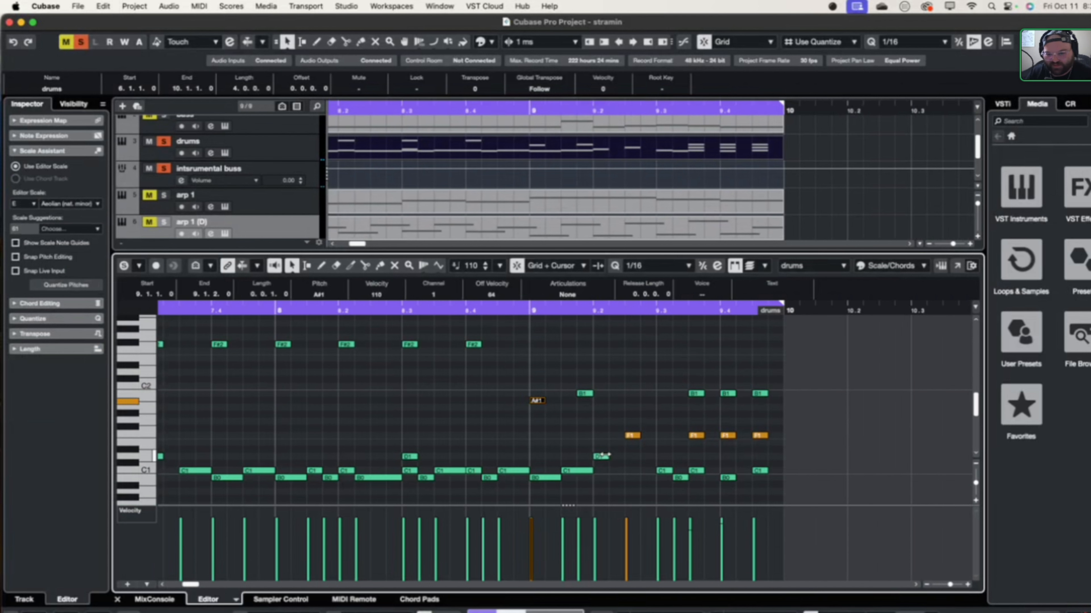
- Set the quantize grid to 1/32 and shorten the B1 note before beat 2 of bar 9 to start at 9.1.4.60
{"action": "scroll", "coordinate": [590, 400], "scroll_direction": "up", "scroll_amount": 3}
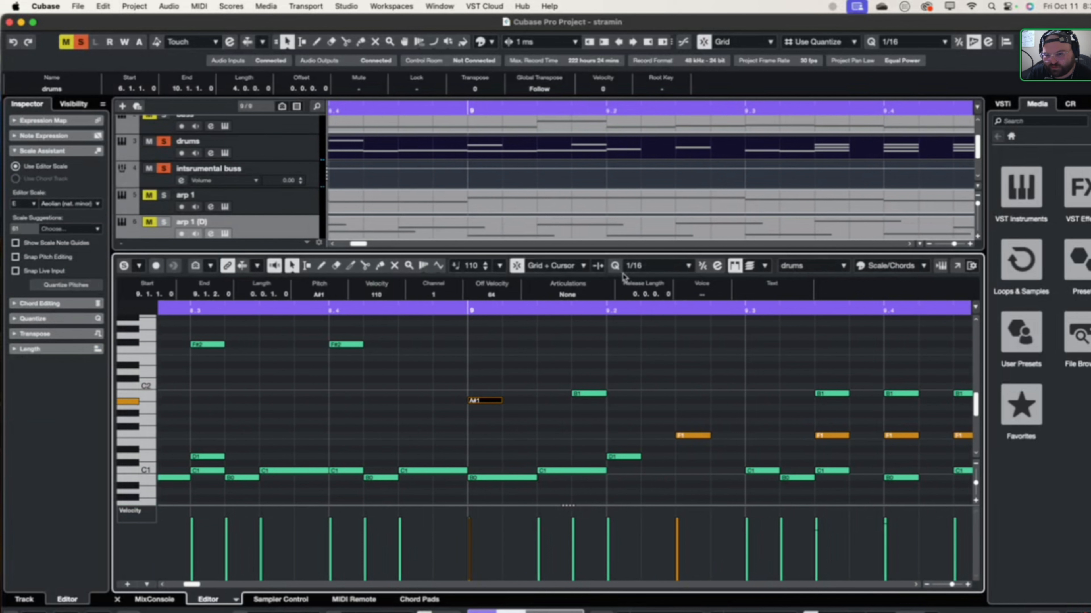
{"action": "left_click", "coordinate": [640, 266]}
{"action": "left_click", "coordinate": [644, 277]}
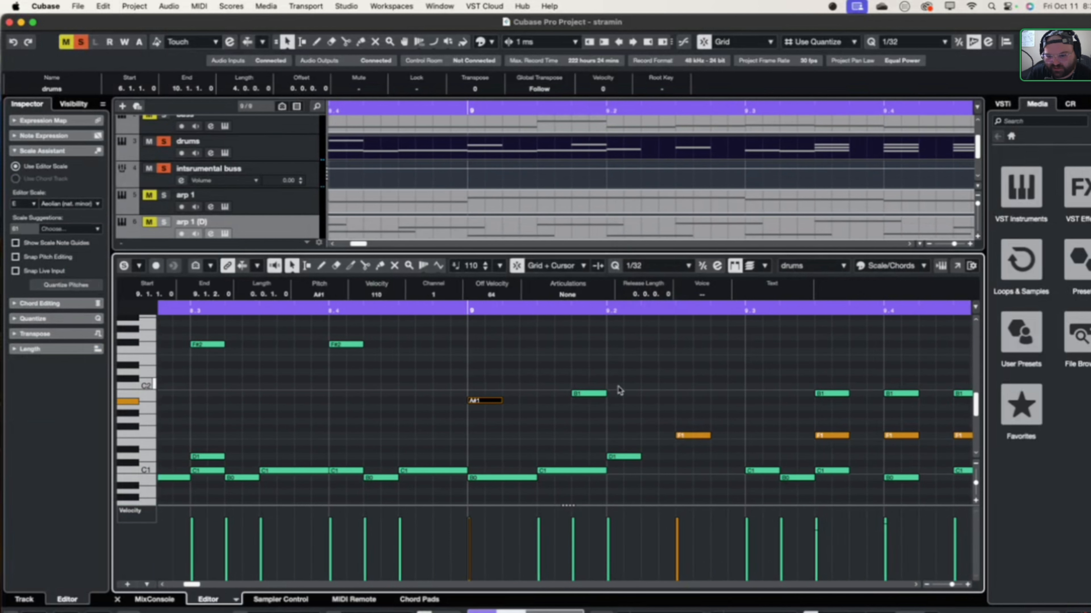
{"action": "left_click_drag", "start_coordinate": [606, 394], "coordinate": [597, 395]}
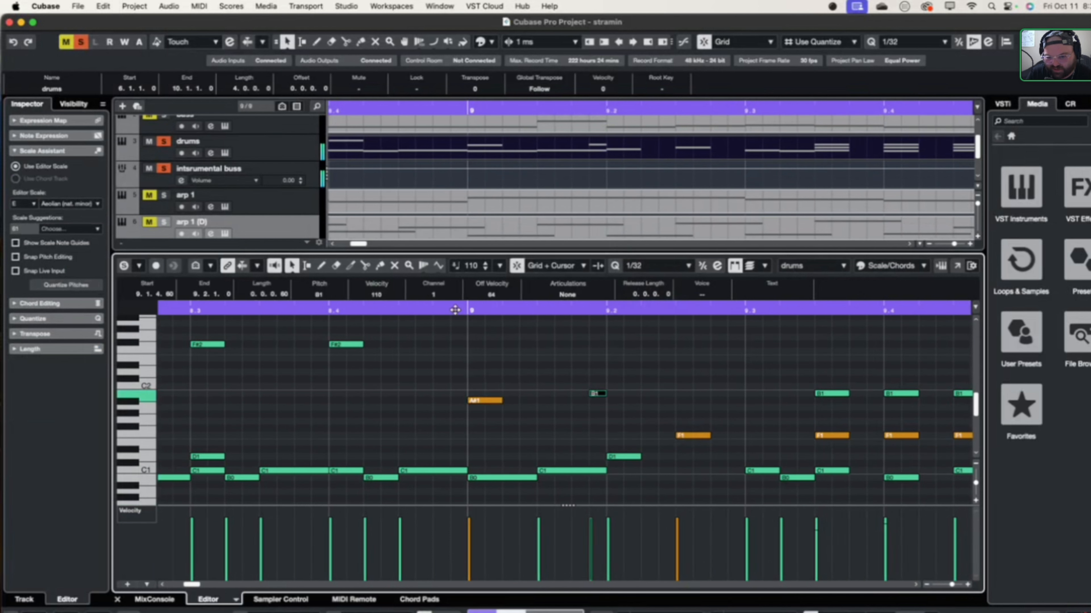
- Play the soloed drums from just before bar 9 to audition the edited fill
{"action": "left_click", "coordinate": [453, 310]}
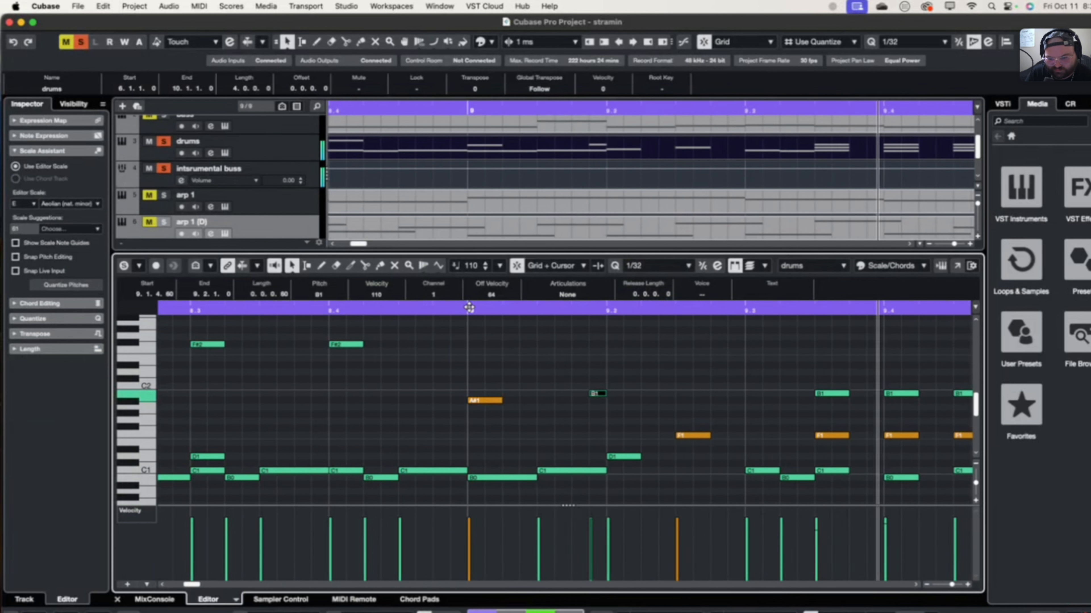
{"action": "key", "text": "space"}
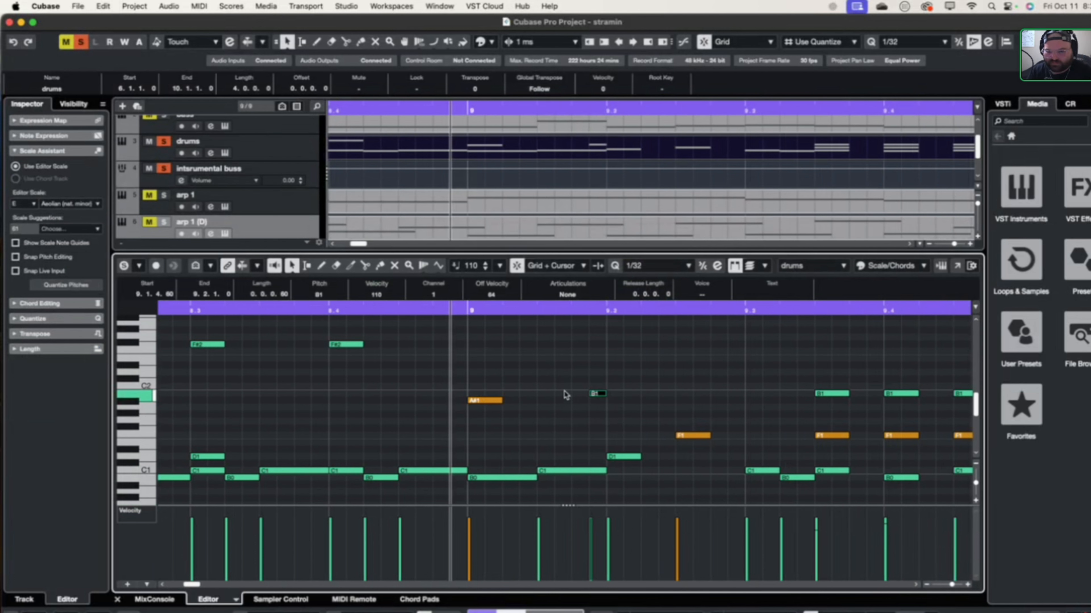
{"action": "key", "text": "space"}
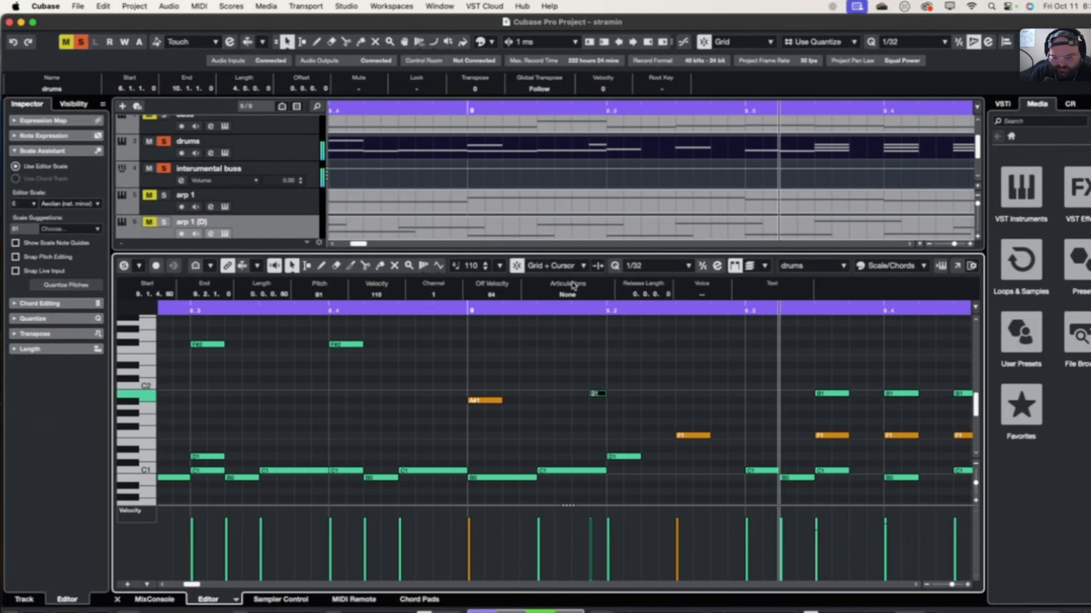
{"action": "key", "text": "space"}
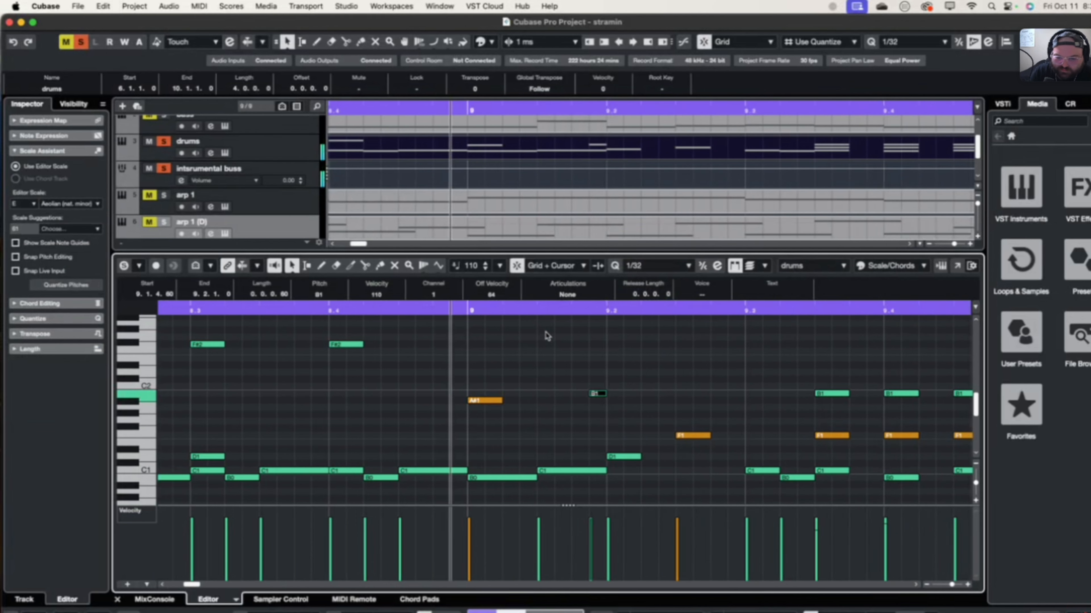
- Examine the drum pattern and note velocities across bars 7 to 9, including the fill in bar 9
{"action": "scroll", "coordinate": [522, 405], "scroll_direction": "down", "scroll_amount": 4}
{"action": "scroll", "coordinate": [521, 405], "scroll_direction": "up", "scroll_amount": 4}
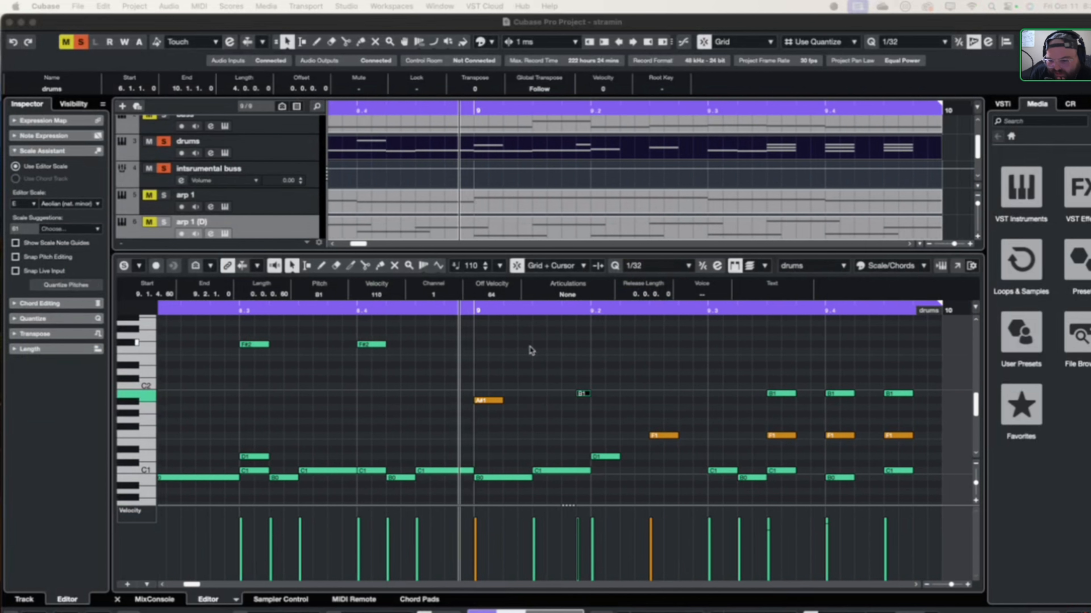
{"action": "scroll", "coordinate": [536, 451], "scroll_direction": "left", "scroll_amount": 5}
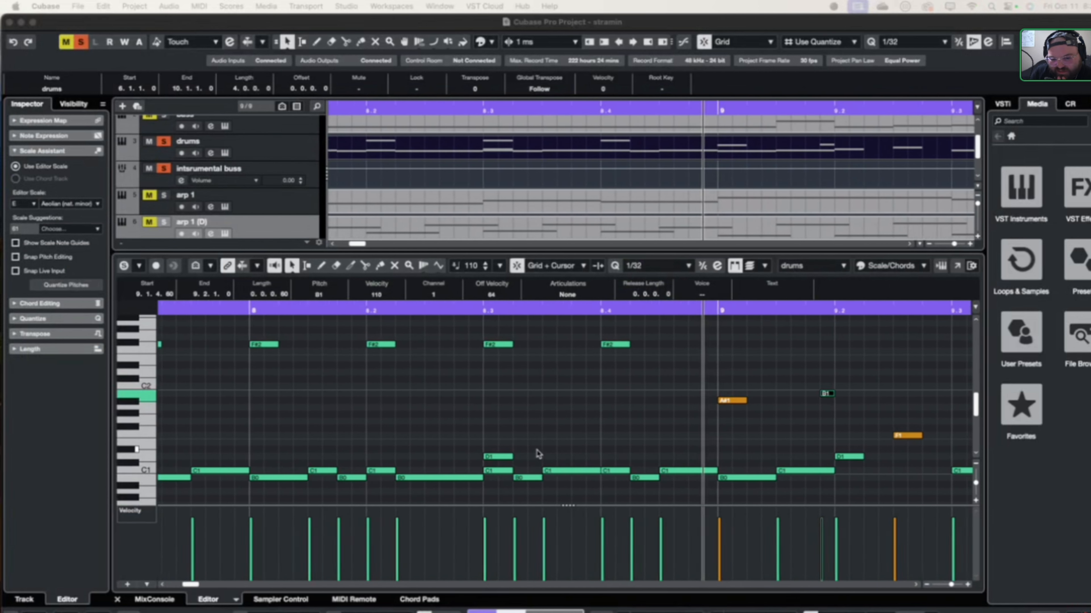
{"action": "scroll", "coordinate": [539, 454], "scroll_direction": "left", "scroll_amount": 3}
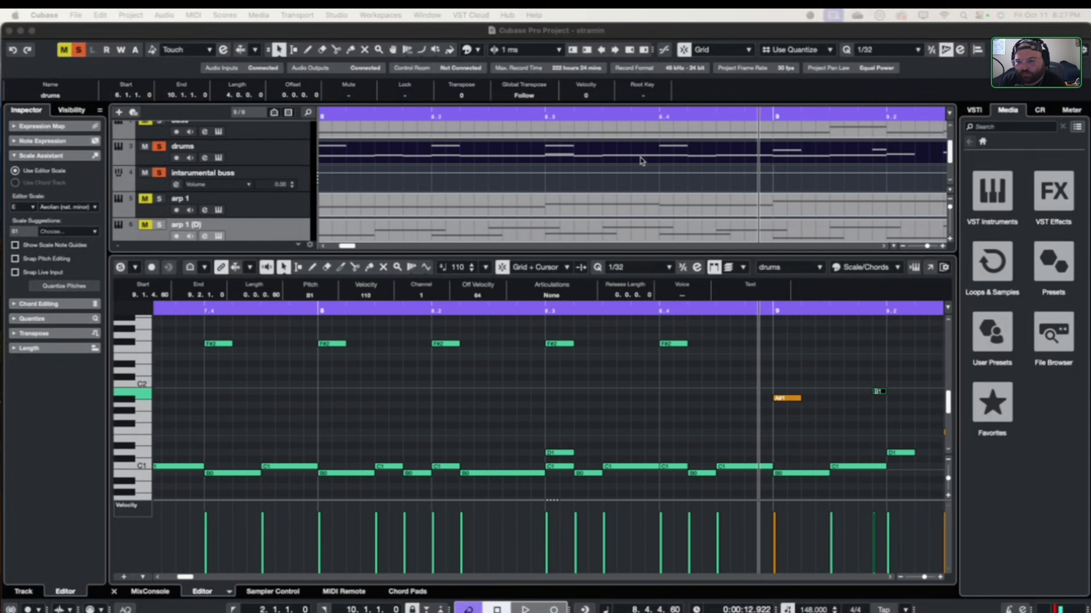
{"action": "scroll", "coordinate": [601, 185], "scroll_direction": "down", "scroll_amount": 3}
{"action": "scroll", "coordinate": [607, 203], "scroll_direction": "up", "scroll_amount": 3}
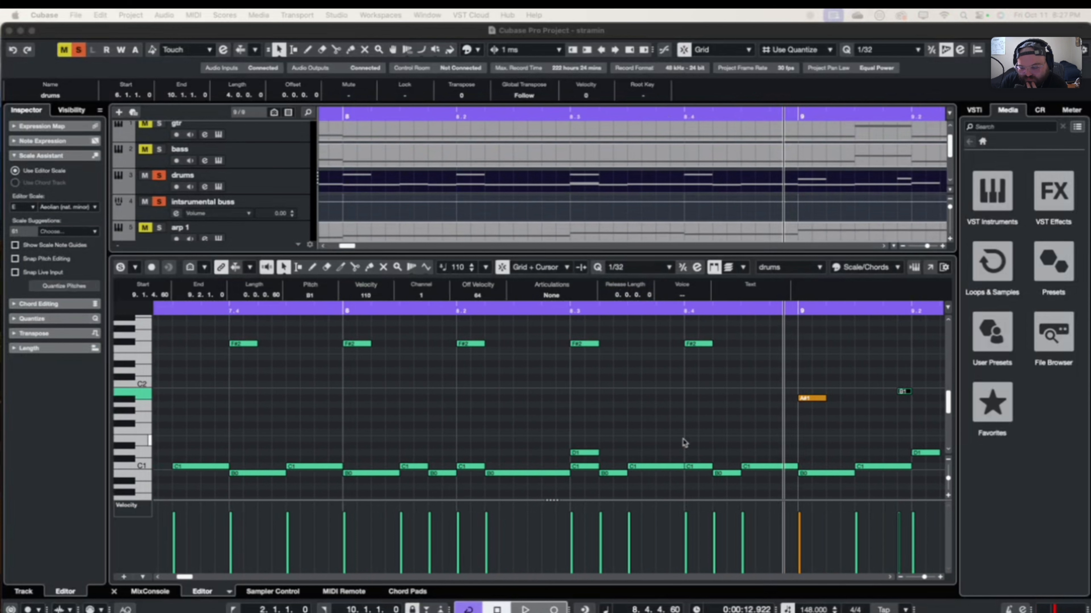
{"action": "scroll", "coordinate": [664, 435], "scroll_direction": "right", "scroll_amount": 5}
{"action": "scroll", "coordinate": [663, 435], "scroll_direction": "right", "scroll_amount": 2}
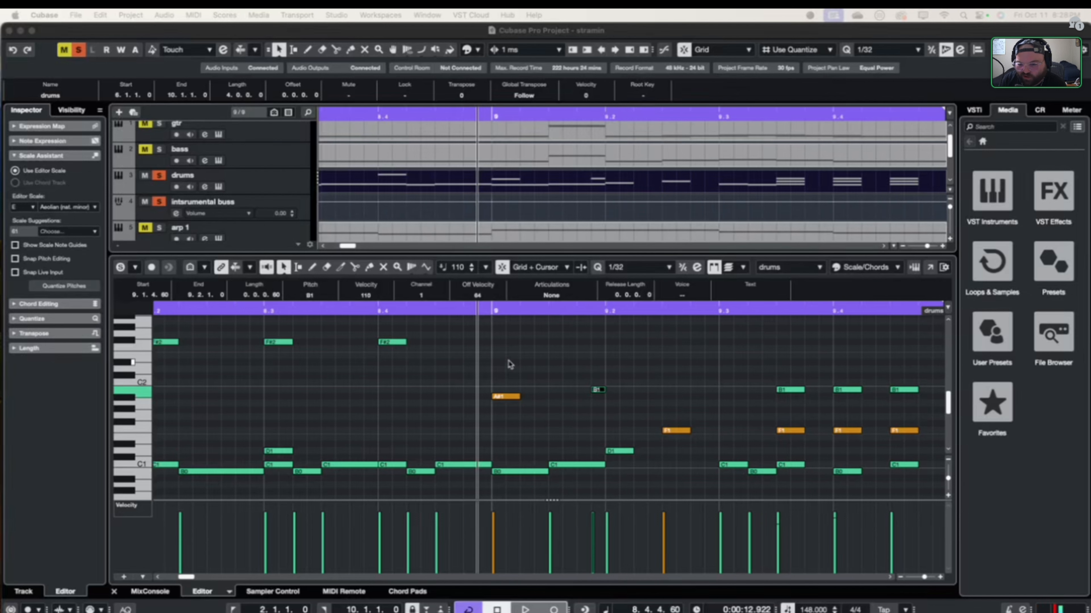
{"action": "left_click_drag", "start_coordinate": [509, 363], "coordinate": [891, 404]}
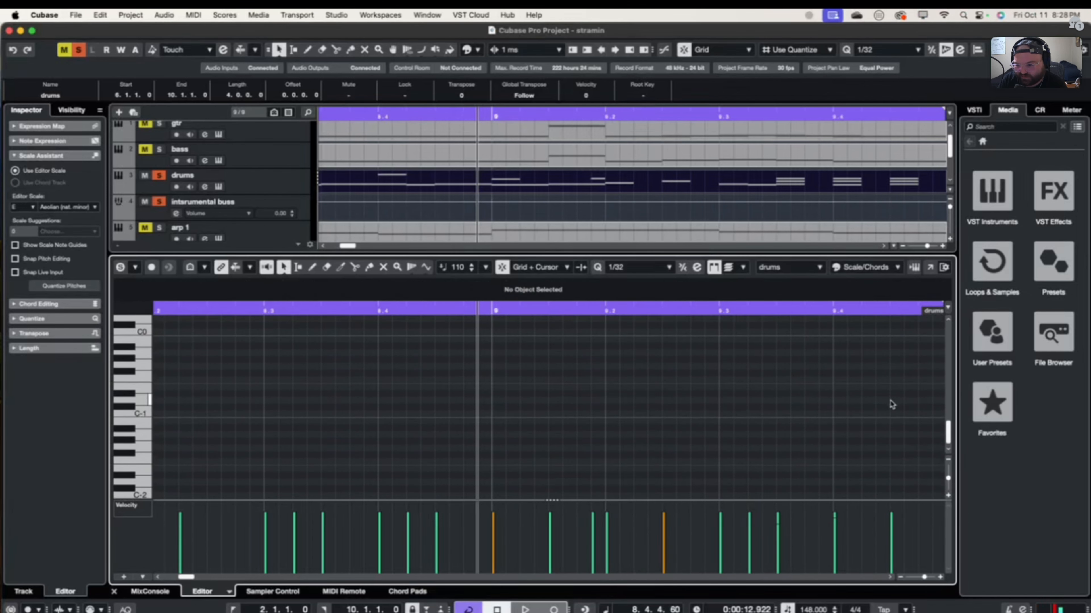
{"action": "scroll", "coordinate": [755, 433], "scroll_direction": "up", "scroll_amount": 5}
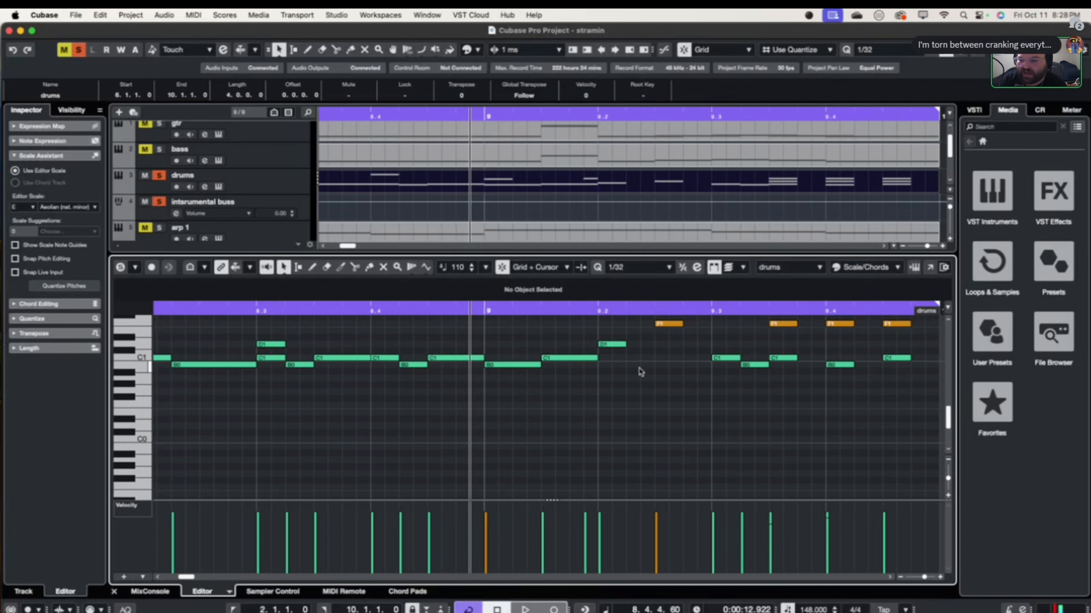
{"action": "scroll", "coordinate": [566, 424], "scroll_direction": "up", "scroll_amount": 3}
{"action": "scroll", "coordinate": [566, 425], "scroll_direction": "right", "scroll_amount": 1}
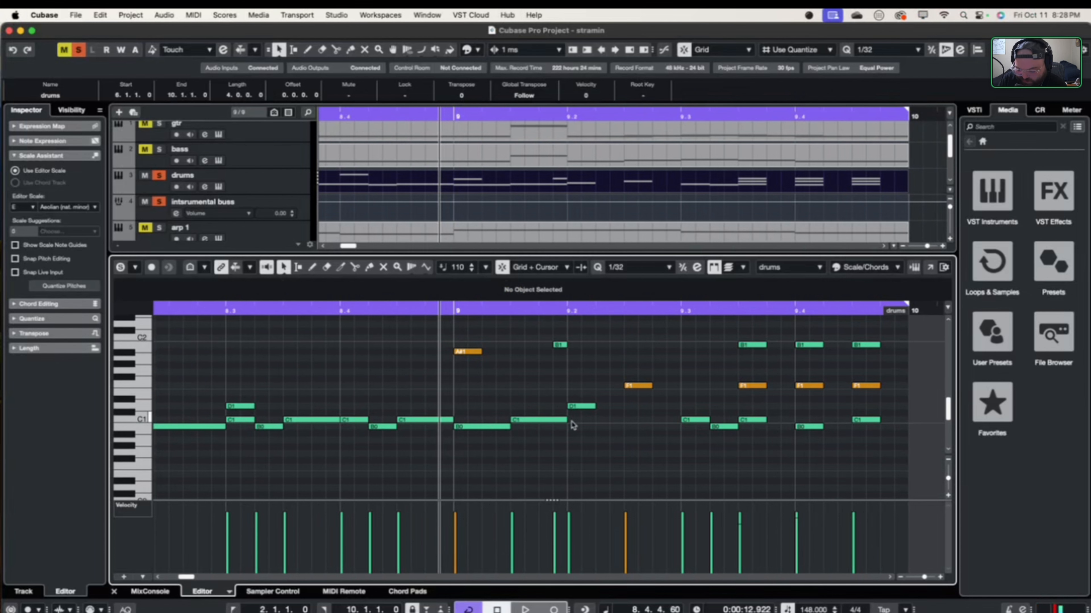
{"action": "scroll", "coordinate": [601, 427], "scroll_direction": "left", "scroll_amount": 5}
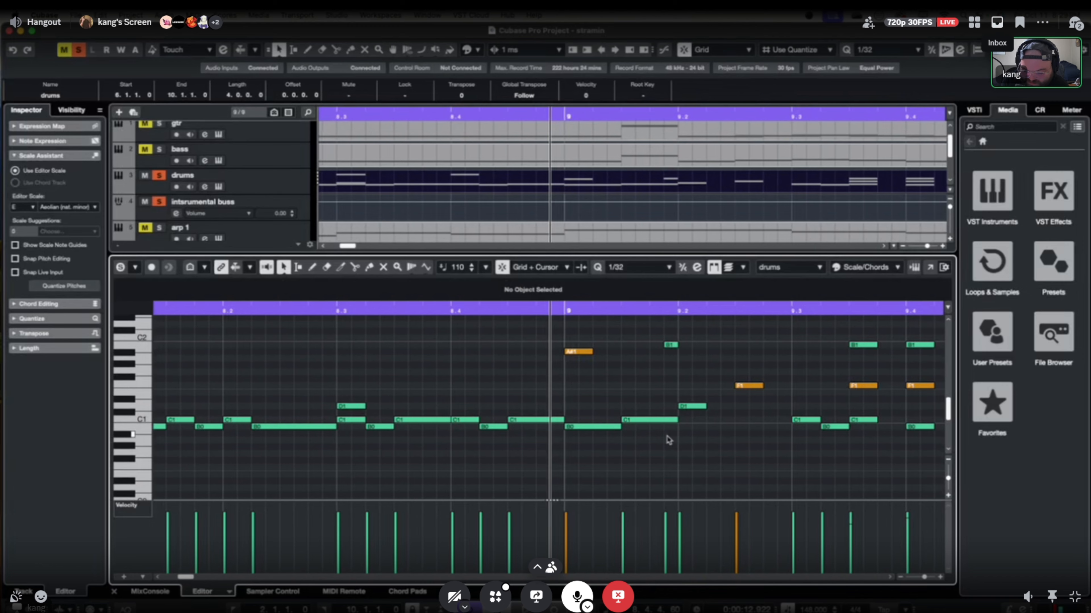
- Open the Hangout chat and start replying to the cymbals-versus-shells message with "i personally like my cymbals and toms a little louder."
{"action": "left_click", "coordinate": [1074, 22]}
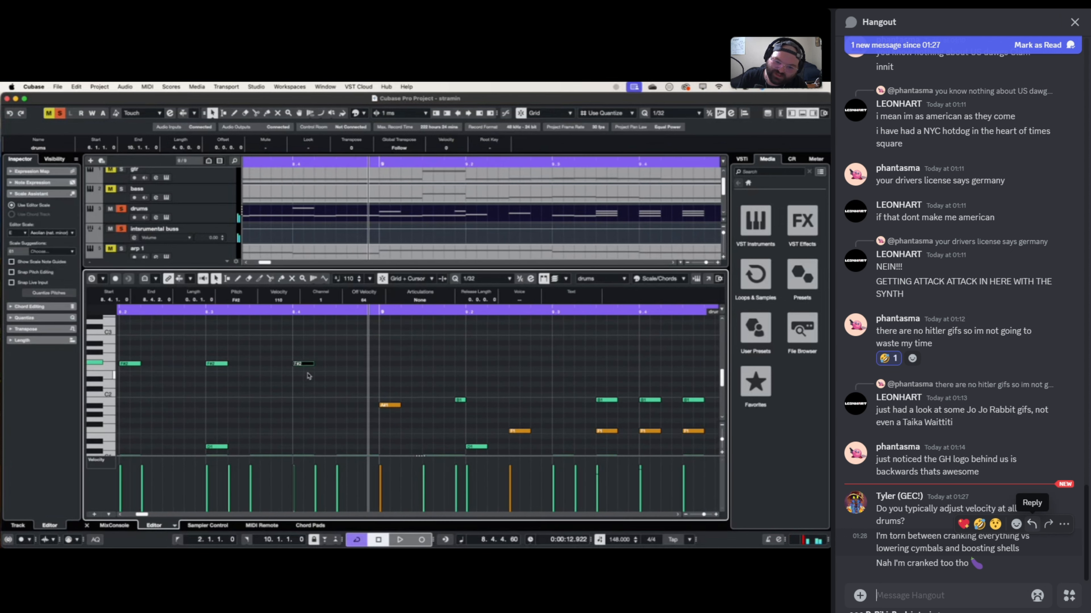
{"action": "left_click", "coordinate": [1032, 524]}
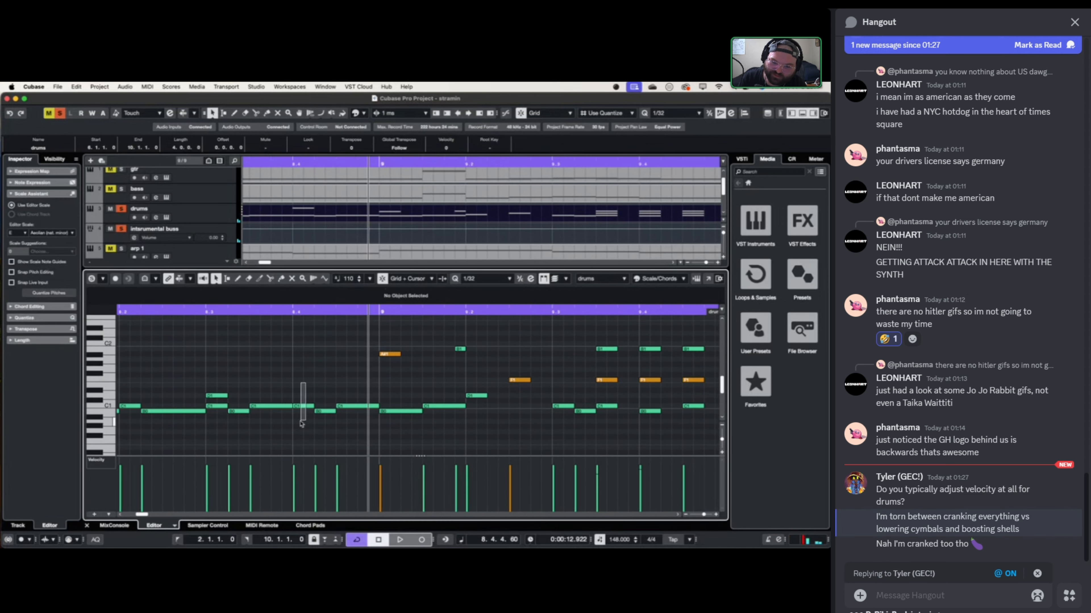
{"action": "type", "text": "i pe"}
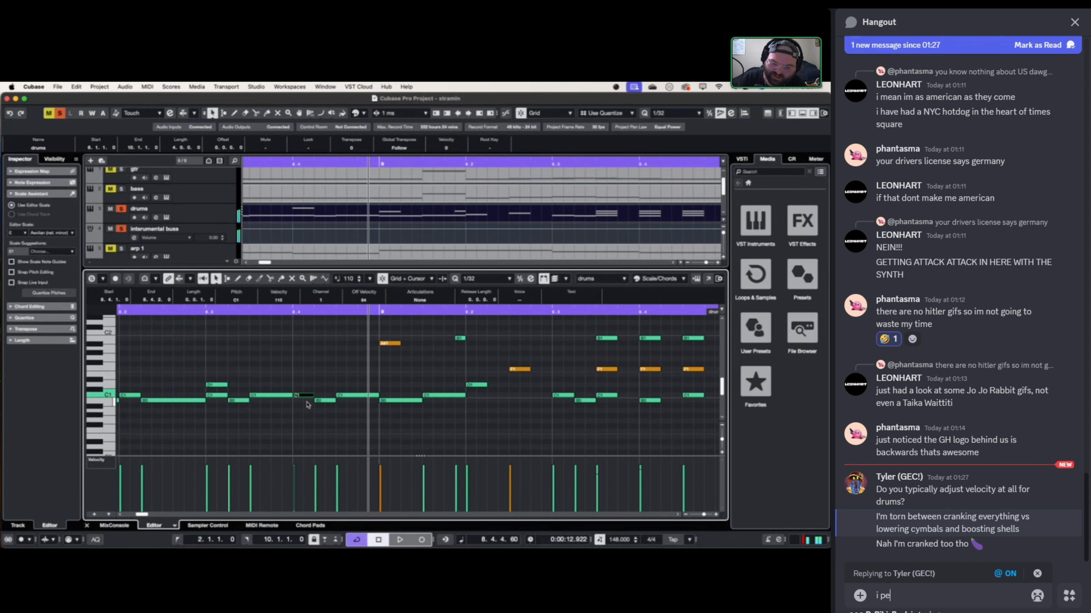
{"action": "type", "text": "rsonally li"}
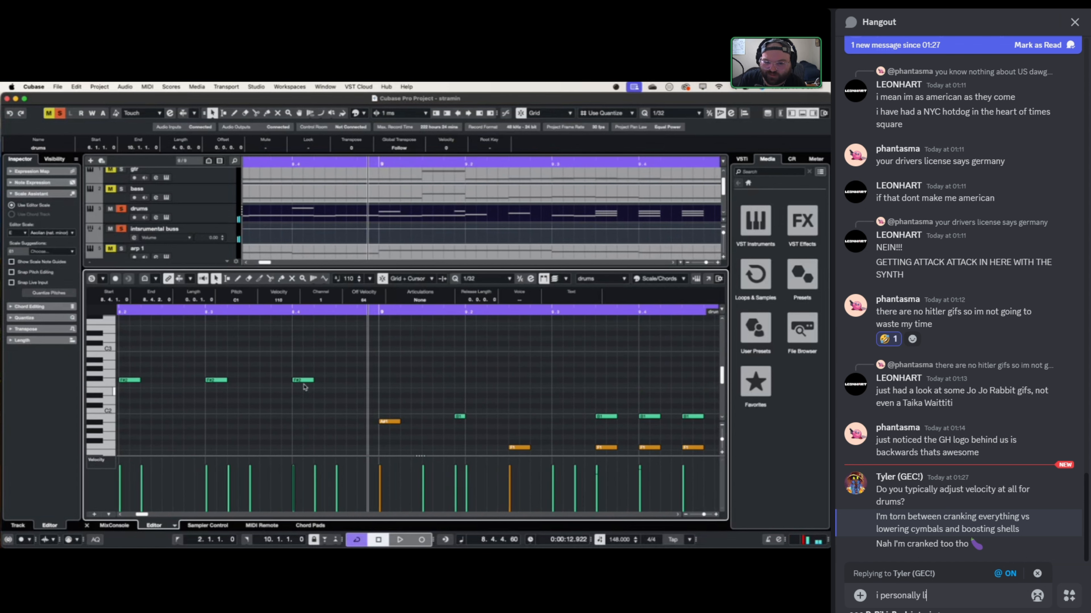
{"action": "type", "text": "ke my"}
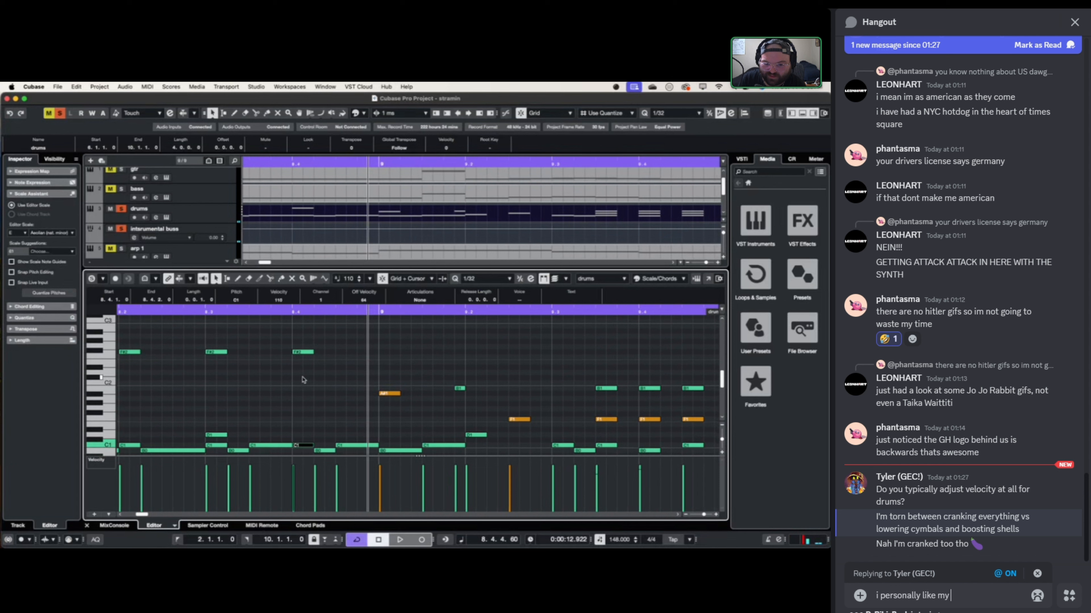
{"action": "type", "text": " cymba"}
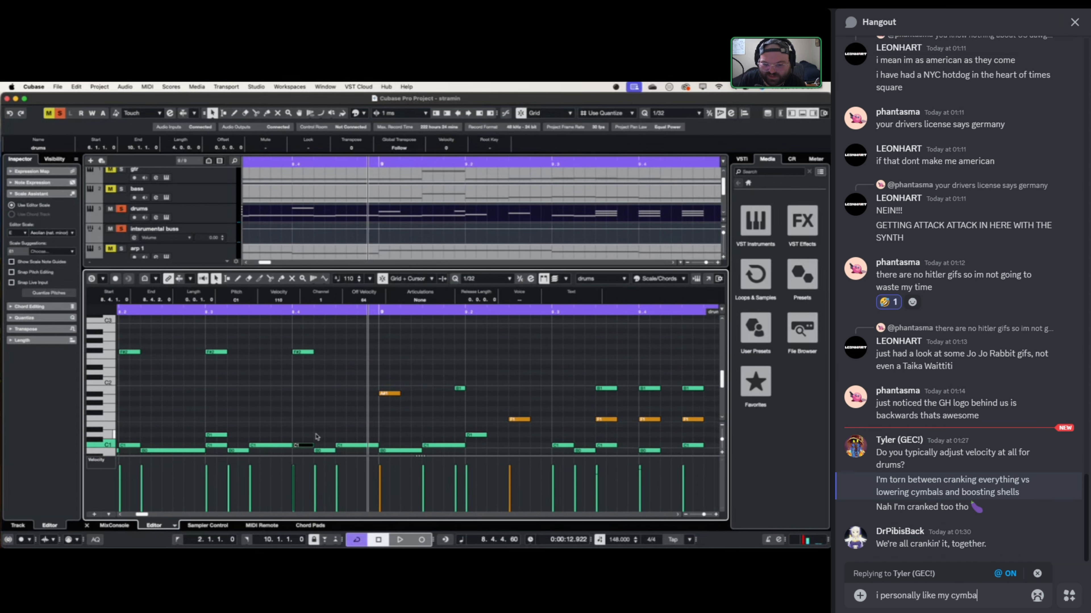
{"action": "type", "text": "ls and tom"}
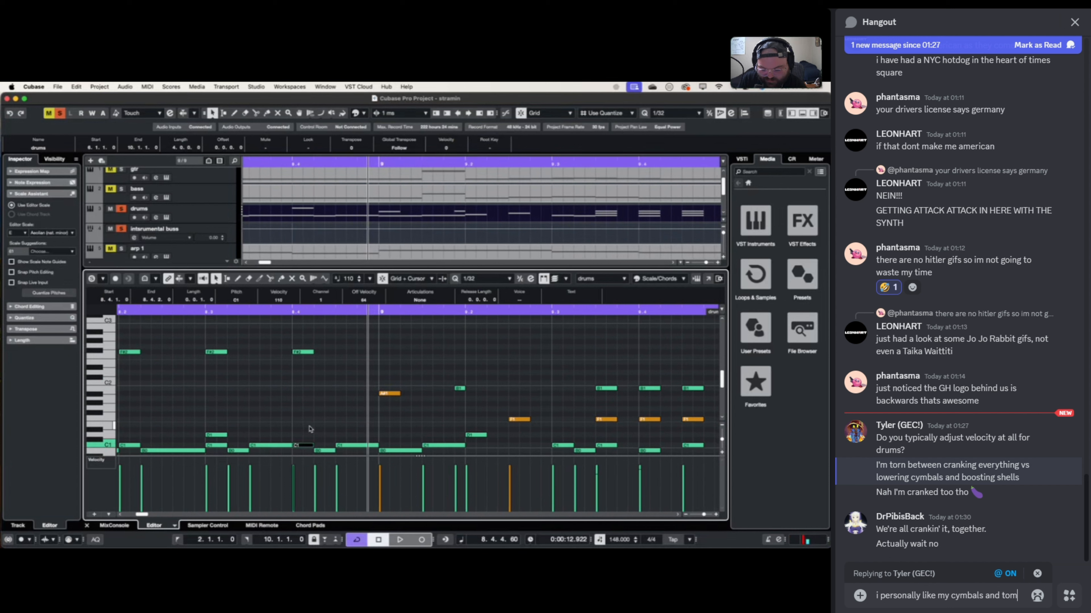
{"action": "type", "text": "s a litt"}
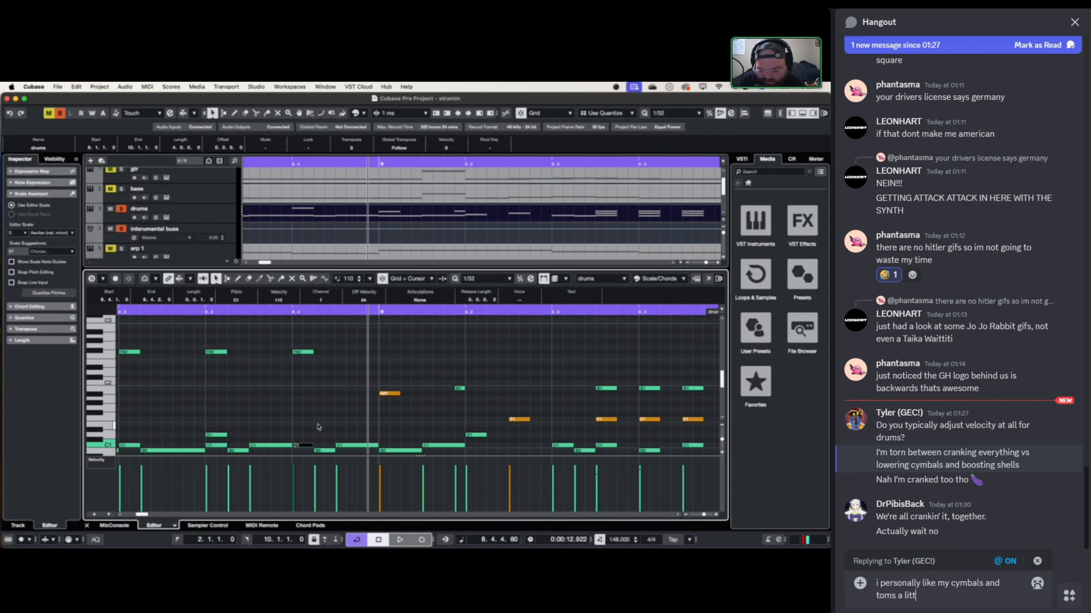
{"action": "type", "text": "le louder"}
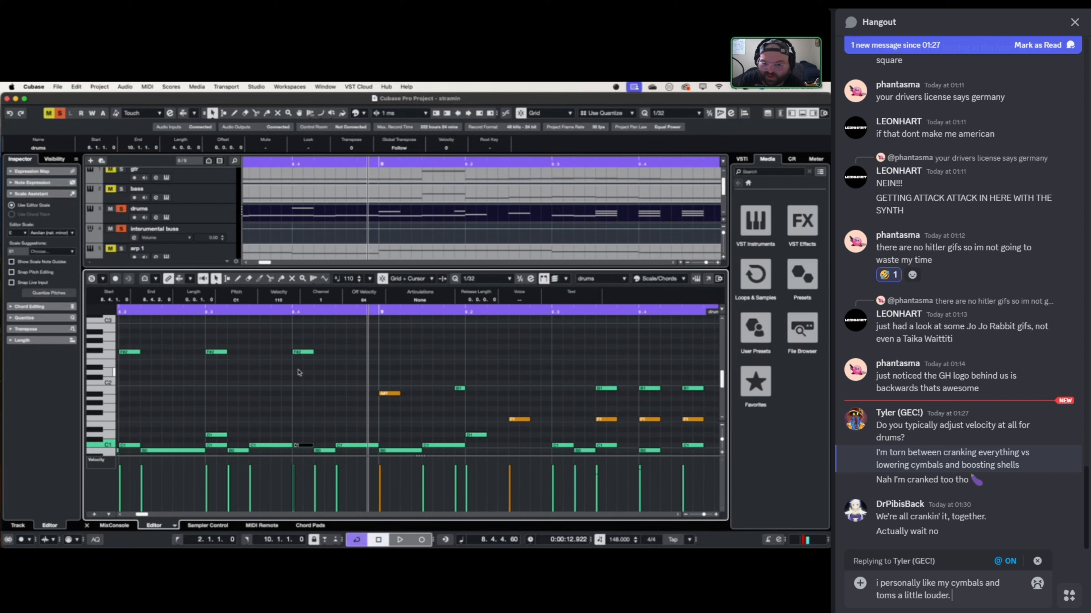
- Complete the reply with "Kick and Snare no matter the velocity always seems to cut through just find on any vst library i use" and send it
{"action": "type", "text": ". Kick and"}
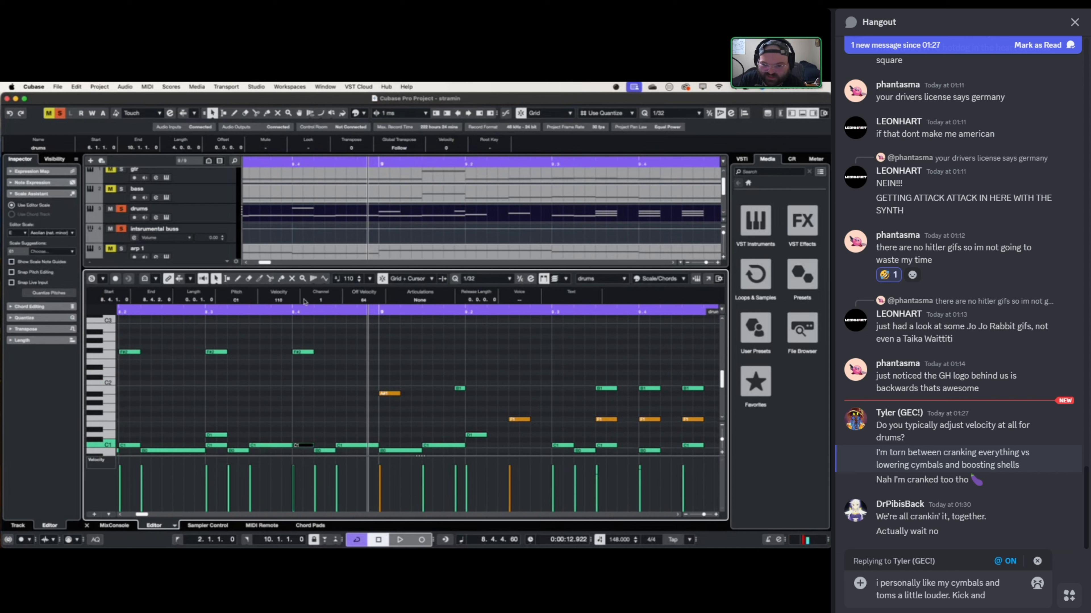
{"action": "type", "text": " Snare no"}
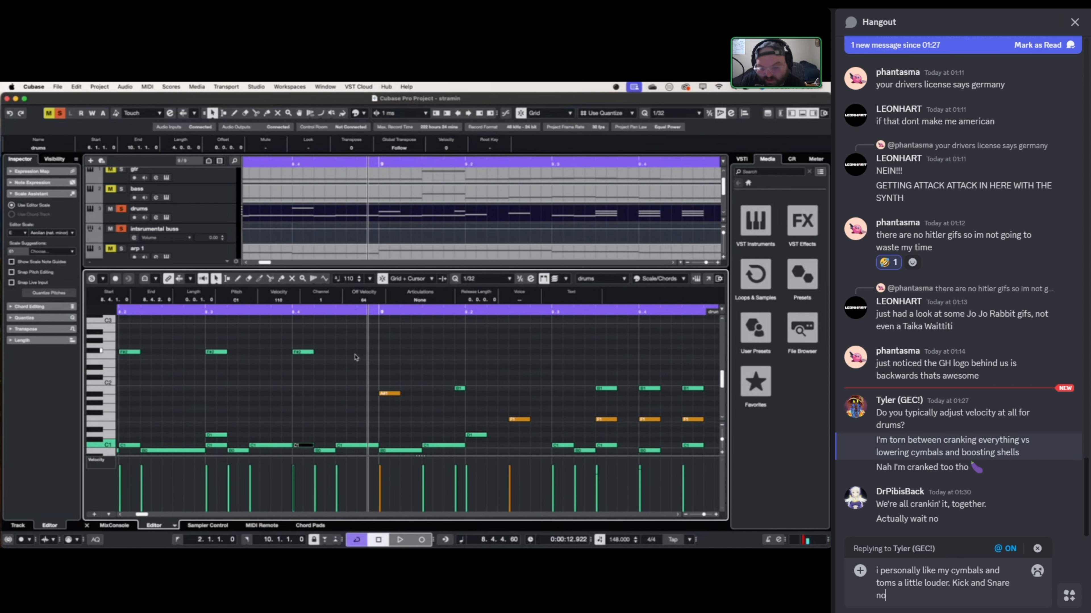
{"action": "type", "text": " matter the"}
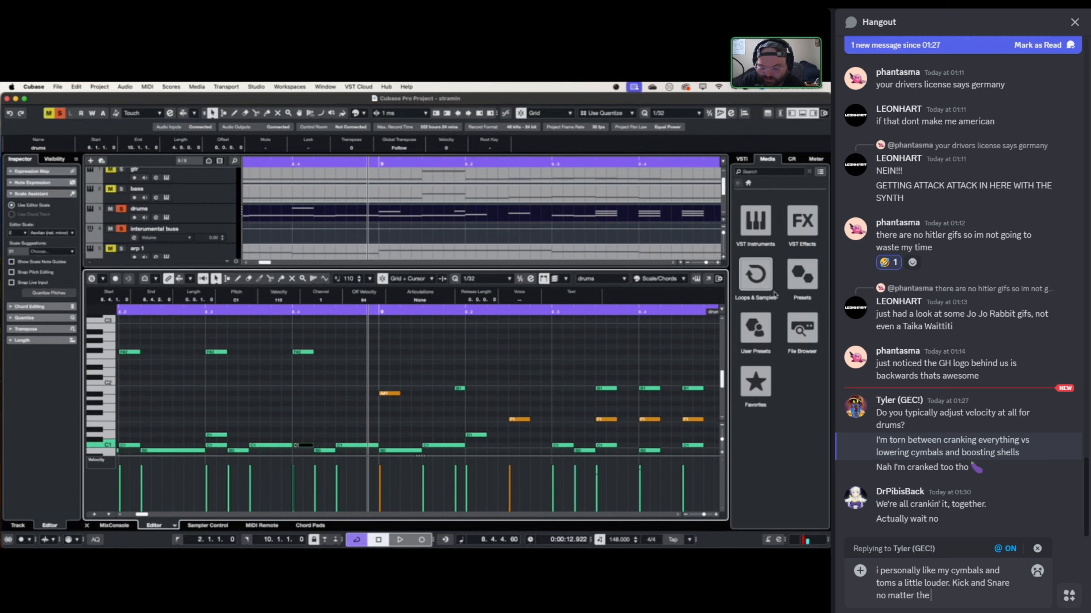
{"action": "type", "text": " velocity alw"}
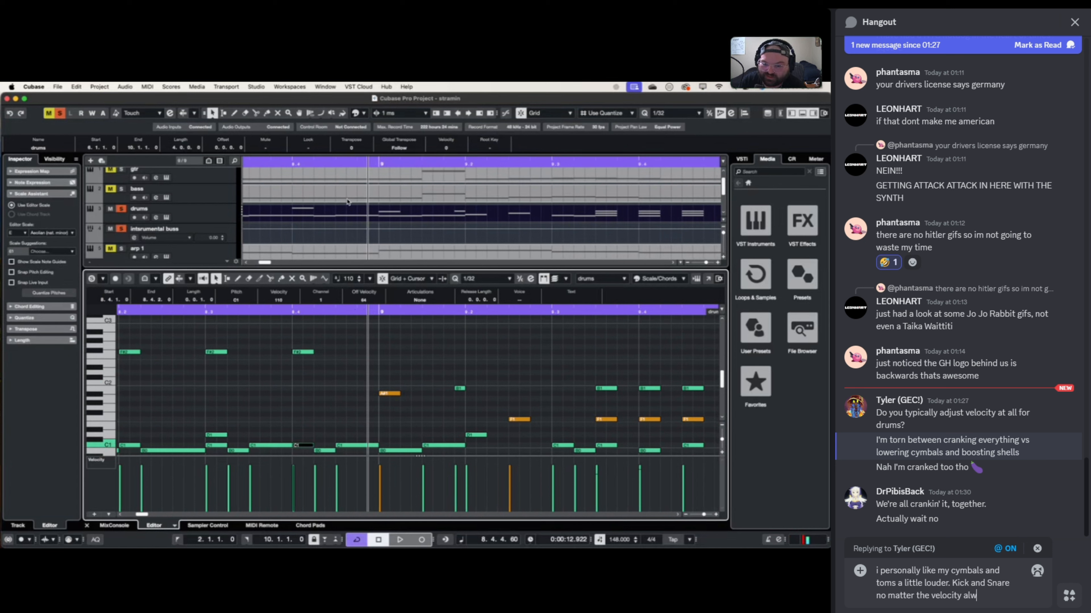
{"action": "type", "text": "ays seems to cut through"}
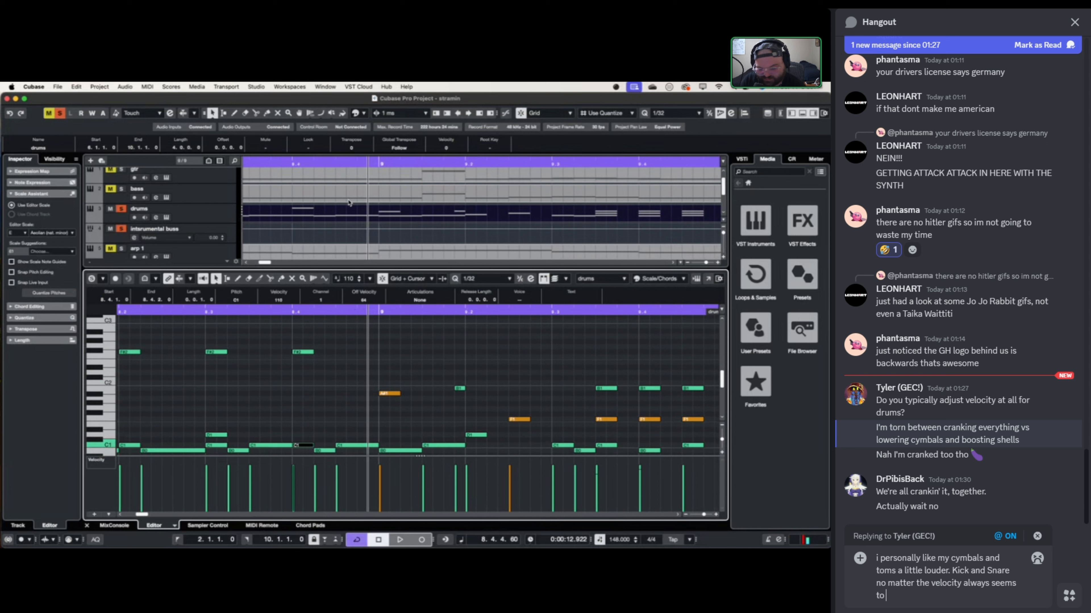
{"action": "type", "text": " j"}
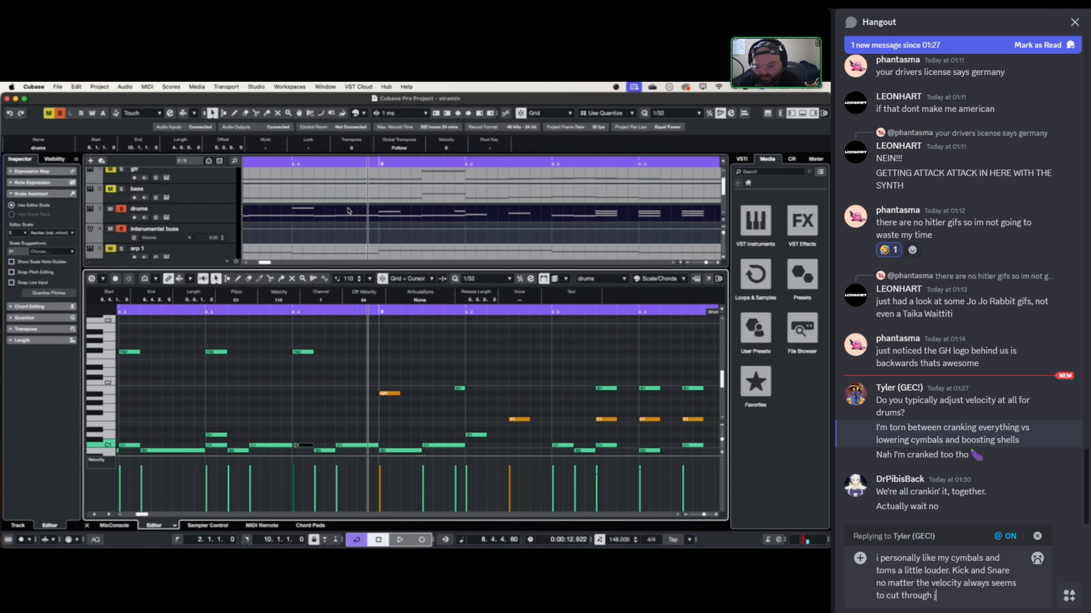
{"action": "type", "text": "ust find on an"}
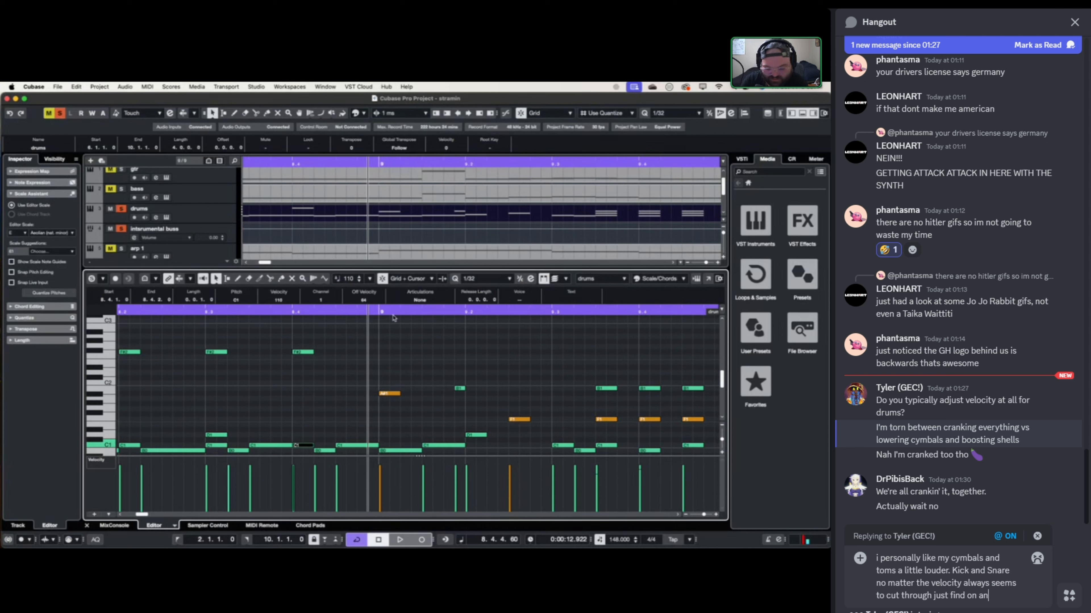
{"action": "type", "text": "y vst"}
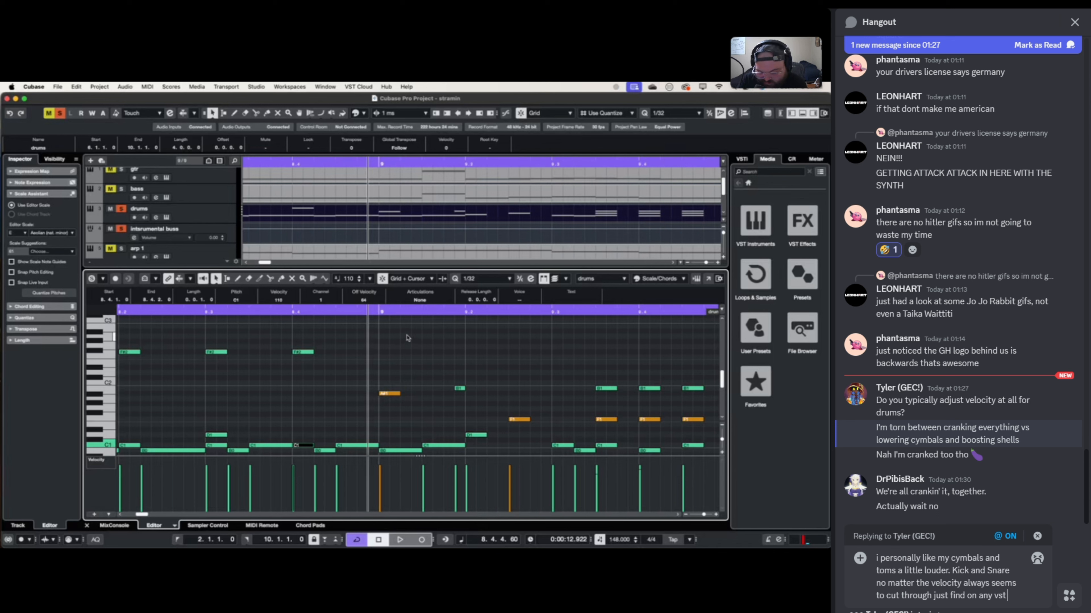
{"action": "type", "text": " library i use"}
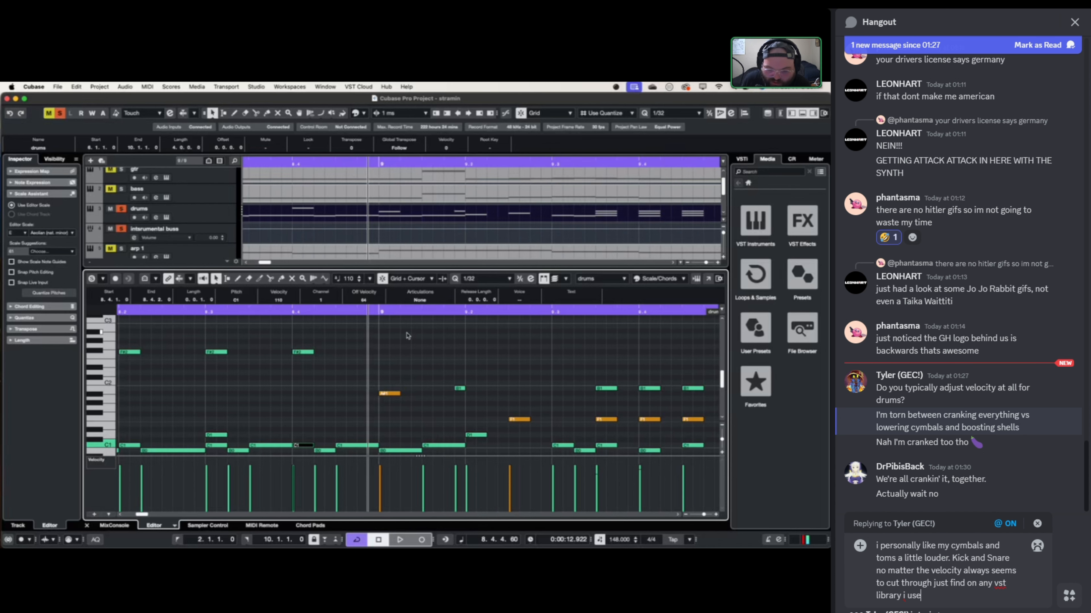
{"action": "key", "text": "Return"}
- Send the follow-up chat message "thats me though, i love hearing that china and splash" while reviewing the snare notes in bar 7
{"action": "type", "text": "th"}
{"action": "scroll", "coordinate": [369, 374], "scroll_direction": "right", "scroll_amount": 5}
{"action": "scroll", "coordinate": [369, 374], "scroll_direction": "down", "scroll_amount": 2}
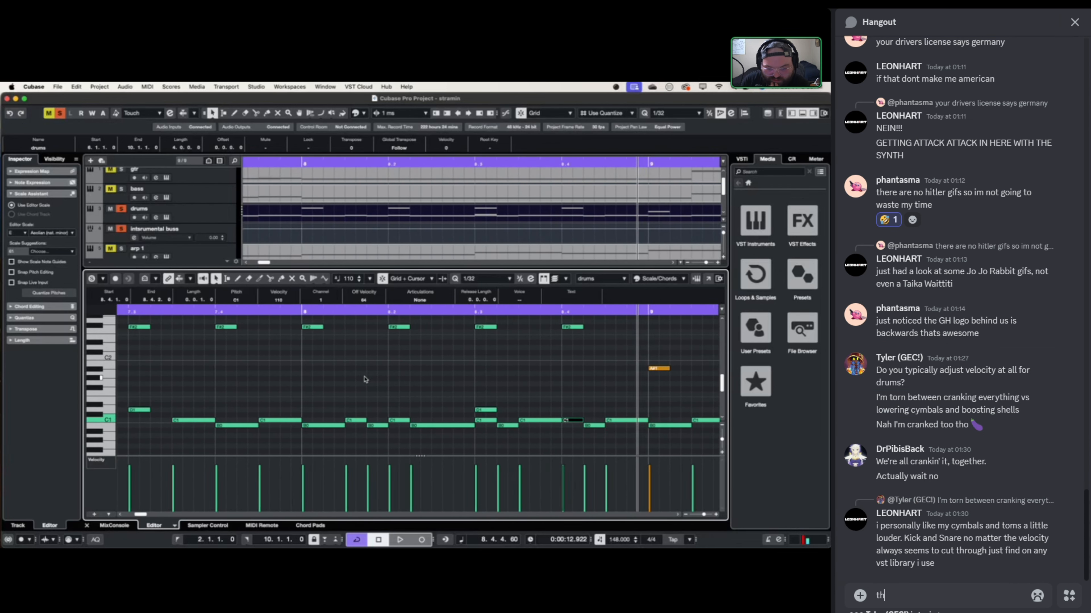
{"action": "scroll", "coordinate": [364, 379], "scroll_direction": "left", "scroll_amount": 5}
{"action": "type", "text": "ats me though,"}
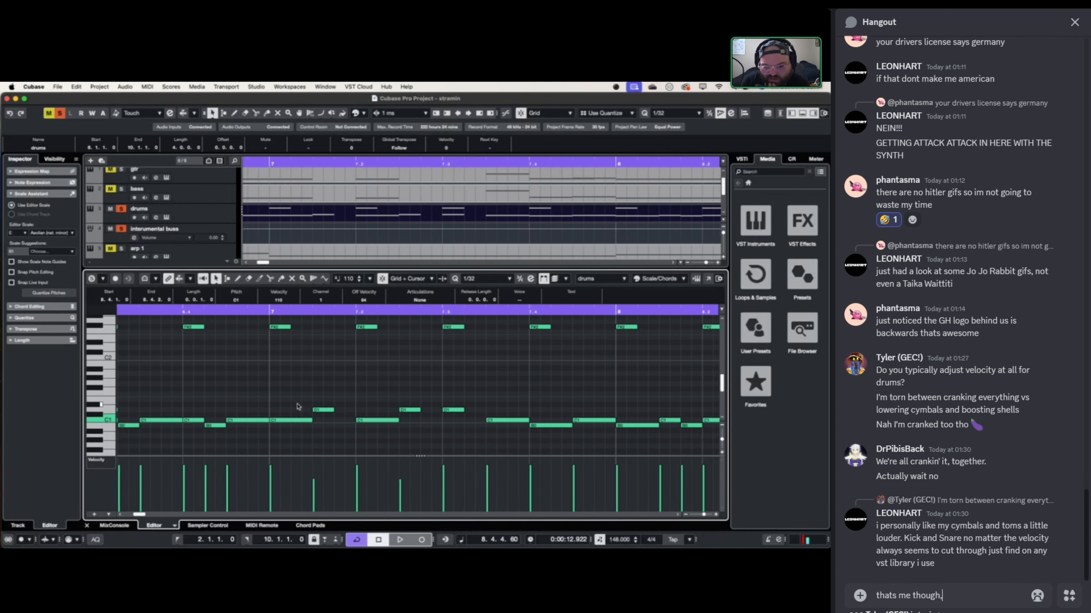
{"action": "type", "text": "i love heari"}
{"action": "left_click_drag", "start_coordinate": [298, 406], "coordinate": [425, 424]}
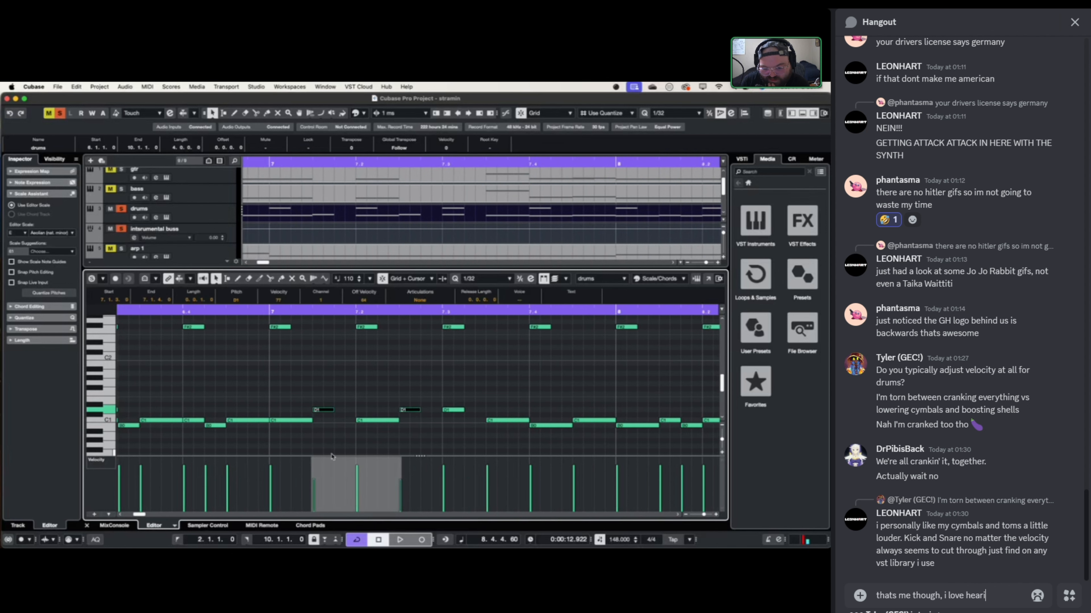
{"action": "type", "text": "ng that china a"}
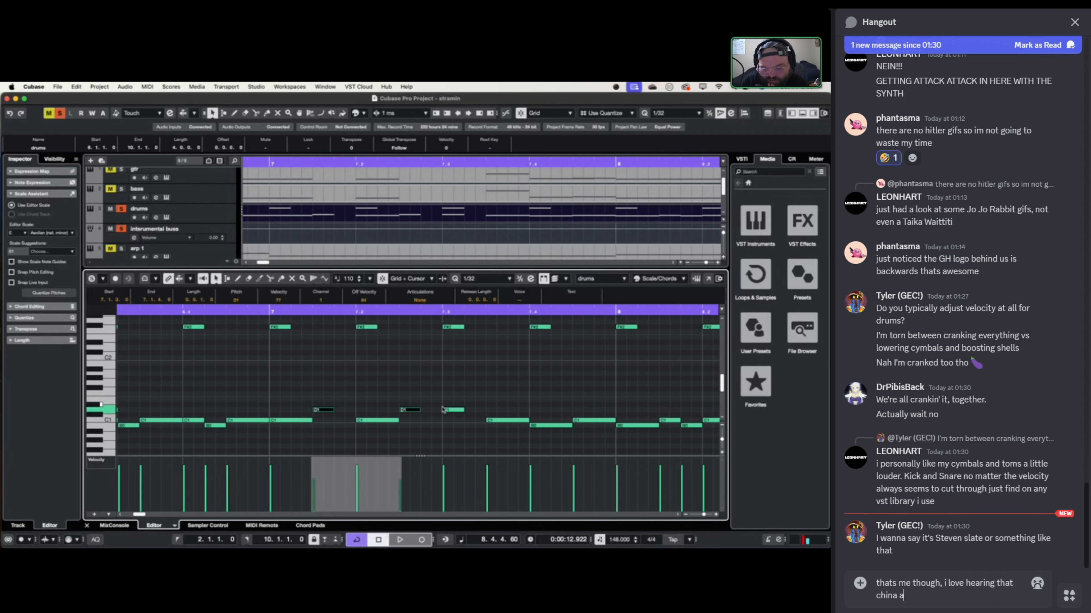
{"action": "type", "text": "nd splash"}
{"action": "scroll", "coordinate": [430, 415], "scroll_direction": "right", "scroll_amount": 5}
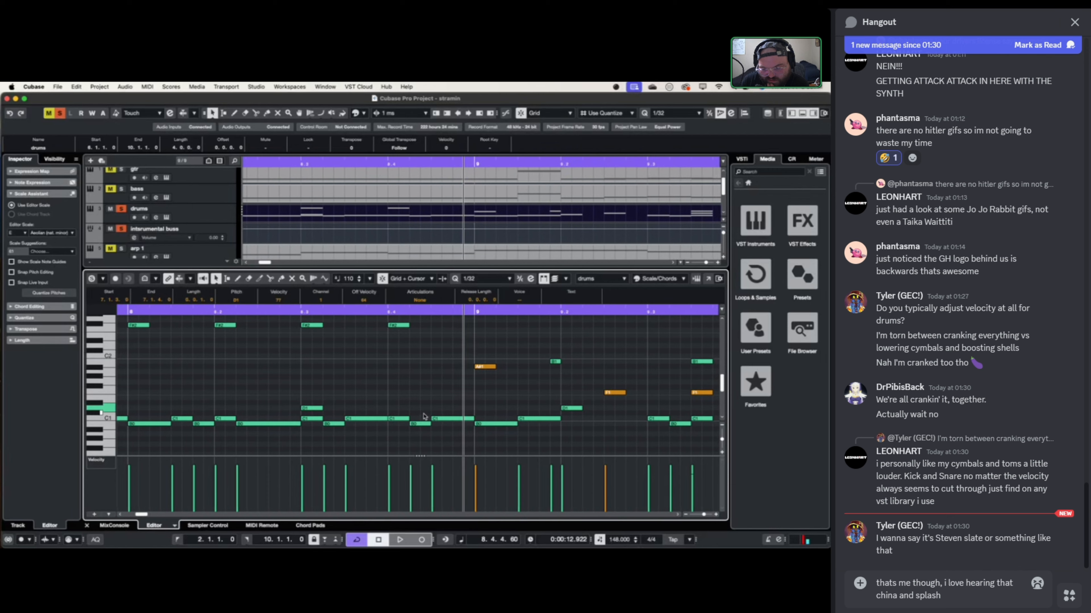
{"action": "key", "text": "Return"}
- Select the short B1 note just before beat 2 of bar 9 to check its sound and velocity
{"action": "scroll", "coordinate": [429, 404], "scroll_direction": "right", "scroll_amount": 2}
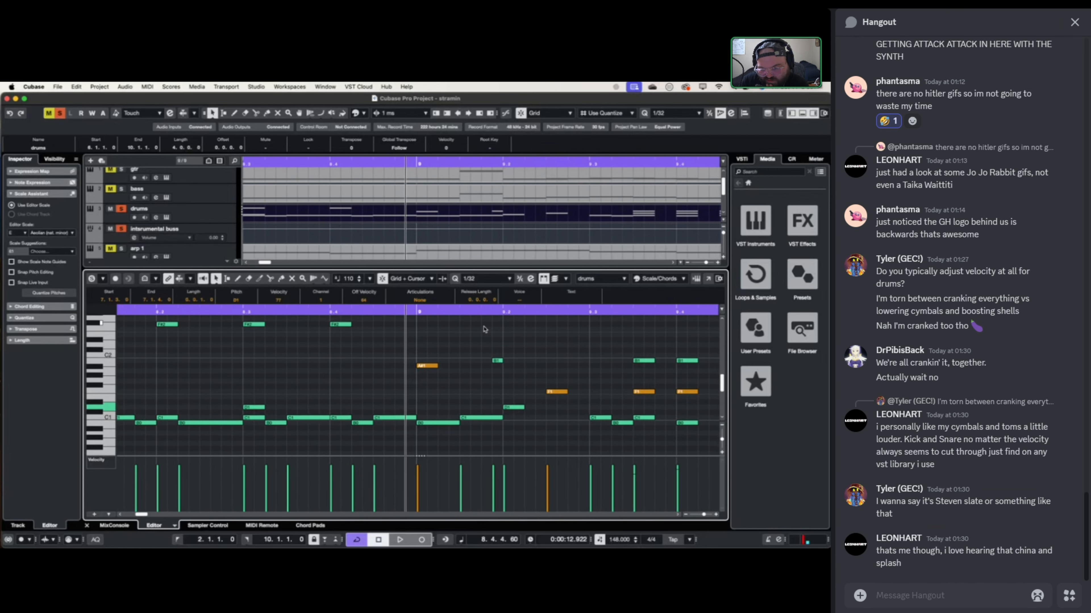
{"action": "left_click_drag", "start_coordinate": [484, 330], "coordinate": [518, 408]}
{"action": "left_click", "coordinate": [497, 361]}
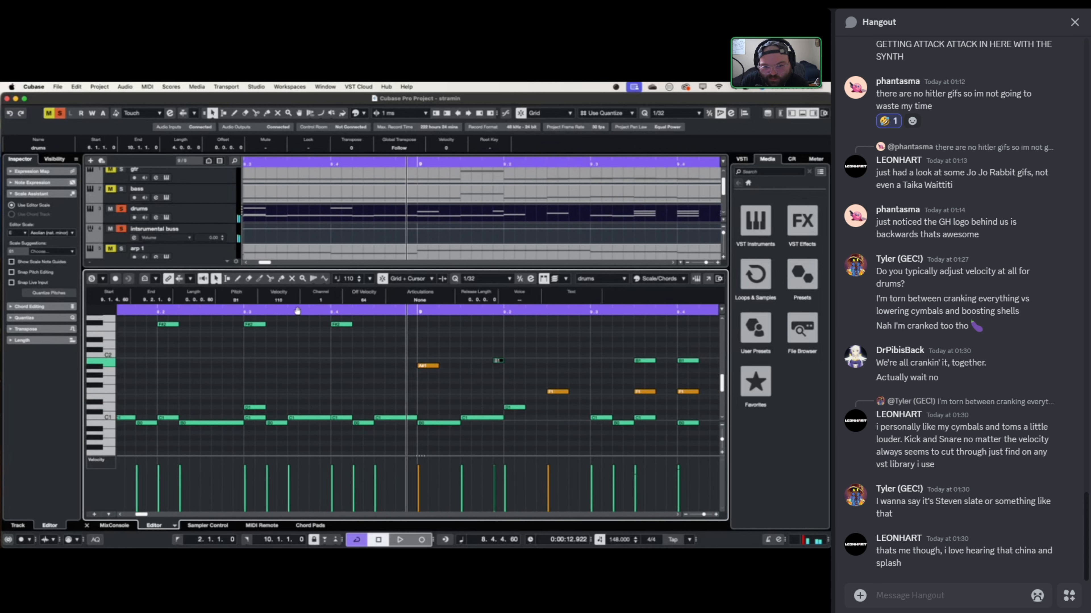
{"action": "left_click_drag", "start_coordinate": [290, 301], "coordinate": [289, 327]}
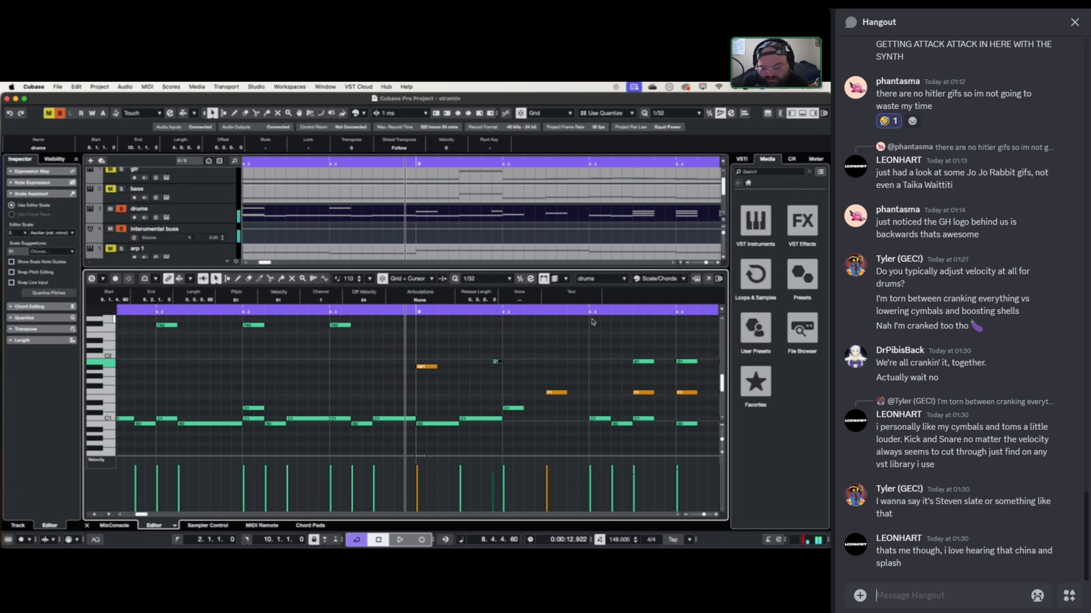
- Play back the end of the drum part and select the last three tom-and-cymbal hits of bar 9 to check their velocities
{"action": "key", "text": "space"}
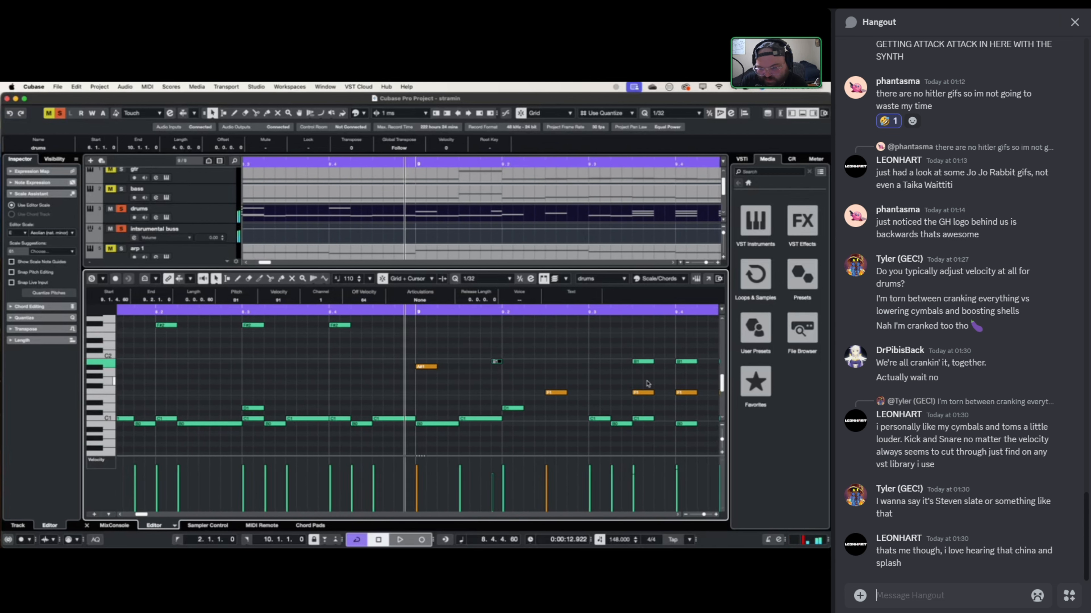
{"action": "key", "text": "space"}
{"action": "left_click_drag", "start_coordinate": [531, 323], "coordinate": [659, 388]}
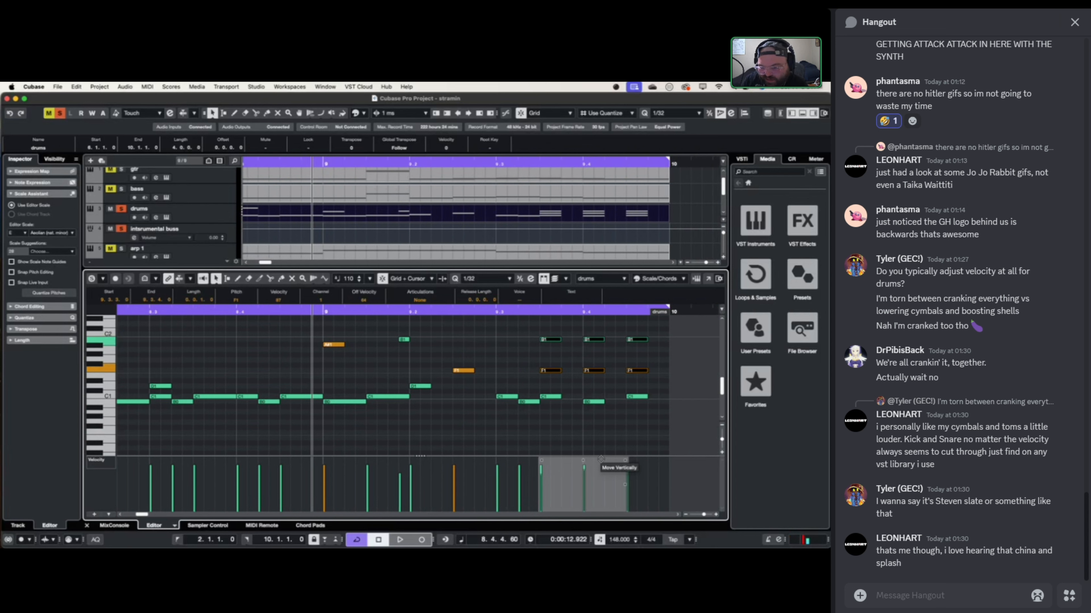
{"action": "key", "text": "space"}
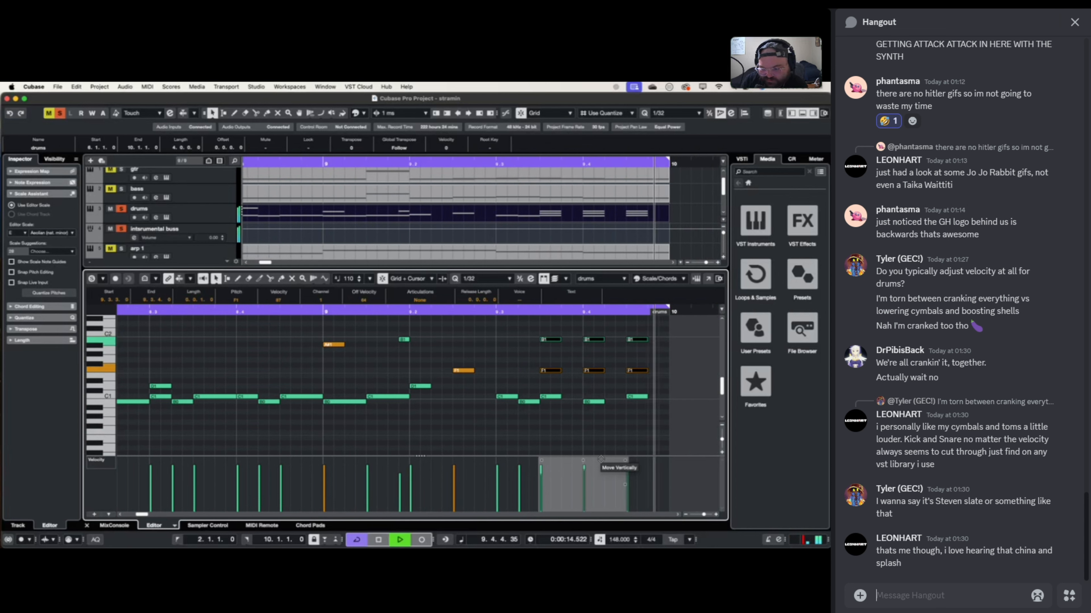
{"action": "key", "text": "space"}
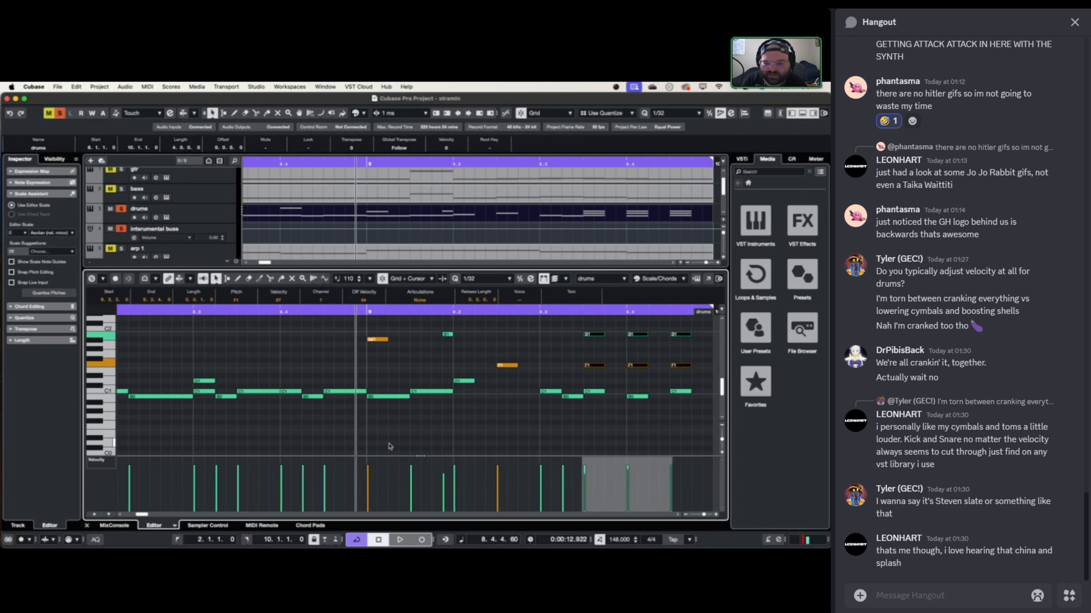
- Select the kick and snare notes around beats 2 and 3 of bar 8 to check their velocities, and clear the selection
{"action": "scroll", "coordinate": [386, 449], "scroll_direction": "left", "scroll_amount": 5}
{"action": "scroll", "coordinate": [392, 445], "scroll_direction": "left", "scroll_amount": 1}
{"action": "left_click_drag", "start_coordinate": [329, 357], "coordinate": [489, 414]}
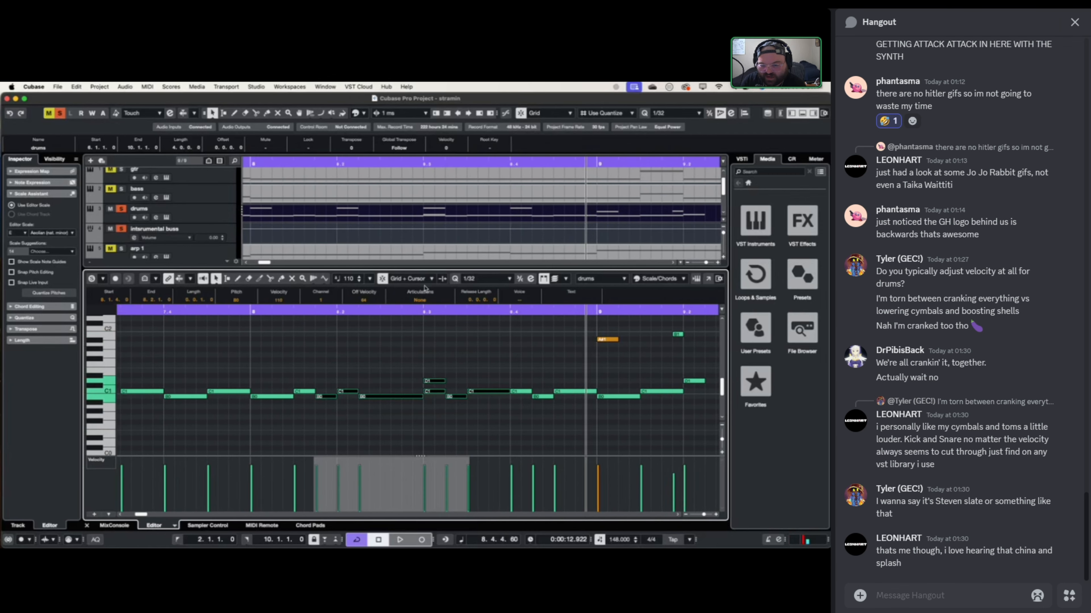
{"action": "left_click", "coordinate": [391, 330]}
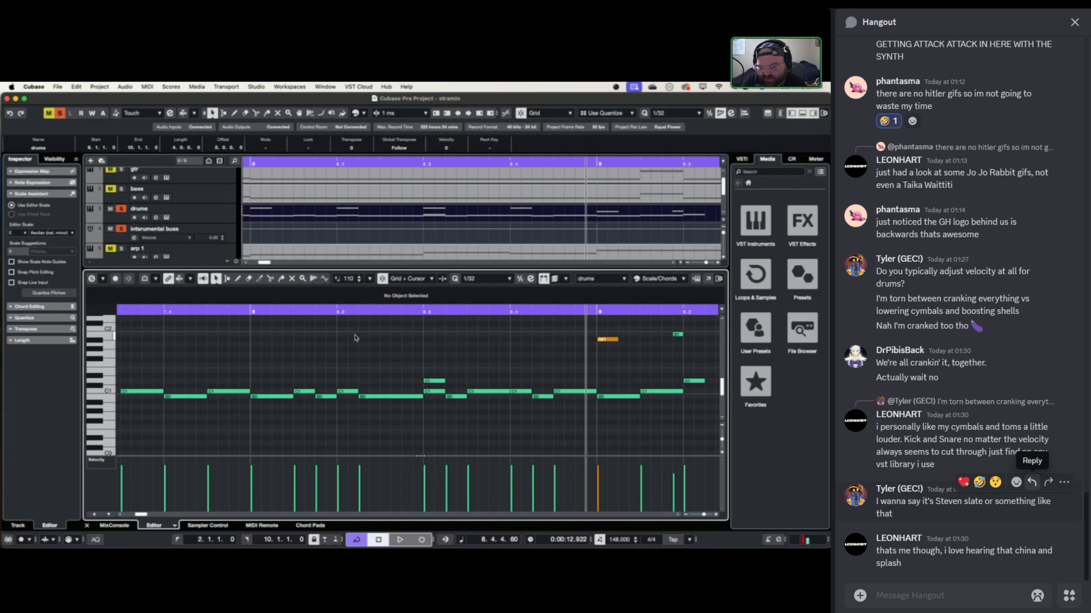
- Reply to the Steven Slate message in the Hangout chat with "What Kangs drum library he's using?" and send it
{"action": "left_click", "coordinate": [1032, 482]}
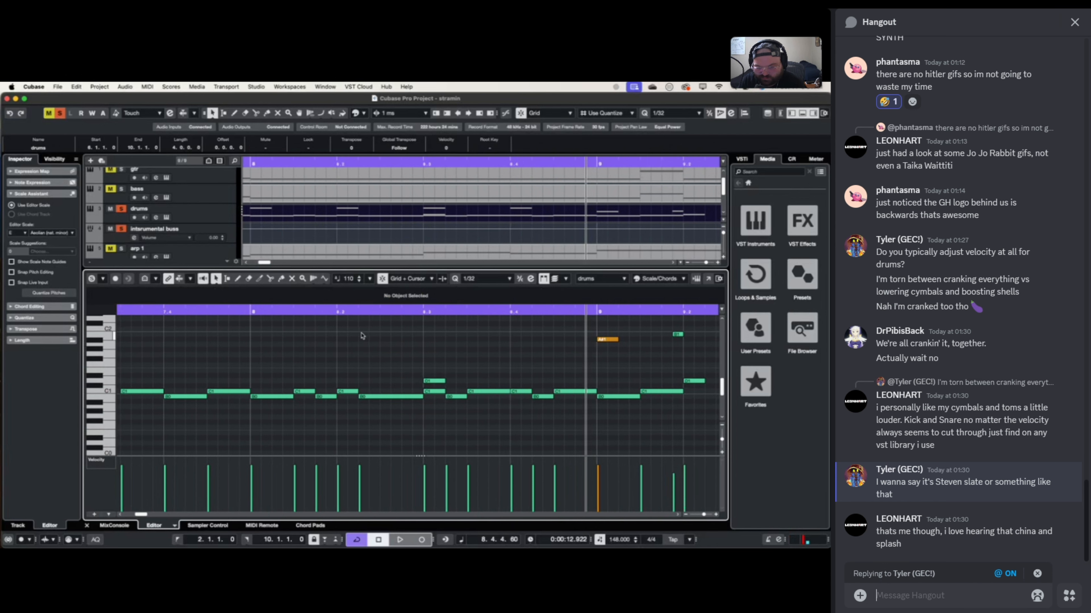
{"action": "type", "text": "What Kan"}
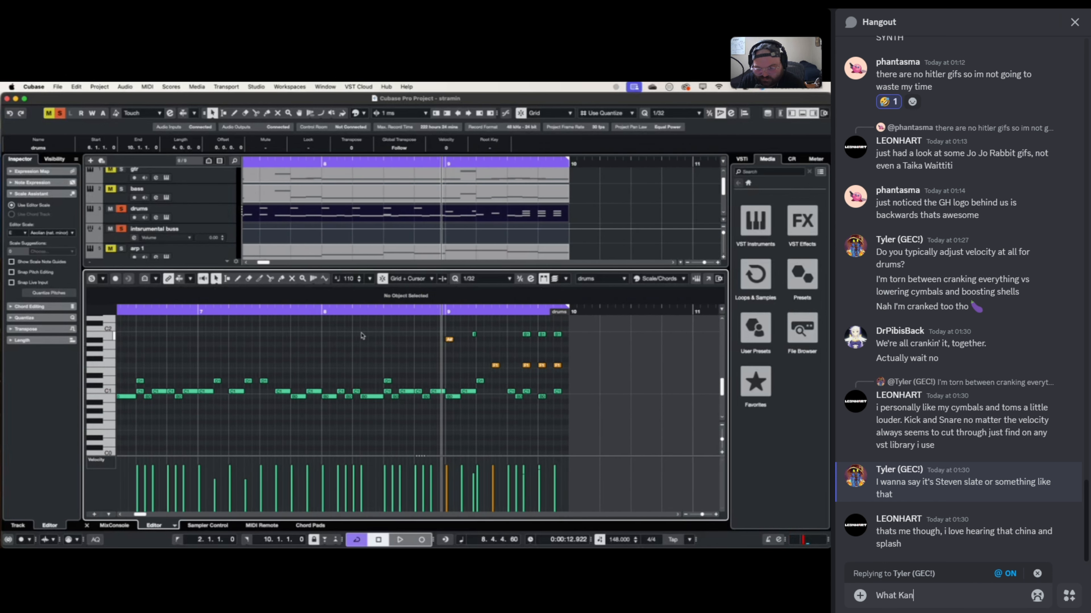
{"action": "type", "text": "gs lib"}
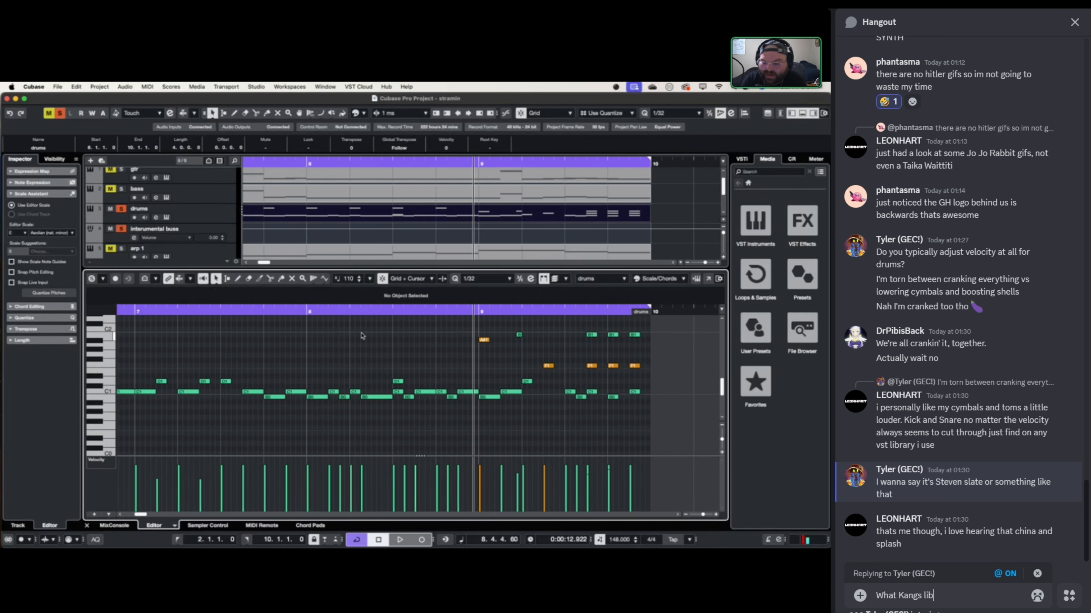
{"action": "key", "text": "BackSpace"}
{"action": "key", "text": "BackSpace"}
{"action": "key", "text": "BackSpace"}
{"action": "type", "text": "d"}
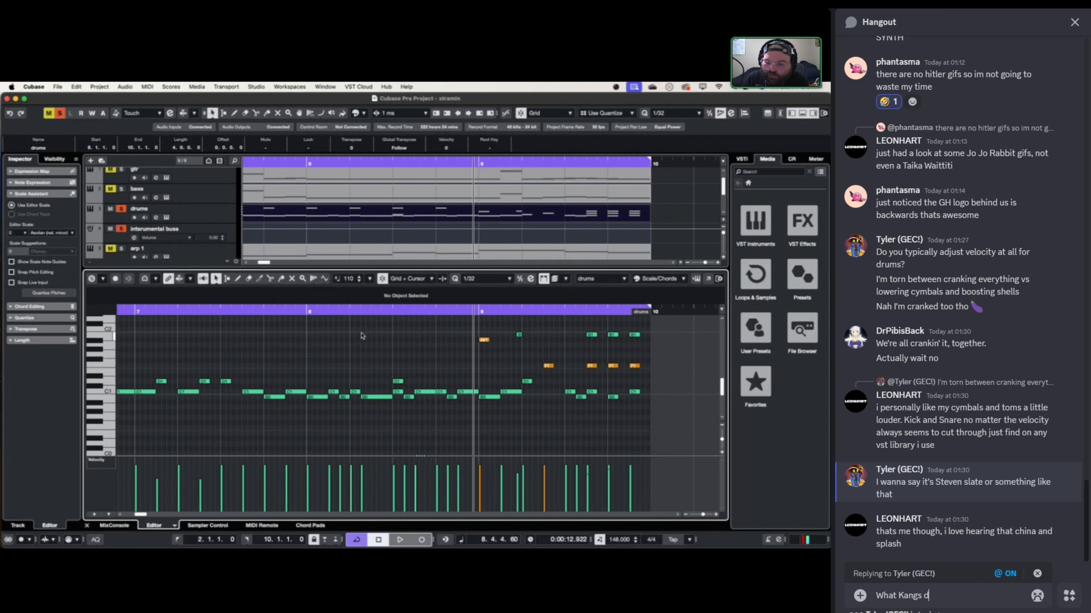
{"action": "type", "text": "rum libr"}
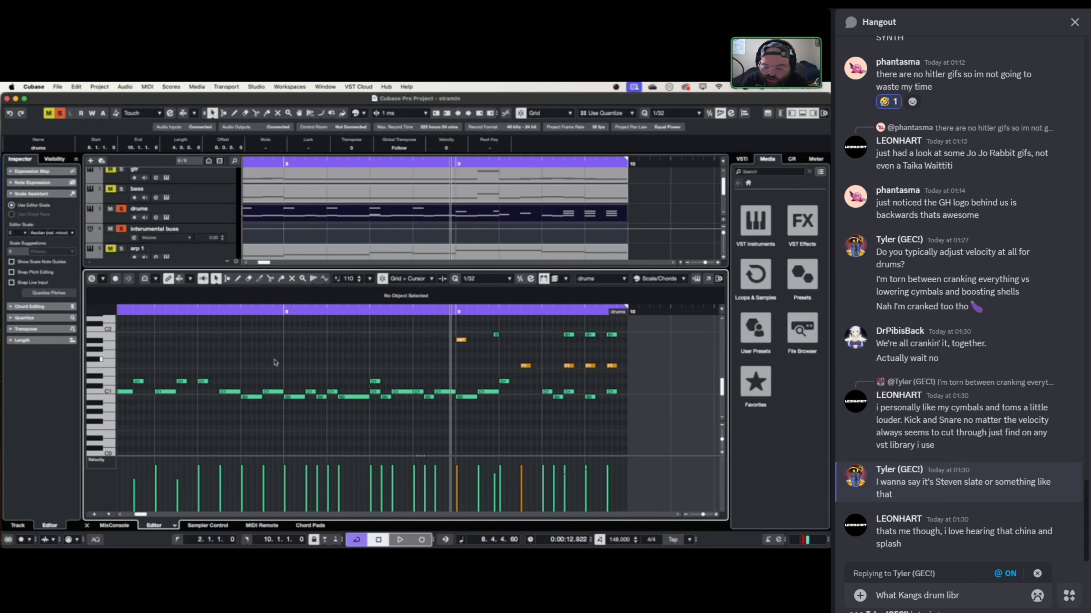
{"action": "type", "text": "a"}
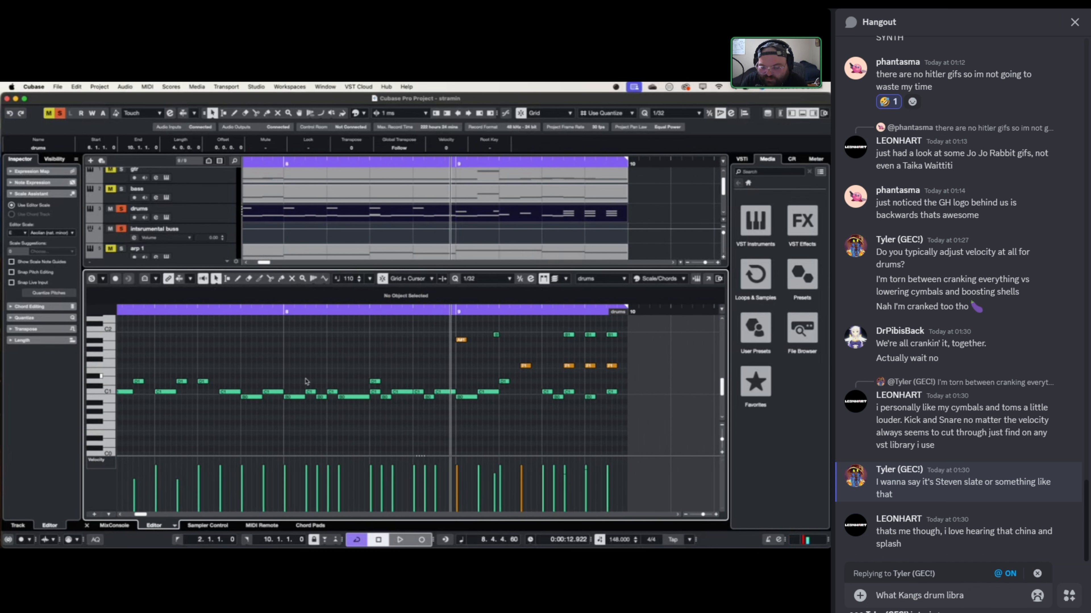
{"action": "type", "text": "ry "}
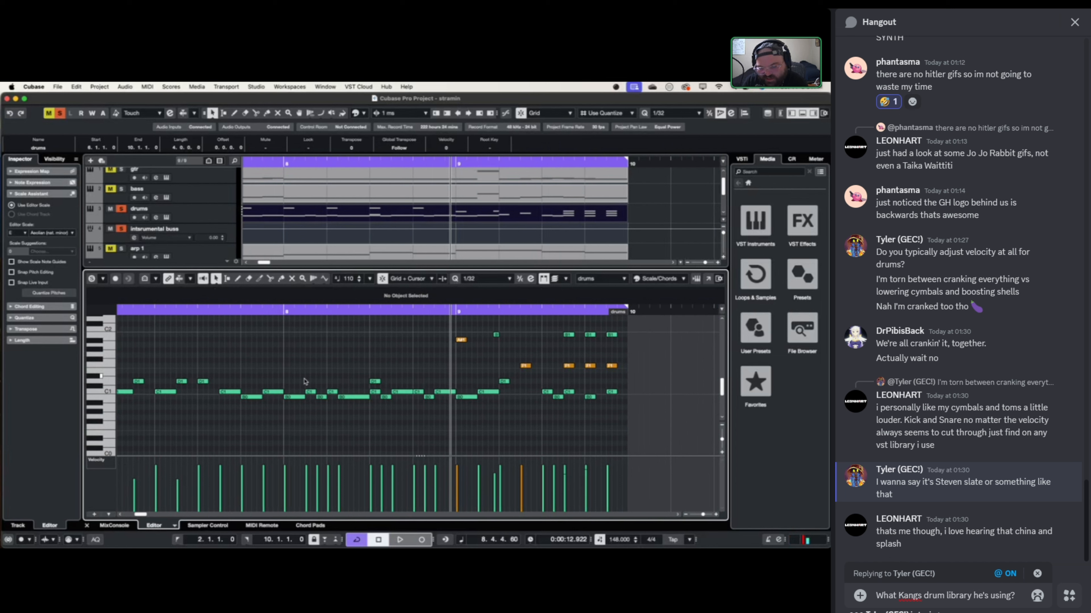
{"action": "type", "text": "he's using?"}
{"action": "key", "text": "Return"}
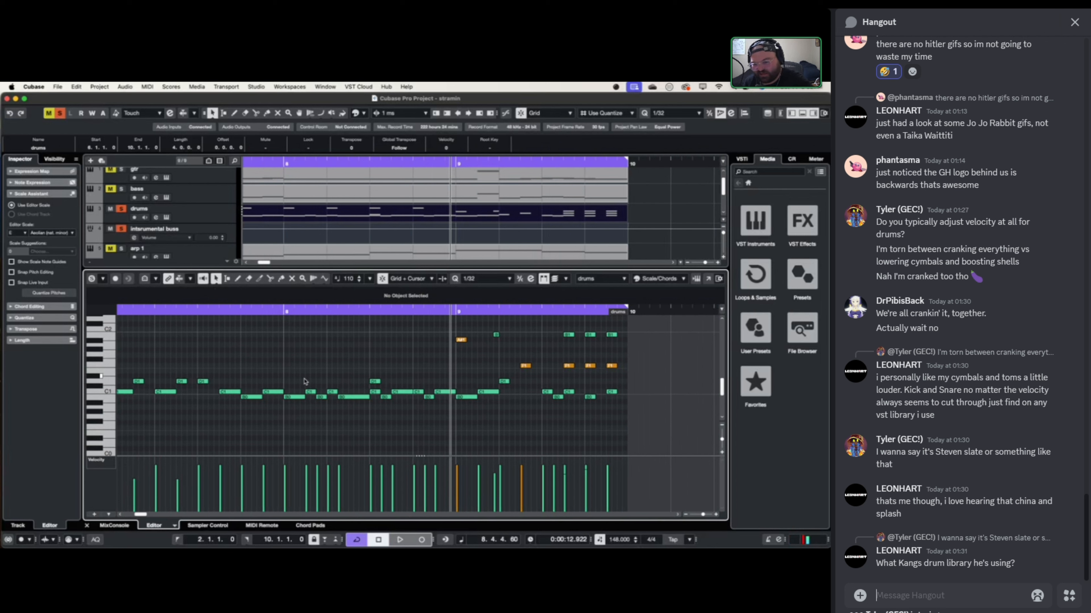
- Start a follow-up chat message with "He's on Jay Weinberg signature Kit by mixwave"
{"action": "type", "text": "He"}
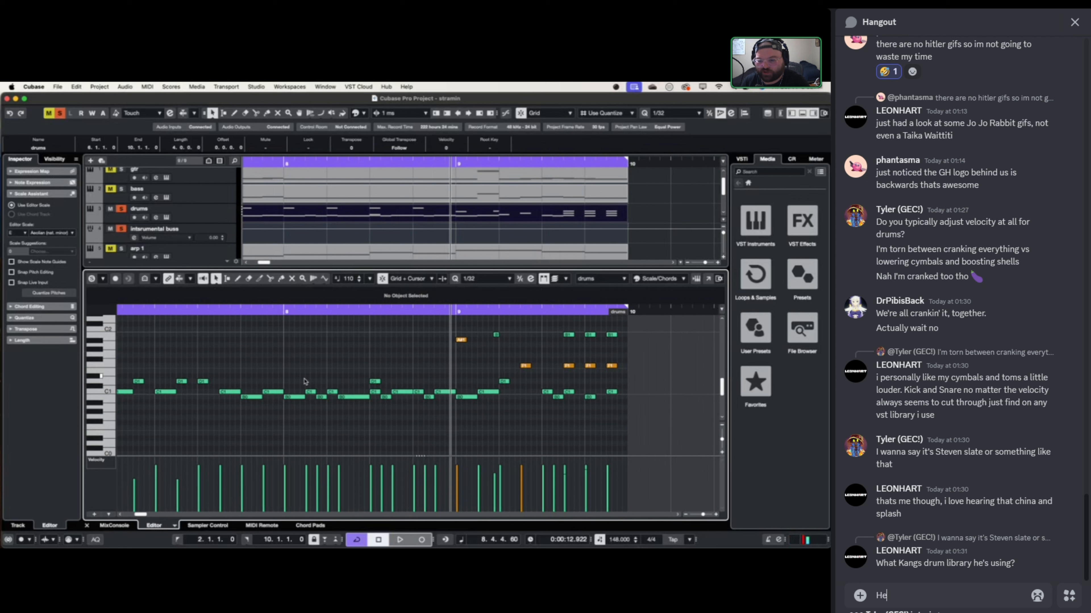
{"action": "type", "text": "'s on Ja"}
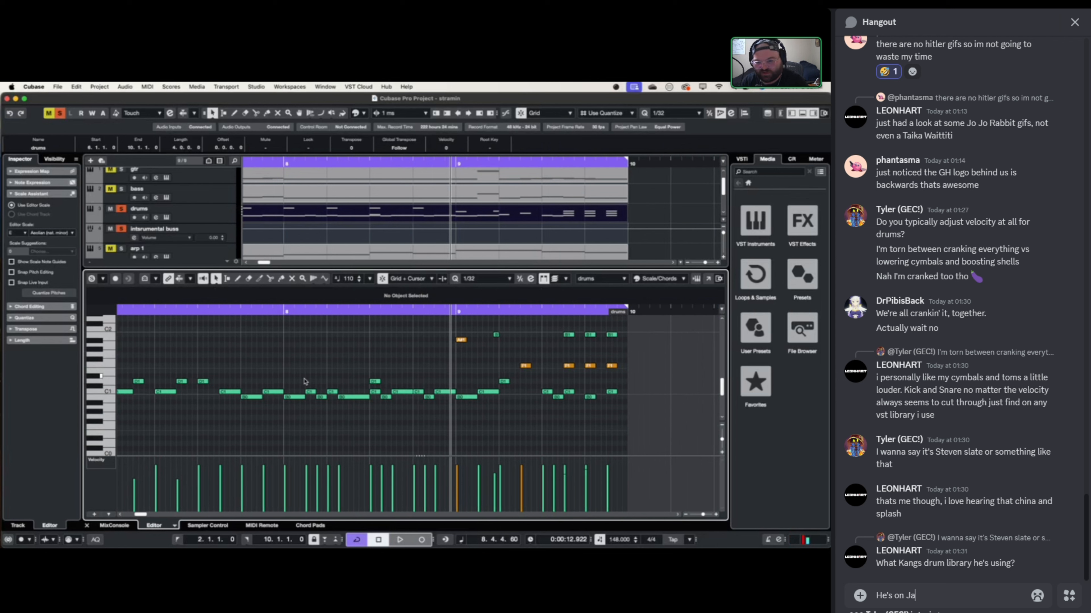
{"action": "type", "text": "y We"}
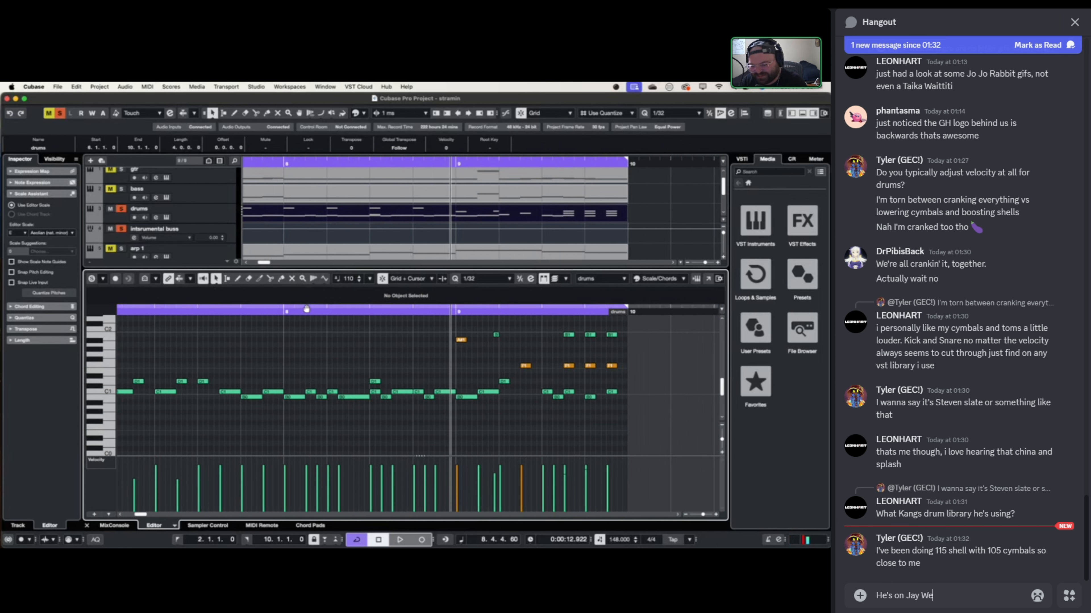
{"action": "type", "text": "inberg"}
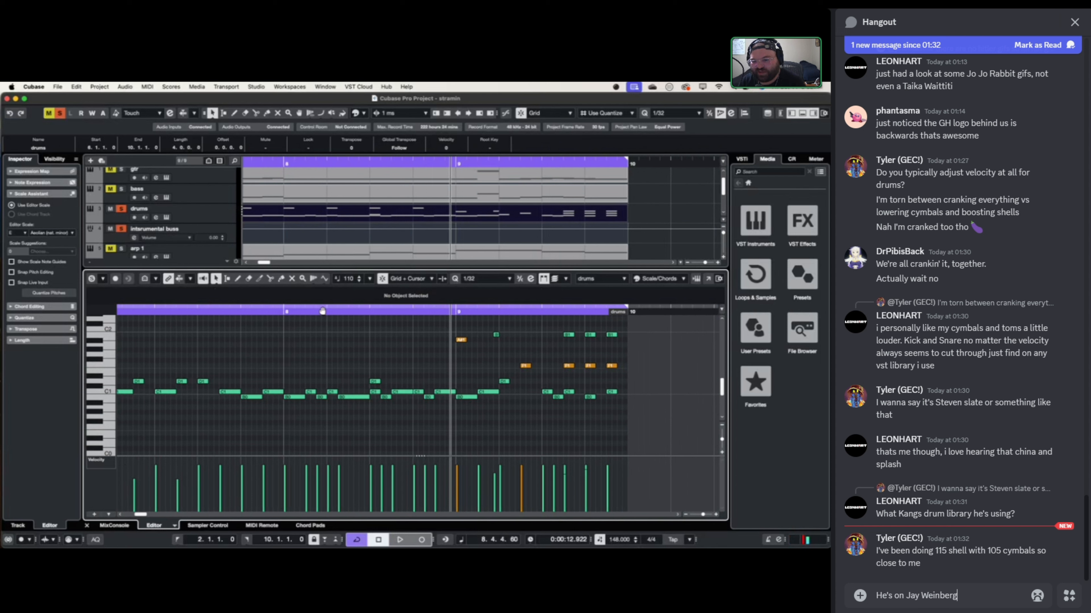
{"action": "type", "text": " s"}
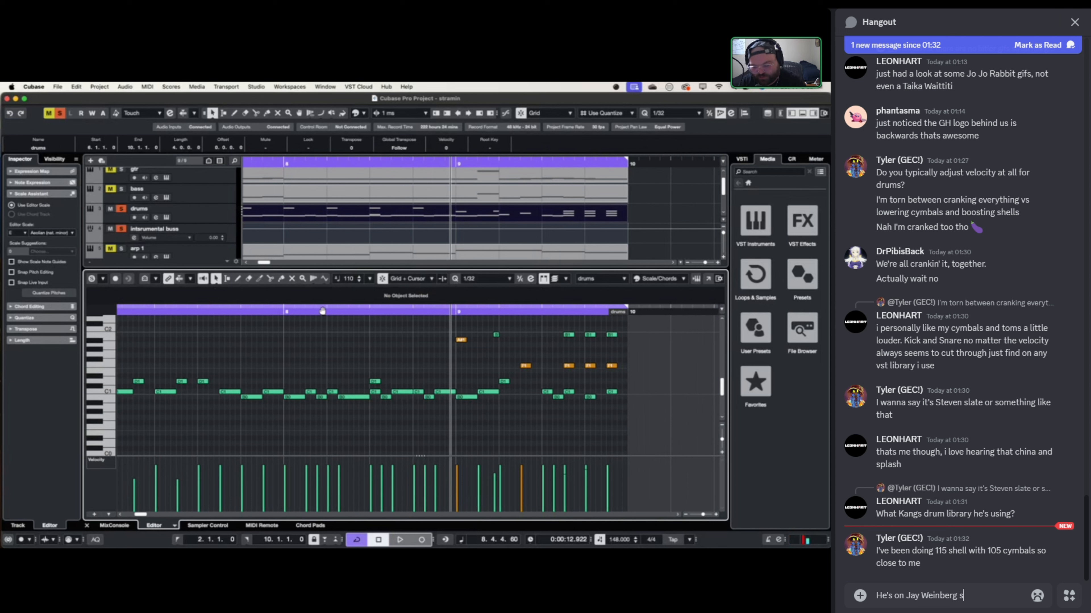
{"action": "type", "text": "ignaa"}
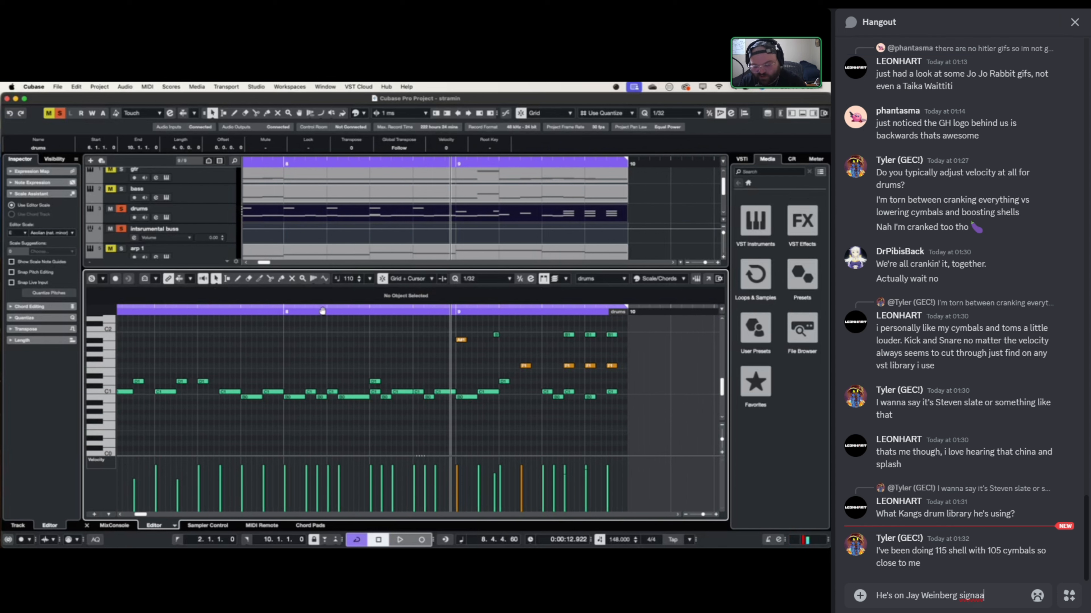
{"action": "key", "text": "BackSpace"}
{"action": "type", "text": "ture Ki"}
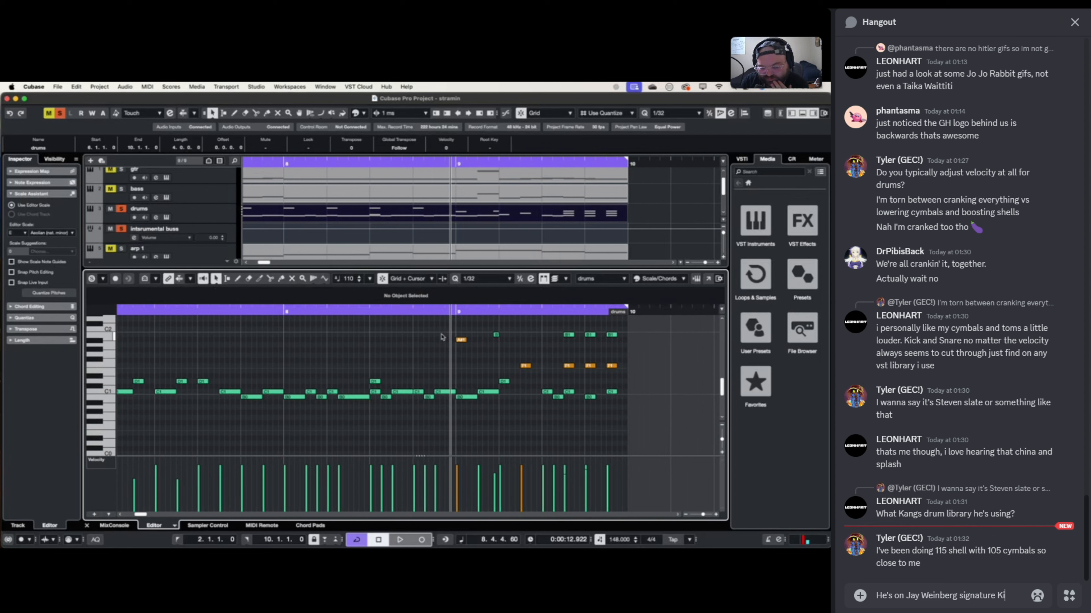
{"action": "type", "text": "t by mixwave"}
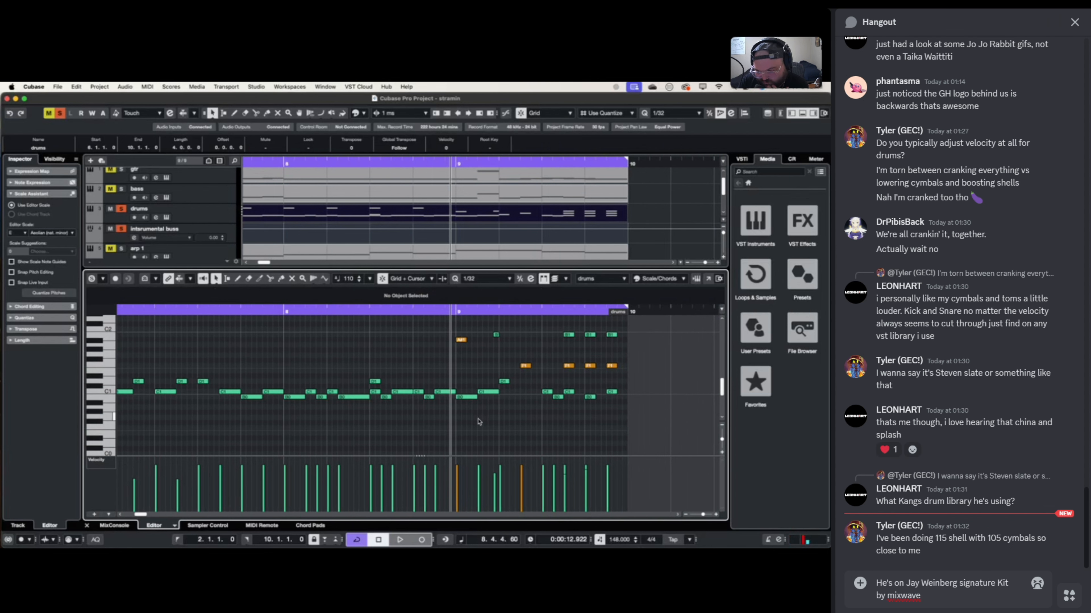
- Complete the message with "if thats the info you wanted." and send it
{"action": "type", "text": " if thats"}
{"action": "scroll", "coordinate": [451, 395], "scroll_direction": "left", "scroll_amount": 3}
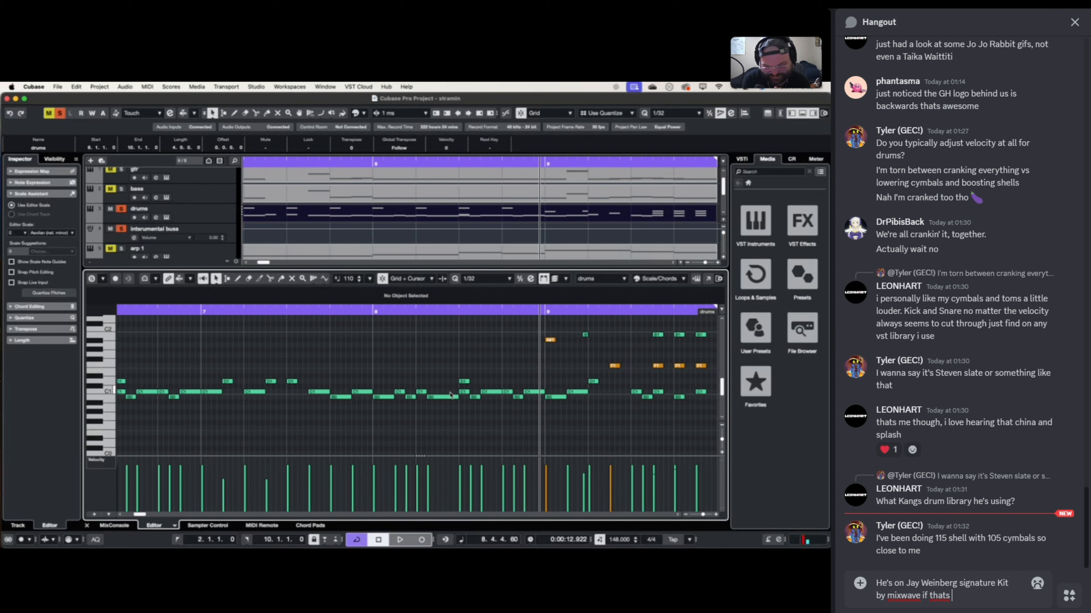
{"action": "type", "text": "the"}
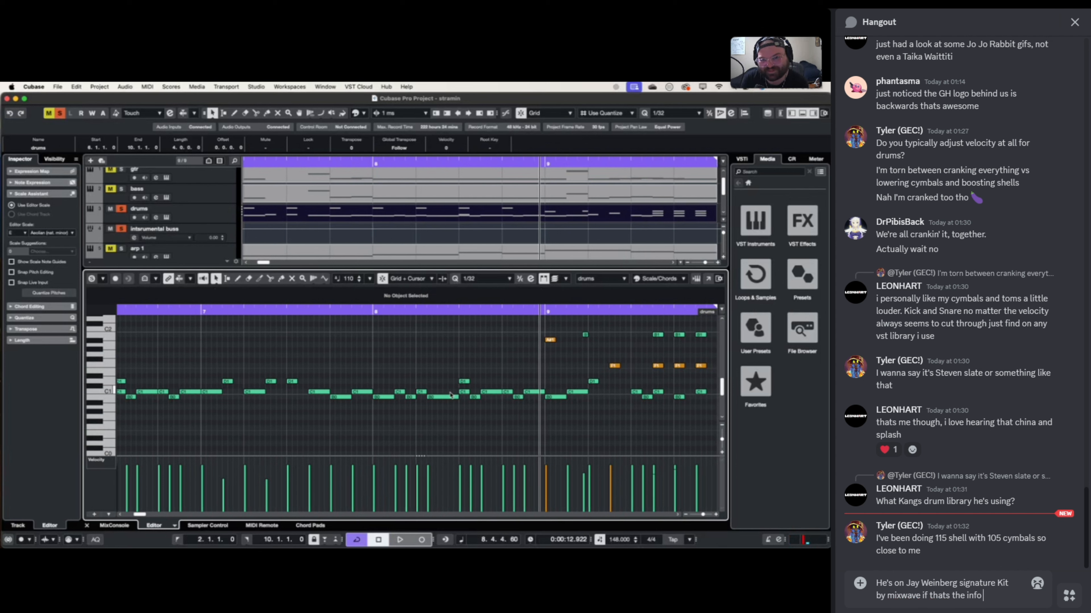
{"action": "type", "text": " info"}
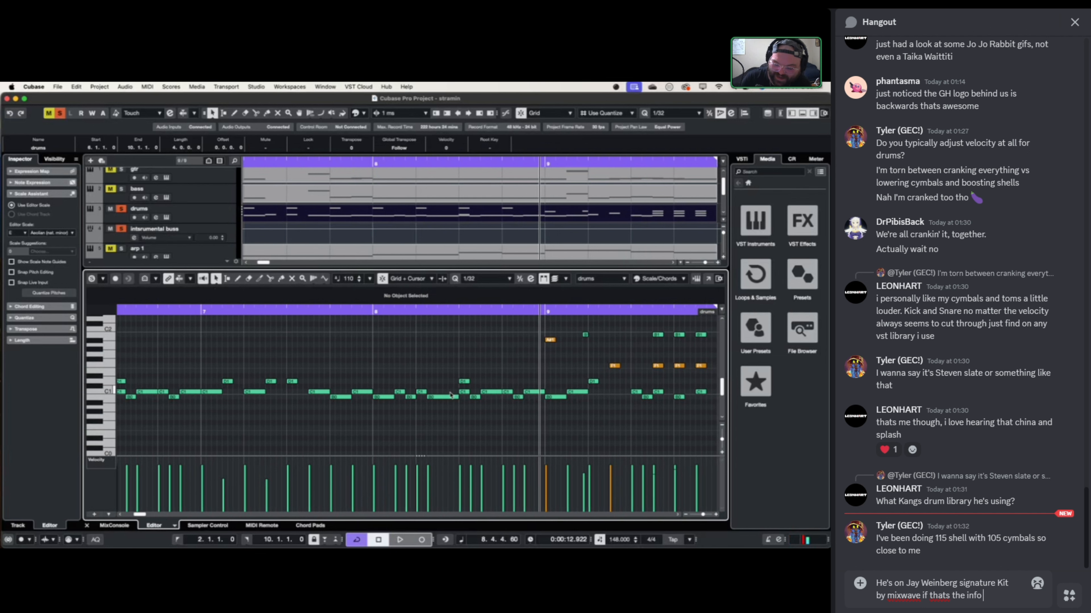
{"action": "type", "text": " you wan"}
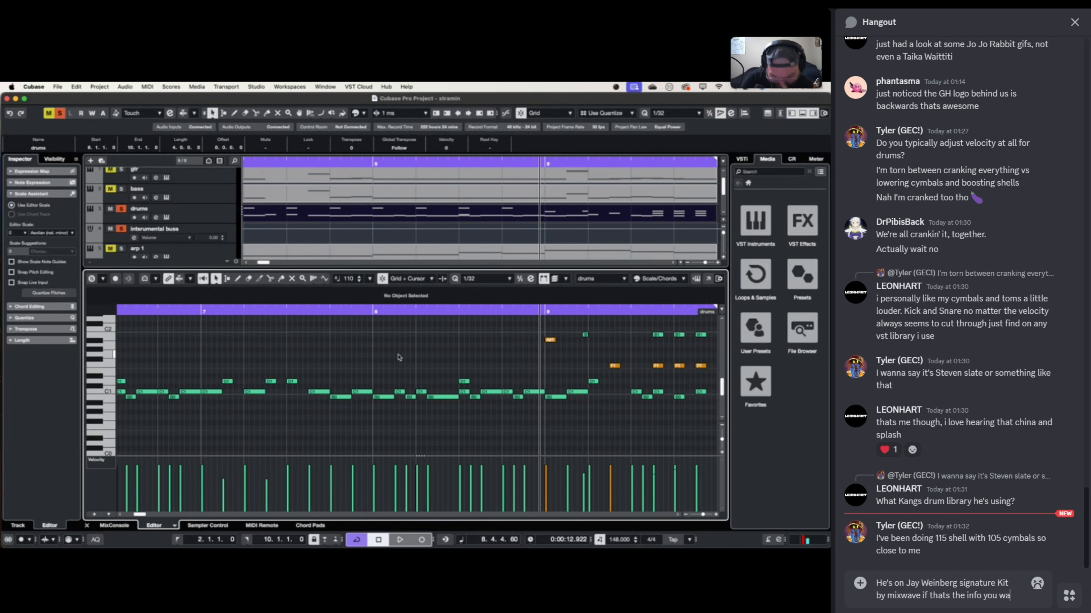
{"action": "key", "text": "BackSpace"}
{"action": "key", "text": "BackSpace"}
{"action": "key", "text": "BackSpace"}
{"action": "scroll", "coordinate": [395, 369], "scroll_direction": "left", "scroll_amount": 5}
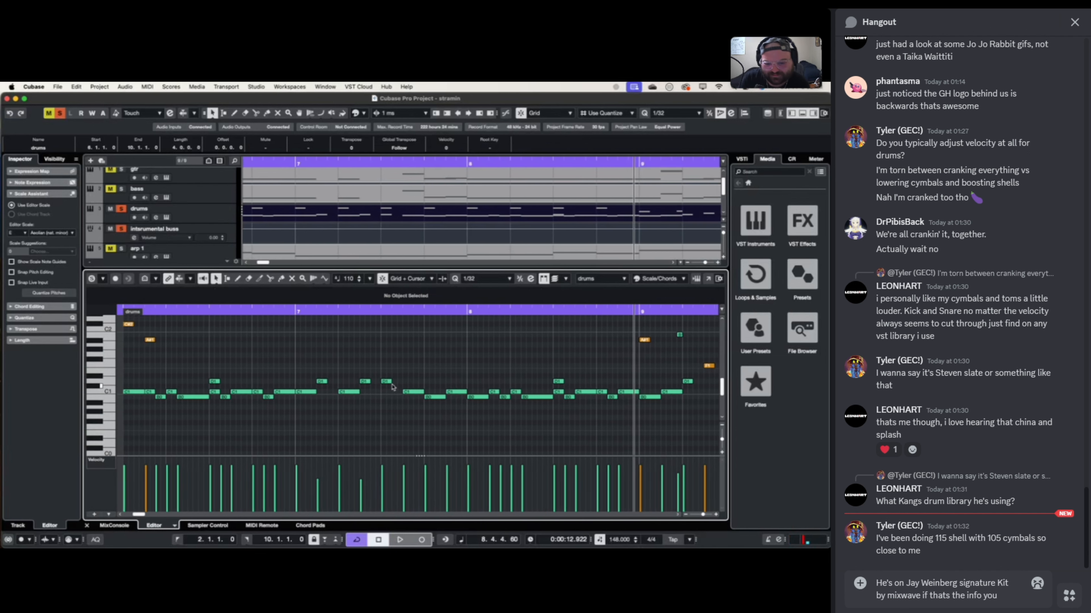
{"action": "type", "text": "wanted"}
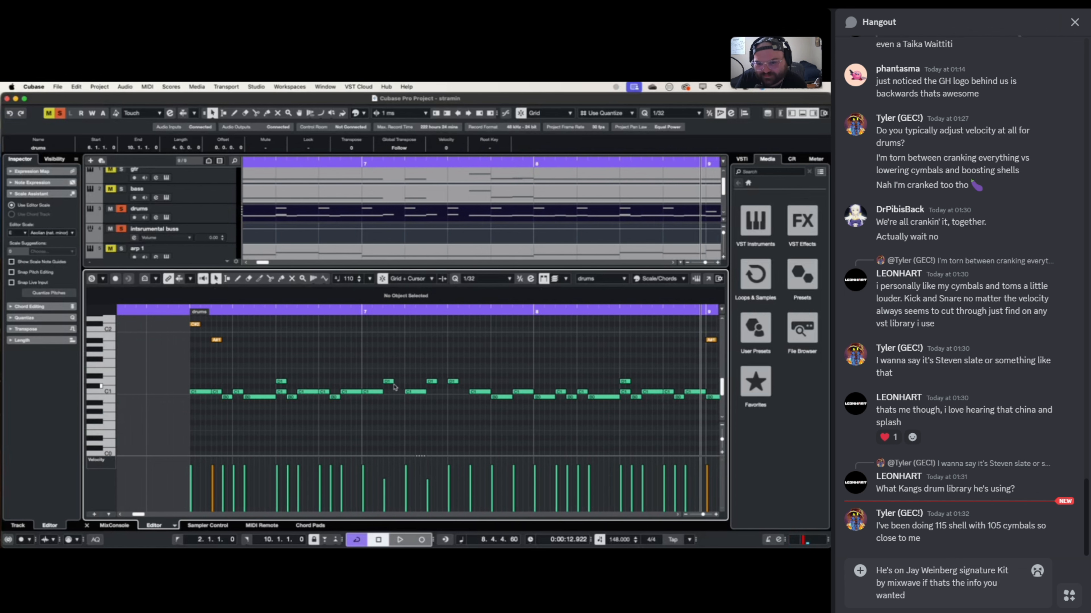
{"action": "scroll", "coordinate": [393, 387], "scroll_direction": "down", "scroll_amount": 2}
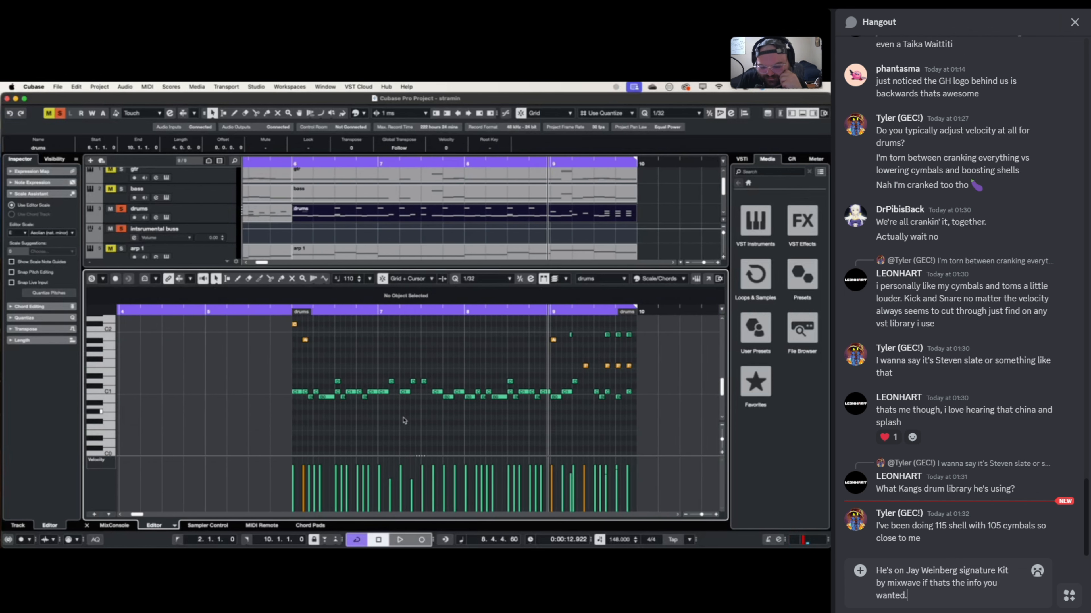
{"action": "key", "text": "Return"}
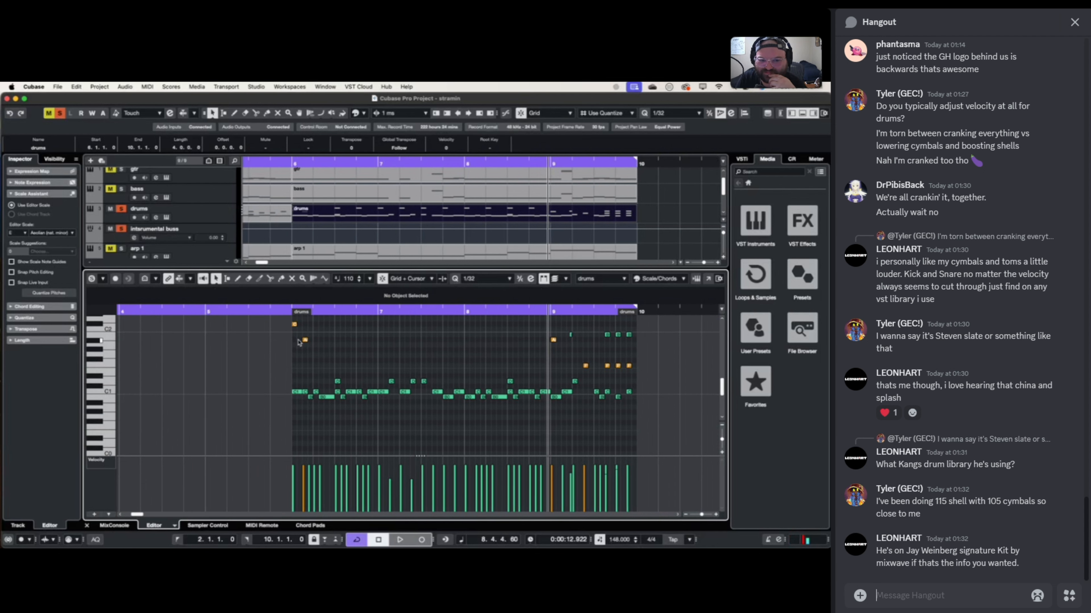
- Open the drums track's Kontakt instrument library and send the chat message "its good the snare and kick are greaaaaaaaaat"
{"action": "scroll", "coordinate": [269, 205], "scroll_direction": "left", "scroll_amount": 10}
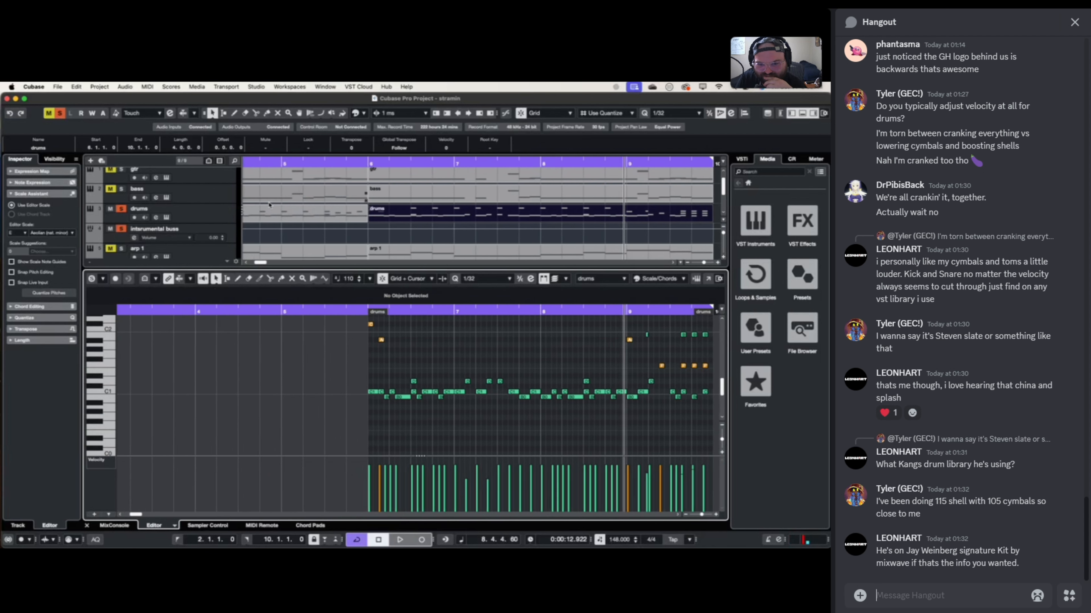
{"action": "left_click", "coordinate": [166, 216]}
{"action": "type", "text": "its go"}
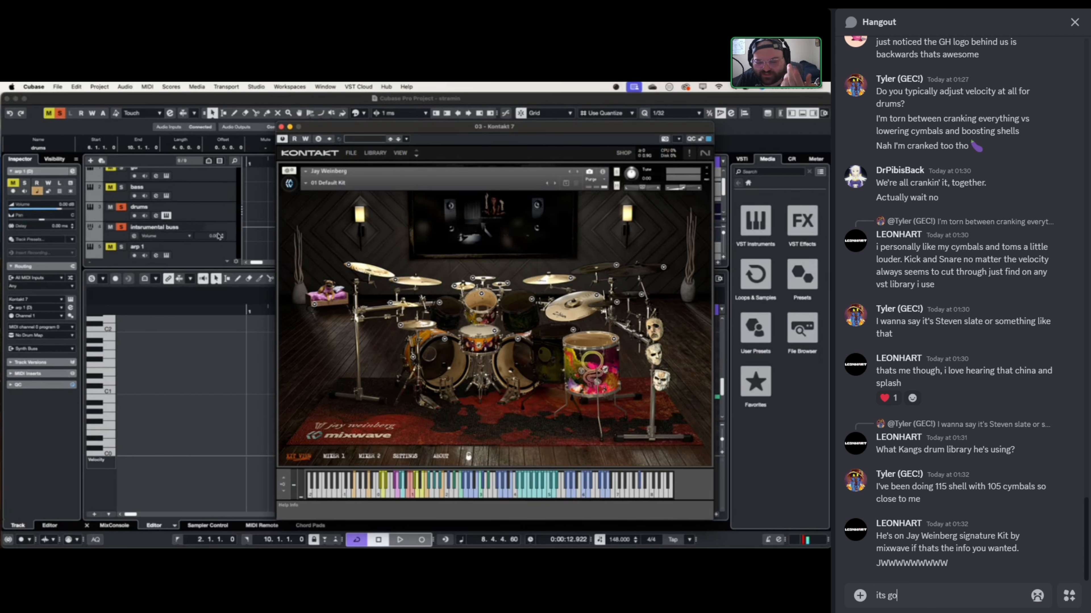
{"action": "type", "text": "od the snare and kick"}
{"action": "left_click", "coordinate": [375, 153]}
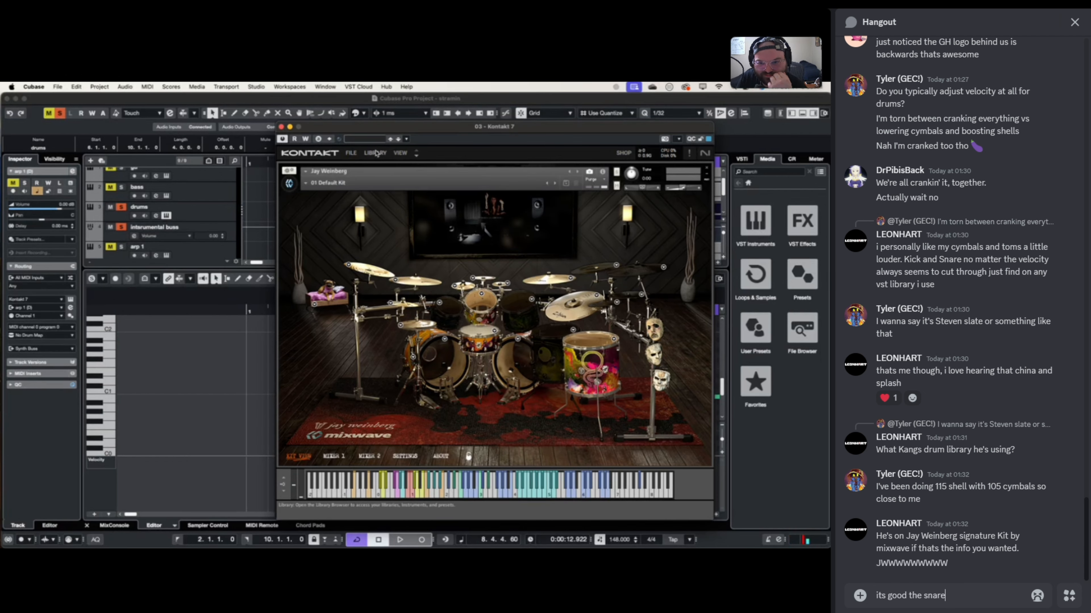
{"action": "type", "text": "are grea"}
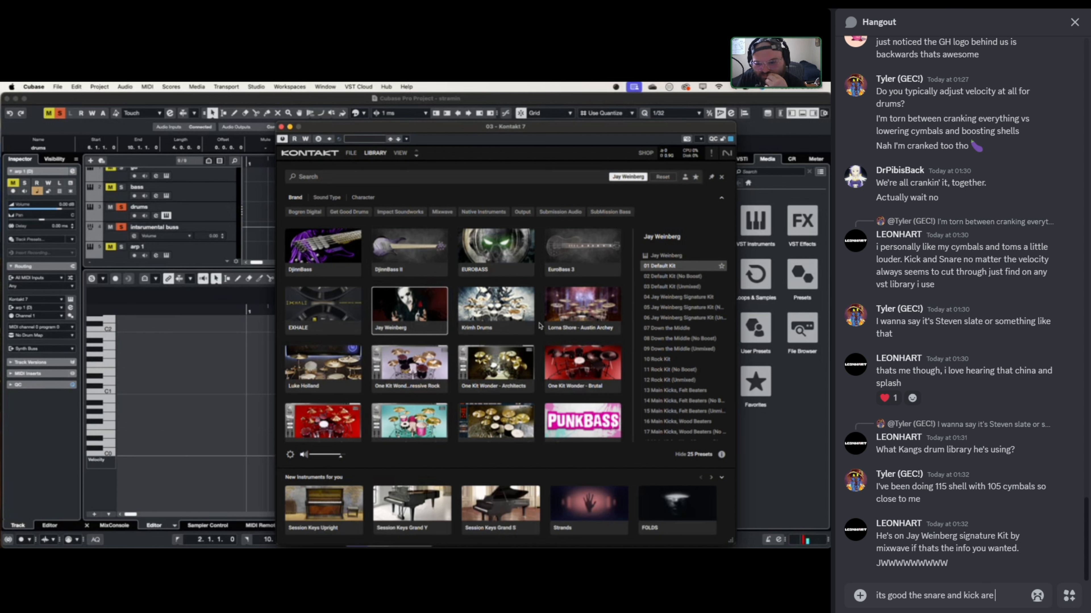
{"action": "type", "text": "aaaaaaaat"}
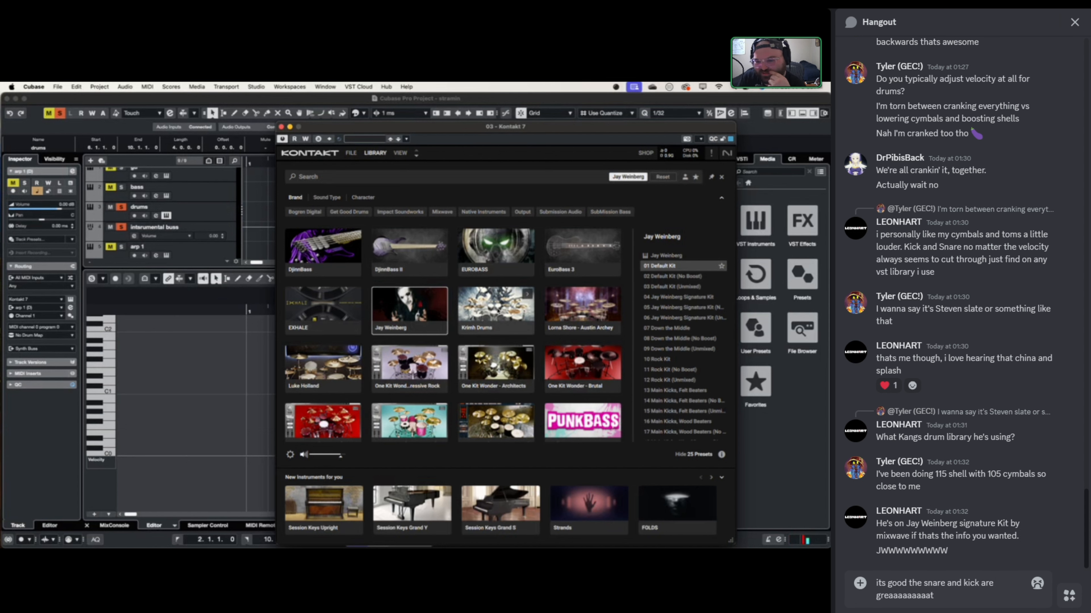
{"action": "key", "text": "Return"}
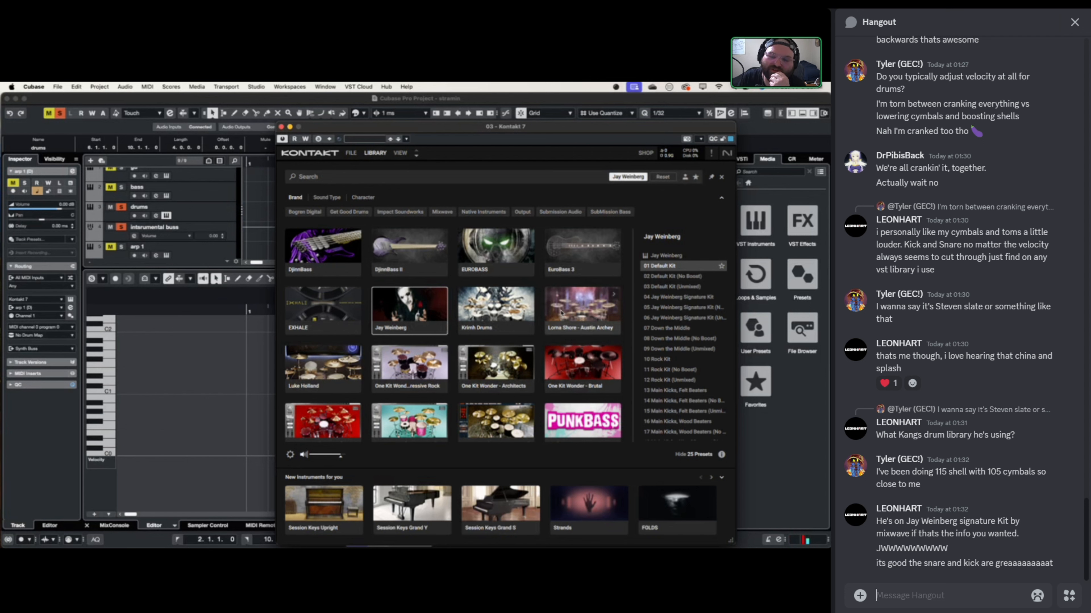
- Start a new Hangout message with "the only thing im not super keen on about J" while browsing the Kontakt library
{"action": "scroll", "coordinate": [438, 357], "scroll_direction": "down", "scroll_amount": 2}
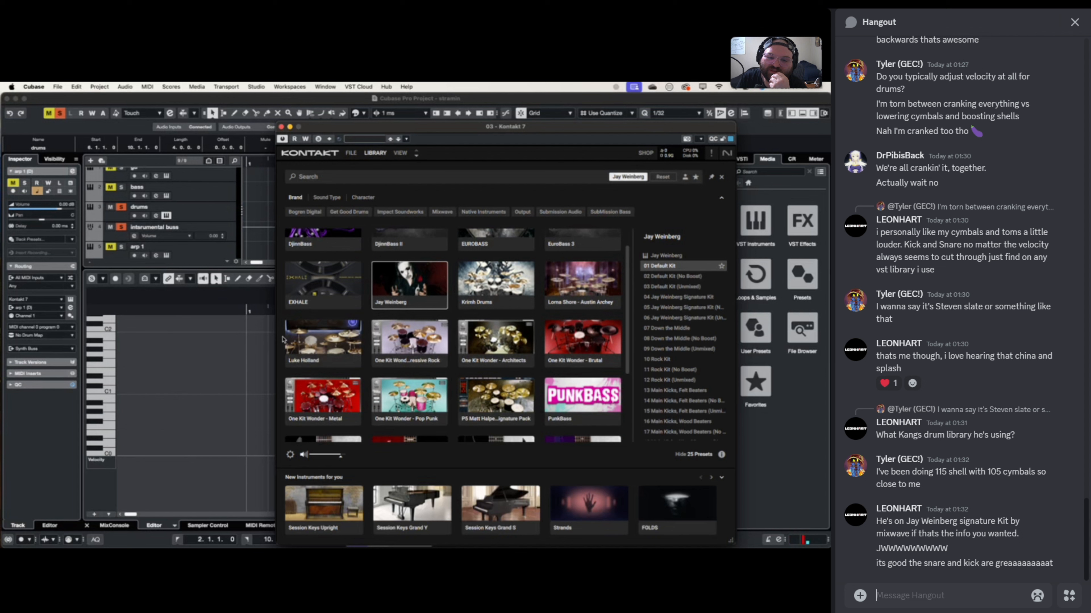
{"action": "type", "text": "the only"}
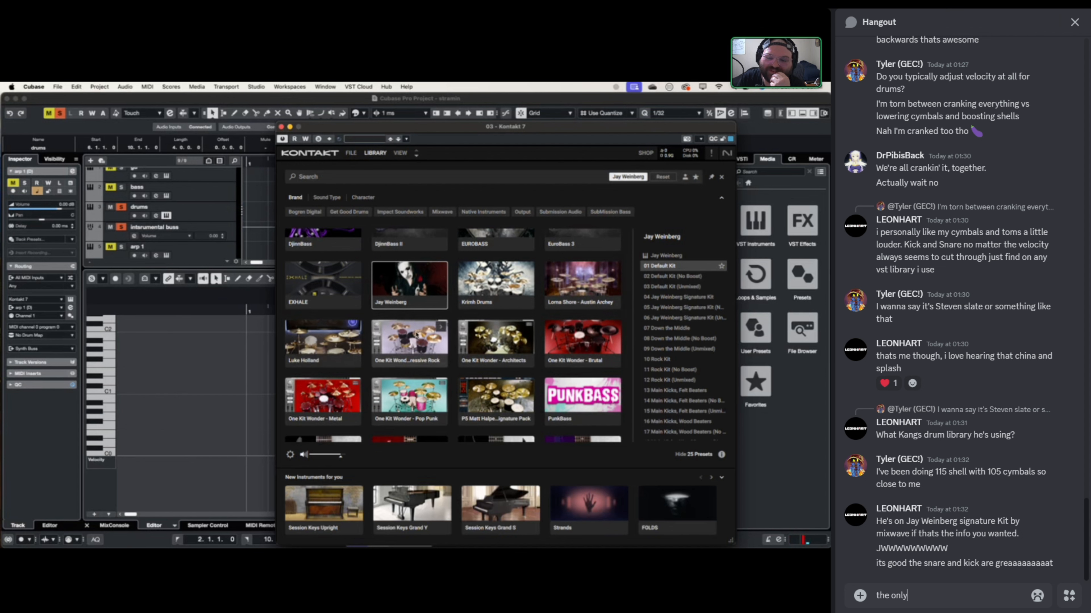
{"action": "type", "text": " thing im"}
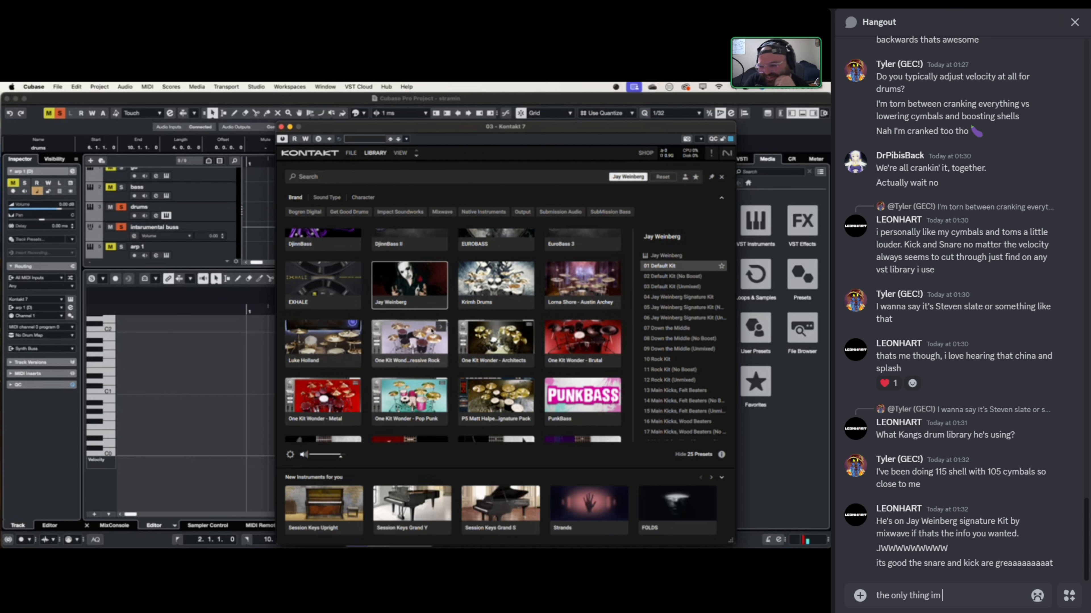
{"action": "type", "text": " not sup"}
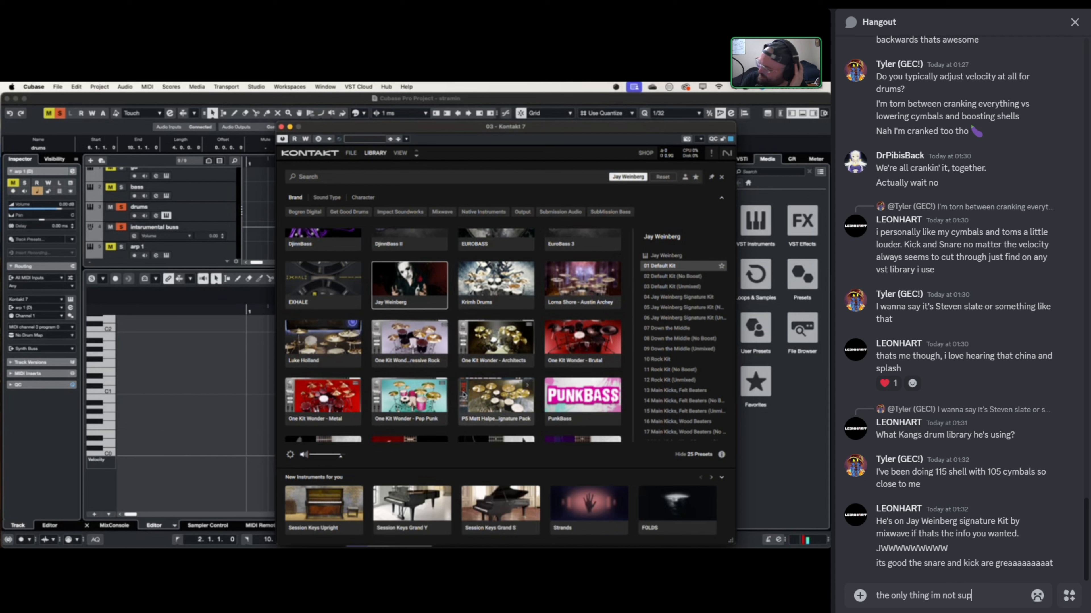
{"action": "type", "text": "er keen "}
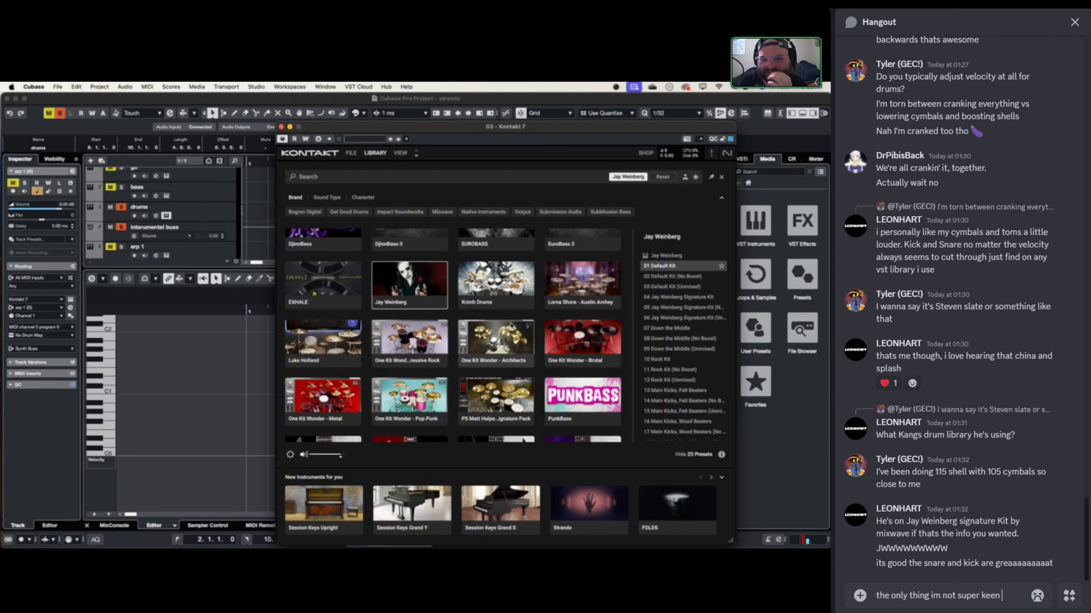
{"action": "type", "text": "on about J"}
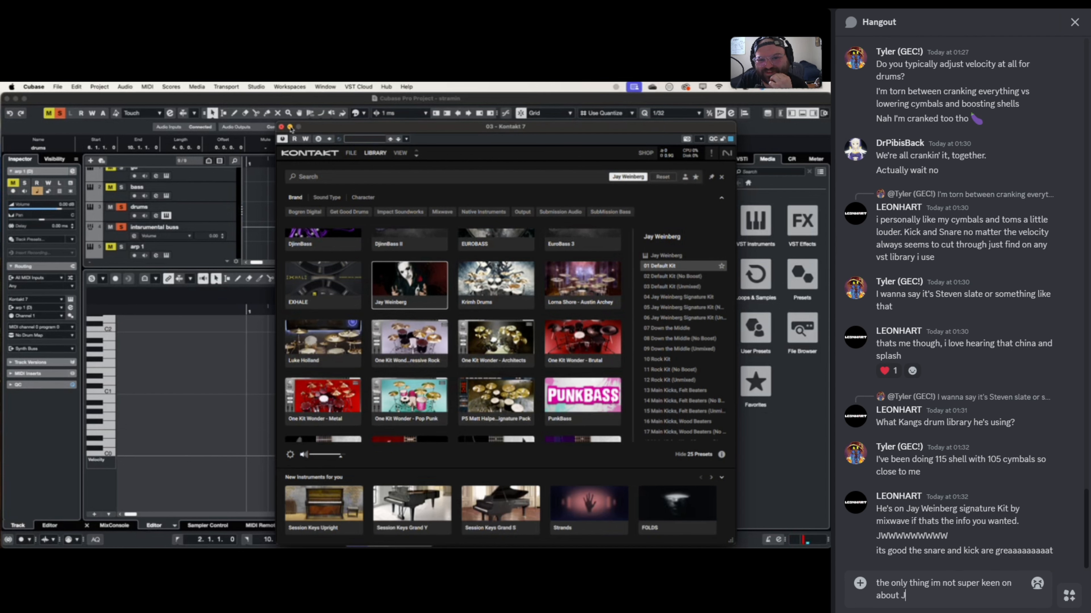
- Continue the message to "about JW is both the china l and r are basically the same." and dismiss the Kontakt window
{"action": "type", "text": "W is both t"}
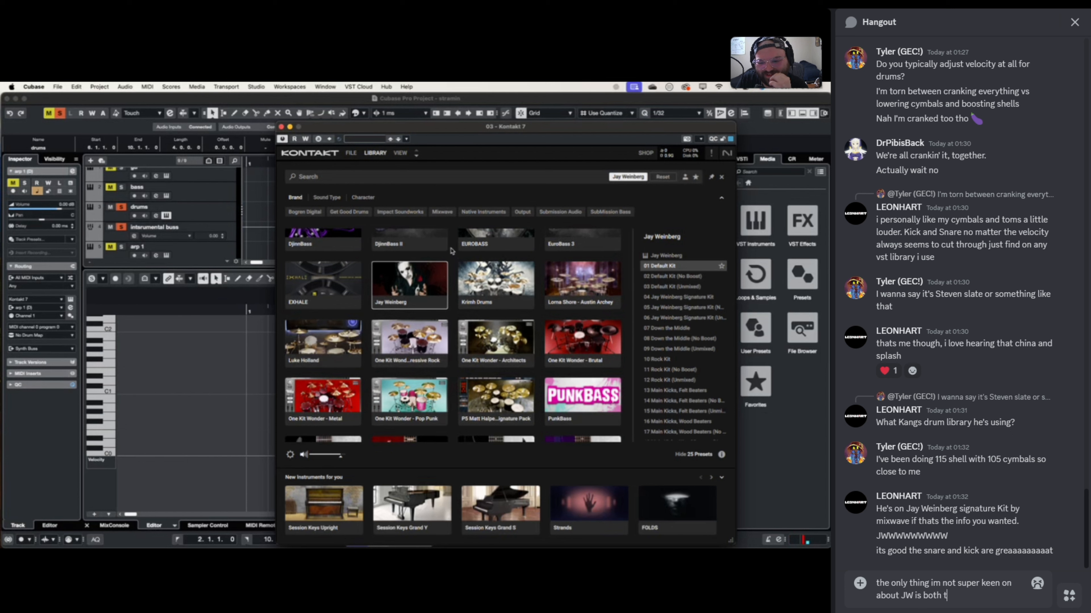
{"action": "type", "text": "he china "}
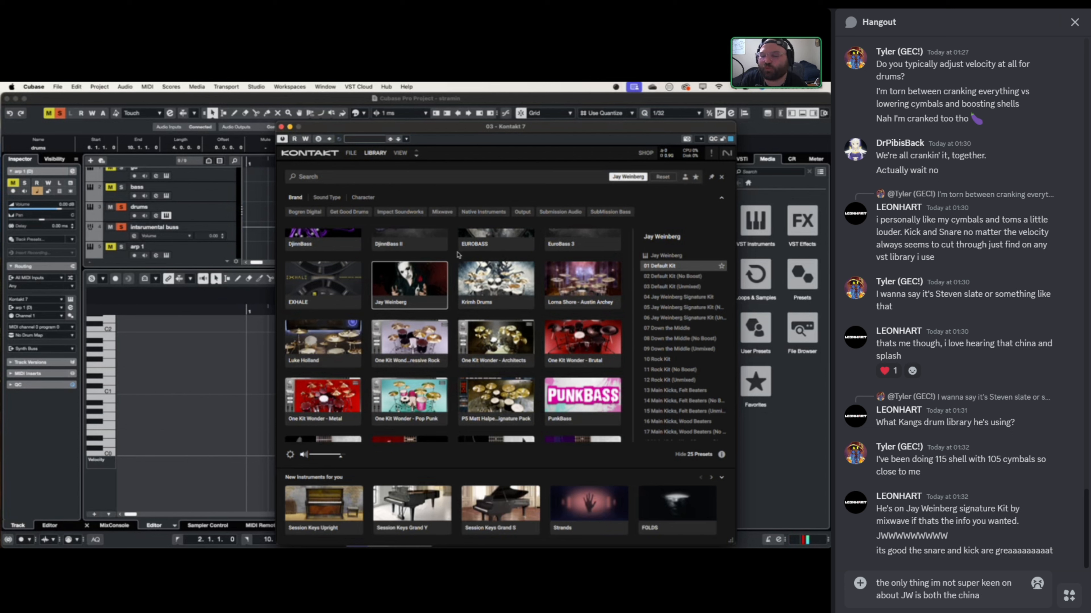
{"action": "type", "text": "l and r ar"}
{"action": "scroll", "coordinate": [547, 329], "scroll_direction": "down", "scroll_amount": 3}
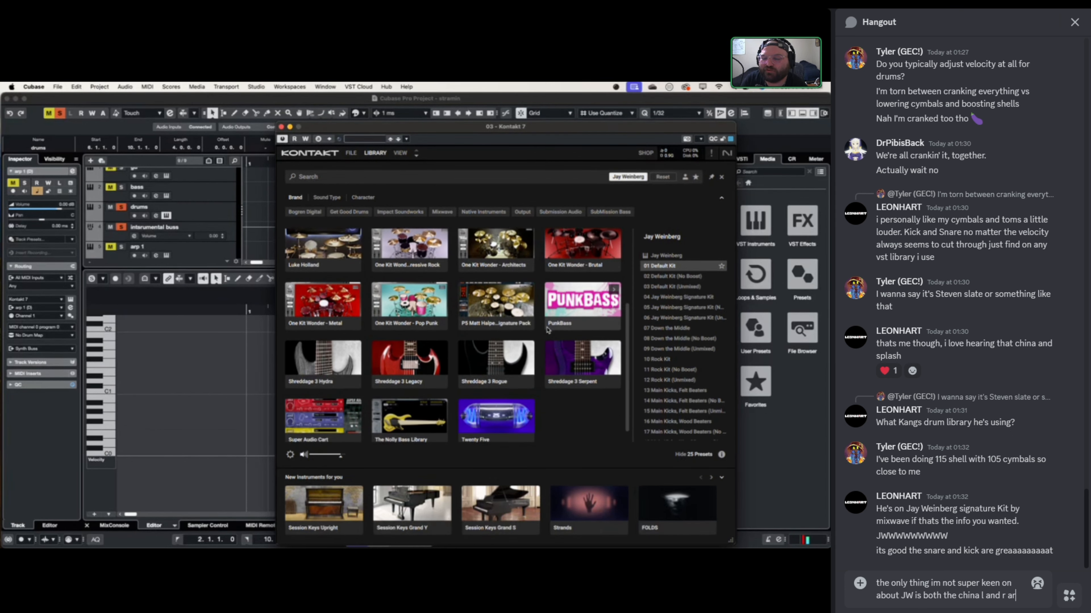
{"action": "type", "text": "e basically t"}
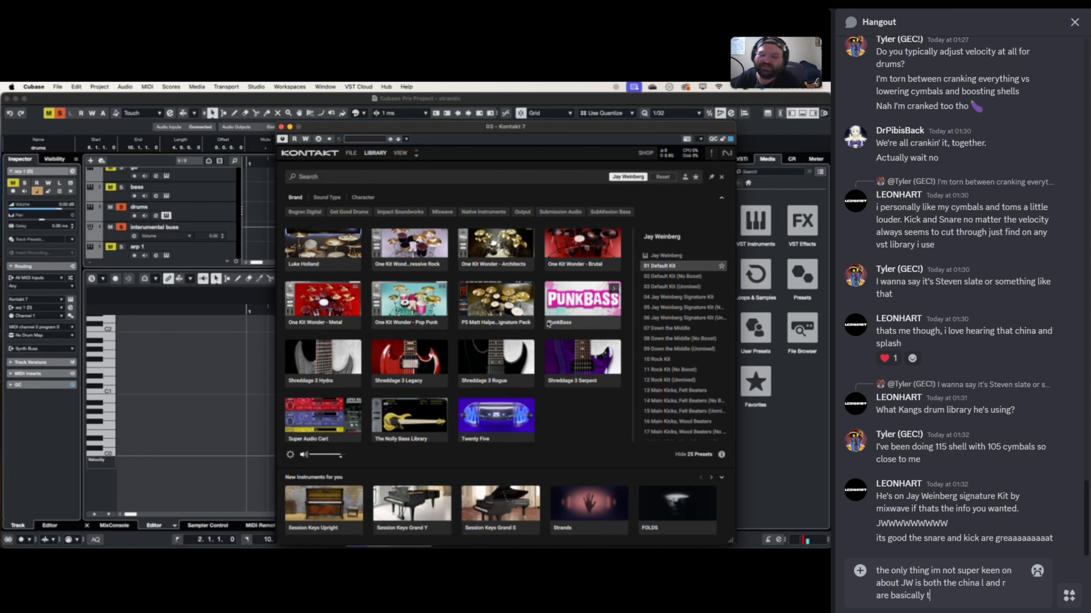
{"action": "type", "text": "he same."}
{"action": "scroll", "coordinate": [547, 327], "scroll_direction": "up", "scroll_amount": 2}
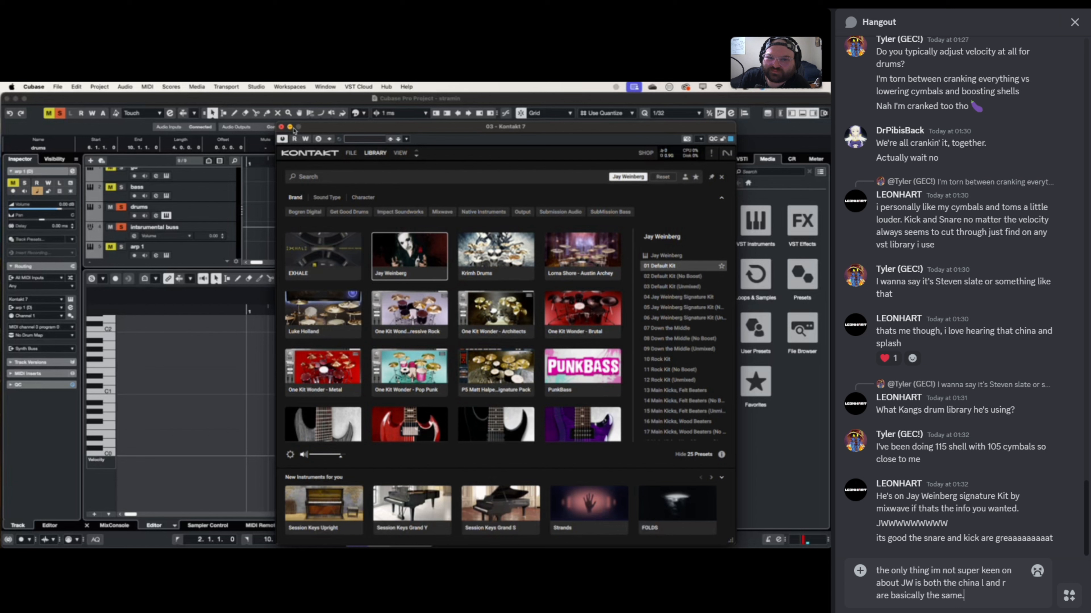
{"action": "left_click", "coordinate": [290, 127]}
{"action": "type", "text": "iTS SUPER"}
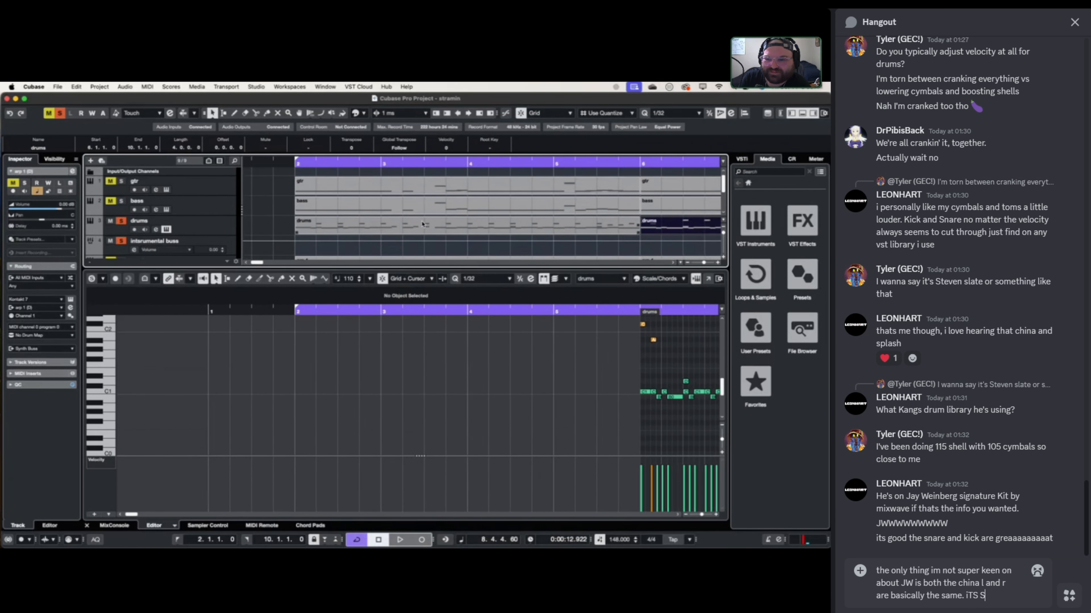
{"action": "scroll", "coordinate": [424, 219], "scroll_direction": "down", "scroll_amount": 2}
{"action": "scroll", "coordinate": [425, 219], "scroll_direction": "right", "scroll_amount": 5}
{"action": "key", "text": "BackSpace"}
{"action": "key", "text": "BackSpace"}
{"action": "key", "text": "BackSpace"}
{"action": "key", "text": "BackSpace"}
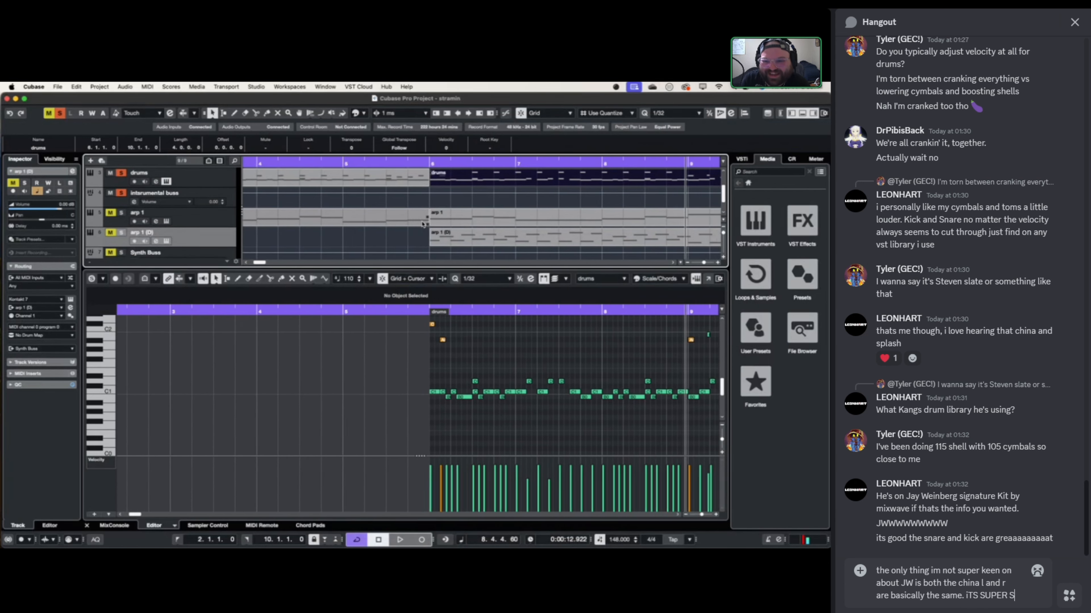
{"action": "key", "text": "BackSpace"}
{"action": "key", "text": "BackSpace"}
{"action": "key", "text": "BackSpace"}
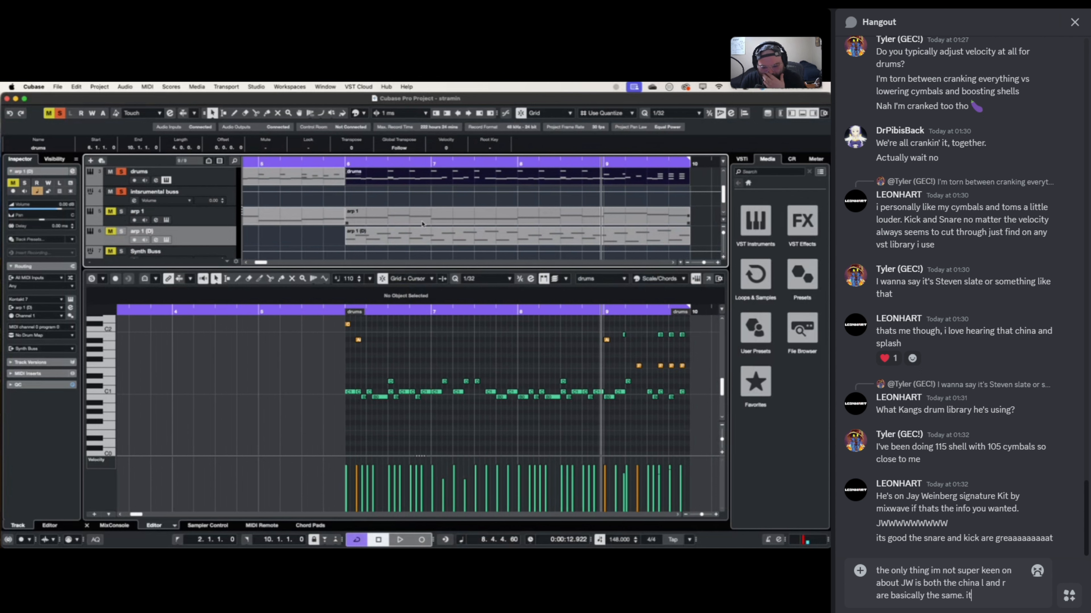
- Complete the message with "its super subtle but i prefer like a 18 and a 20 or something" and send it
{"action": "type", "text": "s super sub"}
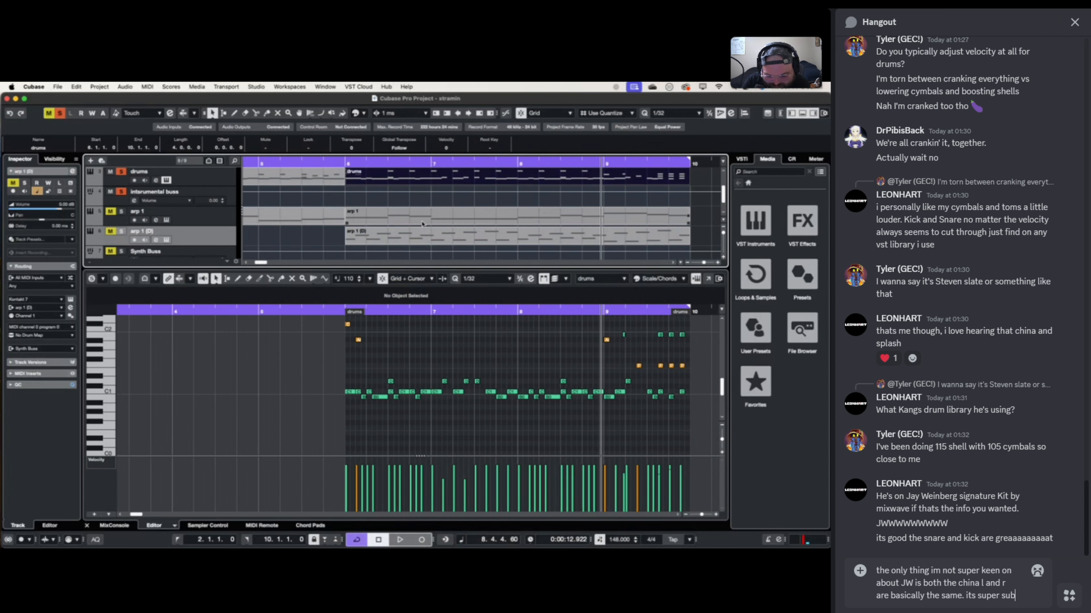
{"action": "type", "text": "tle"}
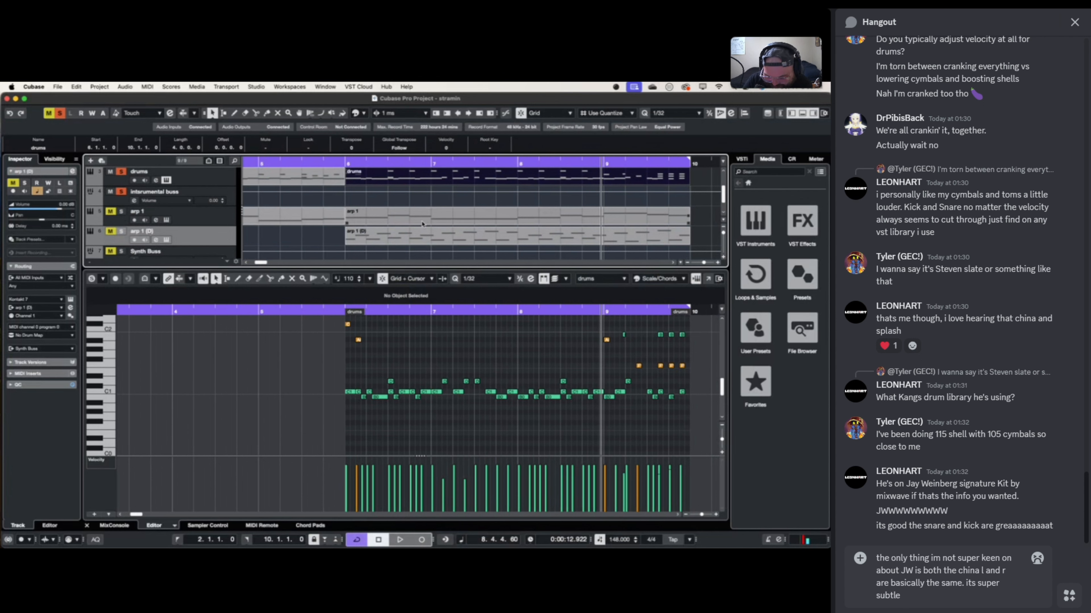
{"action": "type", "text": " but i prefer like a 18 and a 20 or som"}
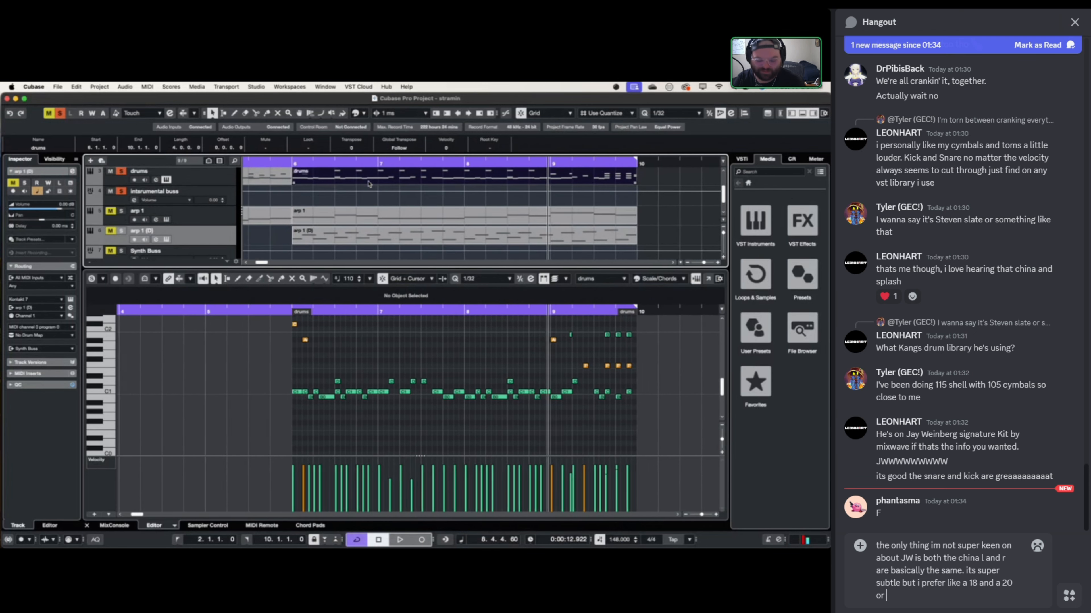
{"action": "type", "text": "ething"}
{"action": "key", "text": "Return"}
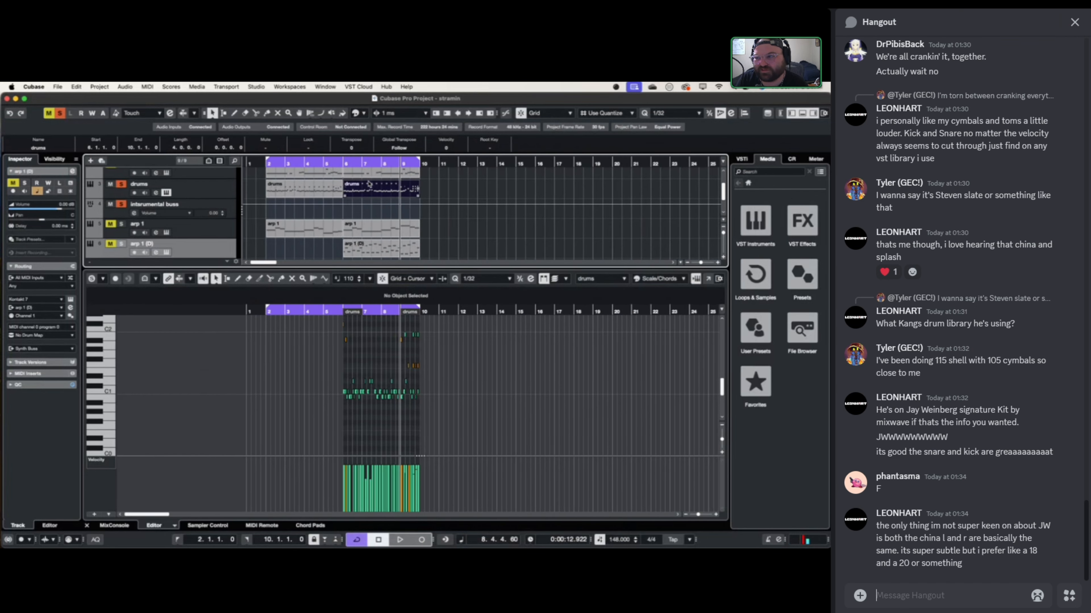
- Play the looped section and turn off solo on the drums track to hear the full arrangement
{"action": "key", "text": "space"}
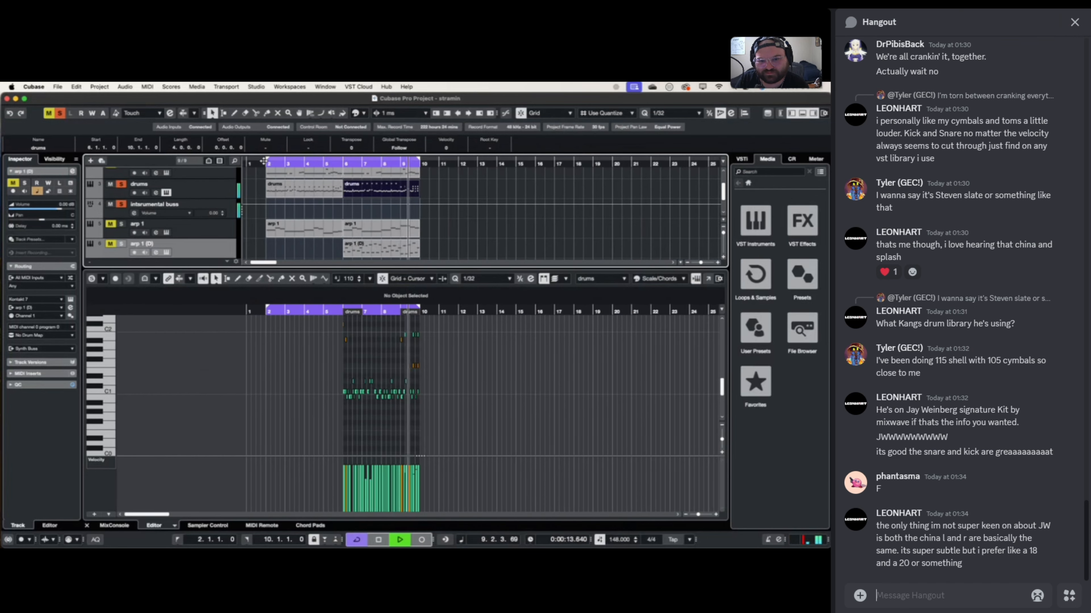
{"action": "left_click", "coordinate": [121, 184]}
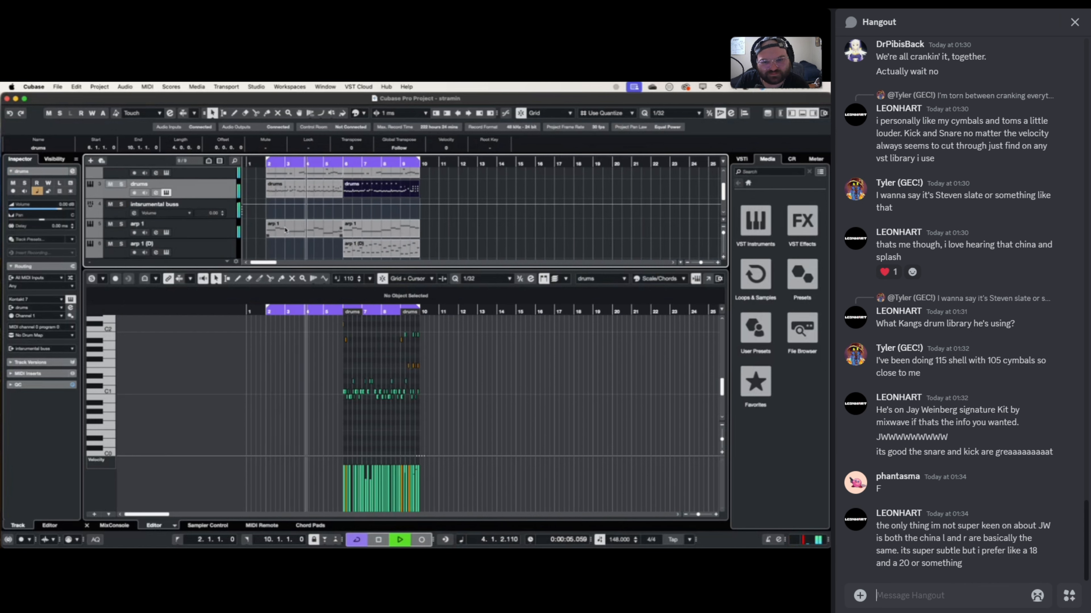
{"action": "scroll", "coordinate": [387, 210], "scroll_direction": "up", "scroll_amount": 2}
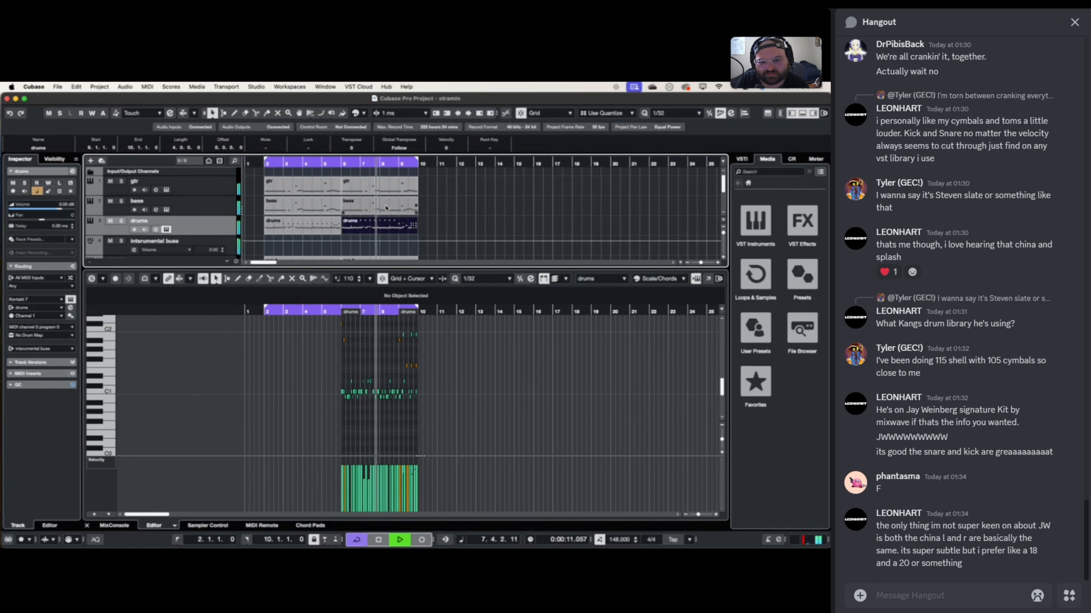
{"action": "scroll", "coordinate": [380, 209], "scroll_direction": "down", "scroll_amount": 1}
{"action": "scroll", "coordinate": [382, 209], "scroll_direction": "right", "scroll_amount": 4}
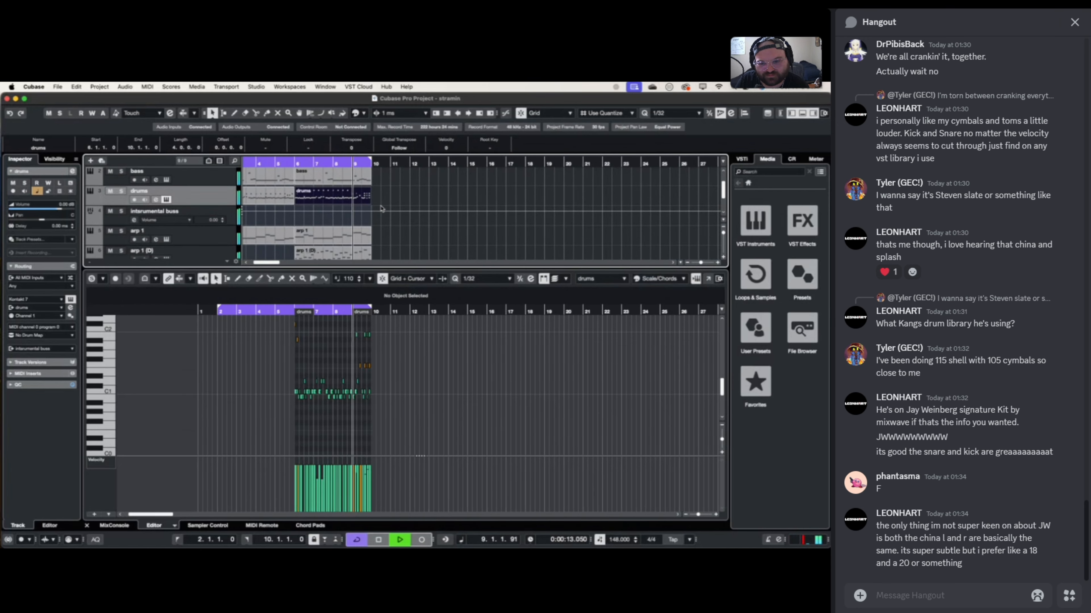
{"action": "scroll", "coordinate": [381, 209], "scroll_direction": "right", "scroll_amount": 1}
- Send the chat message "one snappy and one low and slow" and rename the arp 1 (D) track to "sup synth"
{"action": "type", "text": "snappy and one"}
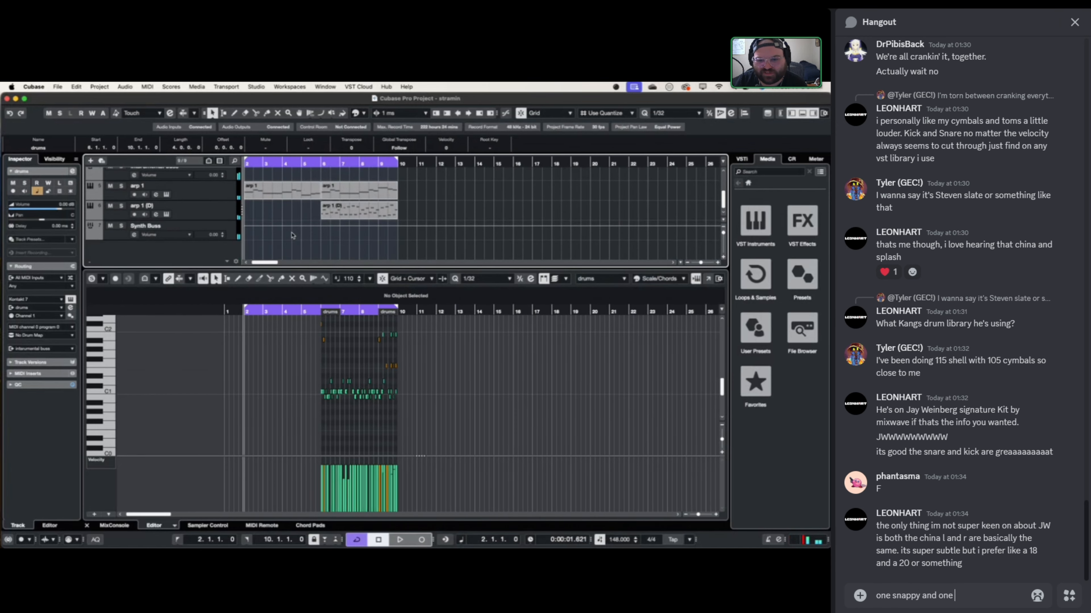
{"action": "scroll", "coordinate": [291, 238], "scroll_direction": "down", "scroll_amount": 2}
{"action": "type", "text": "low an"}
{"action": "double_click", "coordinate": [136, 206]}
{"action": "type", "text": "d slow"}
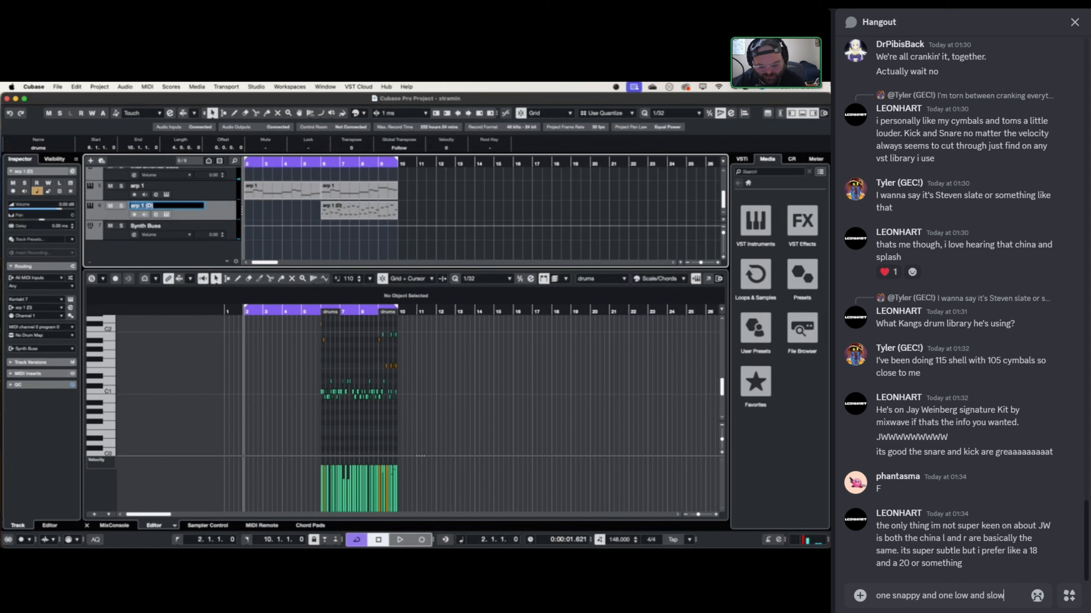
{"action": "key", "text": "Return"}
{"action": "type", "text": "su"}
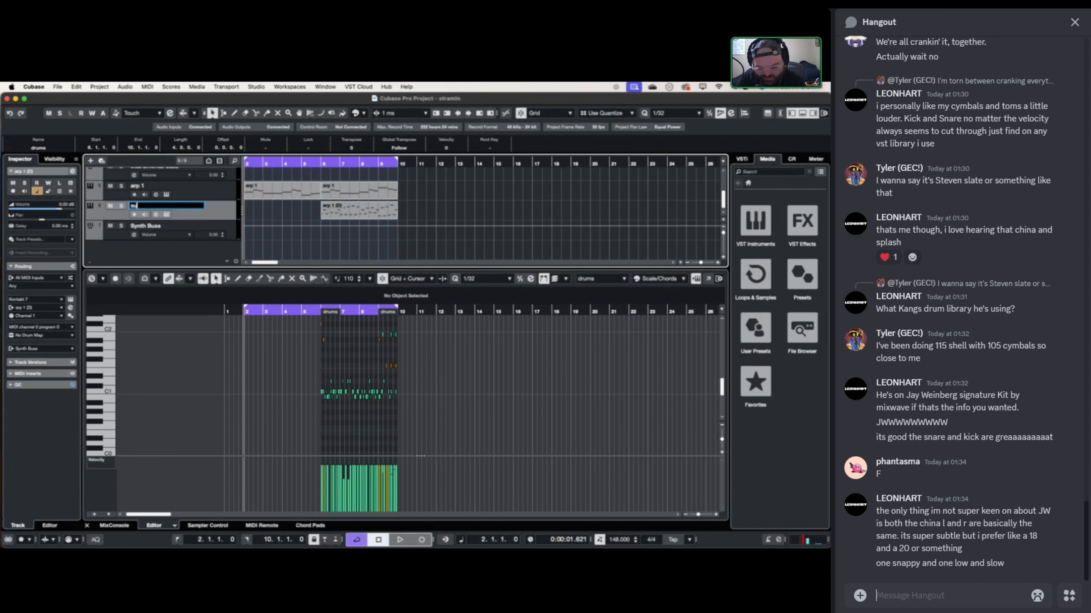
{"action": "type", "text": "p synth"}
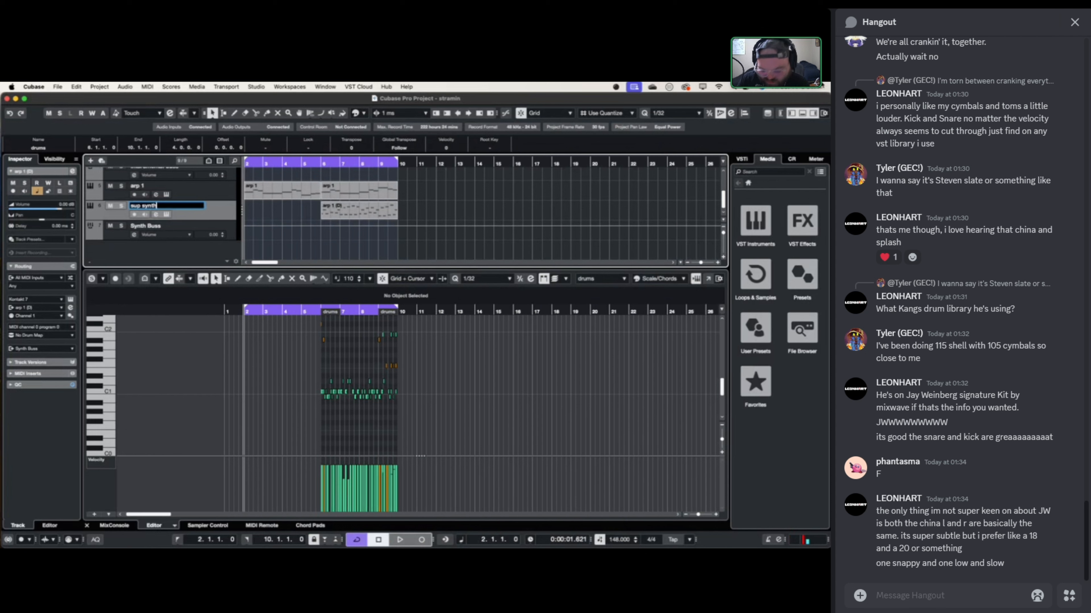
{"action": "key", "text": "Return"}
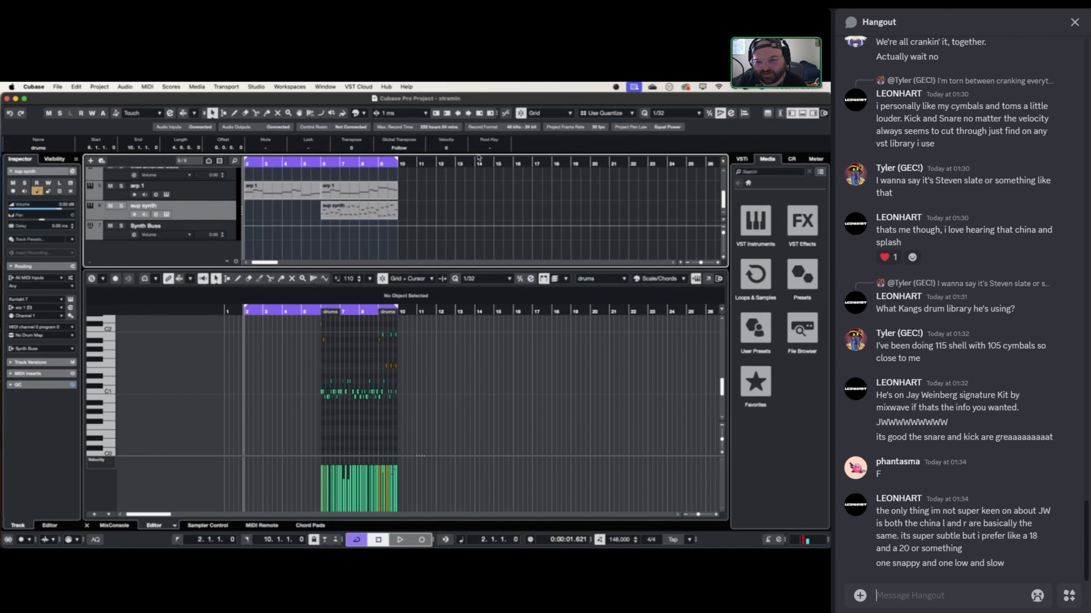
- Extend the end of the project's cycle range to 30.2.1.60, well past the existing parts
{"action": "scroll", "coordinate": [360, 195], "scroll_direction": "up", "scroll_amount": 5}
{"action": "scroll", "coordinate": [360, 195], "scroll_direction": "right", "scroll_amount": 2}
{"action": "scroll", "coordinate": [360, 196], "scroll_direction": "right", "scroll_amount": 3}
{"action": "scroll", "coordinate": [360, 195], "scroll_direction": "up", "scroll_amount": 1}
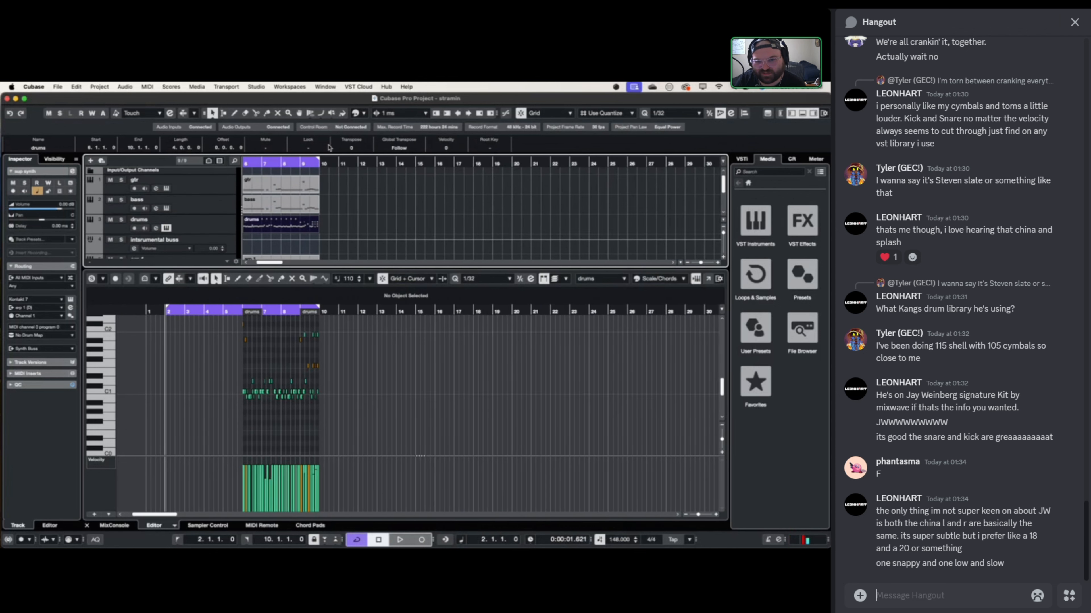
{"action": "left_click_drag", "start_coordinate": [321, 156], "coordinate": [711, 155]}
{"action": "scroll", "coordinate": [259, 232], "scroll_direction": "left", "scroll_amount": 5}
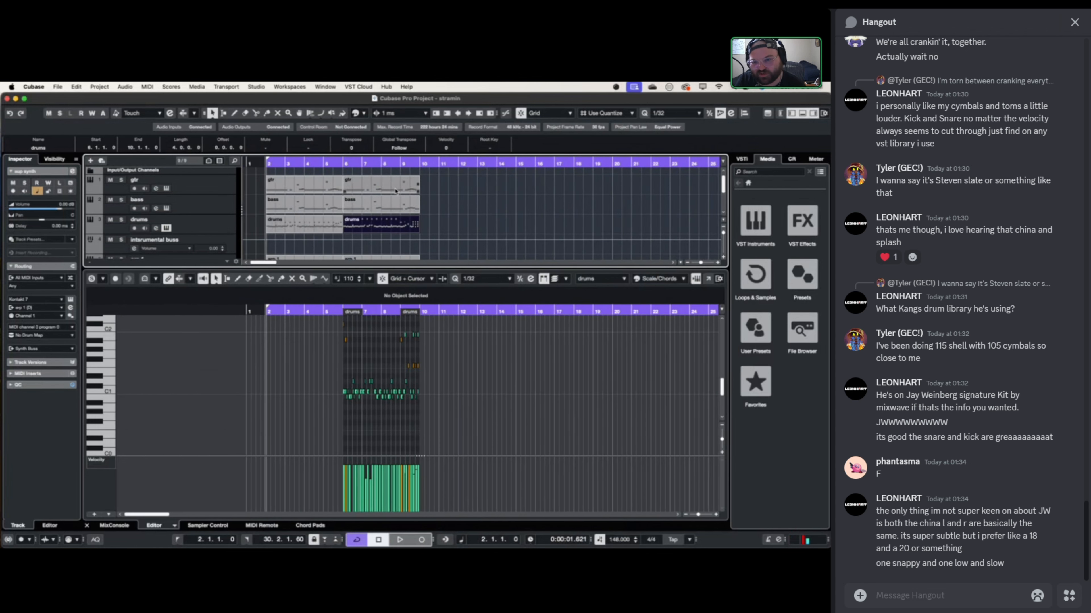
- Examine the existing gtr, bass, drums, arp 1 and sup synth parts across the arrangement
{"action": "scroll", "coordinate": [446, 202], "scroll_direction": "right", "scroll_amount": 5}
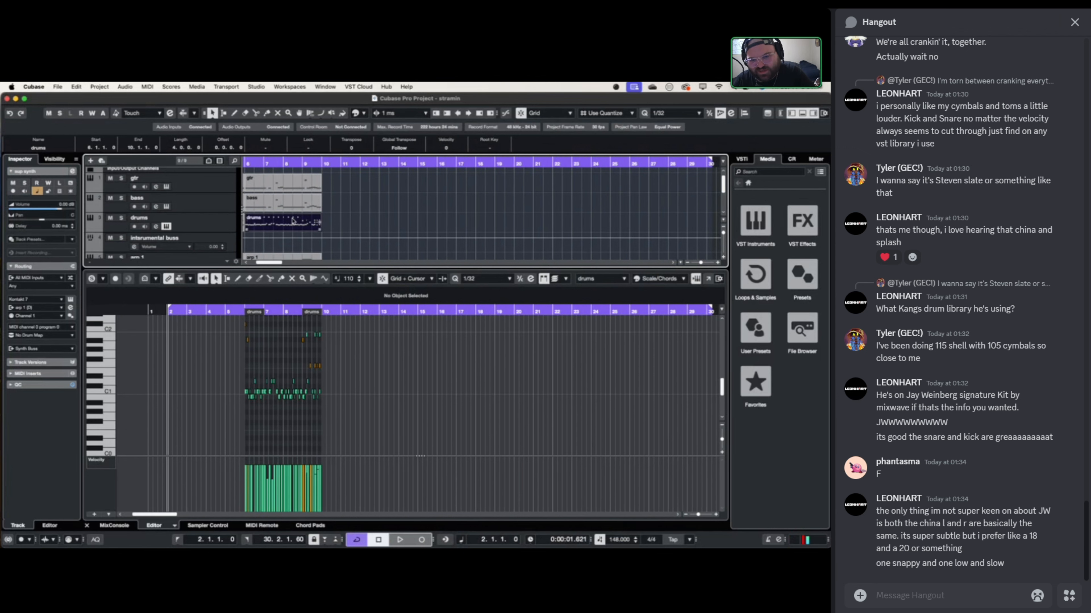
{"action": "scroll", "coordinate": [275, 220], "scroll_direction": "left", "scroll_amount": 3}
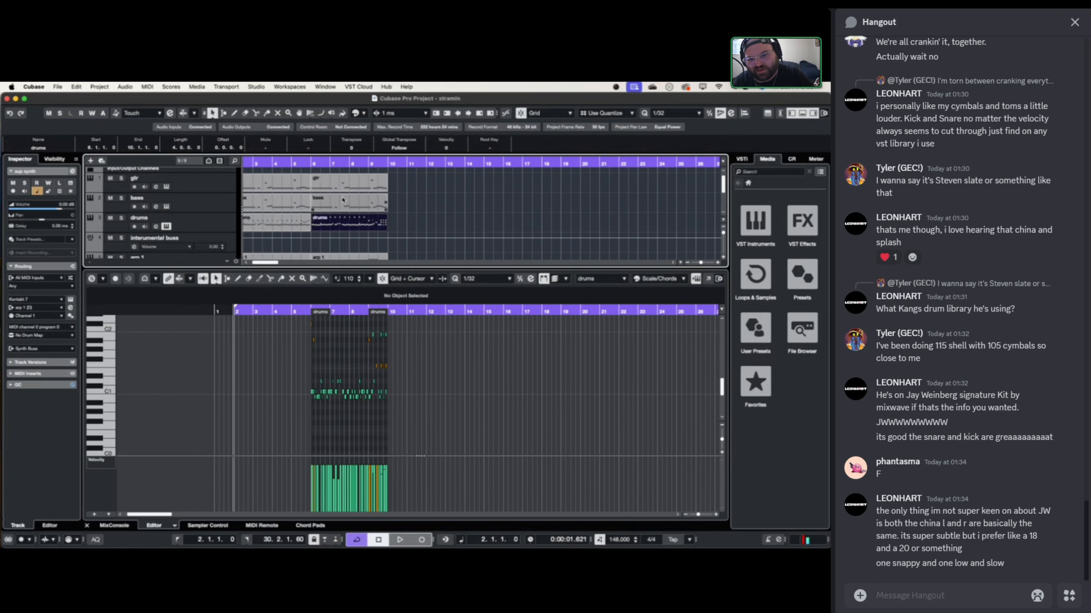
{"action": "key", "text": "shift+f"}
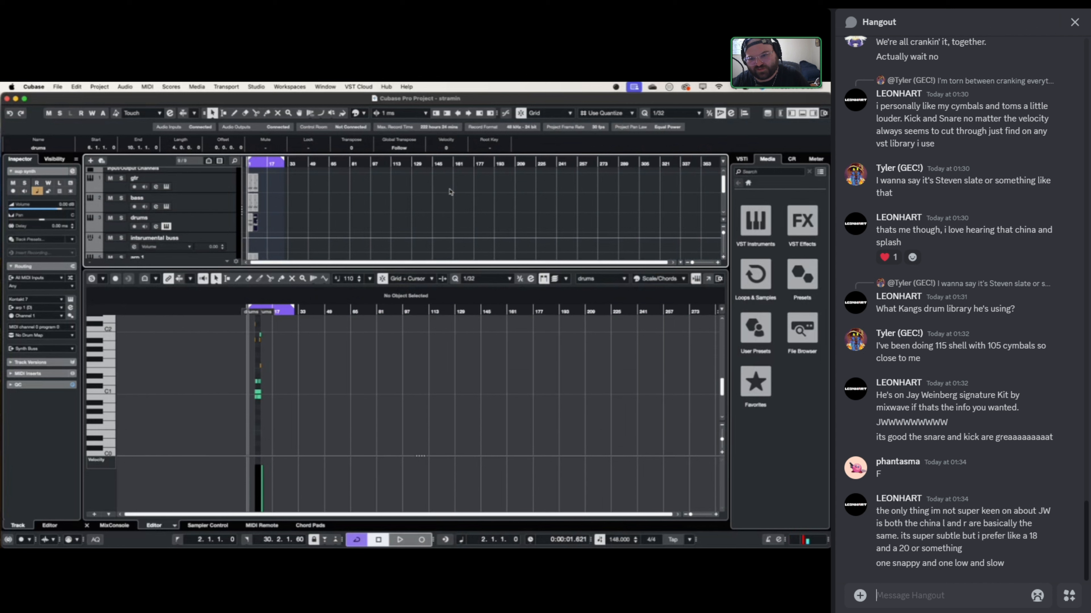
{"action": "scroll", "coordinate": [235, 210], "scroll_direction": "up", "scroll_amount": 1}
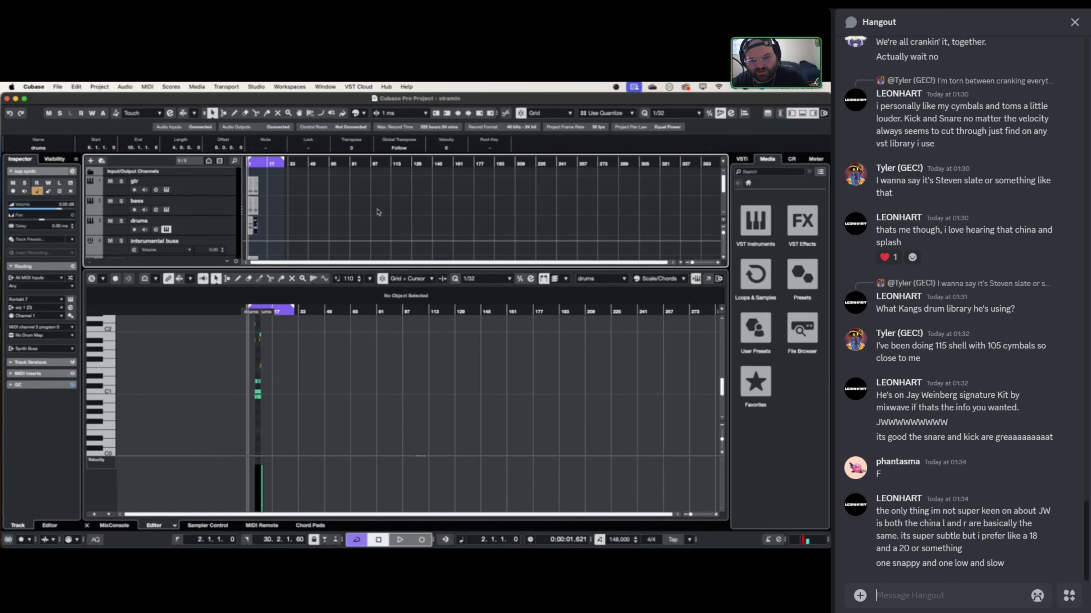
{"action": "scroll", "coordinate": [251, 210], "scroll_direction": "up", "scroll_amount": 5}
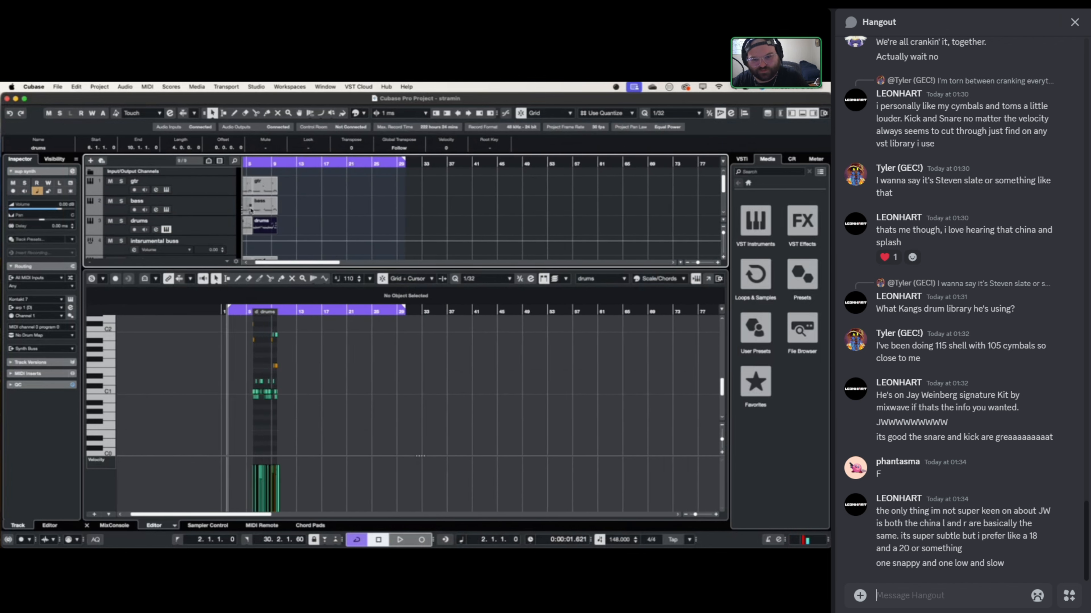
{"action": "scroll", "coordinate": [251, 210], "scroll_direction": "up", "scroll_amount": 8}
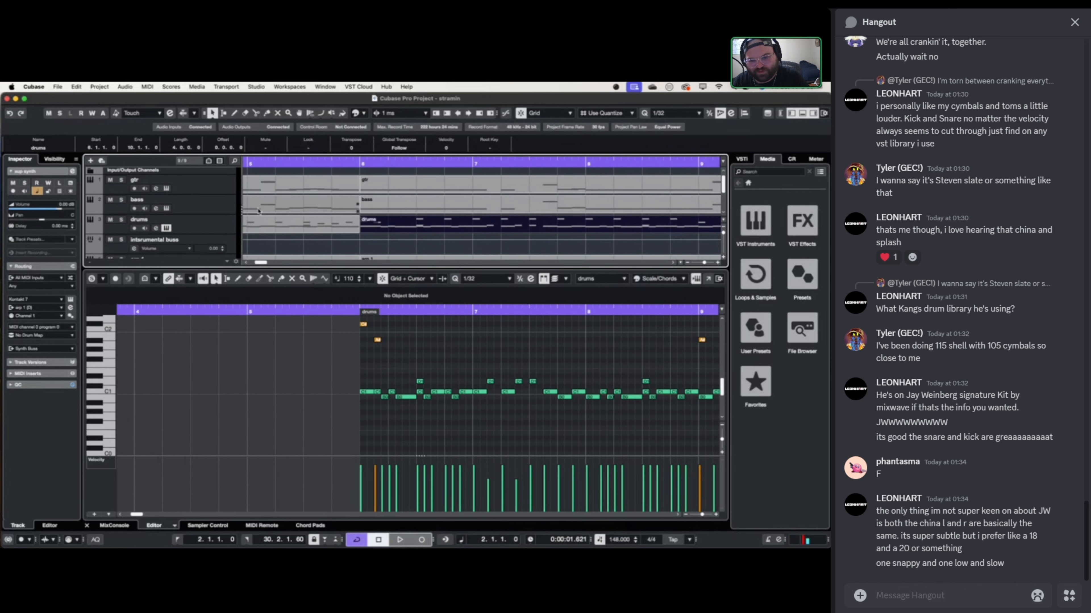
{"action": "scroll", "coordinate": [259, 210], "scroll_direction": "down", "scroll_amount": 8}
{"action": "scroll", "coordinate": [260, 211], "scroll_direction": "down", "scroll_amount": 2}
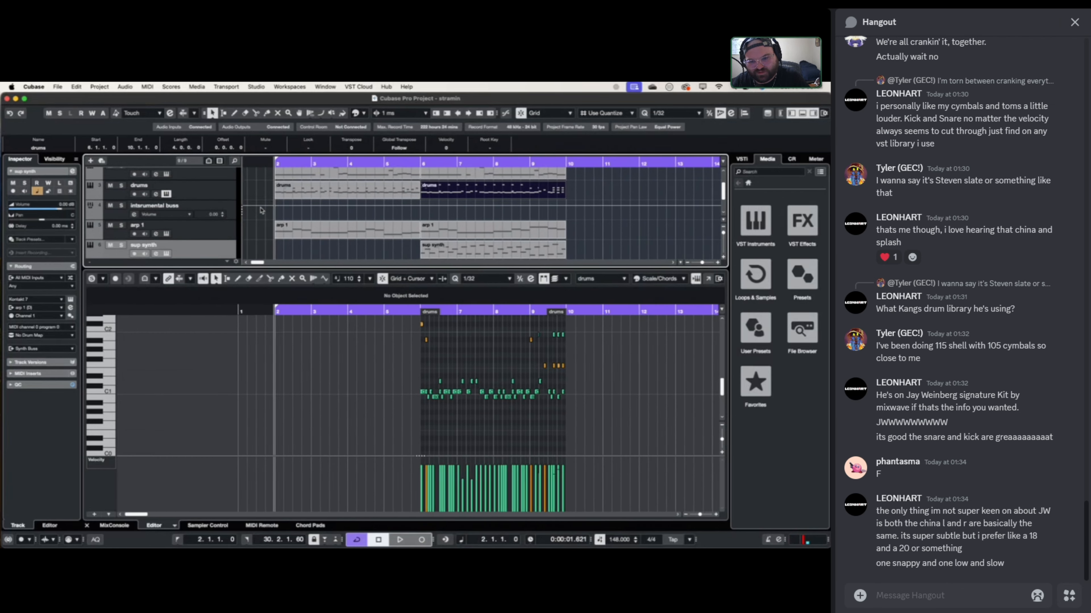
{"action": "scroll", "coordinate": [260, 210], "scroll_direction": "down", "scroll_amount": 1}
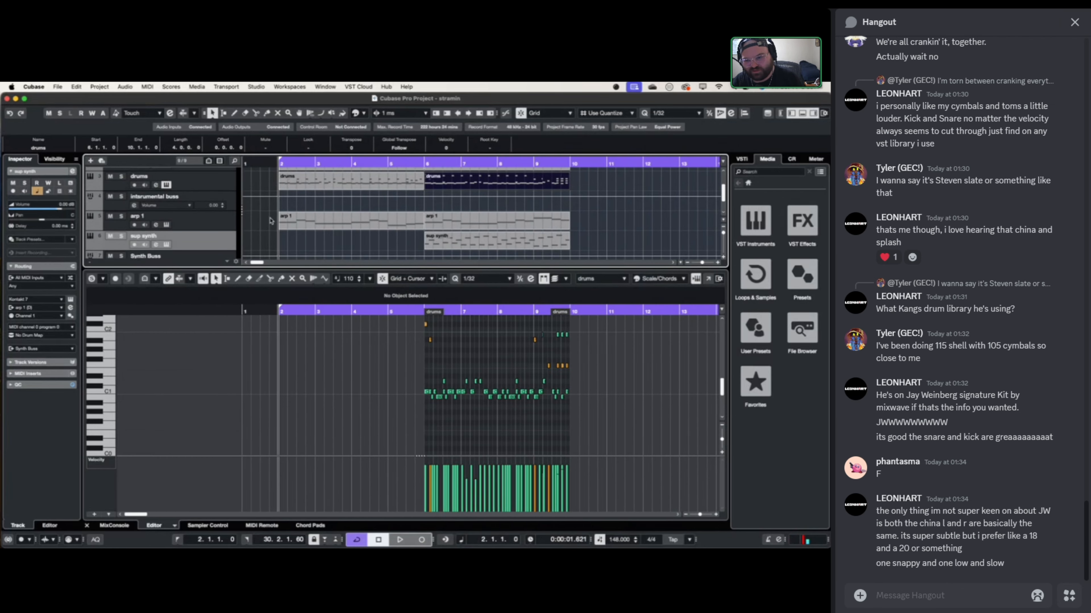
{"action": "scroll", "coordinate": [270, 220], "scroll_direction": "up", "scroll_amount": 3}
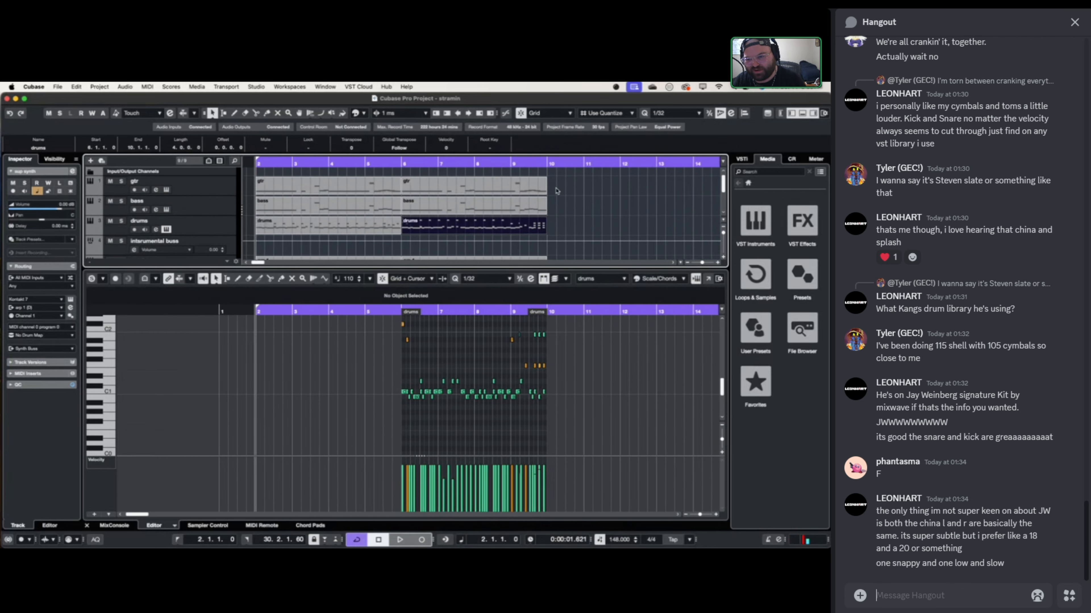
- Draw an empty part on the gtr track from bar 10 to bar 14, right after the existing parts
{"action": "scroll", "coordinate": [547, 189], "scroll_direction": "right", "scroll_amount": 5}
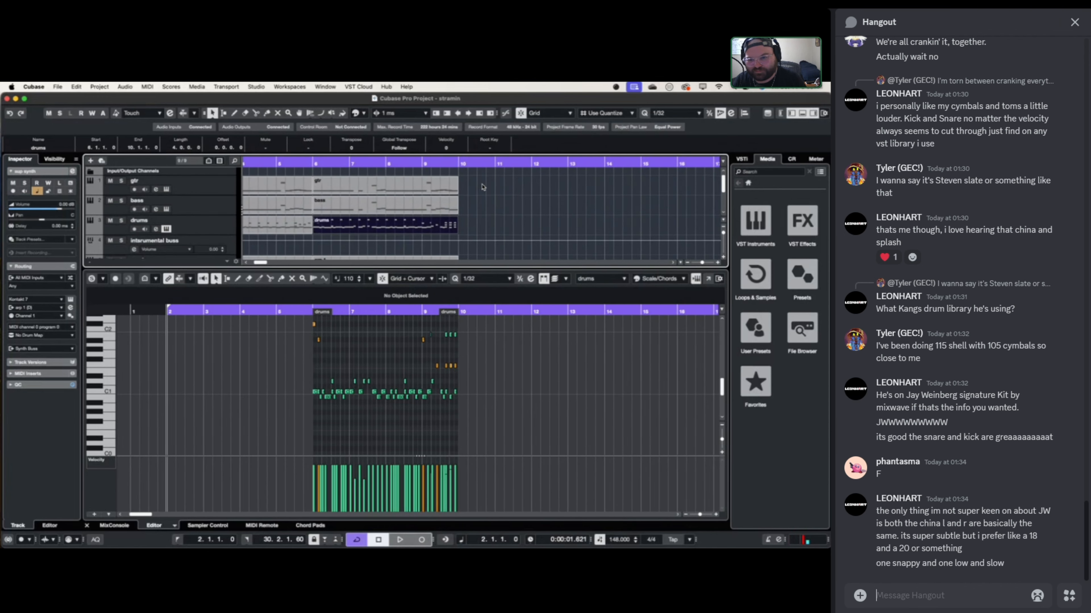
{"action": "scroll", "coordinate": [485, 186], "scroll_direction": "right", "scroll_amount": 4}
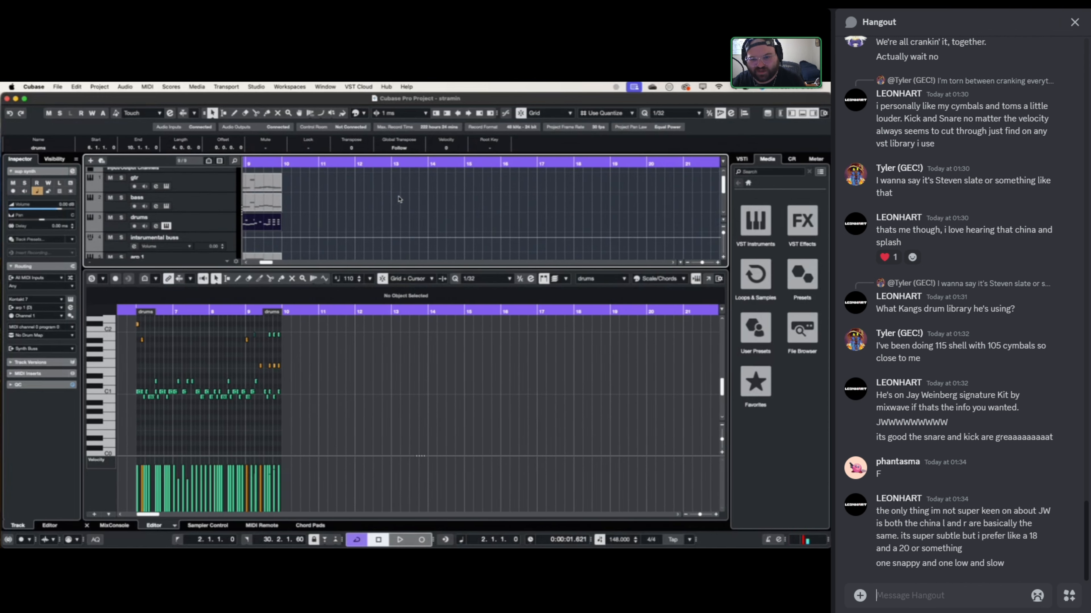
{"action": "scroll", "coordinate": [314, 202], "scroll_direction": "up", "scroll_amount": 1}
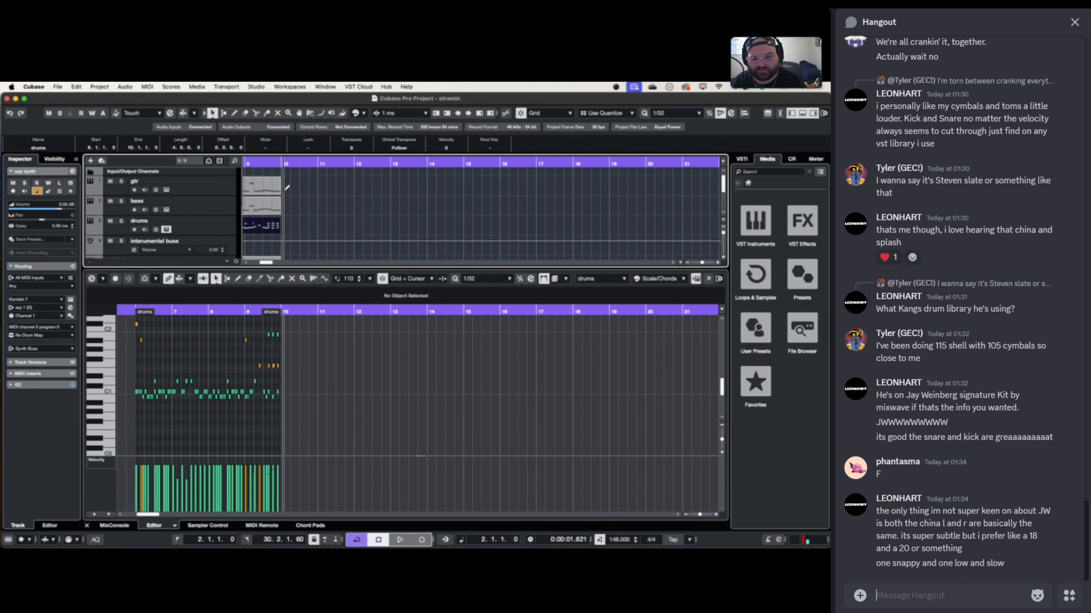
{"action": "scroll", "coordinate": [284, 193], "scroll_direction": "up", "scroll_amount": 3}
{"action": "mouse_move", "coordinate": [280, 187]}
{"action": "left_mouse_down"}
{"action": "mouse_move", "coordinate": [677, 178]}
{"action": "mouse_move", "coordinate": [564, 193]}
{"action": "left_mouse_up"}
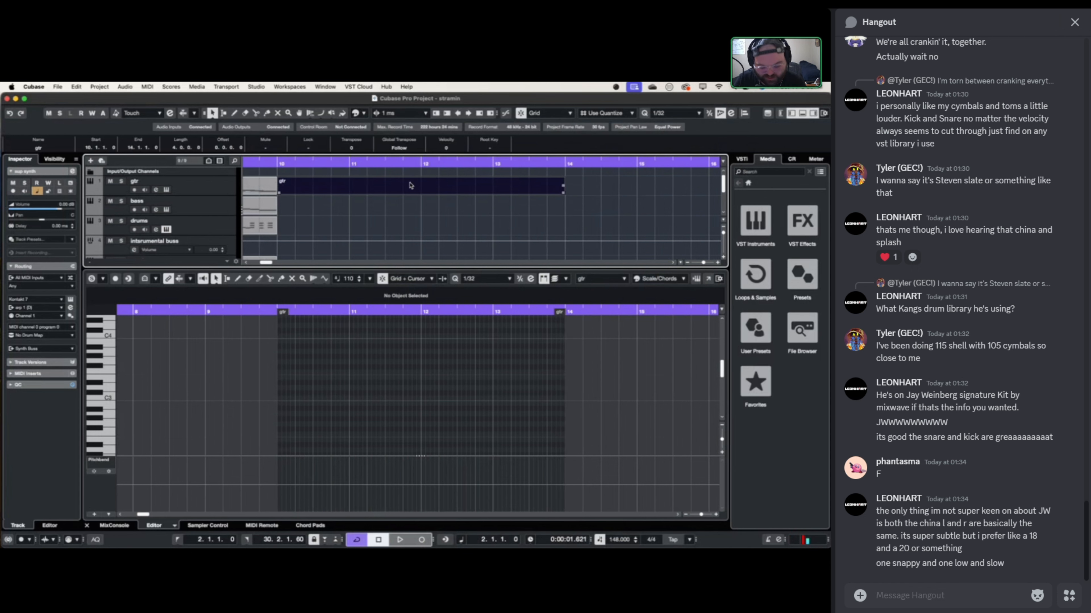
- Glue the two adjoining parts on each of the gtr, bass and drums tracks between bars 2 and 10, and return to the selection tool
{"action": "scroll", "coordinate": [402, 204], "scroll_direction": "down", "scroll_amount": 5}
{"action": "scroll", "coordinate": [383, 198], "scroll_direction": "left", "scroll_amount": 3}
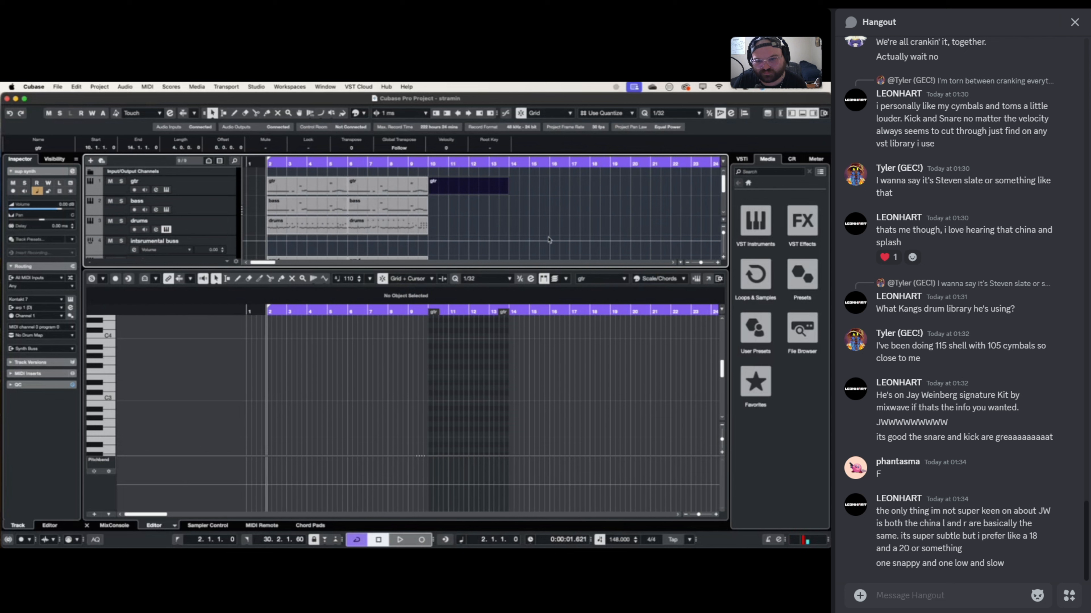
{"action": "right_click", "coordinate": [507, 220]}
{"action": "left_click", "coordinate": [562, 219]}
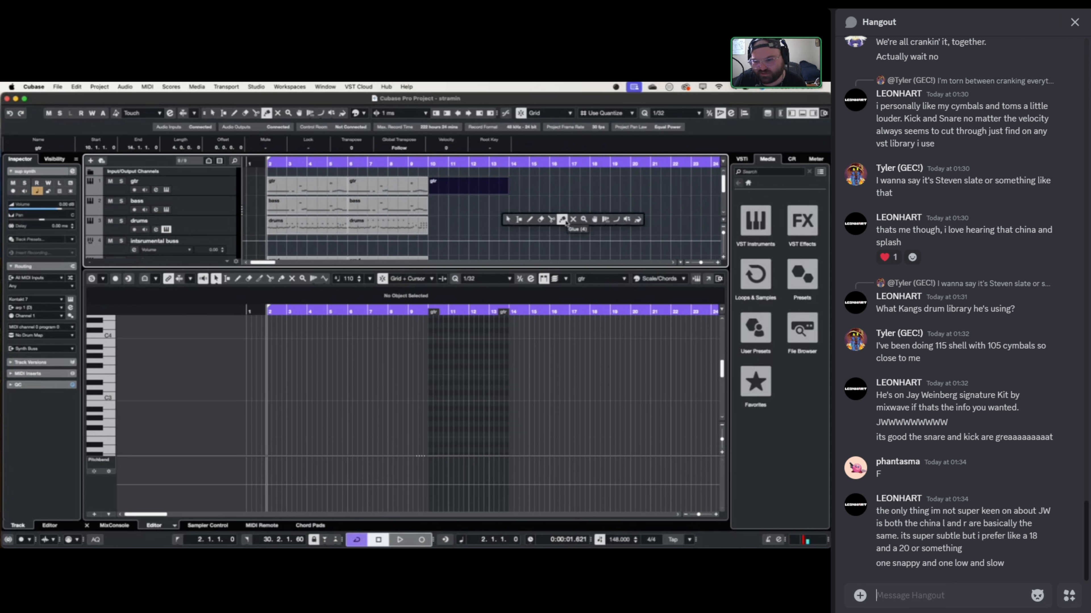
{"action": "left_click", "coordinate": [345, 188]}
{"action": "left_click", "coordinate": [339, 204]}
{"action": "left_click", "coordinate": [338, 219]}
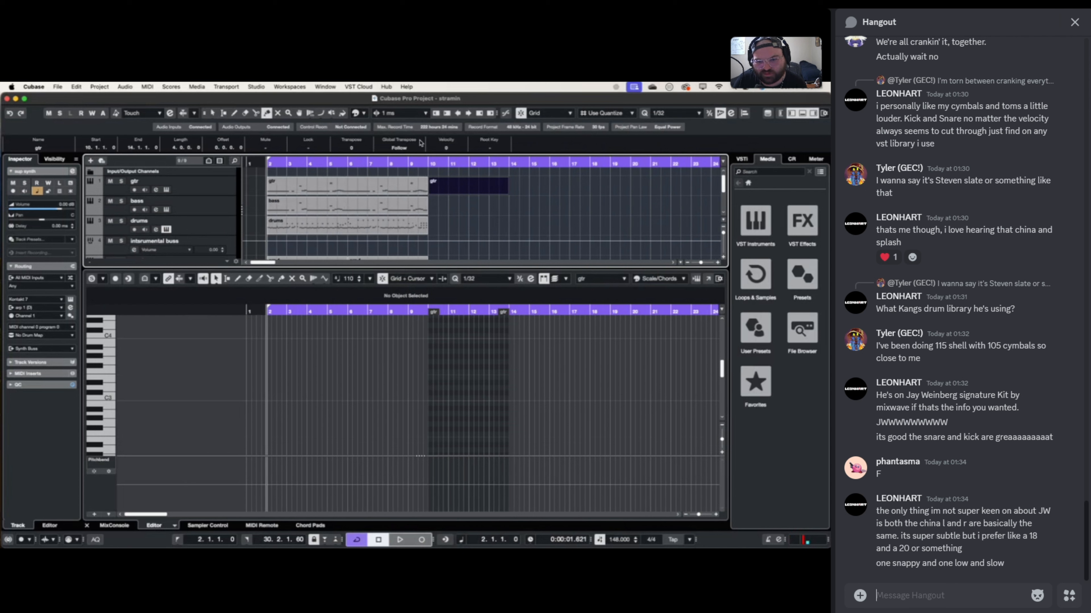
{"action": "right_click", "coordinate": [485, 212]}
{"action": "left_click", "coordinate": [485, 213]}
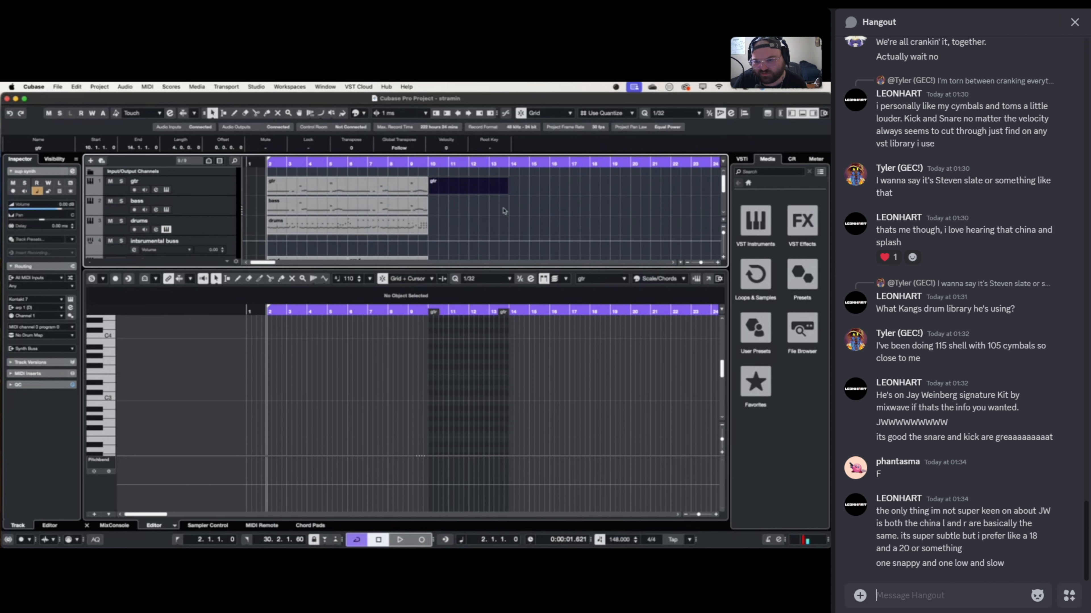
{"action": "scroll", "coordinate": [493, 210], "scroll_direction": "down", "scroll_amount": 1}
{"action": "scroll", "coordinate": [493, 210], "scroll_direction": "down", "scroll_amount": 3}
{"action": "scroll", "coordinate": [492, 210], "scroll_direction": "up", "scroll_amount": 2}
{"action": "scroll", "coordinate": [492, 210], "scroll_direction": "right", "scroll_amount": 1}
{"action": "right_click", "coordinate": [491, 209]}
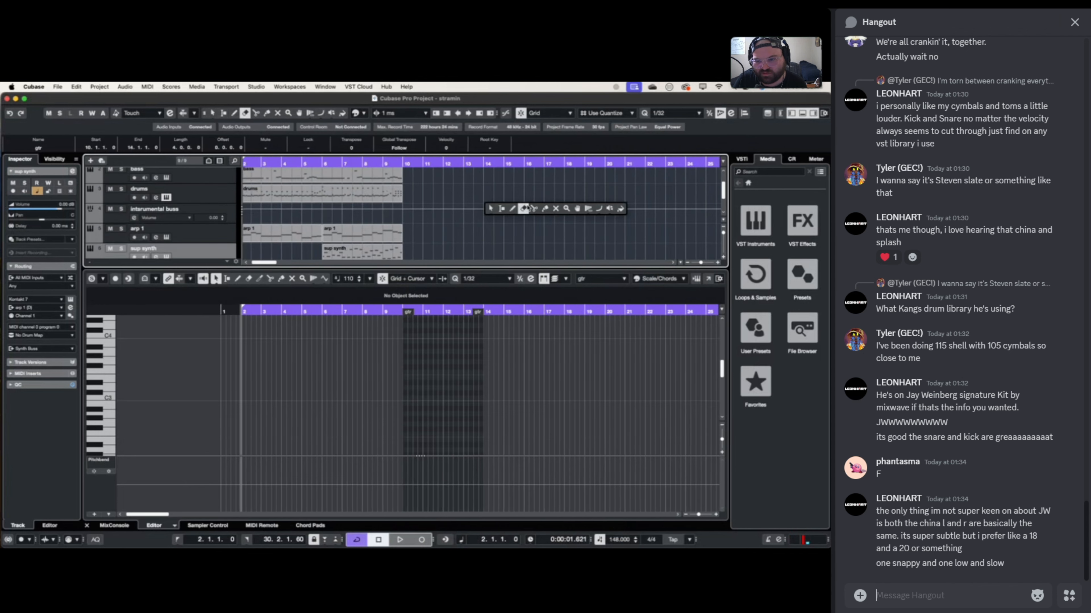
{"action": "left_click", "coordinate": [545, 210]}
{"action": "scroll", "coordinate": [410, 196], "scroll_direction": "up", "scroll_amount": 2}
{"action": "scroll", "coordinate": [410, 196], "scroll_direction": "right", "scroll_amount": 1}
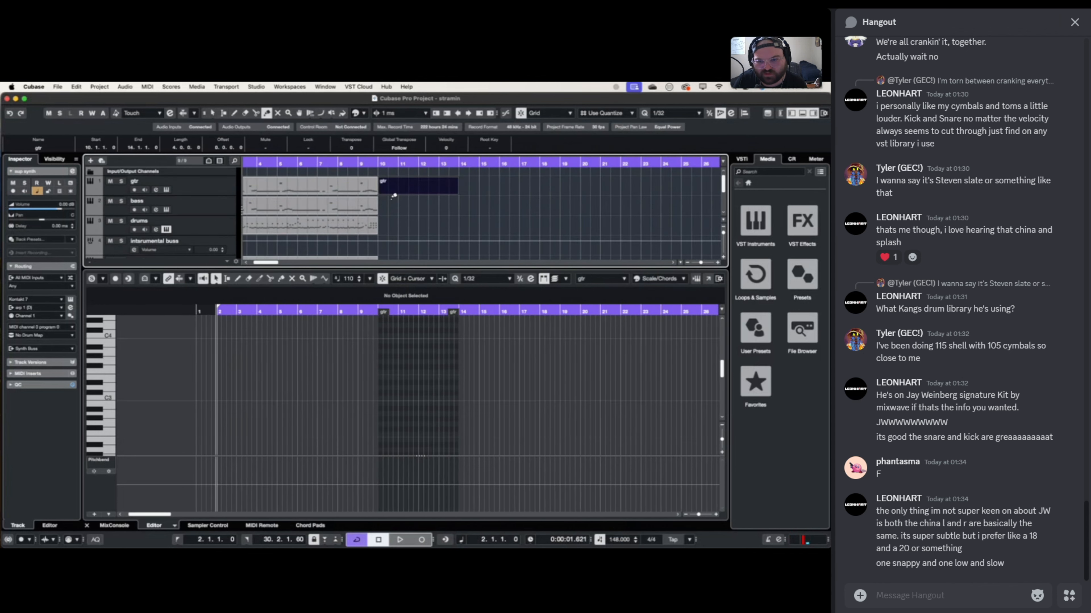
{"action": "scroll", "coordinate": [410, 196], "scroll_direction": "left", "scroll_amount": 2}
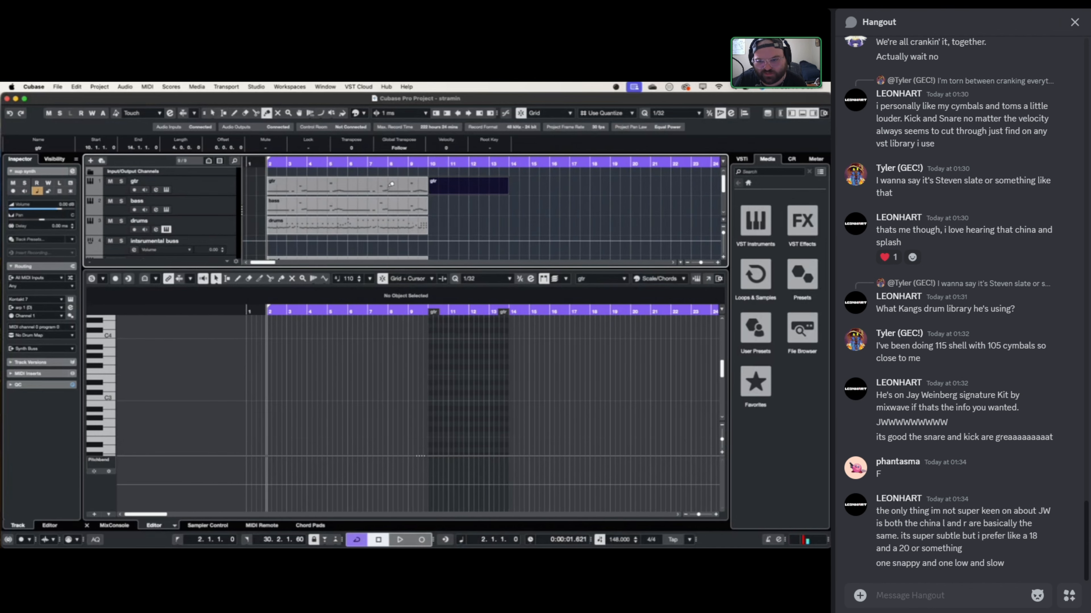
{"action": "right_click", "coordinate": [440, 202]}
{"action": "left_click", "coordinate": [439, 203]}
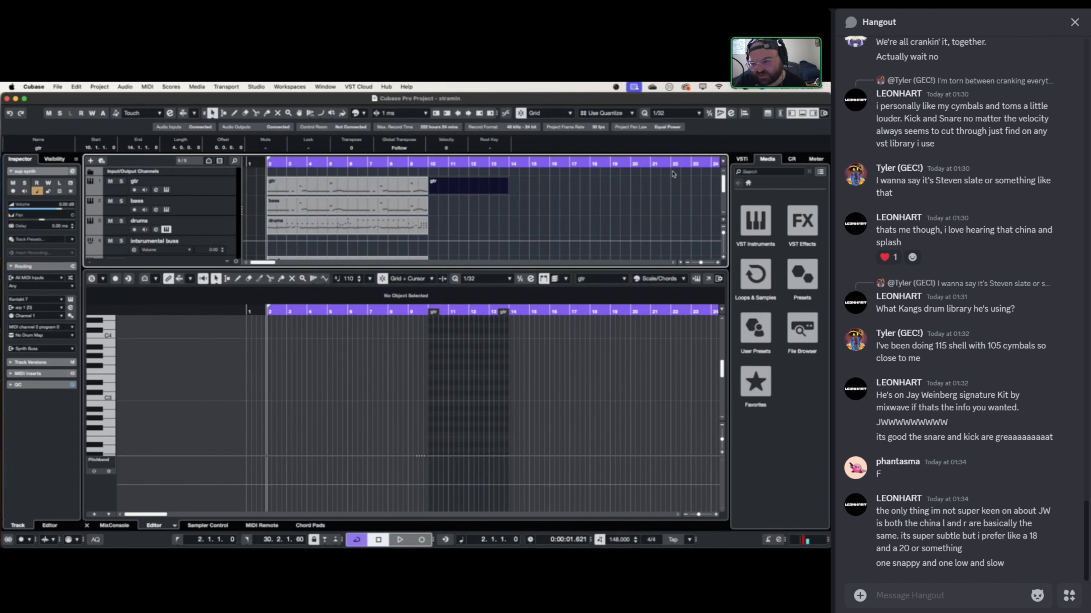
- Open the empty gtr part for note editing and bring its start at bar 10 into view around C3 and C4
{"action": "double_click", "coordinate": [466, 186]}
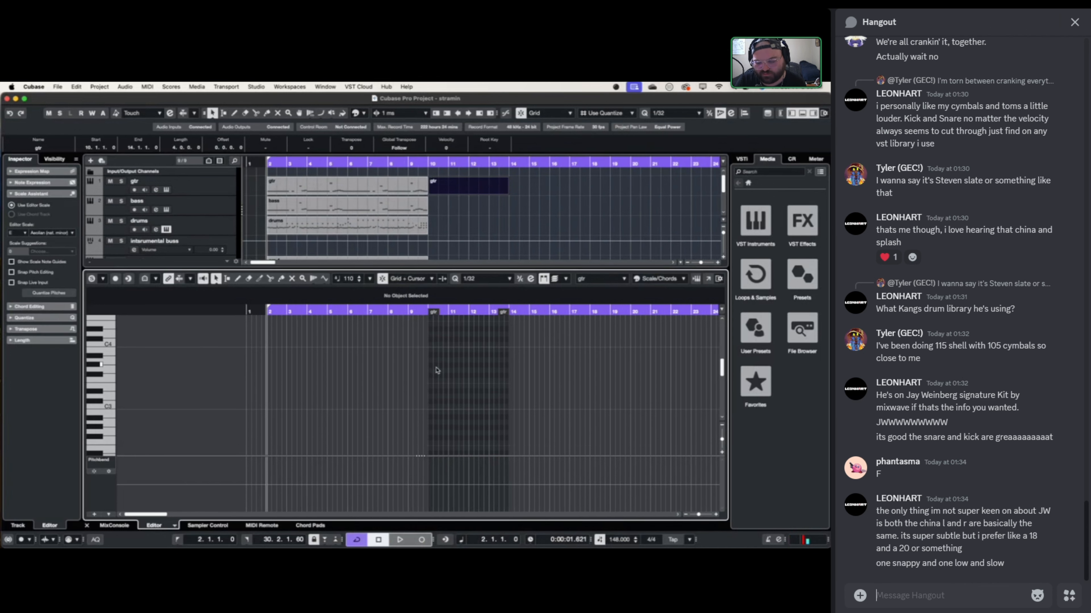
{"action": "scroll", "coordinate": [439, 372], "scroll_direction": "up", "scroll_amount": 8}
{"action": "scroll", "coordinate": [444, 371], "scroll_direction": "up", "scroll_amount": 6}
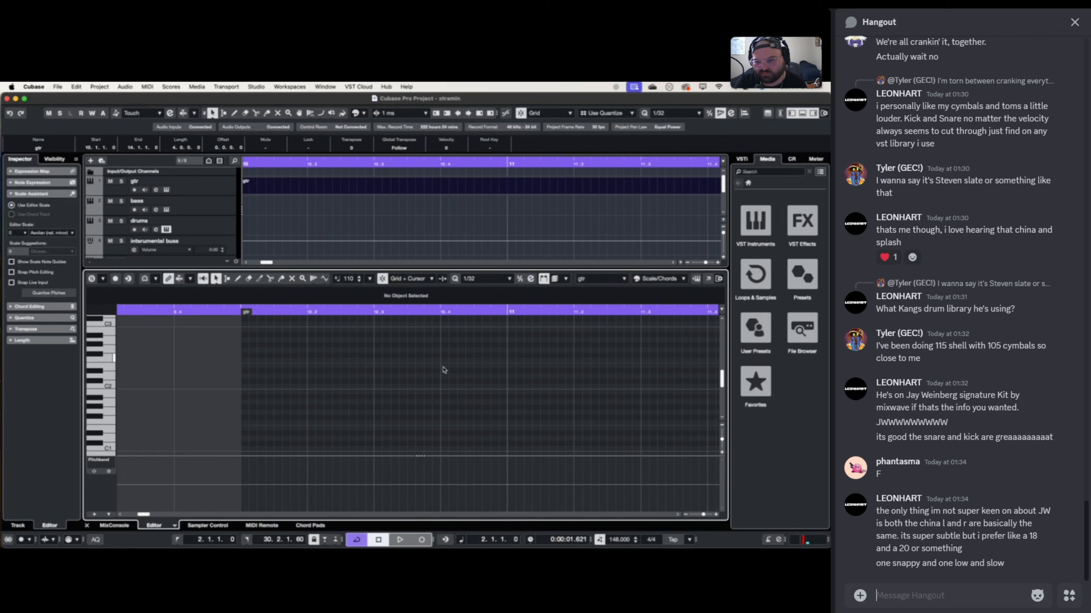
{"action": "scroll", "coordinate": [439, 371], "scroll_direction": "up", "scroll_amount": 2}
{"action": "scroll", "coordinate": [439, 371], "scroll_direction": "left", "scroll_amount": 5}
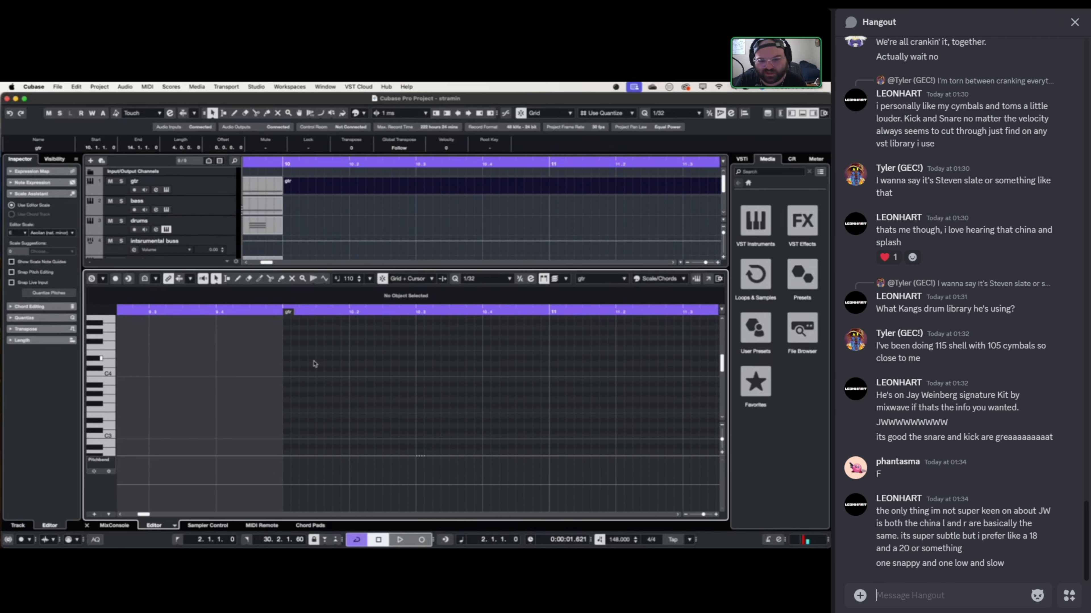
{"action": "scroll", "coordinate": [314, 364], "scroll_direction": "down", "scroll_amount": 2}
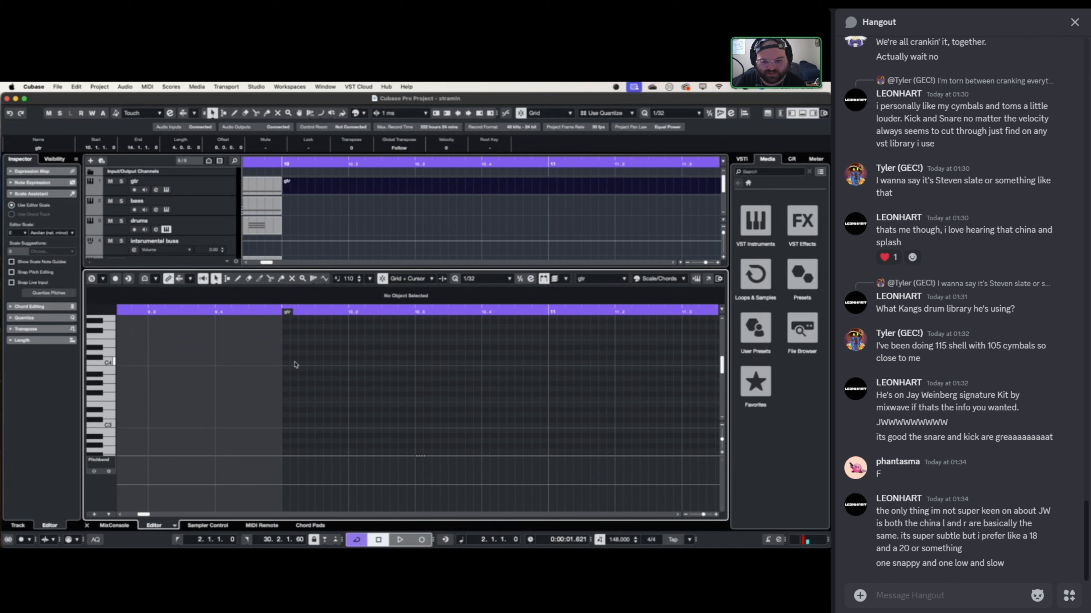
- Draft the chat message "fade in and fade out is done after"
{"action": "type", "text": "fade"}
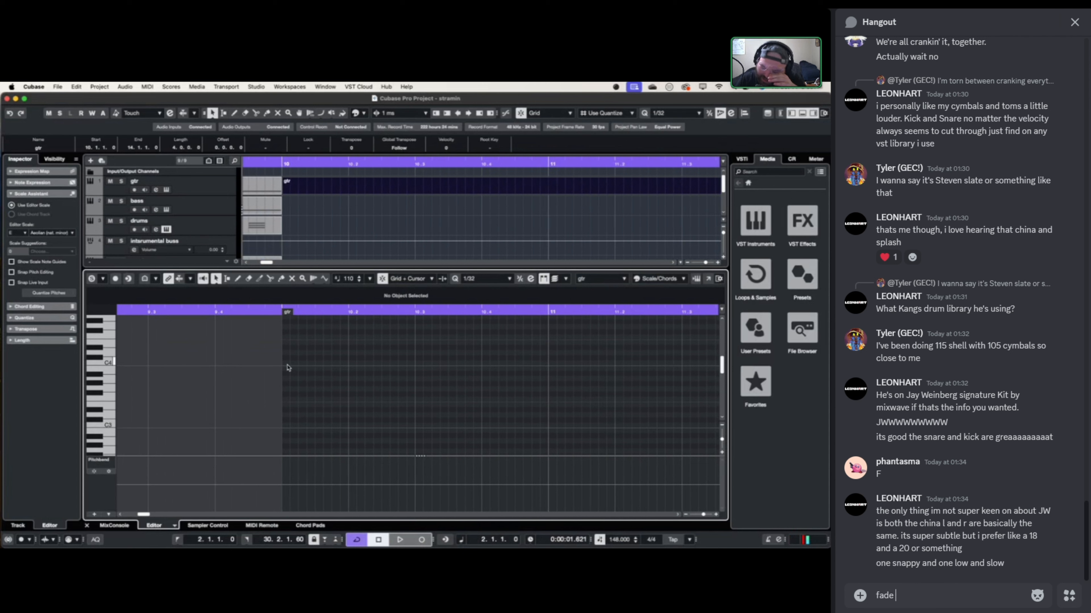
{"action": "type", "text": " in and fade out is"}
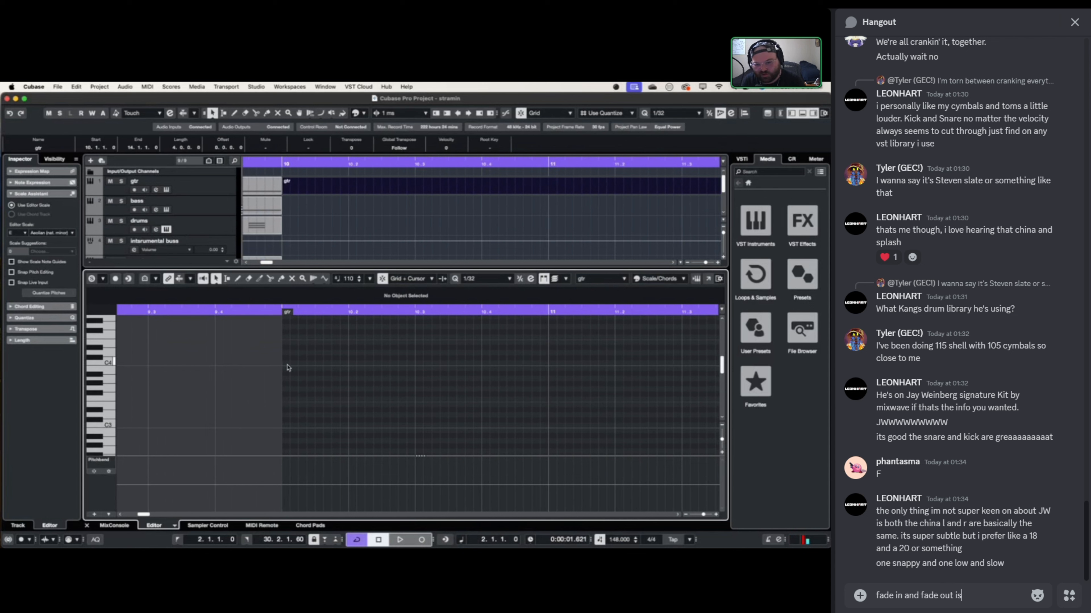
{"action": "type", "text": "done after"}
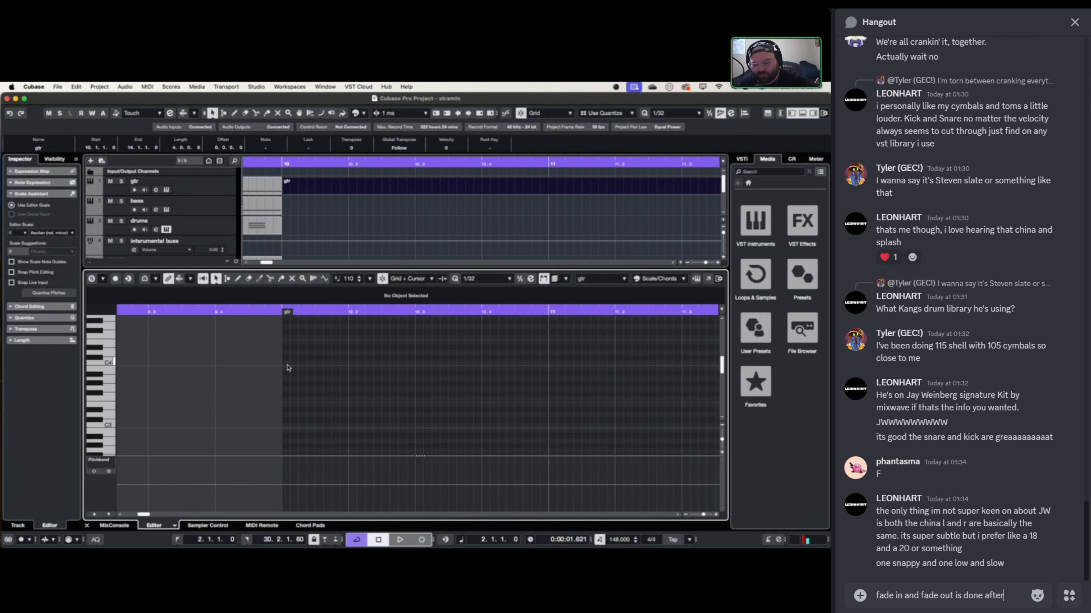
- Reword the chat draft as the question "is fade in and fade out done after"
{"action": "key", "text": "Left"}
{"action": "key", "text": "Left"}
{"action": "key", "text": "Left"}
{"action": "key", "text": "Left"}
{"action": "key", "text": "Left"}
{"action": "key", "text": "Left"}
{"action": "key", "text": "Left"}
{"action": "key", "text": "Left"}
{"action": "key", "text": "Left"}
{"action": "key", "text": "Left"}
{"action": "type", "text": "is"}
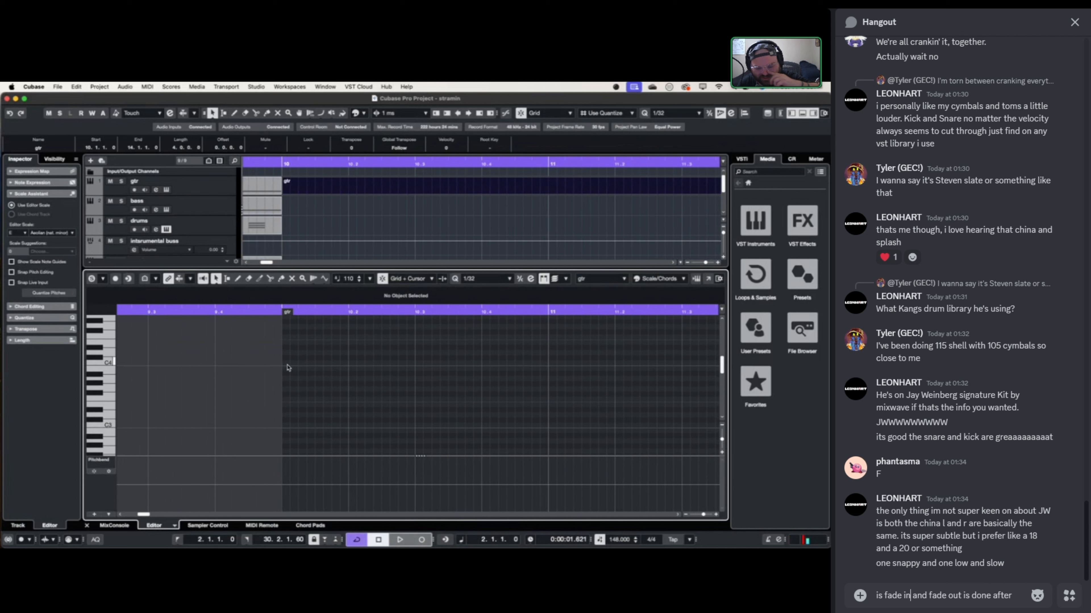
{"action": "key", "text": "Right"}
{"action": "key", "text": "Right"}
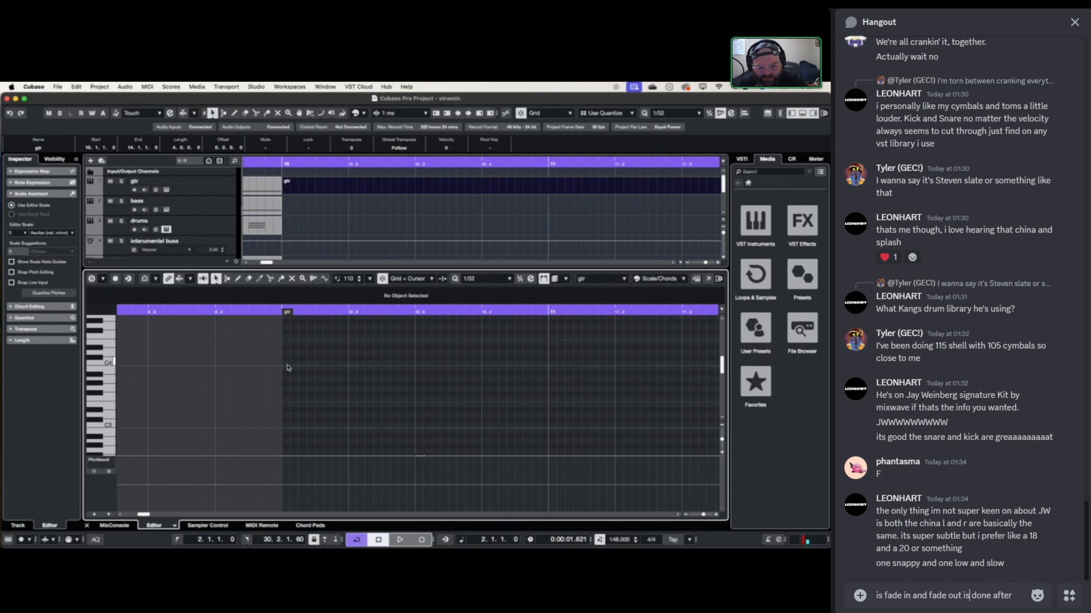
{"action": "key", "text": "Right"}
{"action": "key", "text": "Right"}
{"action": "key", "text": "Right"}
{"action": "key", "text": "Right"}
{"action": "key", "text": "Right"}
{"action": "key", "text": "Right"}
{"action": "key", "text": "BackSpace"}
{"action": "key", "text": "BackSpace"}
{"action": "key", "text": "BackSpace"}
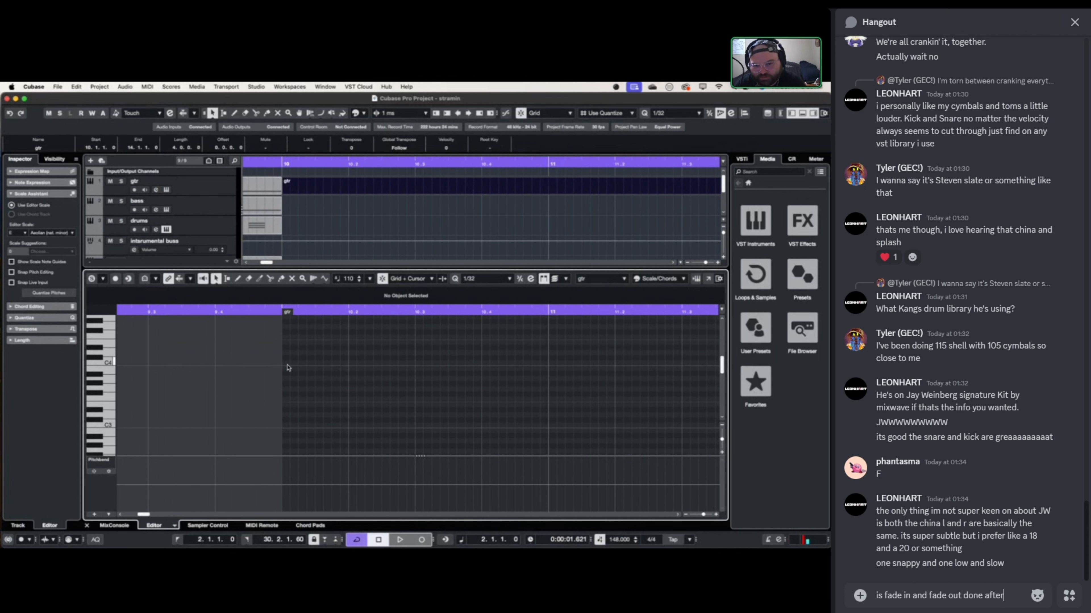
- Add "mastering" to the end of the chat draft and insert "/ during the" before it
{"action": "type", "text": "mastering"}
{"action": "scroll", "coordinate": [313, 317], "scroll_direction": "down", "scroll_amount": 2}
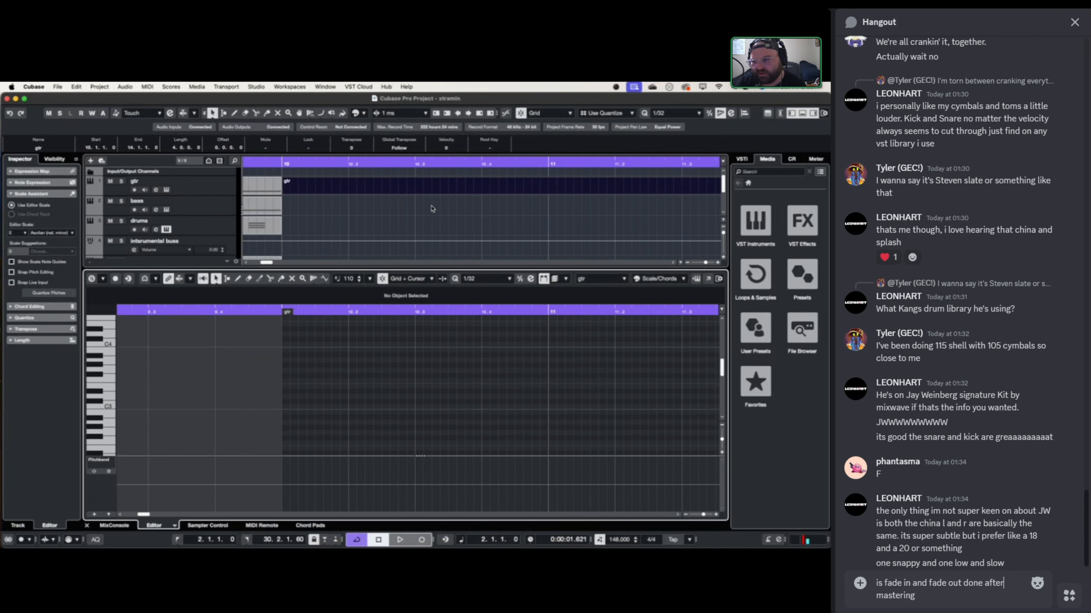
{"action": "key", "text": "Left"}
{"action": "key", "text": "Left"}
{"action": "key", "text": "Left"}
{"action": "type", "text": "/ during"}
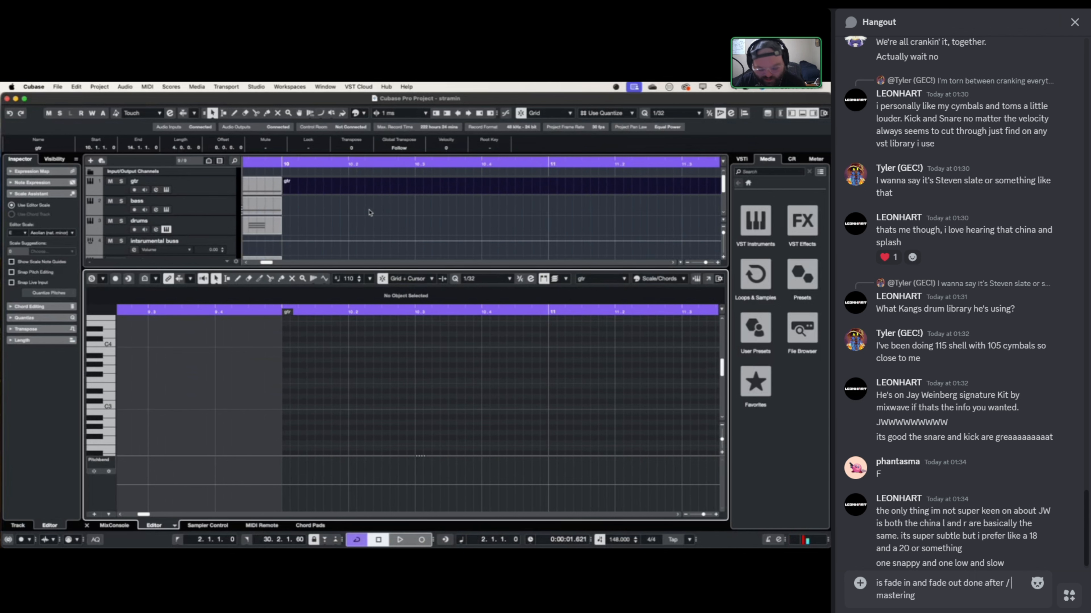
{"action": "scroll", "coordinate": [369, 208], "scroll_direction": "down", "scroll_amount": 3}
{"action": "scroll", "coordinate": [367, 204], "scroll_direction": "down", "scroll_amount": 3}
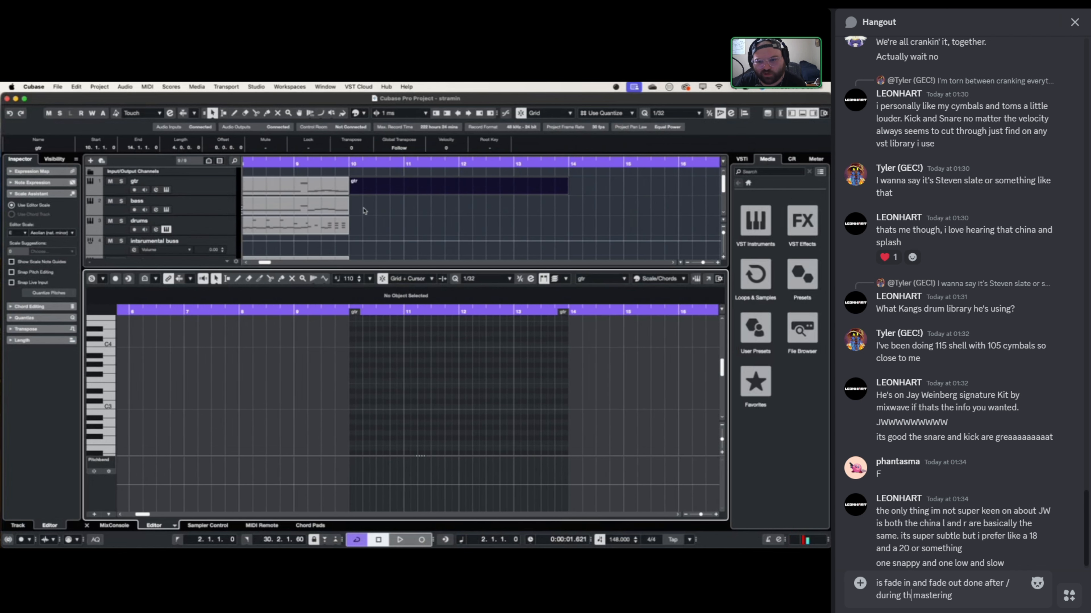
{"action": "type", "text": "the"}
{"action": "scroll", "coordinate": [382, 434], "scroll_direction": "up", "scroll_amount": 5}
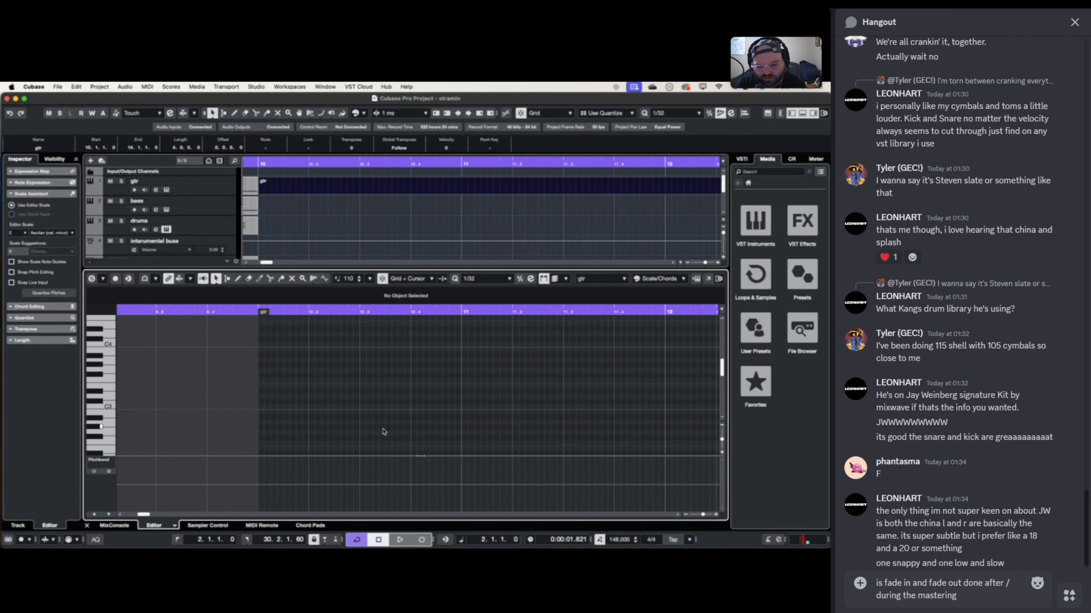
- Finish the mastering question in the chat draft with "stage?" and send it
{"action": "key", "text": "End"}
{"action": "type", "text": "stage?"}
{"action": "key", "text": "Return"}
{"action": "scroll", "coordinate": [207, 408], "scroll_direction": "down", "scroll_amount": 5}
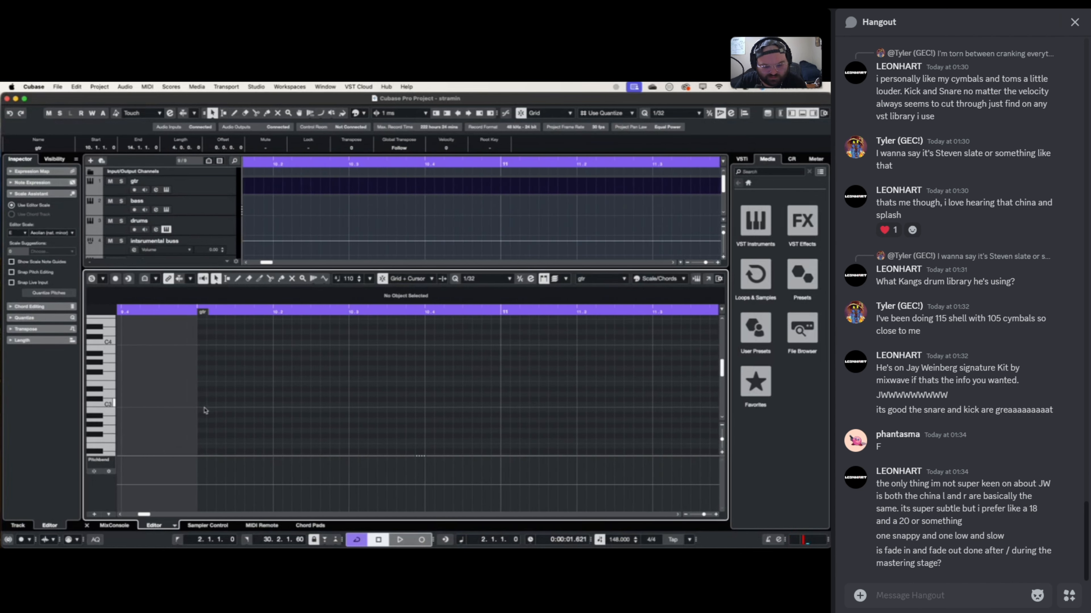
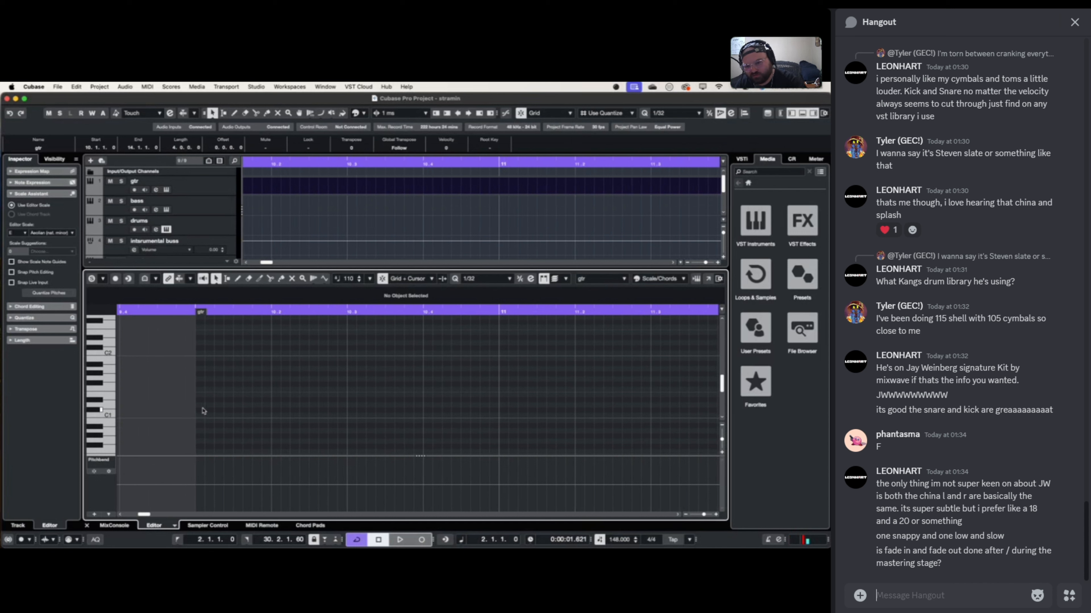
- Send the chat messages "yeah" and "yeah yeah"
{"action": "type", "text": "yeah"}
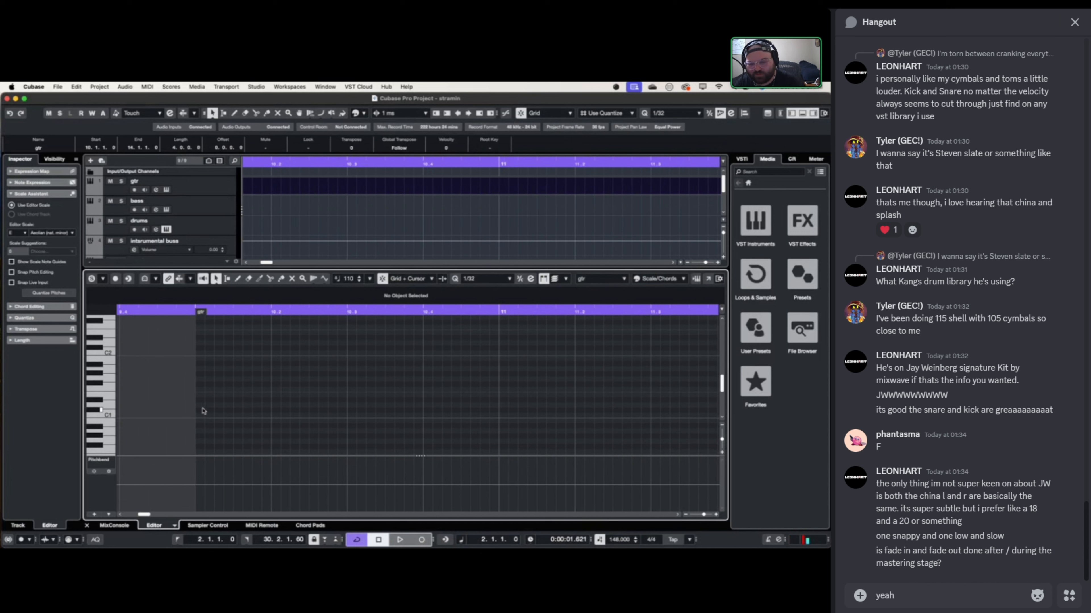
{"action": "key", "text": "Return"}
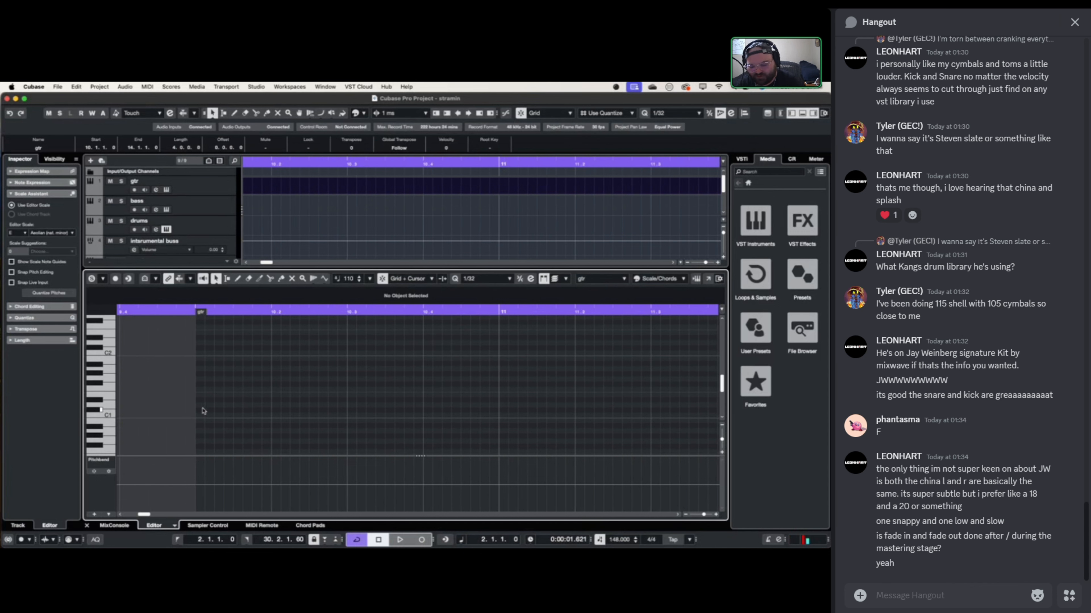
{"action": "type", "text": "yeah yeah"}
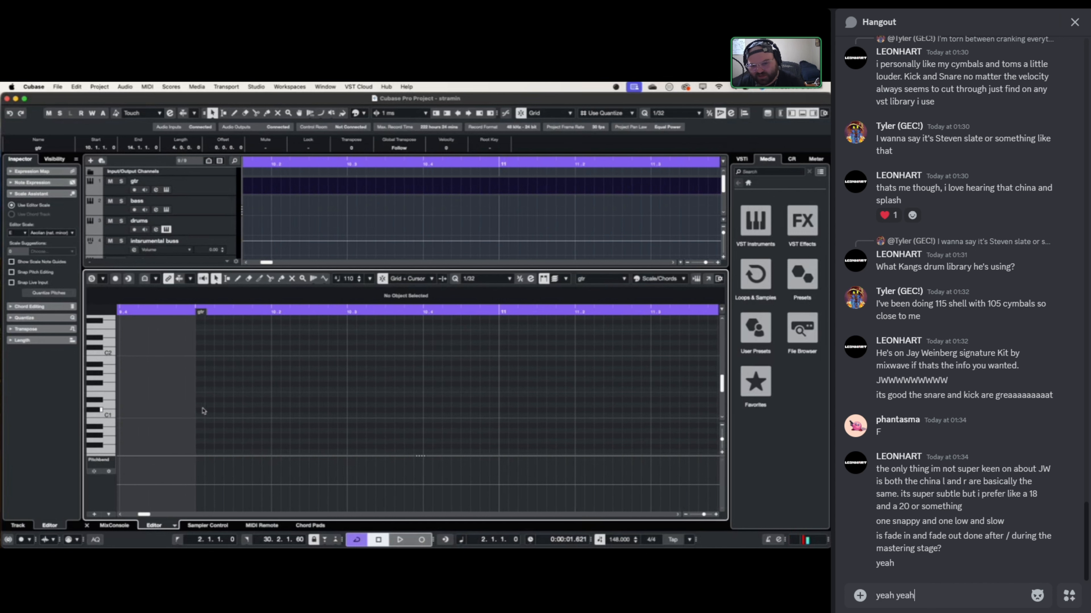
{"action": "key", "text": "Return"}
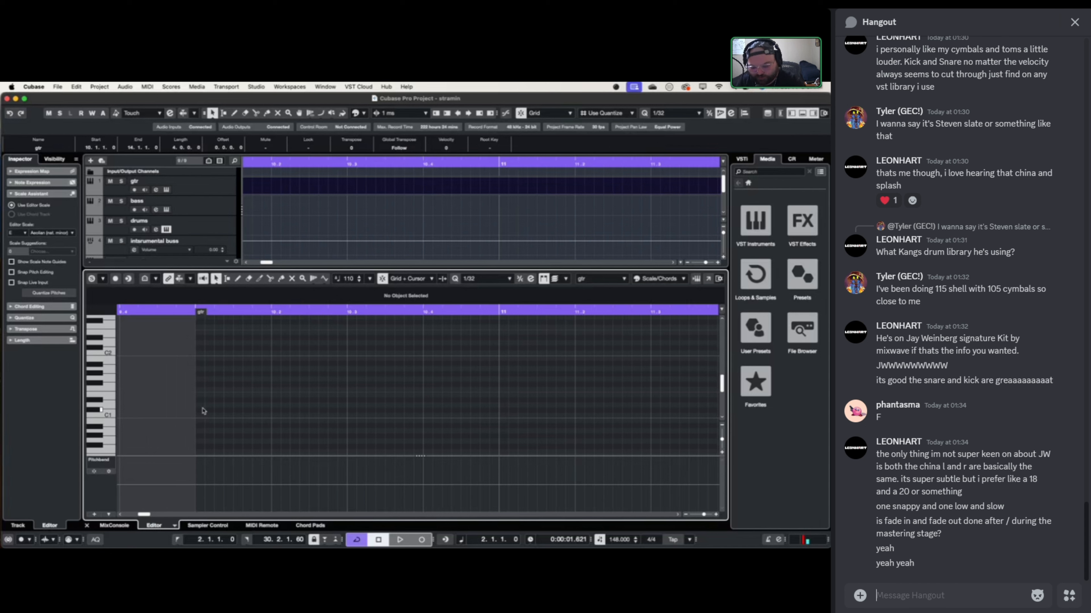
- Send the chat message "cool like a swell or something"
{"action": "type", "text": "cool "}
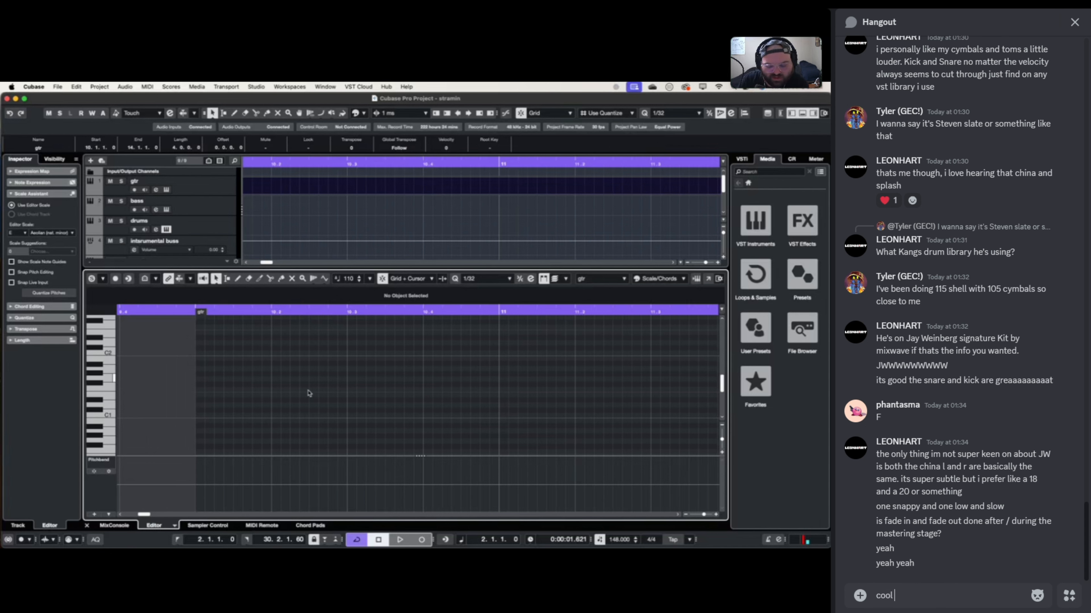
{"action": "type", "text": "like a swell "}
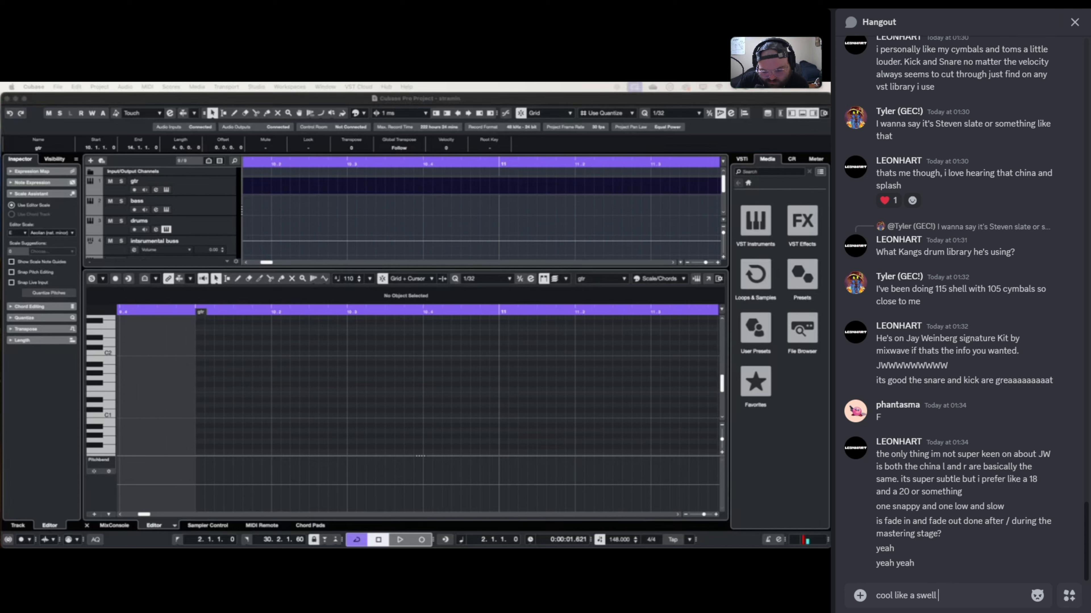
{"action": "type", "text": "or something"}
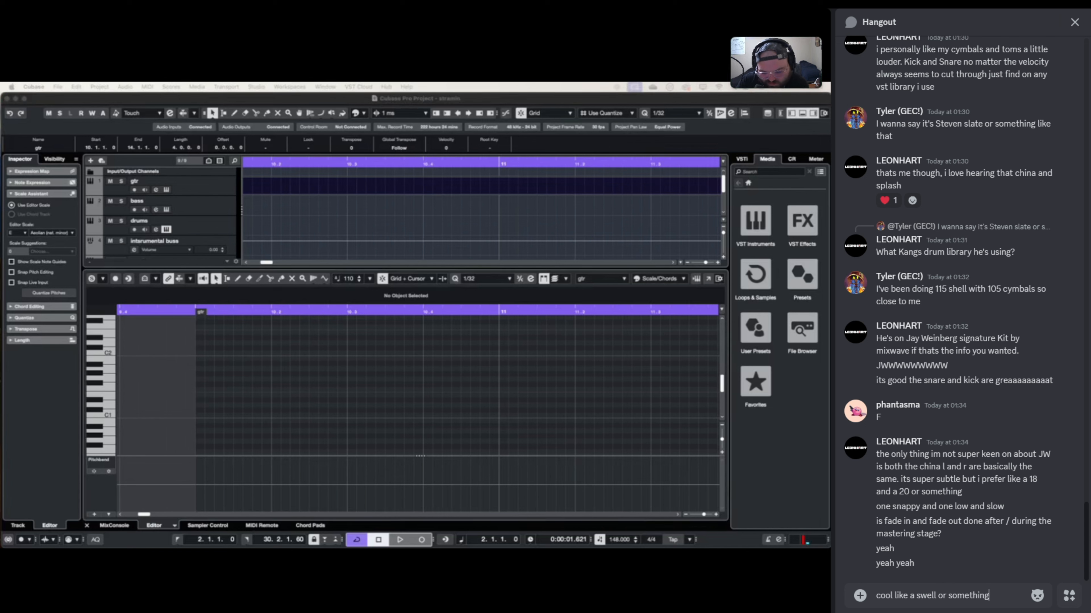
{"action": "key", "text": "Return"}
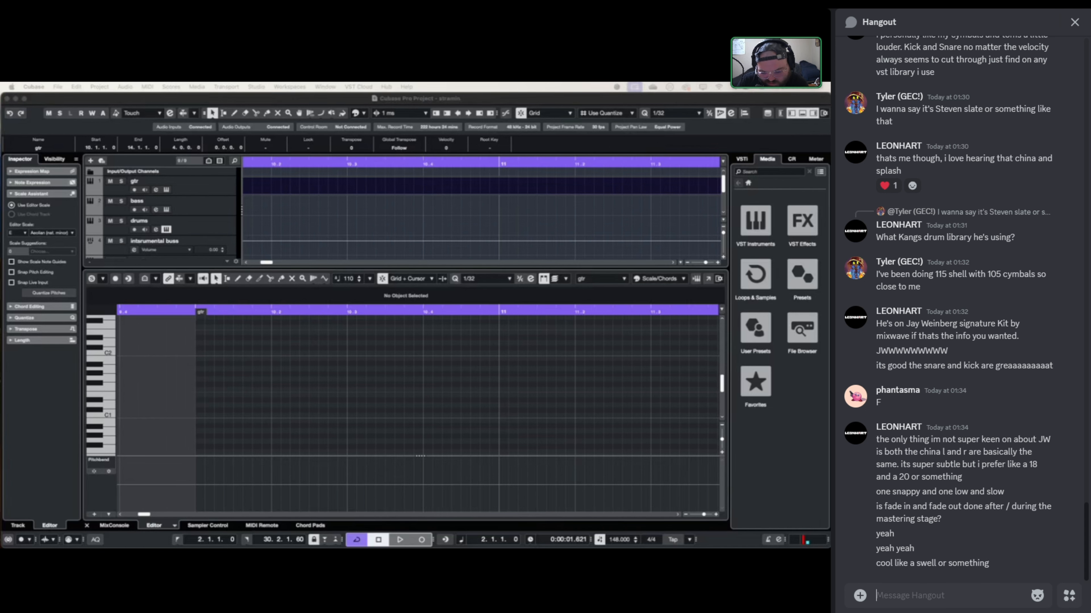
- Draw a sixteenth note at the start of bar 10 in the gtr part and transpose it down to E0
{"action": "left_click", "coordinate": [204, 364]}
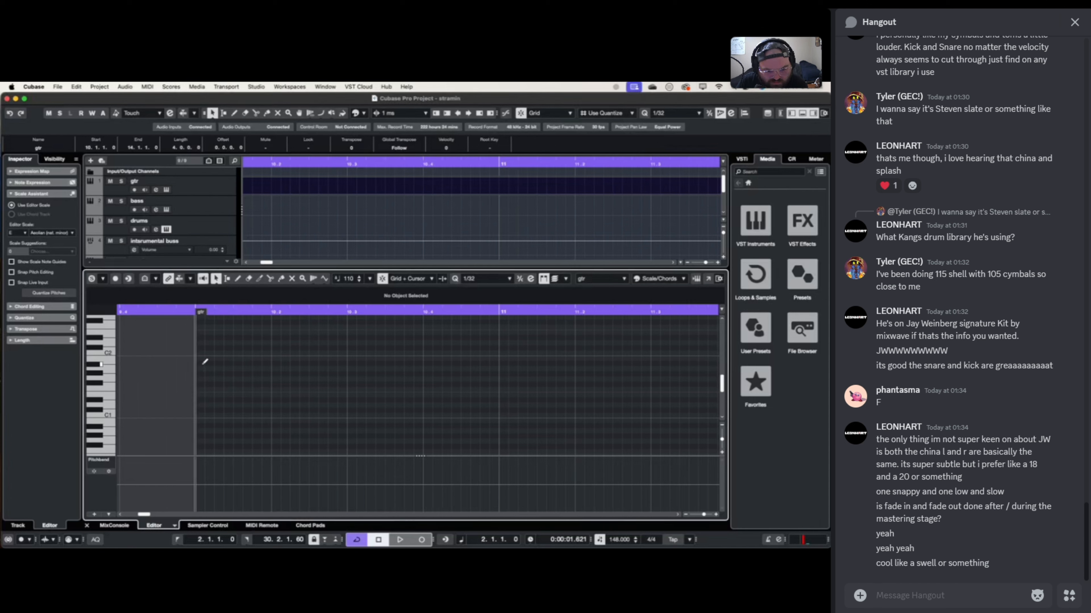
{"action": "left_click", "coordinate": [204, 364]}
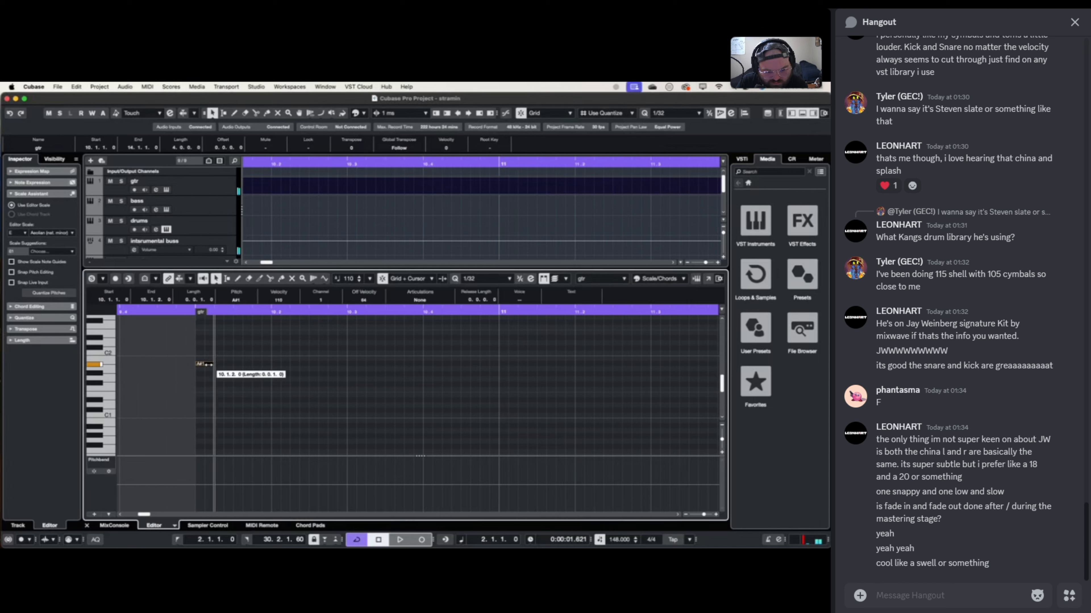
{"action": "key", "text": "Down"}
{"action": "key", "text": "Down"}
{"action": "key", "text": "Down"}
{"action": "key", "text": "Down"}
{"action": "key", "text": "Down"}
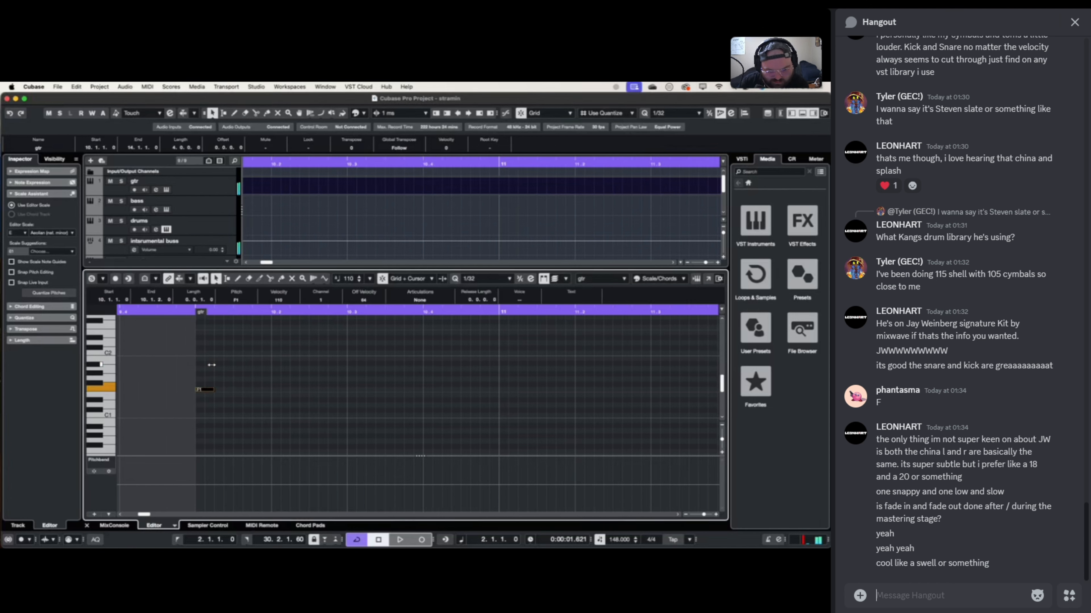
{"action": "key", "text": "Down"}
{"action": "key", "text": "Down"}
{"action": "key", "text": "Down"}
{"action": "key", "text": "Down"}
{"action": "key", "text": "Down"}
{"action": "key", "text": "Down"}
{"action": "key", "text": "Down"}
{"action": "key", "text": "Down"}
{"action": "key", "text": "Down"}
{"action": "key", "text": "Down"}
{"action": "key", "text": "Down"}
{"action": "key", "text": "Down"}
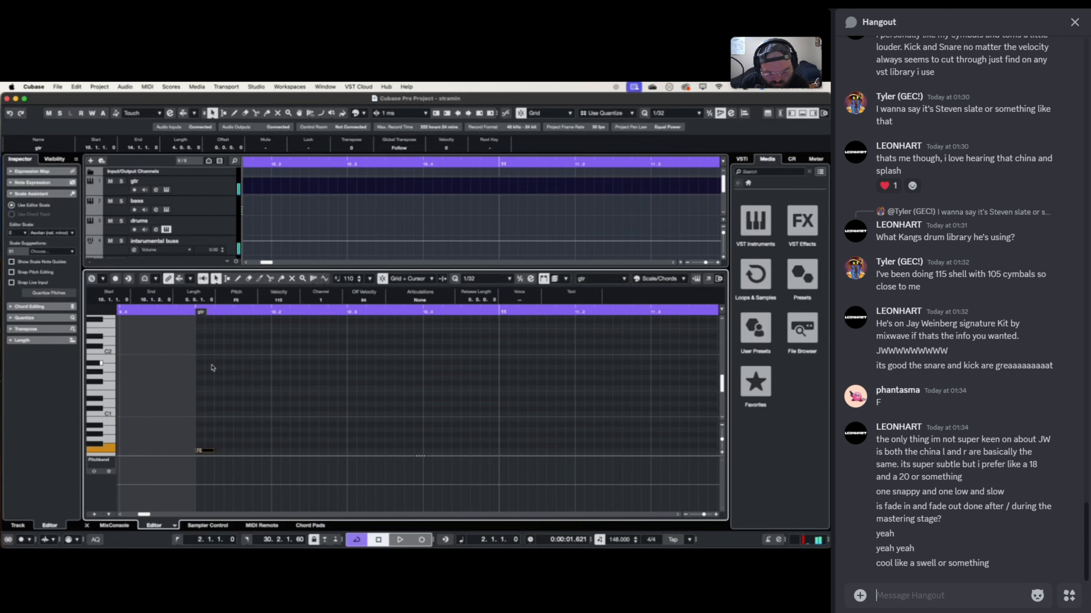
{"action": "key", "text": "Down"}
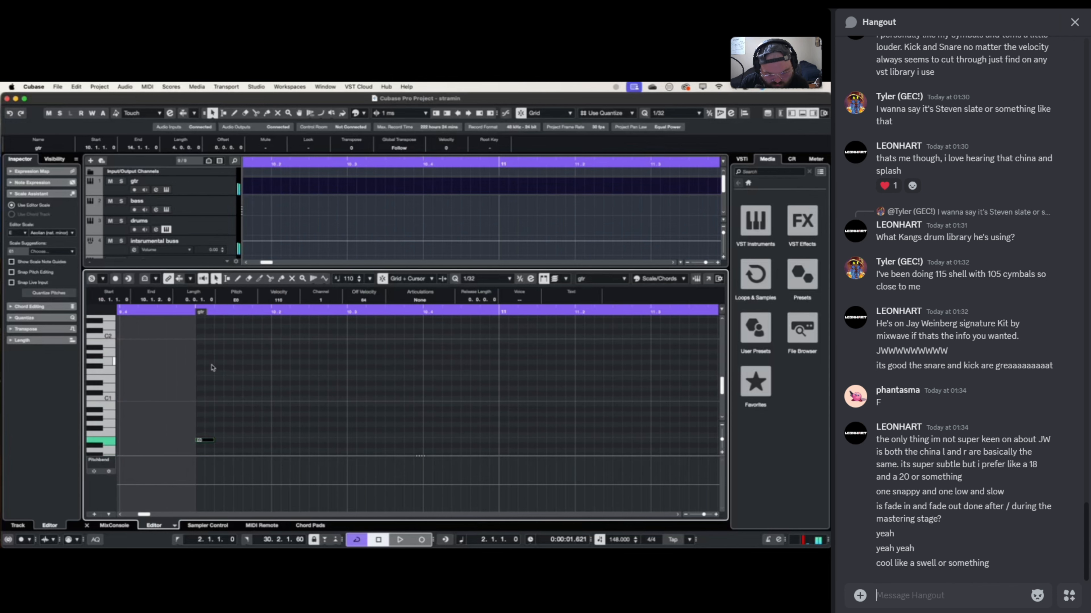
{"action": "scroll", "coordinate": [215, 369], "scroll_direction": "down", "scroll_amount": 3}
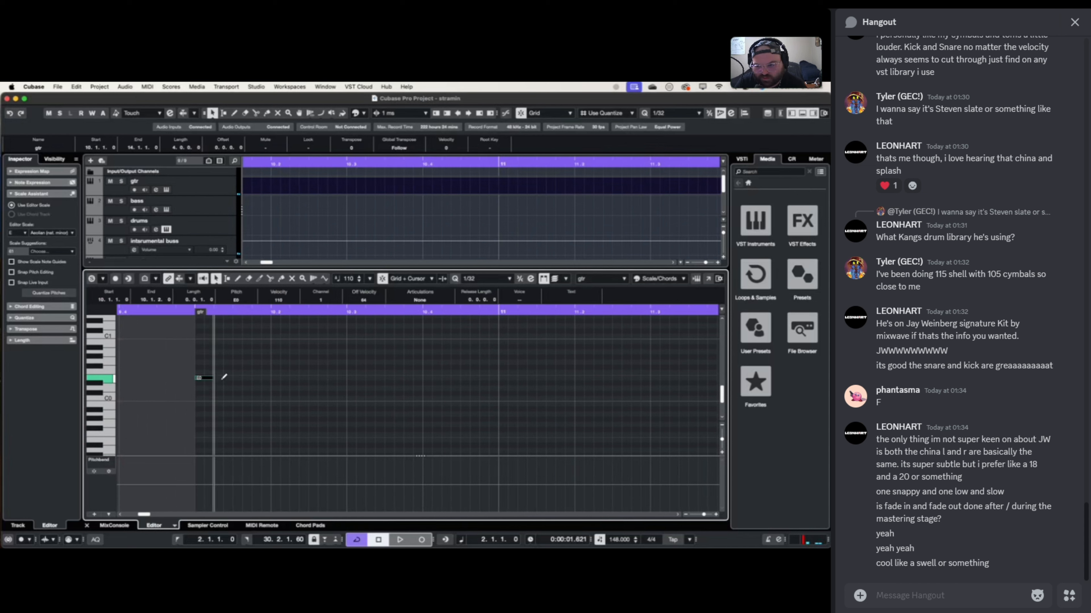
- Add a second E0 note right after the first and duplicate it twice to fill beat 1 with four straight notes
{"action": "left_click_drag", "start_coordinate": [223, 378], "coordinate": [233, 378]}
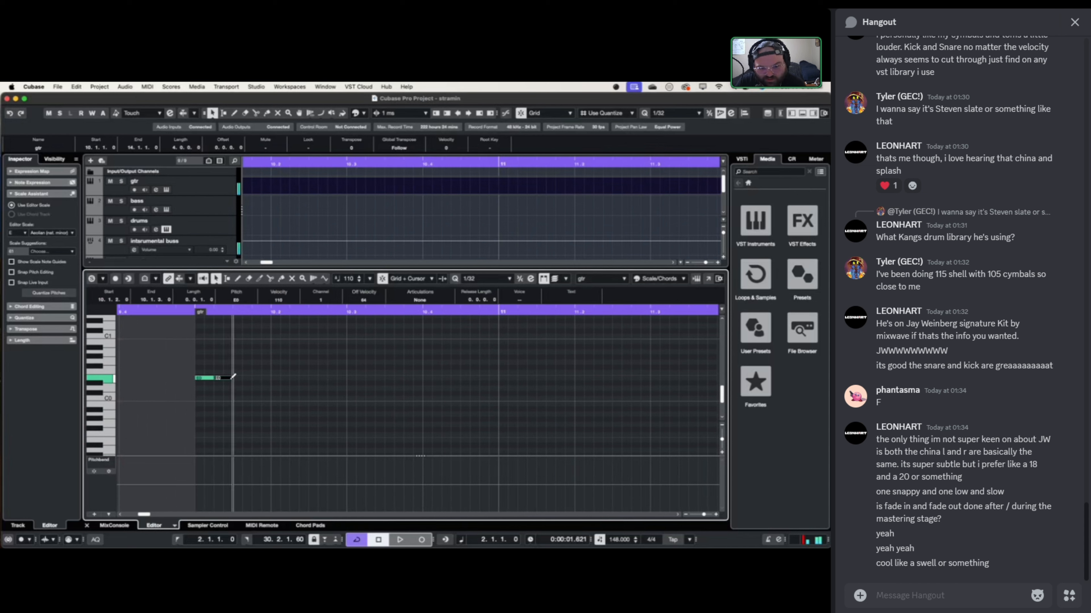
{"action": "left_click", "coordinate": [221, 366]}
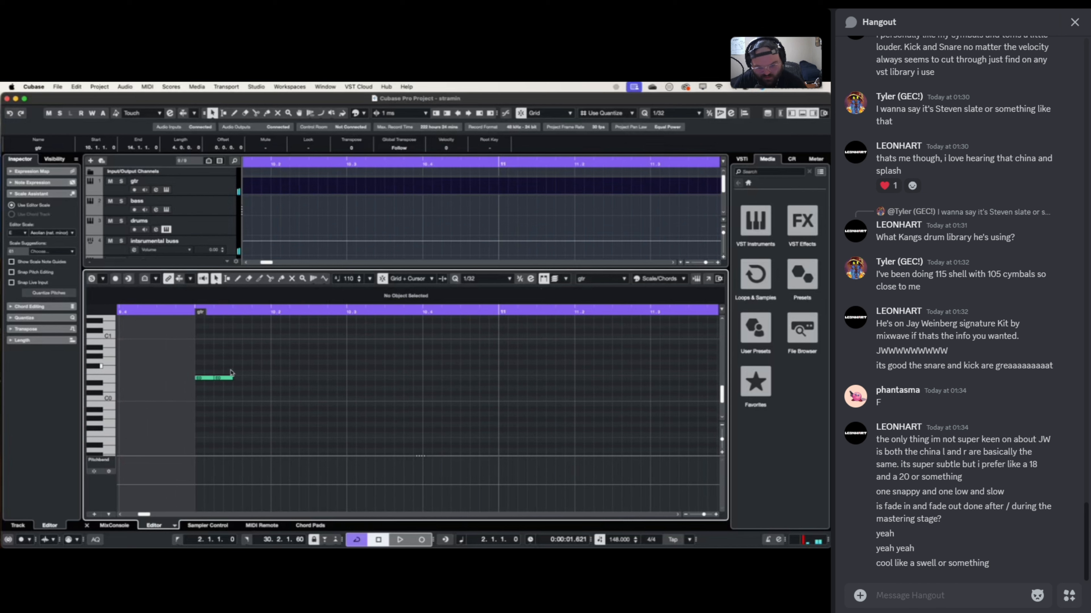
{"action": "left_click", "coordinate": [226, 378]}
{"action": "key", "text": "alt+d"}
{"action": "key", "text": "alt+d"}
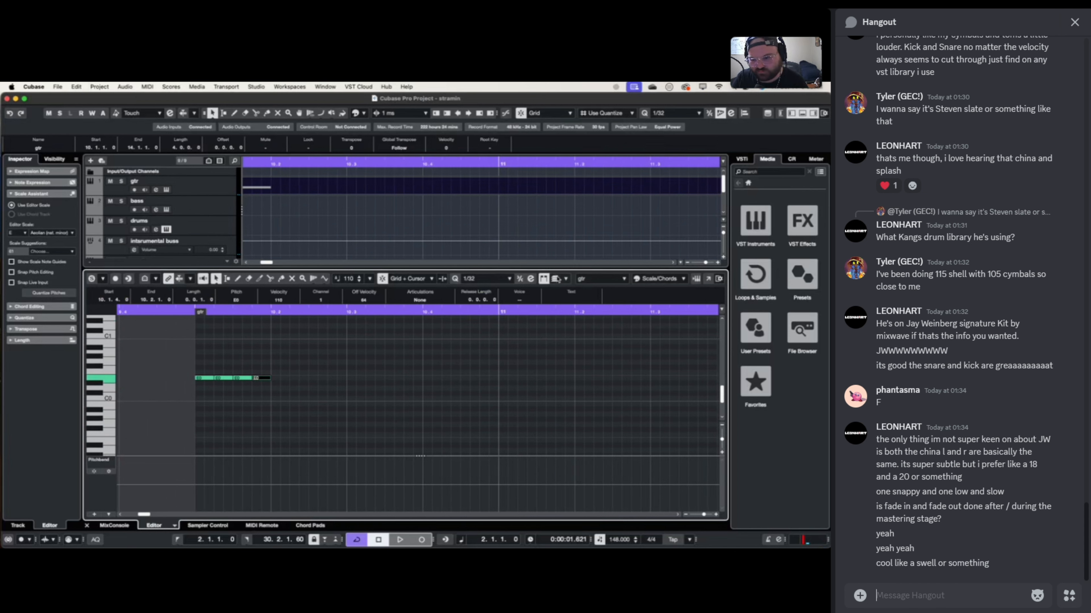
- Replace the four straight notes with four E0 notes on a 1/16 Triplet grid, starting at bar 10
{"action": "left_click", "coordinate": [478, 280]}
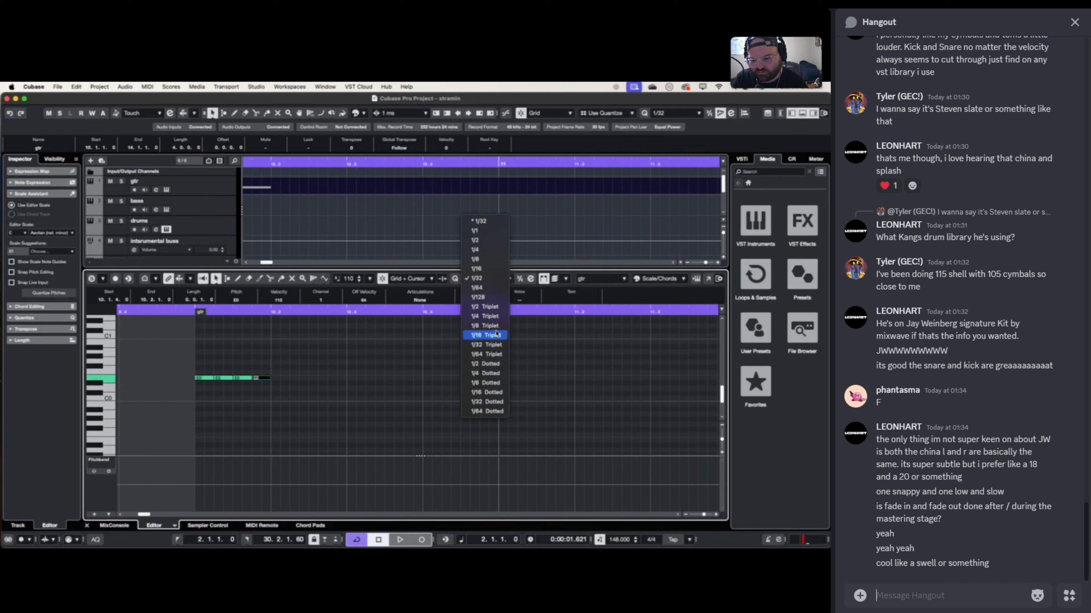
{"action": "left_click", "coordinate": [495, 335]}
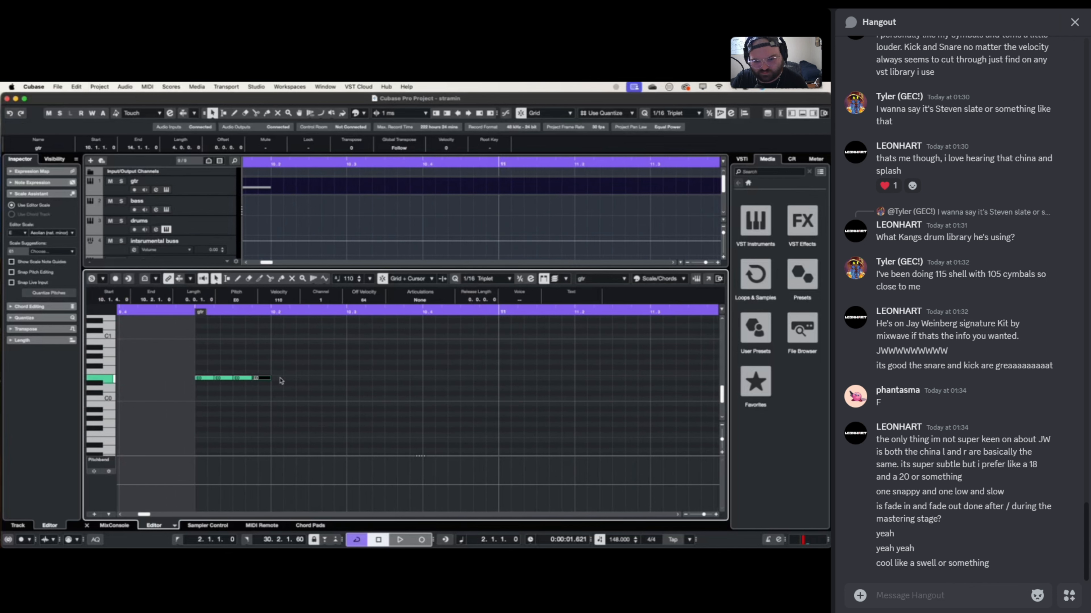
{"action": "mouse_move", "coordinate": [282, 375]}
{"action": "left_mouse_down"}
{"action": "mouse_move", "coordinate": [335, 382]}
{"action": "mouse_move", "coordinate": [323, 375]}
{"action": "left_mouse_up"}
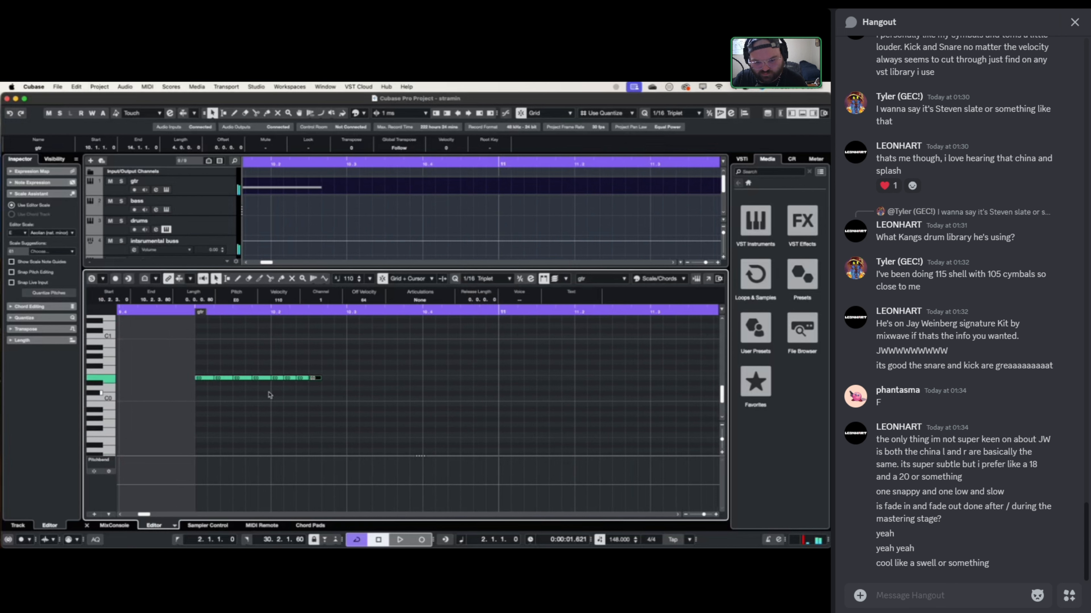
{"action": "key", "text": "Delete"}
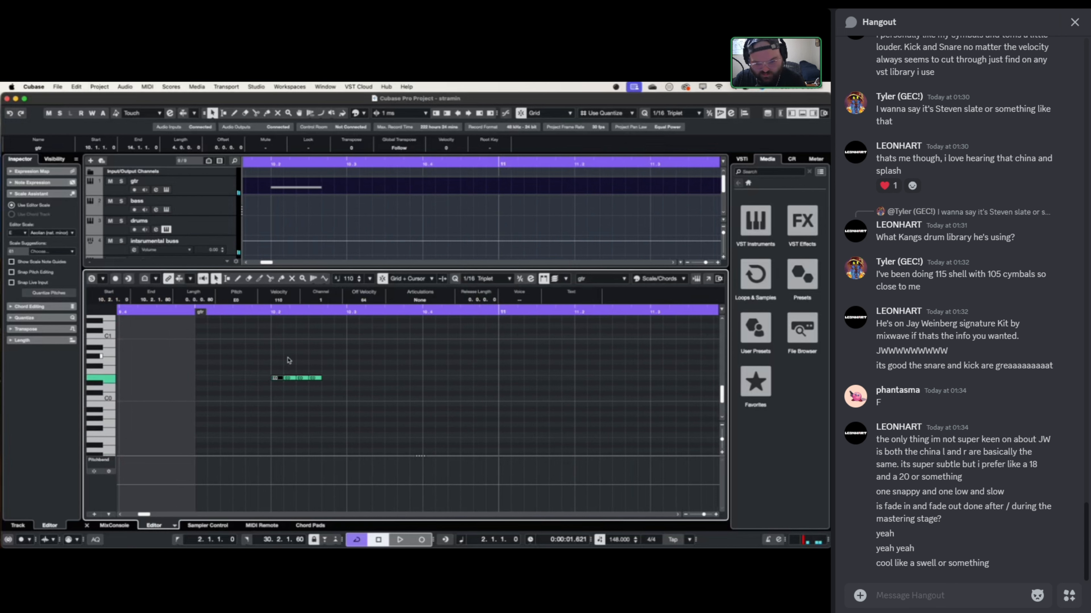
{"action": "left_click_drag", "start_coordinate": [267, 362], "coordinate": [224, 380]}
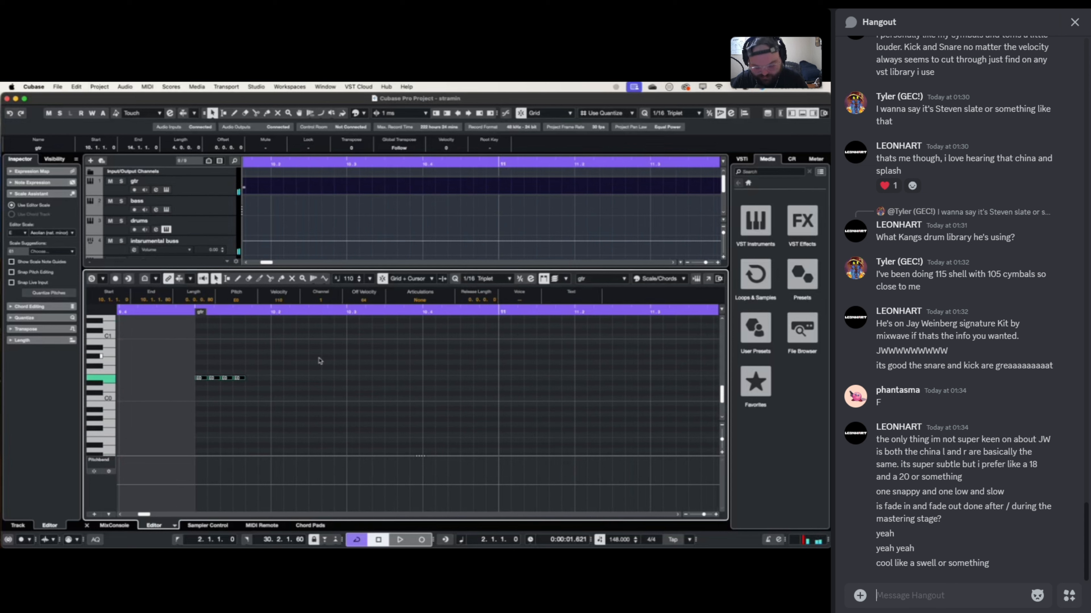
- Duplicate the group of four triplet notes onto beats 2, 3 and 4 of bar 10
{"action": "key", "text": "super+d"}
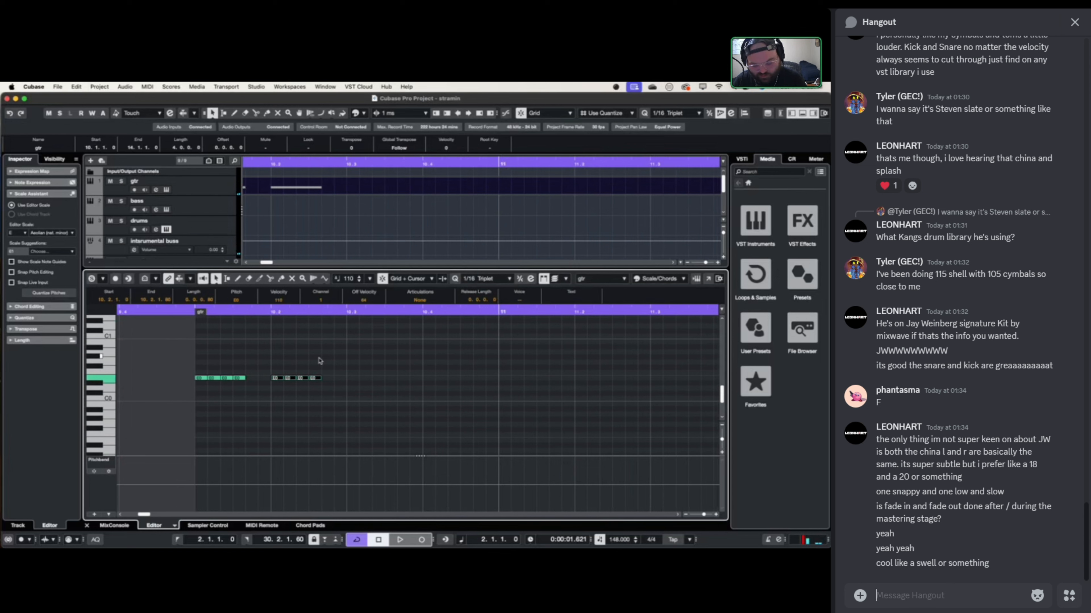
{"action": "key", "text": "super+d"}
{"action": "key", "text": "super+d"}
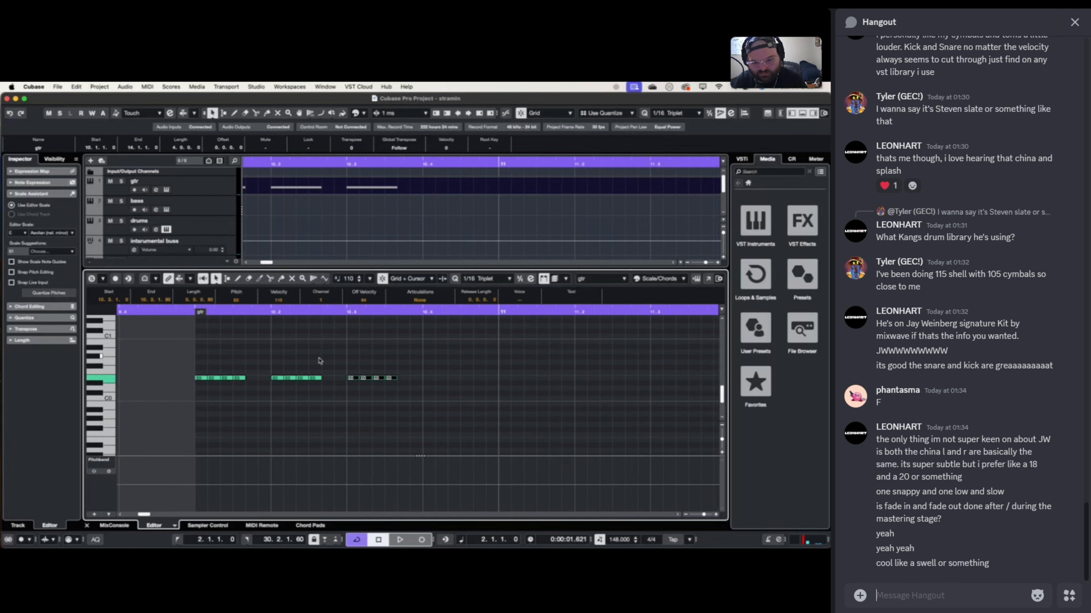
- Play the new guitar rhythm from around bar 10, stop playback and deselect the notes
{"action": "key", "text": "space"}
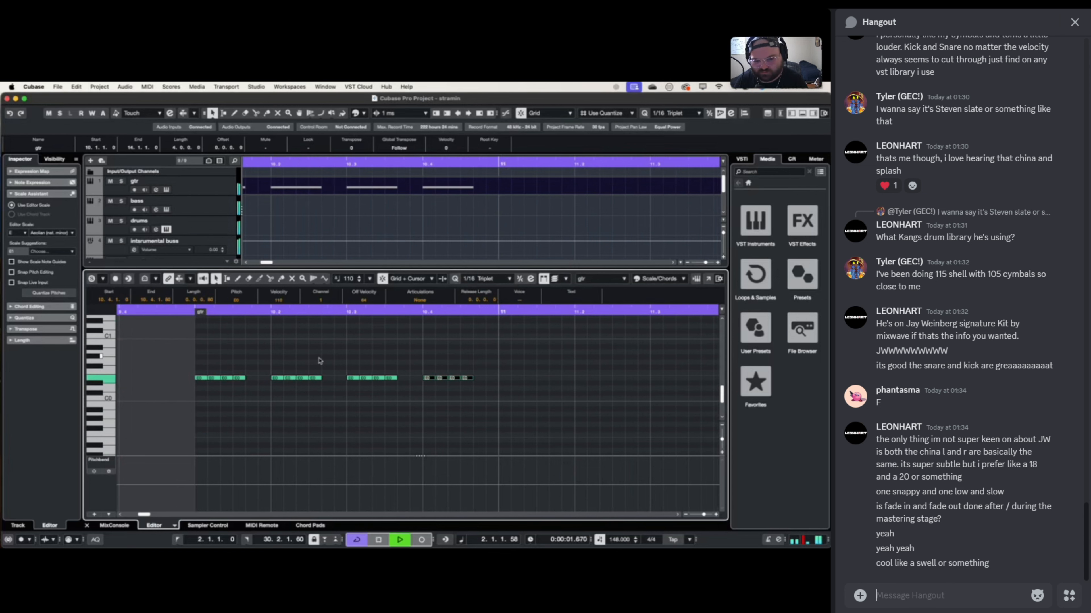
{"action": "left_click", "coordinate": [210, 310]}
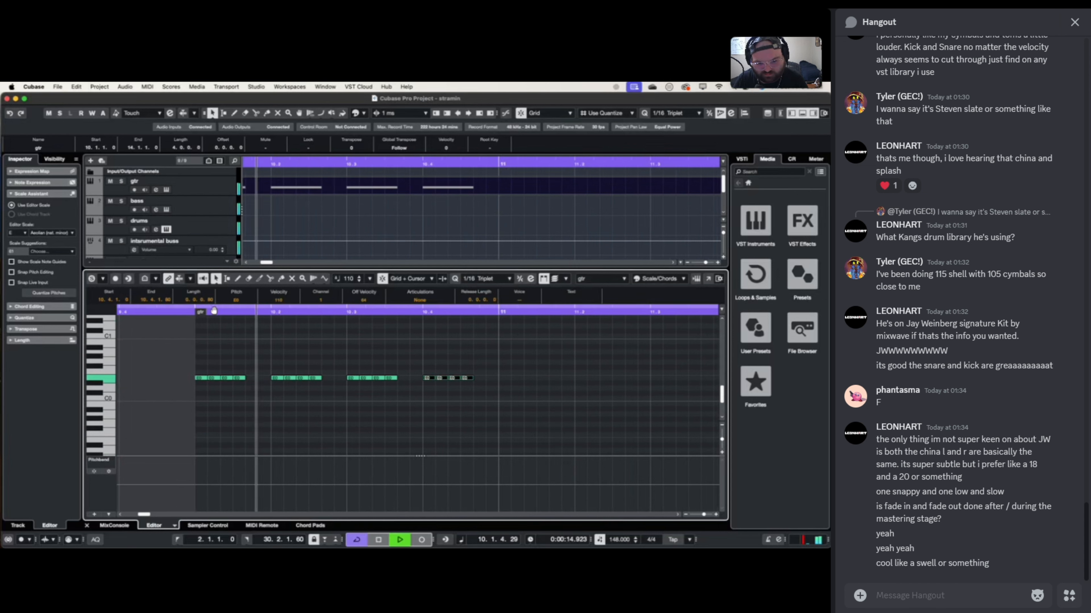
{"action": "key", "text": "space"}
{"action": "left_click", "coordinate": [256, 372]}
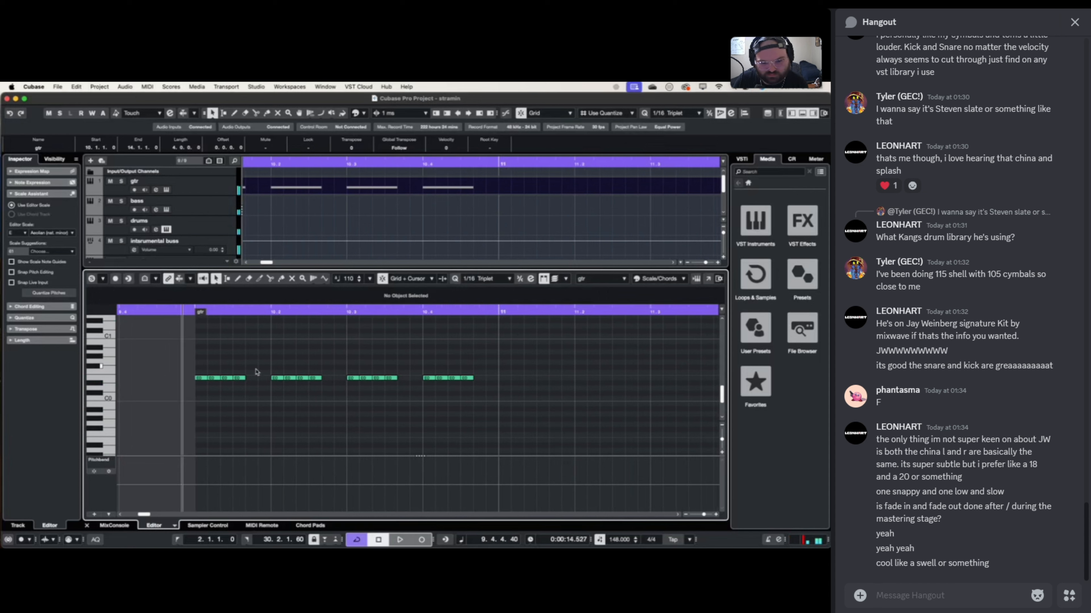
- Lengthen the last note of each triplet group to the next beat, ending the final one at bar 11, and play the result
{"action": "left_click_drag", "start_coordinate": [245, 378], "coordinate": [272, 379]}
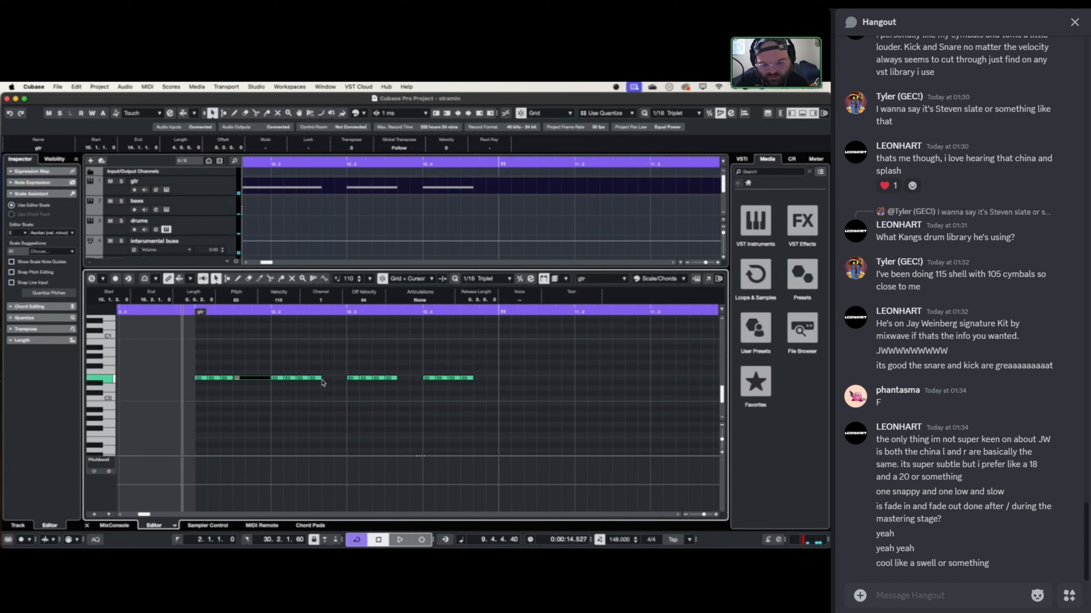
{"action": "key", "text": "super+z"}
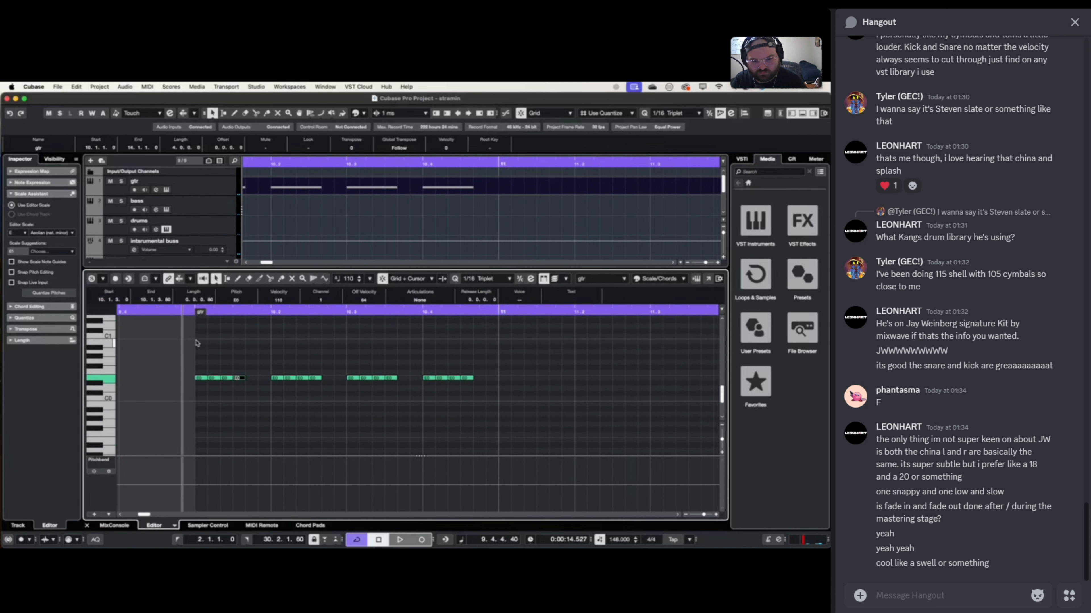
{"action": "left_click", "coordinate": [240, 378]}
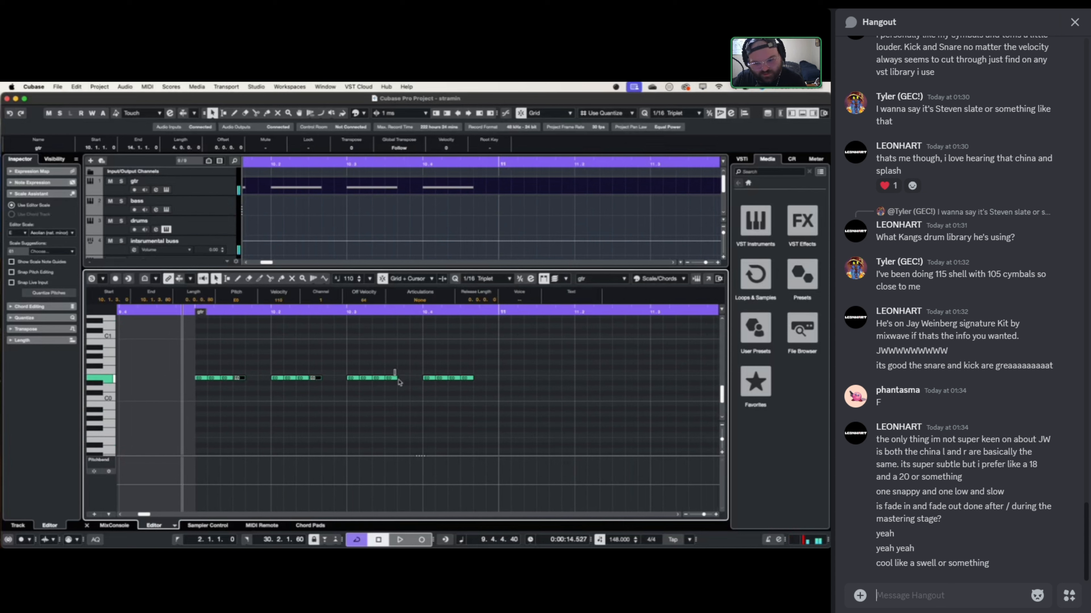
{"action": "left_click", "coordinate": [469, 378], "text": "shift"}
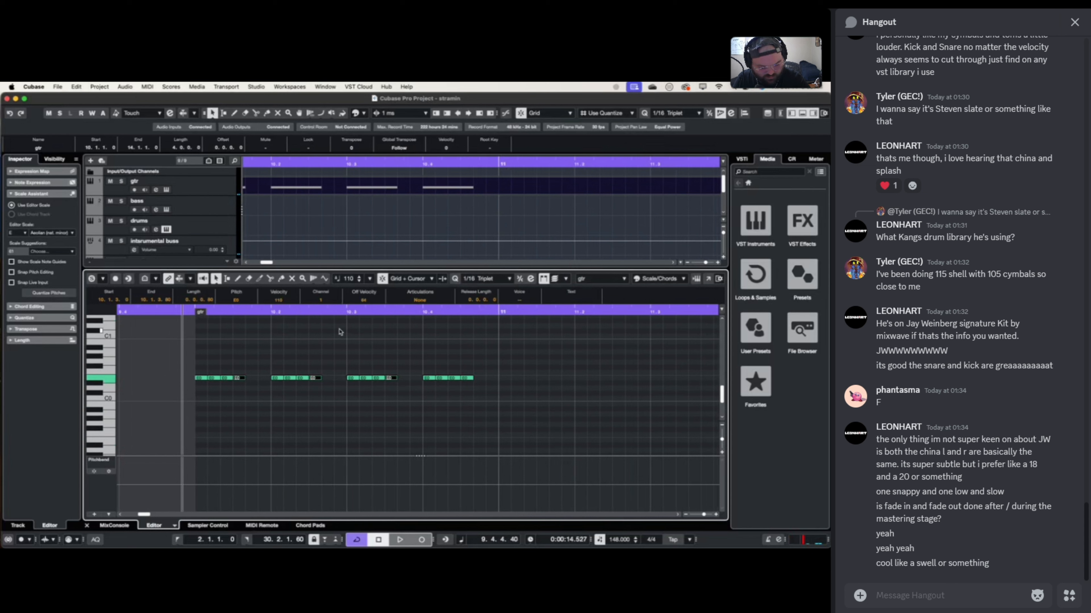
{"action": "key", "text": "super+l"}
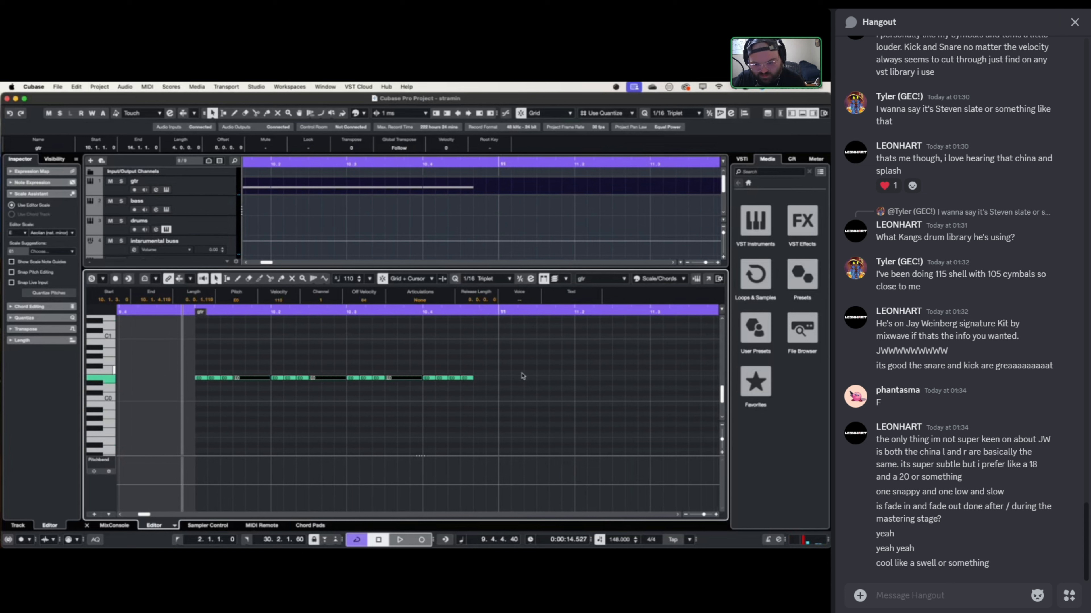
{"action": "left_click_drag", "start_coordinate": [473, 379], "coordinate": [494, 380]}
{"action": "scroll", "coordinate": [451, 383], "scroll_direction": "right", "scroll_amount": 2}
{"action": "key", "text": "space"}
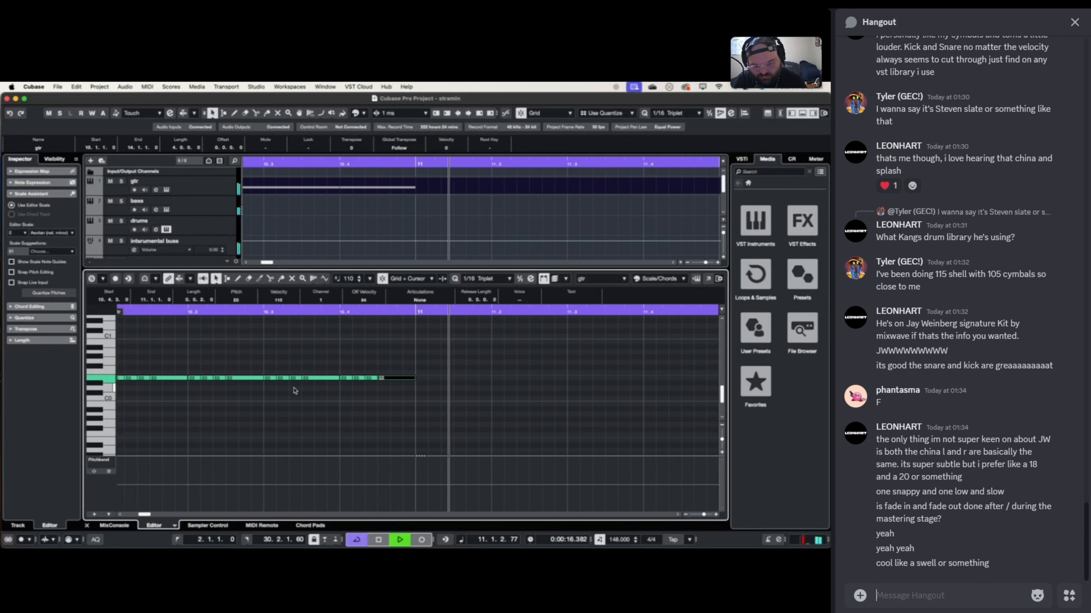
- Select all the triplet notes in bar 10 and play the passage twice from just before bar 10
{"action": "key", "text": "space"}
{"action": "scroll", "coordinate": [353, 391], "scroll_direction": "left", "scroll_amount": 2}
{"action": "left_click_drag", "start_coordinate": [251, 348], "coordinate": [644, 431]}
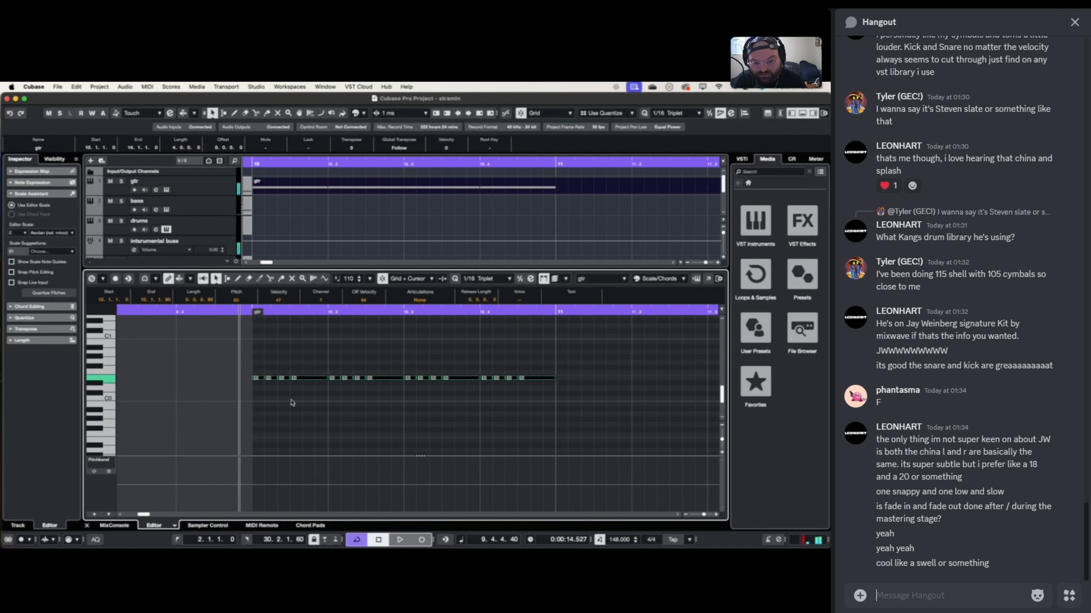
{"action": "key", "text": "space"}
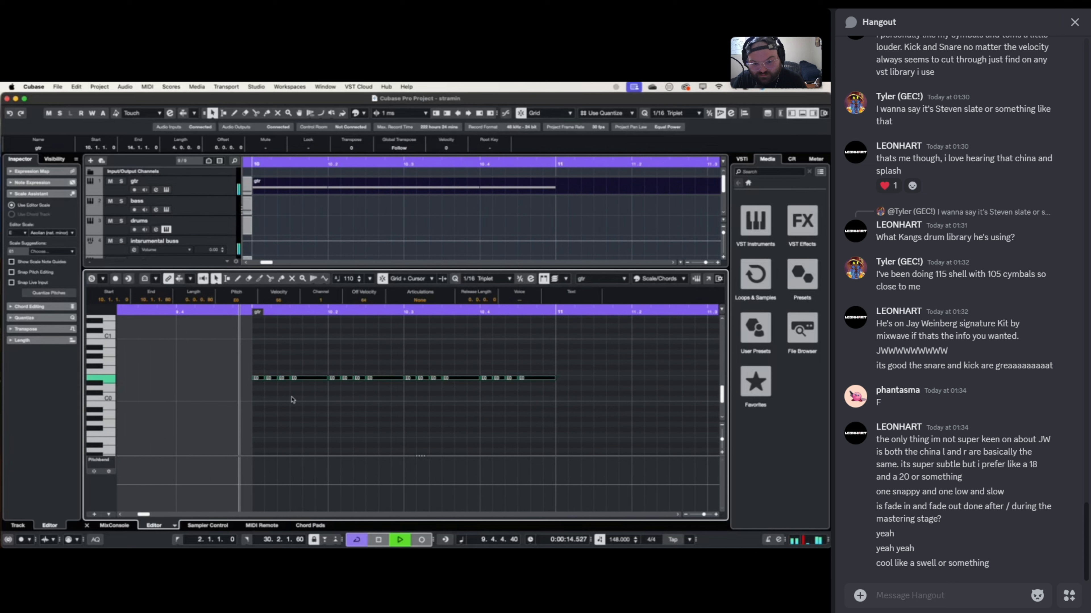
{"action": "key", "text": "space"}
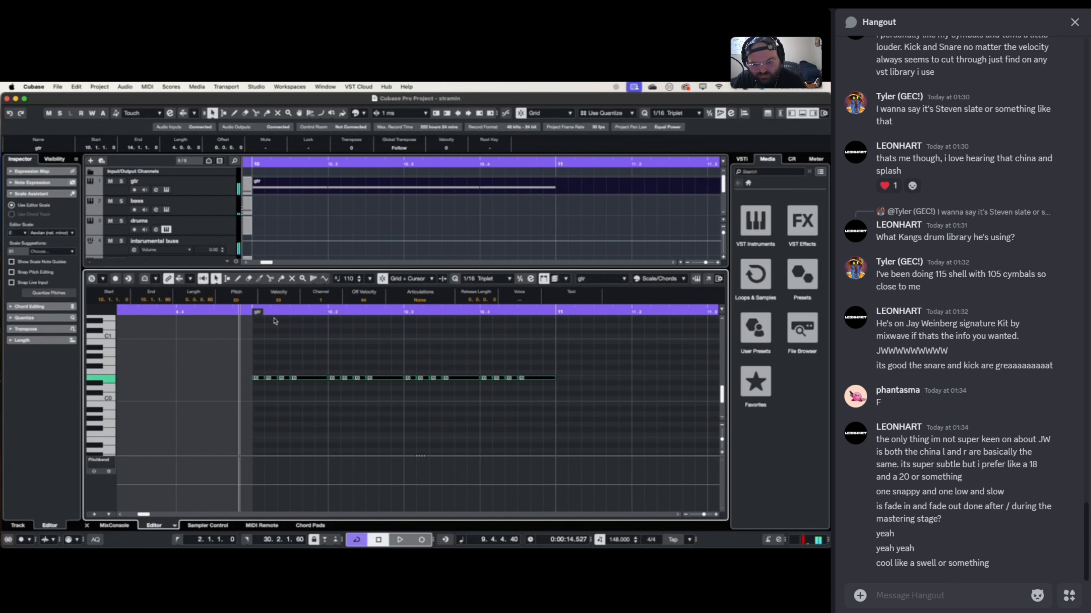
{"action": "key", "text": "space"}
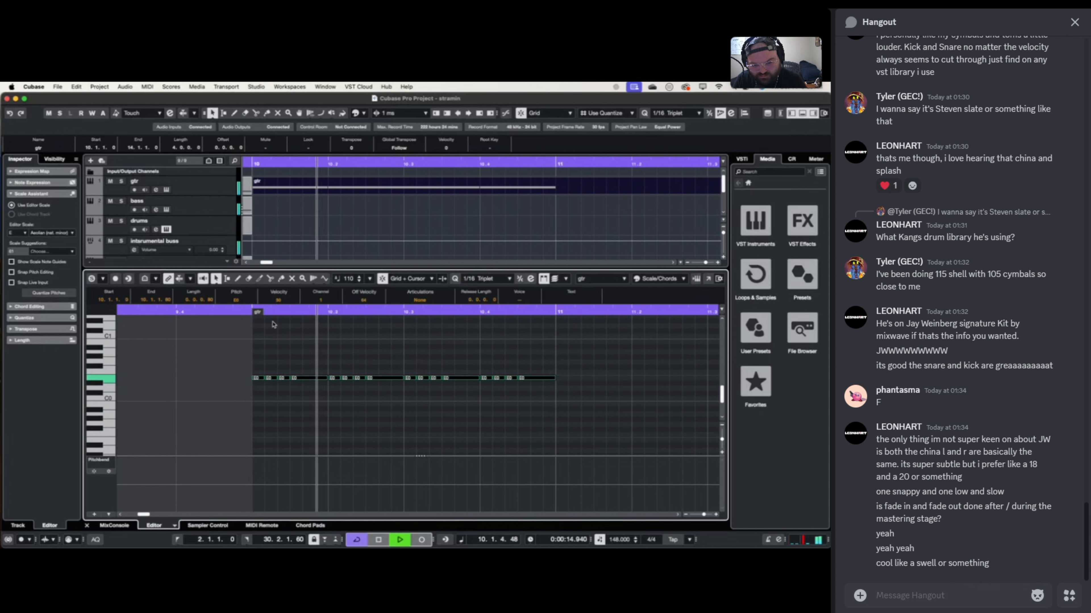
{"action": "key", "text": "space"}
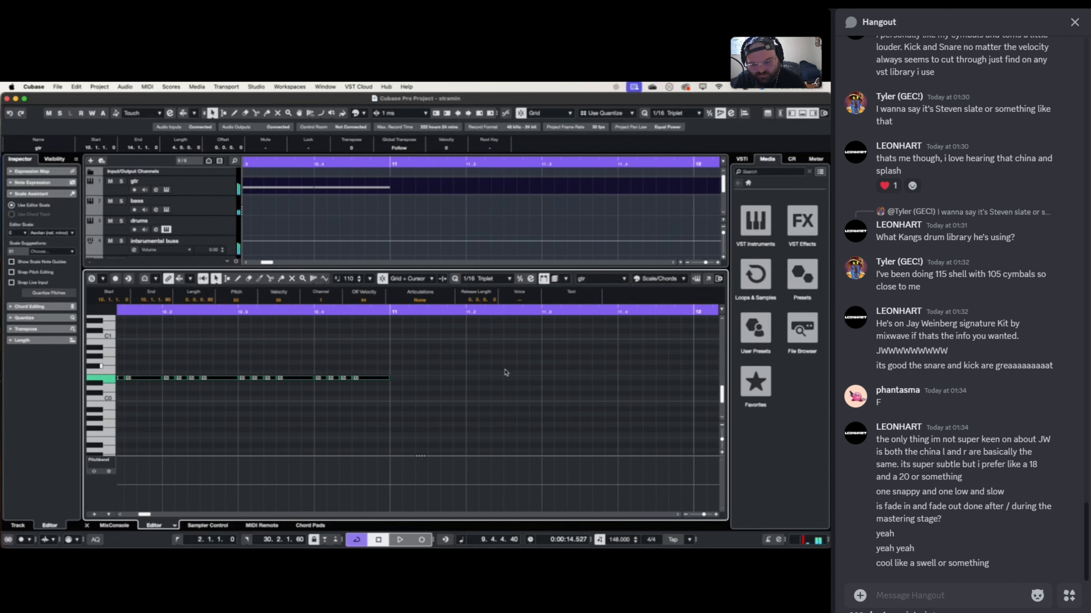
- Add two E0 notes after the bar 11 downbeat, the second running past beat 2, and play the passage
{"action": "left_click", "coordinate": [368, 377]}
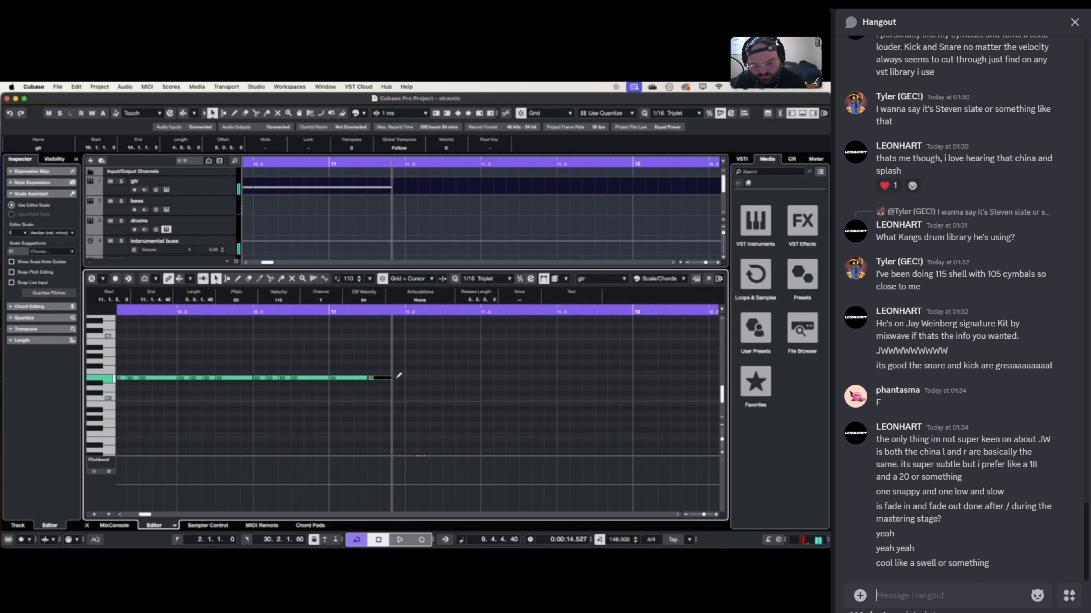
{"action": "left_click_drag", "start_coordinate": [393, 377], "coordinate": [405, 377]}
{"action": "key", "text": "space"}
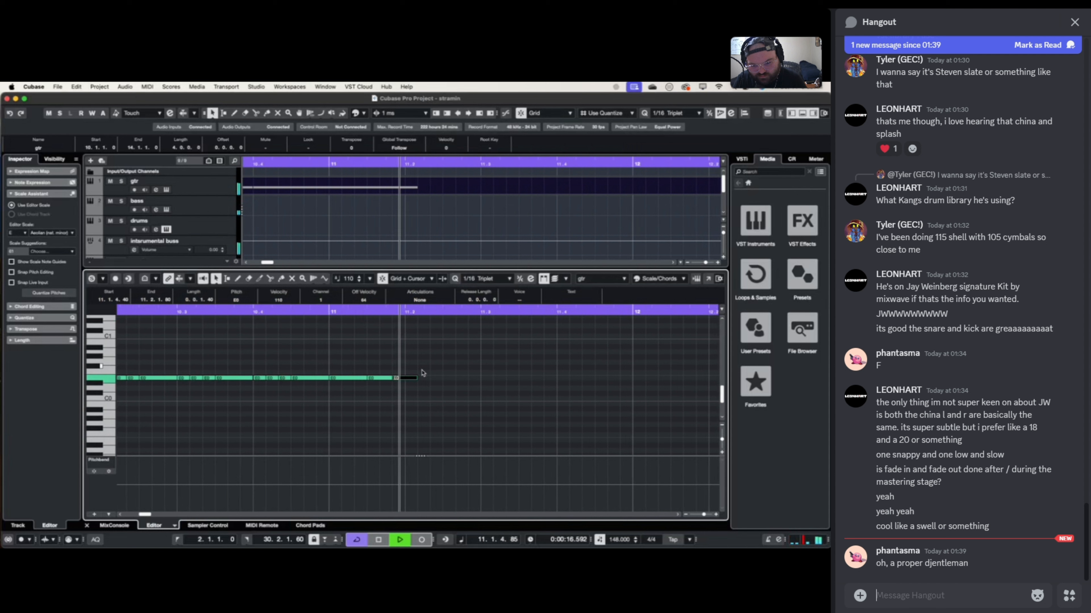
{"action": "key", "text": "space"}
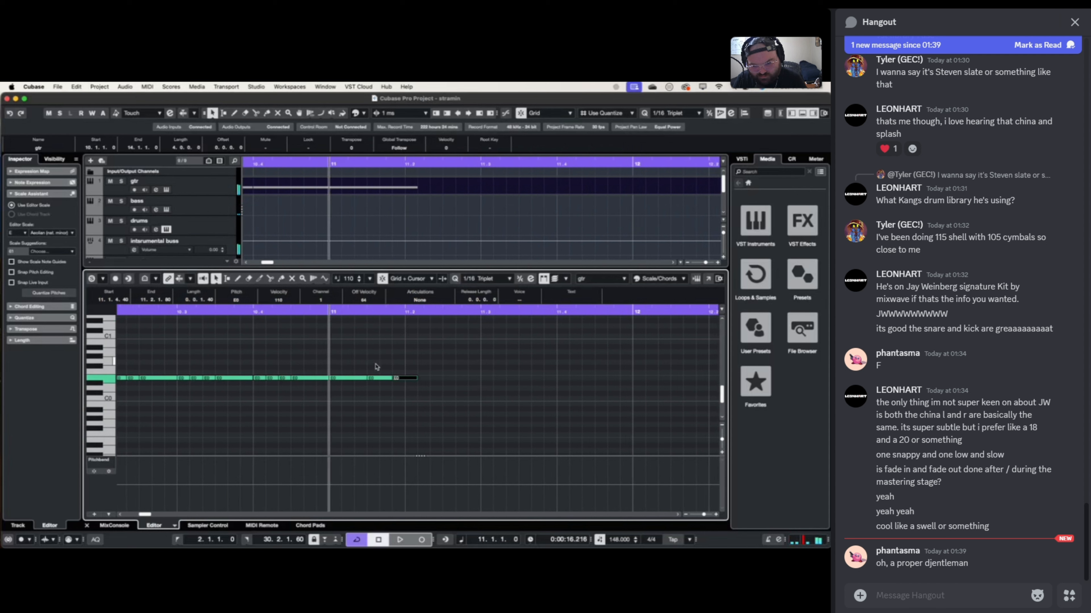
{"action": "left_click", "coordinate": [376, 378], "text": "shift"}
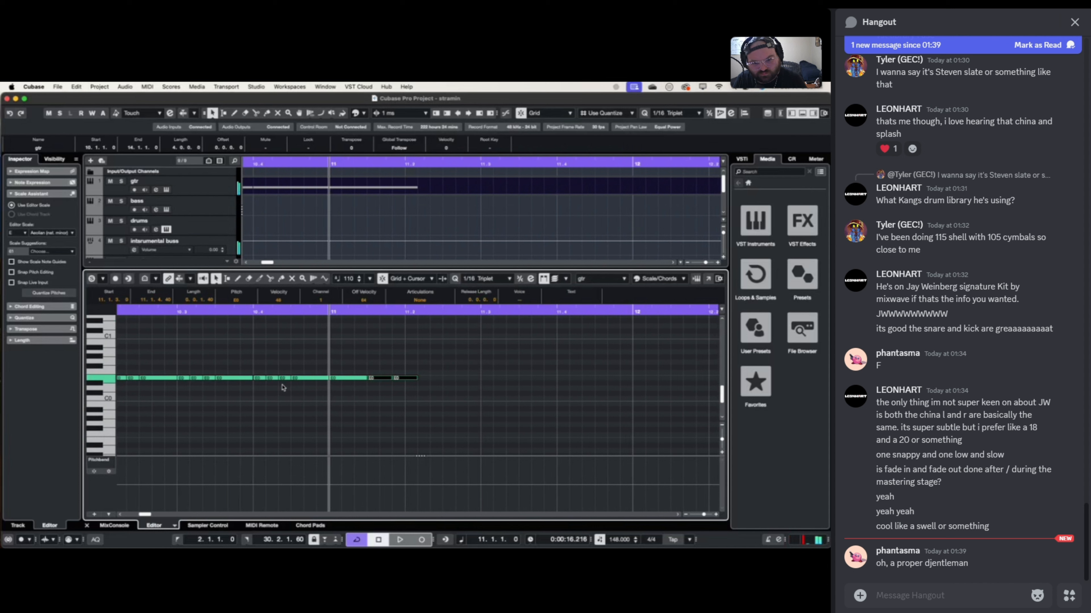
{"action": "key", "text": "space"}
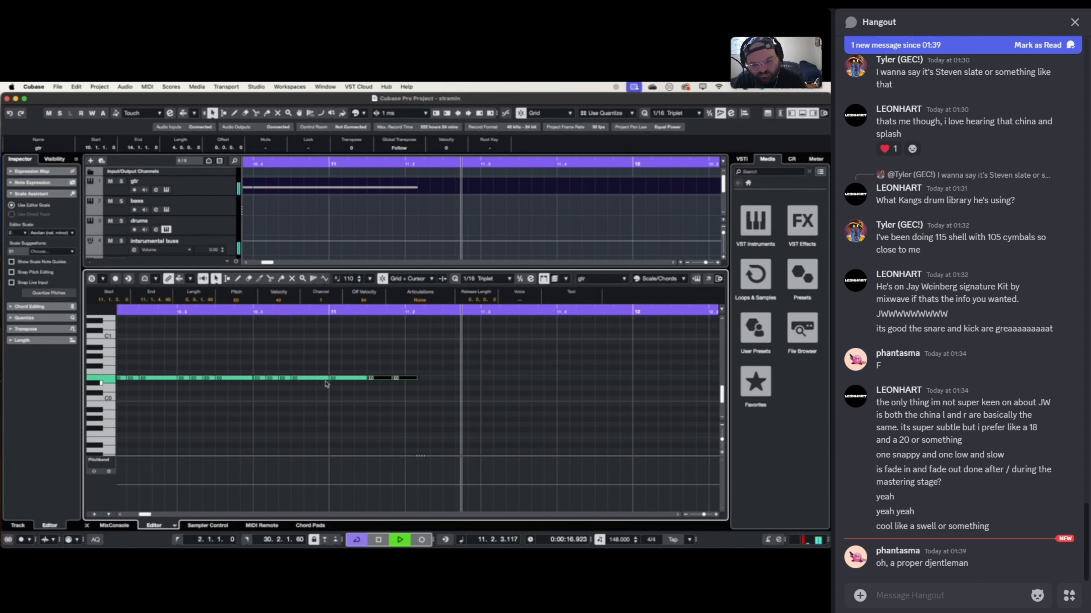
{"action": "key", "text": "space"}
- Duplicate the first three notes of bar 11 so the copy starts on beat 3, and play the result
{"action": "left_click", "coordinate": [345, 370]}
{"action": "left_click_drag", "start_coordinate": [346, 370], "coordinate": [481, 420]}
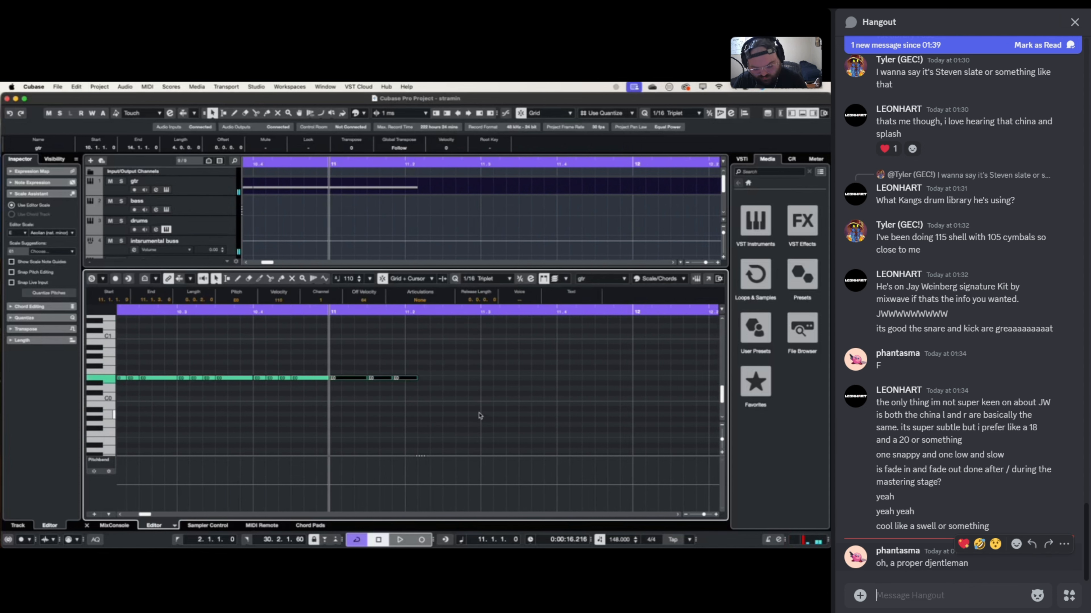
{"action": "key", "text": "super+d"}
{"action": "key", "text": "super+Right"}
{"action": "key", "text": "super+Right"}
{"action": "key", "text": "super+Right"}
{"action": "key", "text": "super+Right"}
{"action": "key", "text": "super+Right"}
{"action": "key", "text": "space"}
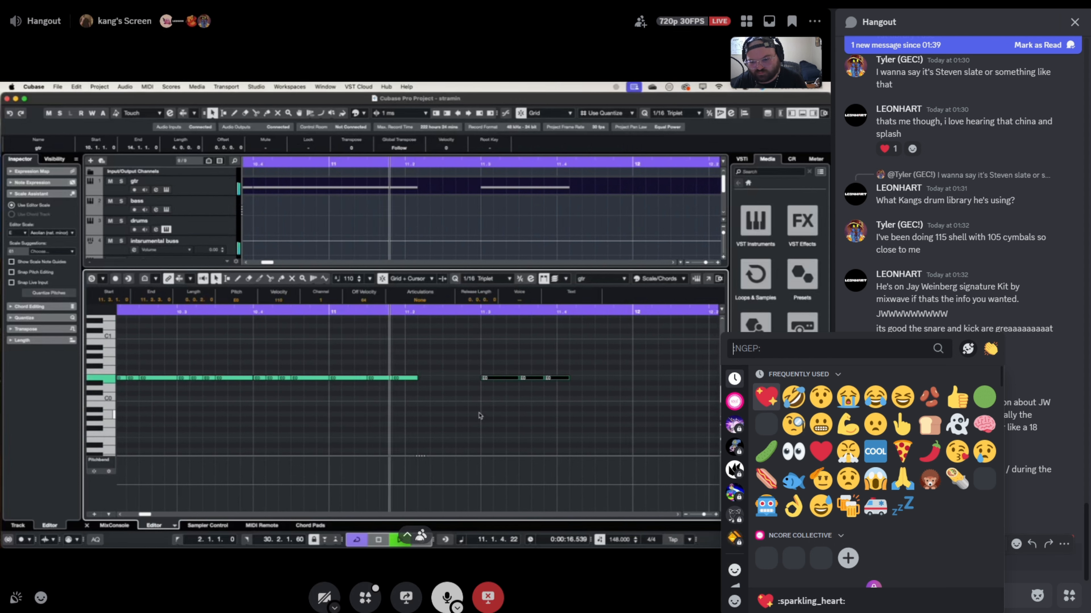
{"action": "key", "text": "space"}
- Add an E0 note on the last triplet of beat 2 in bar 11 and lengthen it to beat 3
{"action": "left_click", "coordinate": [465, 378], "text": "alt"}
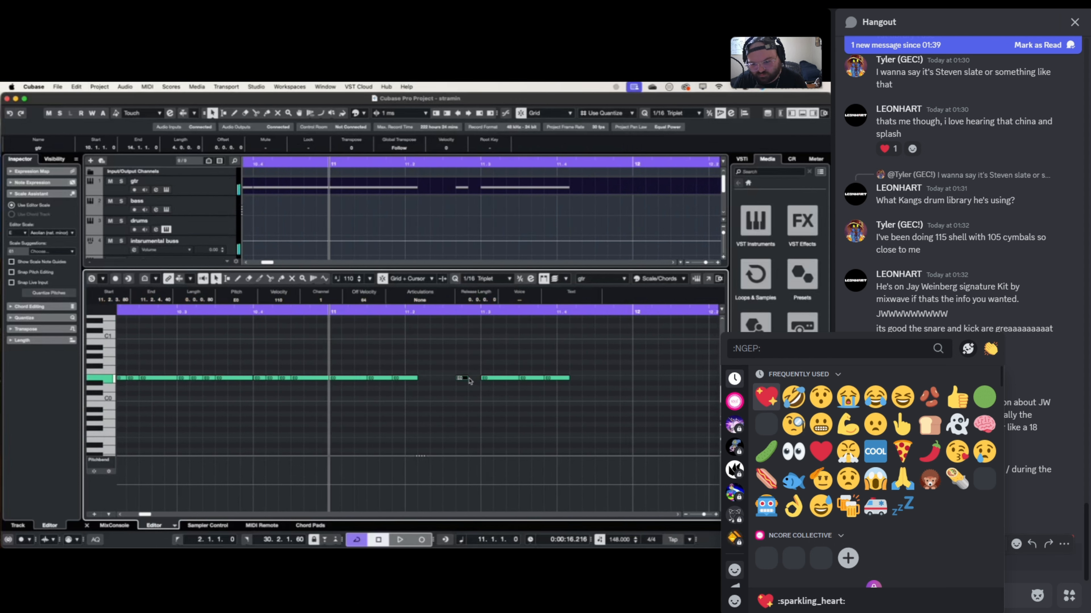
{"action": "scroll", "coordinate": [875, 477], "scroll_direction": "down", "scroll_amount": 4}
{"action": "left_click_drag", "start_coordinate": [468, 379], "coordinate": [479, 378]}
- In the chat, react to the "oh, a proper djentleman" message with an emoji found under "mon" and the guitar emoji
{"action": "scroll", "coordinate": [280, 300], "scroll_direction": "down", "scroll_amount": 20}
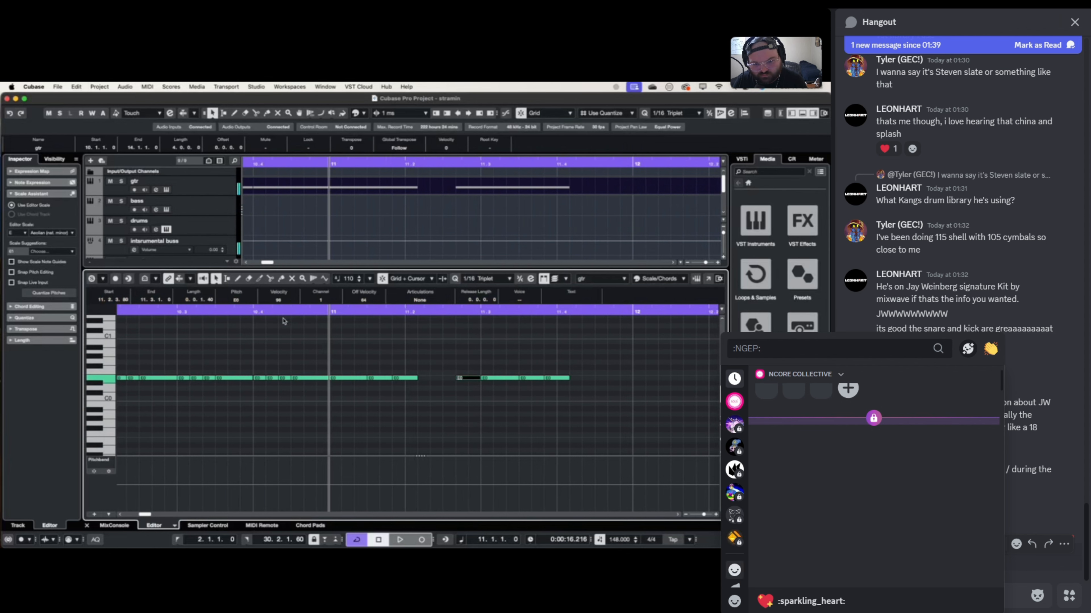
{"action": "scroll", "coordinate": [875, 477], "scroll_direction": "down", "scroll_amount": 2}
{"action": "scroll", "coordinate": [875, 477], "scroll_direction": "up", "scroll_amount": 5}
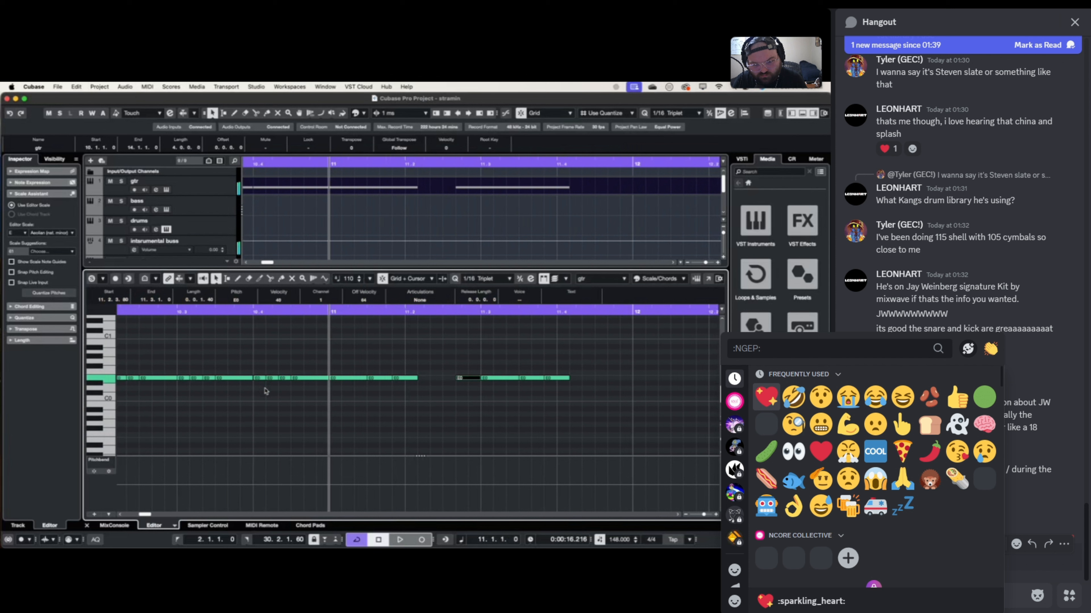
{"action": "type", "text": "mon"}
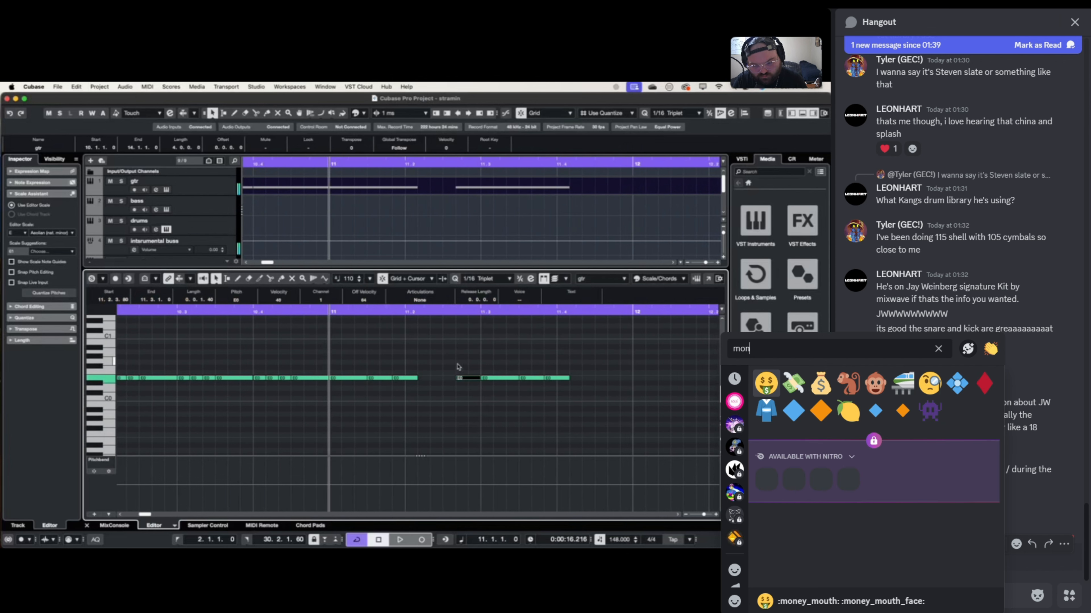
{"action": "key", "text": "Return"}
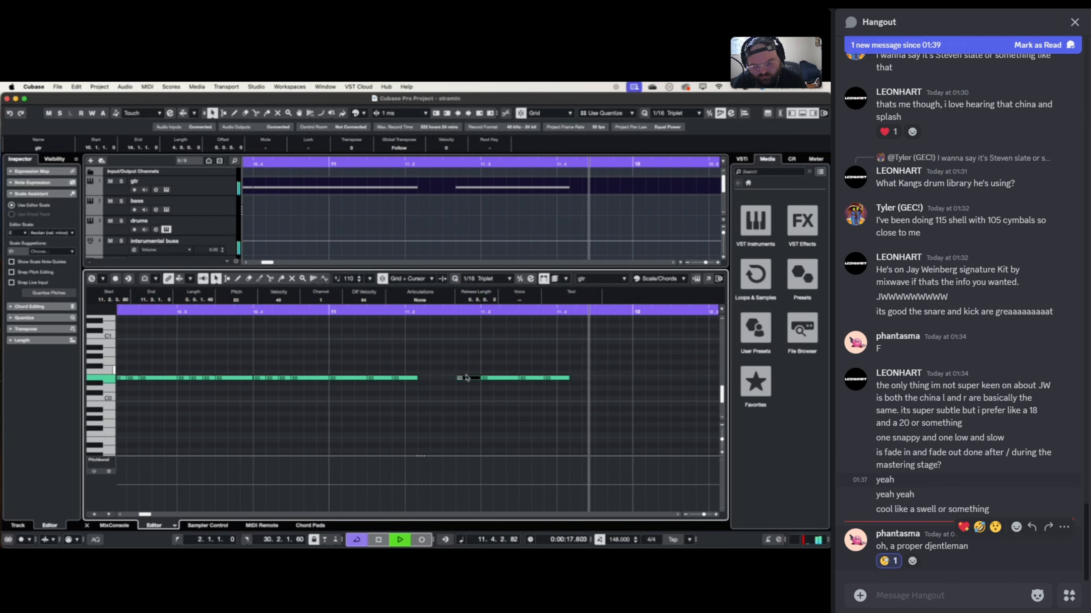
{"action": "left_click", "coordinate": [912, 561]}
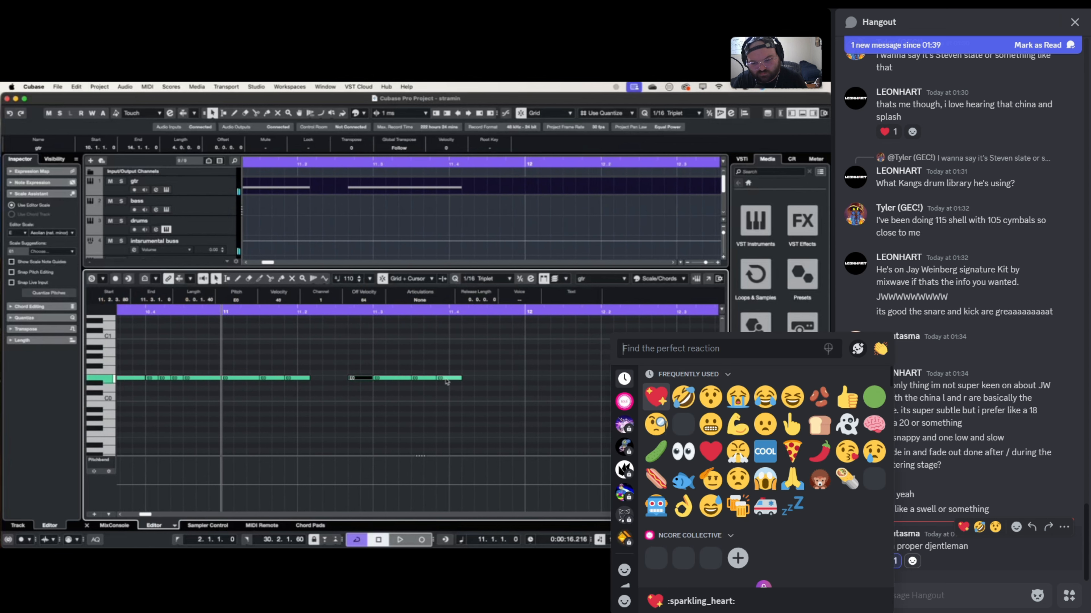
{"action": "type", "text": "guit"}
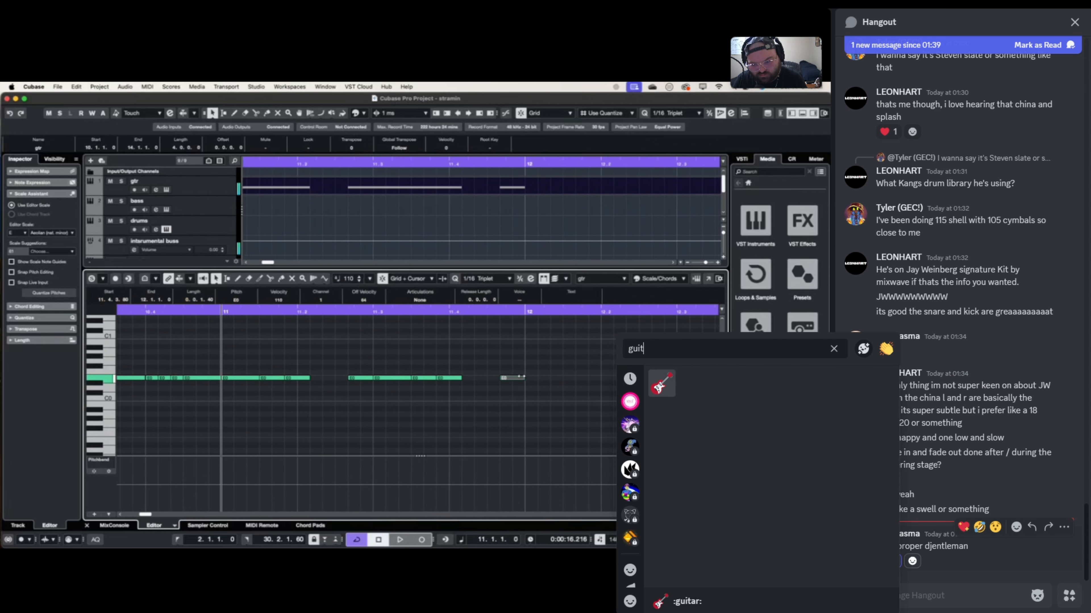
{"action": "key", "text": "Return"}
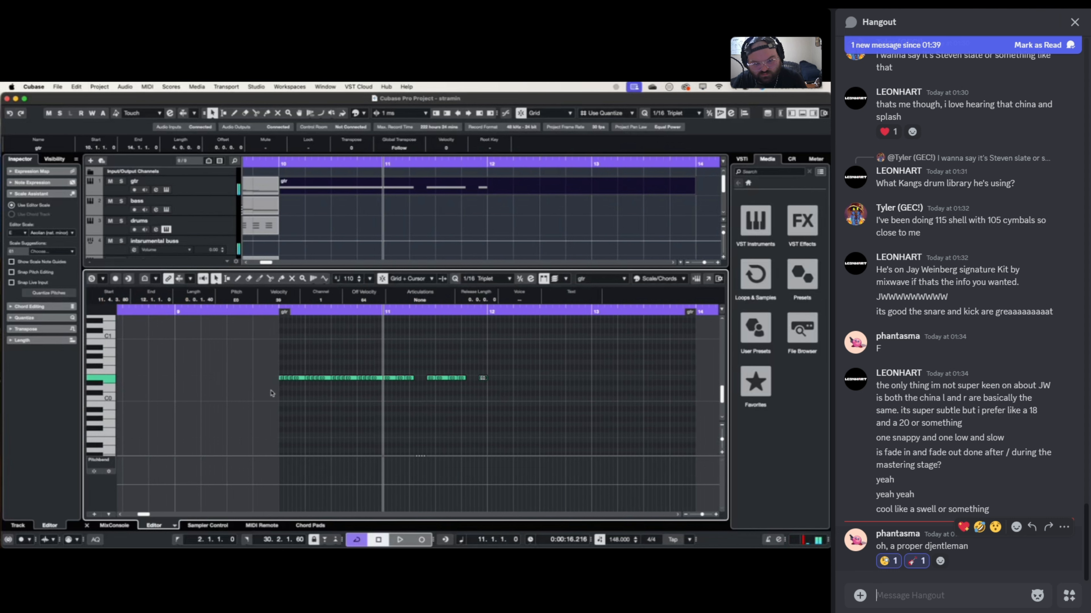
- Play the bar 11 guitar phrase, duplicate all of its notes into bar 12 and play the result
{"action": "key", "text": "space"}
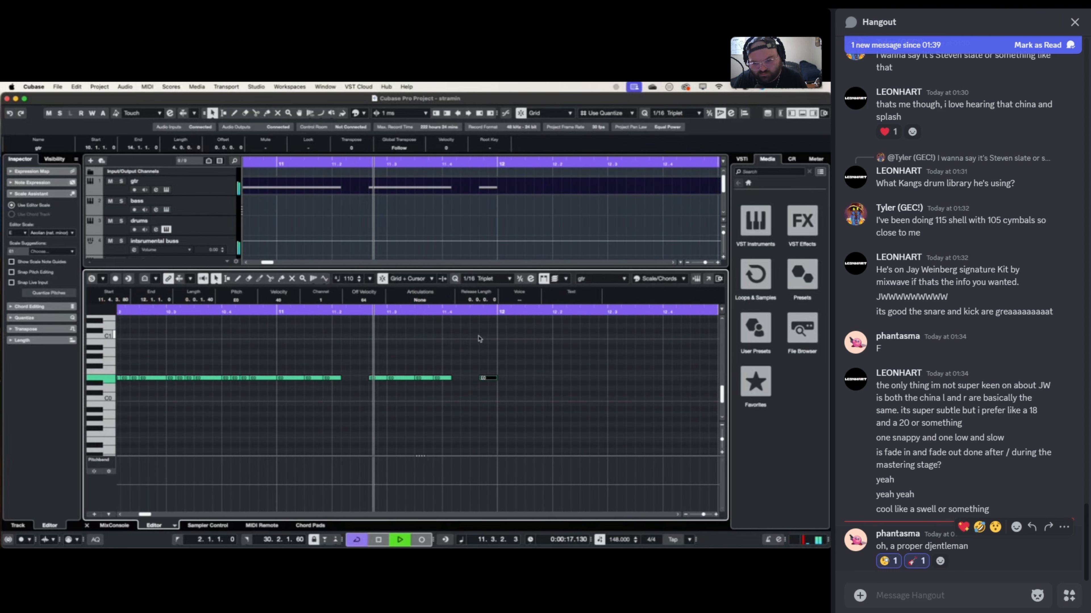
{"action": "key", "text": "space"}
{"action": "left_click_drag", "start_coordinate": [270, 370], "coordinate": [508, 423]}
{"action": "key", "text": "super+d"}
{"action": "key", "text": "space"}
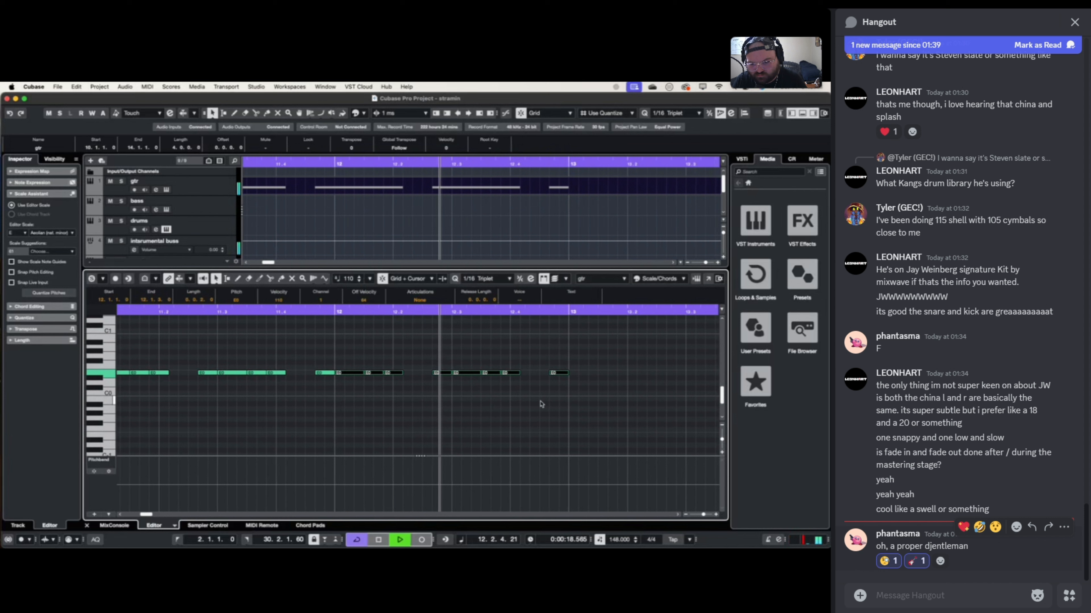
{"action": "key", "text": "space"}
- Delete the duplicated guitar notes after beat 2 of bar 12 and play the shortened part
{"action": "scroll", "coordinate": [726, 453], "scroll_direction": "down", "scroll_amount": 2}
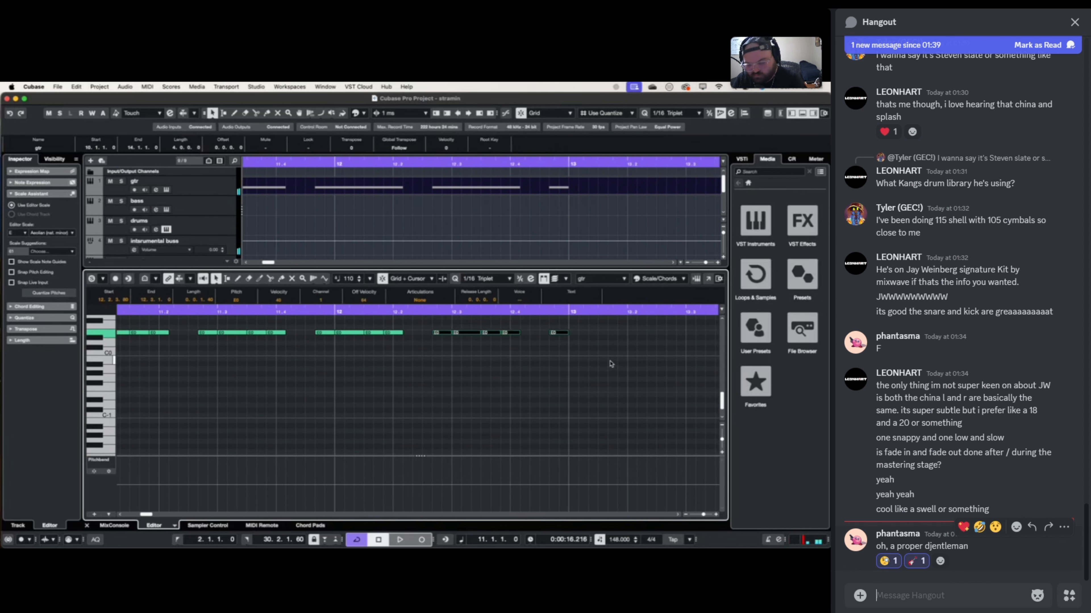
{"action": "left_click", "coordinate": [610, 364]}
{"action": "key", "text": "space"}
{"action": "scroll", "coordinate": [290, 392], "scroll_direction": "up", "scroll_amount": 2}
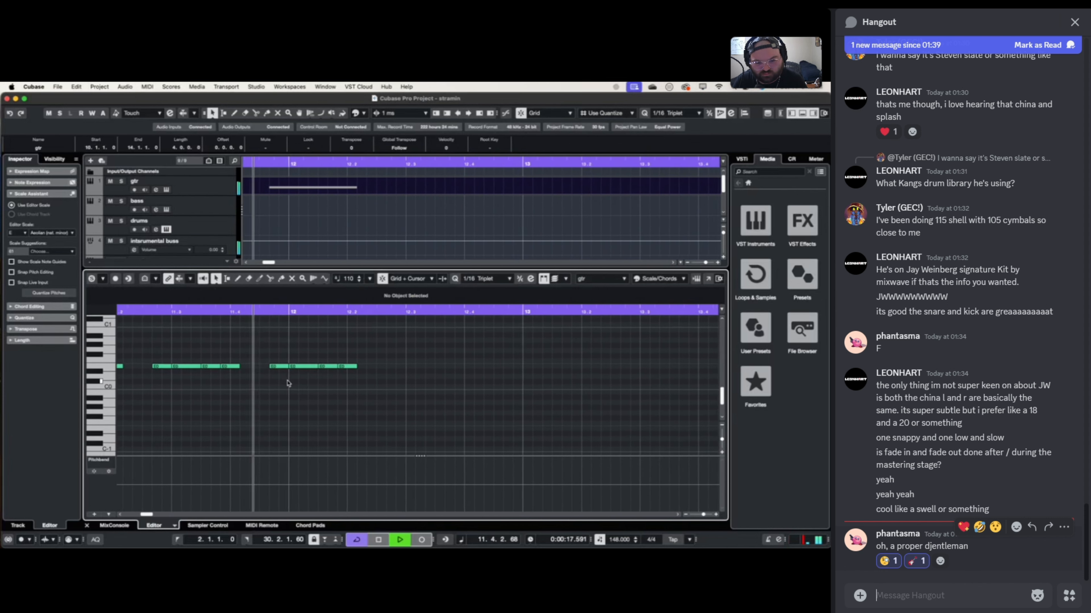
{"action": "key", "text": "space"}
- Select the last two notes in bar 12 and play the guitar riff from bar 10 into bar 11
{"action": "left_click", "coordinate": [328, 365]}
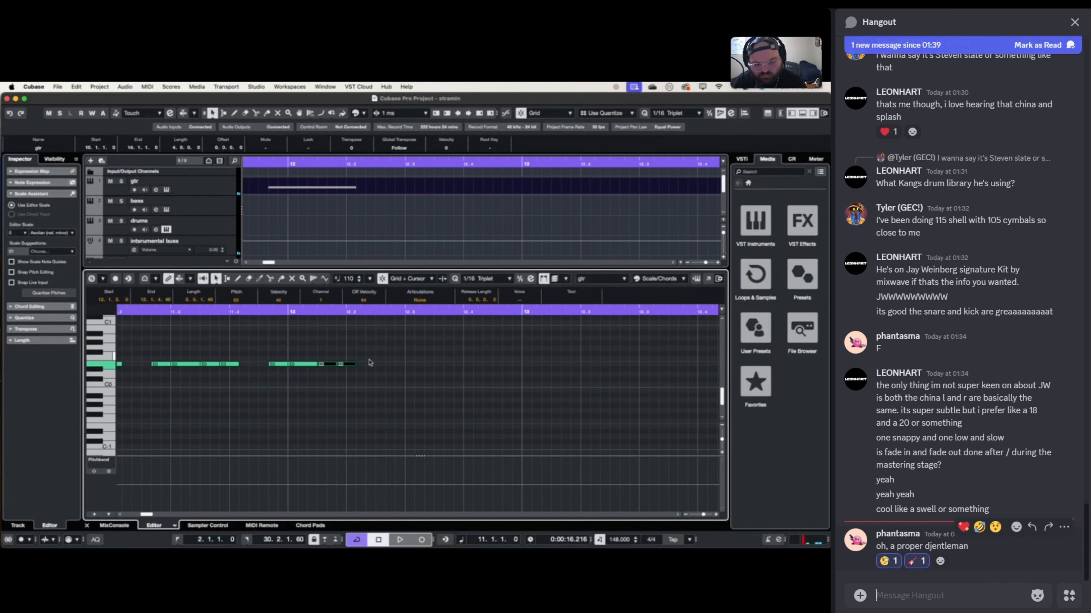
{"action": "key", "text": "space"}
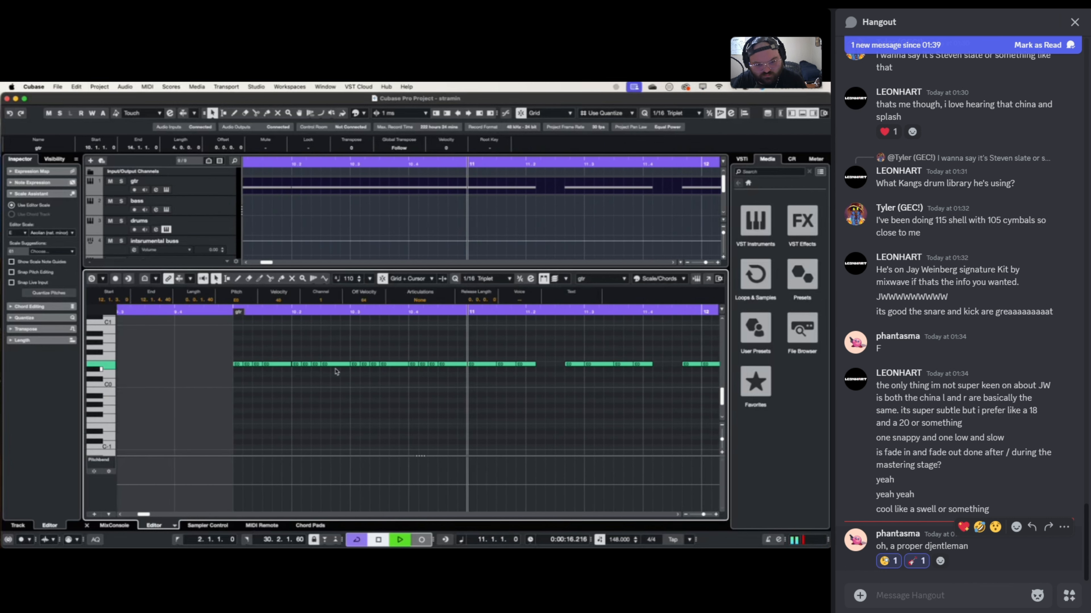
{"action": "scroll", "coordinate": [336, 372], "scroll_direction": "left", "scroll_amount": 3}
{"action": "scroll", "coordinate": [337, 372], "scroll_direction": "right", "scroll_amount": 1}
{"action": "left_click", "coordinate": [281, 312]}
{"action": "scroll", "coordinate": [415, 333], "scroll_direction": "right", "scroll_amount": 2}
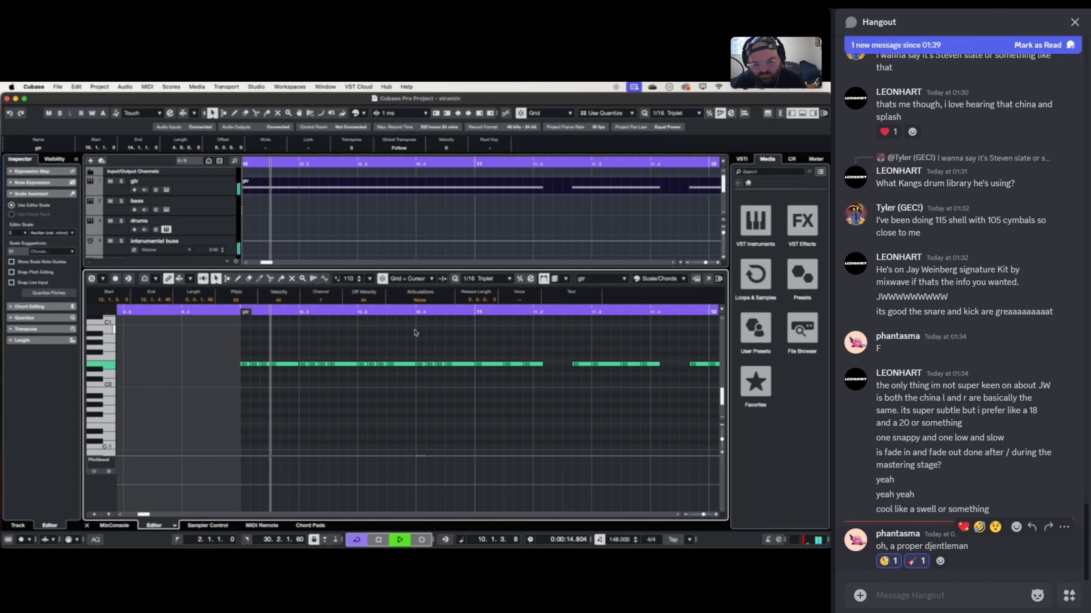
{"action": "scroll", "coordinate": [415, 333], "scroll_direction": "right", "scroll_amount": 5}
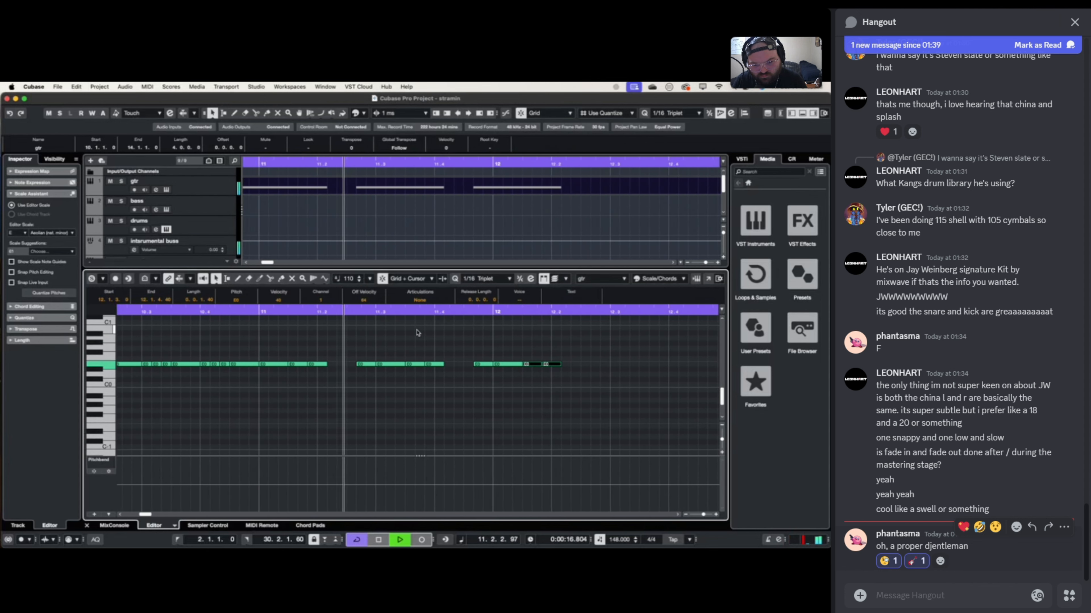
{"action": "key", "text": "space"}
- Delete the last two notes of the beat 3 group in bar 11 and play the riff from bar 10
{"action": "left_click_drag", "start_coordinate": [412, 347], "coordinate": [459, 382]}
{"action": "key", "text": "space"}
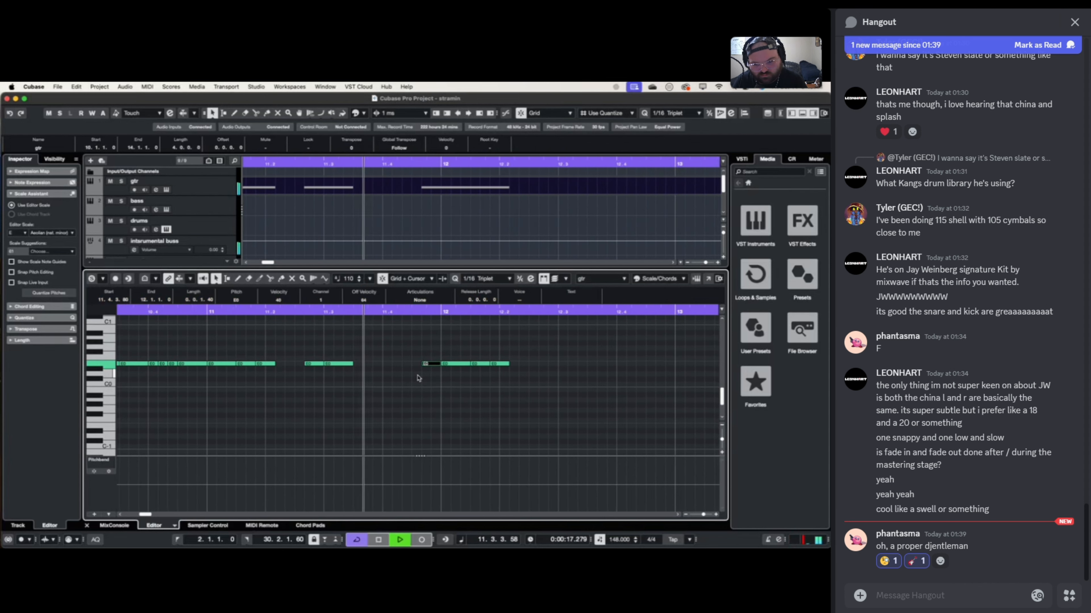
{"action": "key", "text": "space"}
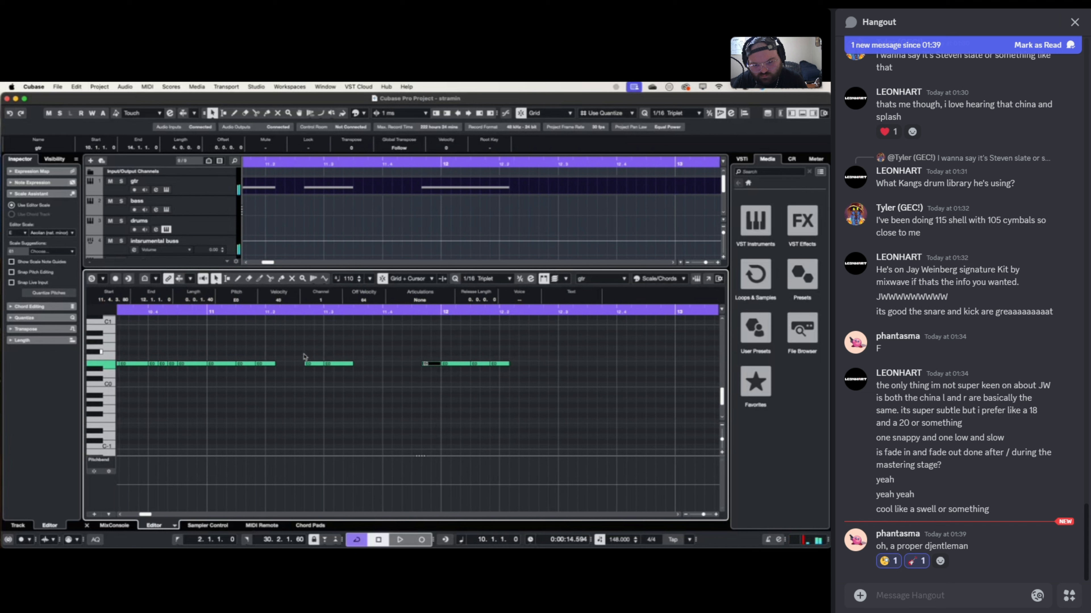
- Copy the two-note group around beat 3 of bar 11 to the same position in bar 12
{"action": "left_click", "coordinate": [317, 363]}
{"action": "key", "text": "super+d"}
{"action": "key", "text": "super+Right"}
{"action": "key", "text": "super+Right"}
{"action": "key", "text": "super+Right"}
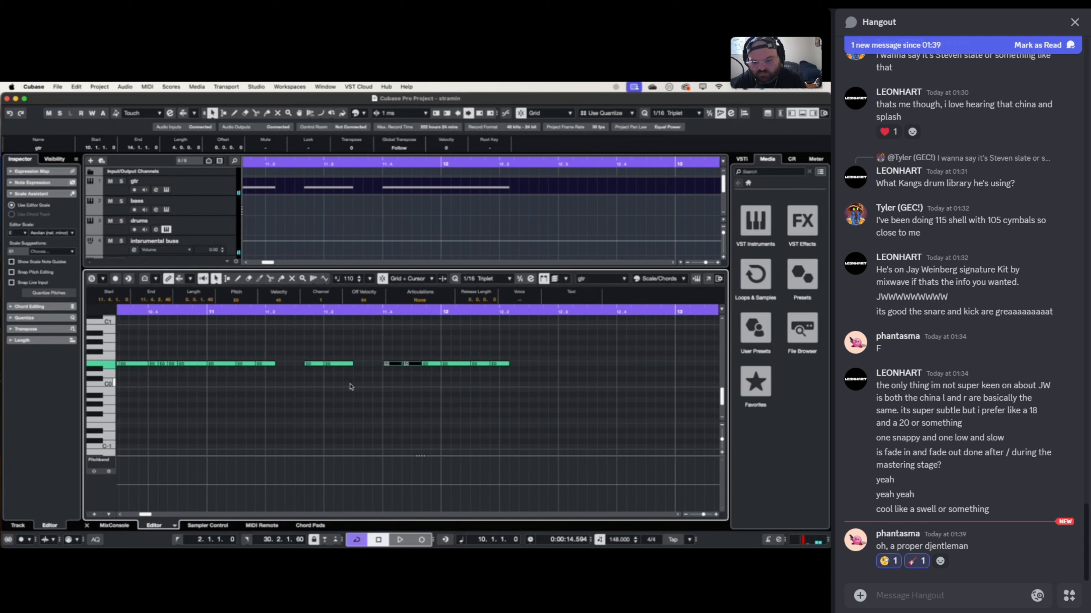
{"action": "key", "text": "super+Right"}
{"action": "key", "text": "super+Right"}
{"action": "key", "text": "super+Right"}
{"action": "key", "text": "super+Right"}
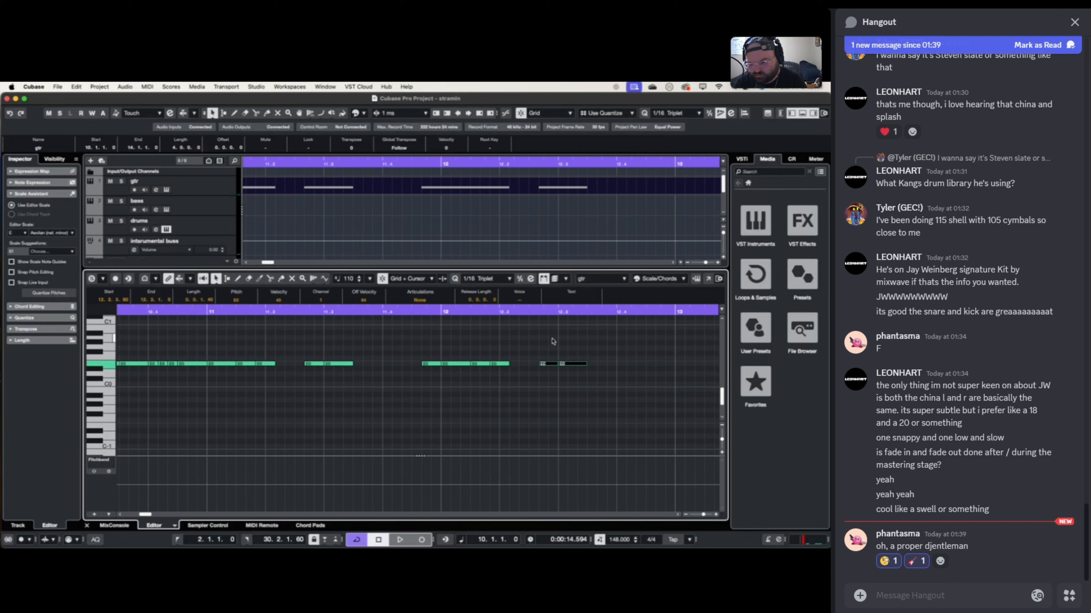
- Duplicate the last note of the new group onto beat 4 of bar 12 and play the riff from bar 10
{"action": "left_click_drag", "start_coordinate": [568, 345], "coordinate": [600, 378]}
{"action": "key", "text": "super+d"}
{"action": "key", "text": "super+Right"}
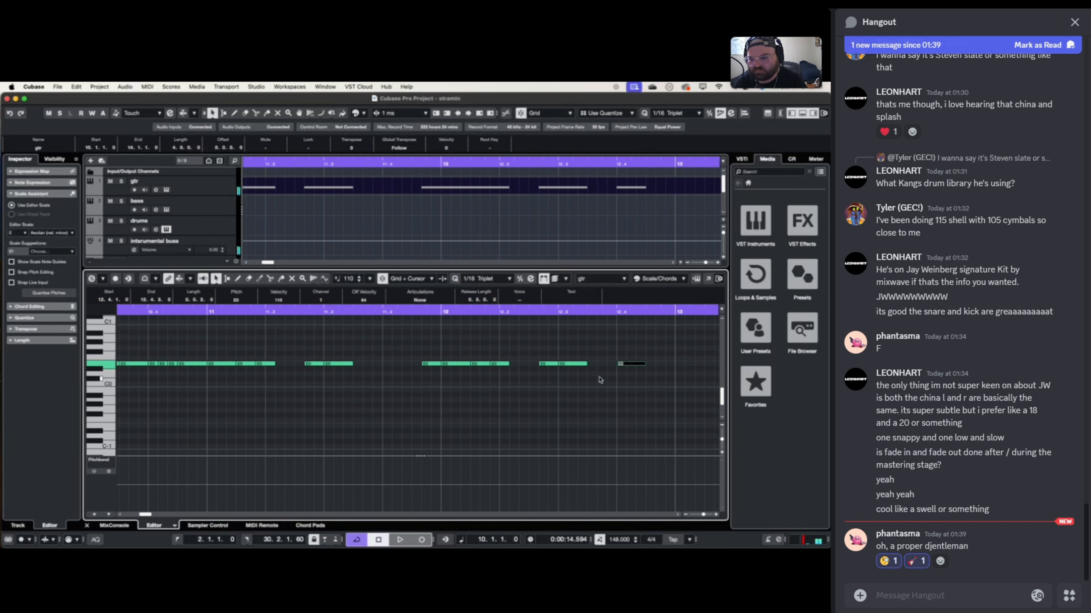
{"action": "key", "text": "space"}
{"action": "key", "text": "space"}
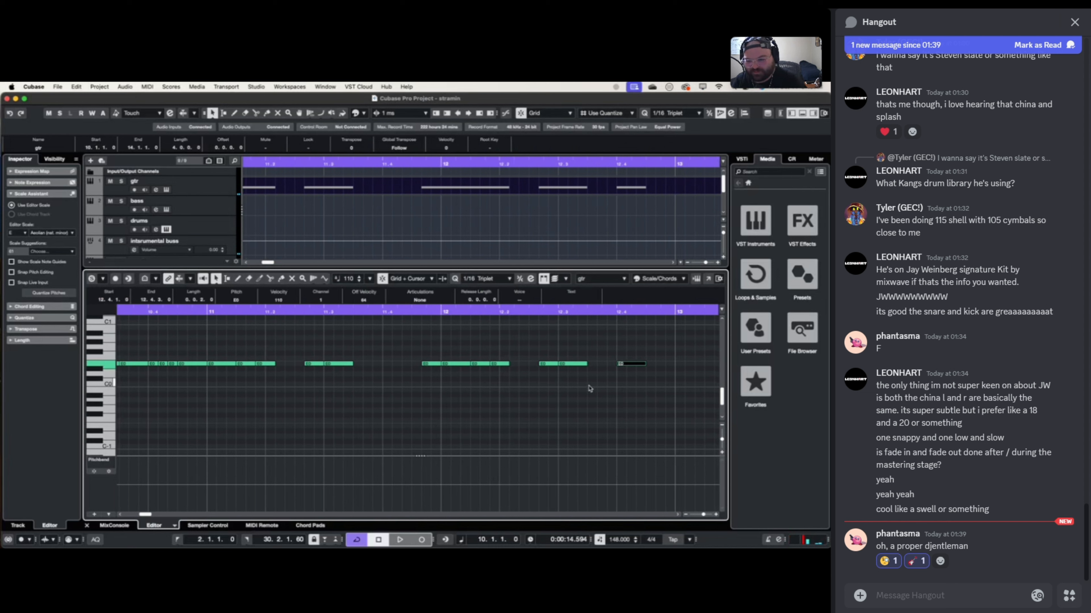
{"action": "key", "text": "space"}
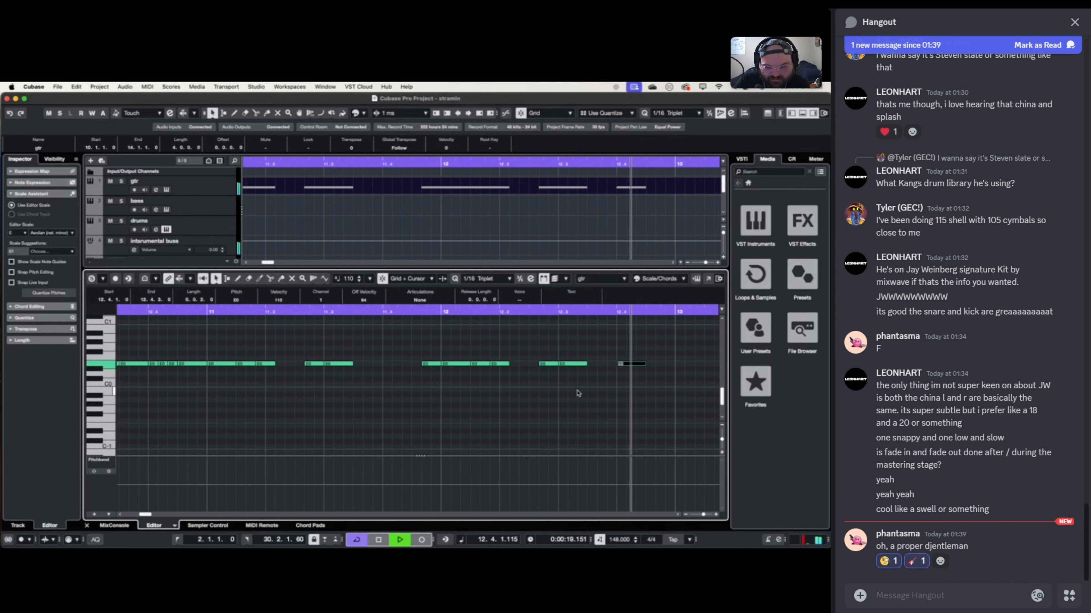
- Duplicate bar 12's notes into bar 13 and play the guitar riff from bar 10
{"action": "key", "text": "space"}
{"action": "scroll", "coordinate": [520, 355], "scroll_direction": "right", "scroll_amount": 5}
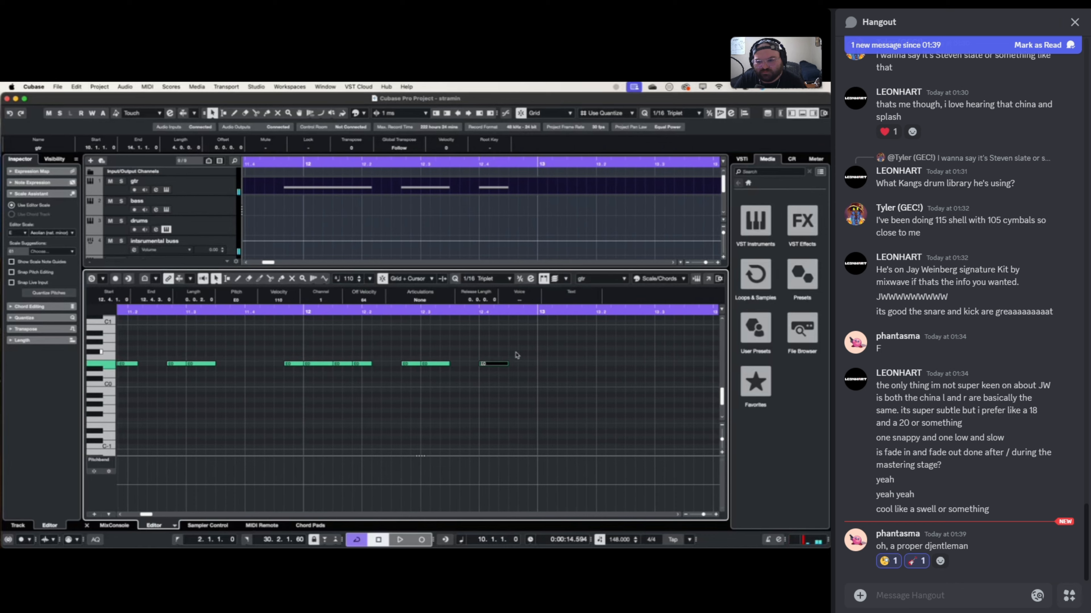
{"action": "scroll", "coordinate": [516, 355], "scroll_direction": "down", "scroll_amount": 3}
{"action": "scroll", "coordinate": [517, 355], "scroll_direction": "down", "scroll_amount": 2}
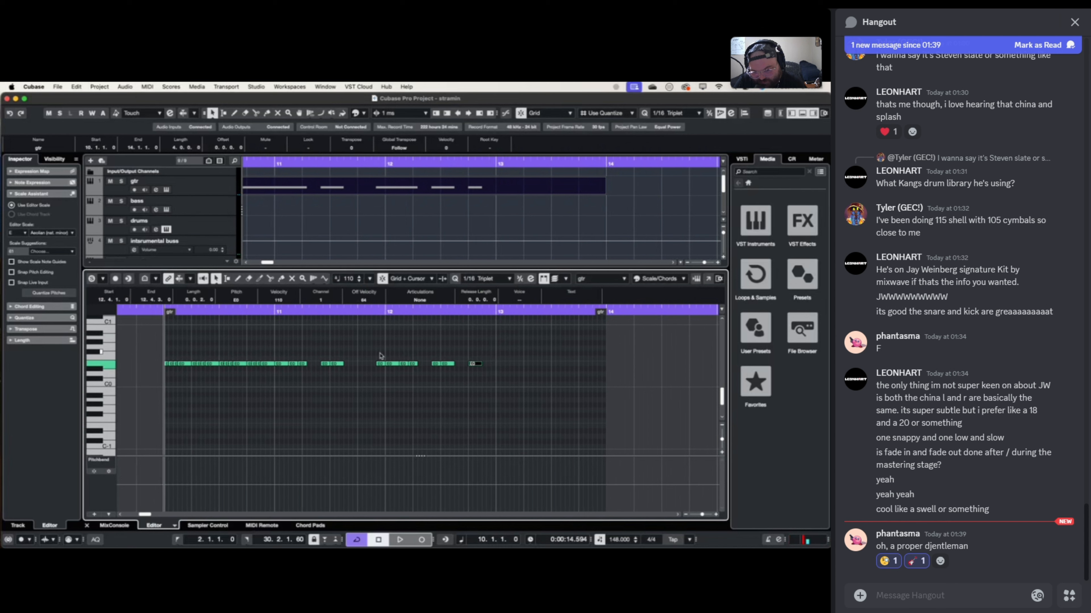
{"action": "left_click_drag", "start_coordinate": [392, 356], "coordinate": [441, 392]}
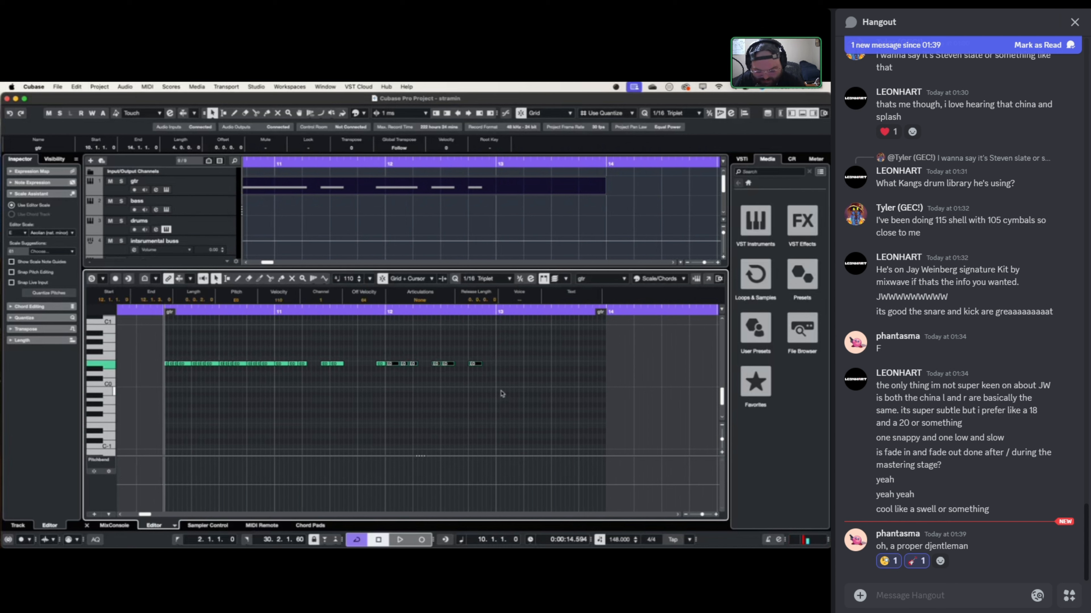
{"action": "key", "text": "super+d"}
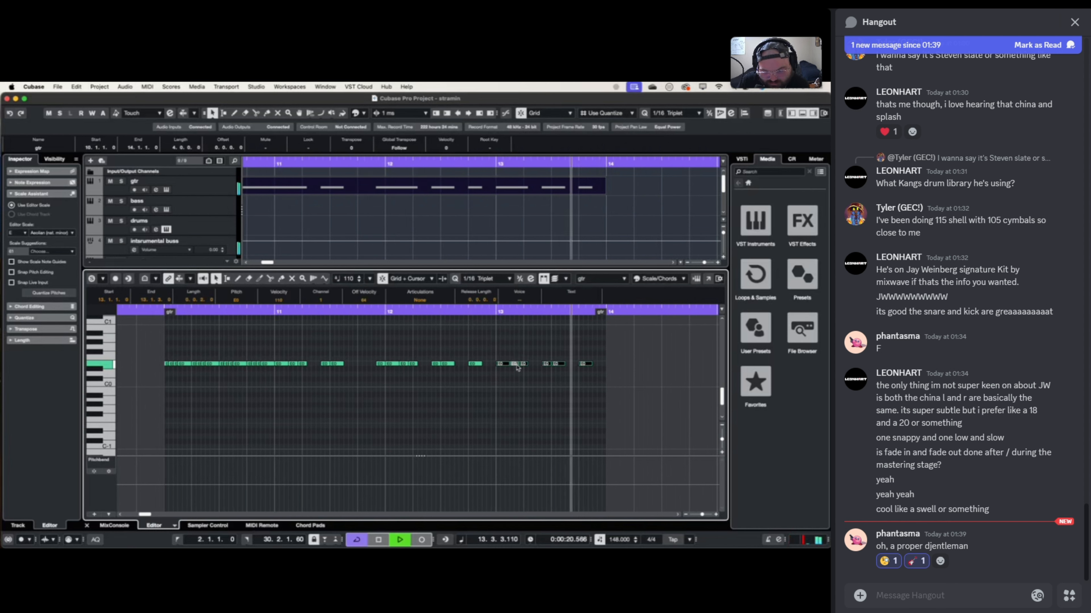
{"action": "key", "text": "space"}
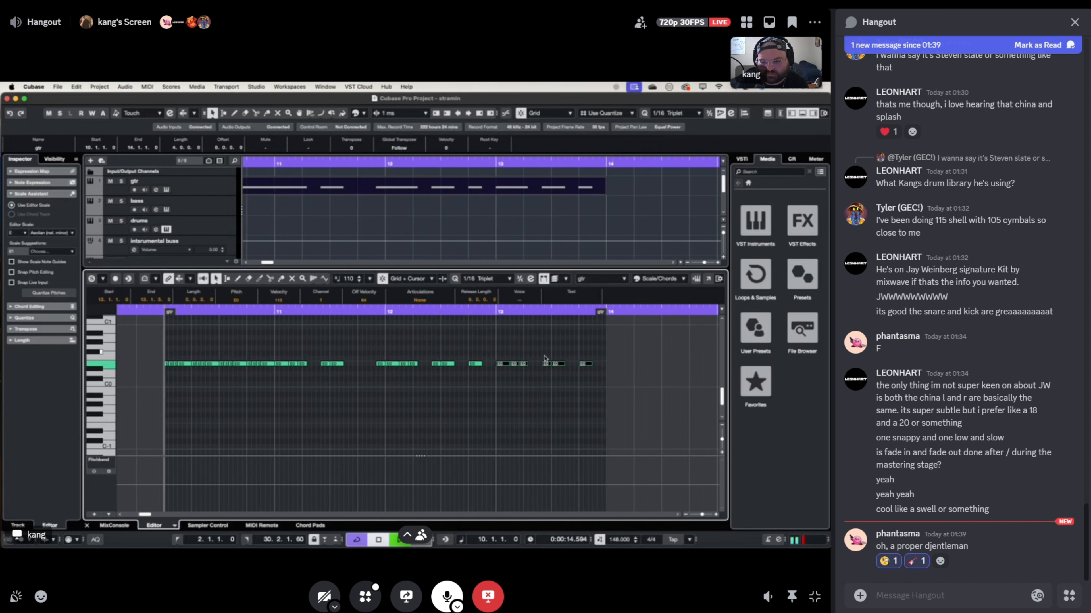
{"action": "left_click", "coordinate": [406, 535]}
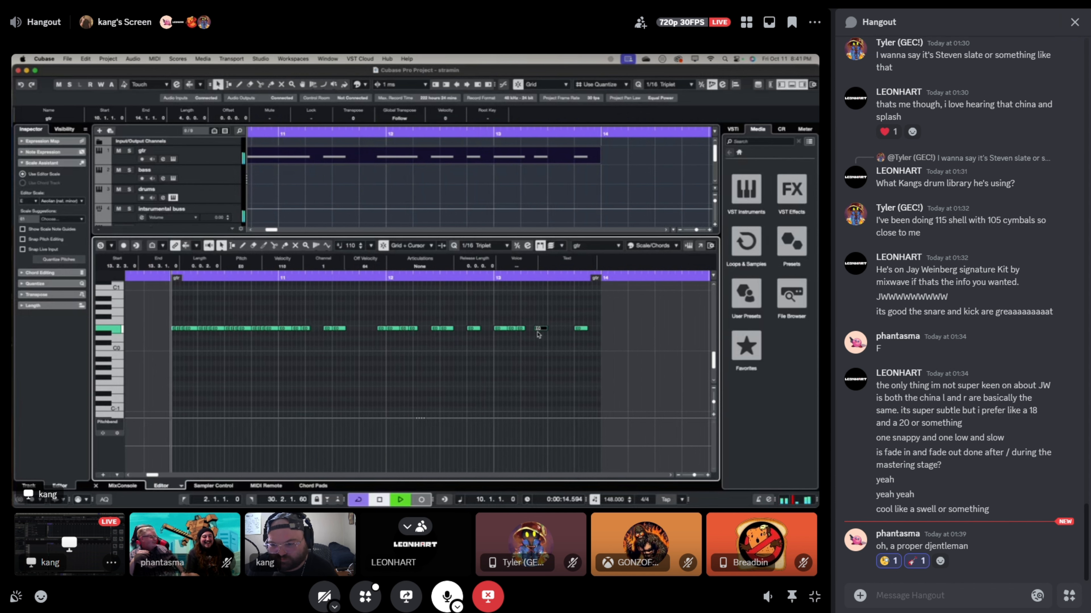
{"action": "left_click", "coordinate": [407, 528]}
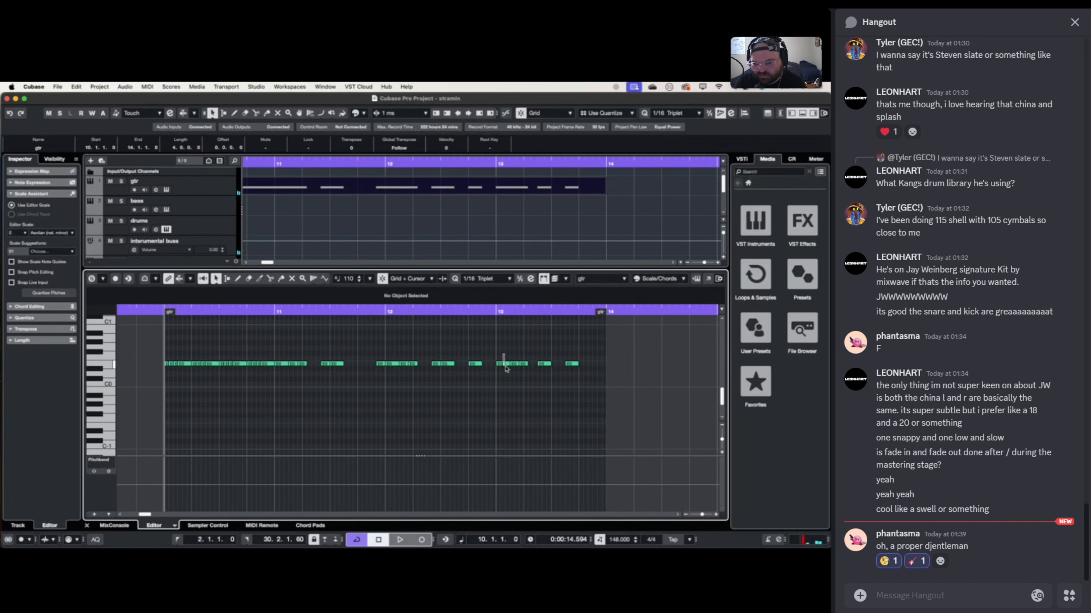
- Trim the end of the opening note group in bar 13 and play from the start of that bar
{"action": "scroll", "coordinate": [524, 357], "scroll_direction": "up", "scroll_amount": 5}
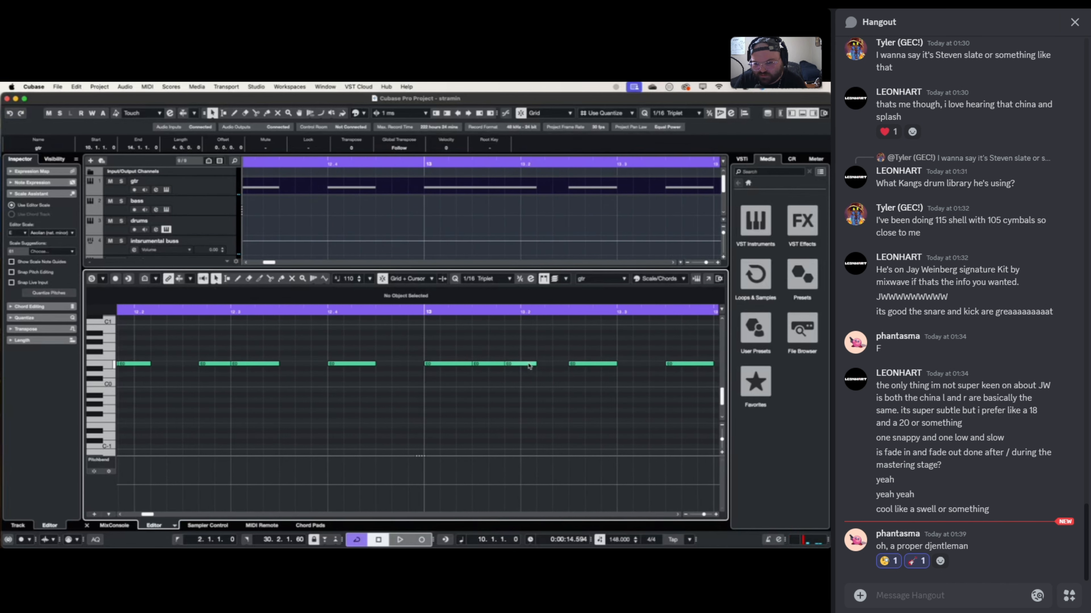
{"action": "left_click_drag", "start_coordinate": [533, 364], "coordinate": [520, 364]}
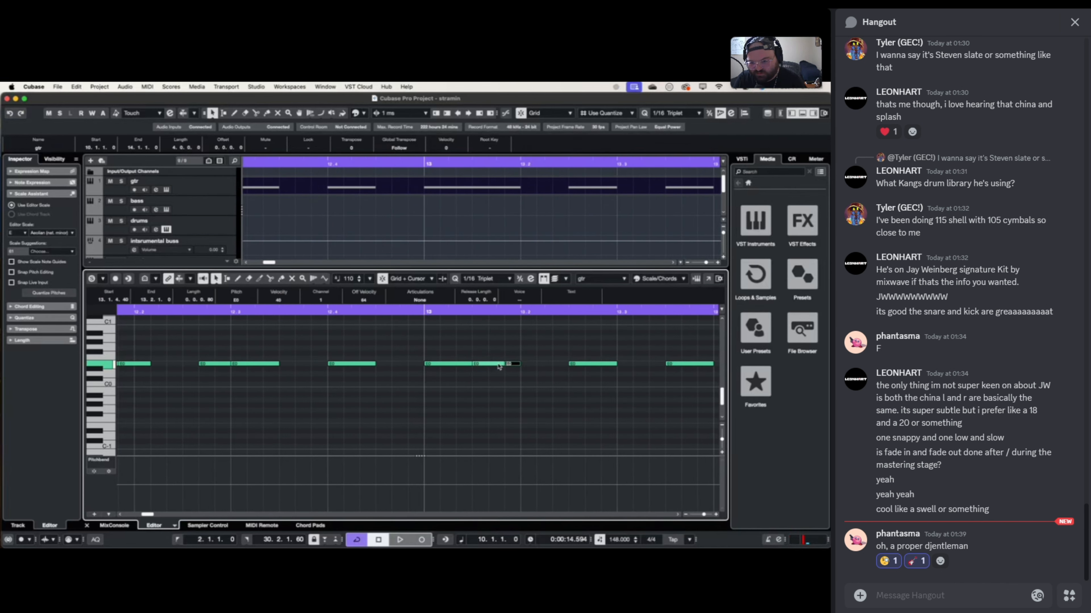
{"action": "mouse_move", "coordinate": [501, 365]}
{"action": "left_mouse_down"}
{"action": "mouse_move", "coordinate": [489, 365]}
{"action": "mouse_move", "coordinate": [501, 365]}
{"action": "left_mouse_up"}
{"action": "key", "text": "space"}
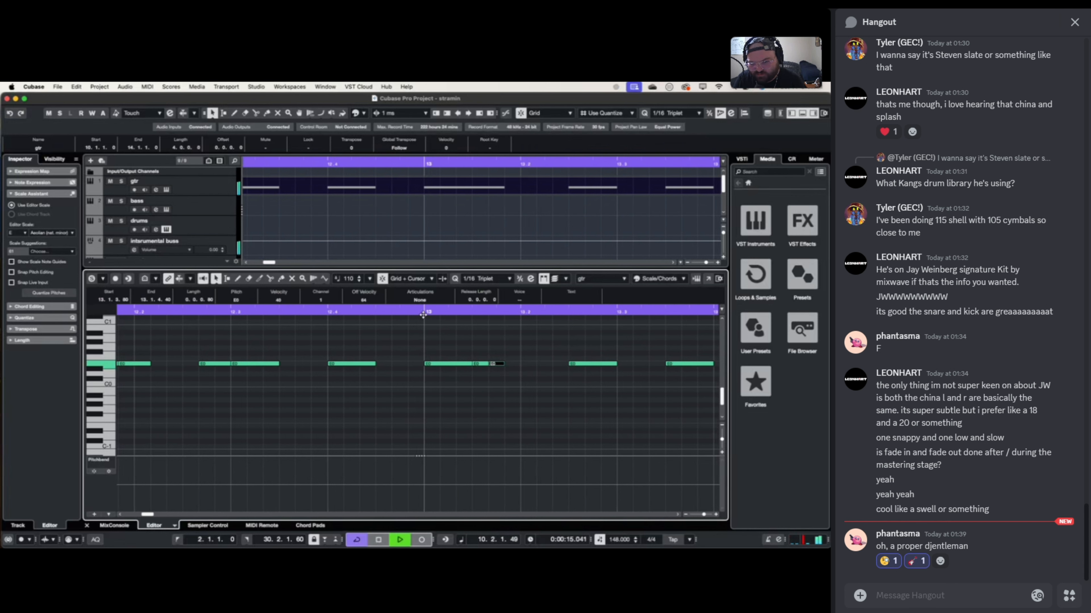
{"action": "key", "text": "space"}
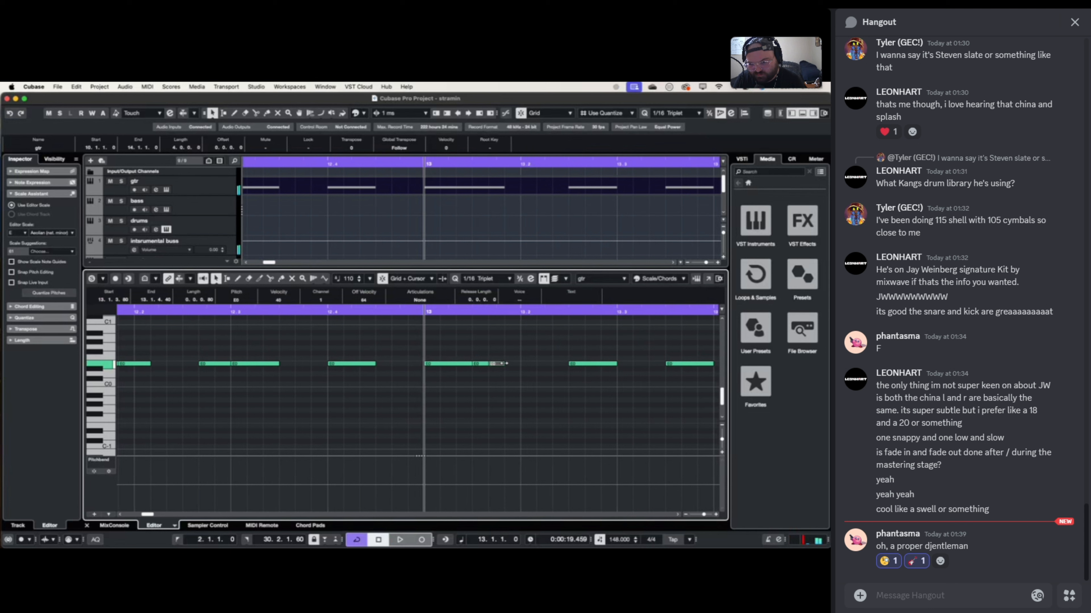
- Extend the opening group's last note to beat 2 of bar 13 and duplicate the group's last two notes from beat 2
{"action": "mouse_move", "coordinate": [506, 363]}
{"action": "left_mouse_down"}
{"action": "mouse_move", "coordinate": [520, 363]}
{"action": "mouse_move", "coordinate": [505, 367]}
{"action": "left_mouse_up"}
{"action": "key", "text": "space"}
{"action": "key", "text": "space"}
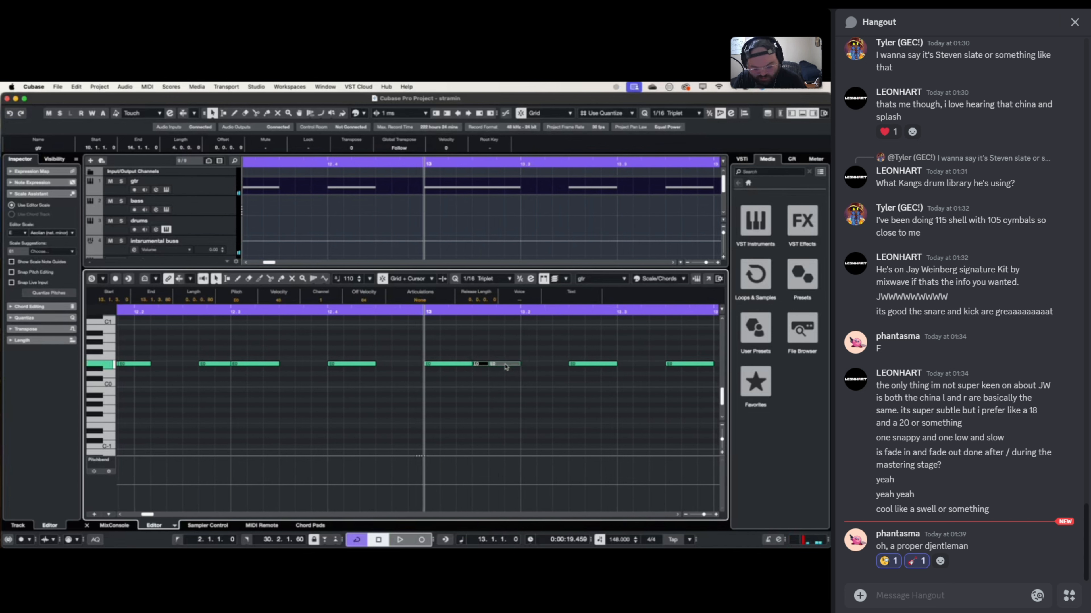
{"action": "key", "text": "super+d"}
{"action": "key", "text": "space"}
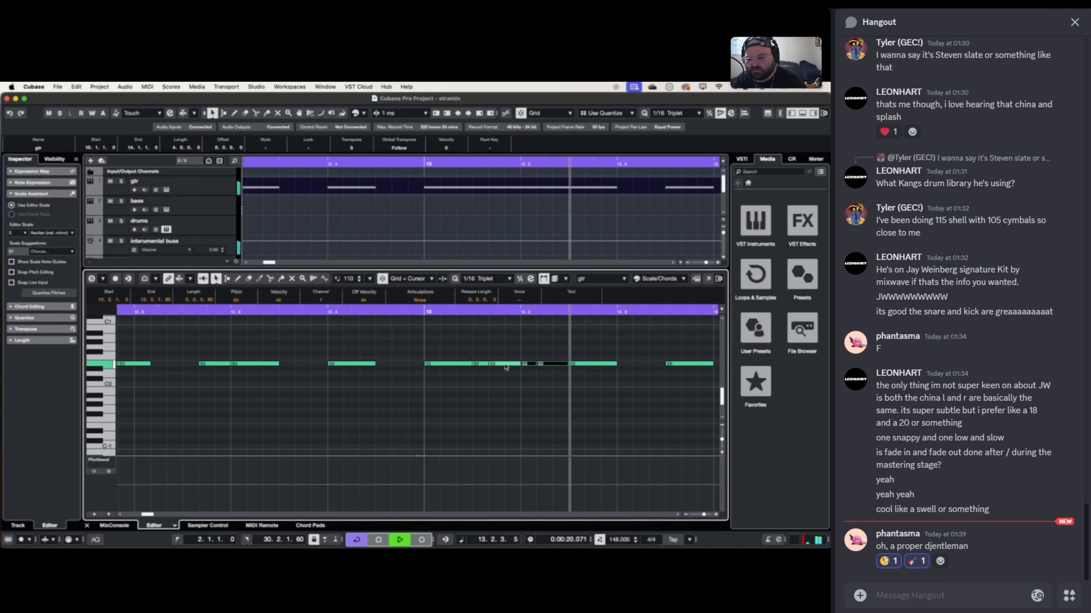
{"action": "key", "text": "space"}
- Move the note after the duplicated pair to beat 3 of bar 13 and play from bar 13
{"action": "left_click_drag", "start_coordinate": [578, 364], "coordinate": [620, 368]}
{"action": "key", "text": "space"}
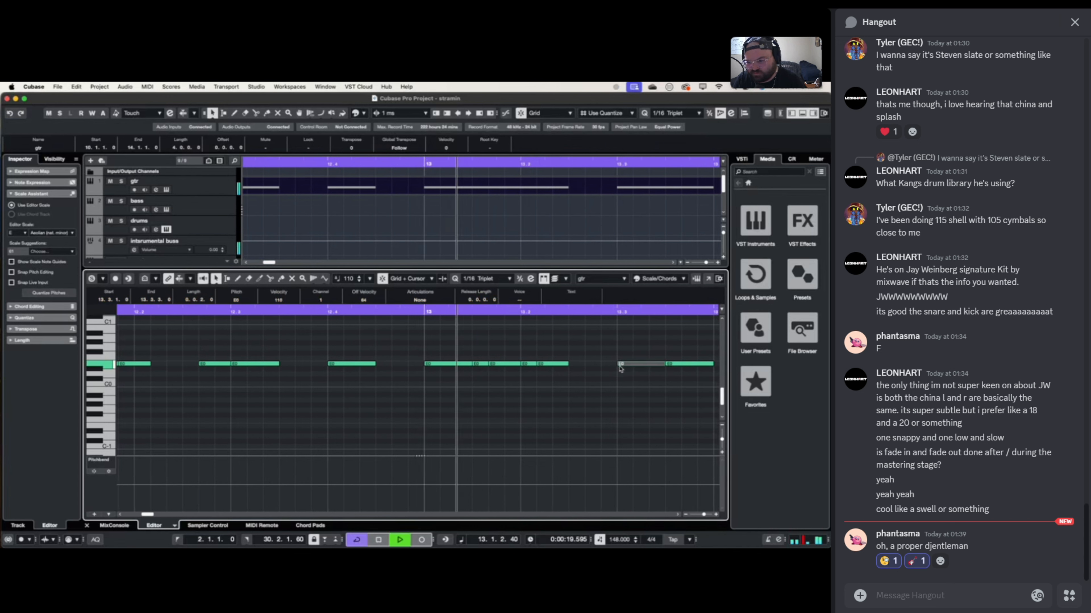
{"action": "key", "text": "space"}
{"action": "left_click_drag", "start_coordinate": [533, 357], "coordinate": [554, 373]}
{"action": "key", "text": "space"}
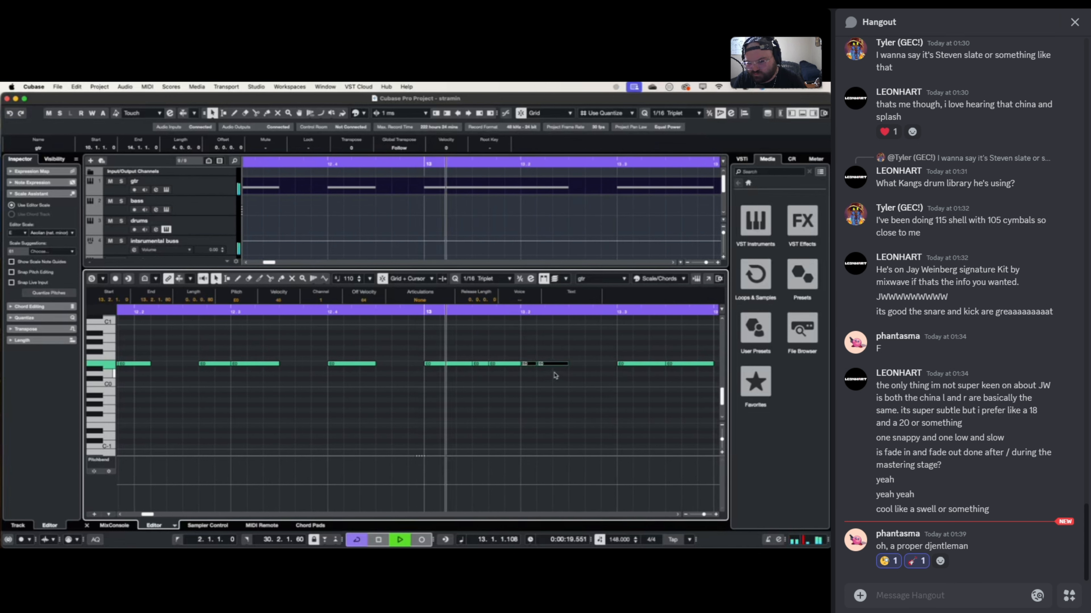
{"action": "key", "text": "space"}
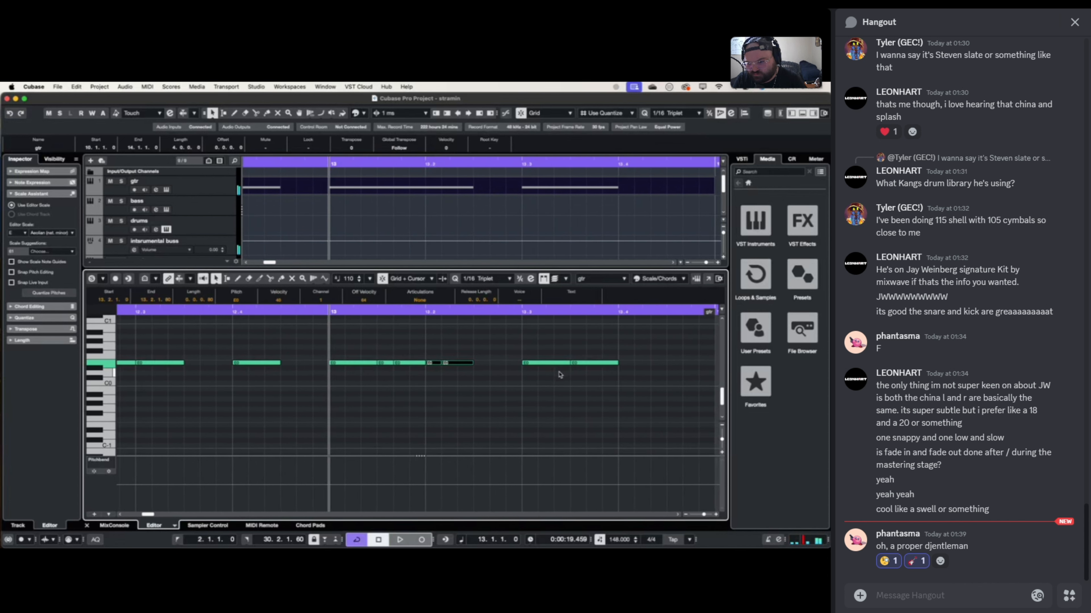
- Remove the stray higher note in bar 13, move the last riff note to beat 4, and play the bar
{"action": "left_click", "coordinate": [595, 357]}
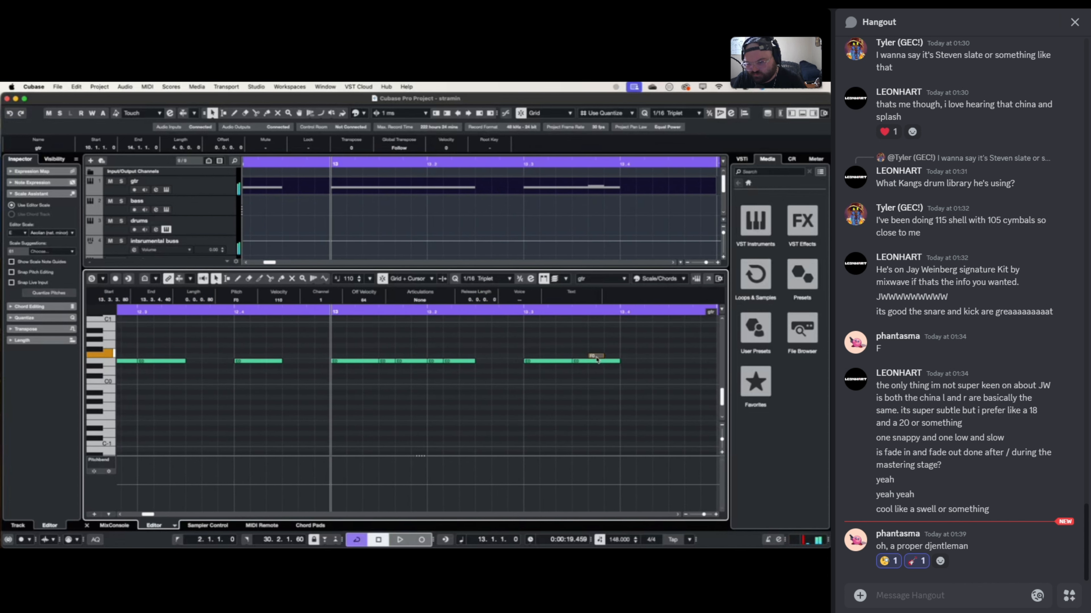
{"action": "key", "text": "BackSpace"}
{"action": "left_click_drag", "start_coordinate": [594, 362], "coordinate": [643, 362]}
{"action": "key", "text": "space"}
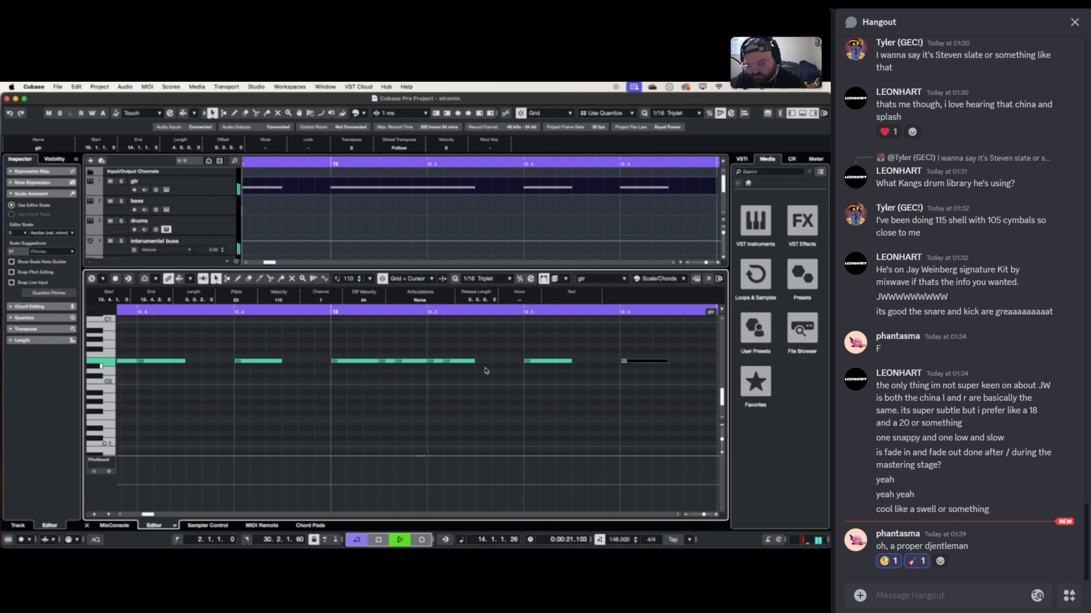
{"action": "key", "text": "space"}
- Play the full guitar riff repeatedly from bar 10 to review bars 10 to 13
{"action": "key", "text": "g"}
{"action": "key", "text": "g"}
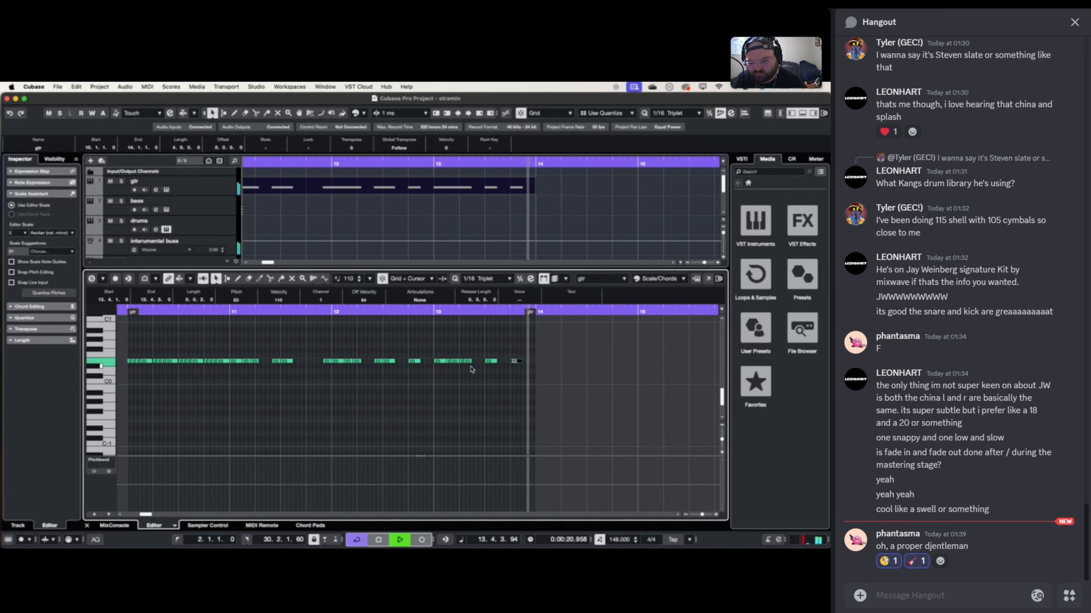
{"action": "key", "text": "space"}
{"action": "key", "text": "space"}
{"action": "left_click", "coordinate": [189, 313]}
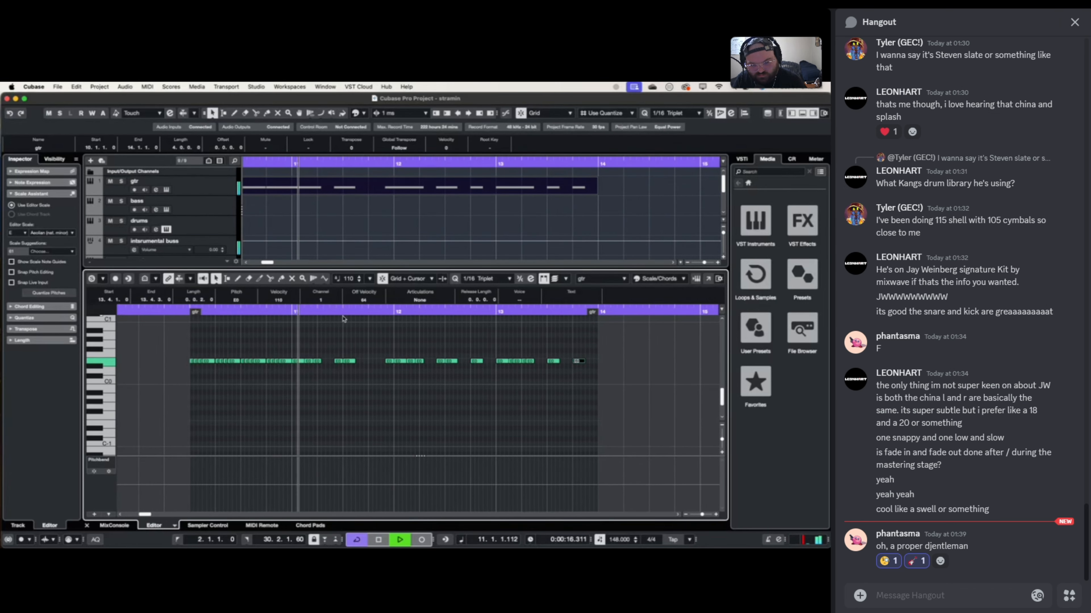
{"action": "key", "text": "space"}
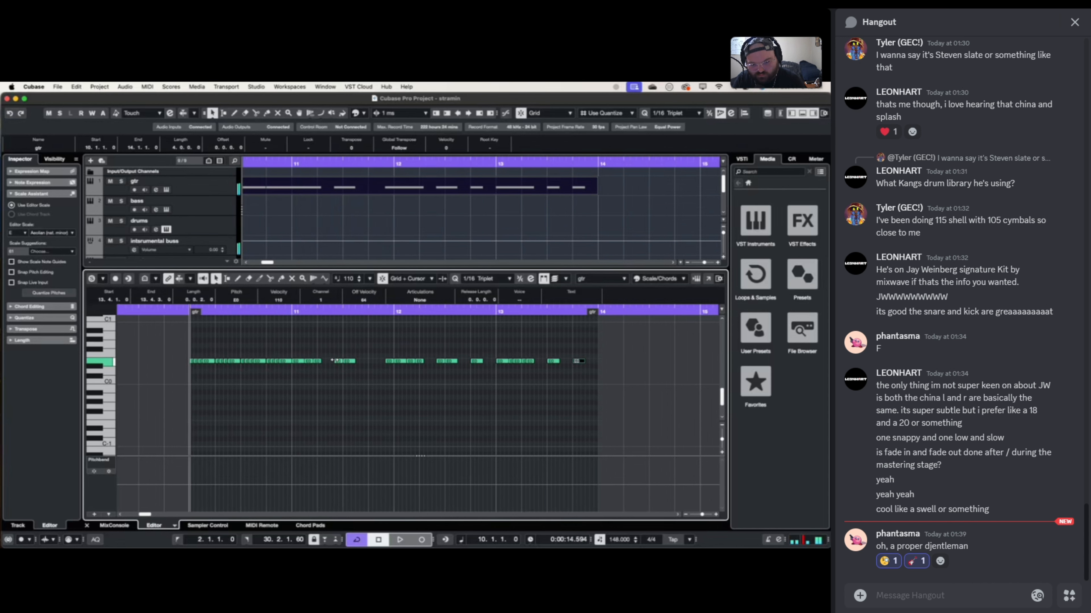
{"action": "scroll", "coordinate": [337, 359], "scroll_direction": "up", "scroll_amount": 3}
{"action": "key", "text": "space"}
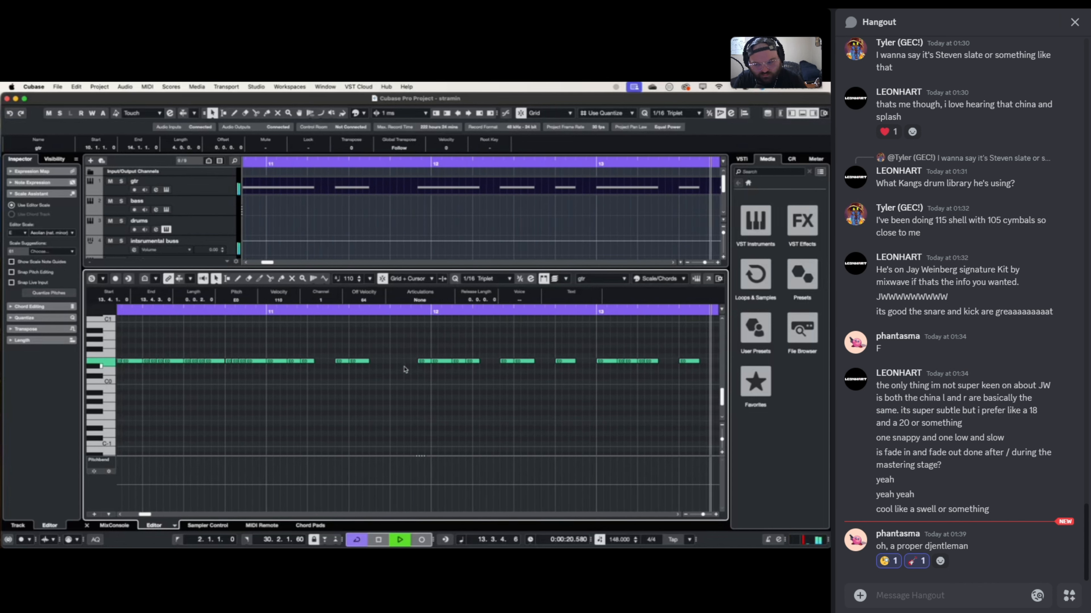
{"action": "key", "text": "space"}
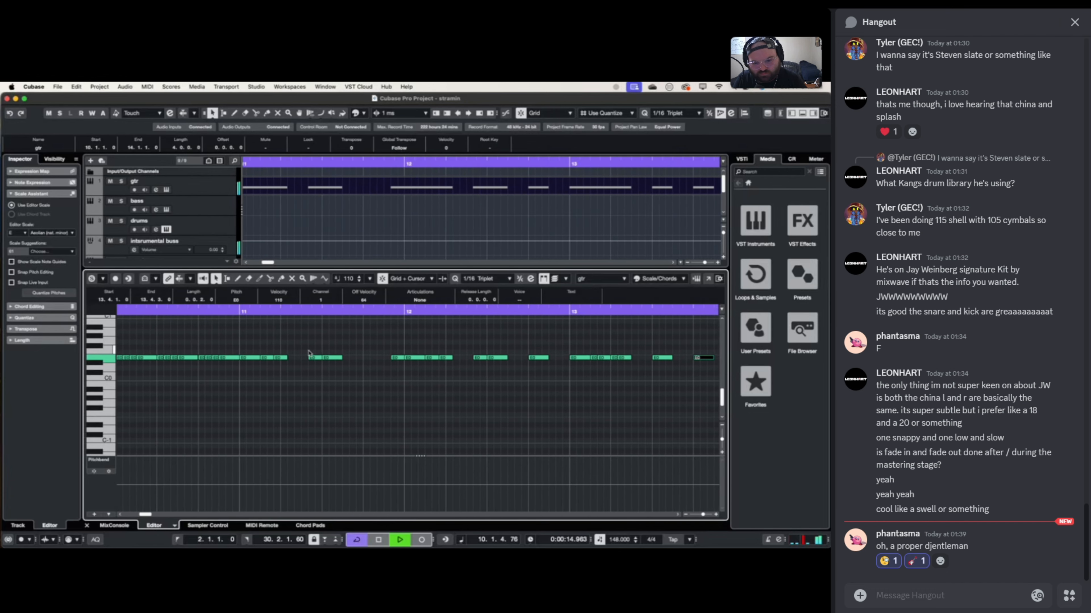
{"action": "key", "text": "space"}
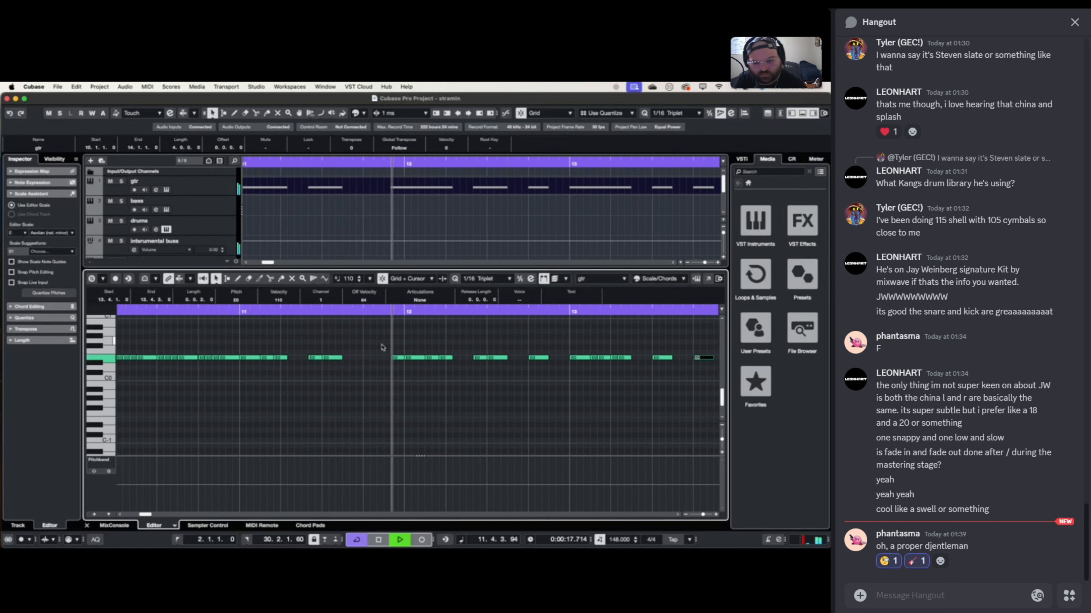
{"action": "key", "text": "space"}
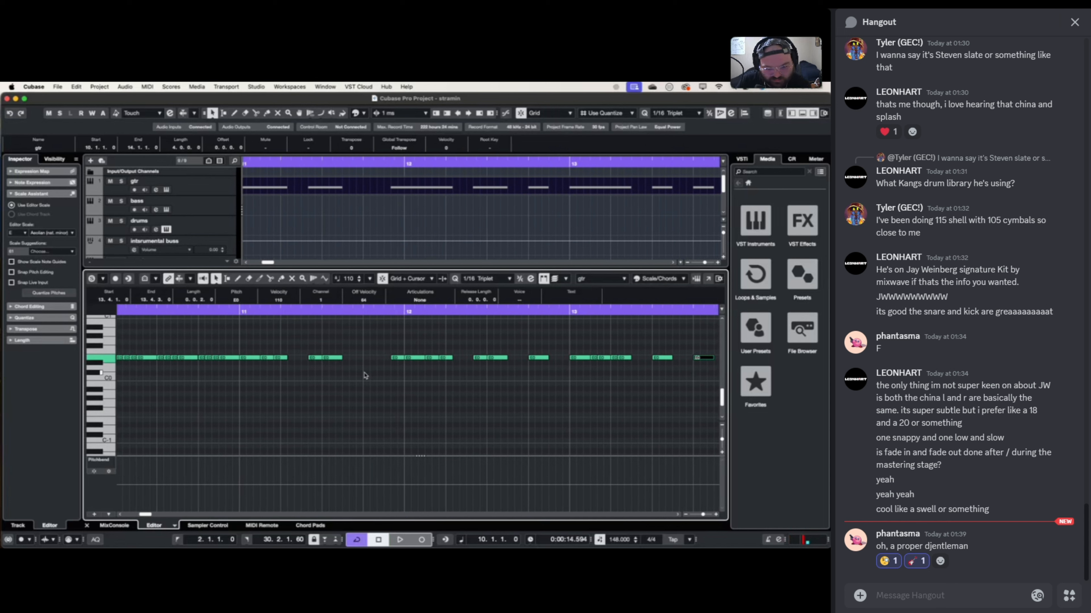
{"action": "key", "text": "space"}
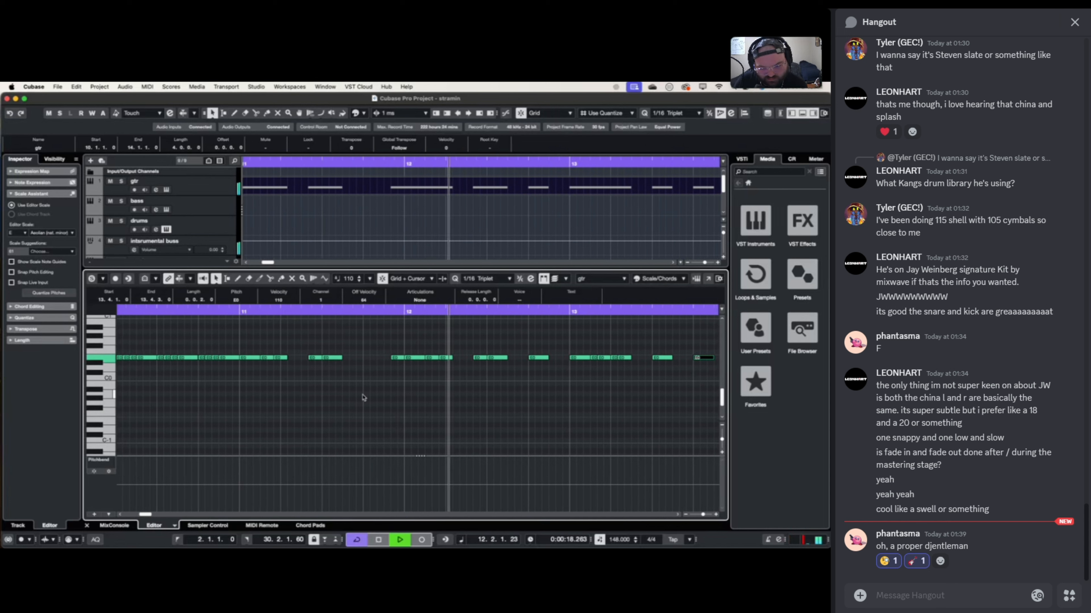
{"action": "key", "text": "space"}
- Add a low E note on beat 4 of bar 11 and play the riff from bar 10
{"action": "scroll", "coordinate": [485, 366], "scroll_direction": "right", "scroll_amount": 5}
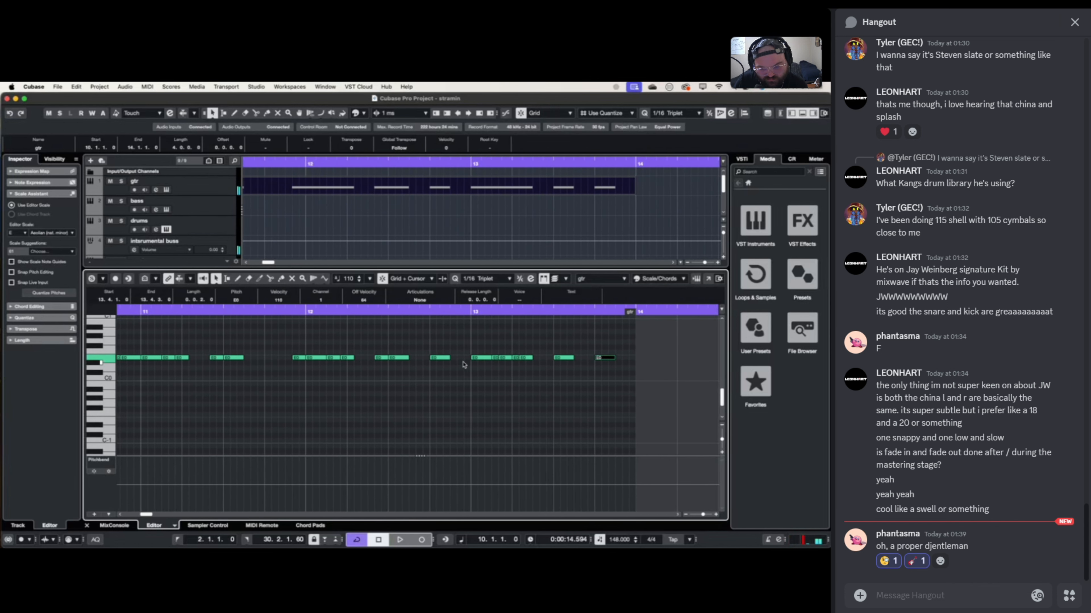
{"action": "key", "text": "space"}
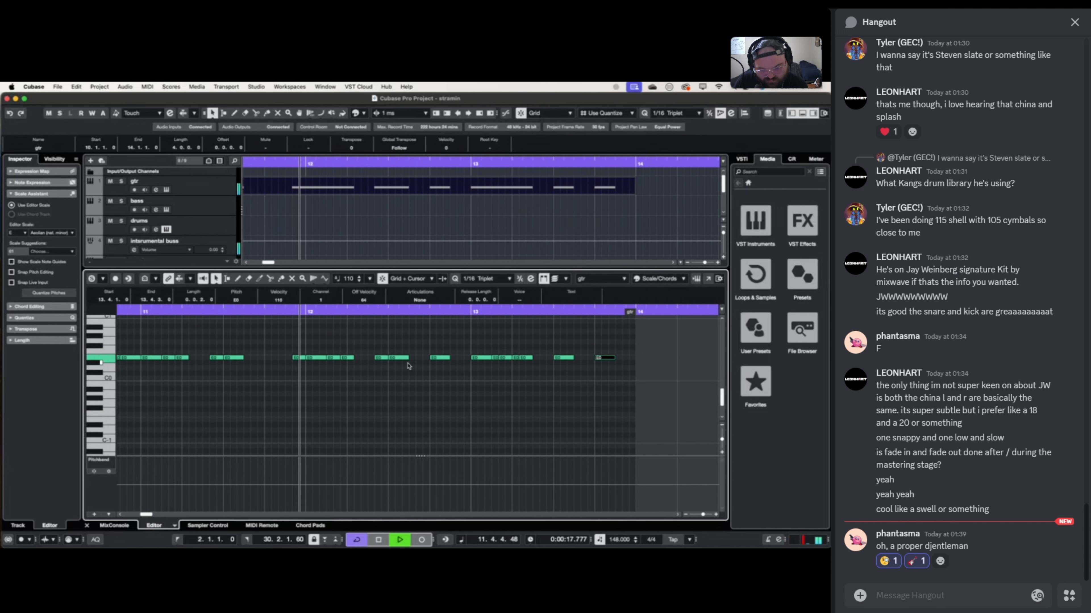
{"action": "key", "text": "space"}
{"action": "left_click_drag", "start_coordinate": [266, 357], "coordinate": [285, 357]}
{"action": "key", "text": "space"}
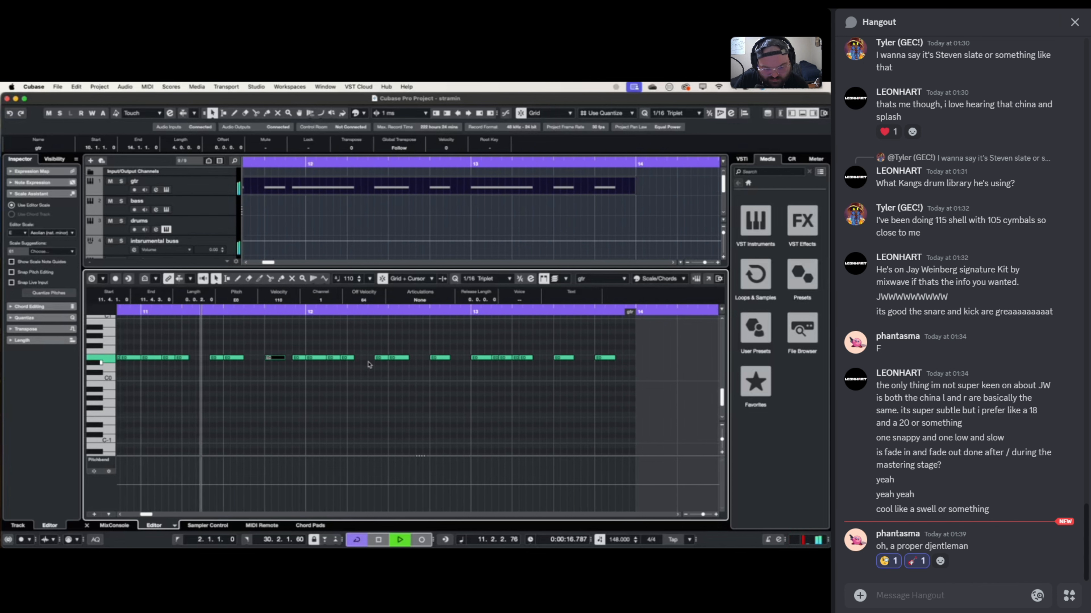
{"action": "key", "text": "space"}
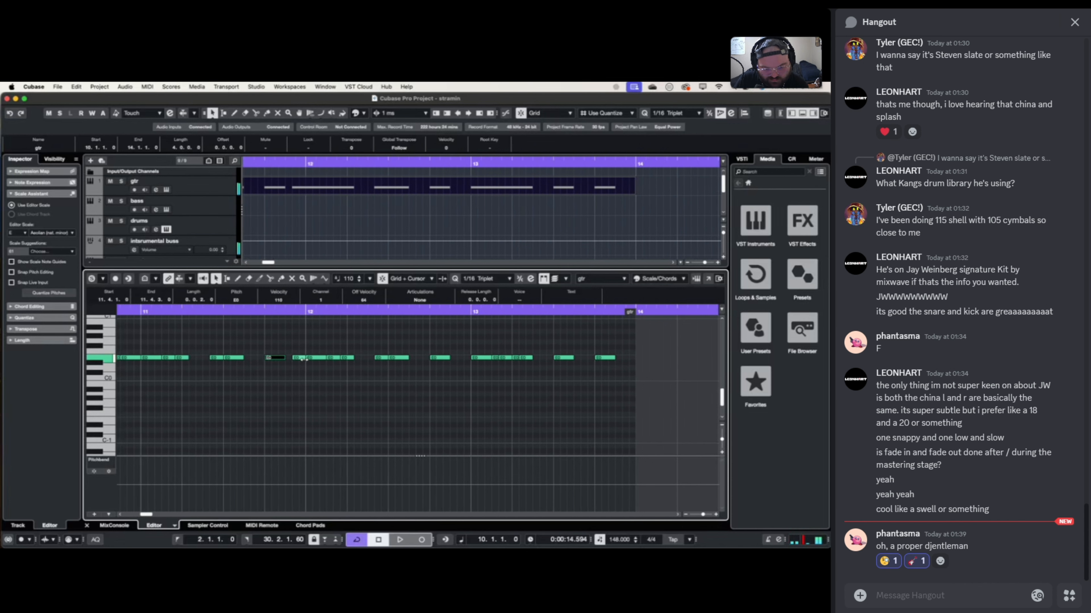
- Rework the pickup after bar 11's beat 4 note into three consecutive short low E notes leading into bar 12
{"action": "left_click", "coordinate": [292, 357]}
{"action": "left_click_drag", "start_coordinate": [292, 359], "coordinate": [324, 372]}
{"action": "key", "text": "space"}
{"action": "scroll", "coordinate": [295, 359], "scroll_direction": "up", "scroll_amount": 2}
{"action": "scroll", "coordinate": [294, 360], "scroll_direction": "up", "scroll_amount": 2}
{"action": "key", "text": "super+d"}
{"action": "key", "text": "super+d"}
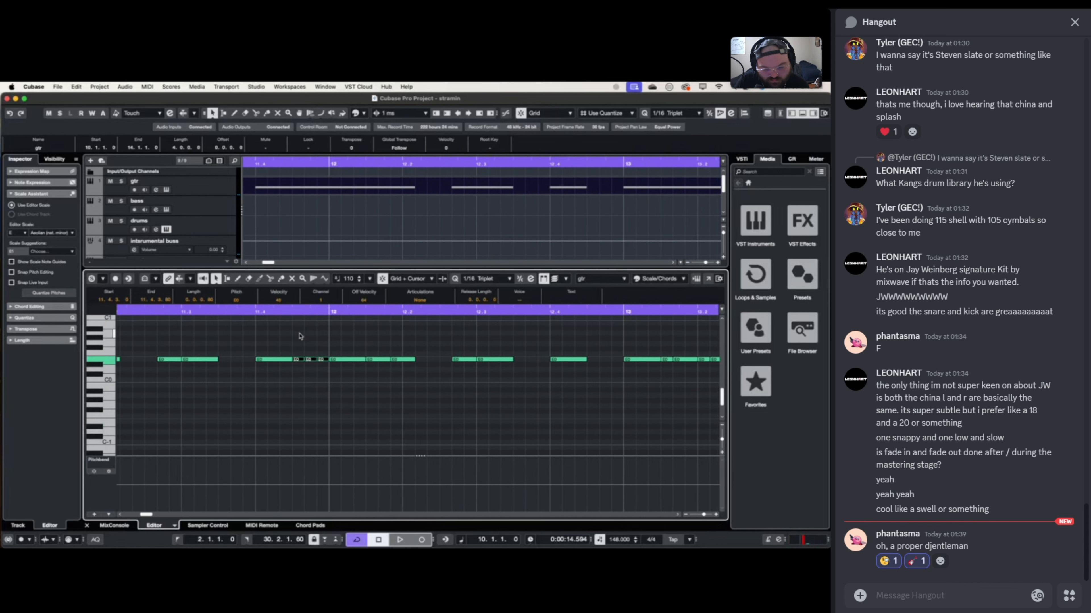
- Play the guitar riff from bar 10 to check the new pickup into bar 12
{"action": "scroll", "coordinate": [298, 349], "scroll_direction": "down", "scroll_amount": 3}
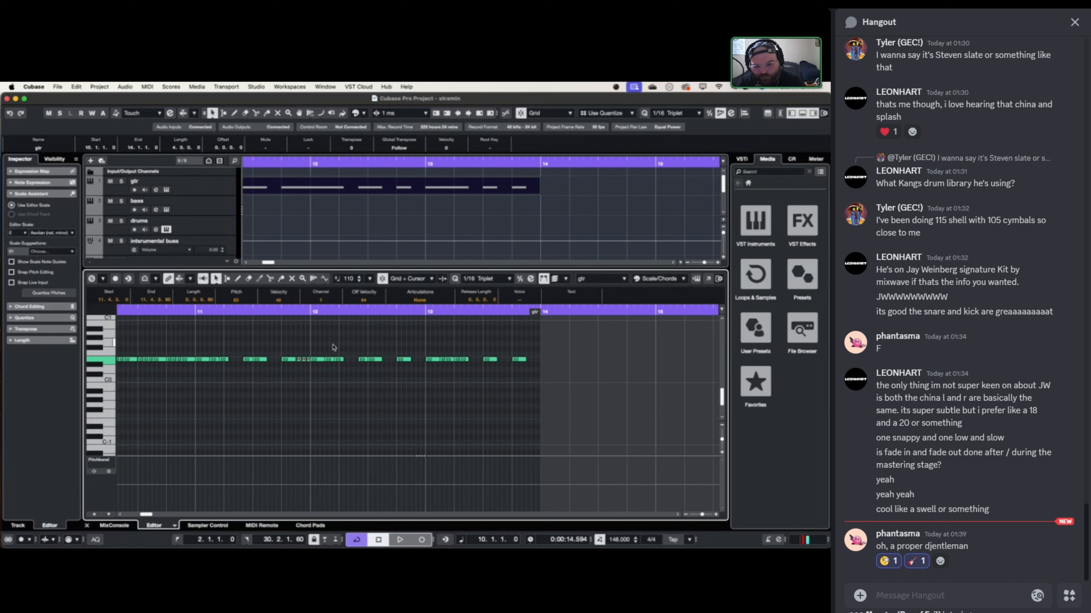
{"action": "scroll", "coordinate": [334, 350], "scroll_direction": "left", "scroll_amount": 4}
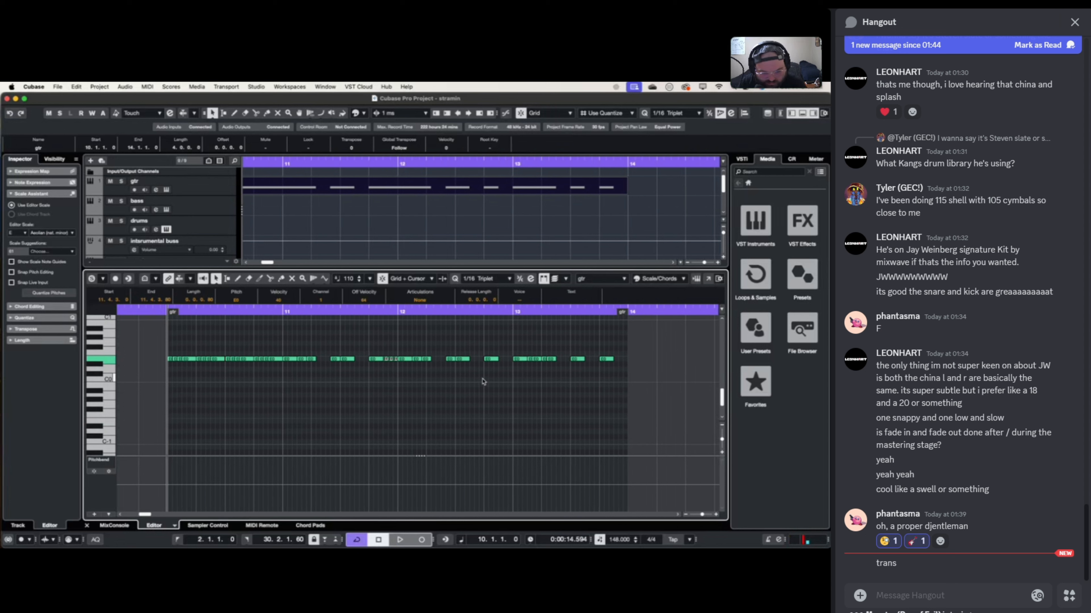
{"action": "key", "text": "space"}
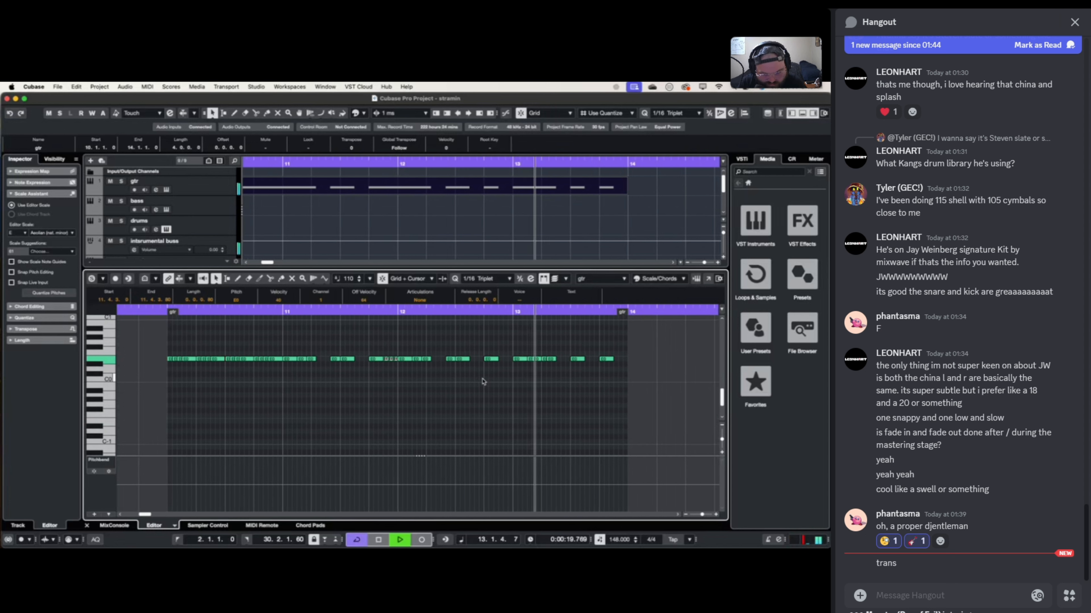
{"action": "key", "text": "space"}
{"action": "key", "text": "space"}
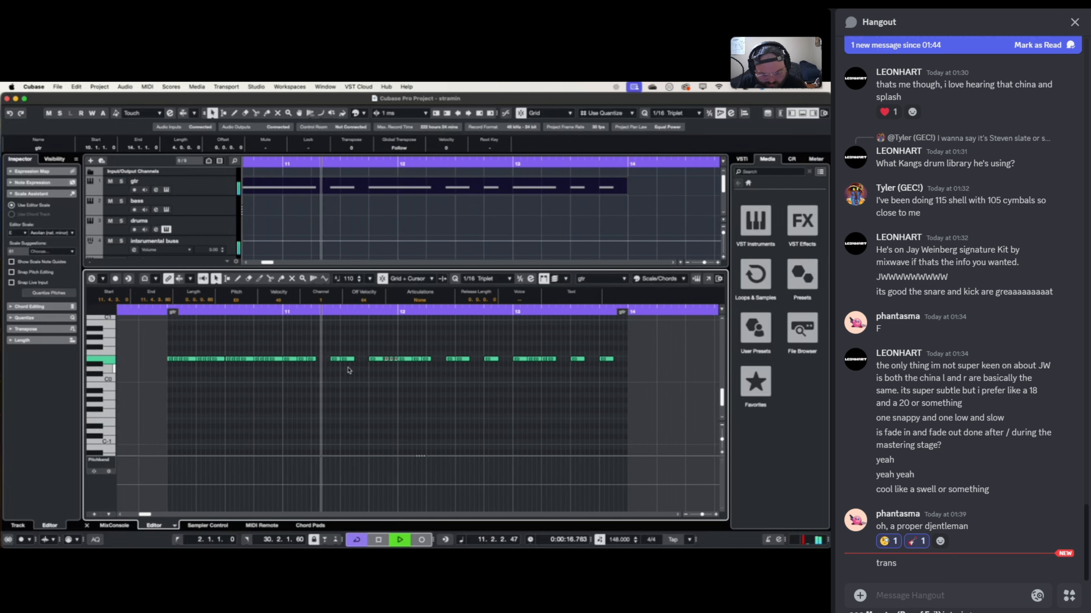
- Restart the guitar riff from bar 10, listen to its opening, and stop playback
{"action": "key", "text": "space"}
{"action": "key", "text": "space"}
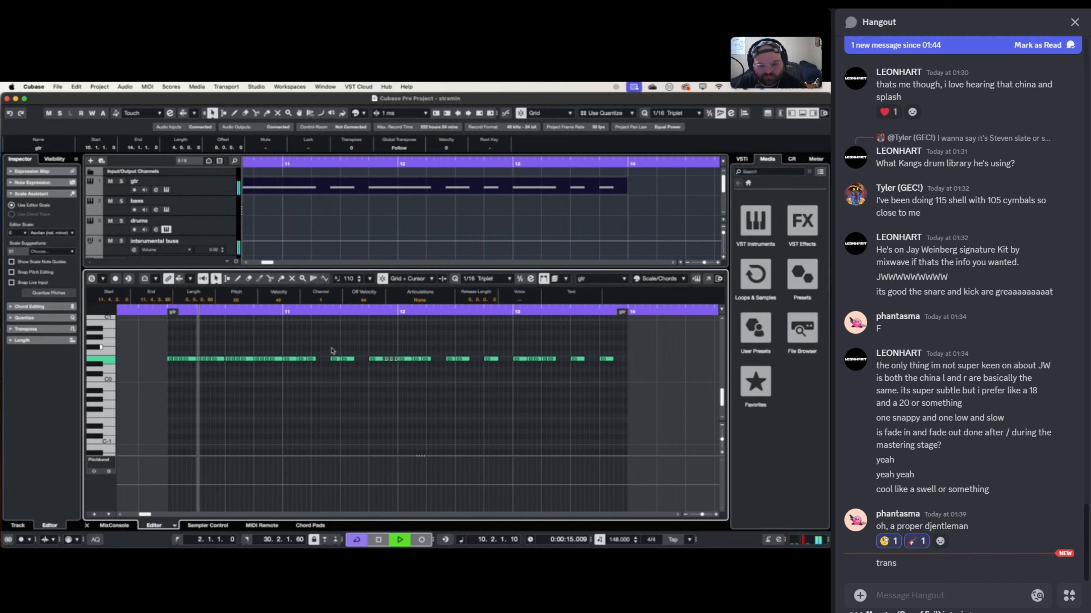
{"action": "key", "text": "space"}
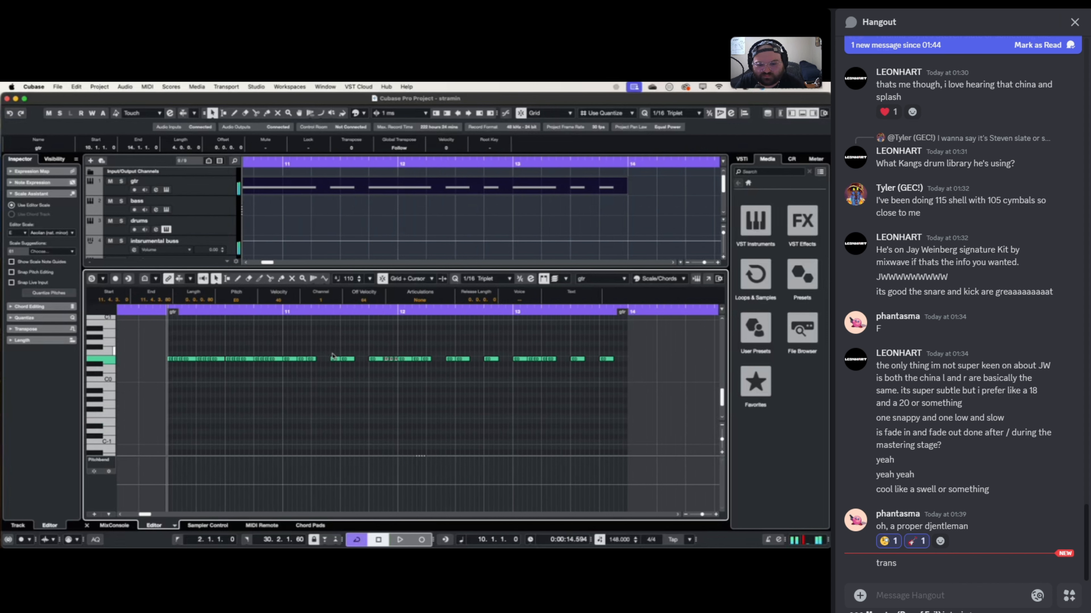
- Delete the triplet low E note leading into beat 3 of bar 11
{"action": "scroll", "coordinate": [324, 368], "scroll_direction": "up", "scroll_amount": 3}
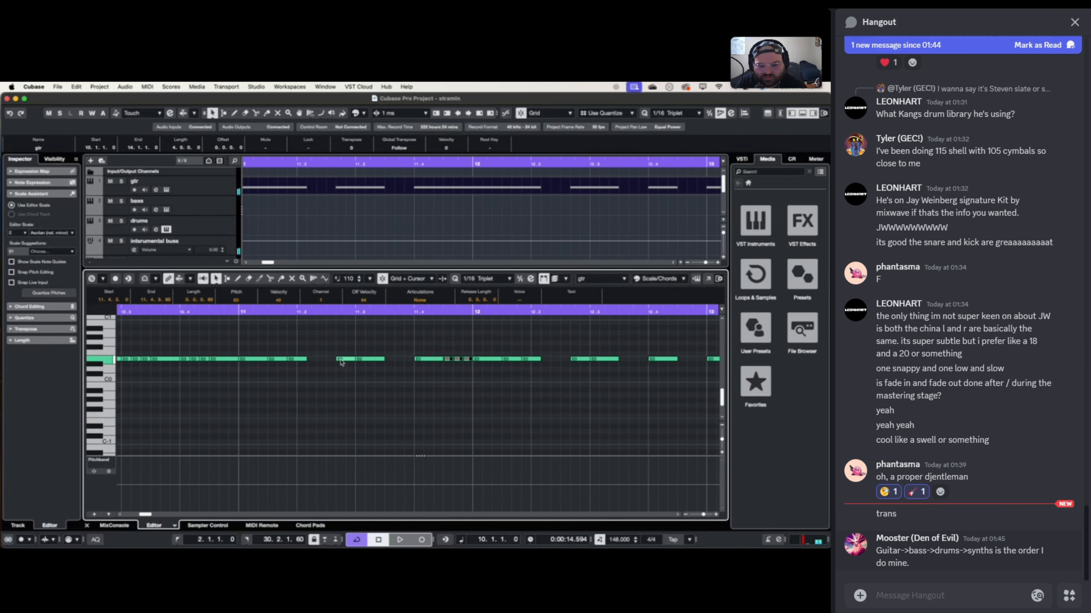
{"action": "left_click", "coordinate": [338, 360]}
{"action": "mouse_move", "coordinate": [337, 360]}
{"action": "left_mouse_down"}
{"action": "mouse_move", "coordinate": [328, 360]}
{"action": "mouse_move", "coordinate": [338, 360]}
{"action": "left_mouse_up"}
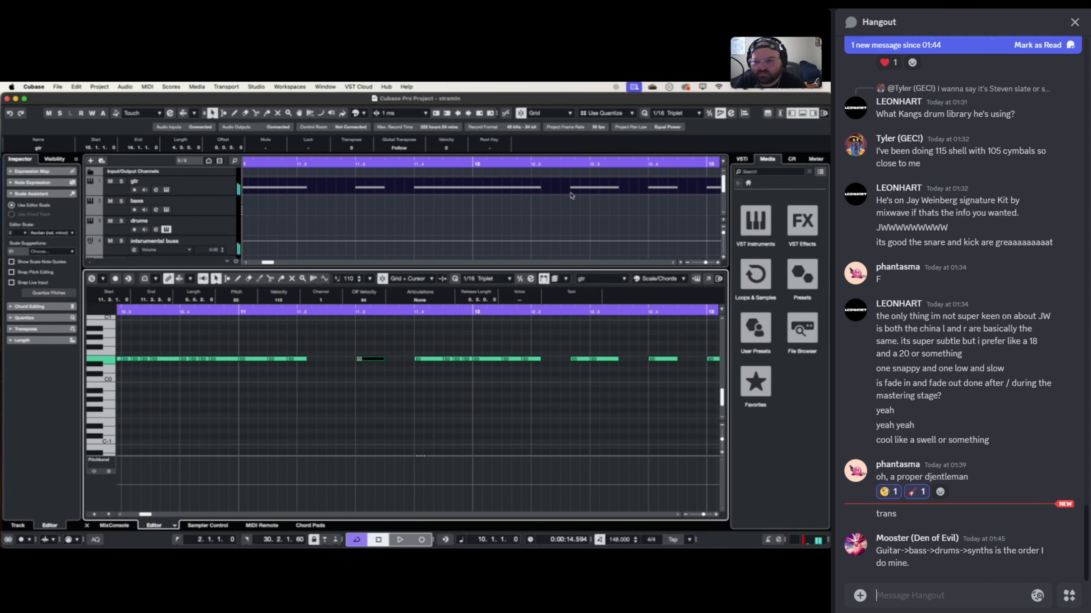
- Set the quantize grid to 1/16 and add two short low E sixteenth notes leading into beat 3 of bar 11
{"action": "left_click", "coordinate": [667, 113]}
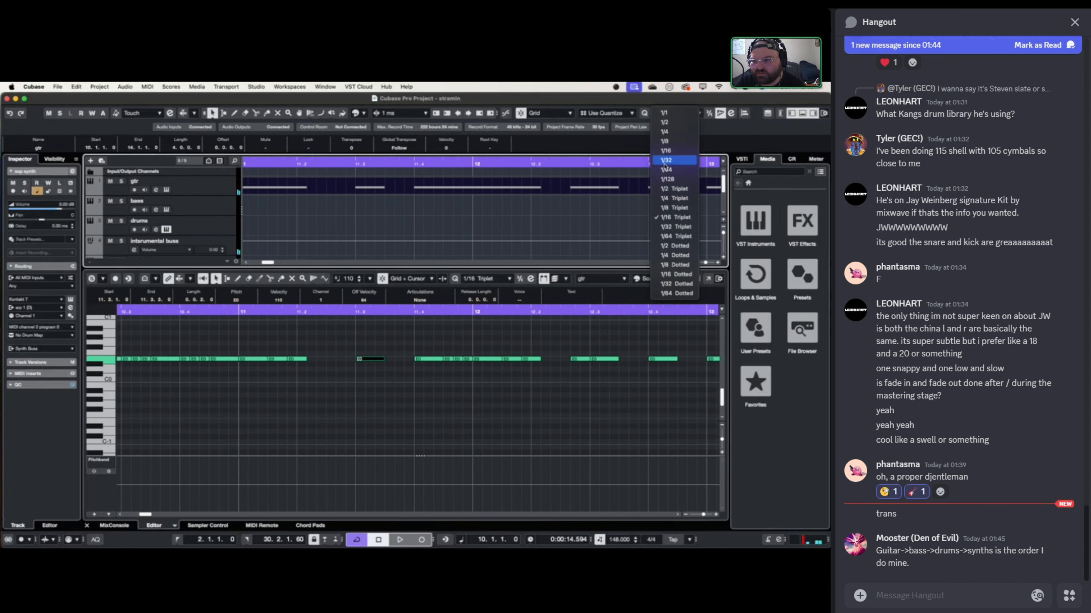
{"action": "left_click", "coordinate": [671, 163]}
{"action": "left_click", "coordinate": [333, 361], "text": "alt"}
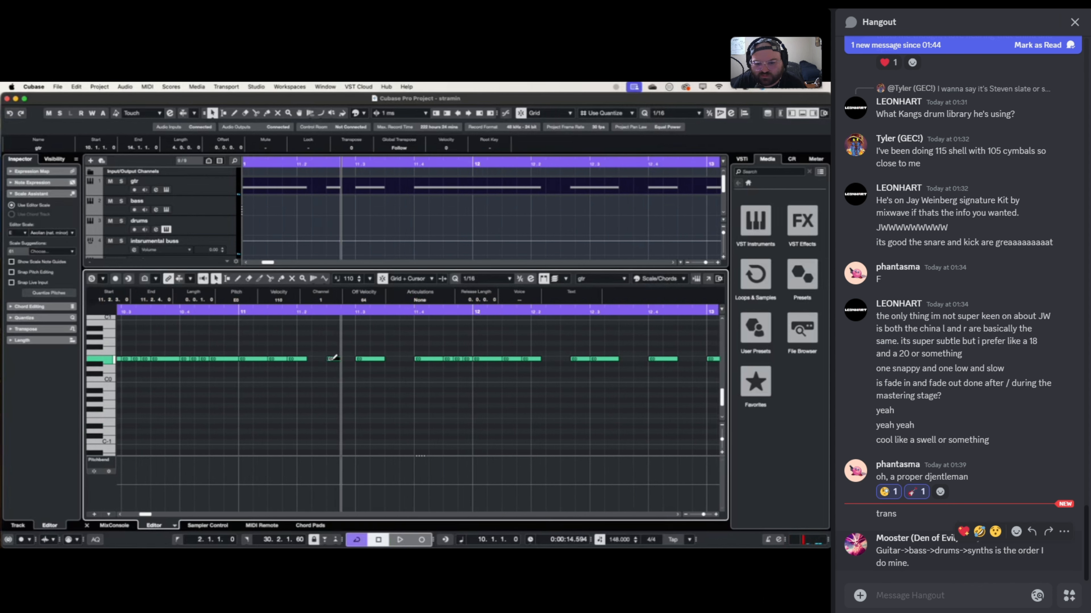
{"action": "left_click", "coordinate": [348, 359], "text": "alt"}
{"action": "left_click_drag", "start_coordinate": [334, 359], "coordinate": [348, 365]}
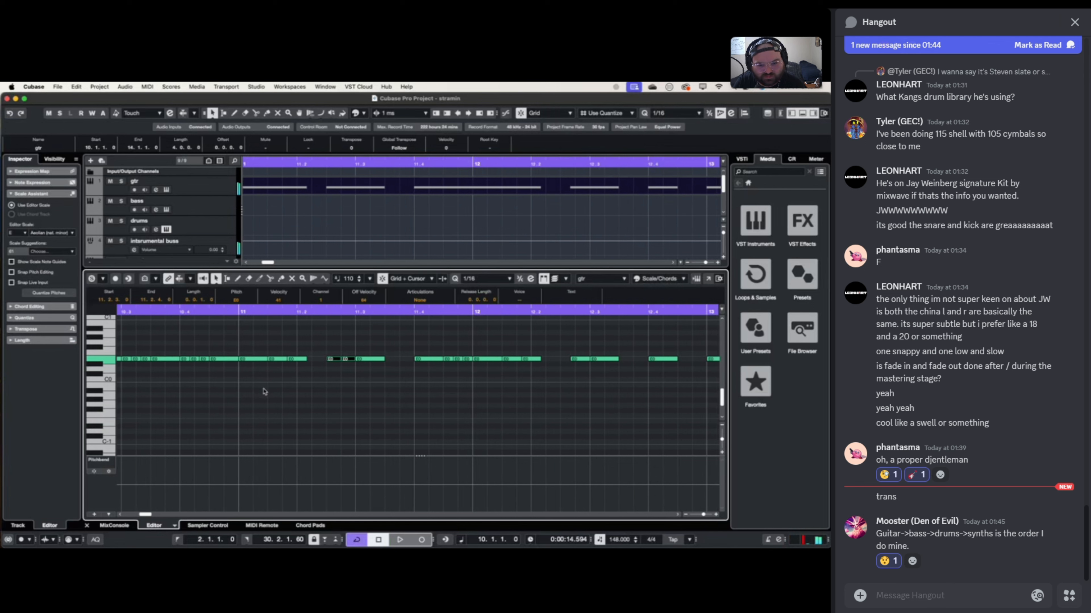
- Play the riff from bar 10 and draft the chat message "i'd typically go drums"
{"action": "key", "text": "space"}
{"action": "type", "text": "i"}
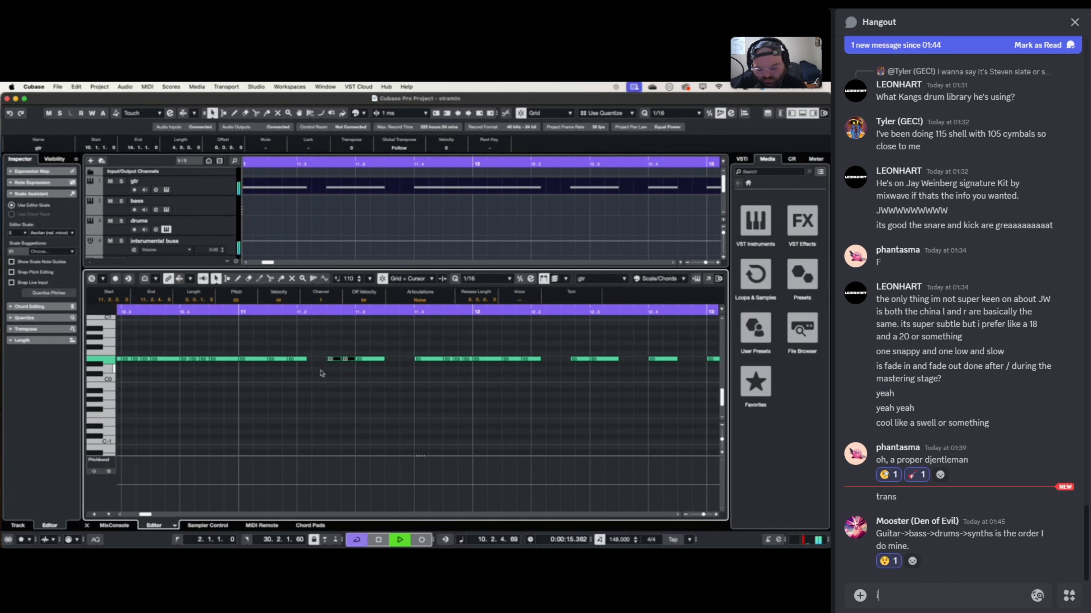
{"action": "type", "text": "'d typic"}
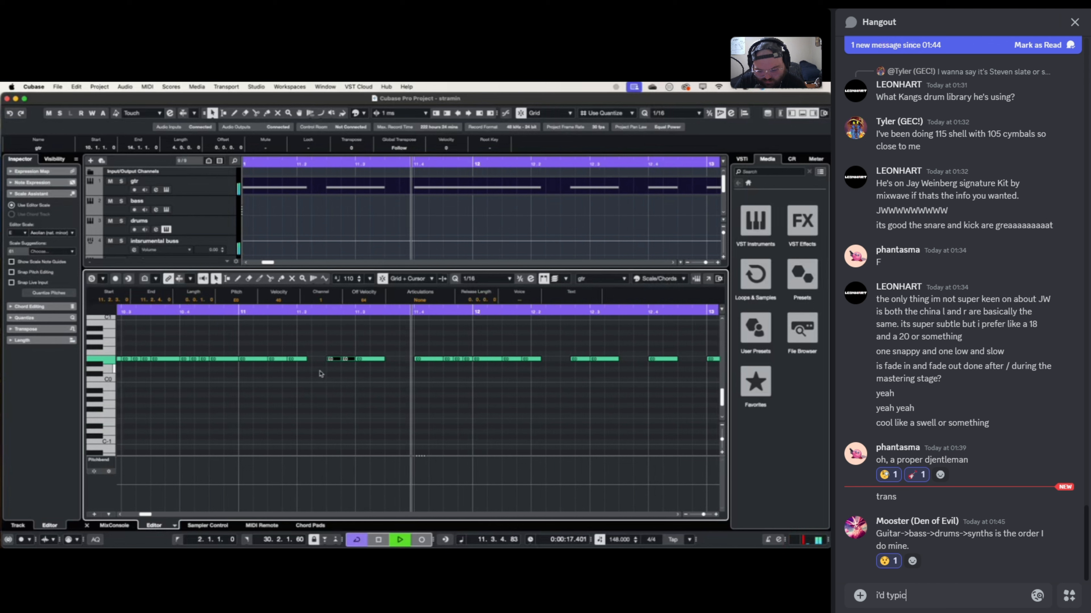
{"action": "type", "text": "ally gho "}
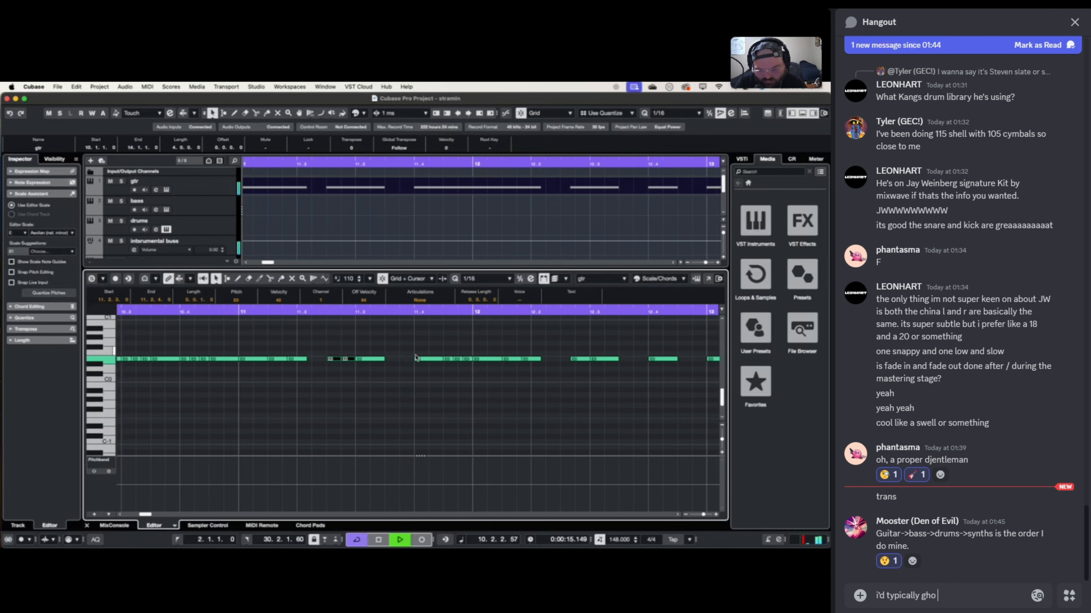
{"action": "type", "text": "dru"}
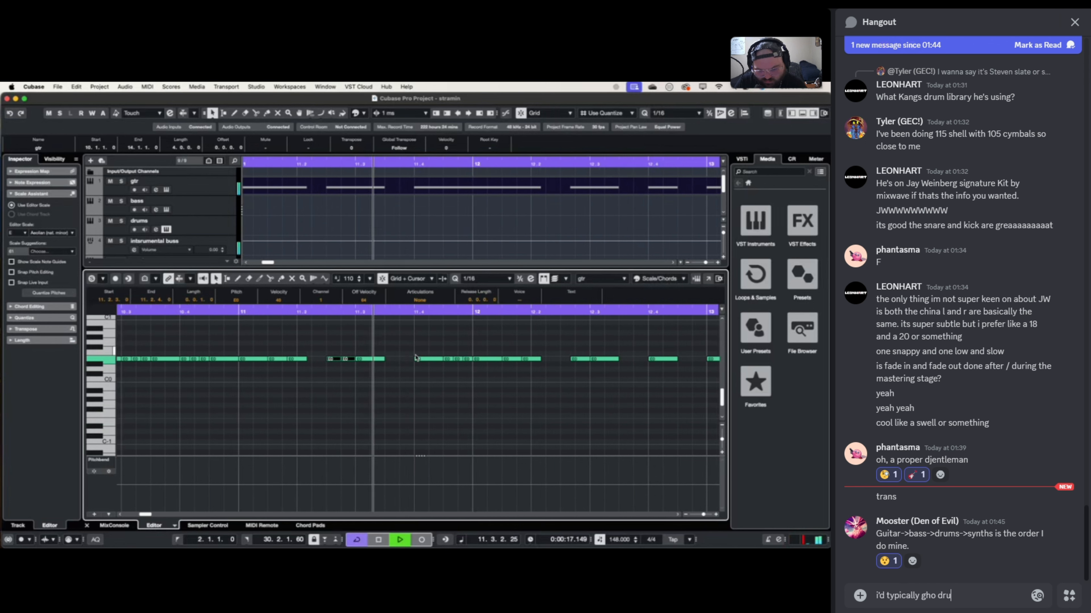
{"action": "key", "text": "BackSpace"}
{"action": "key", "text": "BackSpace"}
{"action": "key", "text": "BackSpace"}
{"action": "key", "text": "BackSpace"}
{"action": "key", "text": "BackSpace"}
{"action": "key", "text": "BackSpace"}
{"action": "type", "text": "o"}
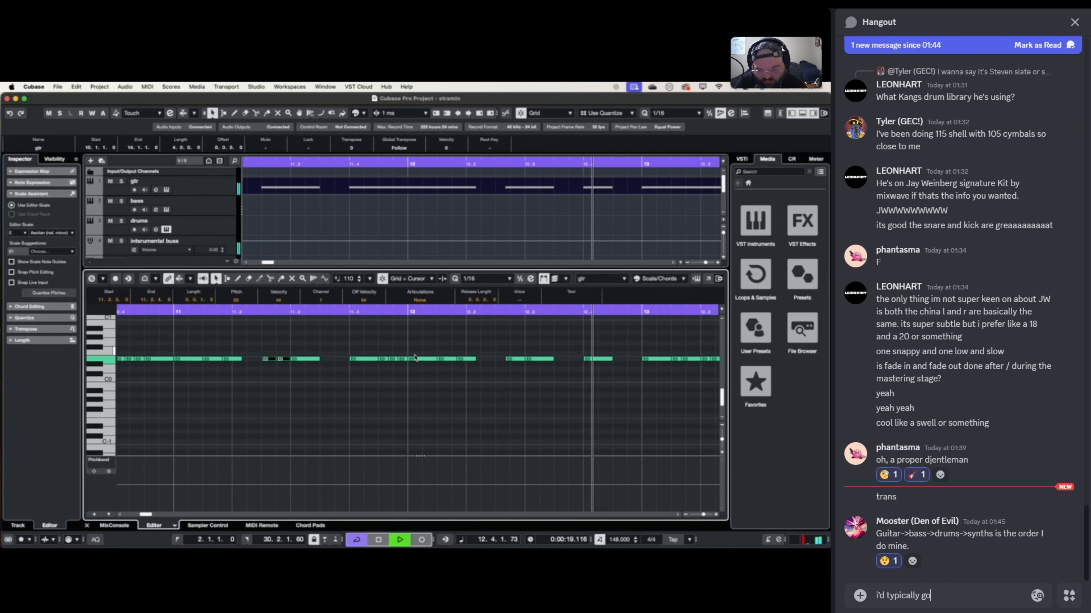
{"action": "type", "text": " drums"}
- Replace the pickup before beat 3 of bar 12 with bar 11's two low E sixteenth notes, and add "and bass" to the chat draft
{"action": "left_click", "coordinate": [512, 360]}
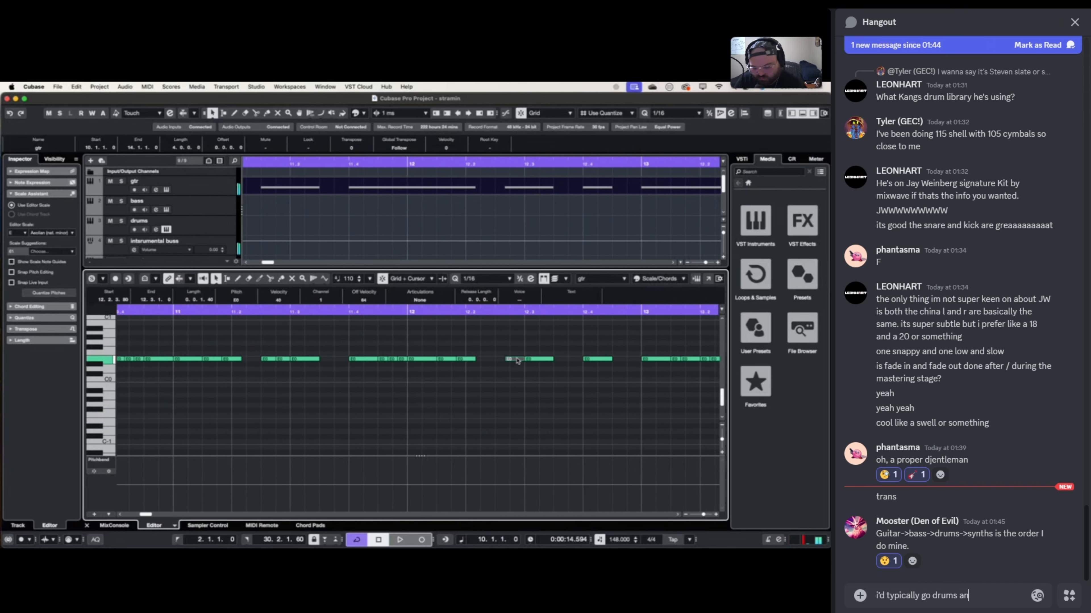
{"action": "type", "text": "and ba"}
{"action": "left_click", "coordinate": [270, 359]}
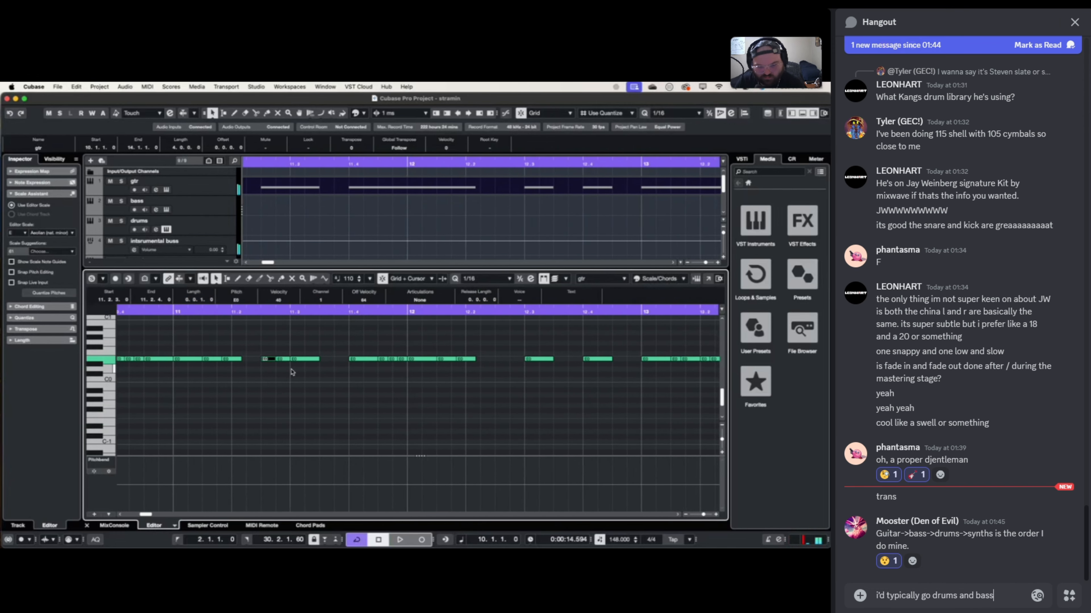
{"action": "left_click_drag", "start_coordinate": [261, 350], "coordinate": [277, 370]}
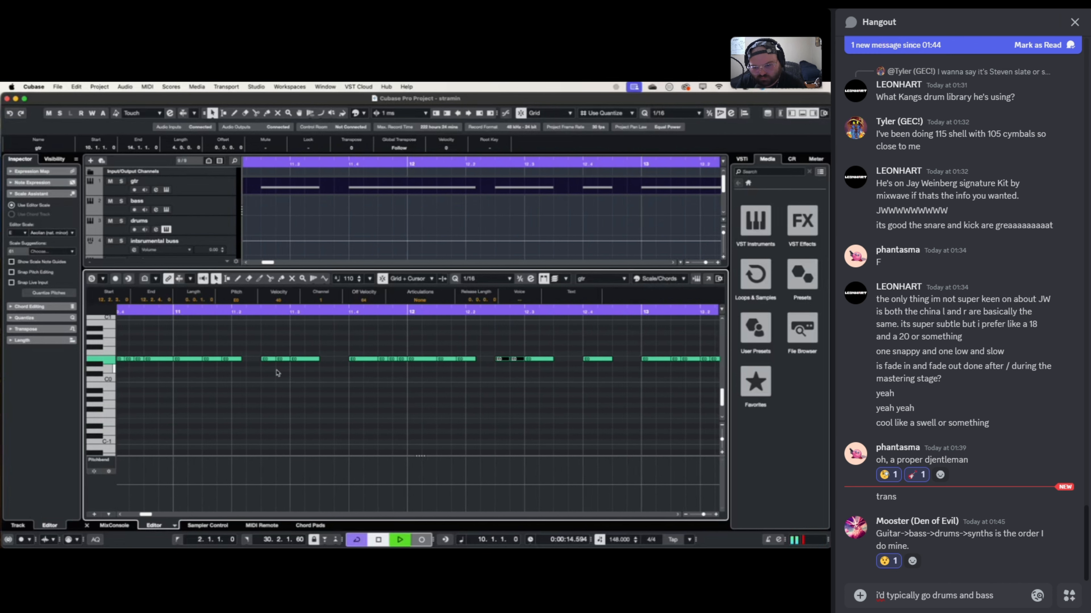
{"action": "key", "text": "space"}
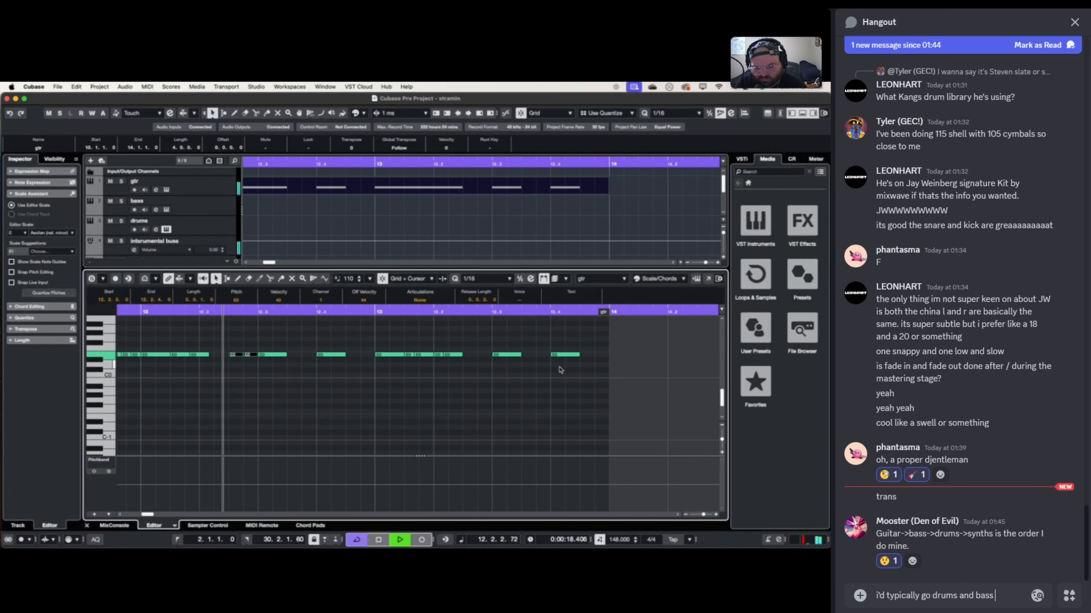
- Complete the chat message as "i'd typically go drums and bass > synth > guitar" and send it
{"action": "type", "text": "> synth"}
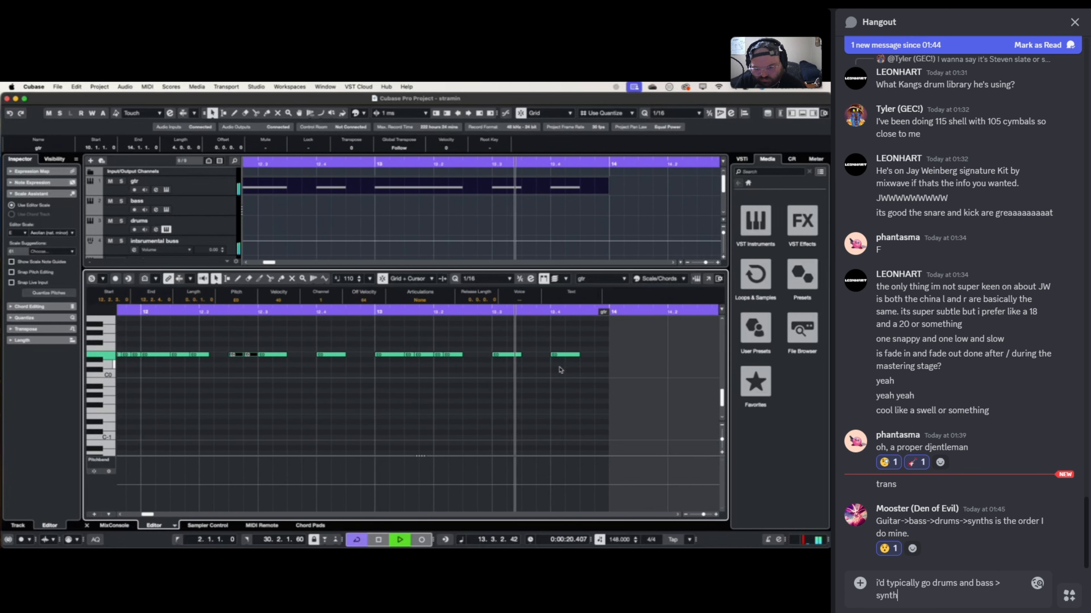
{"action": "type", "text": " >guitar"}
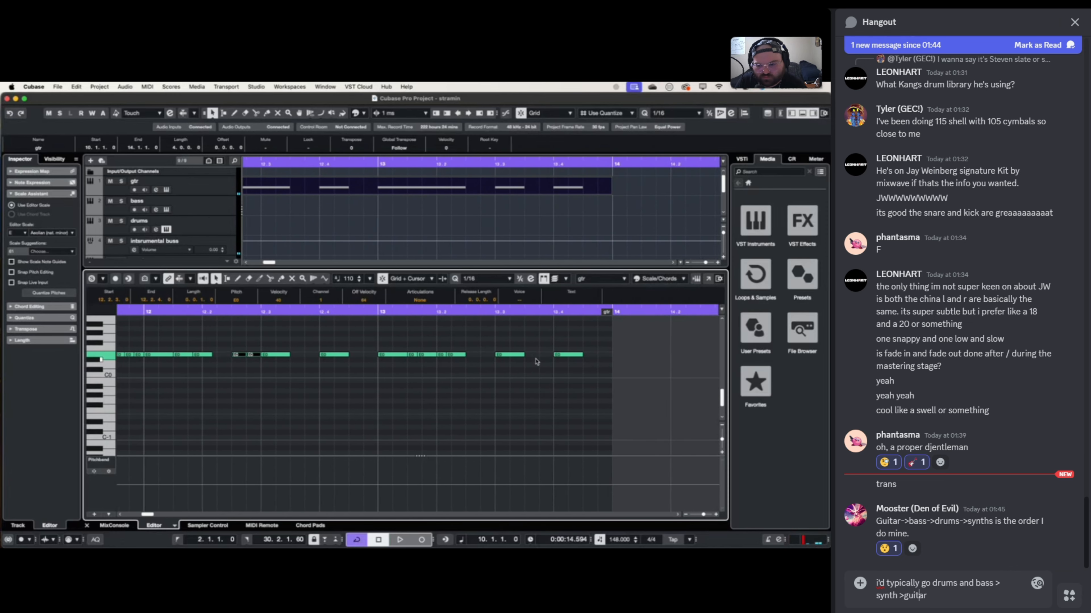
{"action": "key", "text": "Left"}
{"action": "key", "text": "Left"}
{"action": "key", "text": "Left"}
{"action": "key", "text": "Left"}
{"action": "key", "text": "Left"}
{"action": "key", "text": "Left"}
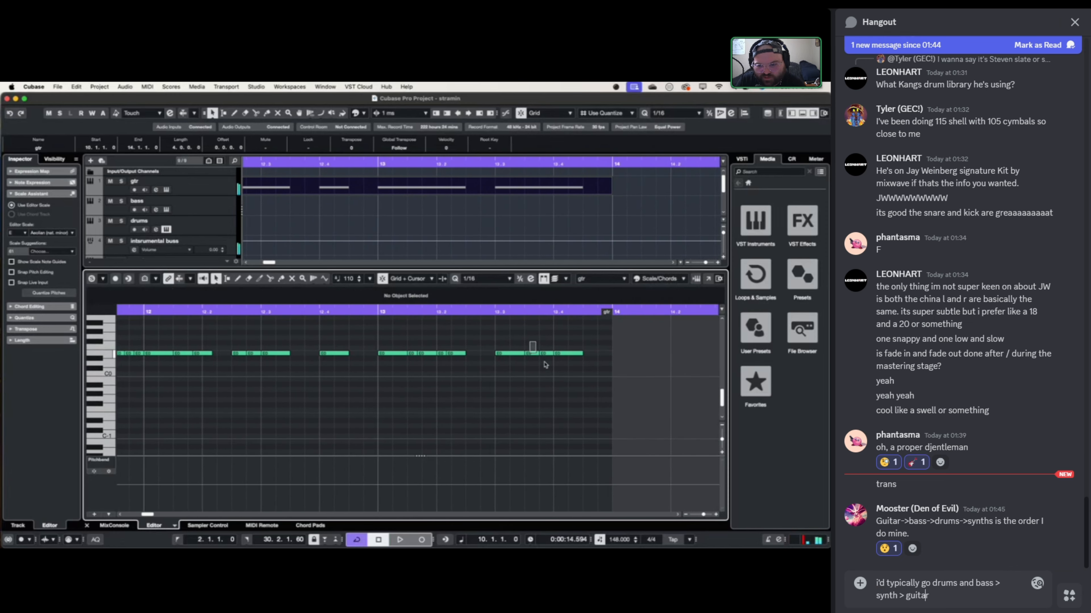
{"action": "key", "text": "Return"}
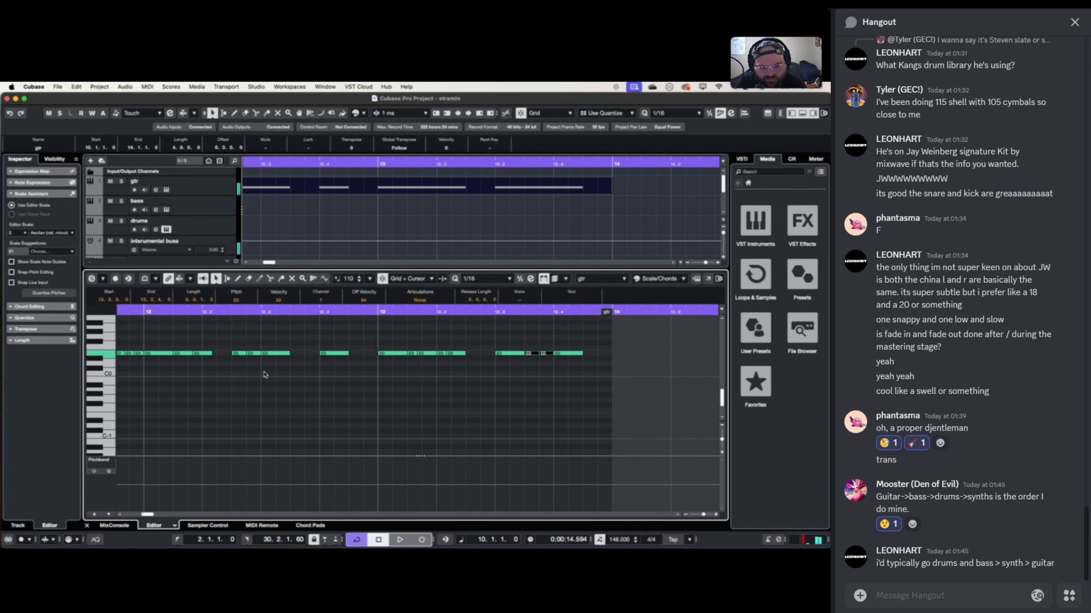
- Send the follow-up chat message "or start with synth depends"
{"action": "type", "text": "or start with"}
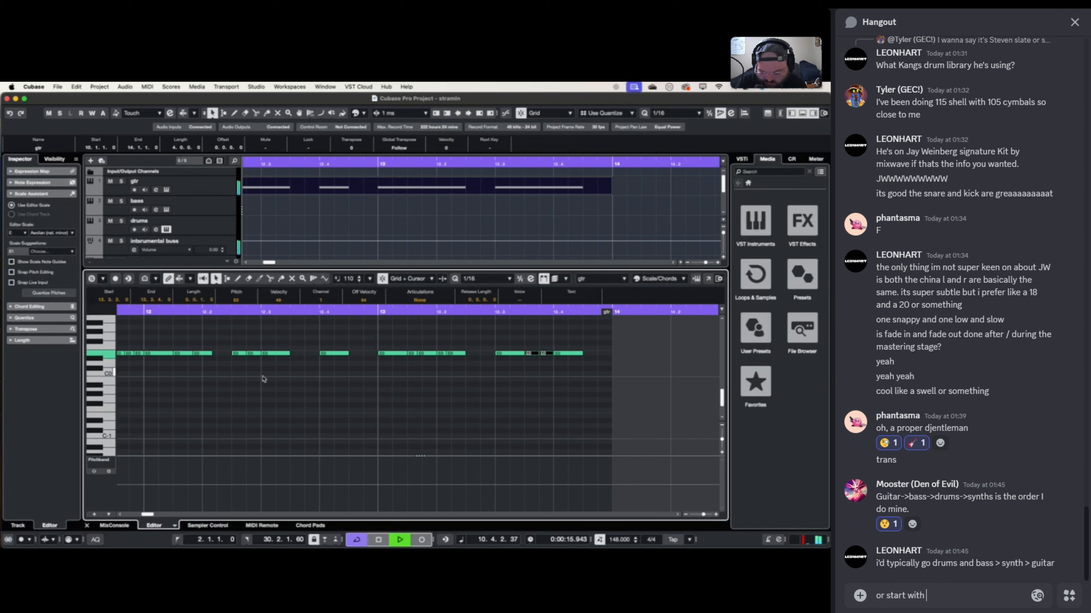
{"action": "type", "text": " synth"}
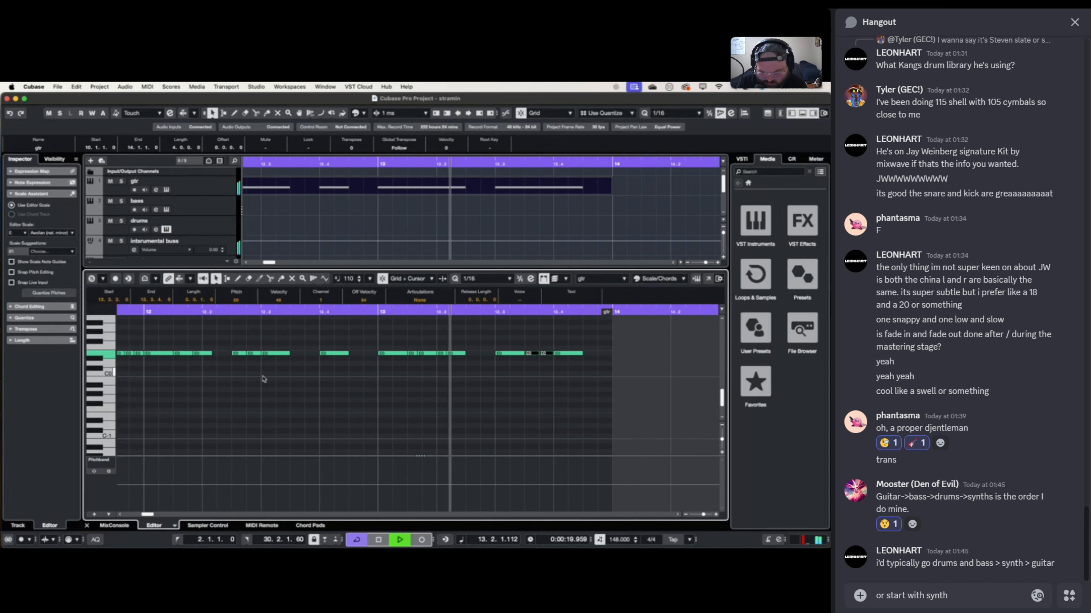
{"action": "type", "text": " depend"}
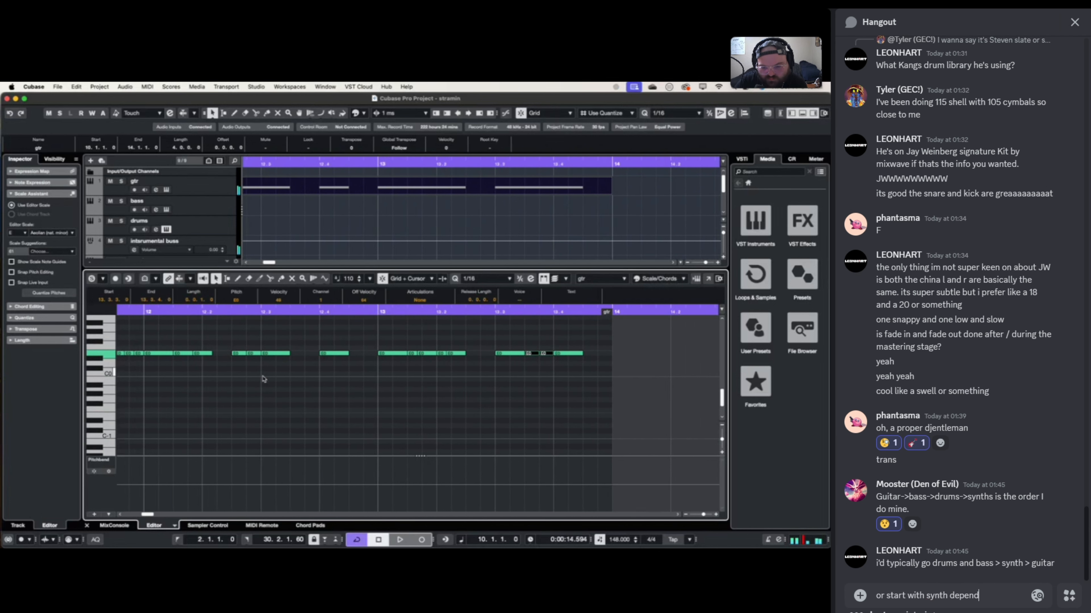
{"action": "type", "text": "s"}
{"action": "key", "text": "Return"}
- Draft the chat message "i like that bass as" and bring bars 10 to 12 of the riff into view
{"action": "type", "text": "i l"}
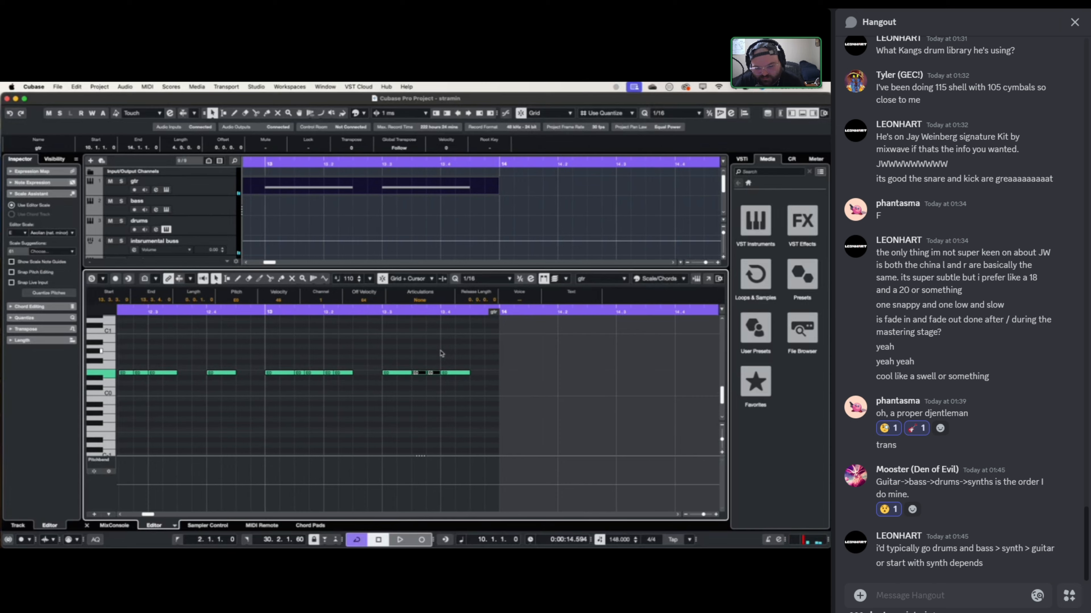
{"action": "type", "text": "ike that bass as"}
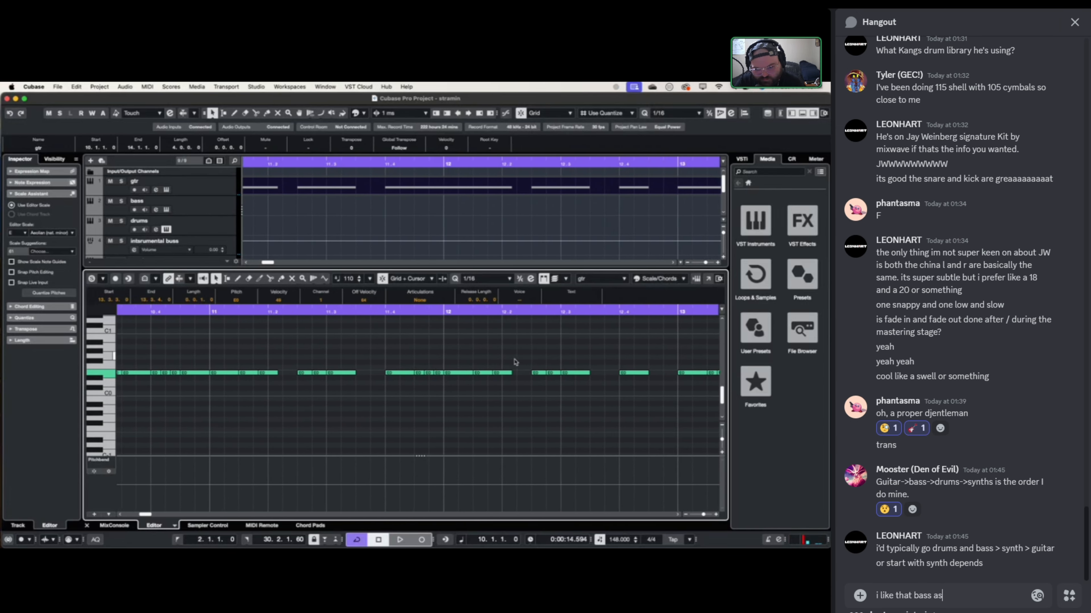
{"action": "scroll", "coordinate": [514, 362], "scroll_direction": "left", "scroll_amount": 4}
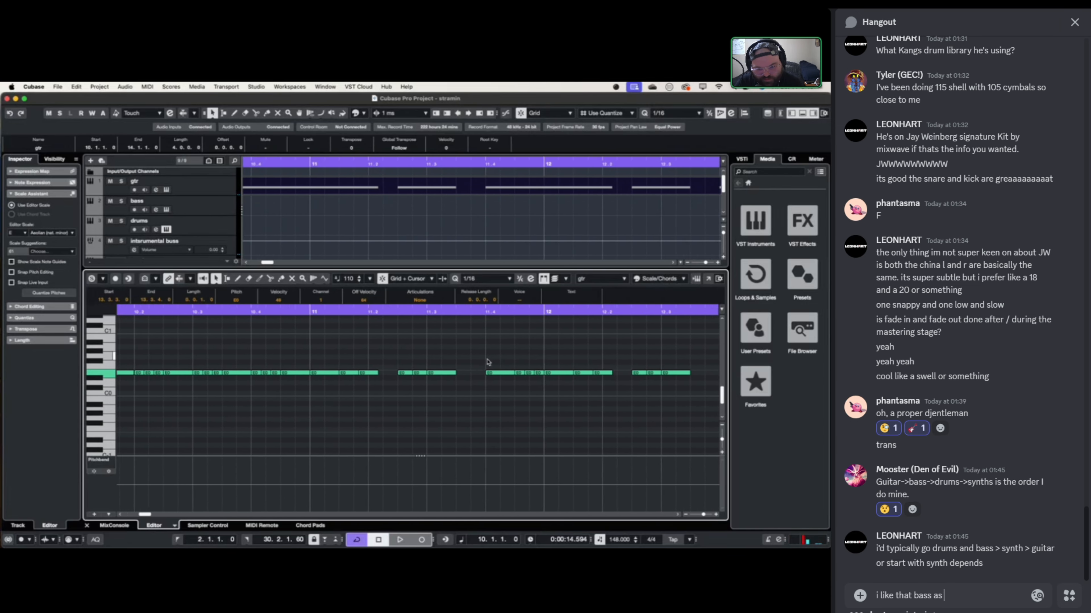
- Send the chat message "i like that bass as the root" and select the gtr notes before the gaps in bars 11 and 12
{"action": "type", "text": "the root"}
{"action": "mouse_move", "coordinate": [404, 373]}
{"action": "left_mouse_down"}
{"action": "mouse_move", "coordinate": [428, 373]}
{"action": "mouse_move", "coordinate": [409, 374]}
{"action": "left_mouse_up"}
{"action": "scroll", "coordinate": [395, 389], "scroll_direction": "down", "scroll_amount": 5}
{"action": "key", "text": "Return"}
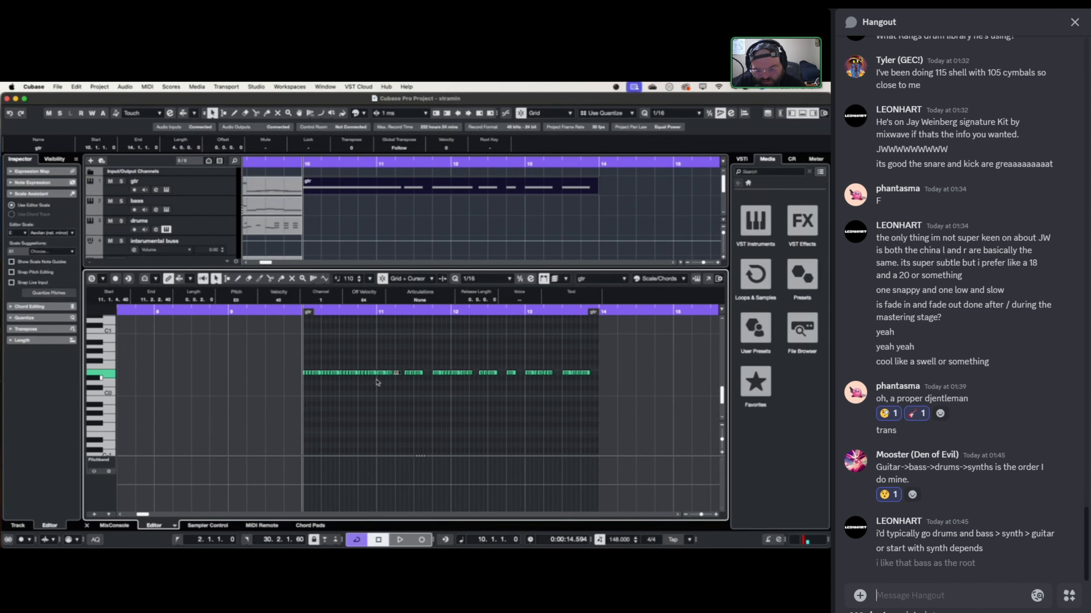
{"action": "scroll", "coordinate": [430, 392], "scroll_direction": "up", "scroll_amount": 5}
{"action": "scroll", "coordinate": [438, 394], "scroll_direction": "right", "scroll_amount": 1}
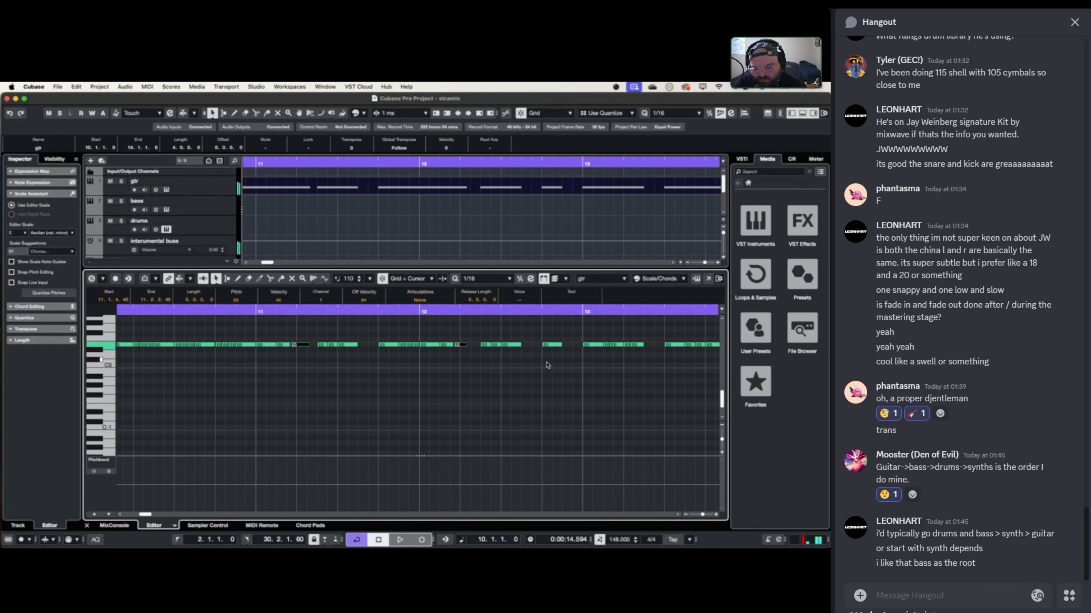
- Lengthen the selected gtr notes to fill the gaps in bars 11 and 12, and begin the chat message "and yeah i'd try typically"
{"action": "type", "text": "and yeah i'd"}
{"action": "scroll", "coordinate": [624, 345], "scroll_direction": "right", "scroll_amount": 4}
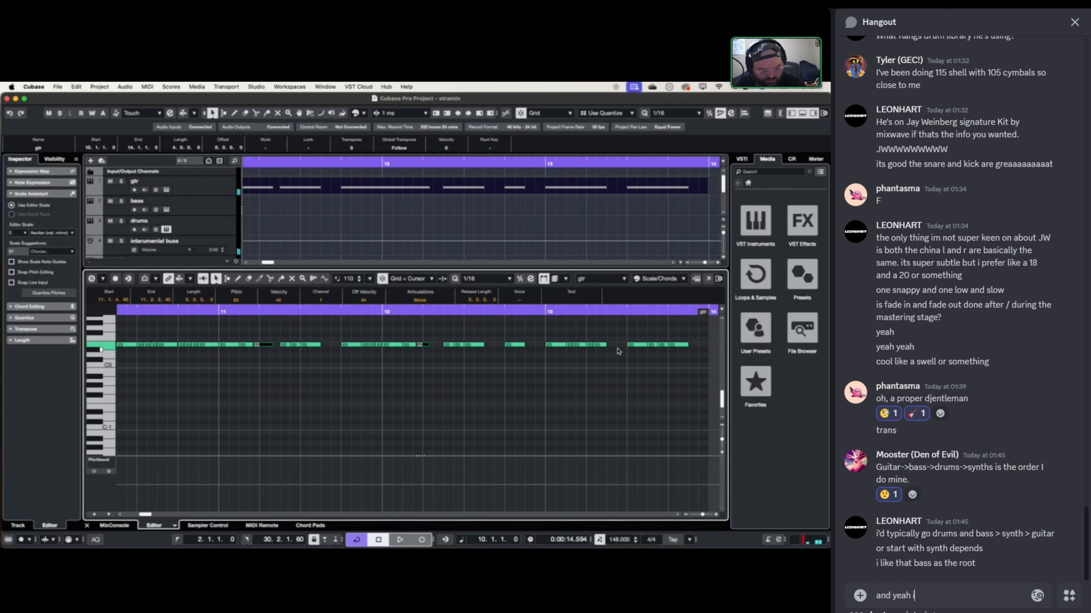
{"action": "type", "text": "try ty"}
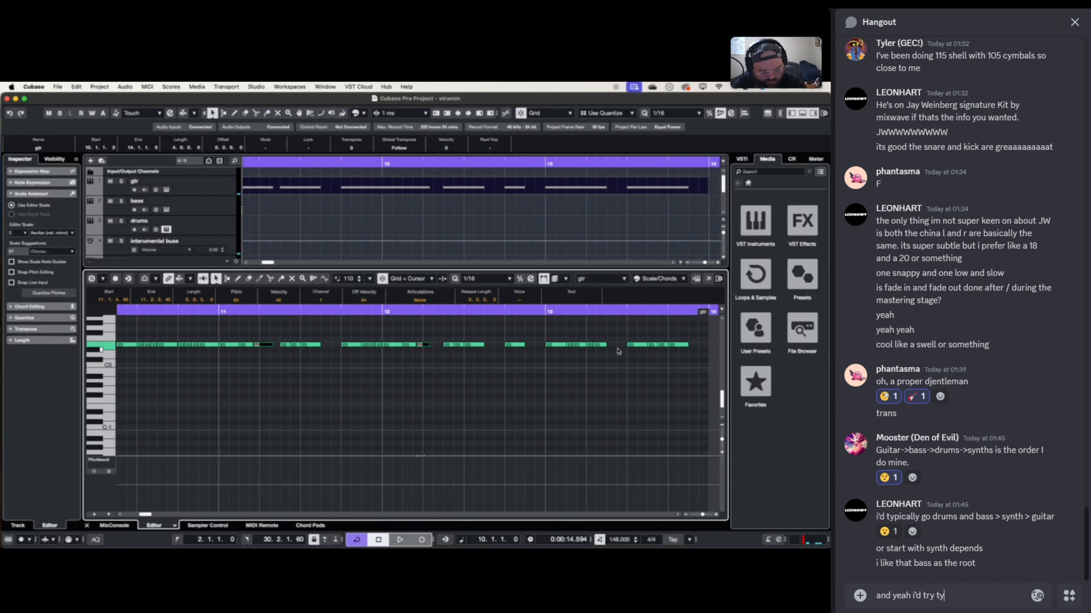
{"action": "type", "text": "pically star"}
{"action": "key", "text": "shift+l"}
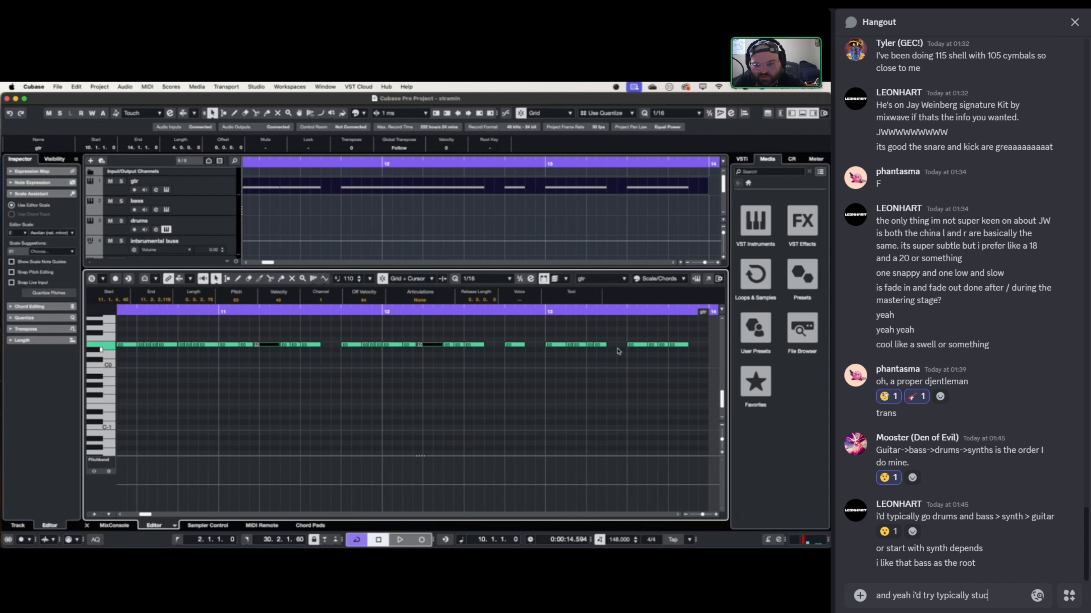
- Play back the lengthened gtr riff from bar 10 and continue the chat message with "stick with just a rhythm guitar"
{"action": "key", "text": "space"}
{"action": "key", "text": "BackSpace"}
{"action": "key", "text": "BackSpace"}
{"action": "type", "text": "ick "}
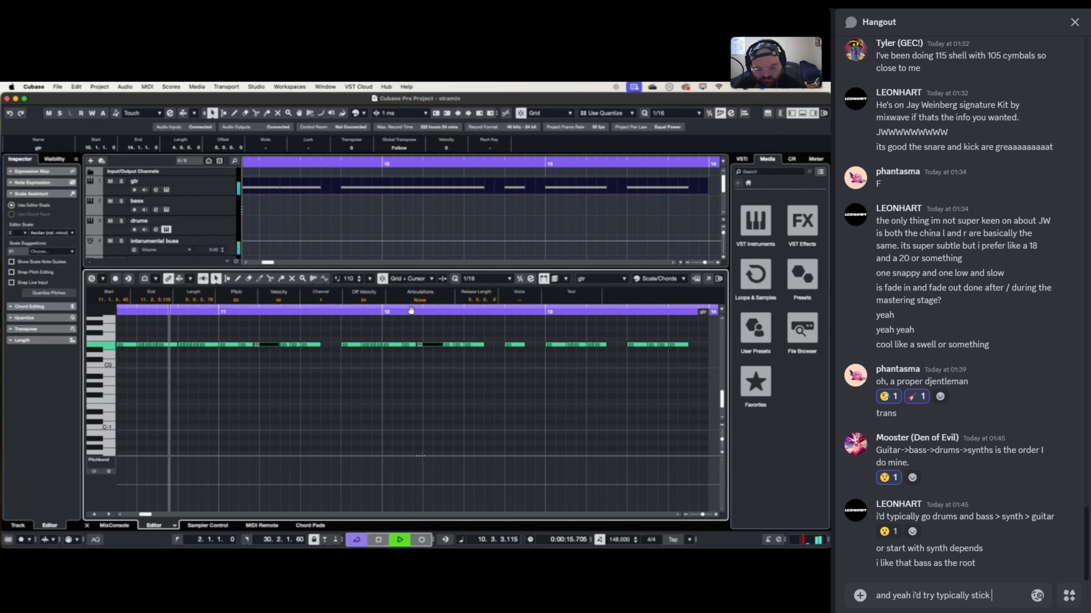
{"action": "type", "text": "with just a rh"}
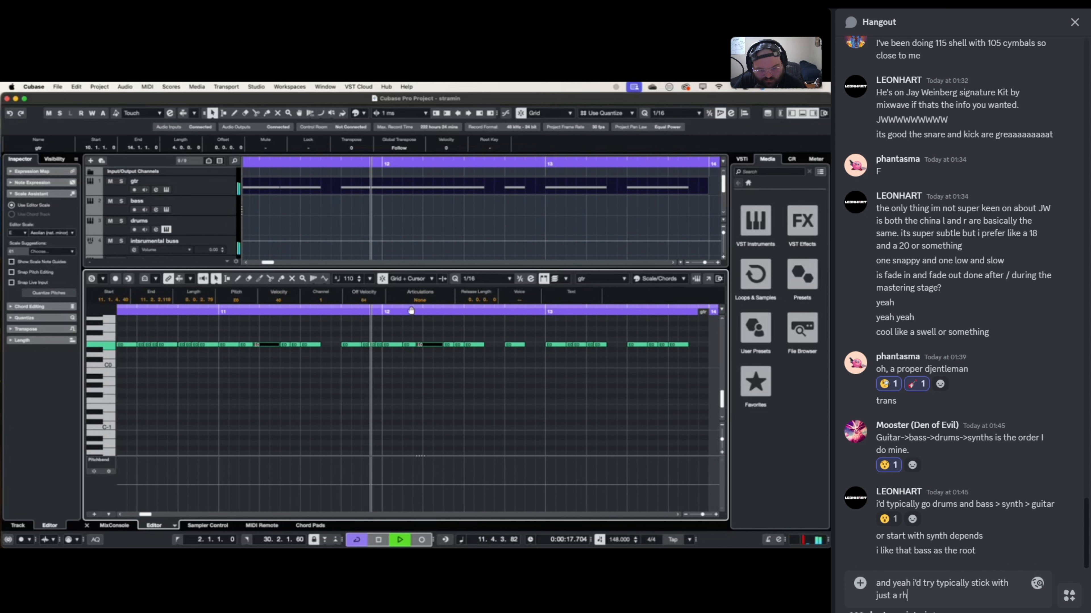
{"action": "type", "text": "ythm guitar"}
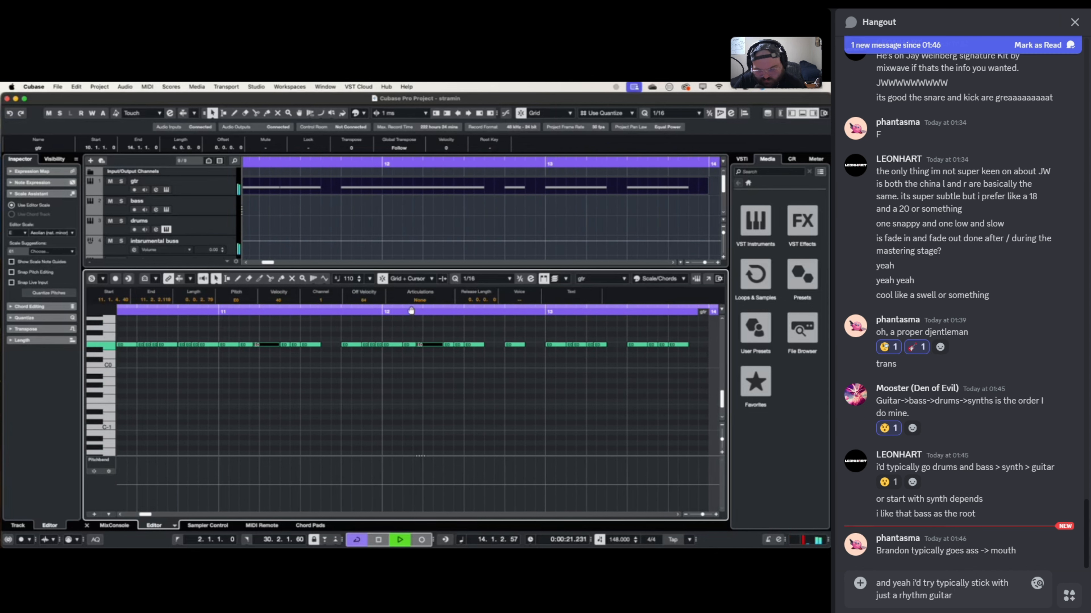
{"action": "key", "text": "space"}
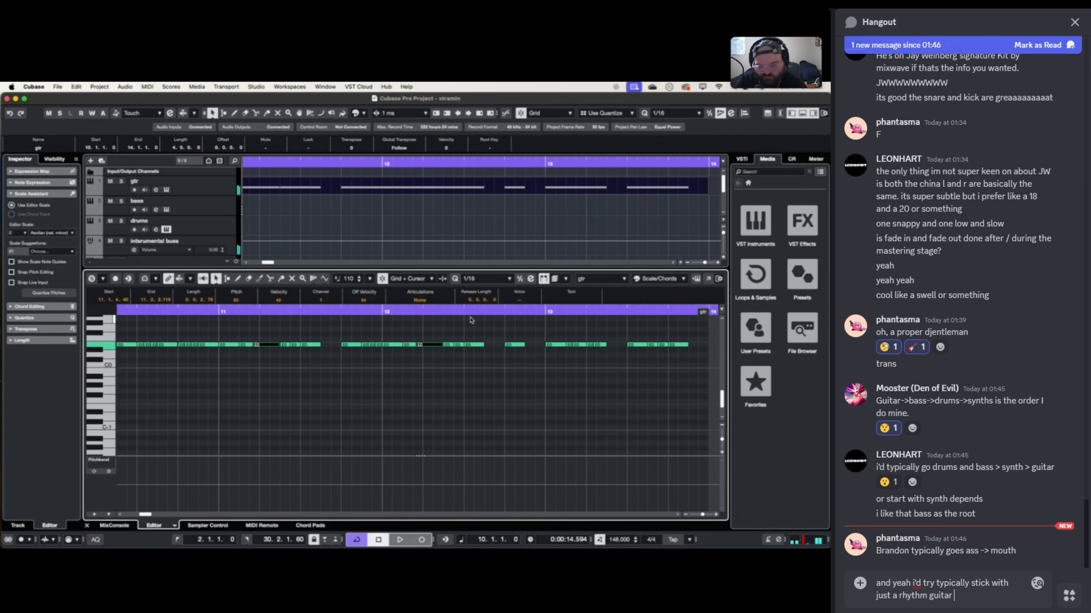
- Complete the chat message with "and let the synths take the lead" and send it
{"action": "type", "text": "and let the "}
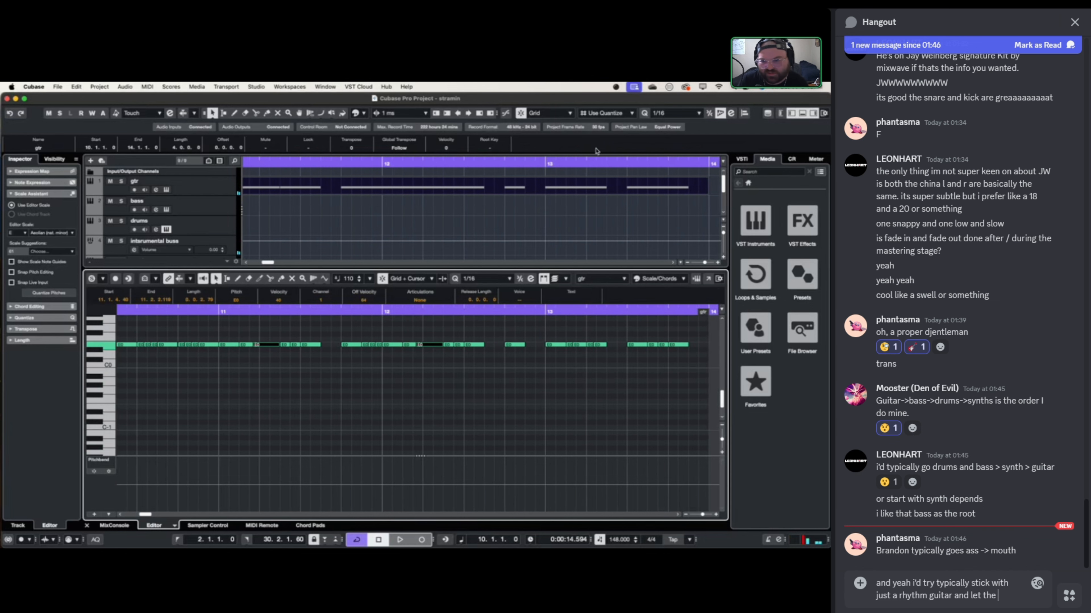
{"action": "type", "text": "synths take the"}
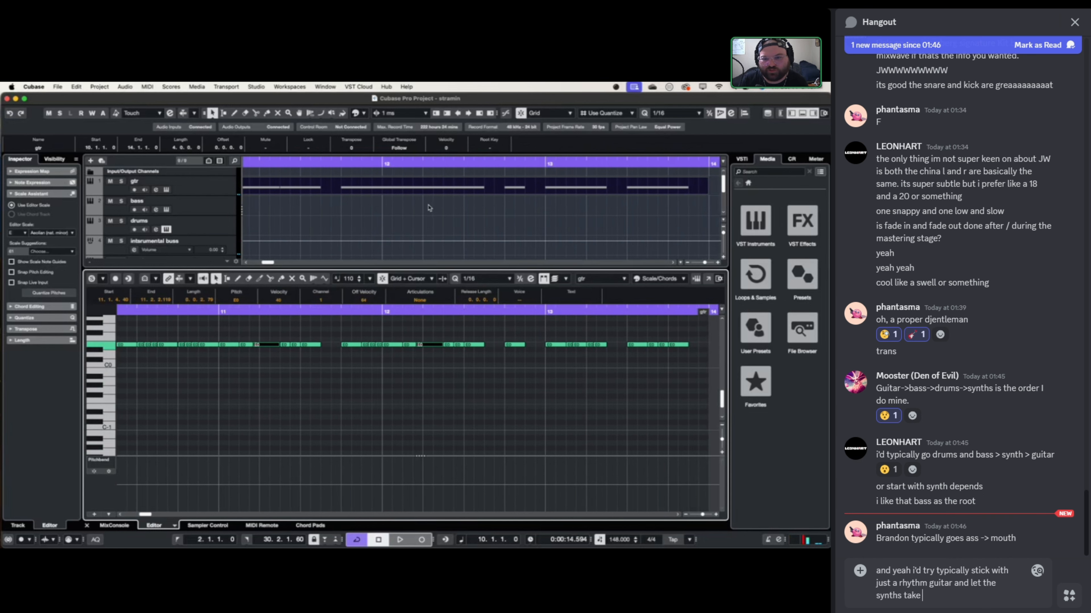
{"action": "scroll", "coordinate": [444, 208], "scroll_direction": "left", "scroll_amount": 3}
{"action": "type", "text": "lead"}
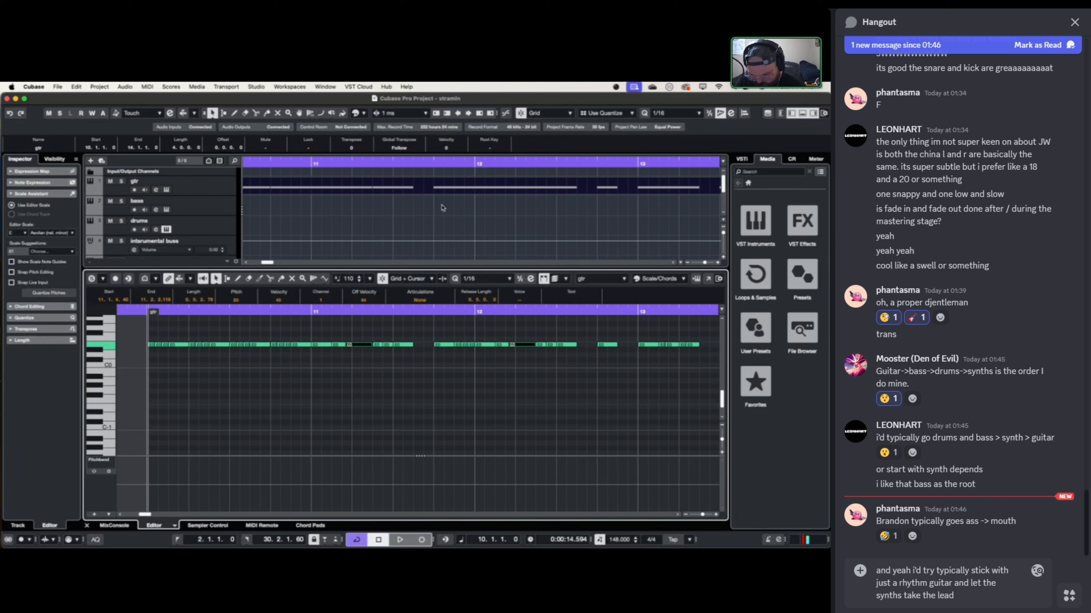
{"action": "key", "text": "Return"}
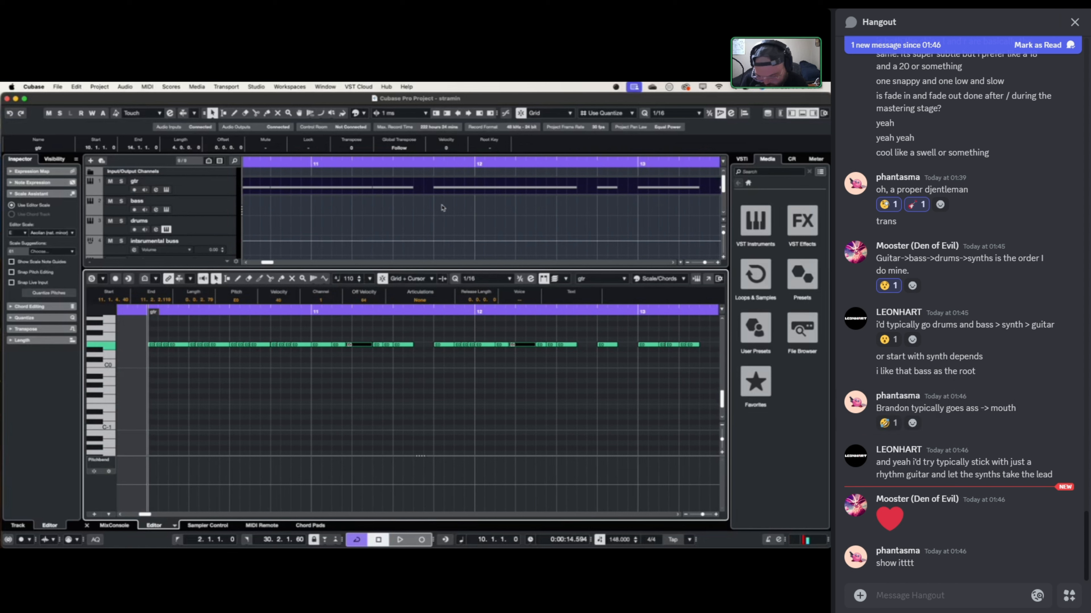
- Send the chat replies "hahaha" and "anytime baby", adding the kissing_heart emoji to the second one
{"action": "type", "text": "ahaha"}
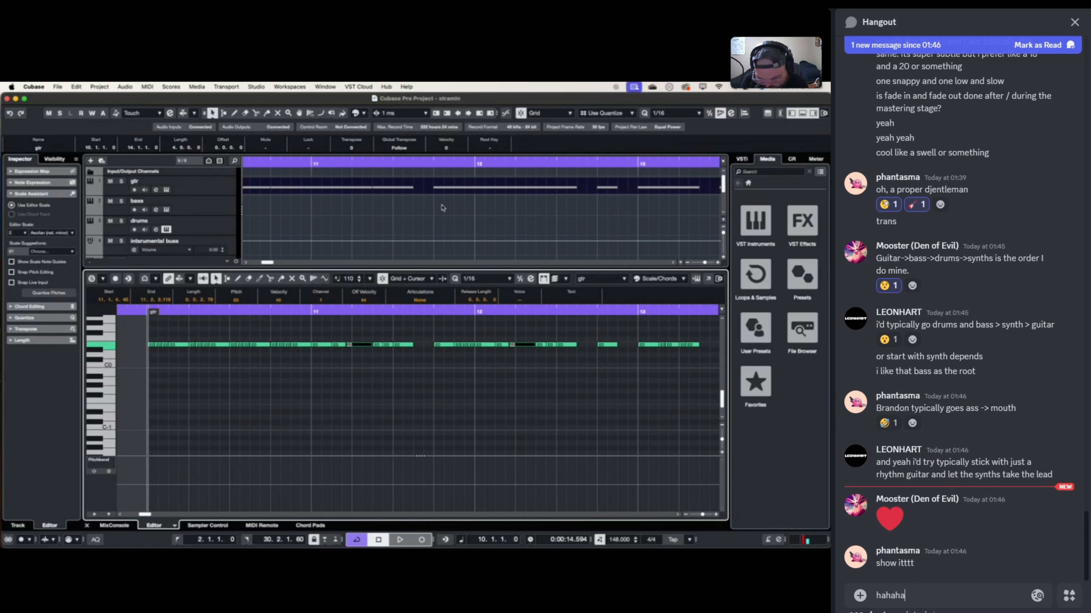
{"action": "key", "text": "Return"}
{"action": "type", "text": "an"}
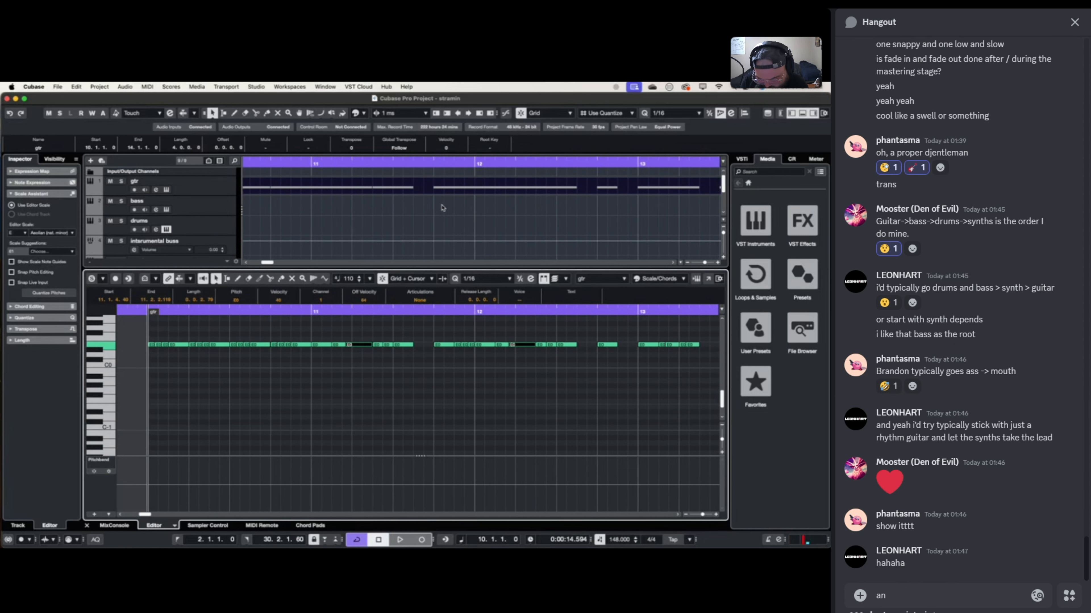
{"action": "type", "text": "ytime baby"}
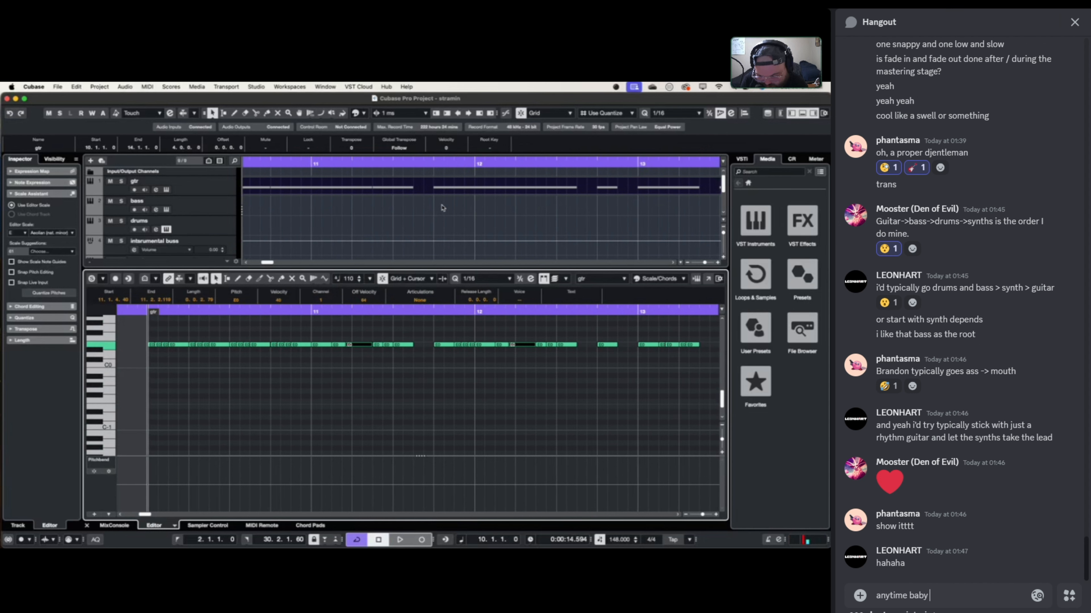
{"action": "key", "text": "super+e"}
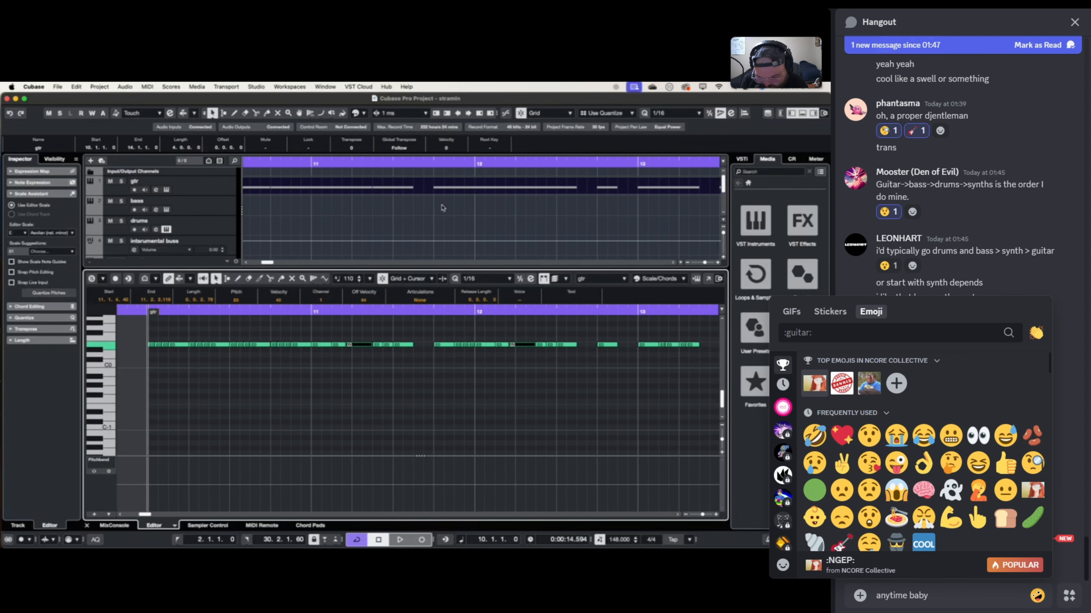
{"action": "type", "text": "kiss"}
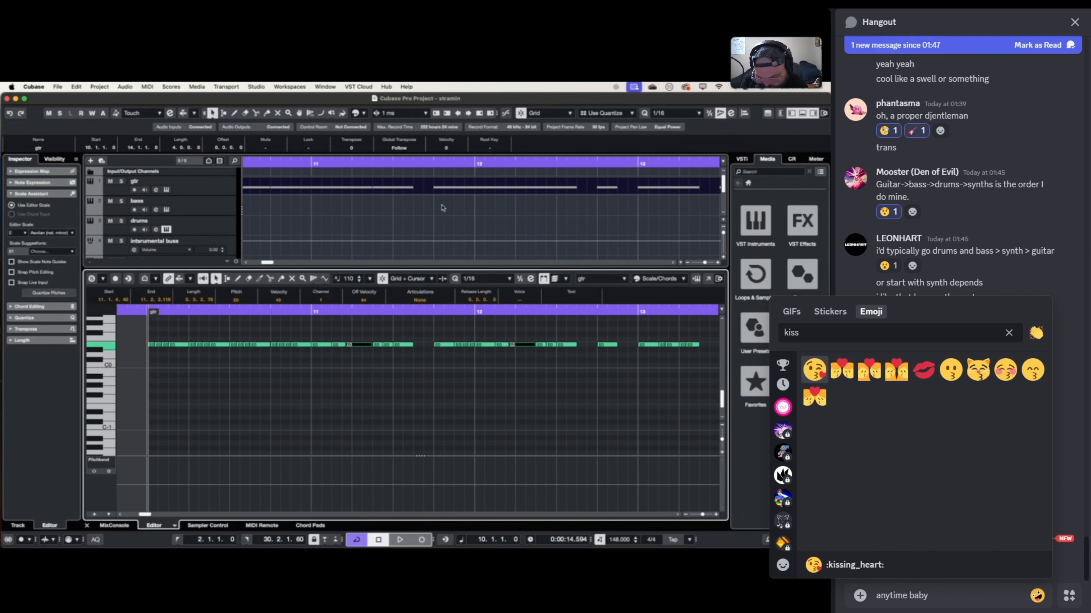
{"action": "key", "text": "Return"}
{"action": "key", "text": "Return"}
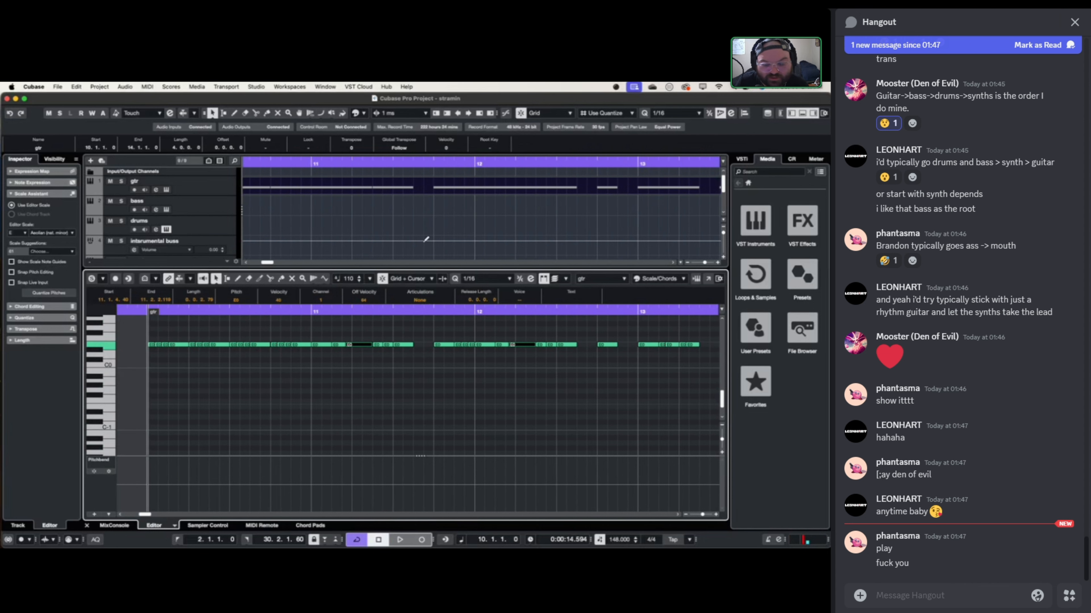
- Split the gtr part at bar 11 and extend the end of the second part by one bar to bar 15
{"action": "key", "text": "space"}
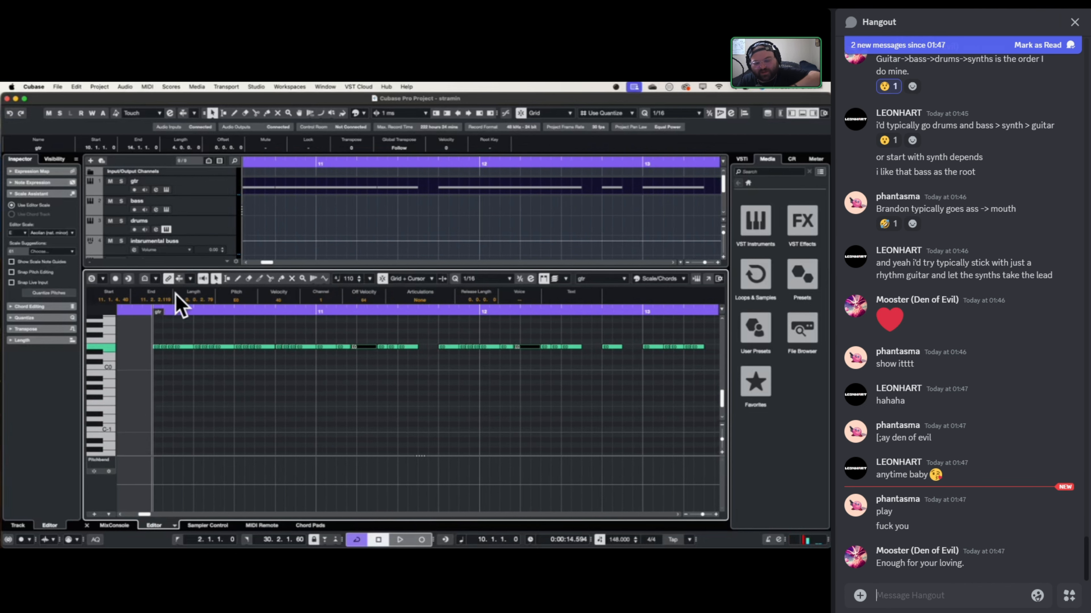
{"action": "scroll", "coordinate": [384, 214], "scroll_direction": "left", "scroll_amount": 5}
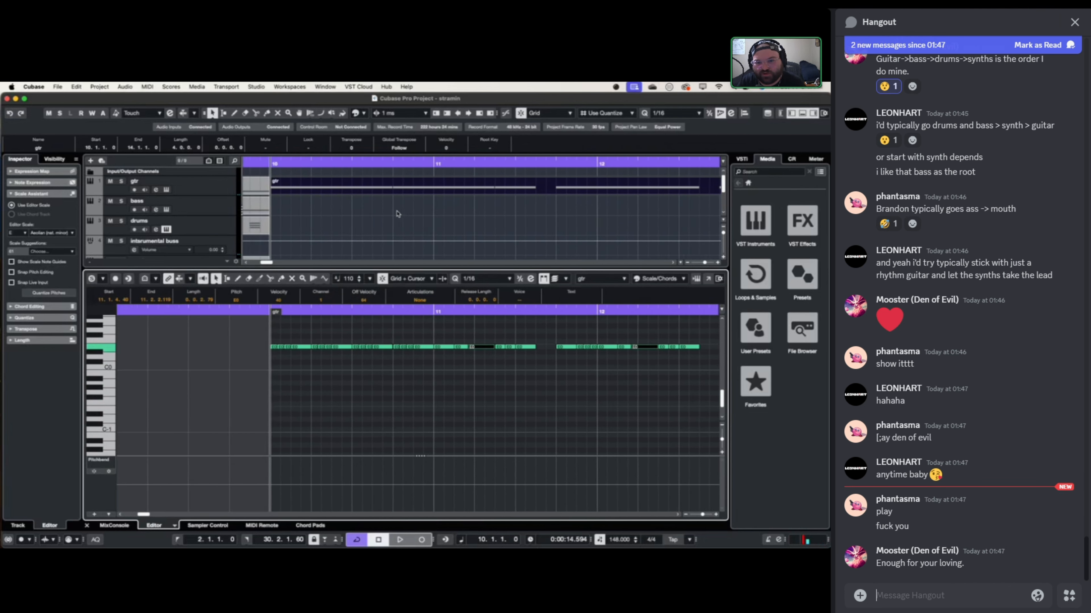
{"action": "left_click", "coordinate": [485, 191], "text": "alt"}
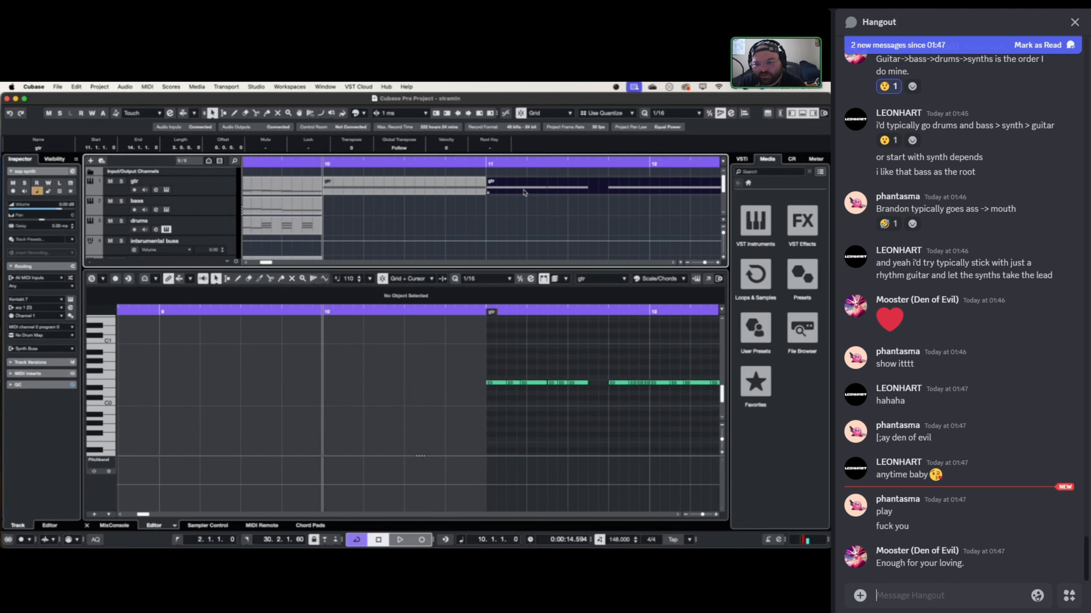
{"action": "scroll", "coordinate": [504, 202], "scroll_direction": "right", "scroll_amount": 7}
{"action": "scroll", "coordinate": [538, 207], "scroll_direction": "right", "scroll_amount": 3}
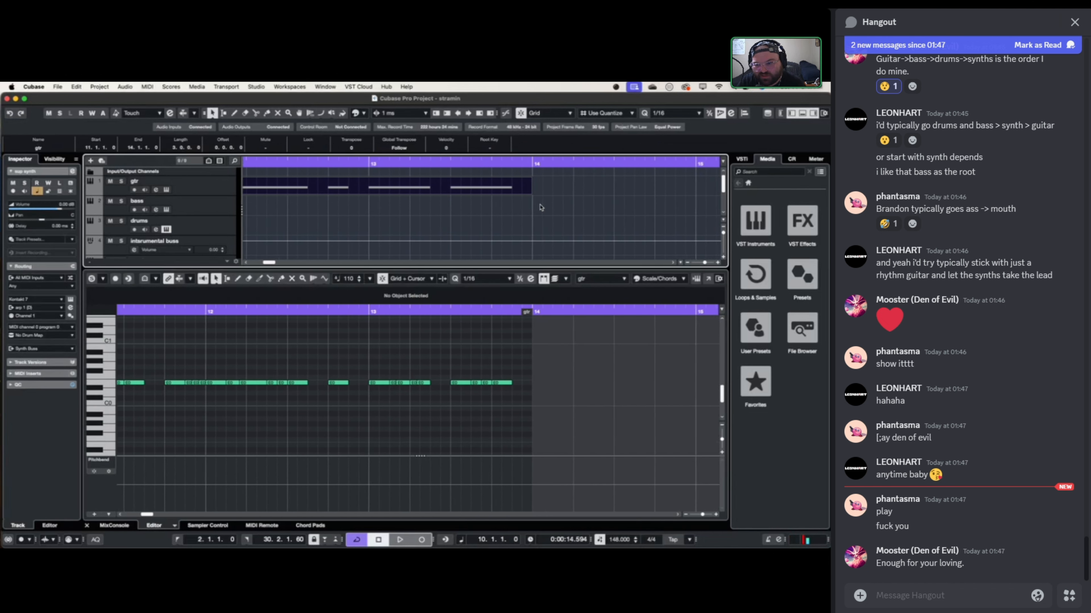
{"action": "left_click_drag", "start_coordinate": [522, 190], "coordinate": [684, 193]}
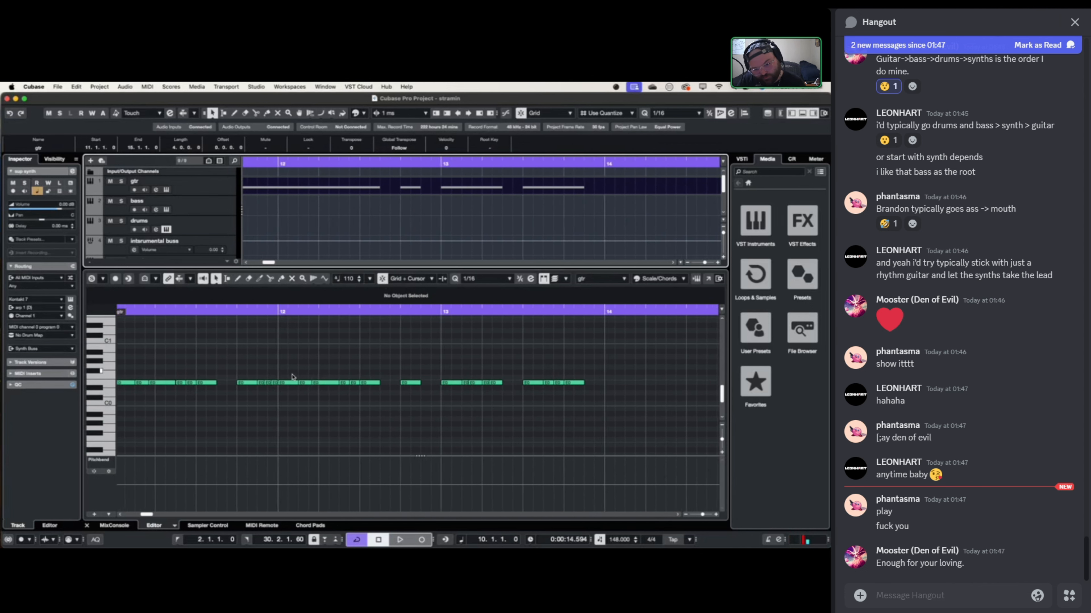
- Play back the extended gtr part from bar 11 to hear how the riff ends
{"action": "scroll", "coordinate": [284, 378], "scroll_direction": "left", "scroll_amount": 9}
{"action": "left_click", "coordinate": [400, 349]}
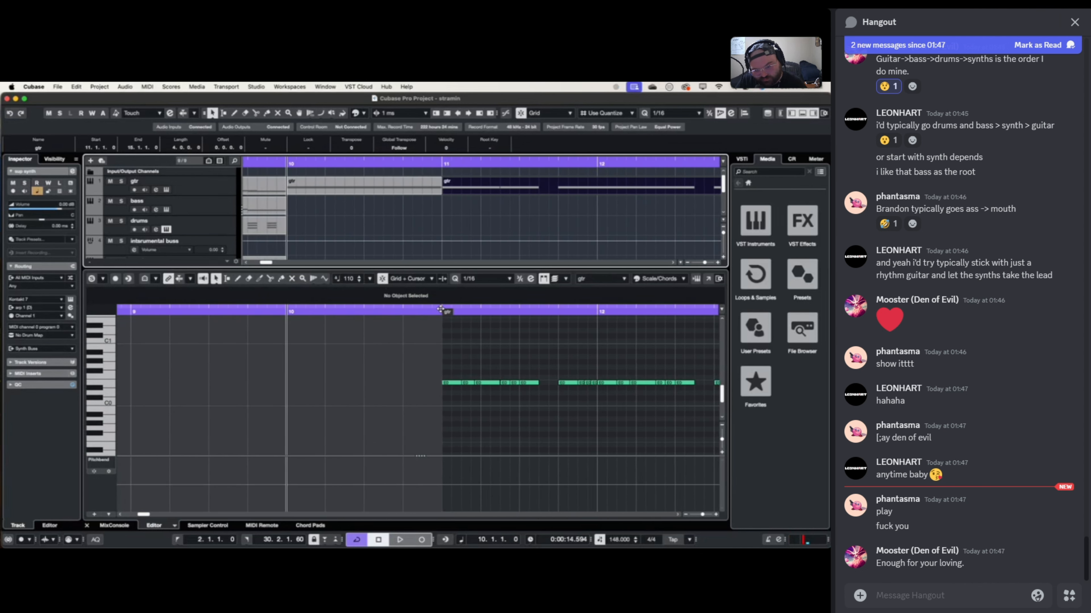
{"action": "key", "text": "space"}
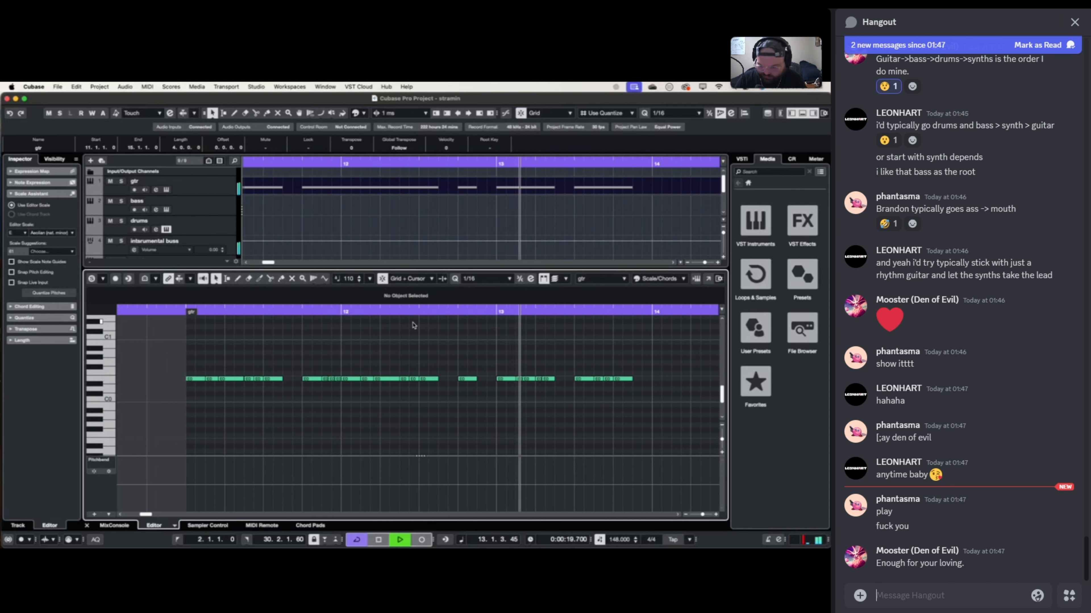
{"action": "key", "text": "space"}
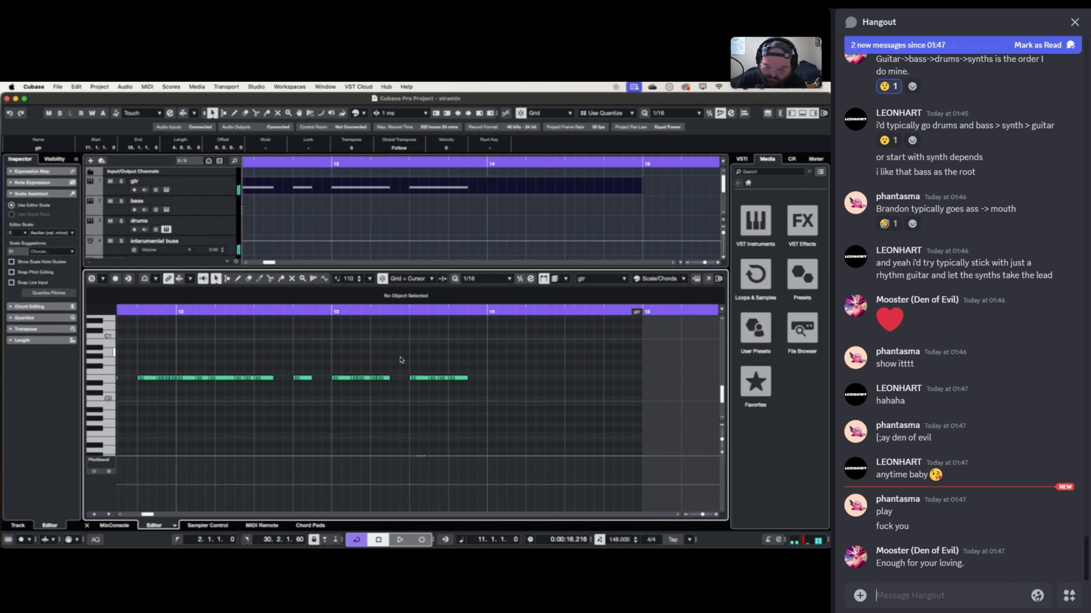
- Draw four sixteenth notes at the start of bar 14 on the riff's pitch and play them back from bar 13
{"action": "left_click", "coordinate": [491, 378]}
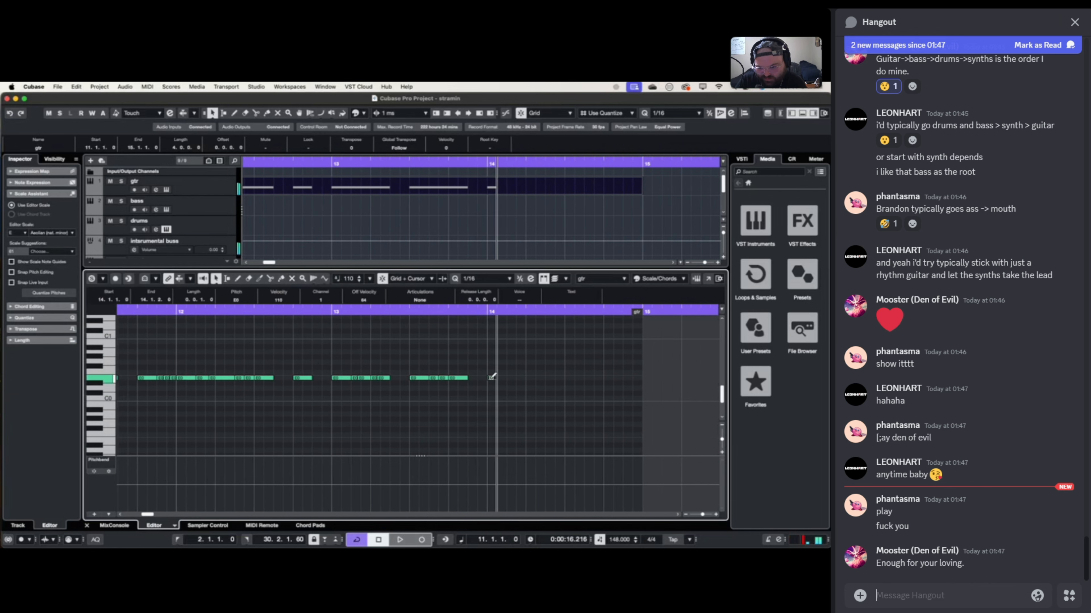
{"action": "left_click_drag", "start_coordinate": [503, 377], "coordinate": [530, 379]}
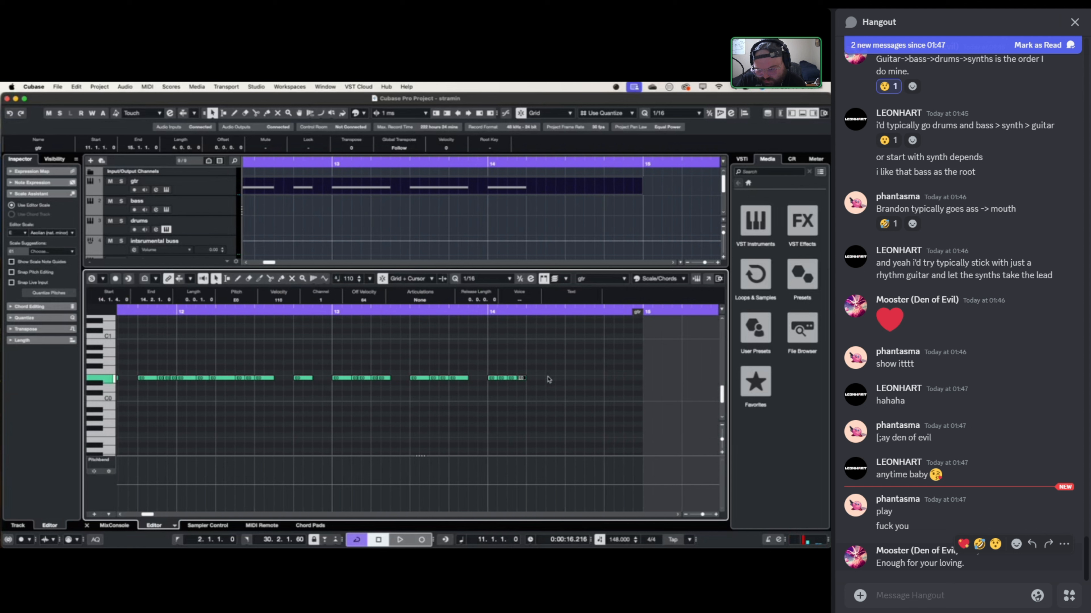
{"action": "key", "text": "space"}
{"action": "left_click", "coordinate": [407, 313]}
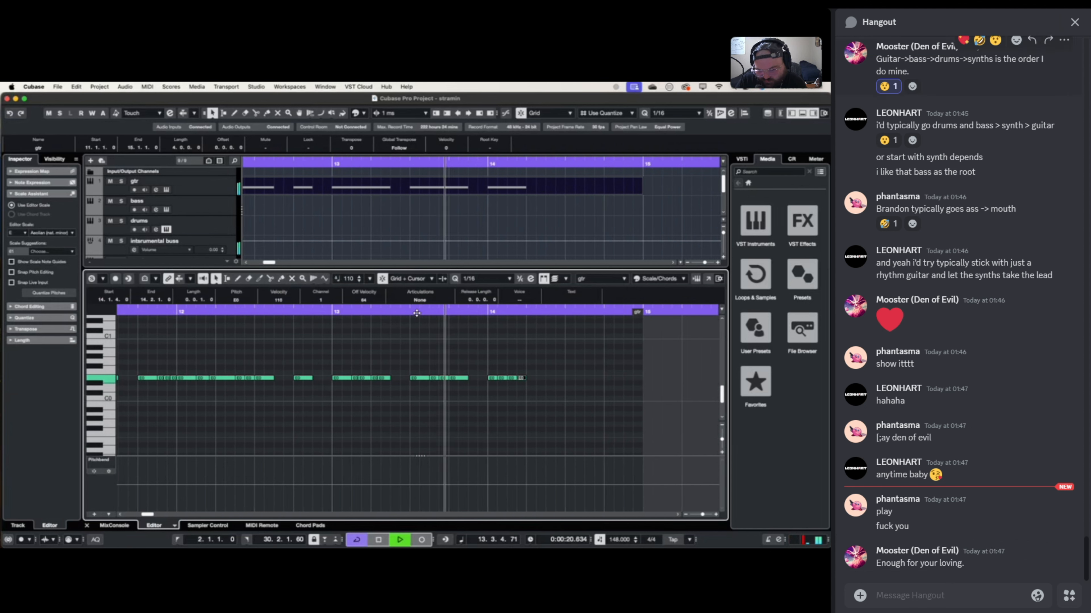
{"action": "key", "text": "space"}
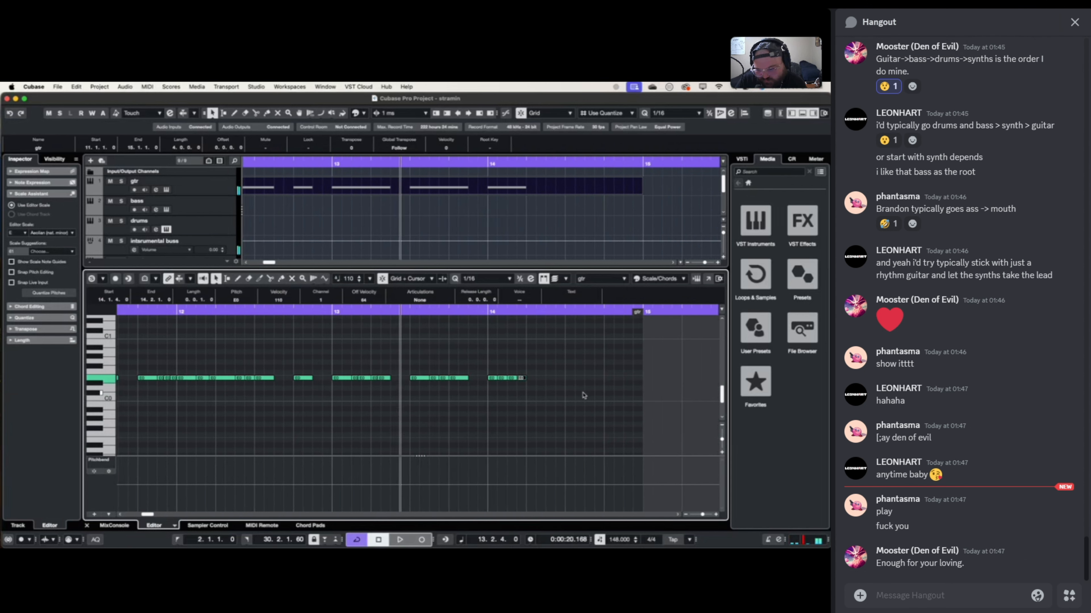
- Move the four new notes in bar 14 an eighth note later, to start at 14.1.3
{"action": "left_click_drag", "start_coordinate": [480, 366], "coordinate": [546, 410]}
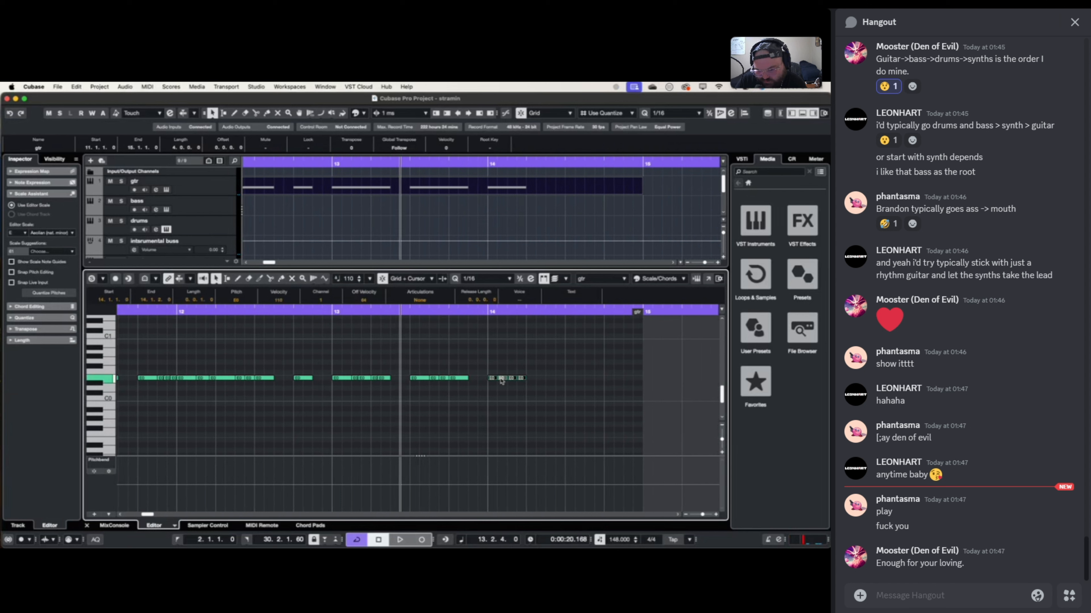
{"action": "left_click_drag", "start_coordinate": [502, 381], "coordinate": [523, 382]}
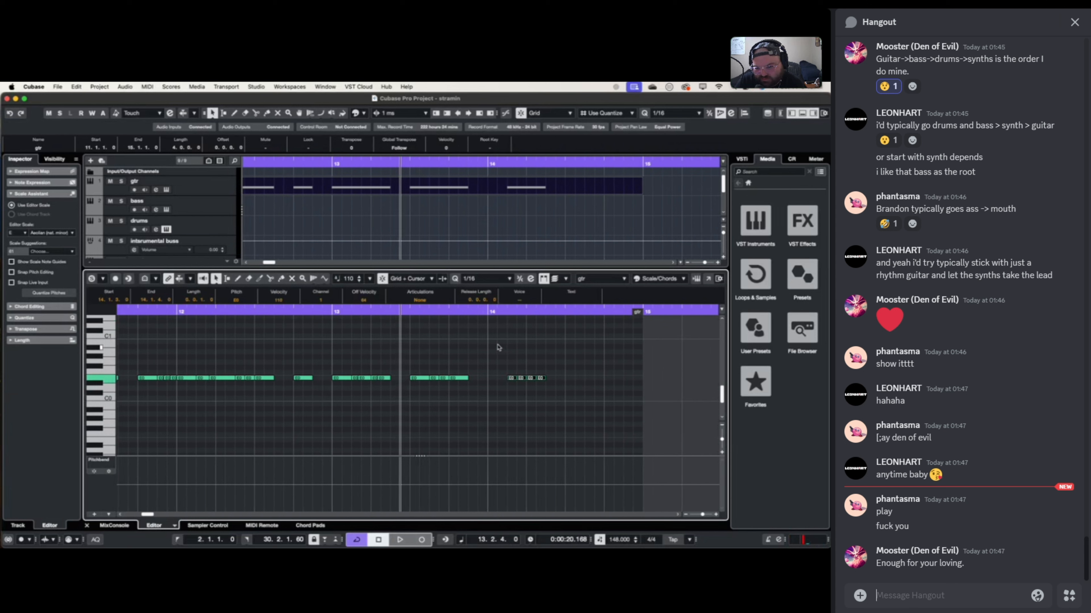
- Draw an eighth note at the start of bar 14 above the riff and raise its pitch to C2
{"action": "left_click_drag", "start_coordinate": [493, 342], "coordinate": [507, 342]}
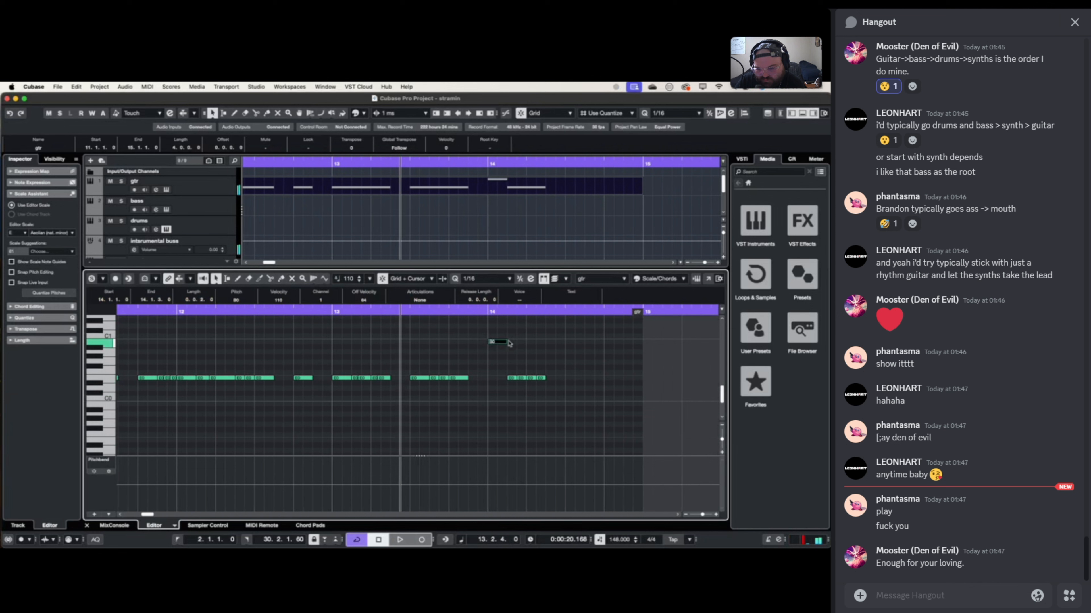
{"action": "key", "text": "Up"}
{"action": "key", "text": "Up"}
{"action": "key", "text": "Up"}
{"action": "key", "text": "Up"}
{"action": "key", "text": "Up"}
{"action": "key", "text": "Up"}
{"action": "key", "text": "Up"}
{"action": "key", "text": "Up"}
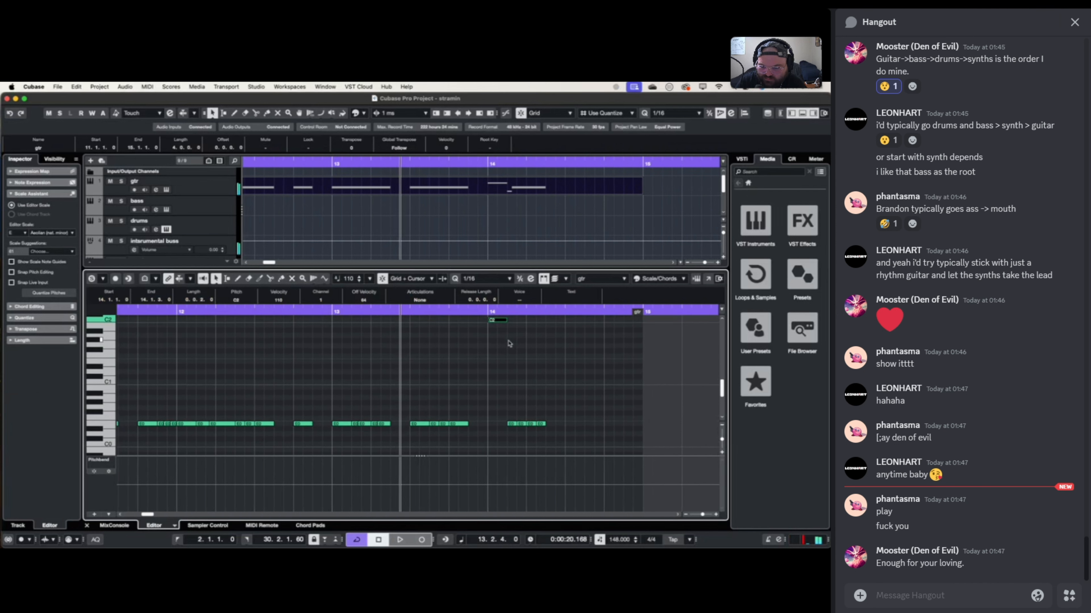
- Stack an eighth note on B1 under a C2 eighth note at the start of bar 14 and play the pair back
{"action": "key", "text": "Up"}
{"action": "key", "text": "Up"}
{"action": "key", "text": "Up"}
{"action": "key", "text": "Up"}
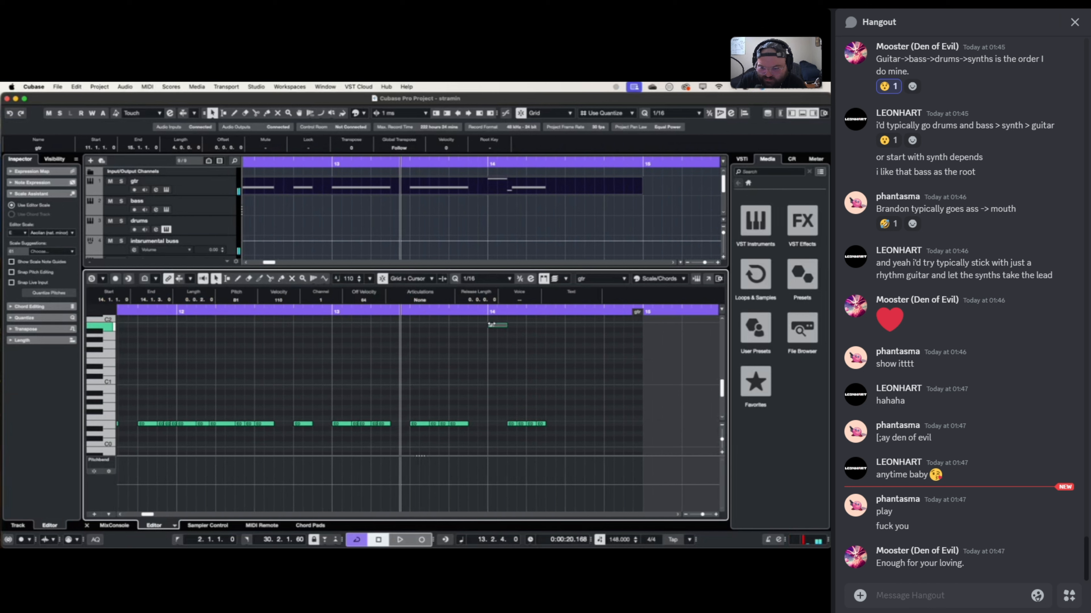
{"action": "left_click_drag", "start_coordinate": [493, 320], "coordinate": [508, 321]}
{"action": "key", "text": "space"}
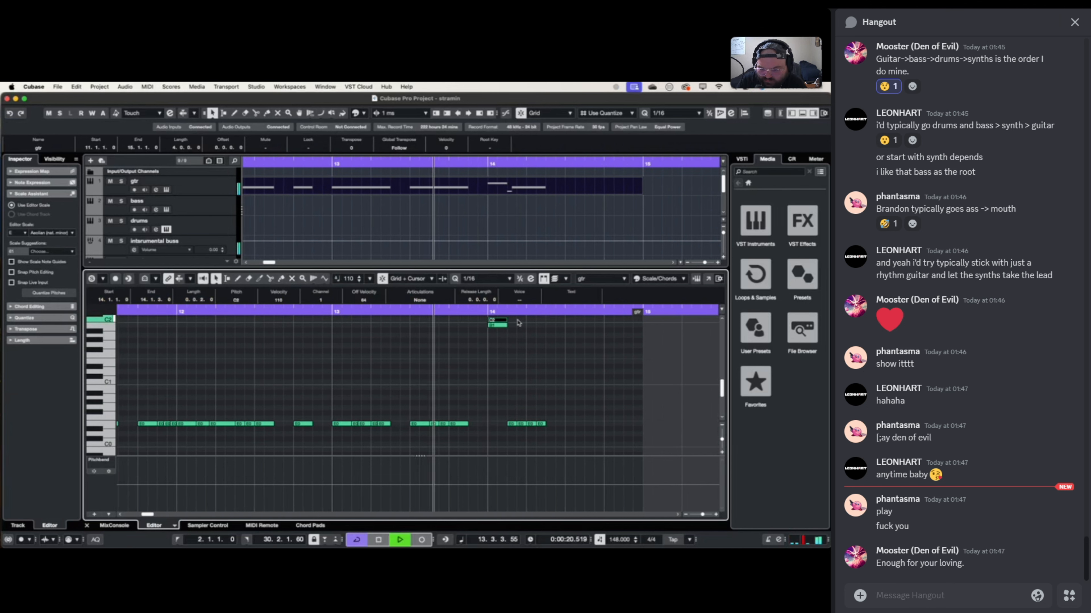
{"action": "key", "text": "space"}
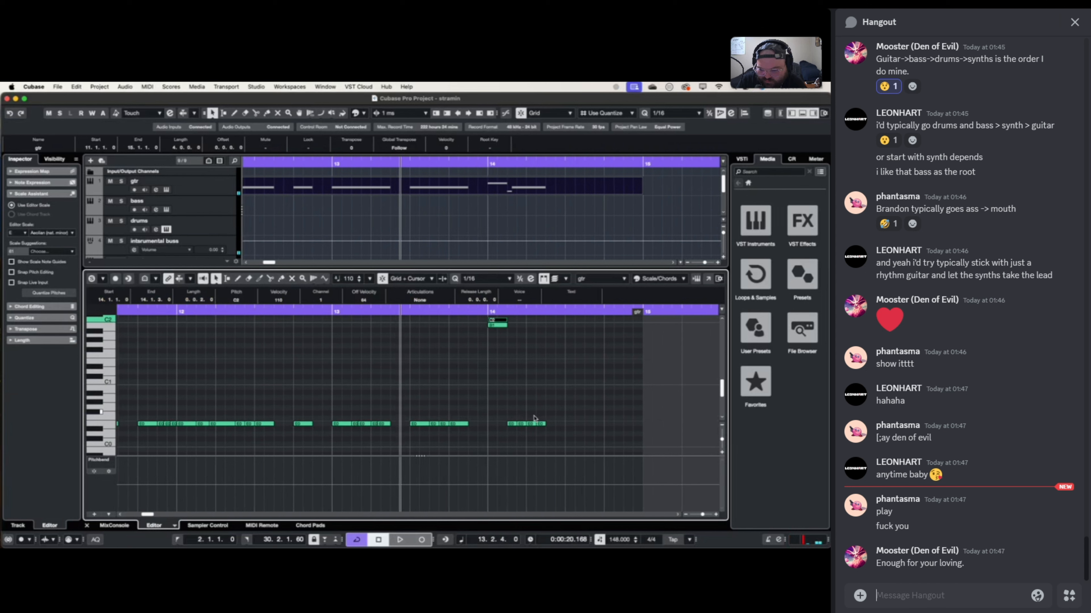
- Try the low note group in bar 14 without its last two sixteenths, then restore them and play the bar again
{"action": "left_click_drag", "start_coordinate": [532, 418], "coordinate": [571, 436]}
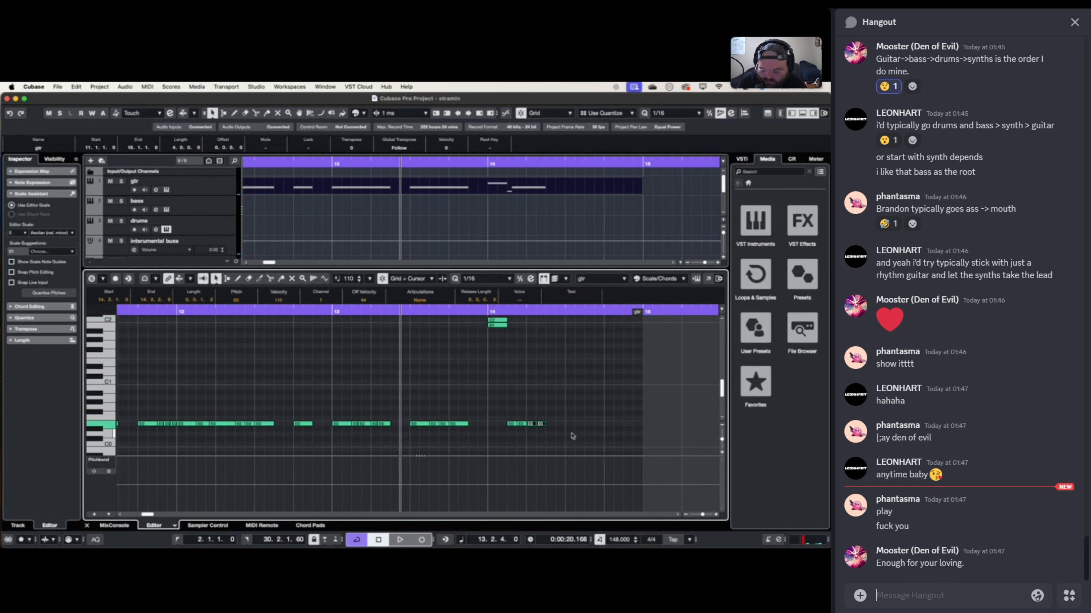
{"action": "key", "text": "Delete"}
{"action": "key", "text": "space"}
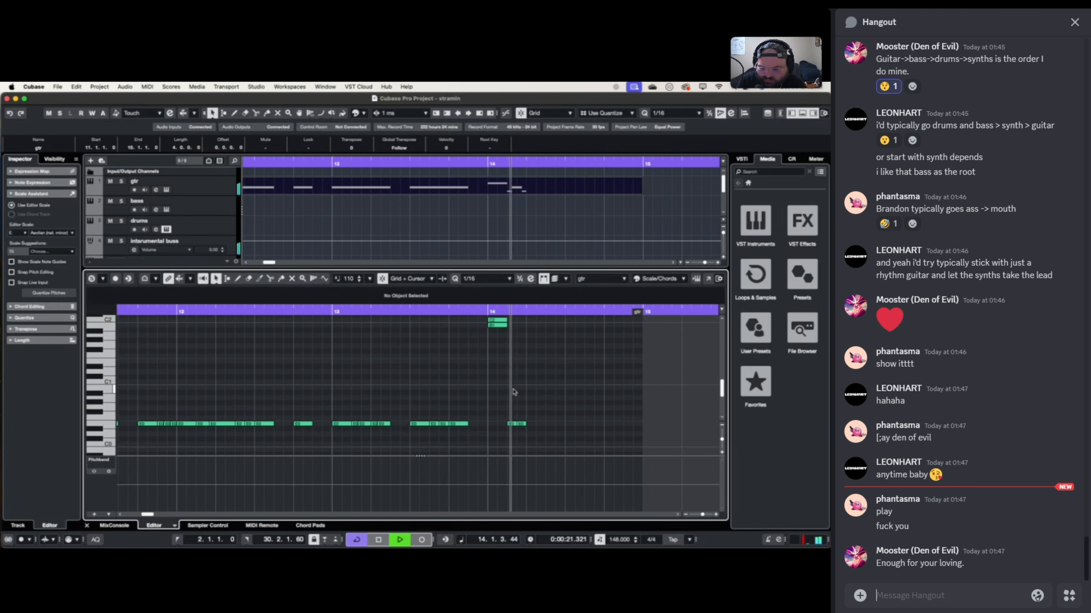
{"action": "key", "text": "space"}
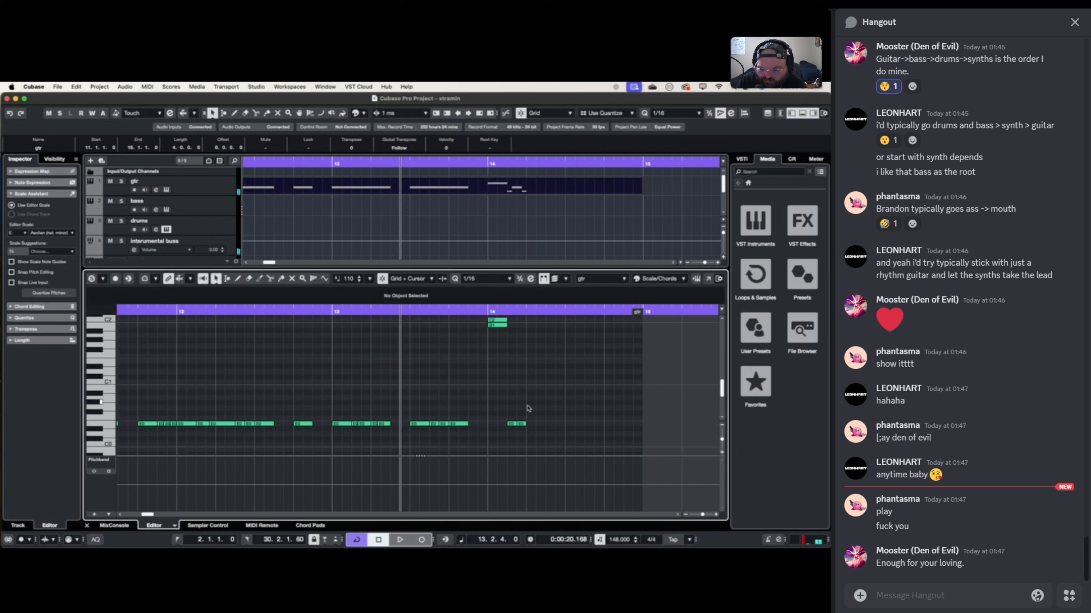
{"action": "key", "text": "super+z"}
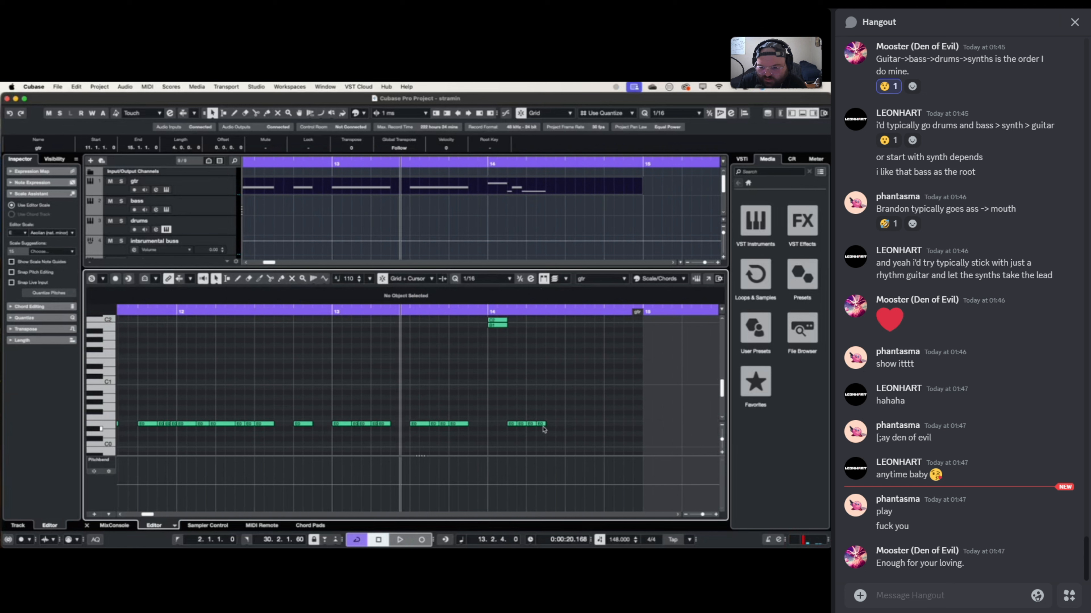
{"action": "key", "text": "space"}
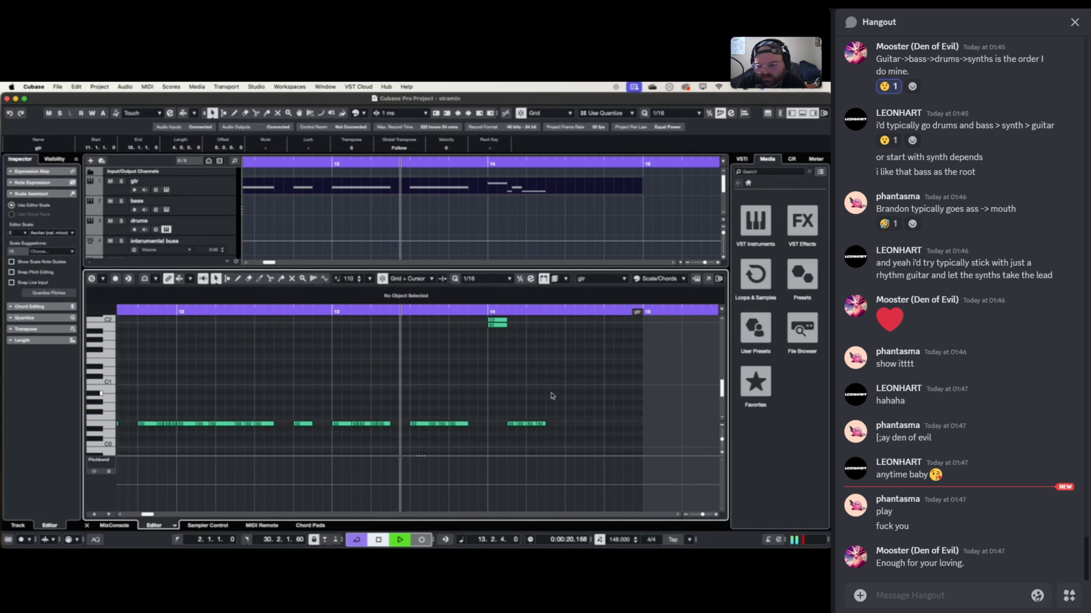
{"action": "key", "text": "space"}
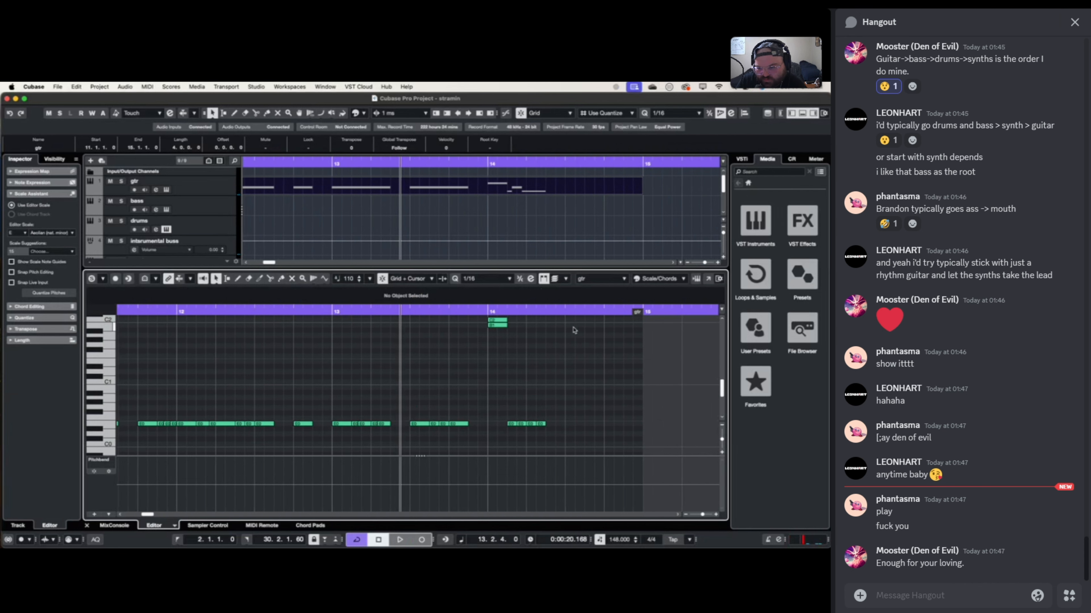
- Fill beats 3 and 4 of bar 14 with a B1–C2 eighth-note pair, two low sixteenths and a B1–C2 quarter-note pair
{"action": "scroll", "coordinate": [569, 326], "scroll_direction": "right", "scroll_amount": 3}
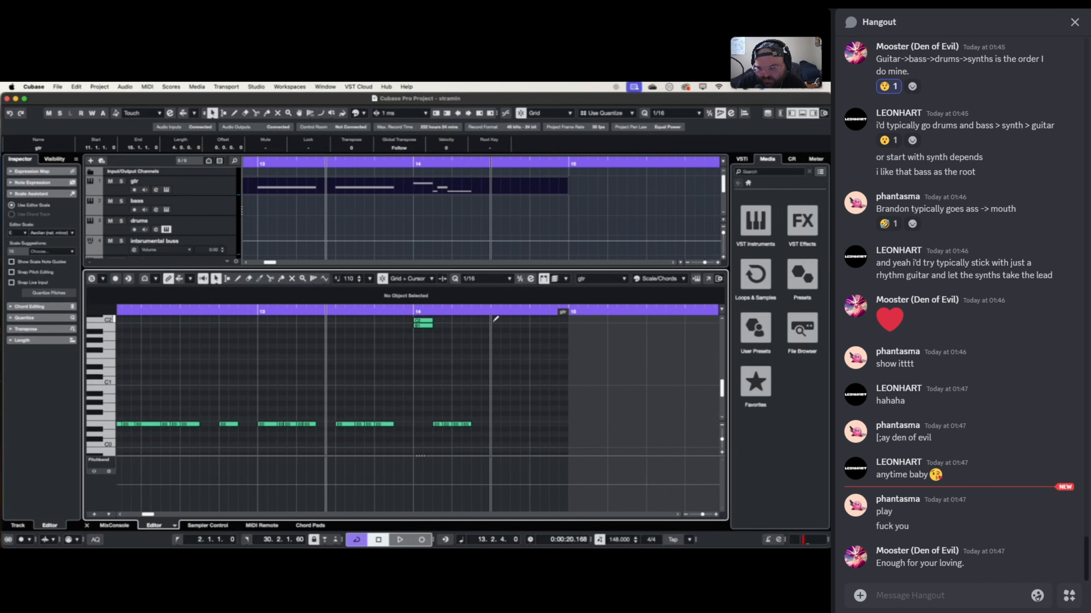
{"action": "mouse_move", "coordinate": [496, 320]}
{"action": "left_mouse_down"}
{"action": "mouse_move", "coordinate": [519, 328]}
{"action": "mouse_move", "coordinate": [510, 330]}
{"action": "left_mouse_up"}
{"action": "scroll", "coordinate": [511, 322], "scroll_direction": "up", "scroll_amount": 1}
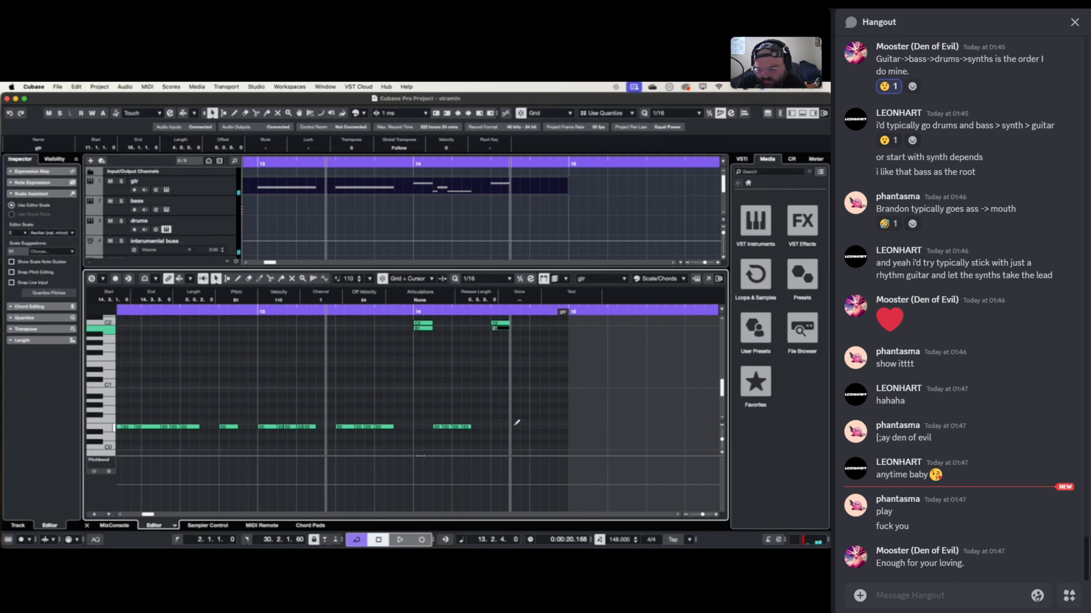
{"action": "left_click", "coordinate": [514, 423], "text": "alt"}
{"action": "left_click_drag", "start_coordinate": [516, 423], "coordinate": [517, 428]}
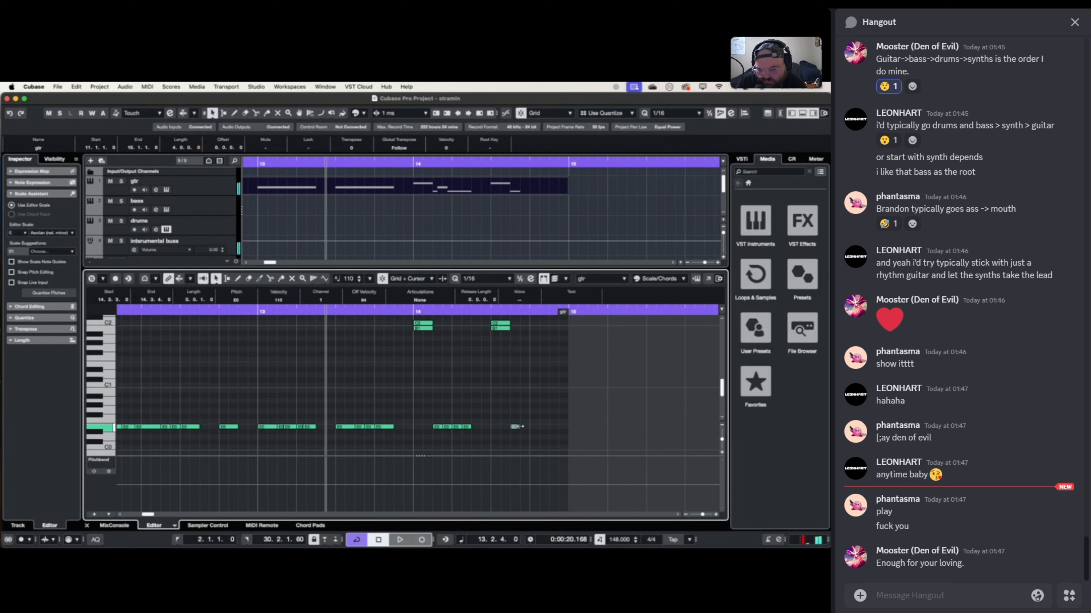
{"action": "left_click", "coordinate": [525, 428], "text": "alt"}
{"action": "left_click_drag", "start_coordinate": [534, 324], "coordinate": [570, 329]}
- Raise the three stacked high note pairs in bar 14 by one octave and play them back
{"action": "scroll", "coordinate": [451, 383], "scroll_direction": "up", "scroll_amount": 2}
{"action": "scroll", "coordinate": [451, 382], "scroll_direction": "right", "scroll_amount": 1}
{"action": "left_click_drag", "start_coordinate": [393, 341], "coordinate": [546, 368]}
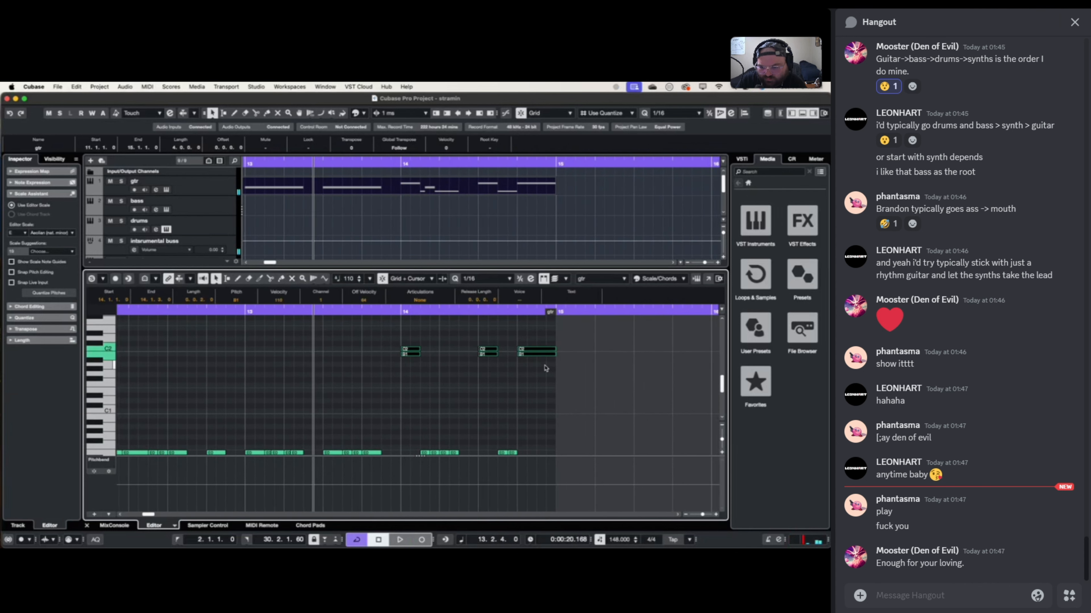
{"action": "key", "text": "shift+Up"}
{"action": "key", "text": "space"}
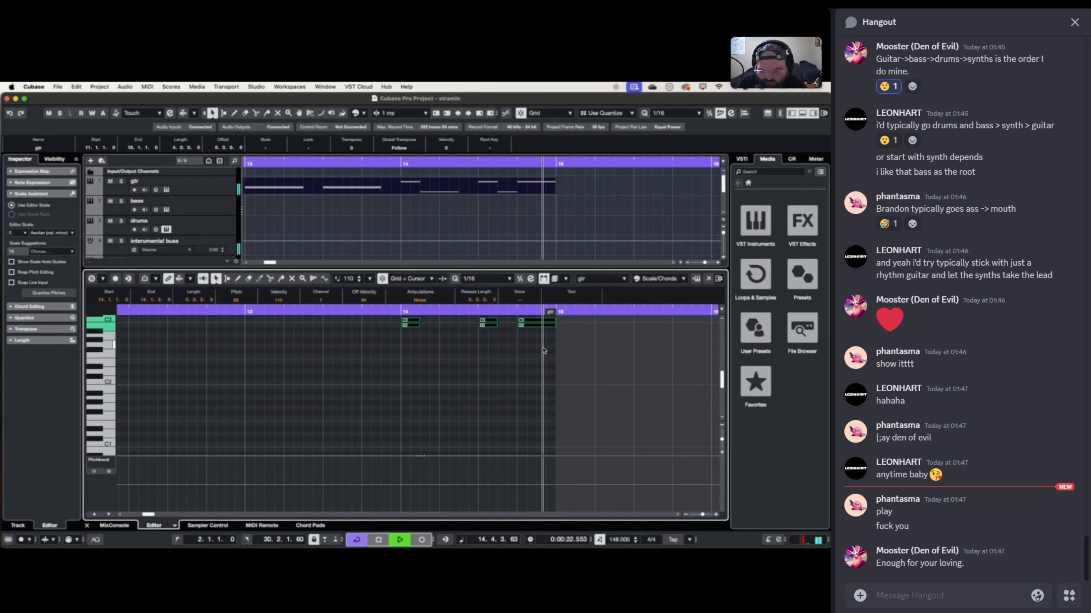
{"action": "key", "text": "space"}
{"action": "key", "text": "space"}
{"action": "key", "text": "space"}
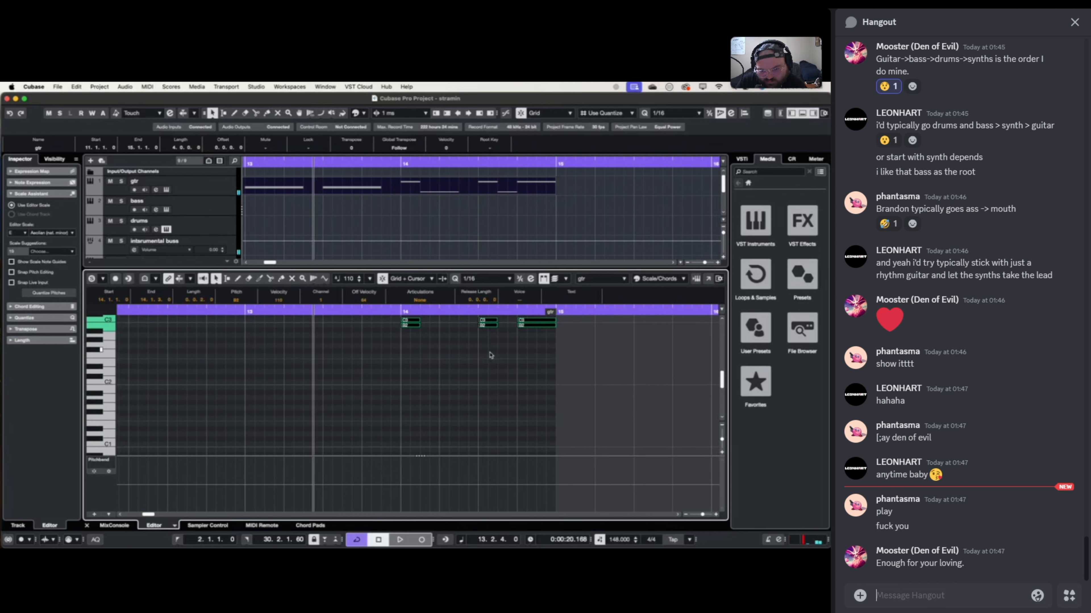
{"action": "key", "text": "space"}
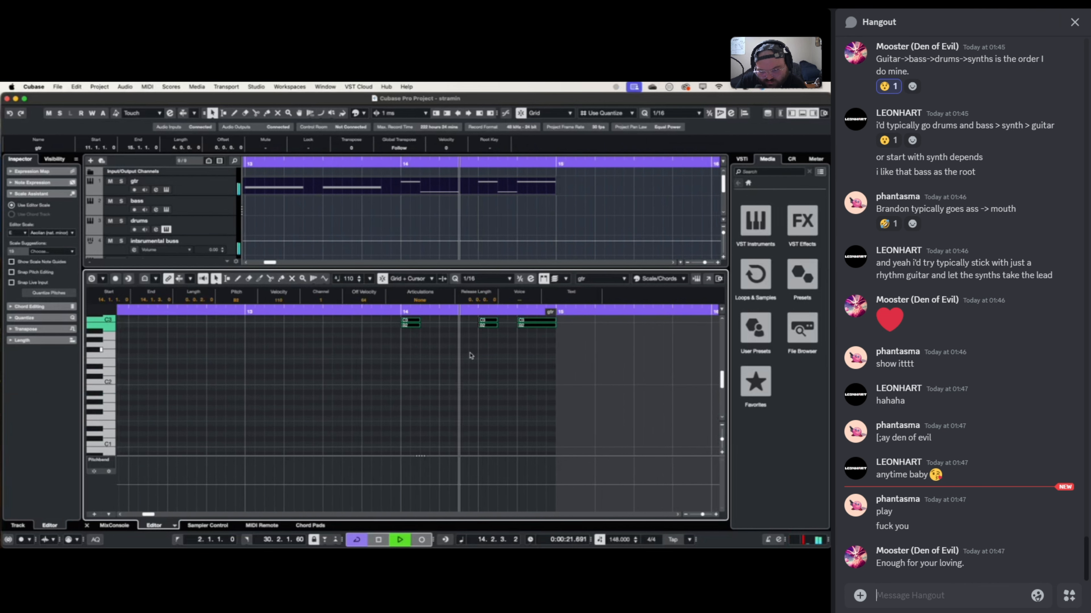
- Lengthen the last low note before beat 3 of bar 14 so that it ends at beat 3
{"action": "scroll", "coordinate": [470, 356], "scroll_direction": "down", "scroll_amount": 5}
{"action": "scroll", "coordinate": [471, 356], "scroll_direction": "right", "scroll_amount": 3}
{"action": "key", "text": "space"}
{"action": "key", "text": "space"}
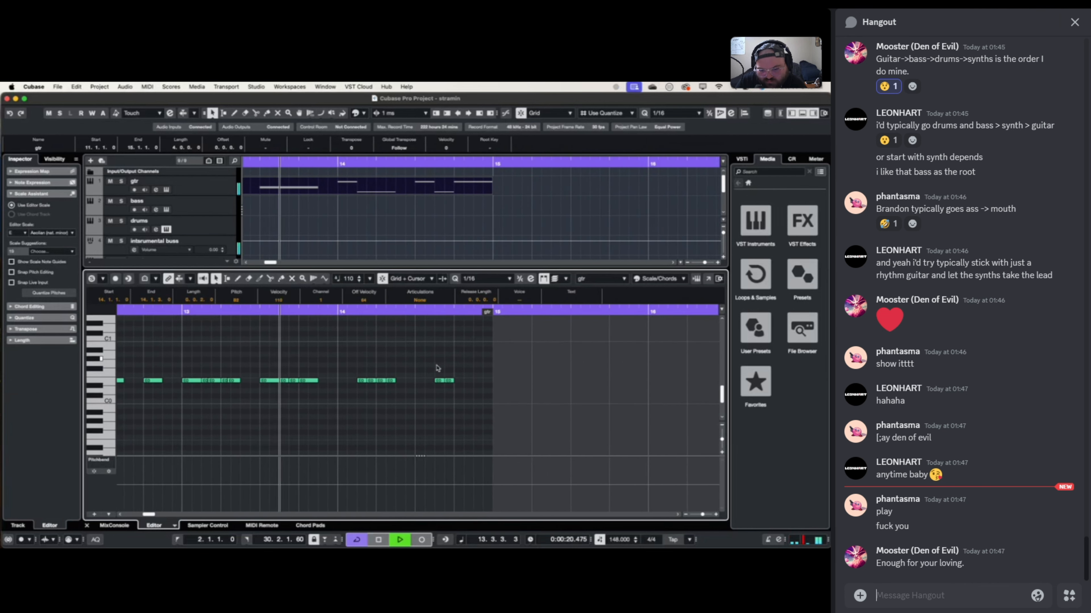
{"action": "scroll", "coordinate": [437, 369], "scroll_direction": "down", "scroll_amount": 2}
{"action": "key", "text": "space"}
{"action": "left_click", "coordinate": [391, 357]}
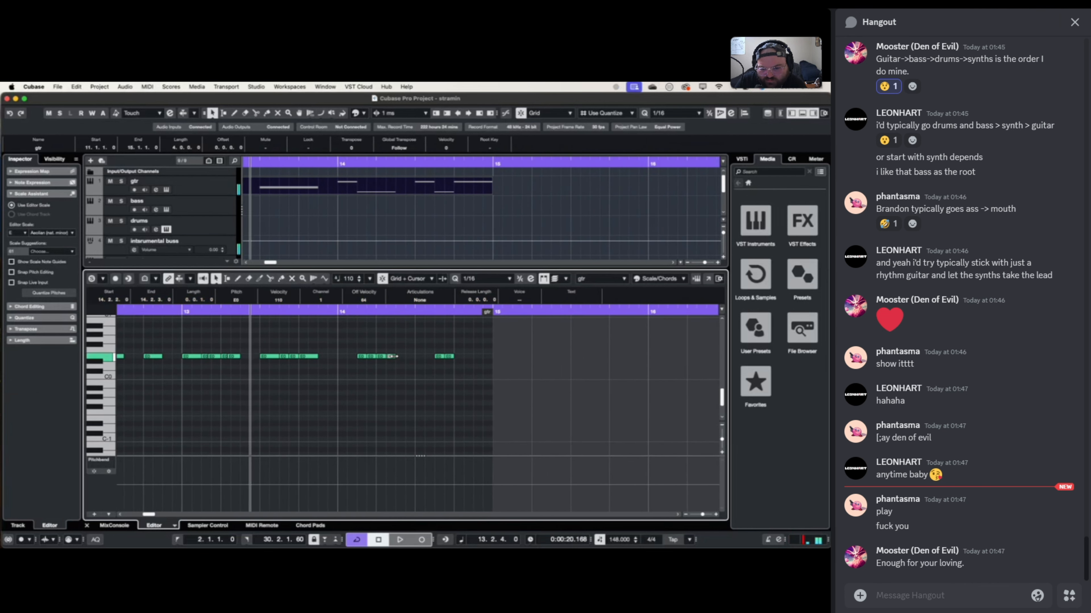
{"action": "left_click_drag", "start_coordinate": [393, 357], "coordinate": [499, 371]}
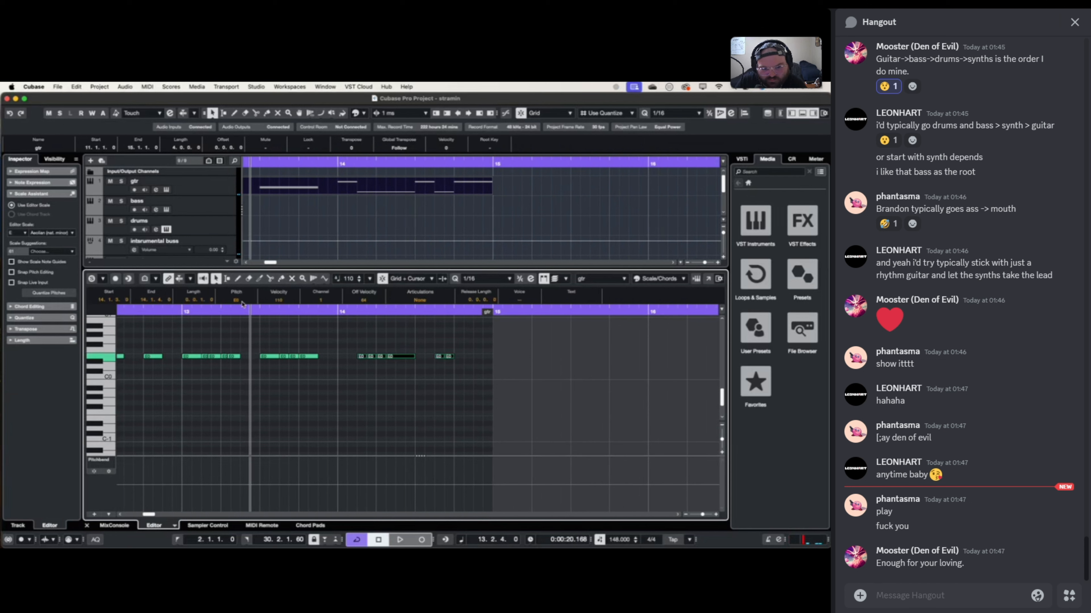
- Lower the velocity of the low notes in bar 14 and play the bar back
{"action": "left_click_drag", "start_coordinate": [280, 301], "coordinate": [285, 348]}
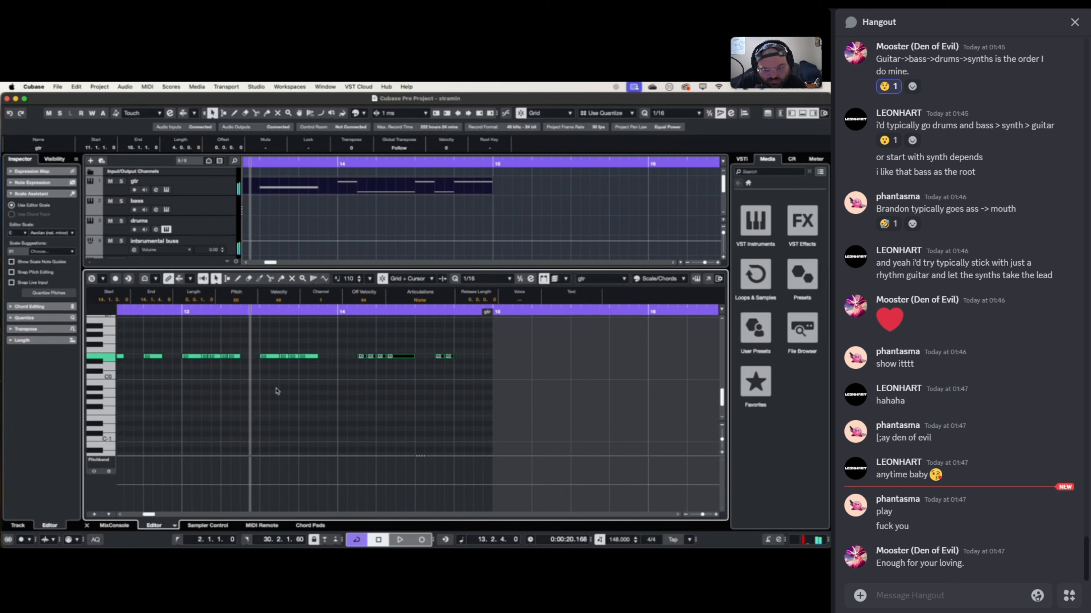
{"action": "key", "text": "space"}
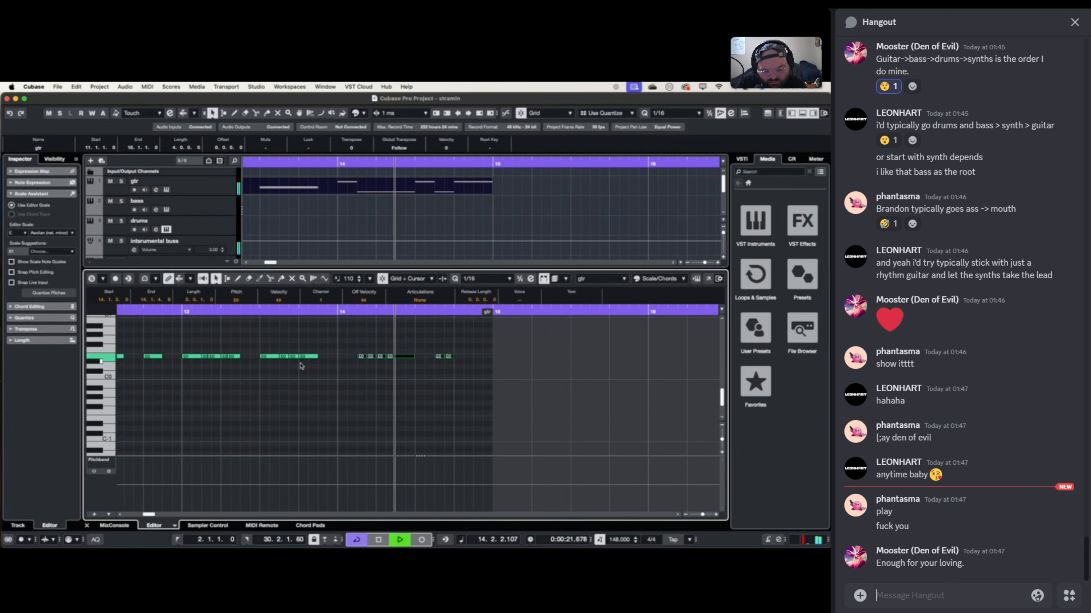
{"action": "scroll", "coordinate": [386, 357], "scroll_direction": "down", "scroll_amount": 5}
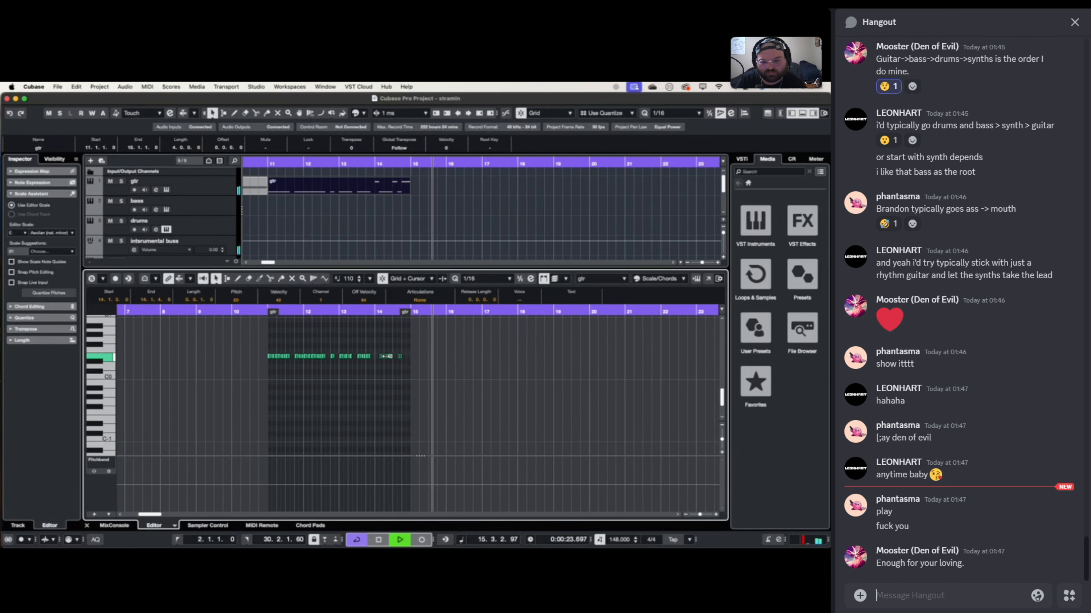
{"action": "key", "text": "space"}
- Play the arrangement from 9.3.2 to hear the transition into the extended gtr part
{"action": "scroll", "coordinate": [384, 180], "scroll_direction": "left", "scroll_amount": 8}
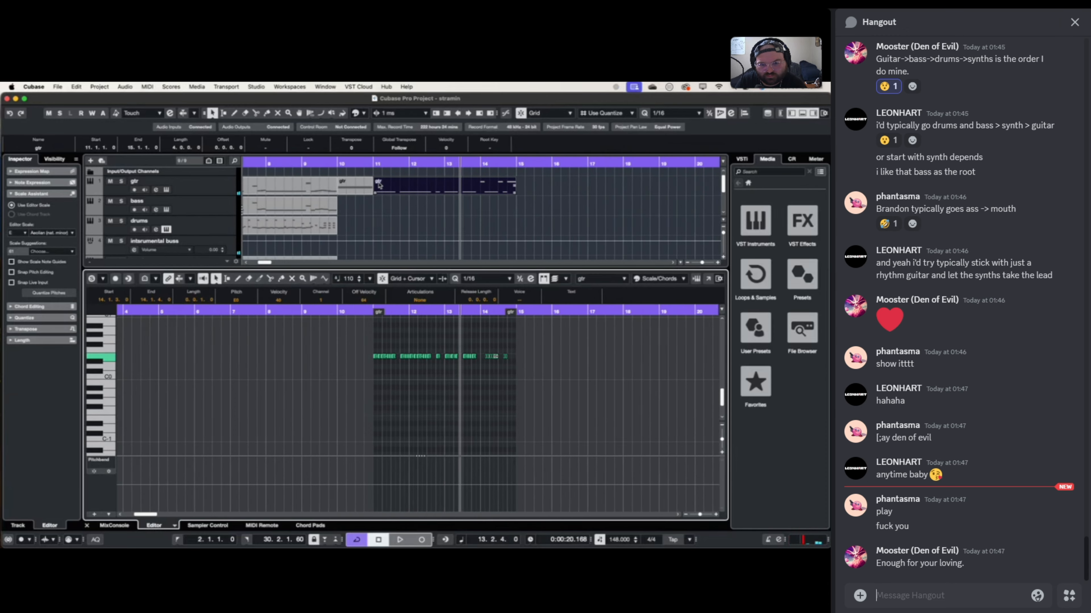
{"action": "left_click", "coordinate": [380, 161]}
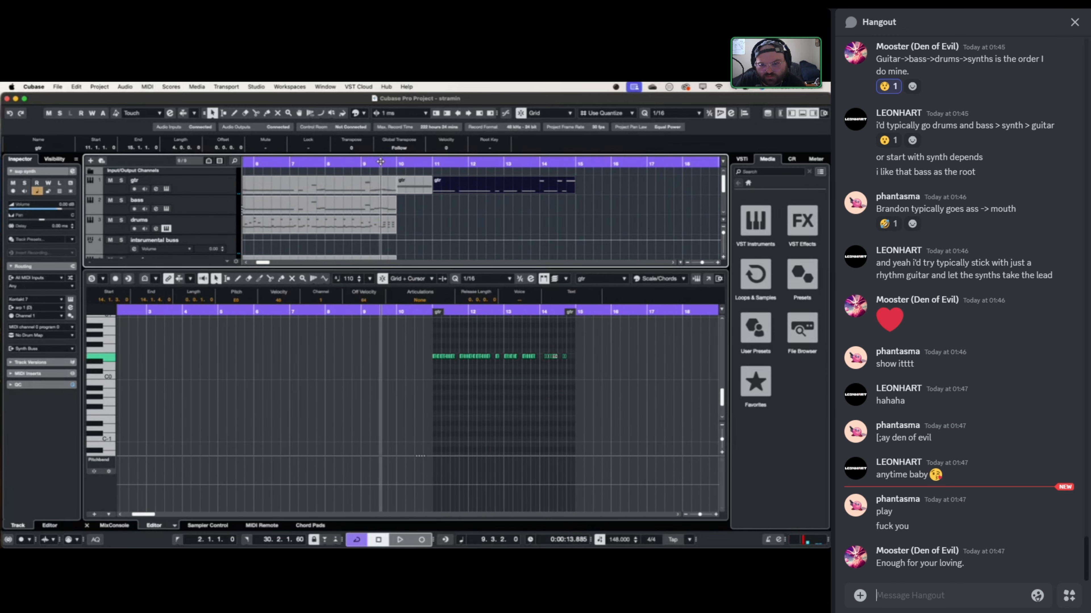
{"action": "key", "text": "space"}
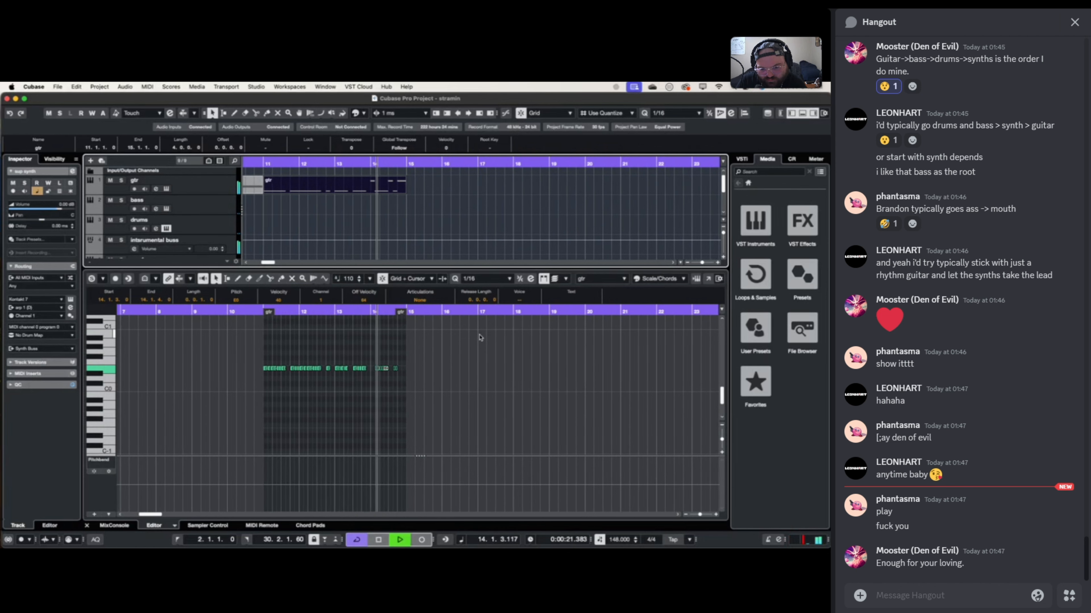
{"action": "key", "text": "space"}
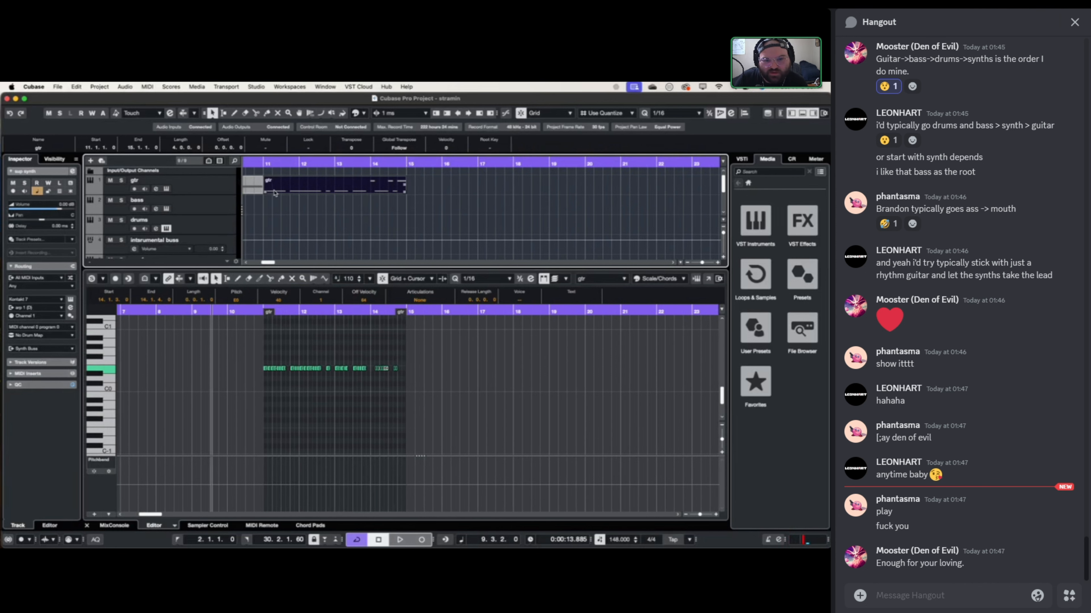
{"action": "scroll", "coordinate": [264, 207], "scroll_direction": "up", "scroll_amount": 5}
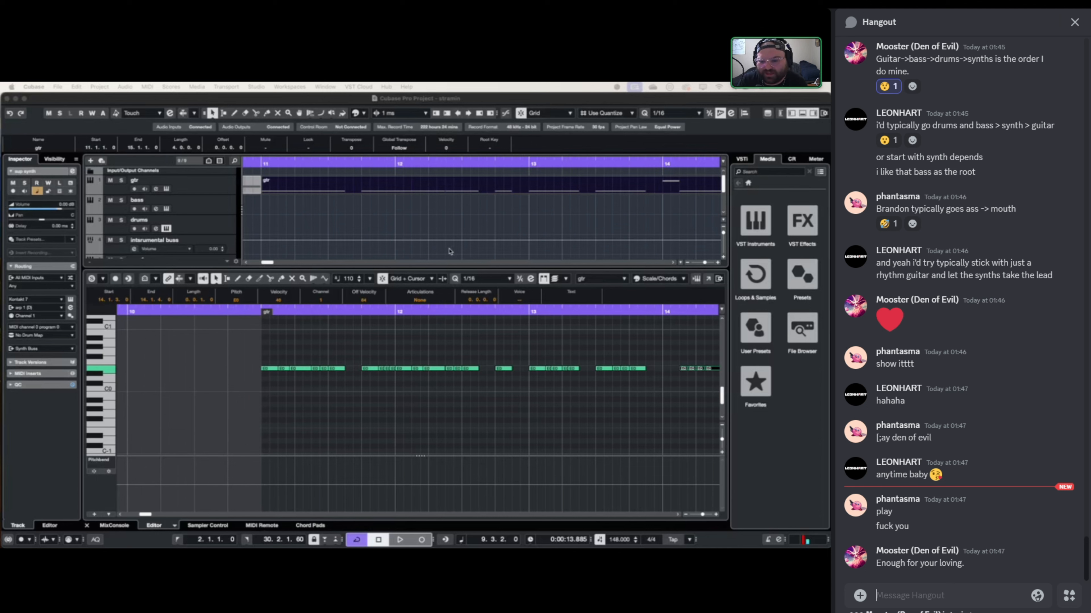
{"action": "scroll", "coordinate": [340, 387], "scroll_direction": "up", "scroll_amount": 2}
{"action": "scroll", "coordinate": [340, 387], "scroll_direction": "right", "scroll_amount": 1}
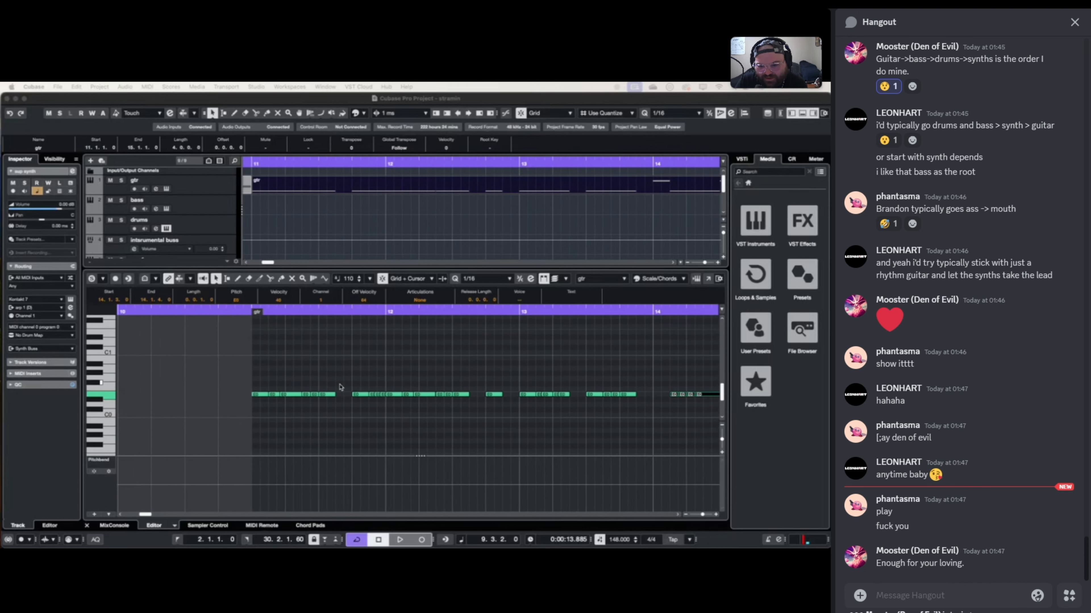
{"action": "scroll", "coordinate": [339, 387], "scroll_direction": "up", "scroll_amount": 1}
{"action": "scroll", "coordinate": [340, 386], "scroll_direction": "right", "scroll_amount": 1}
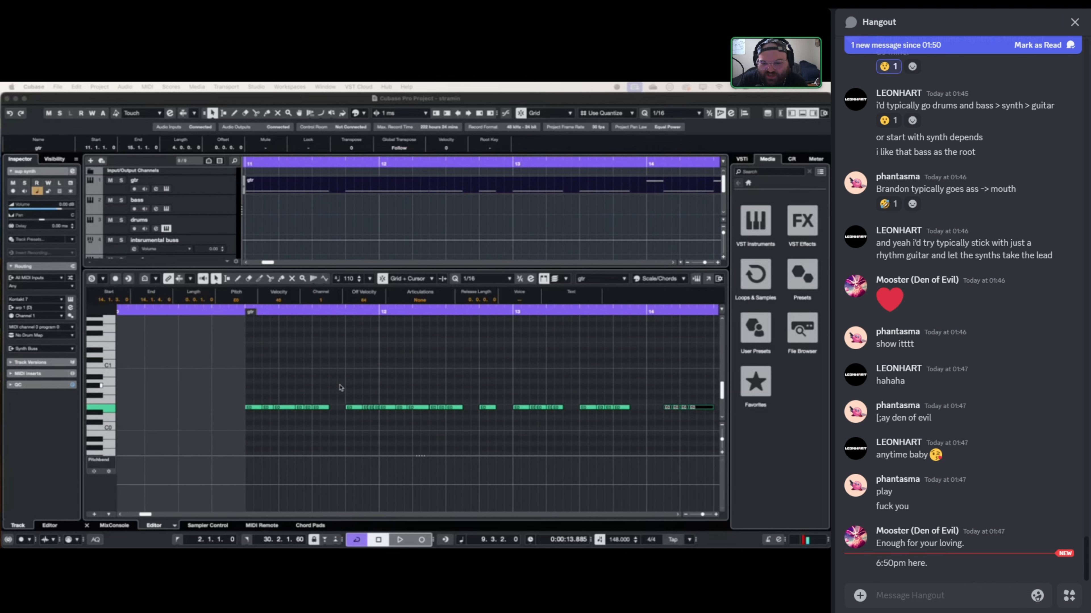
{"action": "scroll", "coordinate": [339, 386], "scroll_direction": "right", "scroll_amount": 3}
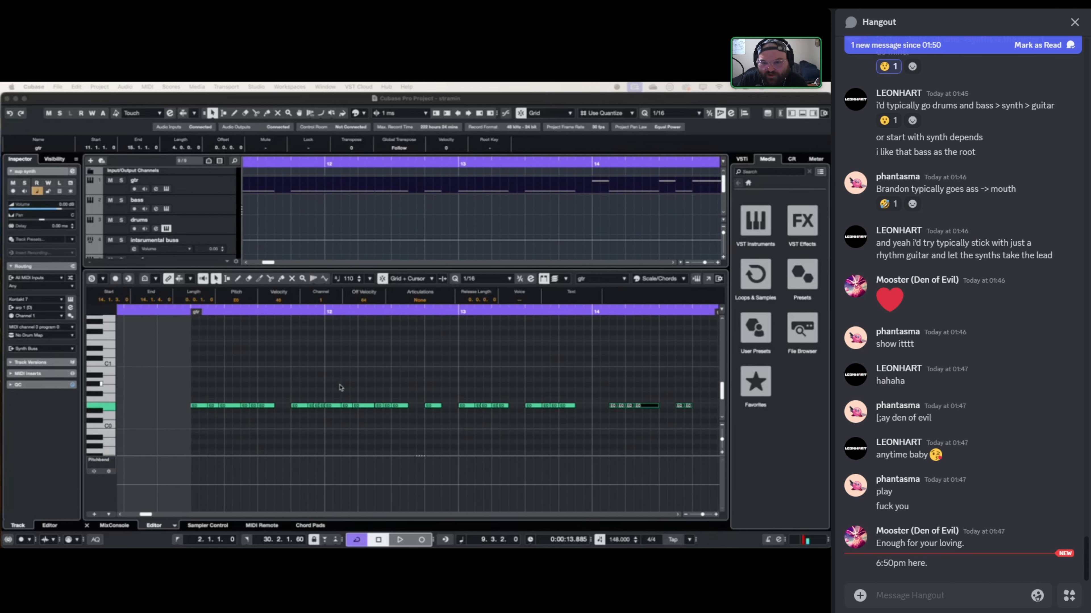
- Place a copy of the gtr riff on the bass track at bar 11 and set all its notes to one high velocity
{"action": "left_click", "coordinate": [254, 218]}
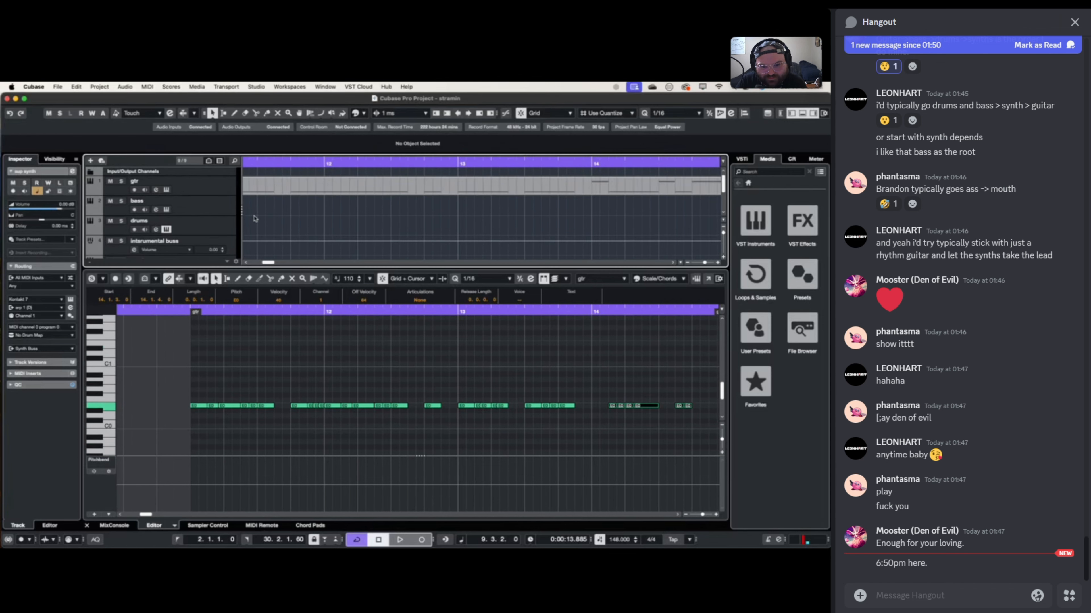
{"action": "scroll", "coordinate": [256, 219], "scroll_direction": "down", "scroll_amount": 5}
{"action": "scroll", "coordinate": [256, 219], "scroll_direction": "left", "scroll_amount": 3}
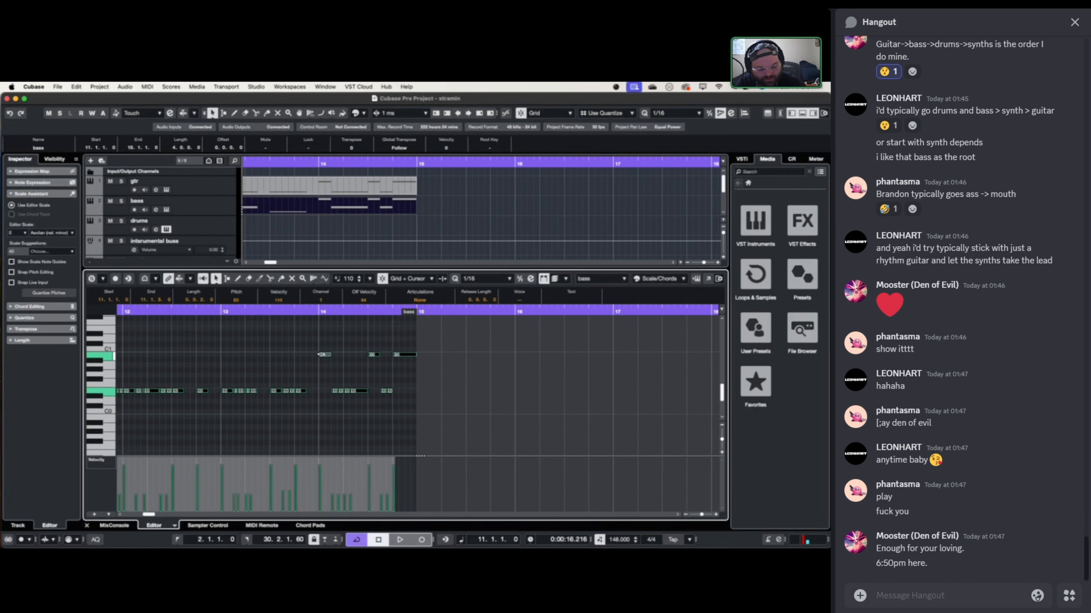
{"action": "key", "text": "v"}
{"action": "scroll", "coordinate": [301, 365], "scroll_direction": "right", "scroll_amount": 1}
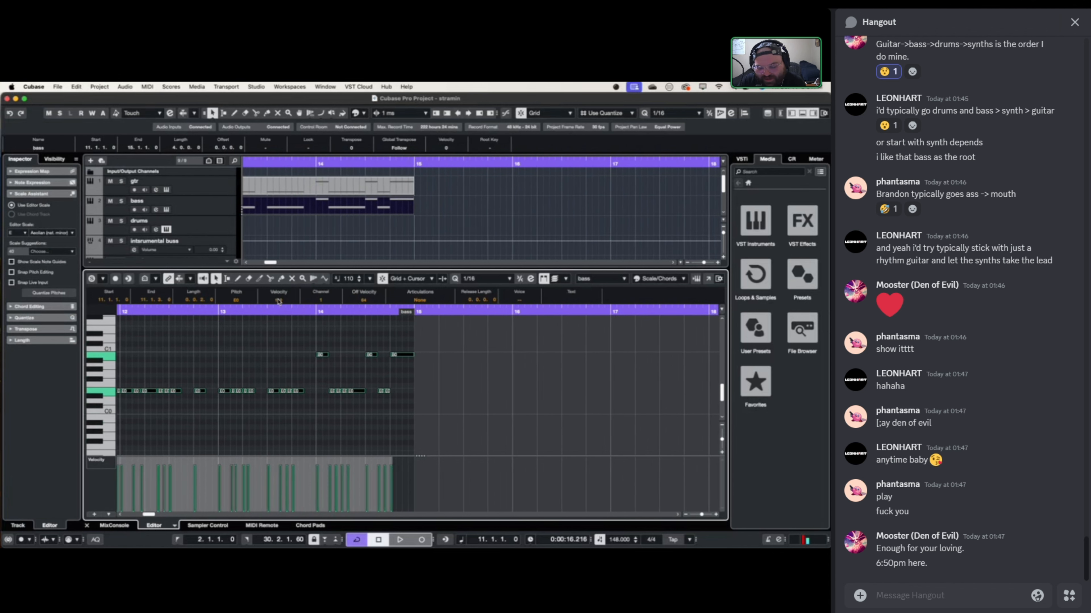
{"action": "scroll", "coordinate": [465, 238], "scroll_direction": "left", "scroll_amount": 8}
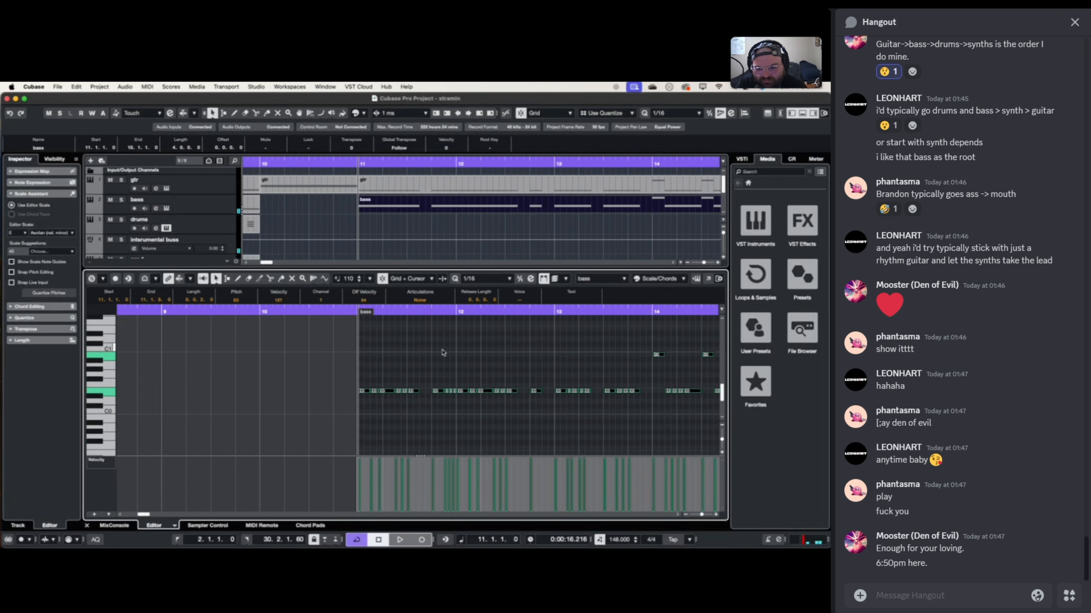
{"action": "scroll", "coordinate": [443, 353], "scroll_direction": "right", "scroll_amount": 8}
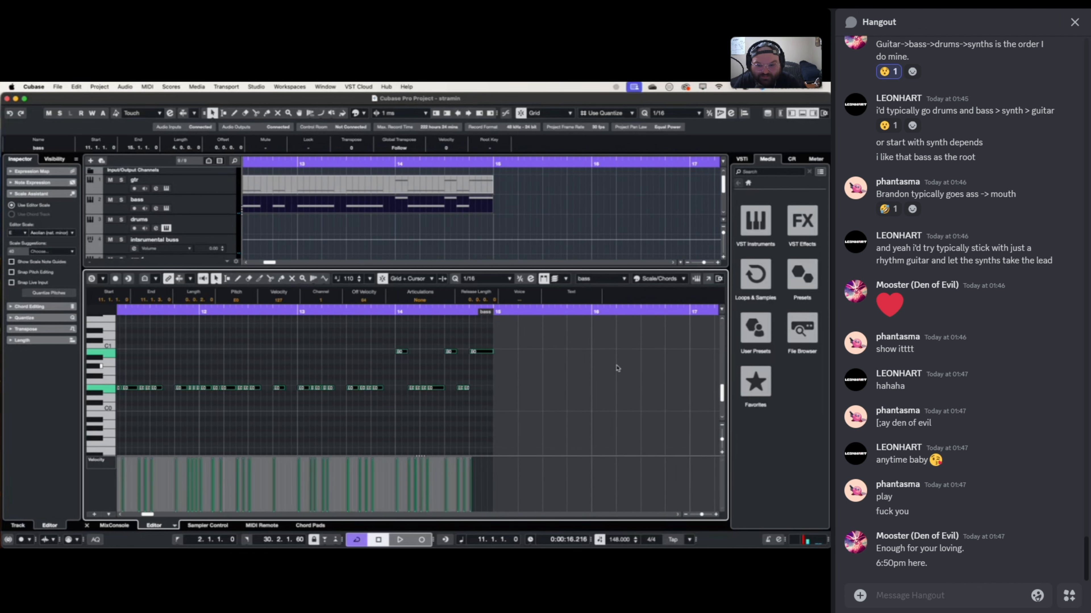
- Create a four-bar part on the drums track from bar 11 to bar 15 and paste the copied riff notes into it
{"action": "scroll", "coordinate": [526, 366], "scroll_direction": "left", "scroll_amount": 2}
{"action": "scroll", "coordinate": [345, 200], "scroll_direction": "left", "scroll_amount": 4}
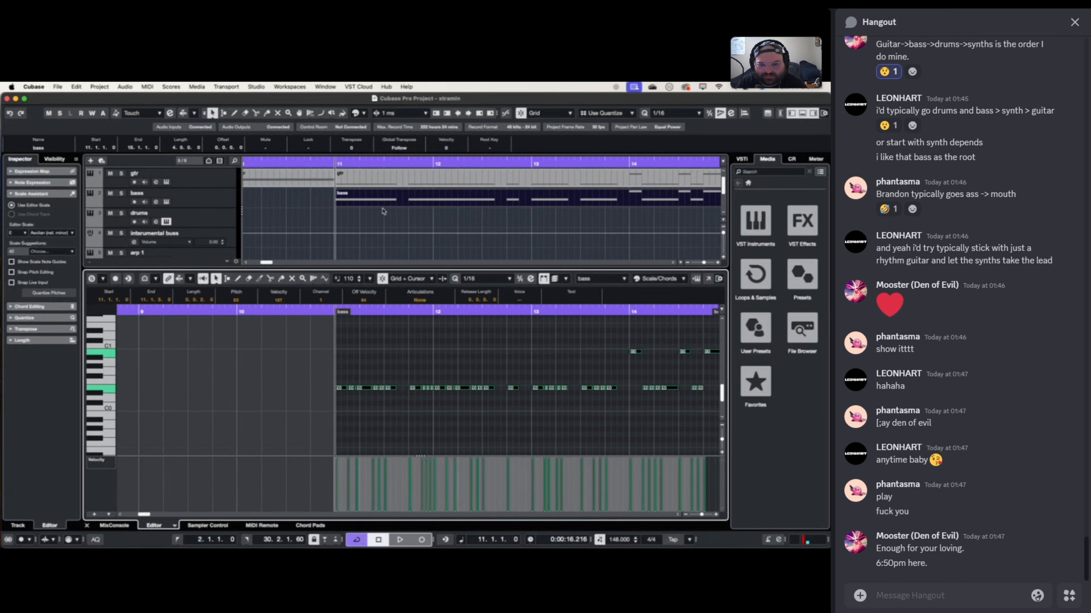
{"action": "mouse_move", "coordinate": [339, 214]}
{"action": "left_mouse_down"}
{"action": "mouse_move", "coordinate": [723, 219]}
{"action": "mouse_move", "coordinate": [584, 224]}
{"action": "left_mouse_up"}
{"action": "double_click", "coordinate": [543, 217]}
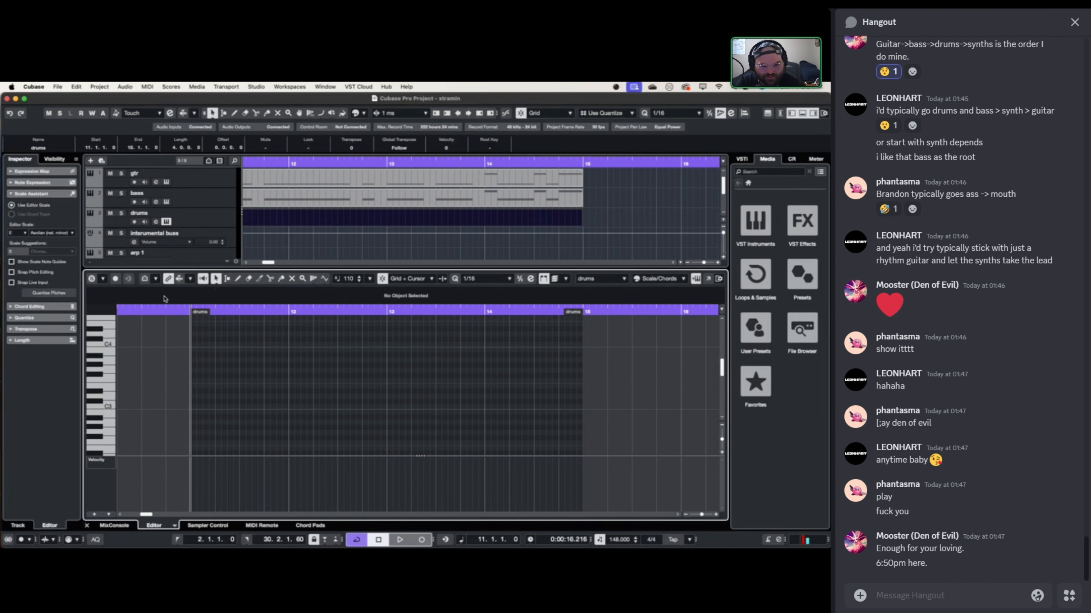
{"action": "key", "text": "super+v"}
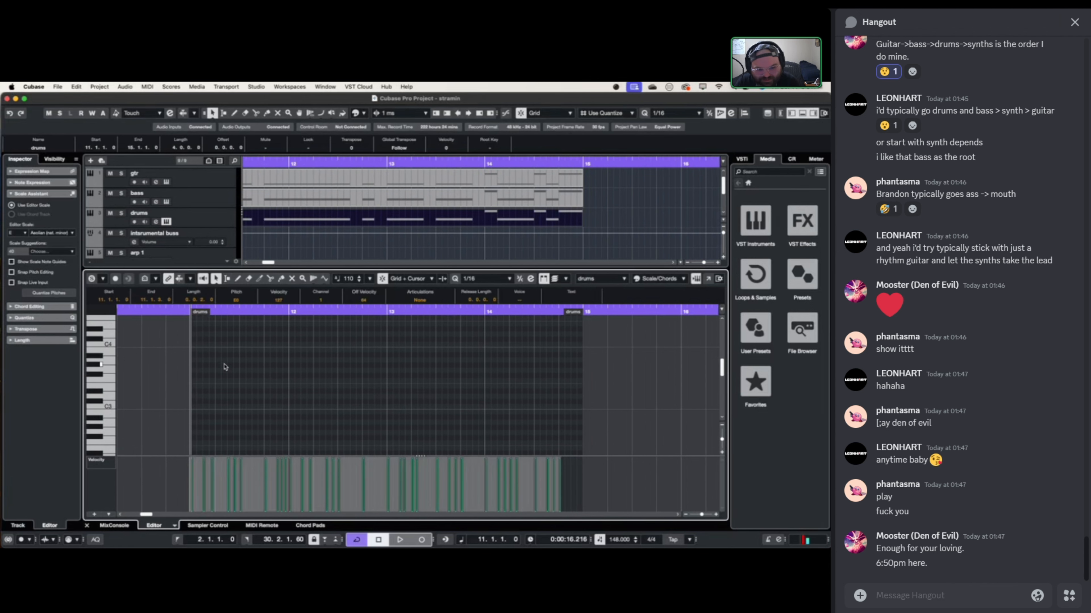
- Transpose the three high notes in bar 14 of the drums part down seven semitones onto the low note row
{"action": "scroll", "coordinate": [225, 367], "scroll_direction": "down", "scroll_amount": 8}
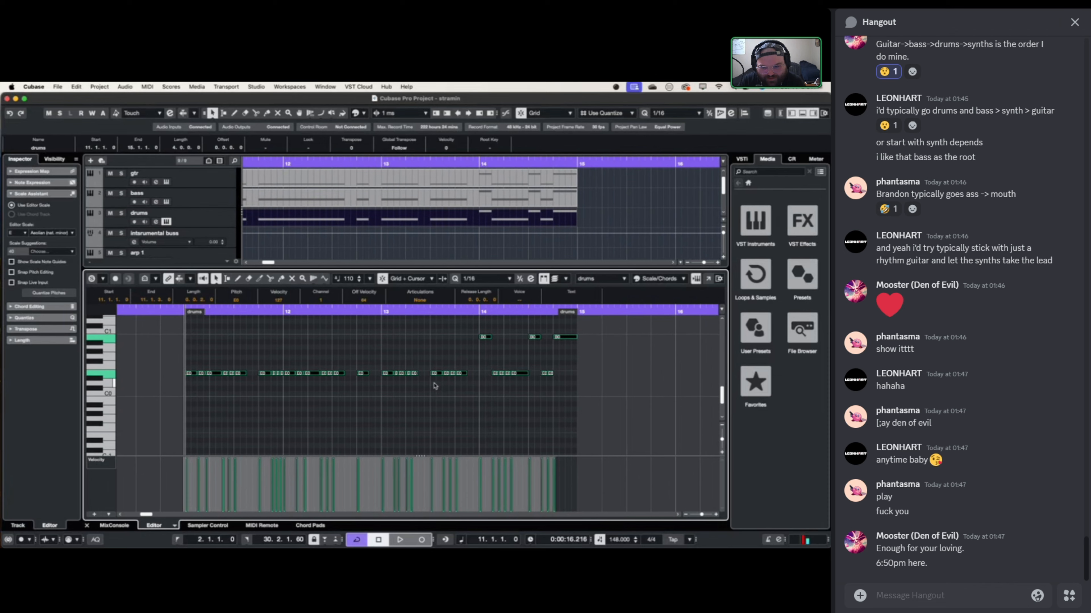
{"action": "scroll", "coordinate": [434, 385], "scroll_direction": "up", "scroll_amount": 2}
{"action": "left_click_drag", "start_coordinate": [435, 339], "coordinate": [596, 369]}
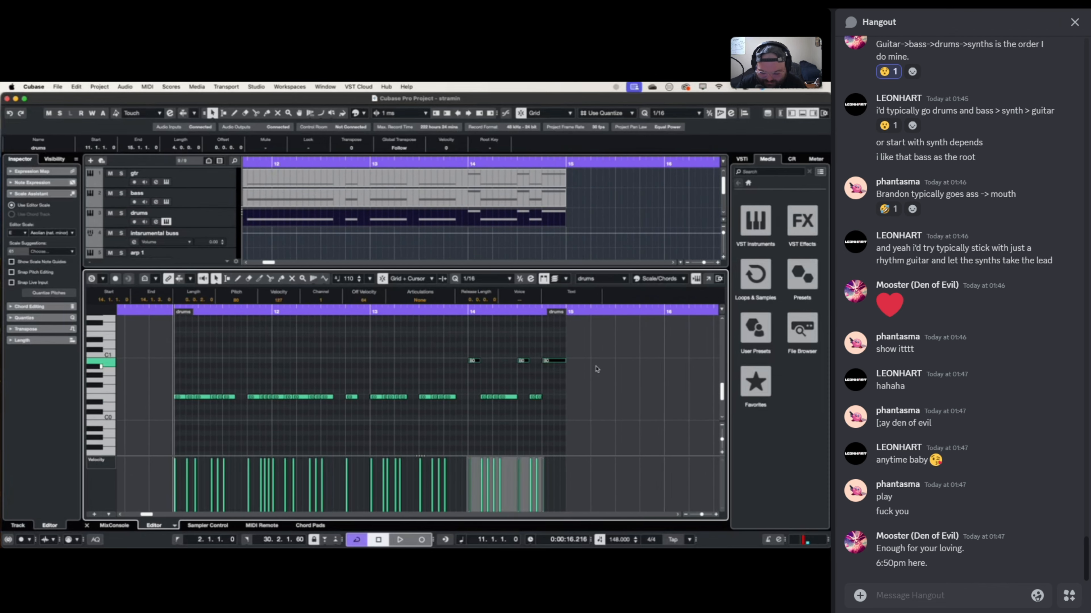
{"action": "key", "text": "Down"}
{"action": "key", "text": "Down"}
{"action": "key", "text": "Down"}
{"action": "key", "text": "Down"}
{"action": "key", "text": "Down"}
{"action": "key", "text": "Down"}
{"action": "key", "text": "Down"}
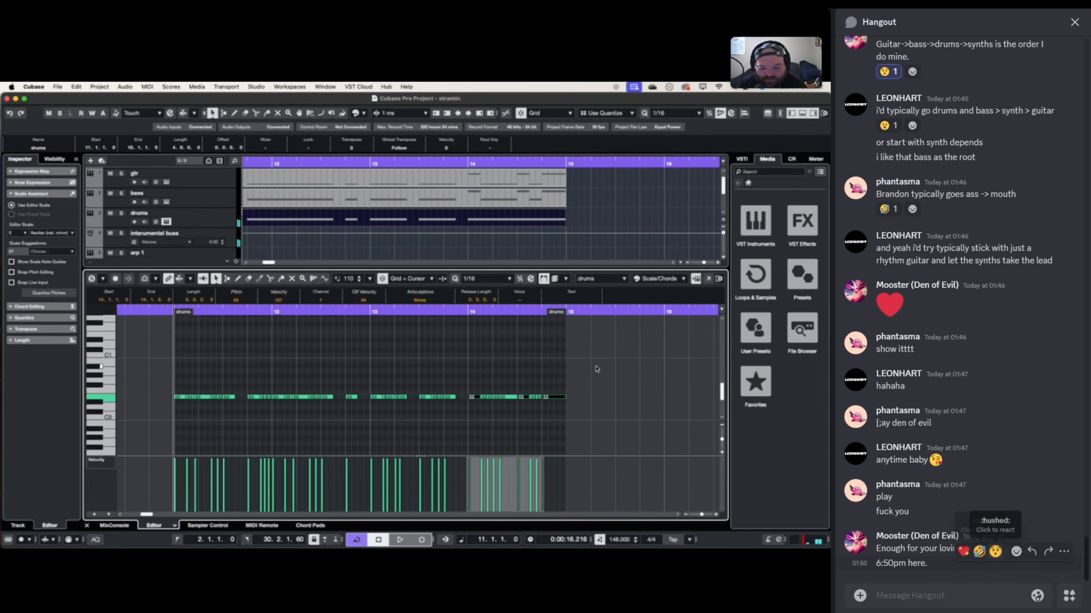
- React to the "6:50pm here." message in the Hangout chat with the hushed emoji
{"action": "left_click", "coordinate": [995, 551]}
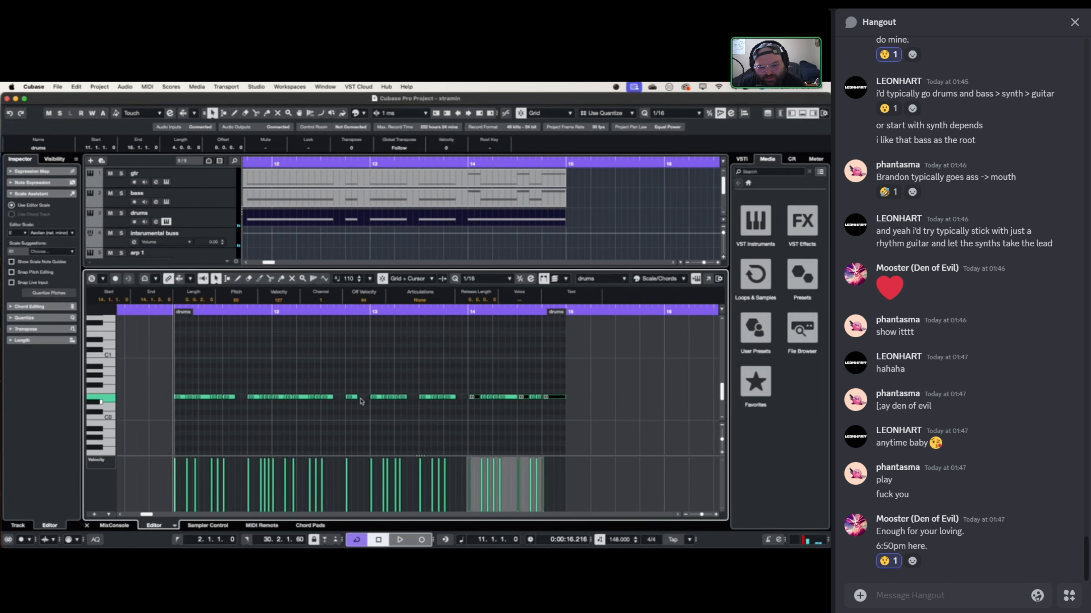
- Transpose all notes of the drums part up eight semitones to C1 and lower their velocity slightly
{"action": "left_click_drag", "start_coordinate": [147, 385], "coordinate": [86, 357]}
{"action": "key", "text": "Up"}
{"action": "key", "text": "Up"}
{"action": "key", "text": "Up"}
{"action": "key", "text": "Up"}
{"action": "key", "text": "Up"}
{"action": "key", "text": "Up"}
{"action": "key", "text": "Up"}
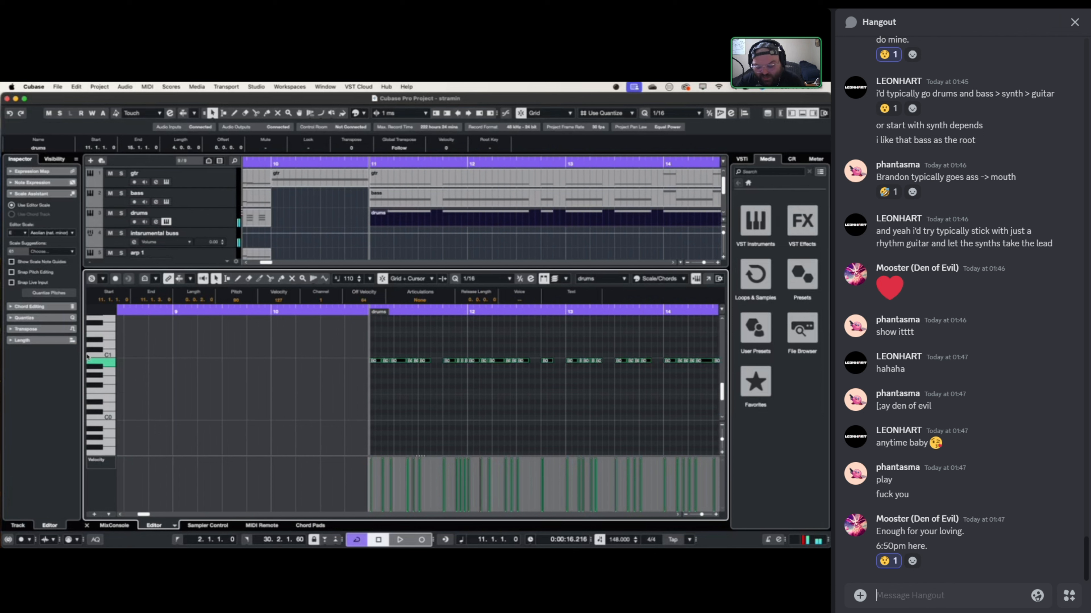
{"action": "key", "text": "Up"}
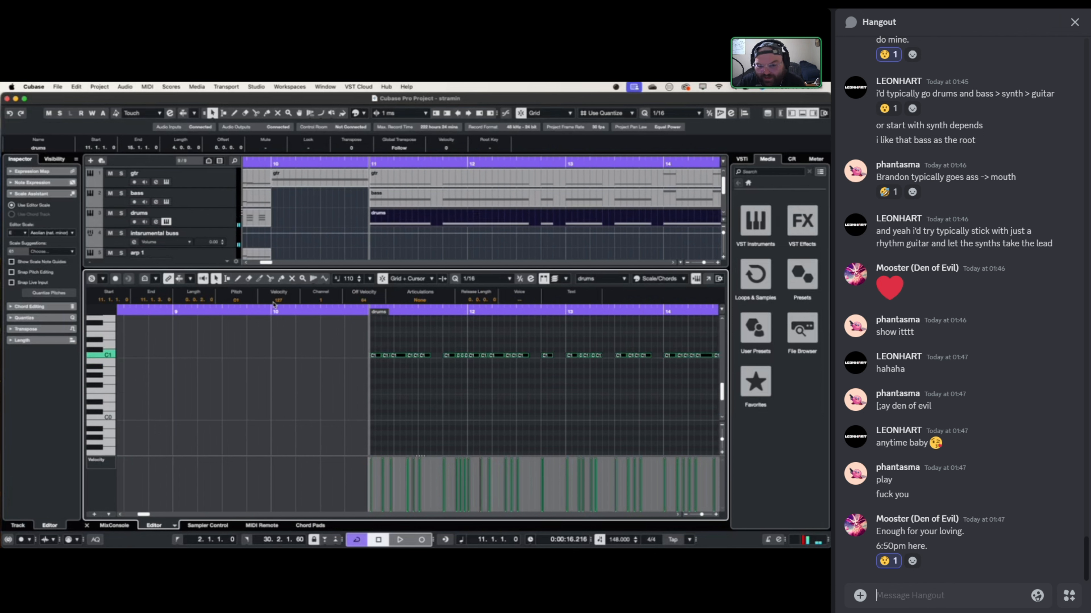
{"action": "left_click_drag", "start_coordinate": [276, 302], "coordinate": [275, 342]}
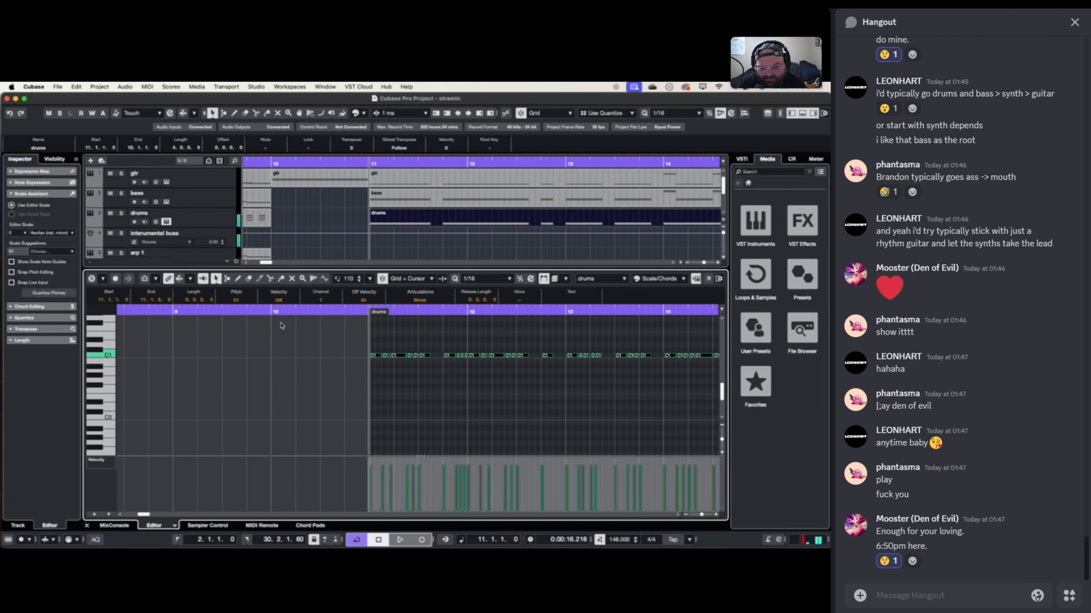
- Reselect all the C1 notes in the drums part and set the quantize value to 1/32 Triplet
{"action": "scroll", "coordinate": [402, 344], "scroll_direction": "right", "scroll_amount": 5}
{"action": "scroll", "coordinate": [377, 353], "scroll_direction": "up", "scroll_amount": 4}
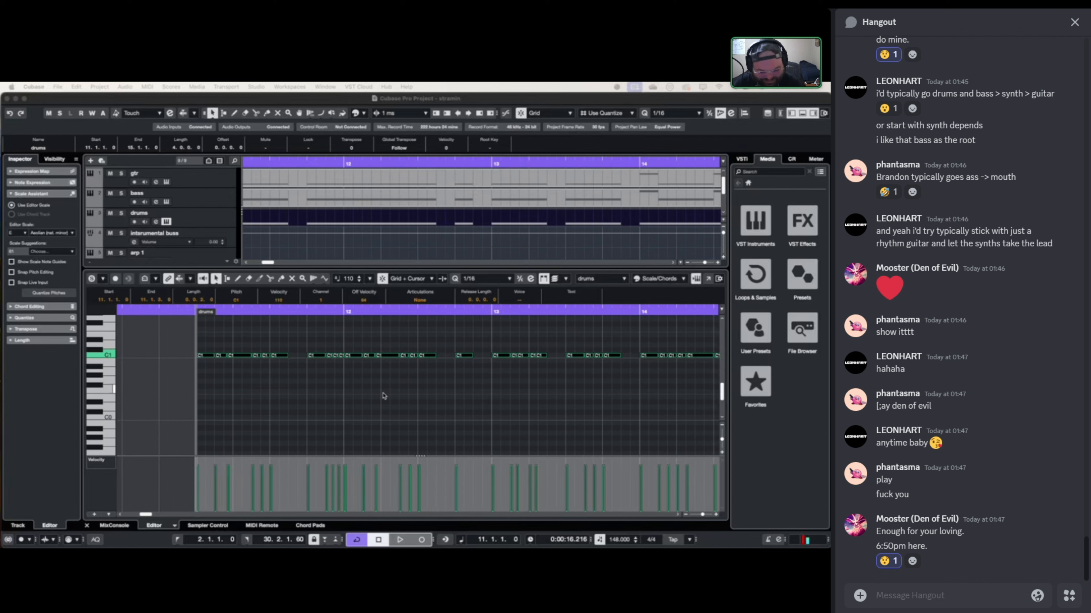
{"action": "left_click", "coordinate": [287, 348]}
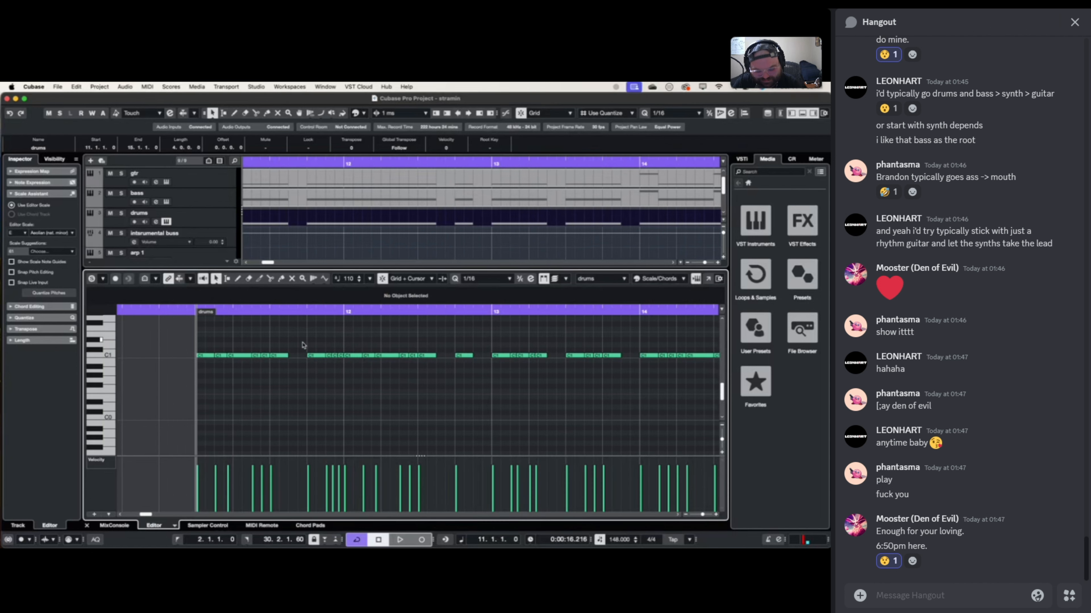
{"action": "key", "text": "super+a"}
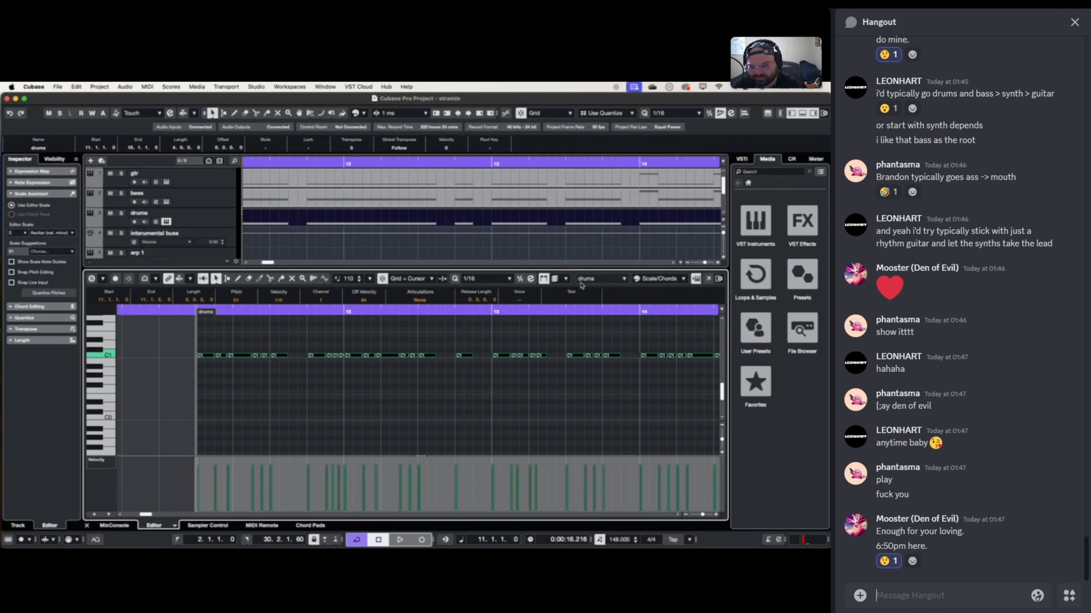
{"action": "left_click", "coordinate": [477, 277]}
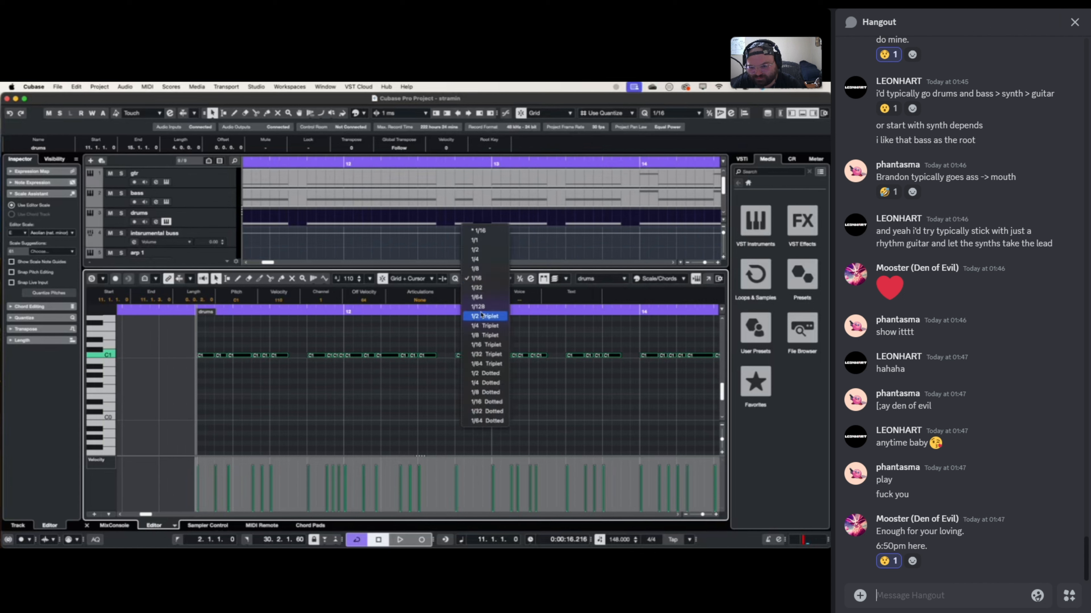
{"action": "left_click", "coordinate": [485, 336]}
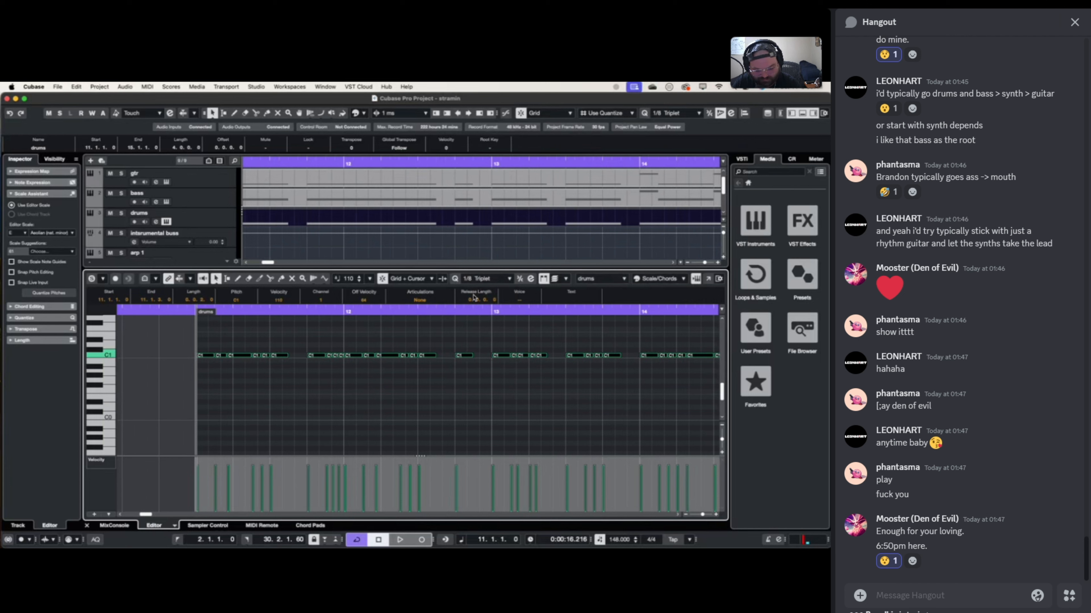
{"action": "left_click", "coordinate": [477, 281]}
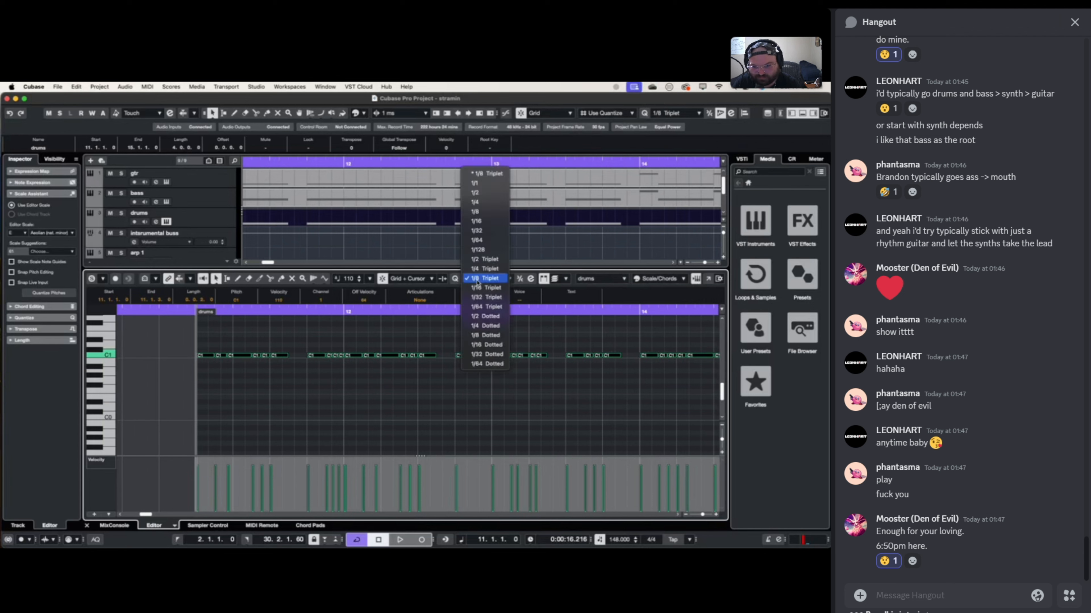
{"action": "left_click", "coordinate": [481, 298]}
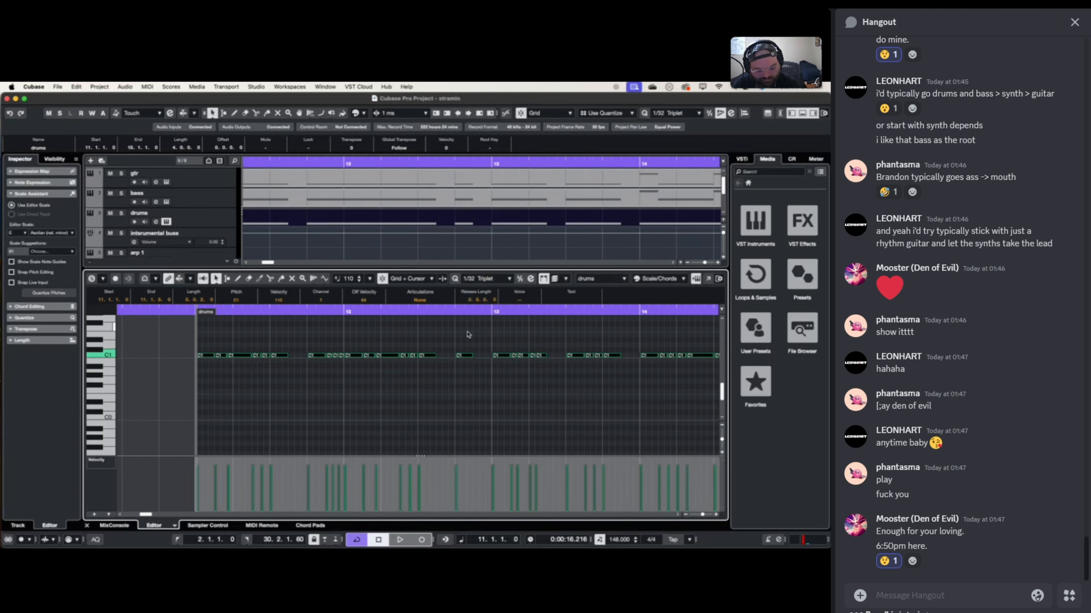
- Try shortening all the C1 drum notes together, undo the change, and set the quantize value to 1/64 Triplet
{"action": "left_click", "coordinate": [411, 337]}
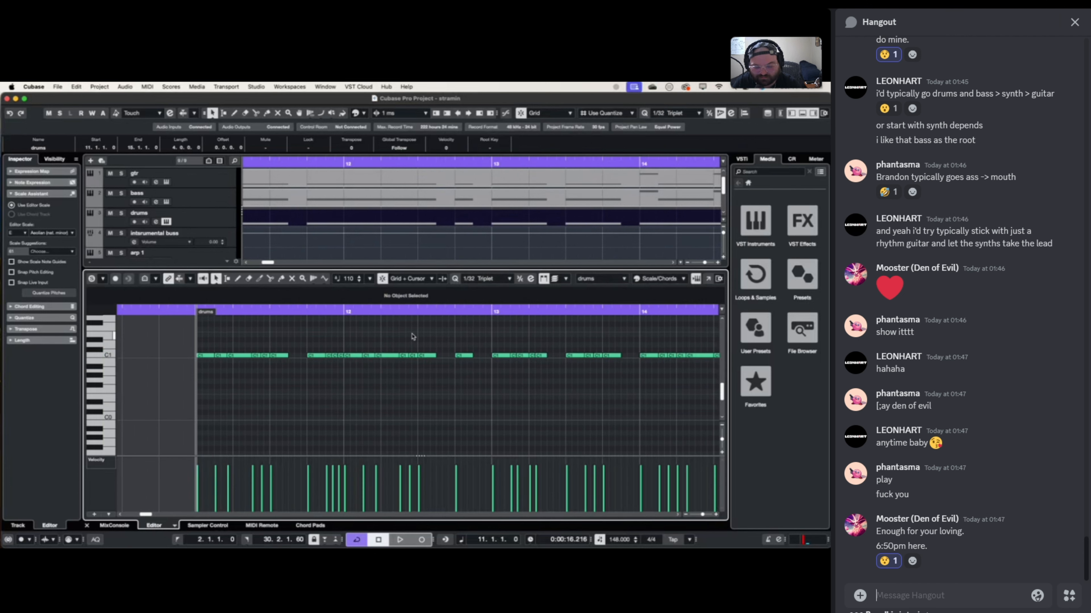
{"action": "key", "text": "super+a"}
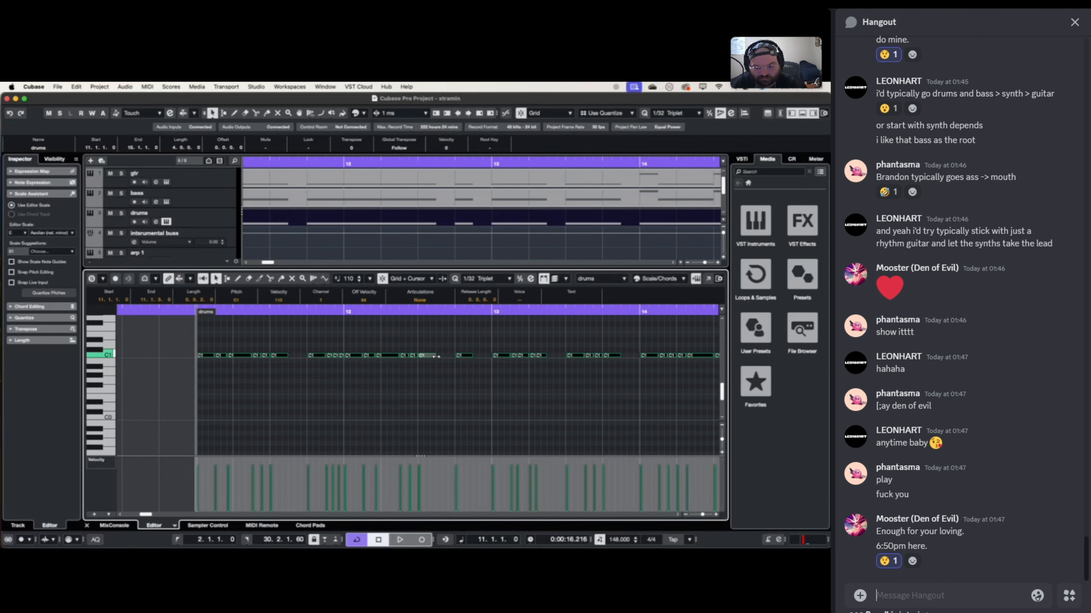
{"action": "left_click_drag", "start_coordinate": [432, 356], "coordinate": [421, 358]}
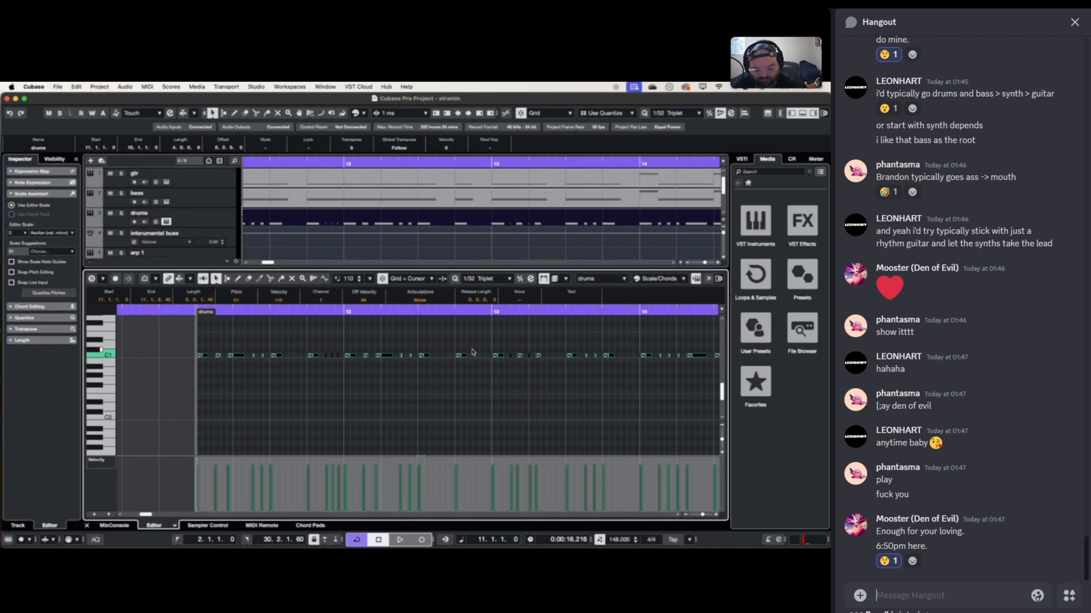
{"action": "key", "text": "super+z"}
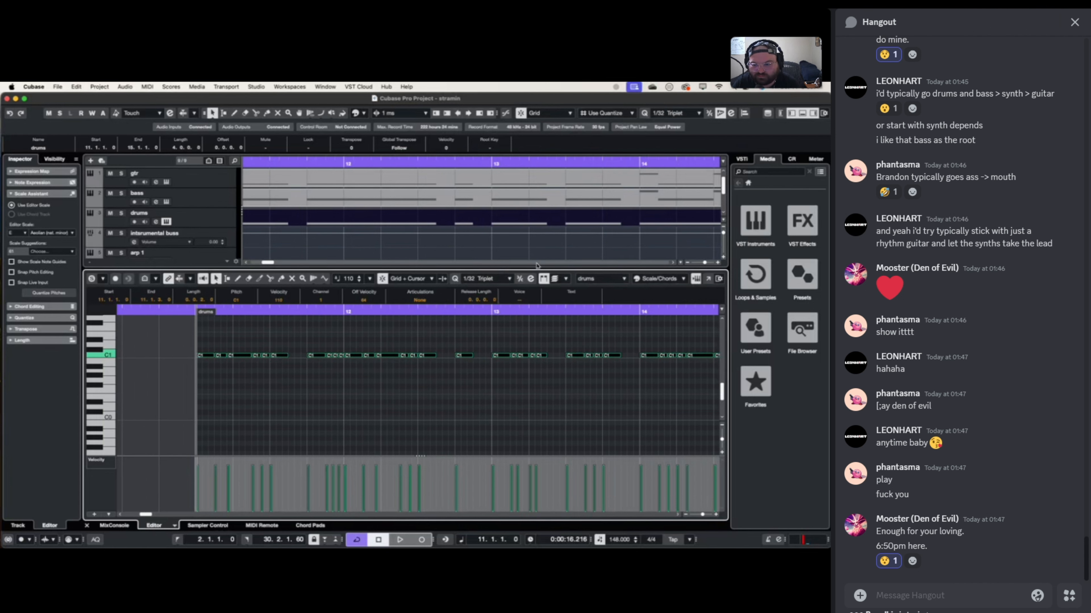
{"action": "left_click", "coordinate": [484, 278]}
{"action": "left_click", "coordinate": [484, 287]}
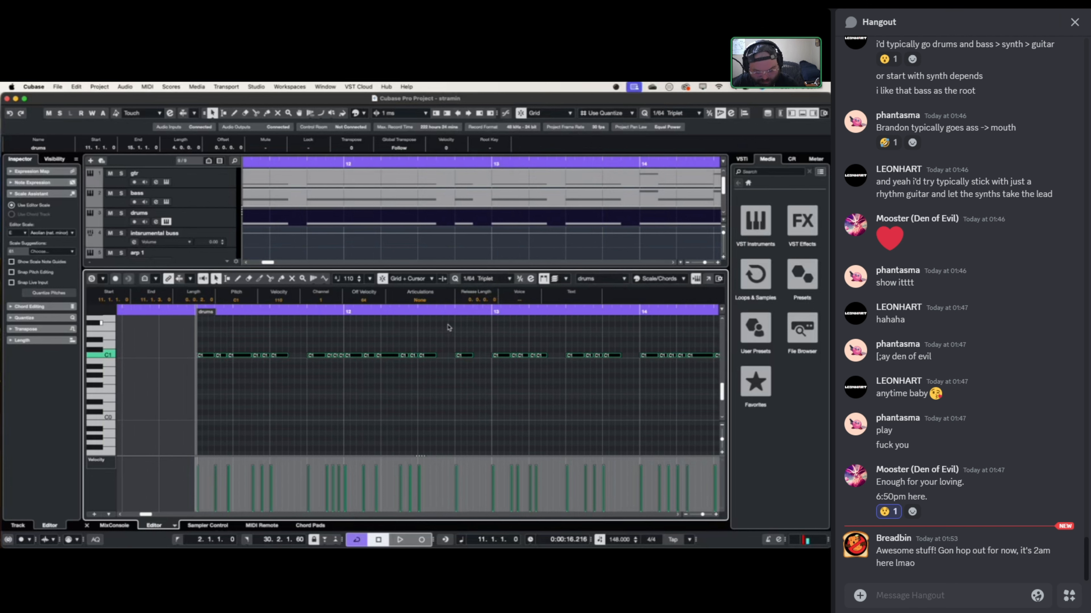
- React to the 2am sign-off message in the Hangout chat with the heart emoji
{"action": "mouse_move", "coordinate": [979, 533]}
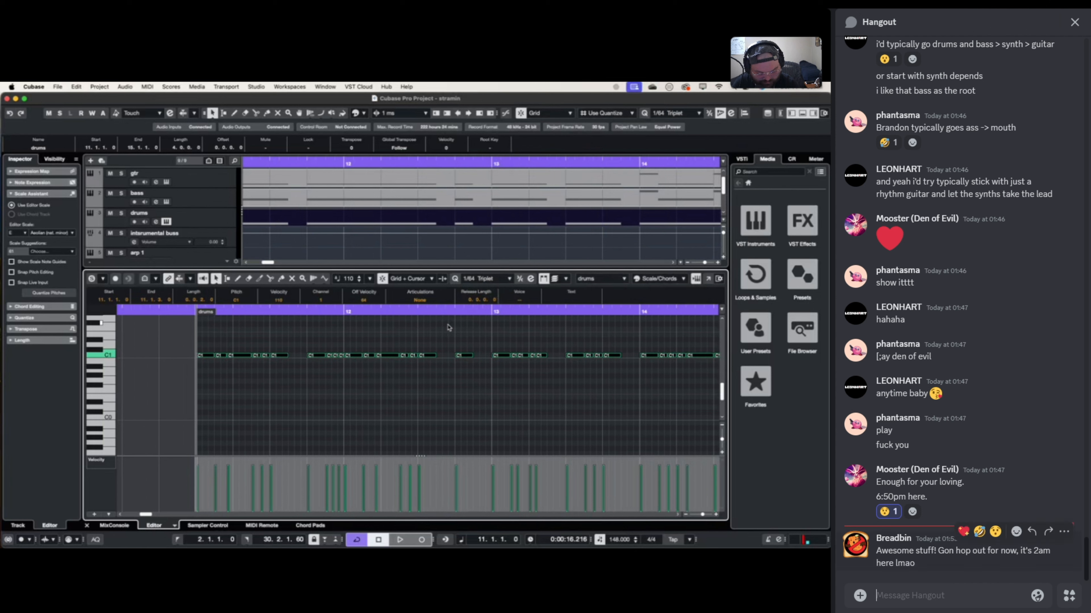
{"action": "left_click", "coordinate": [963, 532]}
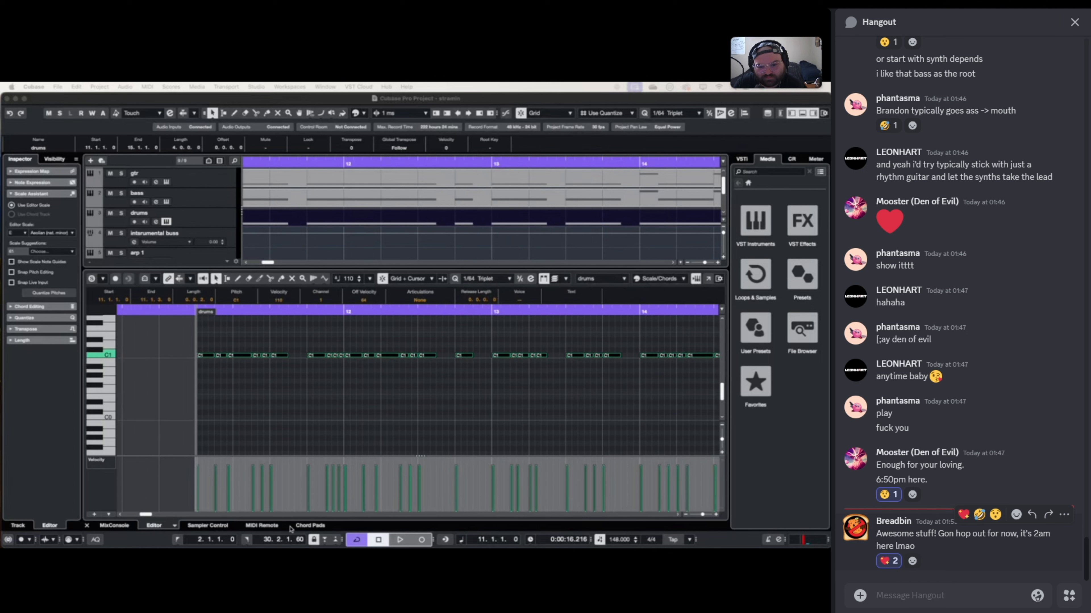
- Audition the C1 drum sound and set the quantize value to 1/16
{"action": "left_click", "coordinate": [112, 358]}
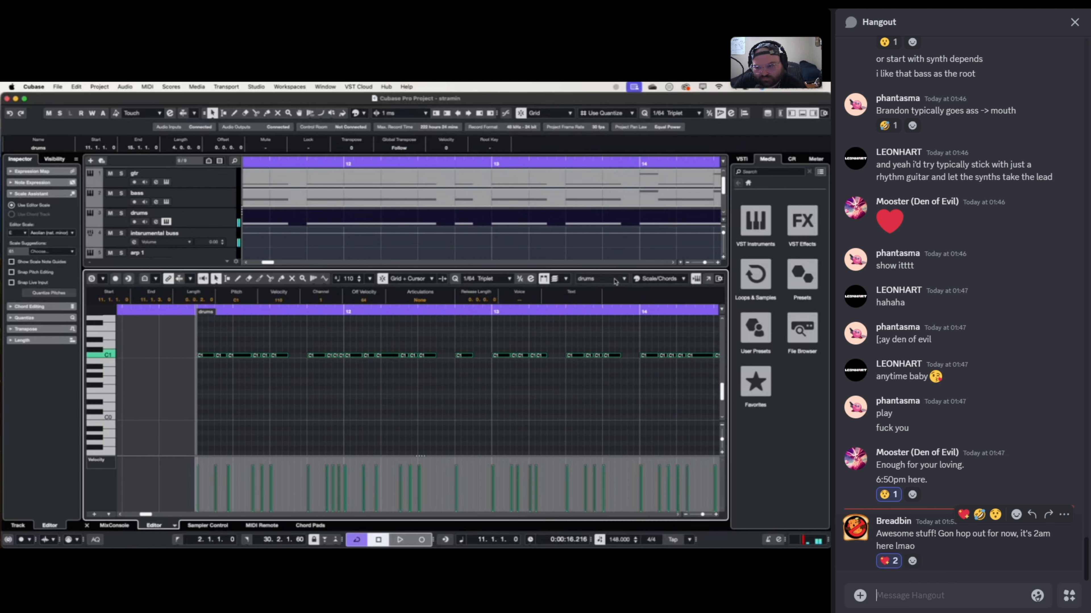
{"action": "left_click", "coordinate": [490, 278]}
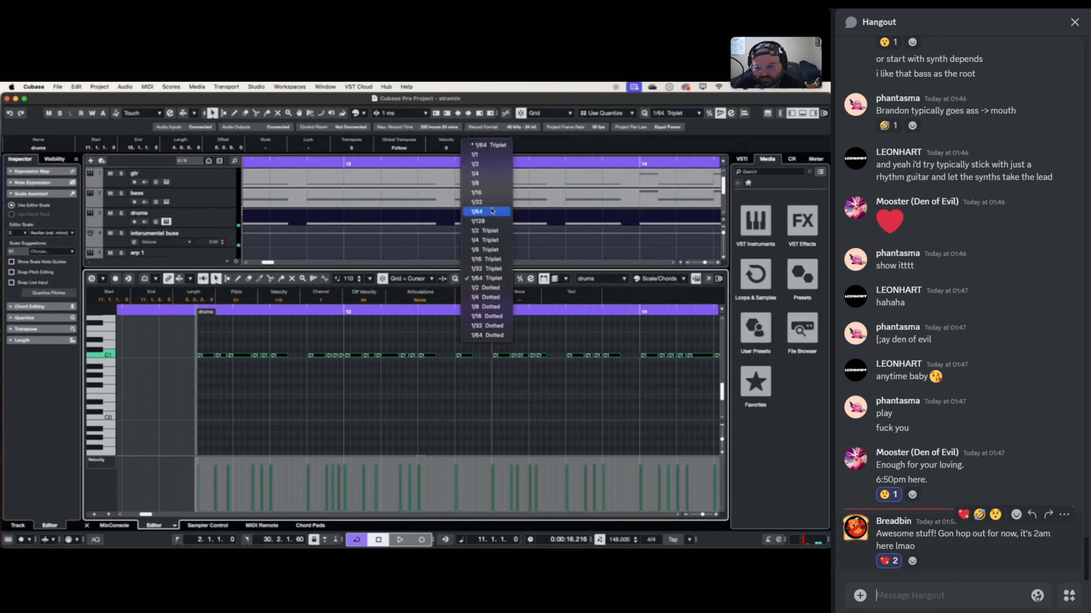
{"action": "left_click", "coordinate": [477, 192]}
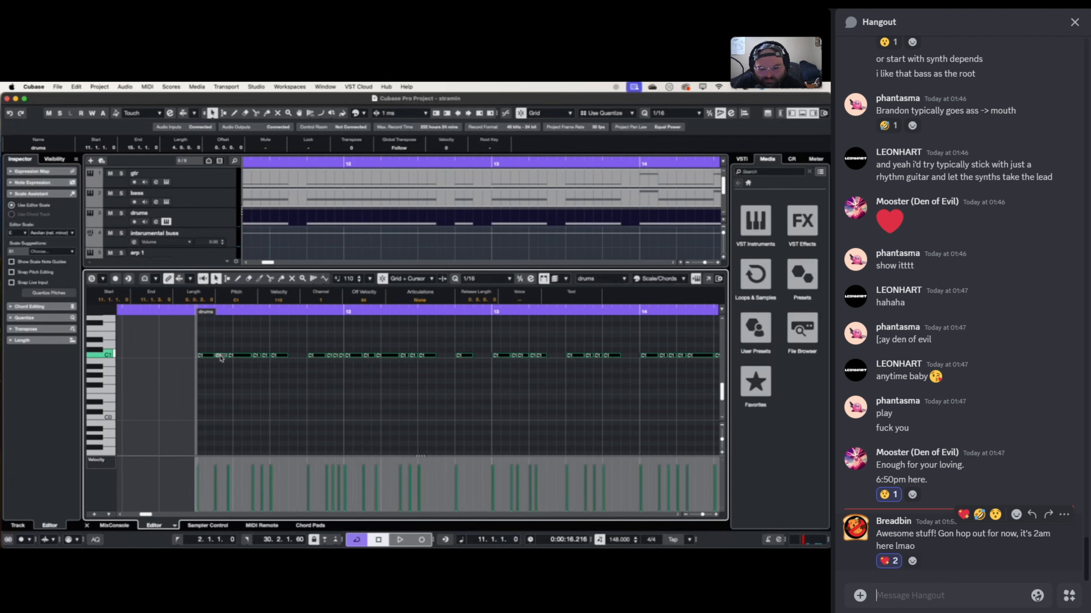
- Transpose alternate hits within the closely spaced C1 runs across bars 11 to 14 of the drums part down one semitone to B0
{"action": "left_click", "coordinate": [220, 355]}
{"action": "left_click", "coordinate": [265, 355], "text": "shift"}
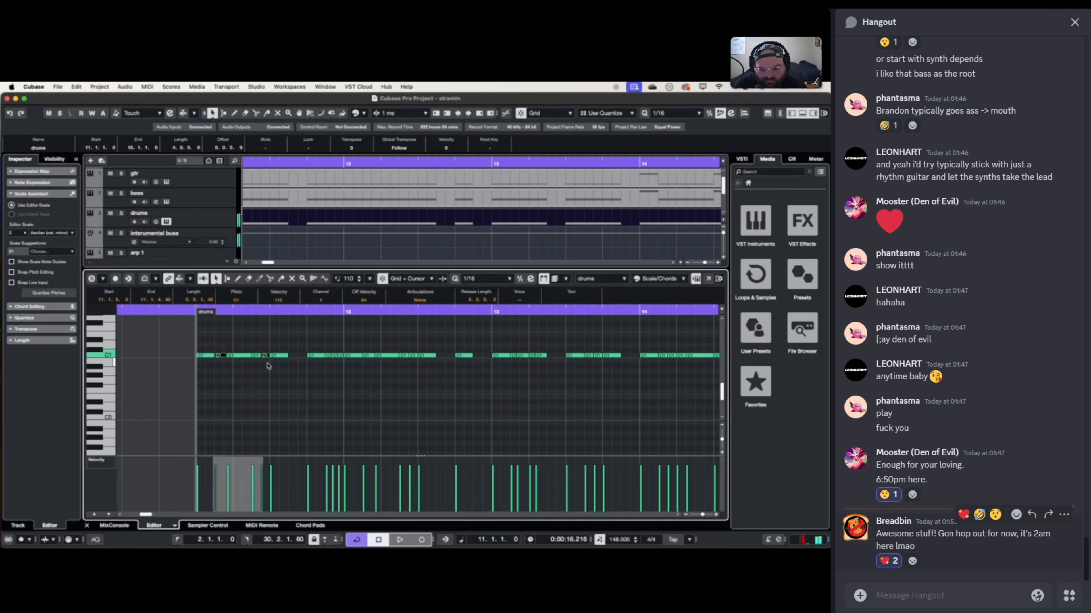
{"action": "left_click_drag", "start_coordinate": [264, 366], "coordinate": [265, 366]}
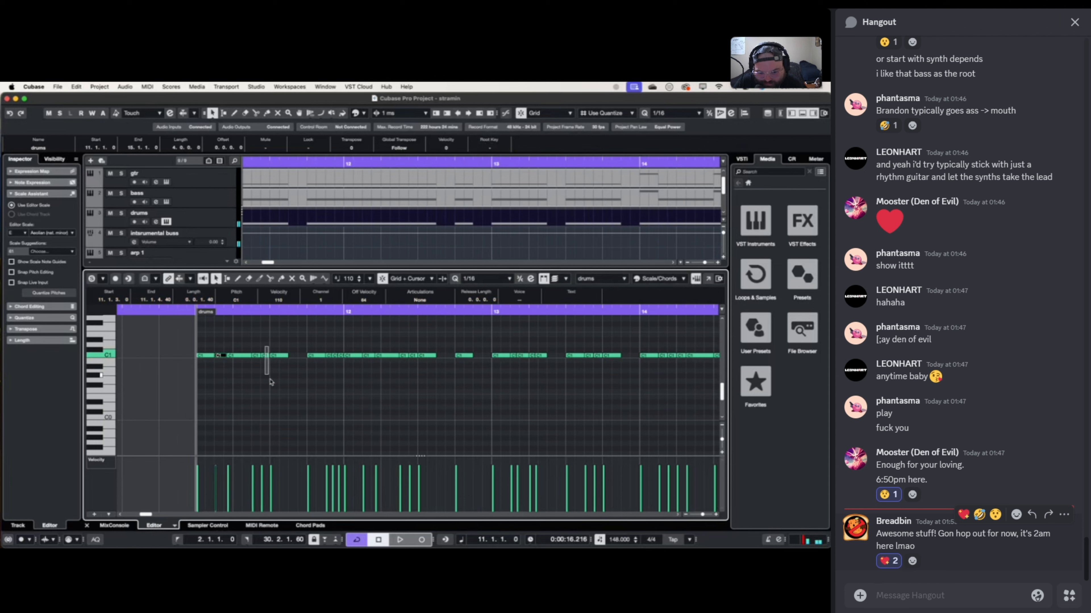
{"action": "left_click", "coordinate": [265, 355], "text": "shift"}
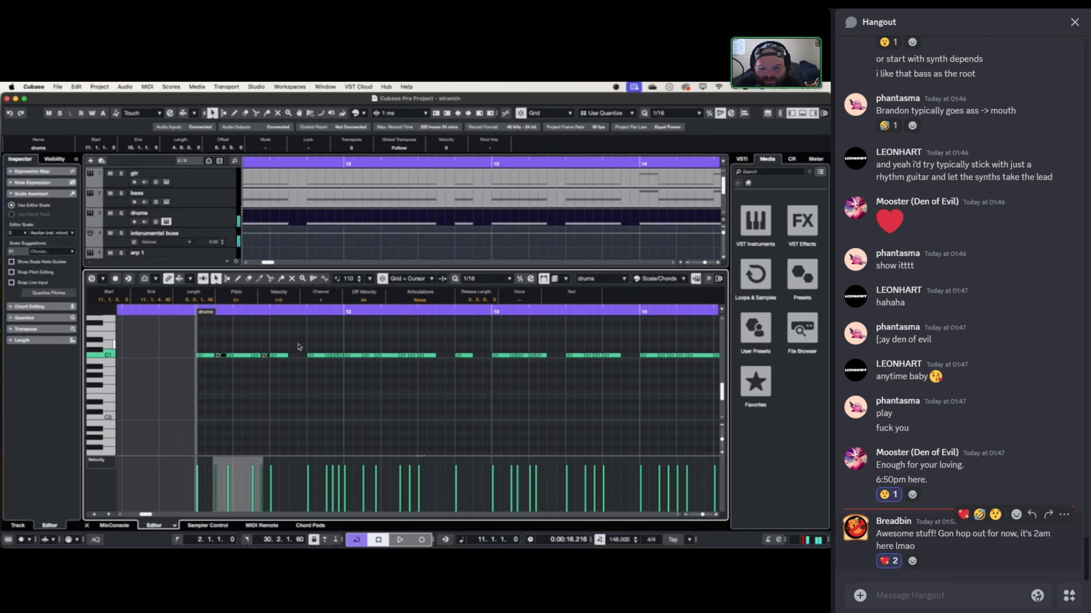
{"action": "left_click", "coordinate": [339, 355], "text": "shift"}
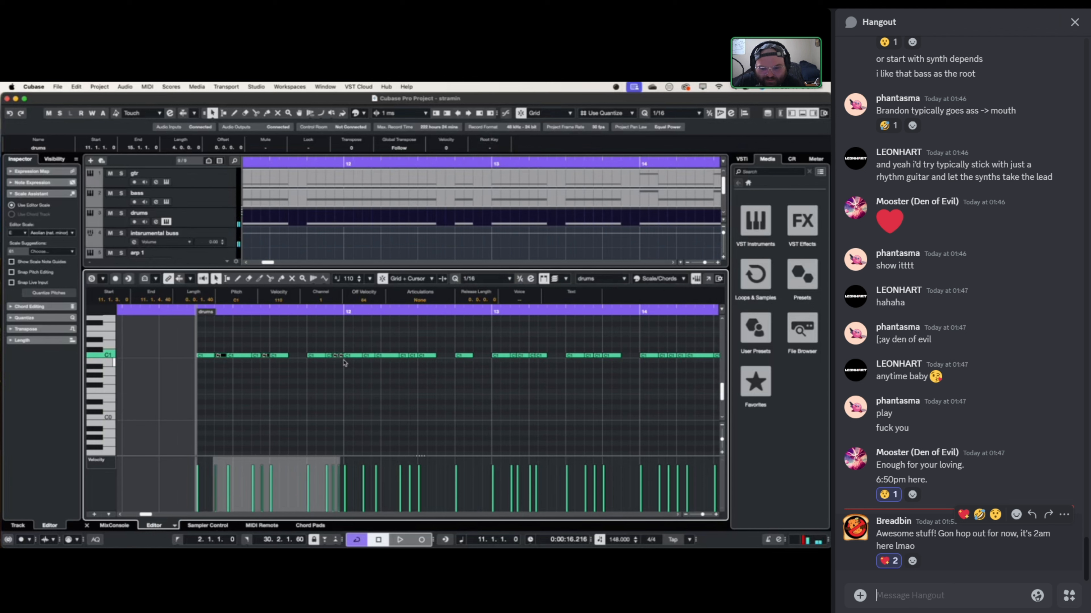
{"action": "left_click", "coordinate": [342, 356], "text": "shift"}
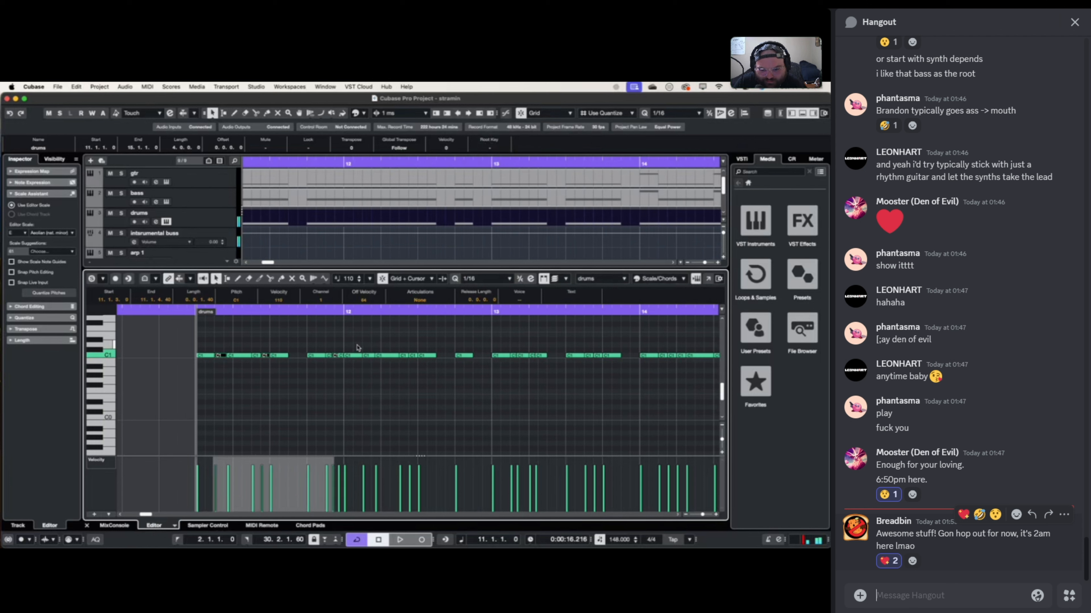
{"action": "left_click", "coordinate": [356, 356], "text": "shift"}
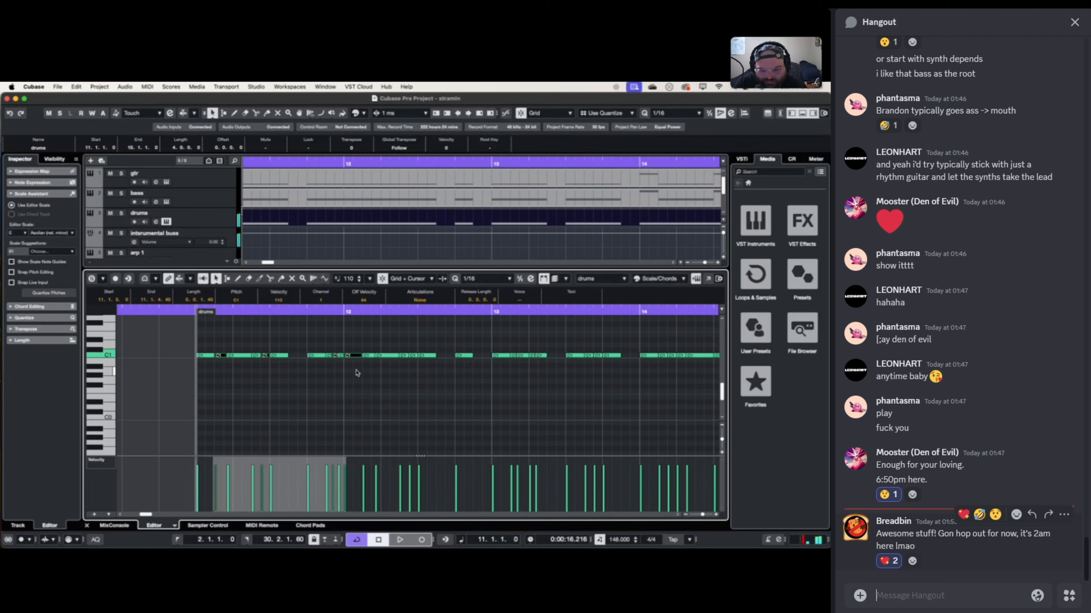
{"action": "left_click", "coordinate": [388, 355], "text": "shift"}
{"action": "left_click", "coordinate": [411, 356], "text": "shift"}
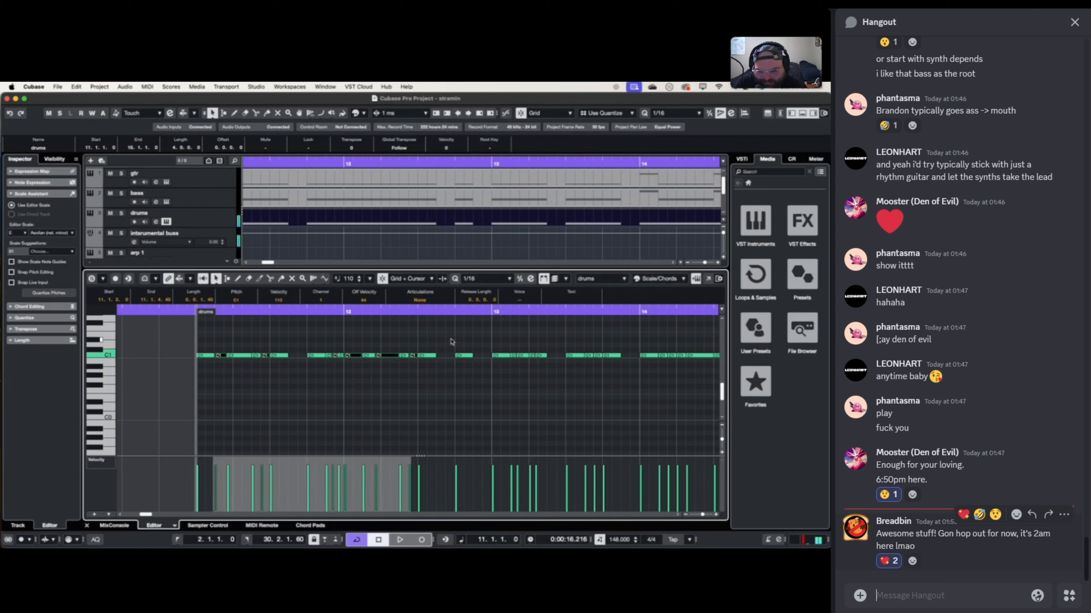
{"action": "left_click", "coordinate": [512, 356], "text": "shift"}
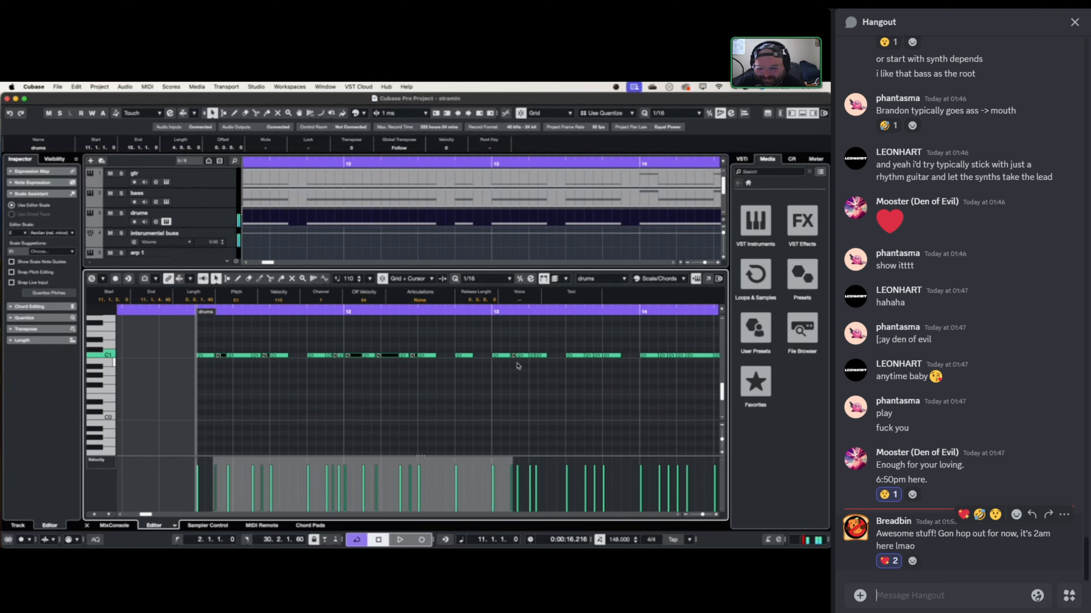
{"action": "left_click", "coordinate": [532, 355], "text": "shift"}
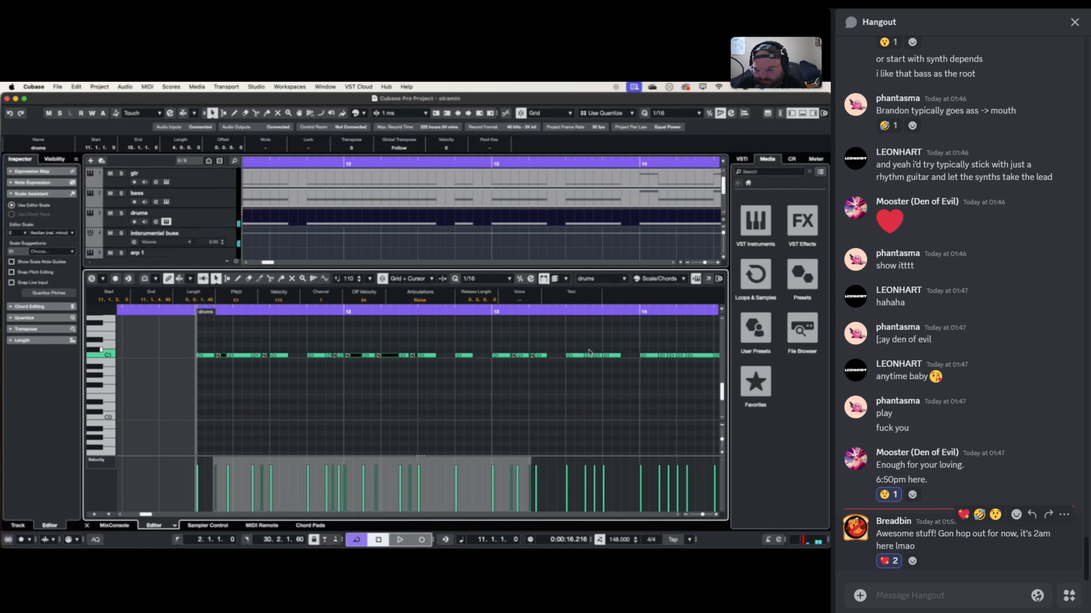
{"action": "left_click", "coordinate": [597, 356], "text": "shift"}
{"action": "scroll", "coordinate": [602, 368], "scroll_direction": "right", "scroll_amount": 3}
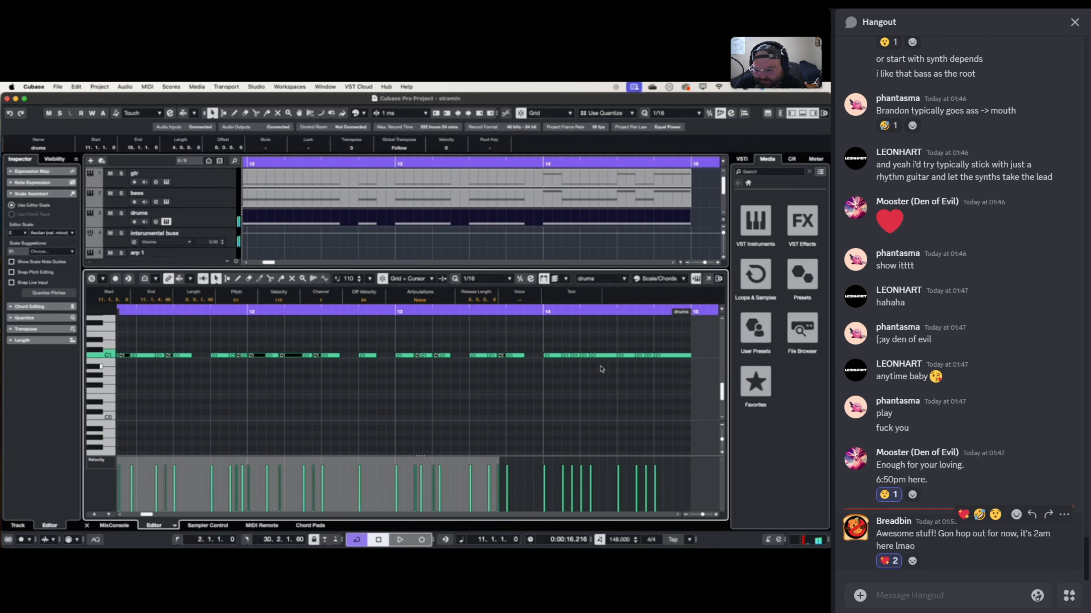
{"action": "scroll", "coordinate": [601, 367], "scroll_direction": "down", "scroll_amount": 1}
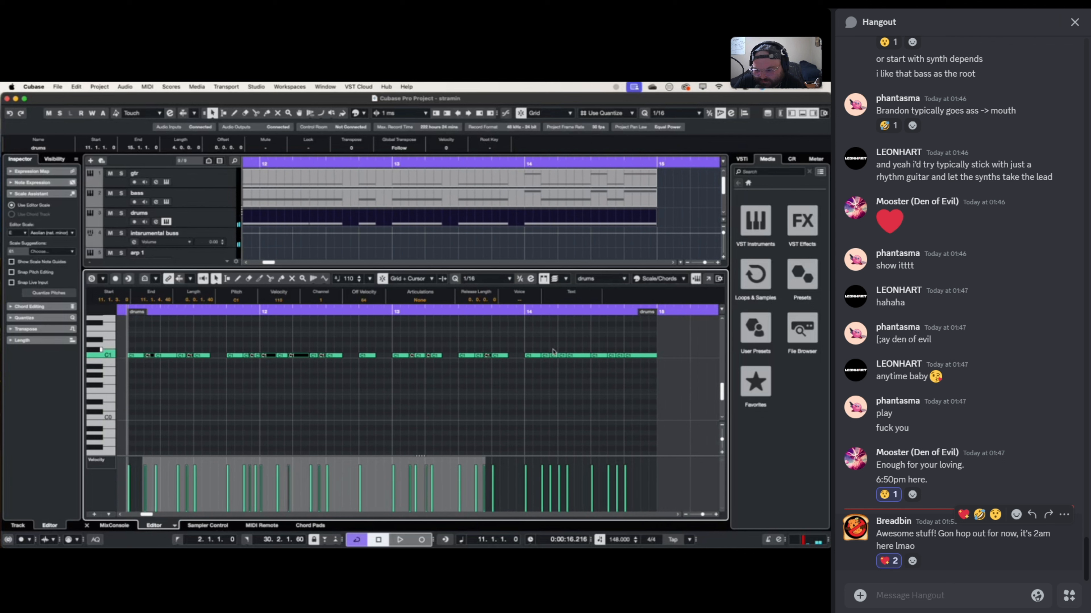
{"action": "left_click", "coordinate": [553, 355], "text": "shift"}
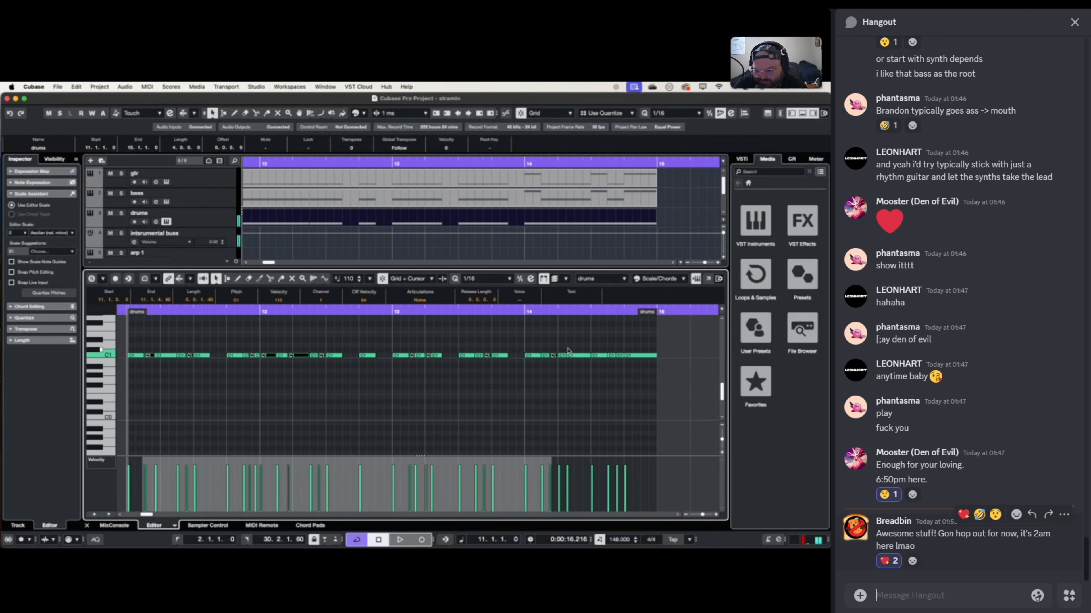
{"action": "left_click", "coordinate": [568, 355], "text": "shift"}
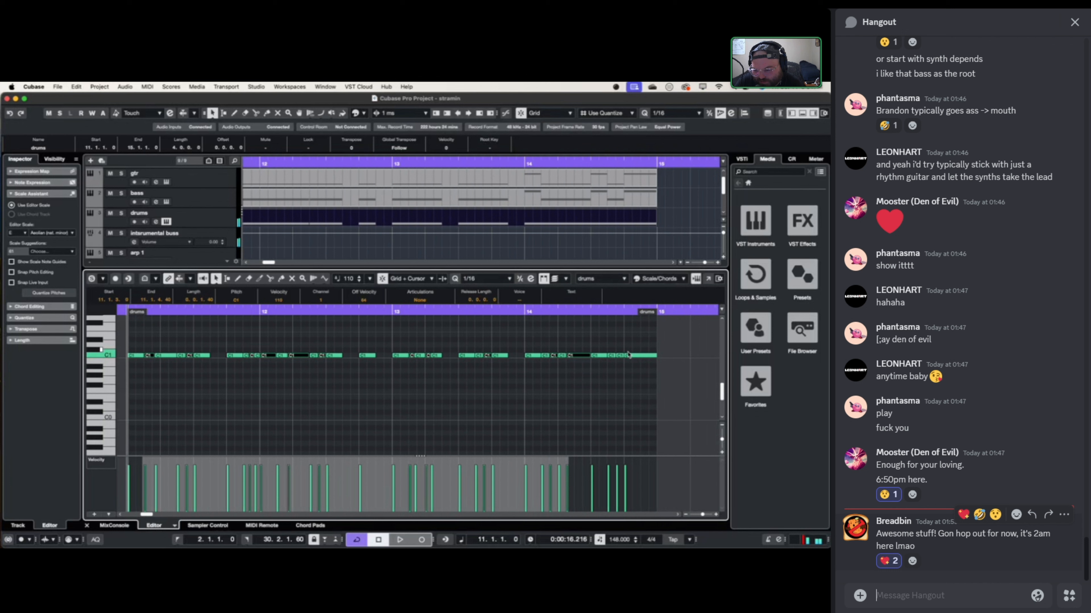
{"action": "left_click", "coordinate": [618, 356], "text": "shift"}
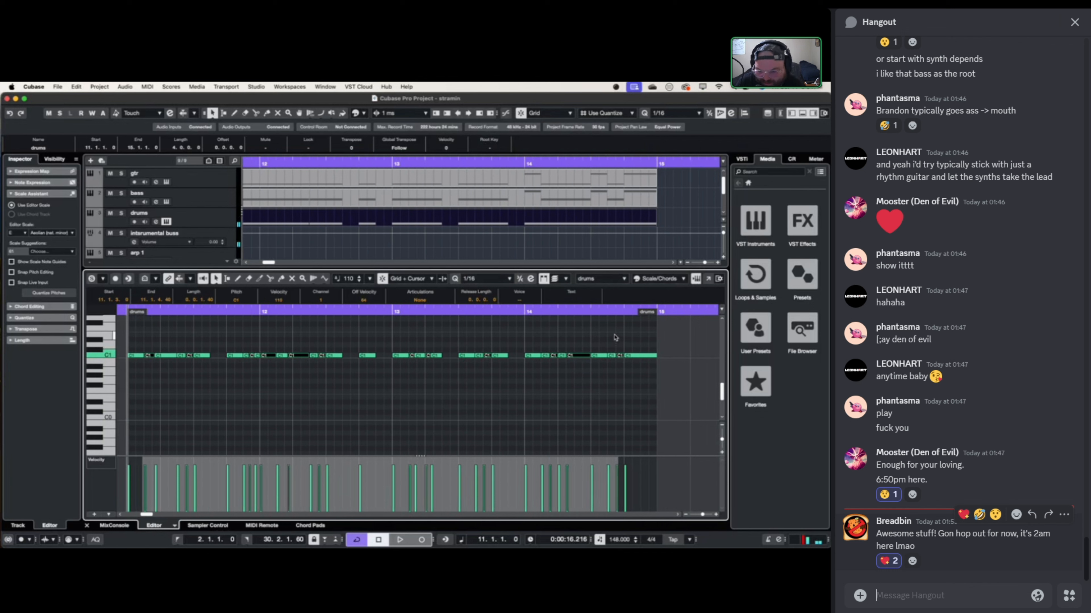
{"action": "key", "text": "Down"}
- Delete the notes on beat 3 of bars 11, 12, 13 and 14 in the drums part and show the call members
{"action": "scroll", "coordinate": [301, 340], "scroll_direction": "up", "scroll_amount": 1}
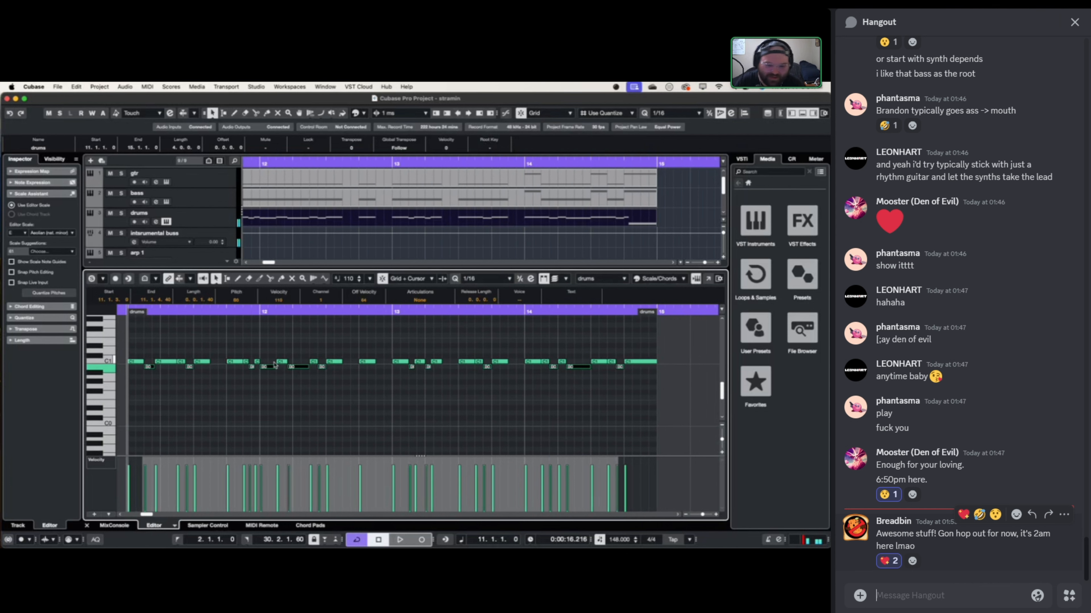
{"action": "scroll", "coordinate": [199, 348], "scroll_direction": "right", "scroll_amount": 1}
{"action": "scroll", "coordinate": [192, 348], "scroll_direction": "up", "scroll_amount": 3}
{"action": "scroll", "coordinate": [208, 351], "scroll_direction": "left", "scroll_amount": 3}
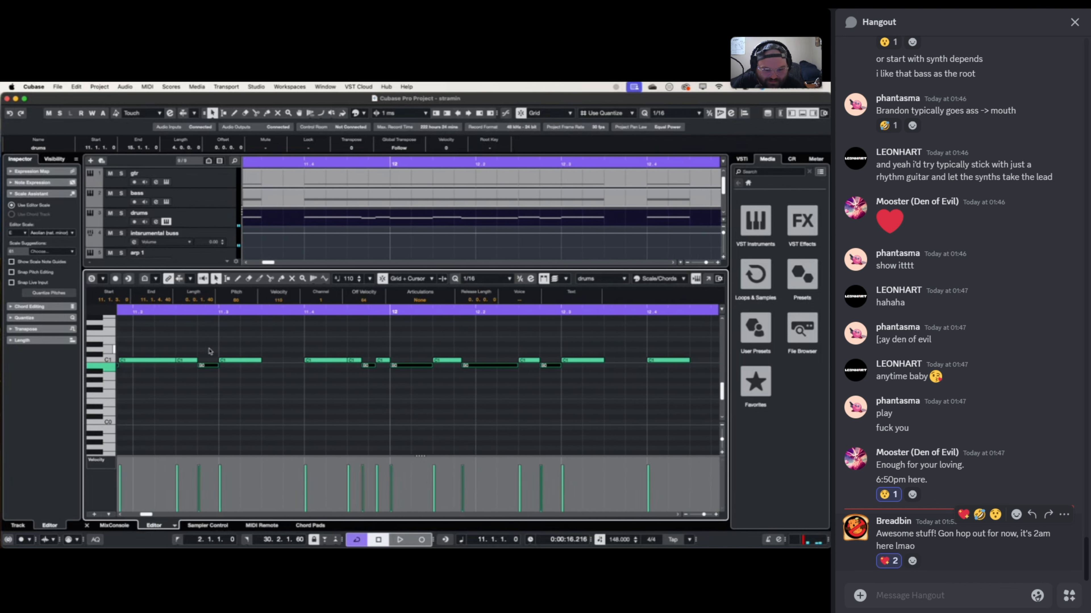
{"action": "scroll", "coordinate": [216, 355], "scroll_direction": "down", "scroll_amount": 5}
{"action": "scroll", "coordinate": [217, 355], "scroll_direction": "up", "scroll_amount": 3}
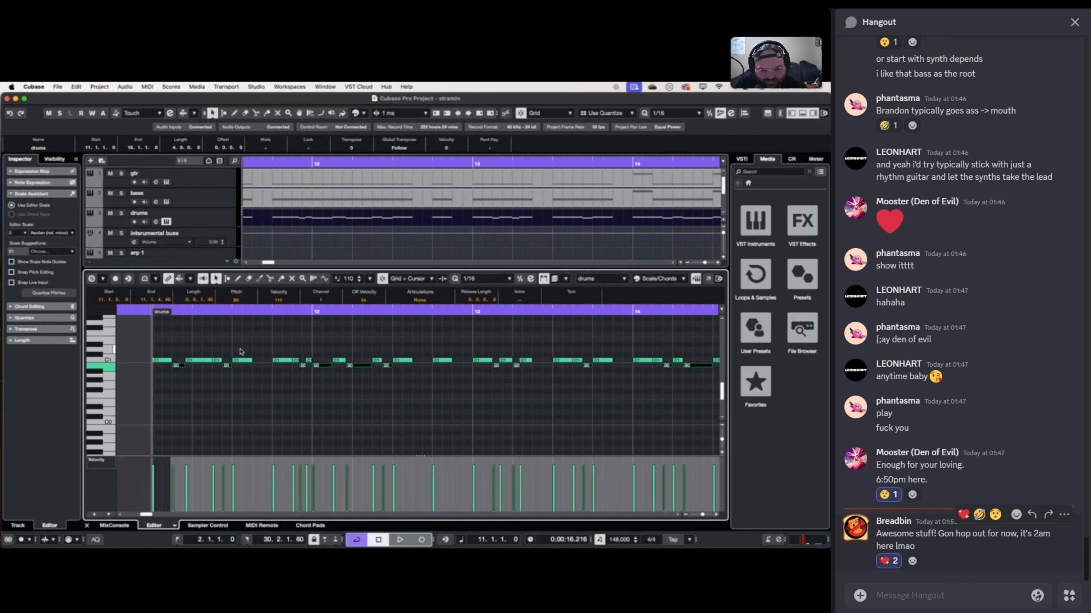
{"action": "left_click", "coordinate": [243, 360]}
{"action": "left_click_drag", "start_coordinate": [405, 361], "coordinate": [407, 376]}
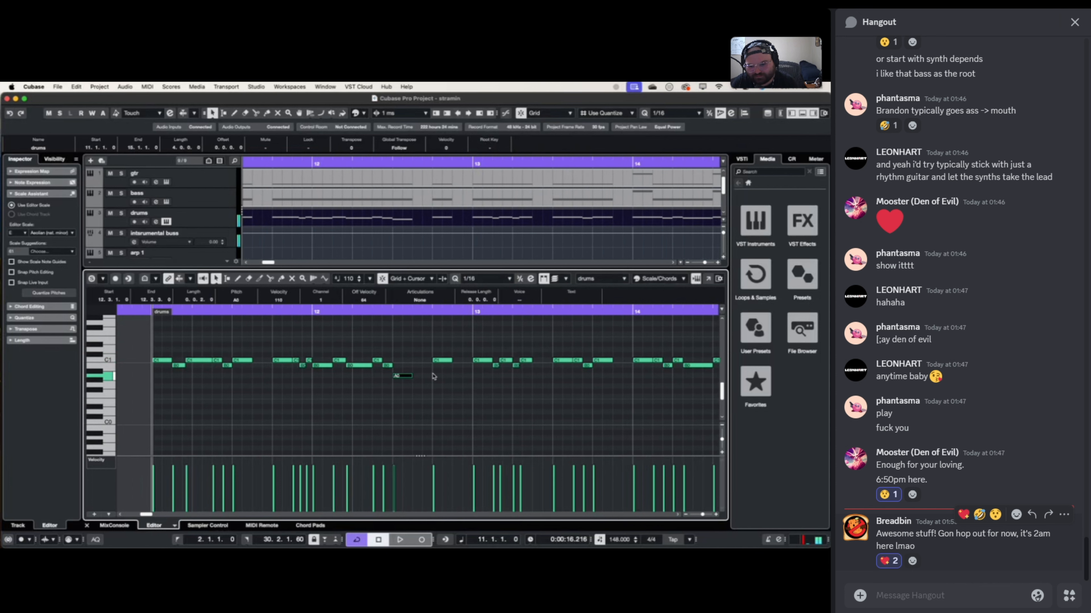
{"action": "left_click", "coordinate": [241, 361], "text": "shift"}
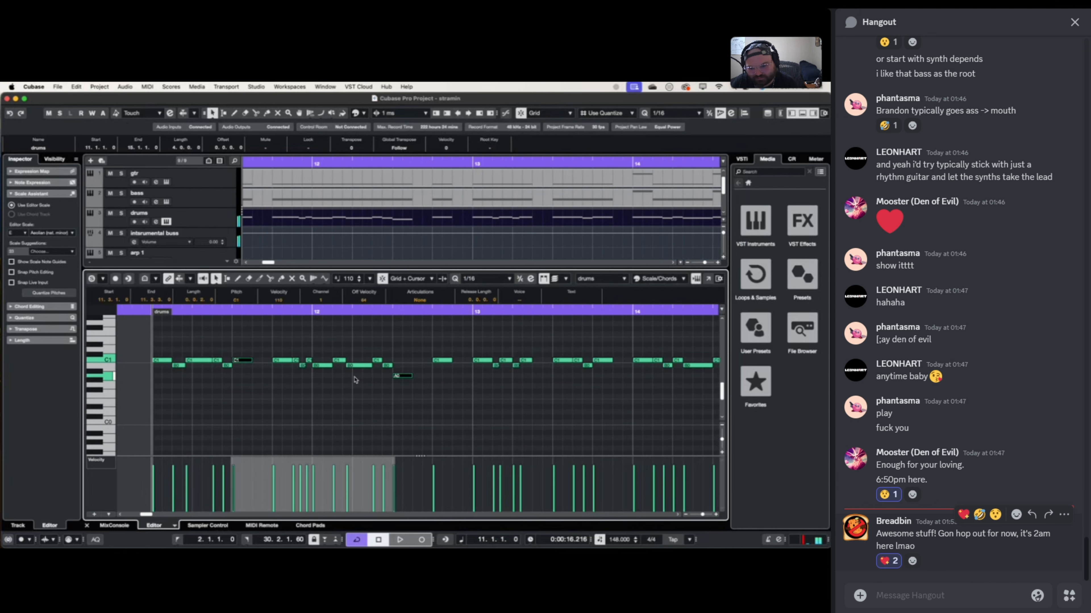
{"action": "scroll", "coordinate": [357, 380], "scroll_direction": "left", "scroll_amount": 2}
{"action": "left_click", "coordinate": [481, 360], "text": "shift"}
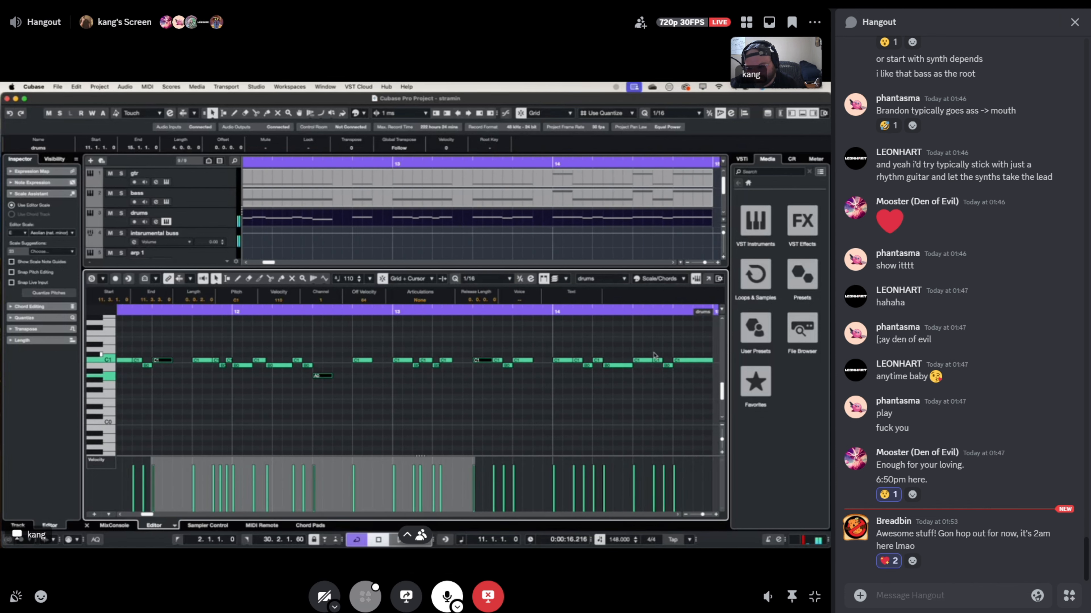
{"action": "left_click", "coordinate": [421, 535]}
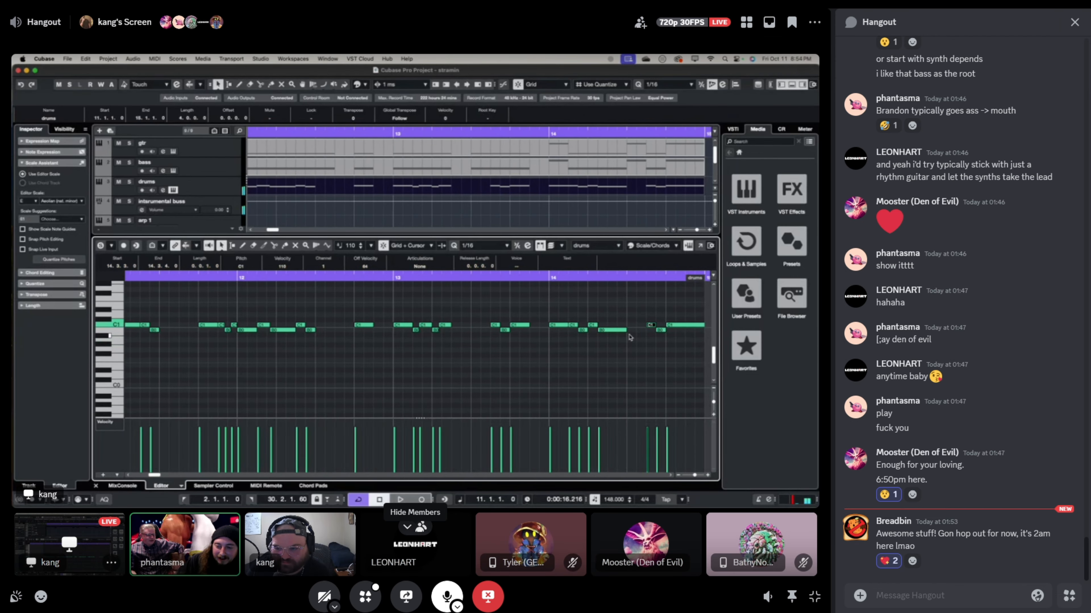
- Add short D1 notes on beat 3 of bars 11, 12, 13 and 14 in the drums part and hide the call members
{"action": "scroll", "coordinate": [419, 308], "scroll_direction": "left", "scroll_amount": 4}
{"action": "scroll", "coordinate": [344, 322], "scroll_direction": "up", "scroll_amount": 1}
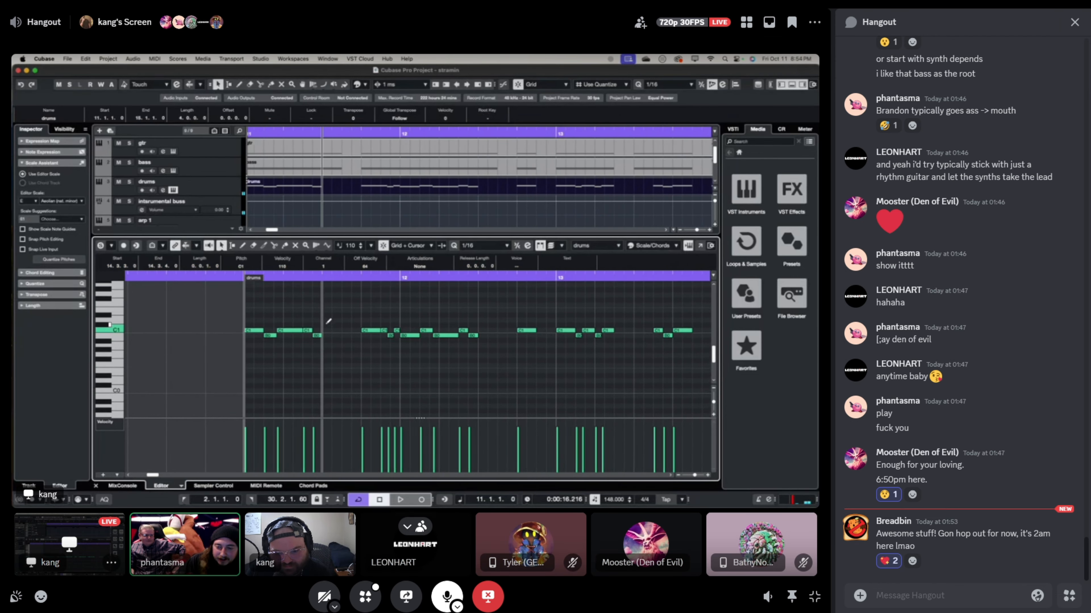
{"action": "left_click", "coordinate": [327, 320], "text": "alt"}
{"action": "left_click", "coordinate": [481, 320]}
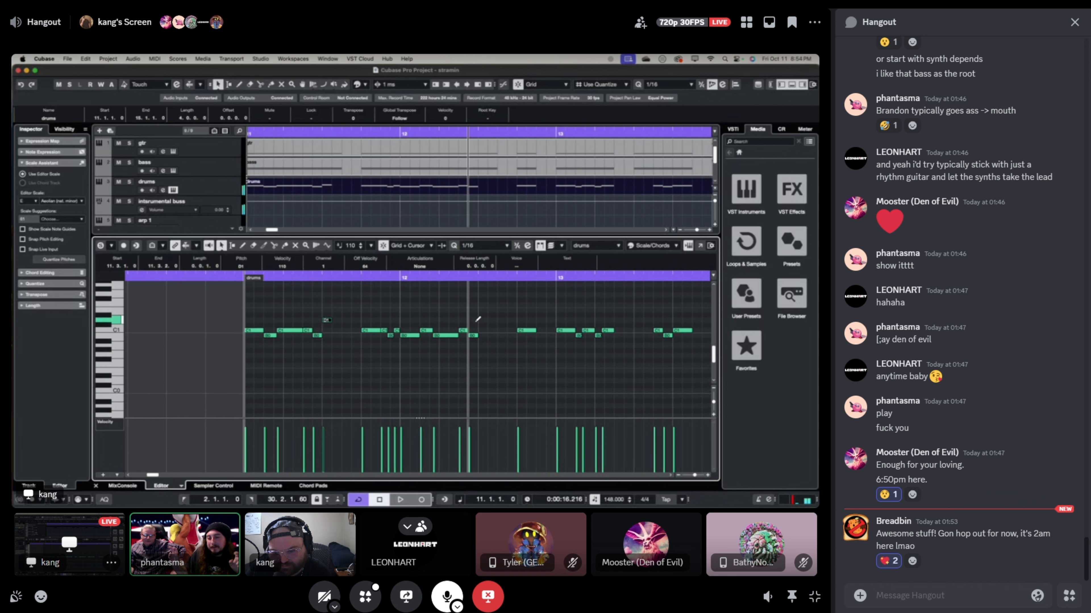
{"action": "scroll", "coordinate": [494, 320], "scroll_direction": "right", "scroll_amount": 2}
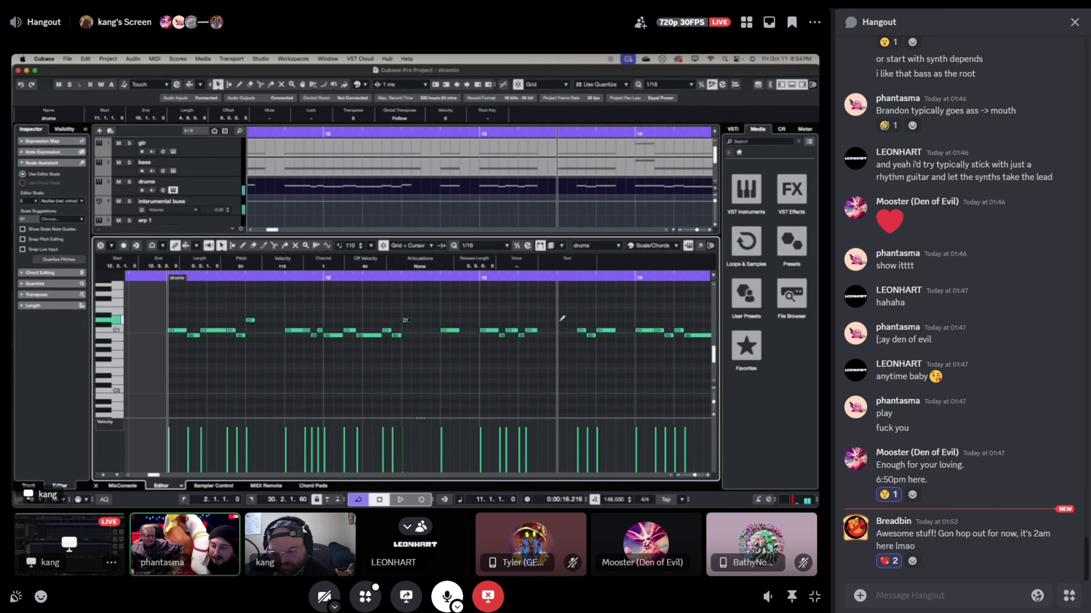
{"action": "left_click", "coordinate": [562, 320]}
{"action": "scroll", "coordinate": [596, 320], "scroll_direction": "right", "scroll_amount": 2}
{"action": "left_click", "coordinate": [651, 320]}
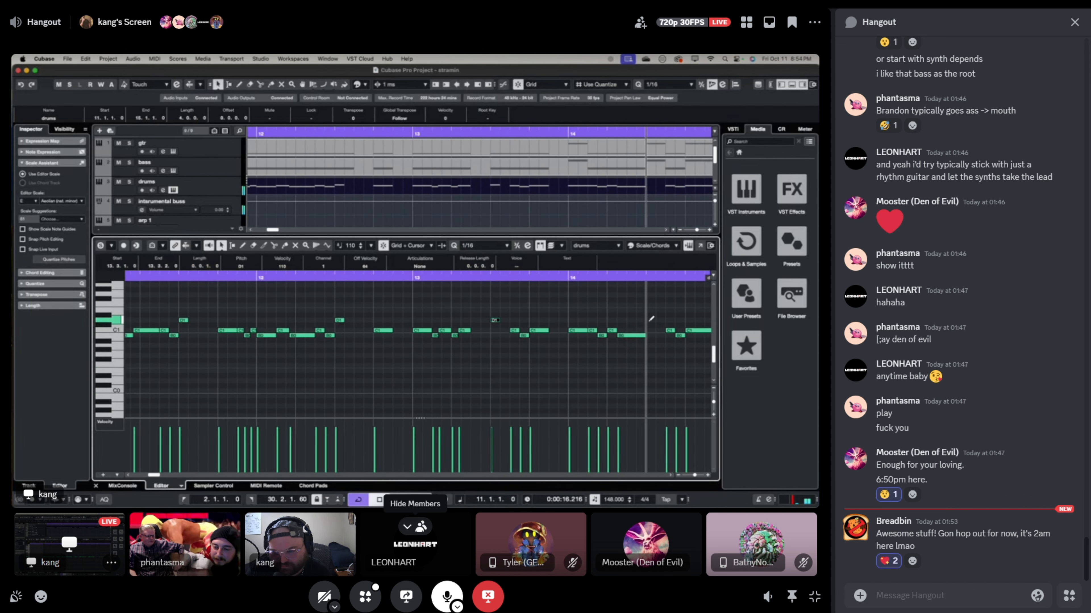
{"action": "left_click", "coordinate": [415, 527]}
- Add a C#2 note and an A2 note together on the first beat of bar 11 in the drums part
{"action": "scroll", "coordinate": [371, 327], "scroll_direction": "left", "scroll_amount": 5}
{"action": "scroll", "coordinate": [371, 327], "scroll_direction": "up", "scroll_amount": 3}
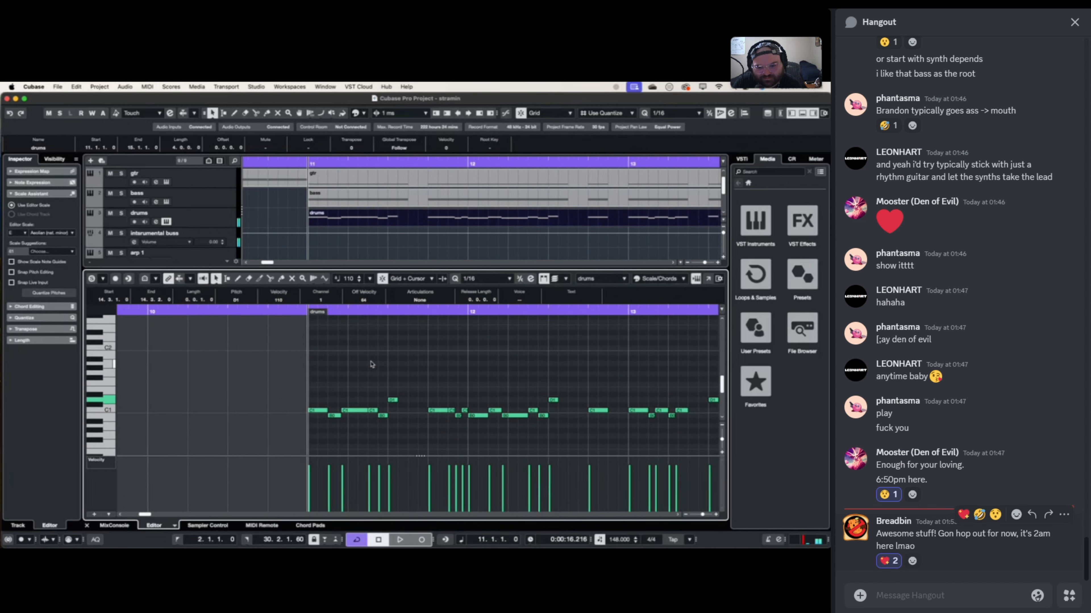
{"action": "scroll", "coordinate": [310, 365], "scroll_direction": "left", "scroll_amount": 1}
{"action": "scroll", "coordinate": [309, 365], "scroll_direction": "up", "scroll_amount": 1}
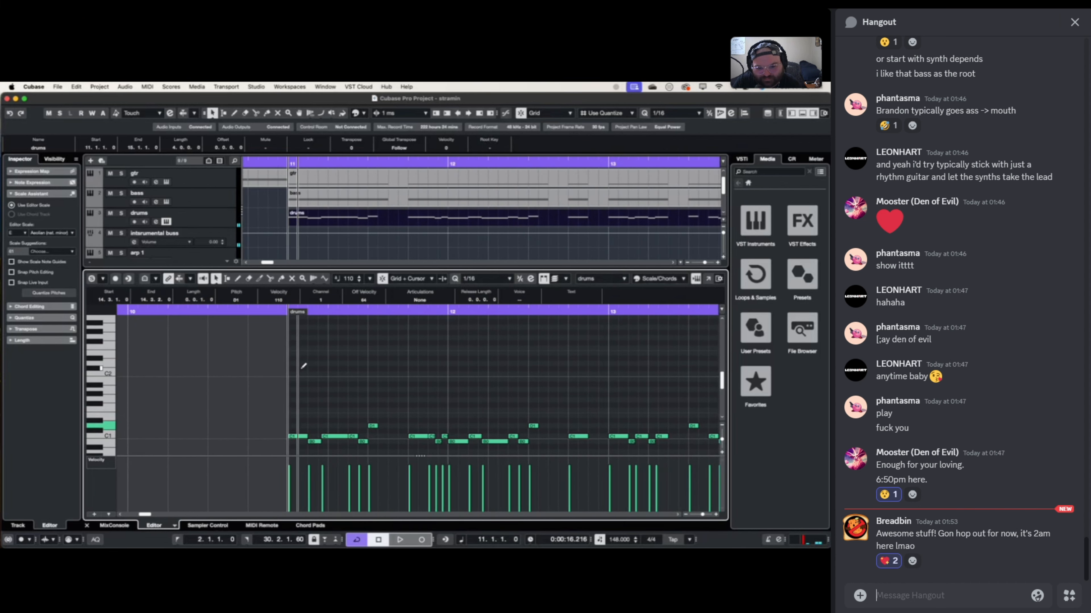
{"action": "left_click", "coordinate": [293, 368], "text": "alt"}
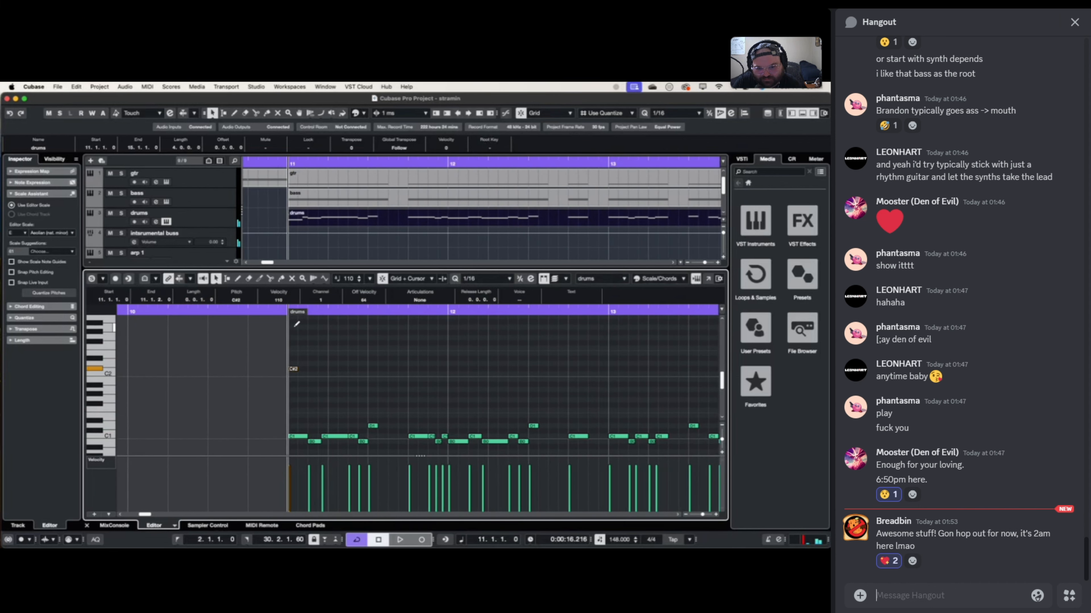
{"action": "left_click", "coordinate": [294, 328], "text": "alt"}
- Add short C#2 notes on beats 2 to 4 of bar 11 and on every beat of bar 12 in the drums part
{"action": "left_click", "coordinate": [332, 364], "text": "alt"}
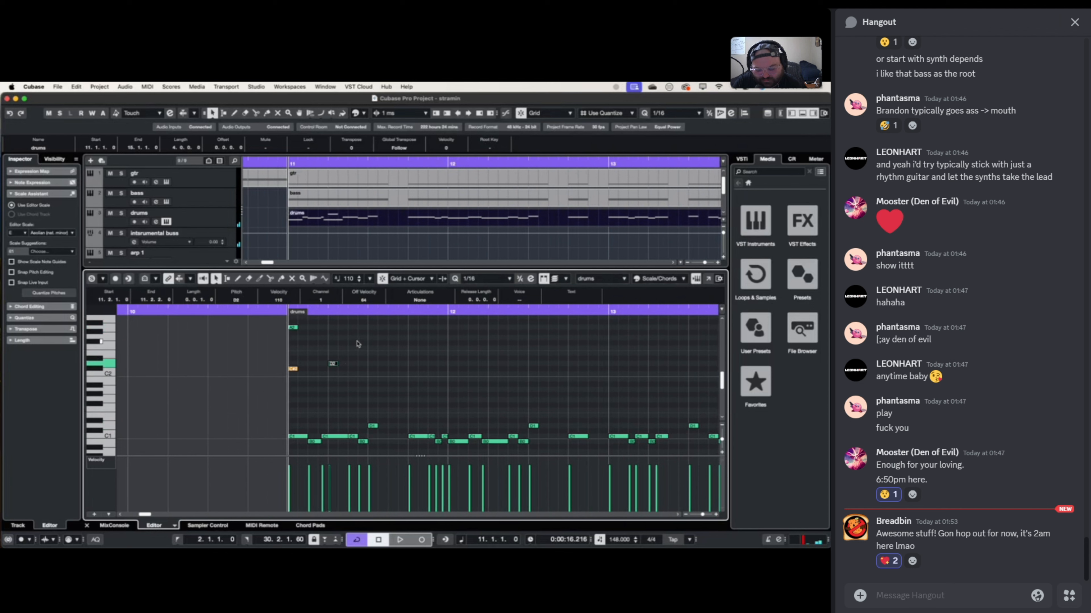
{"action": "key", "text": "Down"}
{"action": "left_click", "coordinate": [373, 369], "text": "alt"}
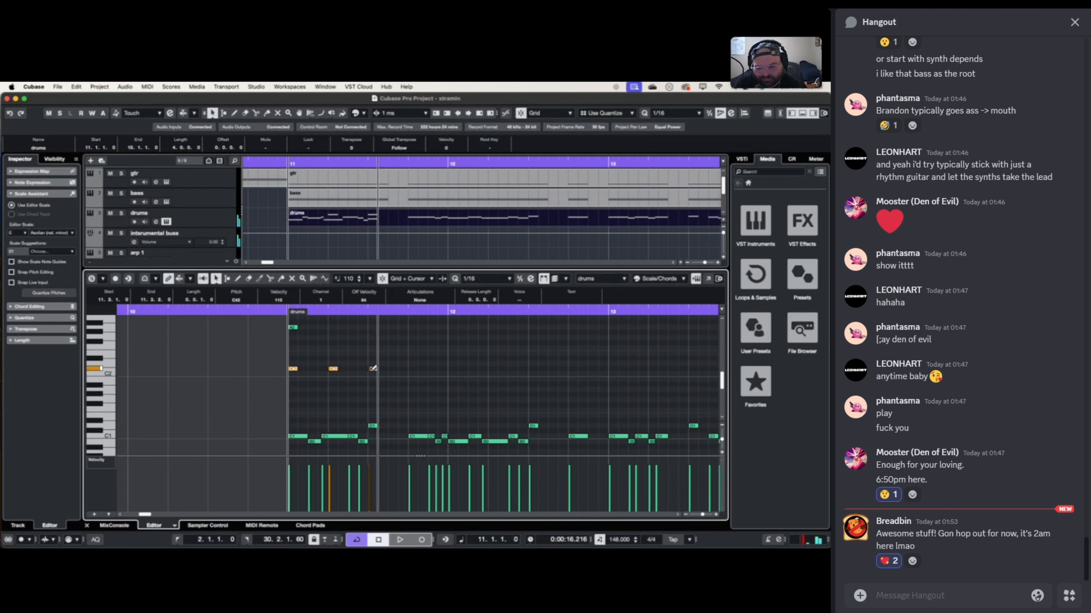
{"action": "left_click", "coordinate": [413, 368]}
{"action": "left_click", "coordinate": [453, 368]}
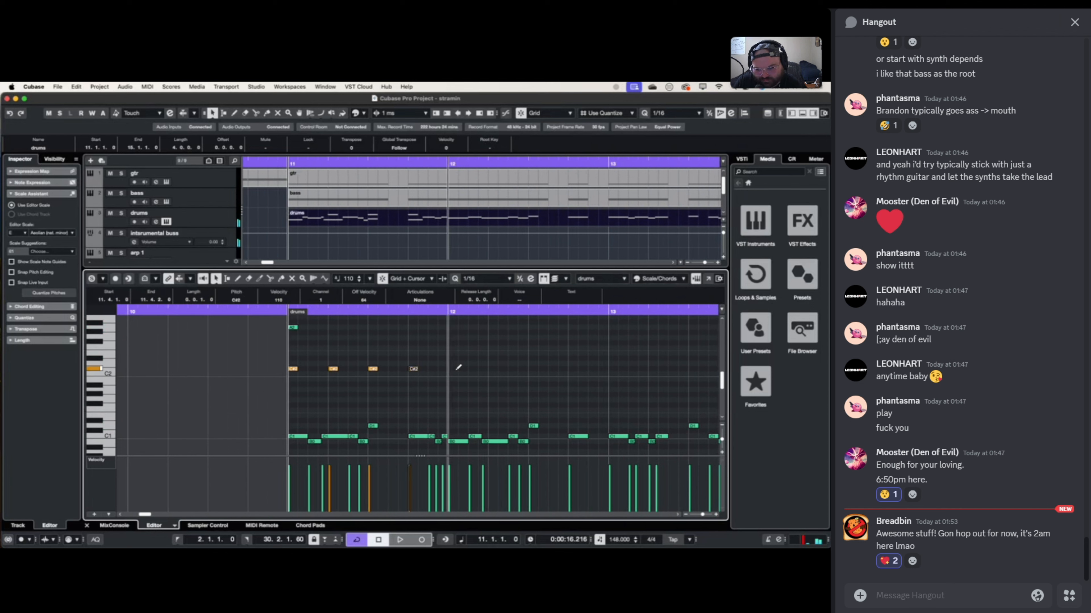
{"action": "left_click", "coordinate": [493, 368]}
{"action": "left_click", "coordinate": [533, 368]}
{"action": "left_click", "coordinate": [573, 369]}
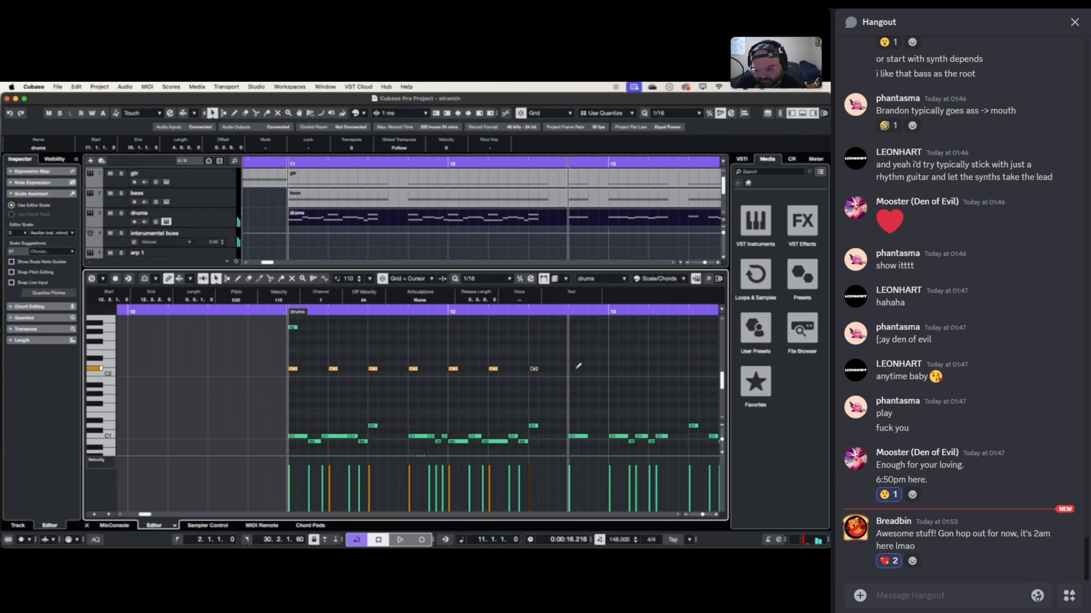
- Add short C#2 notes on all four beats of bar 13 in the drums part
{"action": "scroll", "coordinate": [573, 370], "scroll_direction": "right", "scroll_amount": 3}
{"action": "left_click", "coordinate": [561, 369], "text": "alt"}
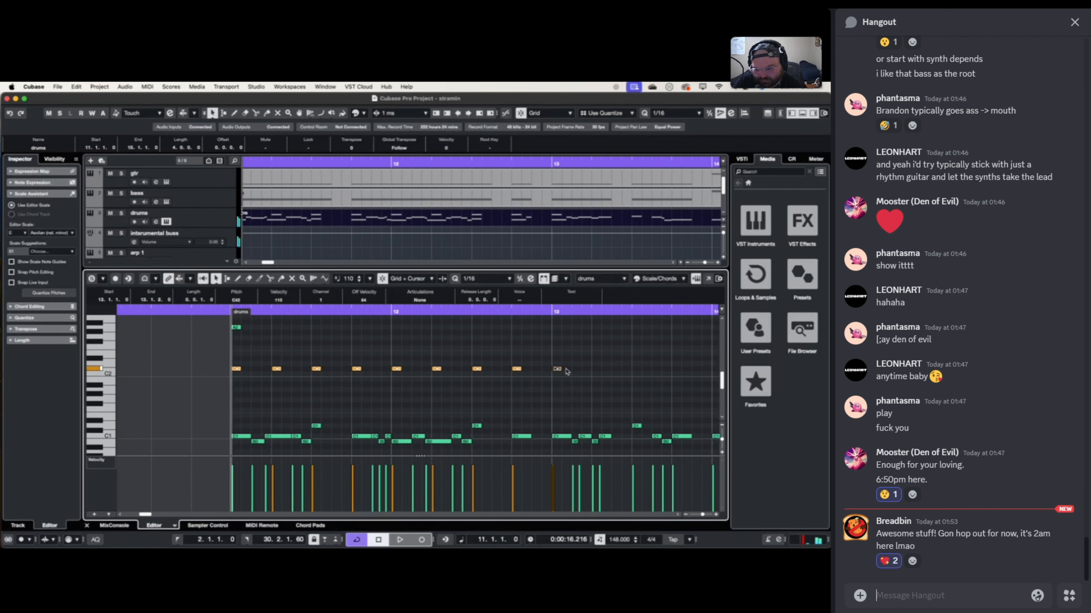
{"action": "scroll", "coordinate": [545, 372], "scroll_direction": "right", "scroll_amount": 5}
{"action": "left_click", "coordinate": [473, 370]}
{"action": "left_click", "coordinate": [513, 370]}
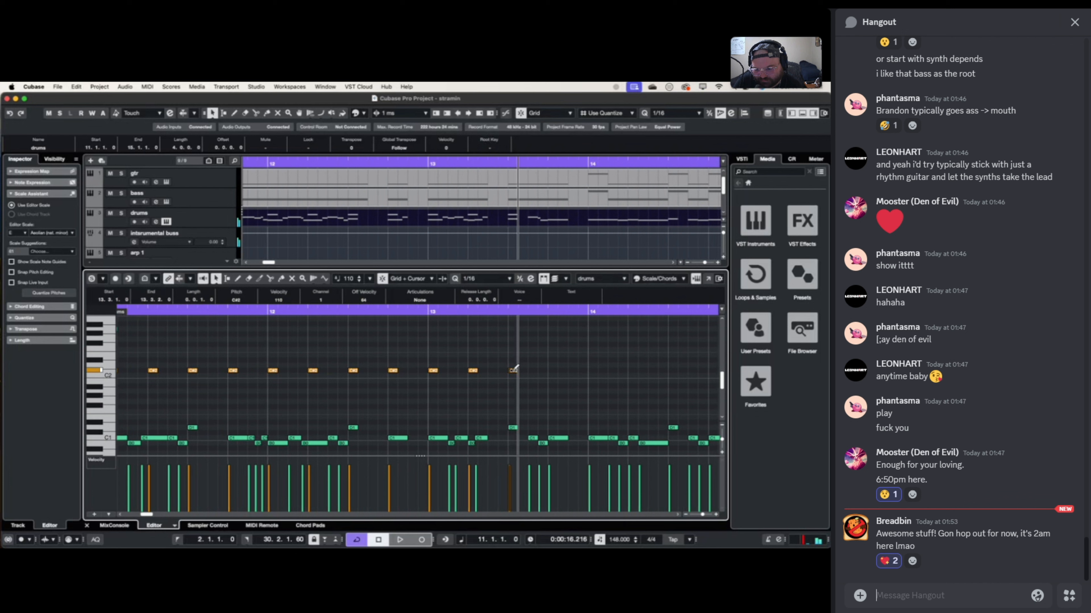
{"action": "left_click", "coordinate": [554, 370]}
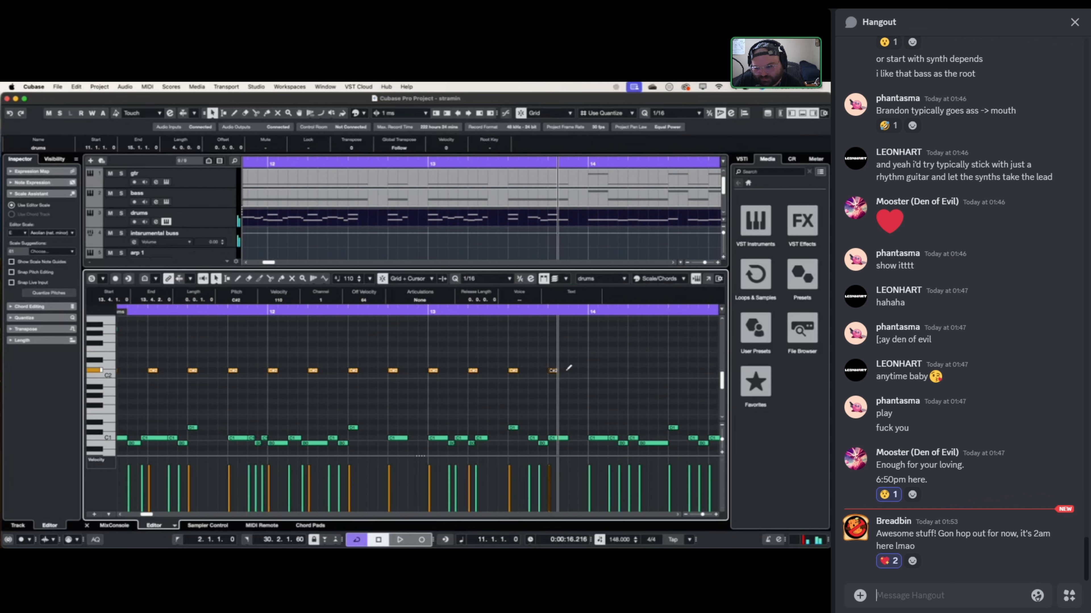
- Add short C#2 notes on all four beats of bar 14 in the drums part
{"action": "scroll", "coordinate": [598, 375], "scroll_direction": "right", "scroll_amount": 2}
{"action": "scroll", "coordinate": [598, 375], "scroll_direction": "right", "scroll_amount": 1}
{"action": "left_click", "coordinate": [542, 371]}
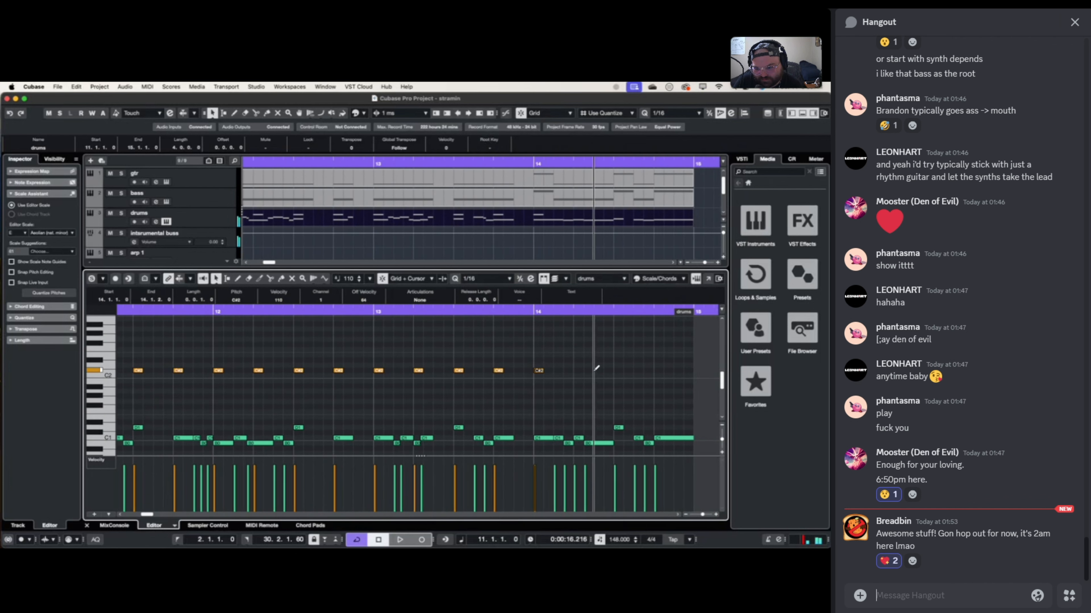
{"action": "left_click", "coordinate": [579, 371]}
{"action": "left_click", "coordinate": [618, 371]}
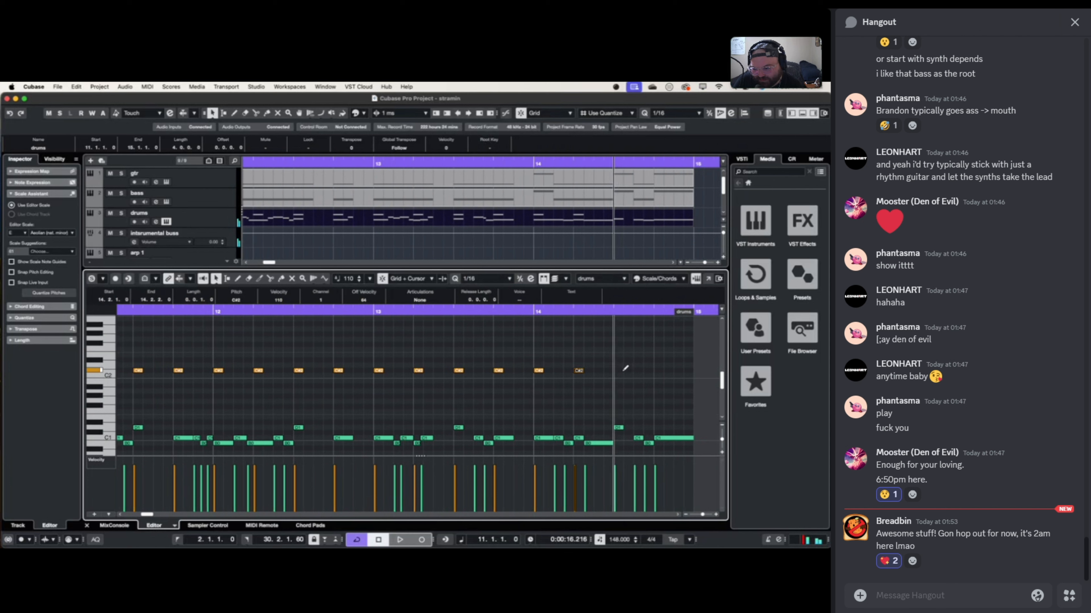
{"action": "left_click", "coordinate": [658, 370]}
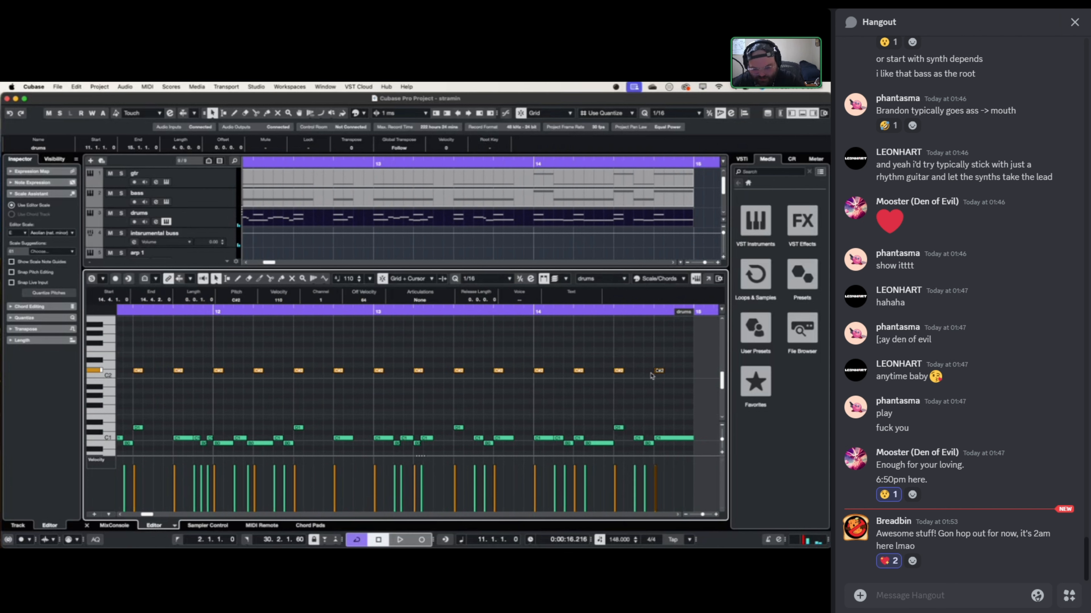
- Play back the riff section from bar 11 with the new cymbal pattern
{"action": "scroll", "coordinate": [520, 375], "scroll_direction": "down", "scroll_amount": 1}
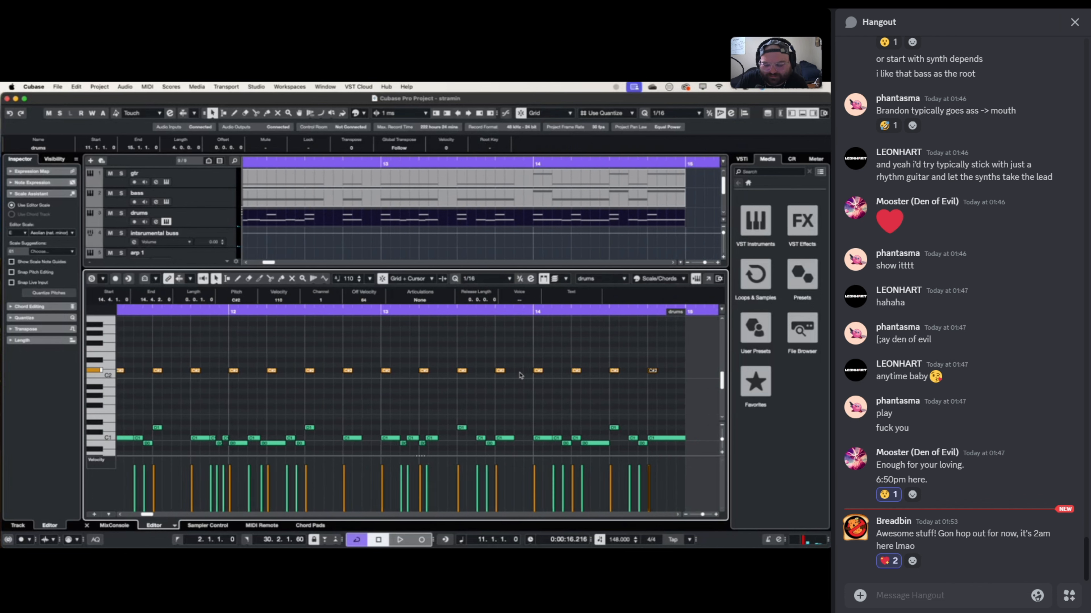
{"action": "scroll", "coordinate": [520, 375], "scroll_direction": "down", "scroll_amount": 3}
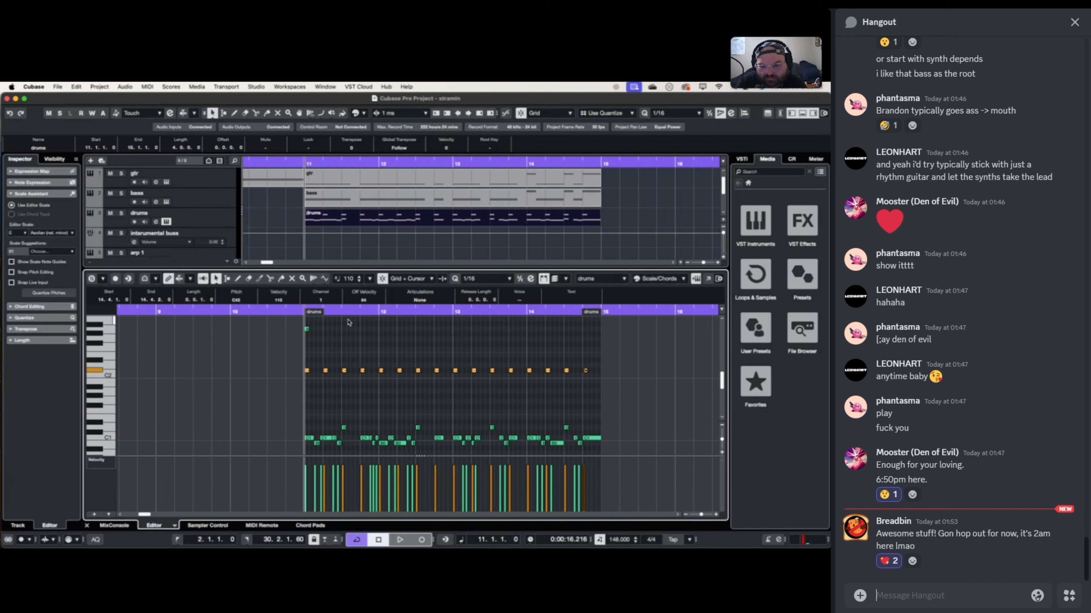
{"action": "key", "text": "space"}
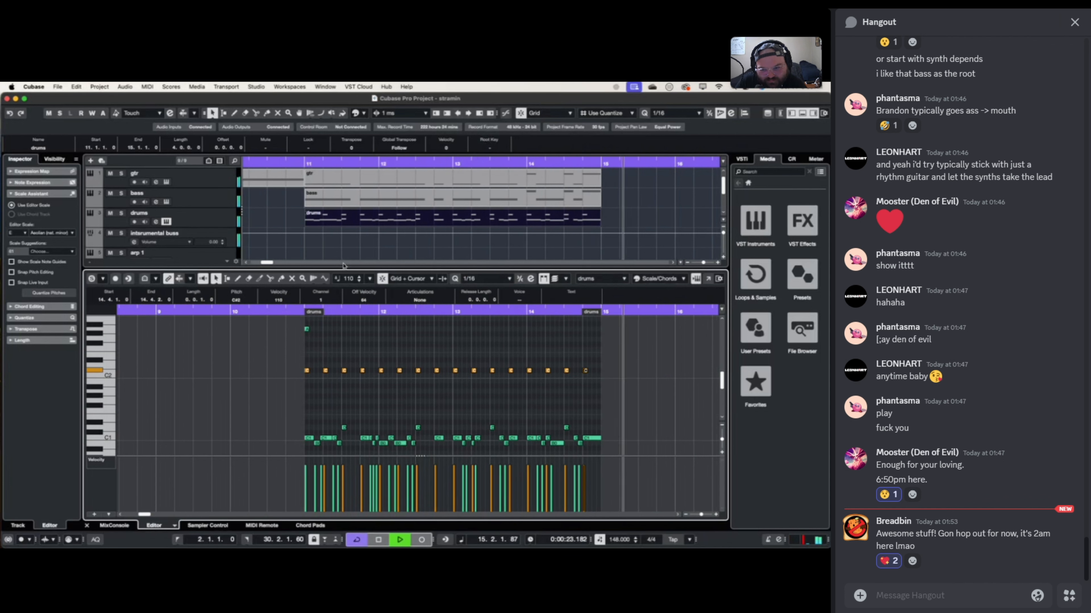
{"action": "key", "text": "space"}
- Duplicate the gtr, bass and drums parts of bars 11 to 14 so the copies start at bar 15, and play them back
{"action": "scroll", "coordinate": [310, 168], "scroll_direction": "down", "scroll_amount": 2}
{"action": "scroll", "coordinate": [309, 171], "scroll_direction": "down", "scroll_amount": 3}
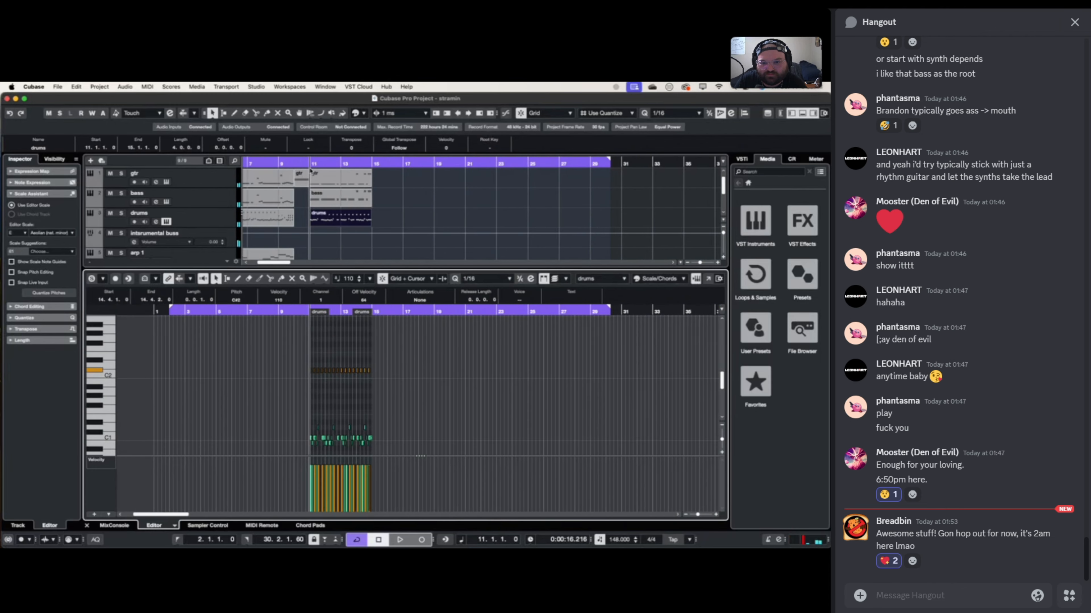
{"action": "scroll", "coordinate": [295, 168], "scroll_direction": "left", "scroll_amount": 2}
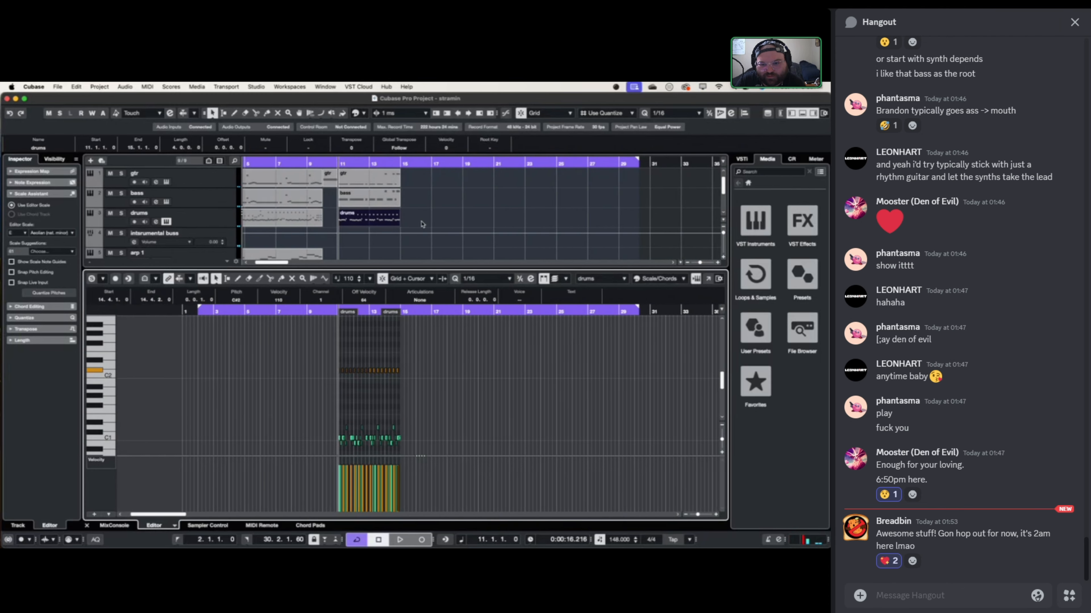
{"action": "left_click_drag", "start_coordinate": [422, 224], "coordinate": [374, 172]}
{"action": "key", "text": "super+d"}
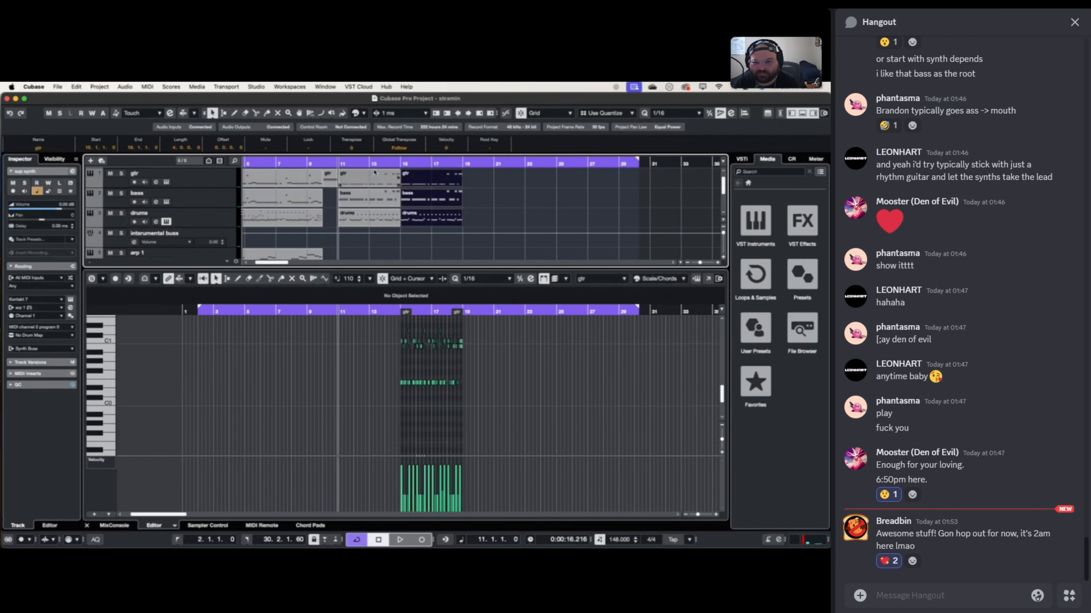
{"action": "key", "text": "space"}
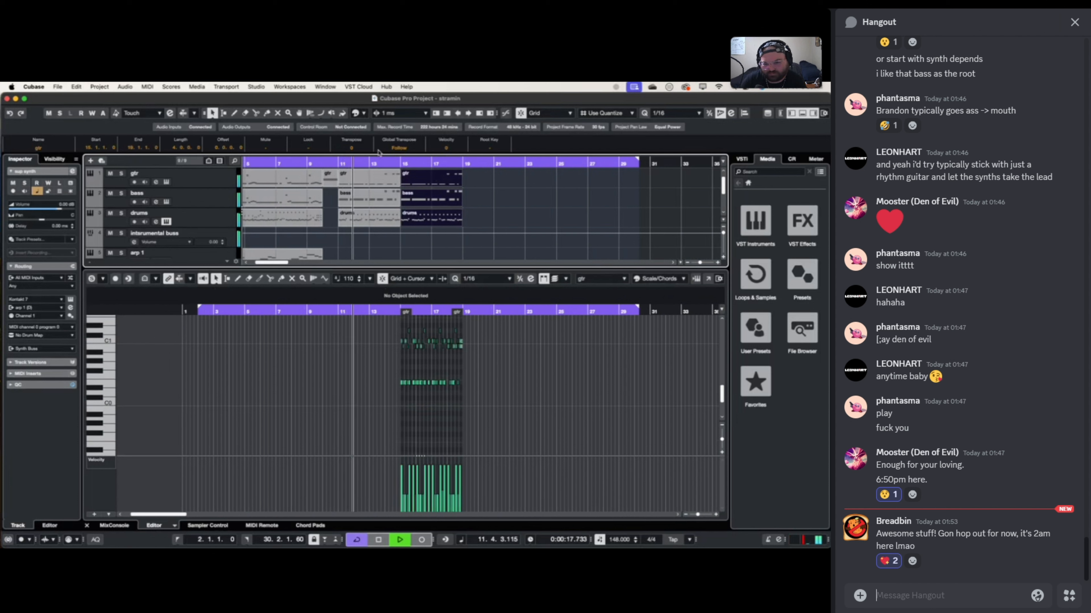
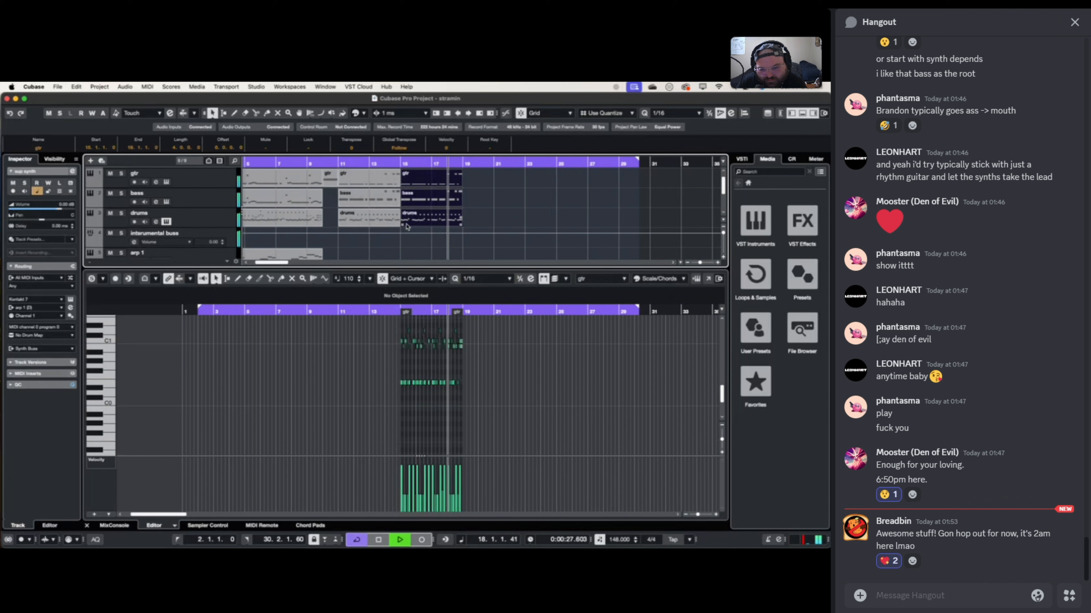
{"action": "key", "text": "space"}
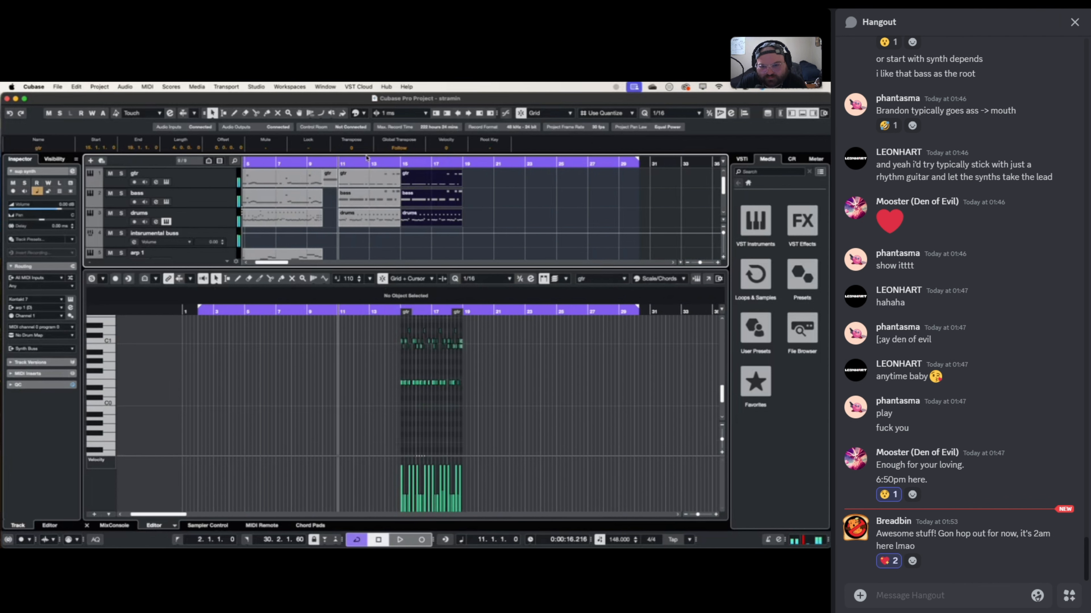
- Replace the three short notes ending bar 11 in the first drums part with two sixteenth notes, C1 at 11.4.3 and B0 at 11.4.4
{"action": "scroll", "coordinate": [353, 213], "scroll_direction": "up", "scroll_amount": 8}
{"action": "left_click", "coordinate": [354, 218]}
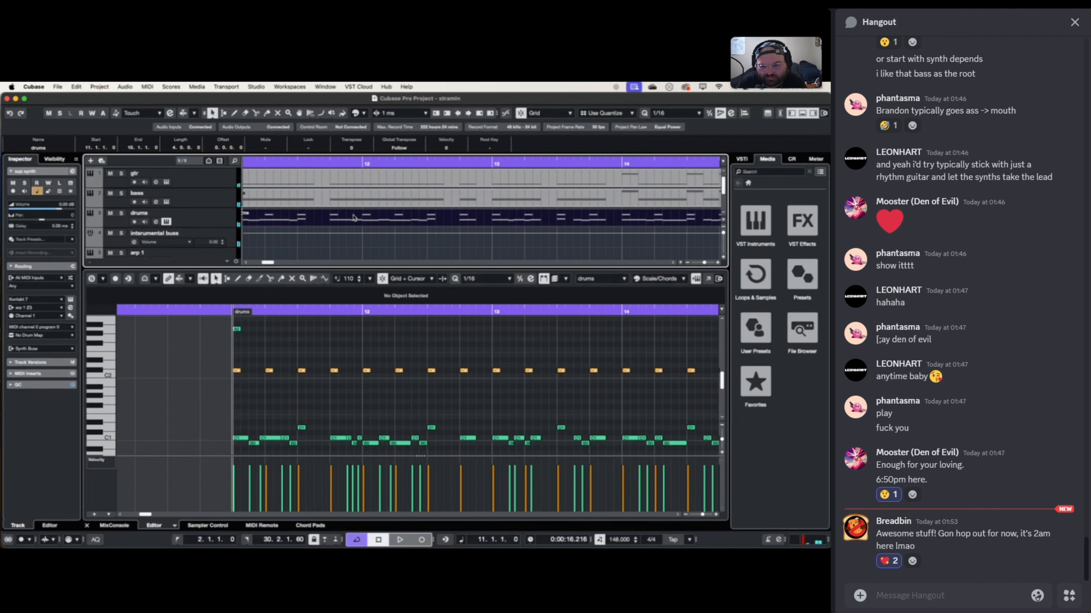
{"action": "key", "text": "space"}
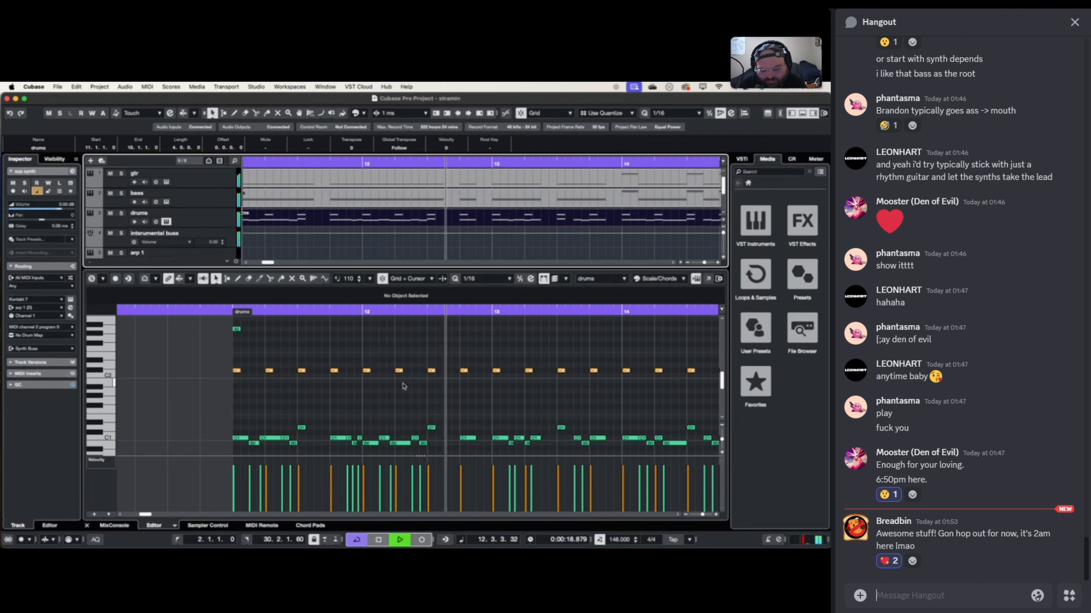
{"action": "key", "text": "space"}
{"action": "scroll", "coordinate": [350, 434], "scroll_direction": "up", "scroll_amount": 5}
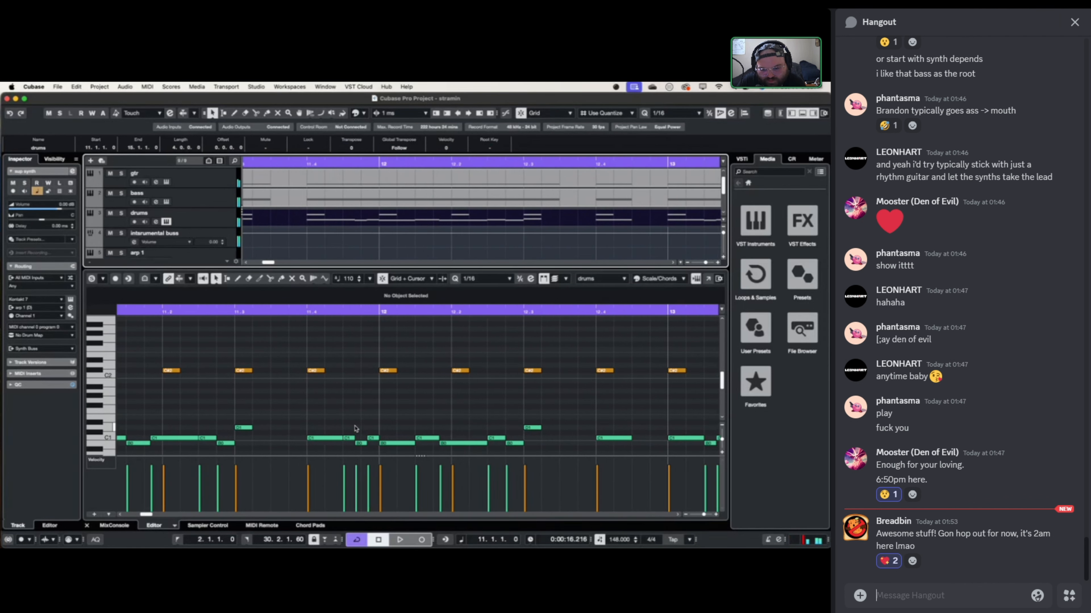
{"action": "left_click_drag", "start_coordinate": [351, 430], "coordinate": [376, 450]}
{"action": "key", "text": "Delete"}
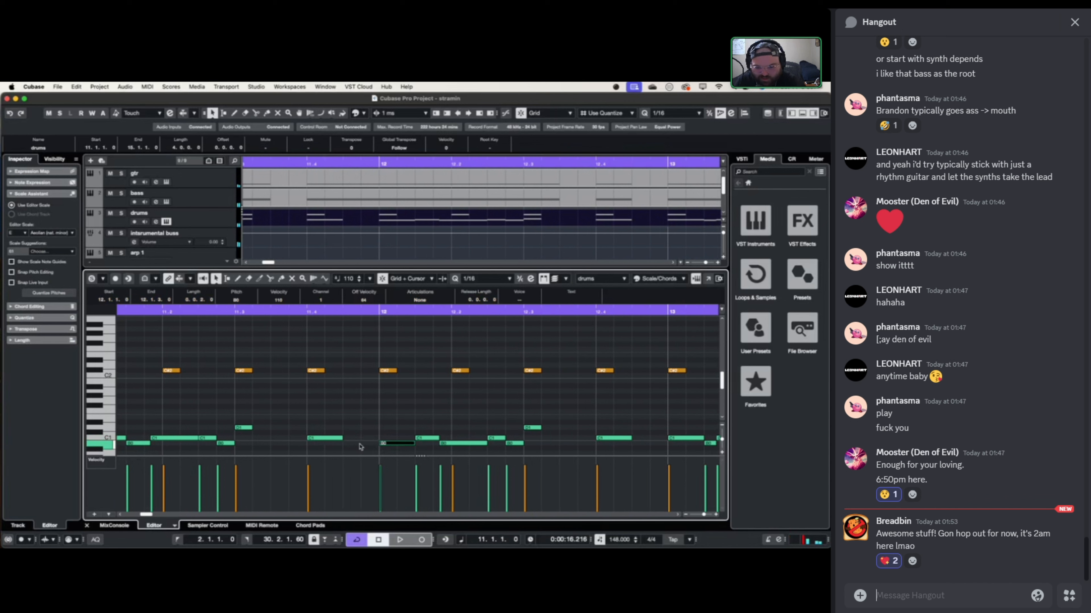
{"action": "key", "text": "ctrl+z"}
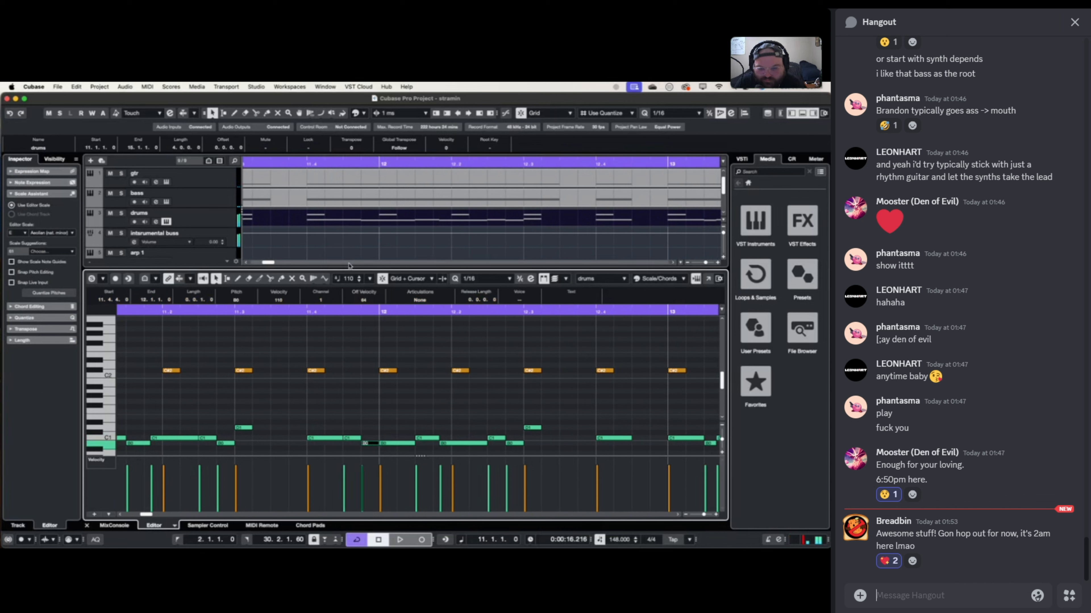
- Replace the three short notes ending bar 11 in the bass part with two sixteenth notes of the same pitch at 11.4.3 and 11.4.4
{"action": "left_click", "coordinate": [336, 195]}
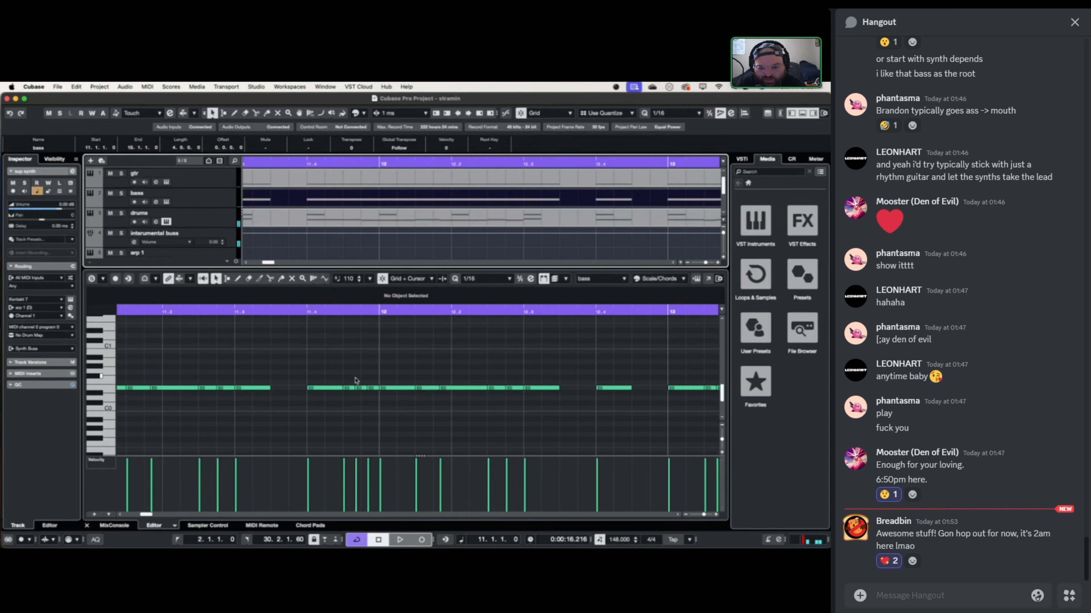
{"action": "left_click_drag", "start_coordinate": [355, 381], "coordinate": [369, 400]}
{"action": "key", "text": "Delete"}
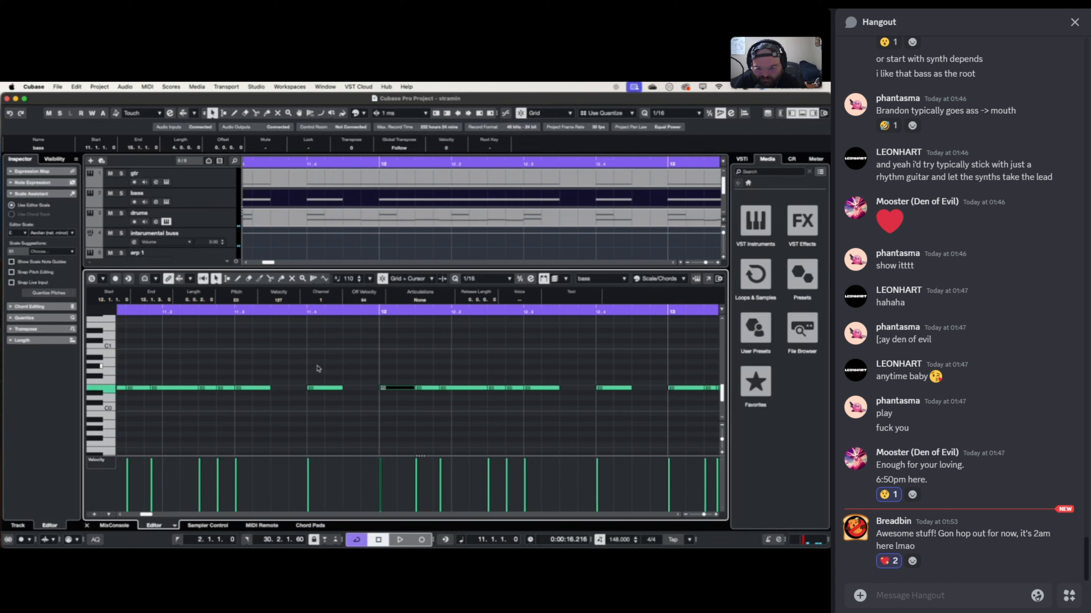
{"action": "left_click", "coordinate": [328, 389]}
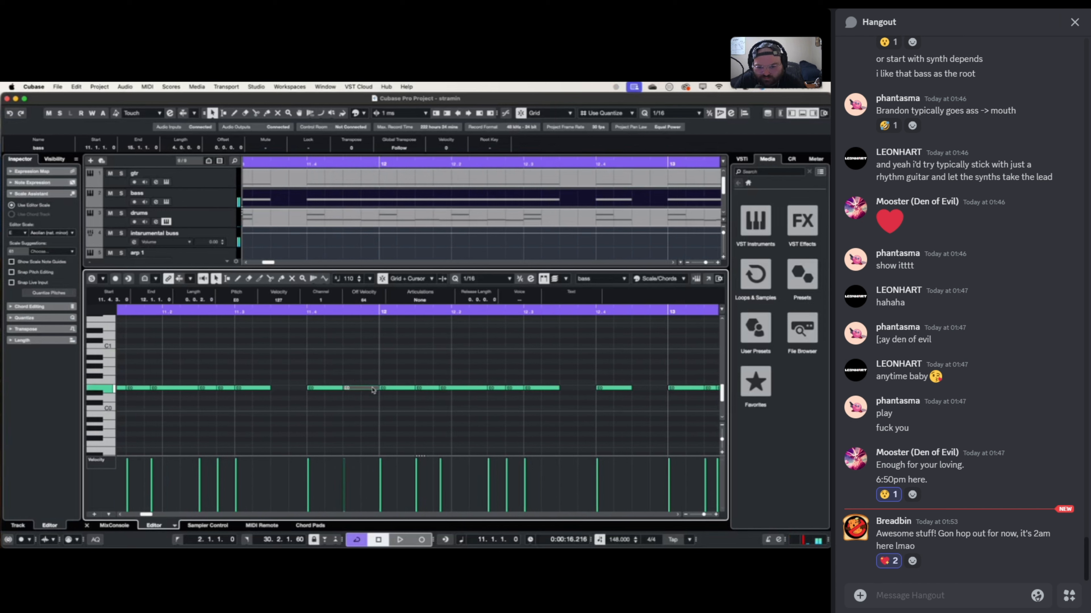
{"action": "left_click_drag", "start_coordinate": [373, 390], "coordinate": [360, 393]}
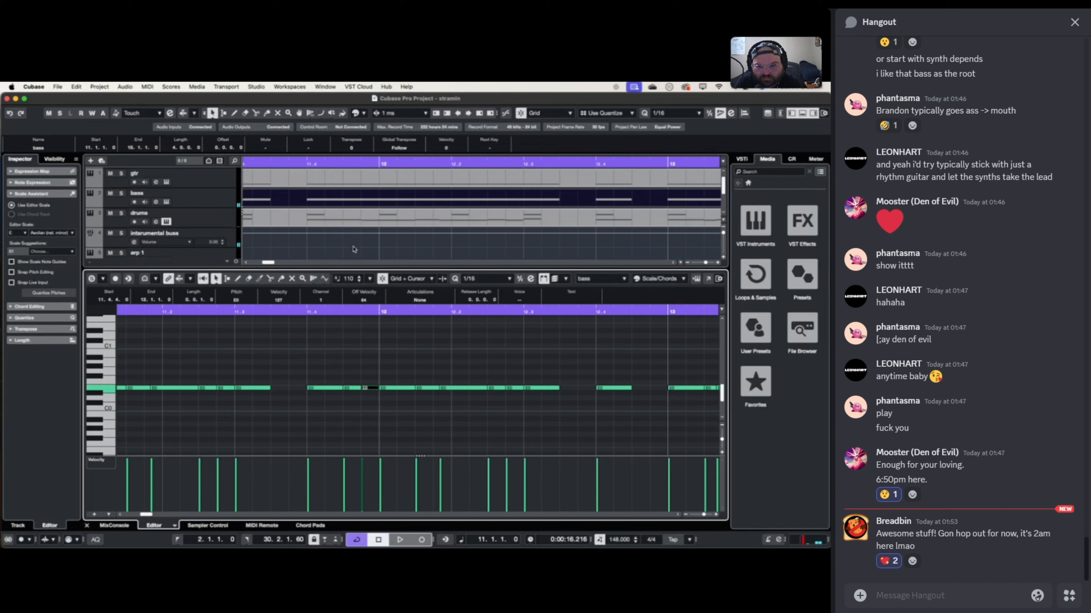
- Replace the three short notes ending bar 11 in the gtr part with two sixteenth notes of the same pitch at 11.4.3 and 11.4.4
{"action": "left_click", "coordinate": [337, 185]}
{"action": "left_click_drag", "start_coordinate": [355, 381], "coordinate": [372, 395]}
{"action": "left_click", "coordinate": [337, 383]}
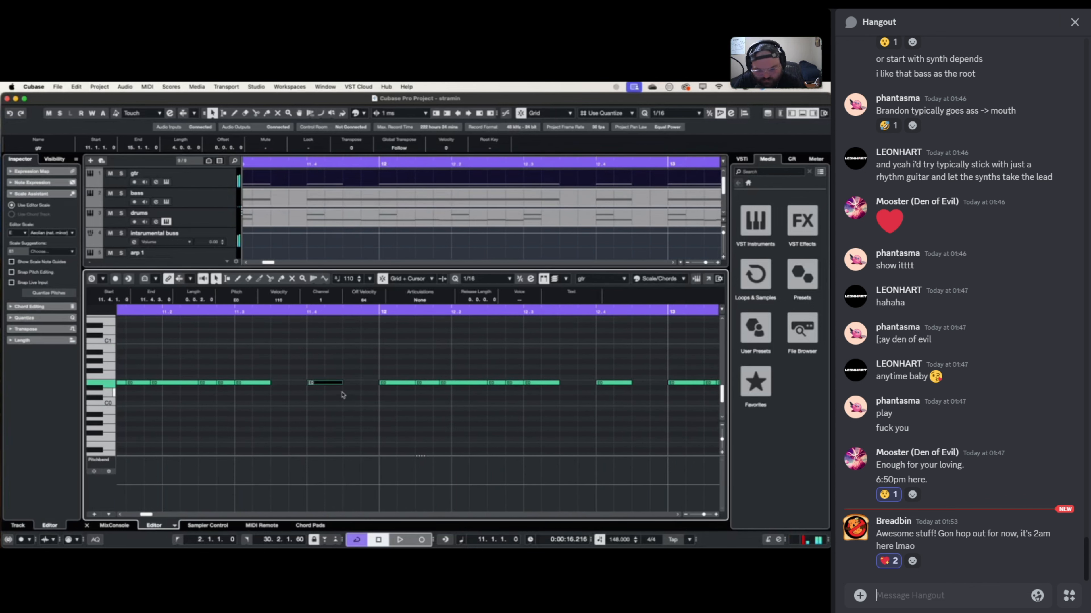
{"action": "key", "text": "super+d"}
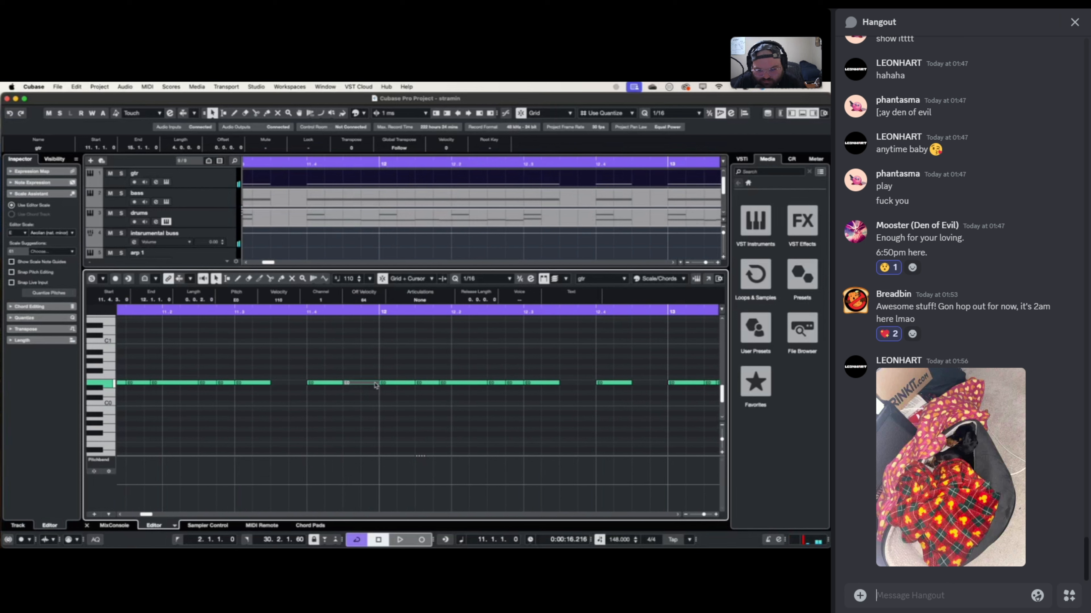
{"action": "mouse_move", "coordinate": [376, 384]}
{"action": "left_mouse_down"}
{"action": "mouse_move", "coordinate": [364, 388]}
{"action": "mouse_move", "coordinate": [372, 395]}
{"action": "left_mouse_up"}
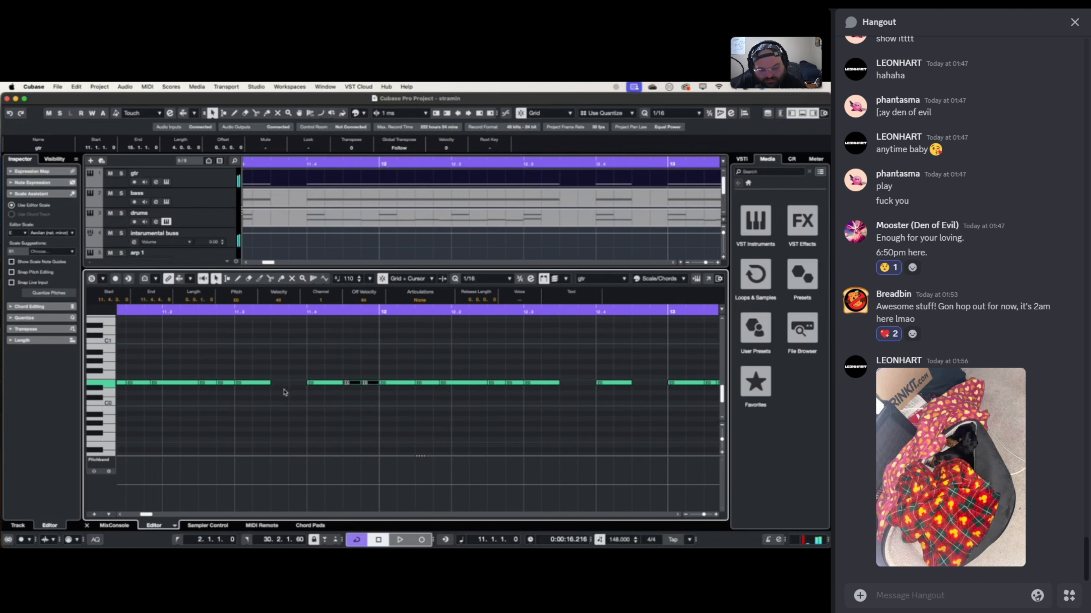
- Play back bars 11 to 14 with the revised ending of bar 11
{"action": "key", "text": "space"}
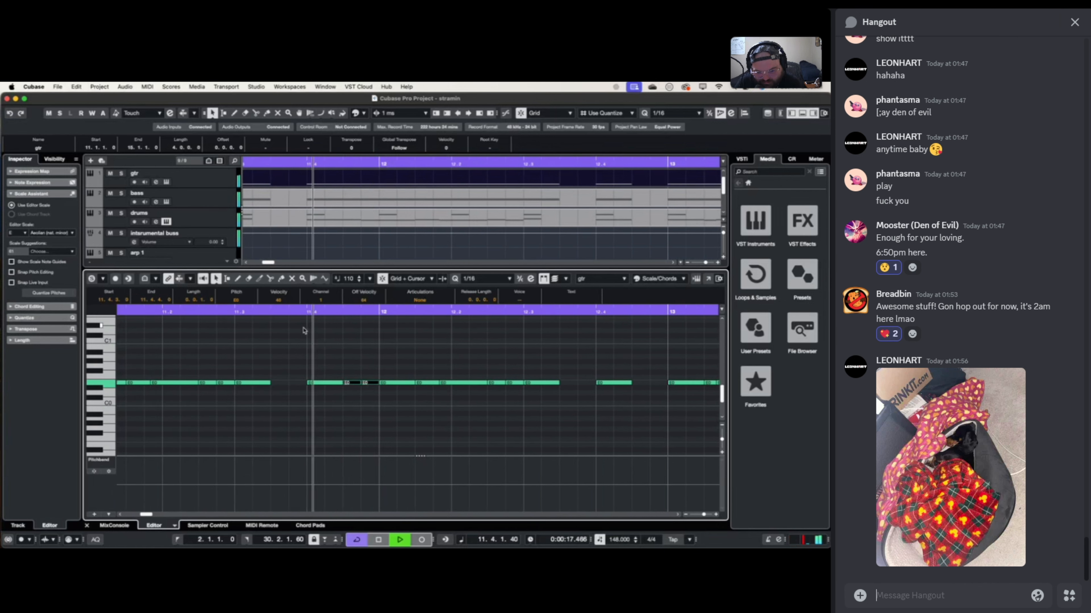
{"action": "scroll", "coordinate": [360, 356], "scroll_direction": "up", "scroll_amount": 2}
{"action": "scroll", "coordinate": [360, 360], "scroll_direction": "right", "scroll_amount": 1}
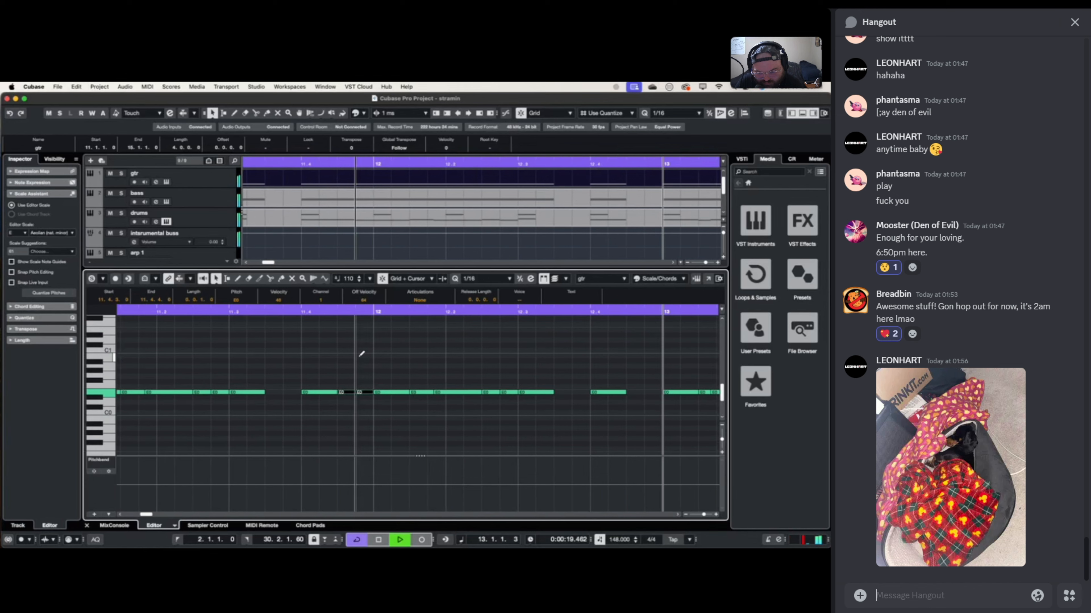
{"action": "scroll", "coordinate": [360, 359], "scroll_direction": "down", "scroll_amount": 5}
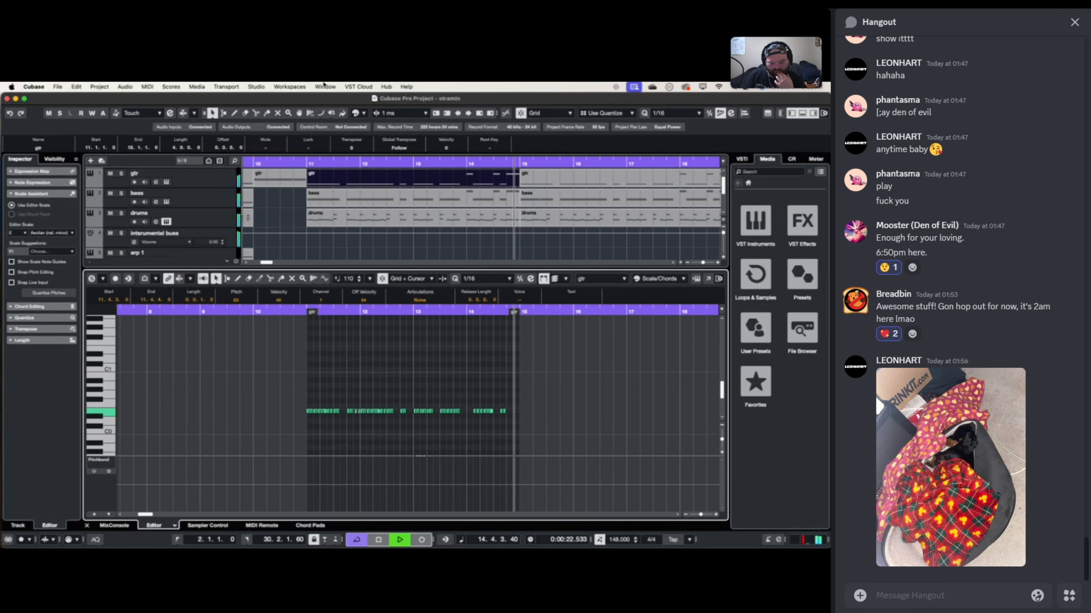
{"action": "key", "text": "space"}
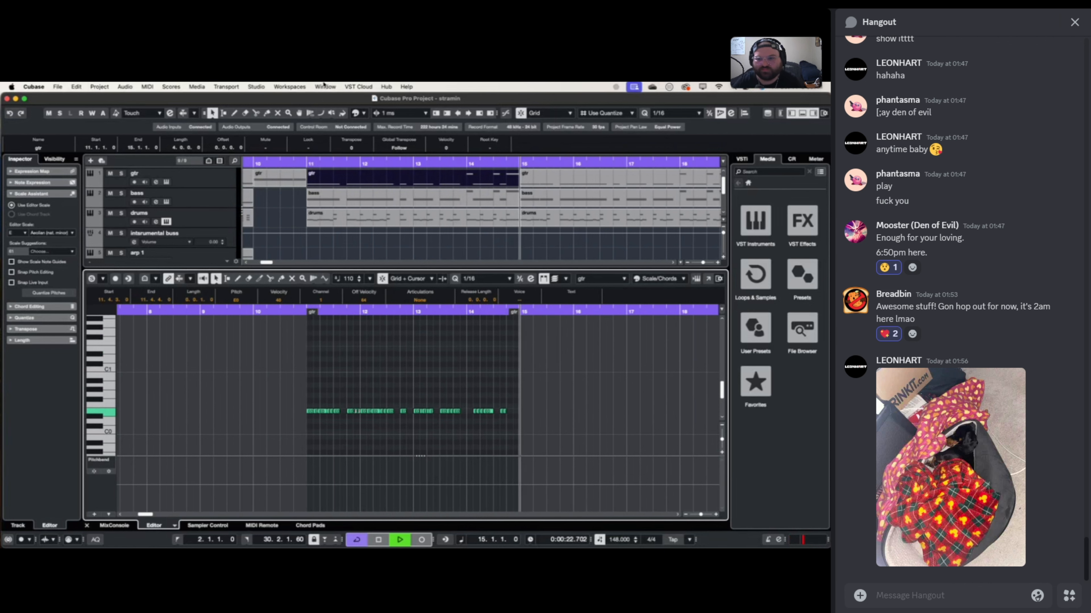
- Replace the gtr, bass and drums parts at bar 15 with duplicates of the revised bar 11 to 14 parts
{"action": "key", "text": "super+a"}
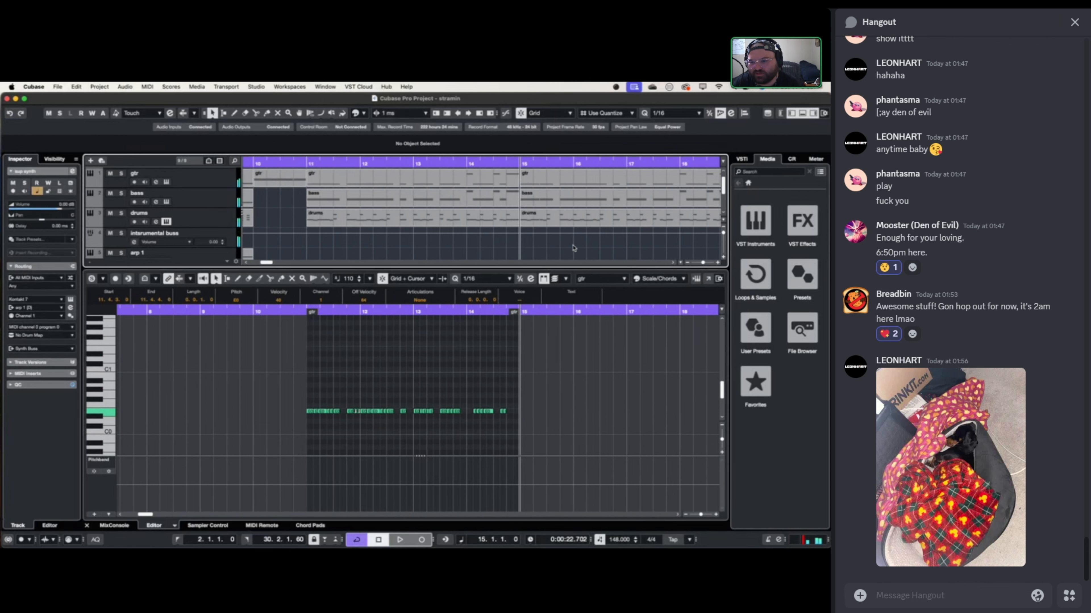
{"action": "left_click_drag", "start_coordinate": [576, 253], "coordinate": [554, 180]}
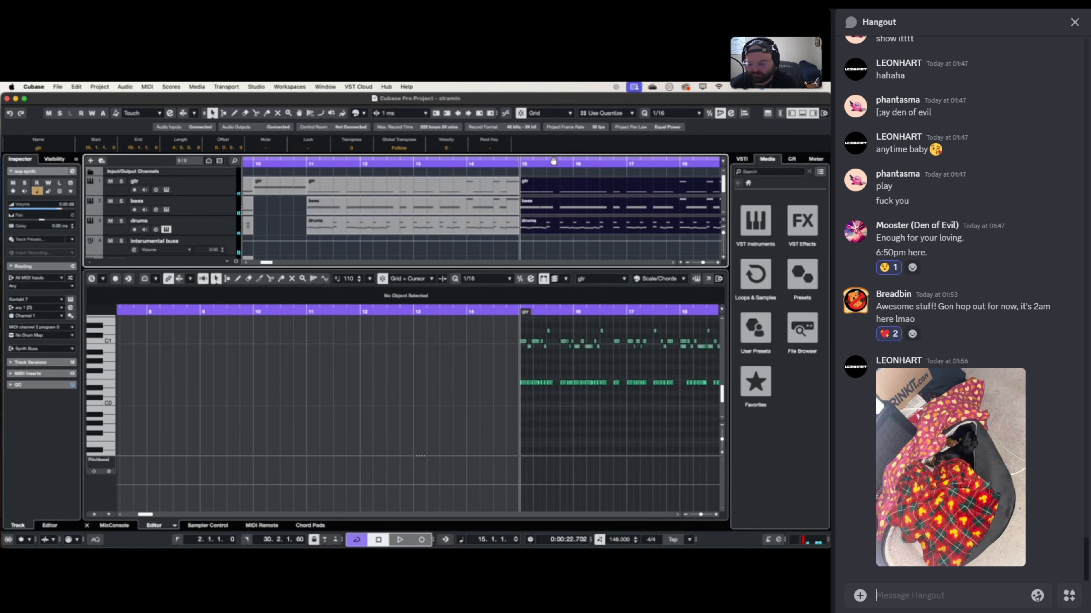
{"action": "key", "text": "Delete"}
{"action": "left_click_drag", "start_coordinate": [531, 228], "coordinate": [450, 176]}
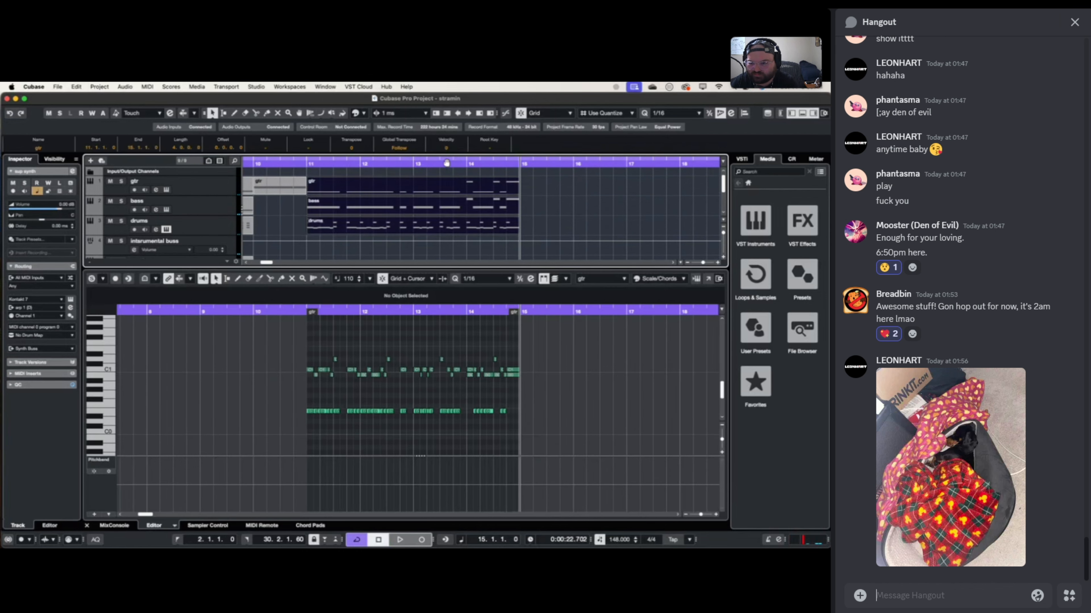
{"action": "key", "text": "super+d"}
- Play back the riff in bars 11 to 14 together with its lead-in and its repeat from bar 15
{"action": "key", "text": "space"}
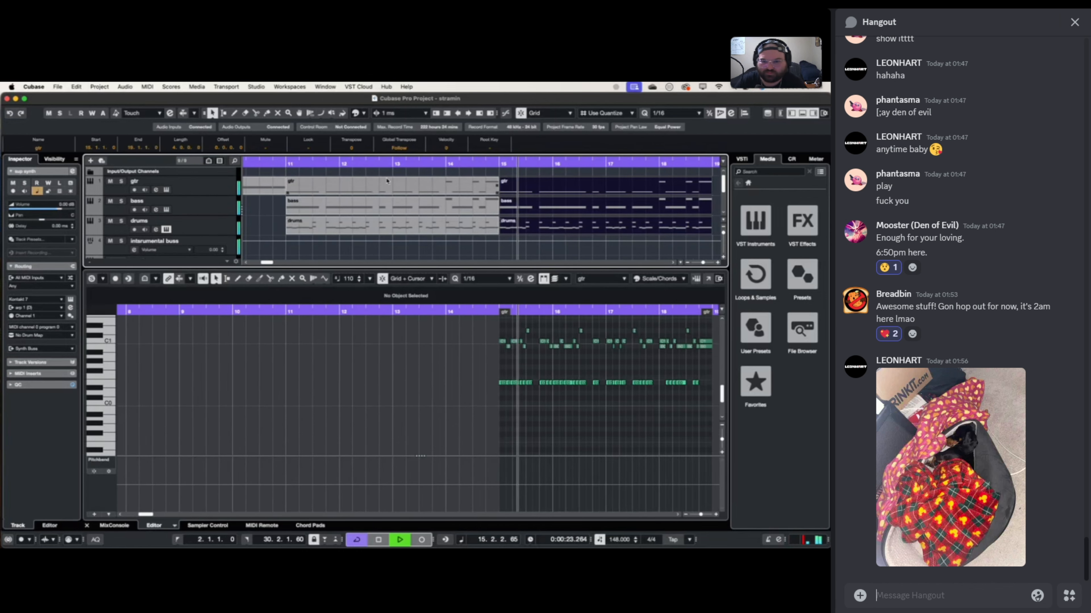
{"action": "left_click", "coordinate": [272, 159]}
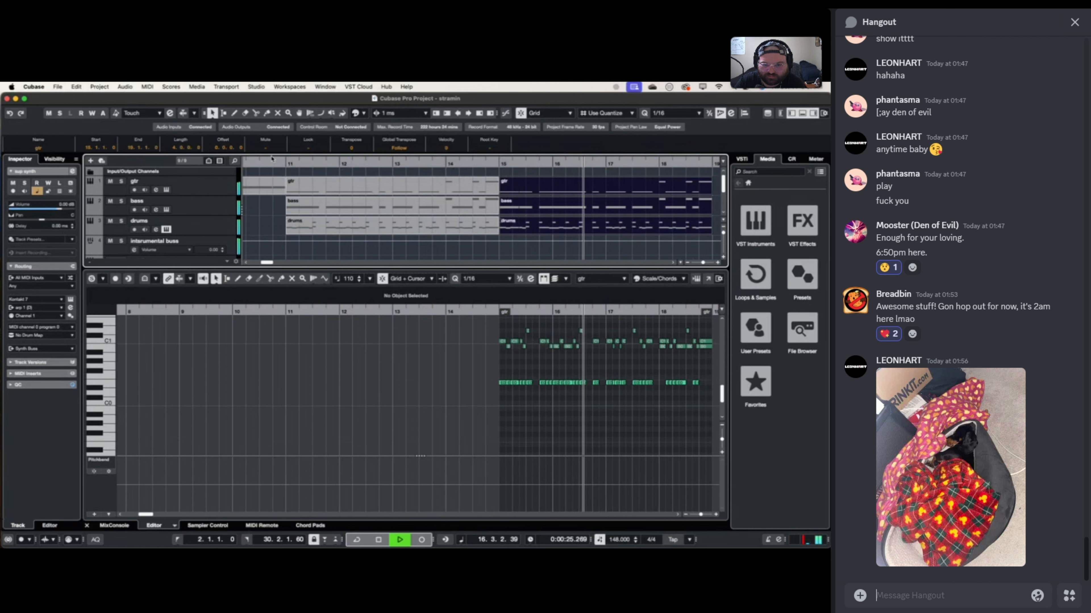
{"action": "left_click", "coordinate": [272, 159]}
{"action": "left_click", "coordinate": [273, 164]}
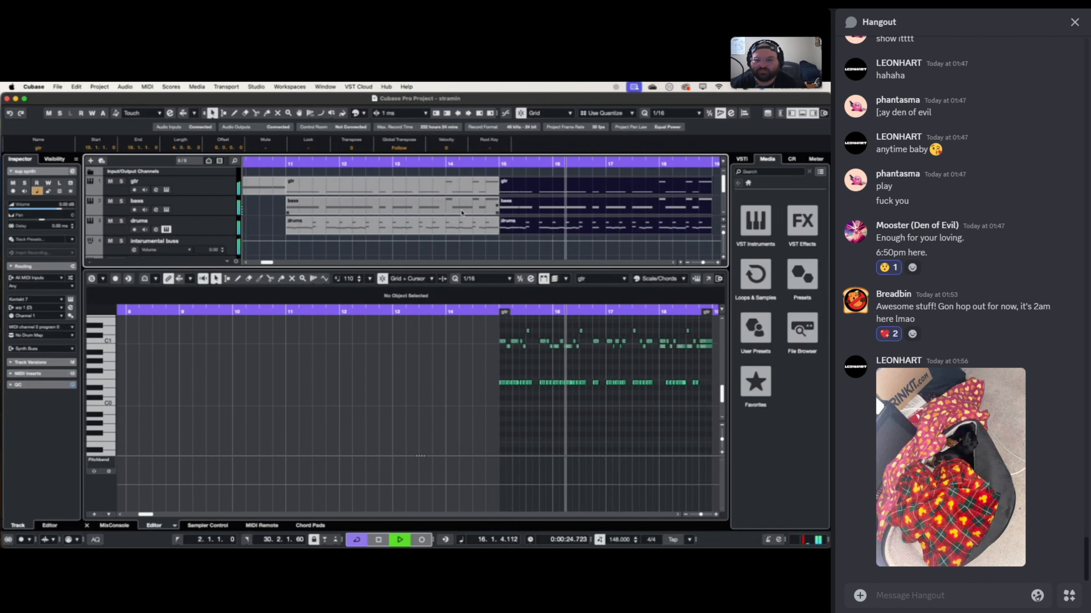
{"action": "key", "text": "g"}
{"action": "key", "text": "g"}
{"action": "key", "text": "g"}
{"action": "key", "text": "h"}
{"action": "key", "text": "h"}
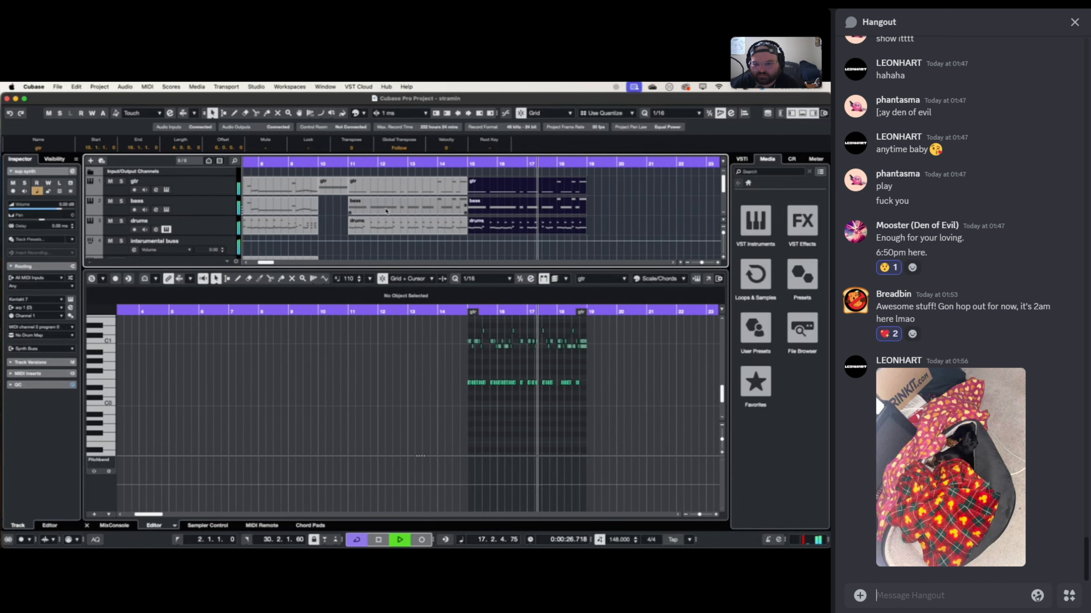
{"action": "left_click", "coordinate": [290, 165]}
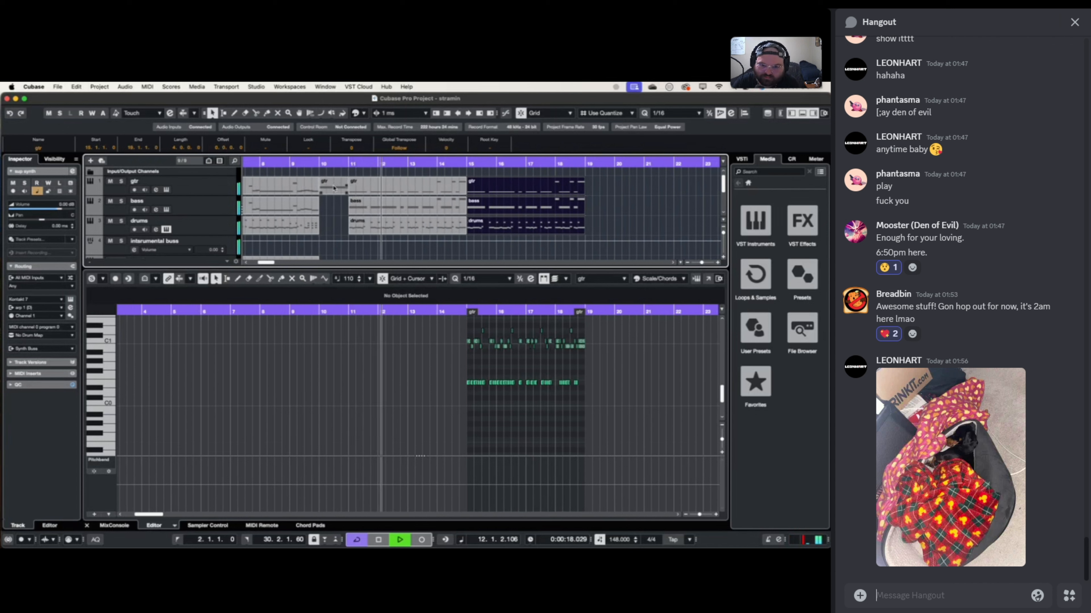
{"action": "key", "text": "space"}
- Show an automation lane under the gtr track and assign it to Standard Panner - Pan Left-Right
{"action": "right_click", "coordinate": [215, 185]}
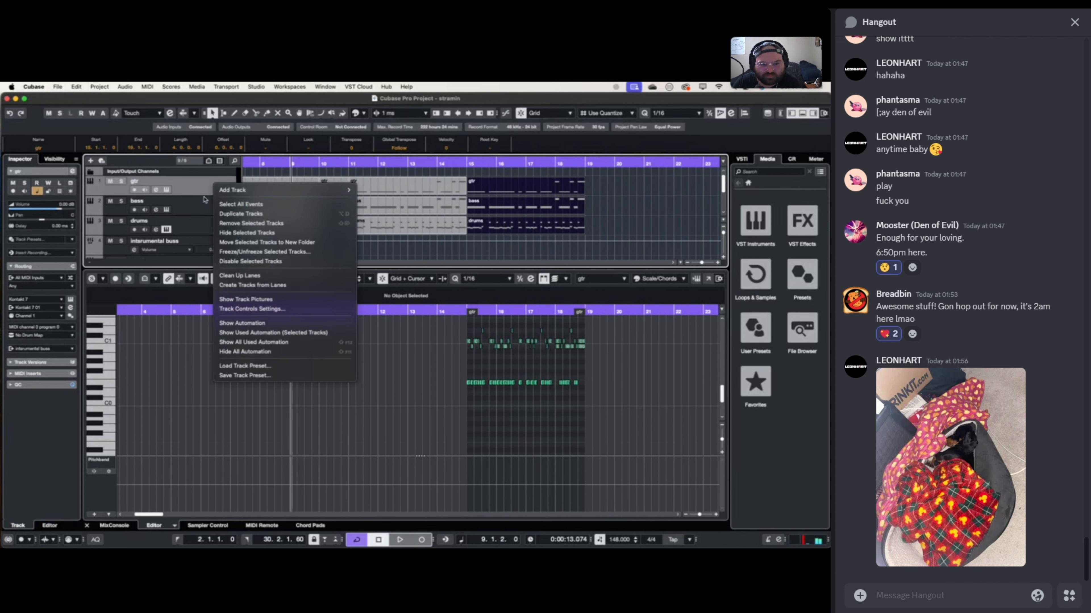
{"action": "left_click", "coordinate": [156, 195]}
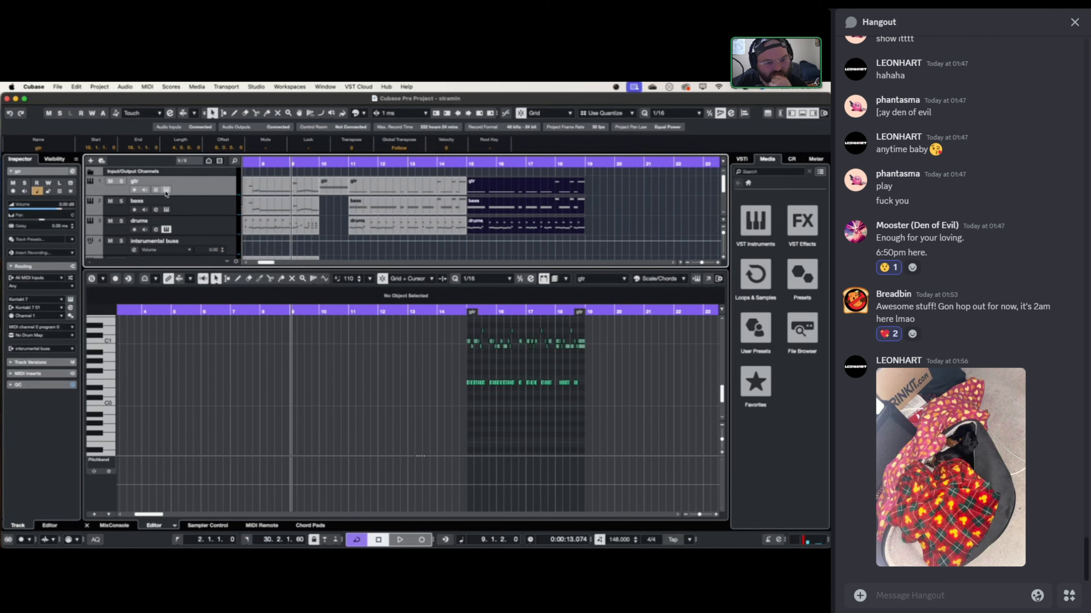
{"action": "right_click", "coordinate": [193, 190]}
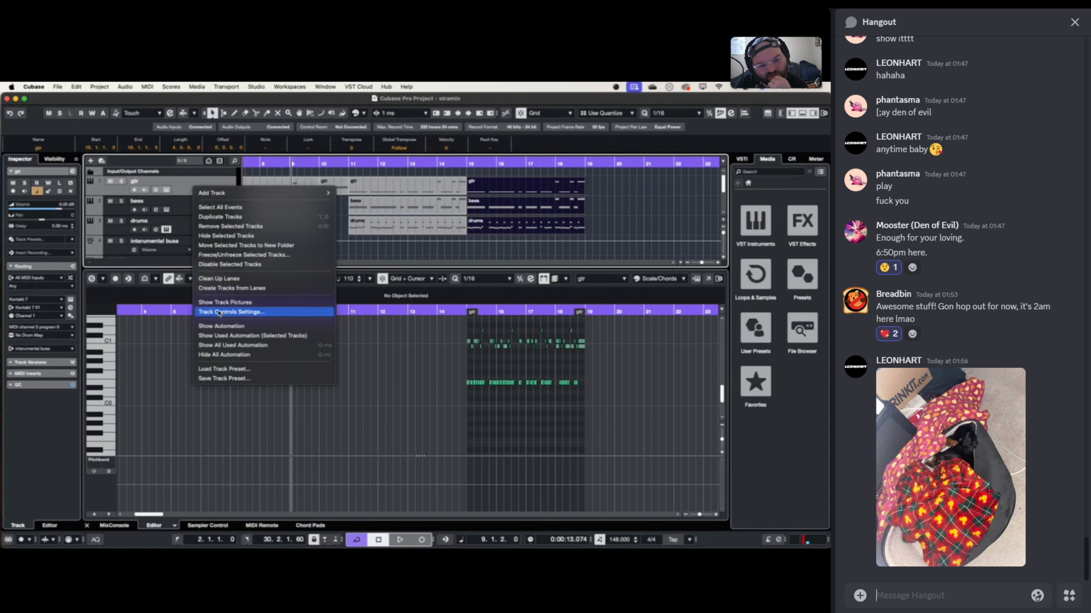
{"action": "left_click", "coordinate": [221, 327]}
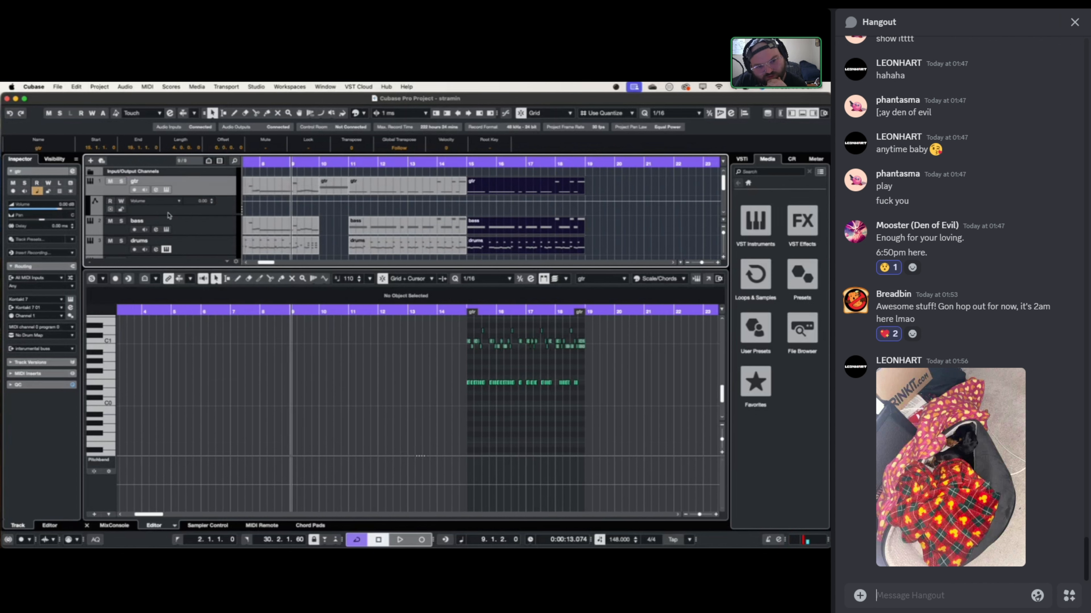
{"action": "left_click", "coordinate": [175, 206]}
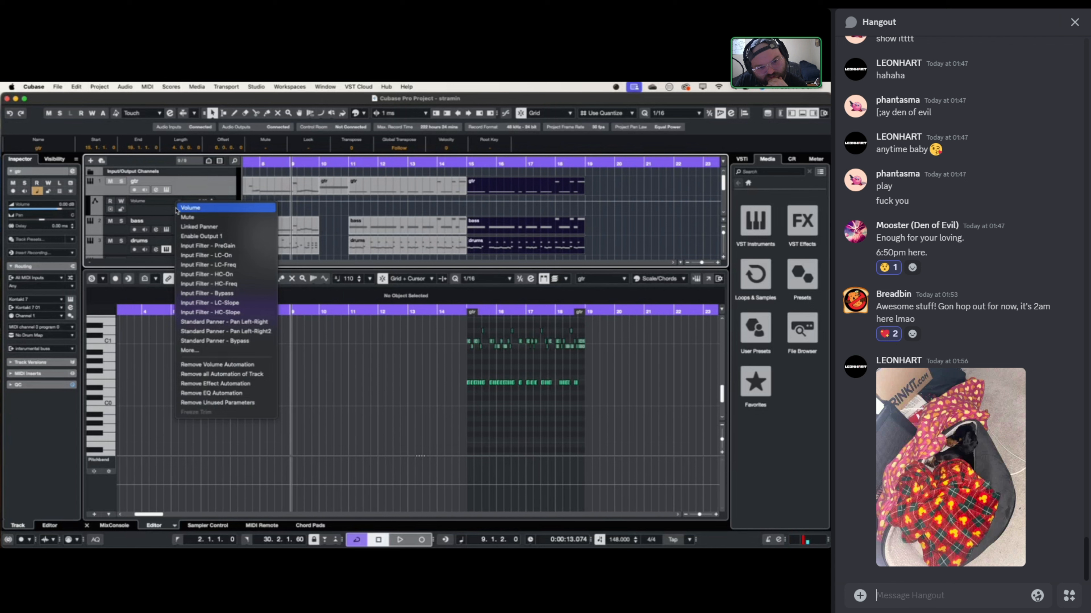
{"action": "left_click", "coordinate": [228, 326]}
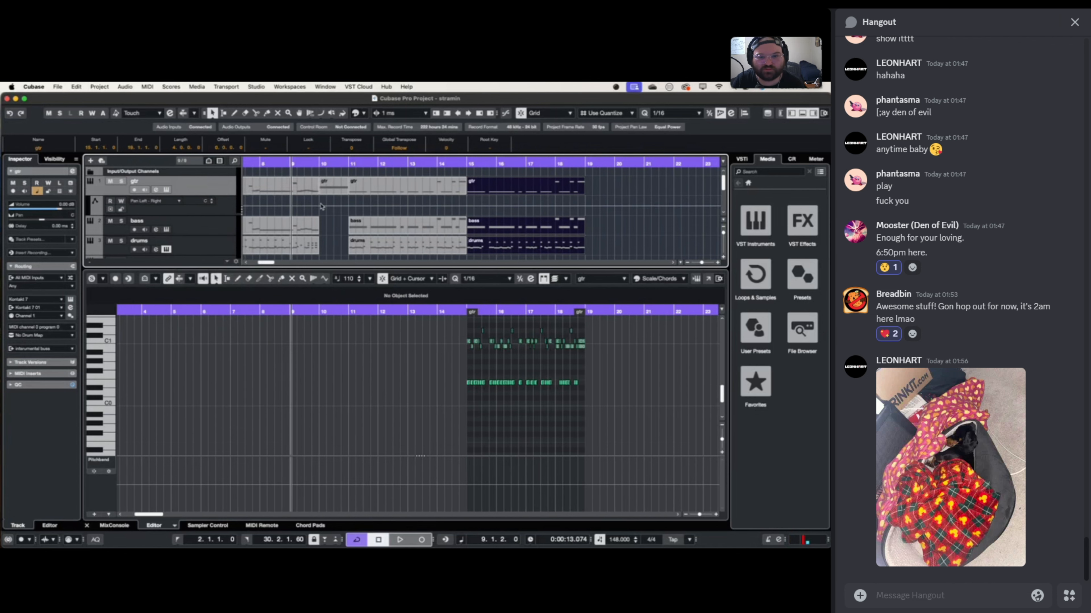
- Add pan automation points across bar 10 of the gtr track and set the one at 10.1.1.0 to L
{"action": "scroll", "coordinate": [322, 207], "scroll_direction": "down", "scroll_amount": 3}
{"action": "scroll", "coordinate": [322, 203], "scroll_direction": "up", "scroll_amount": 2}
{"action": "scroll", "coordinate": [322, 203], "scroll_direction": "right", "scroll_amount": 1}
{"action": "scroll", "coordinate": [299, 186], "scroll_direction": "up", "scroll_amount": 5}
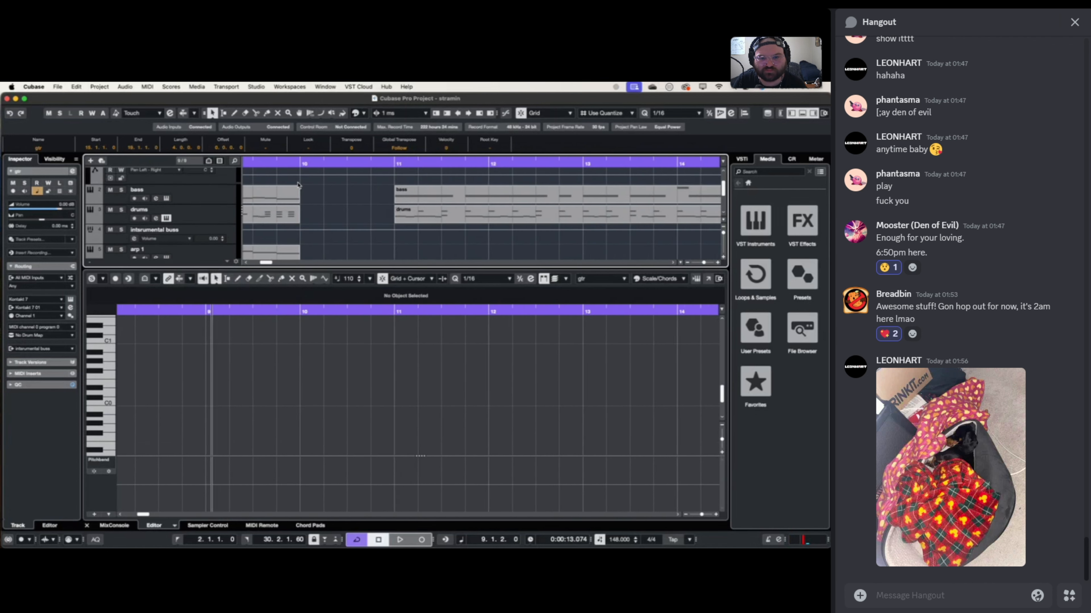
{"action": "scroll", "coordinate": [298, 185], "scroll_direction": "up", "scroll_amount": 5}
{"action": "scroll", "coordinate": [298, 185], "scroll_direction": "up", "scroll_amount": 2}
{"action": "scroll", "coordinate": [299, 185], "scroll_direction": "right", "scroll_amount": 2}
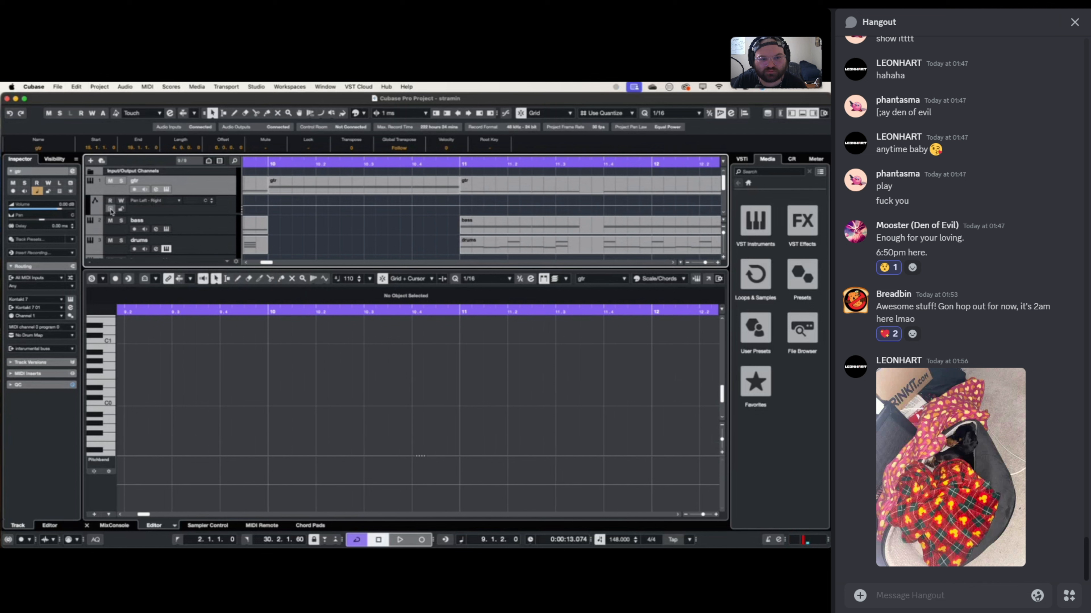
{"action": "left_click", "coordinate": [271, 206]}
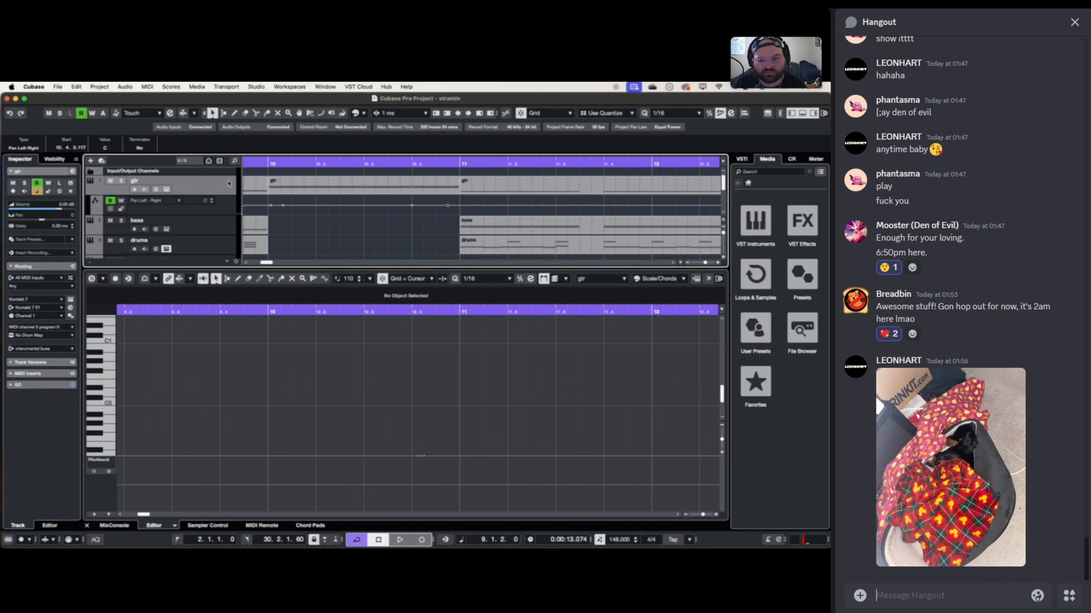
{"action": "scroll", "coordinate": [260, 207], "scroll_direction": "down", "scroll_amount": 2}
{"action": "scroll", "coordinate": [260, 207], "scroll_direction": "up", "scroll_amount": 5}
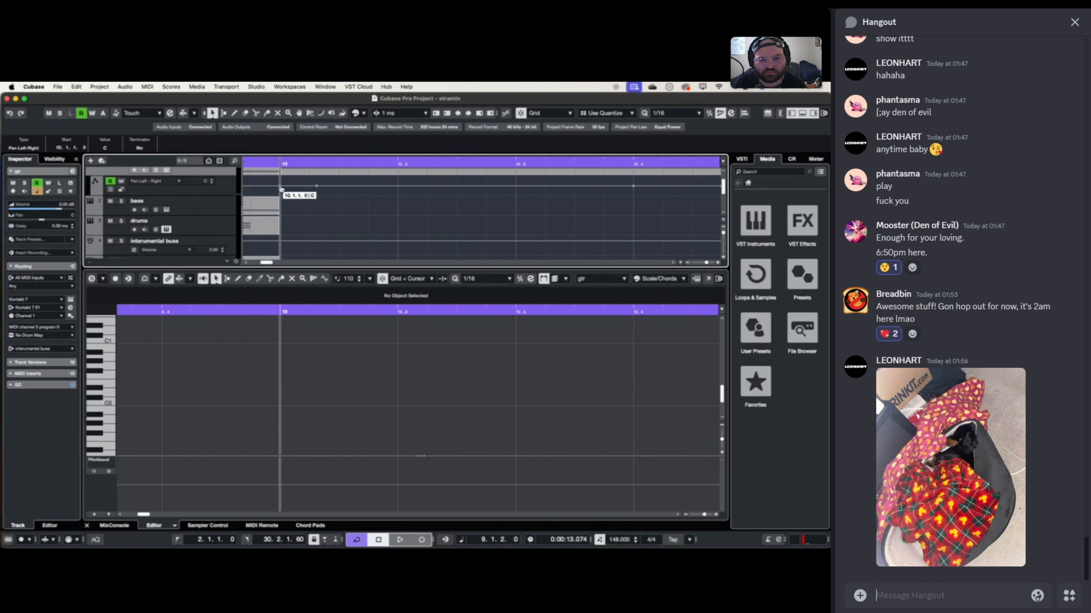
{"action": "left_click_drag", "start_coordinate": [318, 188], "coordinate": [286, 163]}
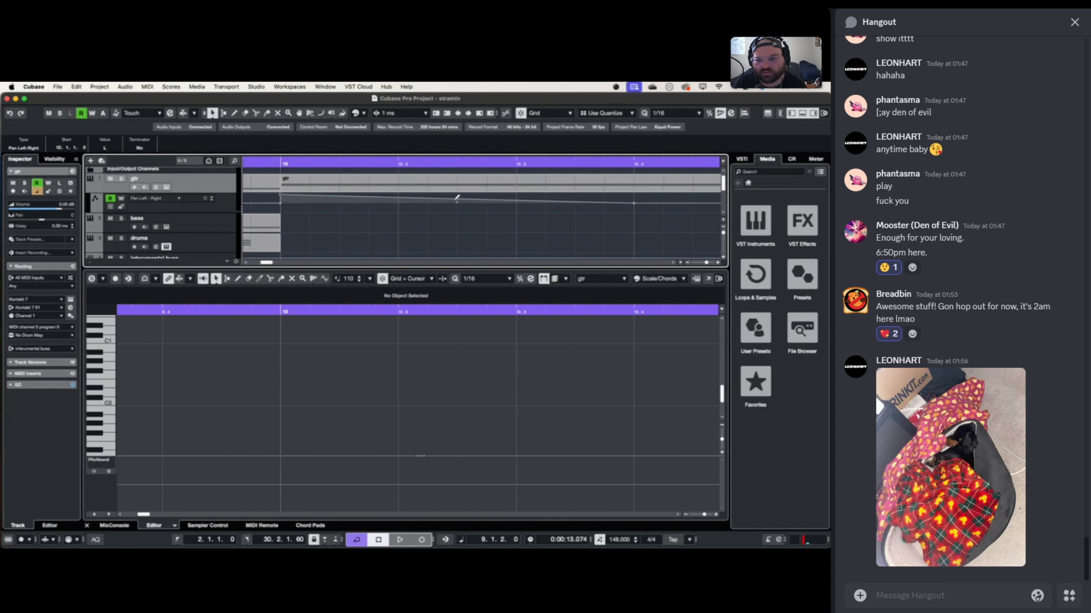
- Hold the gtr pan at L up to the end of bar 10, returning to centre at bar 11
{"action": "mouse_move", "coordinate": [457, 202]}
{"action": "left_mouse_down"}
{"action": "mouse_move", "coordinate": [489, 190]}
{"action": "mouse_move", "coordinate": [515, 200]}
{"action": "left_mouse_up"}
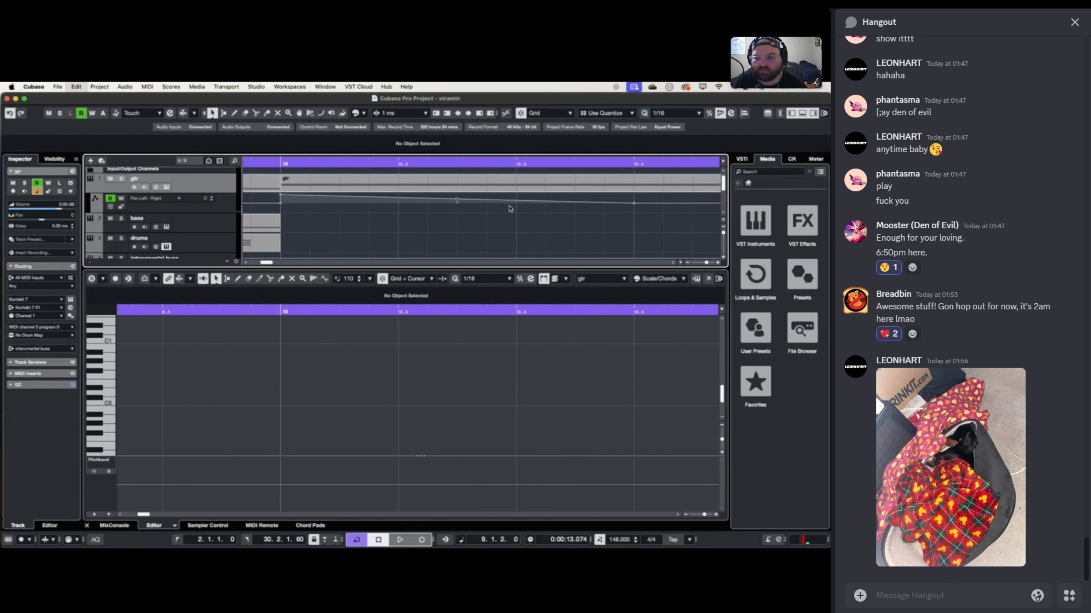
{"action": "left_click", "coordinate": [634, 206]}
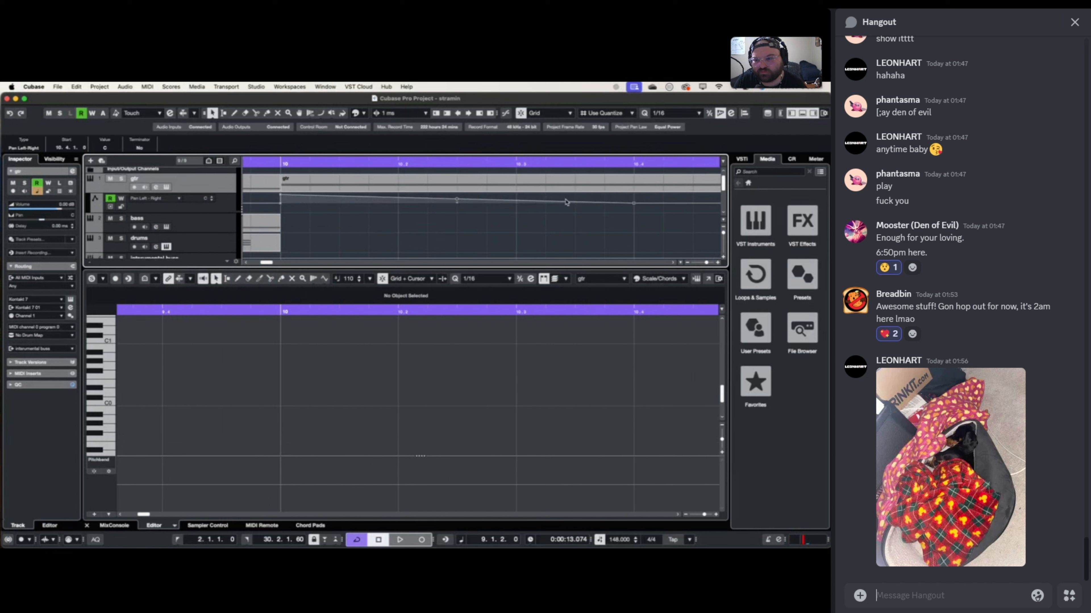
{"action": "scroll", "coordinate": [563, 212], "scroll_direction": "right", "scroll_amount": 3}
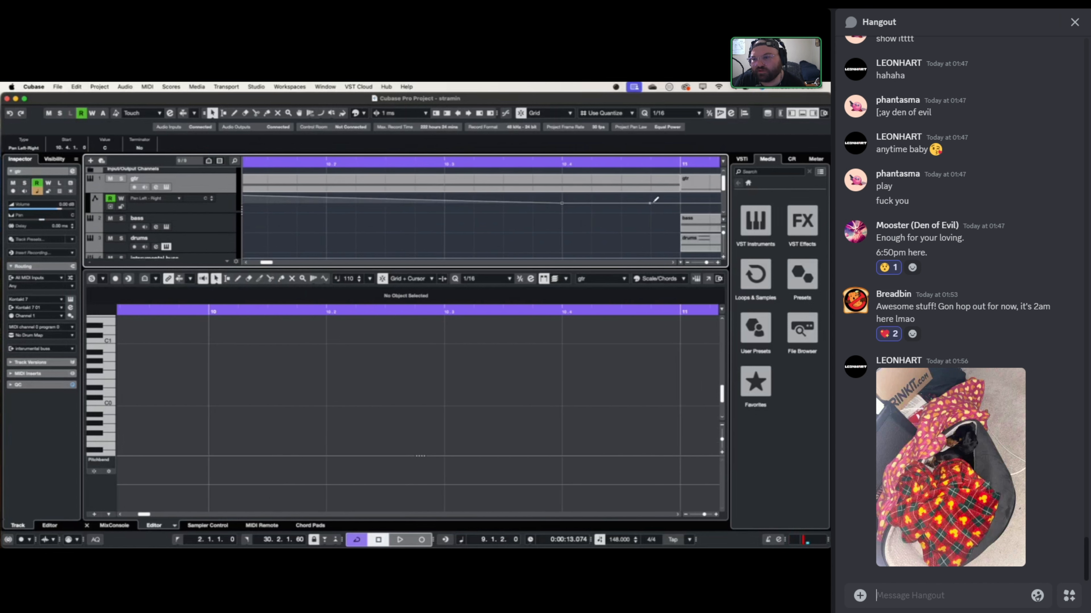
{"action": "mouse_move", "coordinate": [651, 203]}
{"action": "left_mouse_down"}
{"action": "mouse_move", "coordinate": [675, 206]}
{"action": "mouse_move", "coordinate": [653, 201]}
{"action": "left_mouse_up"}
{"action": "left_click_drag", "start_coordinate": [561, 202], "coordinate": [672, 161]}
- Play back the transition through bar 10 with the gtr panned left
{"action": "key", "text": "space"}
{"action": "scroll", "coordinate": [331, 211], "scroll_direction": "down", "scroll_amount": 6}
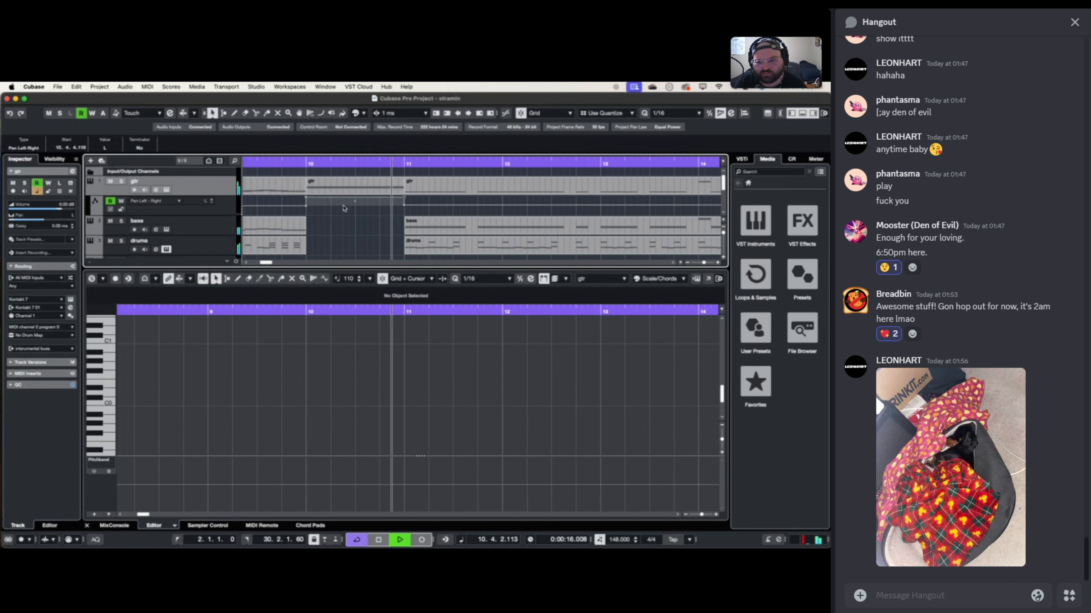
{"action": "scroll", "coordinate": [352, 193], "scroll_direction": "down", "scroll_amount": 8}
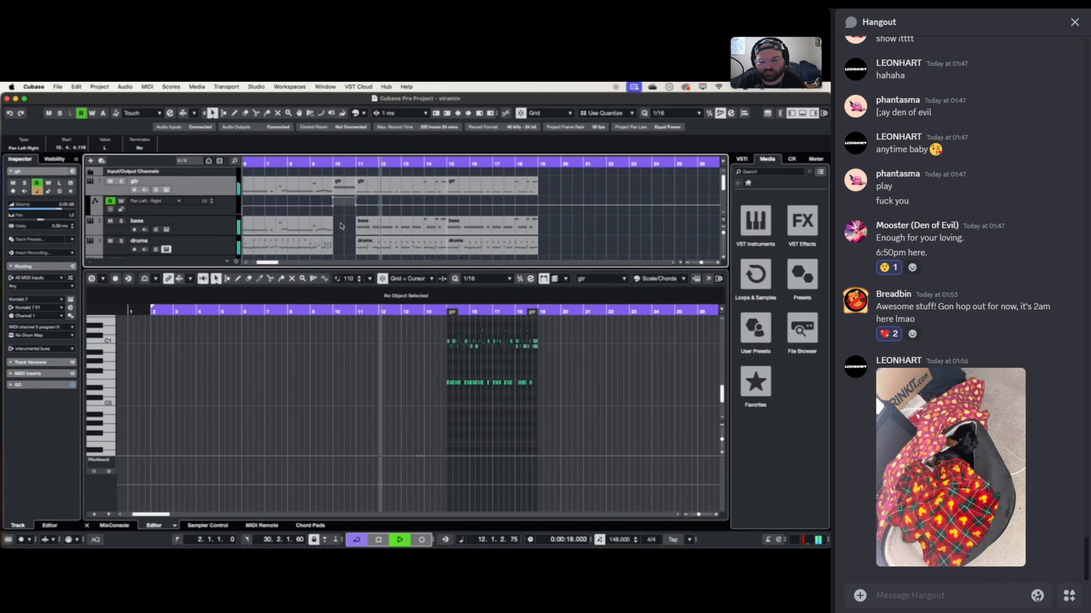
{"action": "left_click", "coordinate": [317, 163]}
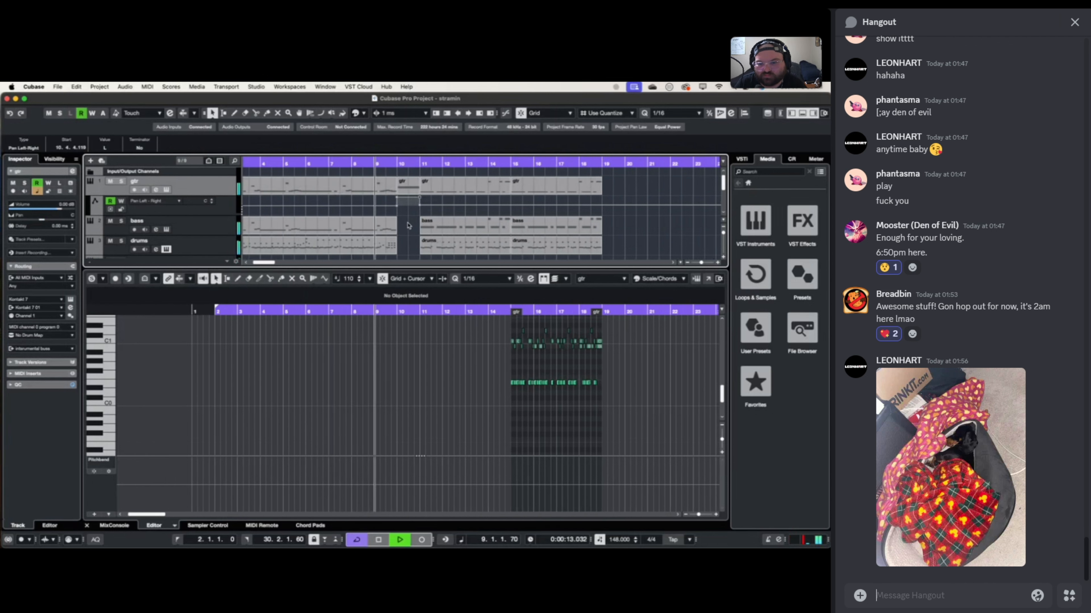
{"action": "scroll", "coordinate": [409, 222], "scroll_direction": "up", "scroll_amount": 8}
{"action": "key", "text": "space"}
- Switch the gtr pan automation from L to R at 10.3.1.0 and hold R until the end of bar 10
{"action": "scroll", "coordinate": [415, 206], "scroll_direction": "up", "scroll_amount": 5}
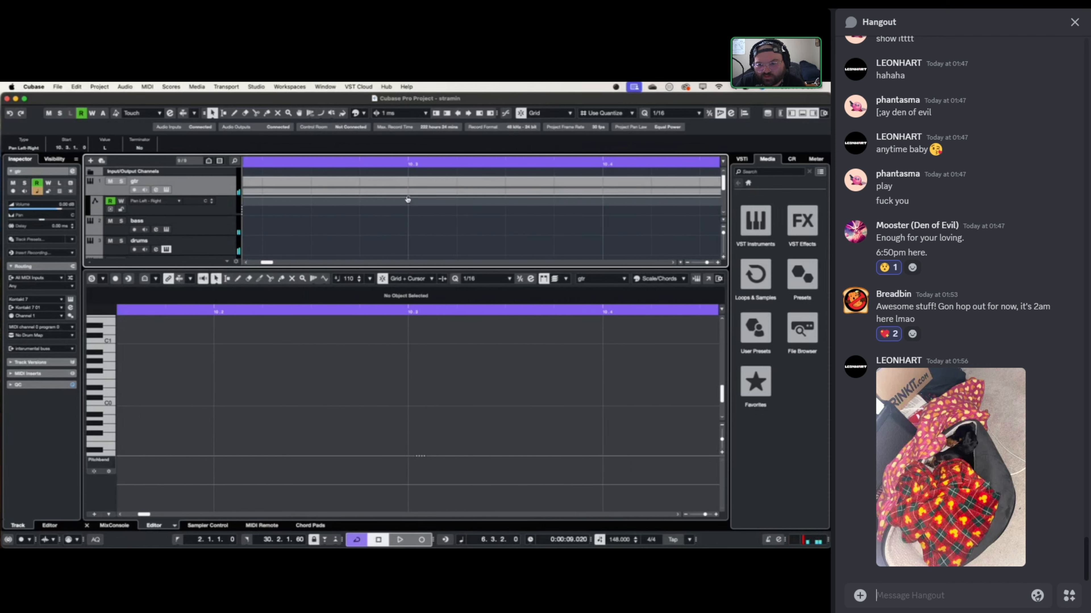
{"action": "left_click", "coordinate": [407, 198]}
{"action": "left_click_drag", "start_coordinate": [409, 200], "coordinate": [418, 220]}
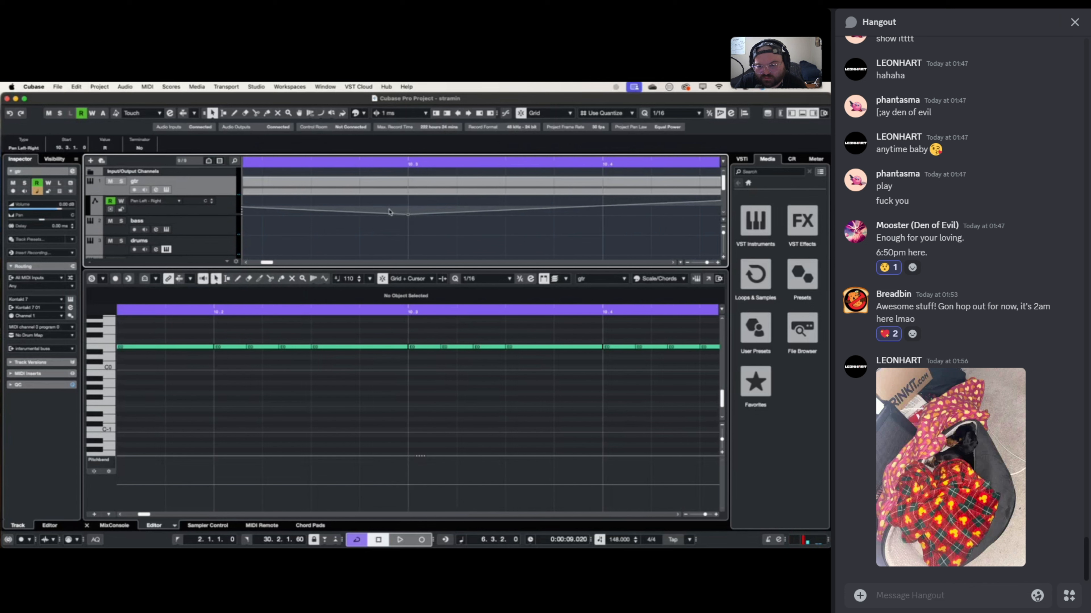
{"action": "left_click_drag", "start_coordinate": [358, 216], "coordinate": [424, 177]}
{"action": "scroll", "coordinate": [470, 204], "scroll_direction": "right", "scroll_amount": 5}
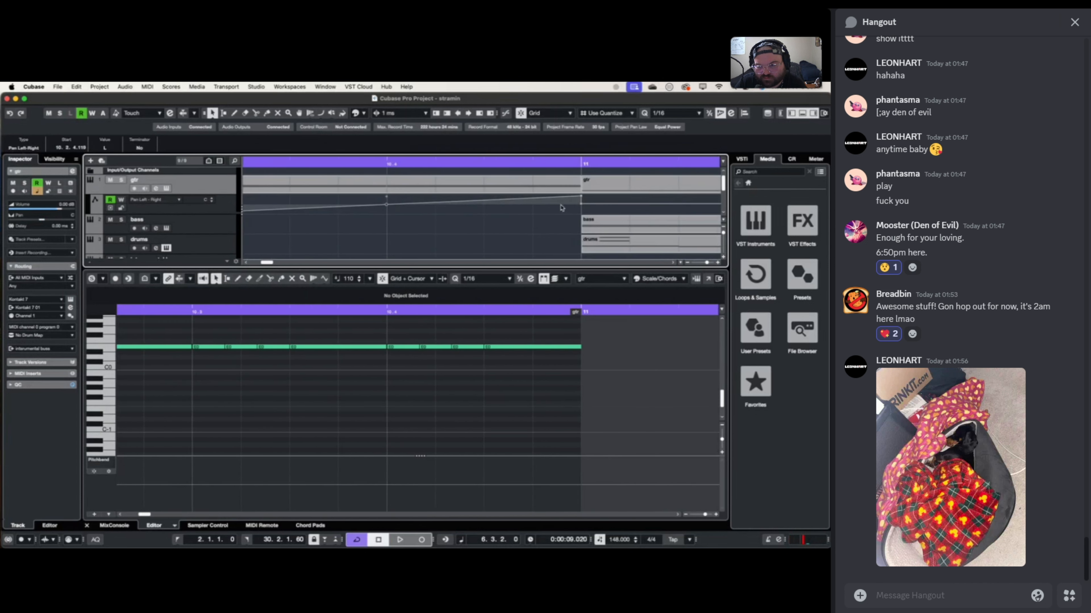
{"action": "left_click_drag", "start_coordinate": [580, 198], "coordinate": [581, 211]}
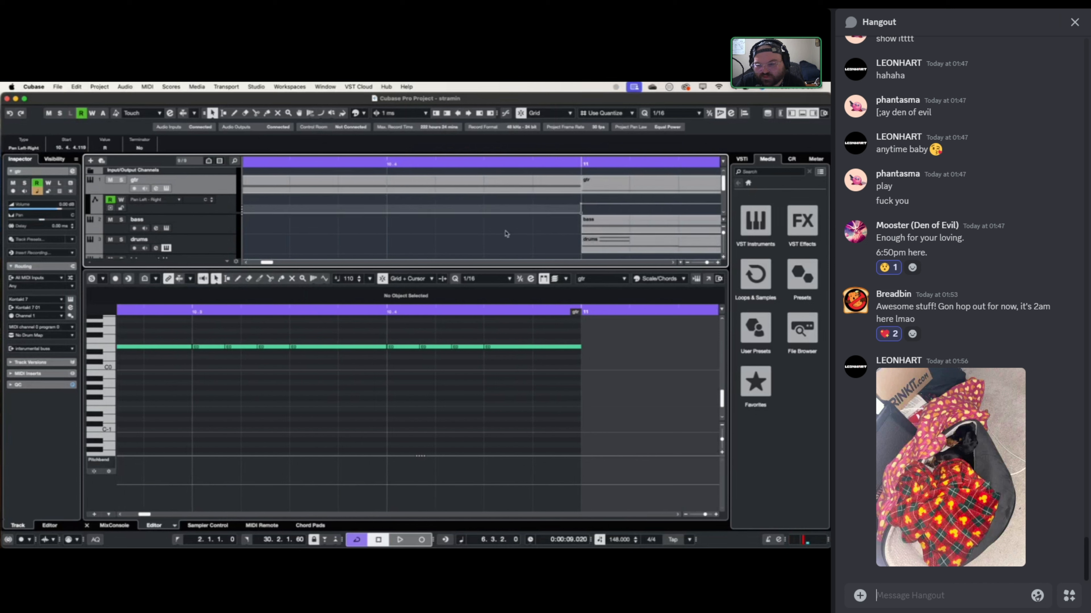
{"action": "scroll", "coordinate": [436, 212], "scroll_direction": "down", "scroll_amount": 5}
{"action": "scroll", "coordinate": [434, 211], "scroll_direction": "left", "scroll_amount": 2}
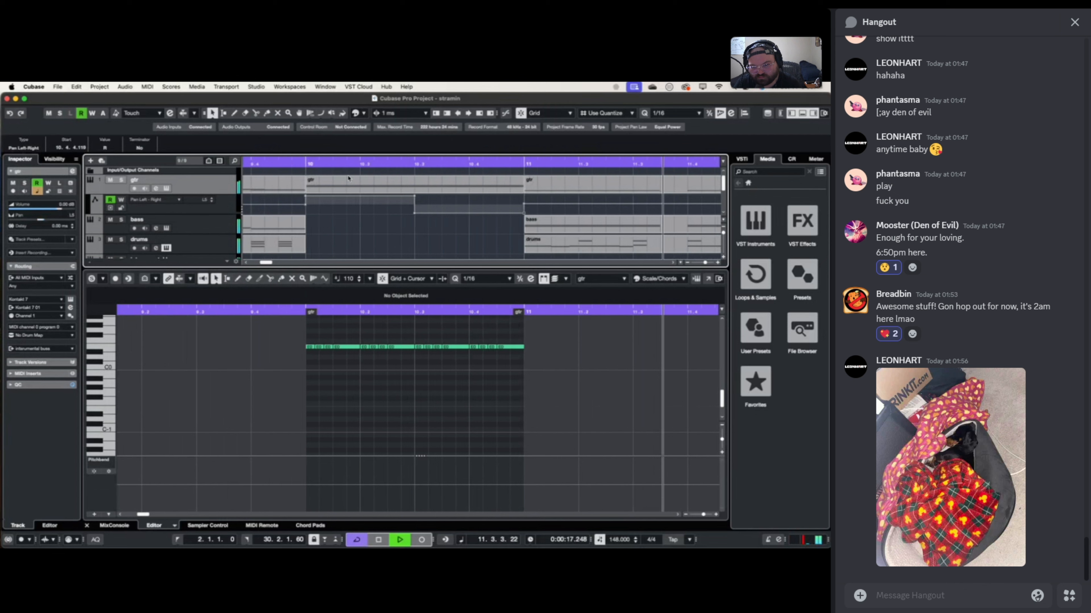
- Play back the left-to-right gtr pan in bar 10 and the riff through bar 17
{"action": "scroll", "coordinate": [417, 209], "scroll_direction": "down", "scroll_amount": 8}
{"action": "scroll", "coordinate": [418, 210], "scroll_direction": "right", "scroll_amount": 8}
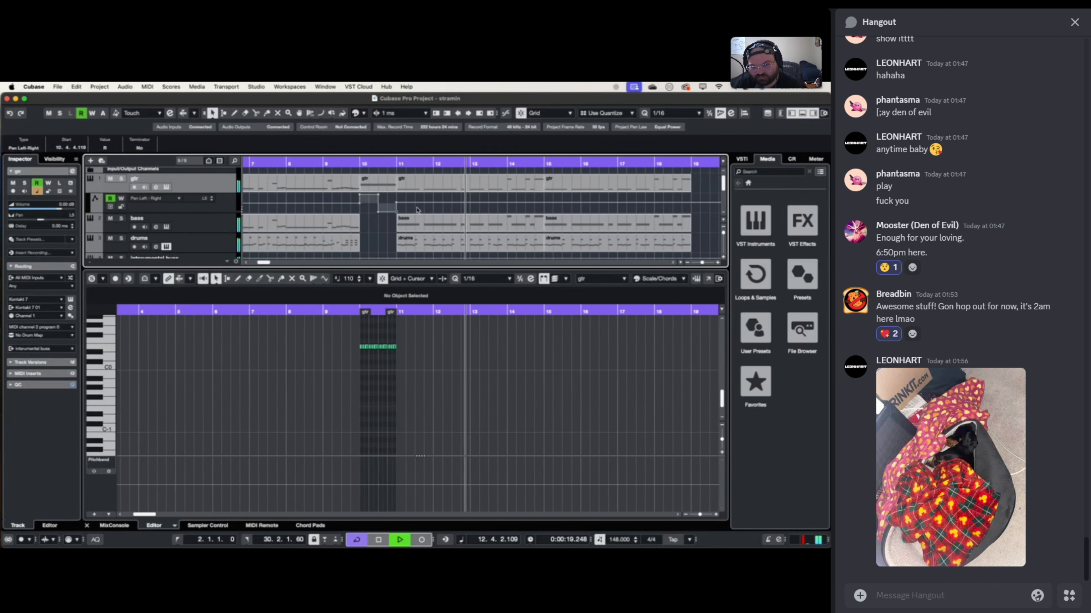
{"action": "scroll", "coordinate": [417, 210], "scroll_direction": "down", "scroll_amount": 2}
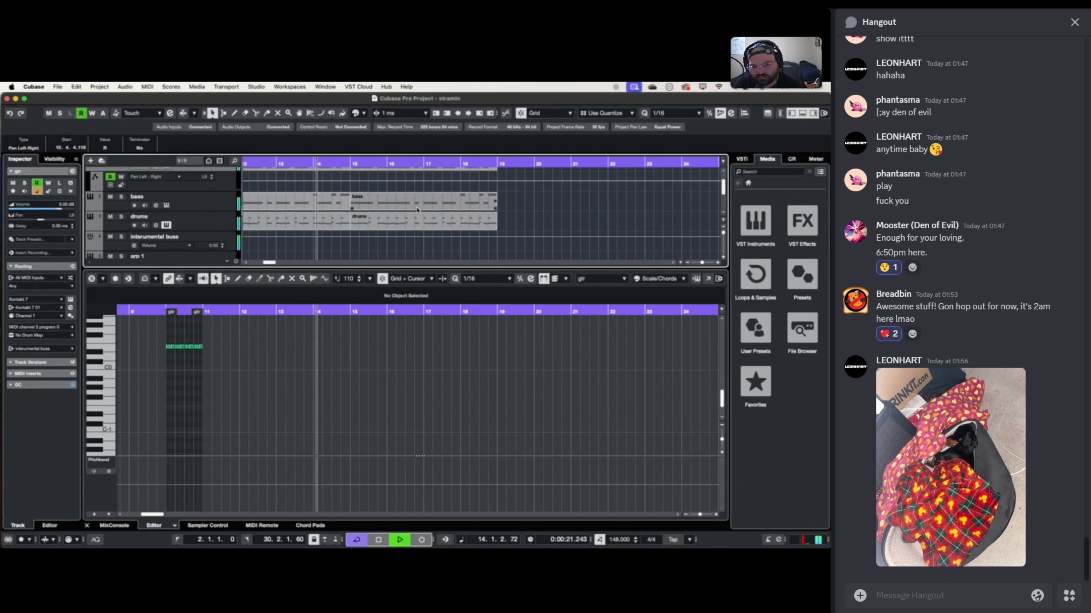
{"action": "scroll", "coordinate": [417, 210], "scroll_direction": "left", "scroll_amount": 2}
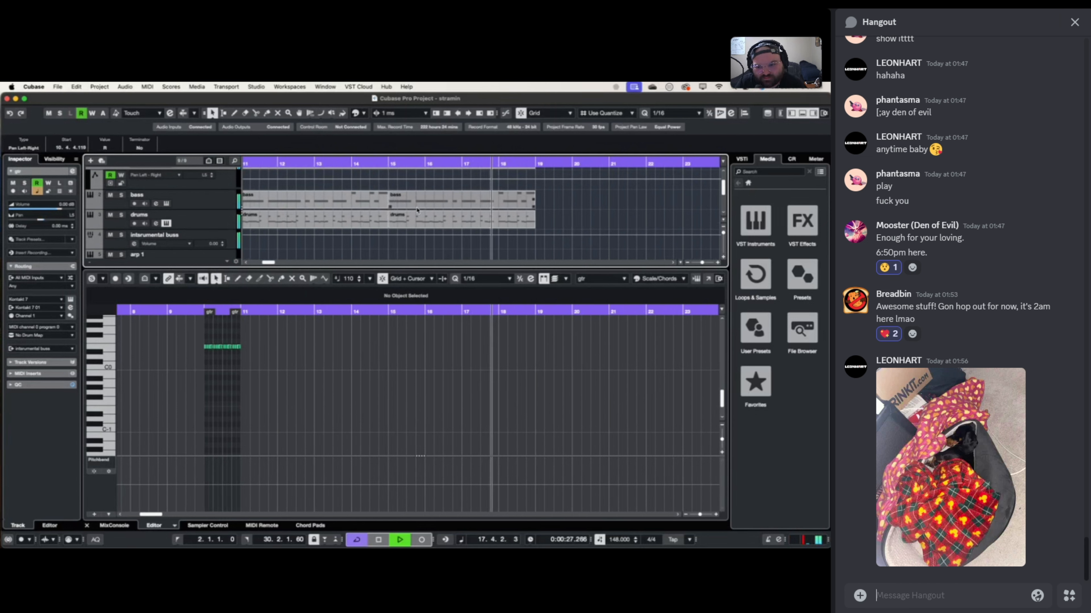
{"action": "key", "text": "space"}
- Open the repeated bass part from bar 15 for note editing and examine its notes in bar 18
{"action": "left_click", "coordinate": [509, 202]}
{"action": "scroll", "coordinate": [509, 201], "scroll_direction": "right", "scroll_amount": 3}
{"action": "scroll", "coordinate": [509, 201], "scroll_direction": "up", "scroll_amount": 1}
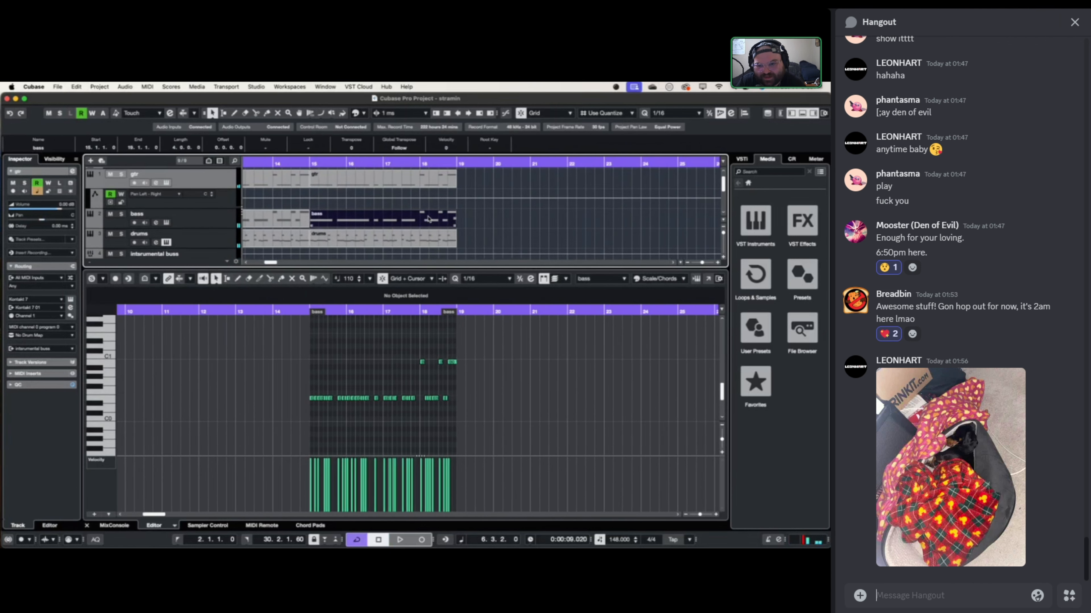
{"action": "double_click", "coordinate": [429, 219]}
{"action": "scroll", "coordinate": [432, 396], "scroll_direction": "up", "scroll_amount": 5}
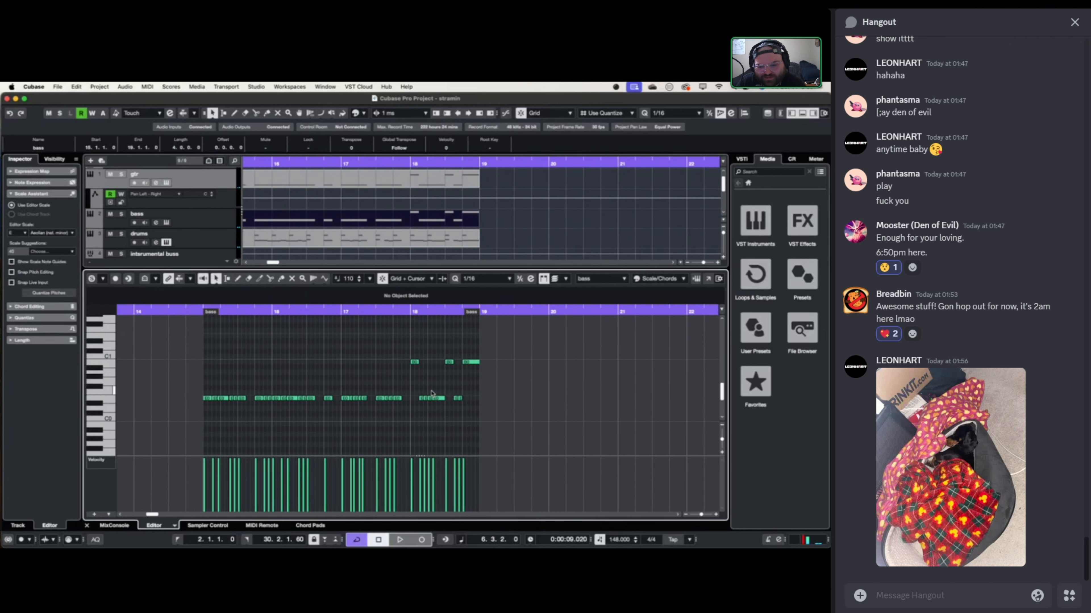
{"action": "scroll", "coordinate": [434, 394], "scroll_direction": "right", "scroll_amount": 2}
{"action": "scroll", "coordinate": [433, 395], "scroll_direction": "up", "scroll_amount": 4}
- Open the repeated gtr part from bar 15 and transpose its second chord in bar 18 down one octave
{"action": "left_click", "coordinate": [387, 190]}
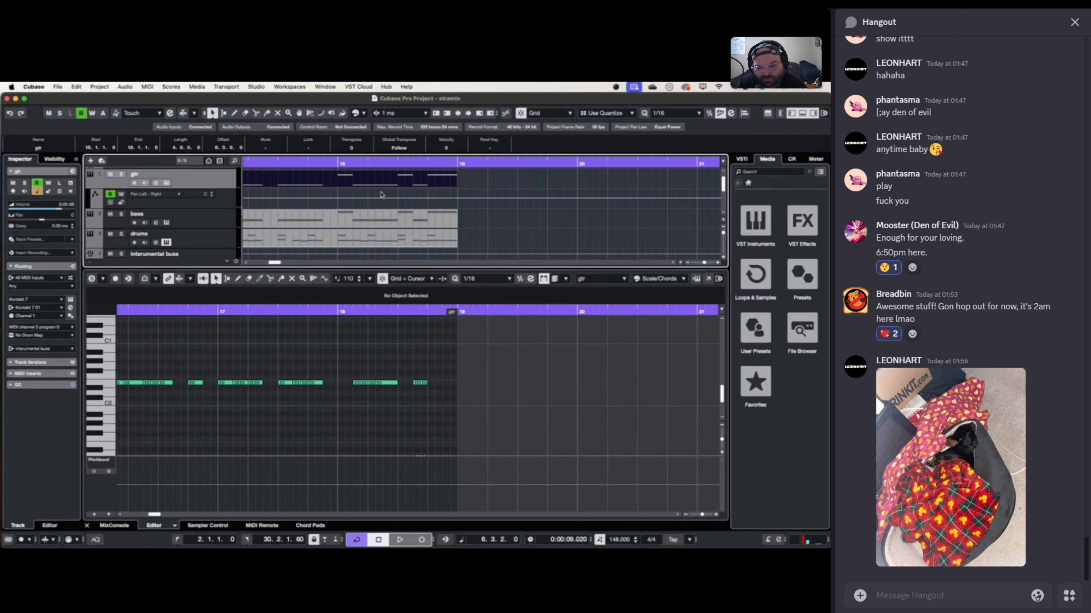
{"action": "scroll", "coordinate": [364, 366], "scroll_direction": "up", "scroll_amount": 2}
{"action": "scroll", "coordinate": [364, 365], "scroll_direction": "right", "scroll_amount": 1}
{"action": "scroll", "coordinate": [364, 364], "scroll_direction": "up", "scroll_amount": 4}
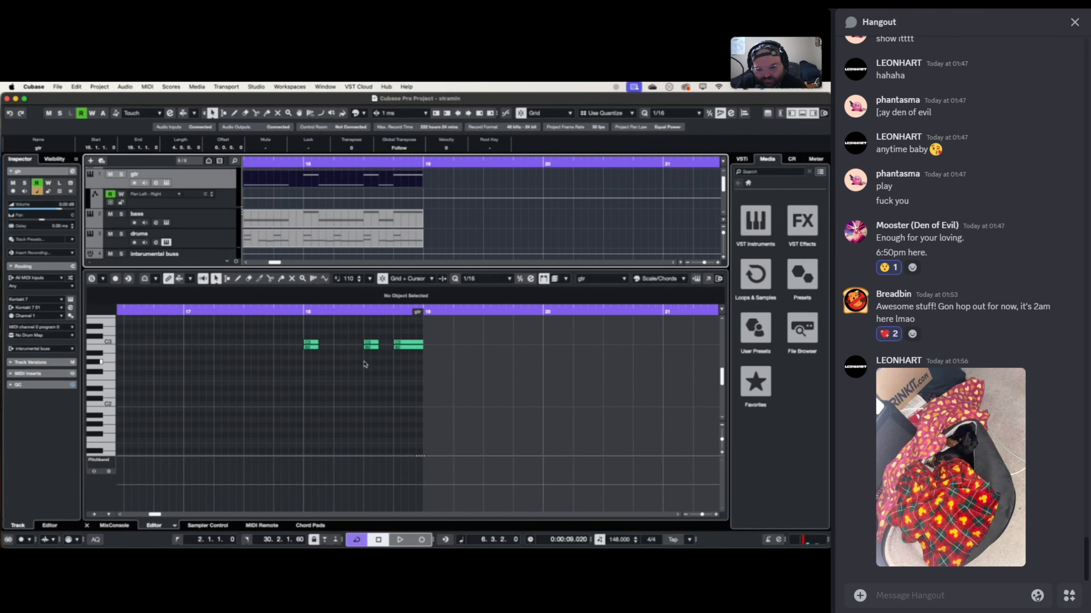
{"action": "left_click", "coordinate": [309, 343]}
{"action": "left_click_drag", "start_coordinate": [383, 328], "coordinate": [358, 379]}
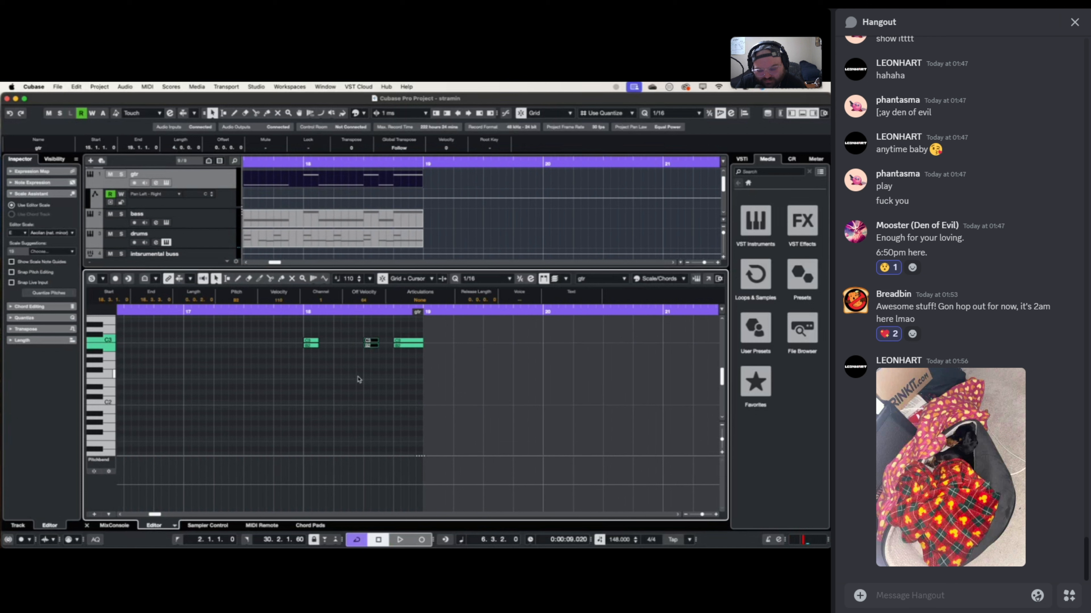
{"action": "key", "text": "shift+Down"}
- Transpose the last gtr chord of bar 18, starting at 18.4.1.0, down one octave
{"action": "left_click_drag", "start_coordinate": [400, 326], "coordinate": [418, 365]}
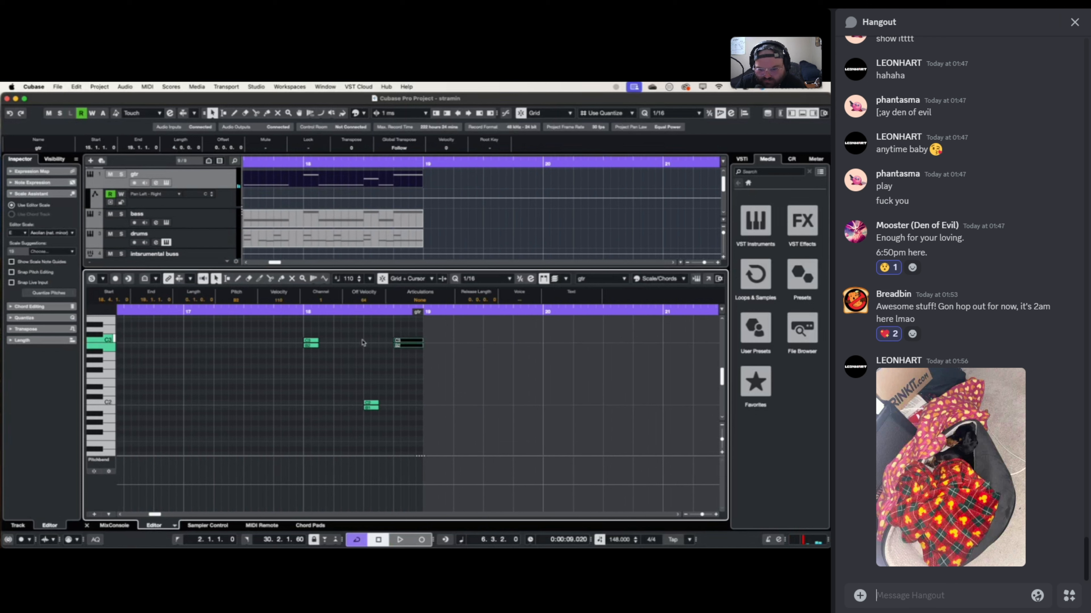
{"action": "left_click", "coordinate": [433, 343]}
{"action": "left_click_drag", "start_coordinate": [432, 340], "coordinate": [424, 383]}
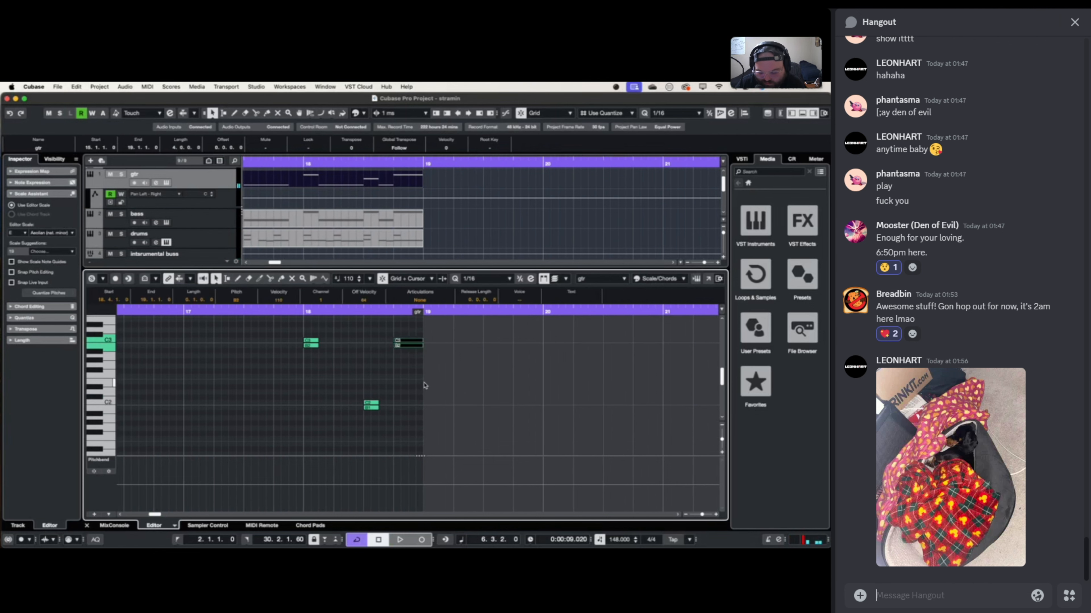
{"action": "key", "text": "shift+Down"}
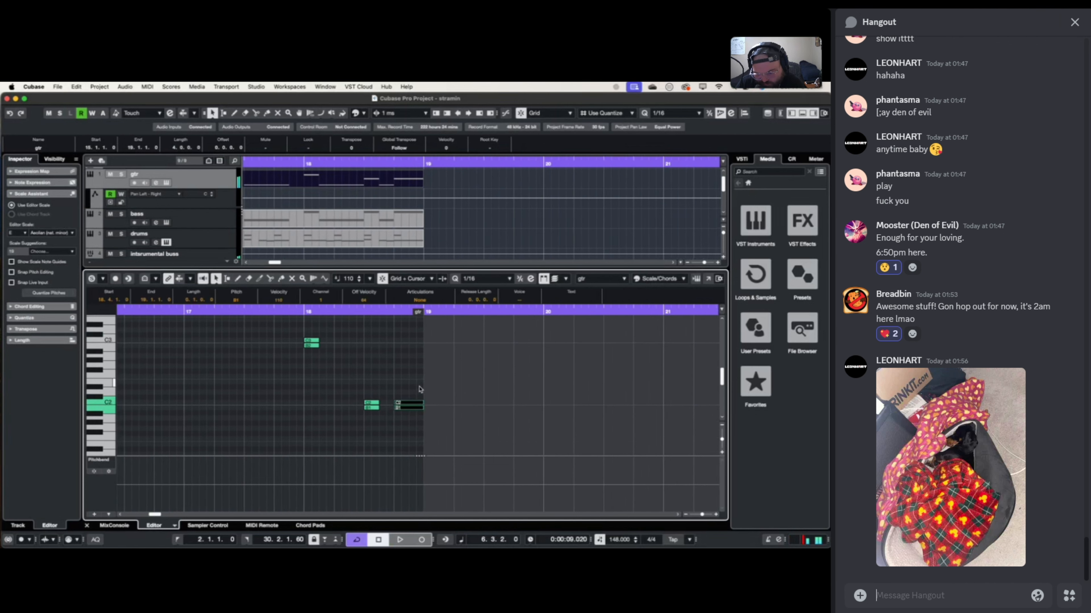
- Raise the upper note of the last gtr chord in bar 18 to A#2
{"action": "left_click_drag", "start_coordinate": [380, 395], "coordinate": [413, 403]}
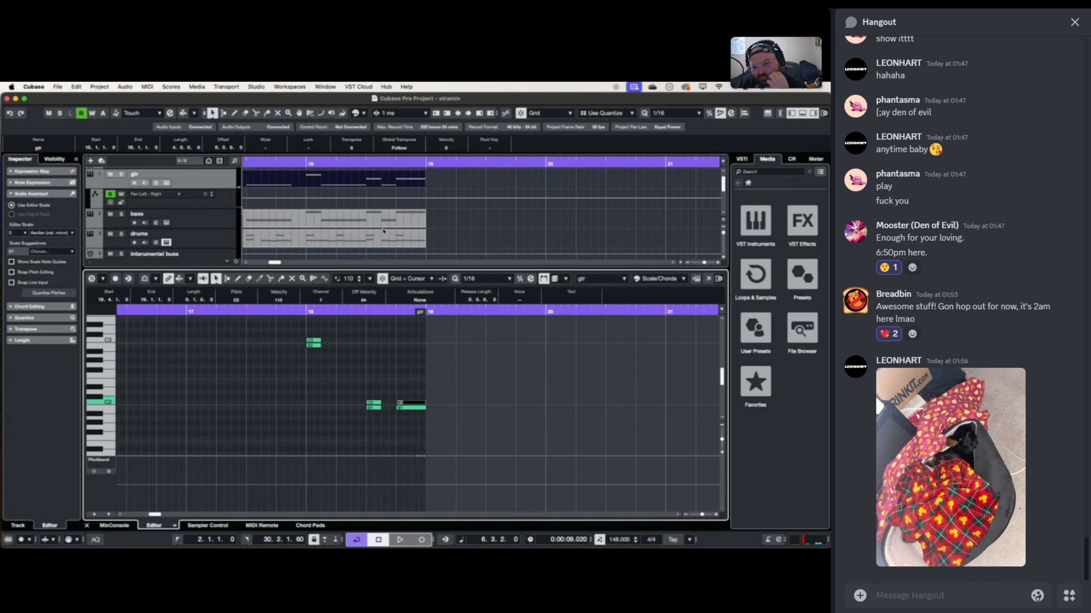
{"action": "scroll", "coordinate": [381, 231], "scroll_direction": "left", "scroll_amount": 8}
{"action": "scroll", "coordinate": [396, 230], "scroll_direction": "left", "scroll_amount": 10}
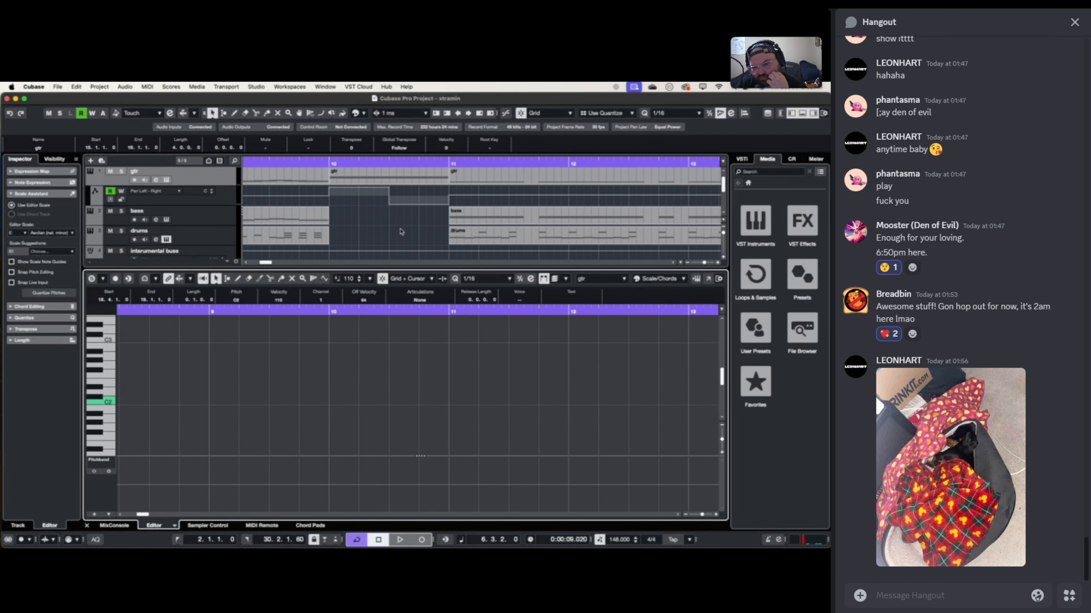
{"action": "scroll", "coordinate": [560, 215], "scroll_direction": "right", "scroll_amount": 10}
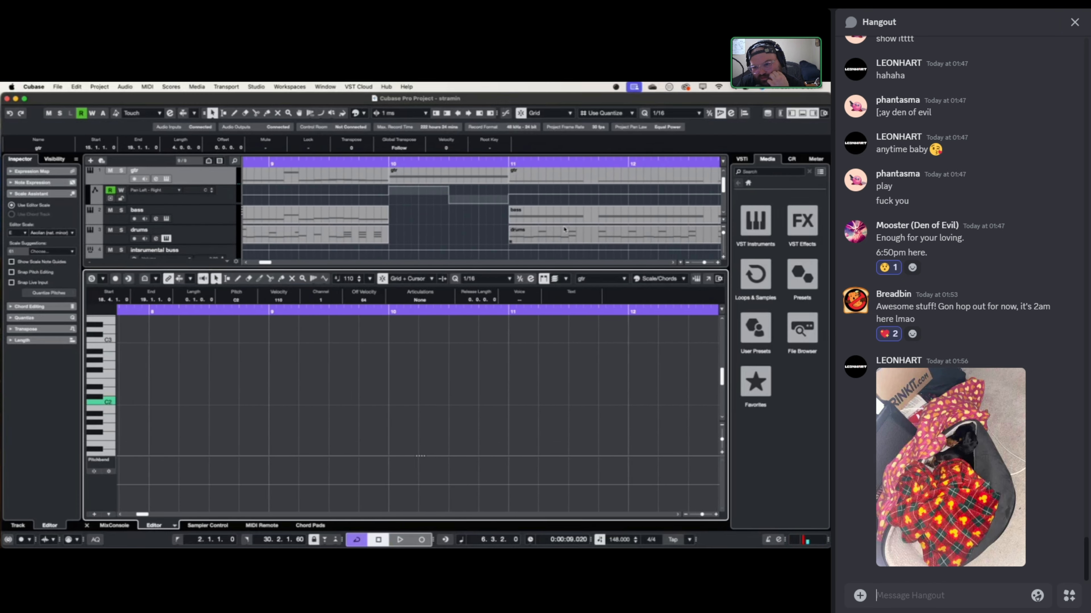
{"action": "scroll", "coordinate": [562, 229], "scroll_direction": "right", "scroll_amount": 5}
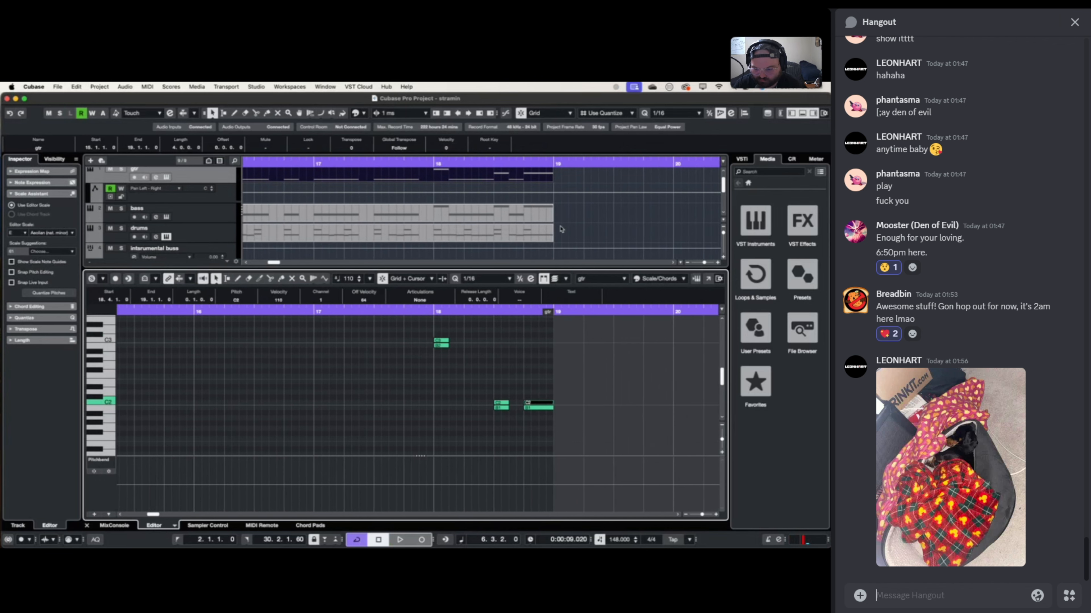
{"action": "key", "text": "Up"}
{"action": "key", "text": "Up"}
{"action": "key", "text": "Up"}
{"action": "key", "text": "Up"}
{"action": "key", "text": "Up"}
{"action": "key", "text": "Up"}
{"action": "key", "text": "Up"}
{"action": "key", "text": "Up"}
{"action": "key", "text": "Up"}
{"action": "key", "text": "Up"}
{"action": "key", "text": "Up"}
{"action": "key", "text": "Up"}
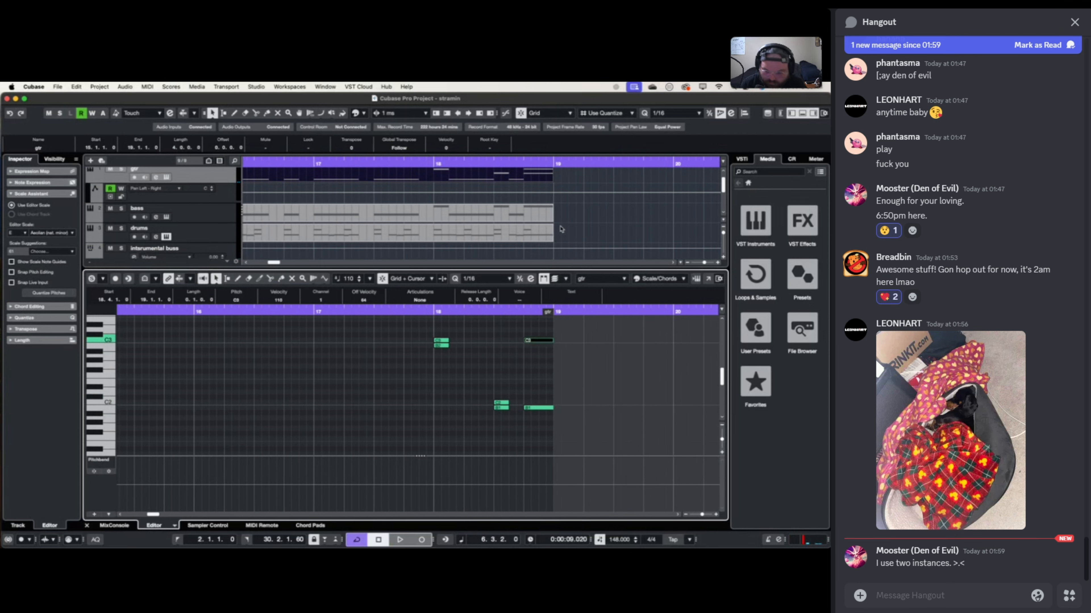
{"action": "key", "text": "Down"}
{"action": "key", "text": "Down"}
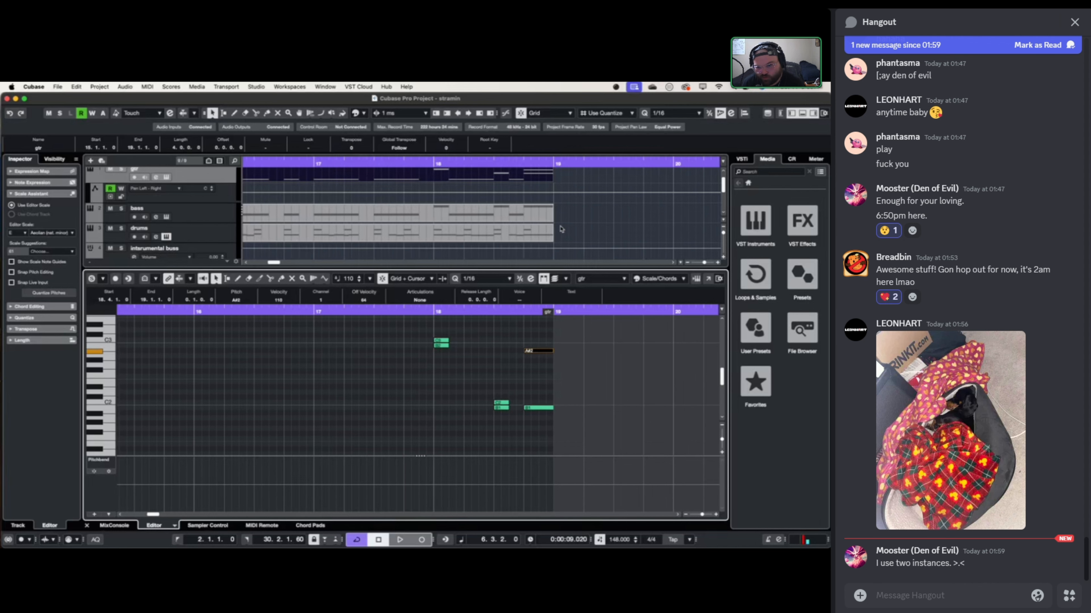
- Review the arrangement of the gtr, bass and drums parts between bars 7 and 16
{"action": "scroll", "coordinate": [560, 229], "scroll_direction": "down", "scroll_amount": 3}
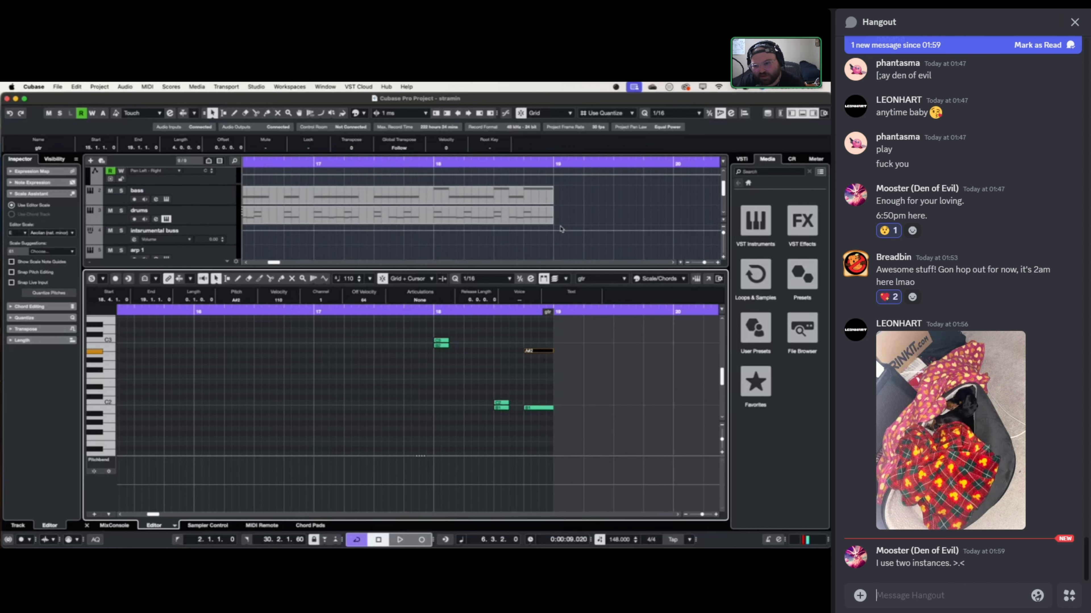
{"action": "scroll", "coordinate": [560, 229], "scroll_direction": "left", "scroll_amount": 6}
{"action": "scroll", "coordinate": [559, 232], "scroll_direction": "up", "scroll_amount": 4}
{"action": "scroll", "coordinate": [560, 232], "scroll_direction": "left", "scroll_amount": 10}
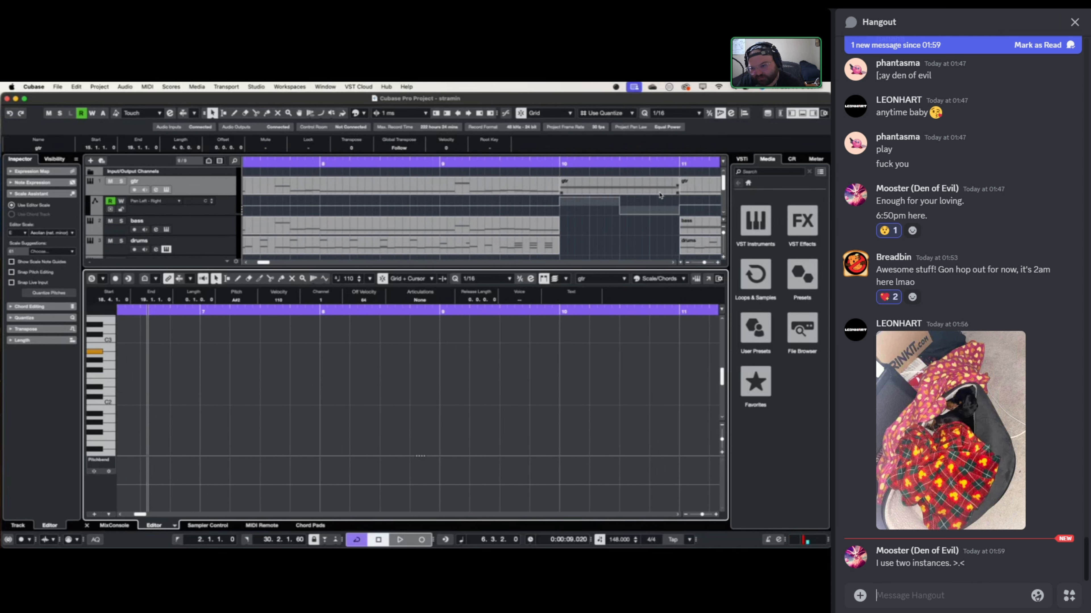
{"action": "scroll", "coordinate": [653, 198], "scroll_direction": "right", "scroll_amount": 3}
{"action": "scroll", "coordinate": [654, 200], "scroll_direction": "down", "scroll_amount": 1}
{"action": "scroll", "coordinate": [654, 200], "scroll_direction": "right", "scroll_amount": 5}
{"action": "scroll", "coordinate": [654, 201], "scroll_direction": "down", "scroll_amount": 1}
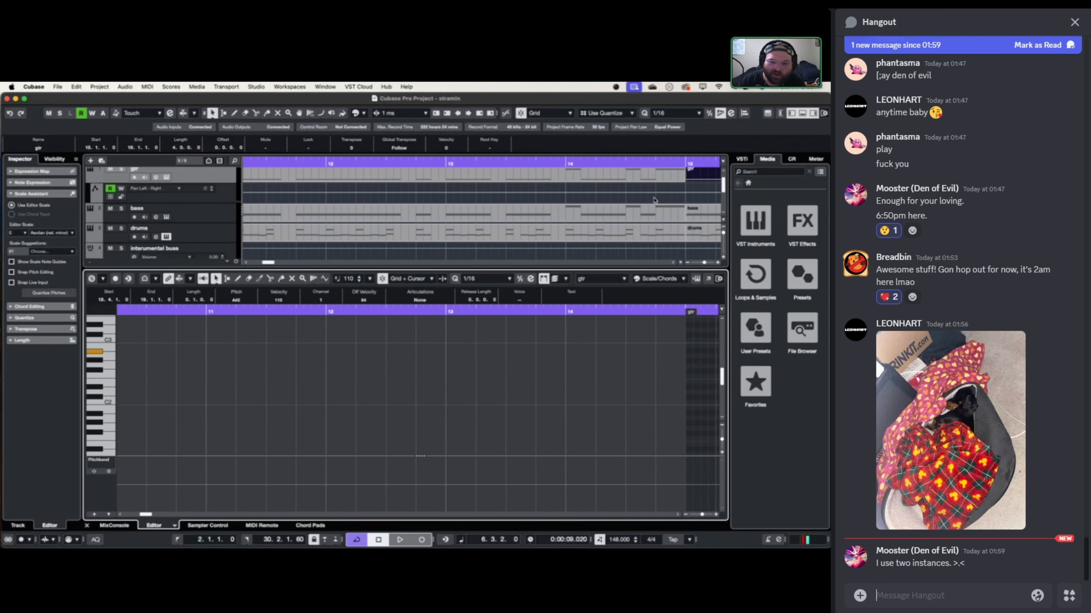
{"action": "scroll", "coordinate": [654, 201], "scroll_direction": "right", "scroll_amount": 2}
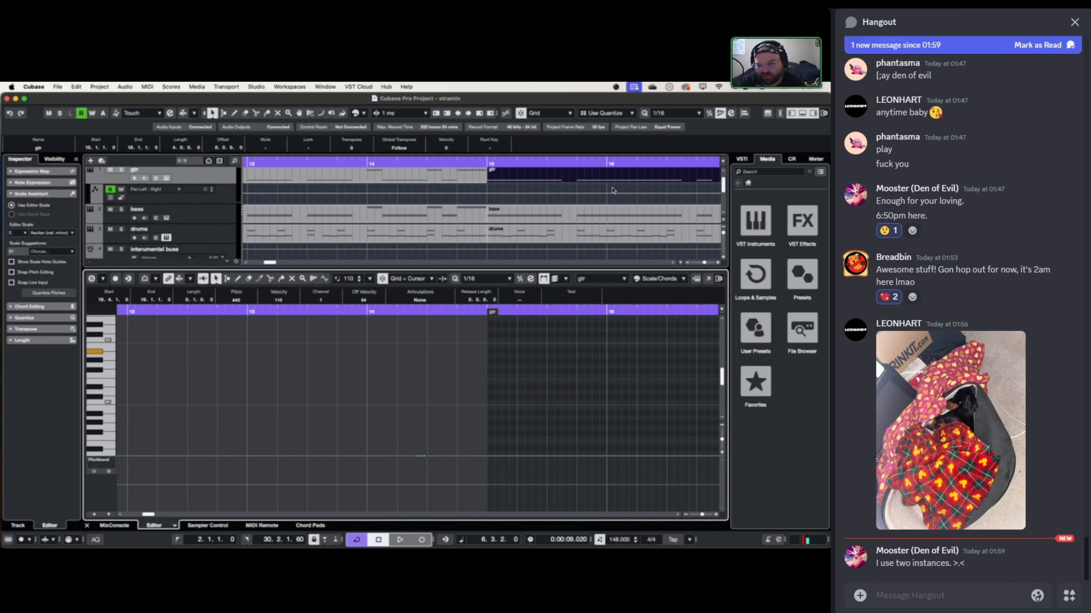
{"action": "right_click", "coordinate": [205, 176]}
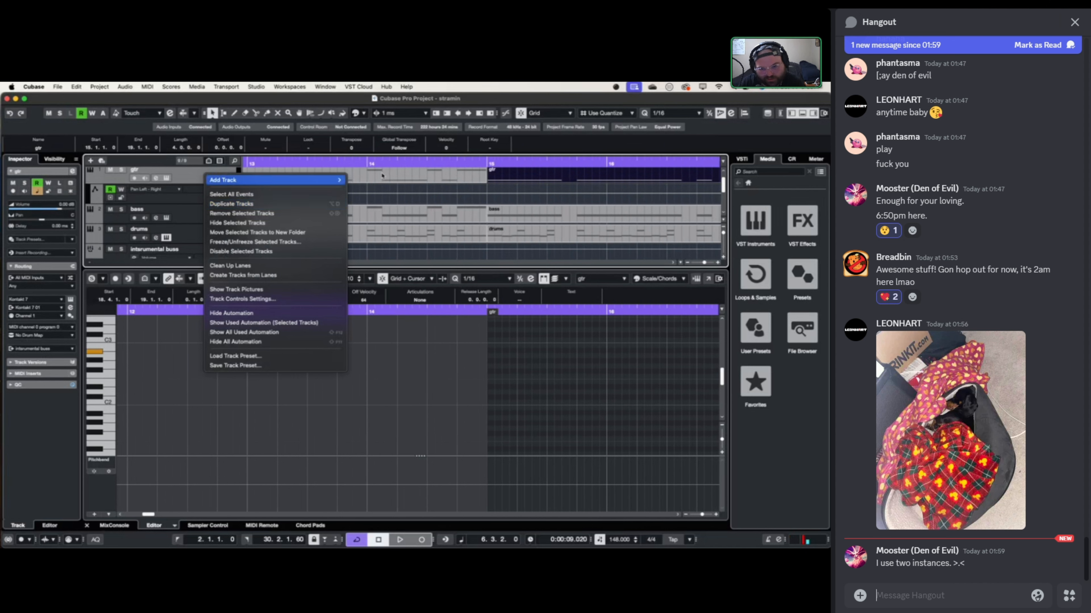
{"action": "left_click", "coordinate": [390, 153]}
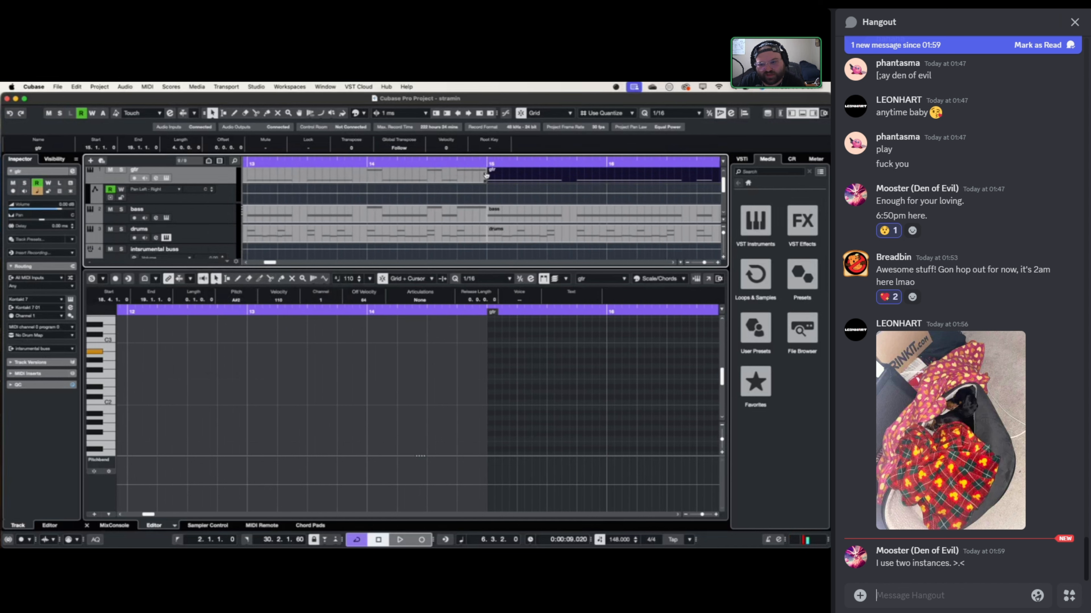
{"action": "scroll", "coordinate": [486, 175], "scroll_direction": "right", "scroll_amount": 3}
{"action": "scroll", "coordinate": [486, 175], "scroll_direction": "right", "scroll_amount": 3}
{"action": "scroll", "coordinate": [486, 175], "scroll_direction": "right", "scroll_amount": 5}
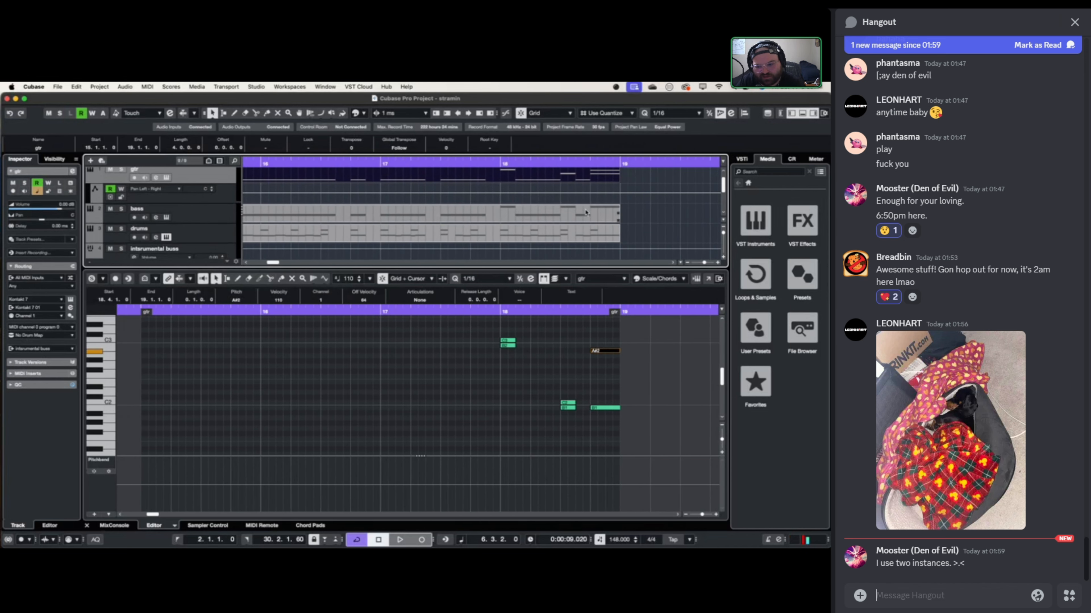
{"action": "scroll", "coordinate": [479, 217], "scroll_direction": "down", "scroll_amount": 8}
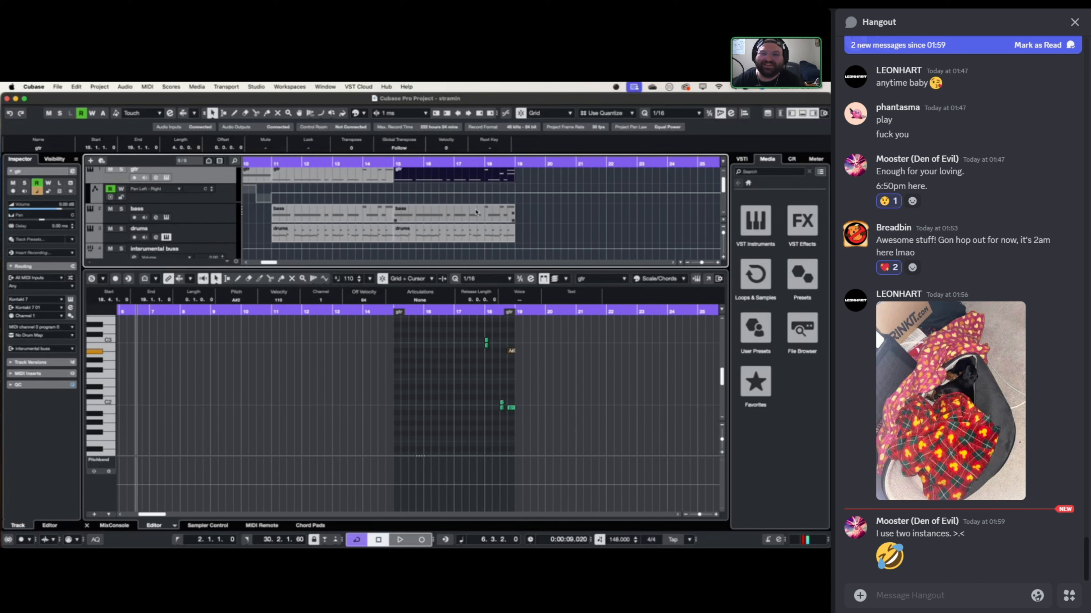
{"action": "scroll", "coordinate": [472, 212], "scroll_direction": "up", "scroll_amount": 1}
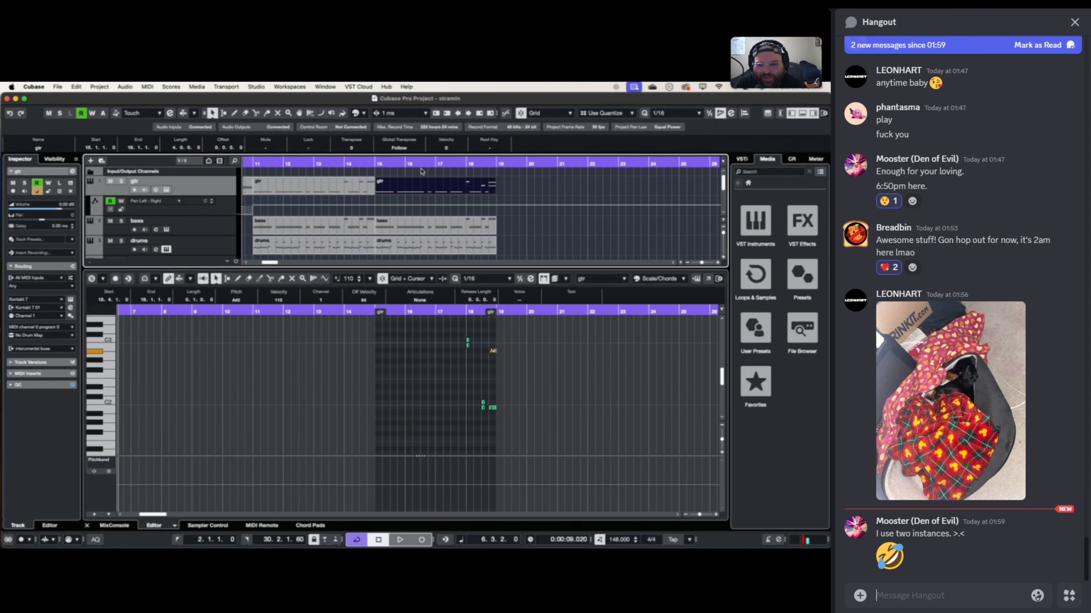
- Place the playback cursor at 14.4.4.0, just before the repeated riff, and look over the surrounding parts
{"action": "left_click", "coordinate": [372, 163]}
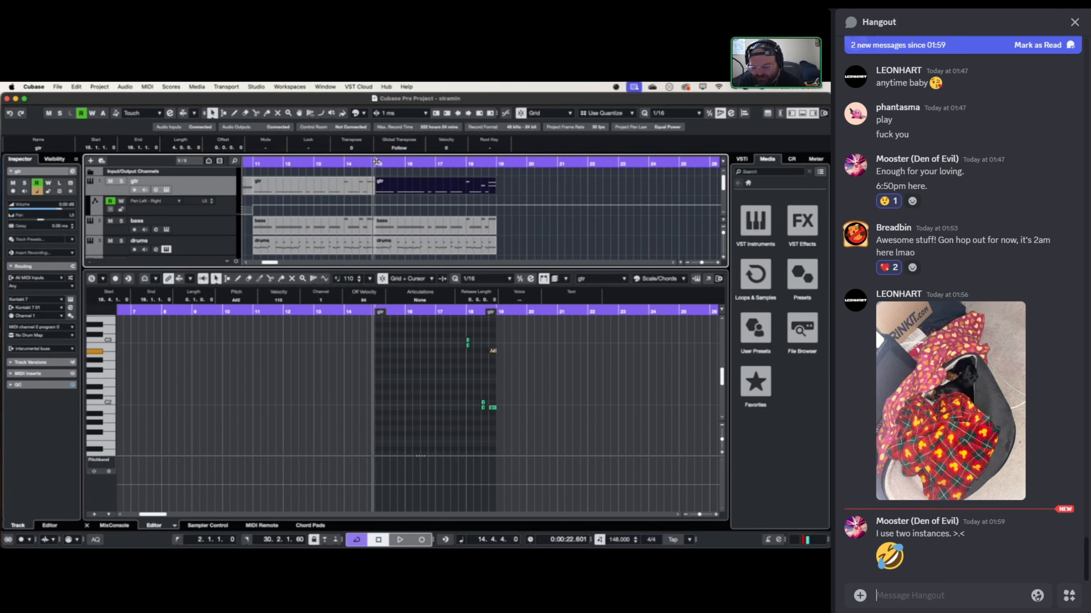
{"action": "scroll", "coordinate": [376, 162], "scroll_direction": "right", "scroll_amount": 1}
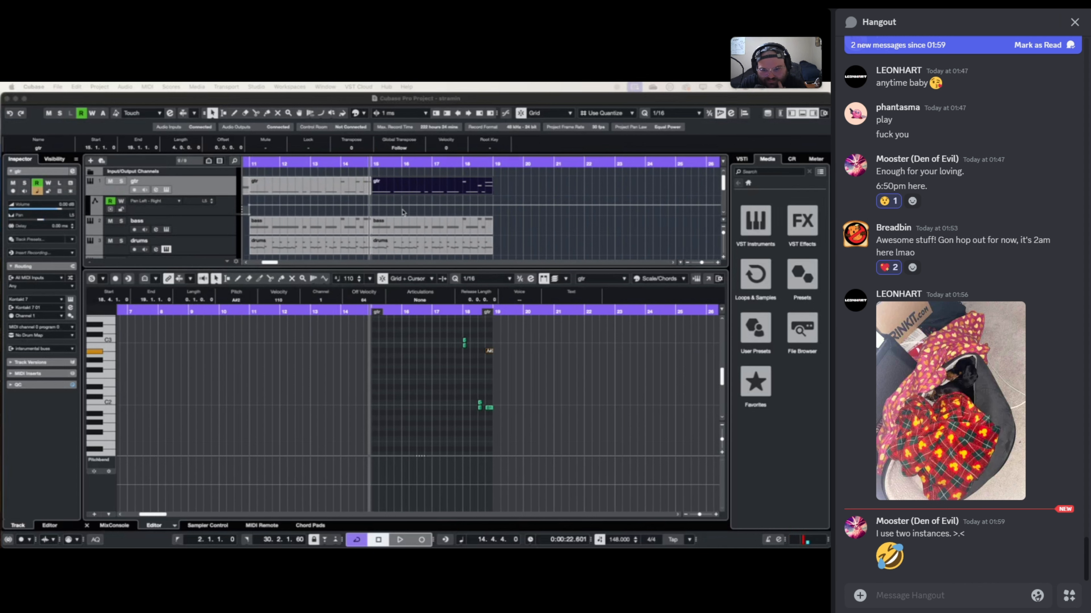
{"action": "scroll", "coordinate": [403, 218], "scroll_direction": "down", "scroll_amount": 1}
{"action": "scroll", "coordinate": [403, 220], "scroll_direction": "down", "scroll_amount": 3}
{"action": "scroll", "coordinate": [403, 219], "scroll_direction": "up", "scroll_amount": 5}
{"action": "scroll", "coordinate": [403, 220], "scroll_direction": "left", "scroll_amount": 10}
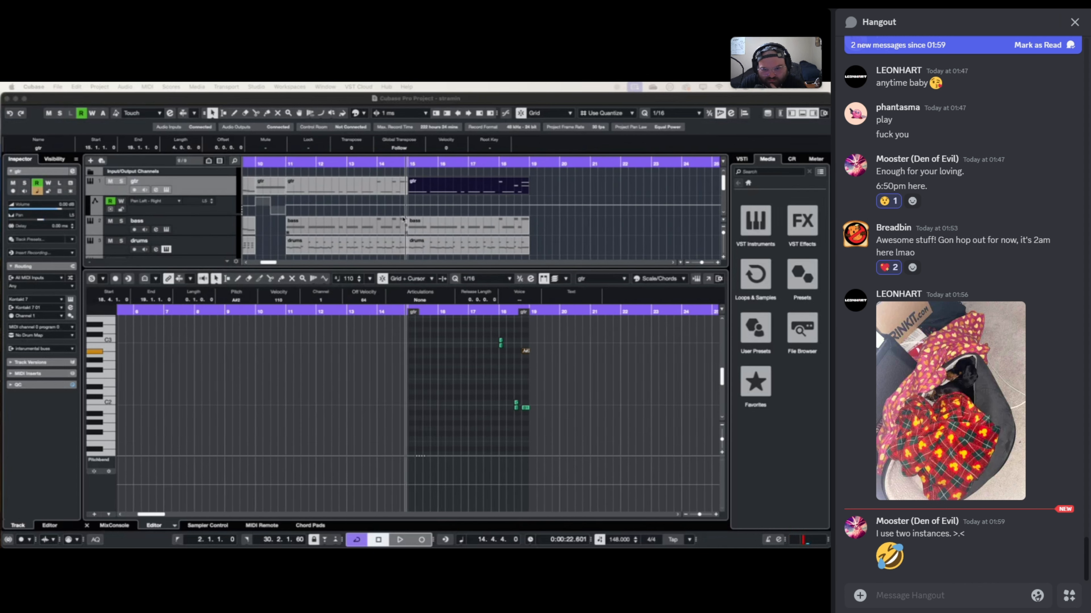
{"action": "scroll", "coordinate": [410, 214], "scroll_direction": "right", "scroll_amount": 6}
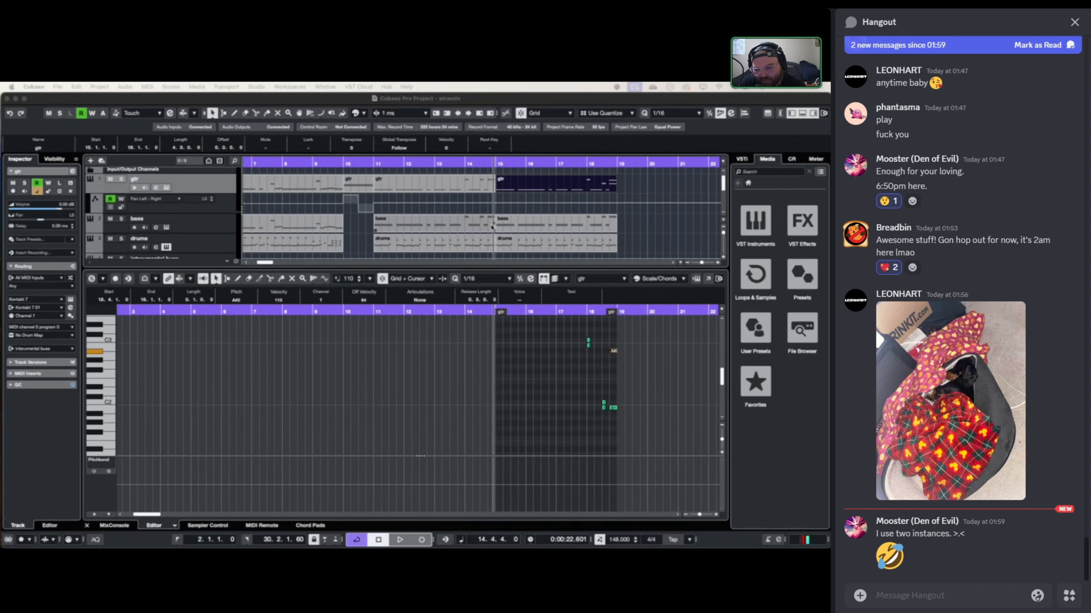
- Show the repeated drums part from bar 15 in the note editor and place the playback cursor at 11.1.2.0
{"action": "left_click", "coordinate": [504, 248]}
{"action": "scroll", "coordinate": [523, 422], "scroll_direction": "right", "scroll_amount": 1}
{"action": "scroll", "coordinate": [524, 422], "scroll_direction": "down", "scroll_amount": 1}
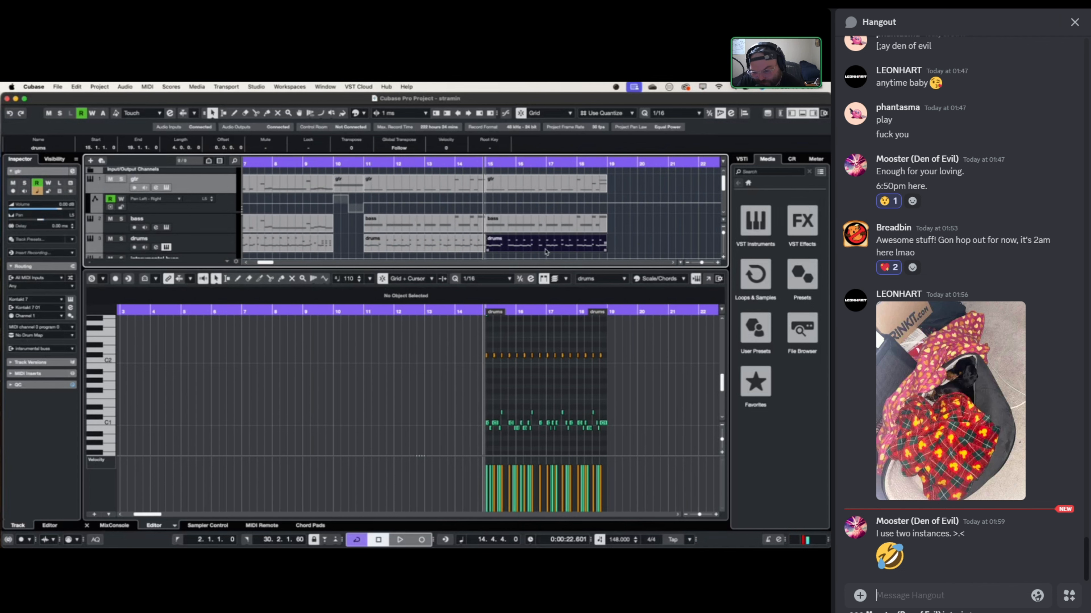
{"action": "scroll", "coordinate": [472, 209], "scroll_direction": "up", "scroll_amount": 5}
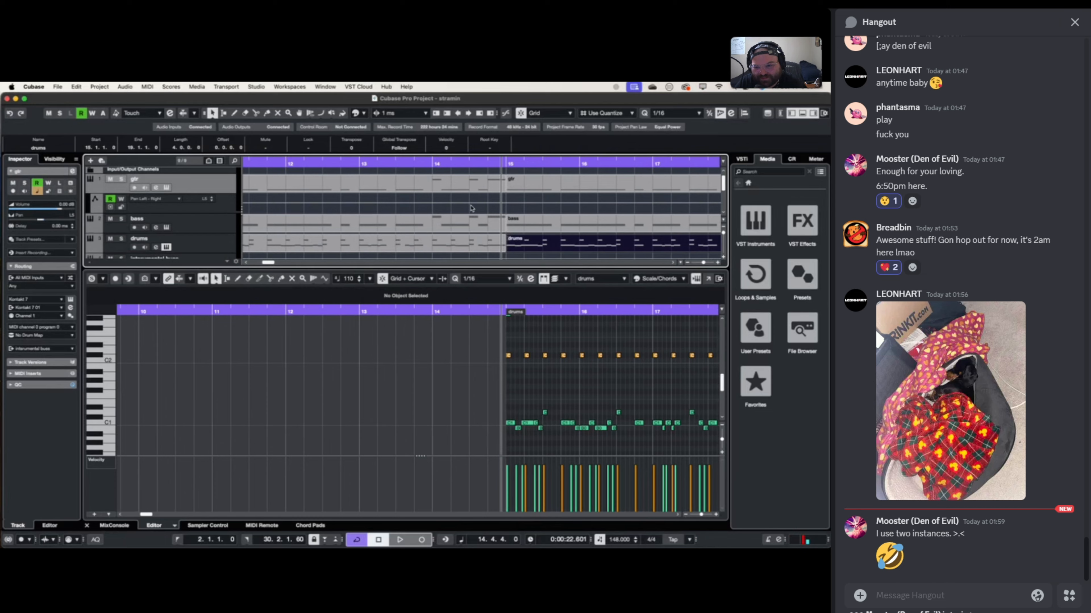
{"action": "scroll", "coordinate": [471, 208], "scroll_direction": "down", "scroll_amount": 8}
{"action": "scroll", "coordinate": [471, 209], "scroll_direction": "down", "scroll_amount": 3}
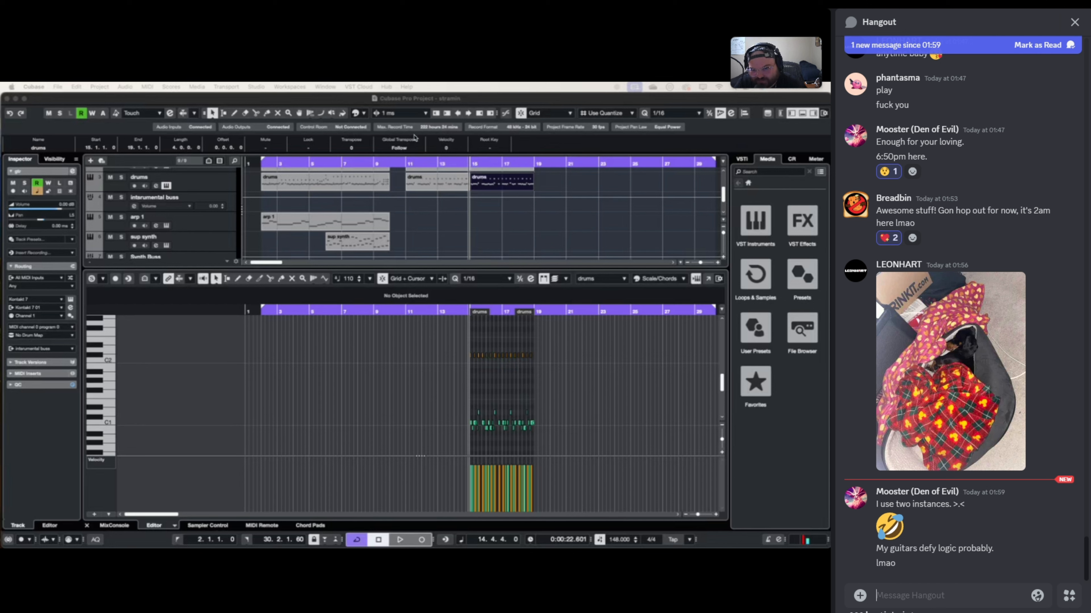
{"action": "left_click", "coordinate": [406, 163]}
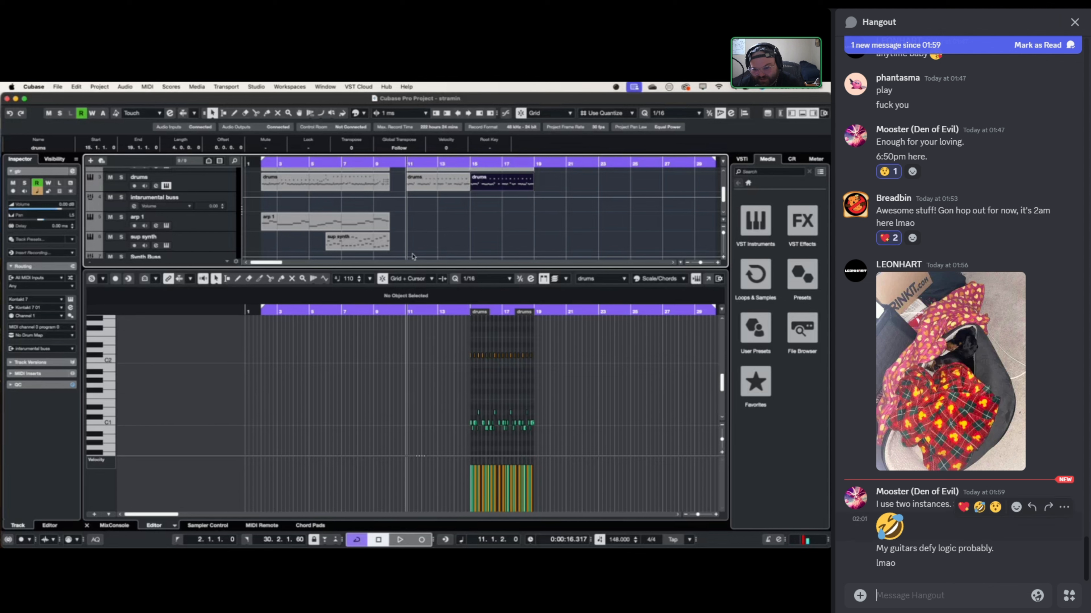
- Add a laughing emoji reaction to the "My guitars defy logic probably." message in the Discord Hangout chat
{"action": "left_click", "coordinate": [979, 536]}
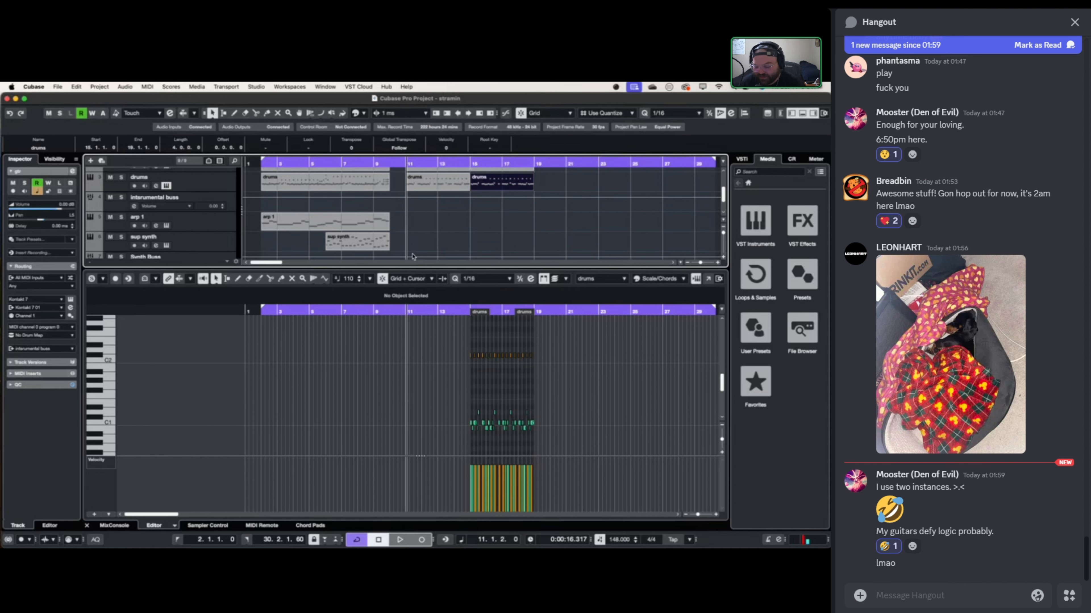
- Switch back to Cubase and mute the gtr track
{"action": "scroll", "coordinate": [403, 232], "scroll_direction": "right", "scroll_amount": 3}
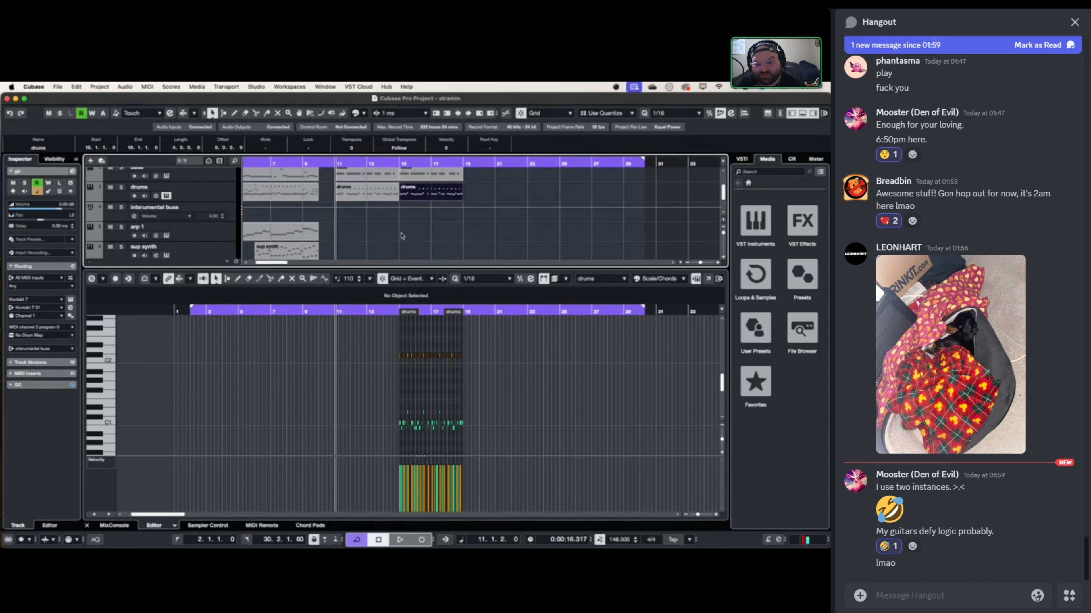
{"action": "scroll", "coordinate": [403, 225], "scroll_direction": "up", "scroll_amount": 3}
{"action": "scroll", "coordinate": [403, 226], "scroll_direction": "up", "scroll_amount": 1}
{"action": "scroll", "coordinate": [402, 226], "scroll_direction": "left", "scroll_amount": 3}
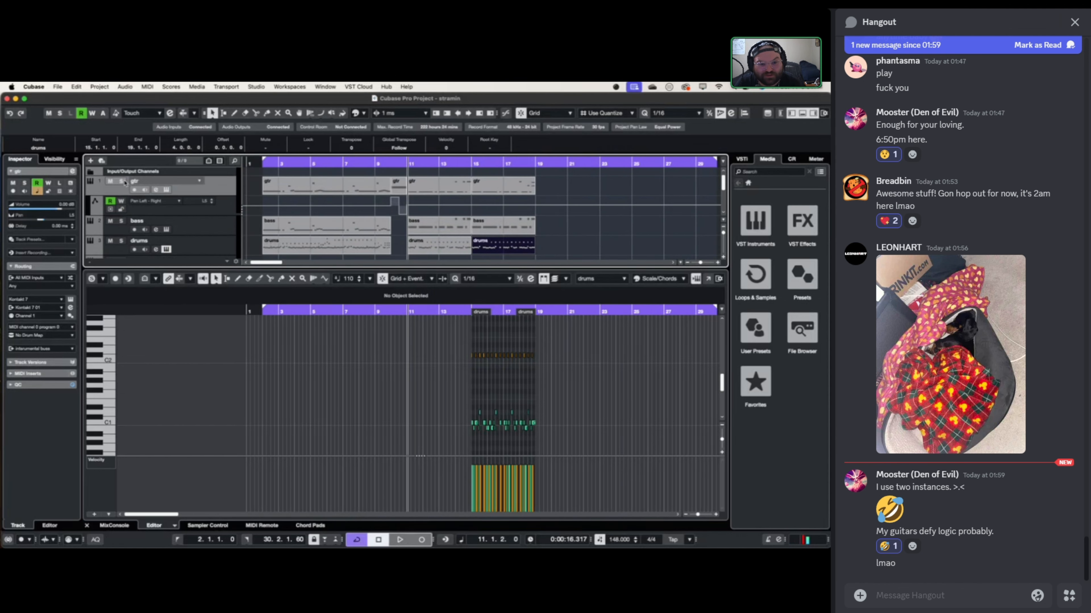
{"action": "left_click", "coordinate": [110, 182]}
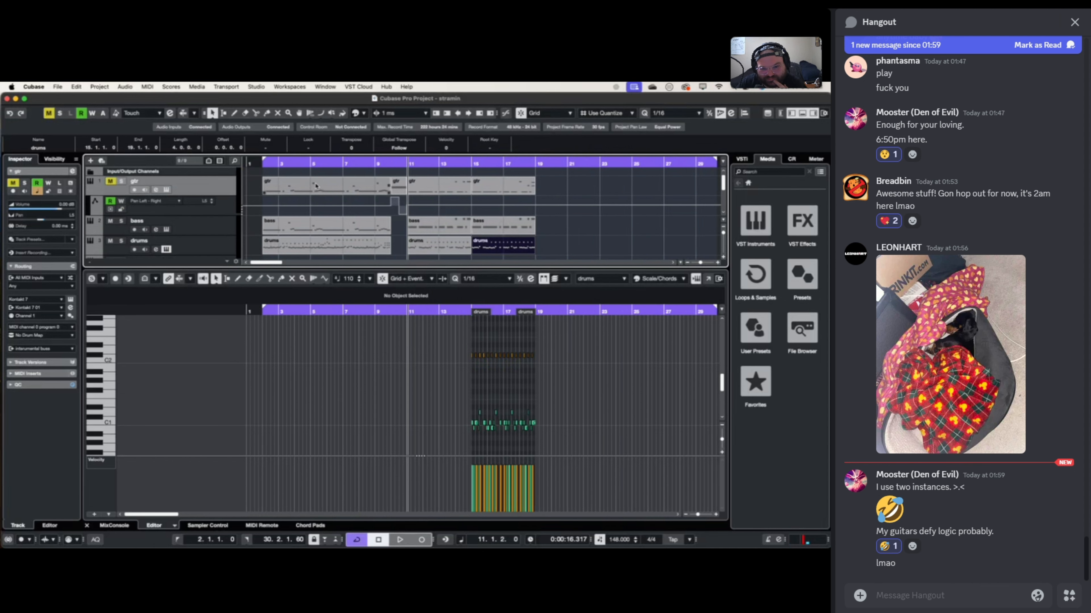
{"action": "scroll", "coordinate": [315, 197], "scroll_direction": "down", "scroll_amount": 2}
{"action": "scroll", "coordinate": [313, 197], "scroll_direction": "down", "scroll_amount": 3}
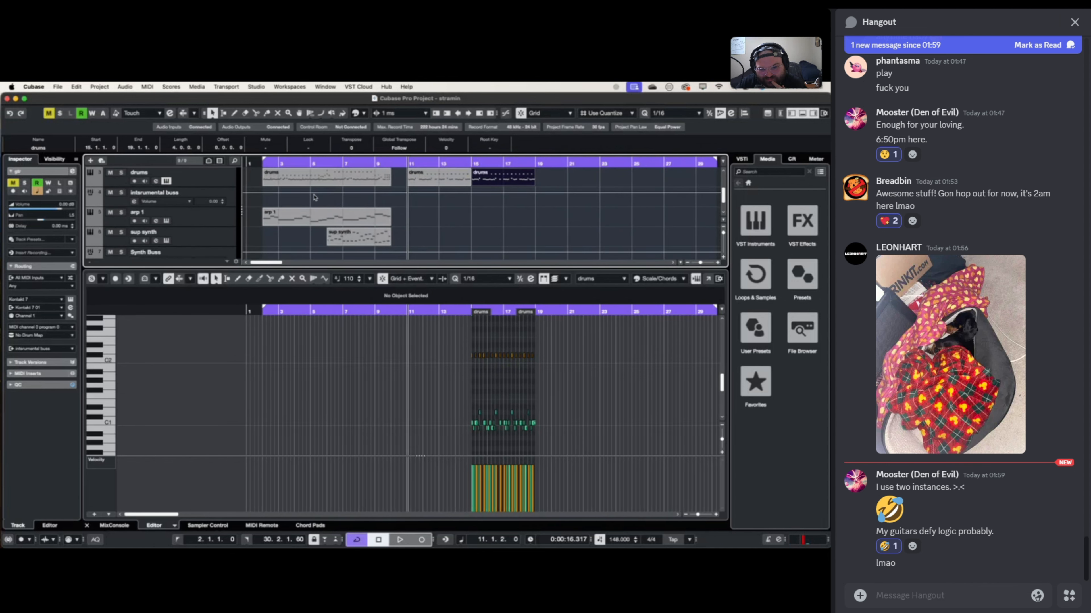
{"action": "scroll", "coordinate": [314, 197], "scroll_direction": "down", "scroll_amount": 2}
{"action": "scroll", "coordinate": [314, 197], "scroll_direction": "up", "scroll_amount": 6}
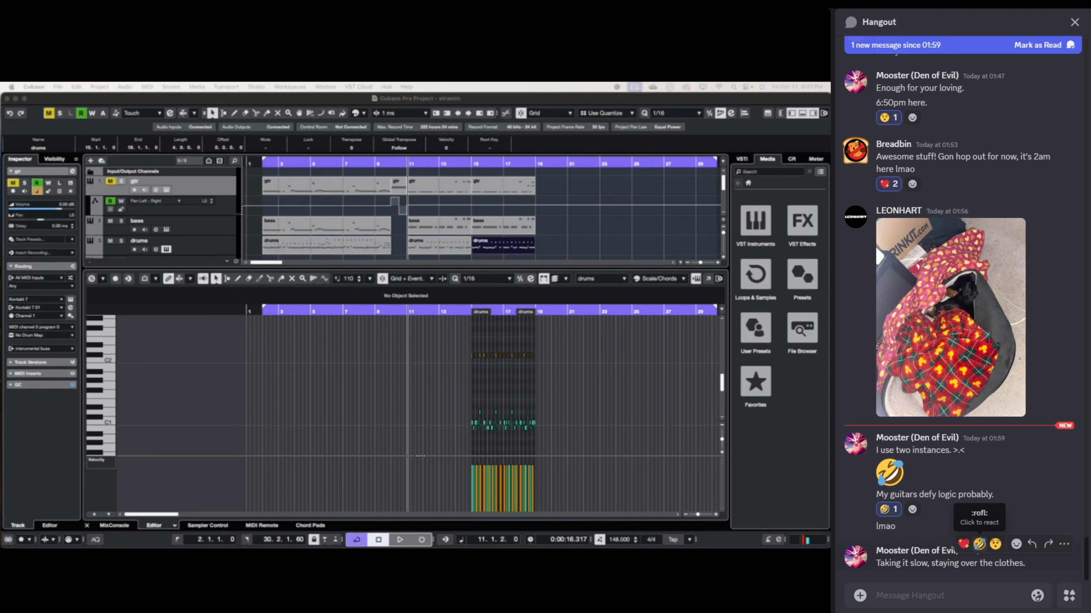
- Switch to Discord and add a laughing emoji reaction to the "Taking it slow, staying over the clothes." message in the Hangout chat
{"action": "left_click", "coordinate": [979, 545]}
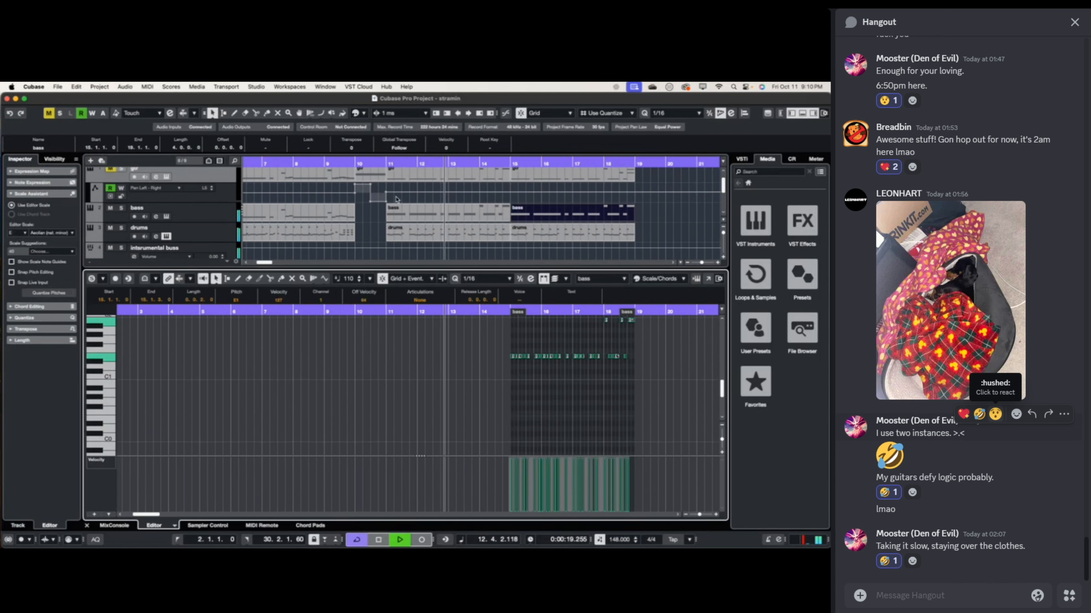
- Return to Cubase, place the playback cursor at the start of bar 2 and listen to the opening section
{"action": "scroll", "coordinate": [374, 191], "scroll_direction": "left", "scroll_amount": 5}
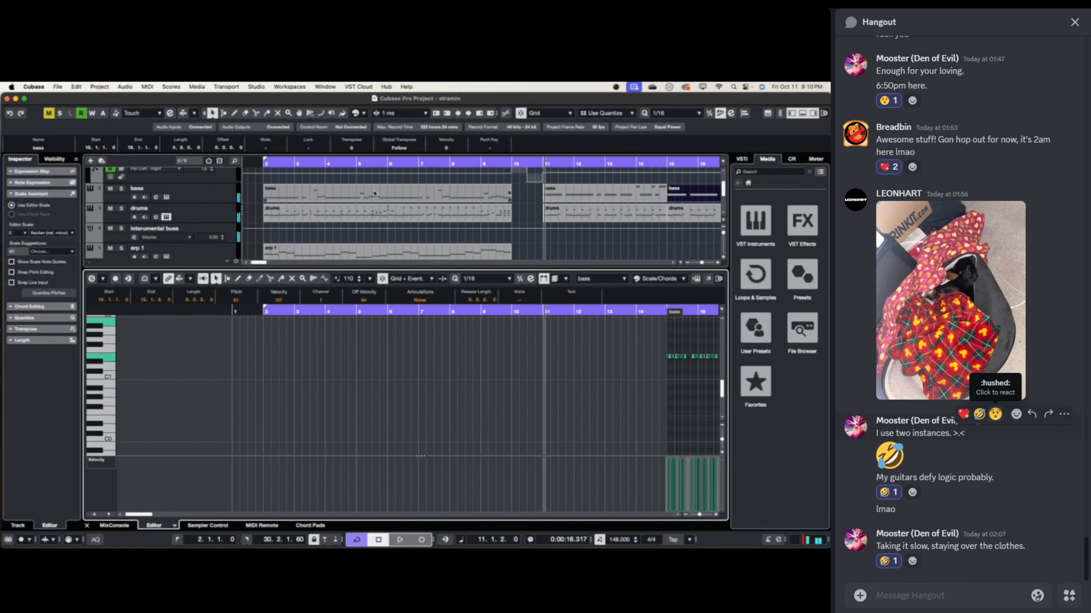
{"action": "scroll", "coordinate": [343, 190], "scroll_direction": "down", "scroll_amount": 2}
{"action": "left_click", "coordinate": [279, 163]}
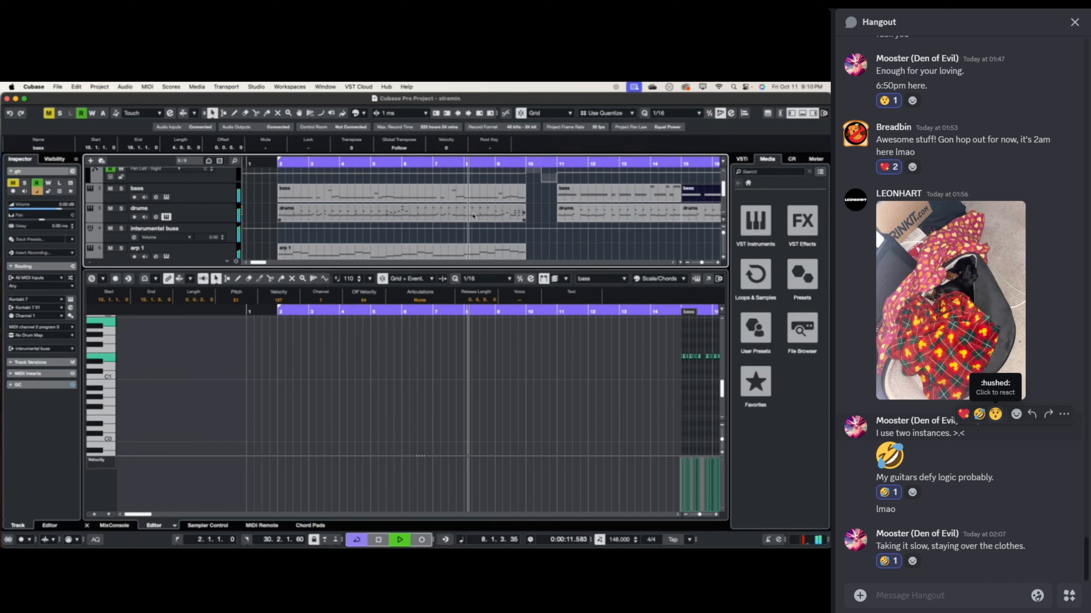
{"action": "key", "text": "space"}
- Mute the sup synth part starting at bar 6, restore the selection tool, and briefly play the arrangement from bar 2
{"action": "scroll", "coordinate": [468, 215], "scroll_direction": "down", "scroll_amount": 4}
{"action": "right_click", "coordinate": [458, 216]}
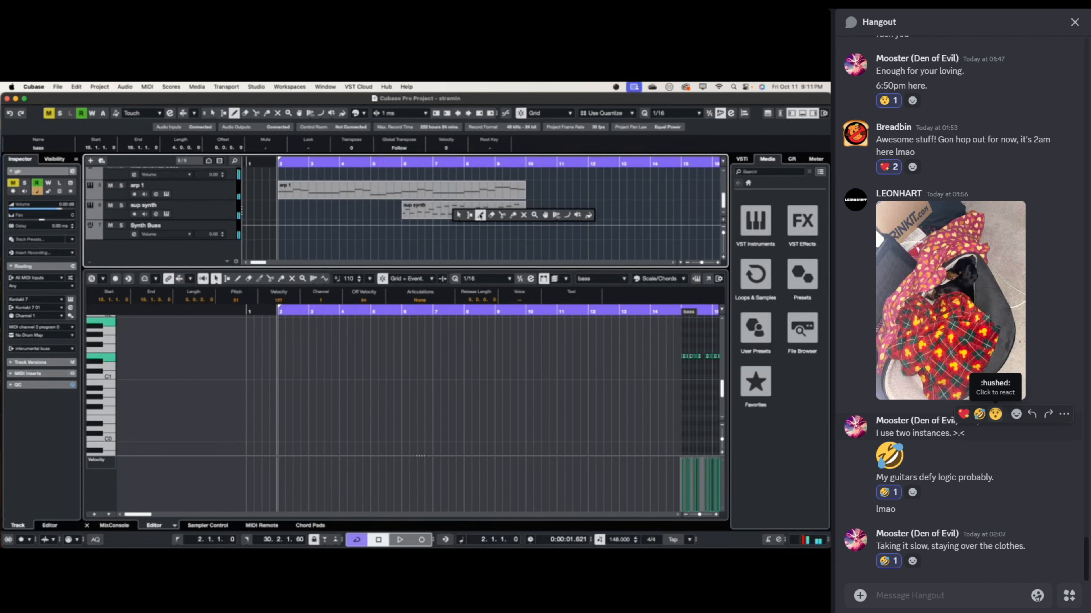
{"action": "left_click", "coordinate": [524, 215]}
{"action": "left_click", "coordinate": [494, 211]}
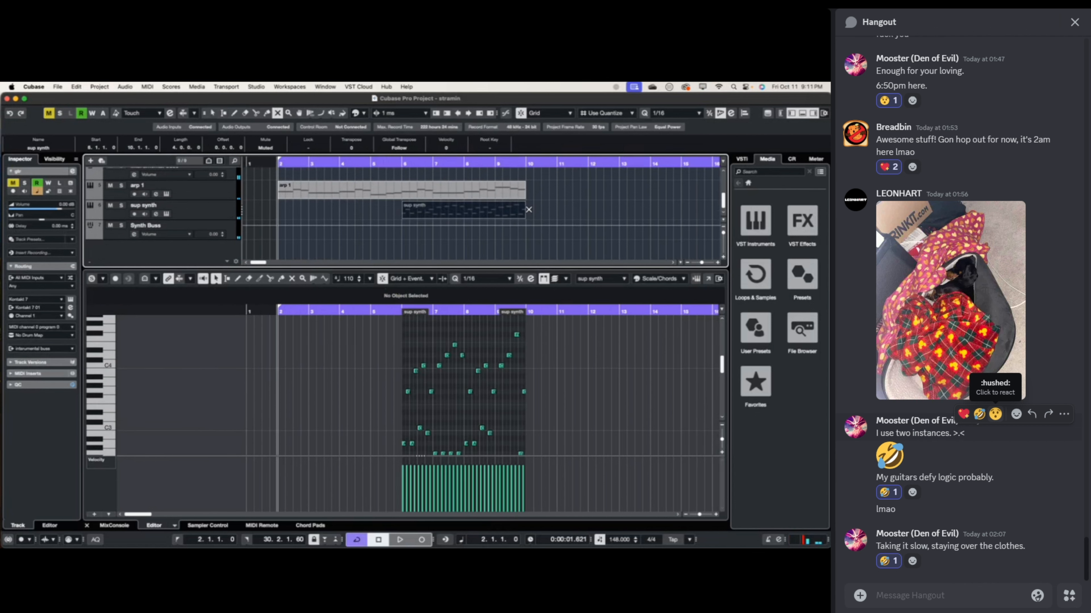
{"action": "scroll", "coordinate": [494, 211], "scroll_direction": "up", "scroll_amount": 4}
{"action": "right_click", "coordinate": [495, 213]}
{"action": "left_click", "coordinate": [494, 212]}
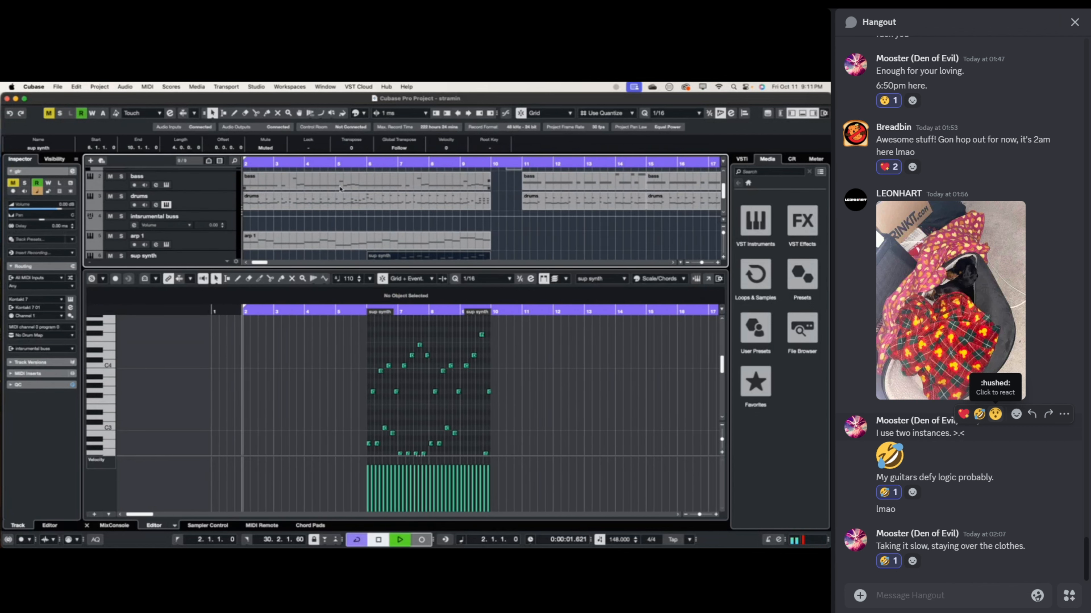
{"action": "key", "text": "space"}
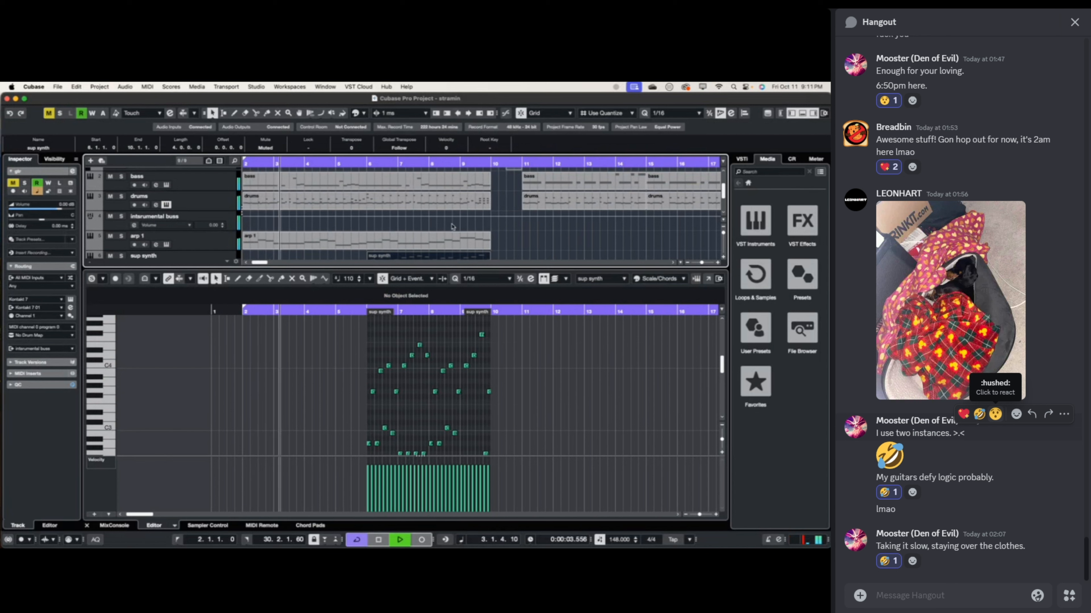
{"action": "key", "text": "space"}
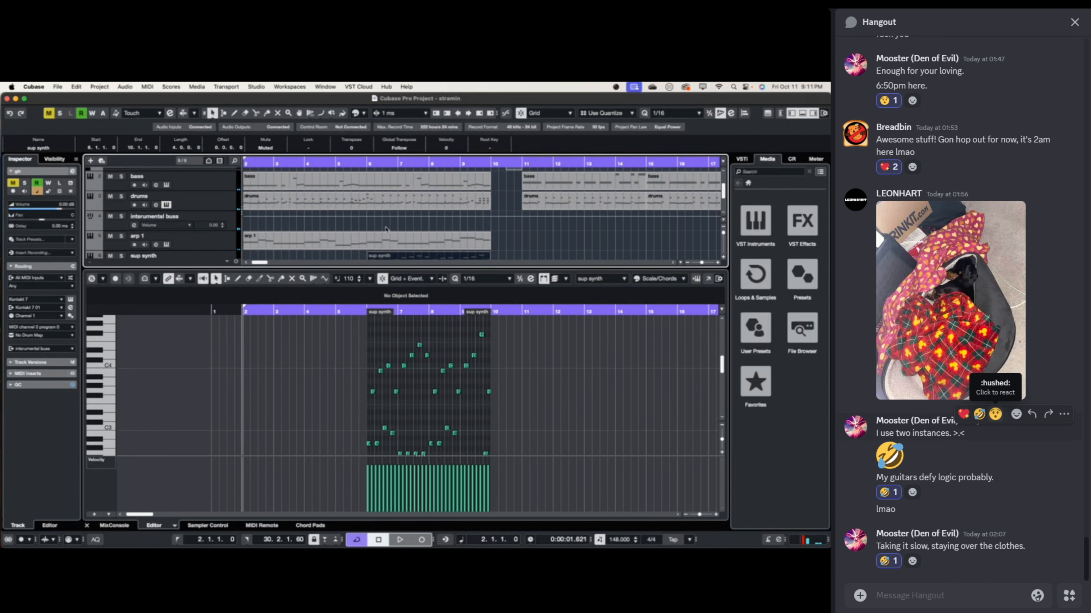
- Place the playback cursor at 9.1.2.0, unmute the gtr track, and listen to the transition into the riff at bar 11
{"action": "scroll", "coordinate": [377, 226], "scroll_direction": "up", "scroll_amount": 3}
{"action": "scroll", "coordinate": [369, 224], "scroll_direction": "right", "scroll_amount": 5}
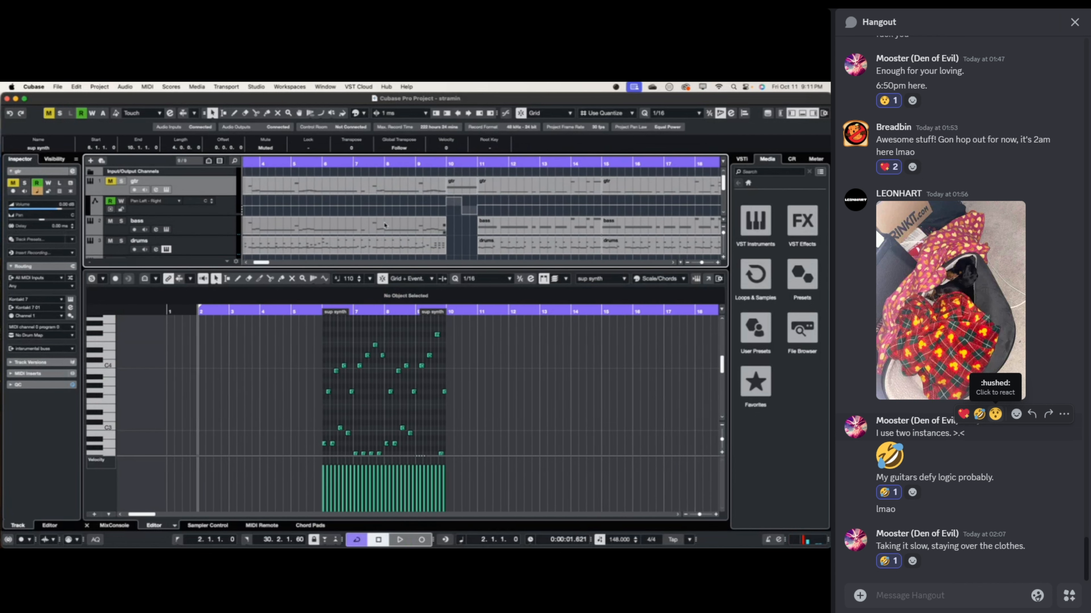
{"action": "scroll", "coordinate": [368, 224], "scroll_direction": "right", "scroll_amount": 3}
{"action": "left_click", "coordinate": [278, 162]}
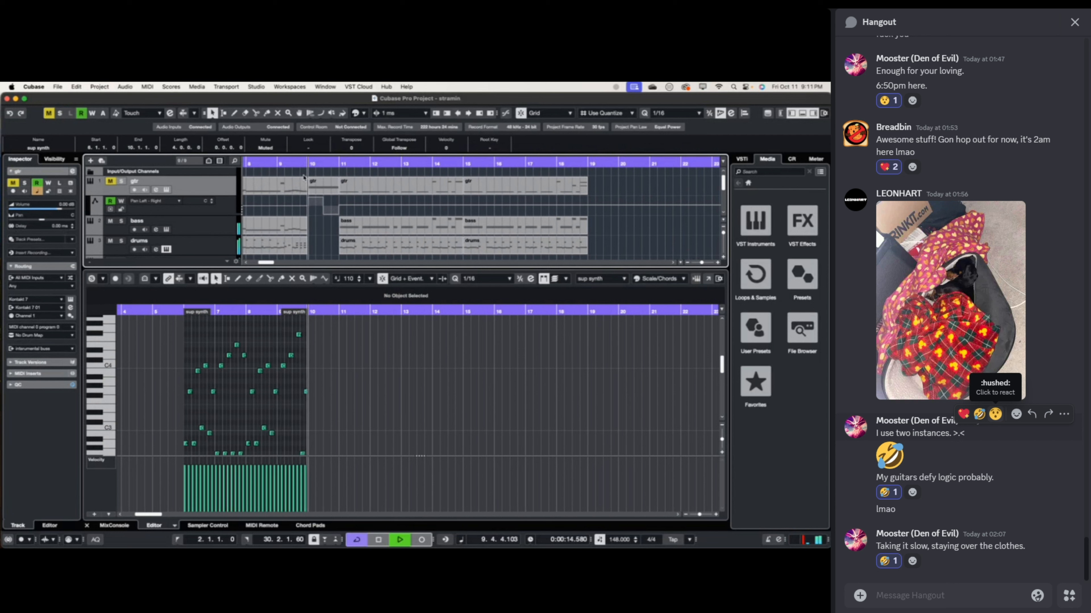
{"action": "key", "text": "space"}
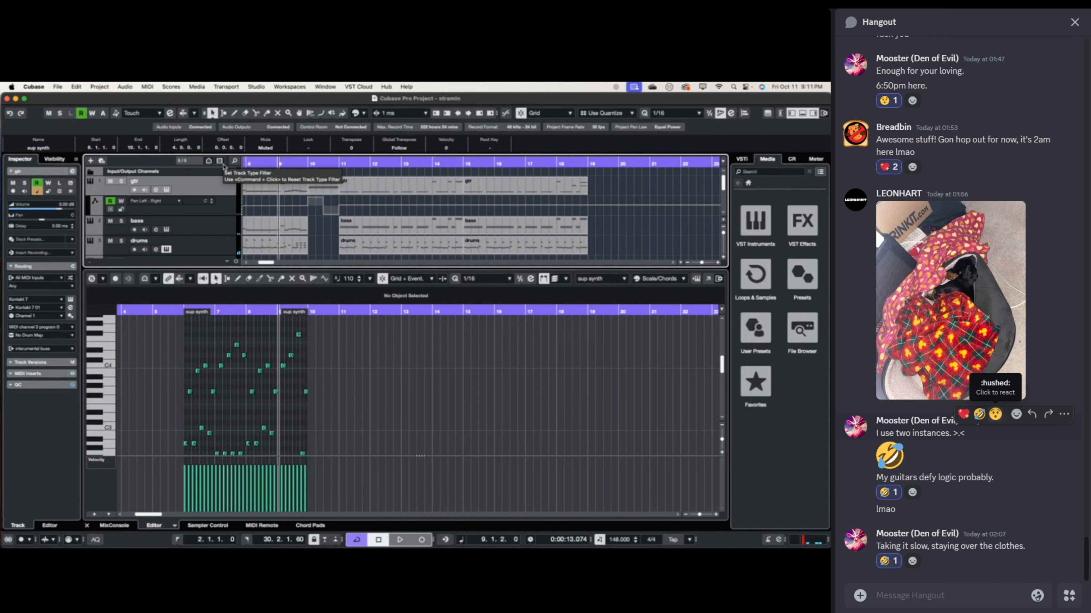
{"action": "key", "text": "space"}
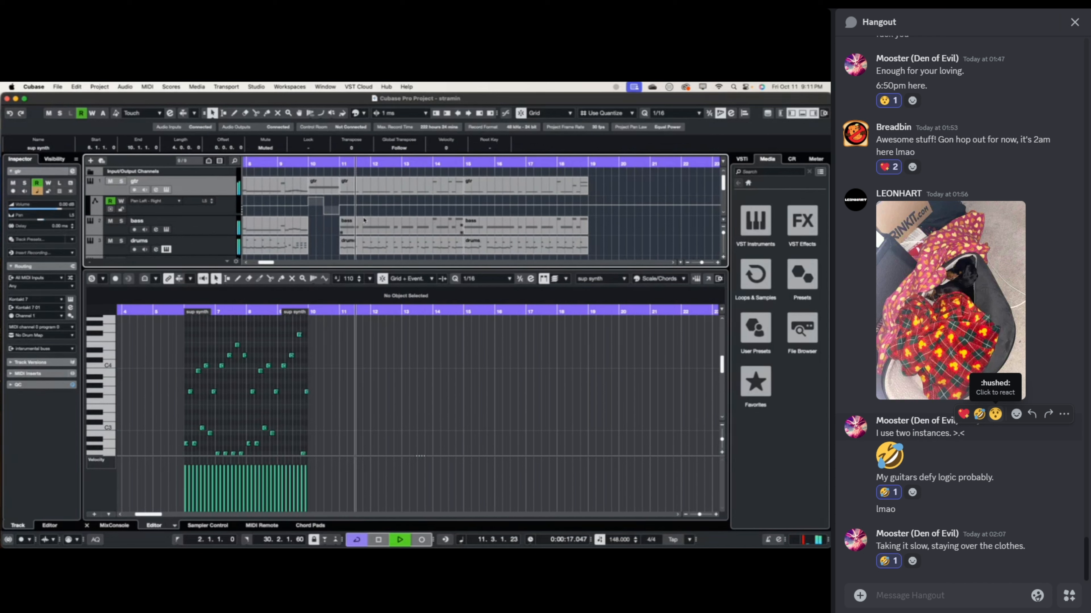
{"action": "key", "text": "space"}
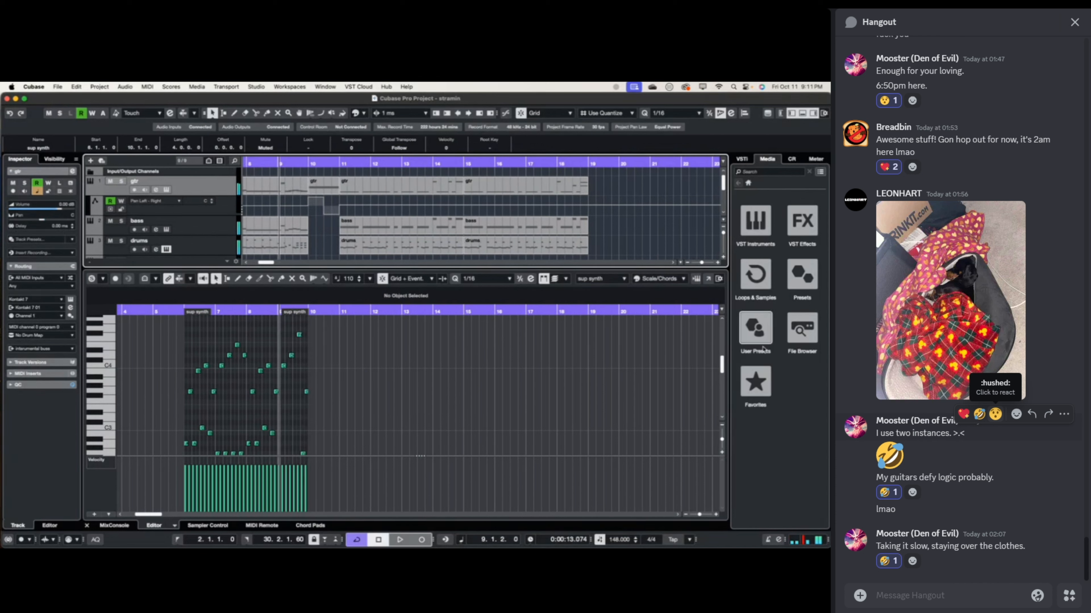
- Browse the favorite WAV Samples to the Impacts folder inside the Cymatics - FX Toolkit Vol 5 pack
{"action": "left_click", "coordinate": [750, 159]}
{"action": "left_click", "coordinate": [768, 159]}
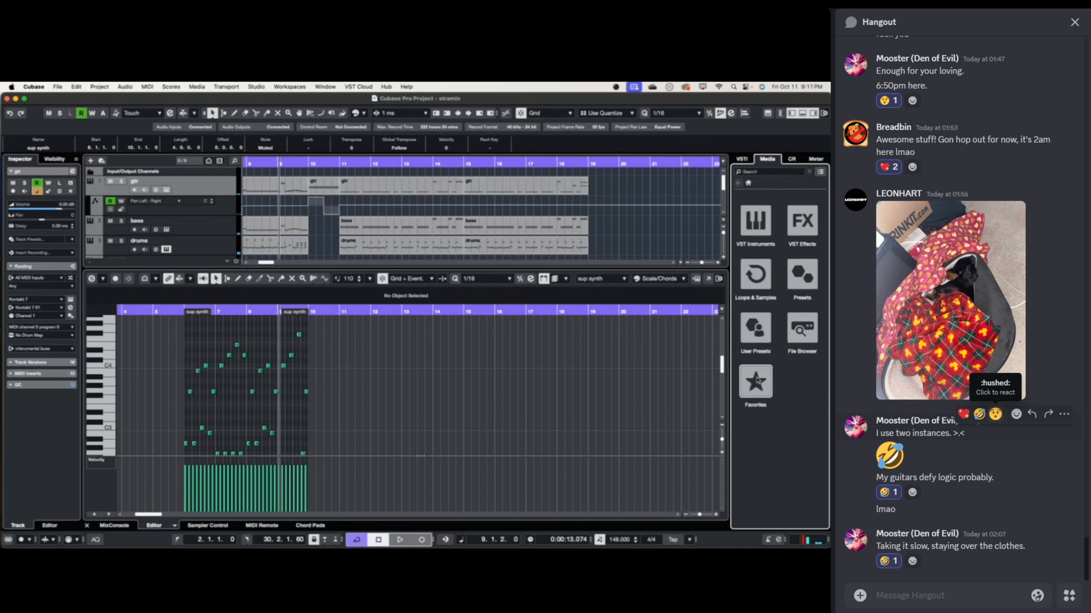
{"action": "left_click", "coordinate": [756, 380]}
{"action": "left_click", "coordinate": [756, 221]}
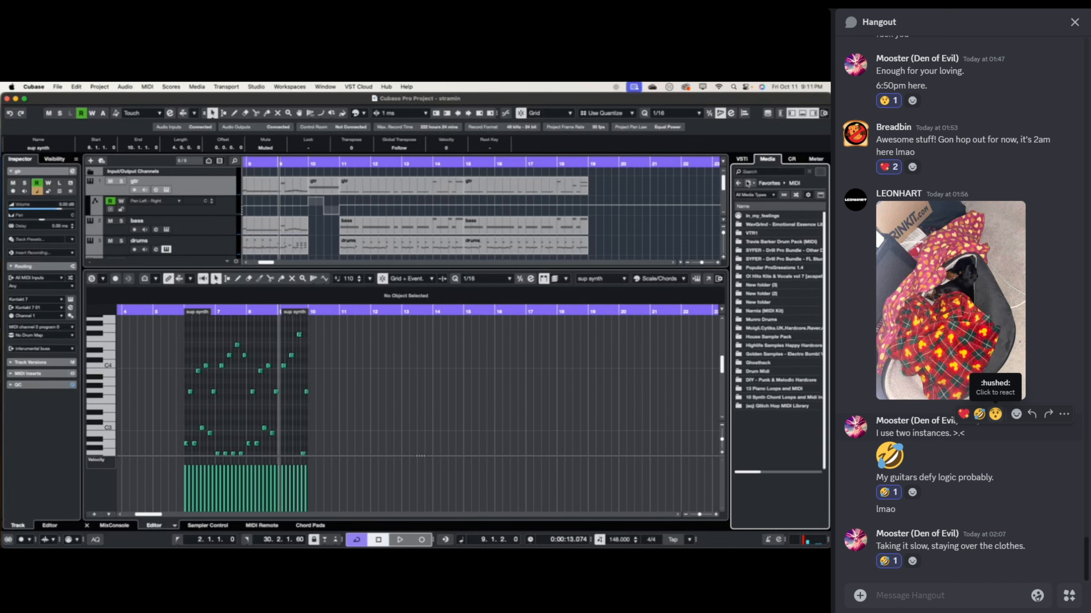
{"action": "left_click", "coordinate": [739, 184]}
{"action": "left_click", "coordinate": [798, 217]}
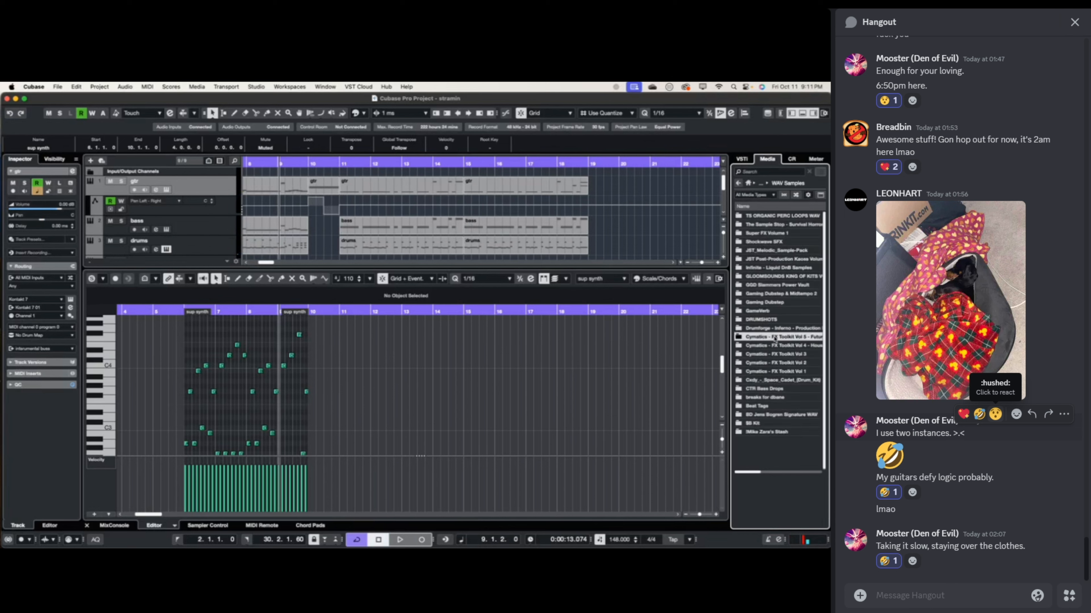
{"action": "double_click", "coordinate": [774, 337]}
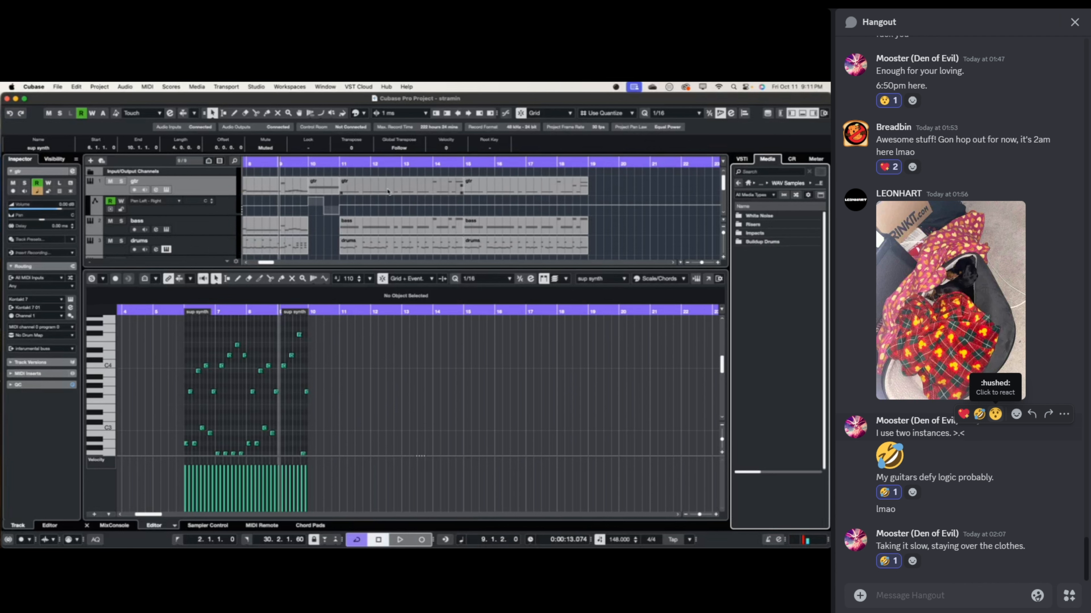
{"action": "scroll", "coordinate": [388, 192], "scroll_direction": "down", "scroll_amount": 5}
{"action": "scroll", "coordinate": [387, 192], "scroll_direction": "left", "scroll_amount": 3}
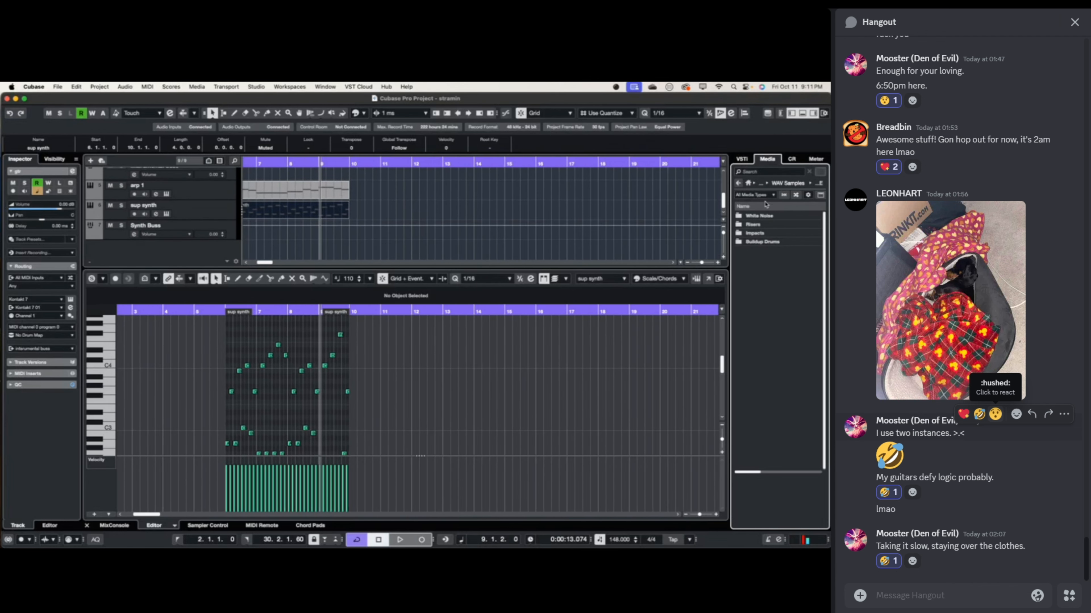
{"action": "double_click", "coordinate": [758, 236]}
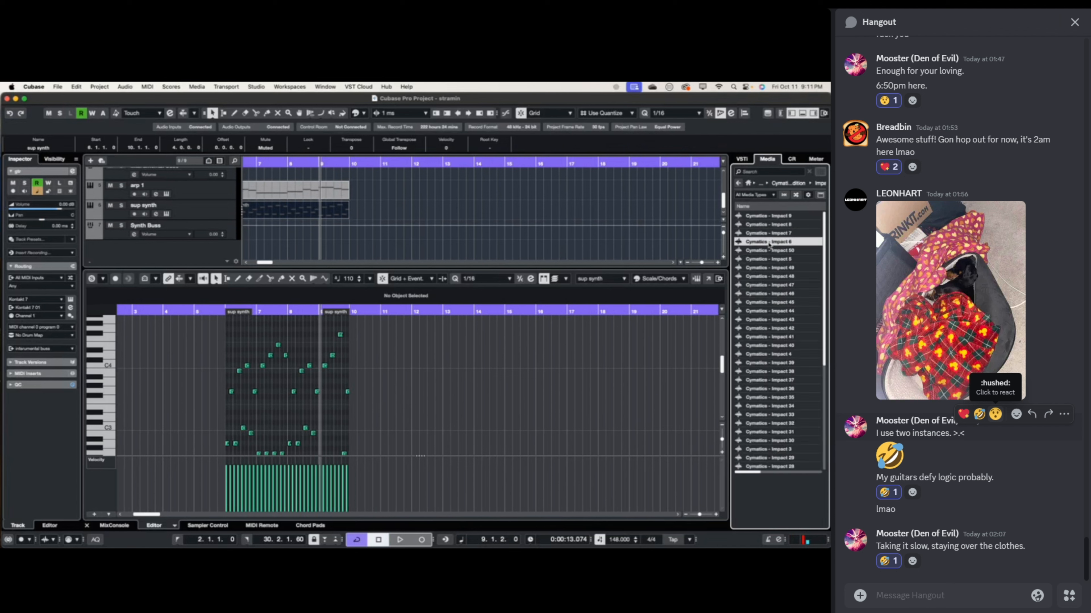
- Audition the Cymatics Impact 50, 49, 7 and 45 samples
{"action": "left_click", "coordinate": [758, 250]}
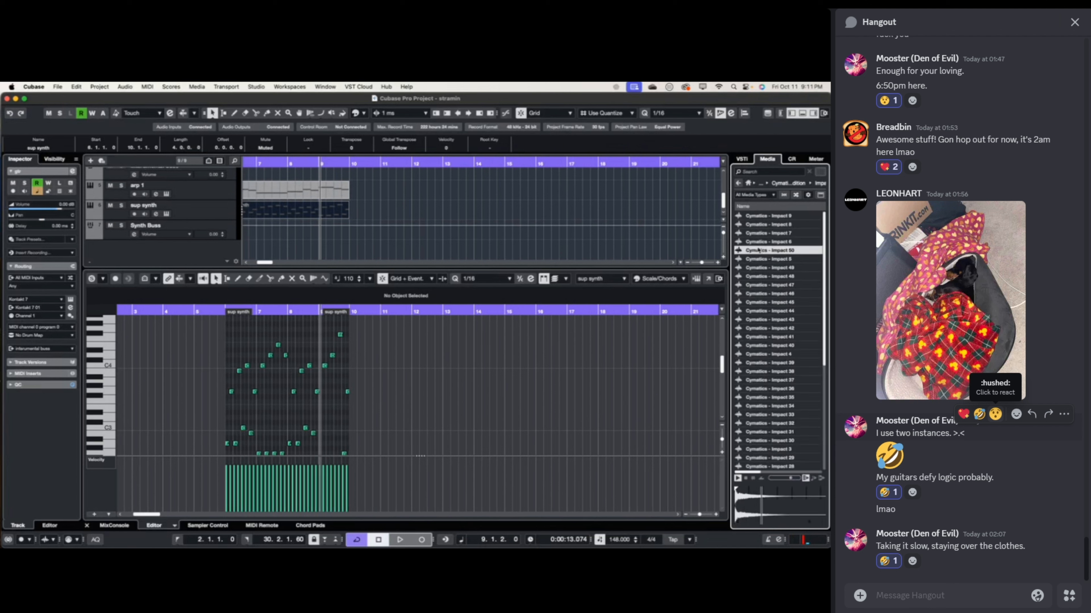
{"action": "left_click", "coordinate": [774, 269]}
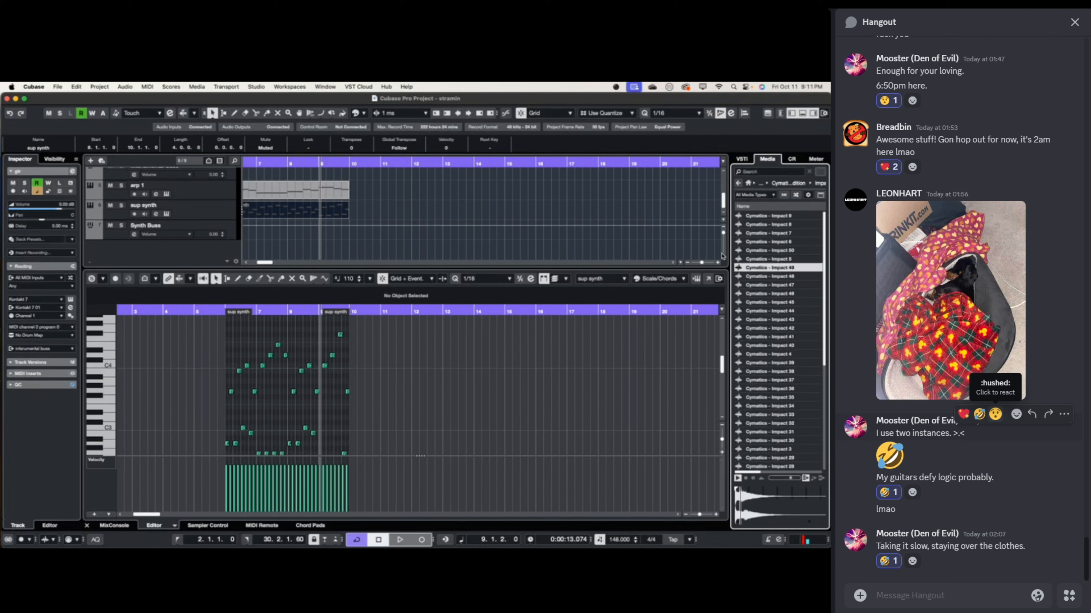
{"action": "left_click", "coordinate": [219, 247]}
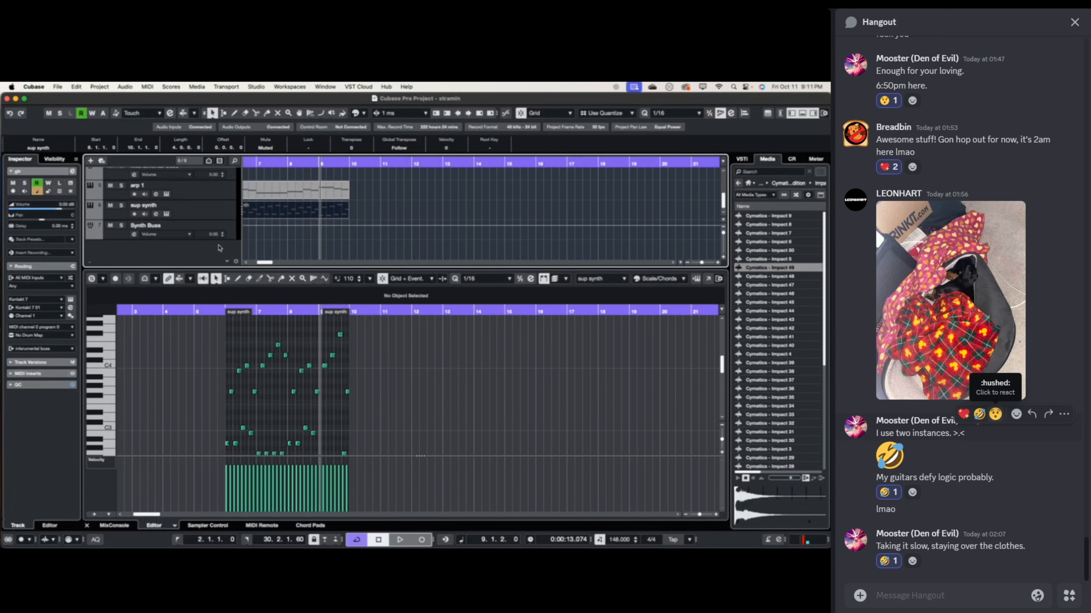
{"action": "key", "text": "space"}
{"action": "key", "text": "space"}
{"action": "left_click", "coordinate": [780, 234]}
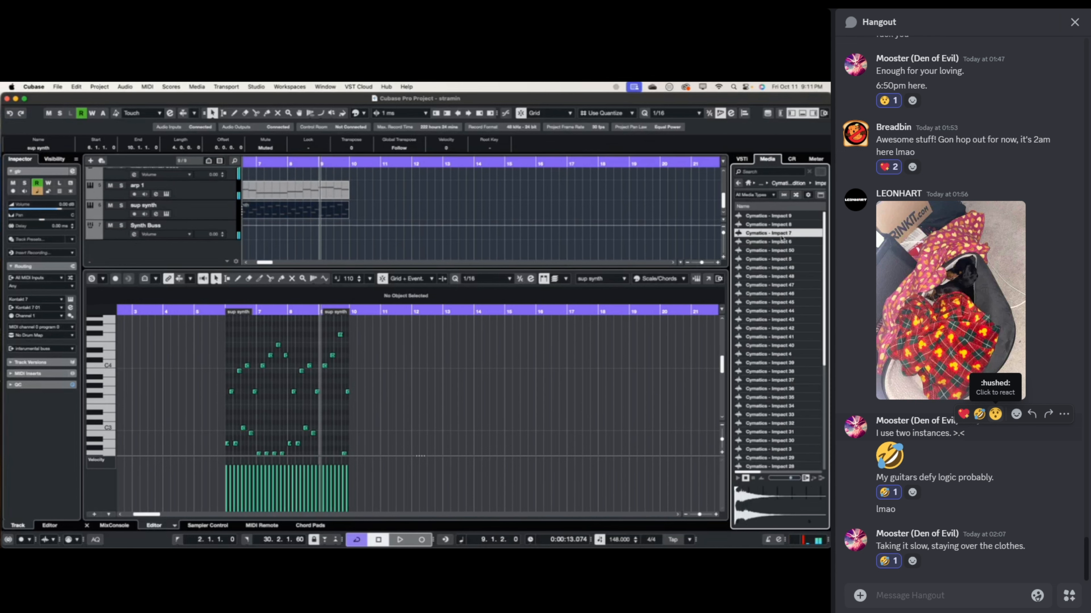
{"action": "scroll", "coordinate": [381, 221], "scroll_direction": "left", "scroll_amount": 10}
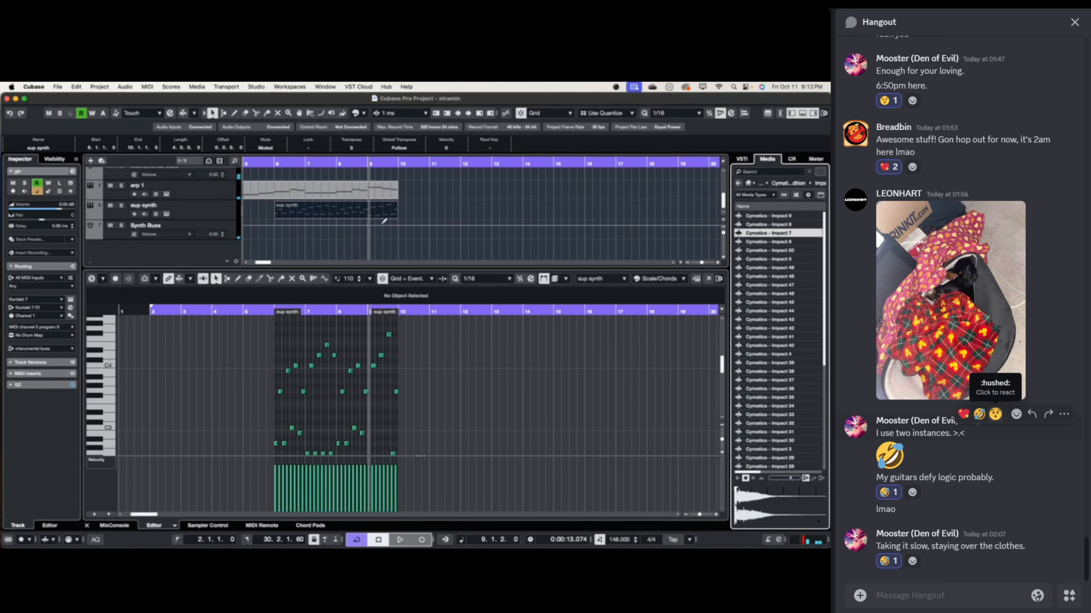
{"action": "scroll", "coordinate": [380, 220], "scroll_direction": "right", "scroll_amount": 9}
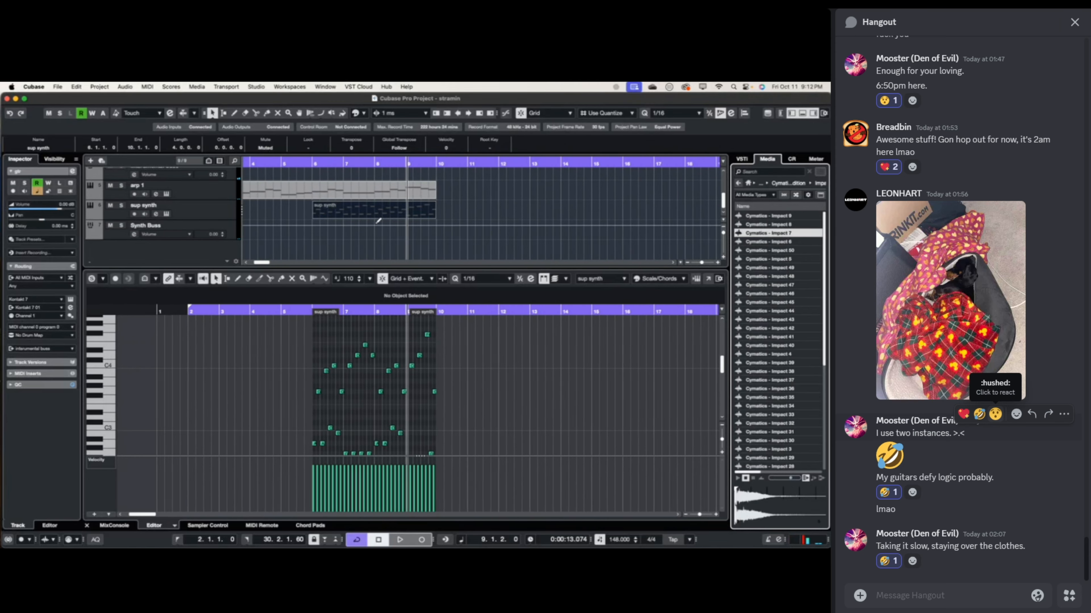
{"action": "left_click", "coordinate": [782, 302]}
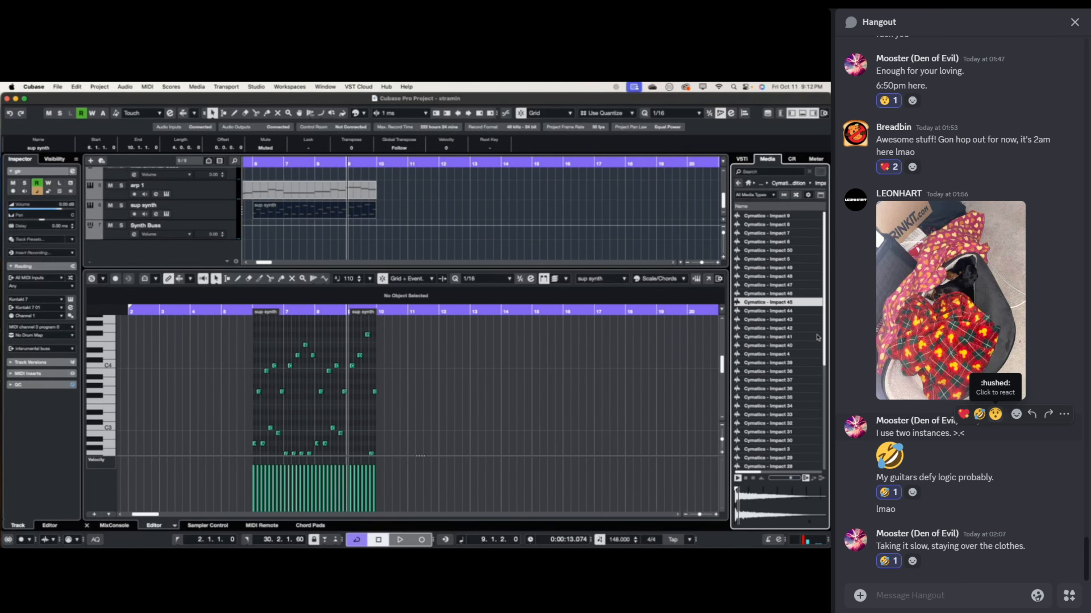
{"action": "left_click", "coordinate": [746, 478]}
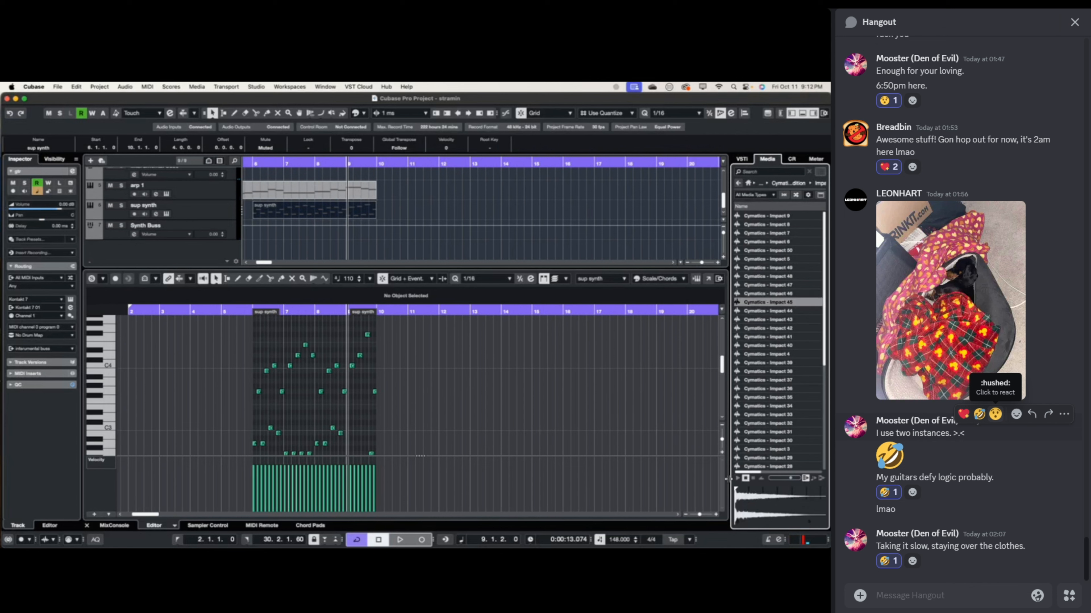
- Import the Cymatics - Impact 5 sample onto a new track below Synth Buss, copying it to the project folder with sample rate conversion
{"action": "left_click", "coordinate": [783, 260]}
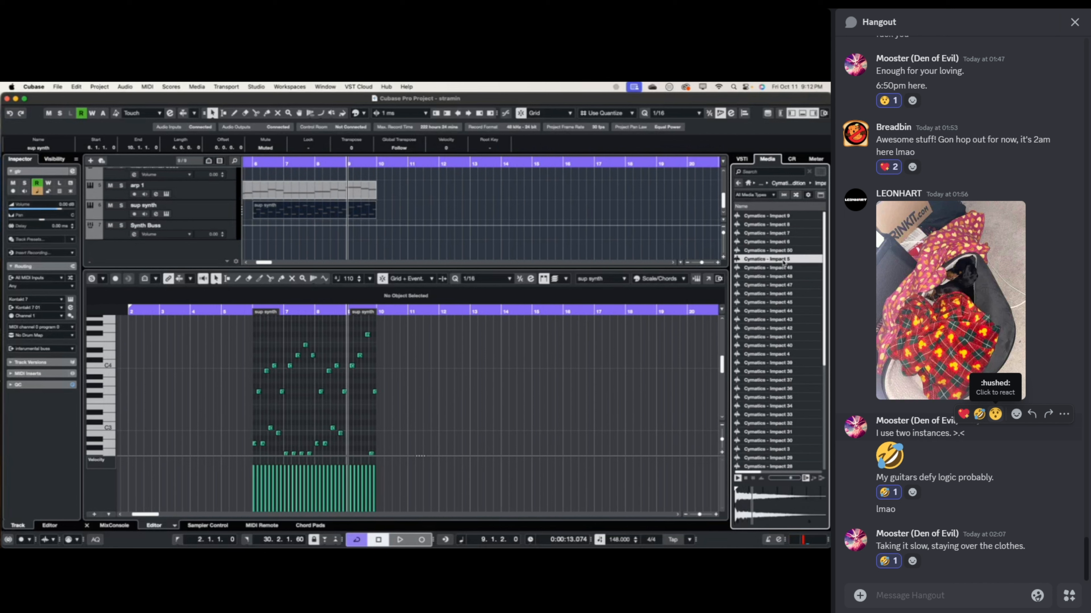
{"action": "left_click_drag", "start_coordinate": [305, 235], "coordinate": [258, 254]}
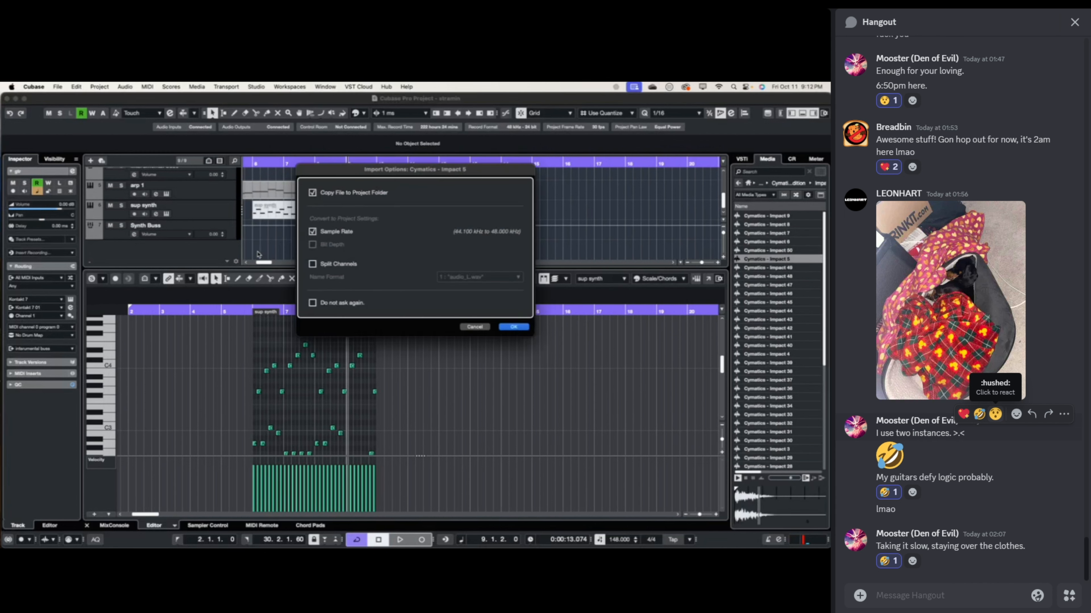
{"action": "left_click", "coordinate": [513, 326]}
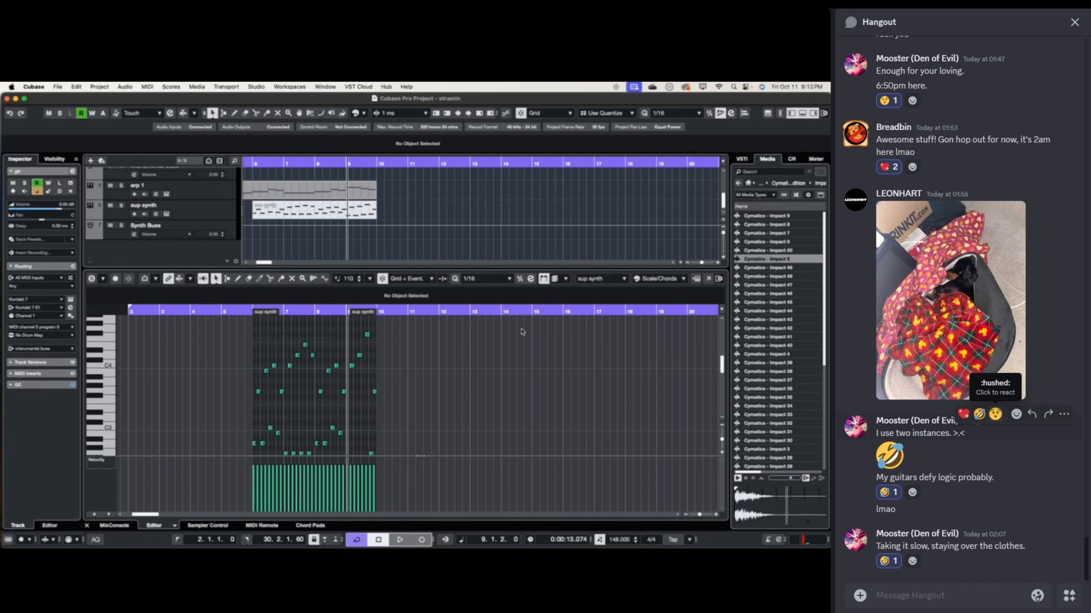
- Move the Cymatics - Impact 5 clip from bar 6 so it starts within bar 11
{"action": "scroll", "coordinate": [392, 248], "scroll_direction": "left", "scroll_amount": 5}
{"action": "scroll", "coordinate": [392, 248], "scroll_direction": "up", "scroll_amount": 3}
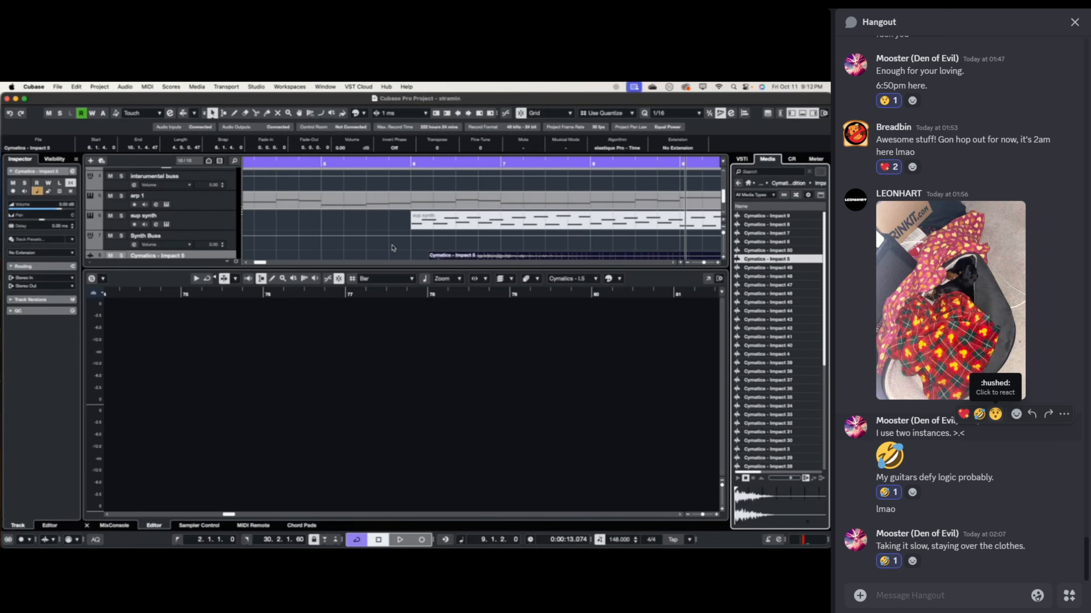
{"action": "scroll", "coordinate": [417, 245], "scroll_direction": "down", "scroll_amount": 2}
{"action": "scroll", "coordinate": [471, 229], "scroll_direction": "down", "scroll_amount": 3}
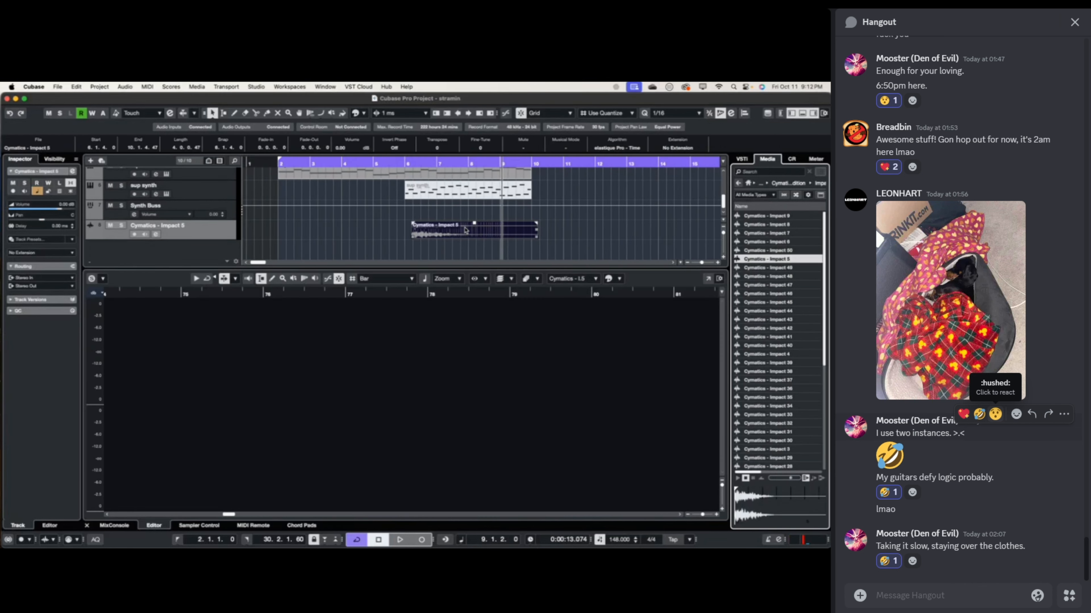
{"action": "left_click_drag", "start_coordinate": [456, 225], "coordinate": [628, 223]}
{"action": "scroll", "coordinate": [558, 214], "scroll_direction": "right", "scroll_amount": 5}
{"action": "scroll", "coordinate": [493, 210], "scroll_direction": "up", "scroll_amount": 3}
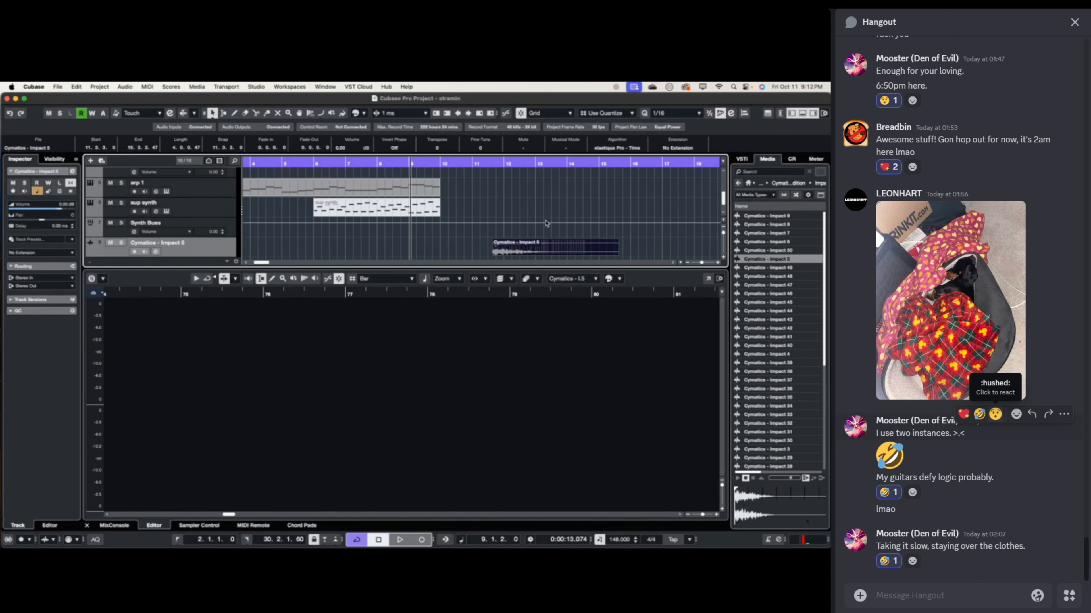
- Move the Cymatics - Impact 5 clip to start exactly at bar 11 and play it back
{"action": "scroll", "coordinate": [458, 206], "scroll_direction": "up", "scroll_amount": 3}
{"action": "scroll", "coordinate": [505, 239], "scroll_direction": "down", "scroll_amount": 2}
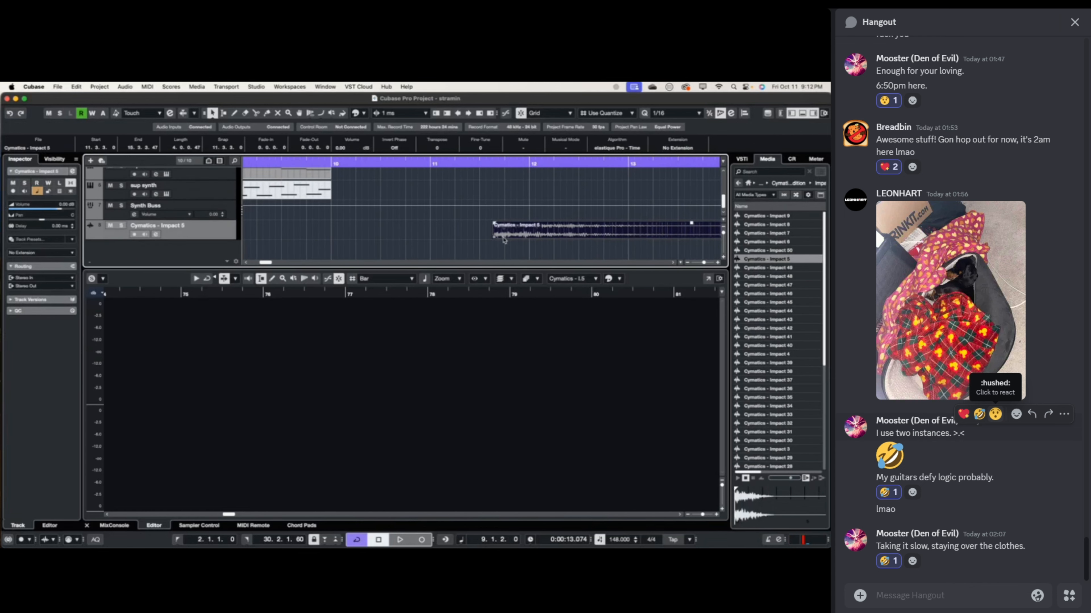
{"action": "left_click_drag", "start_coordinate": [518, 235], "coordinate": [457, 235]}
{"action": "key", "text": "space"}
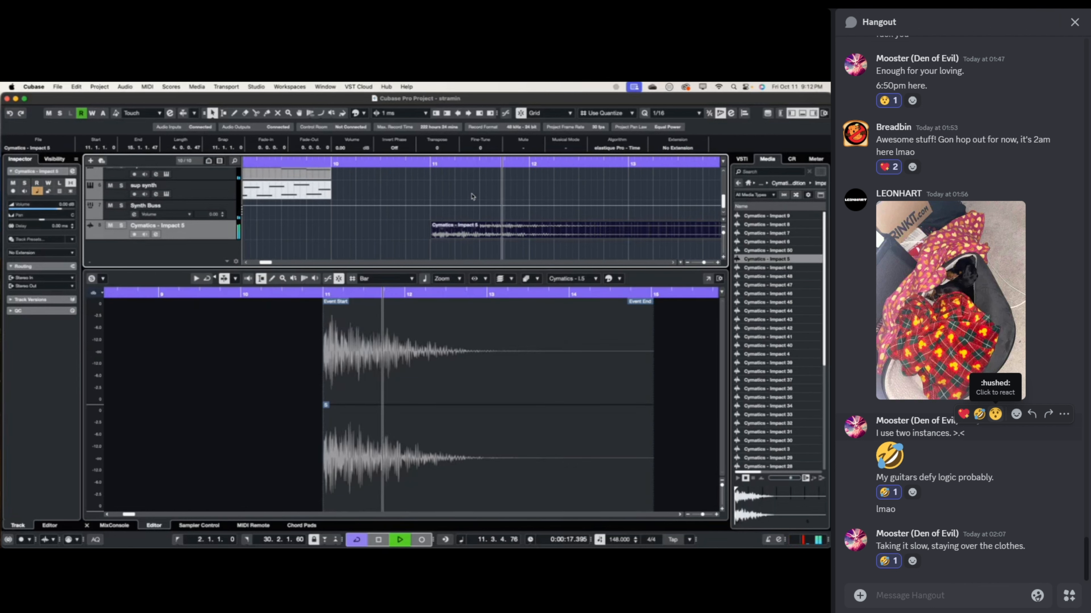
{"action": "key", "text": "space"}
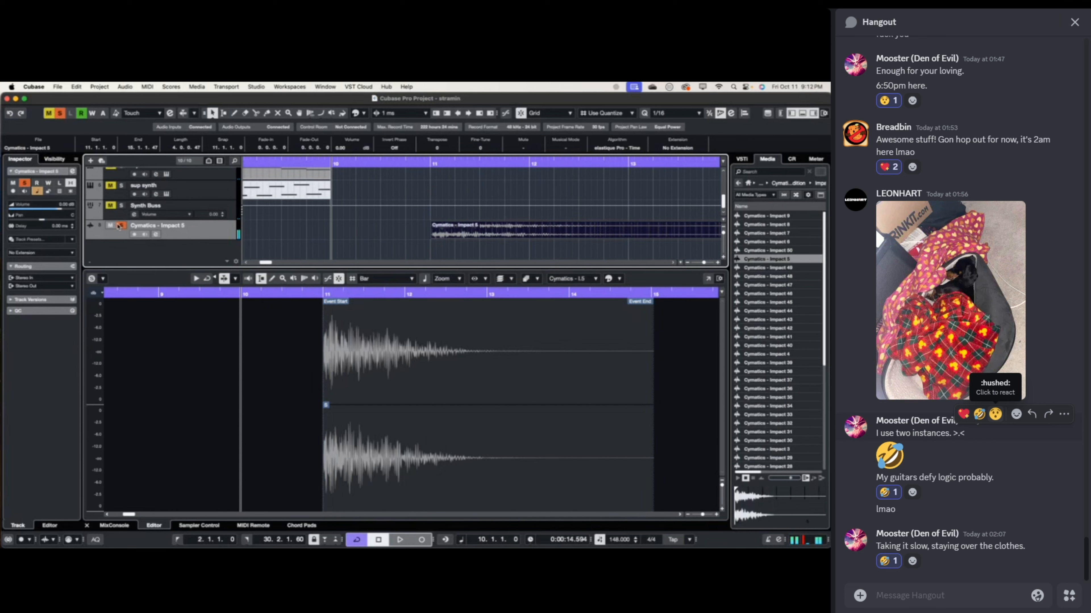
- Lower the soloed Cymatics - Impact 5 track's volume to about -6 dB, and unsolo it to hear it in the full mix
{"action": "key", "text": "space"}
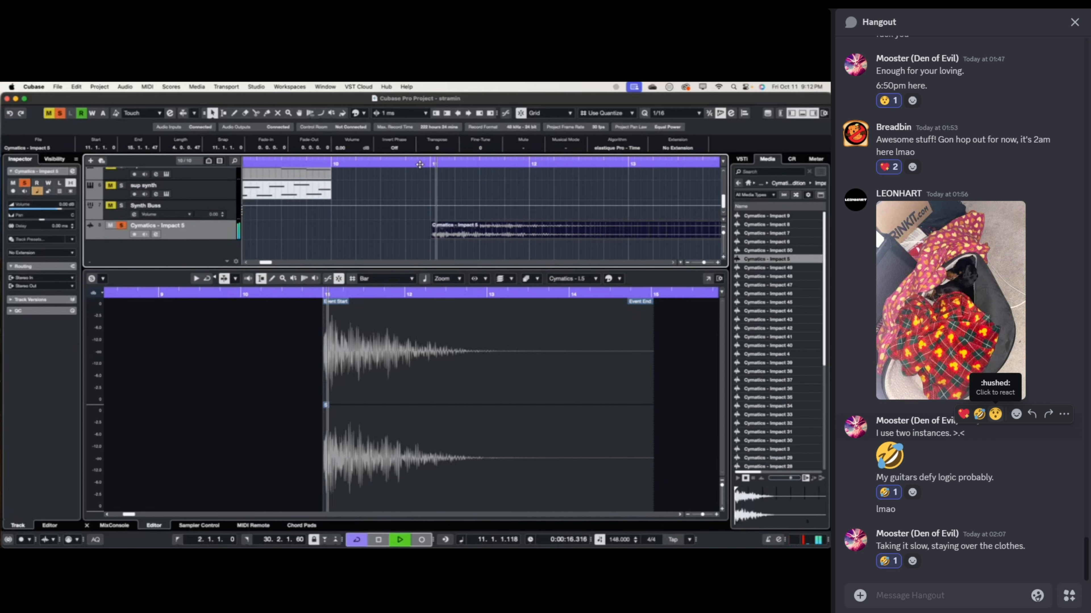
{"action": "key", "text": "space"}
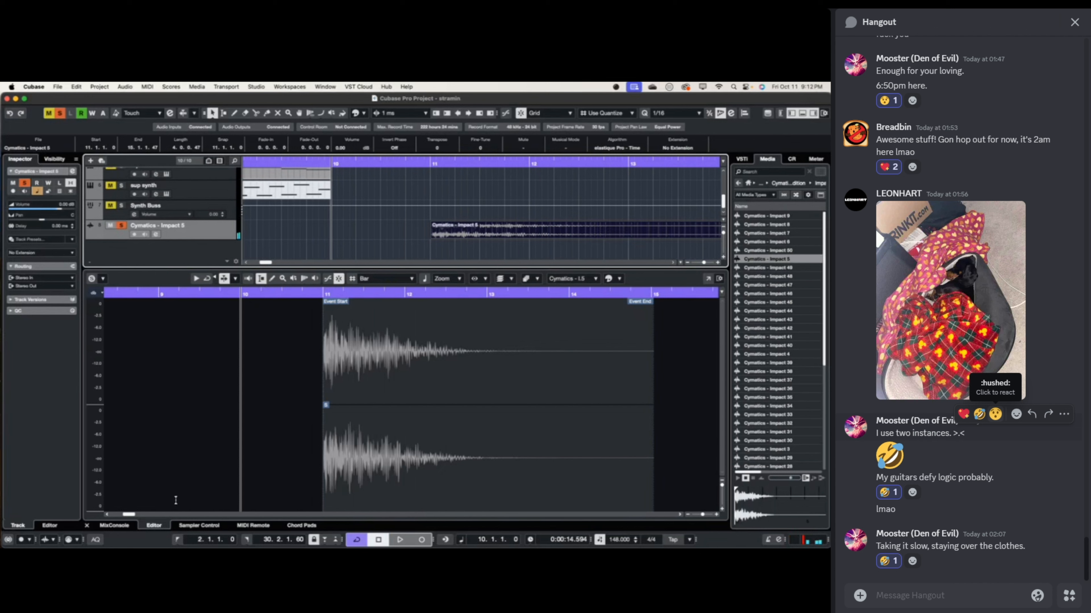
{"action": "left_click", "coordinate": [115, 525]}
{"action": "key", "text": "space"}
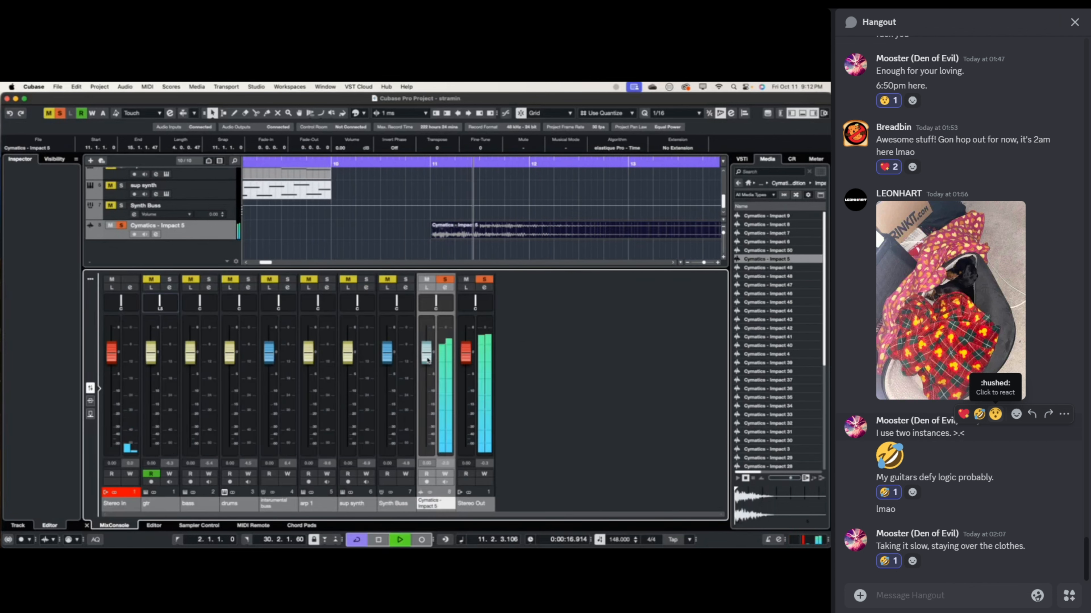
{"action": "left_click_drag", "start_coordinate": [427, 360], "coordinate": [425, 386]}
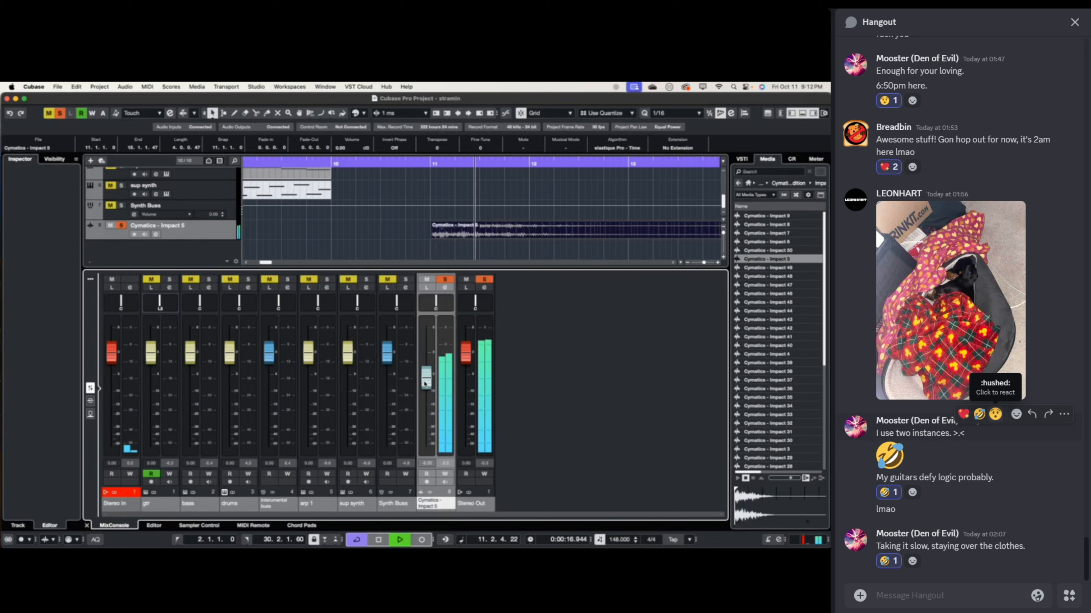
{"action": "key", "text": "space"}
{"action": "left_click", "coordinate": [121, 226]}
{"action": "key", "text": "space"}
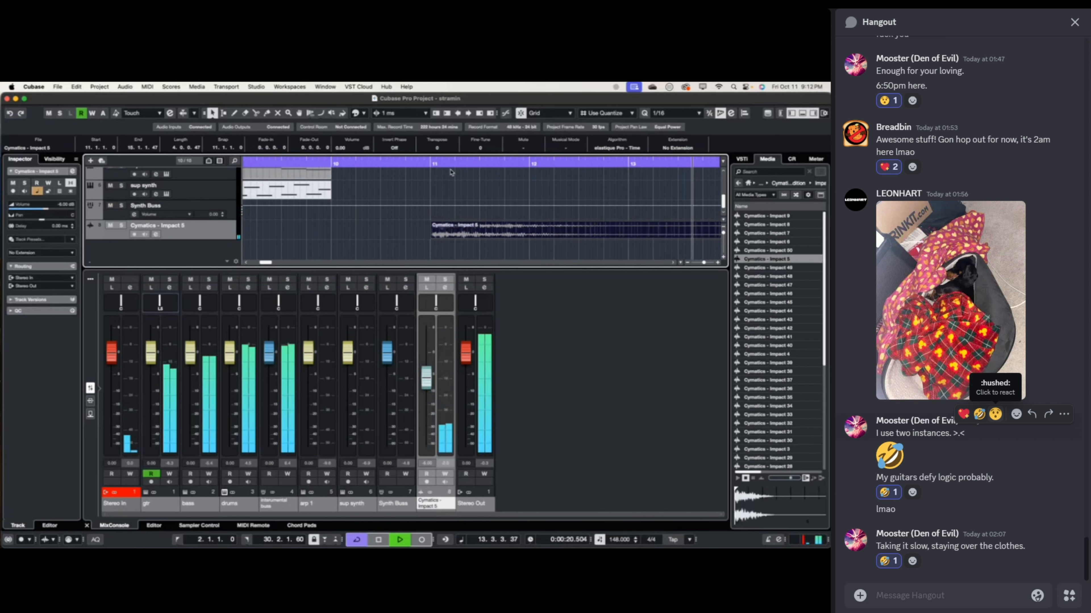
{"action": "key", "text": "space"}
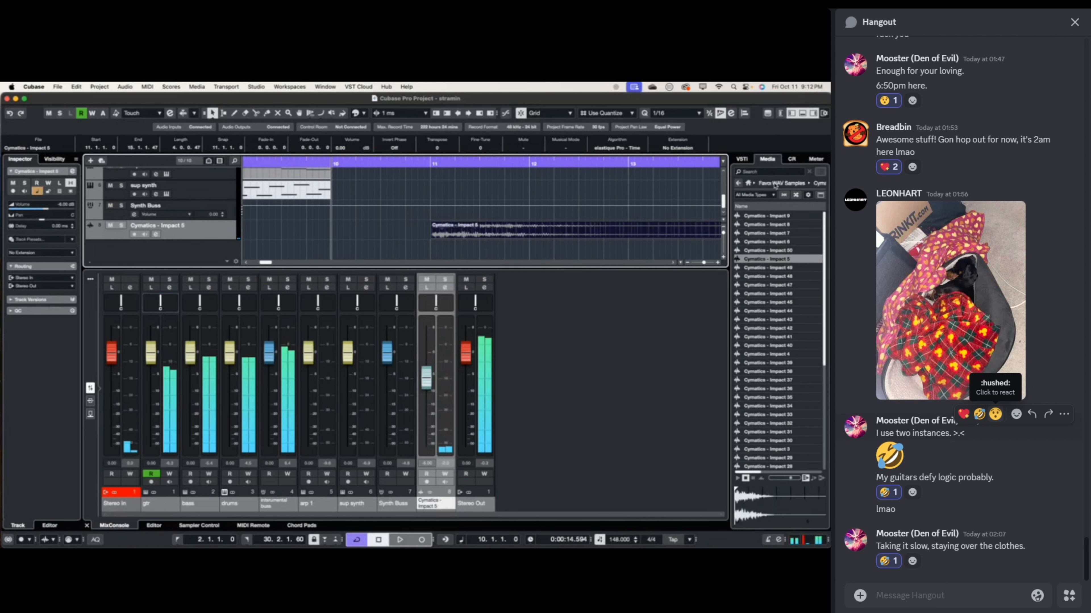
- Audition Cymatics Impact 7, 41 and 34, and import Impact 34 onto a new track at bar 11, copied to the project folder with sample rate conversion
{"action": "left_click", "coordinate": [782, 233]}
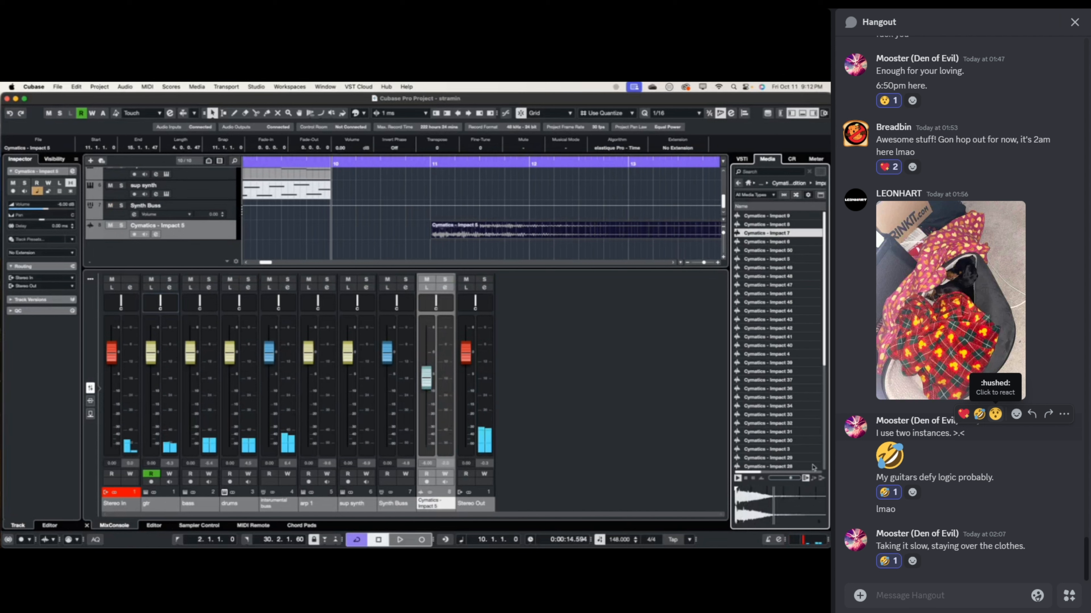
{"action": "left_click", "coordinate": [791, 337]}
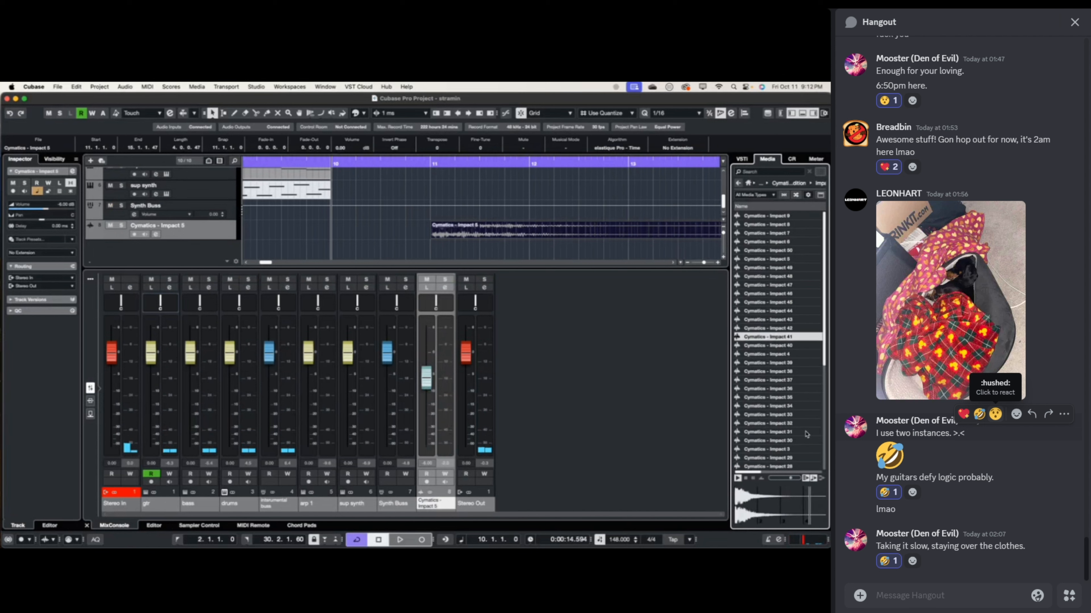
{"action": "left_click", "coordinate": [776, 409]}
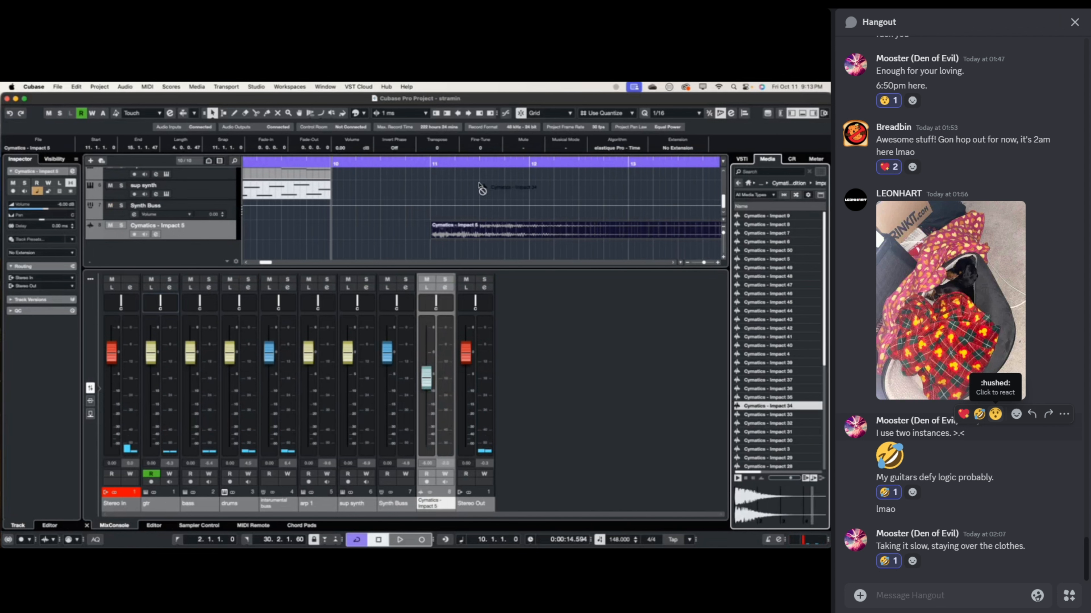
{"action": "left_click_drag", "start_coordinate": [479, 185], "coordinate": [426, 242]}
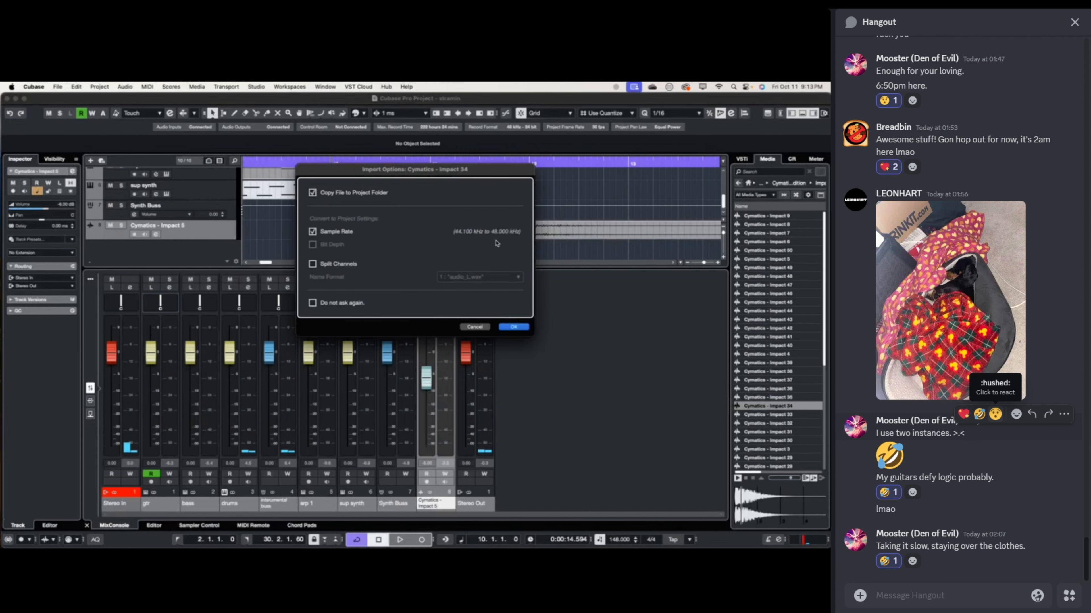
{"action": "left_click", "coordinate": [513, 328]}
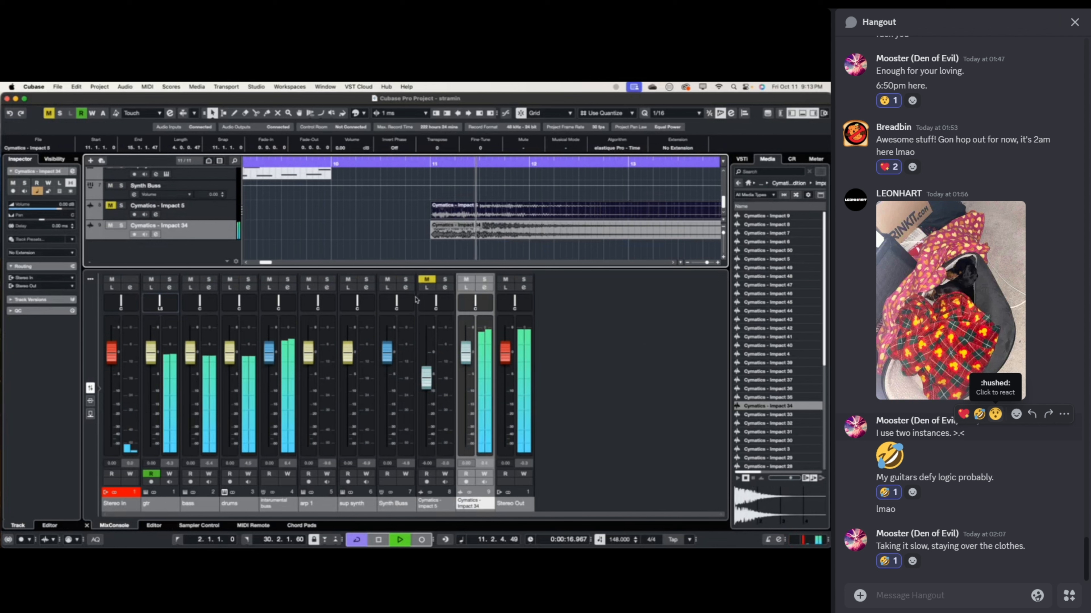
- Lower the Cymatics - Impact 34 track's volume to about -8.8 dB during playback, and remove the Cymatics - Impact 5 track
{"action": "left_click_drag", "start_coordinate": [467, 355], "coordinate": [462, 378]}
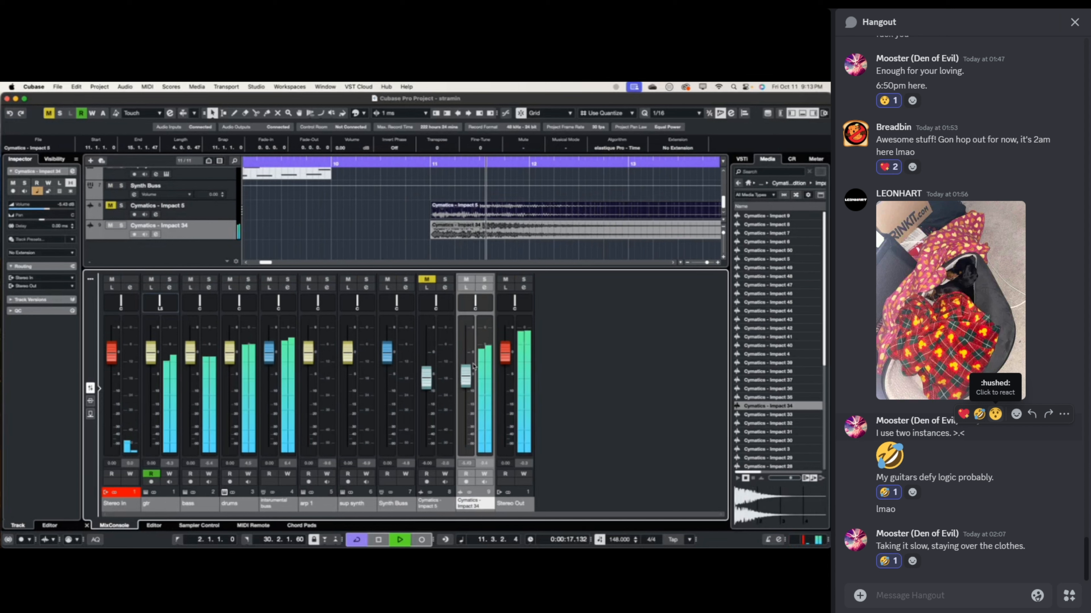
{"action": "left_click_drag", "start_coordinate": [474, 364], "coordinate": [471, 380]}
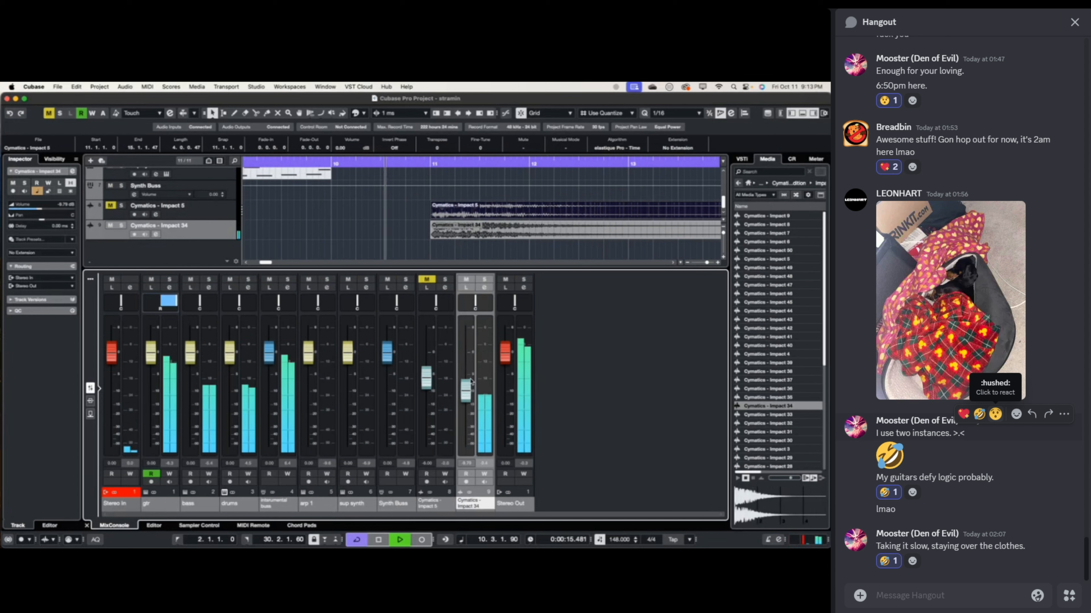
{"action": "key", "text": "space"}
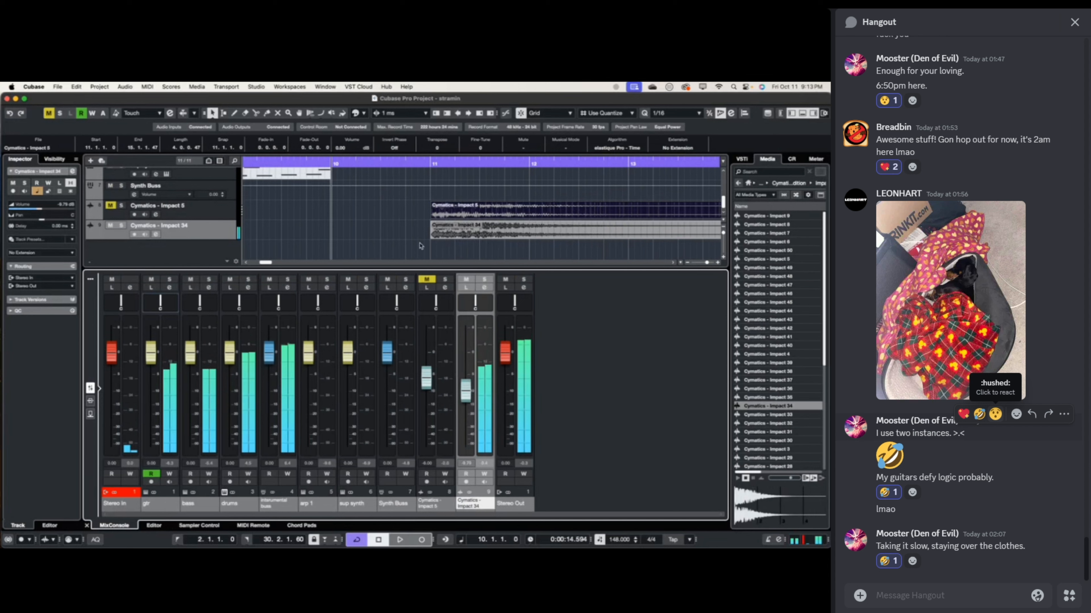
{"action": "right_click", "coordinate": [208, 216]}
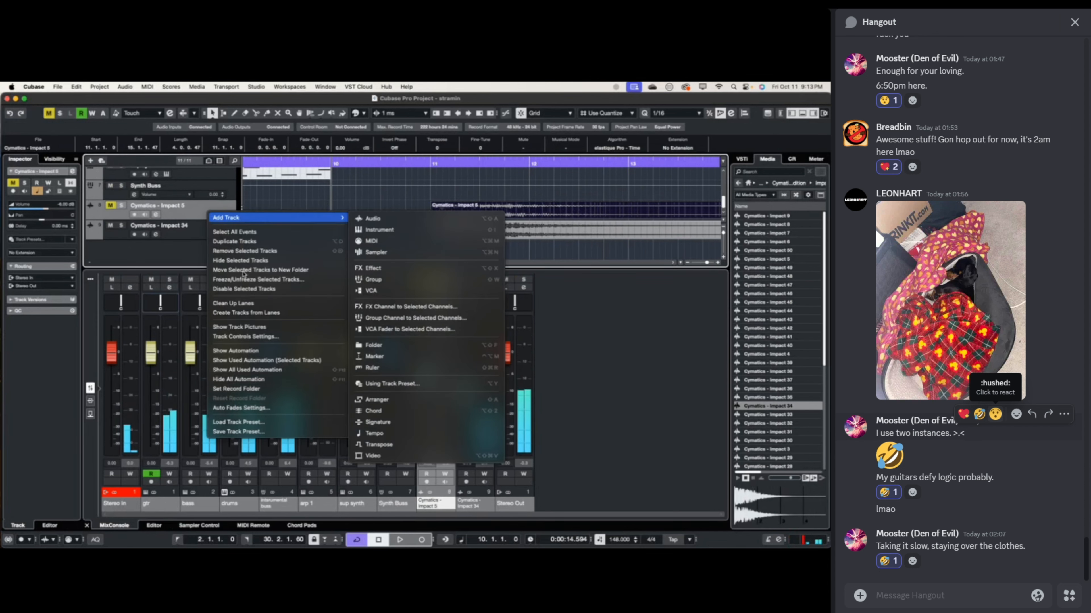
{"action": "left_click", "coordinate": [269, 251]}
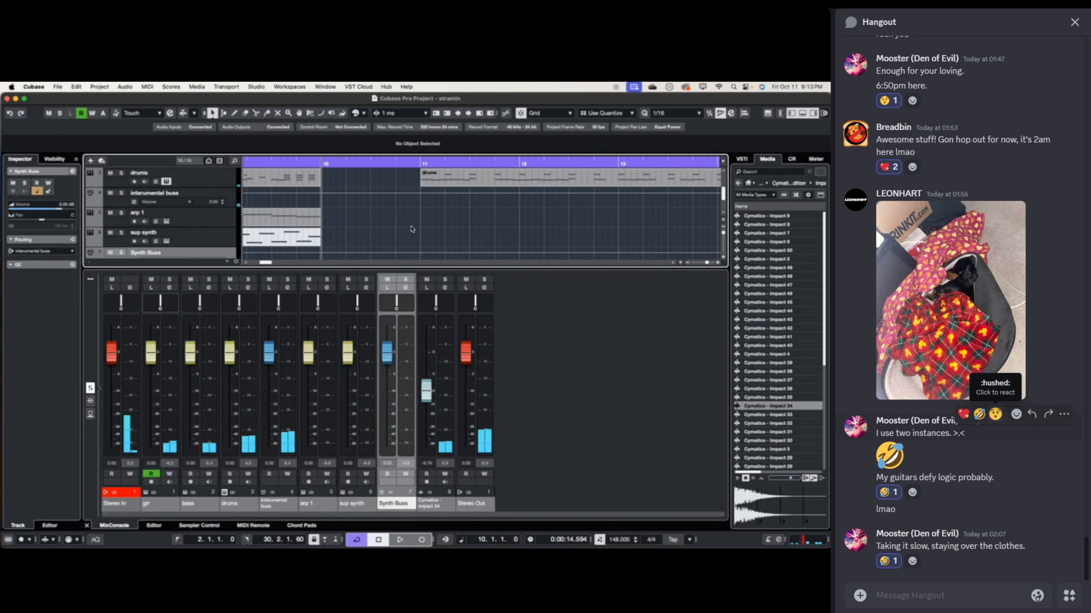
- Play the arrangement from bar 10 to check the Cymatics - Impact 34 sample against the gtr, bass and drum riffs
{"action": "scroll", "coordinate": [409, 225], "scroll_direction": "up", "scroll_amount": 3}
{"action": "scroll", "coordinate": [409, 225], "scroll_direction": "down", "scroll_amount": 2}
{"action": "scroll", "coordinate": [409, 225], "scroll_direction": "up", "scroll_amount": 1}
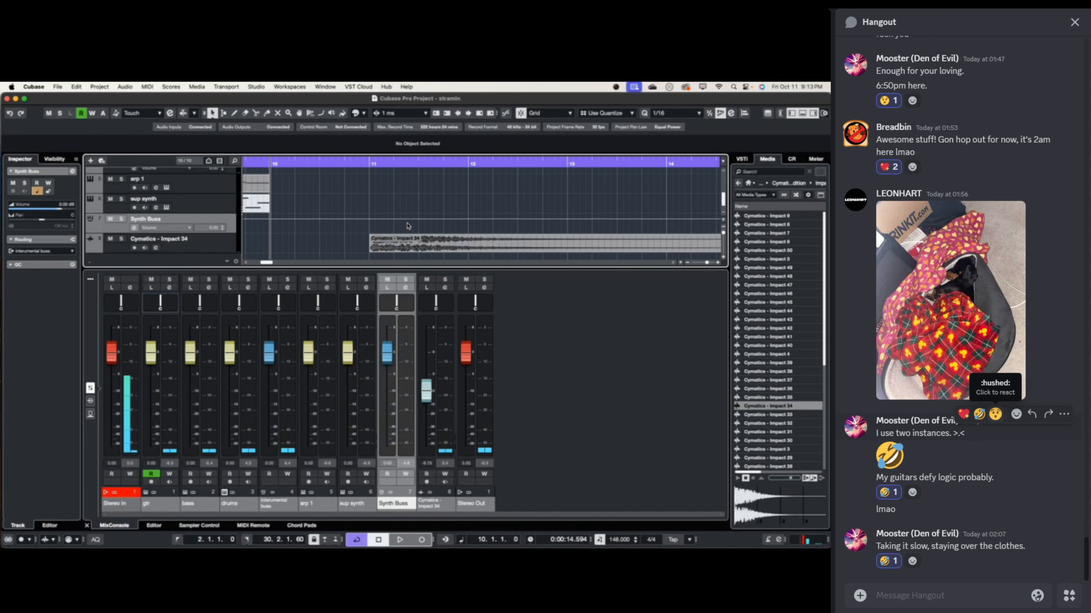
{"action": "scroll", "coordinate": [409, 226], "scroll_direction": "down", "scroll_amount": 3}
{"action": "scroll", "coordinate": [408, 225], "scroll_direction": "up", "scroll_amount": 2}
{"action": "scroll", "coordinate": [408, 225], "scroll_direction": "right", "scroll_amount": 1}
{"action": "scroll", "coordinate": [407, 227], "scroll_direction": "down", "scroll_amount": 1}
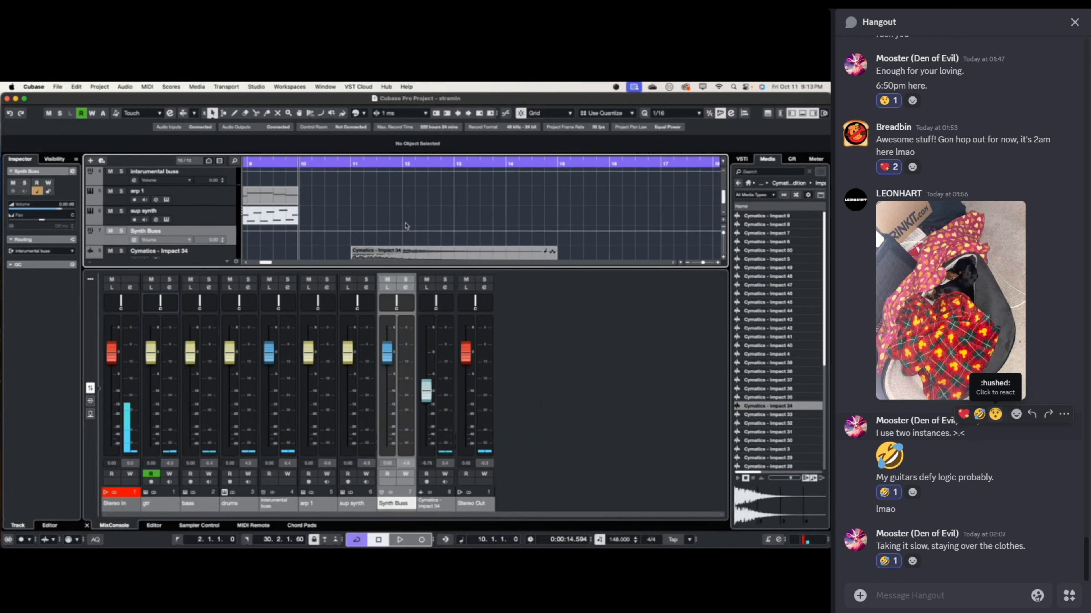
{"action": "scroll", "coordinate": [407, 226], "scroll_direction": "up", "scroll_amount": 1}
{"action": "key", "text": "space"}
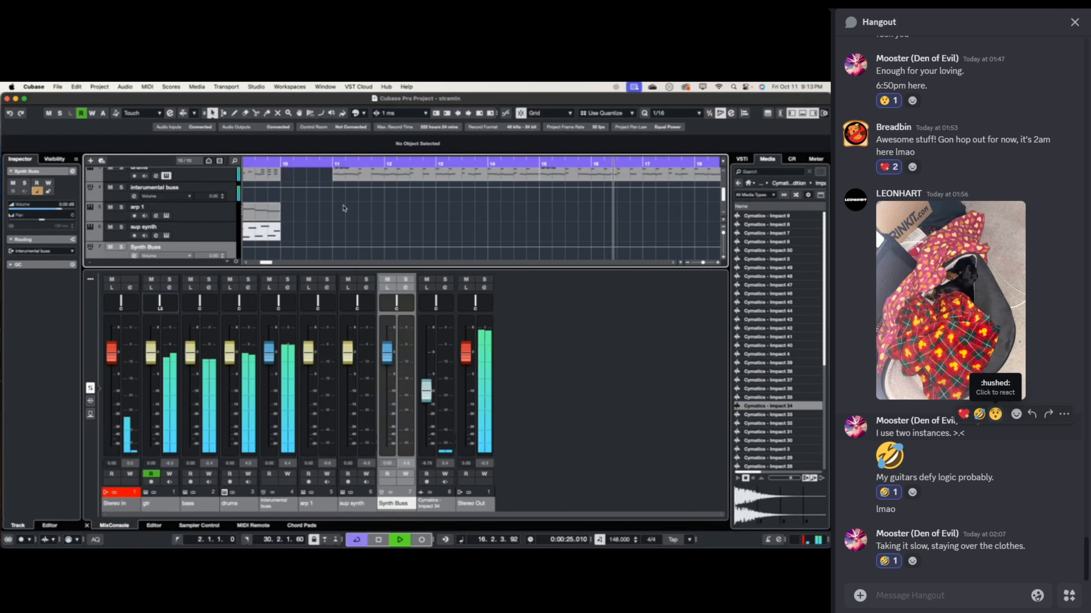
{"action": "scroll", "coordinate": [386, 234], "scroll_direction": "down", "scroll_amount": 2}
{"action": "scroll", "coordinate": [386, 234], "scroll_direction": "right", "scroll_amount": 3}
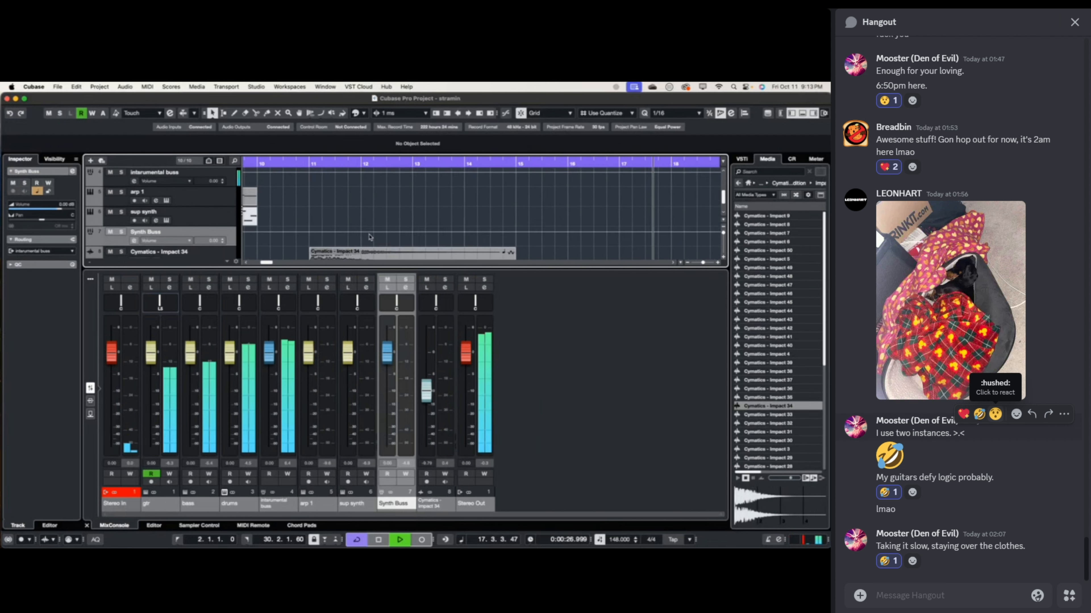
{"action": "scroll", "coordinate": [370, 237], "scroll_direction": "up", "scroll_amount": 1}
{"action": "scroll", "coordinate": [370, 238], "scroll_direction": "down", "scroll_amount": 5}
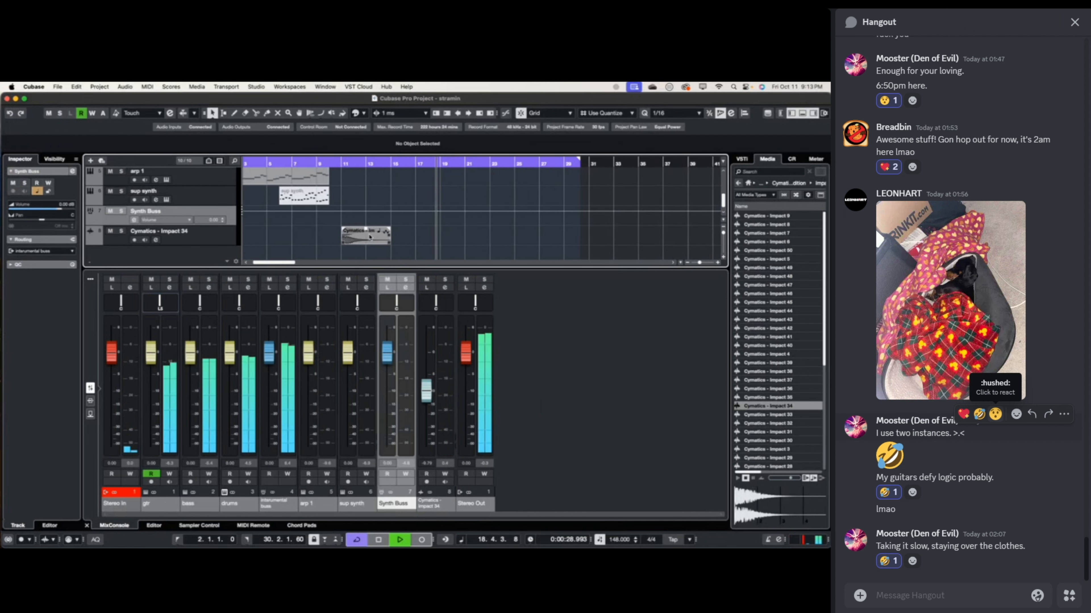
{"action": "key", "text": "space"}
- Duplicate the sup synth track and delete the copied part from the duplicate
{"action": "scroll", "coordinate": [376, 240], "scroll_direction": "up", "scroll_amount": 3}
{"action": "scroll", "coordinate": [376, 239], "scroll_direction": "right", "scroll_amount": 1}
{"action": "scroll", "coordinate": [376, 240], "scroll_direction": "up", "scroll_amount": 1}
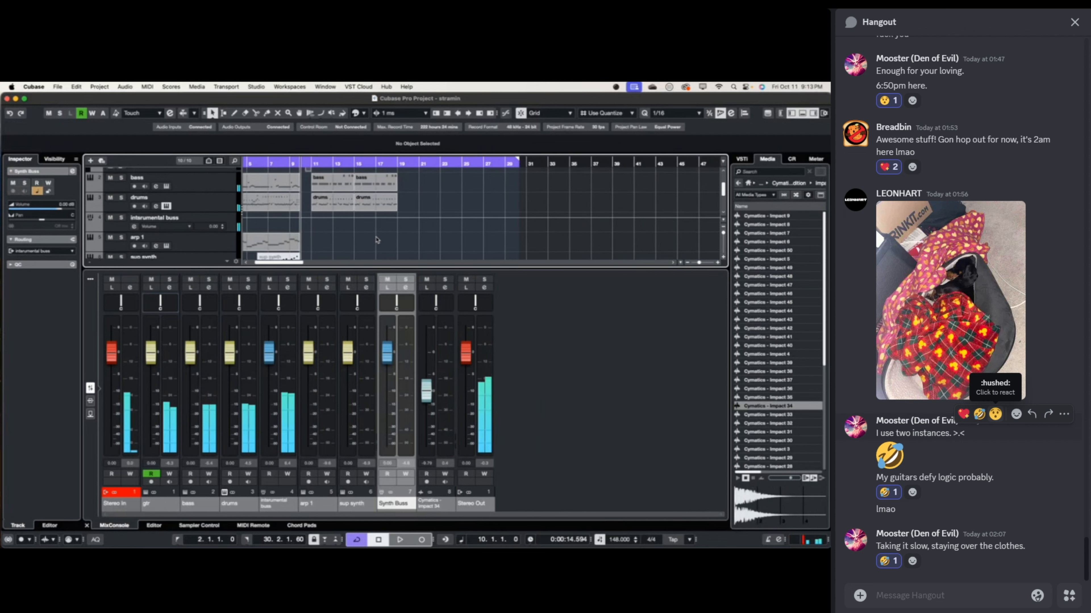
{"action": "scroll", "coordinate": [205, 245], "scroll_direction": "down", "scroll_amount": 2}
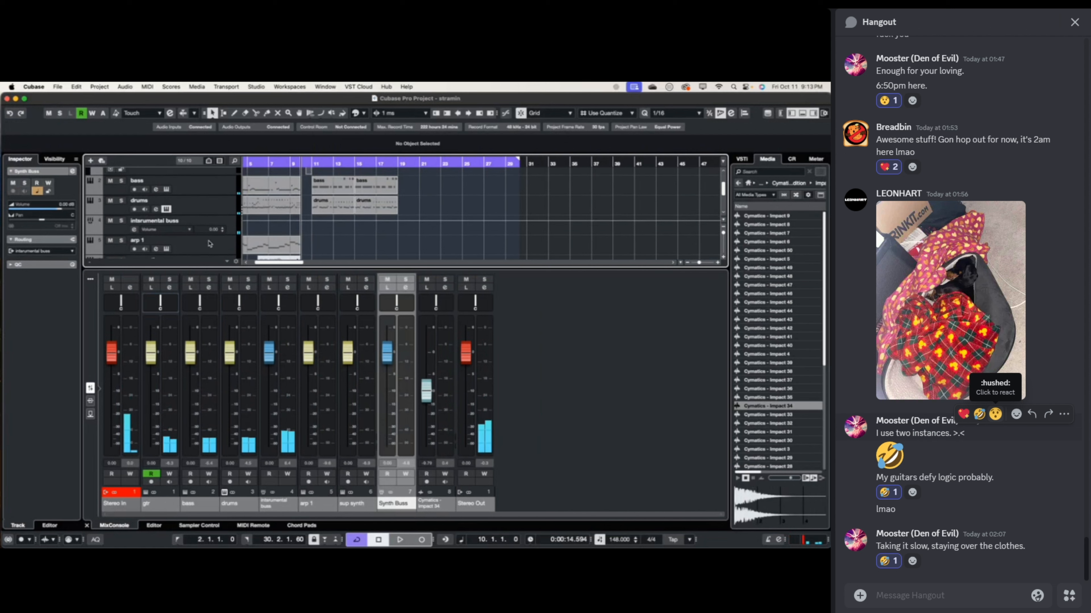
{"action": "scroll", "coordinate": [216, 234], "scroll_direction": "down", "scroll_amount": 1}
{"action": "right_click", "coordinate": [217, 214]}
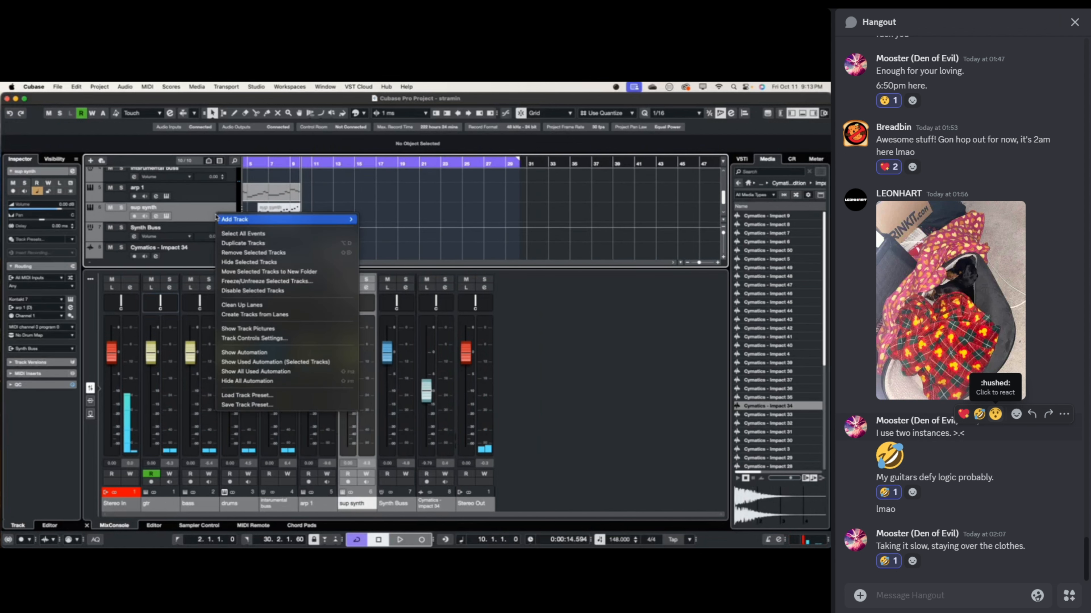
{"action": "left_click", "coordinate": [248, 246]}
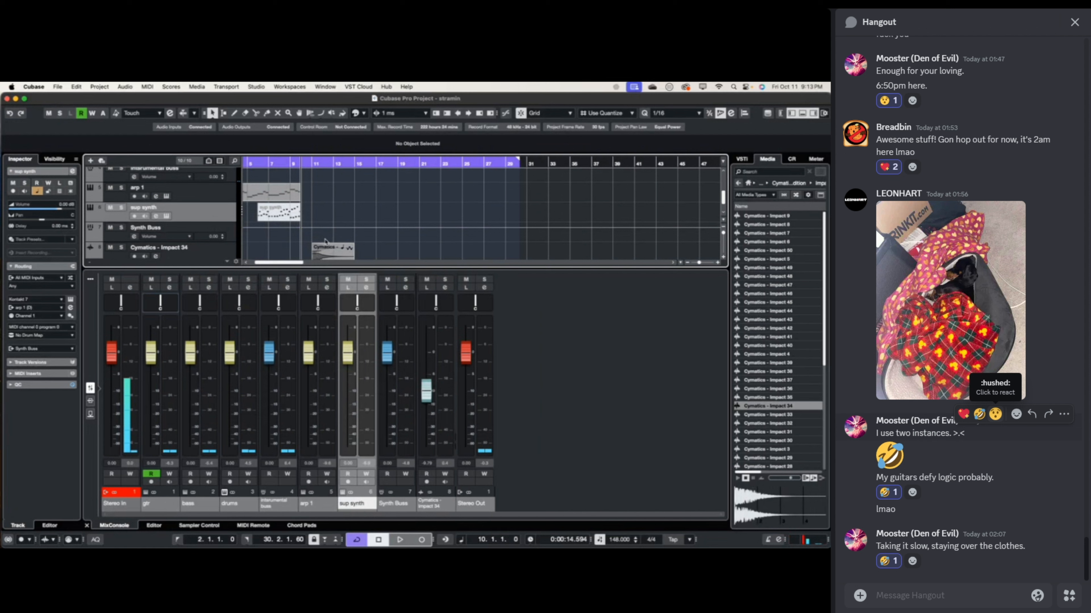
{"action": "left_click", "coordinate": [279, 236]}
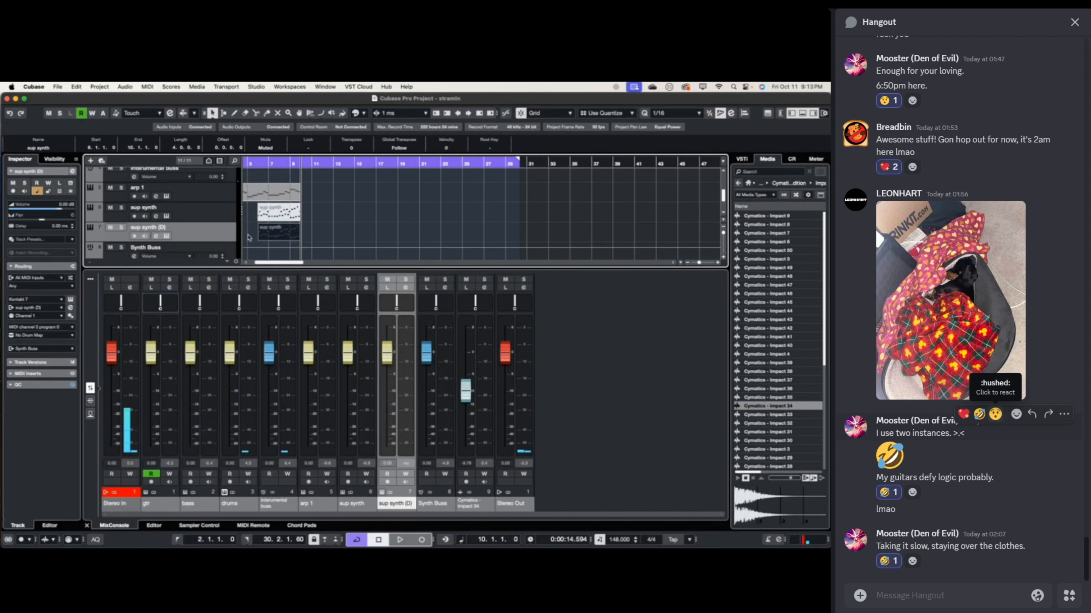
{"action": "key", "text": "Delete"}
- Draw an empty four-bar part from bar 11 to bar 15 on the duplicated sup synth track and open it for note editing
{"action": "scroll", "coordinate": [326, 226], "scroll_direction": "up", "scroll_amount": 6}
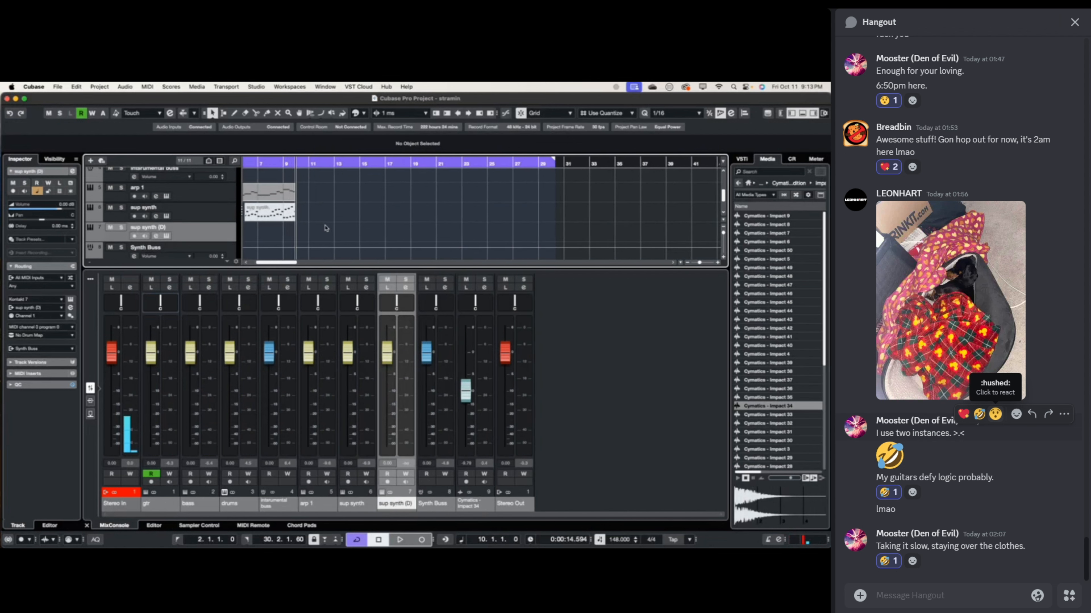
{"action": "scroll", "coordinate": [326, 226], "scroll_direction": "down", "scroll_amount": 3}
{"action": "scroll", "coordinate": [343, 194], "scroll_direction": "left", "scroll_amount": 4}
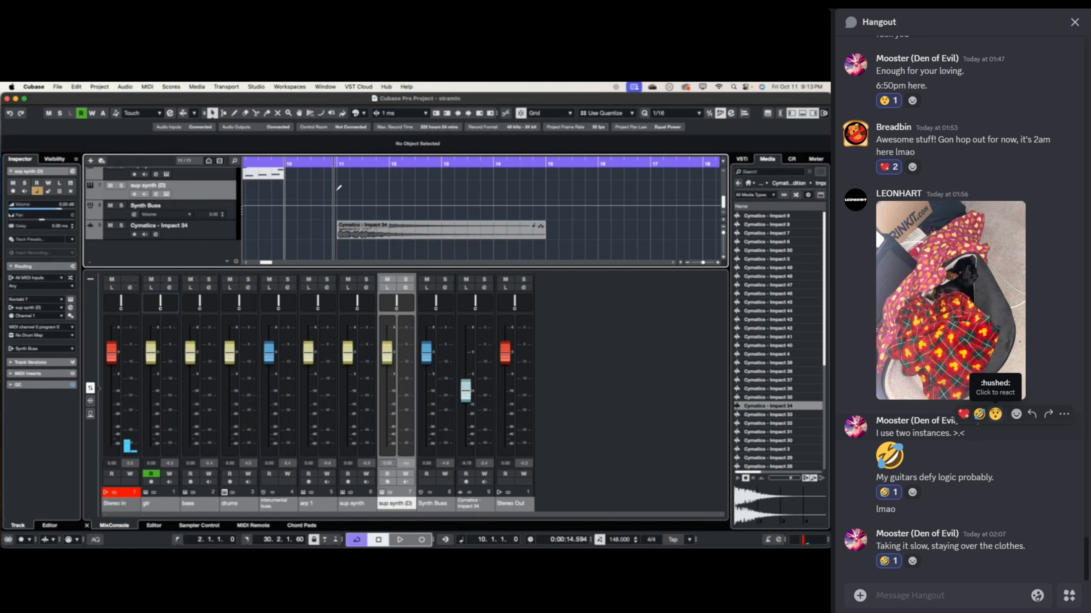
{"action": "mouse_move", "coordinate": [339, 188]}
{"action": "left_mouse_down"}
{"action": "mouse_move", "coordinate": [558, 185]}
{"action": "mouse_move", "coordinate": [545, 184]}
{"action": "left_mouse_up"}
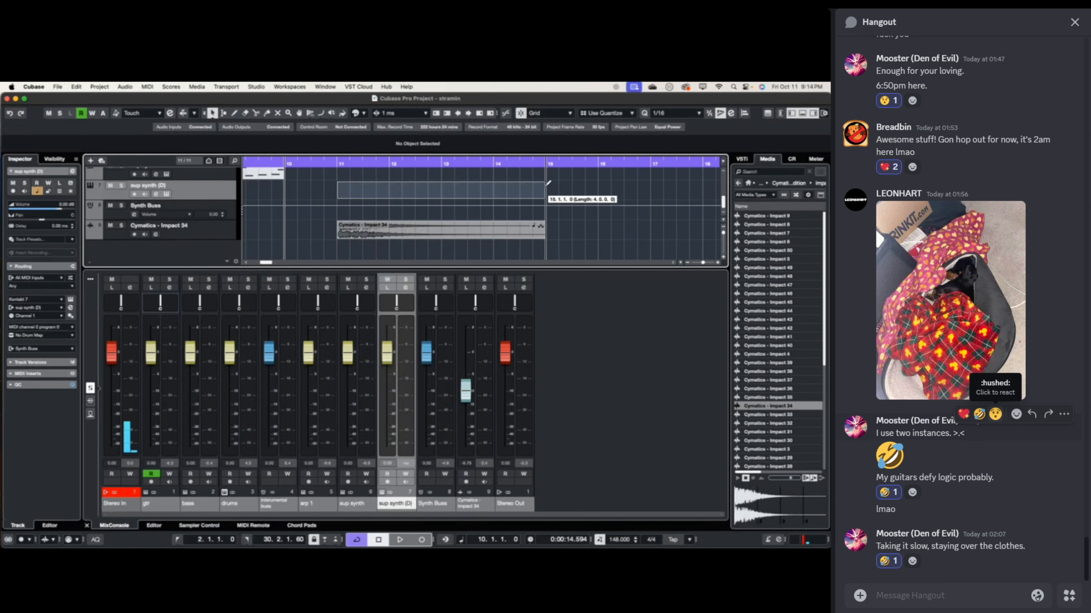
{"action": "double_click", "coordinate": [430, 193]}
{"action": "scroll", "coordinate": [327, 343], "scroll_direction": "up", "scroll_amount": 3}
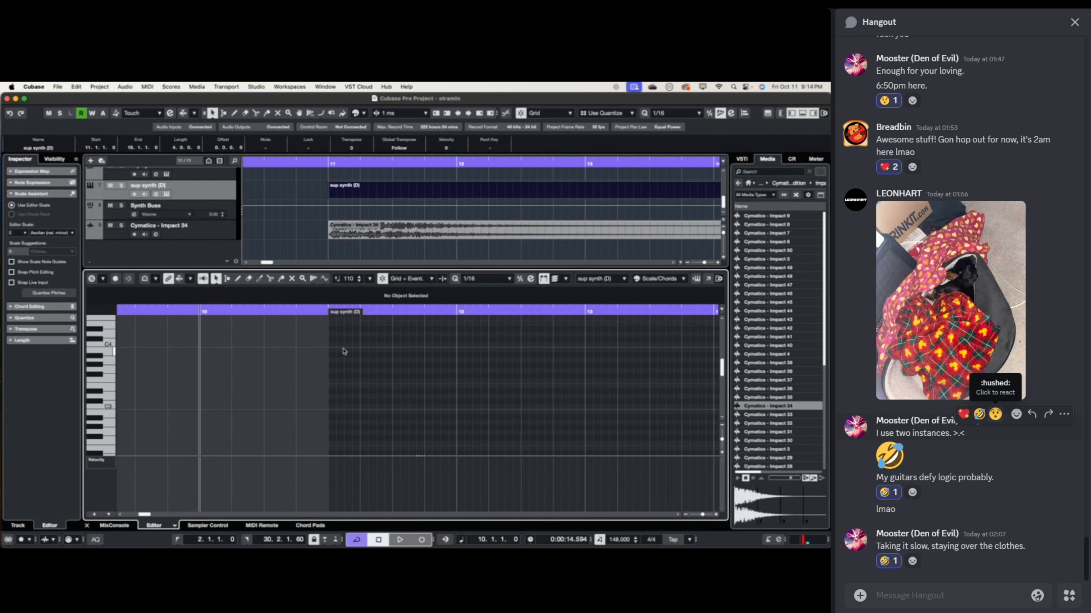
- Add a short note of about an eighth at the start of bar 11 in the new part and transpose it to E3
{"action": "mouse_move", "coordinate": [331, 343]}
{"action": "left_mouse_down"}
{"action": "mouse_move", "coordinate": [354, 343]}
{"action": "mouse_move", "coordinate": [343, 346]}
{"action": "left_mouse_up"}
{"action": "key", "text": "Down"}
{"action": "key", "text": "Down"}
{"action": "key", "text": "Down"}
{"action": "key", "text": "Down"}
{"action": "key", "text": "Down"}
{"action": "key", "text": "Down"}
{"action": "key", "text": "Down"}
{"action": "key", "text": "Down"}
{"action": "key", "text": "Down"}
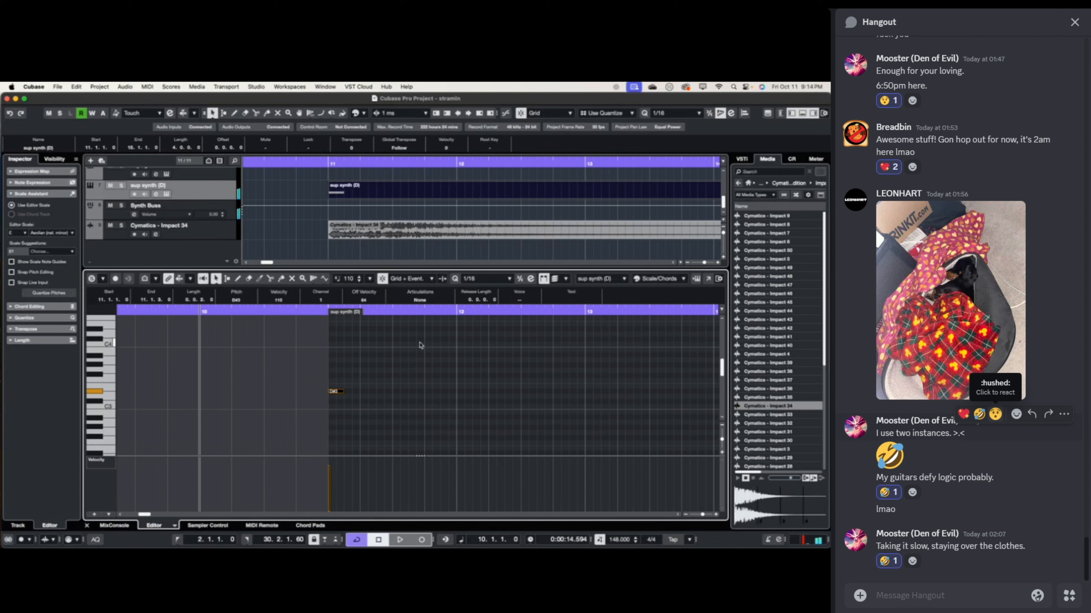
{"action": "key", "text": "Up"}
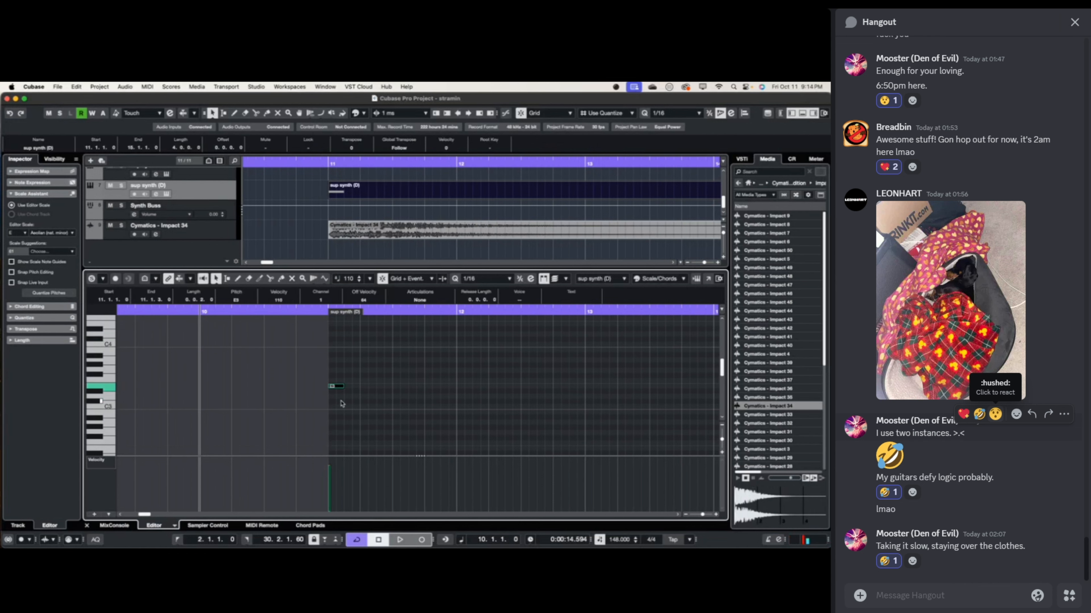
- Repeat the E3 eighth note back to back until it fills the sup synth part up to bar 15
{"action": "scroll", "coordinate": [343, 400], "scroll_direction": "right", "scroll_amount": 5}
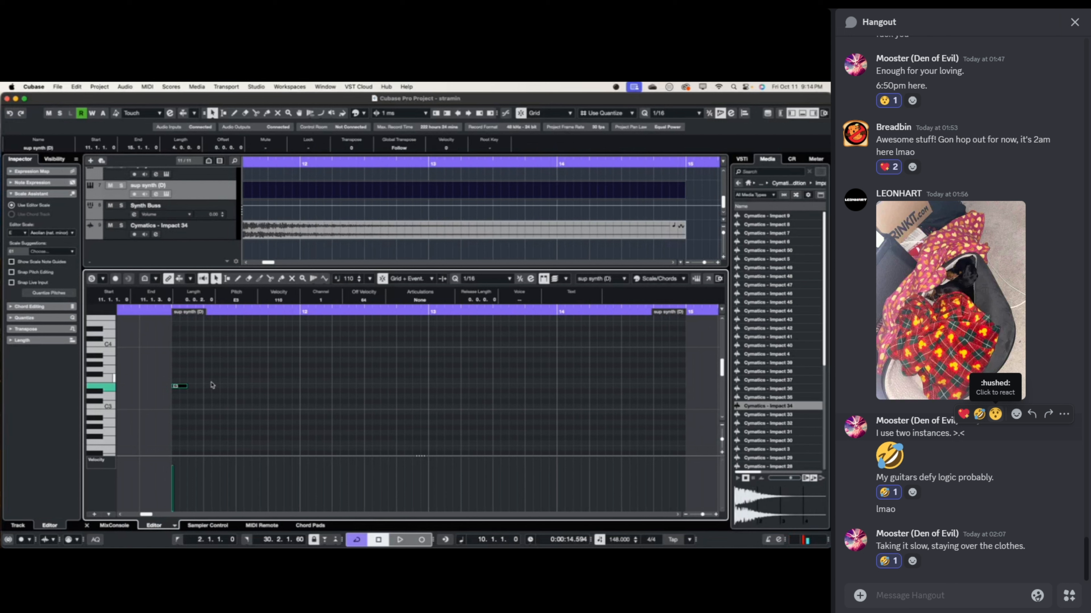
{"action": "key", "text": "super+d"}
{"action": "key", "text": "super+d"}
{"action": "key", "text": "super+d"}
{"action": "key", "text": "super+d"}
{"action": "key", "text": "super+d"}
{"action": "key", "text": "super+d"}
{"action": "key", "text": "super+d"}
{"action": "key", "text": "super+d"}
{"action": "key", "text": "super+d"}
{"action": "key", "text": "super+d"}
{"action": "key", "text": "super+d"}
{"action": "key", "text": "super+d"}
{"action": "key", "text": "super+d"}
{"action": "key", "text": "super+d"}
{"action": "key", "text": "super+d"}
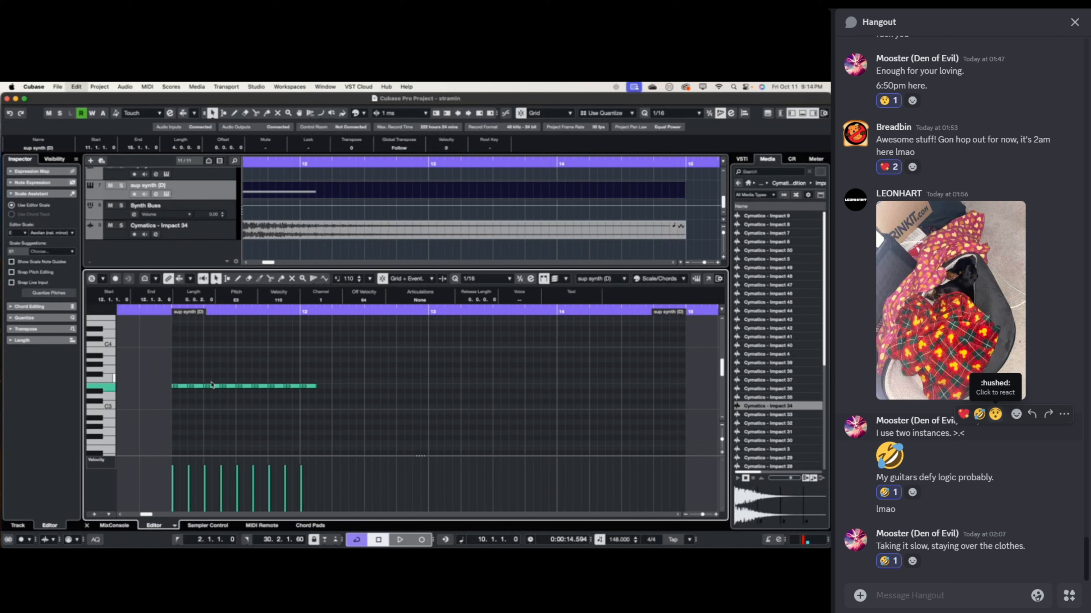
{"action": "key", "text": "super+d"}
{"action": "key", "text": "super+d"}
{"action": "key", "text": "super+d"}
{"action": "key", "text": "super+d"}
{"action": "key", "text": "super+d"}
{"action": "key", "text": "super+d"}
{"action": "key", "text": "super+d"}
{"action": "key", "text": "super+d"}
{"action": "key", "text": "super+d"}
{"action": "key", "text": "super+d"}
{"action": "key", "text": "super+d"}
{"action": "key", "text": "super+d"}
{"action": "key", "text": "super+d"}
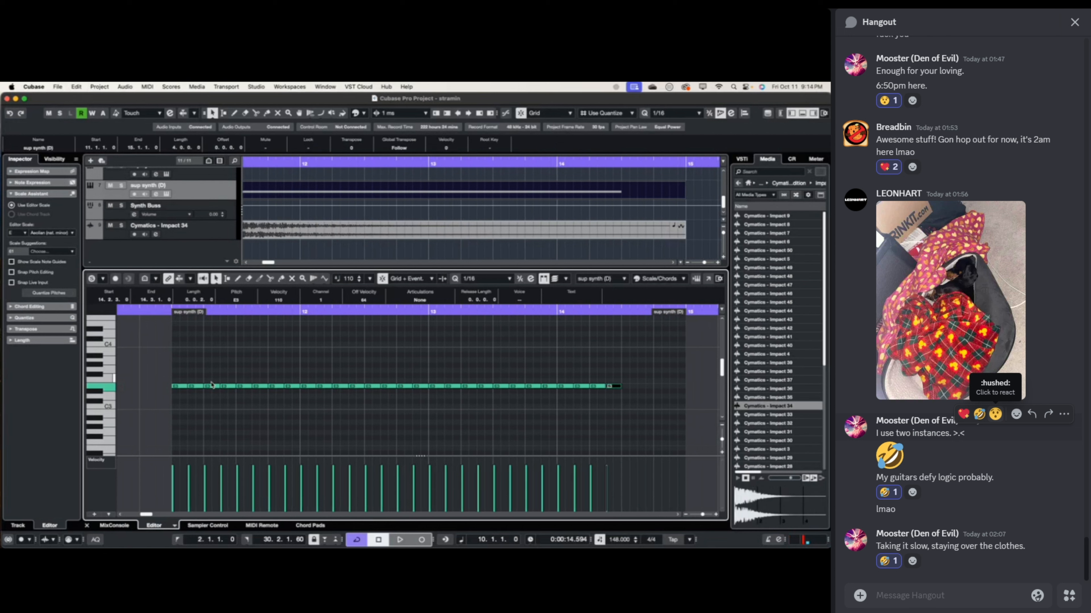
{"action": "key", "text": "super+d"}
{"action": "key", "text": "super+d"}
{"action": "key", "text": "super+d"}
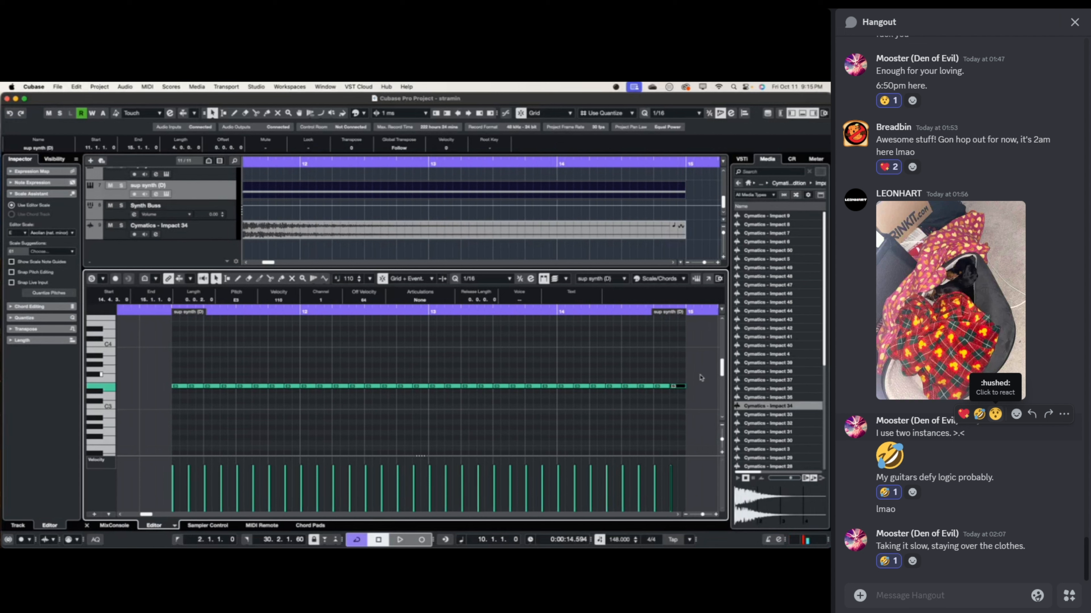
- Try the last note before bar 15 at F#3 and D3, and return it to E3
{"action": "key", "text": "Up"}
{"action": "key", "text": "Up"}
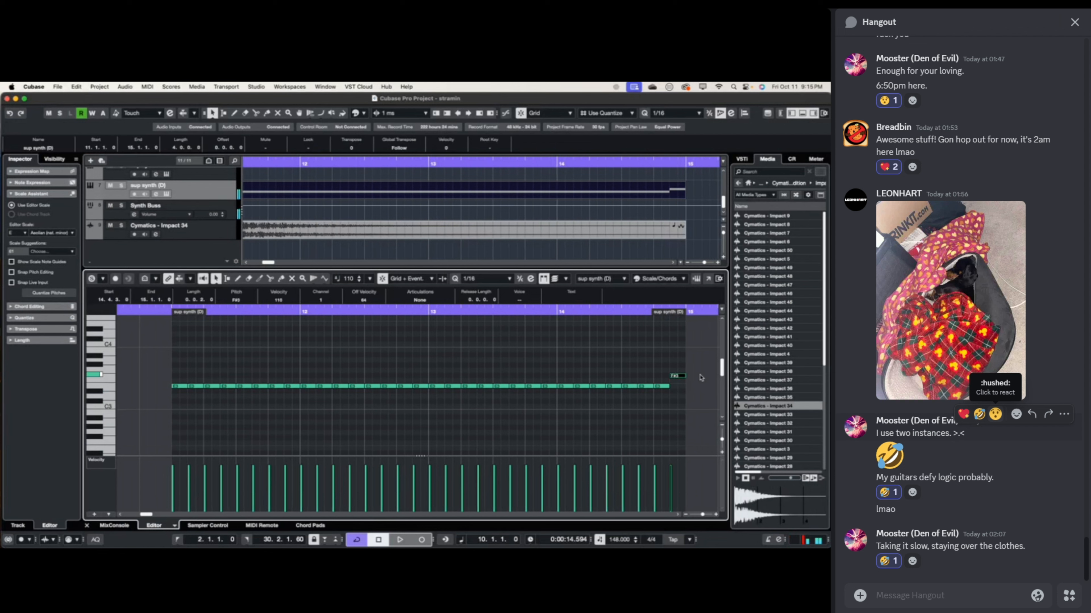
{"action": "key", "text": "Down"}
{"action": "key", "text": "Down"}
{"action": "key", "text": "Down"}
{"action": "key", "text": "Down"}
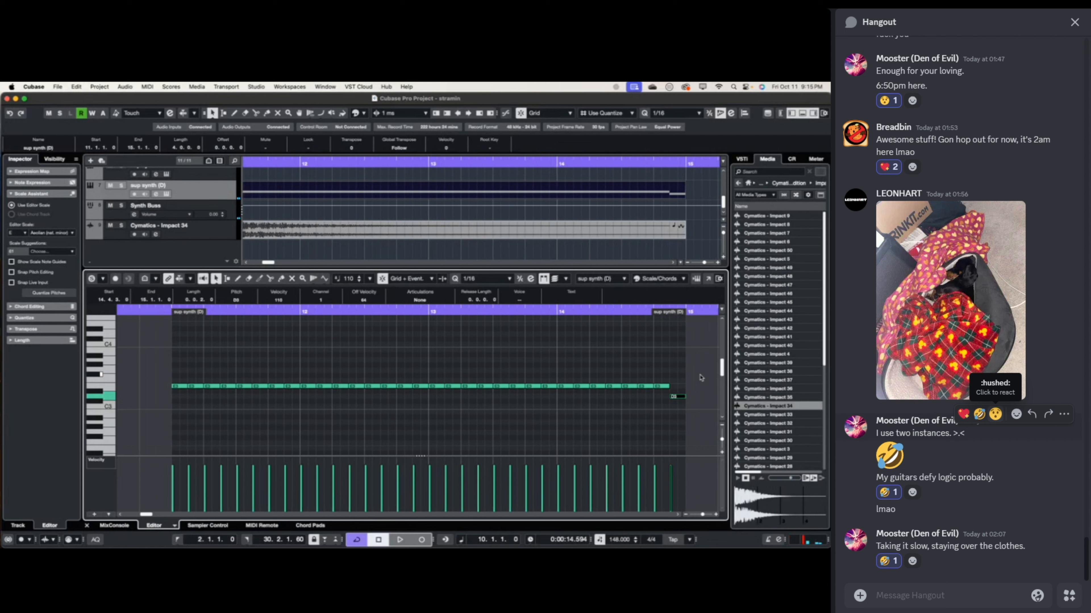
{"action": "key", "text": "Up"}
{"action": "key", "text": "Up"}
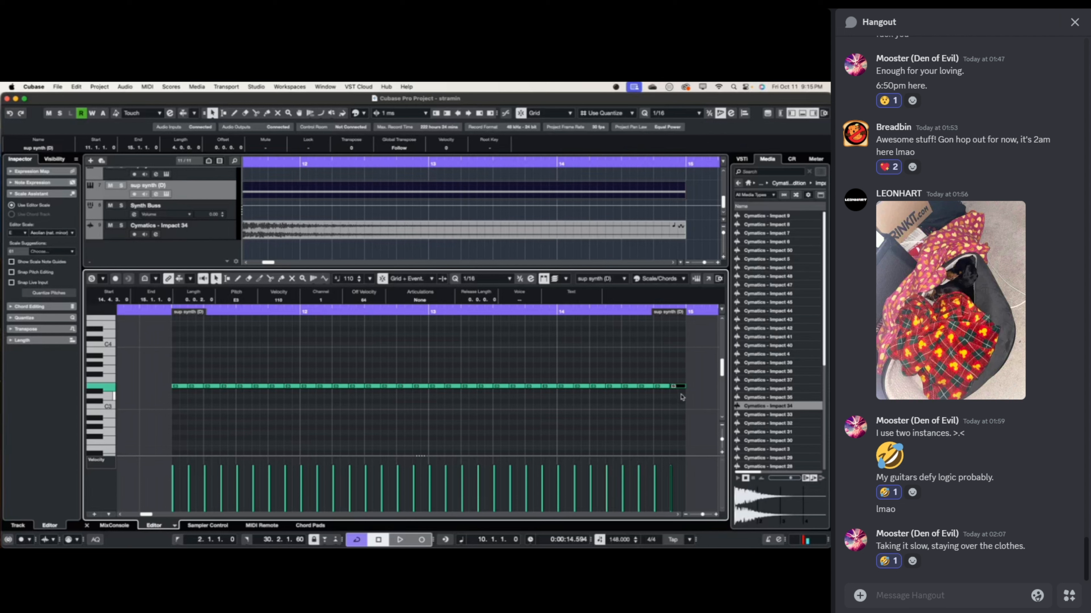
- Audition the last note of the part at B3, a fifth higher, and bring it back to E3
{"action": "key", "text": "Up"}
{"action": "key", "text": "Up"}
{"action": "key", "text": "Up"}
{"action": "key", "text": "Up"}
{"action": "key", "text": "Up"}
{"action": "key", "text": "Up"}
{"action": "key", "text": "Up"}
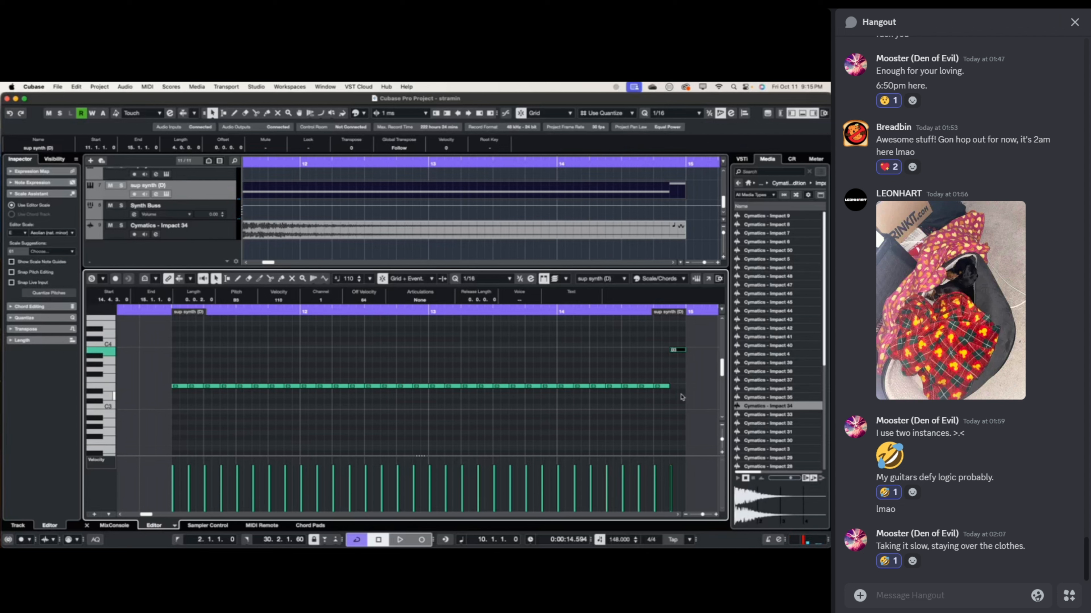
{"action": "key", "text": "Down"}
{"action": "key", "text": "Down"}
{"action": "key", "text": "Down"}
{"action": "key", "text": "Down"}
{"action": "key", "text": "Down"}
{"action": "key", "text": "Down"}
{"action": "key", "text": "Down"}
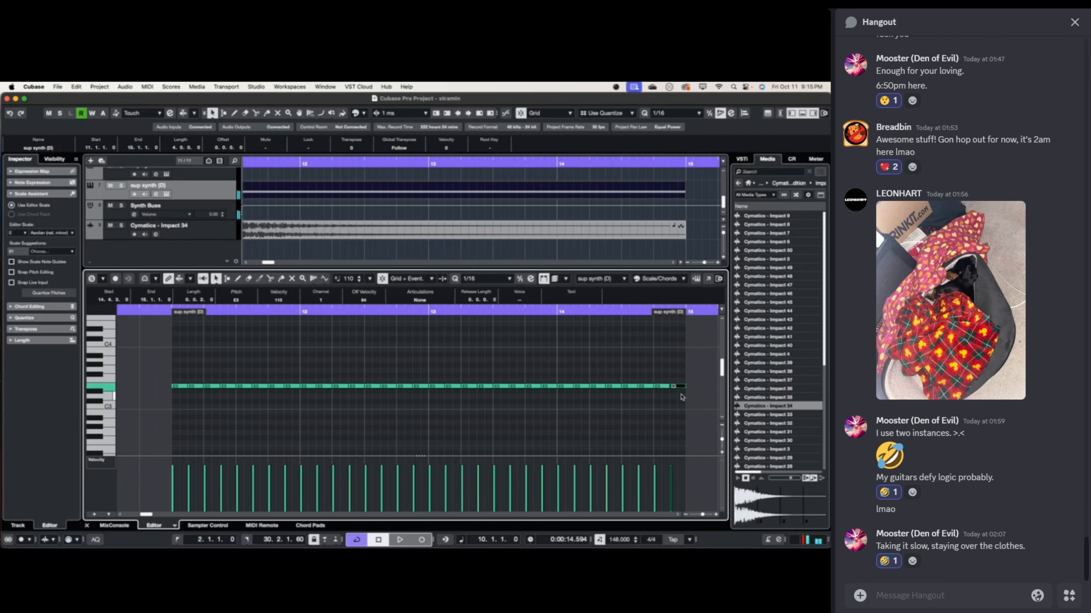
- Close the Hangout chat and try the part's last note at D3 and at F#3
{"action": "left_click", "coordinate": [1075, 22]}
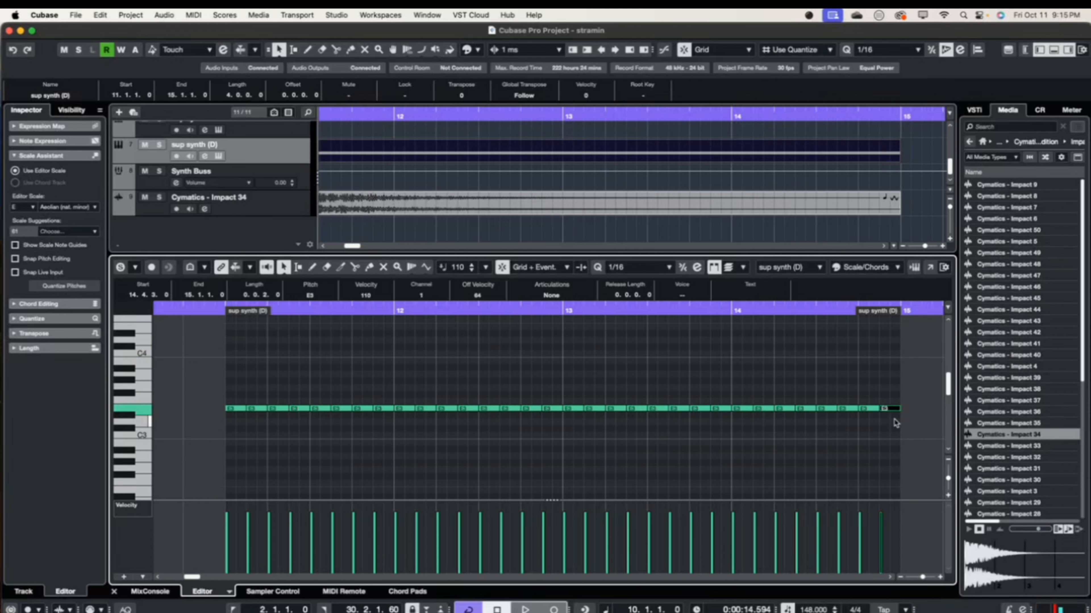
{"action": "key", "text": "Down"}
{"action": "key", "text": "Down"}
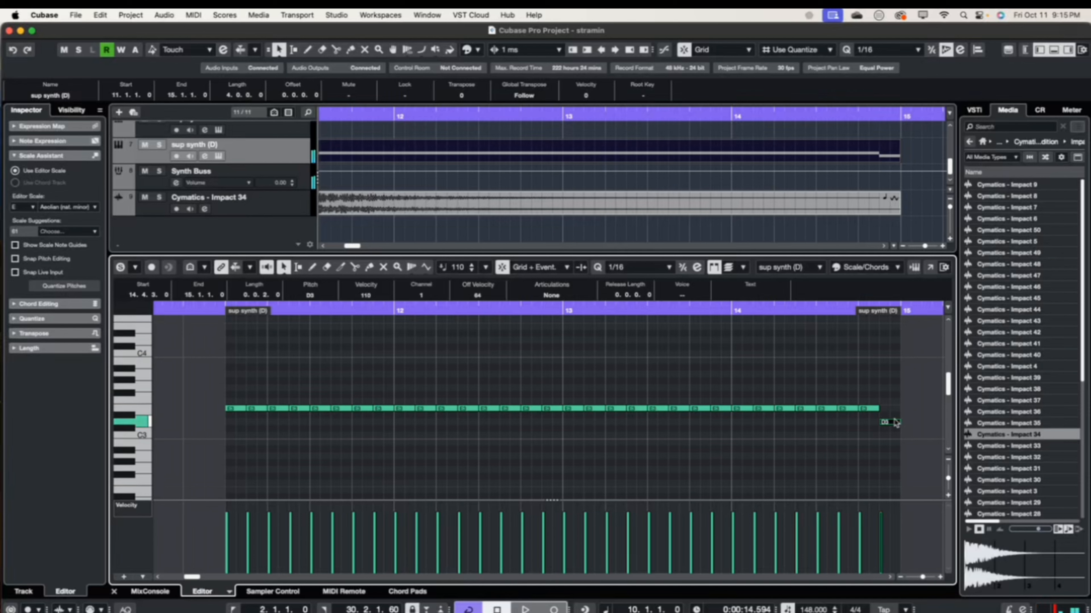
{"action": "key", "text": "Up"}
{"action": "key", "text": "Up"}
{"action": "key", "text": "Up"}
{"action": "key", "text": "Up"}
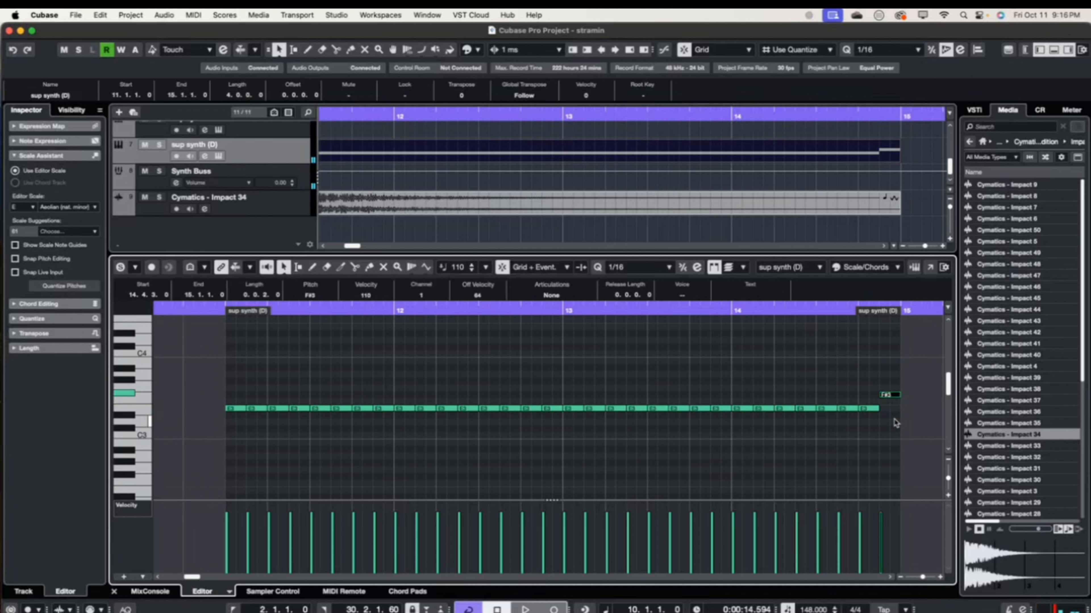
- Delete all the repeated notes, keeping only the first E3 note at bar 11
{"action": "key", "text": "Delete"}
{"action": "left_click_drag", "start_coordinate": [894, 418], "coordinate": [255, 400]}
{"action": "key", "text": "Delete"}
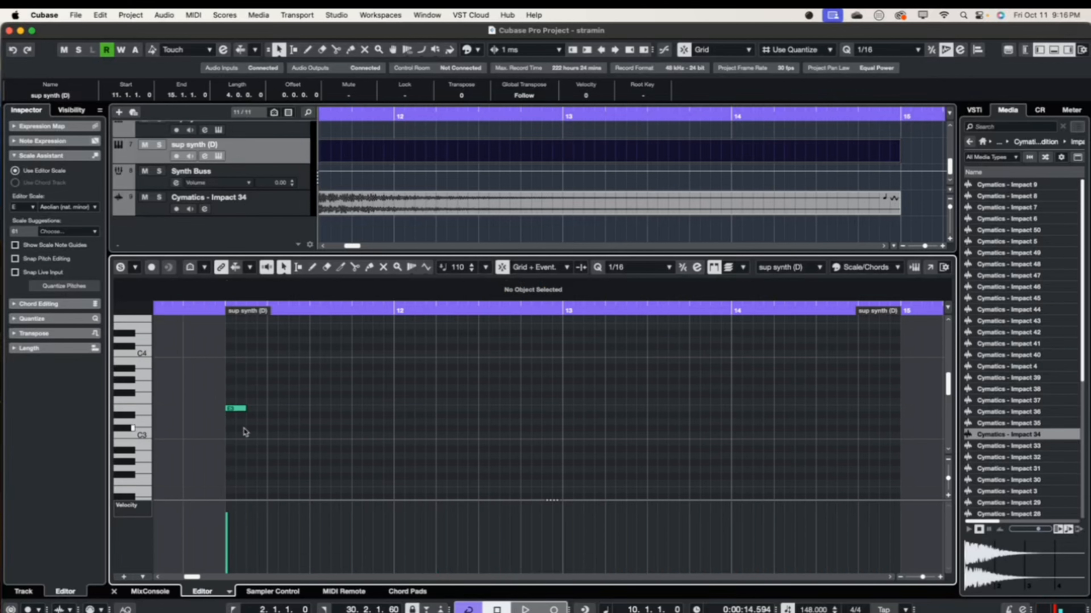
- Draw eighth notes C4, B3 and F#3 from beat 2 of bar 11 and play the phrase from bar 10
{"action": "key", "text": "space"}
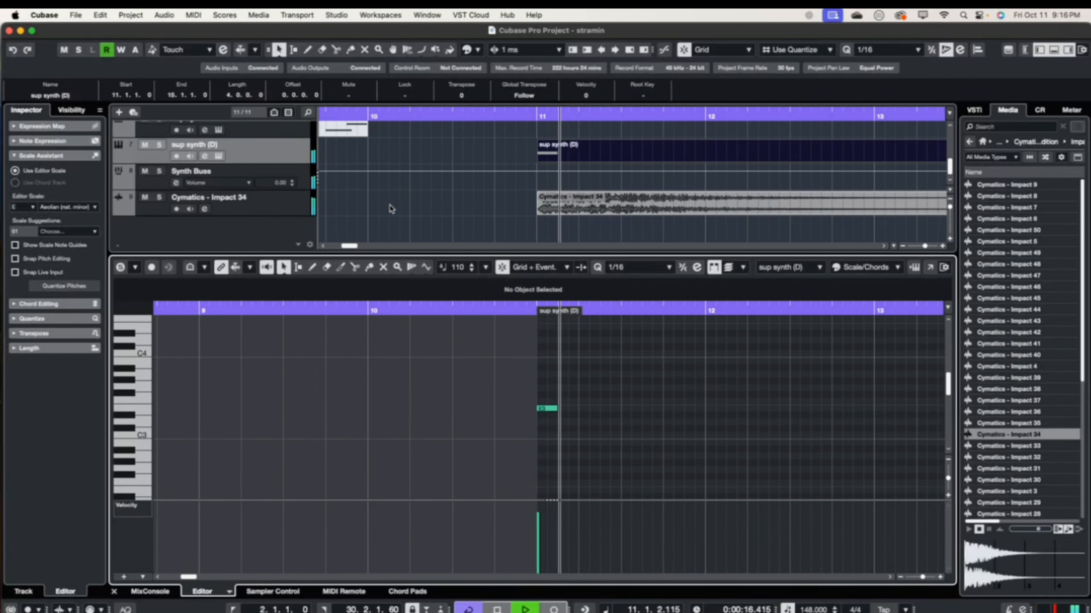
{"action": "key", "text": "space"}
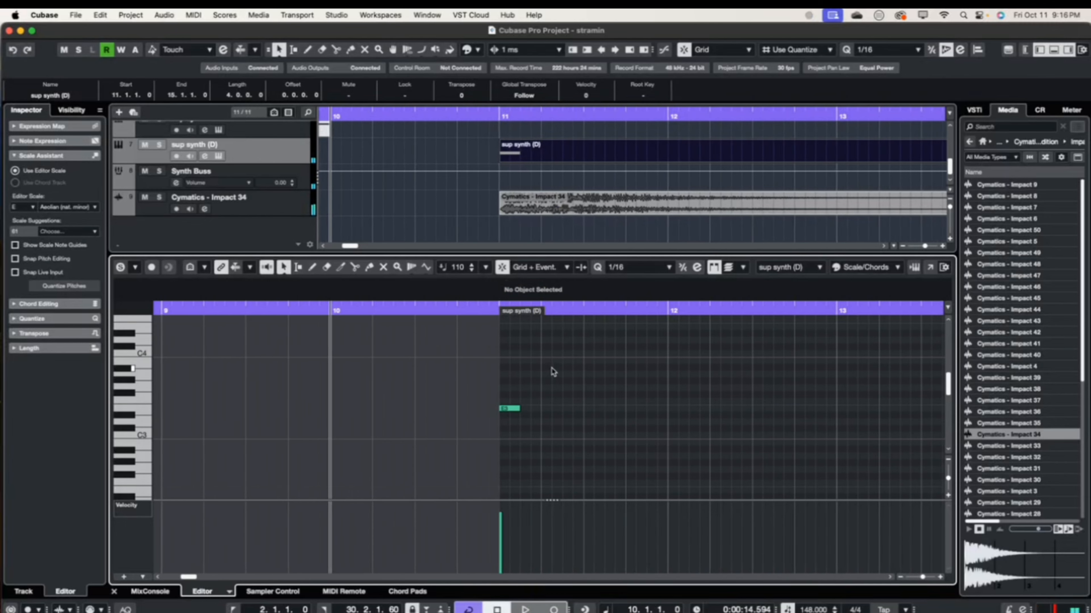
{"action": "left_click", "coordinate": [545, 354]}
{"action": "left_click_drag", "start_coordinate": [548, 354], "coordinate": [567, 357]}
{"action": "left_click_drag", "start_coordinate": [567, 361], "coordinate": [606, 383]}
{"action": "key", "text": "Down"}
{"action": "key", "text": "Down"}
{"action": "key", "text": "Down"}
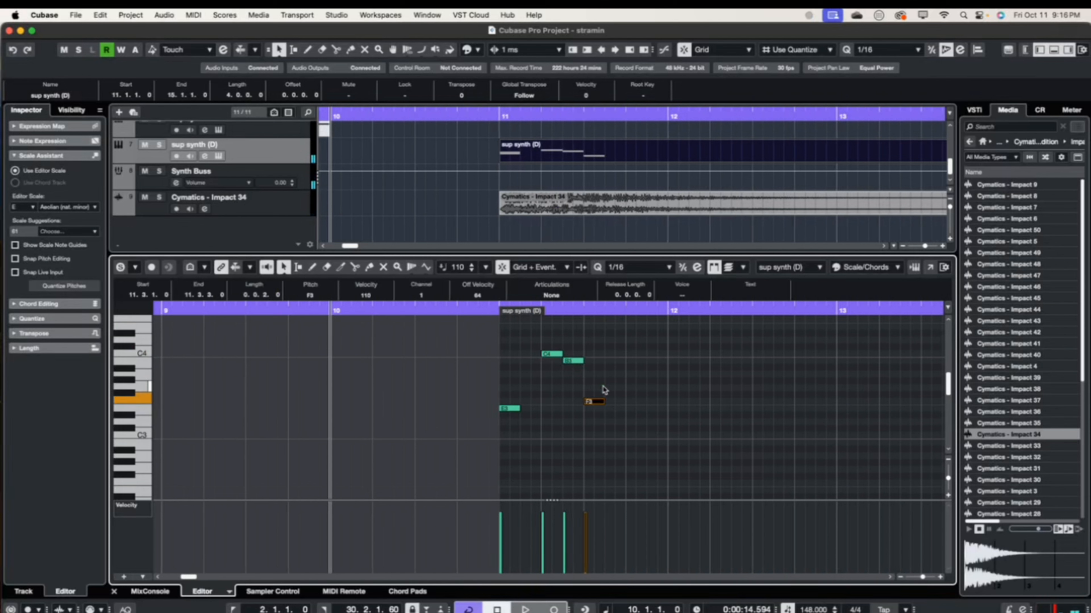
{"action": "key", "text": "Up"}
{"action": "key", "text": "space"}
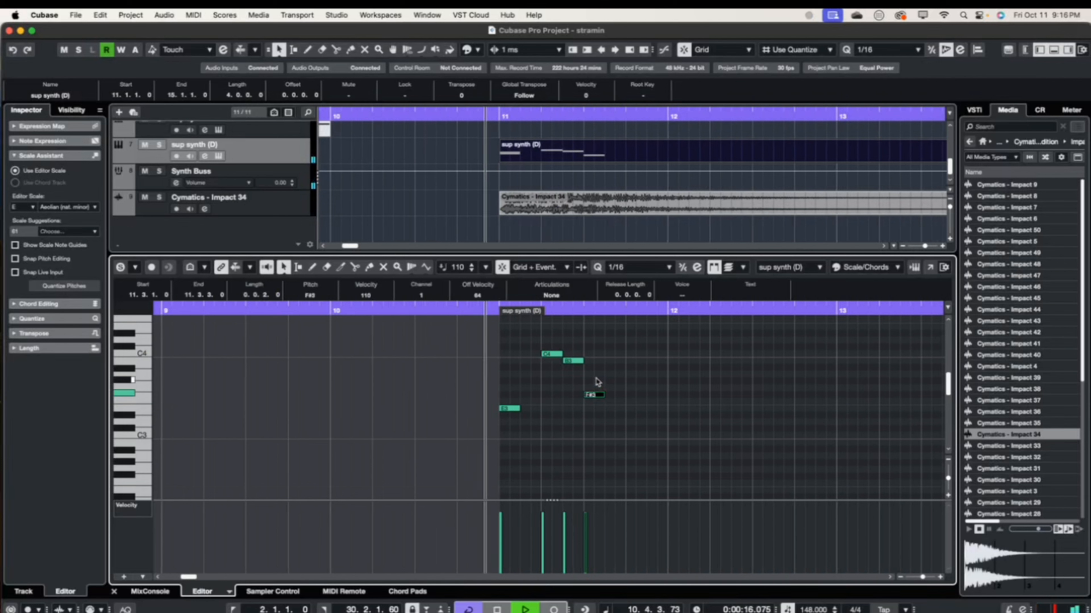
{"action": "key", "text": "space"}
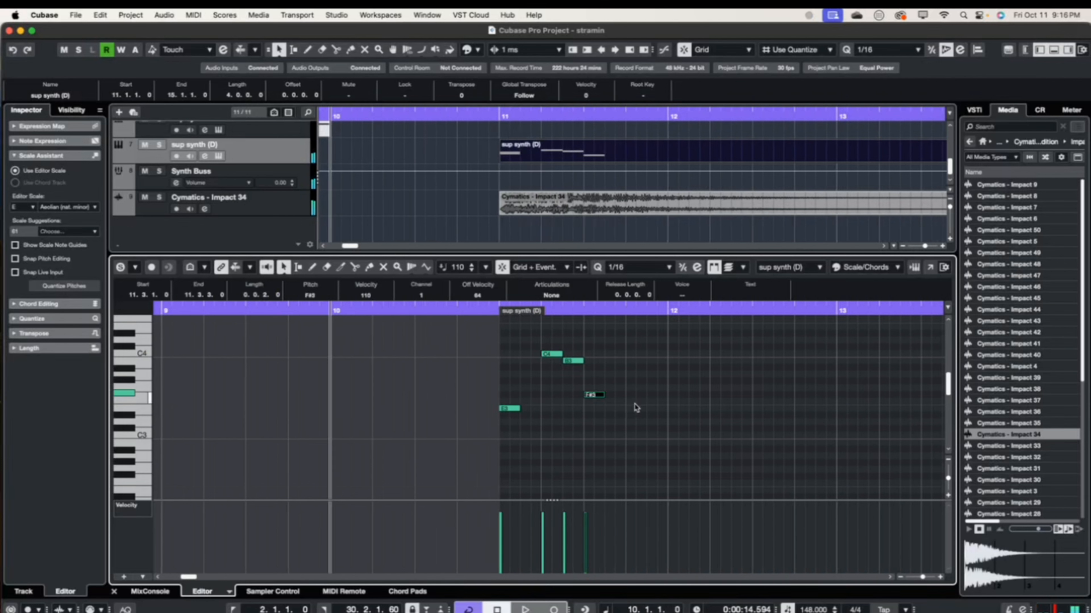
- Add eighth notes C4, B3 and F#3 from beat 4 of bar 11, and a G3 eighth at 12.2.3
{"action": "mouse_move", "coordinate": [627, 354]}
{"action": "left_mouse_down"}
{"action": "mouse_move", "coordinate": [667, 360]}
{"action": "mouse_move", "coordinate": [688, 395]}
{"action": "left_mouse_up"}
{"action": "scroll", "coordinate": [683, 395], "scroll_direction": "right", "scroll_amount": 3}
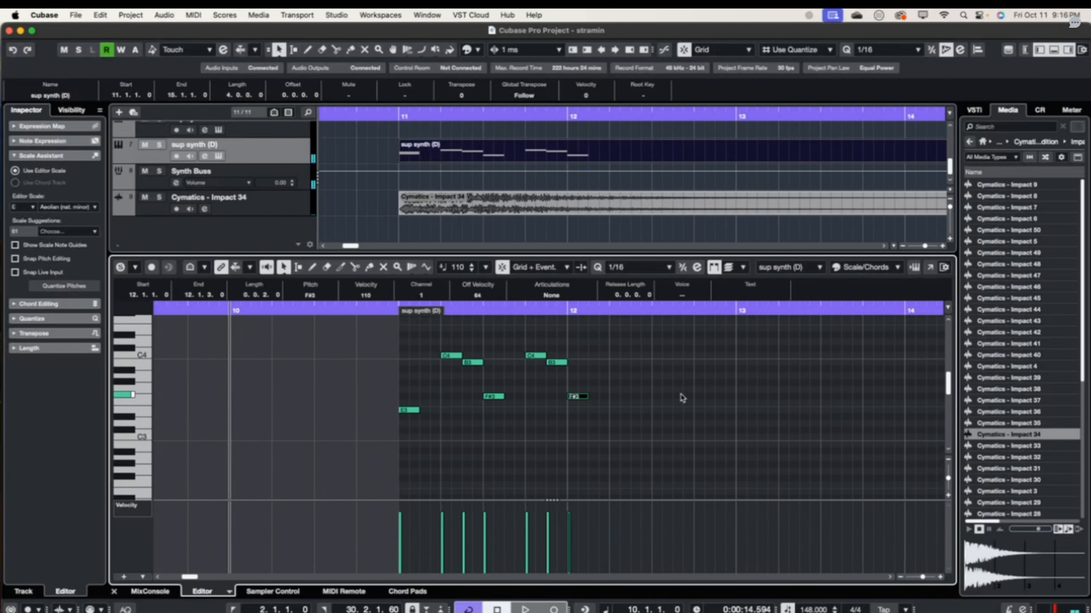
{"action": "mouse_move", "coordinate": [623, 375]}
{"action": "left_mouse_down"}
{"action": "mouse_move", "coordinate": [642, 374]}
{"action": "mouse_move", "coordinate": [631, 391]}
{"action": "left_mouse_up"}
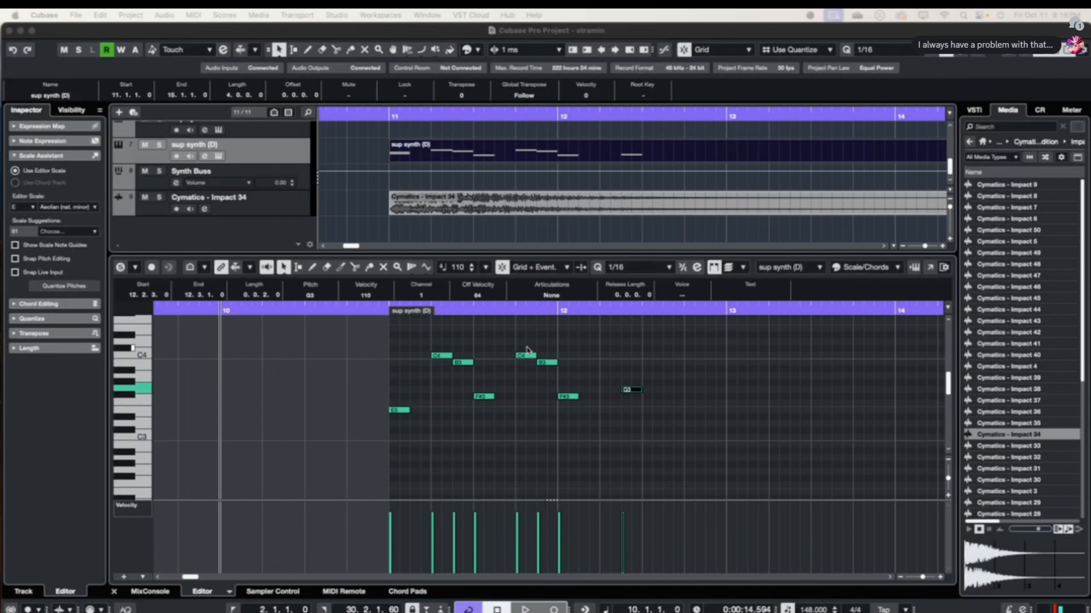
- Add an A3 eighth note at beat 4 of bar 12 and play the phrase from bar 10
{"action": "scroll", "coordinate": [610, 380], "scroll_direction": "right", "scroll_amount": 5}
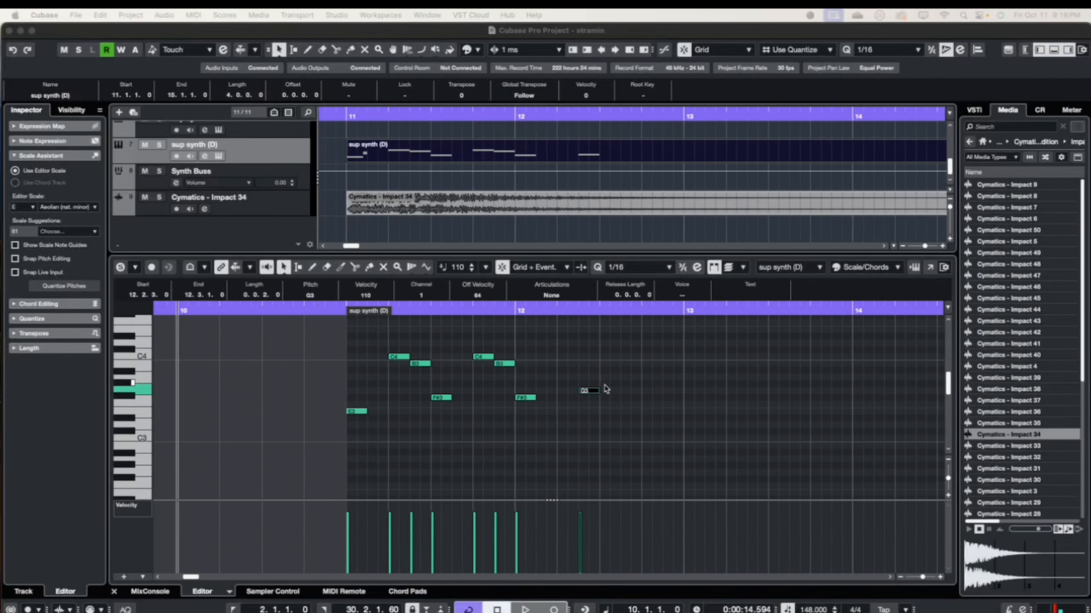
{"action": "scroll", "coordinate": [606, 389], "scroll_direction": "left", "scroll_amount": 1}
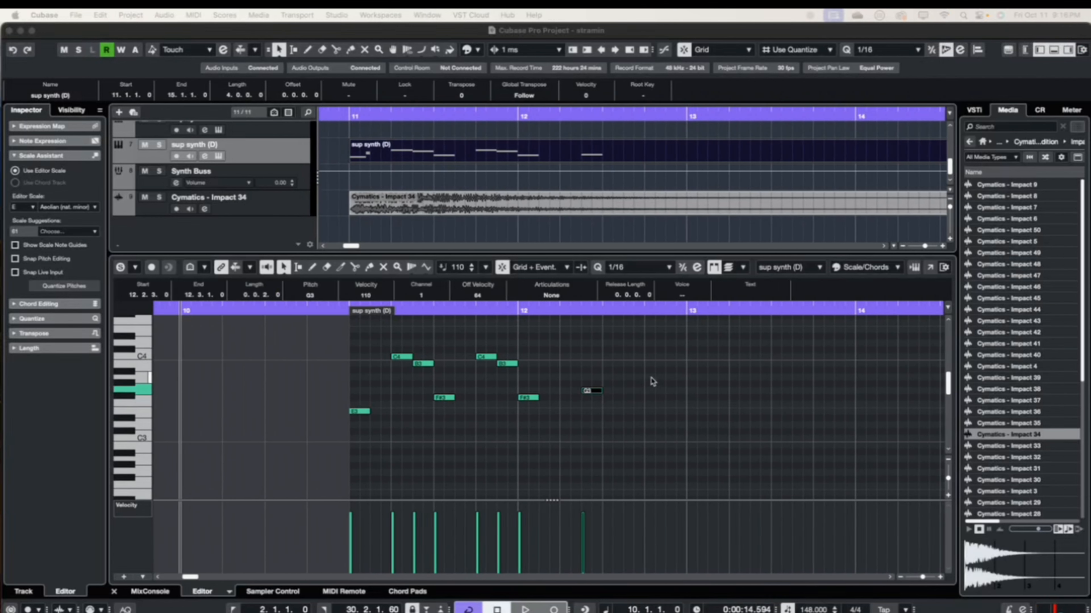
{"action": "left_click", "coordinate": [648, 378]}
{"action": "left_click", "coordinate": [650, 377]}
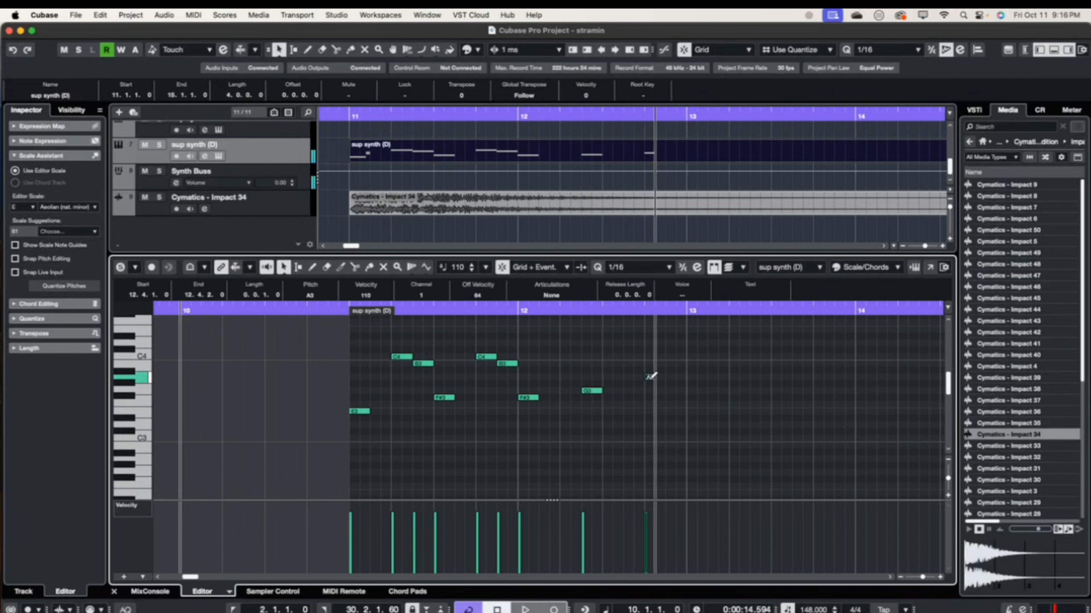
{"action": "left_click_drag", "start_coordinate": [651, 376], "coordinate": [664, 377]}
{"action": "key", "text": "space"}
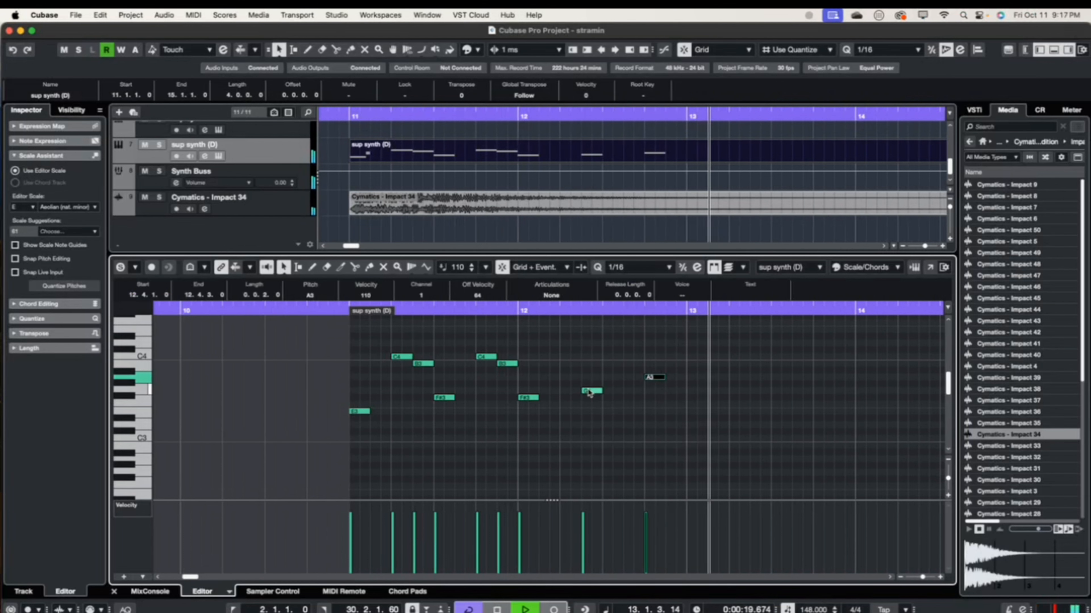
{"action": "key", "text": "space"}
- Duplicate the two-bar synth phrase, align the copy to start at bar 13, and play back the result
{"action": "left_click_drag", "start_coordinate": [204, 335], "coordinate": [235, 336]}
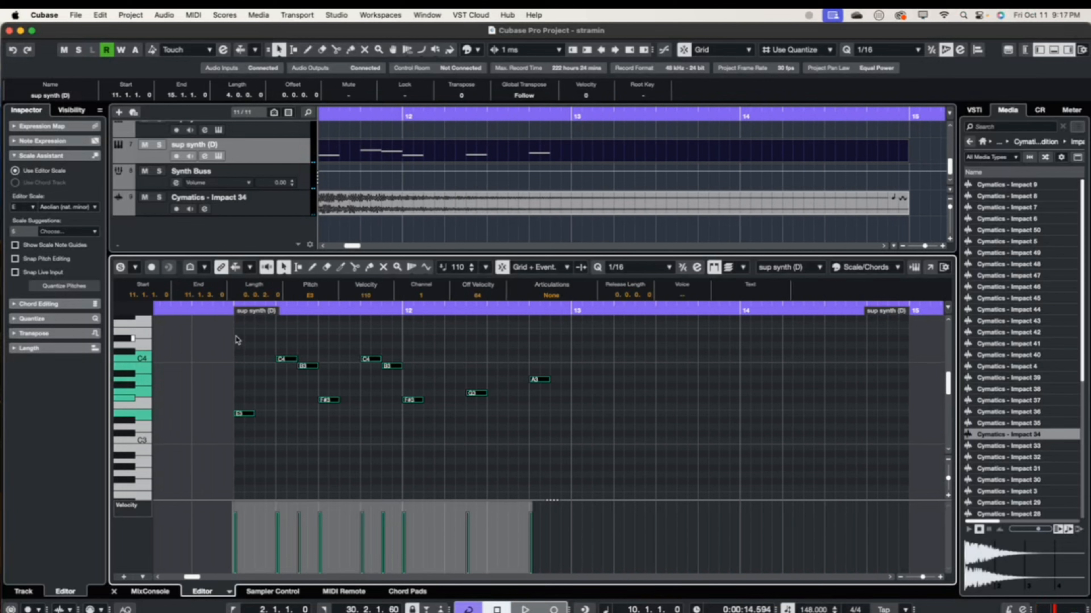
{"action": "key", "text": "super+d"}
{"action": "key", "text": "ctrl+Right"}
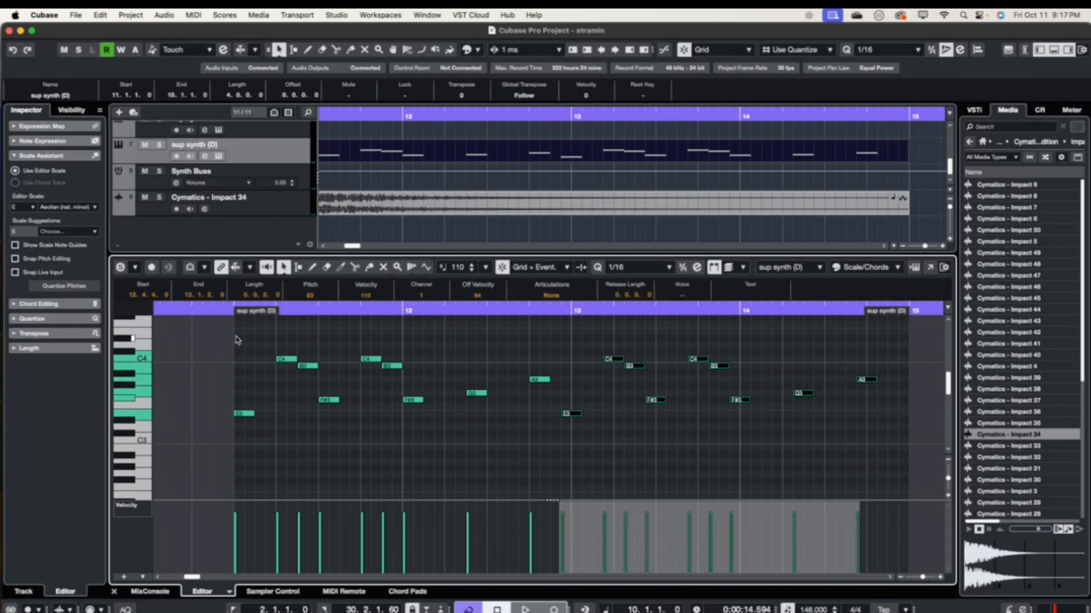
{"action": "key", "text": "ctrl+Right"}
{"action": "key", "text": "ctrl+Right"}
{"action": "key", "text": "ctrl+Left"}
{"action": "key", "text": "space"}
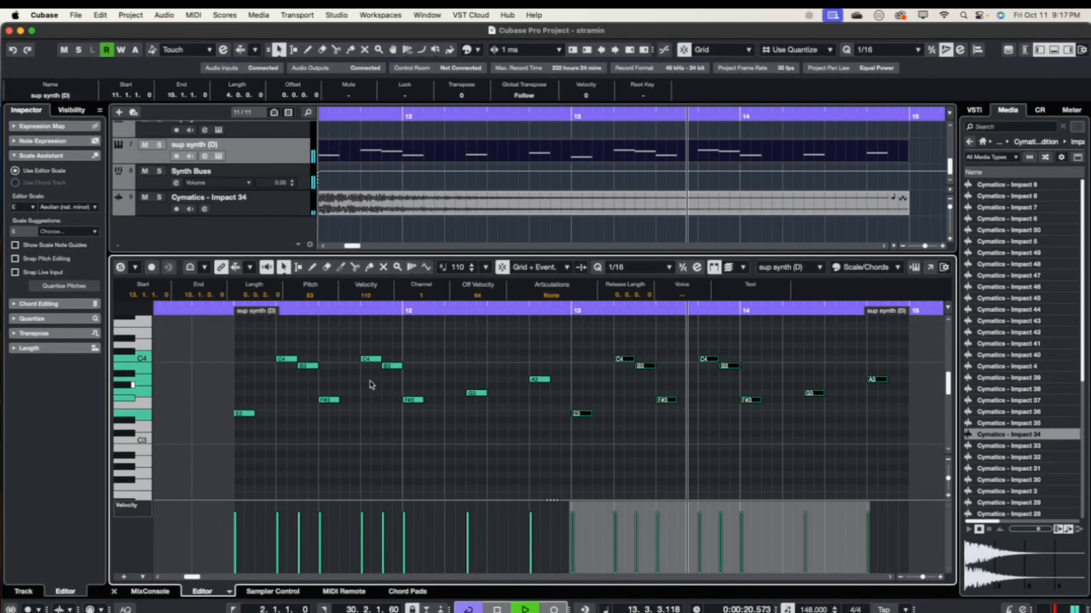
{"action": "key", "text": "space"}
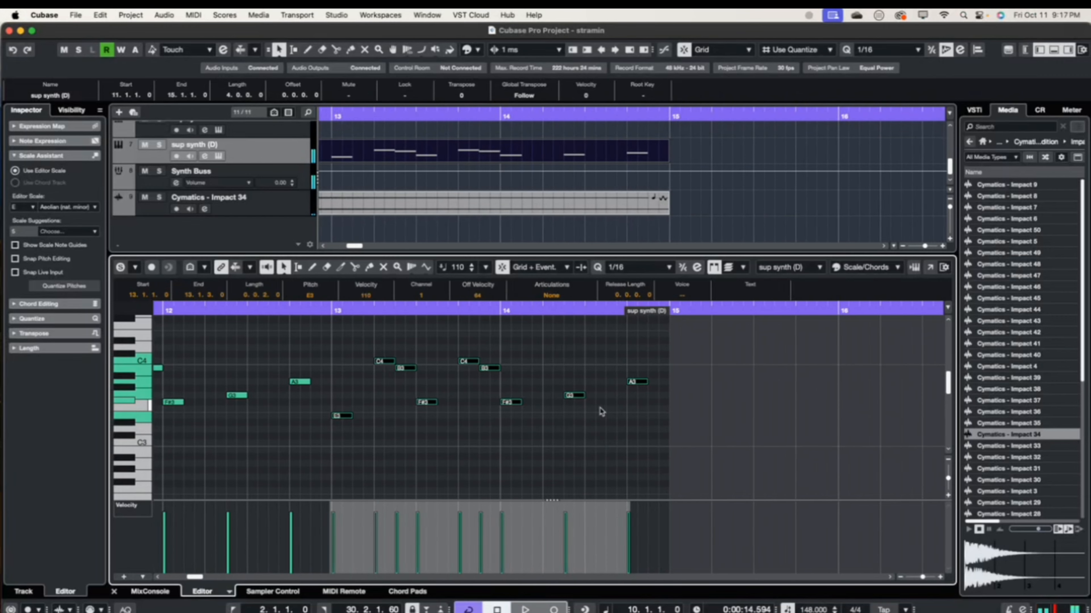
{"action": "left_click", "coordinate": [630, 429]}
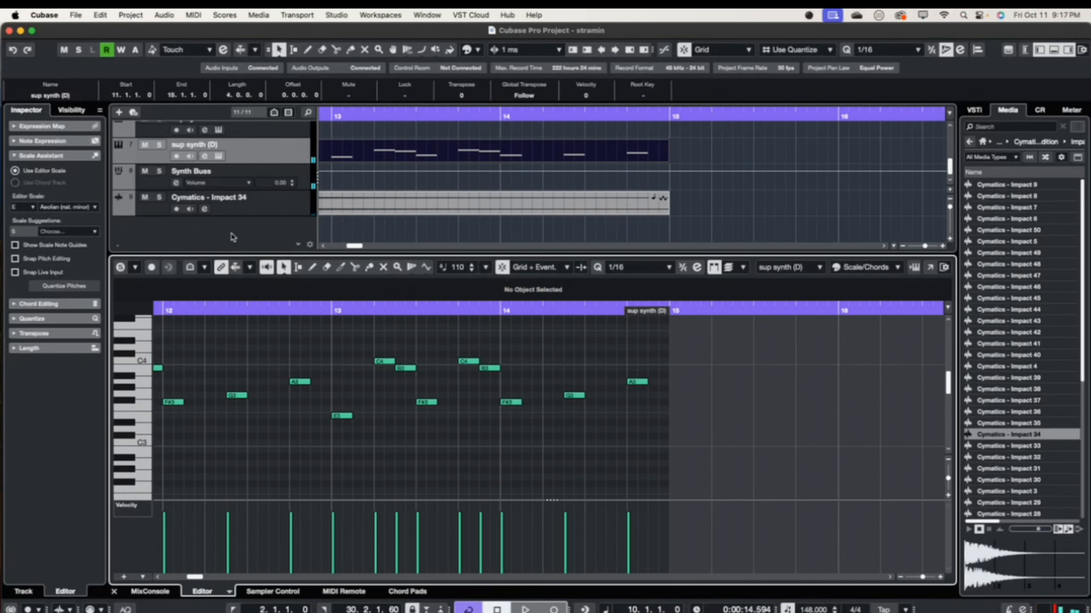
- Transpose the last note of the copied phrase, at beat 4 of bar 14, to F#3
{"action": "scroll", "coordinate": [437, 343], "scroll_direction": "left", "scroll_amount": 5}
{"action": "scroll", "coordinate": [439, 343], "scroll_direction": "down", "scroll_amount": 1}
{"action": "scroll", "coordinate": [439, 344], "scroll_direction": "left", "scroll_amount": 4}
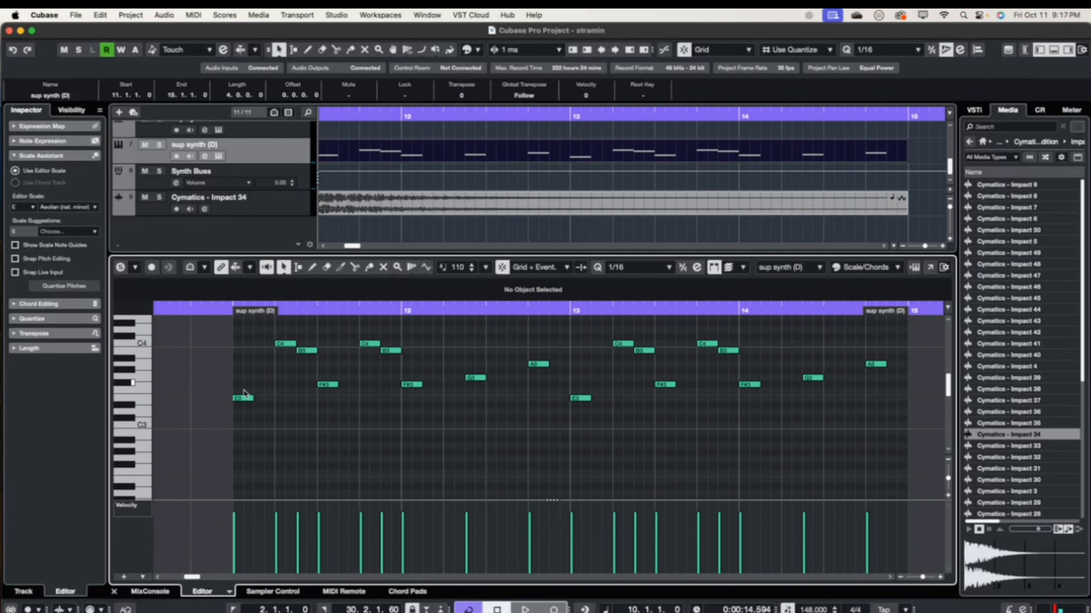
{"action": "left_click", "coordinate": [243, 398]}
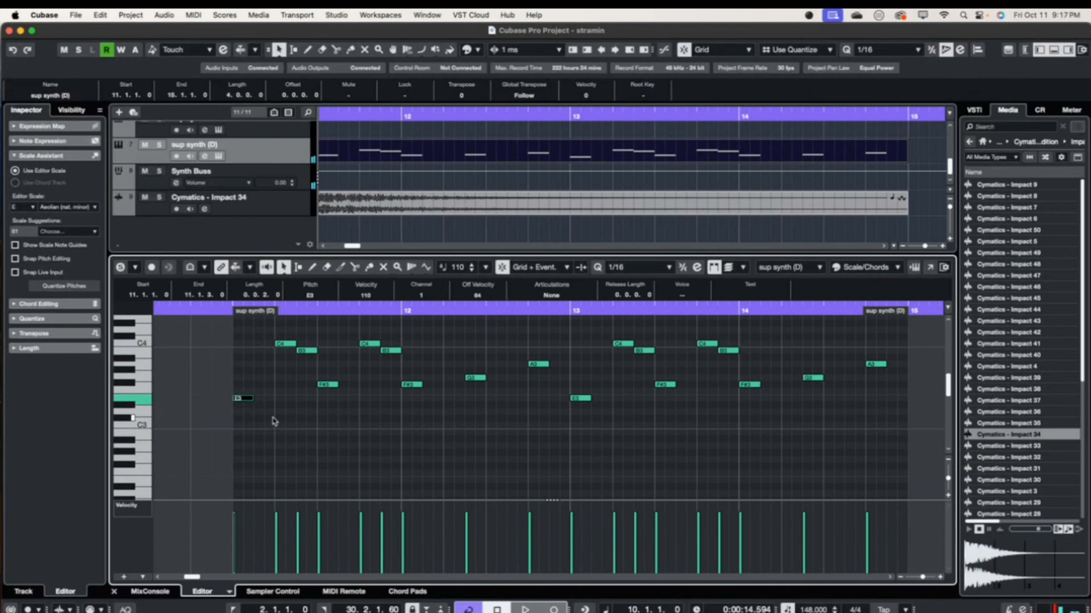
{"action": "left_click", "coordinate": [885, 355]}
{"action": "left_click", "coordinate": [878, 364]}
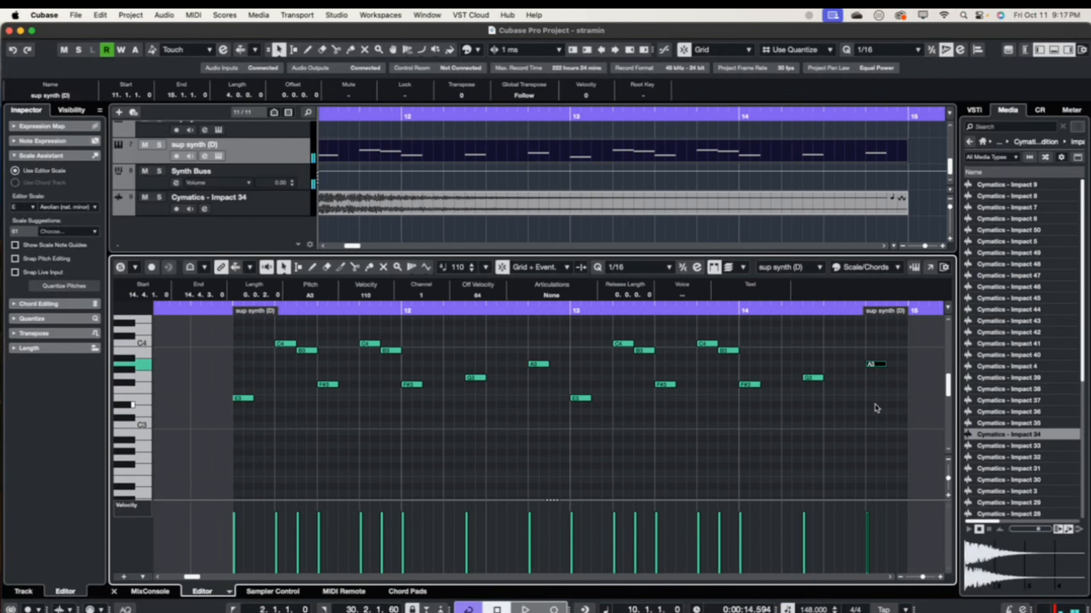
{"action": "key", "text": "Down"}
{"action": "key", "text": "Down"}
{"action": "key", "text": "Down"}
{"action": "key", "text": "Down"}
{"action": "key", "text": "Down"}
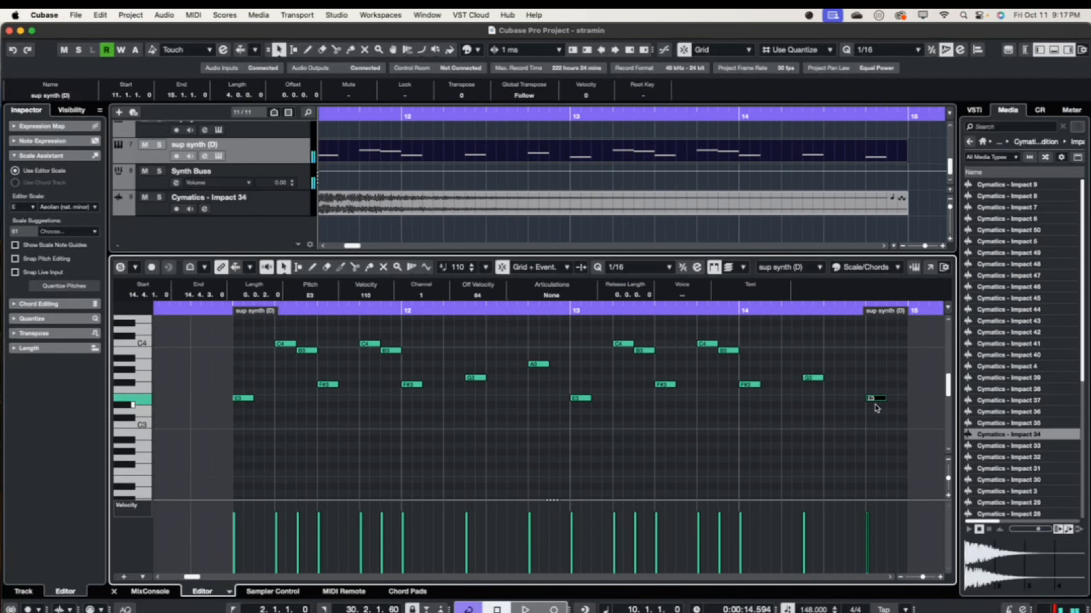
{"action": "key", "text": "Up"}
{"action": "key", "text": "Up"}
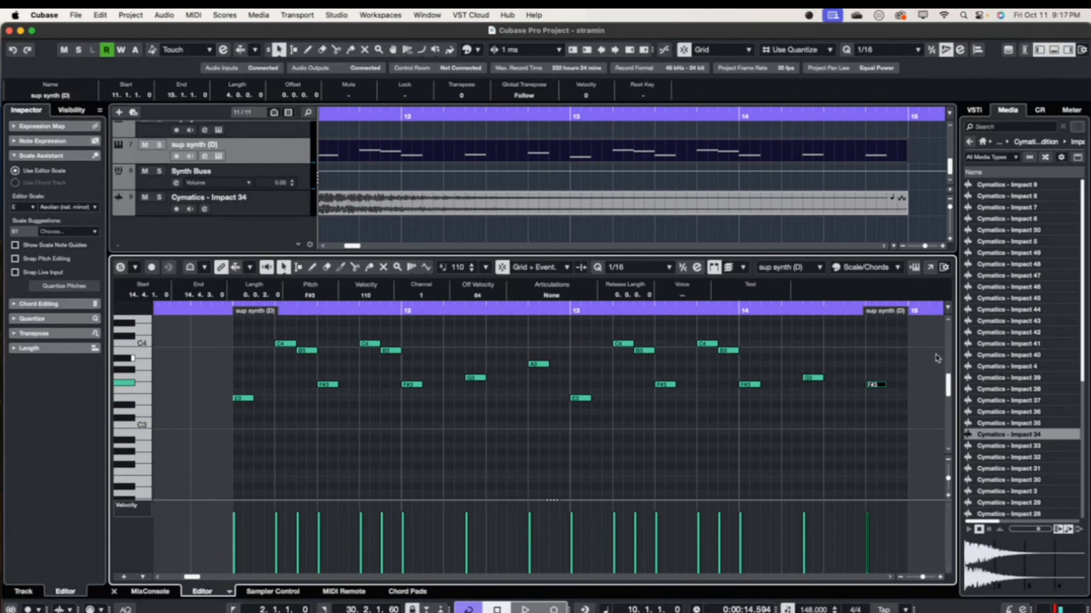
- Try higher pitches for the G3 note at 14.2.3, return it to G3, and play back the phrase from bar 10
{"action": "left_click", "coordinate": [816, 379]}
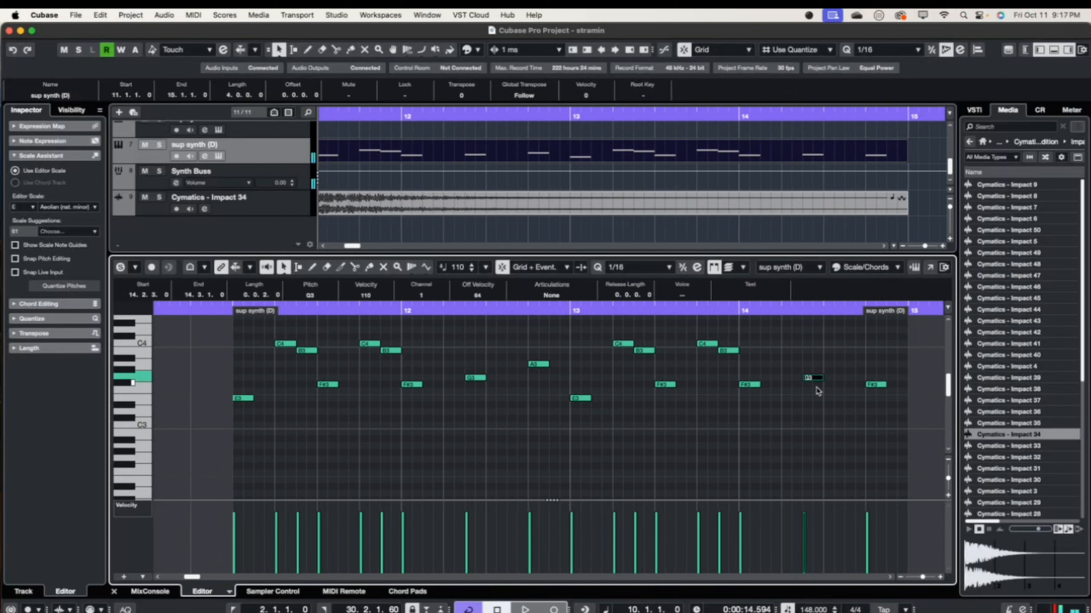
{"action": "key", "text": "Up"}
{"action": "key", "text": "Up"}
{"action": "key", "text": "Up"}
{"action": "key", "text": "Up"}
{"action": "key", "text": "Down"}
{"action": "key", "text": "Down"}
{"action": "key", "text": "Down"}
{"action": "key", "text": "Down"}
{"action": "key", "text": "space"}
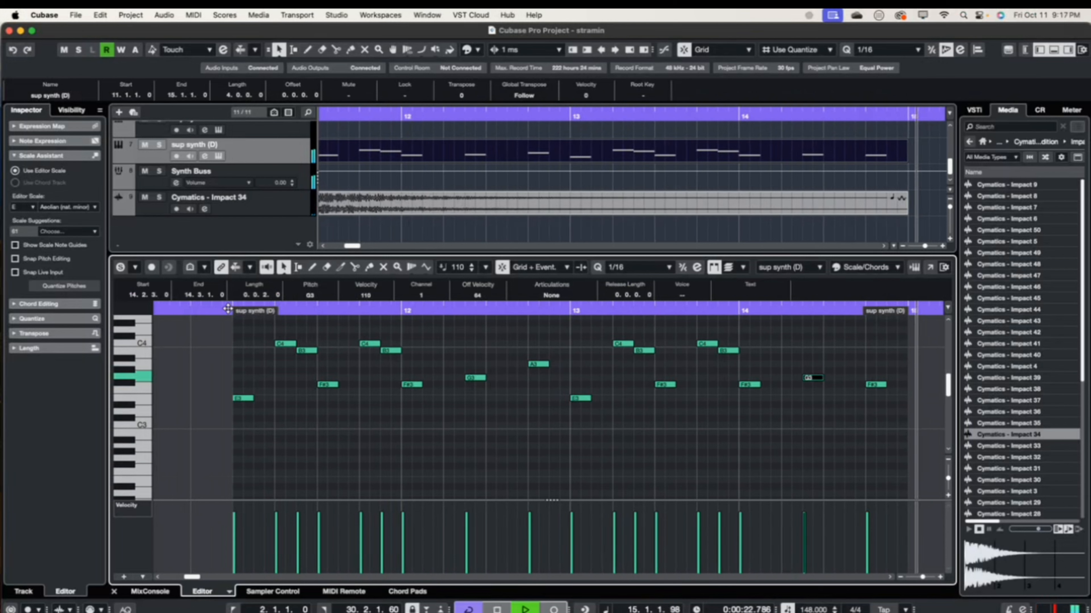
{"action": "key", "text": "space"}
- Duplicate the four-bar sup synth part so the copy starts at bar 15, and play back the result
{"action": "left_click", "coordinate": [523, 154]}
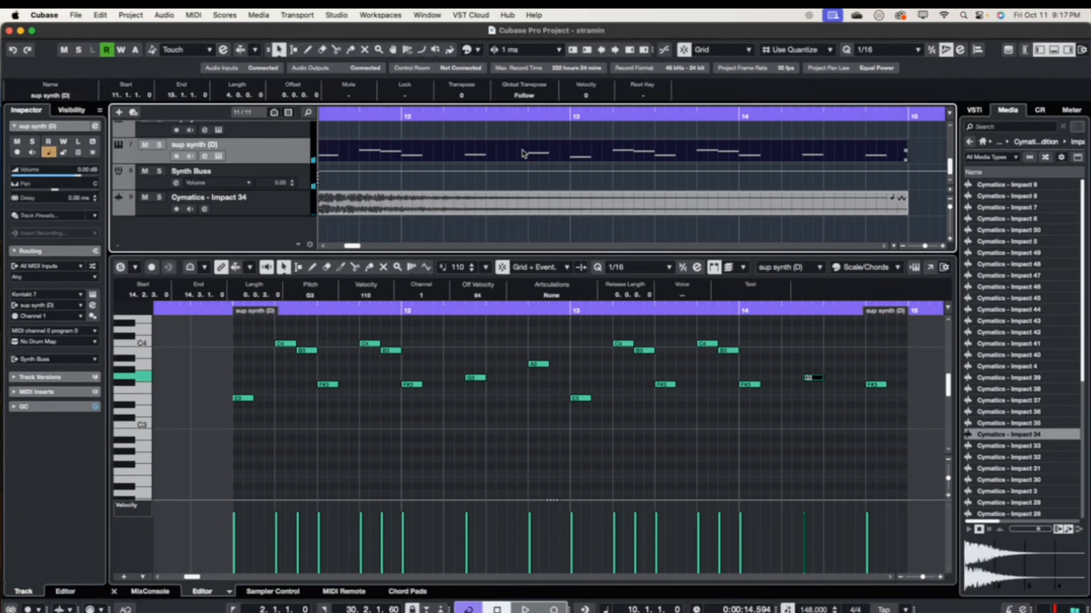
{"action": "key", "text": "Right"}
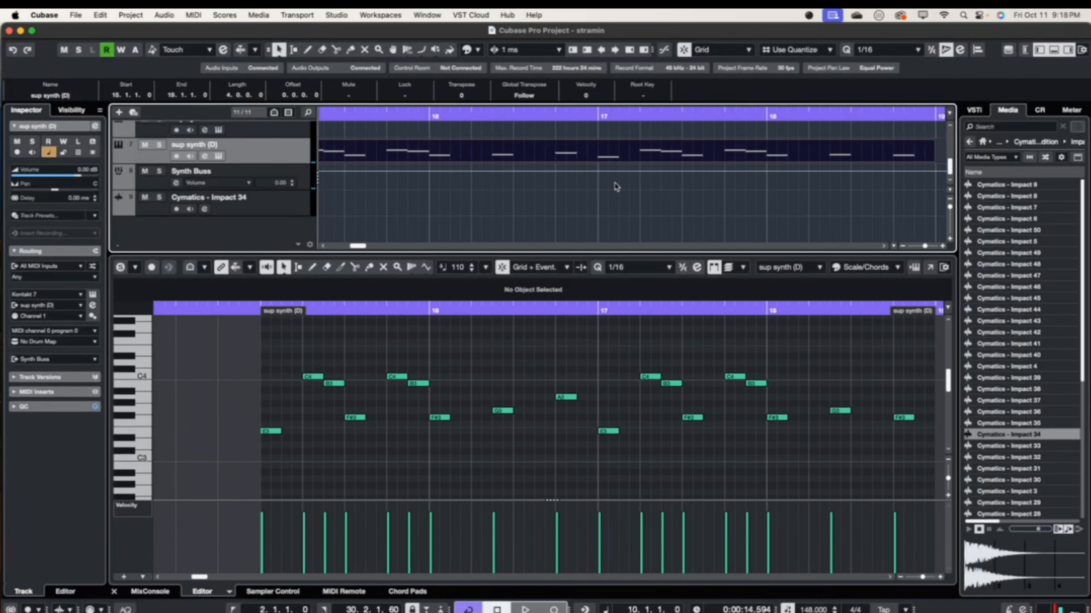
{"action": "scroll", "coordinate": [616, 187], "scroll_direction": "down", "scroll_amount": 8}
{"action": "key", "text": "space"}
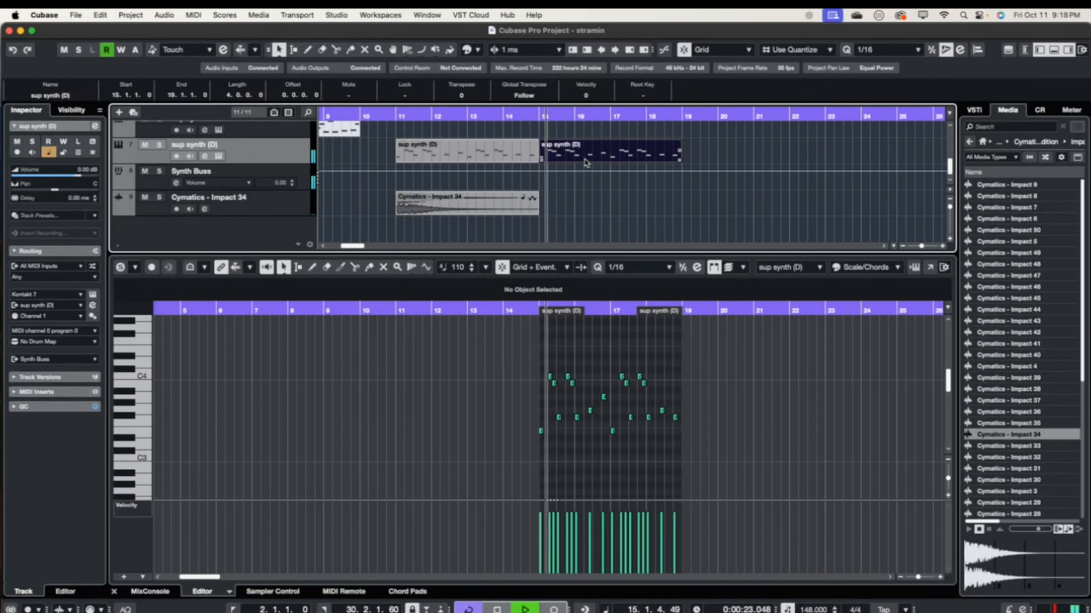
{"action": "key", "text": "space"}
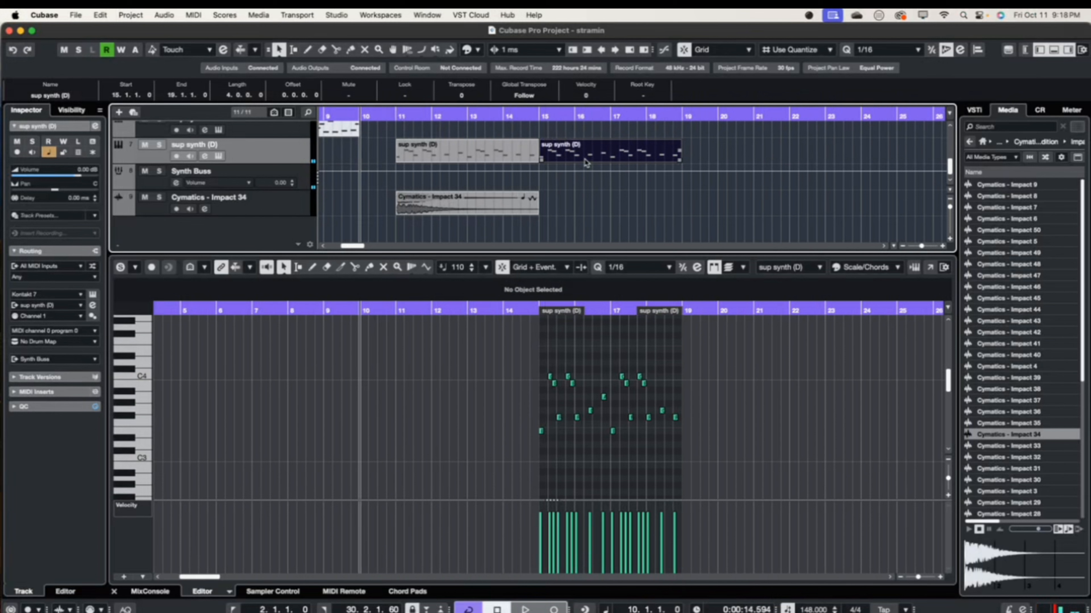
- Transpose all notes of the sup synth part at bar 11 up one octave
{"action": "left_click", "coordinate": [516, 160]}
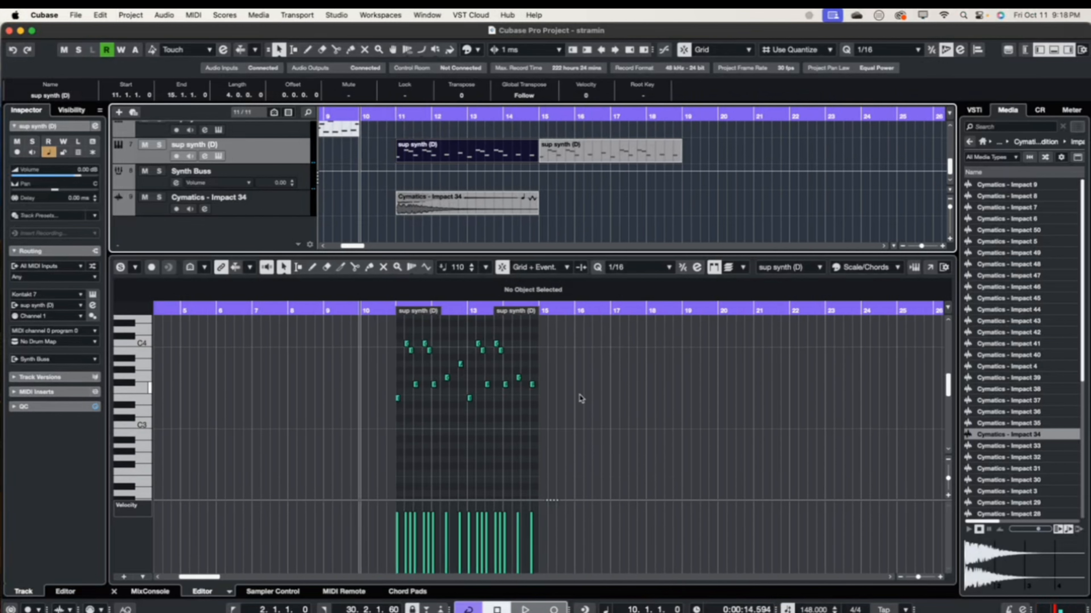
{"action": "left_click_drag", "start_coordinate": [560, 426], "coordinate": [362, 322]}
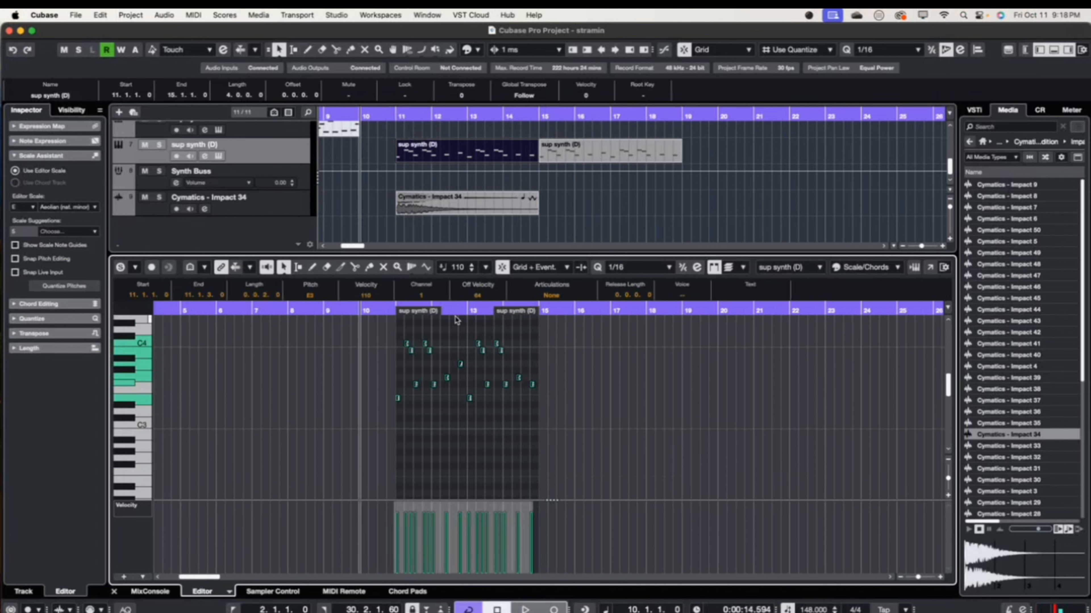
{"action": "key", "text": "shift+Up"}
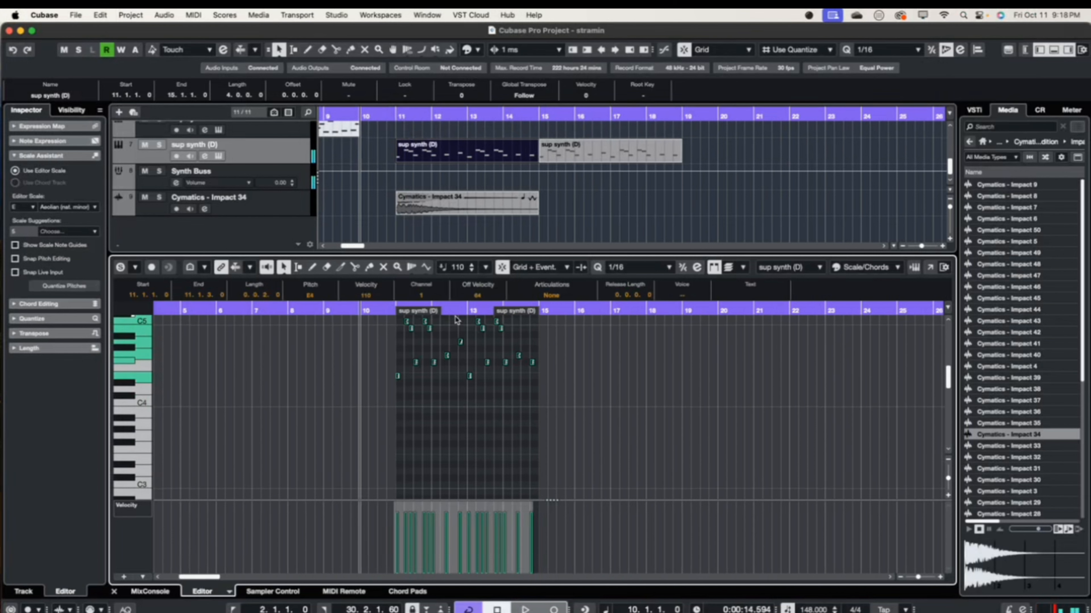
- Transpose all notes of the sup synth part at bar 15 up one octave and play back both parts from bar 10
{"action": "left_click", "coordinate": [595, 166]}
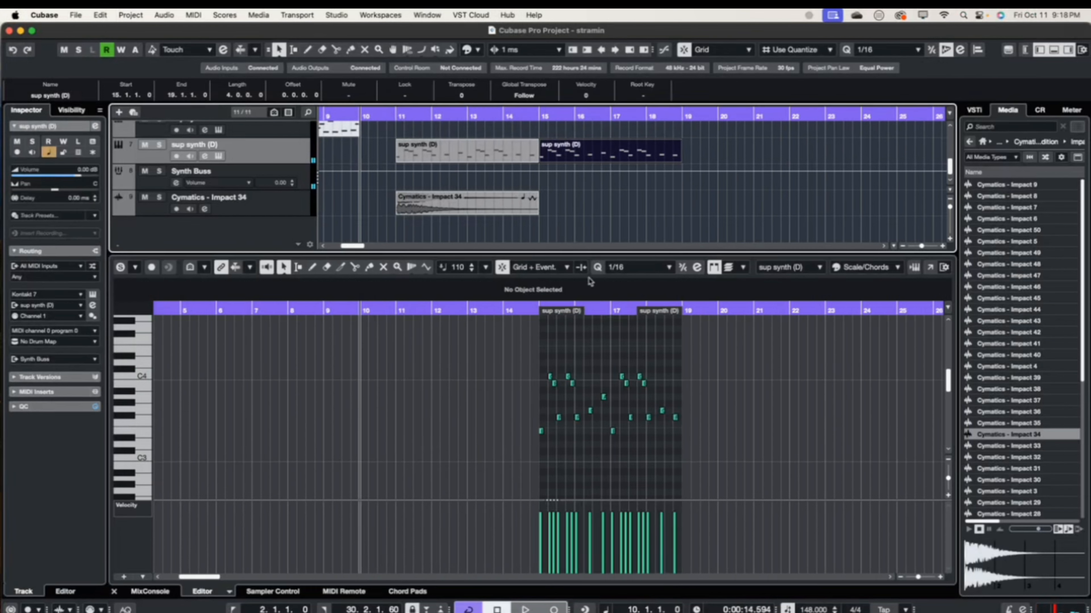
{"action": "left_click_drag", "start_coordinate": [710, 475], "coordinate": [484, 319]}
{"action": "key", "text": "shift+Up"}
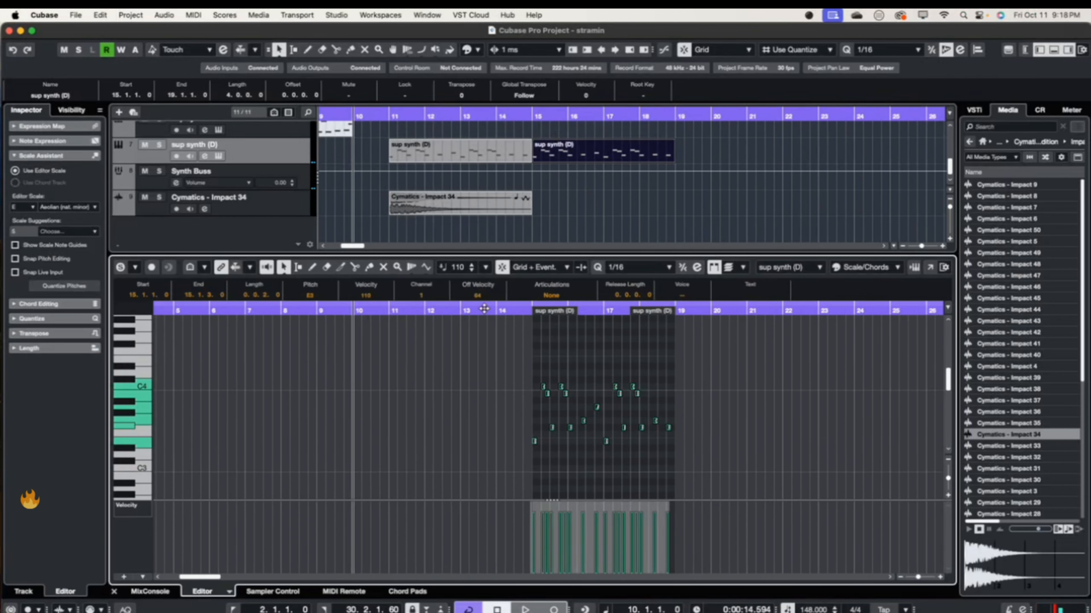
{"action": "key", "text": "space"}
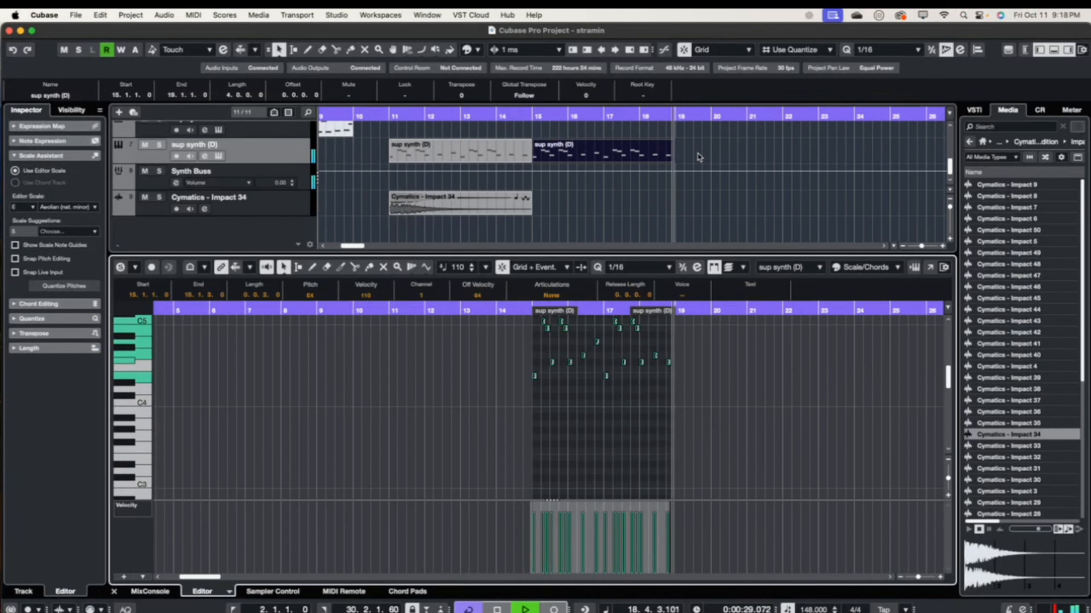
{"action": "left_click", "coordinate": [649, 160]}
{"action": "key", "text": "space"}
- Delete the last three notes of the second sup synth part, in bar 18
{"action": "left_click", "coordinate": [686, 325]}
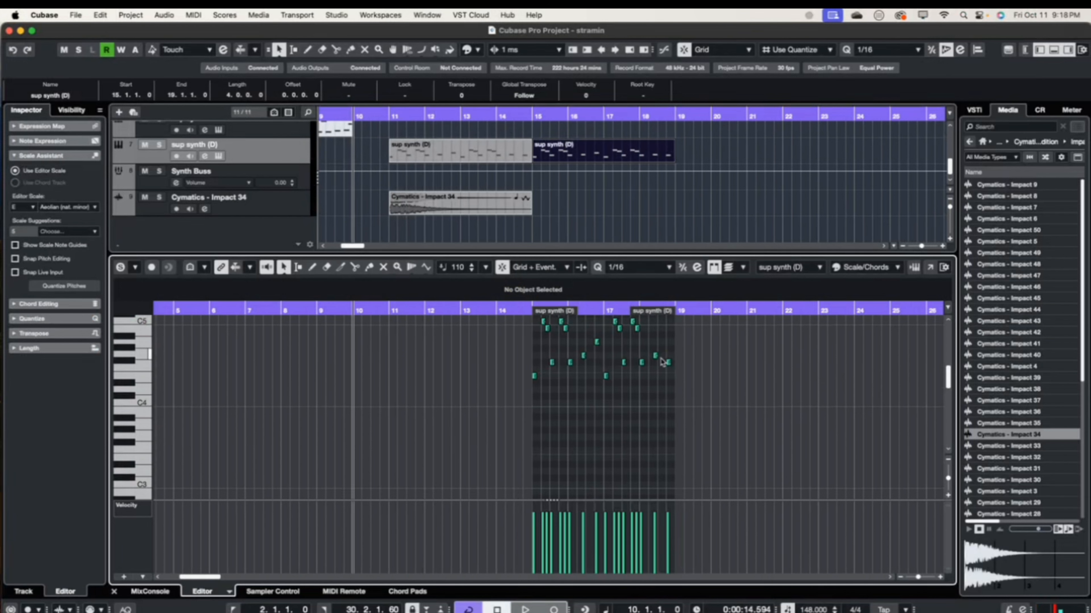
{"action": "scroll", "coordinate": [687, 374], "scroll_direction": "up", "scroll_amount": 3}
{"action": "scroll", "coordinate": [687, 374], "scroll_direction": "right", "scroll_amount": 1}
{"action": "left_click_drag", "start_coordinate": [620, 431], "coordinate": [655, 451]}
{"action": "key", "text": "Delete"}
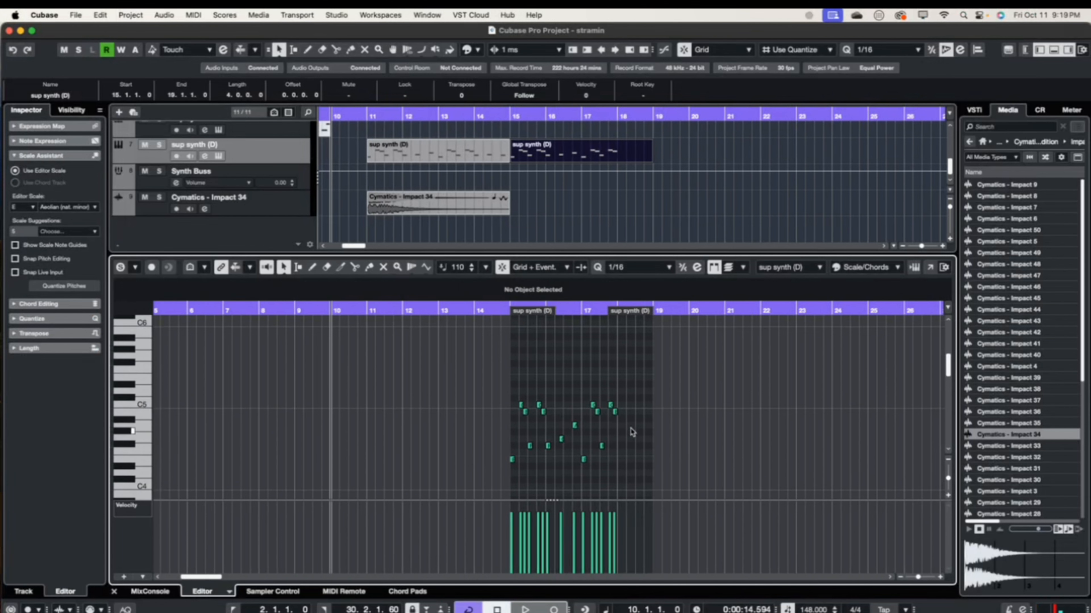
- Add eighth notes in bar 18: C5 at beat 1, D5 and E5 from beat 2, D5 and B4 from beat 3, A4 at beat 4
{"action": "scroll", "coordinate": [631, 431], "scroll_direction": "up", "scroll_amount": 6}
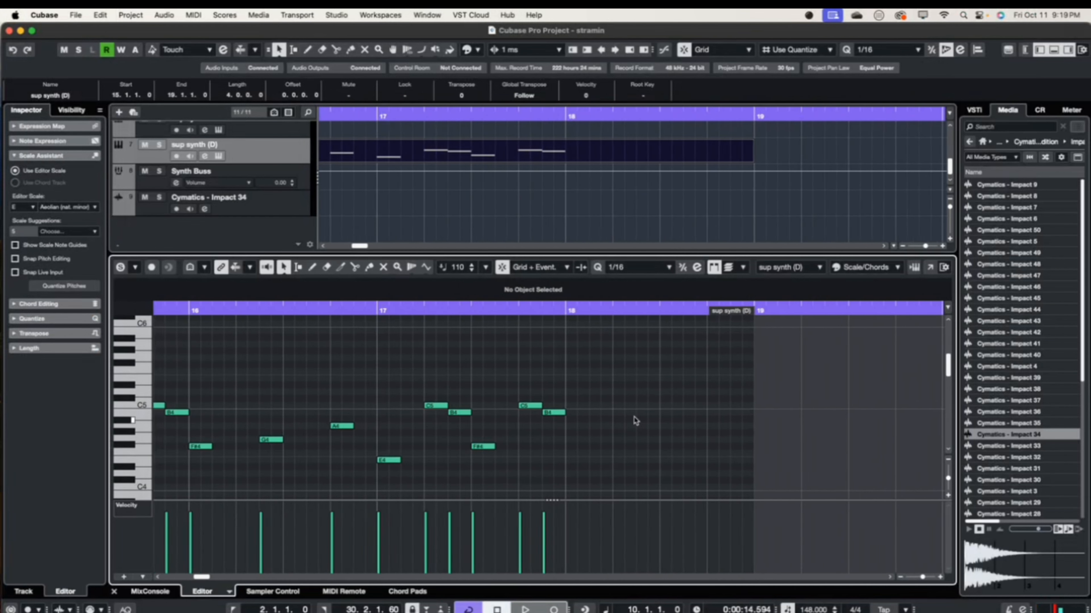
{"action": "left_click", "coordinate": [569, 406]}
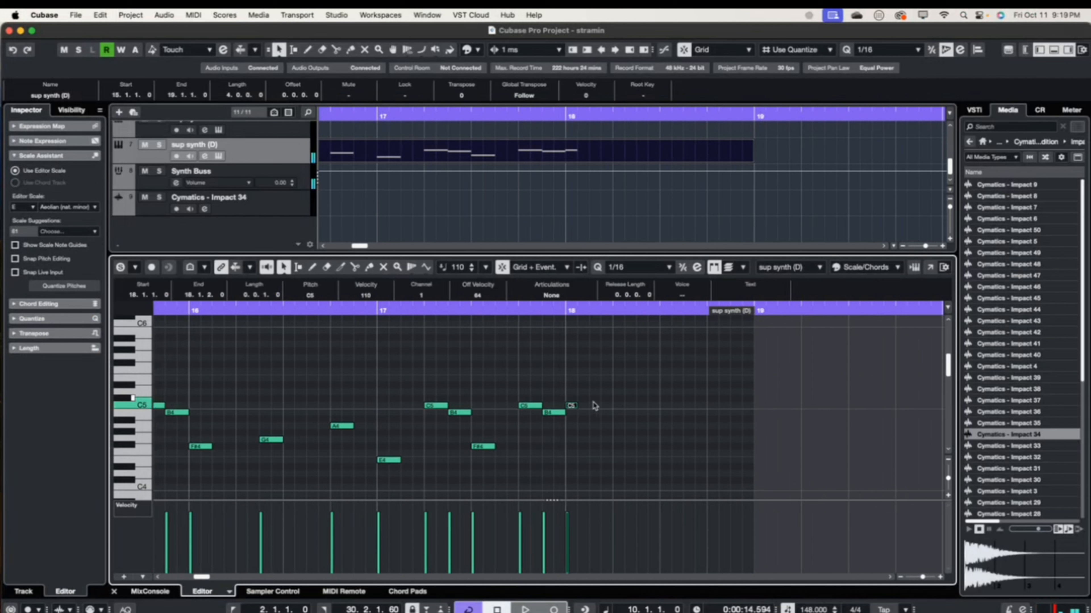
{"action": "left_click_drag", "start_coordinate": [579, 405], "coordinate": [589, 406]}
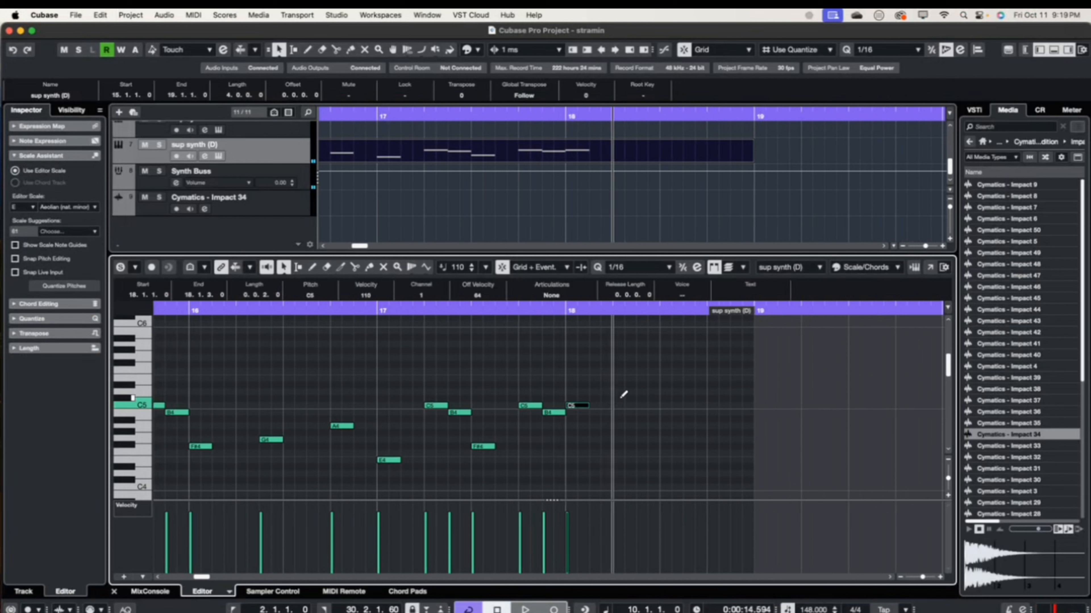
{"action": "left_click", "coordinate": [629, 391]}
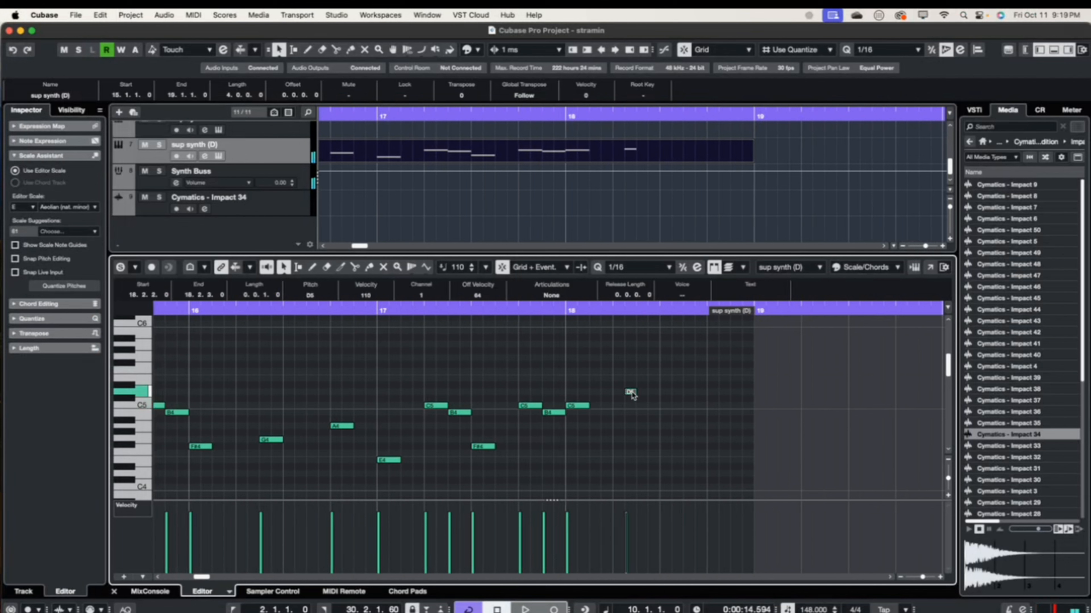
{"action": "left_click_drag", "start_coordinate": [628, 392], "coordinate": [682, 386]}
{"action": "left_click", "coordinate": [639, 378]}
{"action": "key", "text": "Down"}
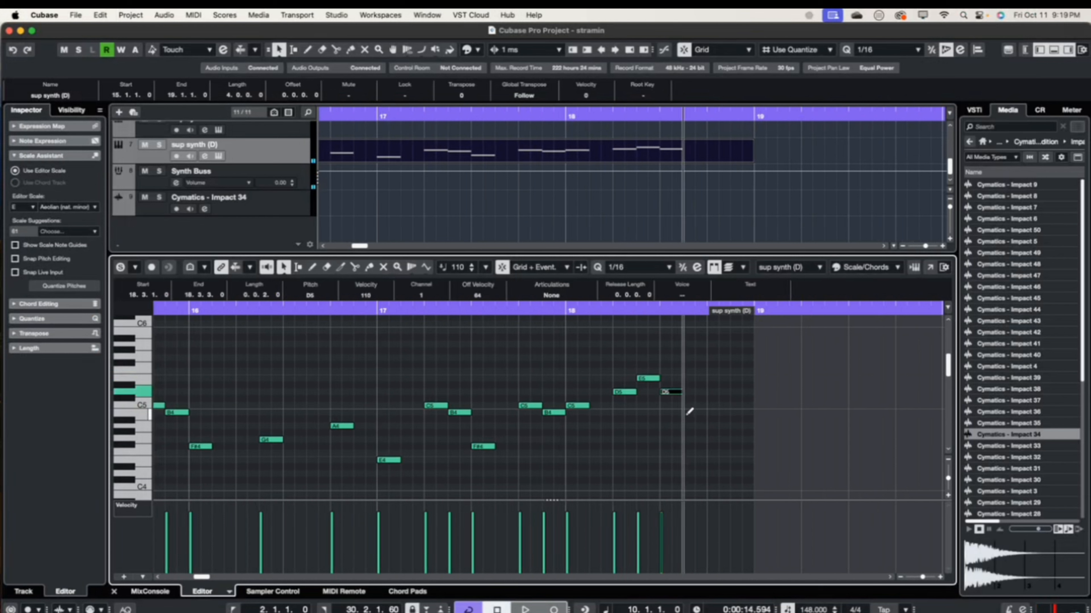
{"action": "left_click_drag", "start_coordinate": [686, 414], "coordinate": [728, 426]}
- Play back the new ending from late in bar 17 and transpose the last note, at 18.4.1, to E4
{"action": "key", "text": "space"}
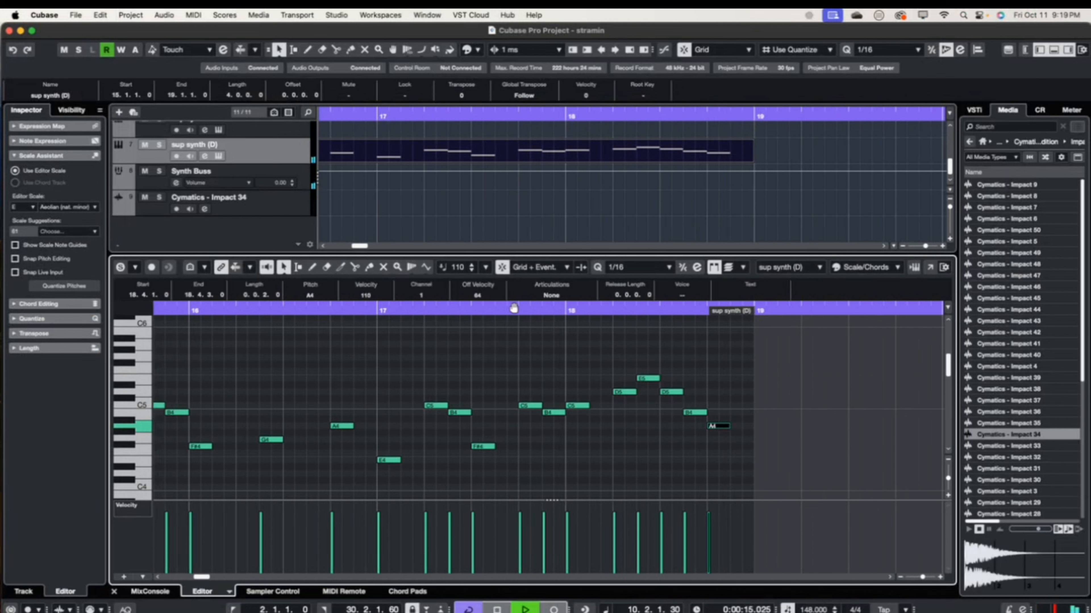
{"action": "left_click", "coordinate": [514, 308]}
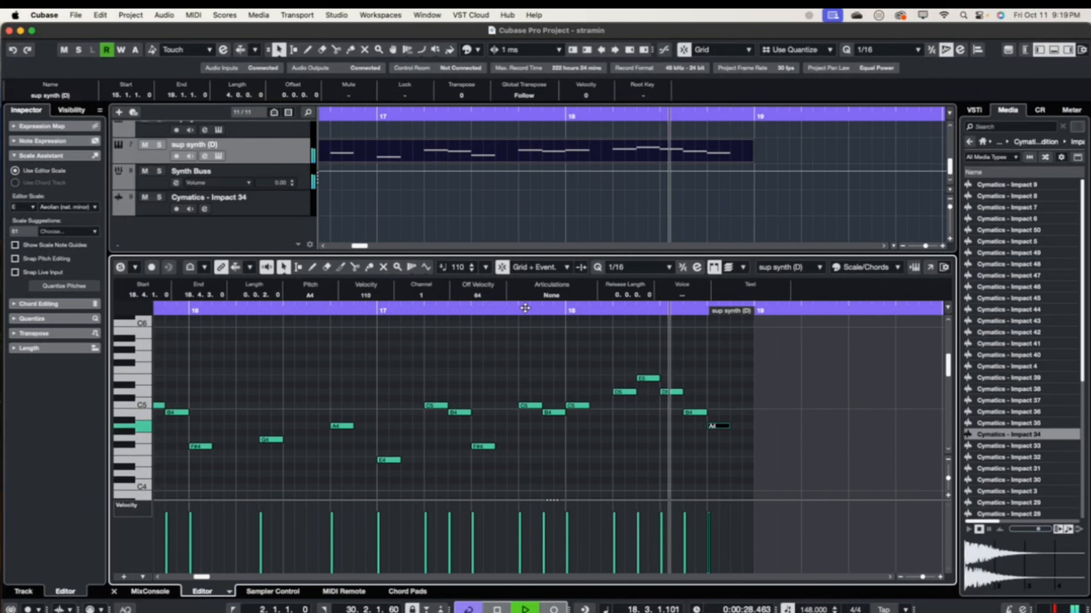
{"action": "key", "text": "space"}
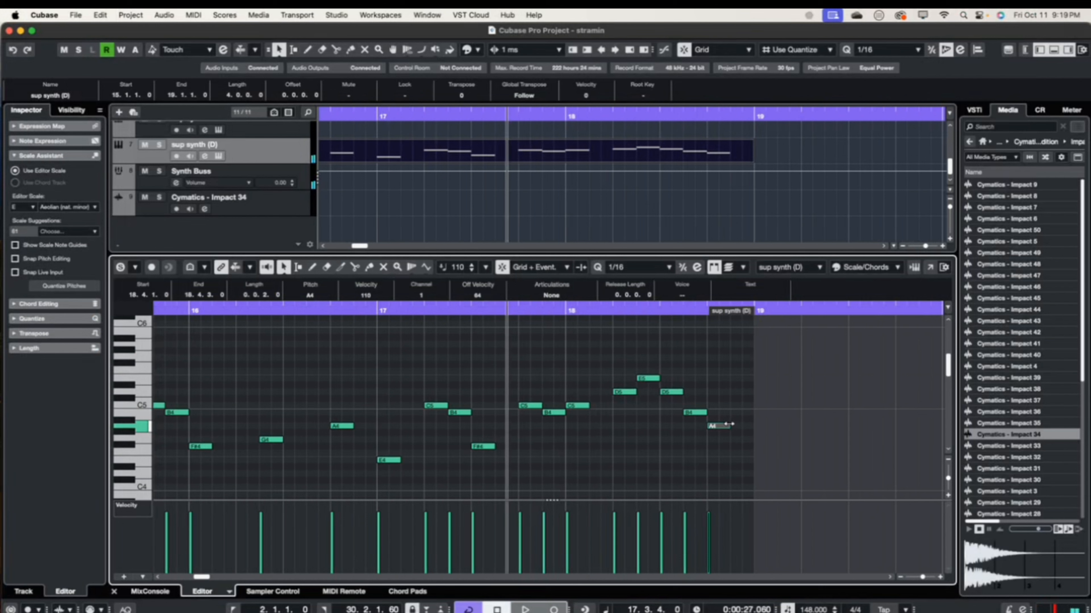
{"action": "left_click_drag", "start_coordinate": [729, 426], "coordinate": [732, 461]}
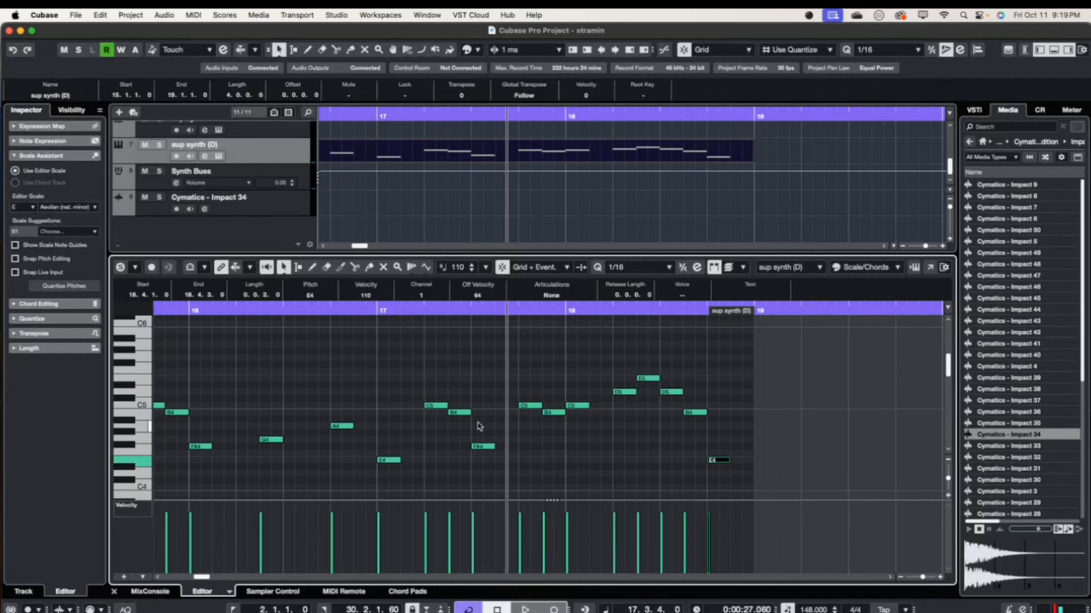
- Audition individual notes of the melody in bars 15 and 16, from the opening E4 to the A4 at 16.4.1
{"action": "scroll", "coordinate": [494, 421], "scroll_direction": "left", "scroll_amount": 10}
{"action": "scroll", "coordinate": [494, 421], "scroll_direction": "down", "scroll_amount": 1}
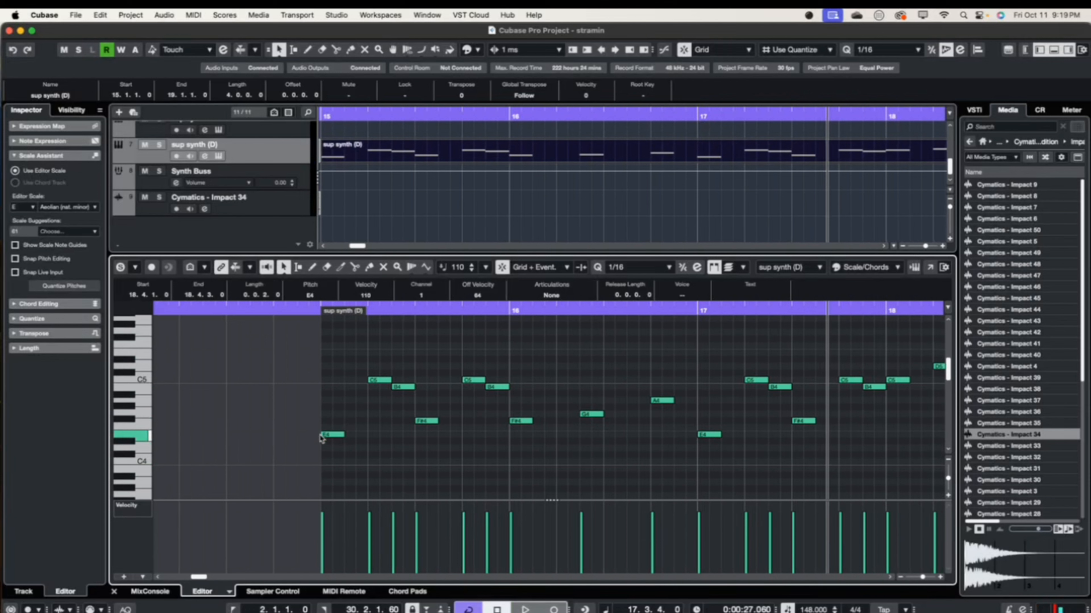
{"action": "left_click", "coordinate": [334, 434]}
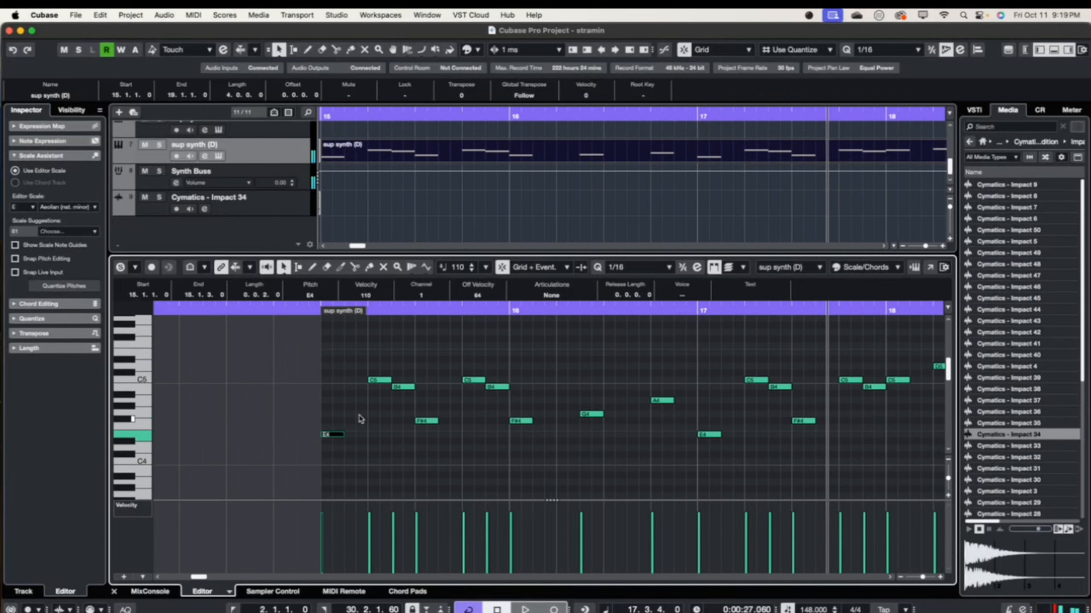
{"action": "left_click", "coordinate": [387, 378]}
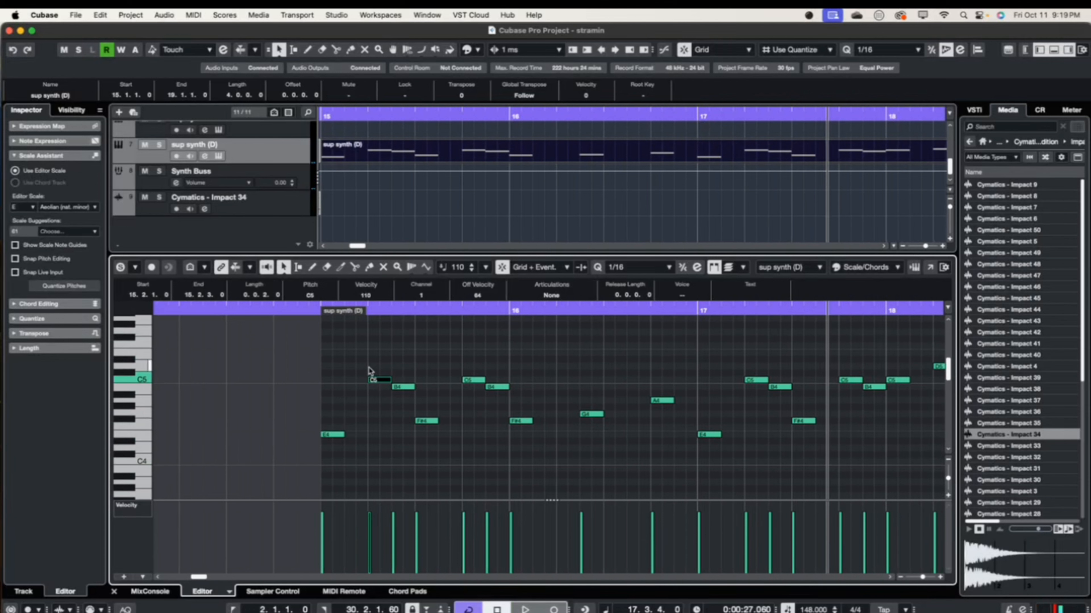
{"action": "left_click_drag", "start_coordinate": [387, 363], "coordinate": [422, 400]}
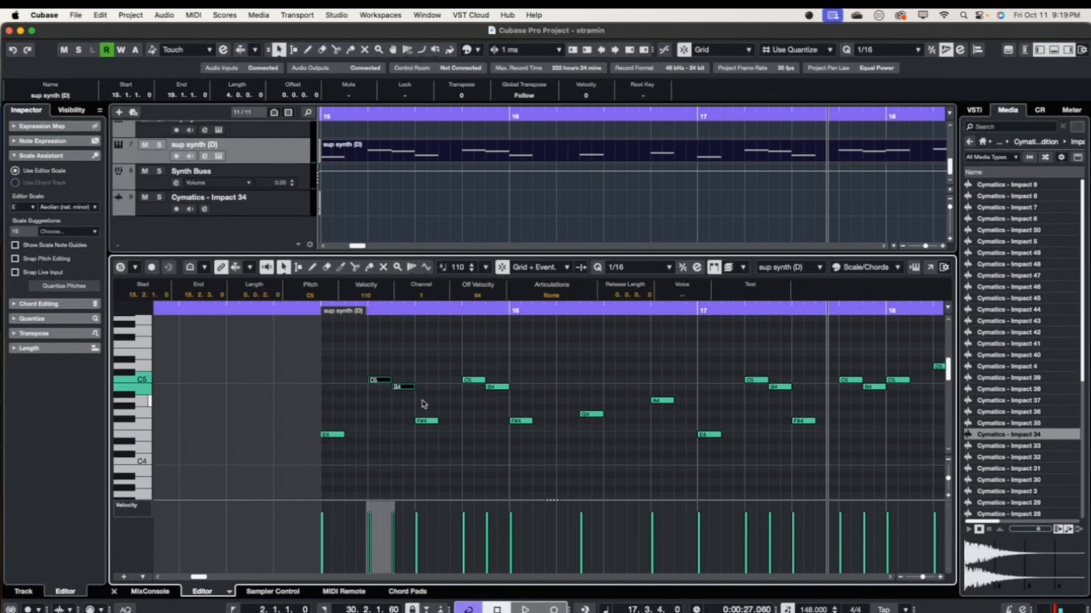
{"action": "left_click", "coordinate": [409, 399]}
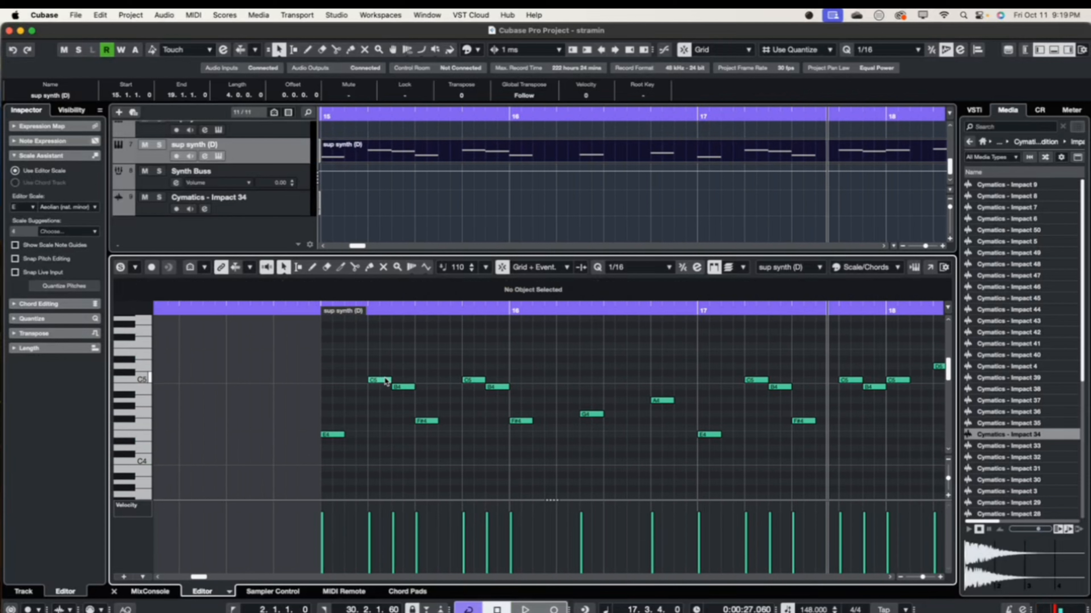
{"action": "left_click", "coordinate": [386, 381]}
{"action": "left_click", "coordinate": [405, 387]}
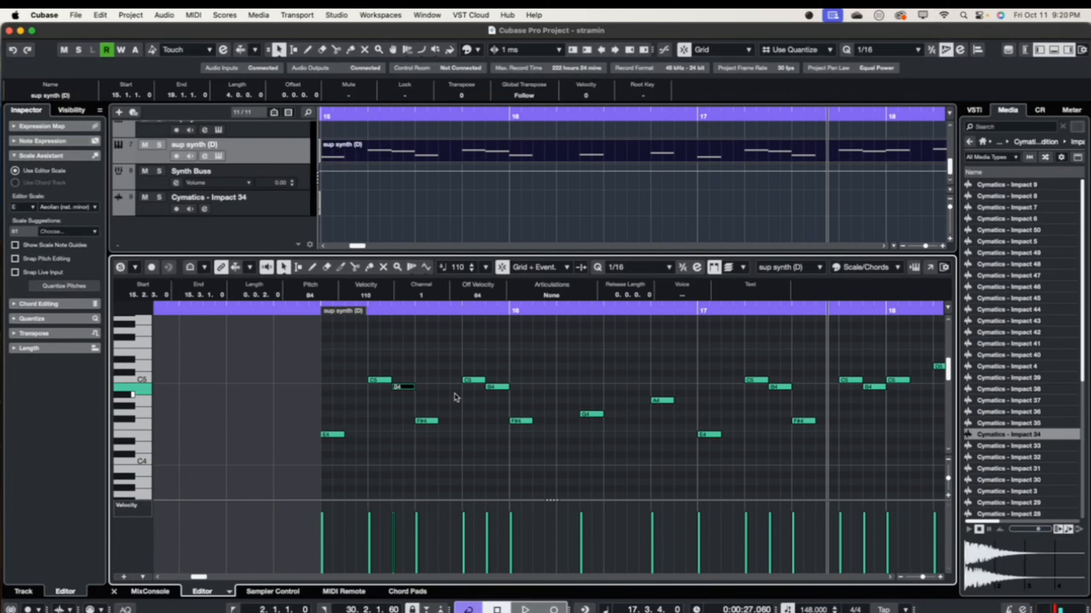
{"action": "left_click", "coordinate": [408, 388]}
{"action": "left_click", "coordinate": [524, 423]}
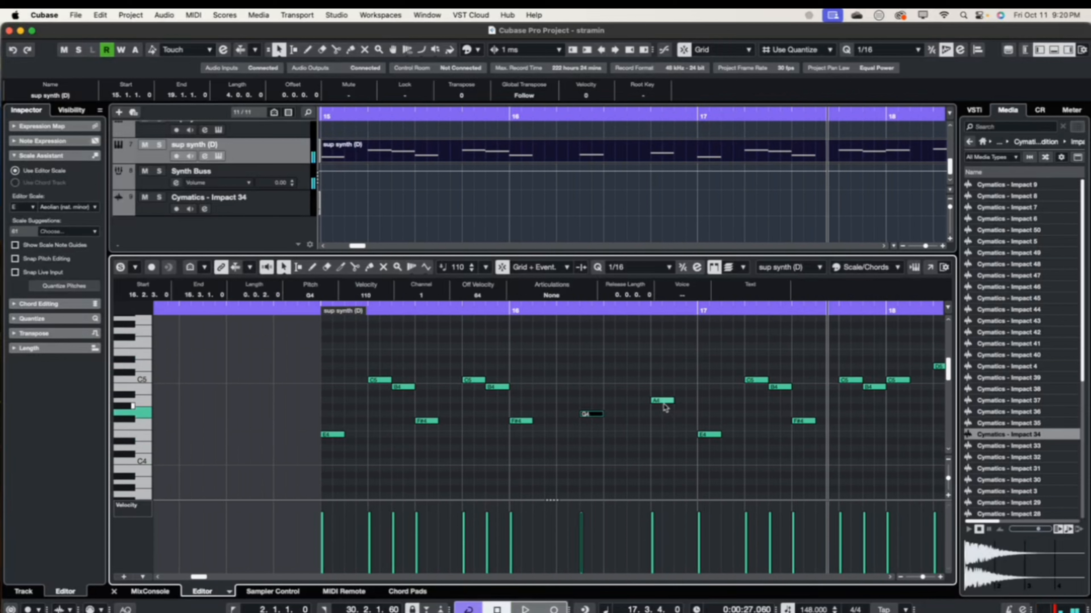
{"action": "left_click", "coordinate": [661, 401]}
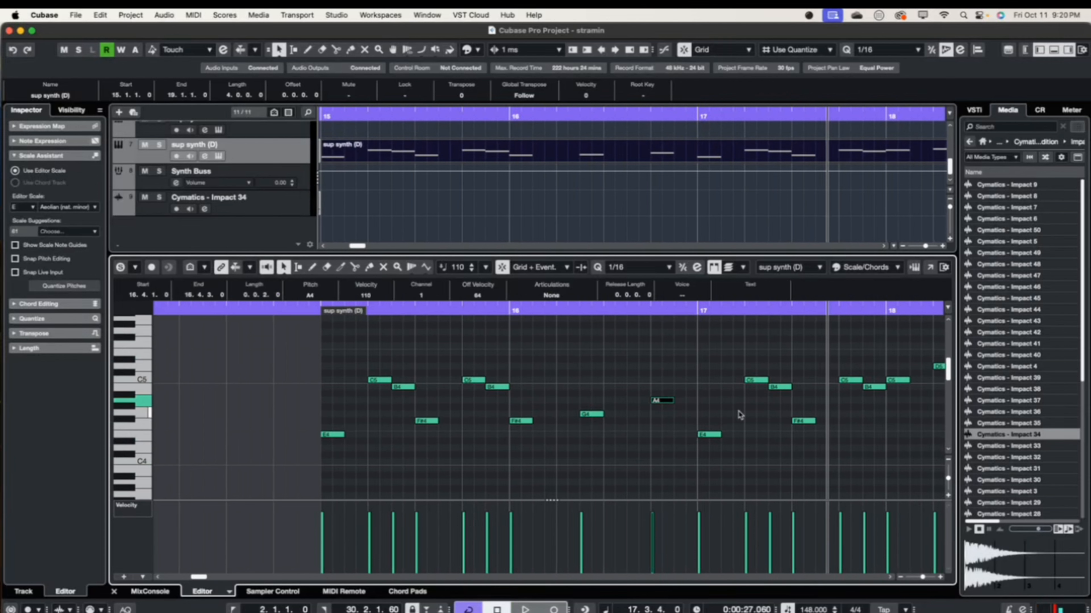
- Play back the melody's ending, transpose the last note at 18.4.1 to G4, and listen again
{"action": "scroll", "coordinate": [803, 408], "scroll_direction": "right", "scroll_amount": 5}
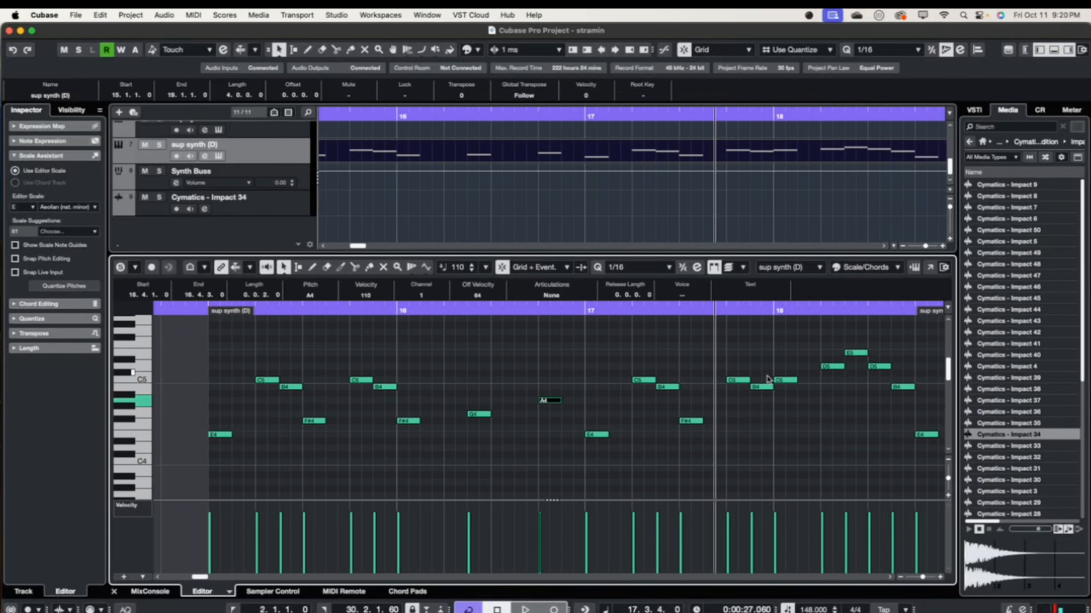
{"action": "scroll", "coordinate": [737, 389], "scroll_direction": "right", "scroll_amount": 3}
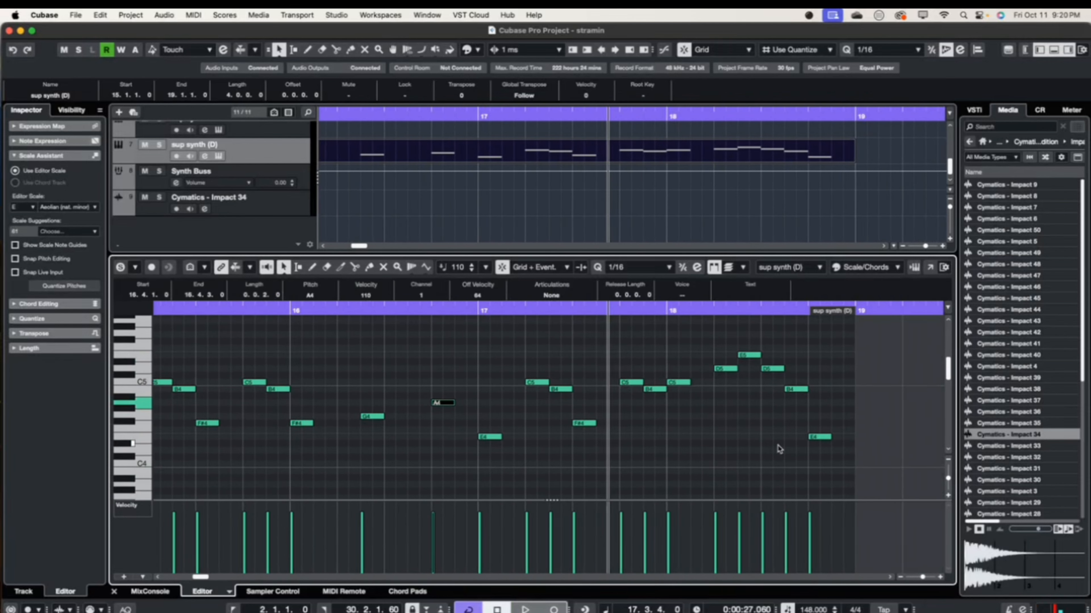
{"action": "scroll", "coordinate": [715, 438], "scroll_direction": "right", "scroll_amount": 3}
{"action": "key", "text": "space"}
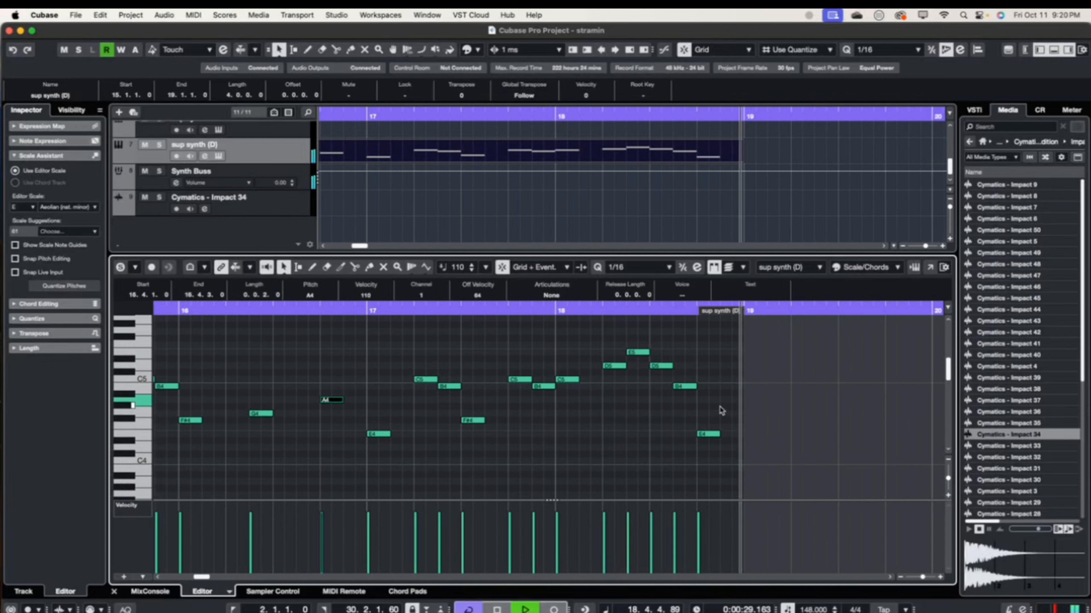
{"action": "key", "text": "space"}
{"action": "left_click_drag", "start_coordinate": [707, 434], "coordinate": [708, 417]}
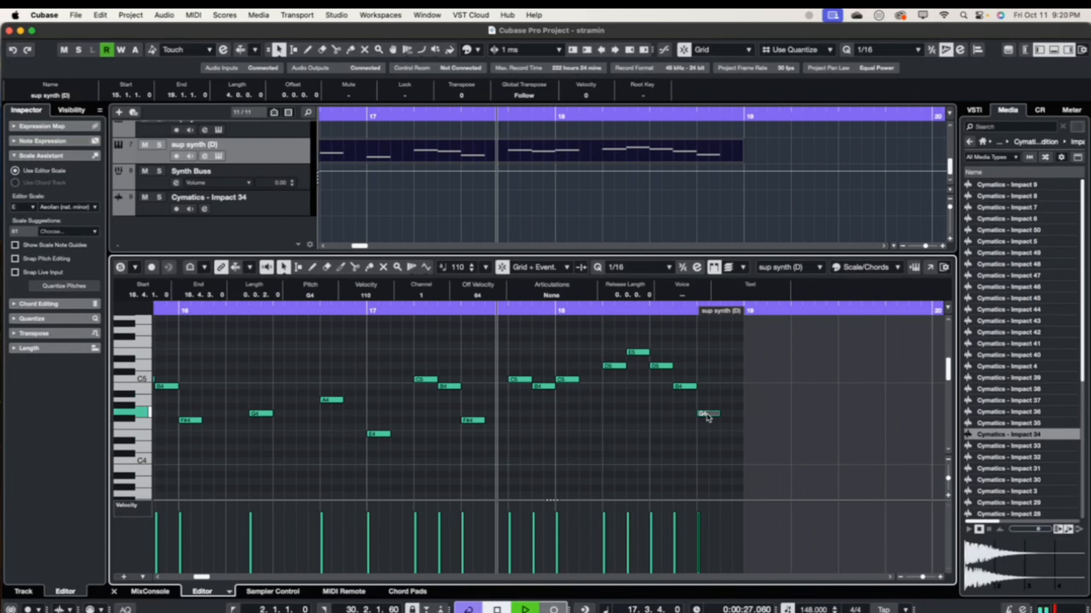
{"action": "key", "text": "space"}
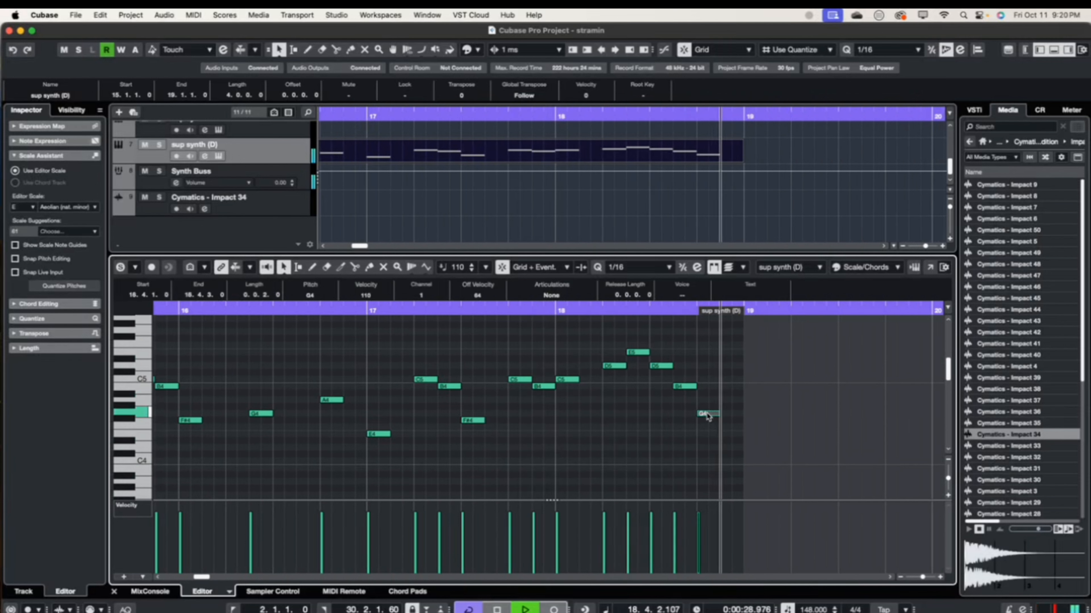
{"action": "key", "text": "space"}
- Transpose the last note at 18.4.1 to A4 and play back the ending
{"action": "left_click_drag", "start_coordinate": [707, 416], "coordinate": [707, 401]}
{"action": "key", "text": "space"}
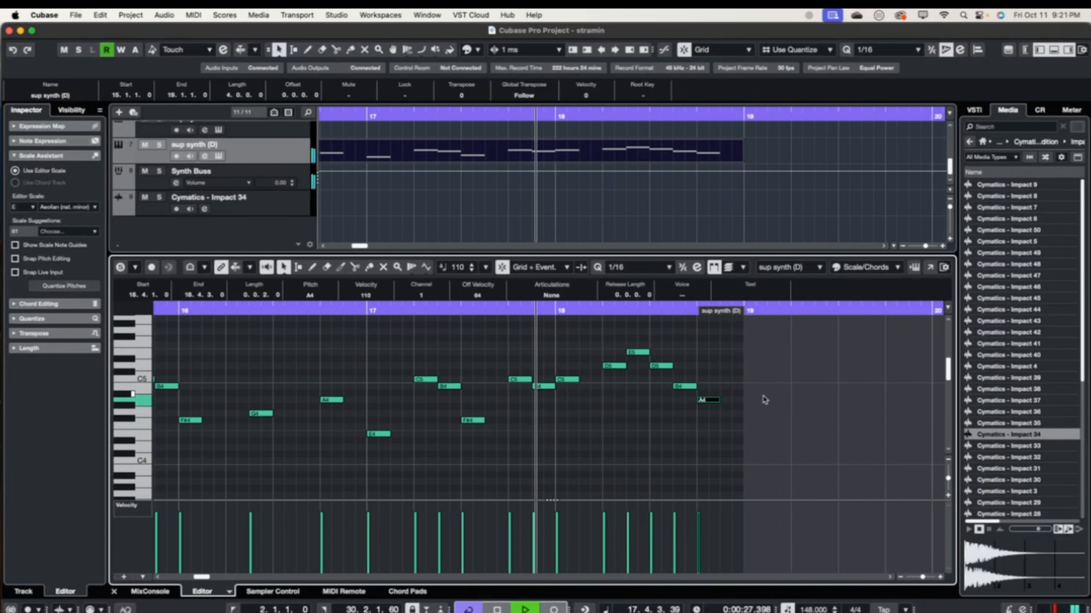
{"action": "key", "text": "space"}
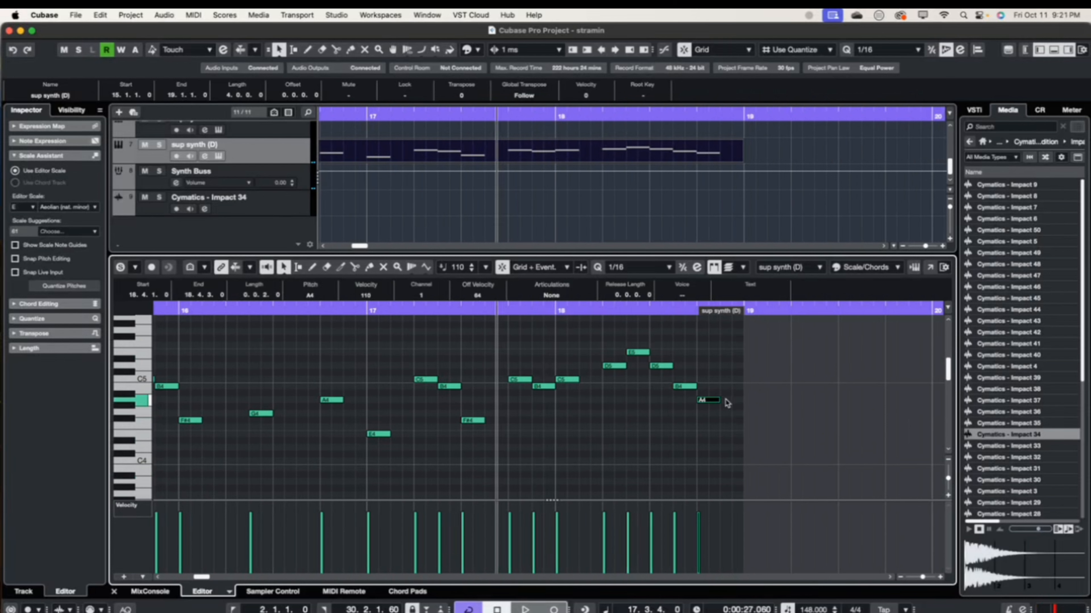
{"action": "scroll", "coordinate": [714, 402], "scroll_direction": "right", "scroll_amount": 5}
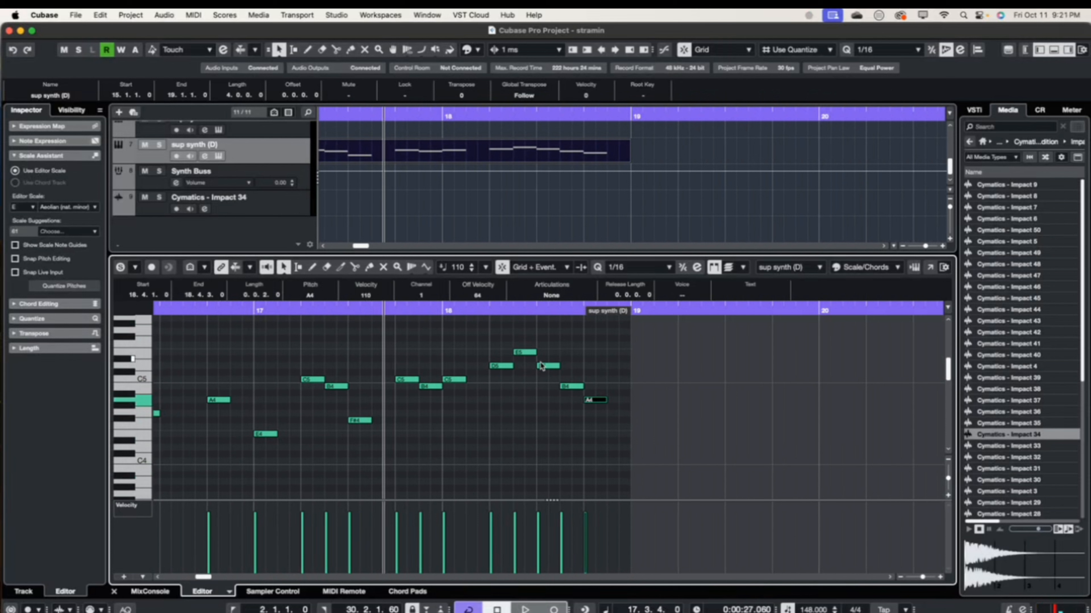
{"action": "scroll", "coordinate": [519, 374], "scroll_direction": "left", "scroll_amount": 15}
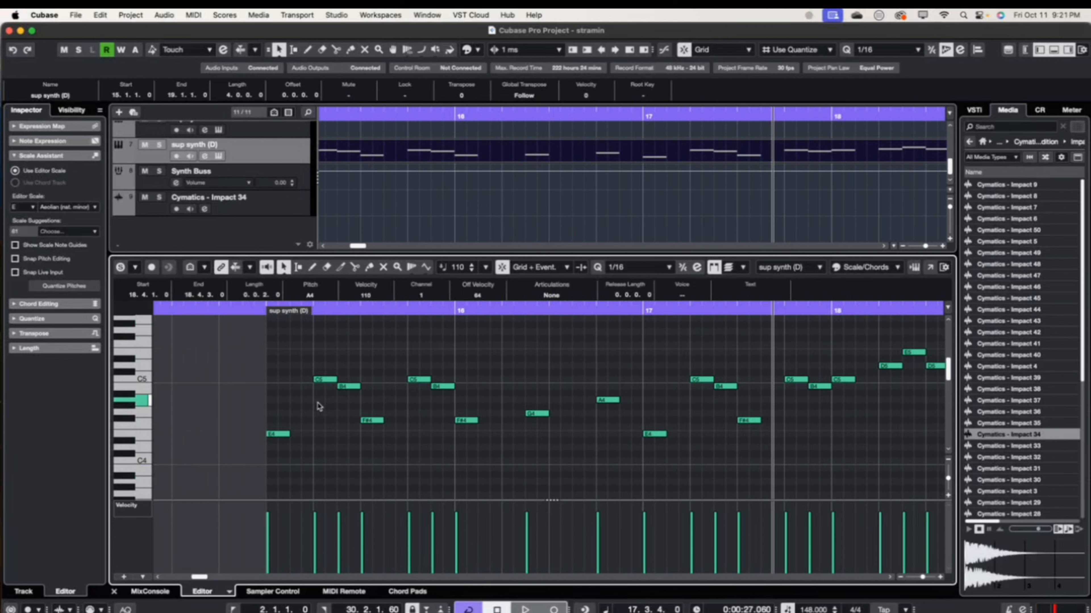
- Audition the F#4, G4 and A4 notes of bar 16 one after another in the sup synth part
{"action": "scroll", "coordinate": [464, 409], "scroll_direction": "right", "scroll_amount": 4}
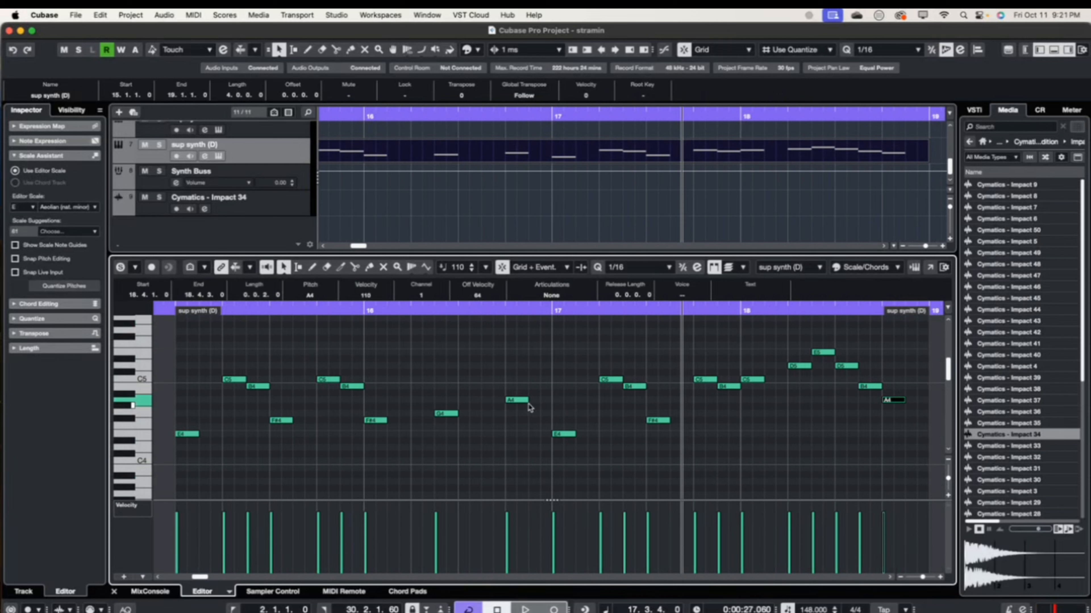
{"action": "scroll", "coordinate": [421, 423], "scroll_direction": "right", "scroll_amount": 2}
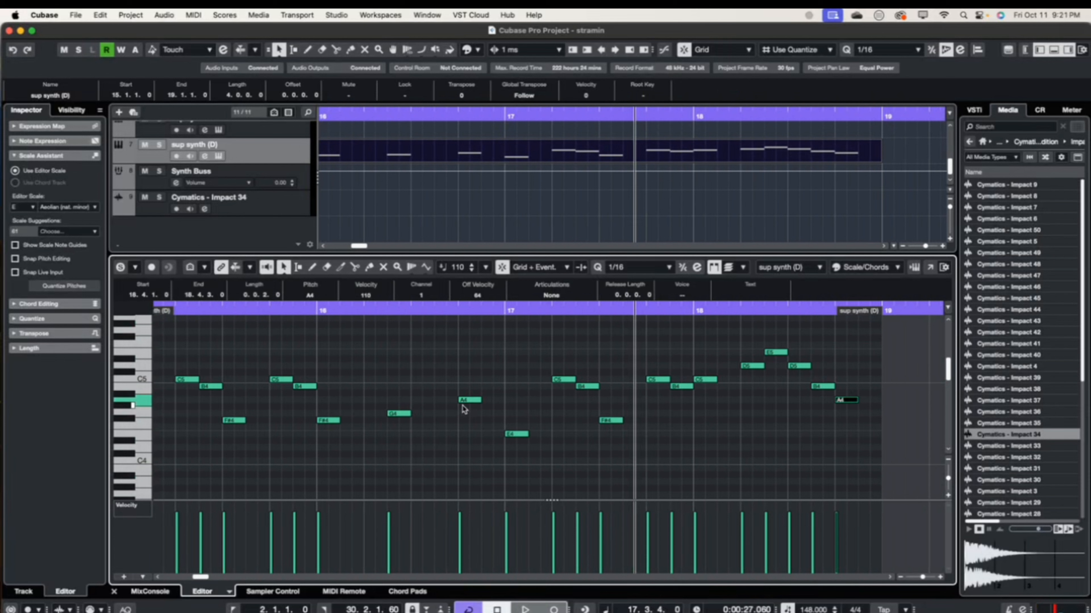
{"action": "scroll", "coordinate": [363, 425], "scroll_direction": "left", "scroll_amount": 3}
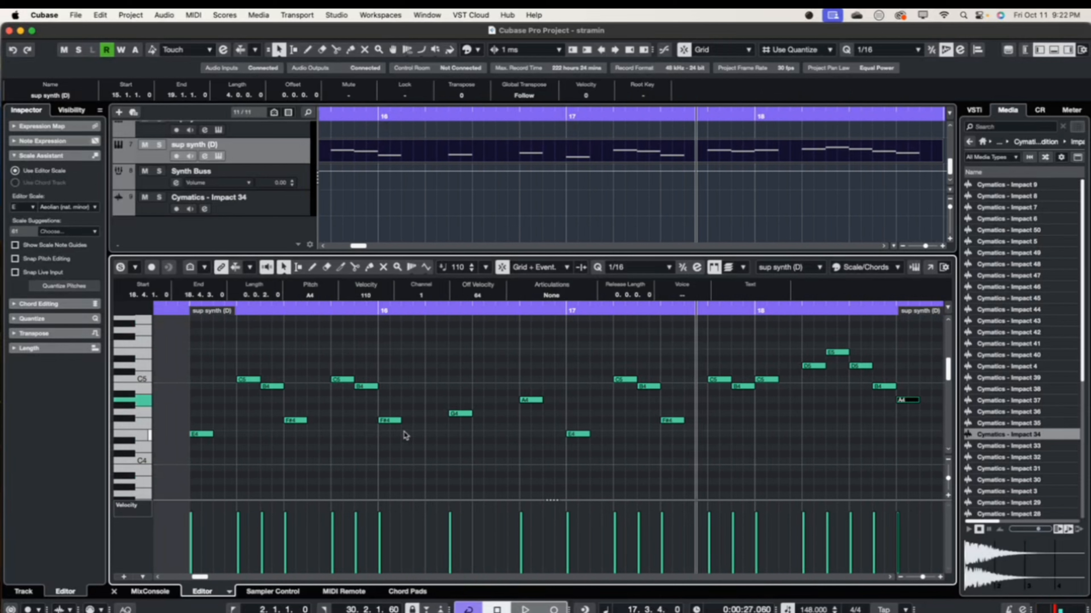
{"action": "left_click", "coordinate": [392, 428]}
{"action": "left_click", "coordinate": [390, 422]}
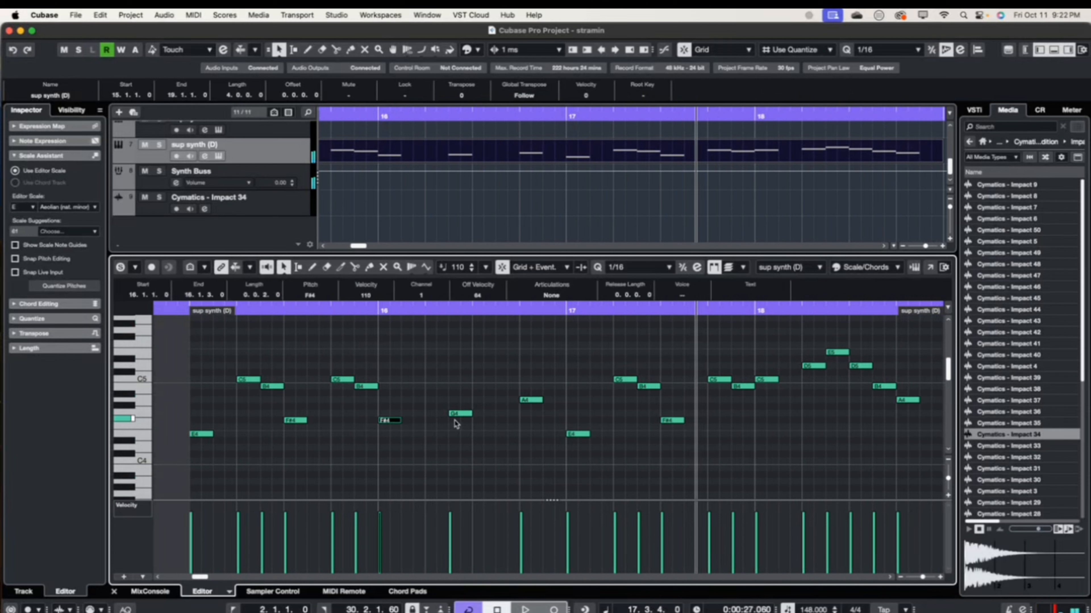
{"action": "left_click", "coordinate": [457, 424]}
{"action": "left_click", "coordinate": [458, 415]}
{"action": "left_click", "coordinate": [528, 400]}
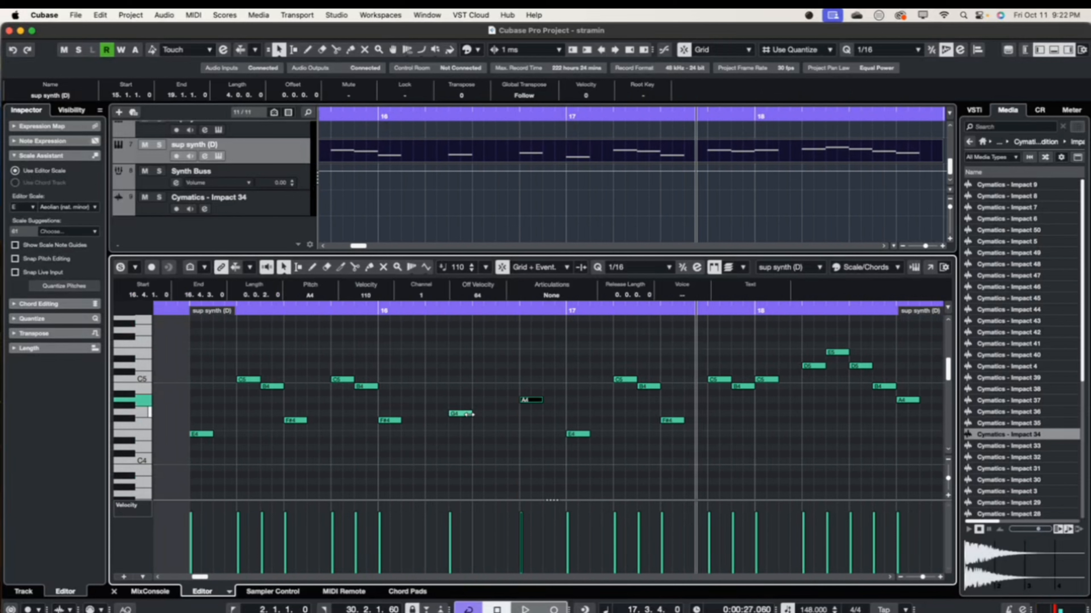
- Try moving the G4 note to 16.2.1 and the A4 note to 16.3.1, playing the part from bar 16
{"action": "left_click_drag", "start_coordinate": [467, 419], "coordinate": [443, 418]}
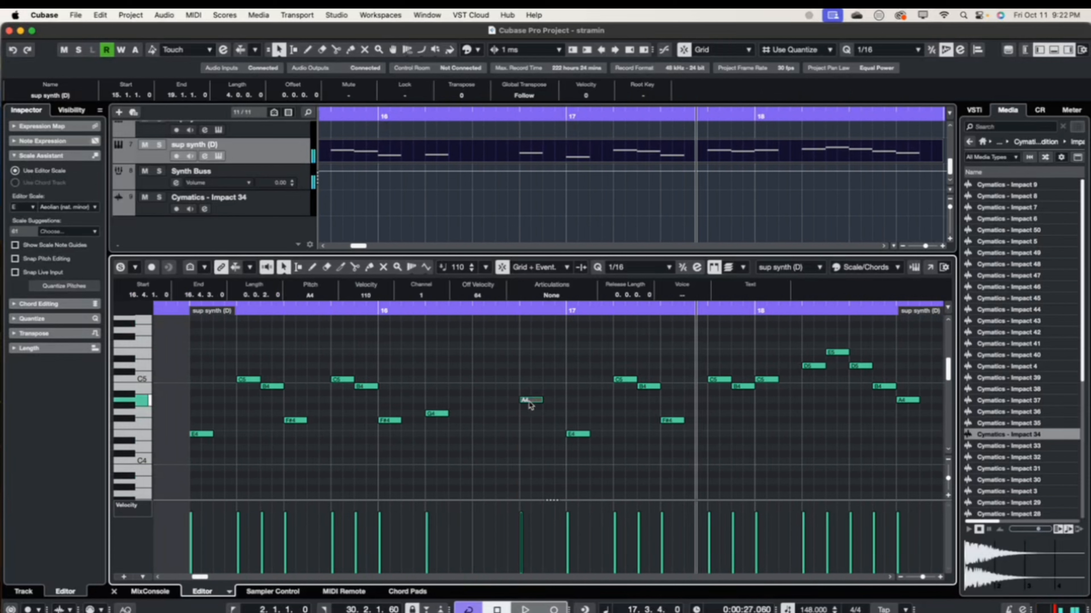
{"action": "left_click_drag", "start_coordinate": [535, 402], "coordinate": [489, 406]}
{"action": "left_click", "coordinate": [380, 313]}
{"action": "key", "text": "space"}
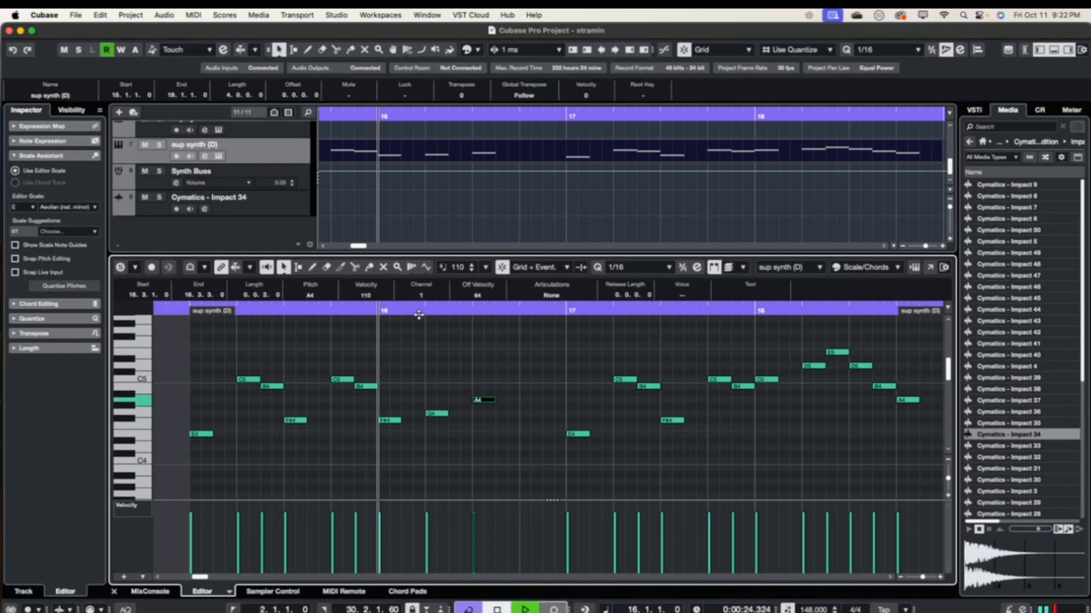
{"action": "key", "text": "space"}
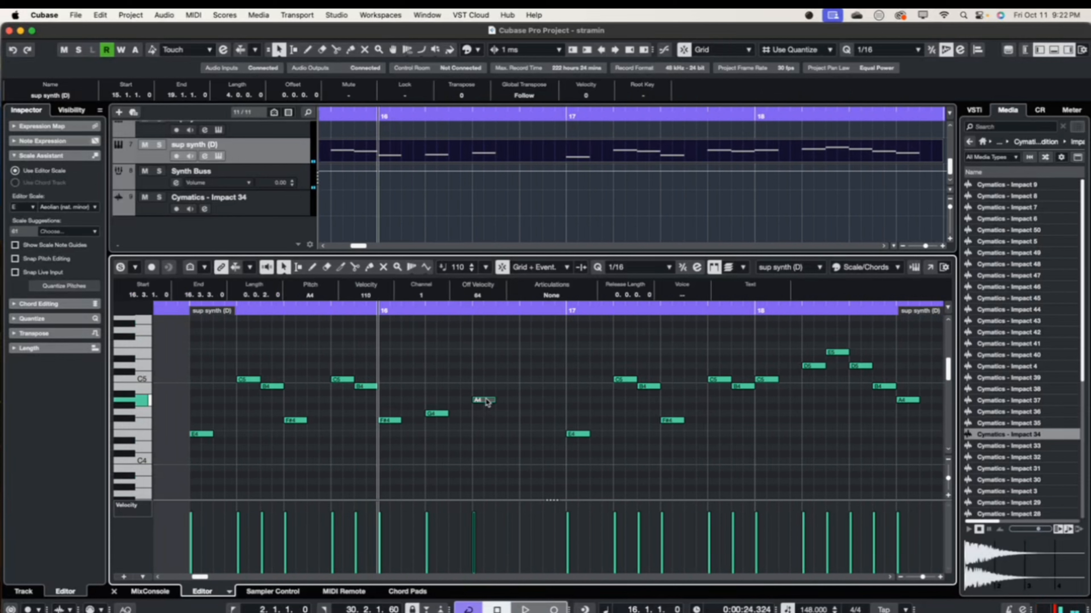
- Move the A4 note back to 16.4.1 and the G4 note back to 16.2.3, and play bar 16 again
{"action": "left_click_drag", "start_coordinate": [485, 400], "coordinate": [533, 401]}
{"action": "left_click_drag", "start_coordinate": [443, 417], "coordinate": [467, 416]}
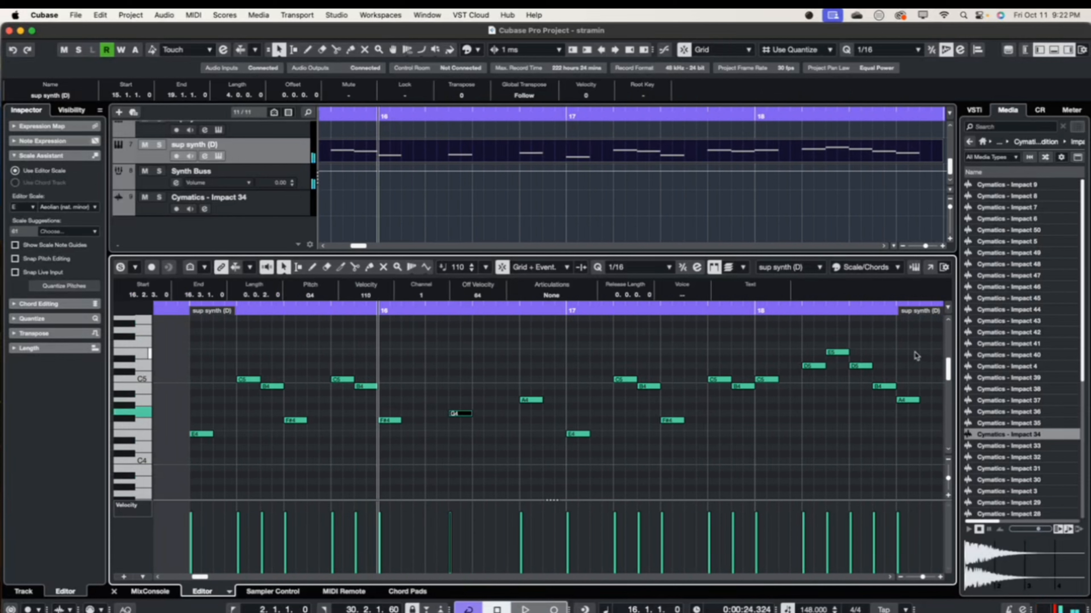
{"action": "key", "text": "space"}
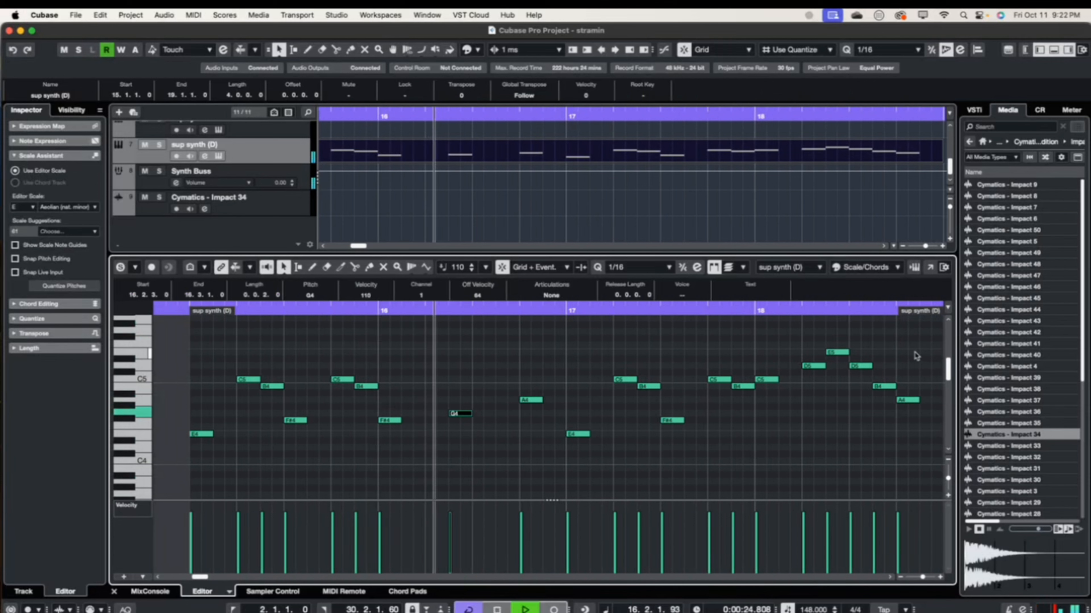
{"action": "key", "text": "space"}
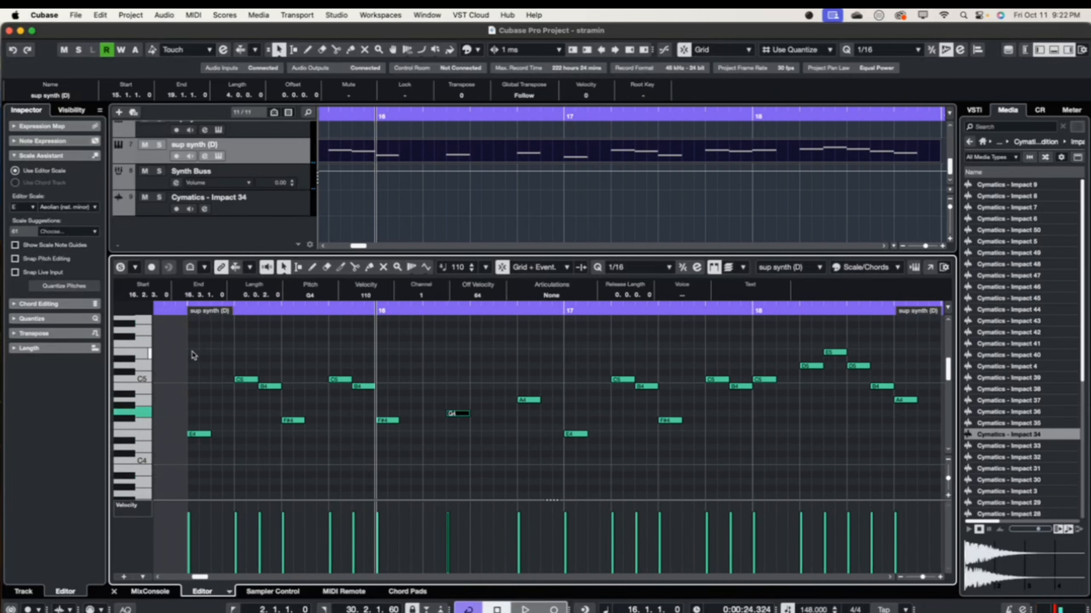
- Highlight the notes of bar 15, clear the selection, and play the melody from just before the sup synth part begins
{"action": "left_click_drag", "start_coordinate": [191, 353], "coordinate": [364, 476]}
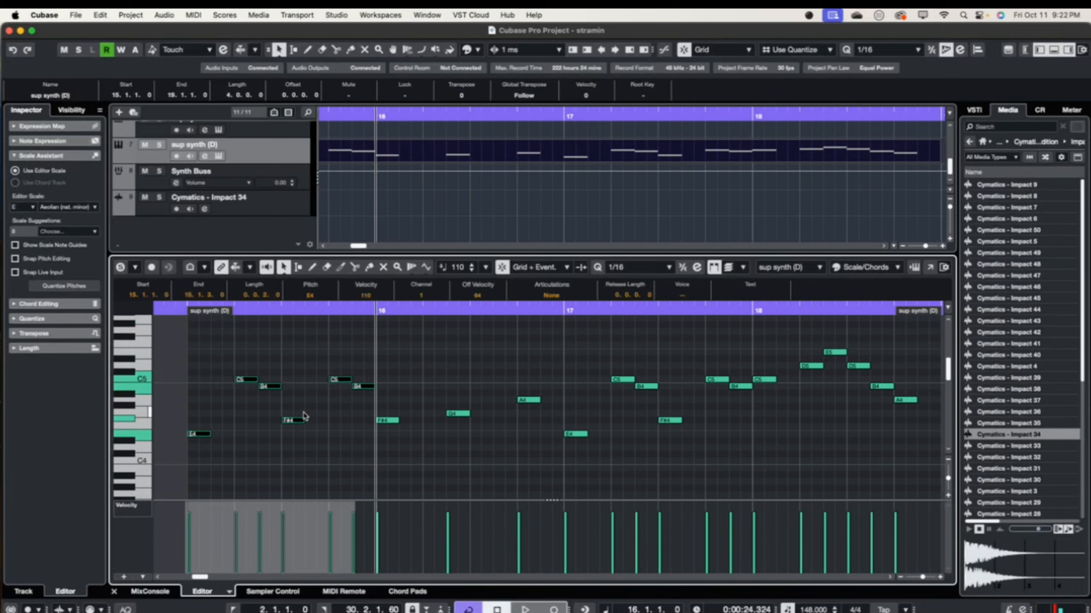
{"action": "left_click", "coordinate": [394, 442]}
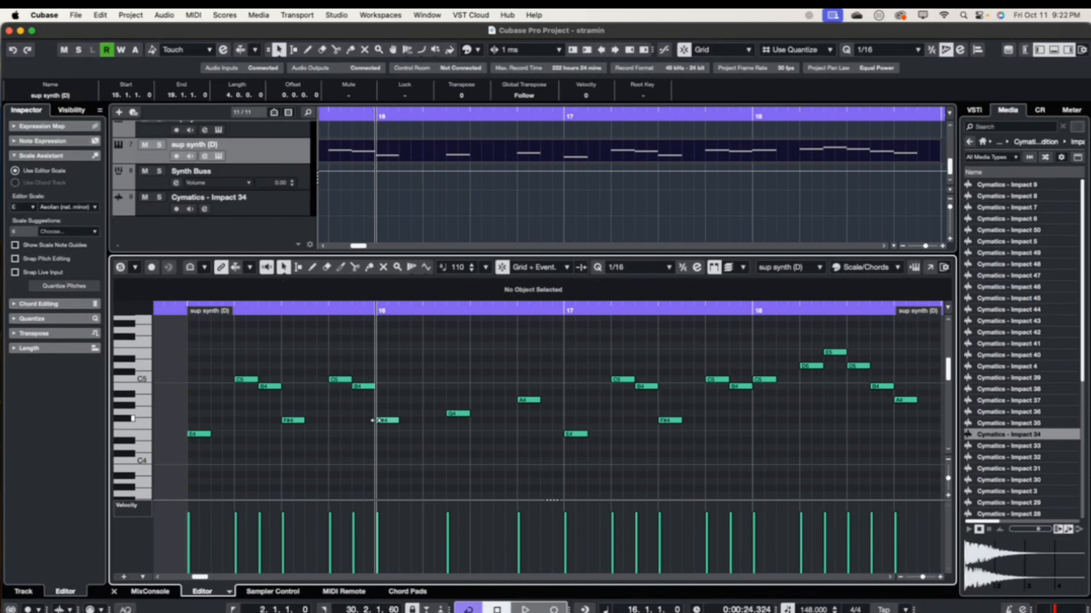
{"action": "scroll", "coordinate": [389, 385], "scroll_direction": "right", "scroll_amount": 3}
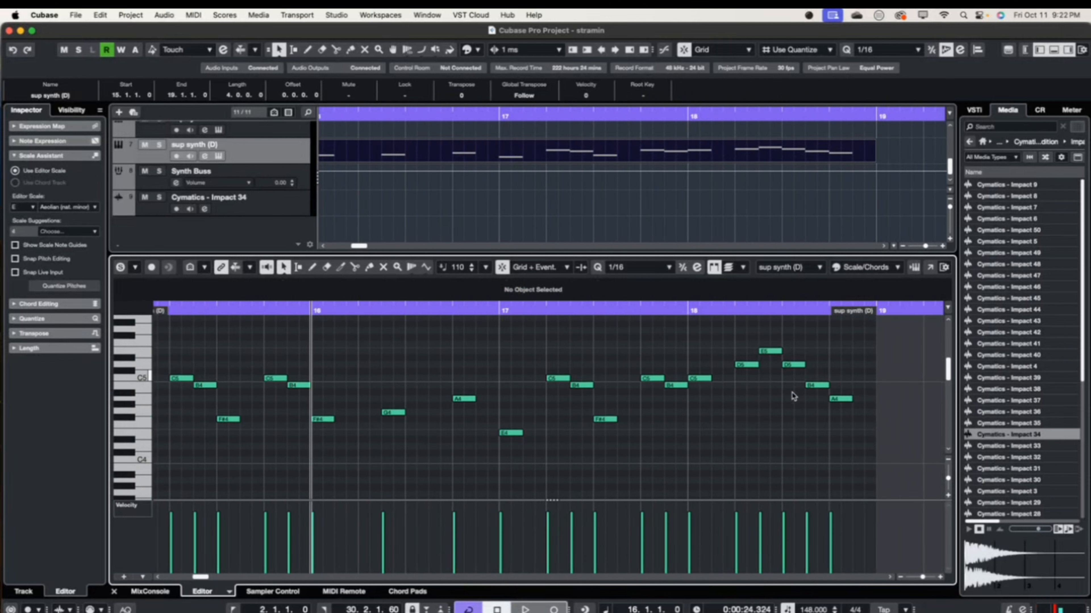
{"action": "scroll", "coordinate": [280, 330], "scroll_direction": "left", "scroll_amount": 8}
{"action": "left_click", "coordinate": [294, 308]}
{"action": "key", "text": "space"}
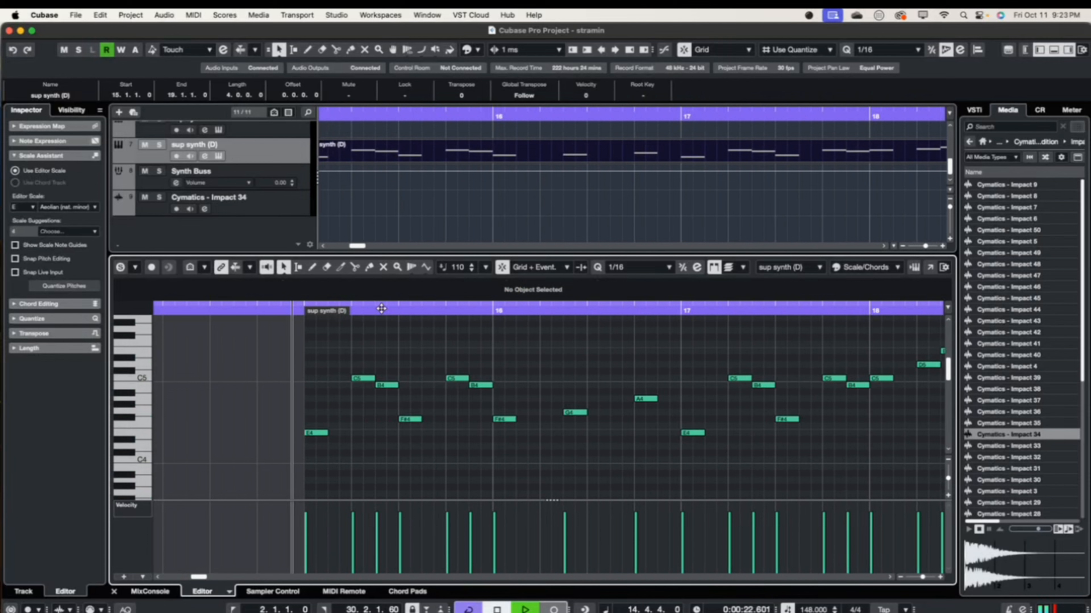
{"action": "scroll", "coordinate": [453, 381], "scroll_direction": "right", "scroll_amount": 9}
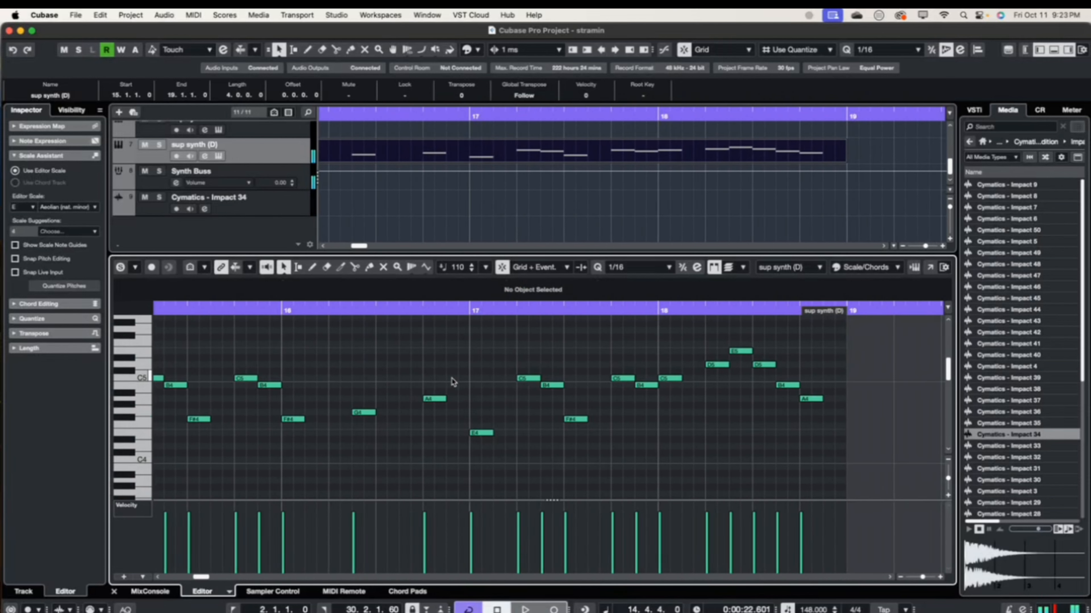
{"action": "key", "text": "space"}
- Highlight the first C5, B4, F#4 group in bar 15 and delete the stray D5 note drawn above the second group
{"action": "scroll", "coordinate": [451, 381], "scroll_direction": "left", "scroll_amount": 12}
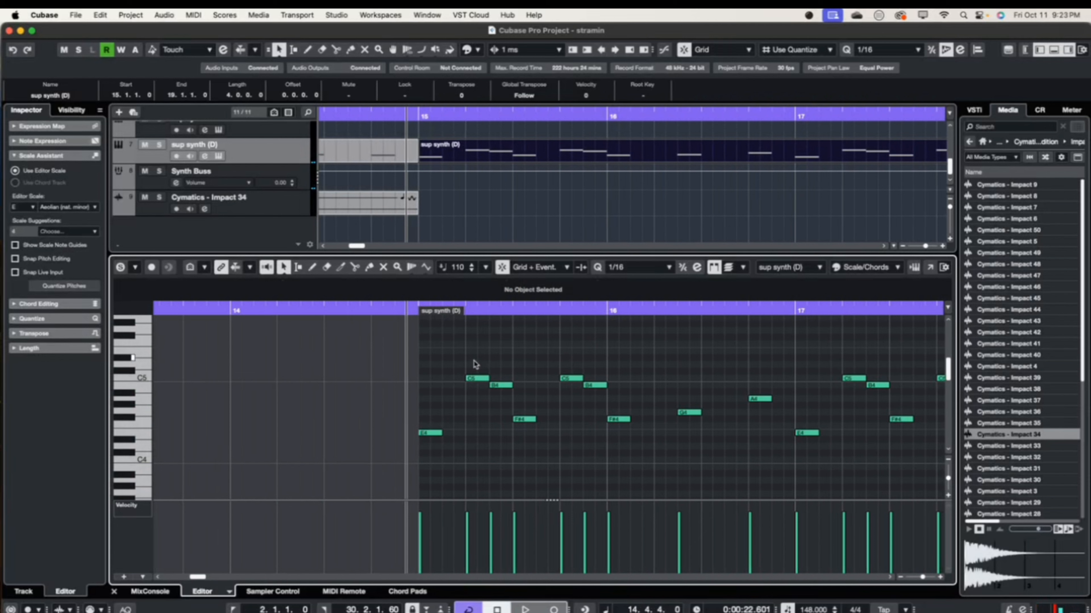
{"action": "left_click_drag", "start_coordinate": [475, 362], "coordinate": [534, 450]}
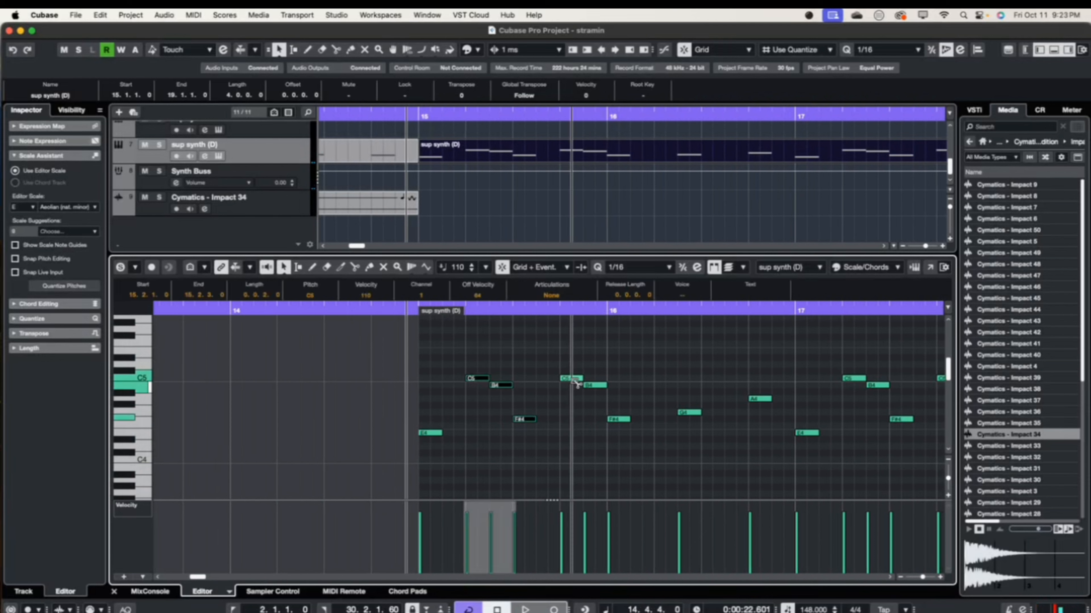
{"action": "left_click_drag", "start_coordinate": [562, 364], "coordinate": [595, 365]}
{"action": "left_click", "coordinate": [576, 358]}
{"action": "left_click", "coordinate": [588, 365]}
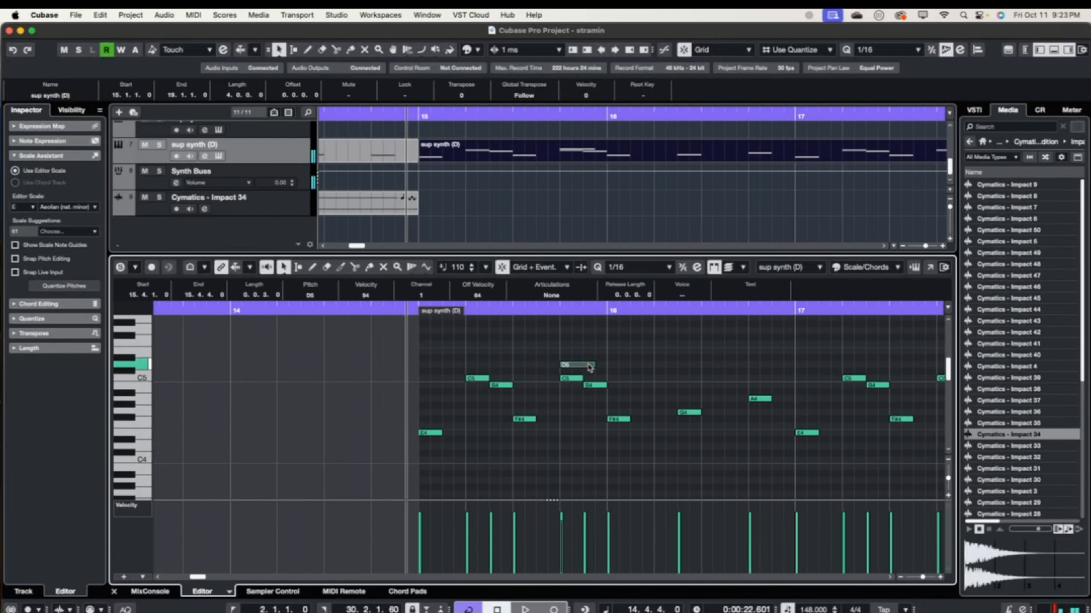
{"action": "key", "text": "Delete"}
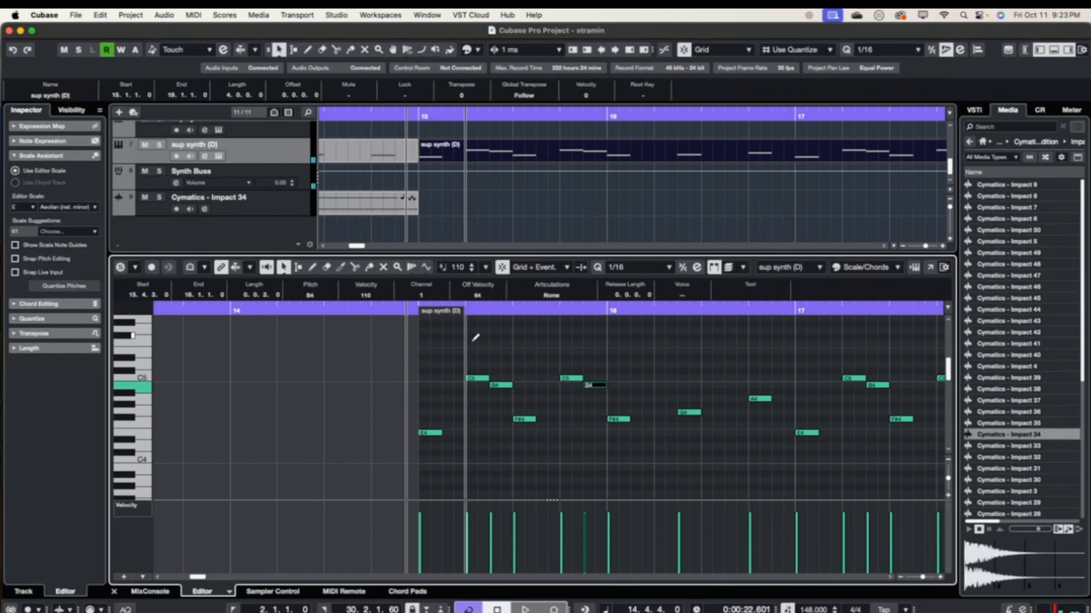
- Select both descending C5, B4, F#4 groups from bar 15 to the start of bar 16
{"action": "scroll", "coordinate": [470, 348], "scroll_direction": "right", "scroll_amount": 1}
{"action": "left_click_drag", "start_coordinate": [470, 347], "coordinate": [526, 425]}
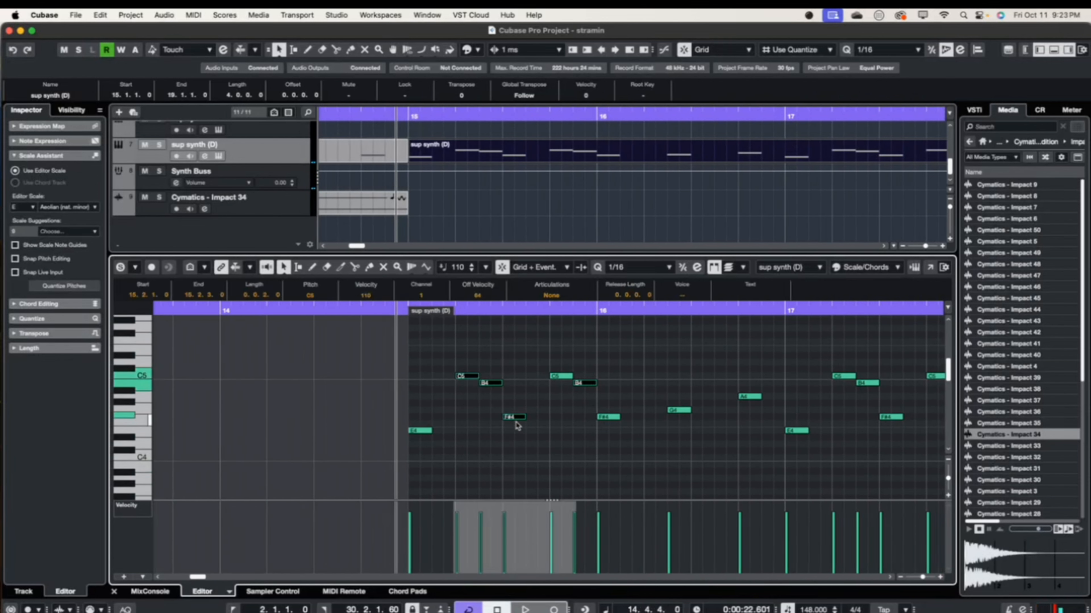
{"action": "left_click_drag", "start_coordinate": [566, 349], "coordinate": [617, 431]}
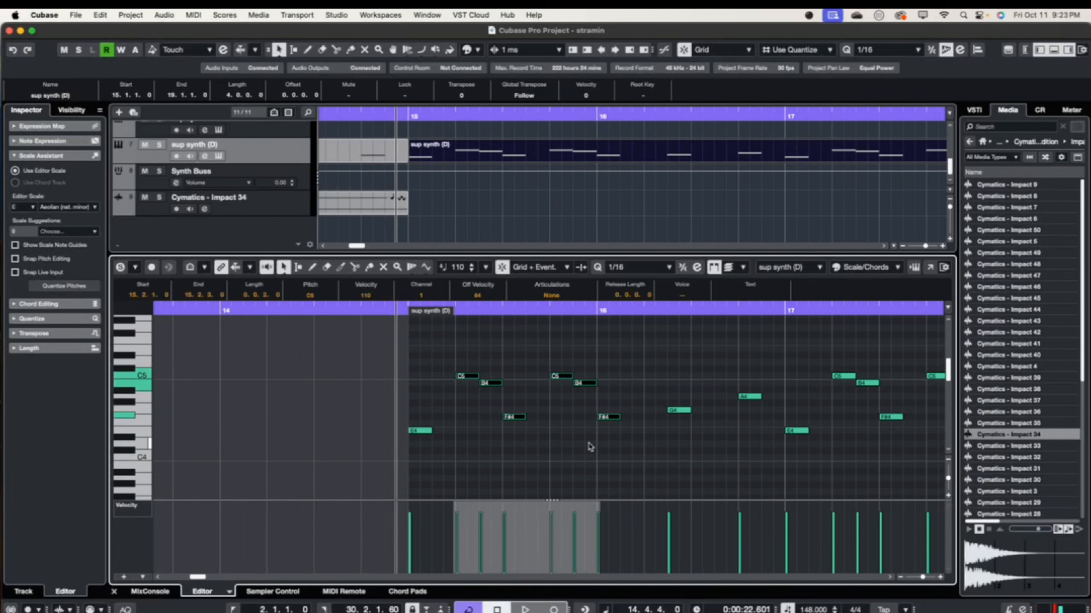
{"action": "double_click", "coordinate": [614, 377]}
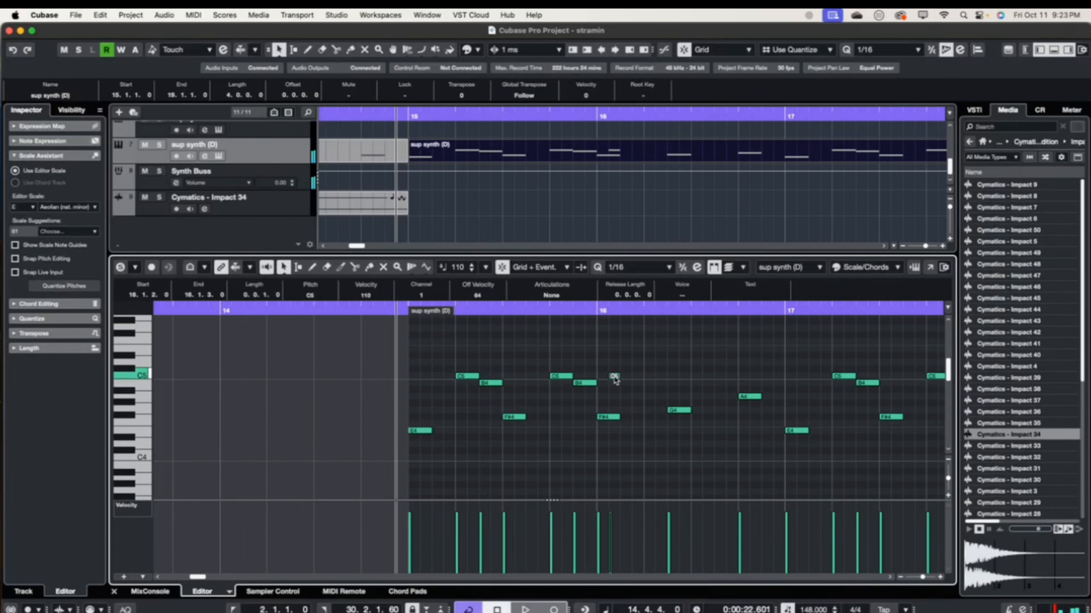
{"action": "double_click", "coordinate": [615, 377]}
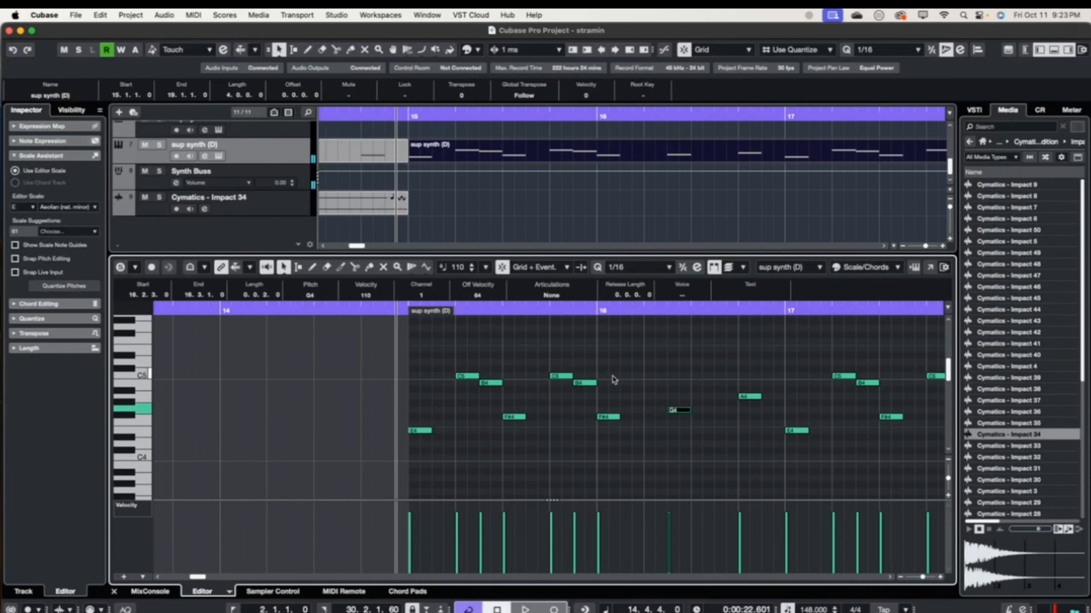
{"action": "double_click", "coordinate": [612, 368]}
{"action": "double_click", "coordinate": [614, 370]}
- Select the ascending F#4, G4 and A4 notes in bar 16, then clear the selection
{"action": "left_click_drag", "start_coordinate": [612, 367], "coordinate": [743, 434]}
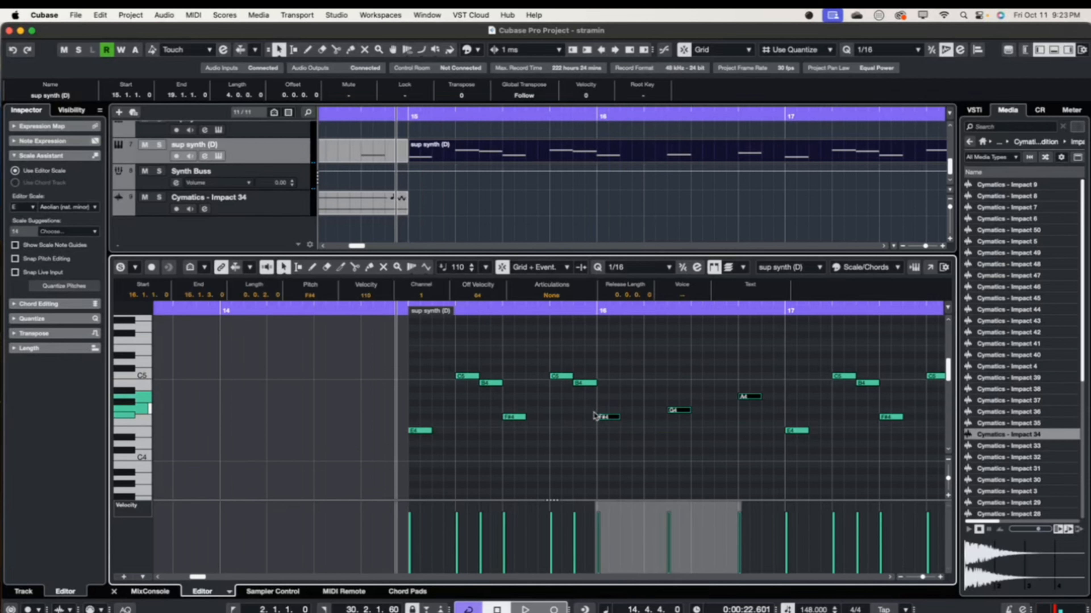
{"action": "left_click_drag", "start_coordinate": [603, 369], "coordinate": [772, 439]}
{"action": "left_click", "coordinate": [415, 416]}
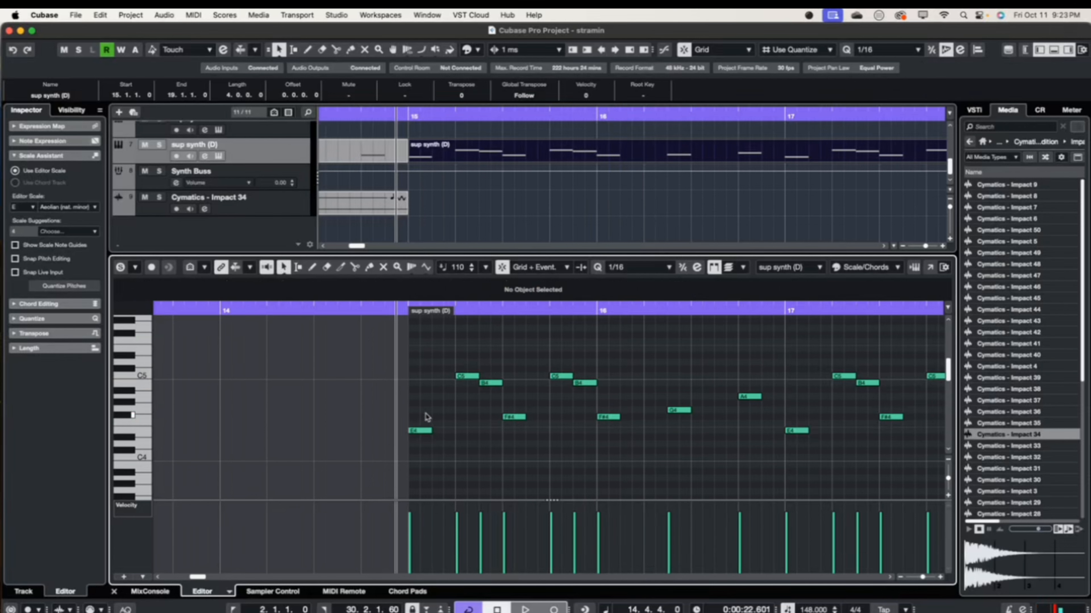
- Select in turn the opening E4 note, the two C5, B4, F#4 groups, and the rising F#4, G4, A4 notes
{"action": "left_click", "coordinate": [424, 430]}
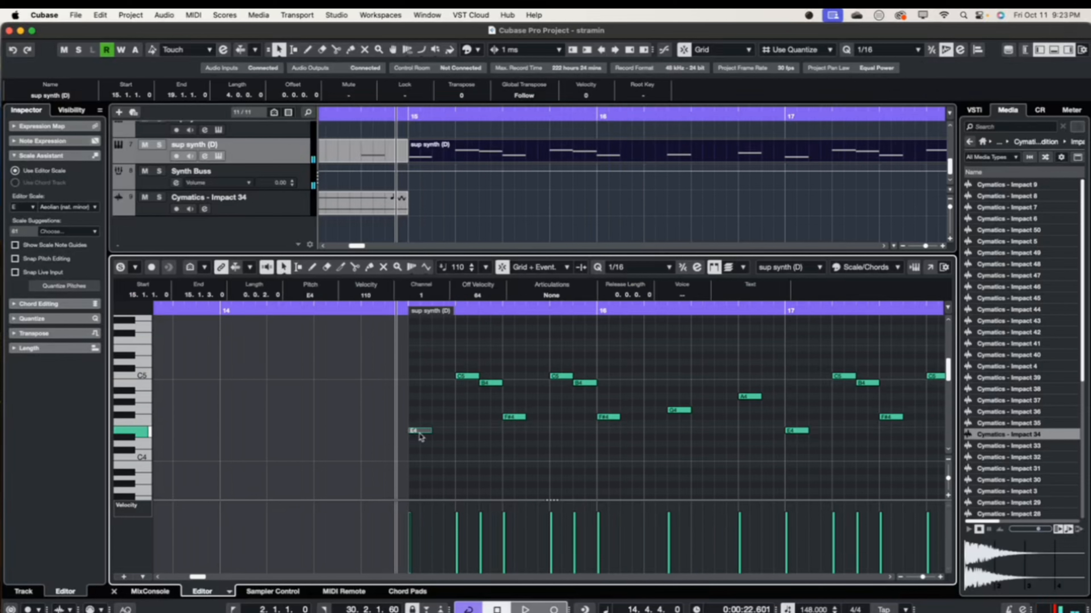
{"action": "left_click_drag", "start_coordinate": [451, 367], "coordinate": [613, 457]}
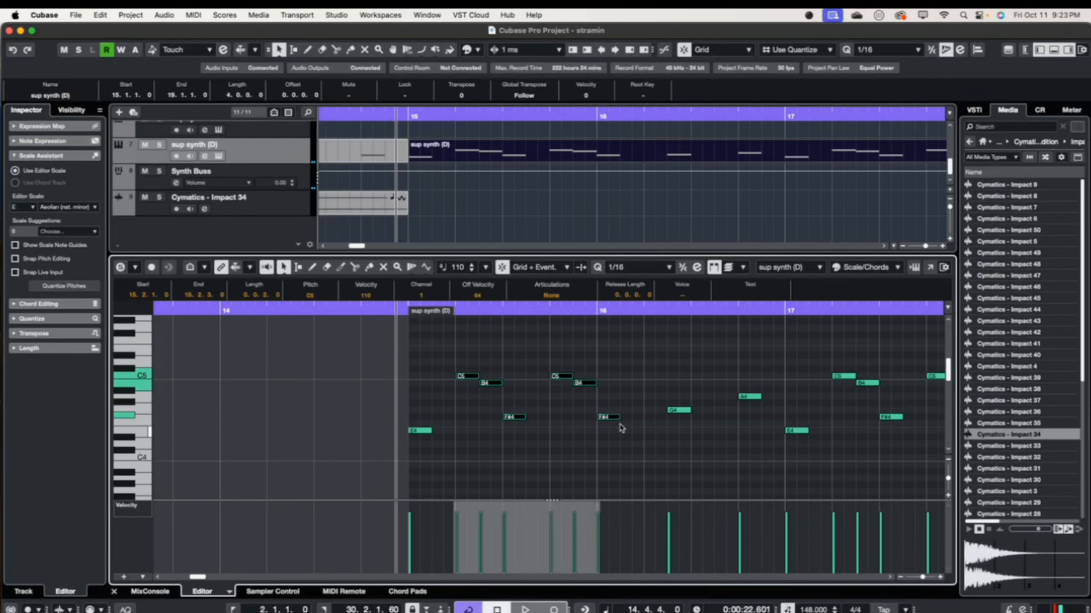
{"action": "left_click_drag", "start_coordinate": [609, 358], "coordinate": [755, 447]}
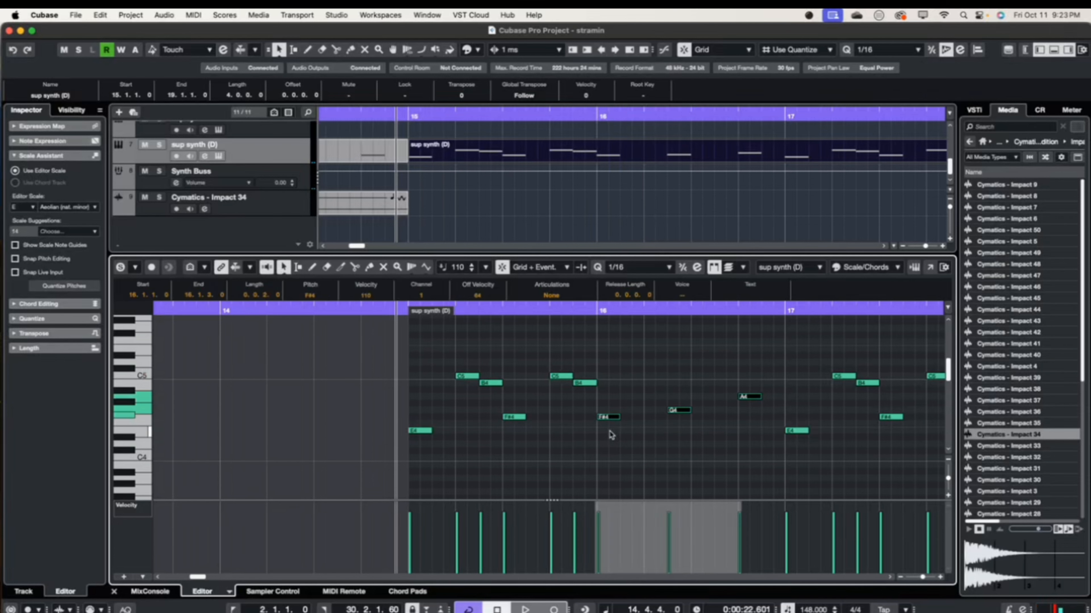
- Compare the phrase in bars 17 and 18 with the one in bars 15 and 16, up to the part's end
{"action": "scroll", "coordinate": [751, 394], "scroll_direction": "right", "scroll_amount": 10}
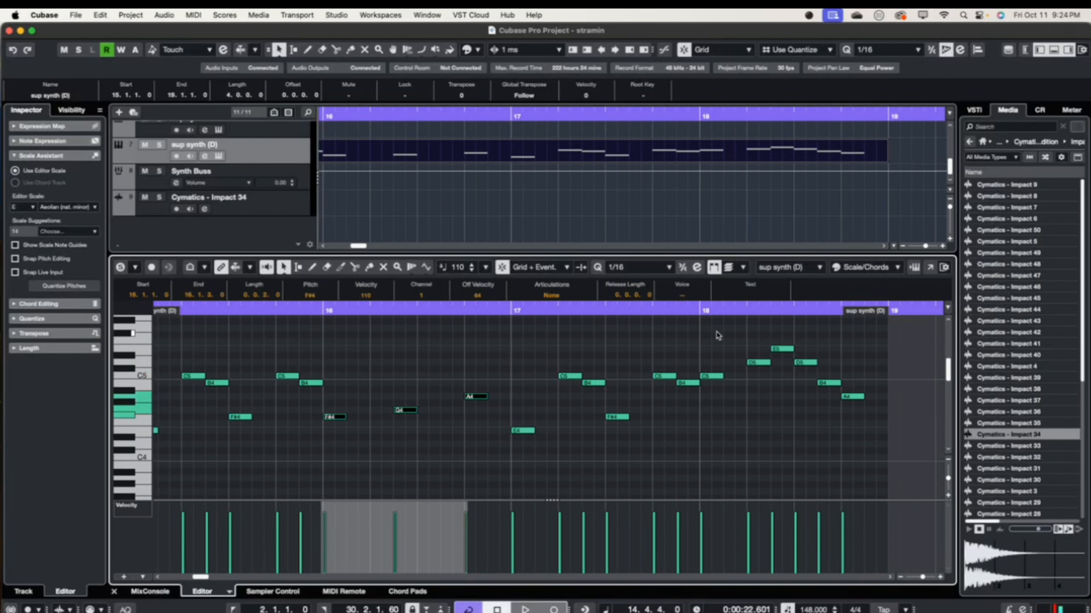
{"action": "scroll", "coordinate": [622, 356], "scroll_direction": "left", "scroll_amount": 3}
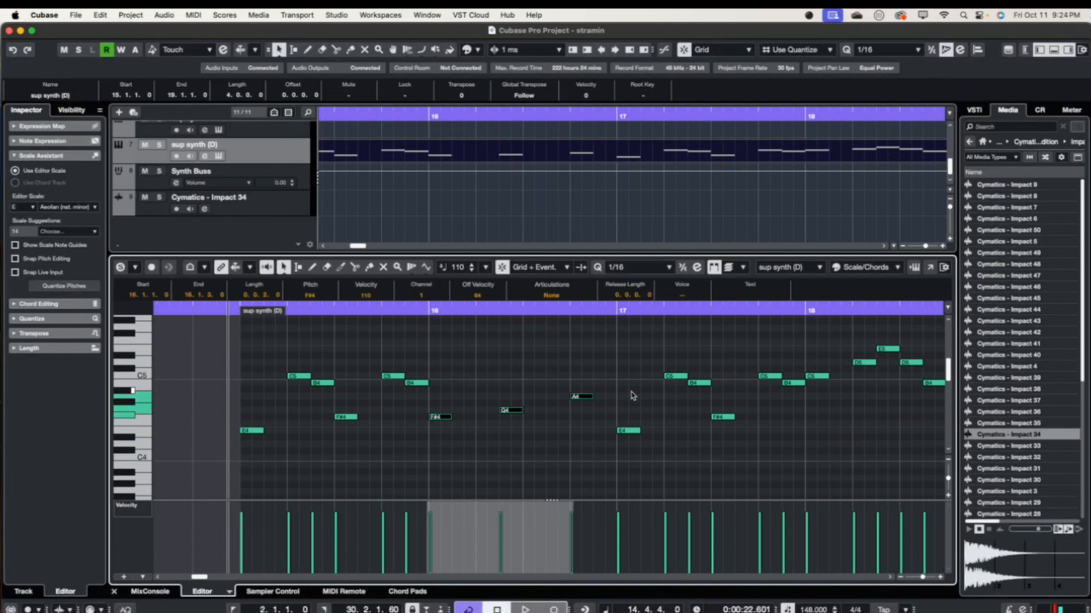
{"action": "scroll", "coordinate": [548, 401], "scroll_direction": "right", "scroll_amount": 5}
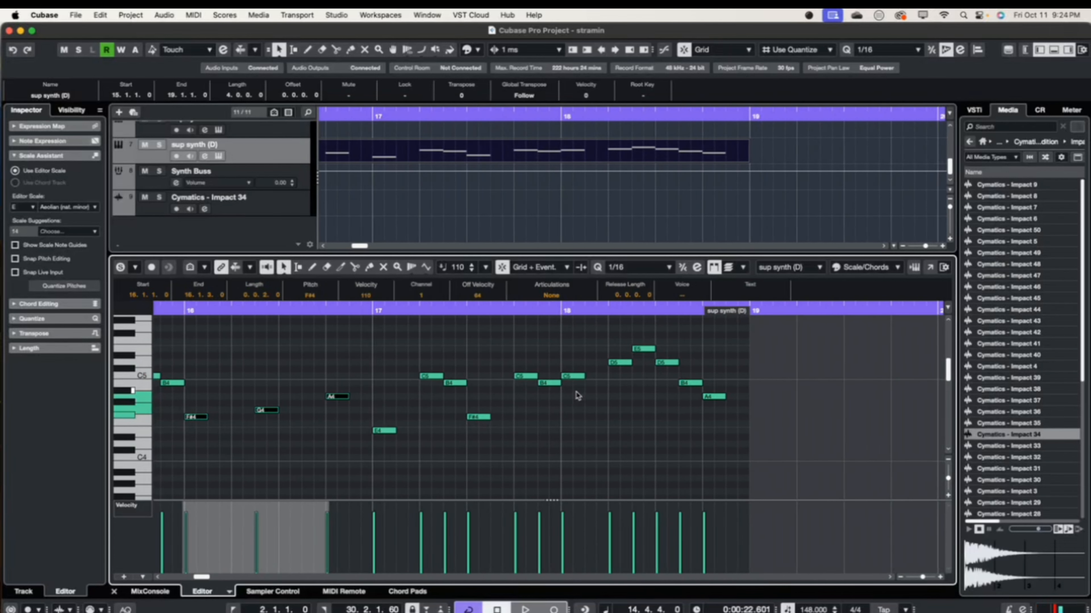
{"action": "scroll", "coordinate": [430, 404], "scroll_direction": "left", "scroll_amount": 2}
{"action": "scroll", "coordinate": [421, 404], "scroll_direction": "left", "scroll_amount": 3}
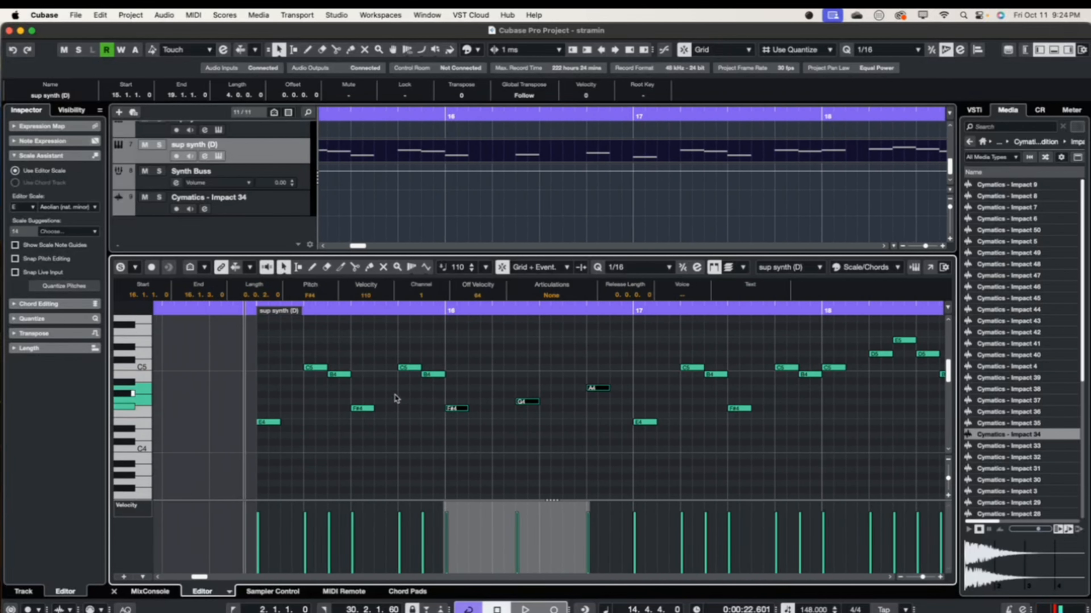
{"action": "scroll", "coordinate": [443, 382], "scroll_direction": "left", "scroll_amount": 1}
{"action": "scroll", "coordinate": [653, 431], "scroll_direction": "right", "scroll_amount": 5}
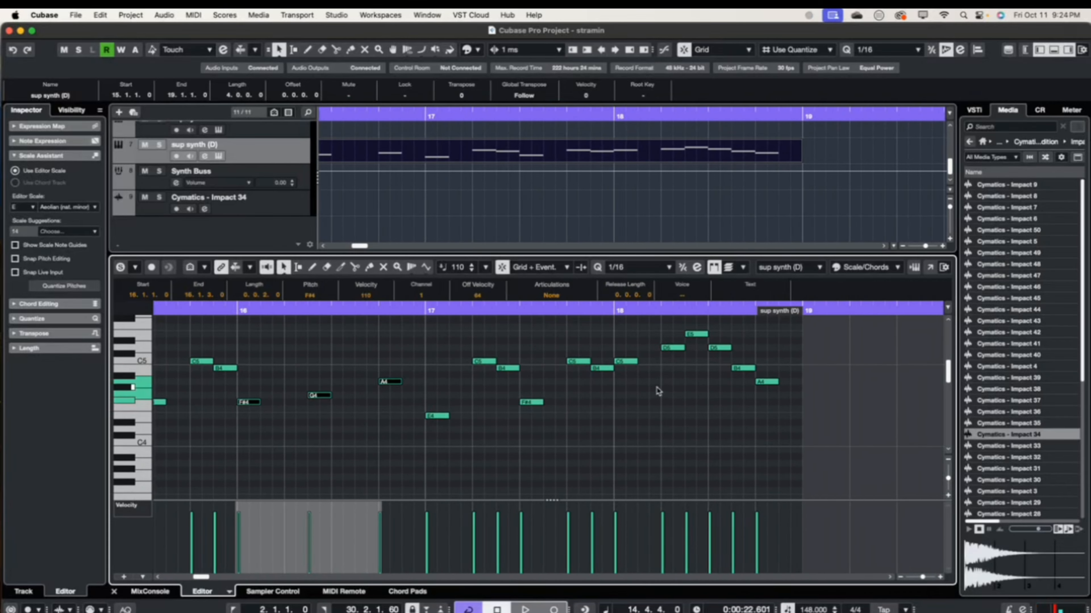
{"action": "scroll", "coordinate": [655, 399], "scroll_direction": "right", "scroll_amount": 5}
{"action": "scroll", "coordinate": [646, 408], "scroll_direction": "up", "scroll_amount": 2}
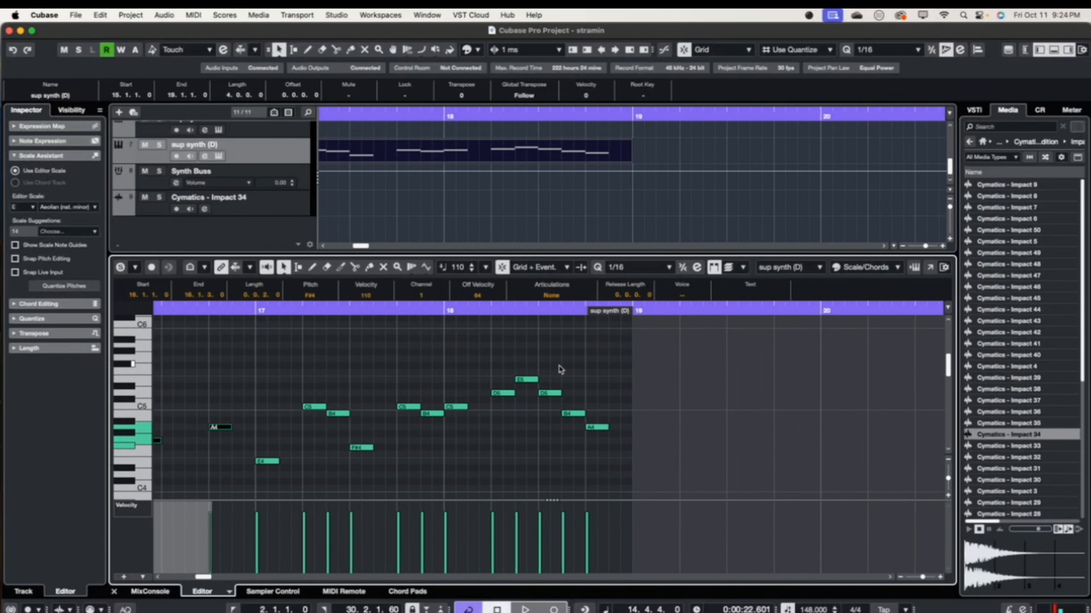
- Replace the sup synth notes after D5 in bar 18 with F#4, E5, B4, C5 and B4
{"action": "left_click_drag", "start_coordinate": [620, 454], "coordinate": [520, 340]}
{"action": "key", "text": "Delete"}
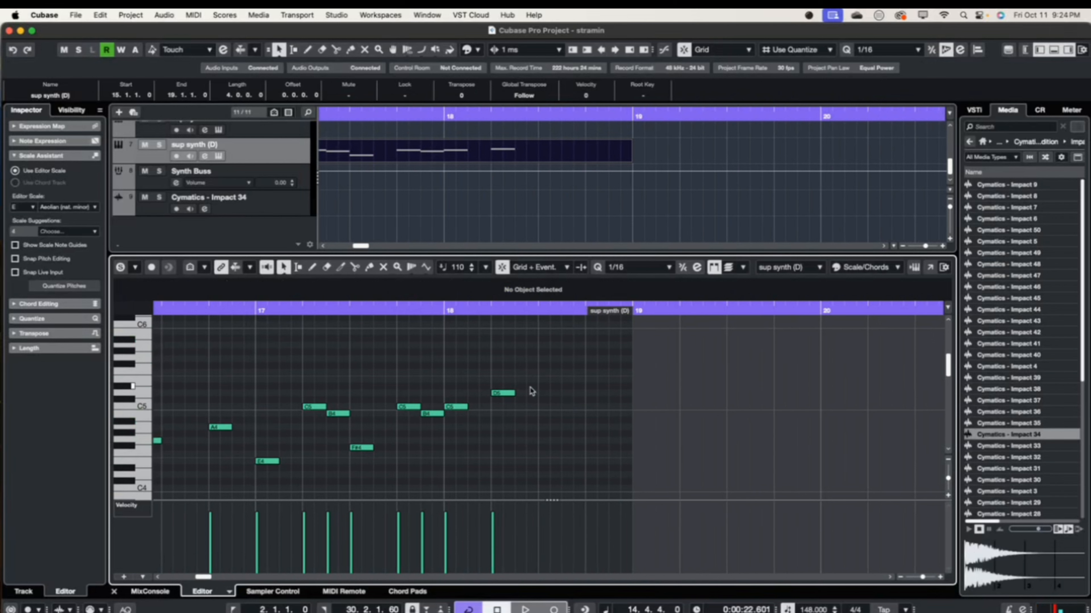
{"action": "mouse_move", "coordinate": [517, 447]}
{"action": "left_mouse_down"}
{"action": "mouse_move", "coordinate": [557, 450]}
{"action": "mouse_move", "coordinate": [537, 448]}
{"action": "left_mouse_up"}
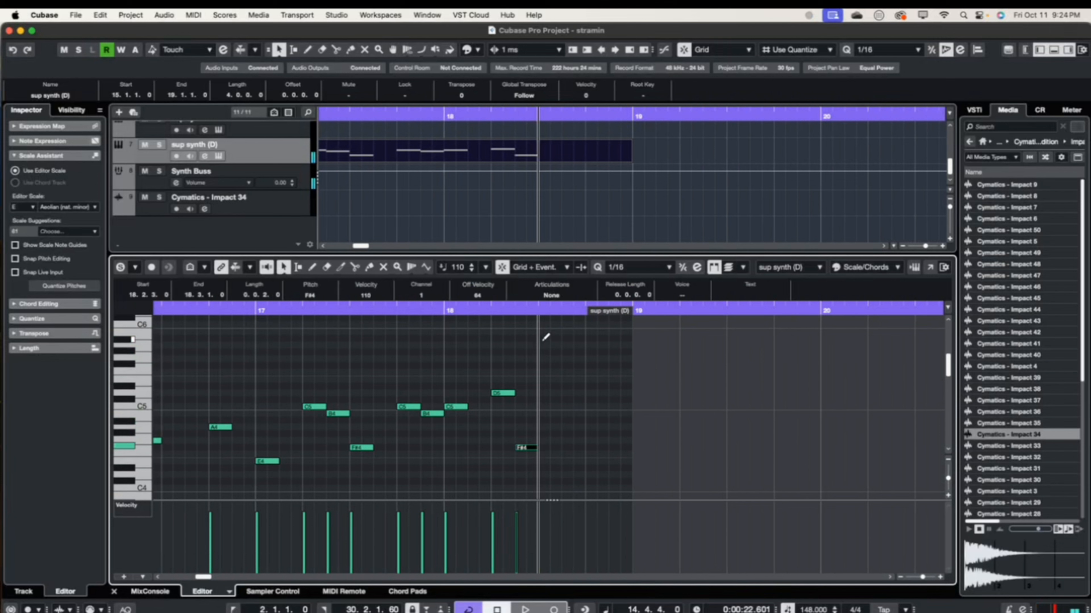
{"action": "mouse_move", "coordinate": [541, 379]}
{"action": "left_mouse_down"}
{"action": "mouse_move", "coordinate": [562, 379]}
{"action": "mouse_move", "coordinate": [569, 414]}
{"action": "mouse_move", "coordinate": [630, 414]}
{"action": "left_mouse_up"}
{"action": "left_click", "coordinate": [587, 407]}
- Play the rewritten sup synth phrase ending in bar 18, and replay it from bar 17
{"action": "key", "text": "space"}
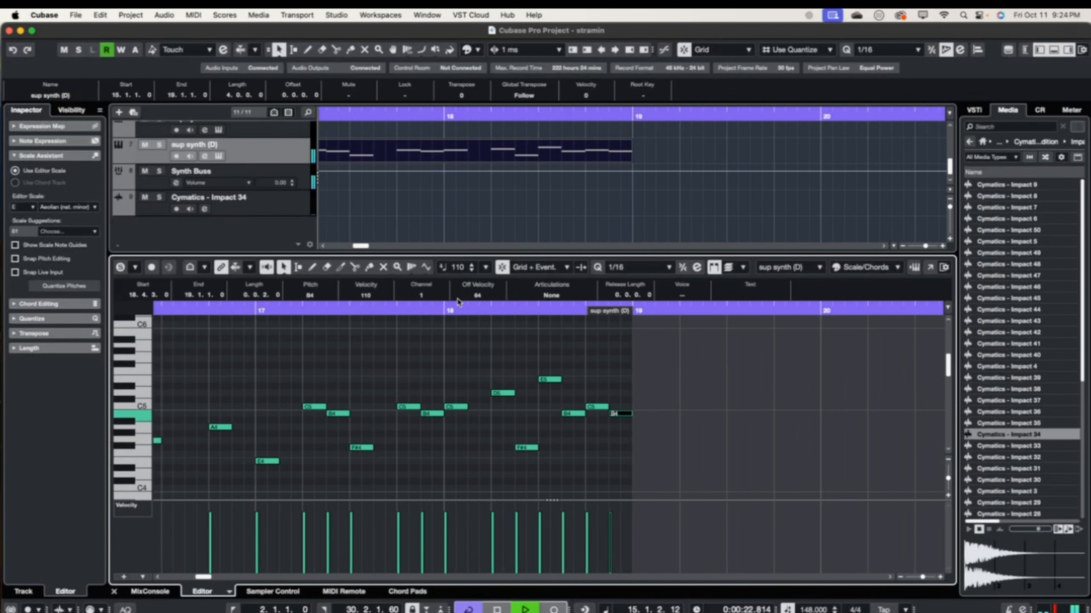
{"action": "left_click", "coordinate": [450, 308]}
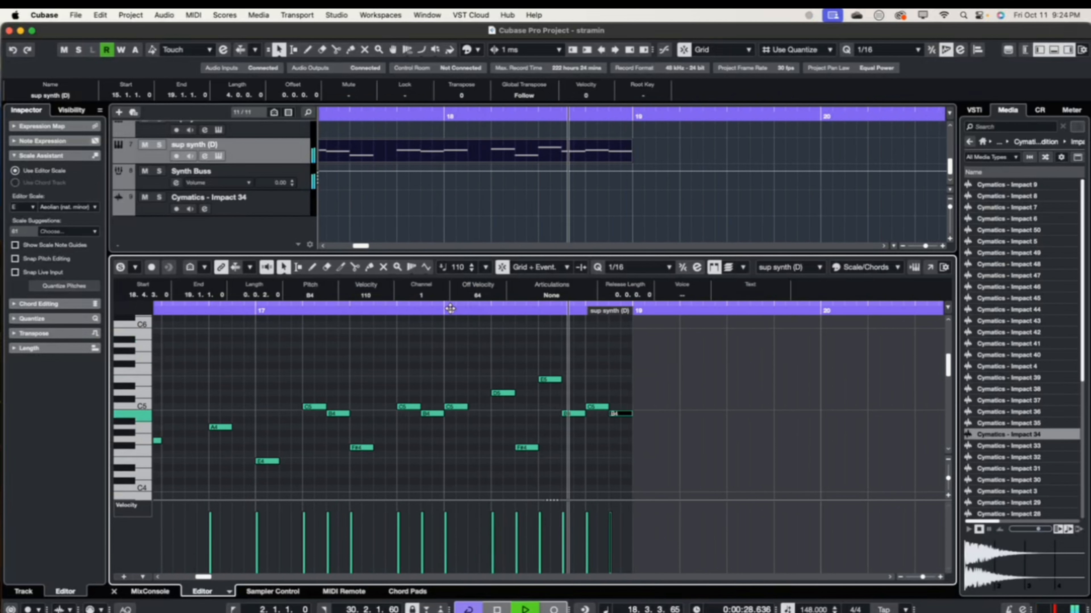
{"action": "left_click", "coordinate": [443, 310]}
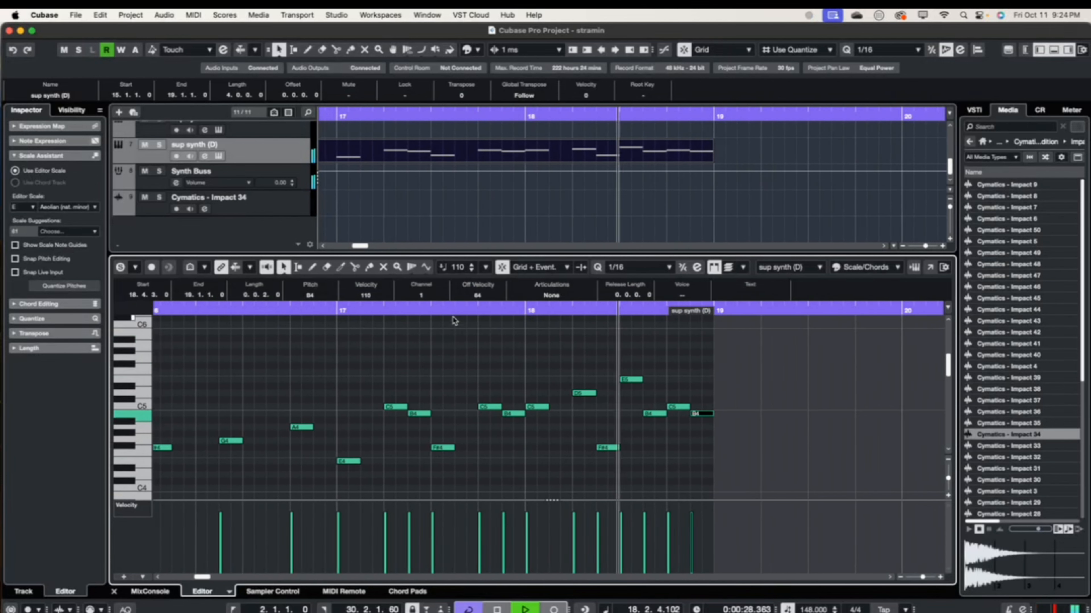
{"action": "left_click", "coordinate": [330, 310]}
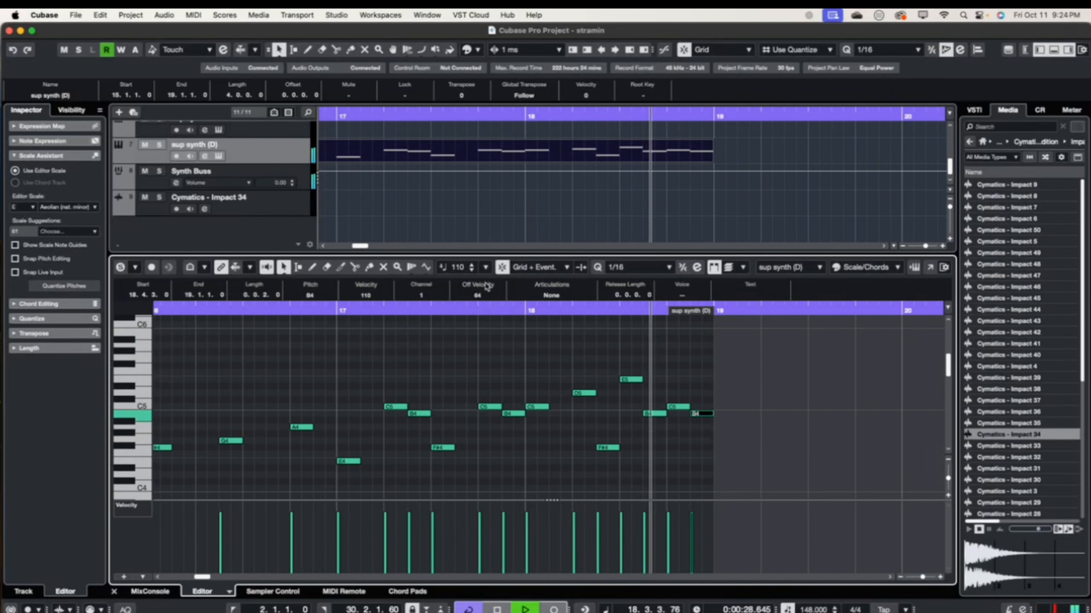
{"action": "key", "text": "space"}
- Show the earlier sup synth (D) part at bar 11 and play the arrangement from there through the new ending
{"action": "scroll", "coordinate": [548, 363], "scroll_direction": "up", "scroll_amount": 3}
{"action": "scroll", "coordinate": [548, 363], "scroll_direction": "down", "scroll_amount": 8}
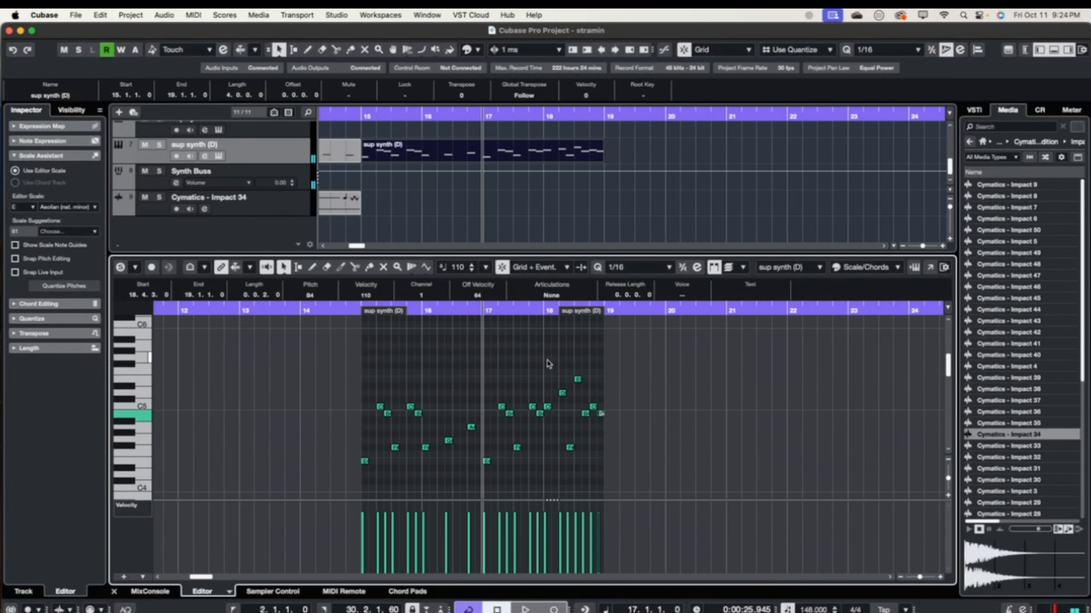
{"action": "scroll", "coordinate": [521, 138], "scroll_direction": "up", "scroll_amount": 2}
{"action": "scroll", "coordinate": [522, 142], "scroll_direction": "left", "scroll_amount": 10}
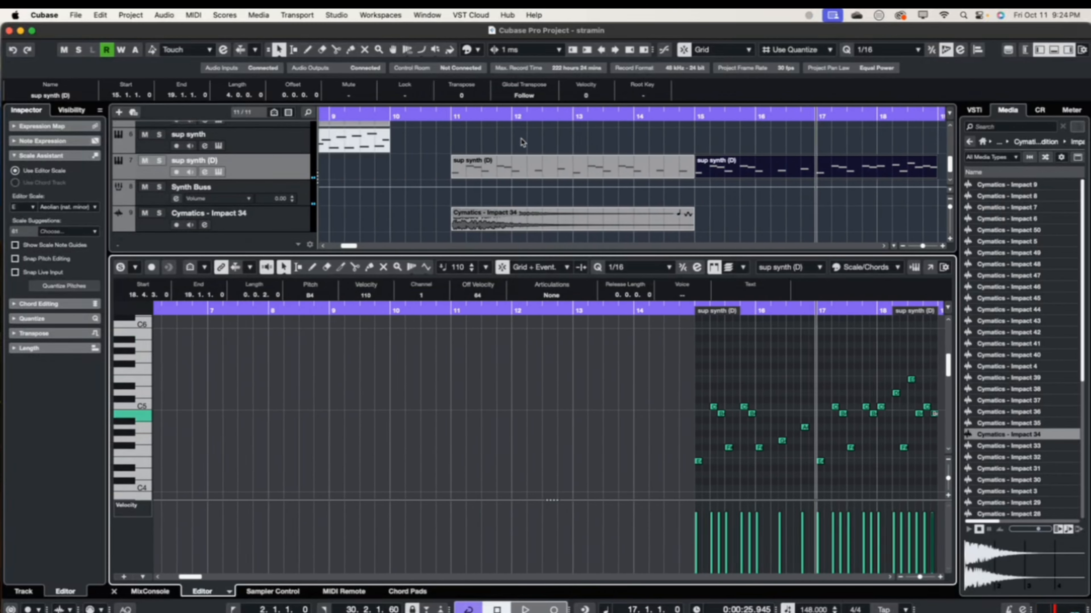
{"action": "scroll", "coordinate": [521, 142], "scroll_direction": "left", "scroll_amount": 1}
{"action": "left_click", "coordinate": [535, 174]}
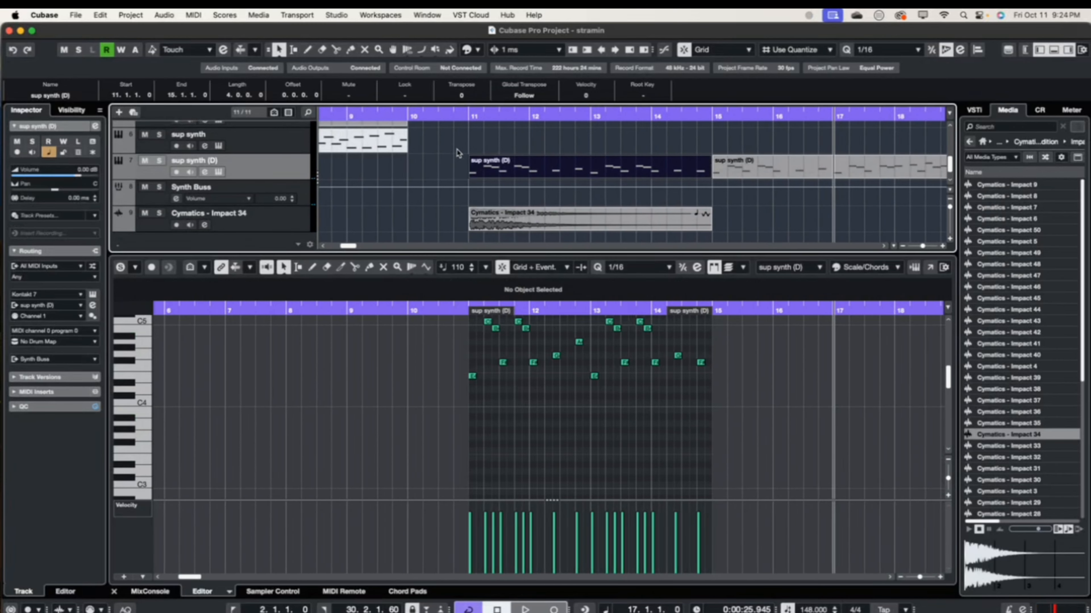
{"action": "left_click", "coordinate": [464, 117]}
{"action": "key", "text": "space"}
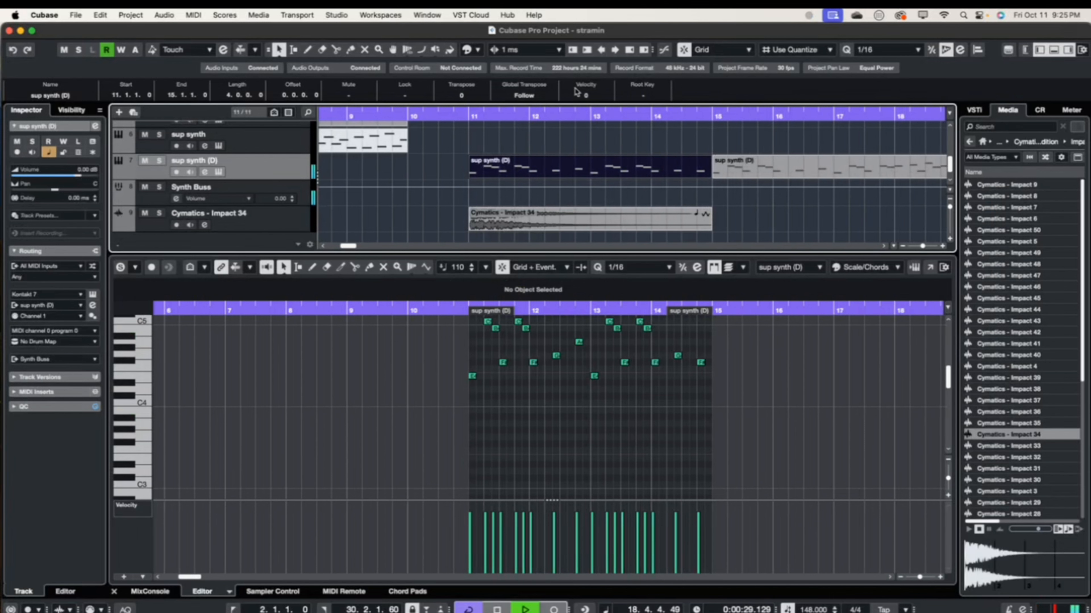
{"action": "key", "text": "space"}
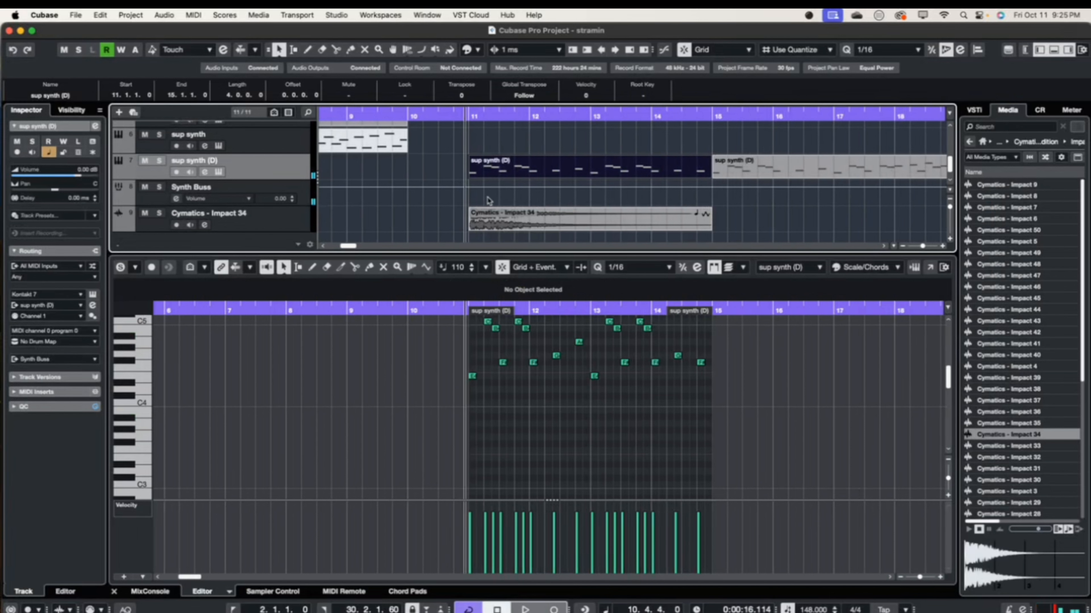
- Play the song's opening section from bar 2
{"action": "scroll", "coordinate": [487, 196], "scroll_direction": "down", "scroll_amount": 5}
{"action": "scroll", "coordinate": [487, 196], "scroll_direction": "up", "scroll_amount": 4}
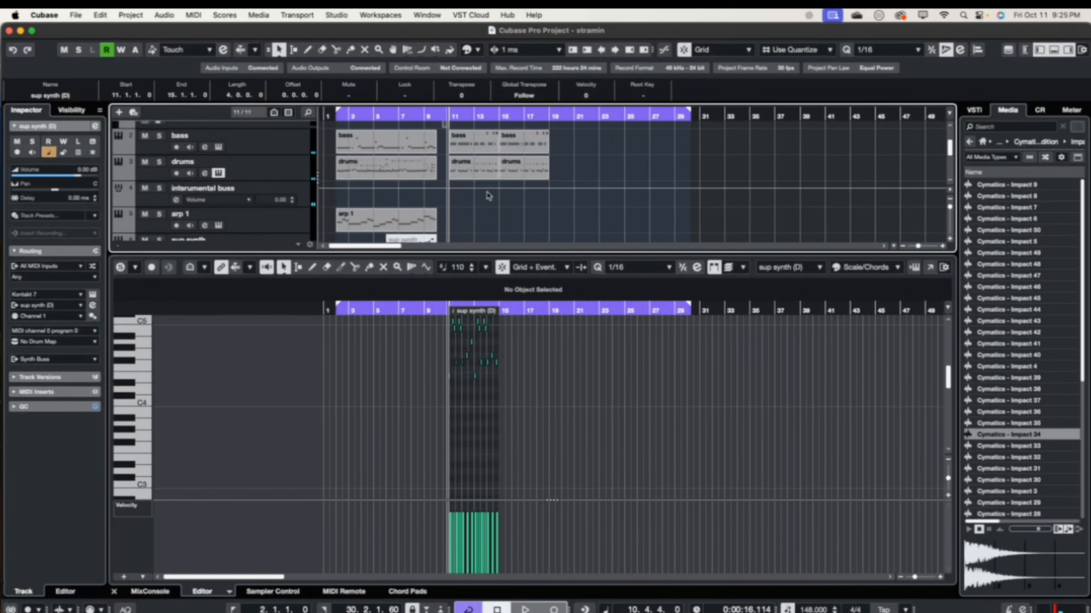
{"action": "left_click", "coordinate": [339, 115]}
{"action": "key", "text": "space"}
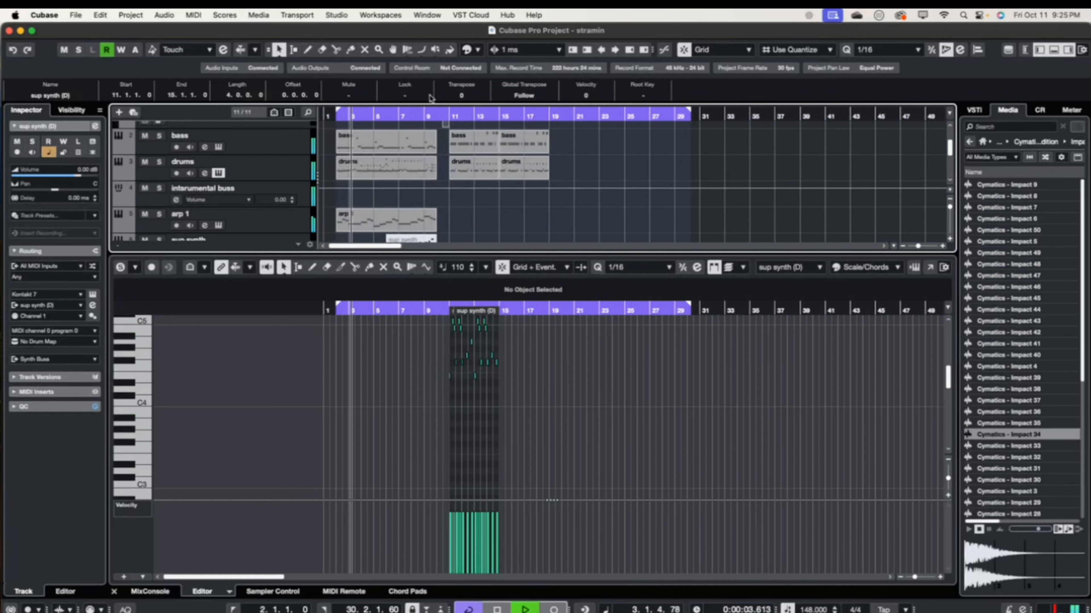
{"action": "key", "text": "space"}
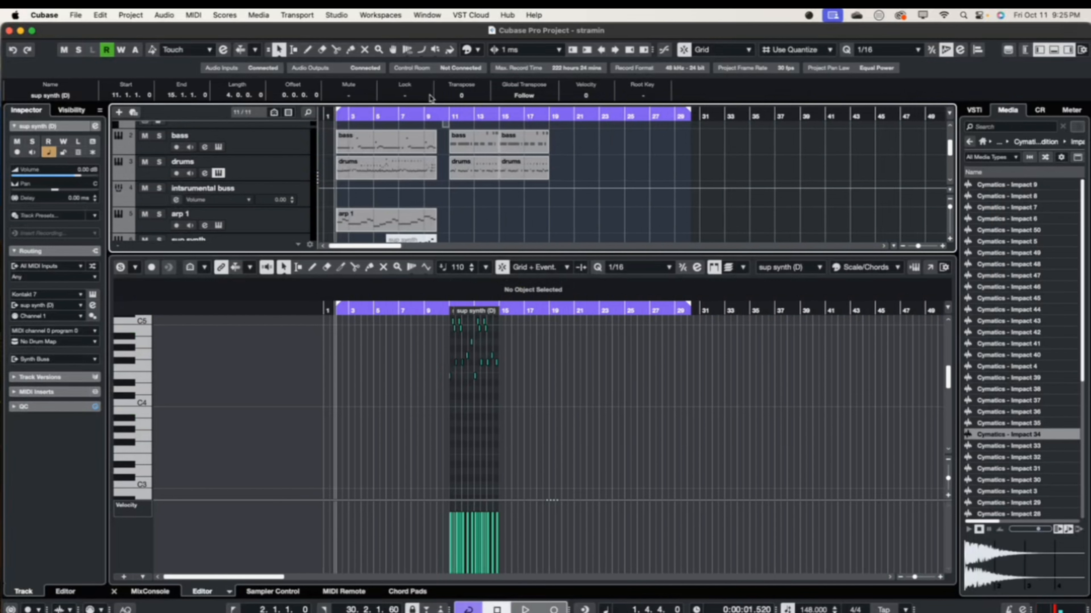
- Select the bass, drums and sup synth (D) parts from bar 11 onward and review the arrangement across all tracks
{"action": "key", "text": "super+e"}
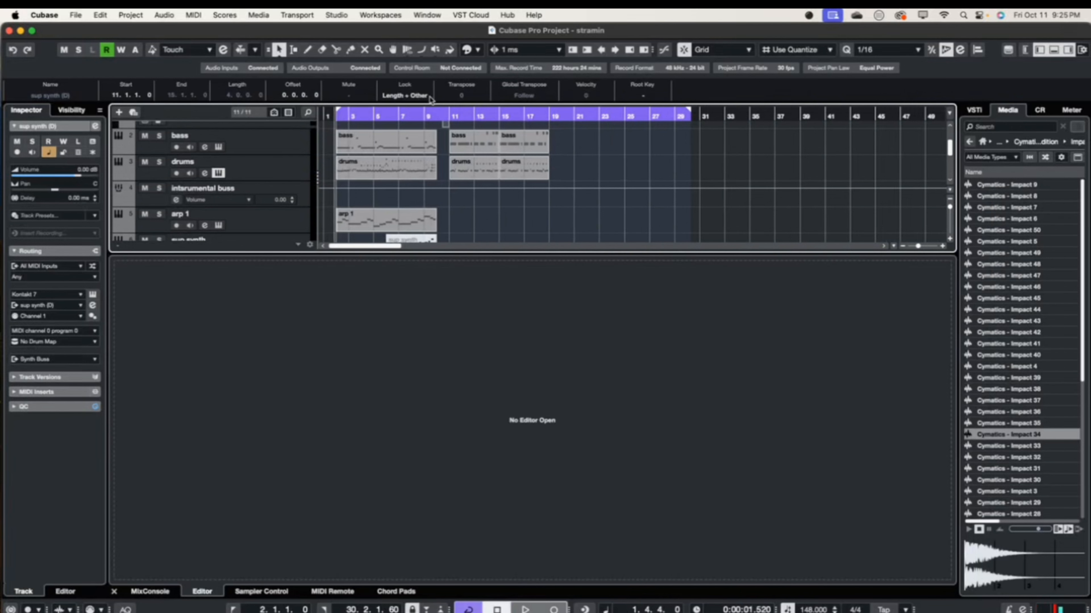
{"action": "left_click_drag", "start_coordinate": [444, 140], "coordinate": [570, 222]}
{"action": "scroll", "coordinate": [571, 218], "scroll_direction": "up", "scroll_amount": 5}
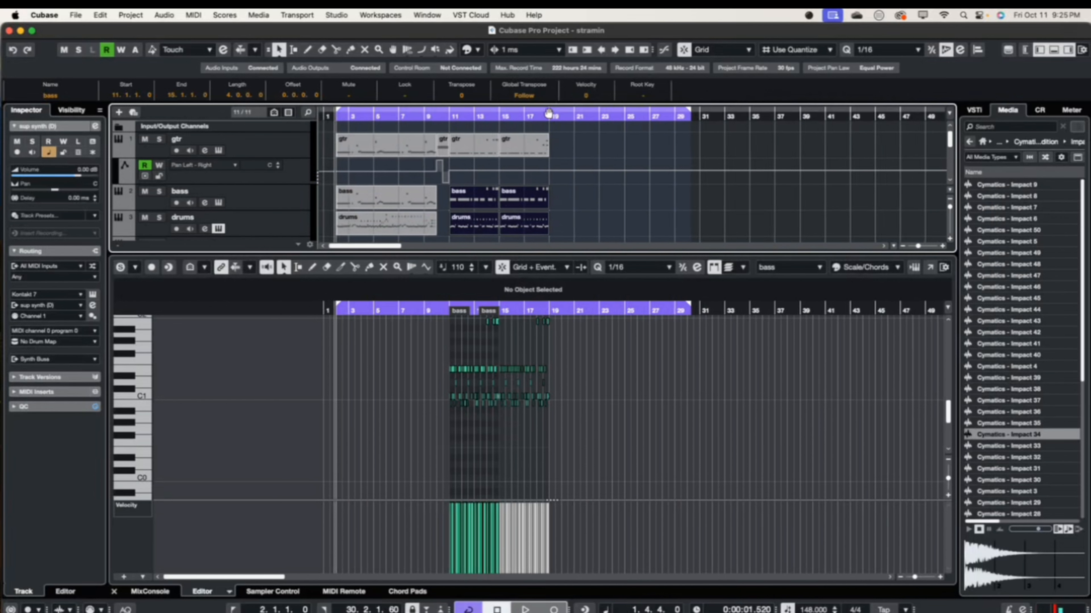
{"action": "scroll", "coordinate": [514, 140], "scroll_direction": "down", "scroll_amount": 2}
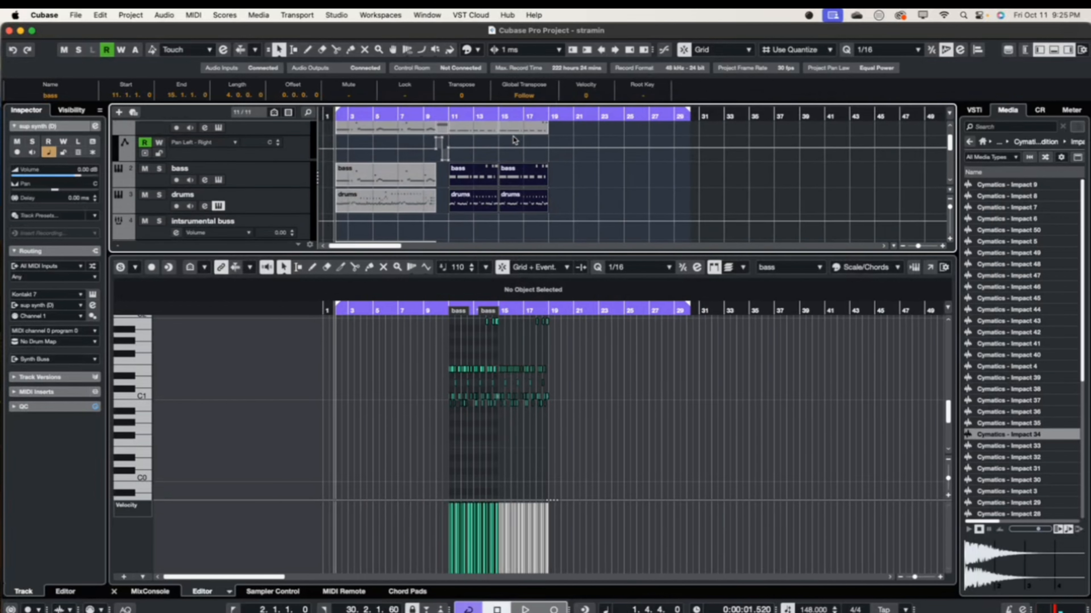
{"action": "scroll", "coordinate": [515, 138], "scroll_direction": "down", "scroll_amount": 5}
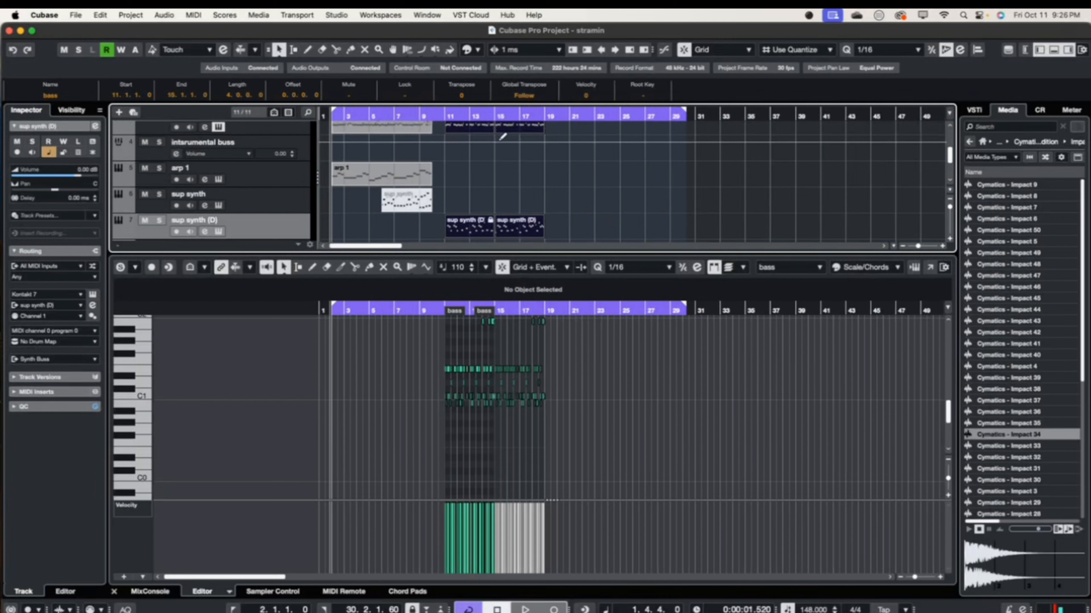
{"action": "scroll", "coordinate": [366, 169], "scroll_direction": "up", "scroll_amount": 5}
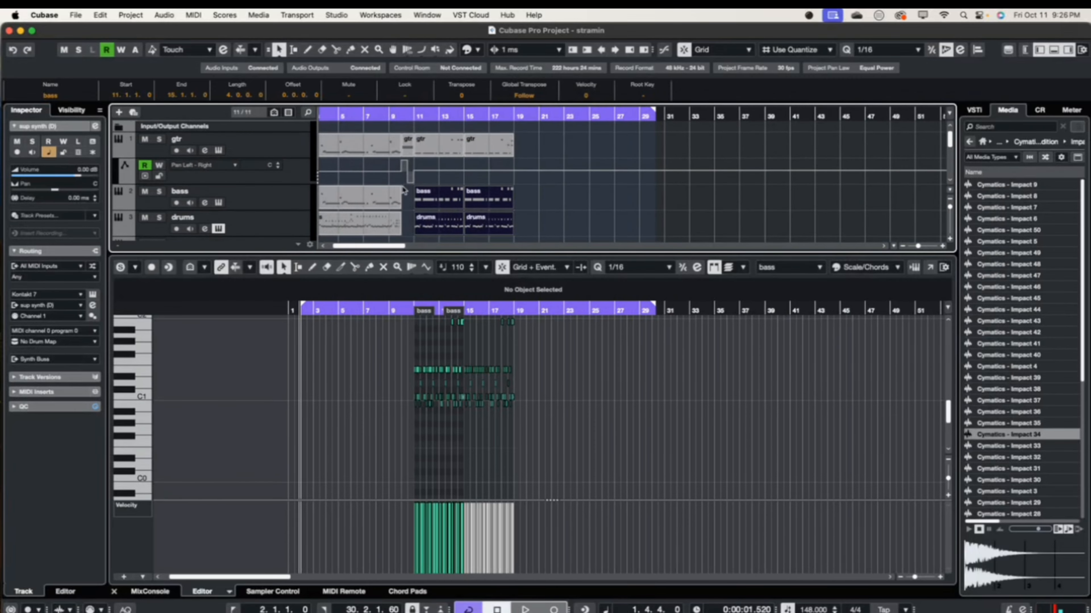
{"action": "scroll", "coordinate": [421, 180], "scroll_direction": "left", "scroll_amount": 2}
{"action": "scroll", "coordinate": [420, 180], "scroll_direction": "down", "scroll_amount": 1}
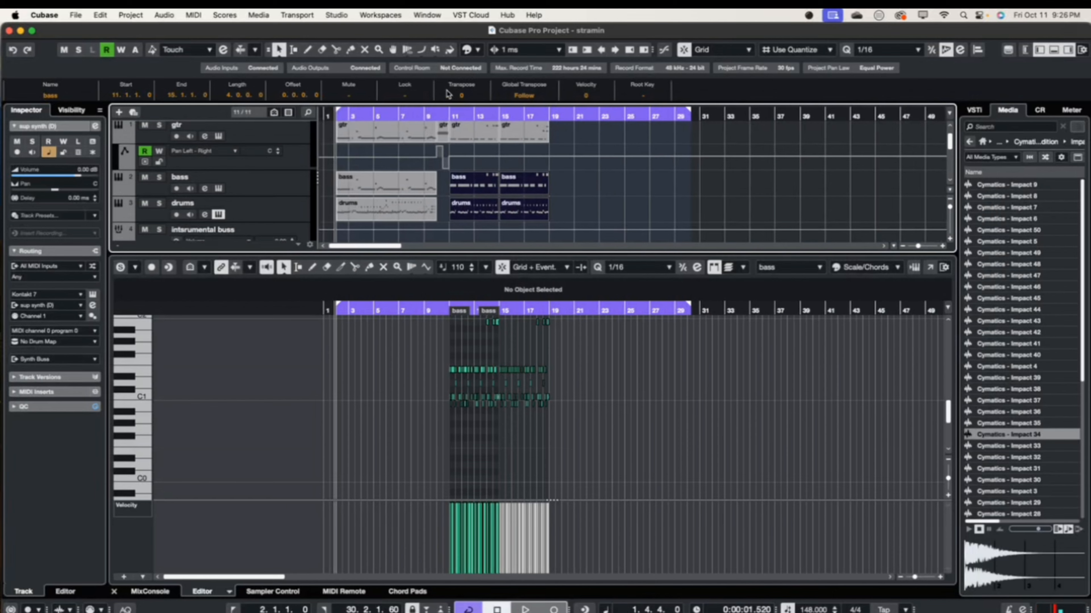
{"action": "scroll", "coordinate": [507, 189], "scroll_direction": "down", "scroll_amount": 6}
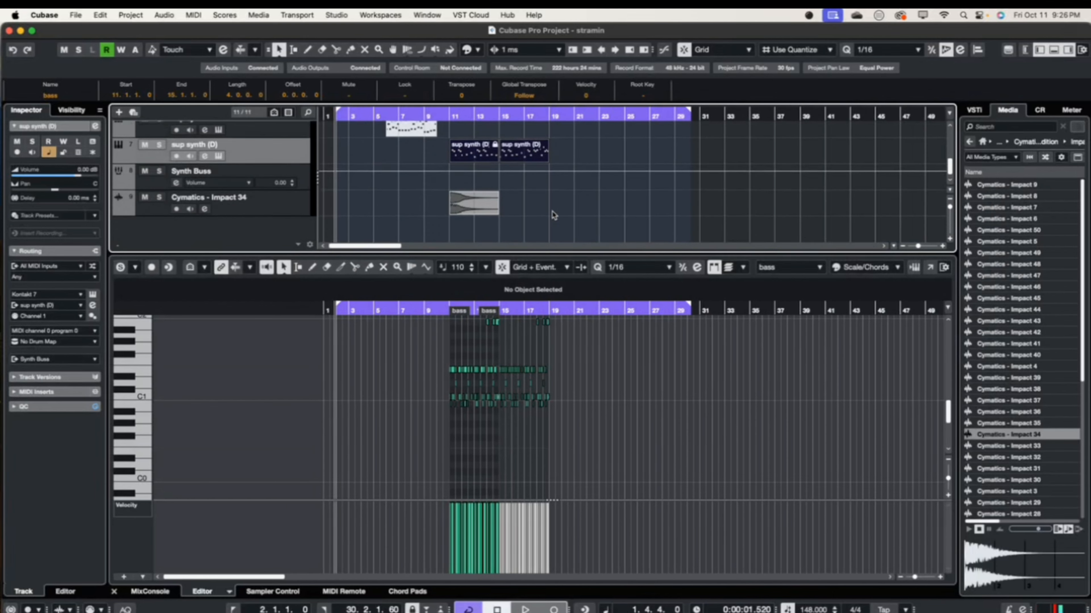
{"action": "scroll", "coordinate": [554, 227], "scroll_direction": "up", "scroll_amount": 6}
- Copy all events in the project and paste them at bar 311, with the gtr track as the target
{"action": "key", "text": "super+a"}
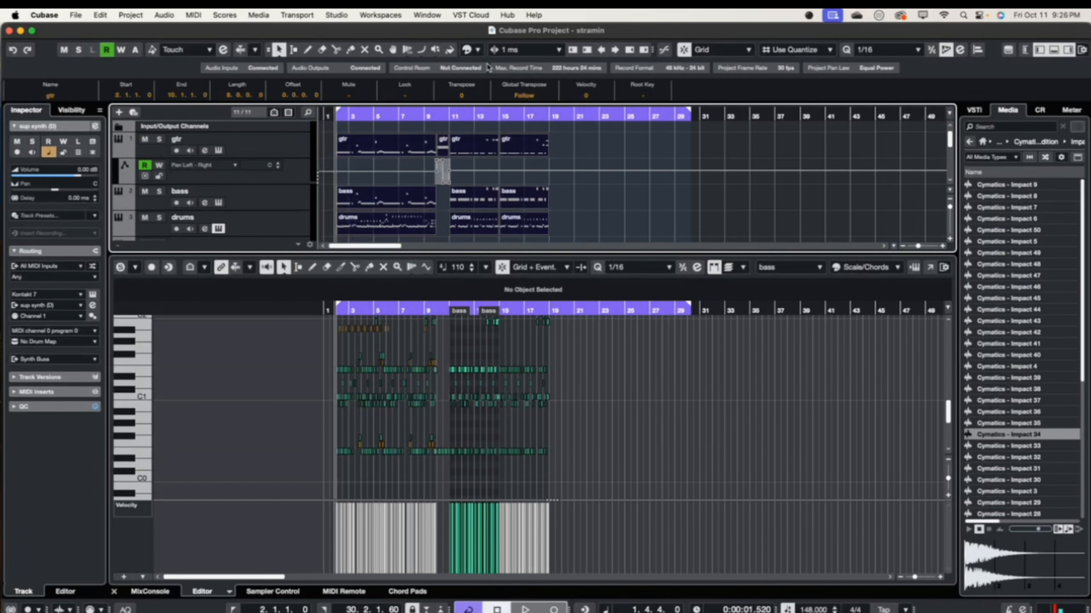
{"action": "key", "text": "super+c"}
{"action": "scroll", "coordinate": [642, 182], "scroll_direction": "right", "scroll_amount": 20}
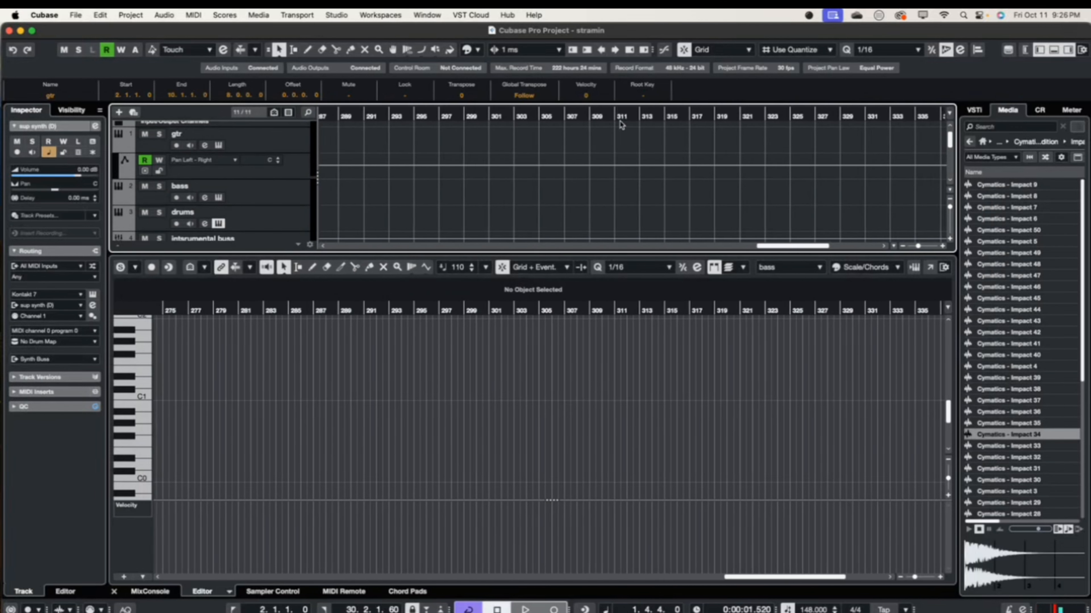
{"action": "left_click", "coordinate": [613, 115]}
{"action": "scroll", "coordinate": [620, 131], "scroll_direction": "down", "scroll_amount": 1}
{"action": "scroll", "coordinate": [621, 131], "scroll_direction": "up", "scroll_amount": 10}
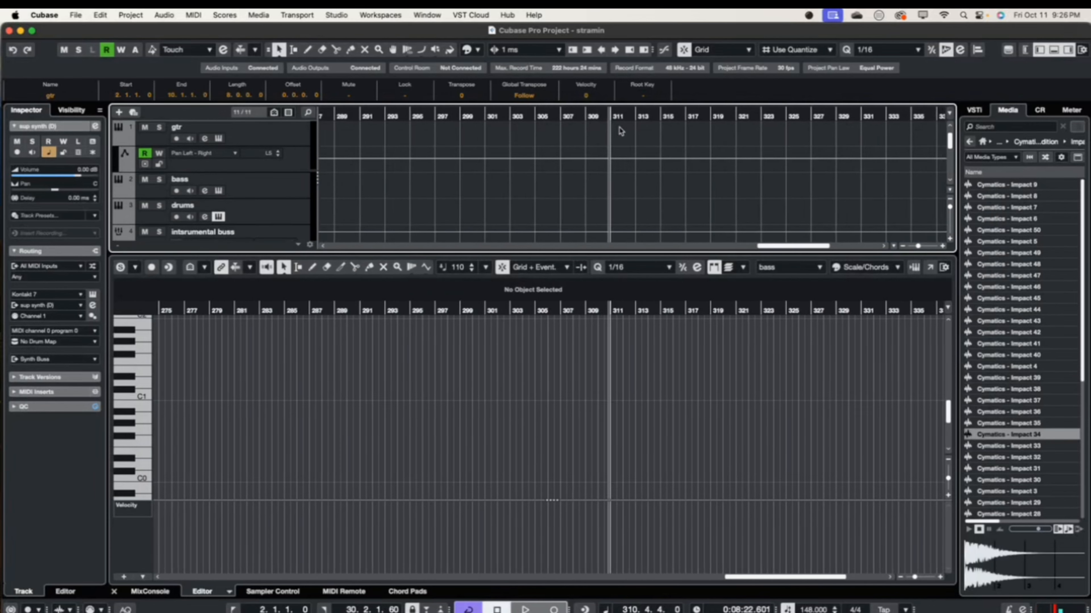
{"action": "left_click", "coordinate": [556, 116]}
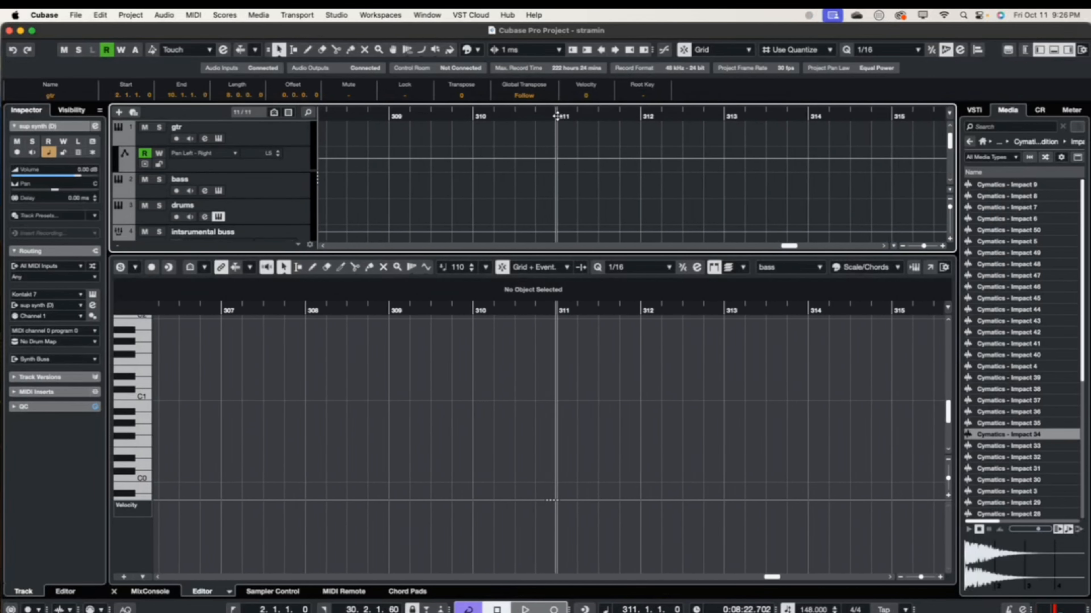
{"action": "left_click", "coordinate": [299, 137]}
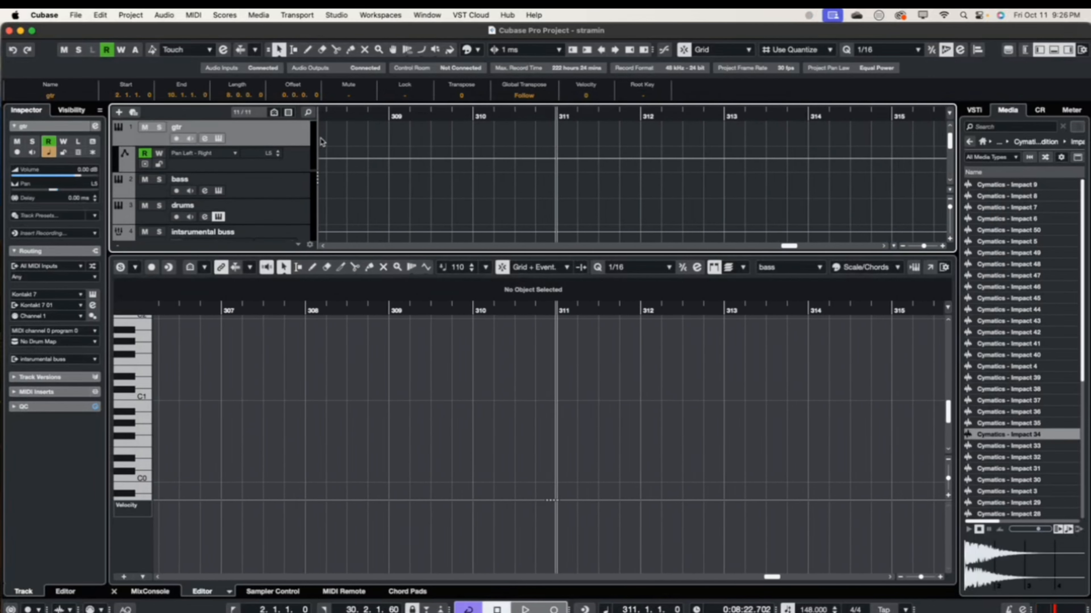
{"action": "scroll", "coordinate": [296, 171], "scroll_direction": "up", "scroll_amount": 1}
{"action": "key", "text": "super+v"}
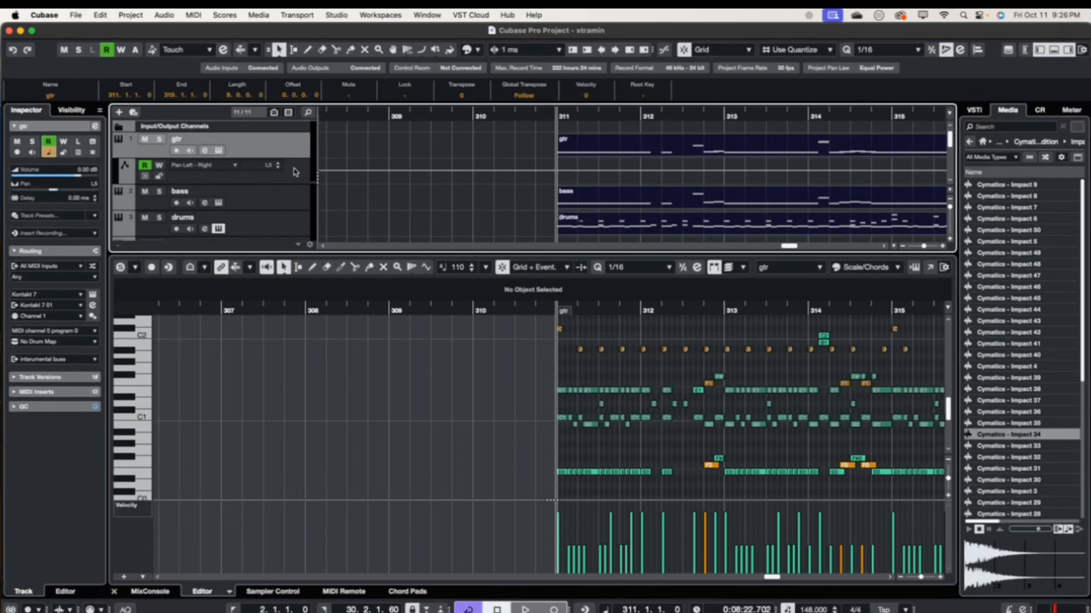
- Compare the original arrangement in bars 2 to 18 with the pasted copy starting at bar 311
{"action": "scroll", "coordinate": [338, 170], "scroll_direction": "down", "scroll_amount": 10}
{"action": "scroll", "coordinate": [398, 178], "scroll_direction": "left", "scroll_amount": 2}
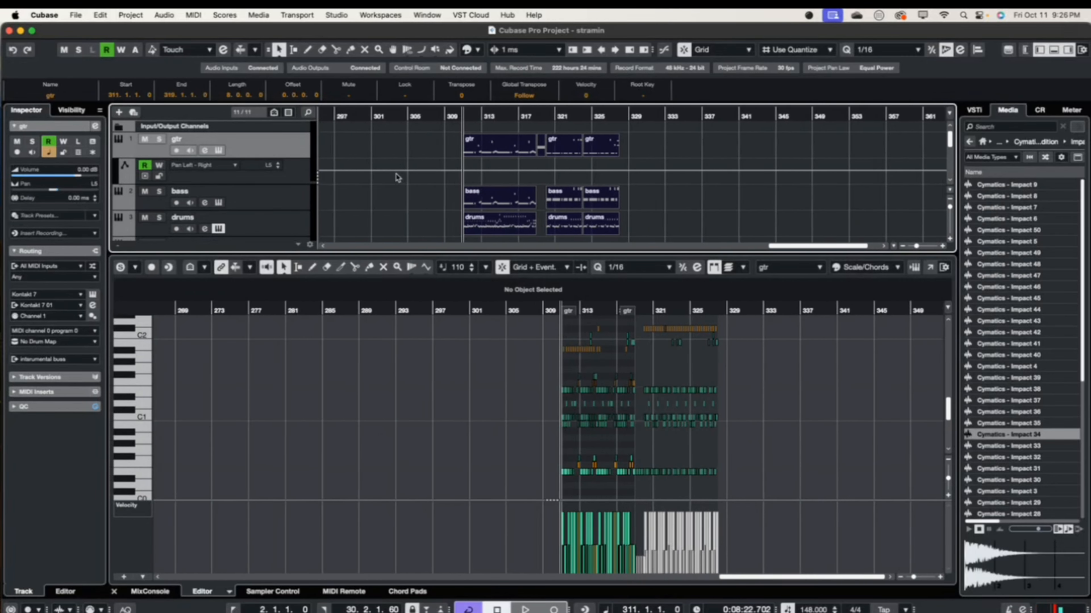
{"action": "scroll", "coordinate": [399, 174], "scroll_direction": "left", "scroll_amount": 15}
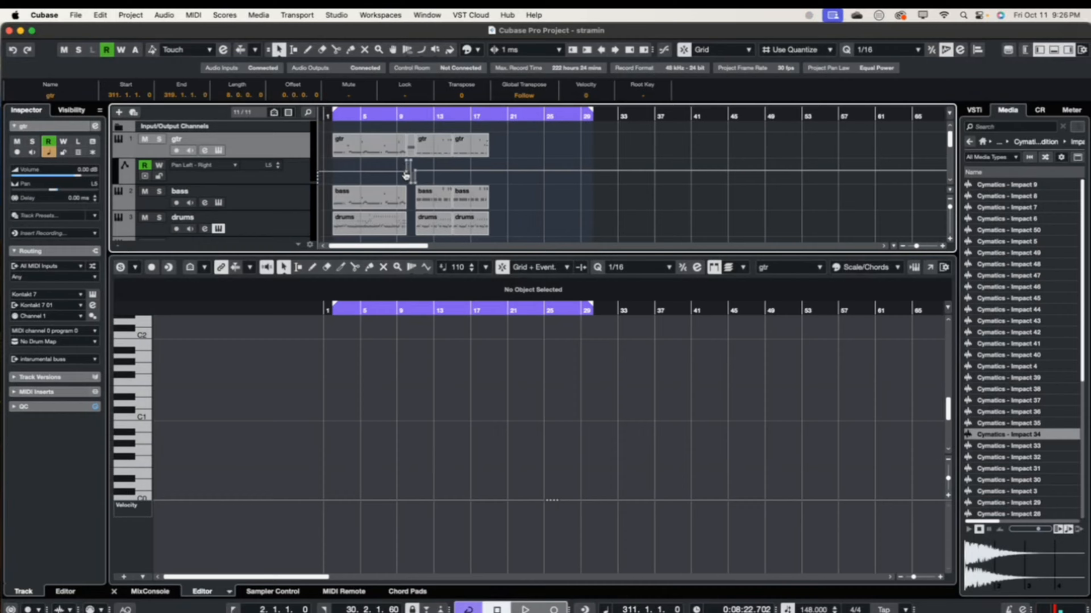
{"action": "scroll", "coordinate": [406, 174], "scroll_direction": "down", "scroll_amount": 8}
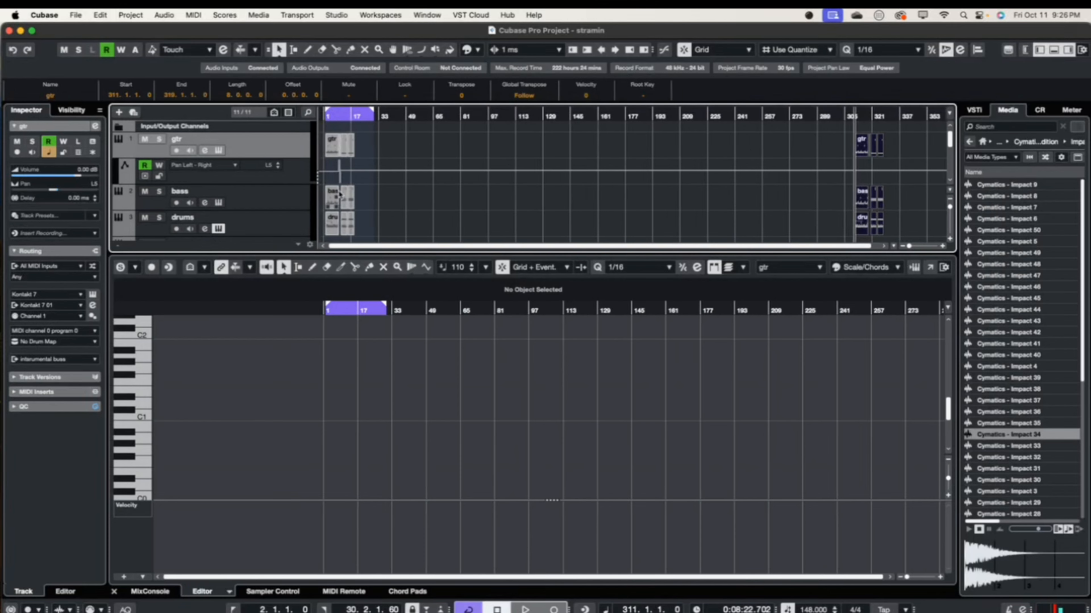
{"action": "scroll", "coordinate": [338, 194], "scroll_direction": "up", "scroll_amount": 10}
{"action": "scroll", "coordinate": [339, 191], "scroll_direction": "down", "scroll_amount": 1}
{"action": "scroll", "coordinate": [546, 201], "scroll_direction": "left", "scroll_amount": 10}
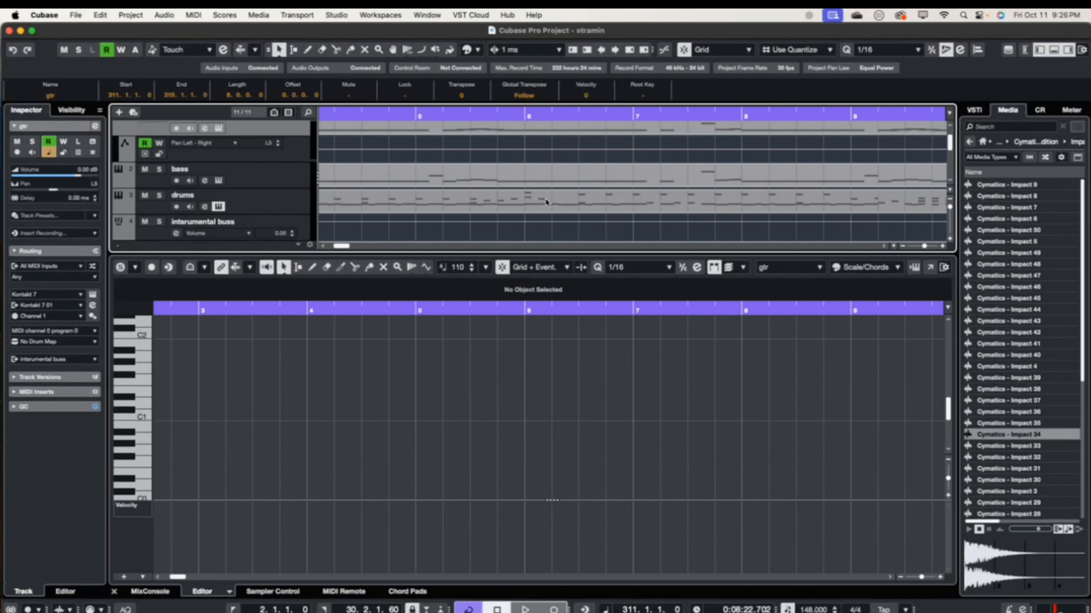
{"action": "scroll", "coordinate": [545, 202], "scroll_direction": "left", "scroll_amount": 5}
{"action": "scroll", "coordinate": [546, 202], "scroll_direction": "down", "scroll_amount": 5}
{"action": "scroll", "coordinate": [544, 201], "scroll_direction": "up", "scroll_amount": 2}
{"action": "scroll", "coordinate": [545, 201], "scroll_direction": "right", "scroll_amount": 1}
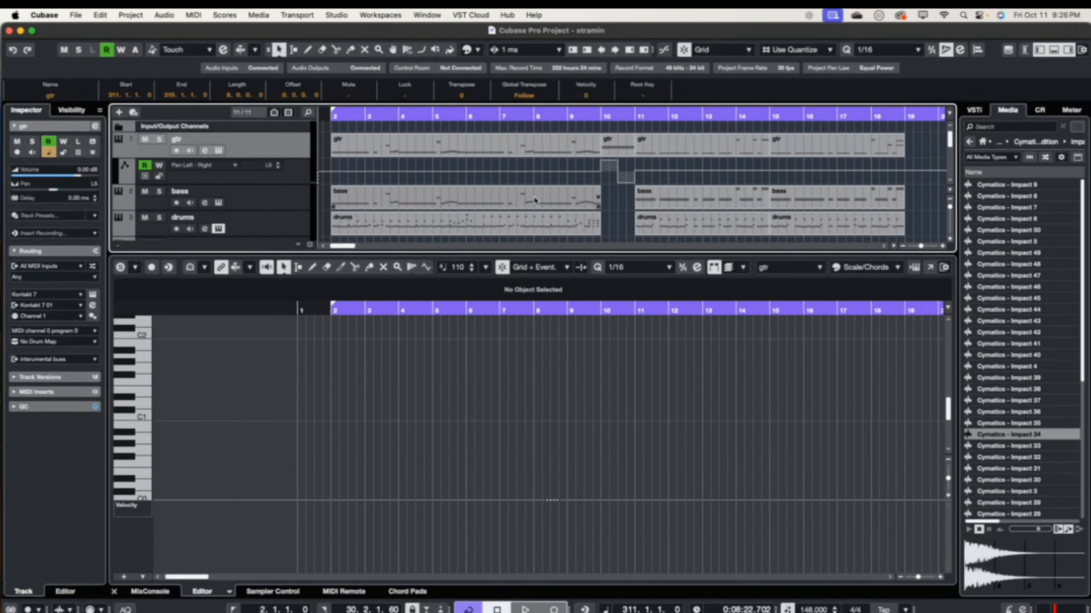
{"action": "scroll", "coordinate": [537, 195], "scroll_direction": "right", "scroll_amount": 3}
{"action": "scroll", "coordinate": [548, 194], "scroll_direction": "left", "scroll_amount": 5}
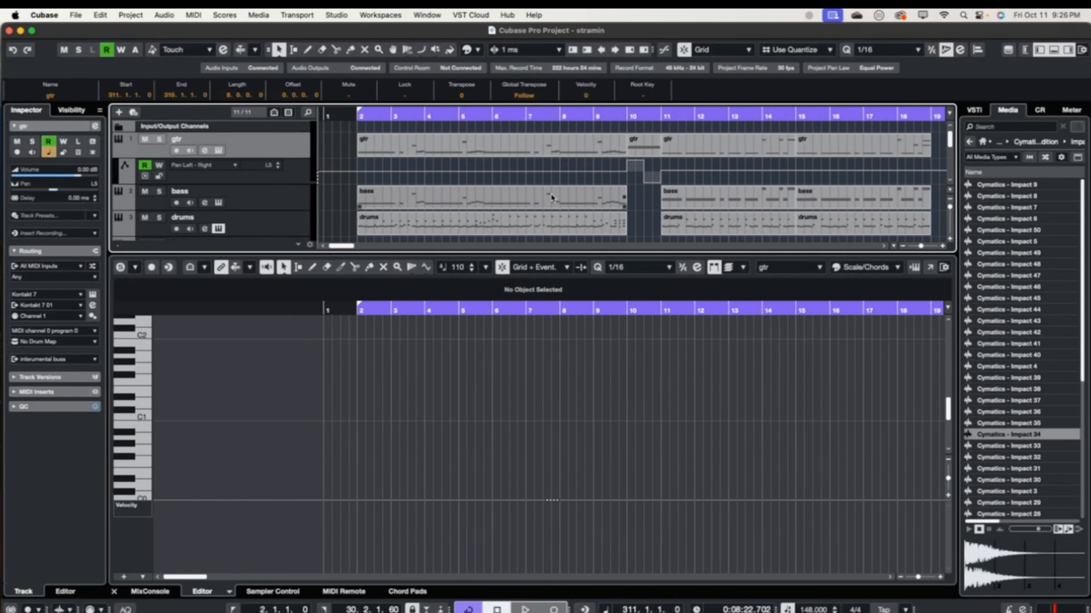
{"action": "scroll", "coordinate": [551, 198], "scroll_direction": "down", "scroll_amount": 15}
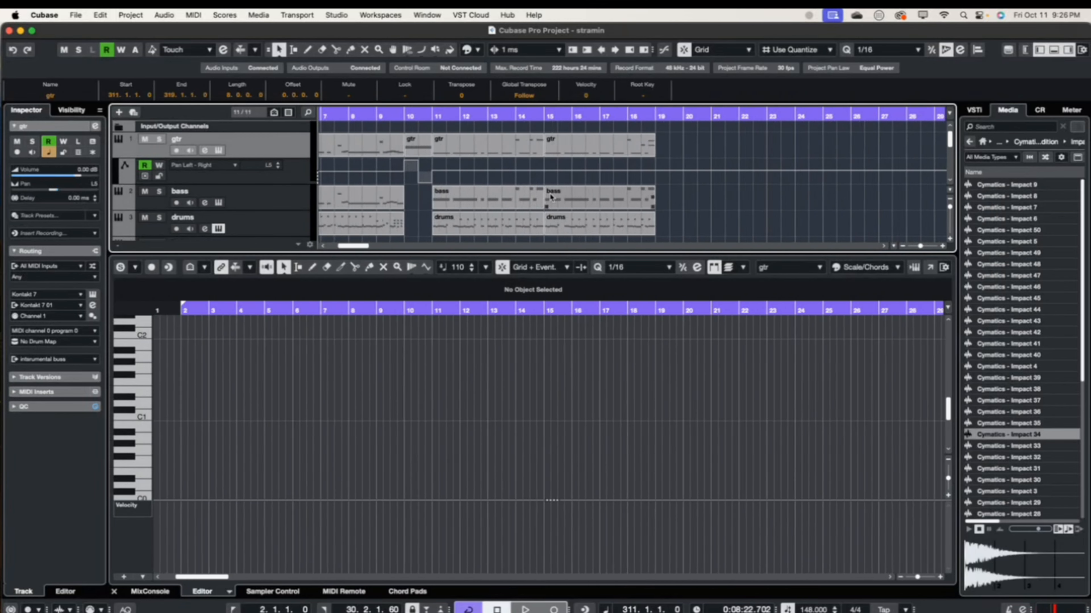
{"action": "scroll", "coordinate": [856, 168], "scroll_direction": "up", "scroll_amount": 7}
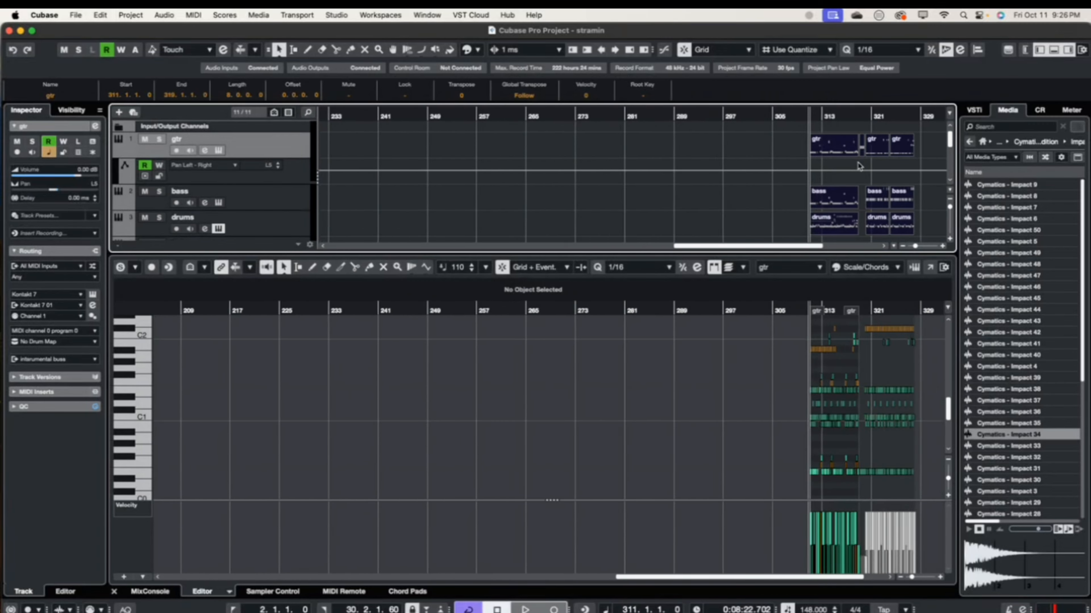
- Place the playhead just before bar 2 and play the original arrangement
{"action": "scroll", "coordinate": [855, 168], "scroll_direction": "left", "scroll_amount": 8}
{"action": "scroll", "coordinate": [848, 168], "scroll_direction": "down", "scroll_amount": 4}
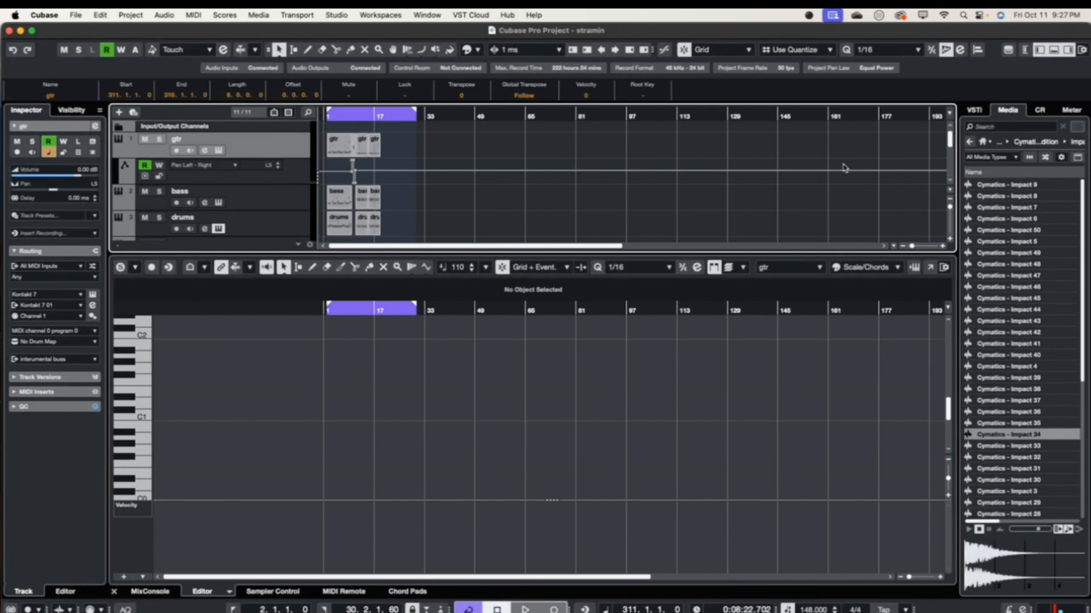
{"action": "scroll", "coordinate": [422, 188], "scroll_direction": "up", "scroll_amount": 7}
{"action": "scroll", "coordinate": [414, 187], "scroll_direction": "down", "scroll_amount": 2}
{"action": "scroll", "coordinate": [408, 186], "scroll_direction": "left", "scroll_amount": 8}
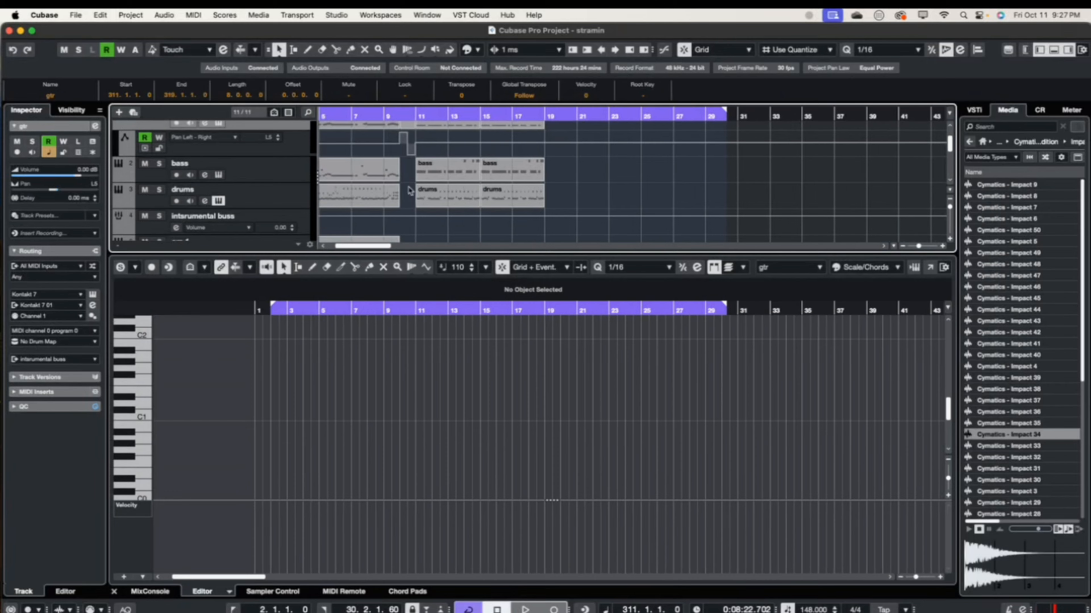
{"action": "scroll", "coordinate": [403, 189], "scroll_direction": "up", "scroll_amount": 3}
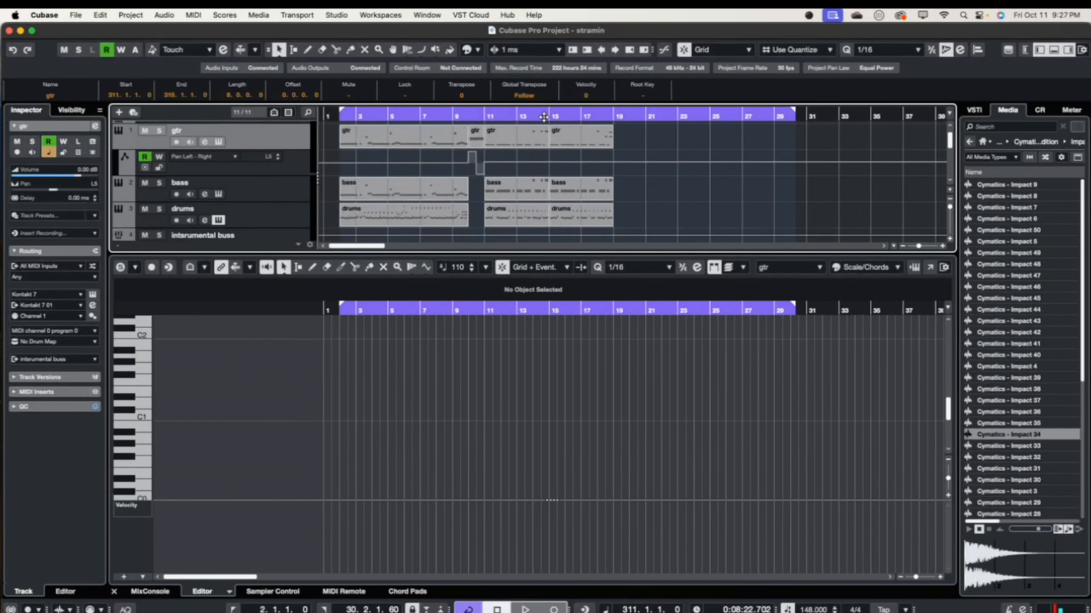
{"action": "scroll", "coordinate": [491, 157], "scroll_direction": "up", "scroll_amount": 4}
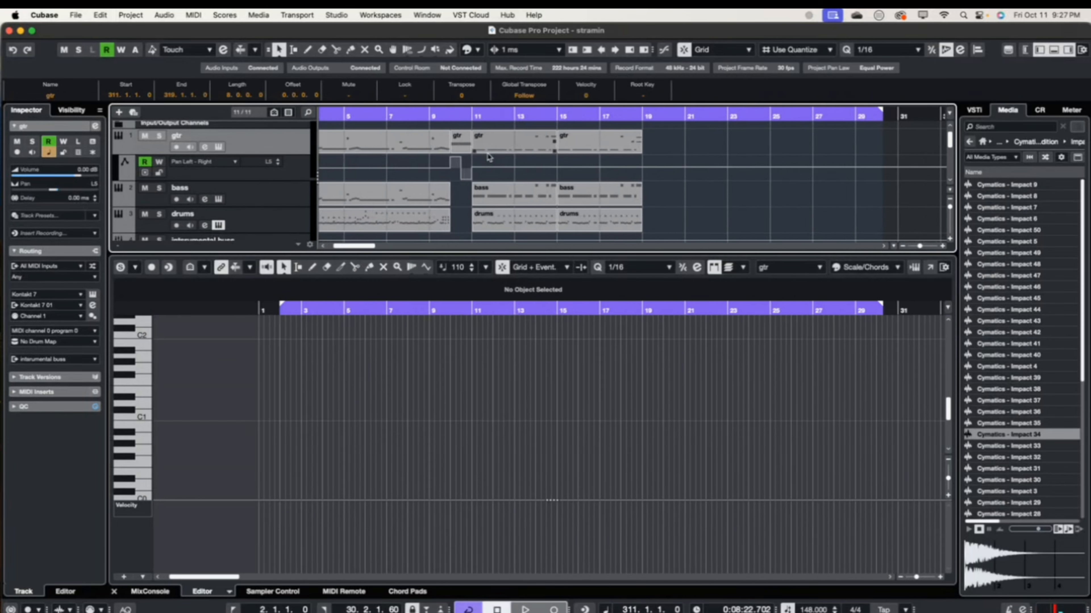
{"action": "scroll", "coordinate": [491, 157], "scroll_direction": "left", "scroll_amount": 7}
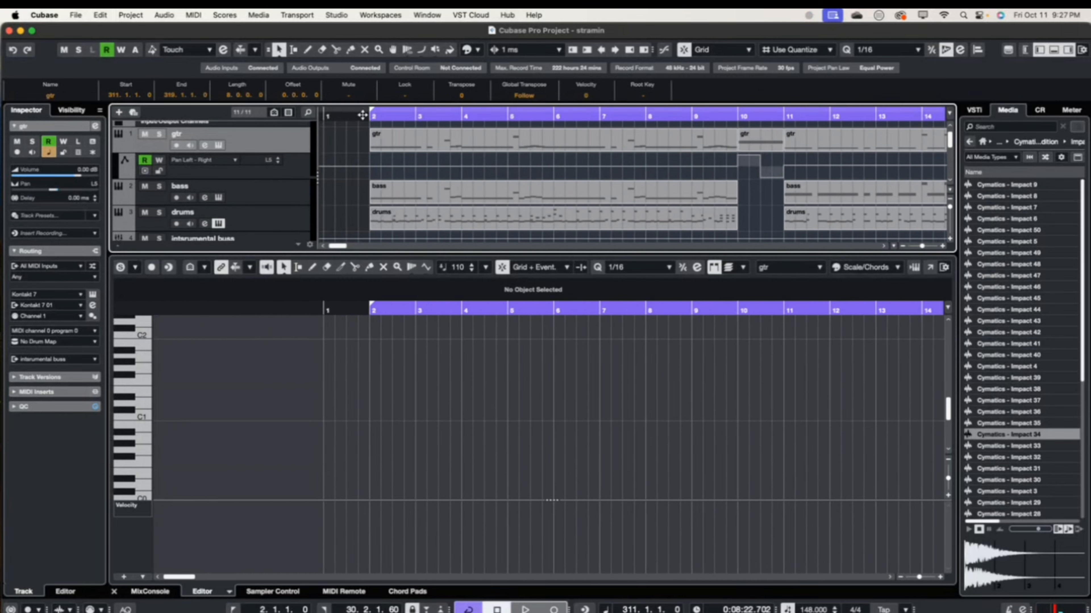
{"action": "left_click", "coordinate": [363, 114]}
{"action": "key", "text": "space"}
{"action": "key", "text": "space"}
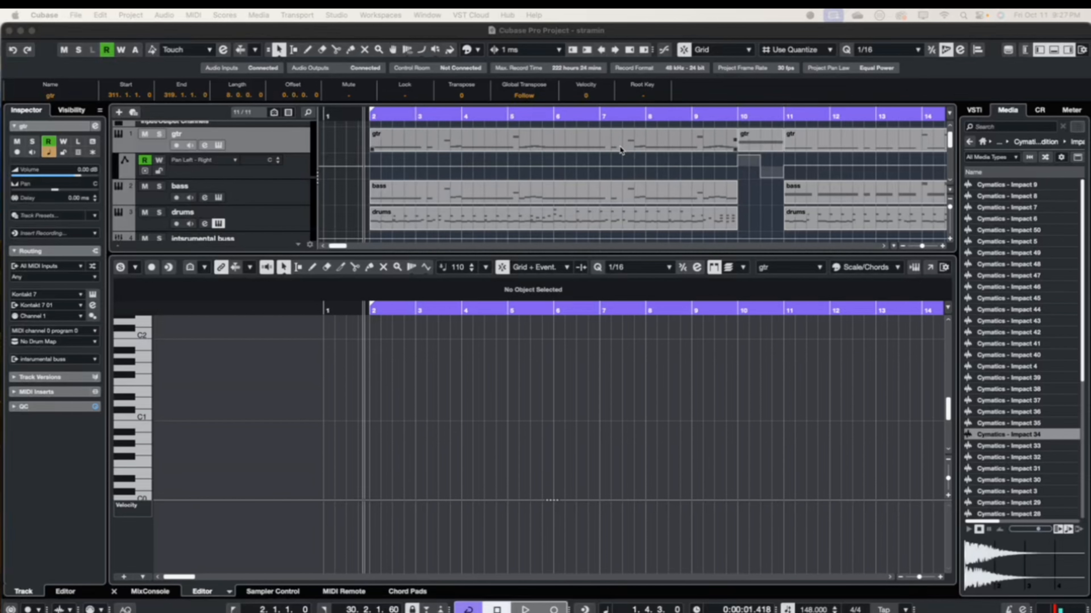
- Deselect all events and examine the full timeline with both the original arrangement and its copy at bar 311
{"action": "scroll", "coordinate": [621, 150], "scroll_direction": "right", "scroll_amount": 3}
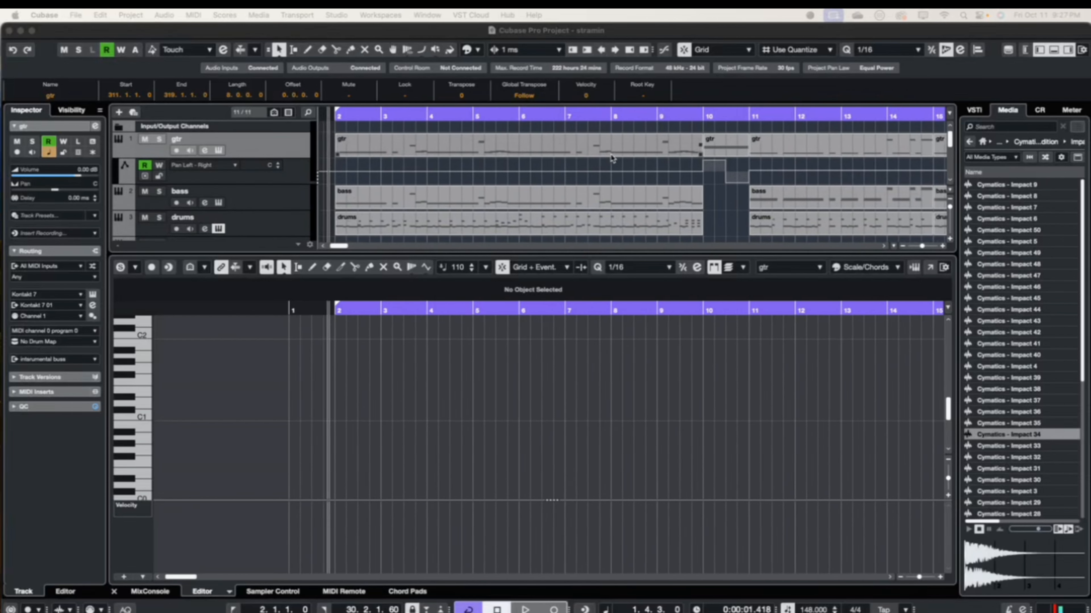
{"action": "scroll", "coordinate": [612, 159], "scroll_direction": "down", "scroll_amount": 3}
{"action": "left_click", "coordinate": [745, 199]}
{"action": "key", "text": "g"}
{"action": "key", "text": "g"}
{"action": "key", "text": "g"}
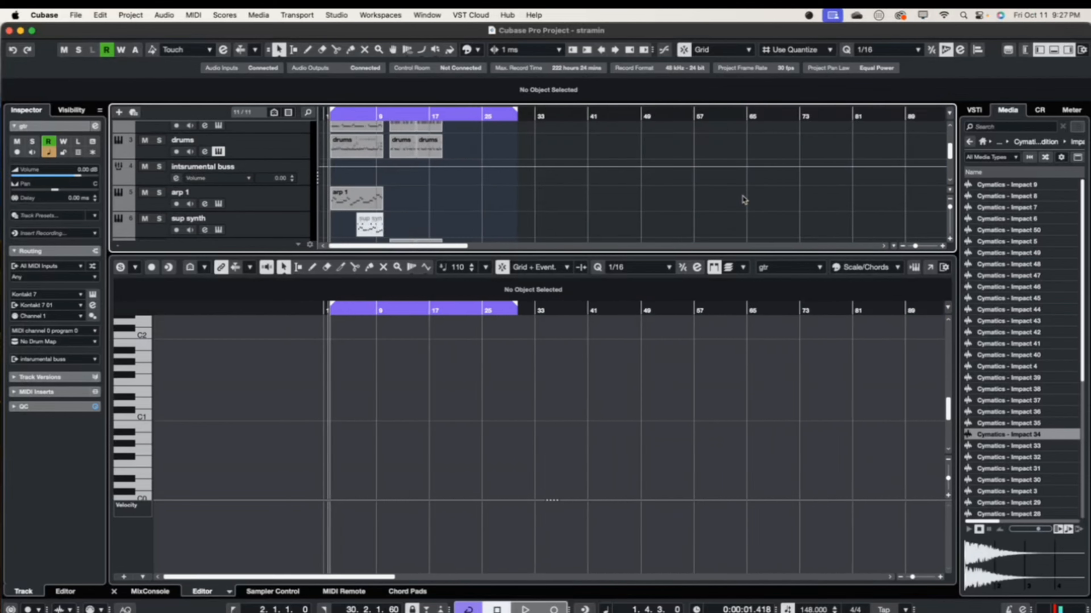
{"action": "key", "text": "g"}
{"action": "key", "text": "g"}
{"action": "key", "text": "g"}
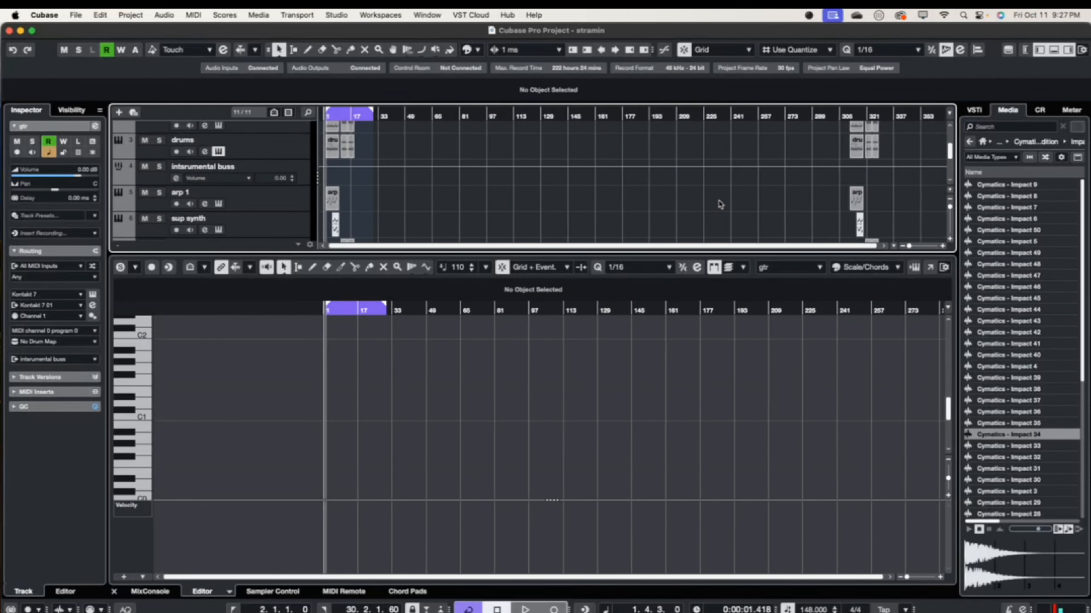
{"action": "scroll", "coordinate": [443, 193], "scroll_direction": "down", "scroll_amount": 1}
{"action": "scroll", "coordinate": [910, 200], "scroll_direction": "right", "scroll_amount": 1}
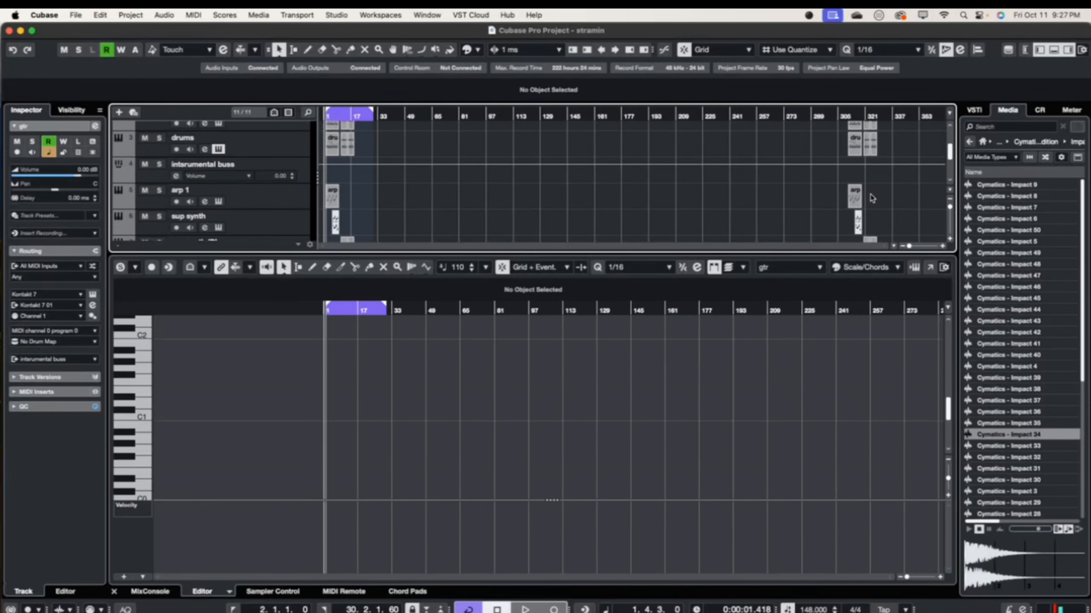
- Inspect the copied gtr, bass and drums parts between bars 311 and 328
{"action": "scroll", "coordinate": [871, 196], "scroll_direction": "up", "scroll_amount": 10}
{"action": "scroll", "coordinate": [832, 203], "scroll_direction": "right", "scroll_amount": 5}
{"action": "scroll", "coordinate": [830, 203], "scroll_direction": "up", "scroll_amount": 5}
{"action": "scroll", "coordinate": [829, 203], "scroll_direction": "left", "scroll_amount": 3}
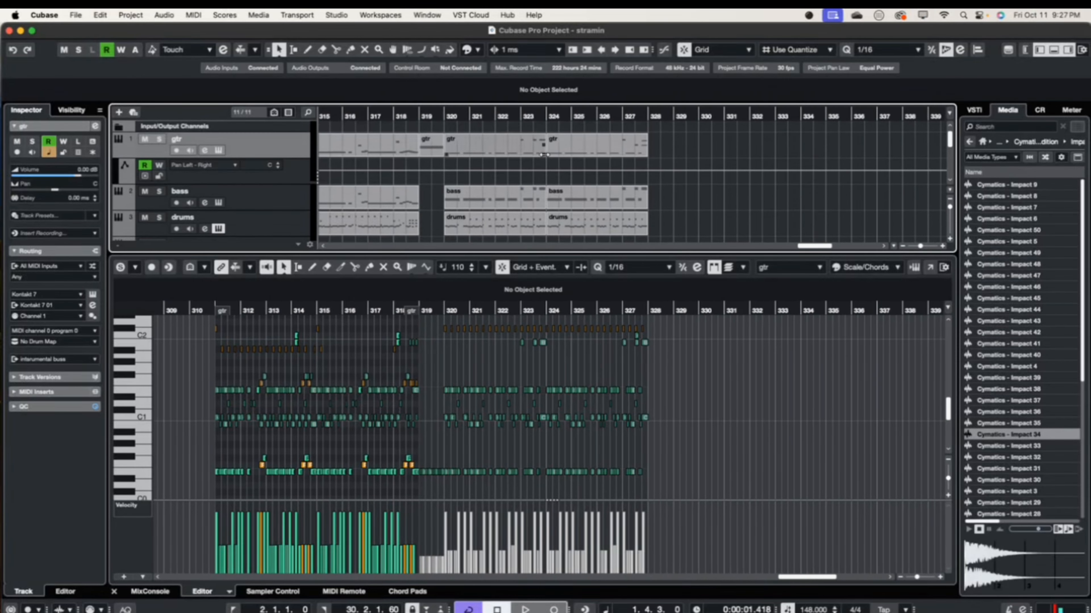
{"action": "scroll", "coordinate": [617, 167], "scroll_direction": "down", "scroll_amount": 10}
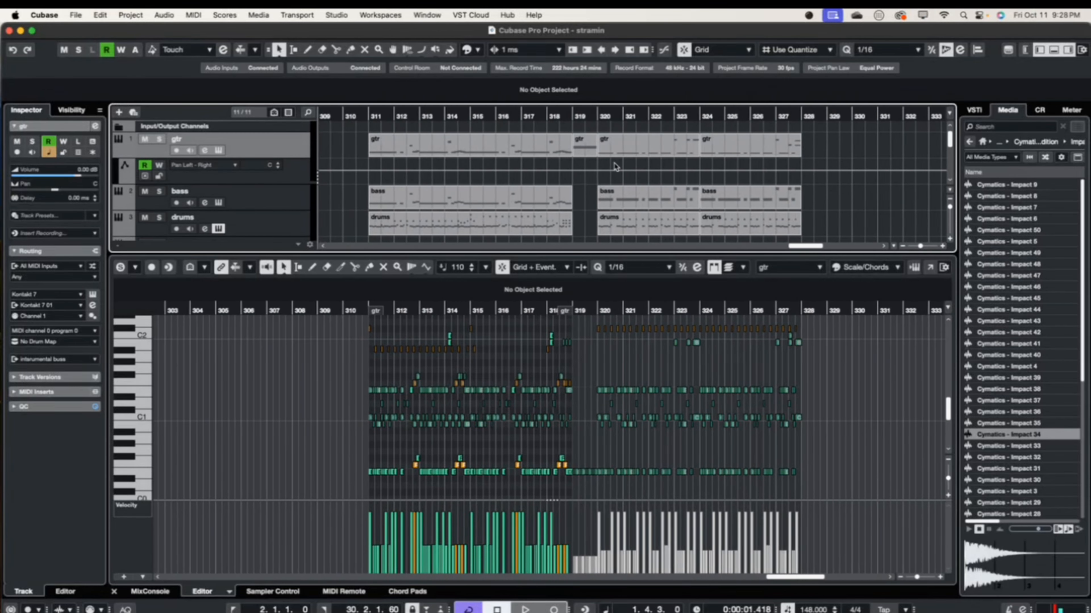
{"action": "scroll", "coordinate": [670, 163], "scroll_direction": "left", "scroll_amount": 5}
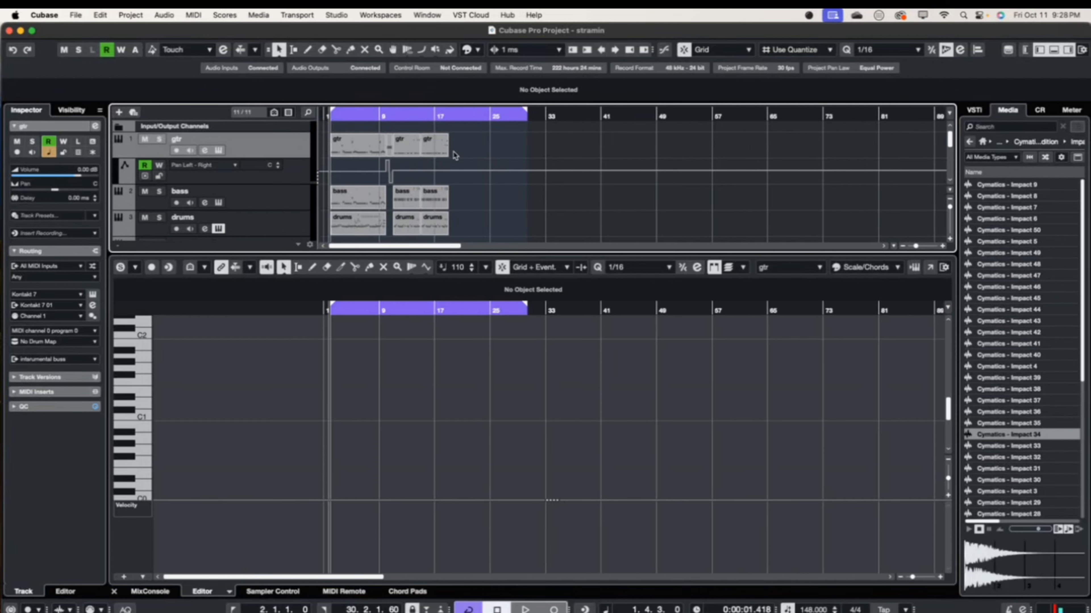
{"action": "scroll", "coordinate": [469, 167], "scroll_direction": "right", "scroll_amount": 20}
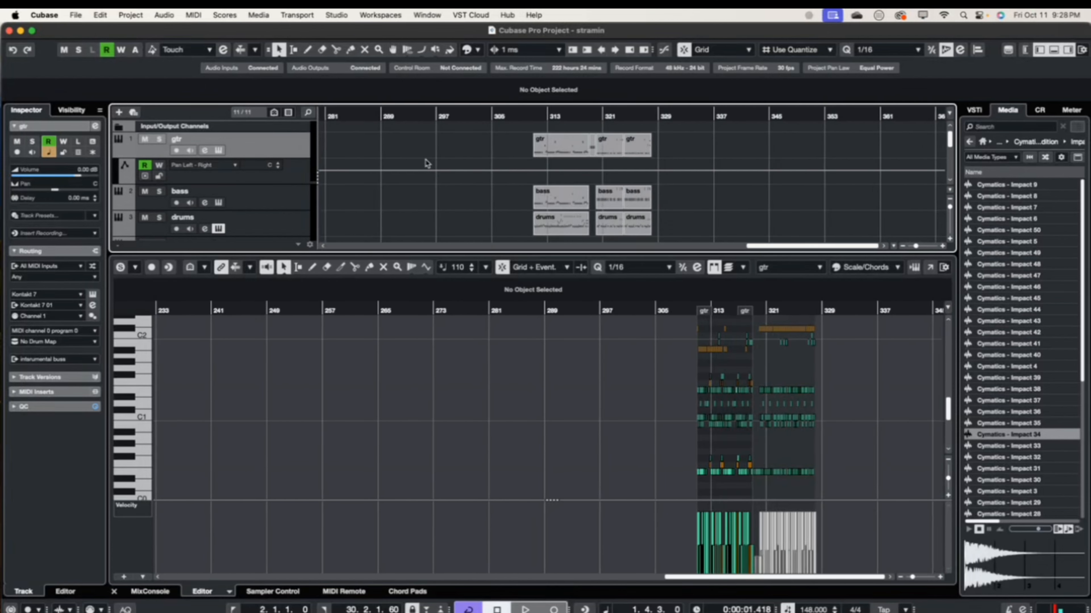
{"action": "key", "text": "g"}
{"action": "key", "text": "g"}
{"action": "scroll", "coordinate": [781, 199], "scroll_direction": "up", "scroll_amount": 10}
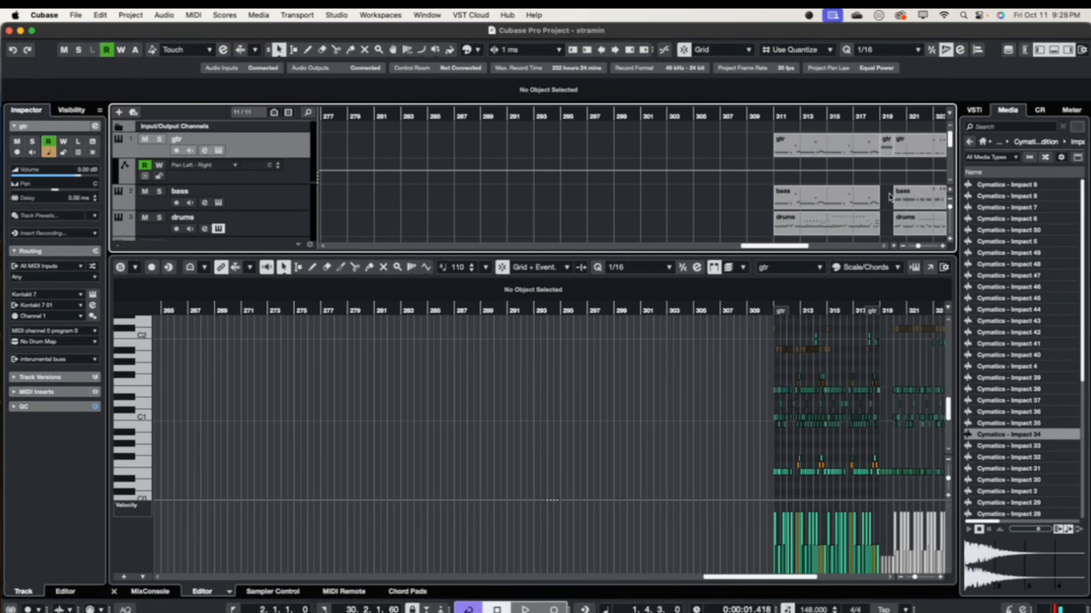
{"action": "scroll", "coordinate": [893, 198], "scroll_direction": "up", "scroll_amount": 4}
{"action": "scroll", "coordinate": [888, 197], "scroll_direction": "right", "scroll_amount": 15}
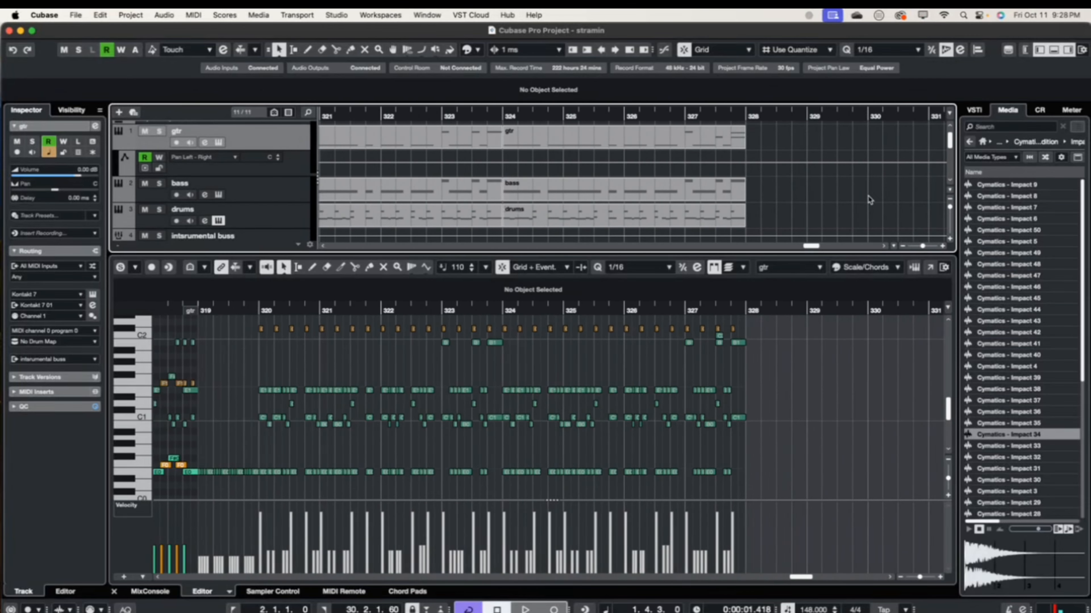
{"action": "scroll", "coordinate": [601, 180], "scroll_direction": "left", "scroll_amount": 10}
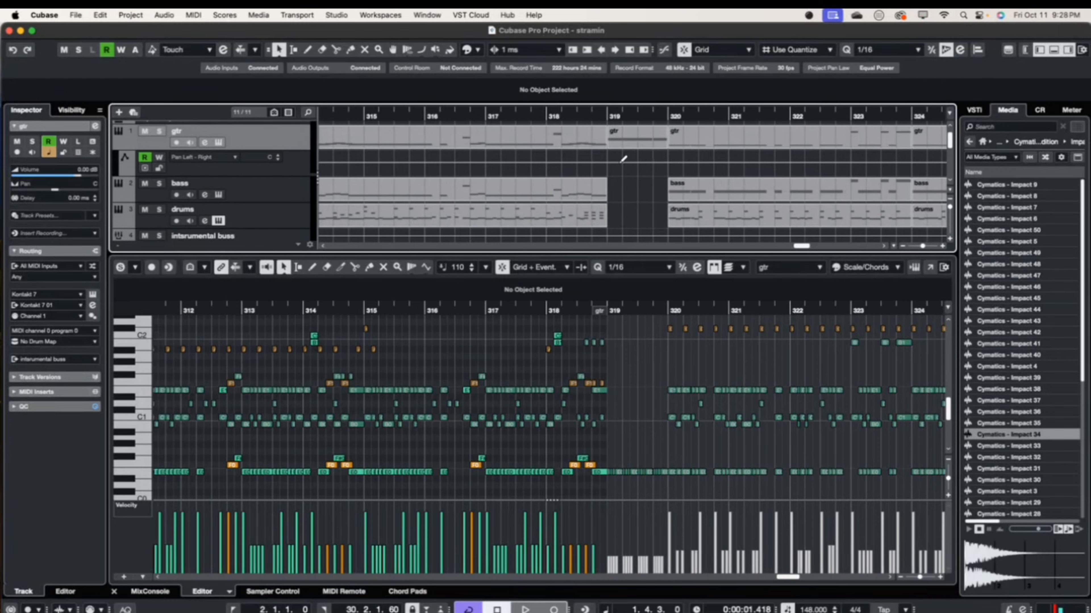
- Compare the original parts at the start of the song with the backup parts at bar 311 again
{"action": "scroll", "coordinate": [600, 162], "scroll_direction": "down", "scroll_amount": 6}
{"action": "scroll", "coordinate": [600, 162], "scroll_direction": "left", "scroll_amount": 20}
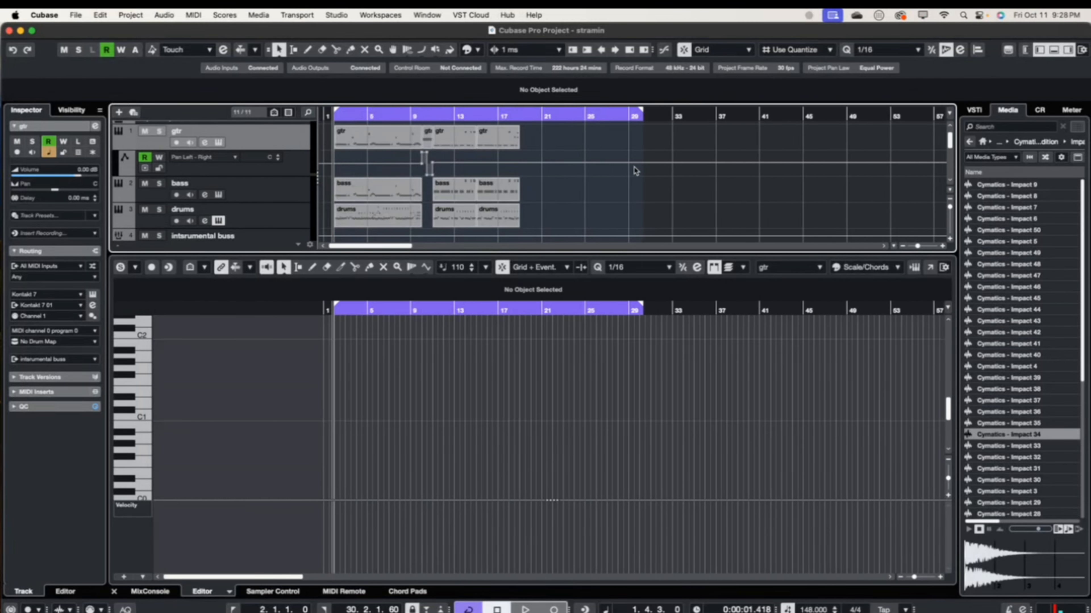
{"action": "scroll", "coordinate": [629, 171], "scroll_direction": "right", "scroll_amount": 20}
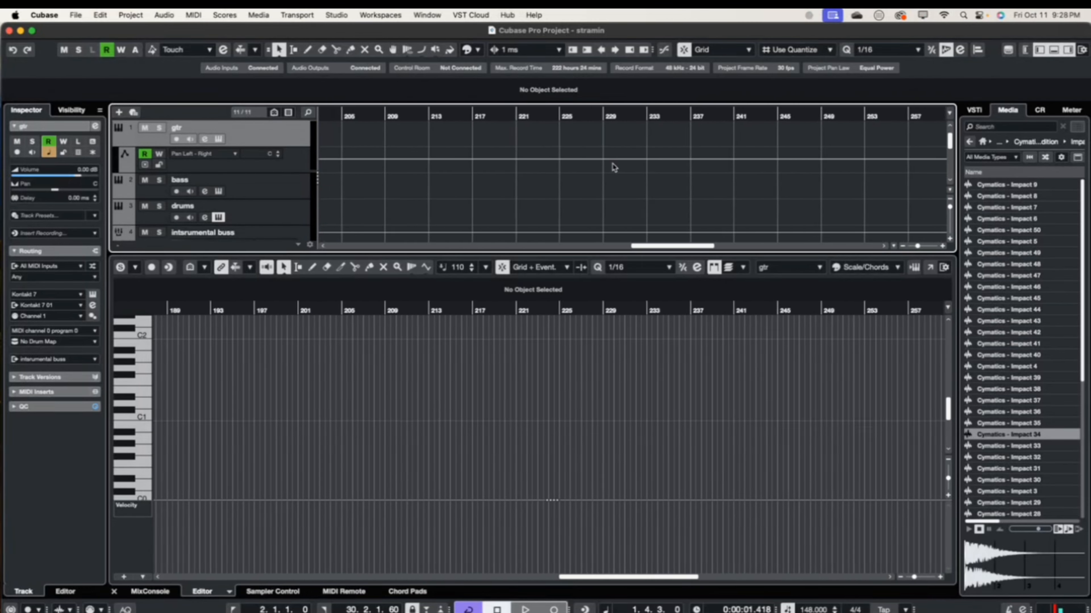
{"action": "scroll", "coordinate": [611, 168], "scroll_direction": "right", "scroll_amount": 6}
{"action": "scroll", "coordinate": [610, 167], "scroll_direction": "up", "scroll_amount": 1}
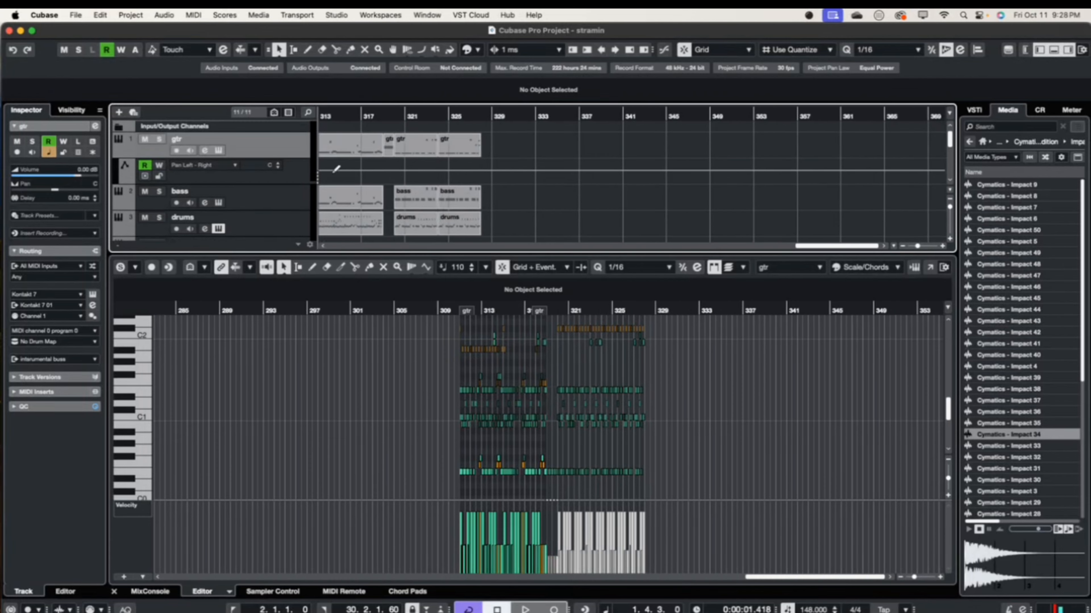
{"action": "scroll", "coordinate": [442, 167], "scroll_direction": "left", "scroll_amount": 6}
{"action": "scroll", "coordinate": [604, 139], "scroll_direction": "left", "scroll_amount": 20}
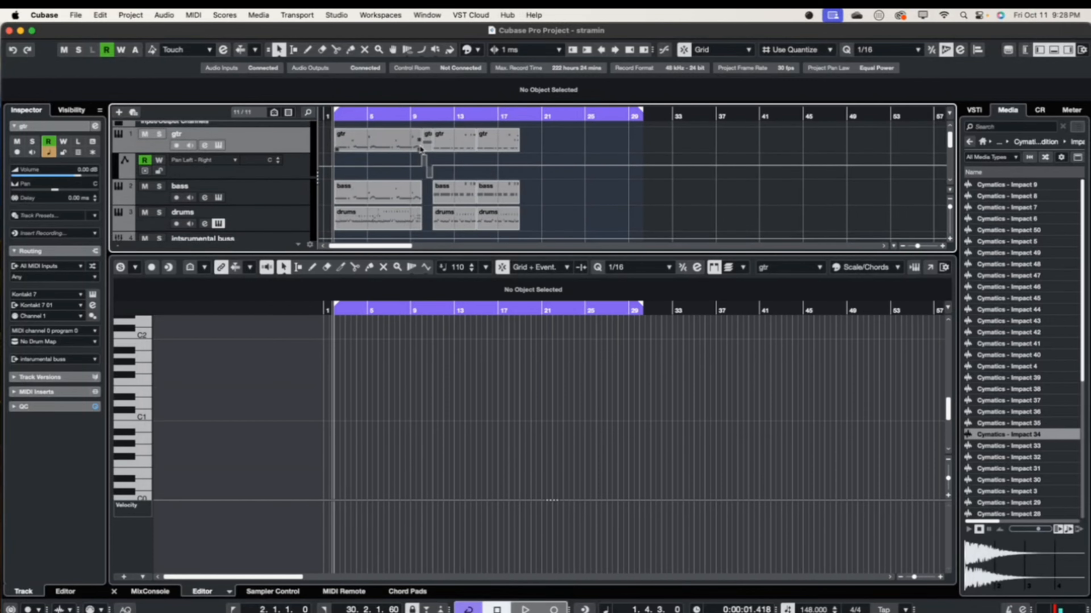
{"action": "scroll", "coordinate": [586, 161], "scroll_direction": "right", "scroll_amount": 20}
{"action": "scroll", "coordinate": [587, 161], "scroll_direction": "down", "scroll_amount": 1}
{"action": "scroll", "coordinate": [588, 160], "scroll_direction": "right", "scroll_amount": 6}
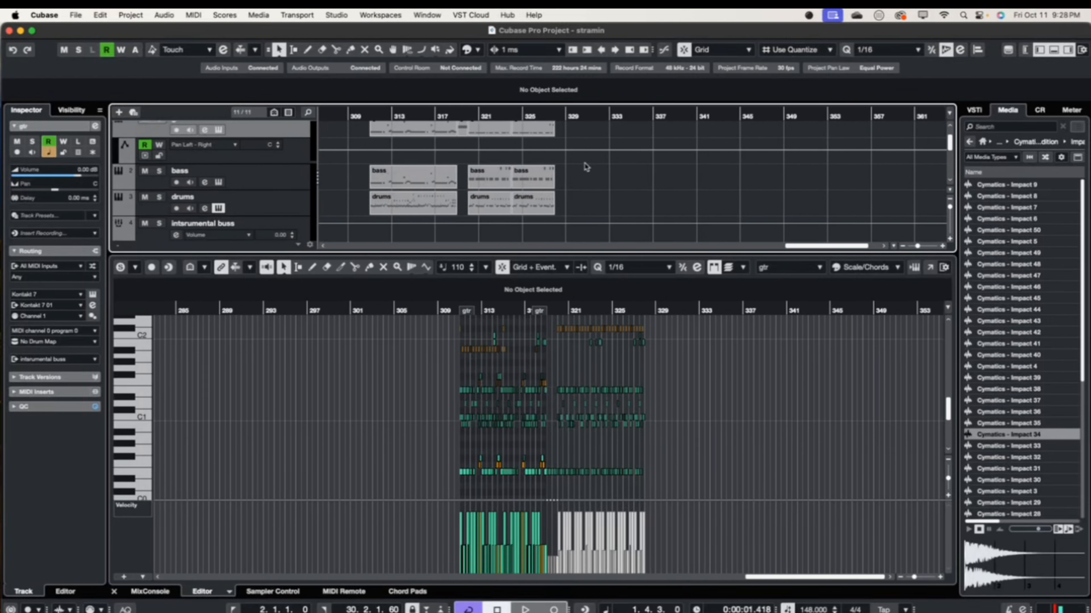
{"action": "scroll", "coordinate": [584, 166], "scroll_direction": "up", "scroll_amount": 1}
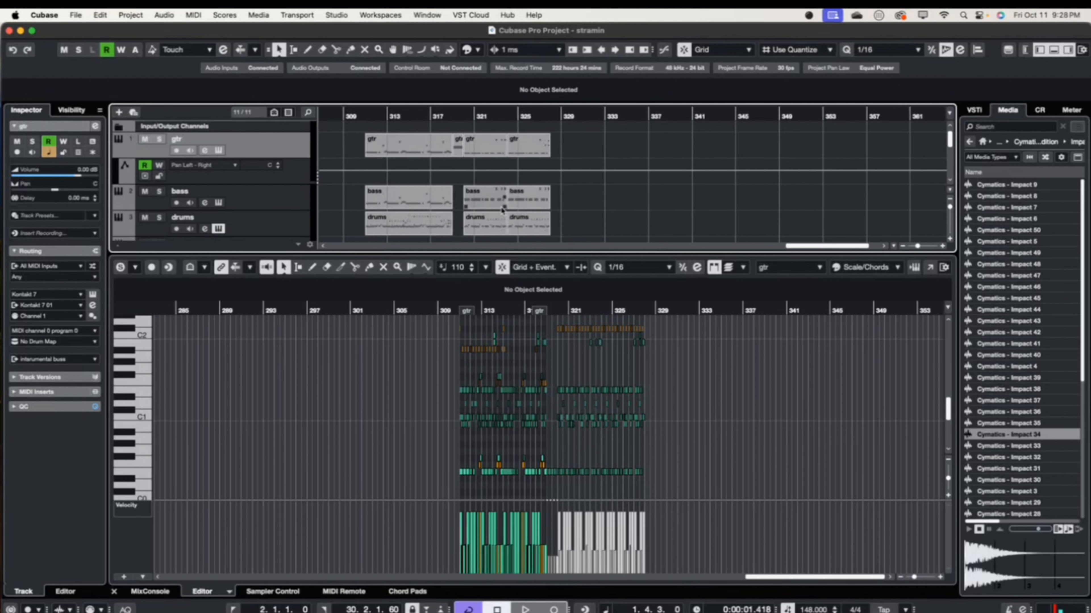
{"action": "scroll", "coordinate": [507, 208], "scroll_direction": "left", "scroll_amount": 20}
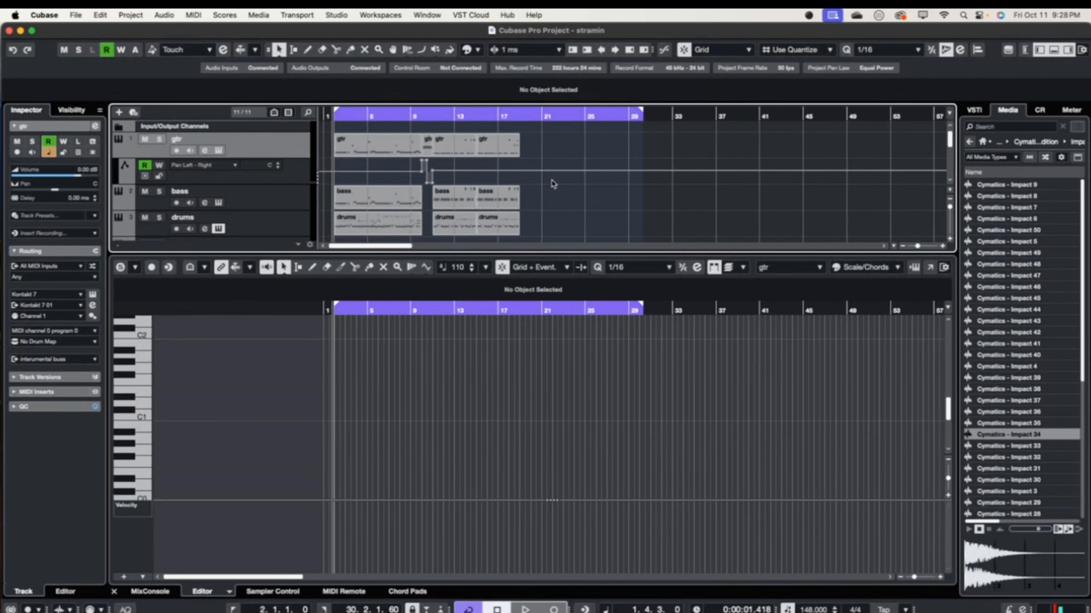
{"action": "scroll", "coordinate": [831, 181], "scroll_direction": "right", "scroll_amount": 20}
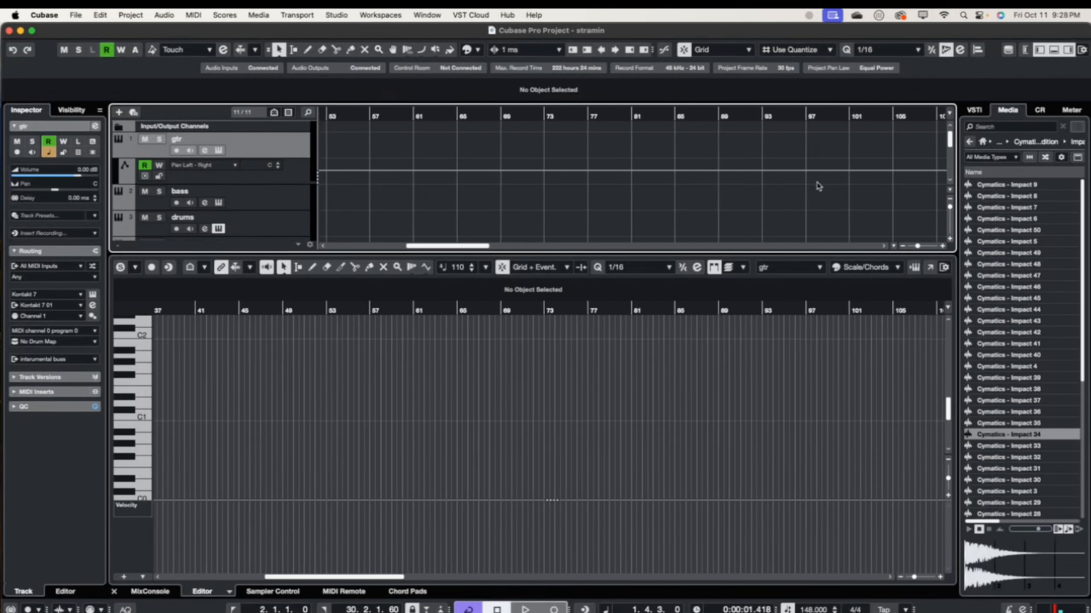
{"action": "scroll", "coordinate": [738, 165], "scroll_direction": "right", "scroll_amount": 5}
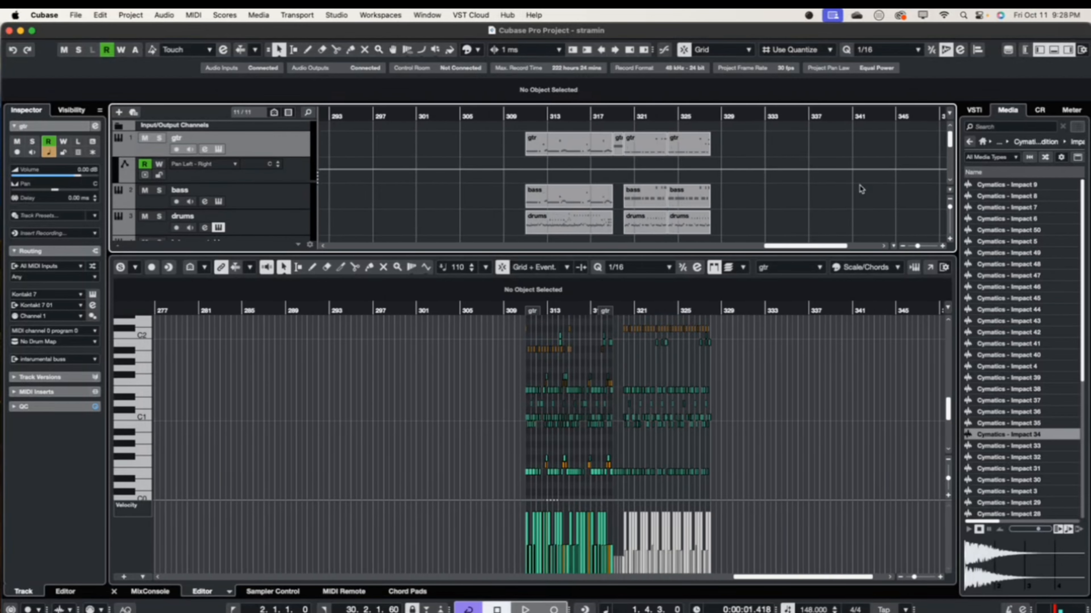
{"action": "scroll", "coordinate": [756, 167], "scroll_direction": "left", "scroll_amount": 20}
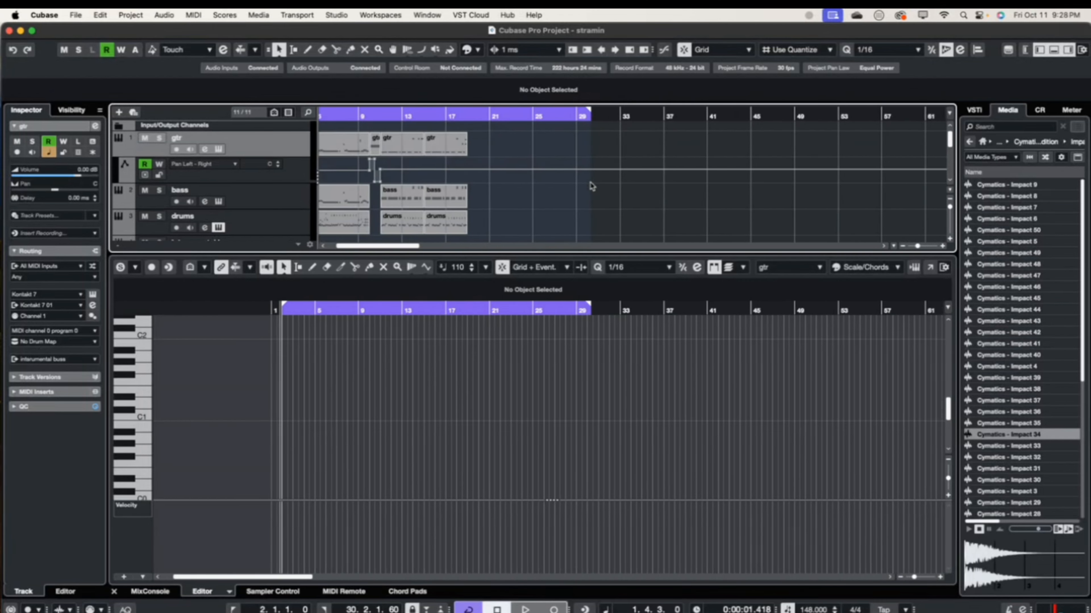
{"action": "scroll", "coordinate": [708, 184], "scroll_direction": "right", "scroll_amount": 20}
{"action": "scroll", "coordinate": [710, 186], "scroll_direction": "right", "scroll_amount": 20}
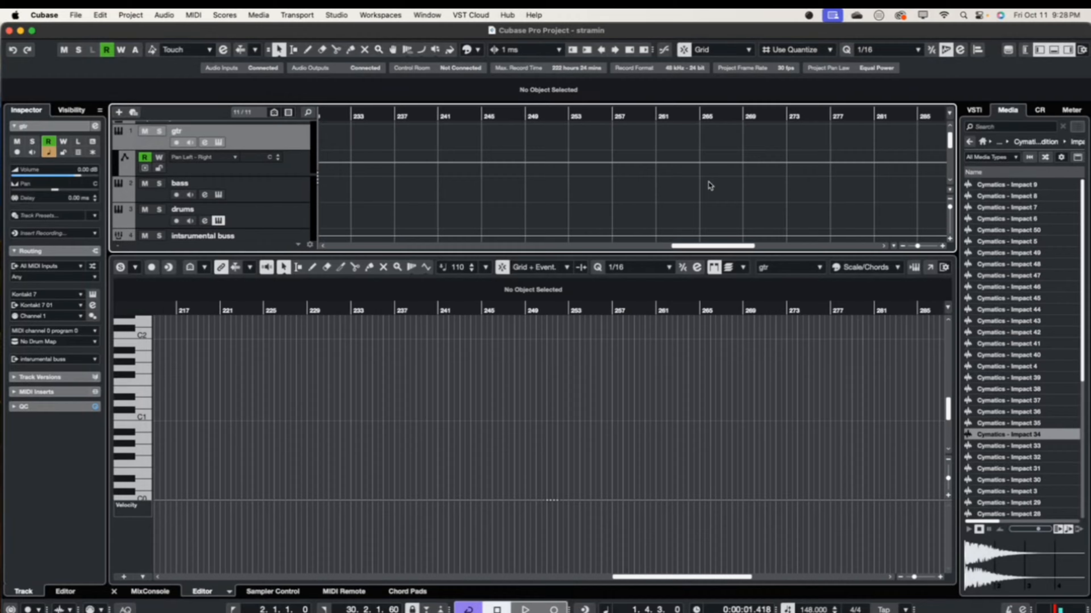
{"action": "scroll", "coordinate": [709, 185], "scroll_direction": "left", "scroll_amount": 6}
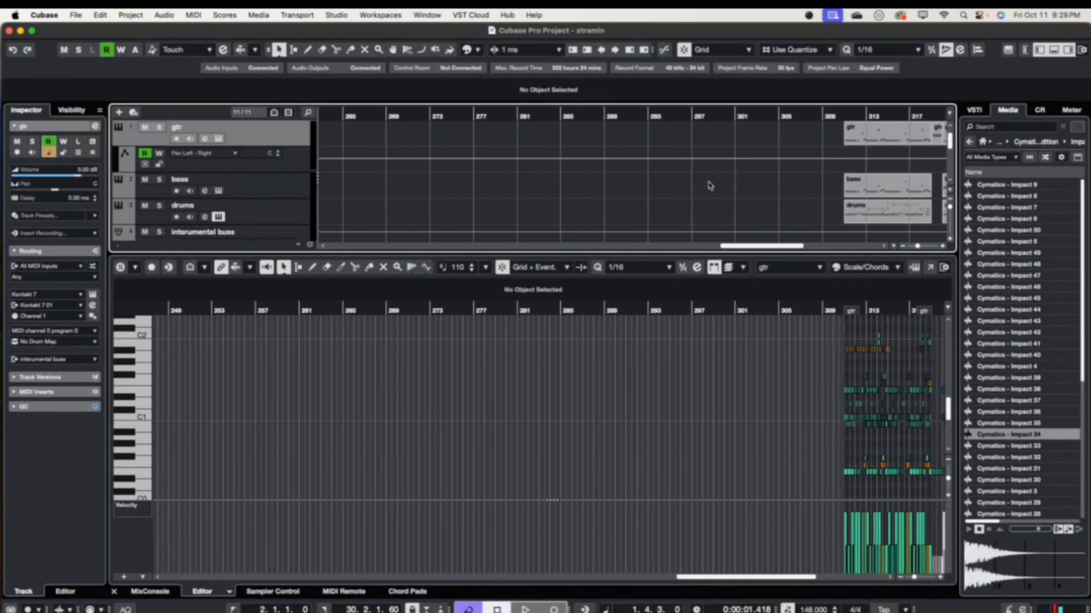
{"action": "scroll", "coordinate": [384, 151], "scroll_direction": "left", "scroll_amount": 18}
{"action": "scroll", "coordinate": [384, 151], "scroll_direction": "left", "scroll_amount": 20}
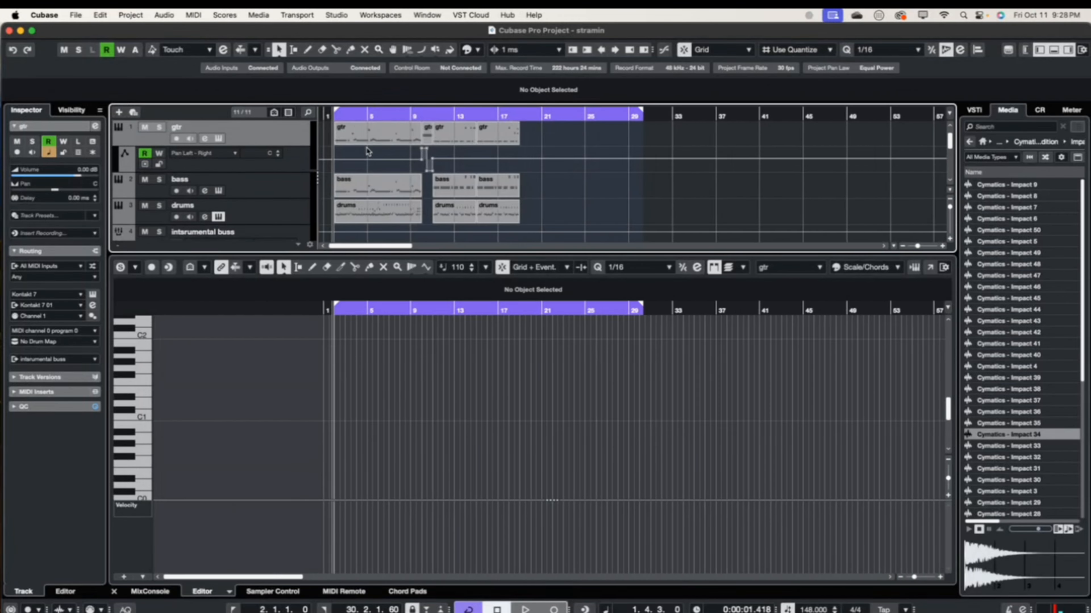
- Duplicate all original events on every track directly after themselves at bar 19, and delete the duplicates
{"action": "scroll", "coordinate": [527, 184], "scroll_direction": "down", "scroll_amount": 5}
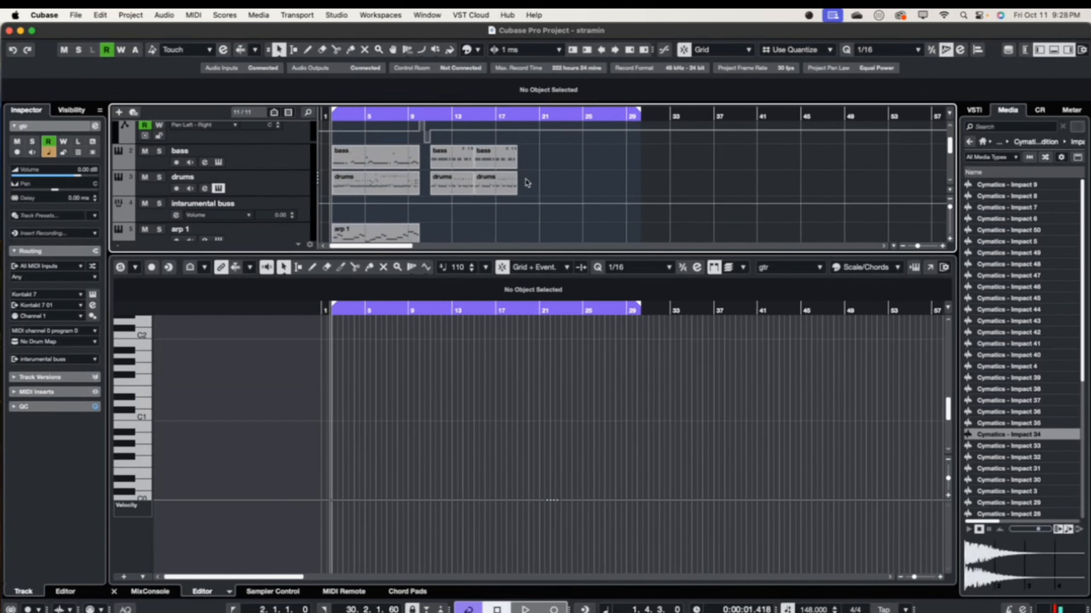
{"action": "scroll", "coordinate": [524, 202], "scroll_direction": "right", "scroll_amount": 1}
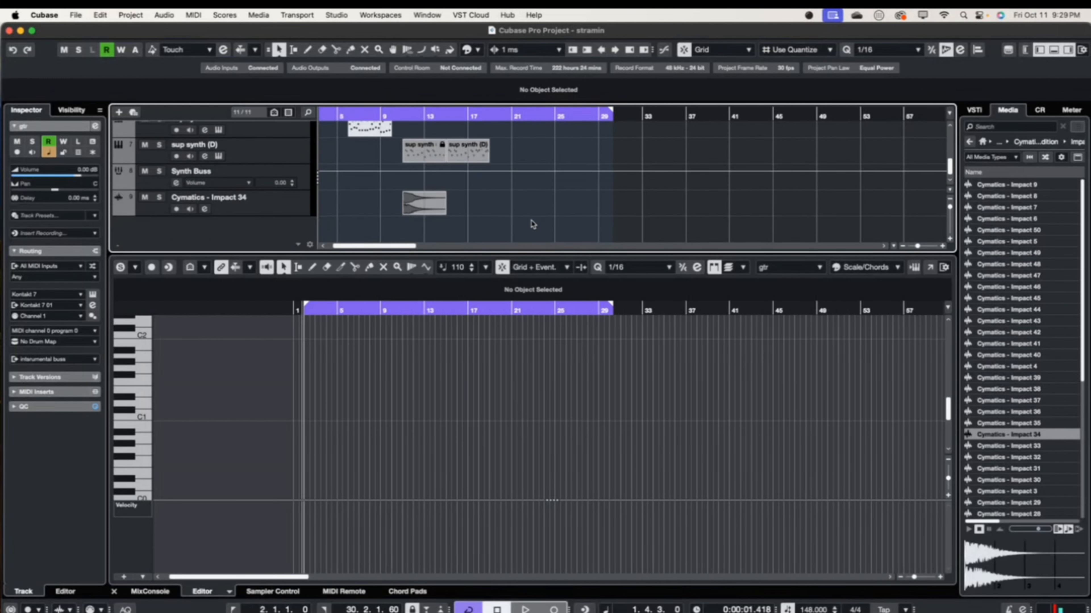
{"action": "left_click_drag", "start_coordinate": [532, 225], "coordinate": [254, 12]}
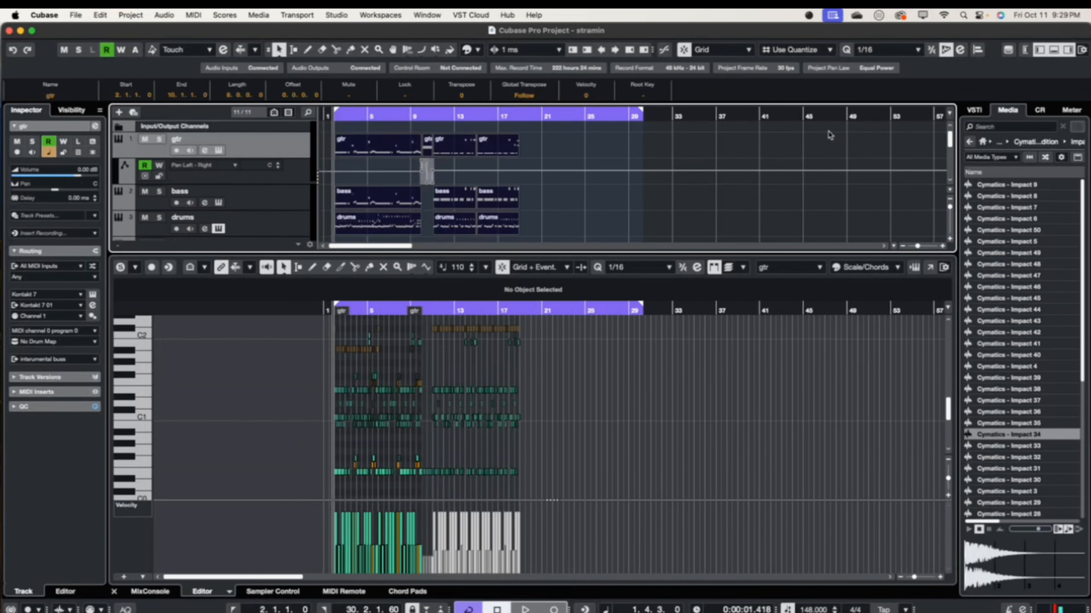
{"action": "key", "text": "super+d"}
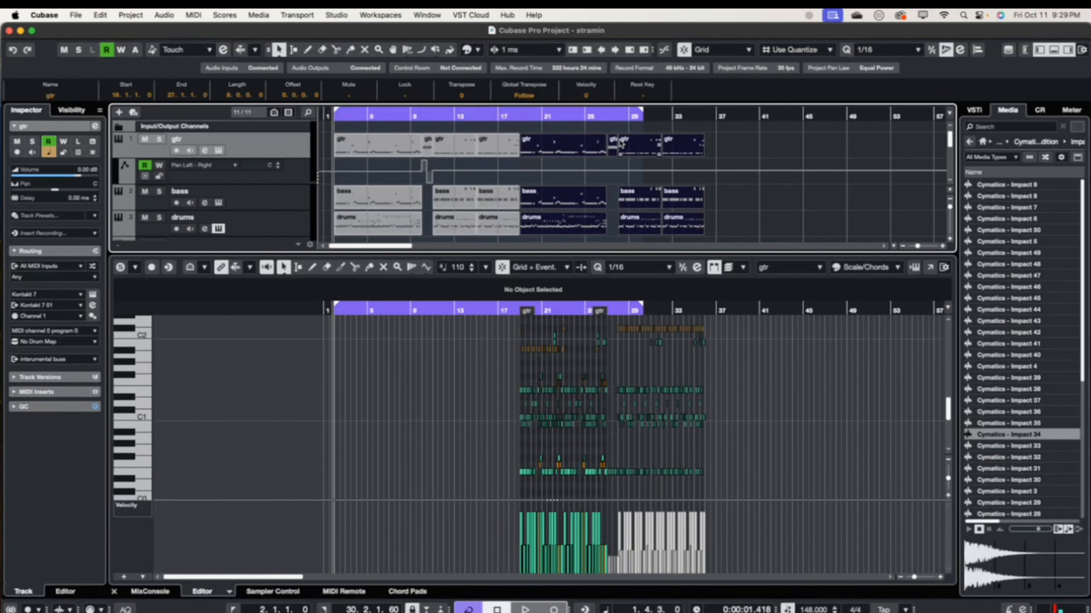
{"action": "key", "text": "BackSpace"}
{"action": "scroll", "coordinate": [566, 128], "scroll_direction": "down", "scroll_amount": 1}
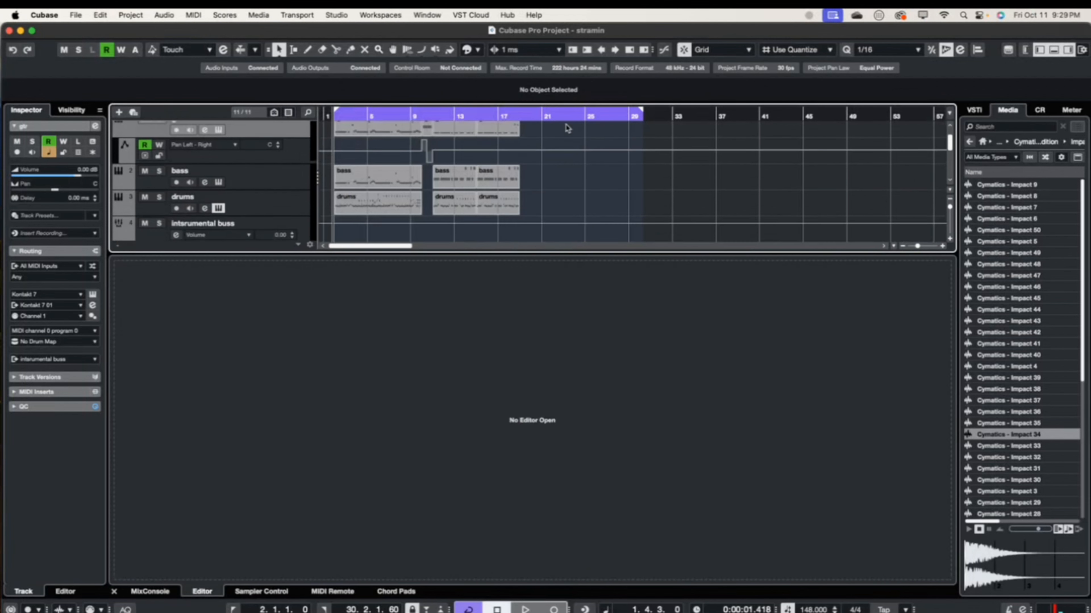
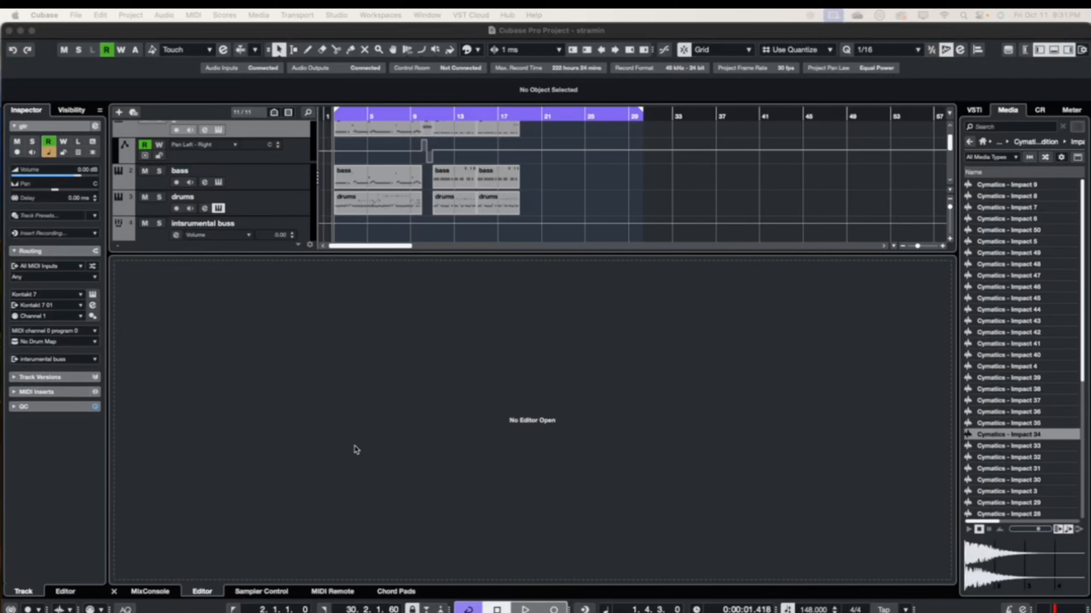
- Review the arrangement on every track between bars 1 and 19, from gtr through to Cymatics - Impact 34
{"action": "scroll", "coordinate": [399, 178], "scroll_direction": "down", "scroll_amount": 6}
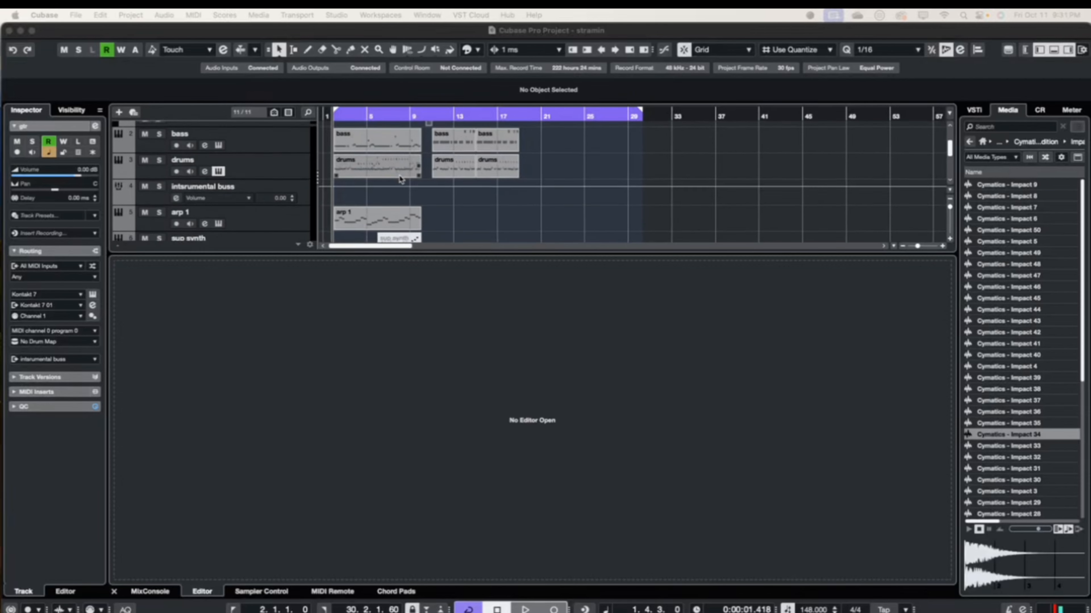
{"action": "scroll", "coordinate": [399, 178], "scroll_direction": "down", "scroll_amount": 2}
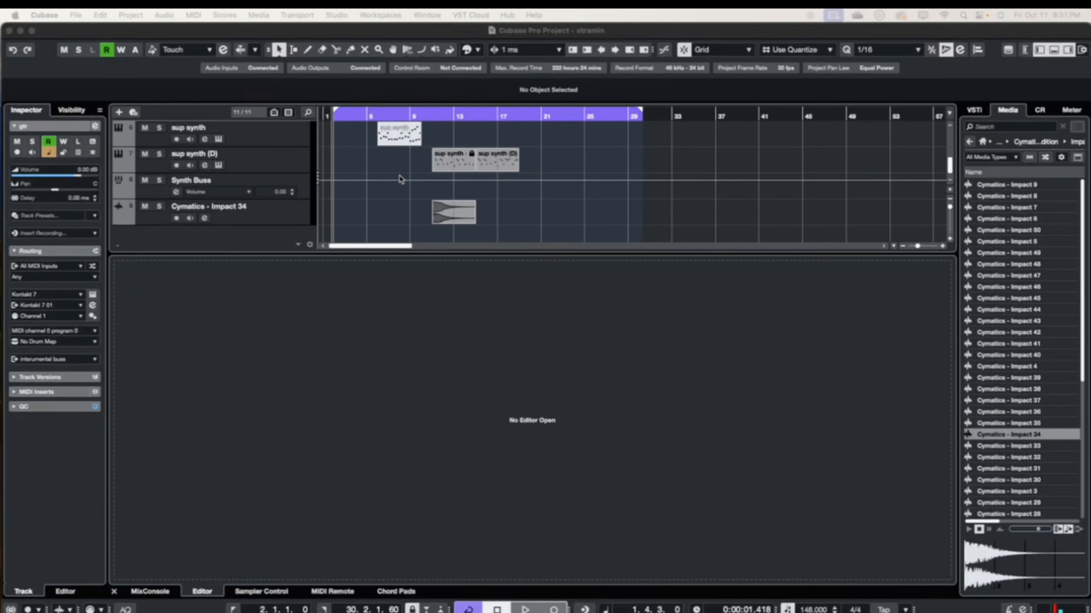
{"action": "scroll", "coordinate": [400, 178], "scroll_direction": "up", "scroll_amount": 4}
{"action": "scroll", "coordinate": [401, 176], "scroll_direction": "up", "scroll_amount": 4}
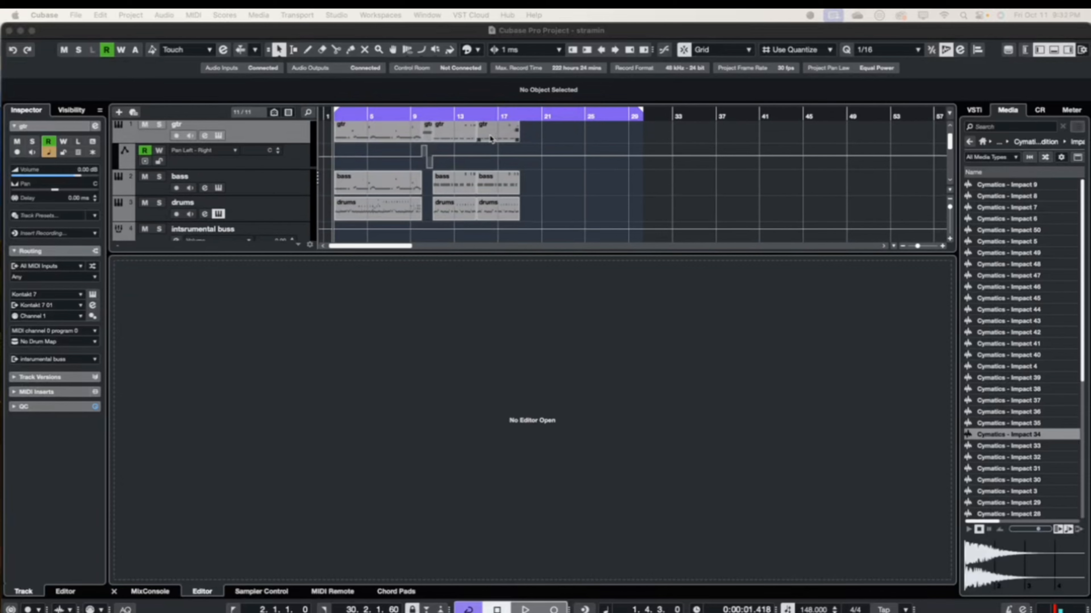
{"action": "scroll", "coordinate": [480, 185], "scroll_direction": "down", "scroll_amount": 2}
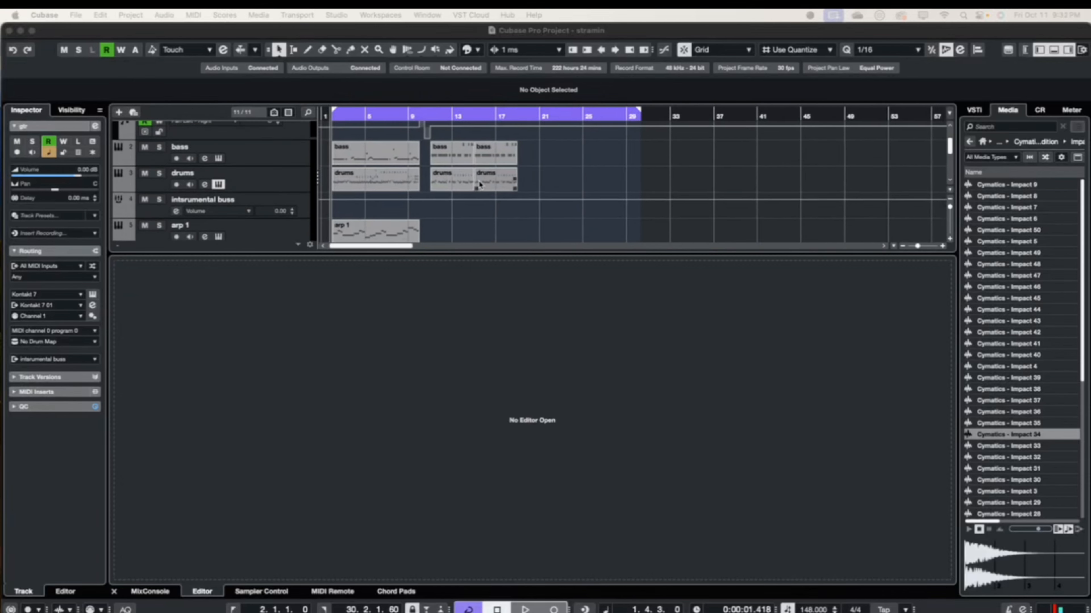
{"action": "scroll", "coordinate": [477, 185], "scroll_direction": "up", "scroll_amount": 2}
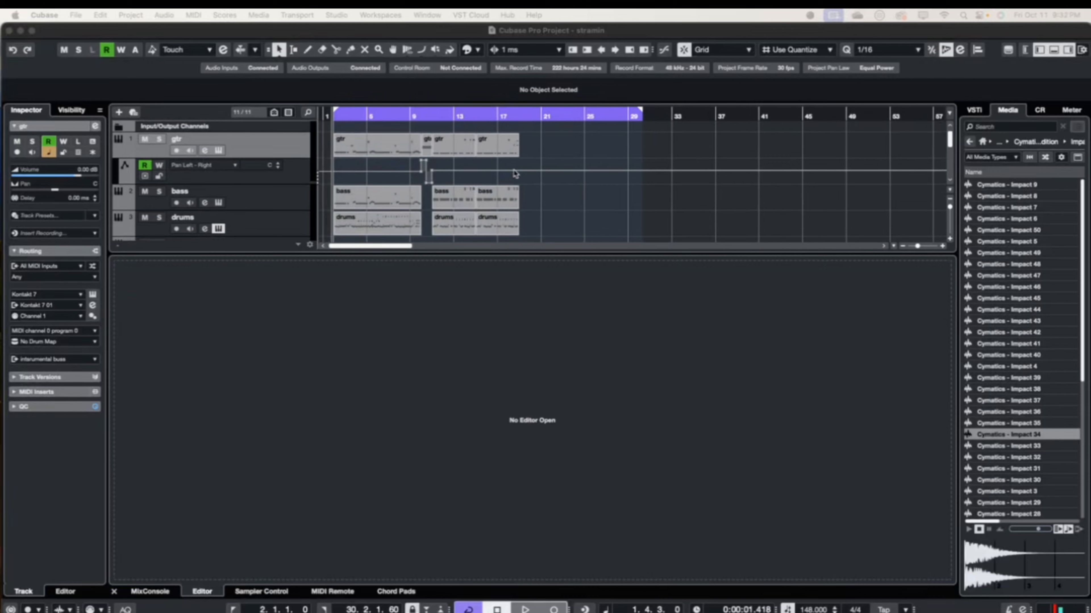
{"action": "scroll", "coordinate": [510, 173], "scroll_direction": "down", "scroll_amount": 5}
{"action": "scroll", "coordinate": [510, 172], "scroll_direction": "down", "scroll_amount": 3}
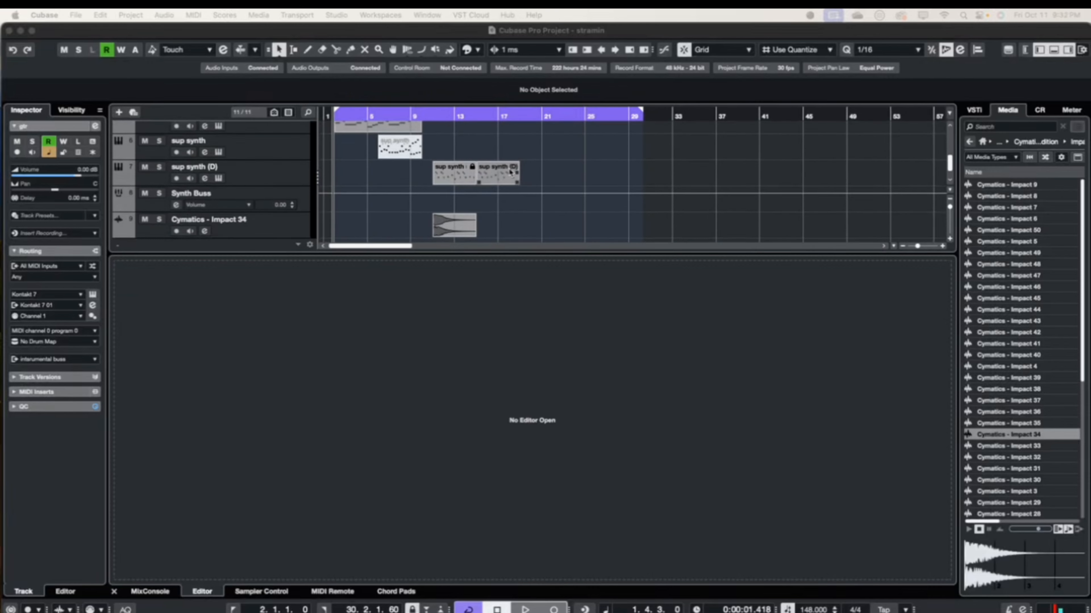
{"action": "scroll", "coordinate": [509, 172], "scroll_direction": "up", "scroll_amount": 4}
{"action": "scroll", "coordinate": [509, 172], "scroll_direction": "up", "scroll_amount": 3}
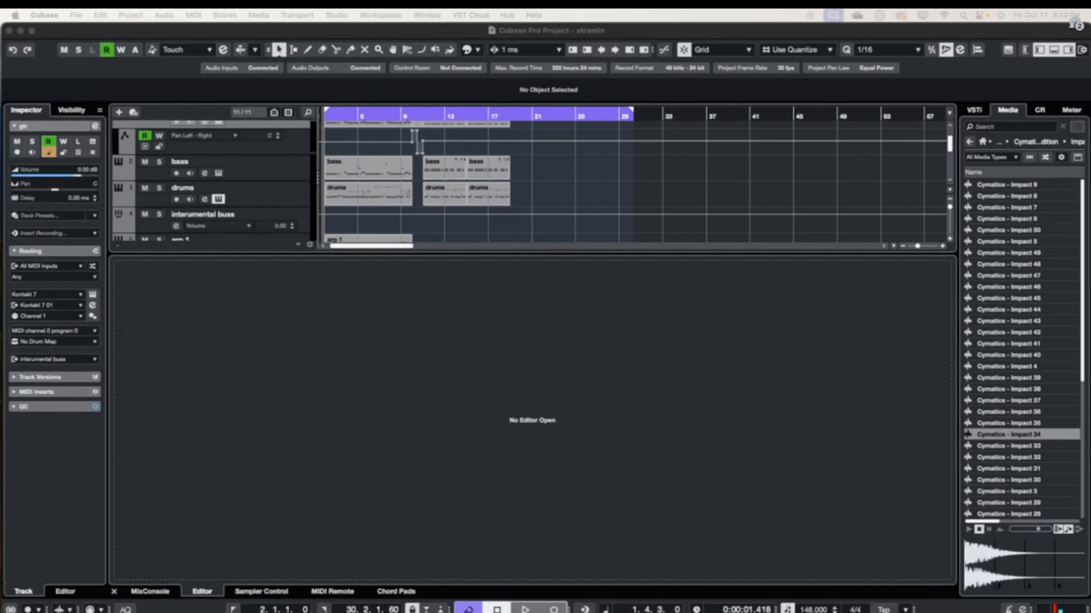
- Play the arrangement from bar 2 through to the end of the parts past bar 19, and stop playback
{"action": "left_click", "coordinate": [368, 254]}
{"action": "key", "text": "space"}
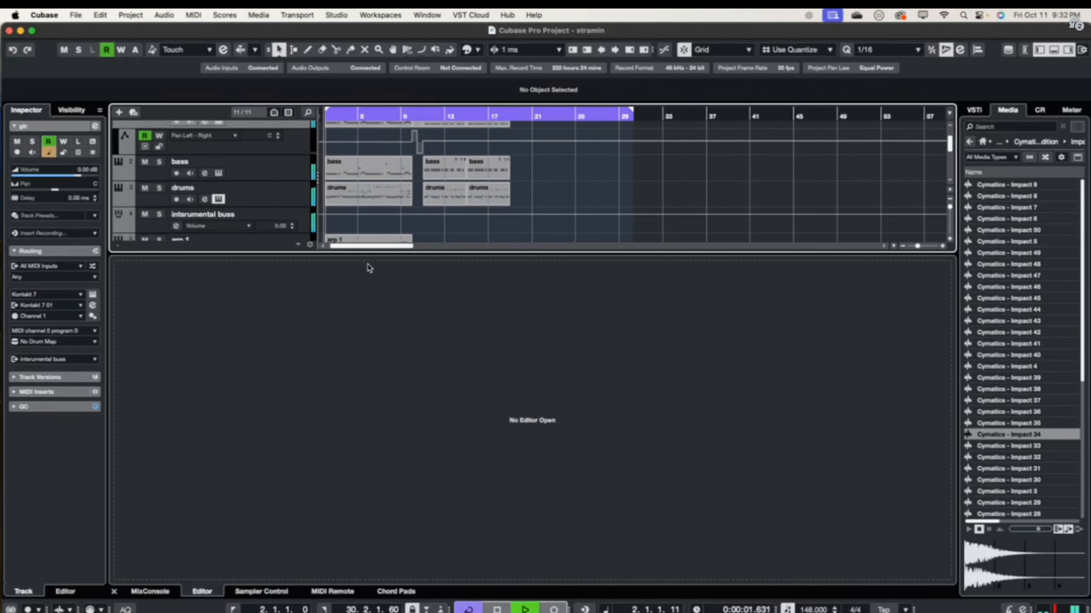
{"action": "key", "text": "space"}
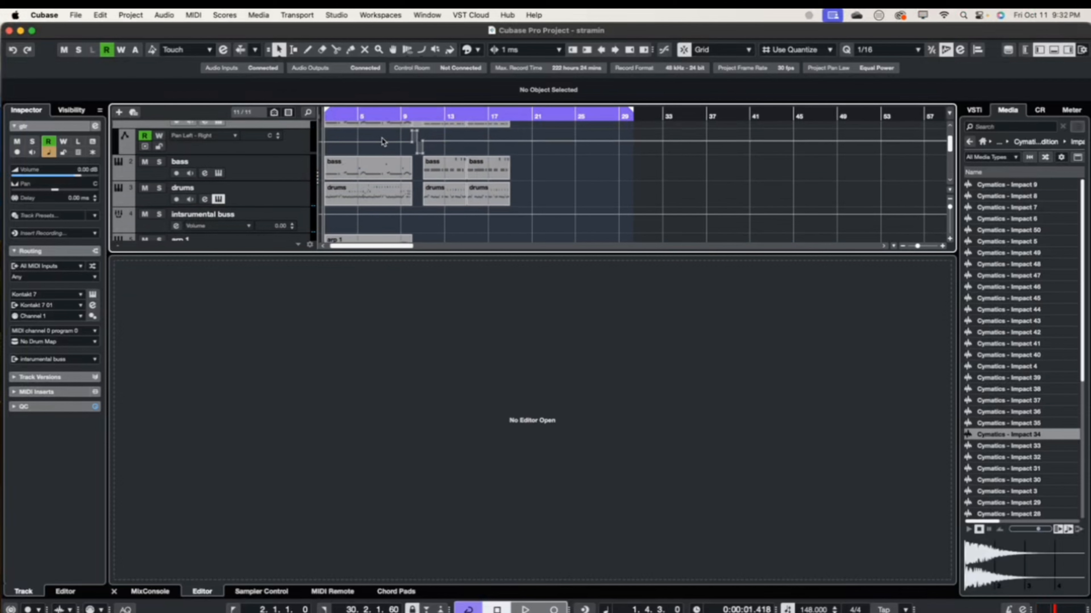
{"action": "key", "text": "space"}
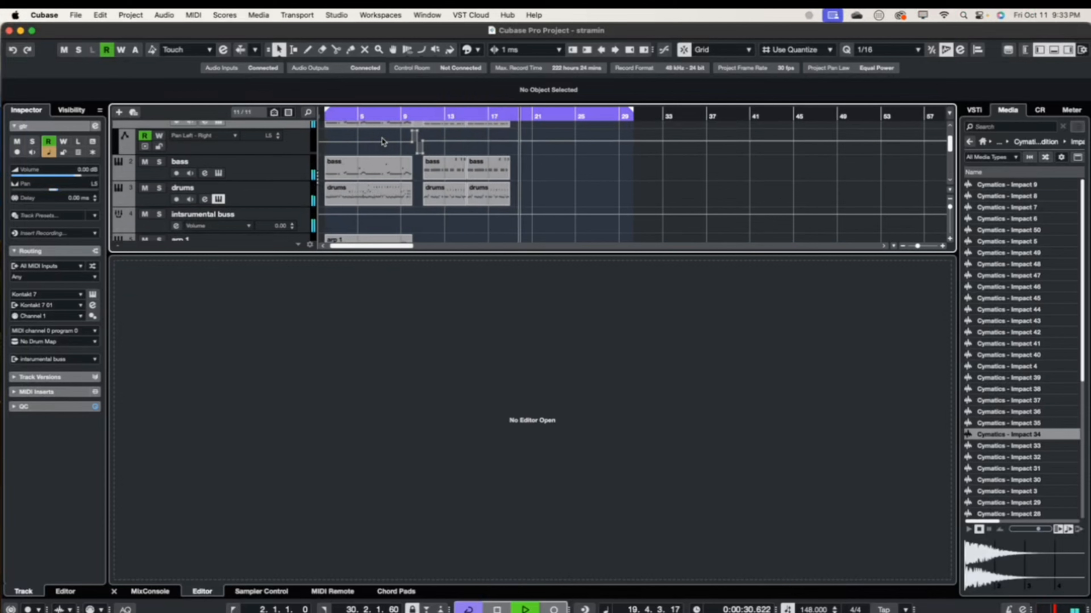
{"action": "key", "text": "space"}
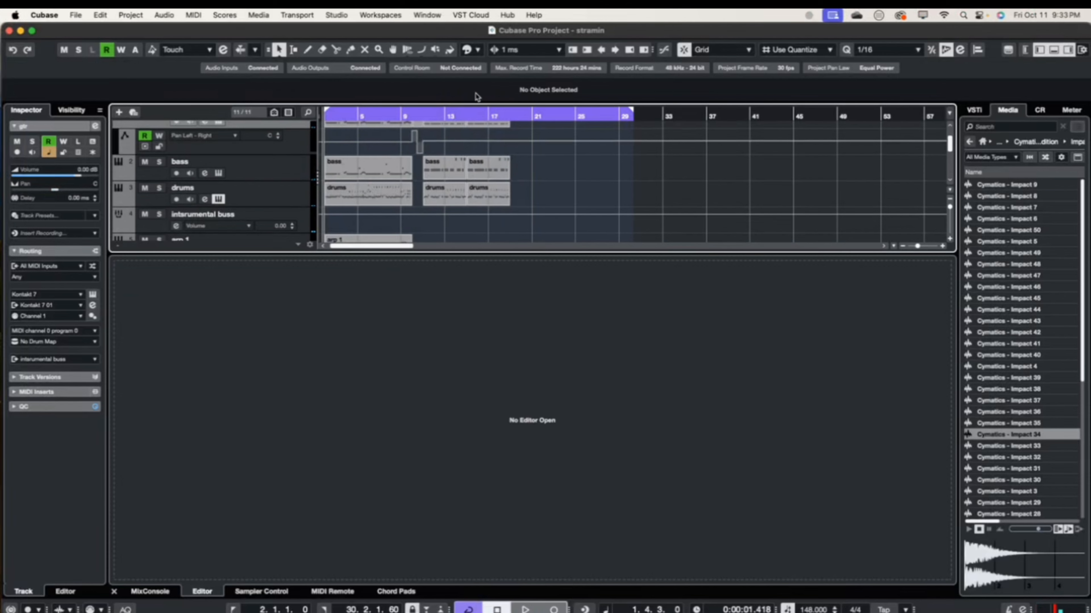
- Inspect the parts between bars 9 and 19 up close on all tracks, including the Cymatics - Impact 34 event at bar 11
{"action": "scroll", "coordinate": [436, 158], "scroll_direction": "up", "scroll_amount": 5}
{"action": "scroll", "coordinate": [438, 162], "scroll_direction": "down", "scroll_amount": 3}
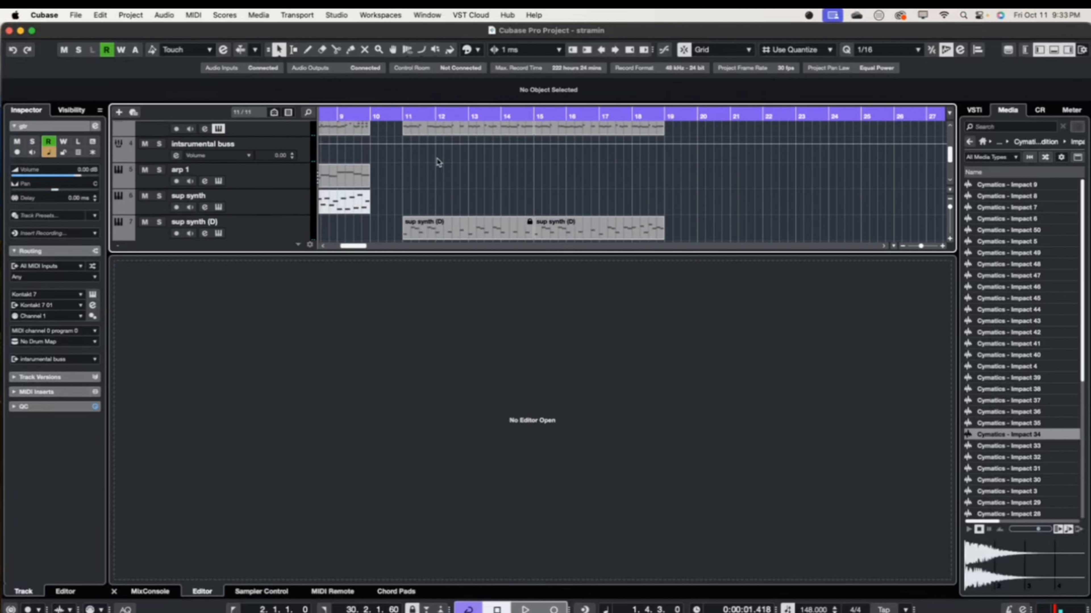
{"action": "scroll", "coordinate": [438, 162], "scroll_direction": "down", "scroll_amount": 2}
{"action": "scroll", "coordinate": [388, 141], "scroll_direction": "down", "scroll_amount": 2}
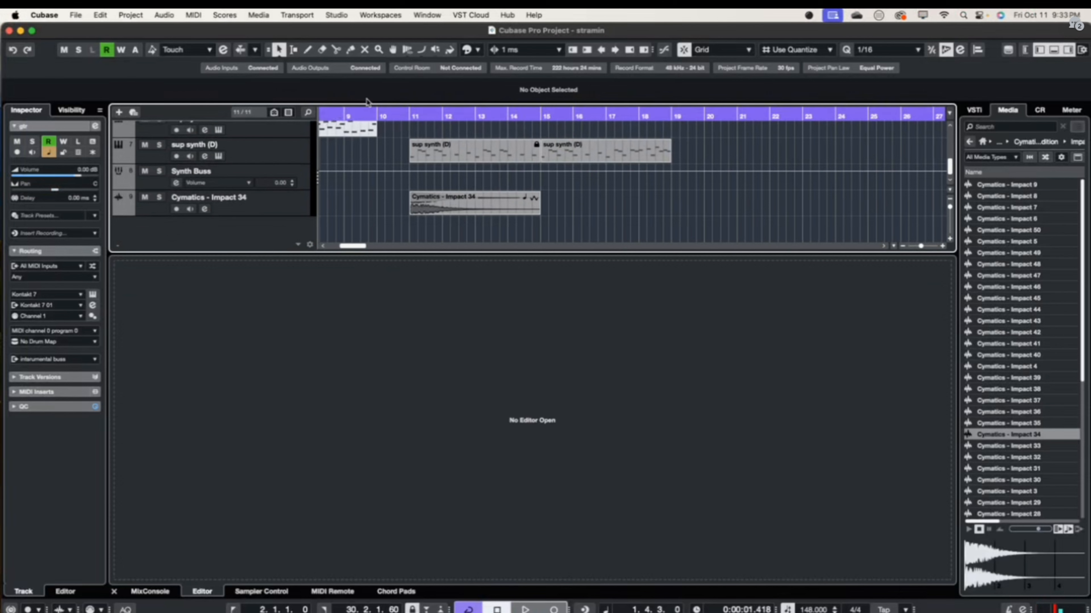
{"action": "scroll", "coordinate": [464, 146], "scroll_direction": "up", "scroll_amount": 3}
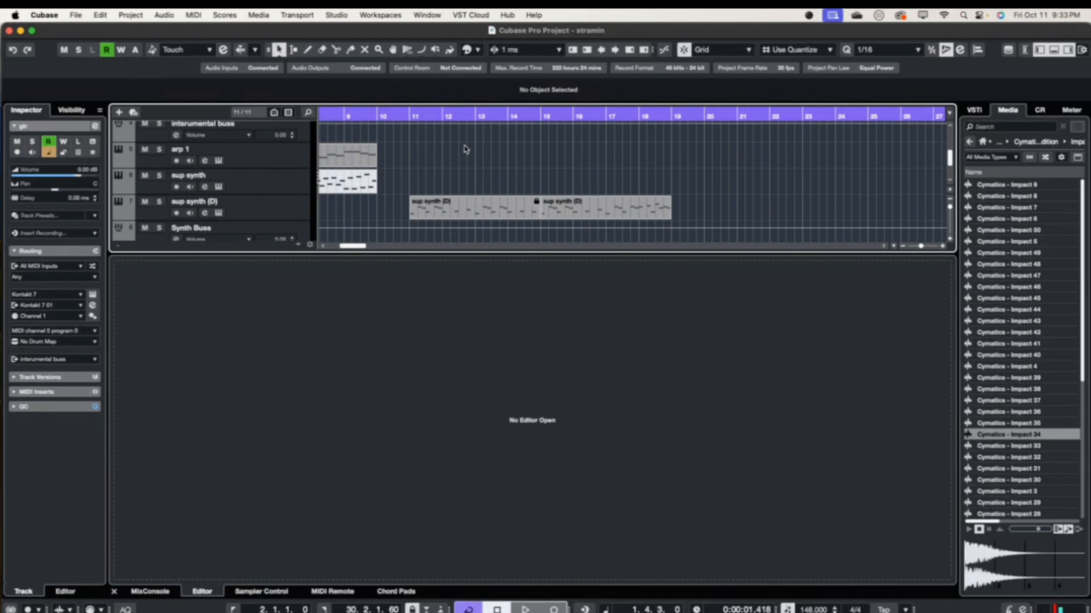
{"action": "scroll", "coordinate": [465, 147], "scroll_direction": "up", "scroll_amount": 5}
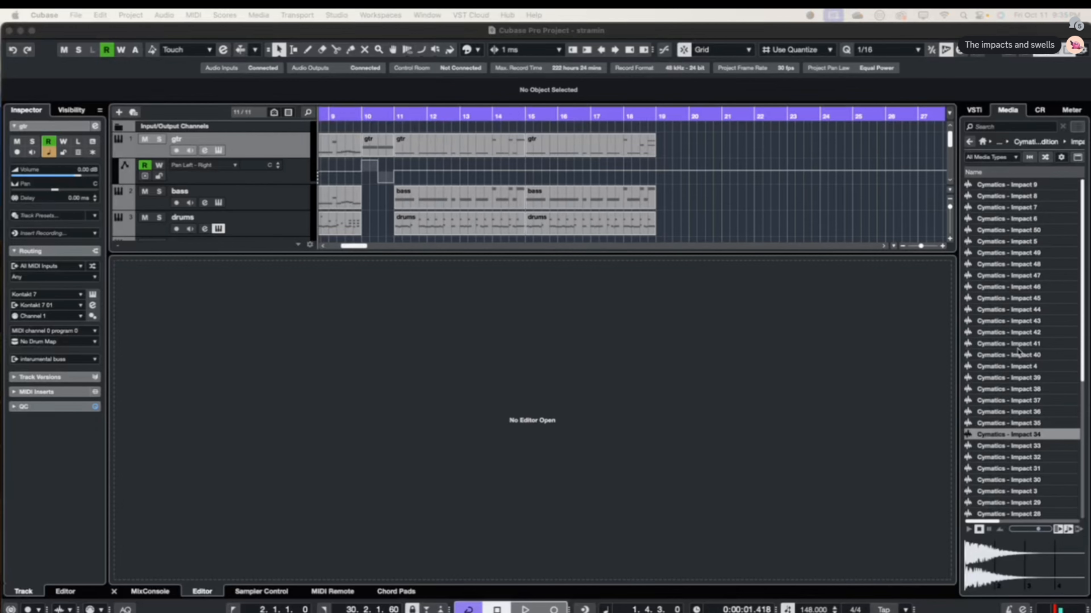
{"action": "scroll", "coordinate": [644, 171], "scroll_direction": "down", "scroll_amount": 6}
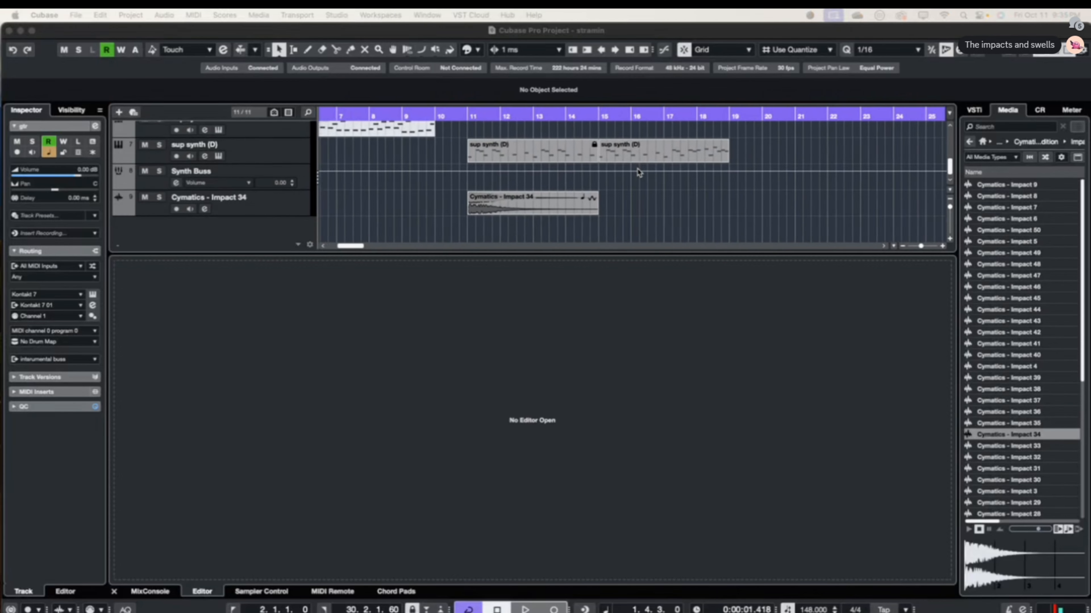
{"action": "scroll", "coordinate": [639, 172], "scroll_direction": "left", "scroll_amount": 3}
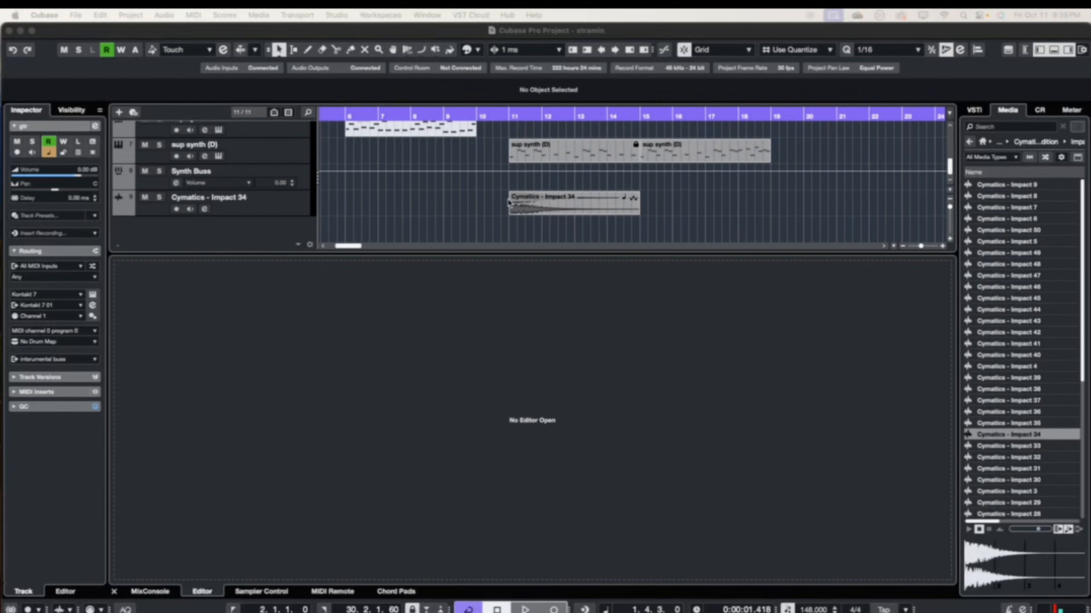
{"action": "scroll", "coordinate": [507, 202], "scroll_direction": "up", "scroll_amount": 3}
{"action": "scroll", "coordinate": [498, 184], "scroll_direction": "down", "scroll_amount": 3}
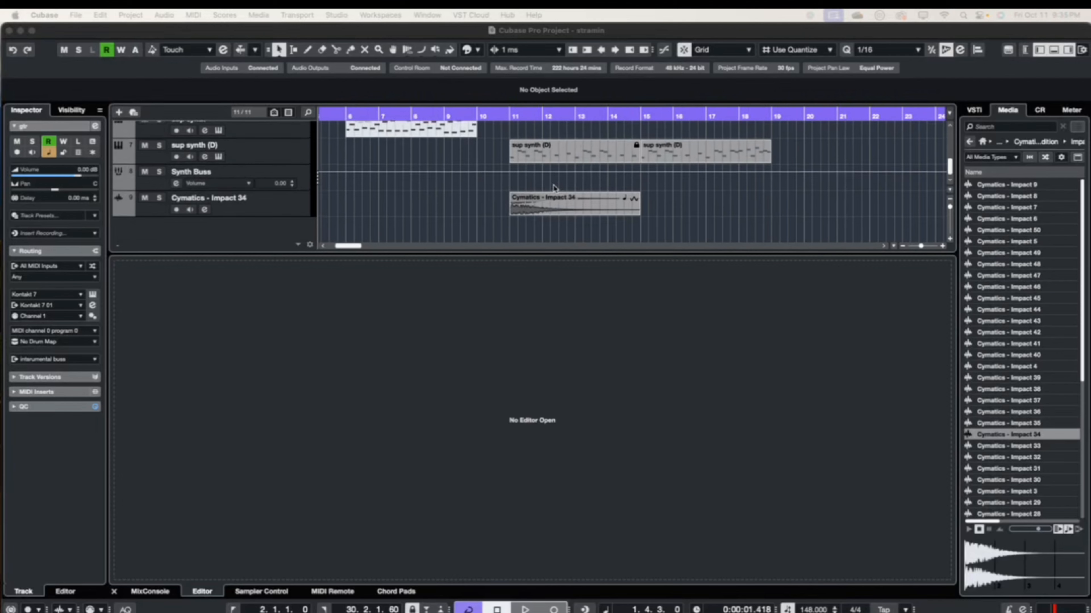
{"action": "scroll", "coordinate": [536, 184], "scroll_direction": "up", "scroll_amount": 6}
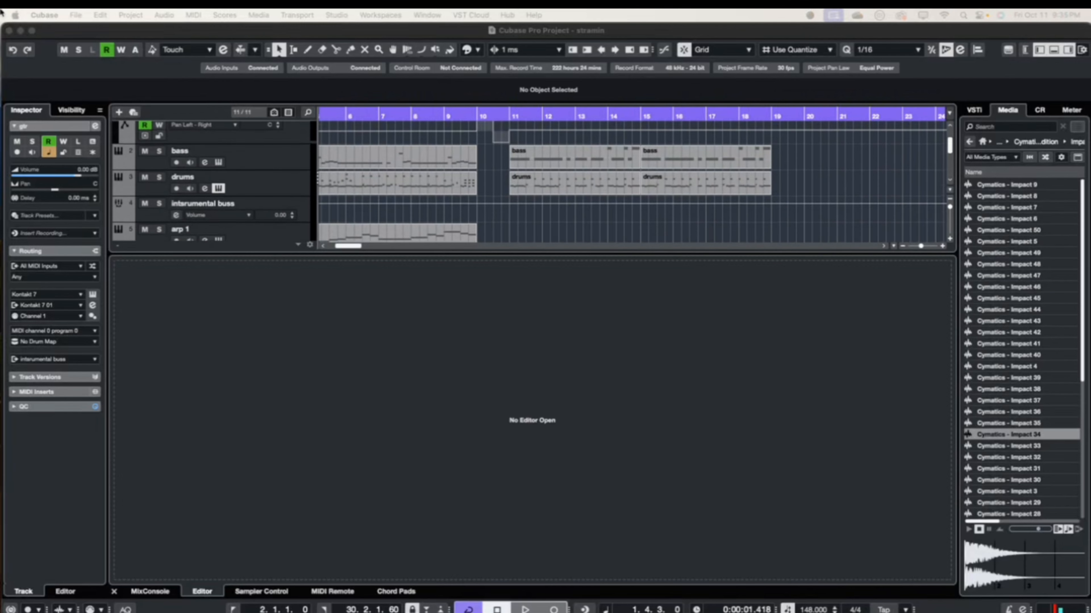
- Save the current project, and open and activate the recent project hollerween-01.cpr
{"action": "left_click", "coordinate": [74, 16]}
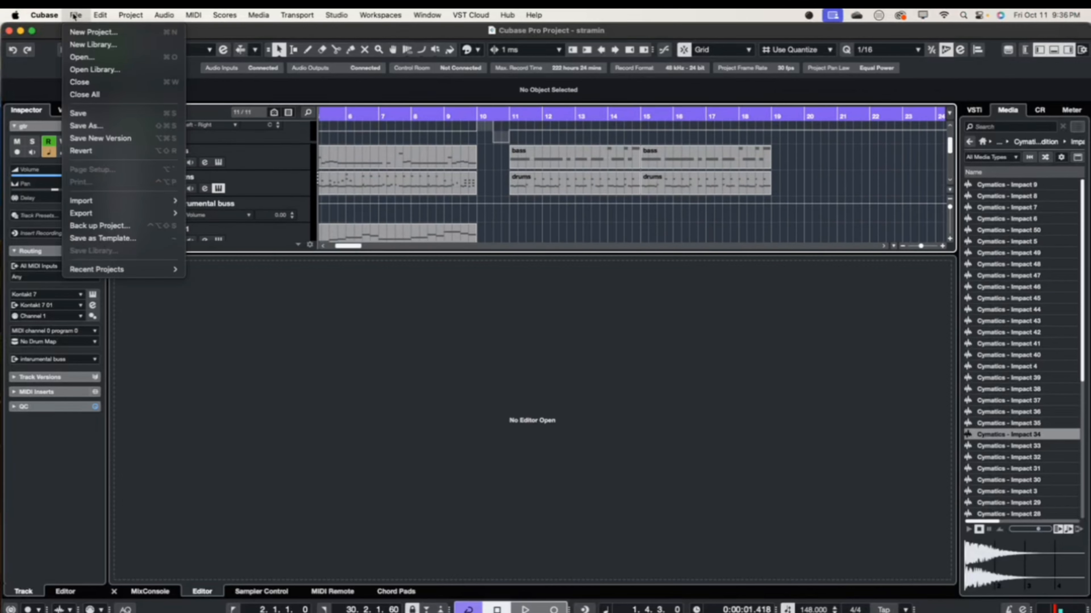
{"action": "left_click", "coordinate": [98, 113]}
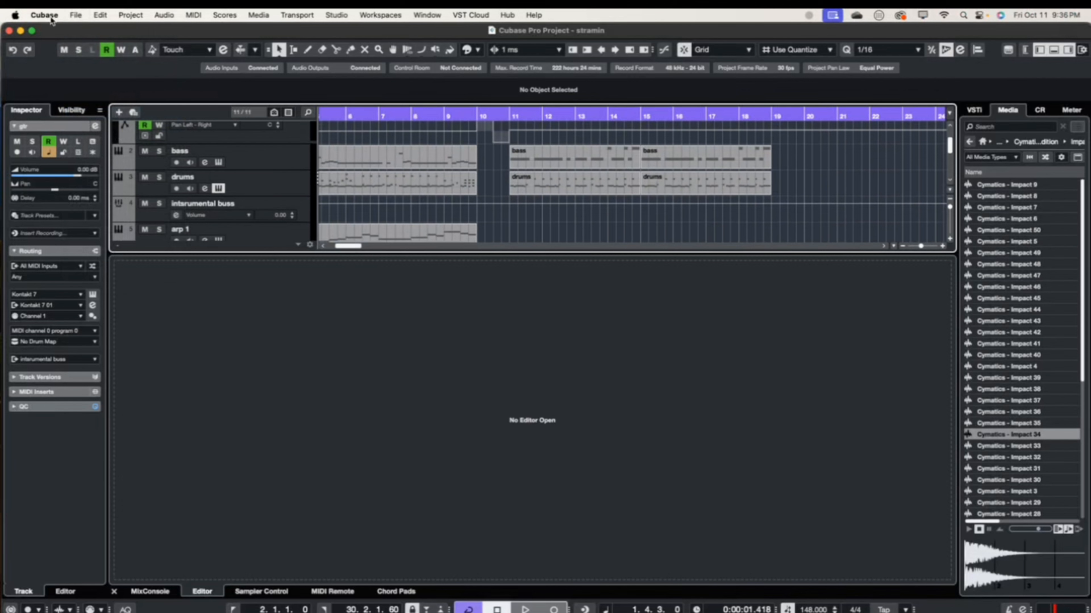
{"action": "left_click", "coordinate": [77, 15]}
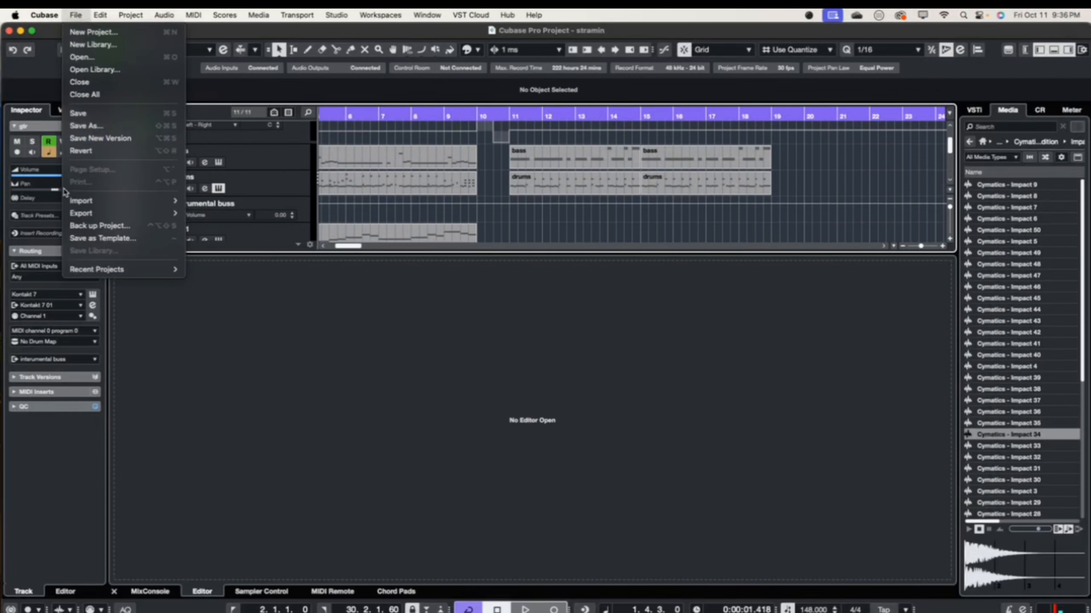
{"action": "mouse_move", "coordinate": [98, 269]}
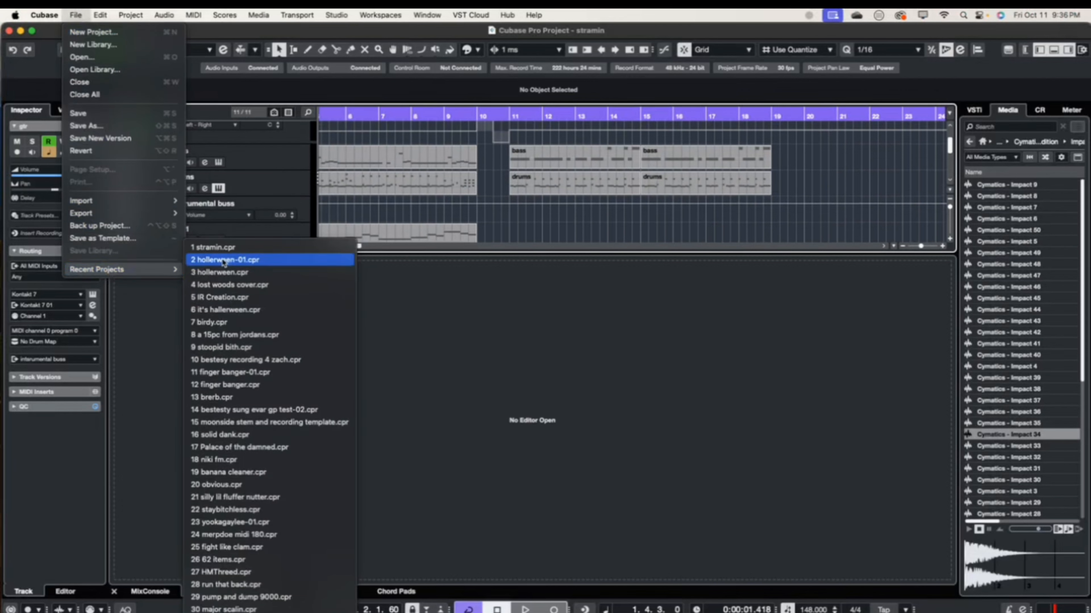
{"action": "left_click", "coordinate": [241, 261]}
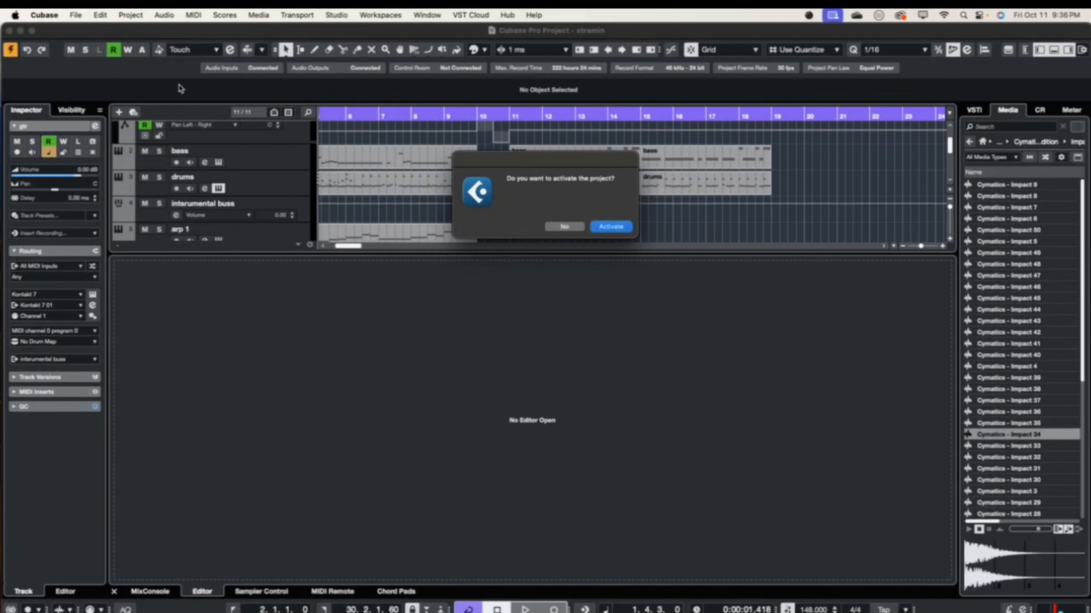
{"action": "key", "text": "Return"}
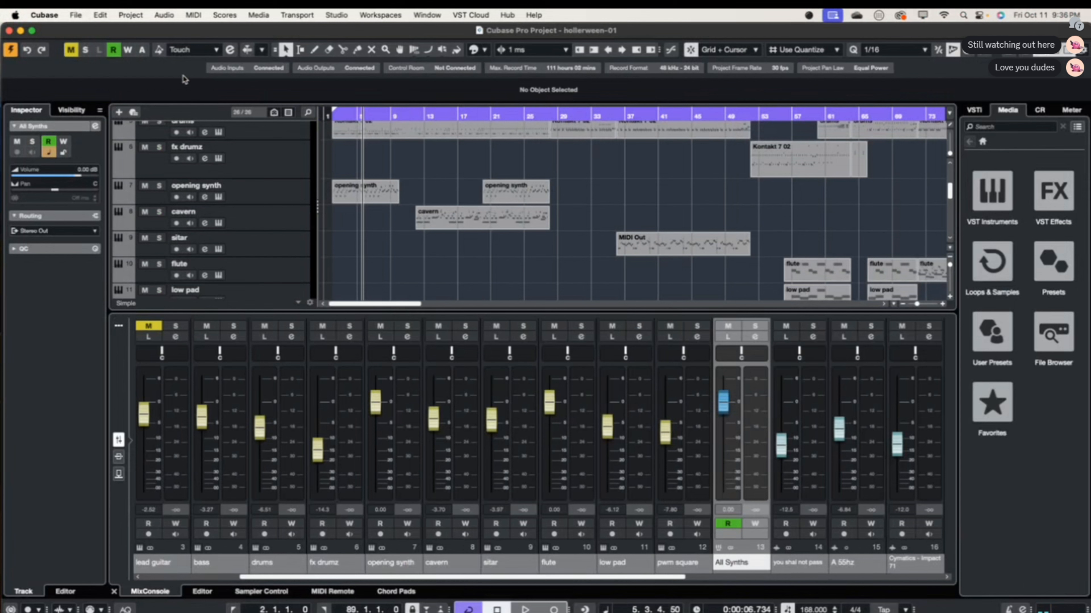
- Examine the full hollerween-01 arrangement, including its synth tracks and the placement of its impact and white noise samples
{"action": "scroll", "coordinate": [532, 194], "scroll_direction": "right", "scroll_amount": 10}
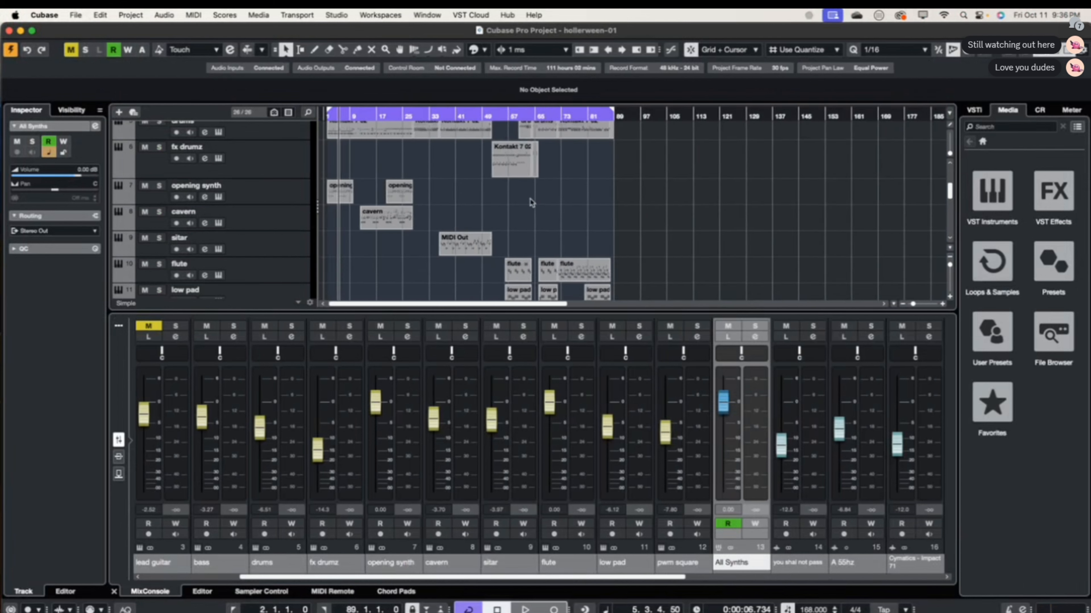
{"action": "scroll", "coordinate": [478, 208], "scroll_direction": "down", "scroll_amount": 10}
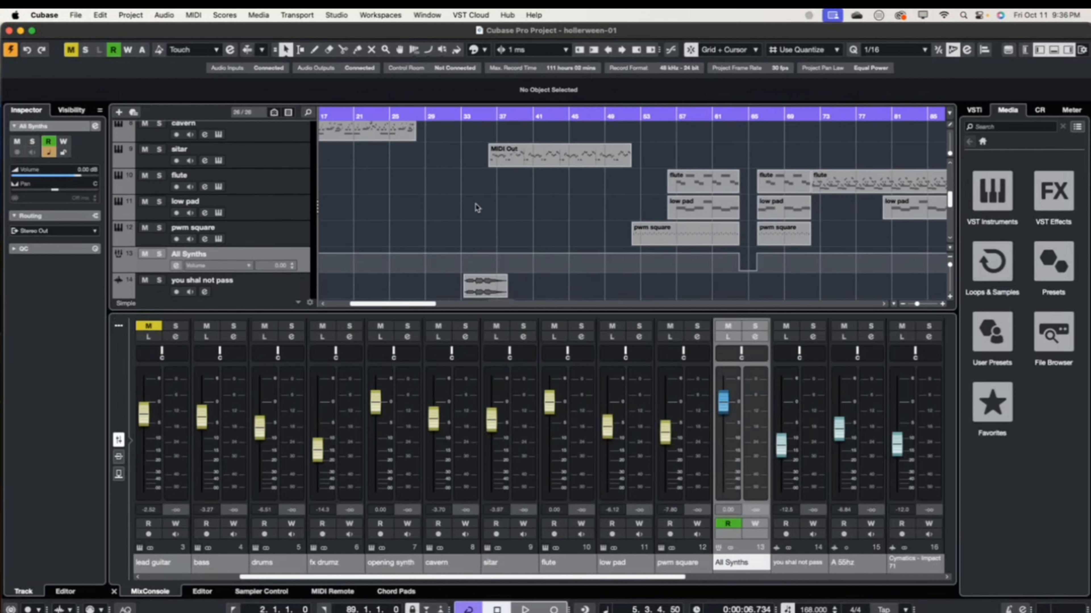
{"action": "scroll", "coordinate": [479, 207], "scroll_direction": "left", "scroll_amount": 10}
{"action": "scroll", "coordinate": [479, 206], "scroll_direction": "up", "scroll_amount": 5}
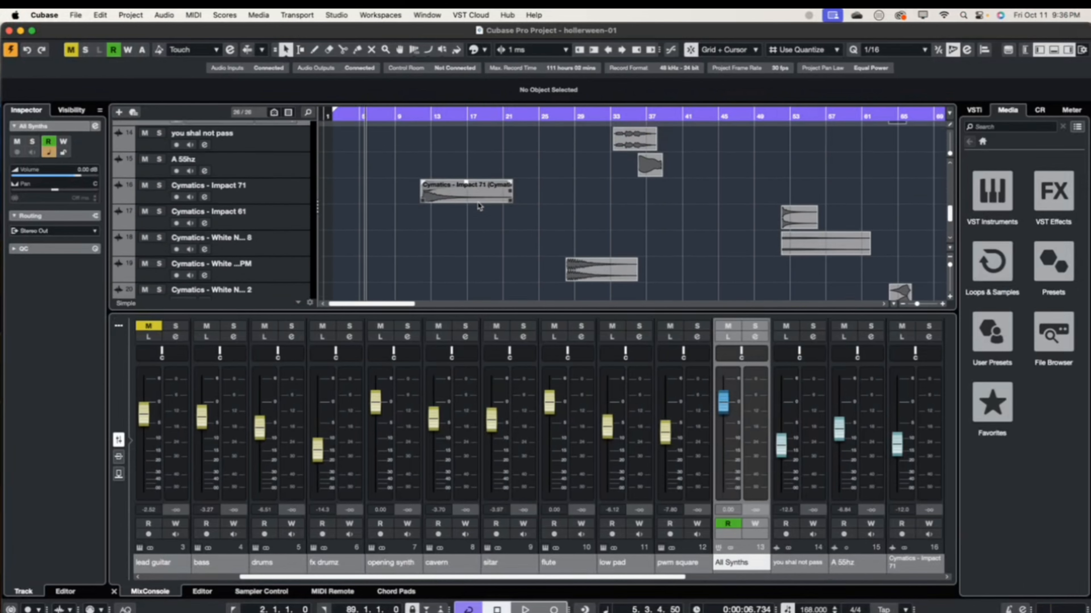
{"action": "scroll", "coordinate": [479, 206], "scroll_direction": "down", "scroll_amount": 6}
{"action": "scroll", "coordinate": [479, 206], "scroll_direction": "up", "scroll_amount": 6}
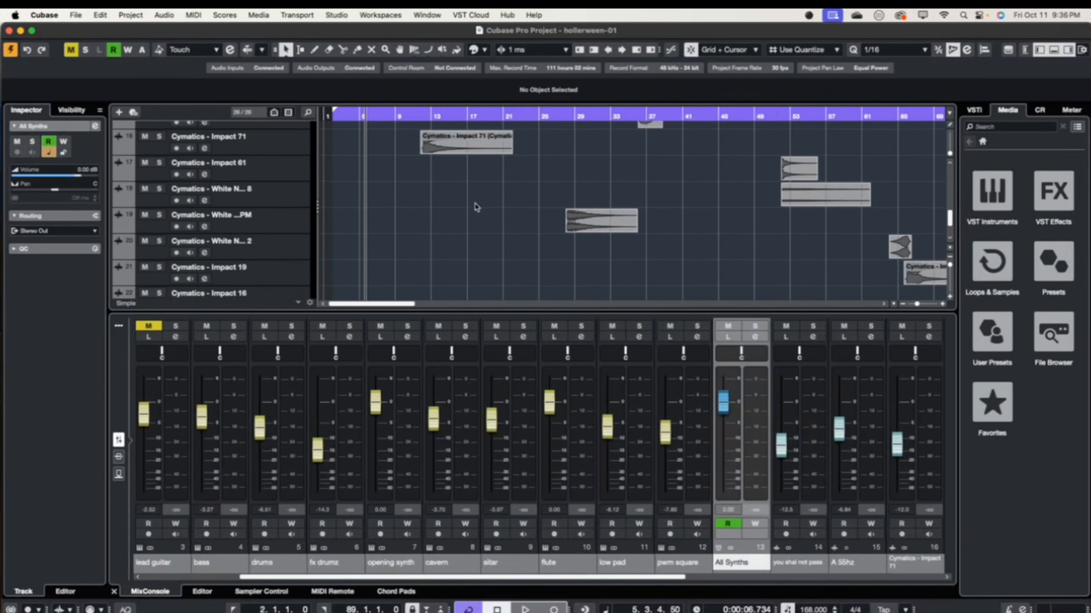
{"action": "scroll", "coordinate": [365, 206], "scroll_direction": "down", "scroll_amount": 3}
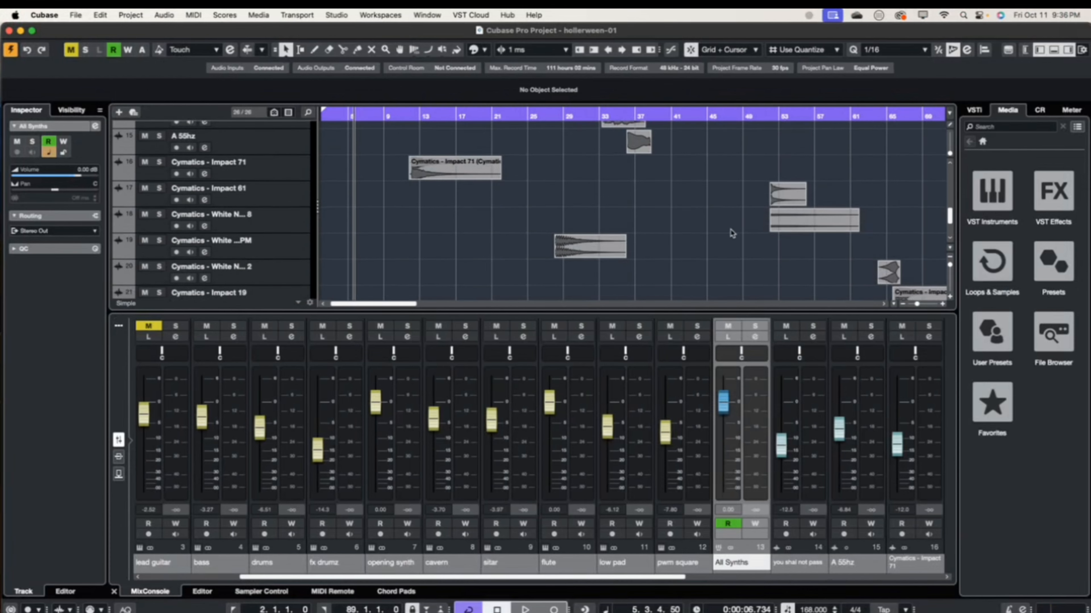
{"action": "scroll", "coordinate": [732, 233], "scroll_direction": "down", "scroll_amount": 3}
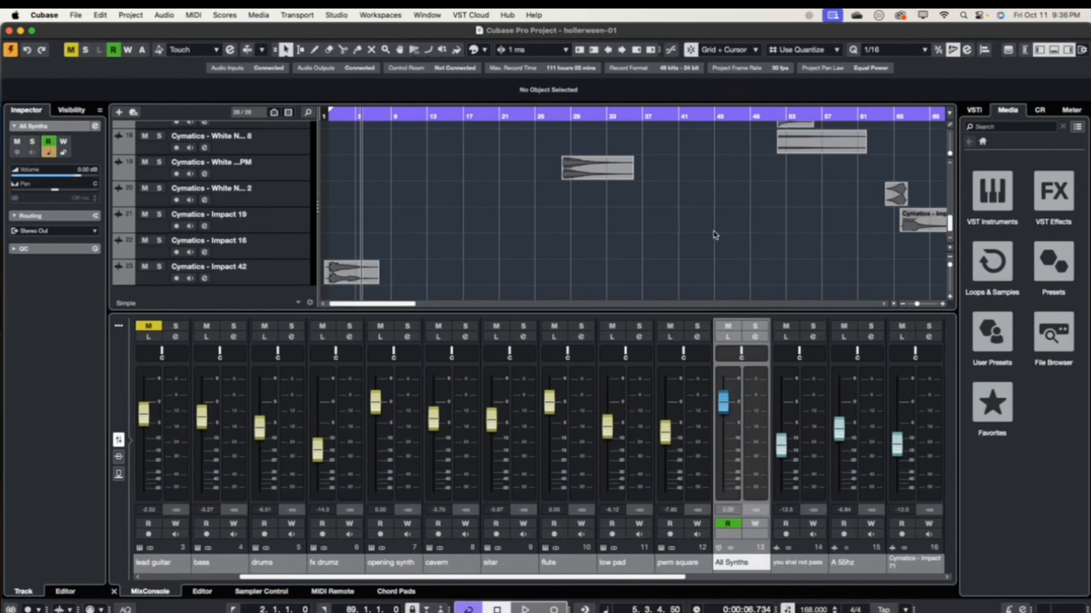
{"action": "scroll", "coordinate": [715, 235], "scroll_direction": "up", "scroll_amount": 19}
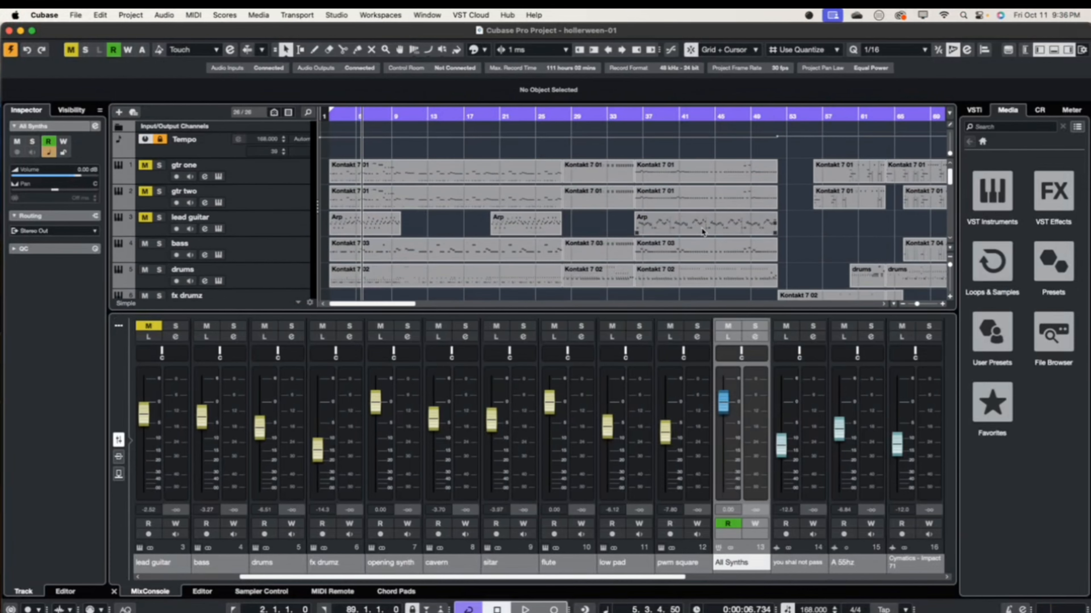
- Select the gtr one track and the gtr two track in turn to compare their channel settings
{"action": "left_click", "coordinate": [265, 177]}
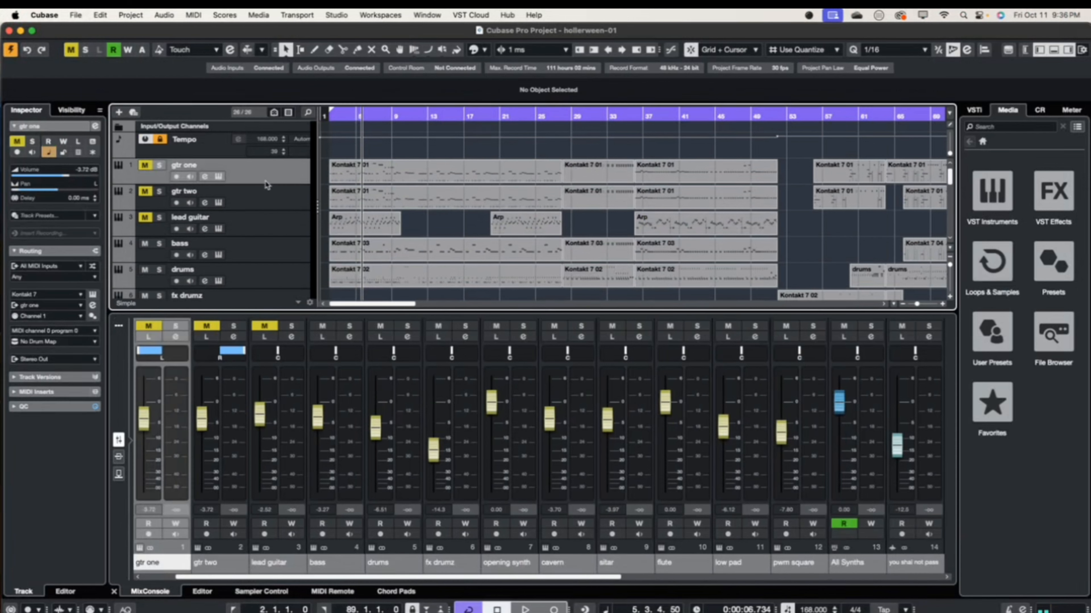
{"action": "left_click", "coordinate": [262, 192]}
{"action": "left_click", "coordinate": [298, 182]}
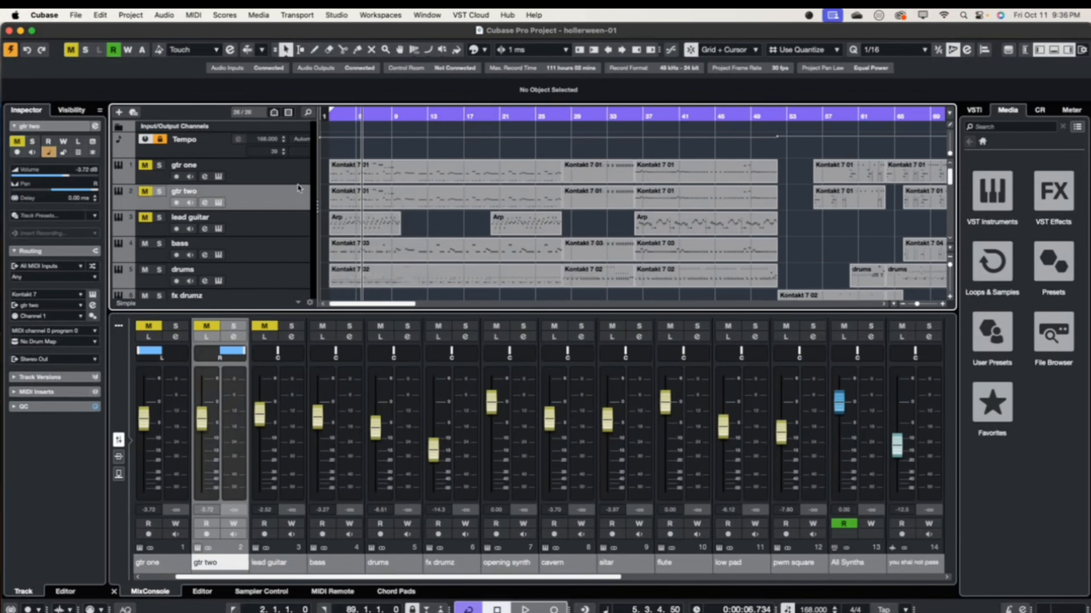
- Compare the channel settings of the gtr one, gtr two and lead guitar tracks by selecting each in turn
{"action": "left_click", "coordinate": [301, 179]}
{"action": "left_click", "coordinate": [295, 195]}
{"action": "left_click", "coordinate": [311, 169]}
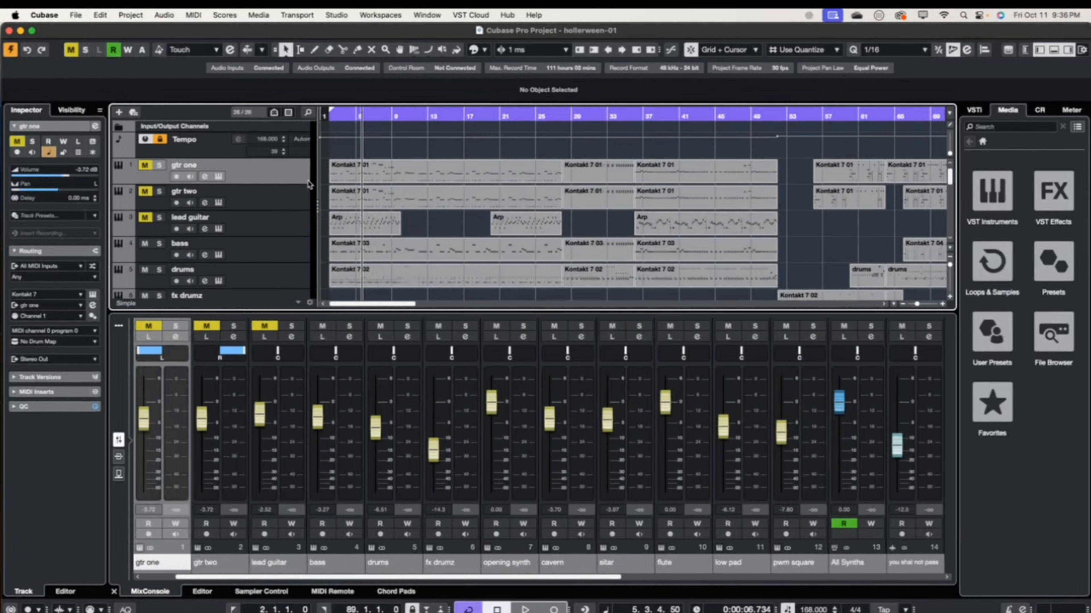
{"action": "left_click", "coordinate": [295, 193]}
{"action": "scroll", "coordinate": [291, 221], "scroll_direction": "down", "scroll_amount": 1}
{"action": "left_click", "coordinate": [292, 220]}
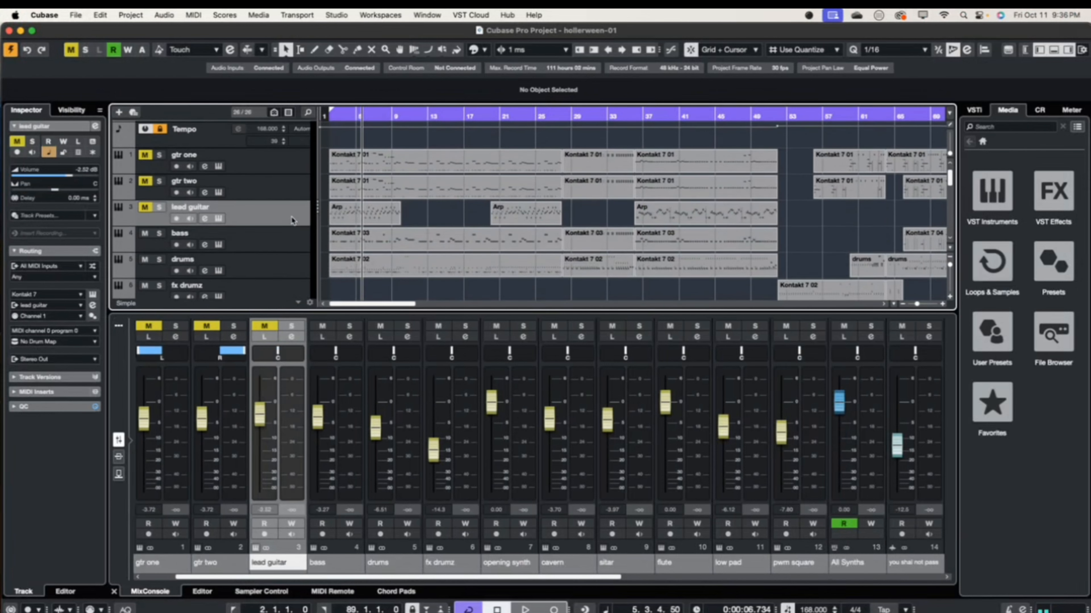
- Unmute the lead guitar, gtr two and gtr one tracks
{"action": "left_click", "coordinate": [144, 207]}
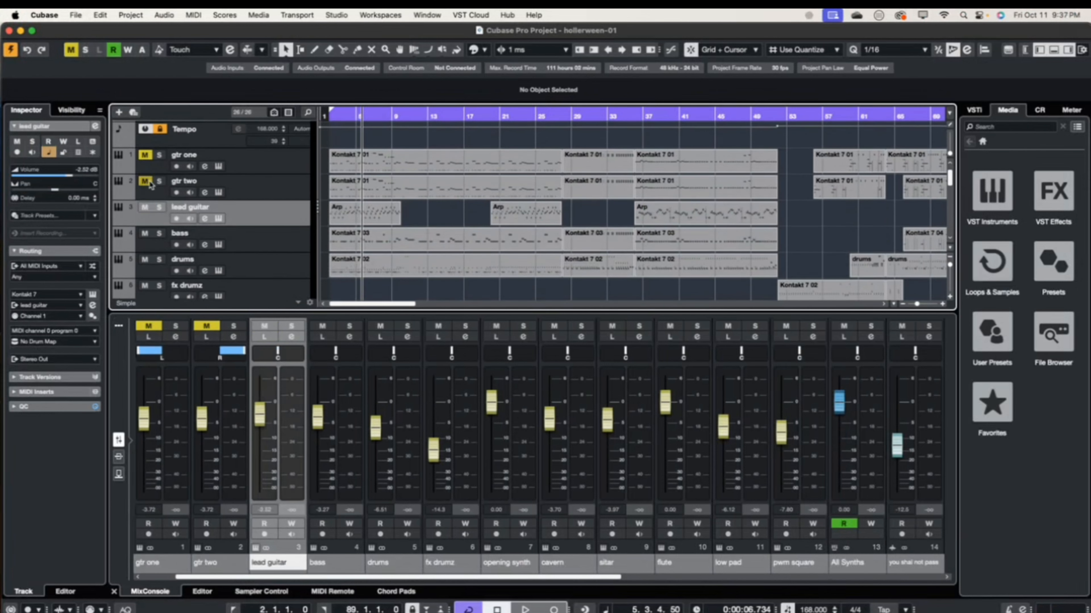
{"action": "left_click", "coordinate": [145, 181]}
{"action": "left_click", "coordinate": [145, 155]}
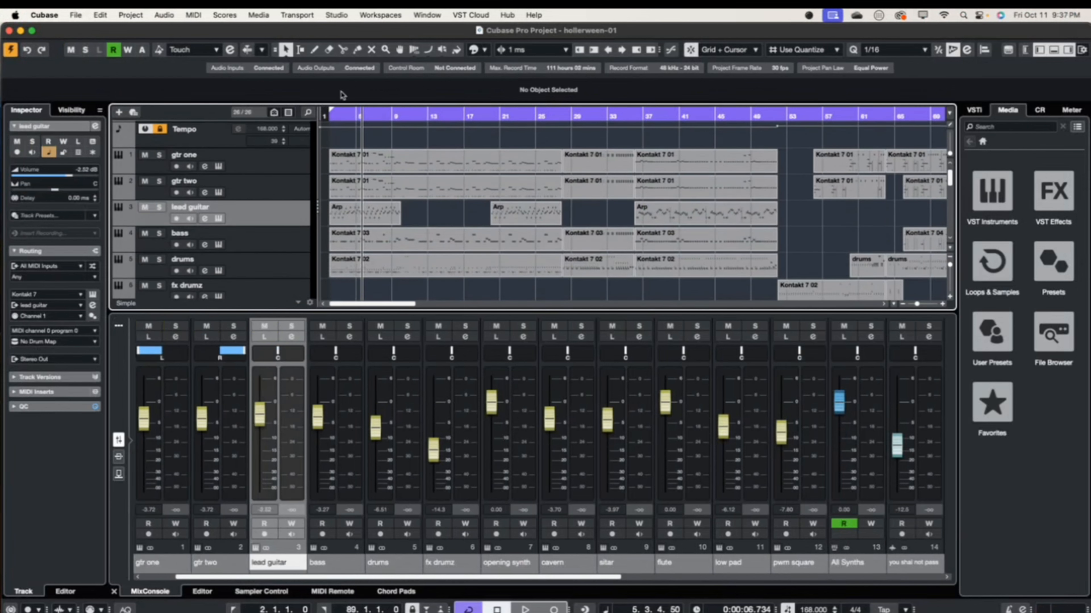
- Play the full arrangement from bar 2, select the lead guitar's Arp event at bar 36 during playback, and stop
{"action": "left_click", "coordinate": [330, 115]}
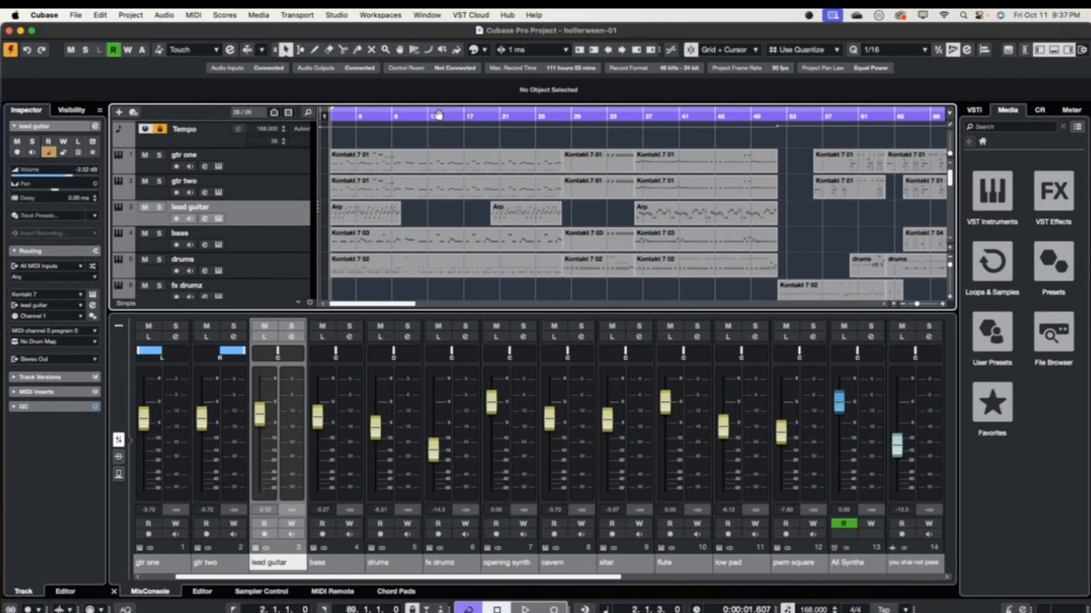
{"action": "key", "text": "space"}
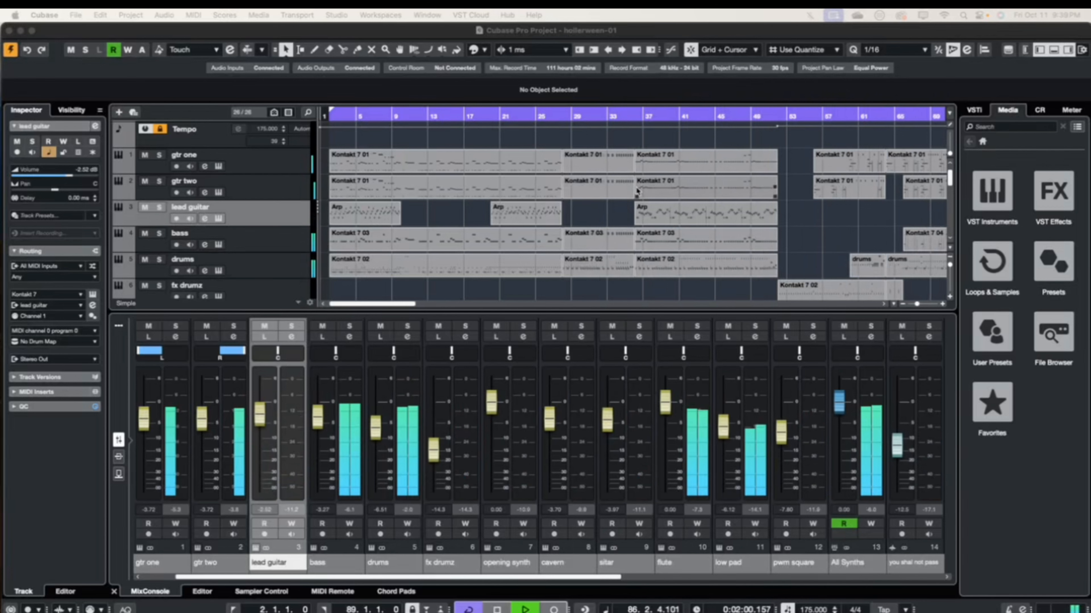
{"action": "scroll", "coordinate": [637, 192], "scroll_direction": "up", "scroll_amount": 1}
{"action": "scroll", "coordinate": [685, 214], "scroll_direction": "right", "scroll_amount": 1}
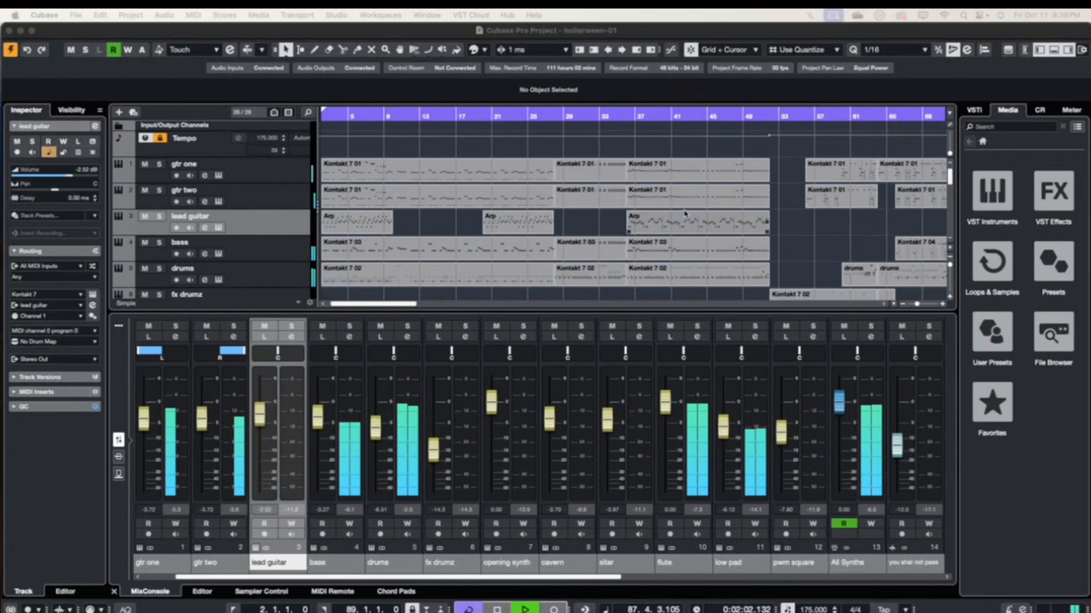
{"action": "left_click", "coordinate": [686, 214]}
{"action": "scroll", "coordinate": [685, 215], "scroll_direction": "down", "scroll_amount": 5}
{"action": "key", "text": "space"}
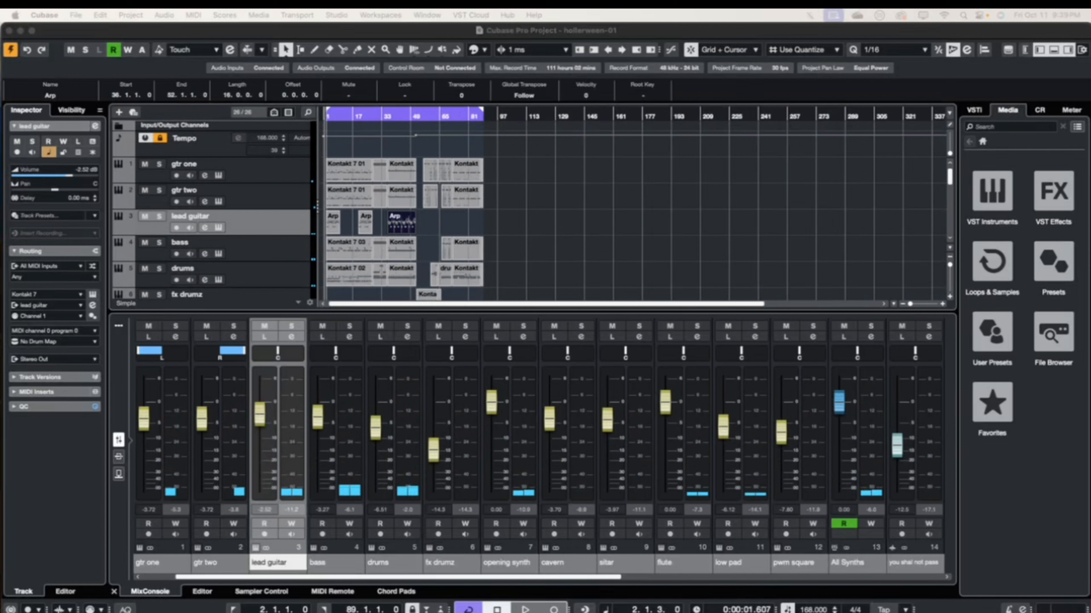
- Examine the arrangement's drum, synth, vocal sample, impact and white noise tracks and how their events are placed
{"action": "scroll", "coordinate": [456, 224], "scroll_direction": "down", "scroll_amount": 6}
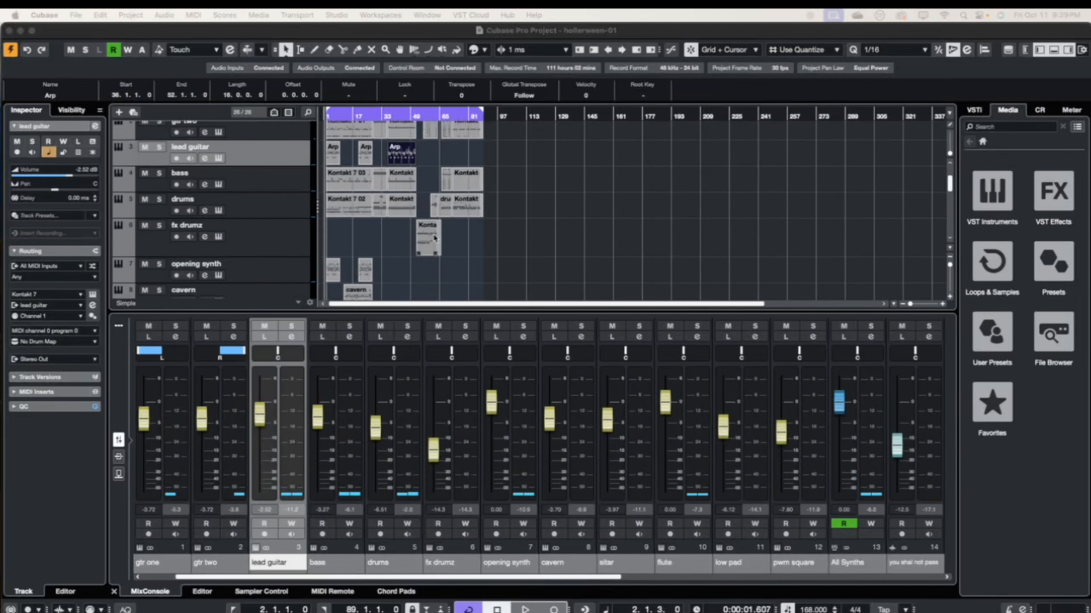
{"action": "left_click", "coordinate": [453, 212]}
{"action": "scroll", "coordinate": [451, 207], "scroll_direction": "down", "scroll_amount": 3}
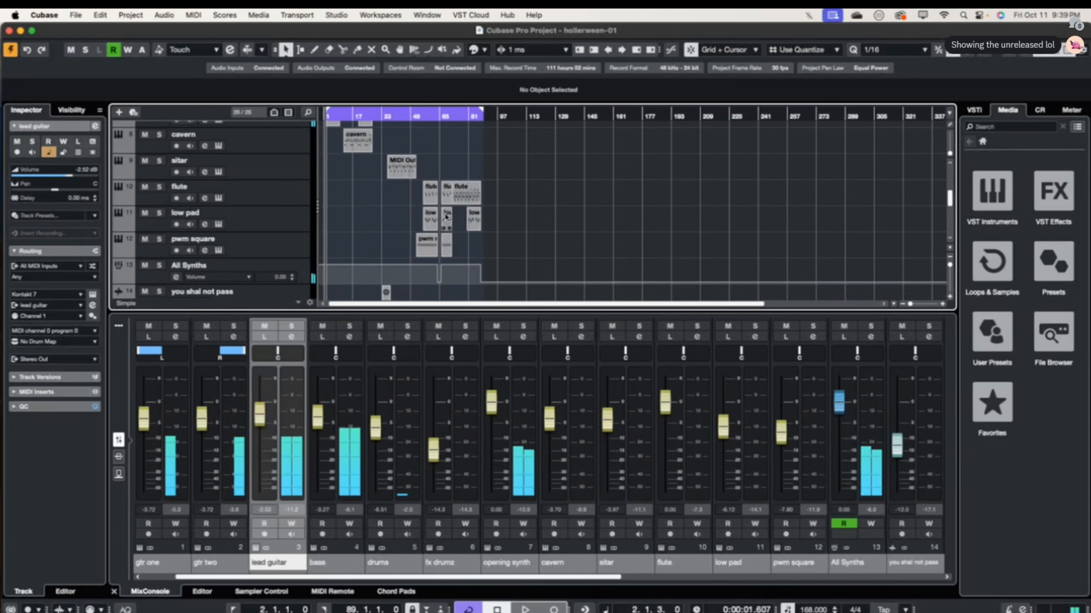
{"action": "scroll", "coordinate": [448, 204], "scroll_direction": "up", "scroll_amount": 6}
{"action": "scroll", "coordinate": [442, 217], "scroll_direction": "down", "scroll_amount": 10}
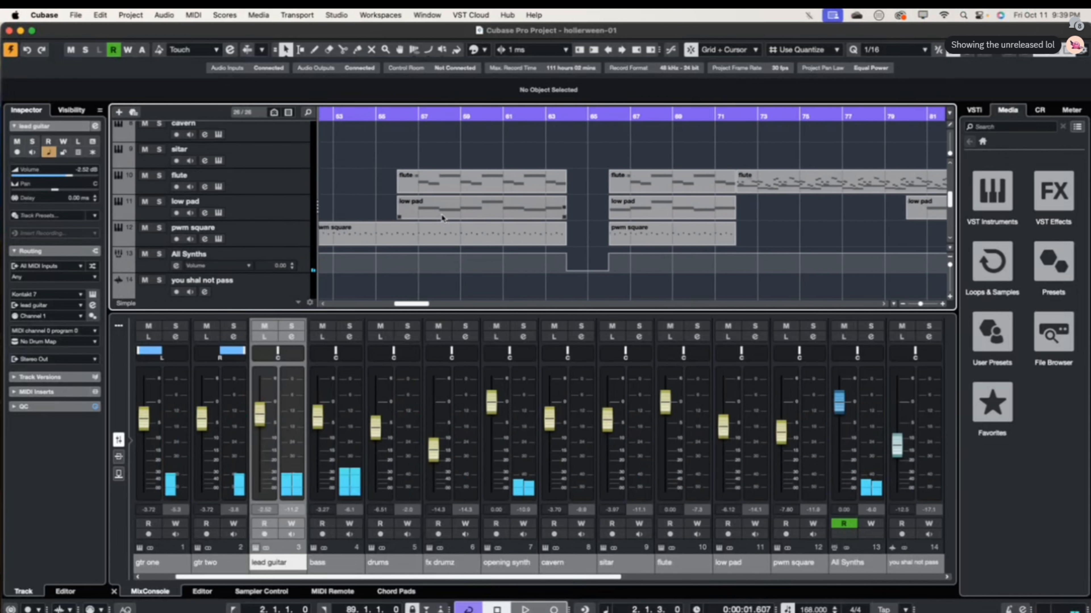
{"action": "scroll", "coordinate": [443, 219], "scroll_direction": "left", "scroll_amount": 5}
{"action": "scroll", "coordinate": [471, 233], "scroll_direction": "down", "scroll_amount": 4}
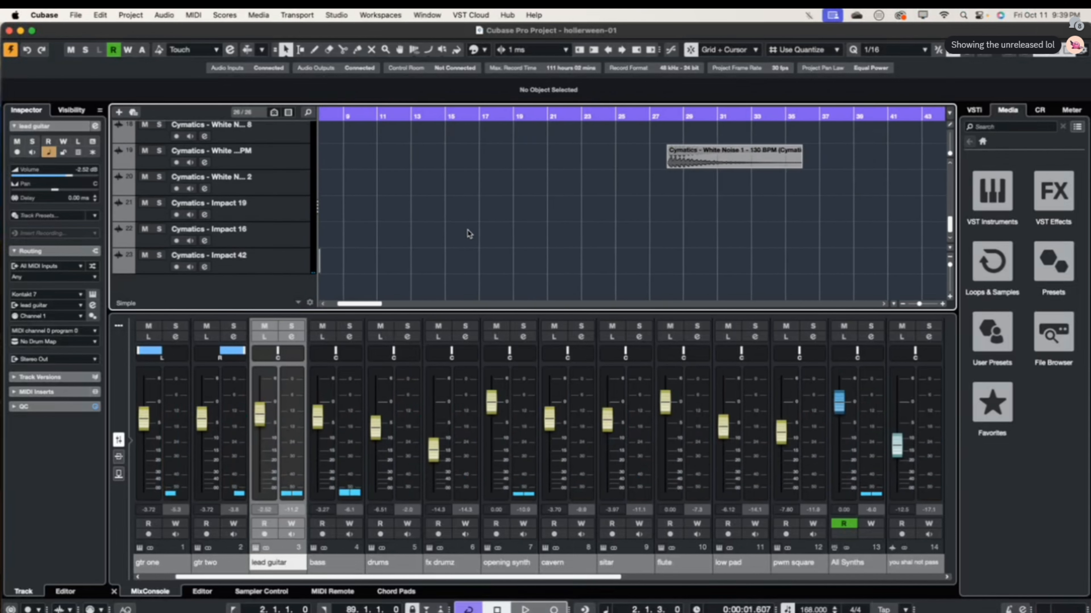
{"action": "scroll", "coordinate": [472, 236], "scroll_direction": "up", "scroll_amount": 4}
{"action": "scroll", "coordinate": [471, 238], "scroll_direction": "up", "scroll_amount": 10}
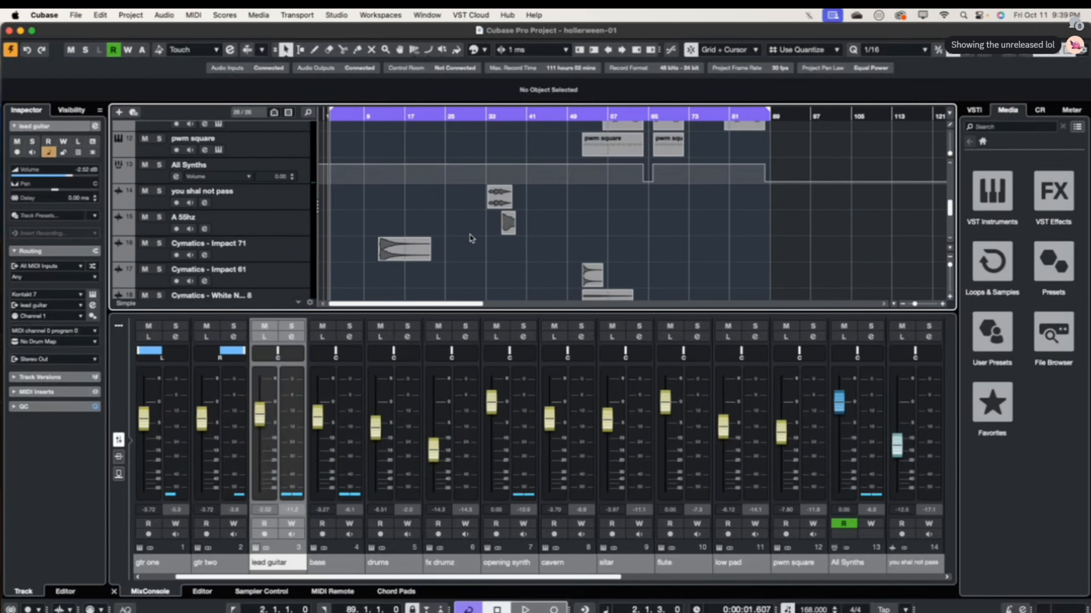
{"action": "scroll", "coordinate": [471, 238], "scroll_direction": "down", "scroll_amount": 7}
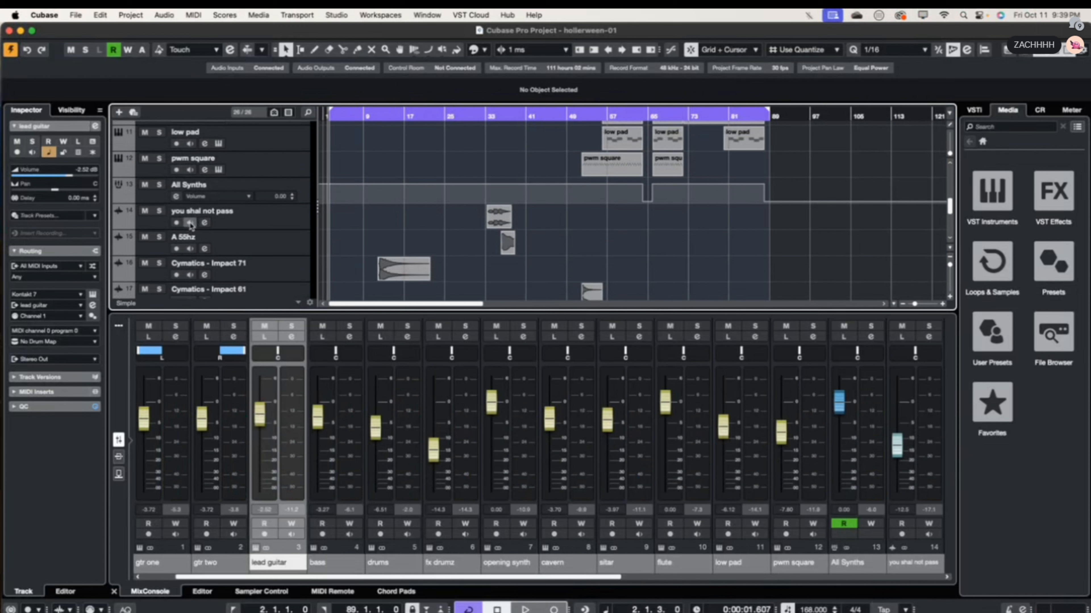
{"action": "scroll", "coordinate": [204, 235], "scroll_direction": "down", "scroll_amount": 2}
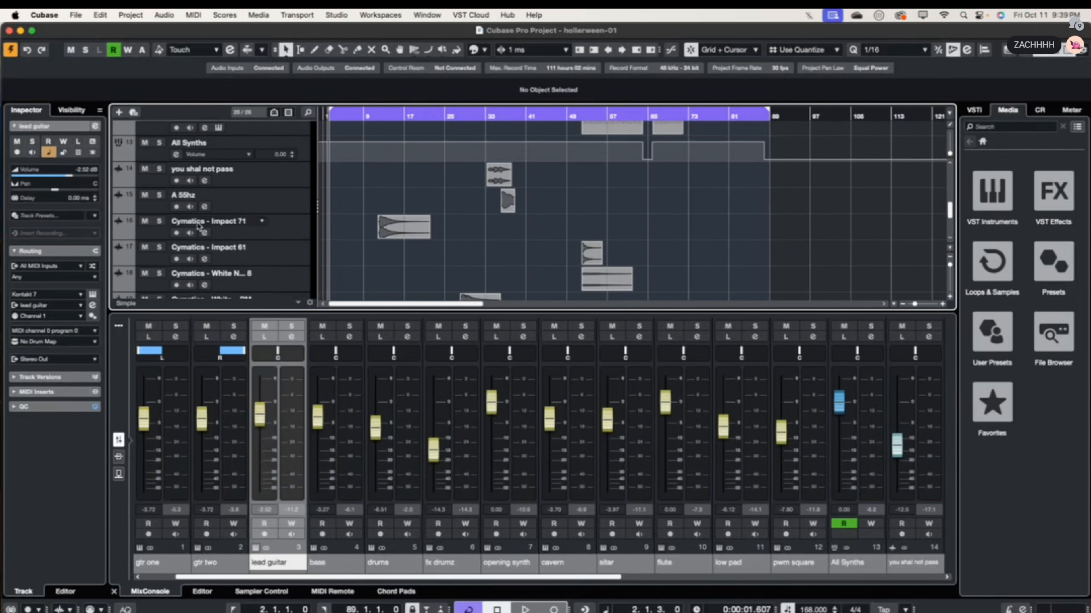
- Solo all the Cymatics impact and white noise tracks, from Impact 71 to Impact 42
{"action": "left_click", "coordinate": [159, 222]}
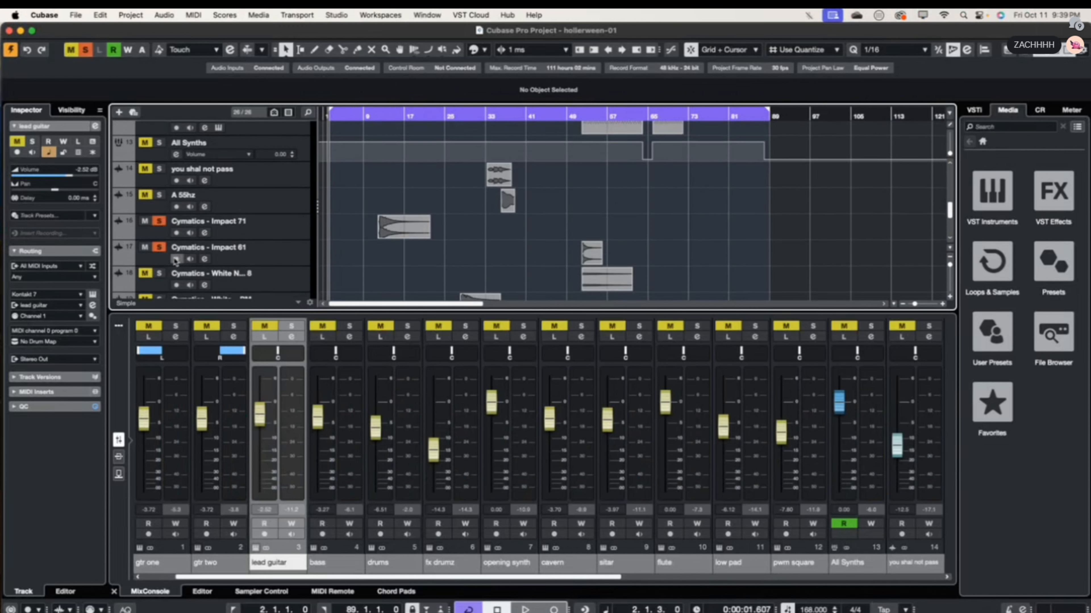
{"action": "scroll", "coordinate": [175, 260], "scroll_direction": "down", "scroll_amount": 2}
{"action": "left_click", "coordinate": [163, 232]}
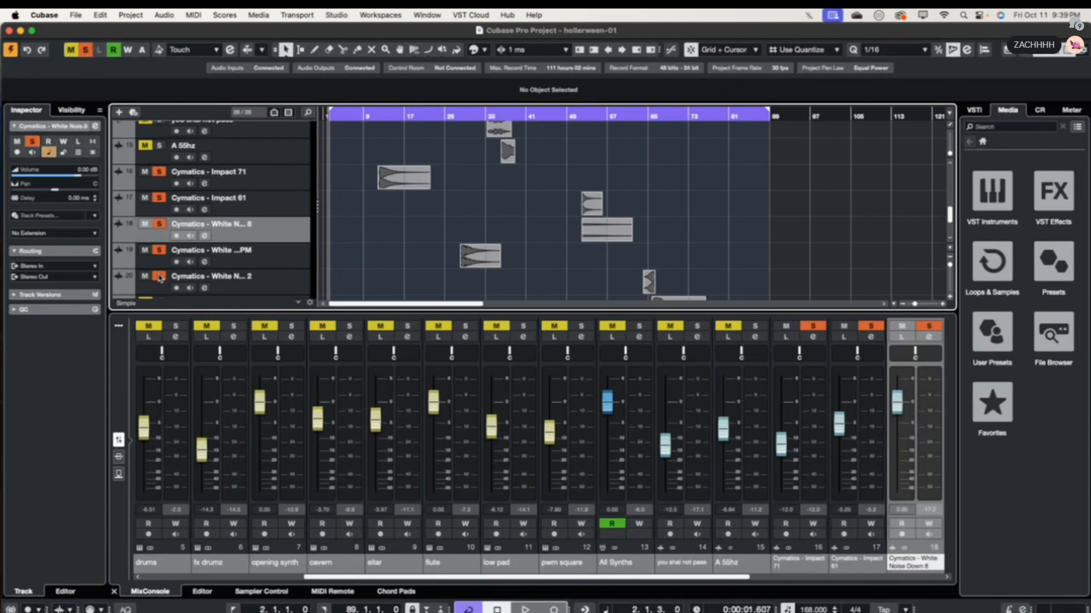
{"action": "scroll", "coordinate": [162, 275], "scroll_direction": "down", "scroll_amount": 2}
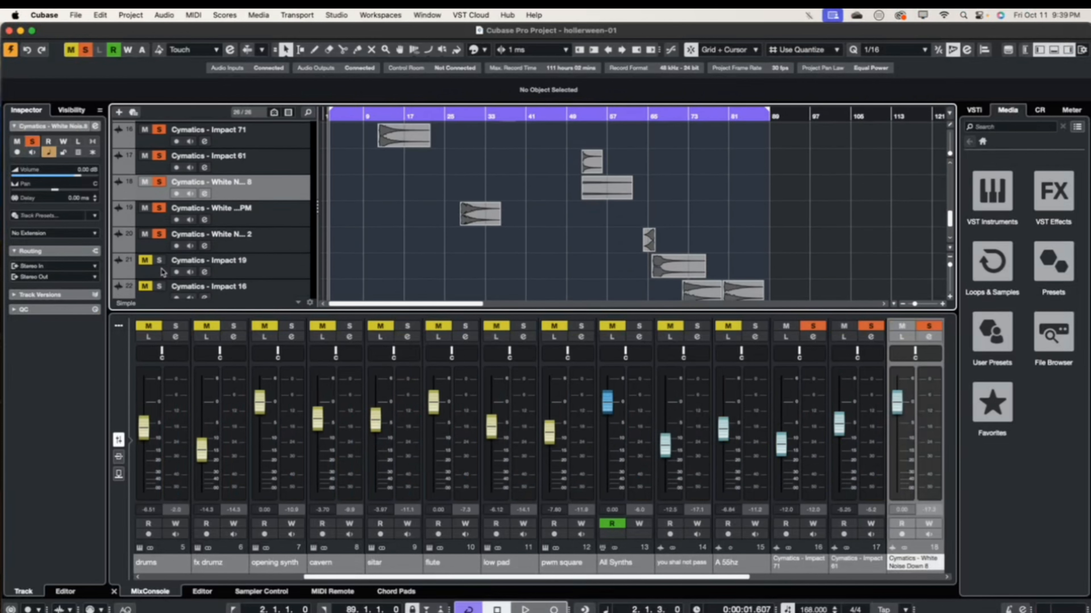
{"action": "left_click", "coordinate": [160, 262]}
{"action": "scroll", "coordinate": [161, 258], "scroll_direction": "down", "scroll_amount": 2}
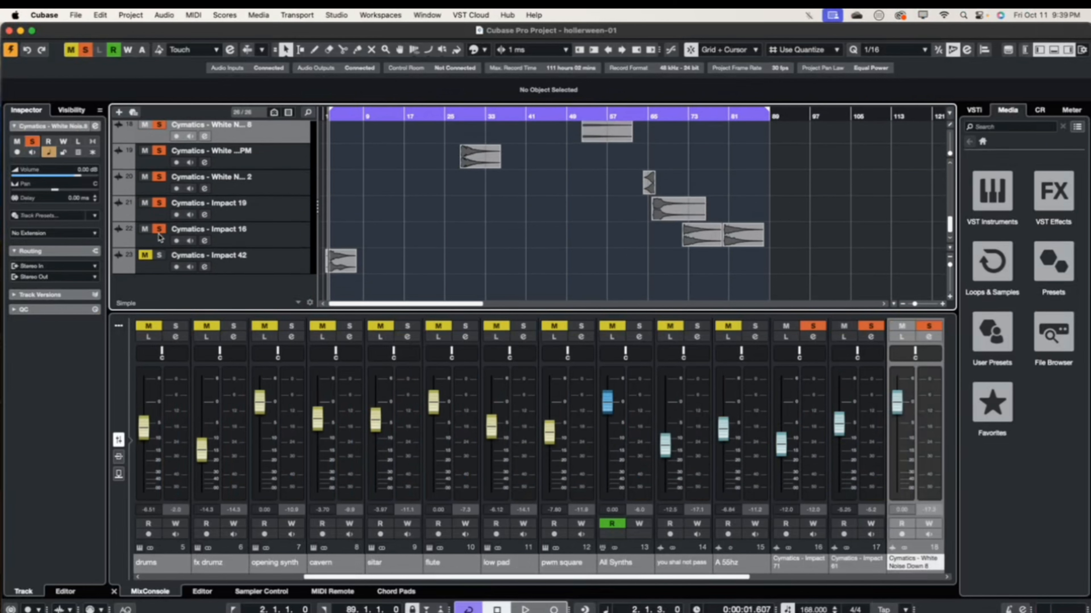
- Audition the soloed Cymatics - Impact 42 sample at the song's start, playing from bar 2
{"action": "scroll", "coordinate": [388, 198], "scroll_direction": "up", "scroll_amount": 6}
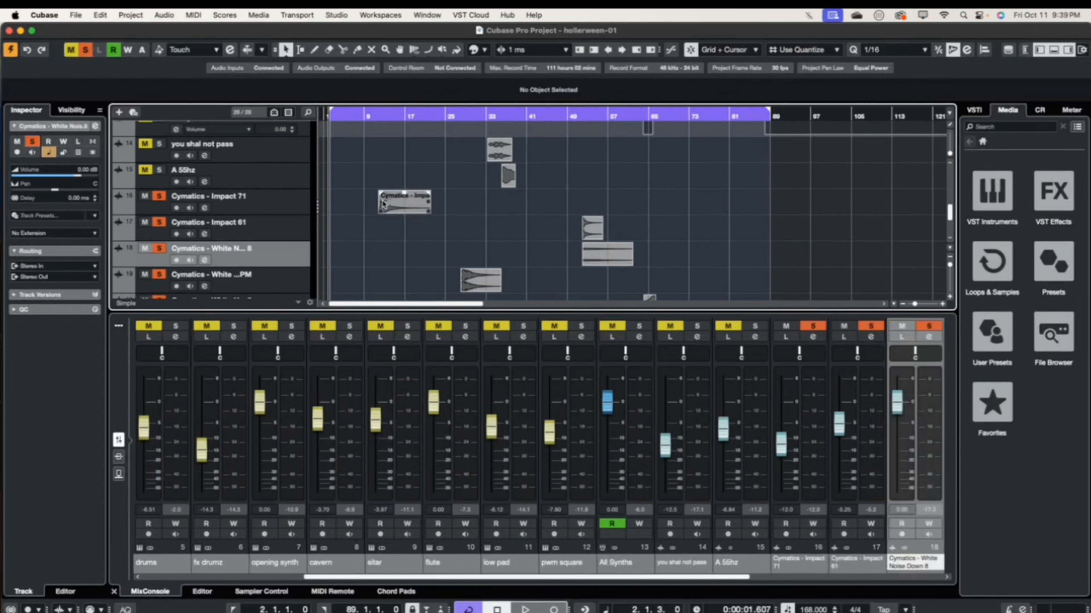
{"action": "scroll", "coordinate": [384, 204], "scroll_direction": "up", "scroll_amount": 5}
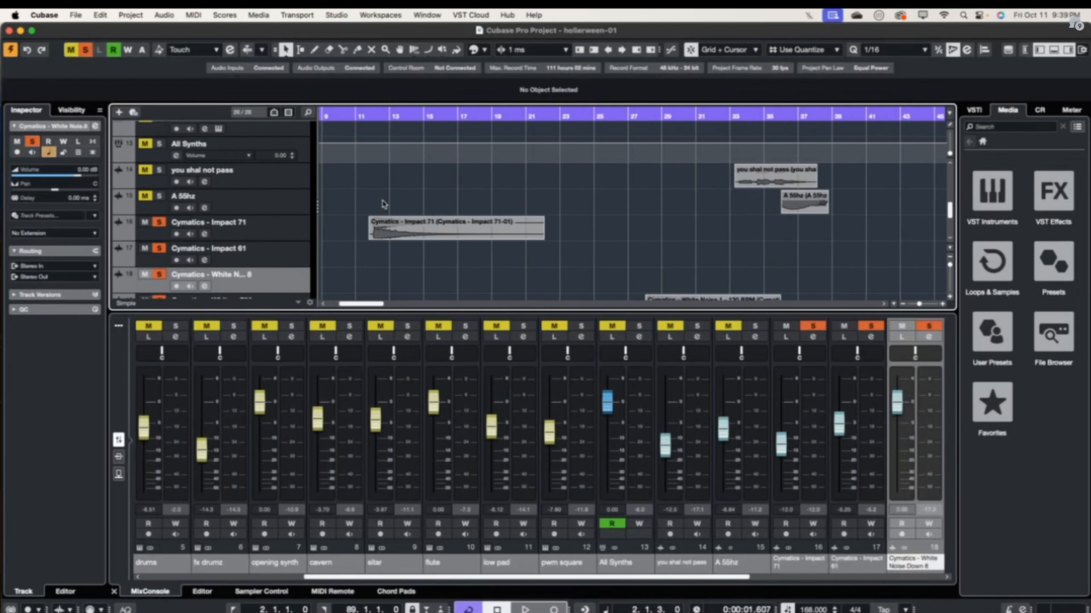
{"action": "scroll", "coordinate": [383, 204], "scroll_direction": "left", "scroll_amount": 4}
{"action": "scroll", "coordinate": [382, 202], "scroll_direction": "down", "scroll_amount": 5}
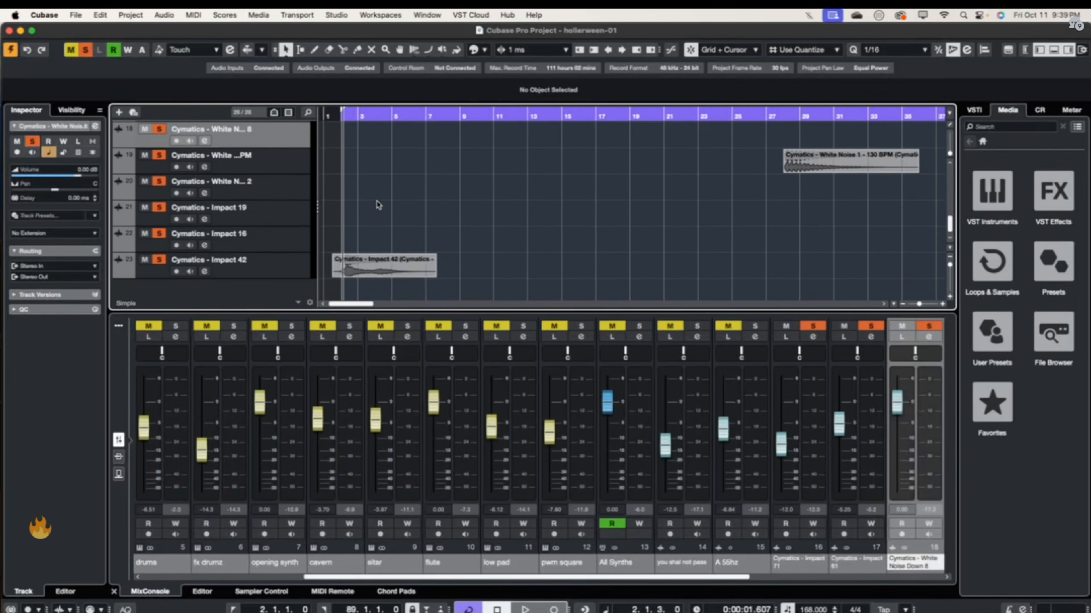
{"action": "key", "text": "space"}
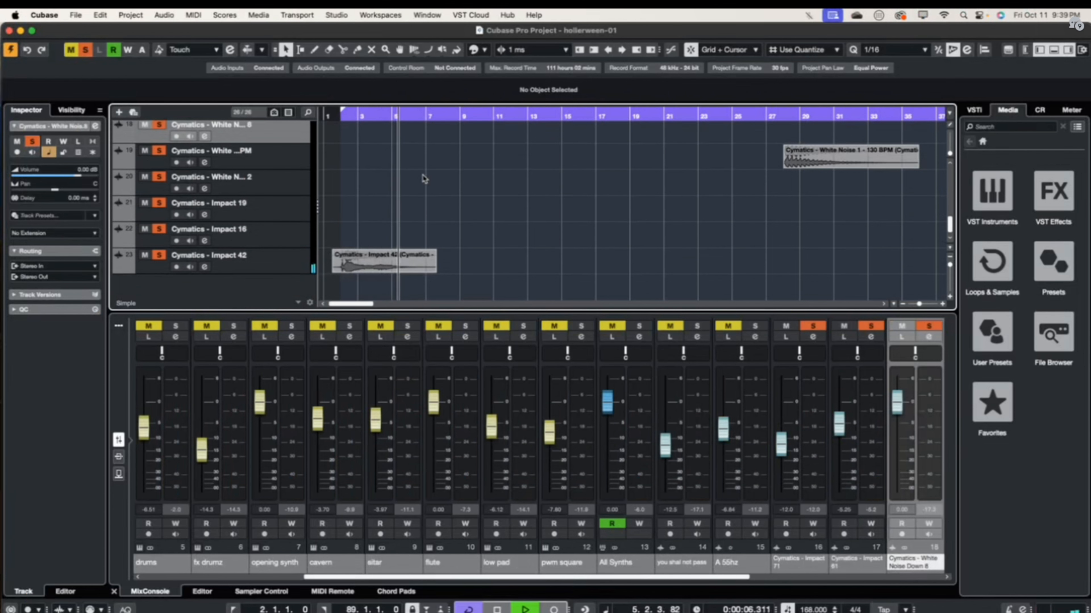
{"action": "key", "text": "space"}
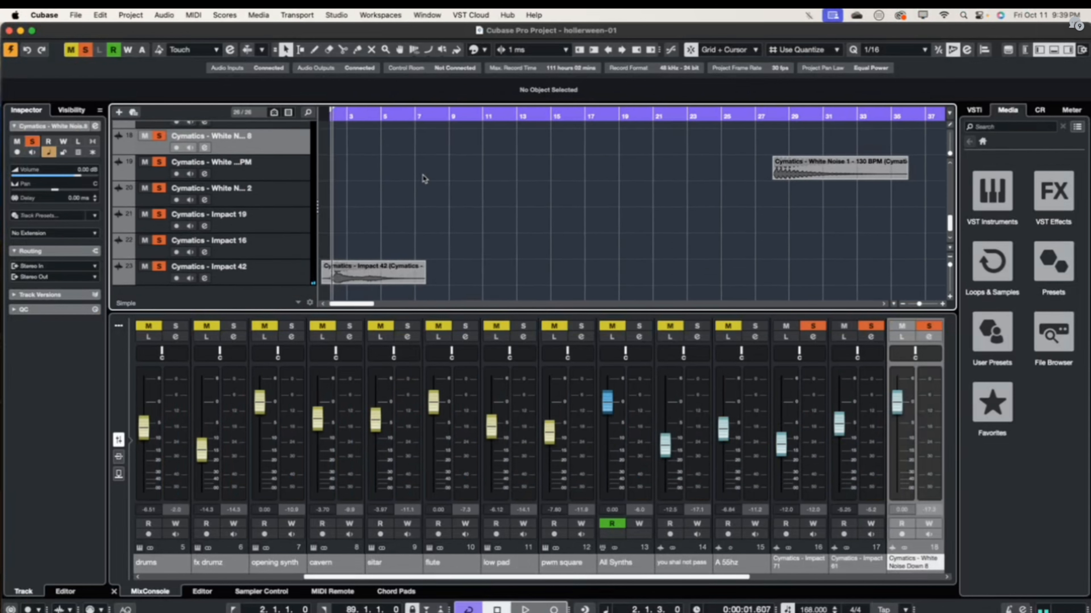
- Audition the soloed Cymatics - Impact 71 sample, playing from the end of bar 11 where the cavern part enters
{"action": "scroll", "coordinate": [424, 179], "scroll_direction": "up", "scroll_amount": 5}
{"action": "scroll", "coordinate": [425, 178], "scroll_direction": "right", "scroll_amount": 4}
{"action": "scroll", "coordinate": [424, 178], "scroll_direction": "down", "scroll_amount": 2}
{"action": "scroll", "coordinate": [424, 175], "scroll_direction": "up", "scroll_amount": 8}
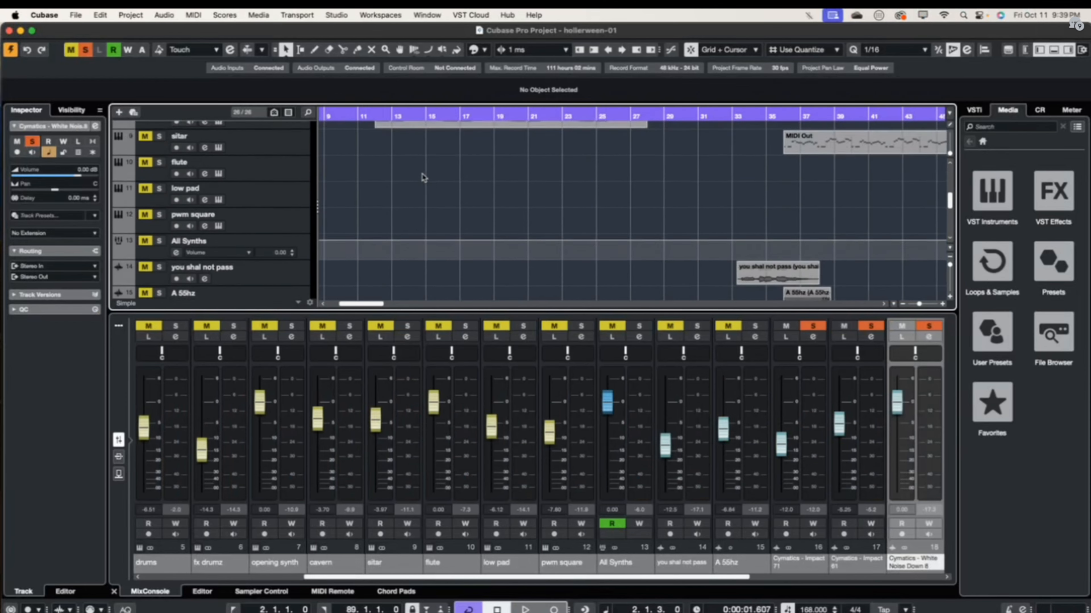
{"action": "scroll", "coordinate": [346, 114], "scroll_direction": "down", "scroll_amount": 1}
{"action": "scroll", "coordinate": [345, 114], "scroll_direction": "left", "scroll_amount": 1}
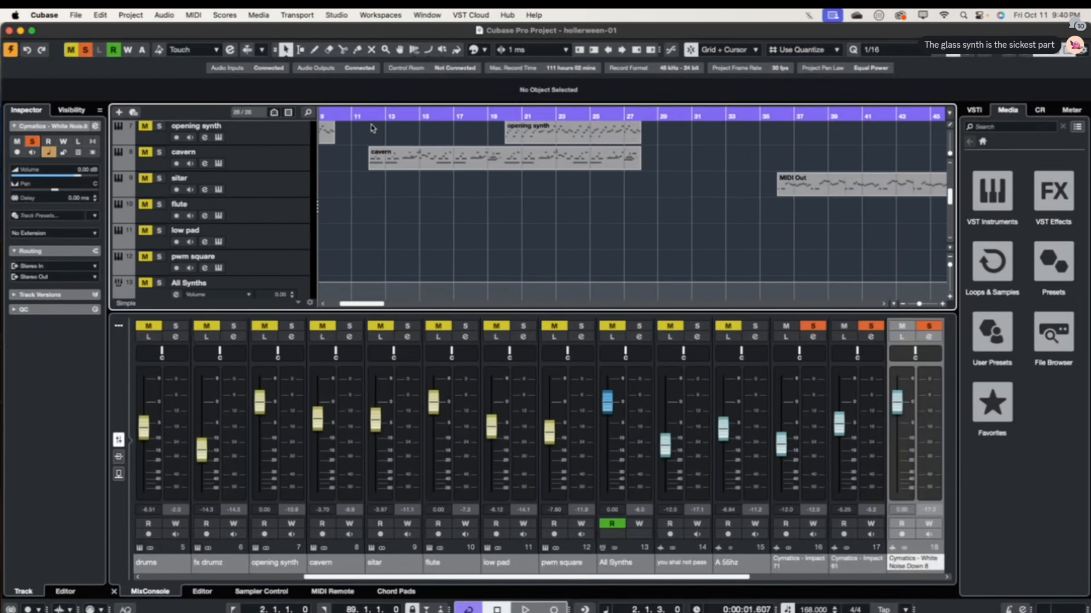
{"action": "left_click", "coordinate": [363, 115]}
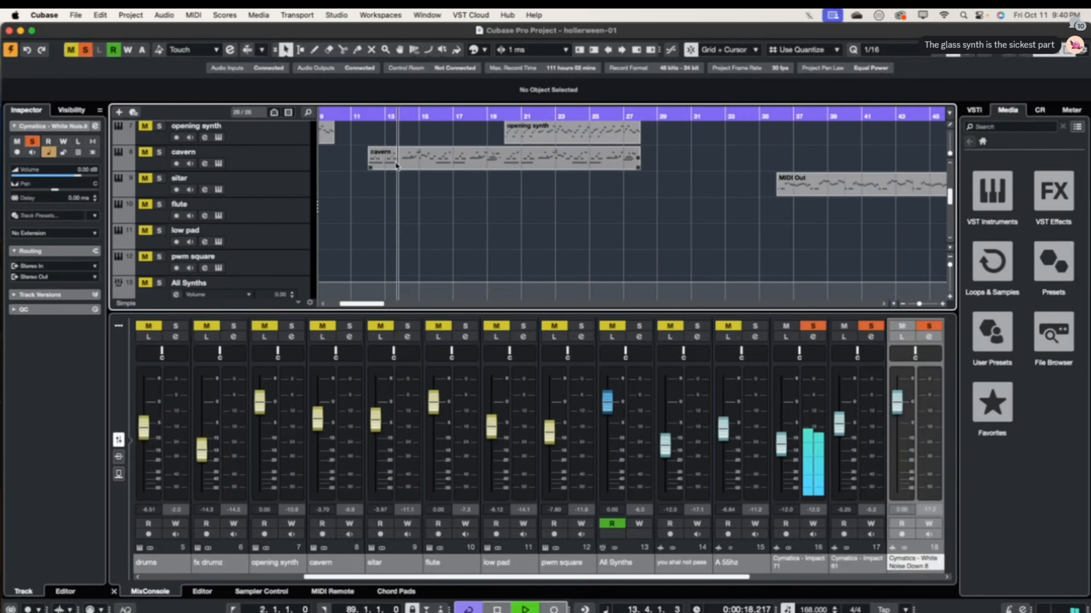
{"action": "scroll", "coordinate": [438, 188], "scroll_direction": "right", "scroll_amount": 3}
{"action": "scroll", "coordinate": [438, 188], "scroll_direction": "down", "scroll_amount": 6}
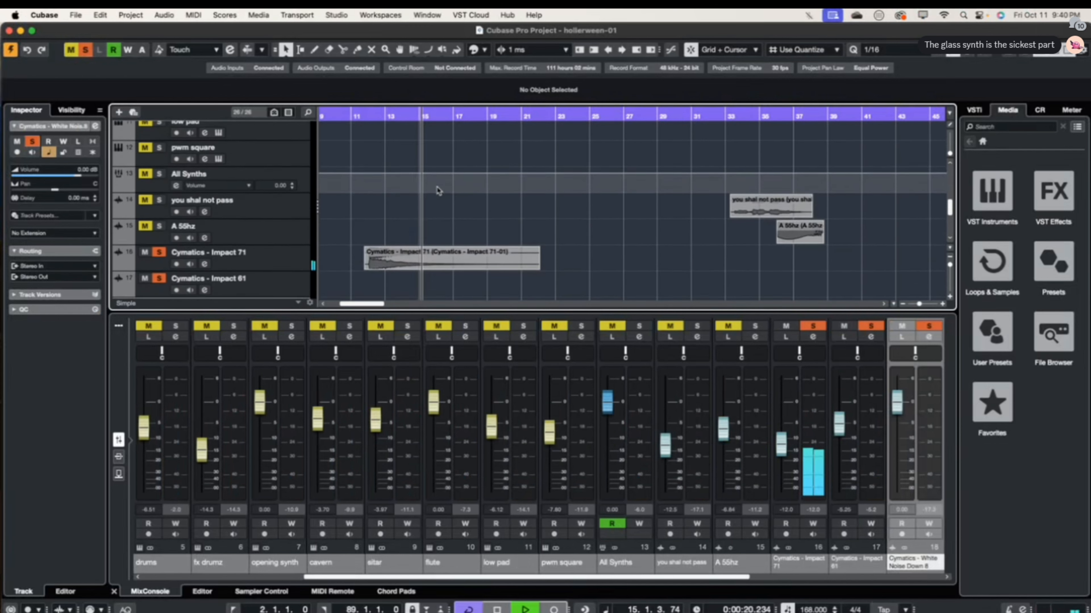
{"action": "scroll", "coordinate": [419, 190], "scroll_direction": "down", "scroll_amount": 1}
{"action": "scroll", "coordinate": [420, 190], "scroll_direction": "right", "scroll_amount": 1}
{"action": "key", "text": "space"}
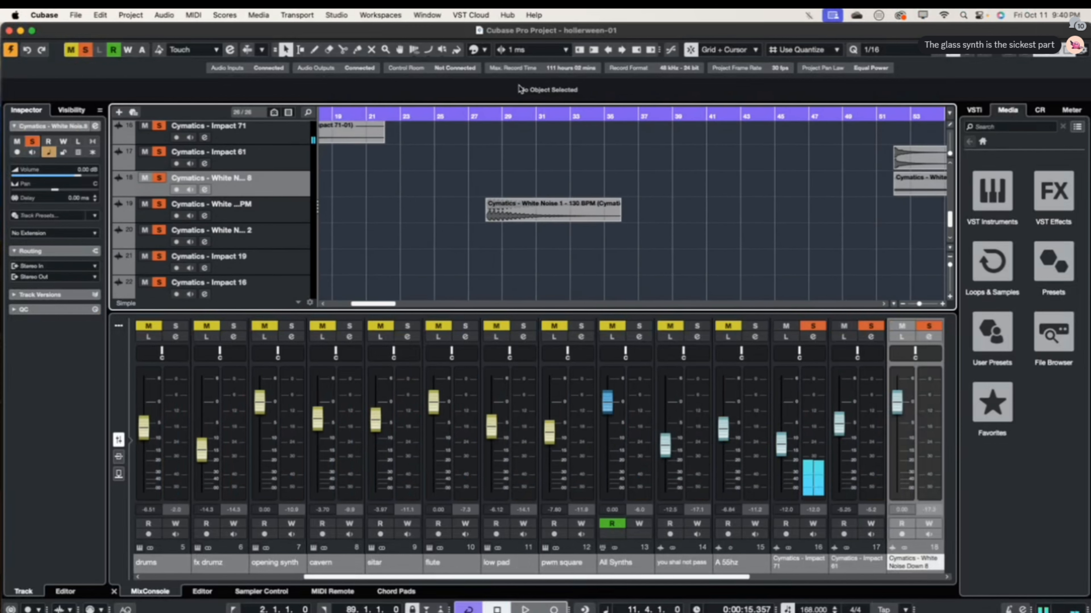
- Audition the soloed Cymatics - White Noise 1 sample, playing from bar 27
{"action": "left_click", "coordinate": [477, 116]}
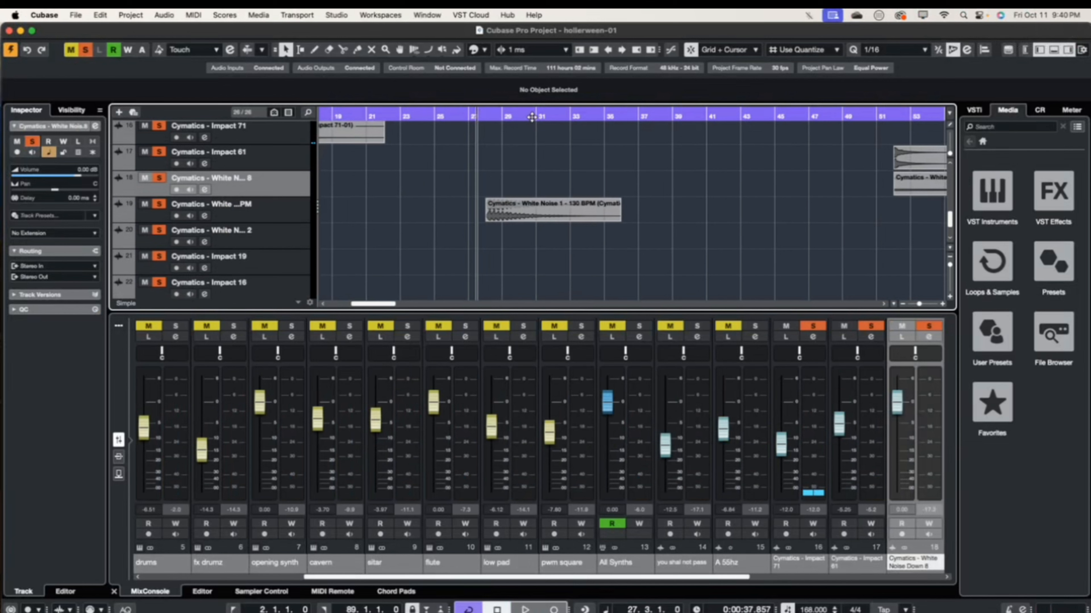
{"action": "key", "text": "space"}
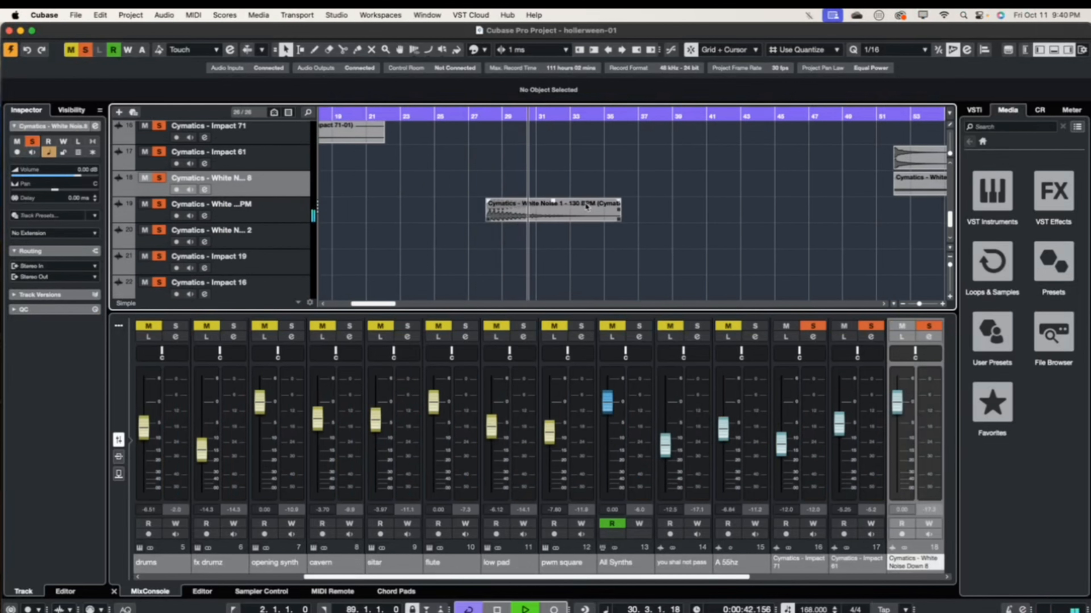
{"action": "scroll", "coordinate": [587, 206], "scroll_direction": "up", "scroll_amount": 3}
{"action": "scroll", "coordinate": [587, 206], "scroll_direction": "right", "scroll_amount": 1}
{"action": "scroll", "coordinate": [587, 207], "scroll_direction": "down", "scroll_amount": 1}
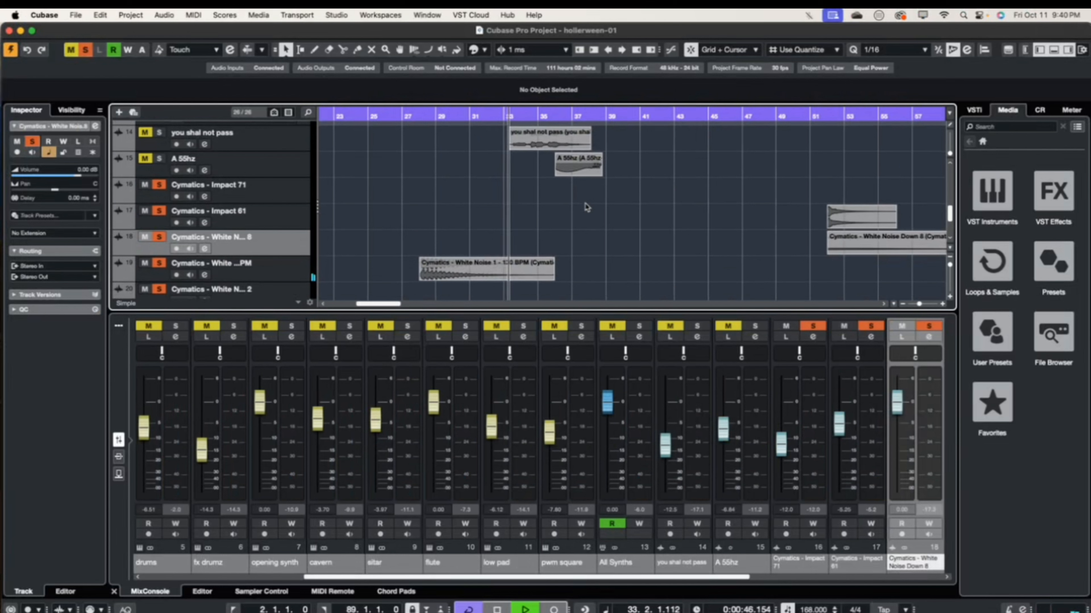
{"action": "key", "text": "space"}
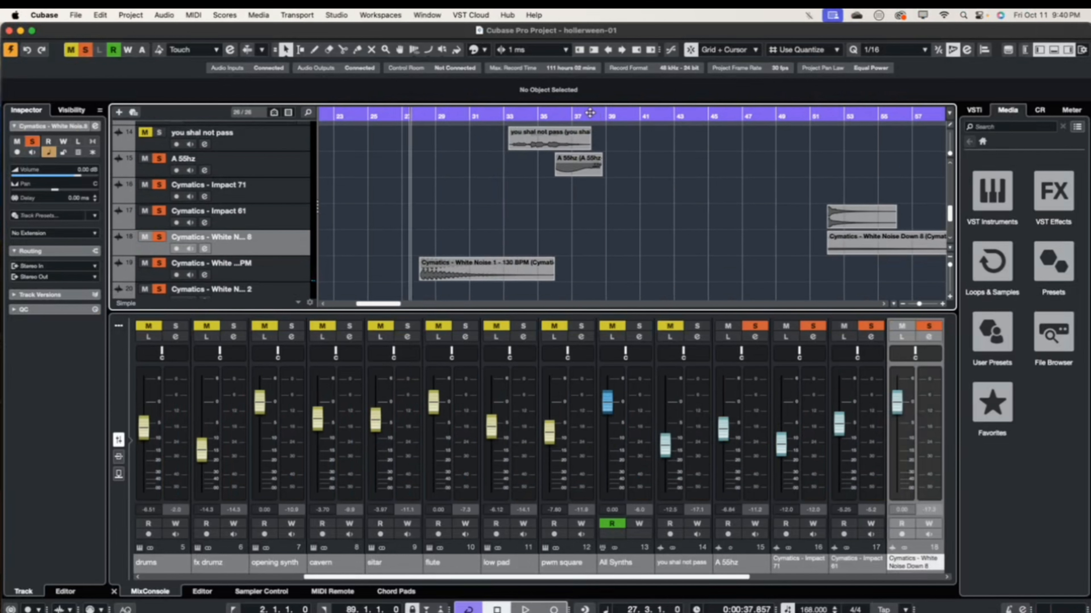
- Play the A 55hz sample in solo from just before bar 36
{"action": "left_click", "coordinate": [551, 116]}
{"action": "key", "text": "space"}
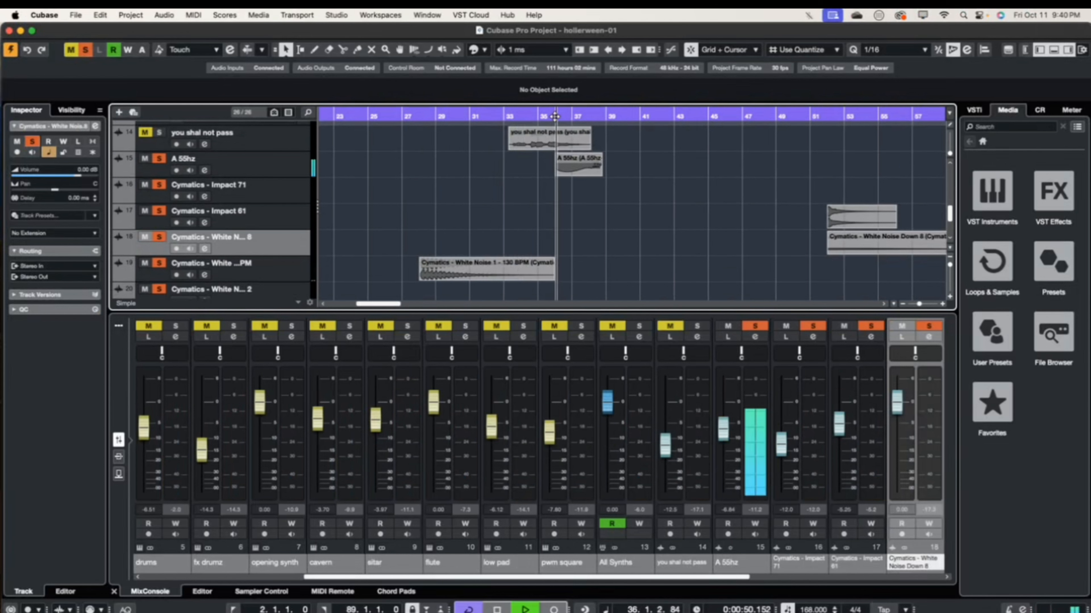
{"action": "scroll", "coordinate": [377, 157], "scroll_direction": "up", "scroll_amount": 1}
{"action": "scroll", "coordinate": [378, 157], "scroll_direction": "up", "scroll_amount": 2}
{"action": "scroll", "coordinate": [378, 157], "scroll_direction": "right", "scroll_amount": 2}
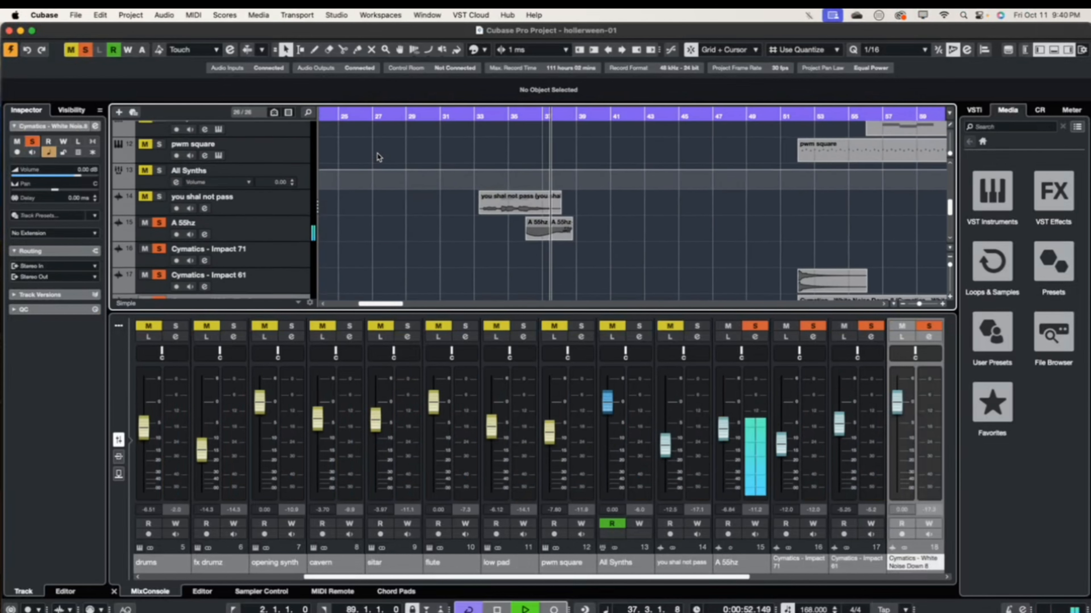
- Solo the you shal not pass track alongside A 55hz and play both from bar 33
{"action": "scroll", "coordinate": [148, 183], "scroll_direction": "down", "scroll_amount": 1}
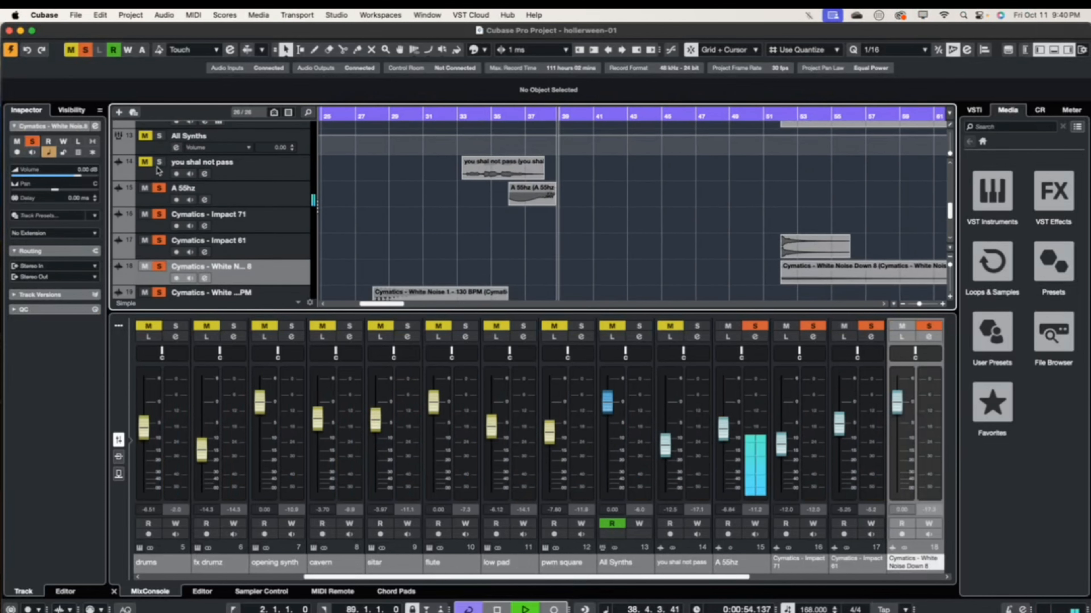
{"action": "left_click", "coordinate": [160, 162]}
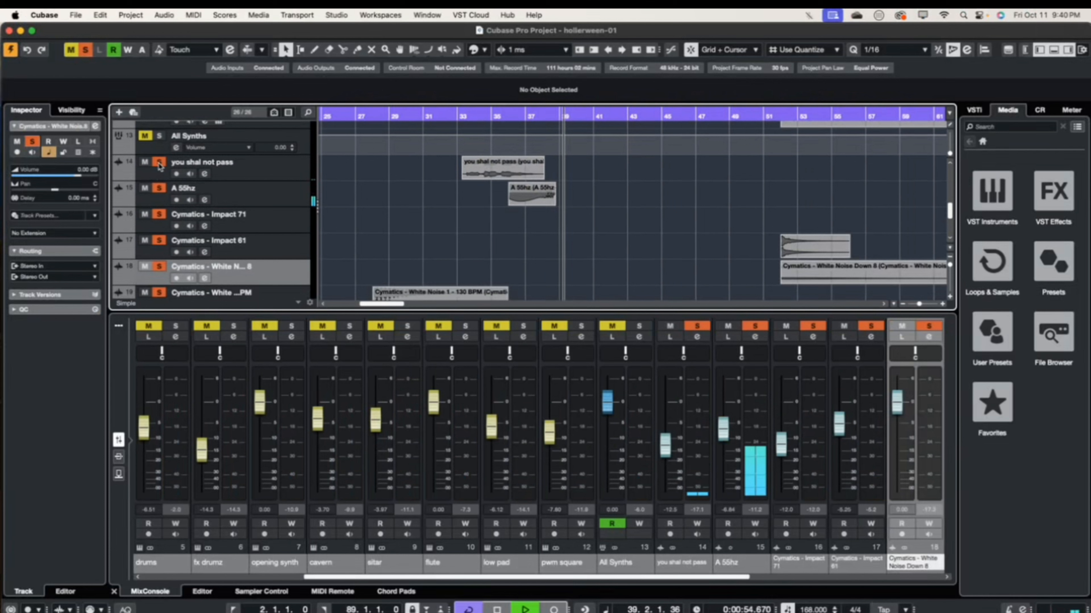
{"action": "left_click", "coordinate": [467, 116]}
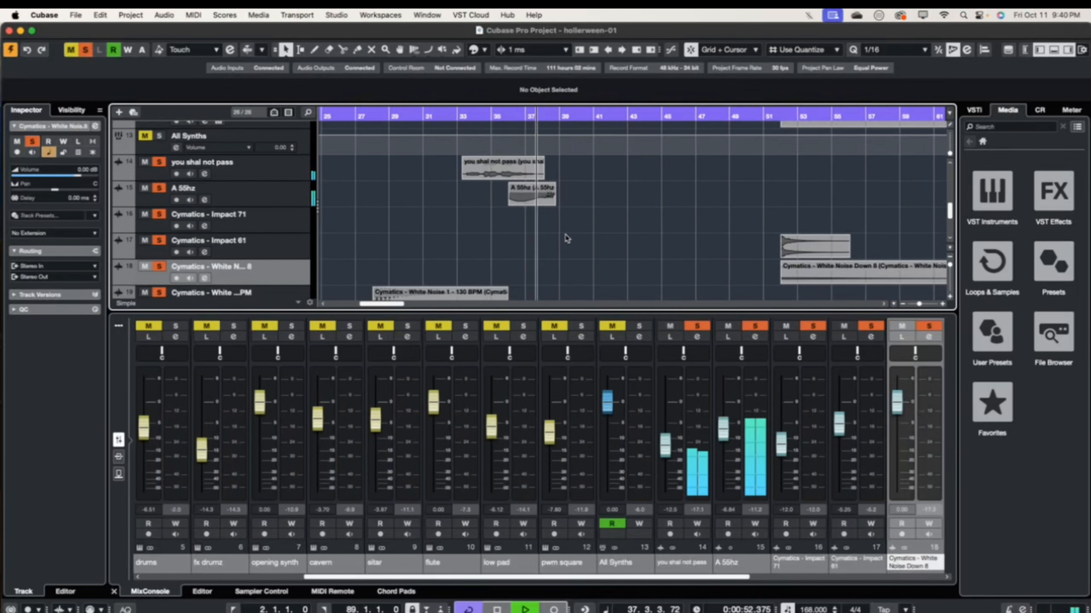
{"action": "scroll", "coordinate": [566, 238], "scroll_direction": "down", "scroll_amount": 3}
{"action": "key", "text": "space"}
- Play the soloed Cymatics - Impact 61 and White Noise Down 8 samples together from bar 51
{"action": "scroll", "coordinate": [567, 236], "scroll_direction": "down", "scroll_amount": 2}
{"action": "scroll", "coordinate": [567, 236], "scroll_direction": "right", "scroll_amount": 5}
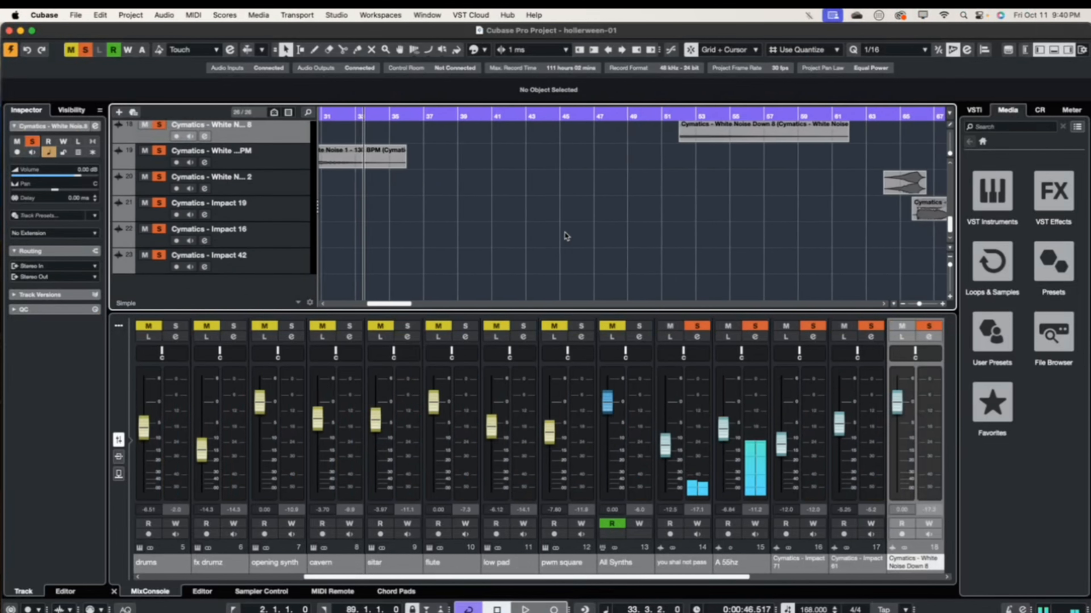
{"action": "scroll", "coordinate": [566, 236], "scroll_direction": "up", "scroll_amount": 4}
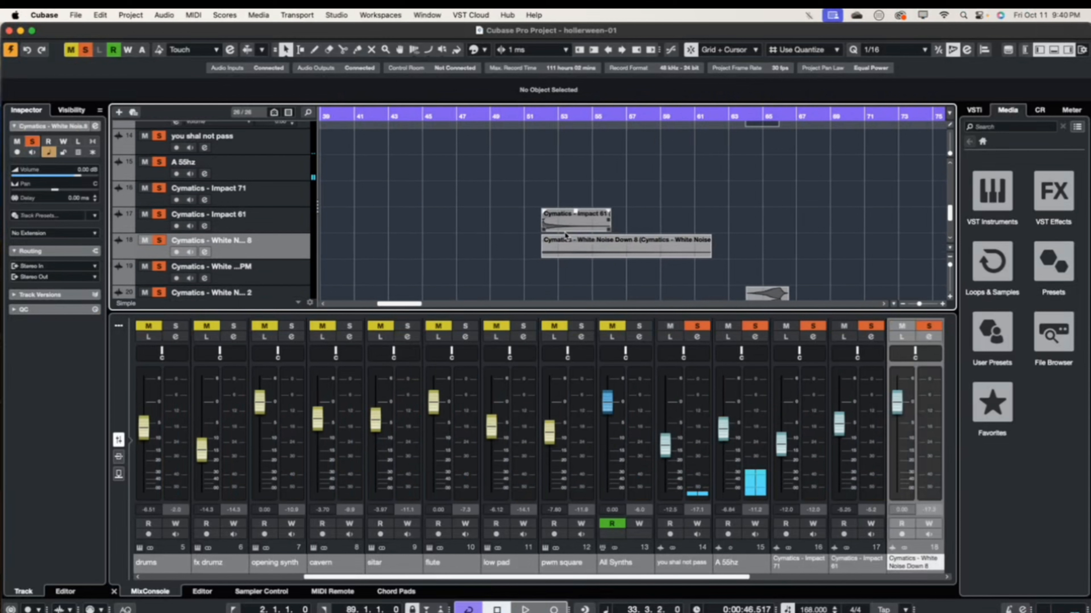
{"action": "left_click", "coordinate": [532, 118]}
{"action": "key", "text": "space"}
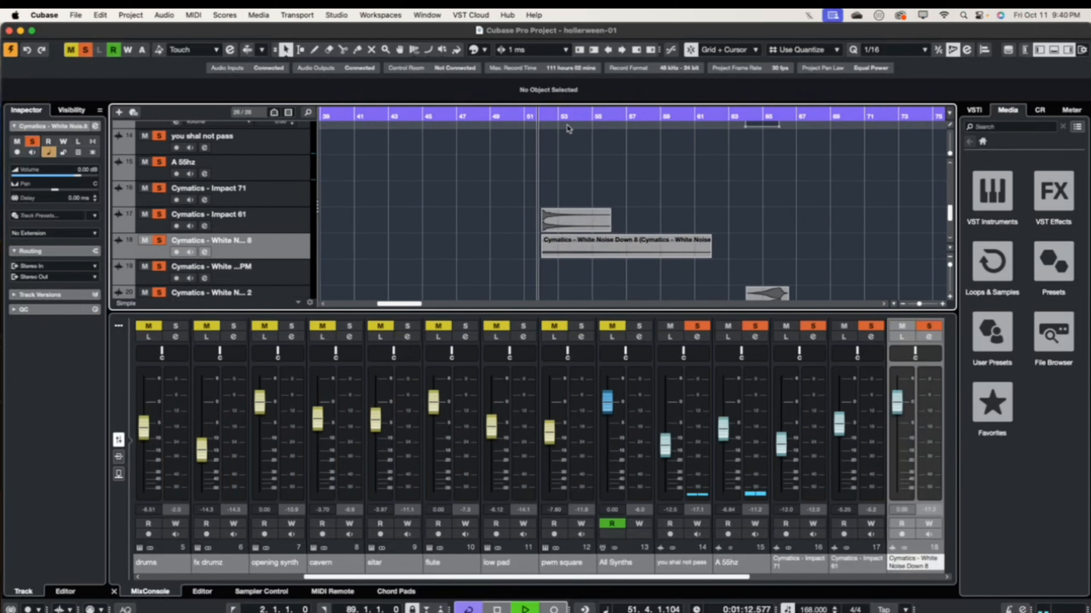
{"action": "key", "text": "space"}
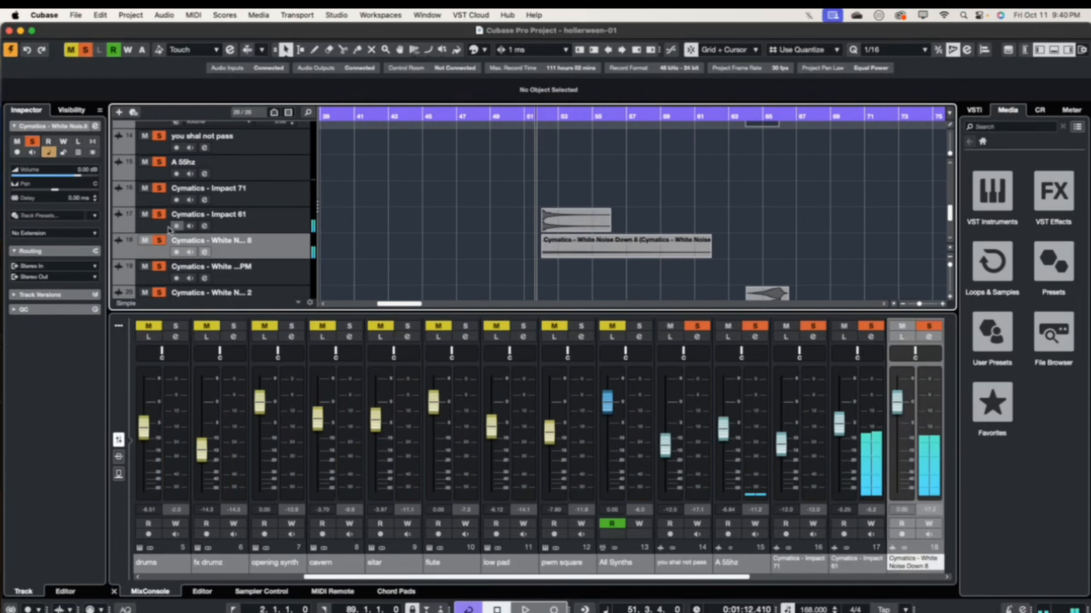
- Unsolo White Noise Down 8 to audition Impact 61 by itself from bar 51, and restore the solo
{"action": "left_click", "coordinate": [161, 241]}
{"action": "key", "text": "space"}
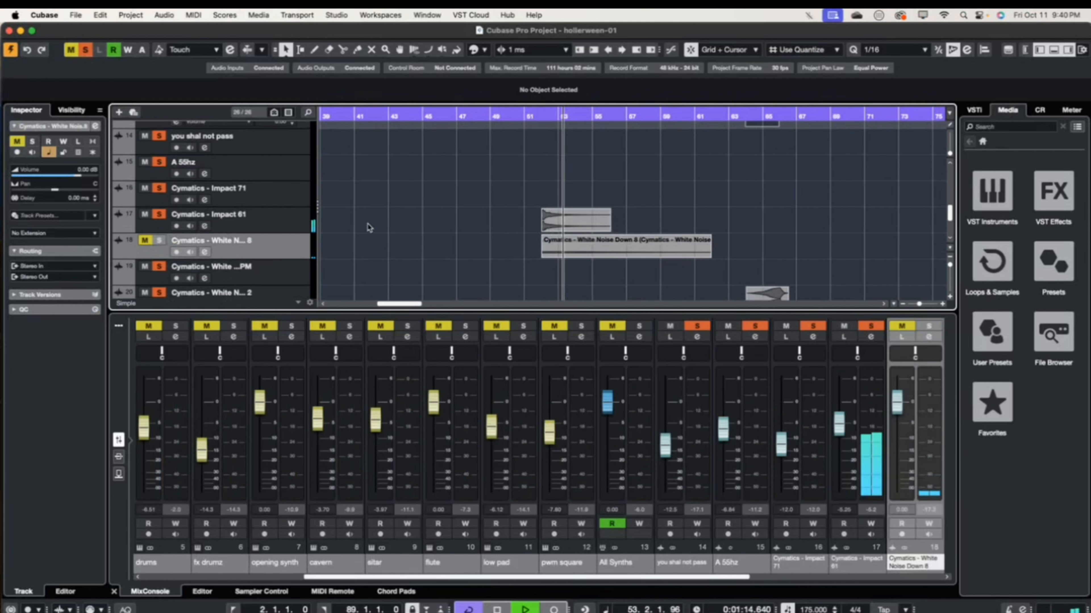
{"action": "key", "text": "space"}
{"action": "left_click", "coordinate": [160, 241]}
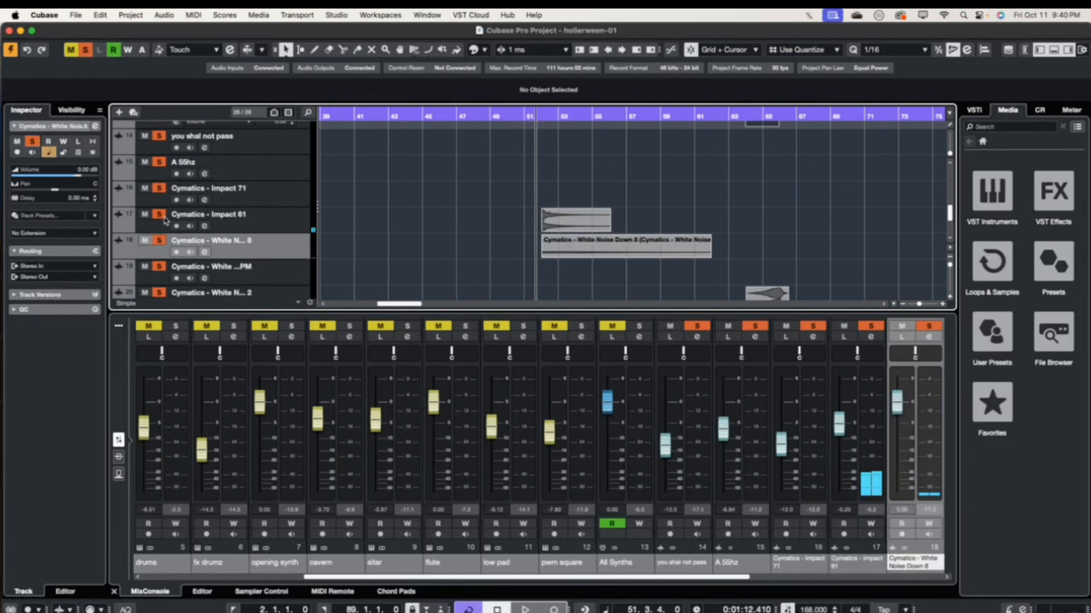
- Audition White Noise Down 8 from bar 51 with Impact 61 unsoloed, and restore Impact 61's solo
{"action": "key", "text": "space"}
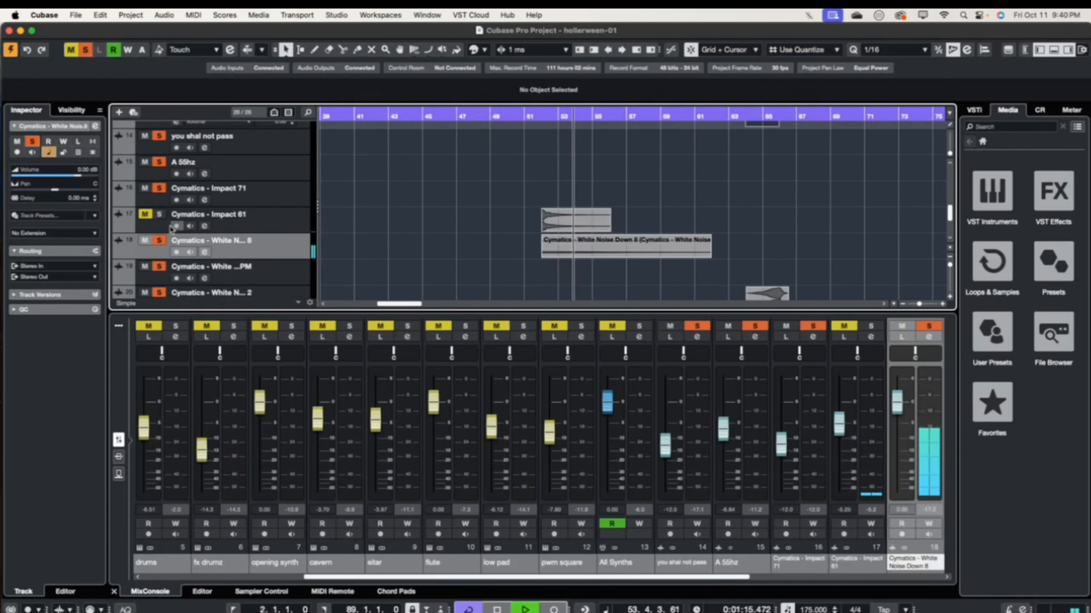
{"action": "key", "text": "space"}
{"action": "left_click", "coordinate": [160, 214]}
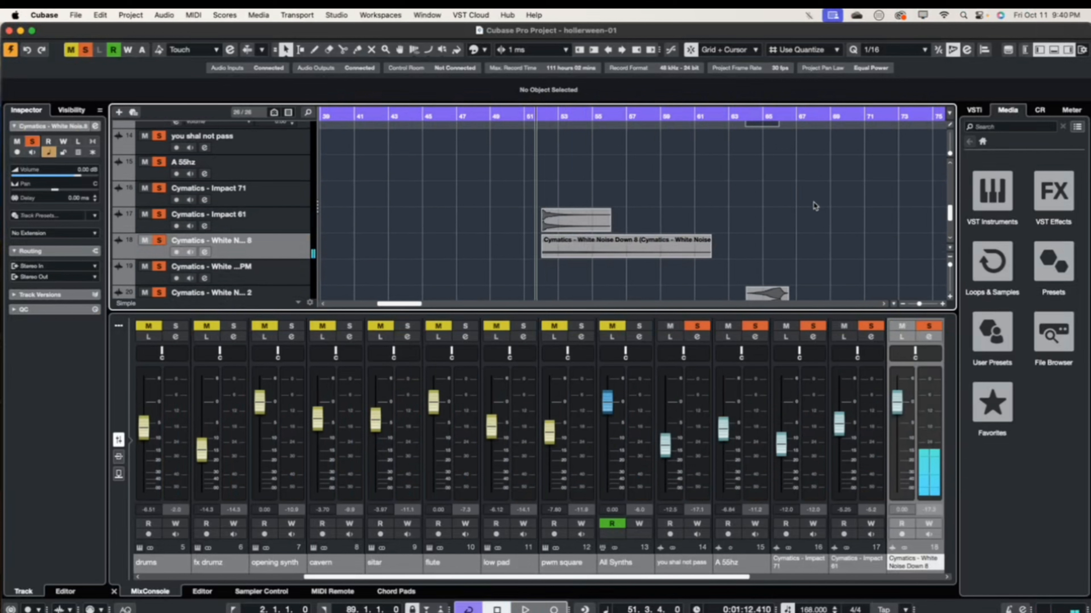
- Replay Impact 61 layered with White Noise Down 8 from bar 51
{"action": "key", "text": "space"}
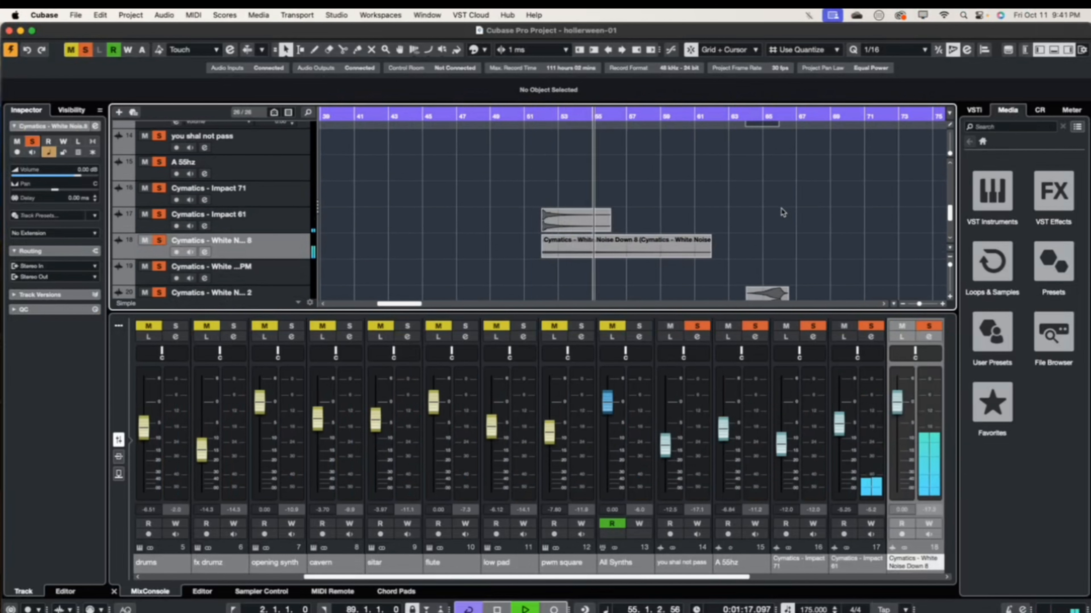
{"action": "scroll", "coordinate": [782, 212], "scroll_direction": "right", "scroll_amount": 10}
{"action": "scroll", "coordinate": [783, 212], "scroll_direction": "down", "scroll_amount": 2}
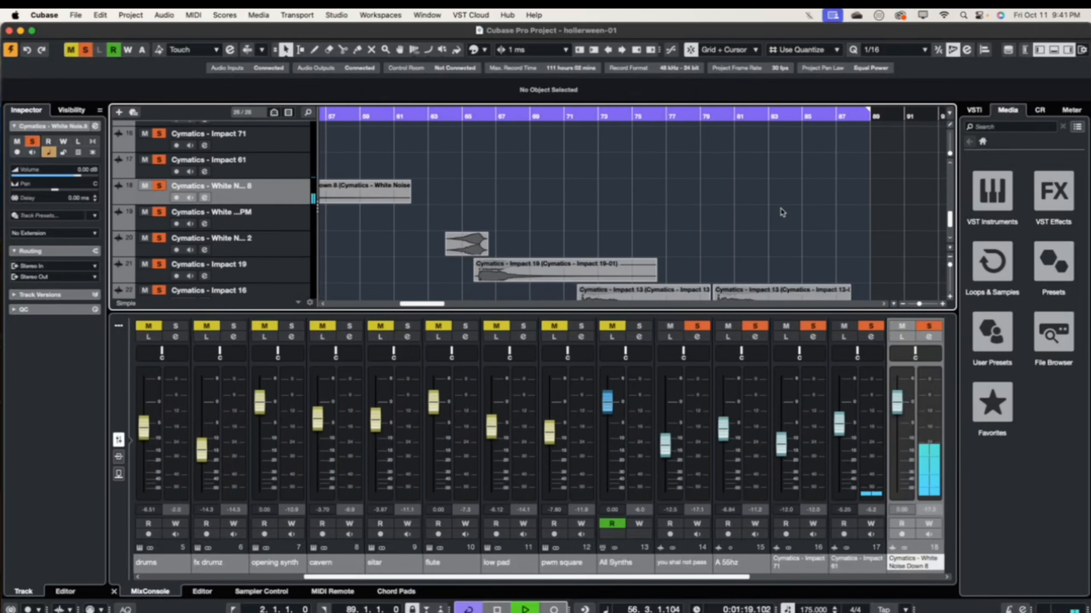
{"action": "scroll", "coordinate": [782, 213], "scroll_direction": "left", "scroll_amount": 4}
{"action": "scroll", "coordinate": [648, 168], "scroll_direction": "down", "scroll_amount": 1}
{"action": "key", "text": "space"}
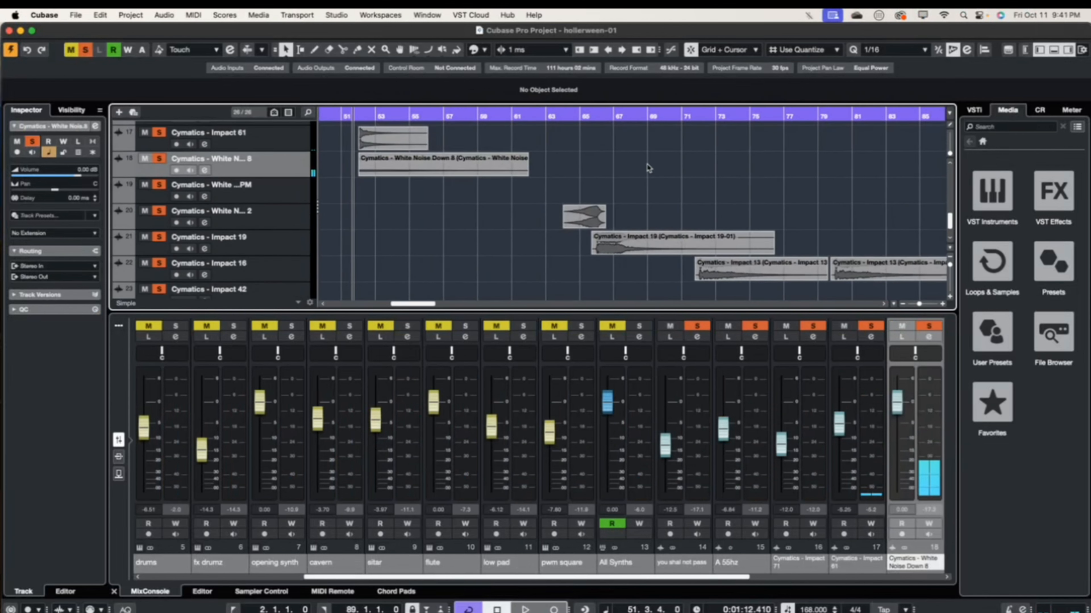
- Play the soloed White Noise Up 2 sample leading into Cymatics - Impact 19 twice, starting from bar 64
{"action": "left_click", "coordinate": [567, 116]}
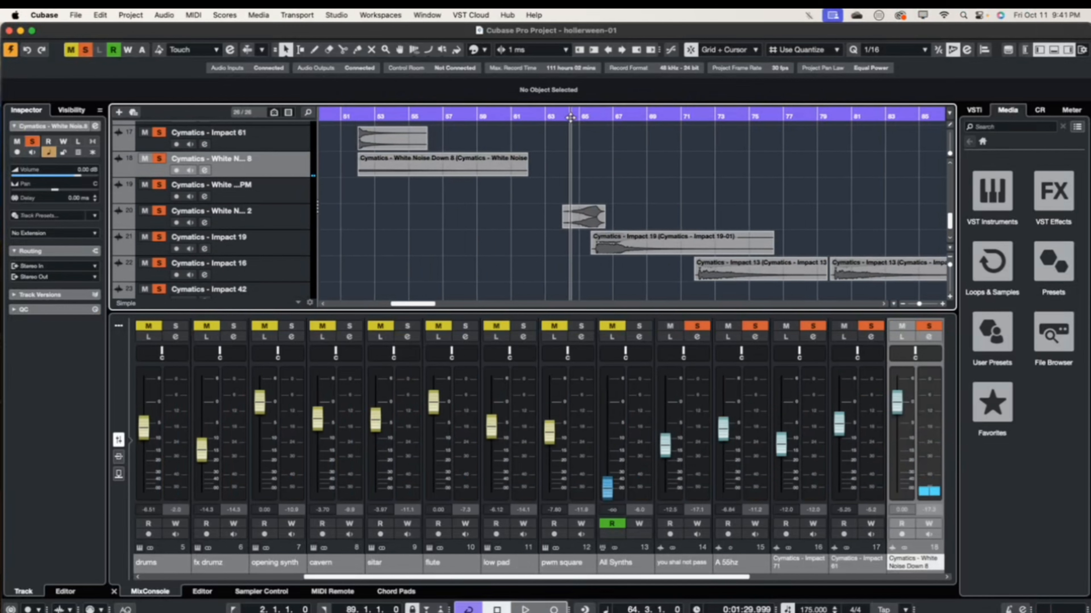
{"action": "scroll", "coordinate": [567, 161], "scroll_direction": "right", "scroll_amount": 2}
{"action": "scroll", "coordinate": [567, 161], "scroll_direction": "up", "scroll_amount": 5}
{"action": "scroll", "coordinate": [567, 161], "scroll_direction": "down", "scroll_amount": 4}
{"action": "key", "text": "space"}
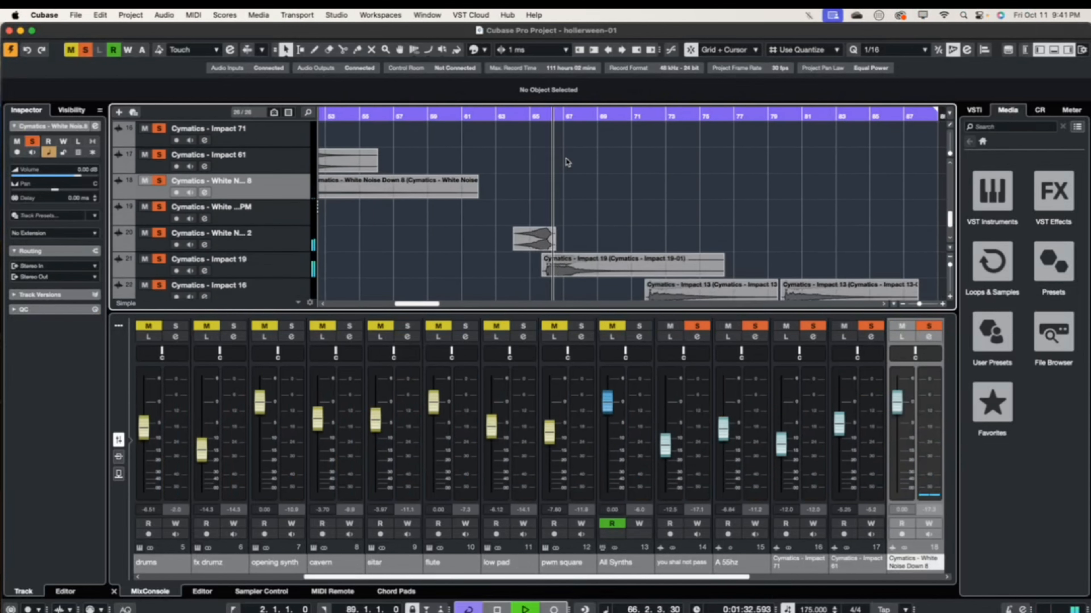
{"action": "key", "text": "space"}
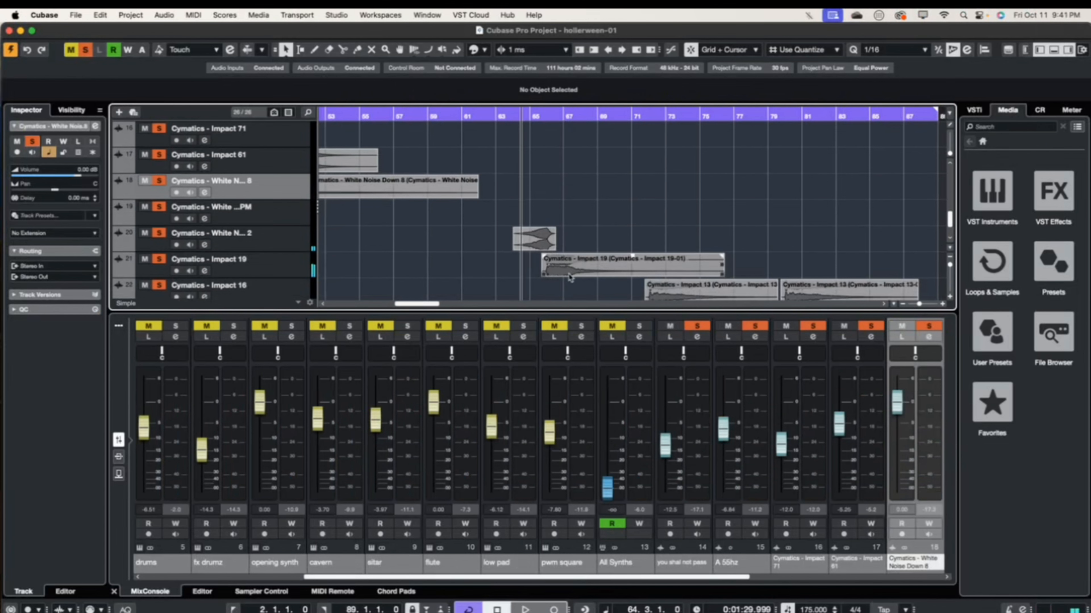
{"action": "scroll", "coordinate": [567, 277], "scroll_direction": "down", "scroll_amount": 3}
{"action": "scroll", "coordinate": [567, 277], "scroll_direction": "right", "scroll_amount": 5}
{"action": "key", "text": "space"}
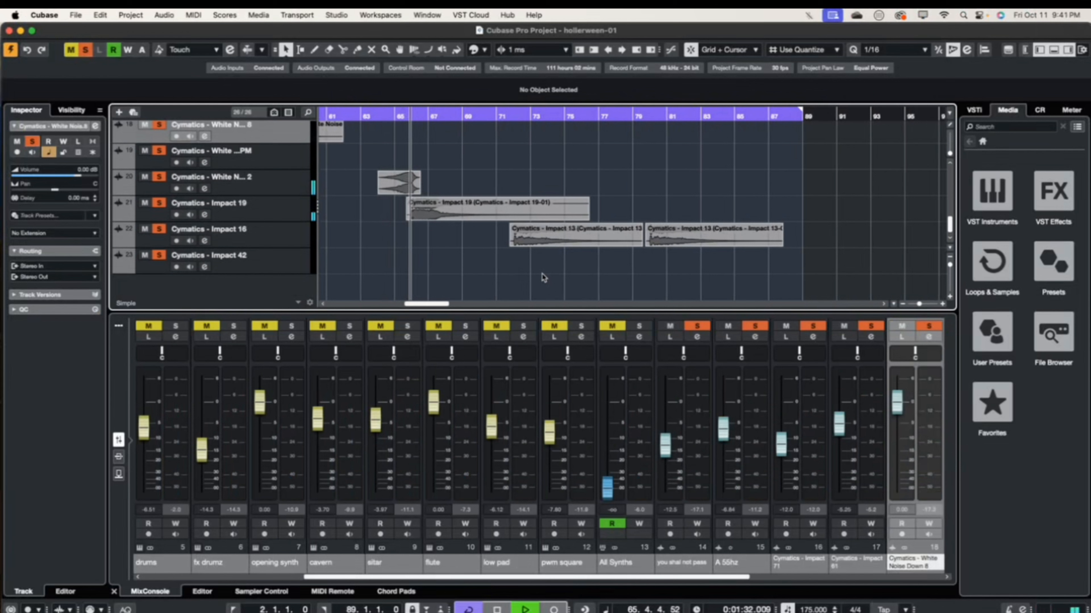
{"action": "scroll", "coordinate": [543, 256], "scroll_direction": "right", "scroll_amount": 3}
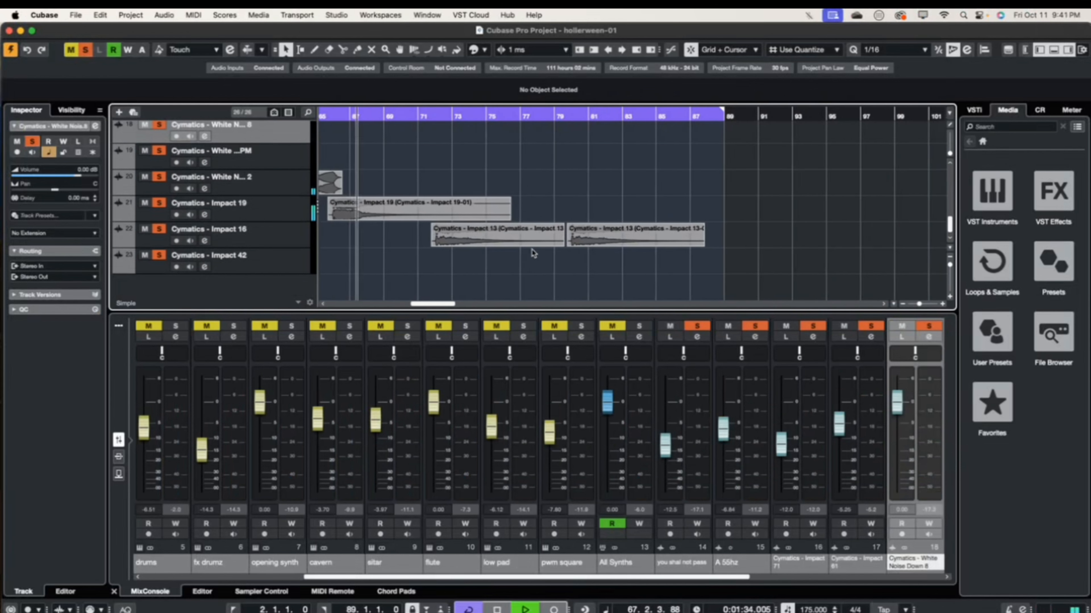
{"action": "key", "text": "space"}
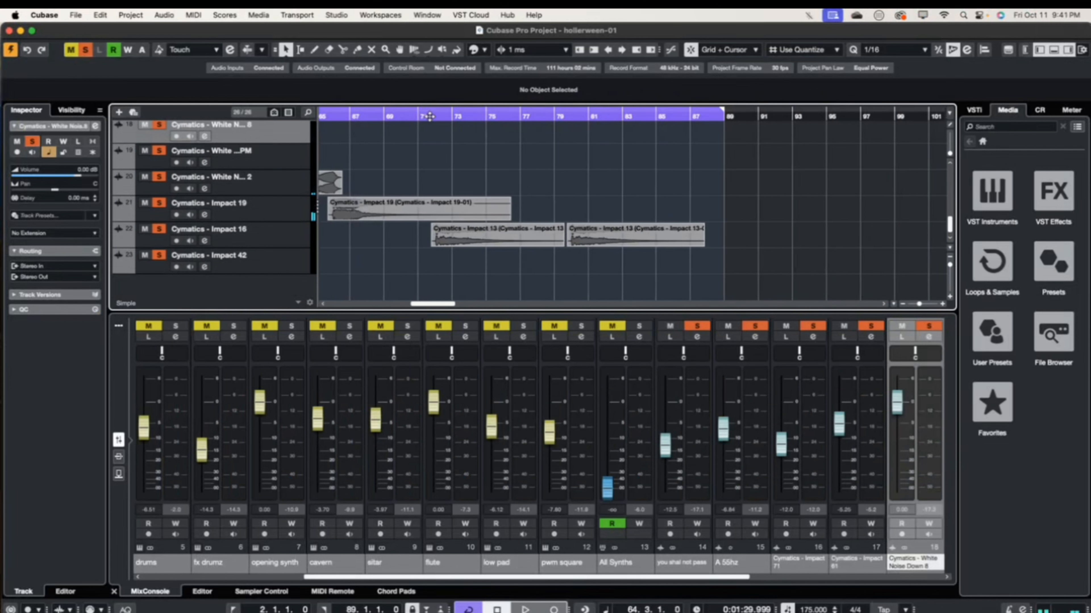
- Play the Cymatics - Impact 13 clips on the soloed Impact 16 track from the end of bar 71
{"action": "left_click", "coordinate": [430, 118]}
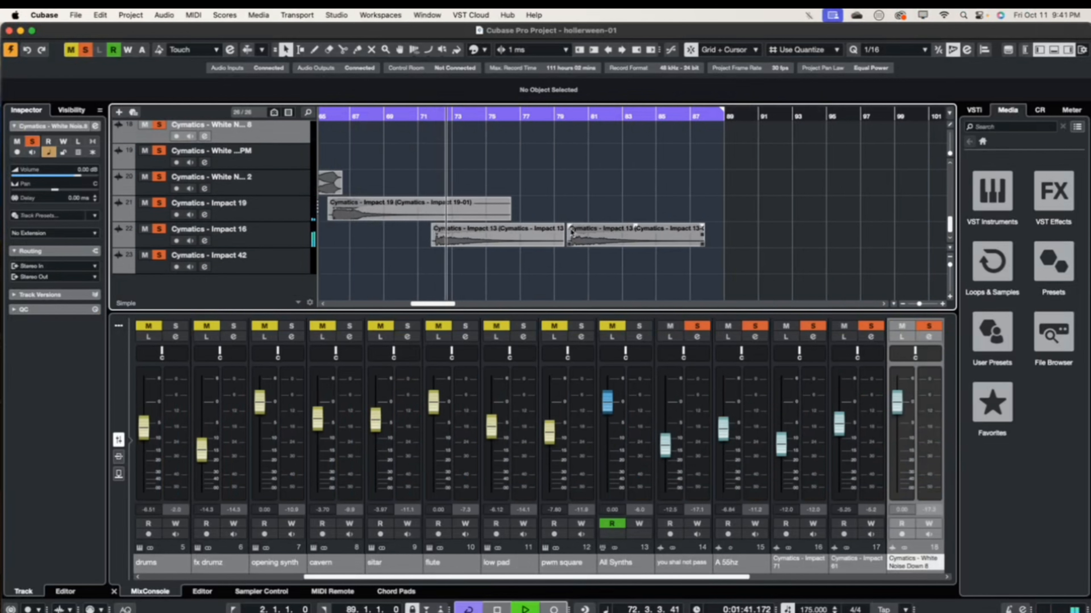
{"action": "scroll", "coordinate": [232, 234], "scroll_direction": "up", "scroll_amount": 3}
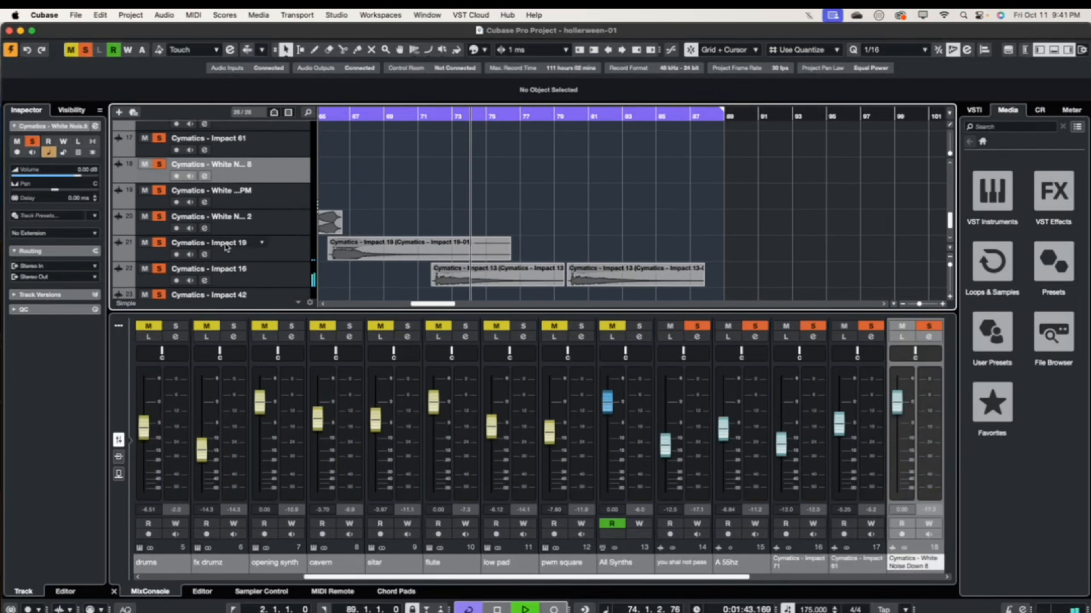
{"action": "scroll", "coordinate": [346, 224], "scroll_direction": "left", "scroll_amount": 4}
{"action": "scroll", "coordinate": [347, 224], "scroll_direction": "left", "scroll_amount": 2}
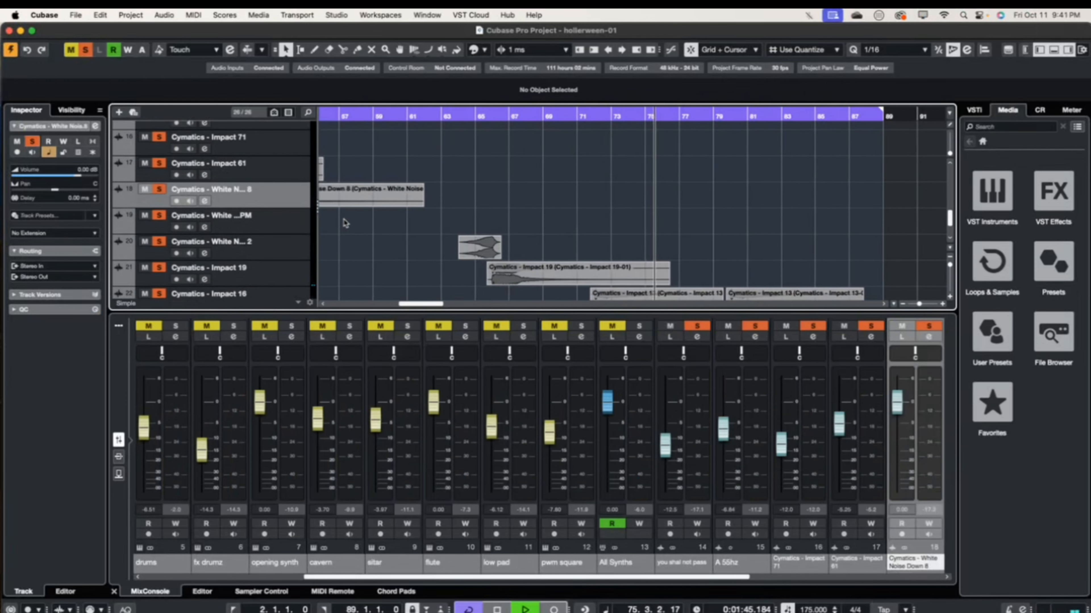
{"action": "scroll", "coordinate": [346, 223], "scroll_direction": "down", "scroll_amount": 5}
{"action": "scroll", "coordinate": [346, 224], "scroll_direction": "left", "scroll_amount": 4}
{"action": "scroll", "coordinate": [347, 224], "scroll_direction": "left", "scroll_amount": 2}
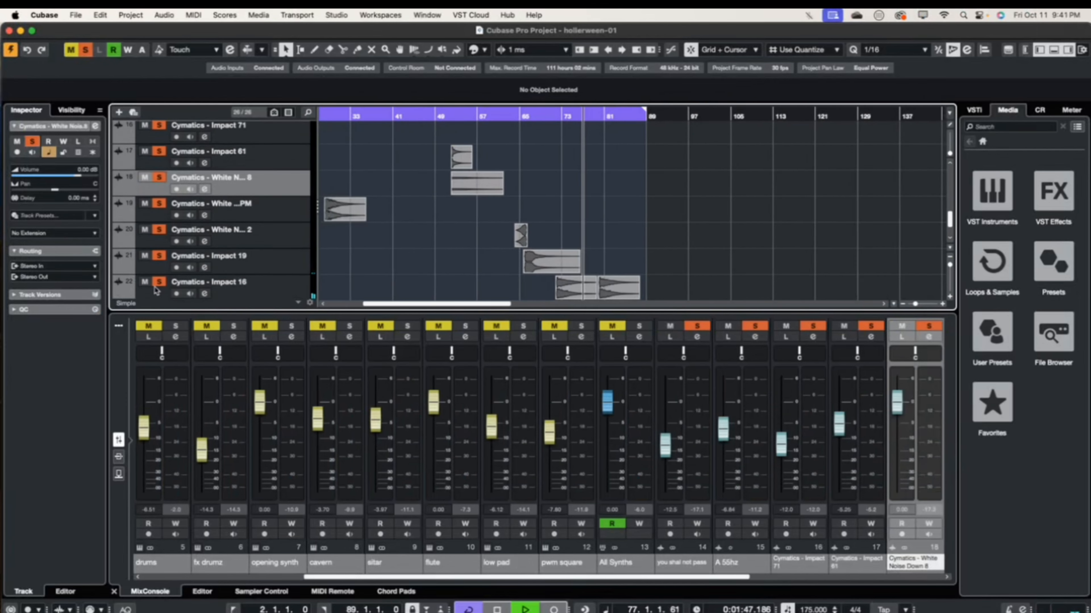
- Turn off solo on the sample tracks from Cymatics - Impact 16 up through A 55hz and you shal not pass
{"action": "left_click", "coordinate": [162, 246]}
{"action": "left_click", "coordinate": [160, 255]}
{"action": "left_click", "coordinate": [163, 231]}
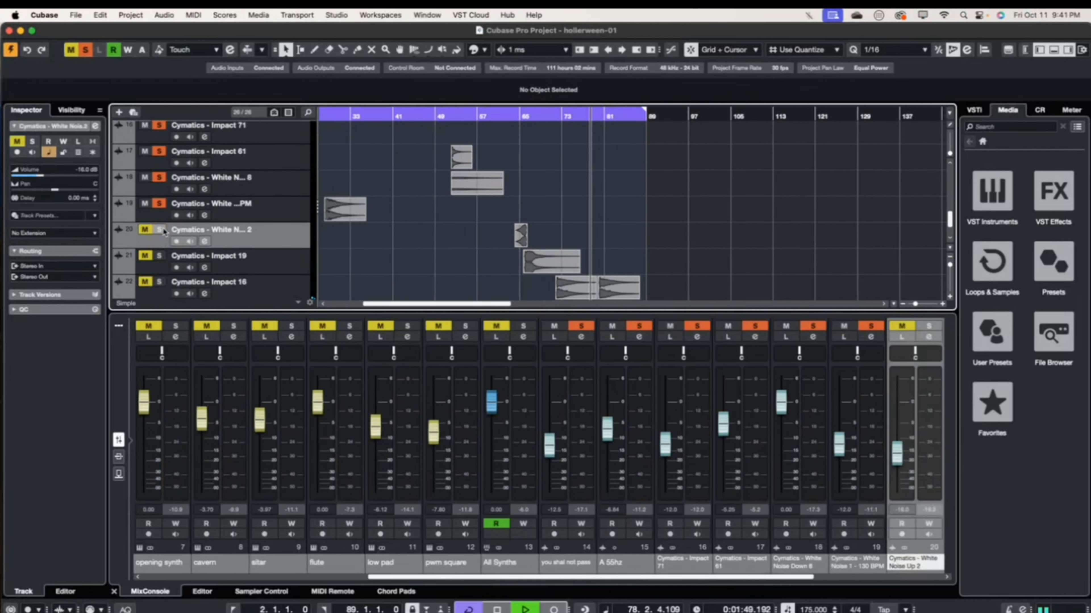
{"action": "left_click", "coordinate": [159, 204]}
{"action": "left_click", "coordinate": [158, 178]}
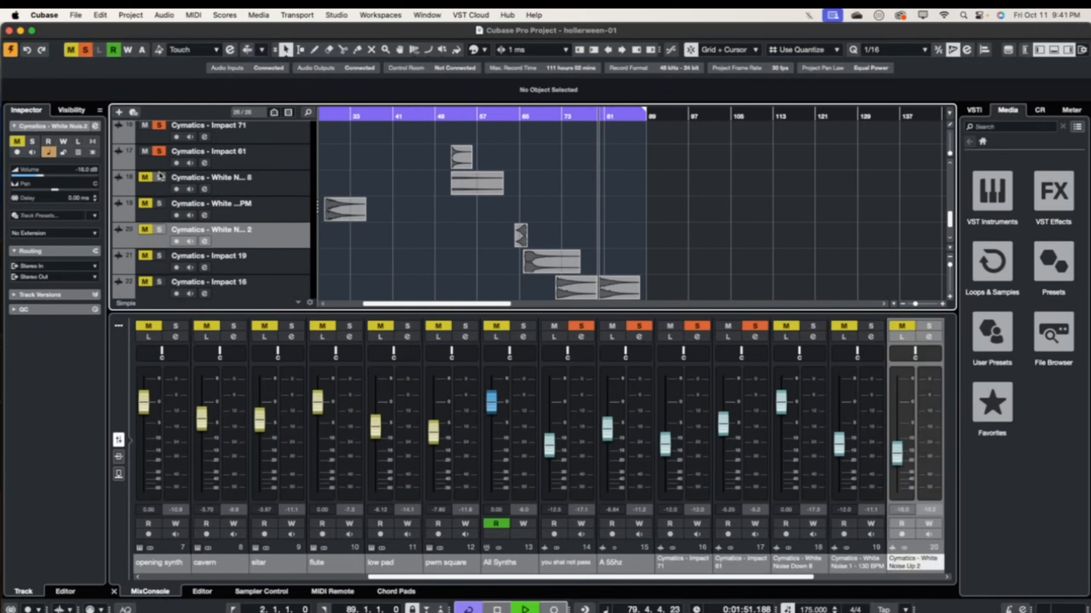
{"action": "left_click", "coordinate": [159, 151]}
{"action": "scroll", "coordinate": [161, 180], "scroll_direction": "up", "scroll_amount": 3}
{"action": "left_click", "coordinate": [160, 191]}
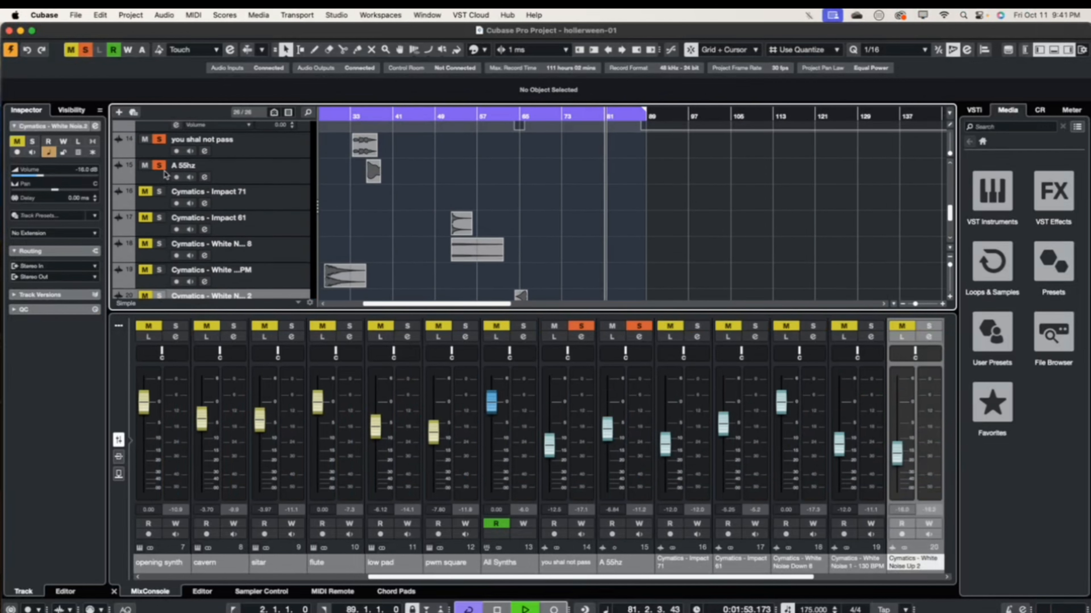
{"action": "left_click", "coordinate": [158, 165]}
{"action": "left_click", "coordinate": [160, 140]}
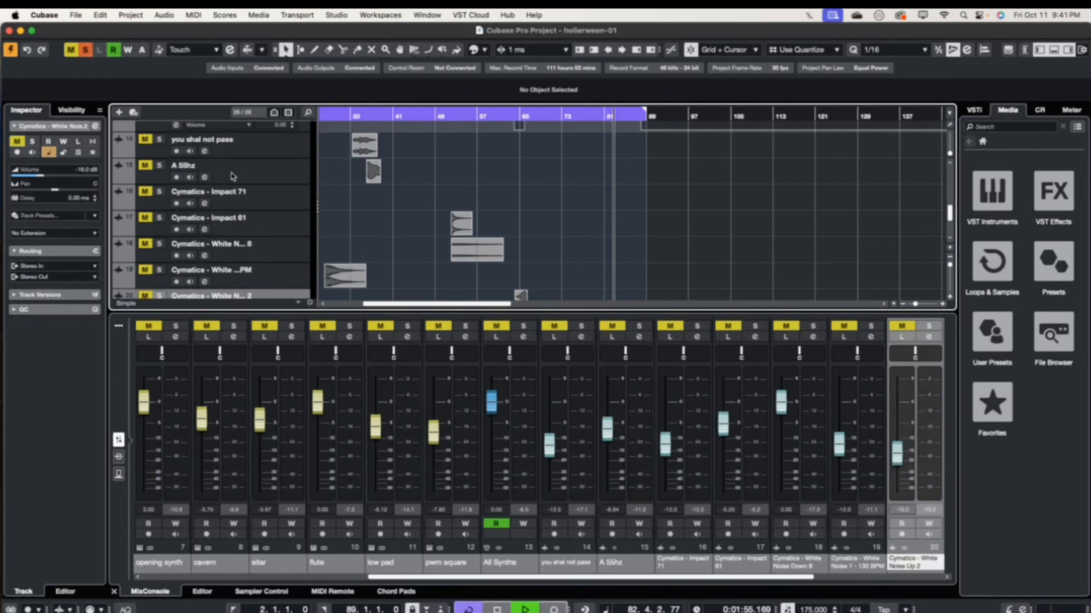
- Select the gtr one track and clear the remaining solo on Cymatics - Impact 42
{"action": "scroll", "coordinate": [231, 177], "scroll_direction": "up", "scroll_amount": 15}
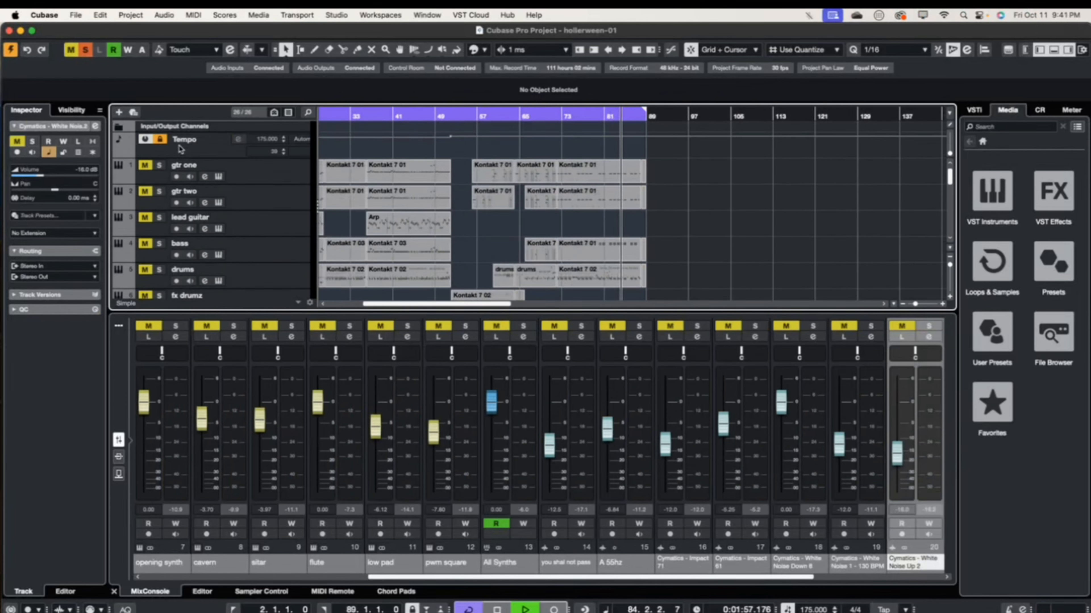
{"action": "left_click", "coordinate": [146, 167]}
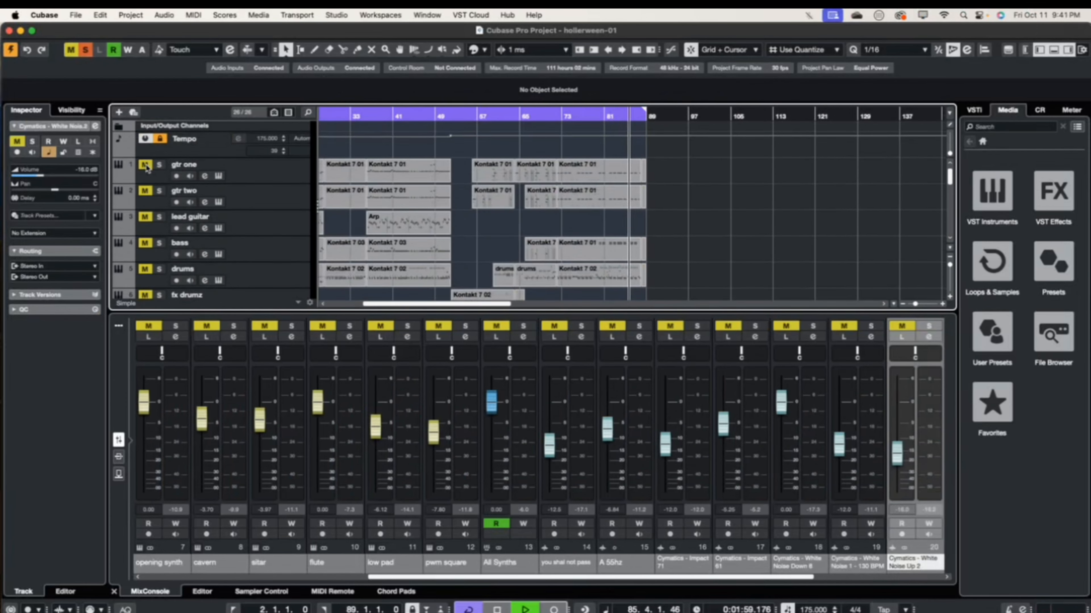
{"action": "left_click", "coordinate": [151, 167]}
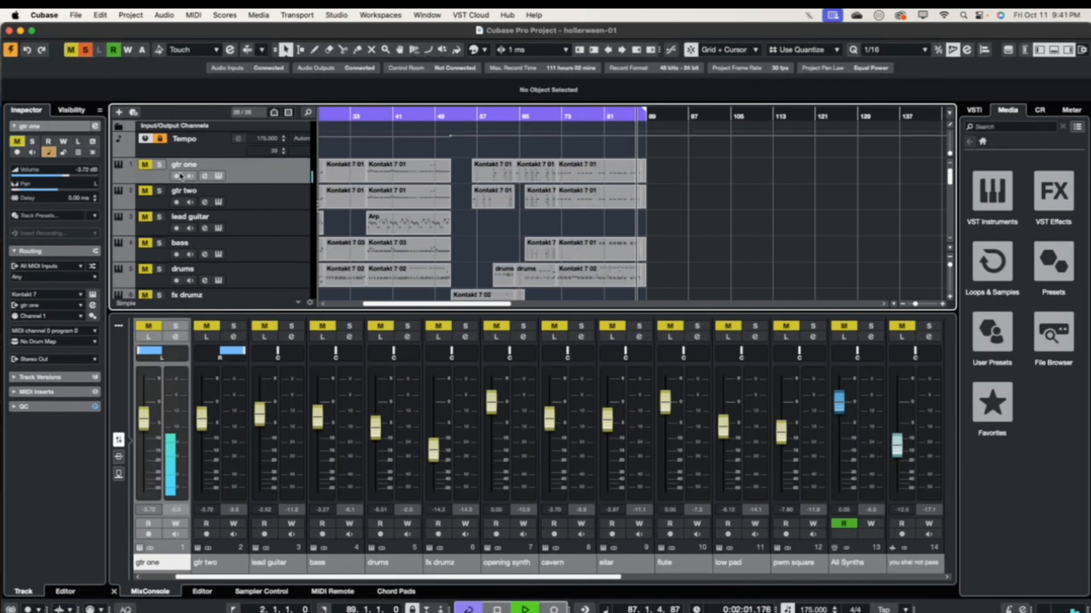
{"action": "scroll", "coordinate": [158, 285], "scroll_direction": "down", "scroll_amount": 15}
{"action": "left_click", "coordinate": [159, 255]}
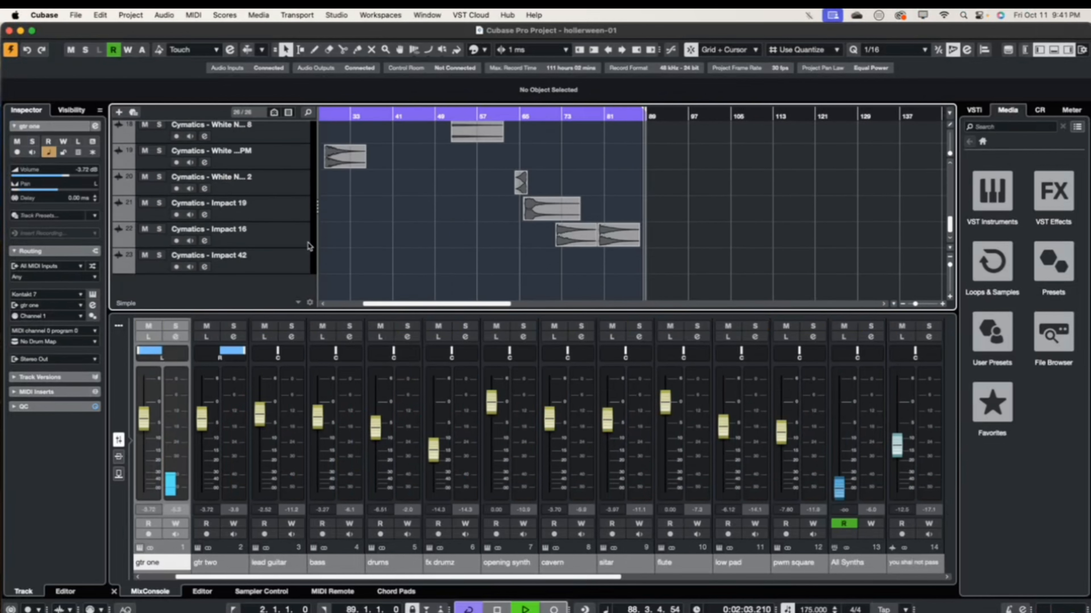
- Play the full mix from the end of bar 71 and review how the impact and noise samples are placed across the song
{"action": "left_click", "coordinate": [554, 116]}
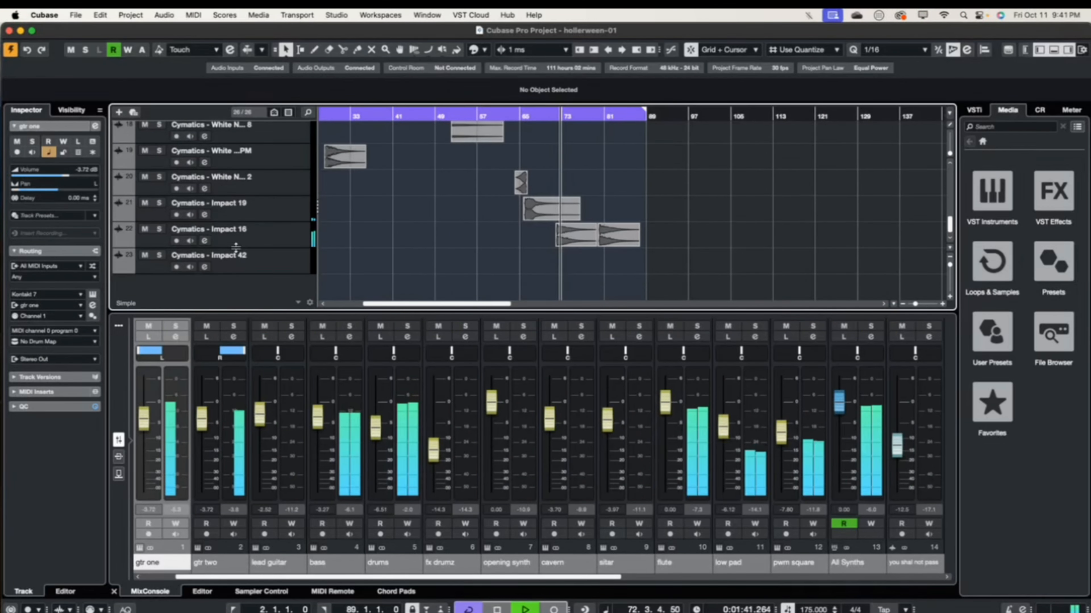
{"action": "scroll", "coordinate": [515, 177], "scroll_direction": "up", "scroll_amount": 1}
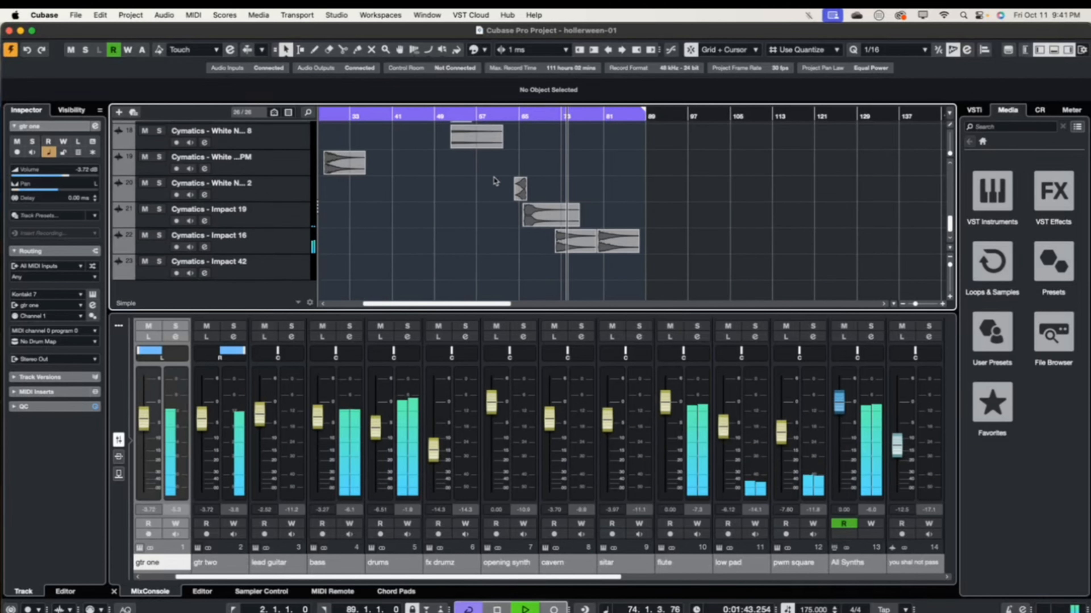
{"action": "scroll", "coordinate": [502, 176], "scroll_direction": "left", "scroll_amount": 5}
{"action": "scroll", "coordinate": [494, 182], "scroll_direction": "left", "scroll_amount": 5}
{"action": "scroll", "coordinate": [494, 183], "scroll_direction": "up", "scroll_amount": 6}
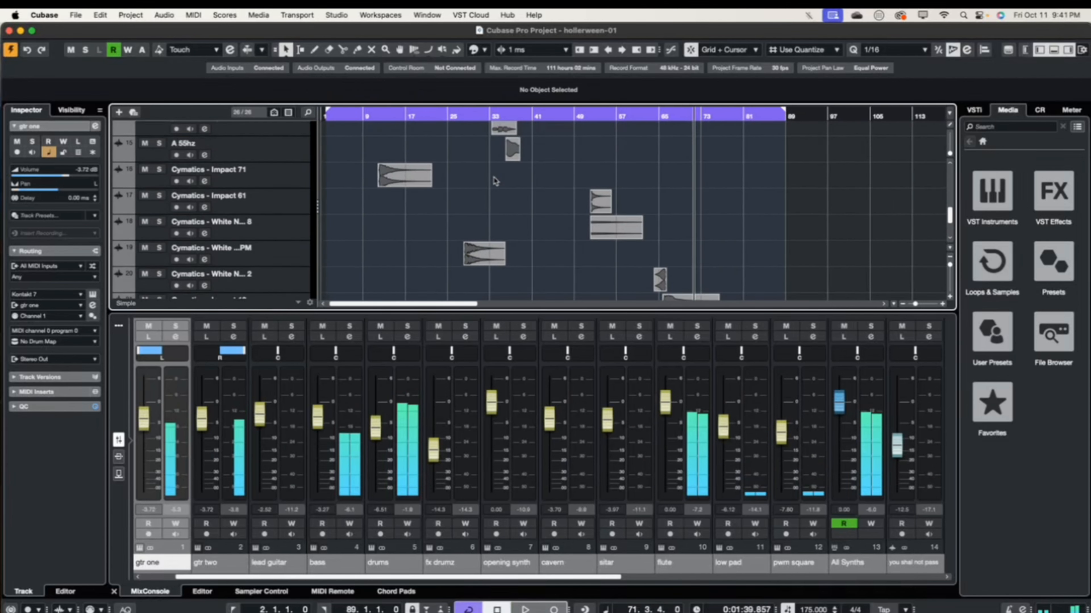
- Play the full mix from bar 28, at the start of the Cymatics - White Noise 1 clip
{"action": "key", "text": "space"}
{"action": "scroll", "coordinate": [494, 182], "scroll_direction": "down", "scroll_amount": 8}
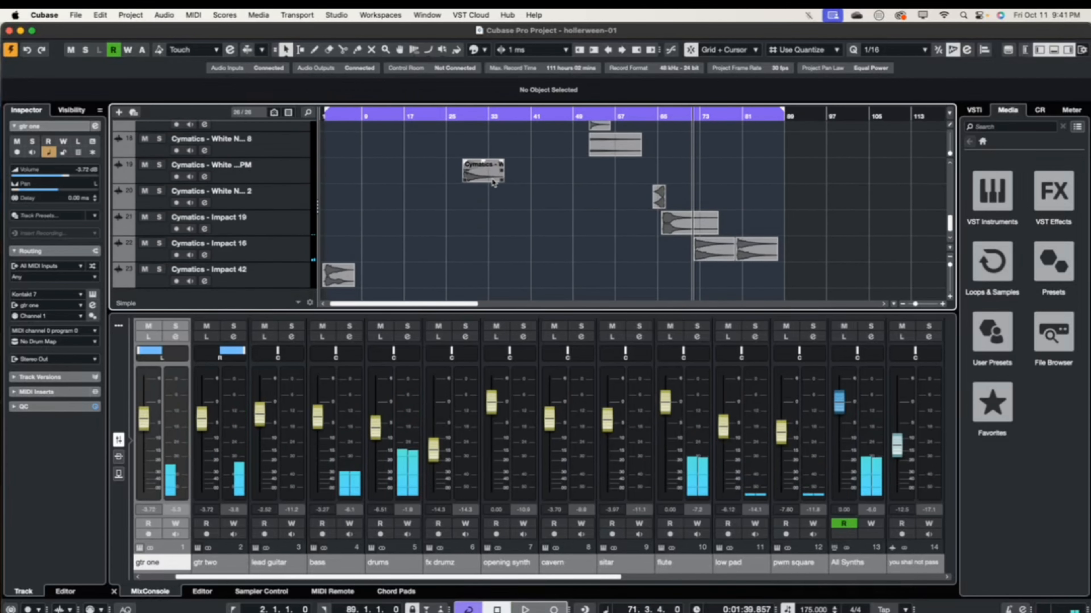
{"action": "scroll", "coordinate": [491, 183], "scroll_direction": "up", "scroll_amount": 8}
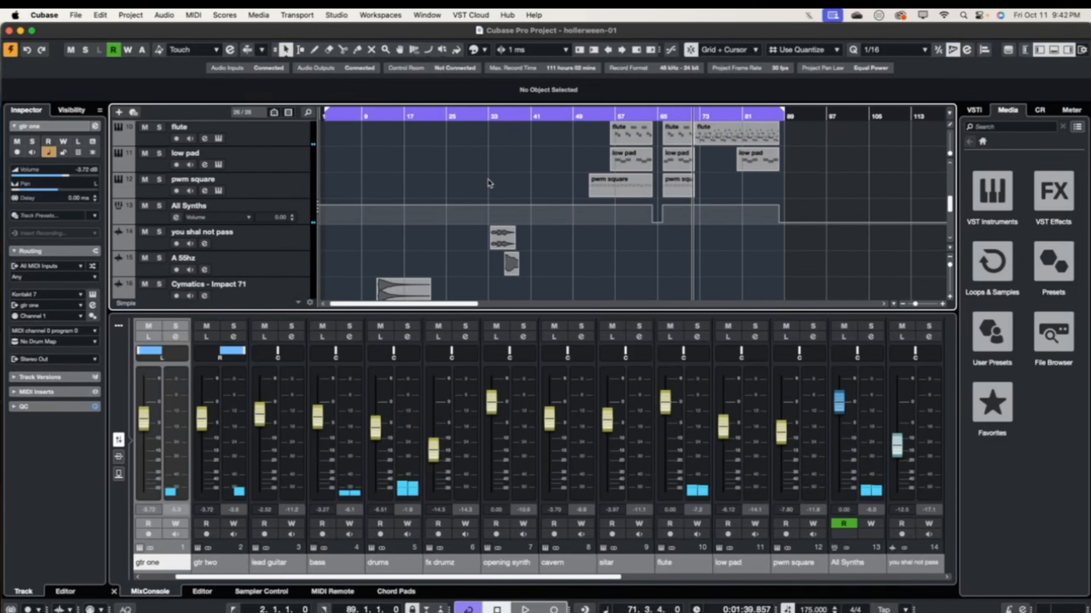
{"action": "scroll", "coordinate": [485, 207], "scroll_direction": "up", "scroll_amount": 5}
{"action": "scroll", "coordinate": [483, 213], "scroll_direction": "down", "scroll_amount": 5}
{"action": "scroll", "coordinate": [480, 209], "scroll_direction": "left", "scroll_amount": 1}
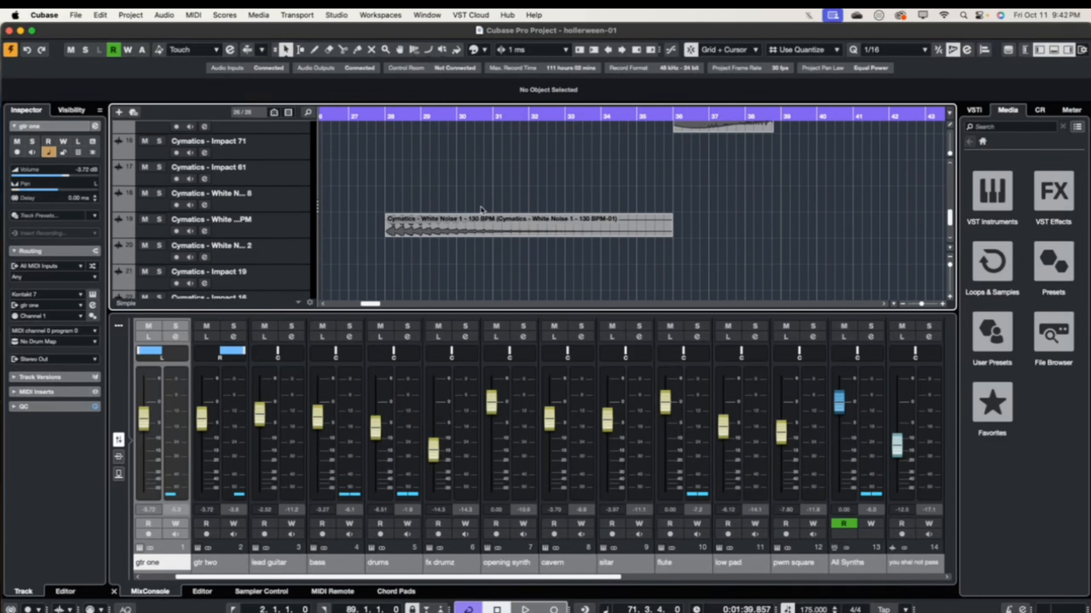
{"action": "left_click", "coordinate": [386, 116]}
{"action": "key", "text": "space"}
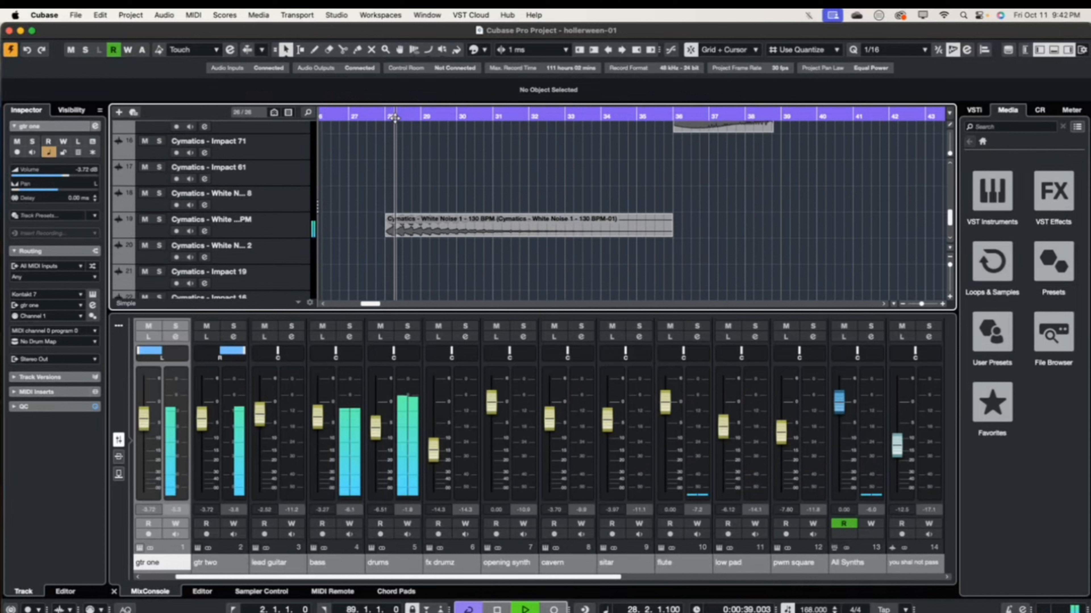
{"action": "key", "text": "space"}
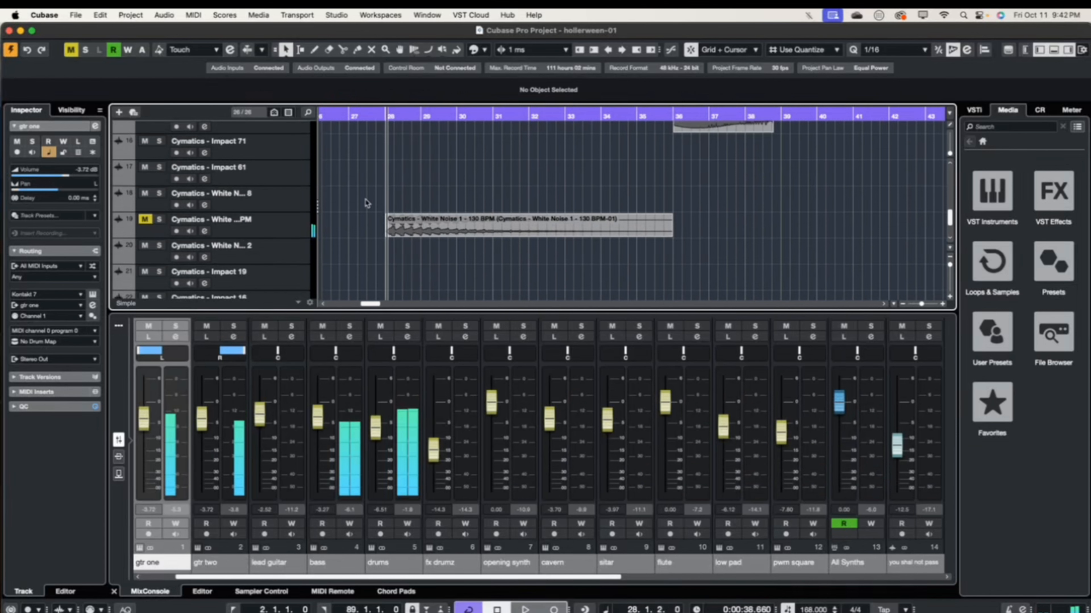
- Mute the Cymatics - White Noise 1 track and play the mix from bar 26 to hear the passage without it
{"action": "key", "text": "space"}
{"action": "scroll", "coordinate": [404, 155], "scroll_direction": "left", "scroll_amount": 3}
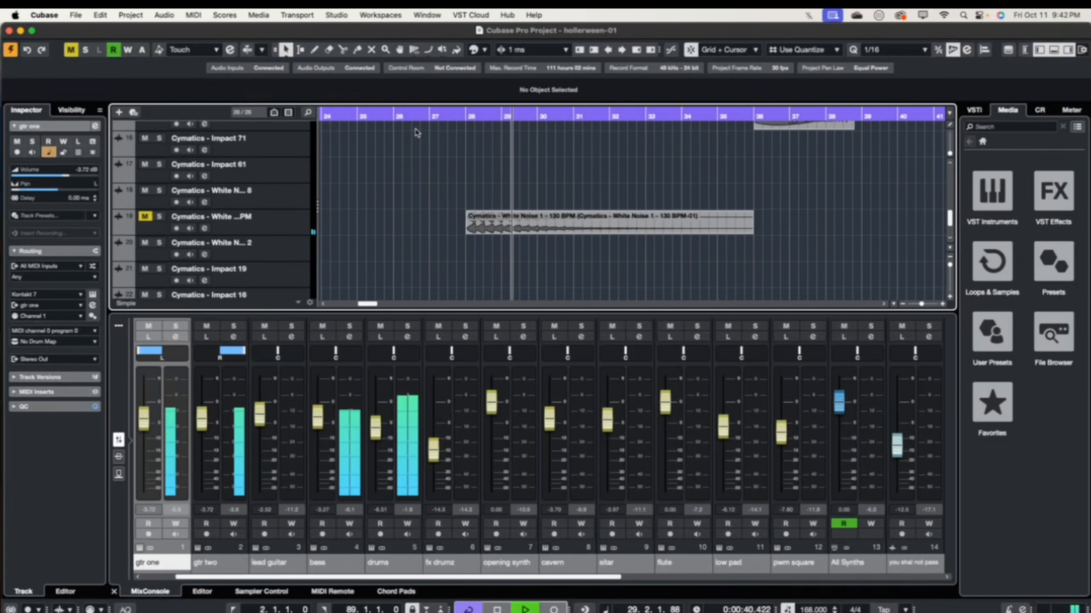
{"action": "left_click", "coordinate": [416, 132]}
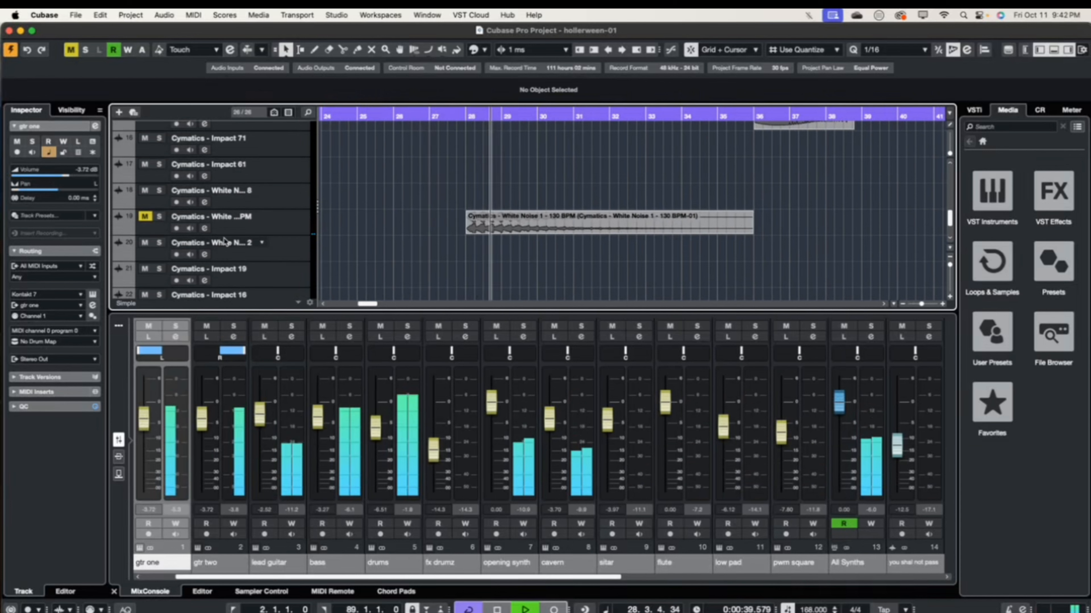
{"action": "key", "text": "space"}
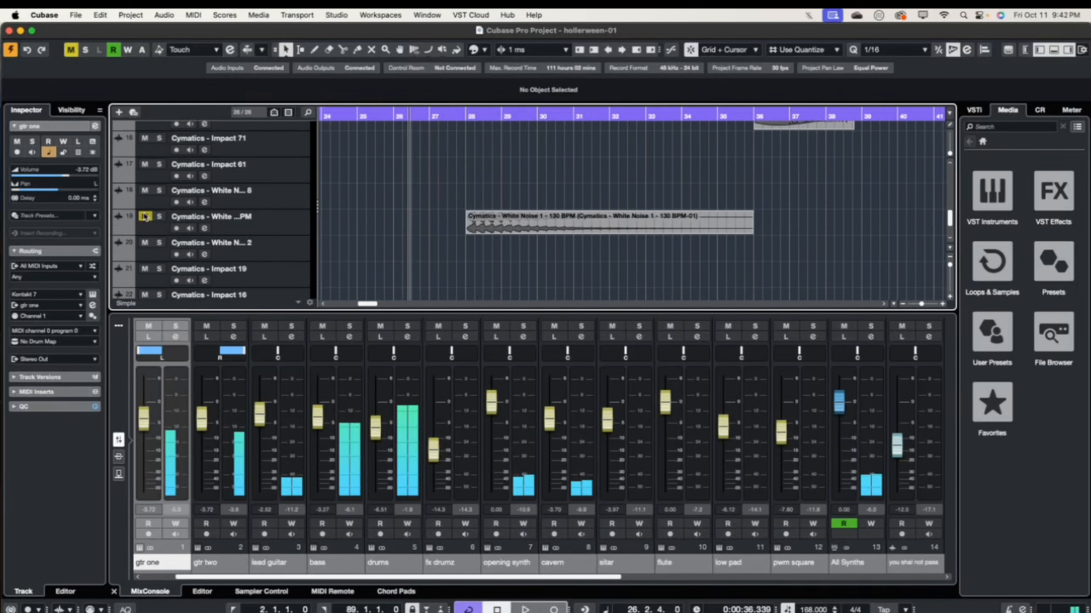
- Unmute the Cymatics - White Noise 1 track and play the same passage from bar 26 with the noise included
{"action": "left_click", "coordinate": [146, 217]}
{"action": "key", "text": "space"}
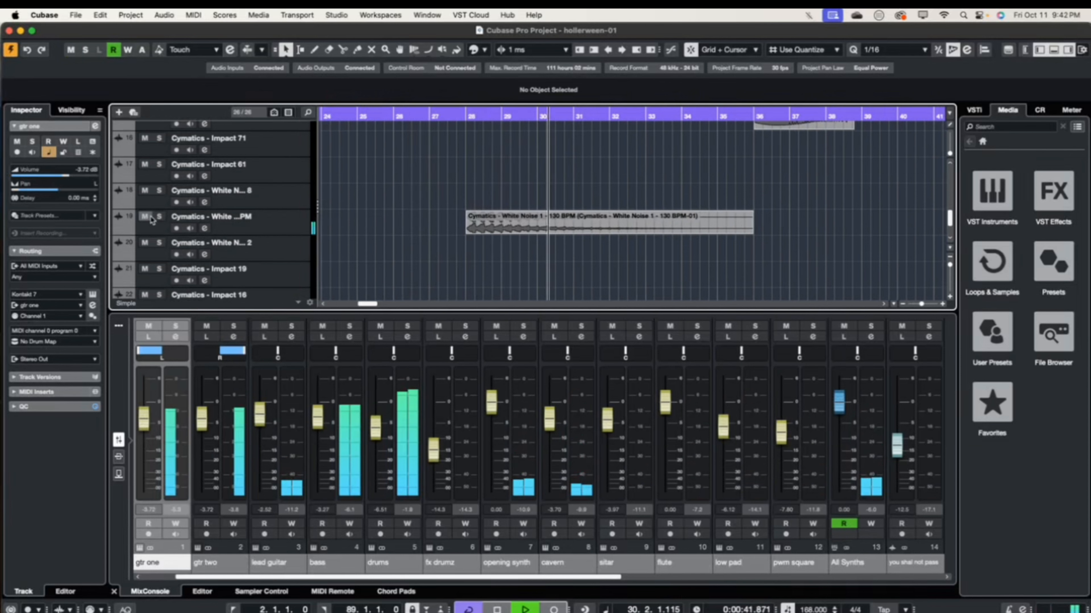
{"action": "key", "text": "space"}
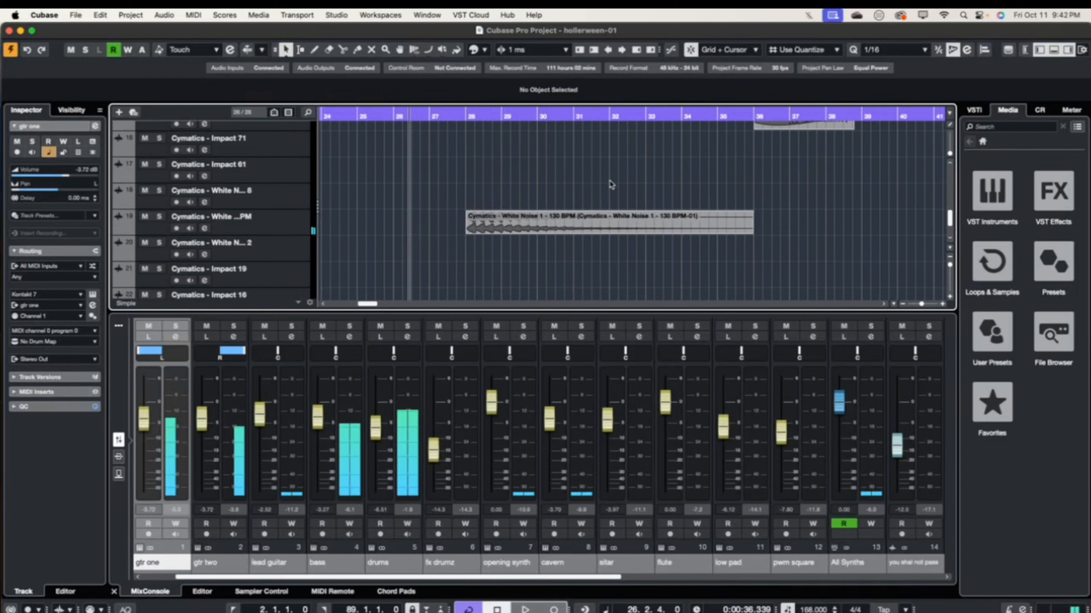
- Examine where the impact, white noise and sub samples are placed across the whole arrangement
{"action": "scroll", "coordinate": [611, 185], "scroll_direction": "down", "scroll_amount": 5}
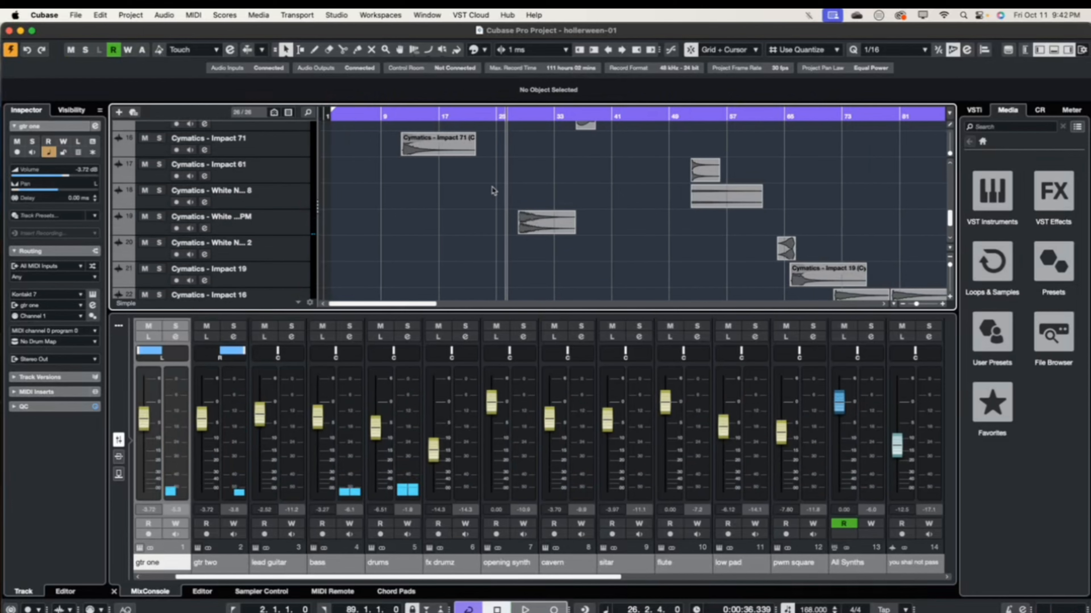
{"action": "scroll", "coordinate": [494, 191], "scroll_direction": "up", "scroll_amount": 2}
{"action": "scroll", "coordinate": [491, 193], "scroll_direction": "right", "scroll_amount": 4}
{"action": "scroll", "coordinate": [492, 193], "scroll_direction": "down", "scroll_amount": 2}
{"action": "scroll", "coordinate": [491, 193], "scroll_direction": "down", "scroll_amount": 2}
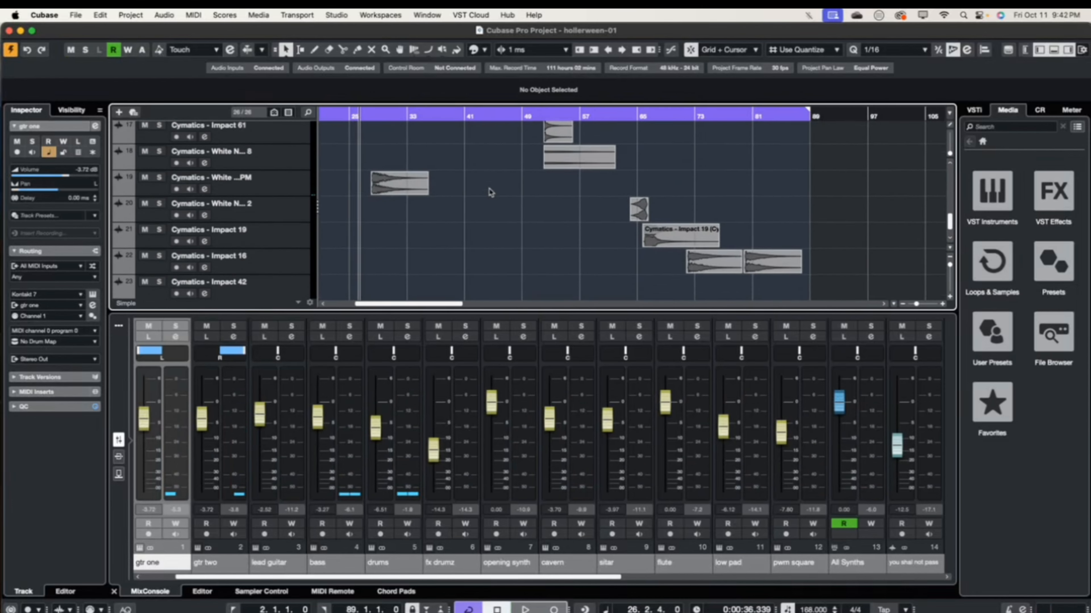
{"action": "scroll", "coordinate": [490, 192], "scroll_direction": "down", "scroll_amount": 1}
{"action": "scroll", "coordinate": [491, 192], "scroll_direction": "left", "scroll_amount": 4}
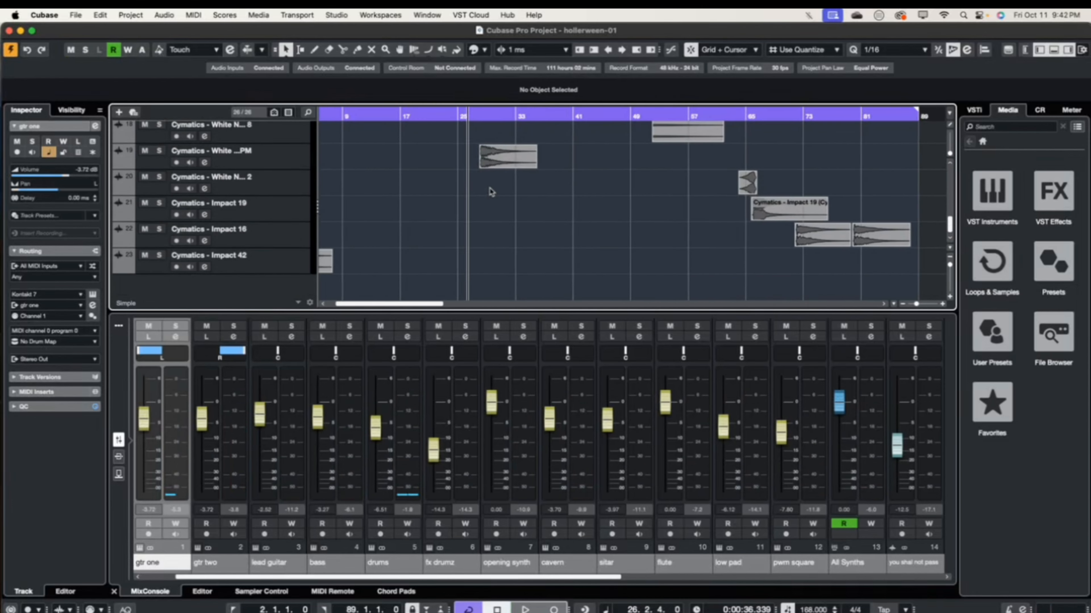
{"action": "scroll", "coordinate": [492, 193], "scroll_direction": "up", "scroll_amount": 5}
{"action": "scroll", "coordinate": [492, 193], "scroll_direction": "left", "scroll_amount": 1}
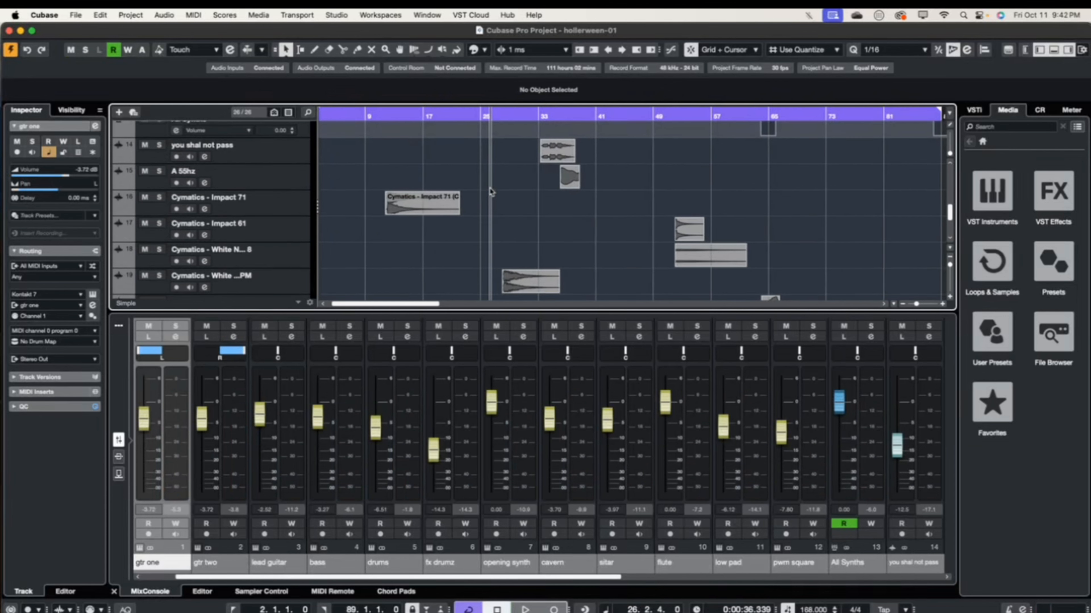
{"action": "scroll", "coordinate": [492, 192], "scroll_direction": "down", "scroll_amount": 1}
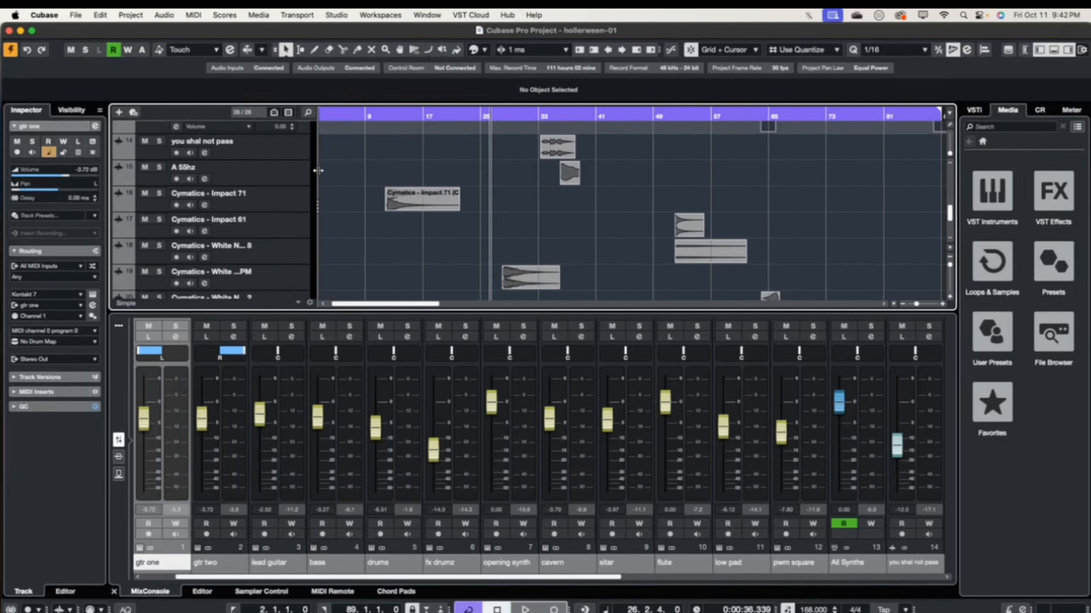
{"action": "scroll", "coordinate": [318, 171], "scroll_direction": "left", "scroll_amount": 1}
{"action": "key", "text": "h"}
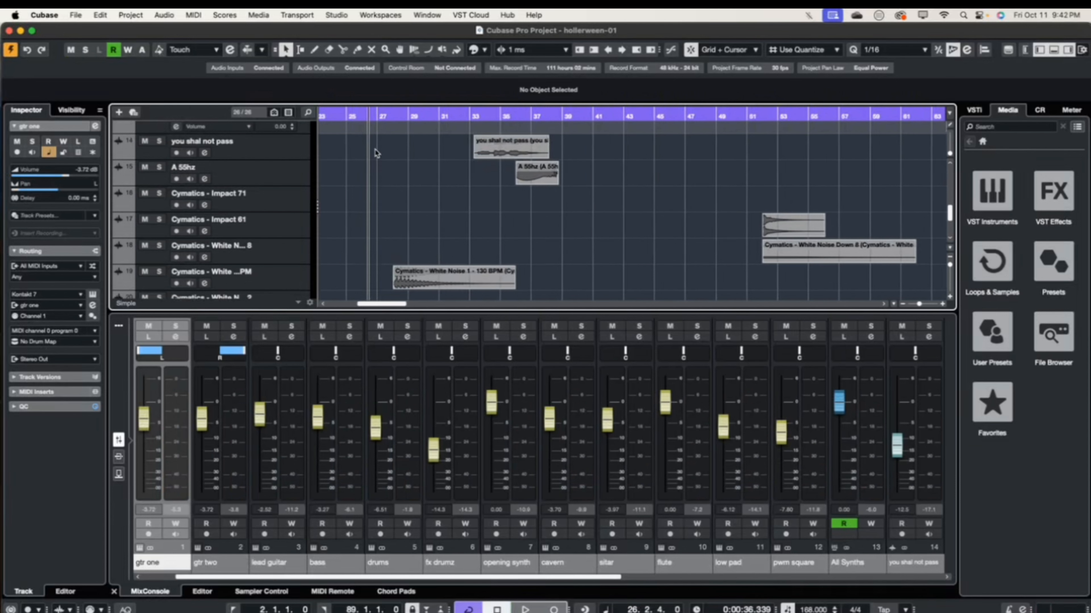
- Play the full mix from bar 12, where the cavern part begins
{"action": "scroll", "coordinate": [375, 153], "scroll_direction": "left", "scroll_amount": 10}
{"action": "scroll", "coordinate": [384, 156], "scroll_direction": "up", "scroll_amount": 3}
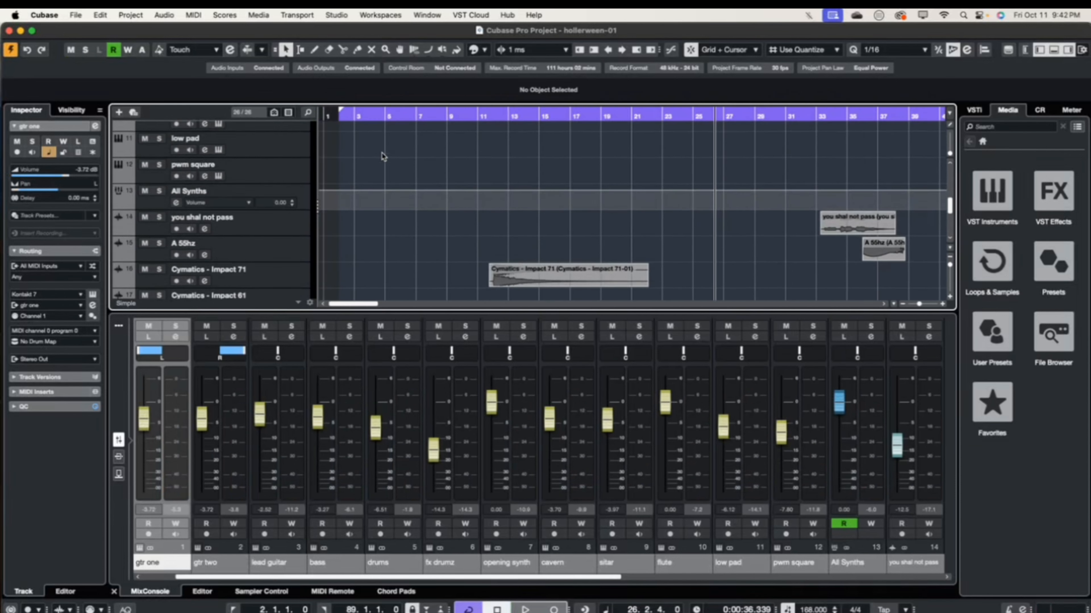
{"action": "scroll", "coordinate": [384, 157], "scroll_direction": "up", "scroll_amount": 5}
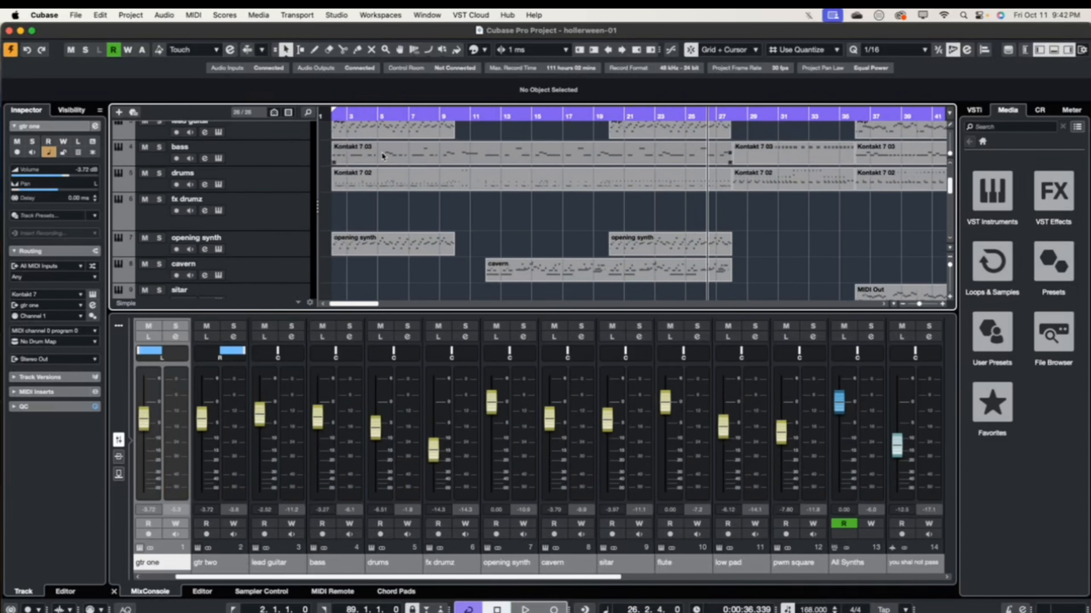
{"action": "scroll", "coordinate": [382, 156], "scroll_direction": "up", "scroll_amount": 1}
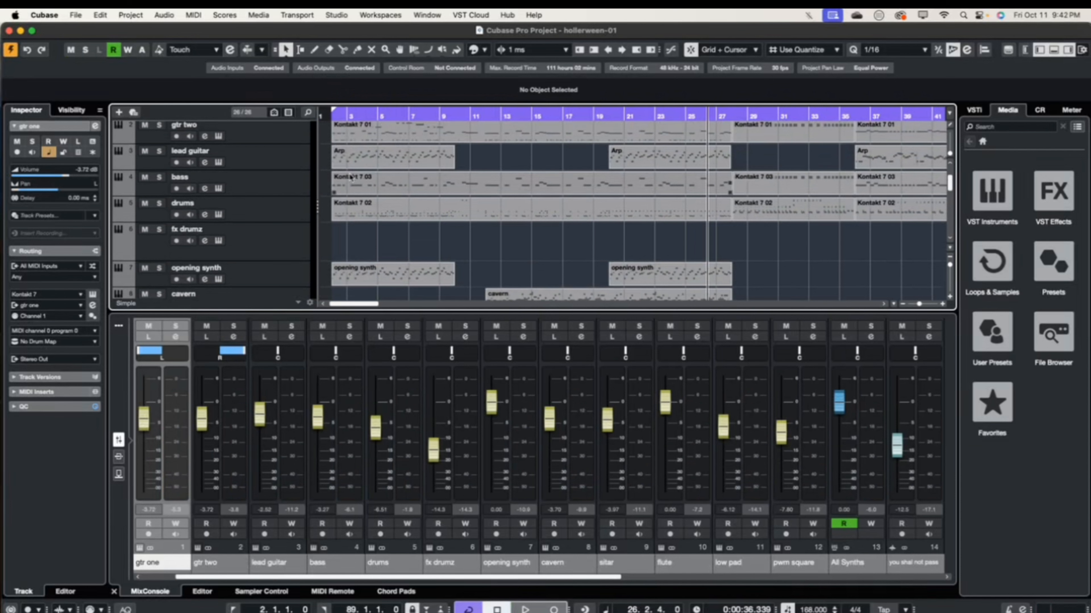
{"action": "scroll", "coordinate": [439, 189], "scroll_direction": "down", "scroll_amount": 2}
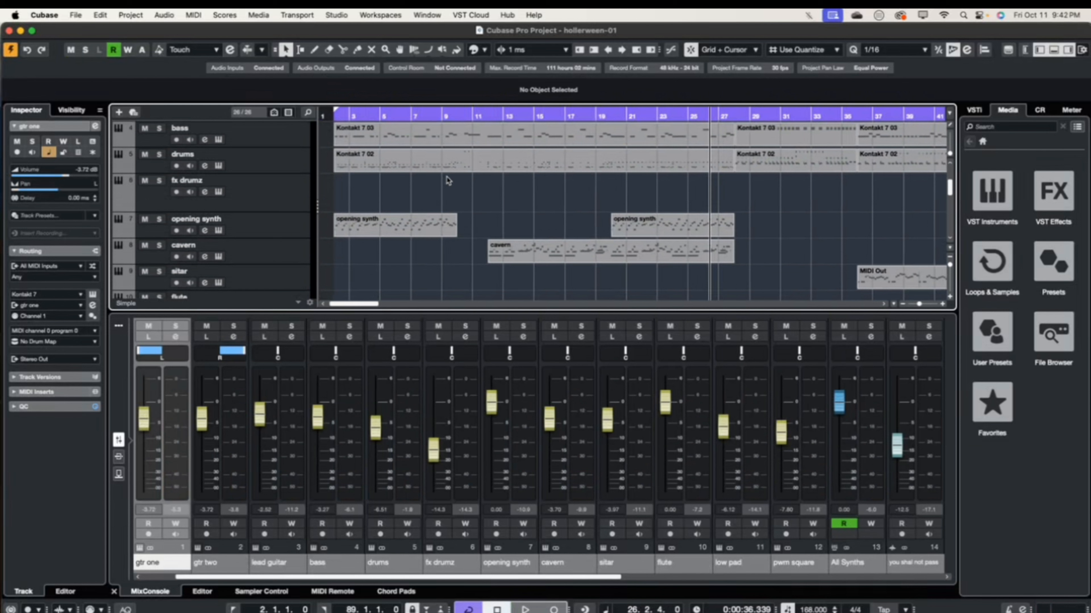
{"action": "left_click", "coordinate": [493, 117]}
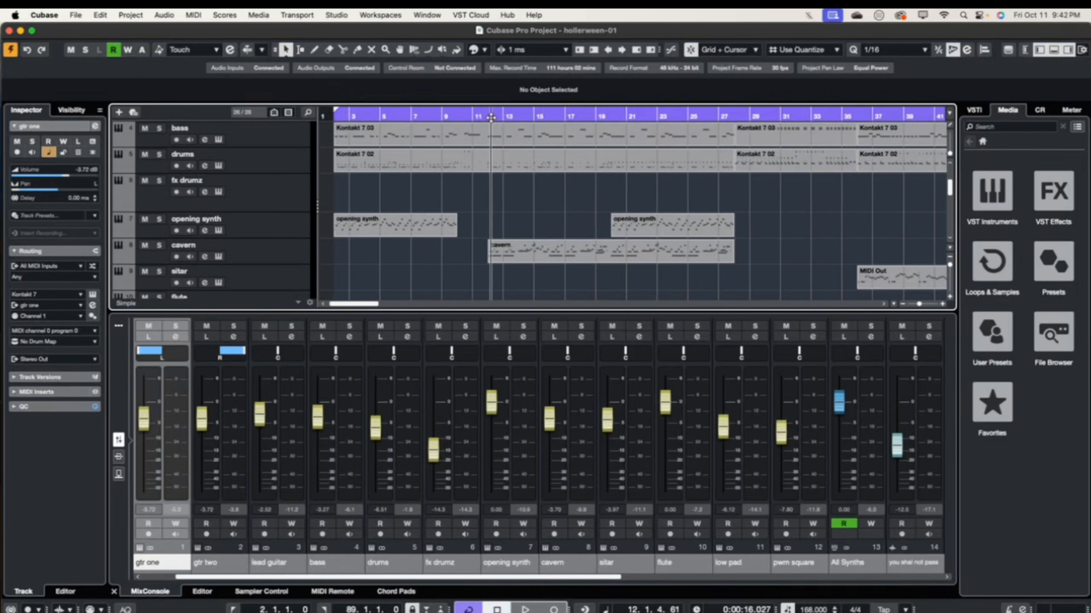
{"action": "left_click", "coordinate": [488, 118]}
{"action": "key", "text": "space"}
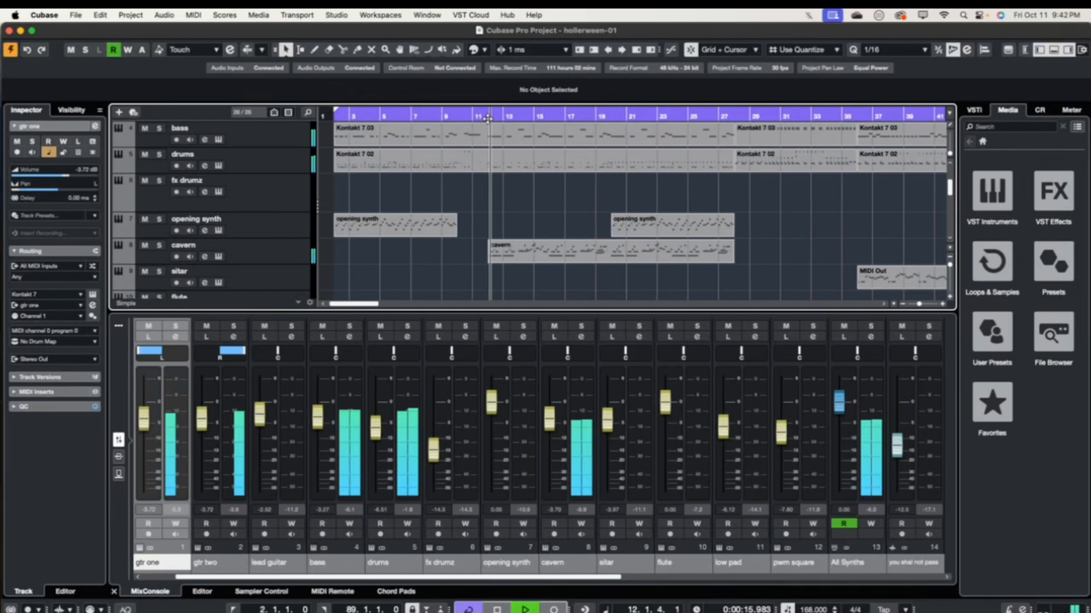
- Solo the cavern track and listen to its part on its own
{"action": "left_click", "coordinate": [171, 252]}
{"action": "left_click", "coordinate": [160, 245]}
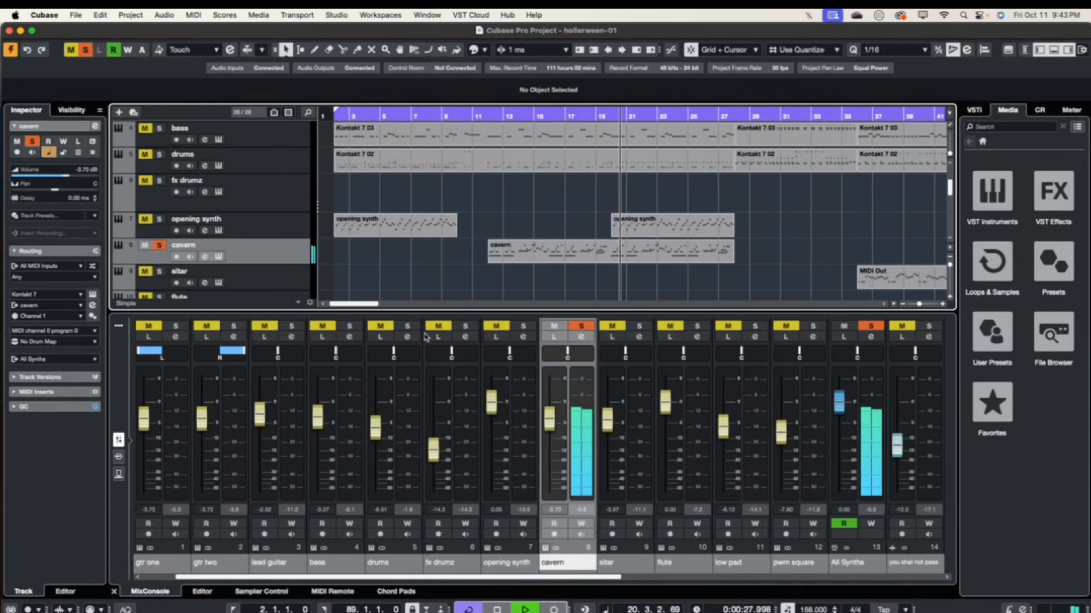
{"action": "key", "text": "space"}
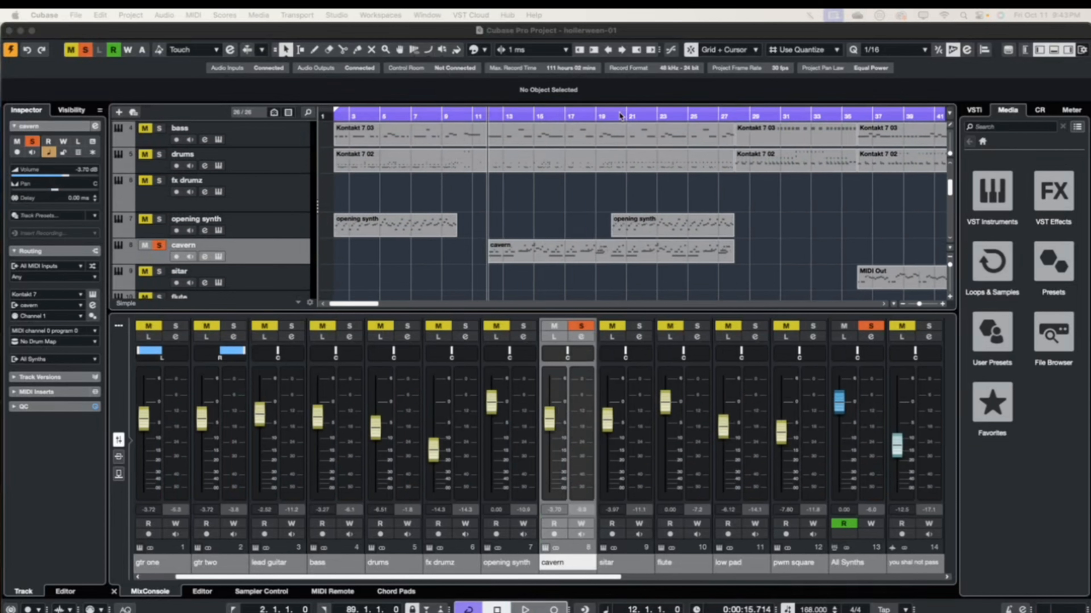
- Add the opening synth track to the soloed cavern and play both from the end of bar 19
{"action": "left_click", "coordinate": [610, 115]}
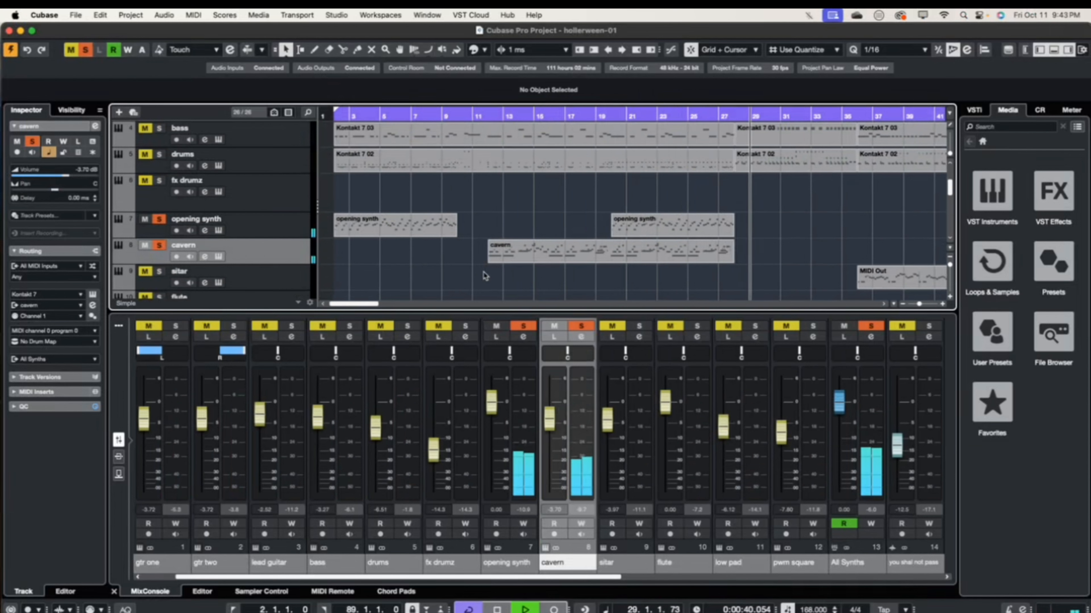
{"action": "key", "text": "space"}
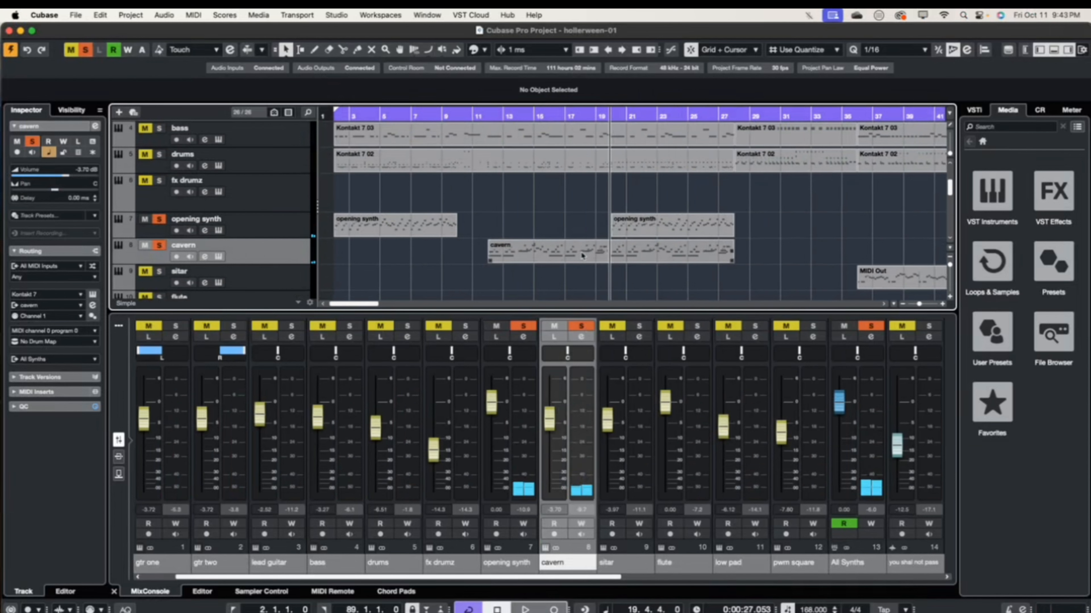
- Solo the lead guitar track, remove cavern from the solo, and play lead guitar and opening synth from the end of bar 19
{"action": "scroll", "coordinate": [579, 238], "scroll_direction": "up", "scroll_amount": 2}
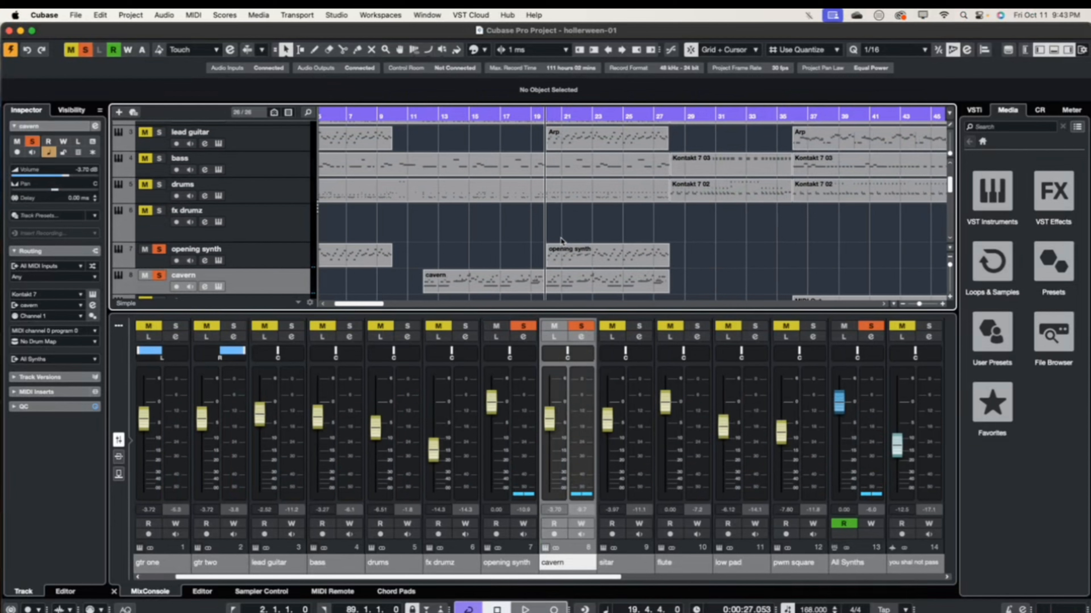
{"action": "scroll", "coordinate": [571, 238], "scroll_direction": "right", "scroll_amount": 8}
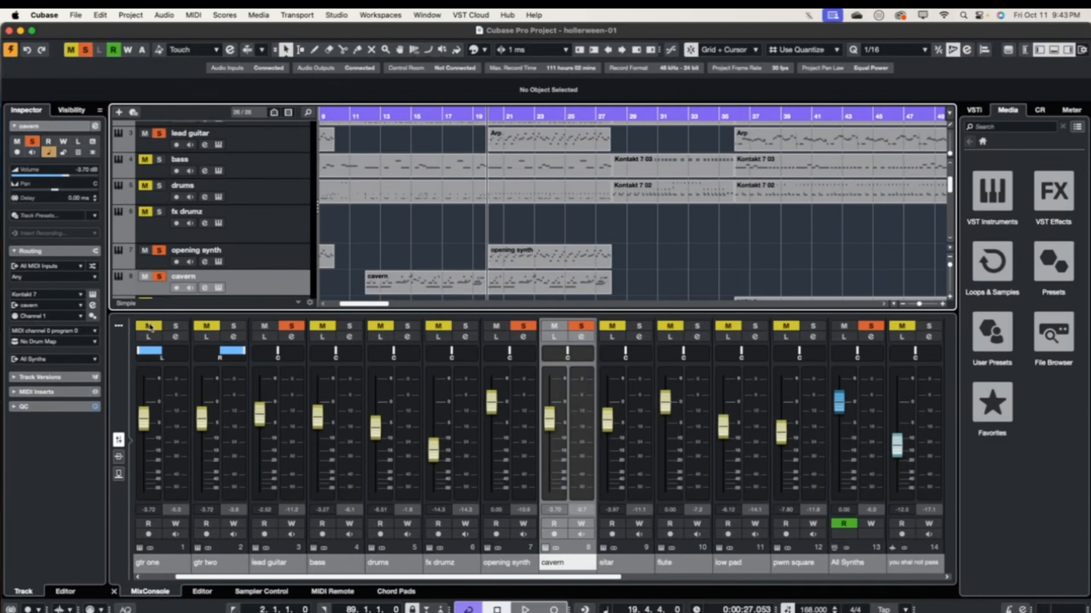
{"action": "left_click", "coordinate": [159, 277]}
{"action": "key", "text": "space"}
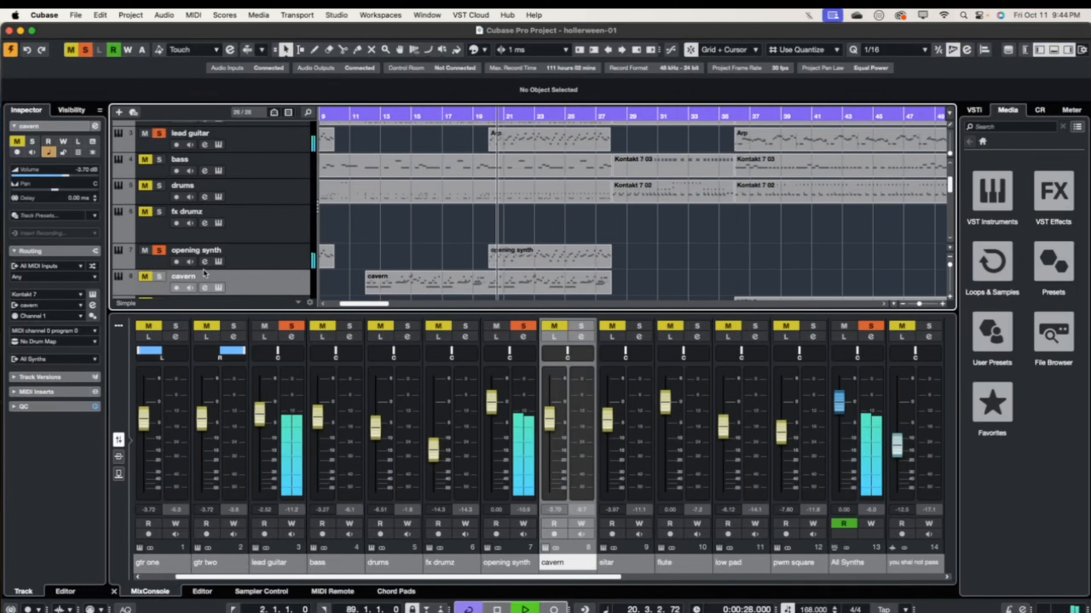
- Turn the opening synth's solo off and on during playback to compare its layering with the lead guitar, and stop playback
{"action": "left_click", "coordinate": [159, 250]}
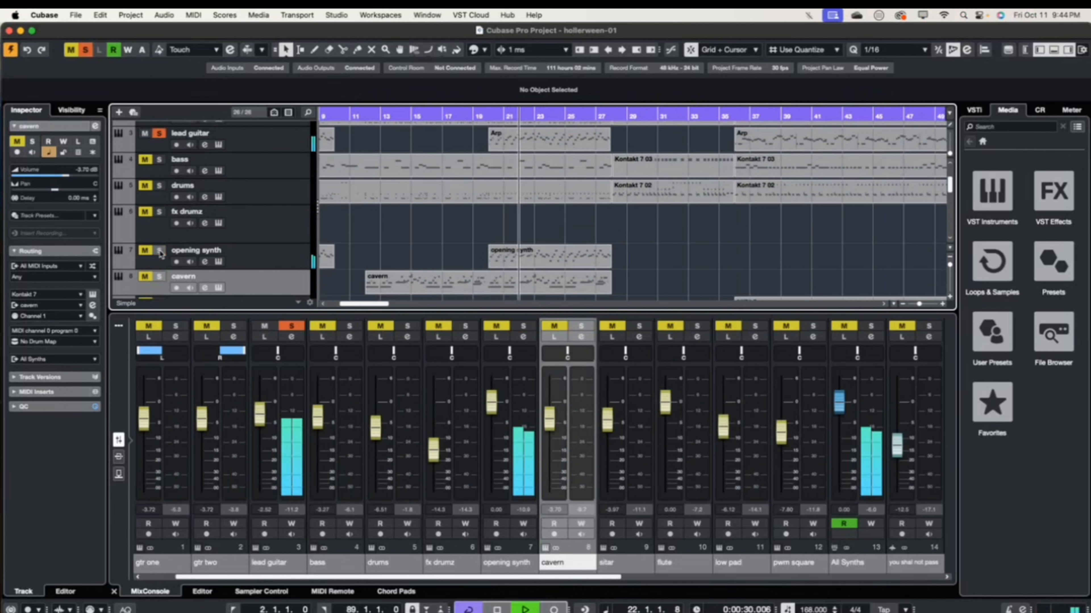
{"action": "left_click", "coordinate": [160, 253]}
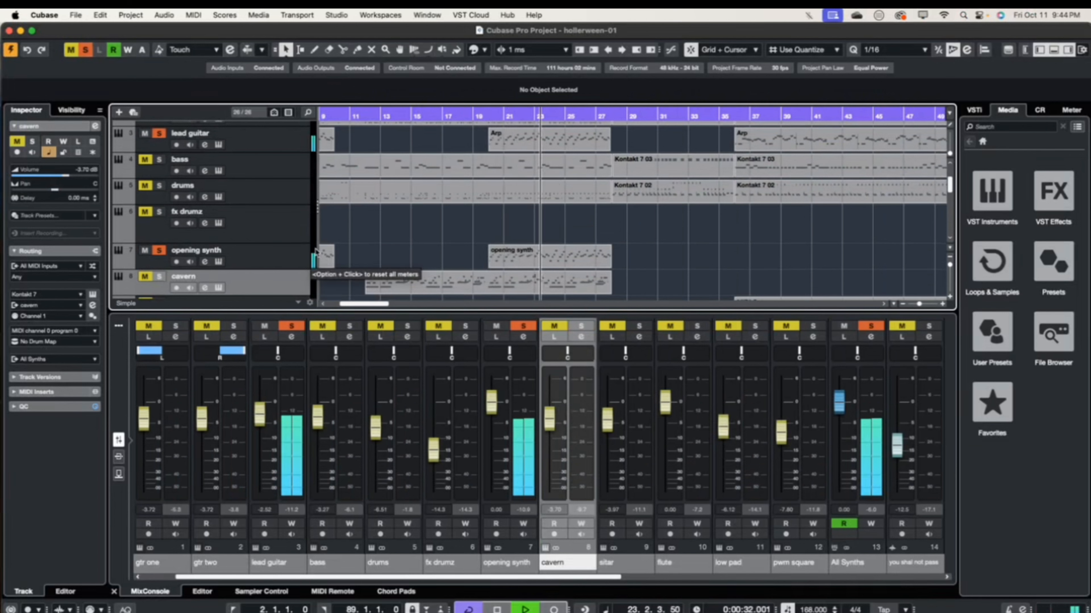
{"action": "scroll", "coordinate": [411, 230], "scroll_direction": "left", "scroll_amount": 3}
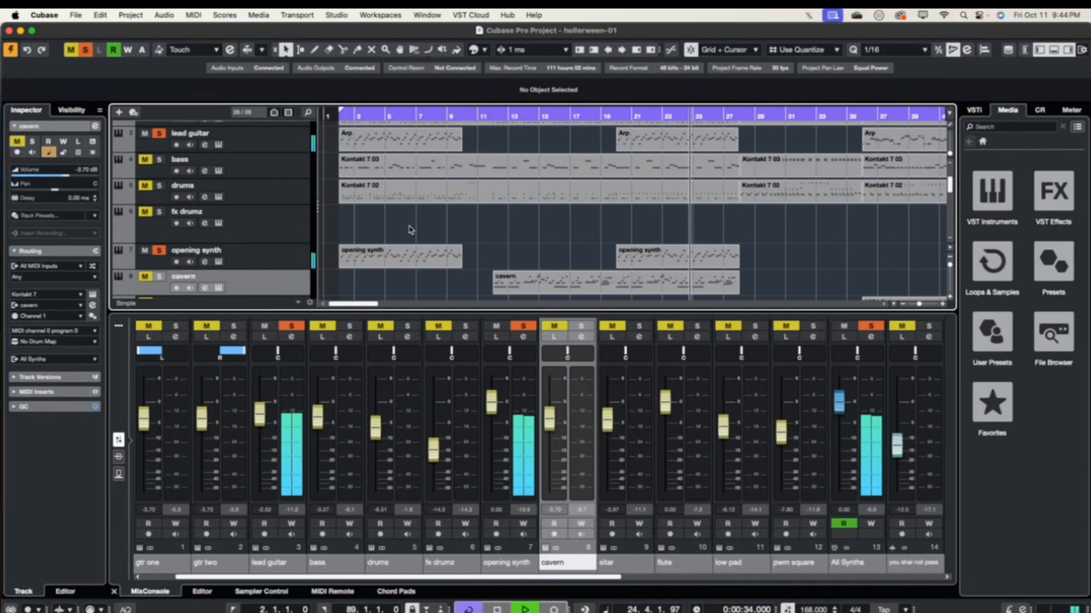
{"action": "scroll", "coordinate": [570, 250], "scroll_direction": "up", "scroll_amount": 1}
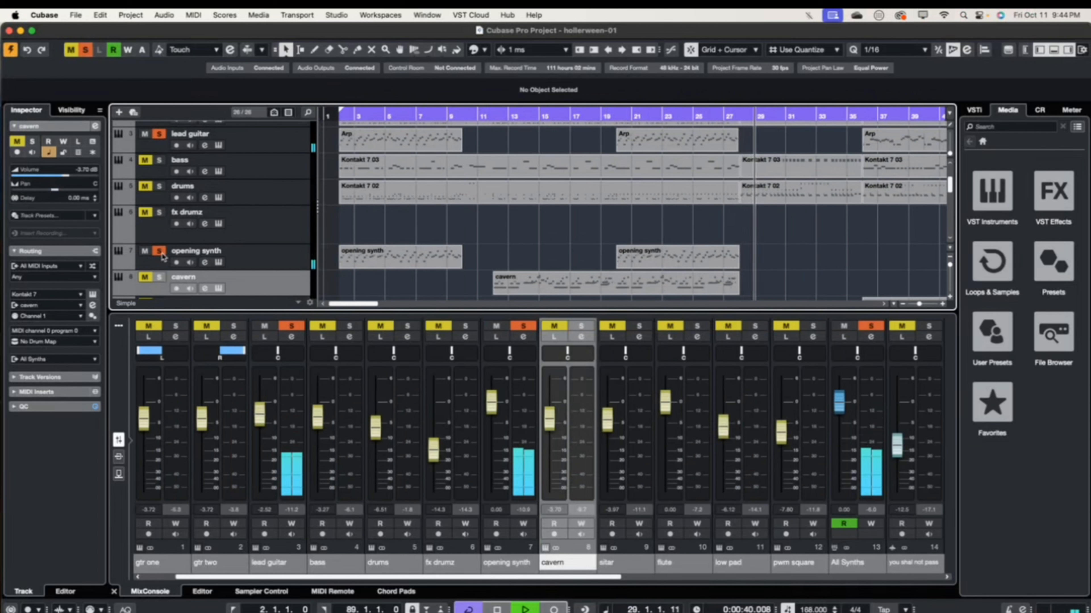
{"action": "key", "text": "space"}
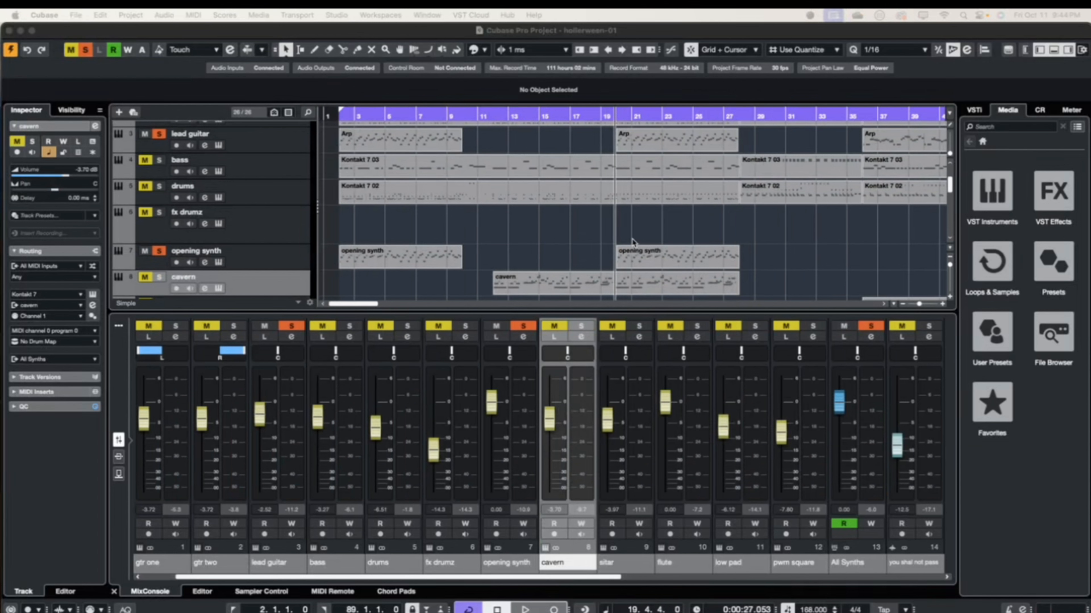
{"action": "scroll", "coordinate": [609, 236], "scroll_direction": "down", "scroll_amount": 10}
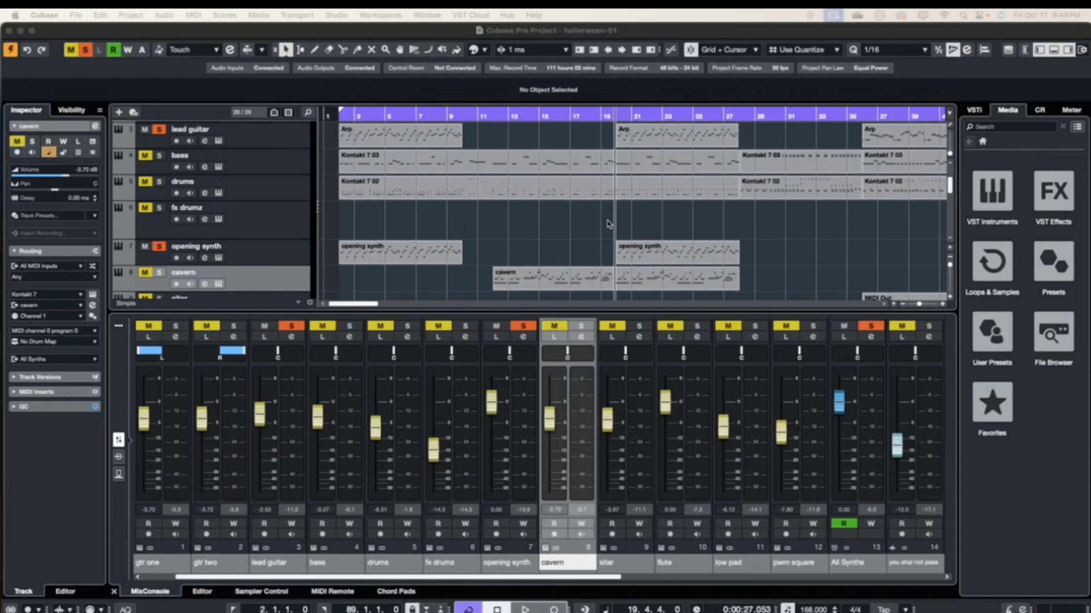
- Examine how the clips between bars 11 and 27 are arranged, from the bass track down to the Cymatics impact samples
{"action": "scroll", "coordinate": [609, 223], "scroll_direction": "down", "scroll_amount": 2}
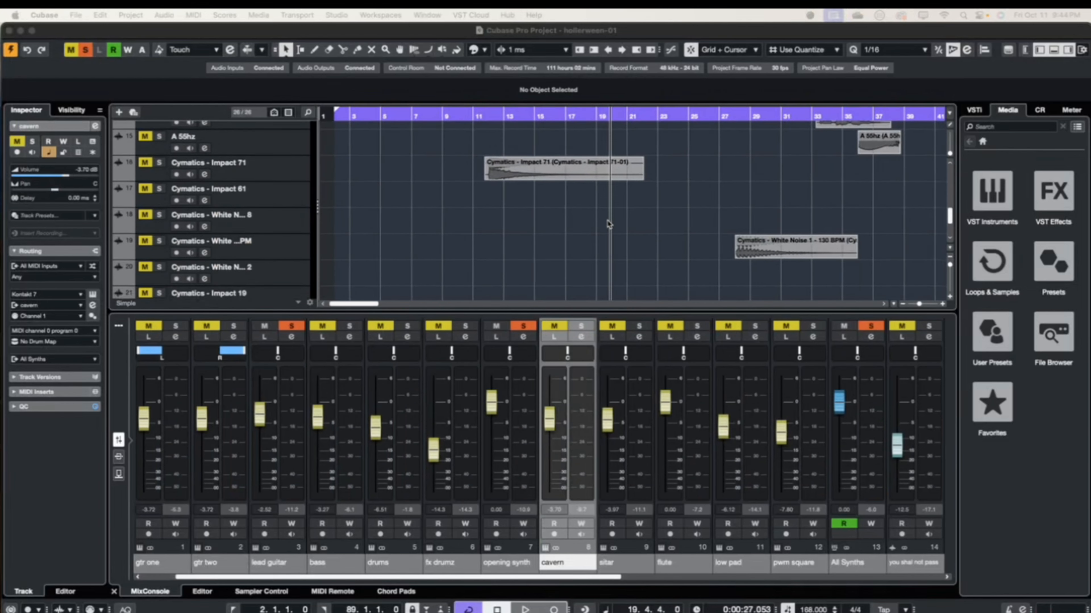
{"action": "scroll", "coordinate": [609, 223], "scroll_direction": "right", "scroll_amount": 5}
{"action": "scroll", "coordinate": [609, 223], "scroll_direction": "up", "scroll_amount": 9}
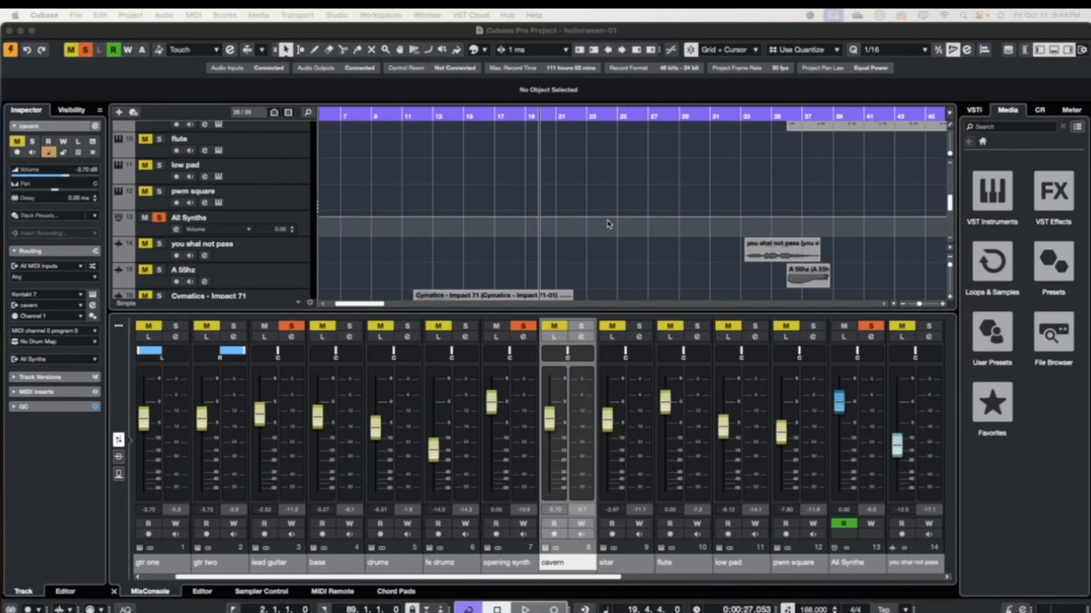
{"action": "scroll", "coordinate": [609, 224], "scroll_direction": "left", "scroll_amount": 6}
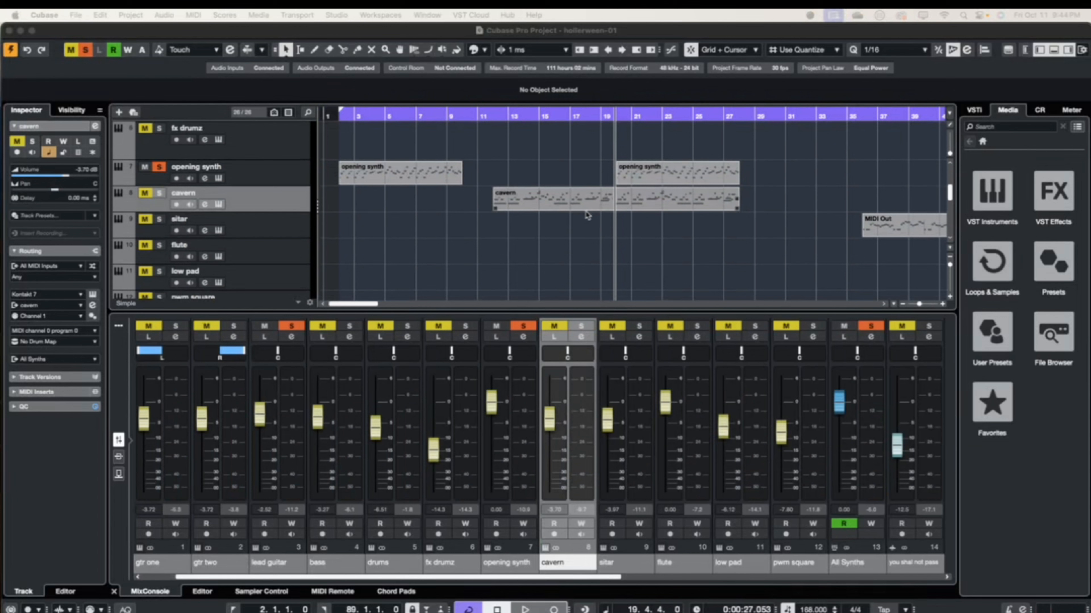
{"action": "scroll", "coordinate": [503, 203], "scroll_direction": "down", "scroll_amount": 6}
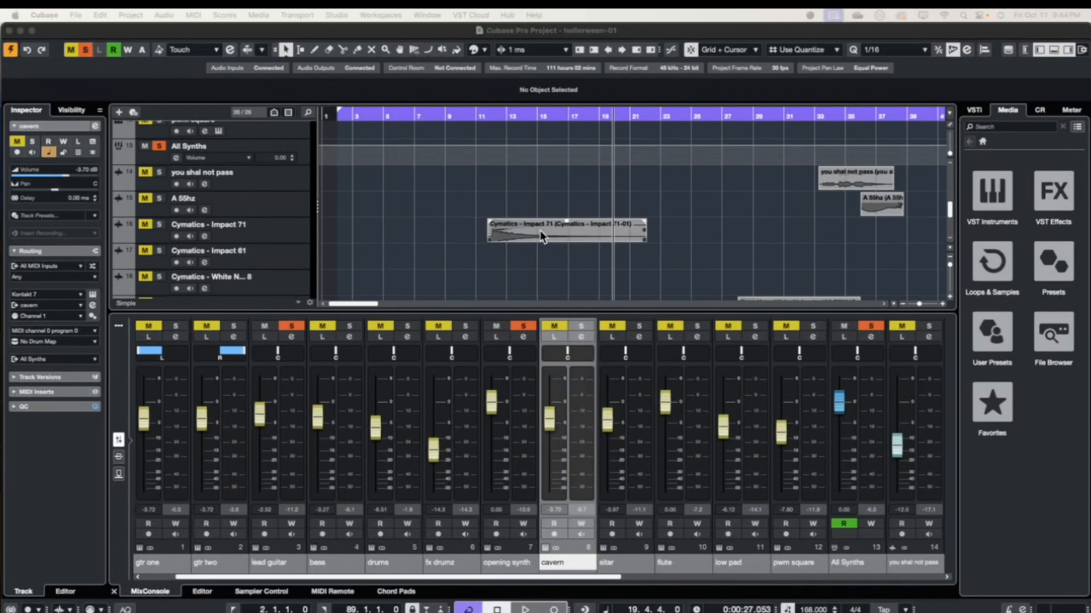
{"action": "scroll", "coordinate": [530, 234], "scroll_direction": "up", "scroll_amount": 6}
{"action": "scroll", "coordinate": [529, 234], "scroll_direction": "up", "scroll_amount": 3}
{"action": "scroll", "coordinate": [529, 234], "scroll_direction": "right", "scroll_amount": 1}
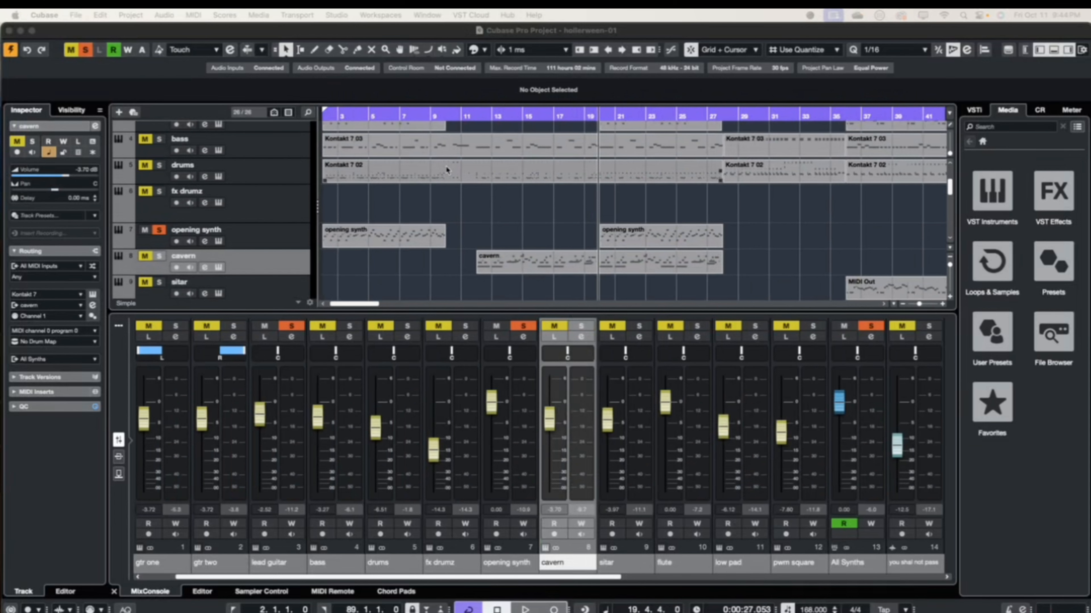
- Play the soloed tracks briefly from the start of the cavern clip at bar 12, and stop playback
{"action": "left_click", "coordinate": [480, 122]}
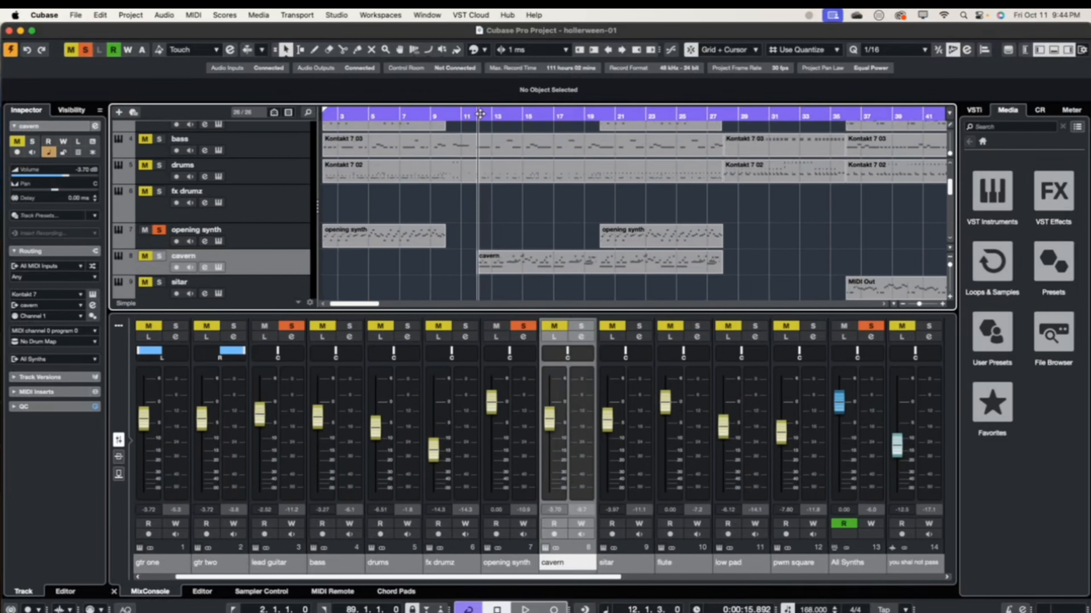
{"action": "key", "text": "space"}
{"action": "key", "text": "space"}
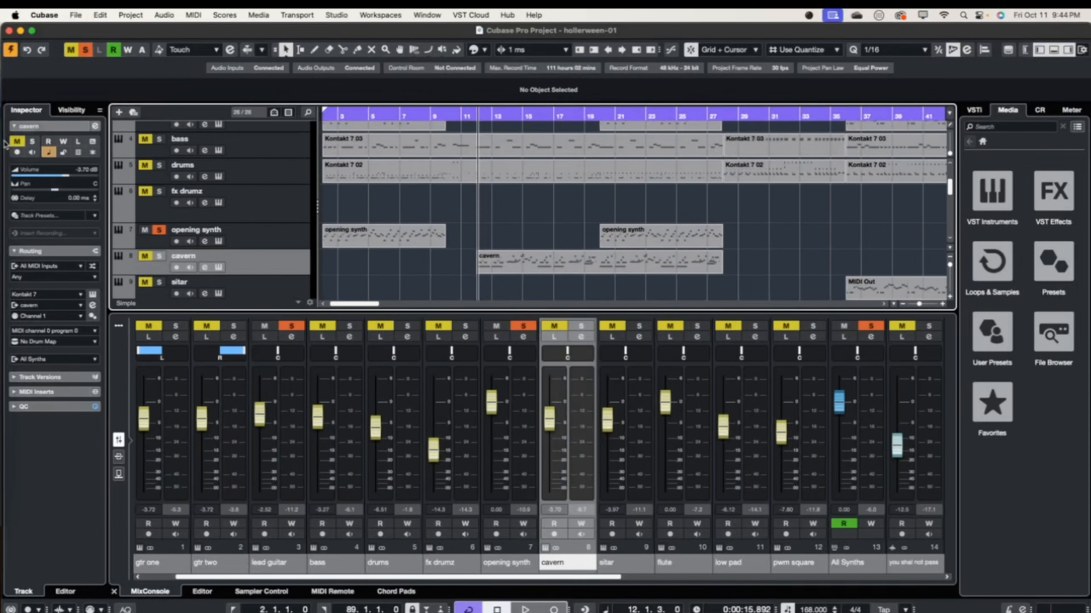
- Select the lead guitar's Arp clip that starts at bar 20 and raise the computer's output volume
{"action": "scroll", "coordinate": [614, 207], "scroll_direction": "up", "scroll_amount": 2}
{"action": "scroll", "coordinate": [614, 207], "scroll_direction": "right", "scroll_amount": 1}
{"action": "left_click", "coordinate": [585, 184]}
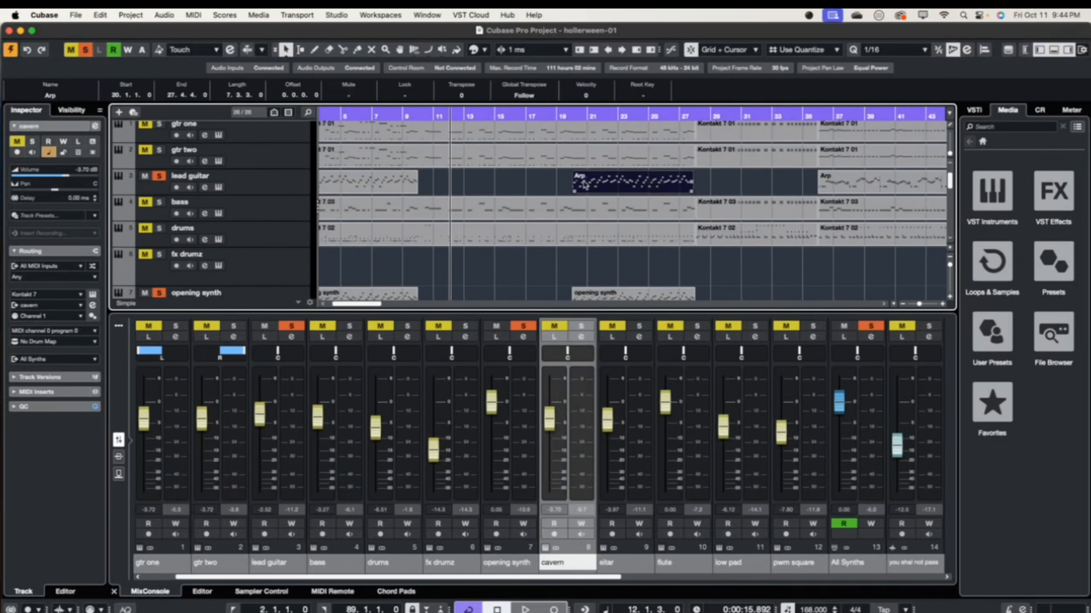
{"action": "key", "text": "XF86AudioRaiseVolume"}
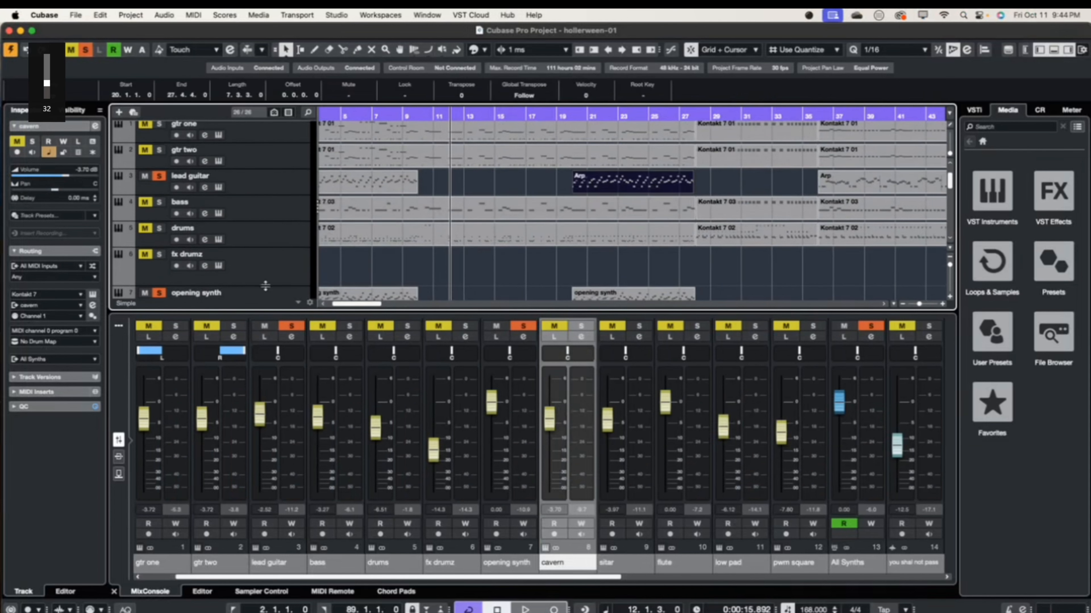
{"action": "scroll", "coordinate": [197, 292], "scroll_direction": "down", "scroll_amount": 2}
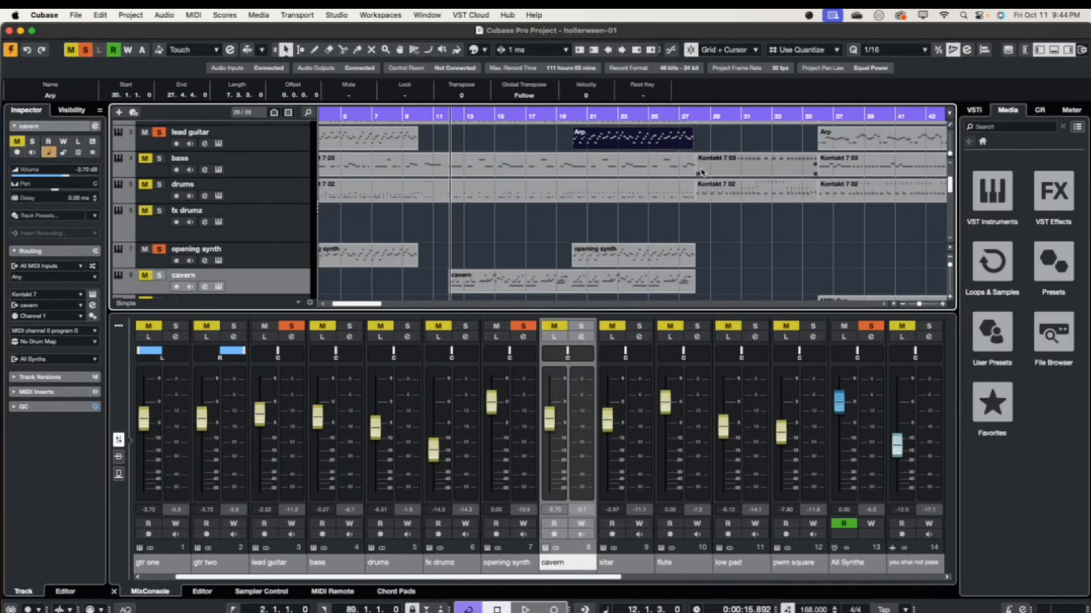
- Play the lead guitar and opening synth from bar 20, switching the opening synth's solo off and back on
{"action": "left_click", "coordinate": [580, 113]}
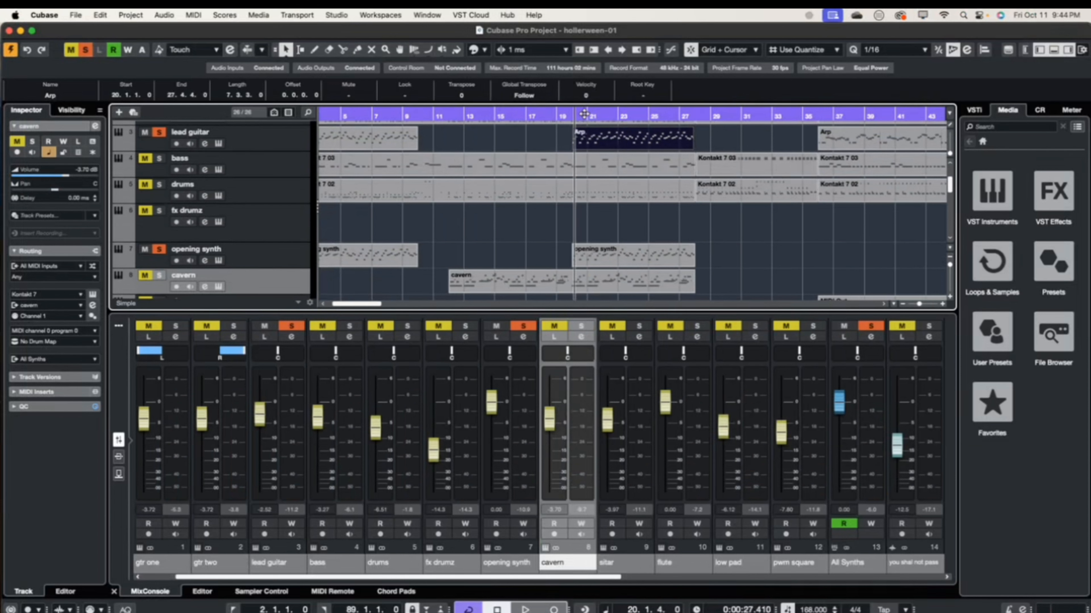
{"action": "key", "text": "space"}
{"action": "key", "text": "space"}
{"action": "left_click", "coordinate": [159, 249]}
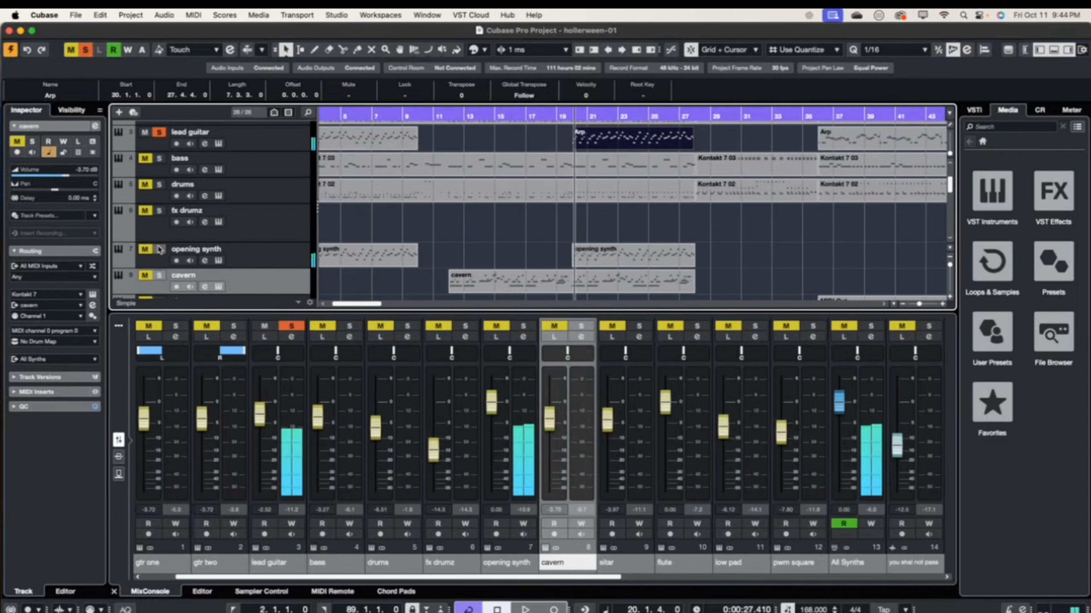
{"action": "key", "text": "space"}
{"action": "left_click", "coordinate": [159, 250]}
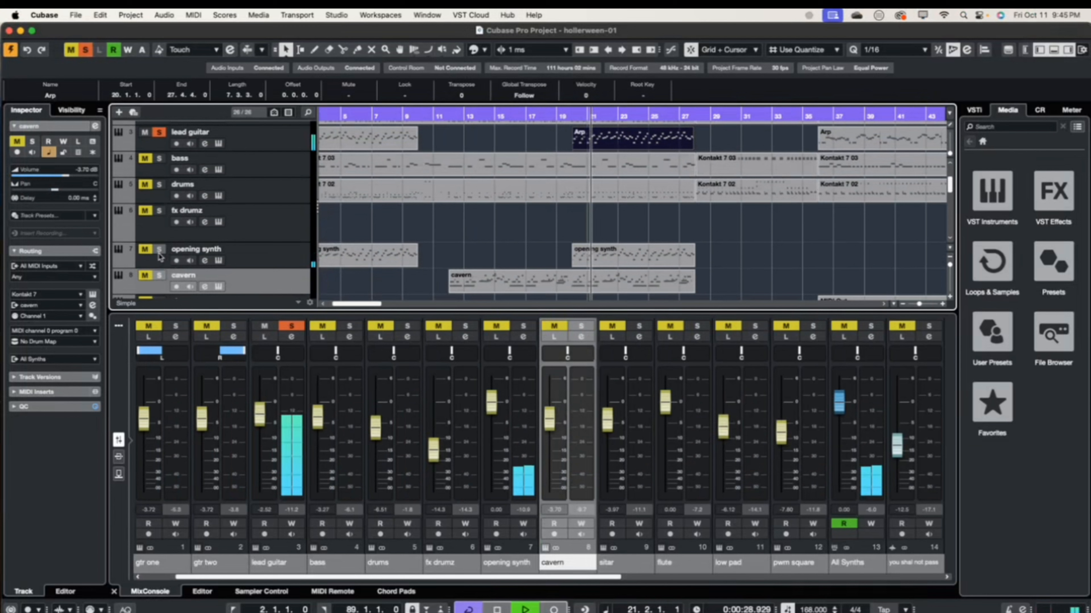
- Switch the lead guitar's solo off and on during playback to hear the opening synth alone, and stop playback
{"action": "left_click", "coordinate": [159, 131]}
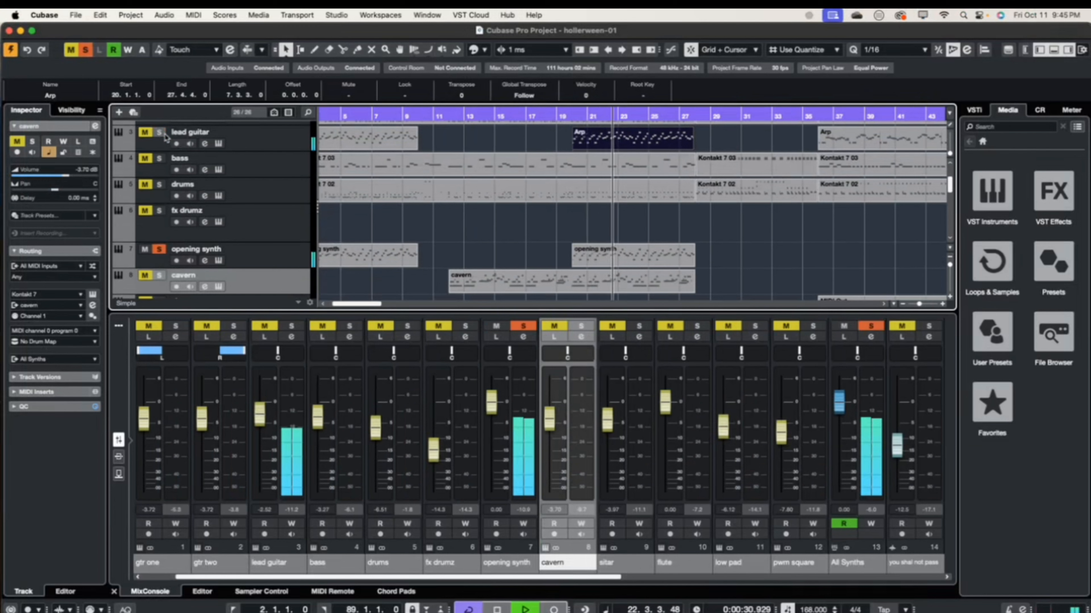
{"action": "left_click", "coordinate": [161, 133]}
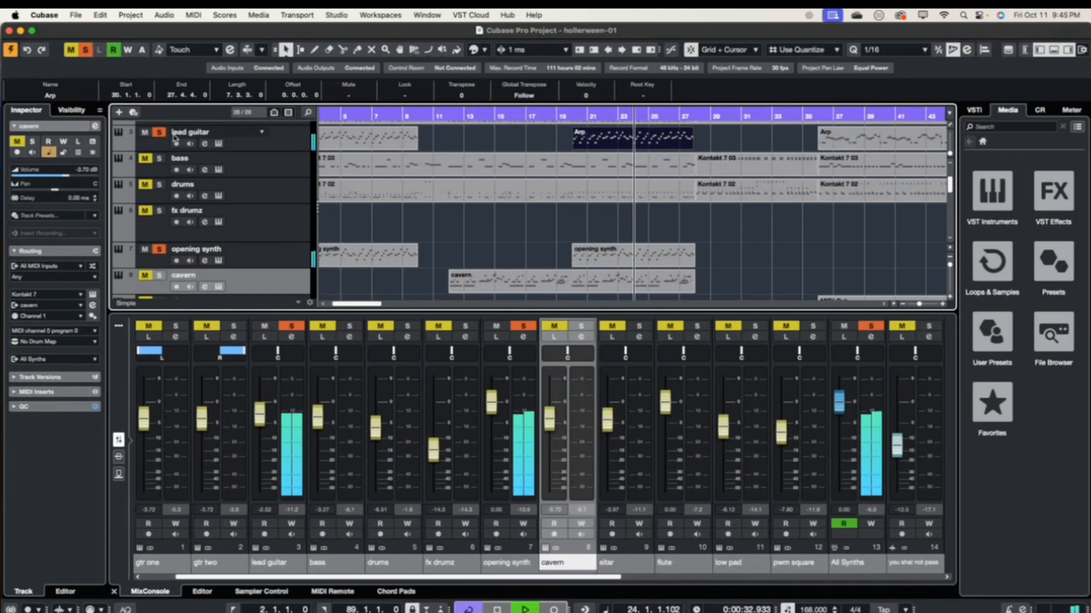
{"action": "key", "text": "space"}
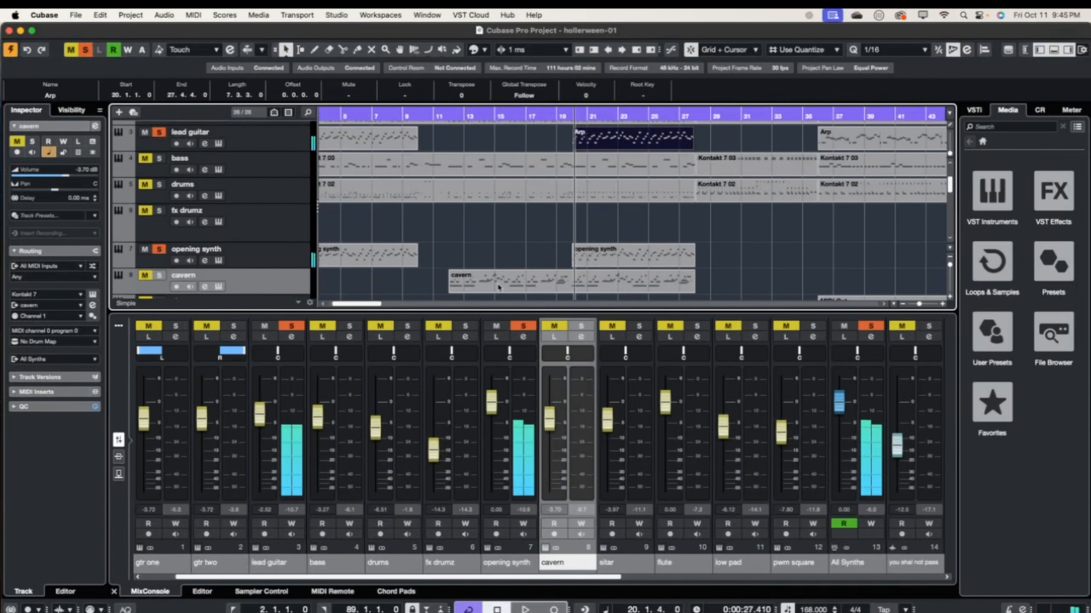
- Examine where the lead guitar, opening synth and cavern clips overlap across the first 28 bars
{"action": "scroll", "coordinate": [489, 193], "scroll_direction": "up", "scroll_amount": 1}
{"action": "scroll", "coordinate": [482, 198], "scroll_direction": "right", "scroll_amount": 10}
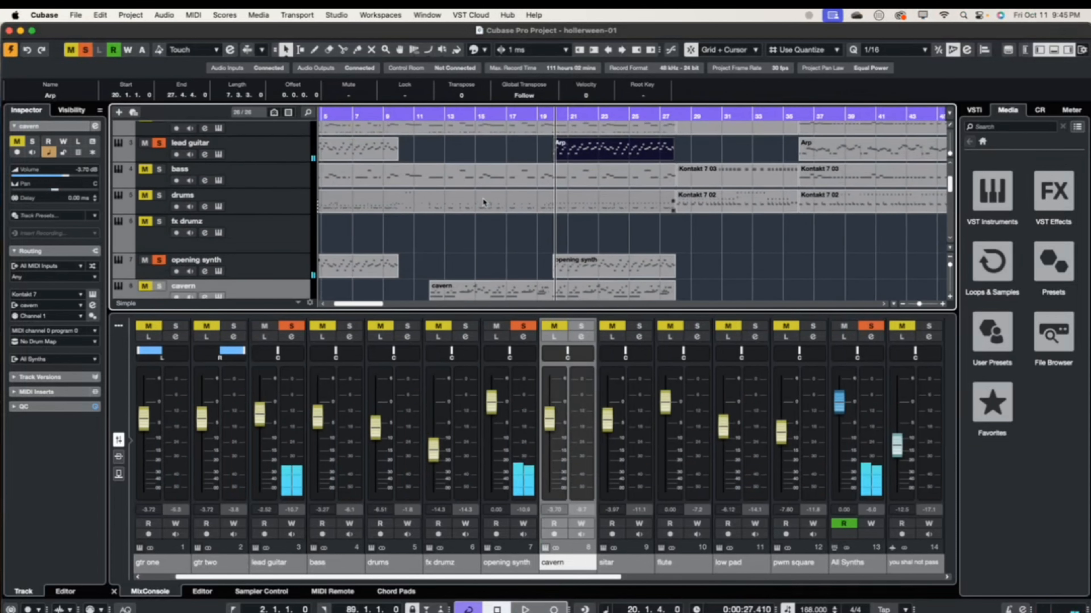
{"action": "scroll", "coordinate": [483, 200], "scroll_direction": "left", "scroll_amount": 12}
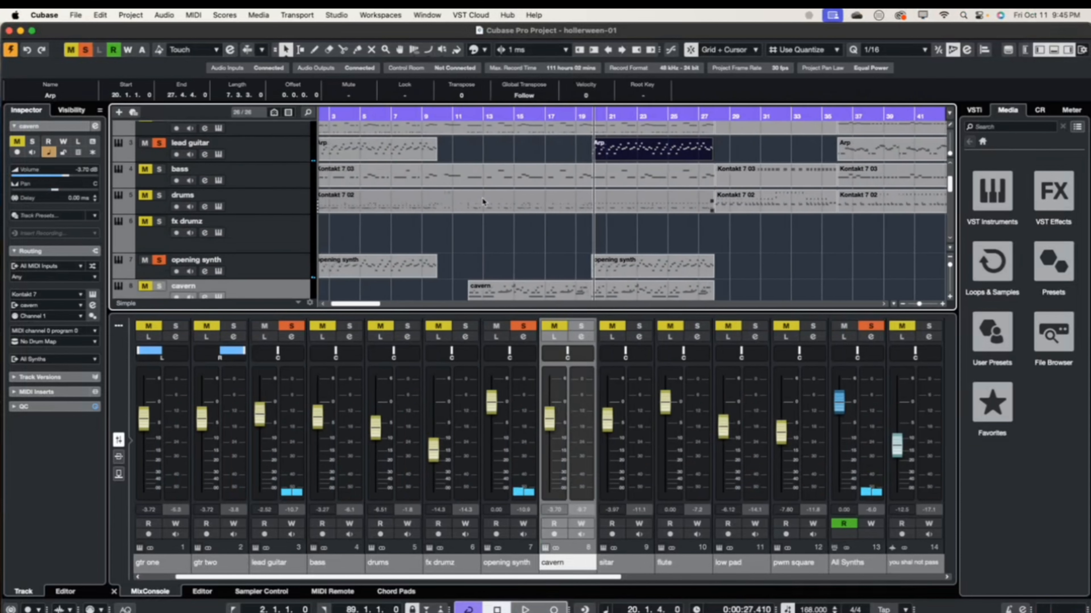
{"action": "scroll", "coordinate": [481, 197], "scroll_direction": "down", "scroll_amount": 3}
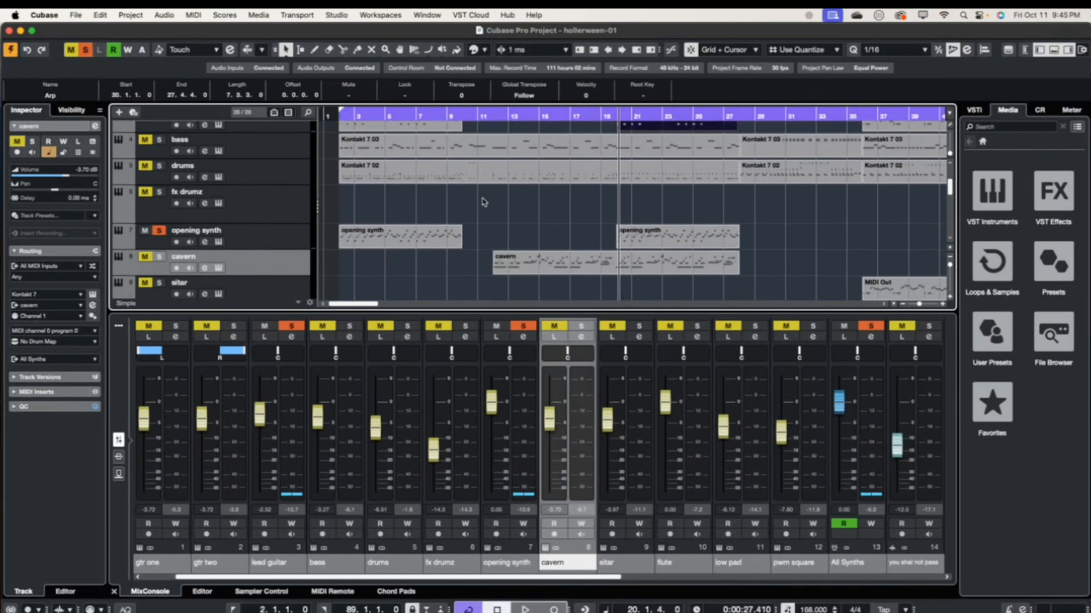
{"action": "scroll", "coordinate": [483, 199], "scroll_direction": "up", "scroll_amount": 6}
{"action": "scroll", "coordinate": [483, 201], "scroll_direction": "right", "scroll_amount": 3}
{"action": "scroll", "coordinate": [483, 201], "scroll_direction": "down", "scroll_amount": 1}
{"action": "scroll", "coordinate": [451, 200], "scroll_direction": "left", "scroll_amount": 1}
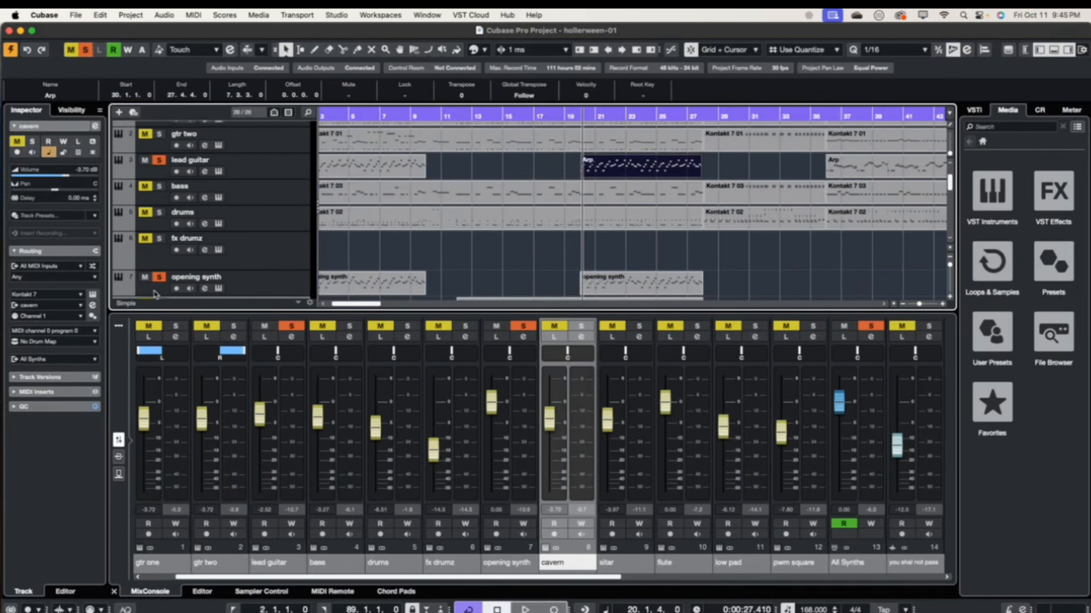
{"action": "scroll", "coordinate": [208, 282], "scroll_direction": "down", "scroll_amount": 1}
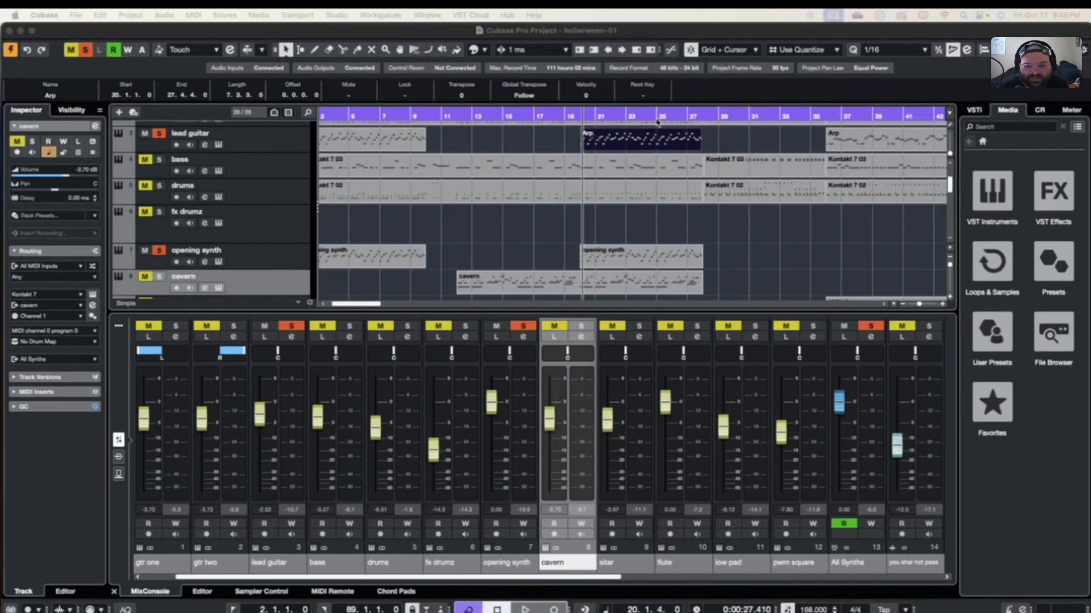
{"action": "scroll", "coordinate": [584, 210], "scroll_direction": "down", "scroll_amount": 5}
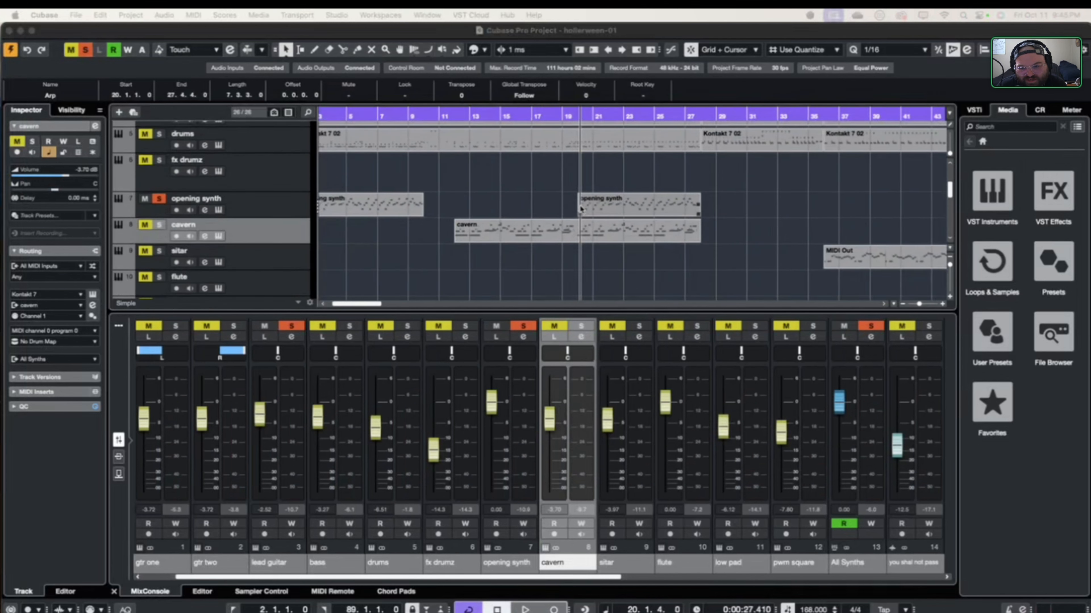
- Deselect the Arp clip and place the playhead exactly at the start of bar 20
{"action": "left_click", "coordinate": [585, 204]}
{"action": "scroll", "coordinate": [585, 206], "scroll_direction": "up", "scroll_amount": 4}
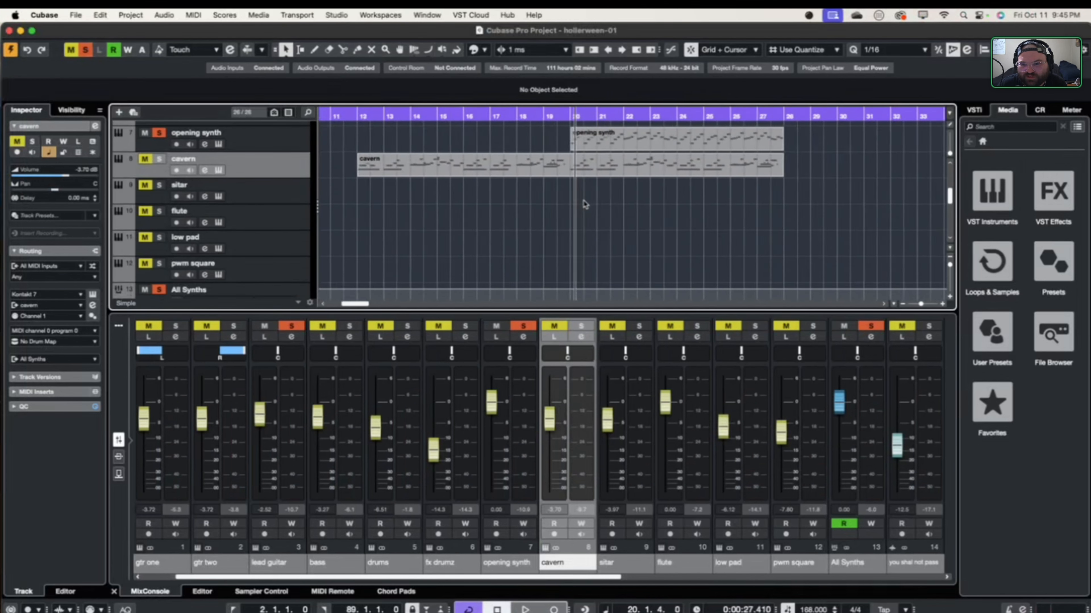
{"action": "scroll", "coordinate": [586, 205], "scroll_direction": "up", "scroll_amount": 4}
{"action": "scroll", "coordinate": [585, 205], "scroll_direction": "up", "scroll_amount": 3}
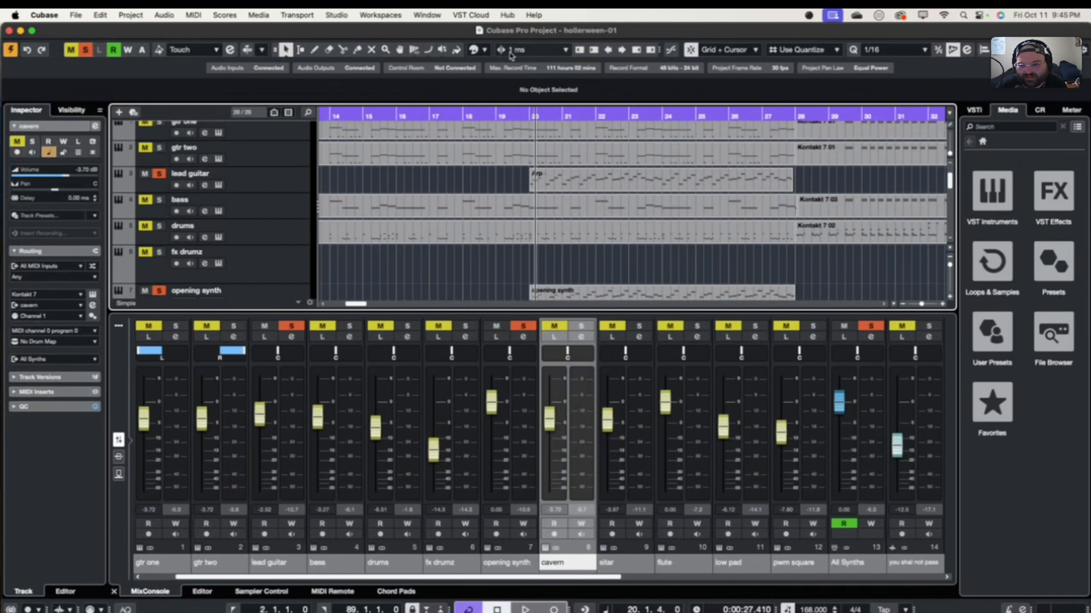
{"action": "left_click", "coordinate": [542, 113]}
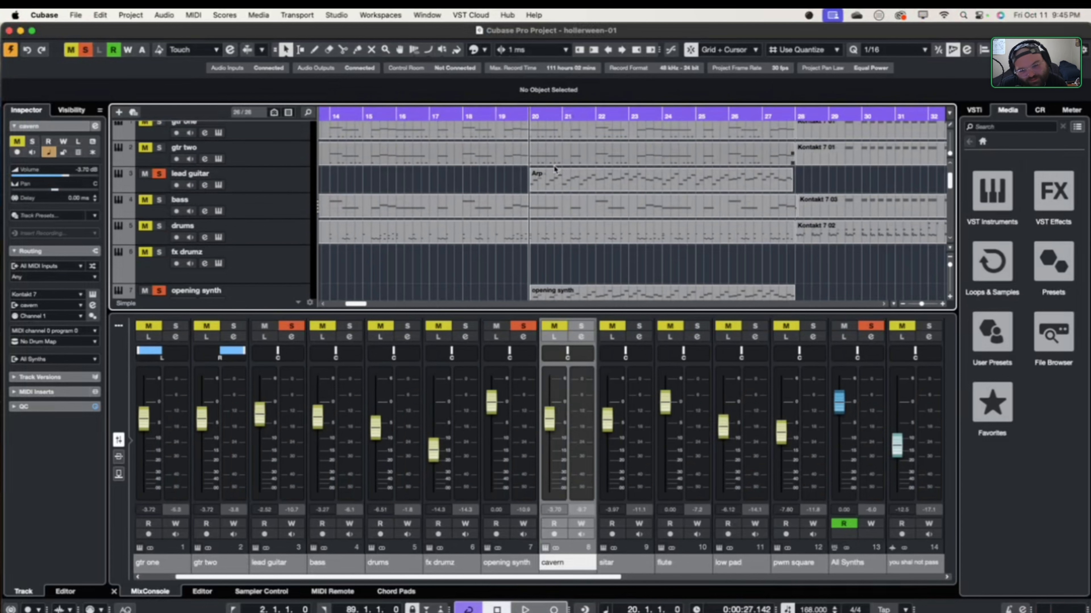
- Place the playhead just before bar 2, play the lead guitar and opening synth in the intro, and stop playback
{"action": "scroll", "coordinate": [557, 168], "scroll_direction": "down", "scroll_amount": 2}
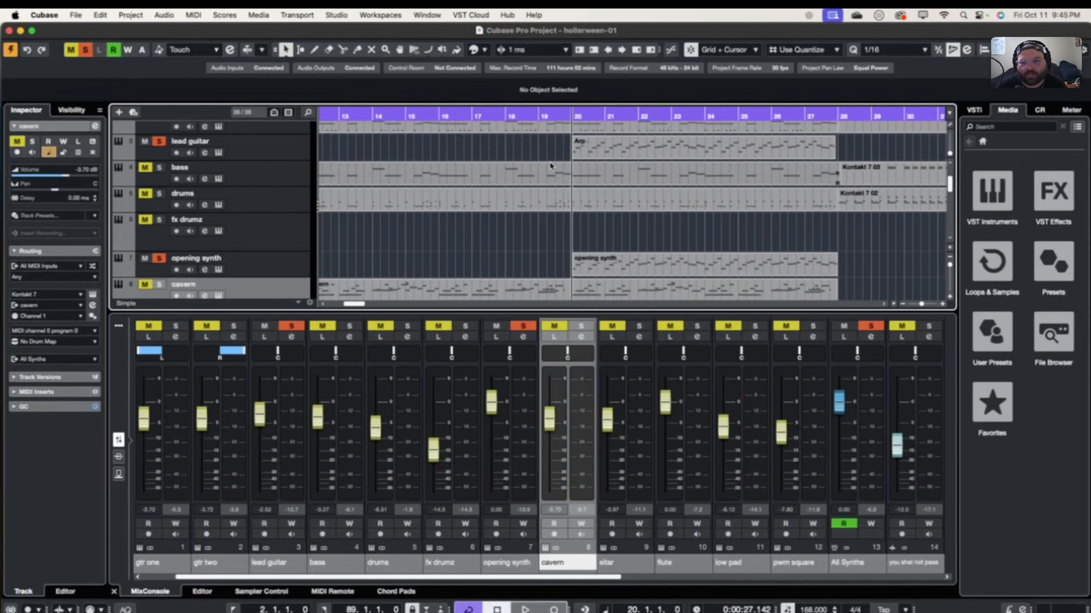
{"action": "scroll", "coordinate": [557, 164], "scroll_direction": "left", "scroll_amount": 6}
{"action": "scroll", "coordinate": [558, 164], "scroll_direction": "down", "scroll_amount": 3}
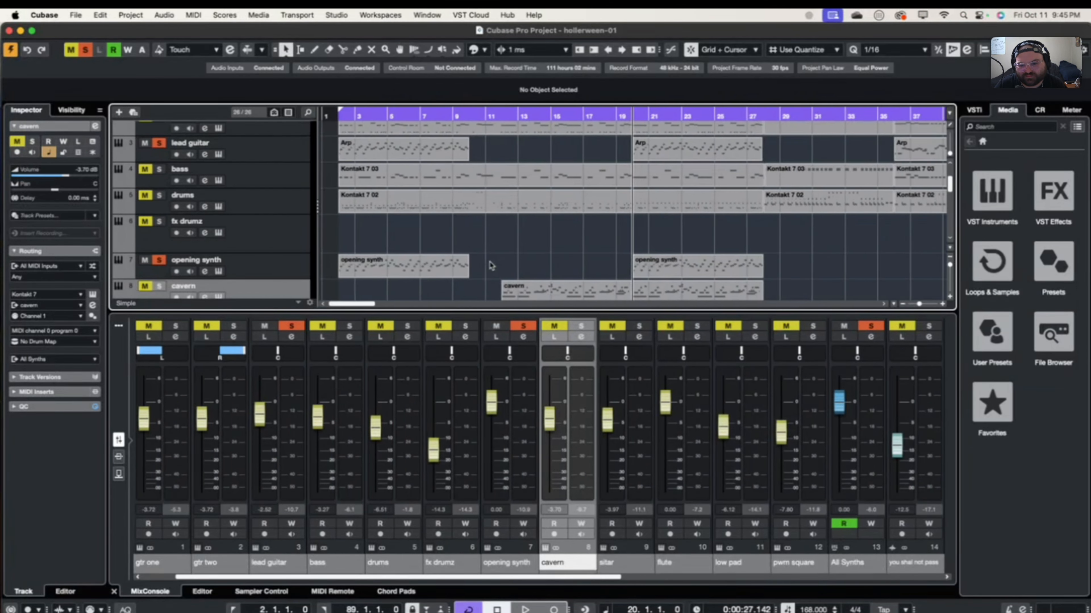
{"action": "scroll", "coordinate": [494, 263], "scroll_direction": "up", "scroll_amount": 3}
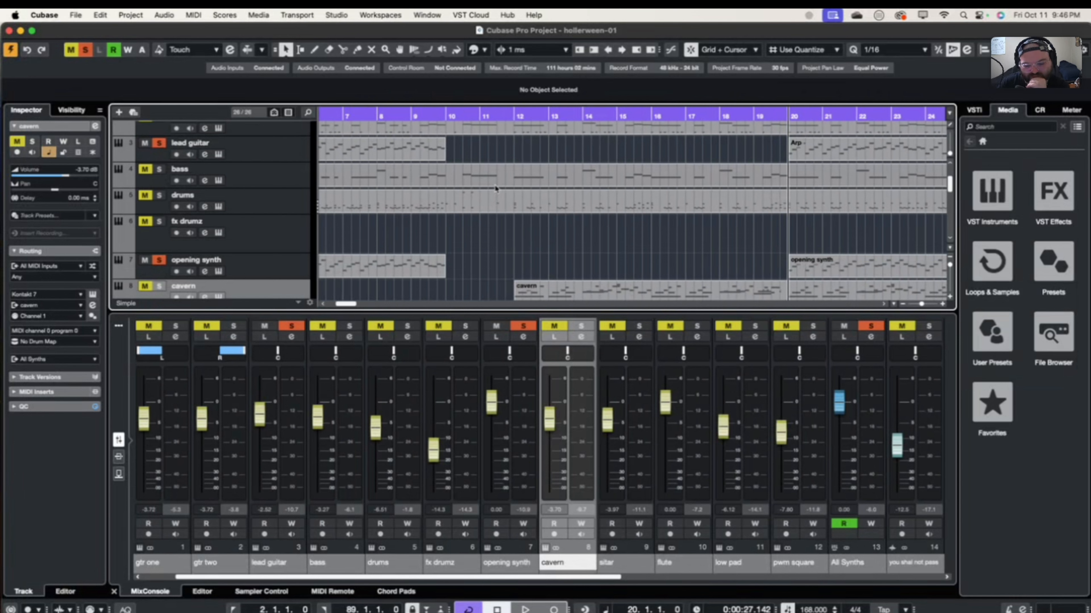
{"action": "scroll", "coordinate": [458, 134], "scroll_direction": "left", "scroll_amount": 5}
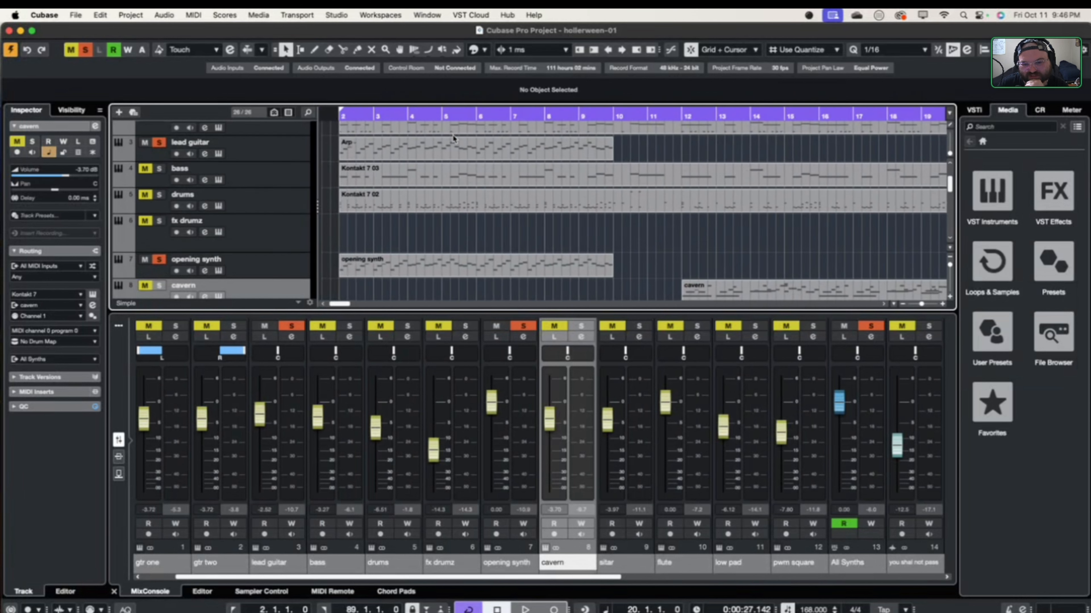
{"action": "left_click", "coordinate": [337, 117]}
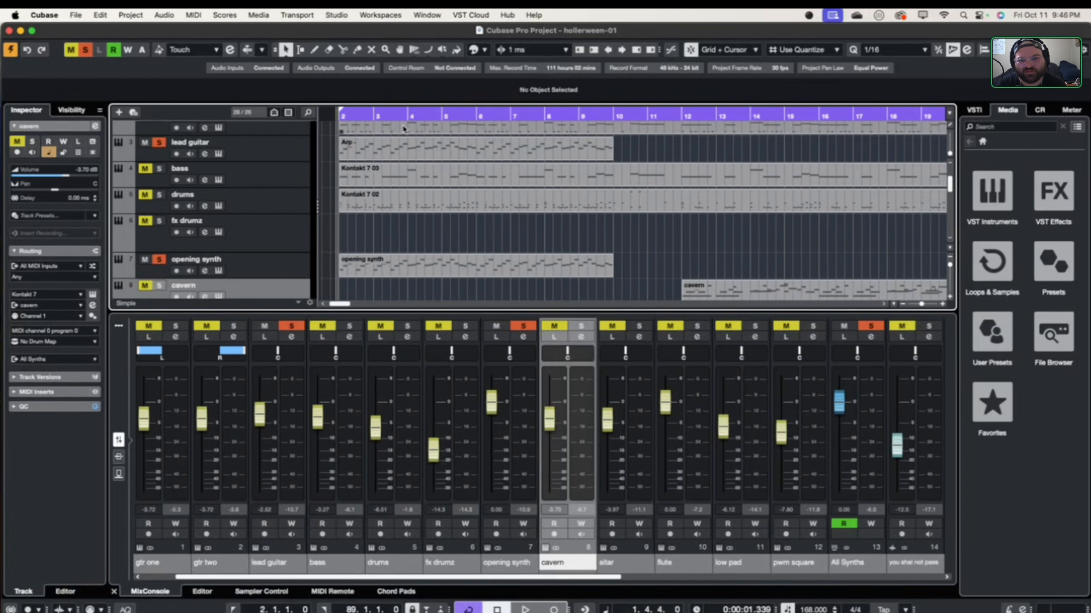
{"action": "scroll", "coordinate": [715, 190], "scroll_direction": "right", "scroll_amount": 6}
{"action": "key", "text": "g"}
{"action": "key", "text": "g"}
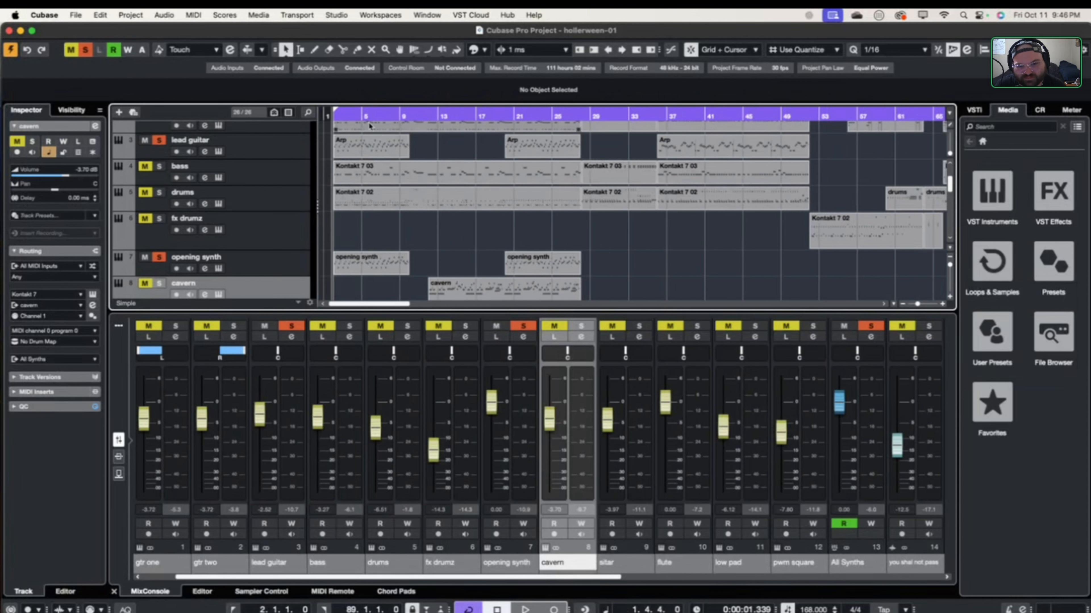
{"action": "key", "text": "space"}
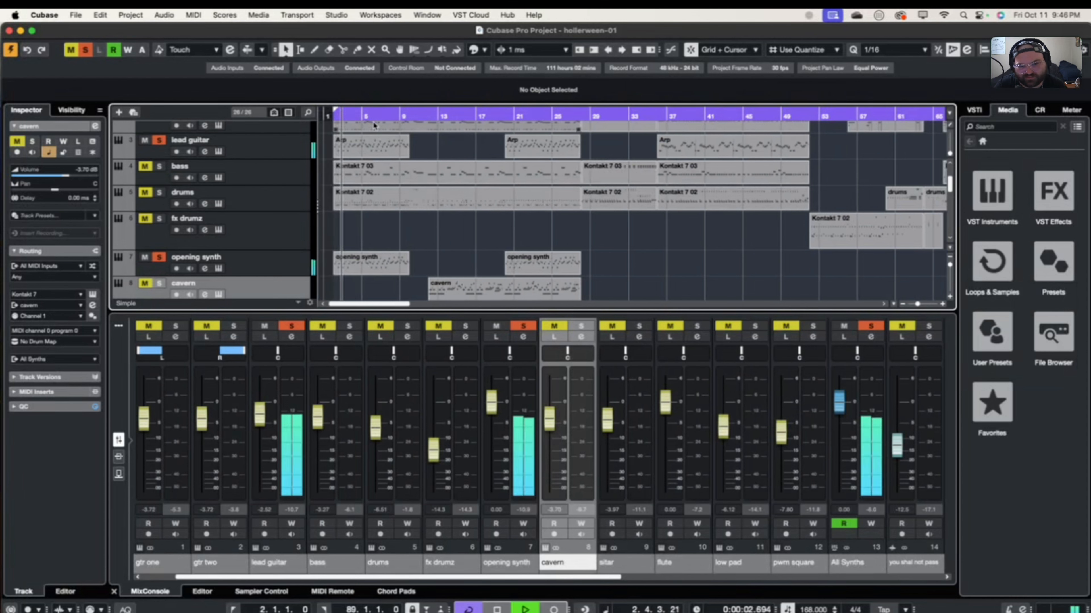
{"action": "key", "text": "space"}
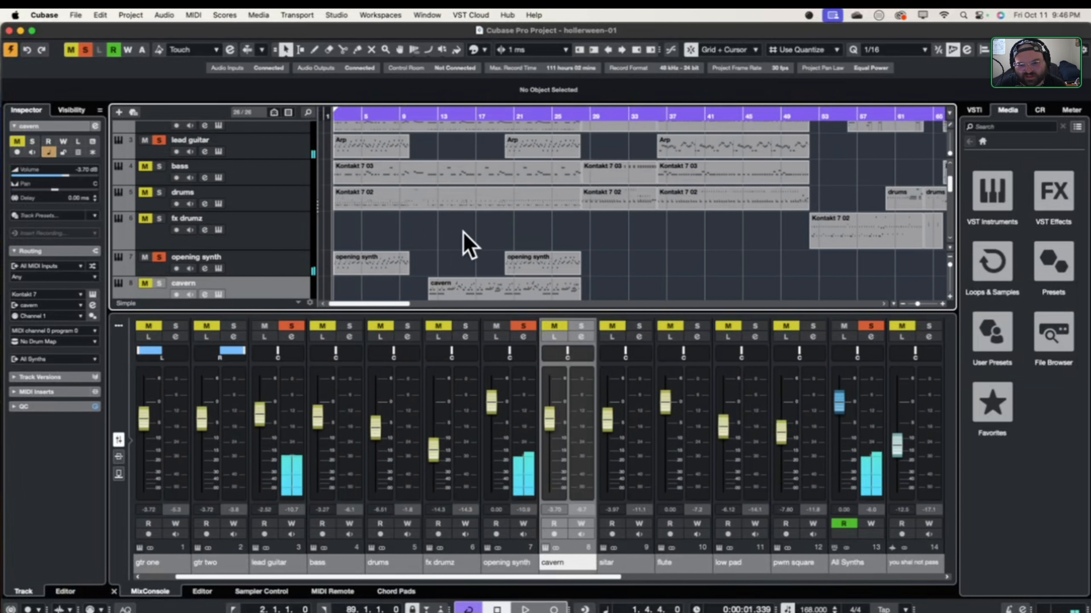
- Add gtr one and gtr two to the soloed lead guitar and opening synth
{"action": "scroll", "coordinate": [388, 178], "scroll_direction": "up", "scroll_amount": 1}
{"action": "scroll", "coordinate": [388, 177], "scroll_direction": "up", "scroll_amount": 2}
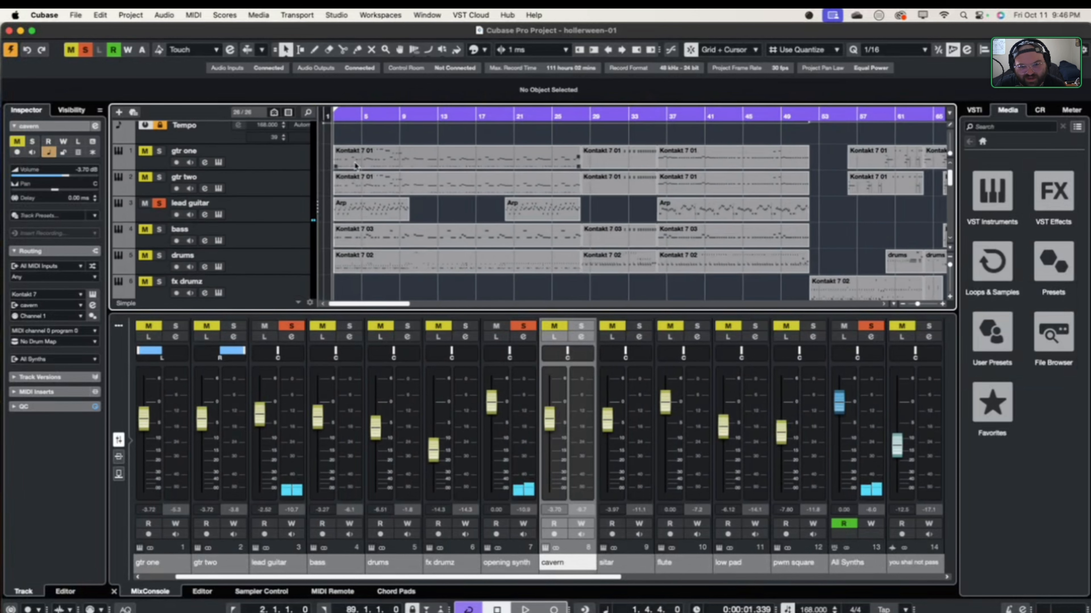
{"action": "left_click", "coordinate": [159, 151]}
{"action": "left_click", "coordinate": [159, 177]}
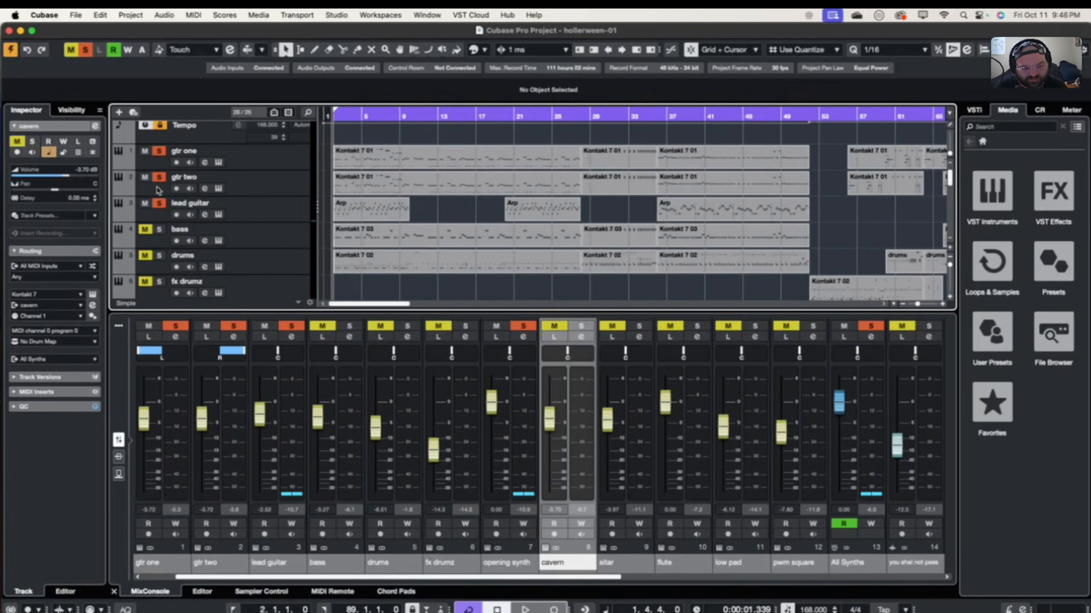
- Remove lead guitar and opening synth from the soloed parts, play gtr one and gtr two from just before bar 2, and stop
{"action": "left_click", "coordinate": [158, 203]}
{"action": "scroll", "coordinate": [159, 205], "scroll_direction": "down", "scroll_amount": 2}
{"action": "left_click", "coordinate": [159, 255]}
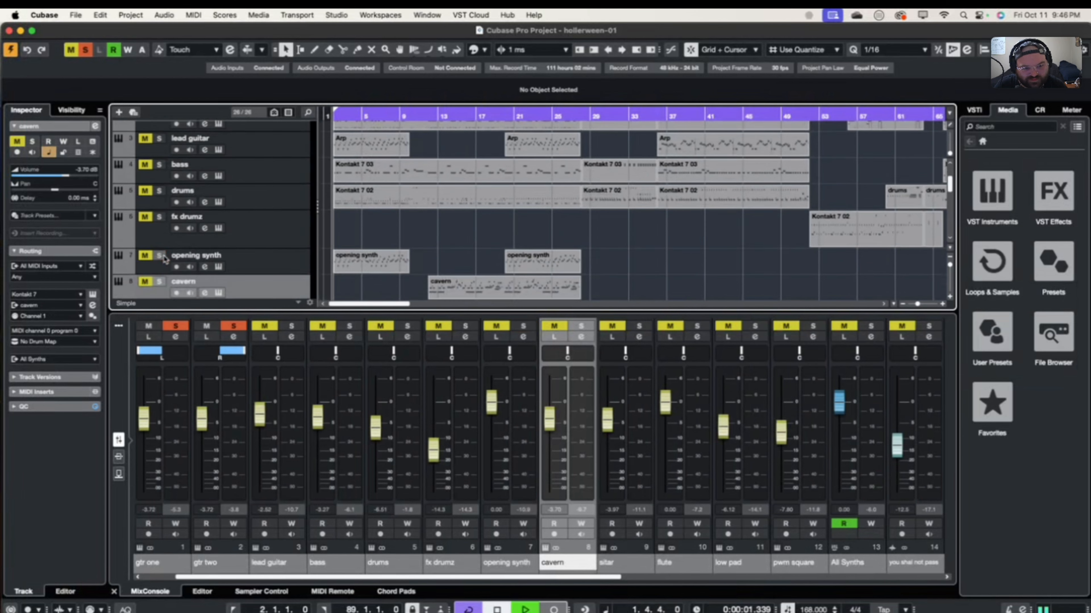
{"action": "key", "text": "space"}
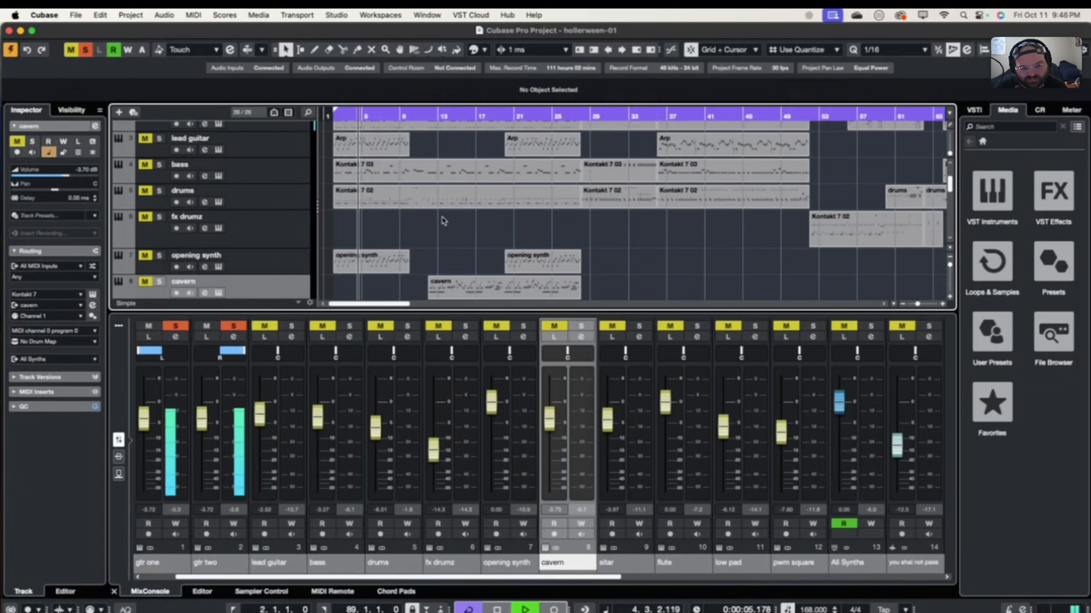
{"action": "scroll", "coordinate": [450, 220], "scroll_direction": "right", "scroll_amount": 1}
{"action": "scroll", "coordinate": [450, 220], "scroll_direction": "up", "scroll_amount": 3}
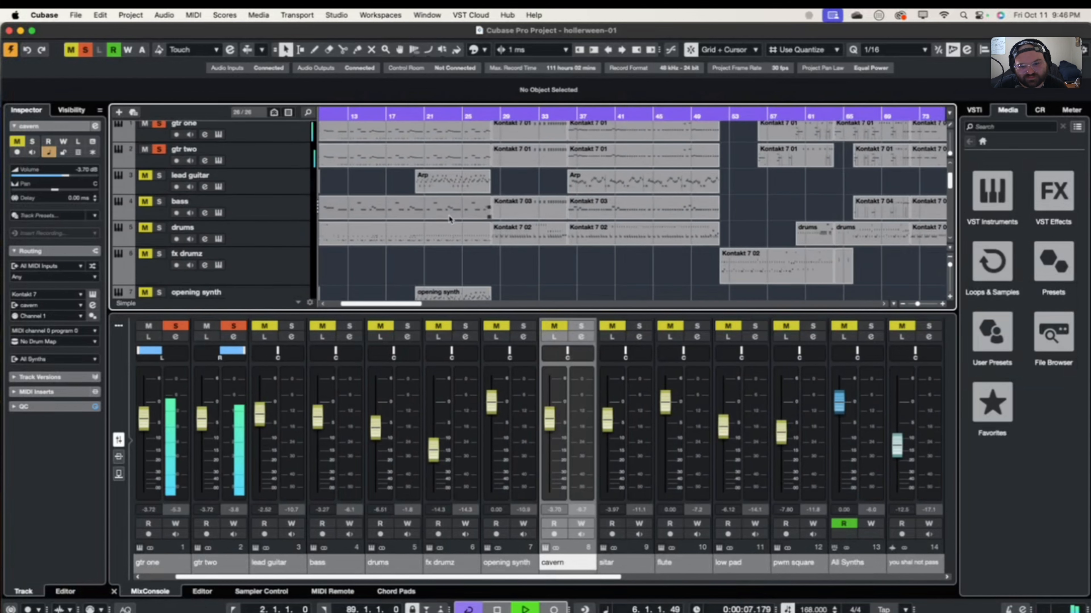
{"action": "key", "text": "space"}
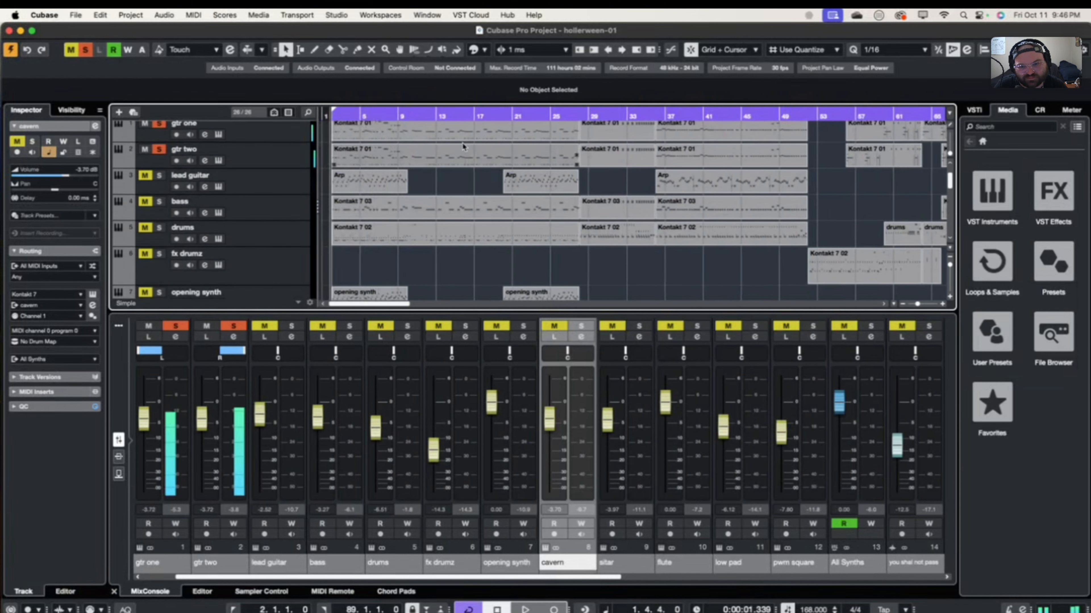
- Play gtr one and gtr two from bar 20, stop playback, and clear the solo on both tracks
{"action": "left_click", "coordinate": [504, 114]}
{"action": "key", "text": "space"}
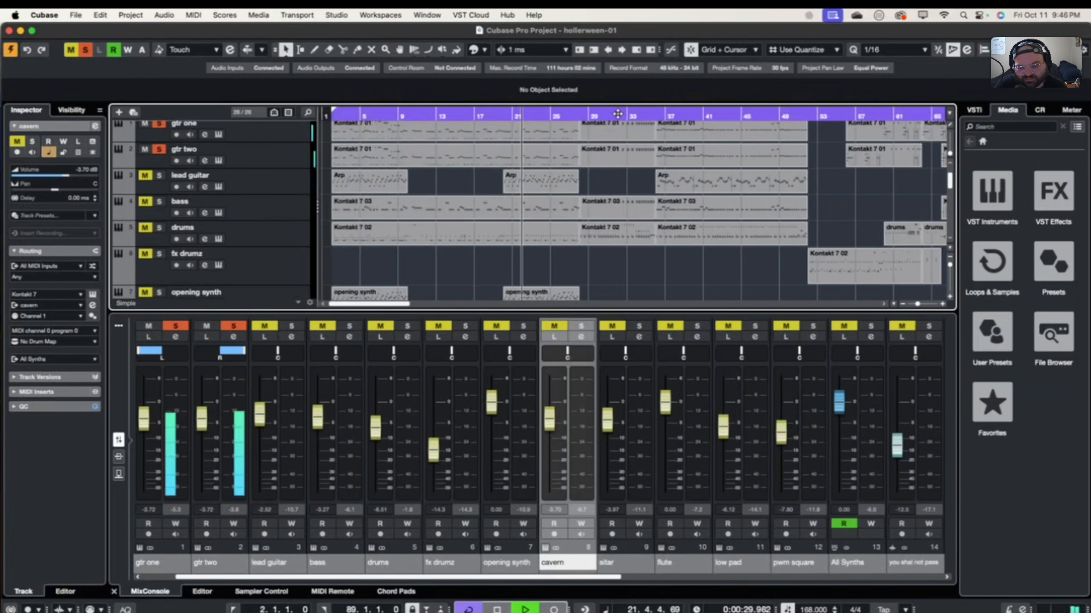
{"action": "key", "text": "space"}
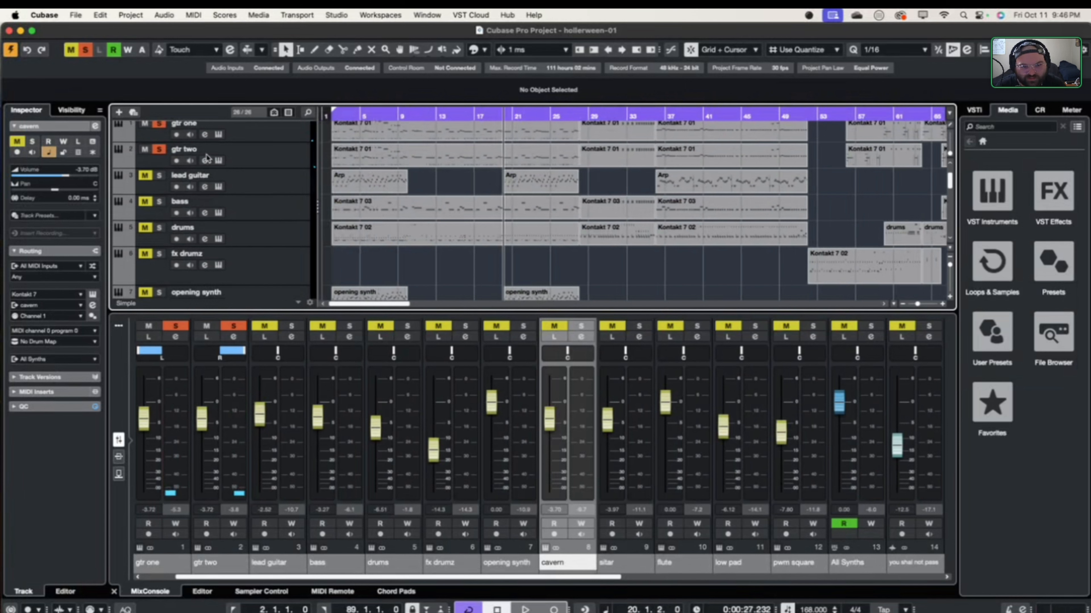
{"action": "scroll", "coordinate": [241, 189], "scroll_direction": "up", "scroll_amount": 2}
{"action": "left_click", "coordinate": [159, 167]}
{"action": "left_click", "coordinate": [160, 192]}
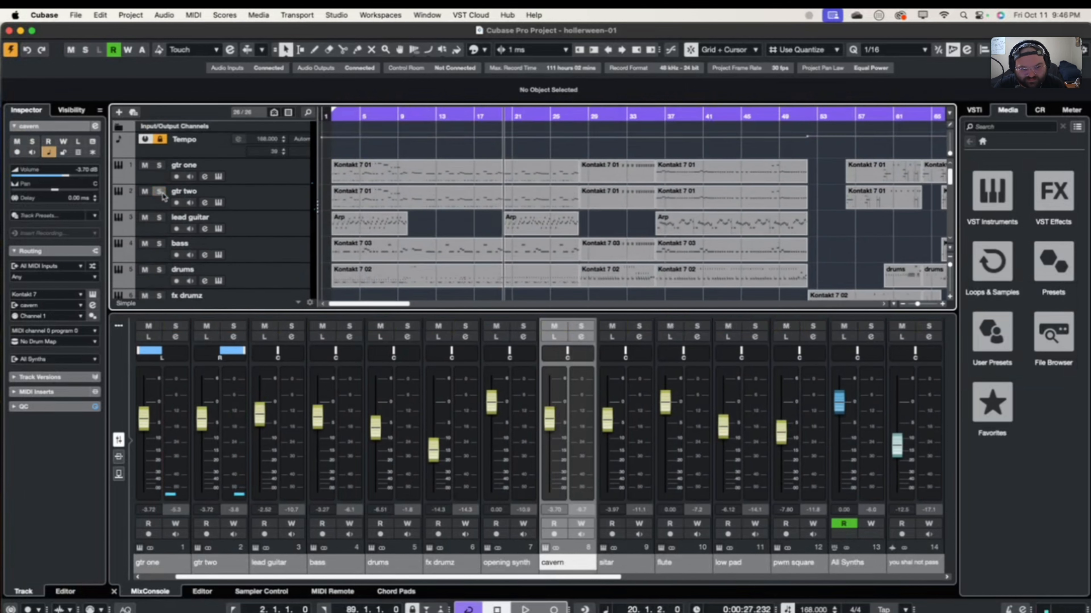
- Compare the Shreddage 3 Hydra instrument settings of gtr one and lead guitar, closing each instrument
{"action": "left_click", "coordinate": [209, 177]}
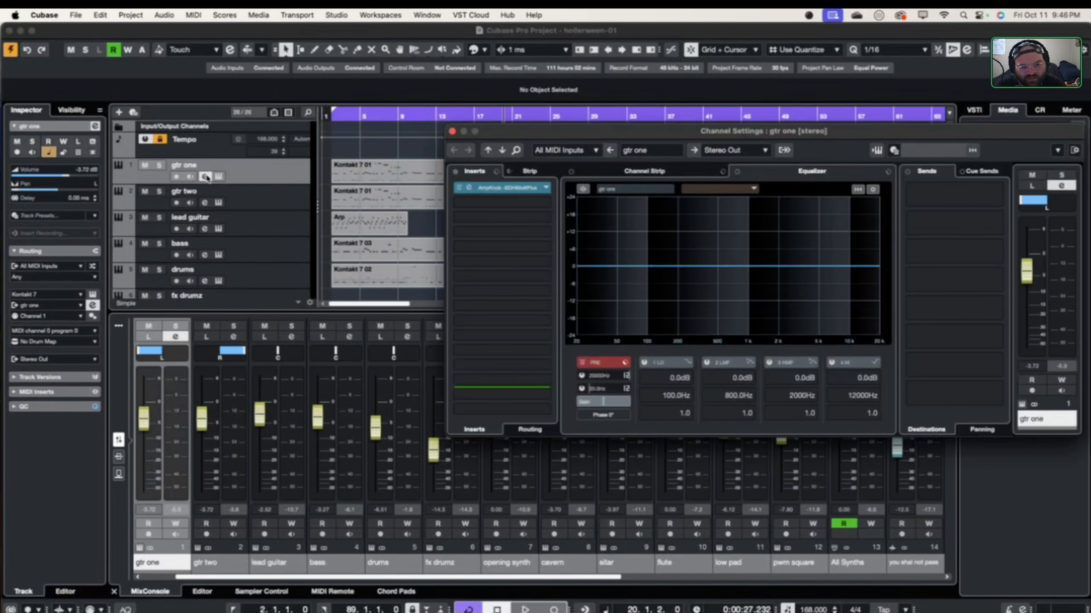
{"action": "left_click", "coordinate": [206, 177]}
{"action": "left_click", "coordinate": [224, 177]}
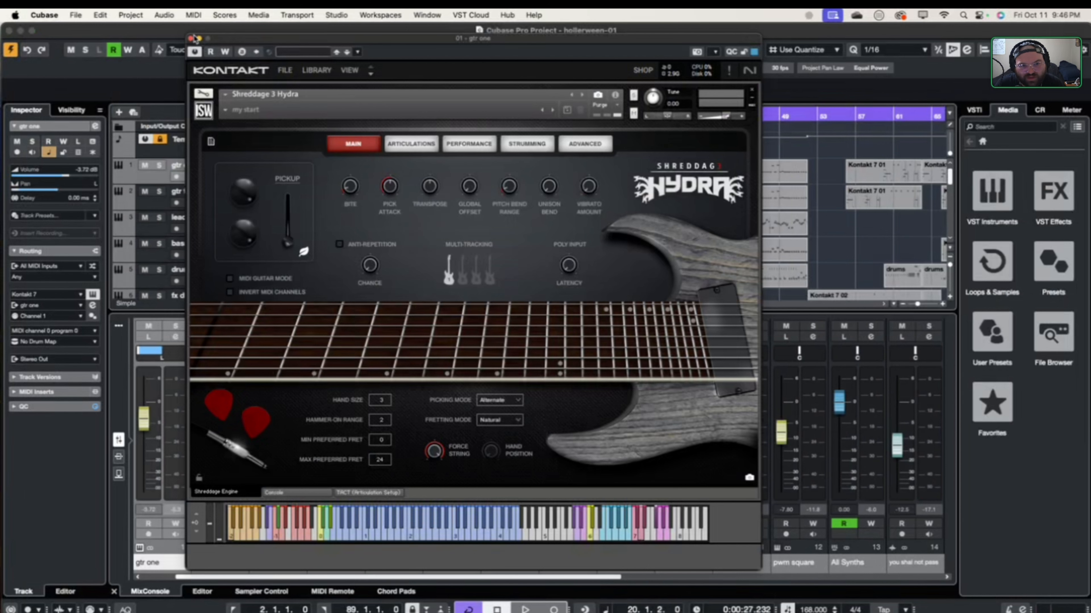
{"action": "left_click", "coordinate": [191, 39]}
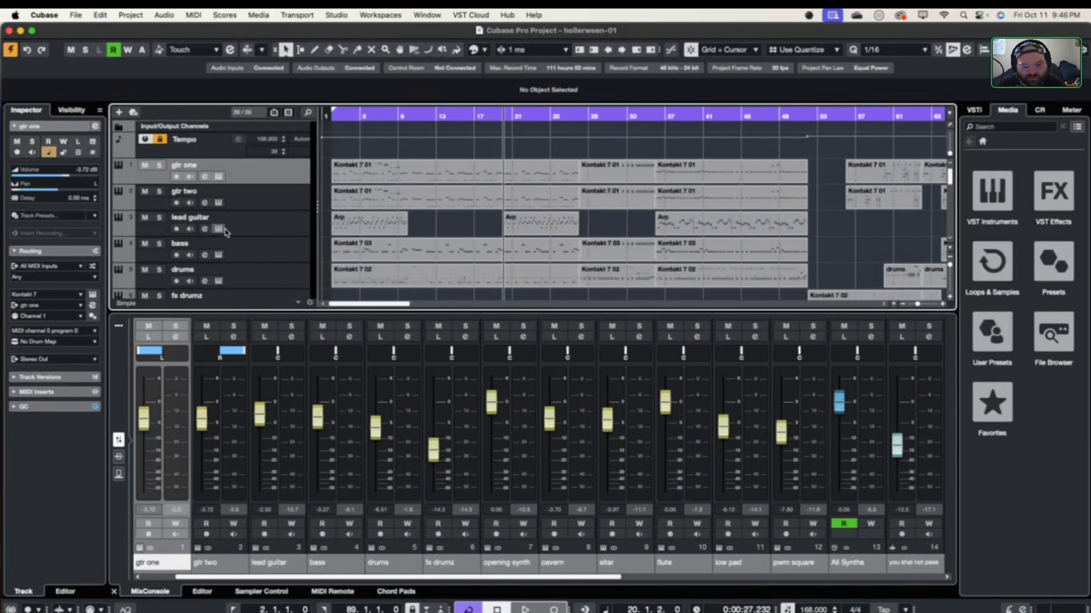
{"action": "left_click", "coordinate": [218, 228]}
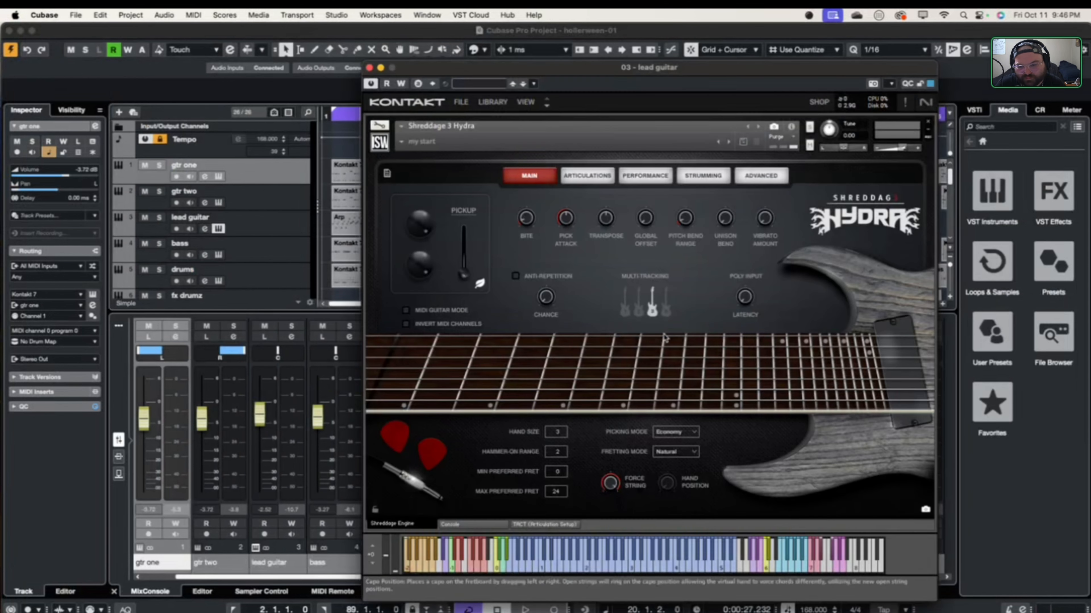
{"action": "left_click", "coordinate": [369, 68]}
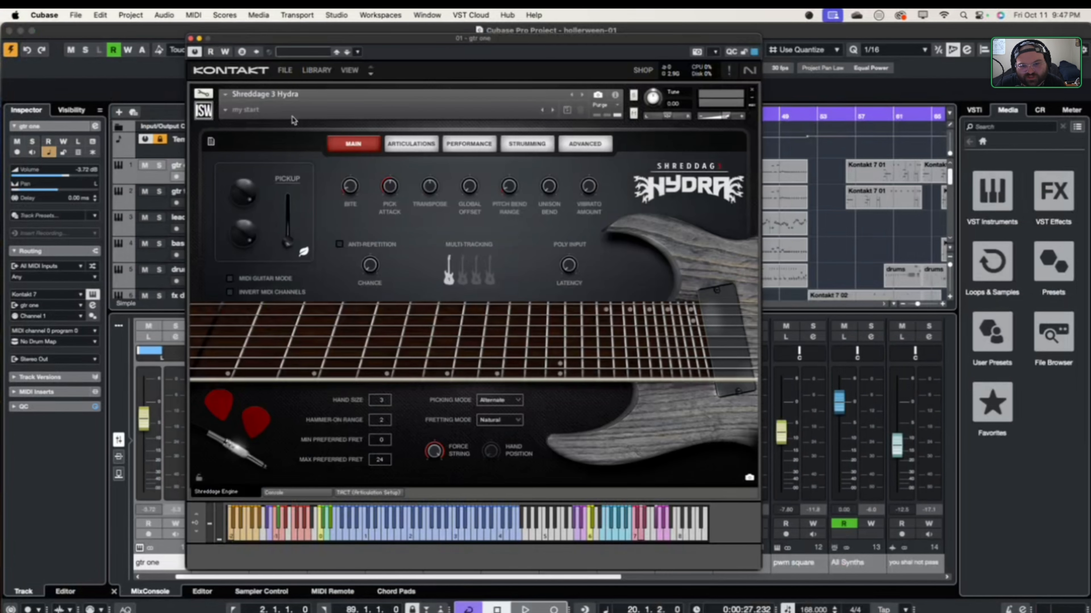
{"action": "left_click", "coordinate": [192, 39]}
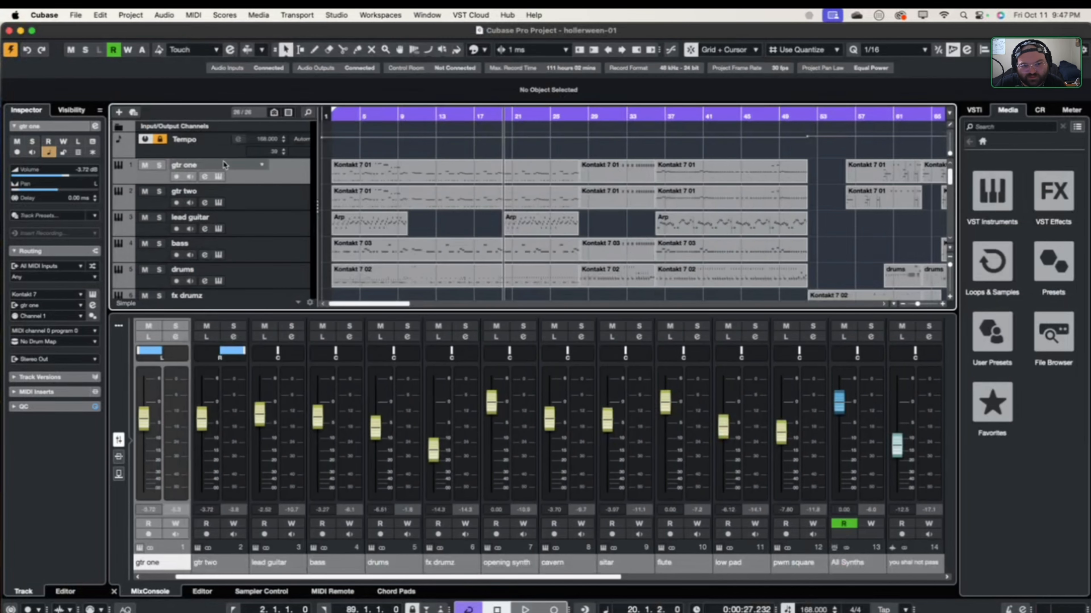
- Compare the insert effects on the gtr one and lead guitar channels
{"action": "left_click", "coordinate": [204, 176]}
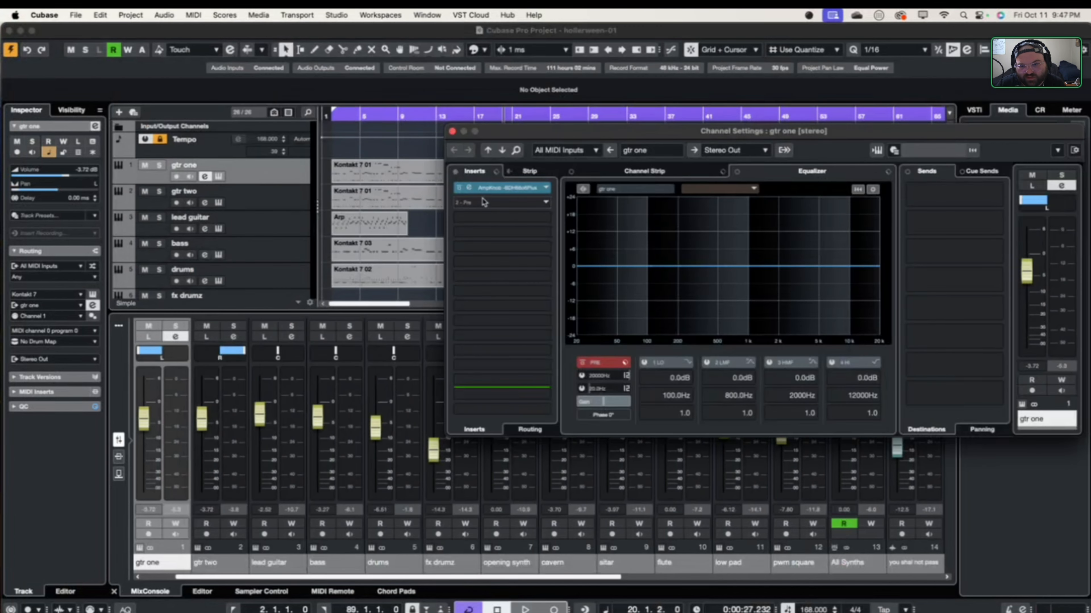
{"action": "left_click", "coordinate": [452, 131]}
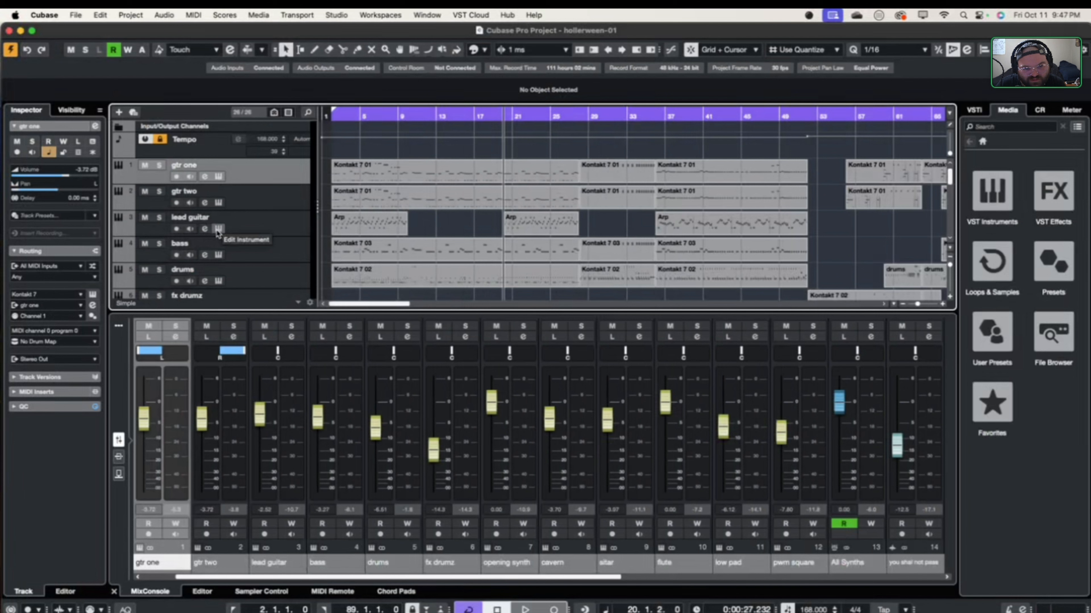
{"action": "left_click", "coordinate": [218, 229]}
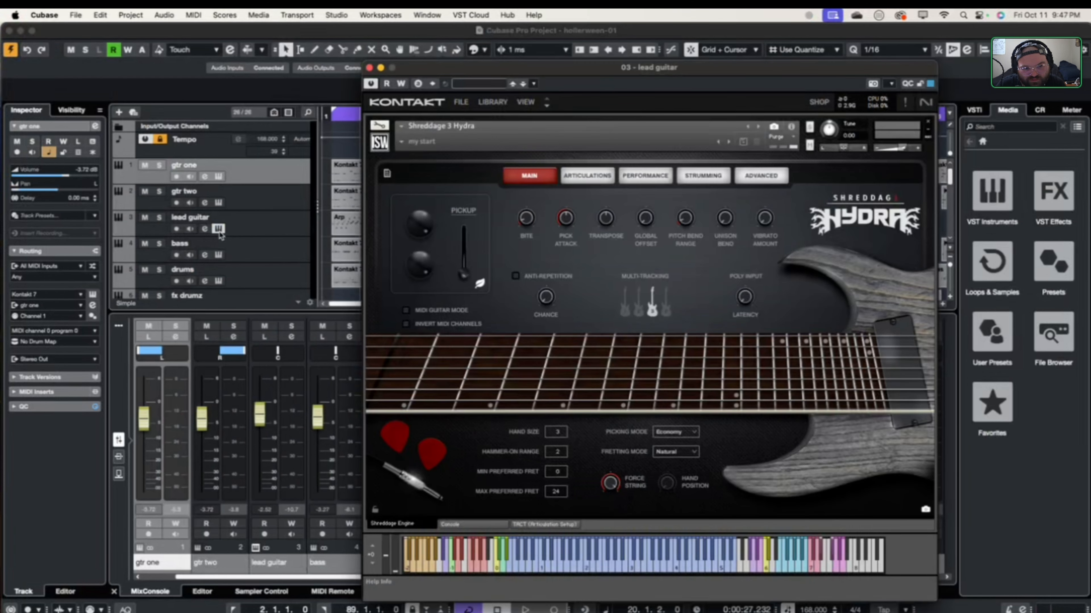
{"action": "left_click", "coordinate": [219, 230]}
{"action": "left_click", "coordinate": [204, 229]}
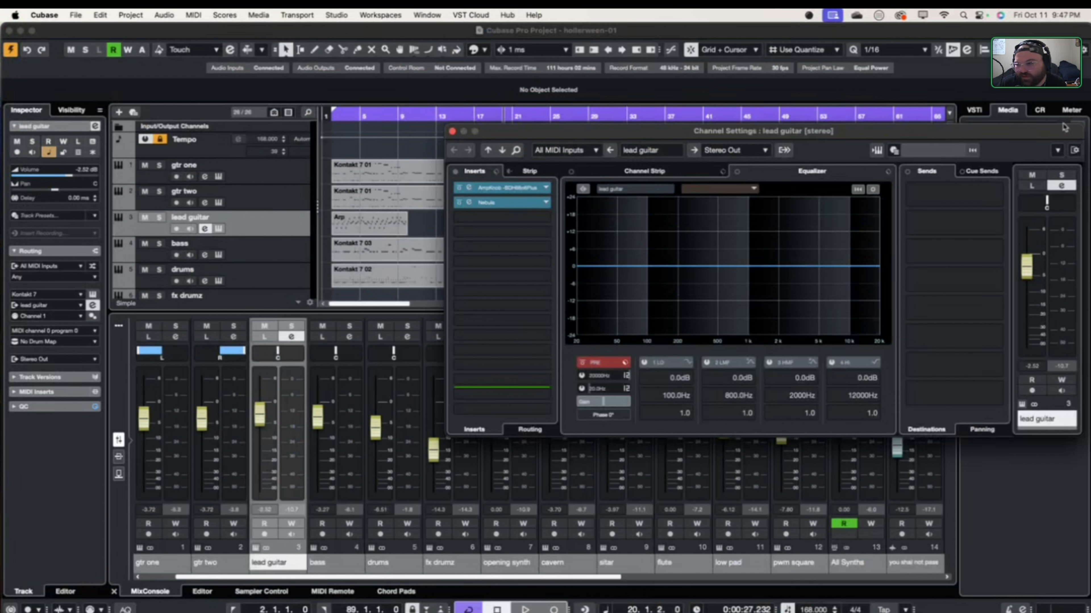
- Play the lead guitar soloed from bar 20, stop, clear its solo, and close its channel settings
{"action": "left_click", "coordinate": [1055, 175]}
{"action": "key", "text": "space"}
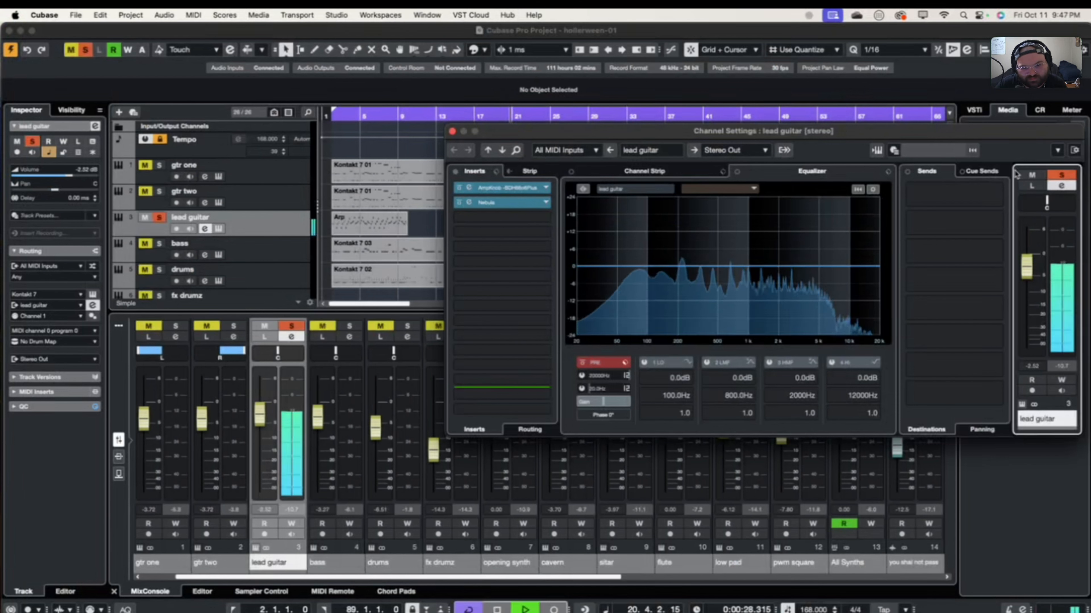
{"action": "left_click", "coordinate": [1068, 174]}
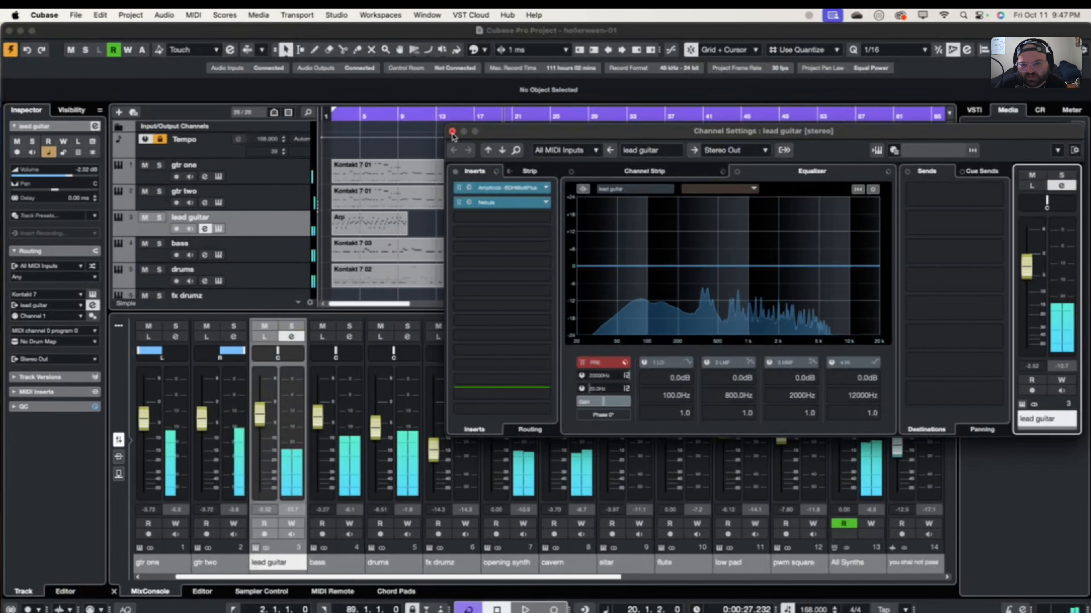
{"action": "left_click", "coordinate": [451, 131]}
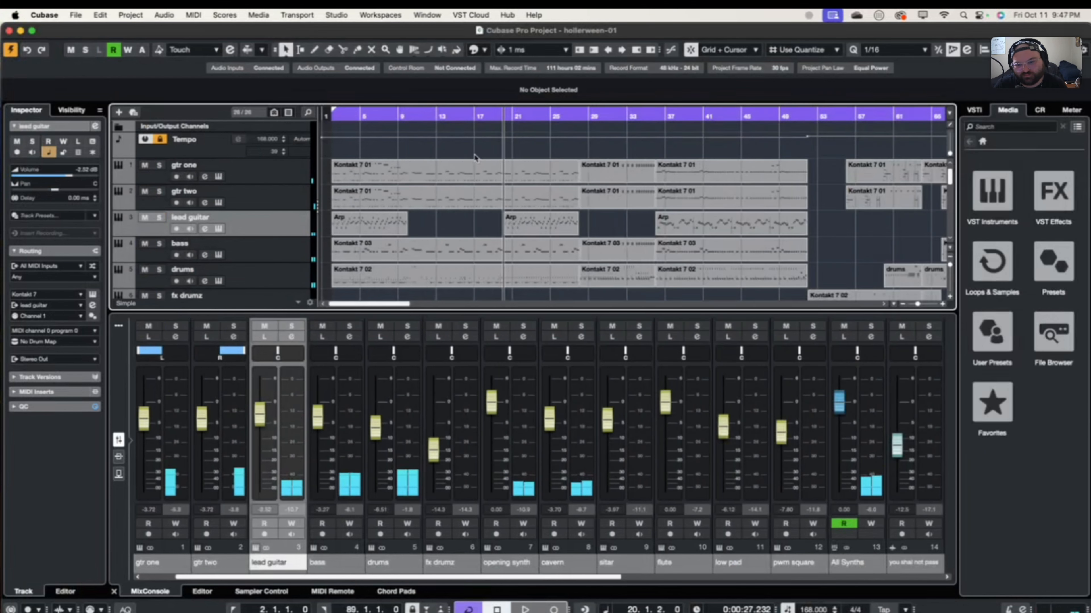
- Solo fx drumz, play it from the start of its clip at bar 52, and stop playback
{"action": "scroll", "coordinate": [470, 150], "scroll_direction": "down", "scroll_amount": 5}
{"action": "scroll", "coordinate": [473, 163], "scroll_direction": "right", "scroll_amount": 2}
{"action": "scroll", "coordinate": [475, 172], "scroll_direction": "right", "scroll_amount": 3}
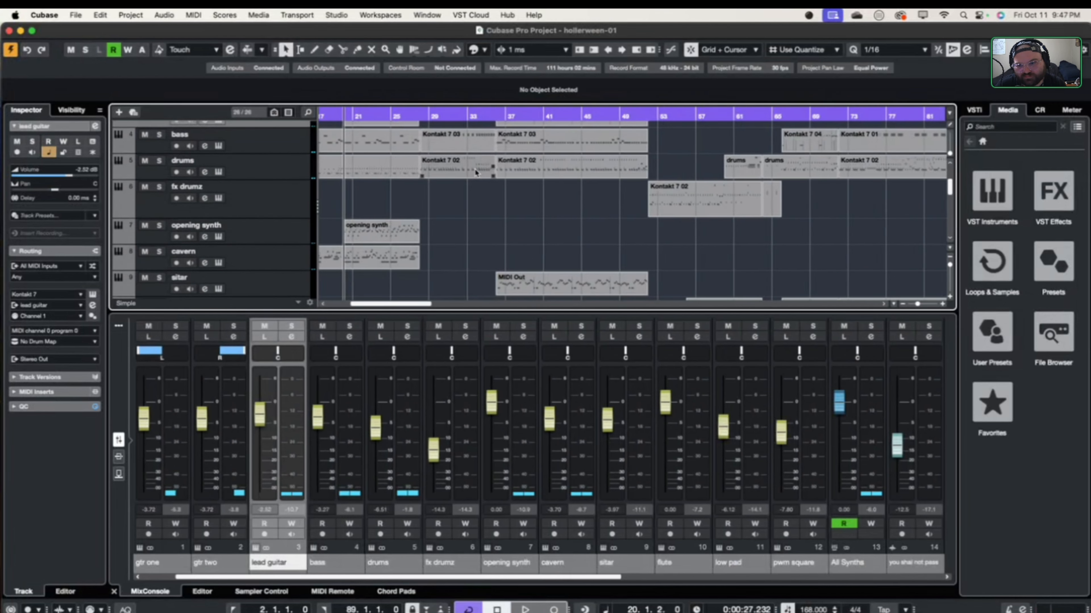
{"action": "scroll", "coordinate": [476, 172], "scroll_direction": "up", "scroll_amount": 2}
{"action": "scroll", "coordinate": [475, 173], "scroll_direction": "right", "scroll_amount": 2}
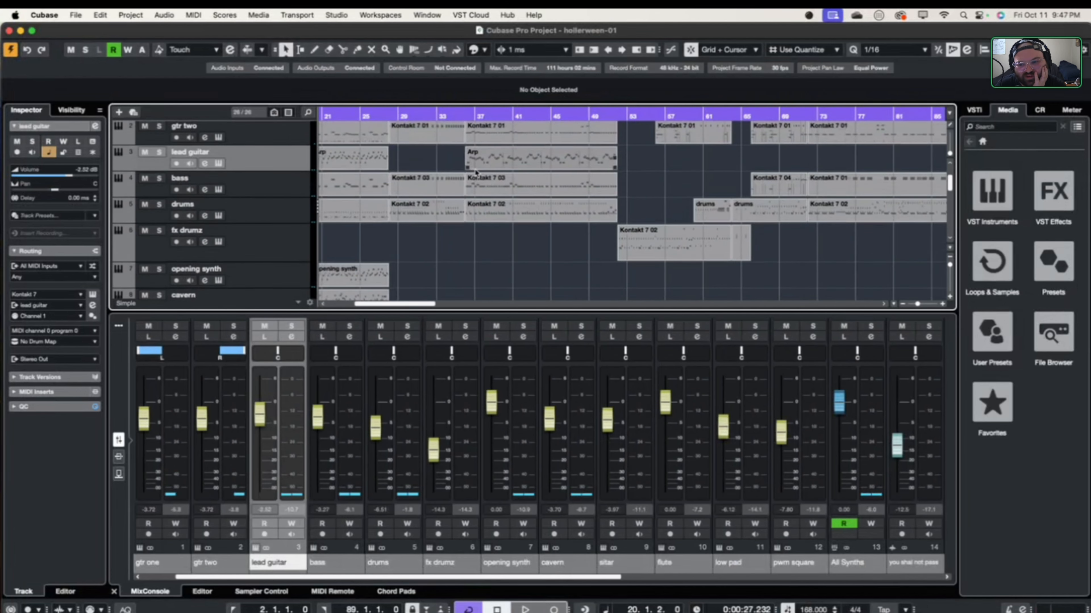
{"action": "scroll", "coordinate": [475, 174], "scroll_direction": "right", "scroll_amount": 2}
{"action": "scroll", "coordinate": [475, 173], "scroll_direction": "down", "scroll_amount": 1}
{"action": "left_click", "coordinate": [160, 219]}
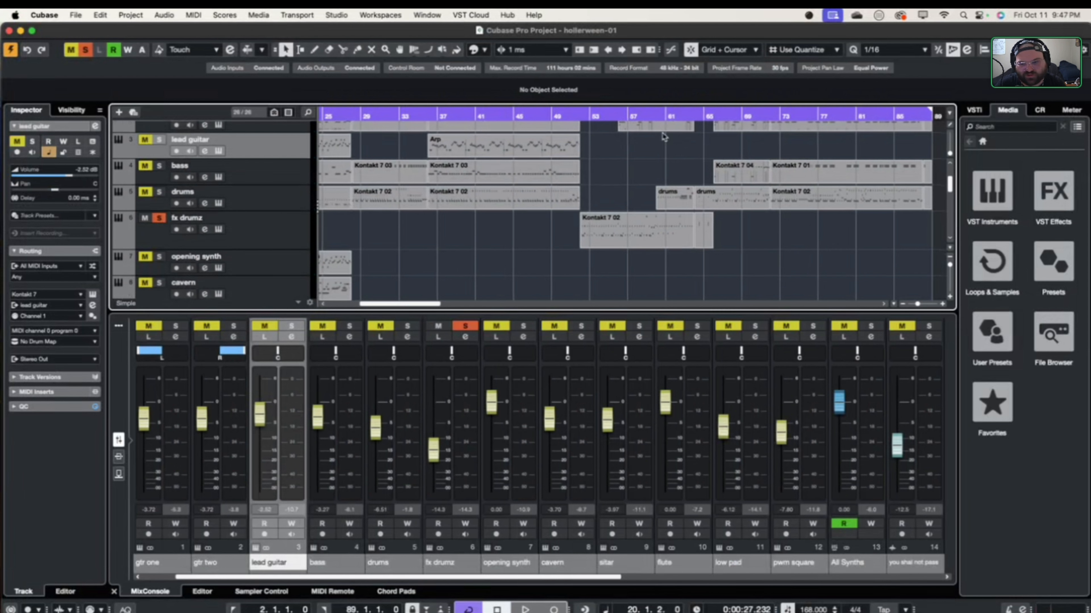
{"action": "left_click", "coordinate": [583, 115]}
{"action": "key", "text": "space"}
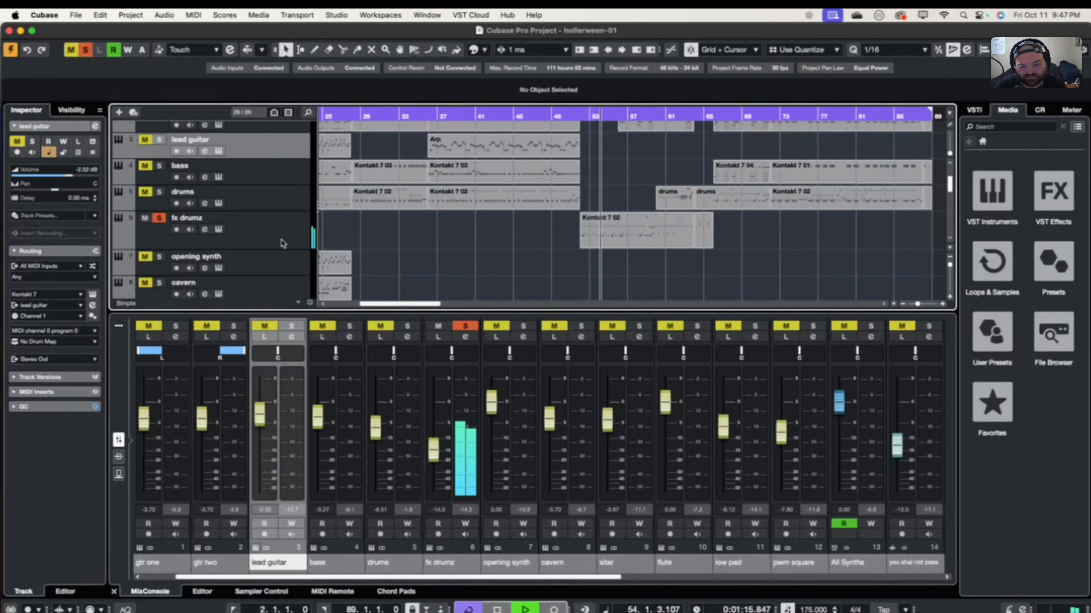
{"action": "key", "text": "space"}
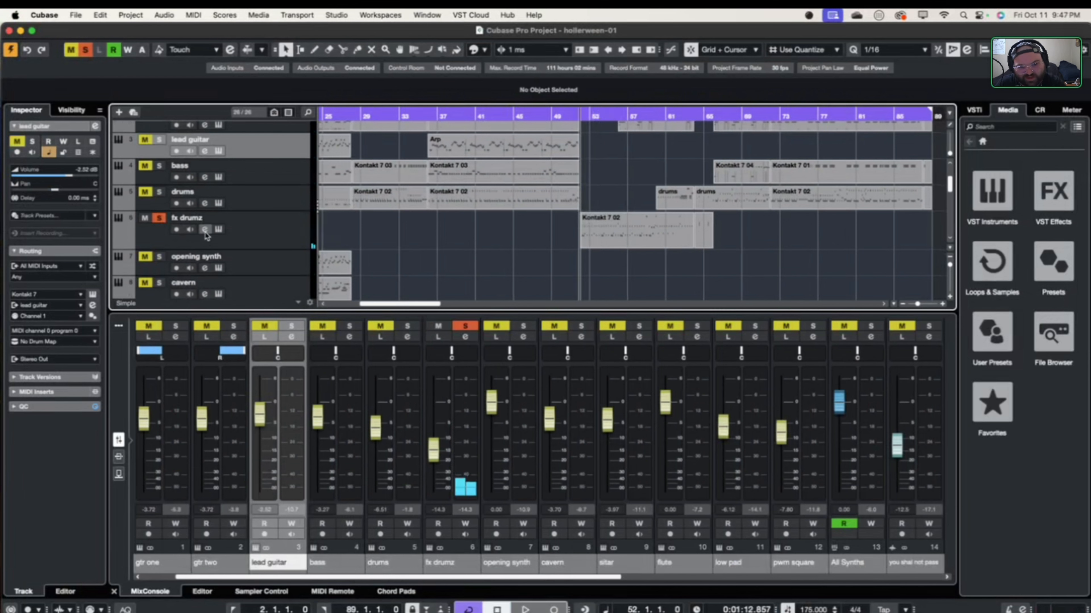
- Examine the Jay Weinberg kit on fx drumz in Kit View, Mixer 1 and Mixer 2, and close the instrument
{"action": "left_click", "coordinate": [218, 230]}
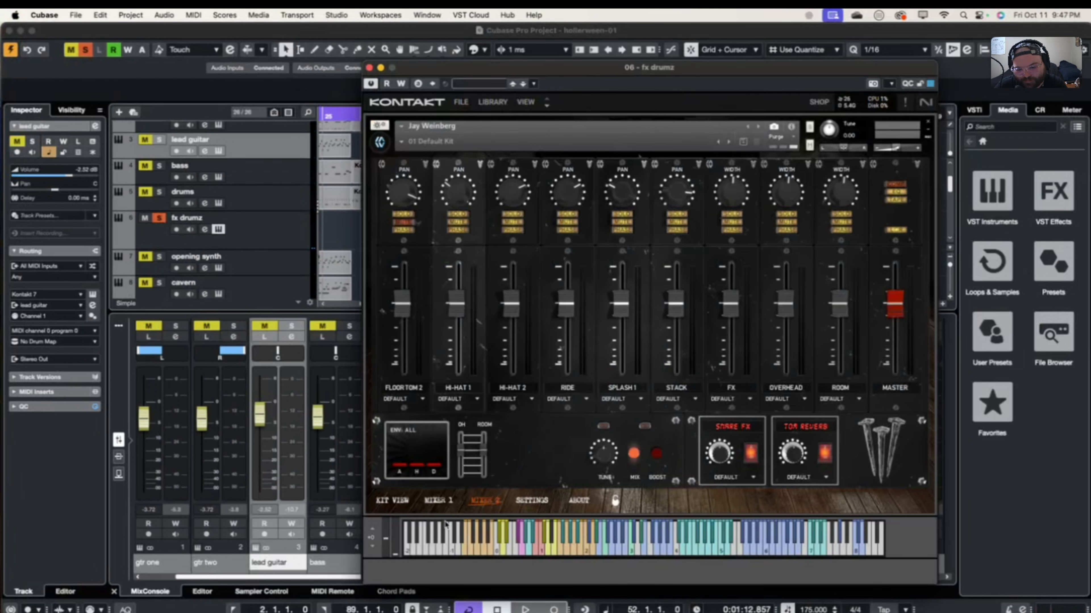
{"action": "left_click", "coordinate": [375, 503]}
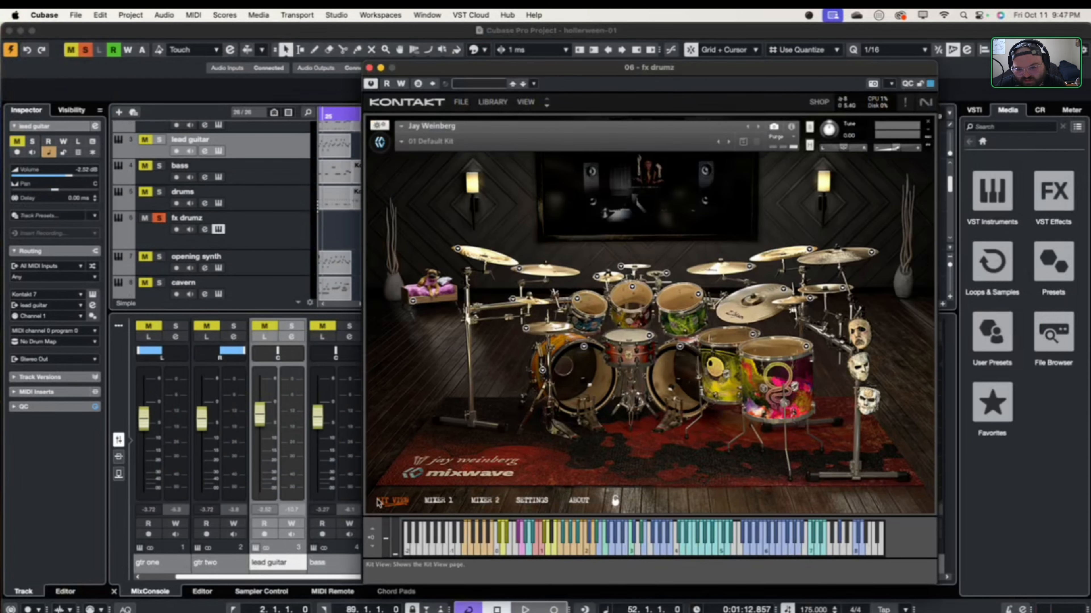
{"action": "left_click", "coordinate": [432, 505]}
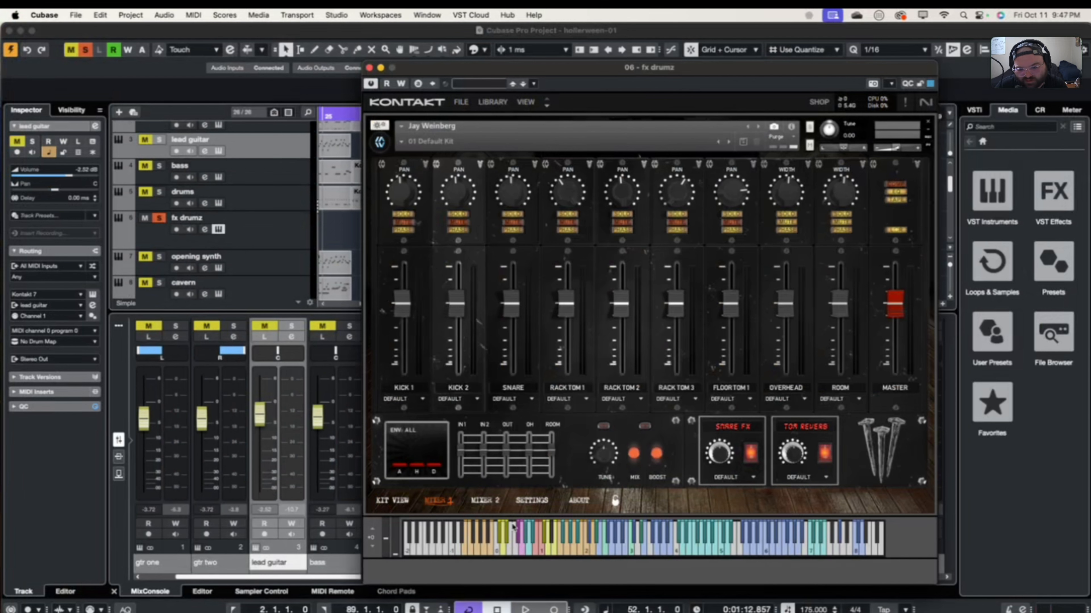
{"action": "left_click", "coordinate": [484, 500]}
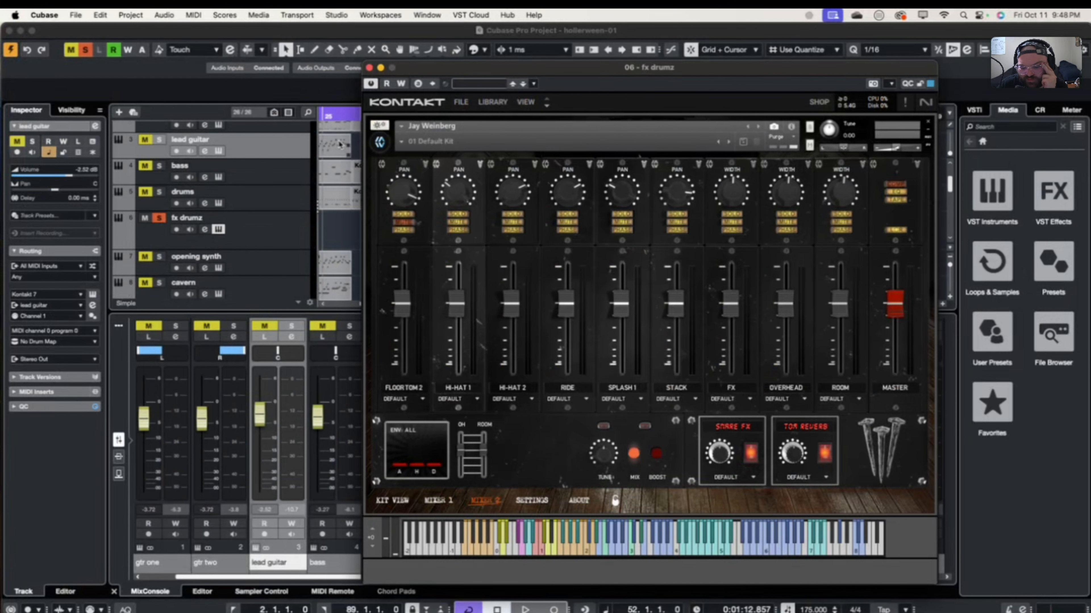
{"action": "left_click", "coordinate": [369, 67]}
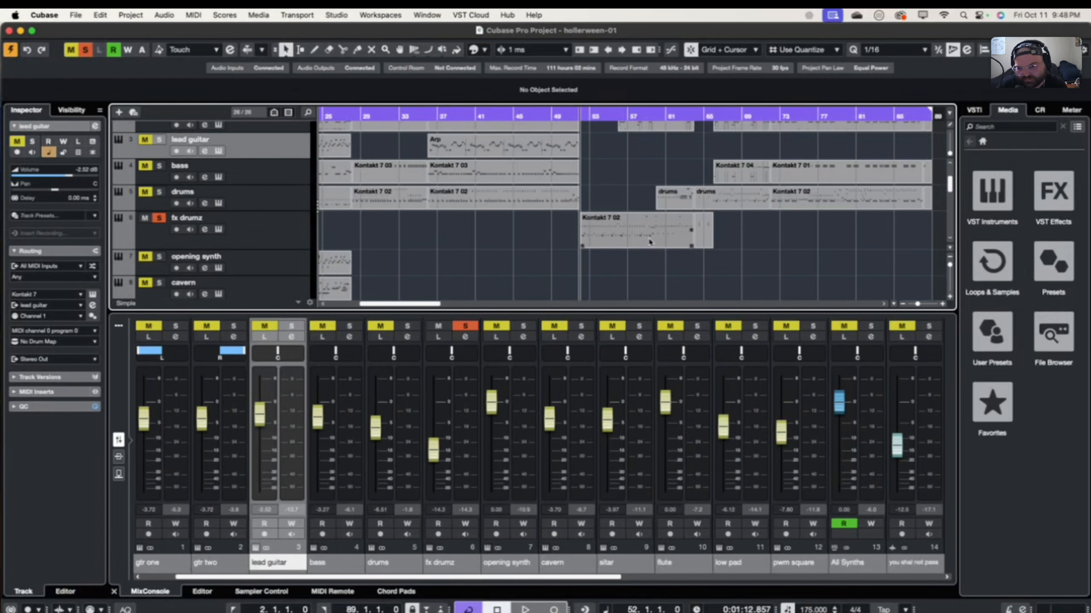
- Open the drums clip spanning bars 60 to 64 in the note editor, zoomed in on its notes
{"action": "scroll", "coordinate": [611, 227], "scroll_direction": "right", "scroll_amount": 5}
{"action": "scroll", "coordinate": [612, 227], "scroll_direction": "up", "scroll_amount": 2}
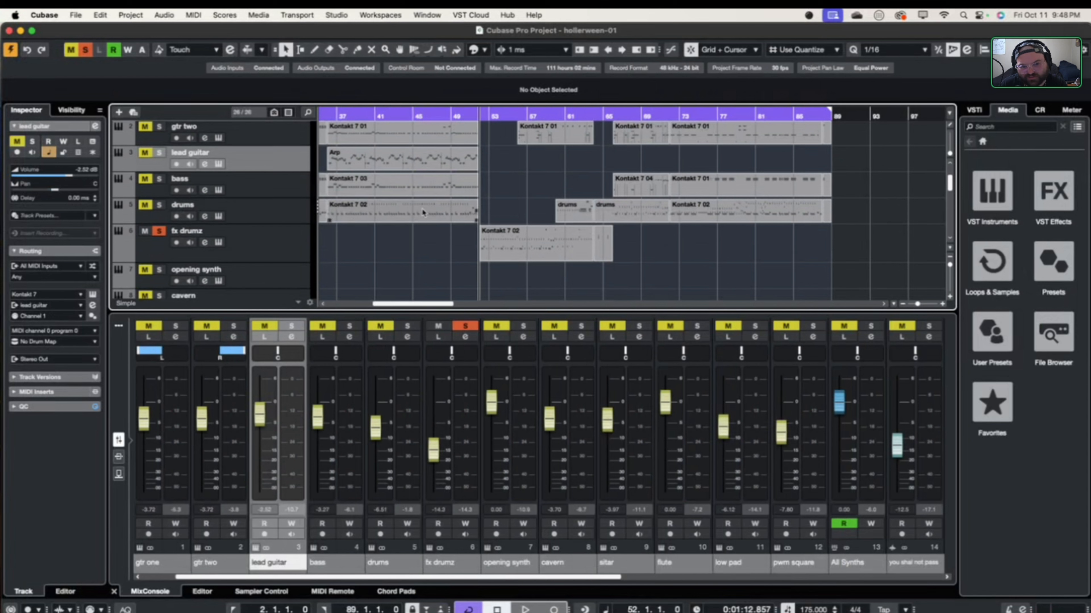
{"action": "left_click", "coordinate": [566, 219]}
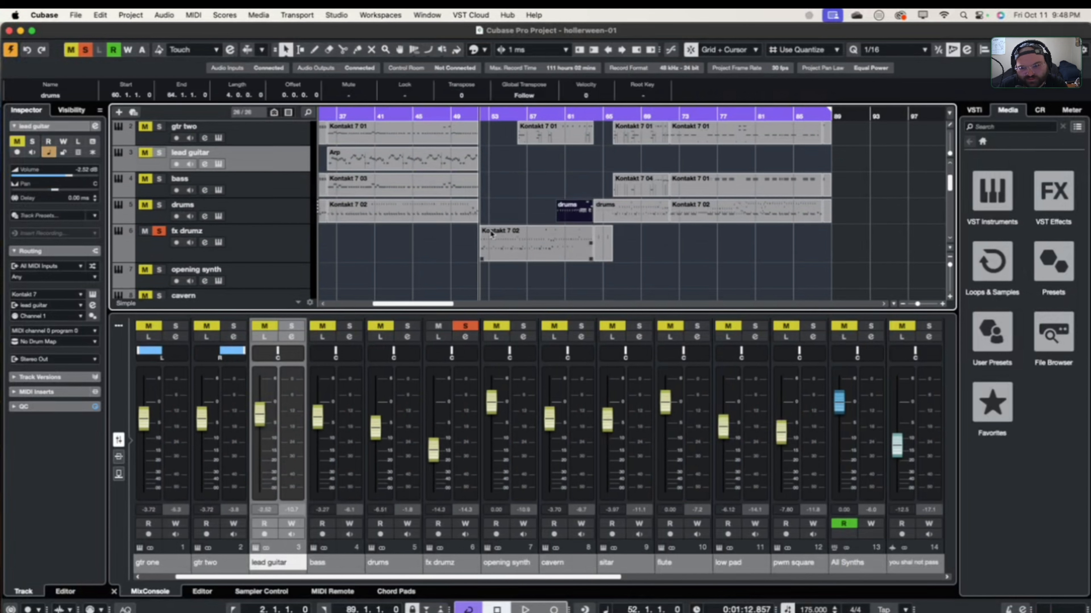
{"action": "double_click", "coordinate": [581, 217]}
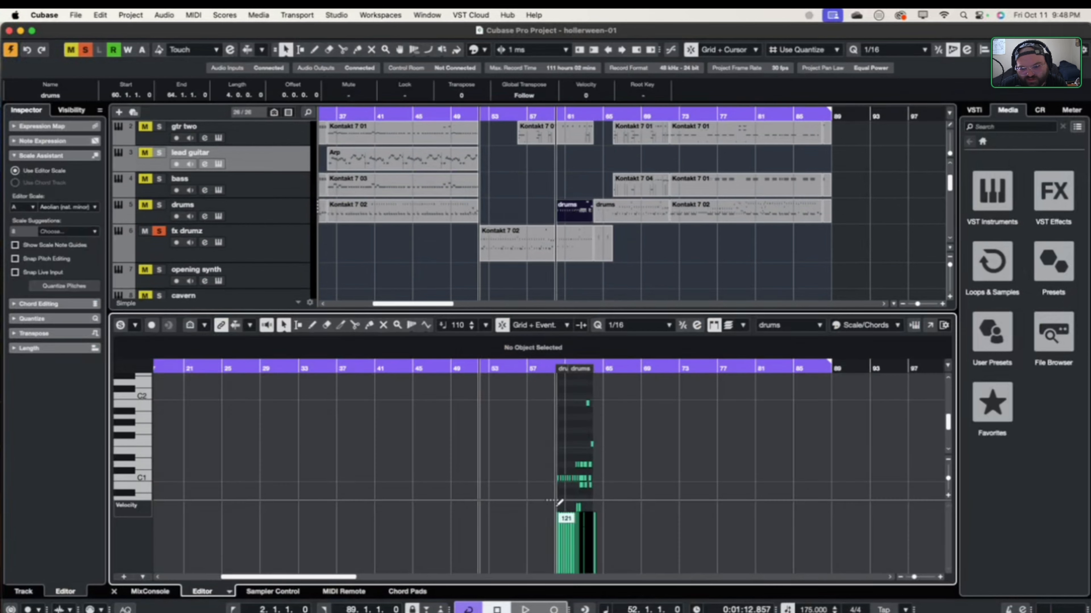
{"action": "scroll", "coordinate": [563, 461], "scroll_direction": "up", "scroll_amount": 1}
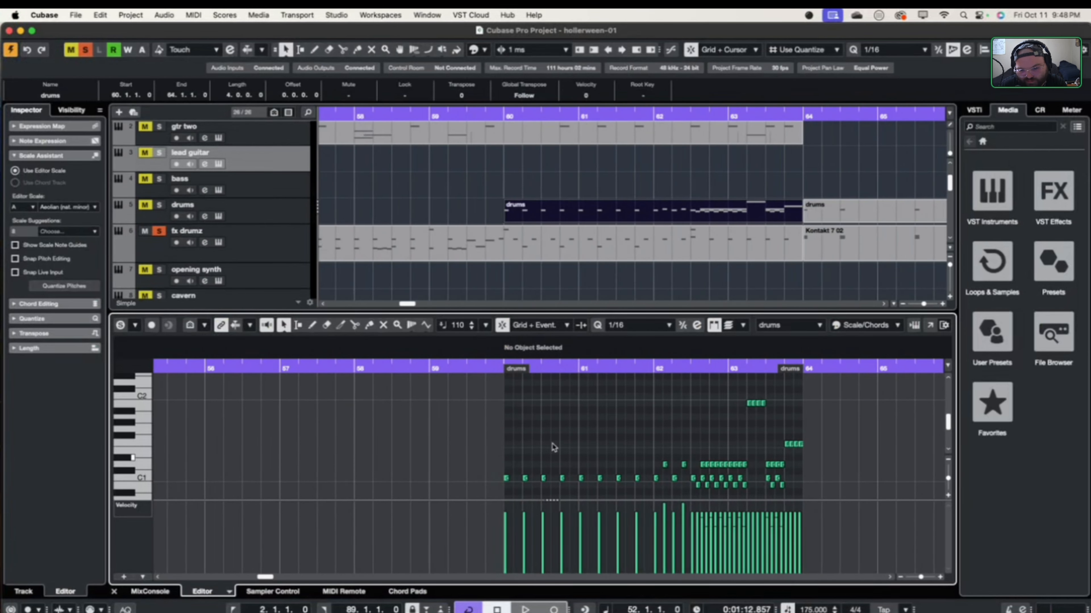
- Play from just before the drums clip at bar 60 and solo drums together with fx drumz
{"action": "left_click", "coordinate": [495, 367]}
{"action": "key", "text": "space"}
{"action": "left_click", "coordinate": [159, 205]}
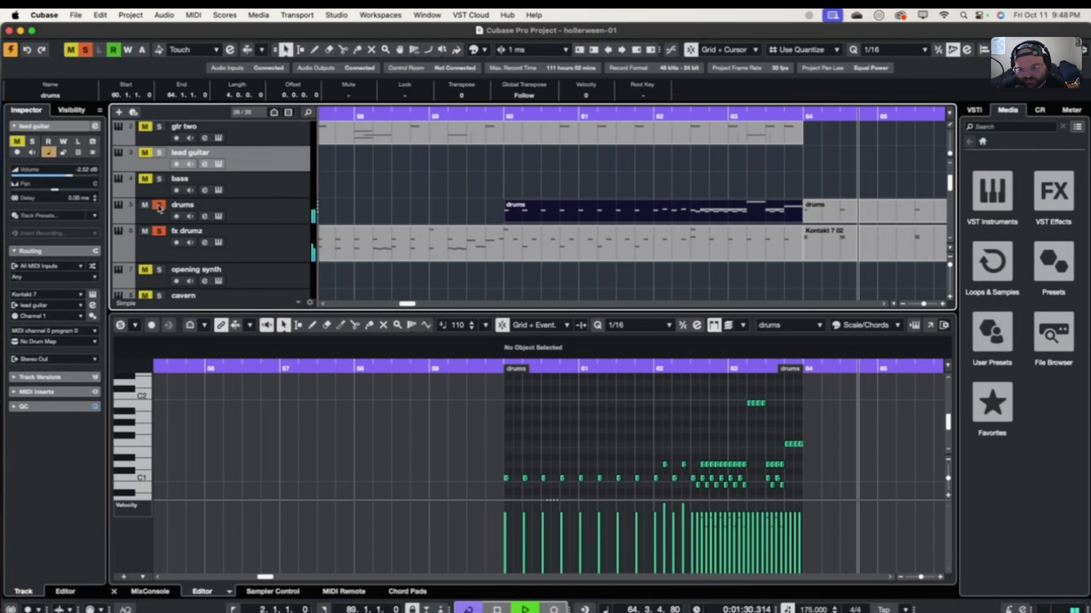
- Stop playback and turn off solo on the drums and fx drumz tracks
{"action": "scroll", "coordinate": [159, 209], "scroll_direction": "up", "scroll_amount": 1}
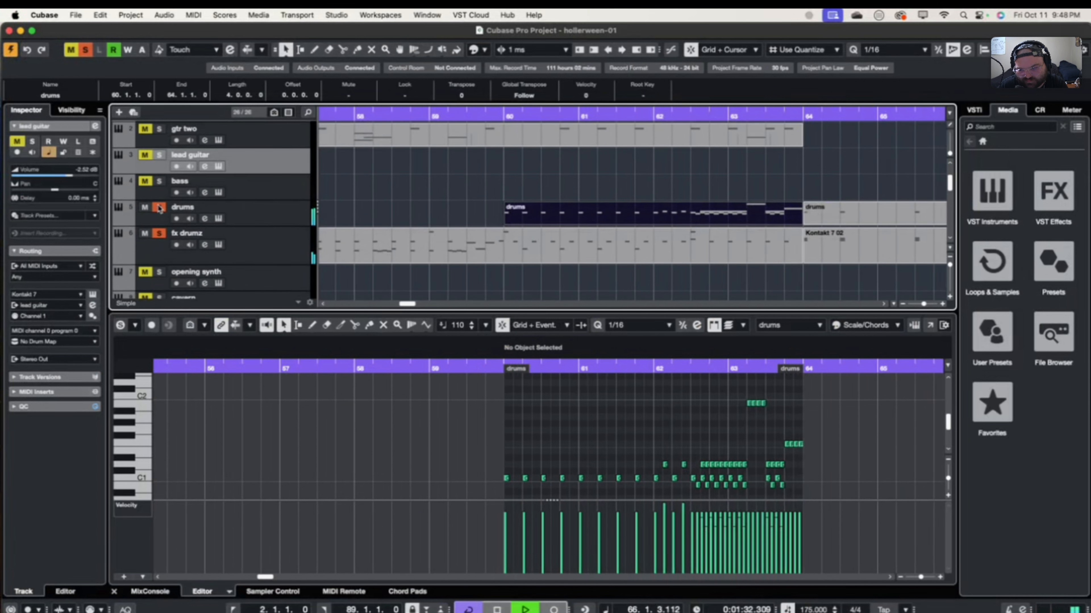
{"action": "scroll", "coordinate": [160, 209], "scroll_direction": "down", "scroll_amount": 1}
{"action": "key", "text": "space"}
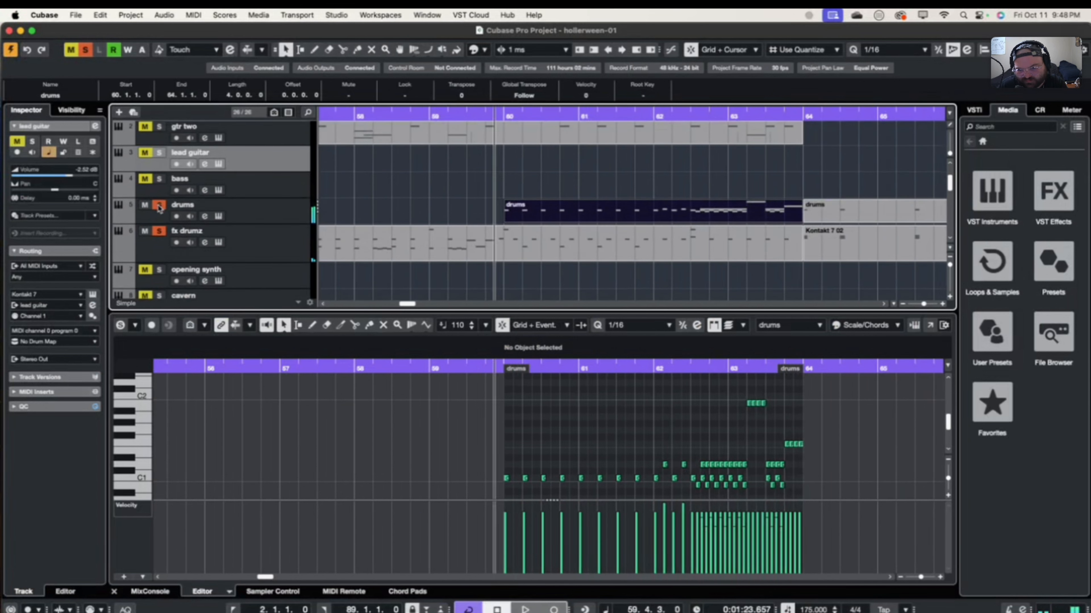
{"action": "scroll", "coordinate": [159, 209], "scroll_direction": "down", "scroll_amount": 1}
{"action": "key", "text": "space"}
{"action": "key", "text": "space"}
{"action": "left_click", "coordinate": [158, 208]}
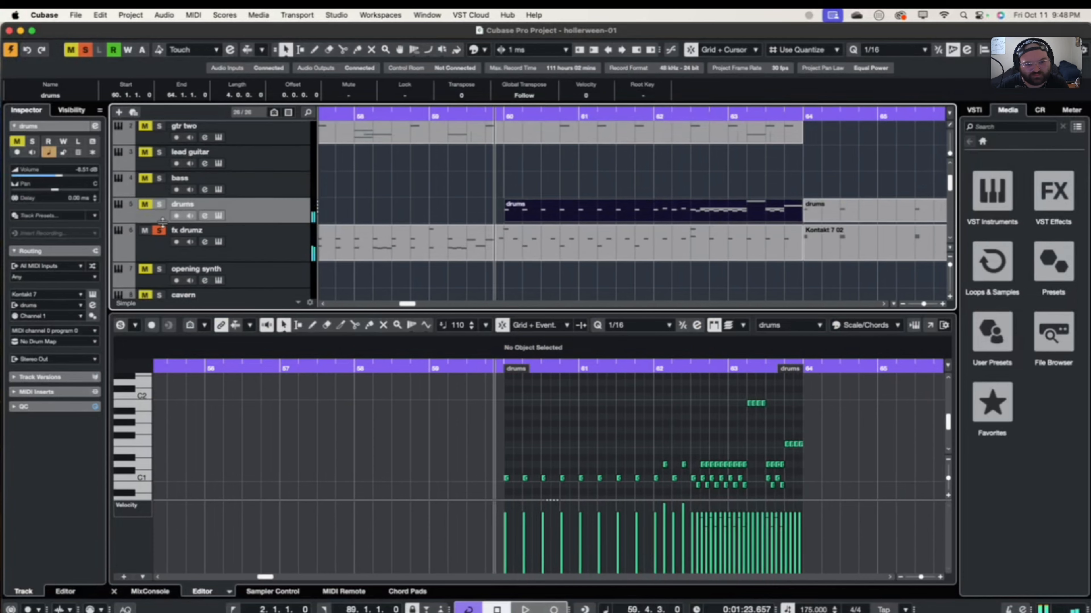
{"action": "left_click", "coordinate": [159, 230]}
- Survey the whole arrangement from the drum tracks down through the Cymatics samples and back up to the guitars and tempo track
{"action": "scroll", "coordinate": [369, 221], "scroll_direction": "down", "scroll_amount": 6}
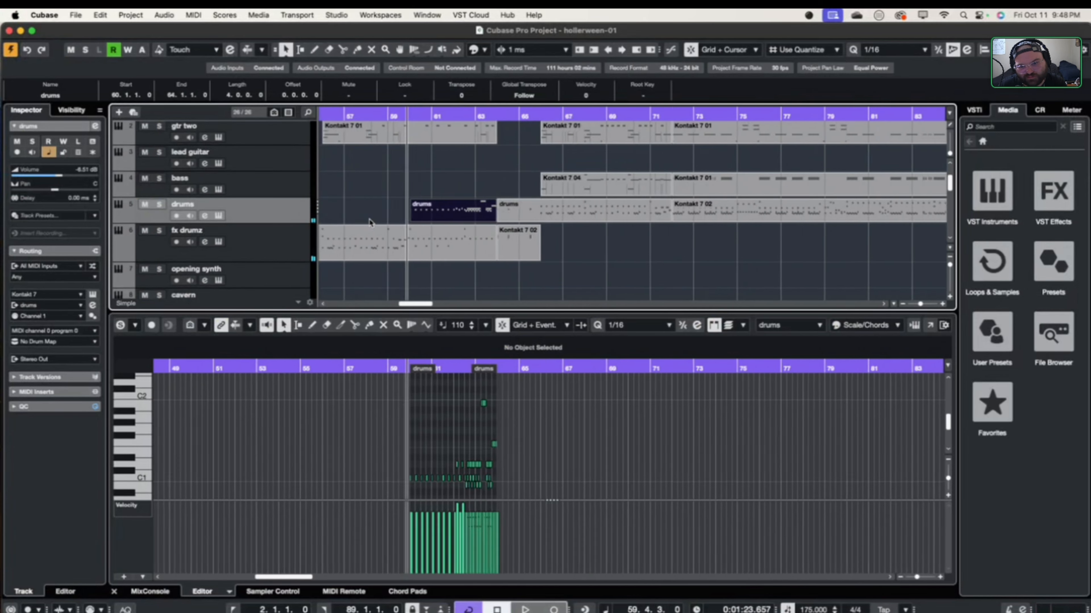
{"action": "scroll", "coordinate": [372, 219], "scroll_direction": "down", "scroll_amount": 4}
{"action": "scroll", "coordinate": [370, 219], "scroll_direction": "down", "scroll_amount": 5}
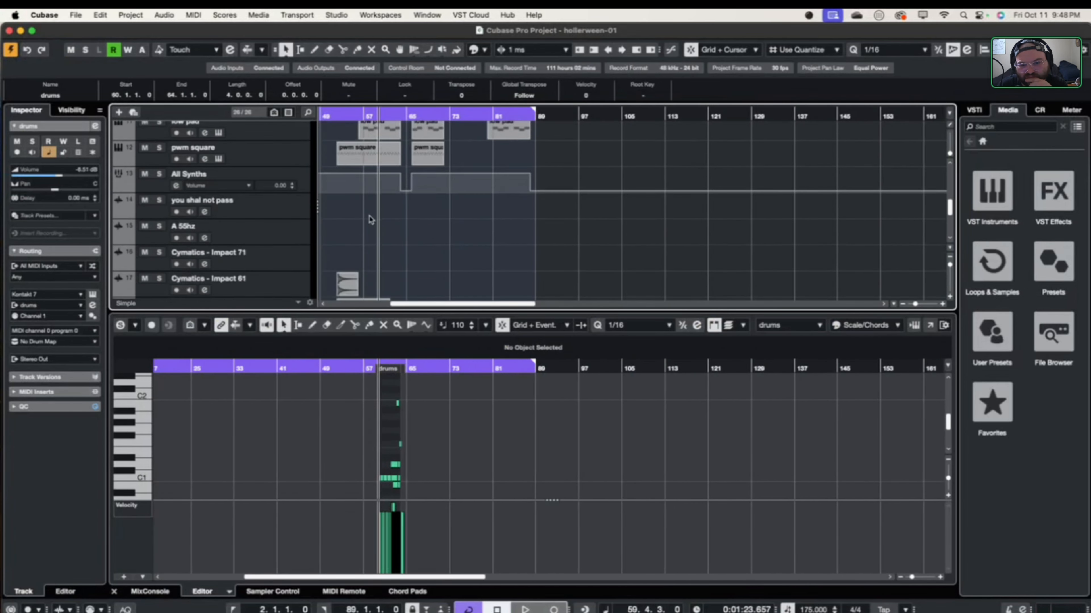
{"action": "scroll", "coordinate": [372, 217], "scroll_direction": "left", "scroll_amount": 10}
{"action": "scroll", "coordinate": [423, 214], "scroll_direction": "down", "scroll_amount": 4}
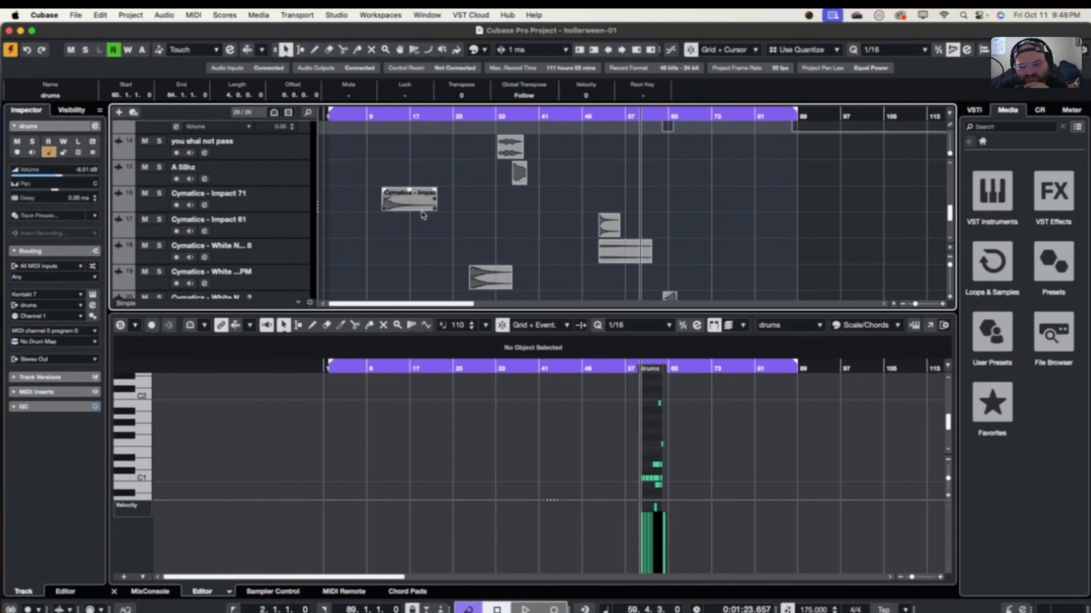
{"action": "scroll", "coordinate": [564, 254], "scroll_direction": "up", "scroll_amount": 7}
{"action": "scroll", "coordinate": [565, 256], "scroll_direction": "up", "scroll_amount": 10}
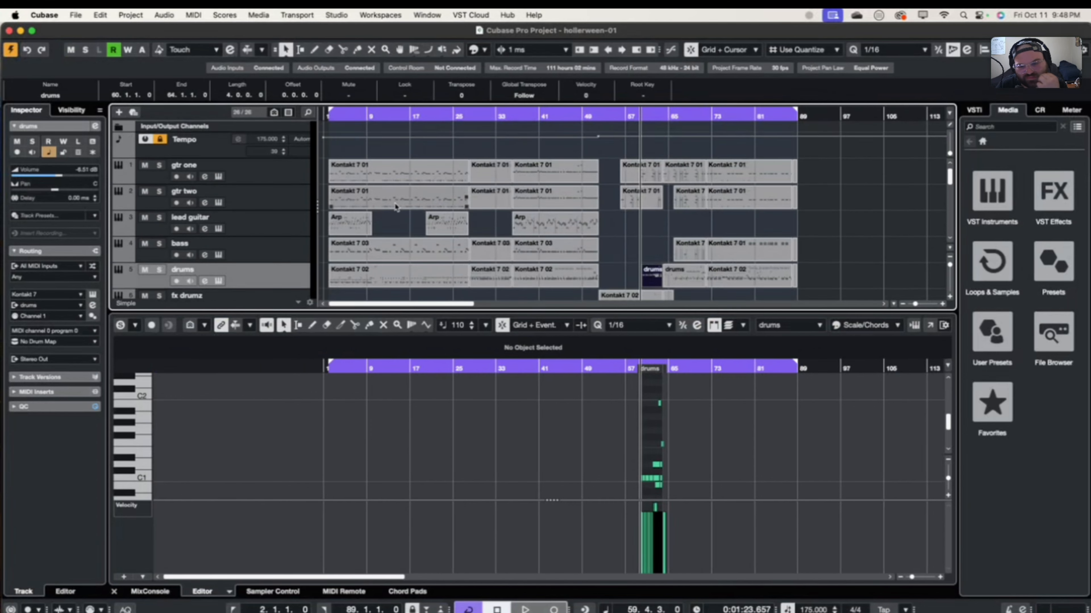
{"action": "scroll", "coordinate": [411, 211], "scroll_direction": "down", "scroll_amount": 1}
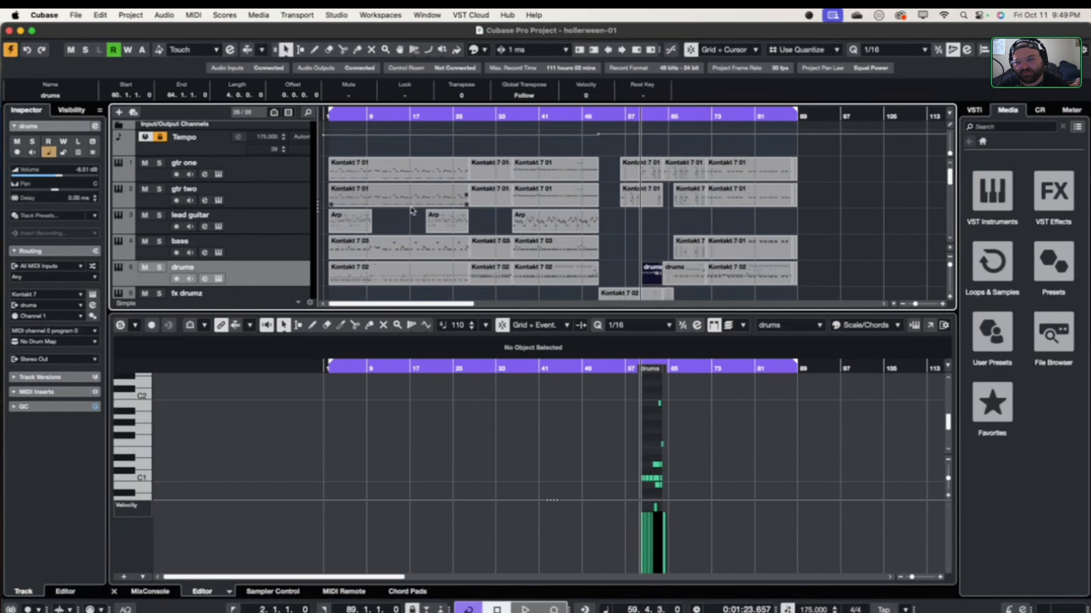
- Select the tempo point at bar 52 on the Tempo track, review it against the whole arrangement, and deselect it
{"action": "scroll", "coordinate": [590, 146], "scroll_direction": "up", "scroll_amount": 10}
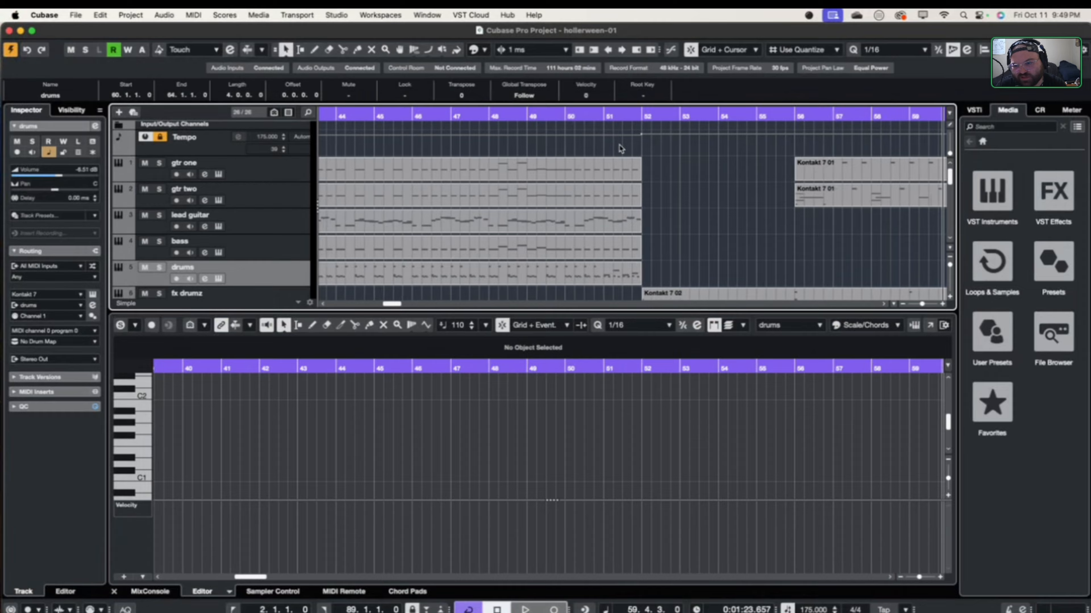
{"action": "scroll", "coordinate": [670, 145], "scroll_direction": "up", "scroll_amount": 5}
{"action": "left_click_drag", "start_coordinate": [629, 143], "coordinate": [603, 131]}
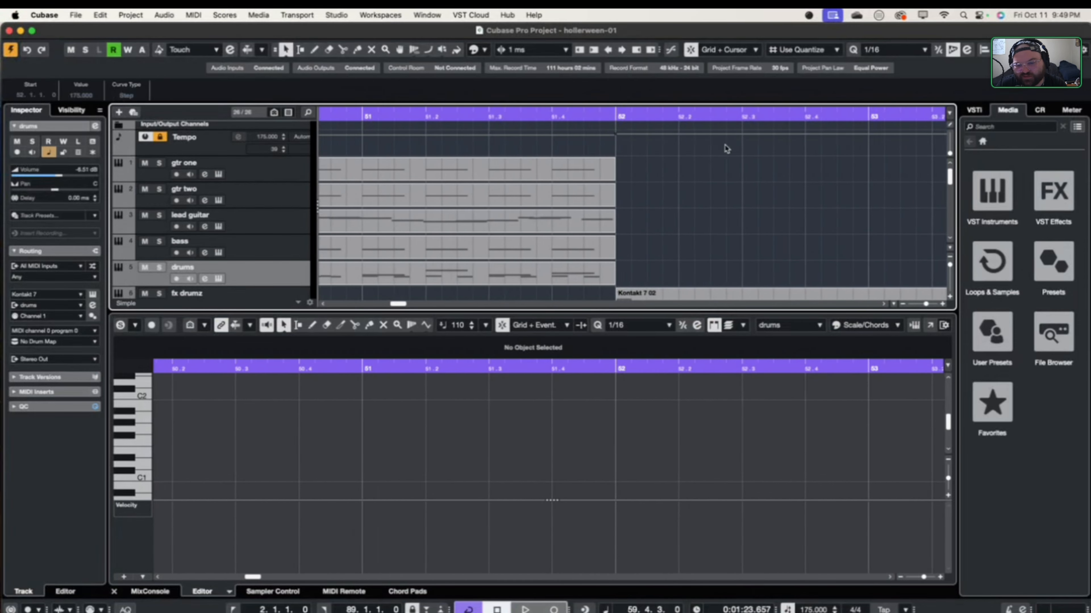
{"action": "scroll", "coordinate": [365, 146], "scroll_direction": "down", "scroll_amount": 12}
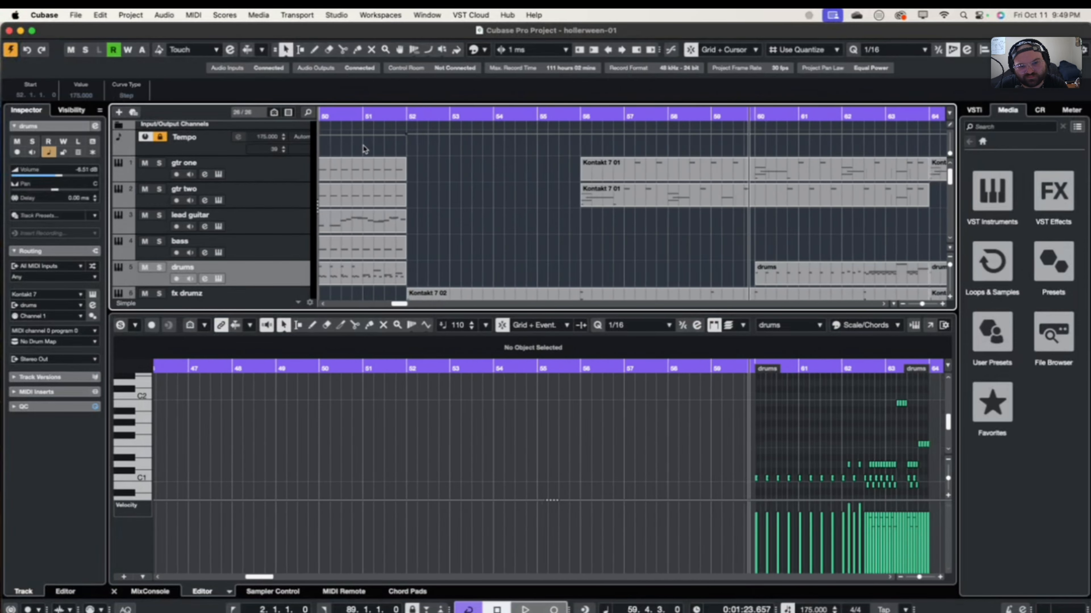
{"action": "scroll", "coordinate": [365, 149], "scroll_direction": "down", "scroll_amount": 10}
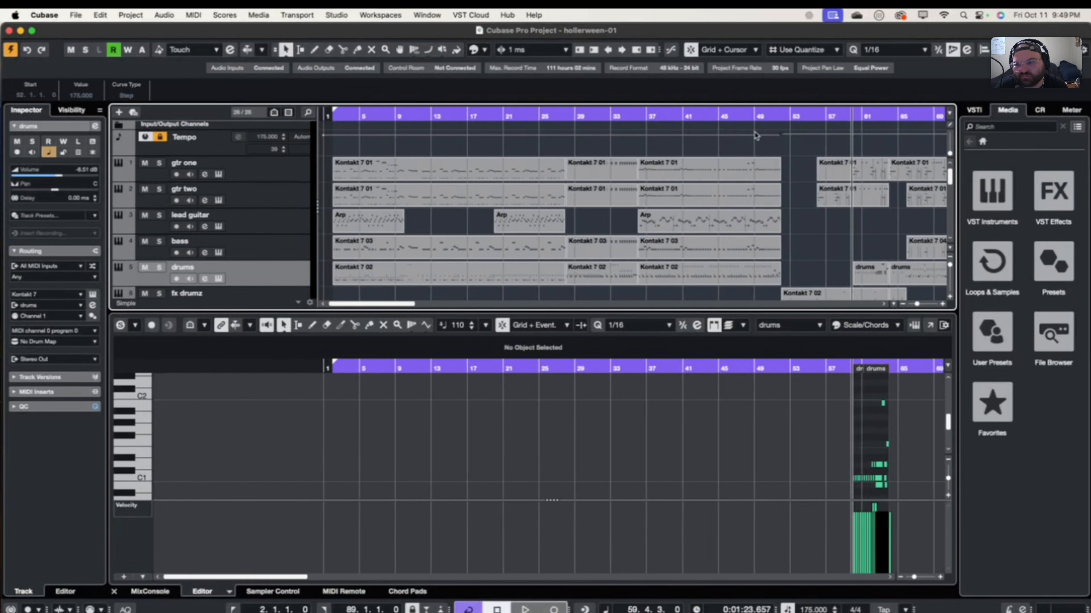
{"action": "scroll", "coordinate": [671, 148], "scroll_direction": "down", "scroll_amount": 1}
{"action": "scroll", "coordinate": [672, 148], "scroll_direction": "up", "scroll_amount": 1}
{"action": "scroll", "coordinate": [671, 149], "scroll_direction": "right", "scroll_amount": 1}
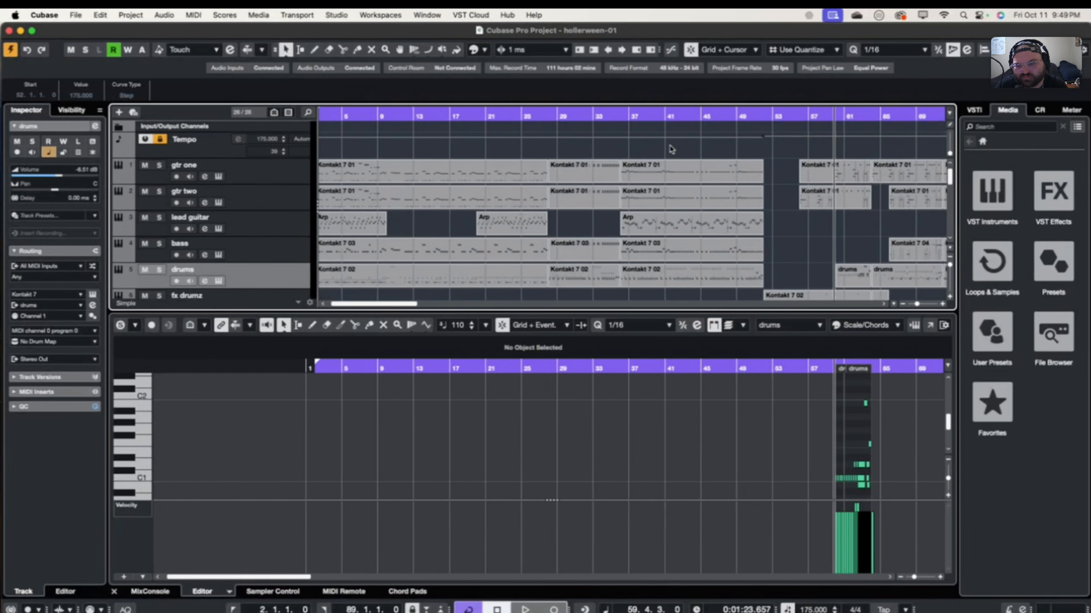
{"action": "scroll", "coordinate": [647, 151], "scroll_direction": "left", "scroll_amount": 1}
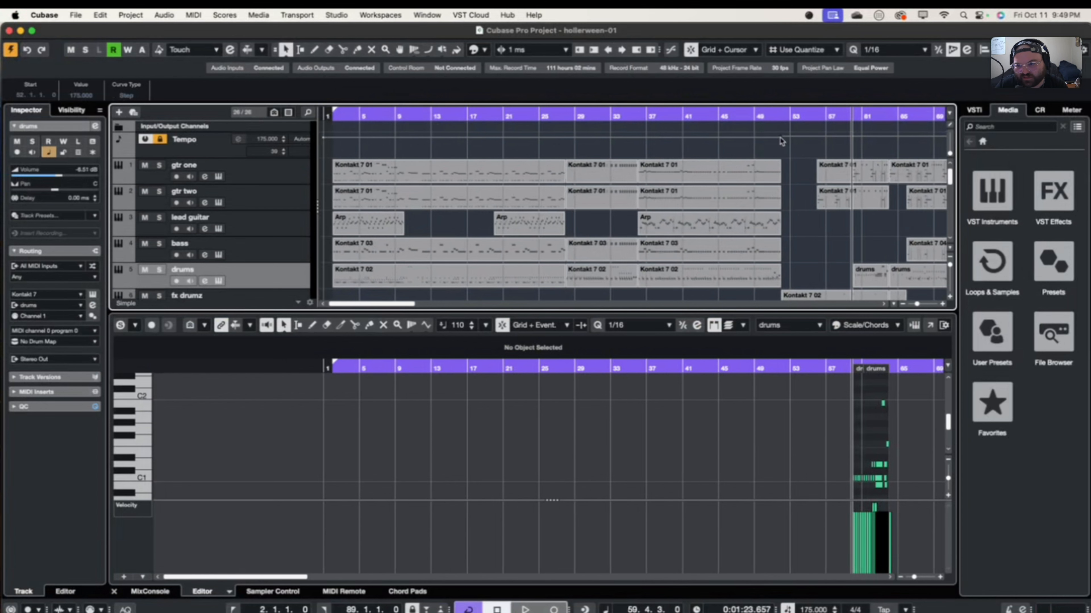
{"action": "left_click", "coordinate": [561, 135]}
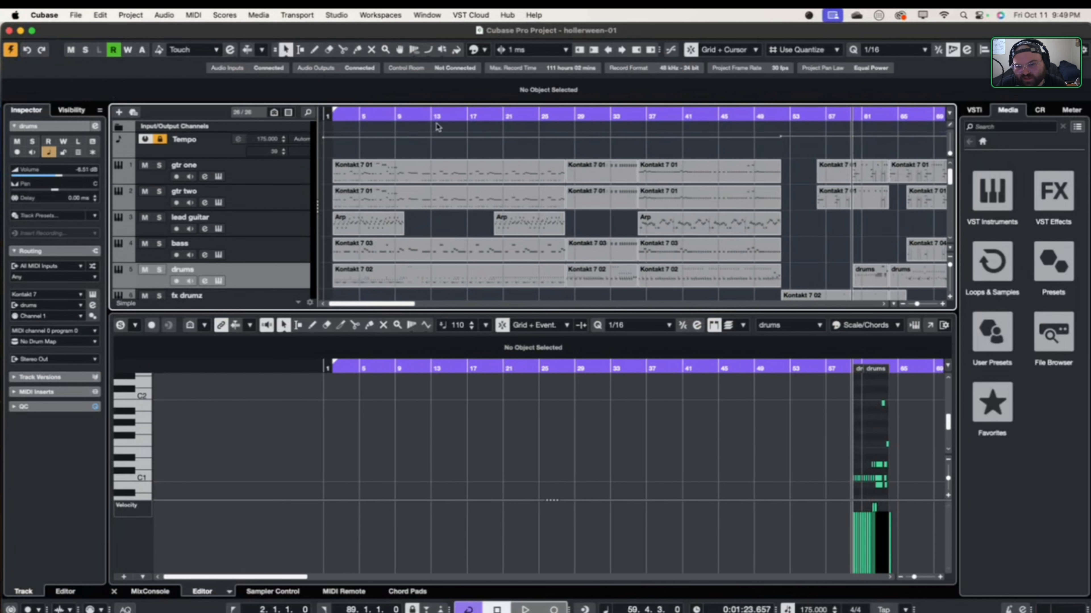
- Place the playhead in bar 30 to check the tempo ahead of the change at bar 52
{"action": "scroll", "coordinate": [670, 160], "scroll_direction": "right", "scroll_amount": 5}
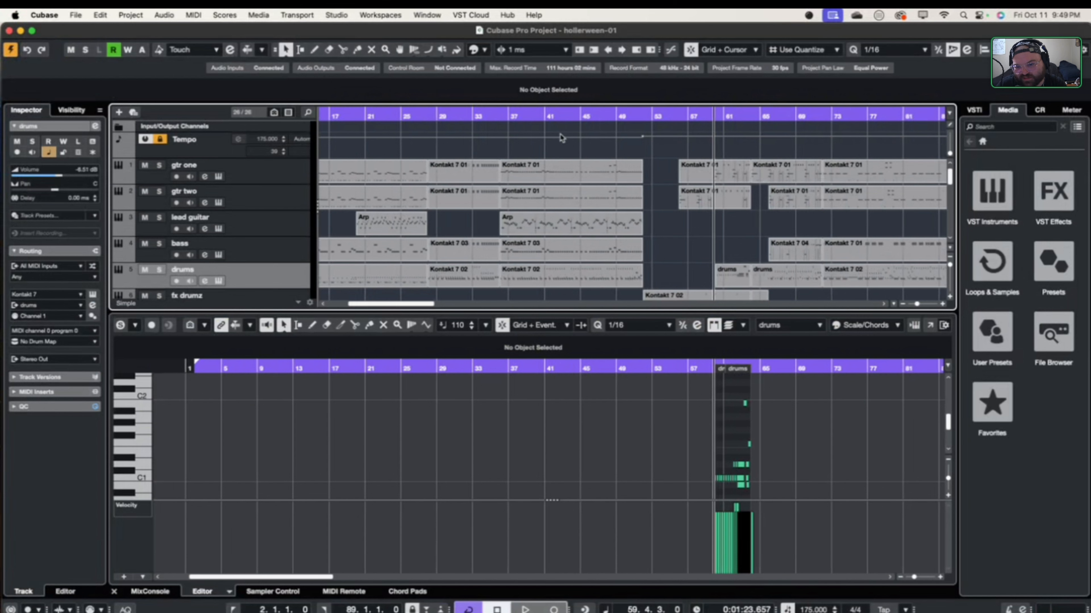
{"action": "left_click", "coordinate": [452, 115]}
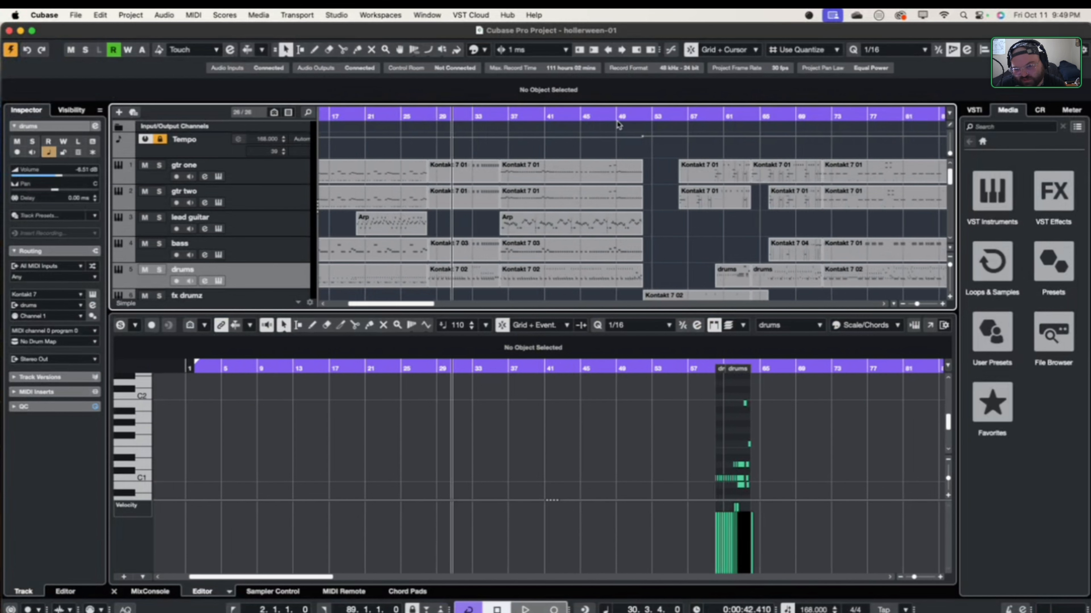
{"action": "scroll", "coordinate": [643, 127], "scroll_direction": "right", "scroll_amount": 5}
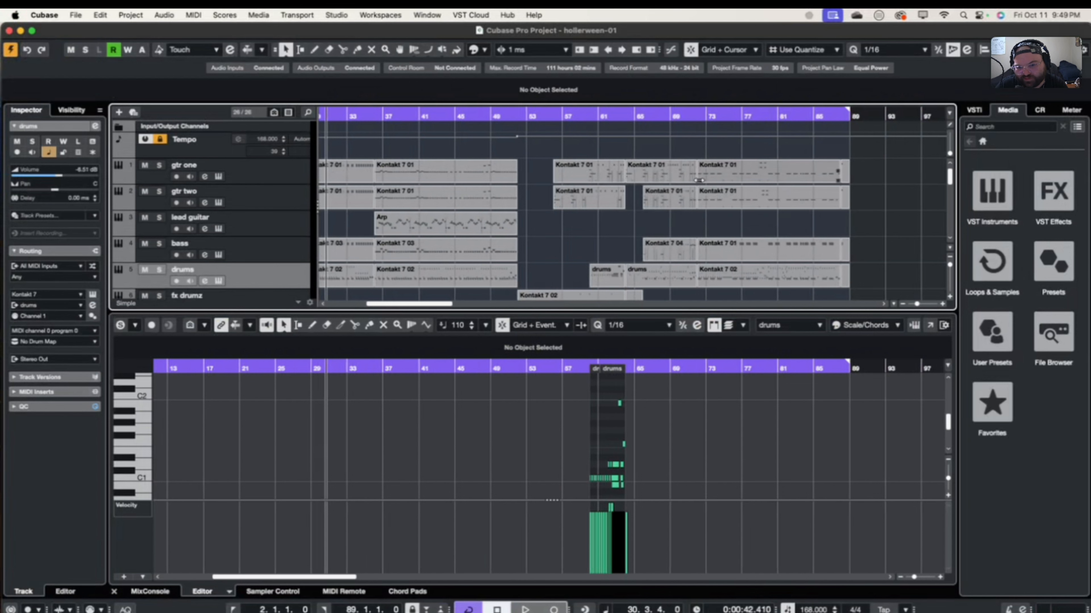
{"action": "scroll", "coordinate": [699, 181], "scroll_direction": "left", "scroll_amount": 10}
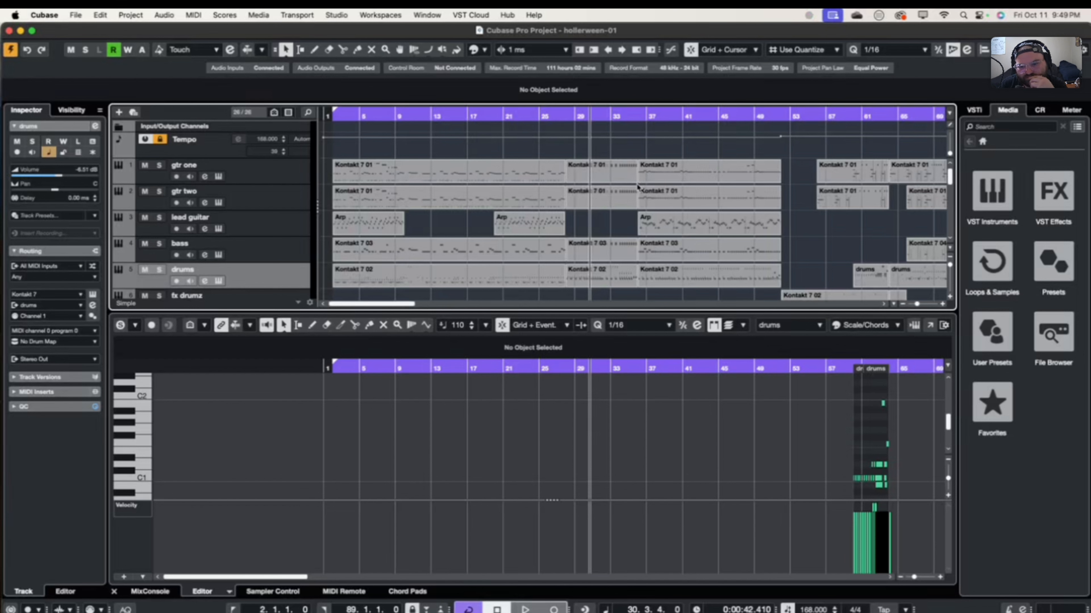
- Examine how the guitar, bass, drums, opening synth and cavern clips are layered in the first half of the song
{"action": "scroll", "coordinate": [642, 184], "scroll_direction": "down", "scroll_amount": 2}
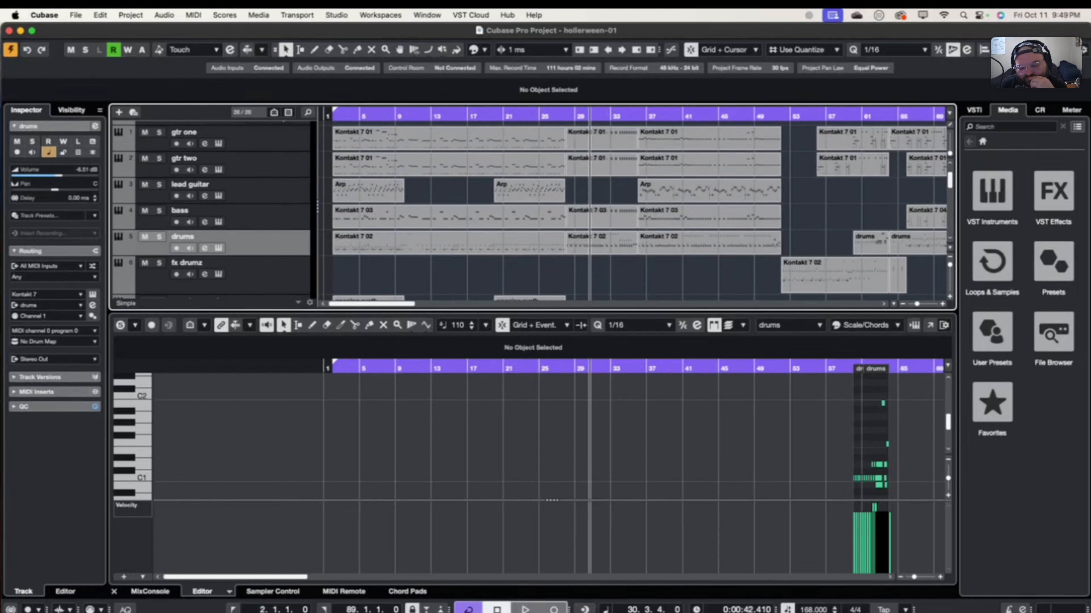
{"action": "scroll", "coordinate": [514, 229], "scroll_direction": "down", "scroll_amount": 6}
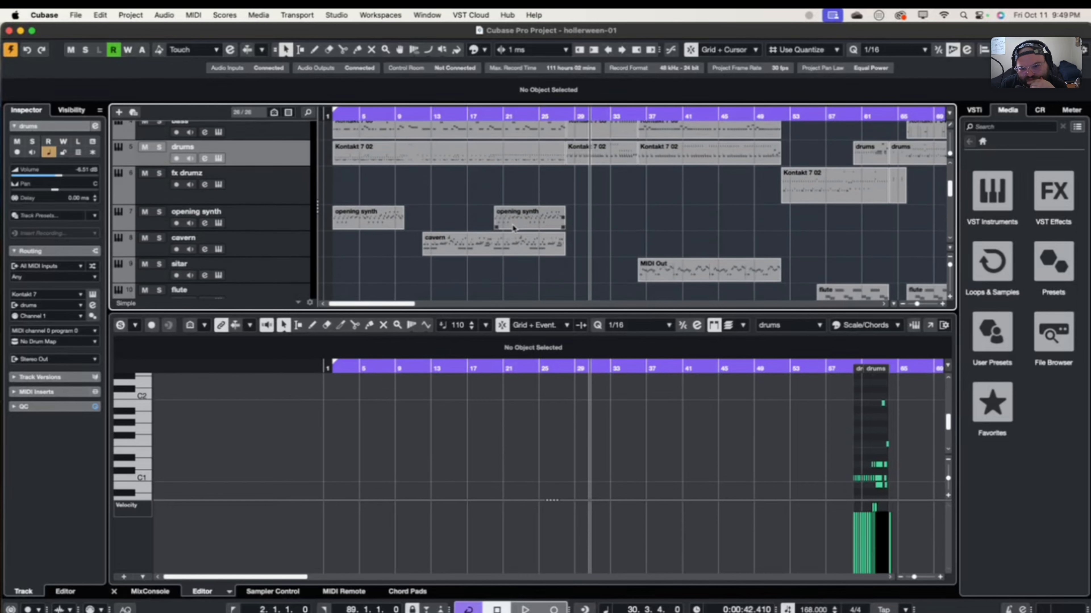
{"action": "scroll", "coordinate": [514, 228], "scroll_direction": "down", "scroll_amount": 3}
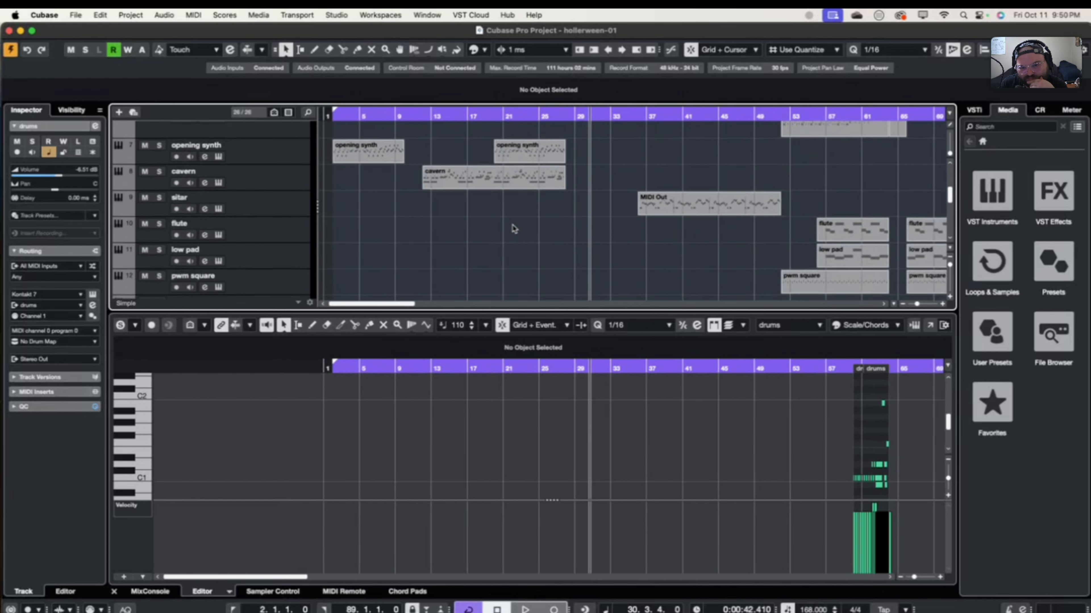
{"action": "scroll", "coordinate": [514, 229], "scroll_direction": "up", "scroll_amount": 7}
{"action": "scroll", "coordinate": [514, 229], "scroll_direction": "up", "scroll_amount": 2}
{"action": "scroll", "coordinate": [514, 229], "scroll_direction": "down", "scroll_amount": 5}
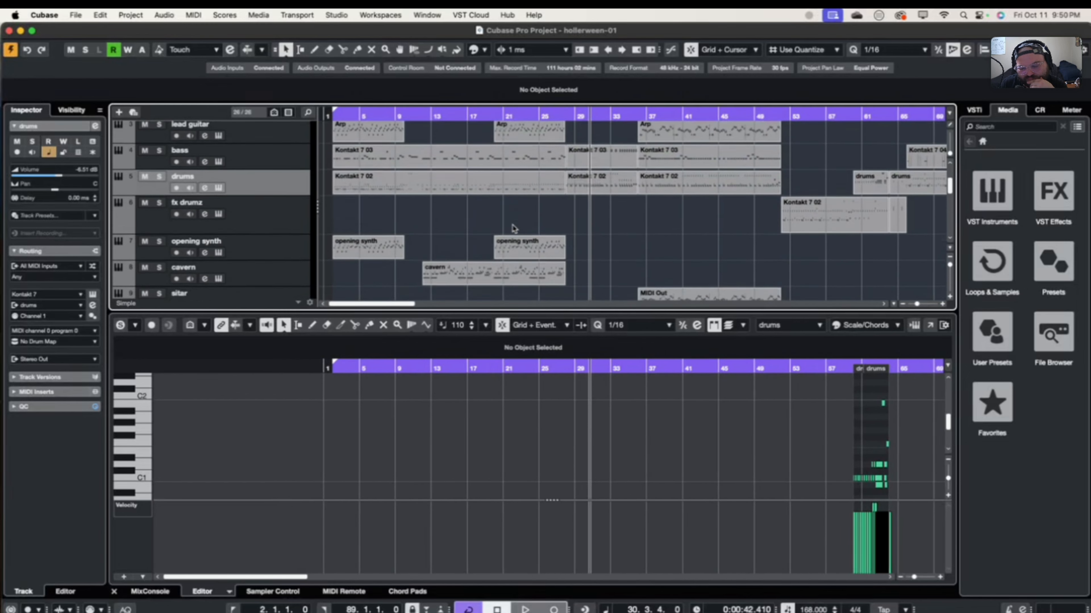
{"action": "scroll", "coordinate": [514, 228], "scroll_direction": "down", "scroll_amount": 1}
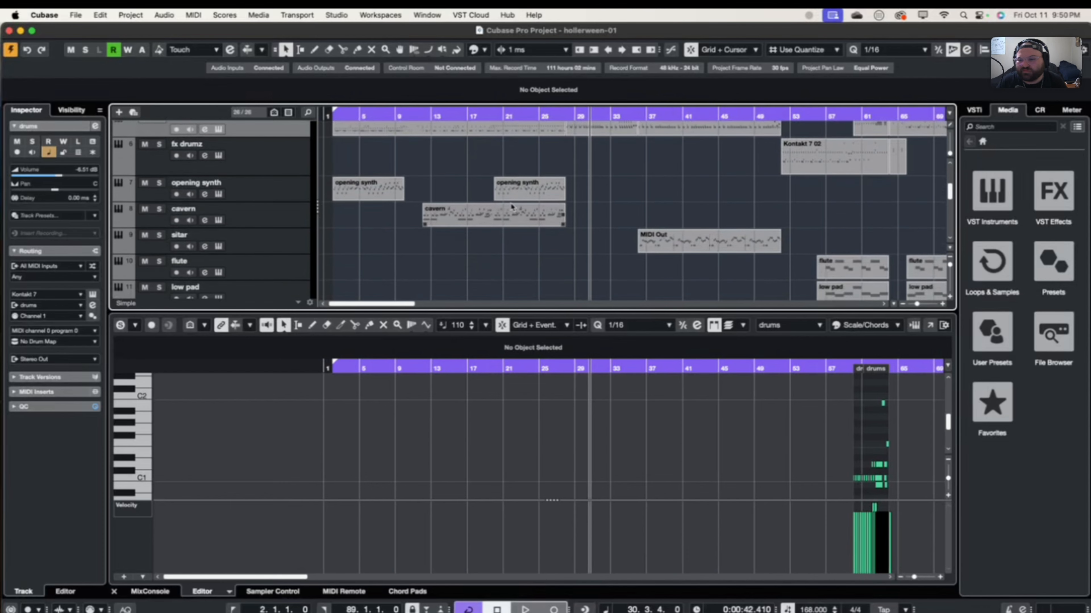
- Examine the flute, low pad, pwm square and sample clips, and compare their placement with the drum and guitar clips above
{"action": "scroll", "coordinate": [514, 229], "scroll_direction": "down", "scroll_amount": 2}
{"action": "scroll", "coordinate": [513, 215], "scroll_direction": "right", "scroll_amount": 4}
{"action": "scroll", "coordinate": [511, 205], "scroll_direction": "down", "scroll_amount": 3}
{"action": "scroll", "coordinate": [514, 202], "scroll_direction": "right", "scroll_amount": 4}
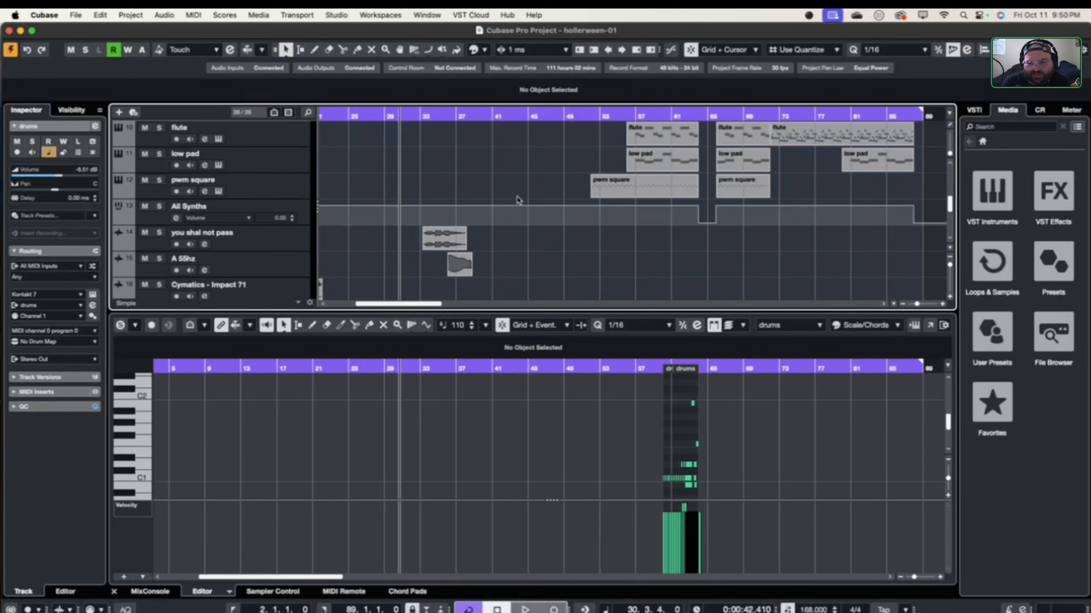
{"action": "scroll", "coordinate": [518, 201], "scroll_direction": "up", "scroll_amount": 6}
{"action": "scroll", "coordinate": [518, 200], "scroll_direction": "right", "scroll_amount": 1}
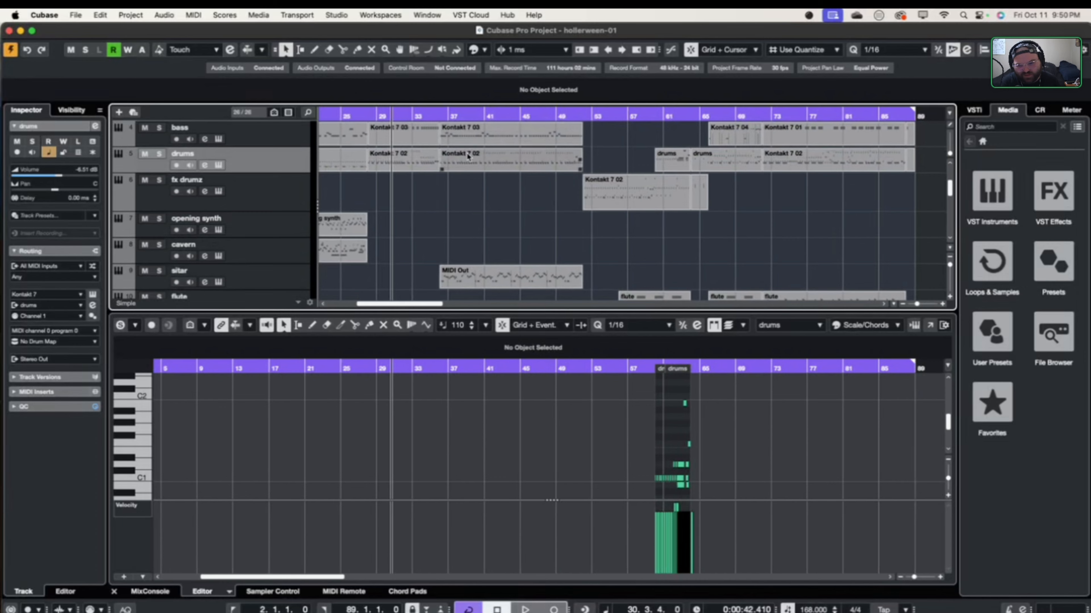
{"action": "scroll", "coordinate": [569, 216], "scroll_direction": "up", "scroll_amount": 5}
{"action": "scroll", "coordinate": [570, 216], "scroll_direction": "left", "scroll_amount": 1}
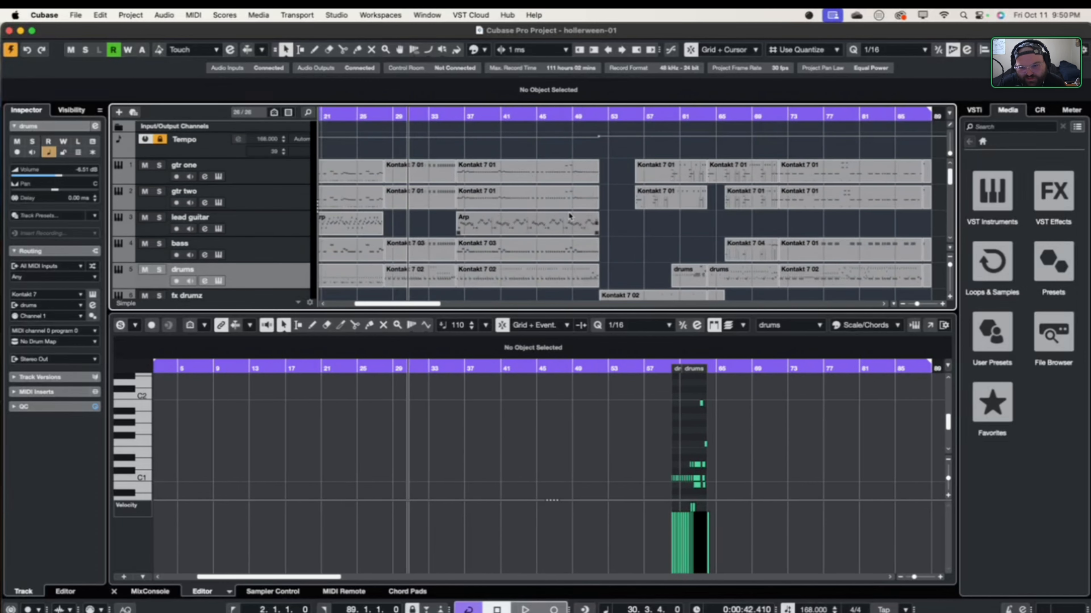
- Review the arrangement from its start down to the last Cymatics impact tracks and back to the synths in the later section
{"action": "scroll", "coordinate": [570, 216], "scroll_direction": "left", "scroll_amount": 5}
{"action": "scroll", "coordinate": [539, 212], "scroll_direction": "down", "scroll_amount": 4}
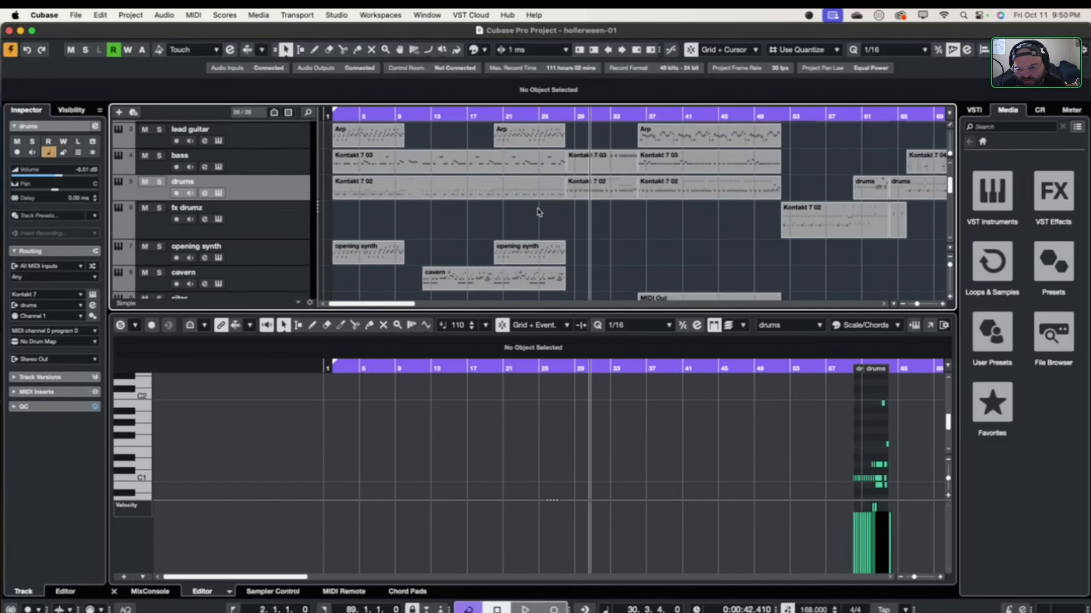
{"action": "scroll", "coordinate": [539, 212], "scroll_direction": "down", "scroll_amount": 15}
{"action": "scroll", "coordinate": [540, 212], "scroll_direction": "right", "scroll_amount": 11}
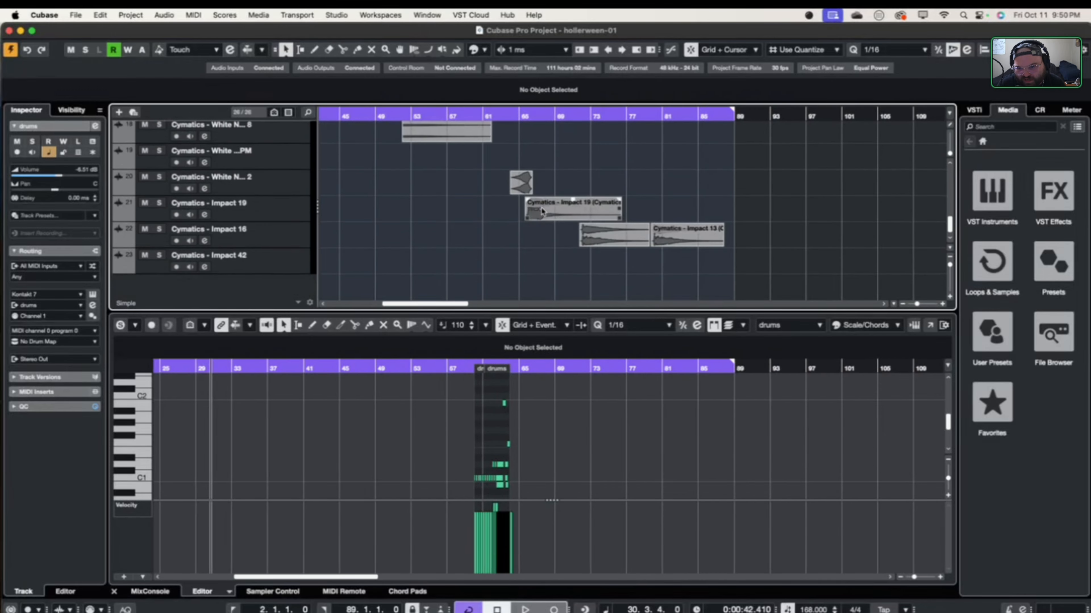
{"action": "scroll", "coordinate": [542, 210], "scroll_direction": "up", "scroll_amount": 17}
{"action": "scroll", "coordinate": [542, 210], "scroll_direction": "down", "scroll_amount": 9}
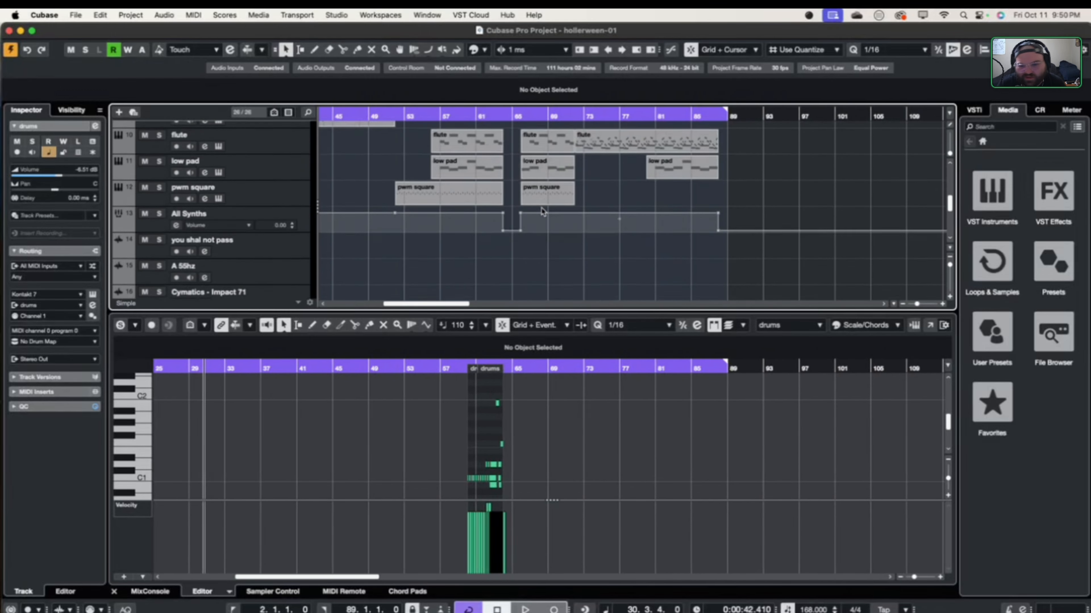
{"action": "scroll", "coordinate": [542, 210], "scroll_direction": "down", "scroll_amount": 2}
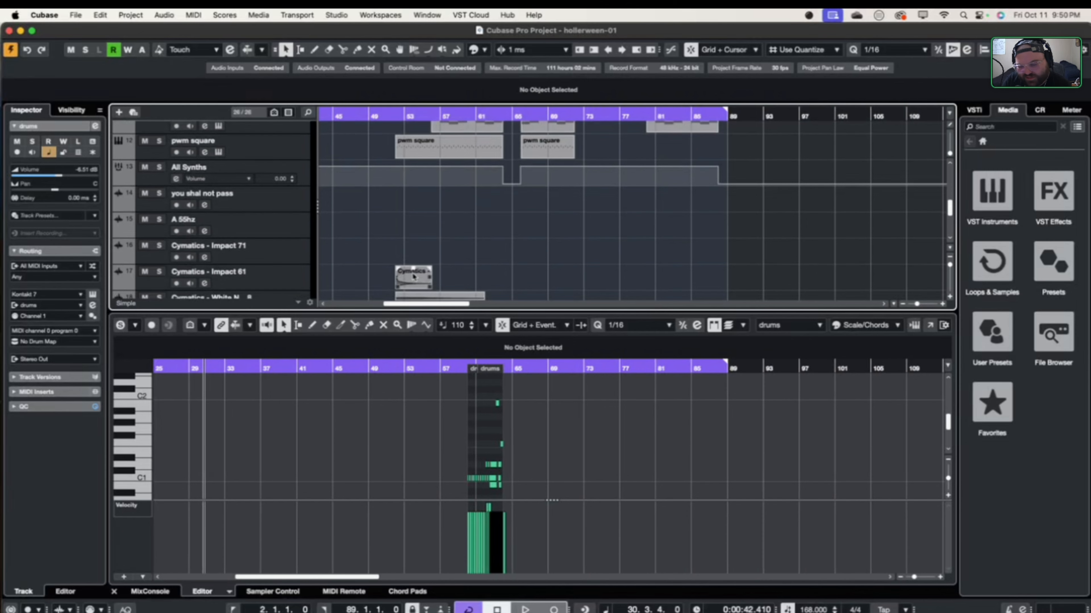
- Compare the placement of the impact and white noise samples with the synth and guitar clips after bar 52
{"action": "scroll", "coordinate": [465, 265], "scroll_direction": "left", "scroll_amount": 10}
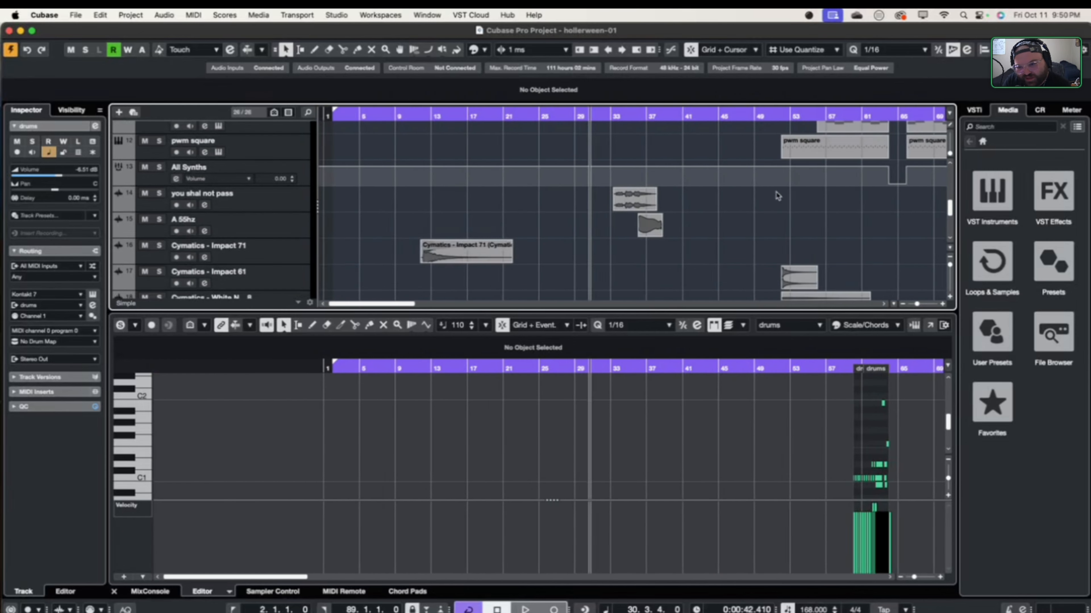
{"action": "scroll", "coordinate": [518, 197], "scroll_direction": "right", "scroll_amount": 4}
{"action": "scroll", "coordinate": [518, 196], "scroll_direction": "down", "scroll_amount": 4}
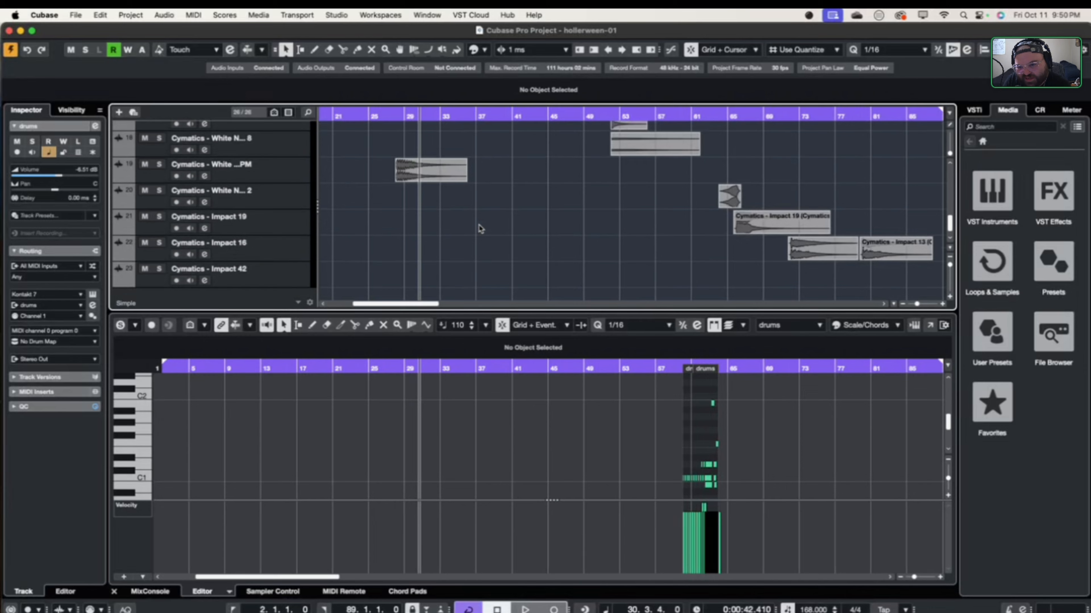
{"action": "scroll", "coordinate": [475, 226], "scroll_direction": "up", "scroll_amount": 10}
{"action": "scroll", "coordinate": [477, 232], "scroll_direction": "right", "scroll_amount": 3}
{"action": "scroll", "coordinate": [475, 232], "scroll_direction": "right", "scroll_amount": 5}
{"action": "scroll", "coordinate": [477, 232], "scroll_direction": "down", "scroll_amount": 2}
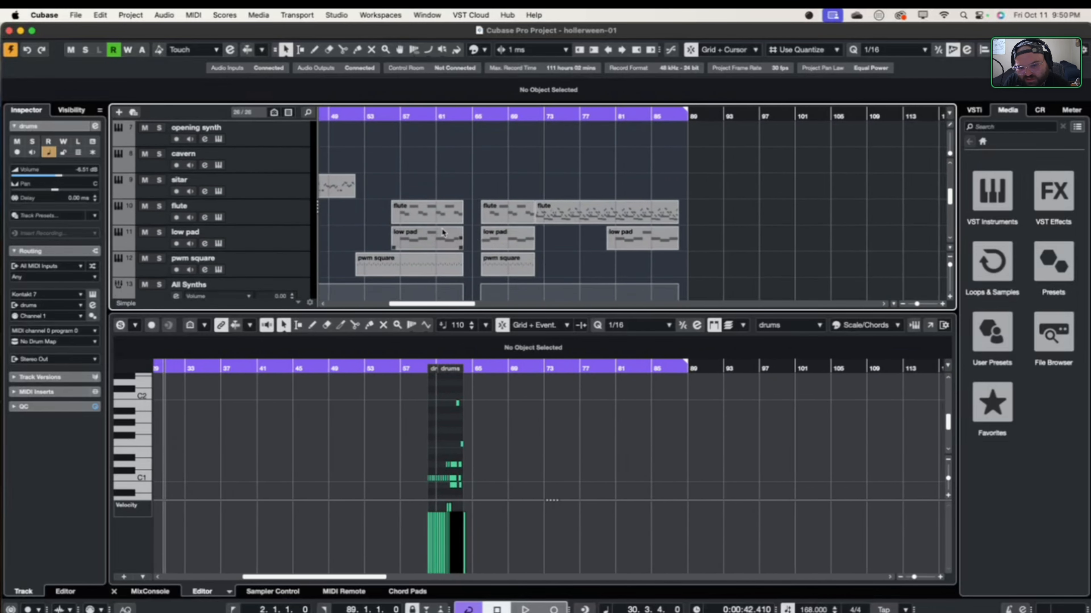
{"action": "scroll", "coordinate": [432, 232], "scroll_direction": "up", "scroll_amount": 8}
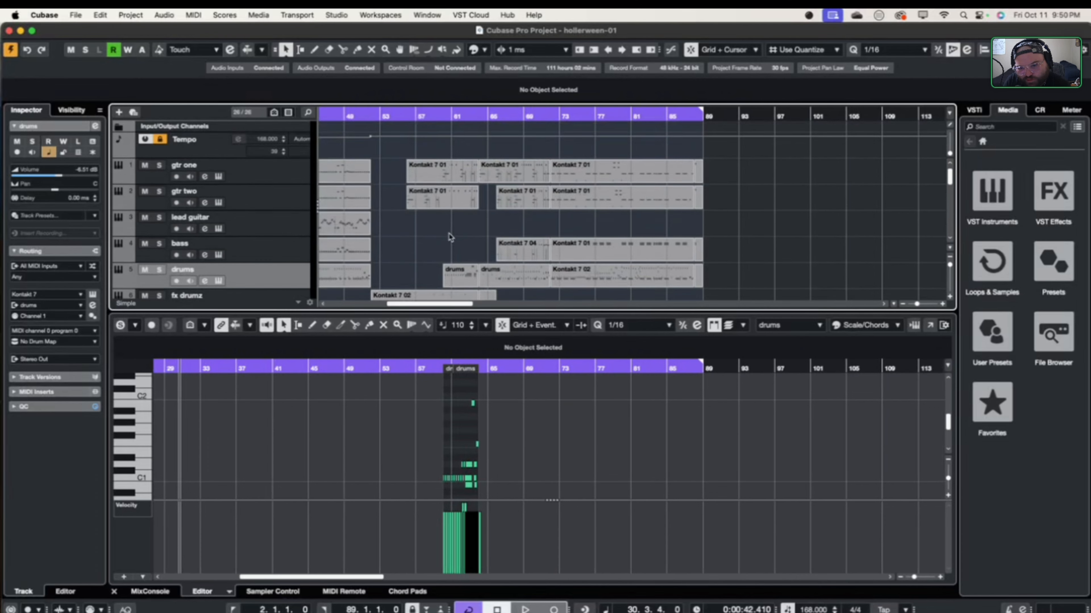
- Compare the guitar, bass and drum clips in the first half of the song with those after bar 52
{"action": "scroll", "coordinate": [450, 236], "scroll_direction": "left", "scroll_amount": 15}
{"action": "scroll", "coordinate": [468, 230], "scroll_direction": "down", "scroll_amount": 4}
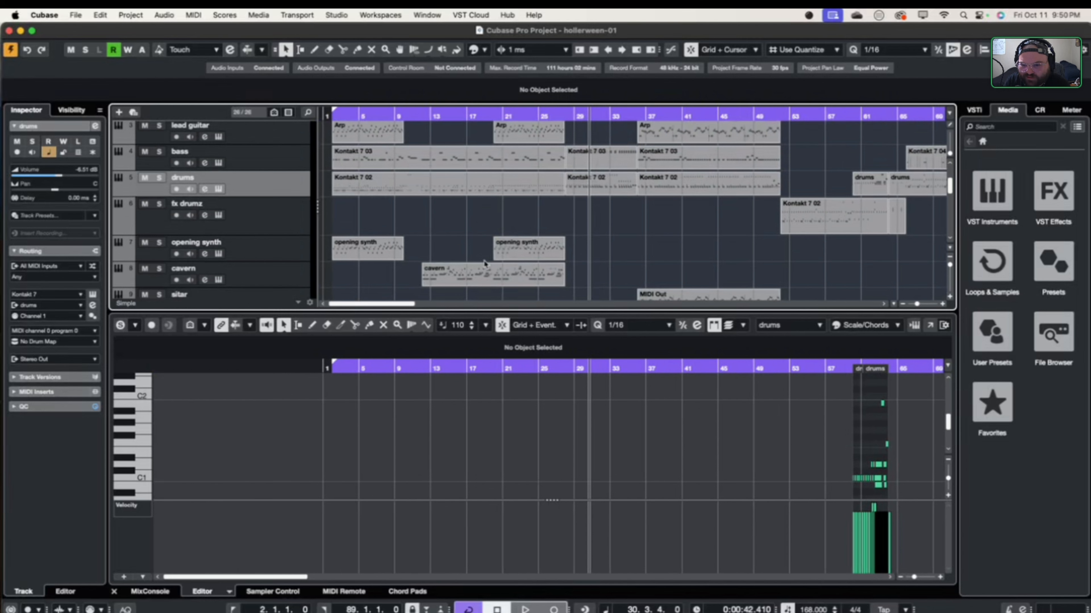
{"action": "scroll", "coordinate": [484, 264], "scroll_direction": "right", "scroll_amount": 2}
{"action": "scroll", "coordinate": [487, 278], "scroll_direction": "up", "scroll_amount": 4}
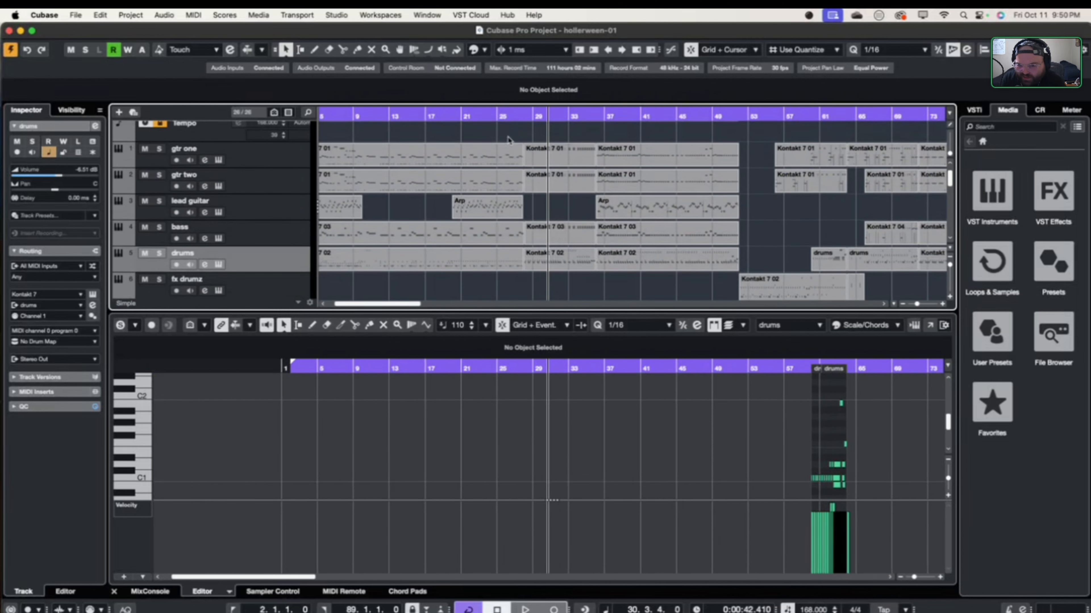
{"action": "scroll", "coordinate": [606, 146], "scroll_direction": "right", "scroll_amount": 10}
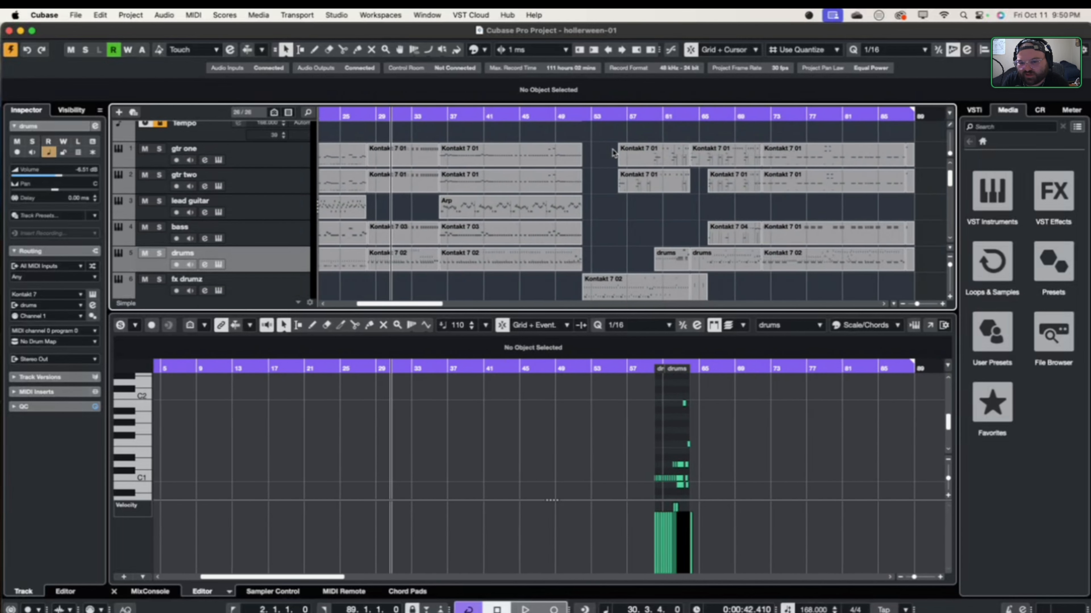
{"action": "scroll", "coordinate": [614, 151], "scroll_direction": "right", "scroll_amount": 10}
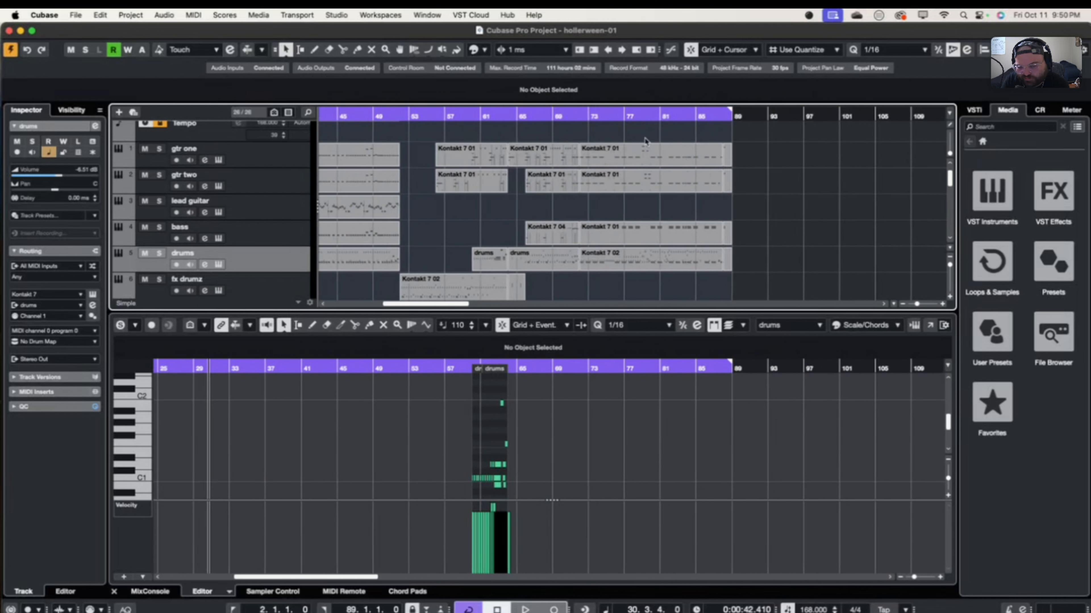
- Open the gtr one clip at bar 56 in the key editor and examine its notes and velocities
{"action": "left_click", "coordinate": [478, 154]}
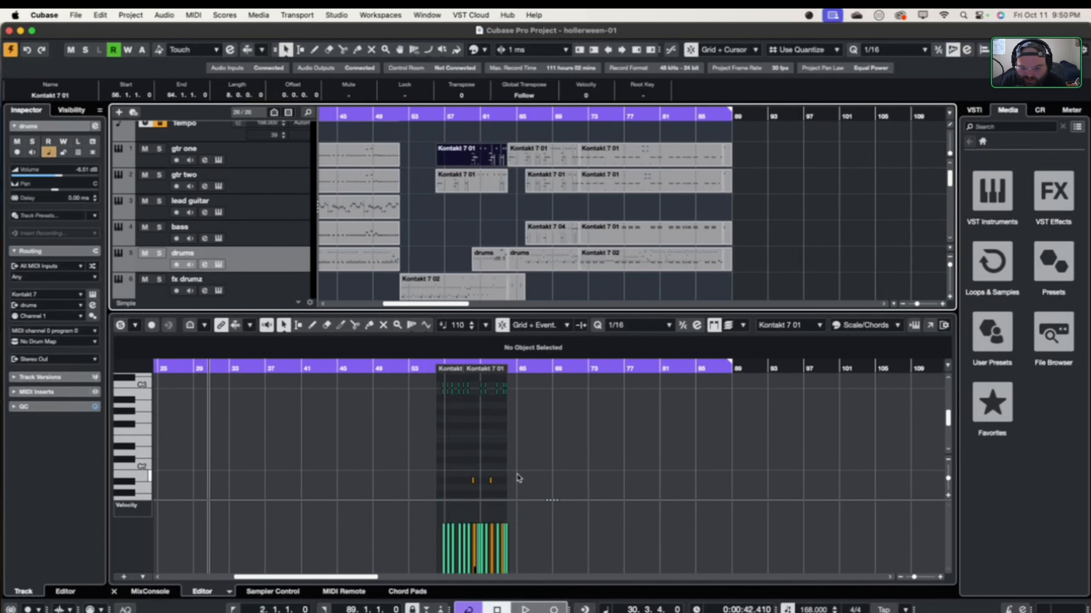
{"action": "scroll", "coordinate": [518, 478], "scroll_direction": "up", "scroll_amount": 5}
{"action": "scroll", "coordinate": [282, 408], "scroll_direction": "left", "scroll_amount": 10}
{"action": "scroll", "coordinate": [284, 407], "scroll_direction": "down", "scroll_amount": 2}
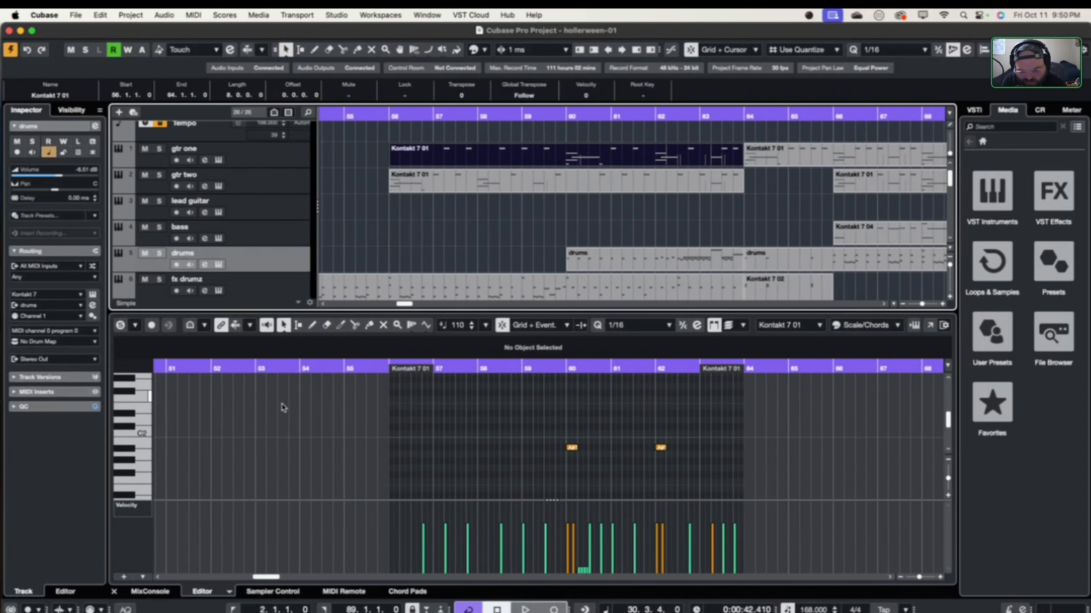
{"action": "scroll", "coordinate": [283, 408], "scroll_direction": "right", "scroll_amount": 2}
{"action": "scroll", "coordinate": [283, 407], "scroll_direction": "down", "scroll_amount": 1}
- Solo the gtr one and gtr two tracks and play them briefly from bar 56
{"action": "left_click", "coordinate": [159, 148]}
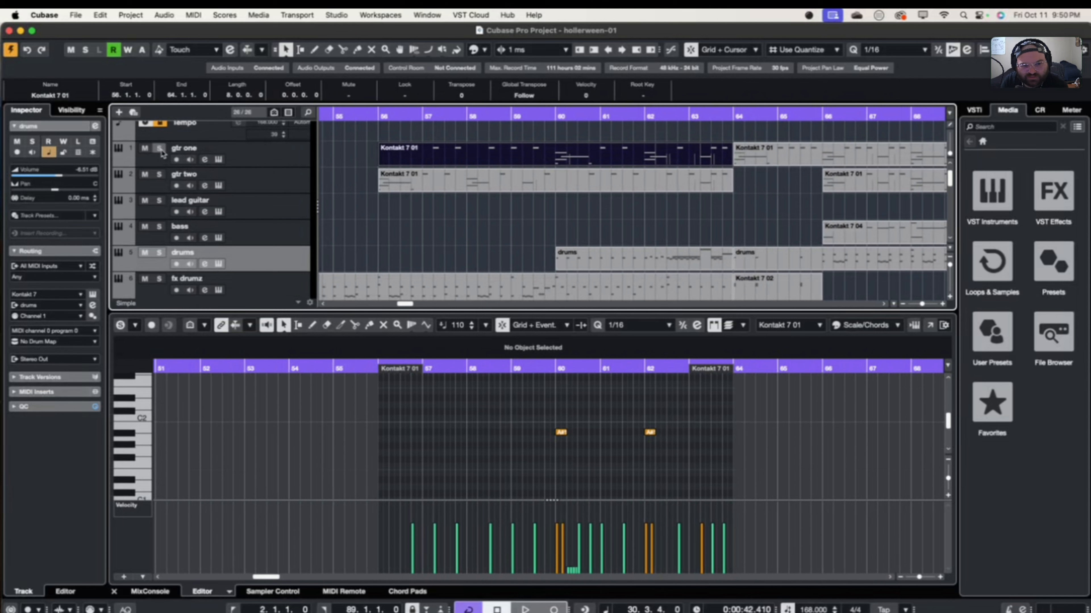
{"action": "left_click", "coordinate": [159, 174]}
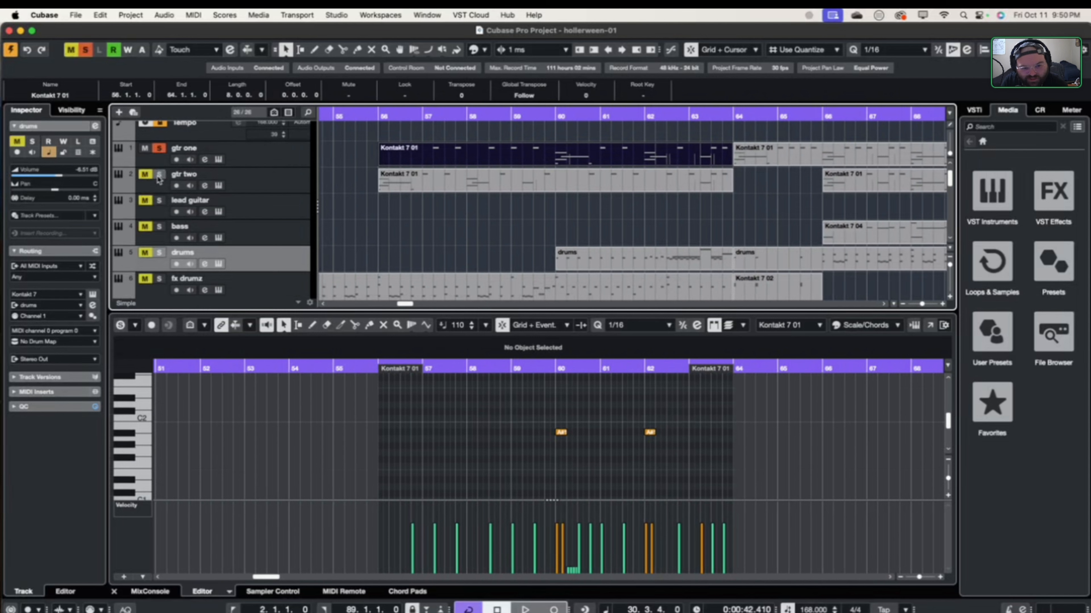
{"action": "left_click", "coordinate": [379, 121]}
{"action": "key", "text": "space"}
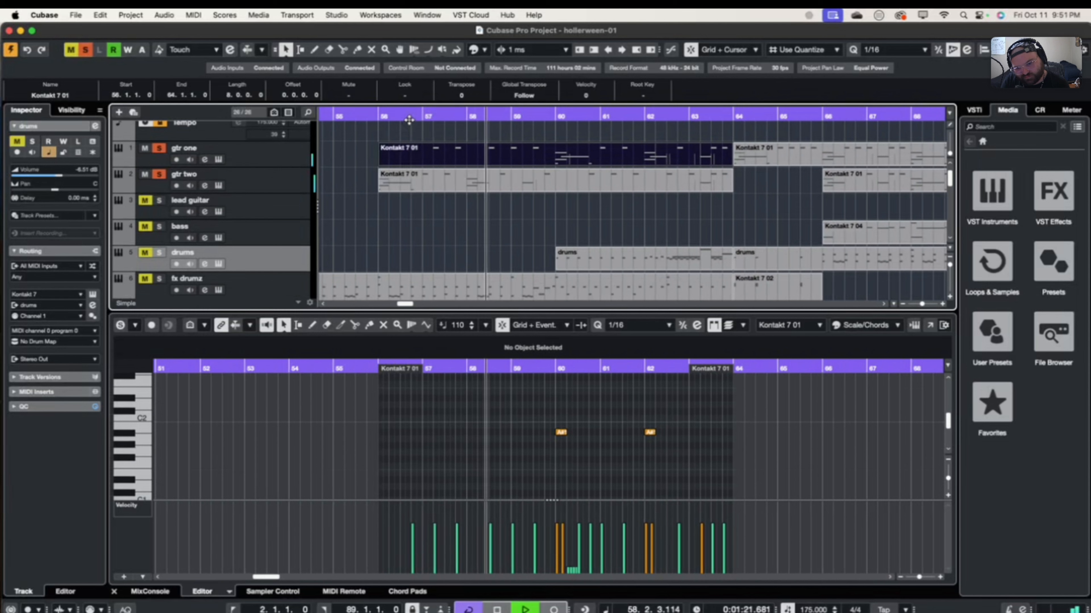
{"action": "key", "text": "space"}
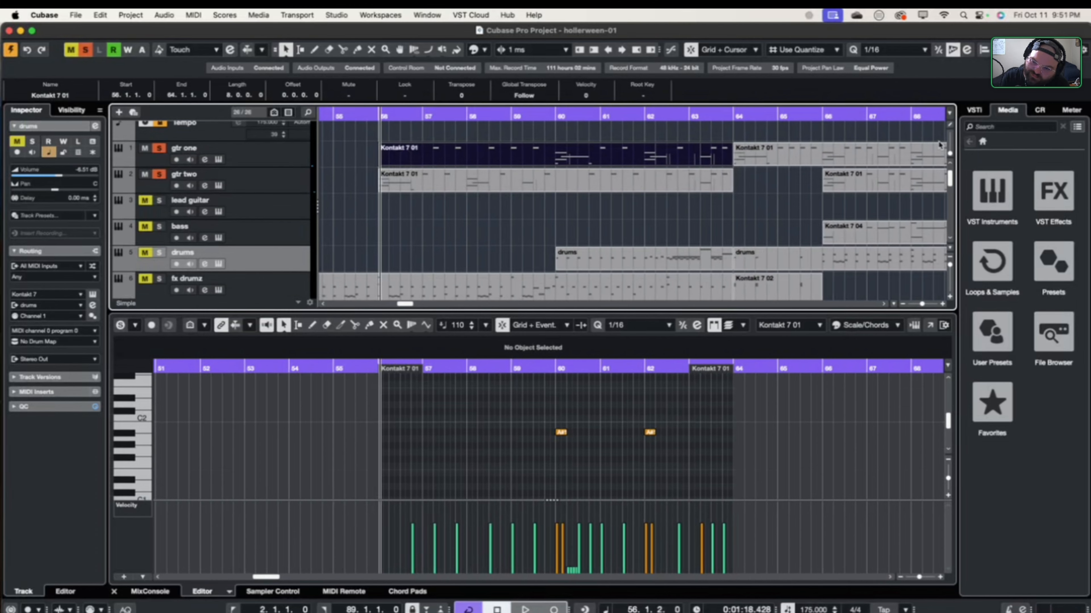
- Examine how the two guitar parts line up with the bass, drums and fx drumz clips from bar 56 onward
{"action": "scroll", "coordinate": [857, 162], "scroll_direction": "right", "scroll_amount": 10}
{"action": "scroll", "coordinate": [857, 162], "scroll_direction": "right", "scroll_amount": 5}
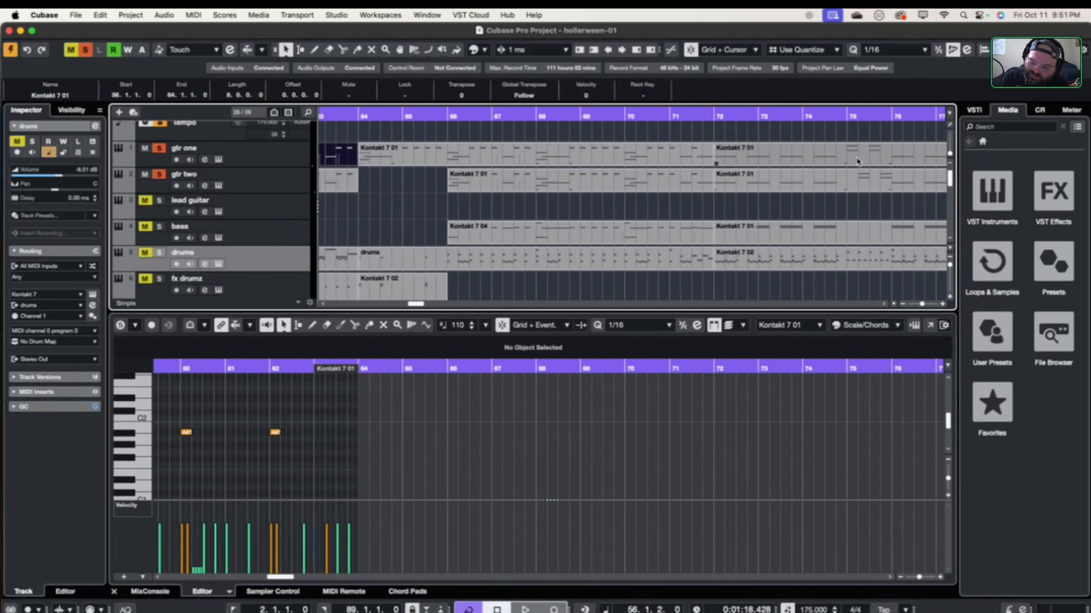
{"action": "scroll", "coordinate": [699, 159], "scroll_direction": "left", "scroll_amount": 15}
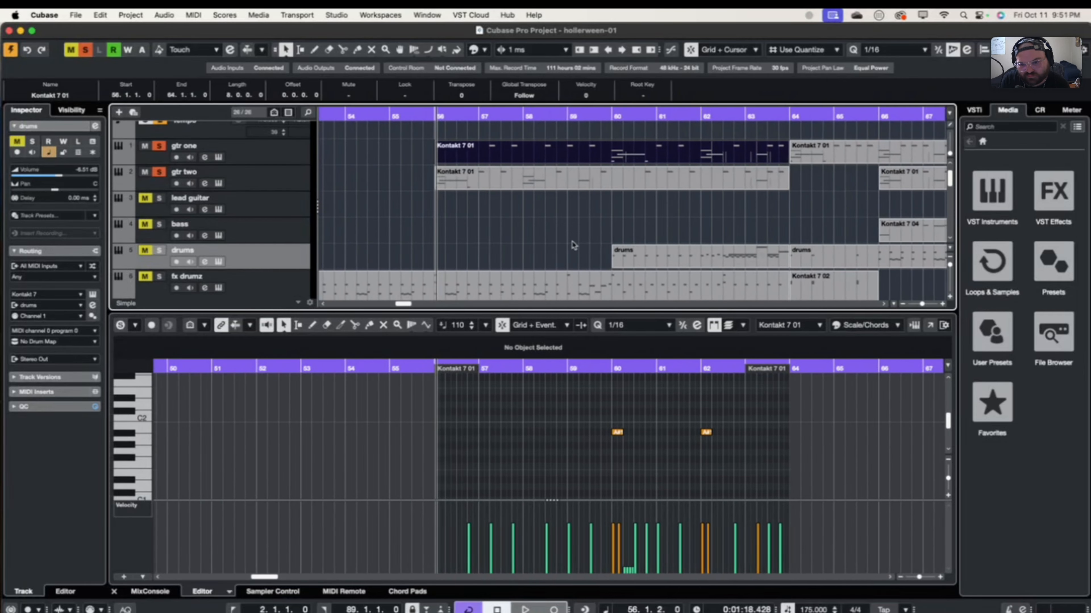
{"action": "scroll", "coordinate": [573, 245], "scroll_direction": "down", "scroll_amount": 3}
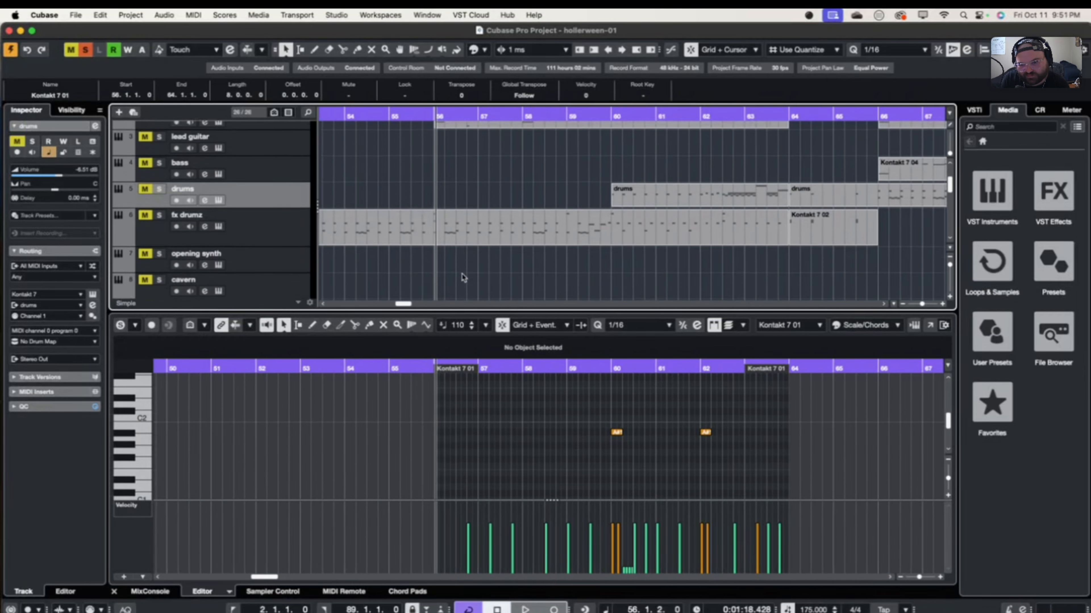
{"action": "scroll", "coordinate": [463, 277], "scroll_direction": "up", "scroll_amount": 3}
{"action": "scroll", "coordinate": [463, 277], "scroll_direction": "right", "scroll_amount": 1}
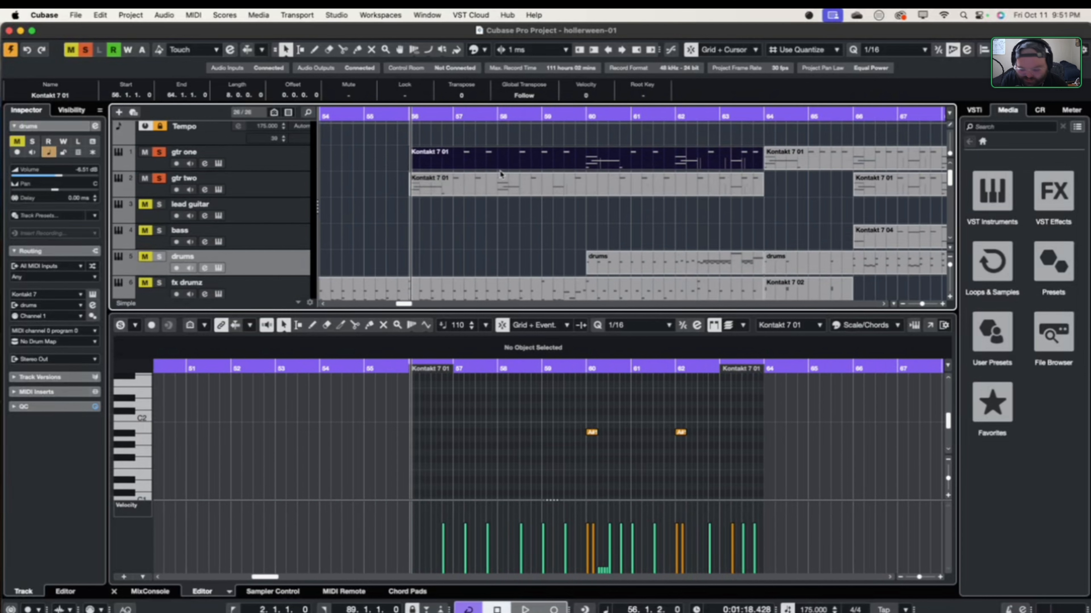
{"action": "scroll", "coordinate": [497, 176], "scroll_direction": "down", "scroll_amount": 3}
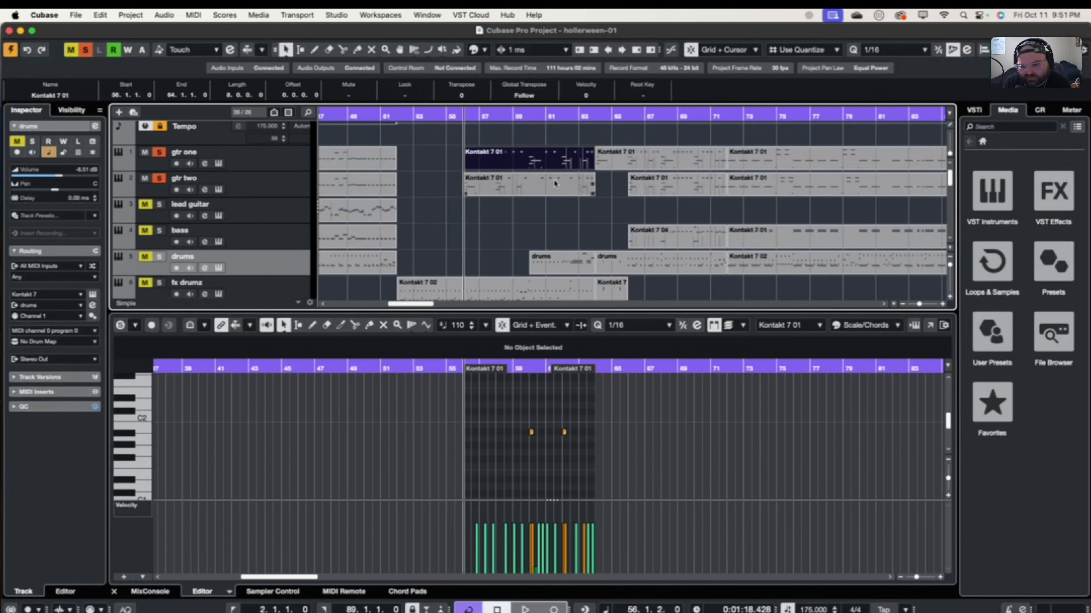
- Open the gtr two clip at bar 56 and examine its low notes and pitchbend curves around bars 58 and 59
{"action": "left_click", "coordinate": [538, 190]}
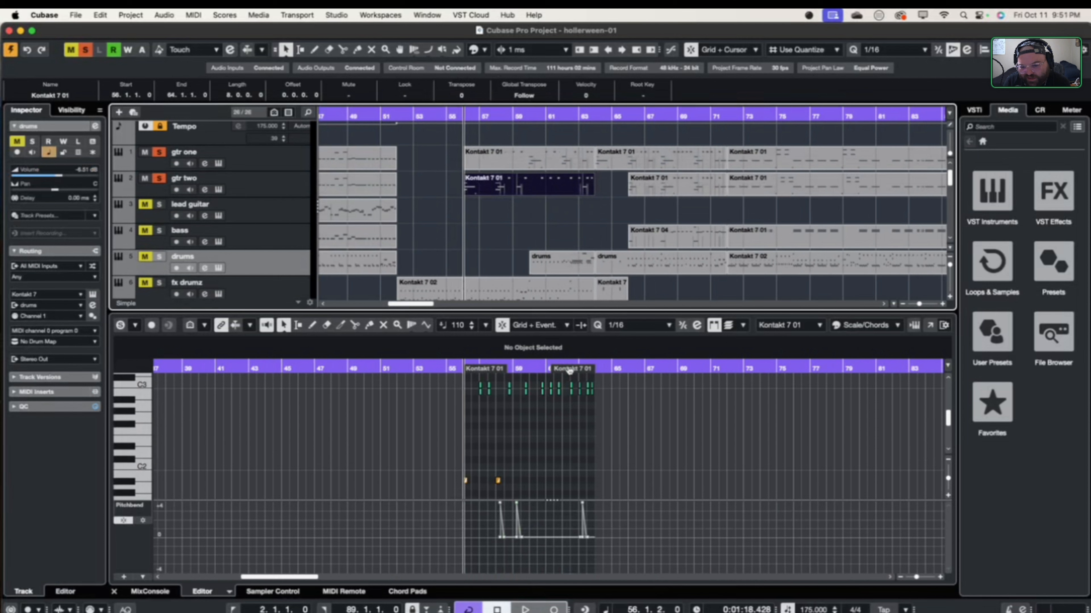
{"action": "scroll", "coordinate": [587, 423], "scroll_direction": "down", "scroll_amount": 3}
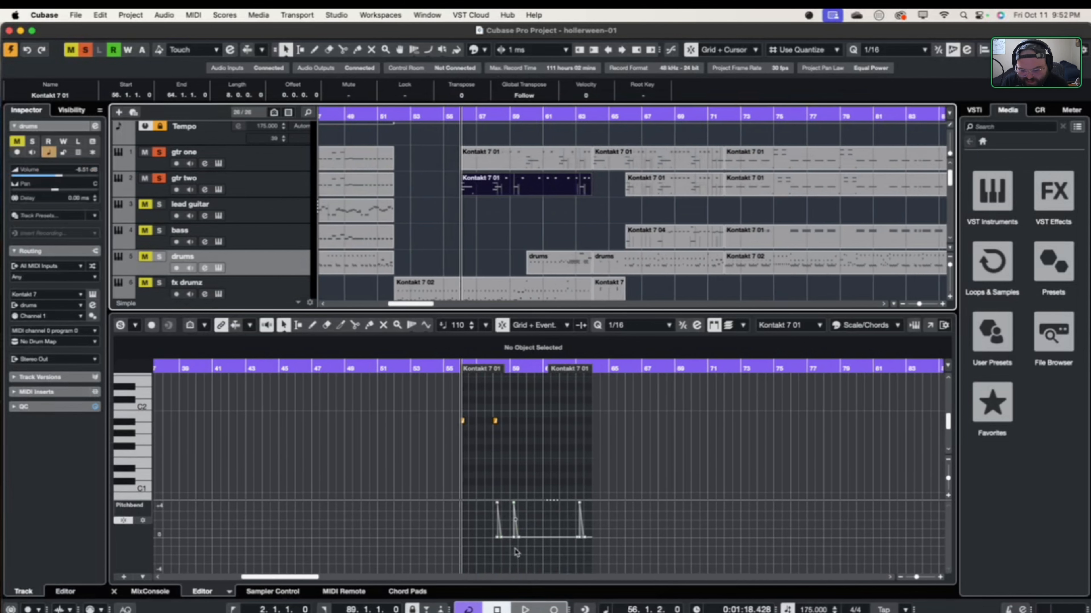
{"action": "scroll", "coordinate": [508, 548], "scroll_direction": "up", "scroll_amount": 8}
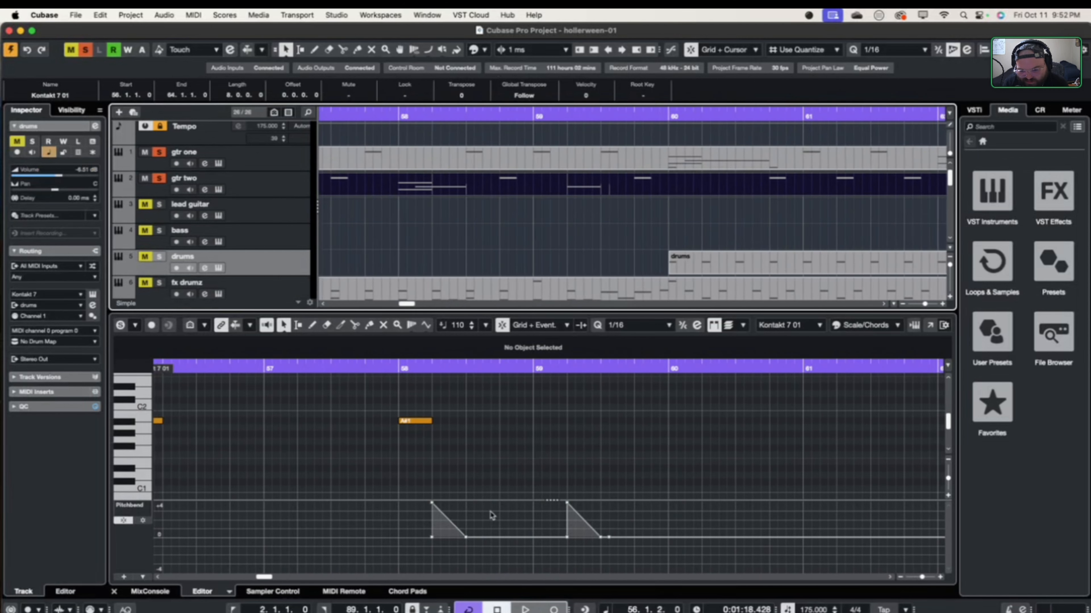
{"action": "scroll", "coordinate": [578, 527], "scroll_direction": "down", "scroll_amount": 6}
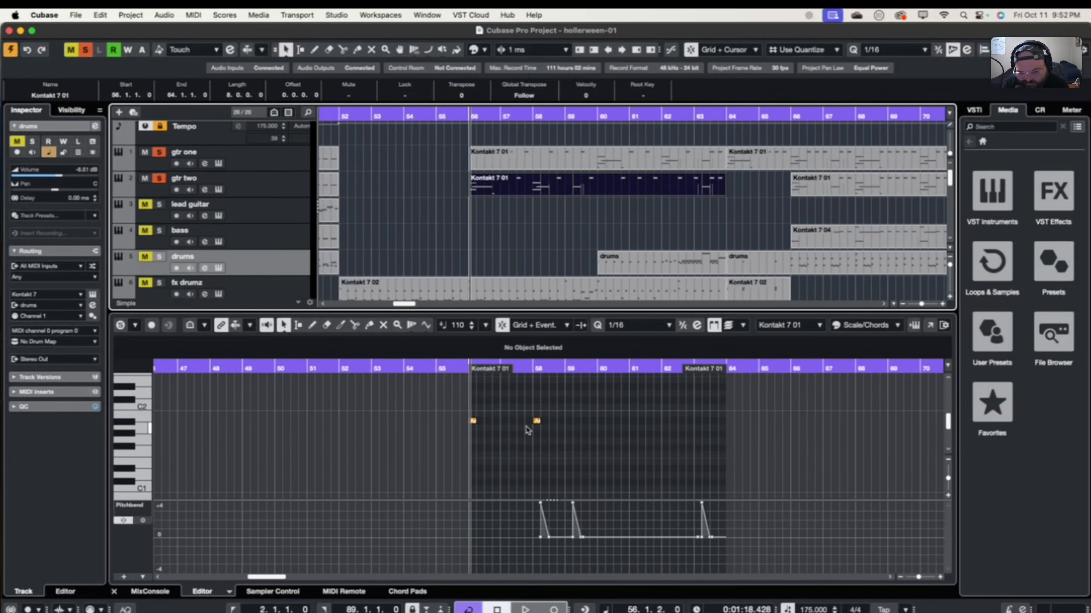
- Listen to the soloed guitars from bar 56 to about bar 70, and view the full arrangement
{"action": "key", "text": "space"}
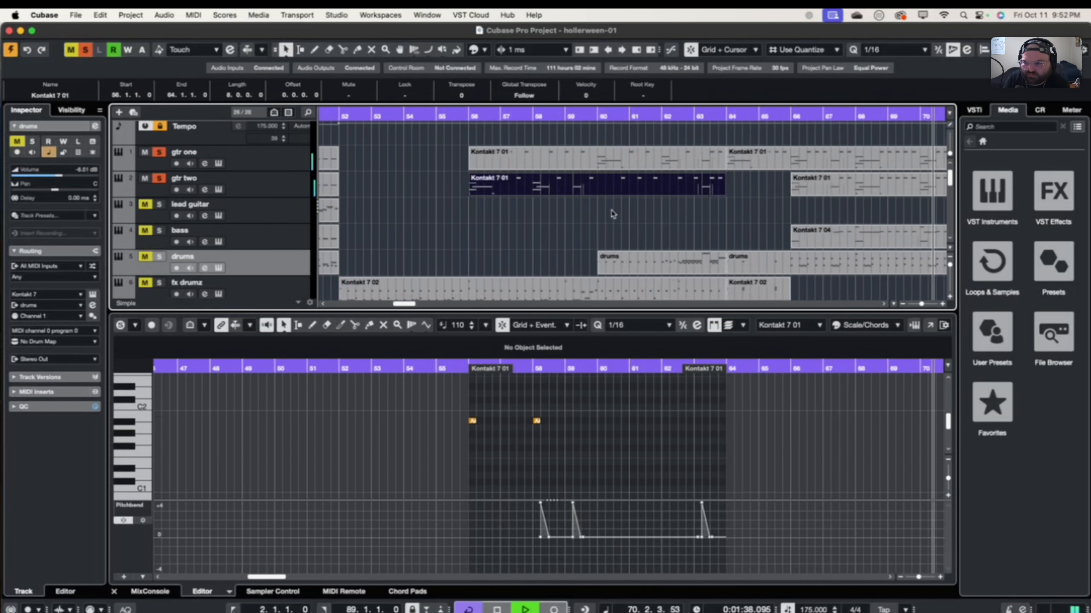
{"action": "key", "text": "space"}
{"action": "scroll", "coordinate": [624, 230], "scroll_direction": "down", "scroll_amount": 5}
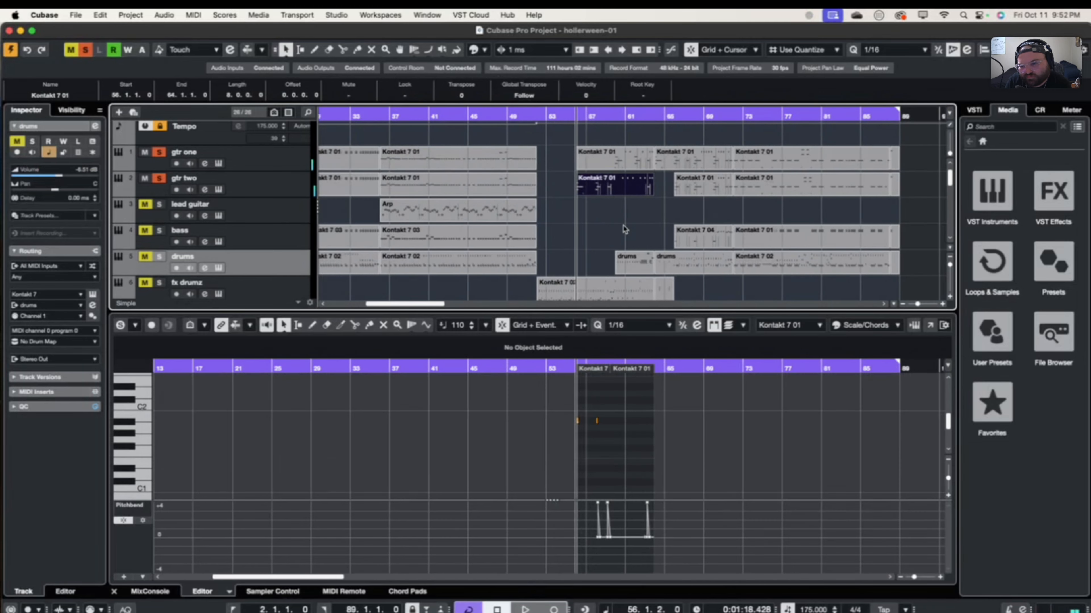
{"action": "scroll", "coordinate": [625, 228], "scroll_direction": "down", "scroll_amount": 4}
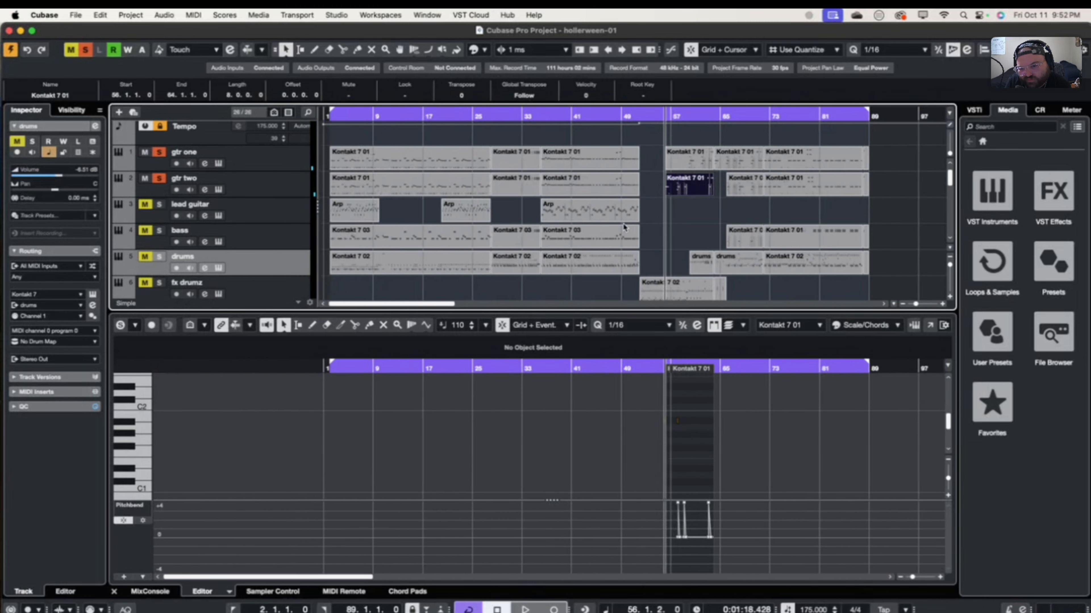